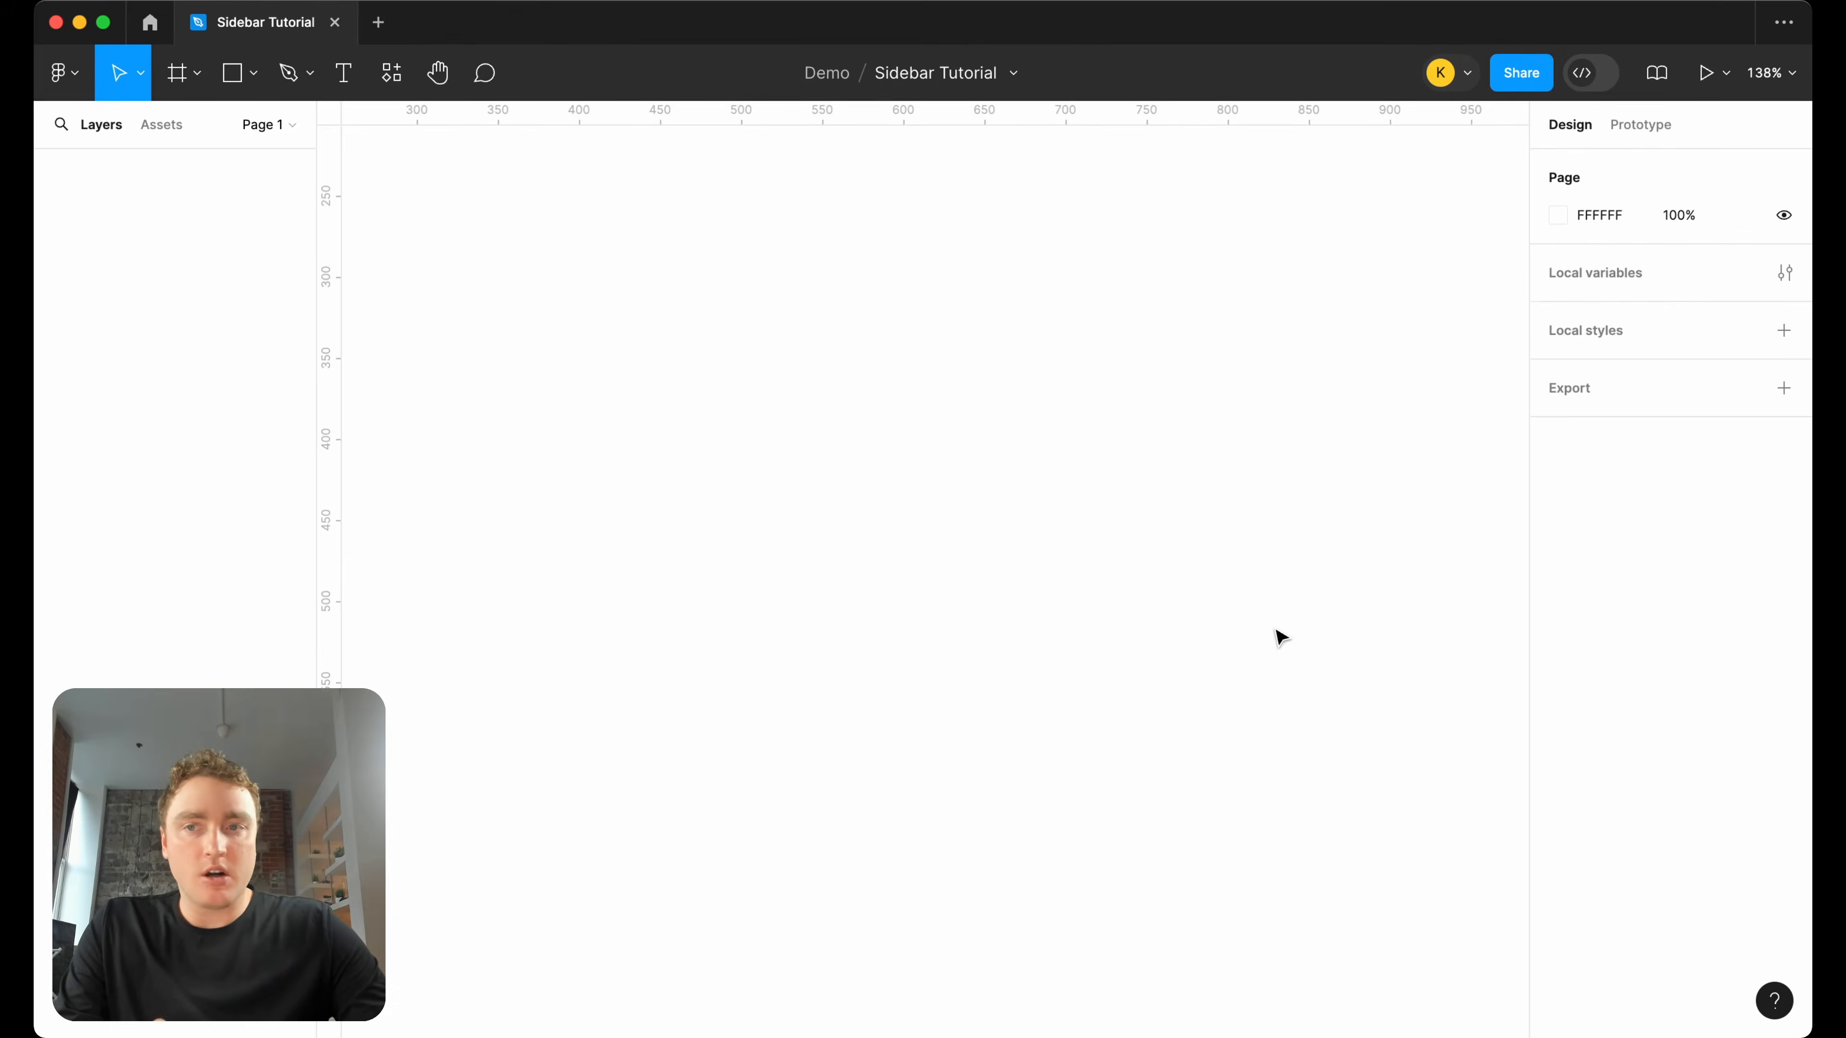
Place the home-line icon from the assets on the canvas, with its radius set to 2 and join set to round.
click(169, 125)
drag(111, 334, 899, 415)
scroll(974, 405, up, 5)
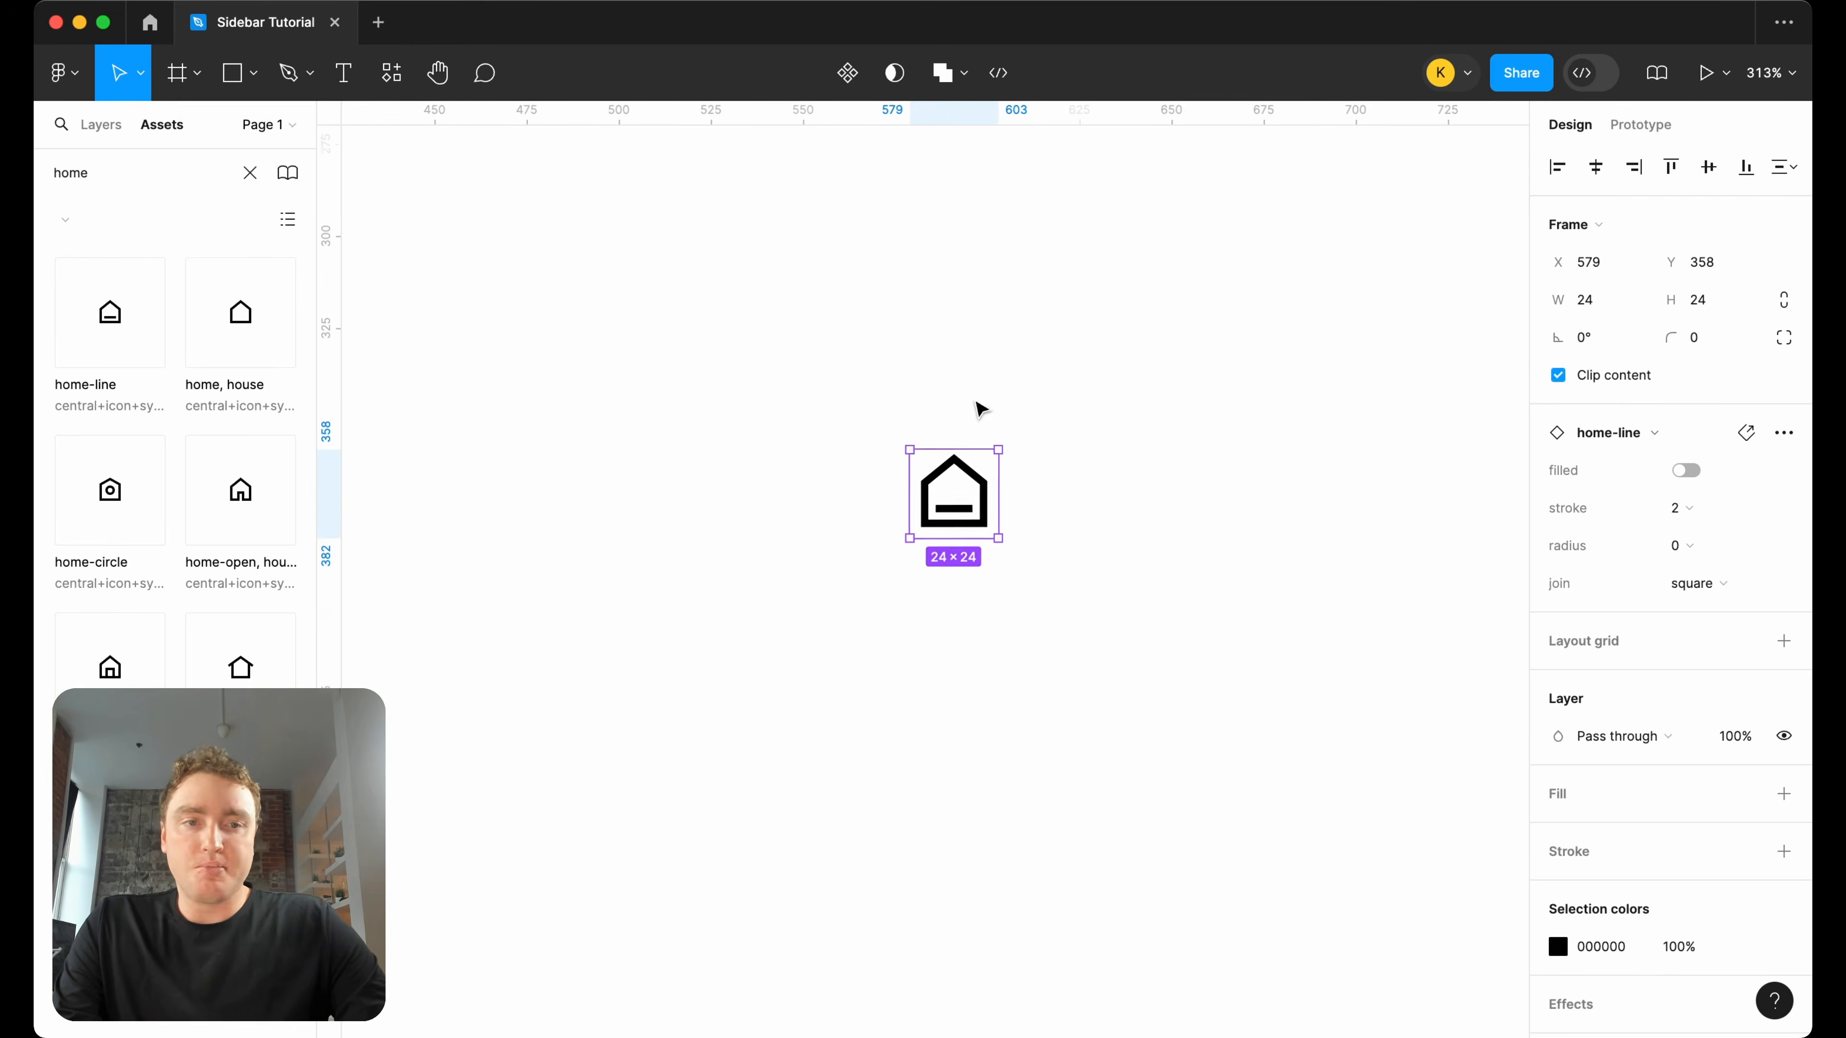
click(1678, 545)
click(1678, 609)
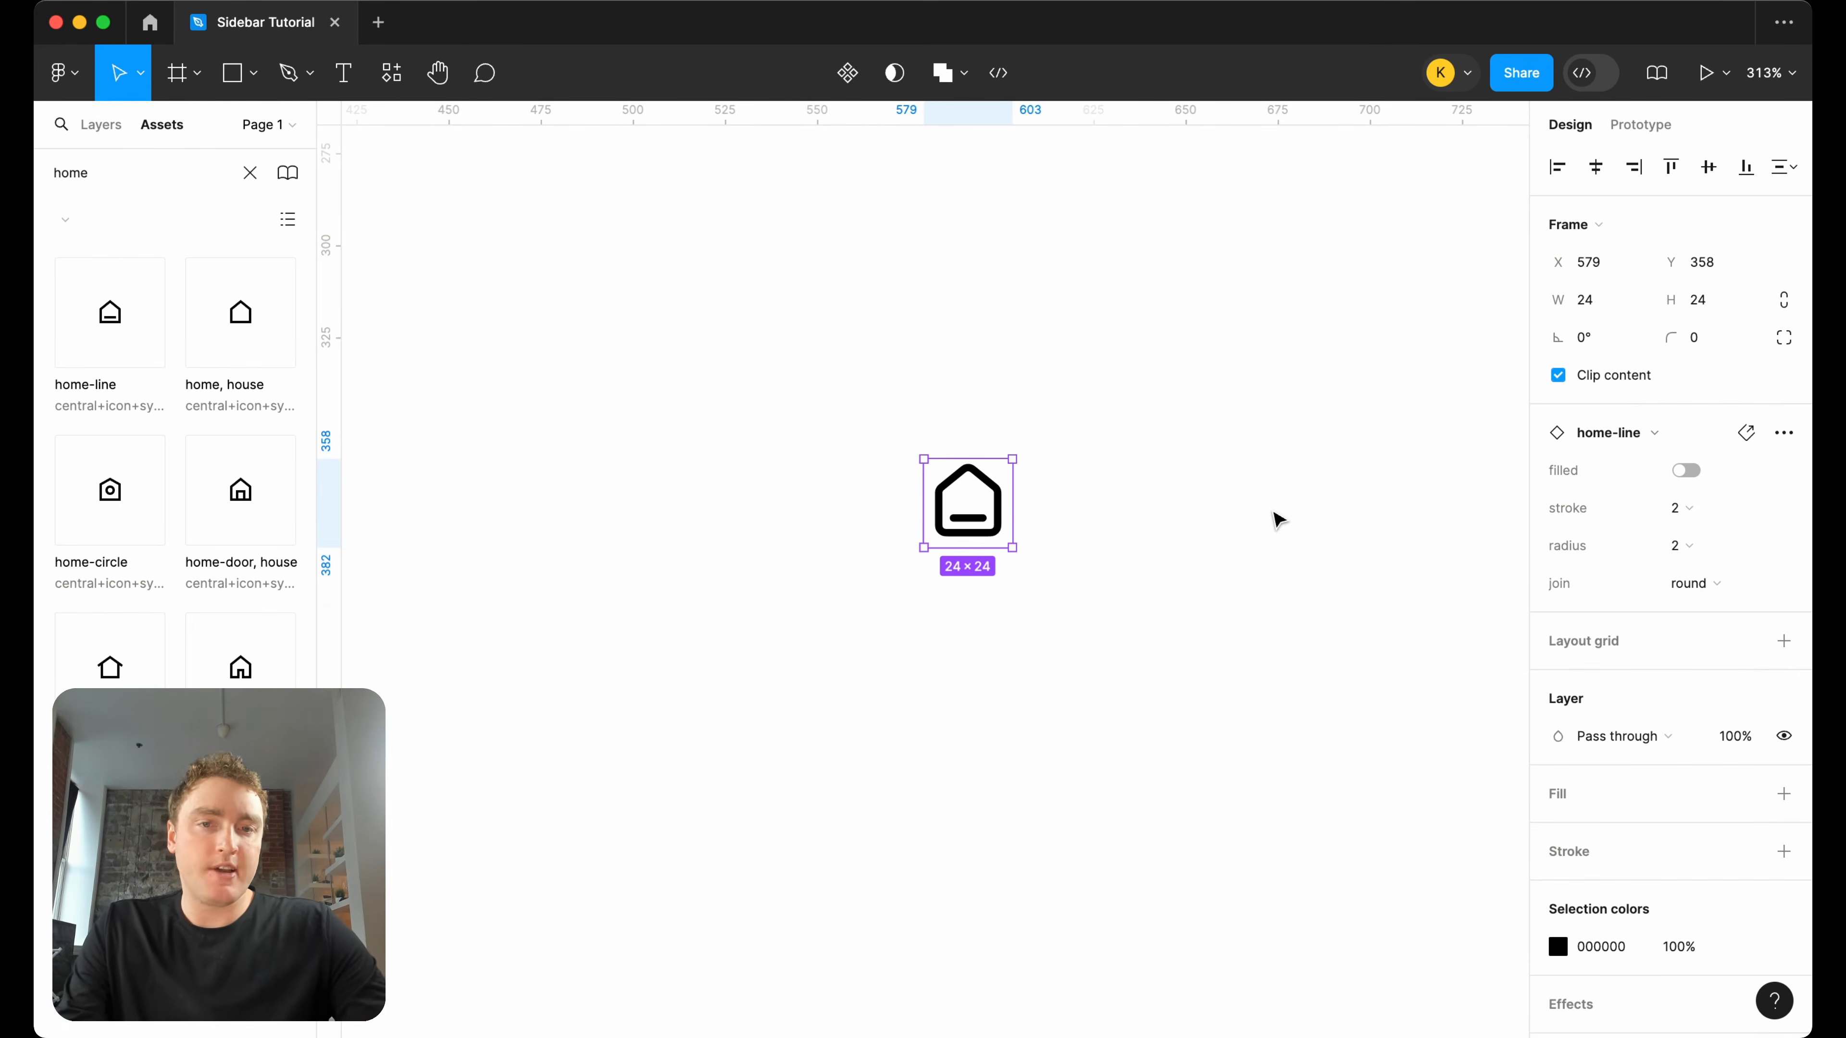
Wrap the home icon in an auto layout frame with 5 horizontal and 5 vertical padding.
click(99, 127)
click(860, 478)
click(1001, 507)
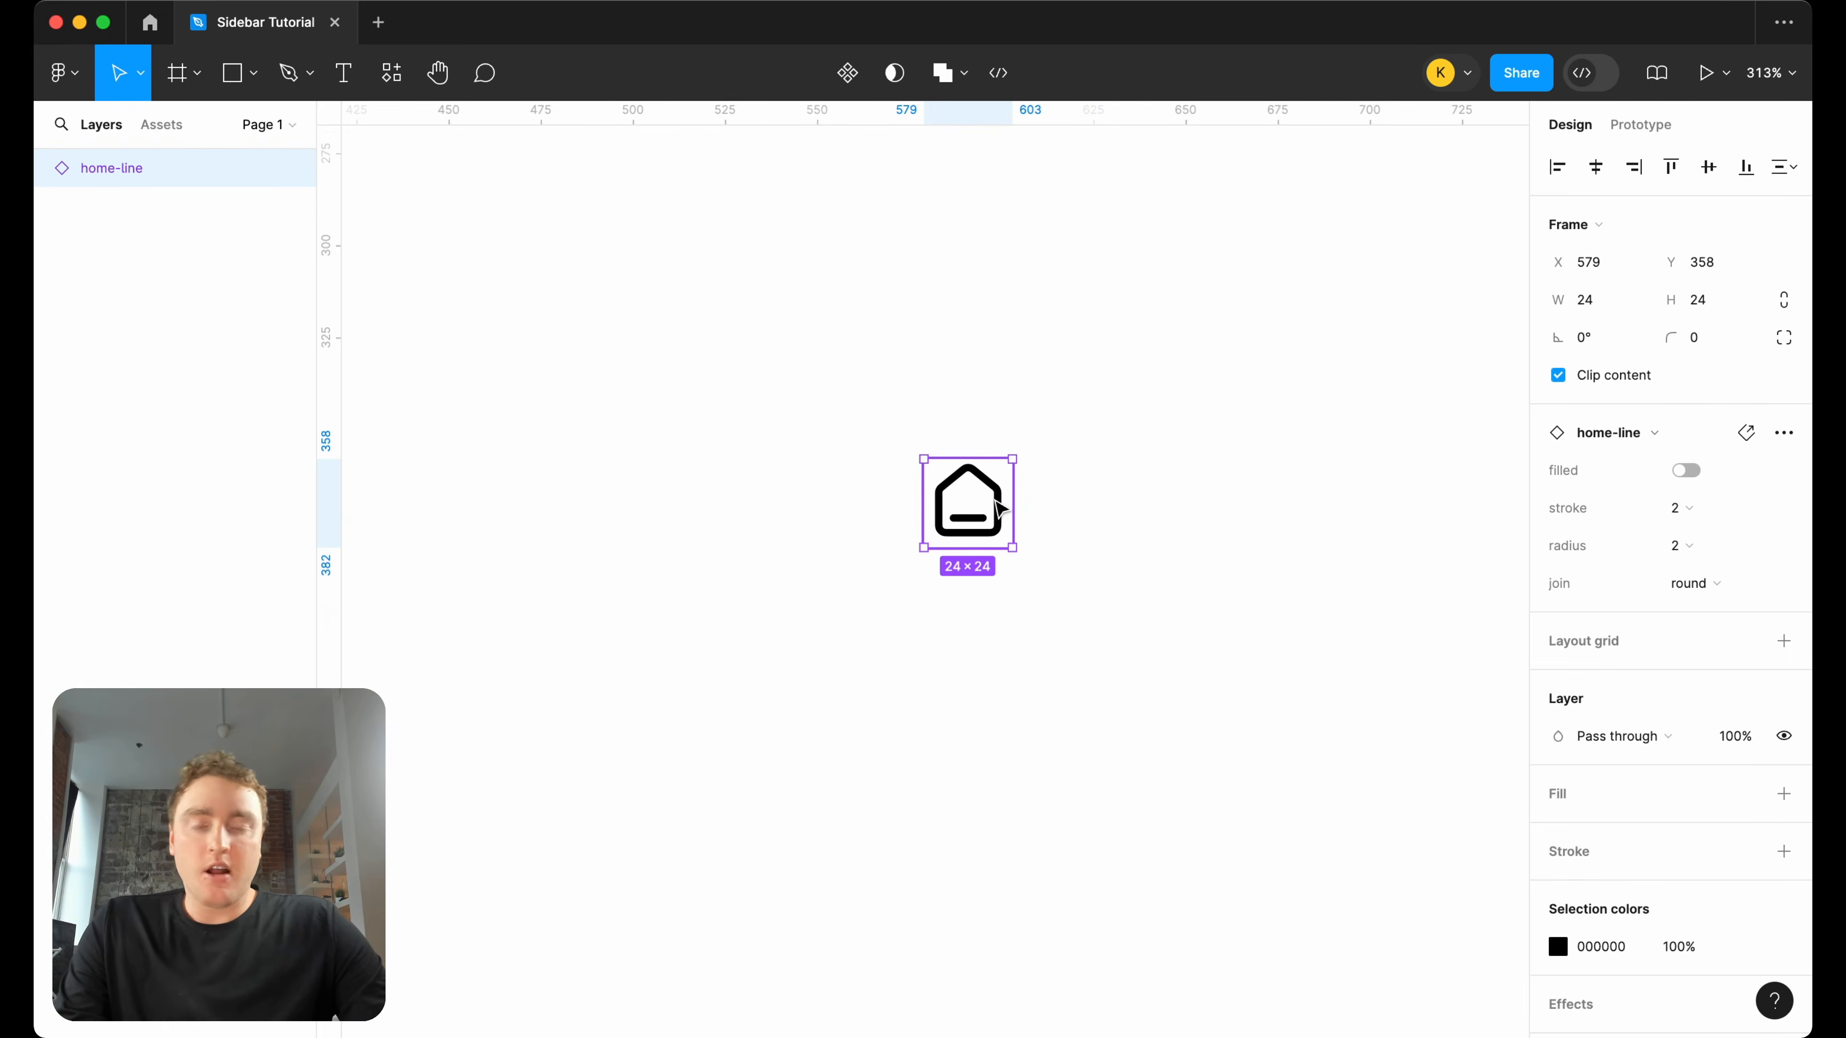
key(shift+a)
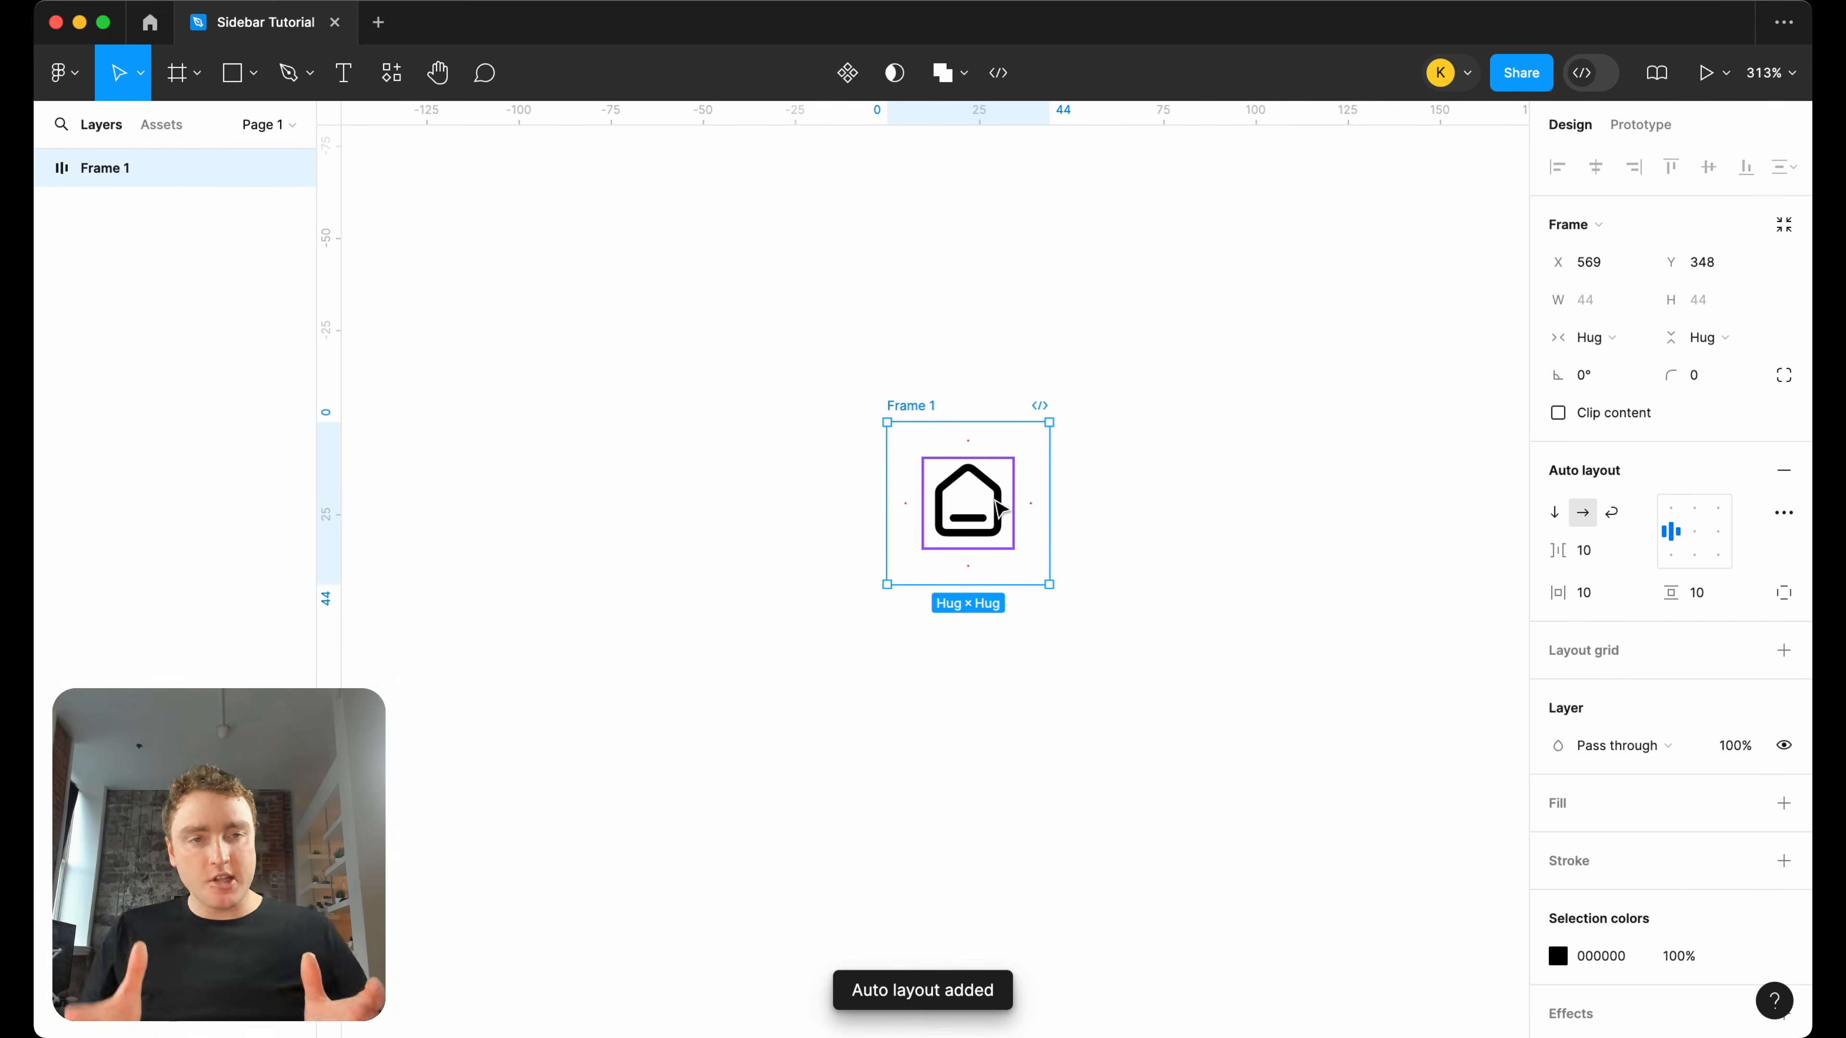
click(1540, 600)
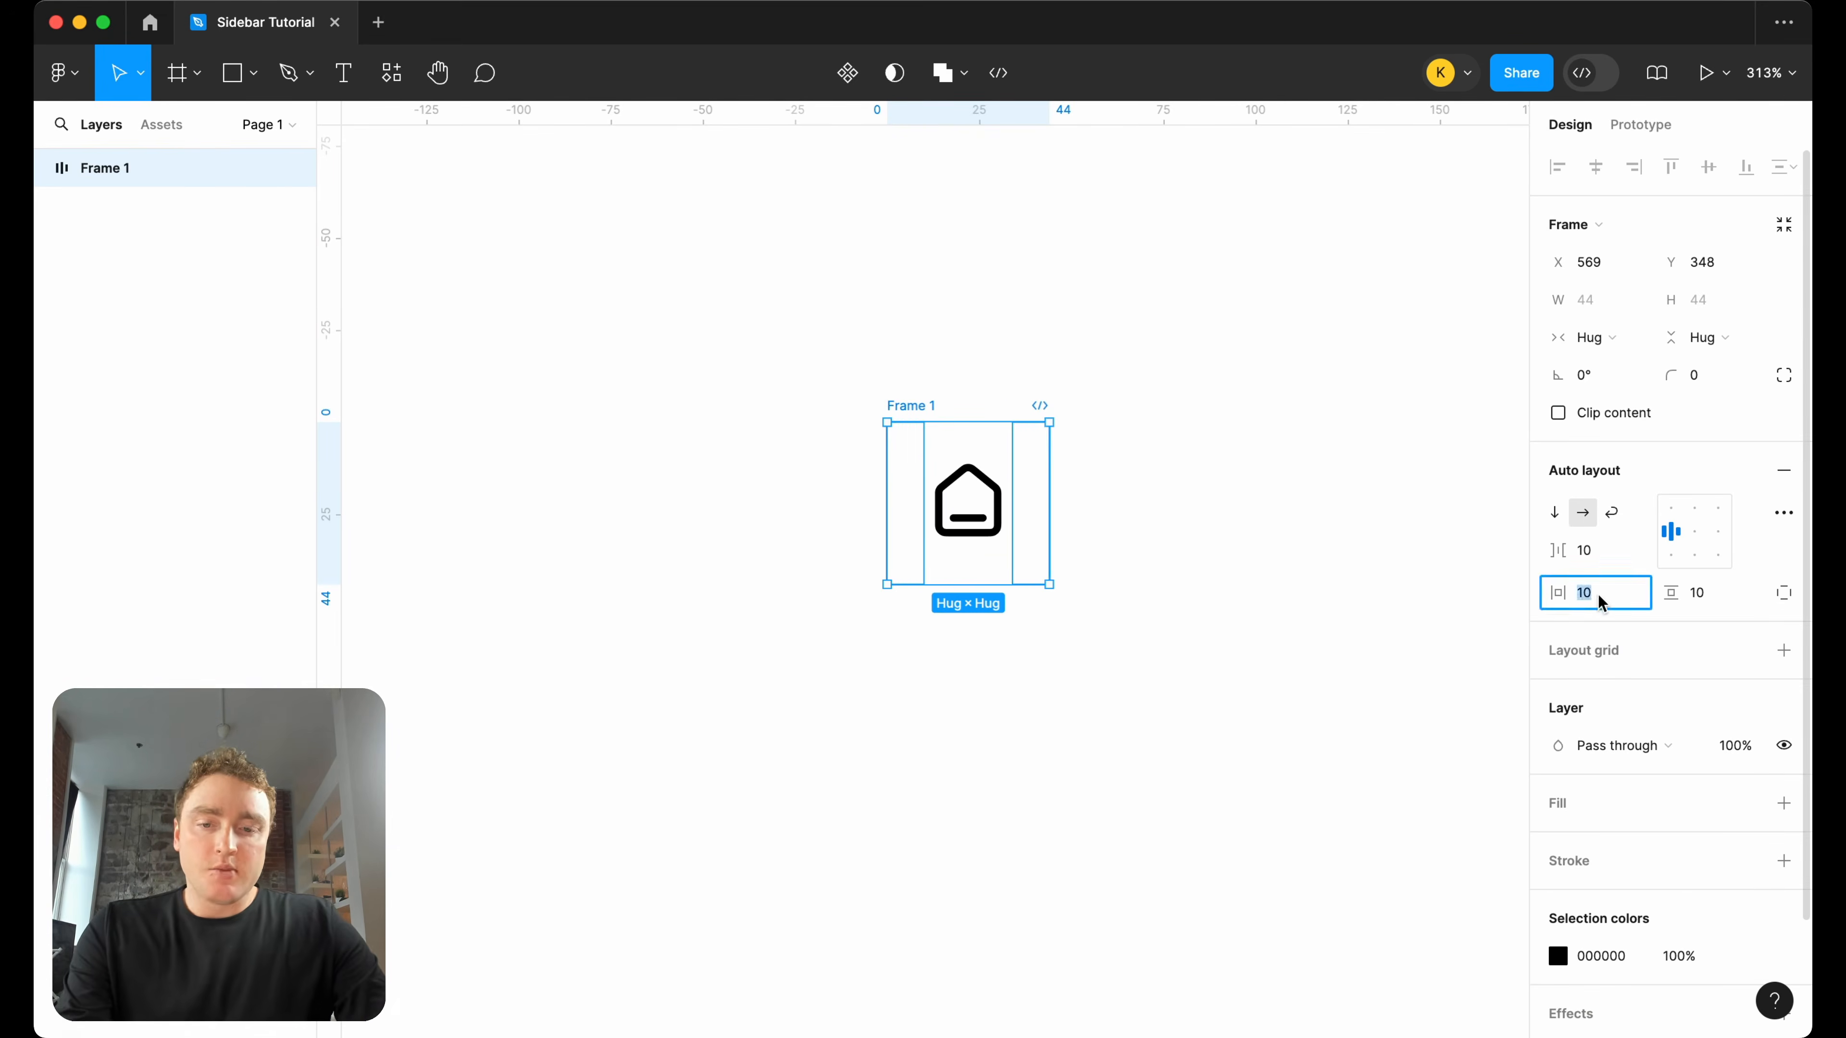
text(5)
click(1693, 592)
text(5)
key(Return)
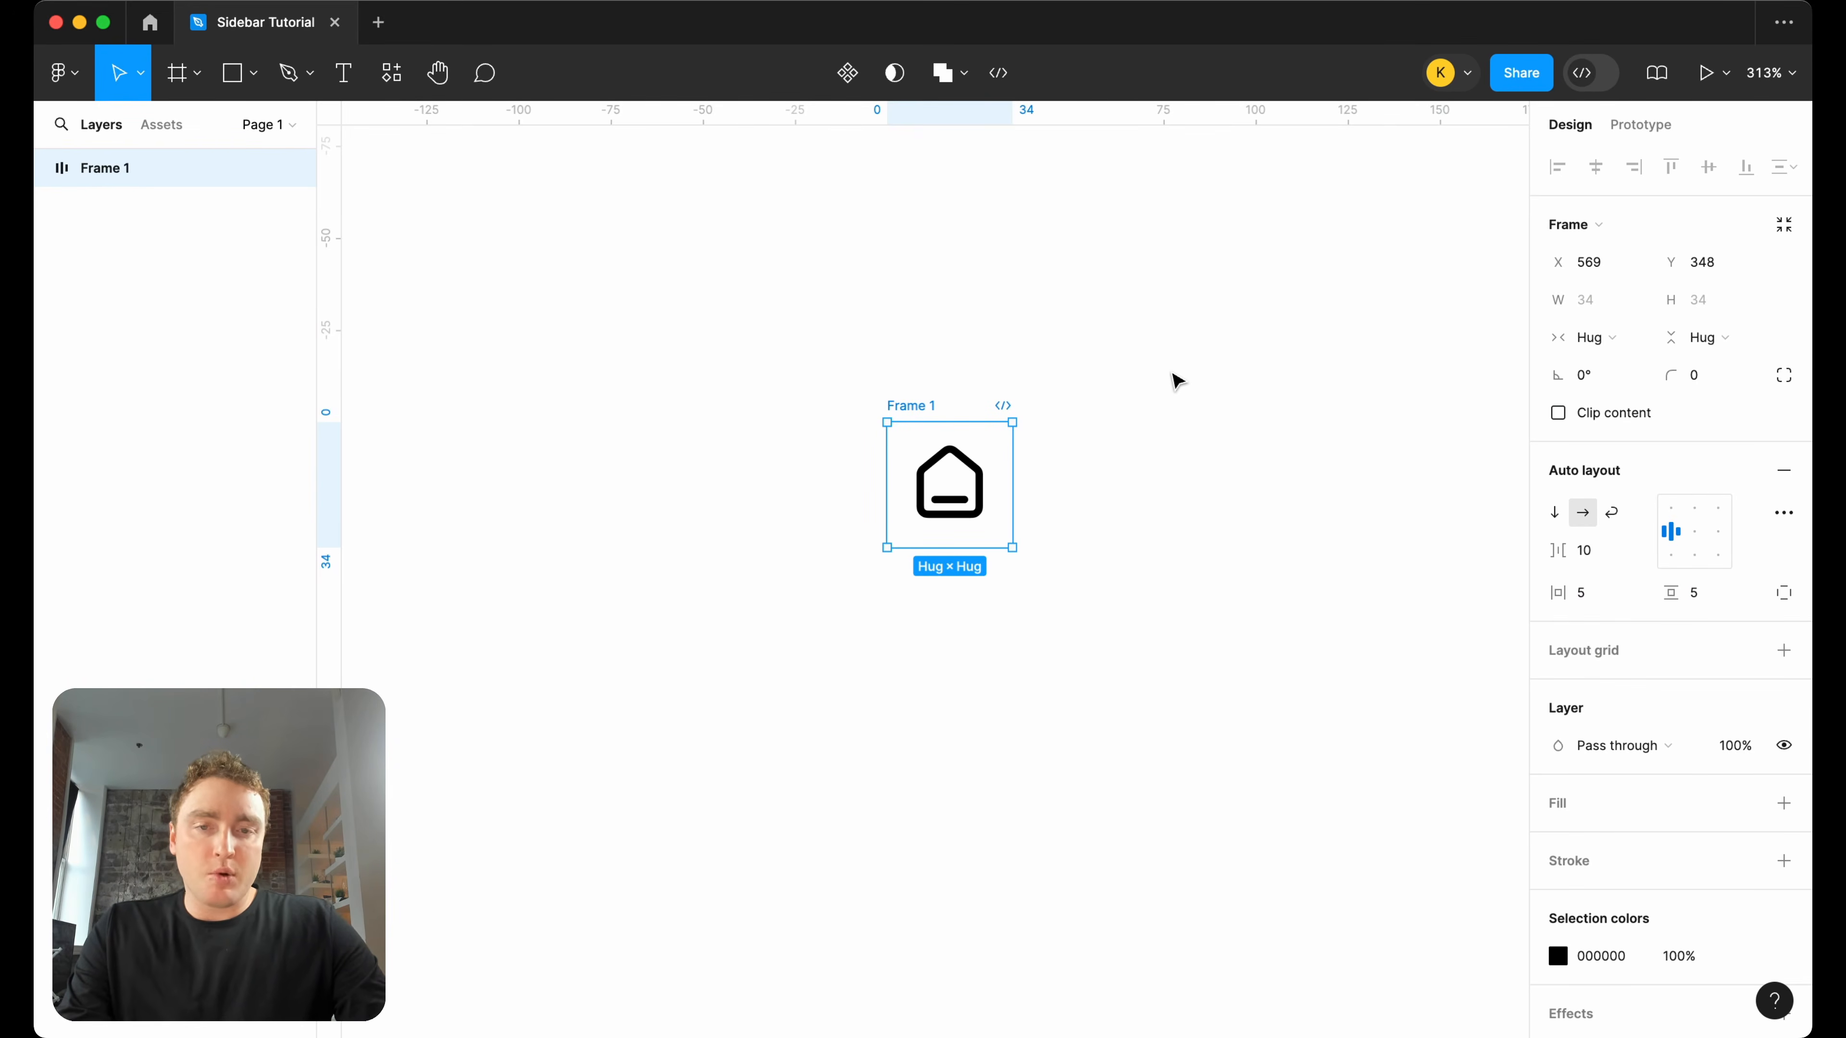
Wrap the padded icon frame in a second auto layout frame and rename the outer frame Icon.
key(shift+a)
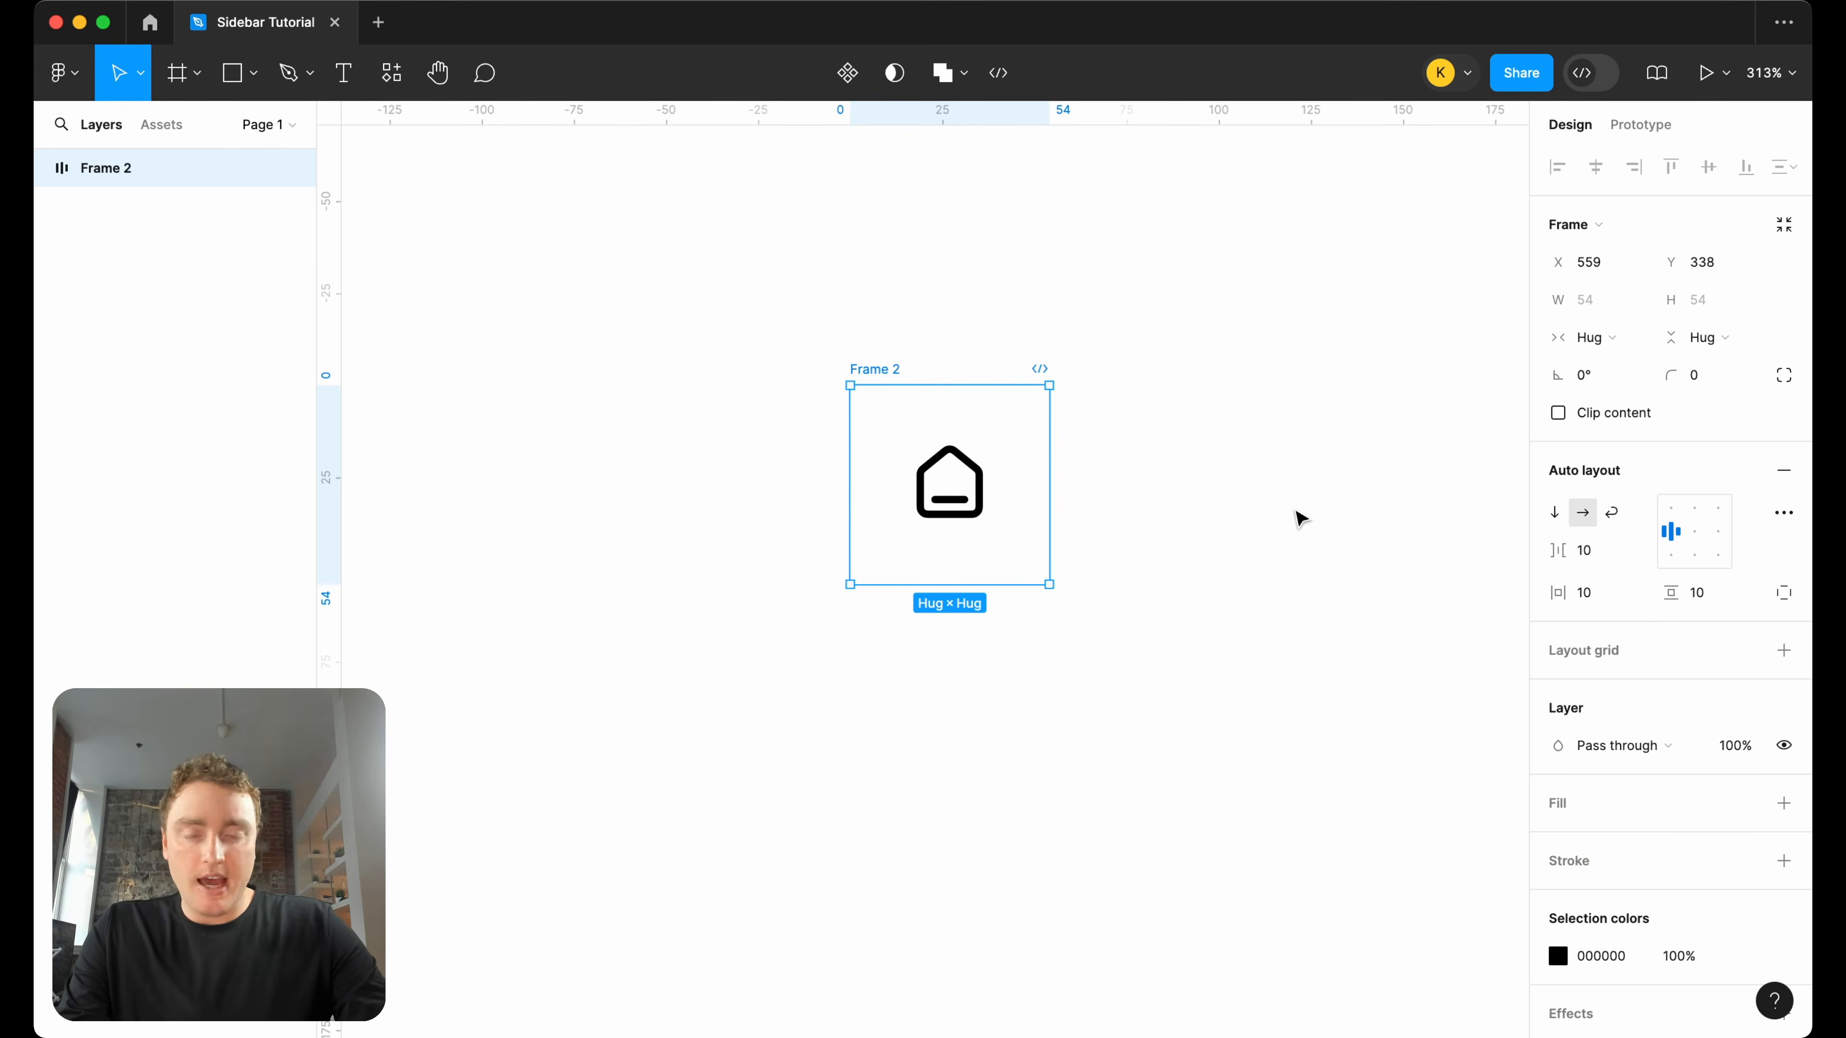
click(1012, 455)
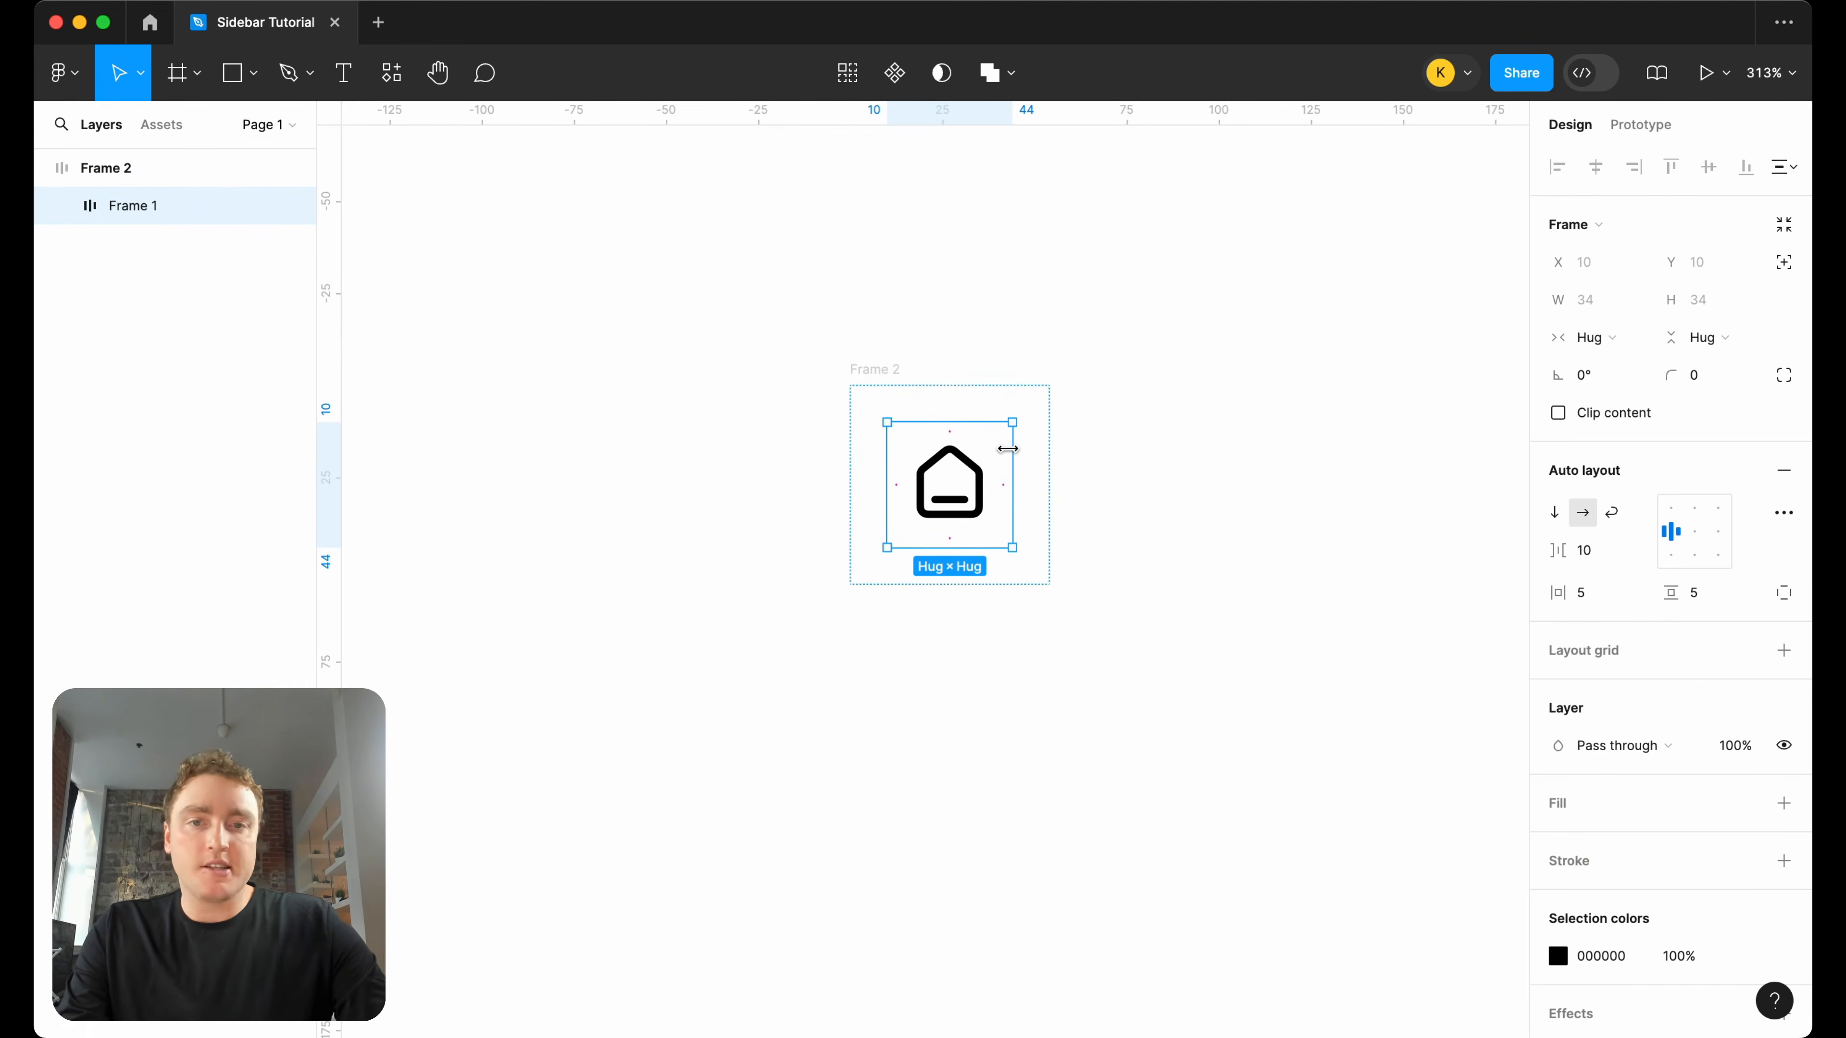
double_click(887, 376)
text(Icon)
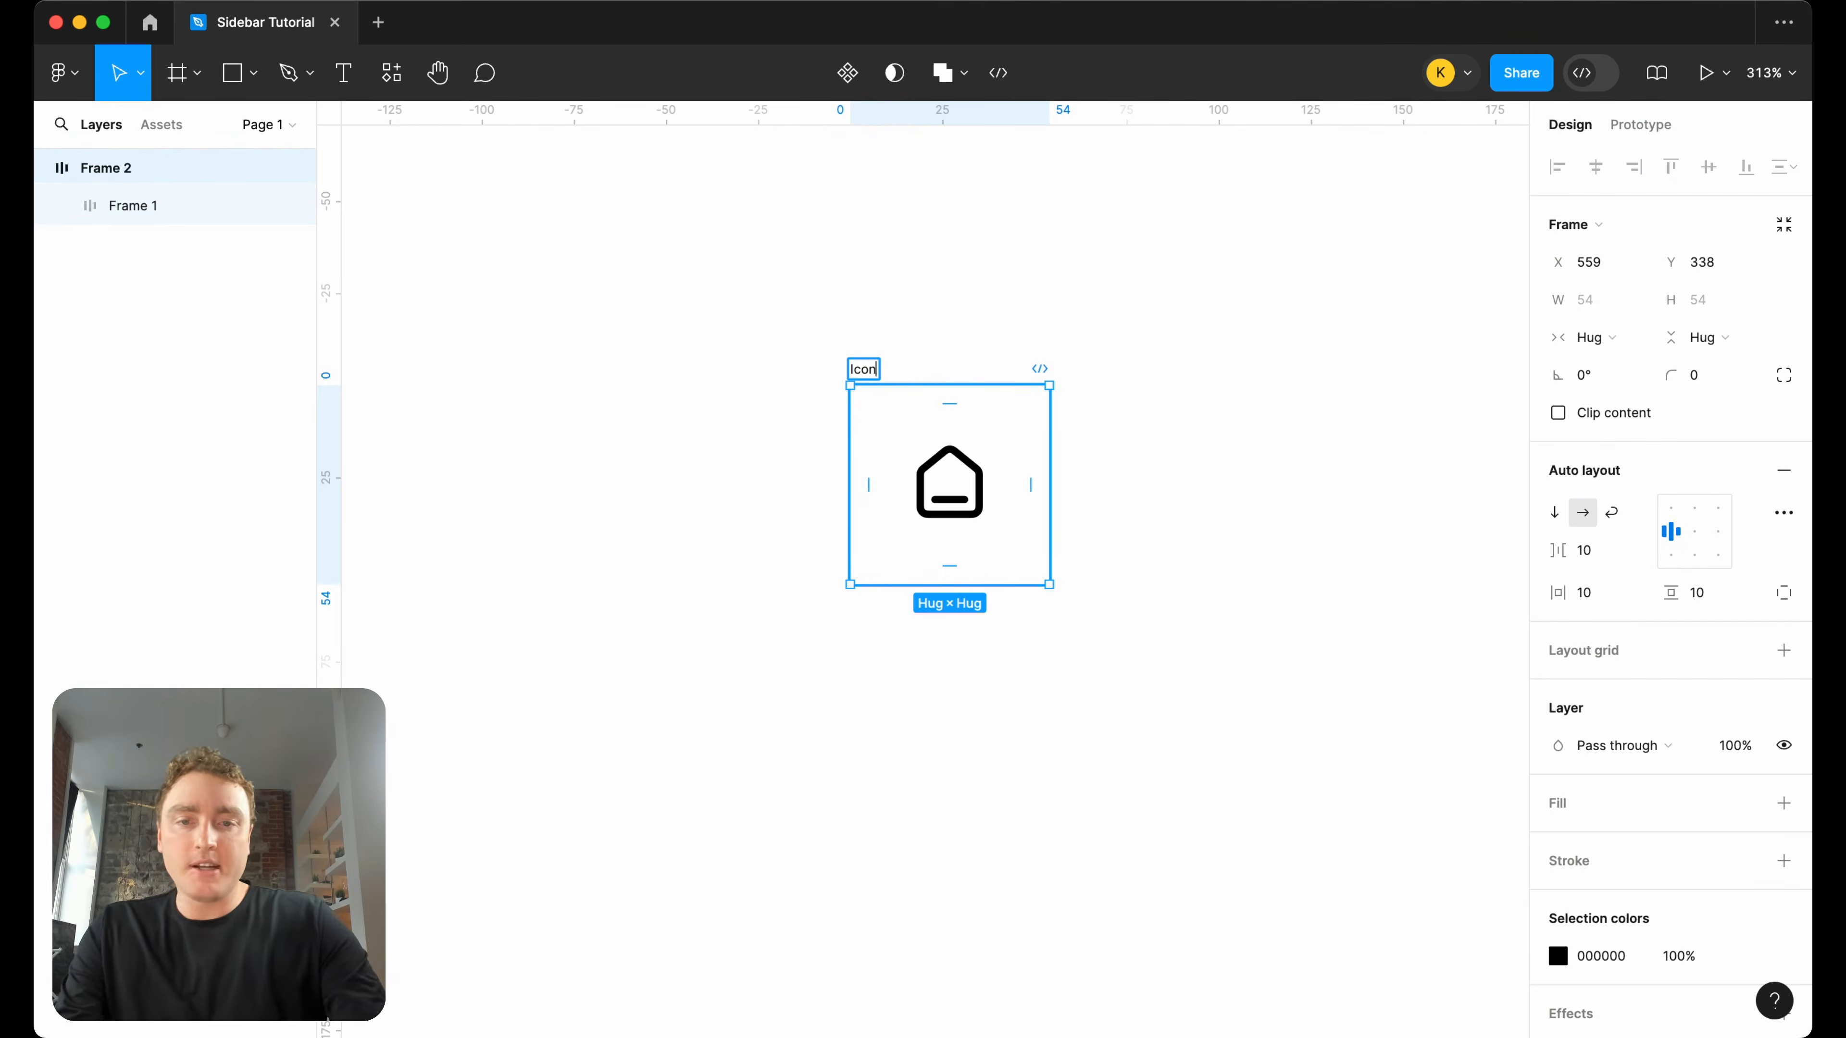
key(Return)
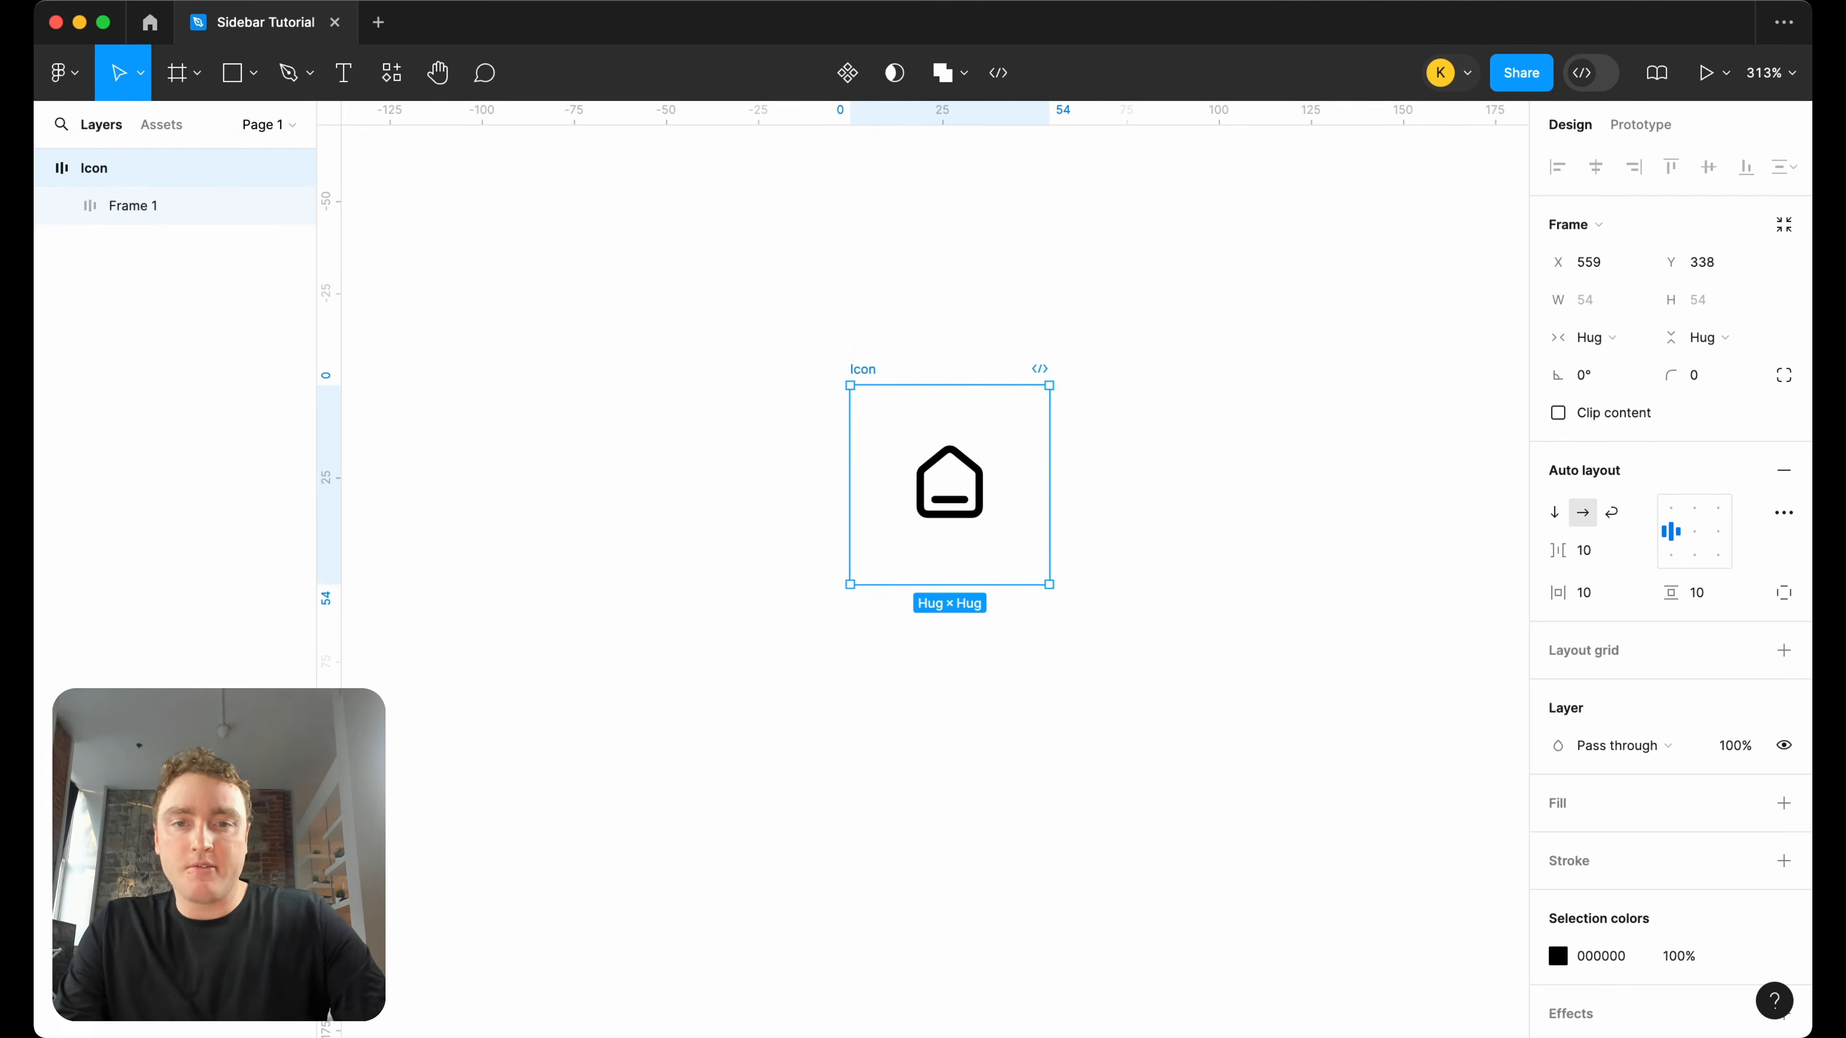
Turn the Icon frame into a component and add two more variants below the original.
right_click(862, 368)
click(936, 725)
right_click(958, 479)
mouse_move(1064, 725)
click(1274, 760)
scroll(1327, 618, down, 3)
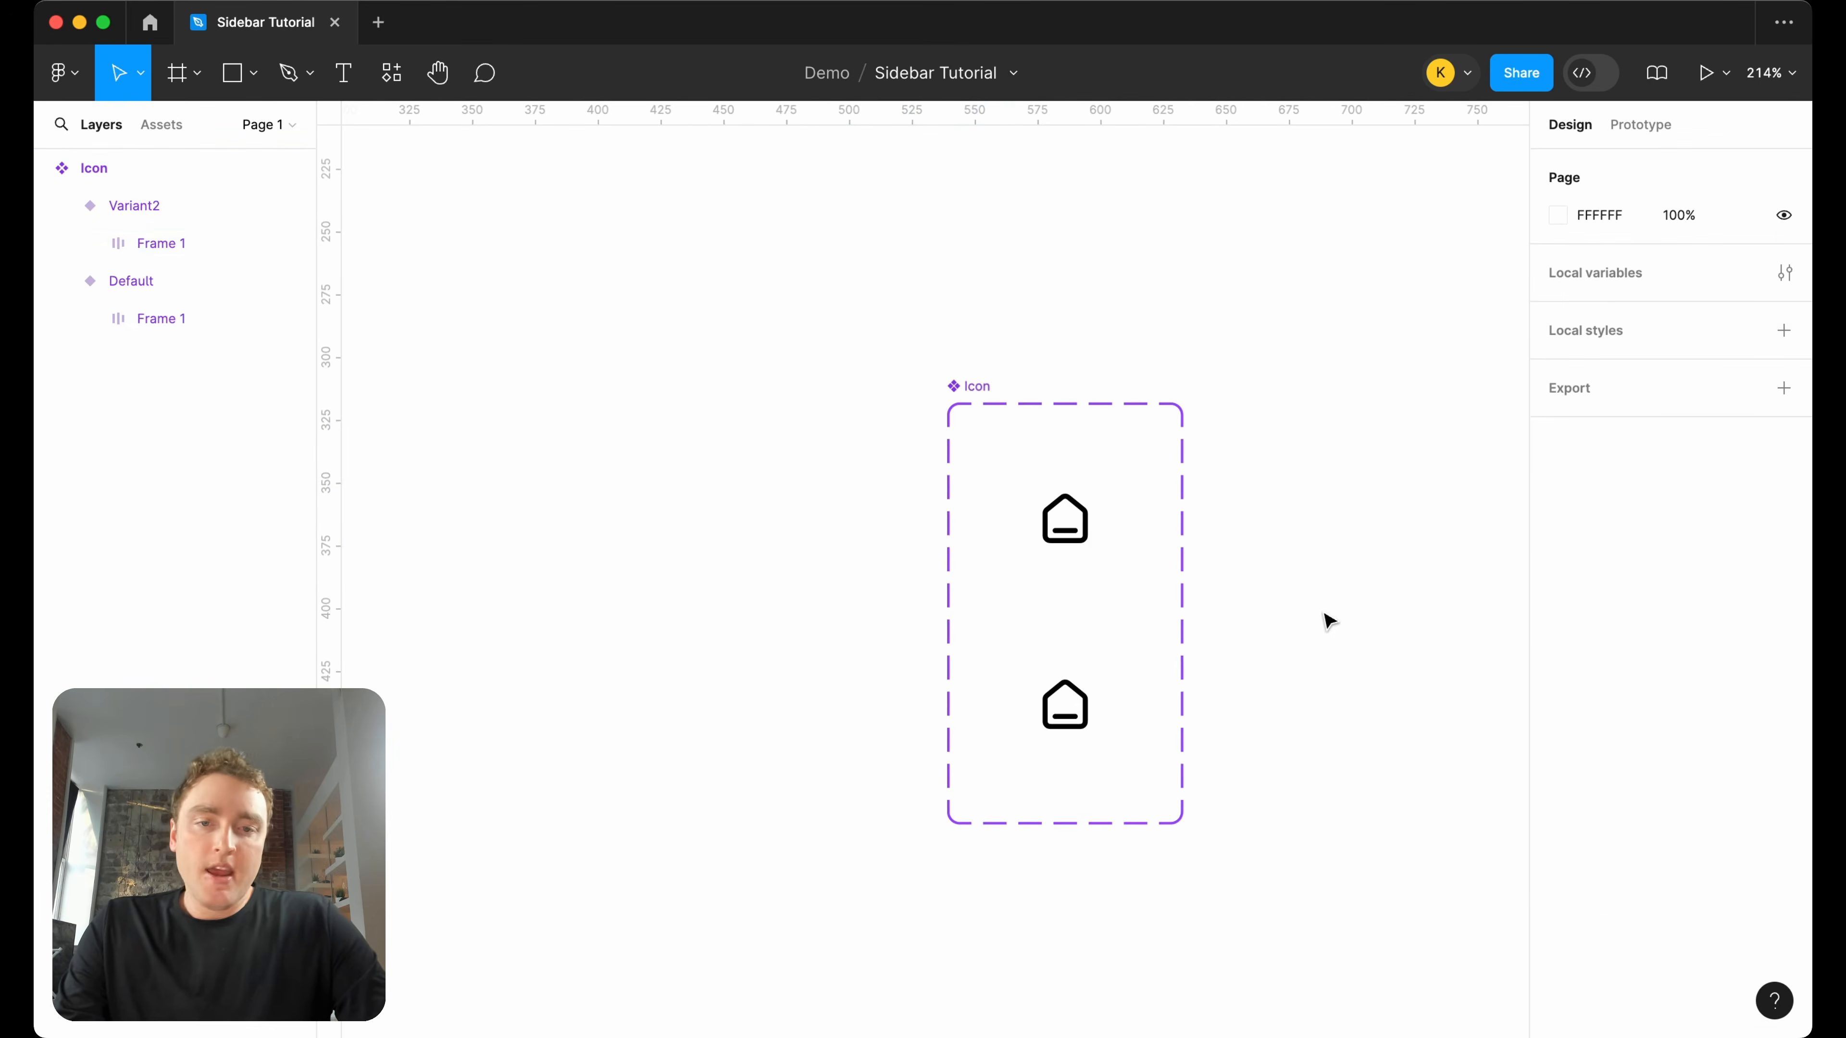
click(1112, 679)
scroll(1110, 686, down, 3)
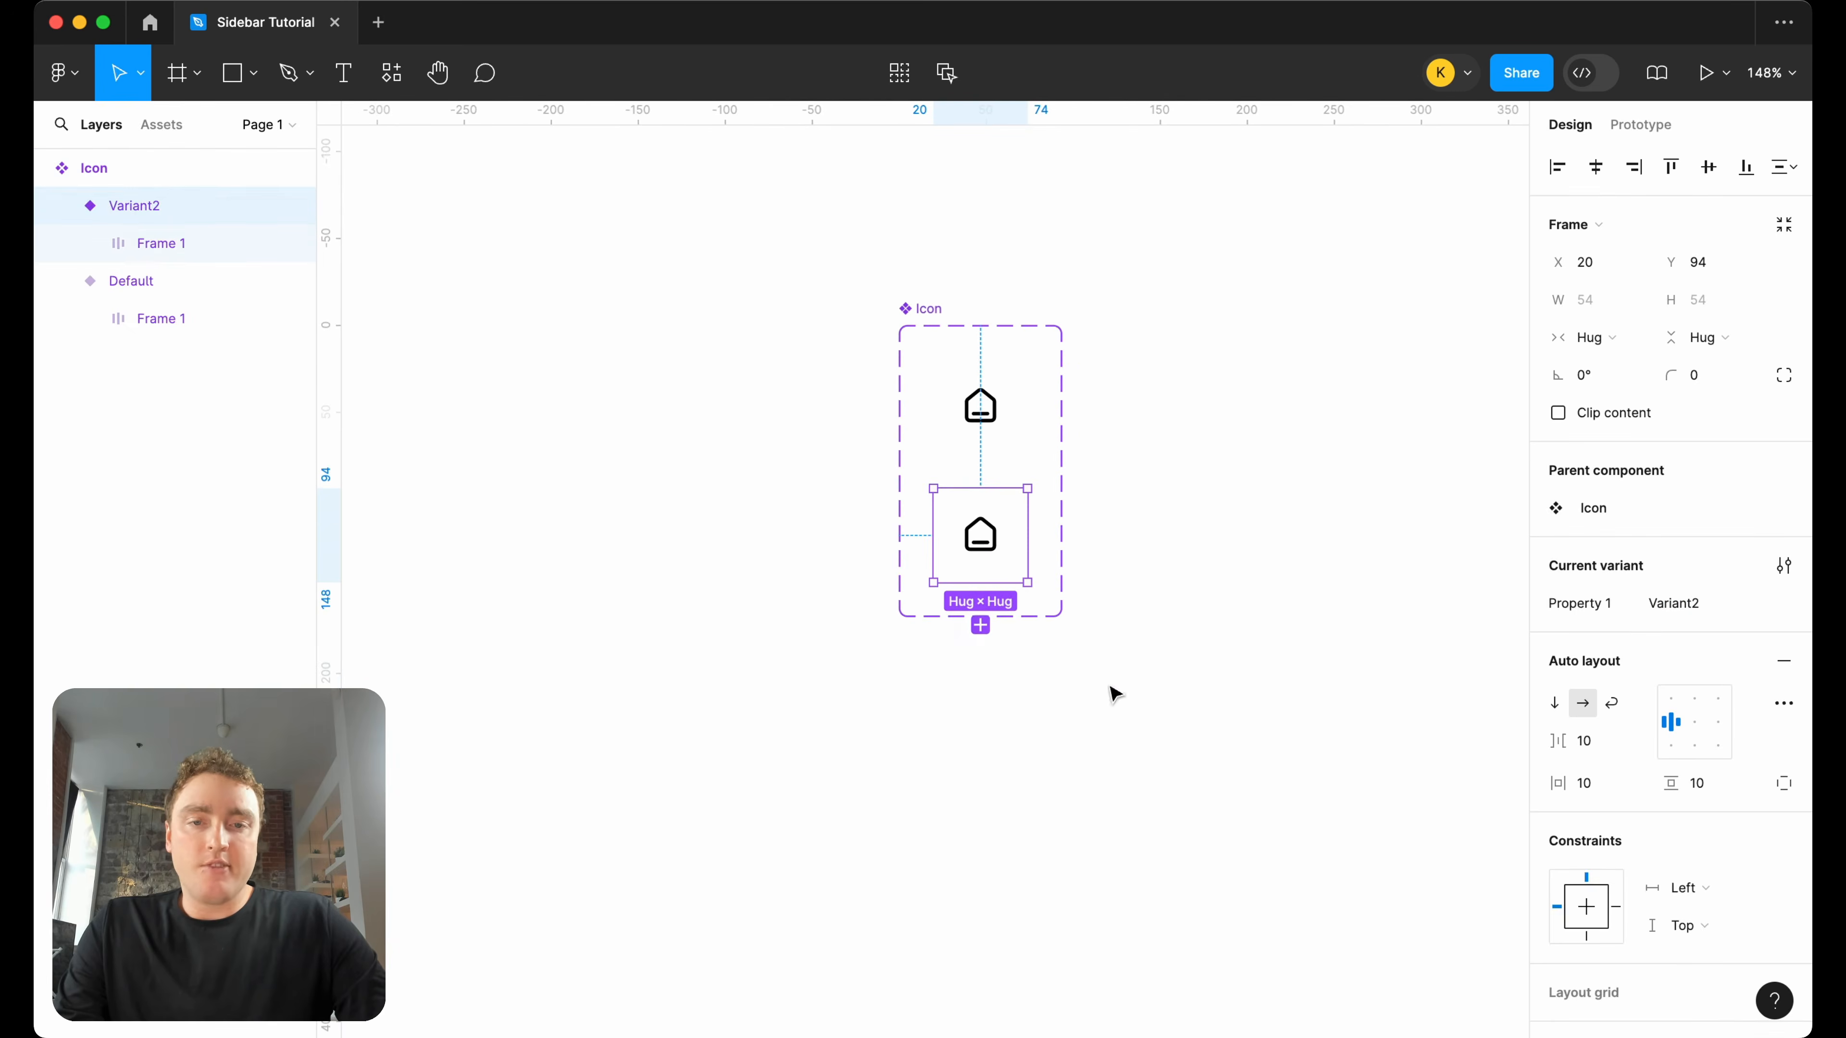
click(982, 625)
click(1180, 569)
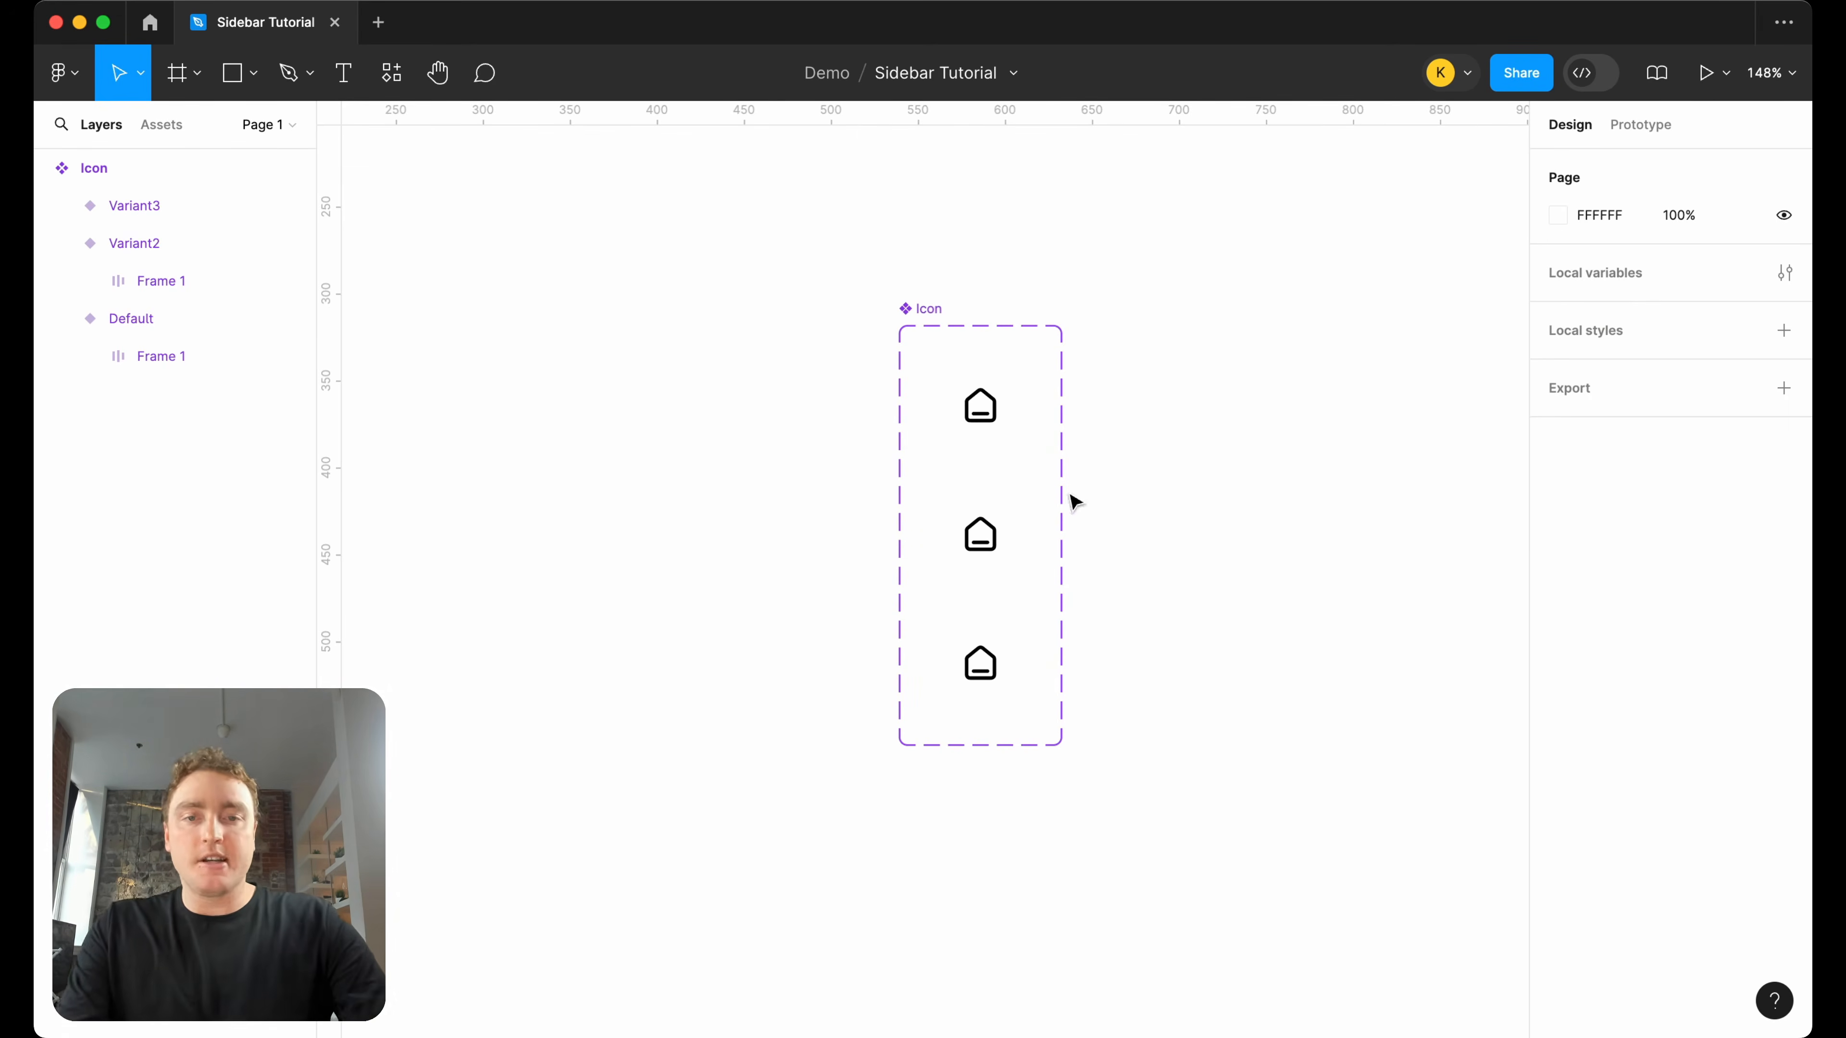
Add an F5F5F5 fill to the inner frame of the middle variant.
click(1009, 532)
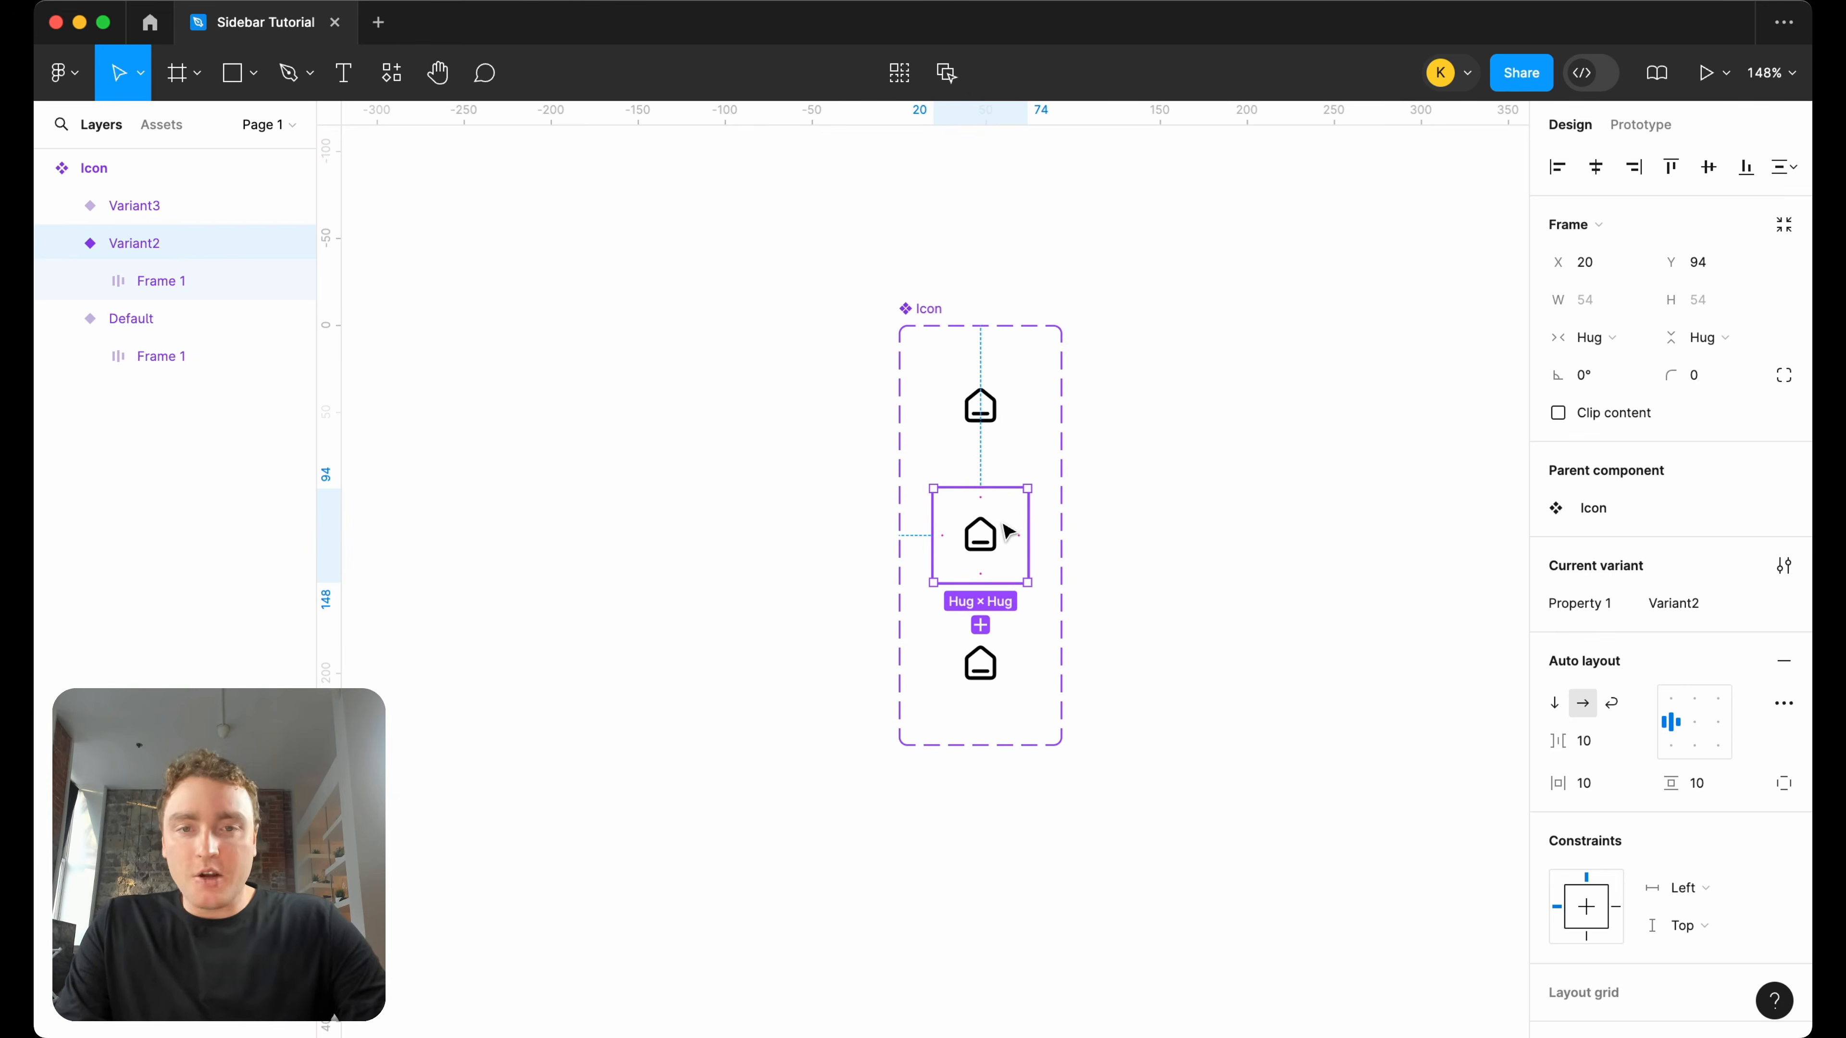
click(1009, 532)
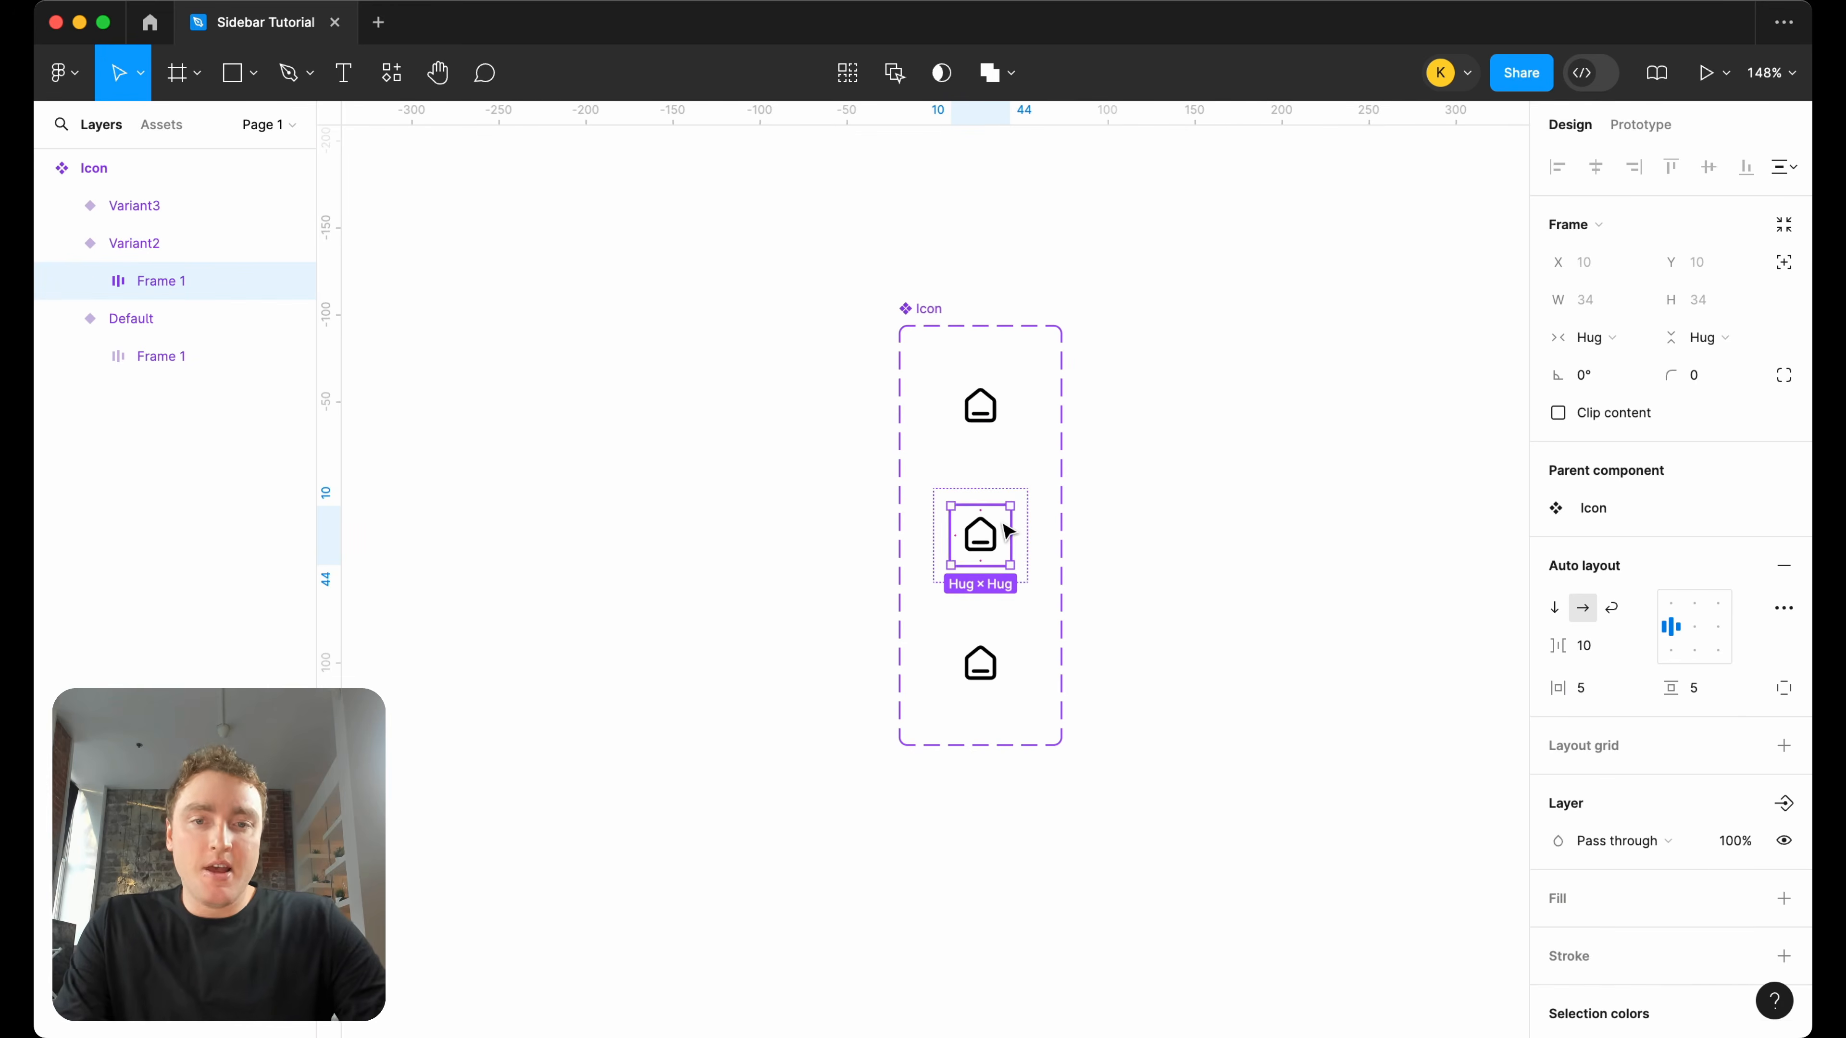
key(super+Tab)
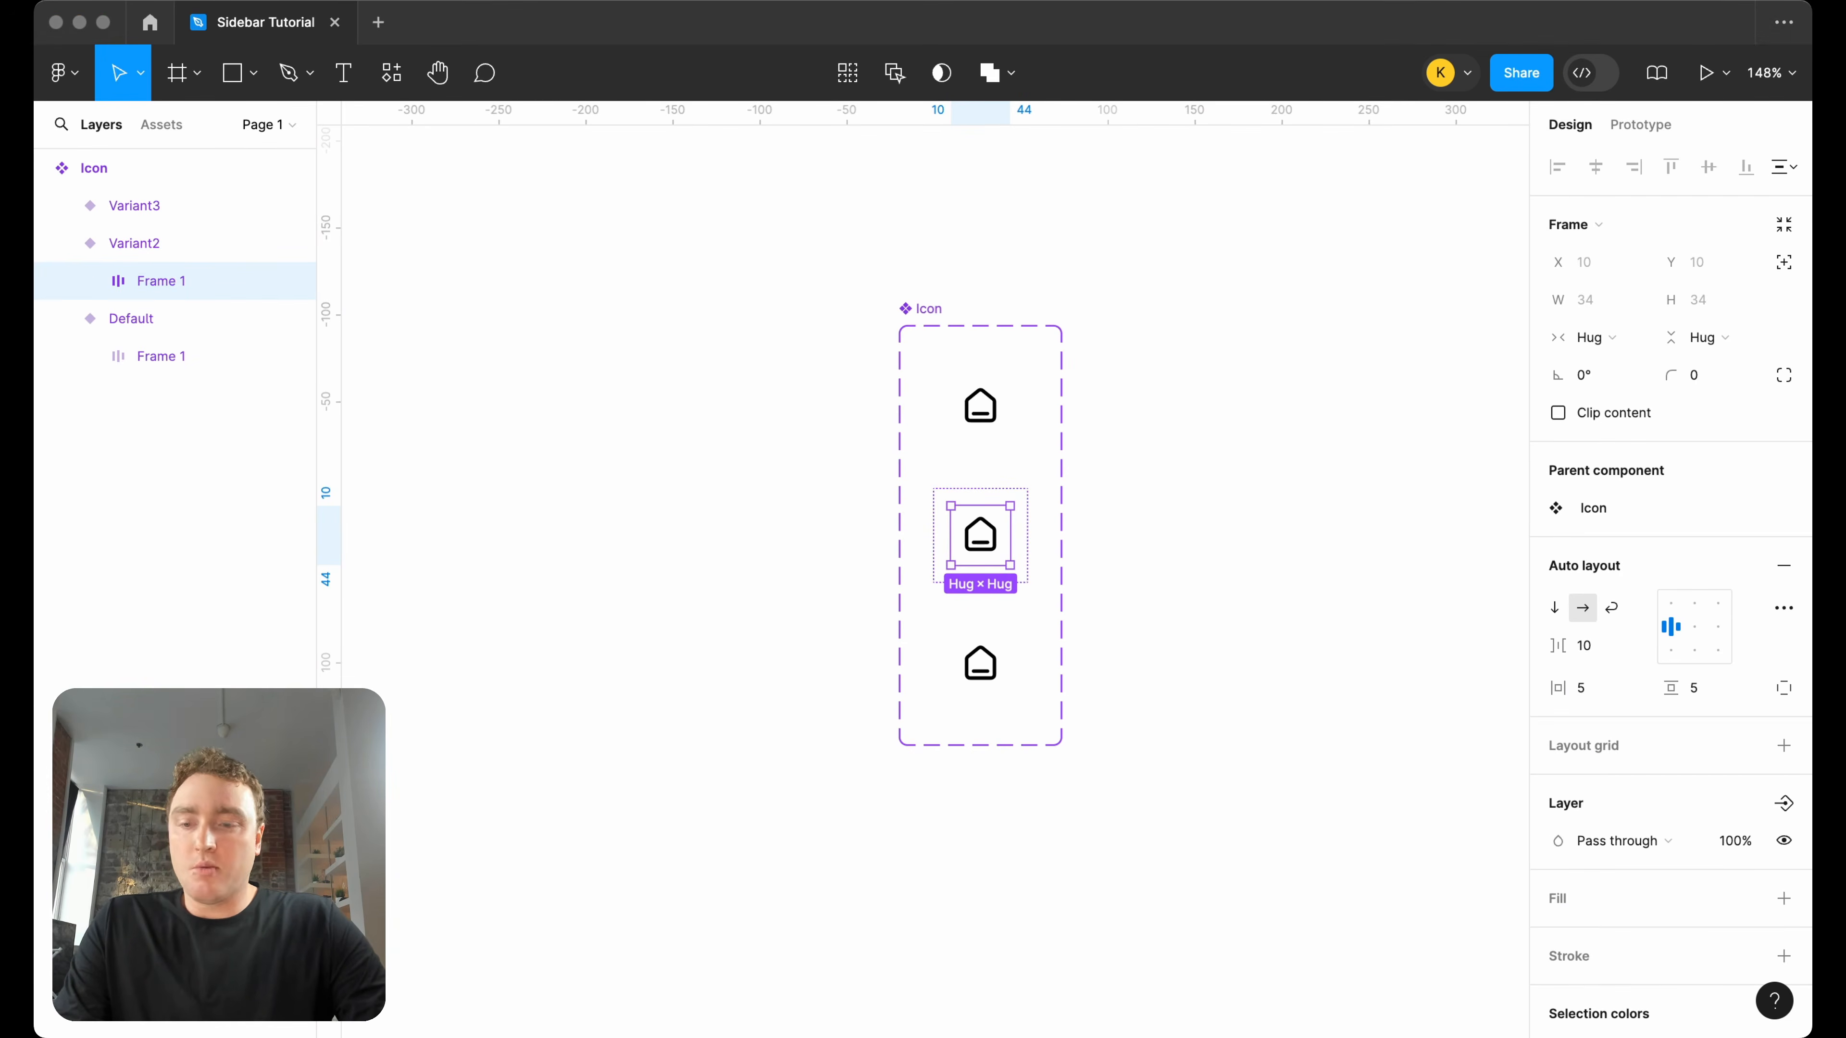
scroll(1606, 787, down, 5)
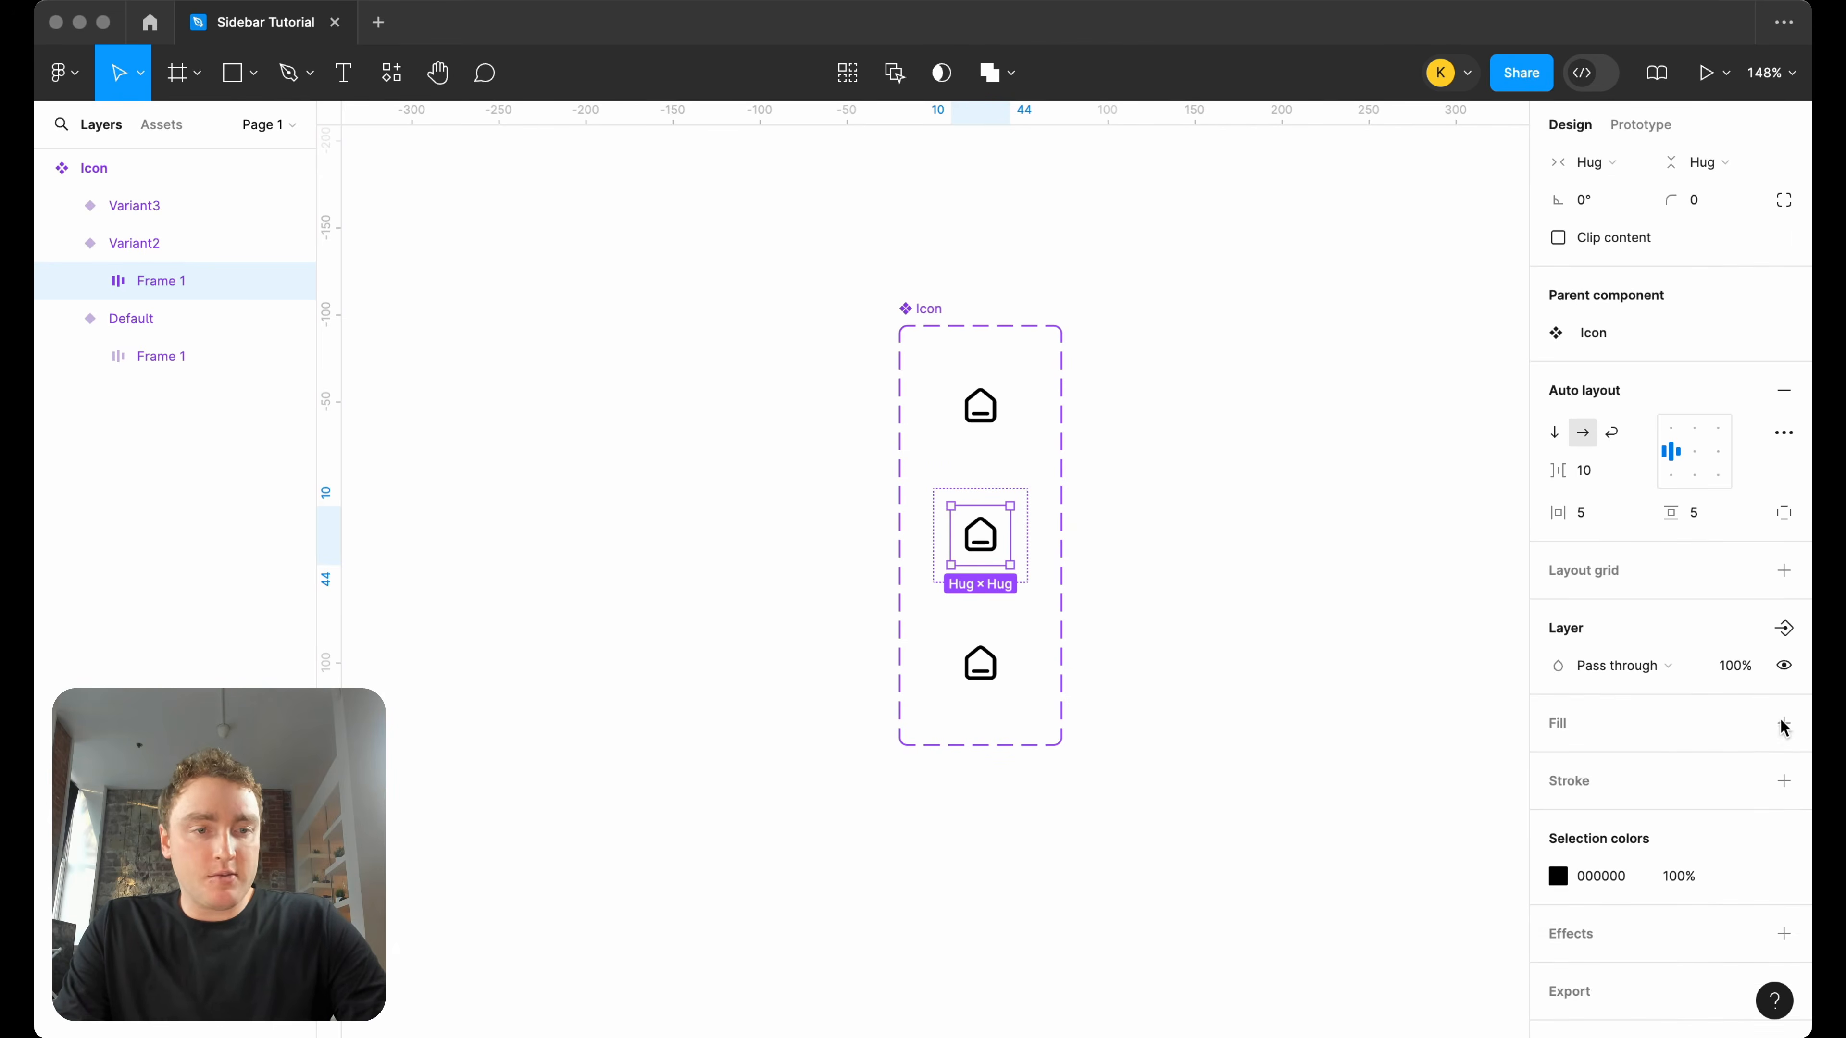
click(1784, 723)
click(1603, 762)
text(F5F5F5)
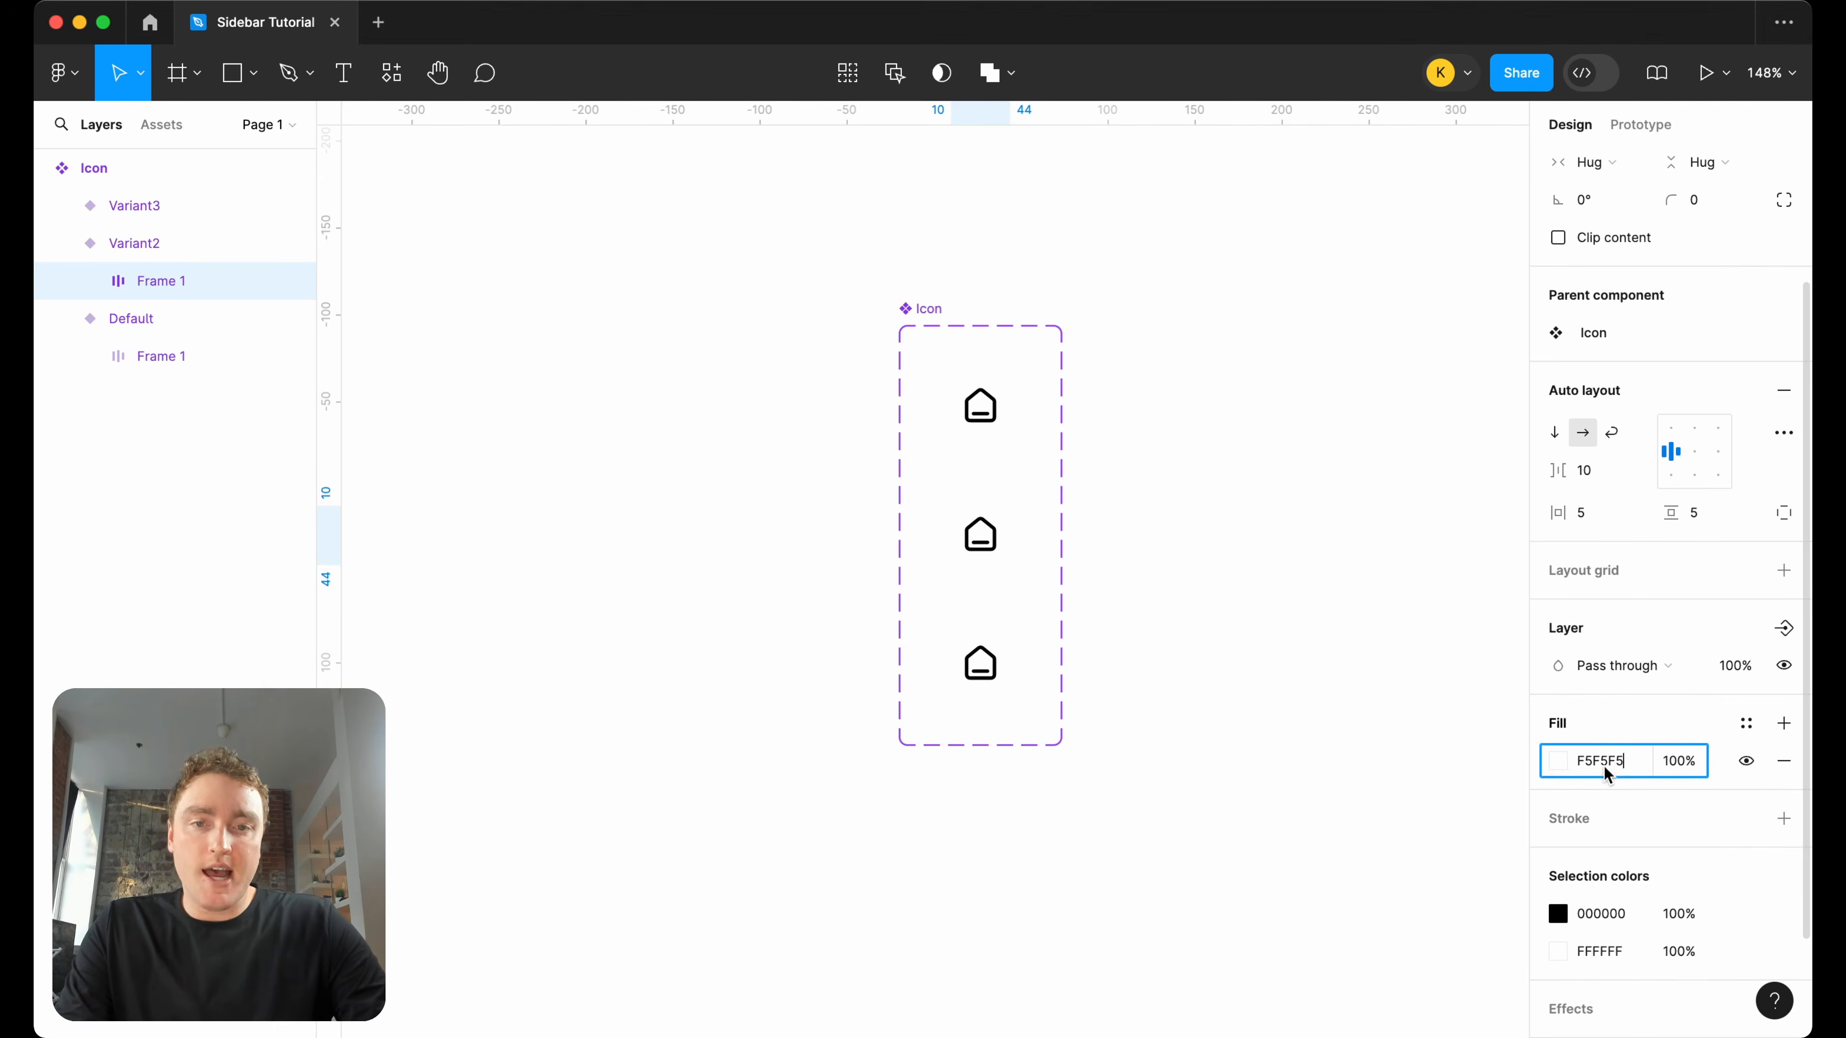
key(Return)
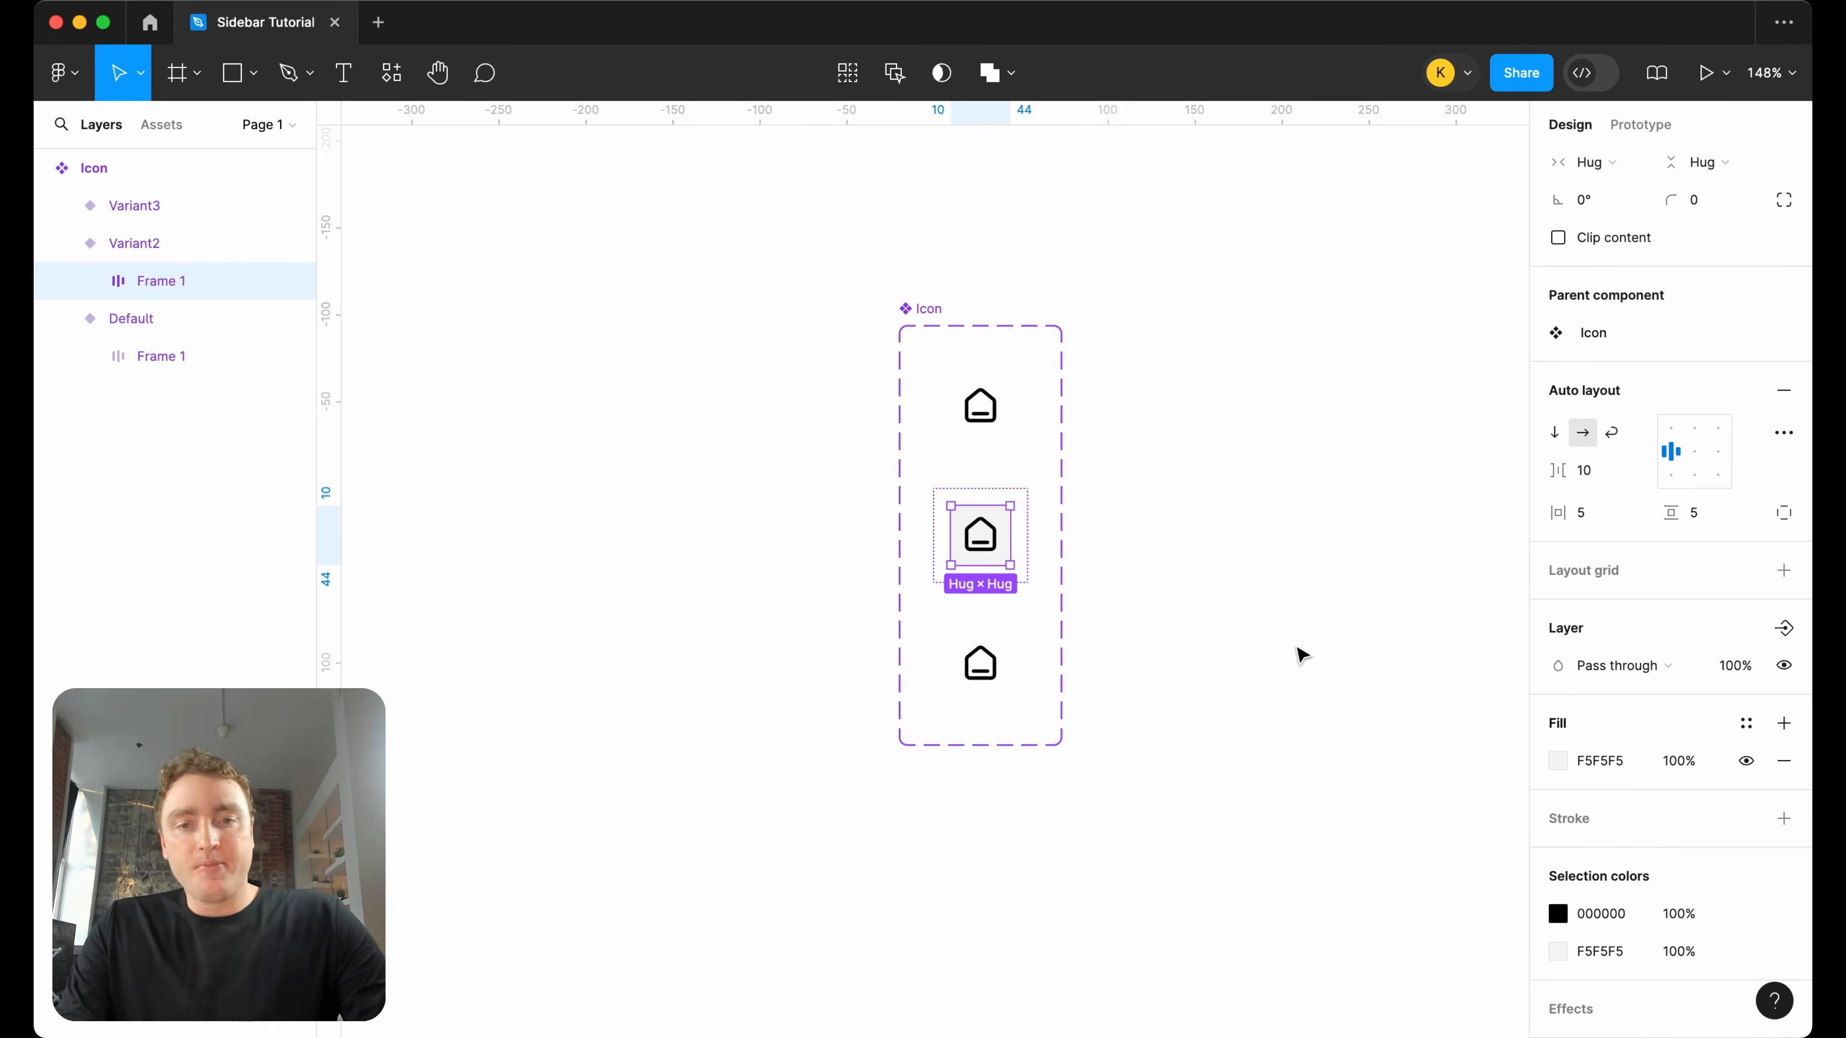
click(1302, 659)
Rename the variant property to Status and set the first variant's value to default.
click(1012, 397)
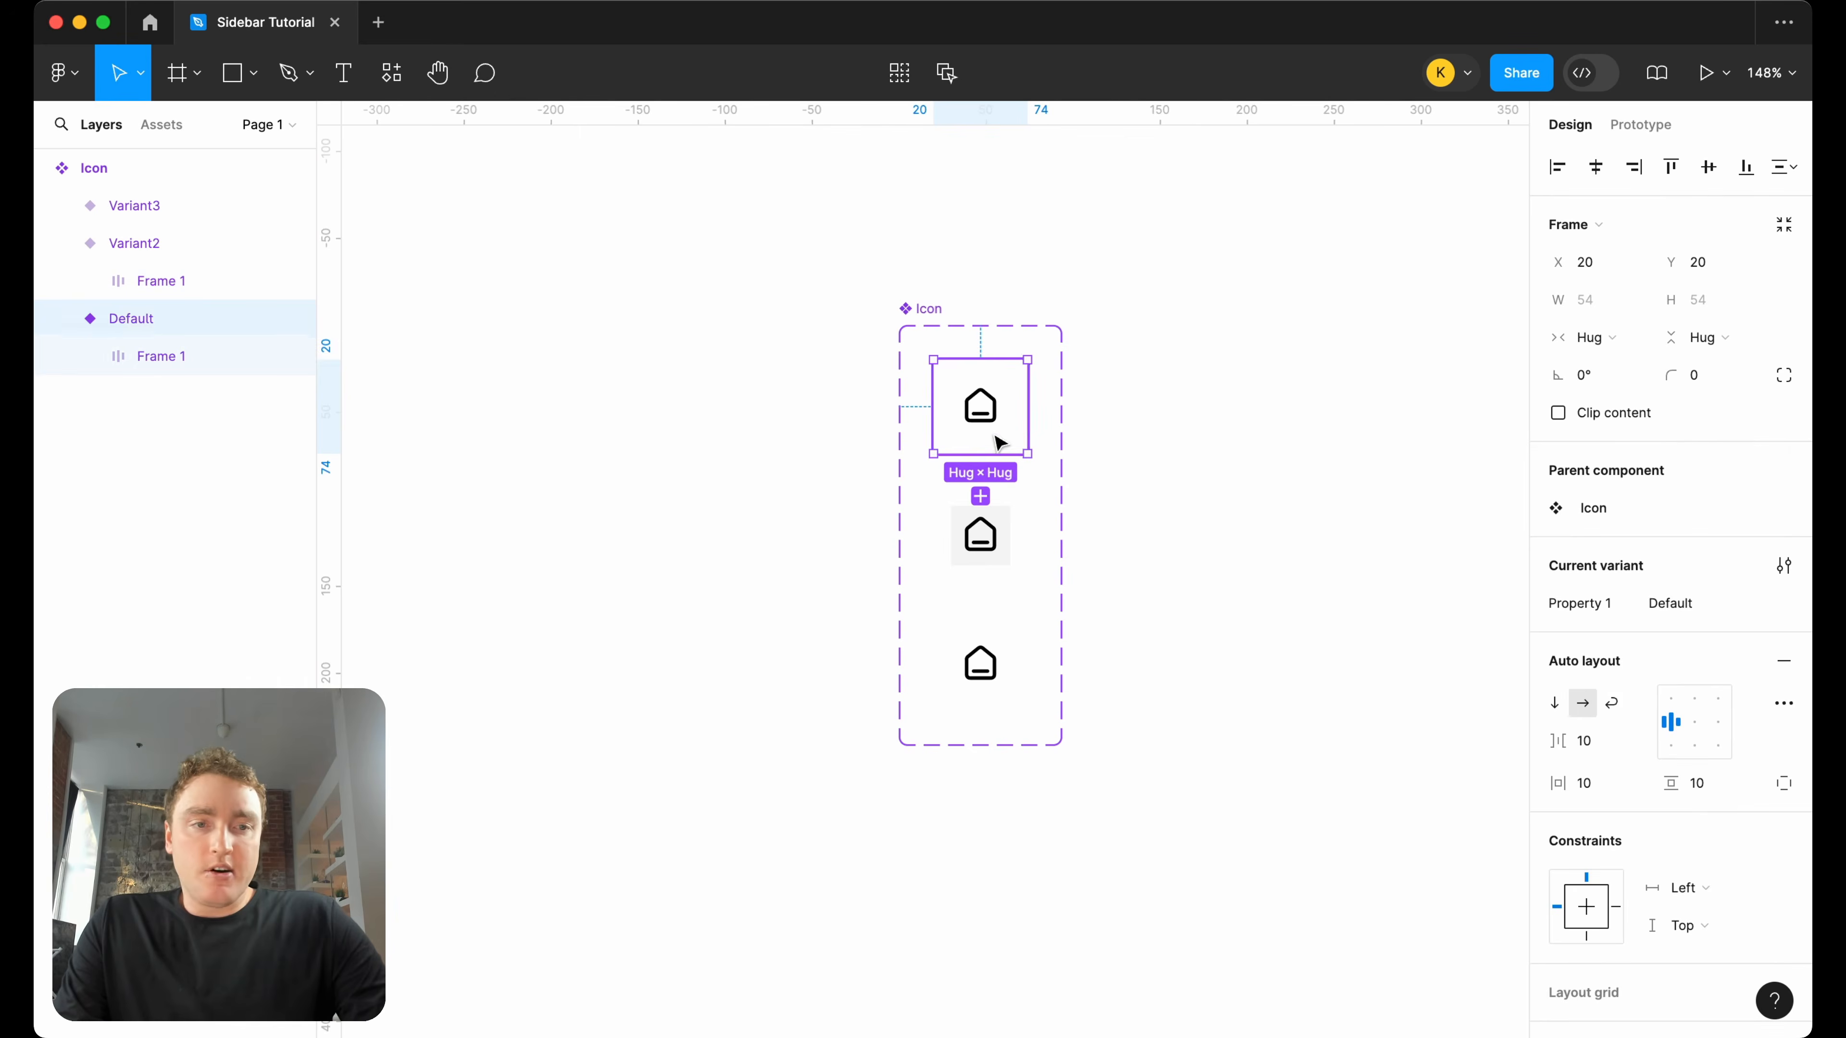
double_click(1576, 601)
text(Status)
key(Return)
click(1710, 603)
text(default)
key(Return)
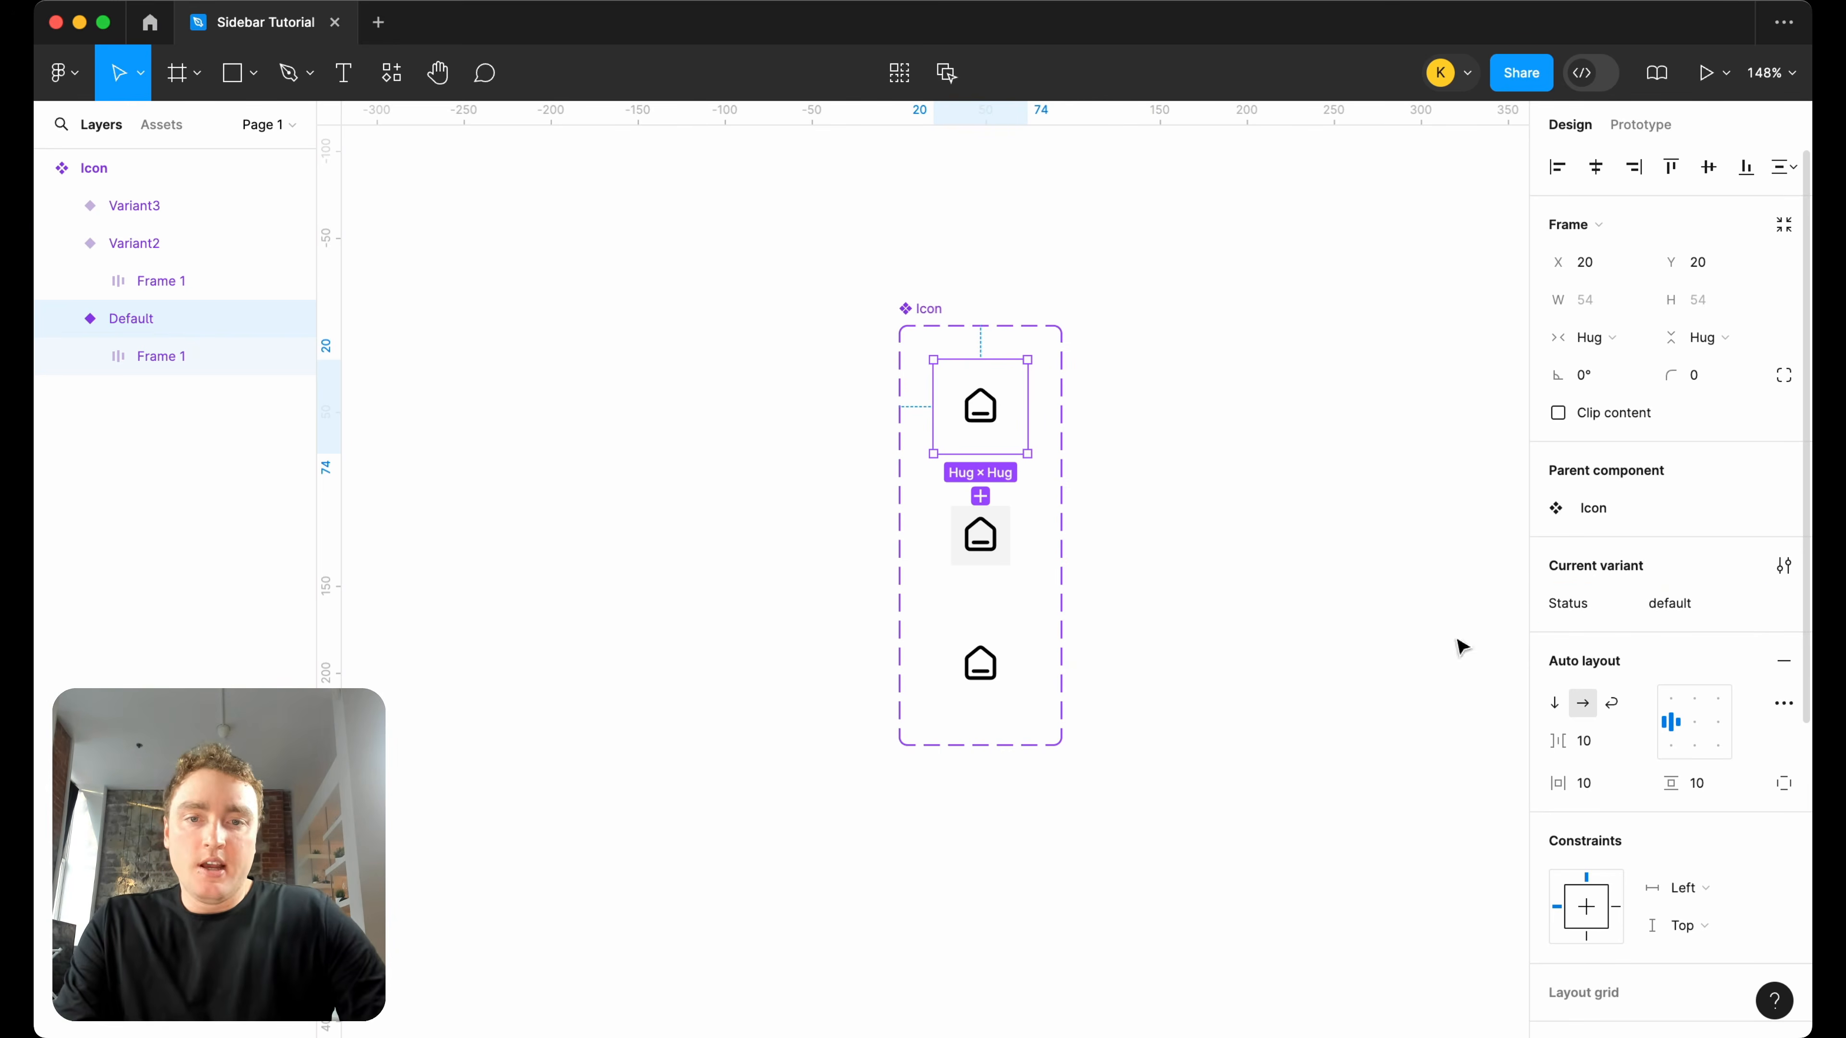
Set the Status of the second variant to hover and of the third variant to selected.
click(980, 534)
click(1666, 605)
text(hover)
key(Return)
click(980, 663)
click(1732, 595)
text(selected)
key(Return)
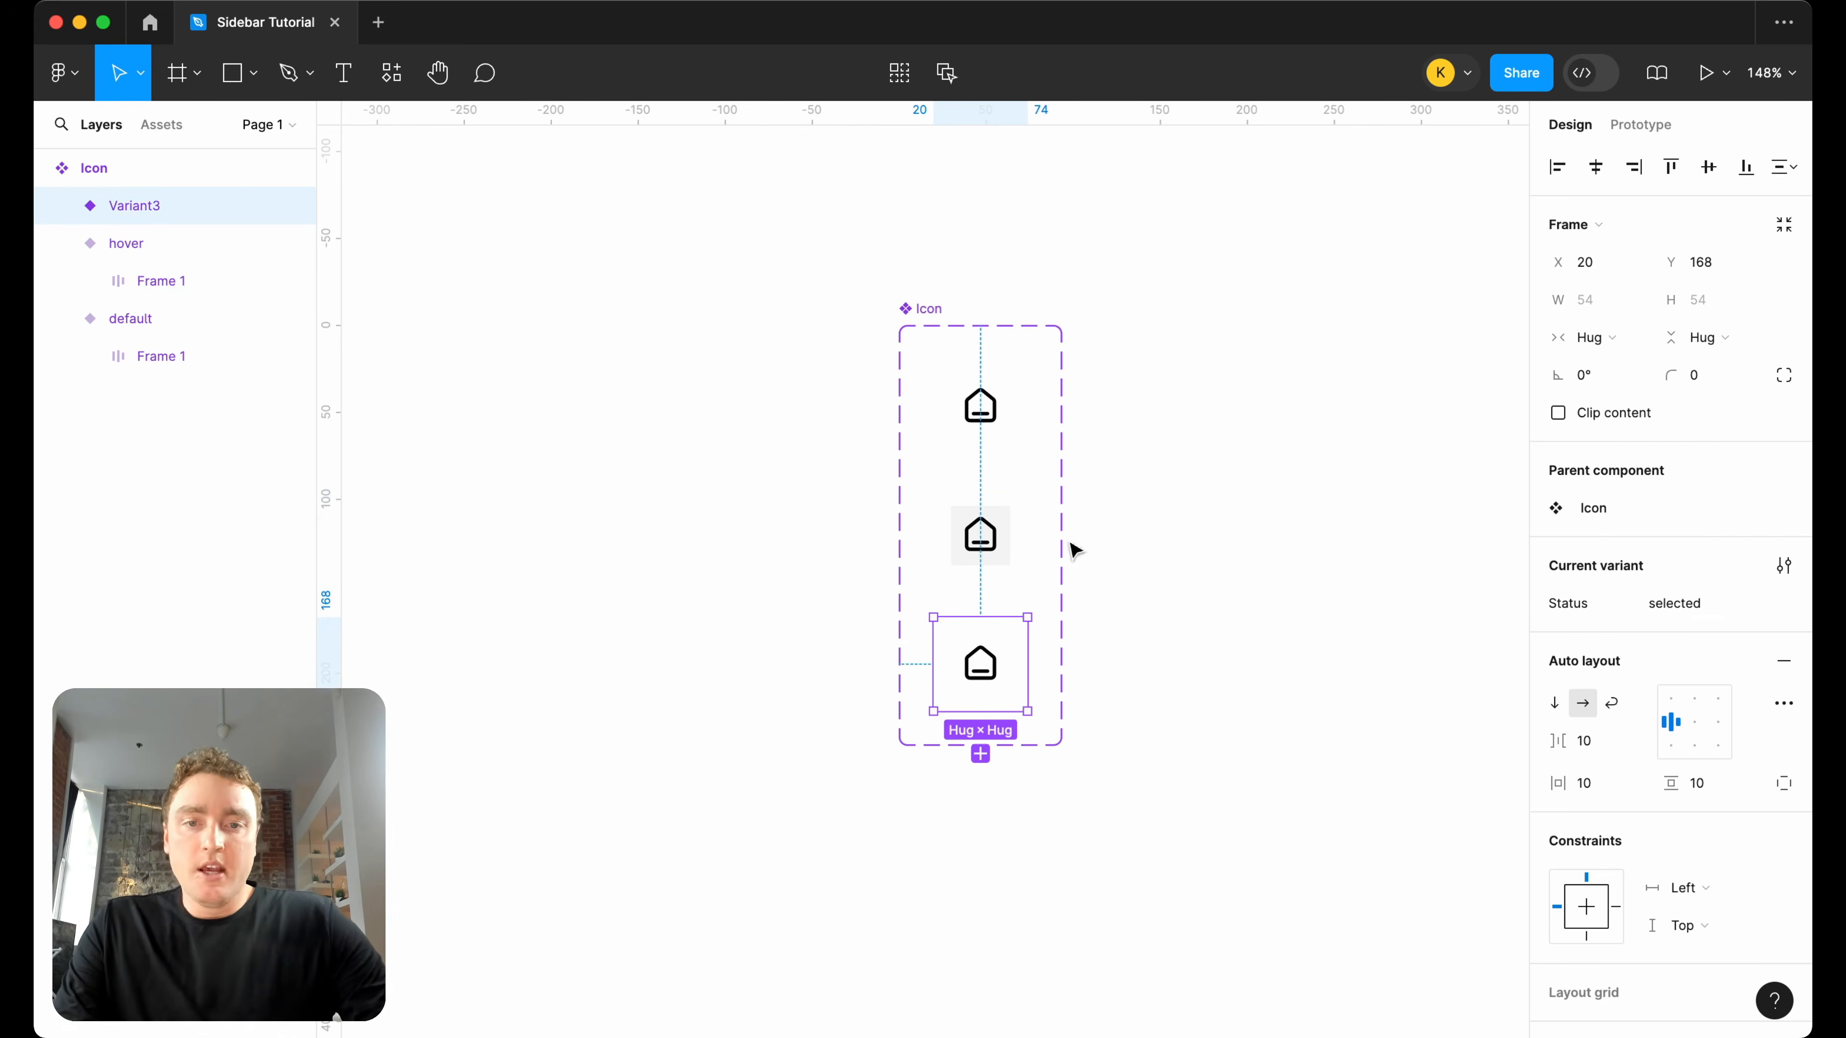
Set a corner radius of 8 on the inner frames of the default, hover and selected variants.
click(996, 411)
click(995, 411)
click(1722, 378)
text(8)
key(Return)
click(980, 536)
click(1697, 378)
key(Return)
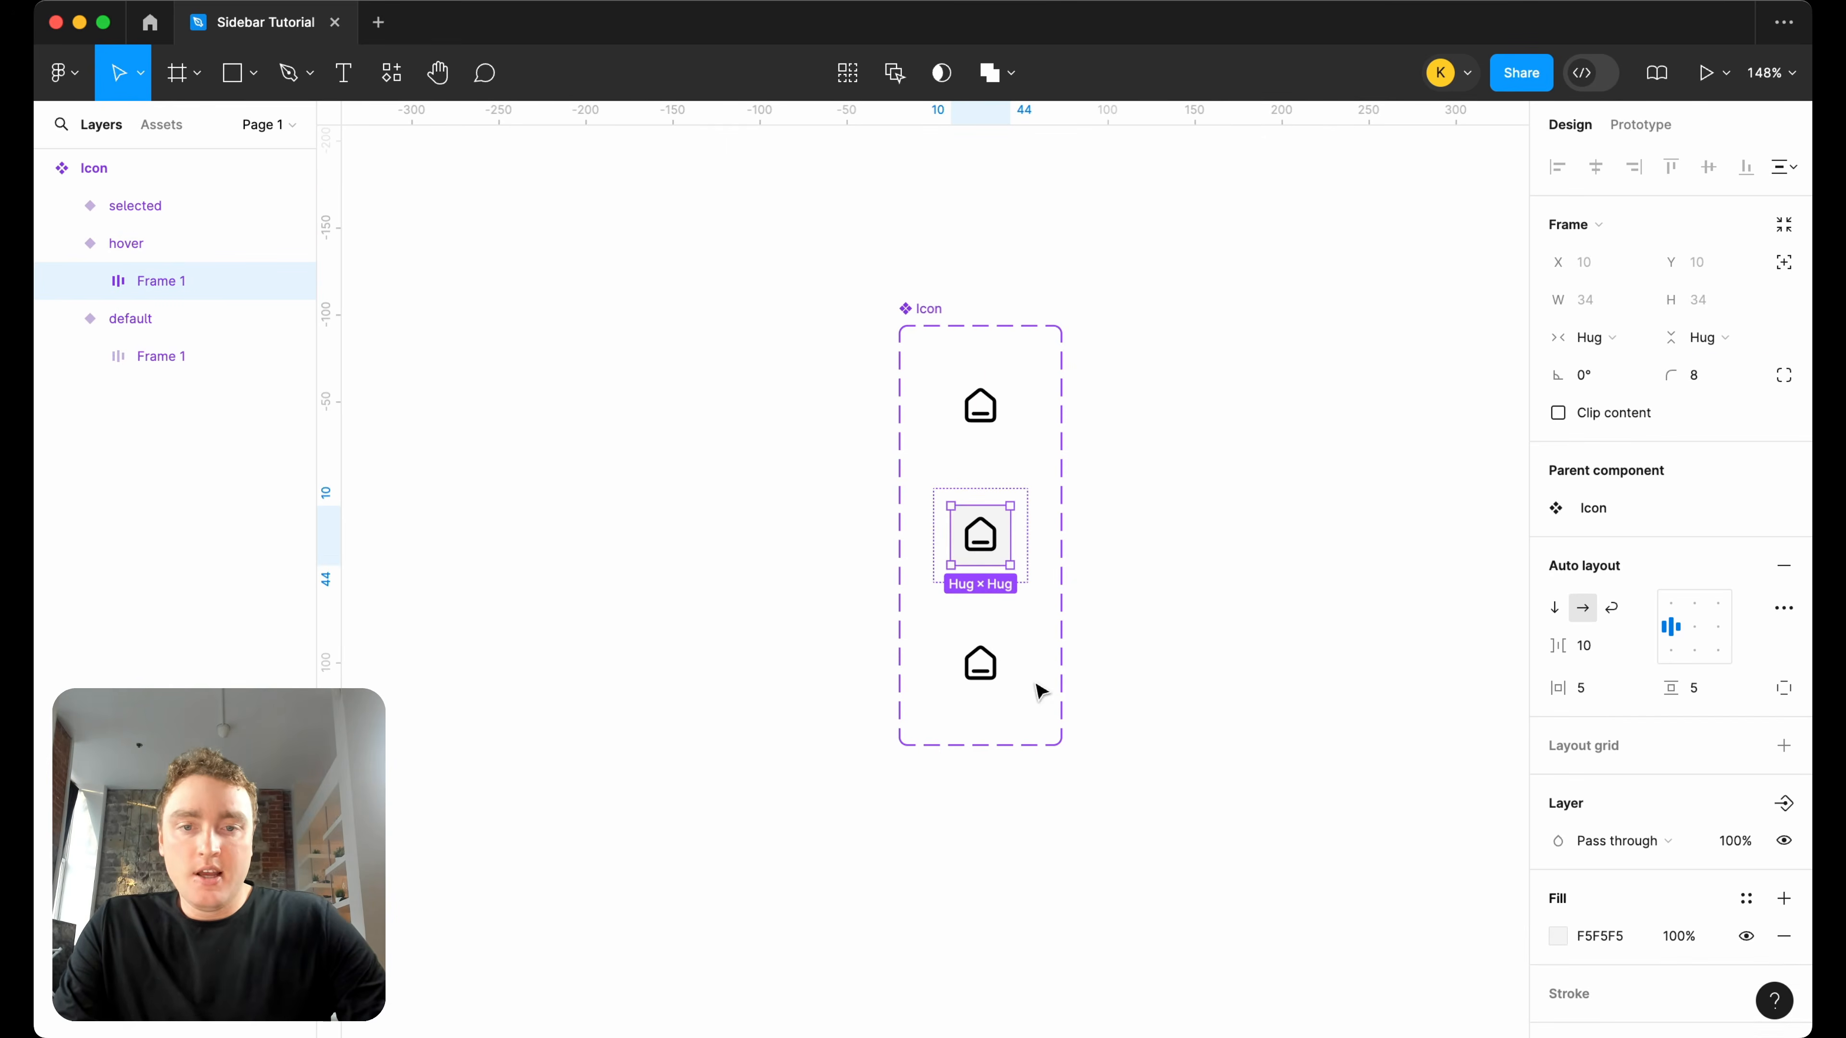
click(992, 672)
click(1736, 387)
text(8)
key(Return)
Add a fill of F5F3FF to the inner frame of the selected variant.
scroll(1664, 723, down, 1)
scroll(1662, 723, down, 3)
click(1782, 684)
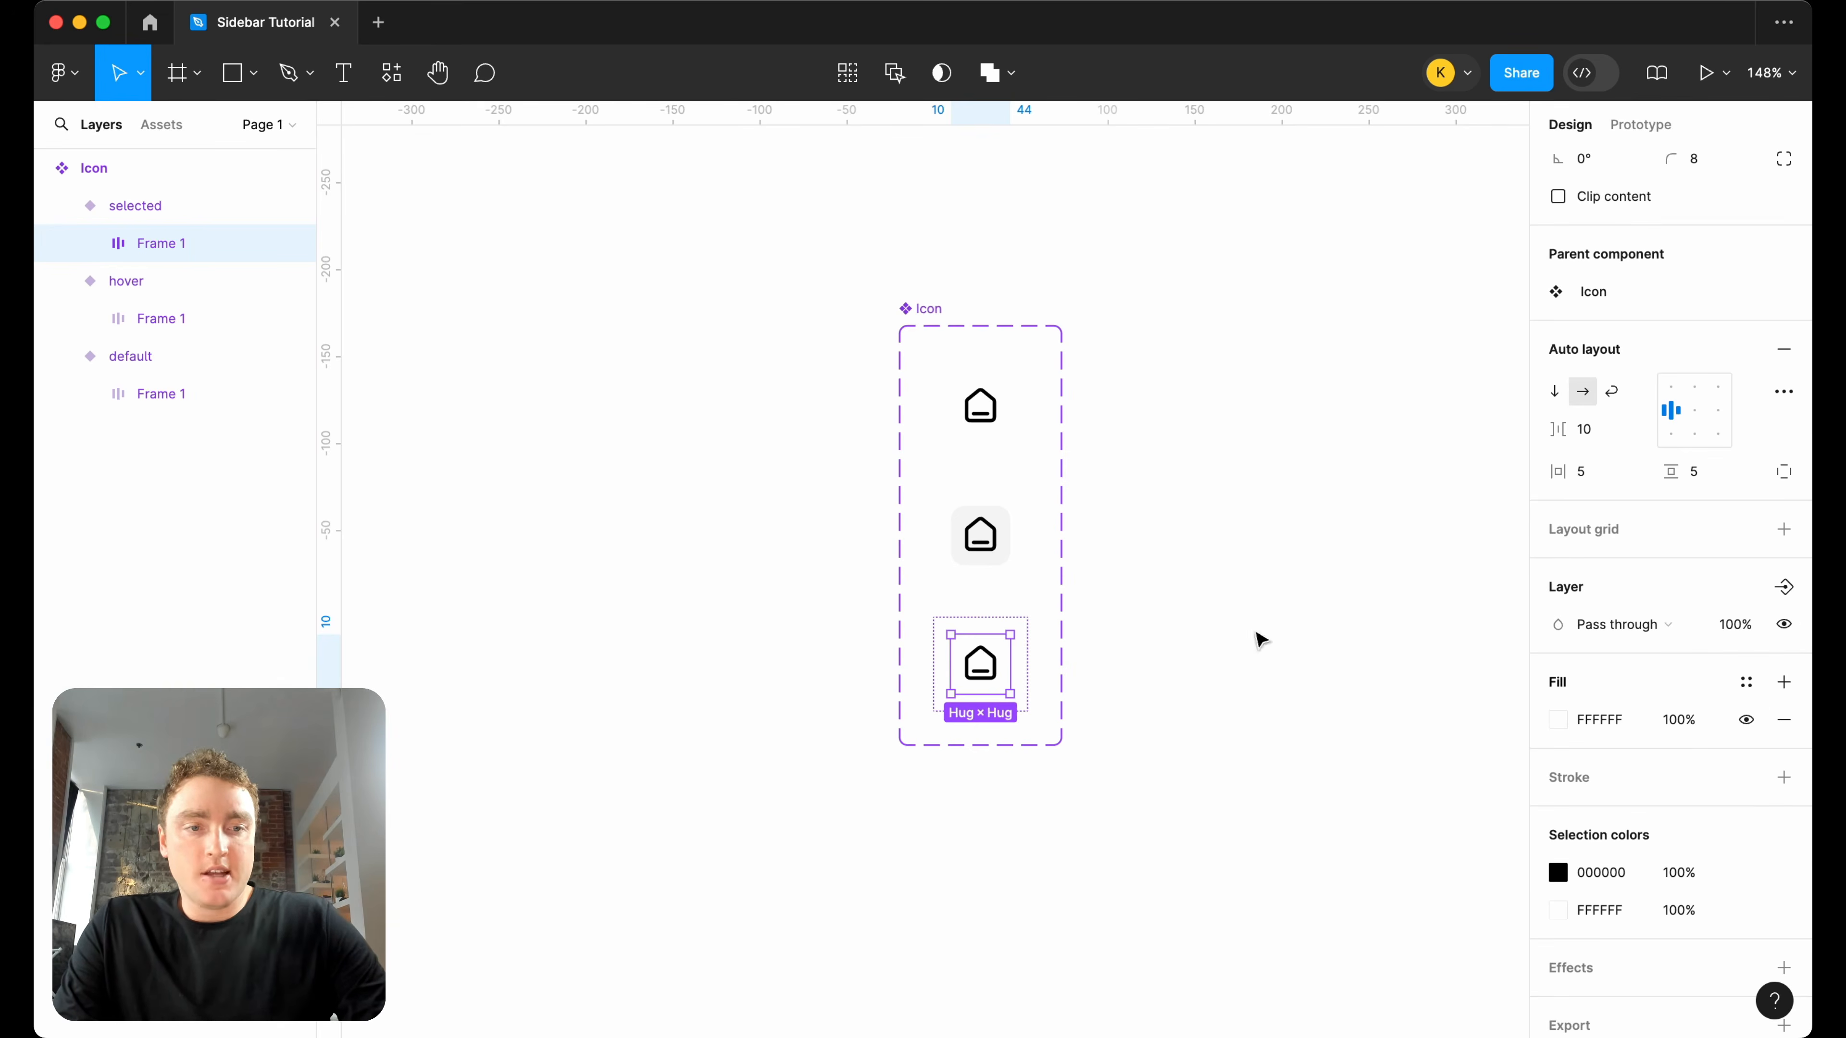
key(super+Tab)
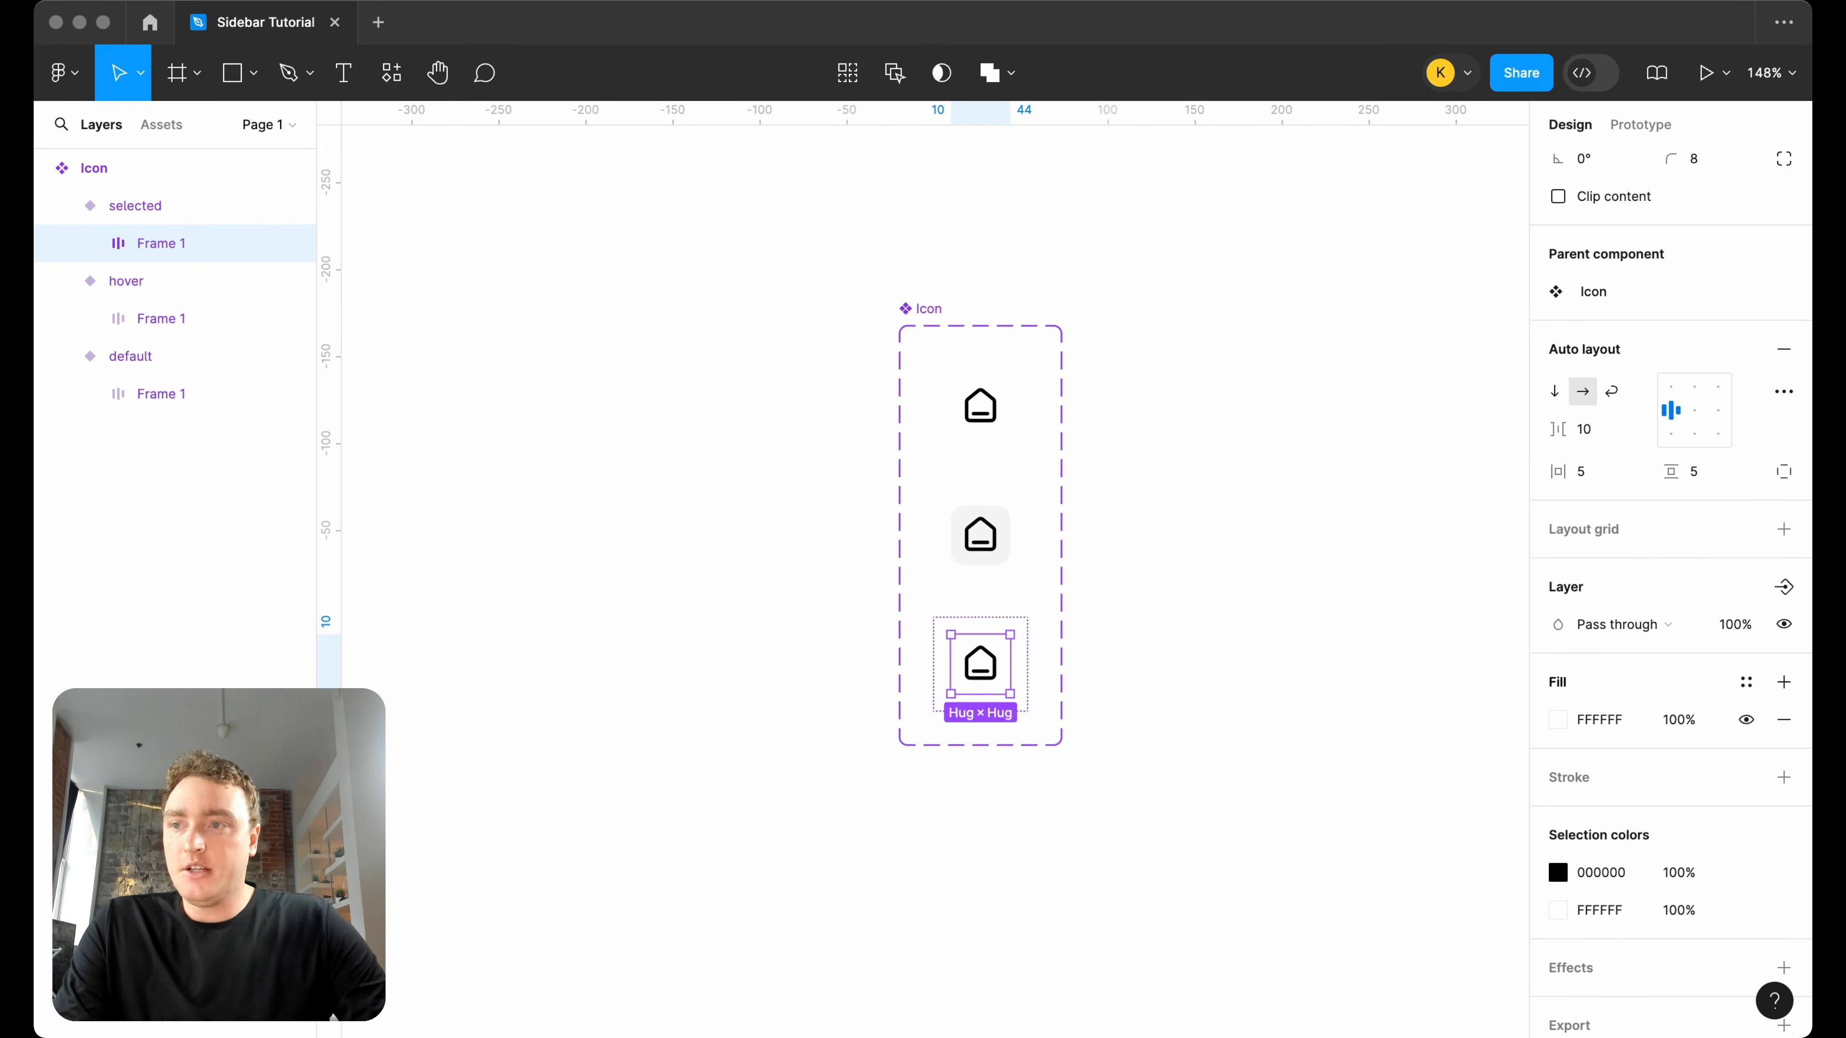
key(super+Tab)
scroll(957, 634, up, 5)
click(1600, 720)
text(F5F3FF)
key(Return)
Add an inside stroke of 1 in colour DDD6FE to the selected variant's inner frame.
click(1782, 776)
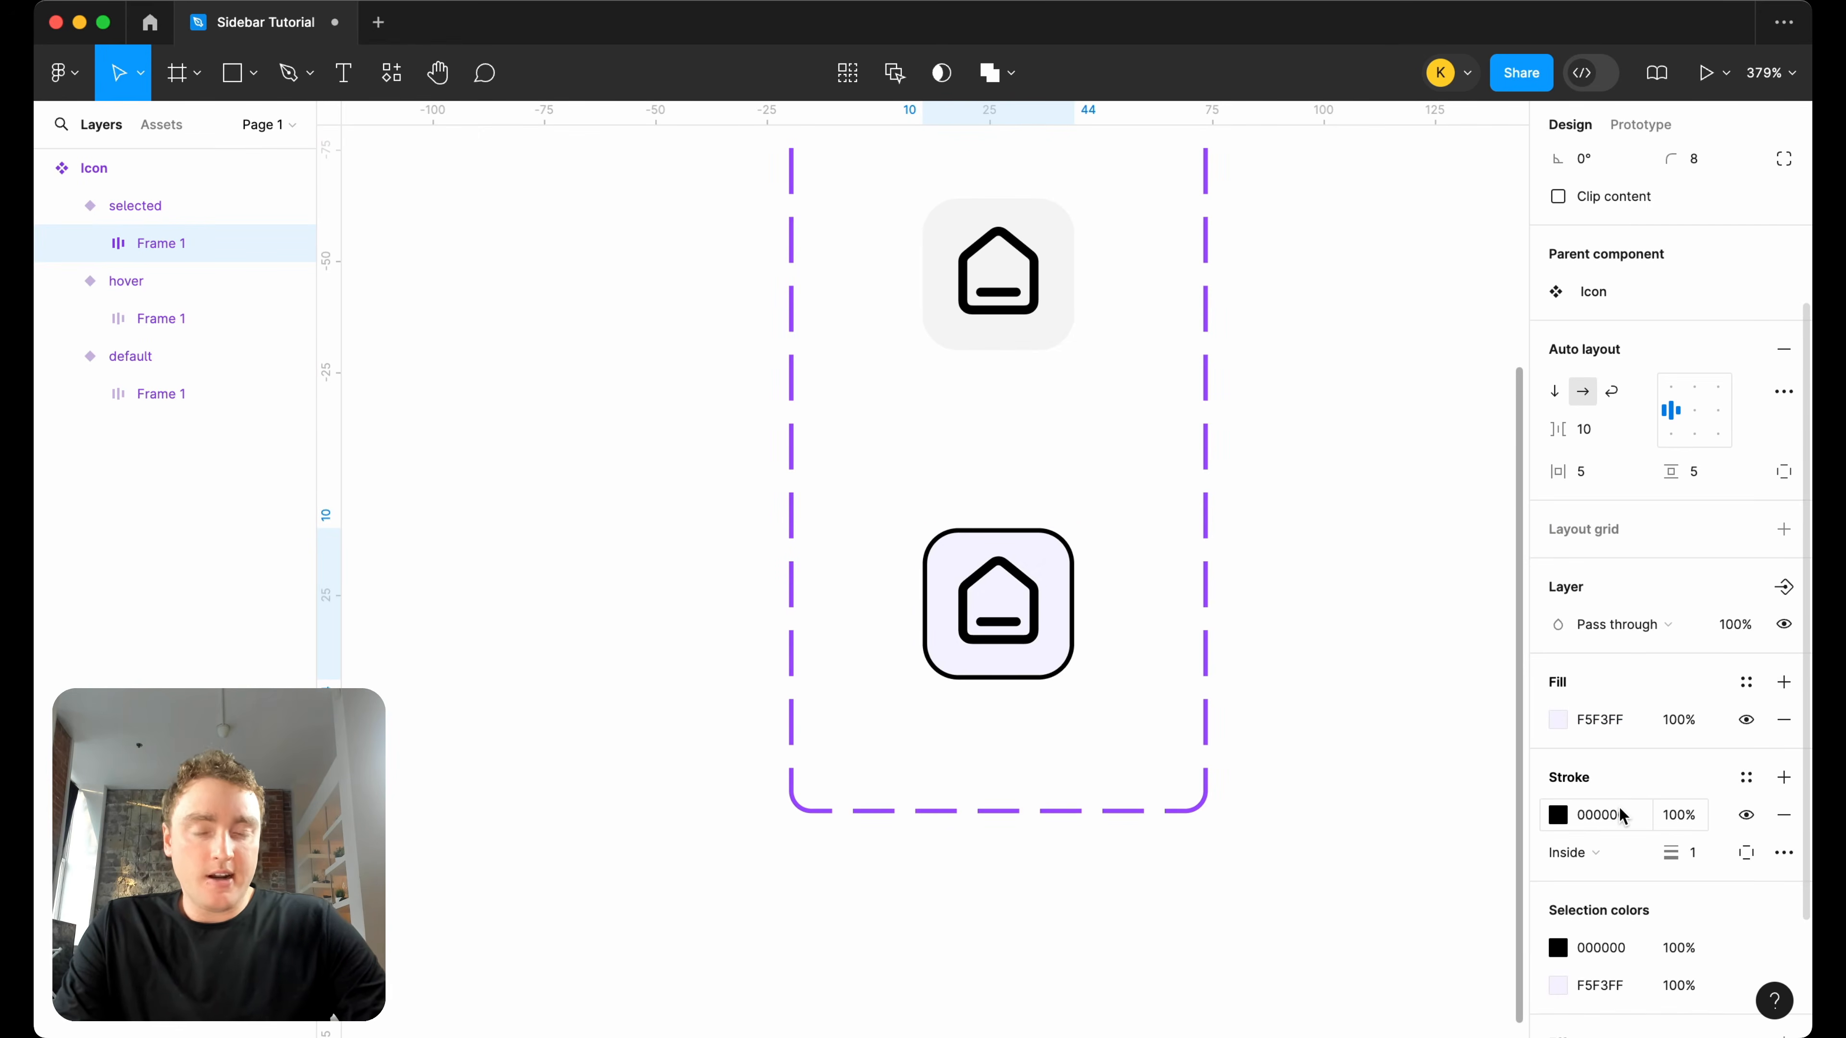
key(super+Tab)
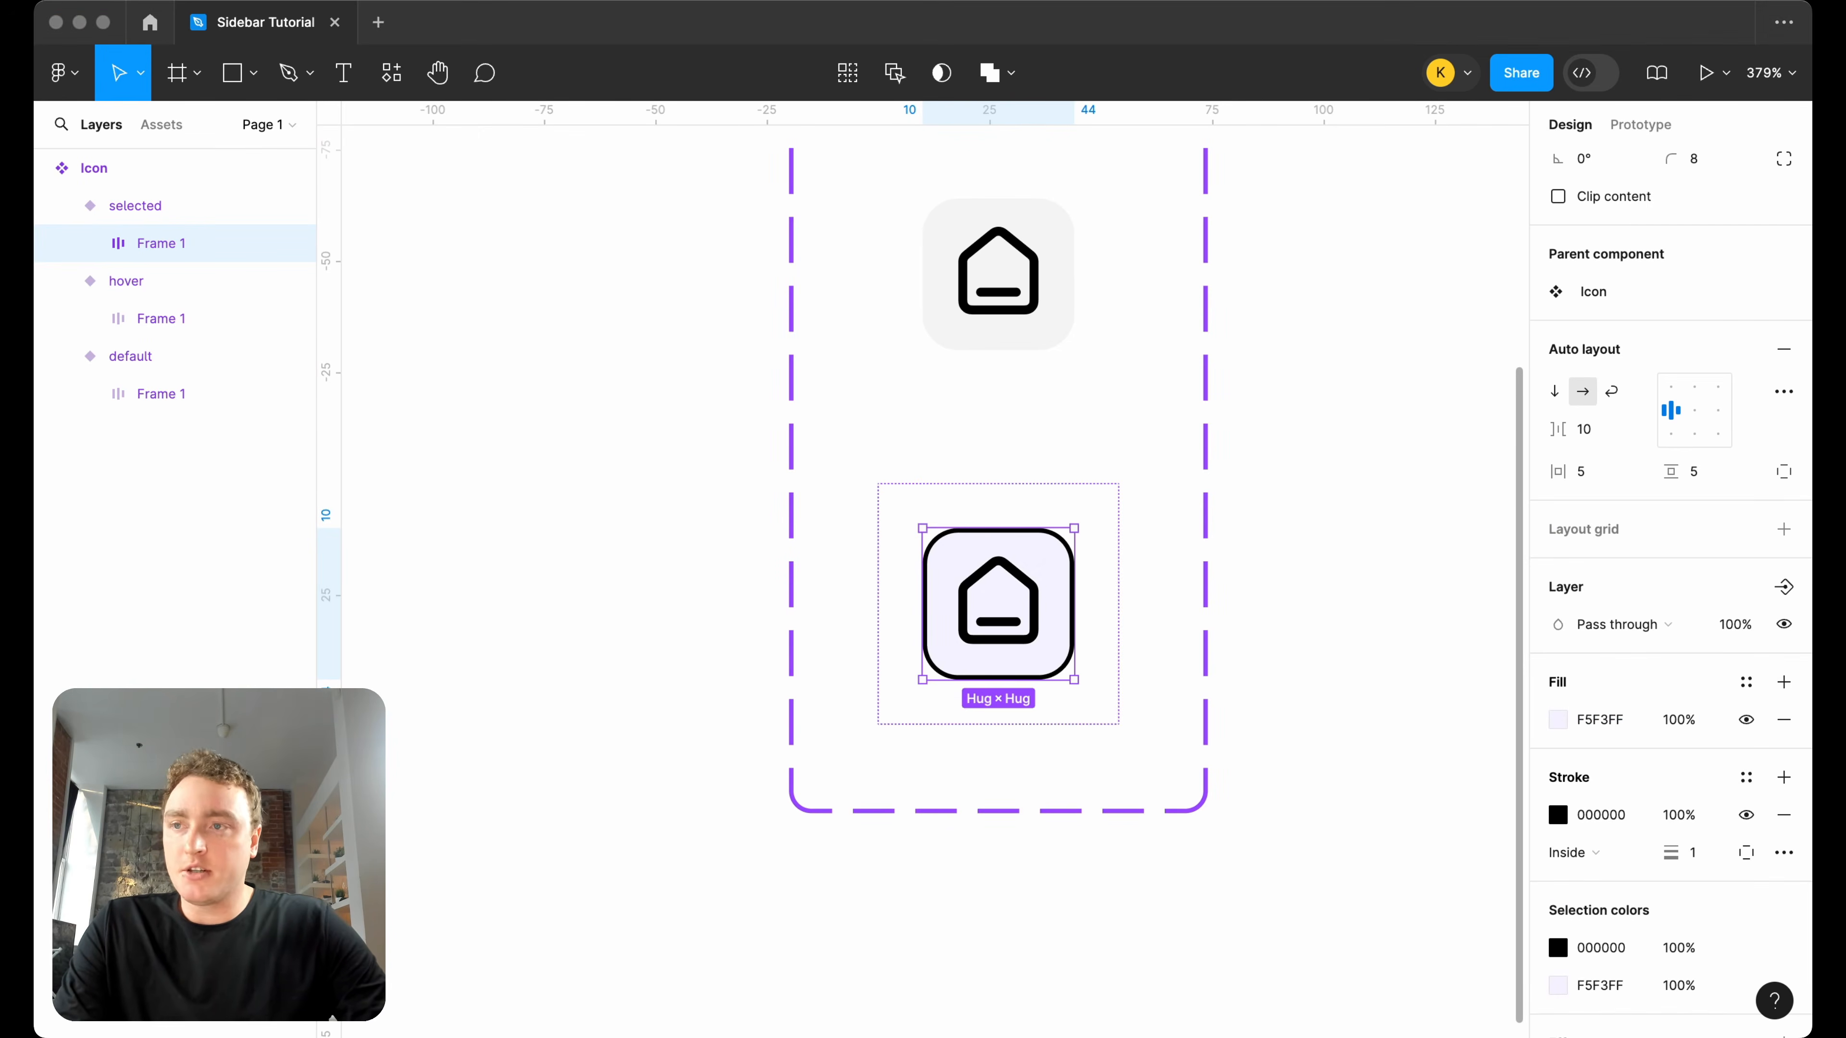
click(1618, 818)
text(DDD6FE)
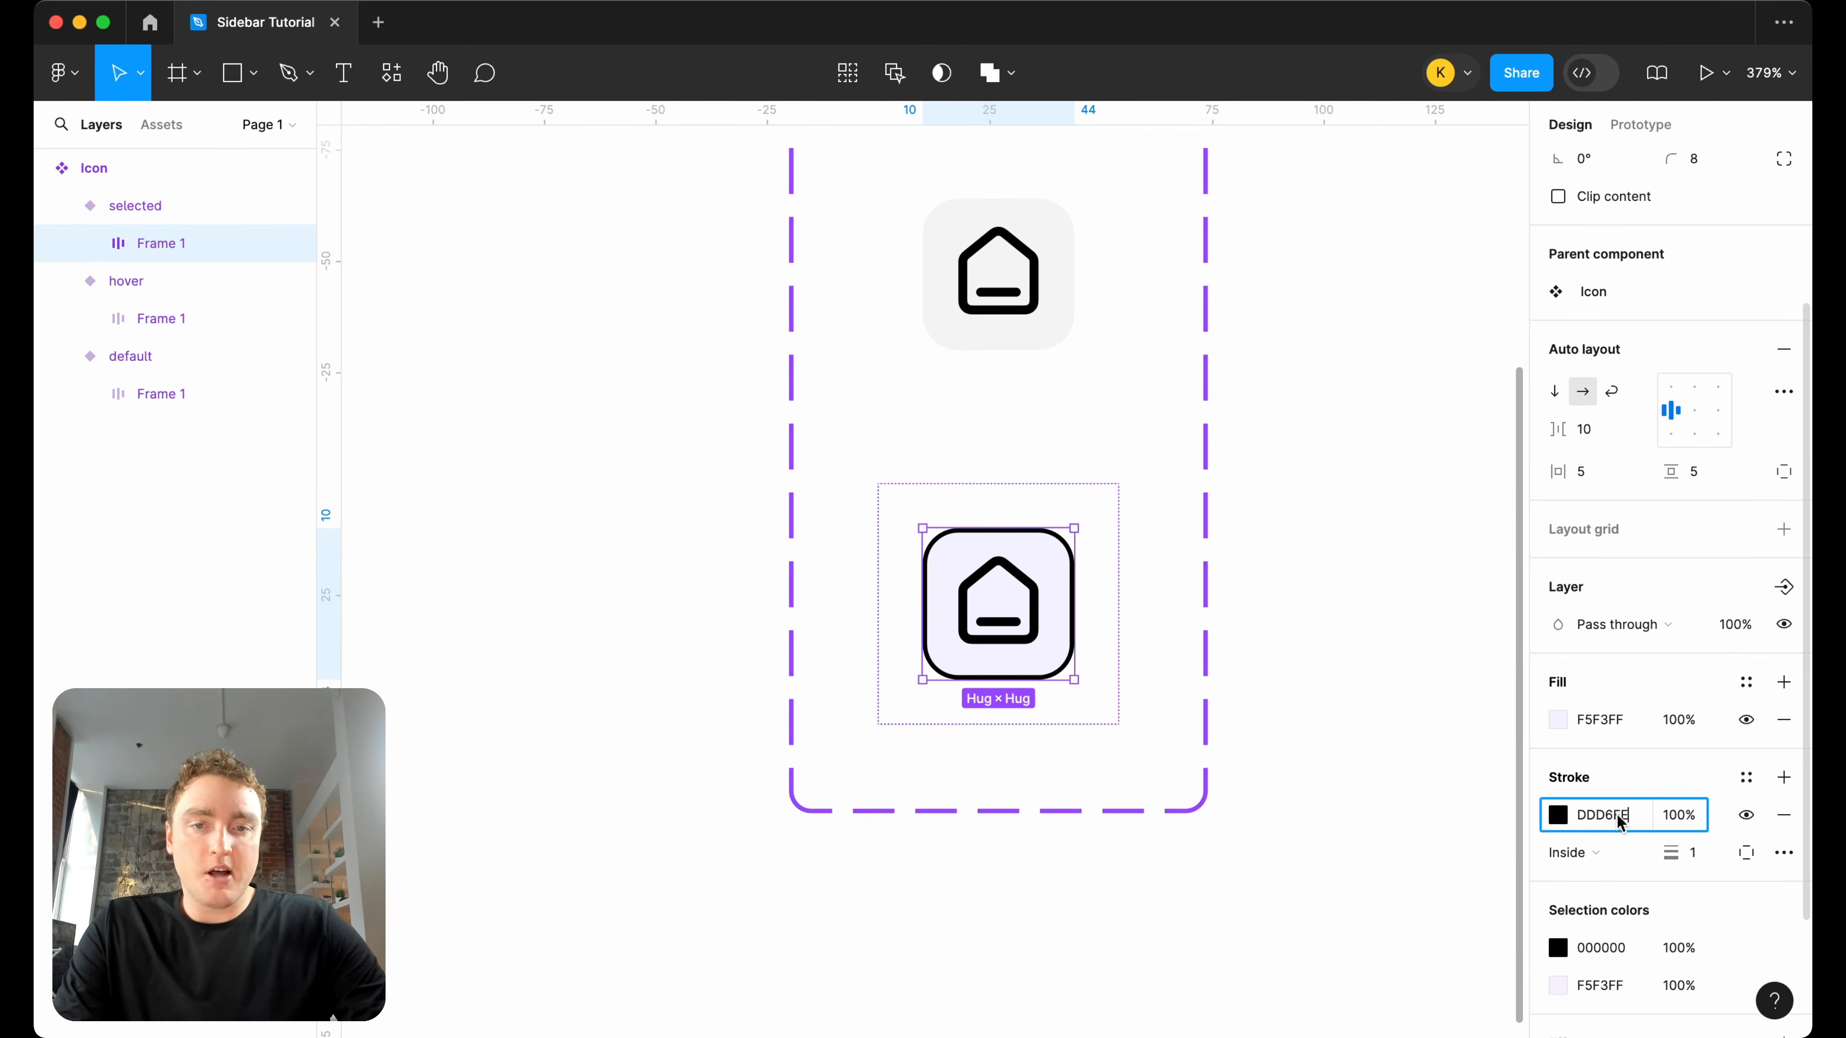
key(Return)
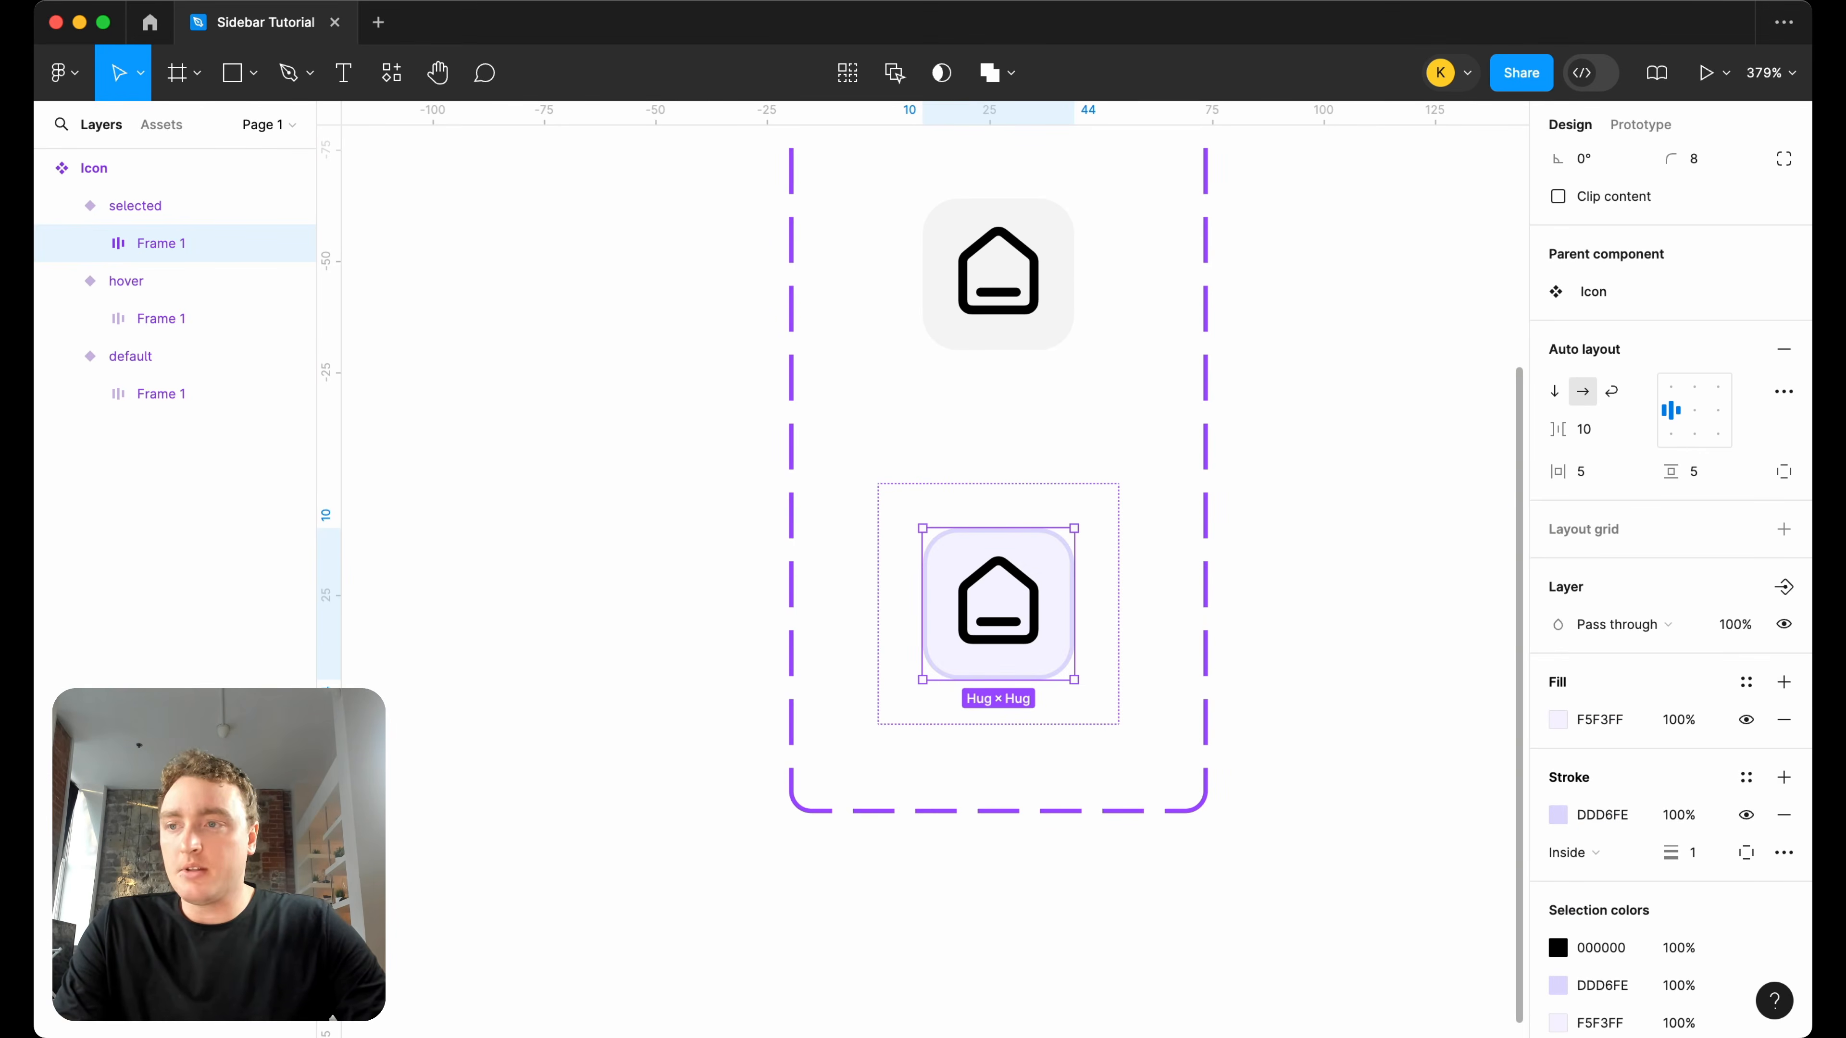
Replace the black of the selected variant's home icon with the copied purple colour.
key(super+Tab)
click(1609, 943)
click(1608, 947)
key(super+v)
click(1228, 504)
scroll(1235, 504, down, 5)
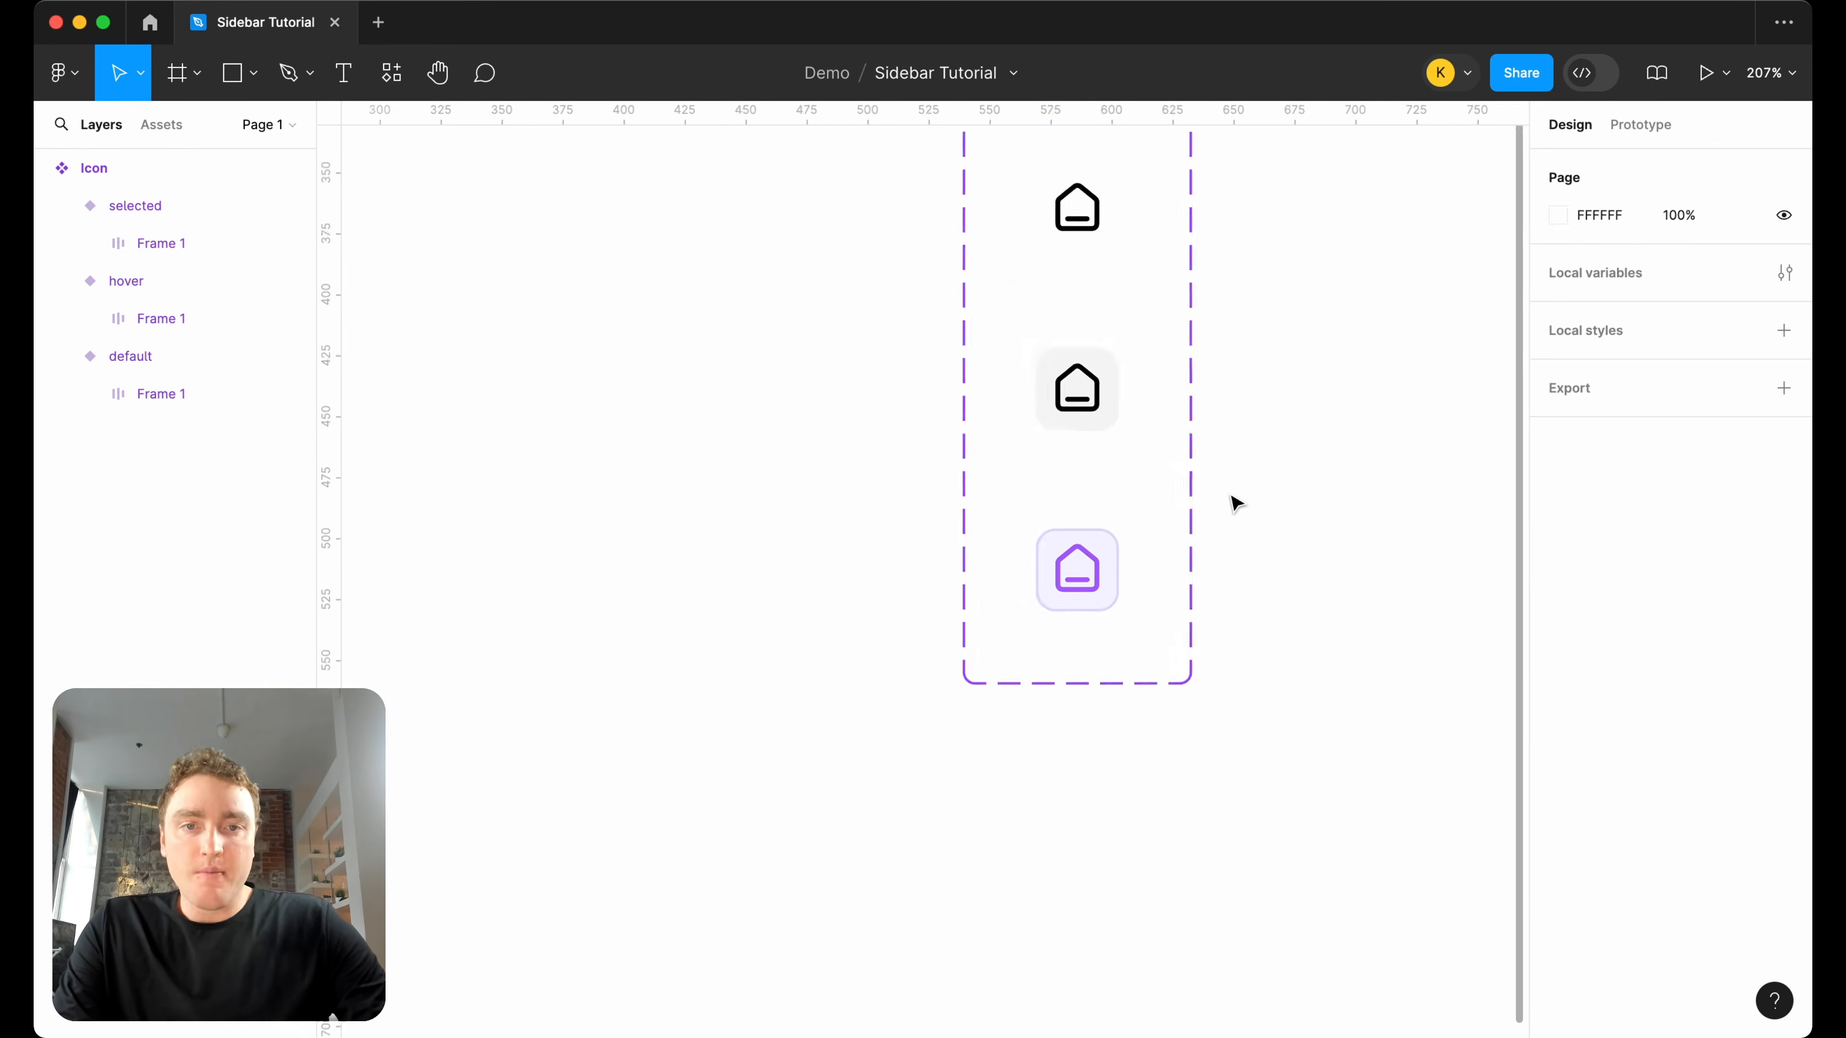
Add a prototype interaction from the default variant that changes to hover while hovering.
scroll(1199, 472, right, 3)
click(947, 268)
click(1641, 124)
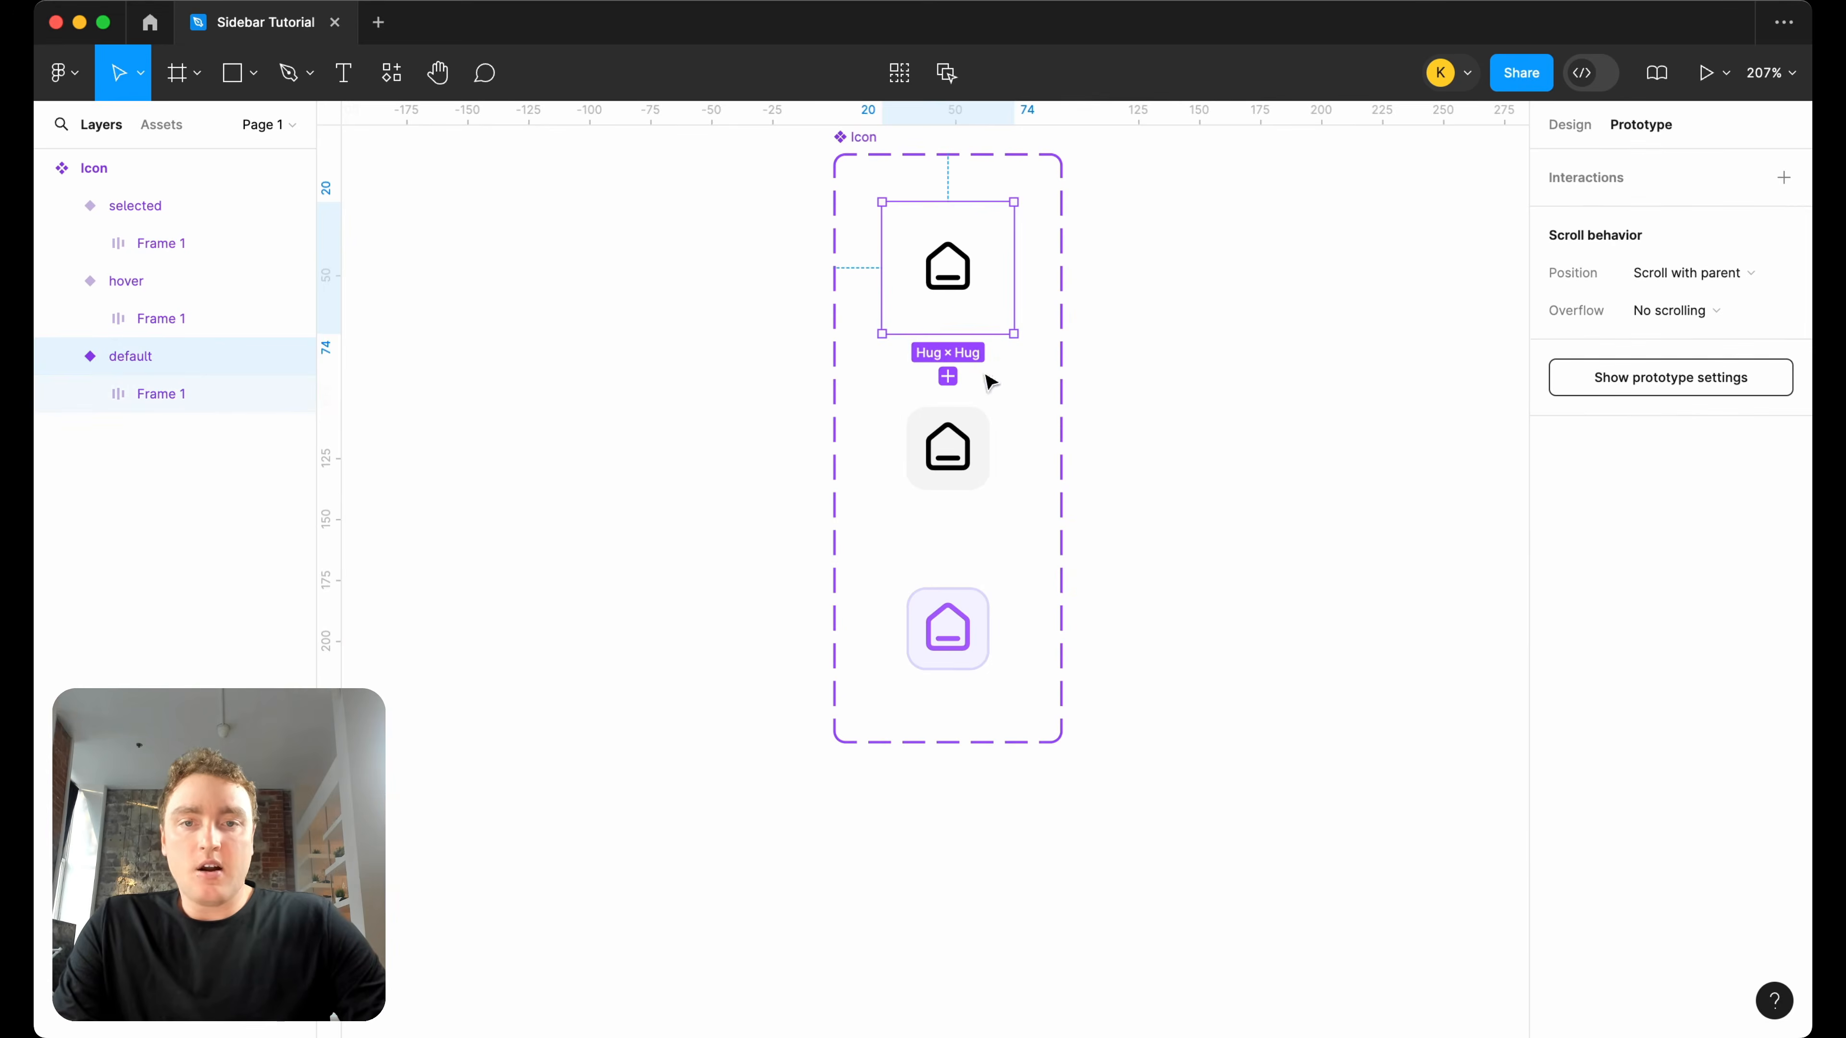
drag(947, 376, 947, 445)
click(872, 440)
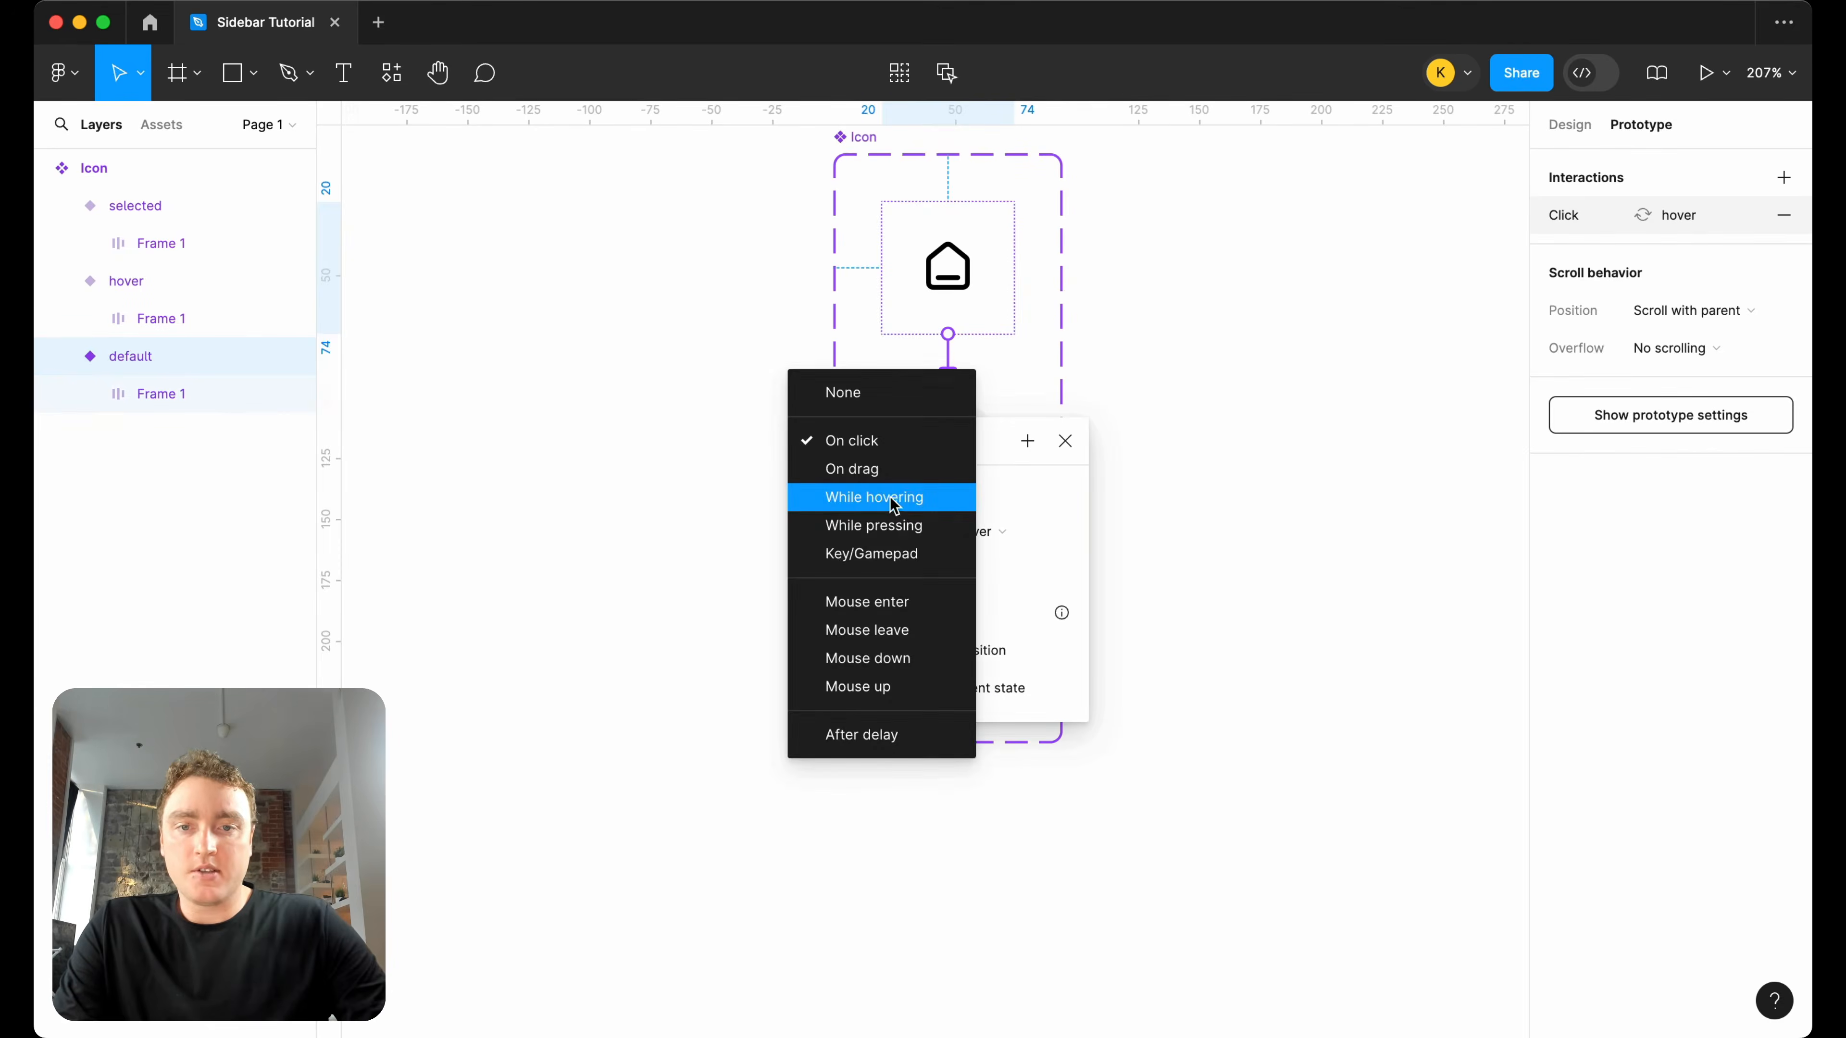
click(891, 499)
click(1065, 443)
Add an on-click interaction from the hover variant that changes to selected, and return to the design properties.
click(980, 451)
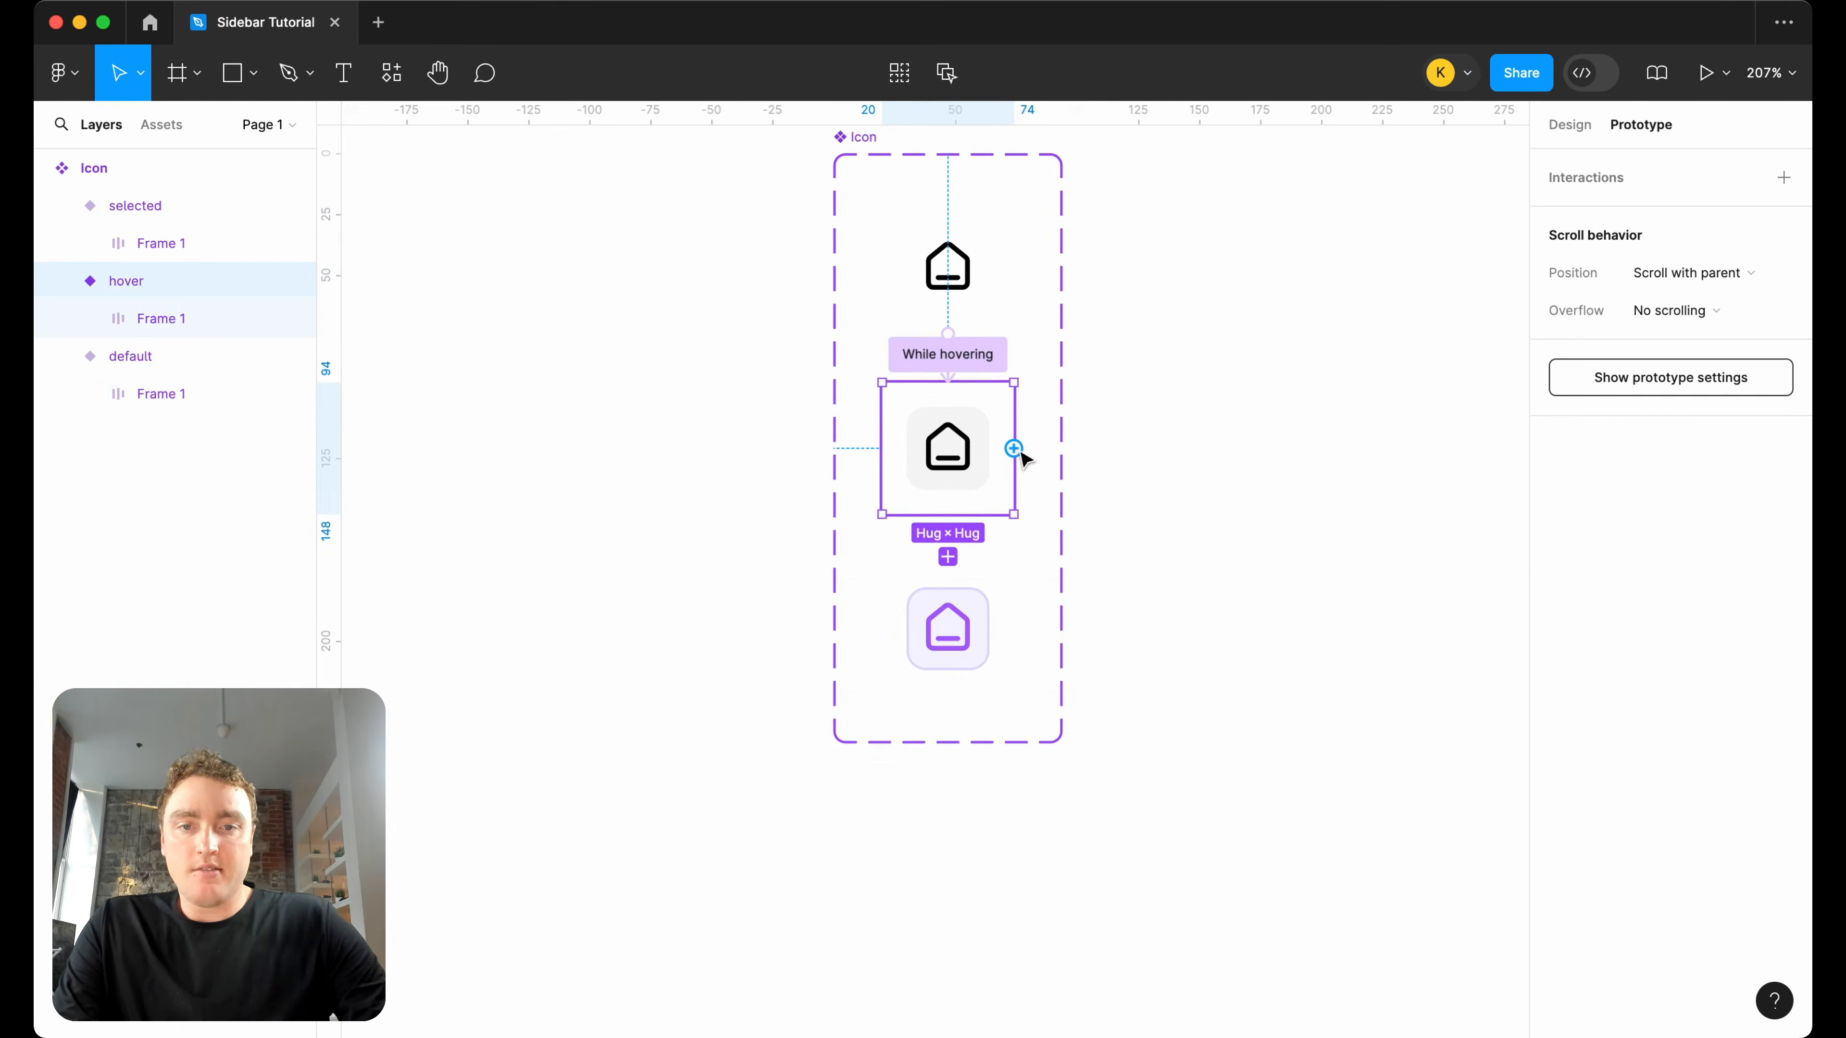
drag(1014, 449, 974, 619)
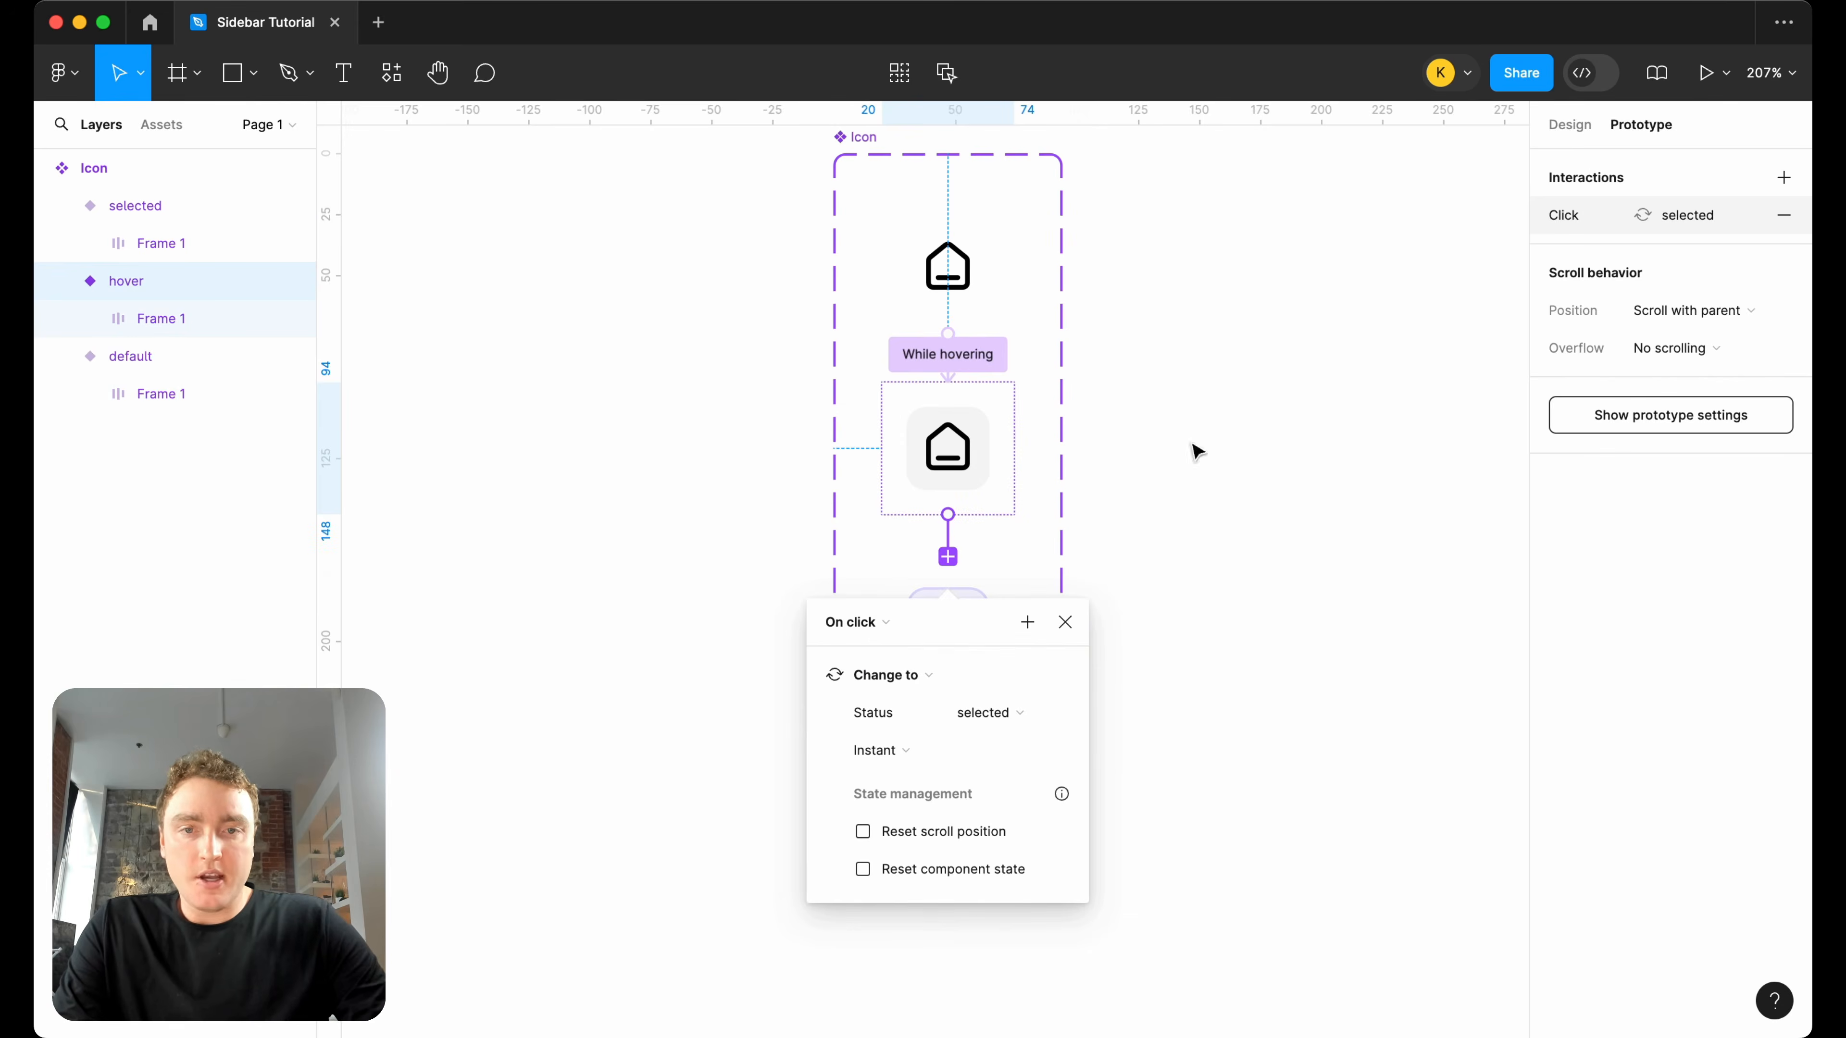
click(1065, 621)
scroll(1108, 582, down, 5)
click(1569, 128)
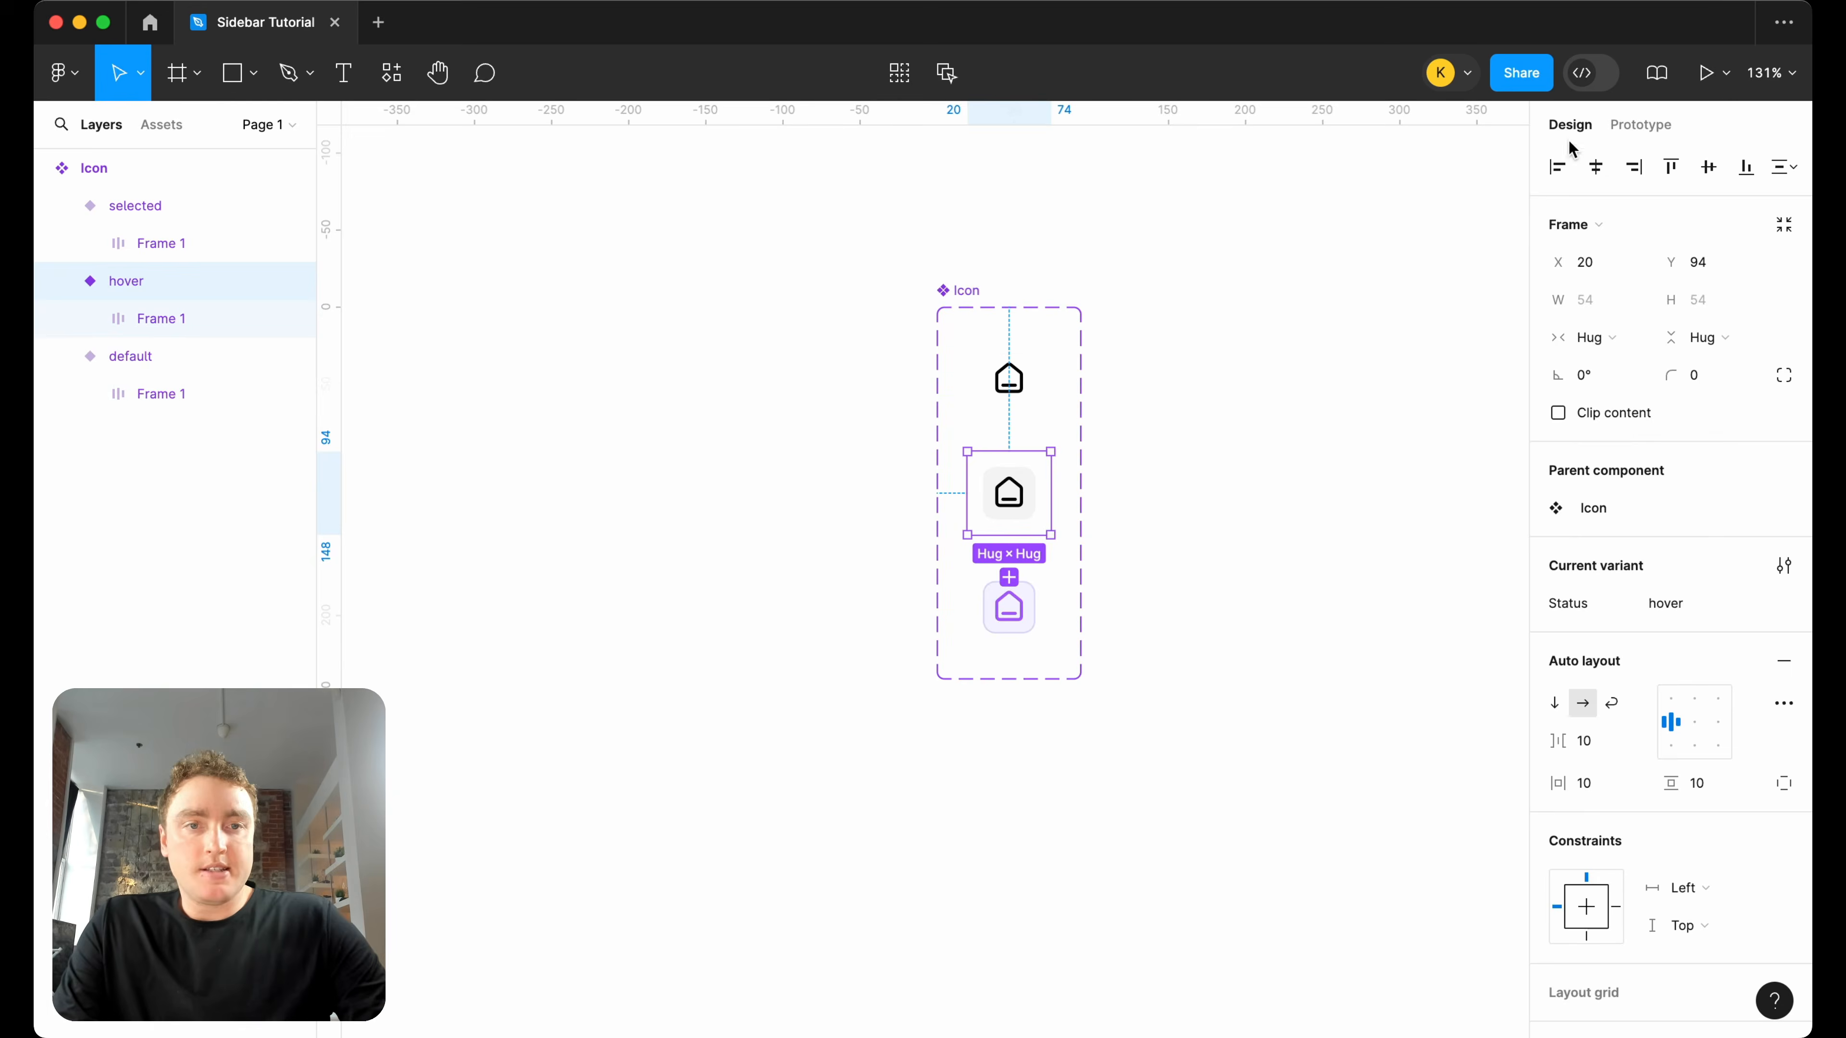
Place an instance of the default icon beside the component set and draw a frame of about 119 by 135 around it.
click(1019, 379)
drag(1020, 379, 1334, 380)
scroll(1092, 258, right, 4)
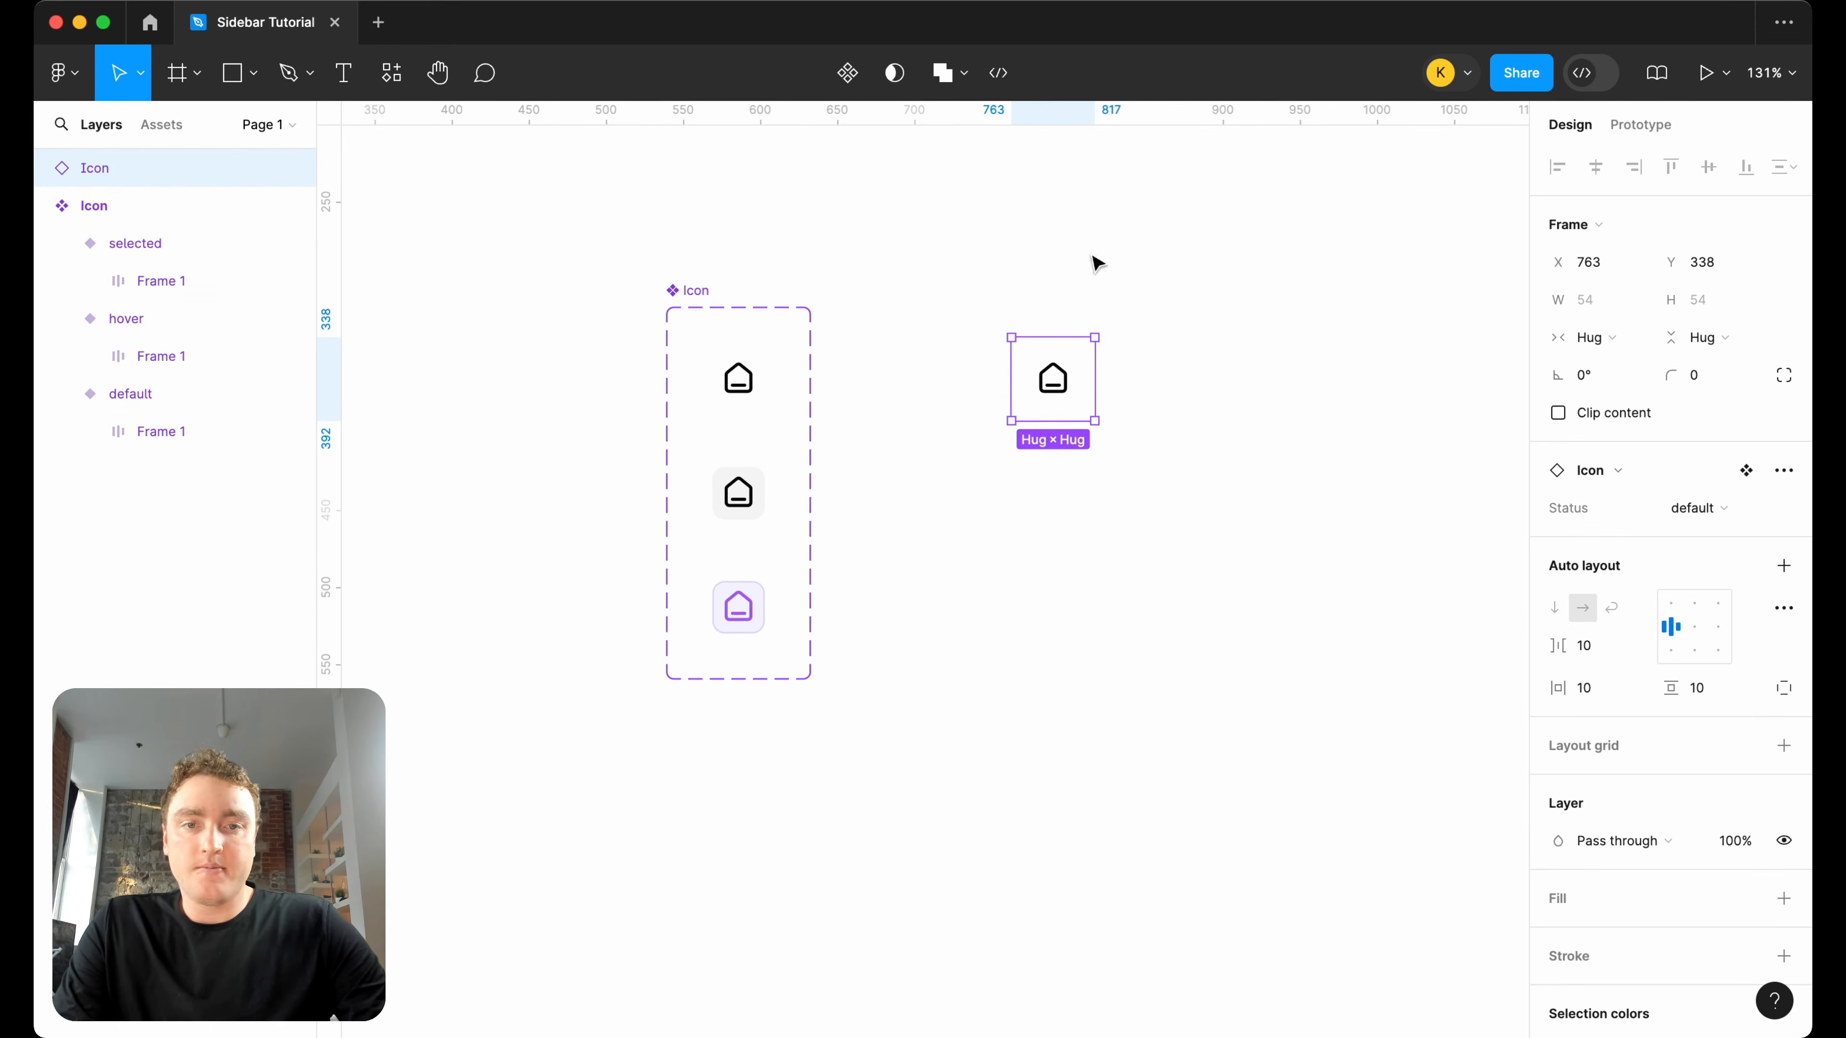
click(196, 72)
click(168, 128)
mouse_move(970, 285)
mouse_down()
mouse_move(1162, 445)
mouse_move(1153, 493)
mouse_up()
Preview the framed icon instance to test its prototype interactions, and close the preview.
click(1728, 74)
click(1638, 156)
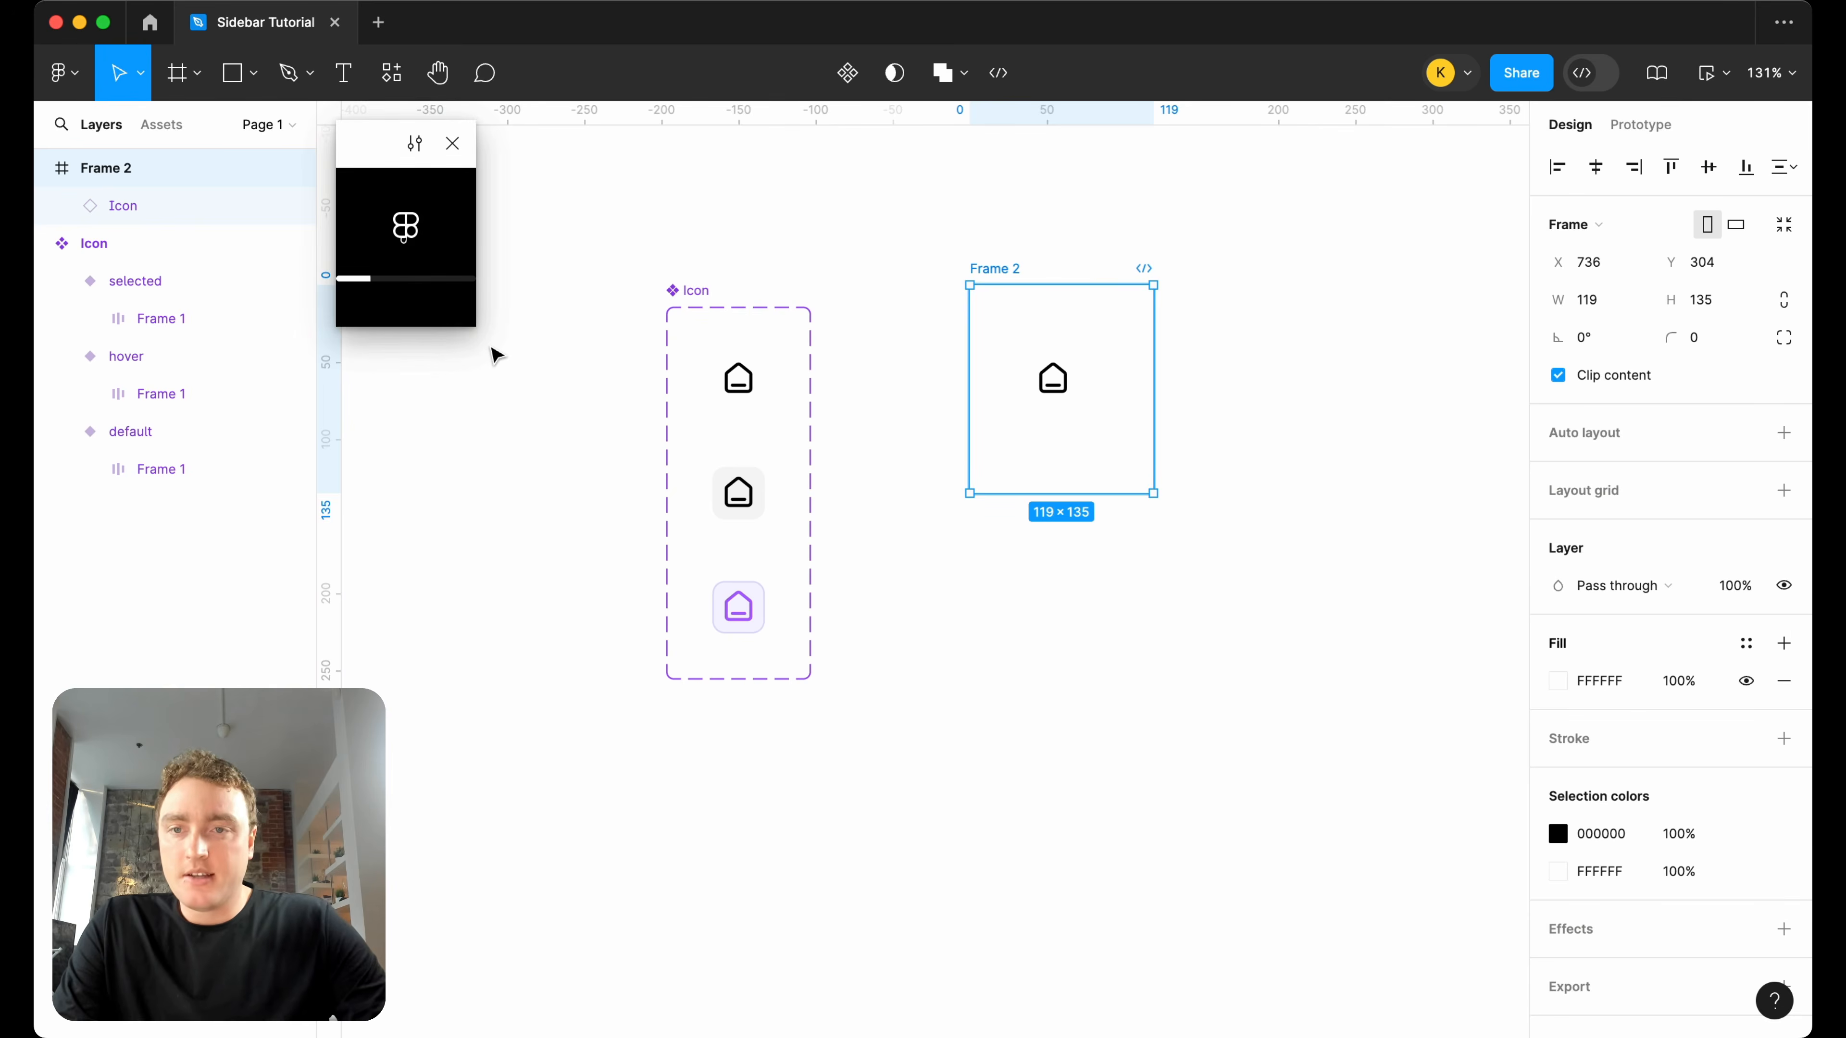
click(399, 240)
click(451, 143)
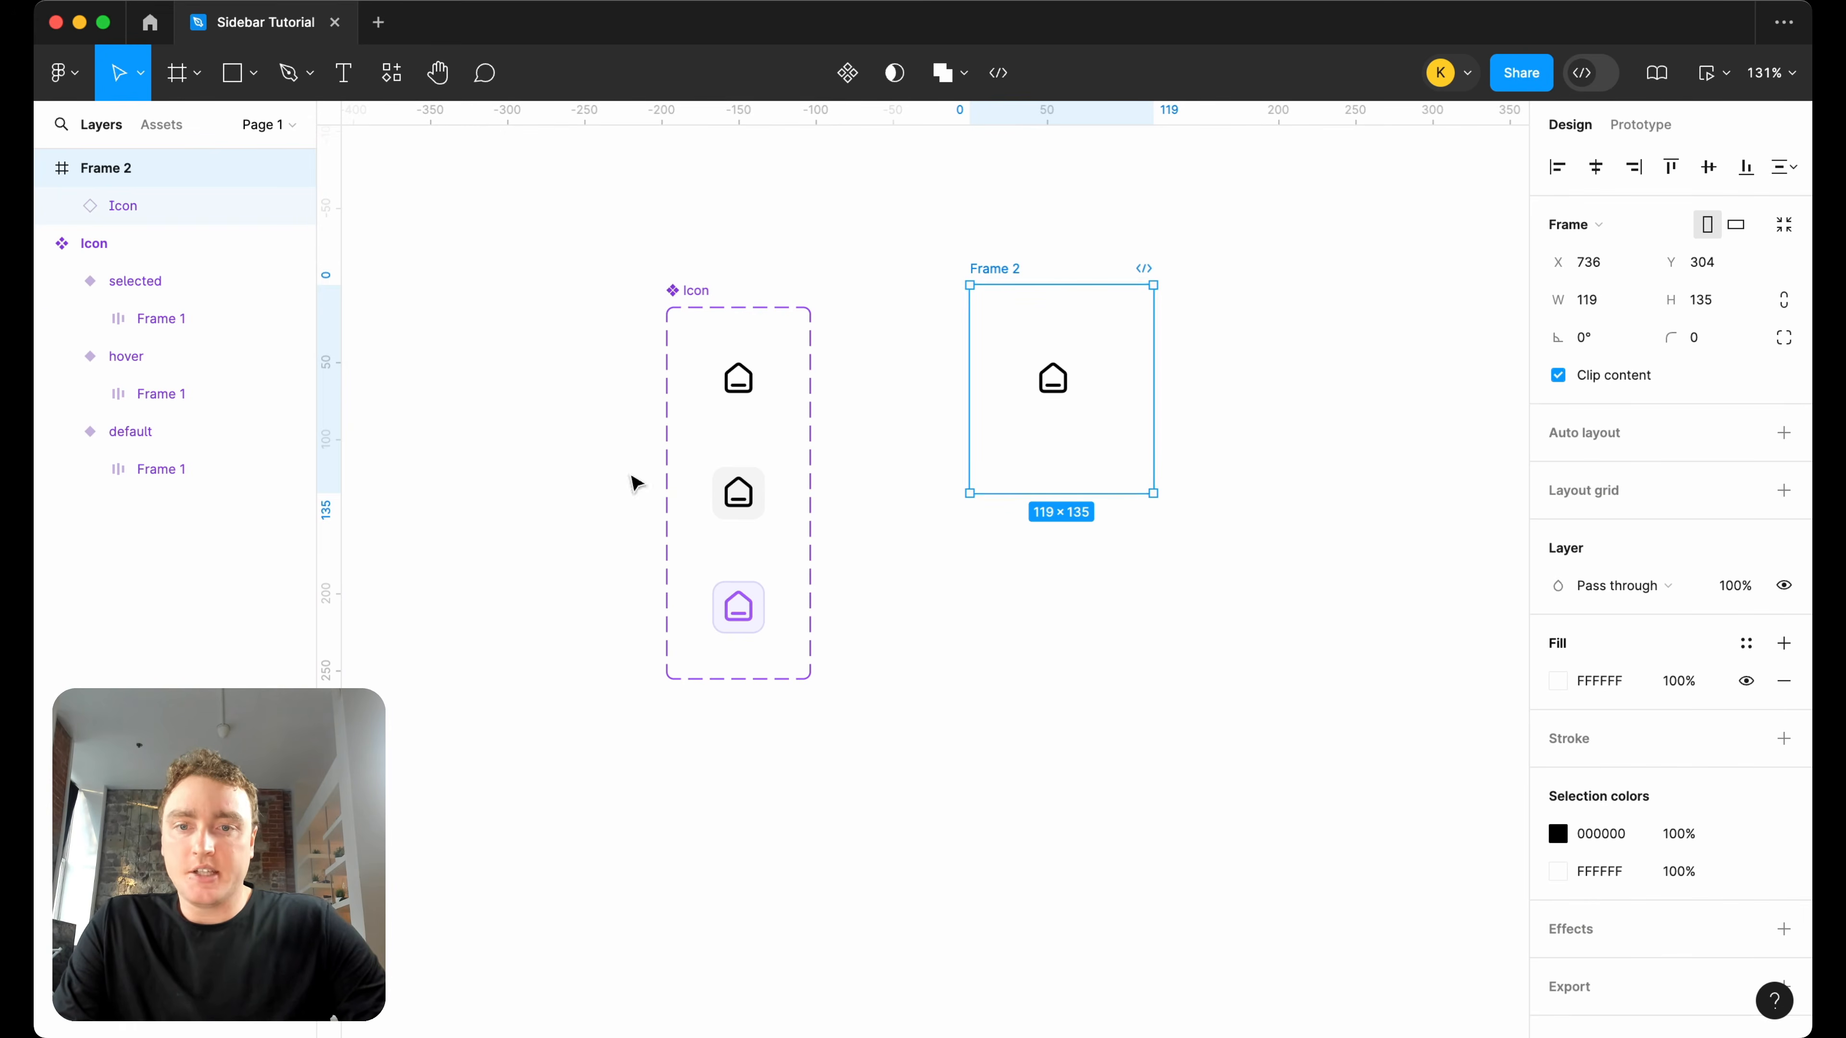
Connect the selected variant back to the default variant with a prototype interaction, and return to the design properties.
click(737, 609)
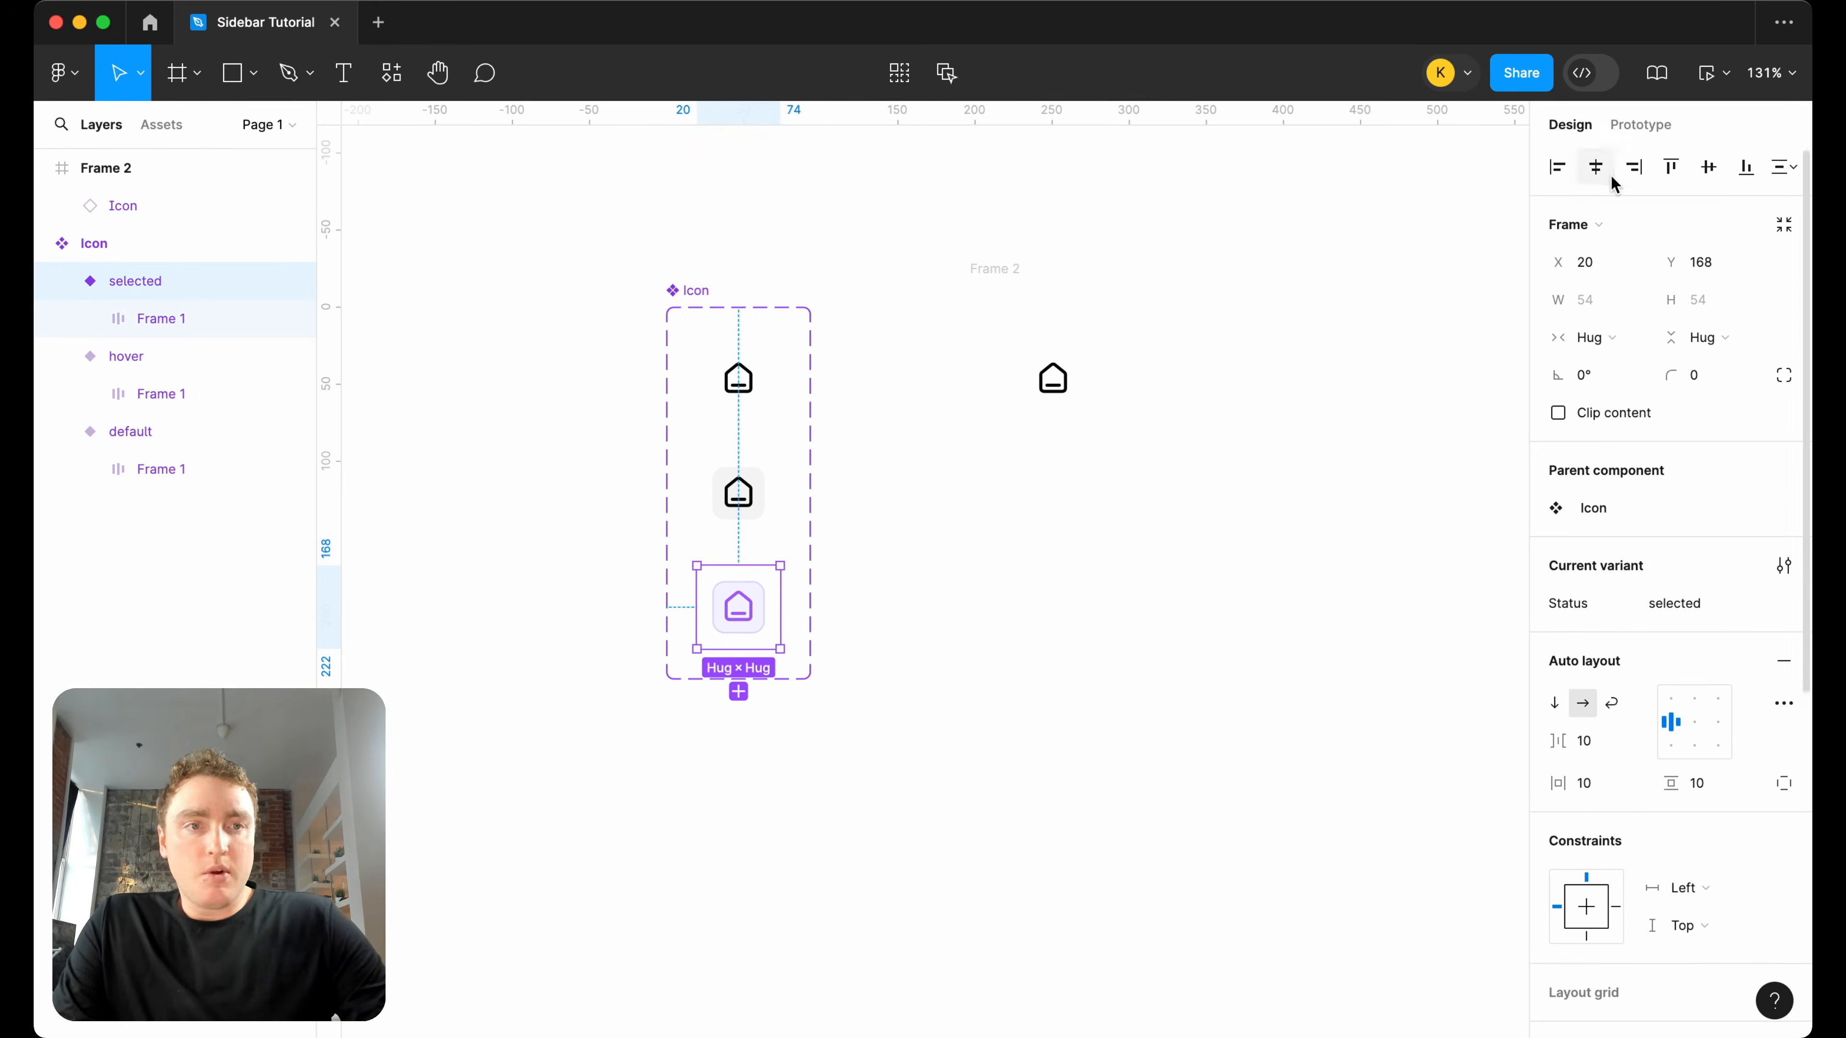
click(1640, 125)
drag(780, 608, 771, 391)
click(1591, 125)
Delete the test frame together with its icon instance.
click(1278, 266)
scroll(1278, 266, down, 5)
click(1128, 267)
key(Delete)
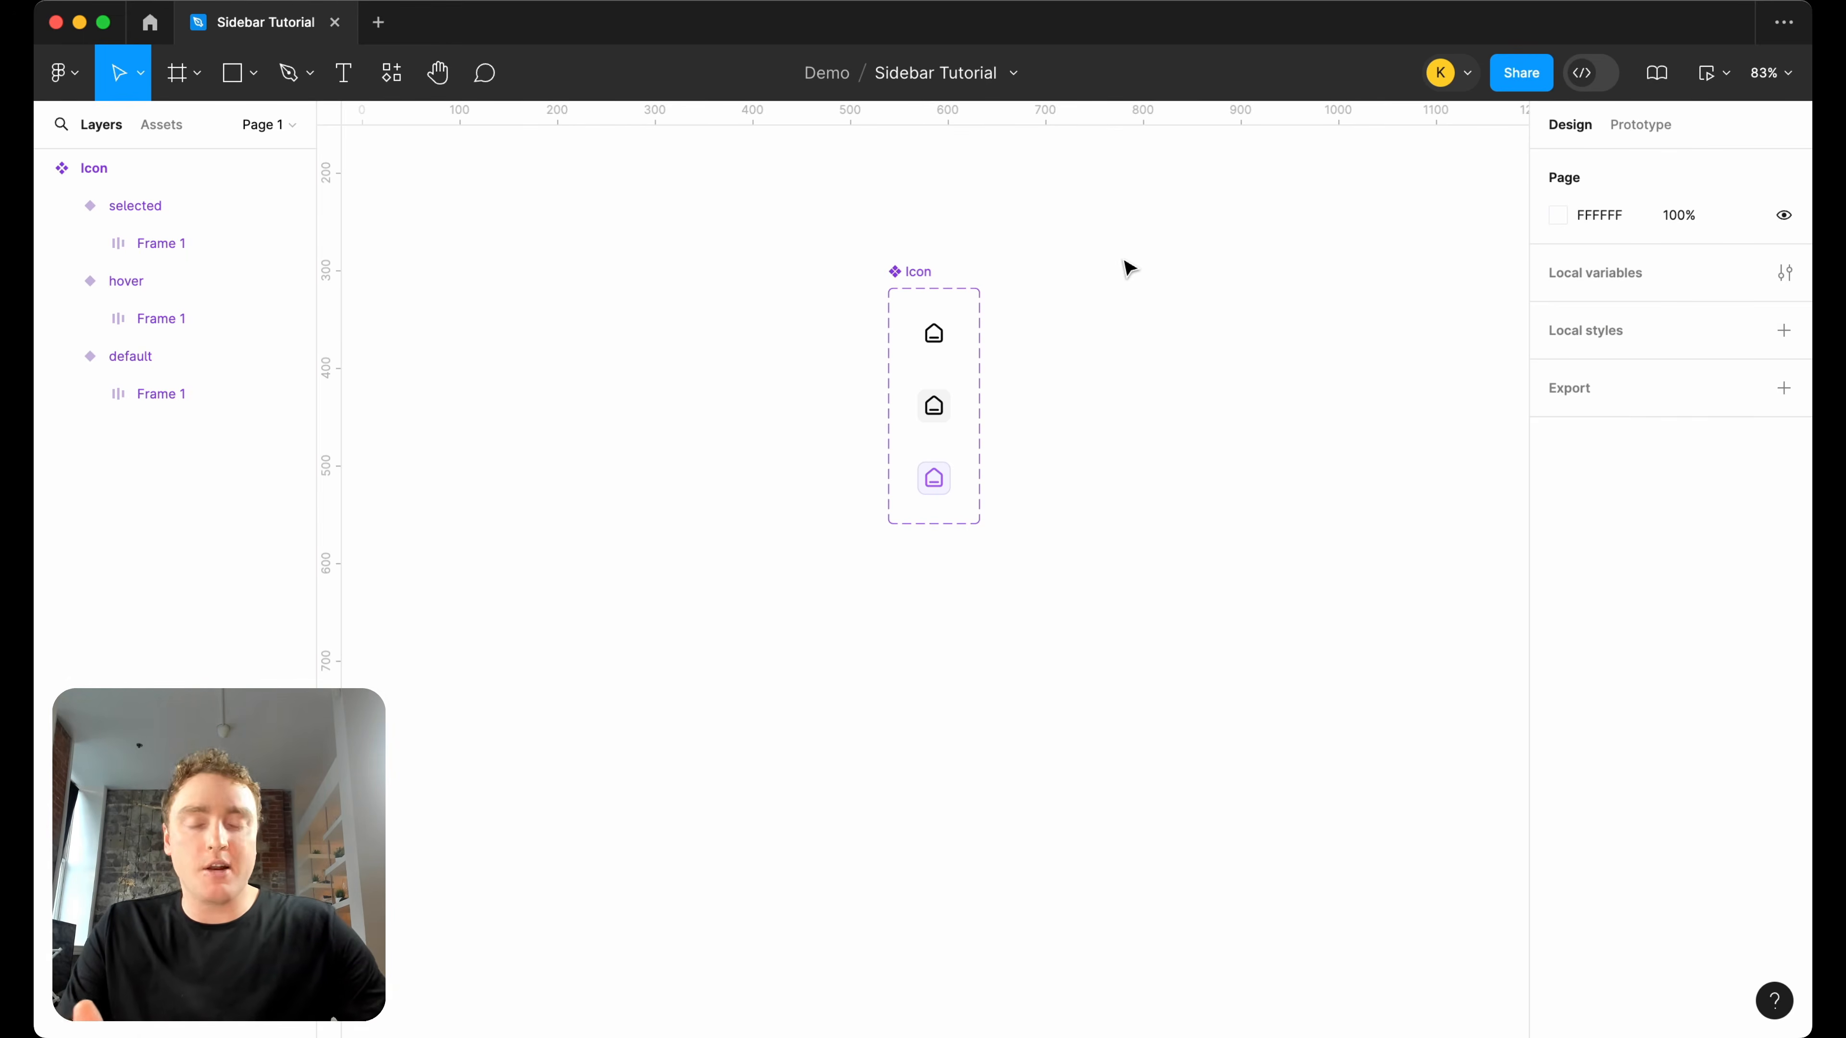
Enlarge the Icon component set to make room to the right of and below the three variants.
click(894, 284)
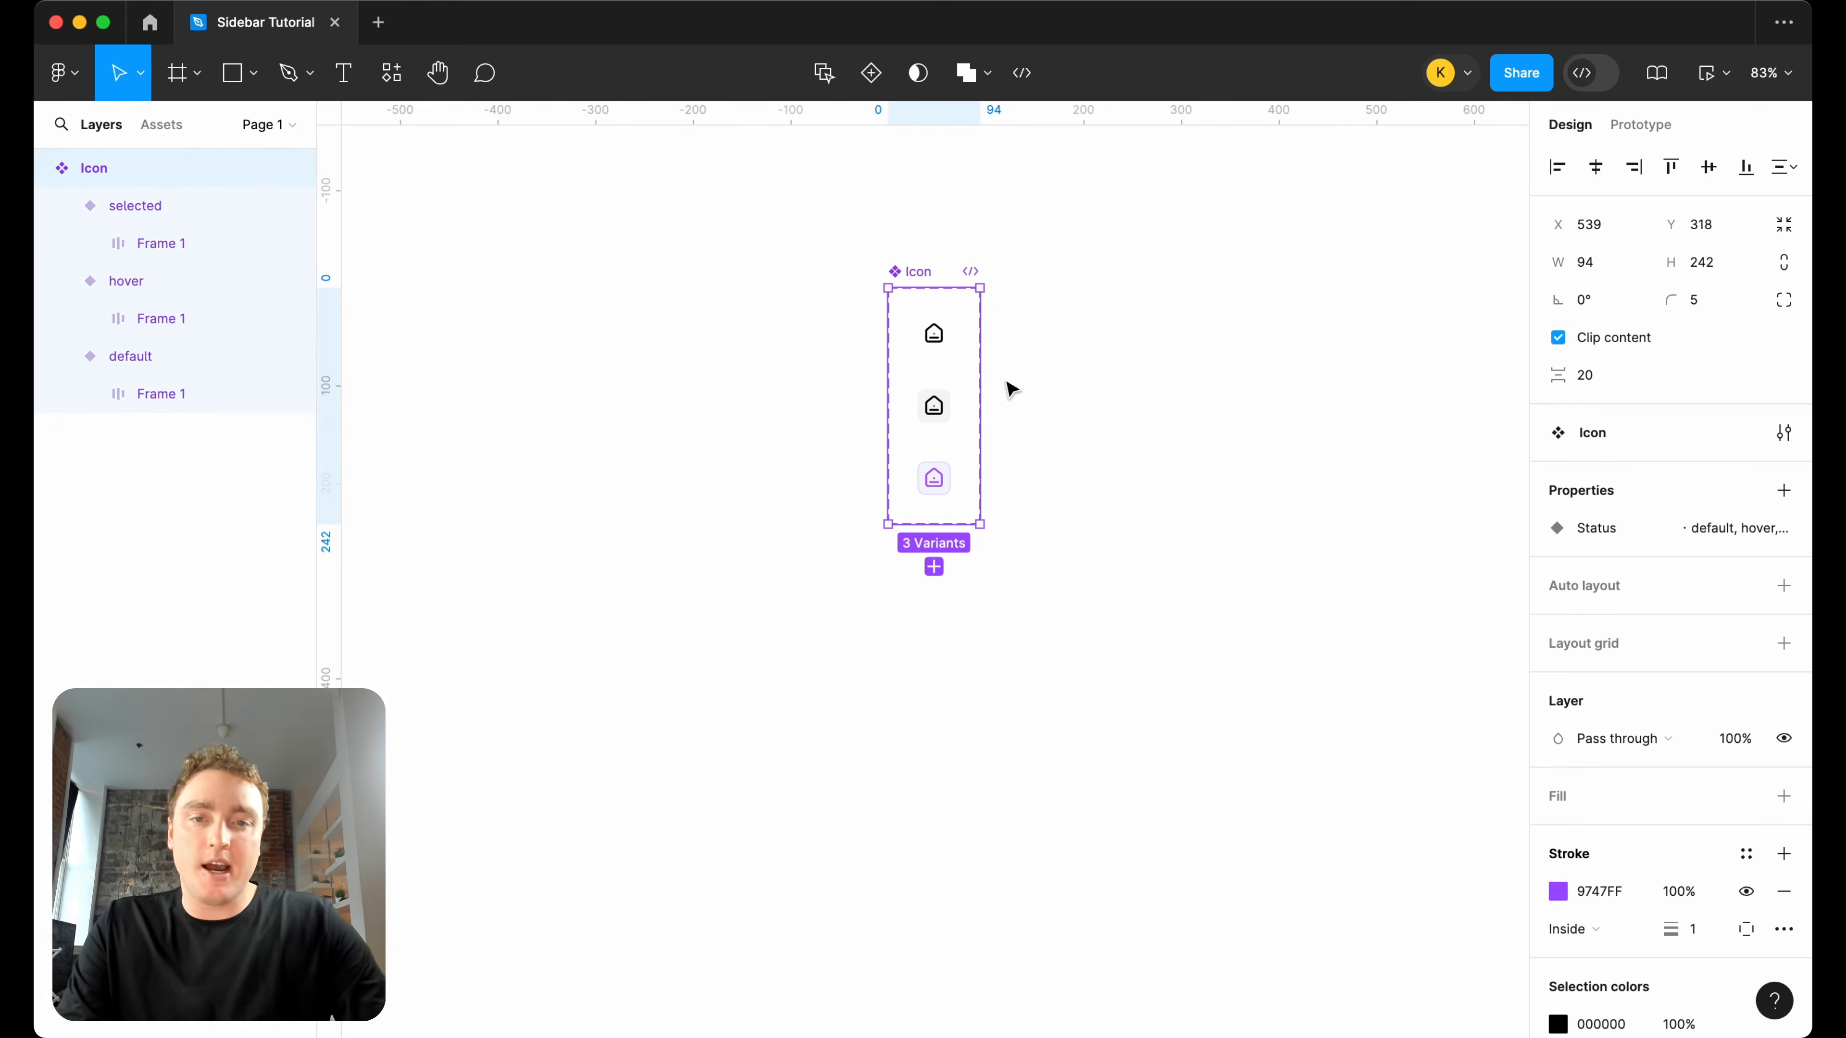
drag(1003, 379, 1205, 380)
drag(1155, 524, 1159, 689)
click(1315, 597)
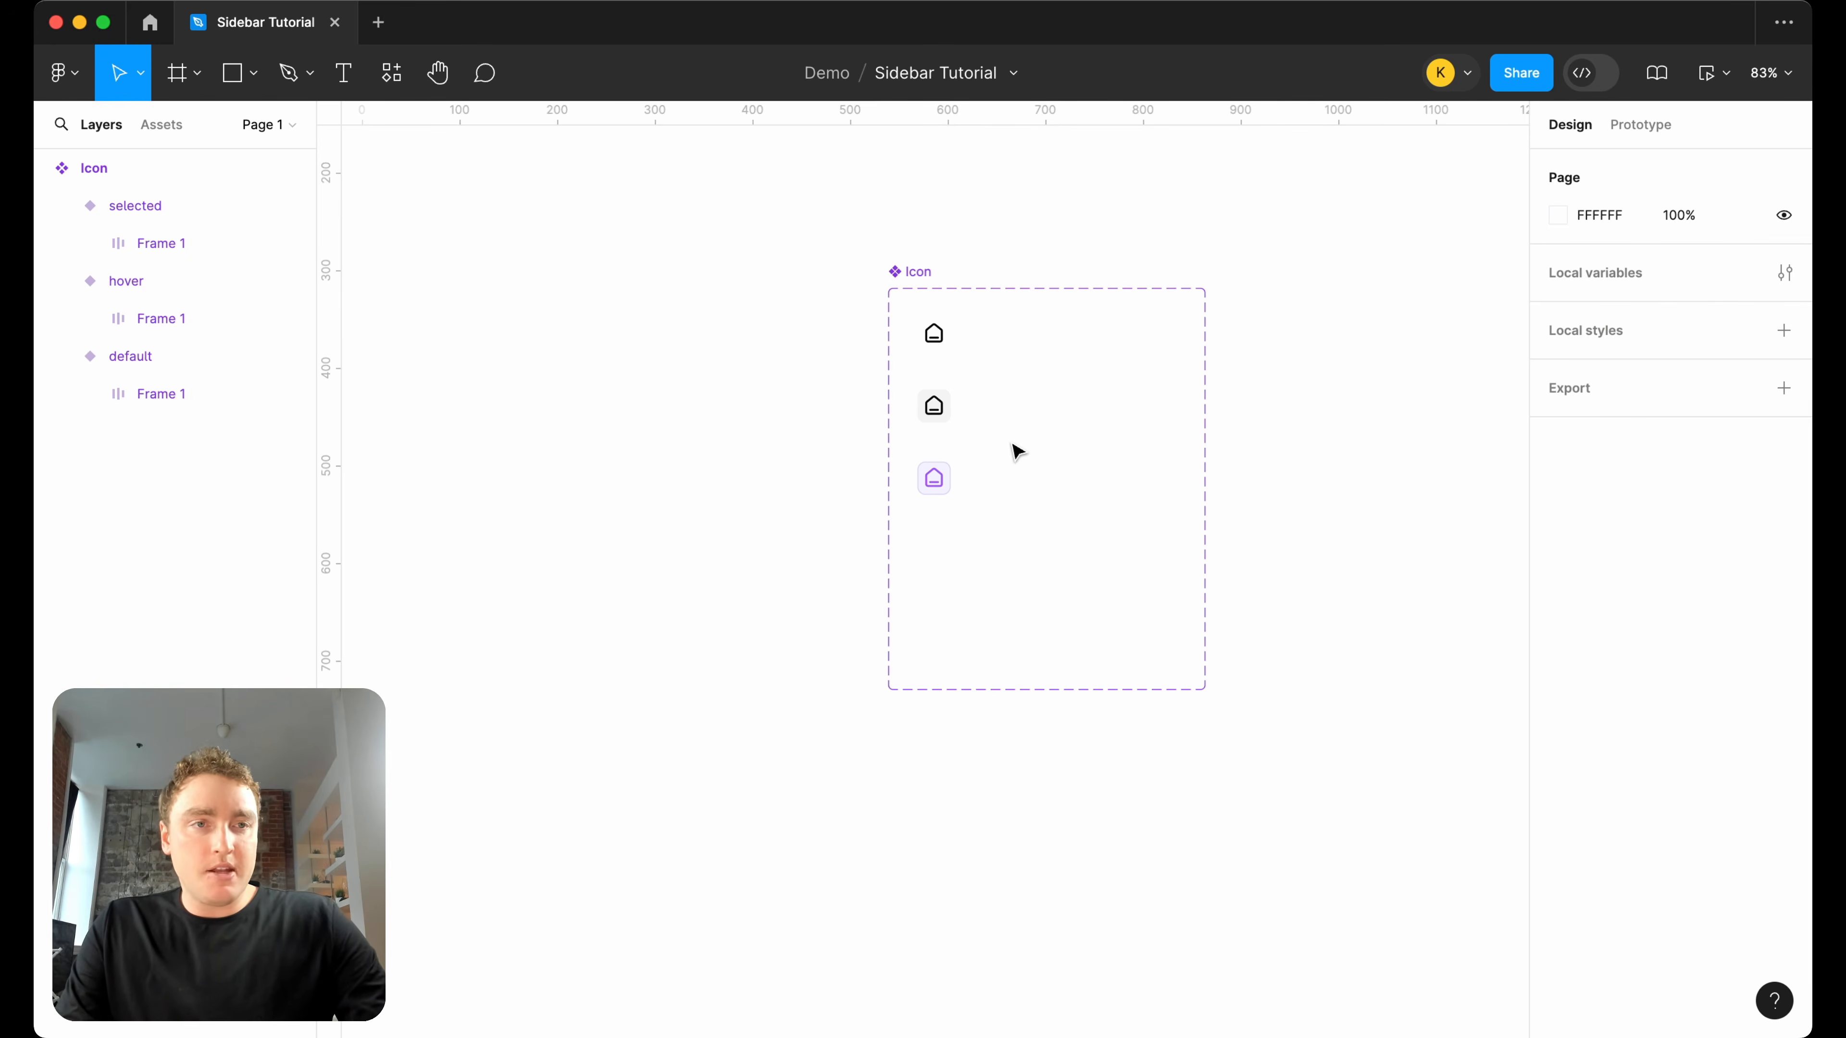
Add a text box of about 150 by 46 reading "Menu" to the right of the Icon component set.
scroll(980, 486, up, 5)
drag(919, 473, 766, 550)
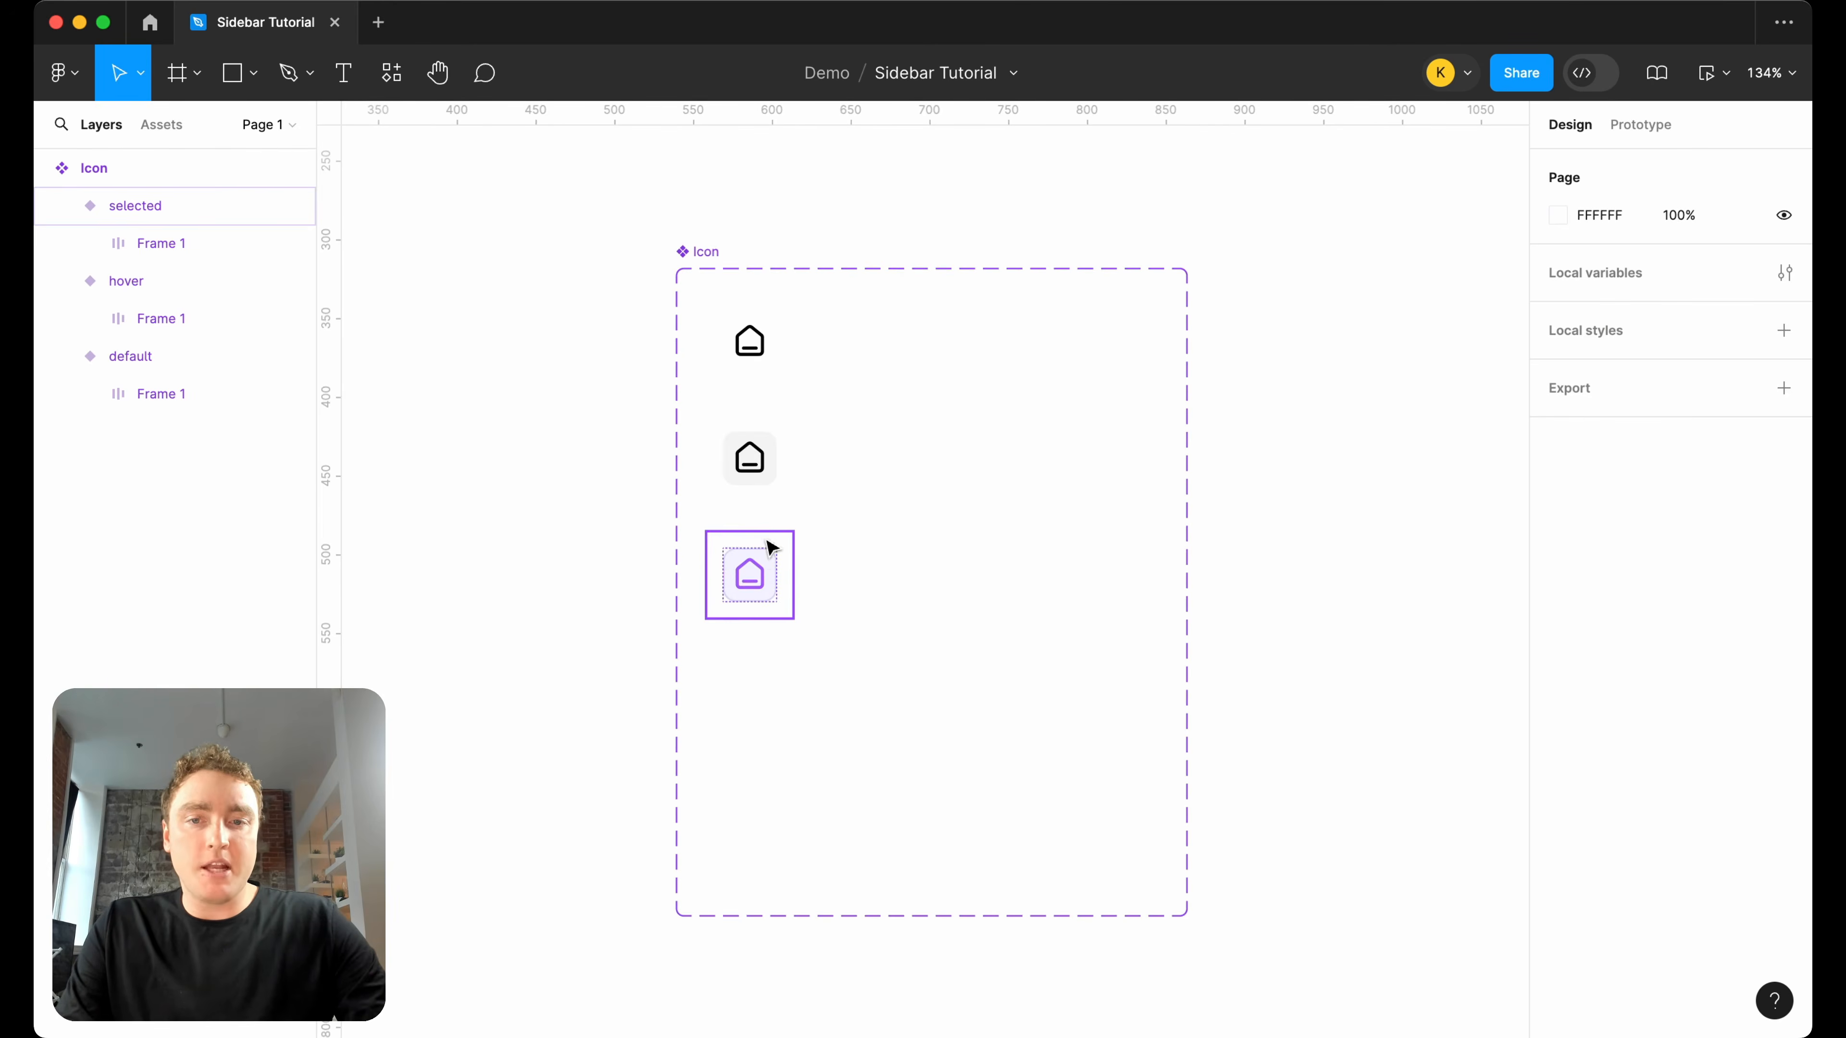
click(803, 548)
scroll(803, 548, down, 3)
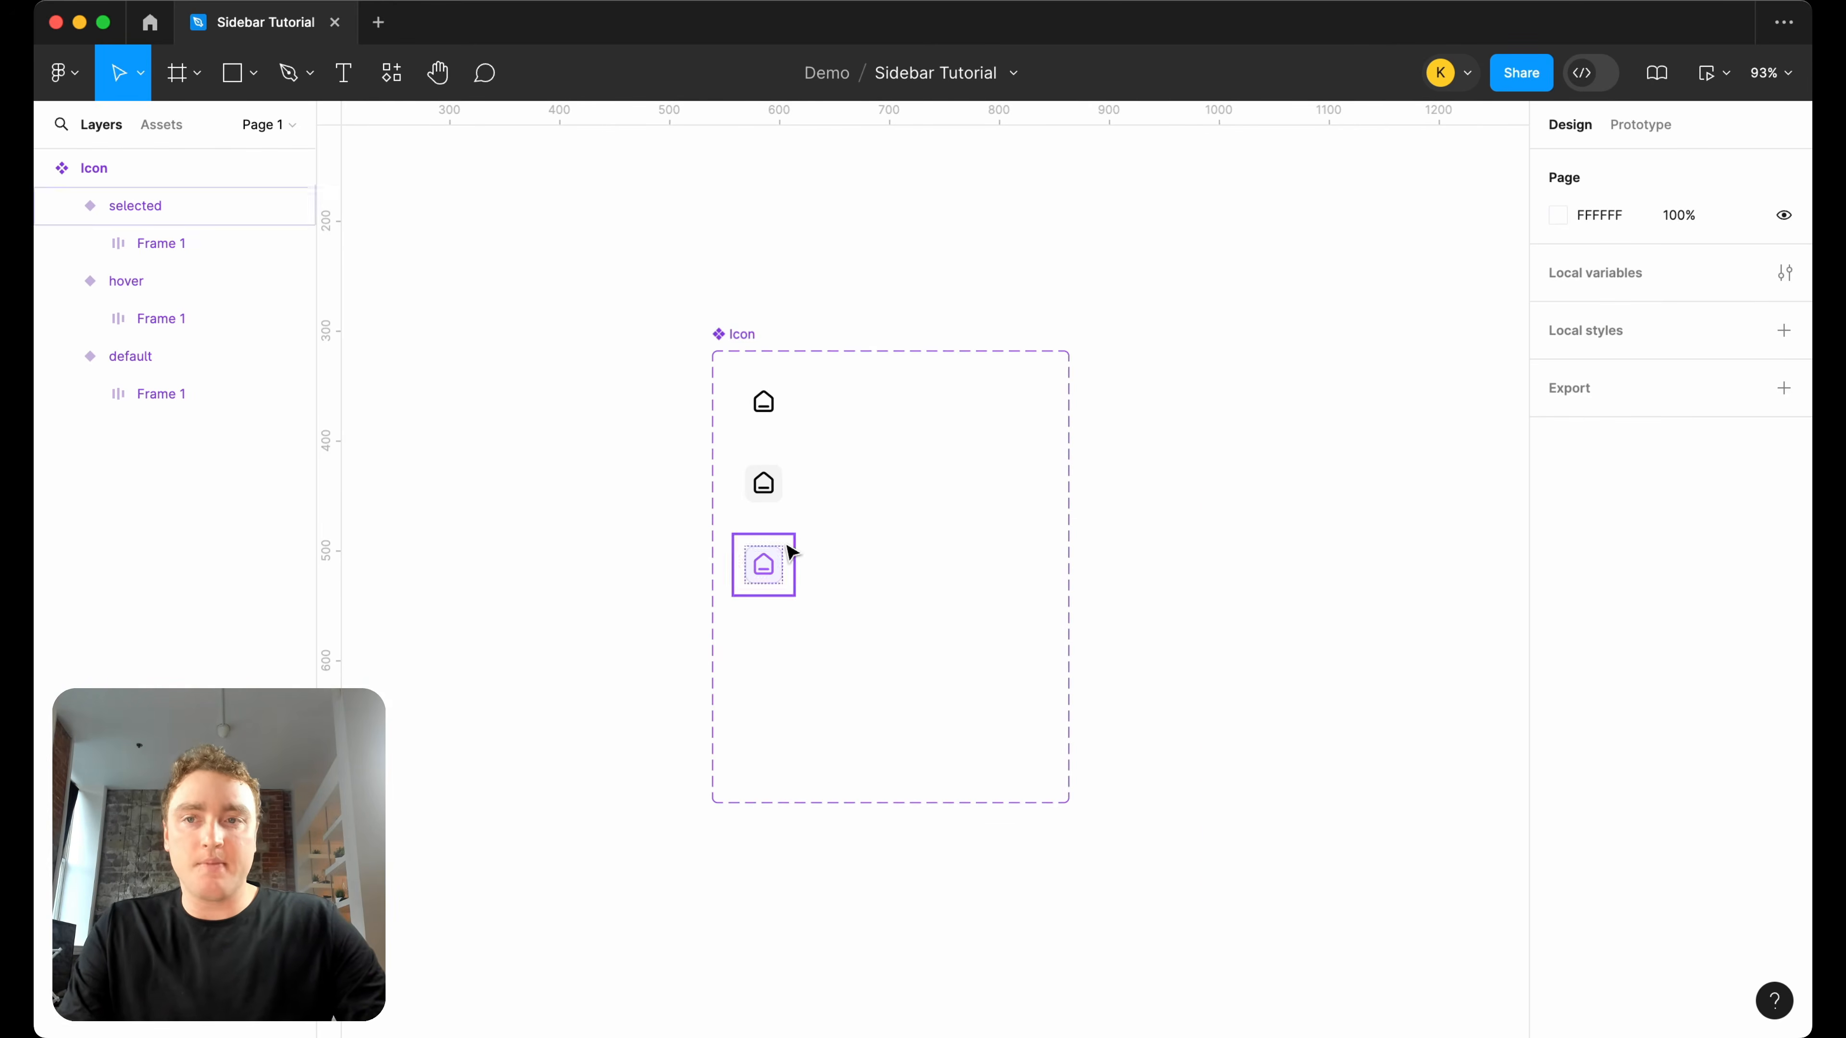
key(t)
drag(1199, 433, 1360, 484)
scroll(1357, 483, up, 3)
text(Menu)
key(Escape)
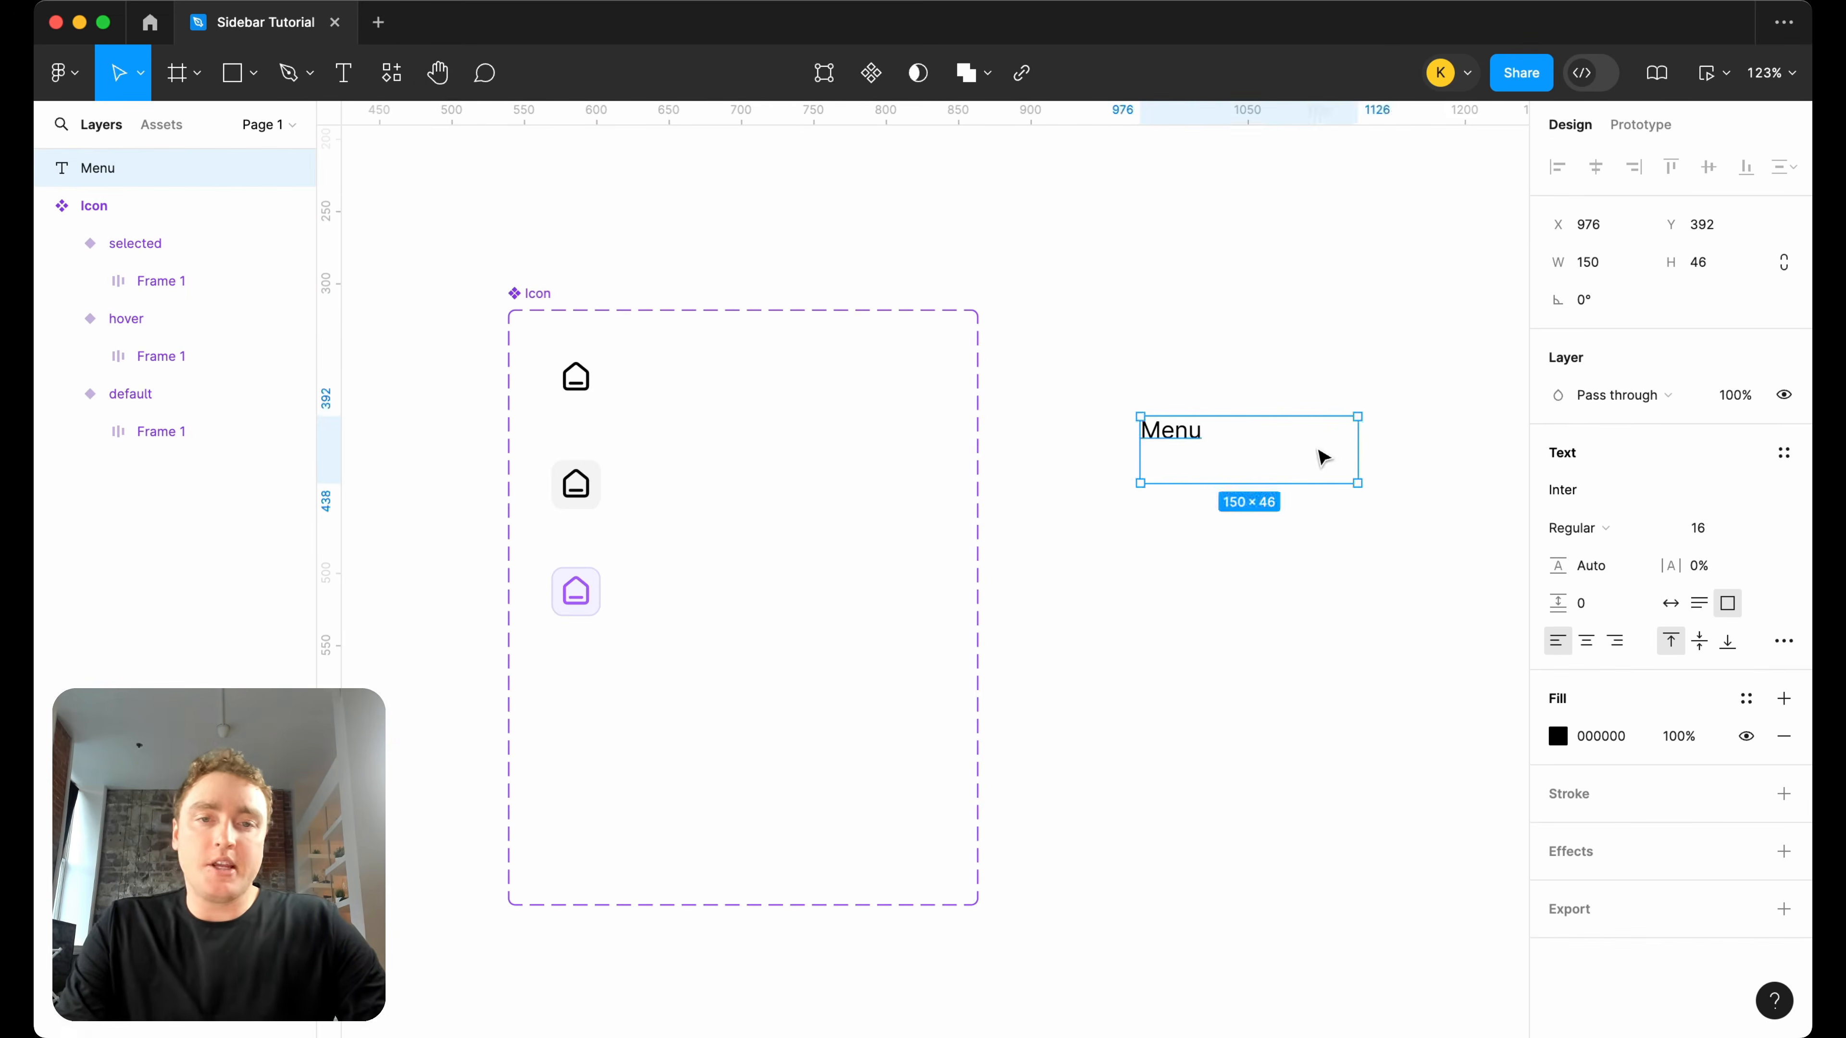
Wrap the Menu text in an auto layout frame with horizontal and vertical padding of 5.
key(shift+a)
text(5)
key(Return)
click(1733, 601)
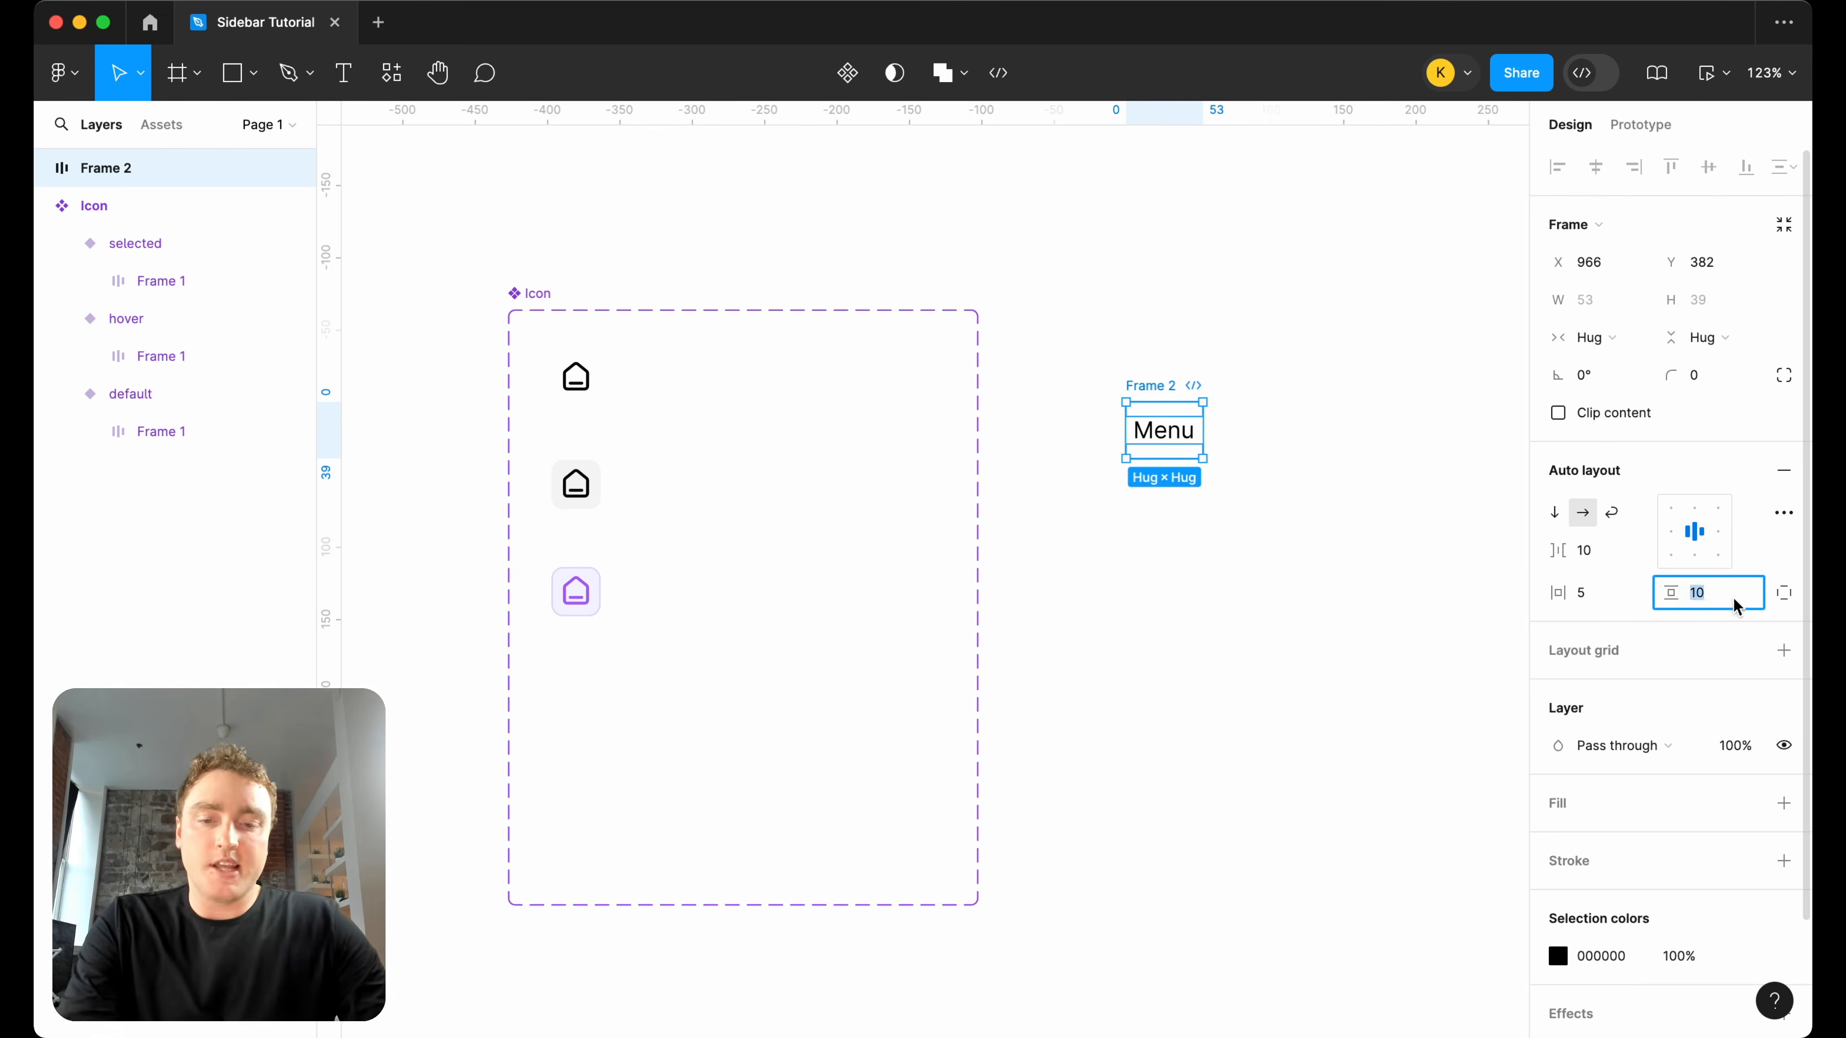
text(5)
key(Return)
Wrap the padded text in a second vertical auto layout frame, aligned left and centred vertically, with its width hugging the contents.
key(shift+a)
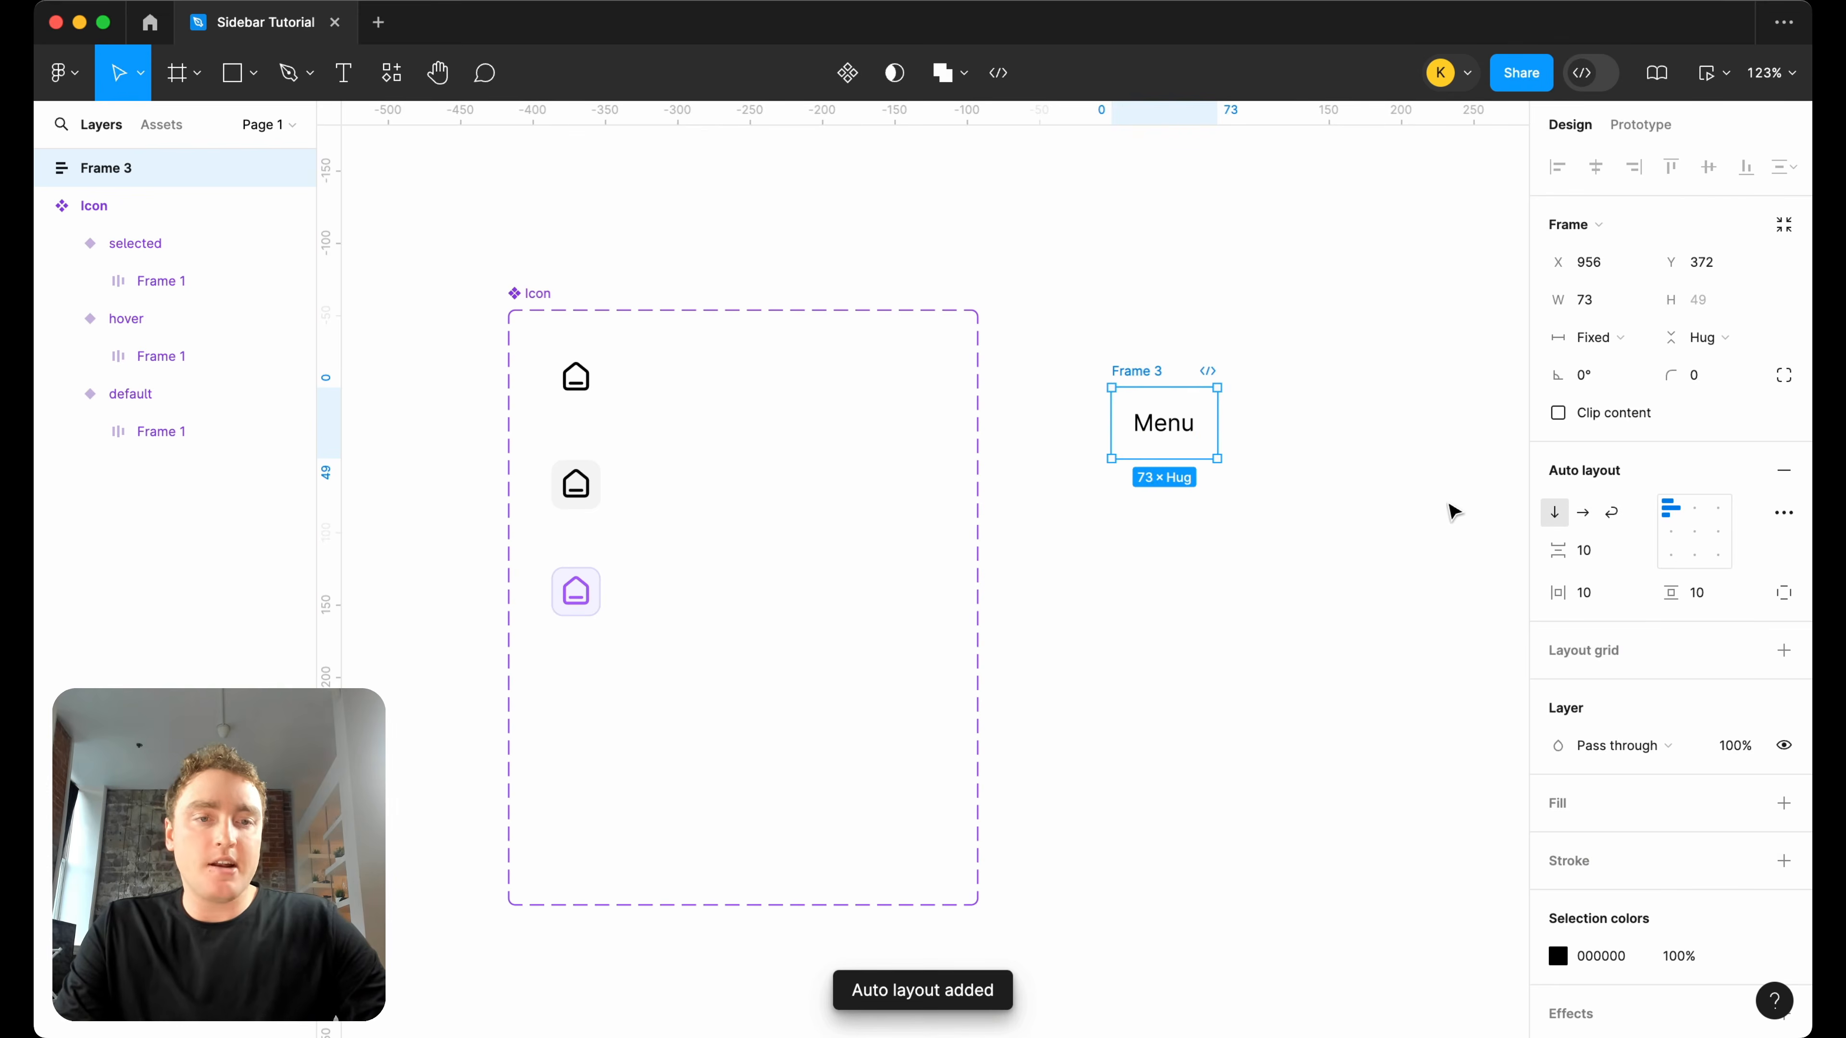
click(1671, 531)
click(1146, 382)
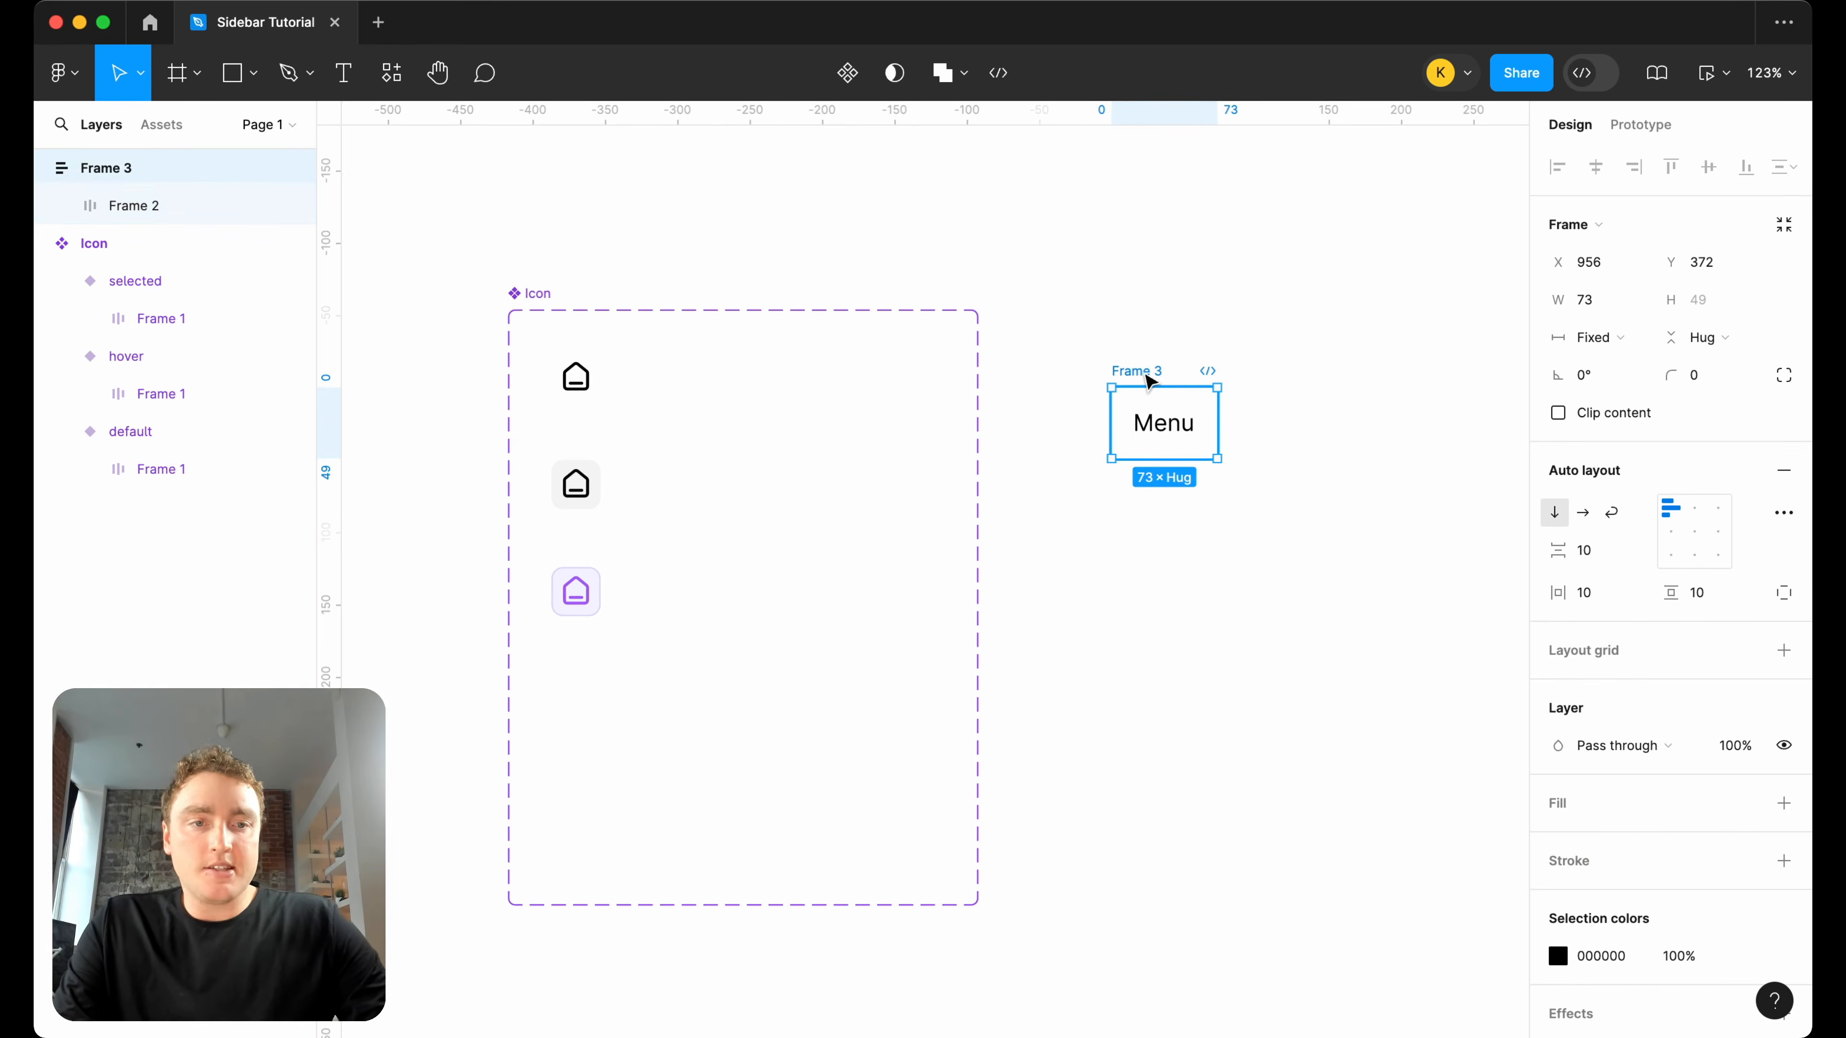
click(1665, 530)
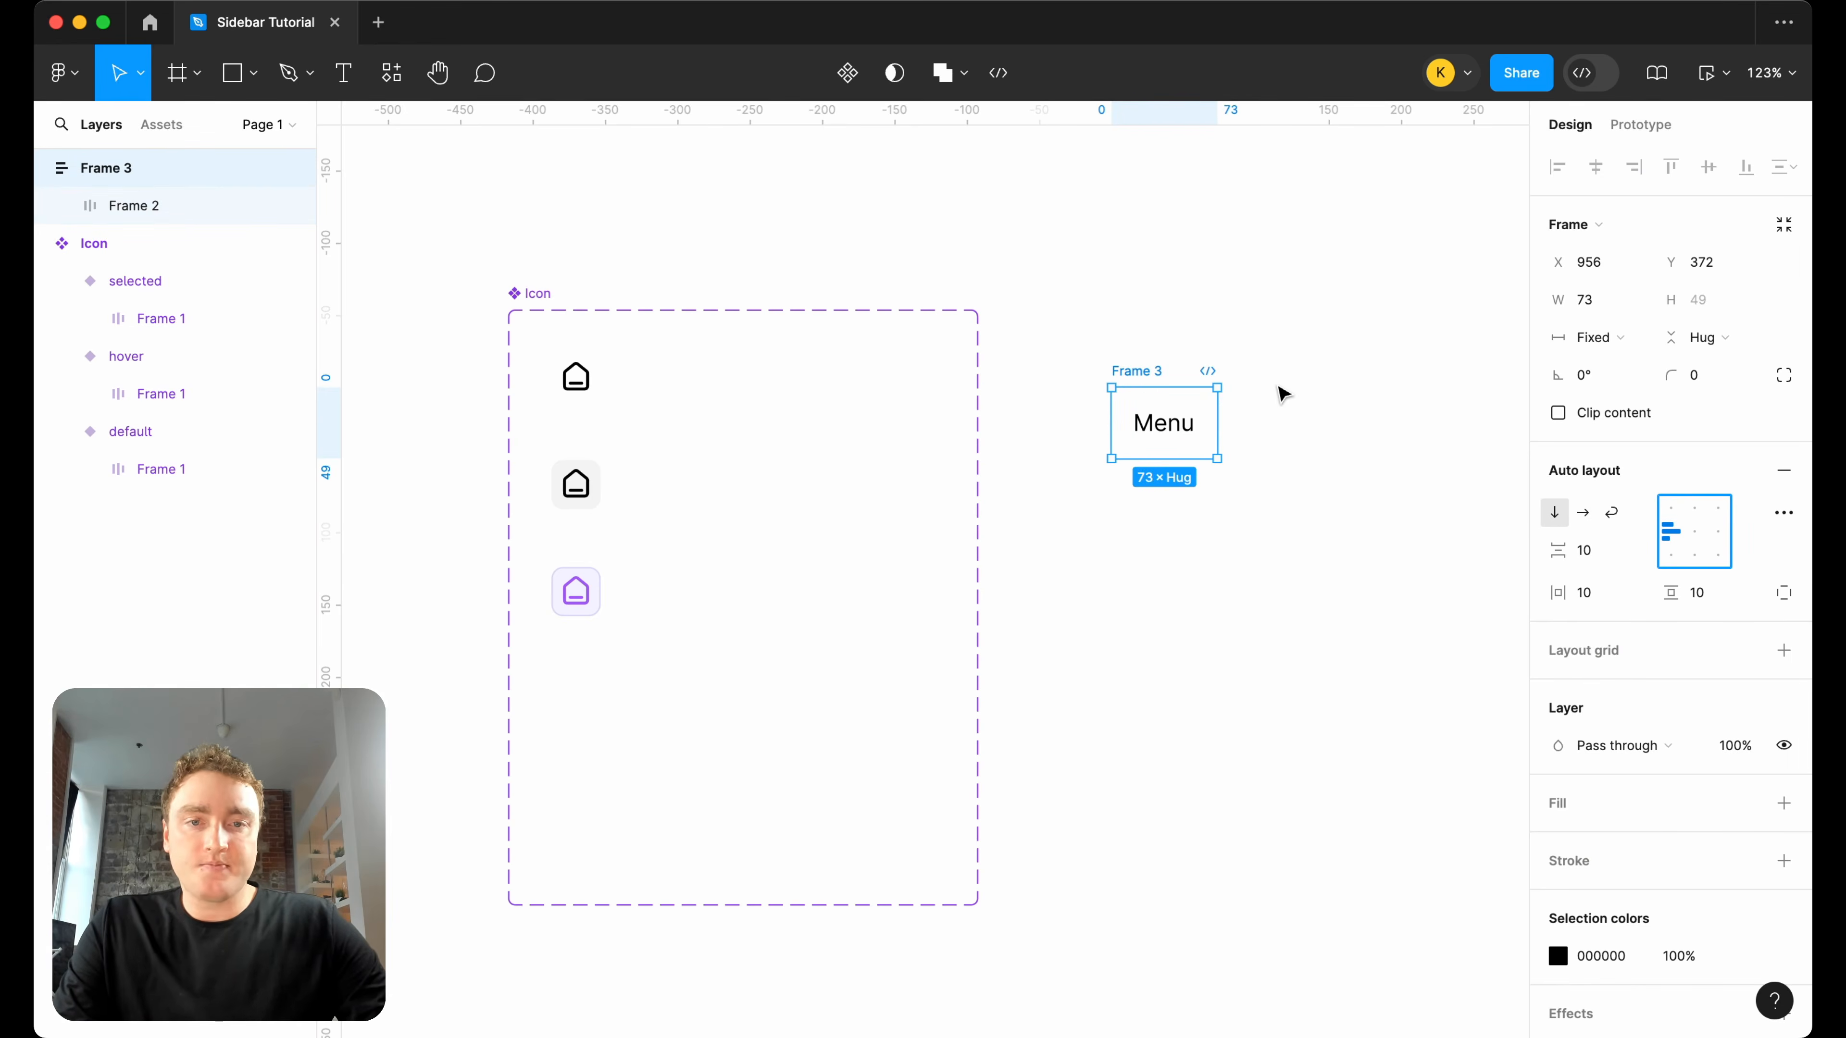
click(1614, 341)
click(1627, 366)
Rename the outer auto layout frame as "Menu item".
click(1267, 401)
double_click(1148, 370)
text(Menu item)
key(Return)
Turn the Menu item frame into a component and move it beside the Icon component set, level with its upper edge.
right_click(1143, 375)
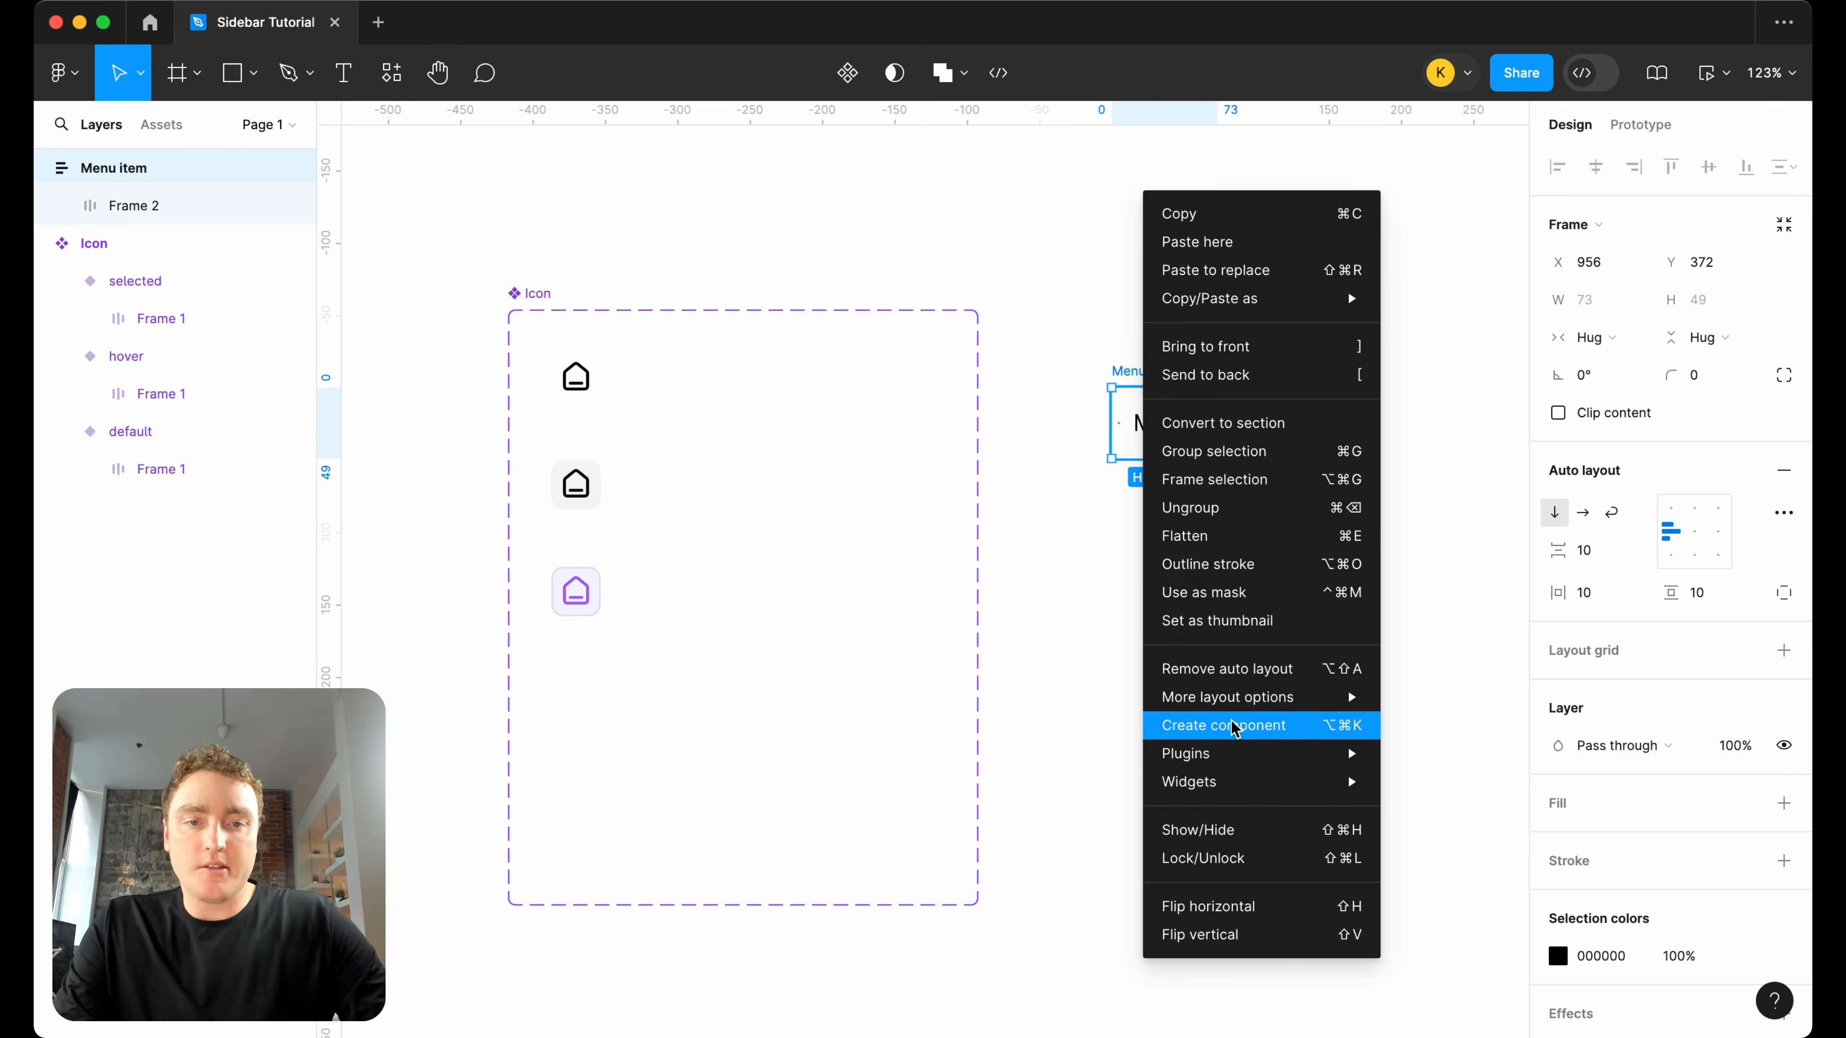
click(1228, 722)
drag(1166, 375, 1091, 298)
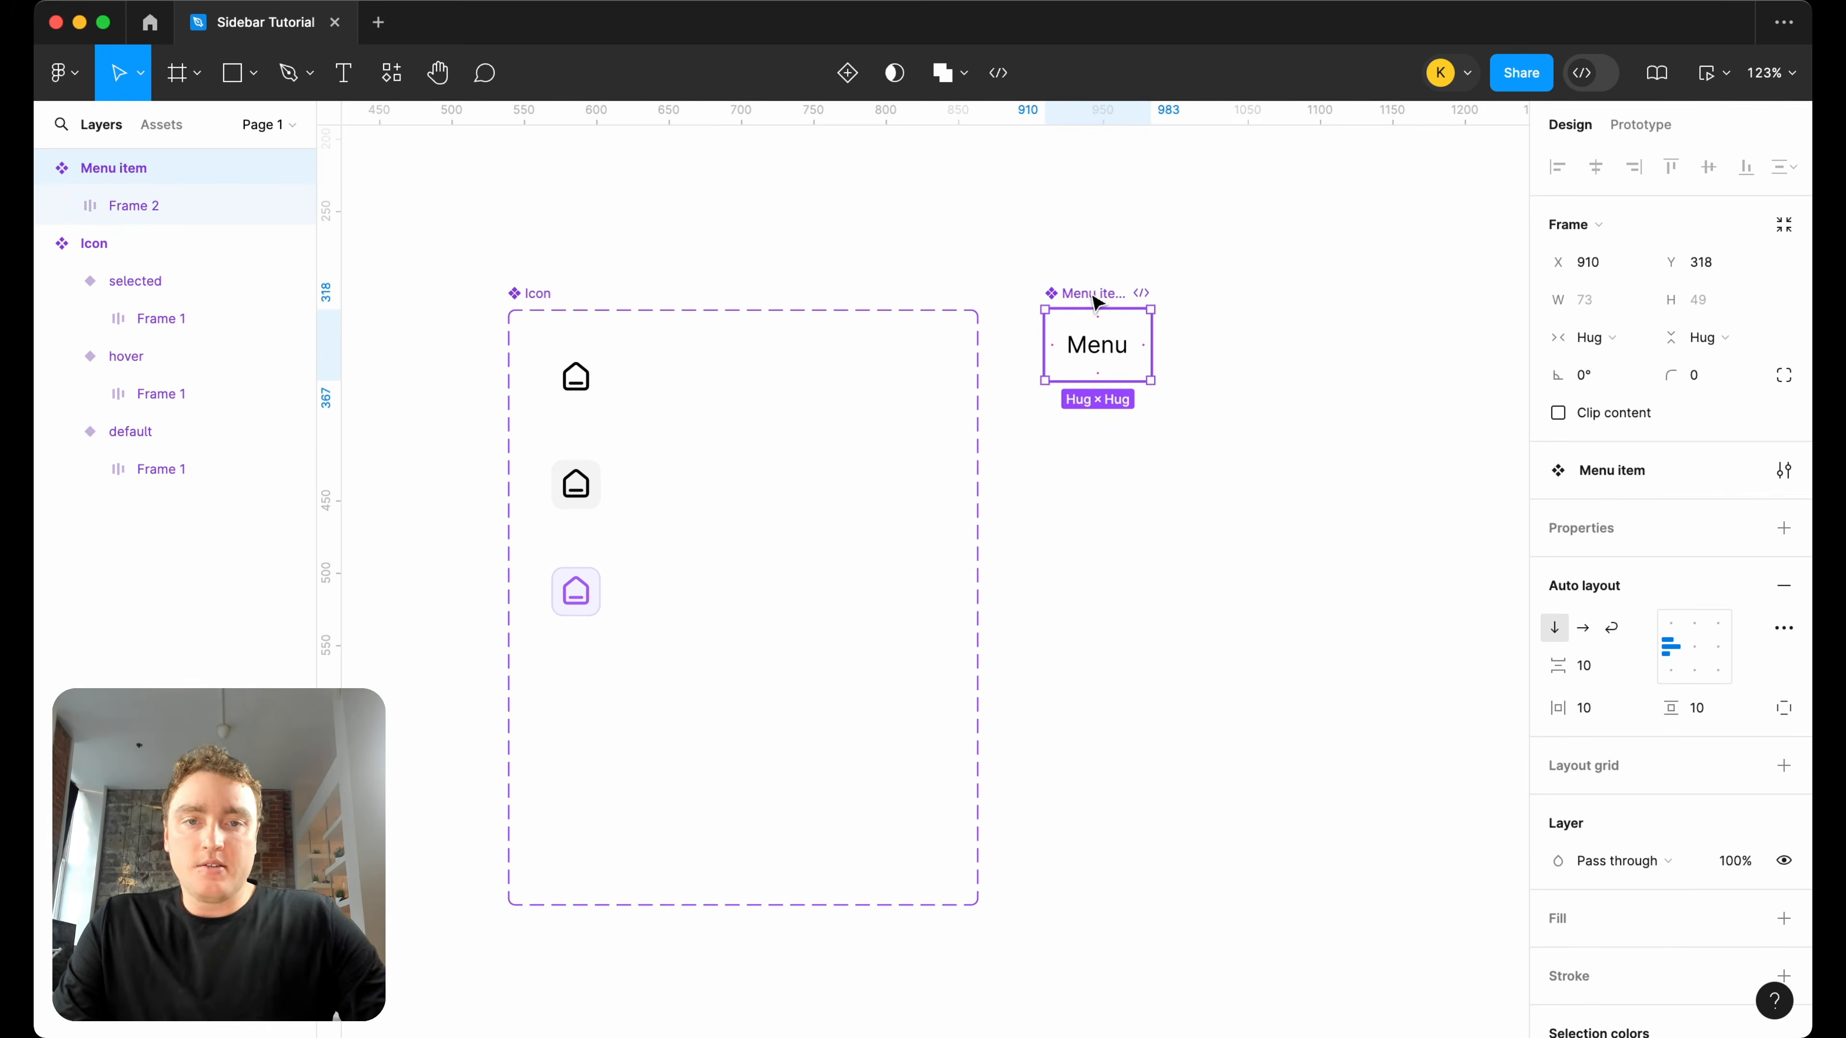
right_click(1091, 297)
click(1398, 476)
Stack two instances of Menu item to the right of the component and wrap them in an auto layout frame.
drag(1147, 373, 1352, 445)
shift+click(1324, 346)
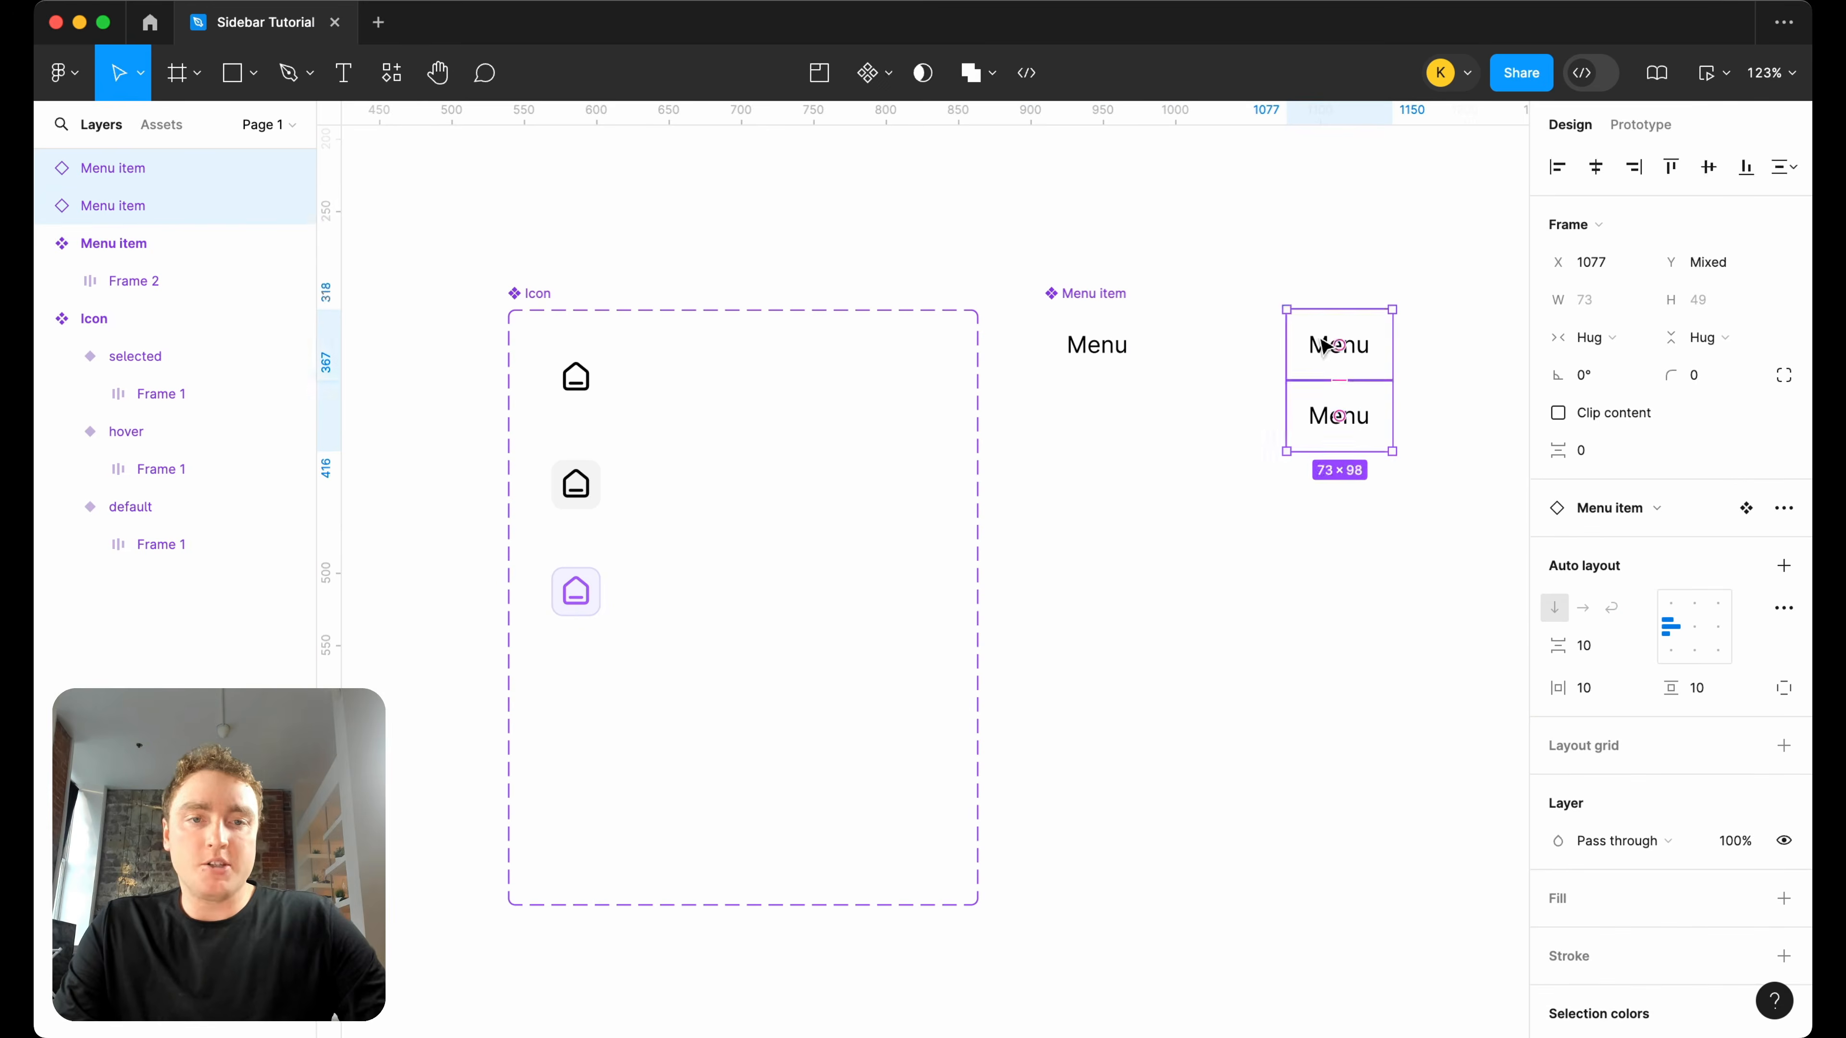
key(shift+a)
Duplicate a Menu item instance inside the auto layout frame until the list holds eight items.
click(1379, 425)
key(ctrl+d)
key(ctrl+d)
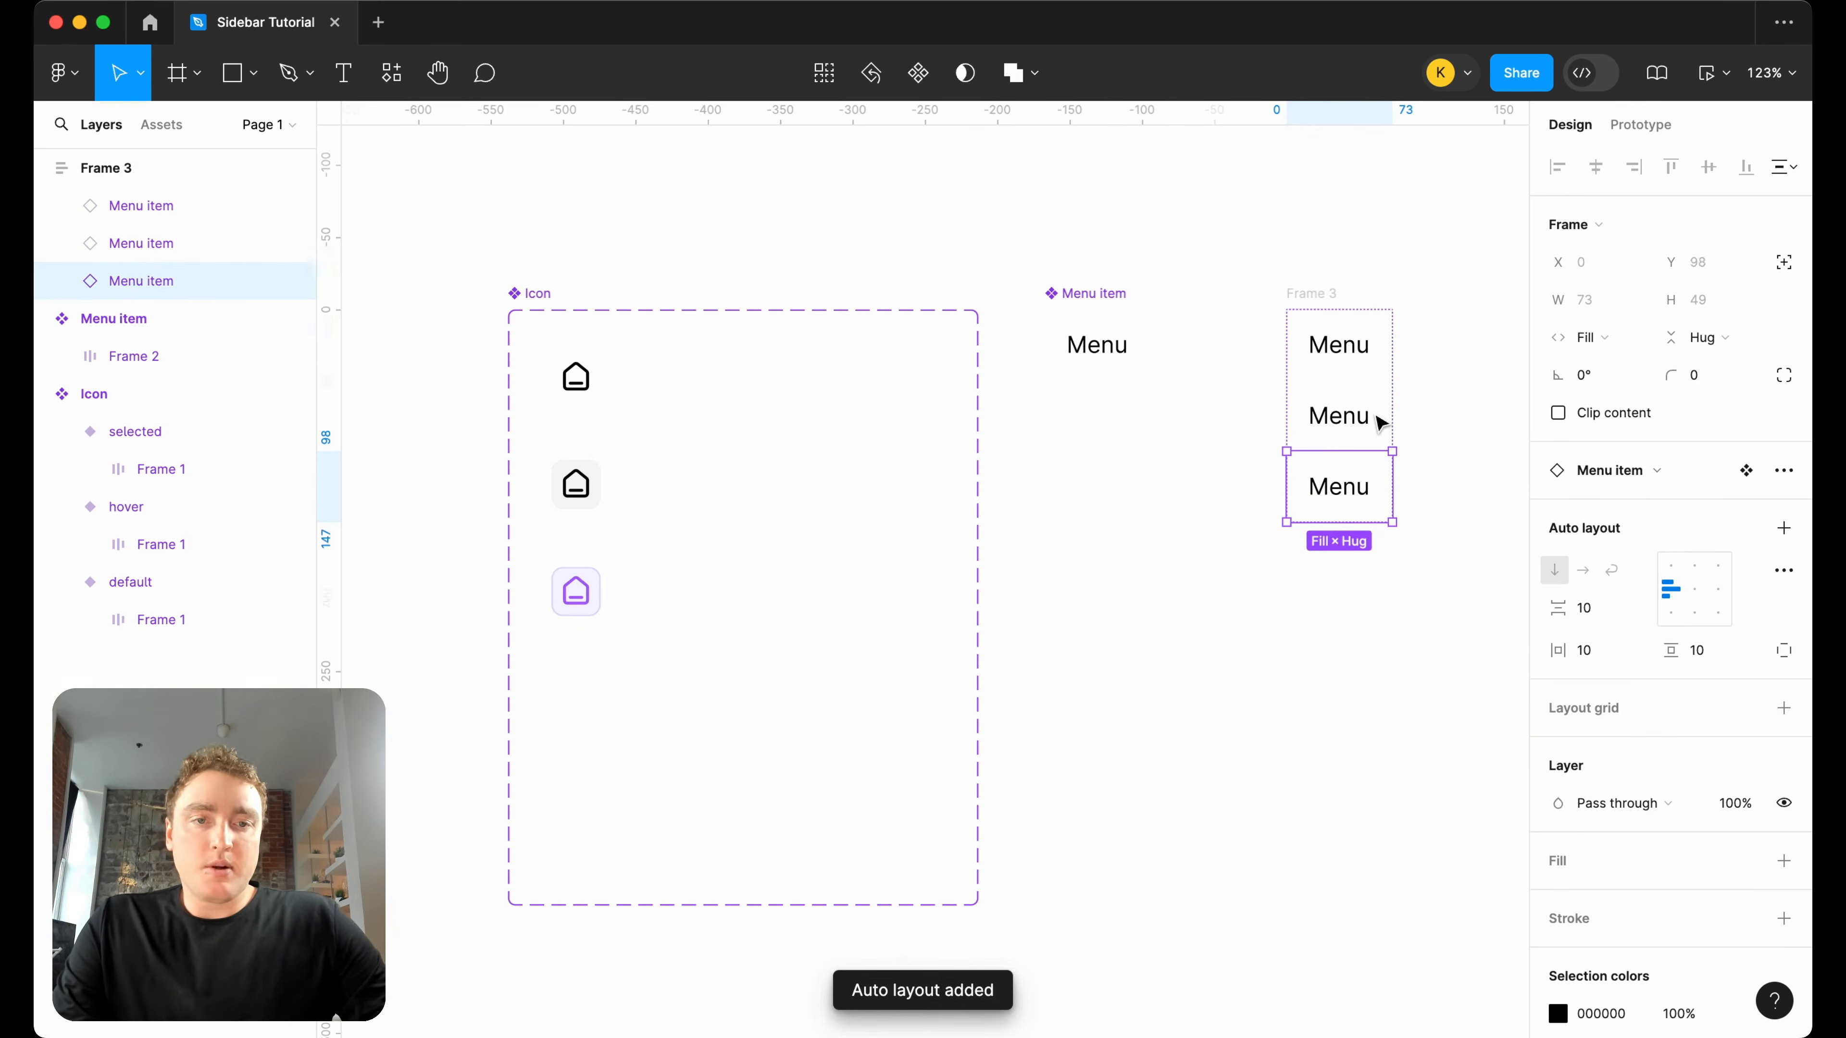
key(ctrl+d)
key(ctrl+d)
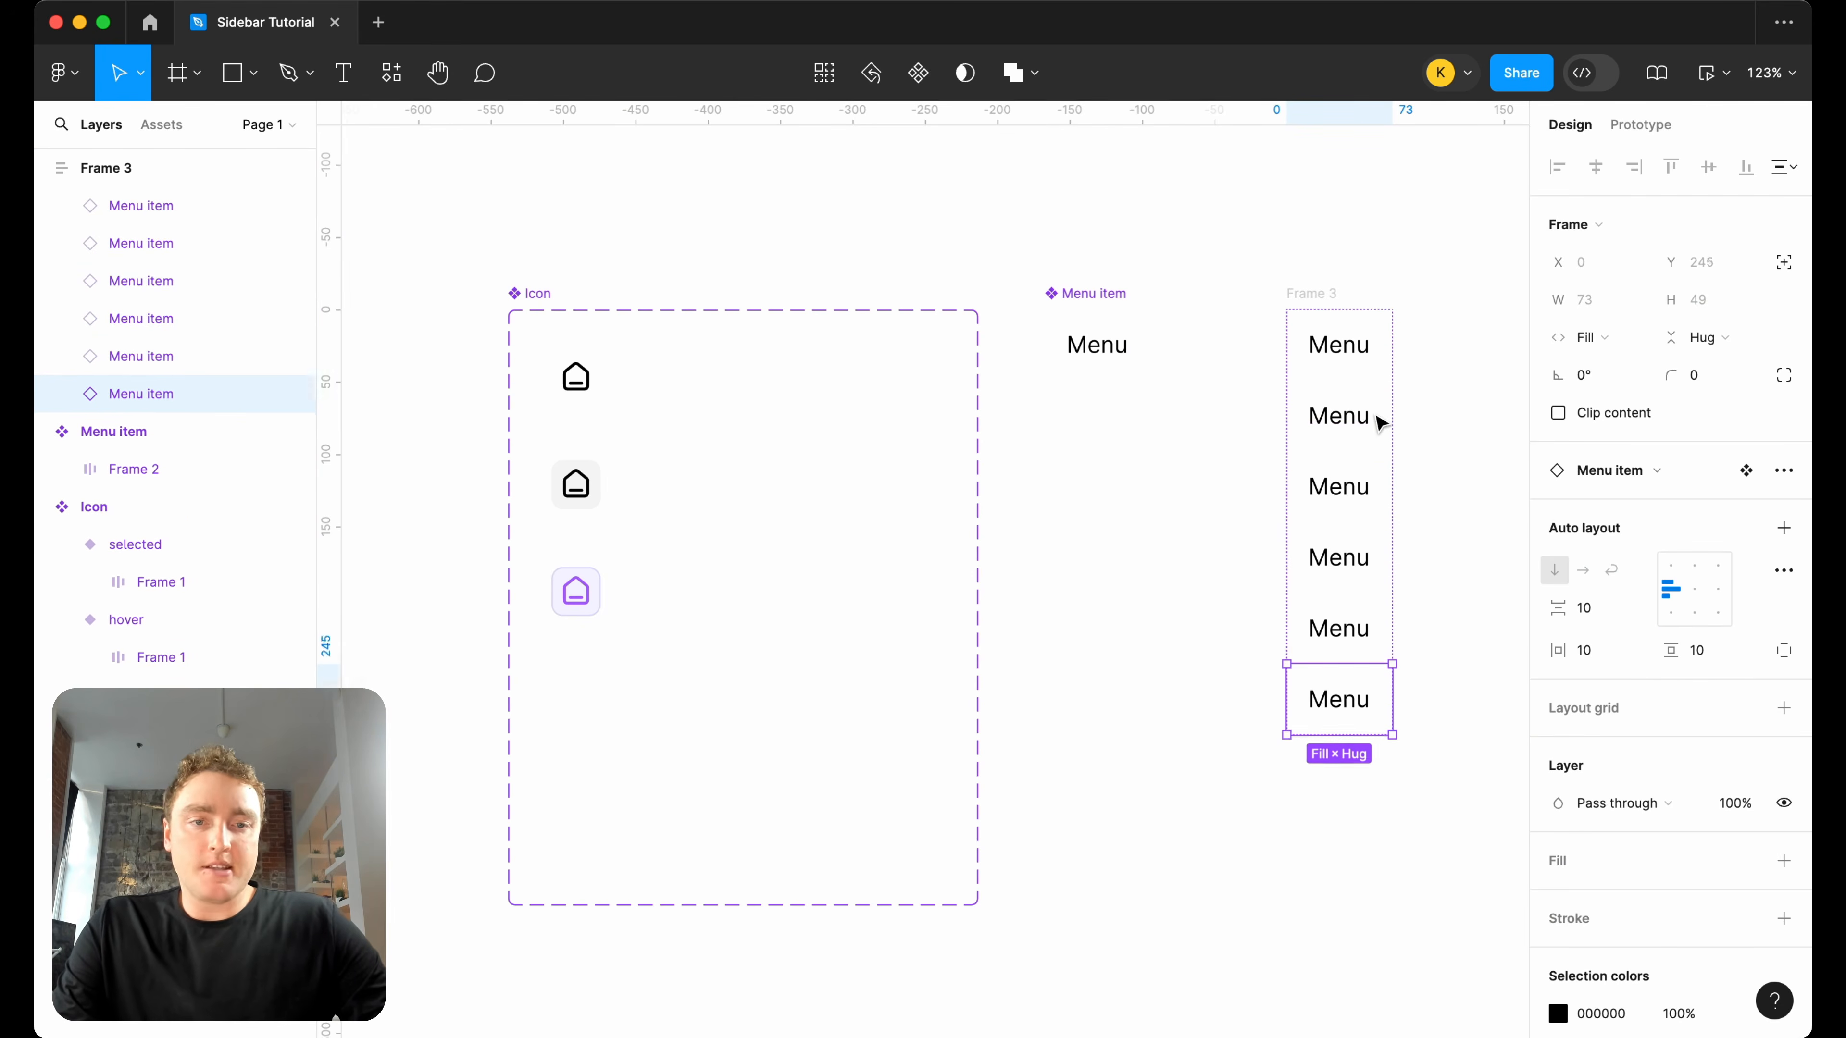
key(ctrl+d)
scroll(1379, 424, right, 1)
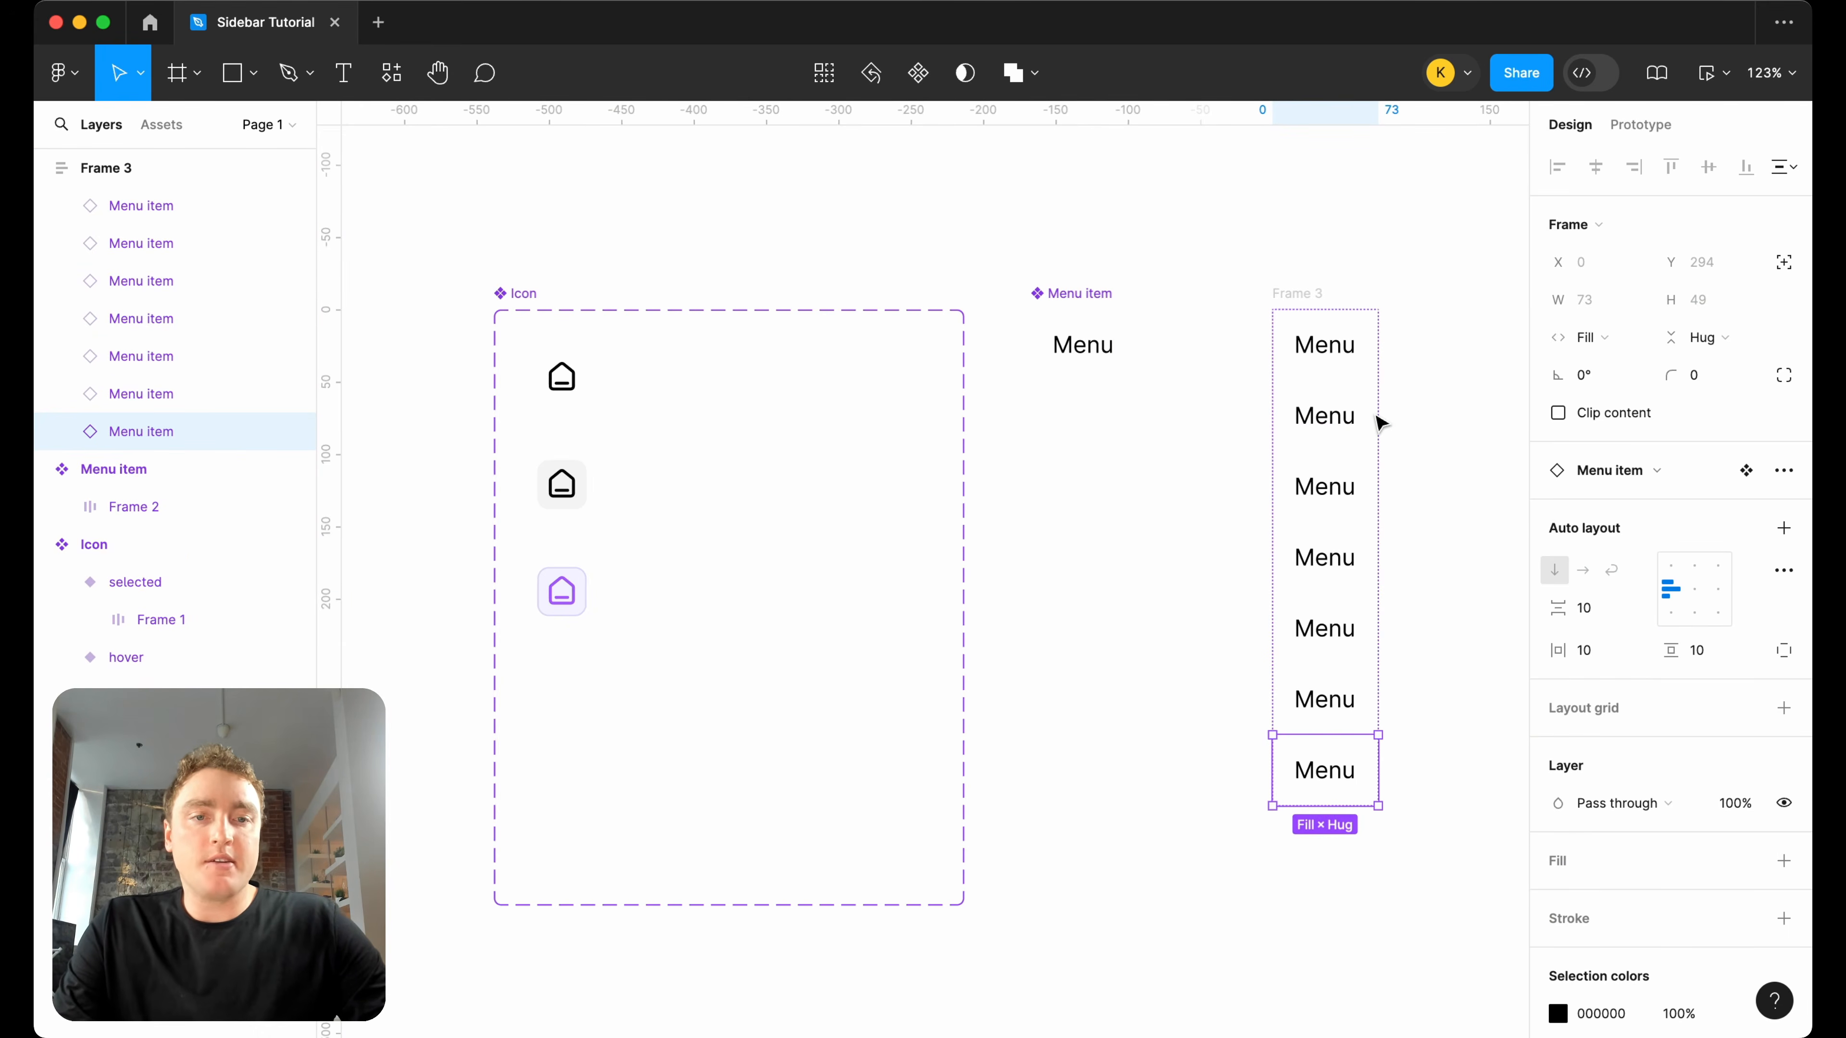
key(ctrl+d)
Rename the list's auto layout frame as "Menu".
double_click(1306, 295)
text(Menu)
key(Return)
scroll(1306, 291, down, 3)
scroll(1301, 290, right, 1)
Turn the Menu list into a component close to Menu item and place an instance of it to the right.
drag(1291, 288, 1238, 286)
right_click(1238, 285)
click(1322, 725)
drag(1265, 432, 1413, 436)
Add an FFFFFF fill to the Menu item component and to the Menu component.
click(1244, 305)
scroll(1611, 712, down, 2)
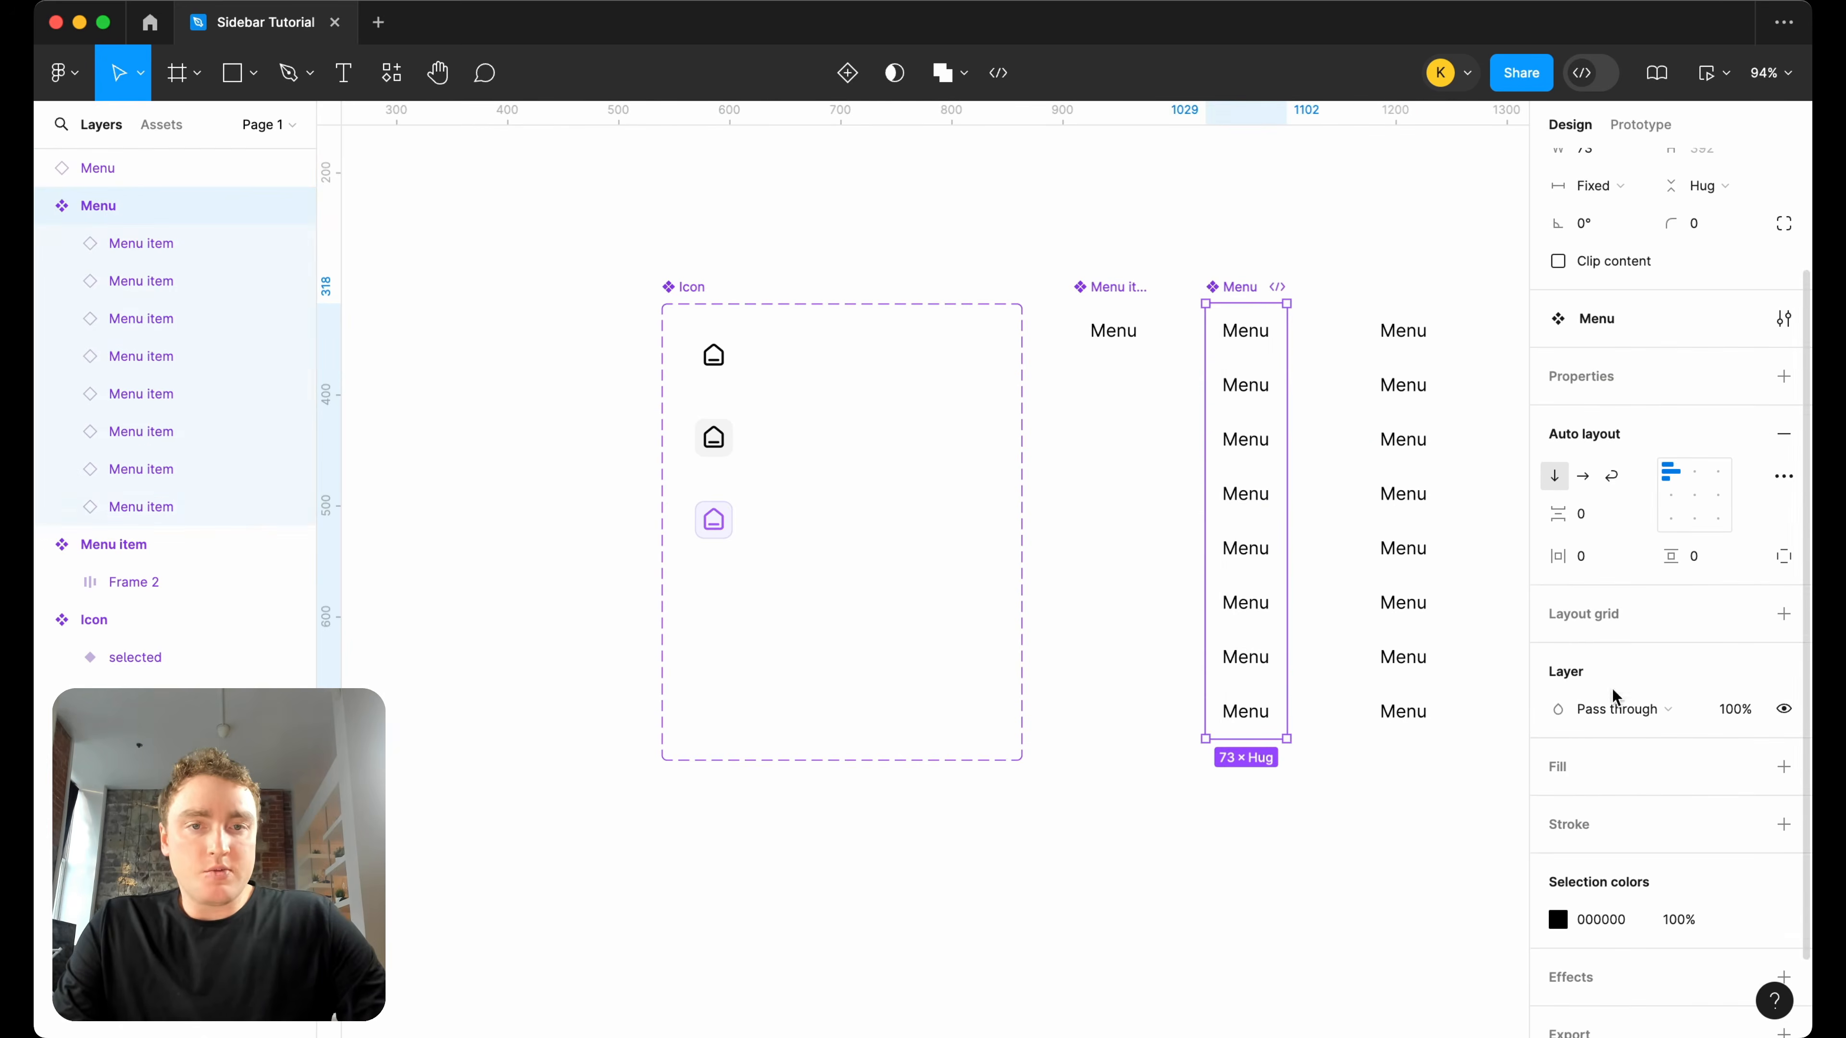
click(1156, 354)
click(1783, 766)
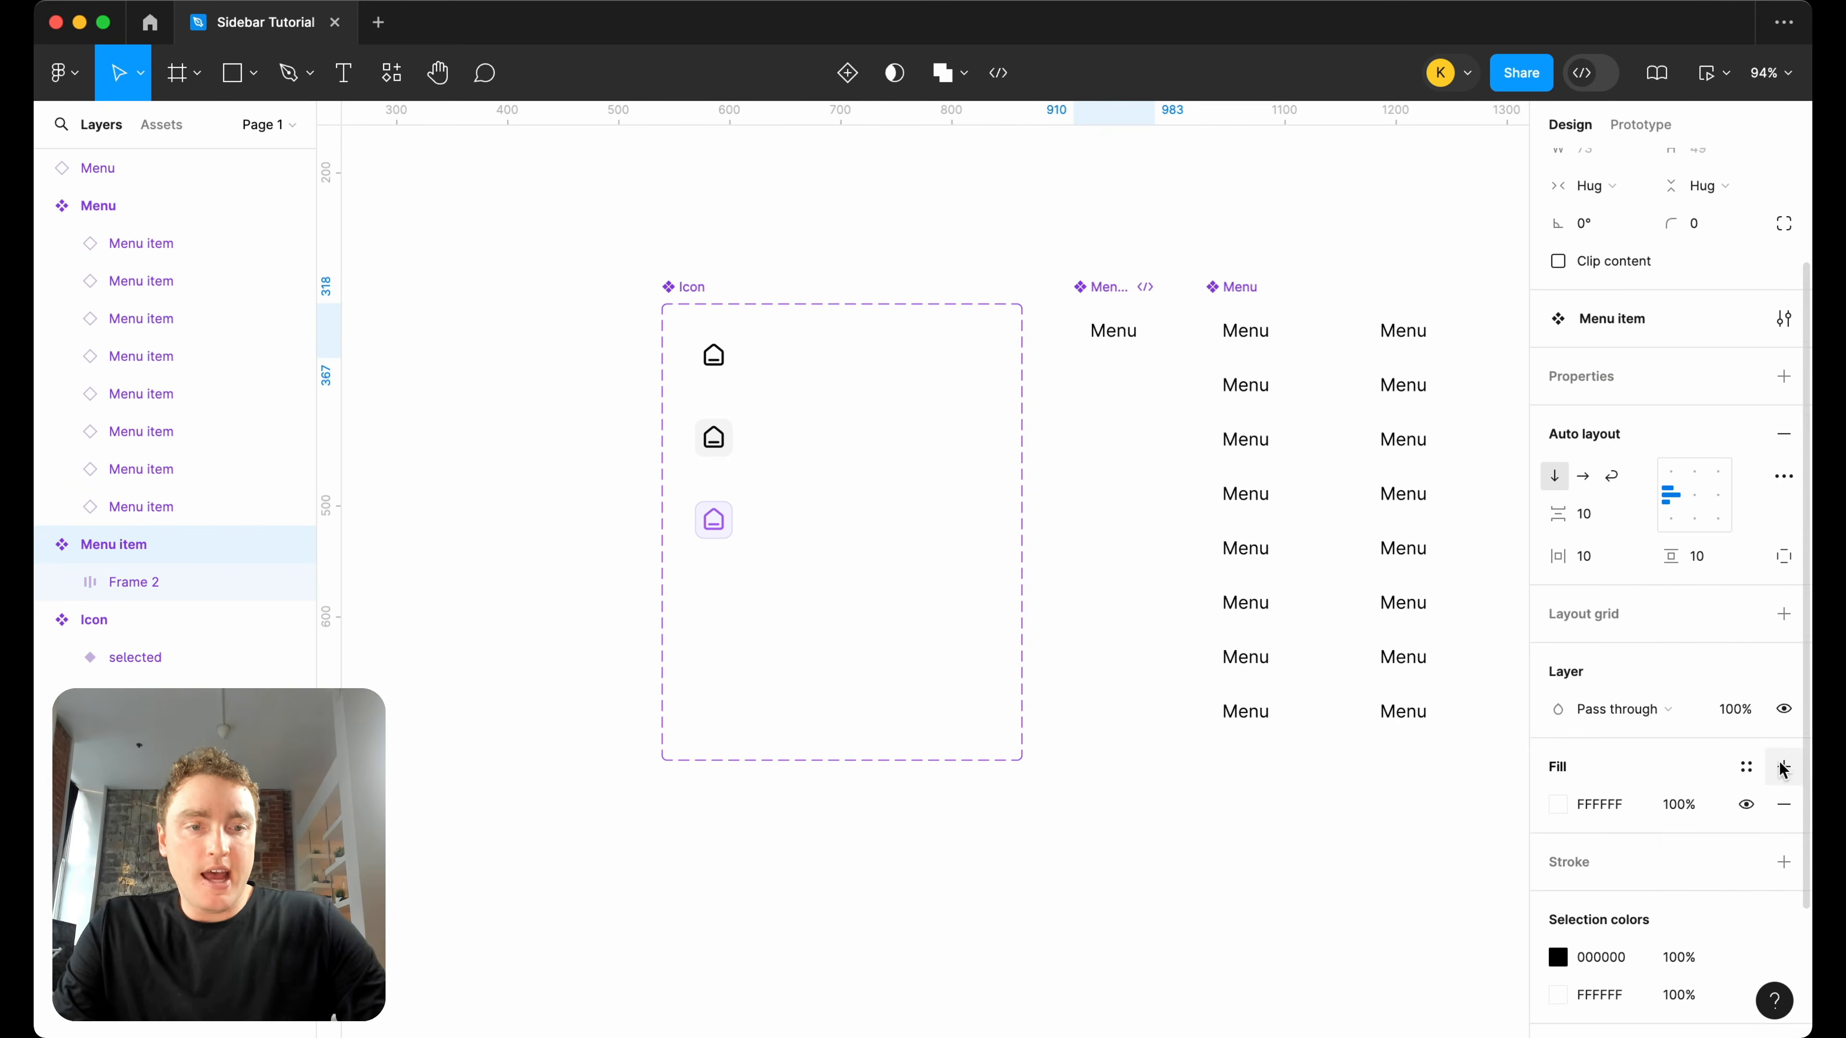
click(1235, 300)
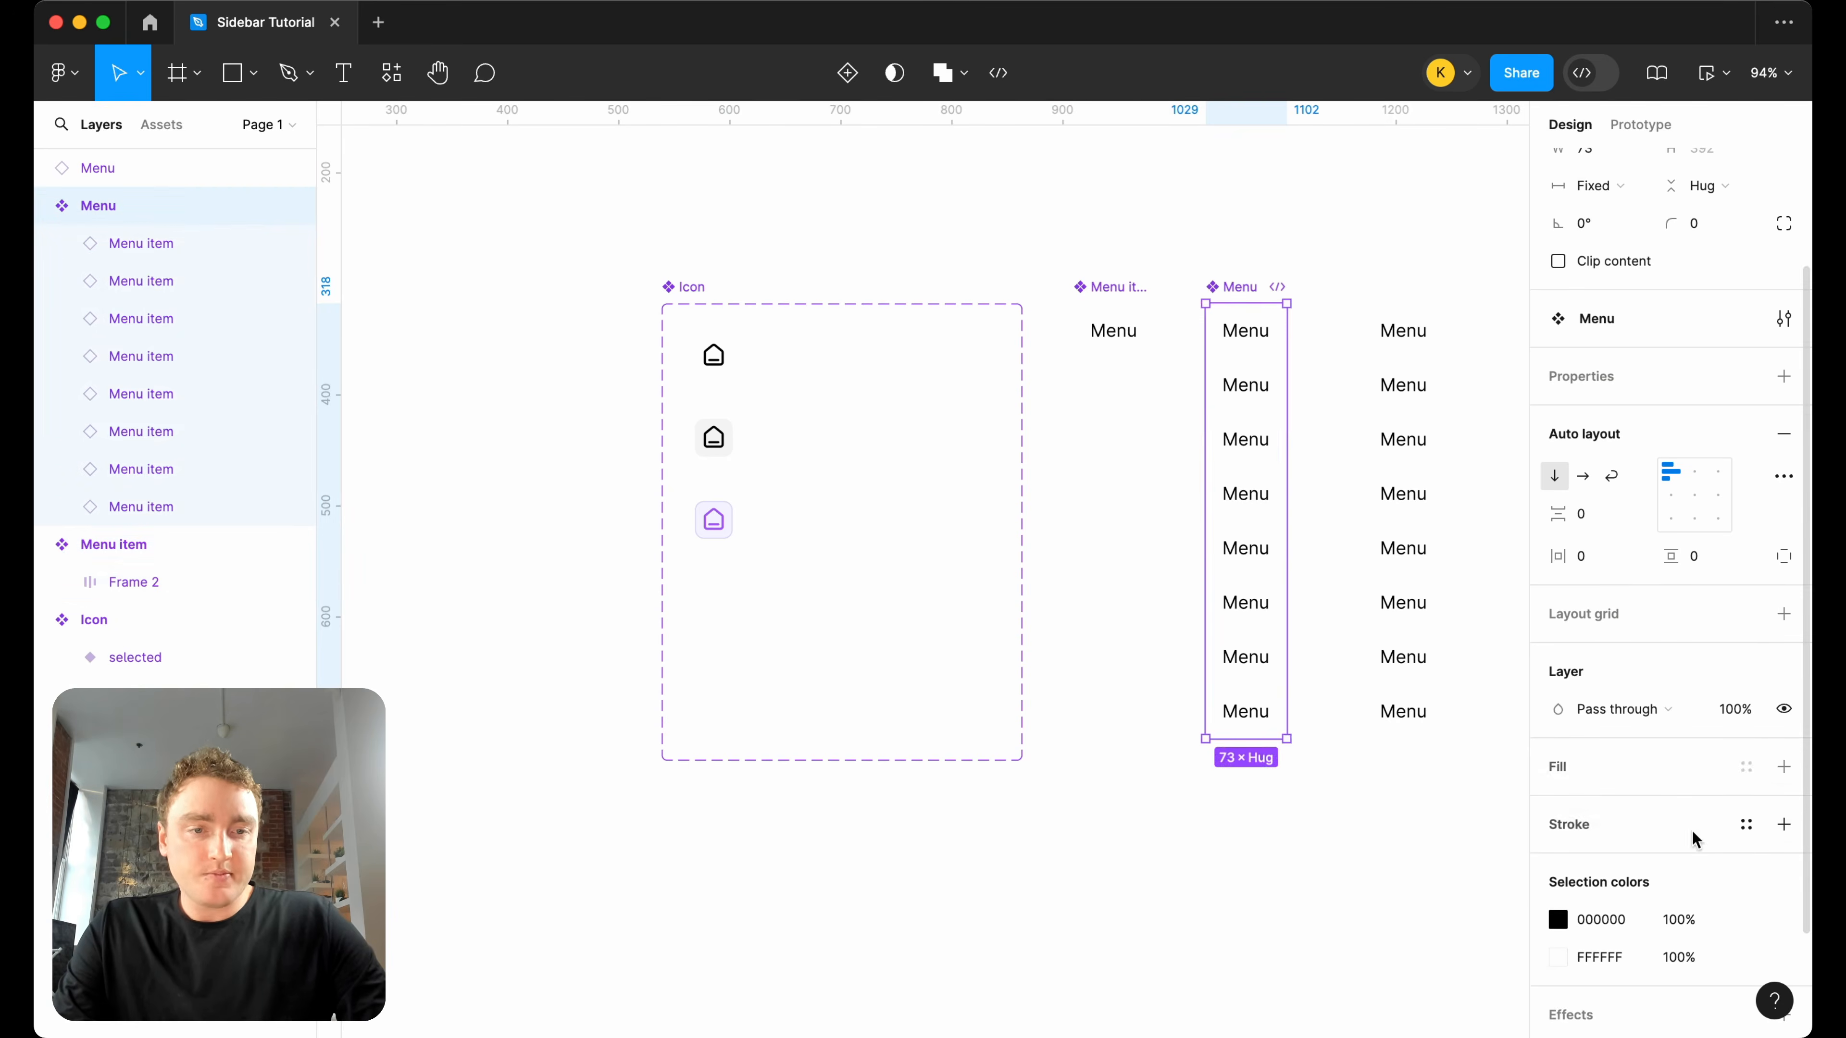
click(1783, 766)
Give the Menu component a corner radius of 8 and an outside stroke of 1 in colour F1F1F1.
scroll(1693, 378, up, 1)
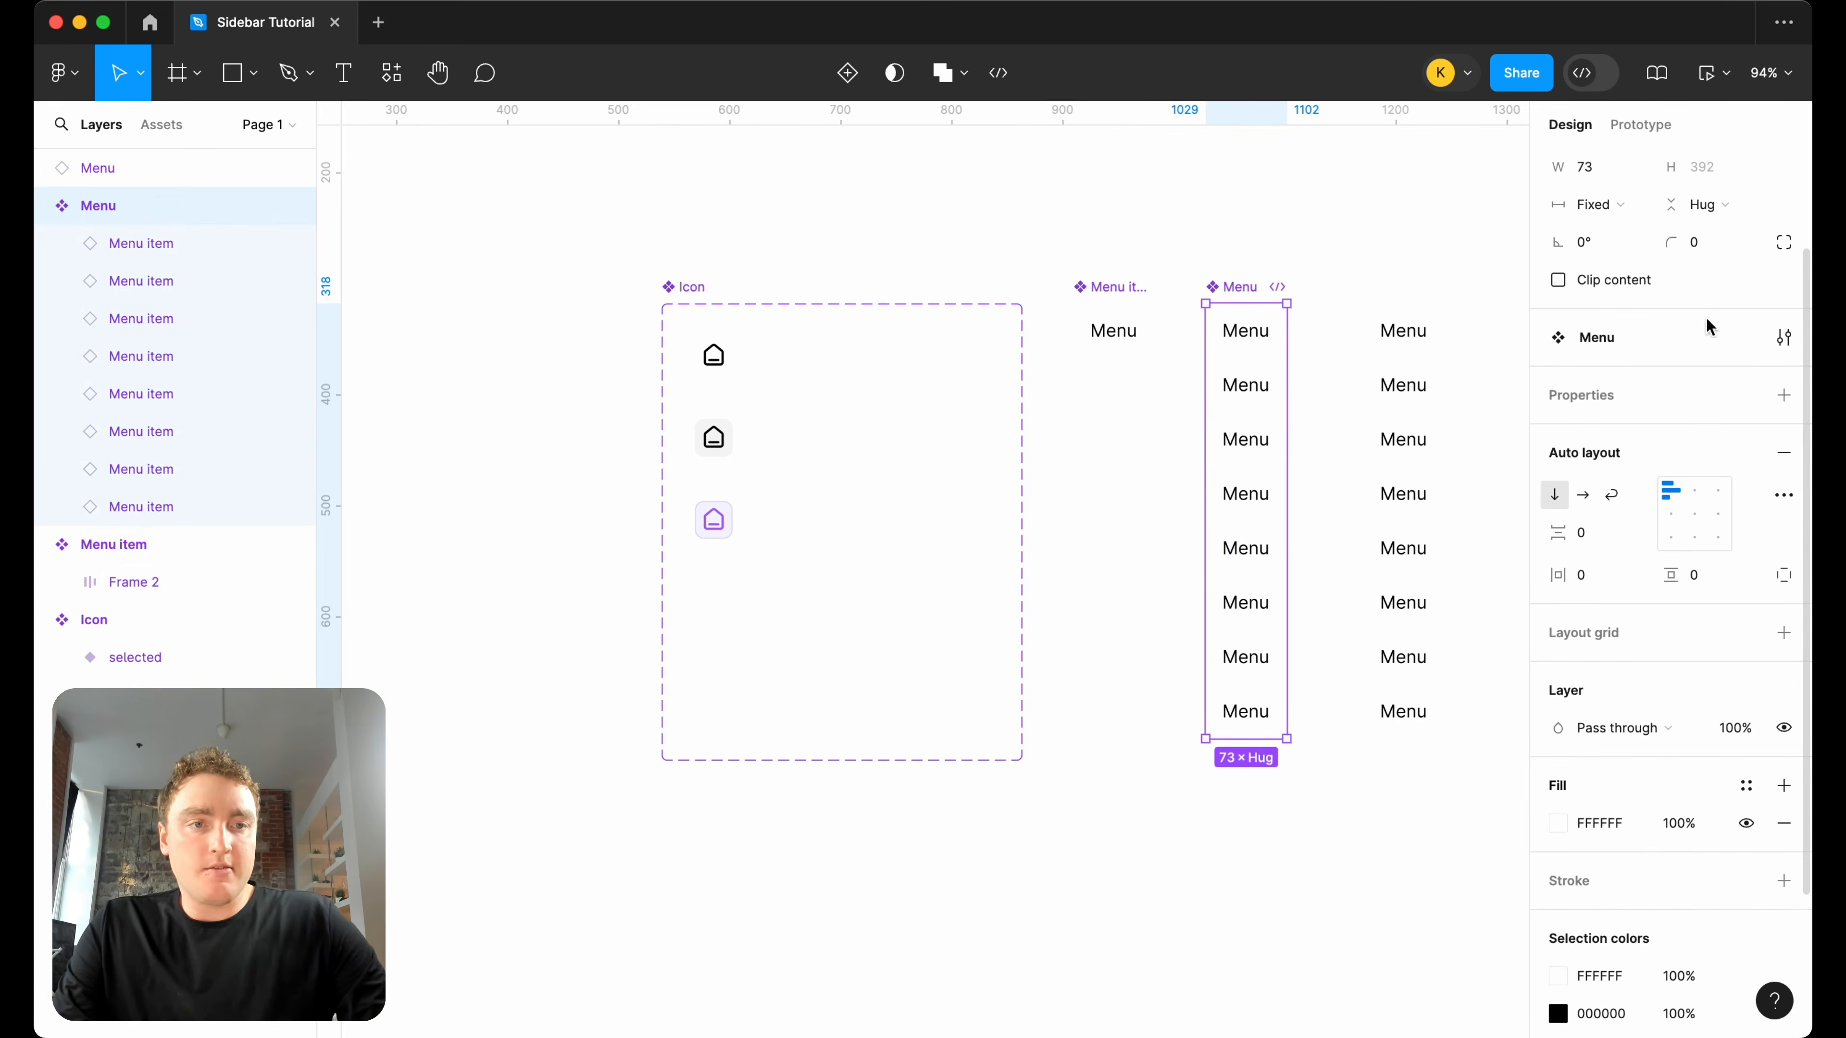
text(8)
key(Return)
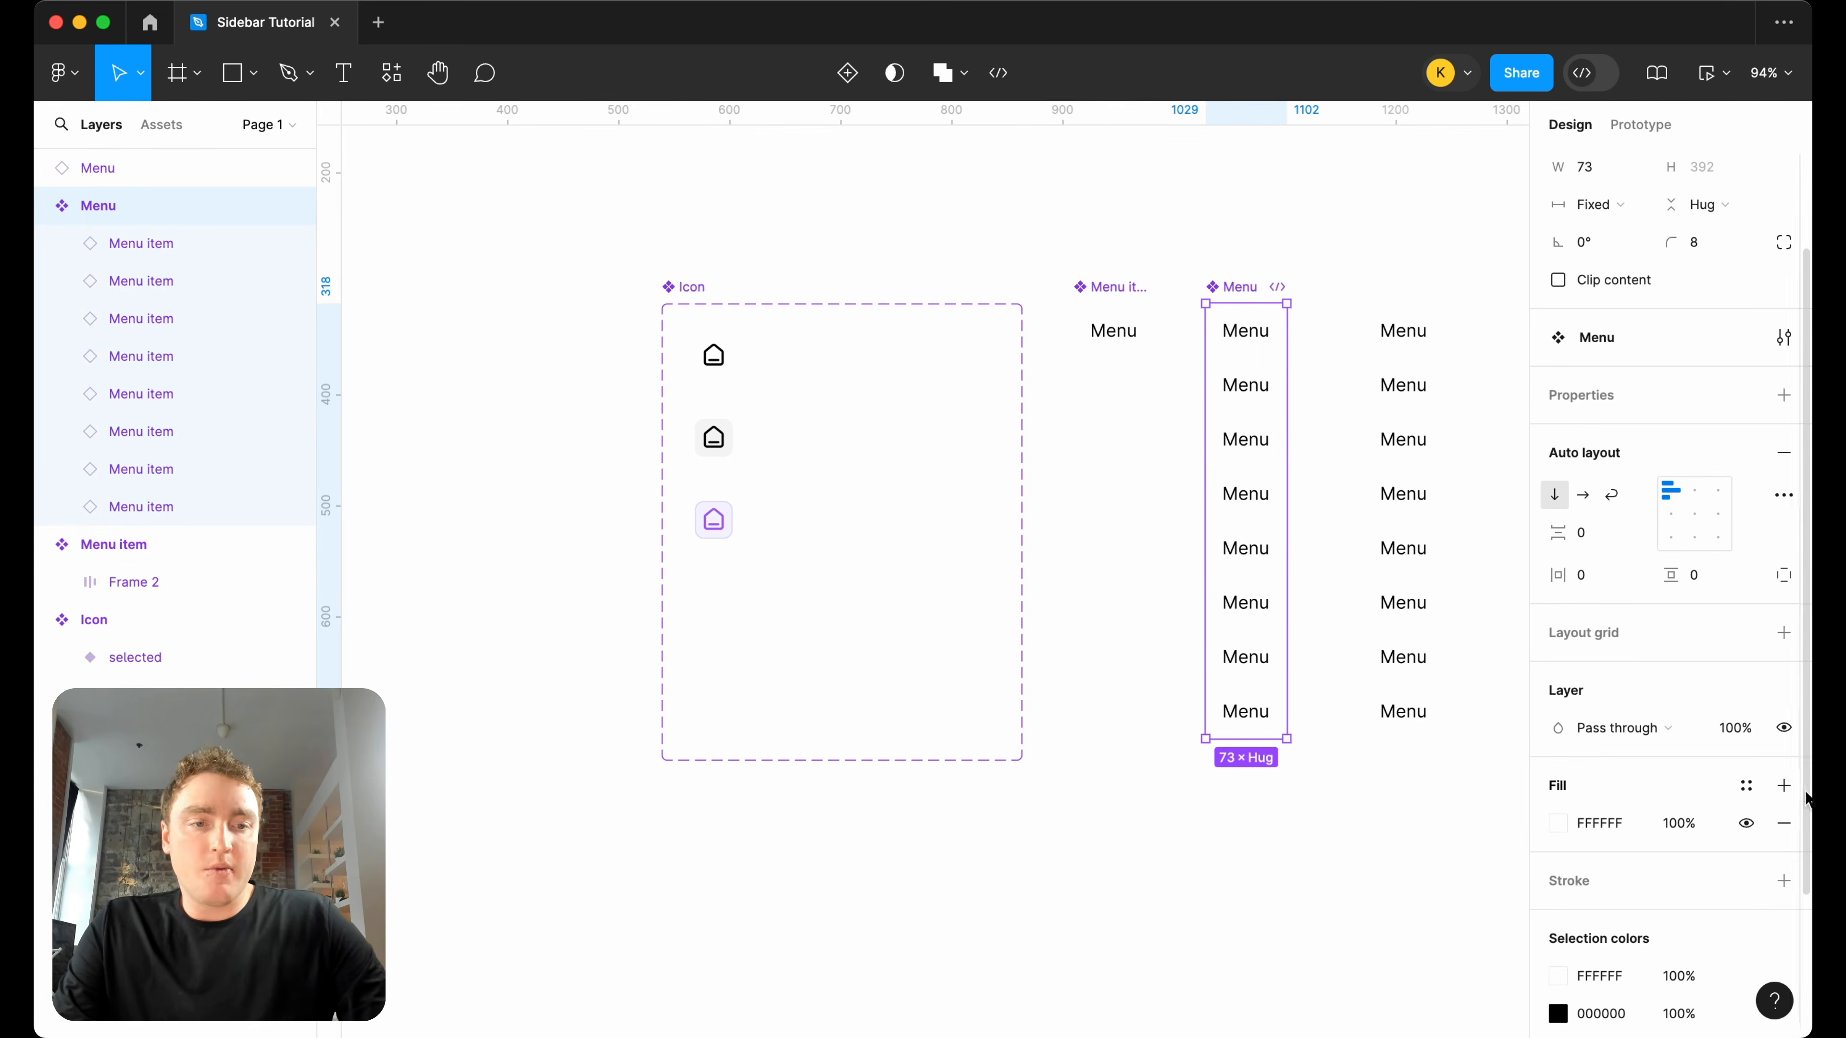
click(1785, 881)
click(1558, 918)
mouse_move(1398, 645)
mouse_down()
mouse_move(1265, 512)
mouse_move(1248, 471)
mouse_move(1266, 464)
mouse_up()
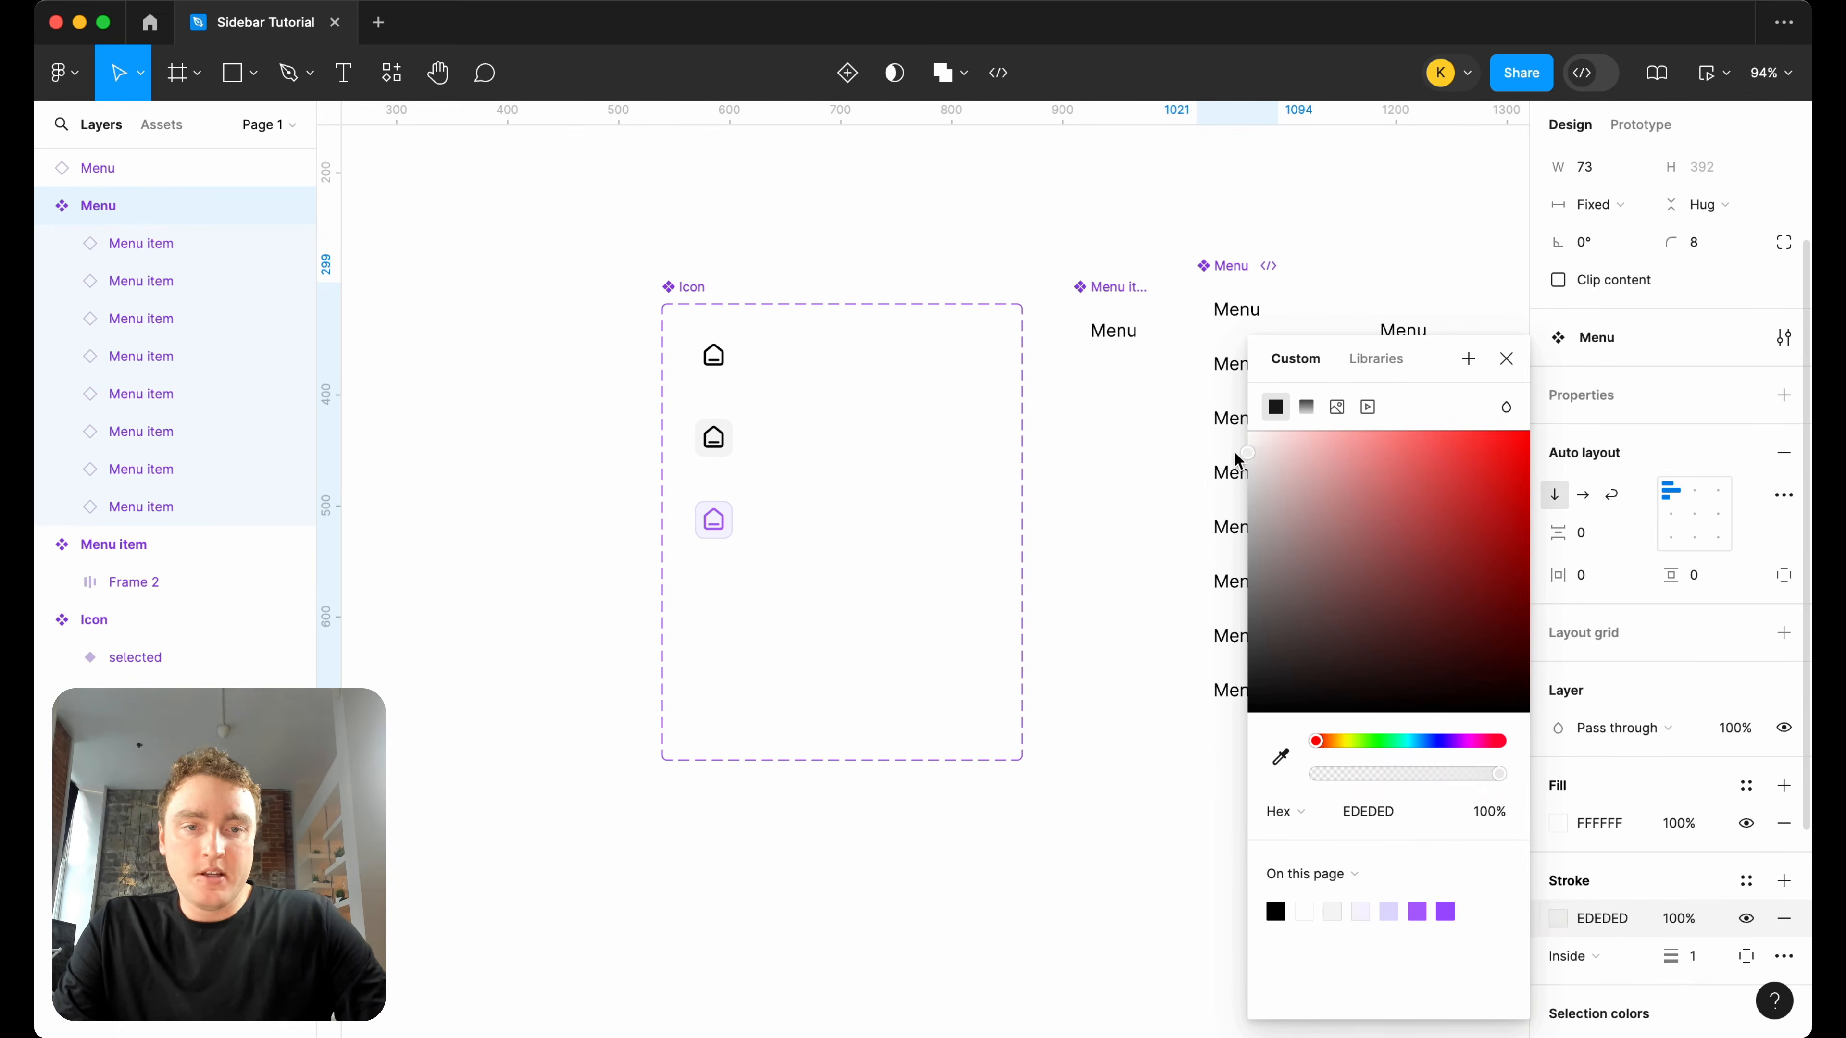
click(1576, 954)
click(1588, 987)
click(1505, 359)
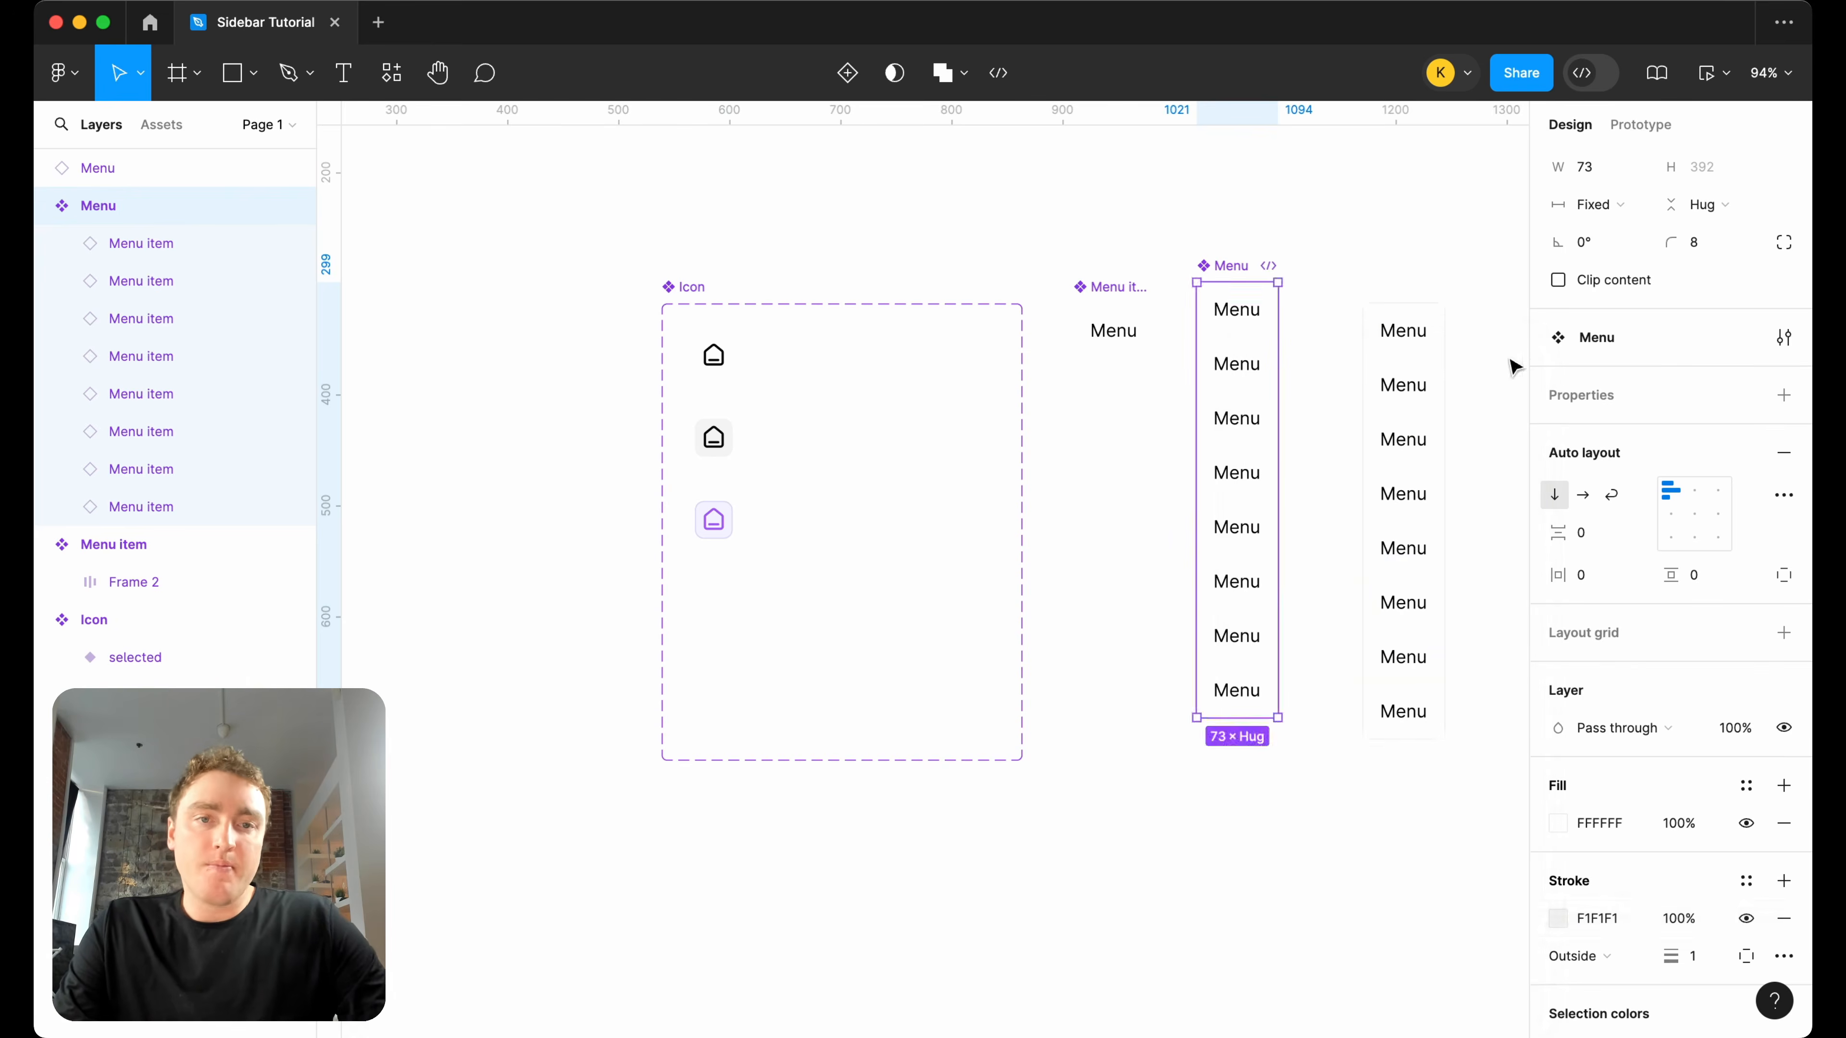
Cut the Menu instance from the canvas and paste it into the selected variant of the Icon component.
click(1380, 156)
click(1406, 431)
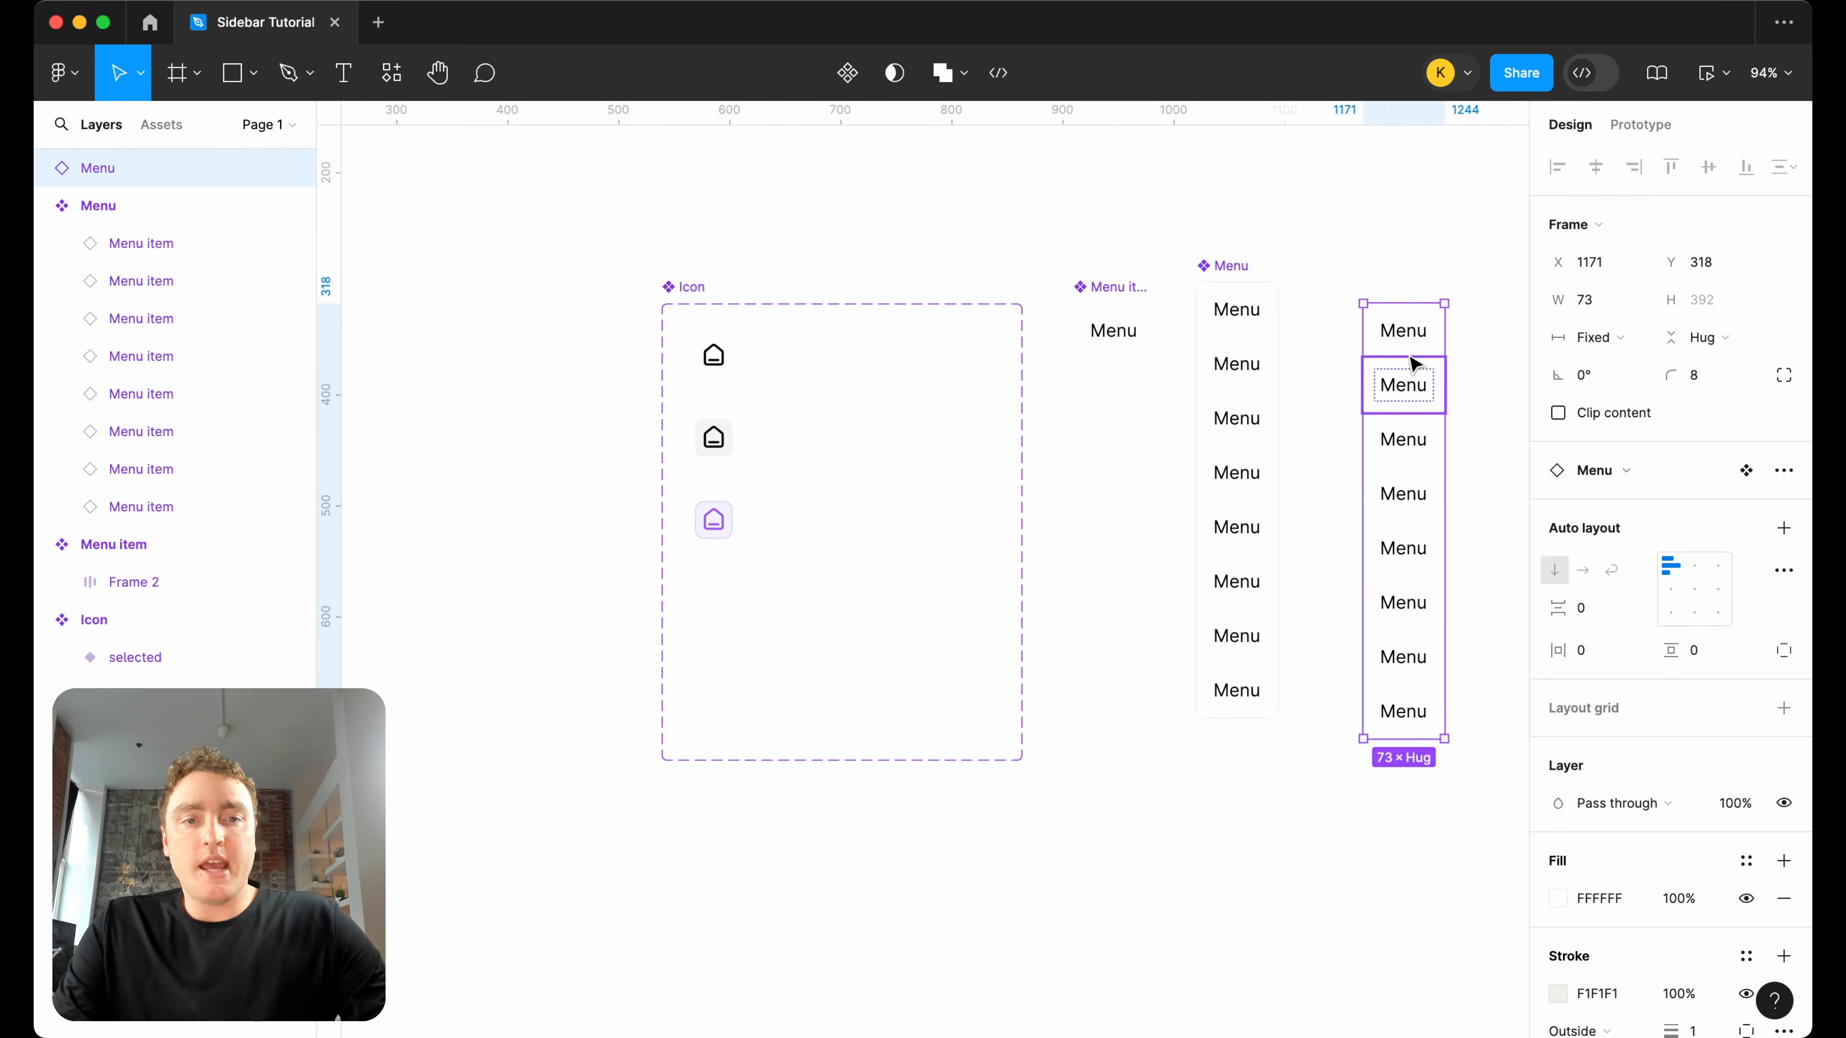
key(Delete)
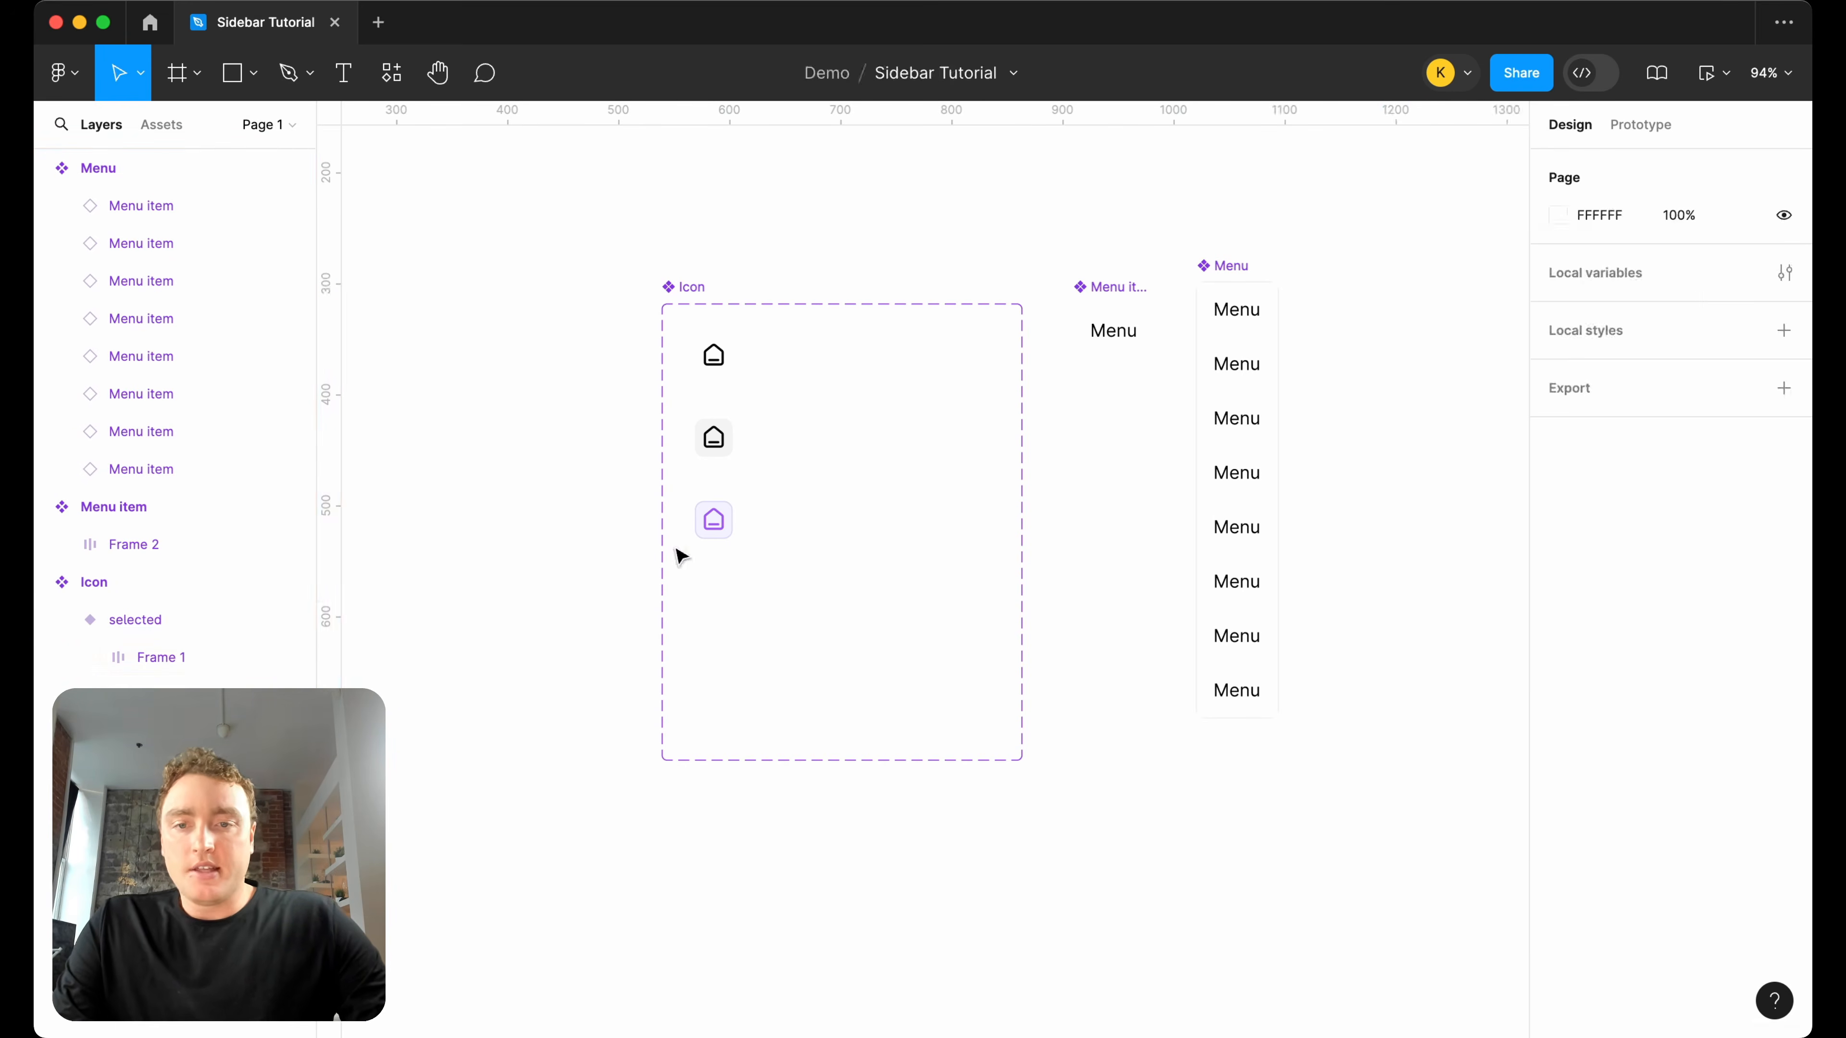
click(714, 525)
key(ctrl+v)
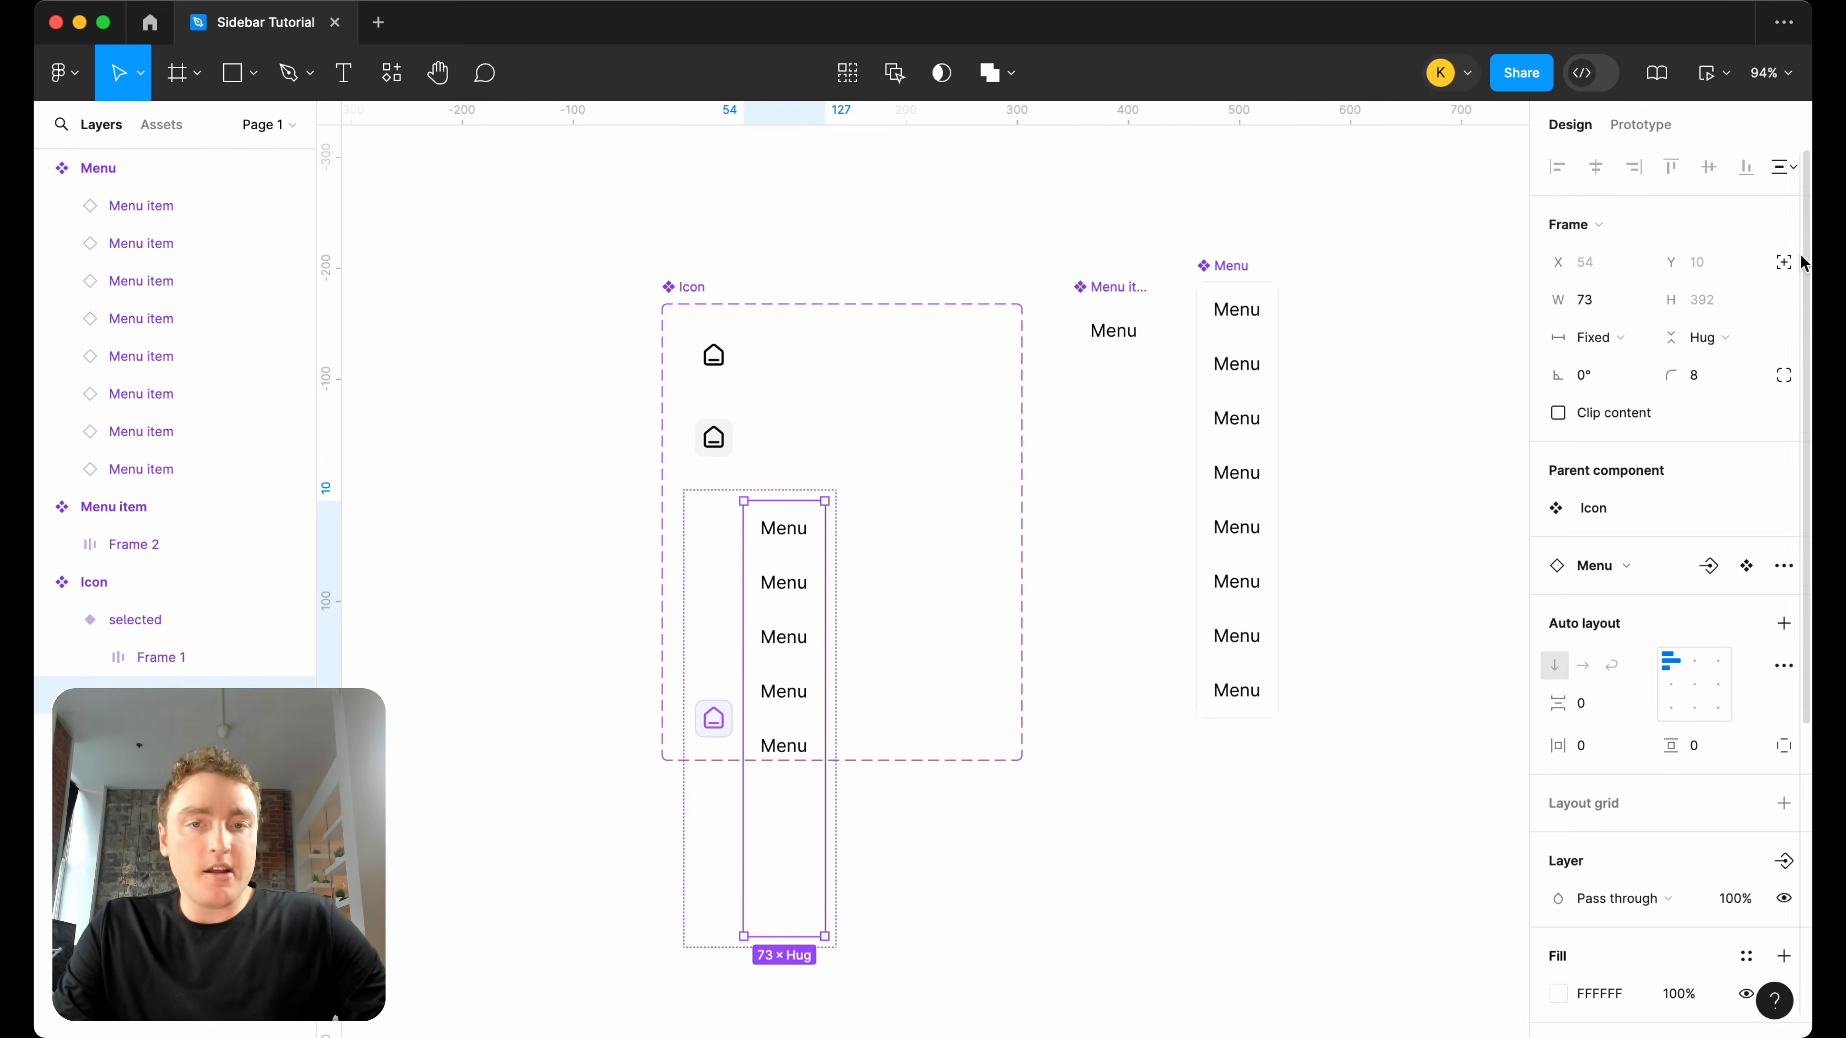
Set the pasted menu to absolute position within the selected variant and nudge it to Y 9, beside the icon.
click(1786, 260)
scroll(866, 465, up, 5)
key(Up)
key(Up)
key(Up)
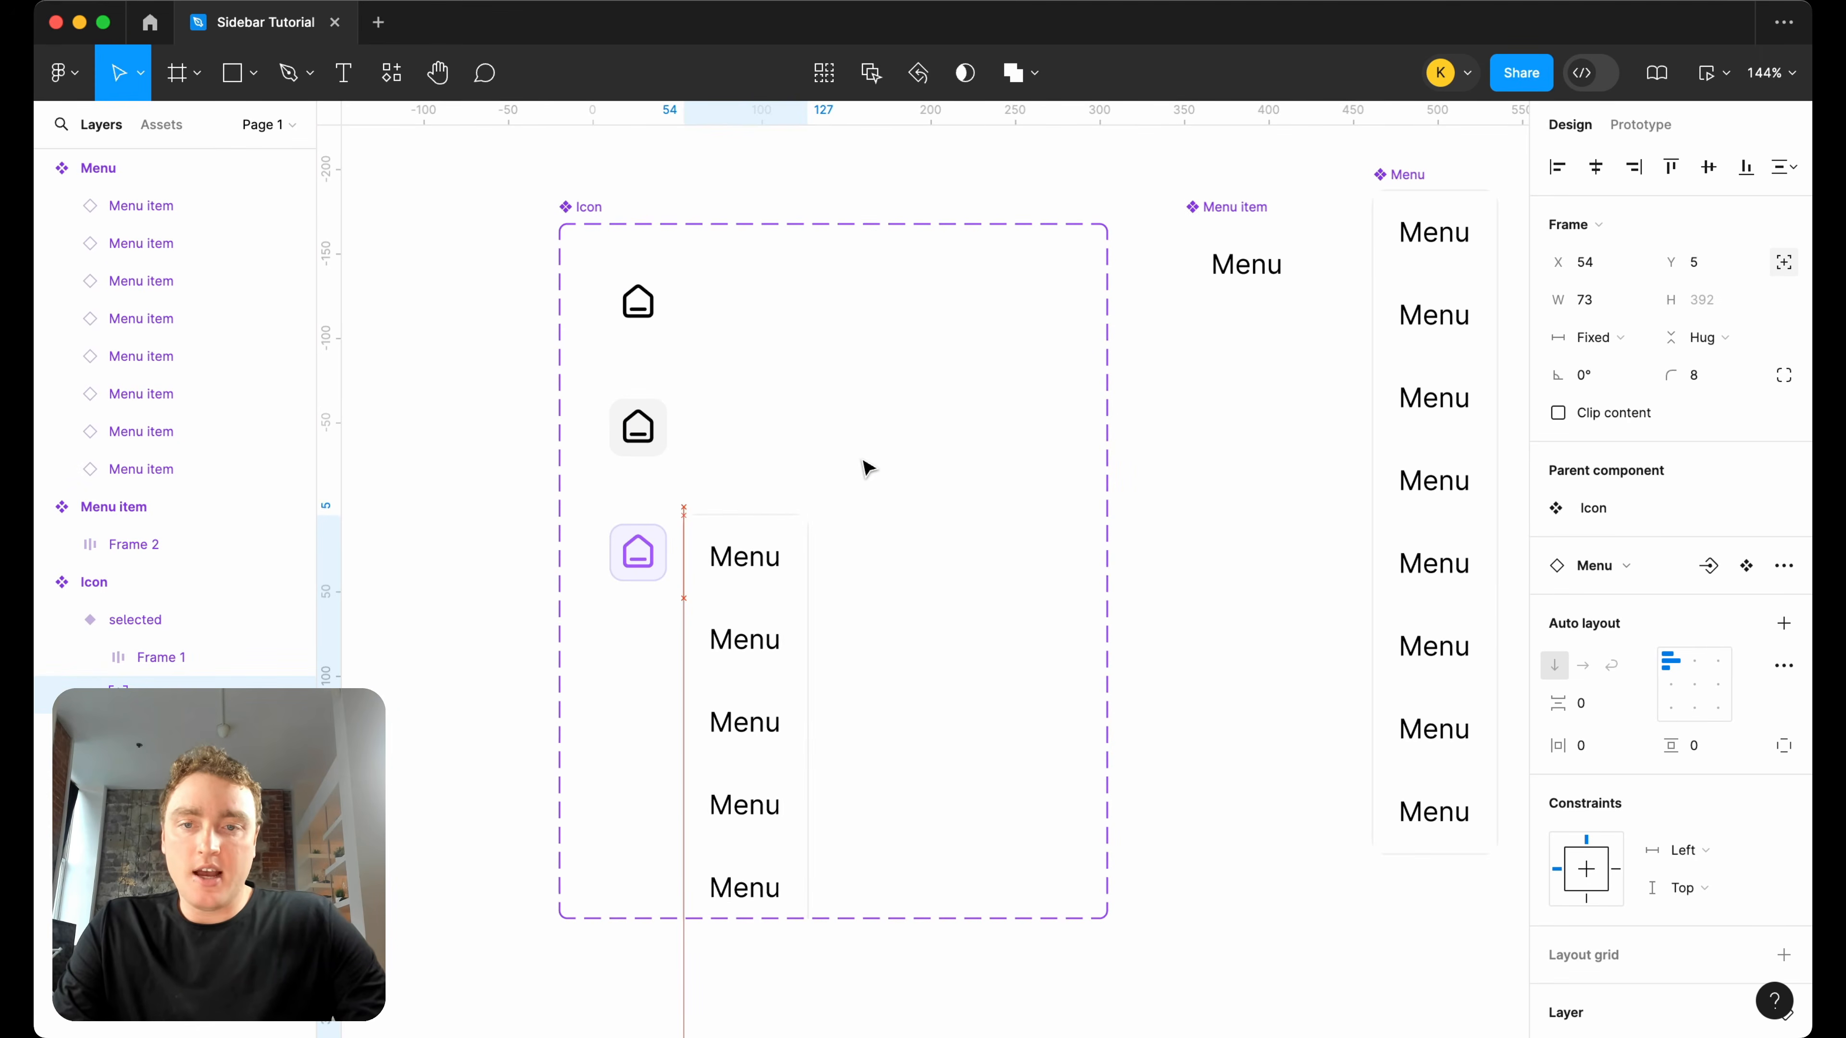
key(Down)
key(Down)
key(Down)
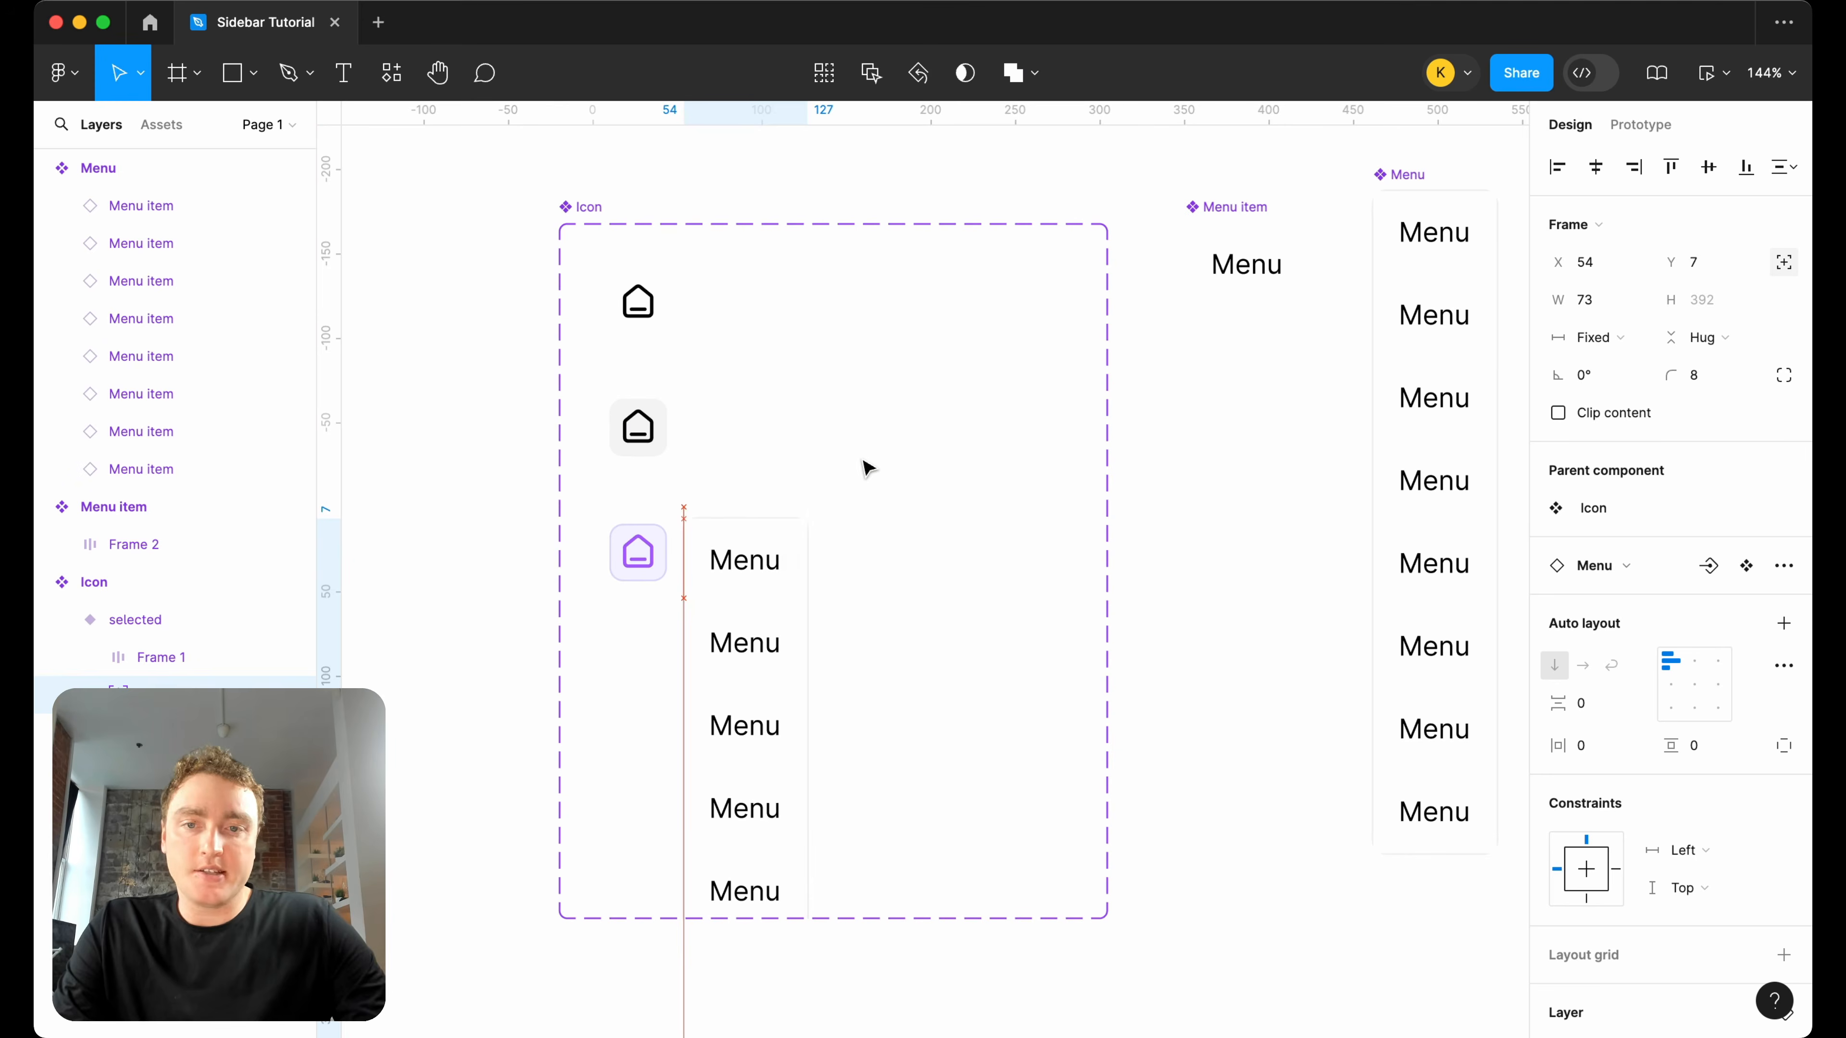
scroll(590, 605, up, 10)
scroll(865, 486, up, 8)
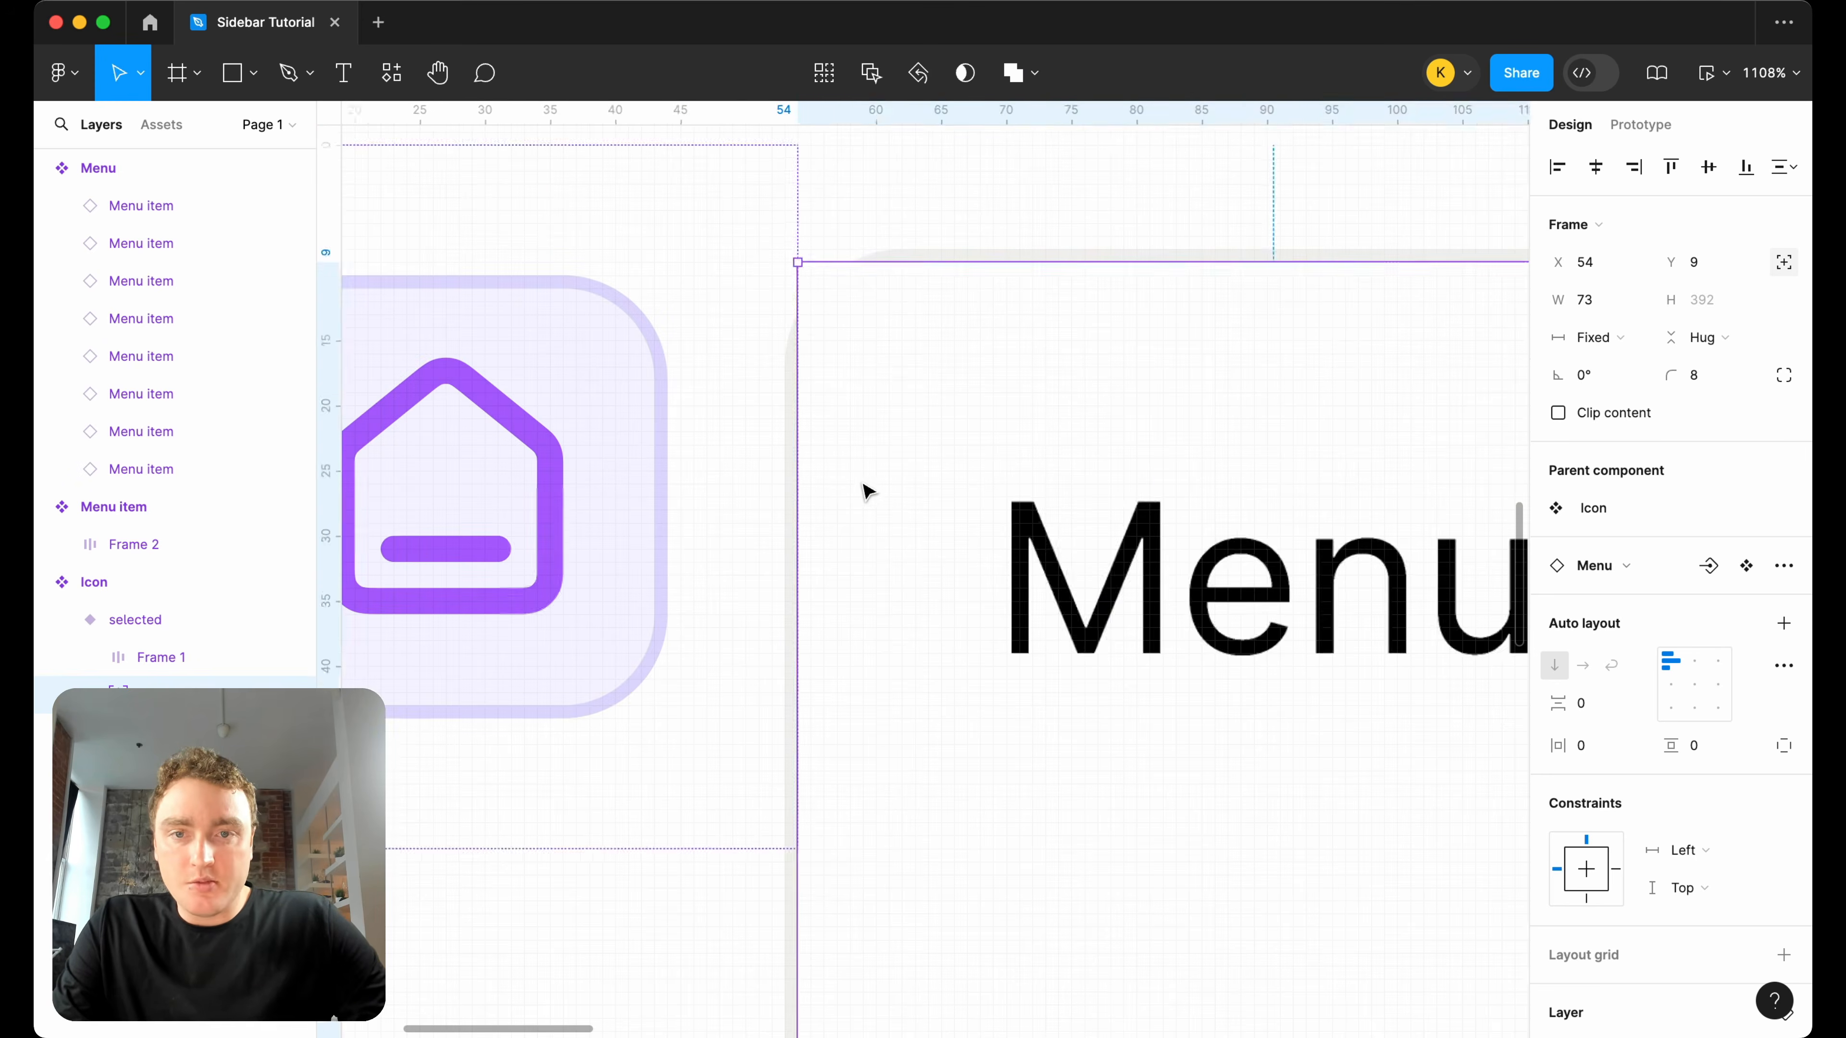
click(976, 214)
Turn on clip content for the main Menu component.
scroll(977, 469, down, 10)
scroll(977, 469, down, 10)
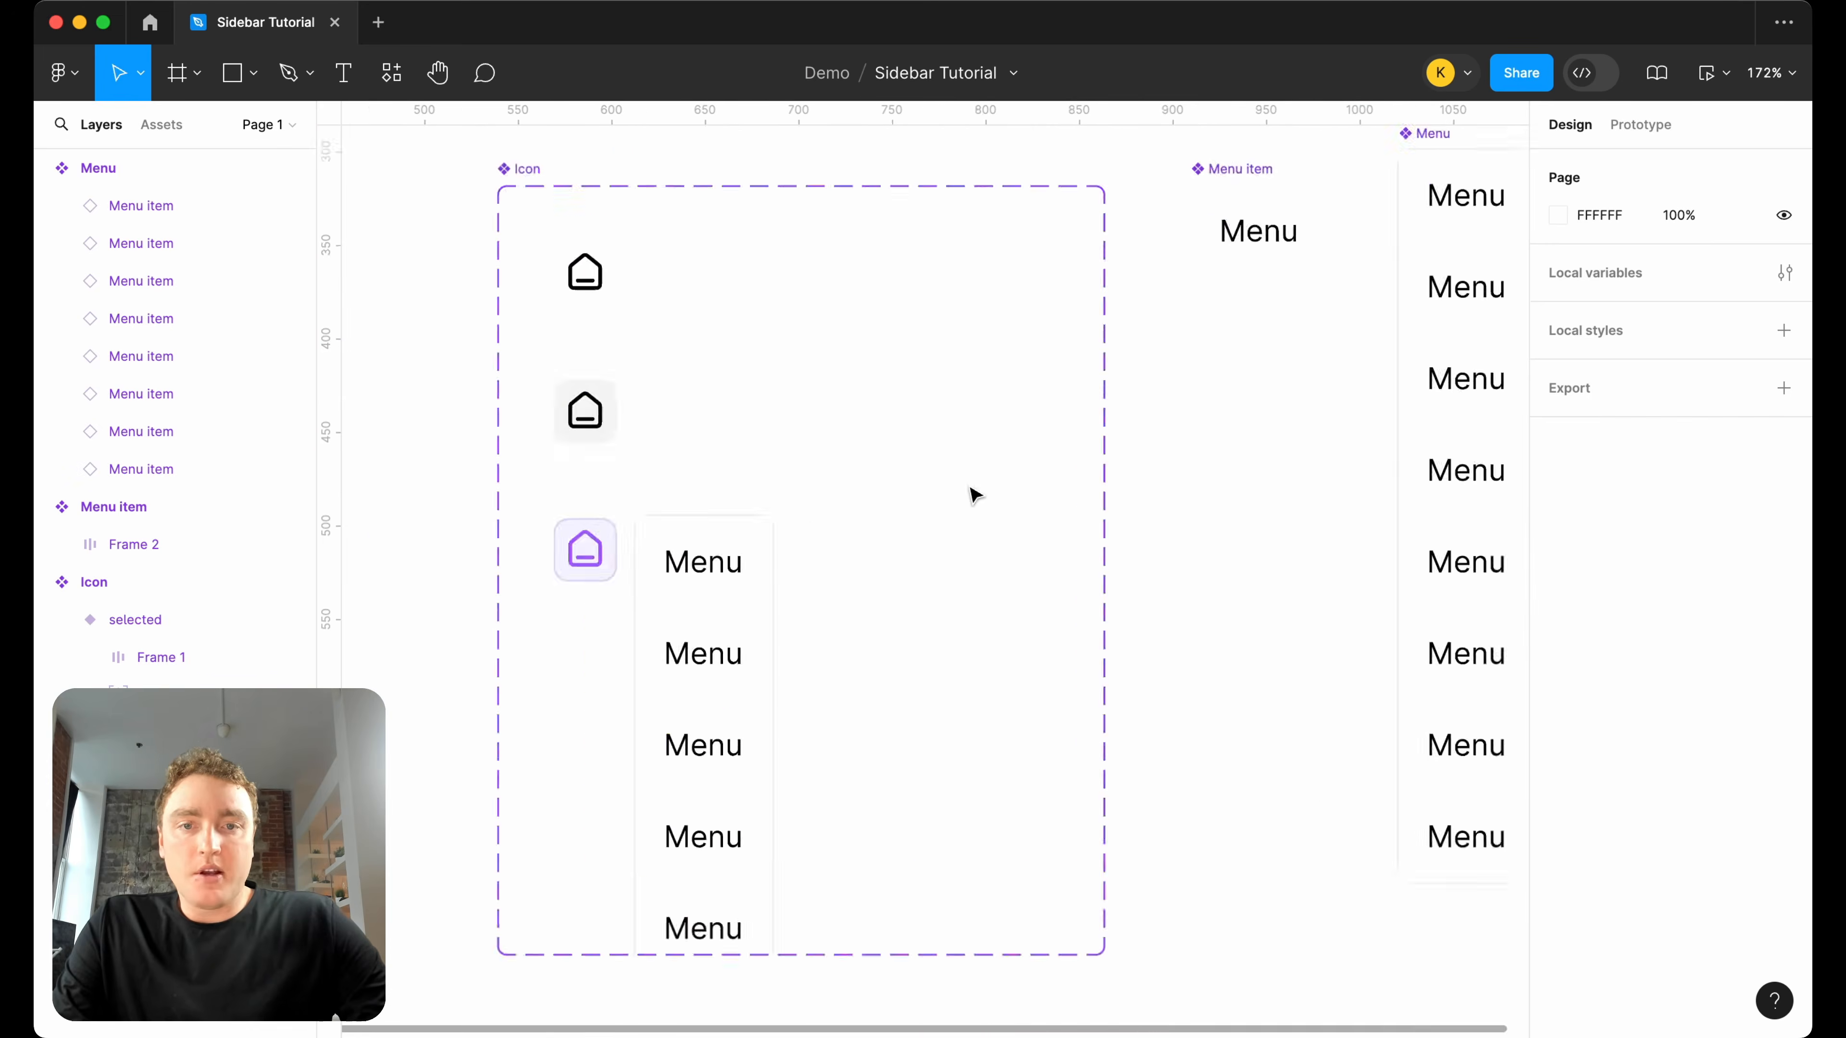
click(1078, 305)
click(1557, 412)
scroll(639, 602, up, 10)
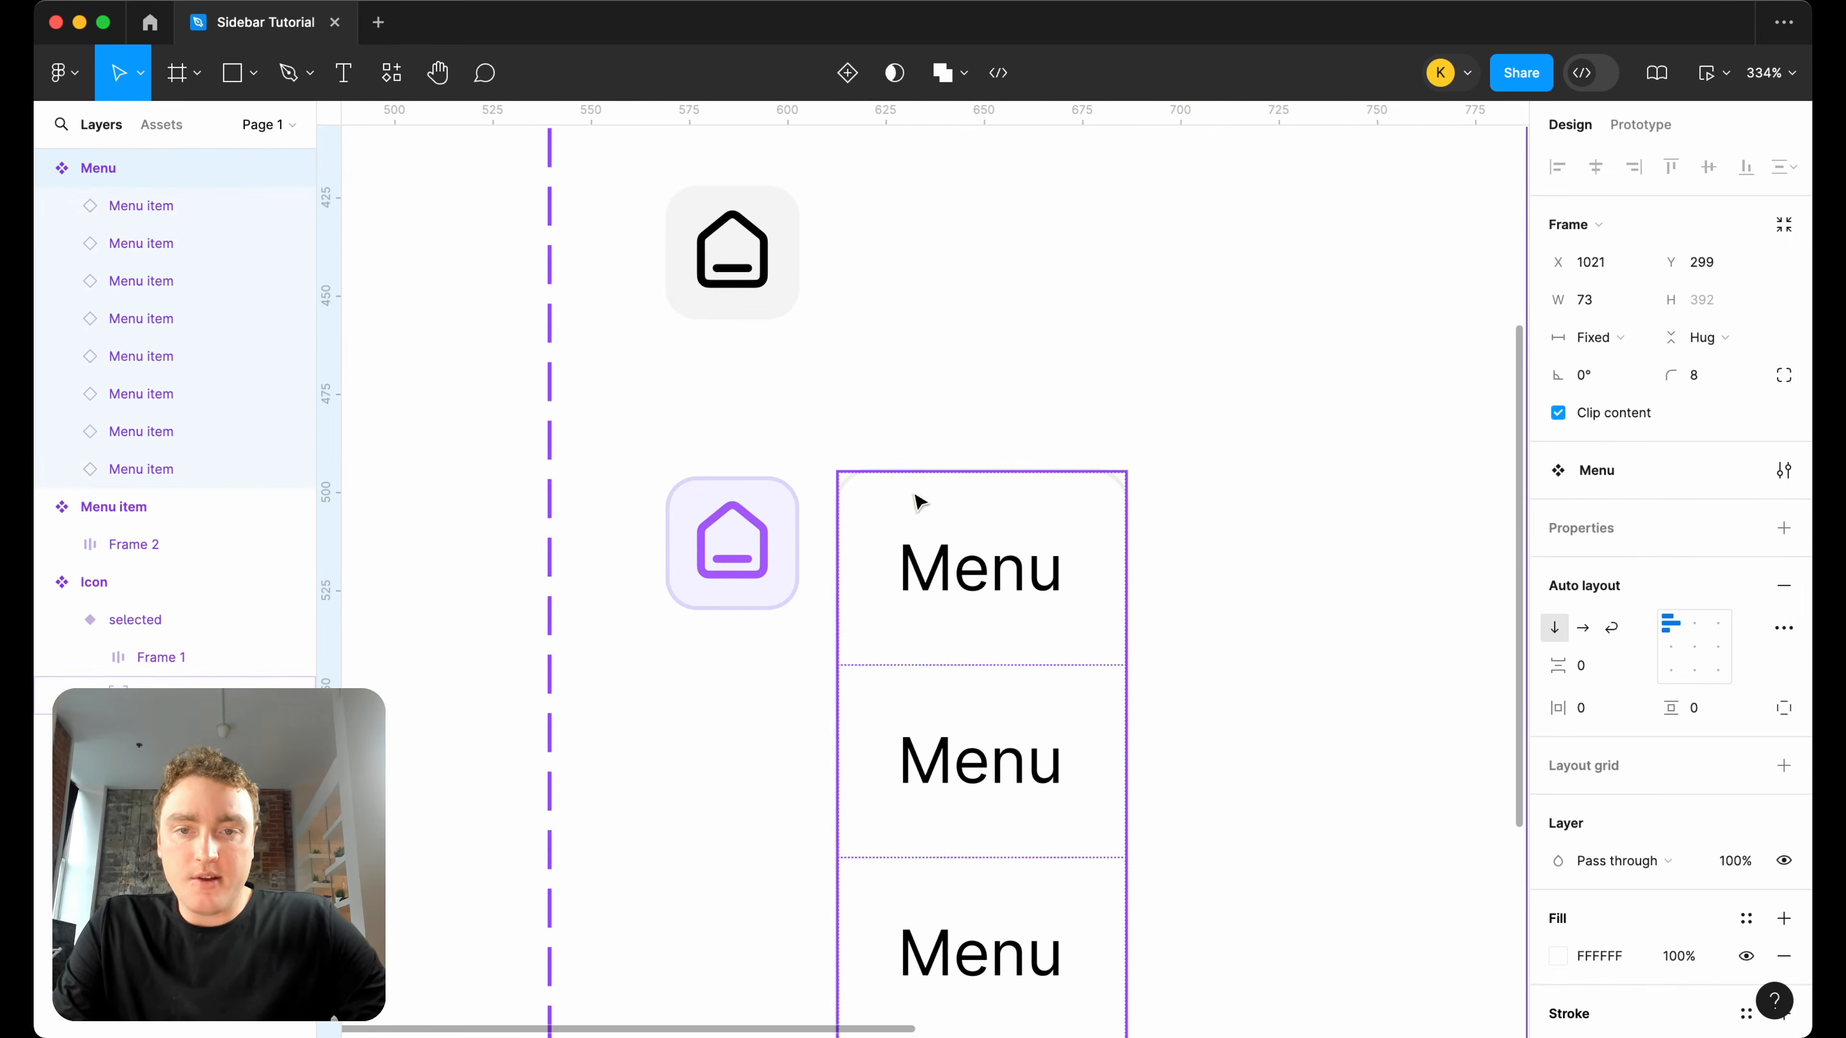
Nudge the nested menu to X 52 and extend the Icon component set downward until it encloses the whole menu.
scroll(1079, 420, down, 8)
scroll(1079, 420, up, 3)
click(1063, 429)
key(Left)
key(Left)
scroll(1063, 430, down, 8)
scroll(1025, 406, right, 2)
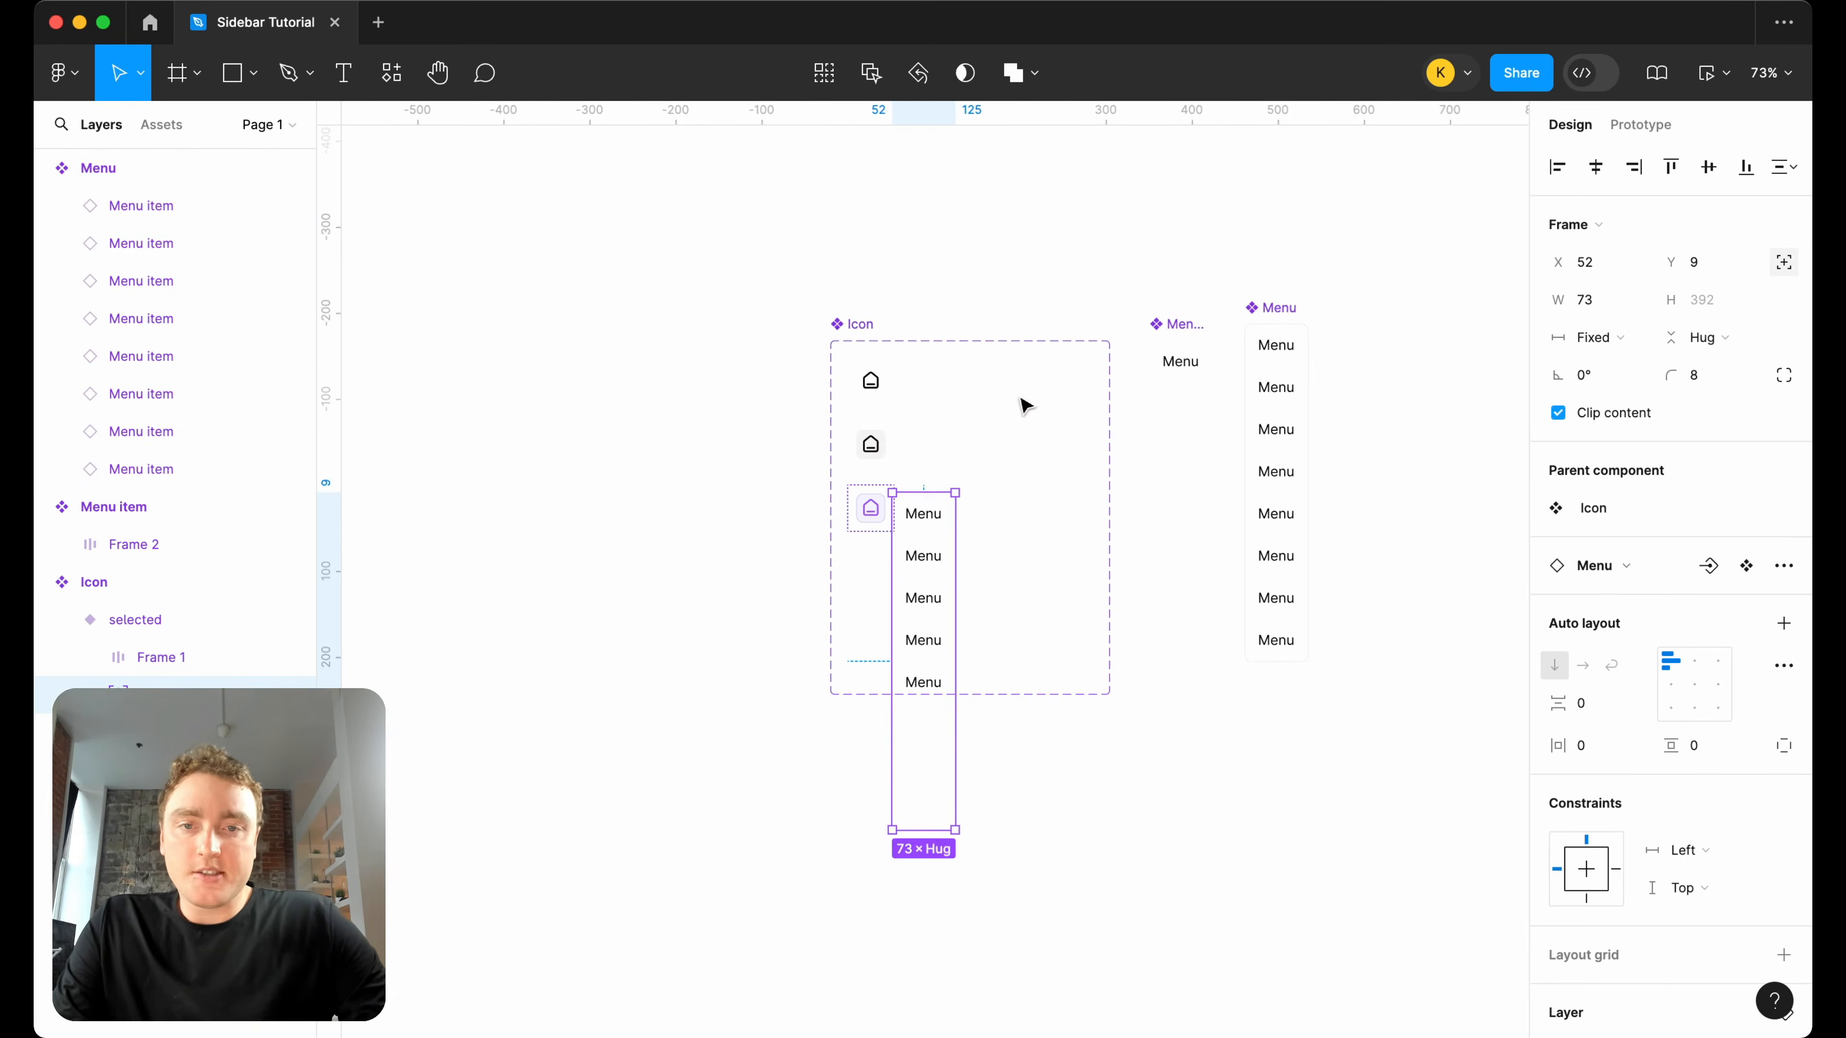
click(864, 327)
drag(982, 694, 989, 875)
Constrain the nested menu in the selected variant to Right horizontally and Top vertically.
click(943, 639)
scroll(1658, 800, down, 1)
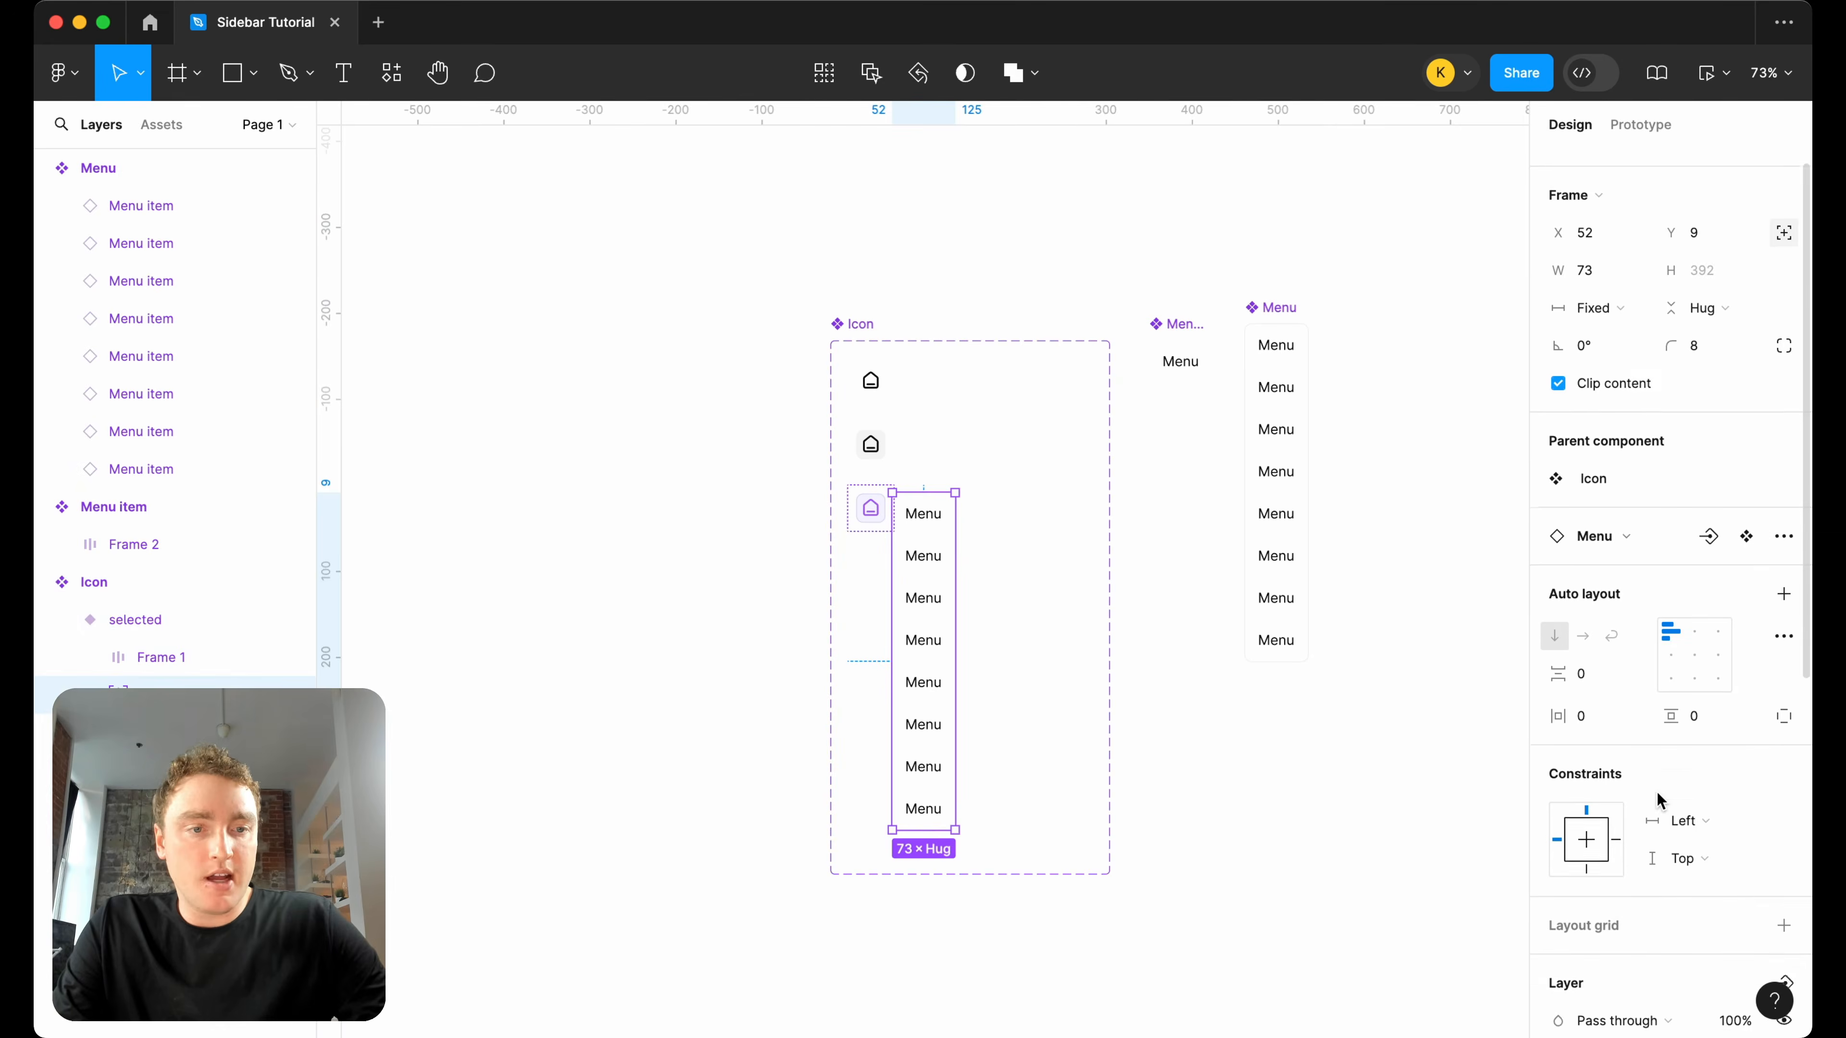
scroll(1658, 800, down, 2)
click(1671, 717)
click(1684, 745)
click(1689, 755)
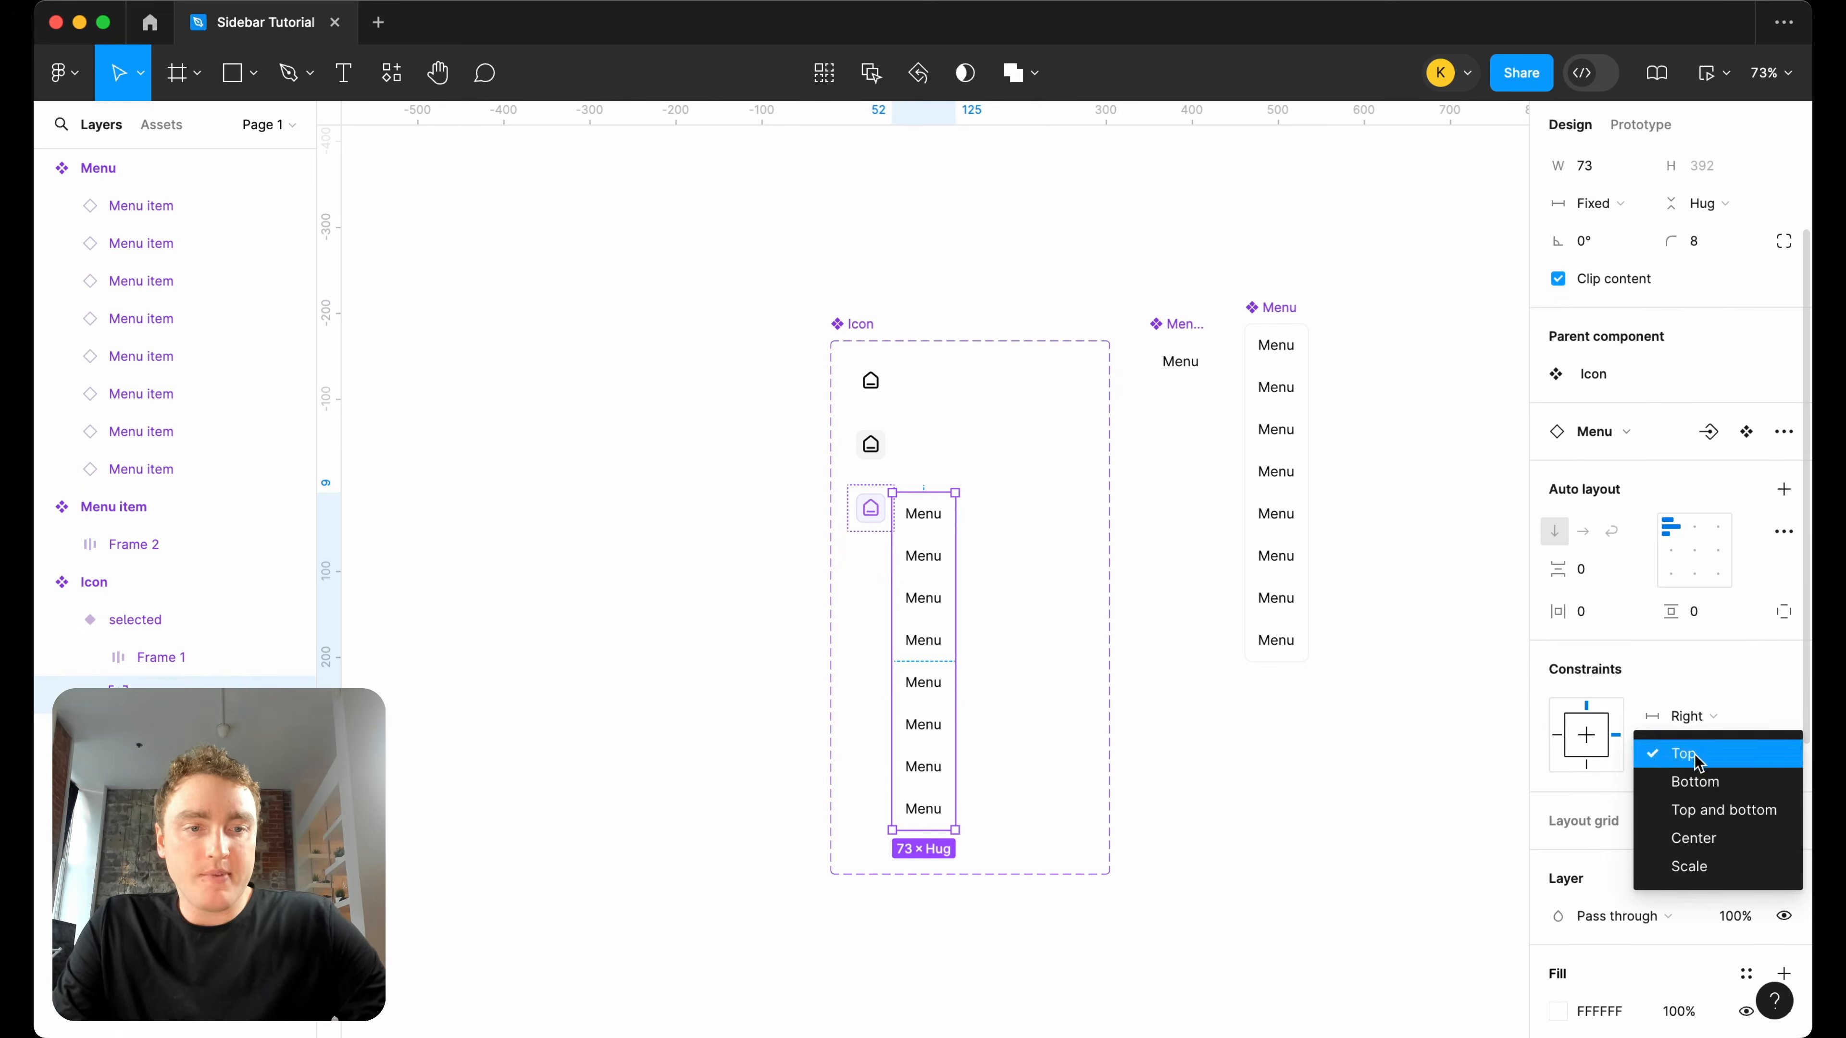
click(1256, 702)
click(1223, 698)
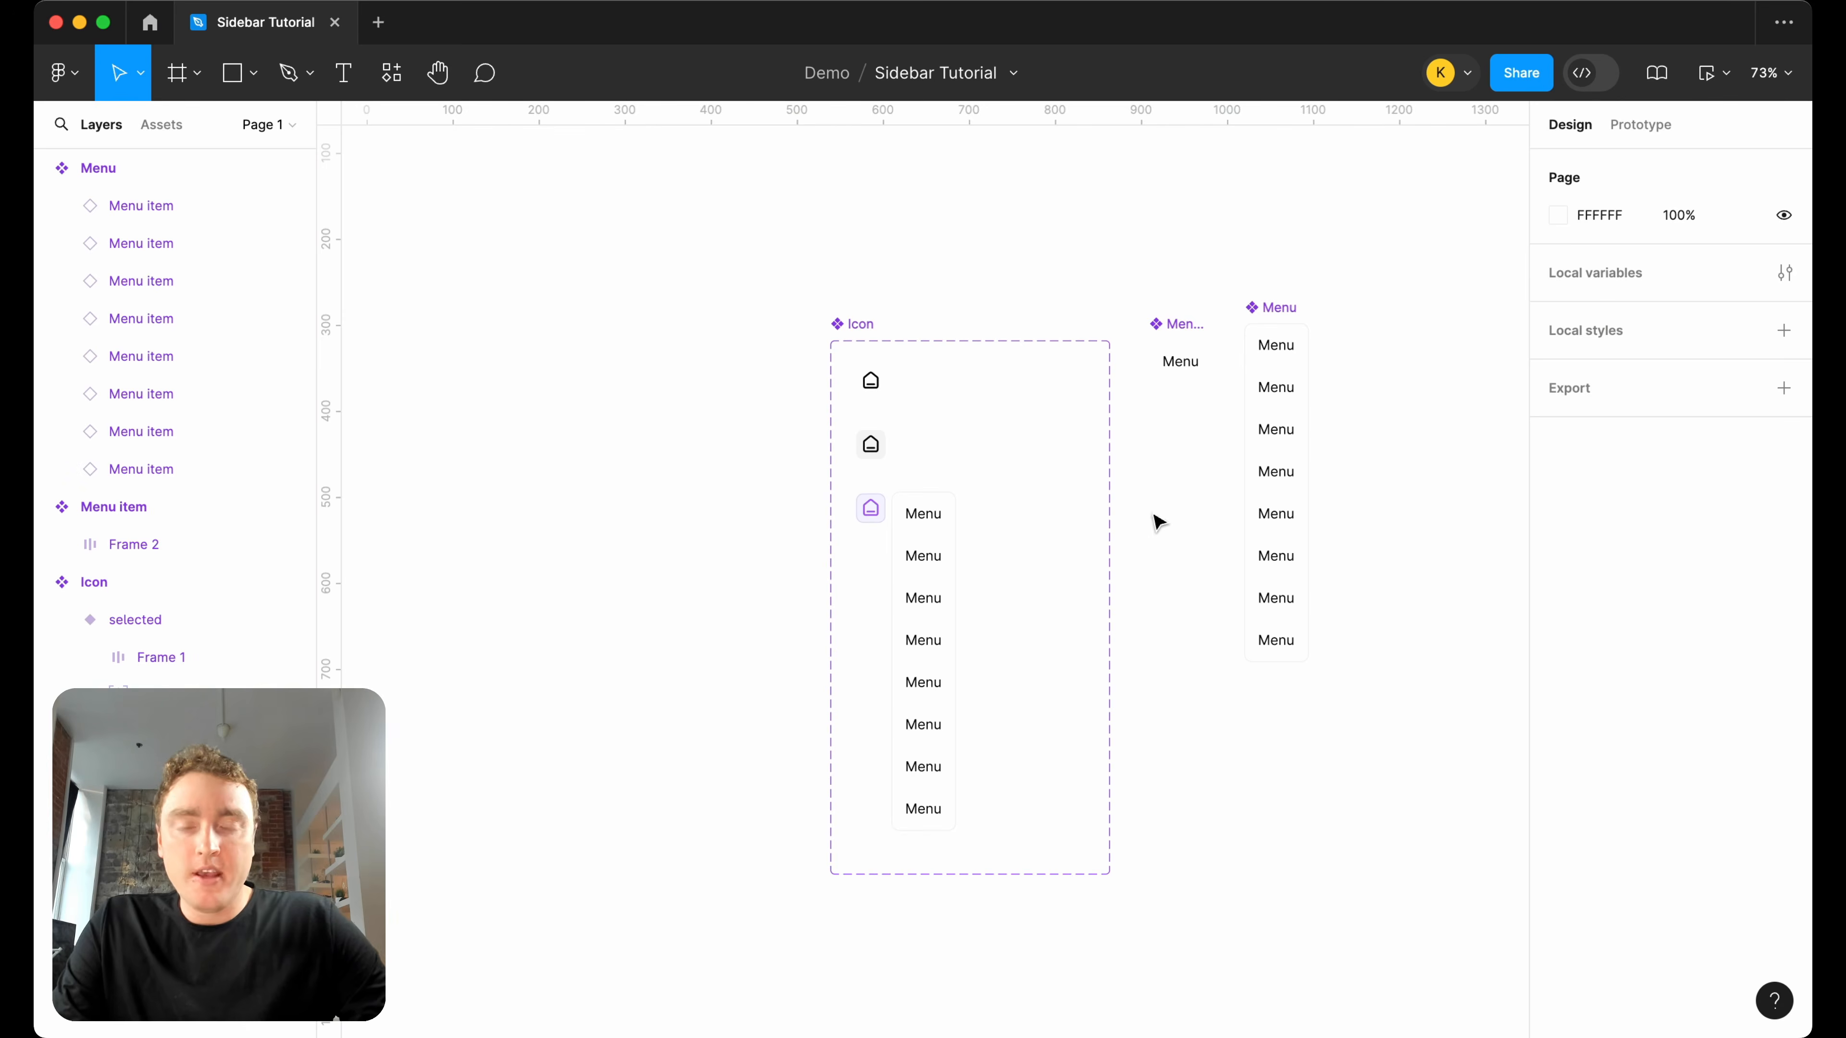
Place an instance of the default icon on empty canvas beyond the Menu component and draw a frame of about 250 × 222 around it.
click(871, 380)
scroll(871, 393, right, 3)
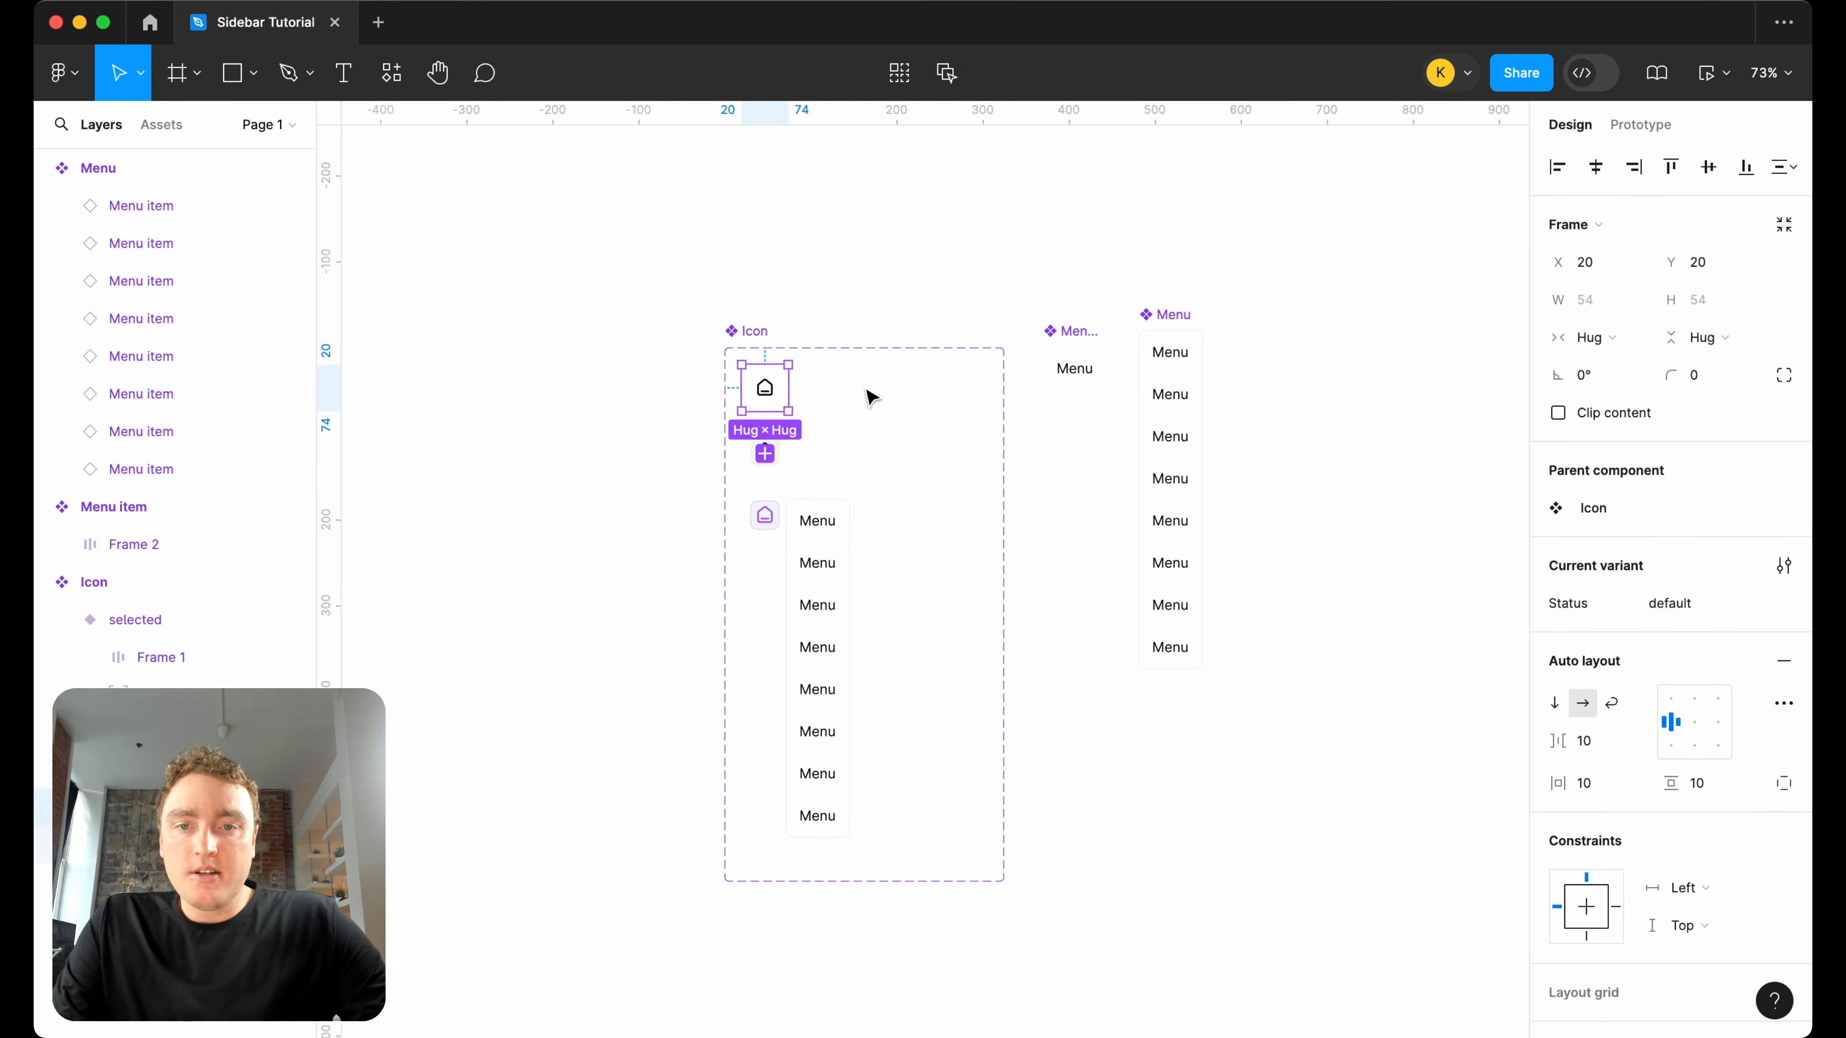
drag(773, 395, 1388, 393)
scroll(1084, 342, right, 5)
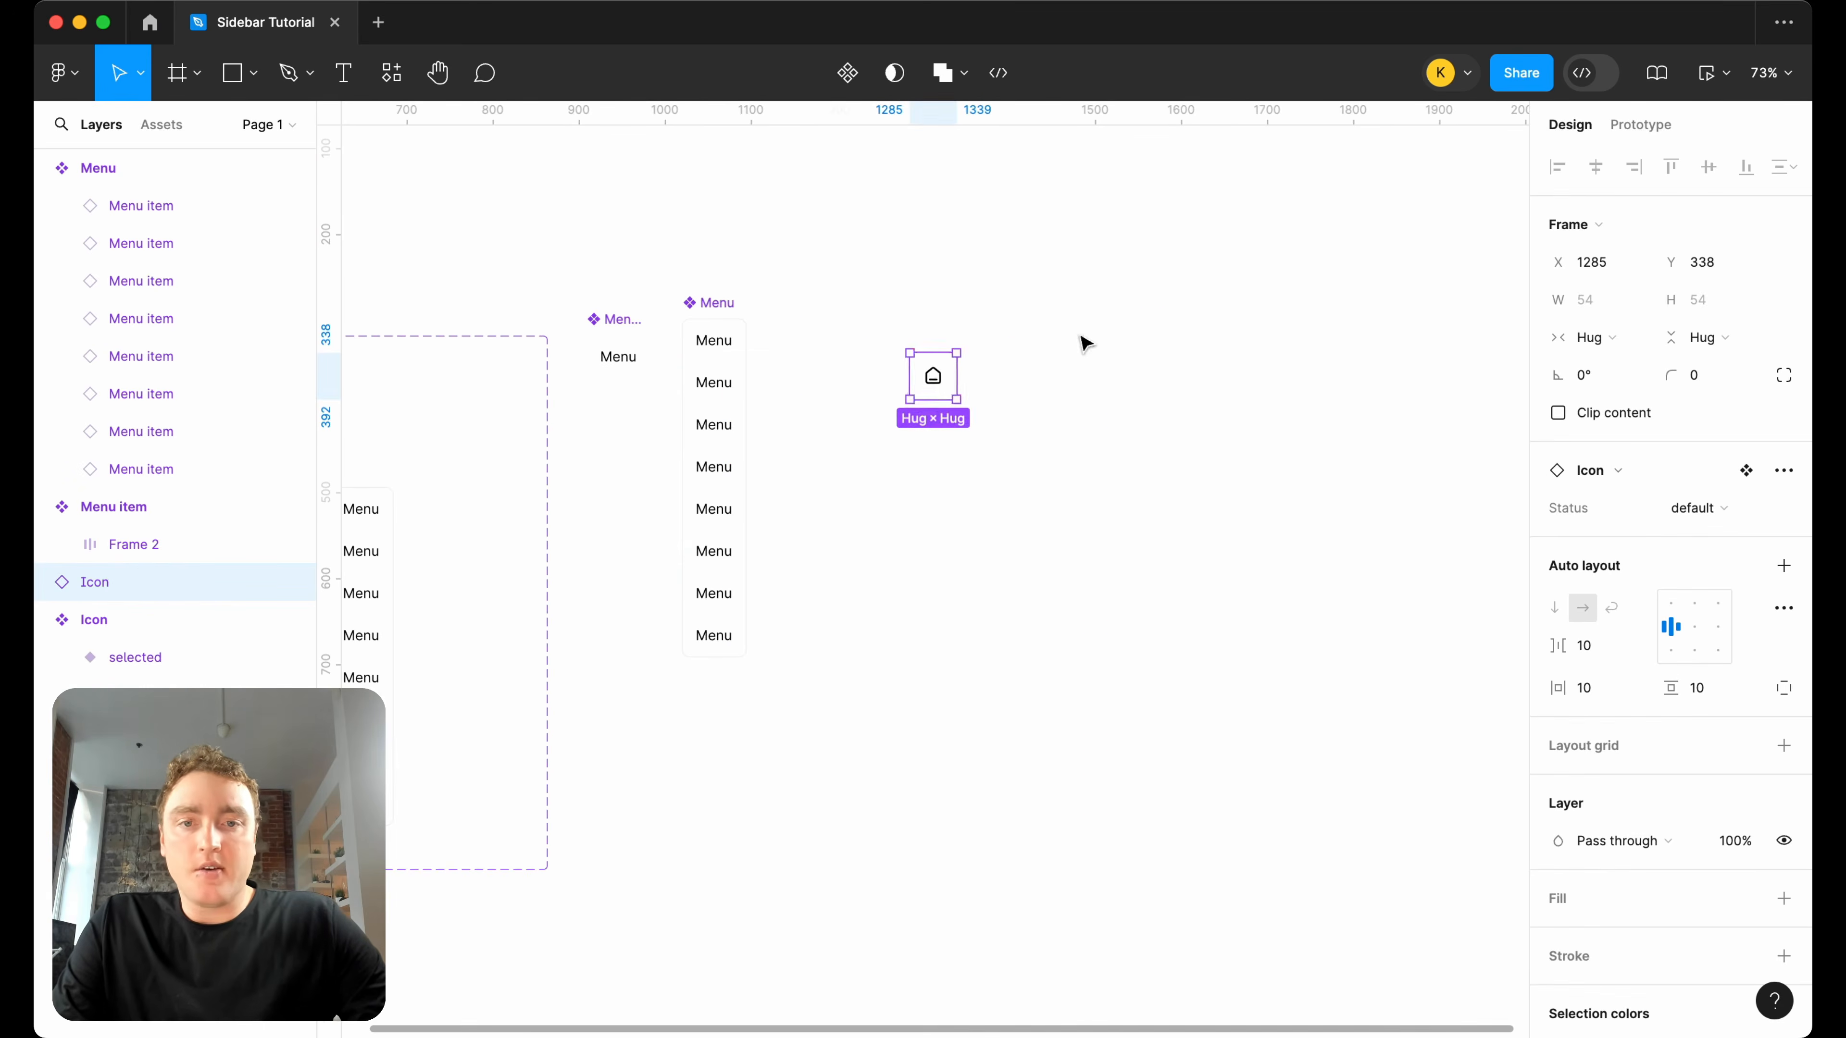
click(196, 73)
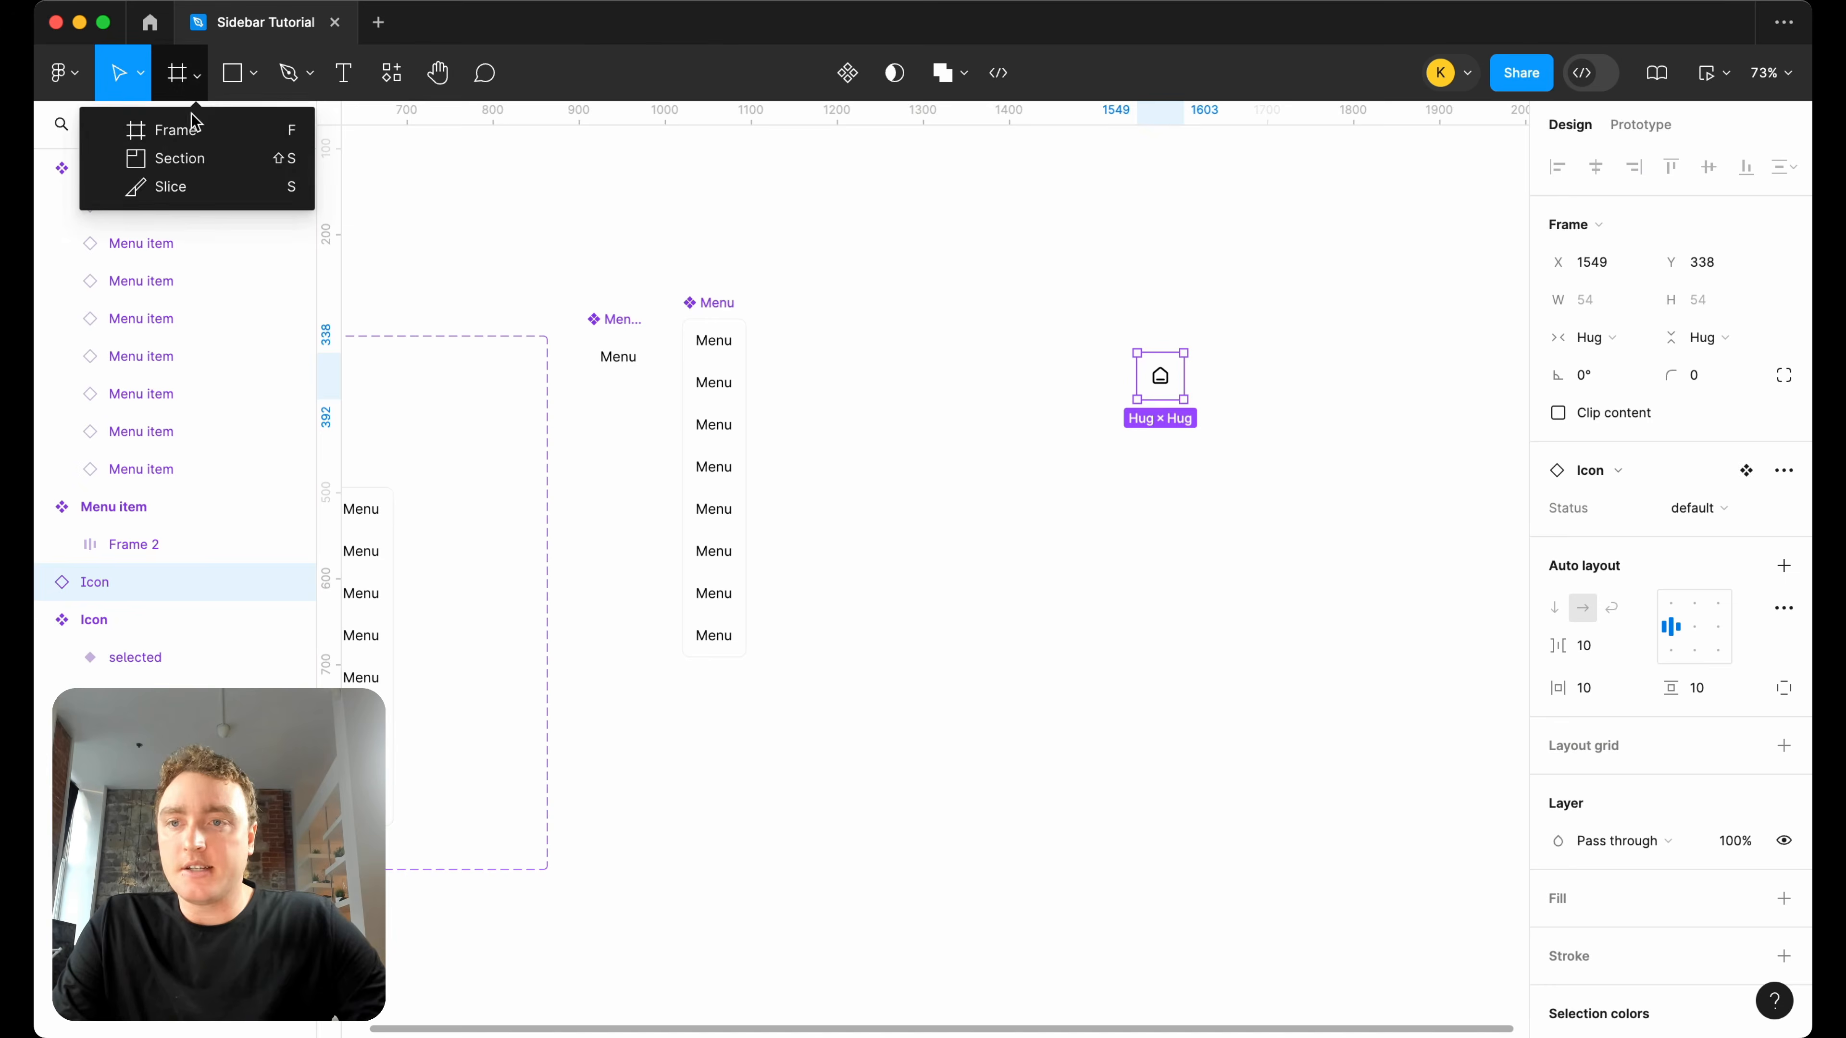
click(227, 138)
mouse_move(1069, 306)
mouse_down()
mouse_move(1310, 507)
mouse_move(1285, 498)
mouse_up()
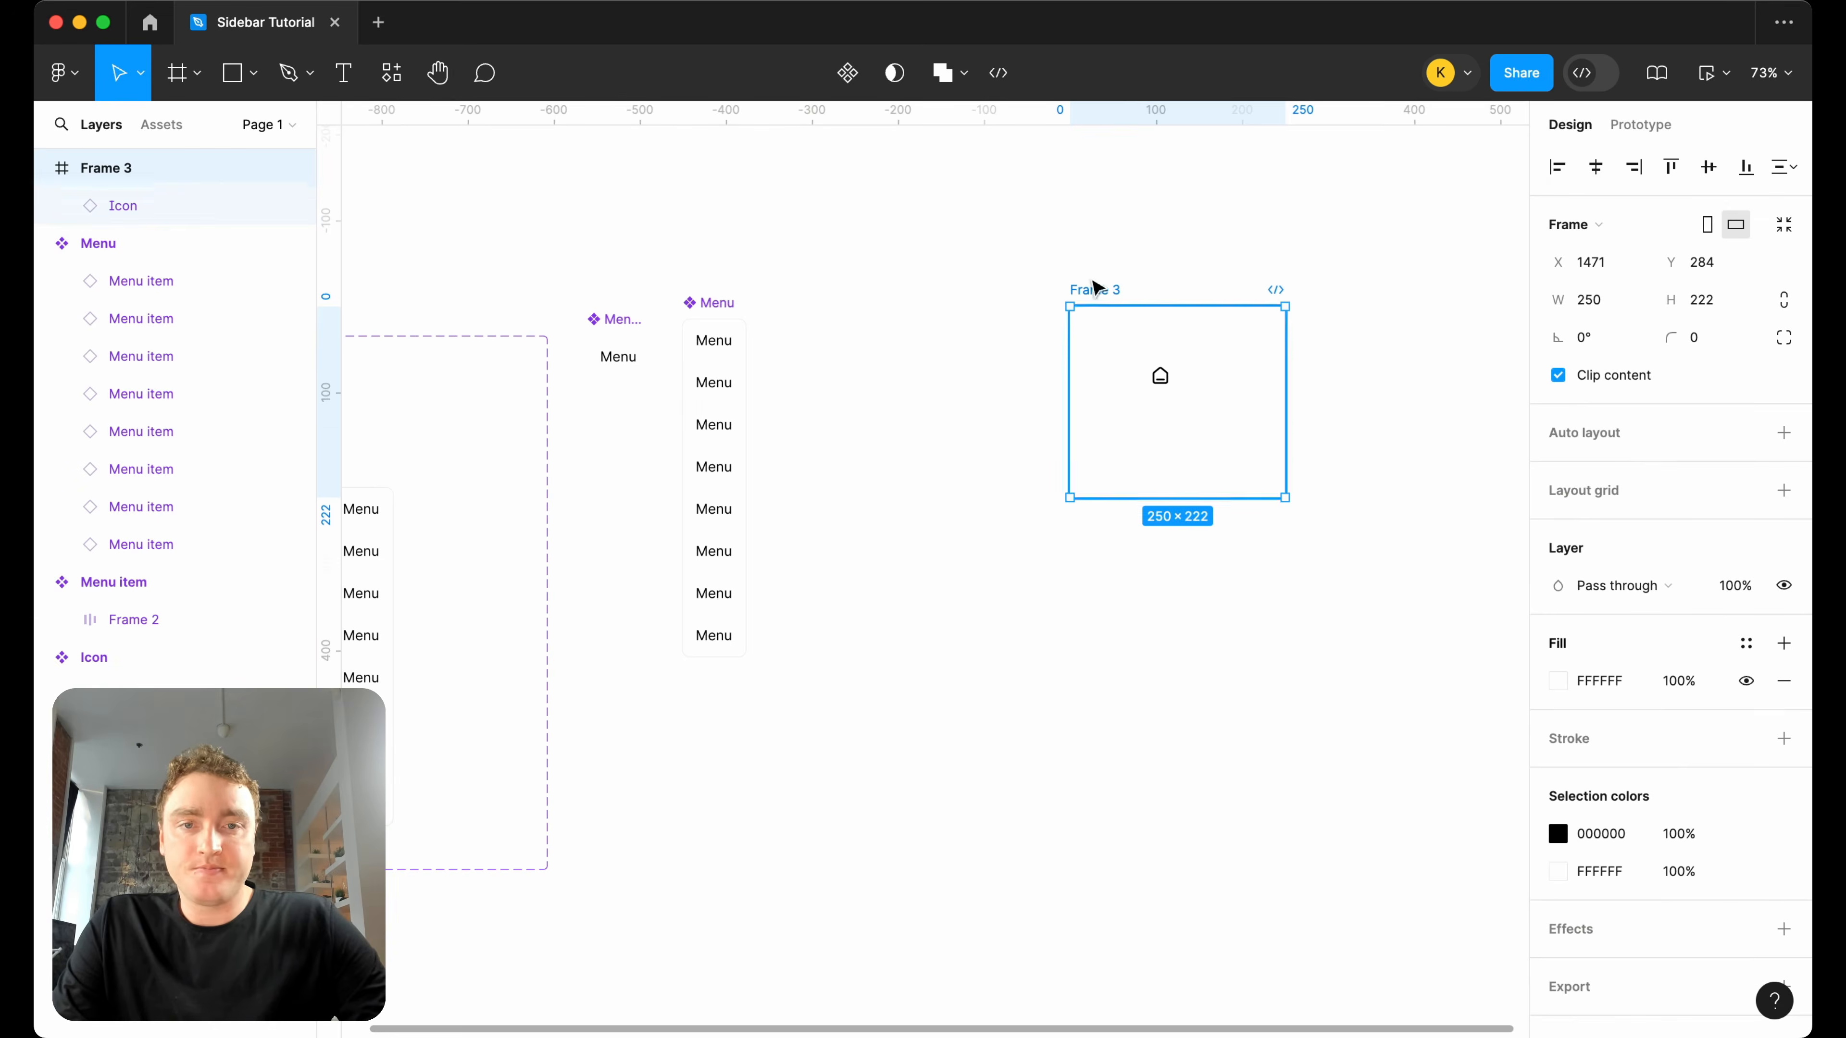
Present Frame 3 as a prototype, trigger the icon to test its menu, and close the preview.
click(1723, 77)
click(1664, 159)
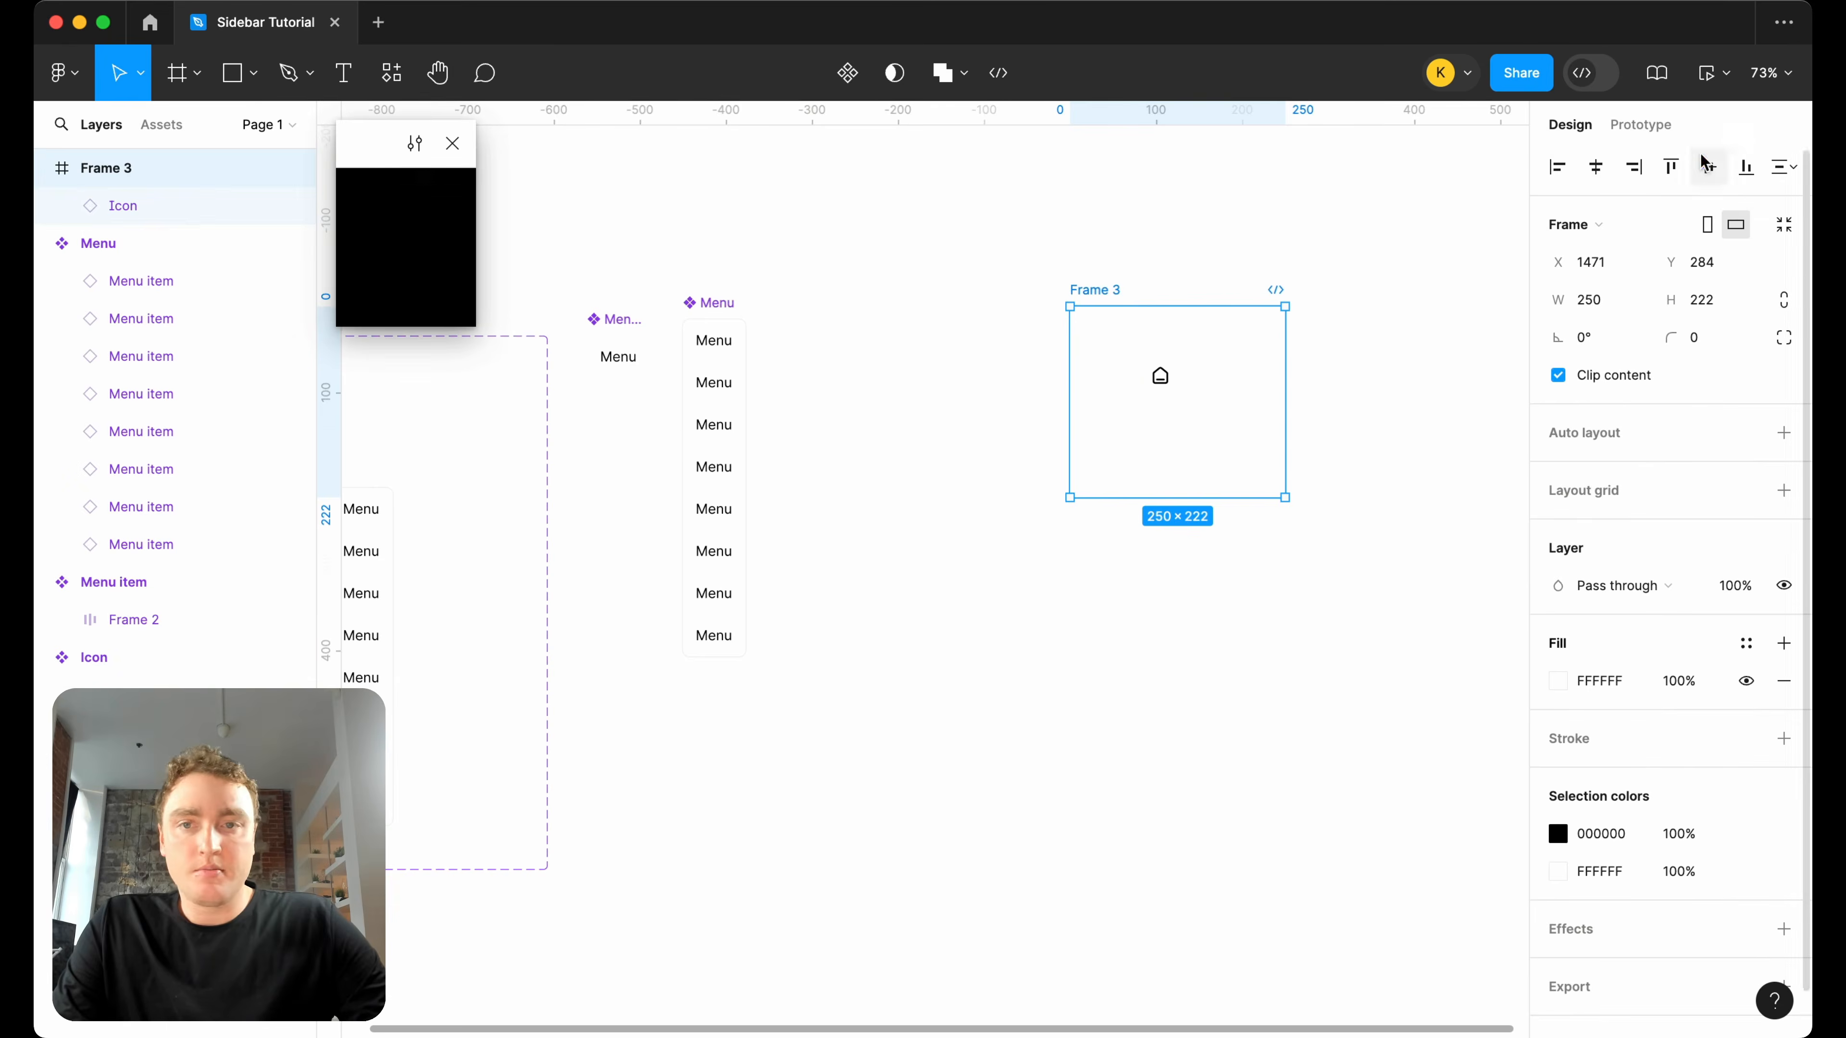
click(453, 143)
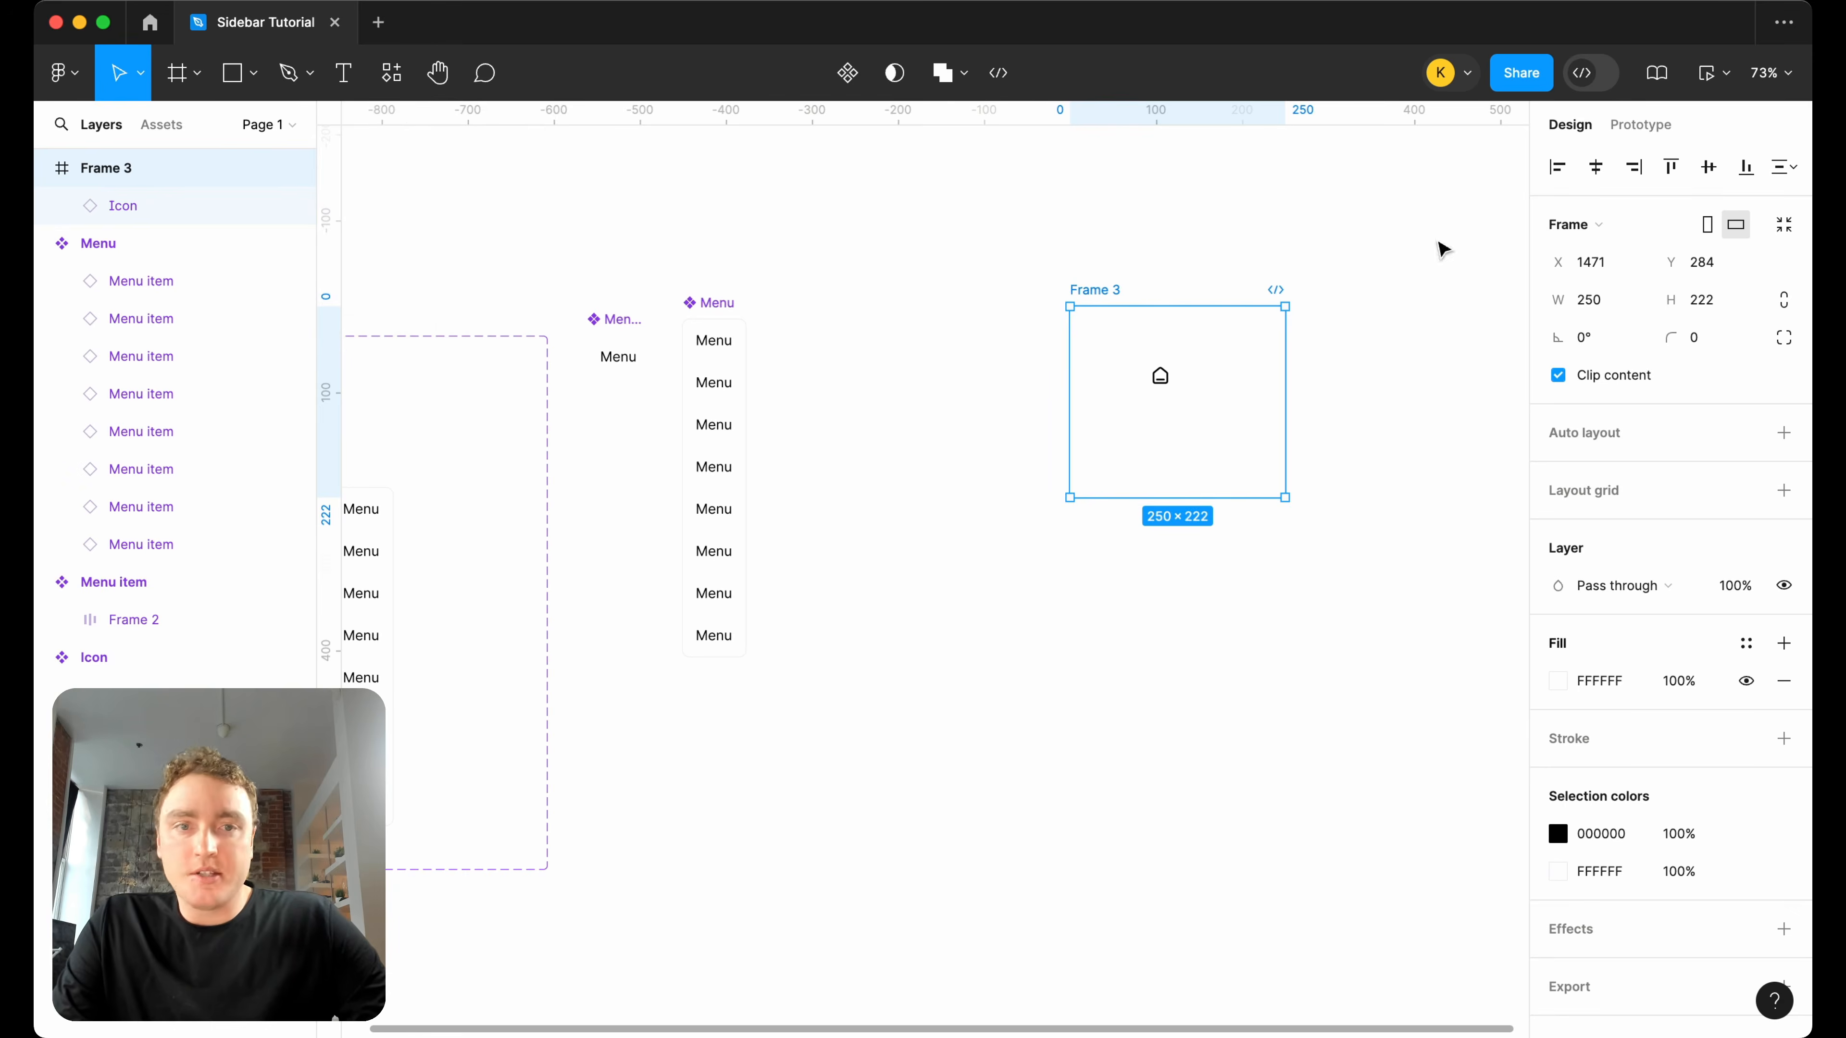
click(1725, 73)
click(1708, 129)
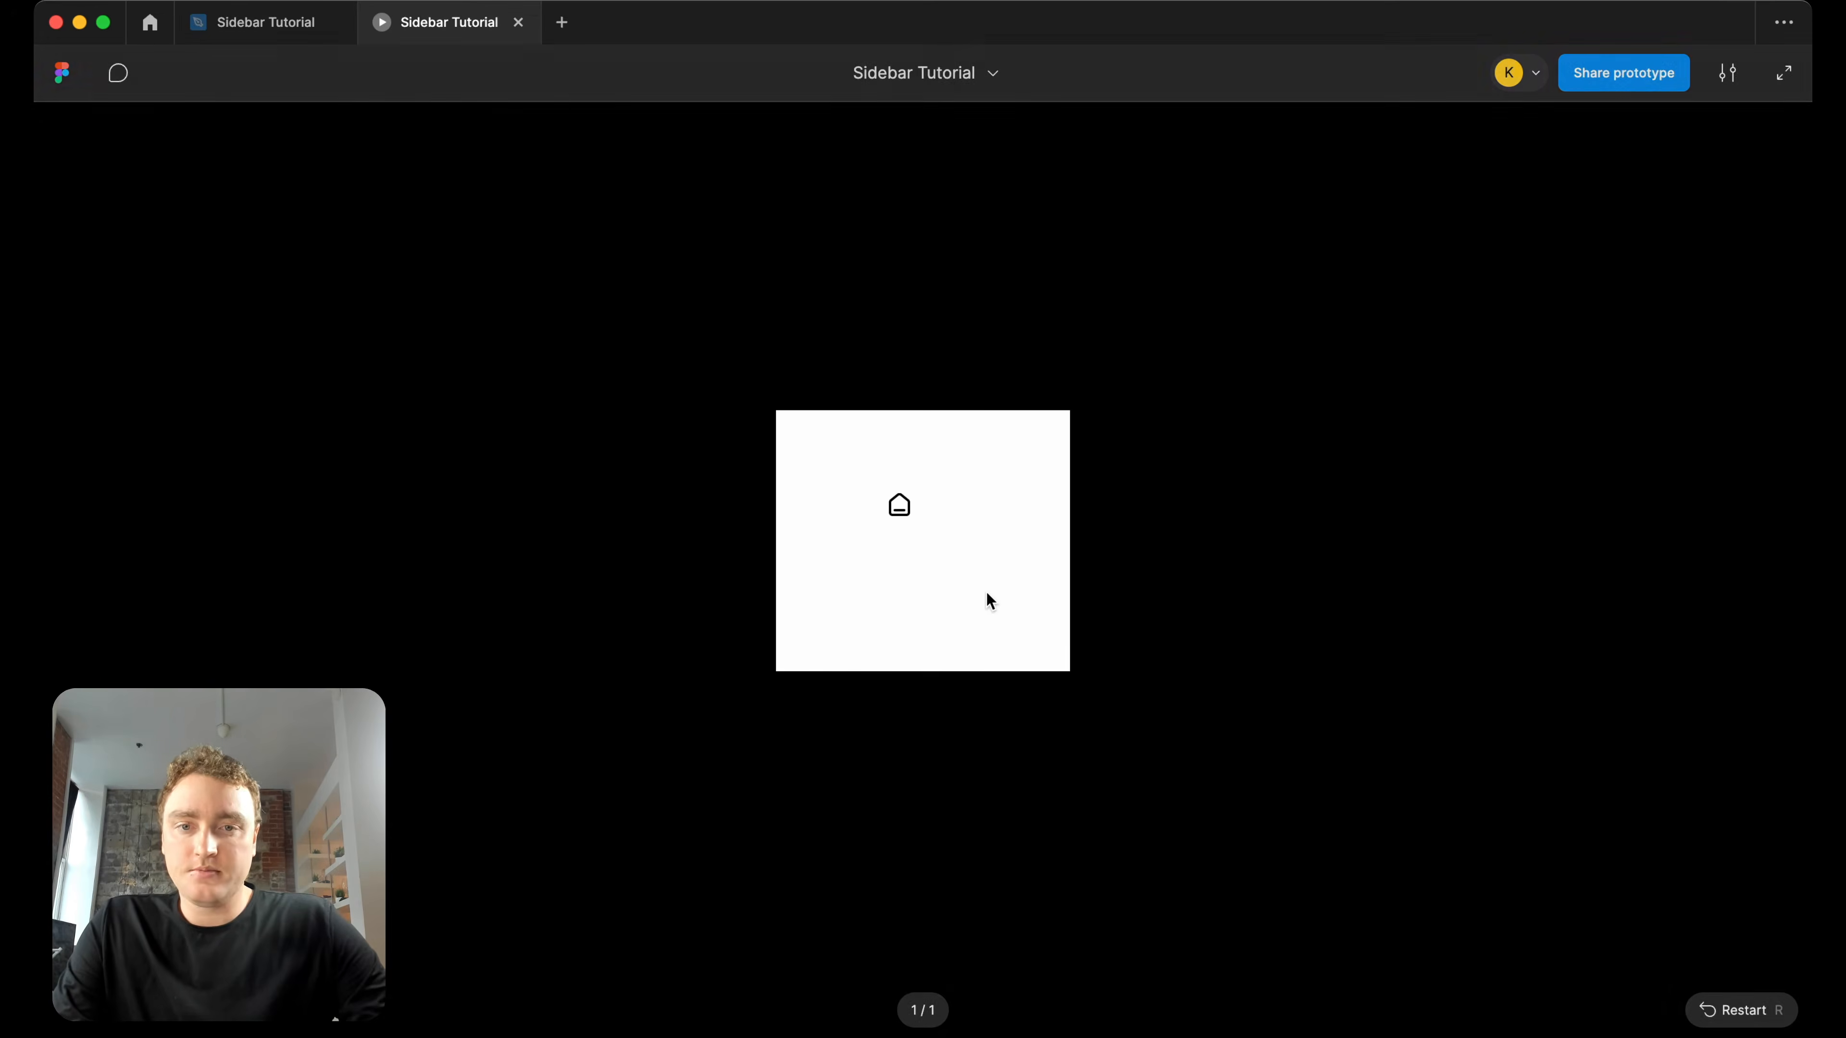
click(873, 466)
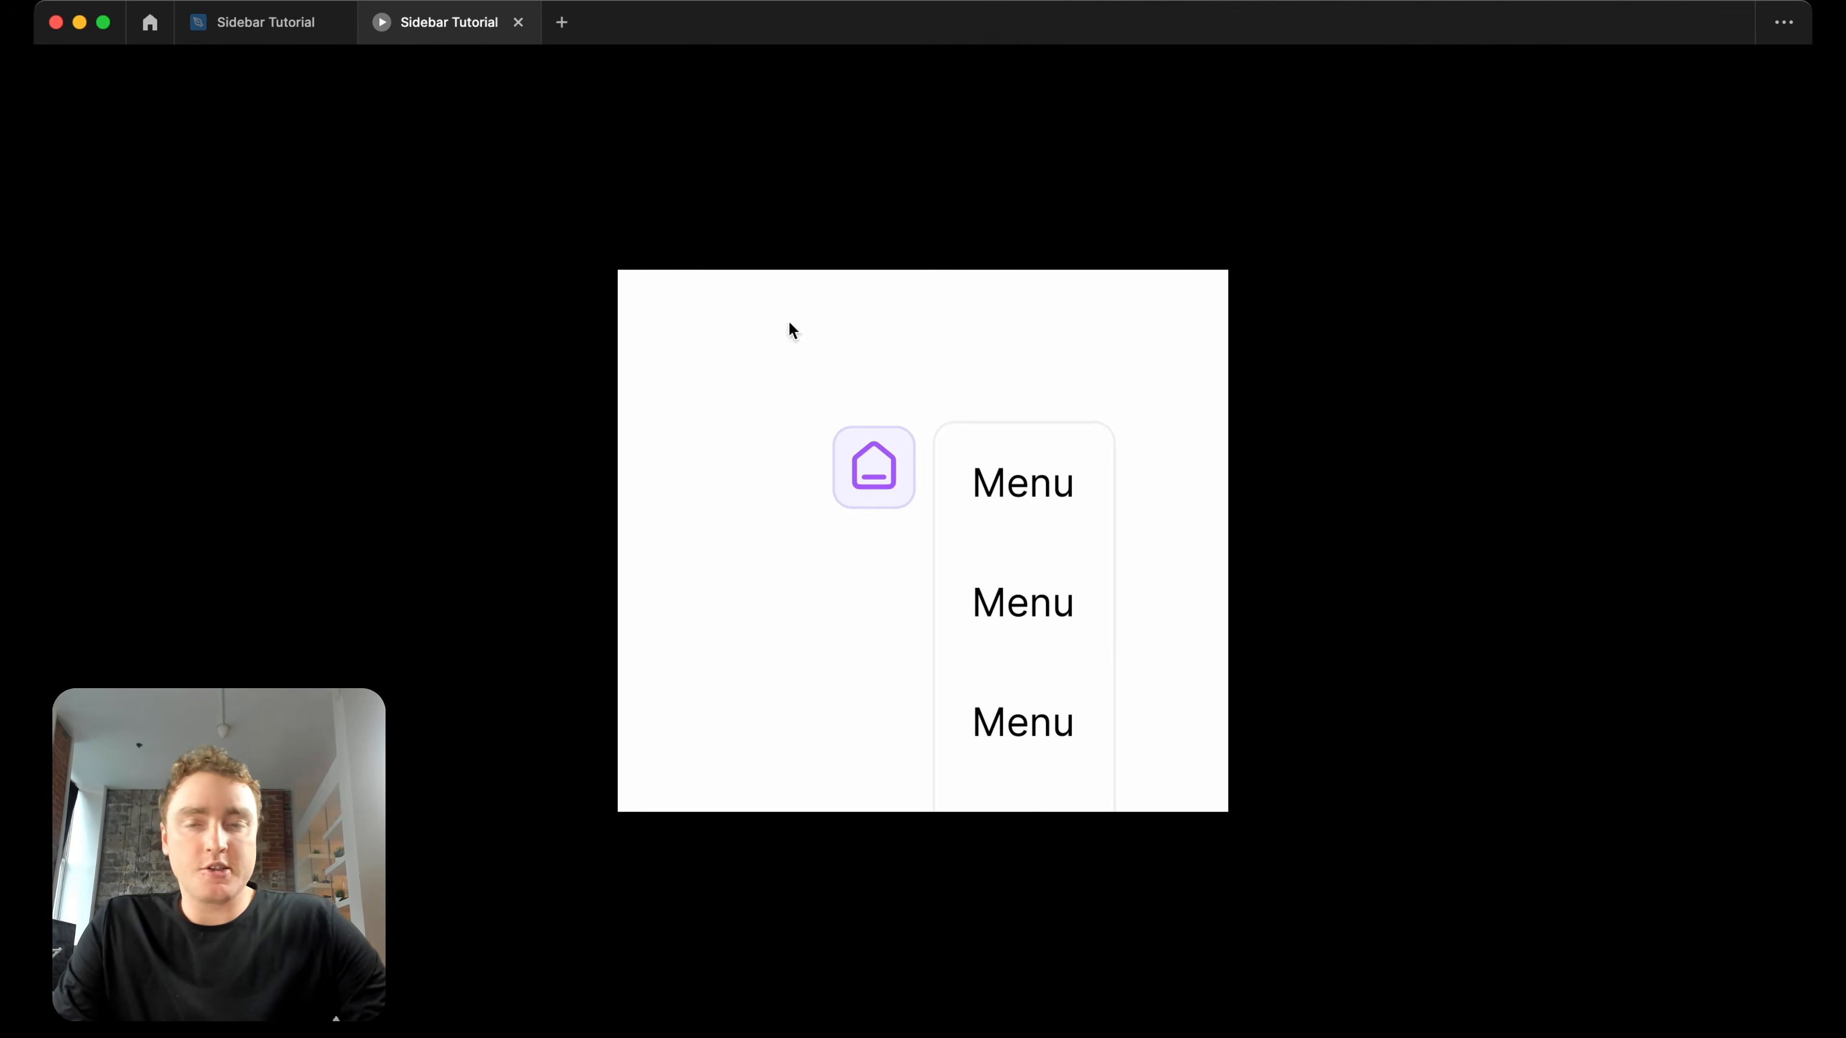
click(519, 23)
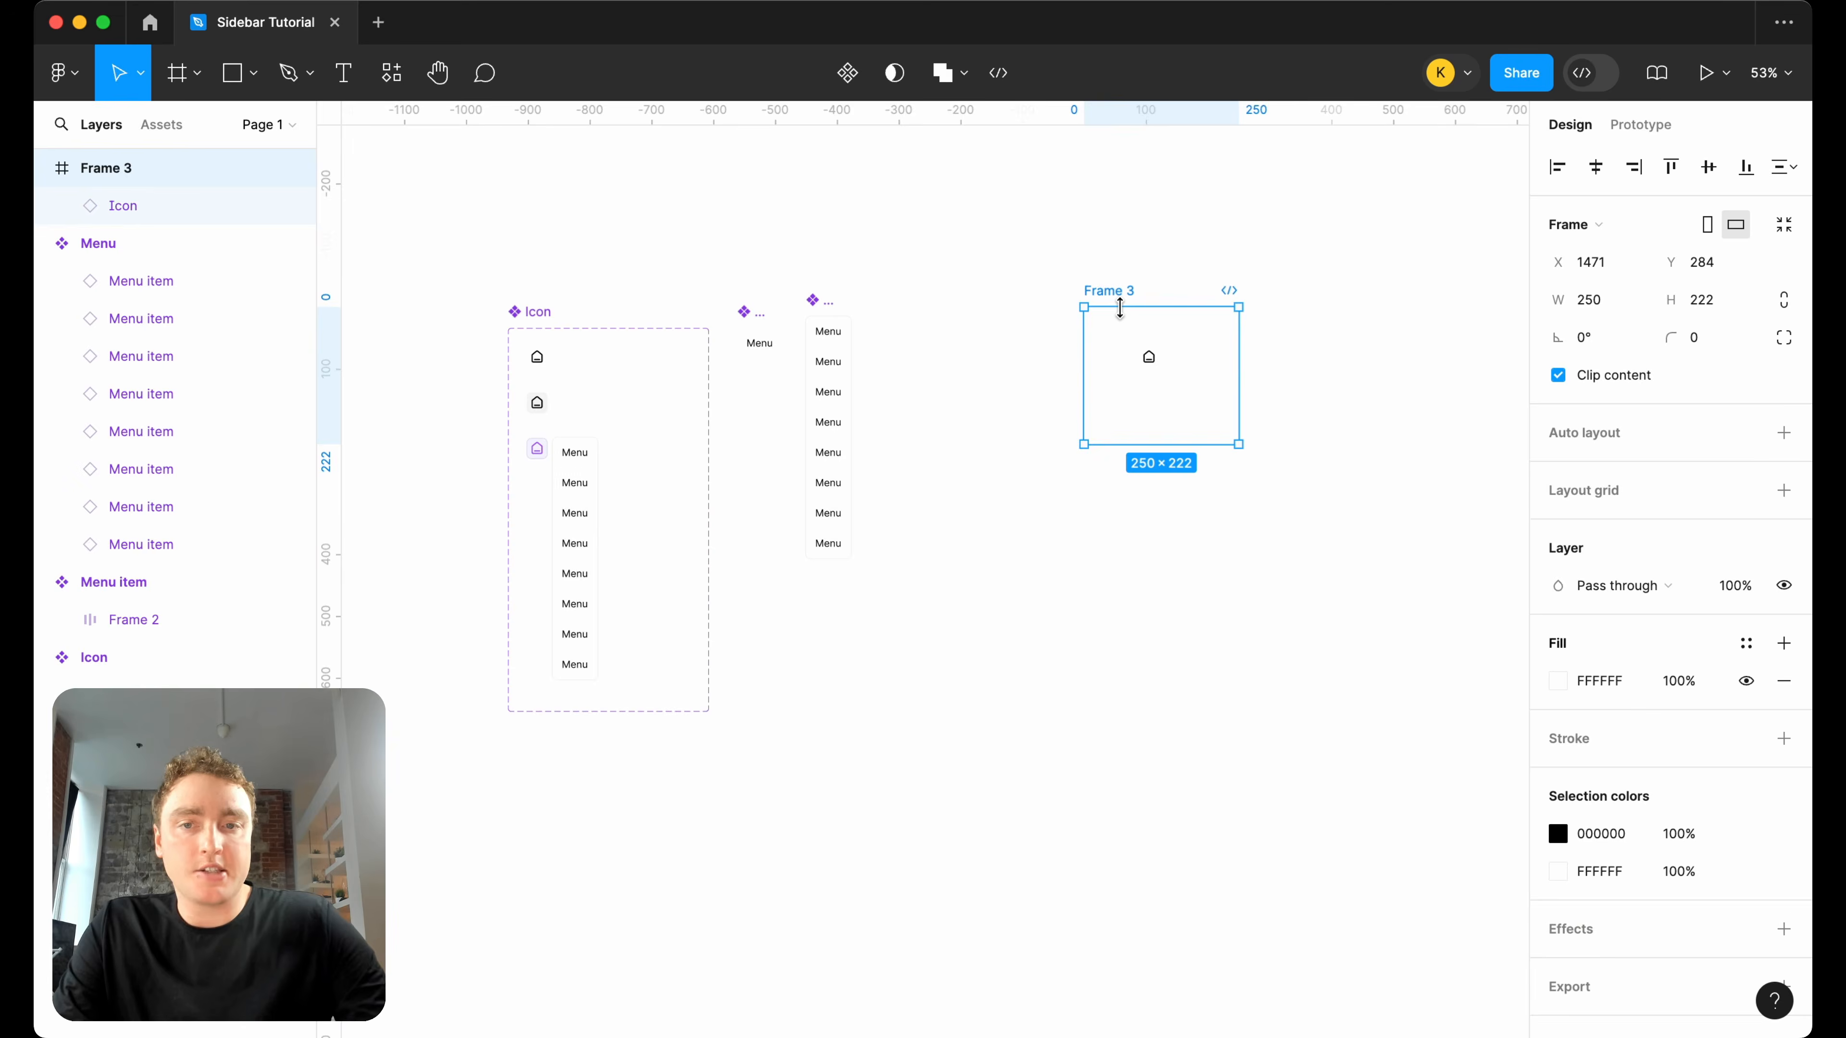
Delete the test frame with its icon instance from the canvas.
key(Delete)
scroll(974, 297, up, 5)
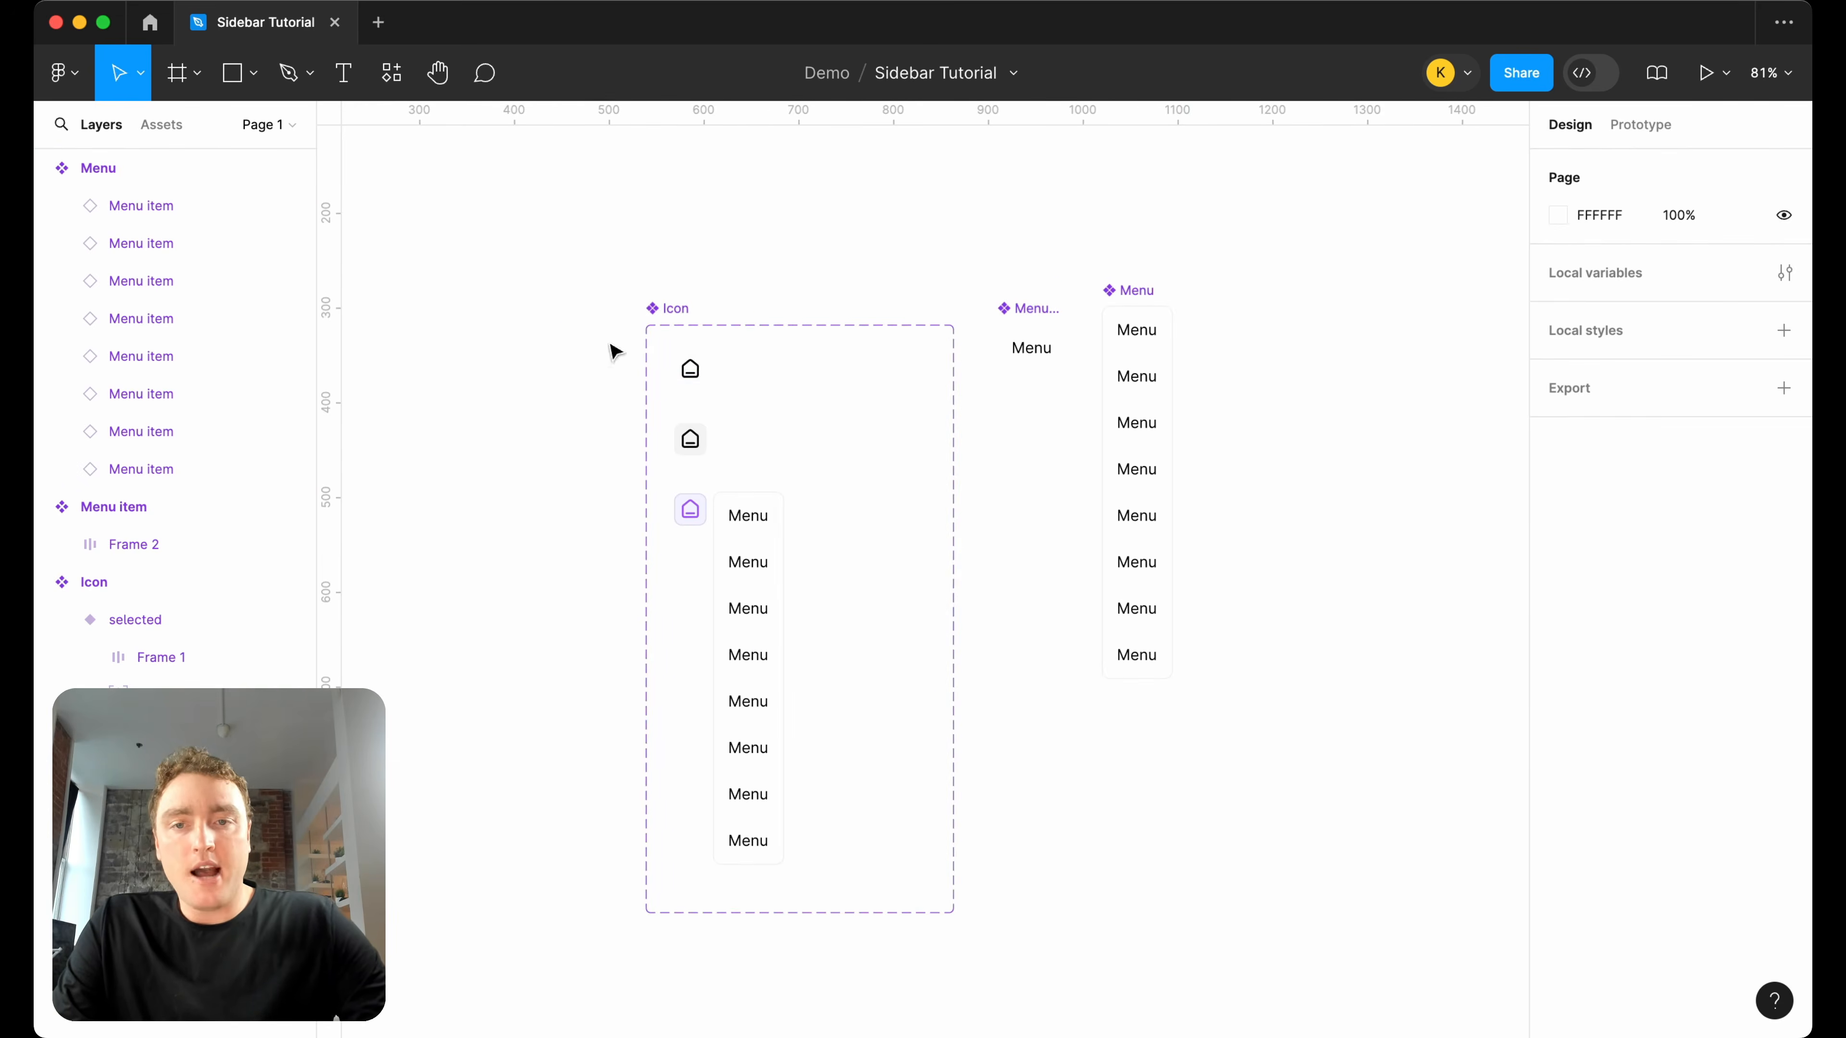
scroll(773, 221, down, 1)
scroll(772, 222, right, 1)
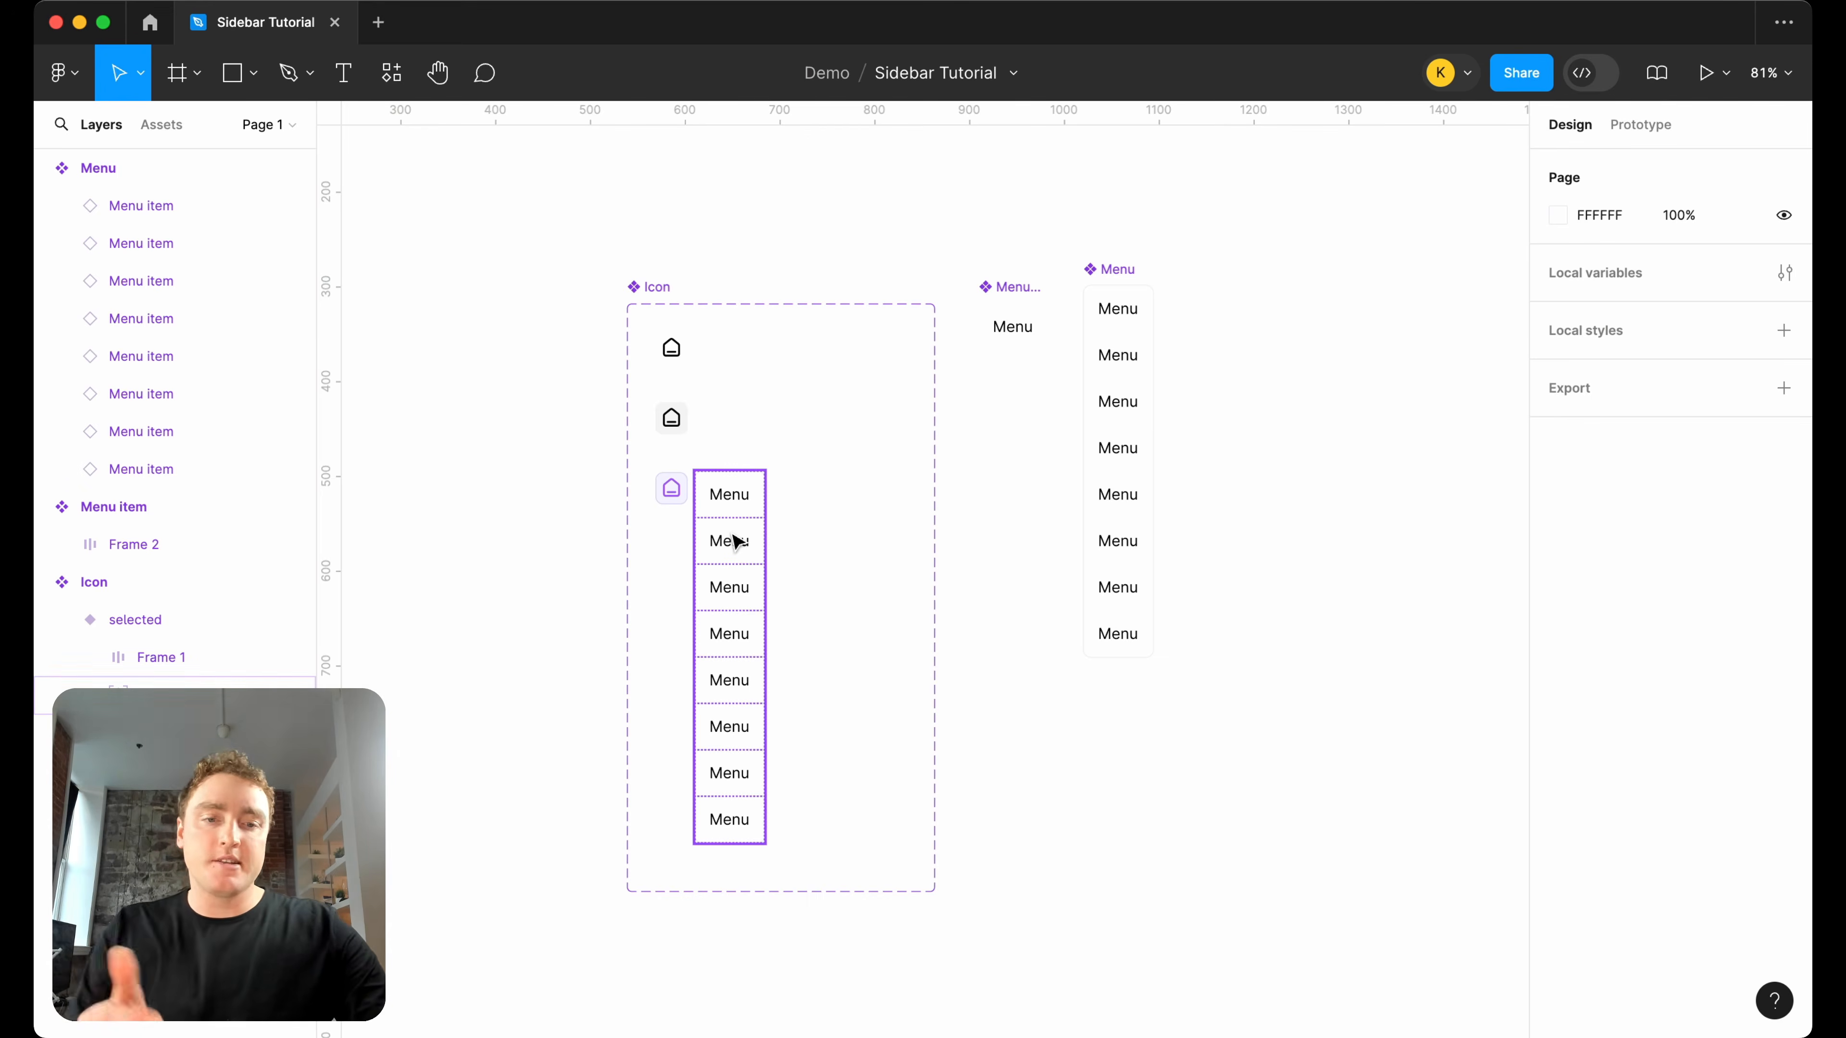
Move the Menu item and Menu components farther right and widen the Icon component set to about 583.
scroll(1276, 316, down, 2)
drag(1263, 713, 1016, 278)
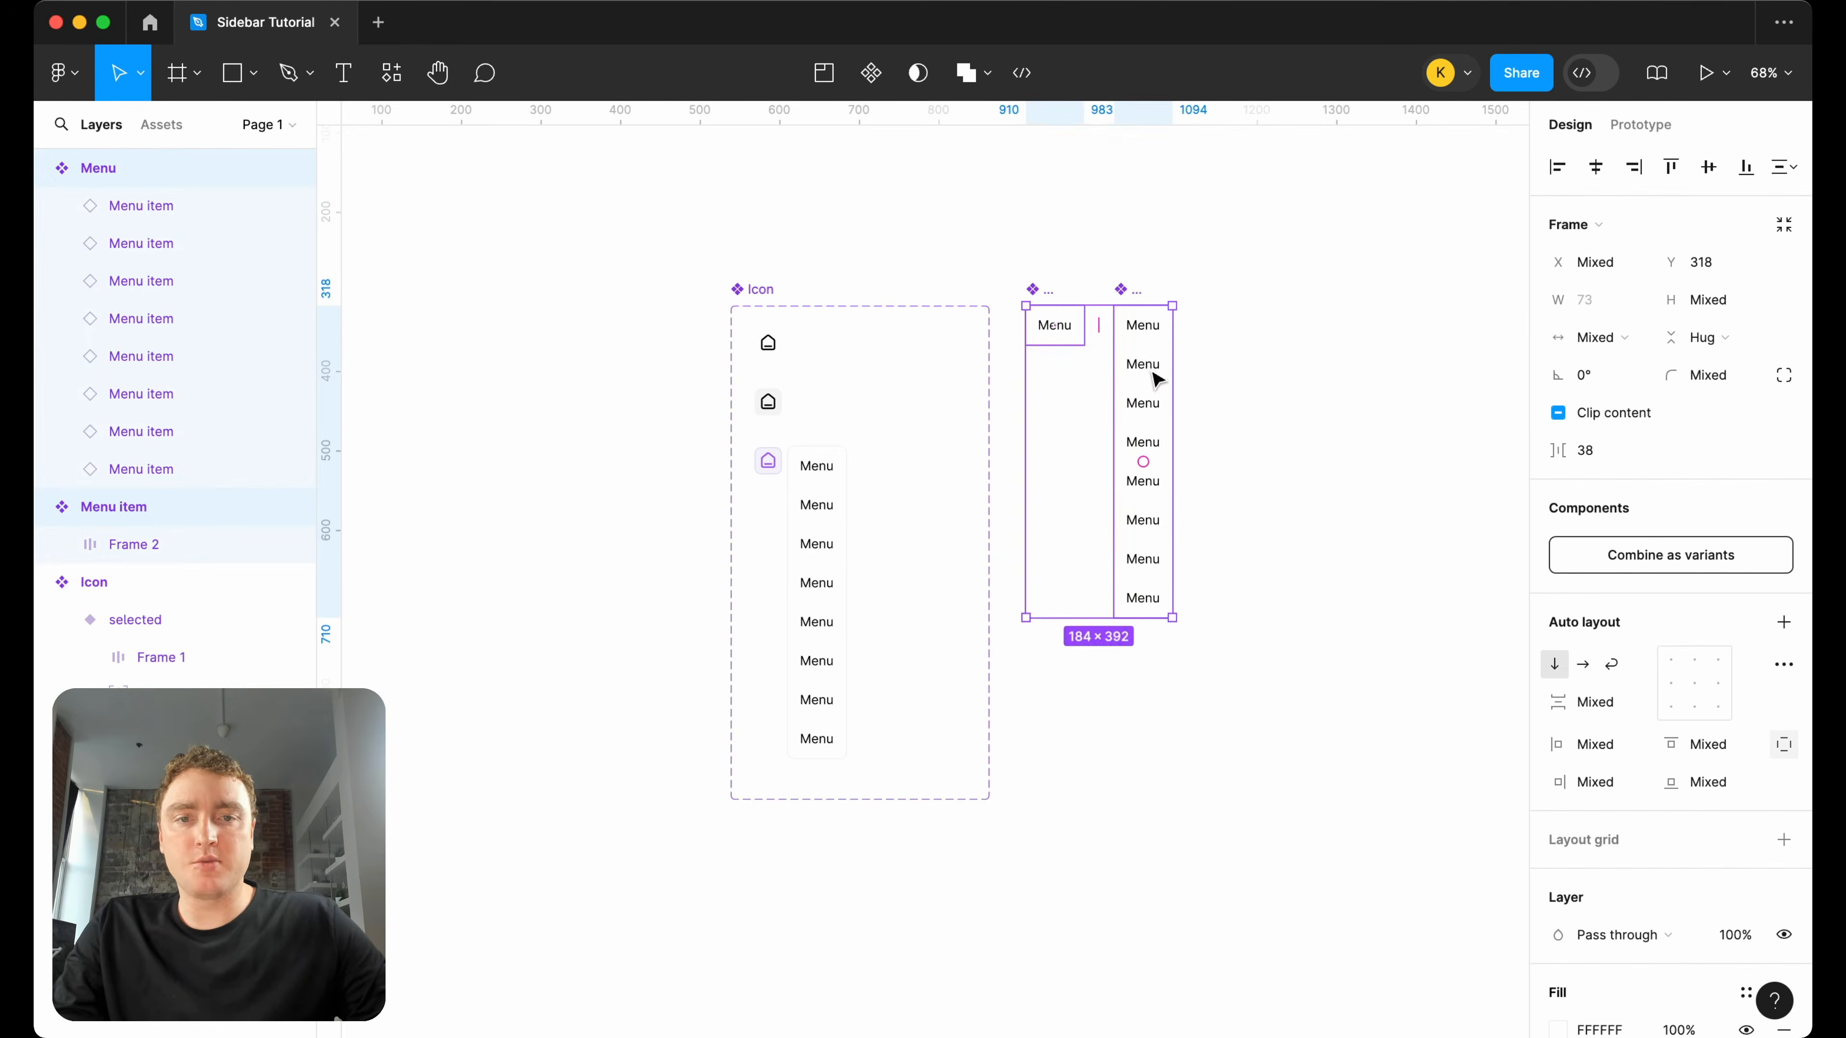
drag(1153, 372, 1438, 372)
click(758, 292)
drag(988, 372, 1189, 363)
scroll(783, 395, up, 3)
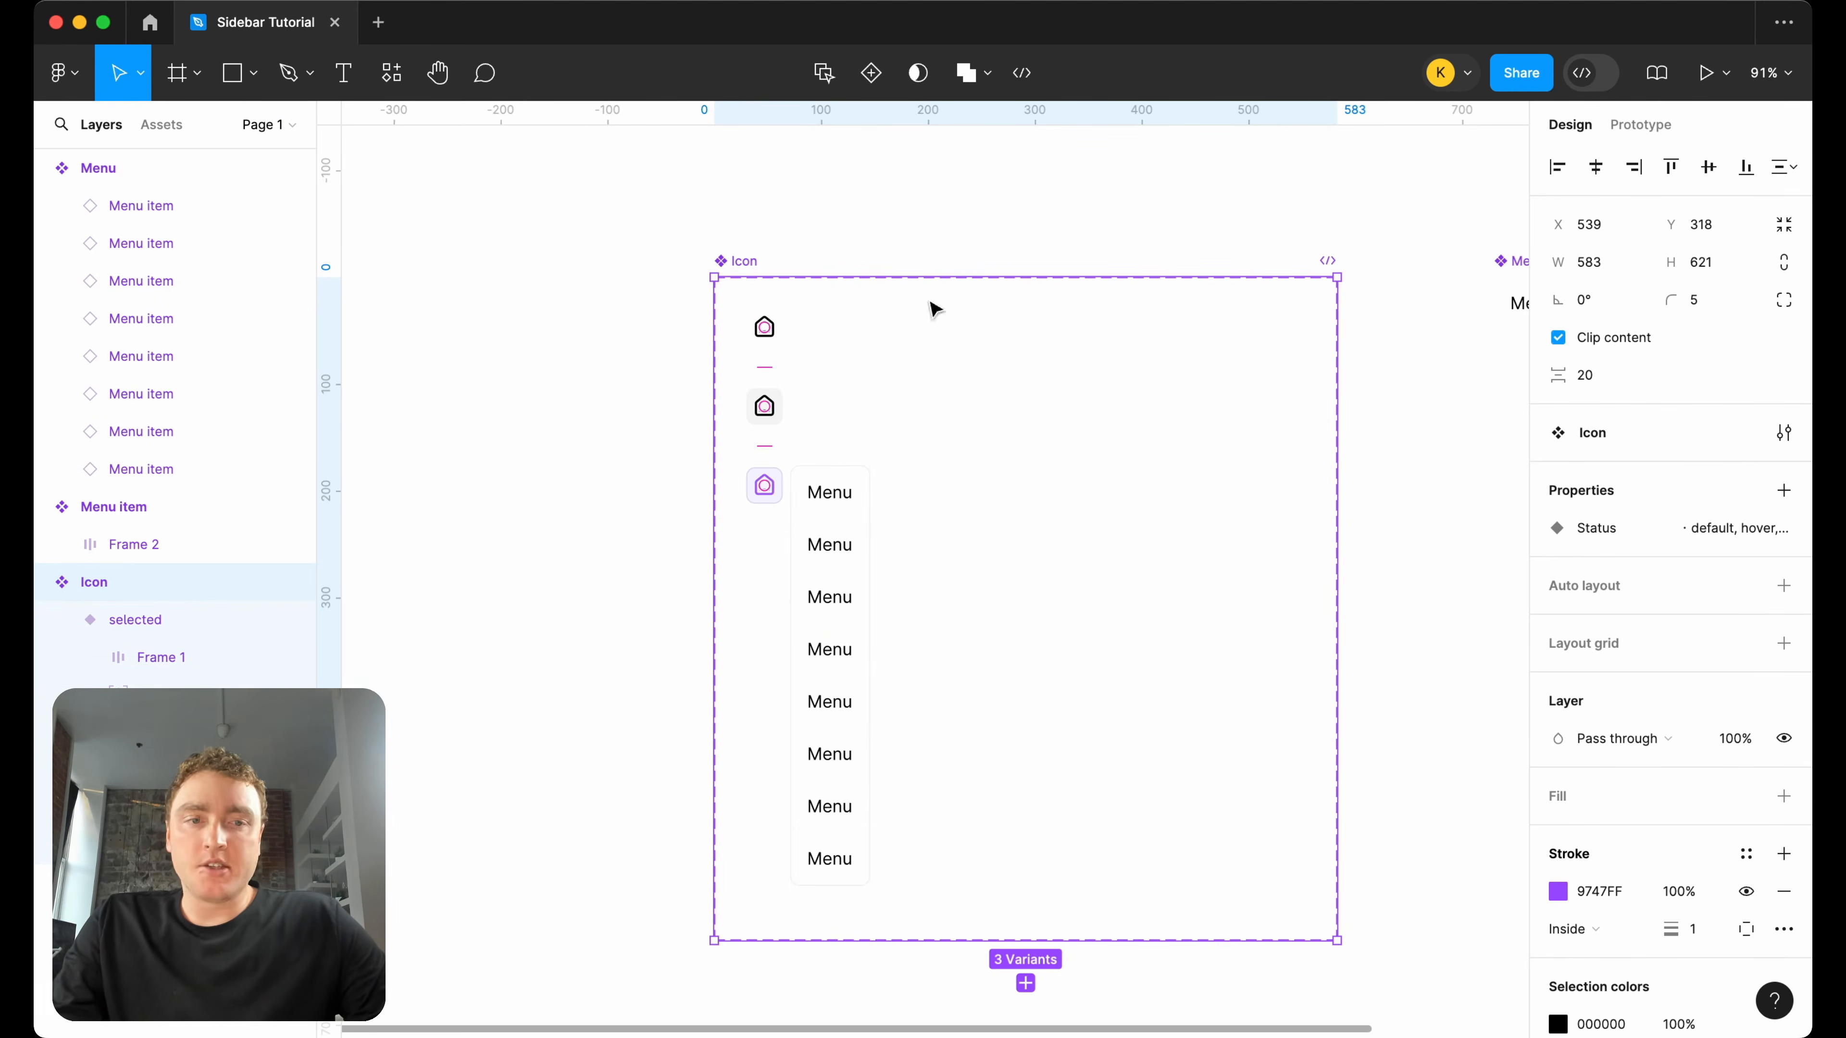
Add a variant property named Type with the value Default to the Icon component set.
click(1784, 490)
click(1704, 568)
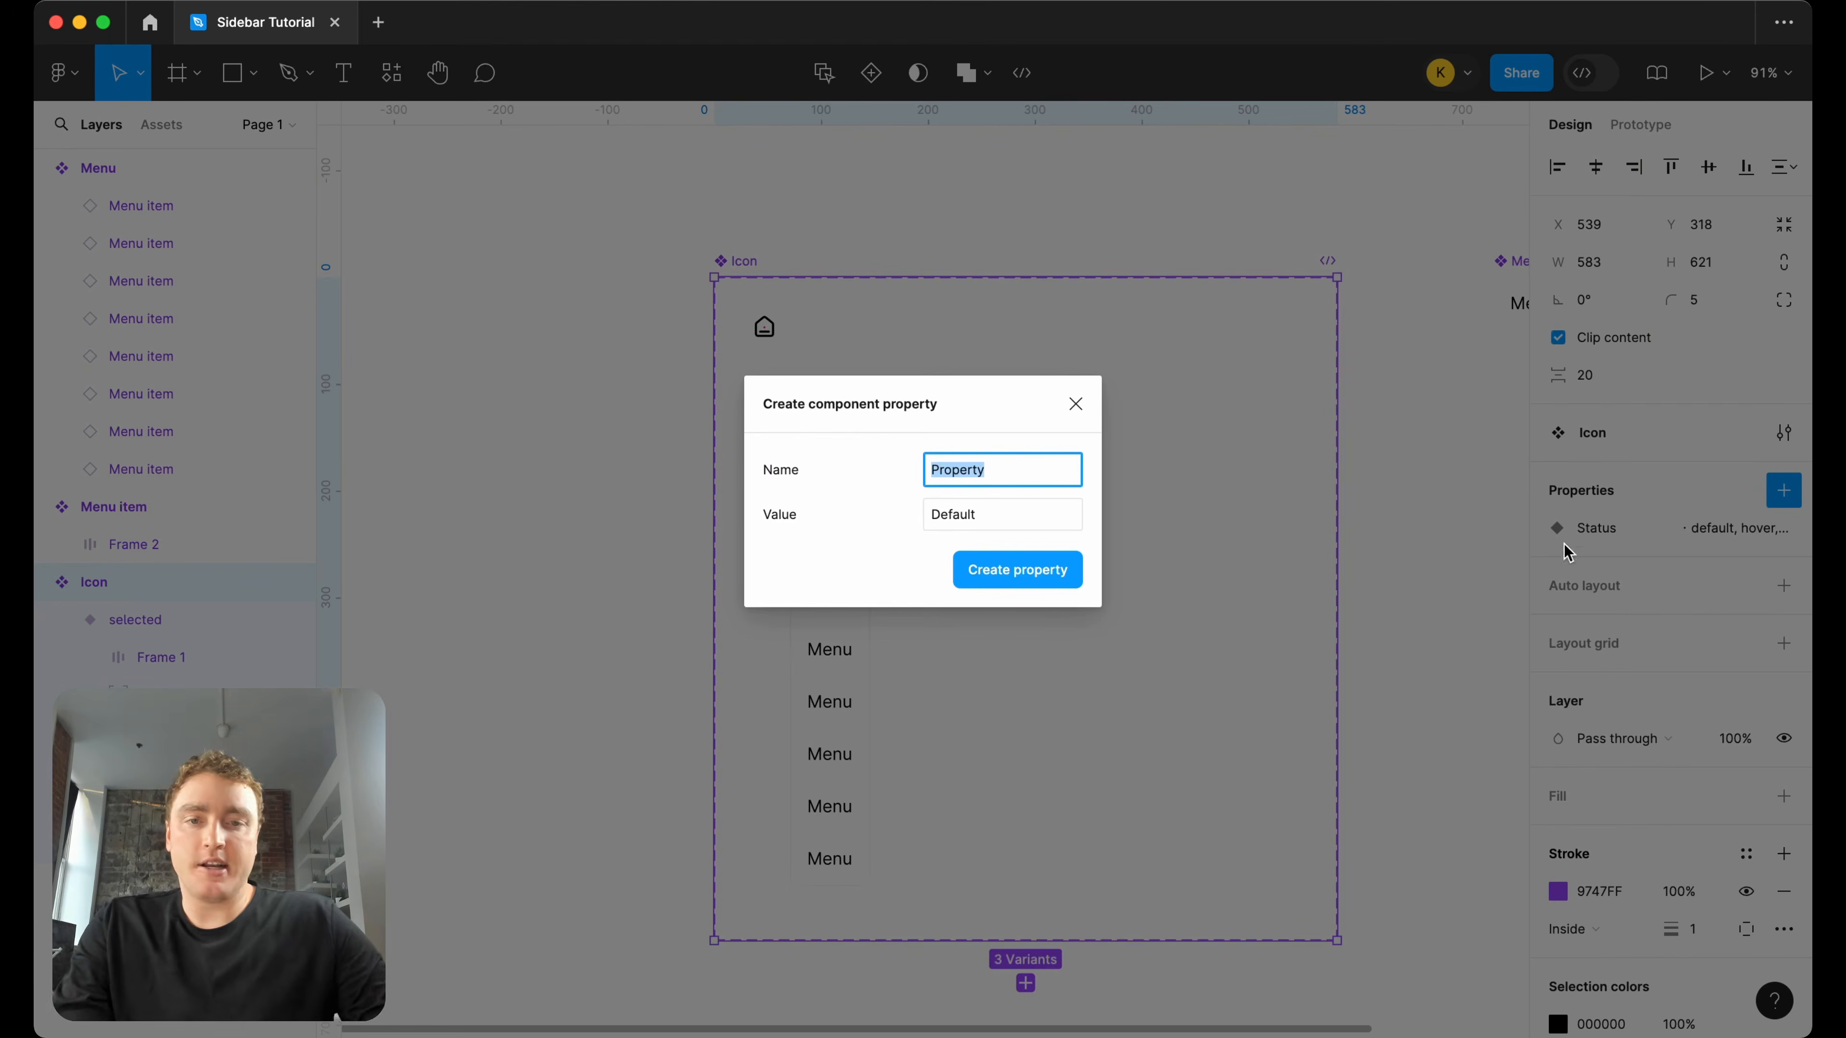
text(S)
key(BackSpace)
text(Typ)
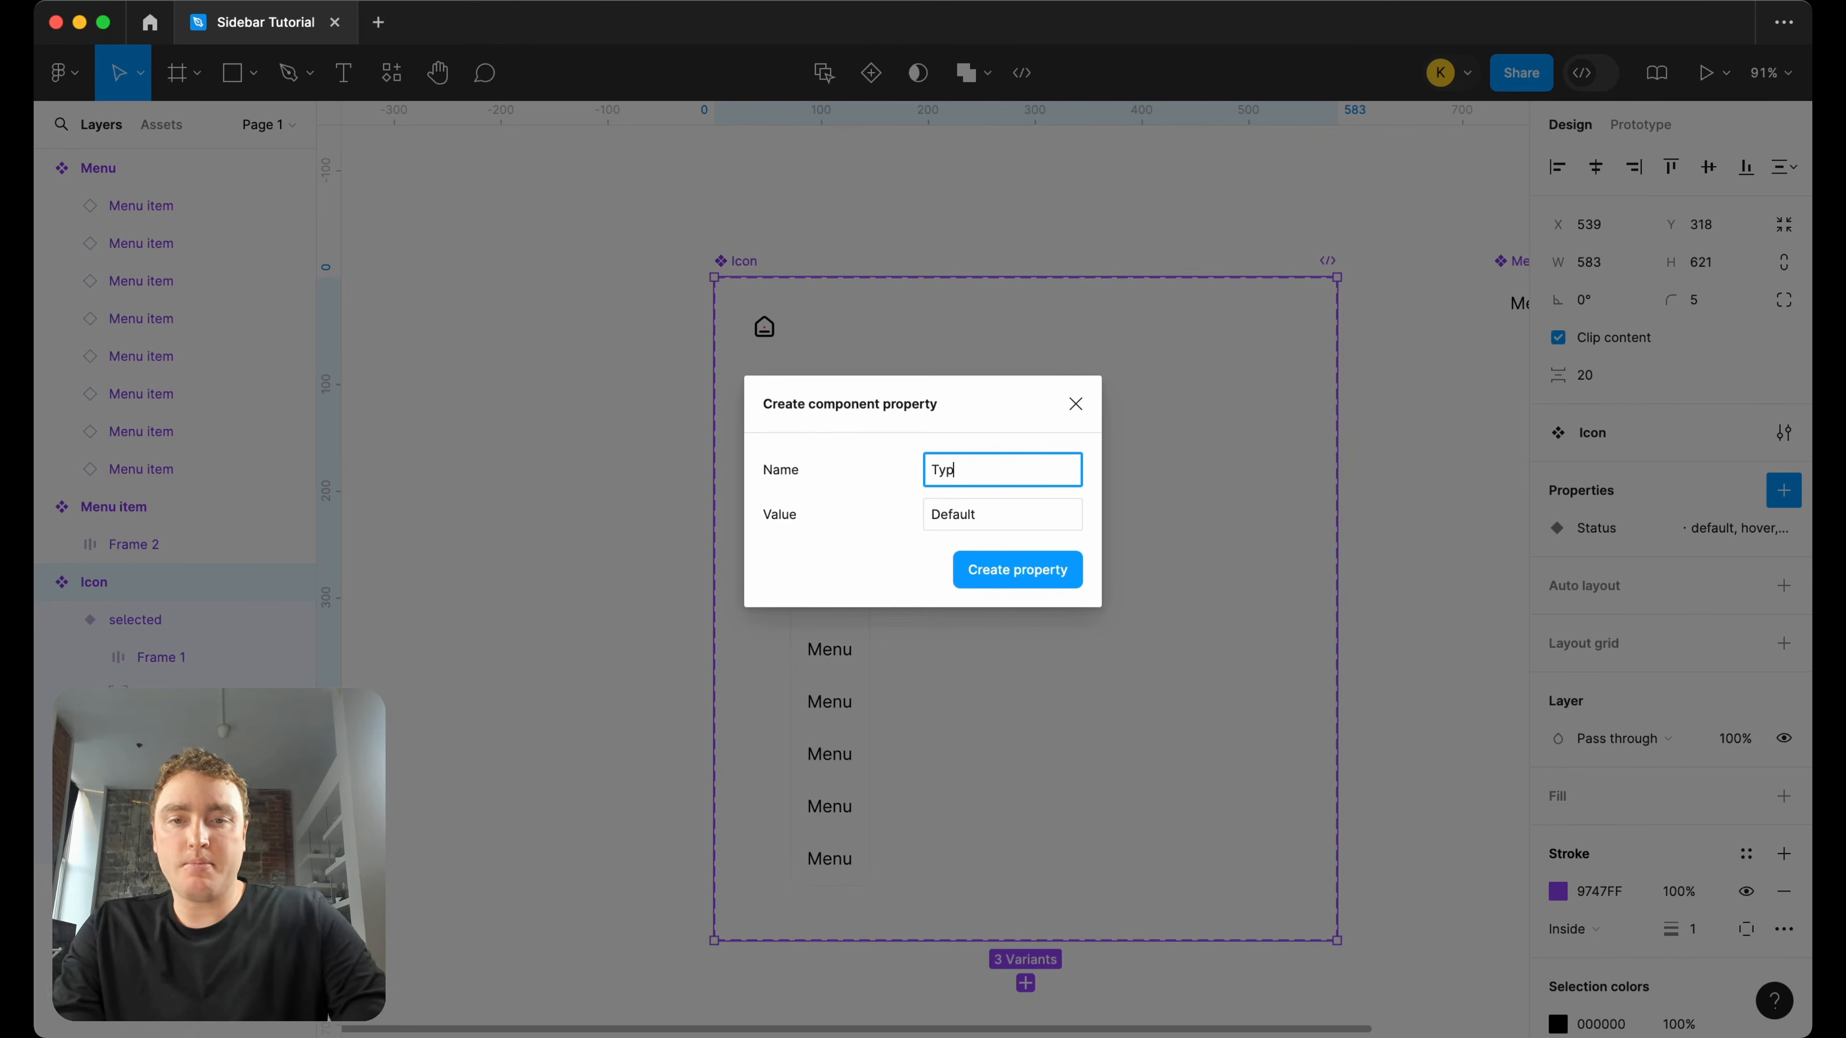
text(e)
key(Return)
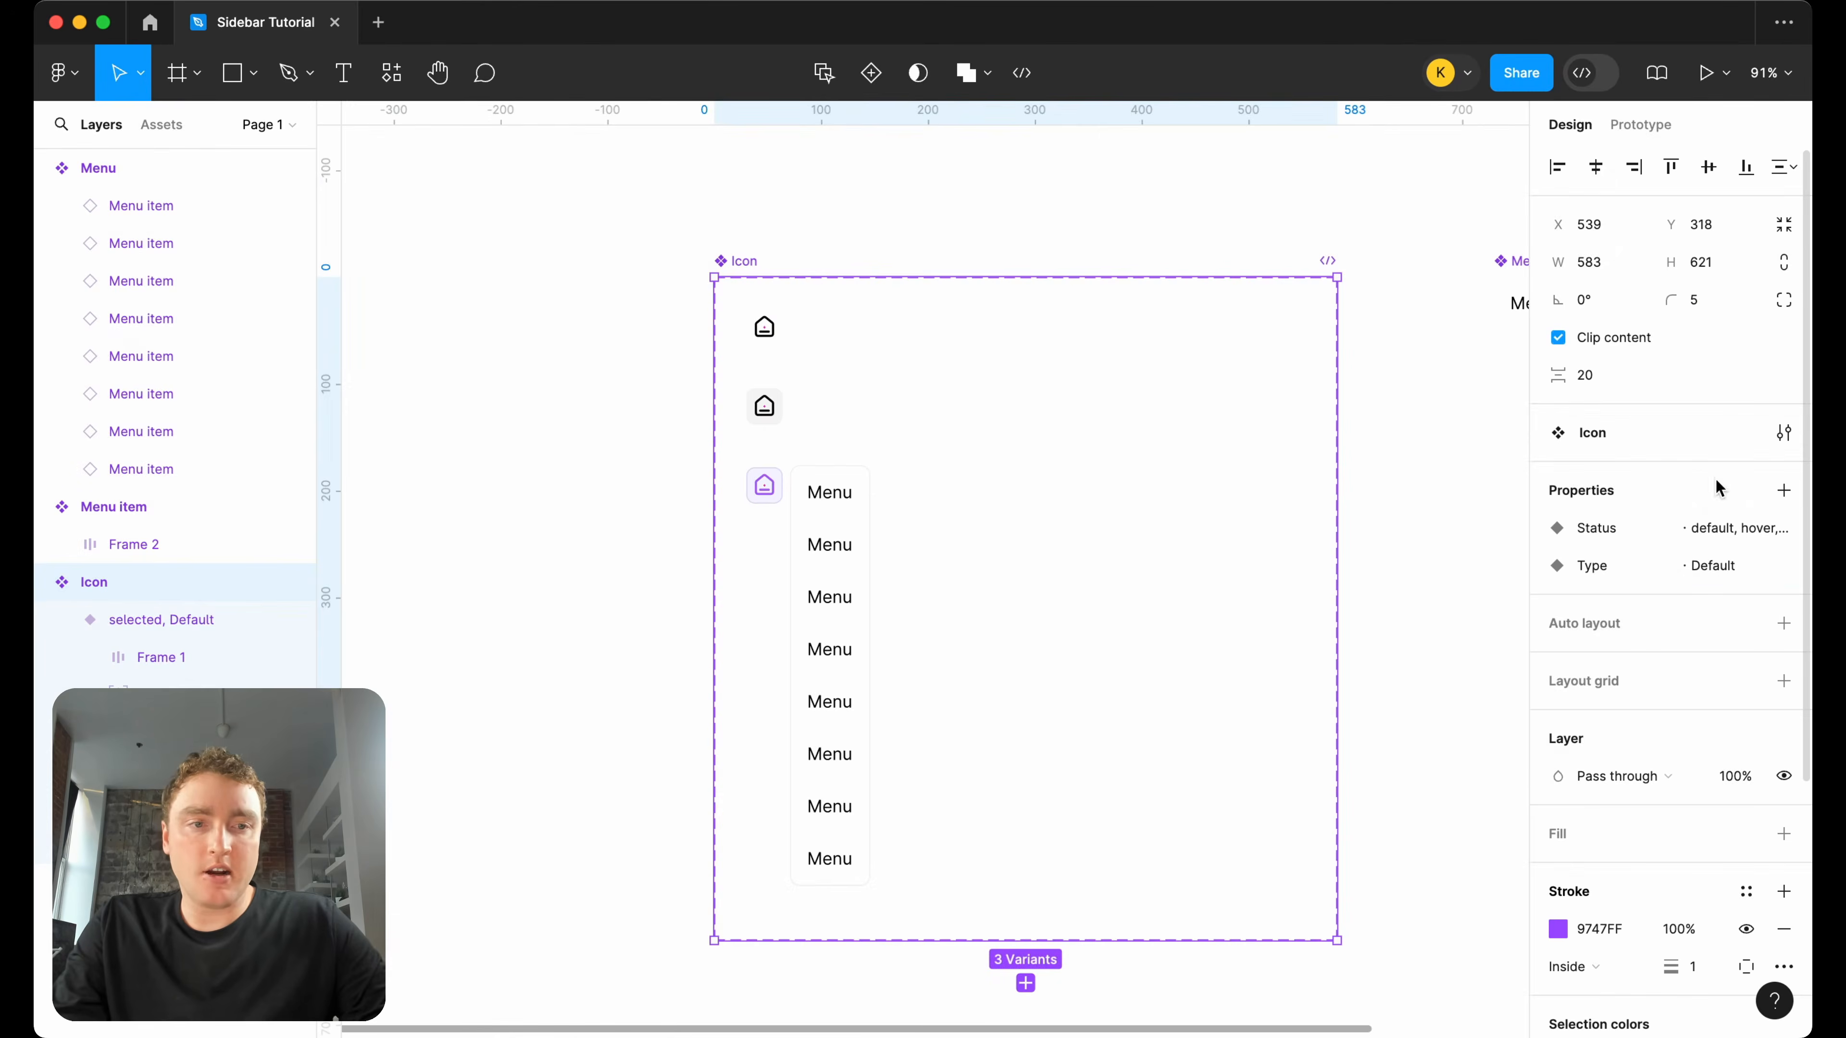
click(1744, 569)
click(1713, 584)
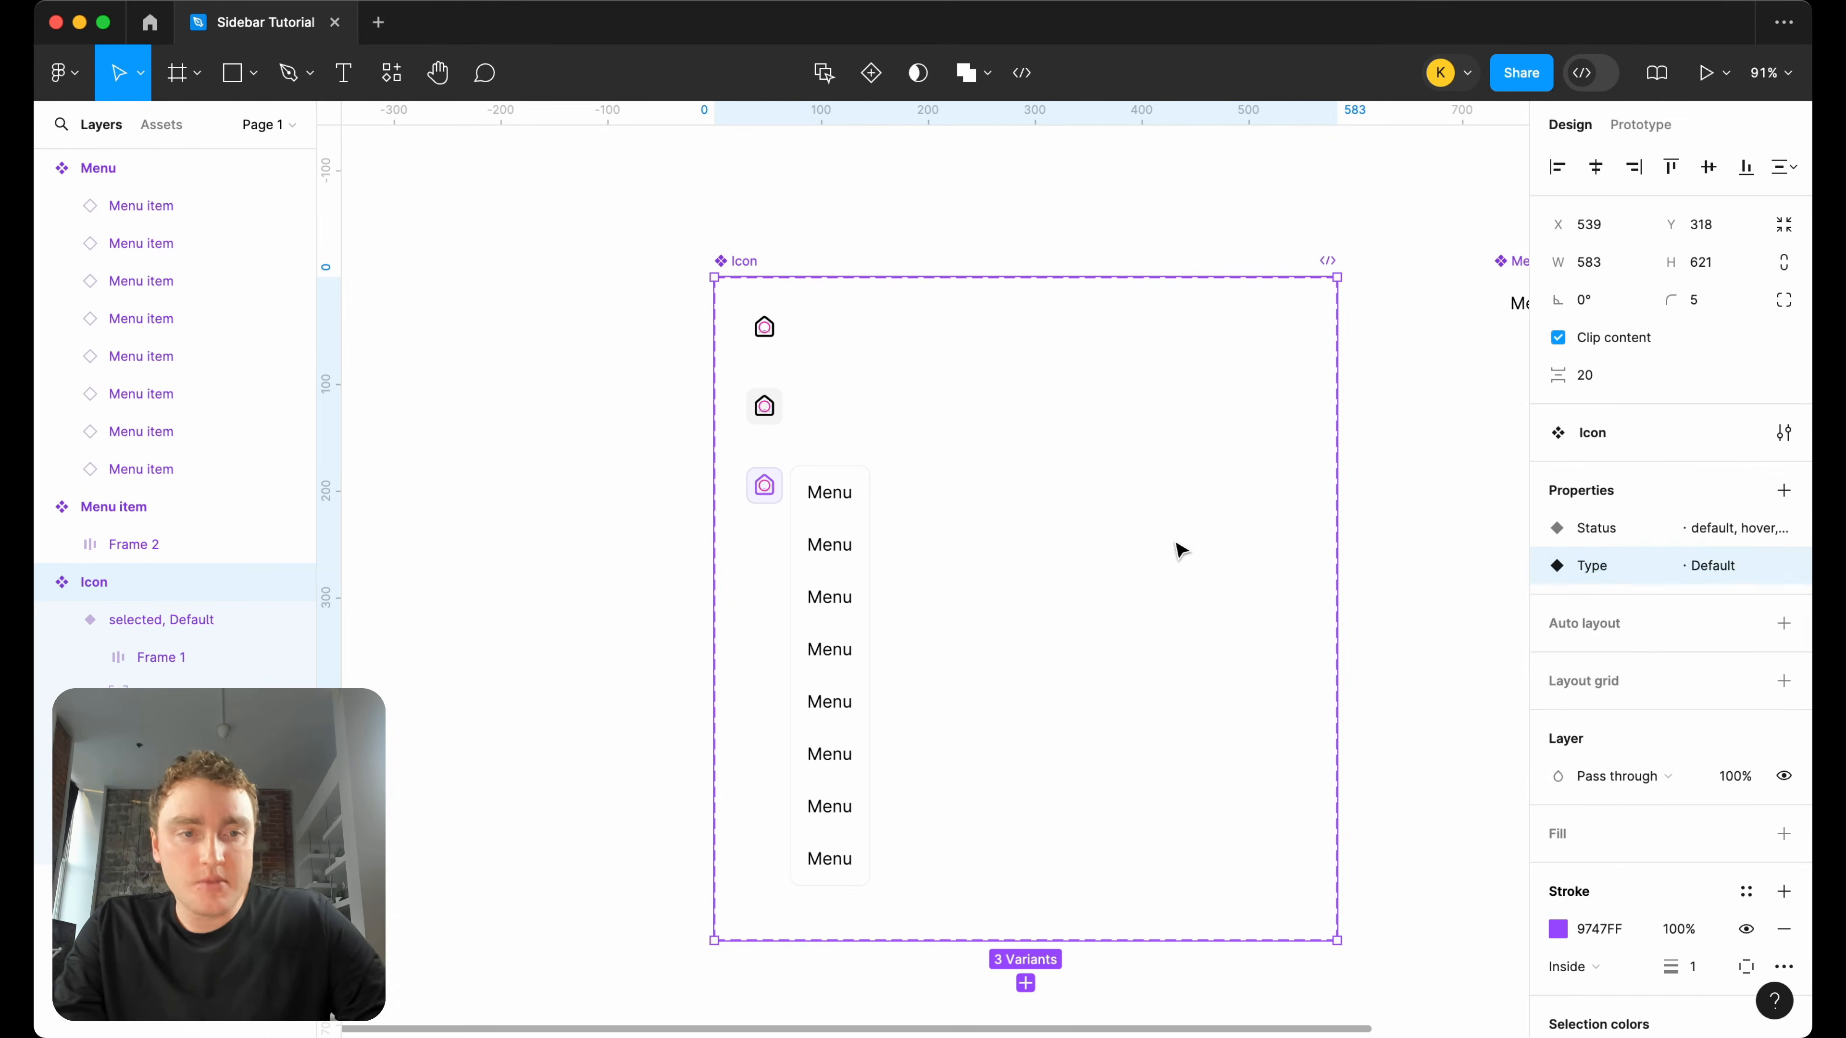
Set the Type property of the default, hover and selected variants together to closed.
key(Escape)
click(764, 485)
shift+click(763, 405)
shift+click(763, 328)
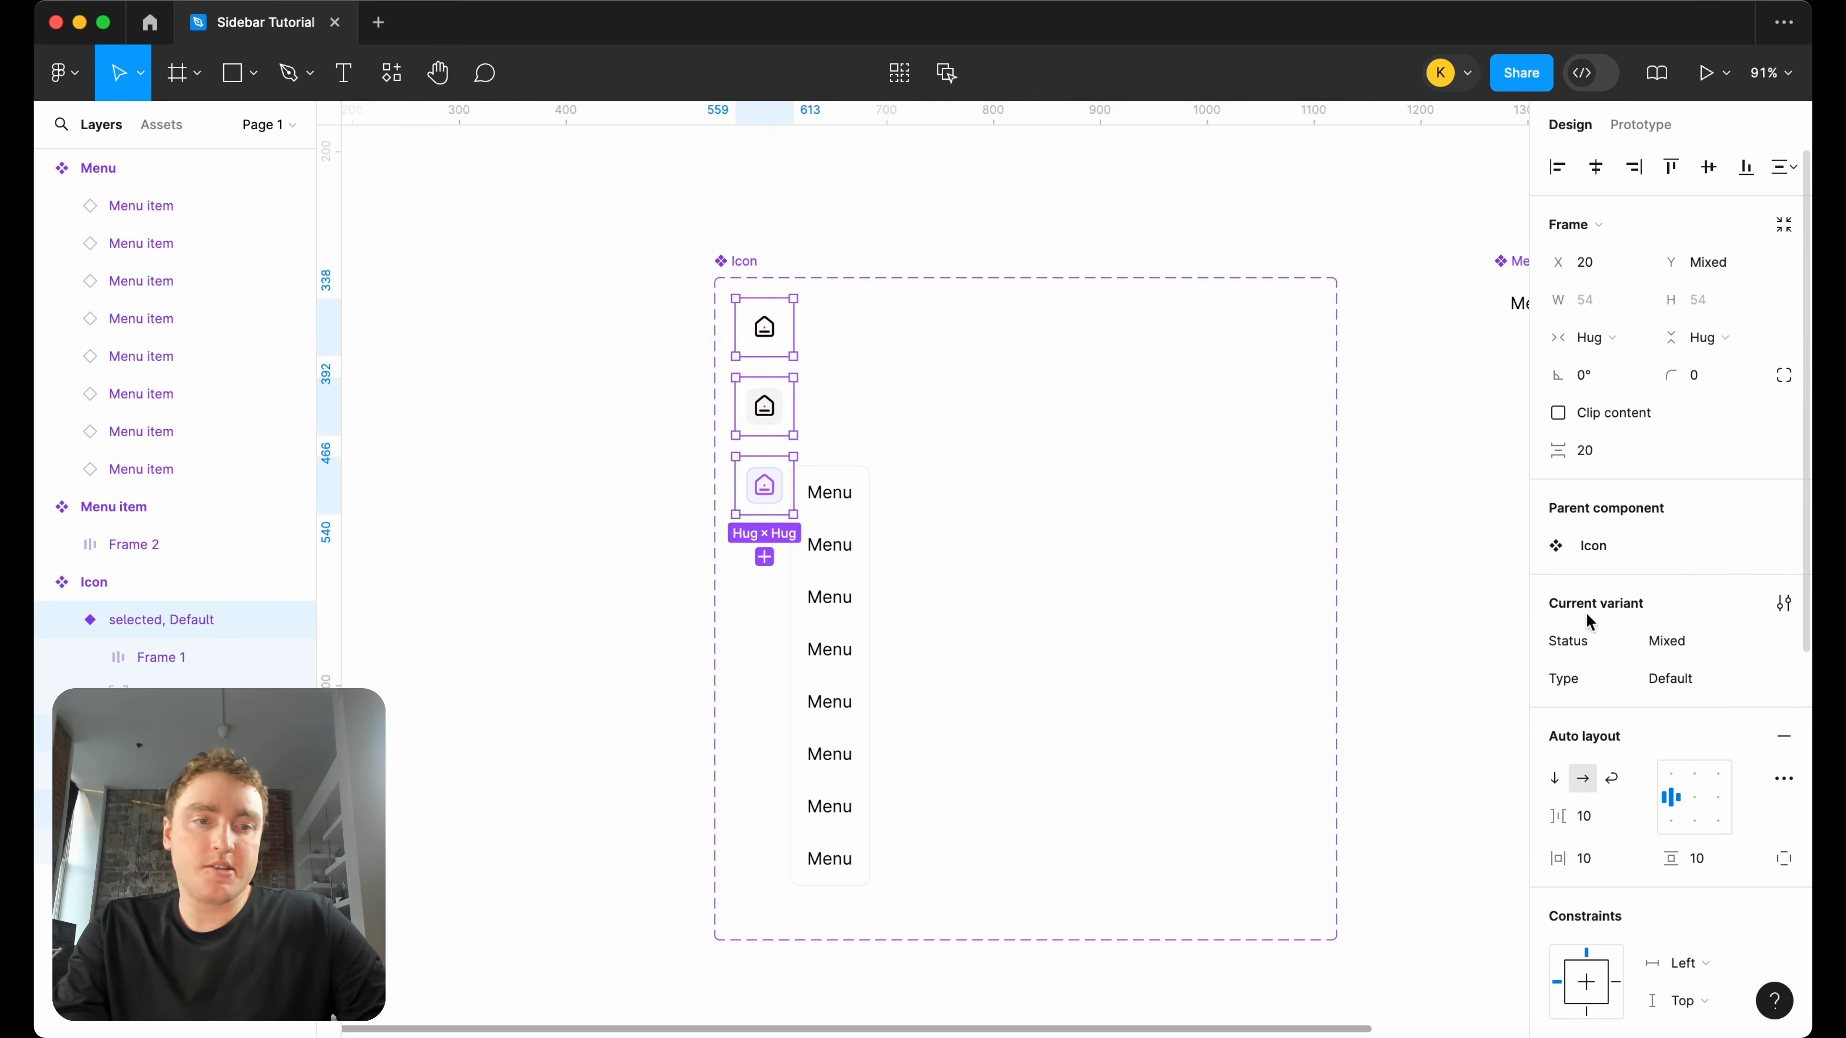
click(1695, 681)
text(closed)
key(Return)
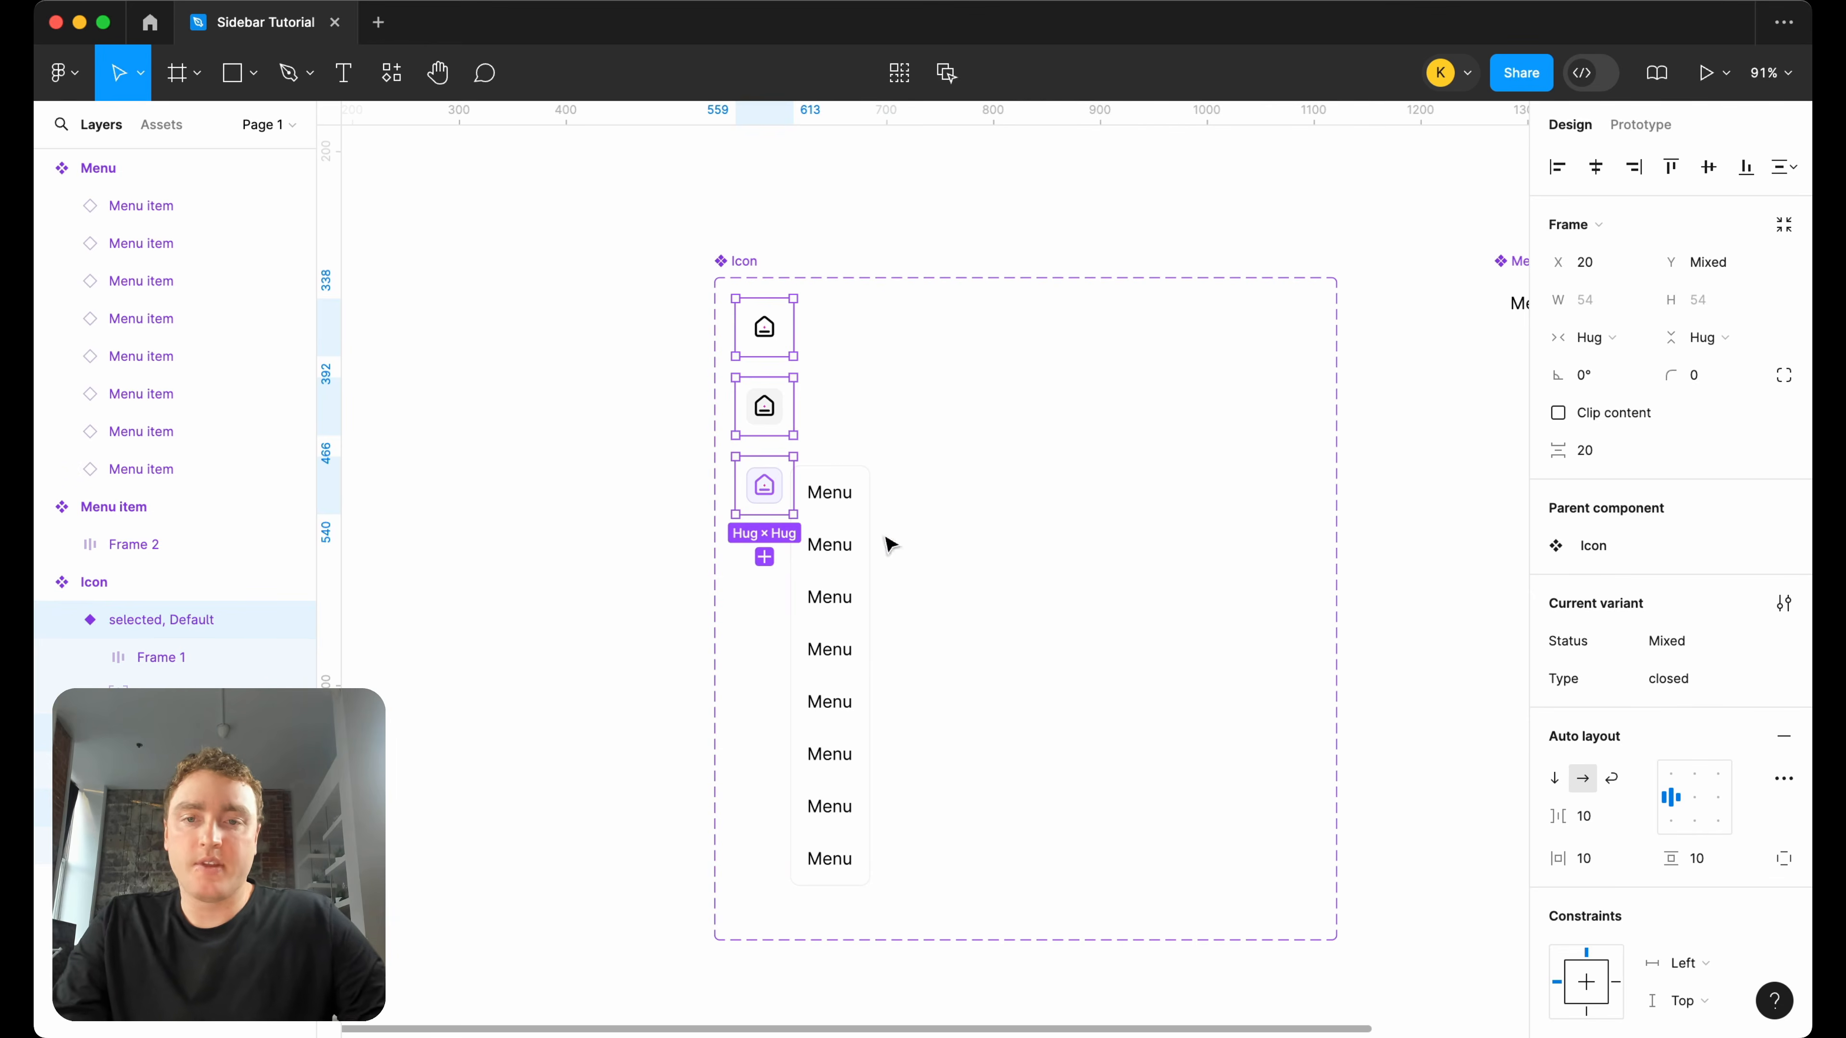
Duplicate the three icon variants into a second column within the component set and set the copies' Type to open.
drag(756, 404, 1041, 413)
click(1693, 678)
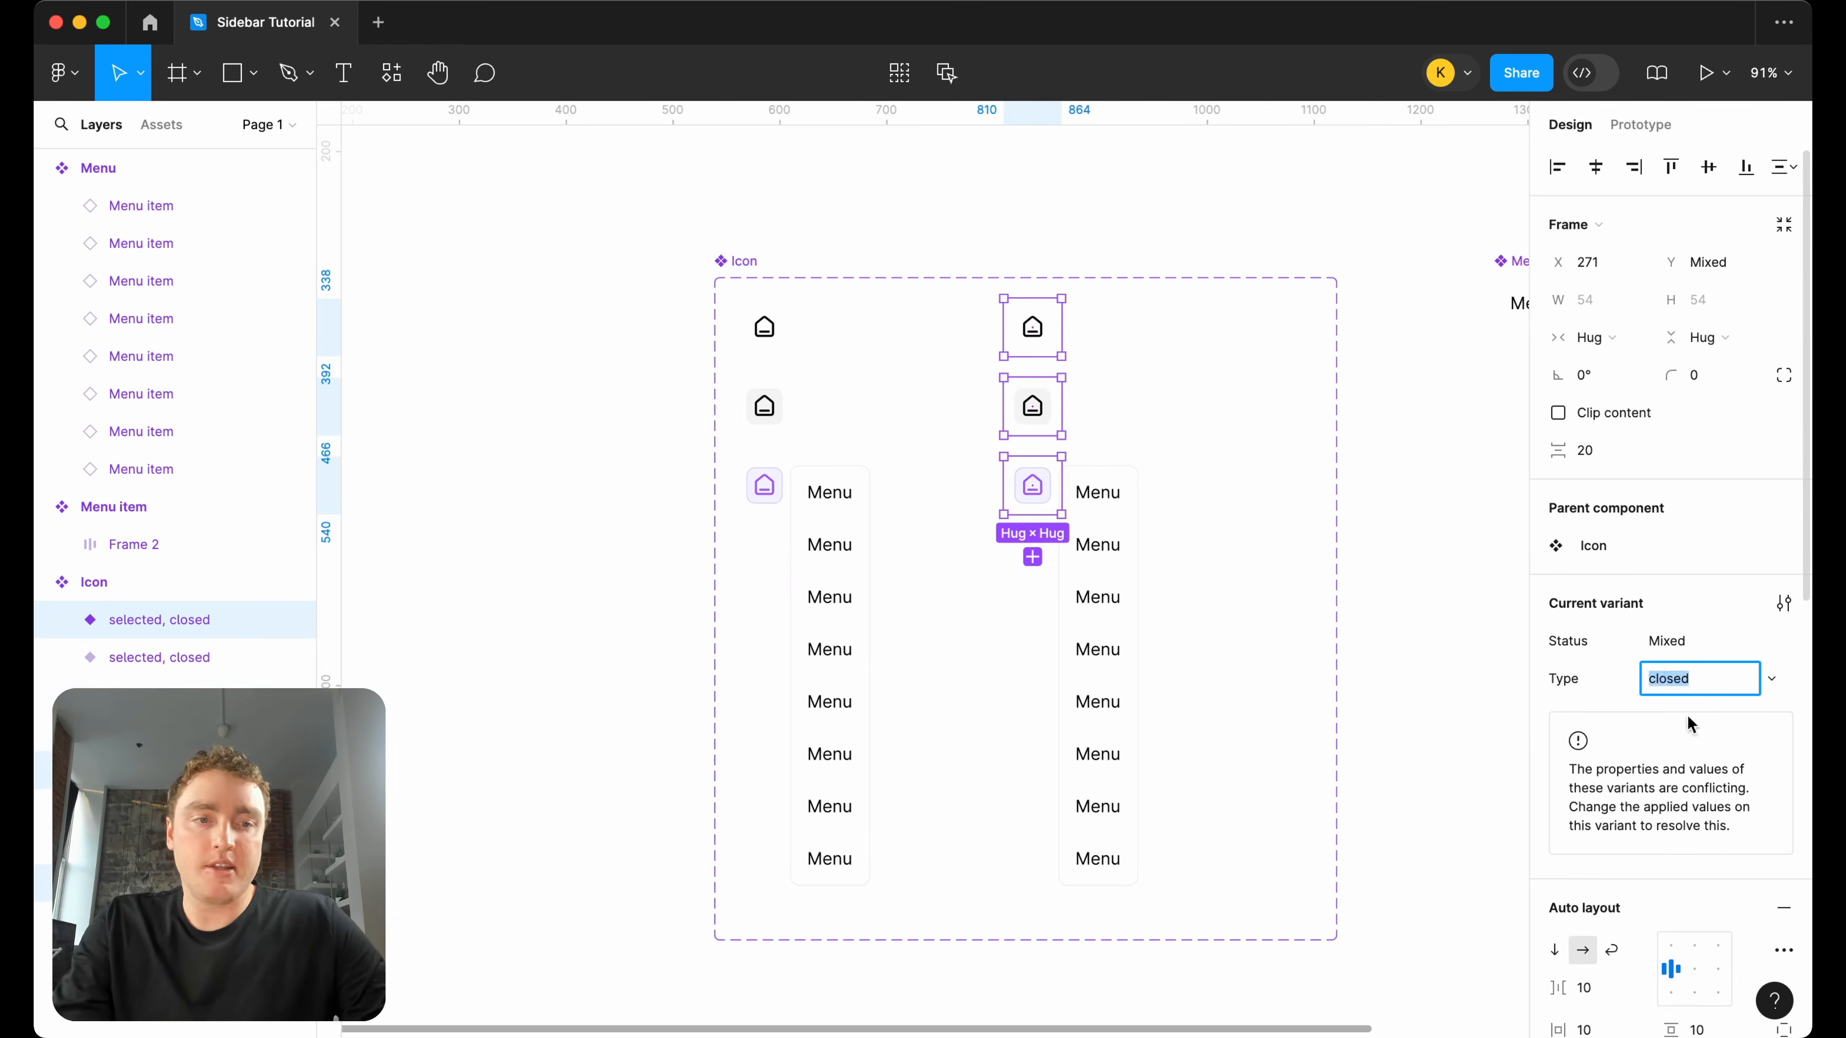
key(Return)
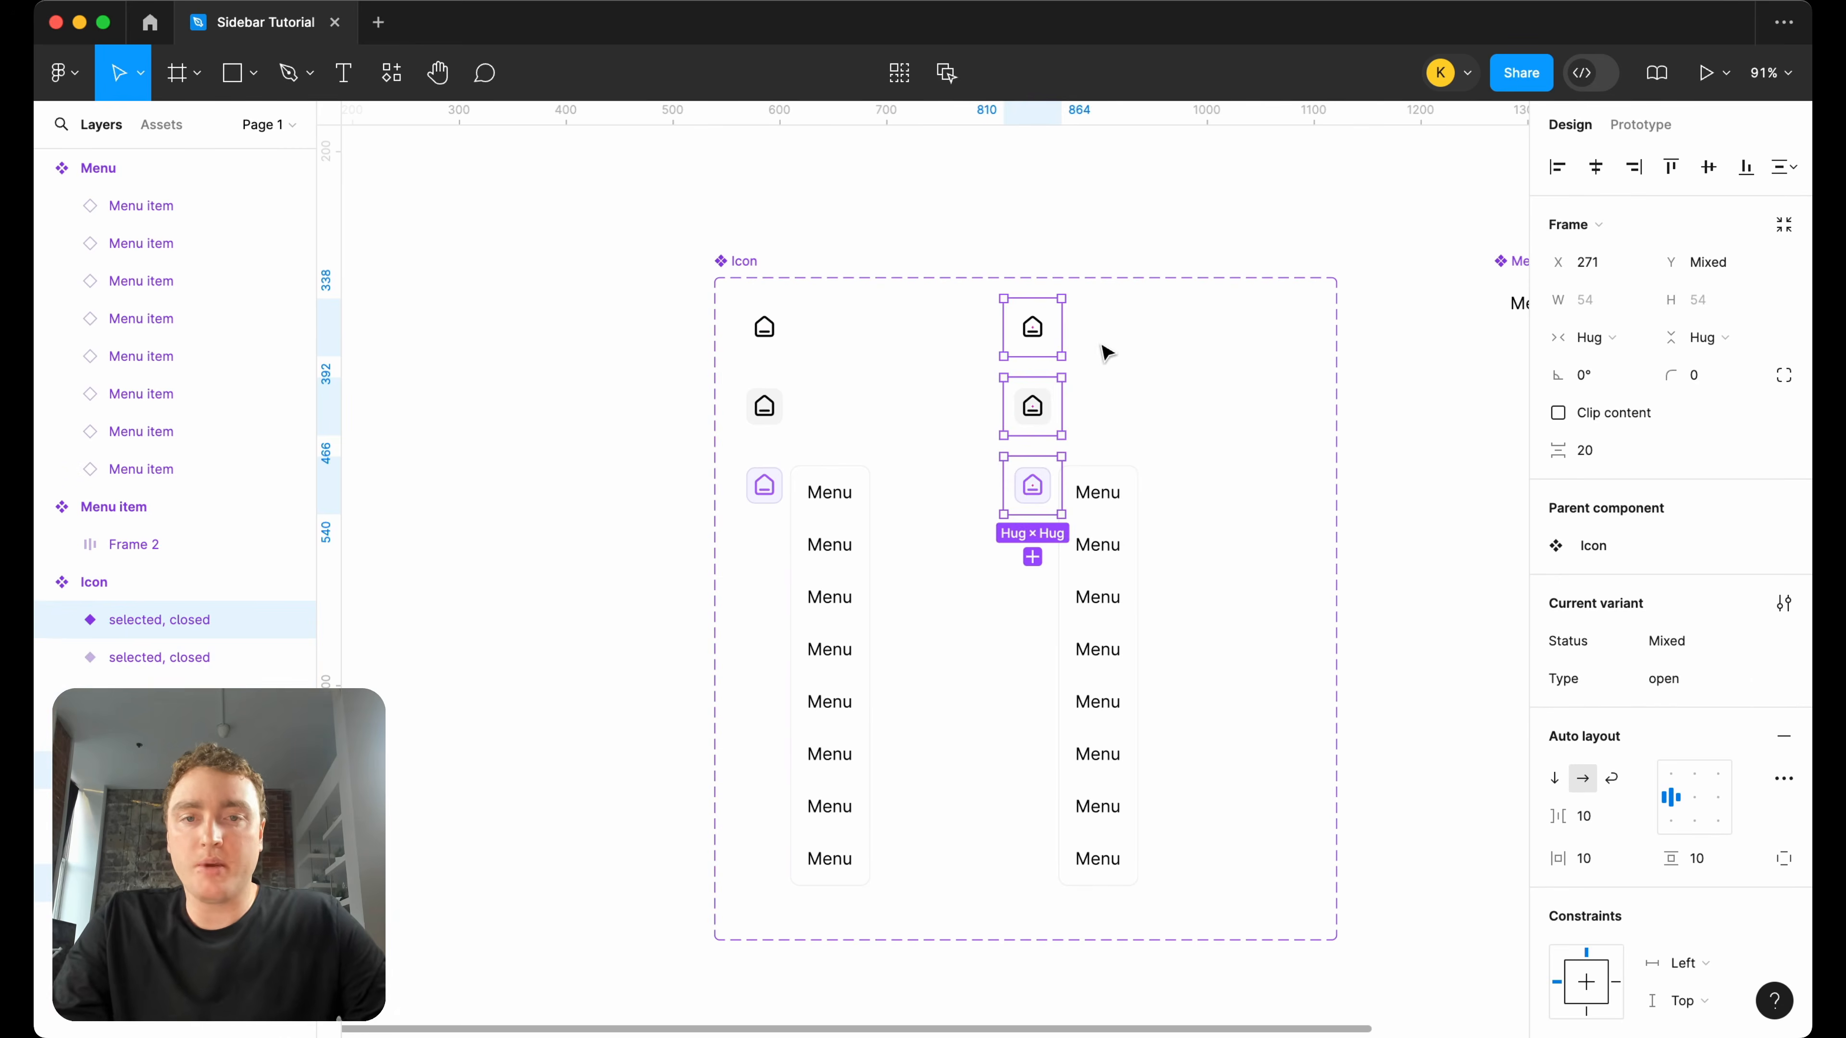
Add a text layer about 110 × 31 reading "Menu" above the second column of the Icon component set.
scroll(1104, 351, right, 4)
click(1026, 227)
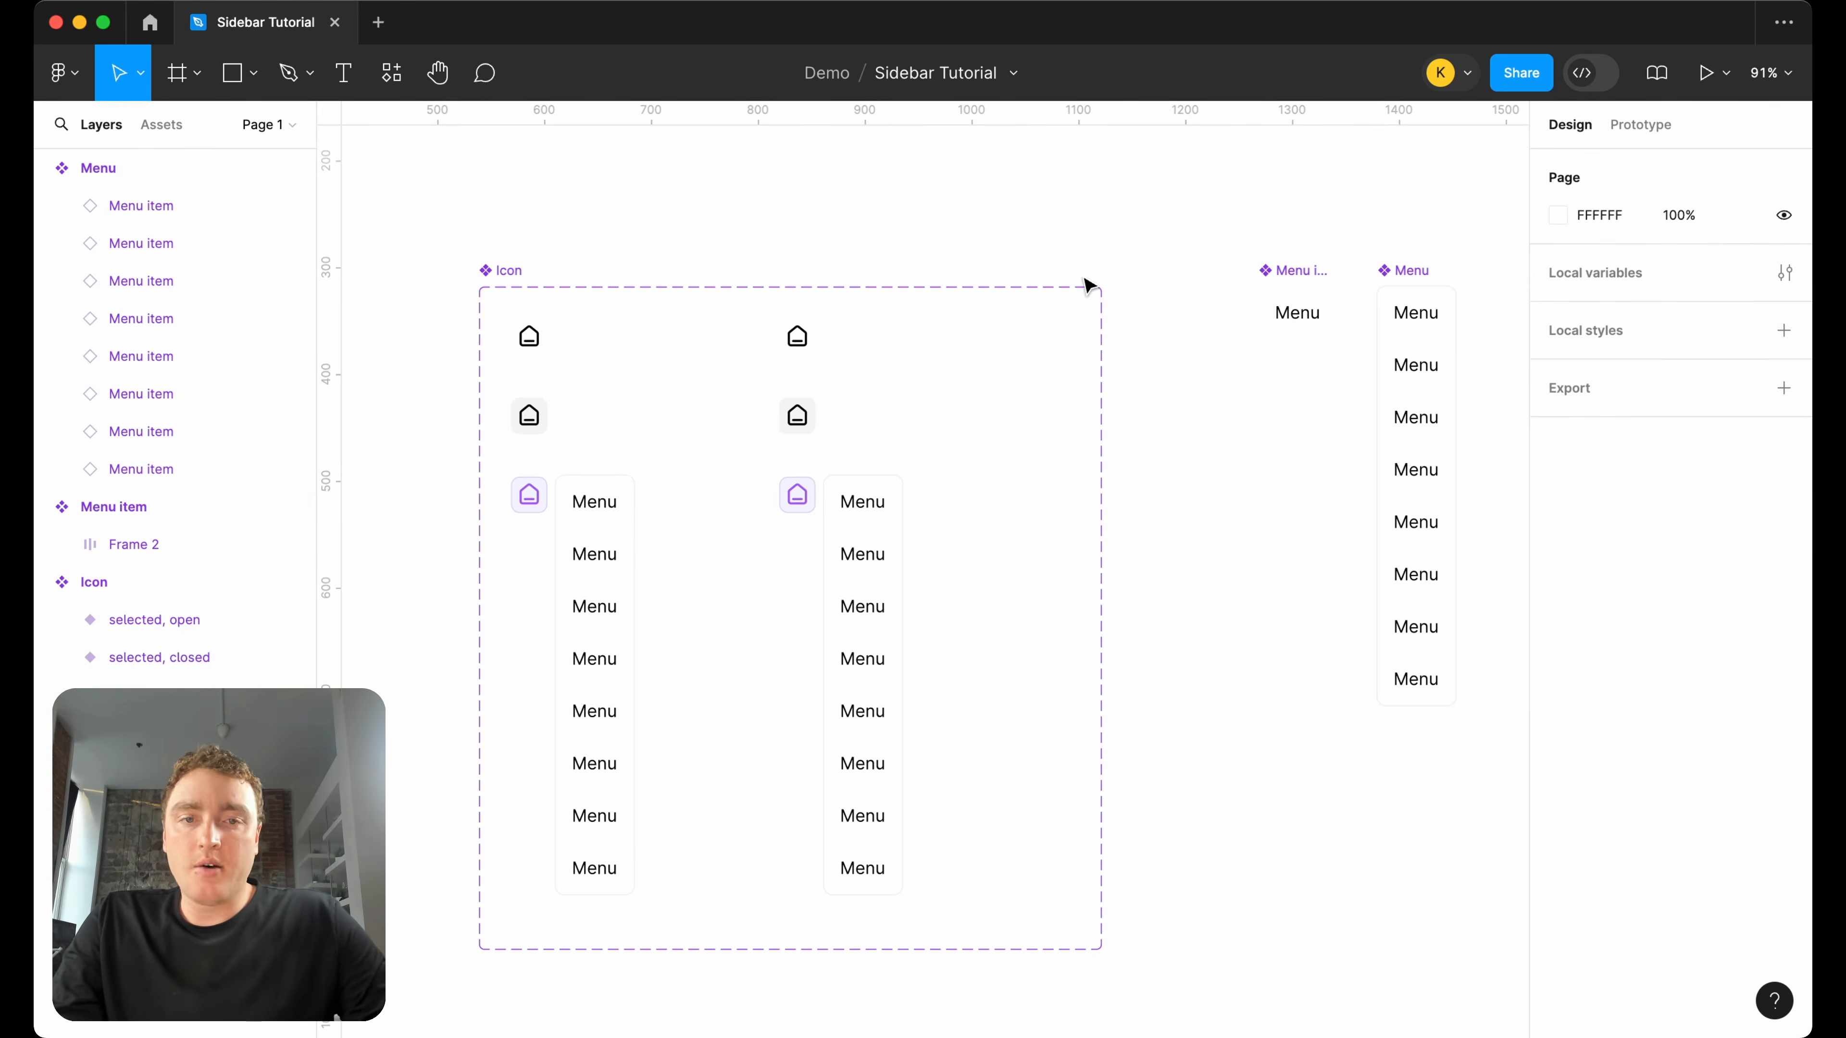
click(344, 72)
drag(792, 205, 908, 237)
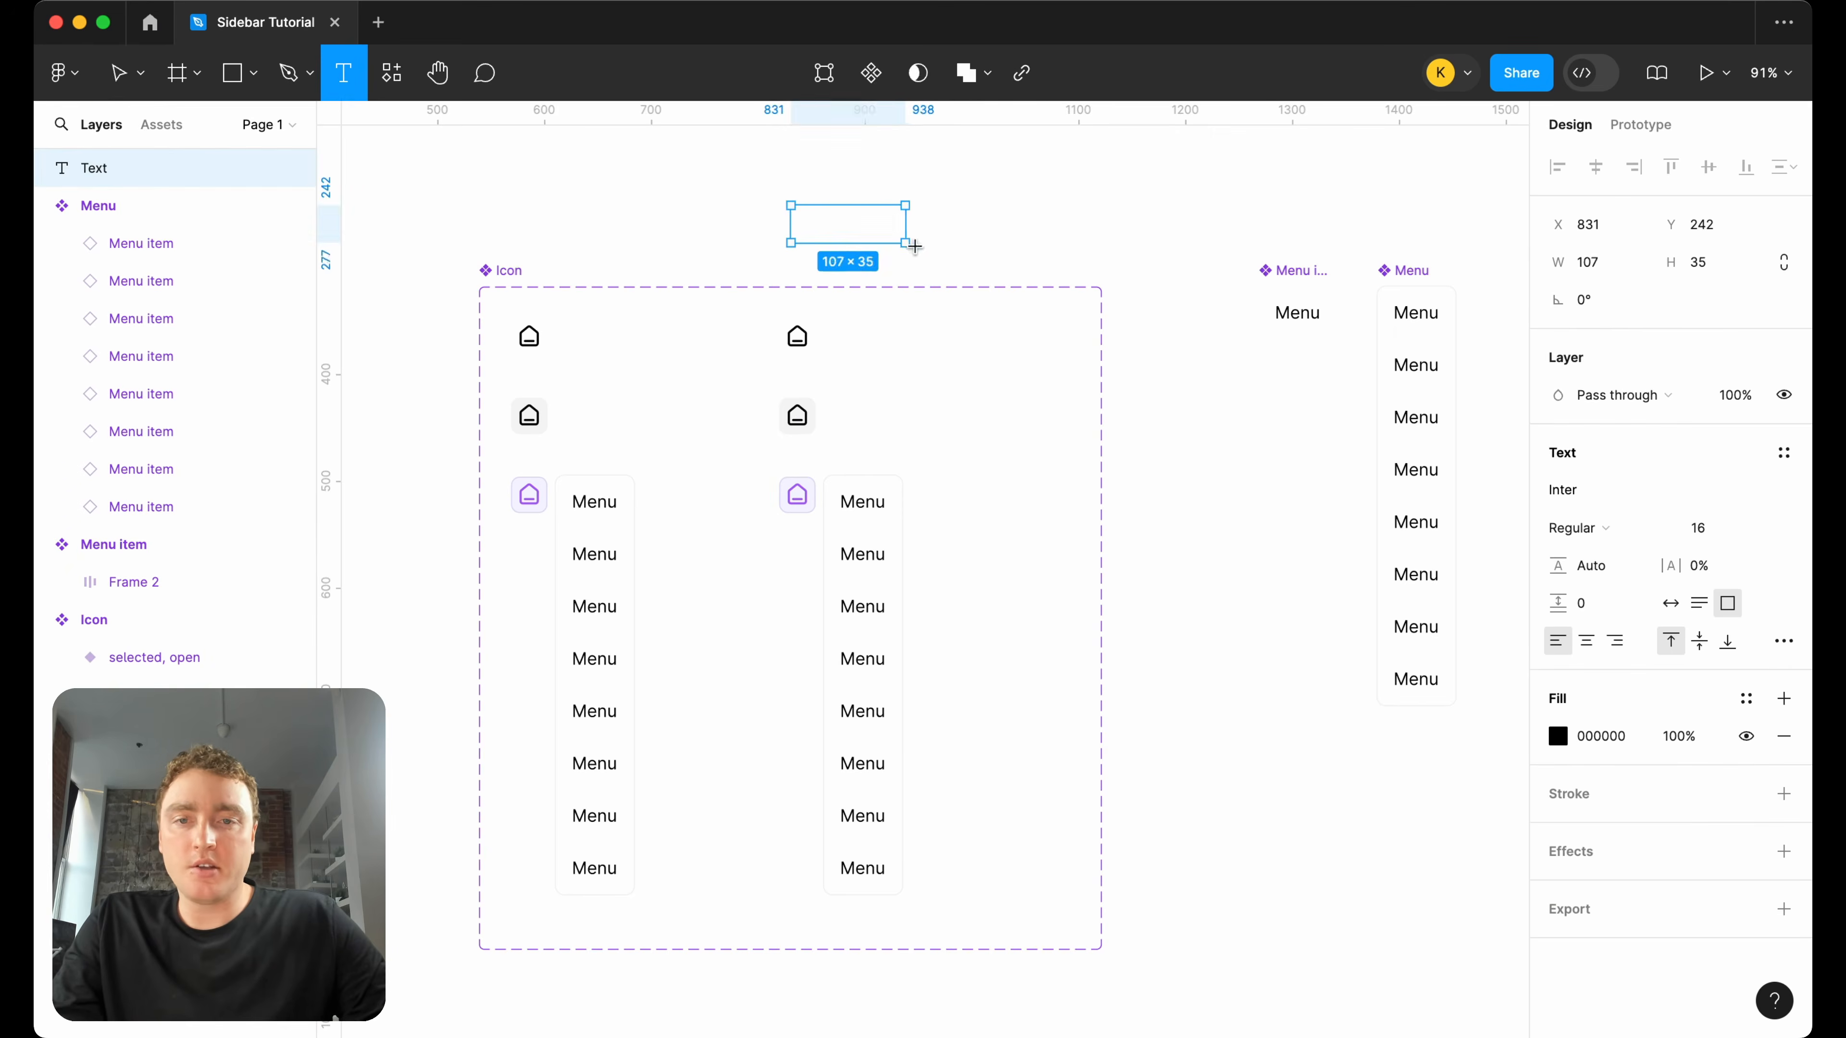
scroll(908, 237, up, 5)
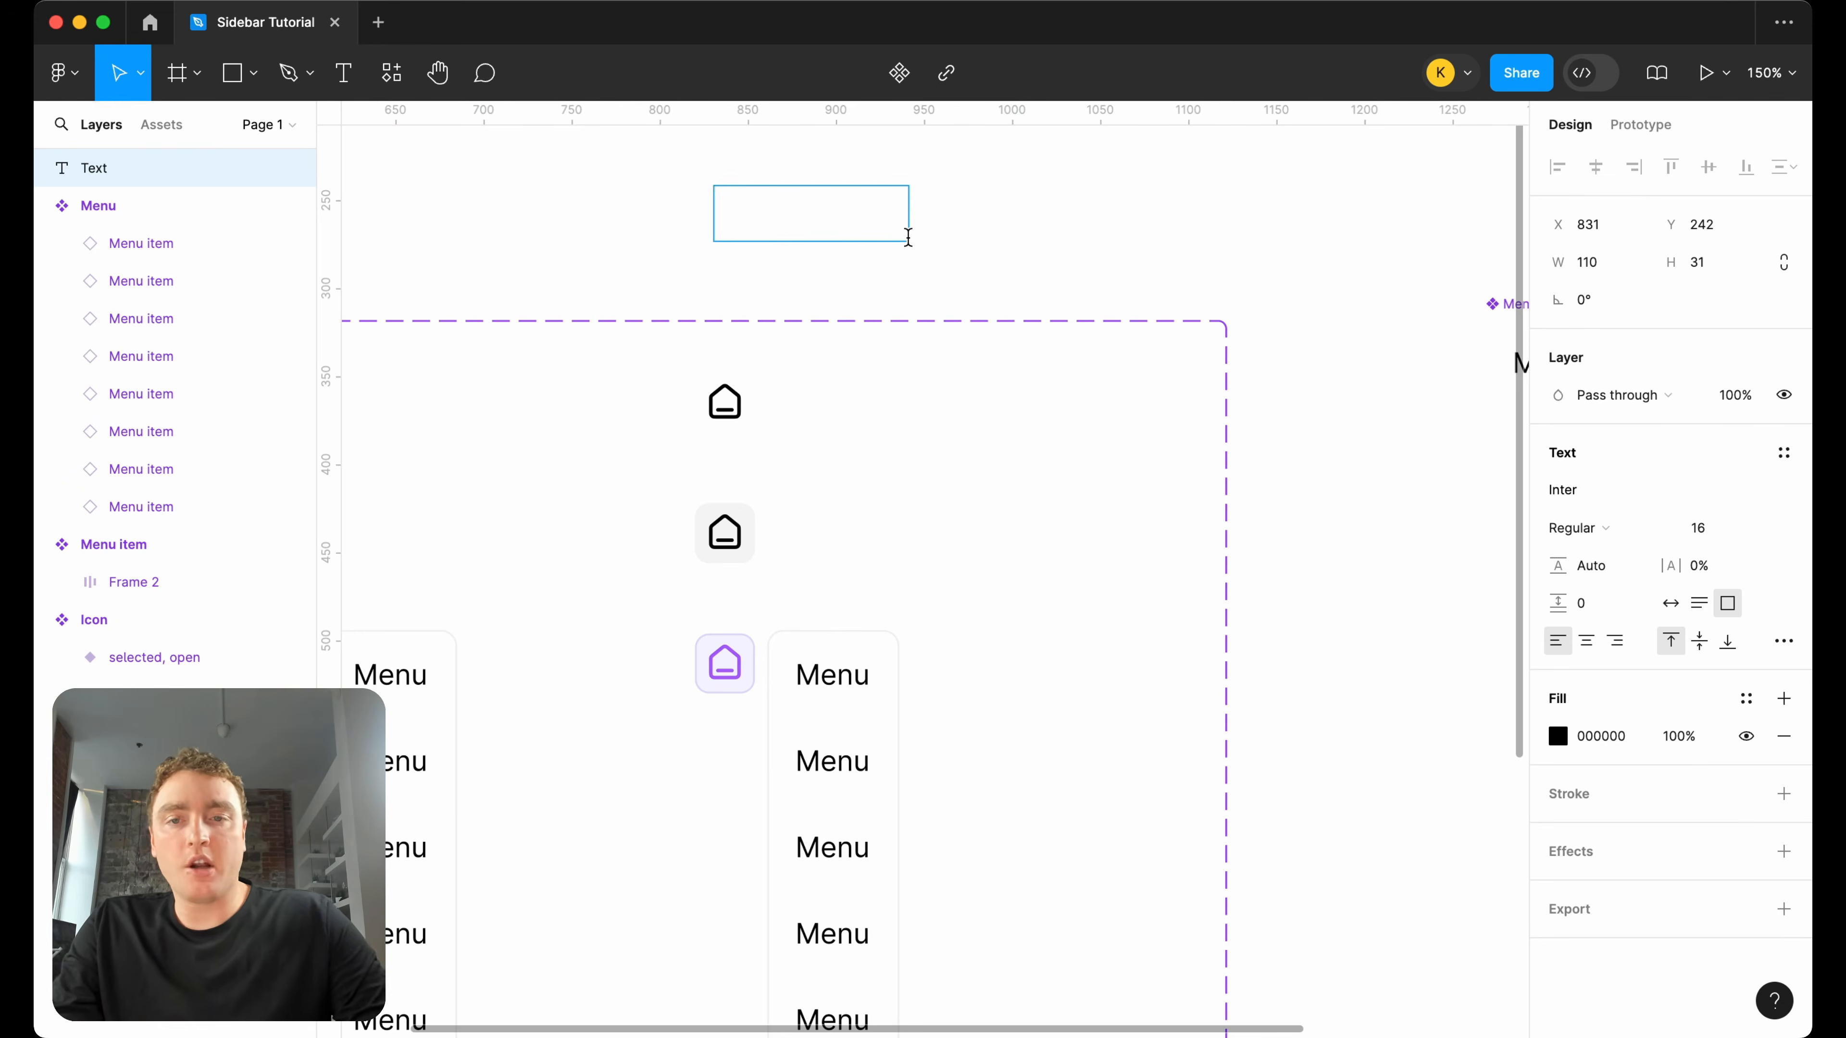
scroll(835, 418, left, 5)
scroll(836, 418, down, 2)
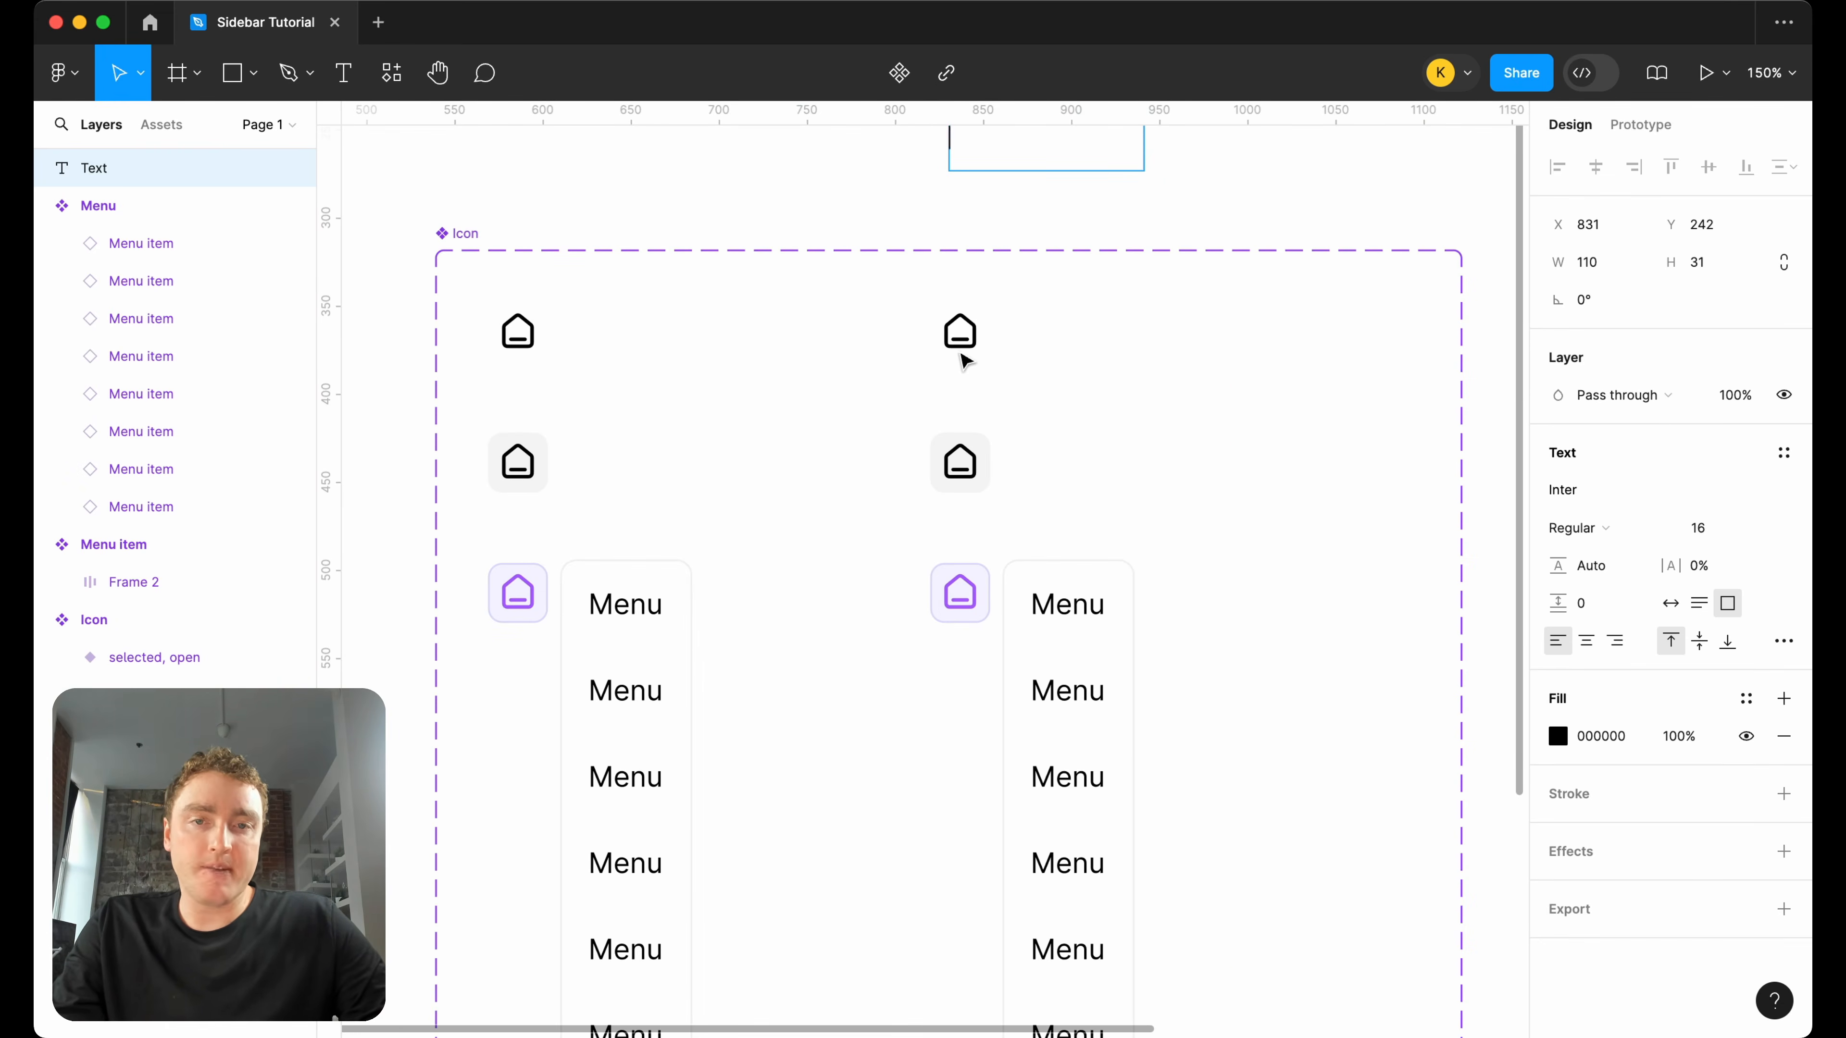
scroll(948, 345, up, 1)
scroll(948, 345, right, 1)
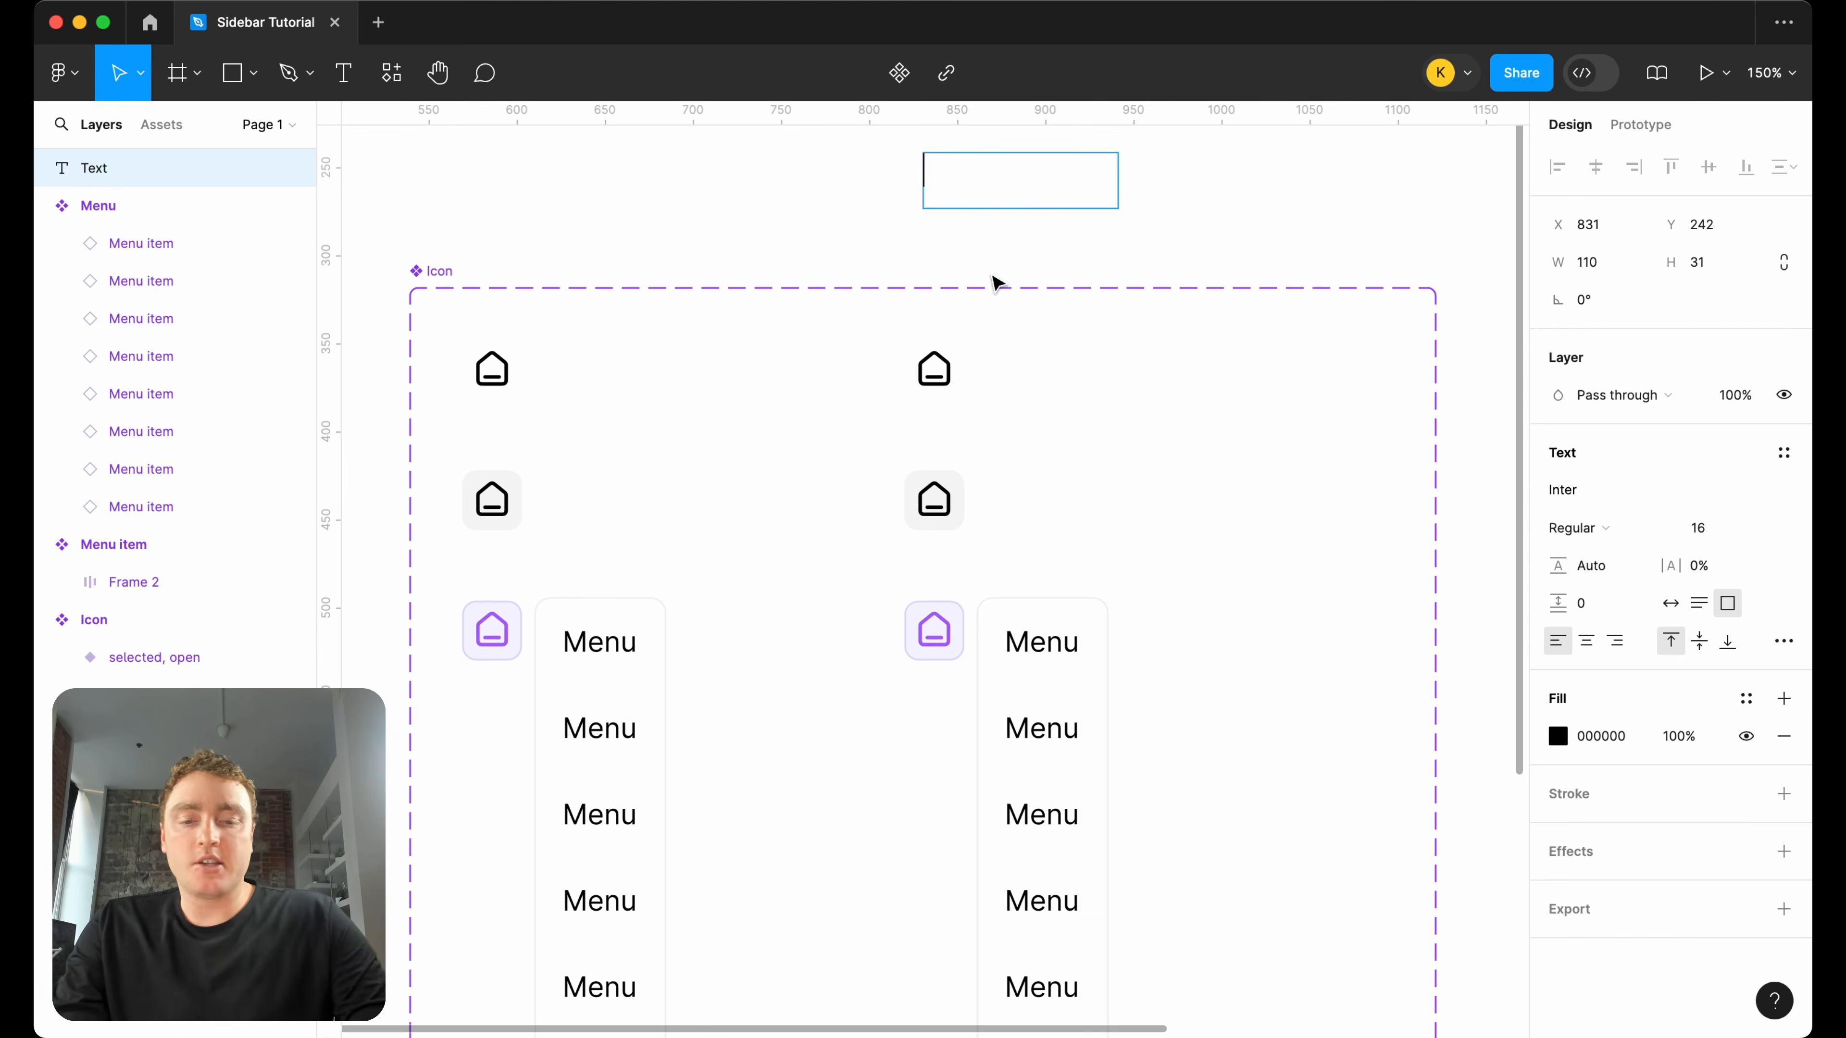
text(Menu)
key(Escape)
Cut the "Menu" text, paste it beside the icon in the default open variant, and set its width to Hug contents.
drag(983, 174, 1046, 376)
key(super+x)
double_click(952, 367)
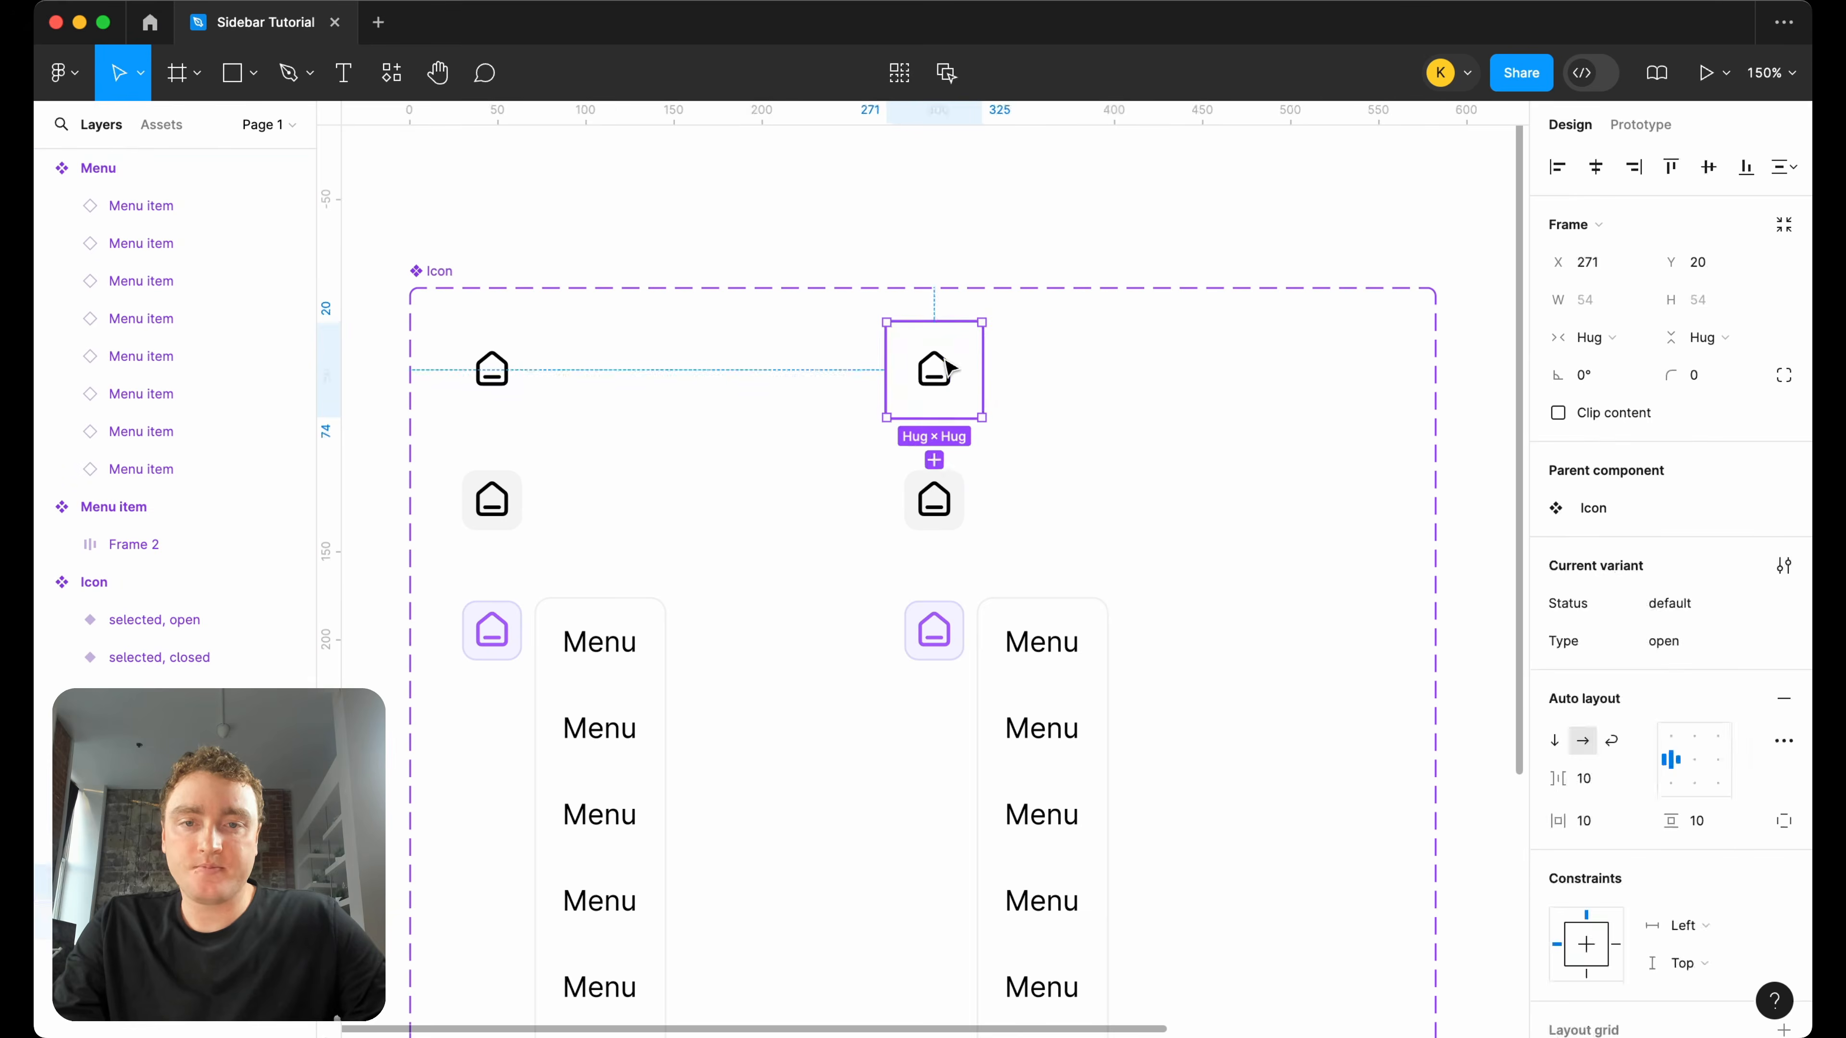
key(super+v)
click(1599, 299)
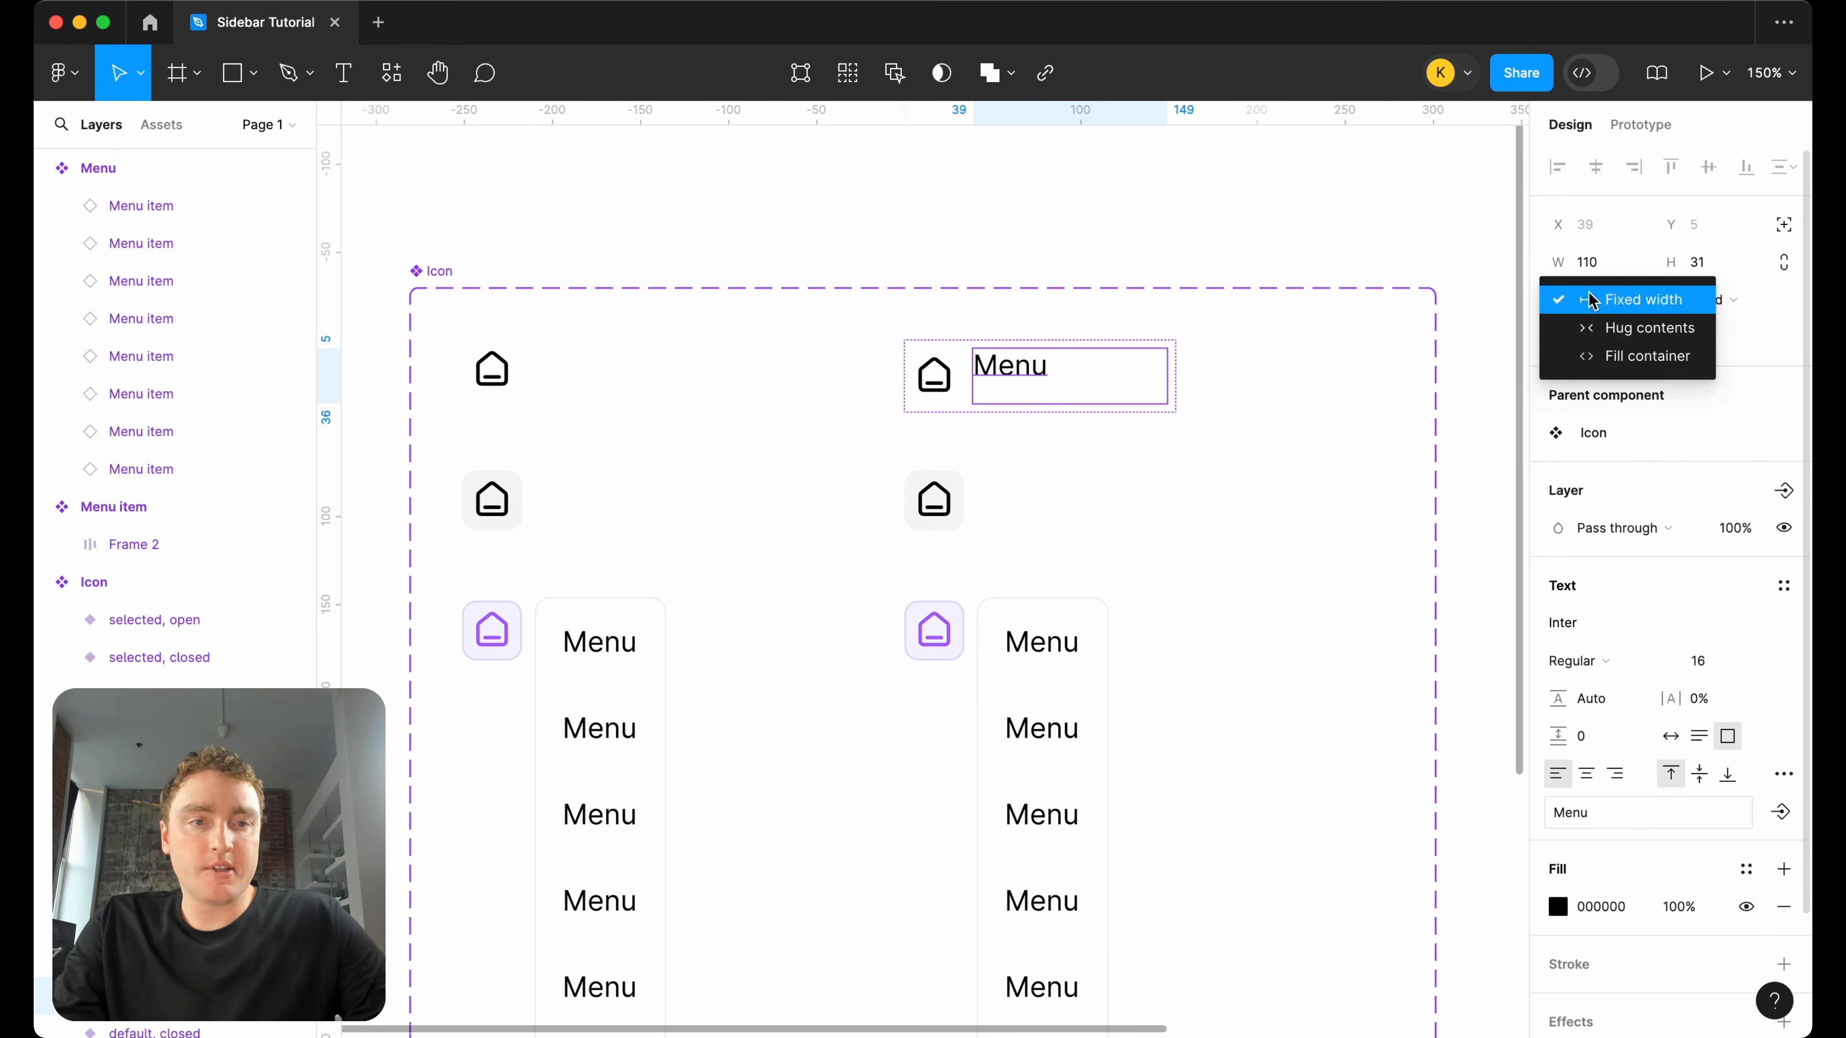
click(1597, 329)
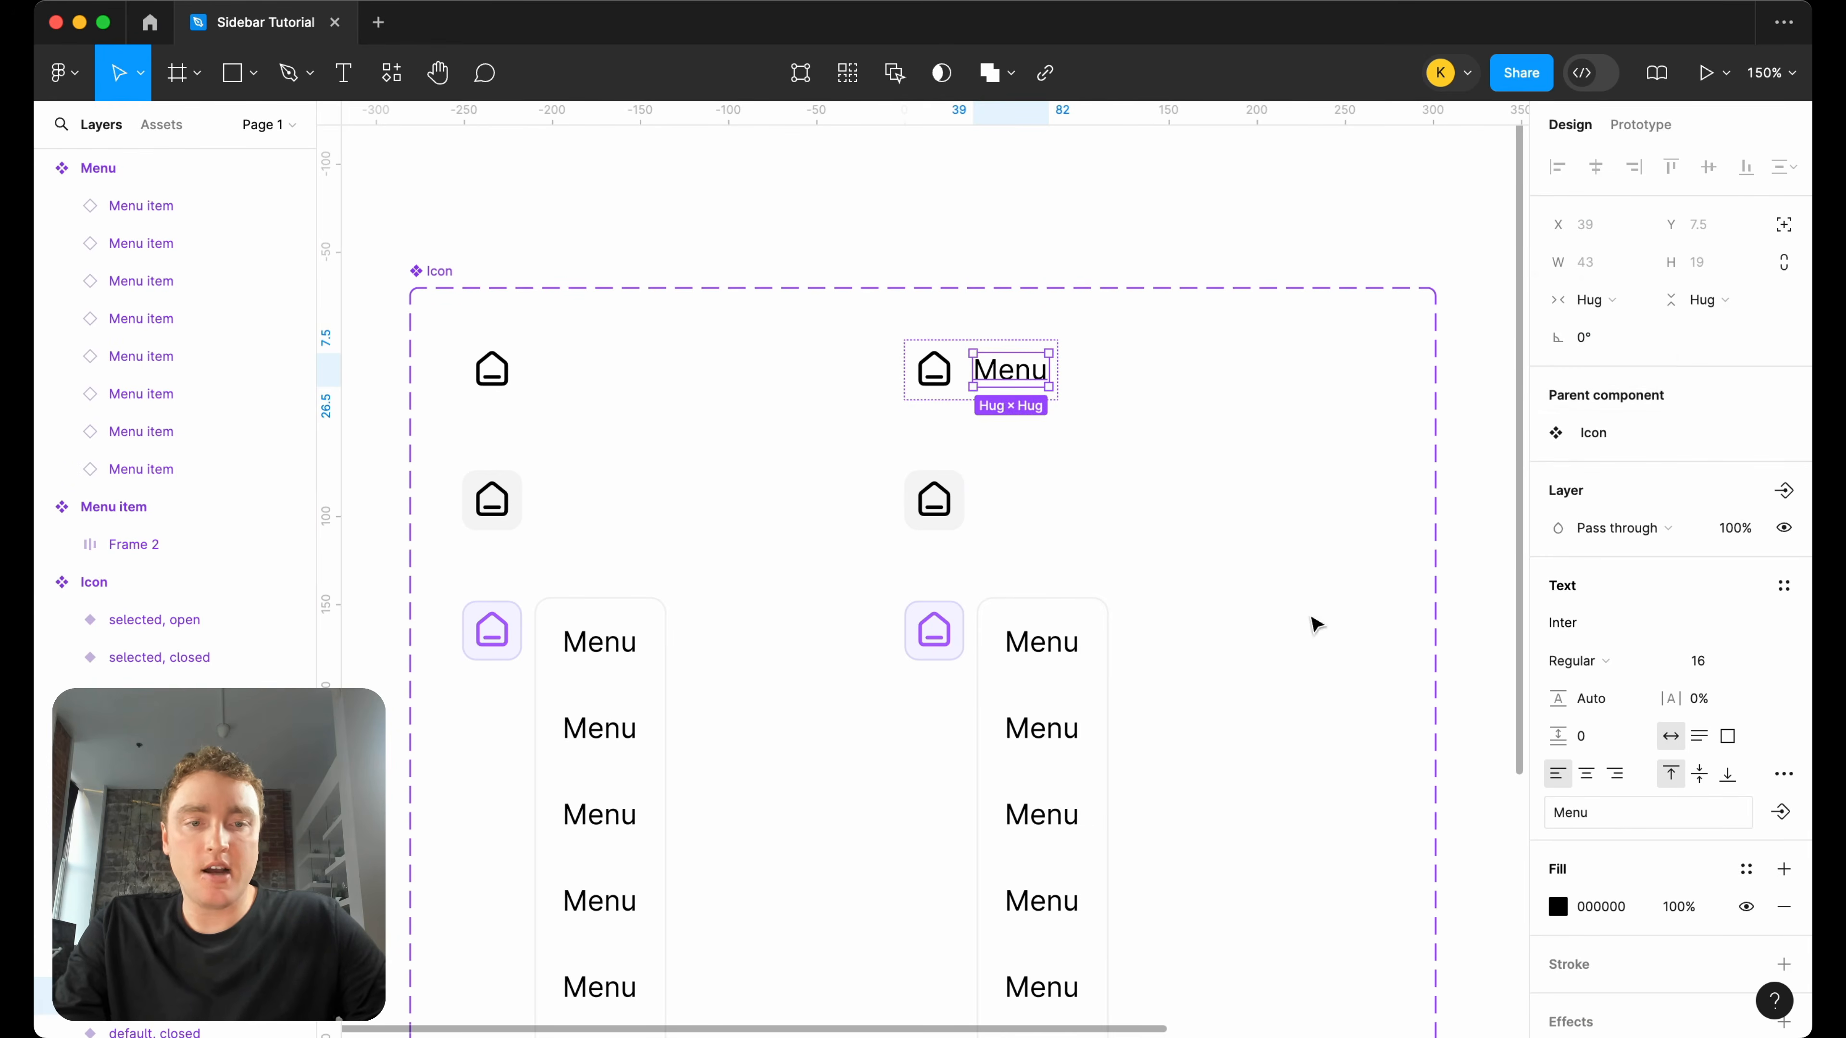
Duplicate the home-line icon in the default open variant and move the copy after the "Menu" text.
click(947, 385)
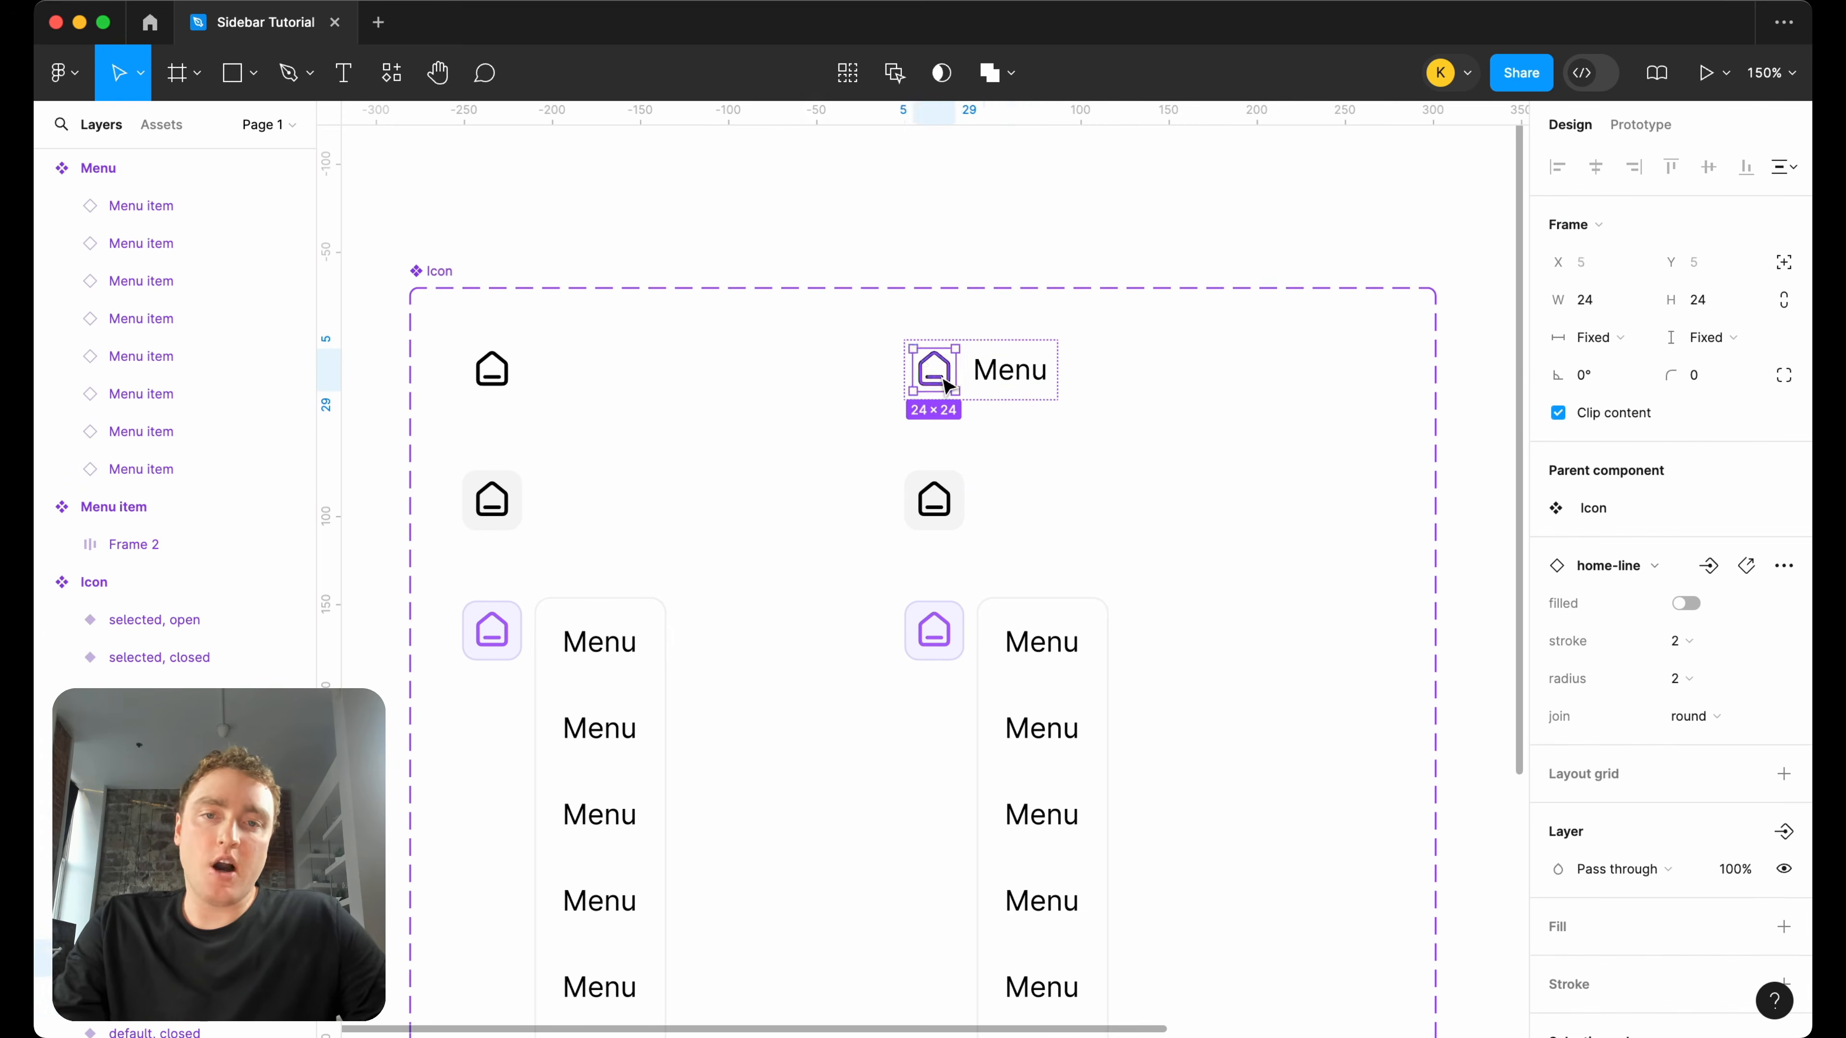
key(super+d)
key(Right)
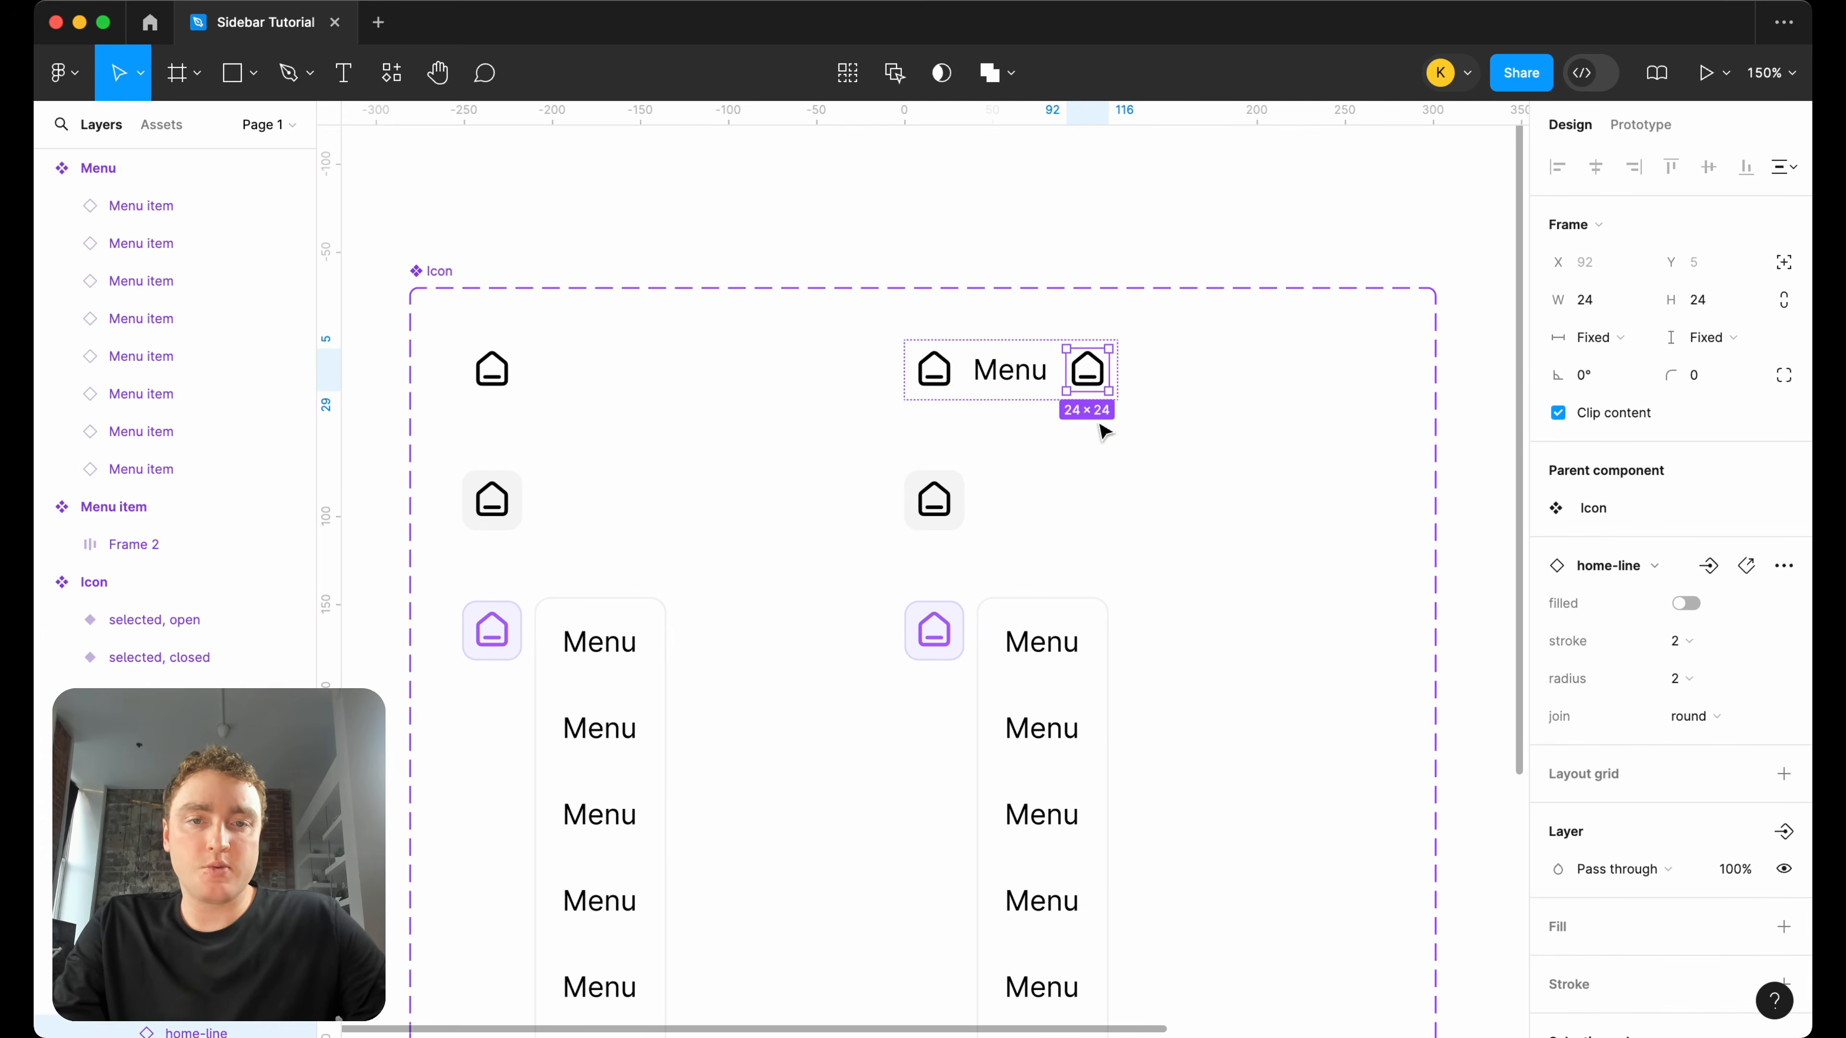
Swap the duplicated home-line icon after the "Menu" text for the chevron-down-small icon in the default open variant.
click(1692, 570)
text(chevr)
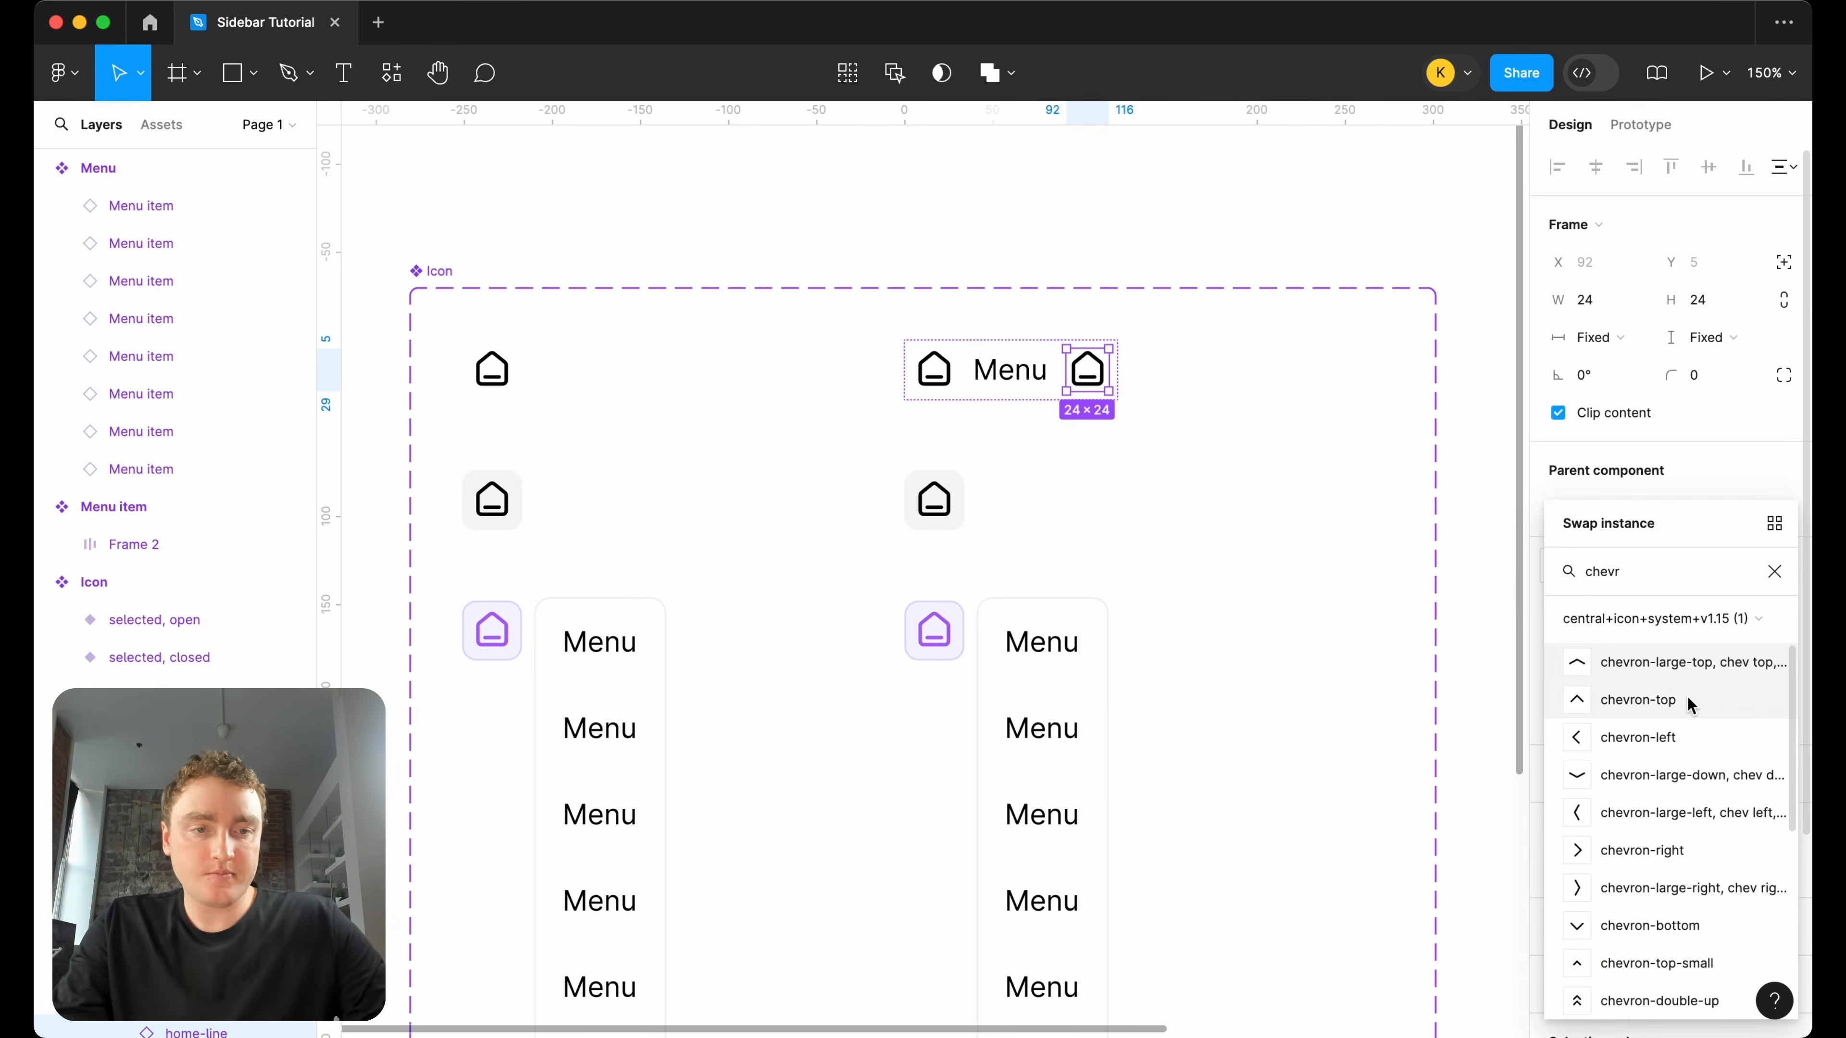
scroll(1703, 771, down, 3)
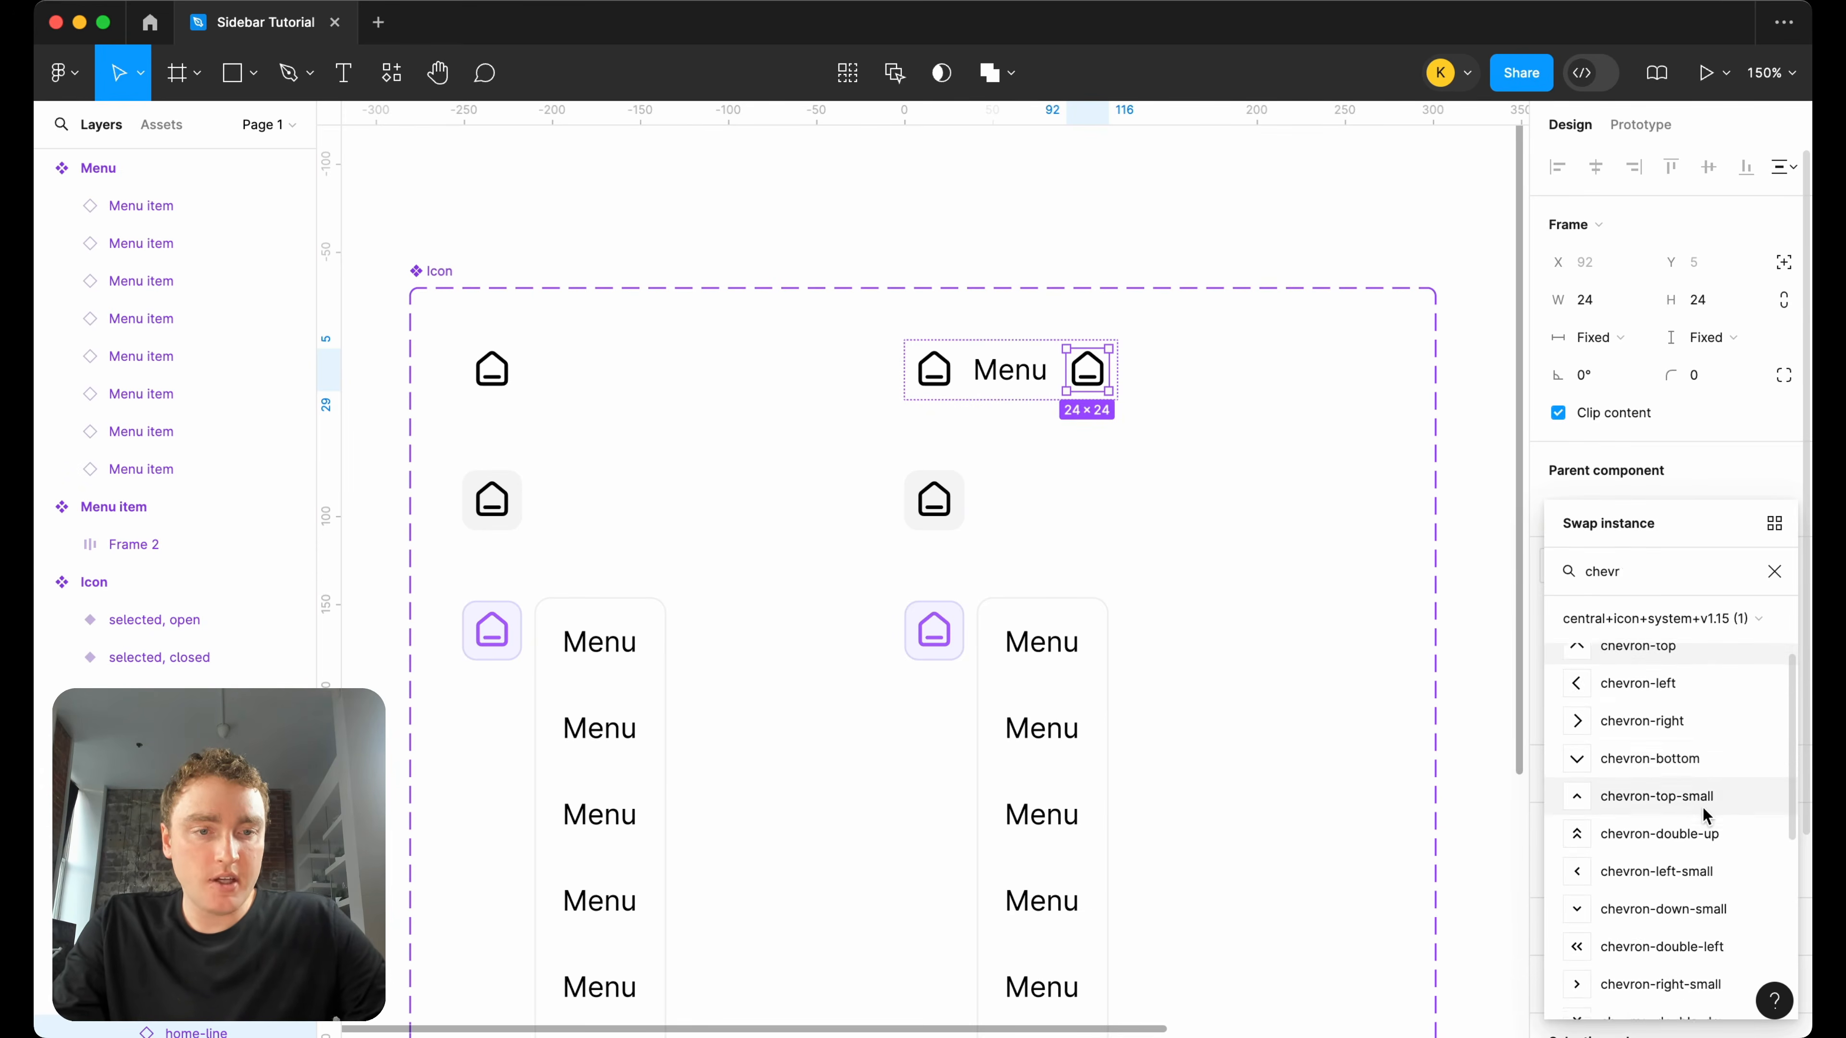
click(1708, 771)
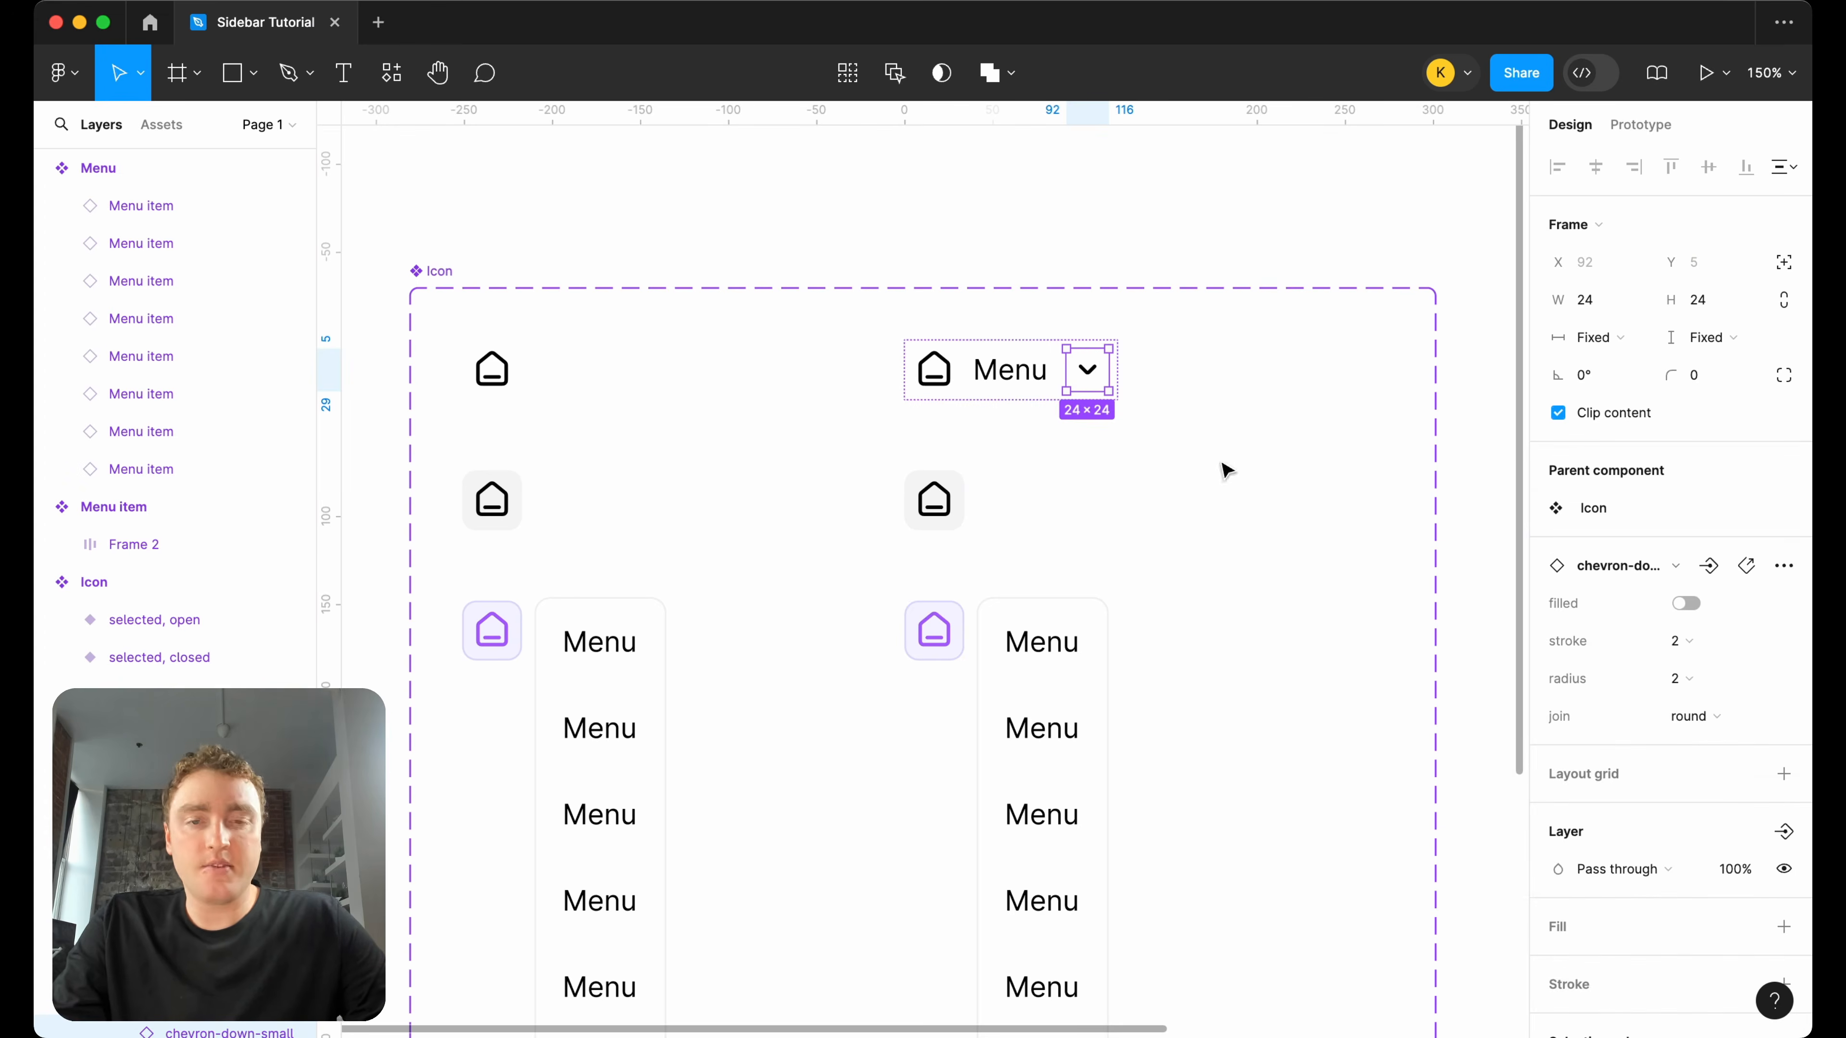
Create a text component property named "Label" from the "Menu" text in the default open variant.
click(1035, 383)
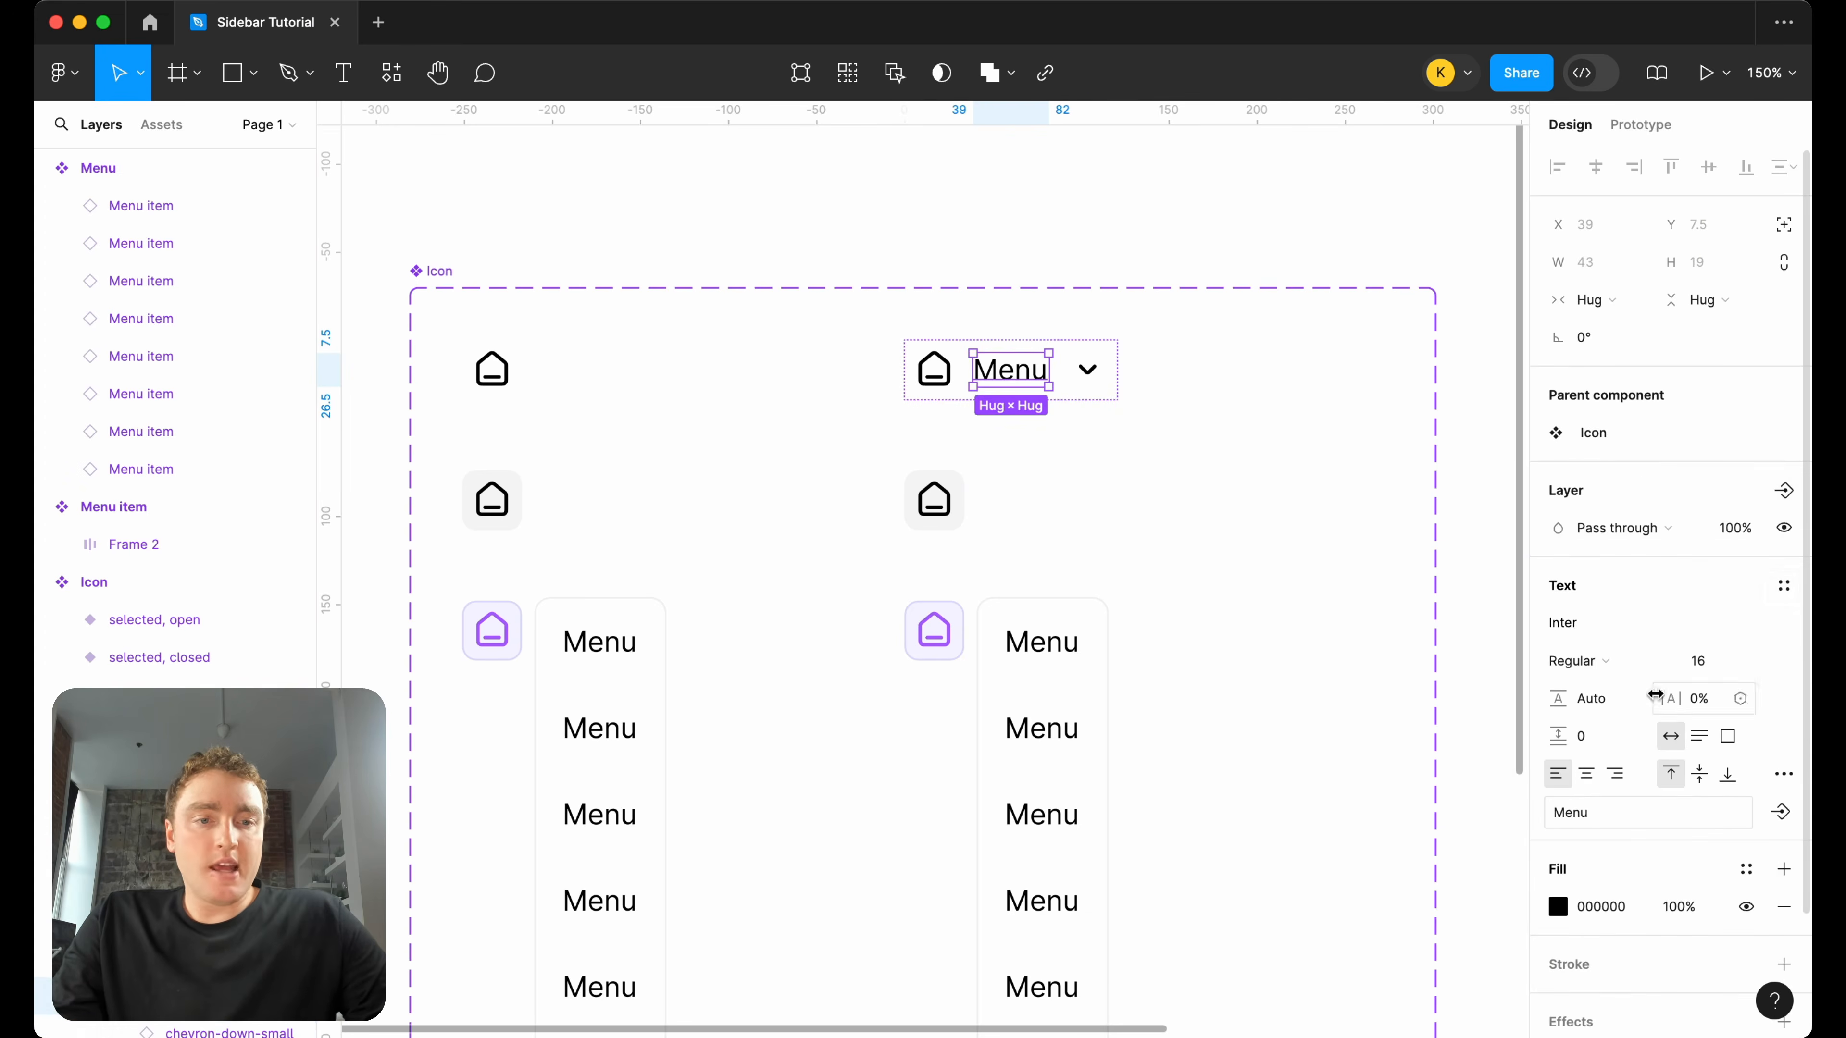
click(1782, 814)
text(Label)
key(Return)
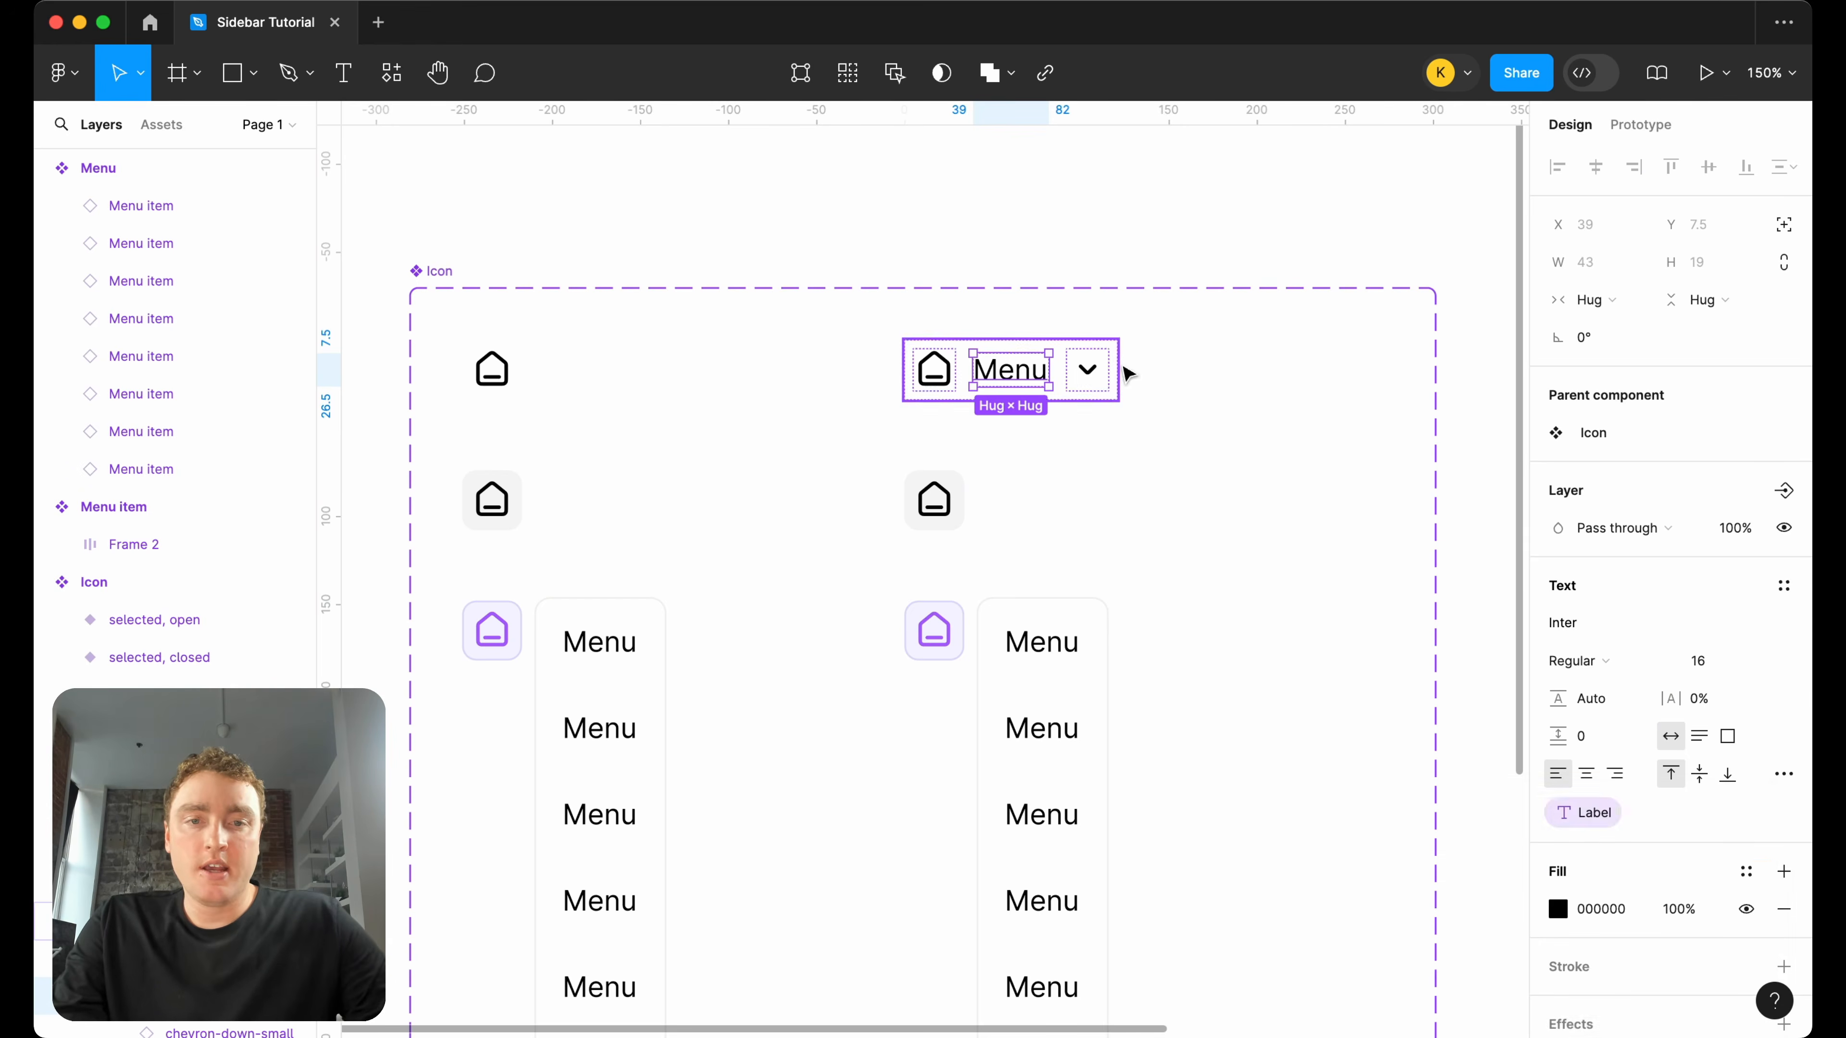
Create a visibility component property named "Icon right" with value True for the chevron in the default open variant.
click(1092, 383)
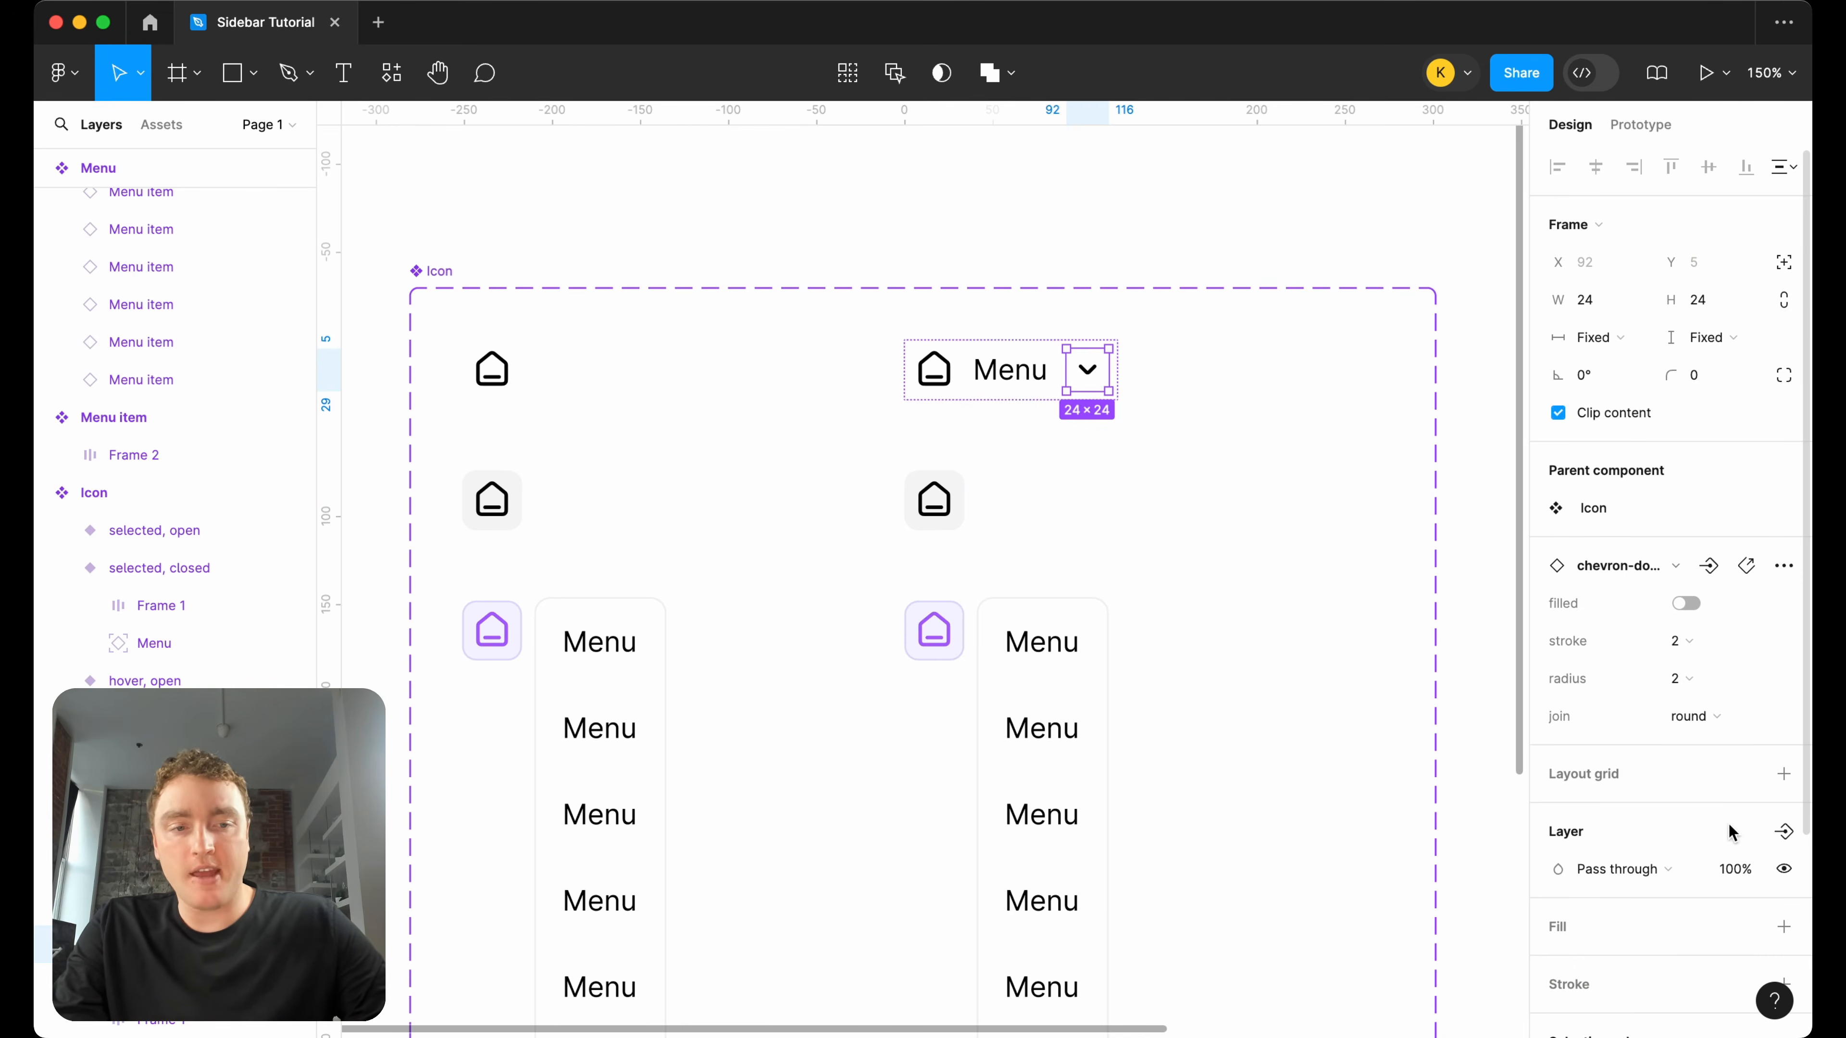
click(1783, 830)
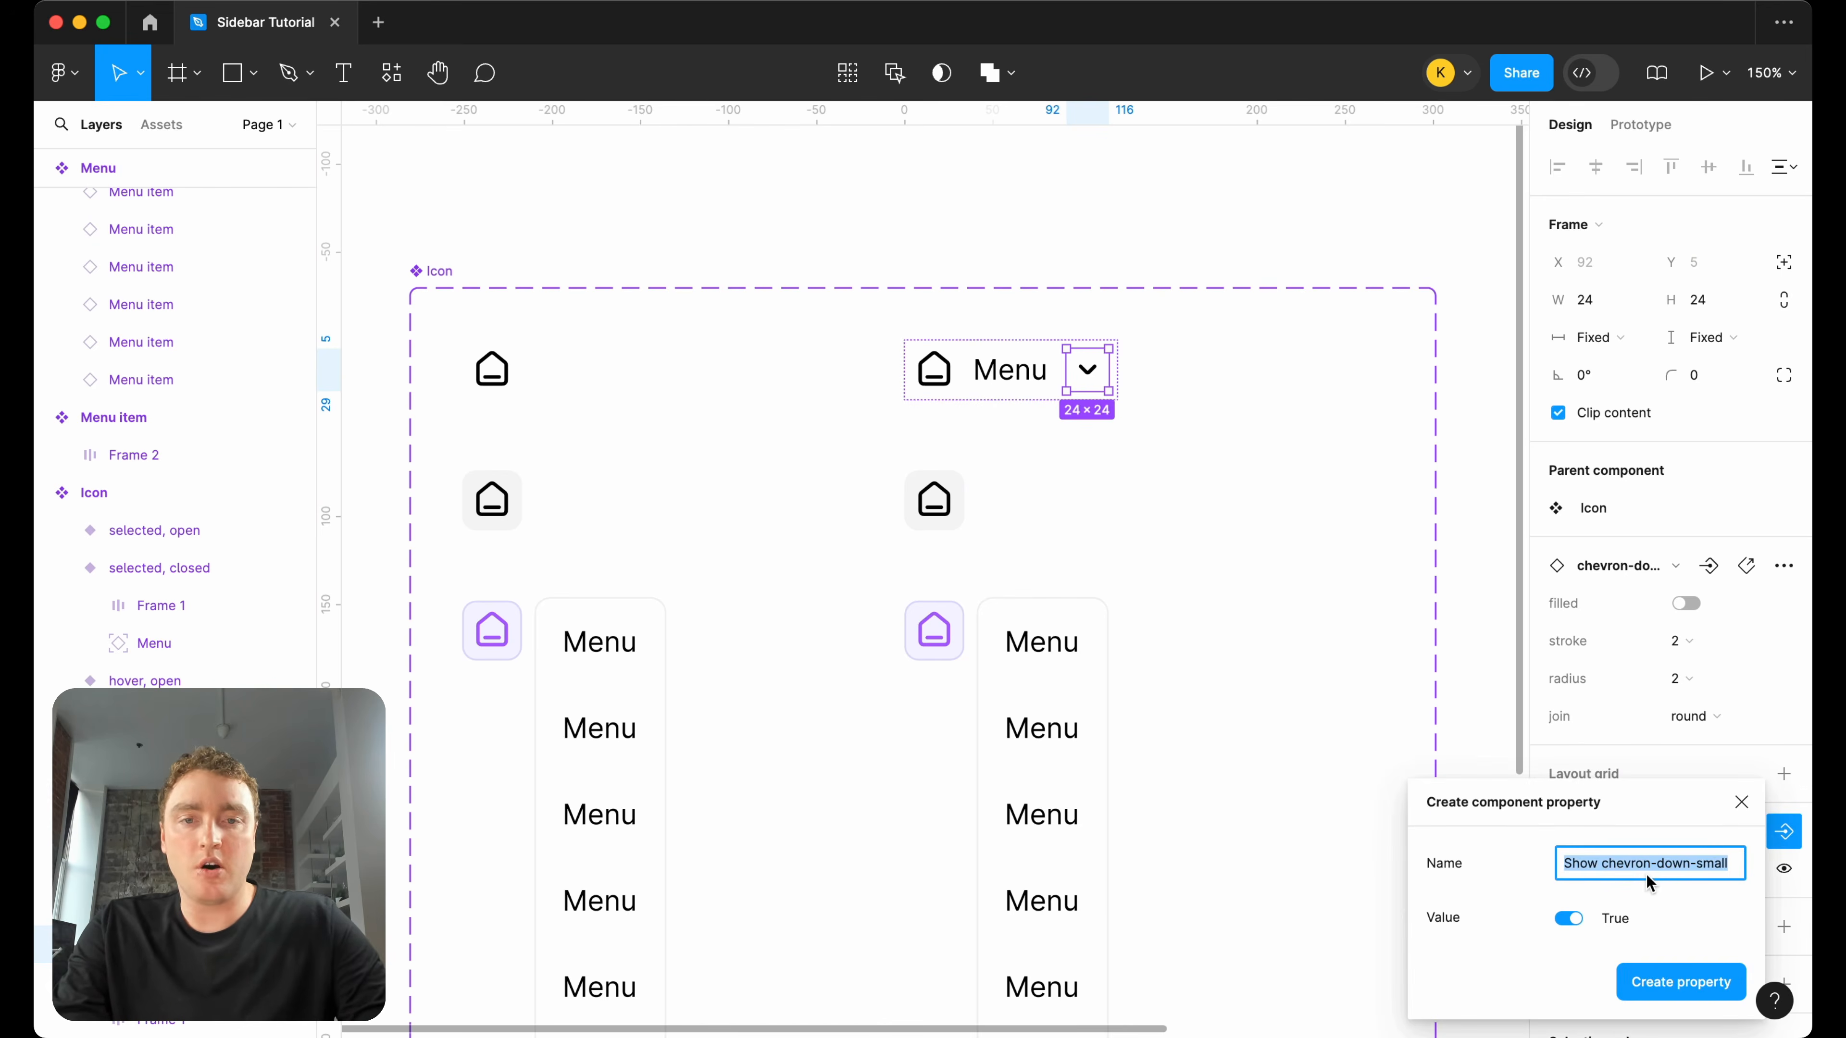
text(Show)
key(super+a)
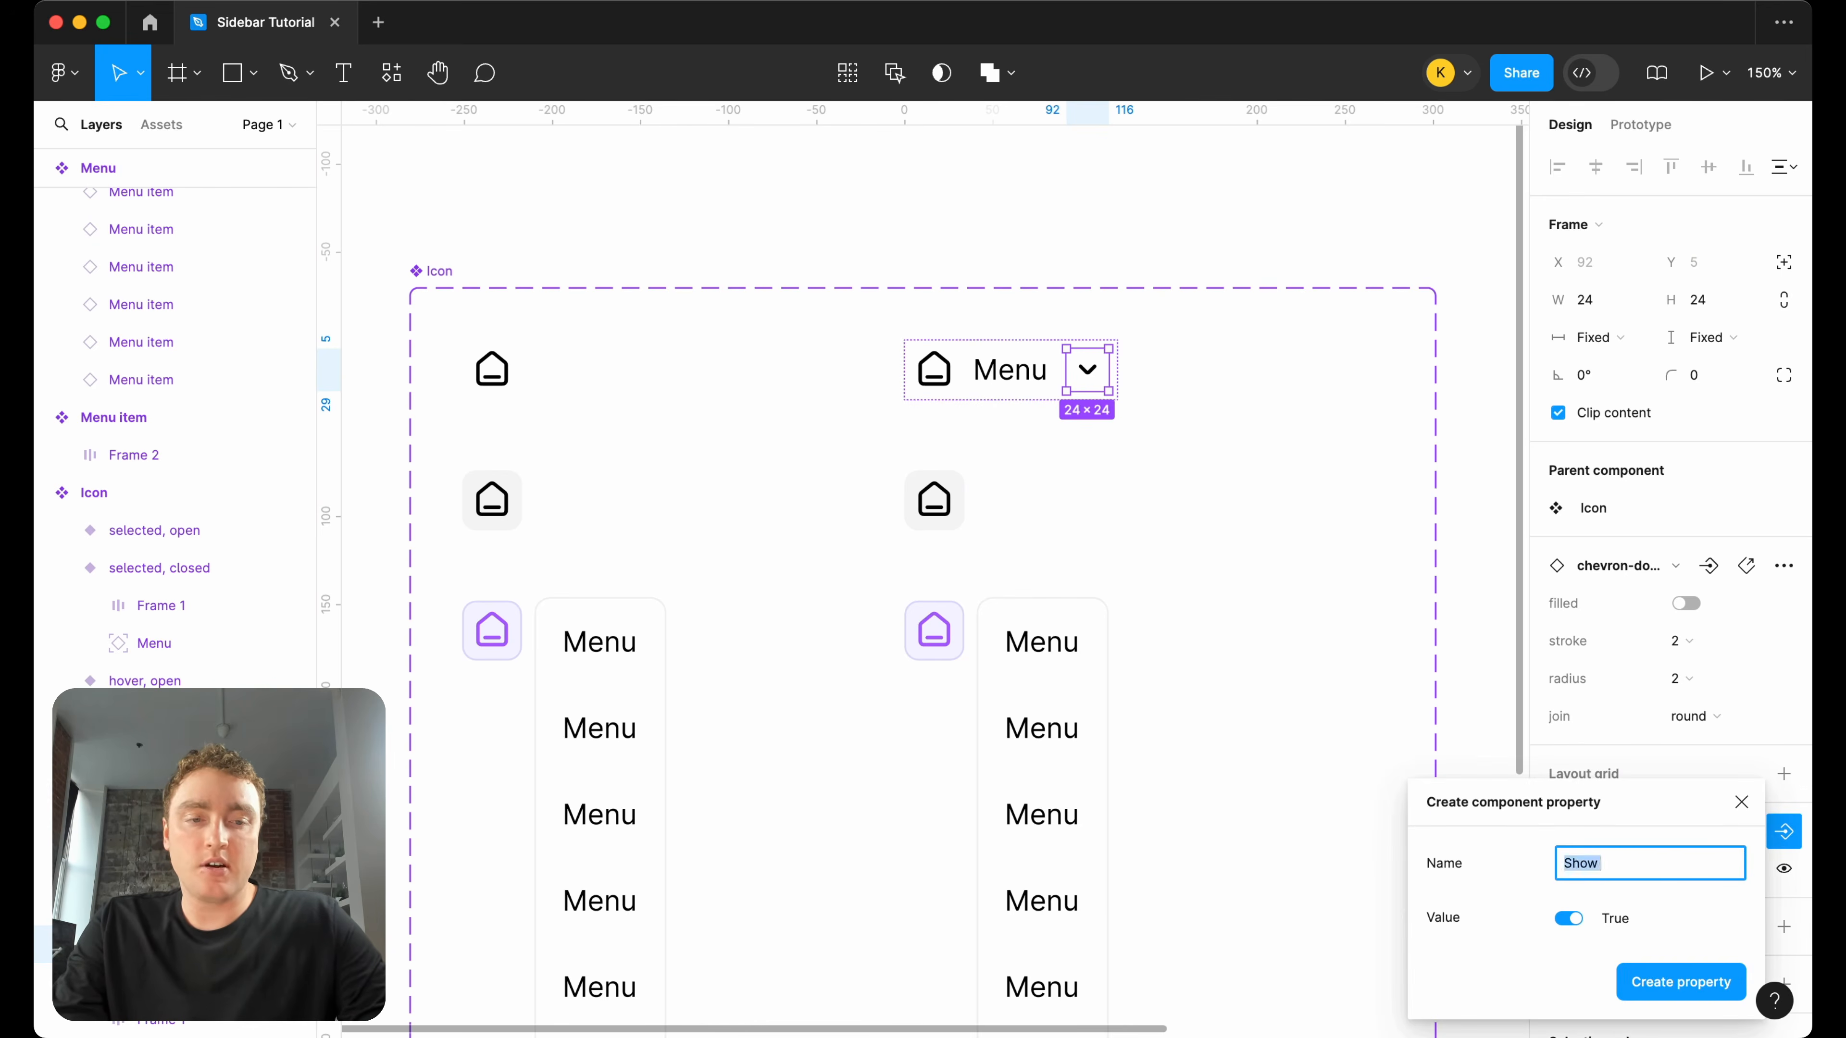
text(Icon right)
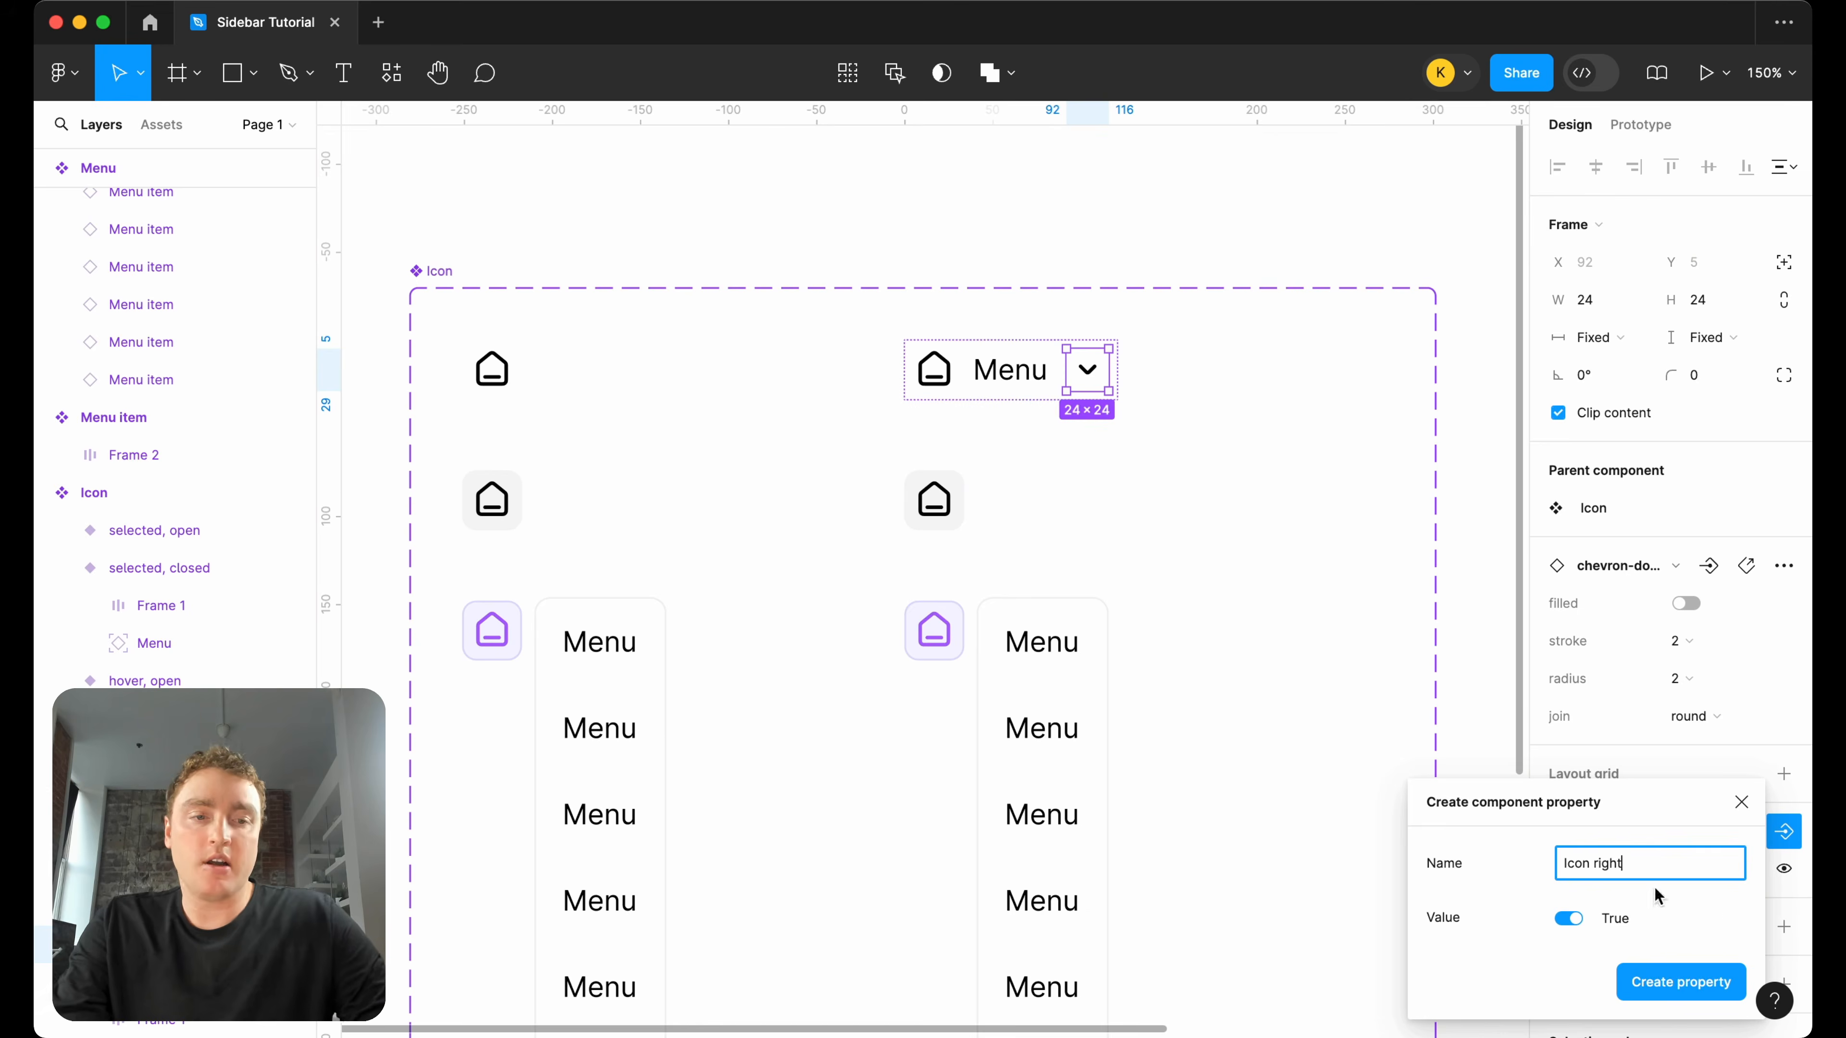
click(1678, 988)
click(1310, 491)
Place an instance of the default open Icon variant above the component set at about X 810, Y 214.
scroll(1311, 491, right, 2)
scroll(1310, 495, right, 1)
click(877, 457)
drag(877, 457, 893, 243)
scroll(891, 243, left, 3)
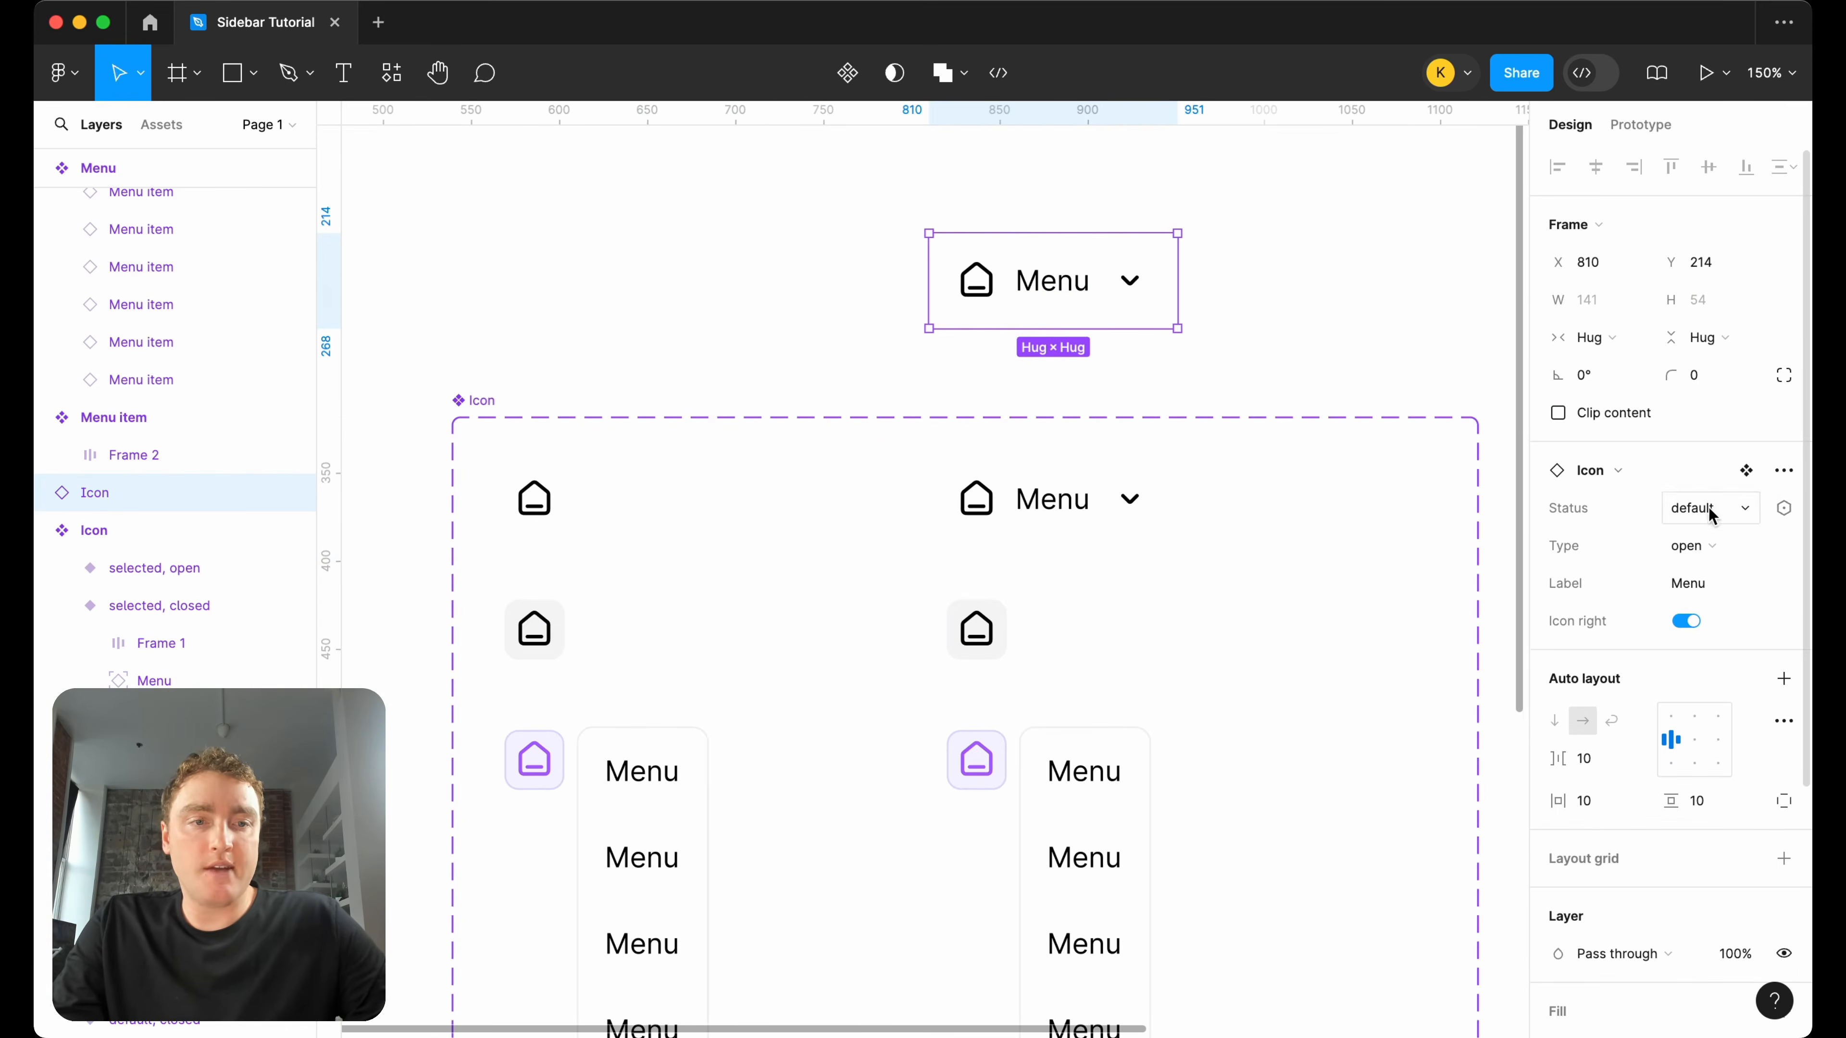
Test the Icon instance by switching its Type to closed and back to open, and toggling Icon right off and on.
click(1716, 546)
click(1718, 541)
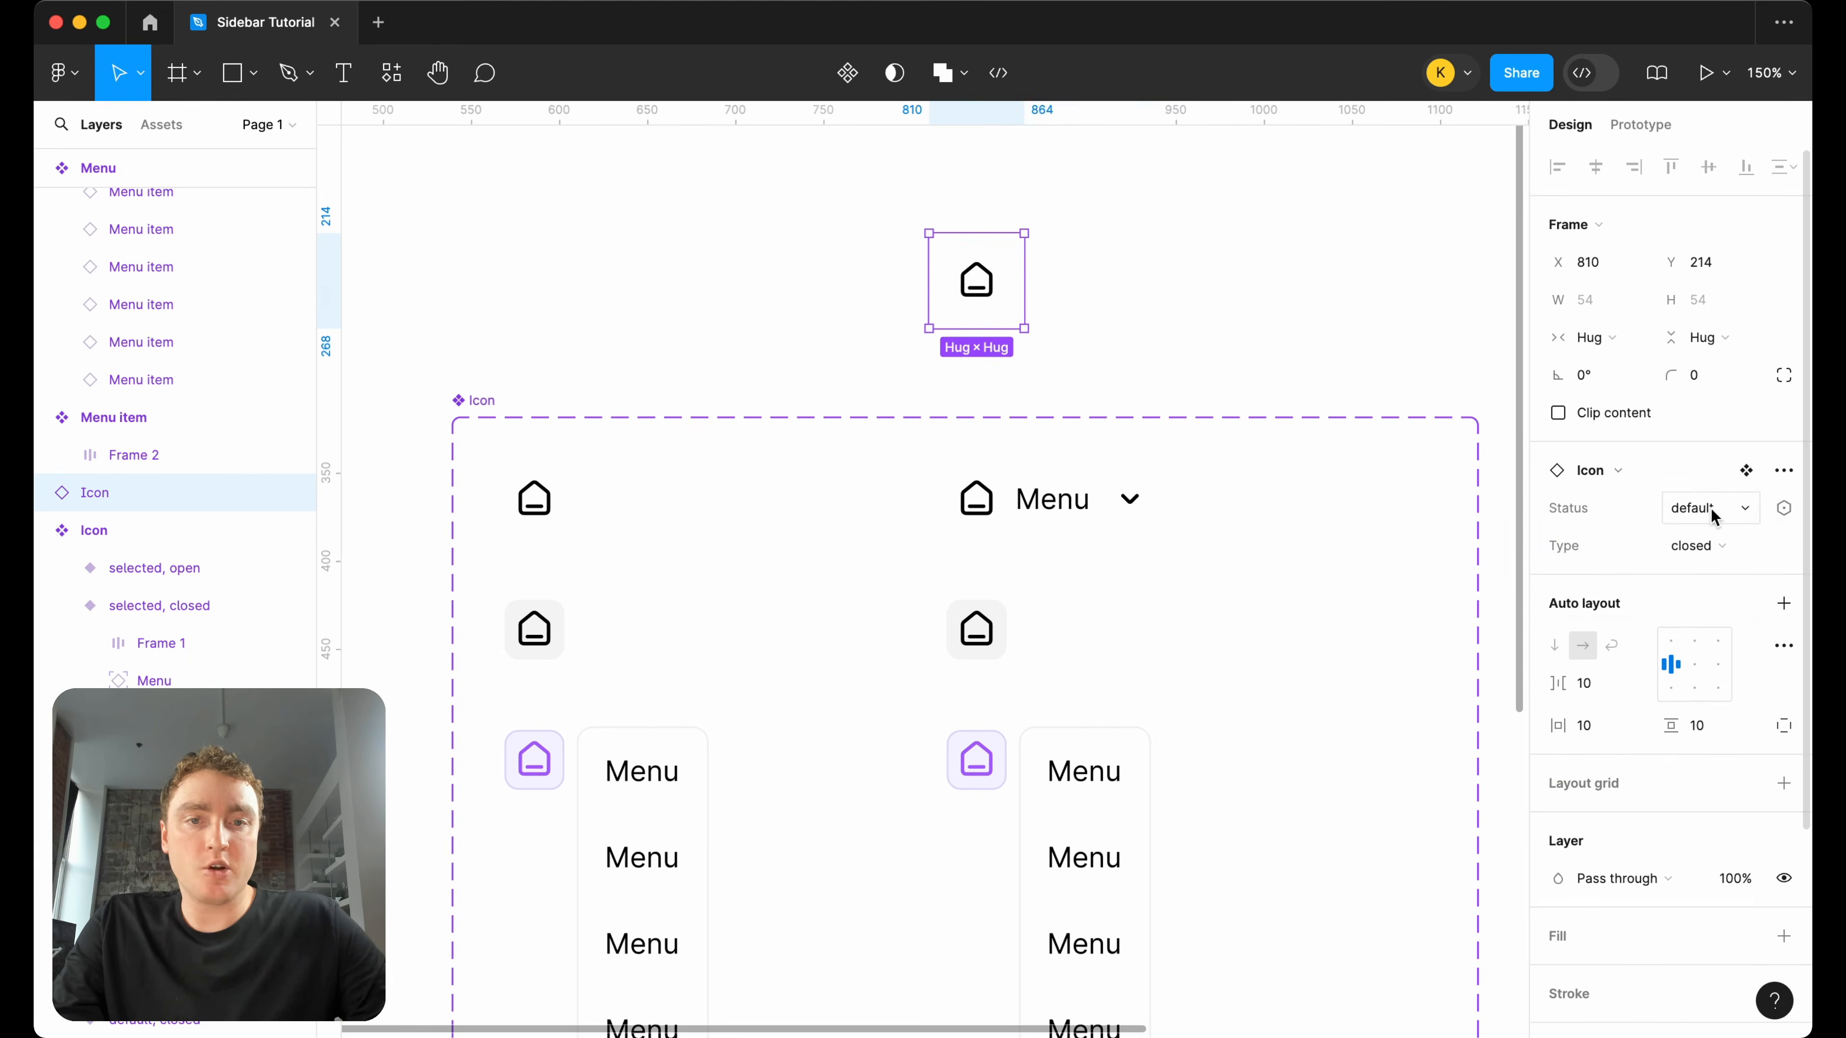
click(1719, 526)
click(1718, 518)
click(1716, 545)
click(1713, 574)
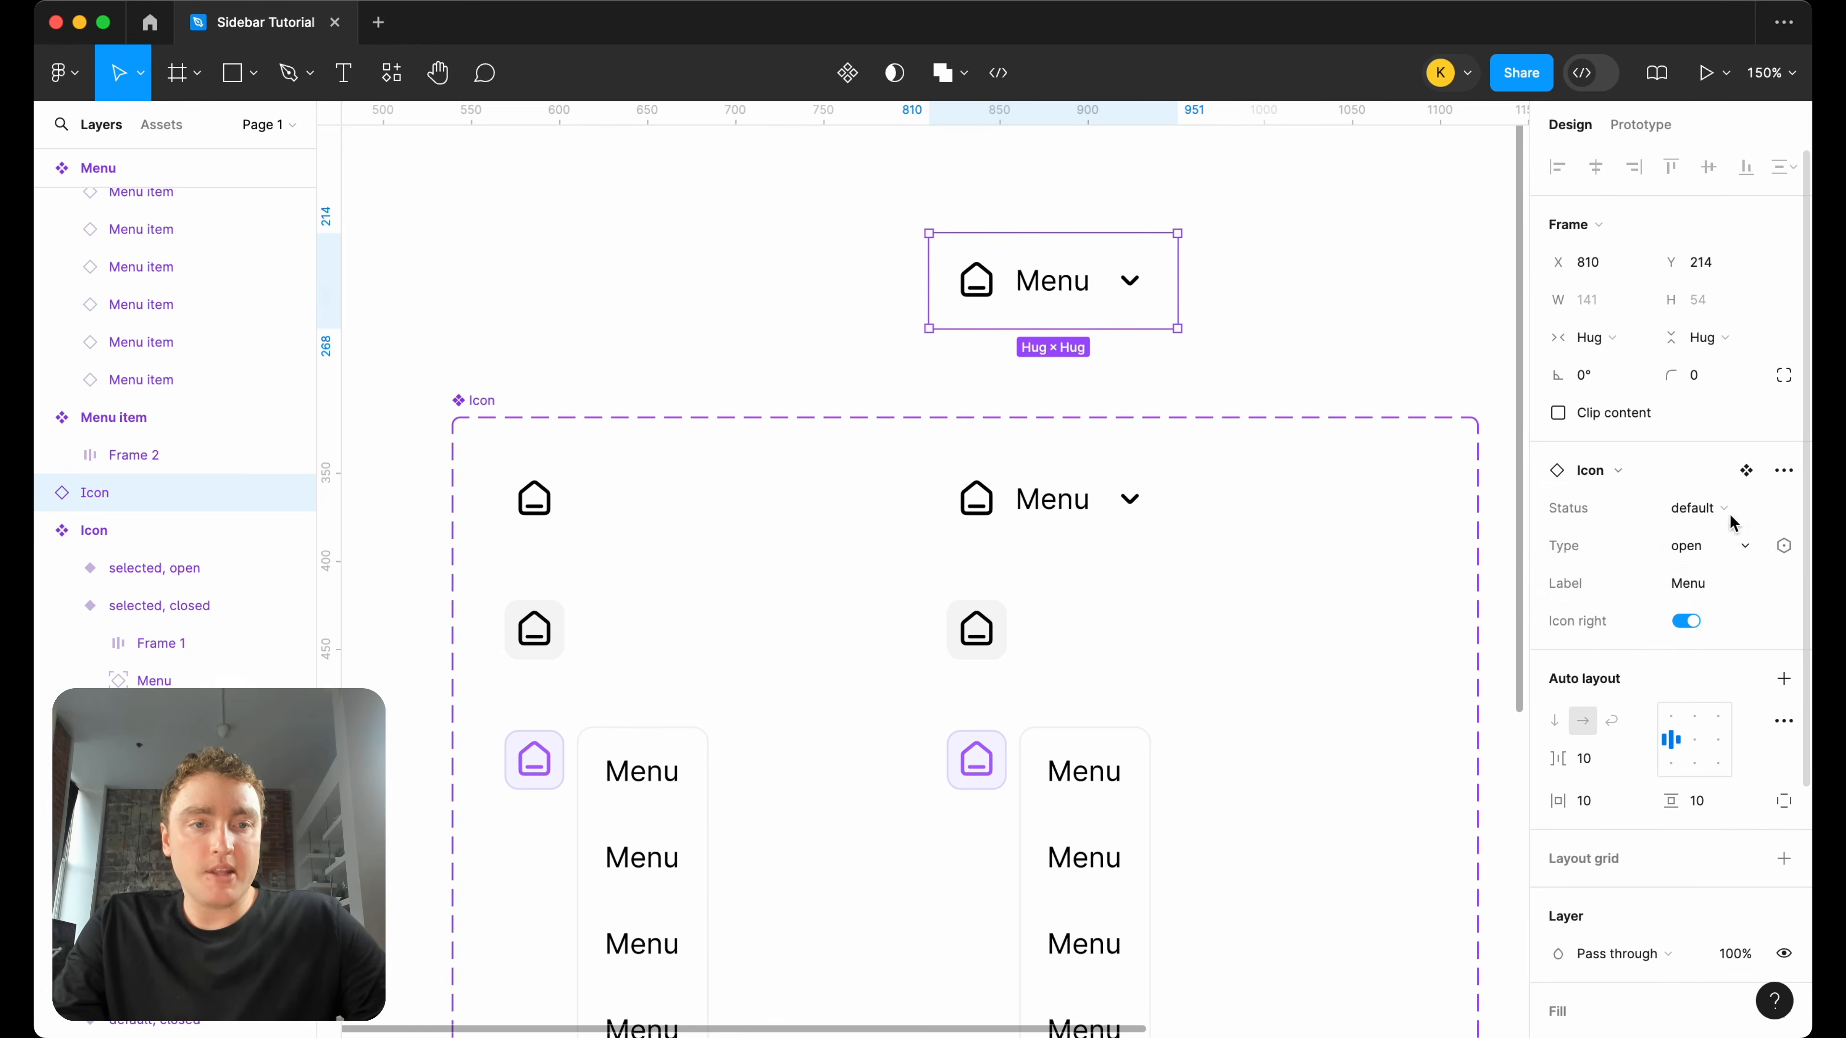
click(1693, 622)
click(1693, 622)
click(1694, 622)
click(1694, 622)
Set the Icon instance's Label to "Home".
click(1693, 586)
text(Home)
key(Return)
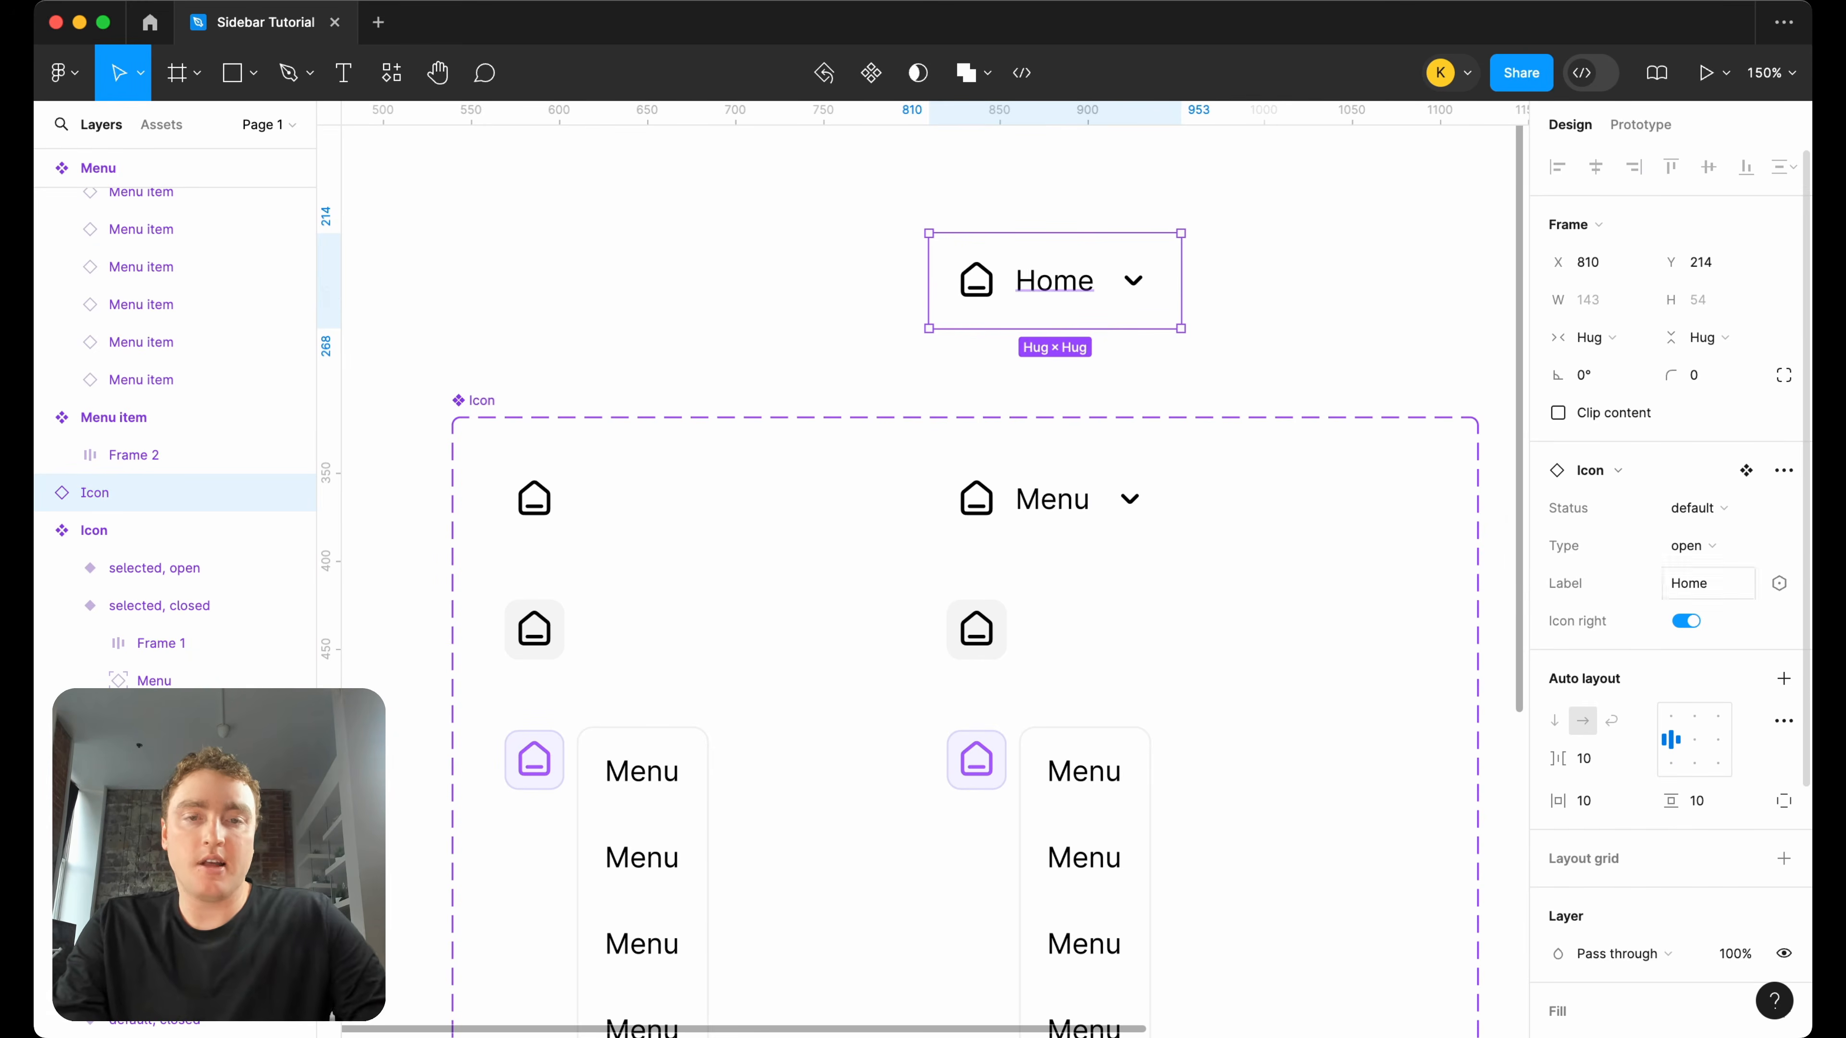
click(1372, 305)
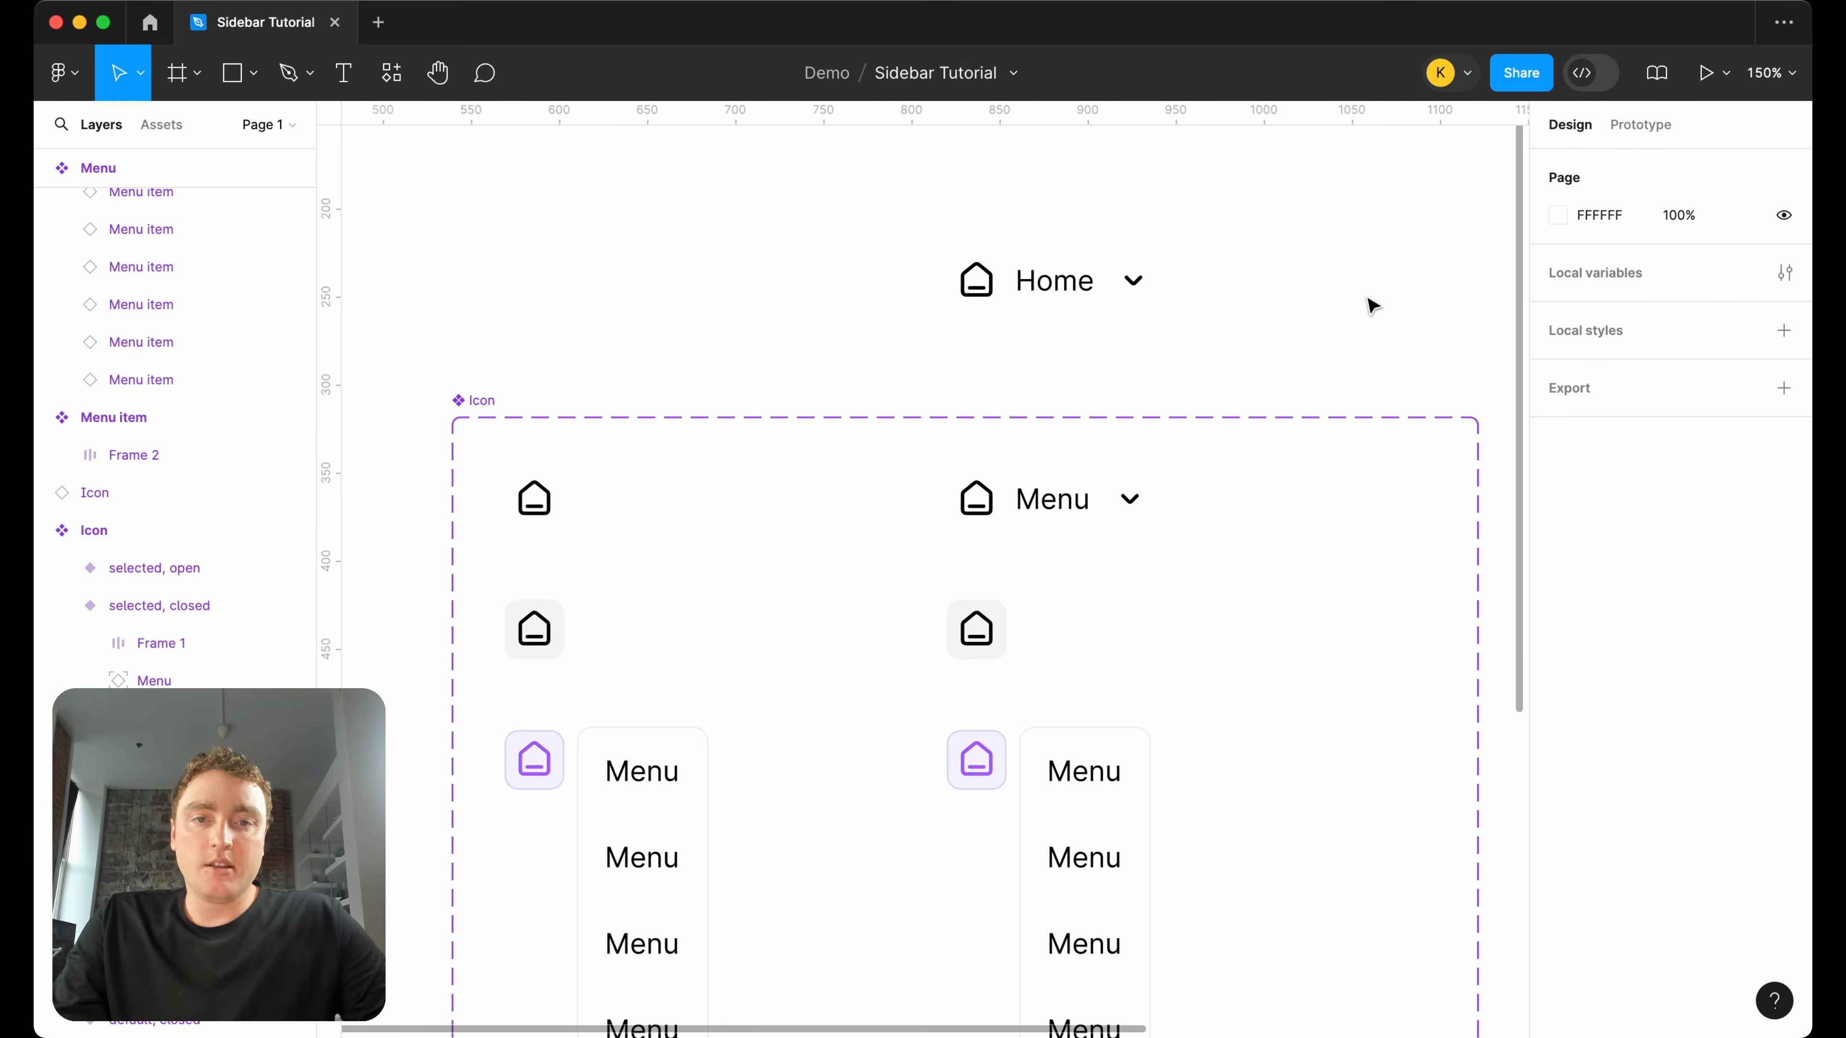
Copy the "Menu" label from the default open variant into the icon frame of the hover open variant.
click(1148, 445)
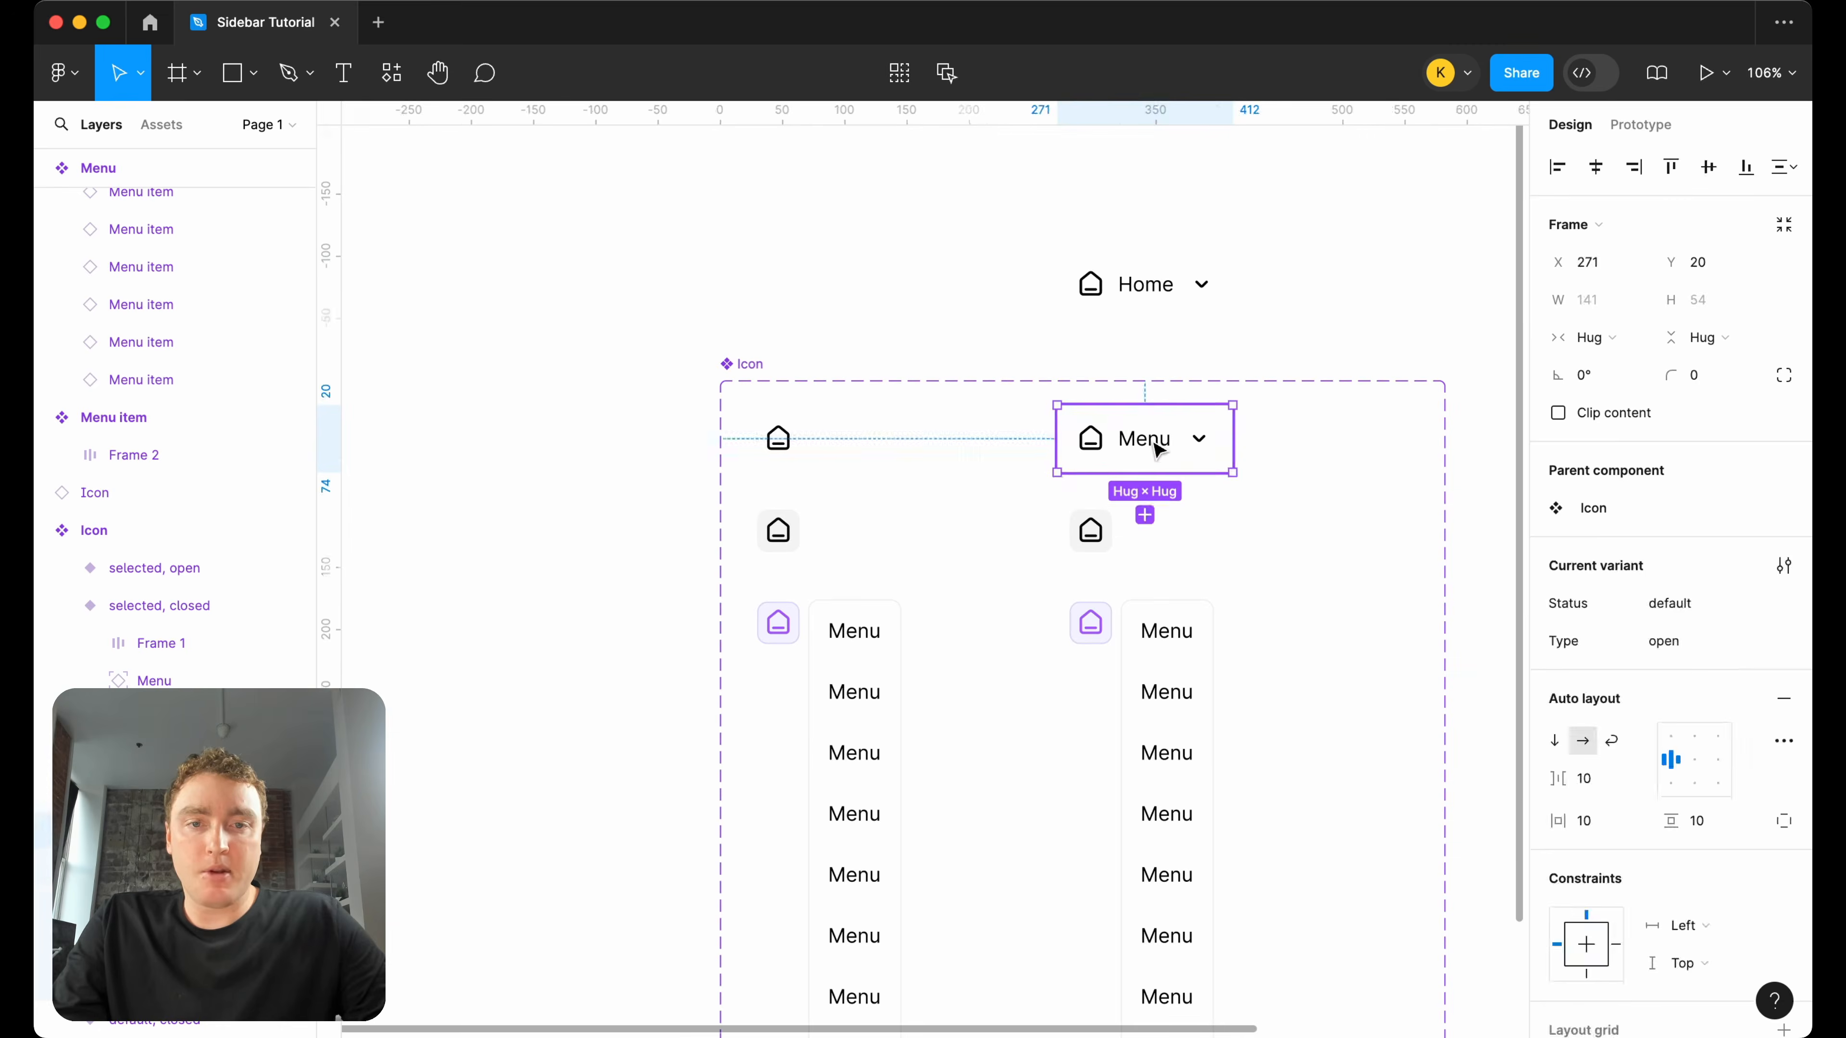
click(1156, 448)
click(1156, 448)
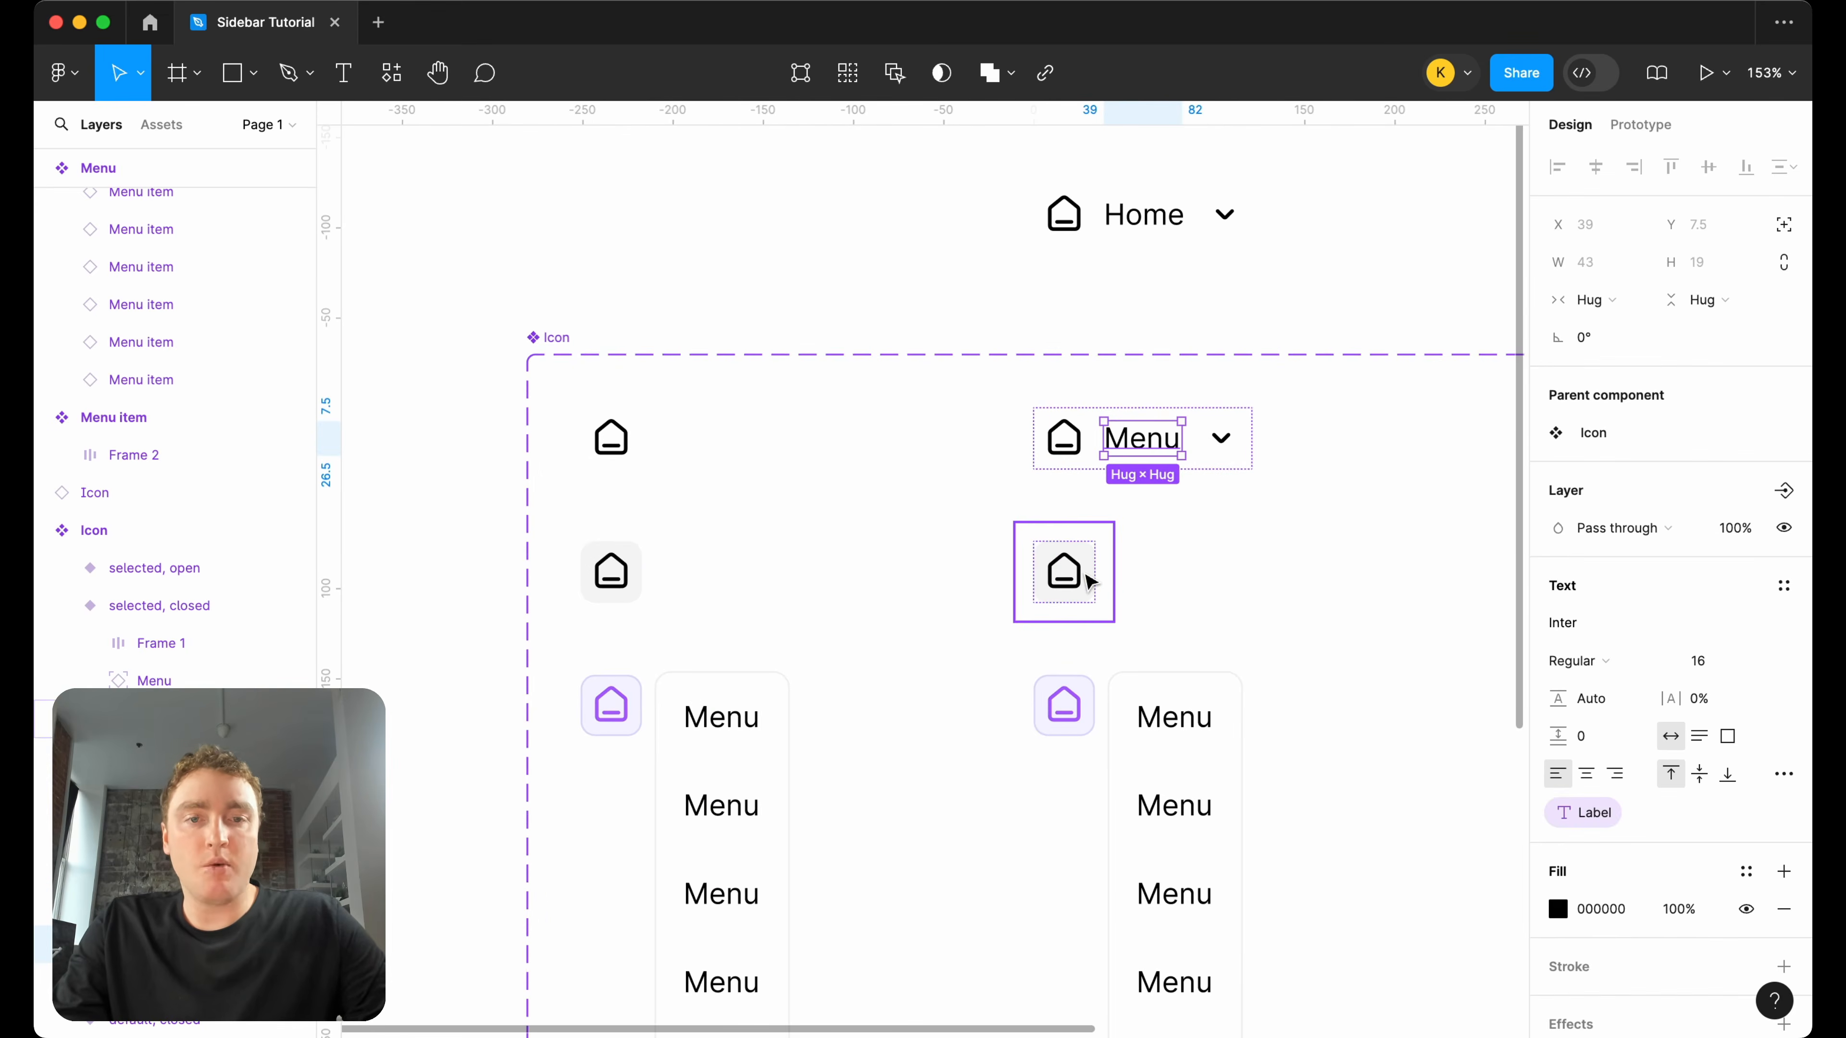
scroll(1087, 579, up, 3)
click(1091, 567)
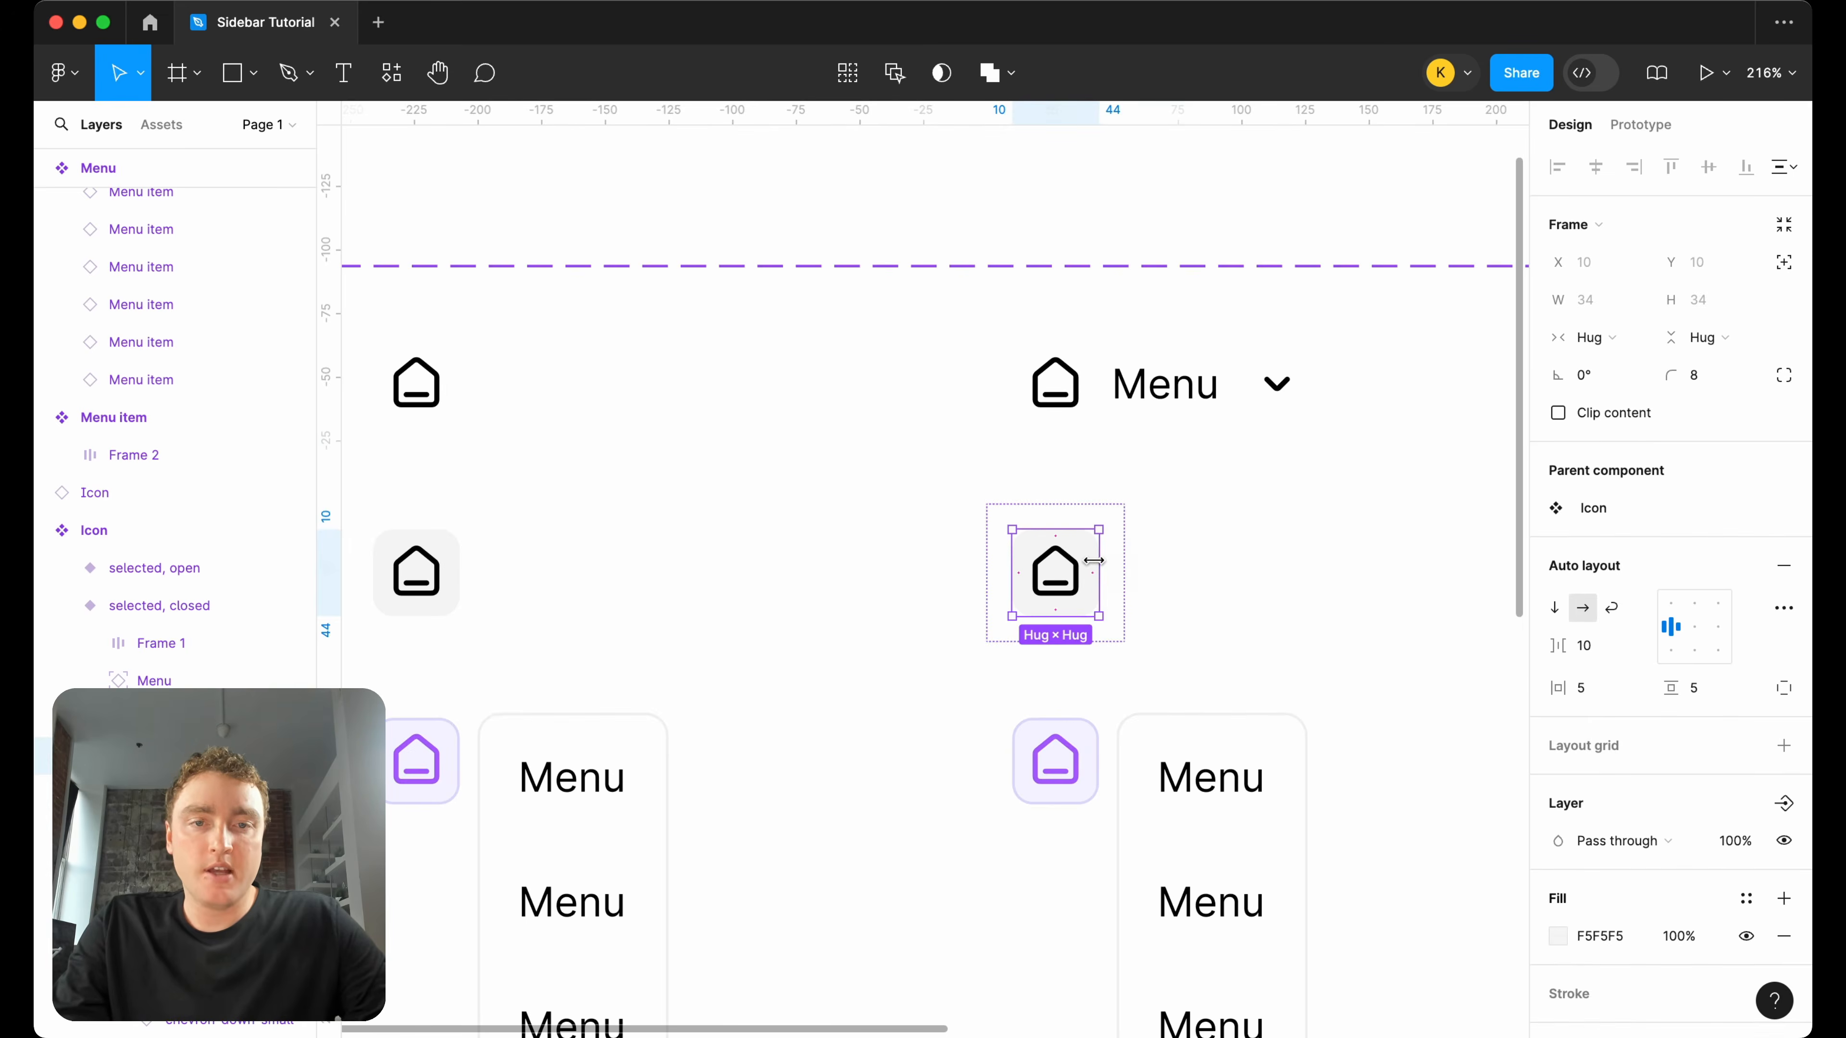
Copy the chevron from the default open variant and paste it after the "Menu" label in the hover open variant.
click(1276, 383)
click(1276, 383)
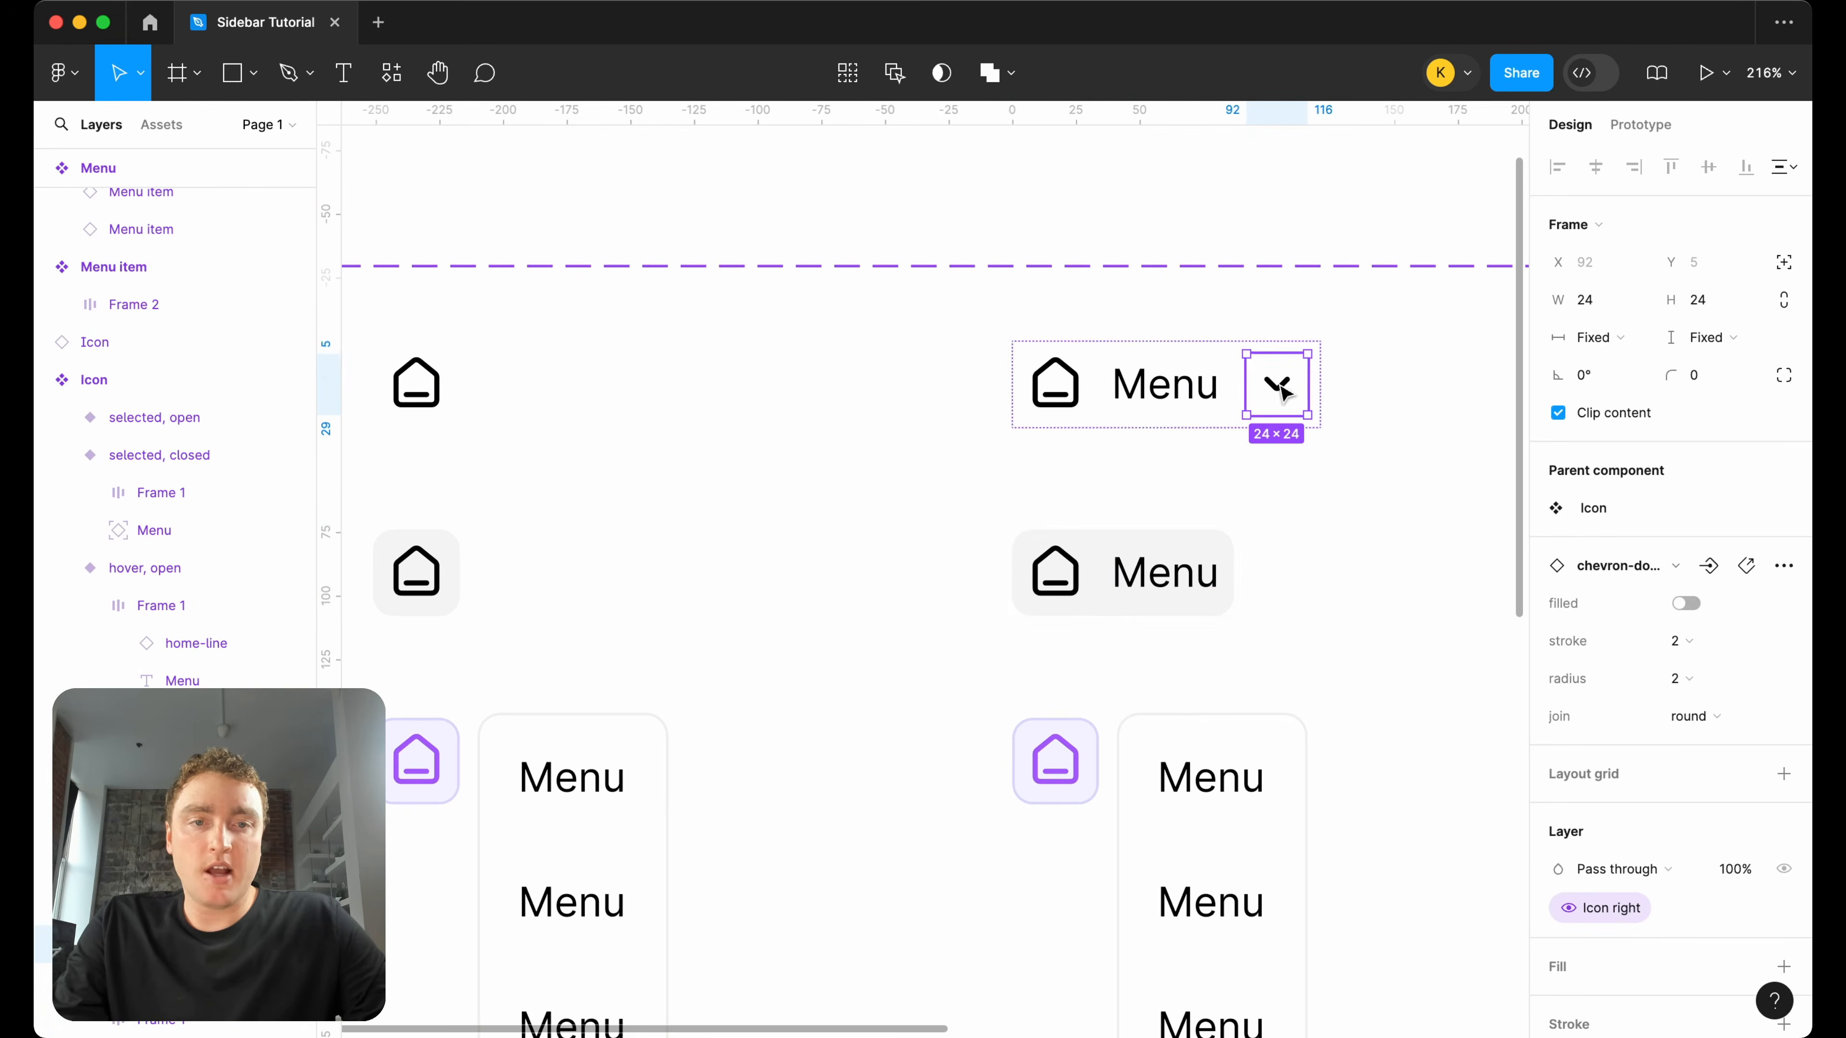
click(1214, 614)
key(super+v)
scroll(1338, 574, down, 5)
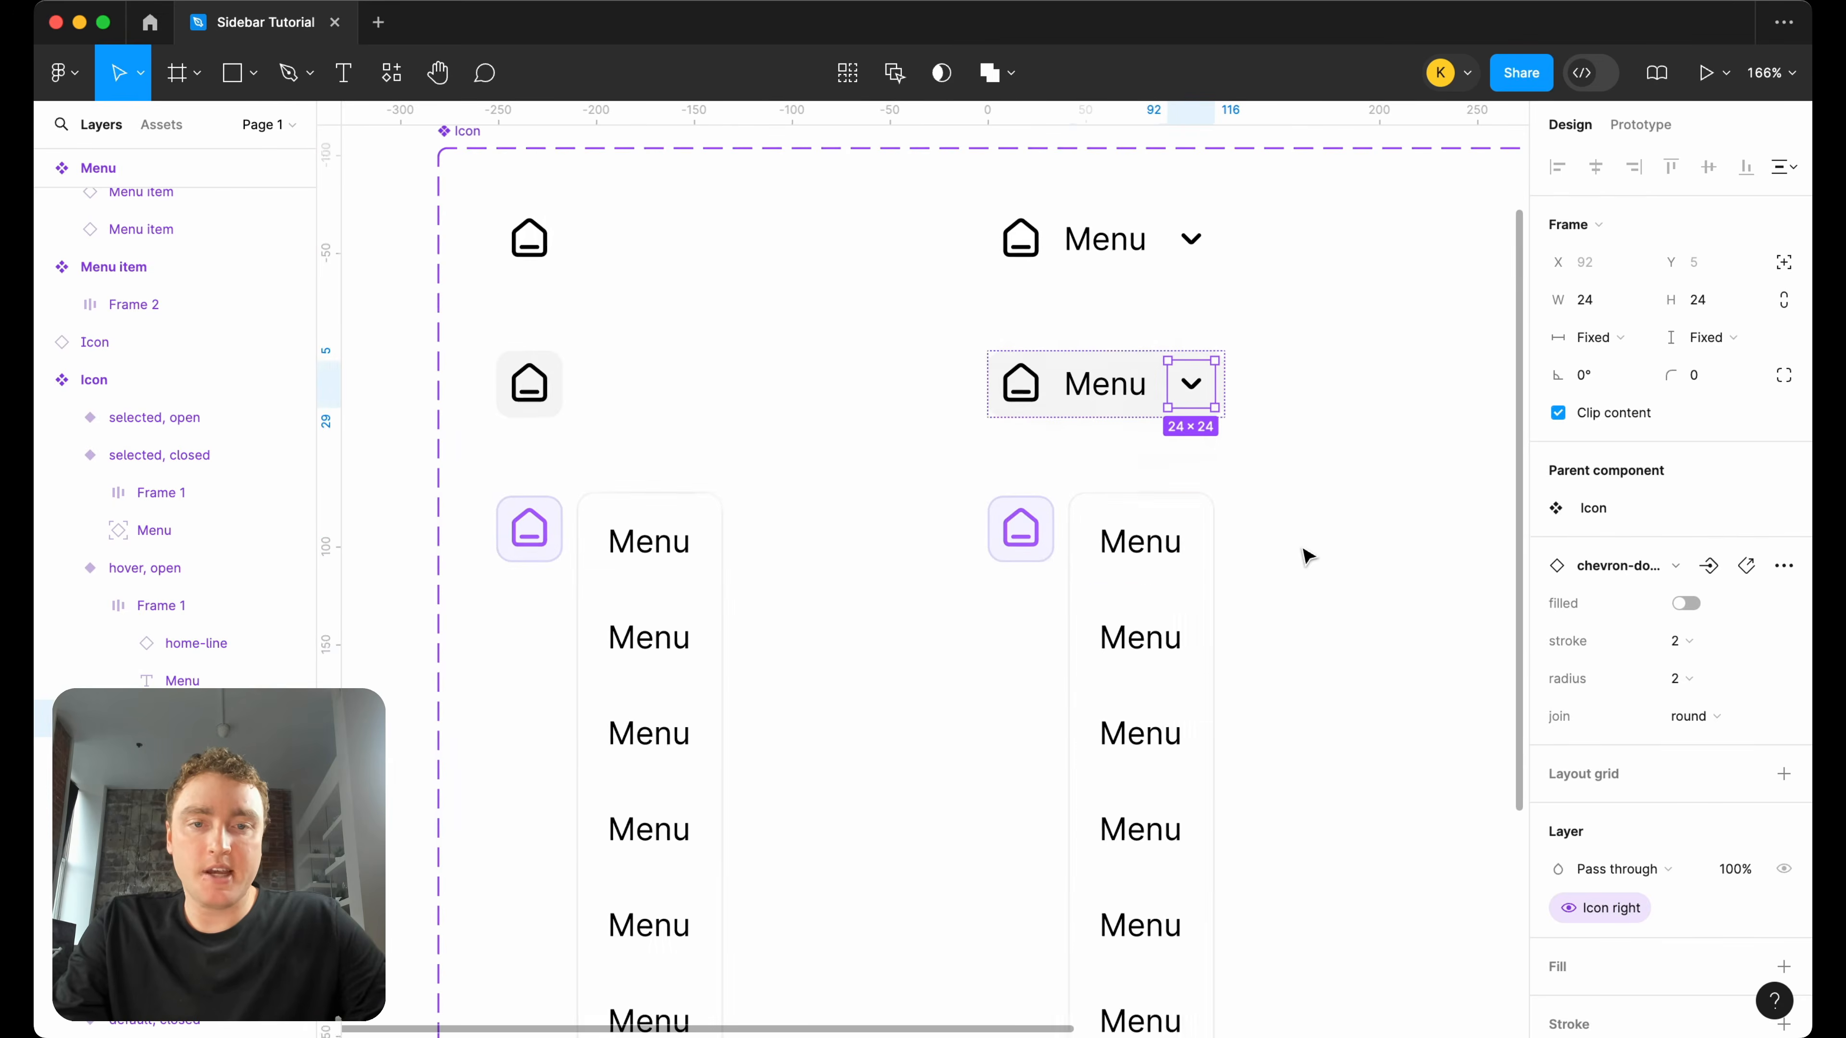
Move the dropdown menu of the selected open variant down to Y 69.
click(1181, 560)
key(shift+Down)
key(shift+Down)
key(shift+Down)
key(shift+Down)
key(shift+Down)
key(shift+Down)
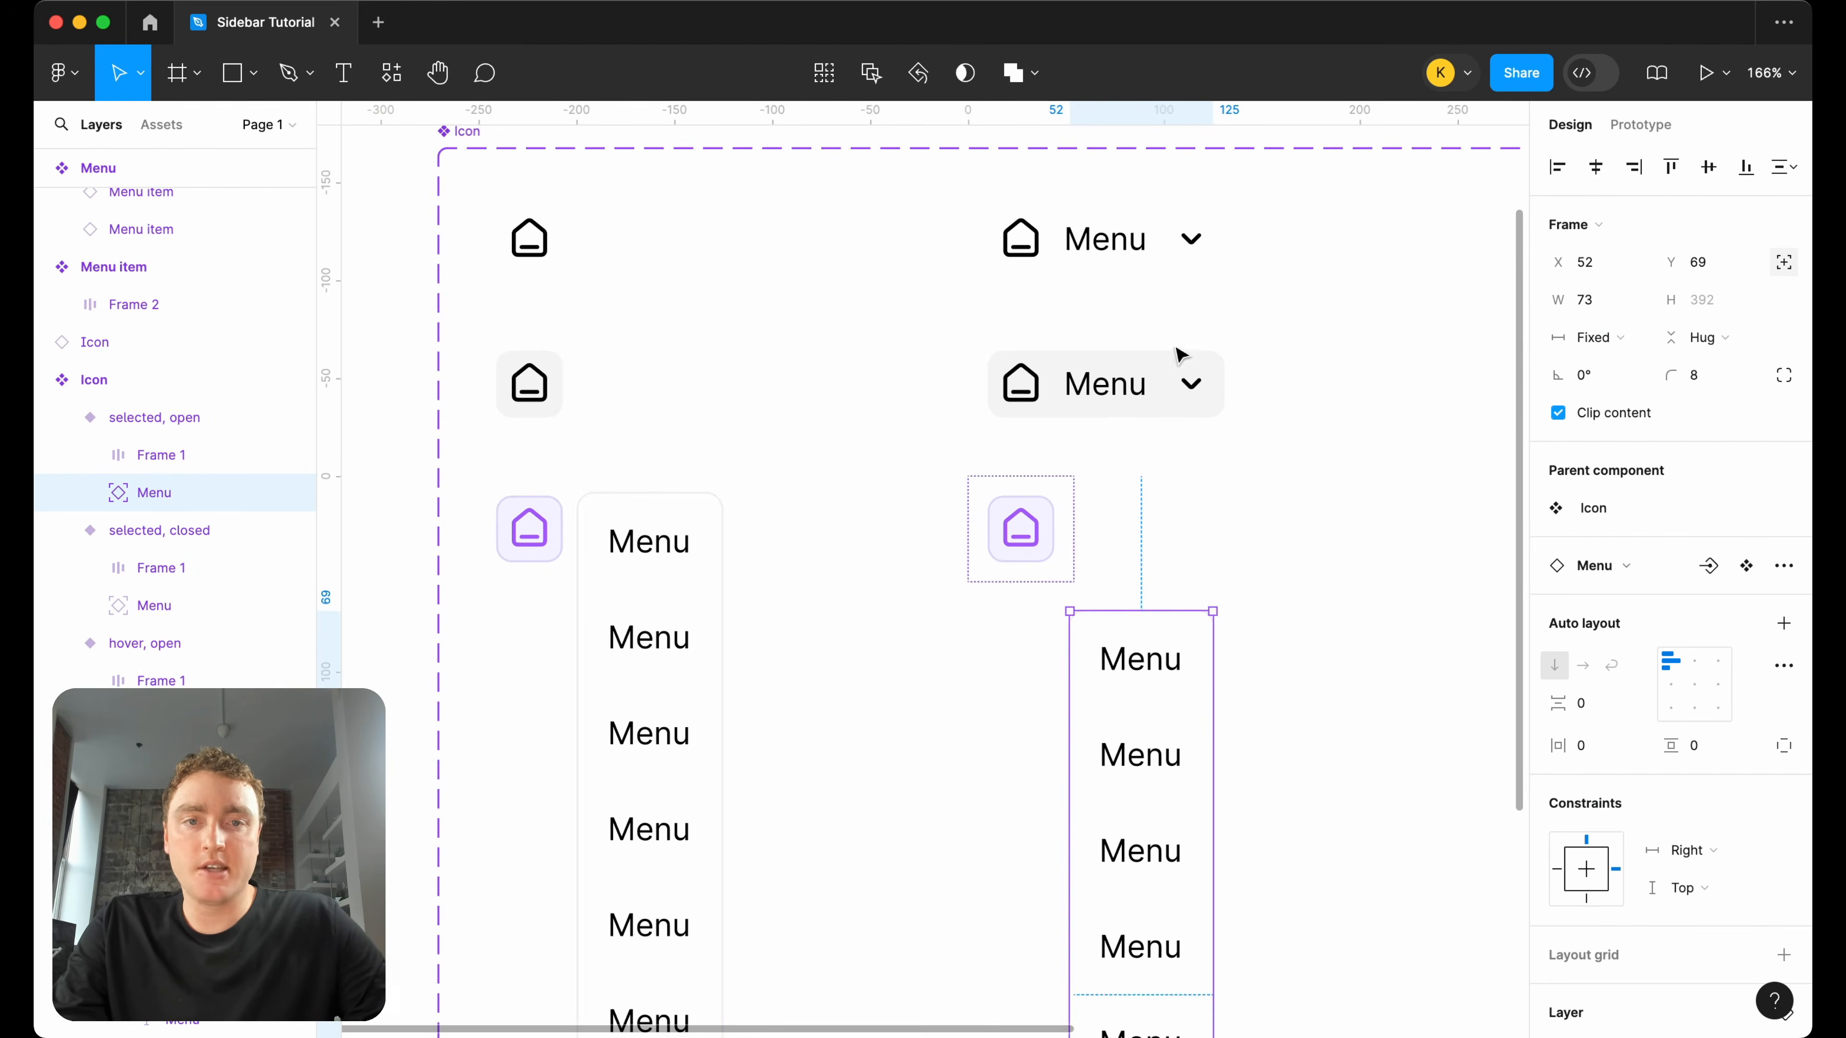
Copy the "Menu" label and chevron from the hover open variant into the selected open variant's icon frame, and delete that variant's dropdown menu.
double_click(1190, 241)
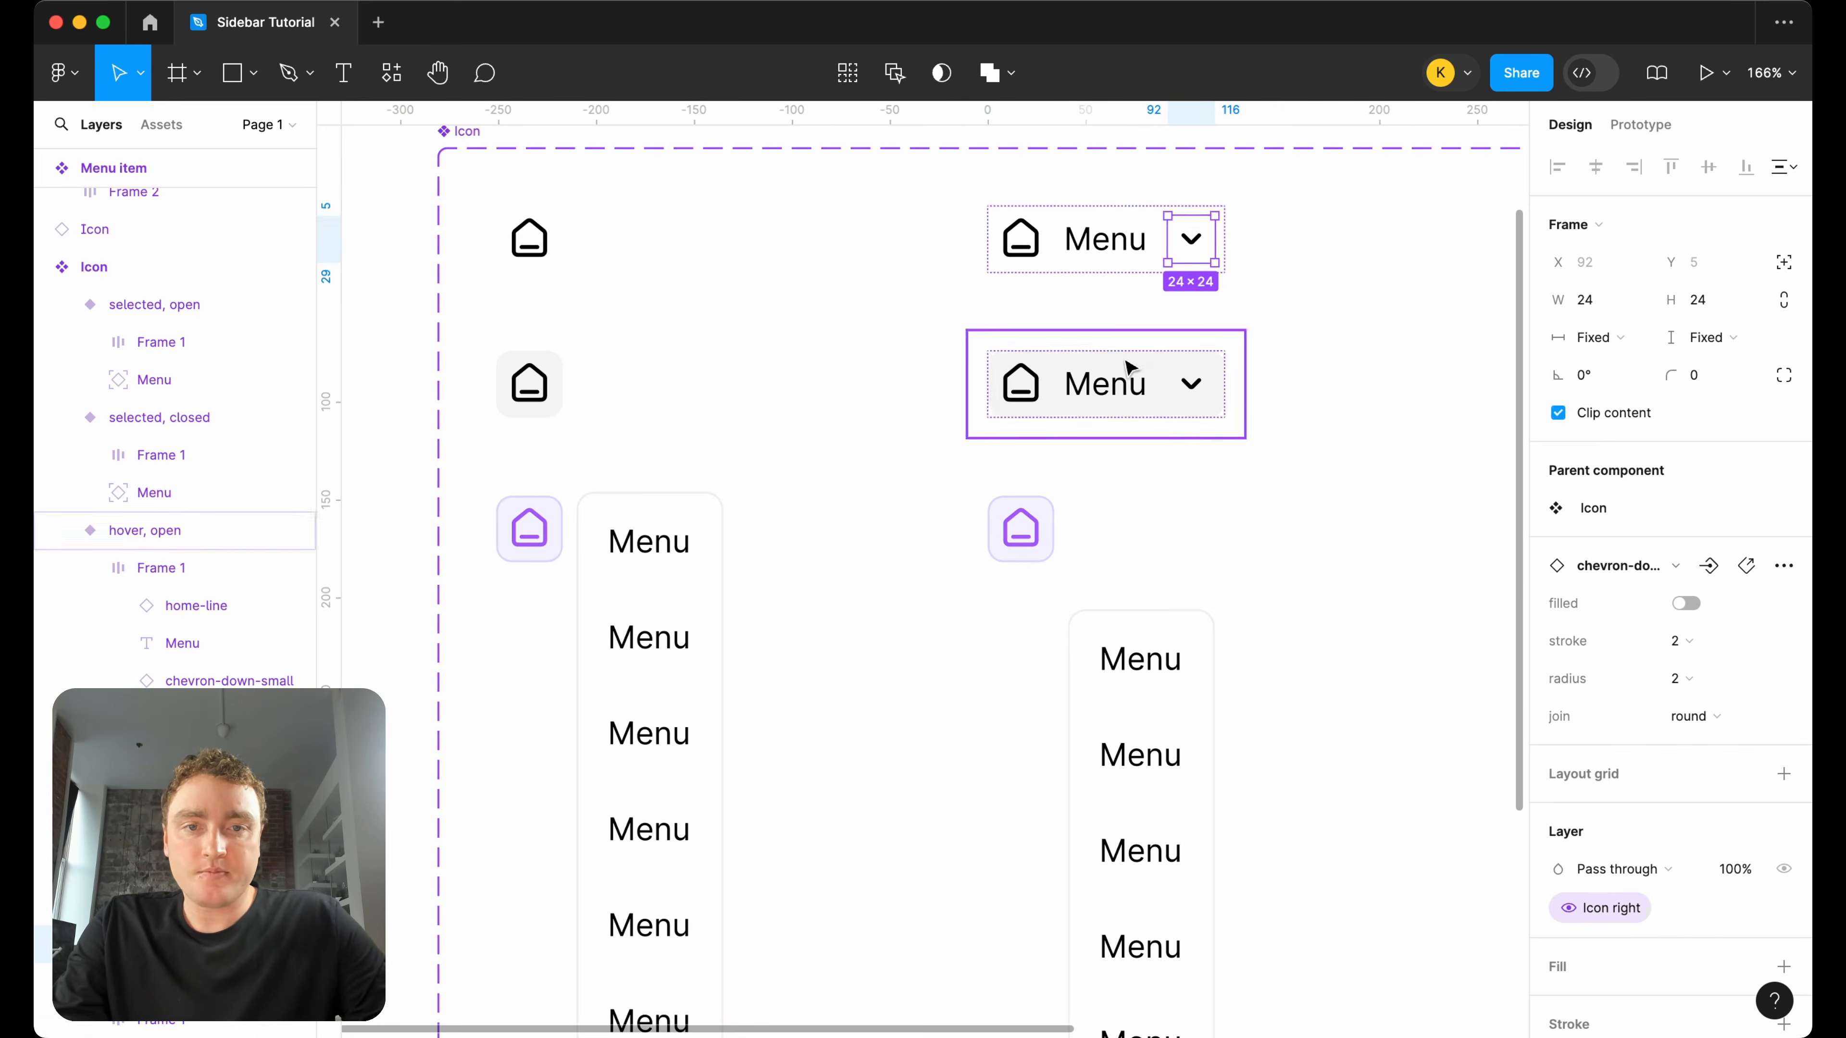
click(1121, 383)
click(1121, 383)
click(1052, 518)
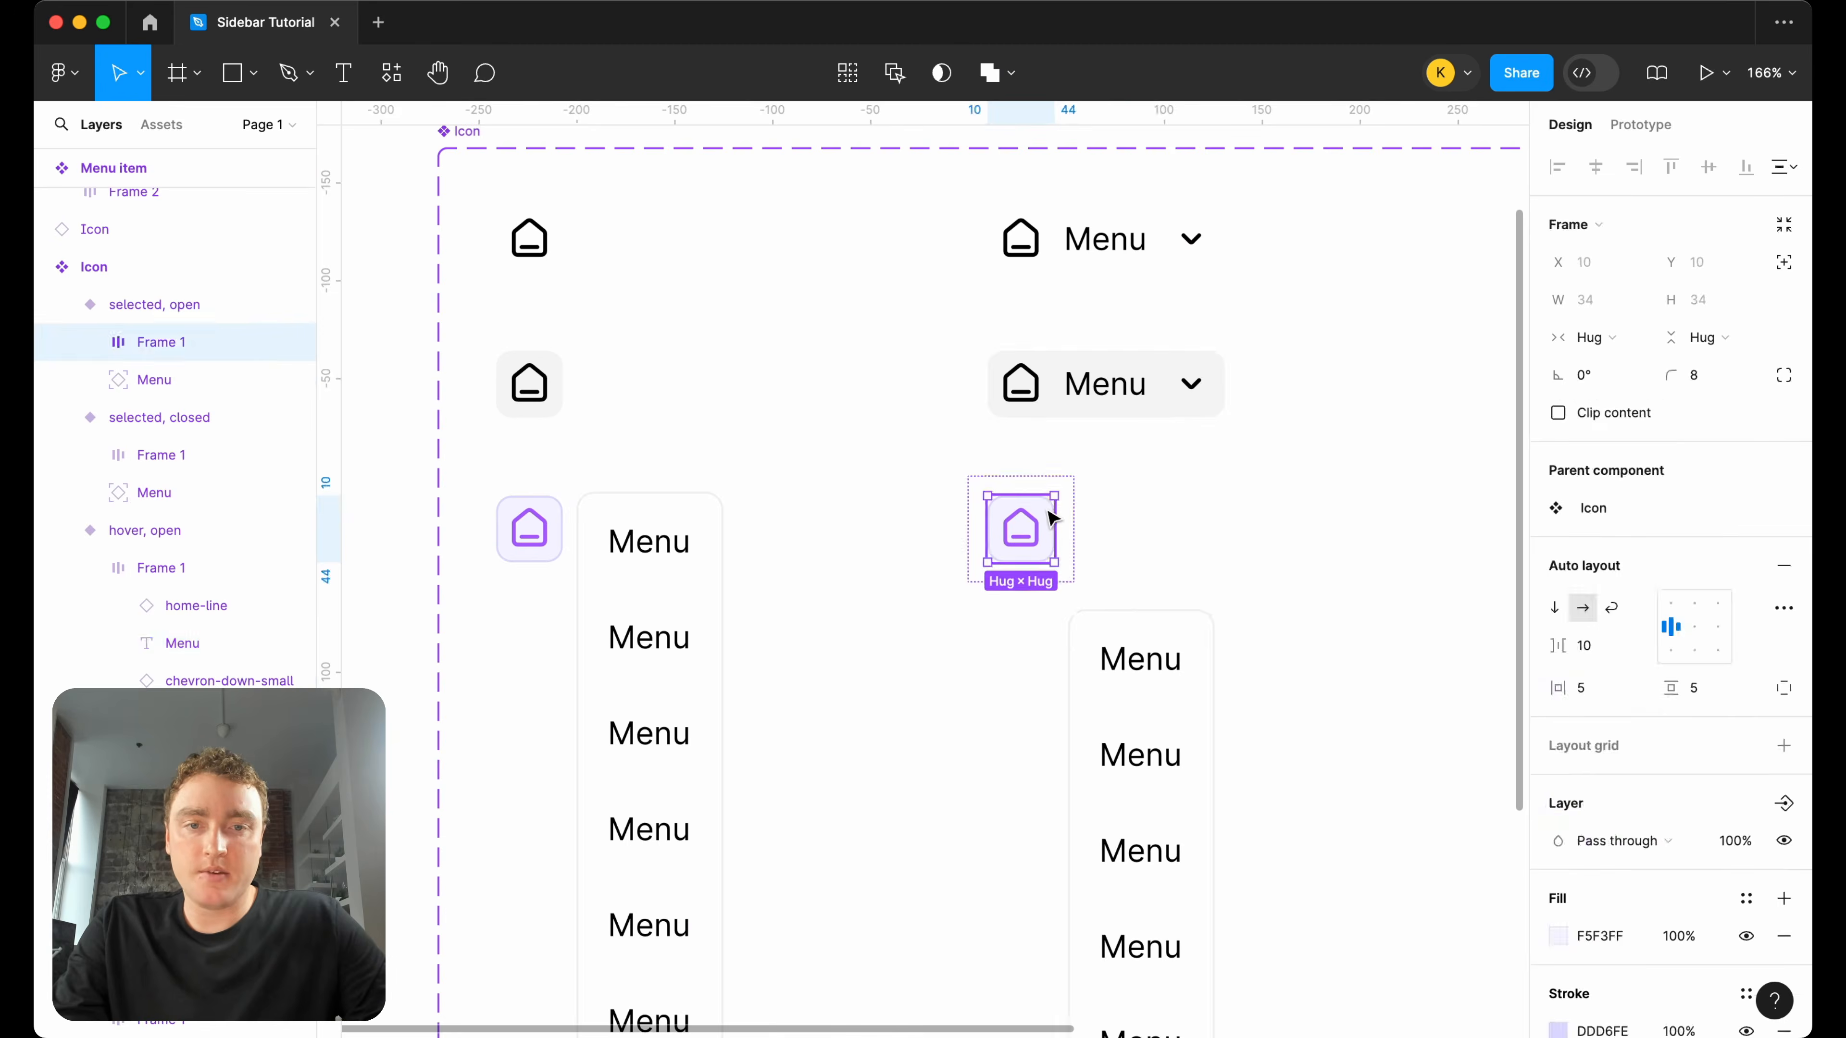
key(super+v)
click(1193, 393)
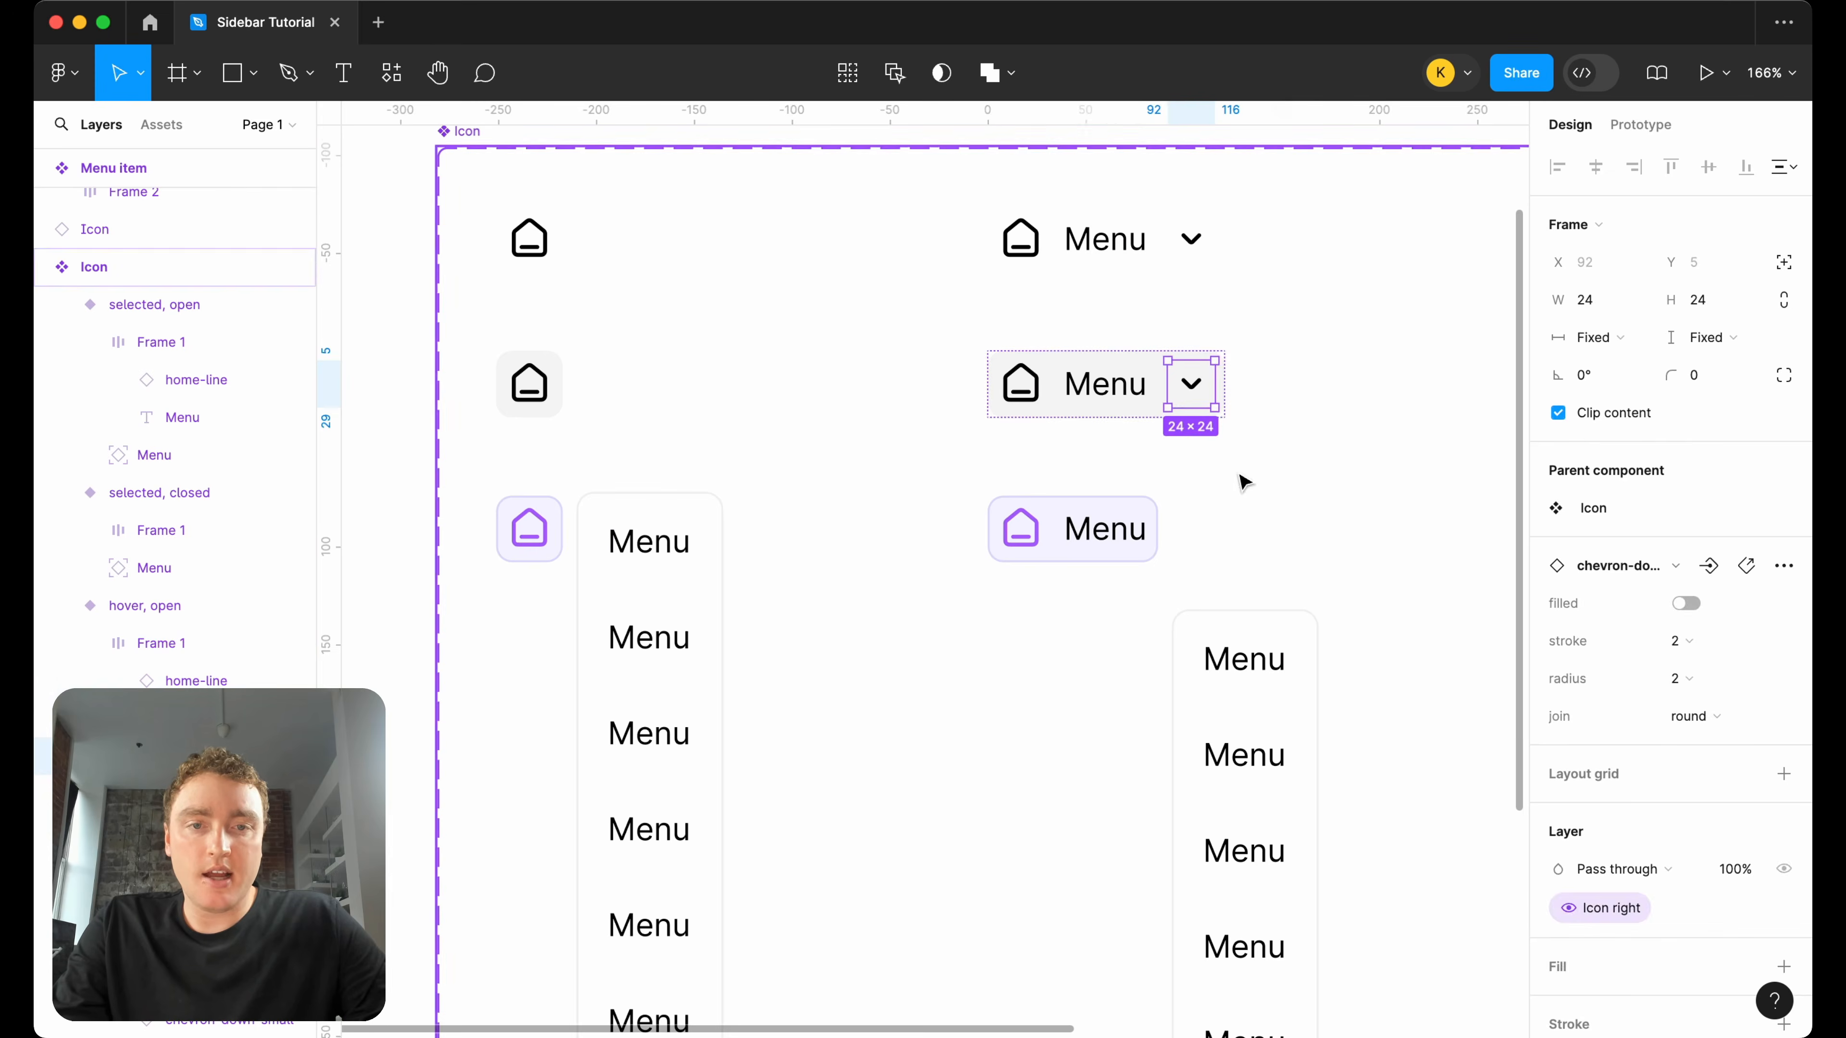
click(1142, 521)
key(super+v)
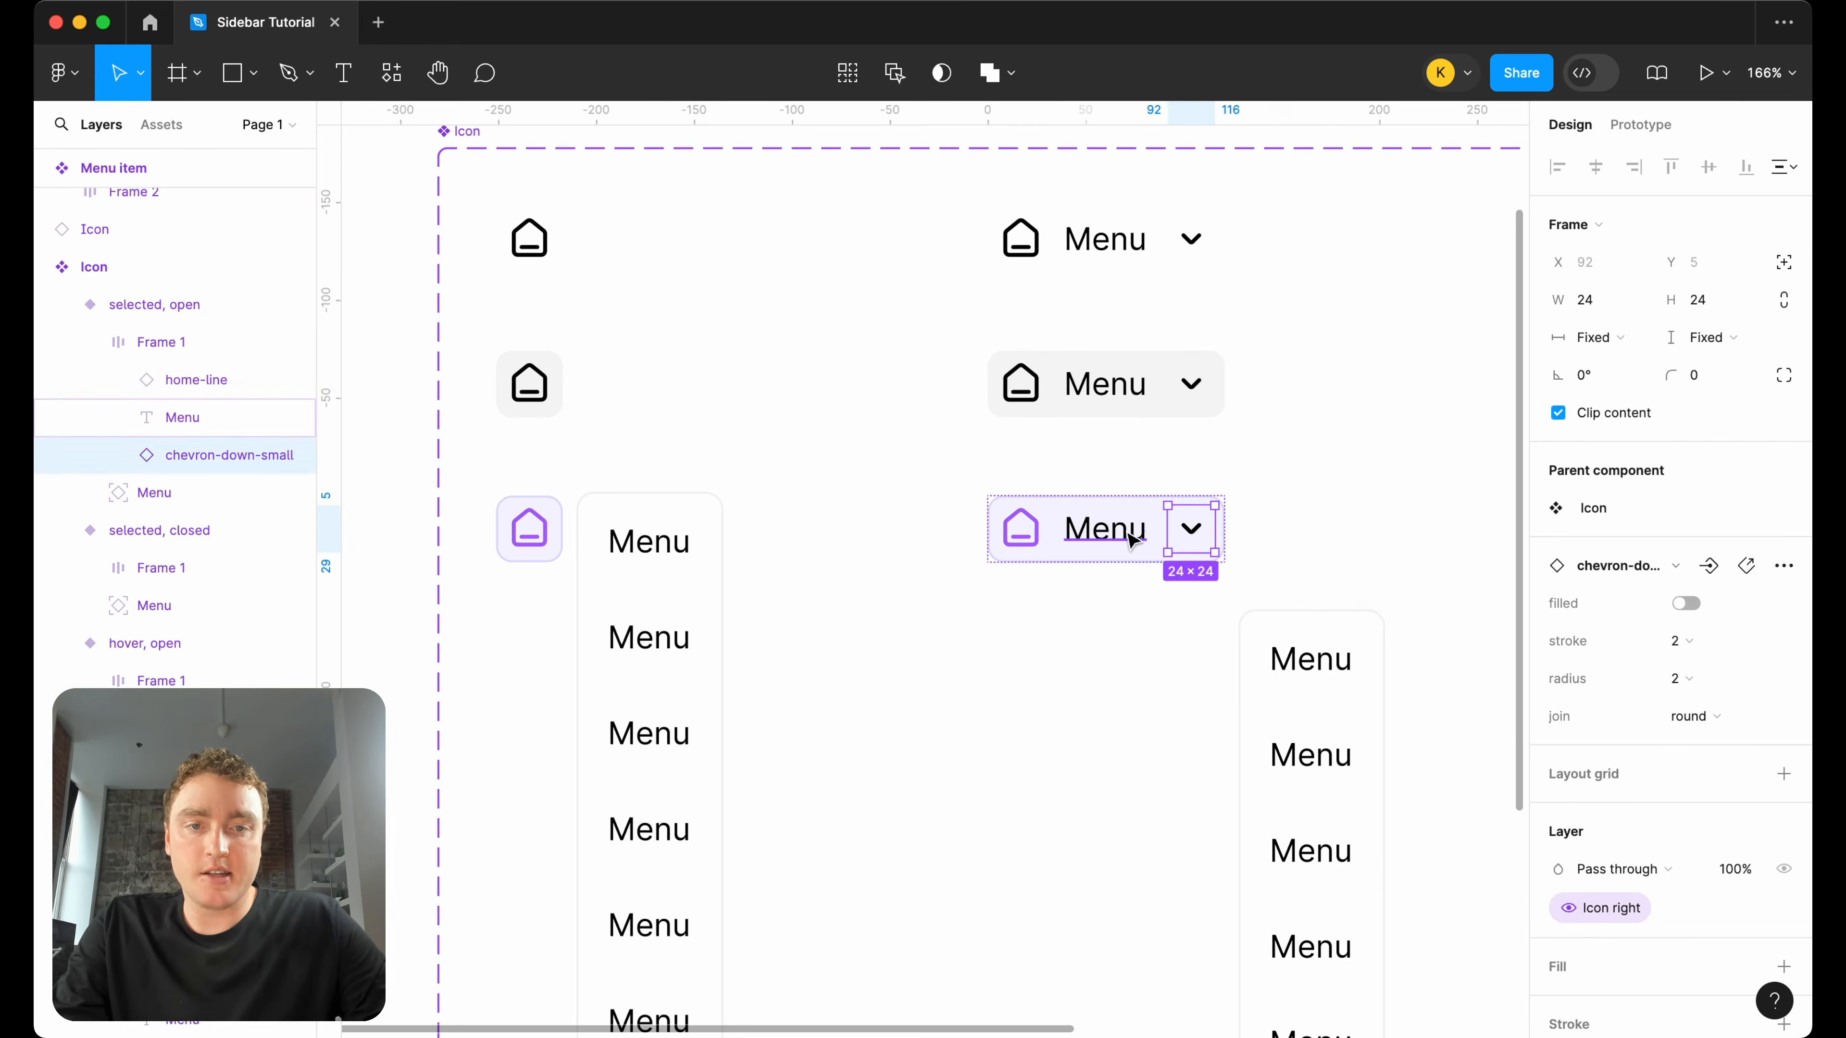
click(1319, 727)
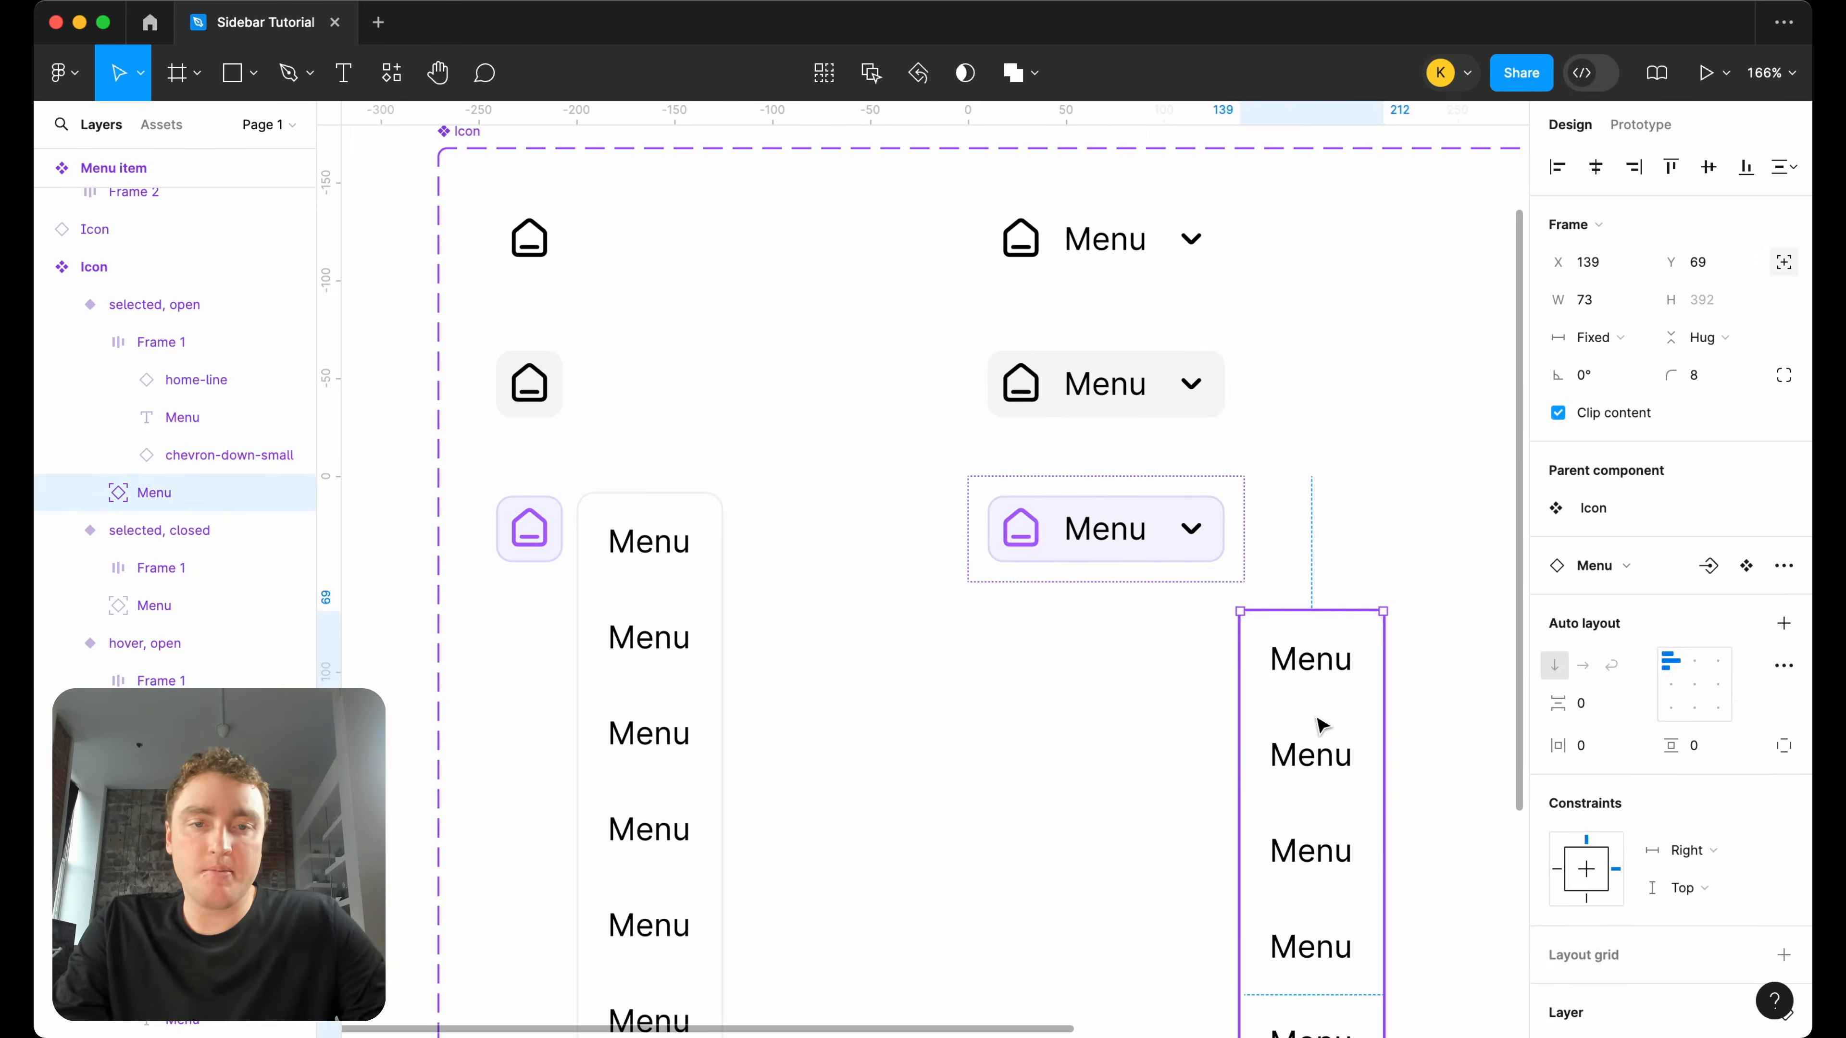
key(Delete)
Try to fill the selected open variant's "Menu" label and chevron together with the purple A259FB sampled from its home icon.
click(1135, 535)
click(1133, 533)
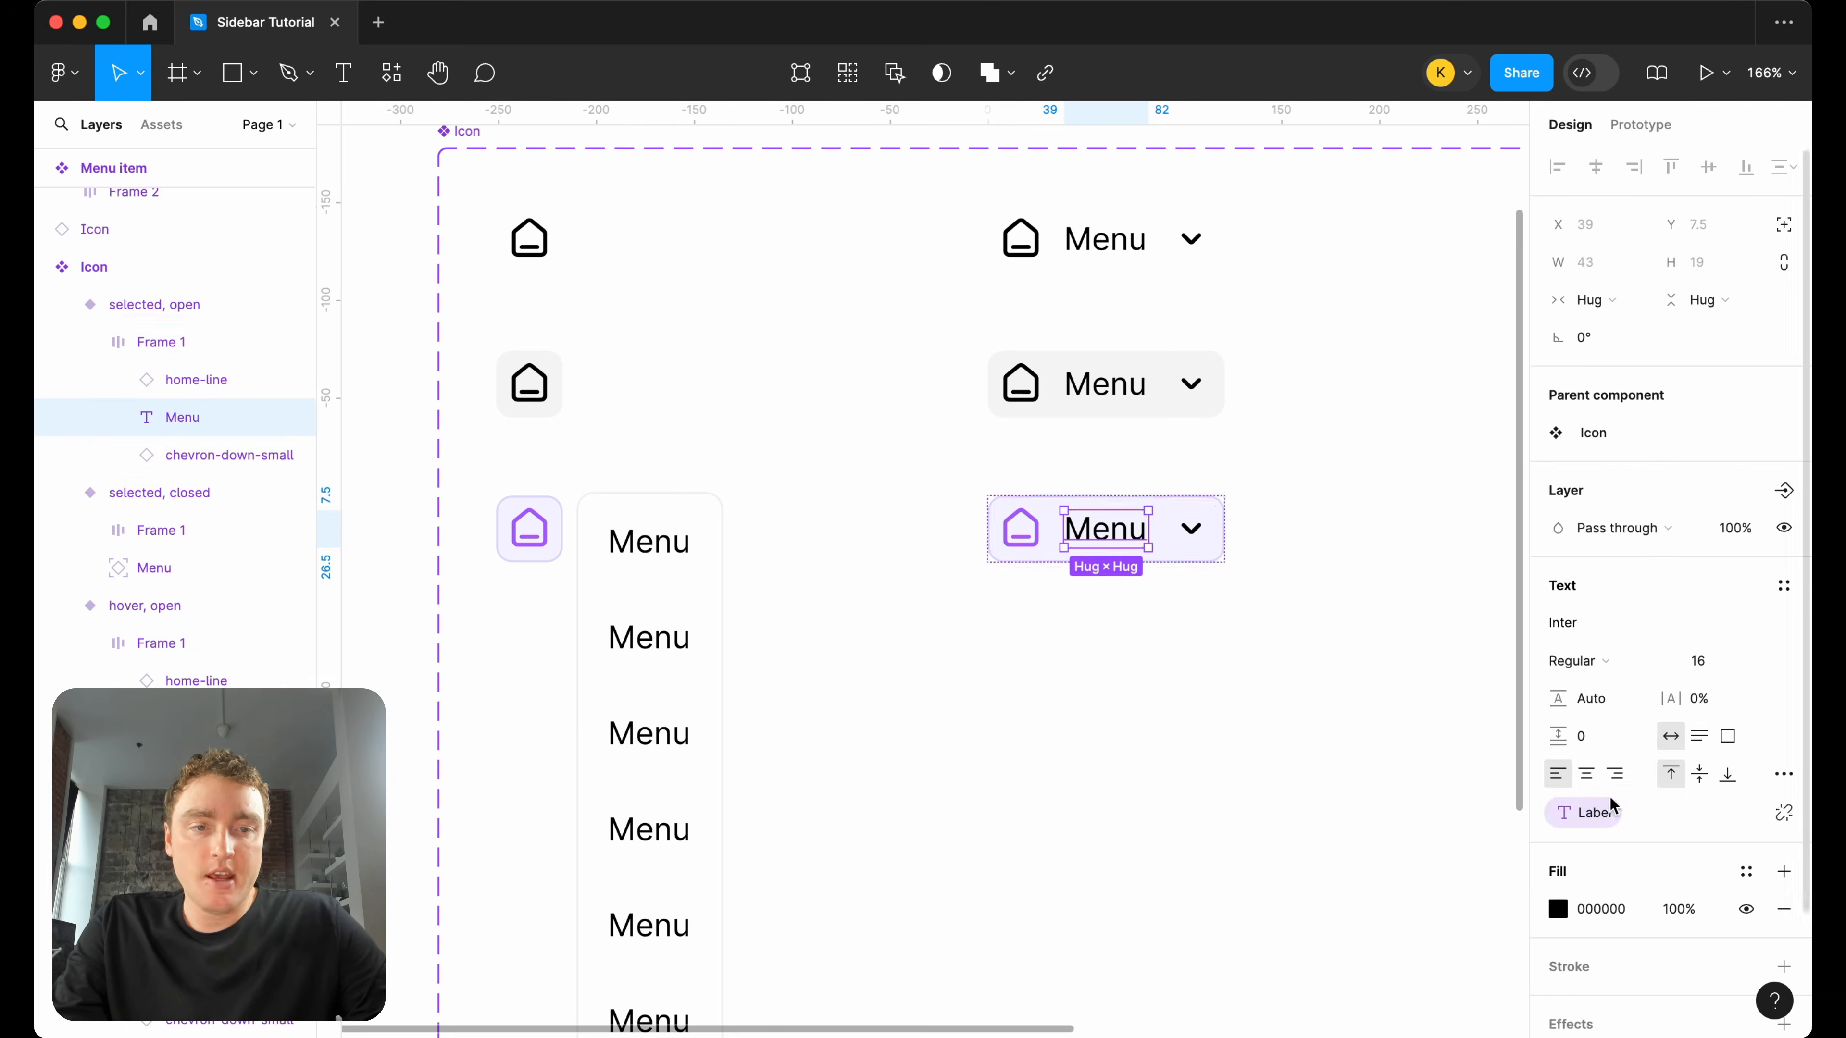
shift+click(1180, 528)
scroll(1627, 940, down, 3)
click(1555, 981)
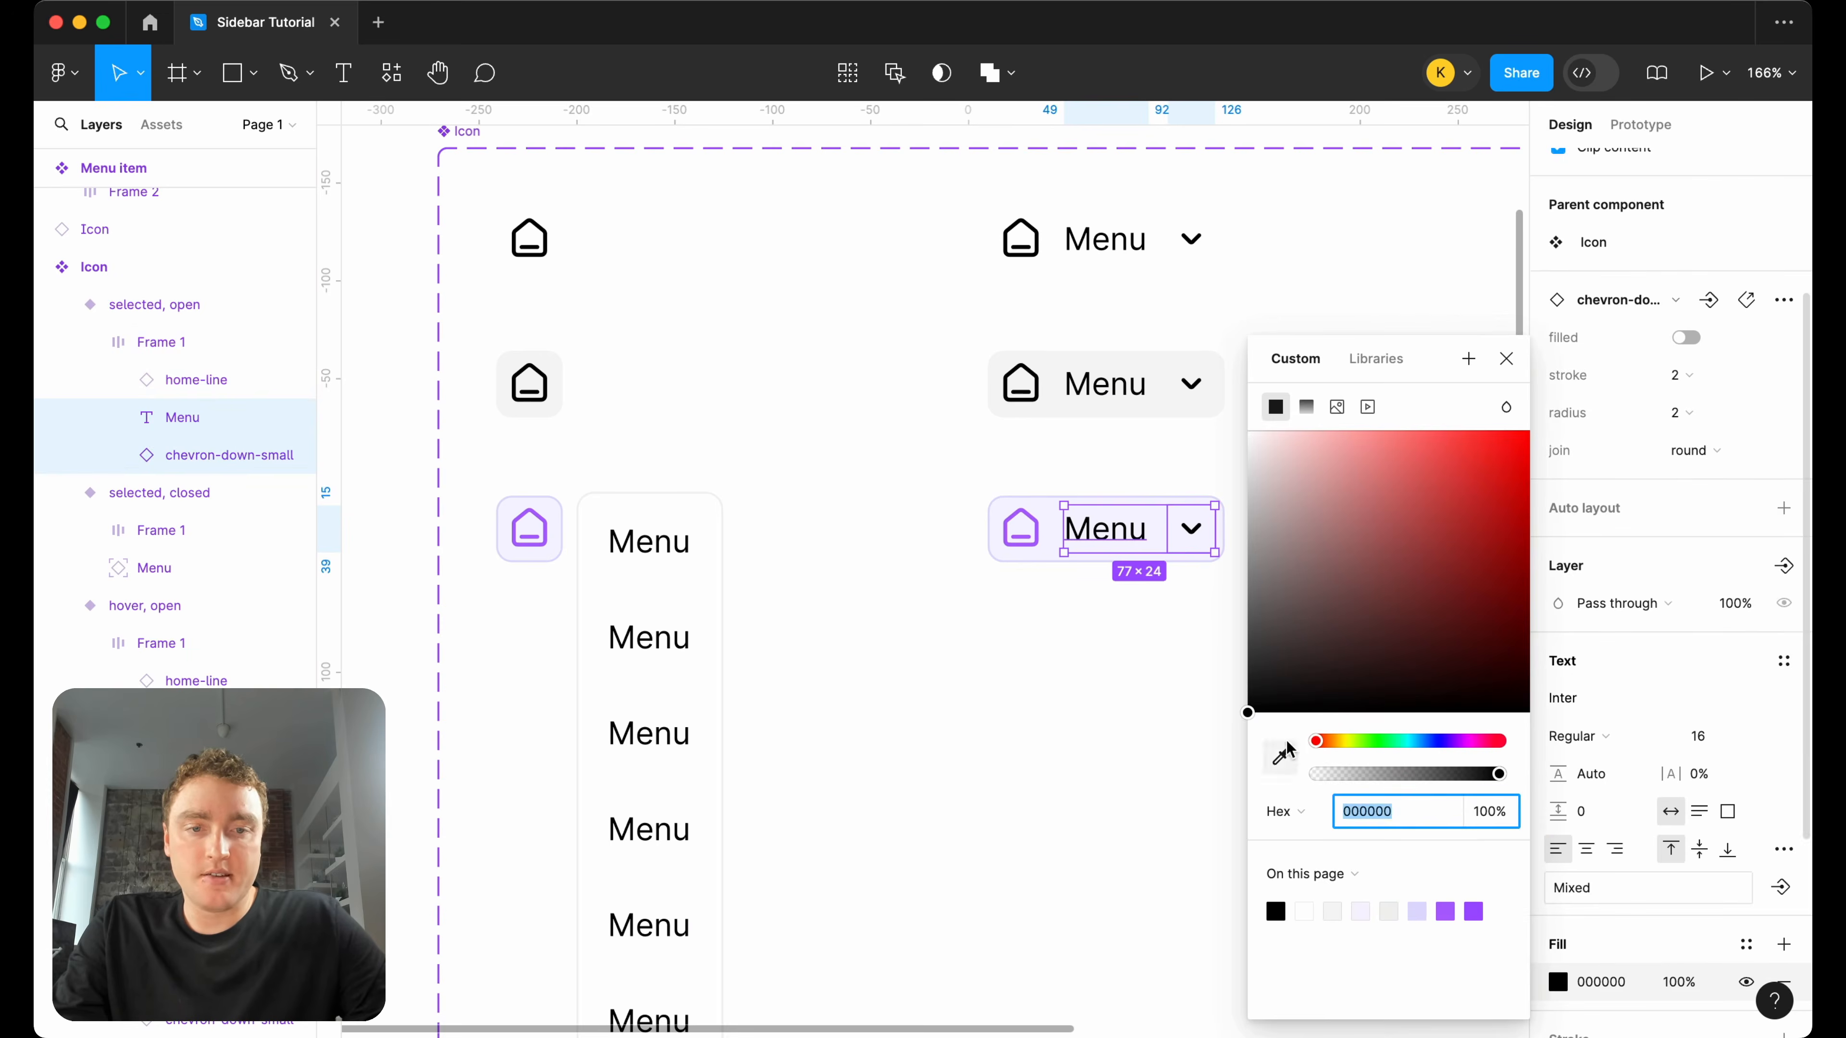
click(1282, 753)
click(1023, 524)
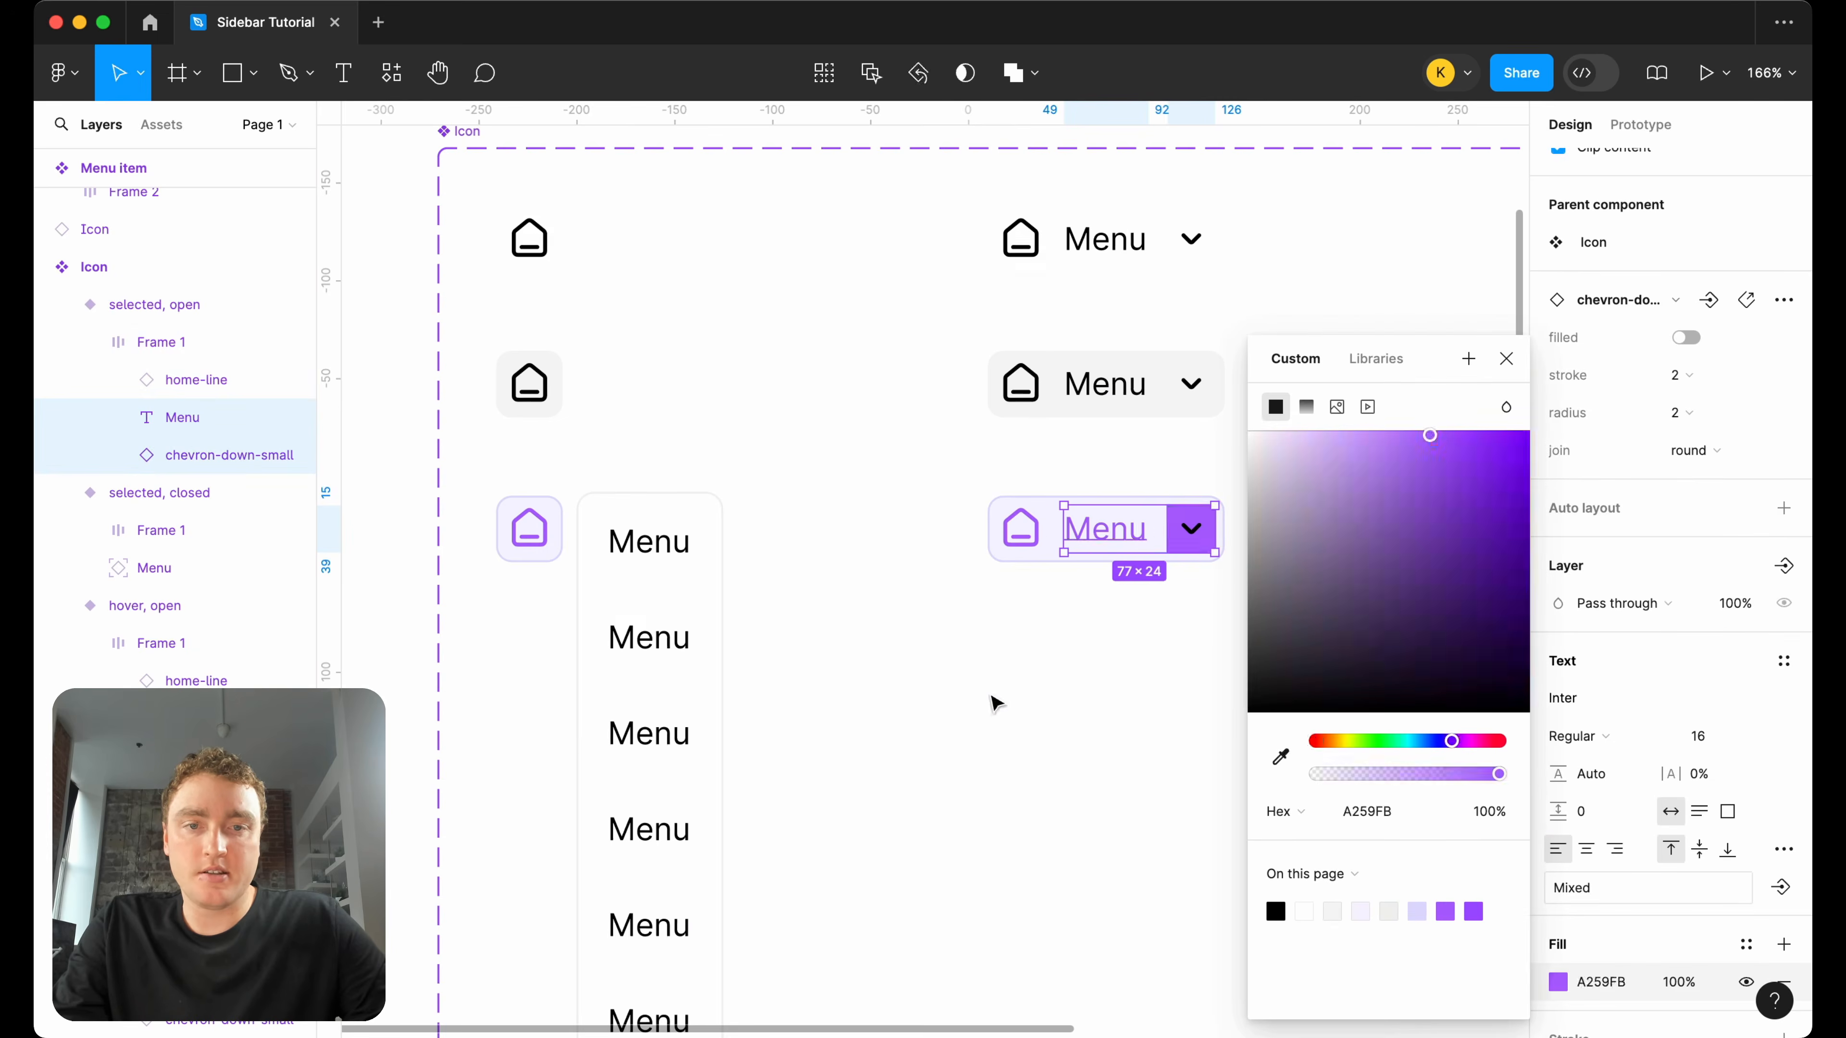
click(995, 703)
key(super+z)
key(super+z)
Recolor the chevron in the selected open variant to the same purple as its home icon.
scroll(1194, 556, up, 3)
click(1202, 535)
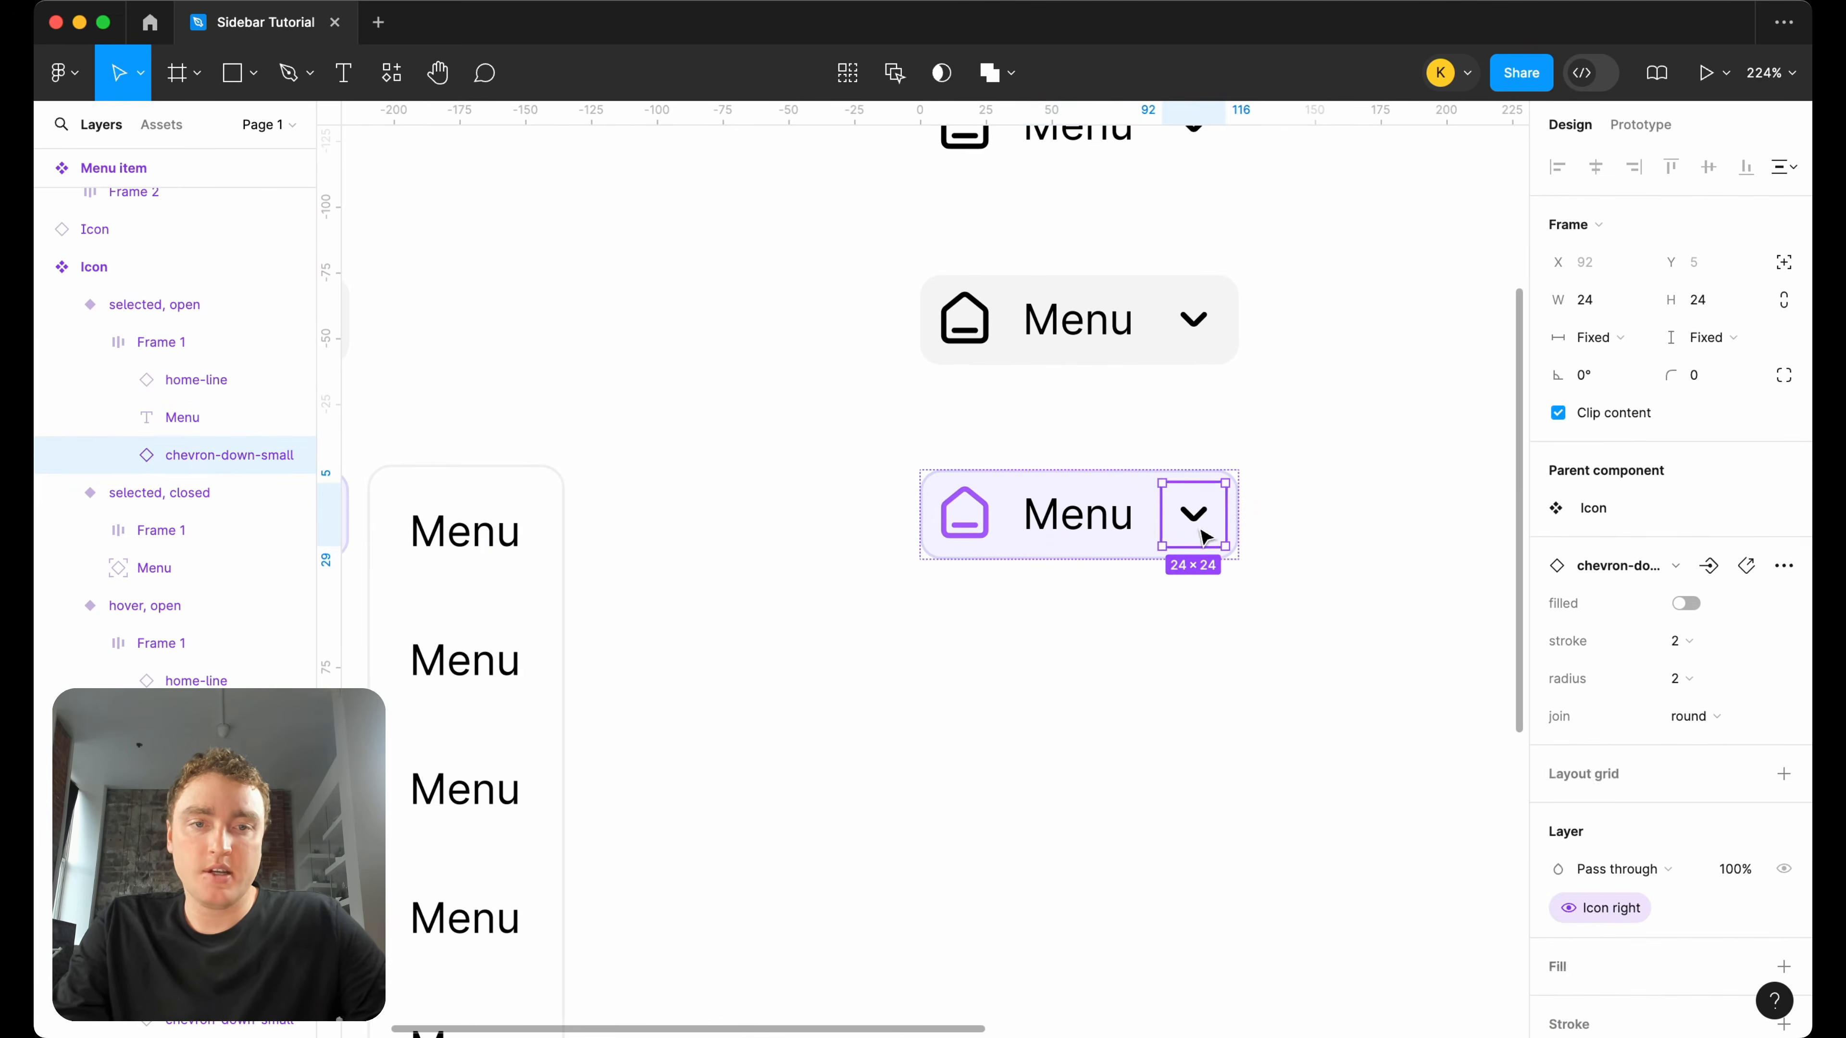
scroll(1590, 775, down, 4)
click(1558, 834)
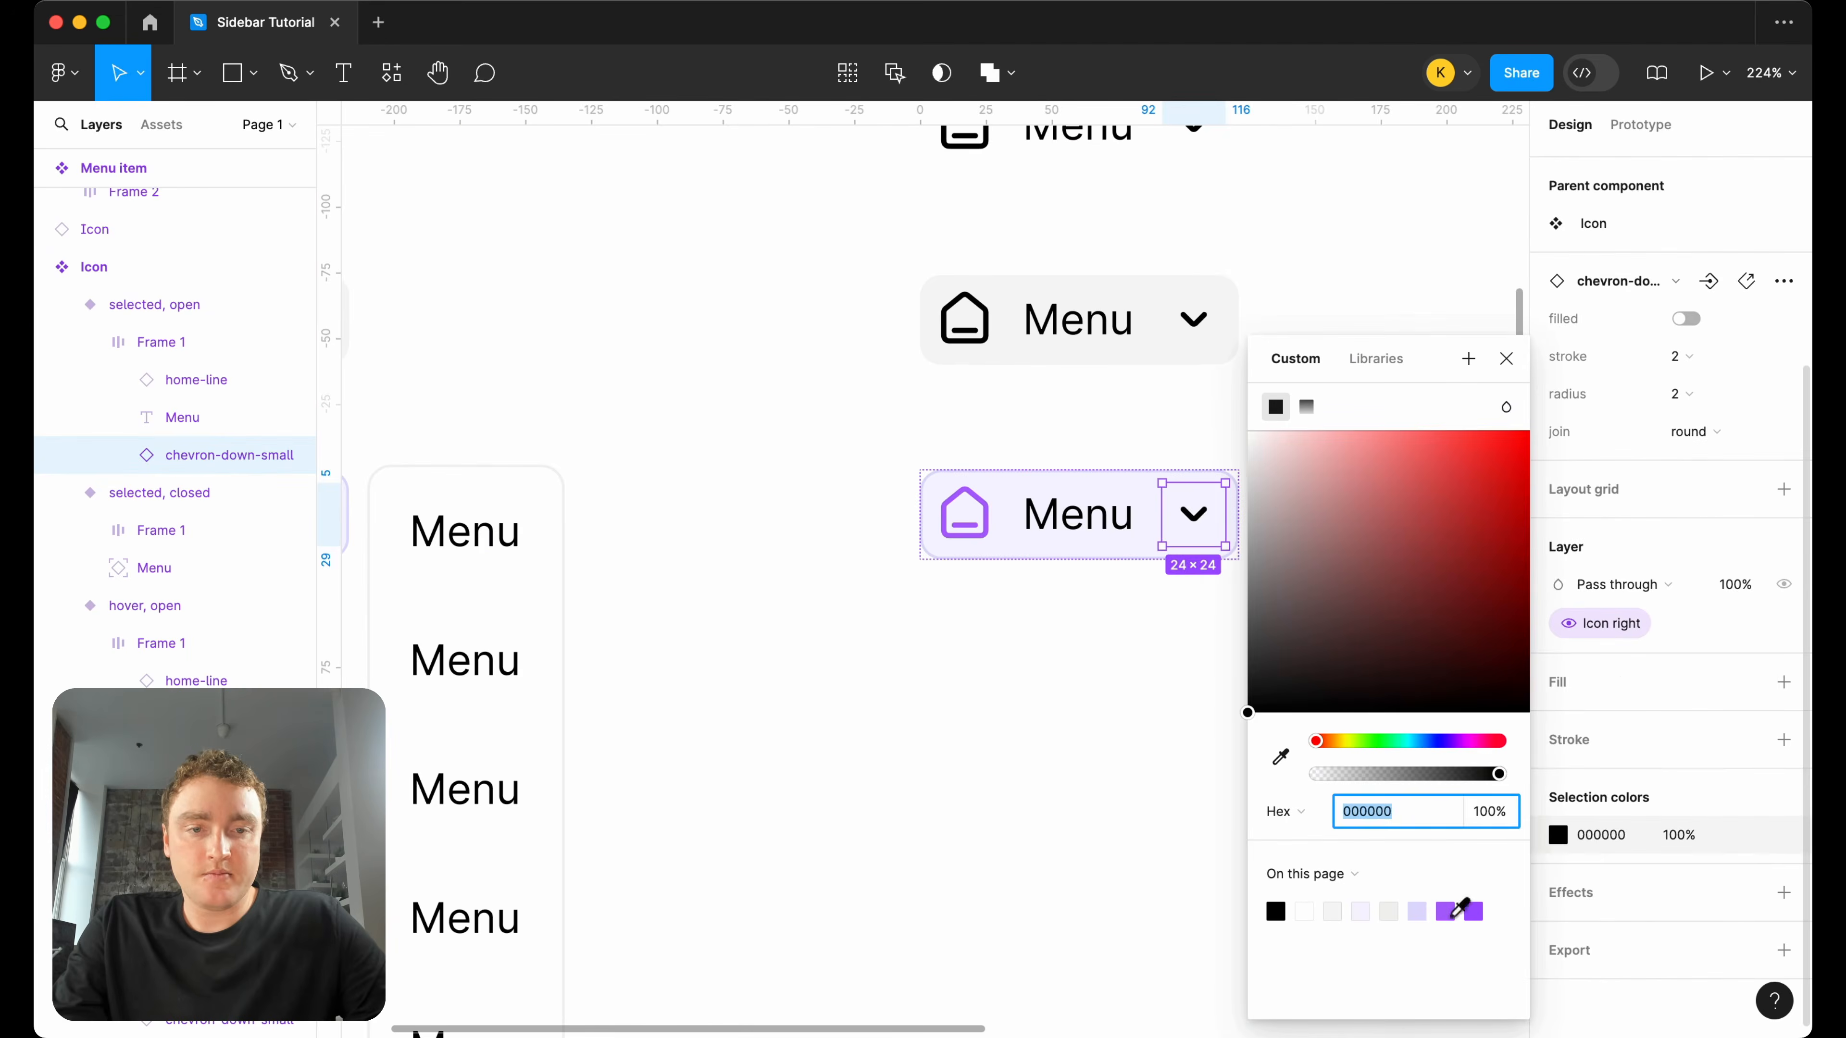
click(1446, 913)
Set the fill of the "Menu" label in the selected open variant to the home icon's purple.
click(1116, 544)
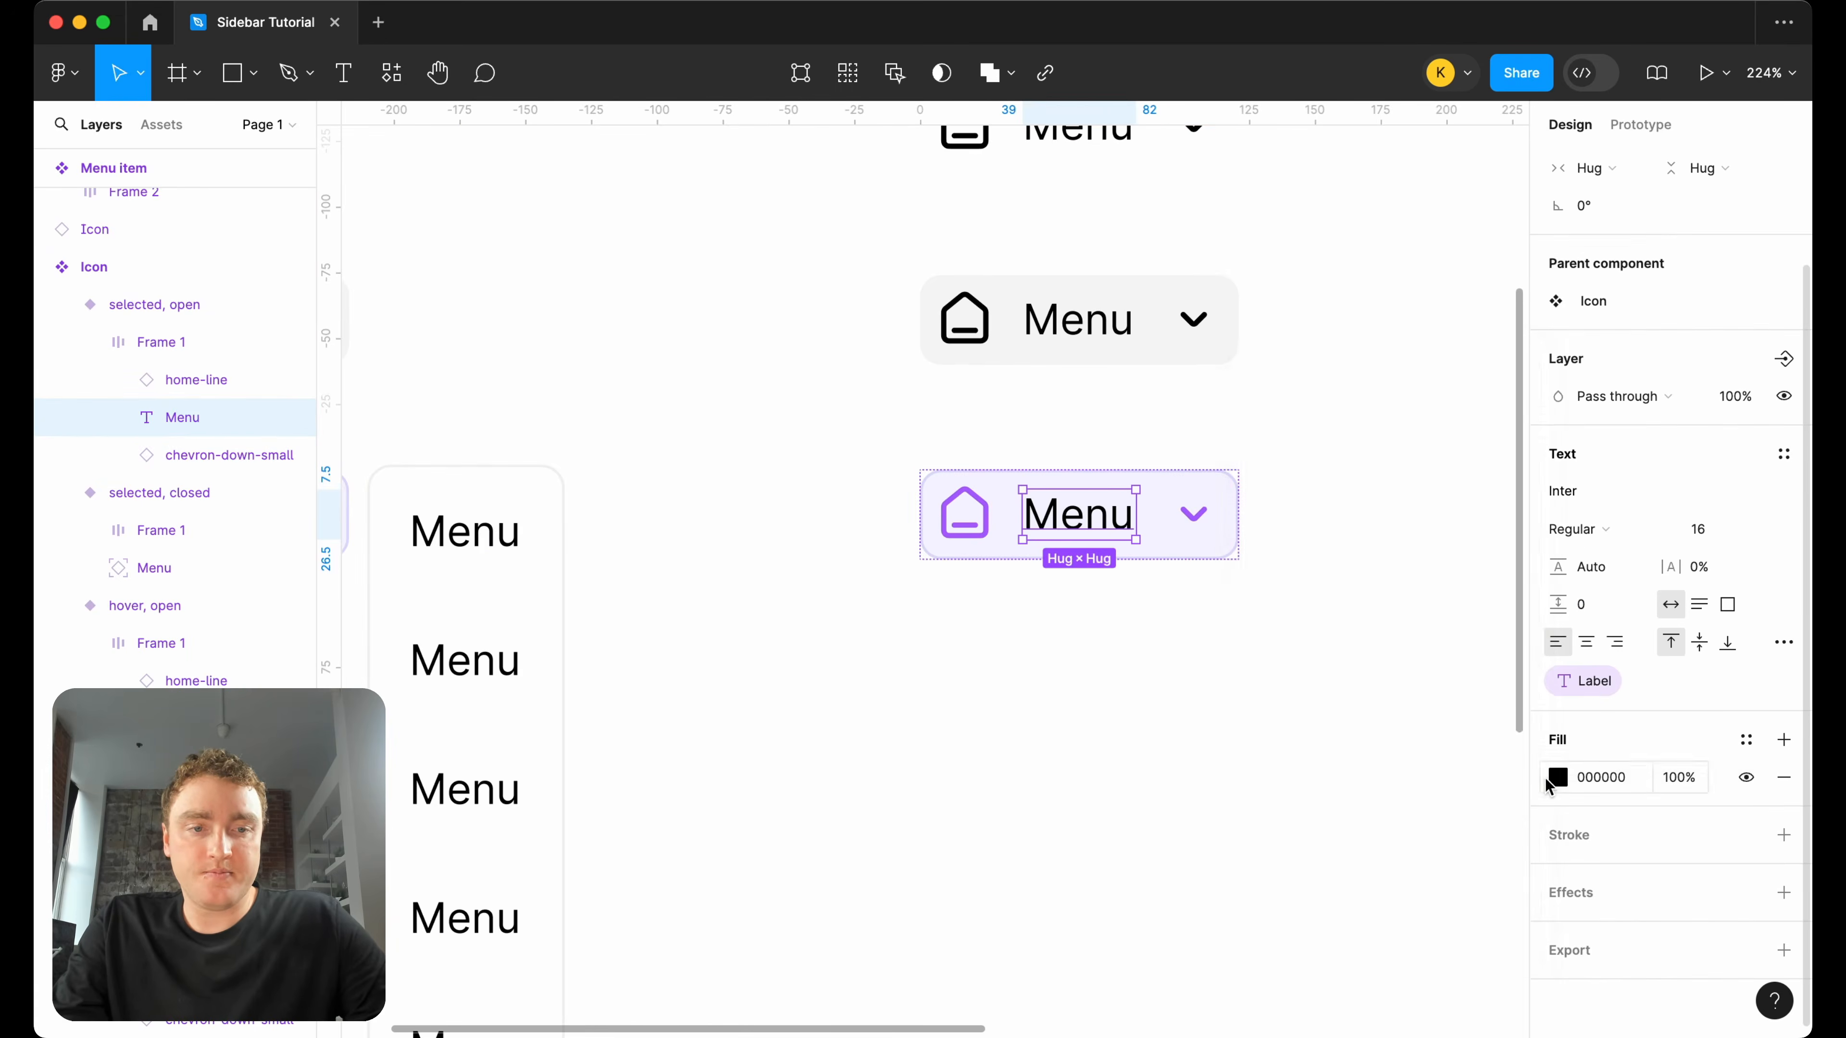
click(1549, 779)
click(1349, 908)
click(992, 717)
scroll(992, 720, down, 5)
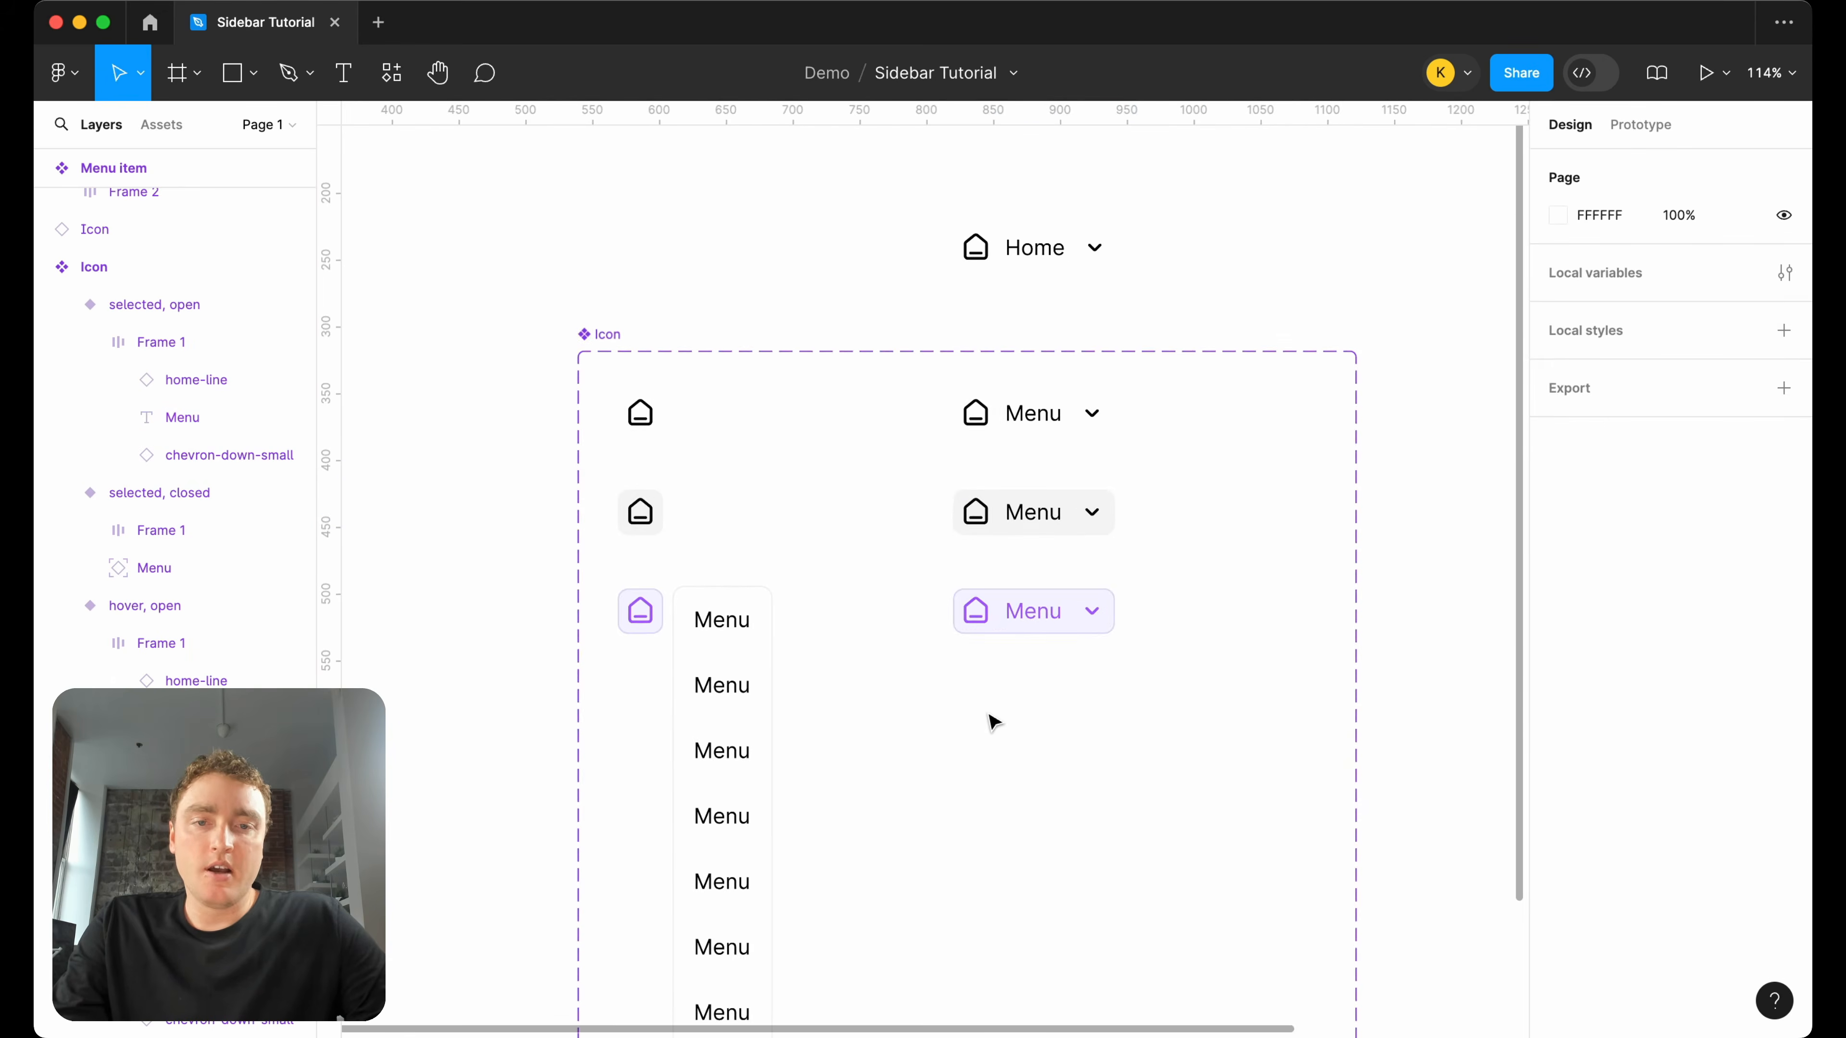
scroll(1104, 630, up, 3)
scroll(1155, 581, down, 5)
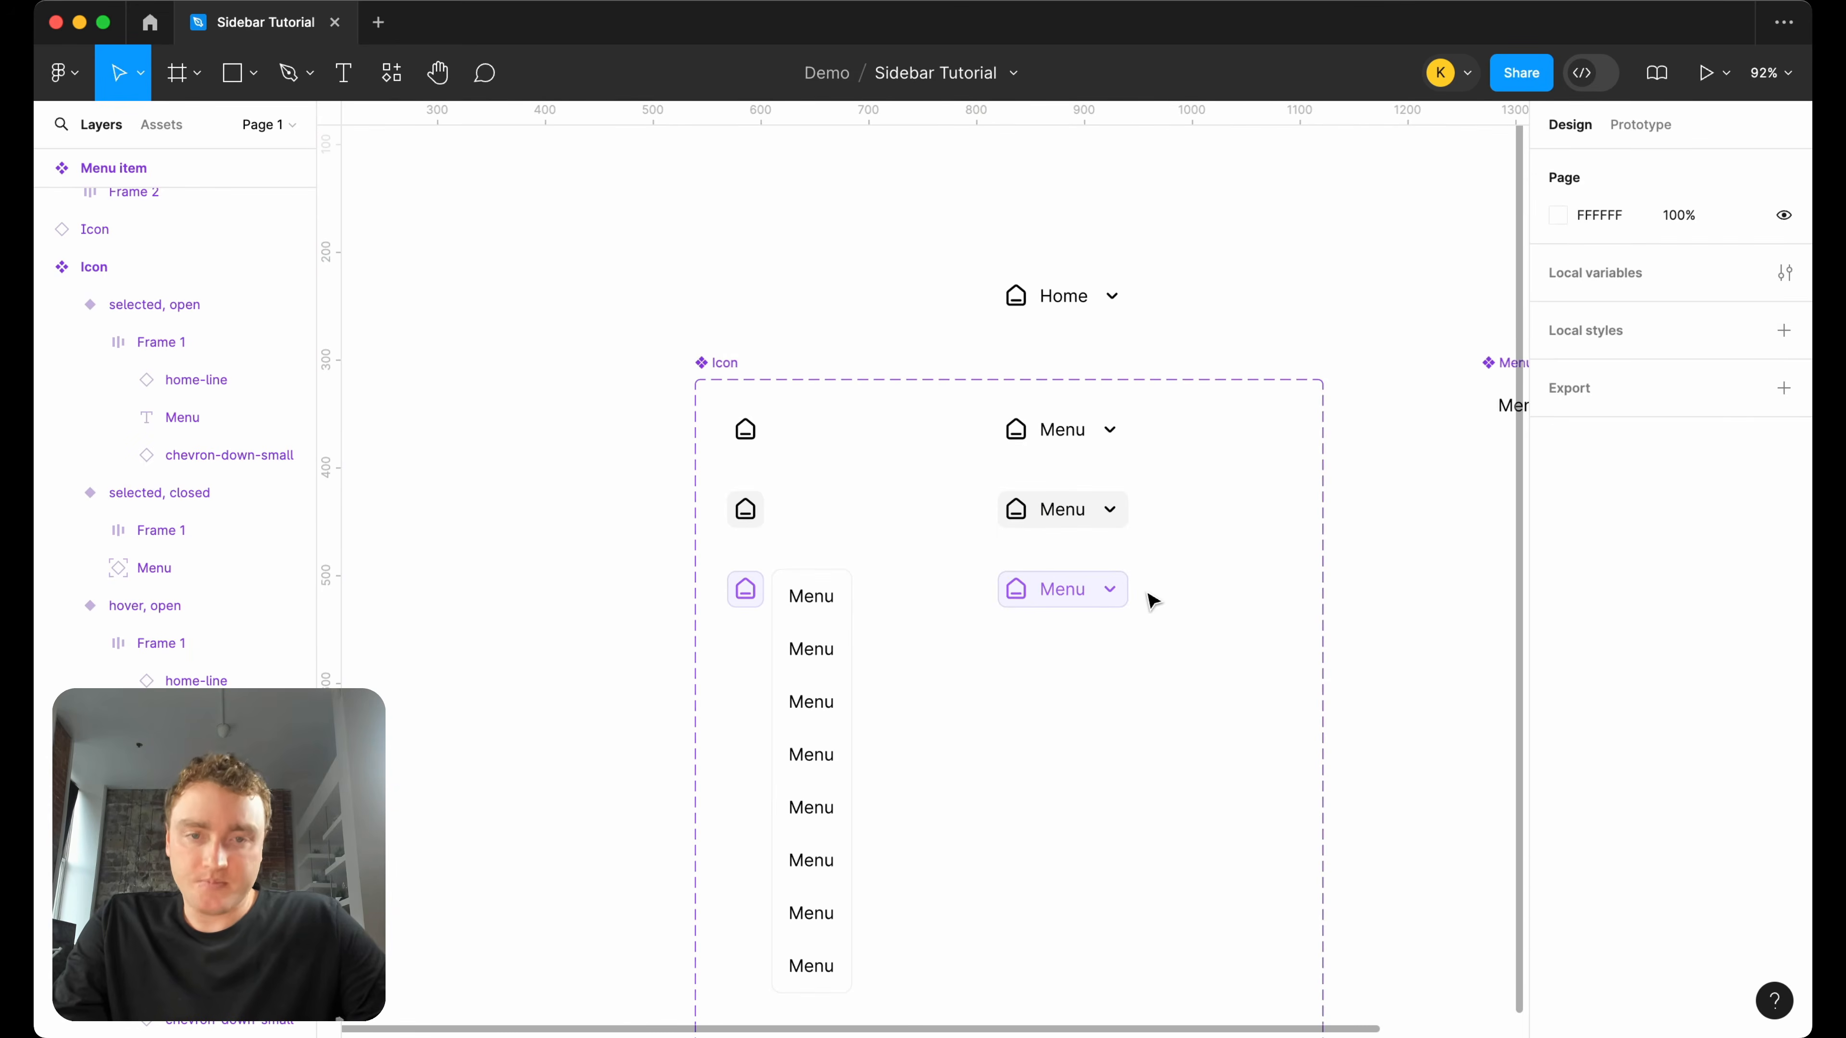
scroll(1174, 590, right, 3)
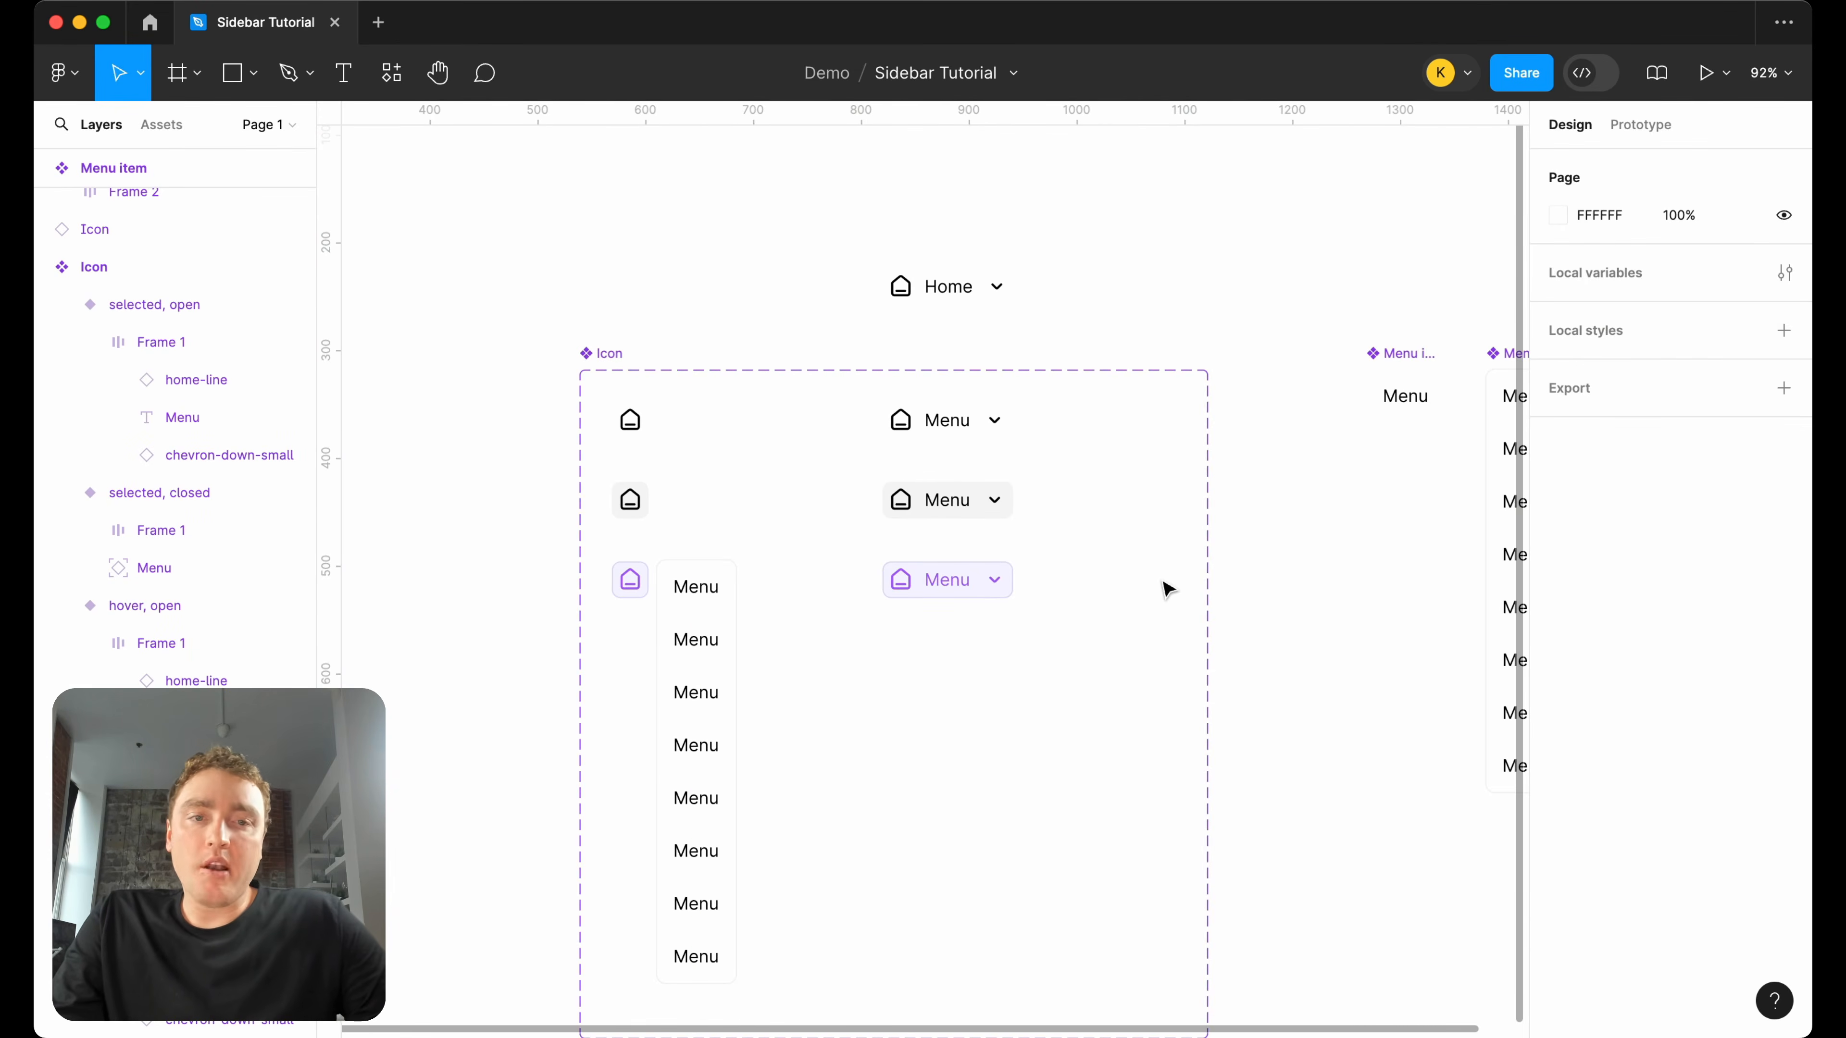
scroll(1166, 589, down, 3)
scroll(1170, 585, right, 2)
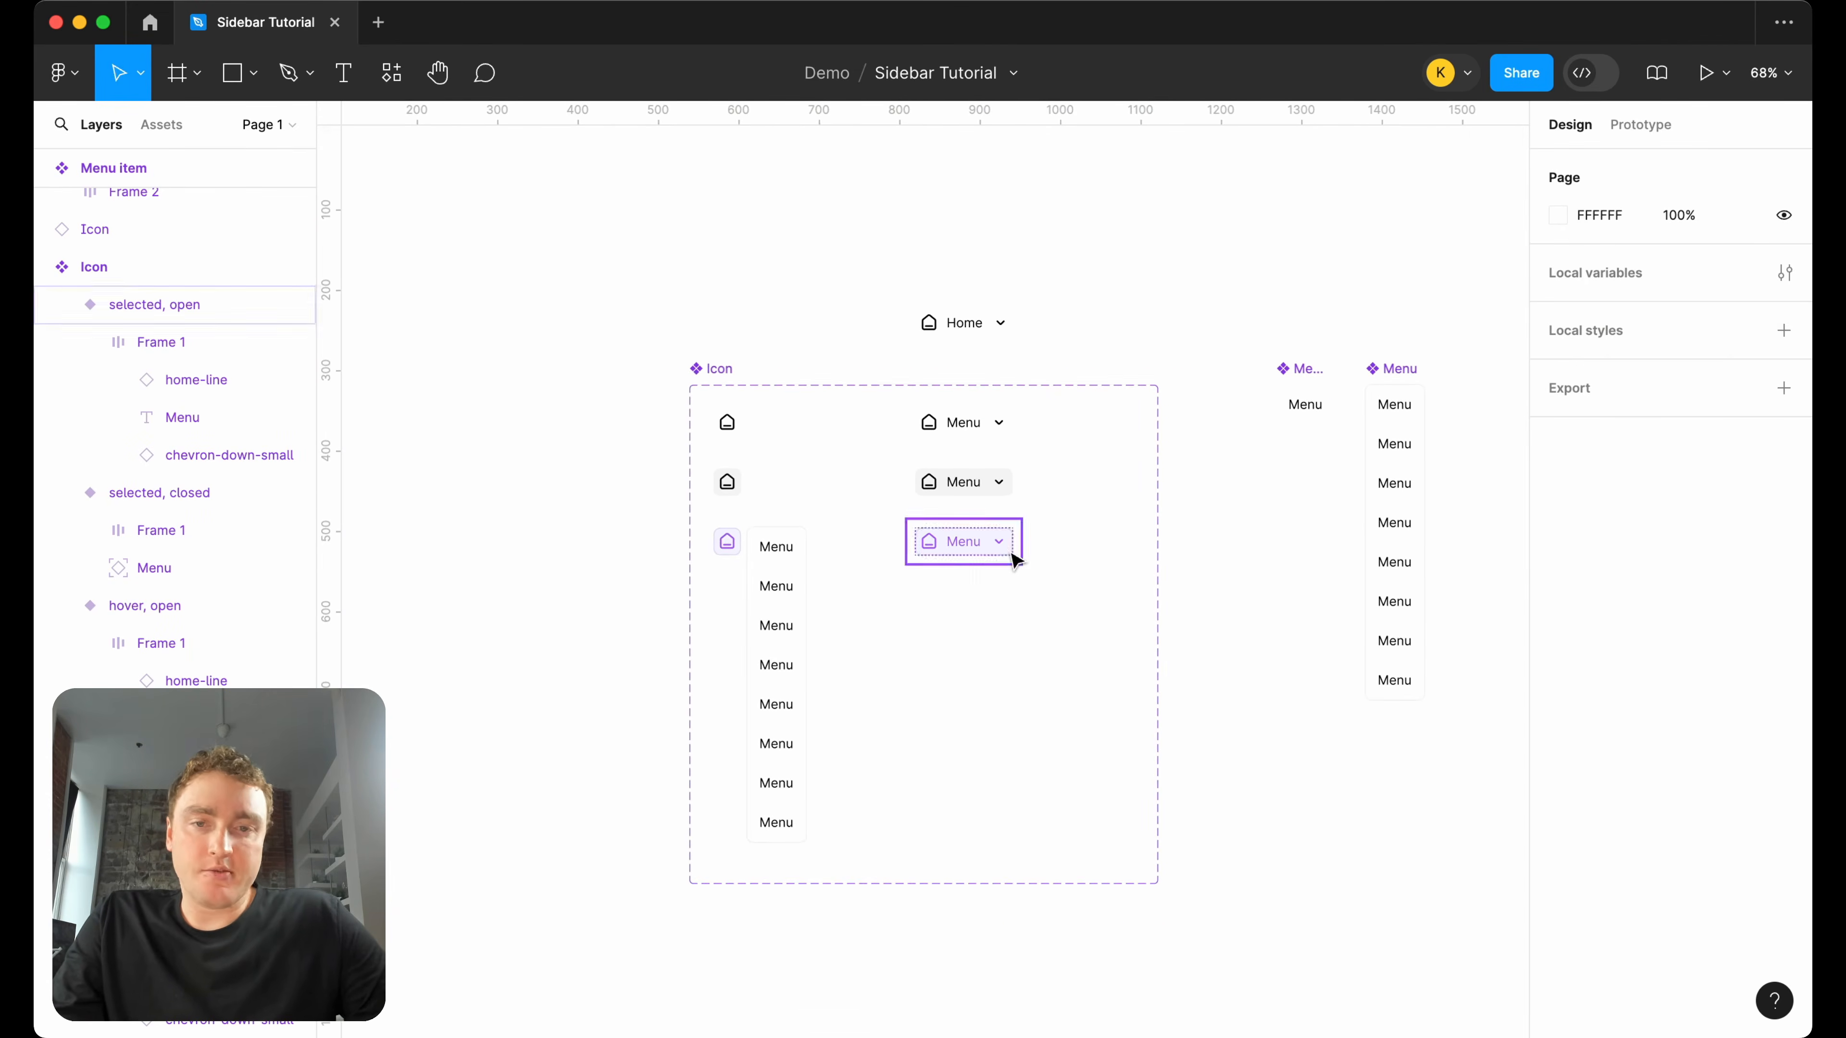
scroll(1013, 552, up, 2)
click(730, 556)
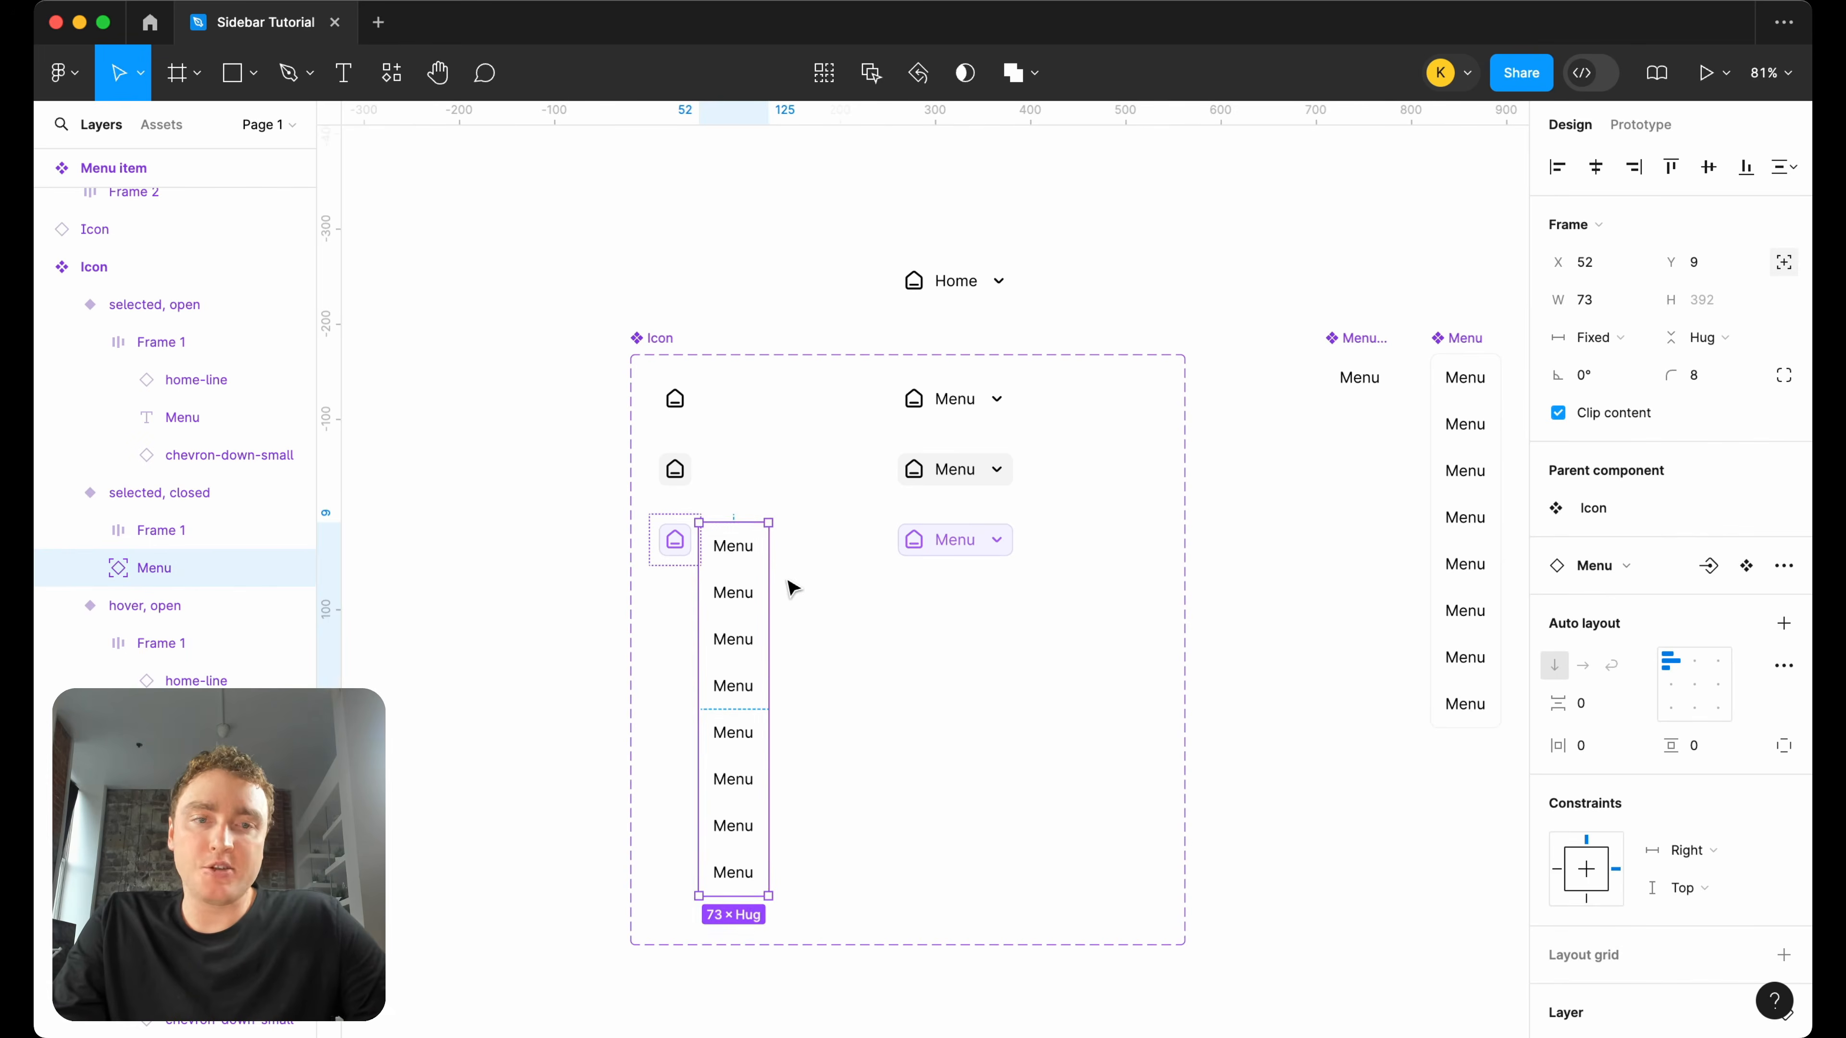
scroll(793, 581, down, 1)
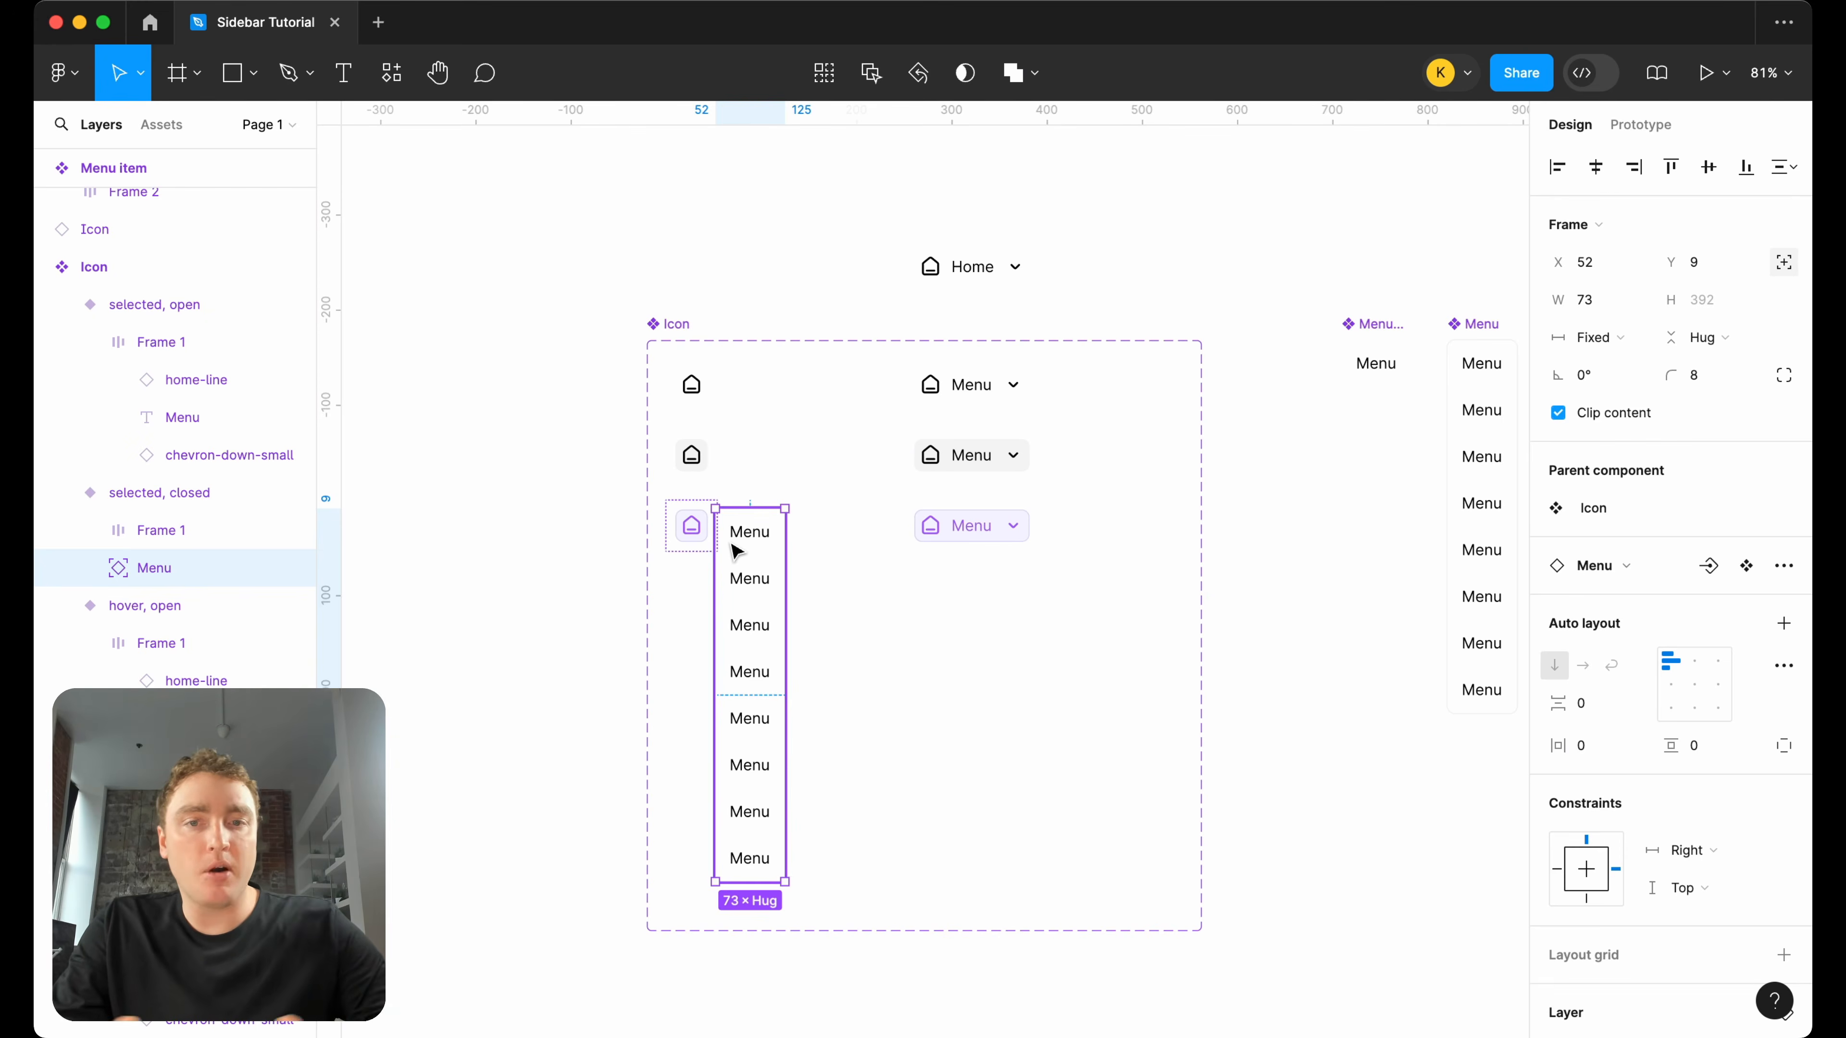
Place two instances of the default open icon variant below the component set and stack them in a vertical auto layout frame.
click(975, 402)
drag(982, 396, 1005, 985)
scroll(989, 964, down, 3)
drag(945, 739, 1283, 653)
drag(1283, 651, 1288, 710)
shift+click(1273, 643)
key(shift+a)
Duplicate the lower icon instance three times in the stack to make five open items.
click(1315, 711)
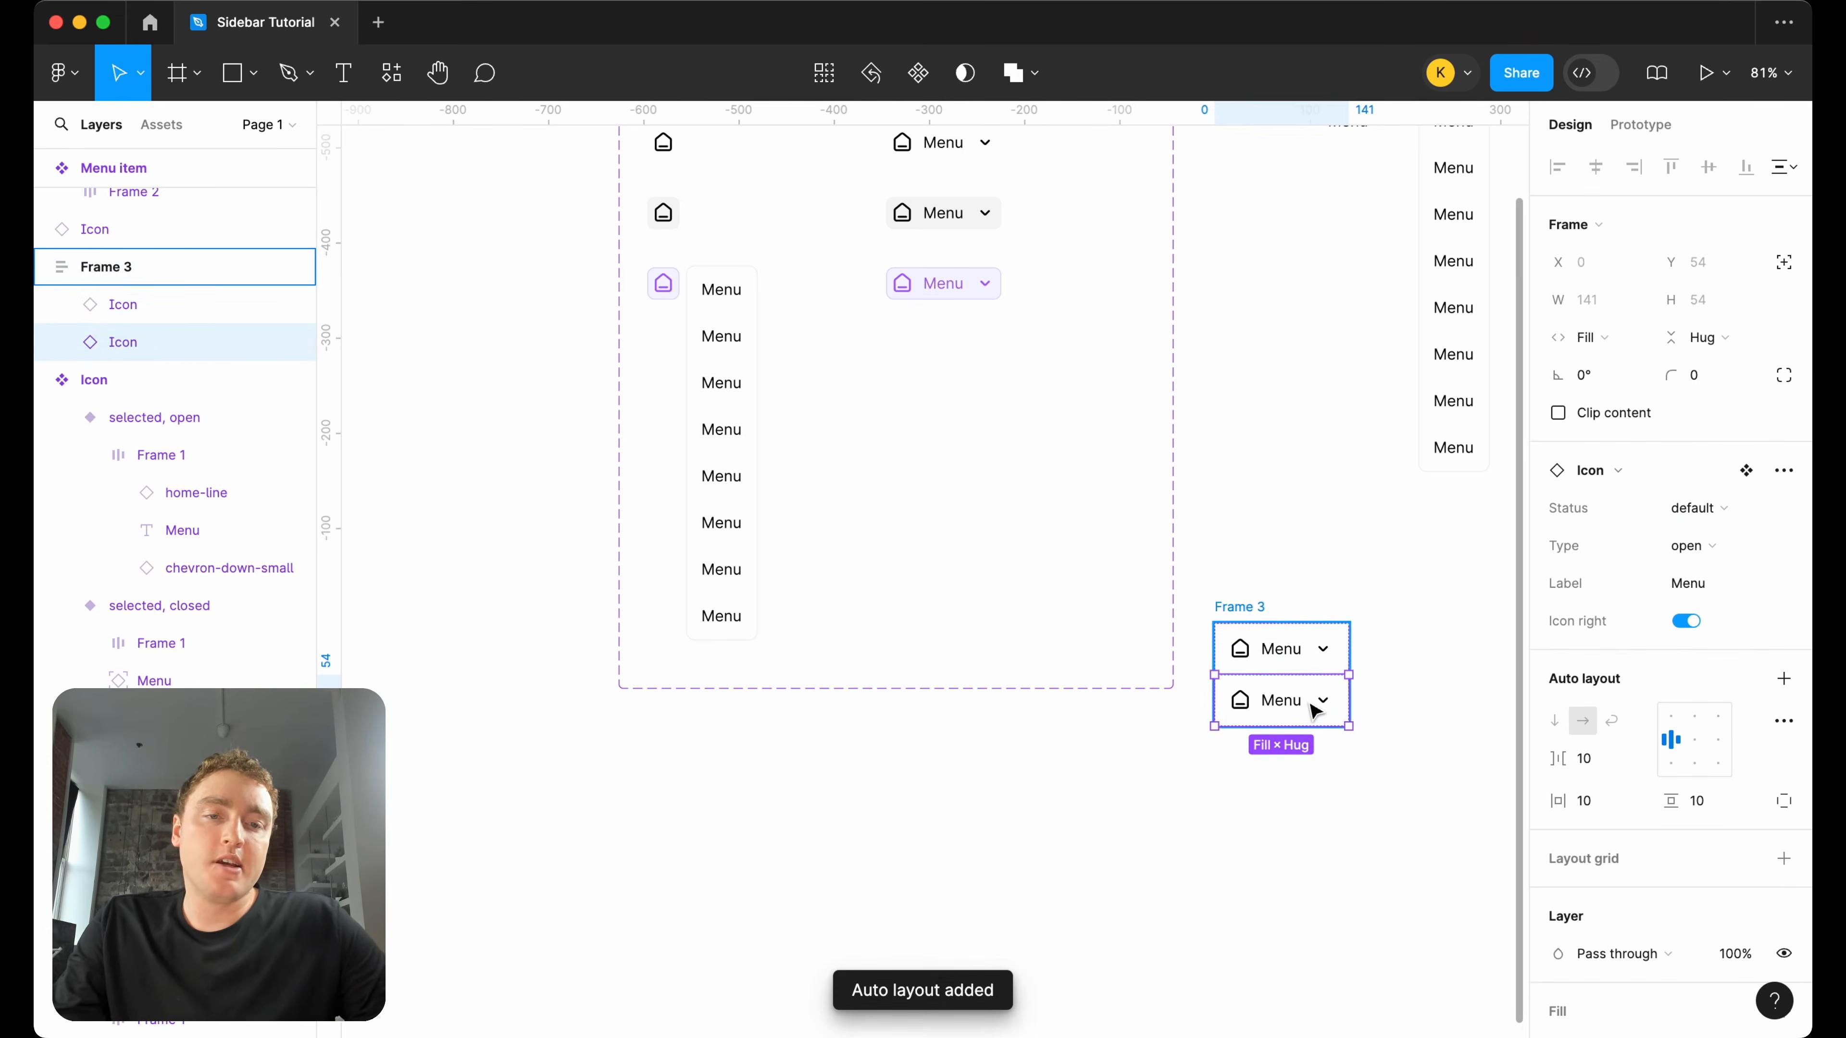
key(super+d)
key(super+d)
key(super+d)
scroll(1393, 680, down, 1)
scroll(1393, 679, right, 1)
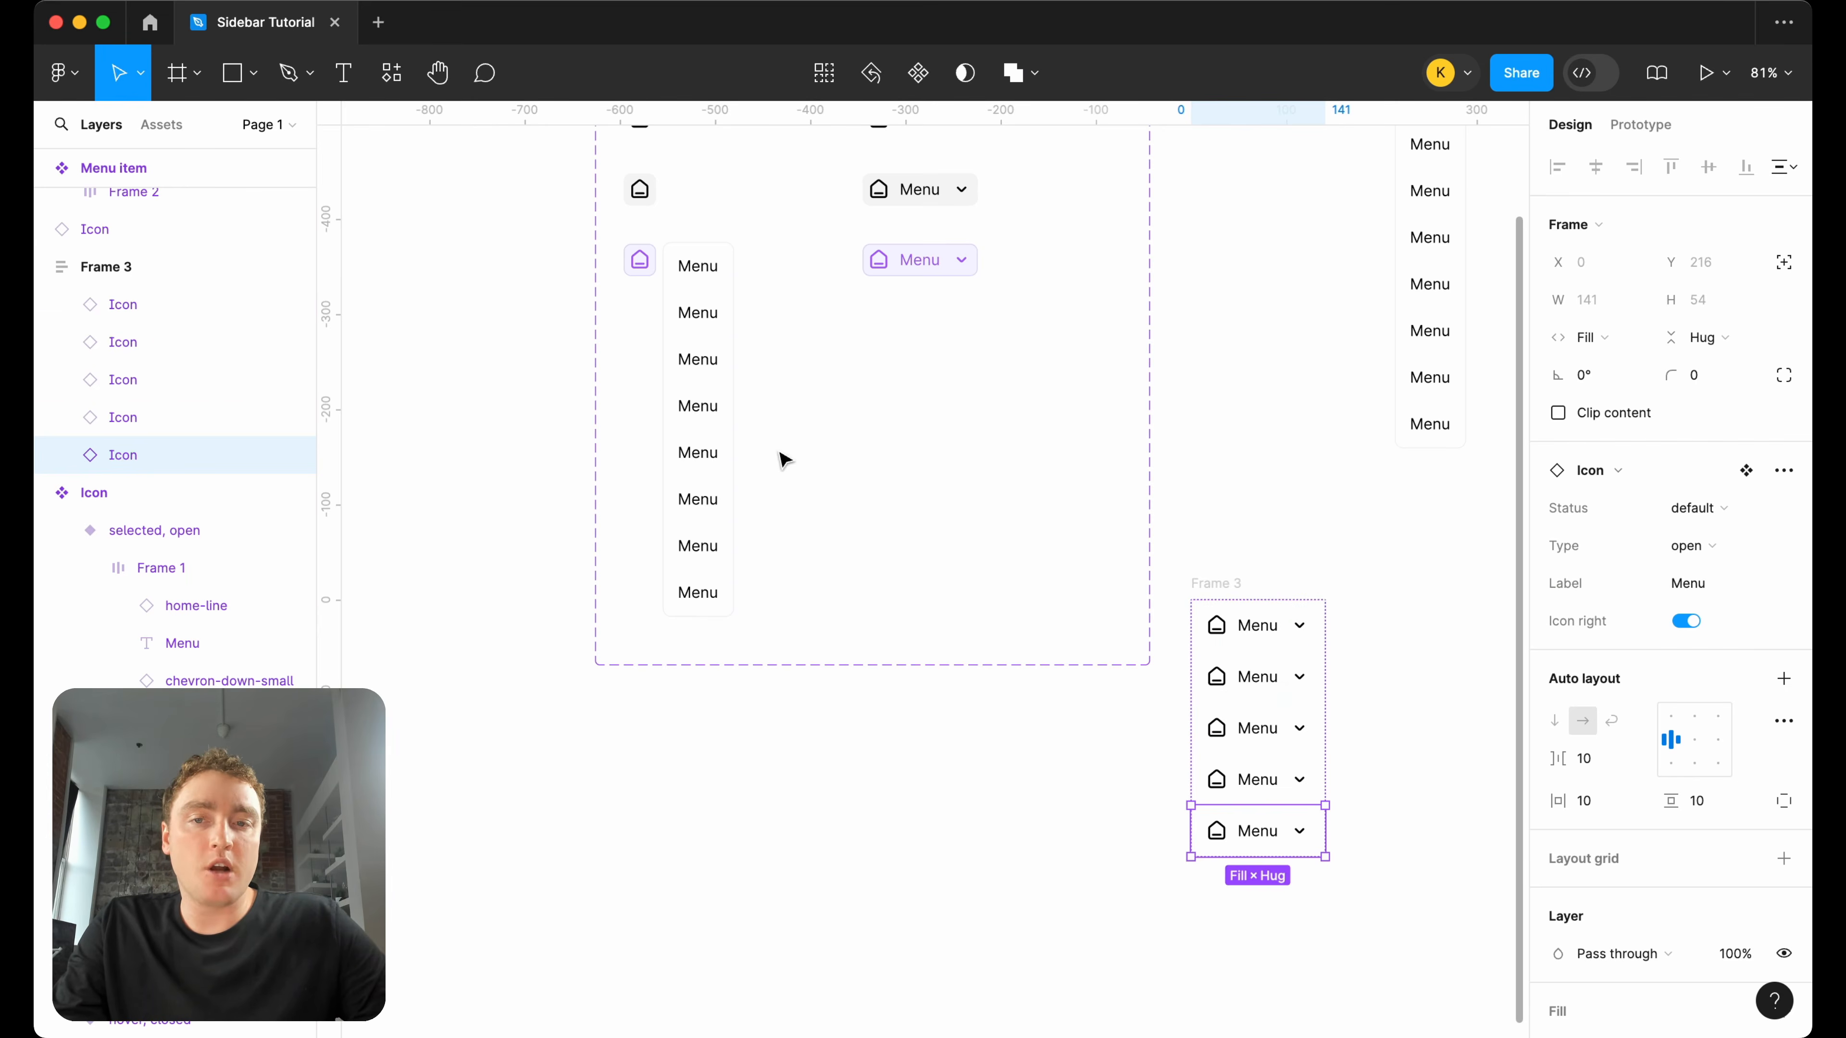
Add an instance of the Menu component to the selected open variant and set the variant's auto layout direction to vertical.
scroll(1283, 396, up, 3)
click(1435, 371)
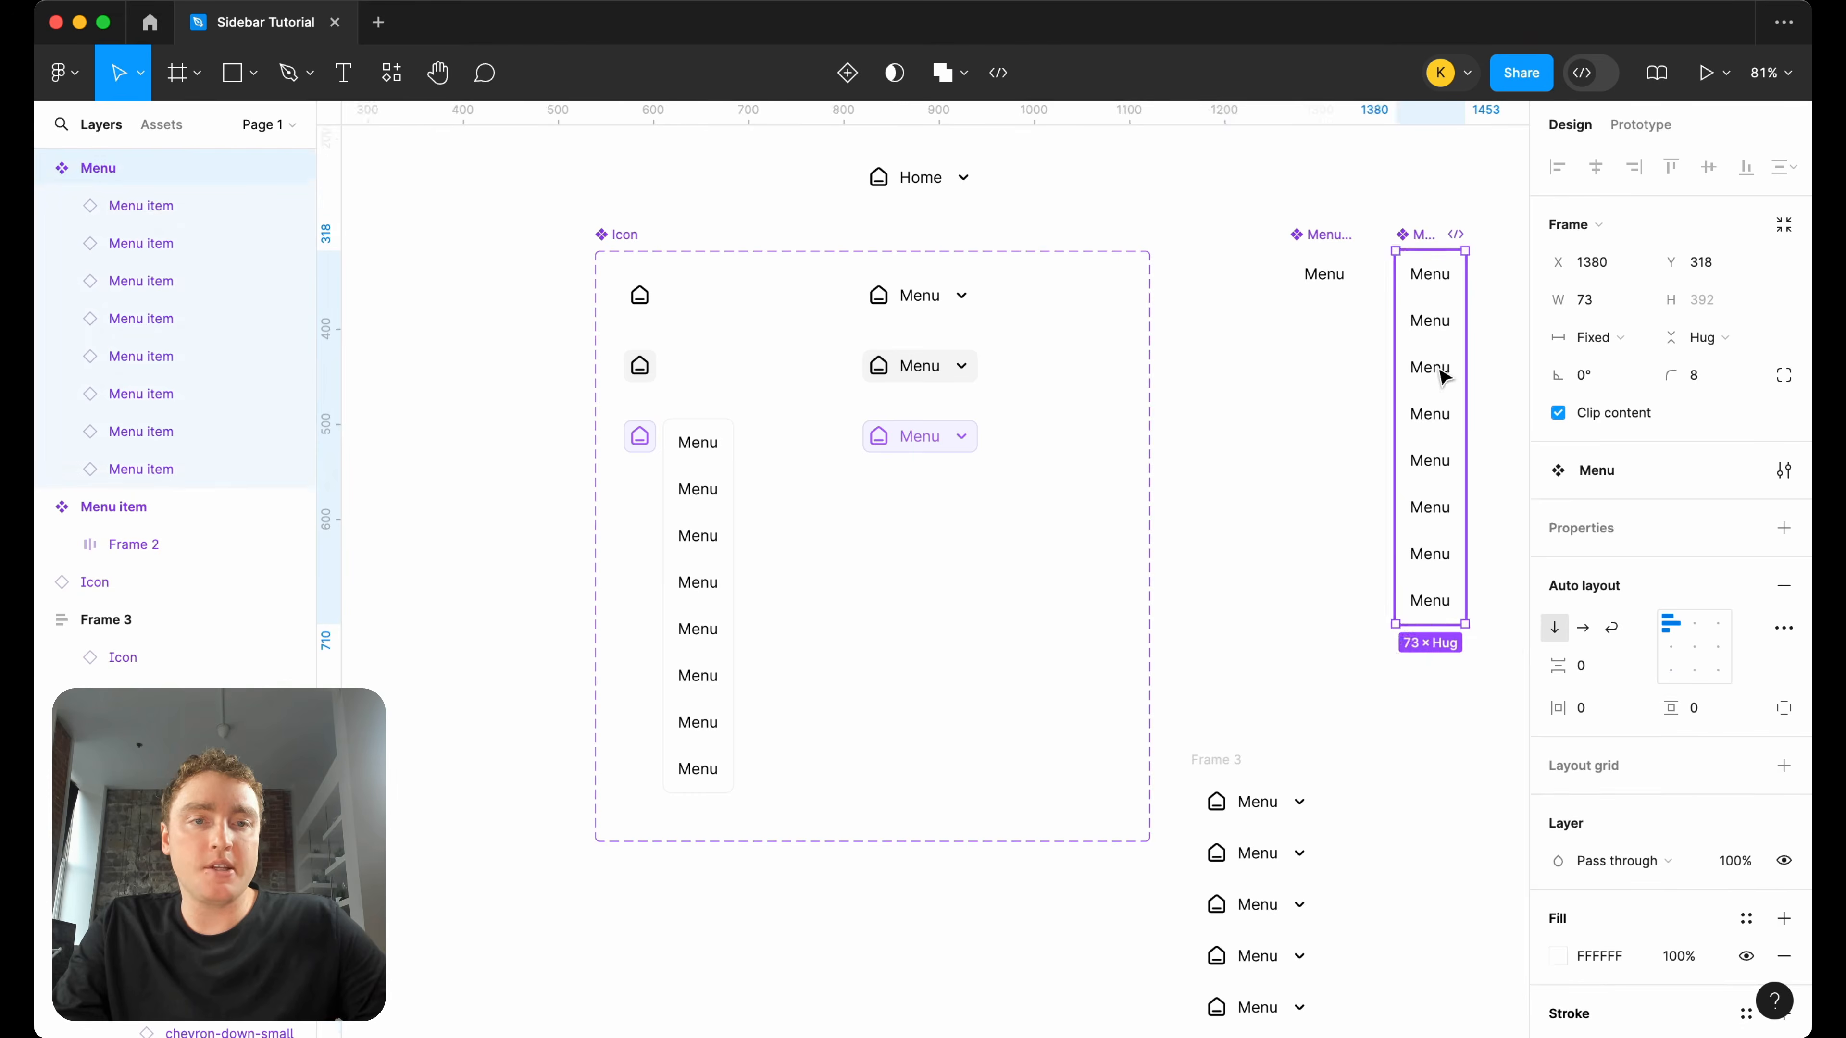
scroll(1435, 371, right, 4)
key(super+d)
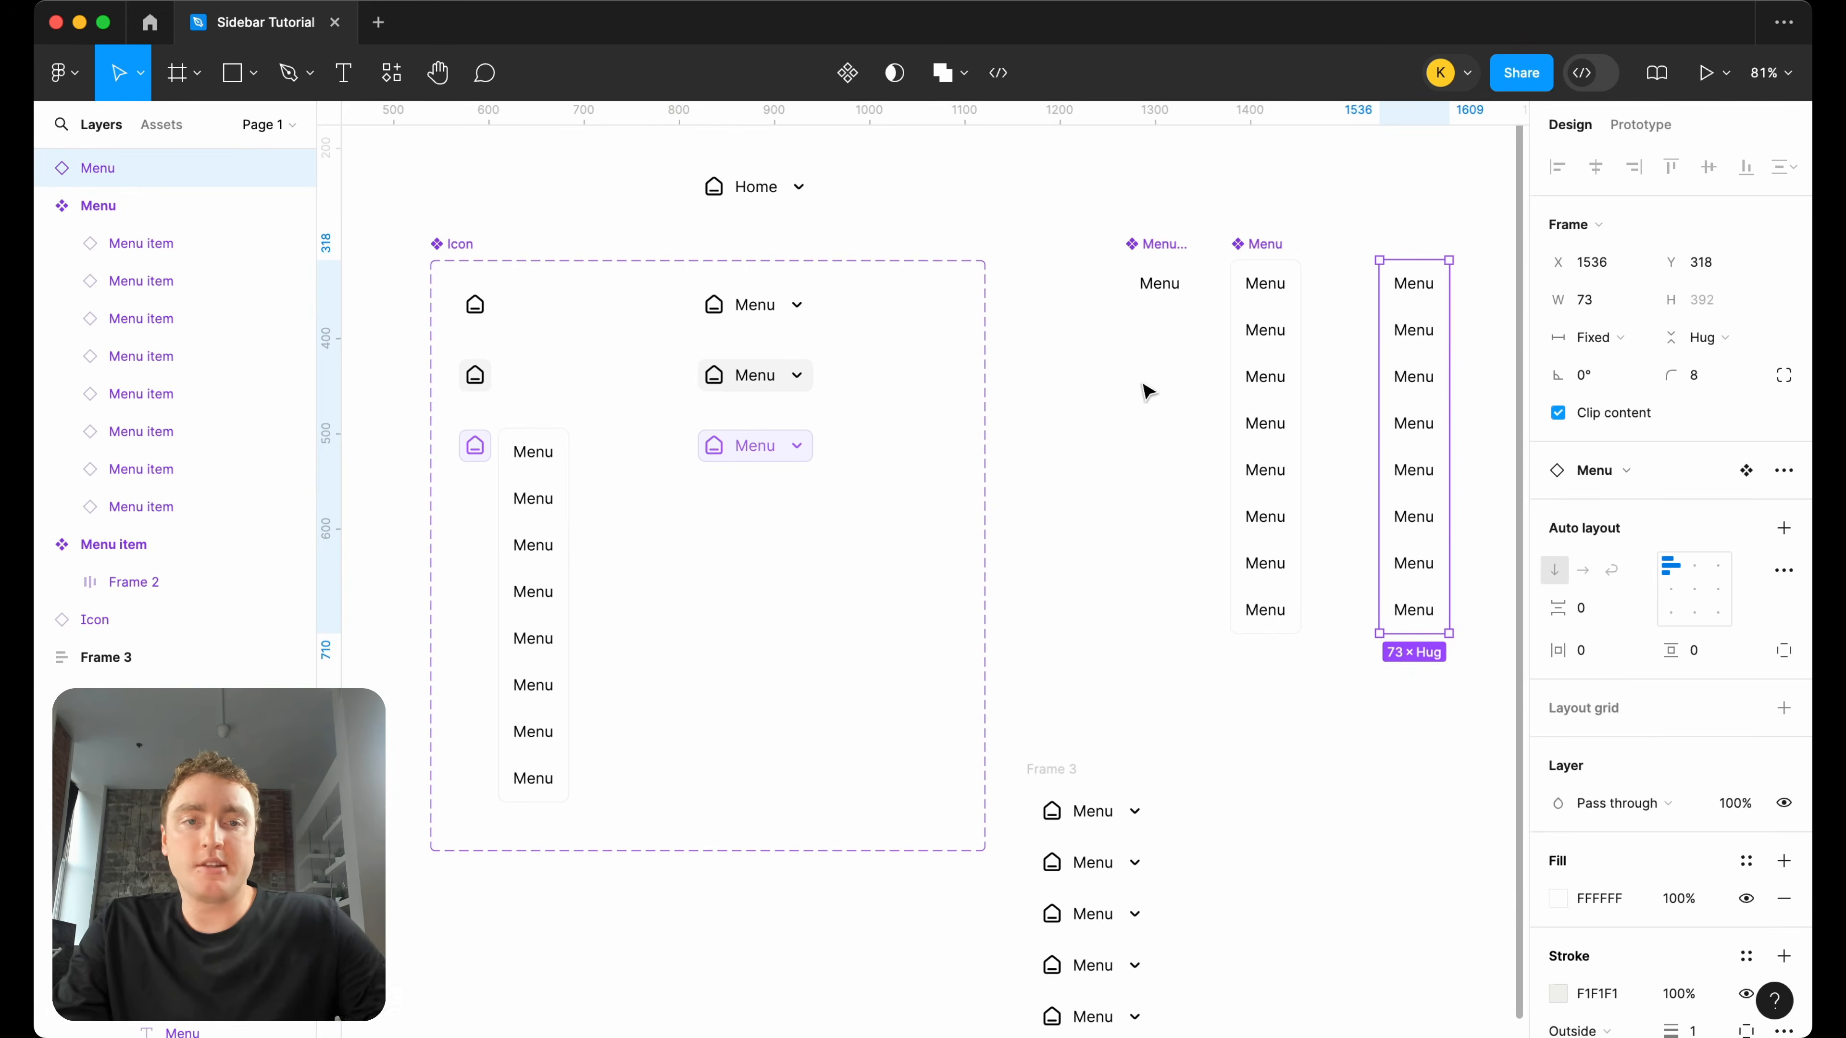
key(Delete)
scroll(1017, 421, left, 3)
click(917, 426)
key(super+v)
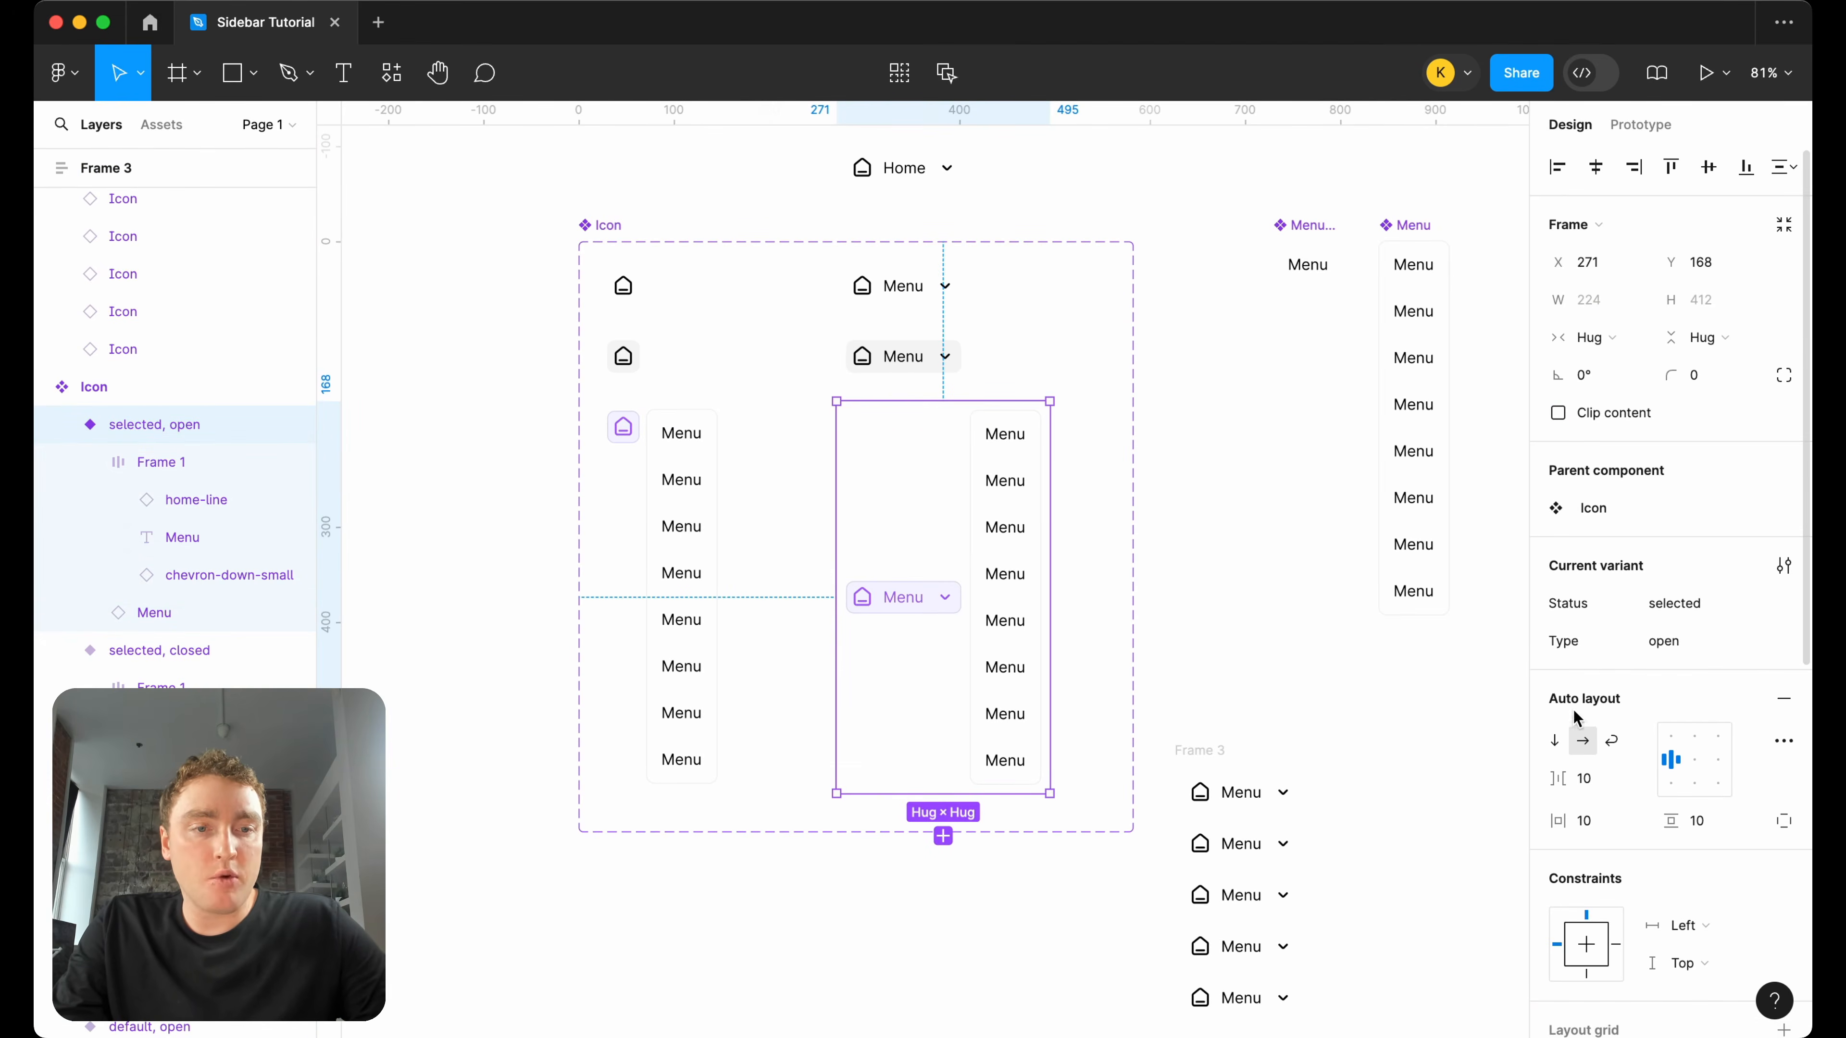
click(1555, 741)
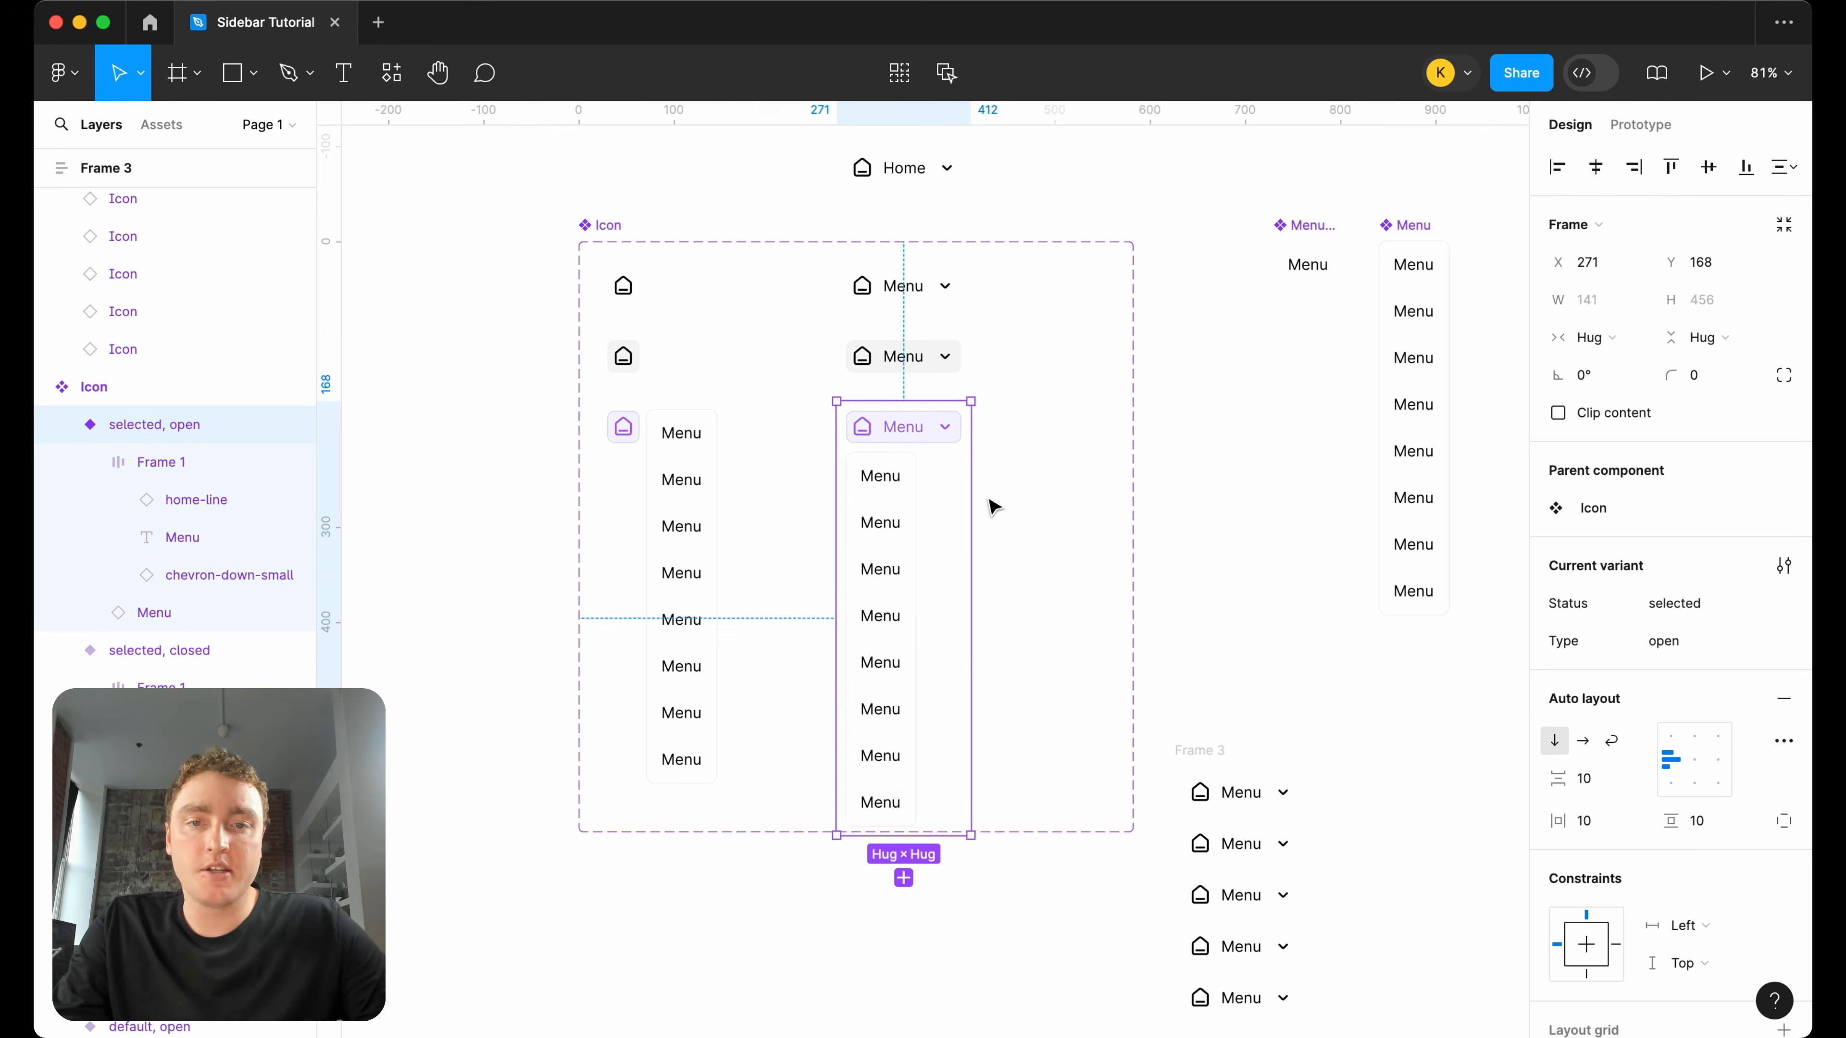
Set the width of the dropdown menu in the selected open variant to Fill container.
scroll(908, 490, up, 5)
click(907, 493)
click(1598, 337)
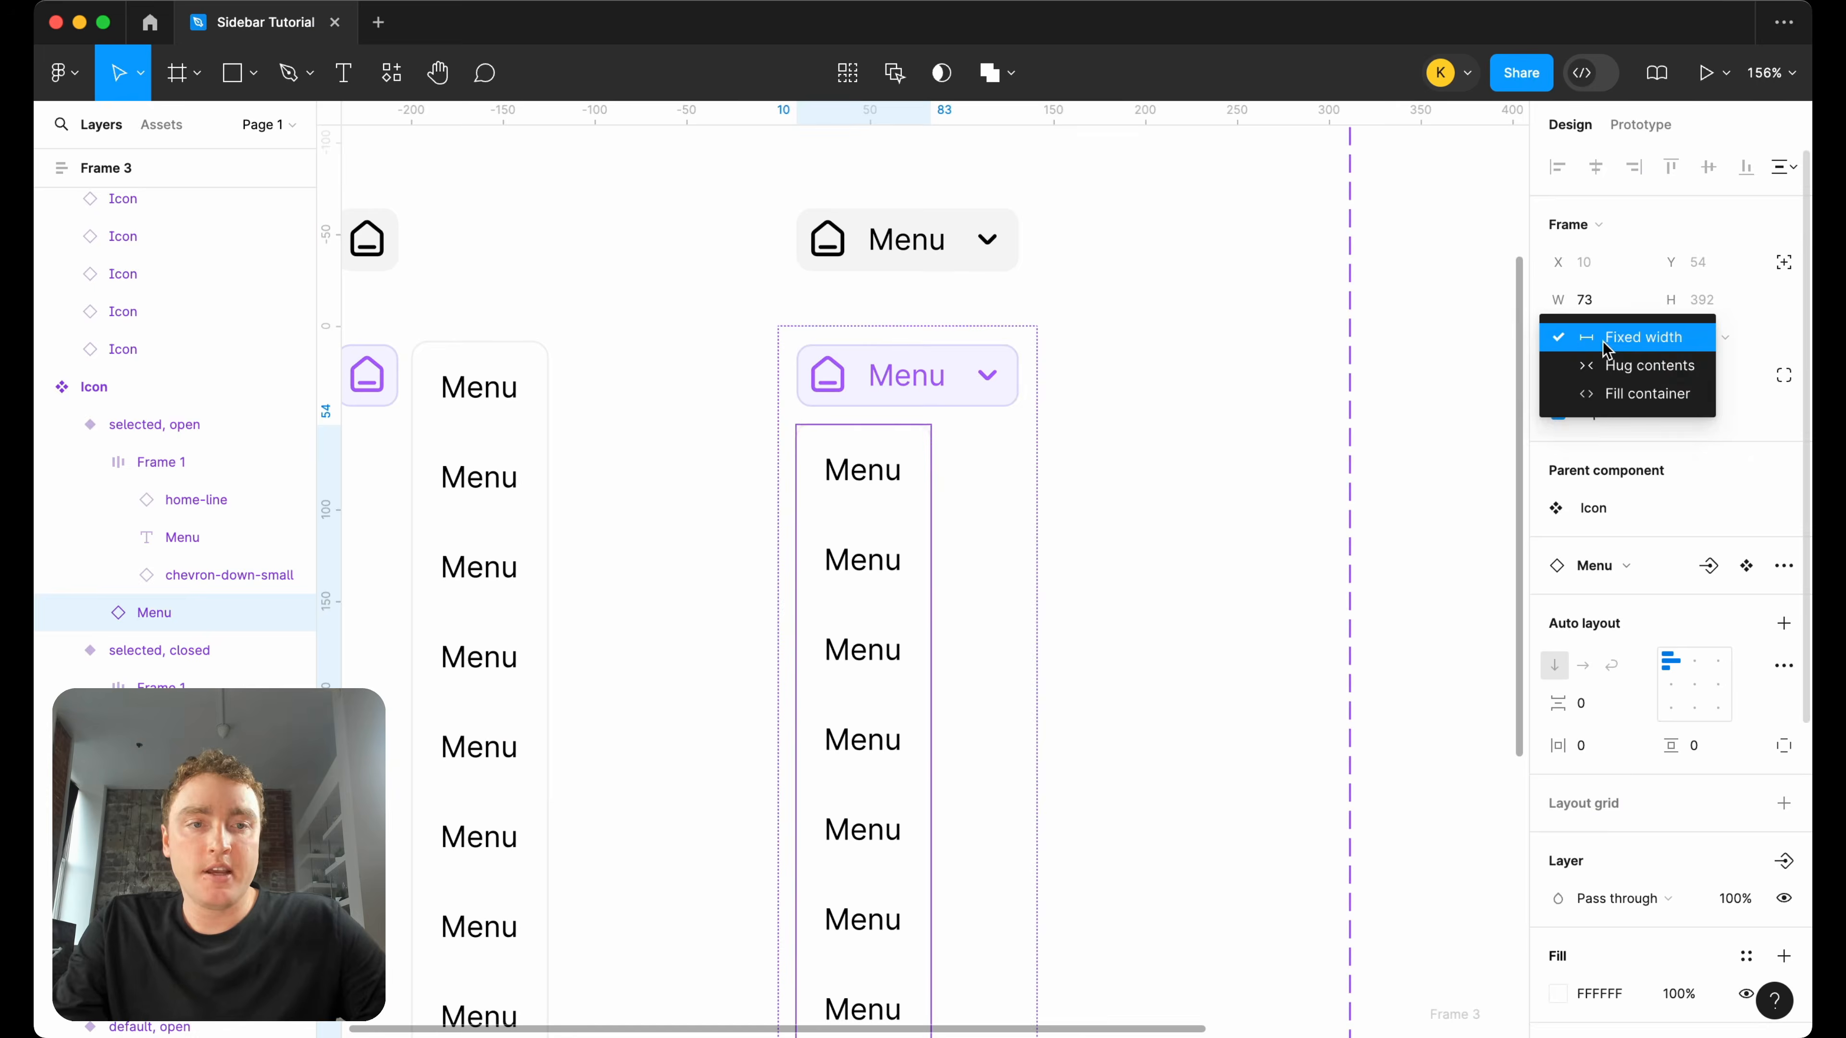
click(1612, 393)
double_click(865, 470)
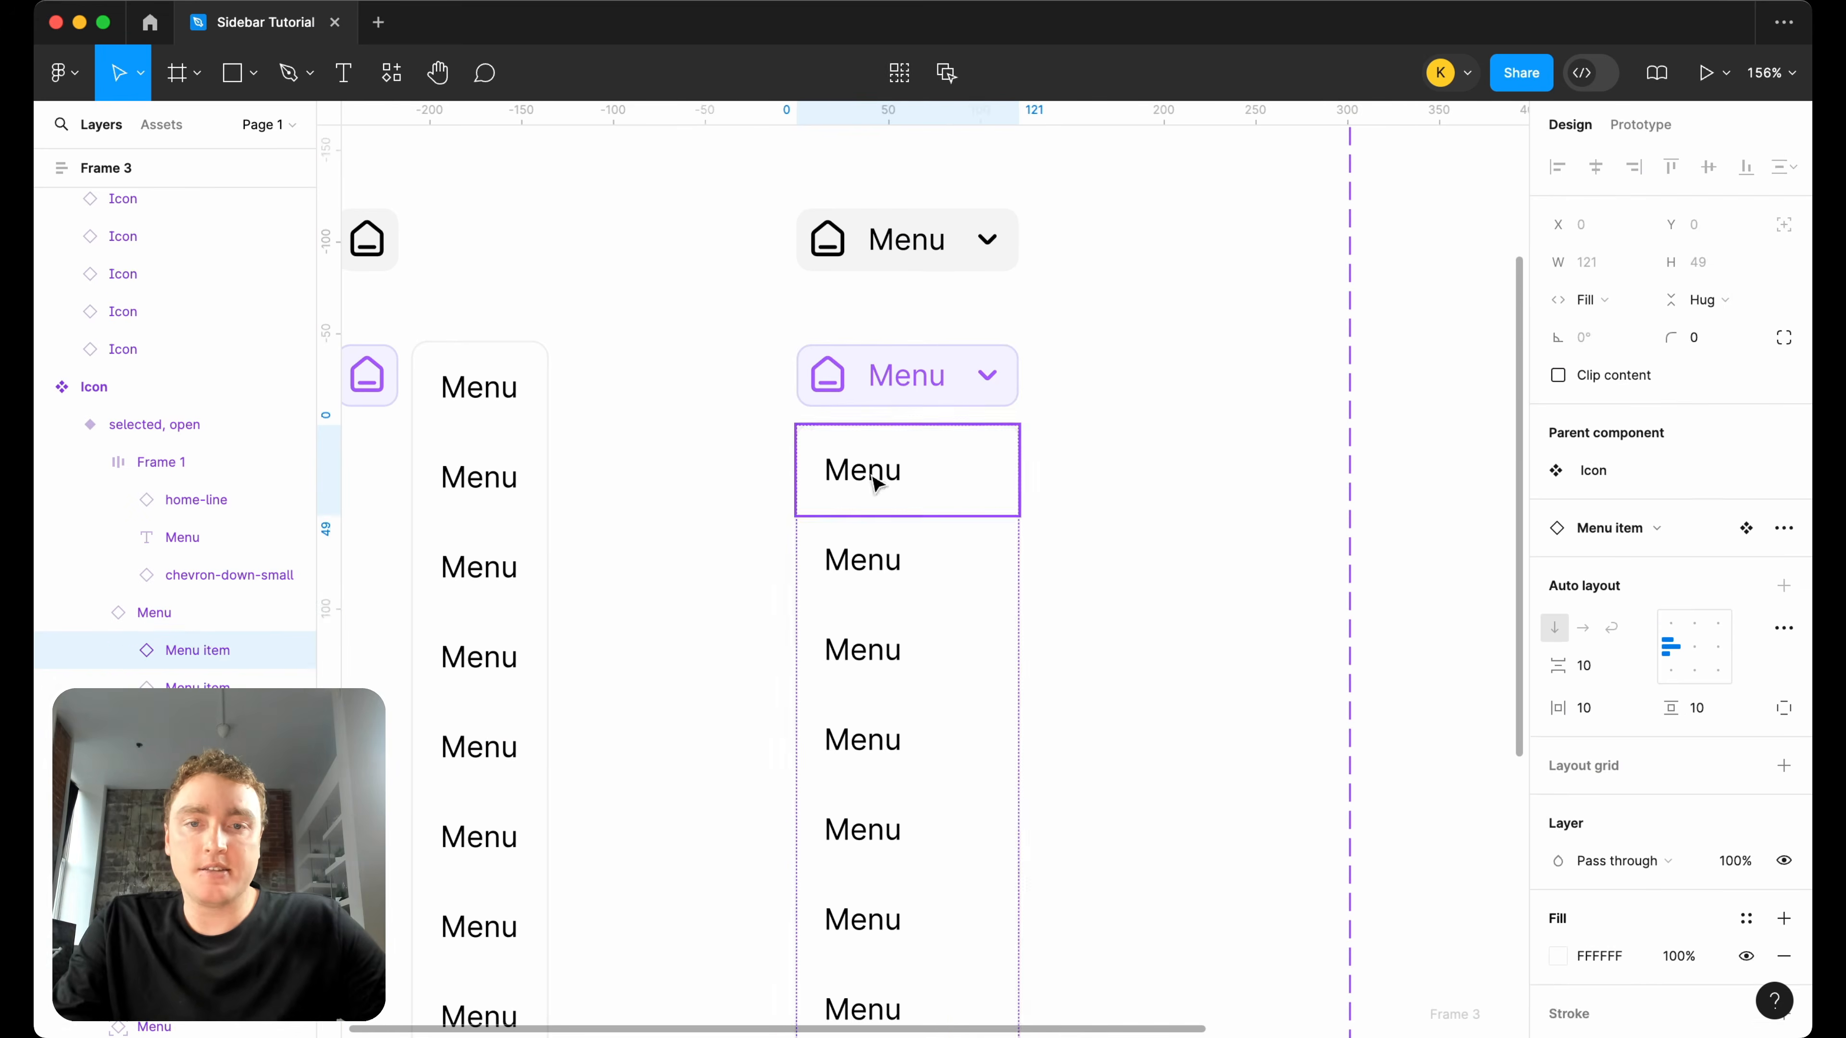
click(1165, 499)
Test the selected status on the second icon instance in the five-item stack, and delete the whole stack.
scroll(1166, 499, down, 5)
scroll(1165, 499, down, 3)
scroll(1170, 499, down, 2)
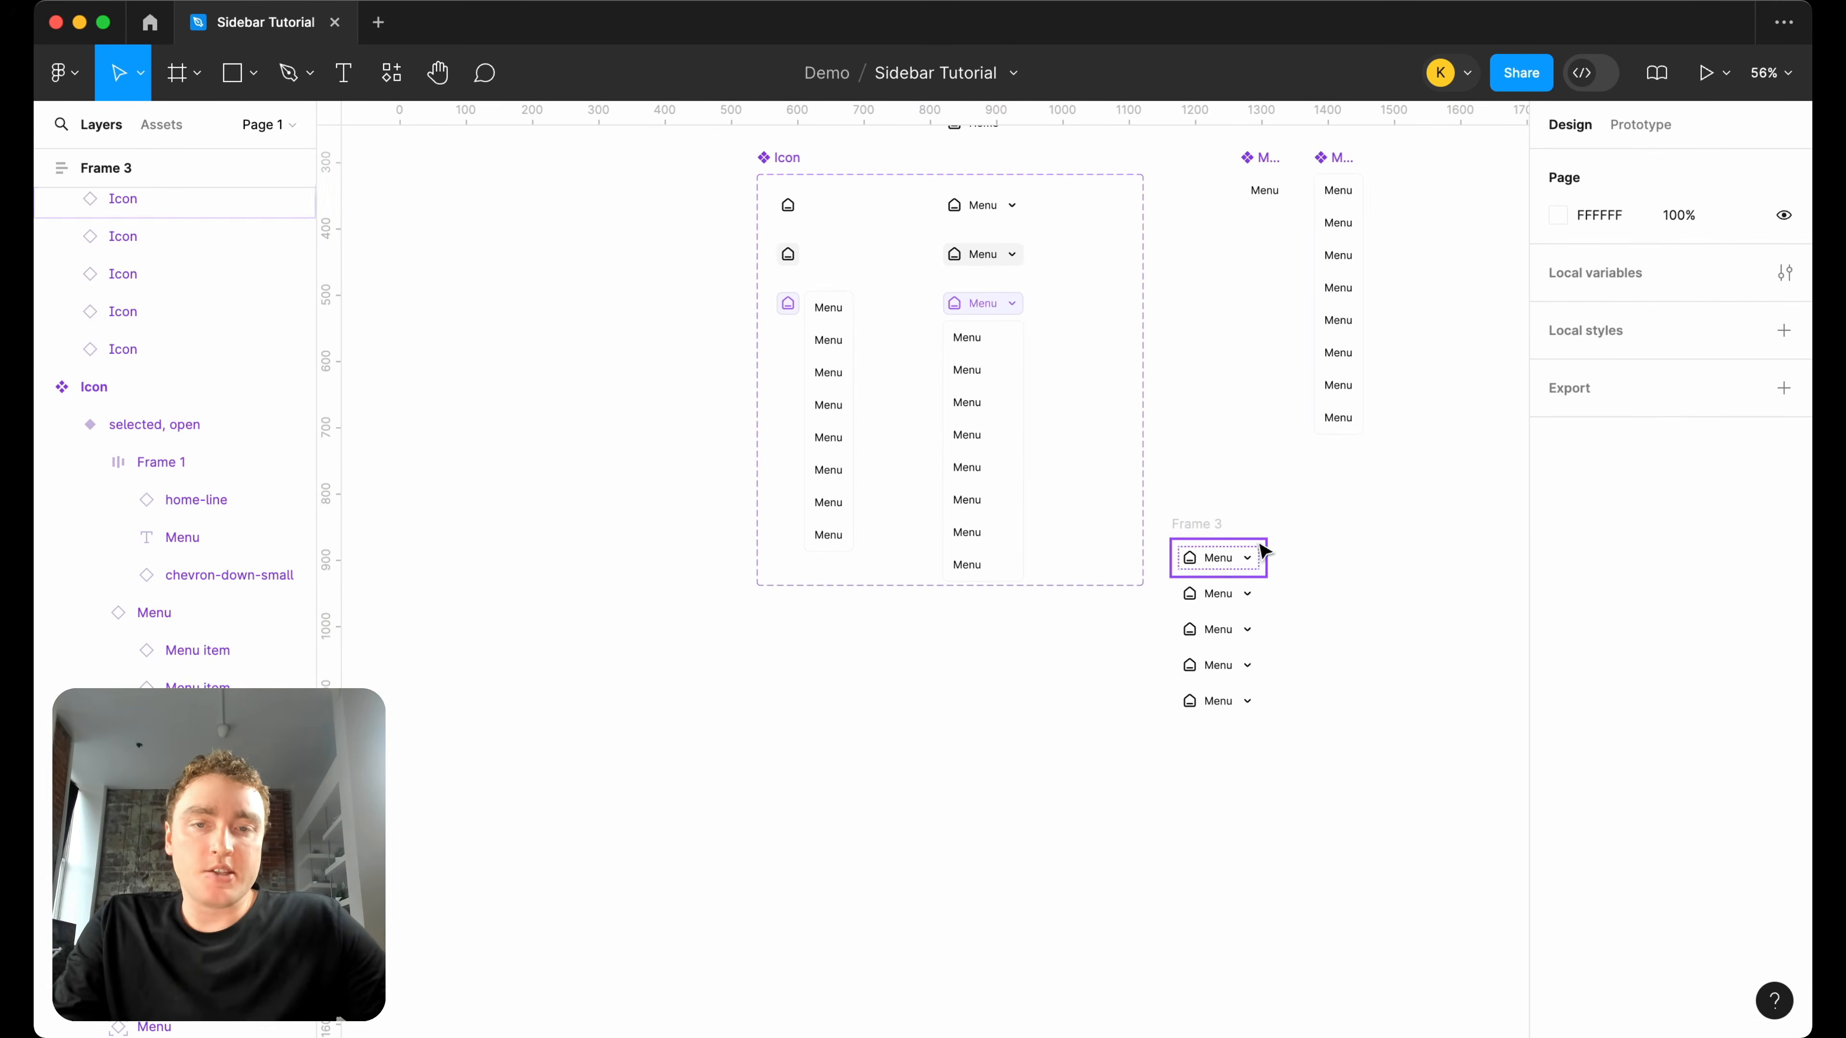
click(1244, 593)
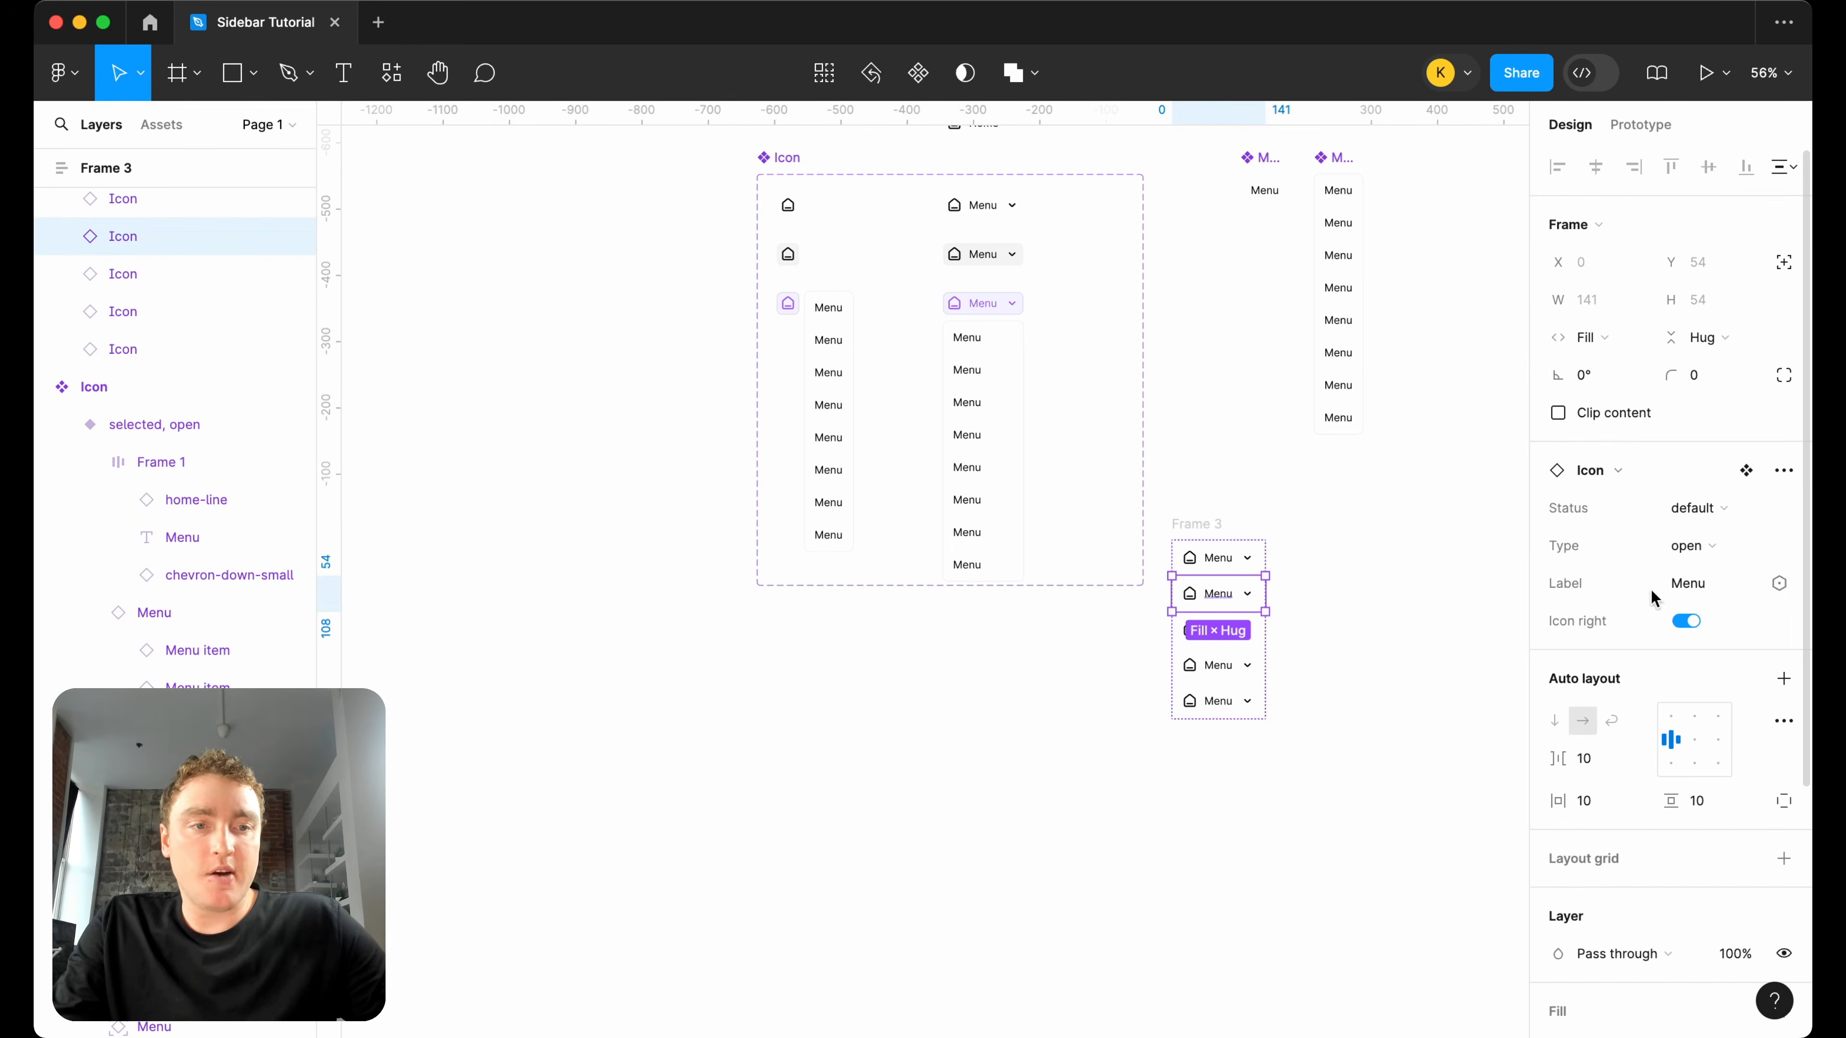
click(1710, 508)
click(1695, 566)
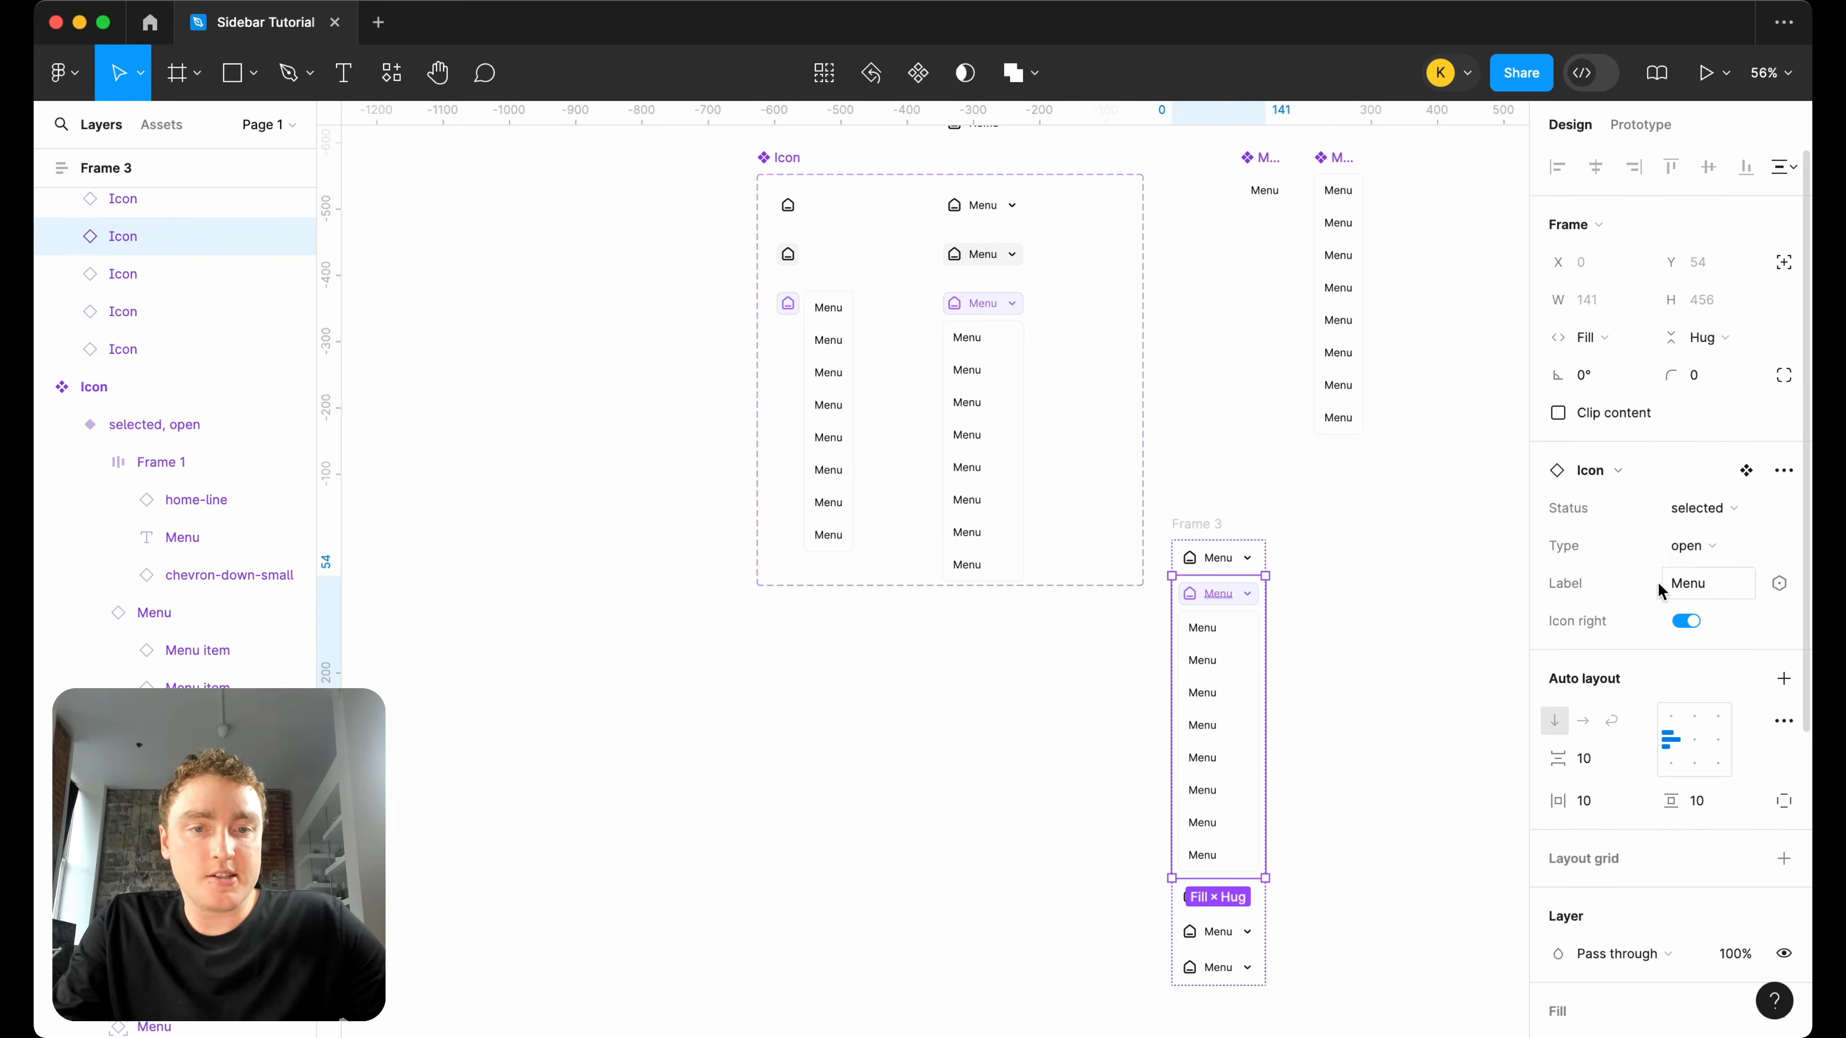
click(1393, 651)
scroll(1252, 850, down, 1)
scroll(1314, 597, up, 3)
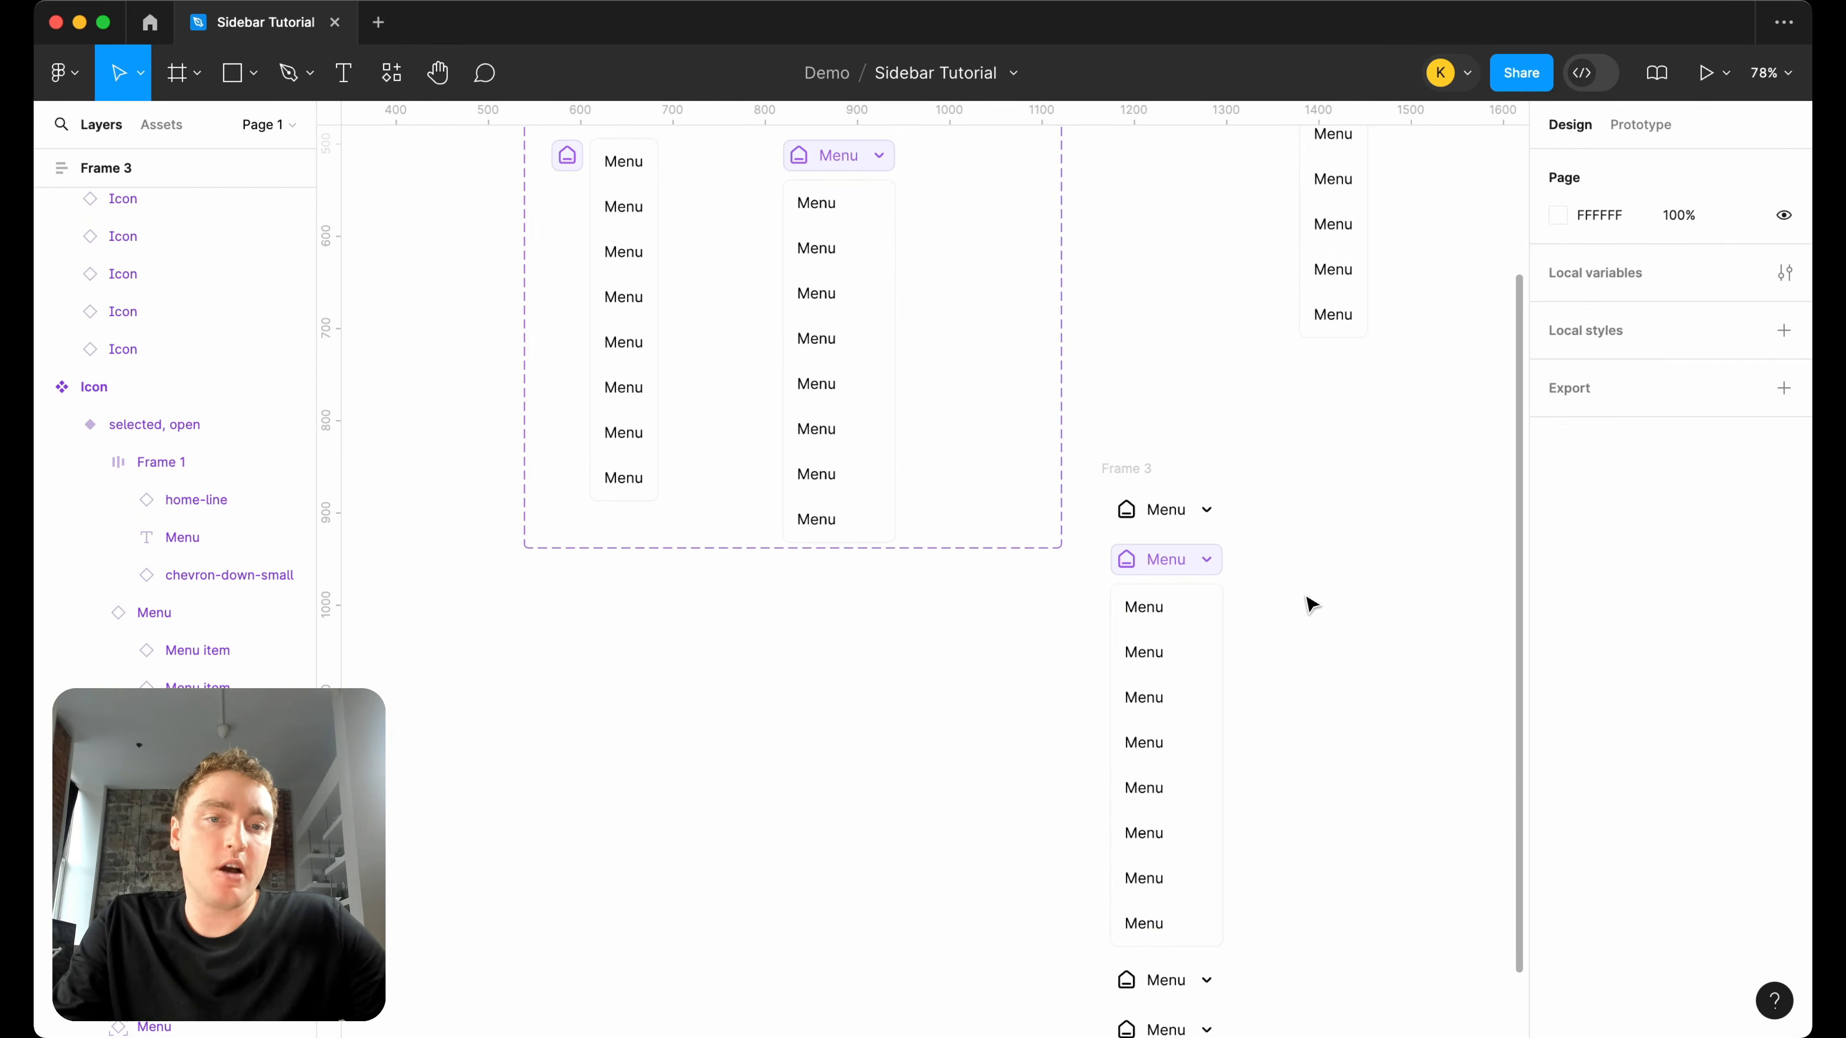
scroll(1295, 474, down, 2)
scroll(1264, 487, down, 4)
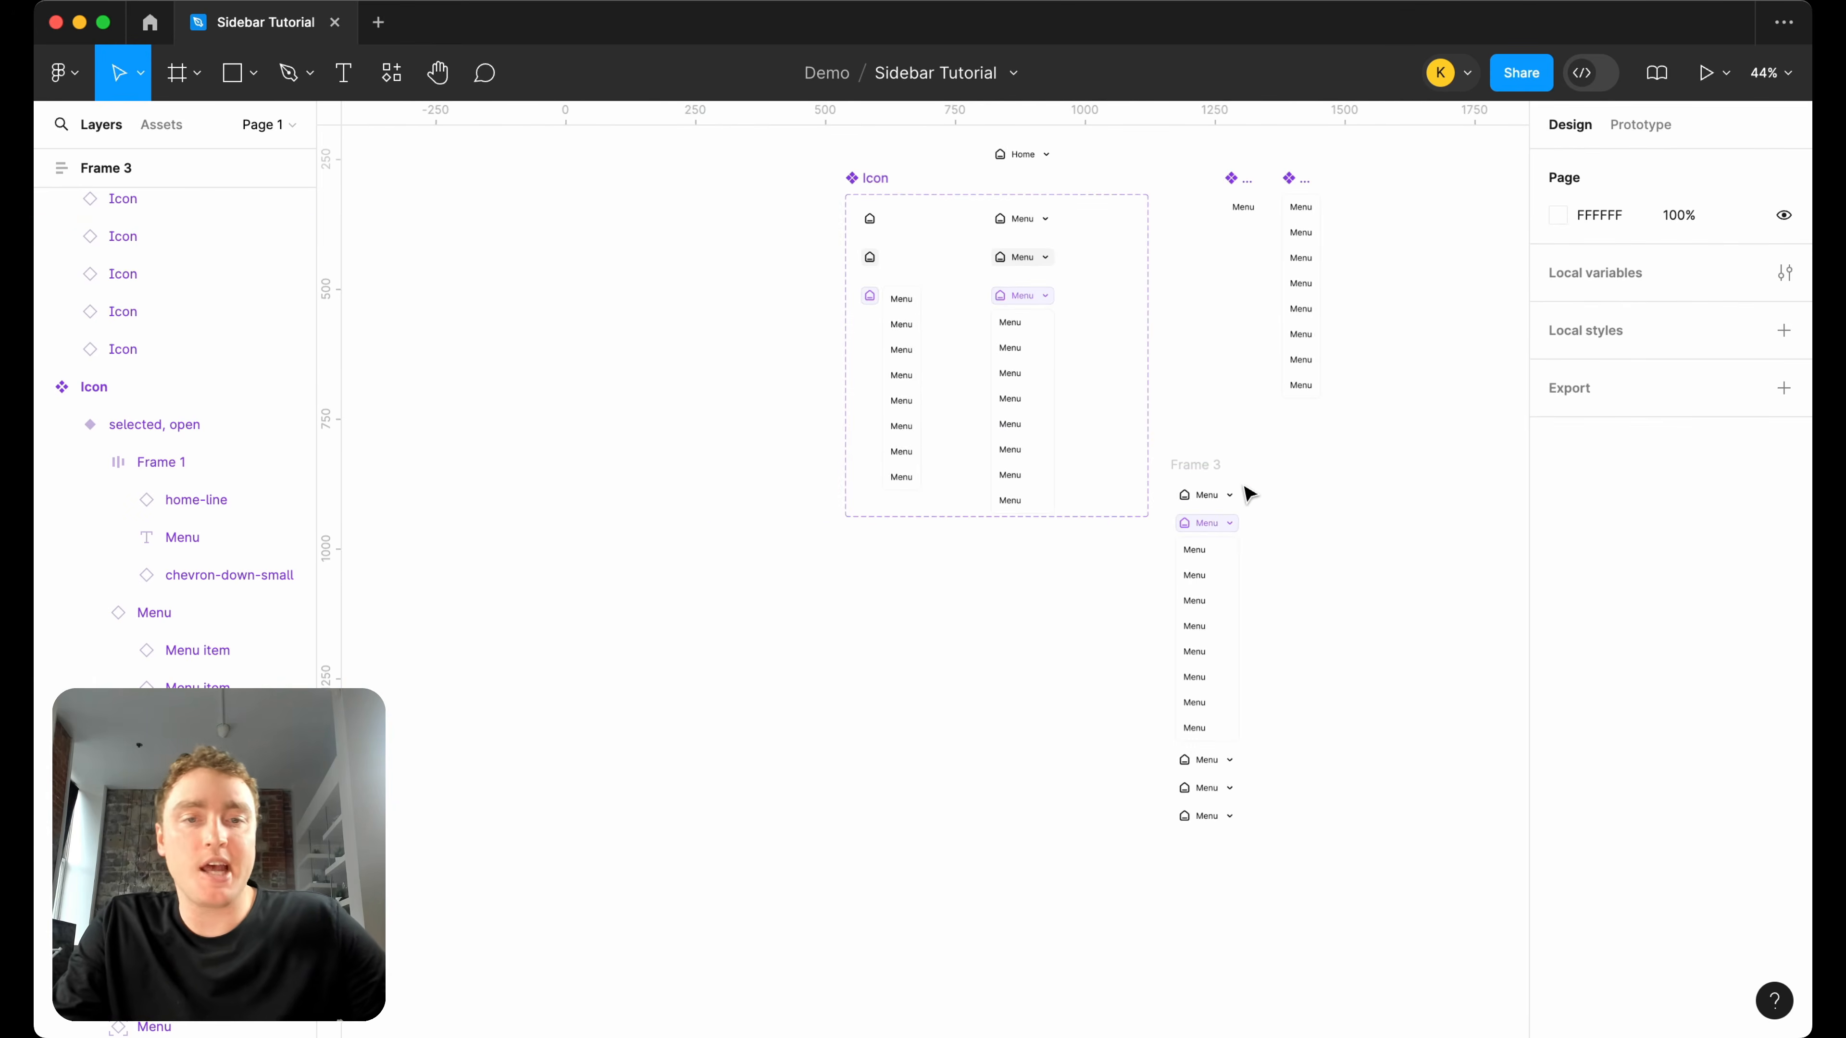
click(1203, 493)
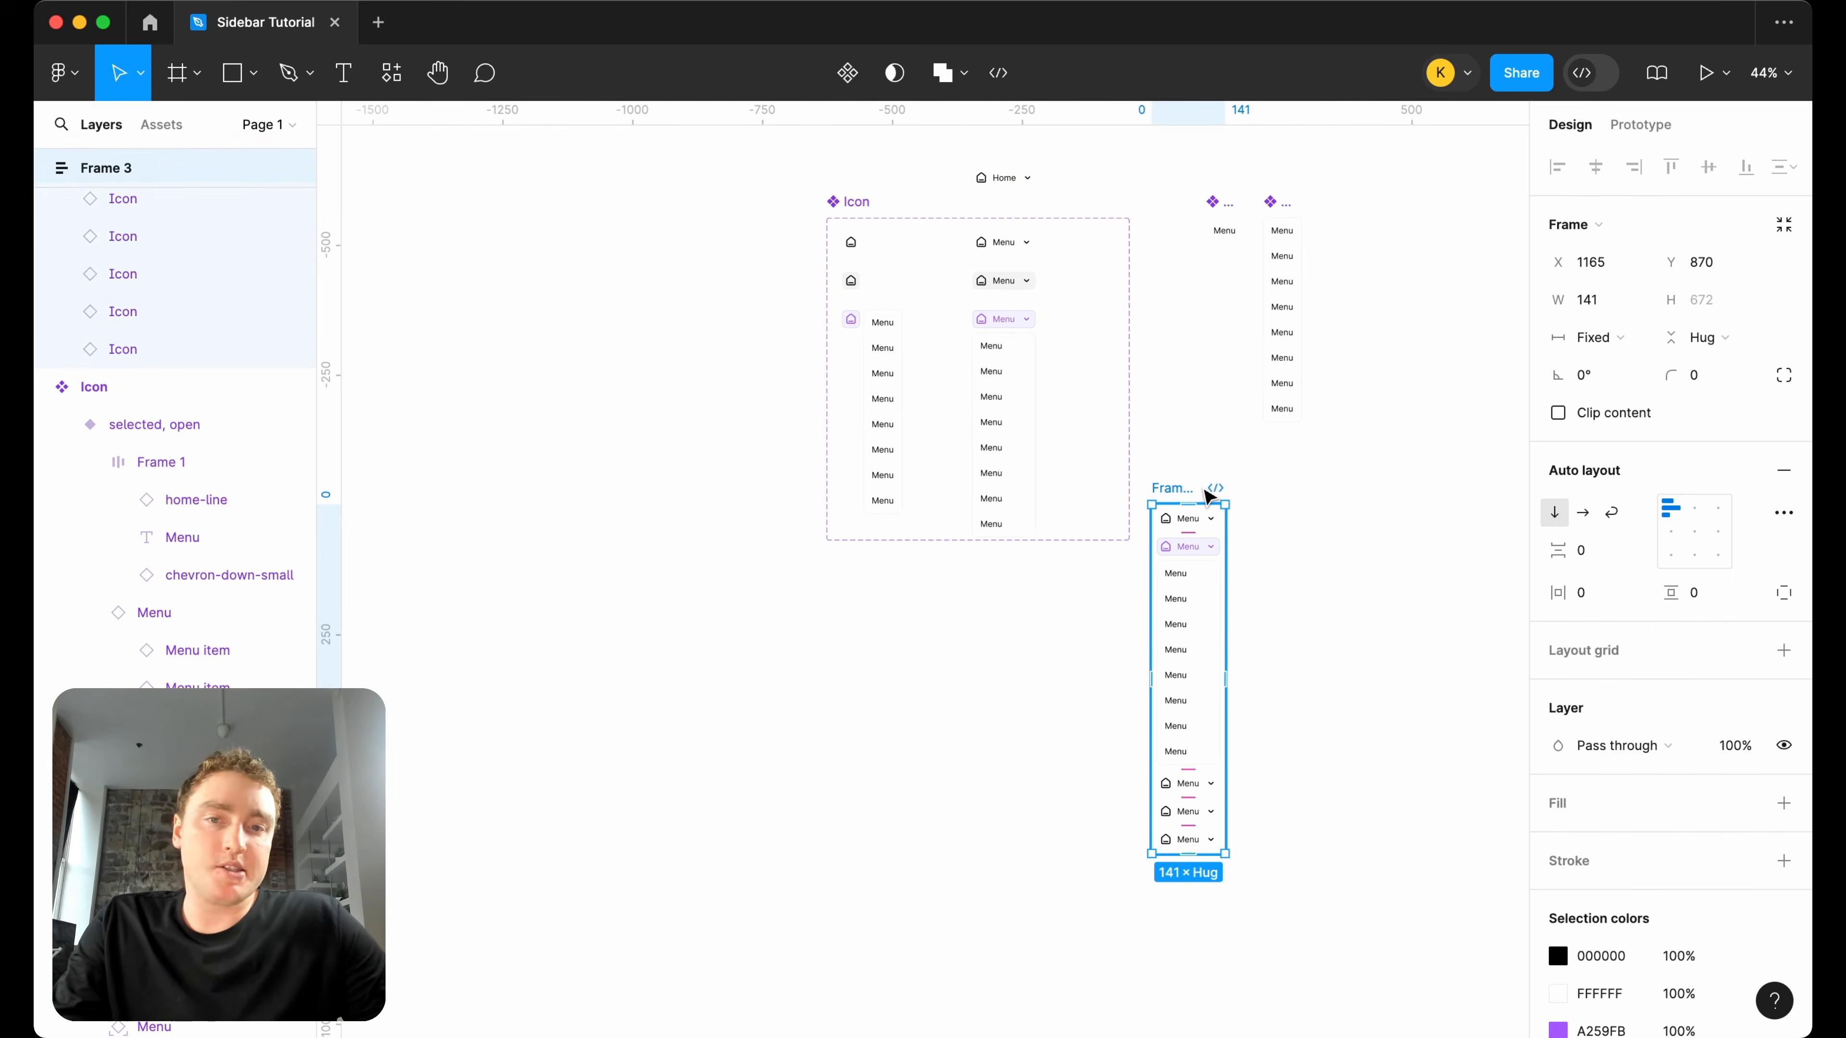
key(Delete)
Move the Menu item and Menu components together closer to the Icon component set.
drag(1361, 563, 1179, 163)
scroll(1244, 251, up, 6)
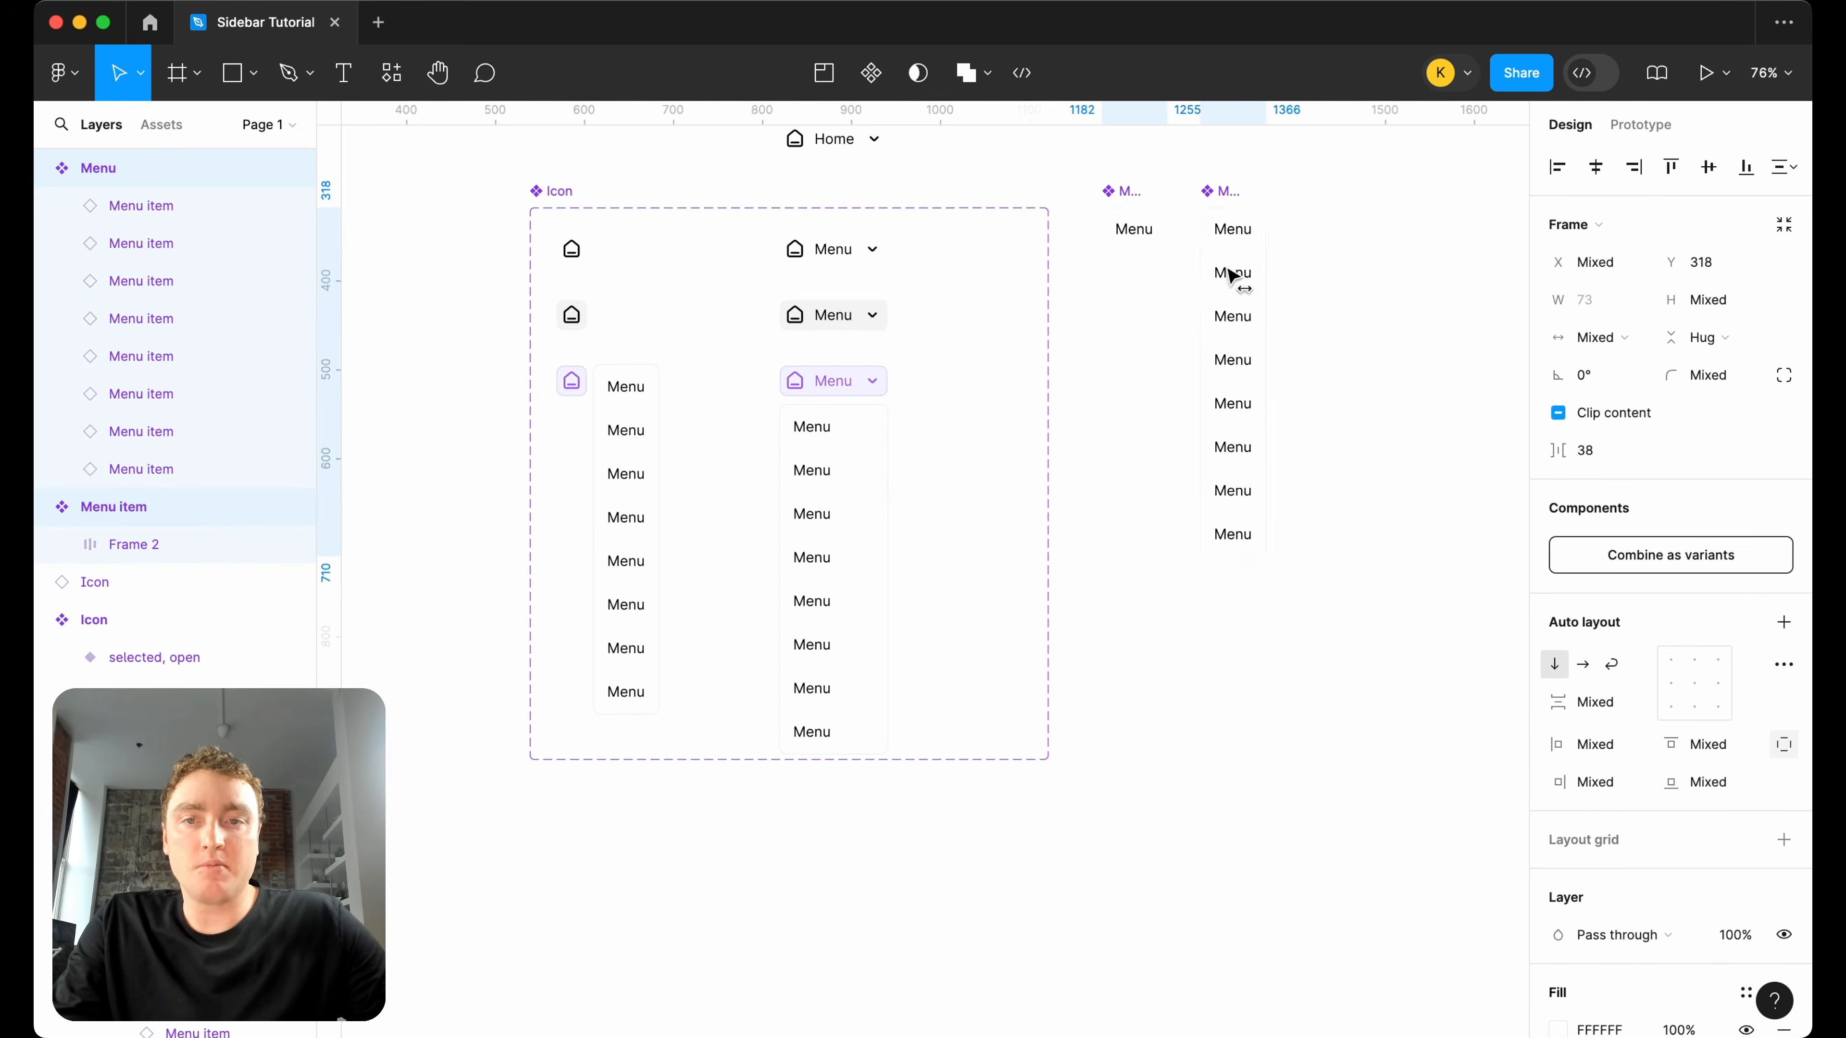
scroll(1277, 276, up, 5)
Rename the Icon component set as "Menu items".
double_click(563, 349)
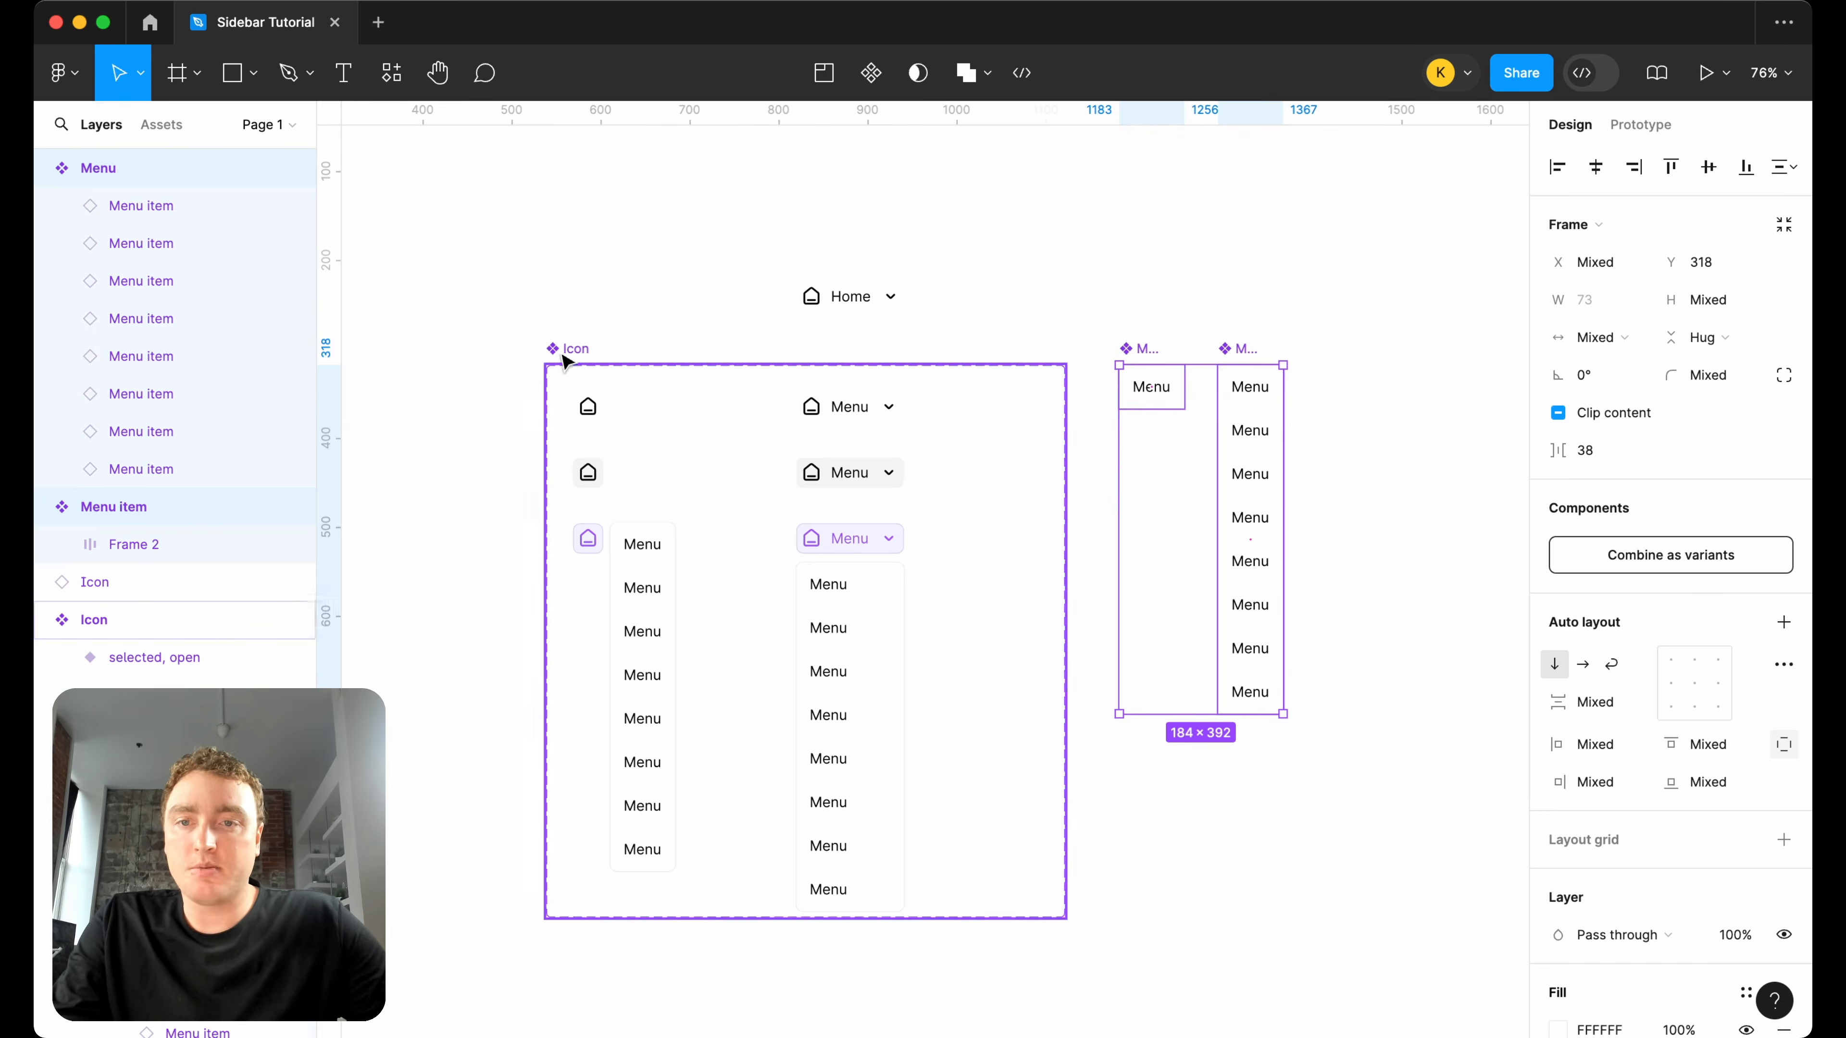
text(Menu)
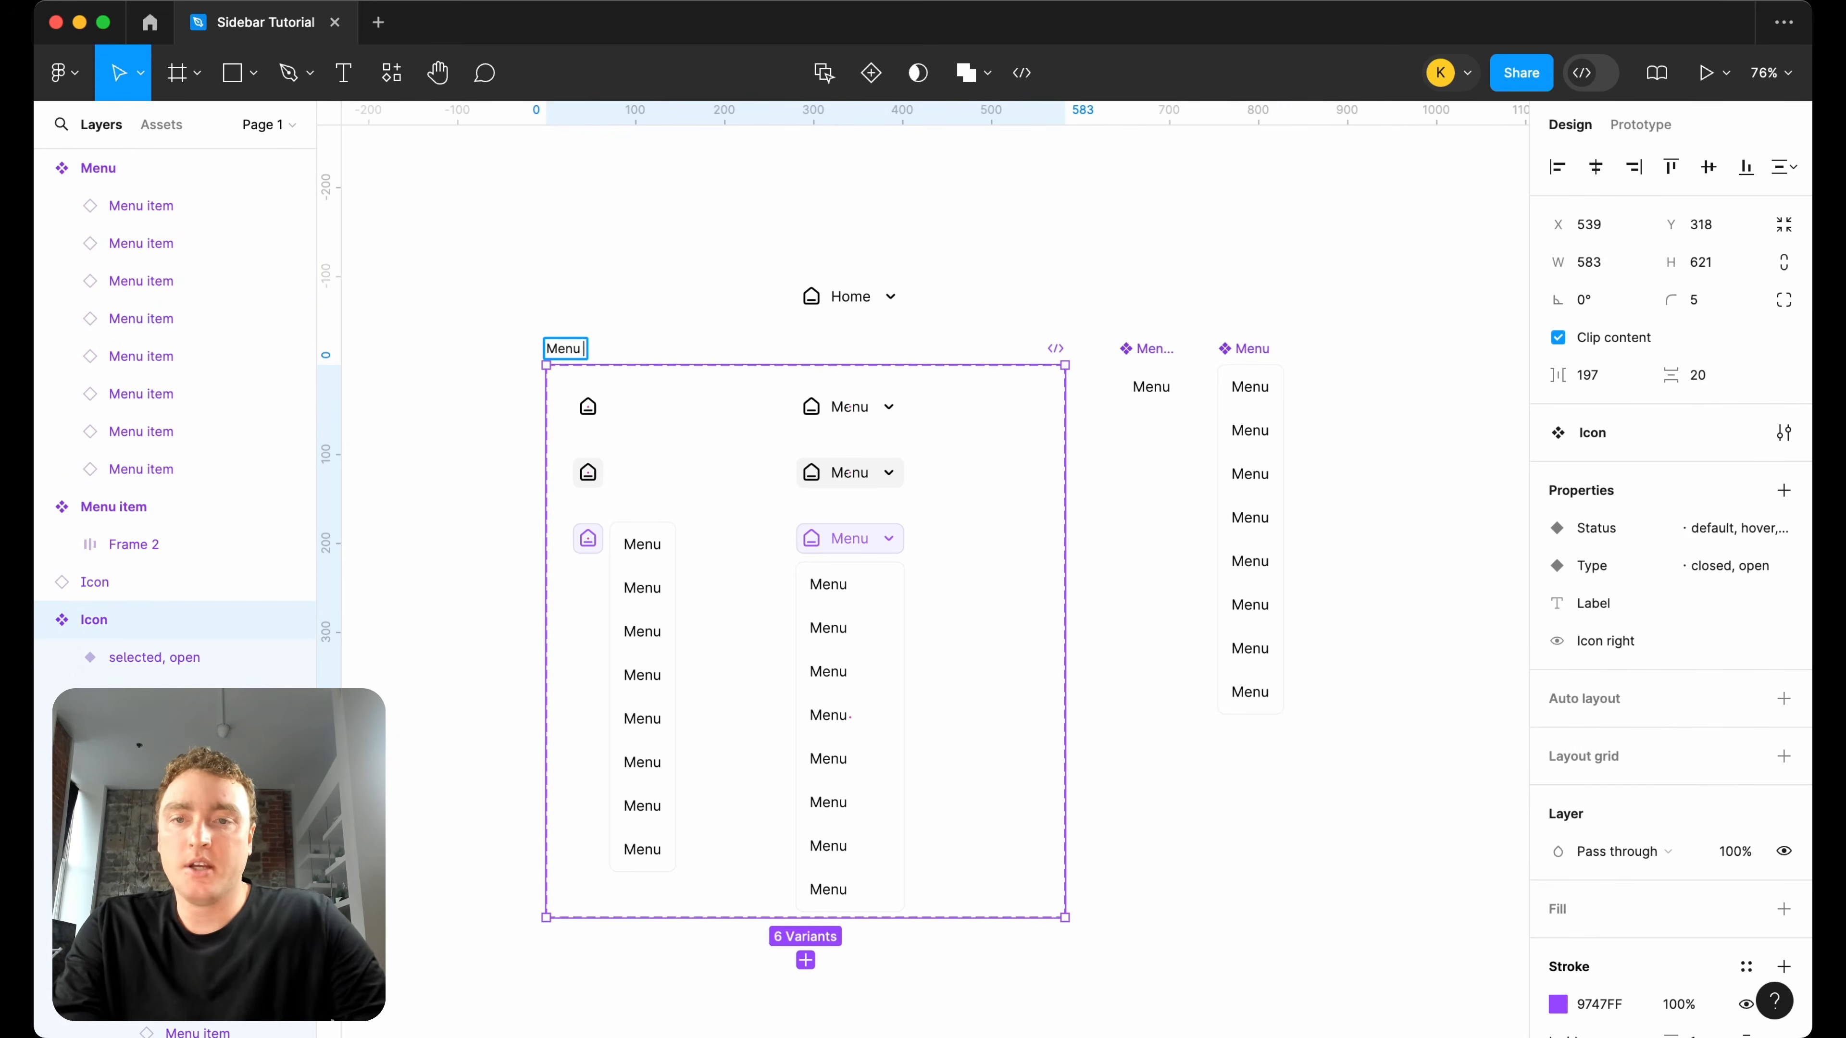
text( items)
key(Return)
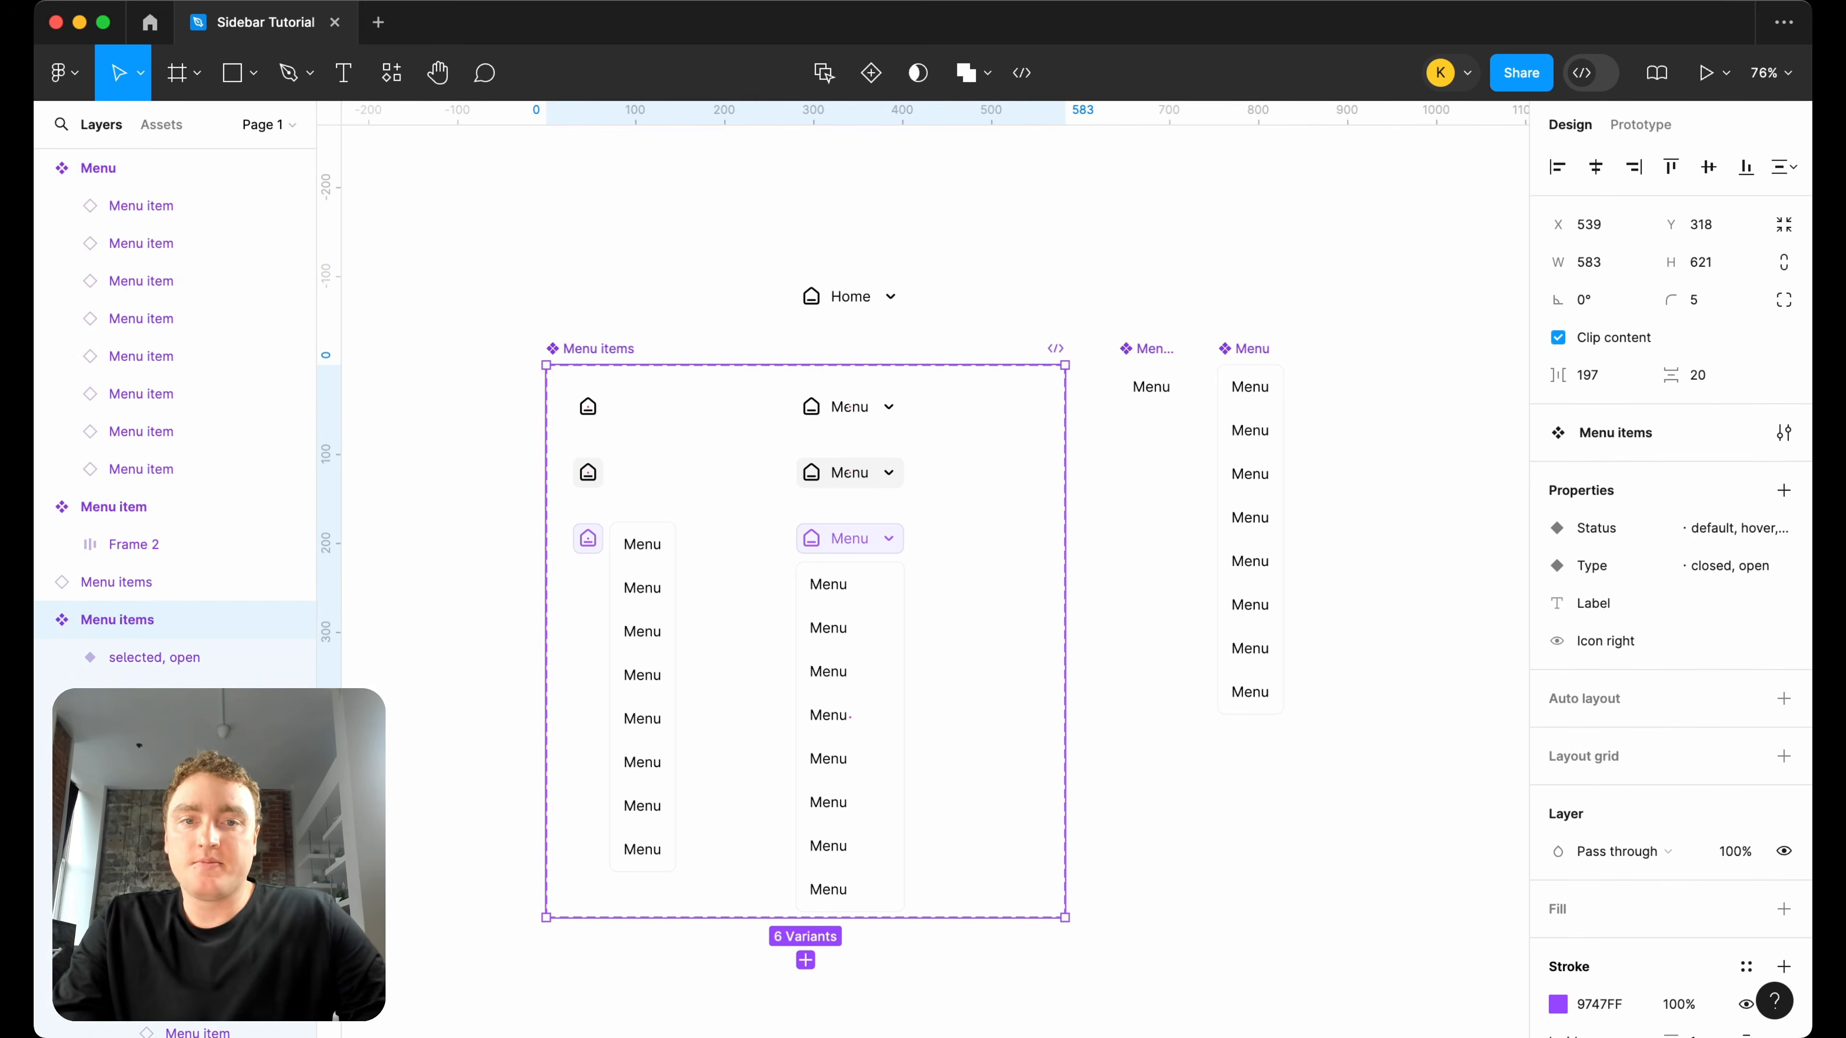
Change the six-variant component set's name to "Navigation items".
double_click(581, 350)
double_click(563, 349)
text(Navigation)
key(Return)
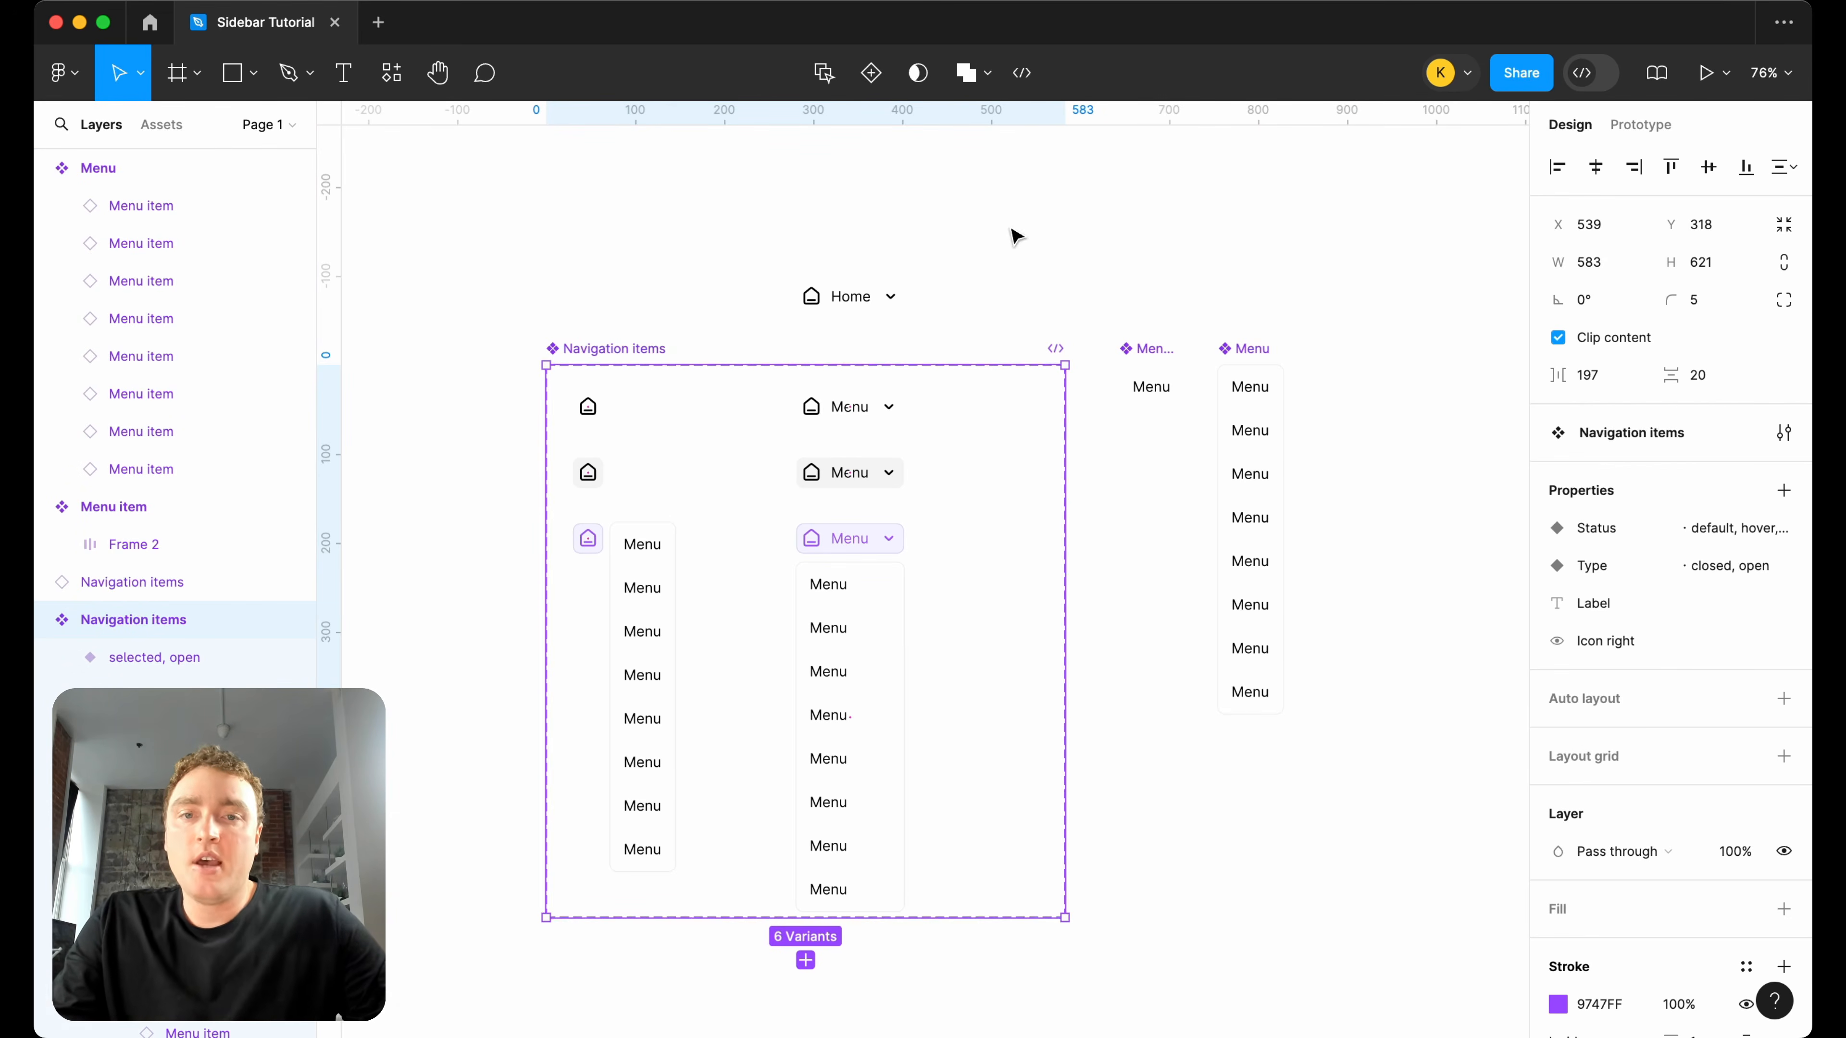
Delete the loose "Home" instance above the Navigation items component set.
click(850, 296)
key(Delete)
scroll(870, 312, down, 2)
scroll(870, 313, down, 2)
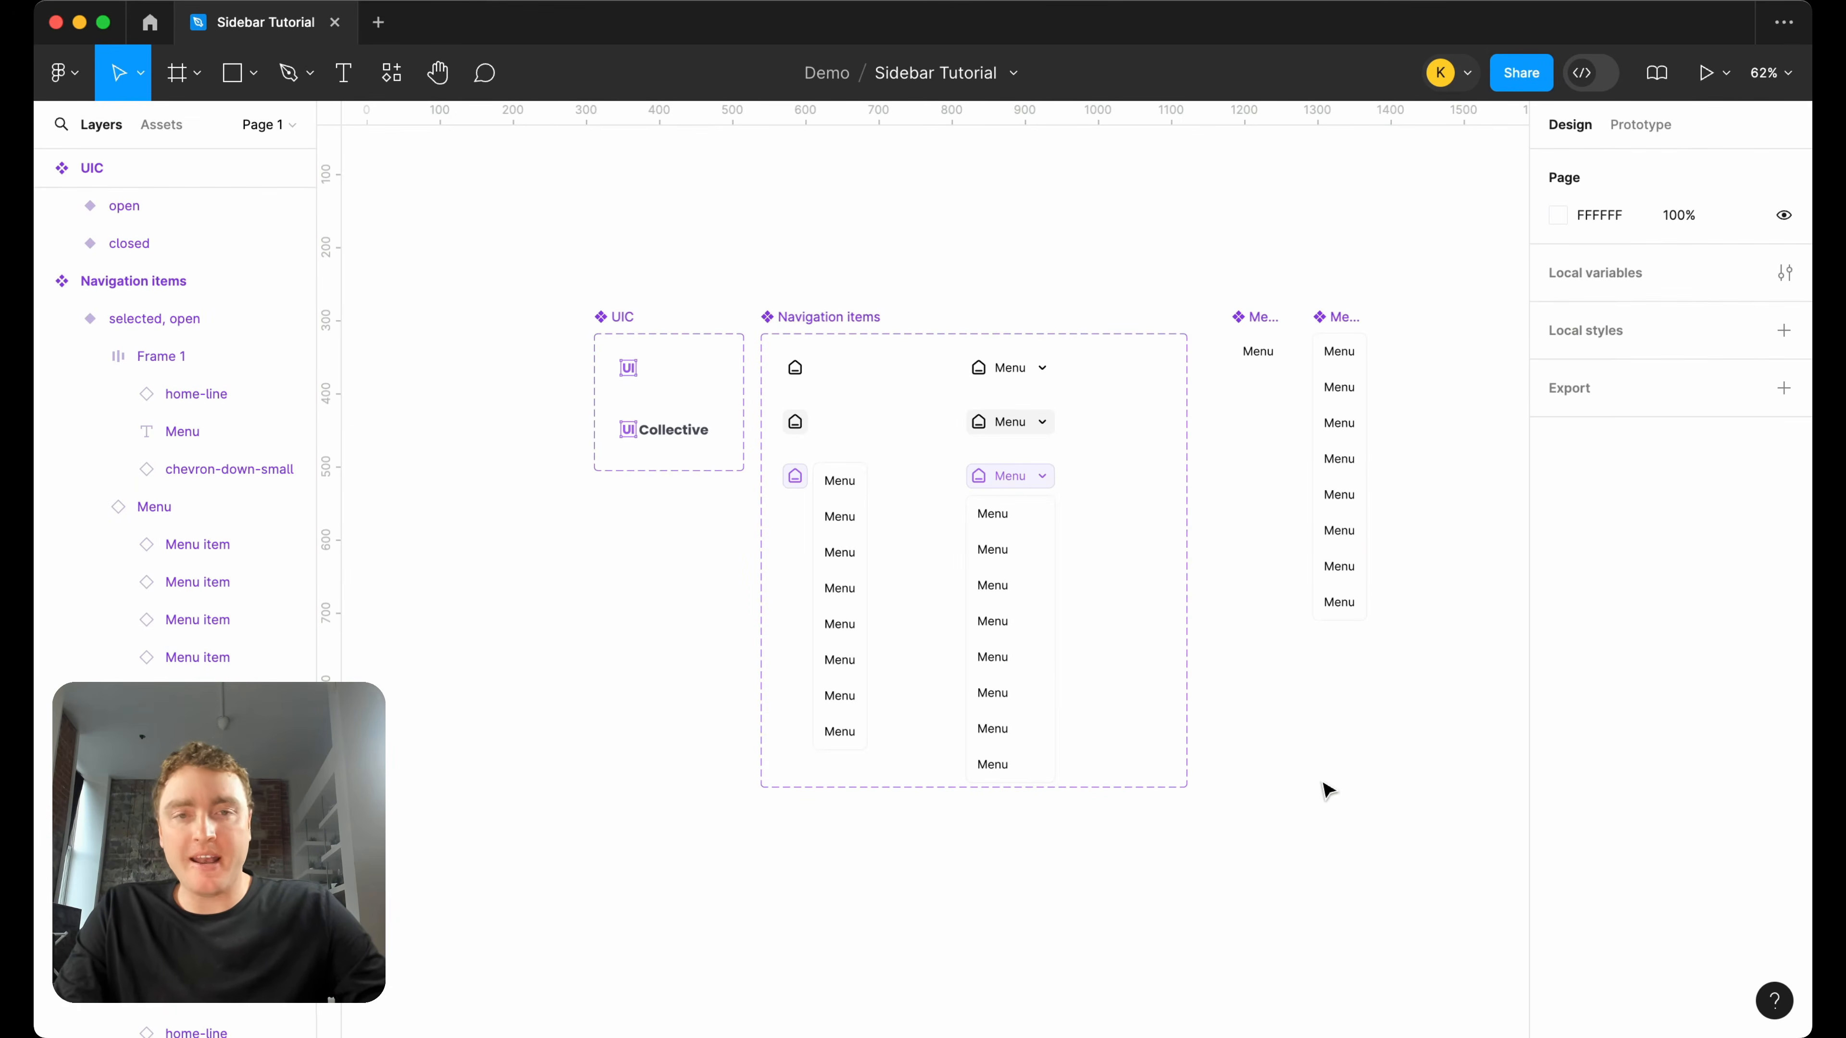
Compare the size and auto layout padding of the default closed navigation item with the closed and open UIC logo variants.
scroll(628, 369, up, 5)
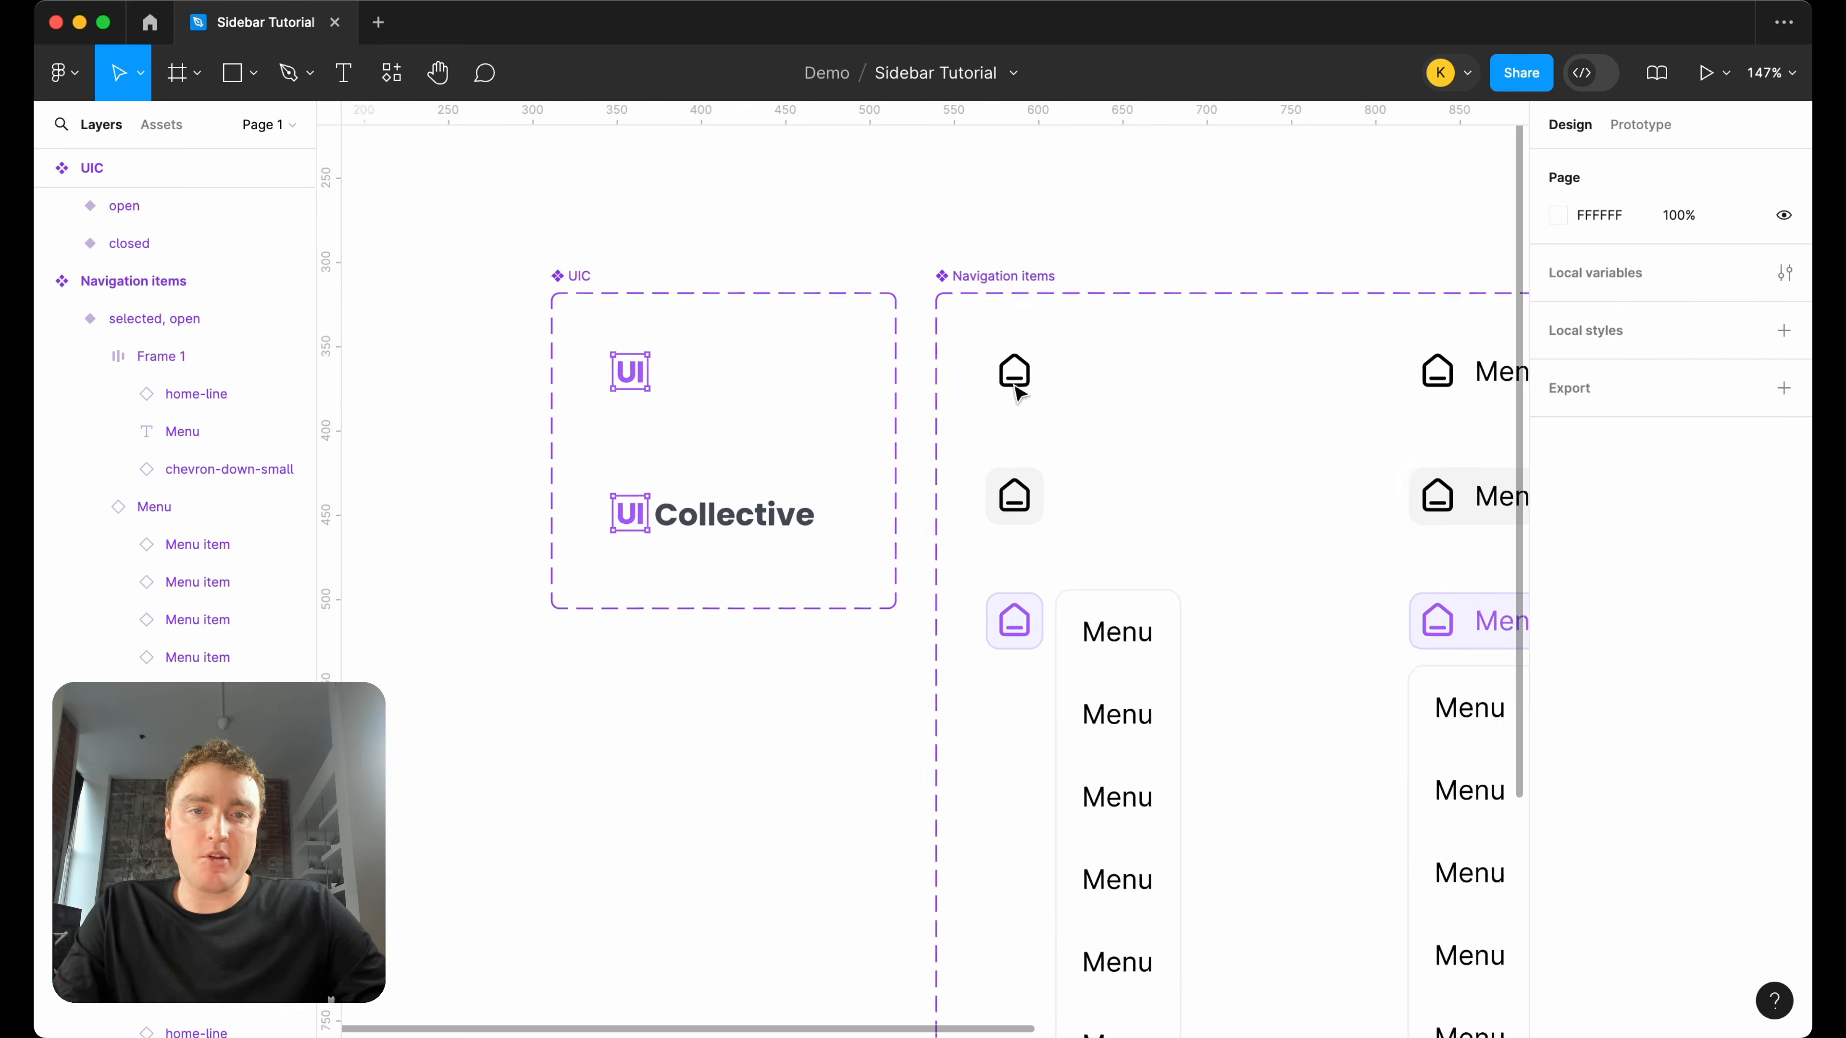
scroll(1037, 393, down, 3)
click(1040, 380)
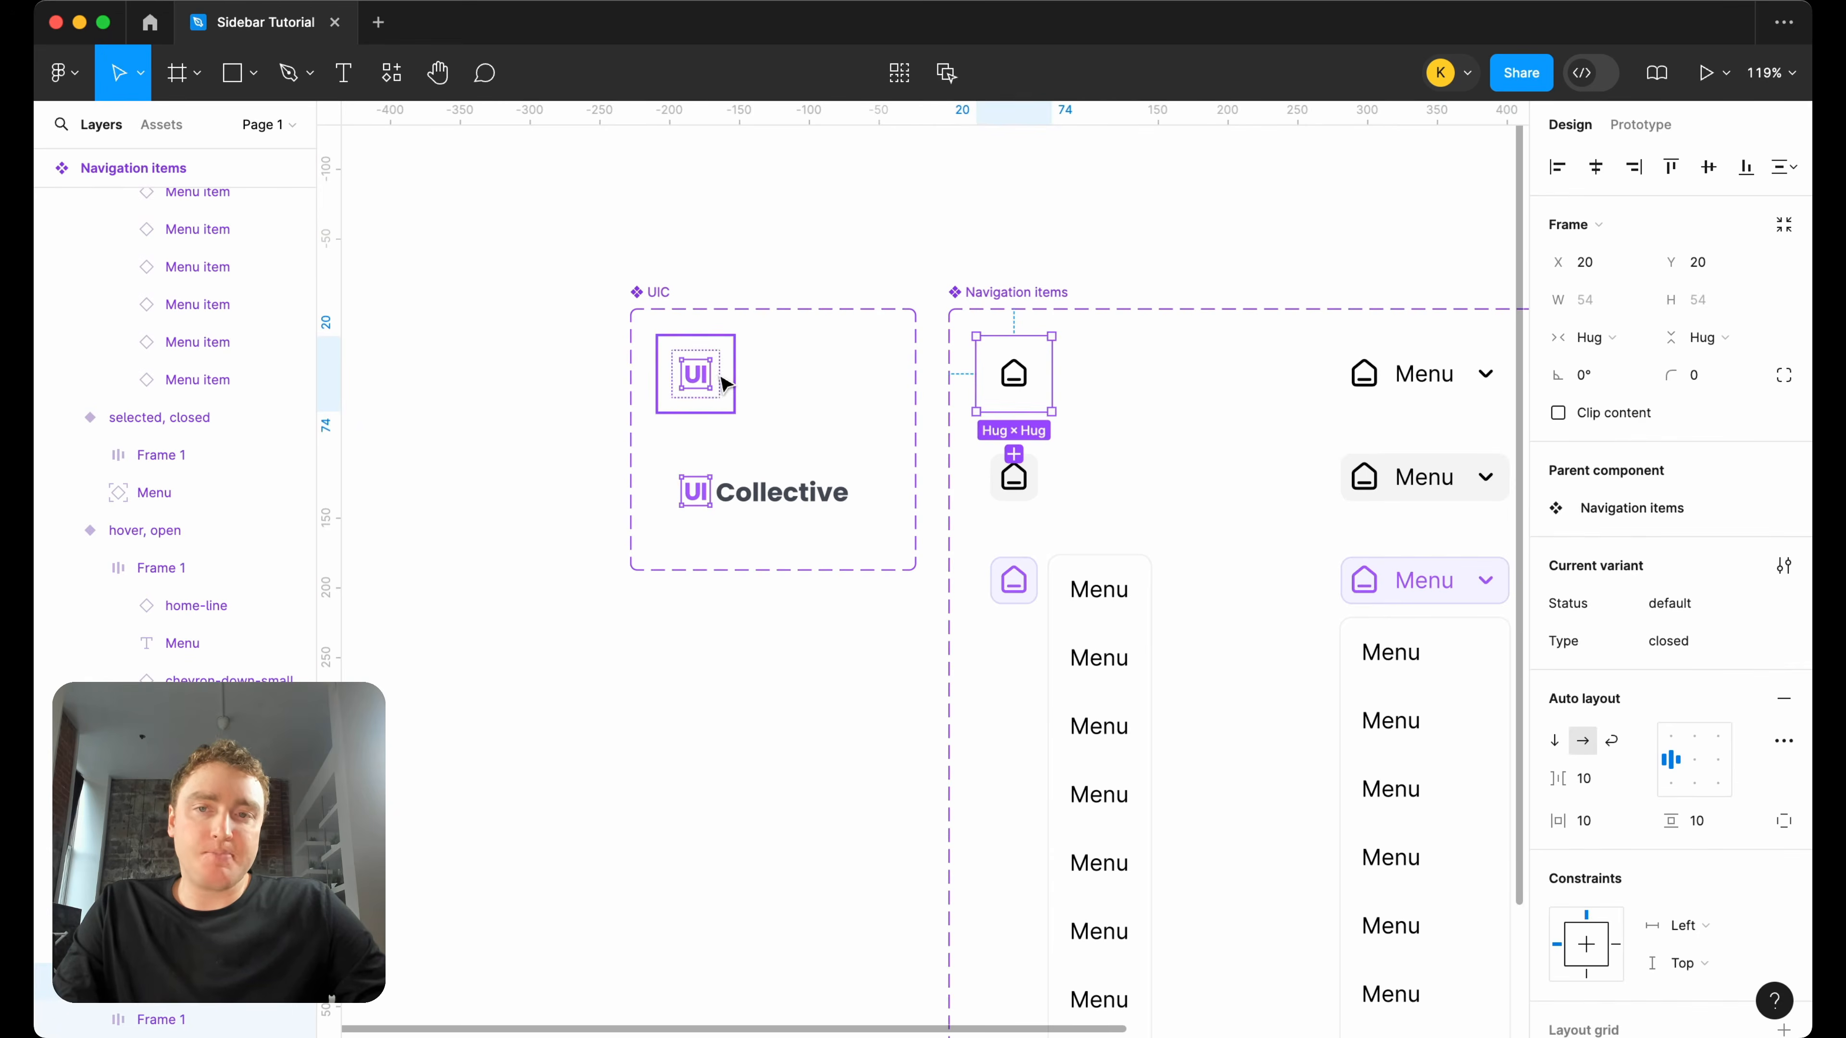
click(723, 381)
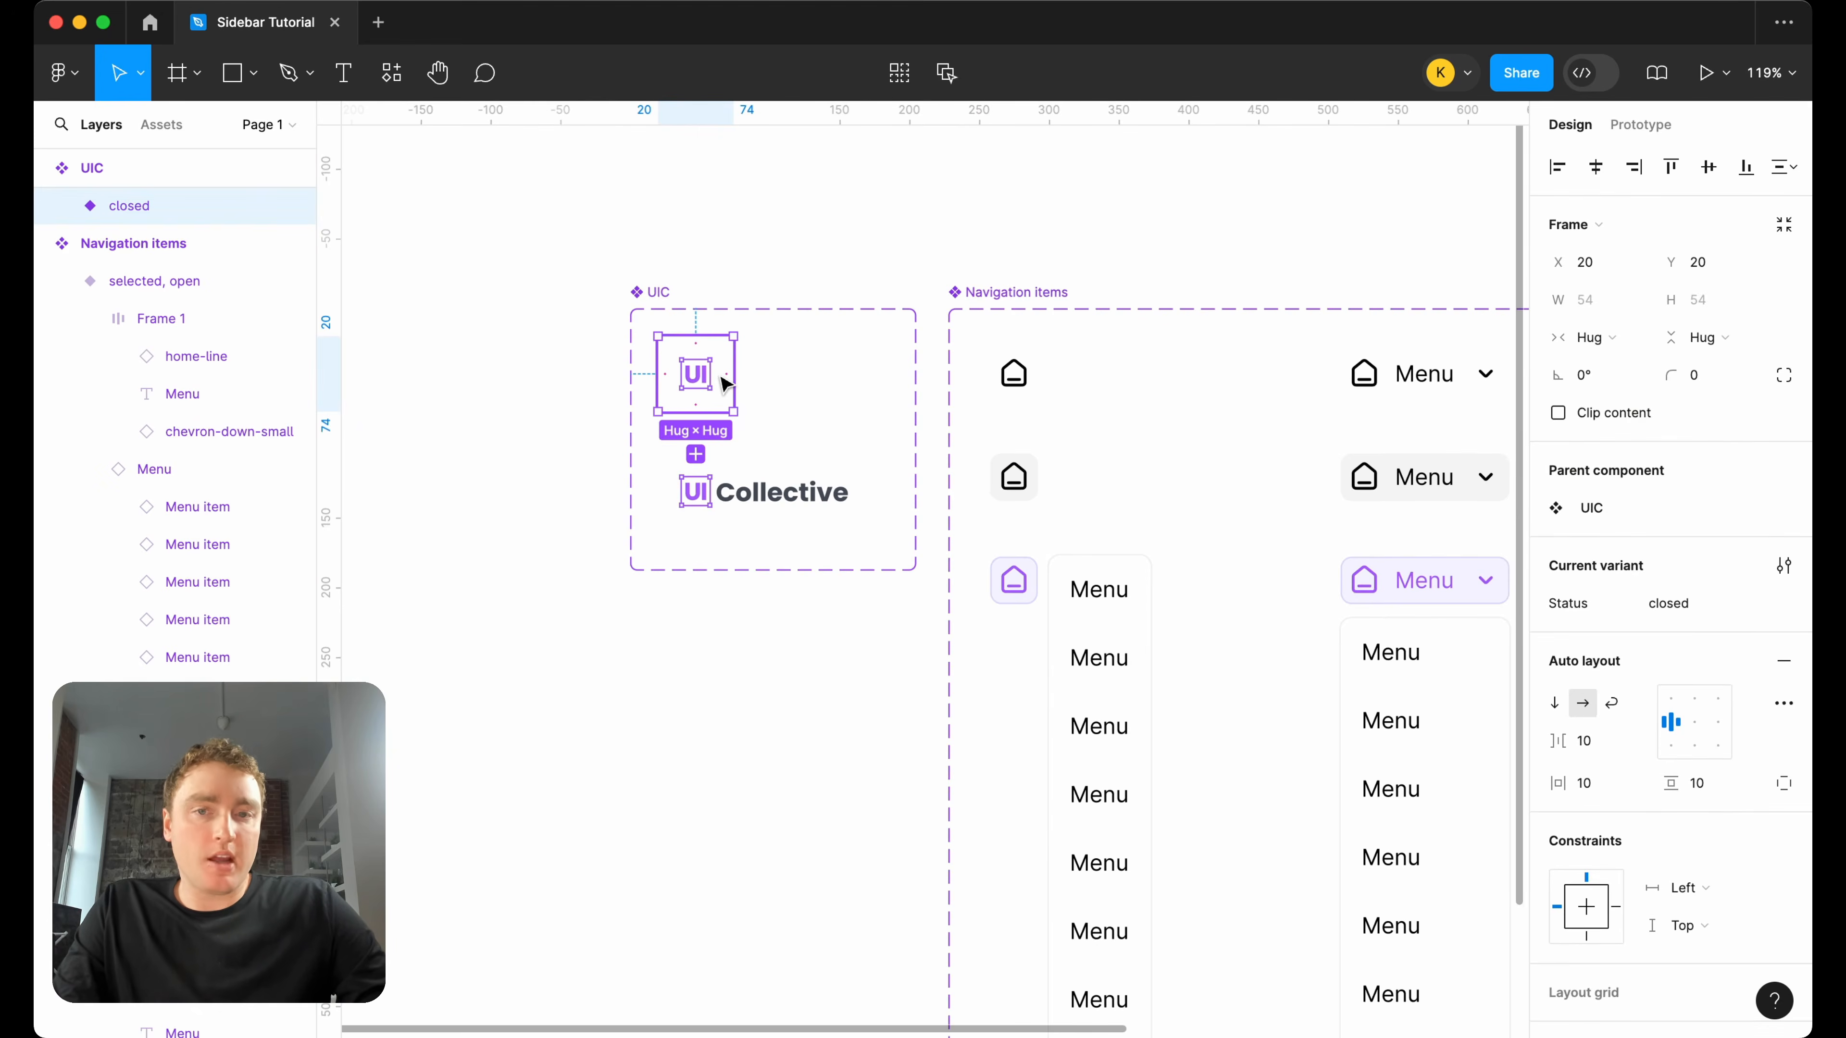
click(787, 500)
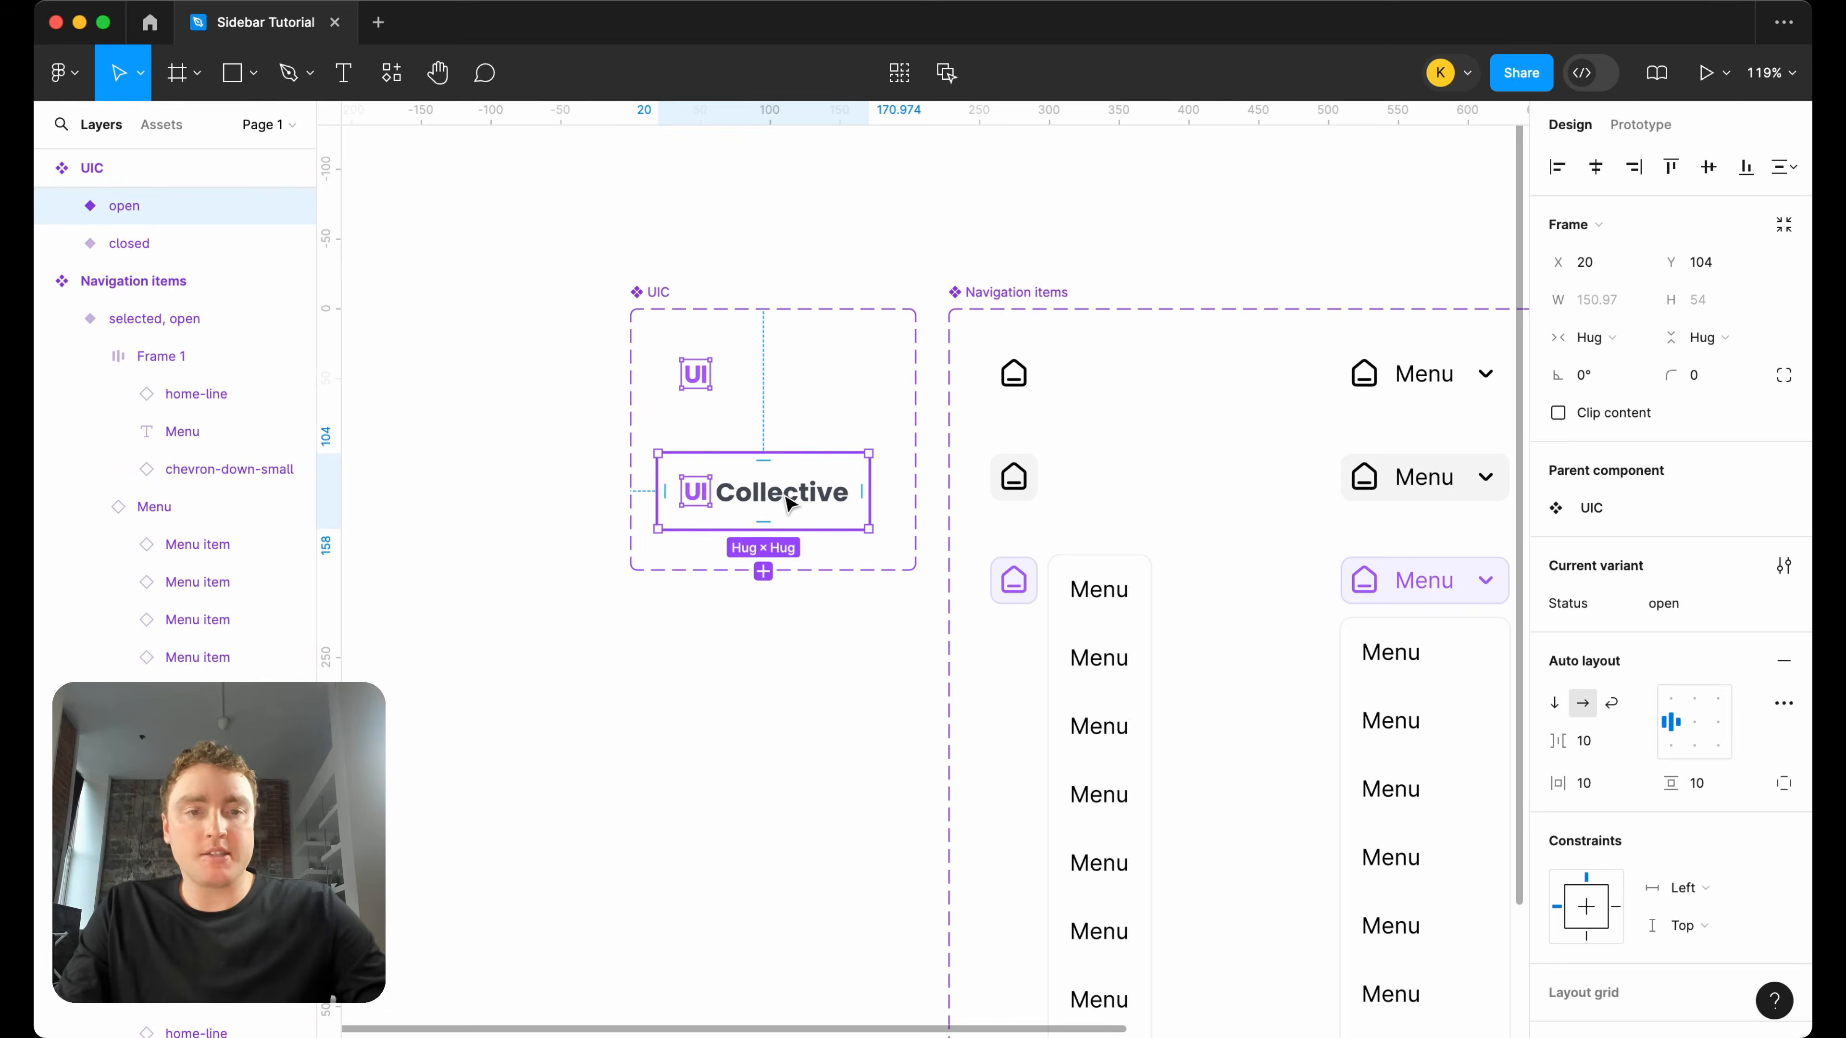
scroll(917, 297, down, 5)
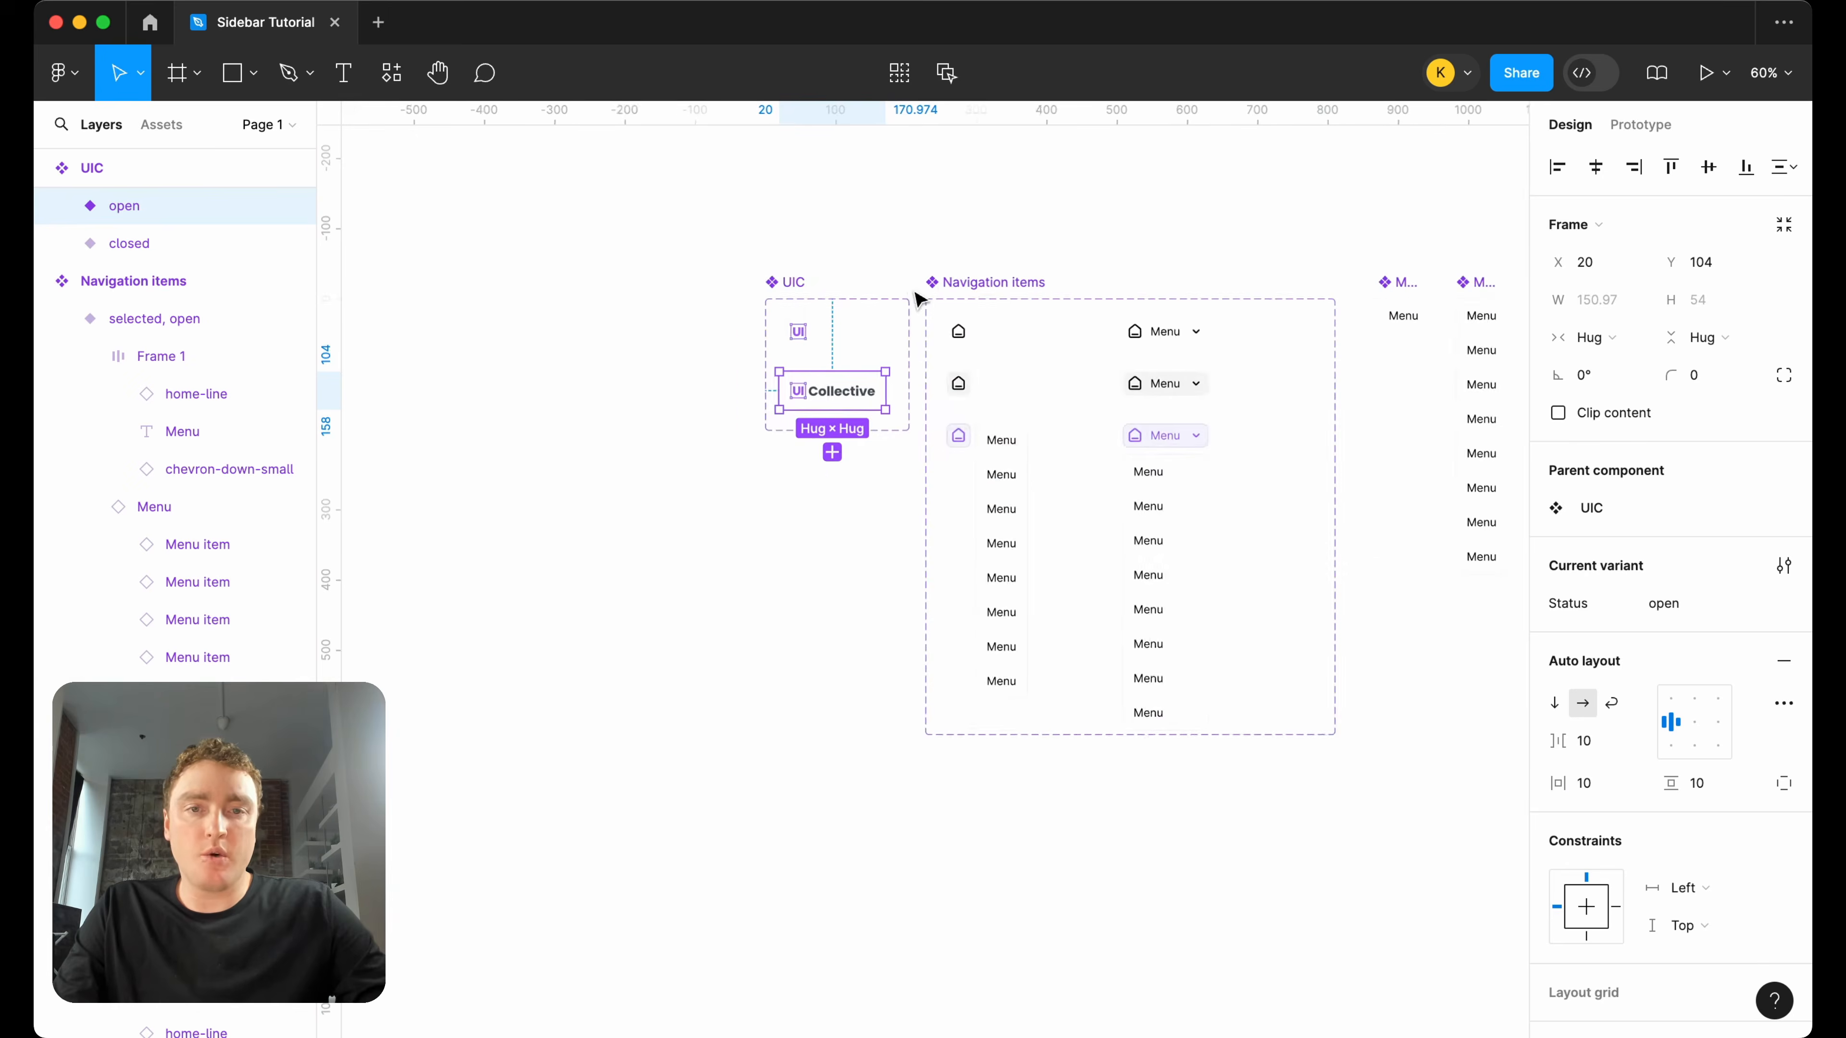
Place an instance of the closed UIC logo variant in the empty canvas area beyond the Menu component.
scroll(918, 295, right, 3)
click(942, 220)
click(612, 353)
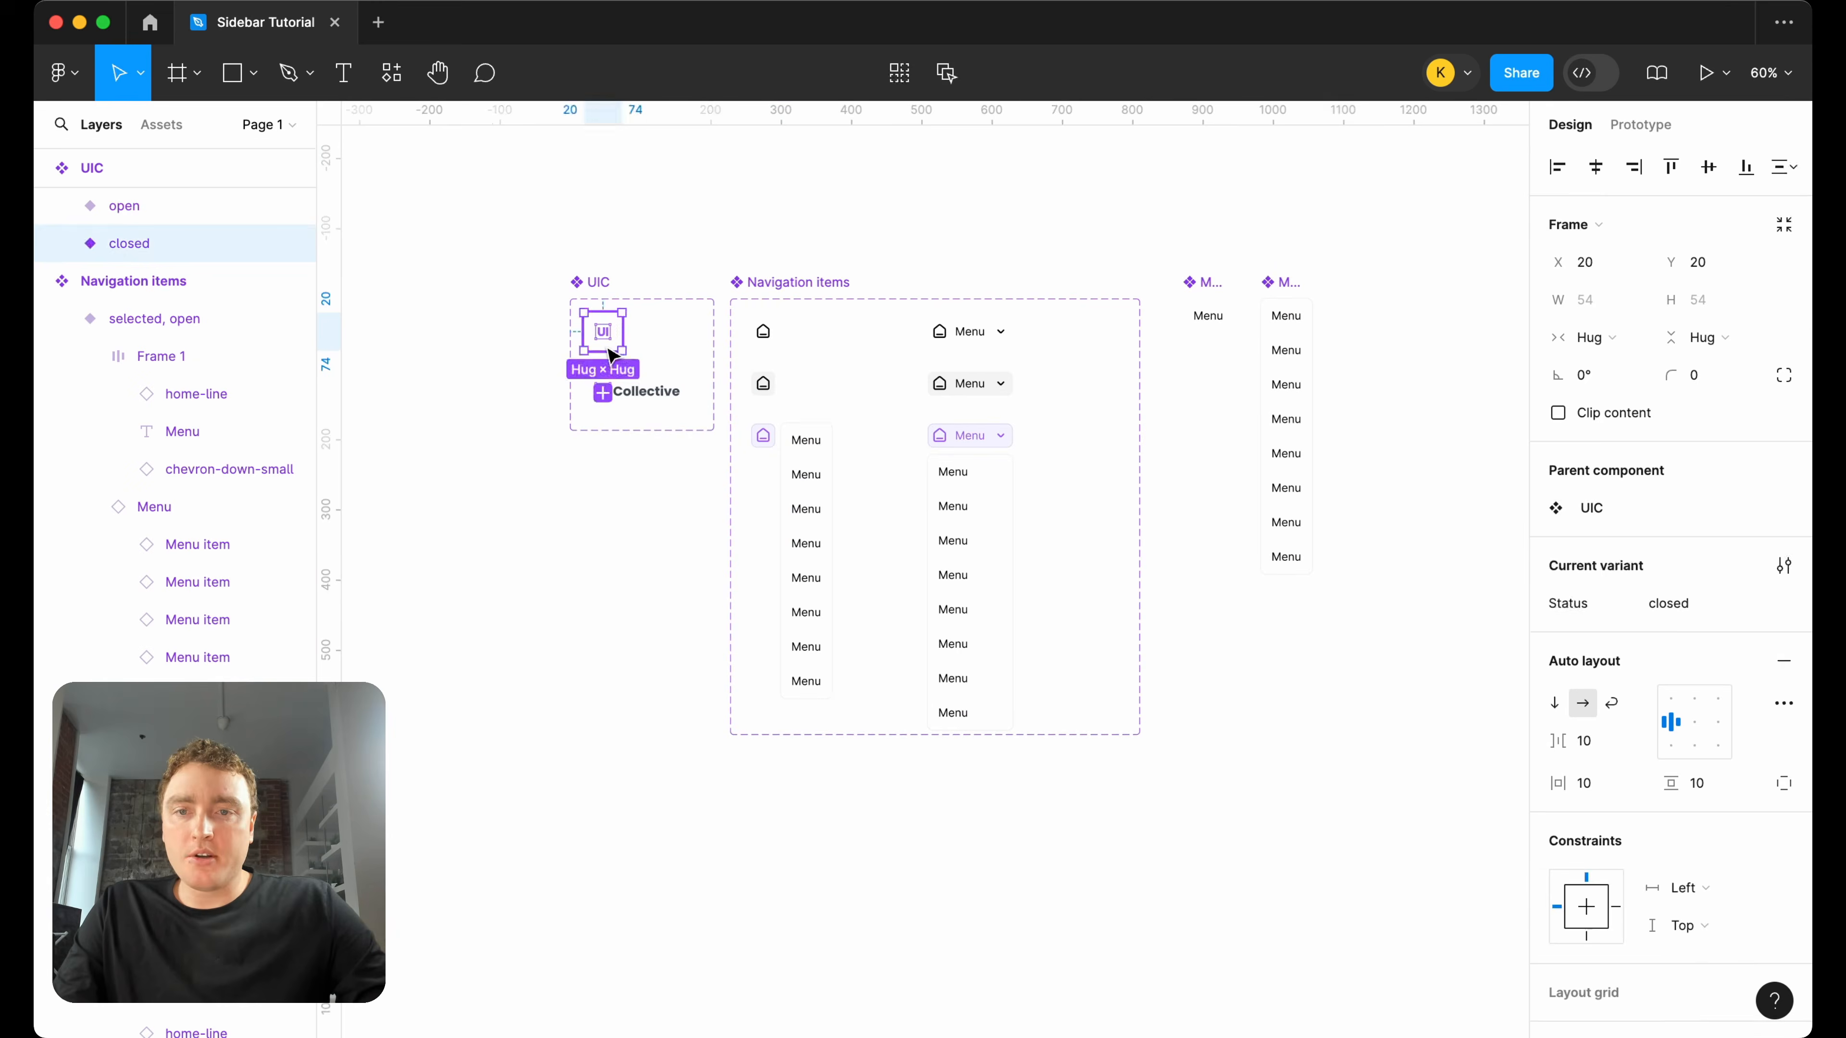
drag(610, 337, 1475, 330)
scroll(1475, 334, right, 5)
drag(1277, 322, 1304, 309)
Place an instance of the default closed navigation item directly below the logo copy and wrap both in a vertical auto layout frame.
click(565, 328)
drag(565, 327, 1292, 323)
scroll(1292, 324, up, 5)
drag(1324, 396, 1310, 383)
scroll(1310, 436, right, 5)
shift+click(1129, 284)
key(shift+a)
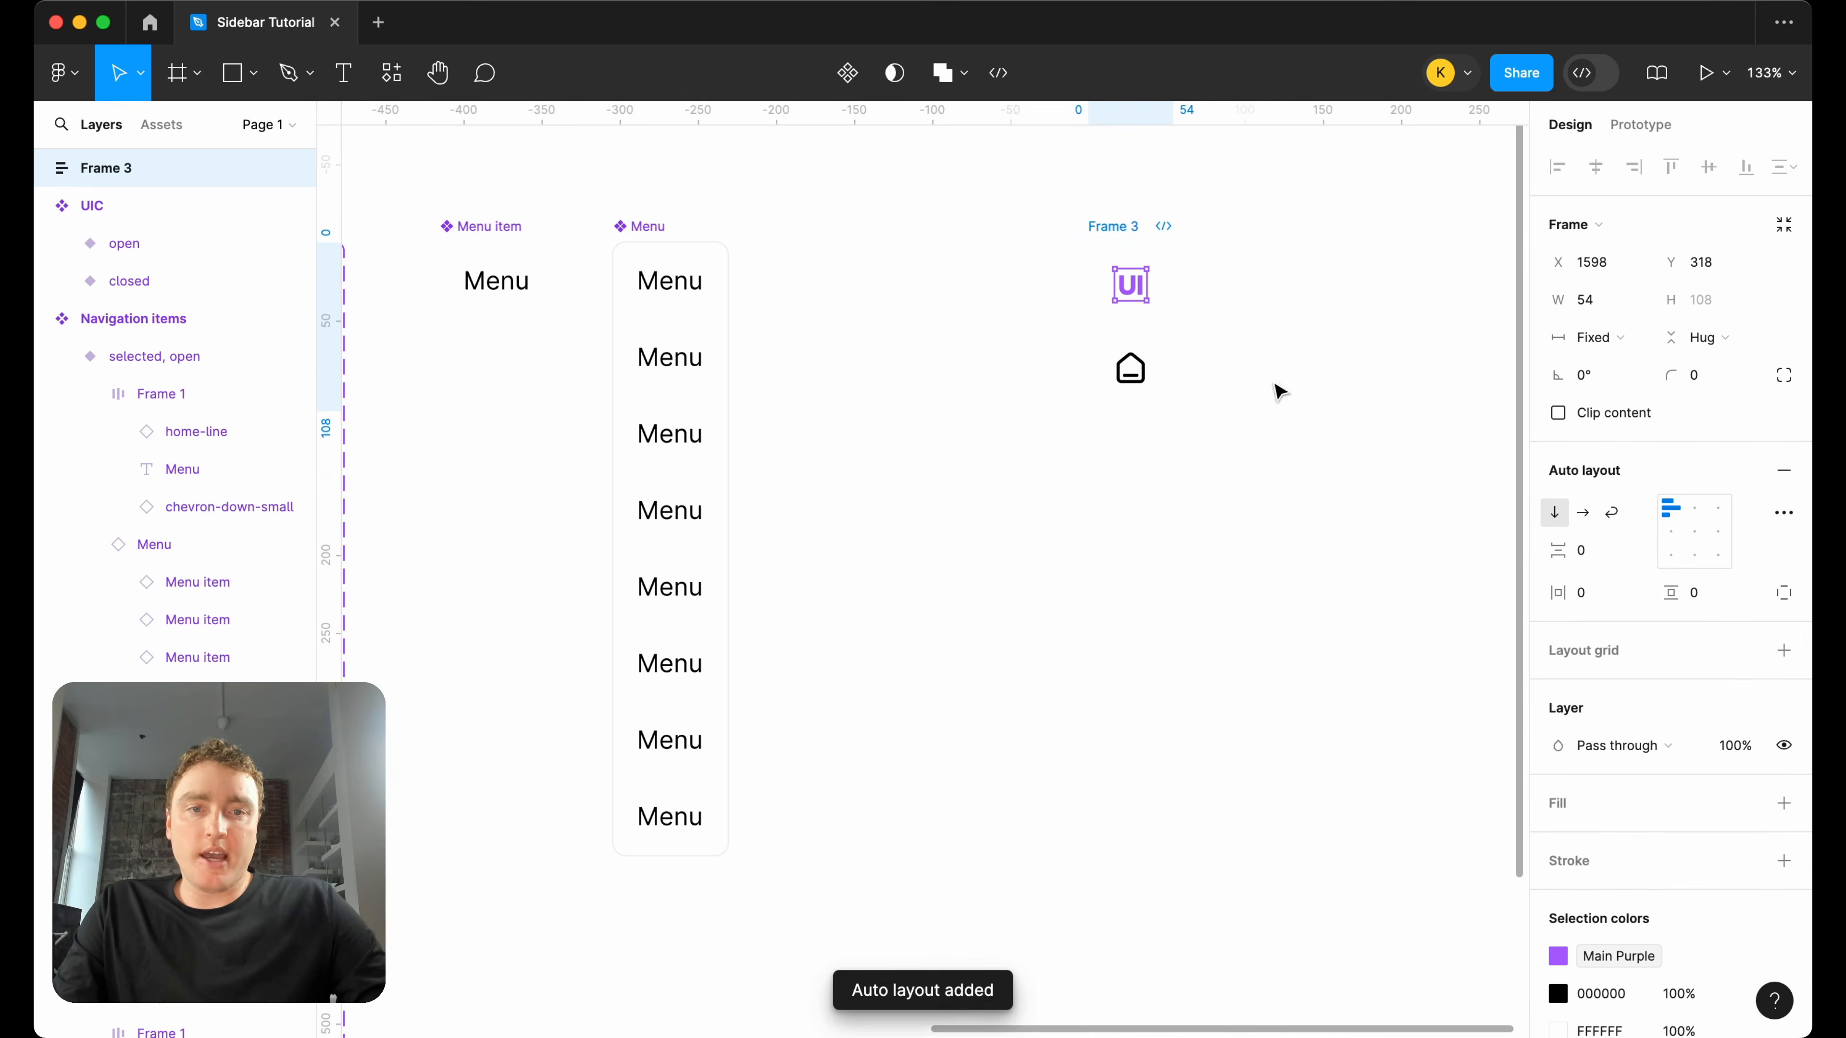
Duplicate the home navigation item five times in the logo's auto layout frame, and move the frame 38 px farther from the Menu component.
click(1132, 367)
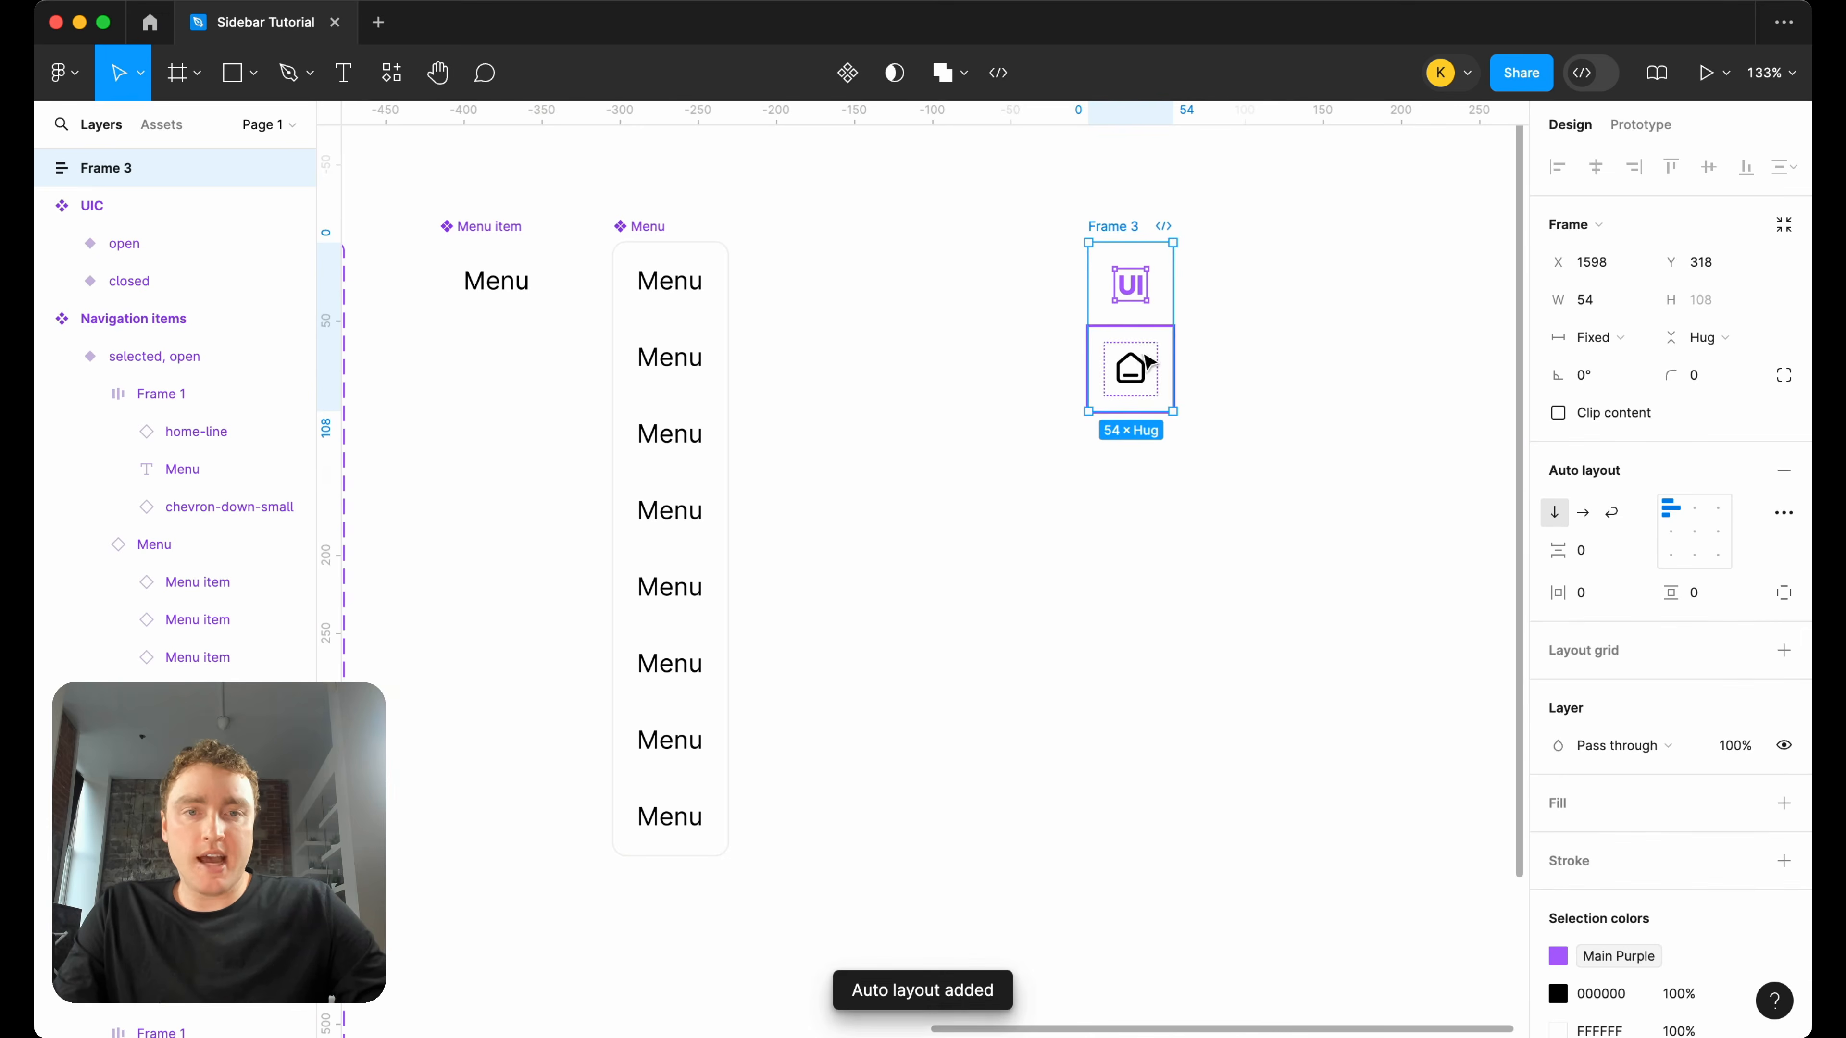
key(ctrl+d)
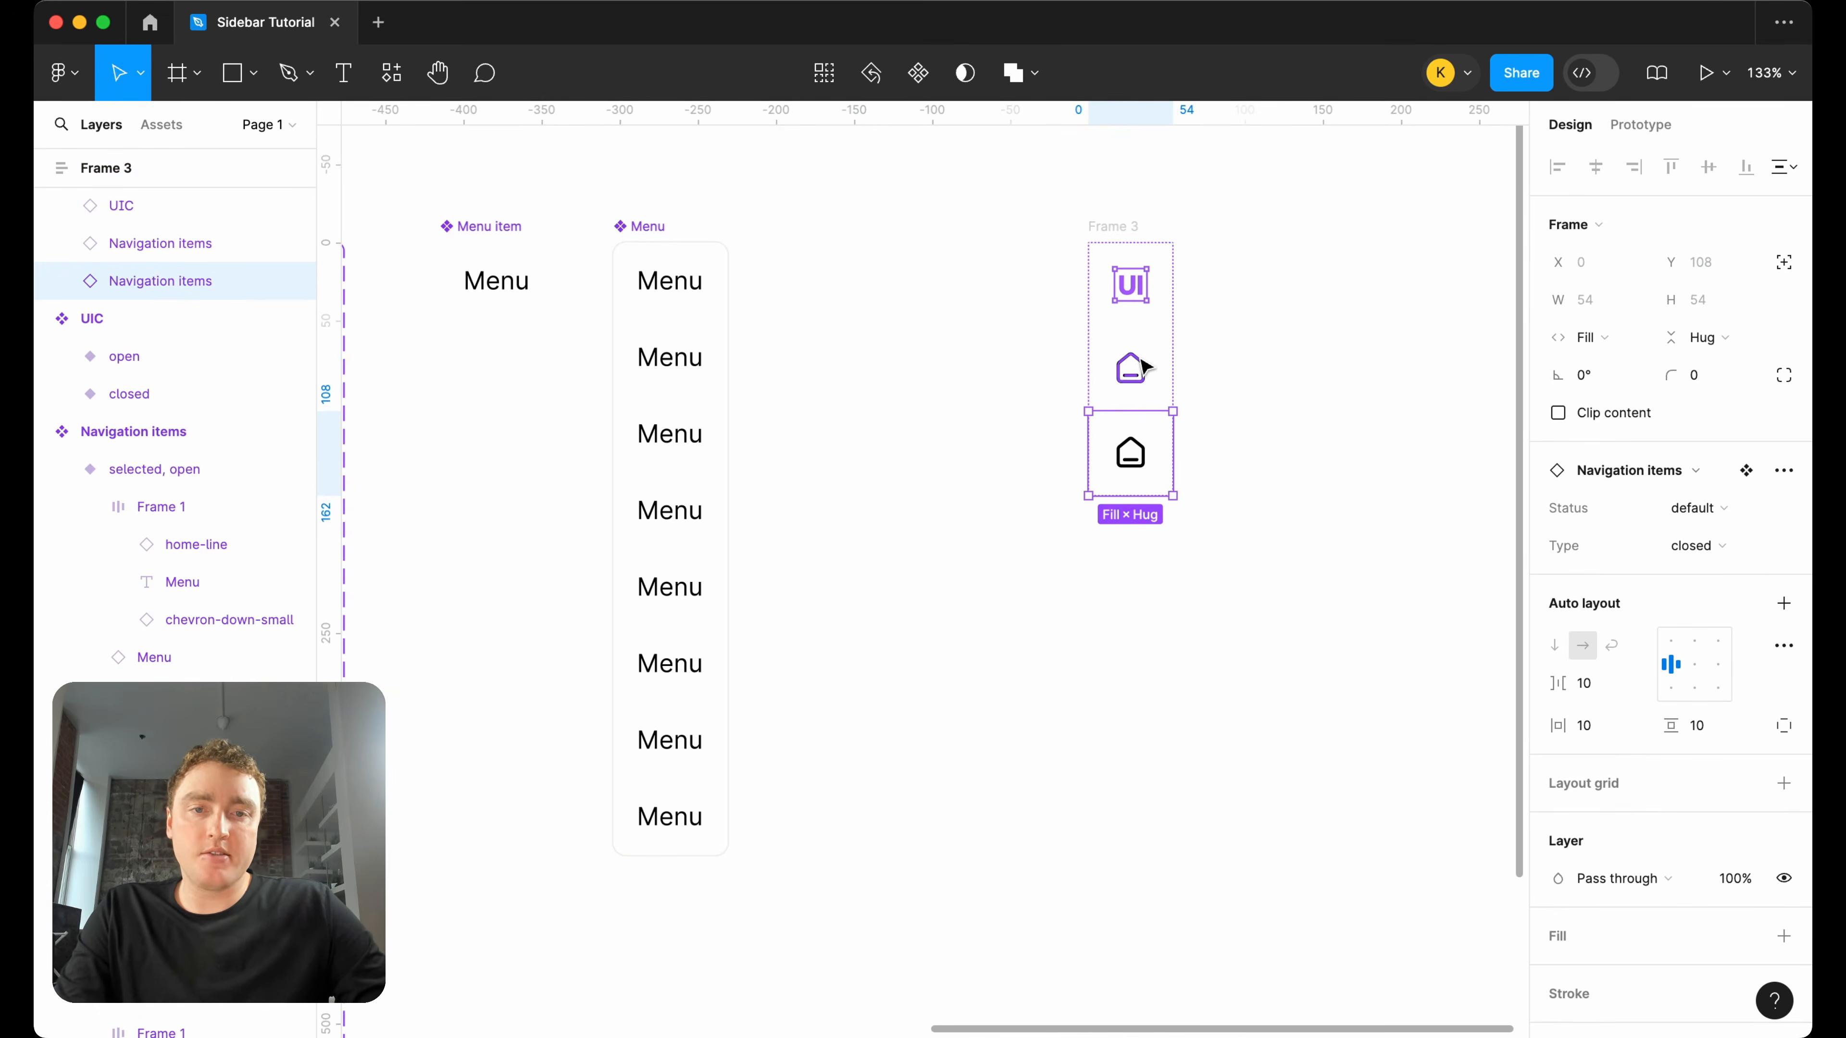
key(ctrl+d)
key(ctrl+d)
key(ctrl+d)
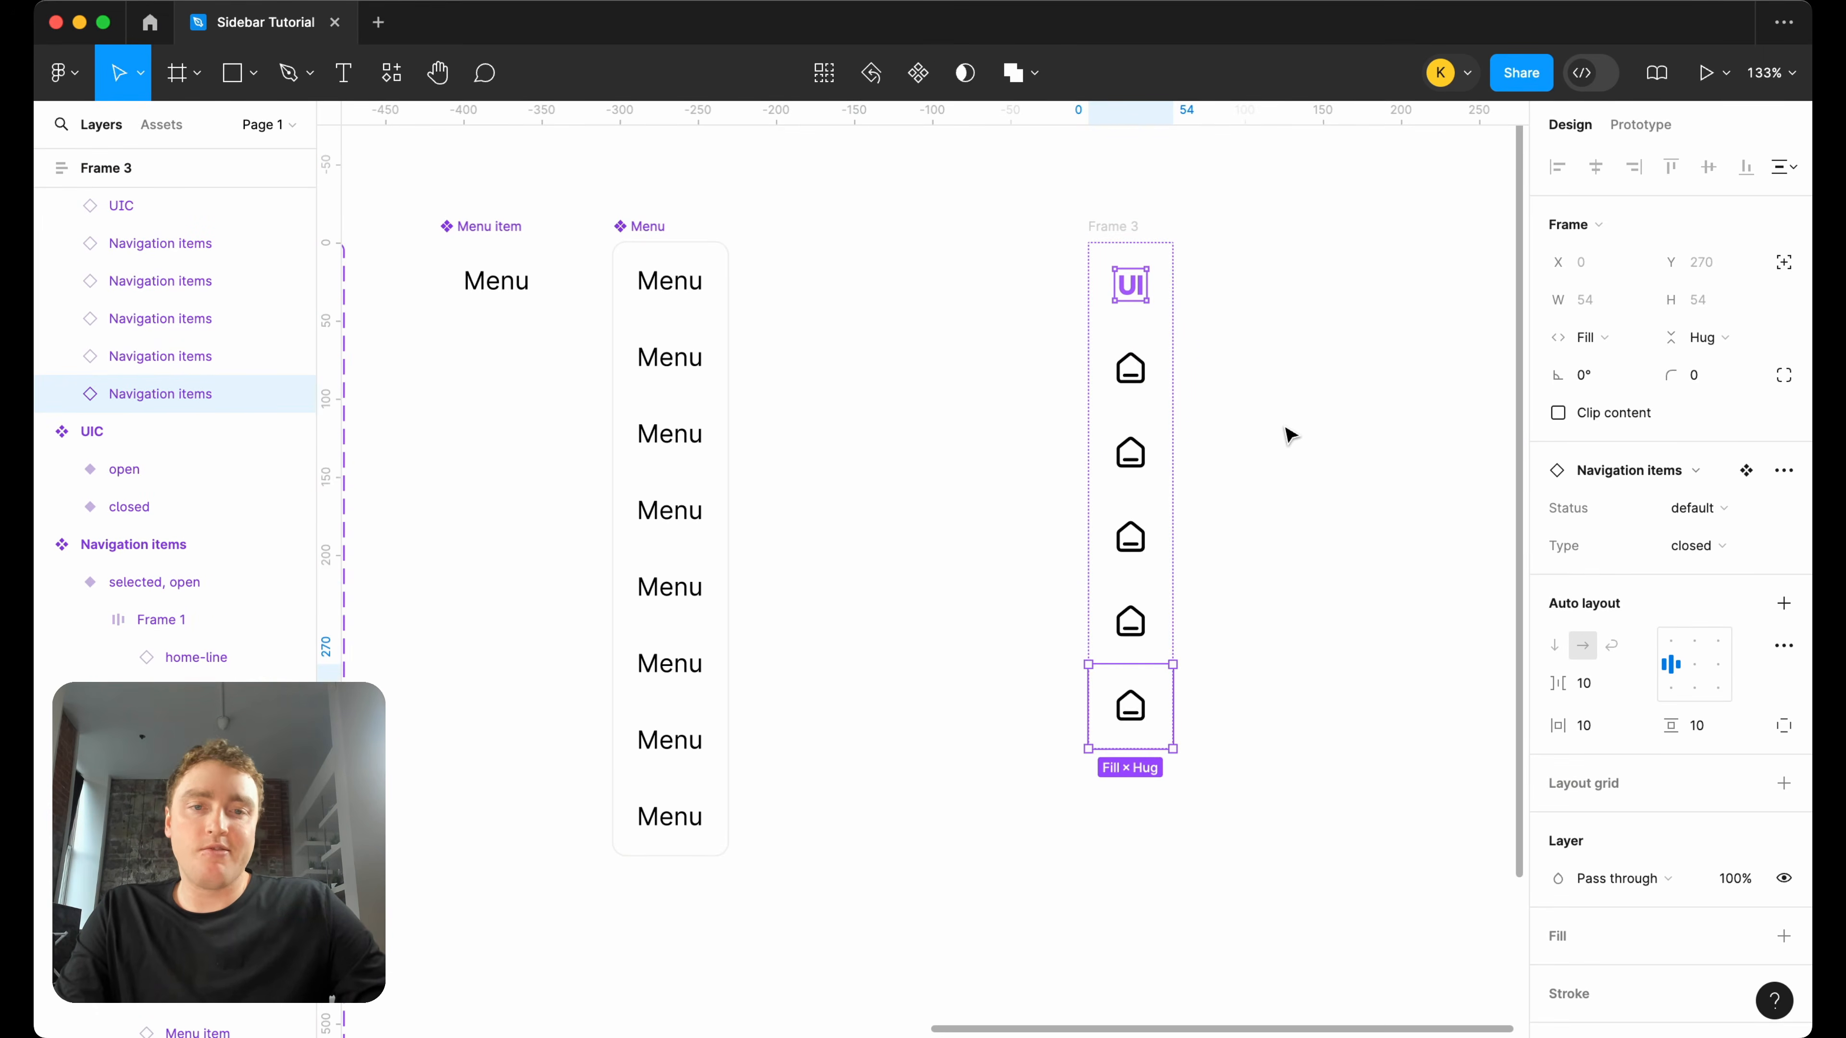
scroll(1289, 435, down, 3)
key(ctrl+d)
scroll(1290, 435, right, 3)
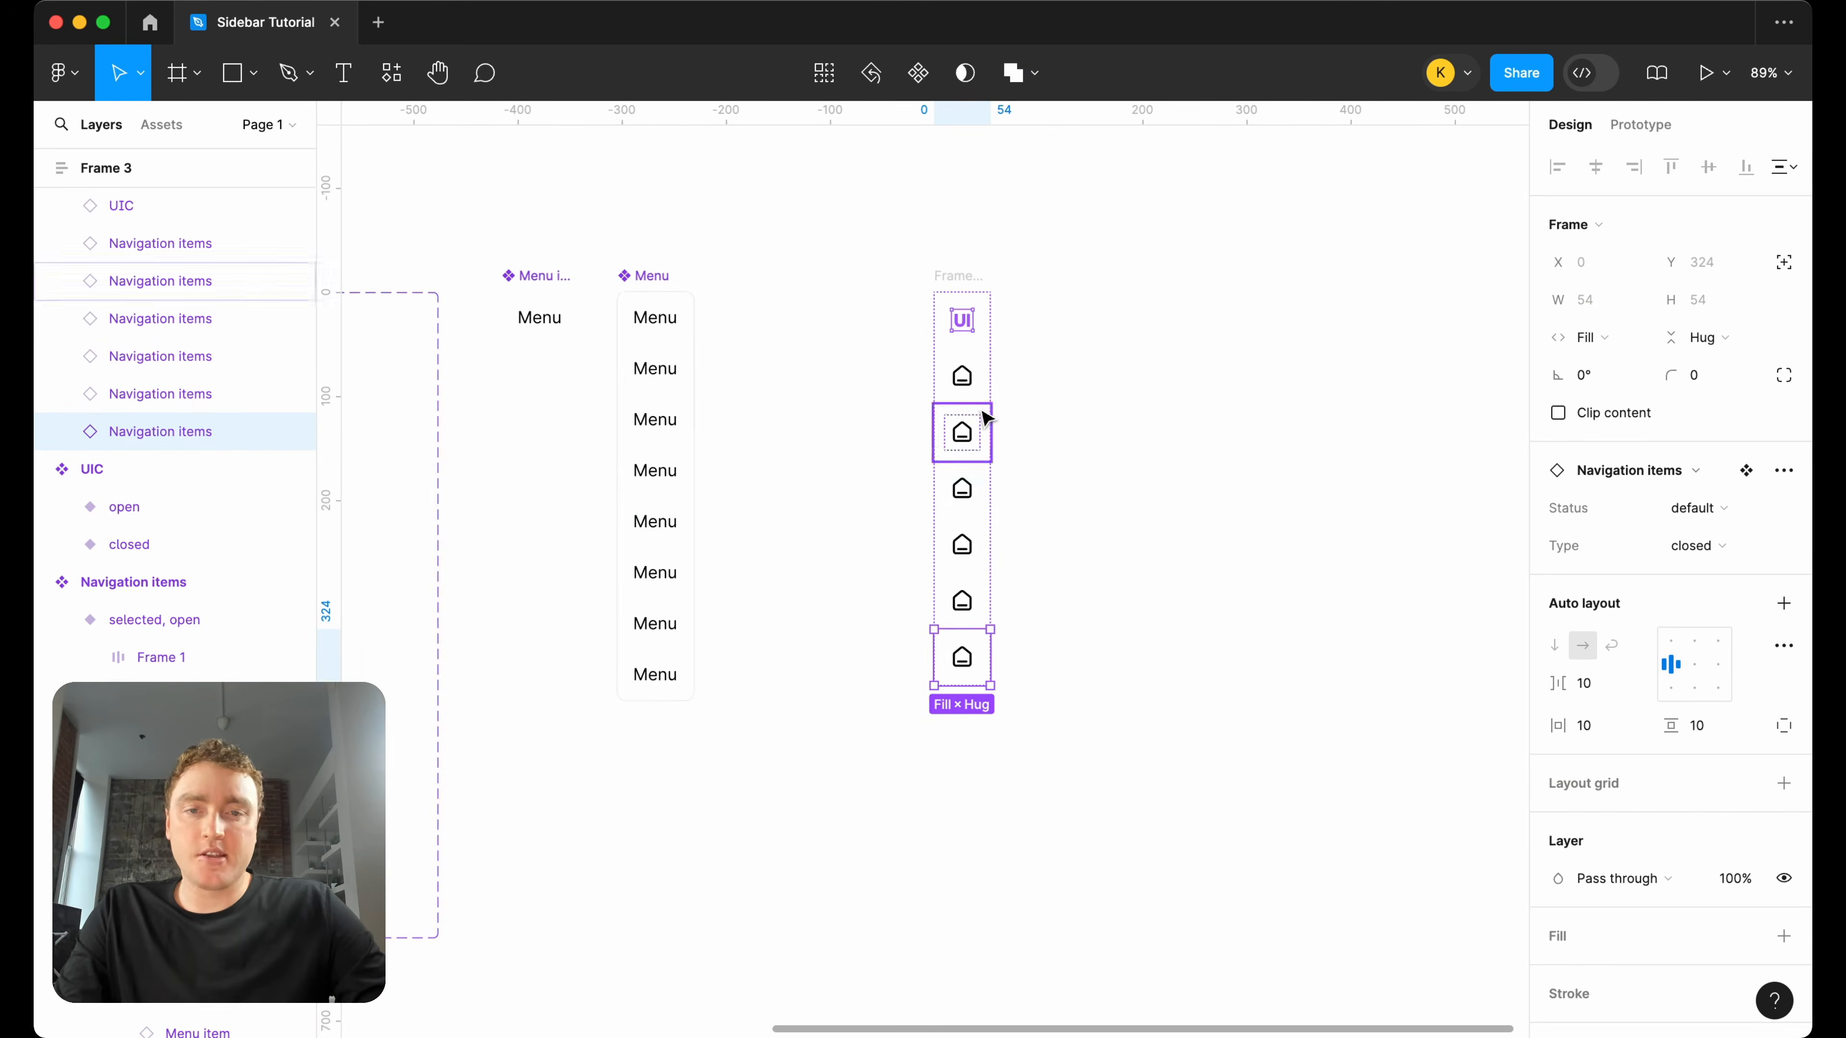
scroll(1097, 391, up, 3)
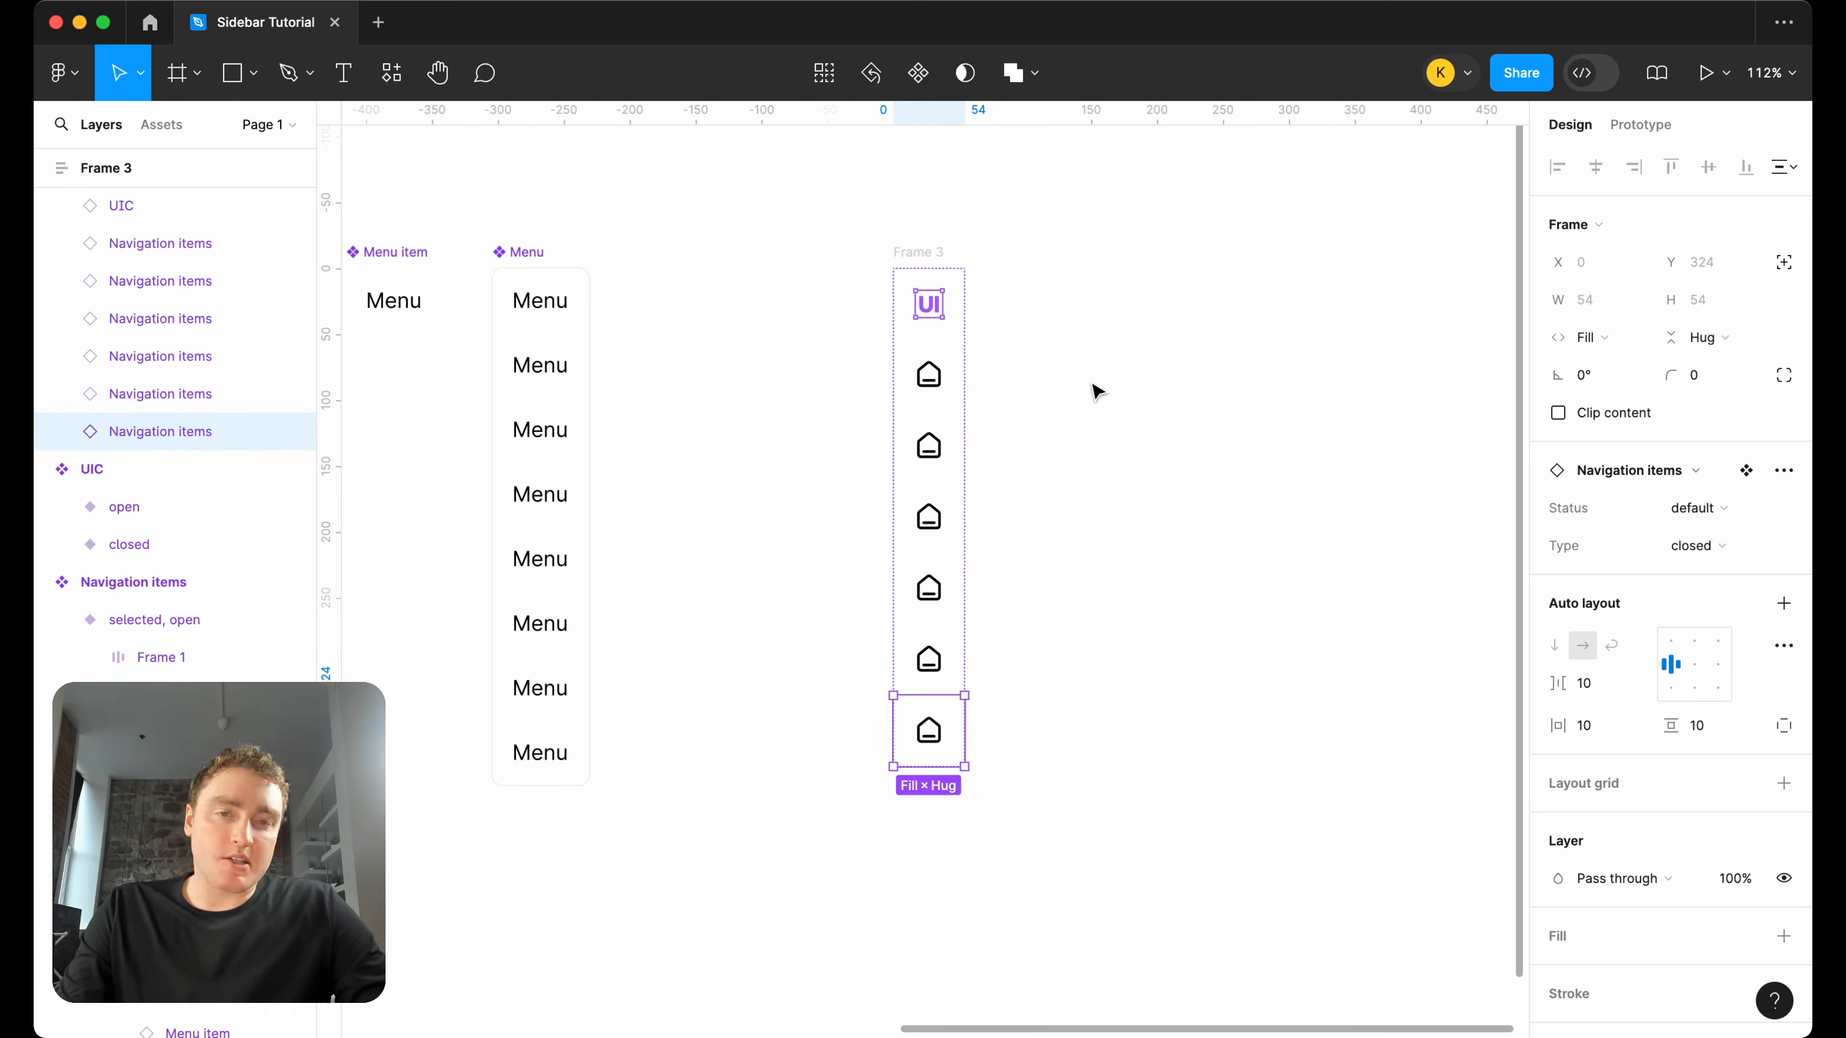
drag(944, 269, 1001, 258)
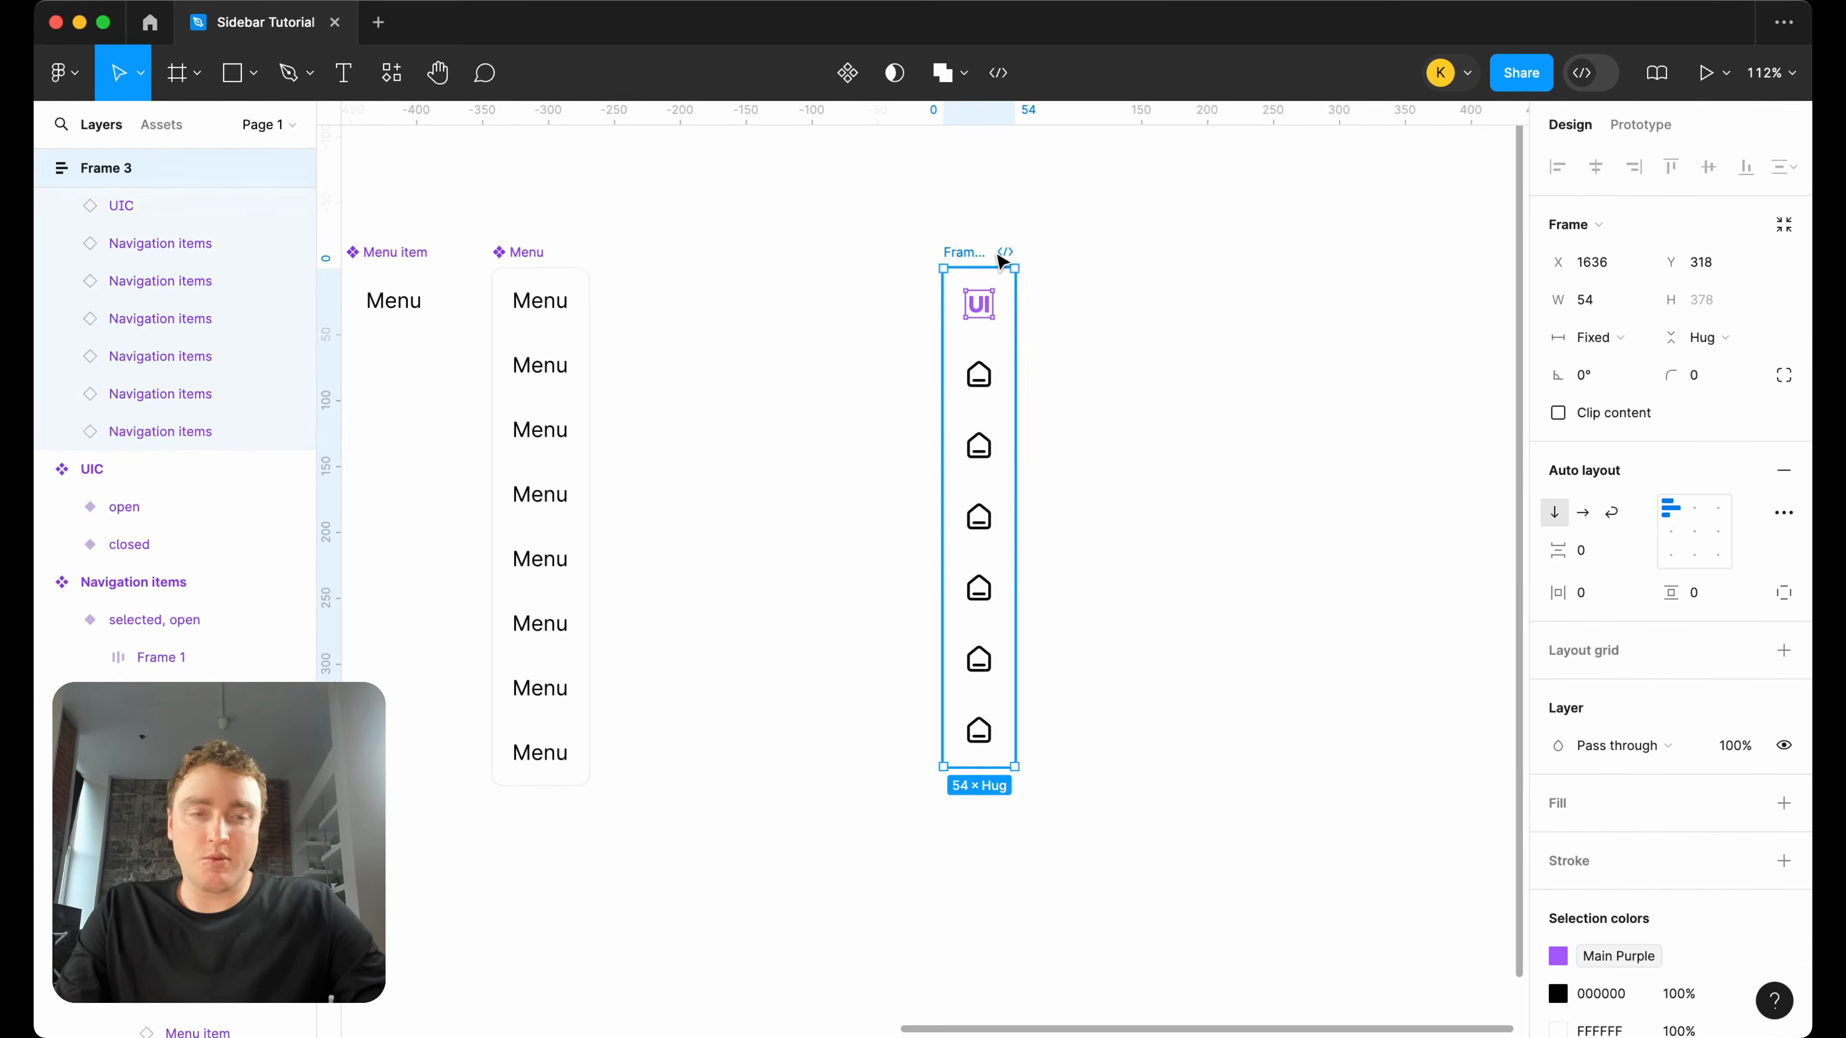
Swap the home icon in the second navigation item of the closed sidebar frame for the bank icon.
scroll(1053, 262, right, 1)
scroll(1053, 262, up, 4)
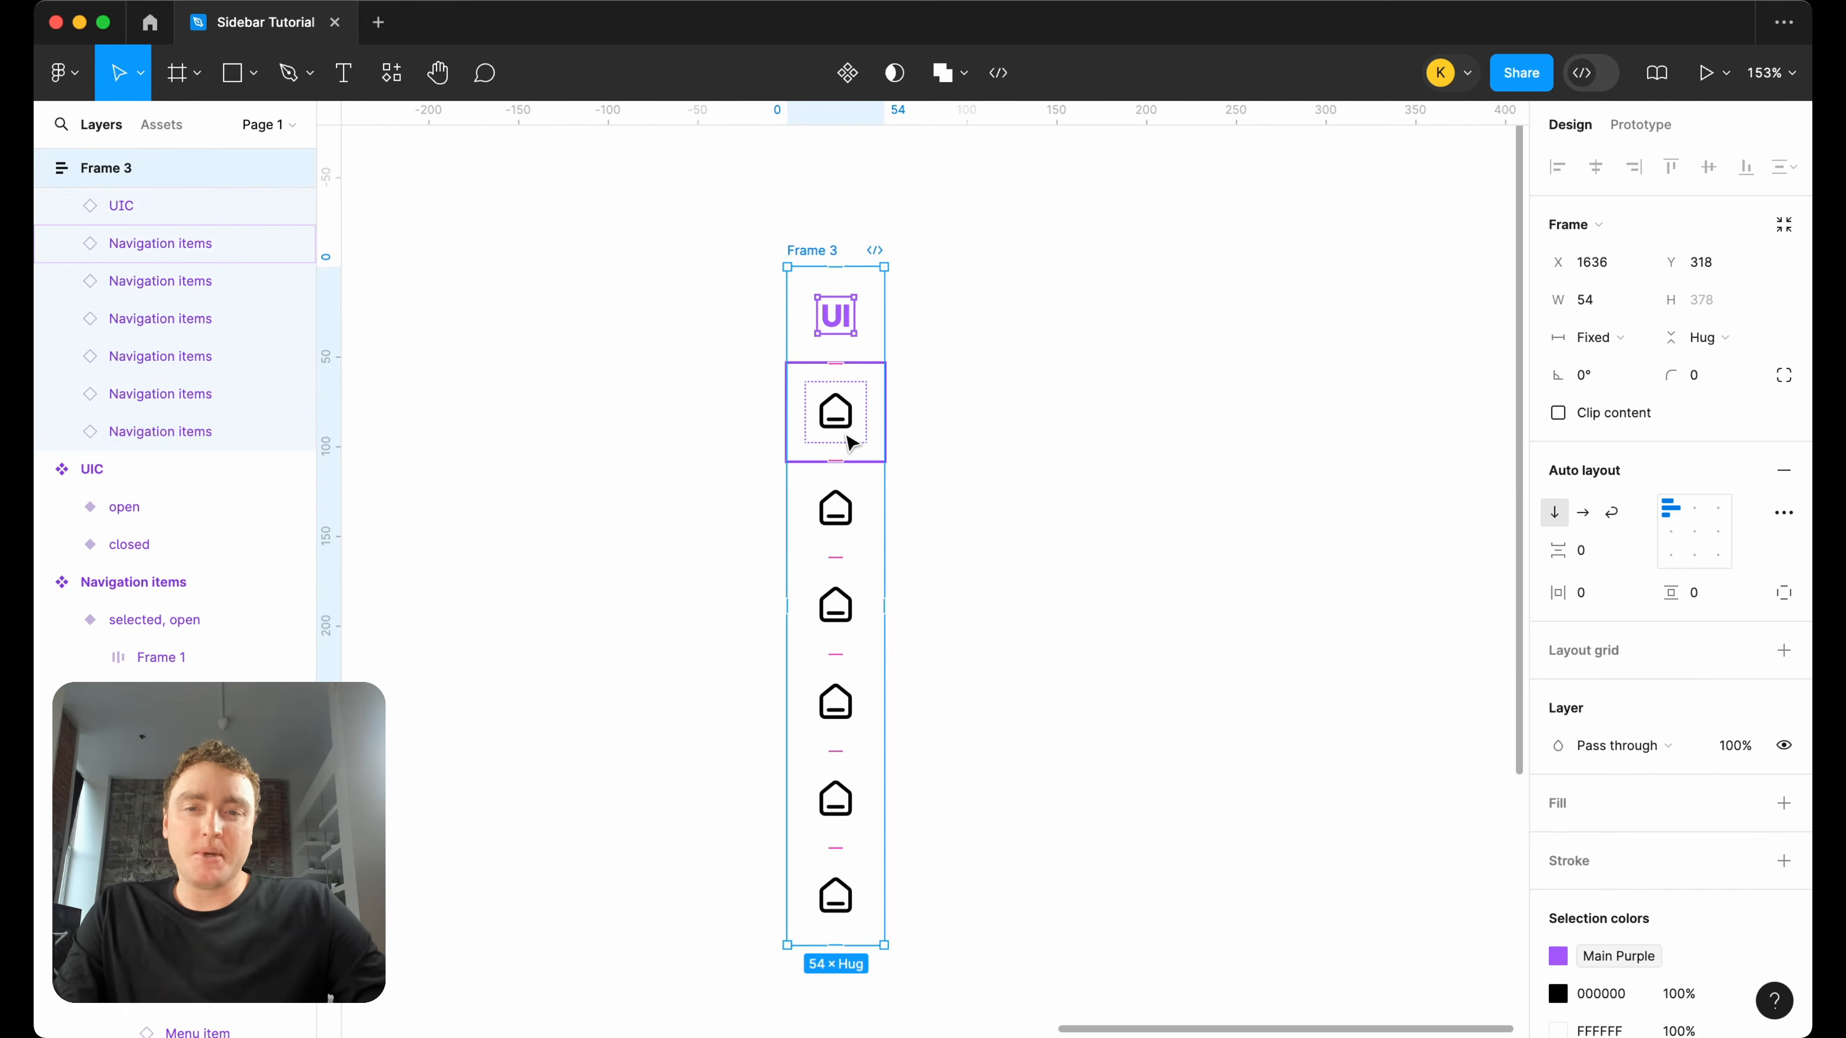
double_click(837, 516)
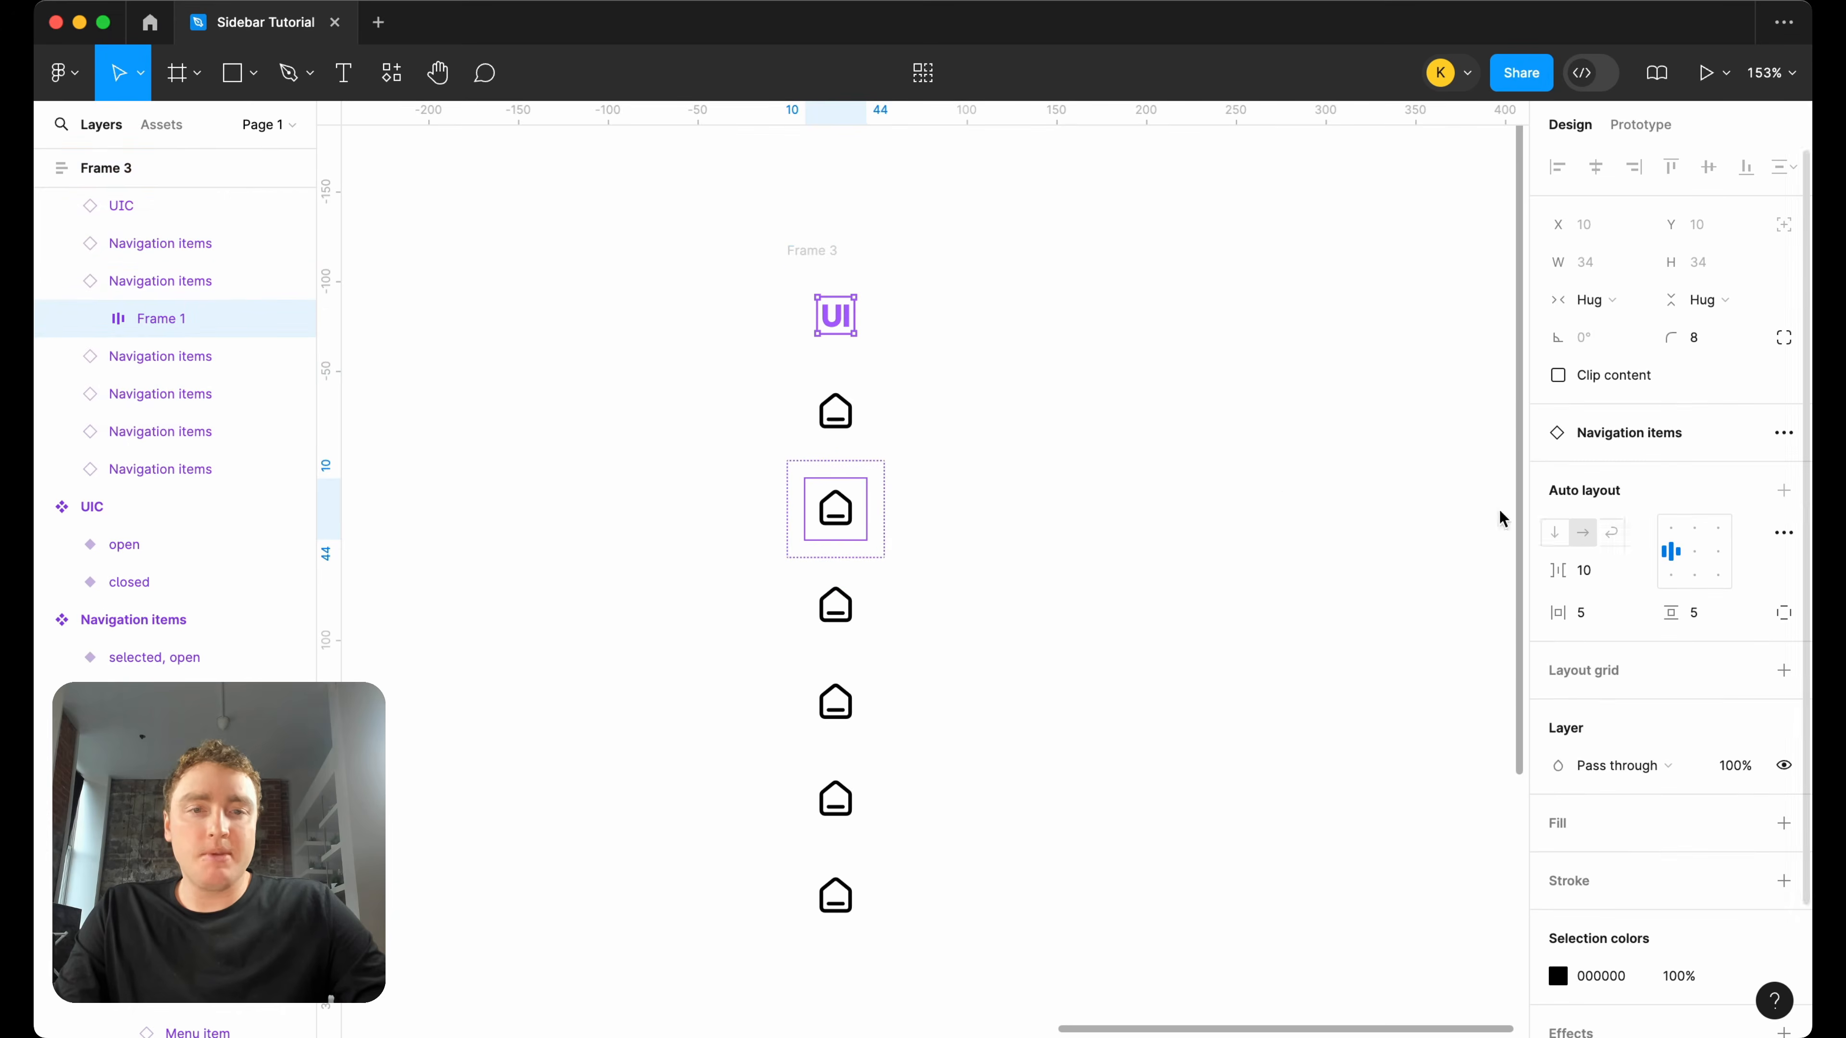
click(836, 510)
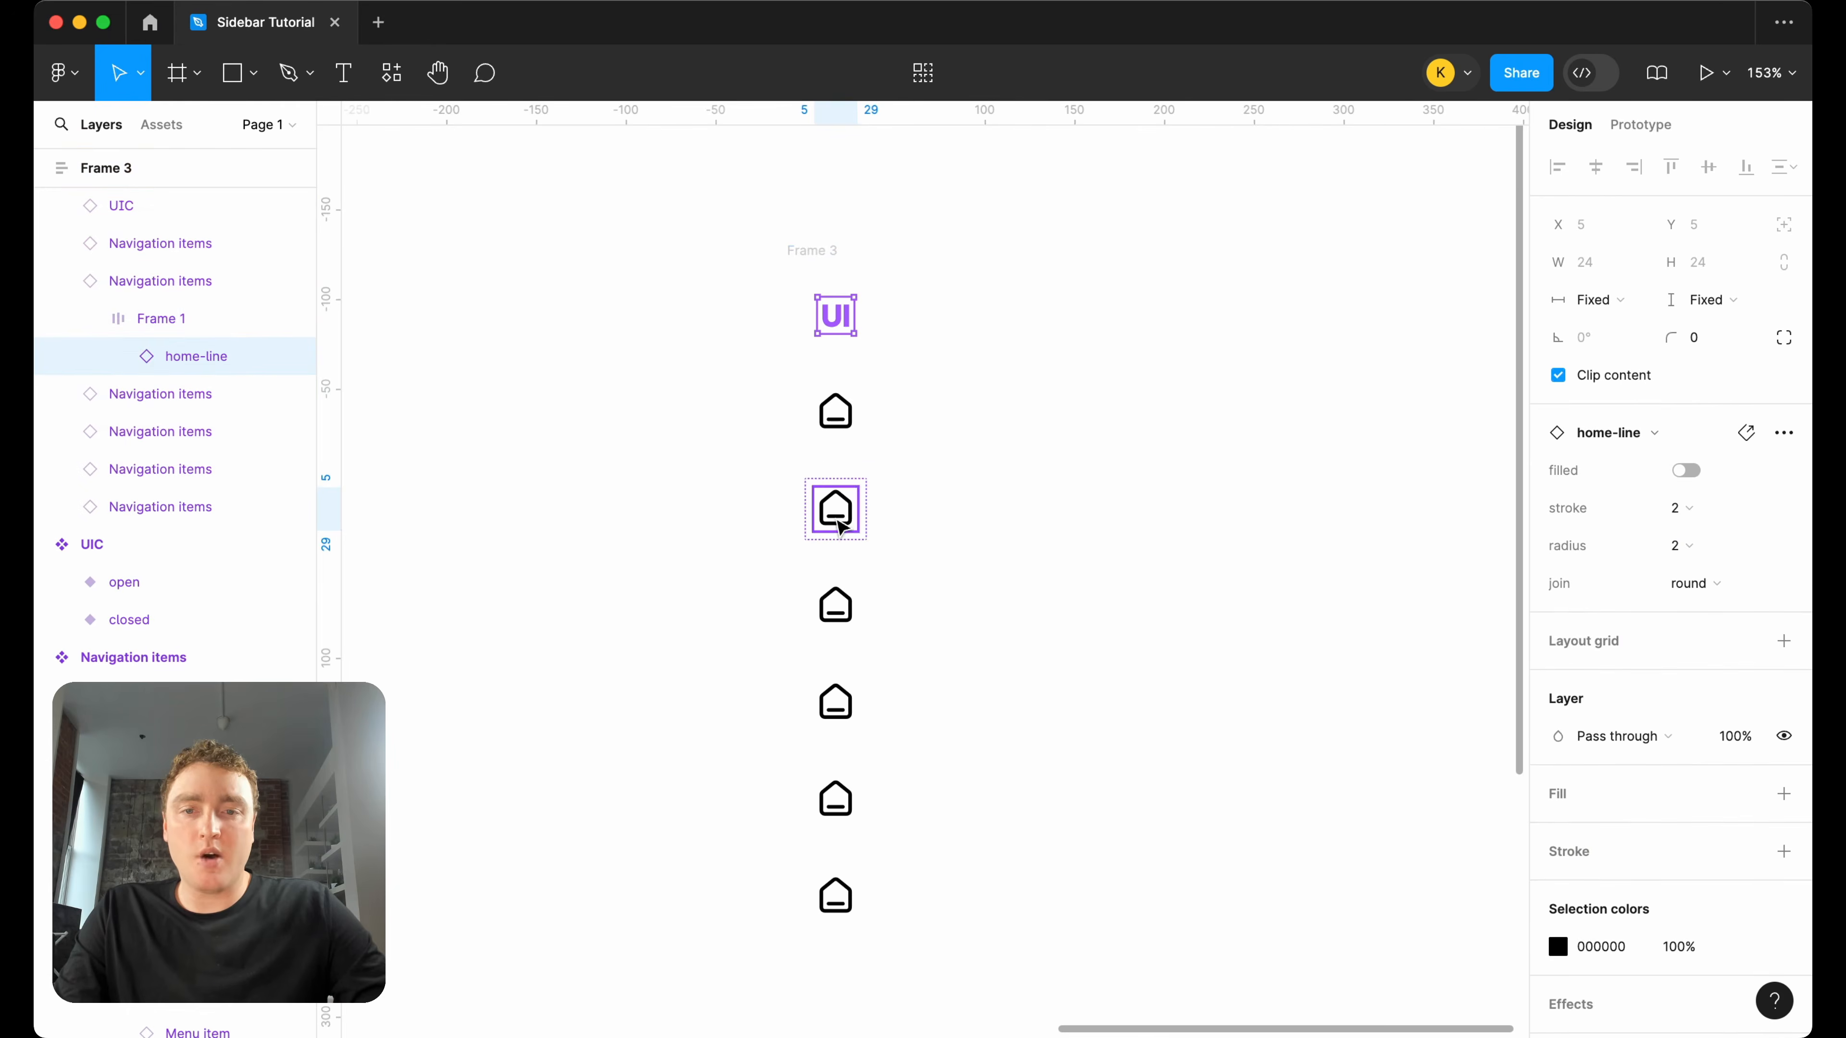
click(1695, 438)
text(ban)
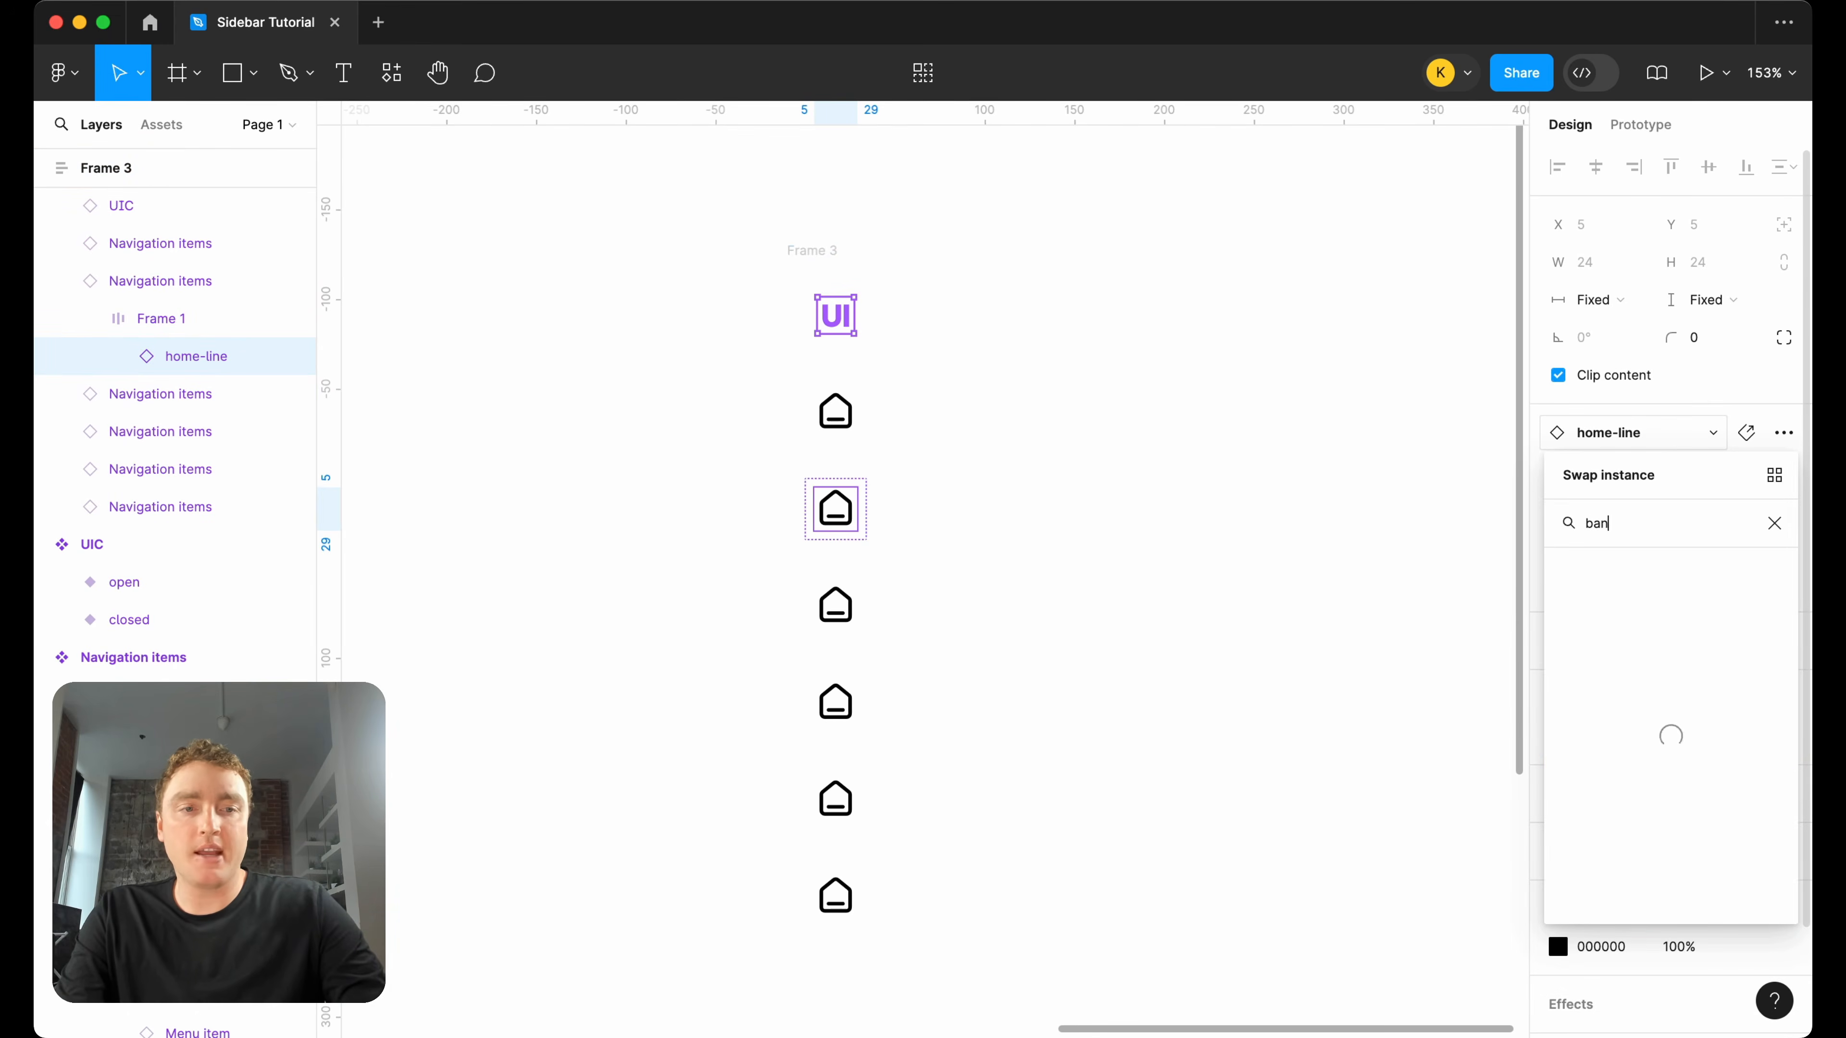
text(k)
click(1651, 610)
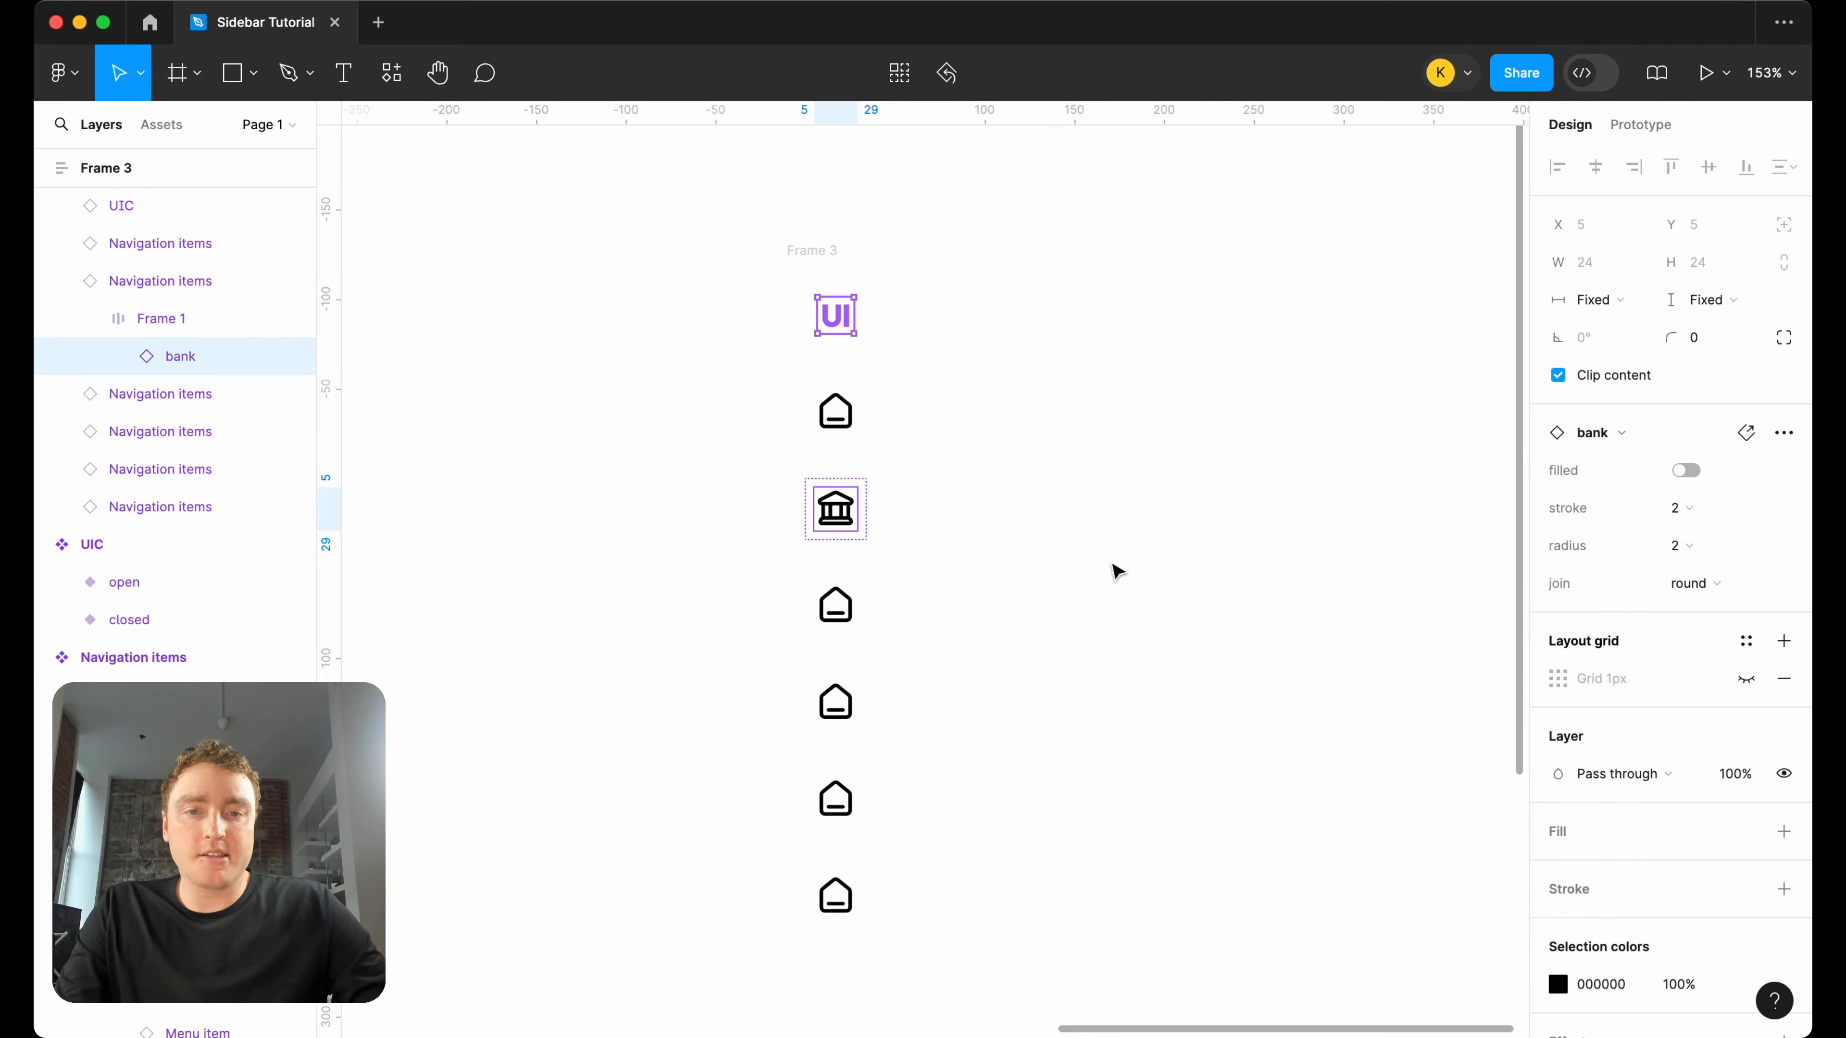
Swap the third navigation item's home icon for the stocks icon.
click(837, 618)
click(836, 618)
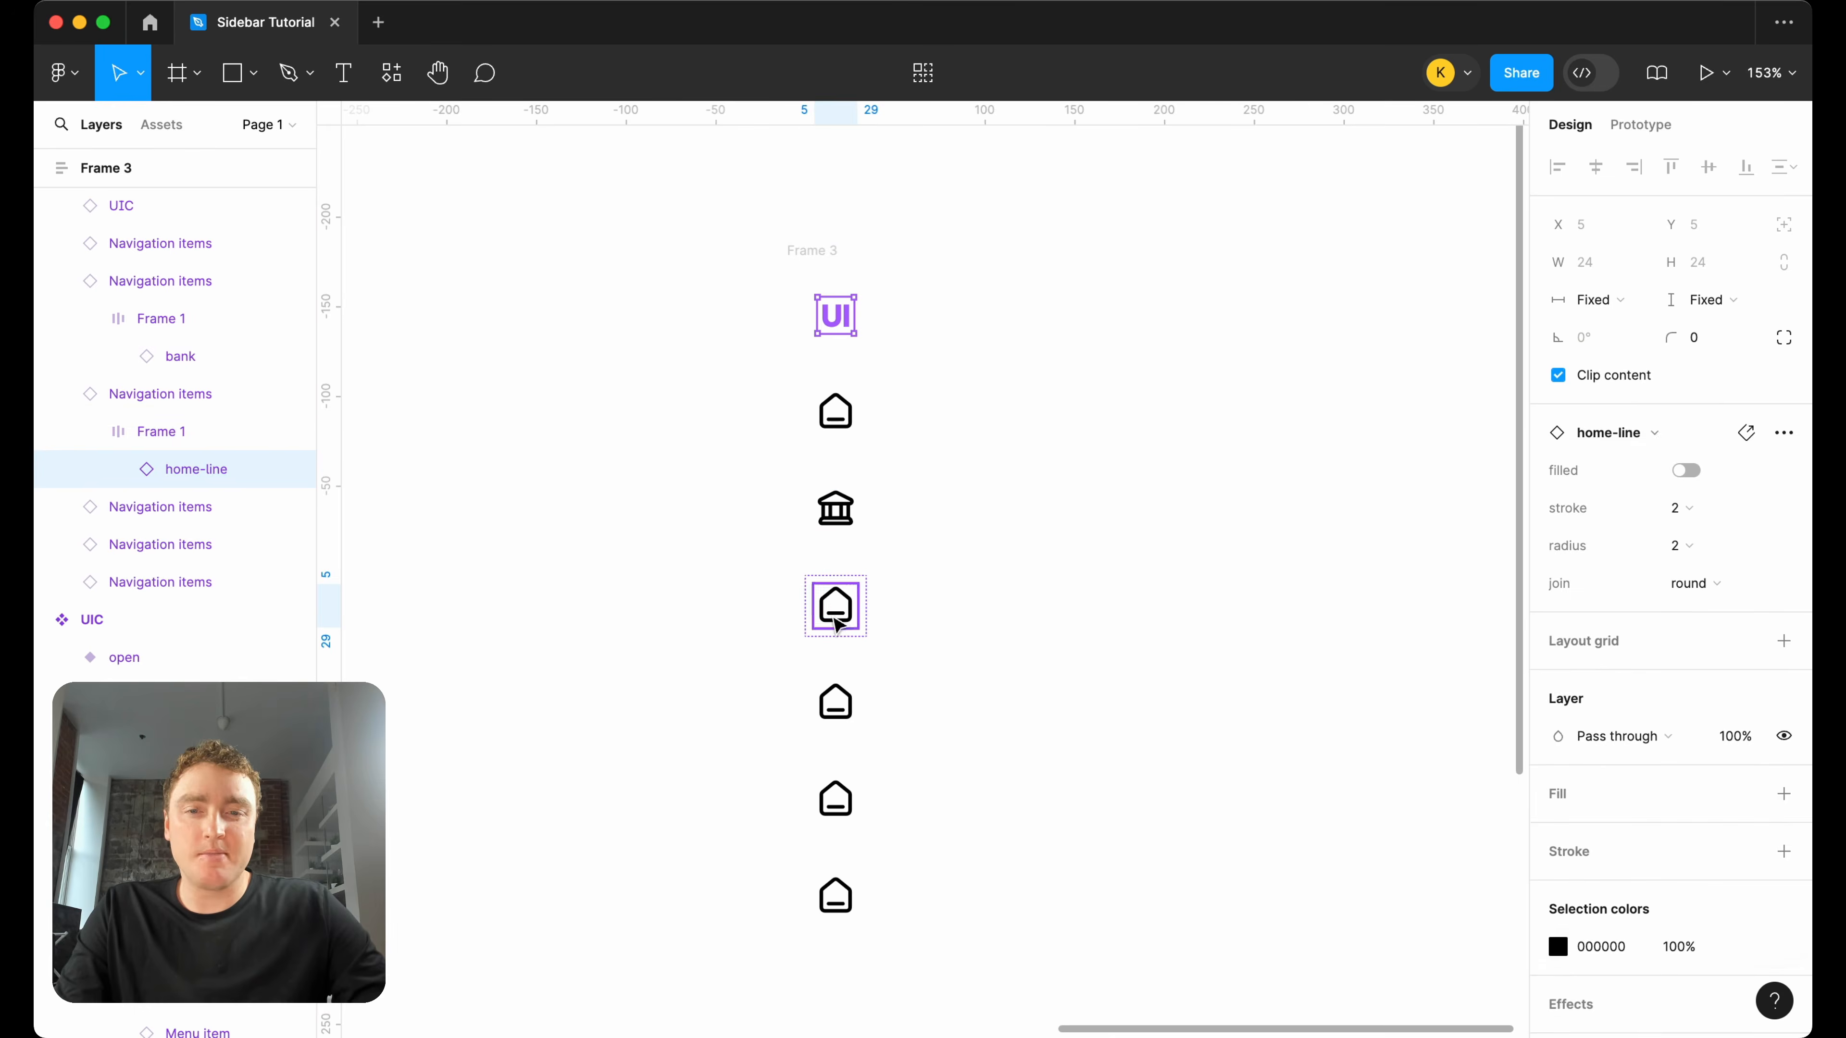
click(1693, 435)
text(stock)
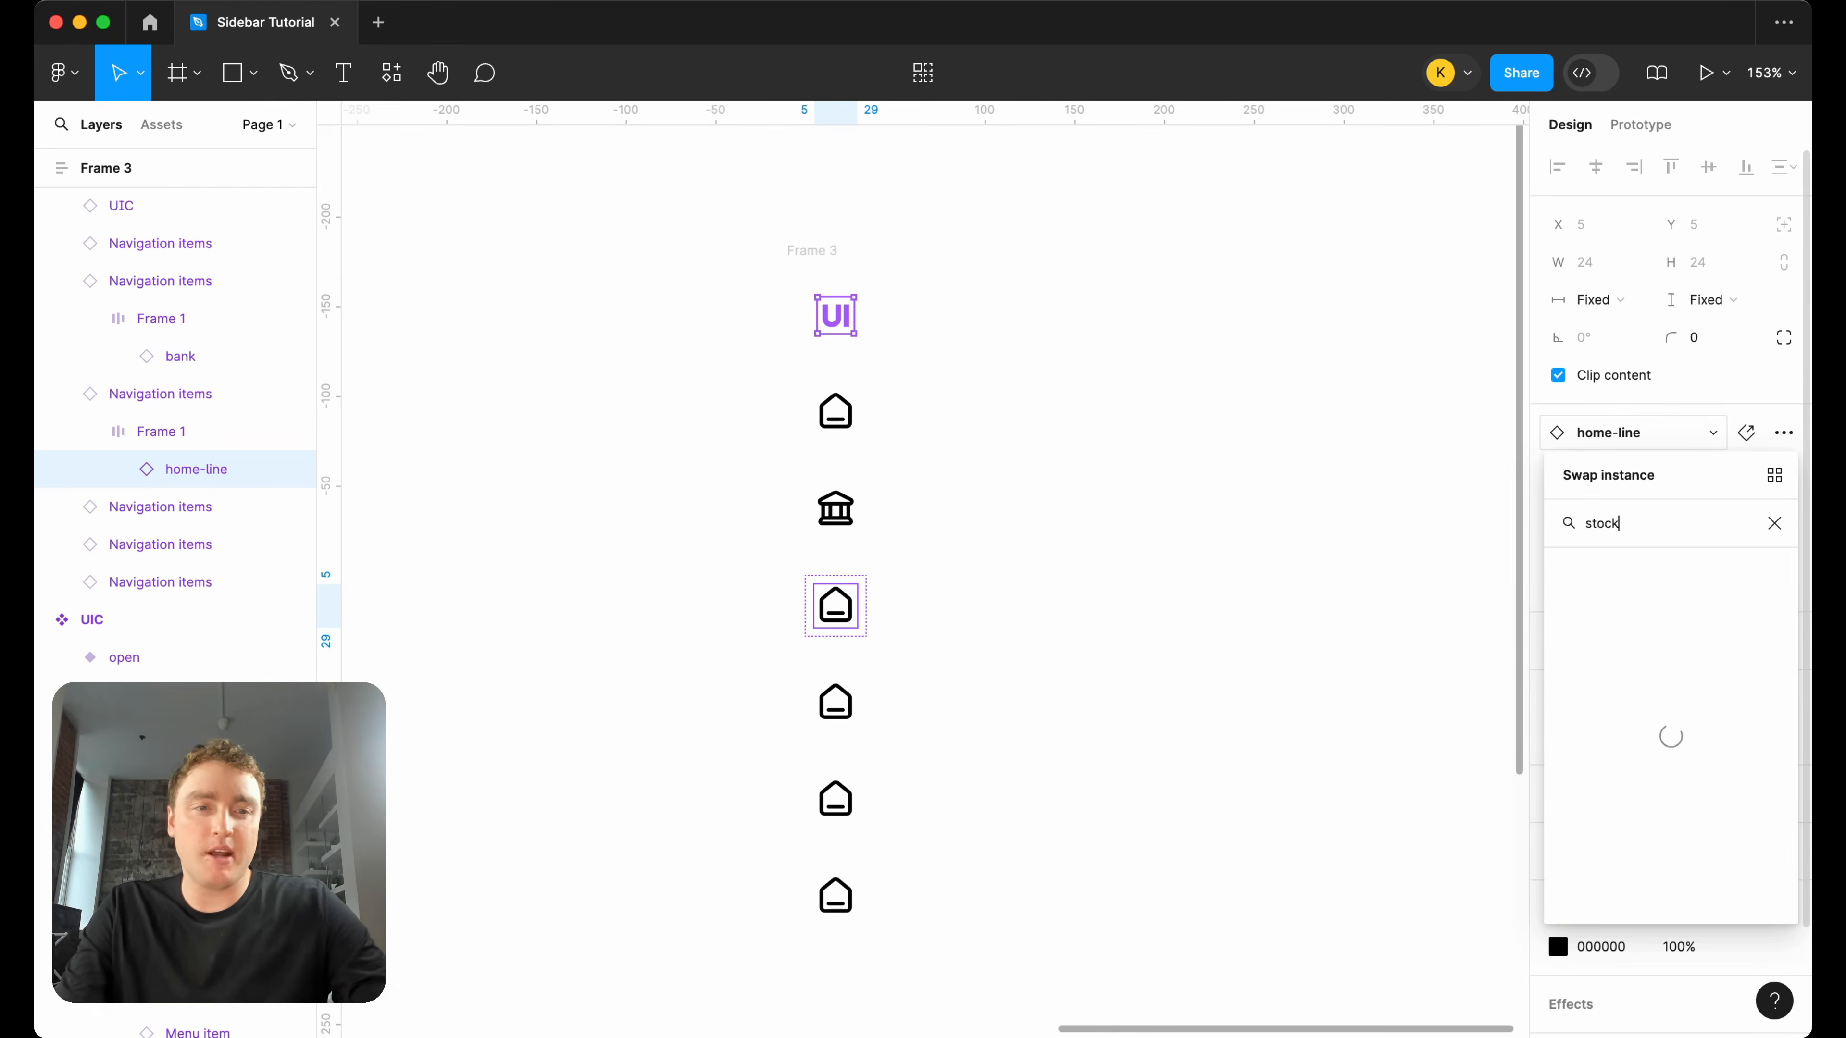
click(1637, 627)
Search the icon library for goals and swap the fourth navigation item's icon for "target, arrow, goal, aim".
click(835, 703)
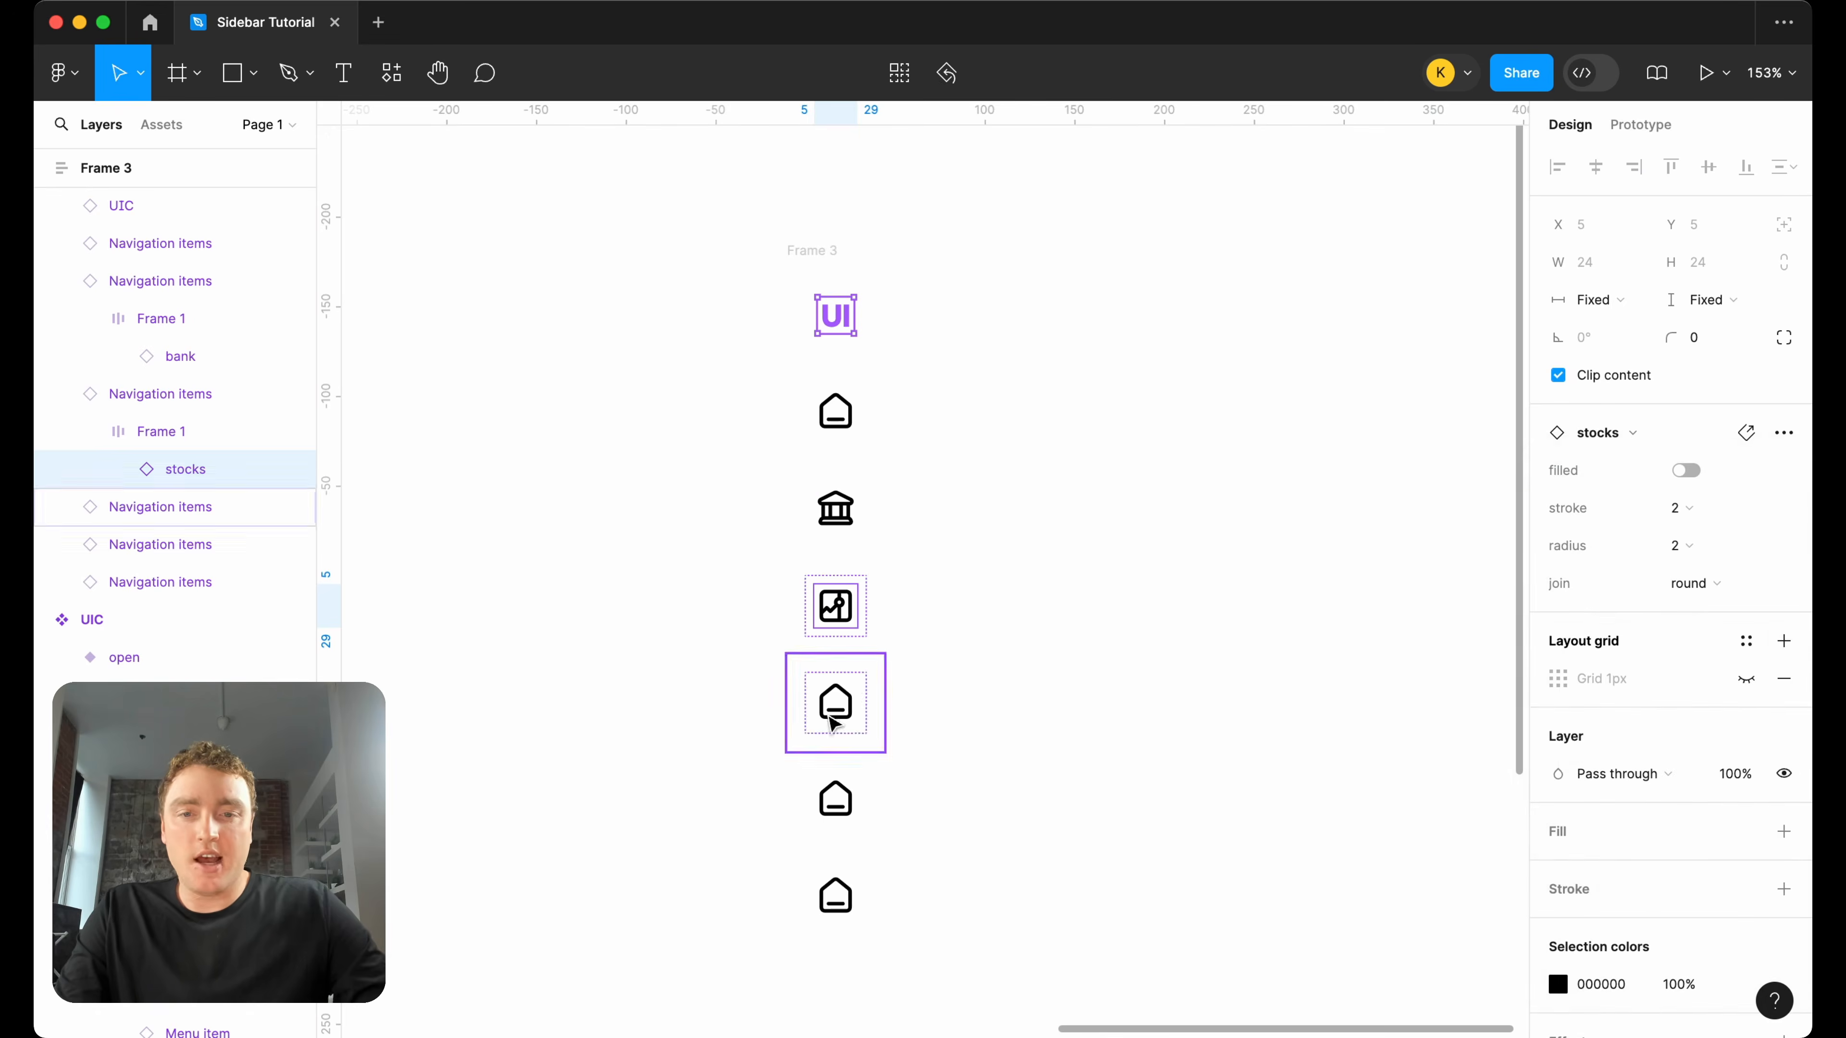
double_click(836, 702)
click(1677, 435)
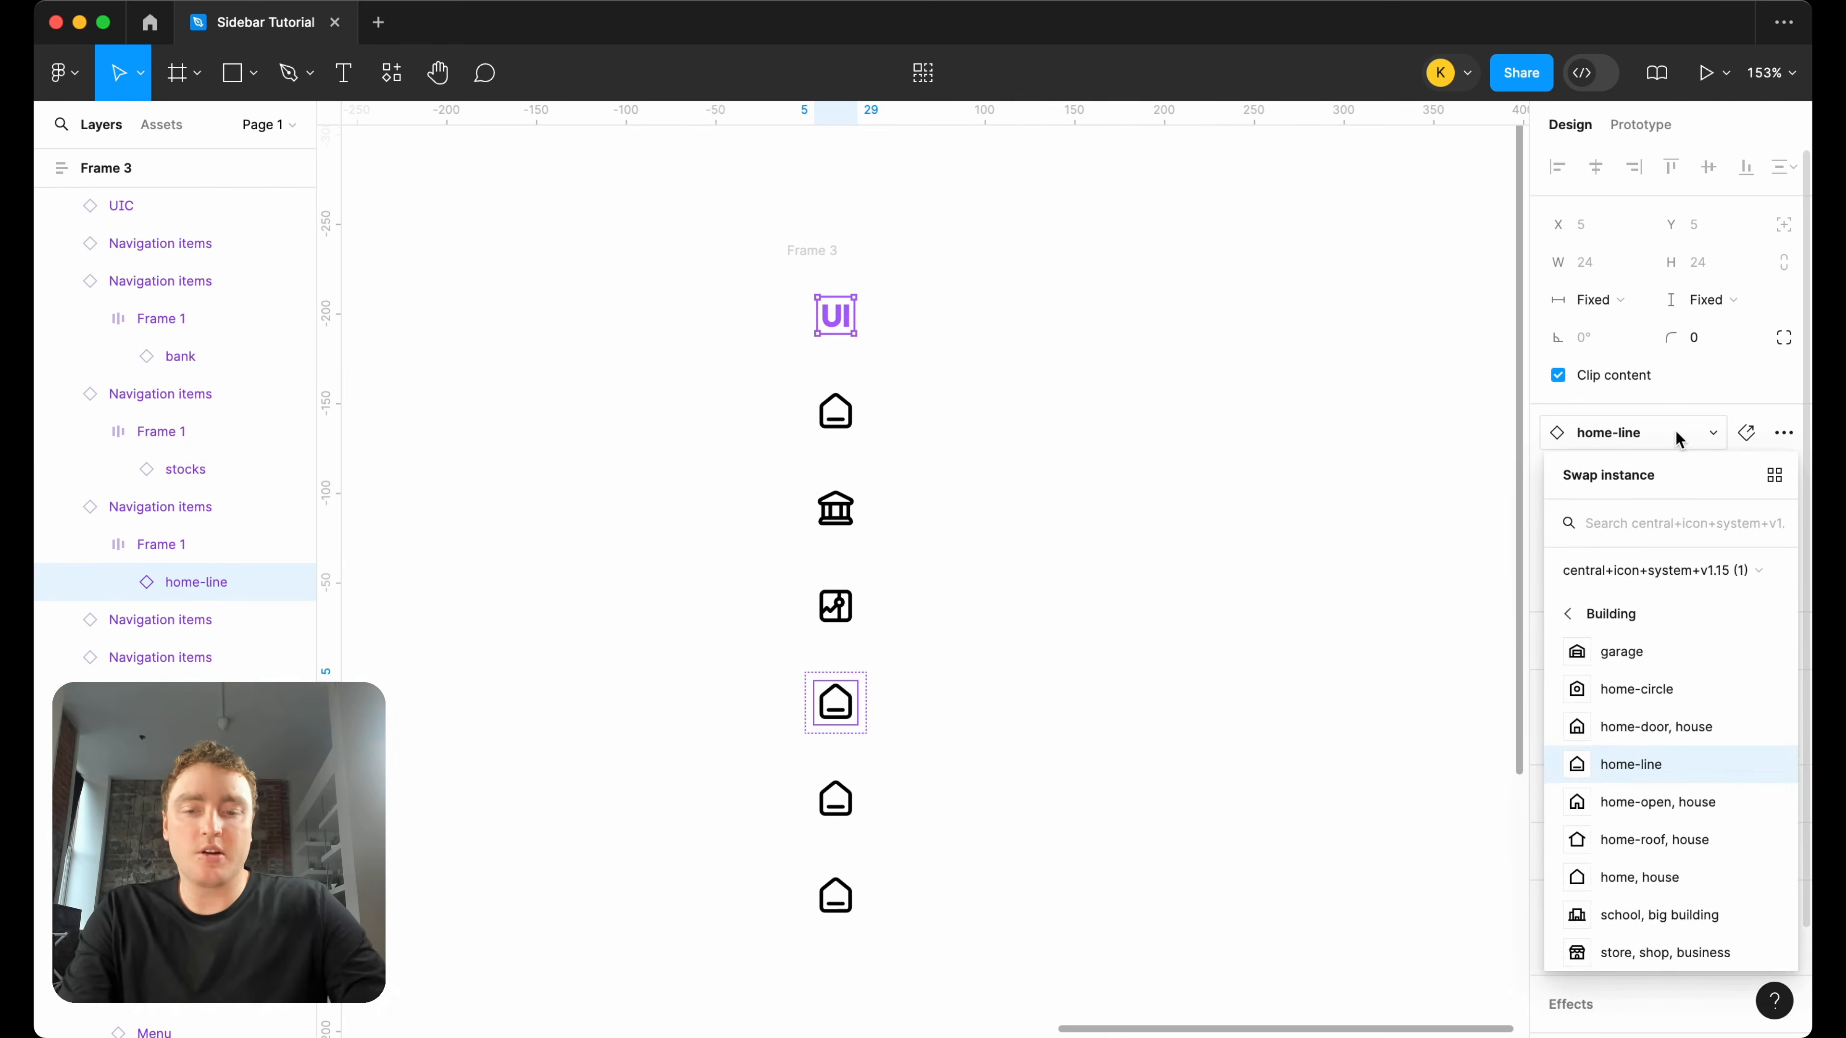
text(goals)
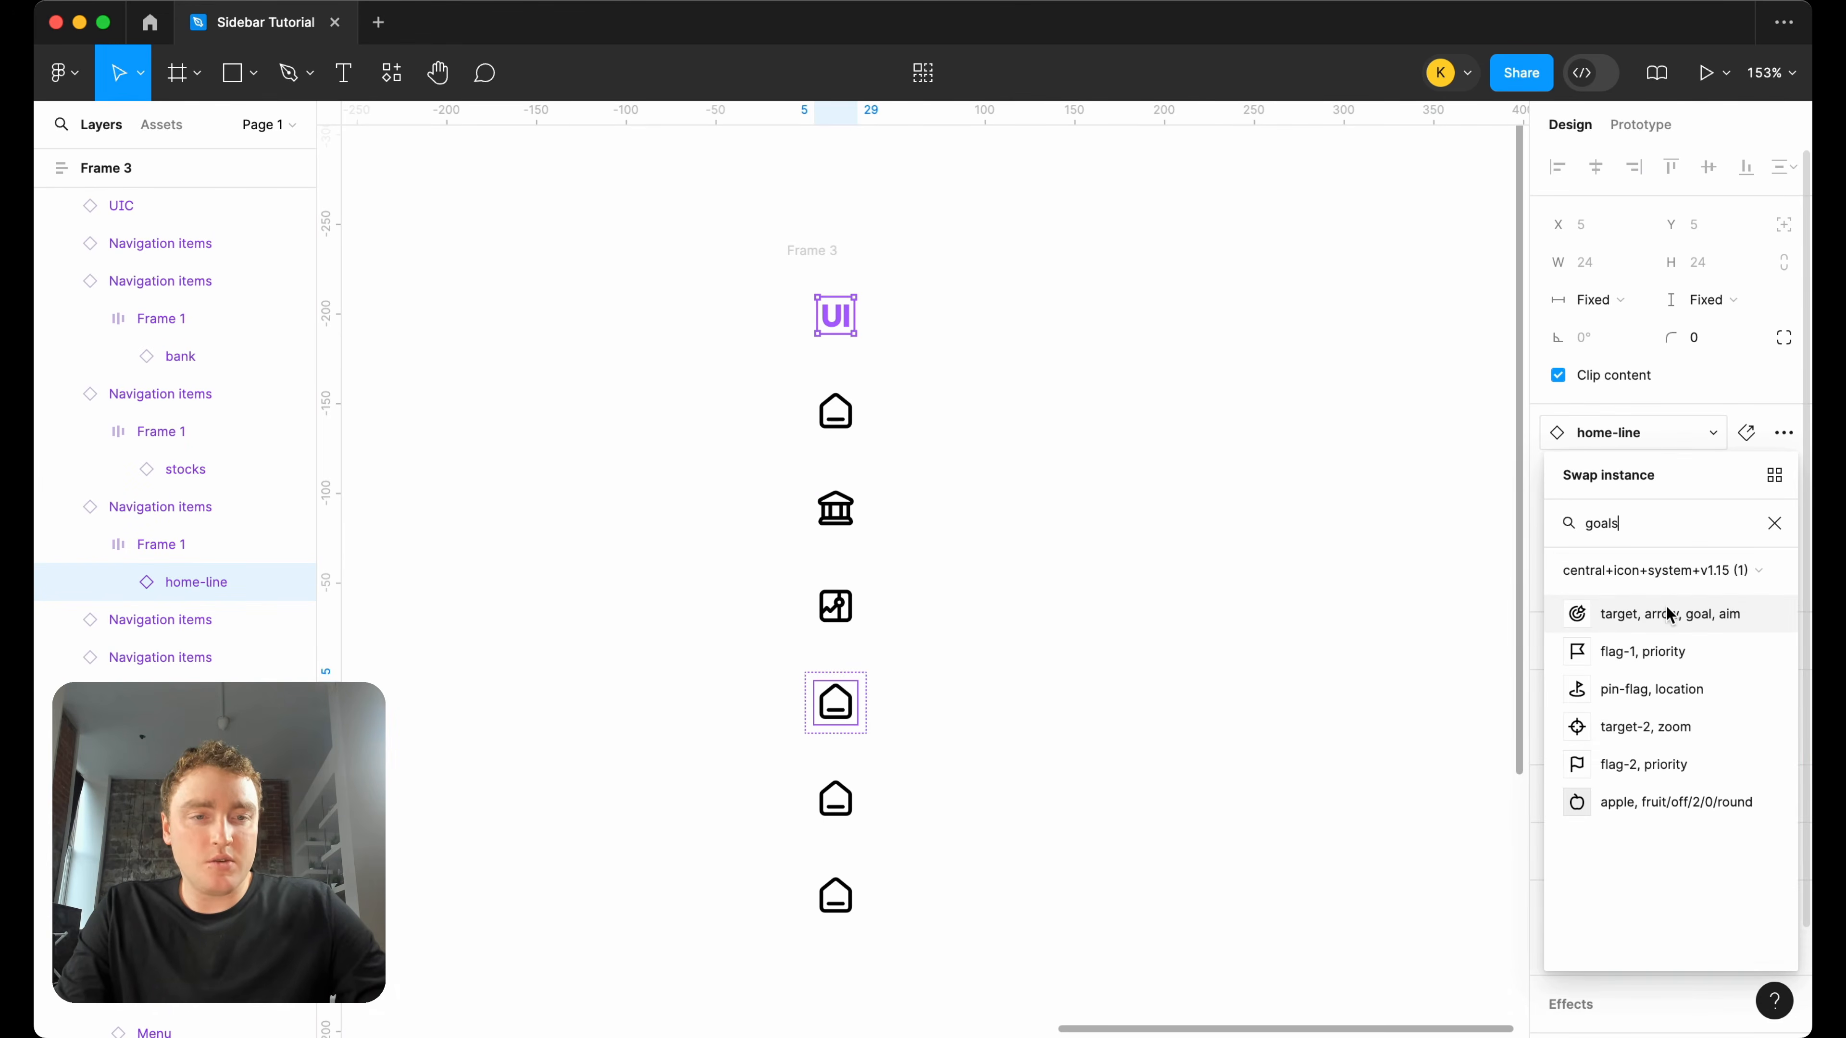
click(1671, 612)
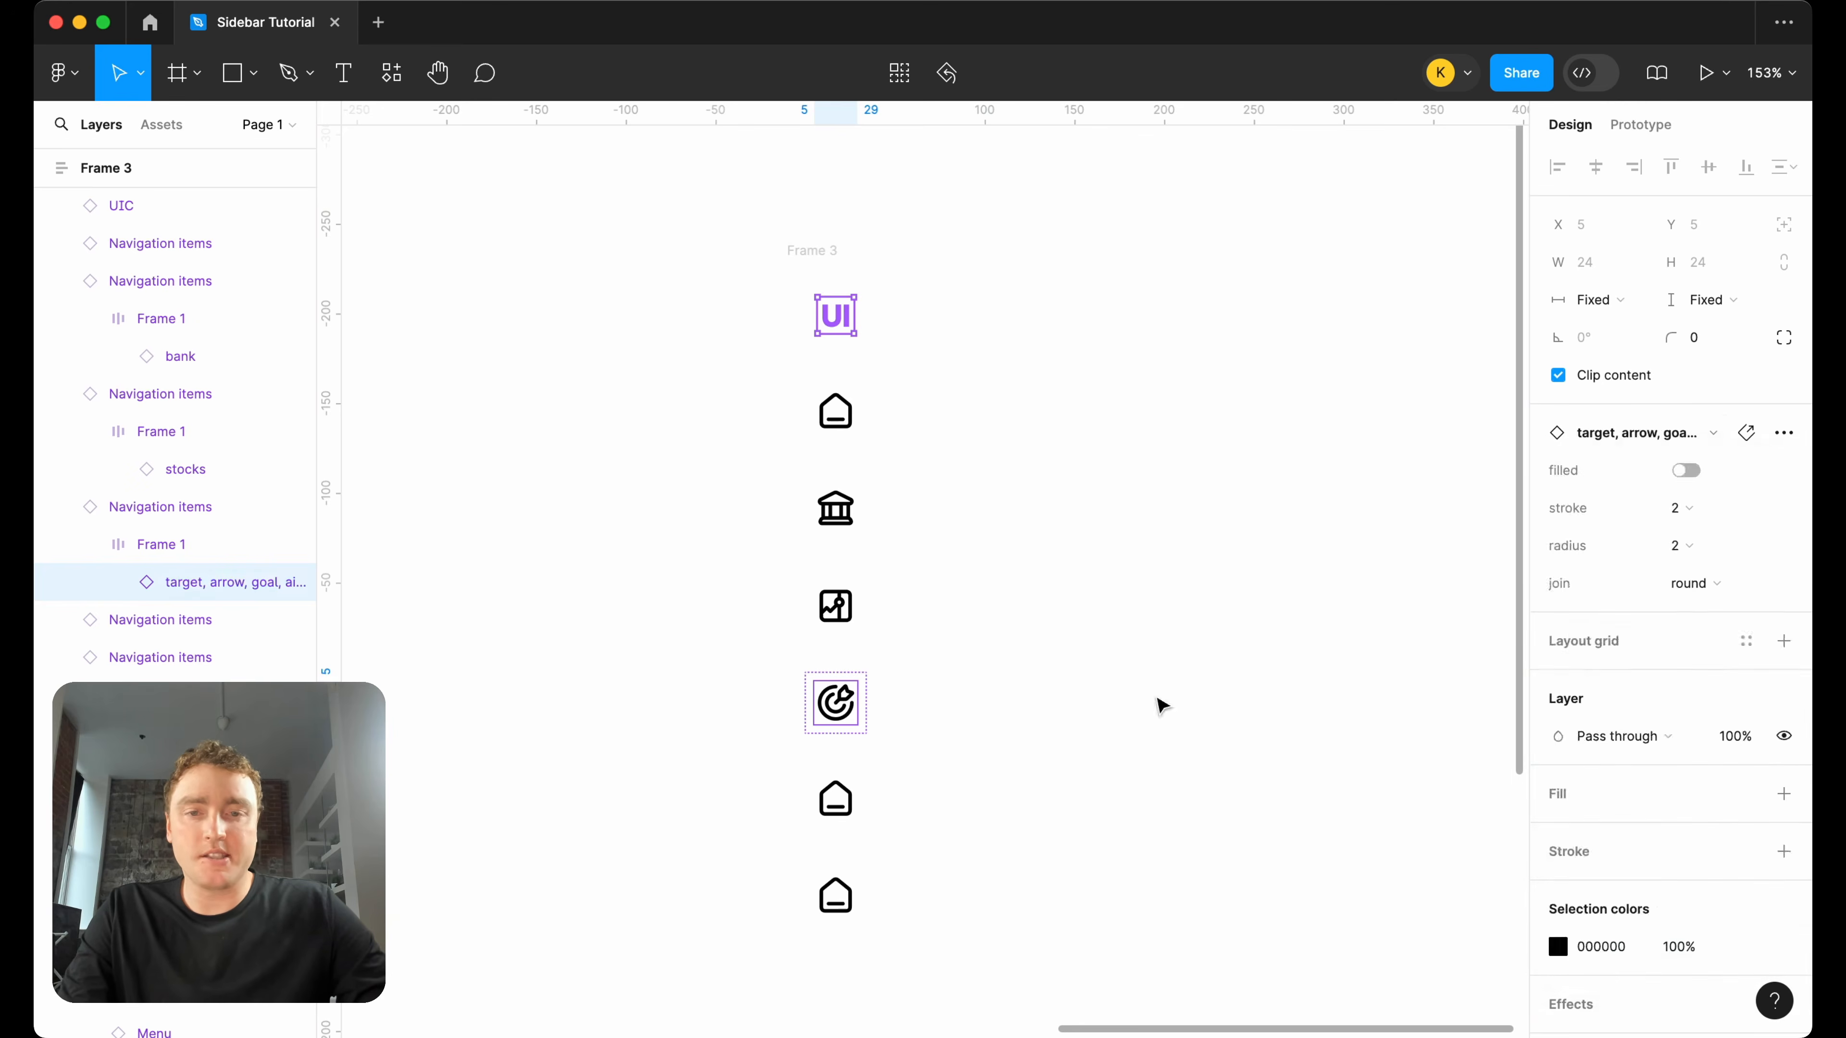
Search the icon library for family and swap the fifth navigation item's home icon for group-3.
click(849, 807)
double_click(848, 807)
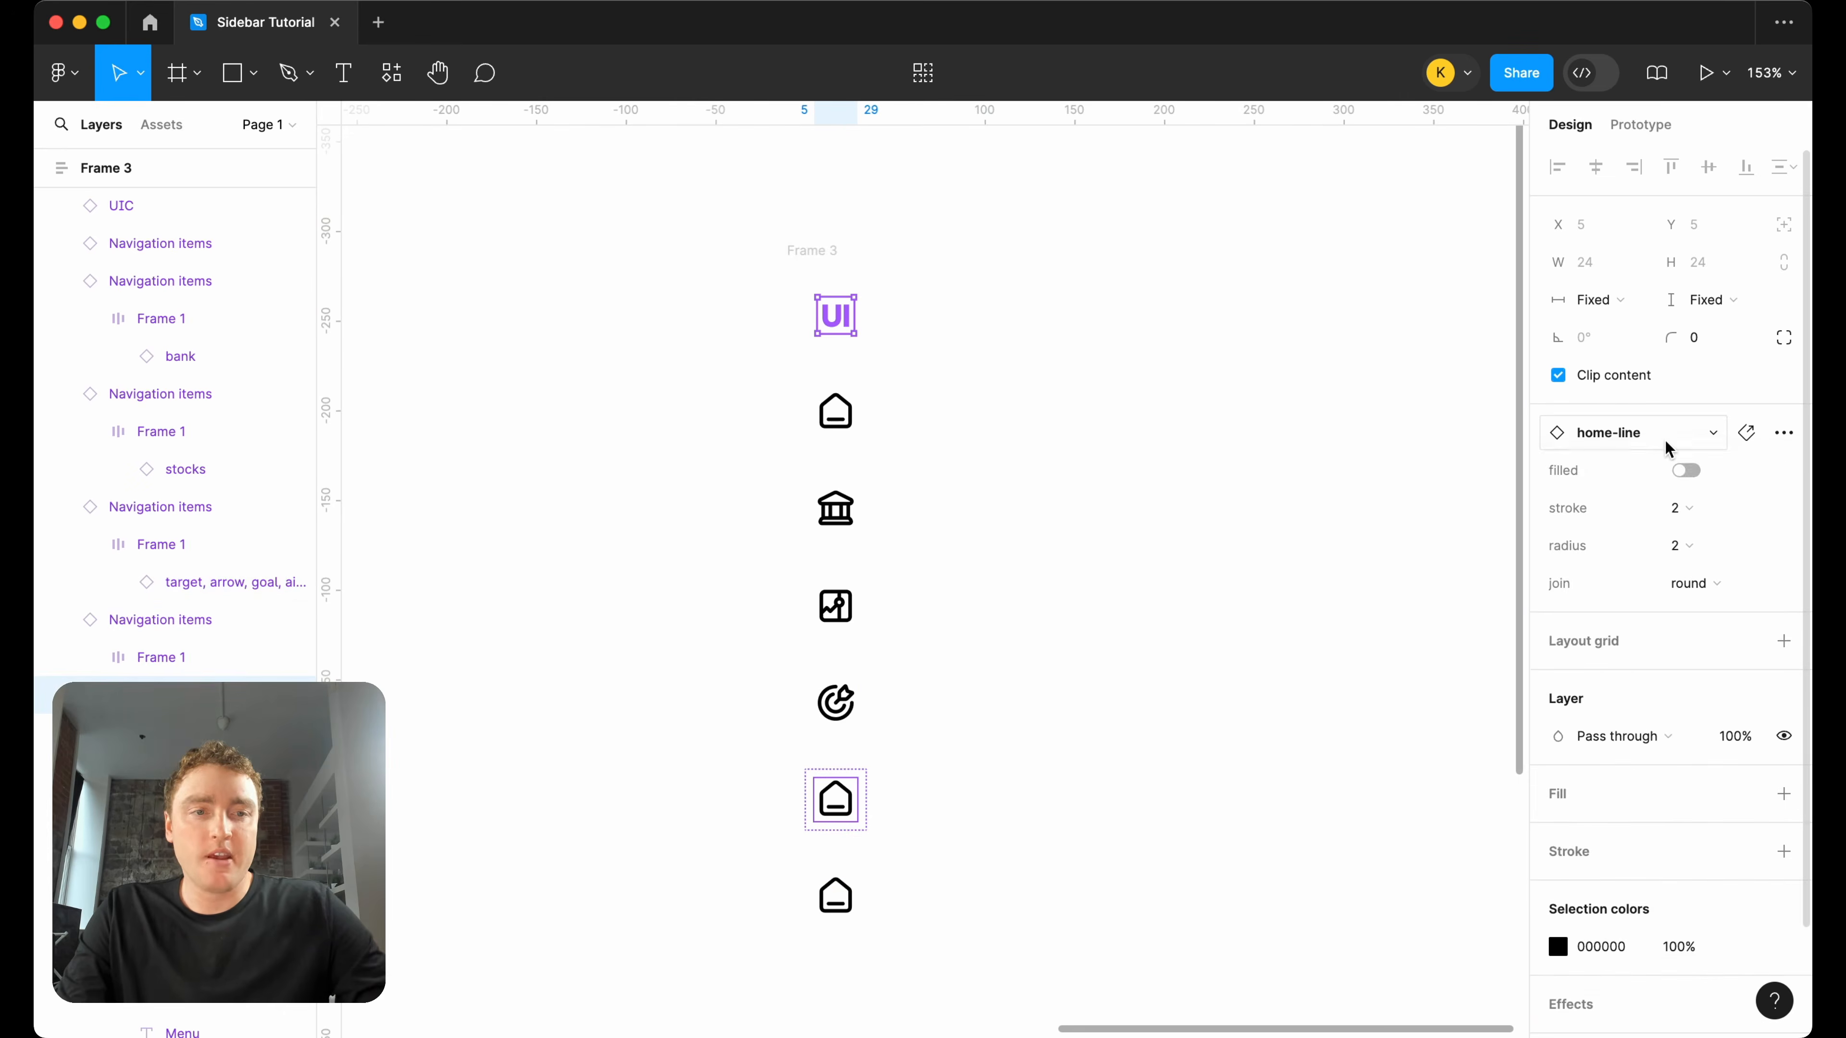
click(1665, 439)
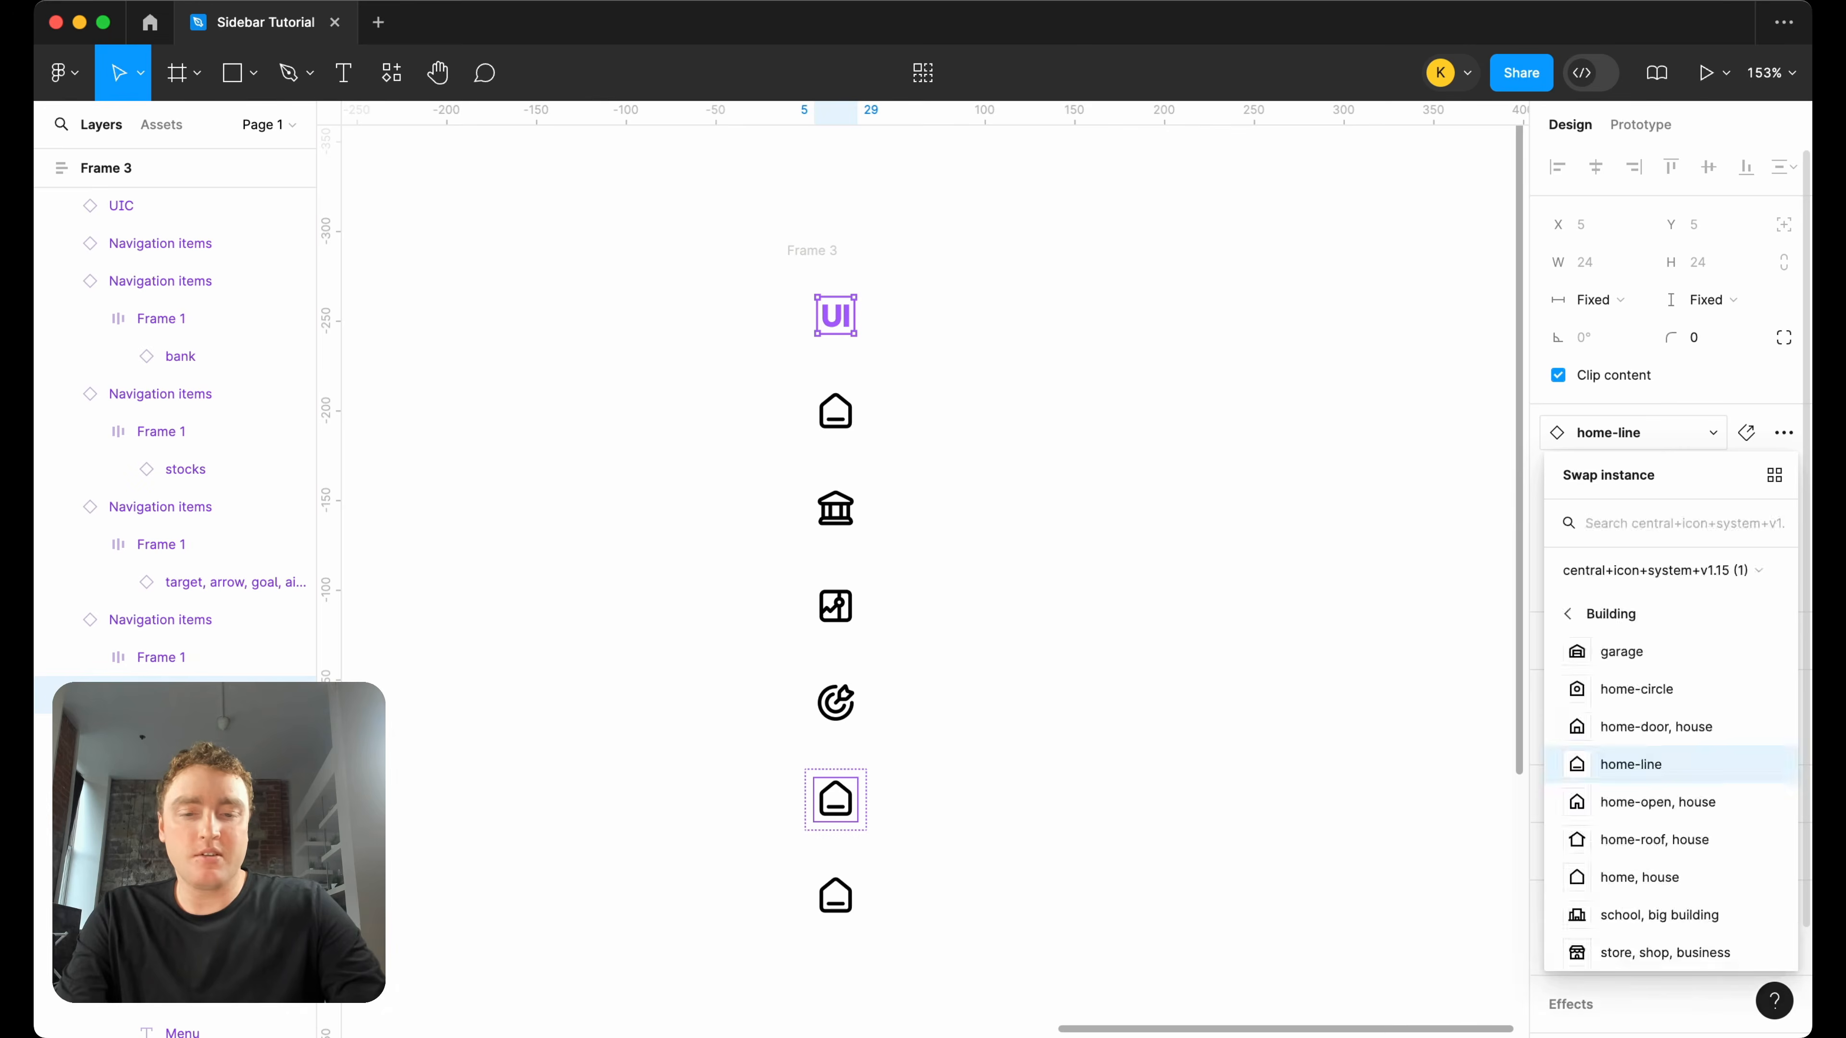
text(family)
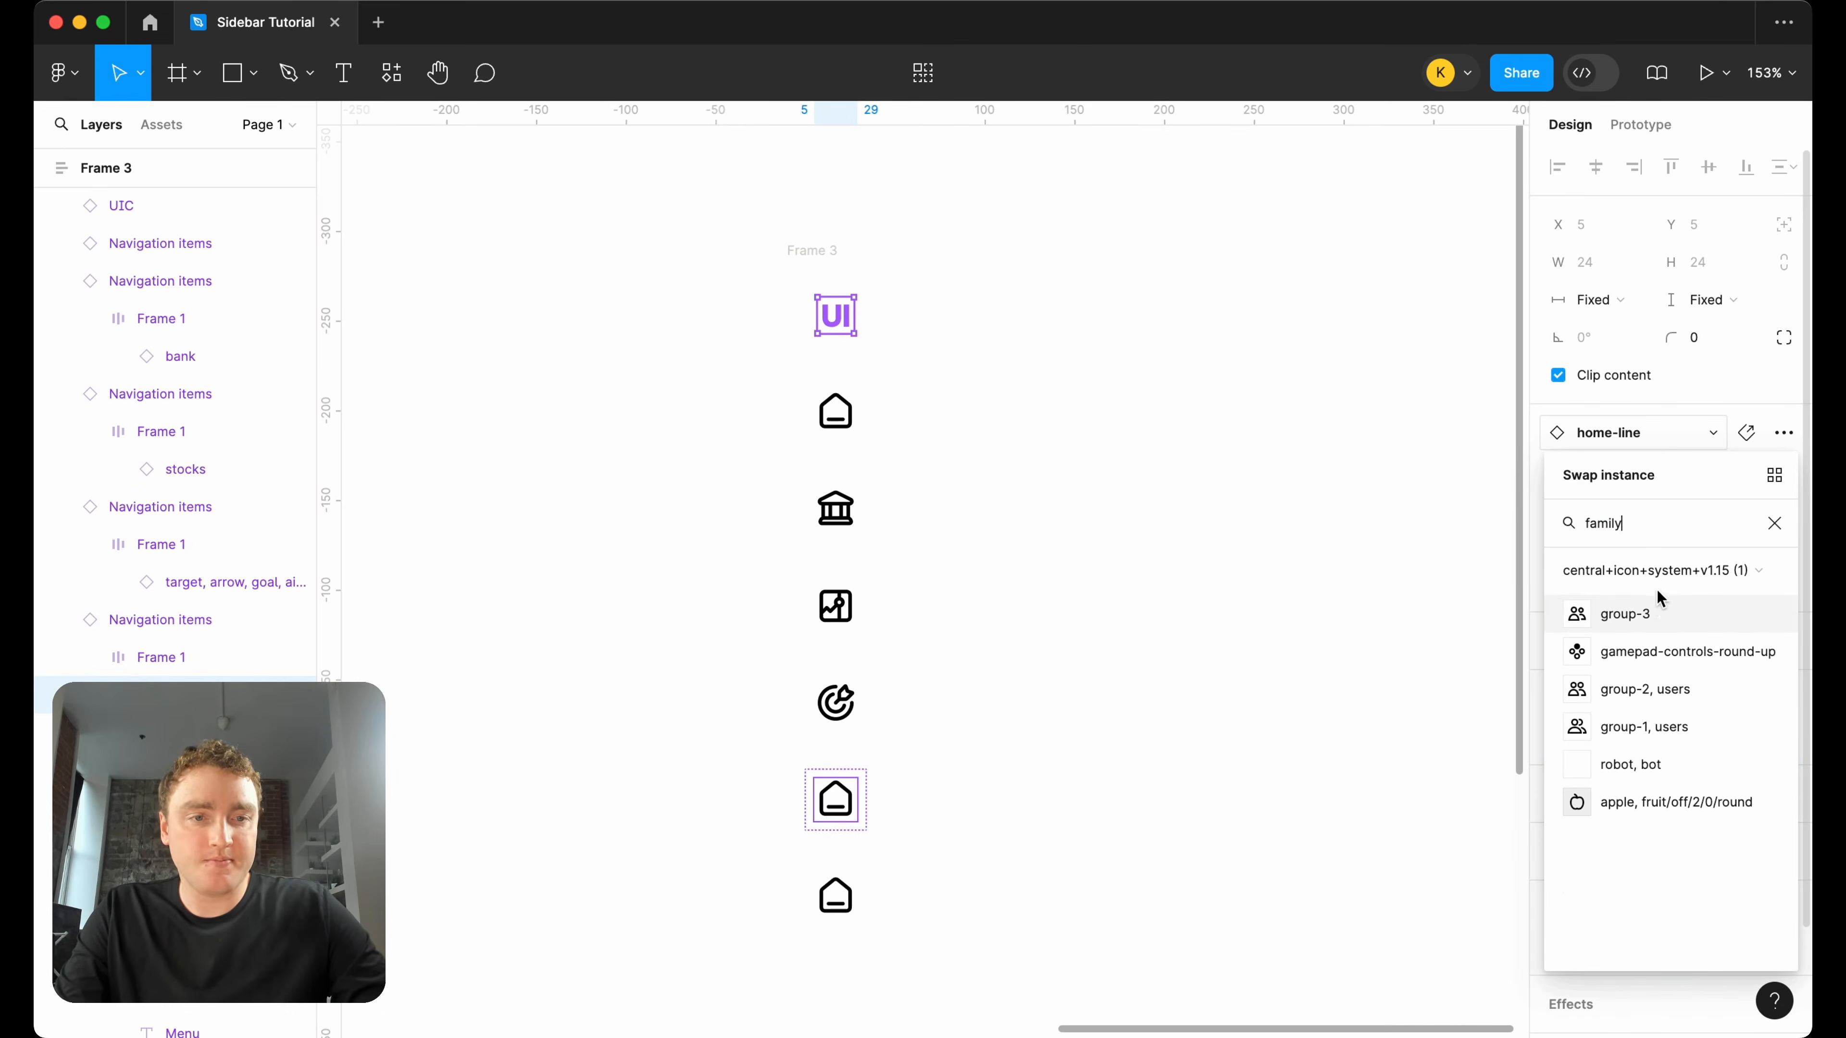
click(1657, 611)
Search the icon library for settings and swap the last navigation item's home icon for "settings-gear-3, preferences".
scroll(1120, 733, down, 3)
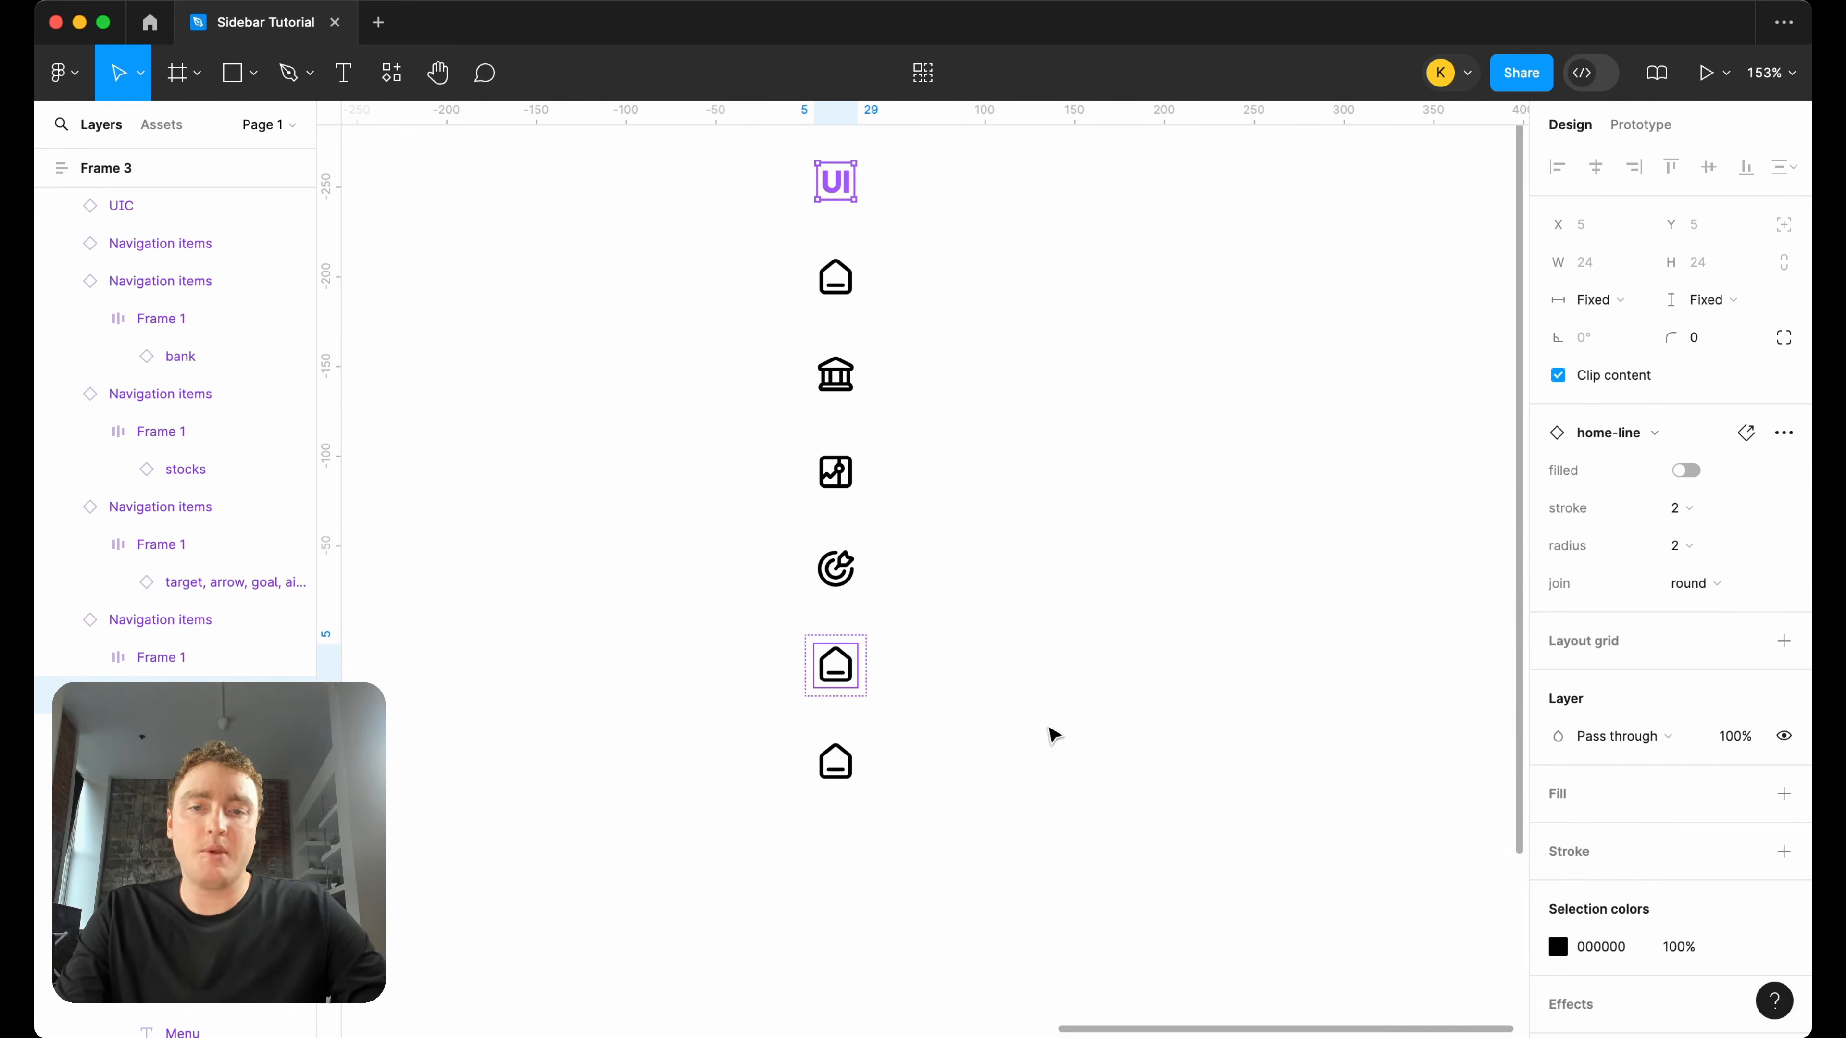
click(837, 762)
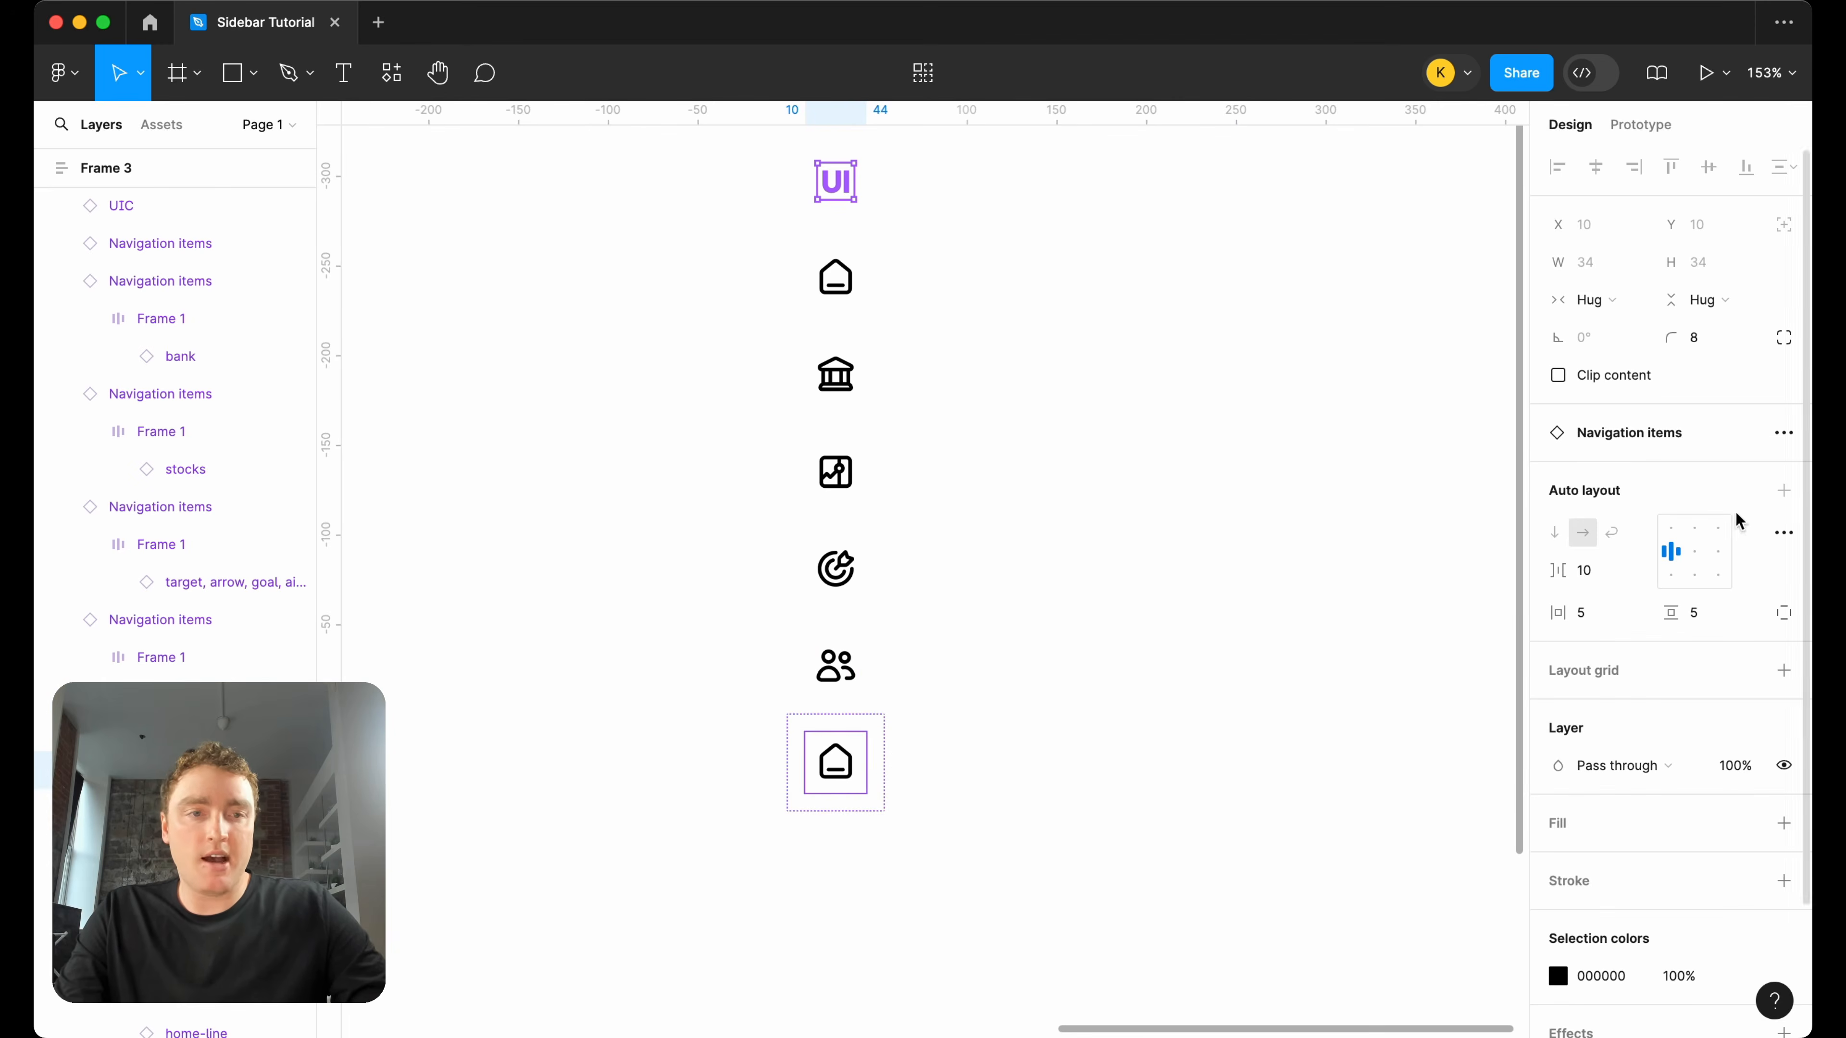
double_click(835, 772)
click(1702, 435)
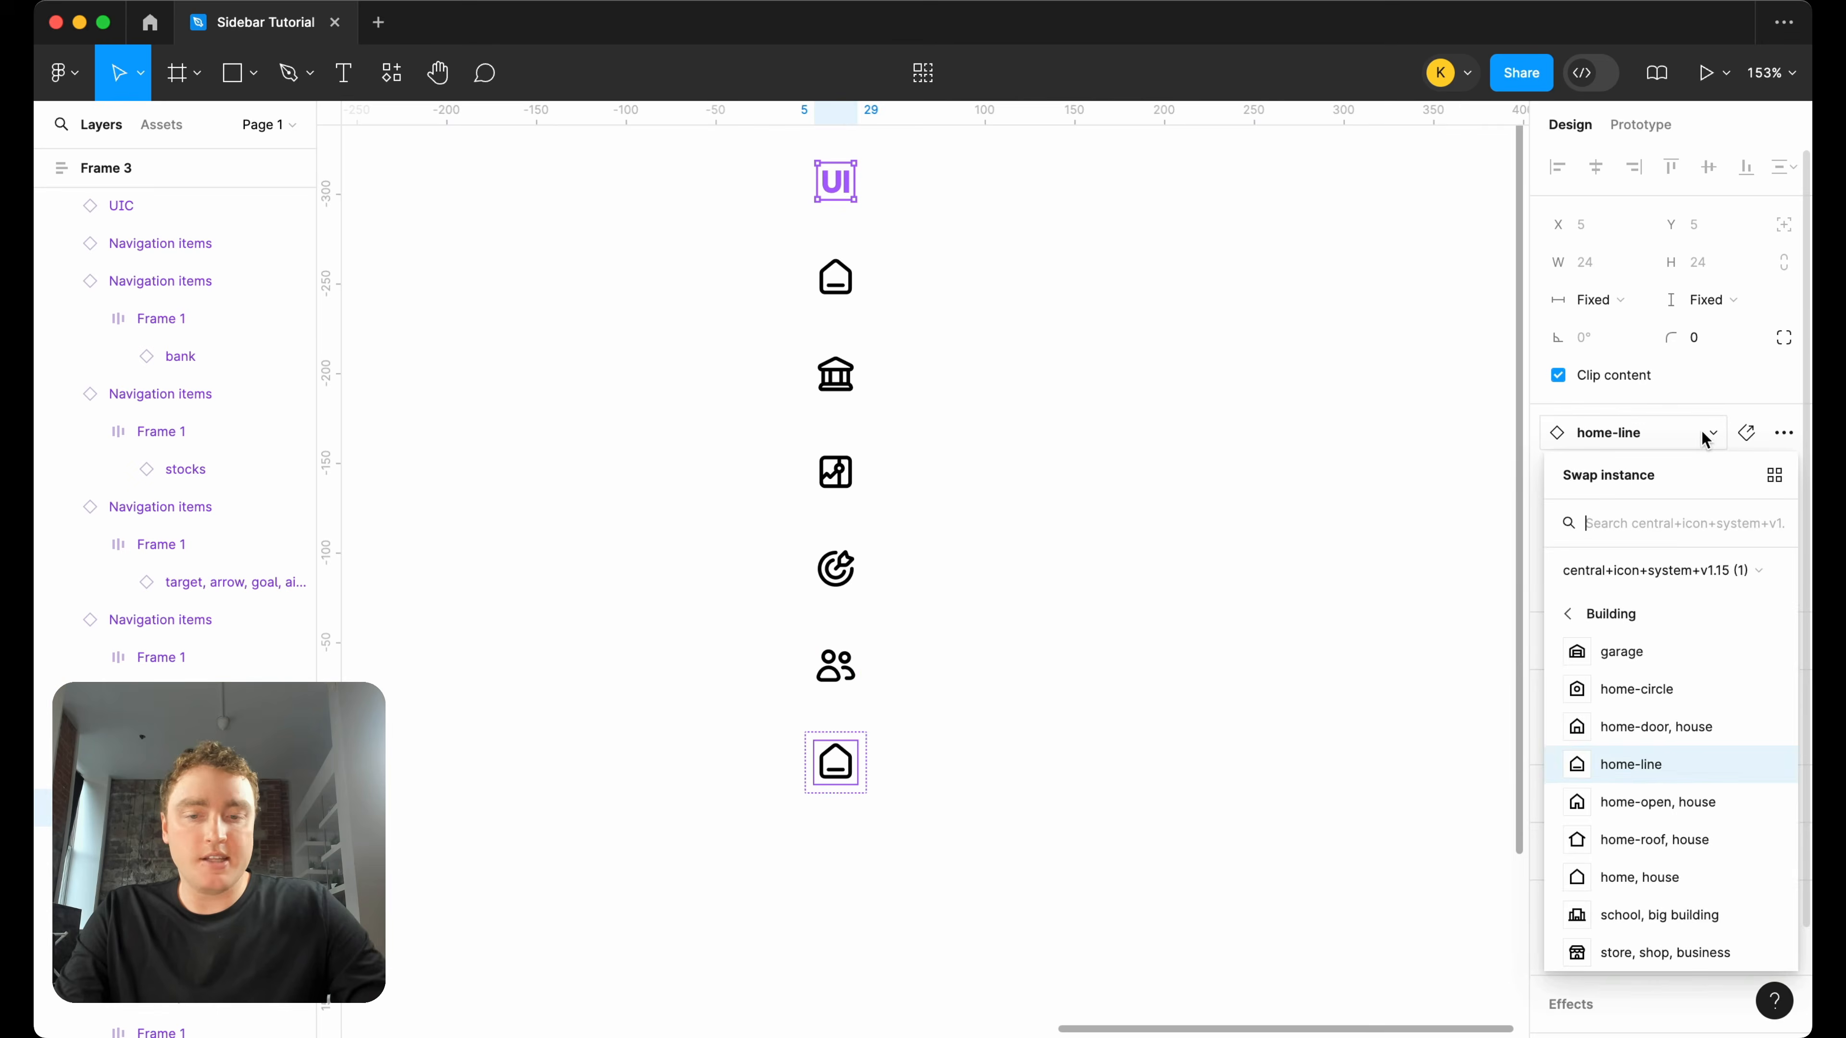
text(settings)
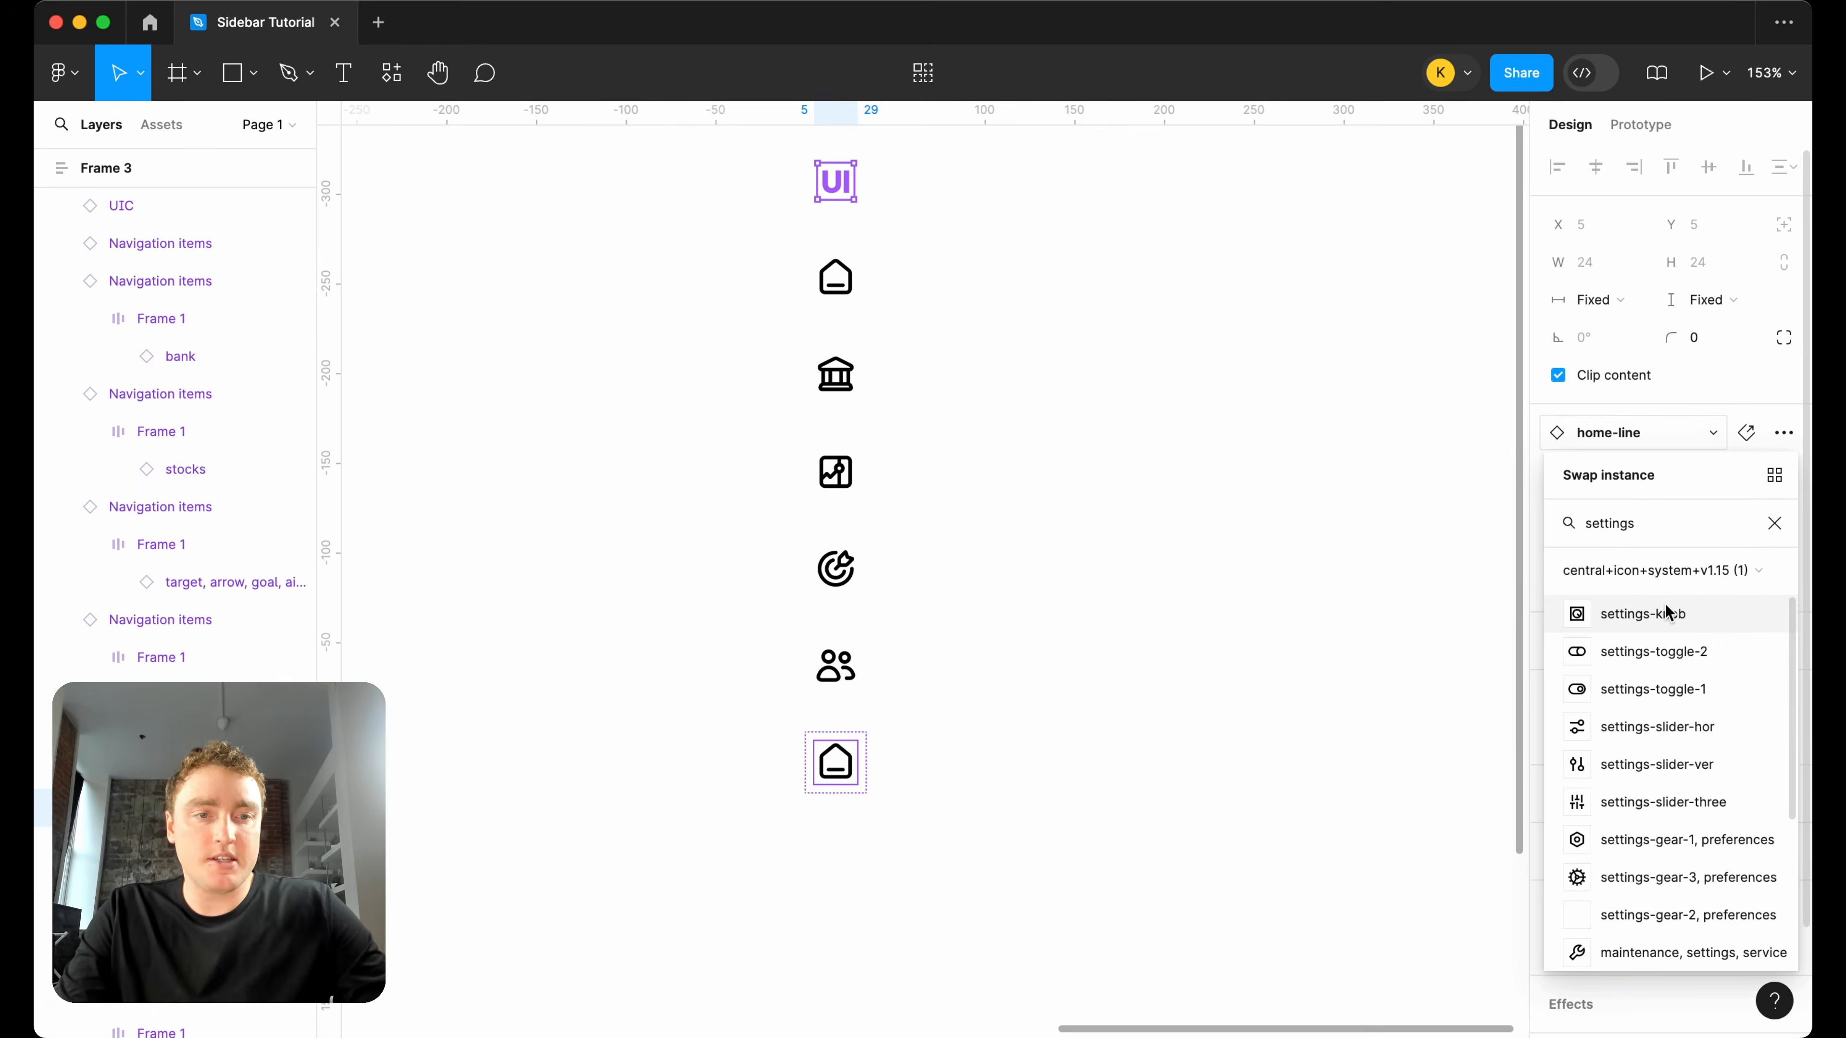
scroll(1671, 818, down, 1)
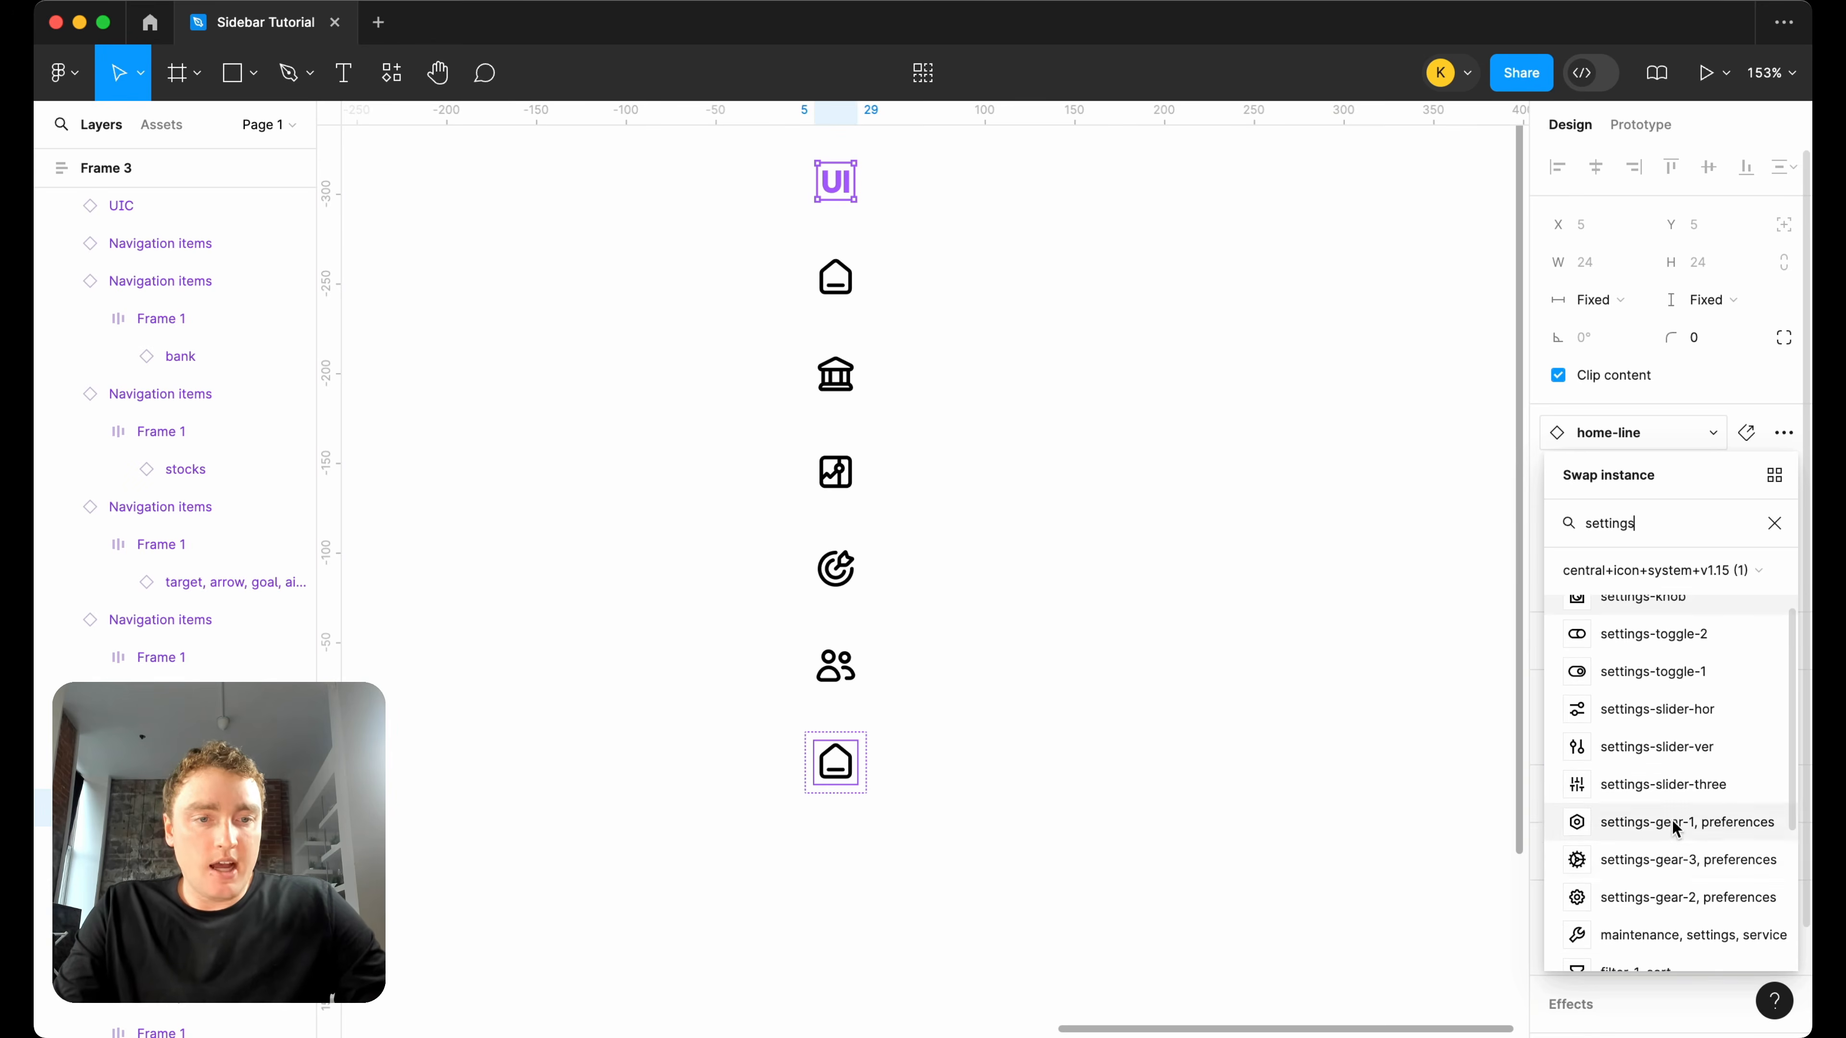
click(1655, 859)
click(1246, 701)
Add a 1 px inside stroke in F1F1F1 along only the bottom edge of the UIC logo instance in the sidebar.
scroll(1247, 698, down, 3)
scroll(1247, 698, right, 3)
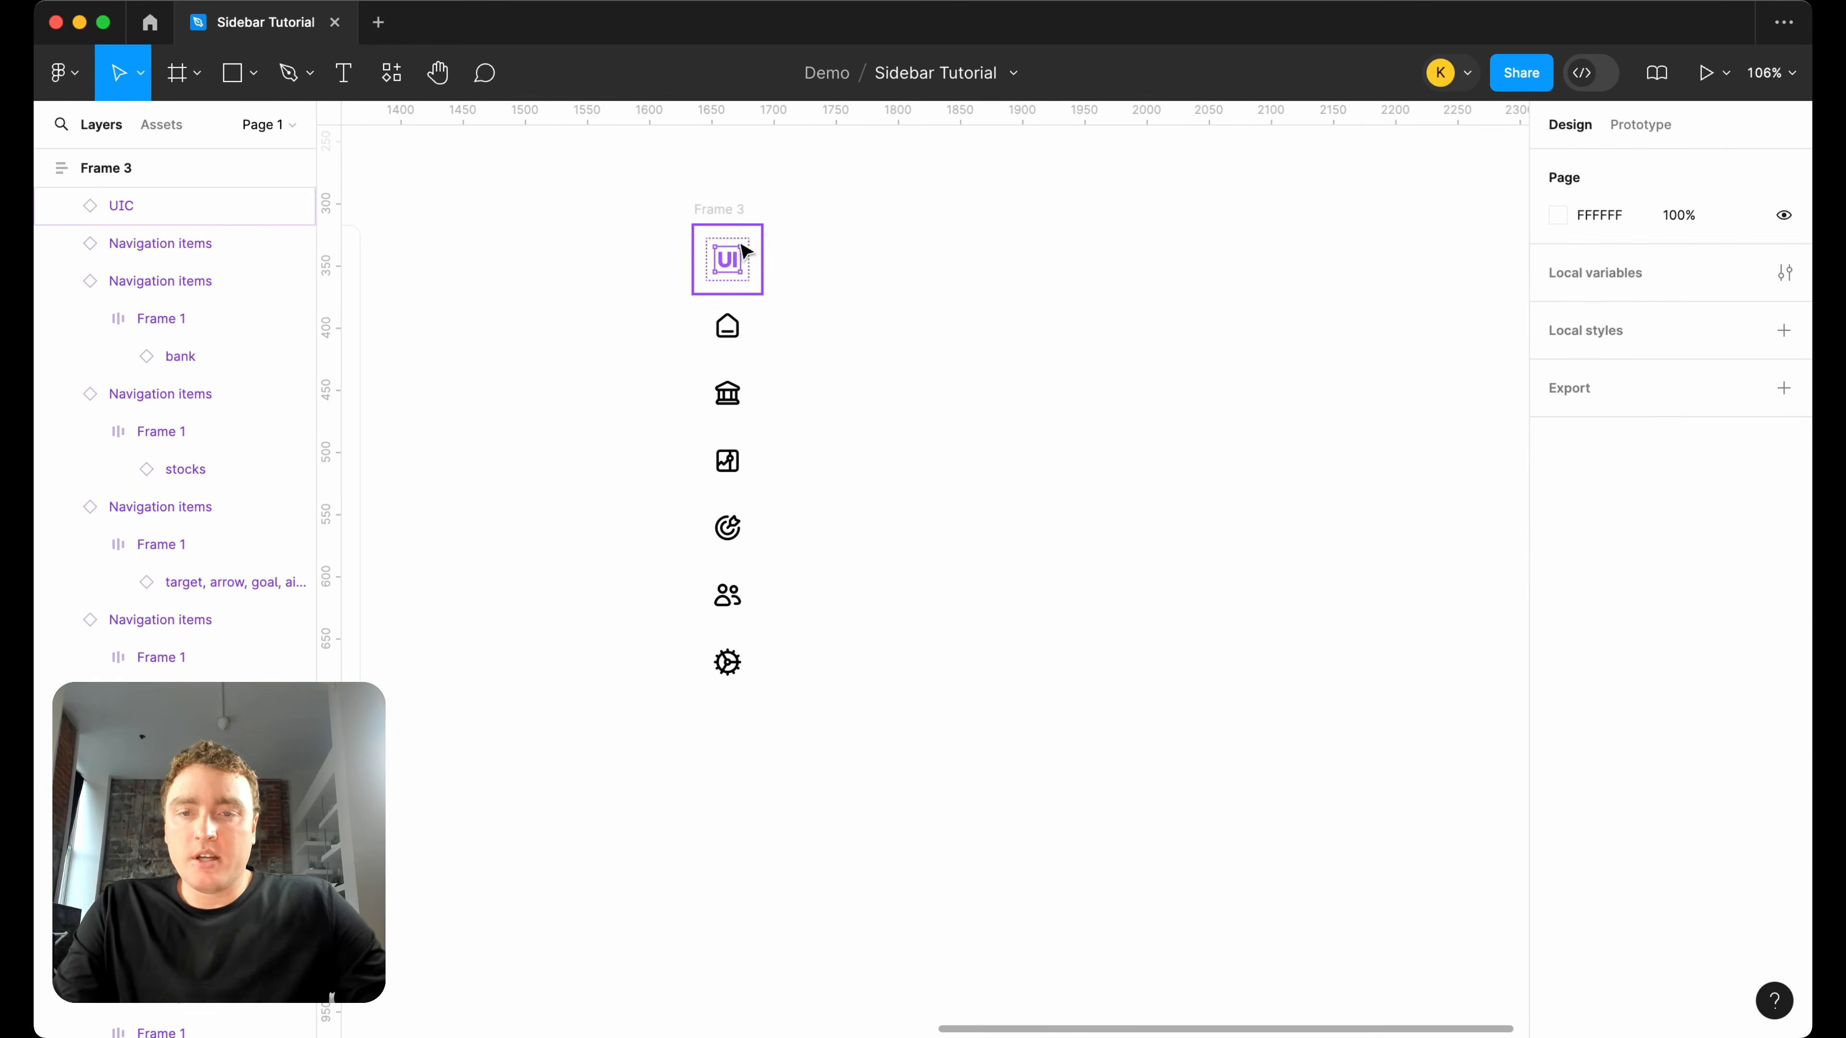
click(738, 241)
scroll(739, 247, up, 5)
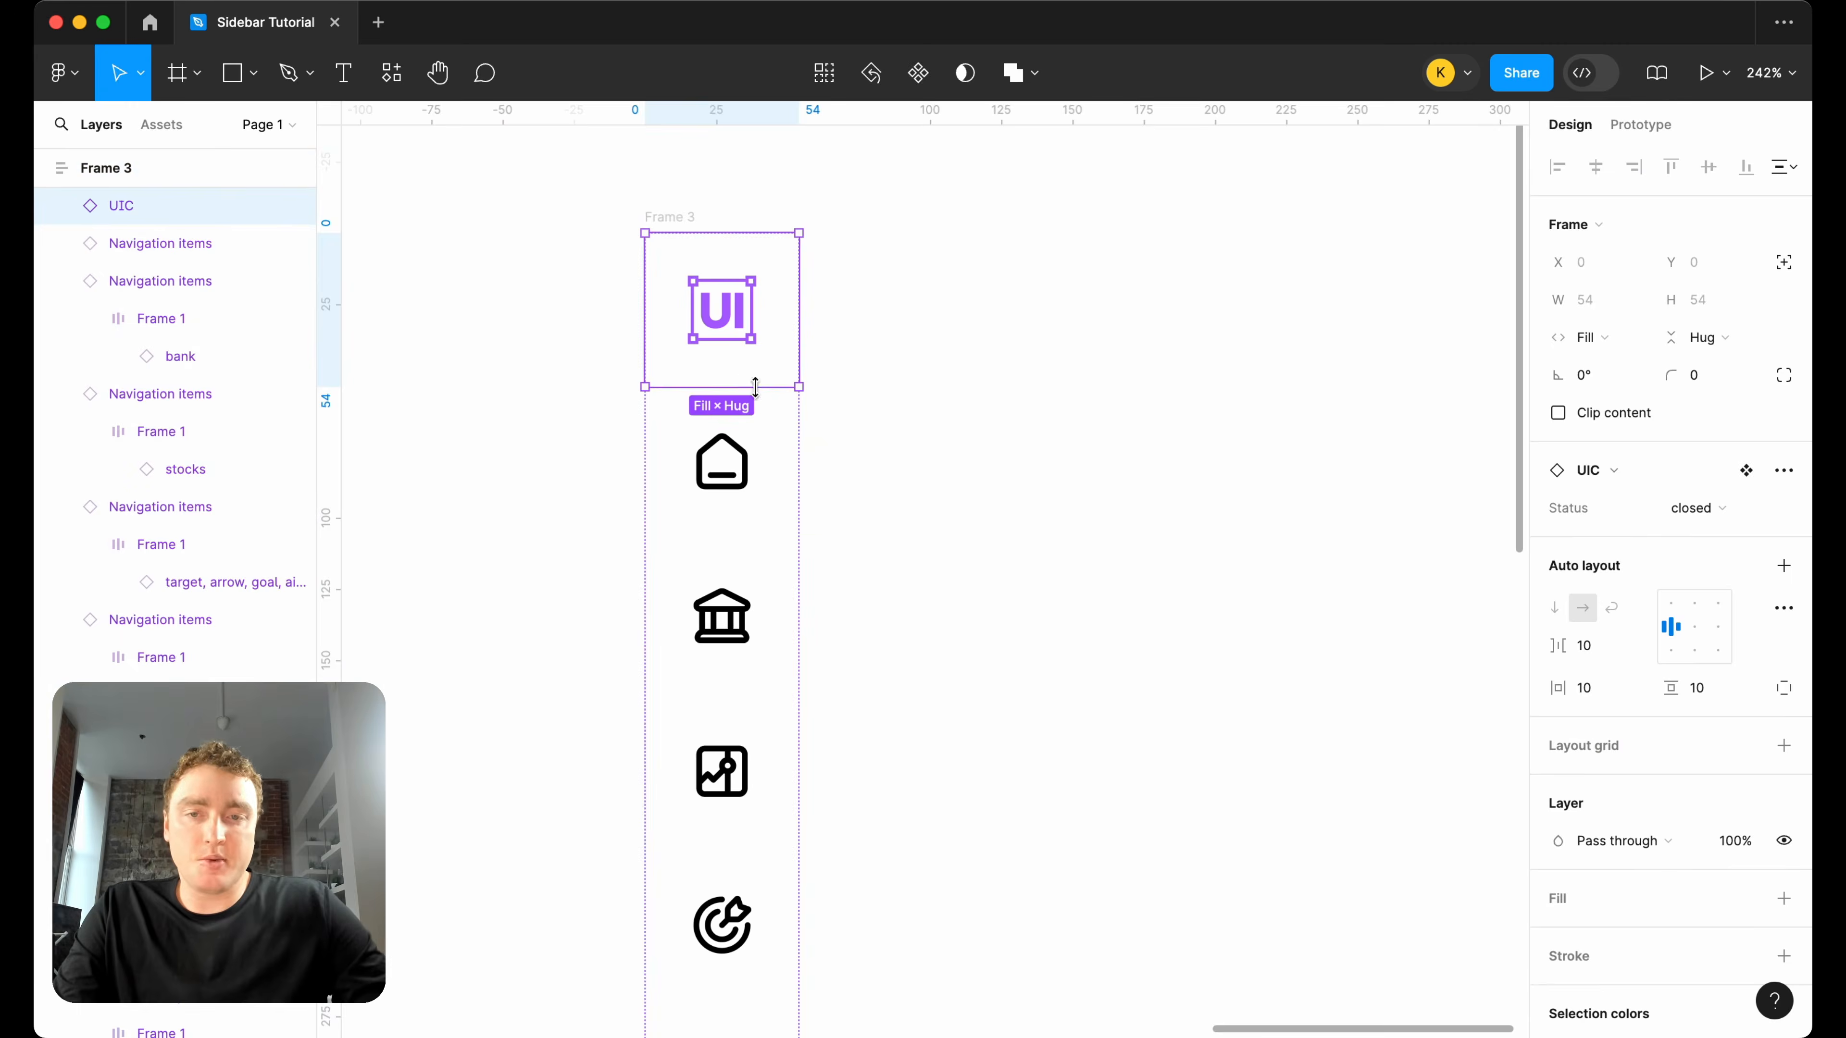
scroll(1562, 828, down, 3)
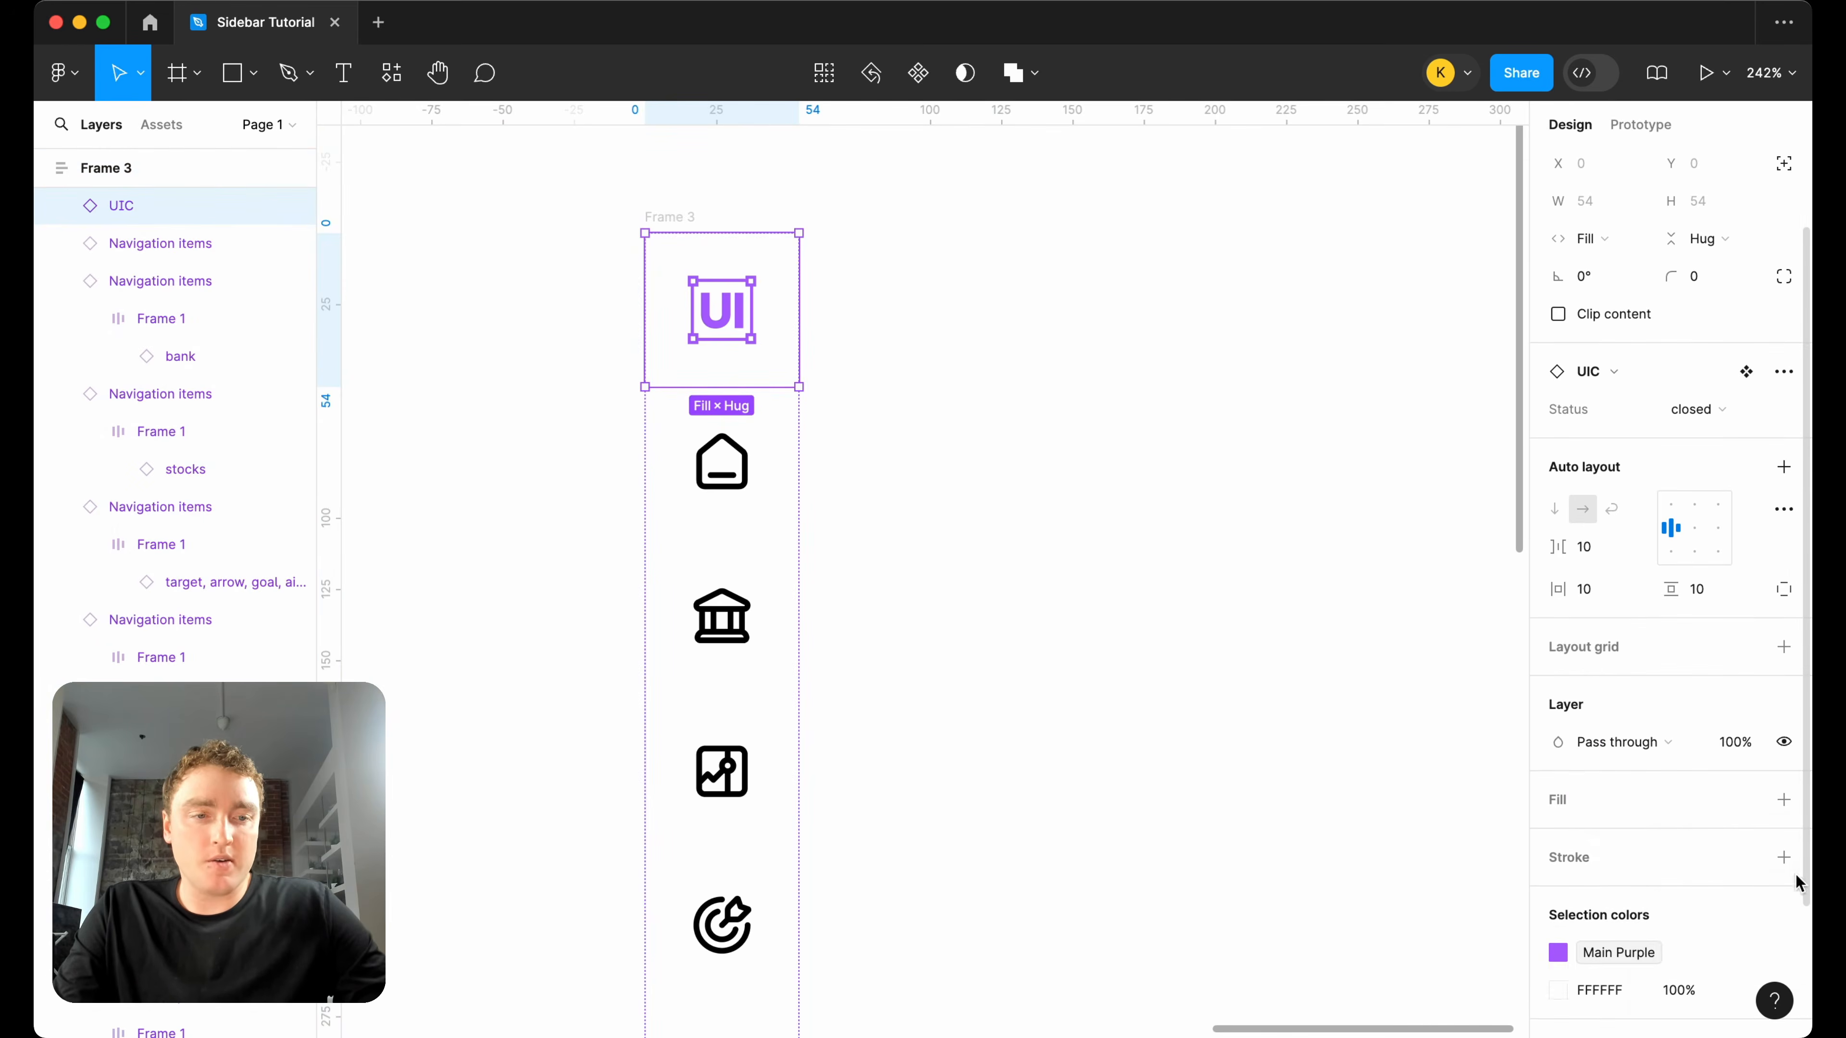
click(1783, 857)
click(1746, 934)
click(1749, 903)
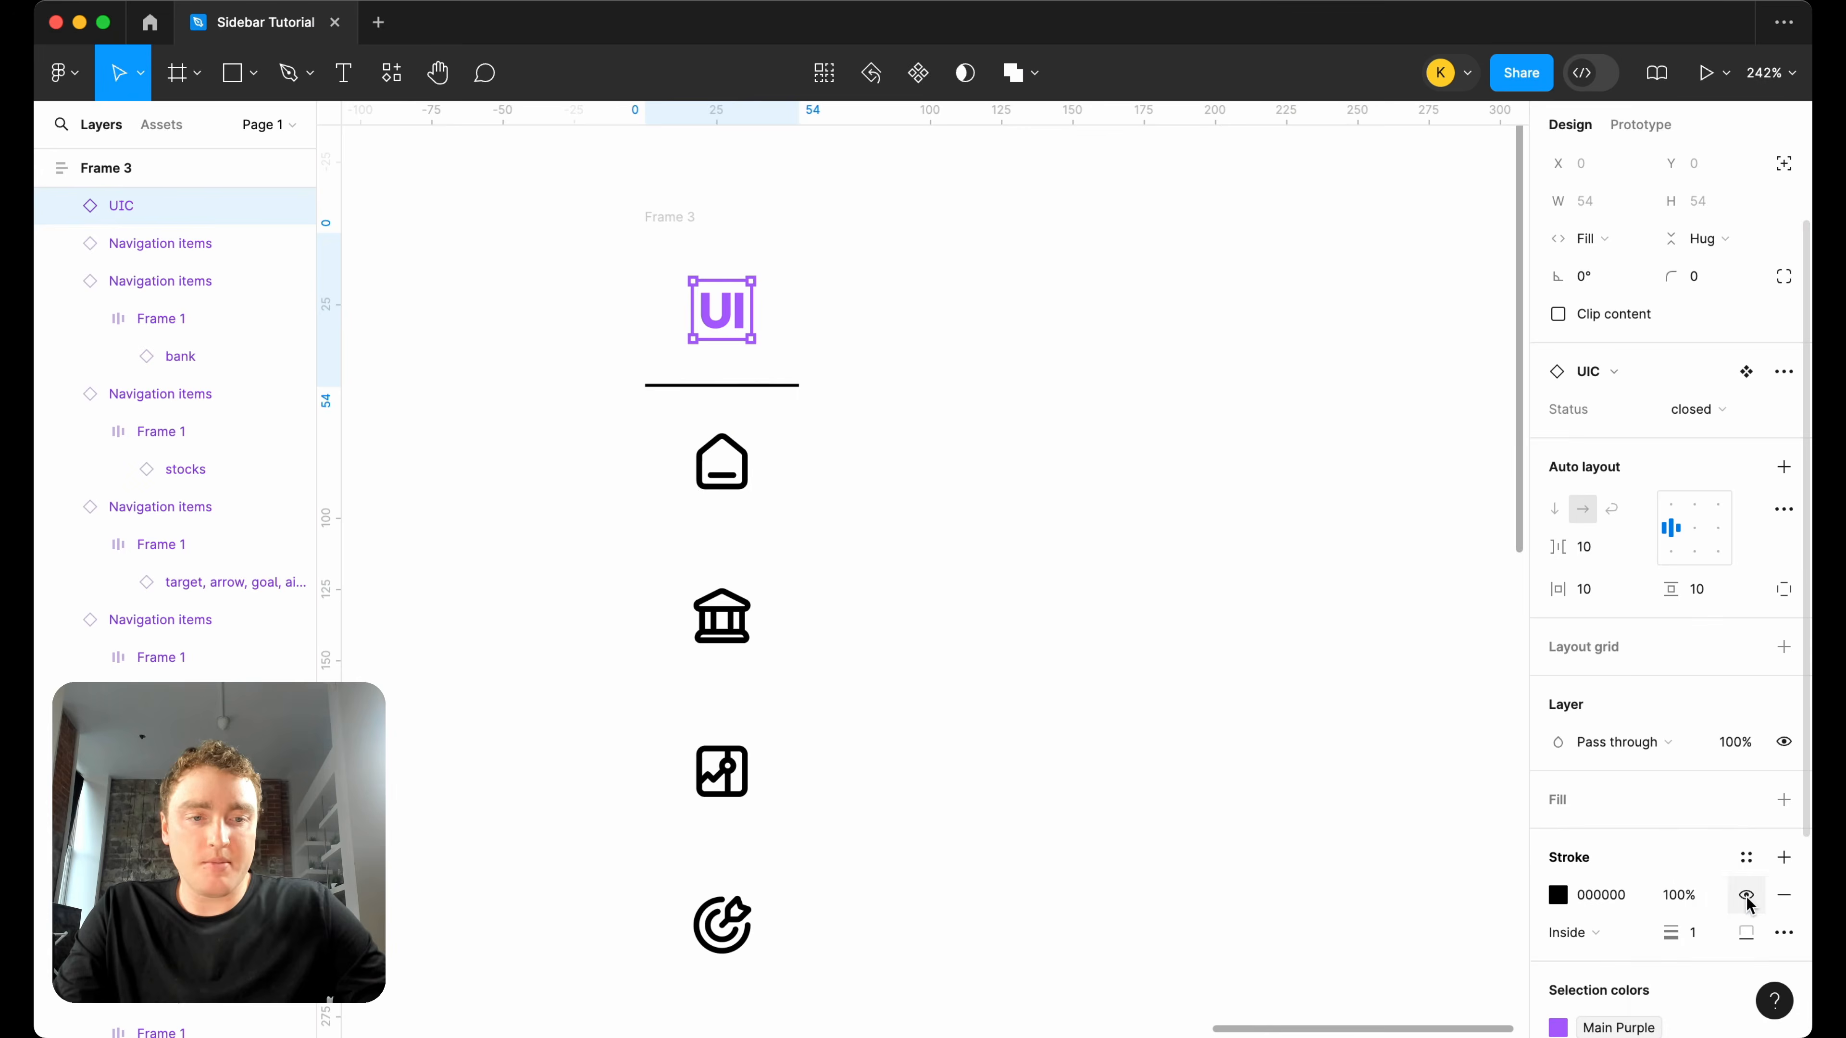
click(1550, 895)
click(1374, 913)
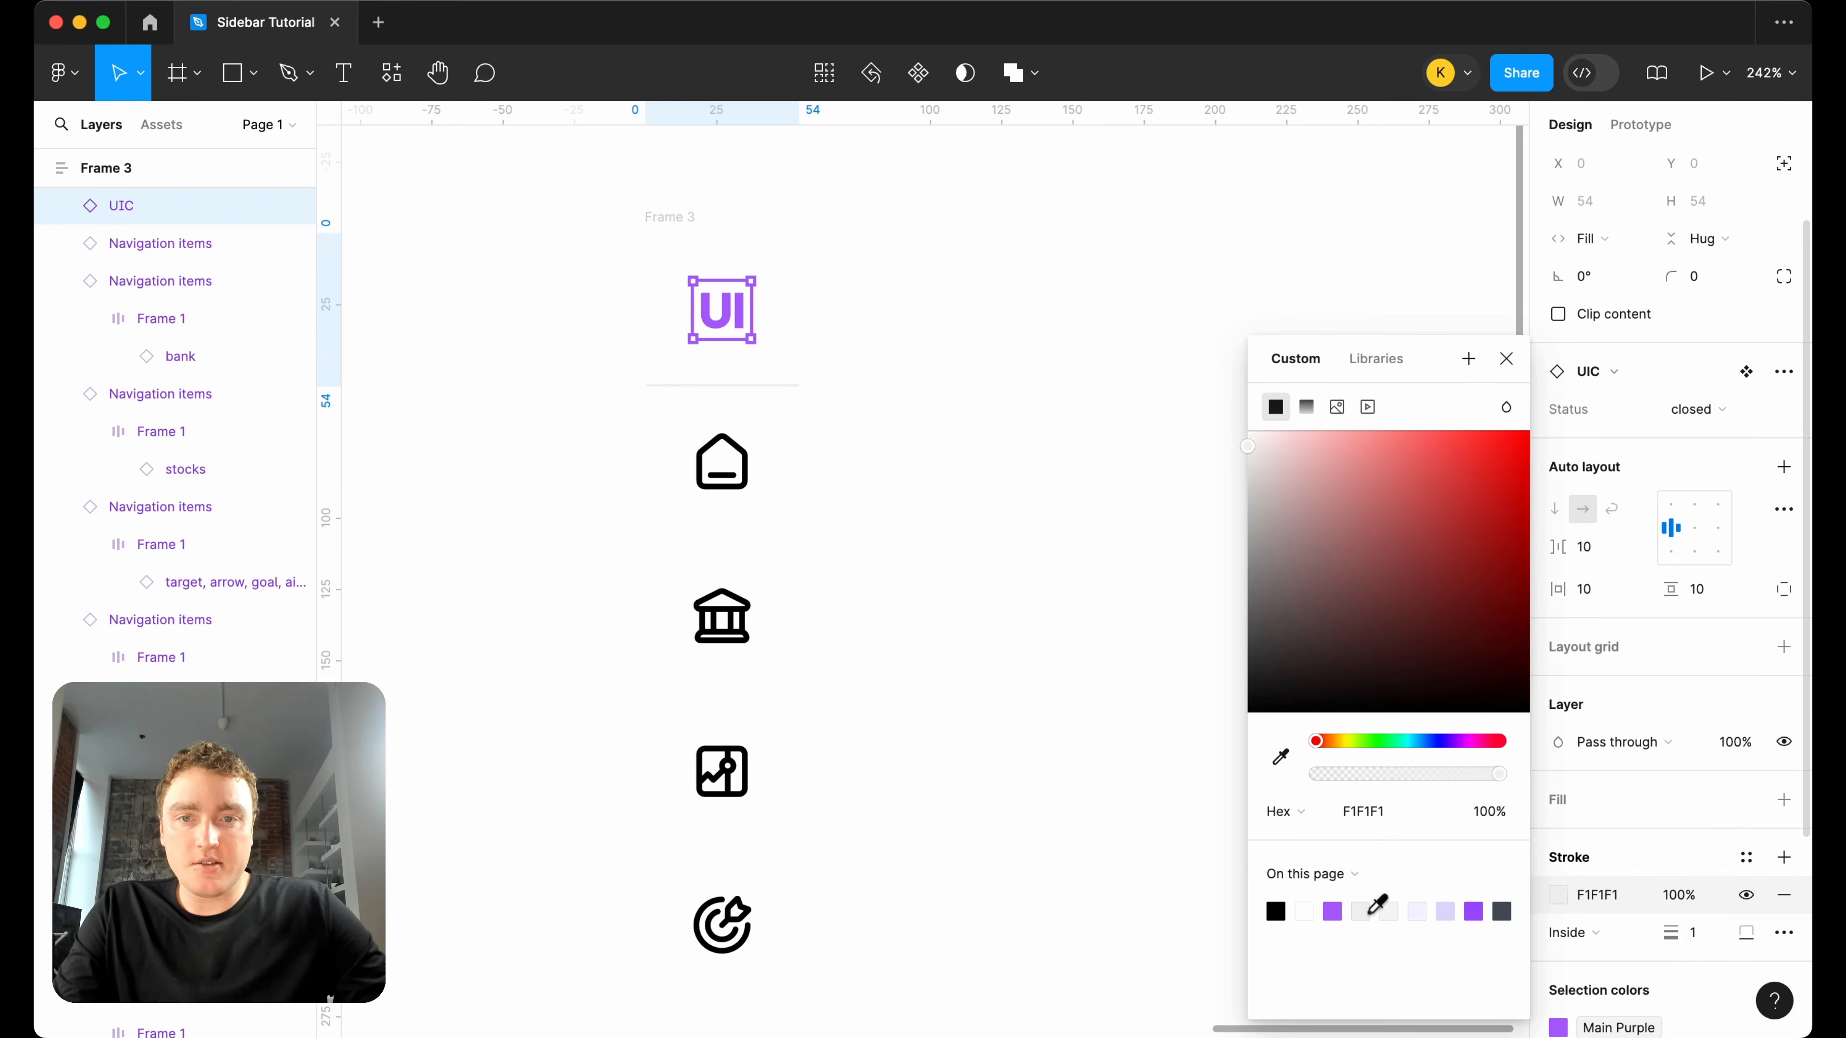
click(1034, 586)
scroll(955, 428, down, 5)
scroll(804, 647, down, 3)
scroll(812, 658, down, 5)
scroll(806, 640, down, 2)
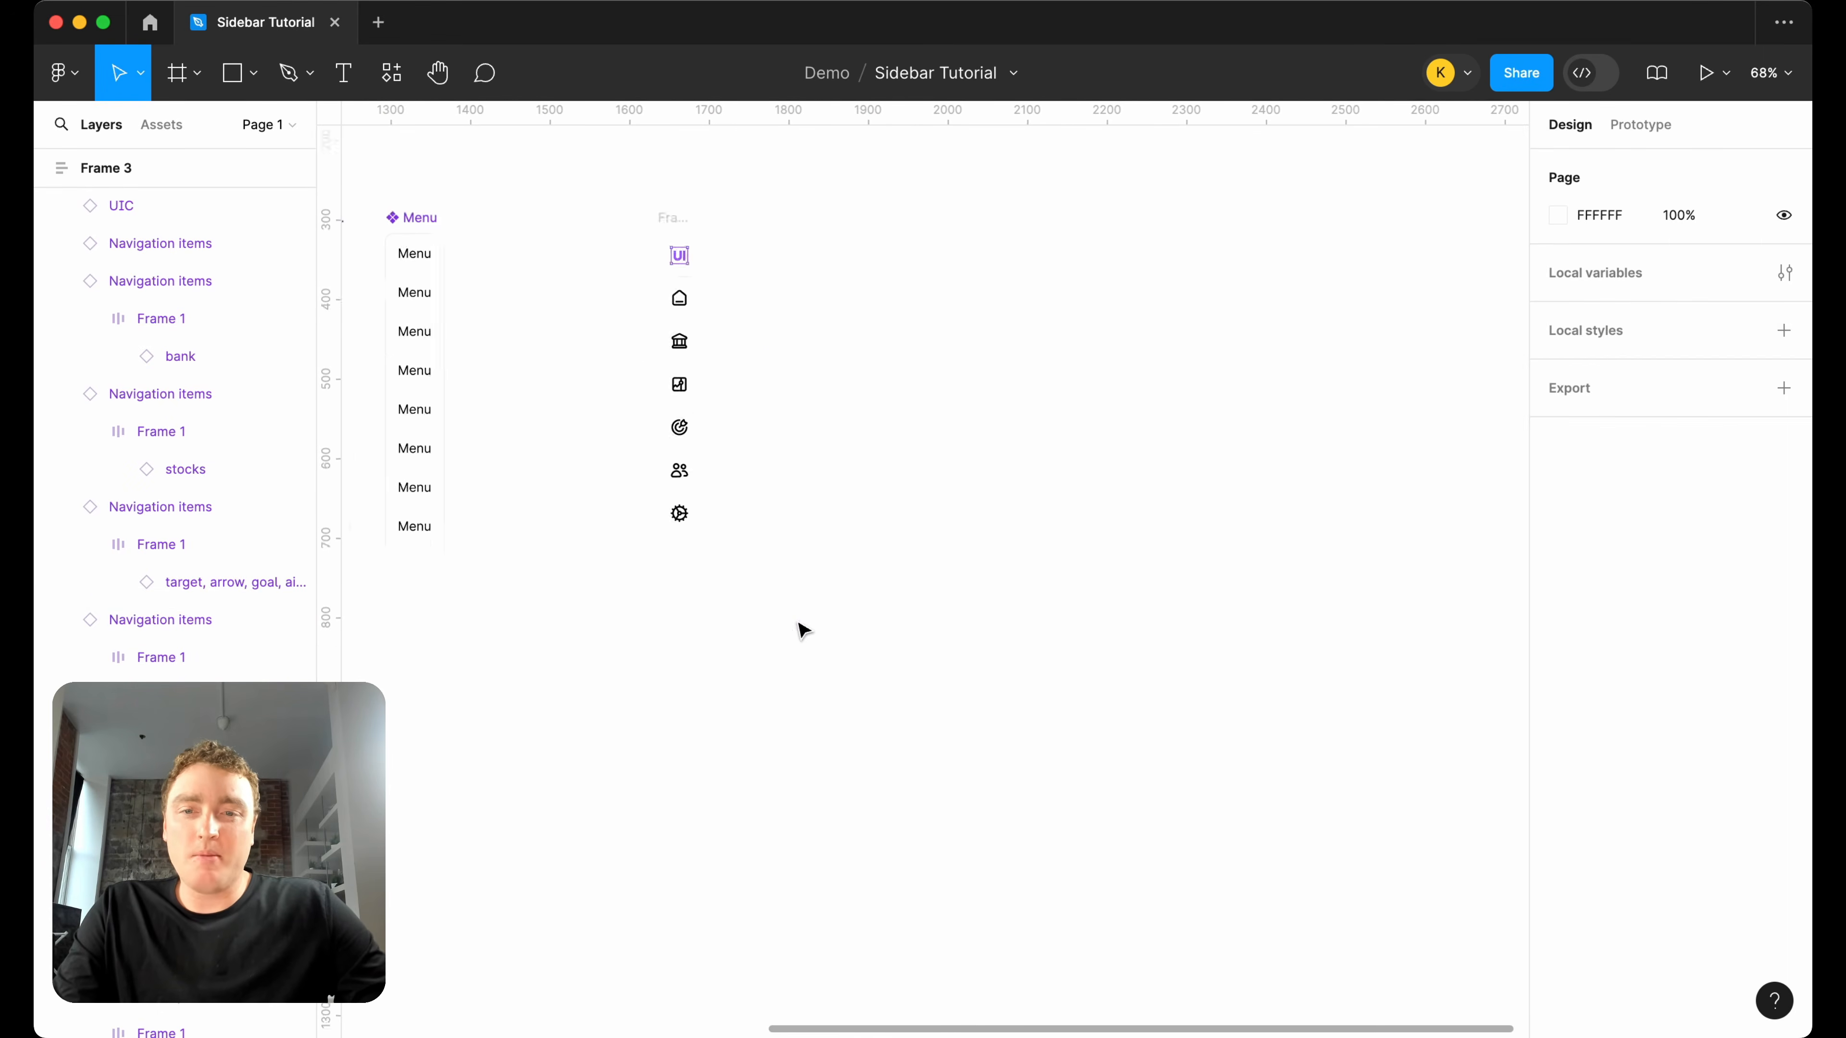
Wrap the five navigation items from home to group, leaving out the settings item, in their own vertical auto layout frame.
scroll(799, 626, up, 3)
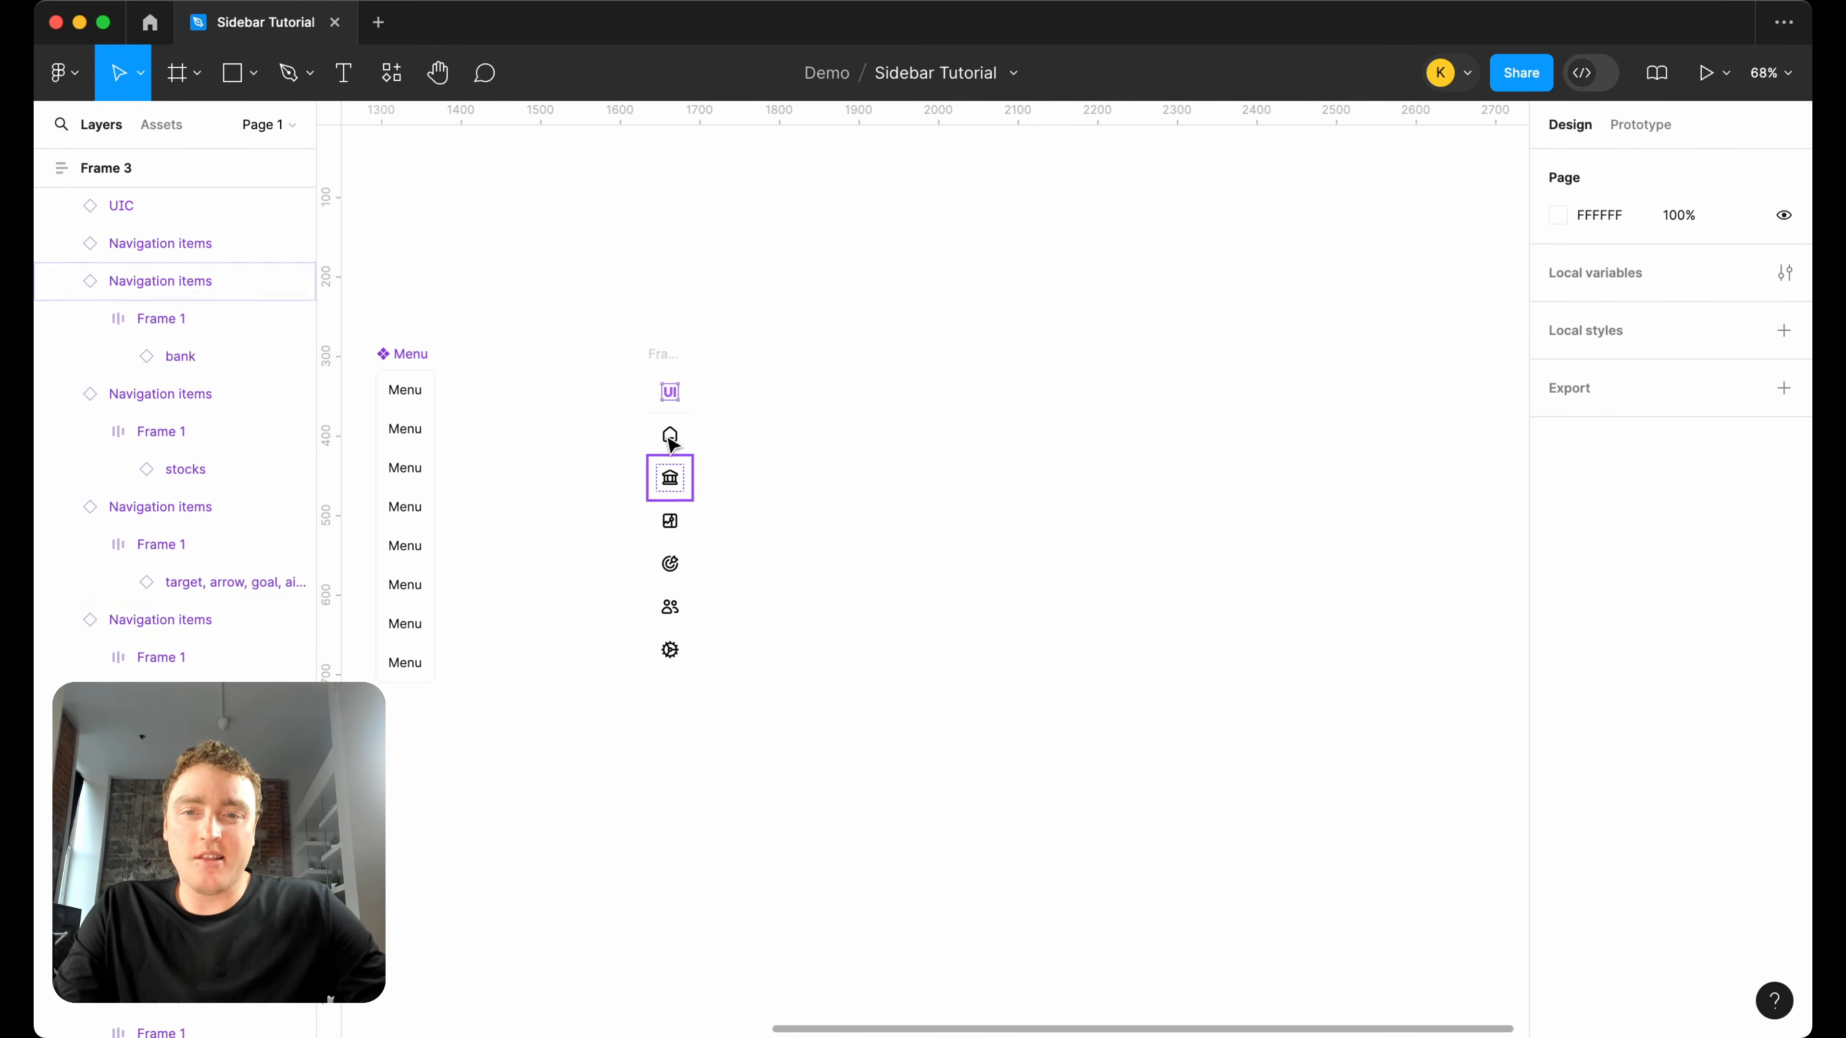
click(676, 614)
scroll(672, 567, up, 4)
shift+click(669, 567)
shift+click(681, 513)
shift+click(676, 433)
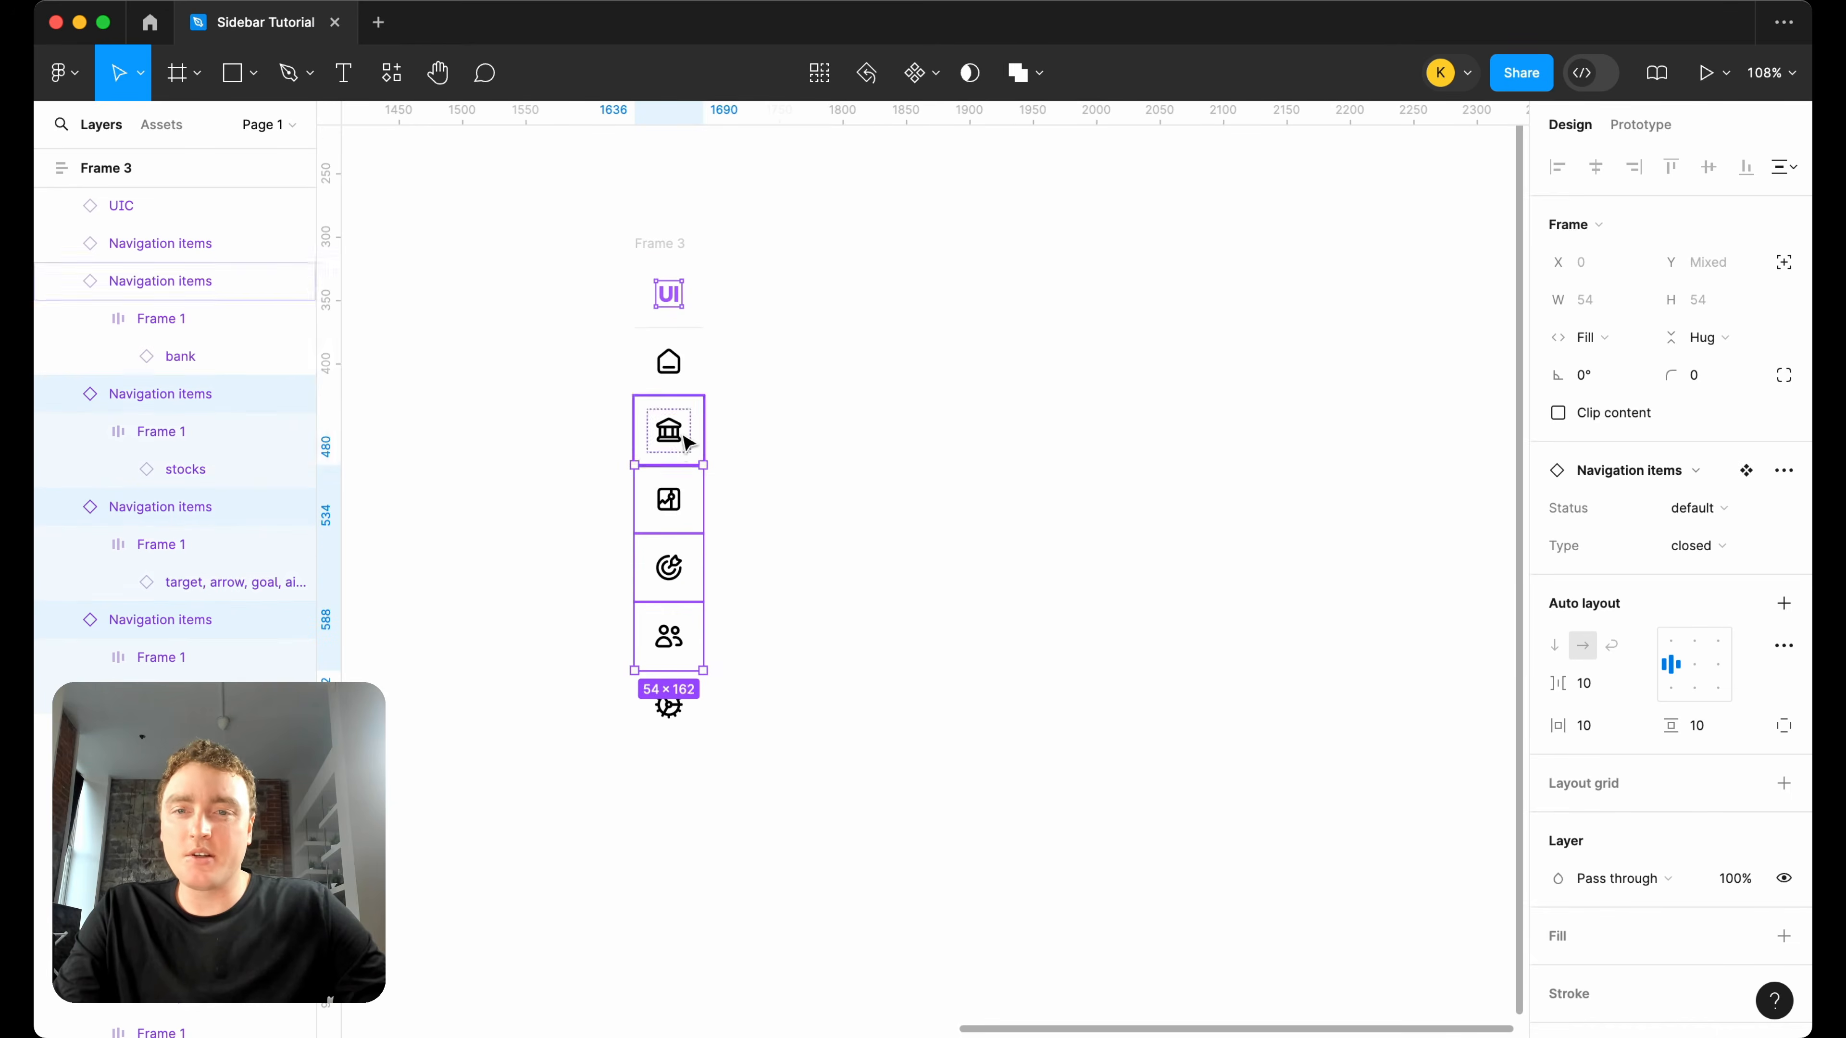
shift+click(683, 366)
key(shift+a)
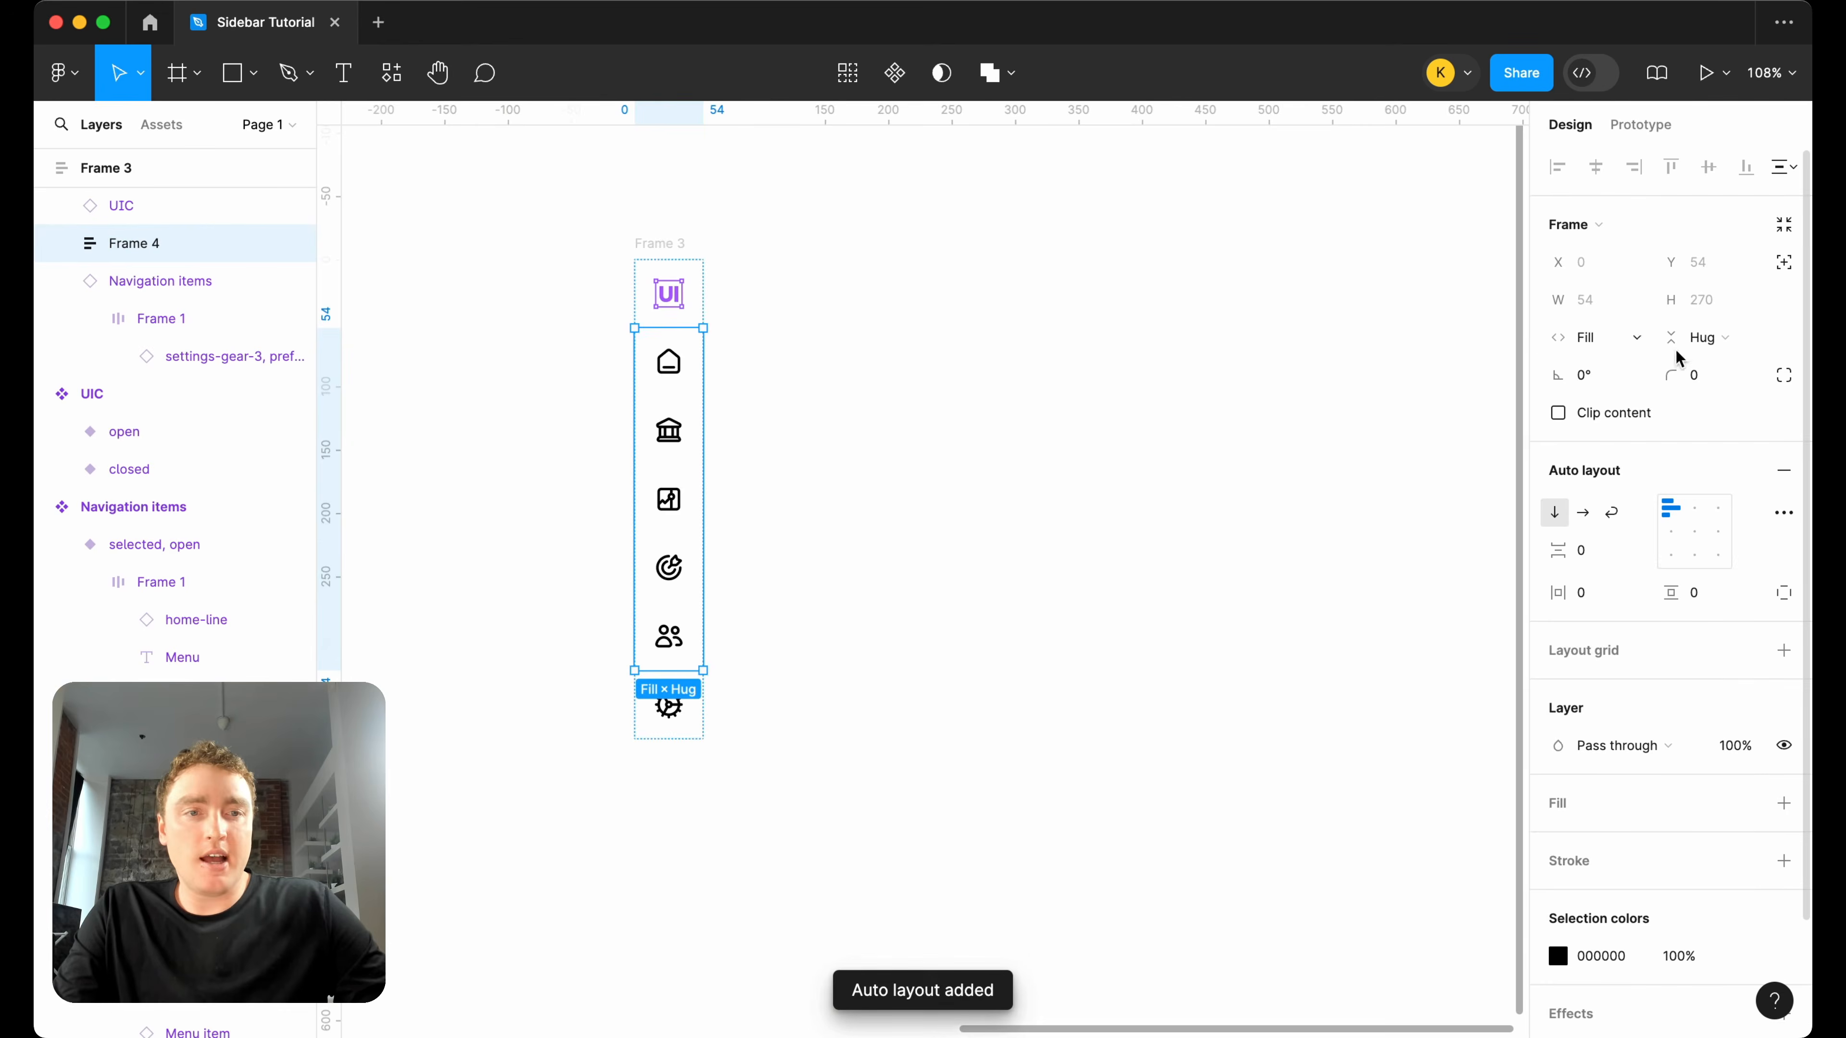
Set the five-item frame's height to fill its container and stretch the outer sidebar frame to 527 px high.
click(1706, 337)
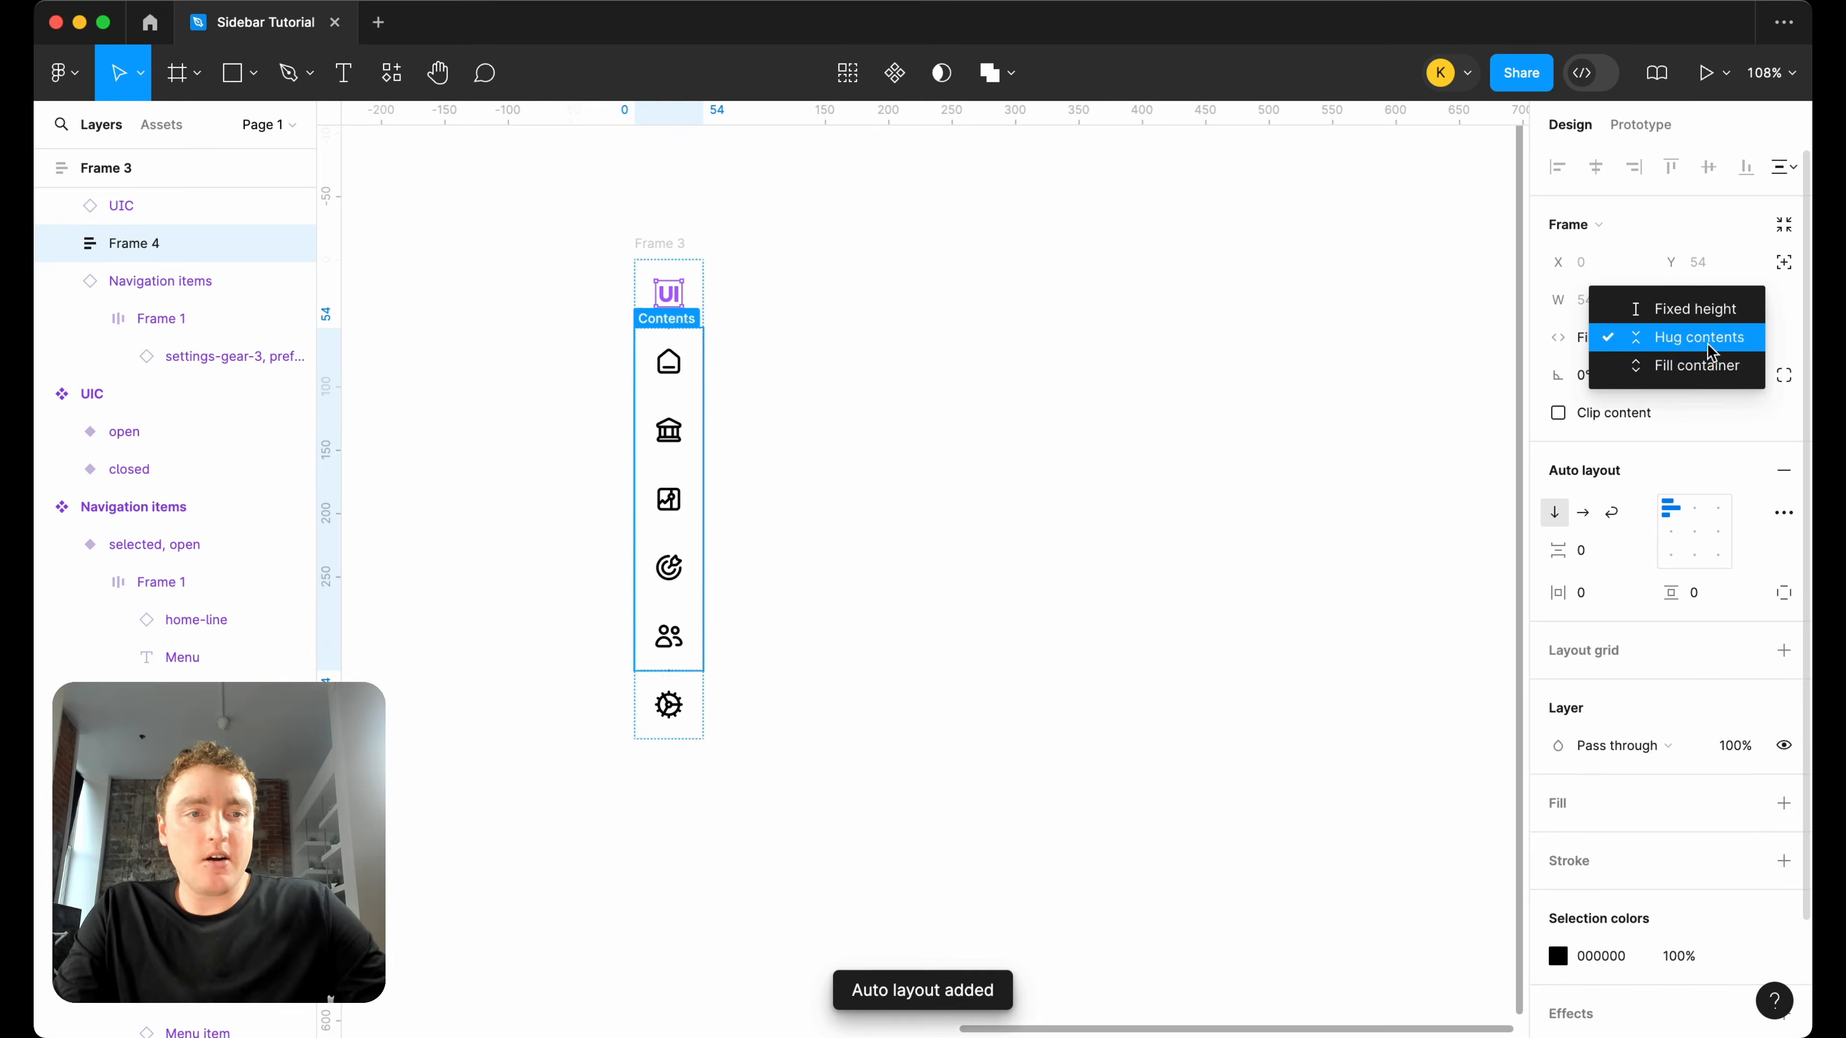
click(1697, 366)
click(772, 718)
click(657, 246)
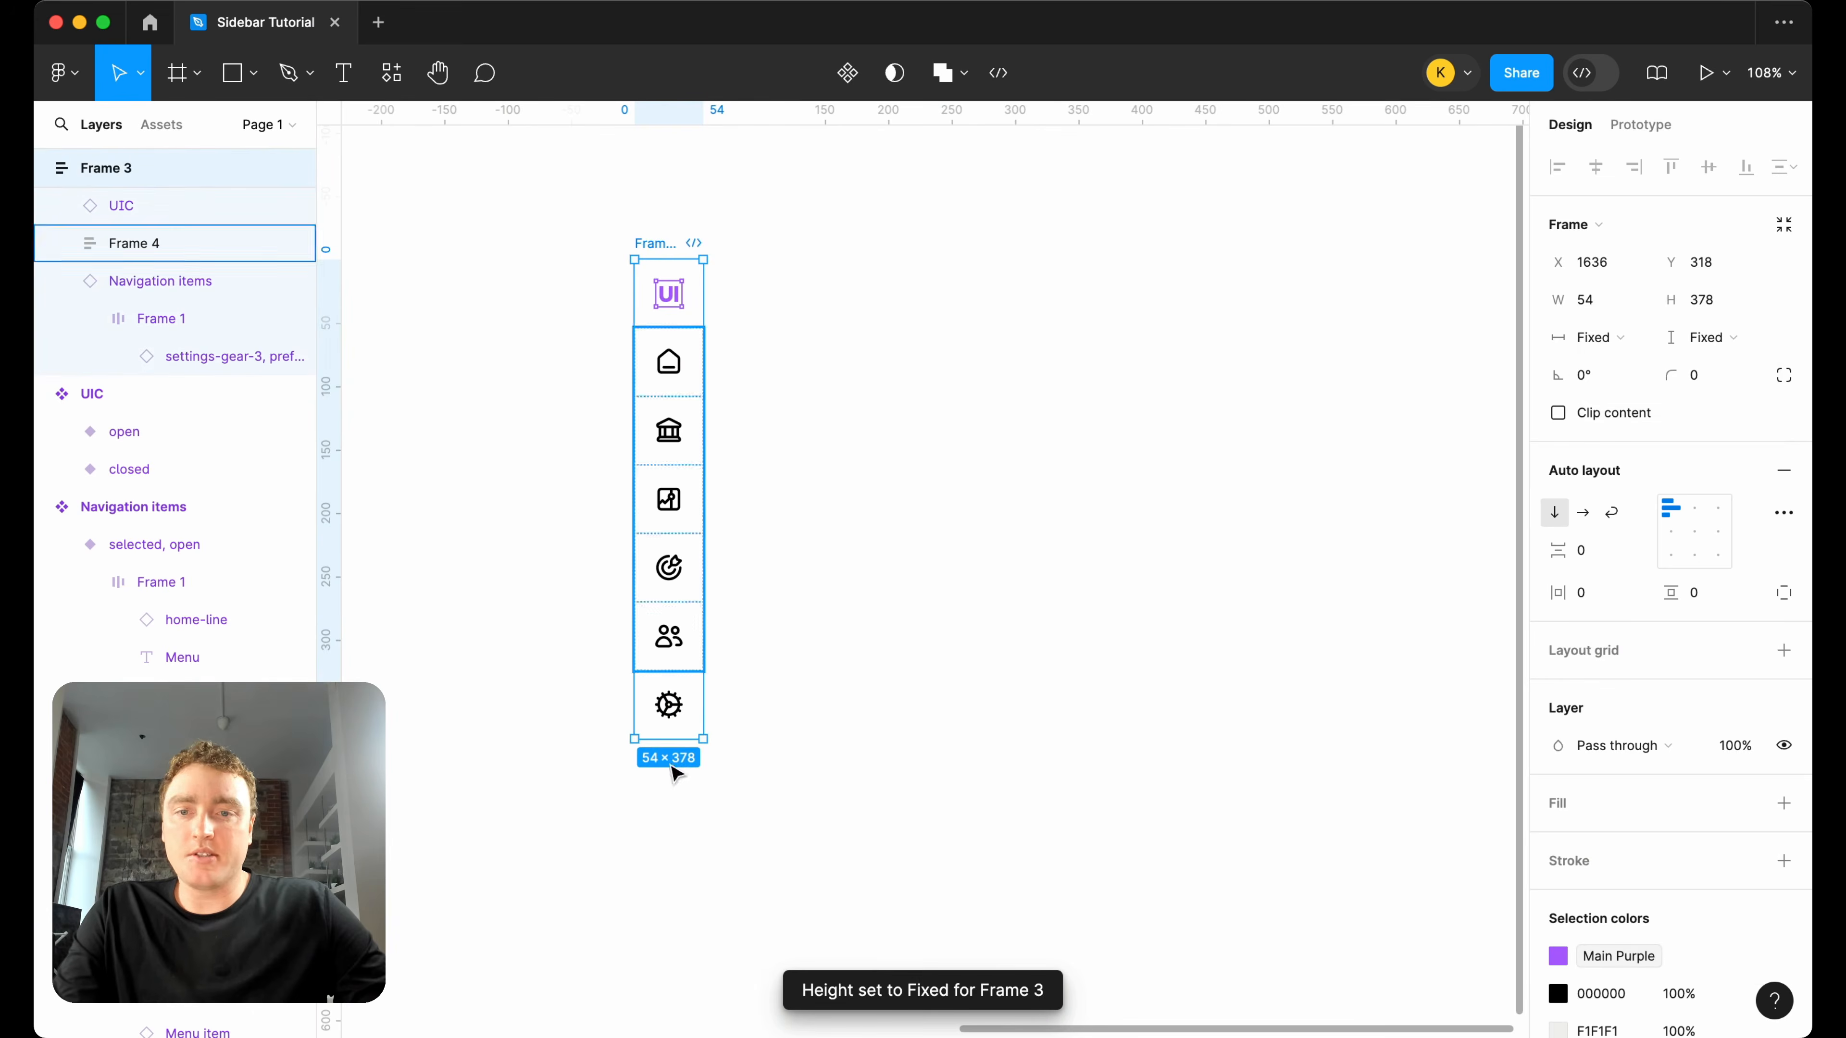
drag(683, 739, 682, 920)
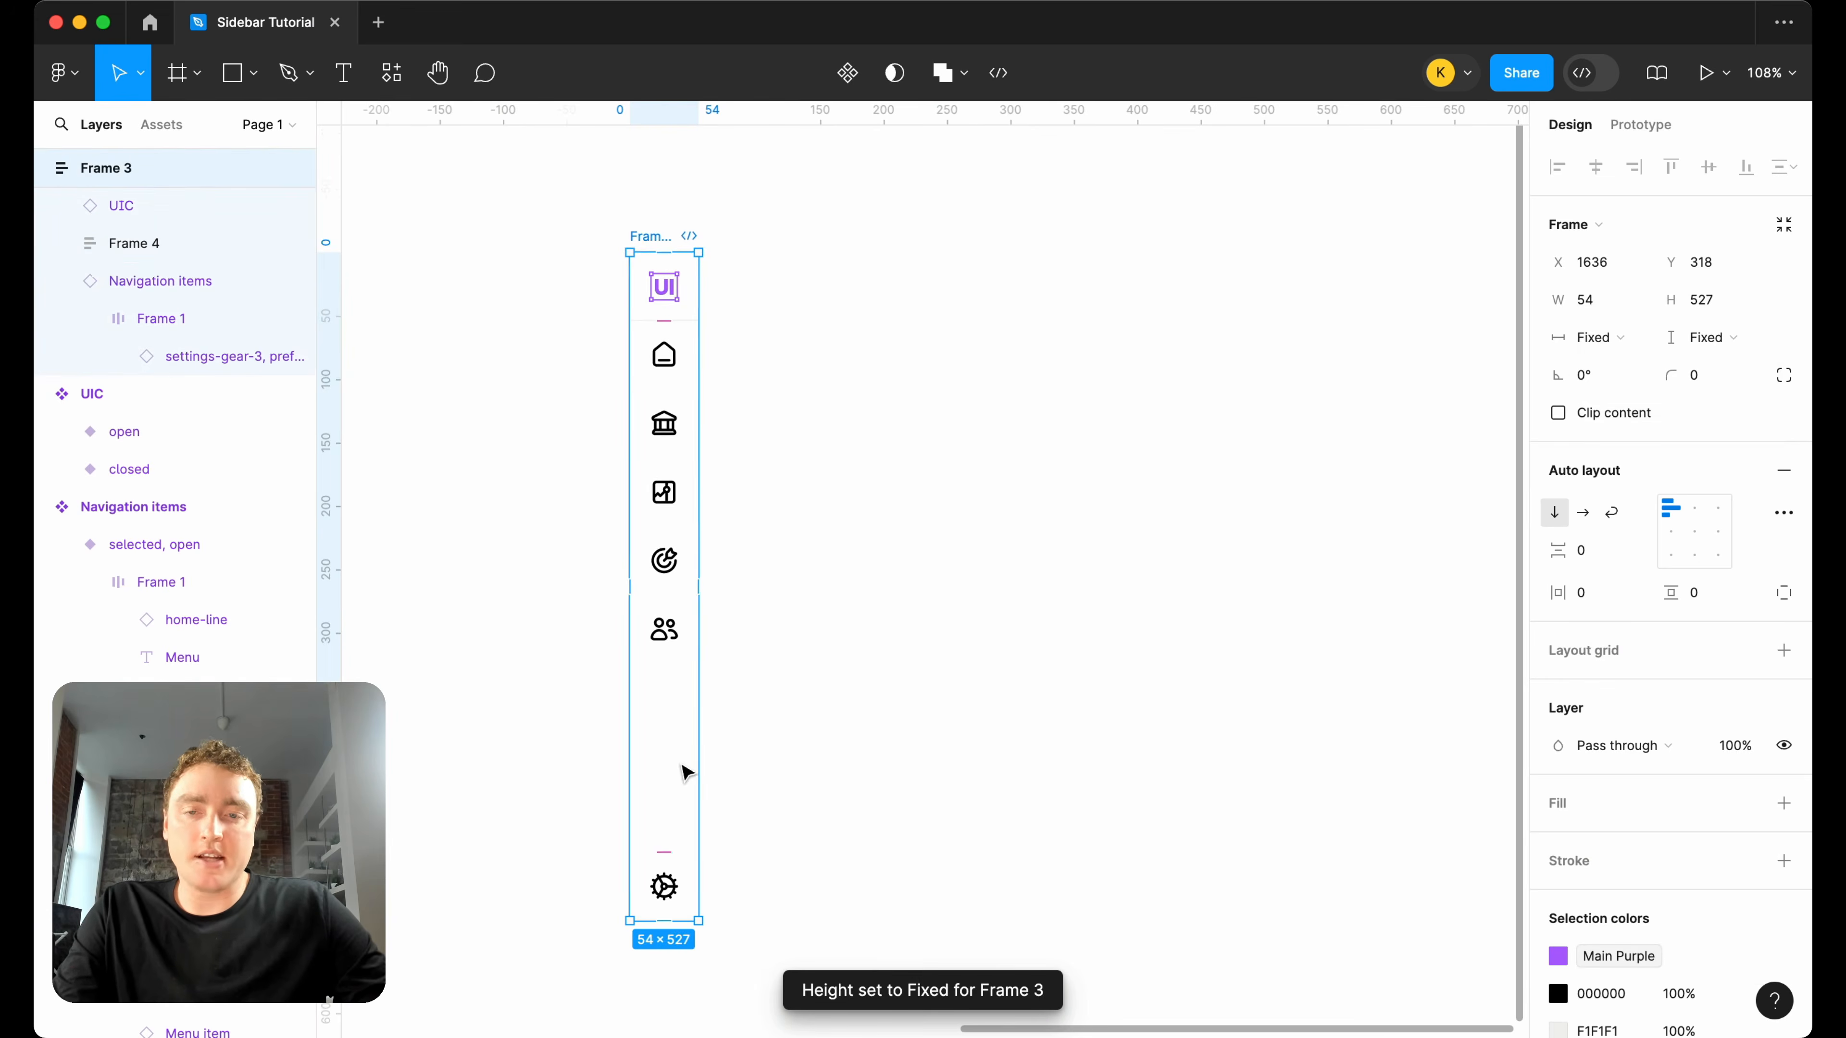
Add a 1 px inside stroke in light gray along only the top edge of the settings navigation item.
scroll(668, 869, down, 2)
click(676, 803)
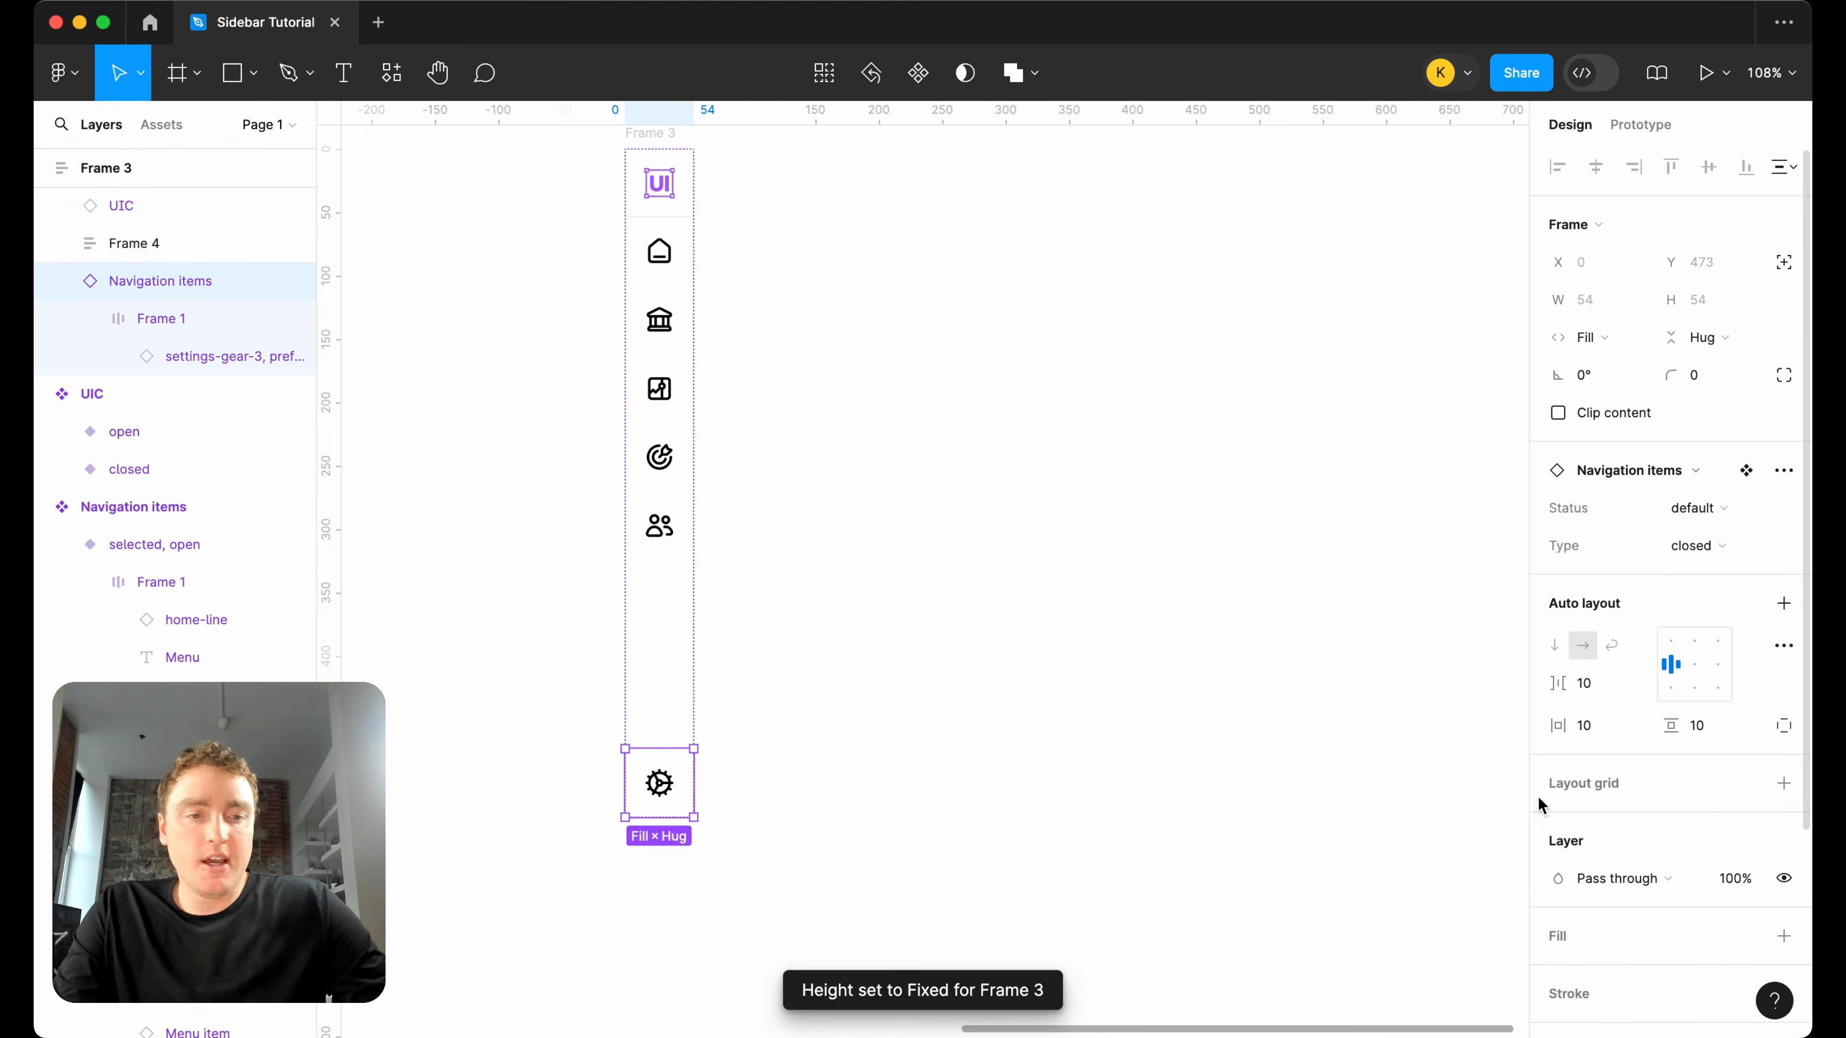
scroll(1746, 865, down, 3)
click(1783, 792)
click(1746, 870)
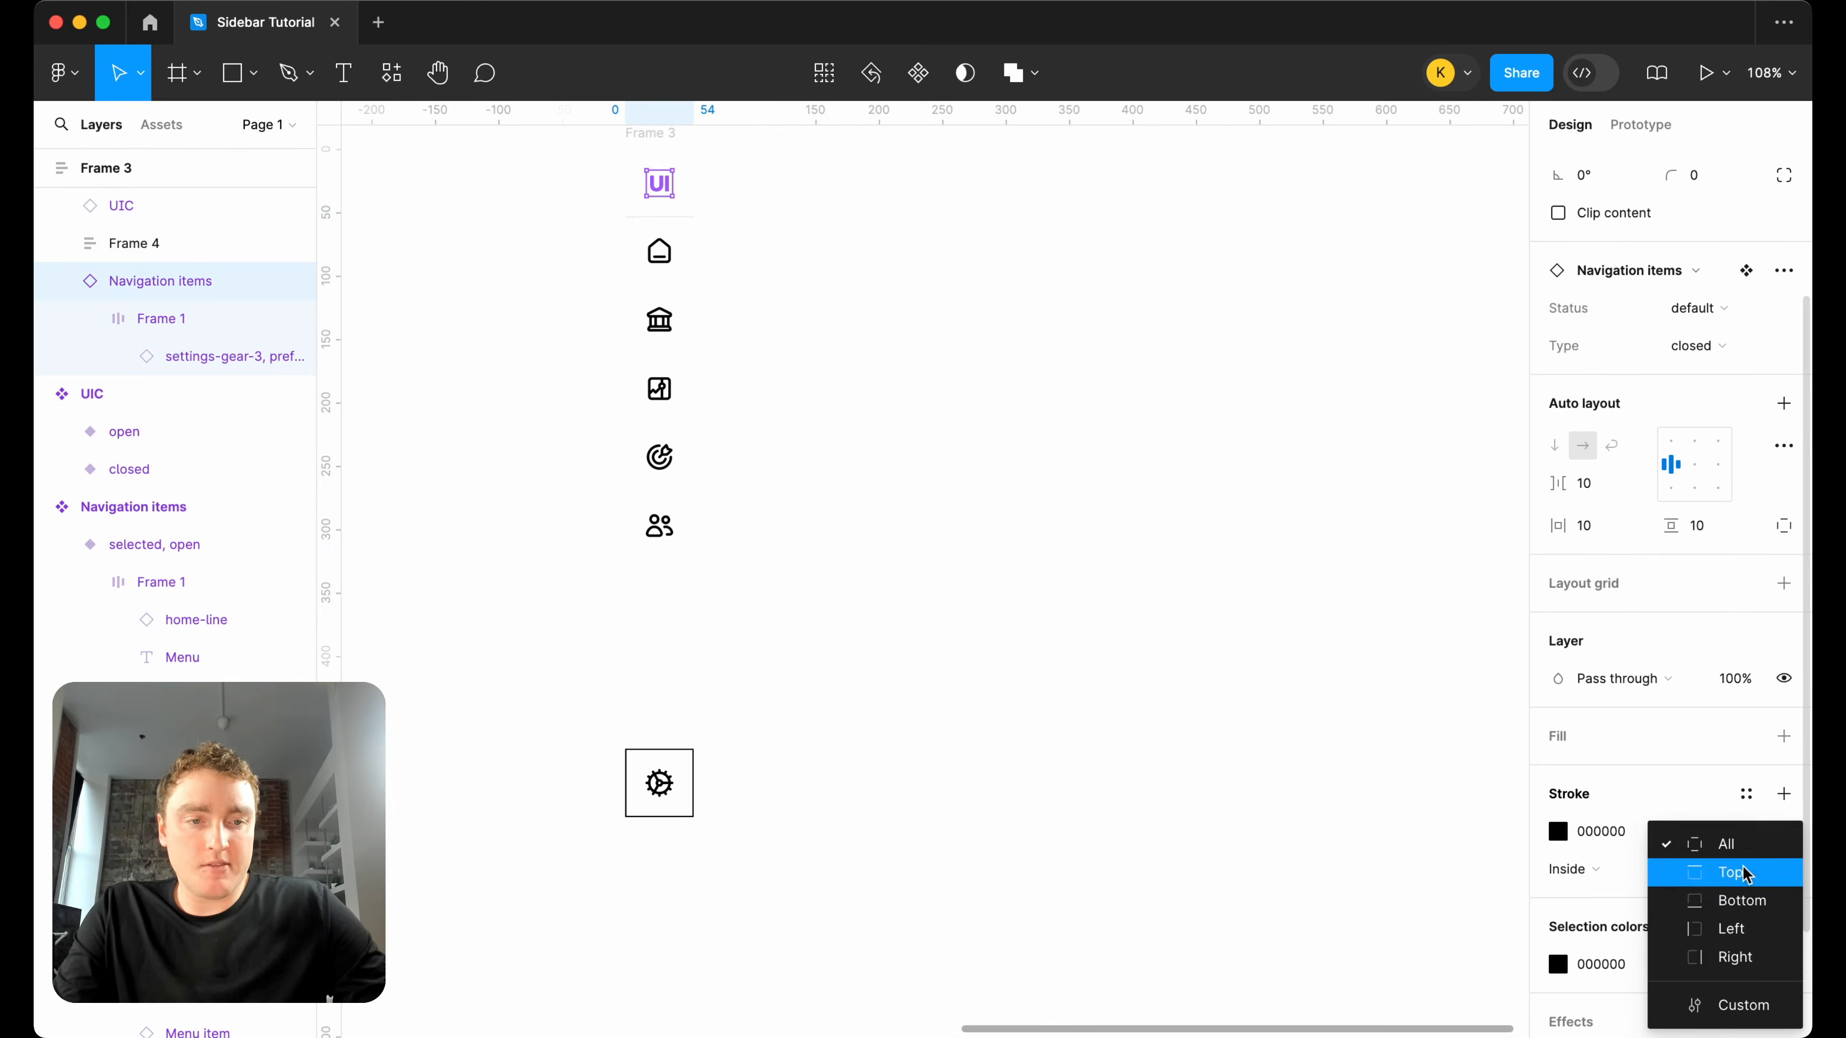
click(1740, 878)
click(1561, 834)
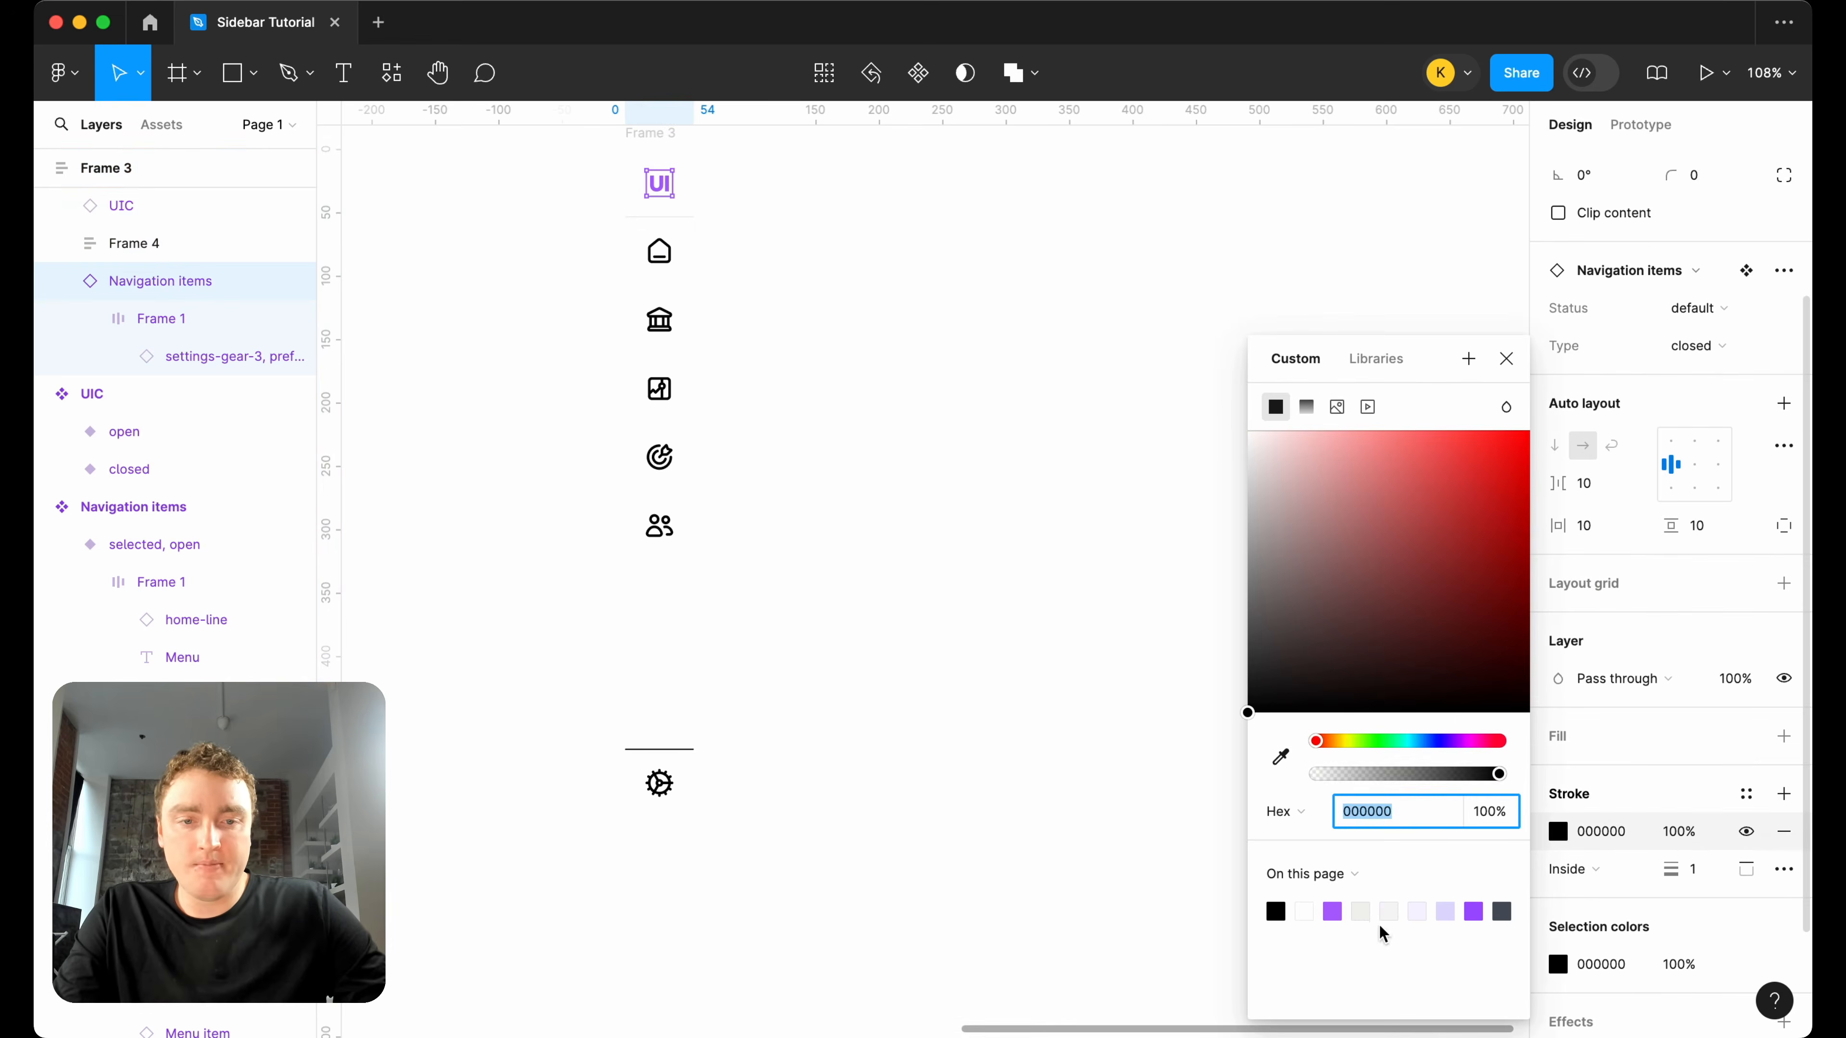
click(1361, 910)
click(968, 657)
scroll(968, 657, down, 3)
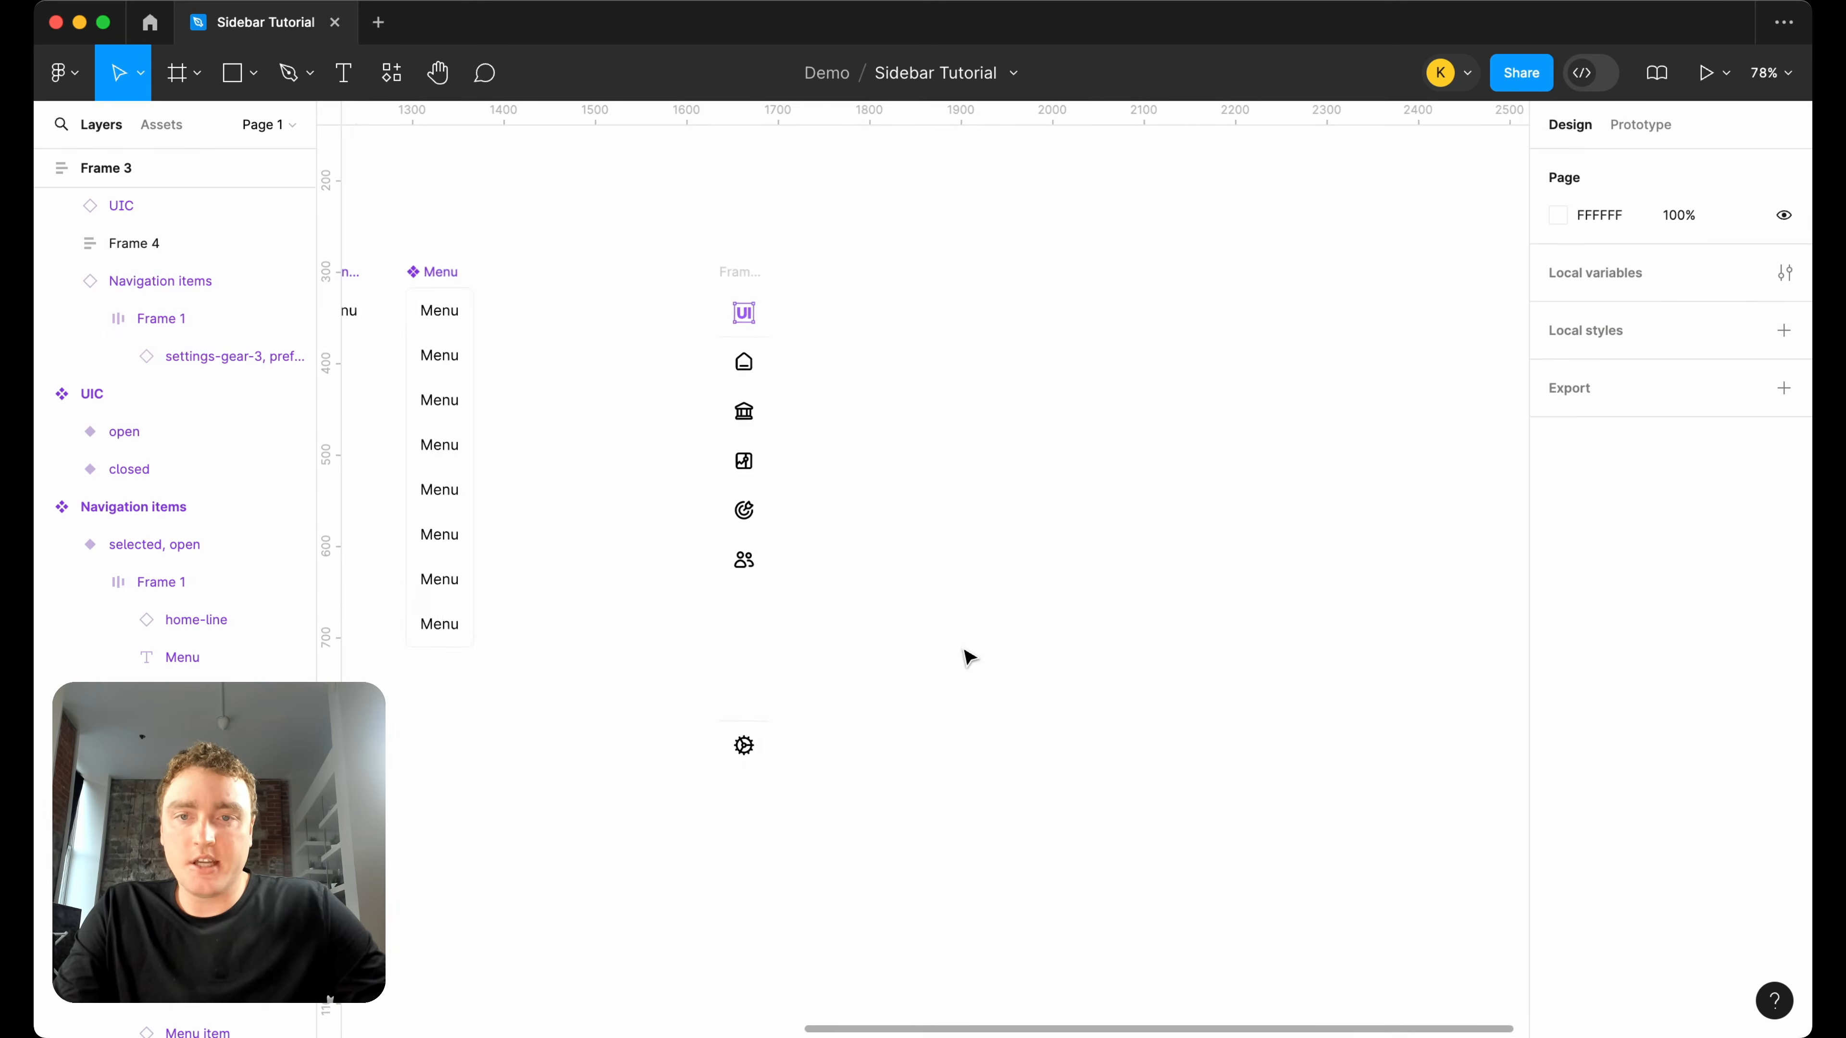
Create a 1440 × 1024 Desktop preset frame beside the sidebar and add auto layout to it.
scroll(779, 375, down, 3)
scroll(784, 379, up, 2)
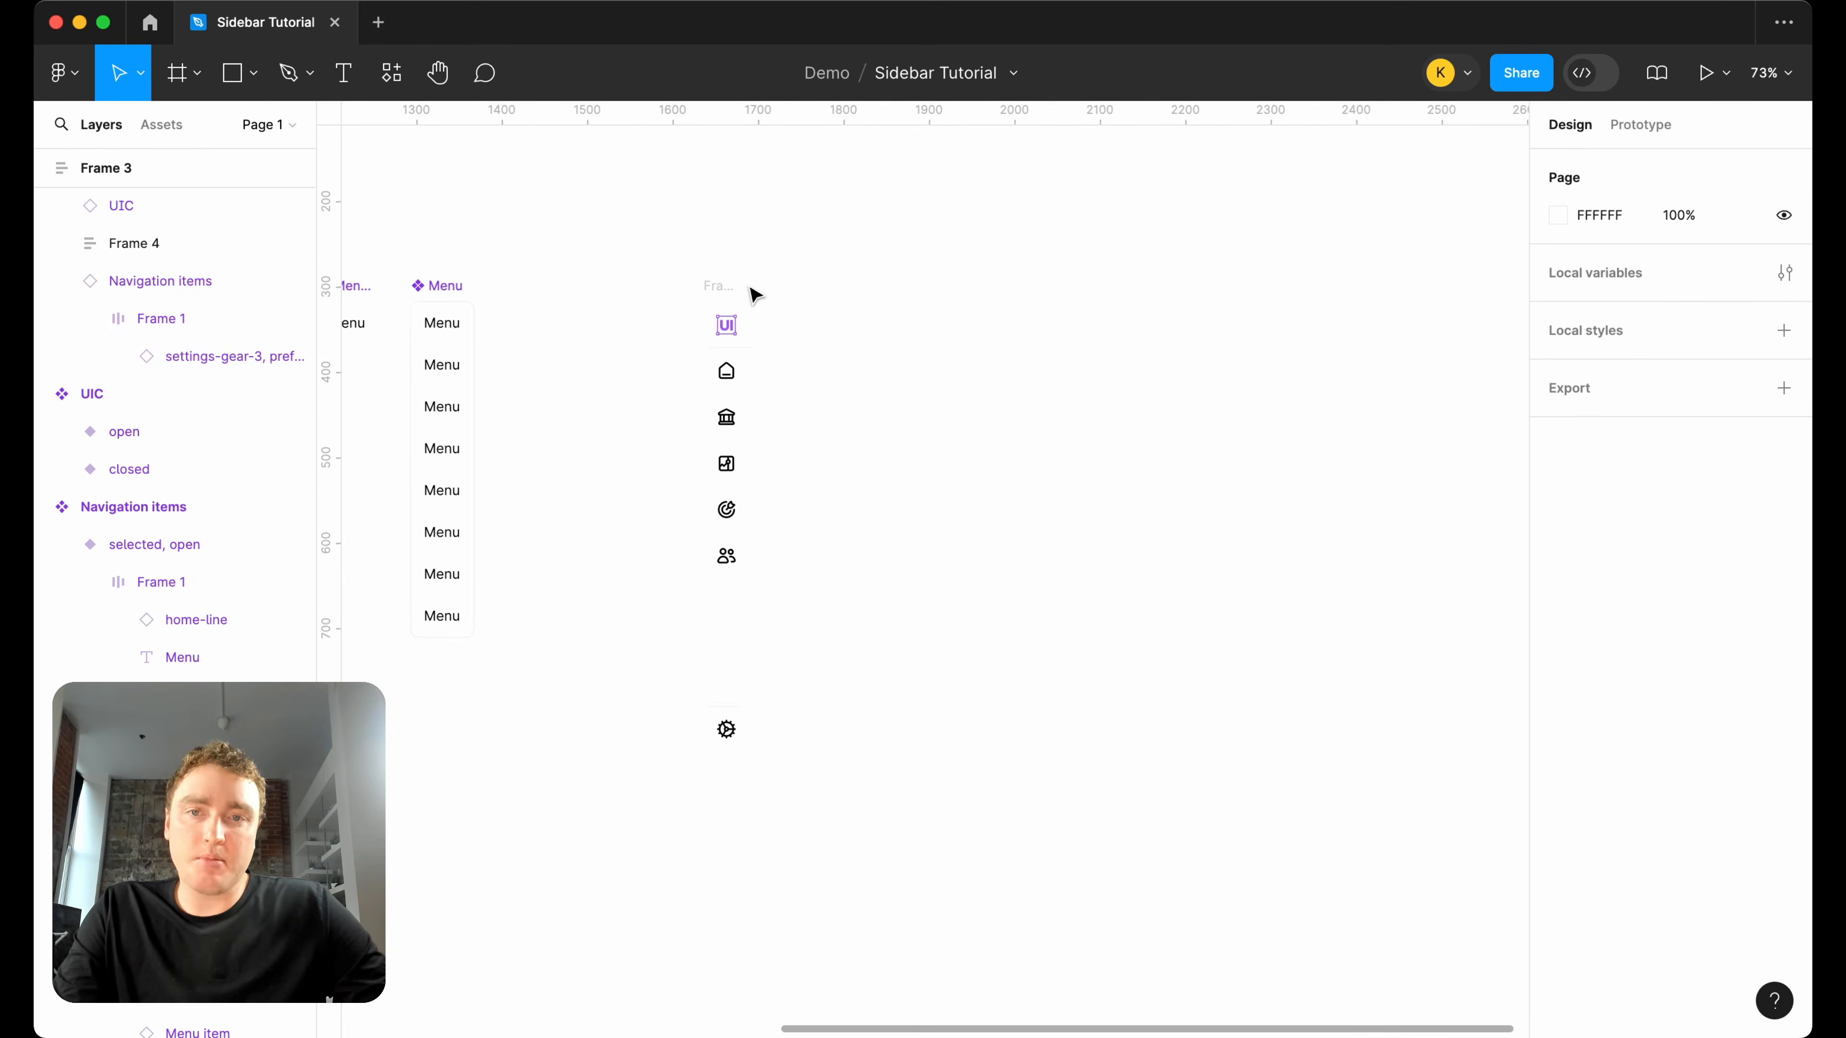
scroll(758, 316, down, 3)
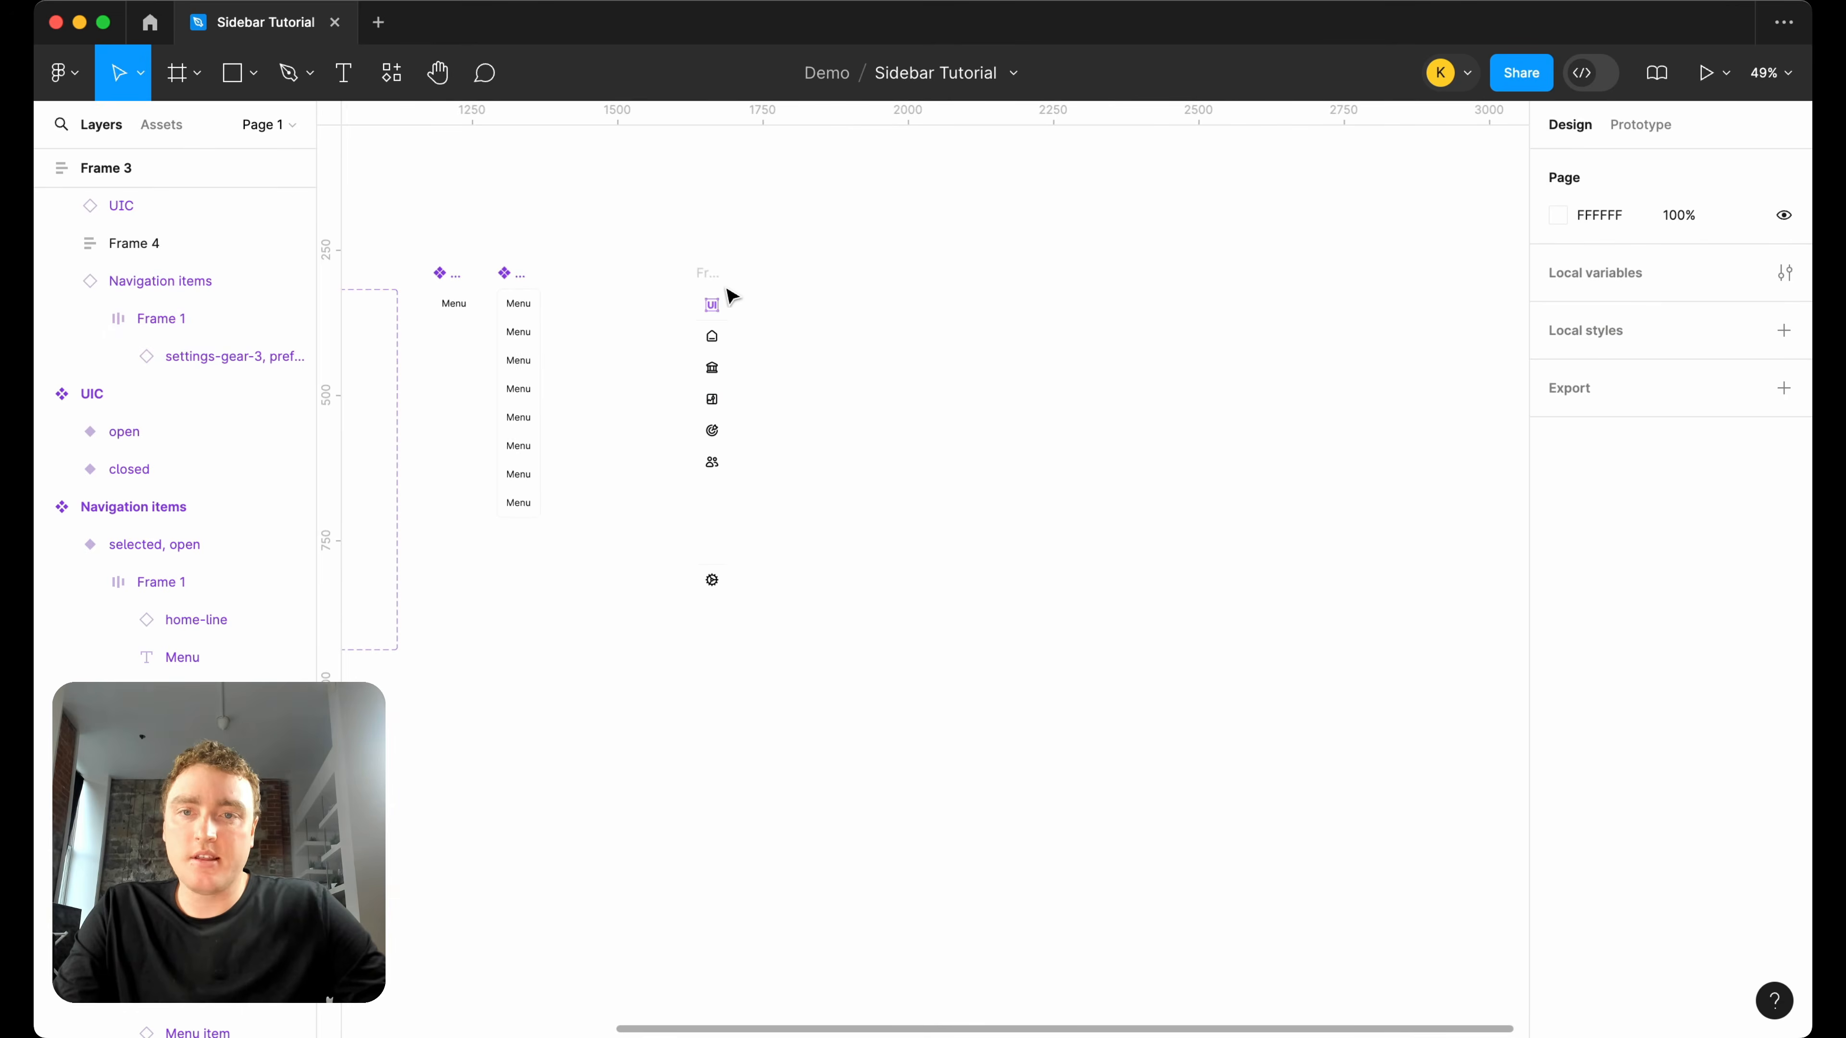
click(177, 80)
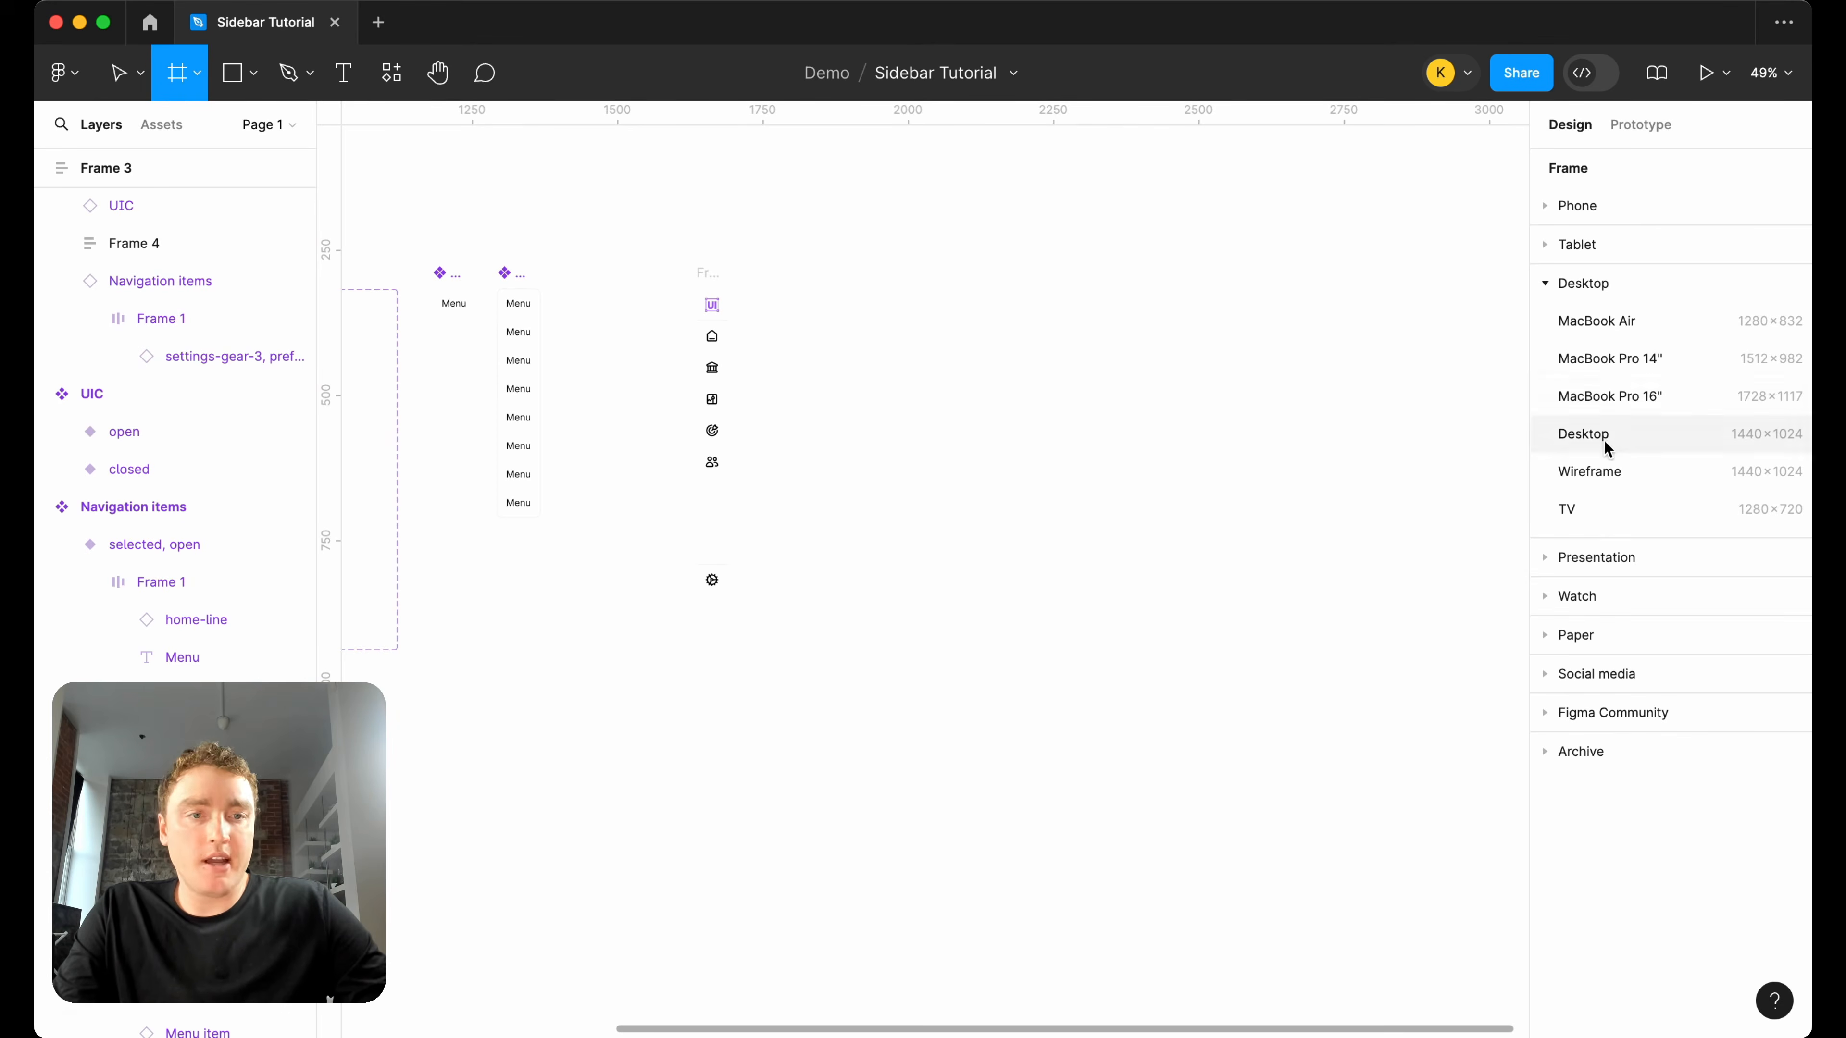
click(1584, 437)
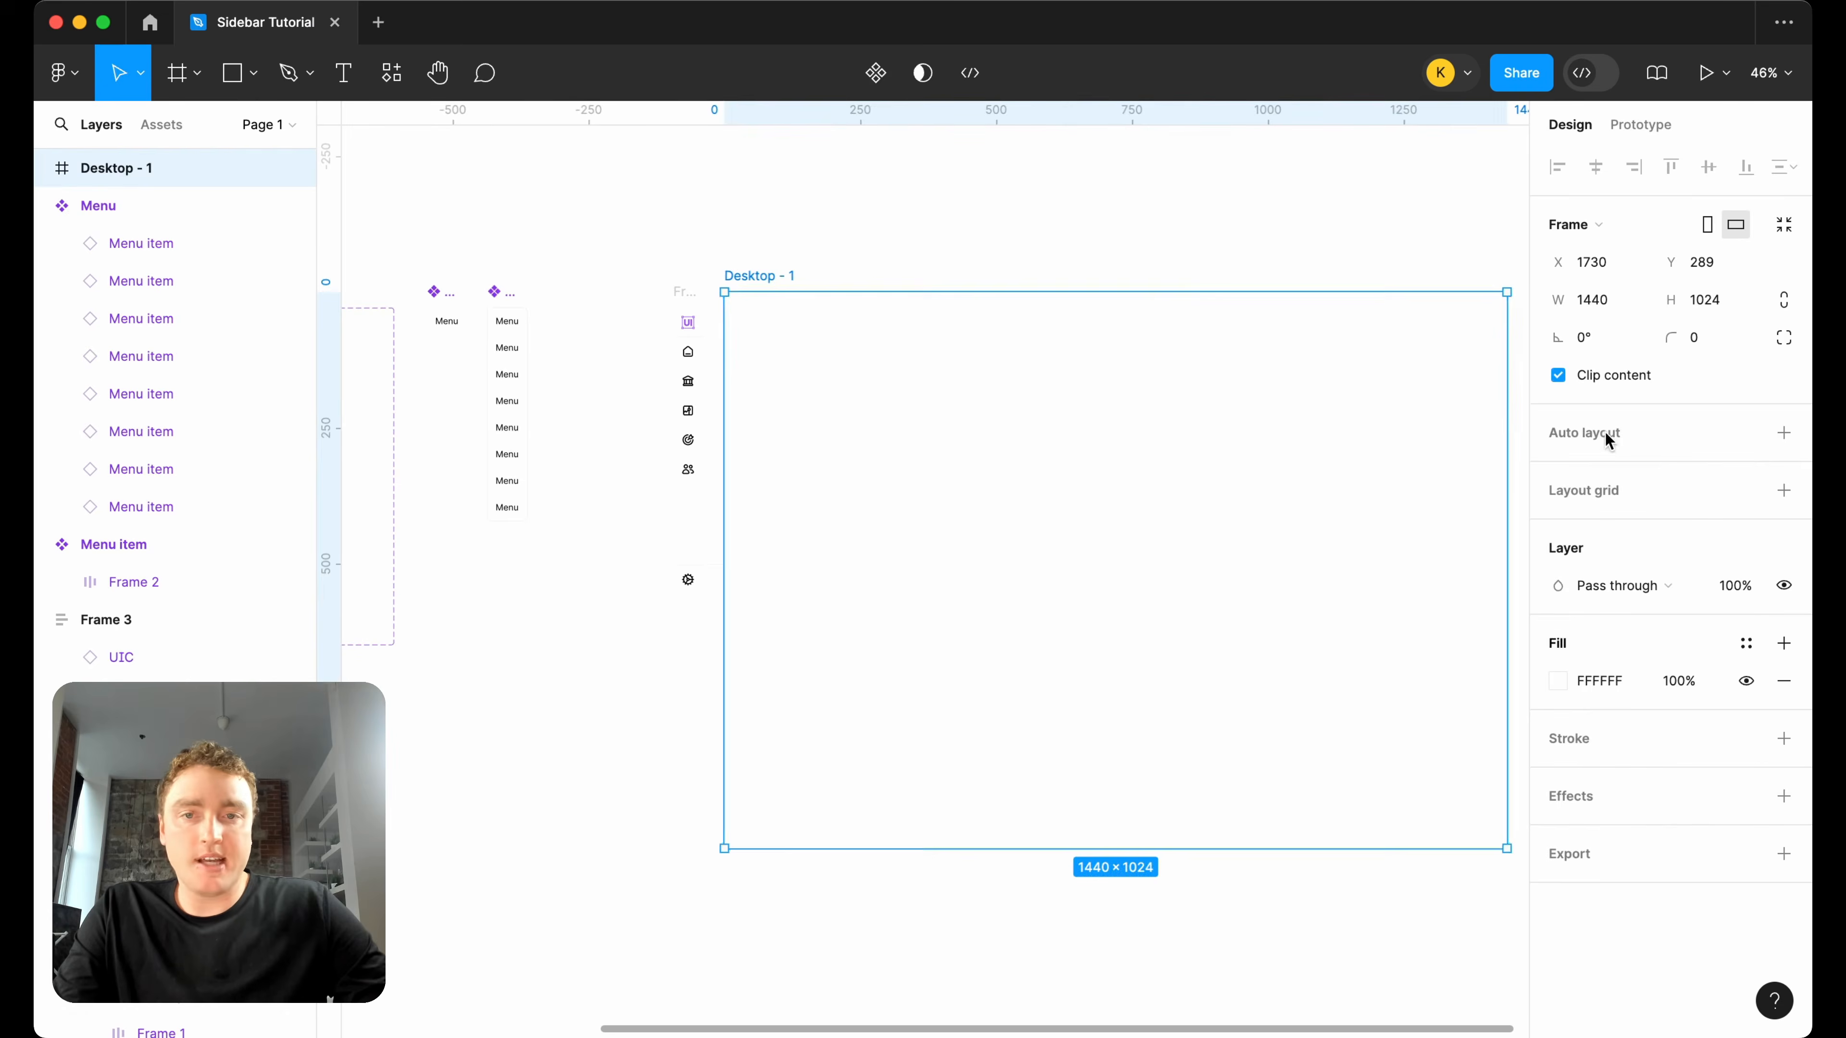
right_click(754, 275)
click(865, 675)
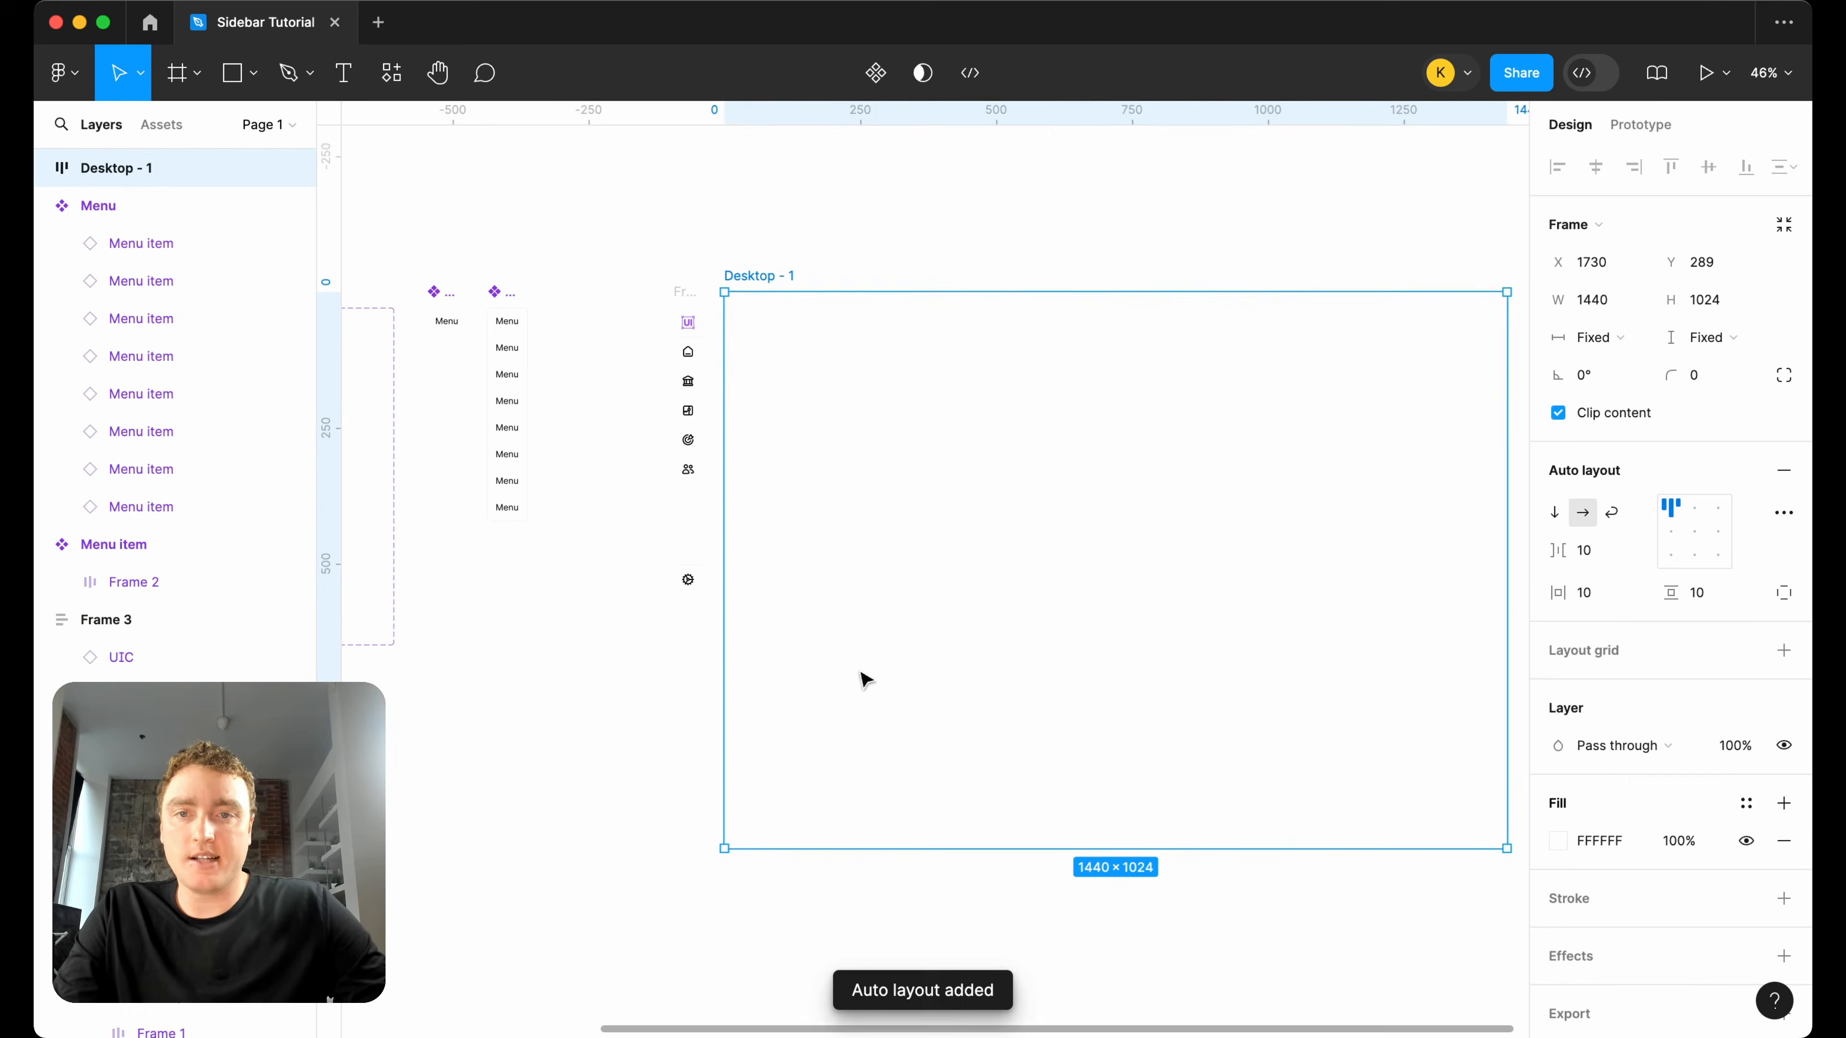
Place a copy of the sidebar inside the desktop frame and set the frame's horizontal and vertical padding to 0.
click(692, 302)
drag(781, 303, 772, 289)
click(1162, 396)
text(0)
key(Return)
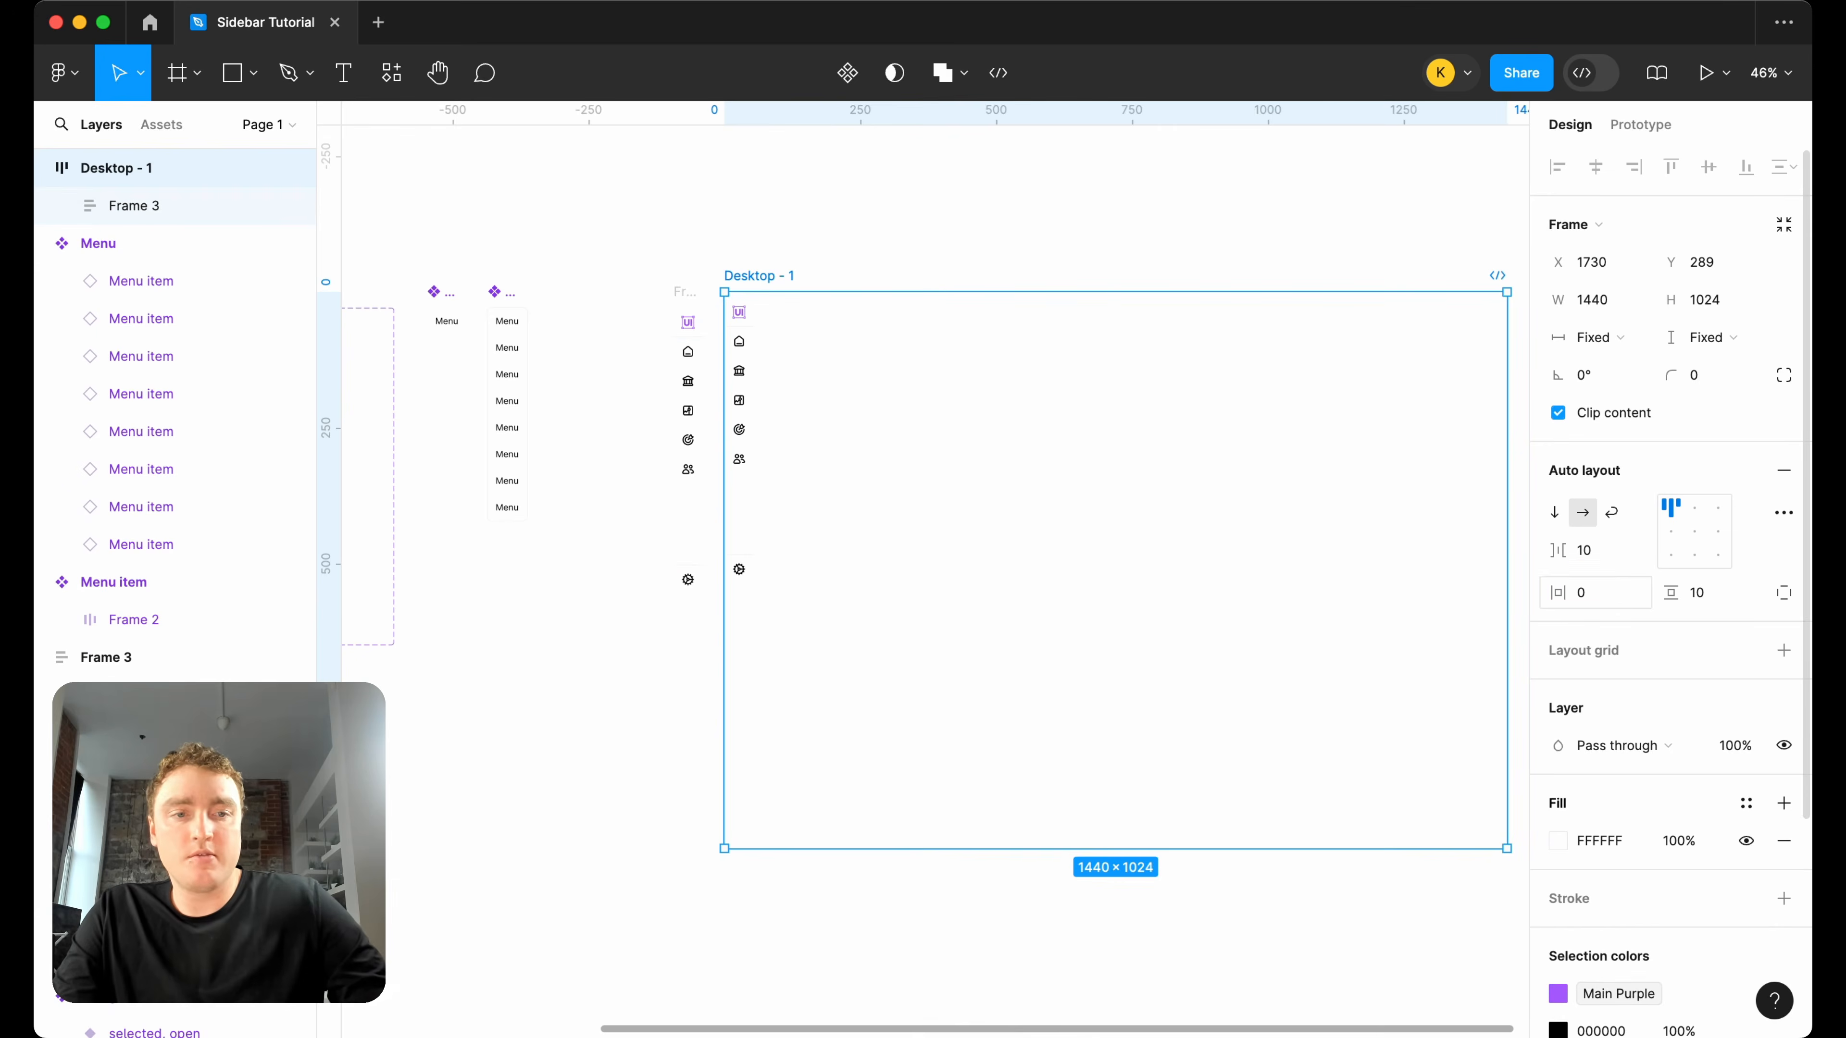
text(0)
key(Return)
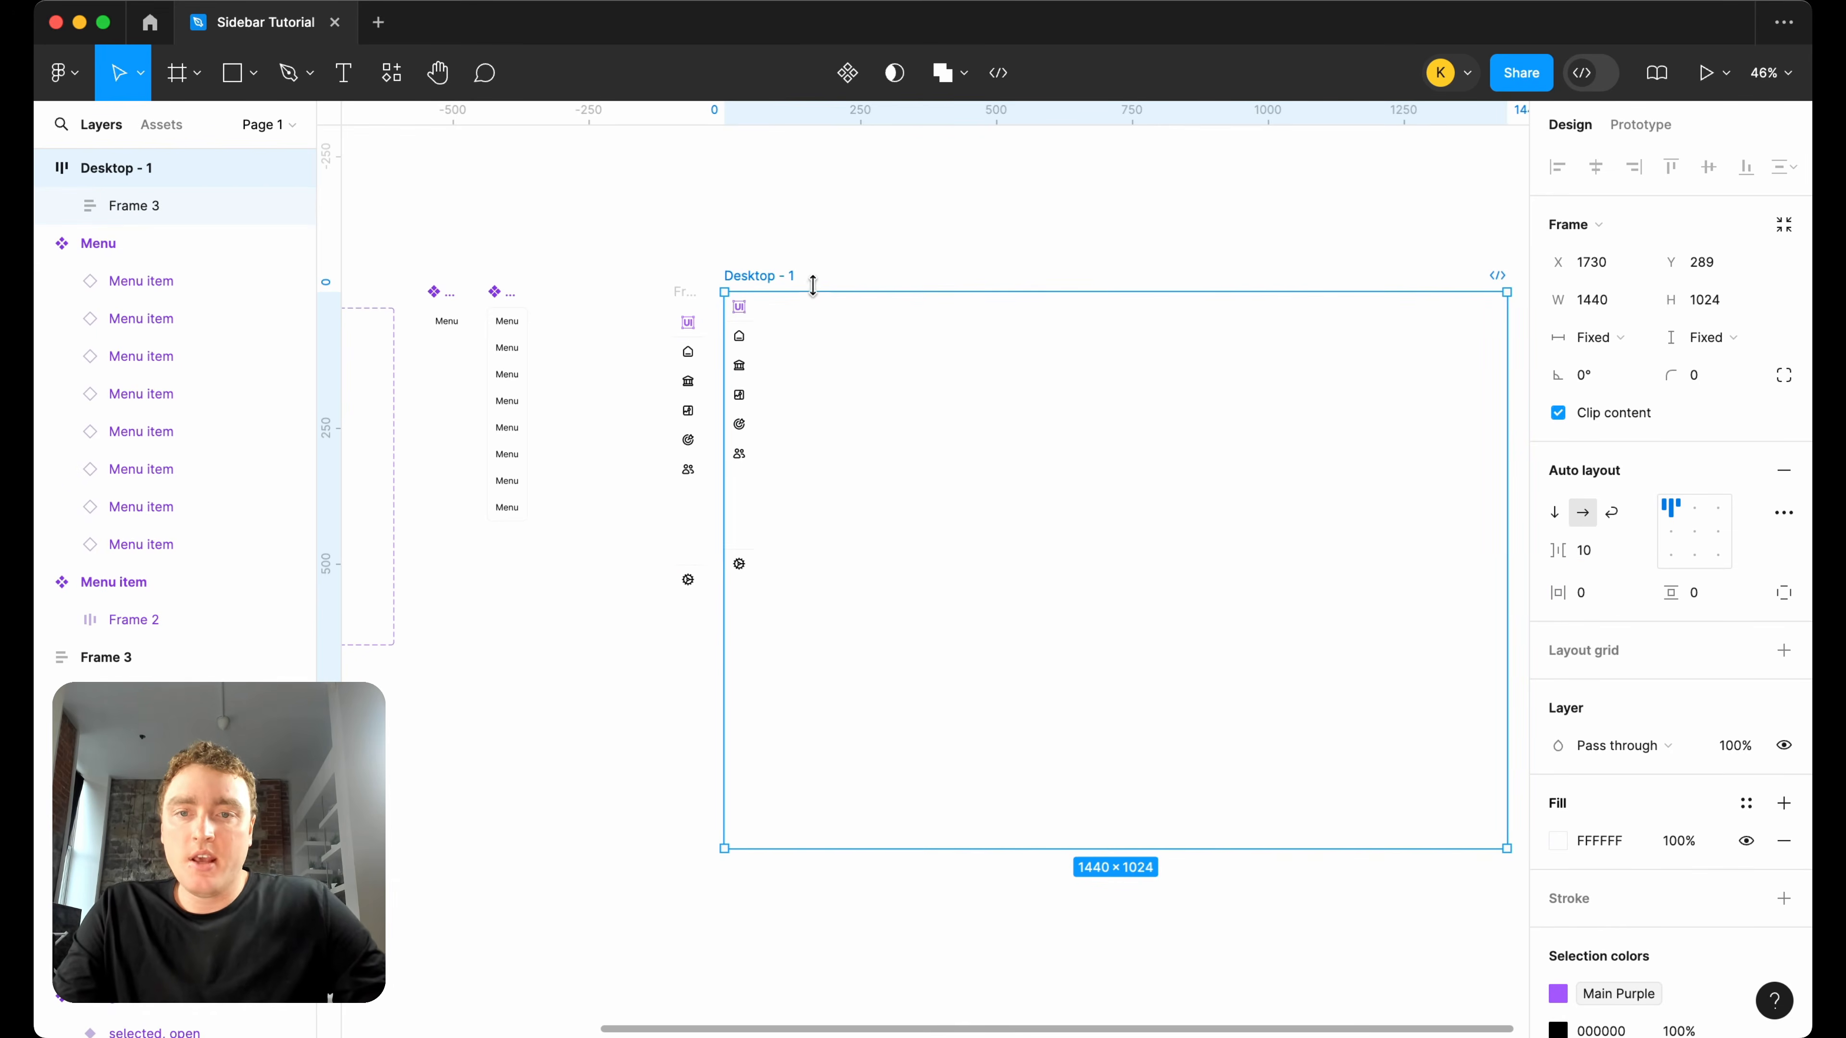
Set the height of the sidebar copy in the desktop frame to fill its container.
click(748, 374)
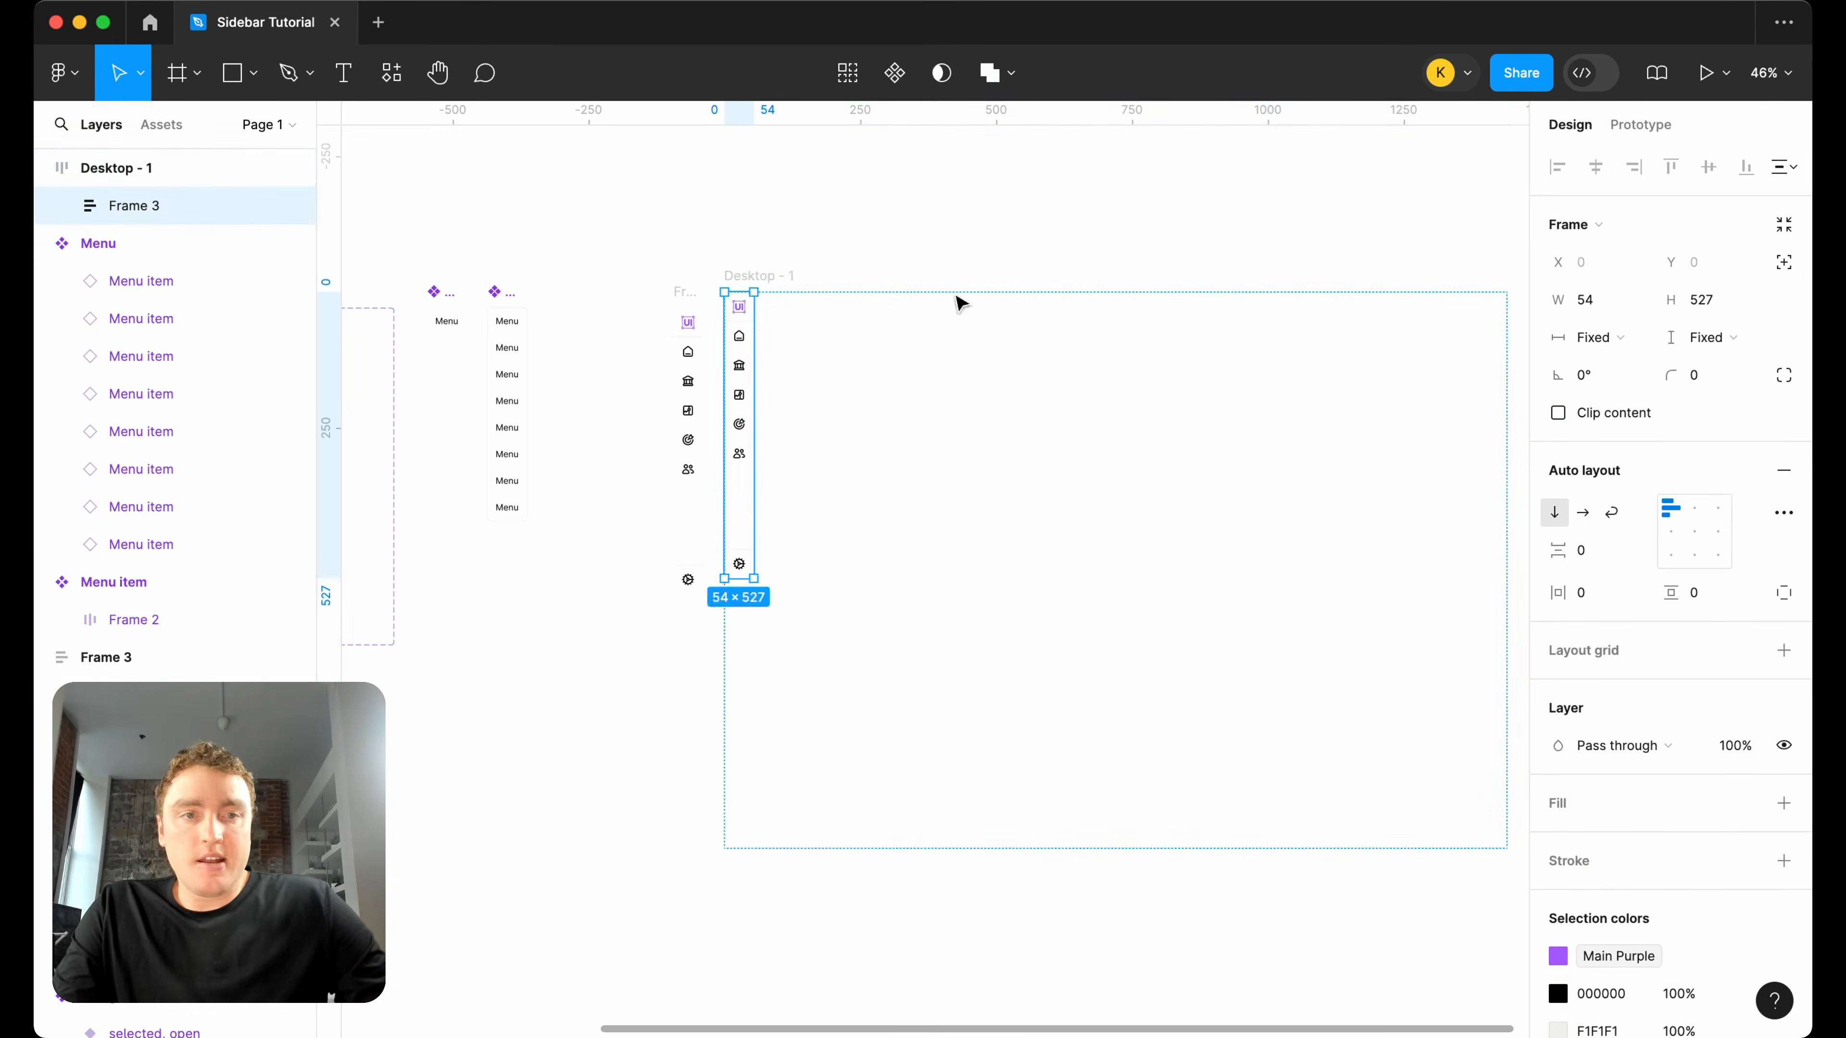
click(1719, 338)
click(1722, 398)
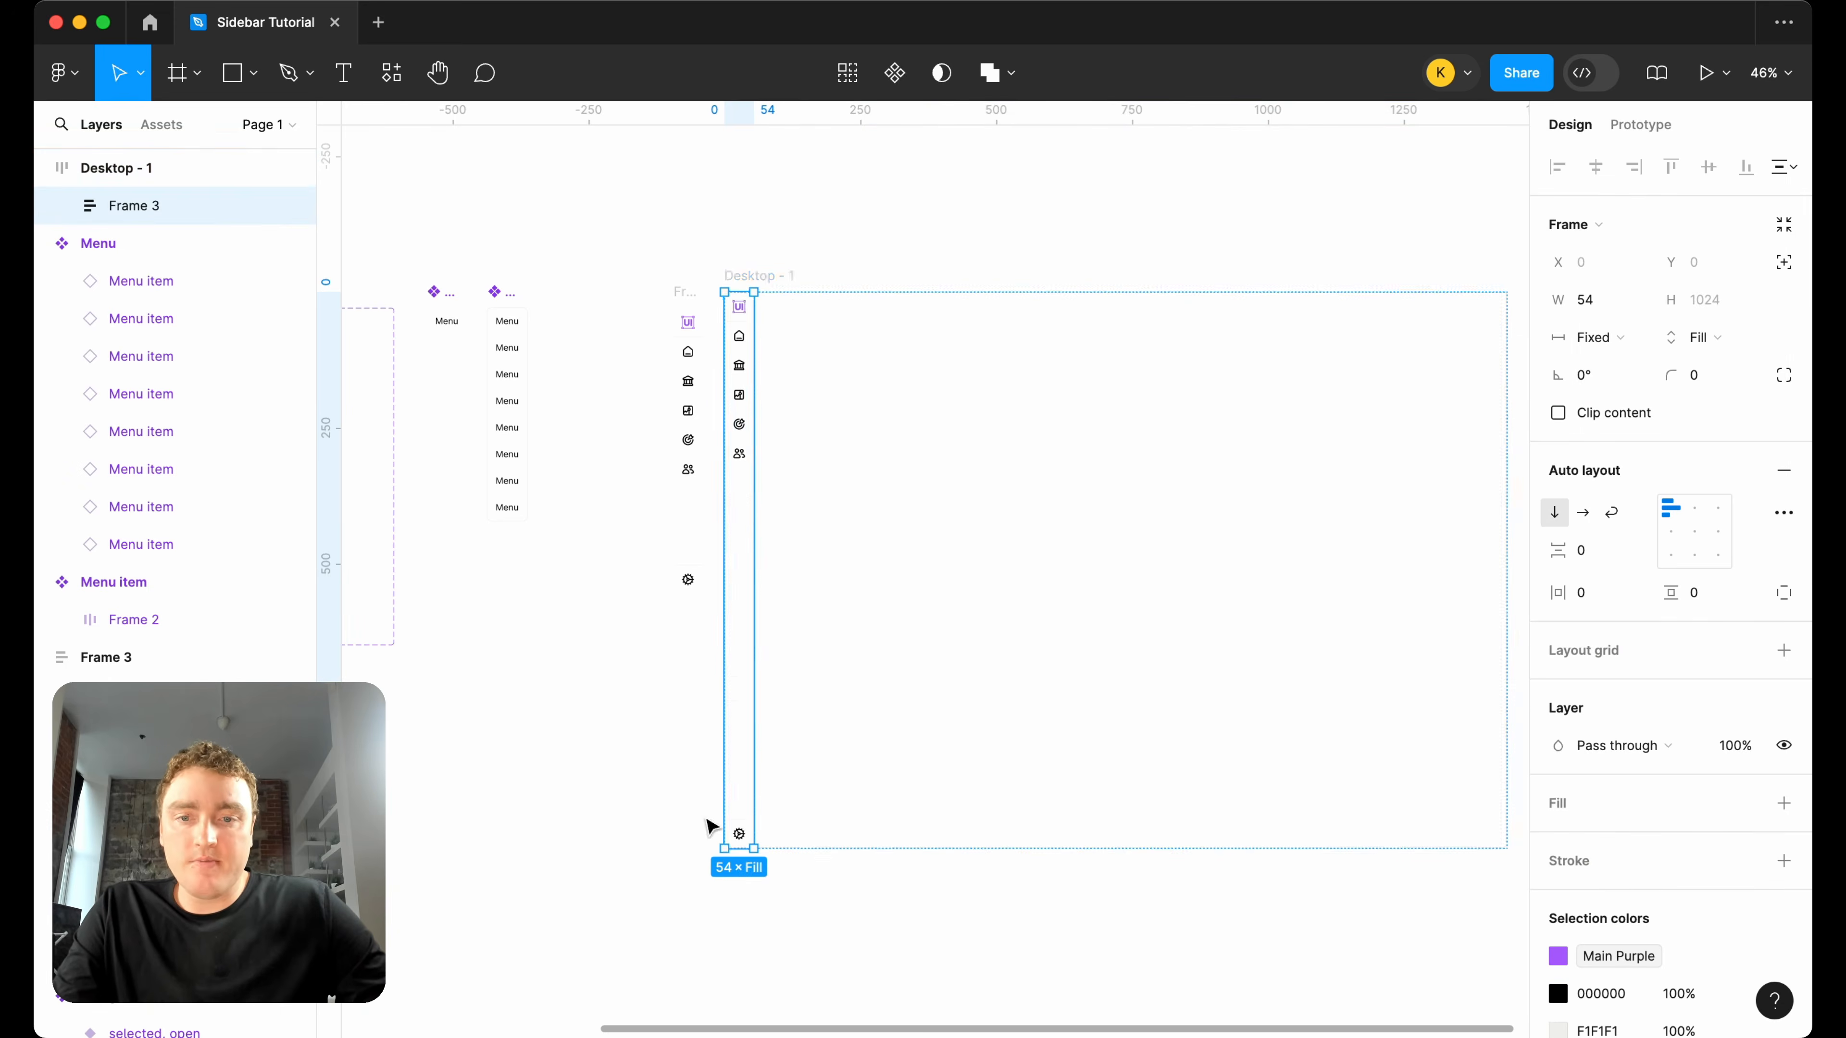
scroll(734, 825, up, 5)
click(815, 841)
scroll(815, 841, down, 5)
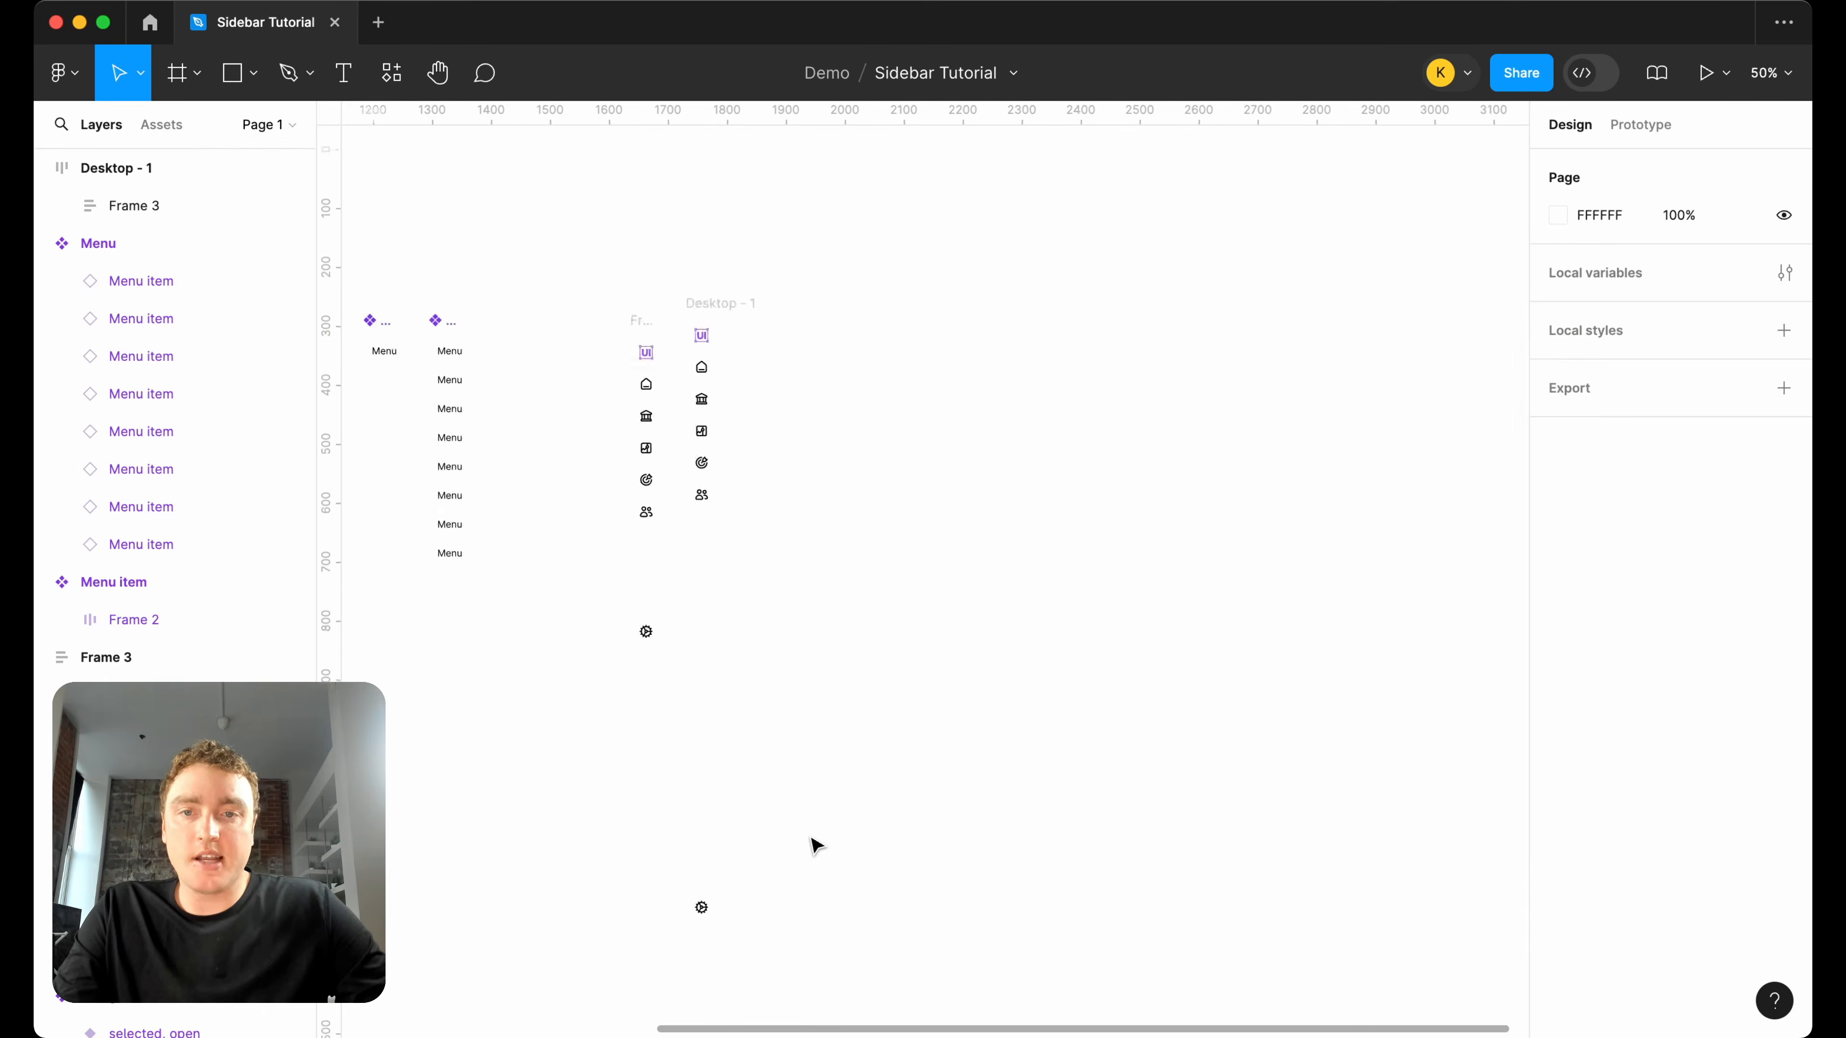
Preview the desktop frame as a prototype fitted to the screen, check the home item's hover menu, and return to the design file.
scroll(727, 360, up, 2)
click(638, 355)
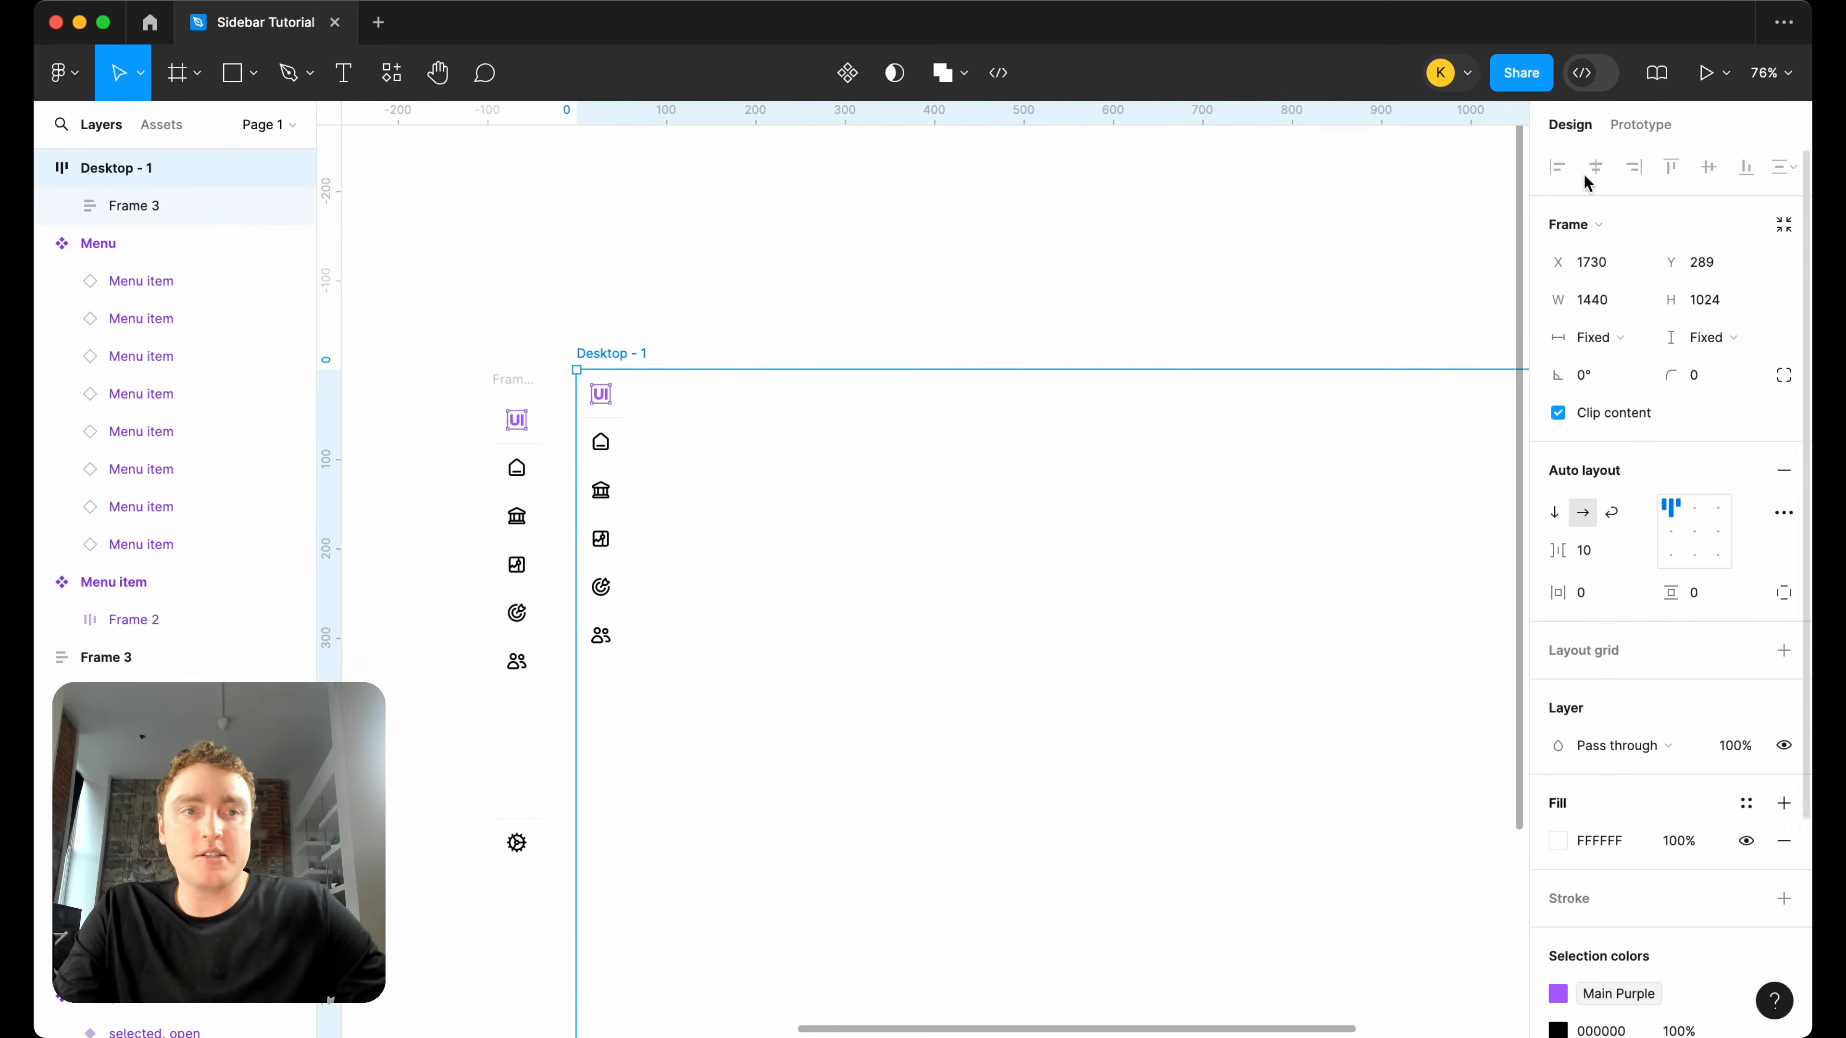
click(1722, 80)
click(1711, 130)
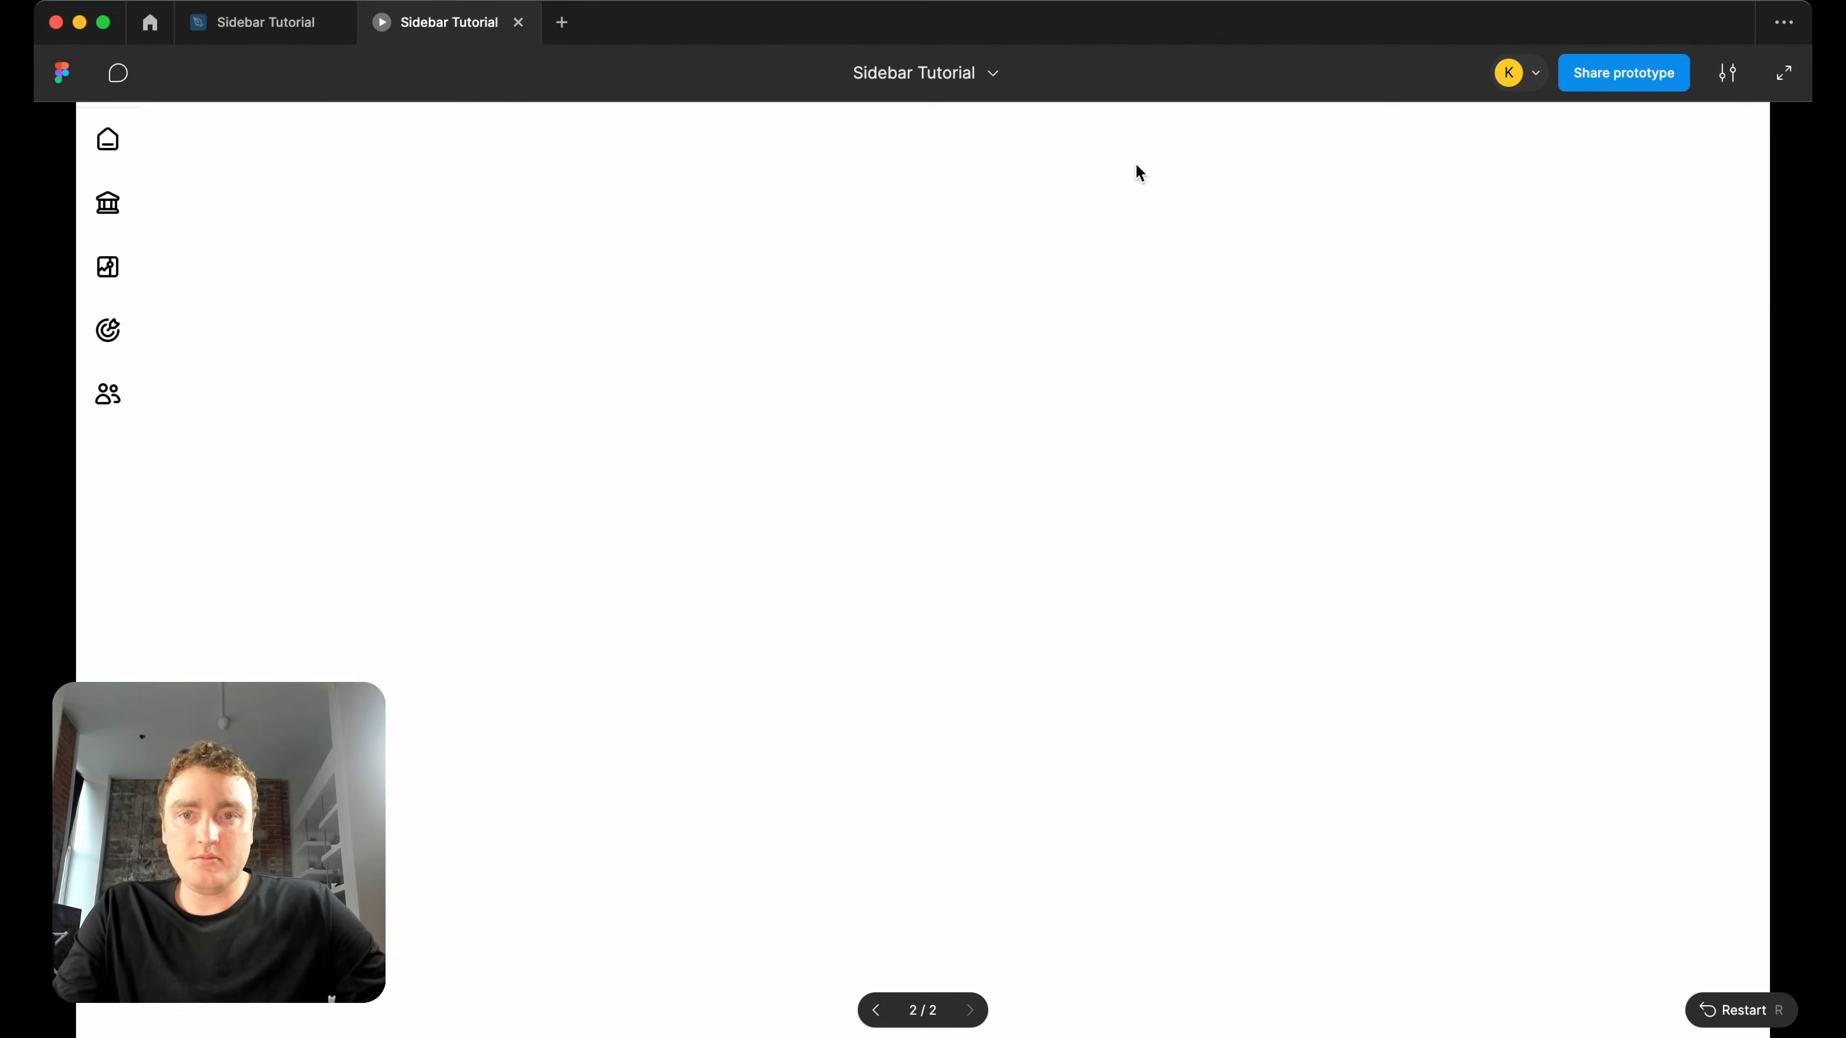
click(1727, 72)
click(1660, 297)
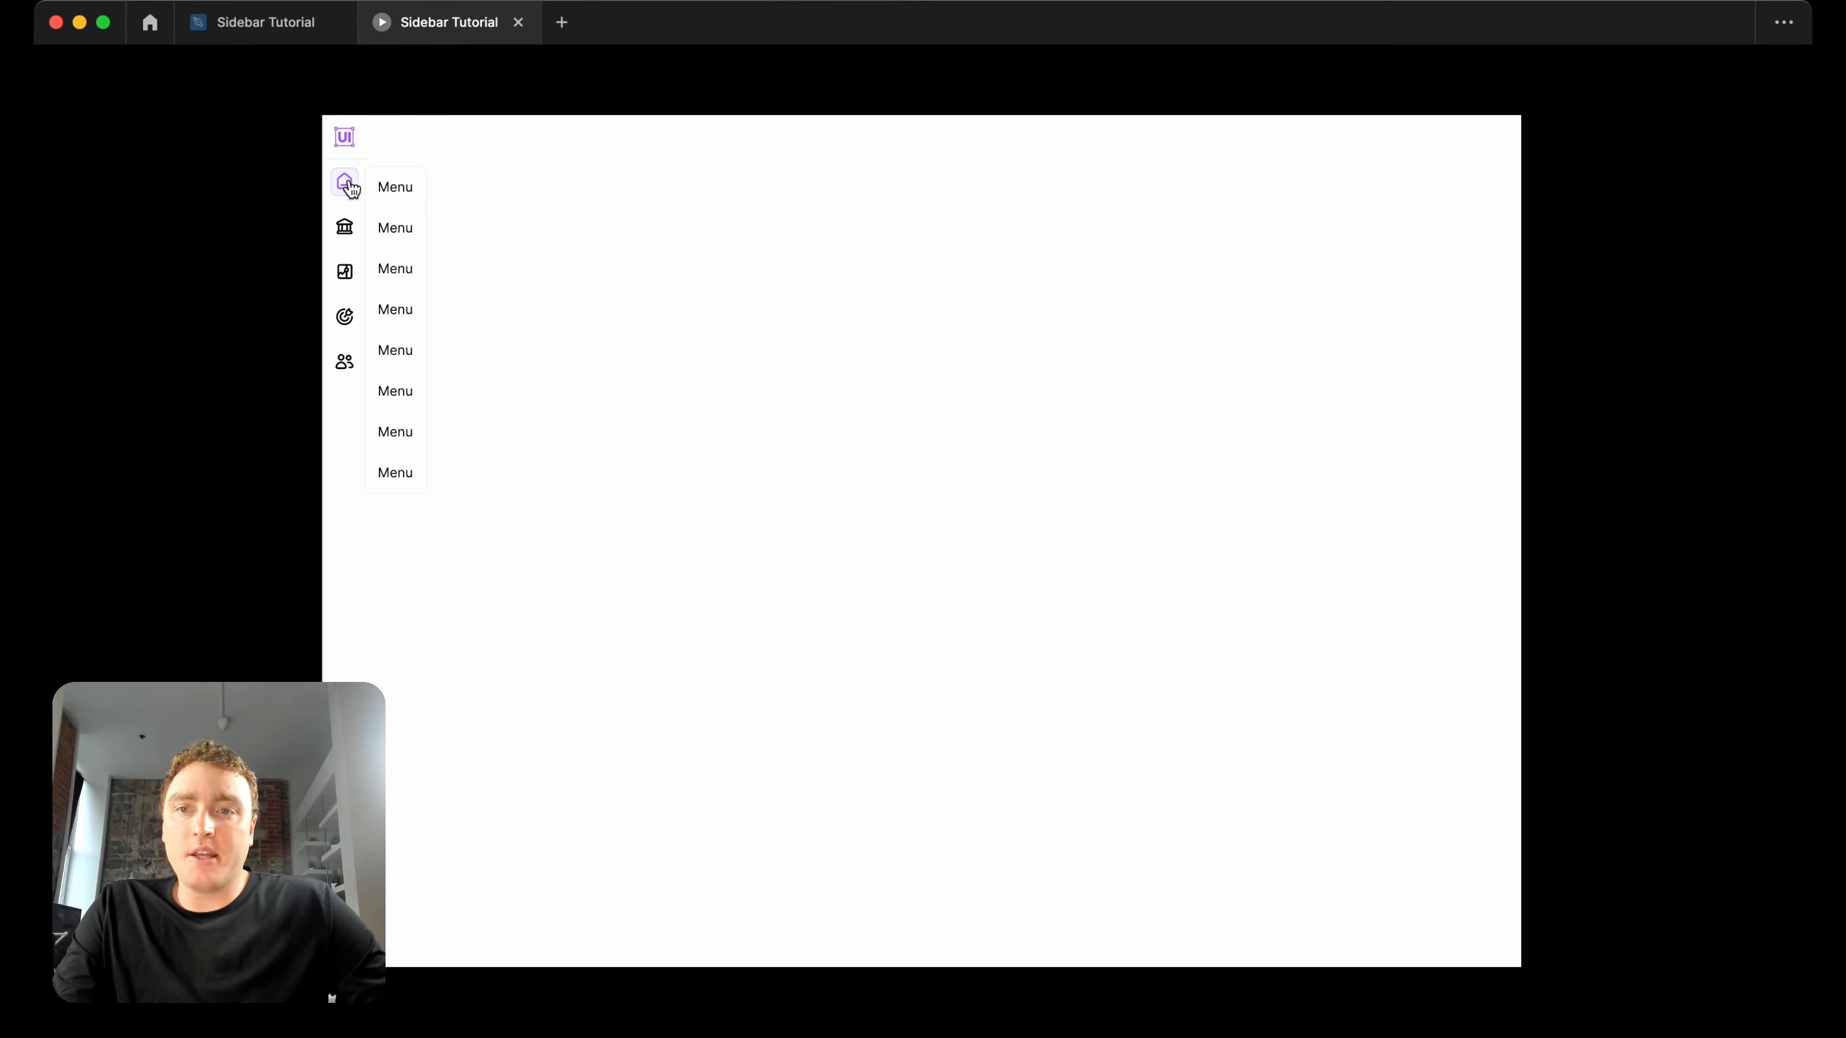
click(279, 25)
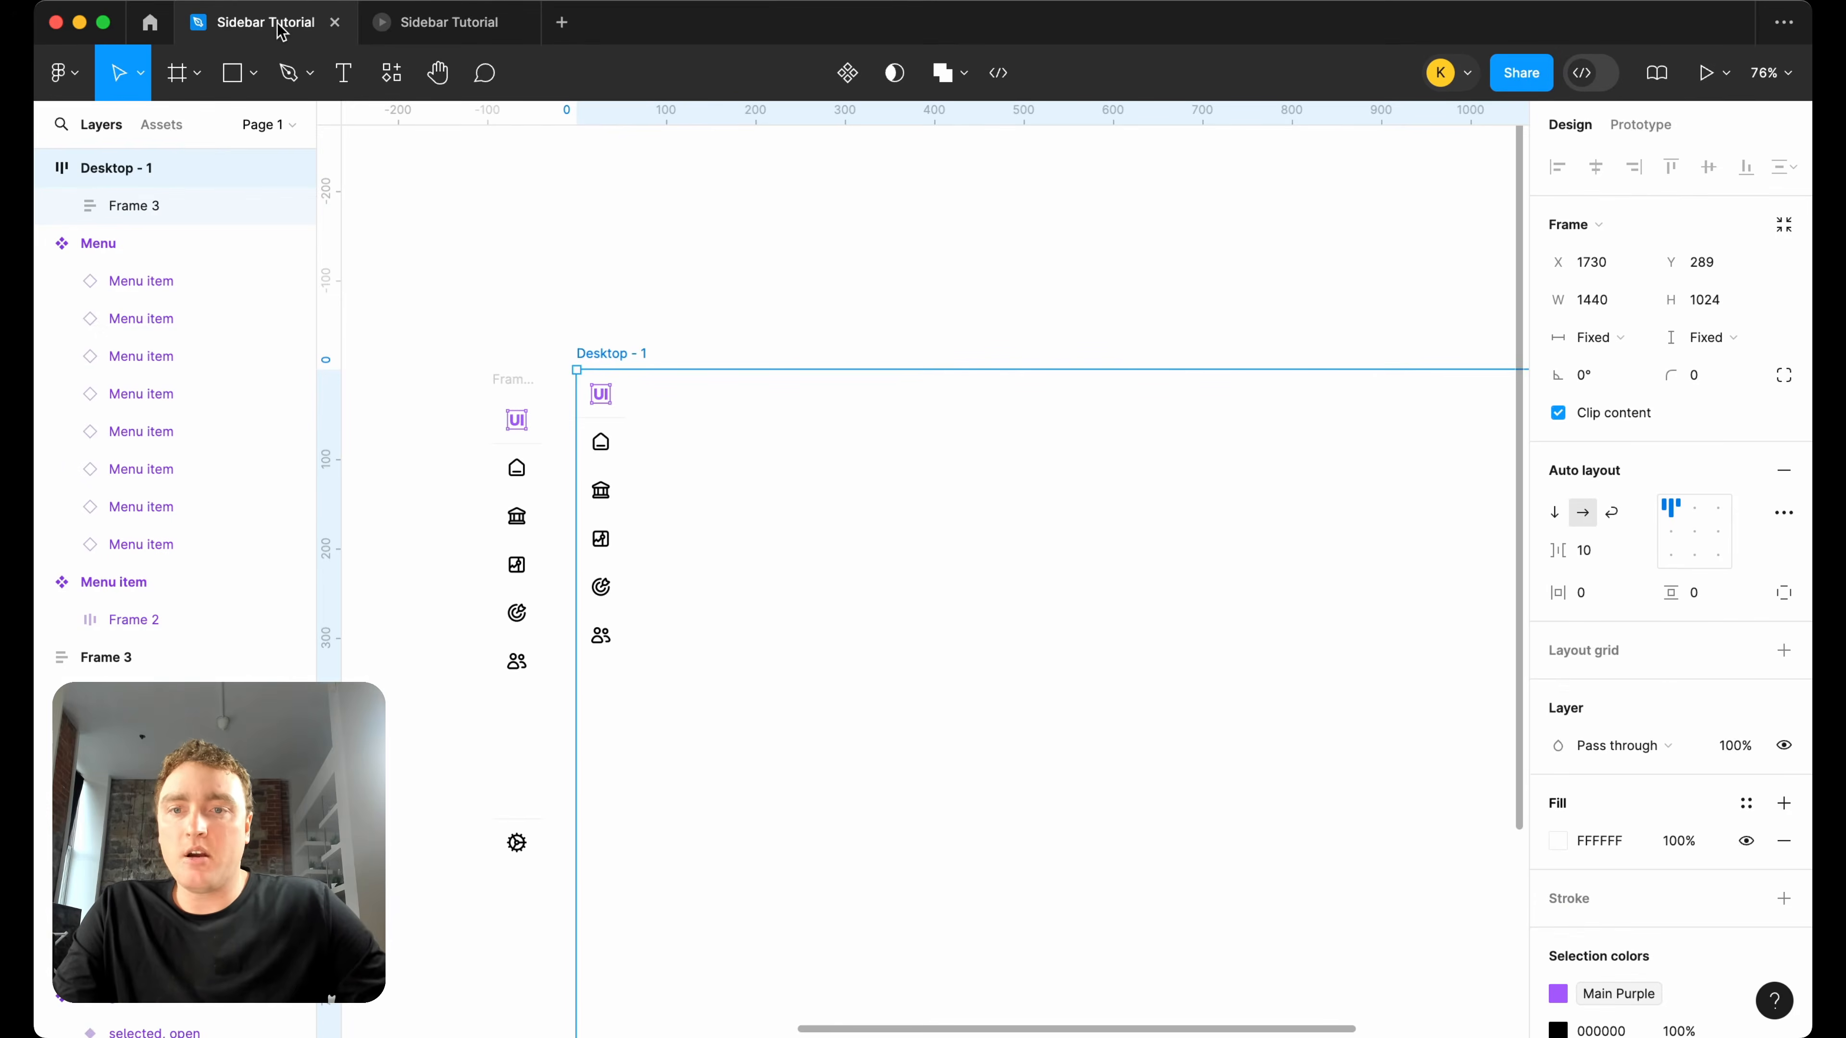
Add a 1 px inside stroke in F1F1F1 along only the right edge of the original sidebar frame.
click(533, 396)
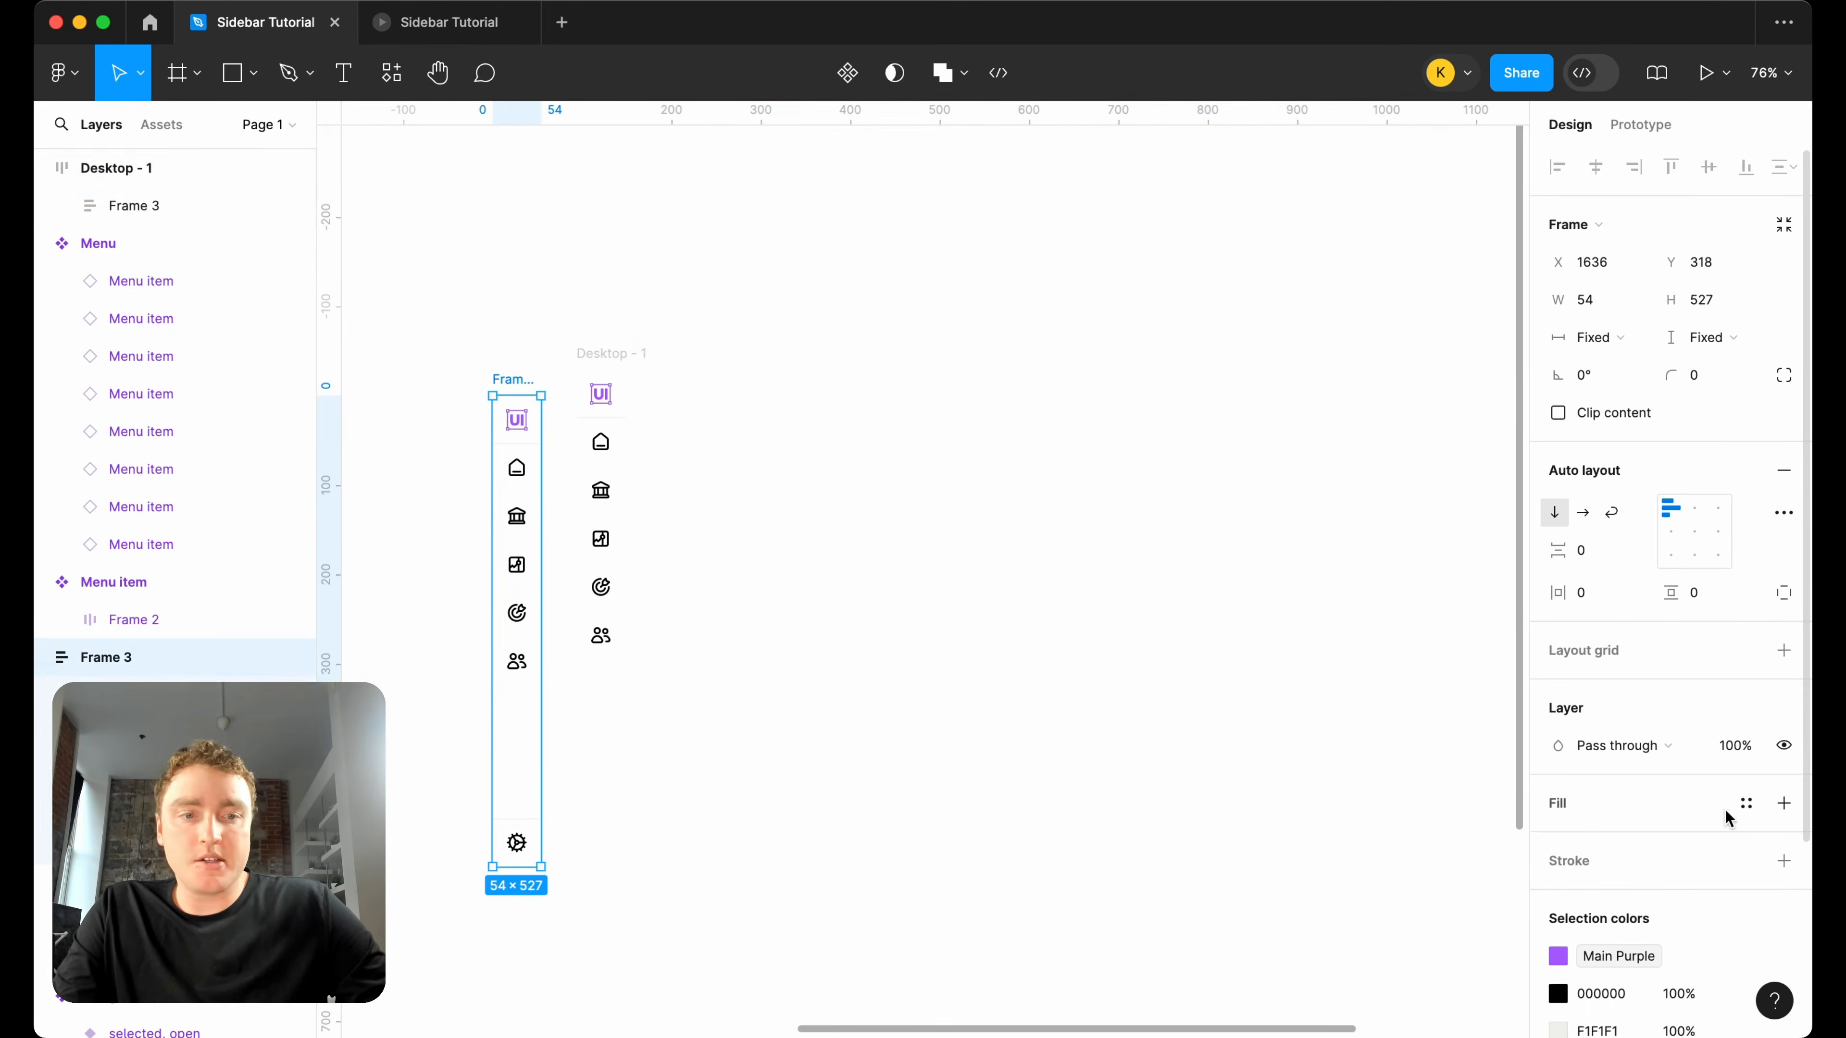
scroll(1729, 795, down, 2)
click(1783, 793)
click(1746, 867)
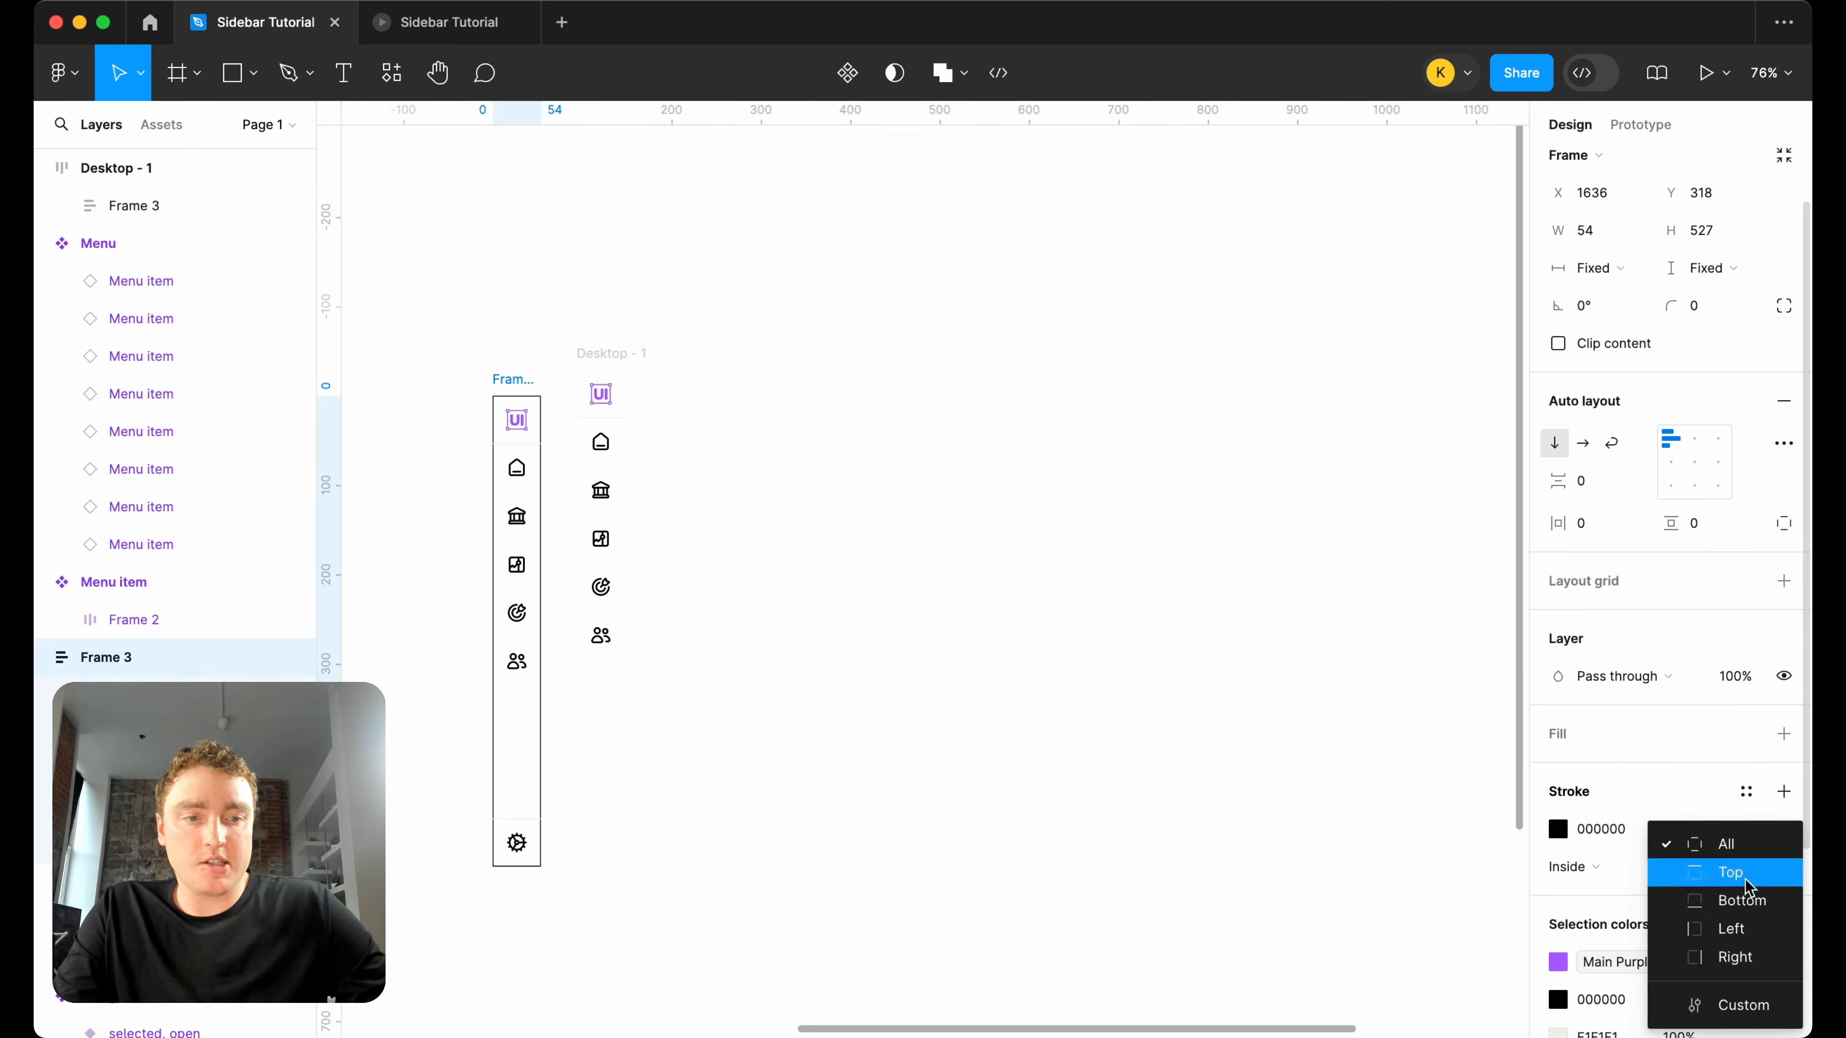
click(1742, 957)
click(1557, 828)
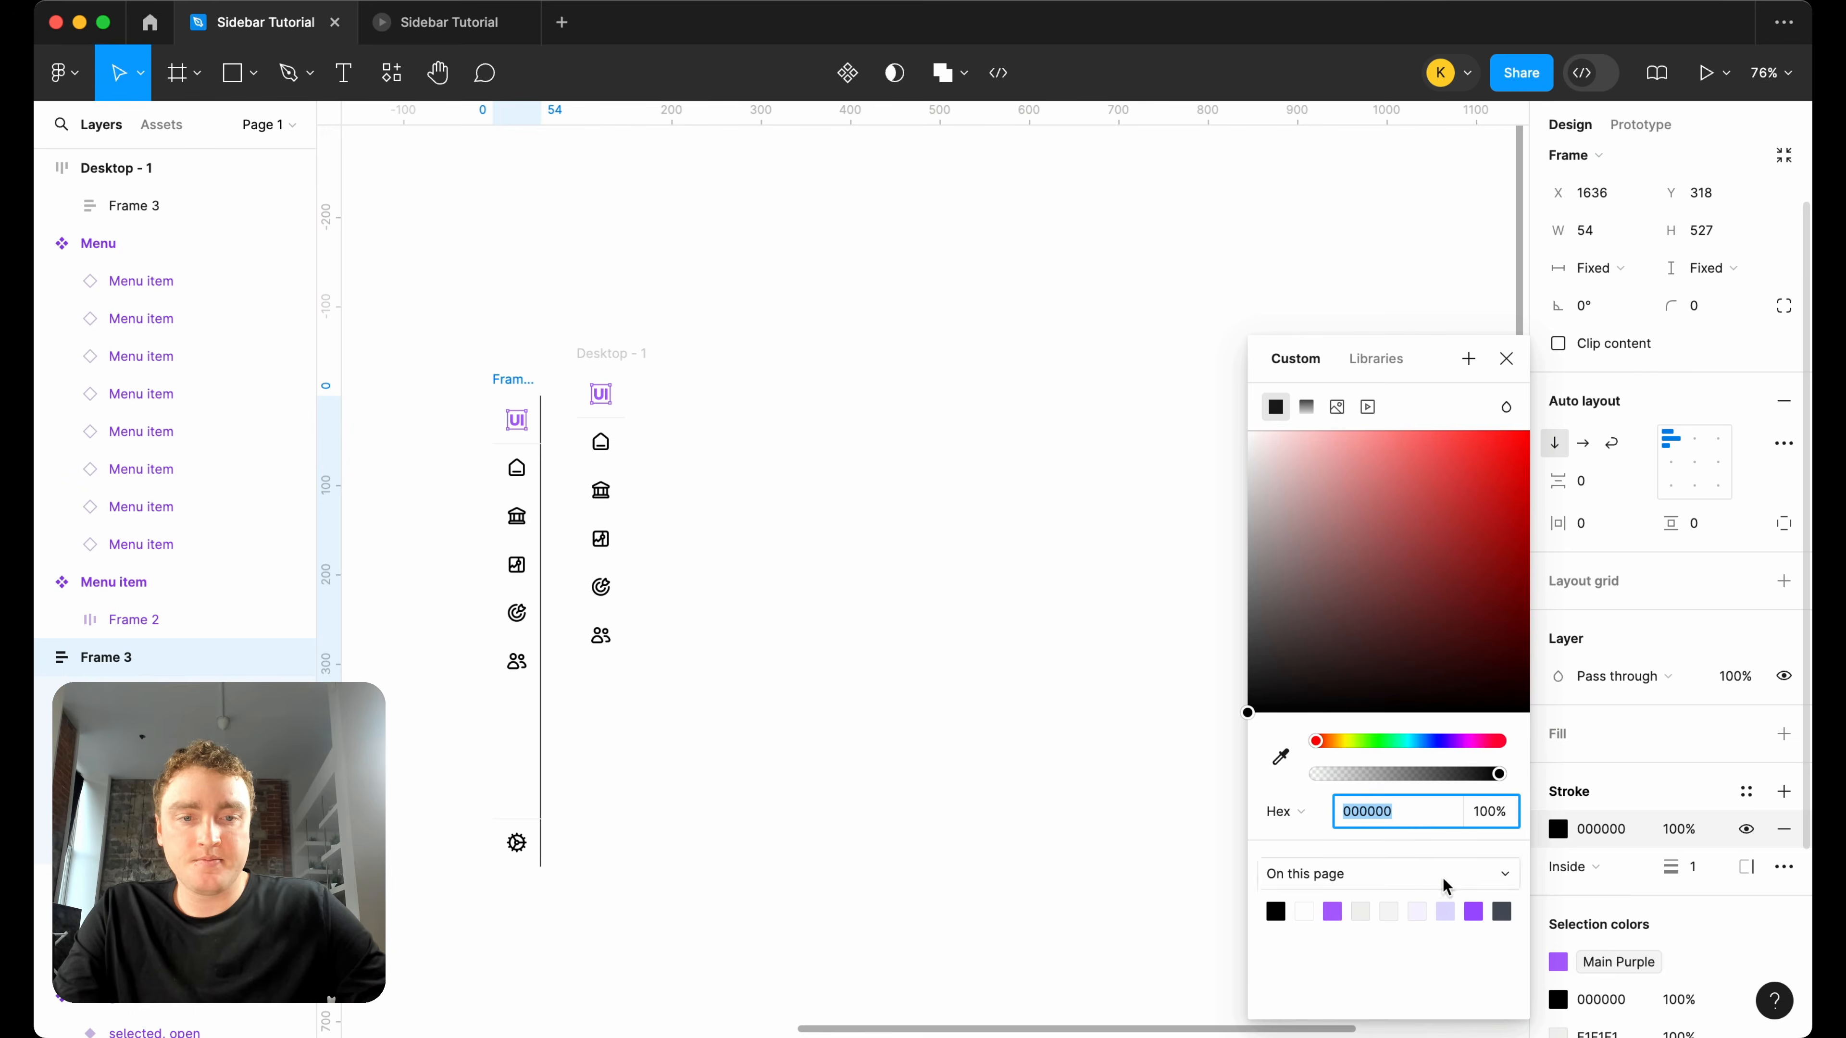
click(1363, 910)
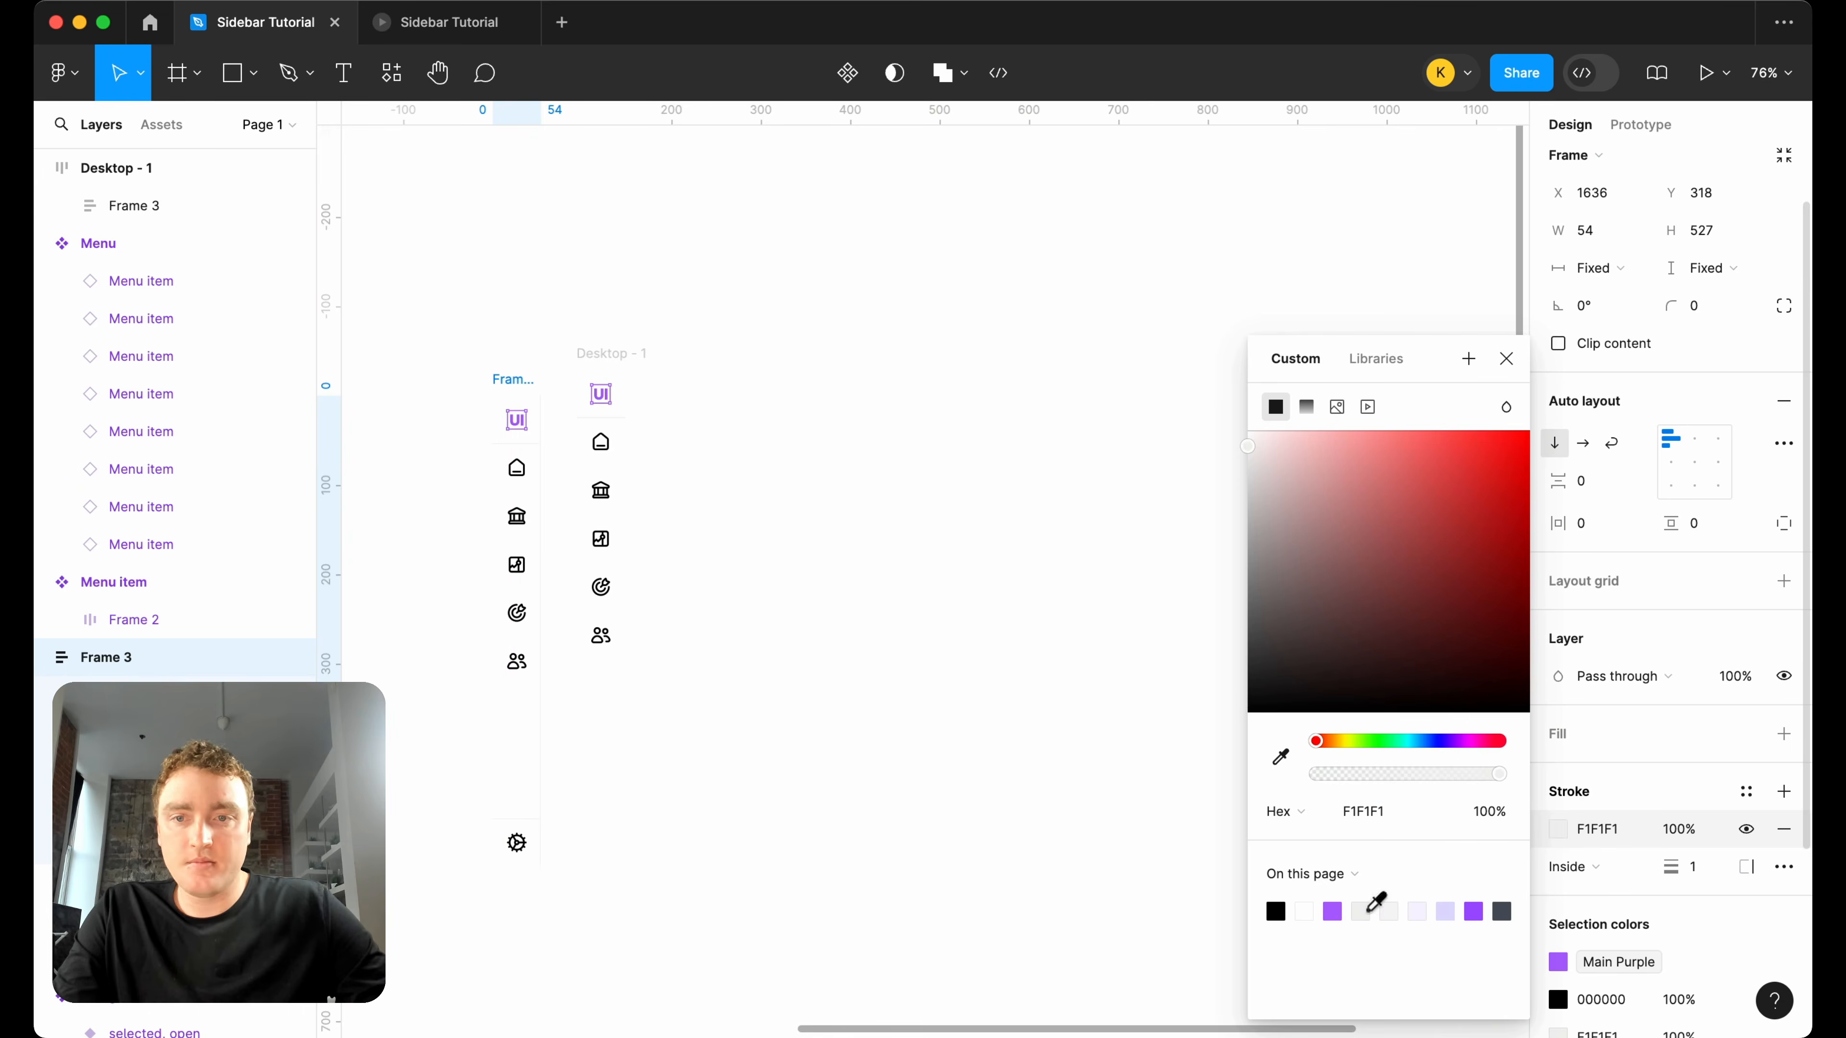
click(1502, 367)
click(964, 342)
scroll(964, 342, down, 2)
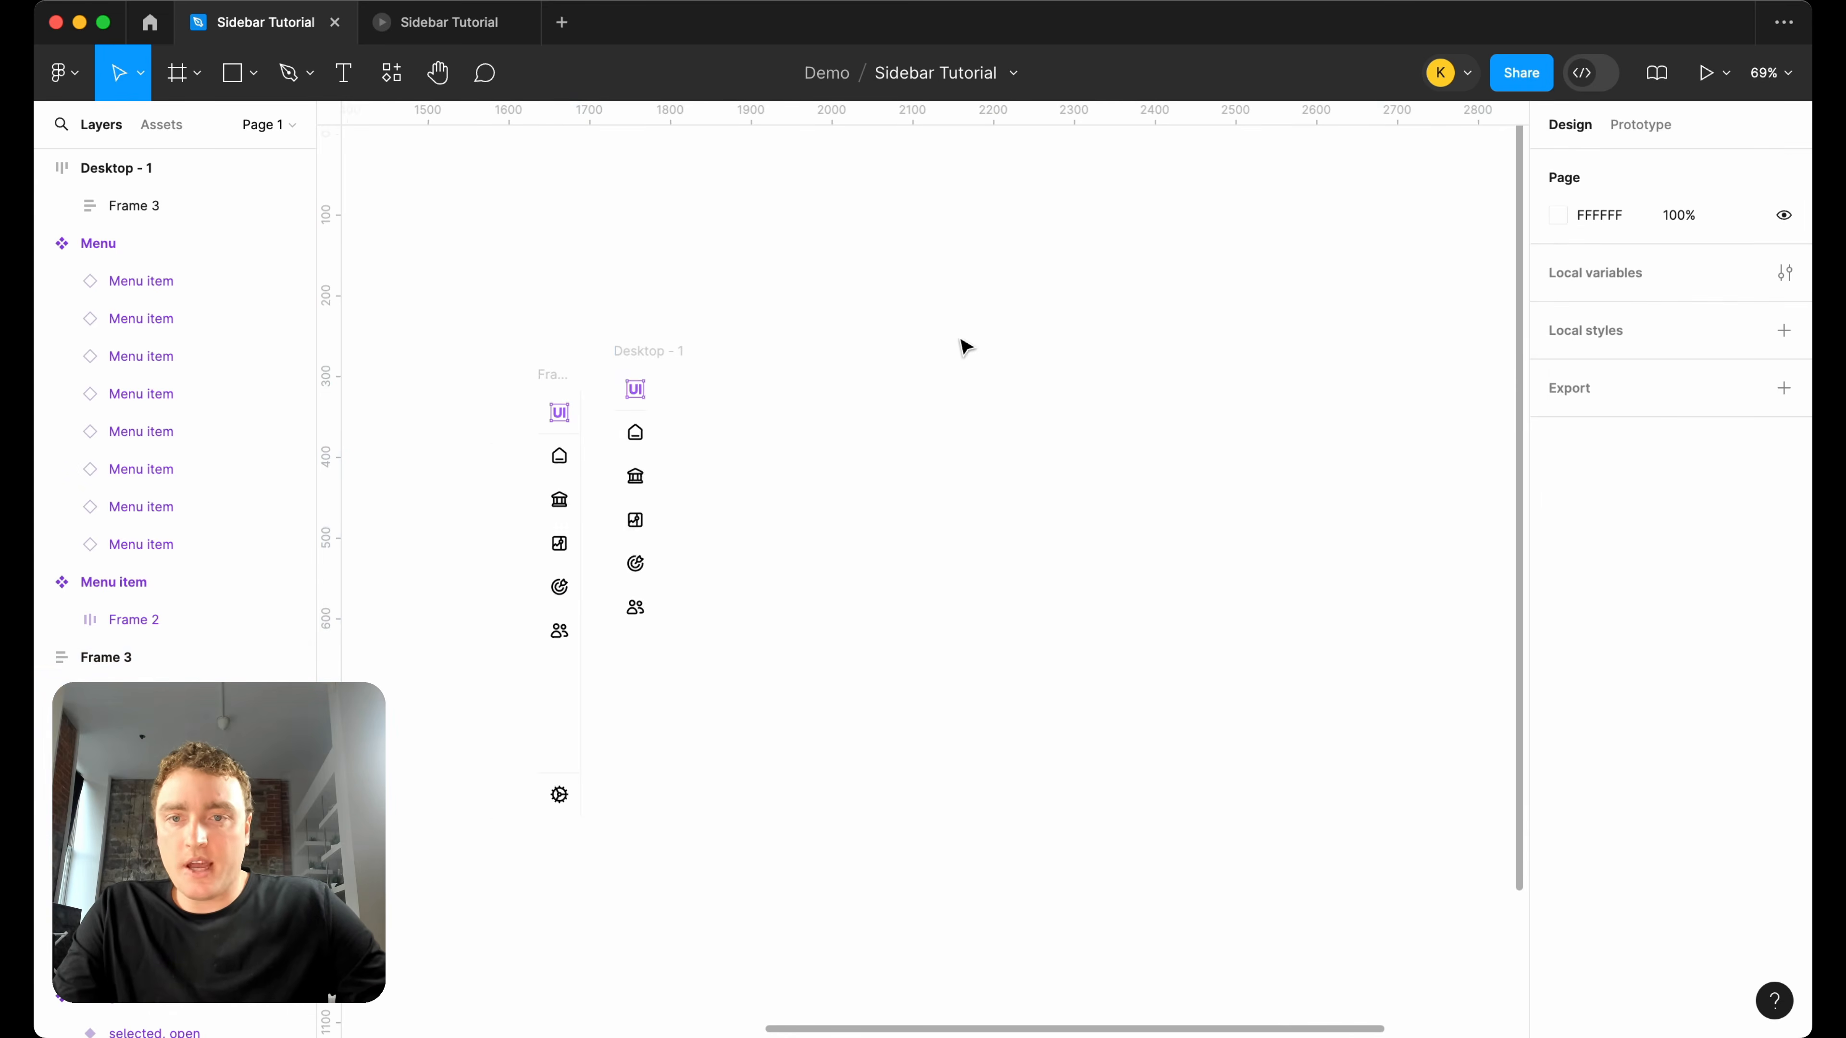
Move the desktop frame farther away from the original sidebar and delete the sidebar copy inside it.
drag(684, 354, 947, 363)
click(912, 442)
key(Delete)
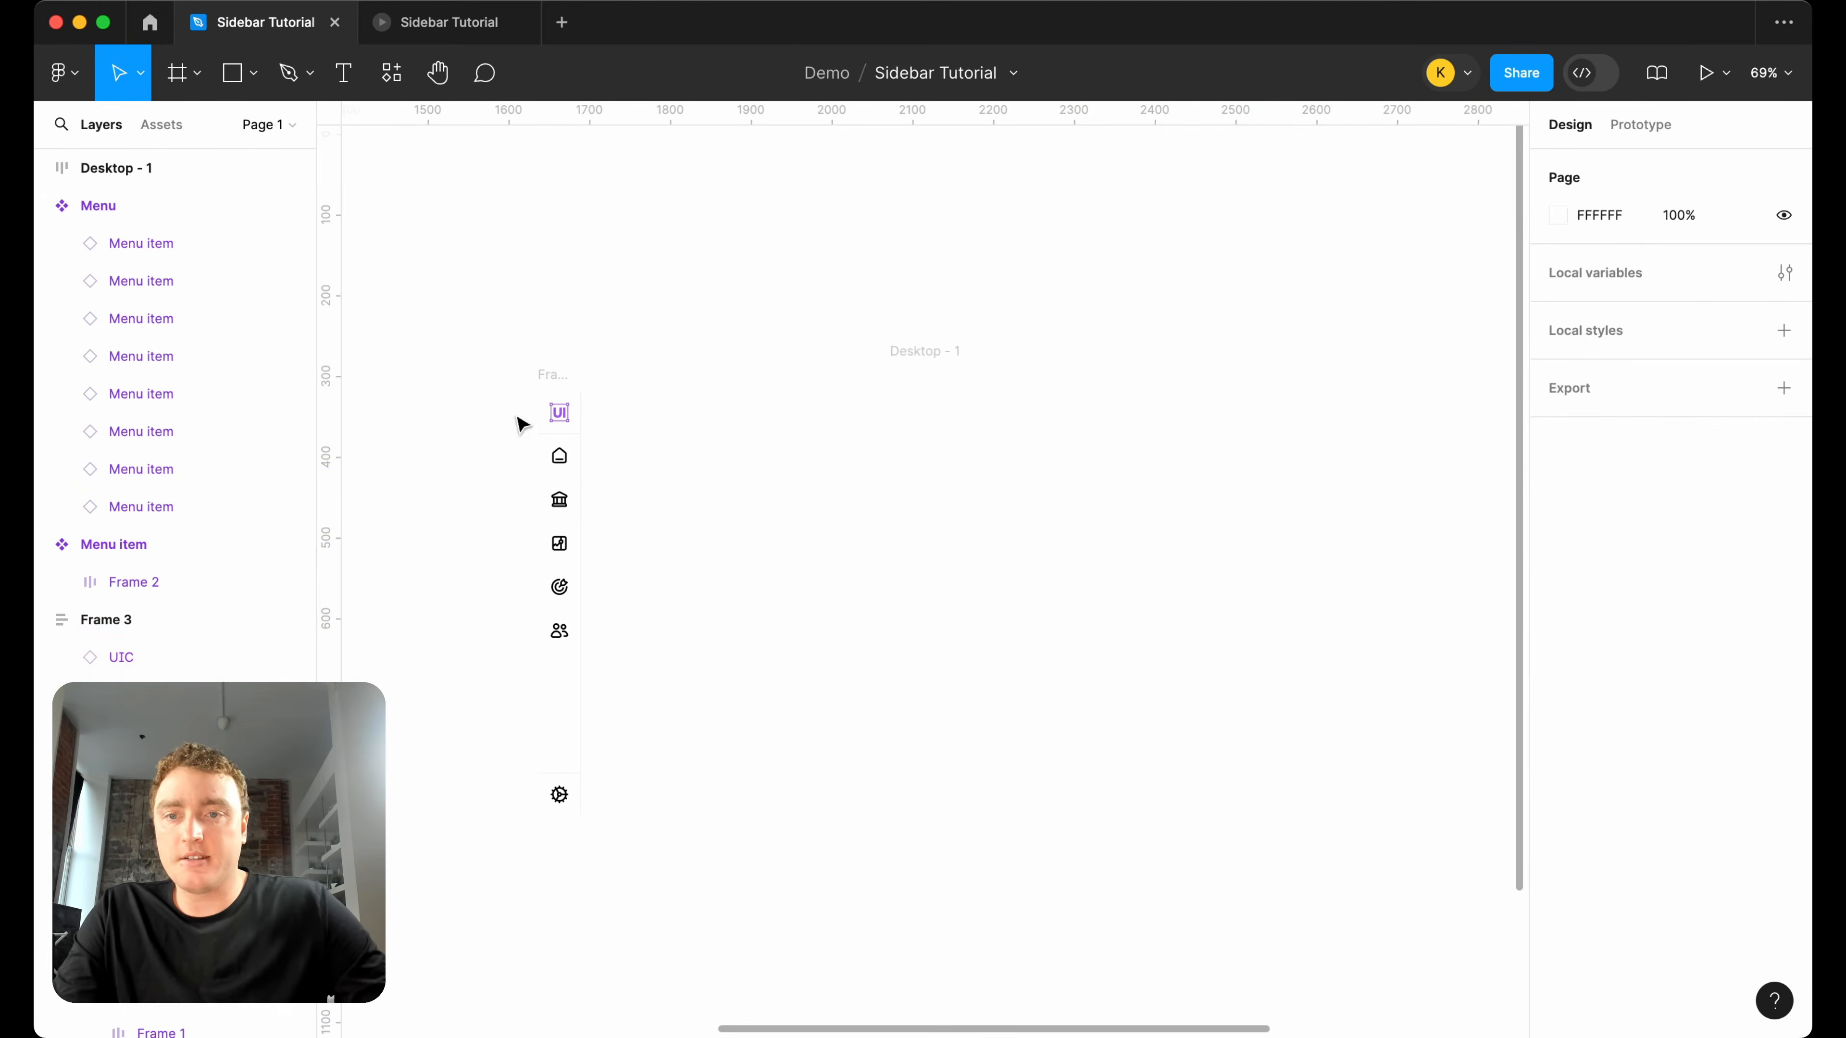
Move the original sidebar up slightly, turn it into a component and name it Navigation Bar.
drag(554, 372, 548, 338)
right_click(548, 337)
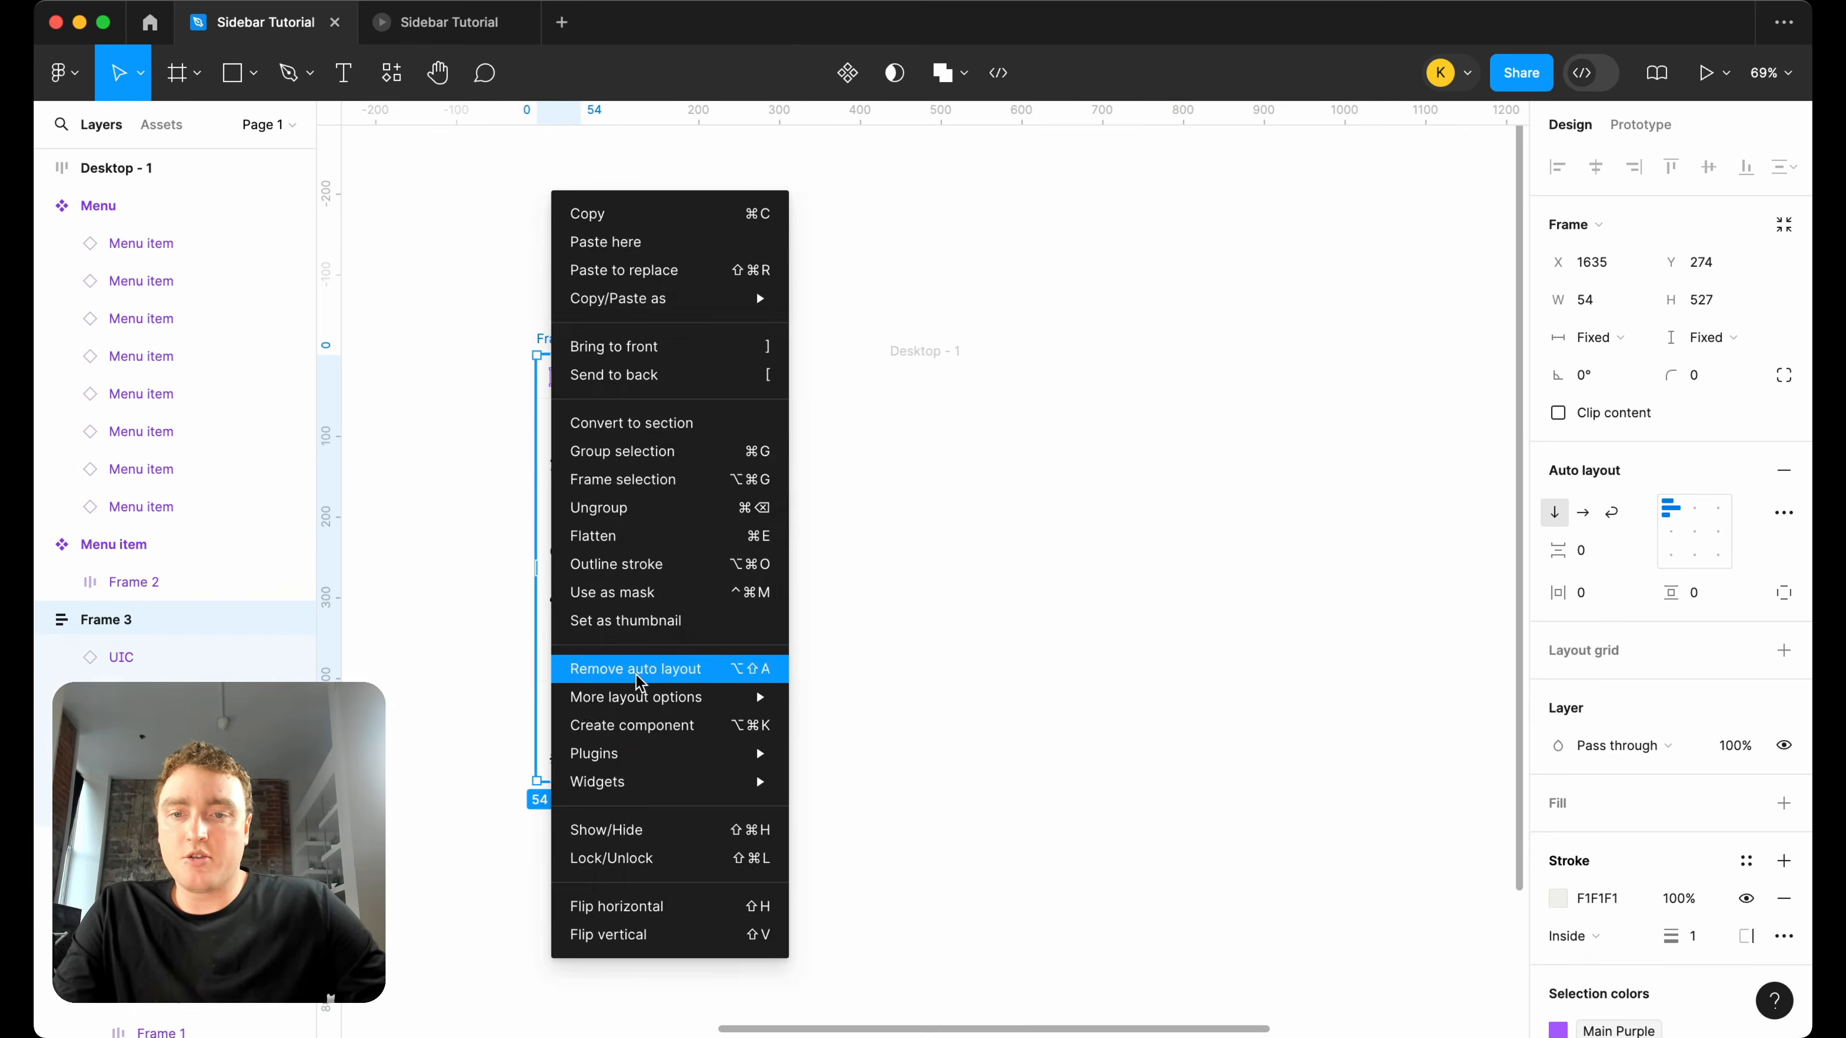
click(634, 724)
text(Nav)
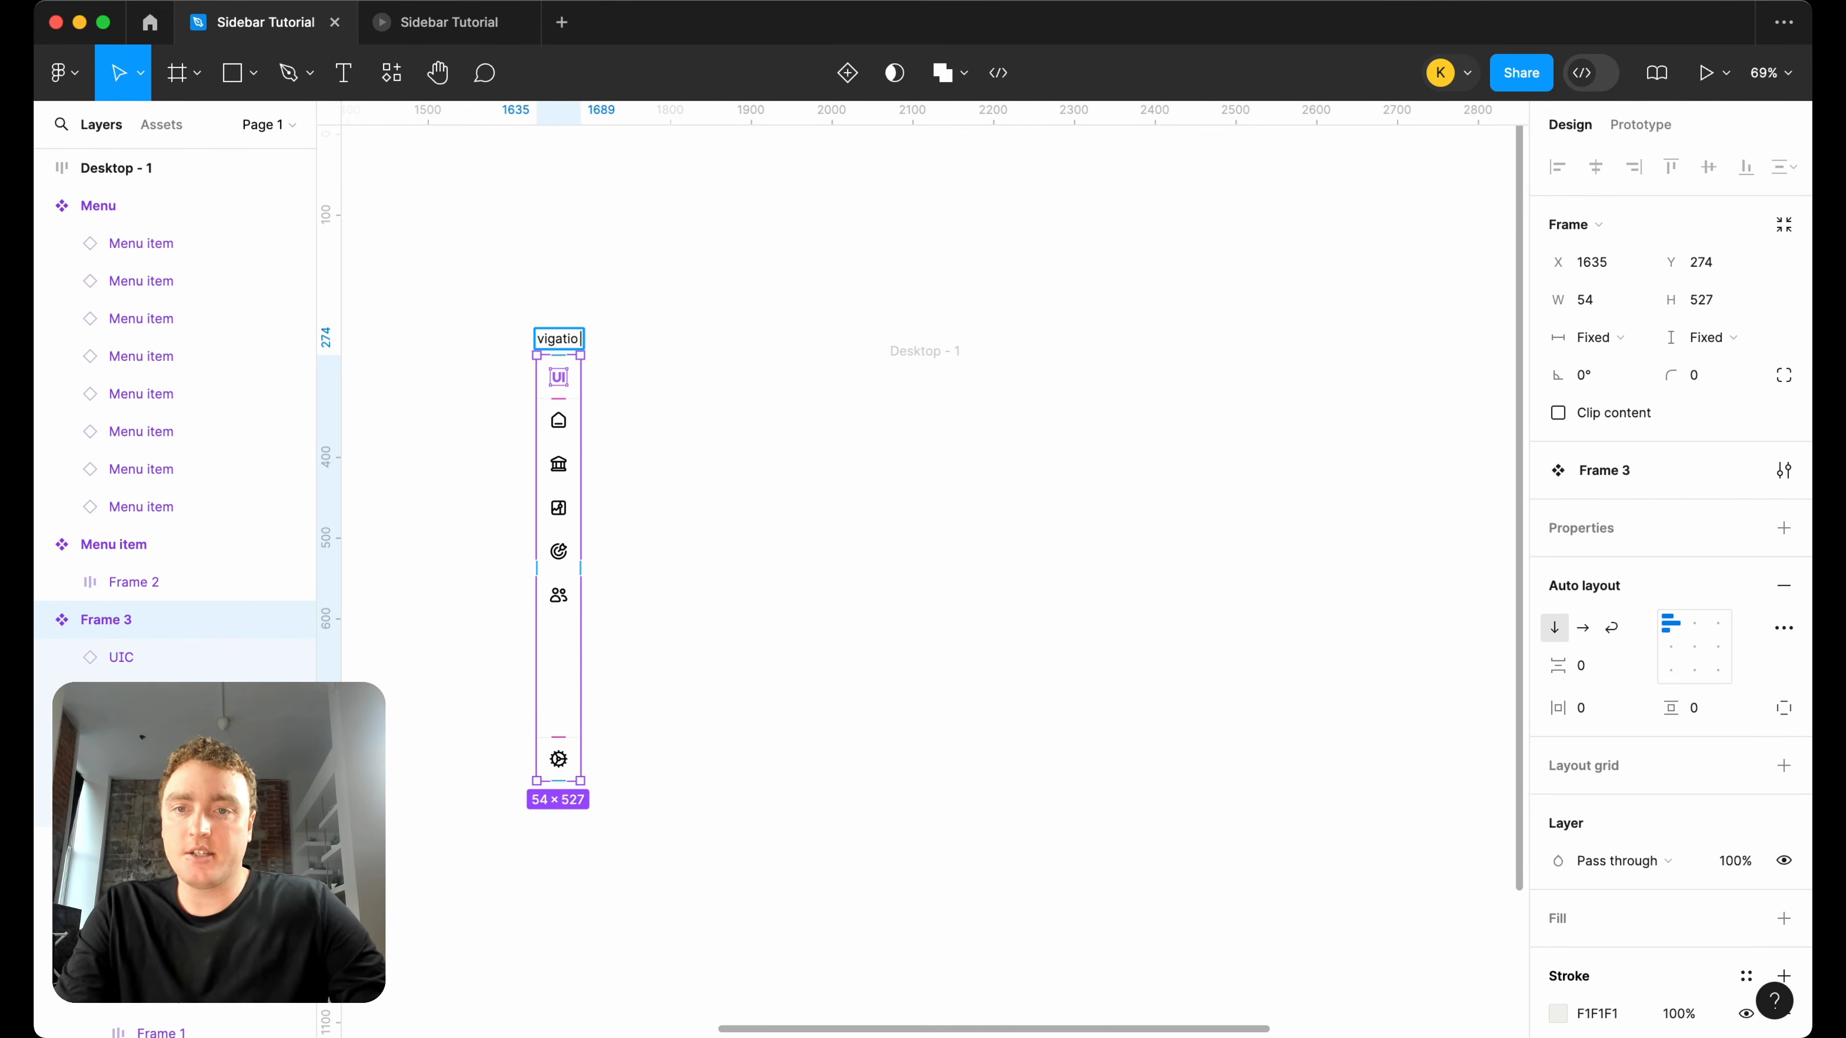
text(igation Bar)
key(Return)
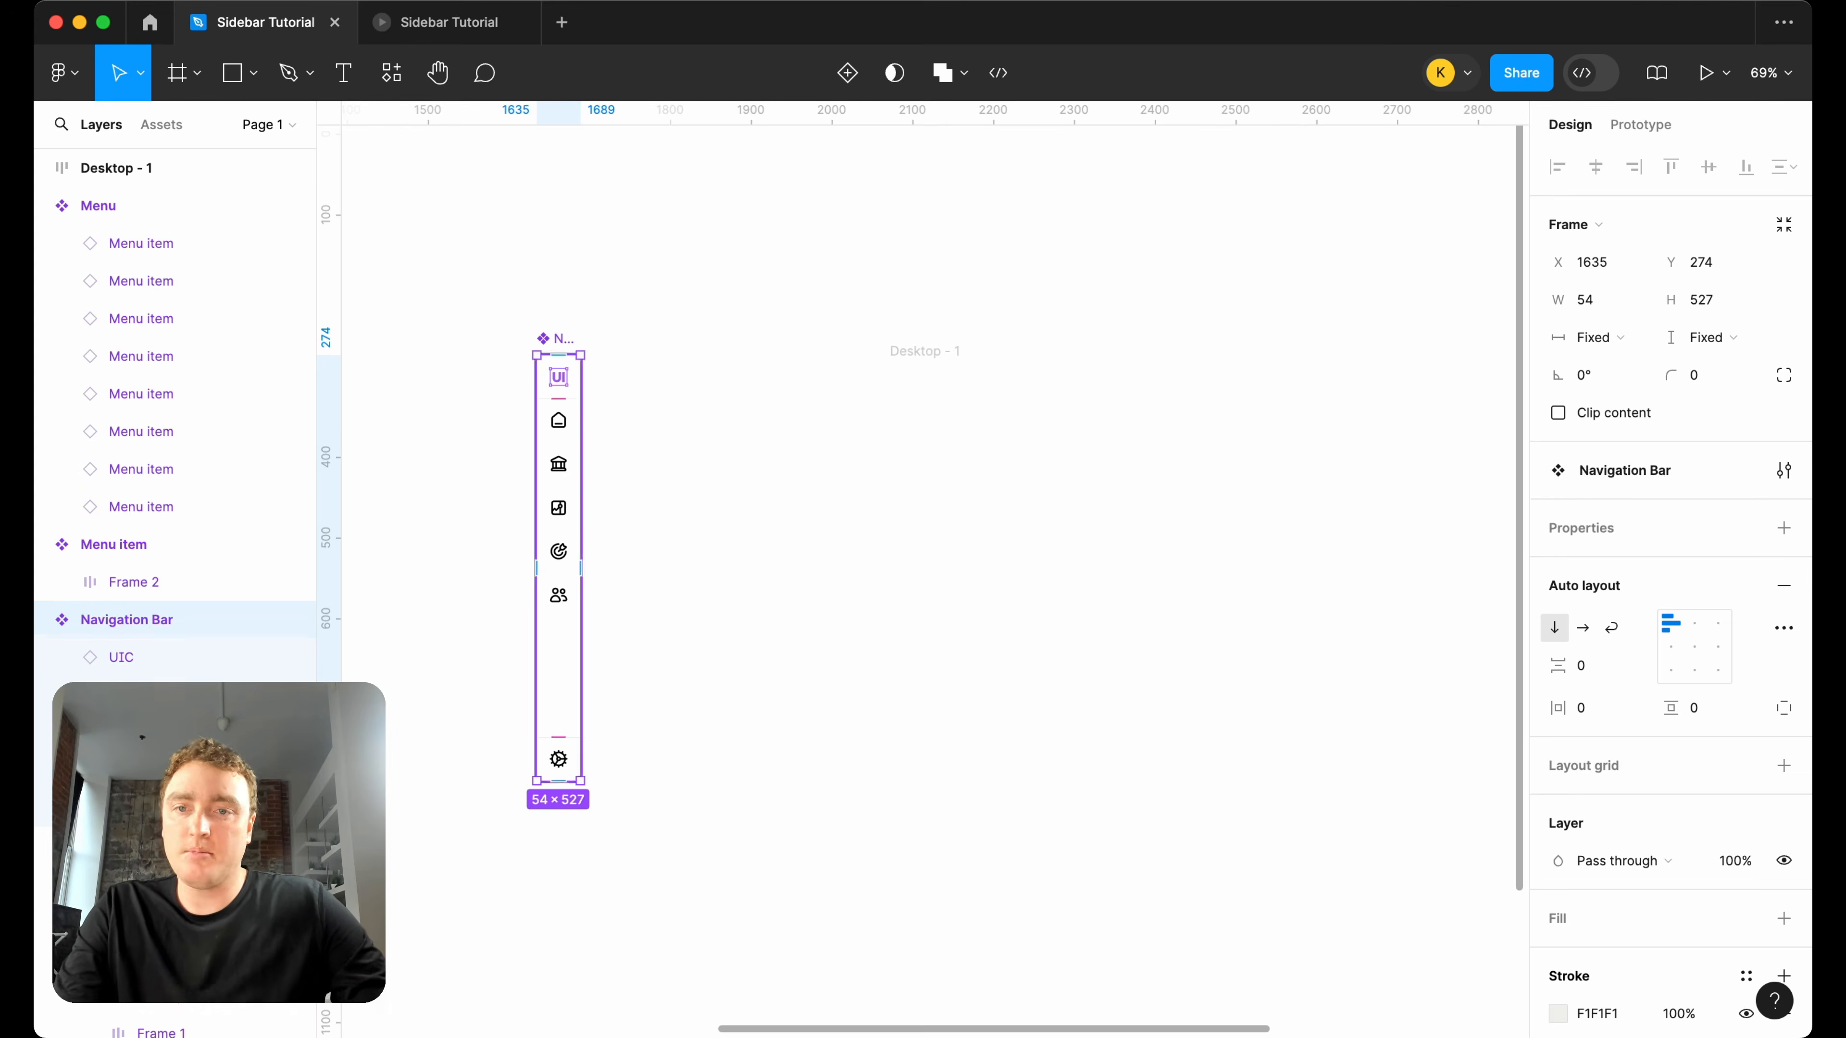
click(626, 391)
Add a second variant to the Navigation Bar component.
scroll(626, 391, up, 3)
scroll(647, 240, down, 3)
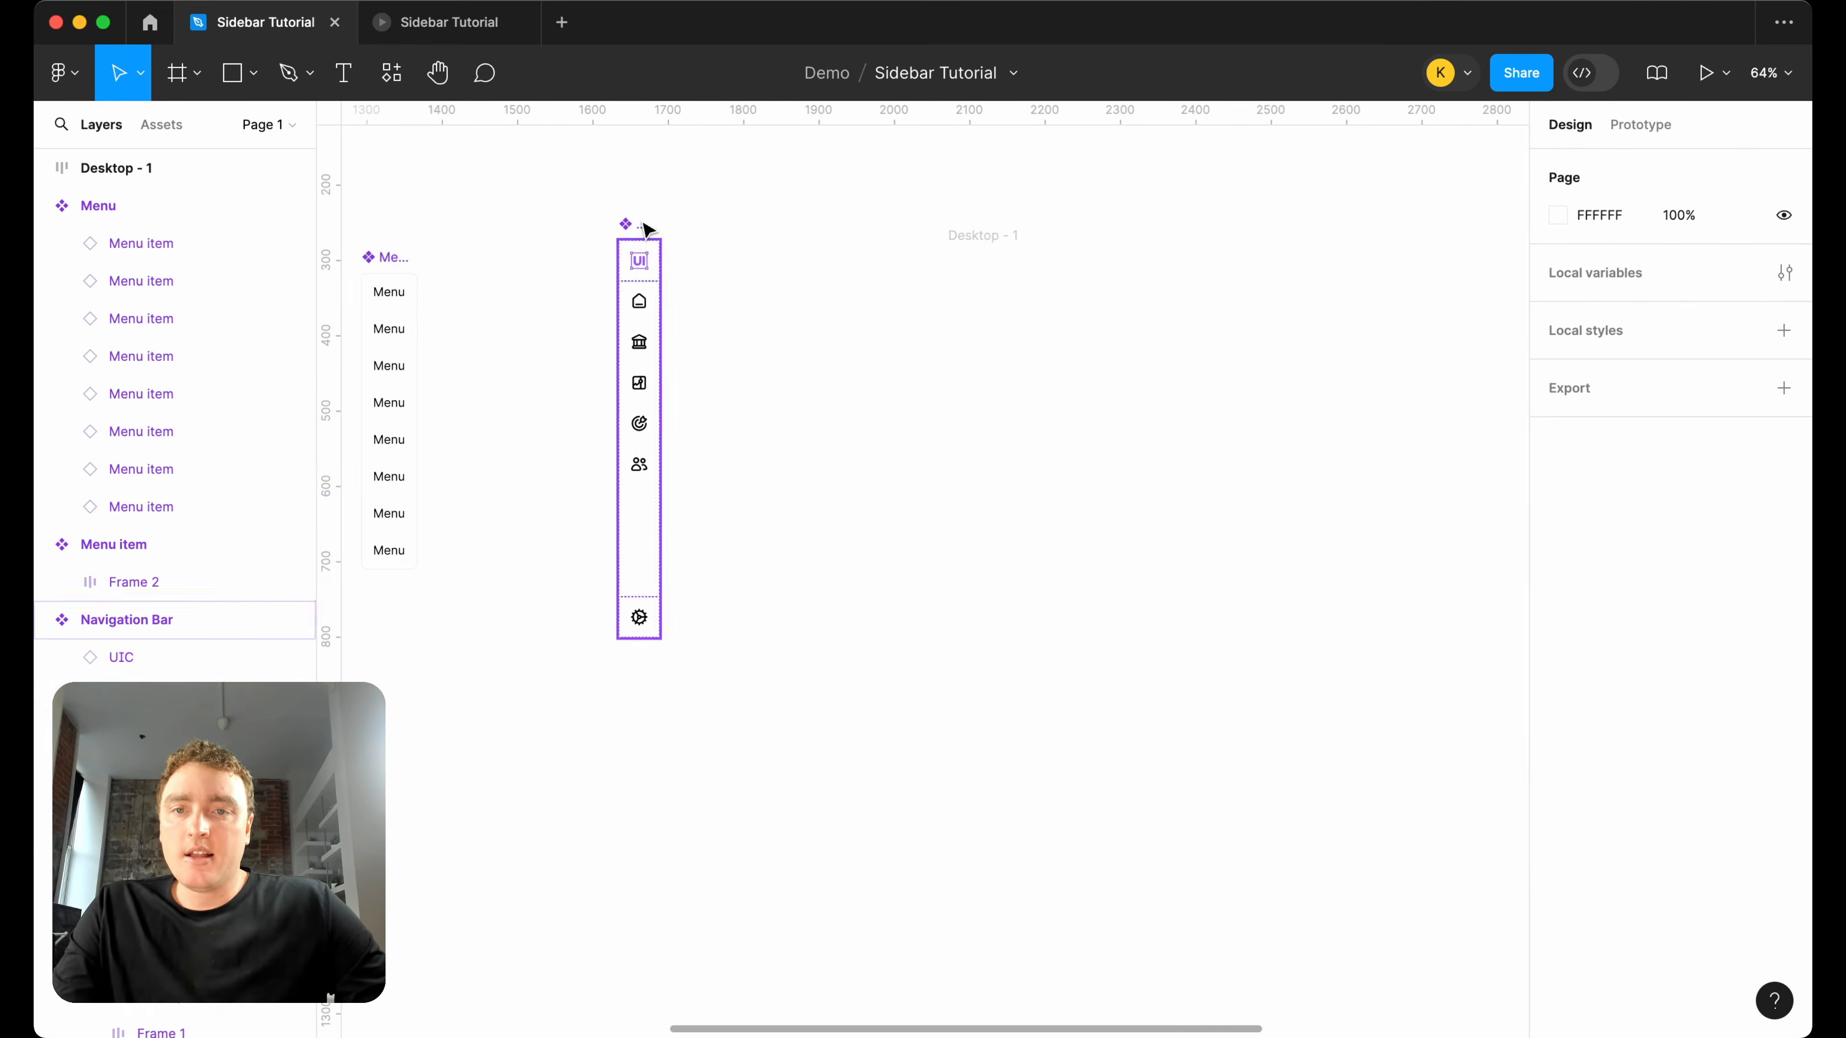
click(646, 229)
right_click(646, 227)
mouse_move(740, 722)
click(922, 692)
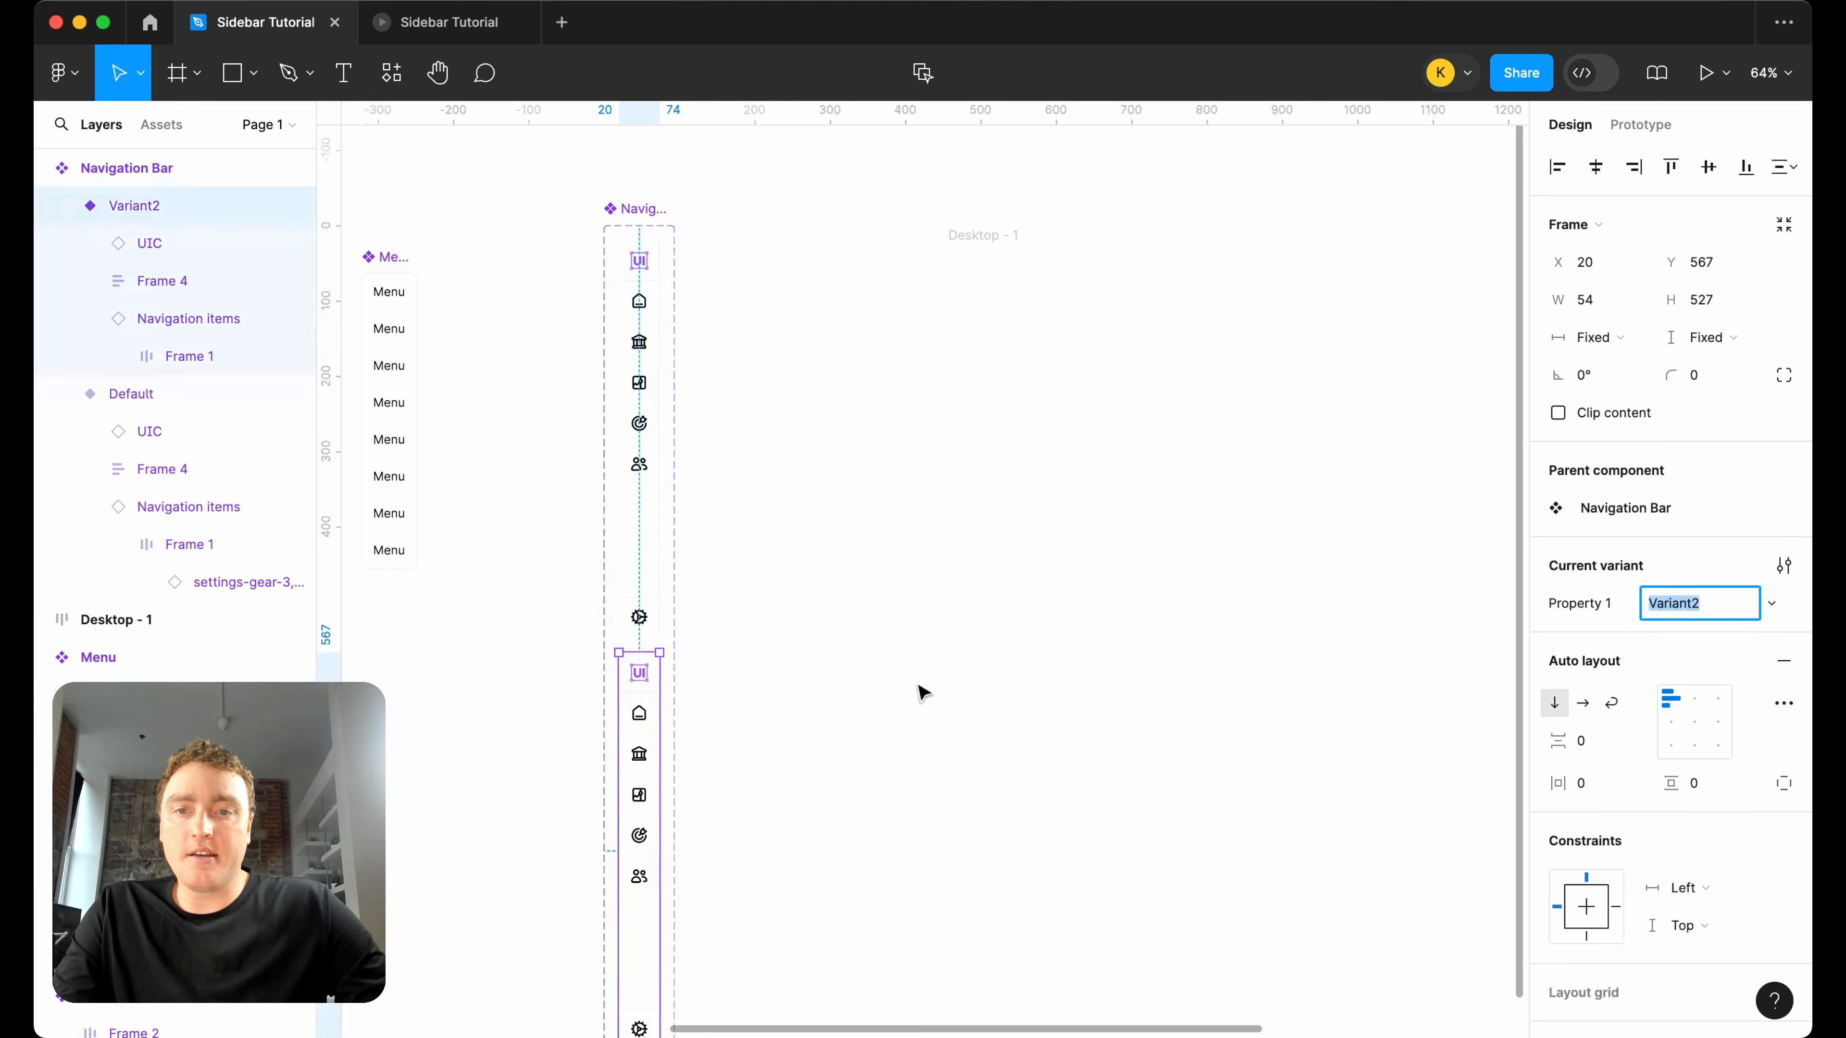
click(792, 379)
Move the desktop frame farther right, then widen the Navigation Bar set and place the second variant beside the first.
scroll(783, 379, down, 3)
scroll(784, 378, right, 2)
drag(809, 297, 1048, 297)
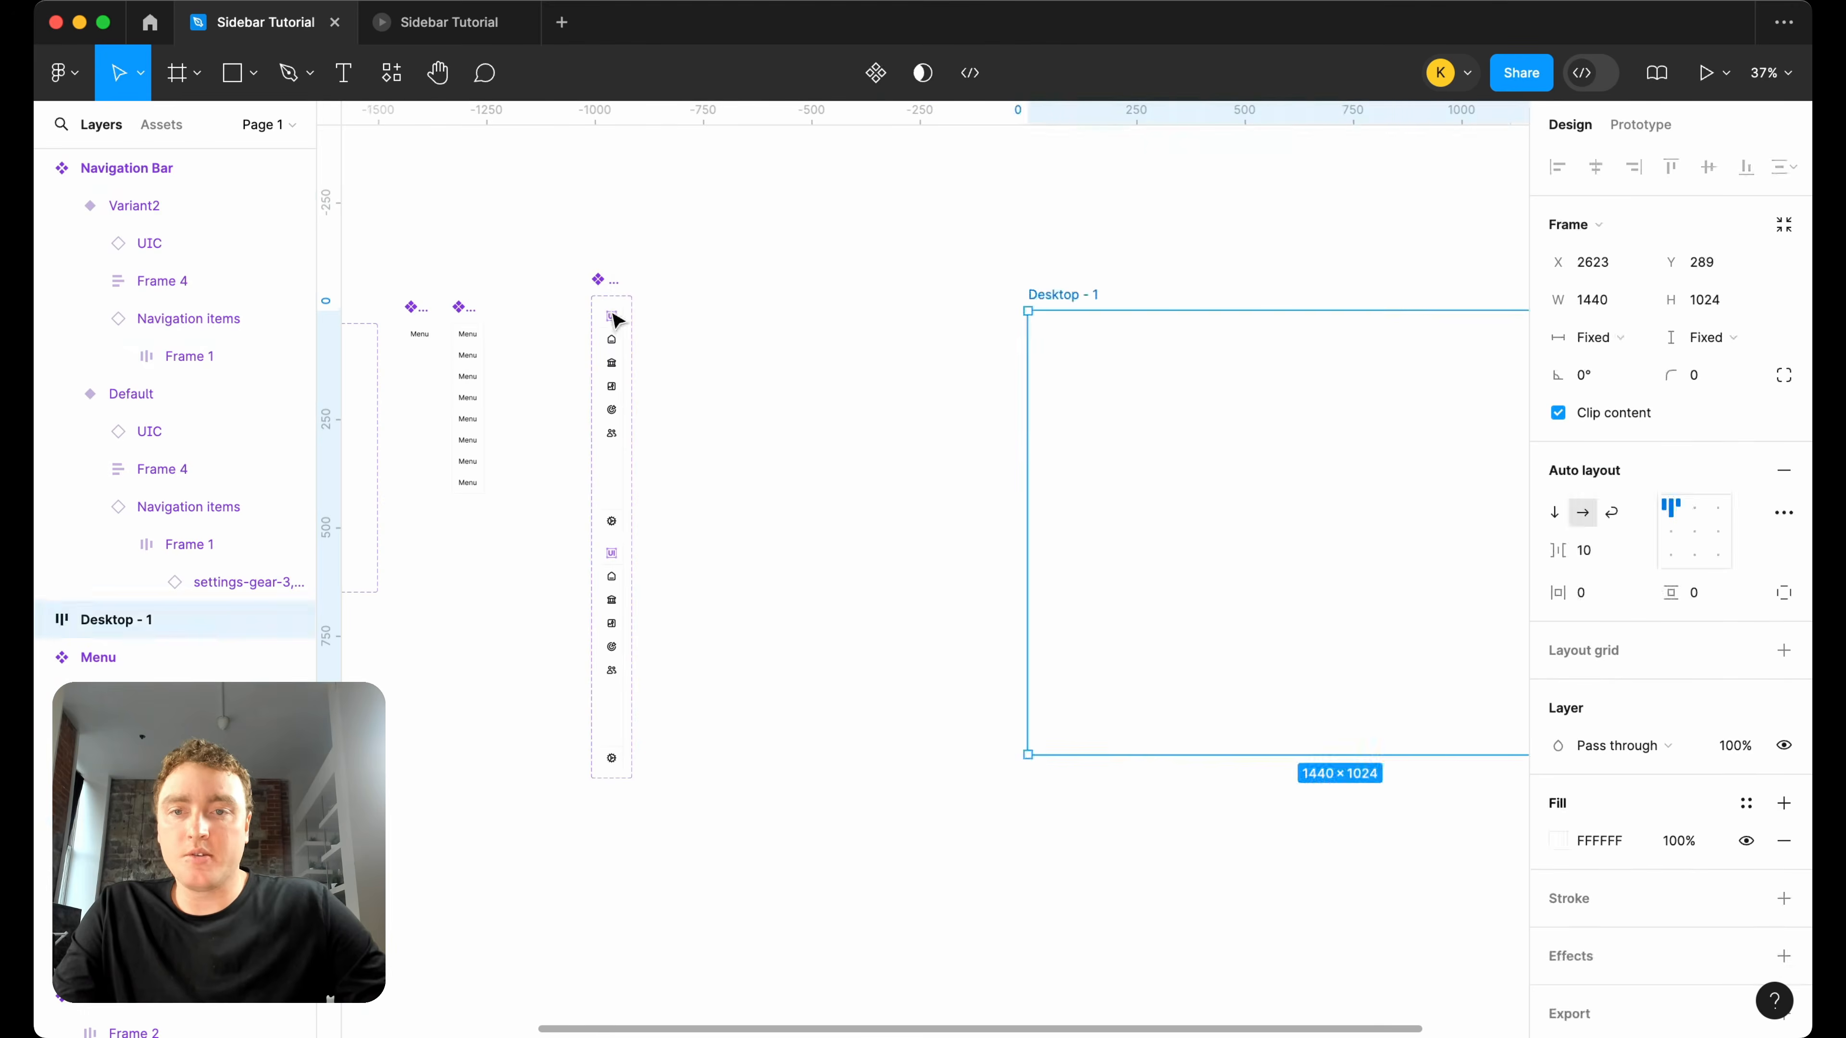
click(613, 285)
drag(637, 485, 783, 485)
drag(626, 577, 708, 355)
click(857, 325)
Examine the home navigation item's status and type settings in the second Navigation Bar variant.
scroll(672, 288, up, 3)
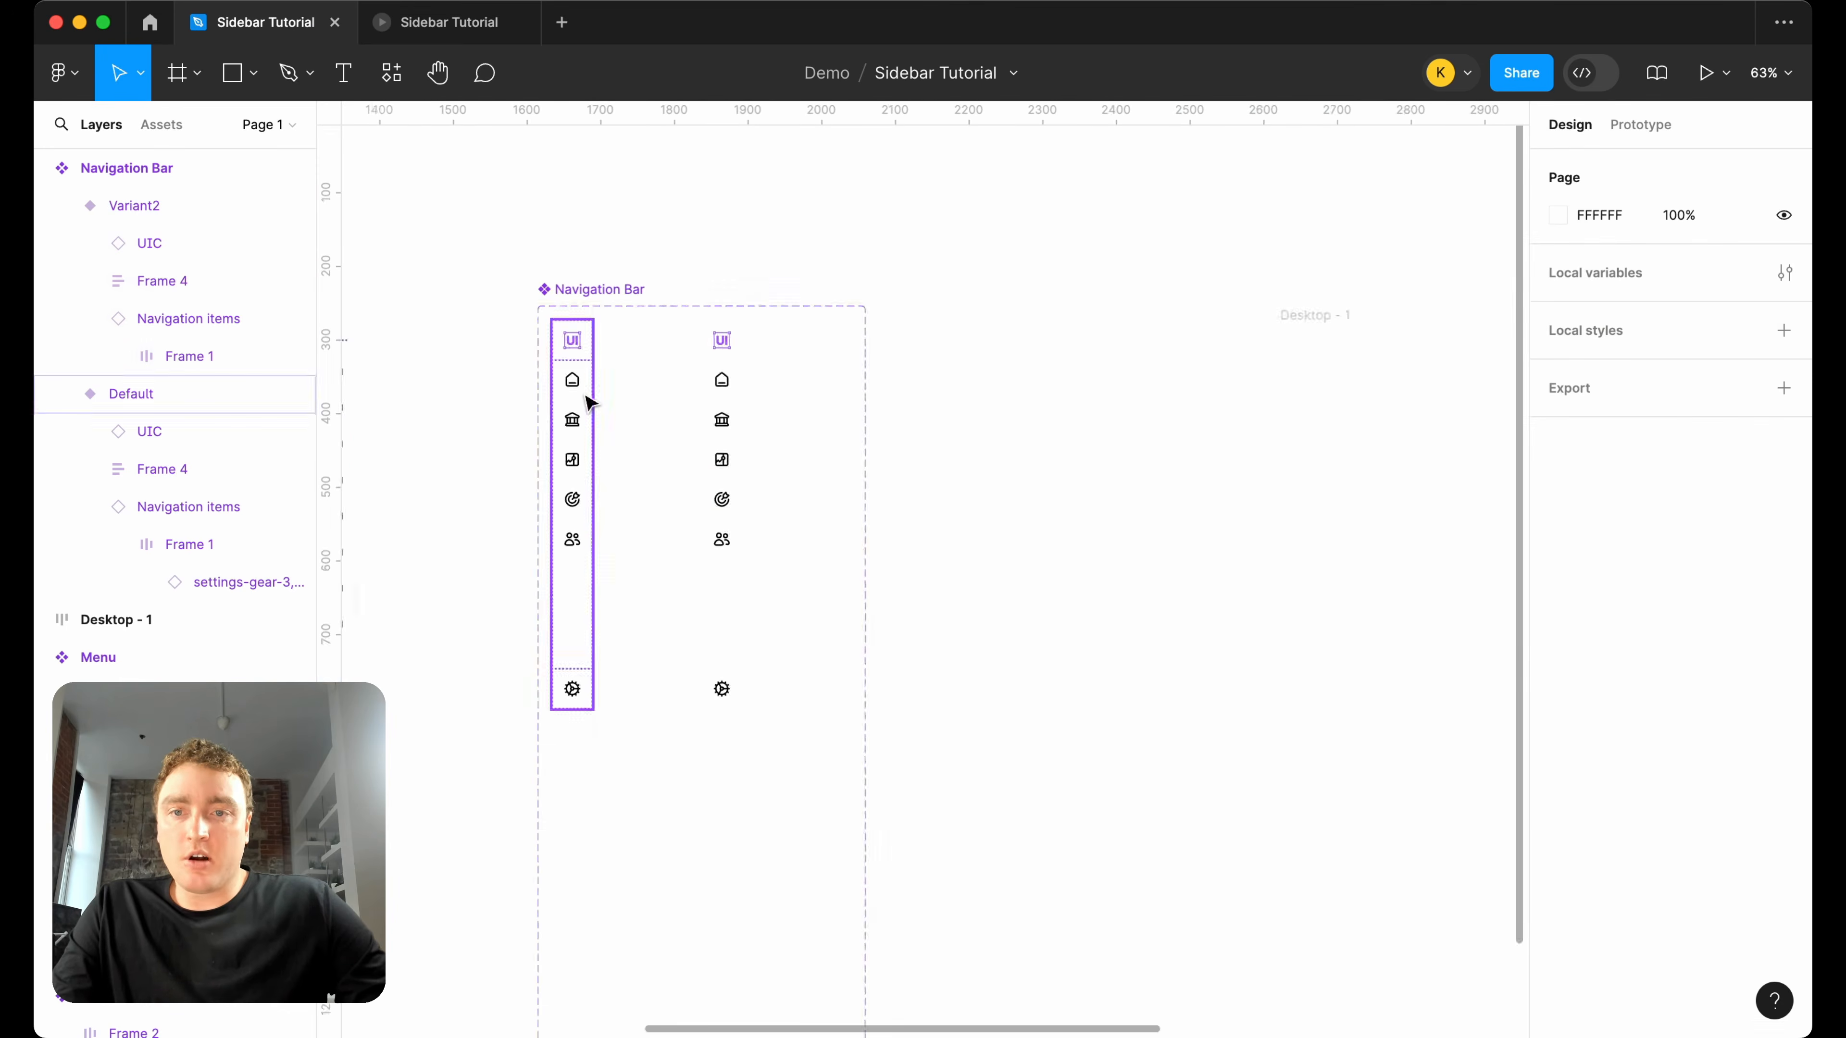
scroll(584, 393, up, 3)
scroll(872, 363, down, 3)
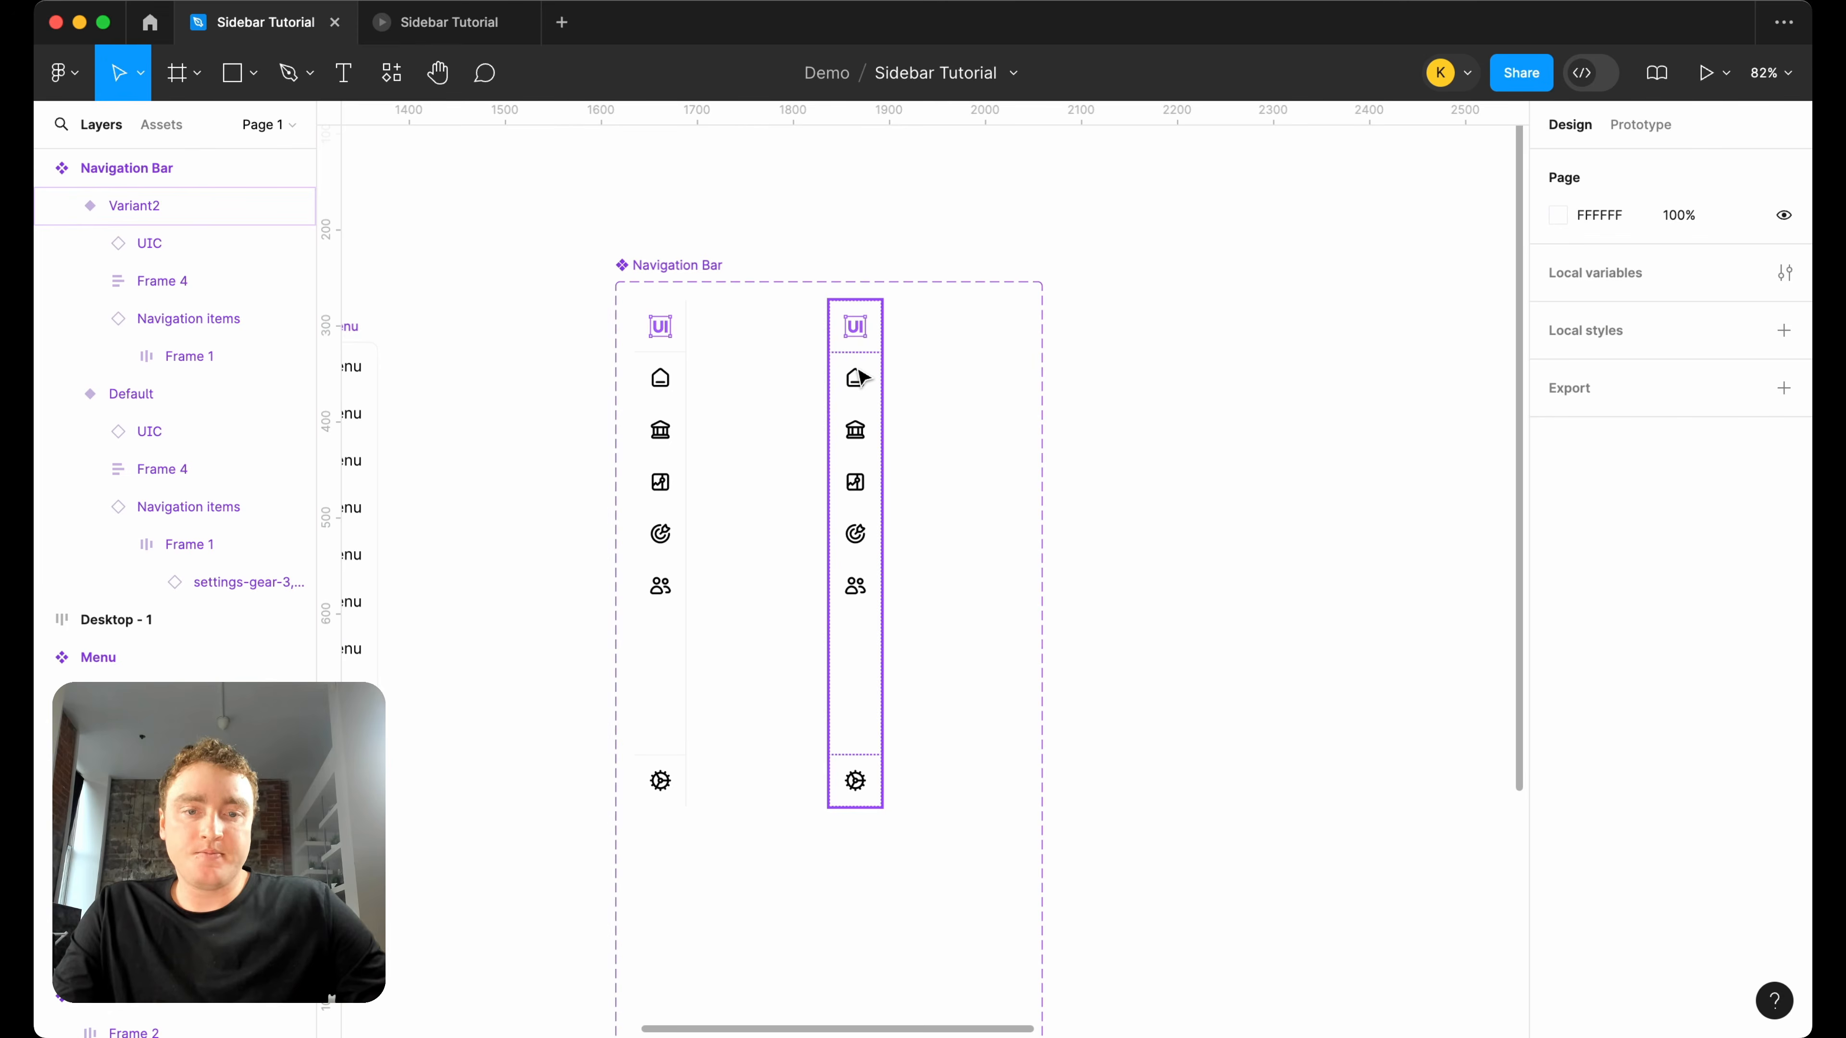
scroll(860, 377, up, 1)
scroll(860, 377, right, 2)
double_click(732, 337)
scroll(733, 336, up, 3)
double_click(769, 336)
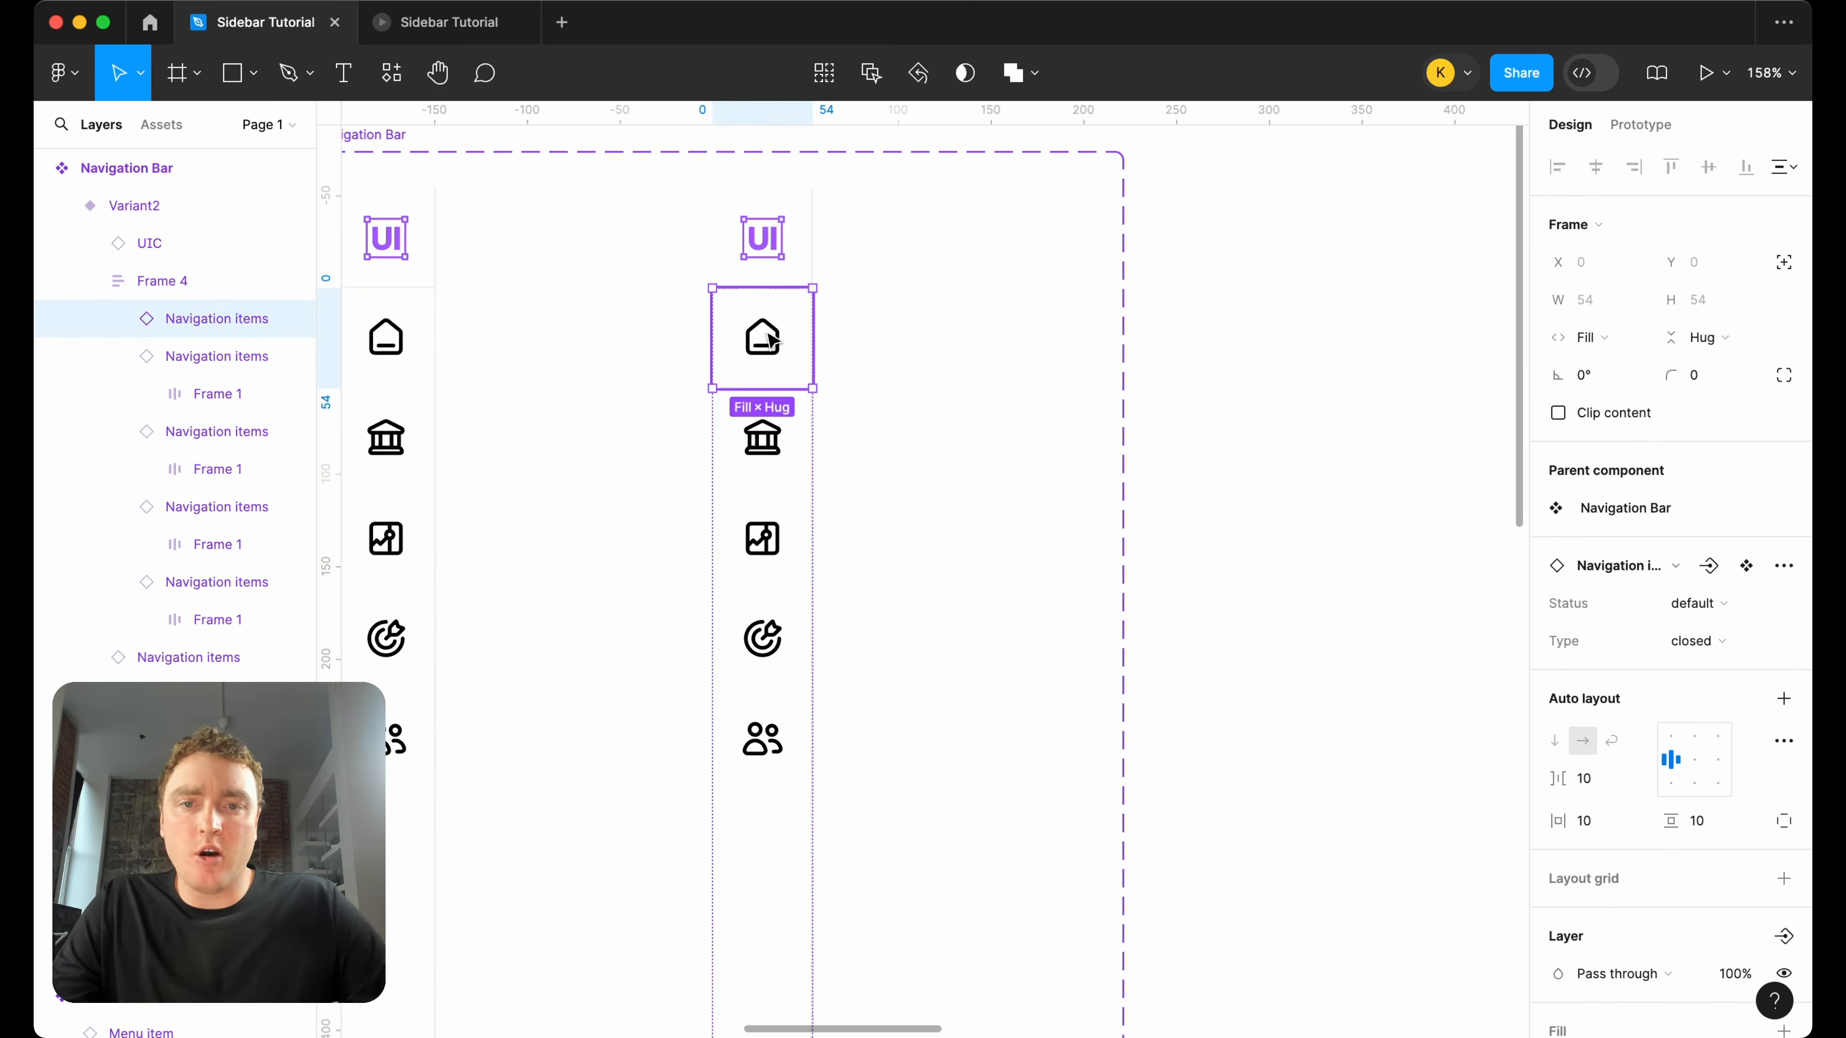
scroll(814, 346, left, 2)
click(948, 342)
scroll(947, 342, down, 3)
Widen the Navigation Bar component set to 616 px and move the second variant right to X 293.
click(647, 194)
drag(1099, 298, 1308, 298)
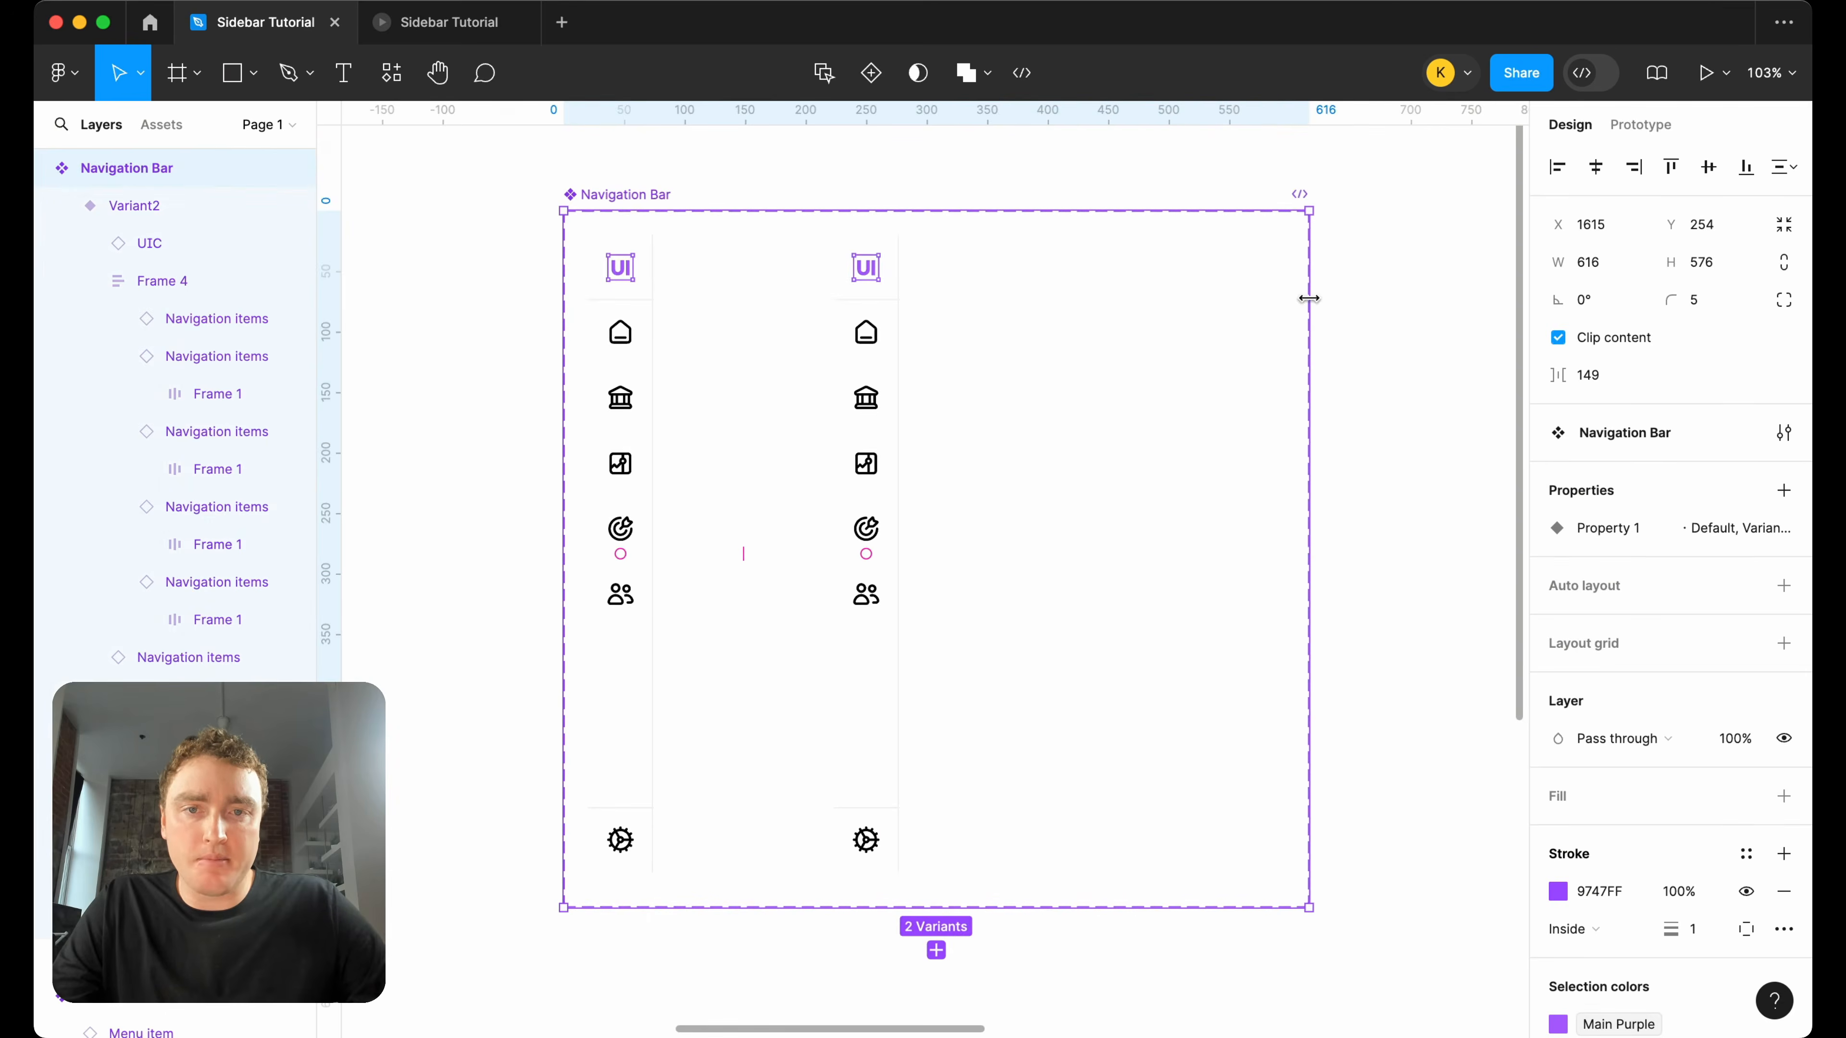
click(883, 327)
key(shift+Right)
key(shift+Right)
key(shift+Right)
key(shift+Right)
key(shift+Right)
key(shift+Right)
key(shift+Right)
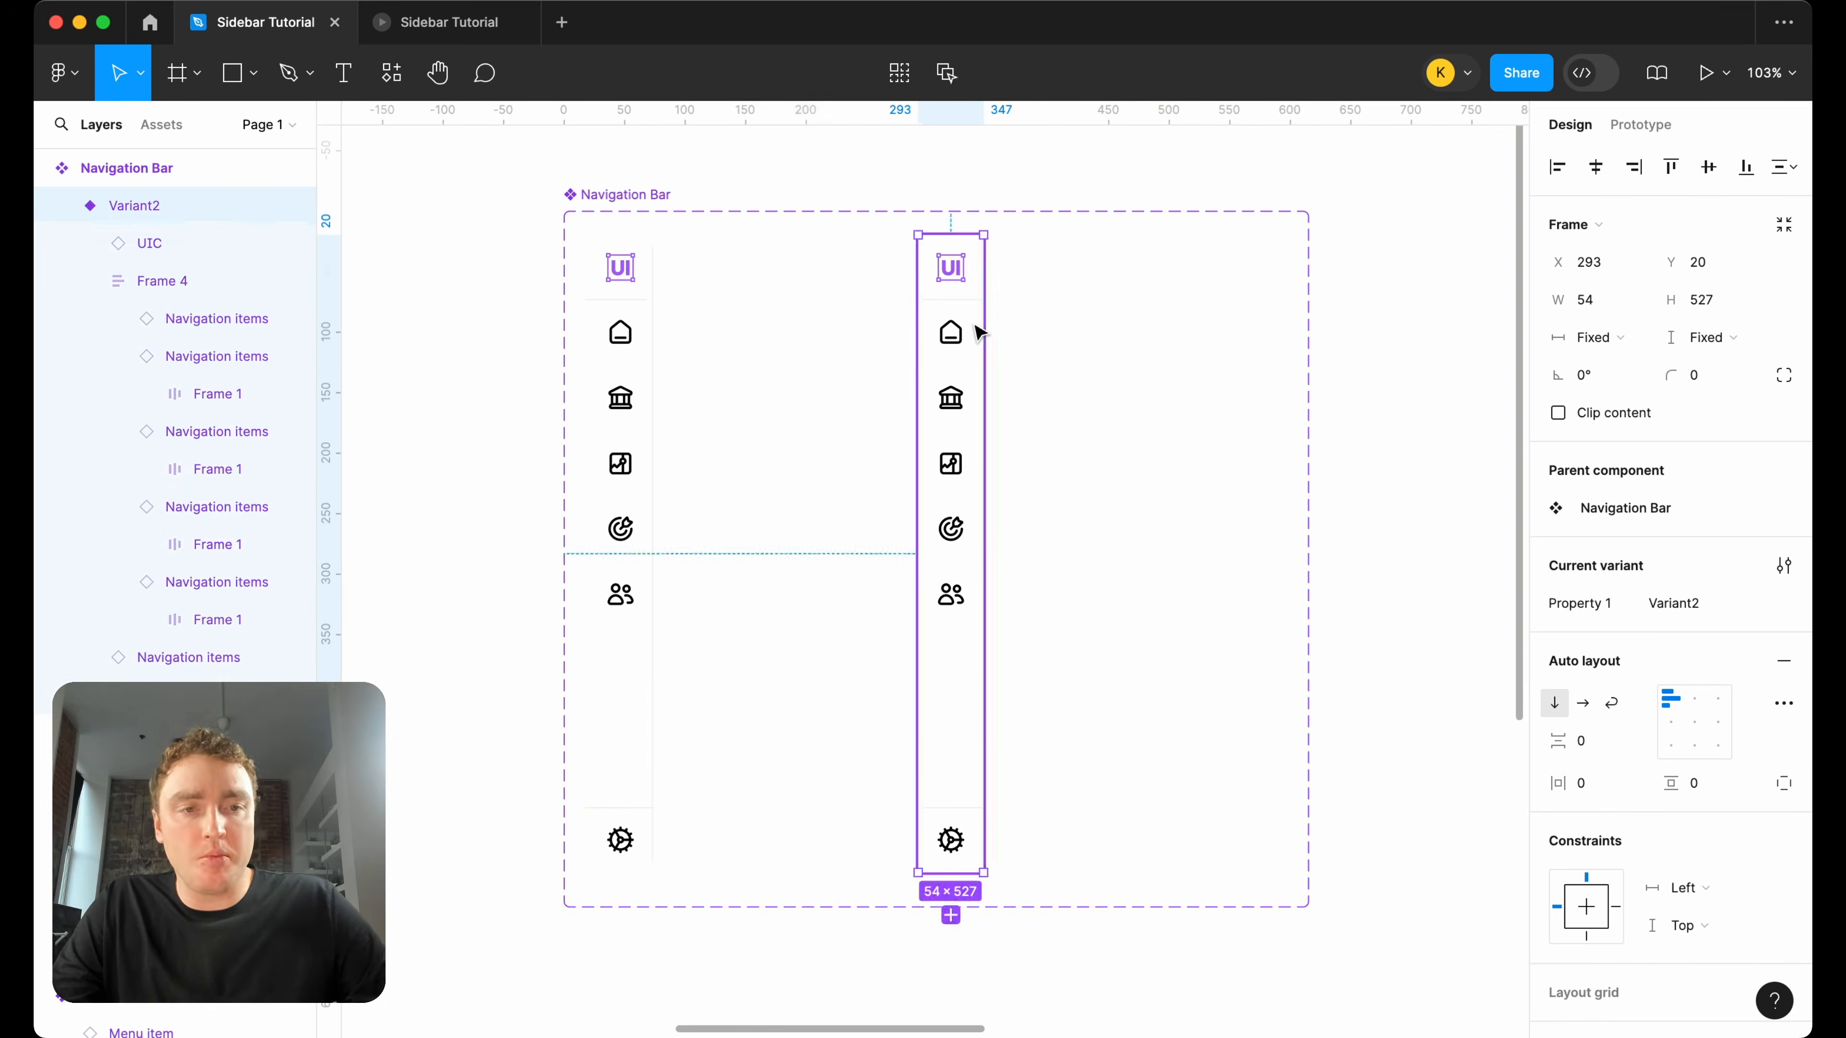
Rename the variant property of the Navigation Bar component set to Type.
scroll(952, 335, up, 5)
scroll(952, 342, down, 4)
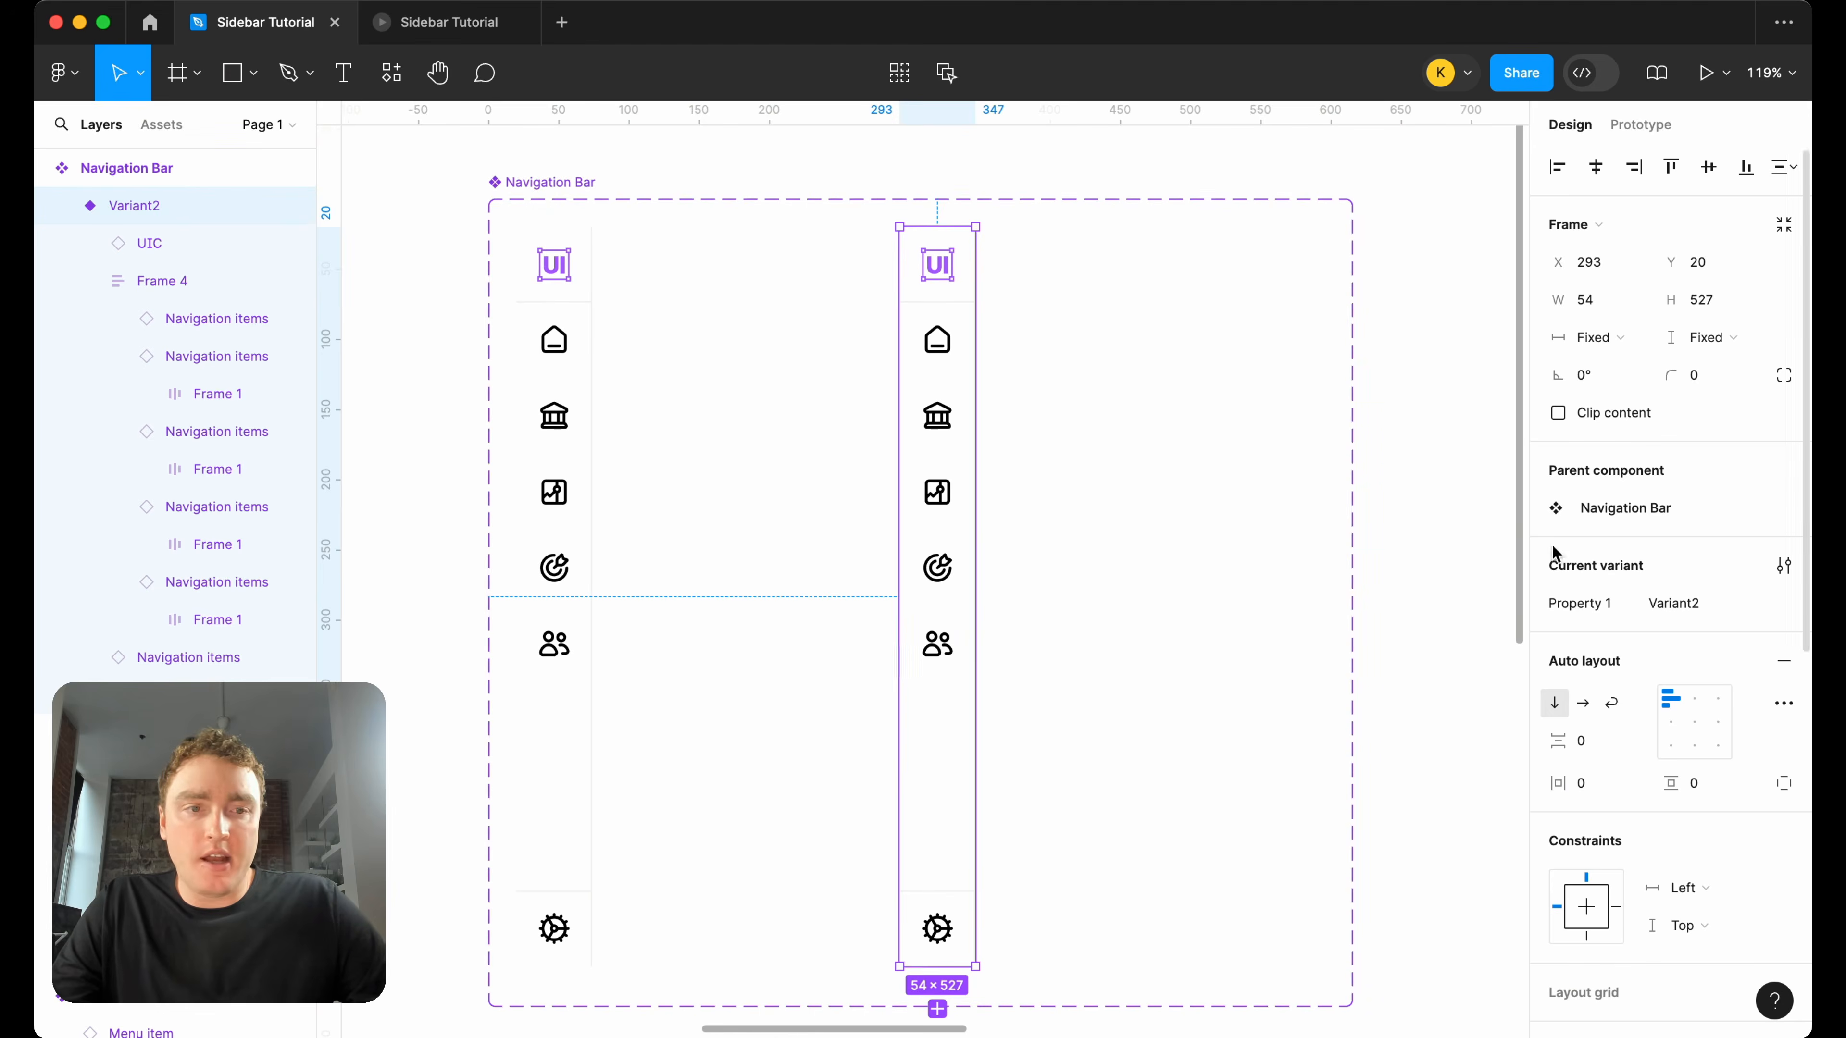
click(573, 181)
double_click(1624, 533)
text(Type)
key(Return)
Edit the Type value of the first Navigation Bar variant and set the second variant's Type to open.
click(555, 426)
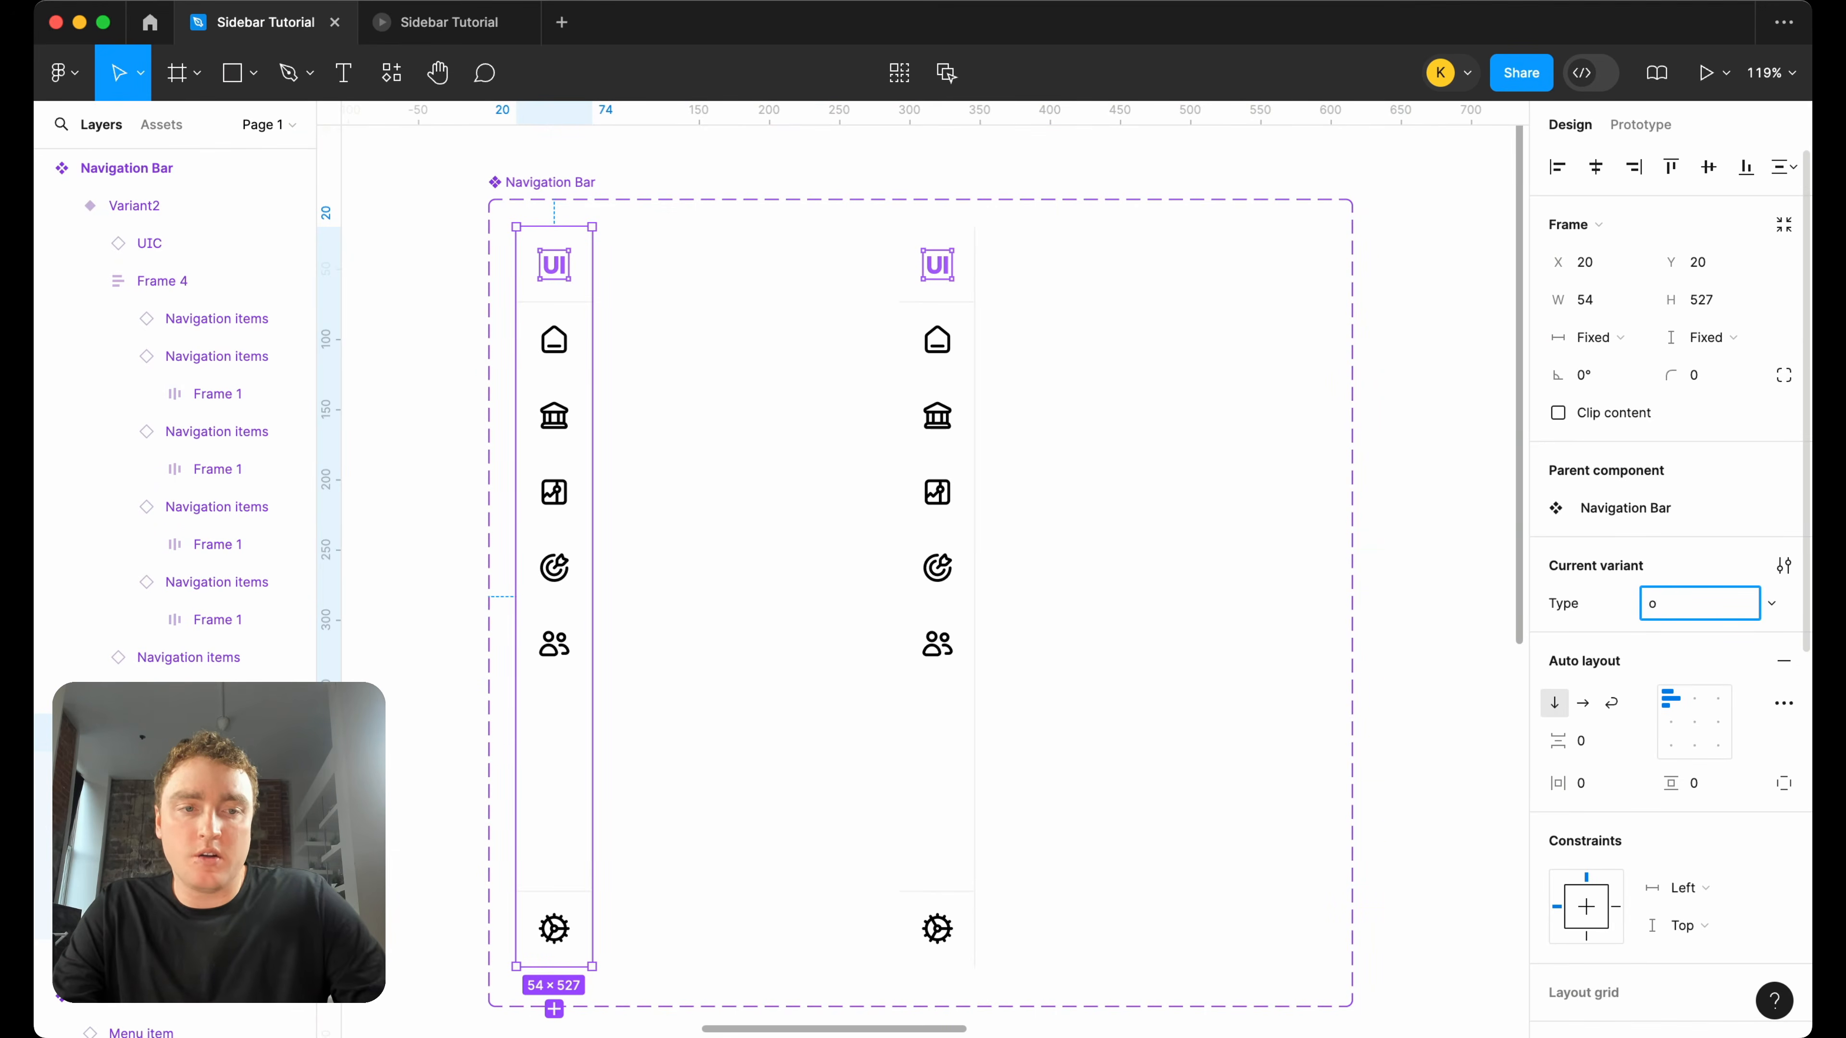
click(937, 509)
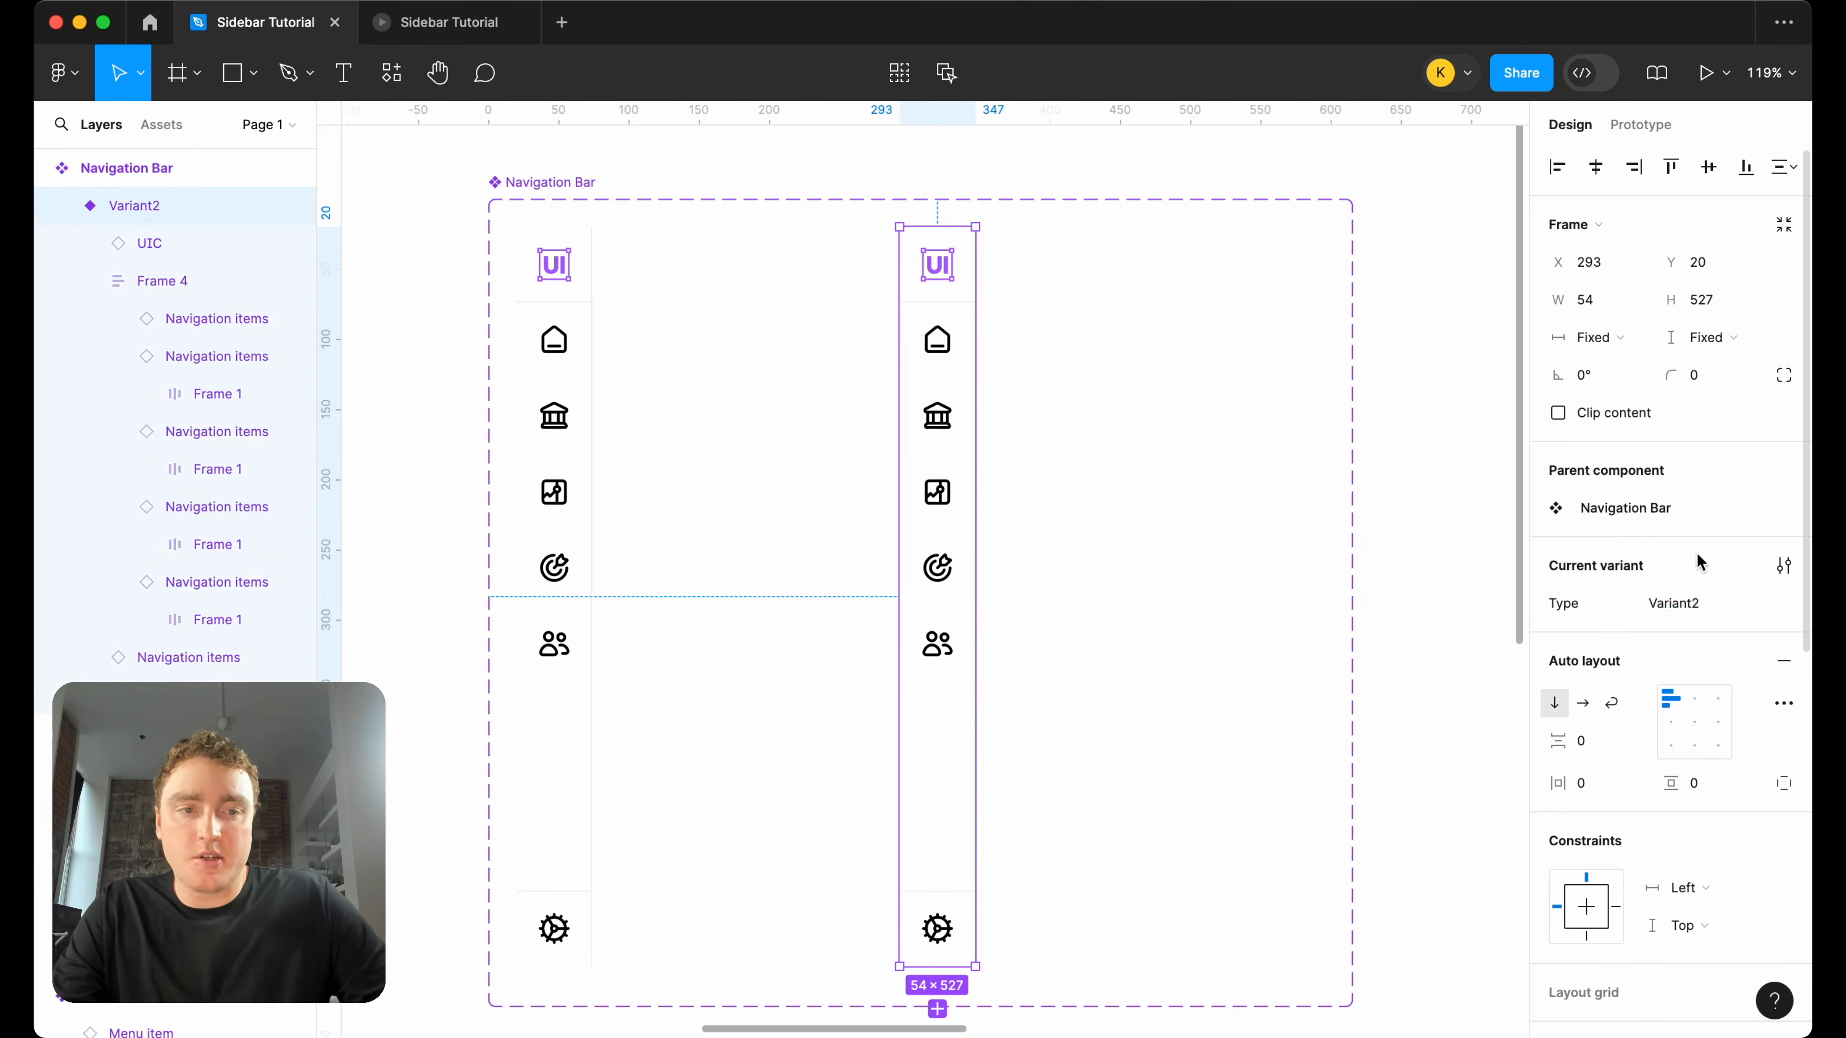
text(open)
key(Return)
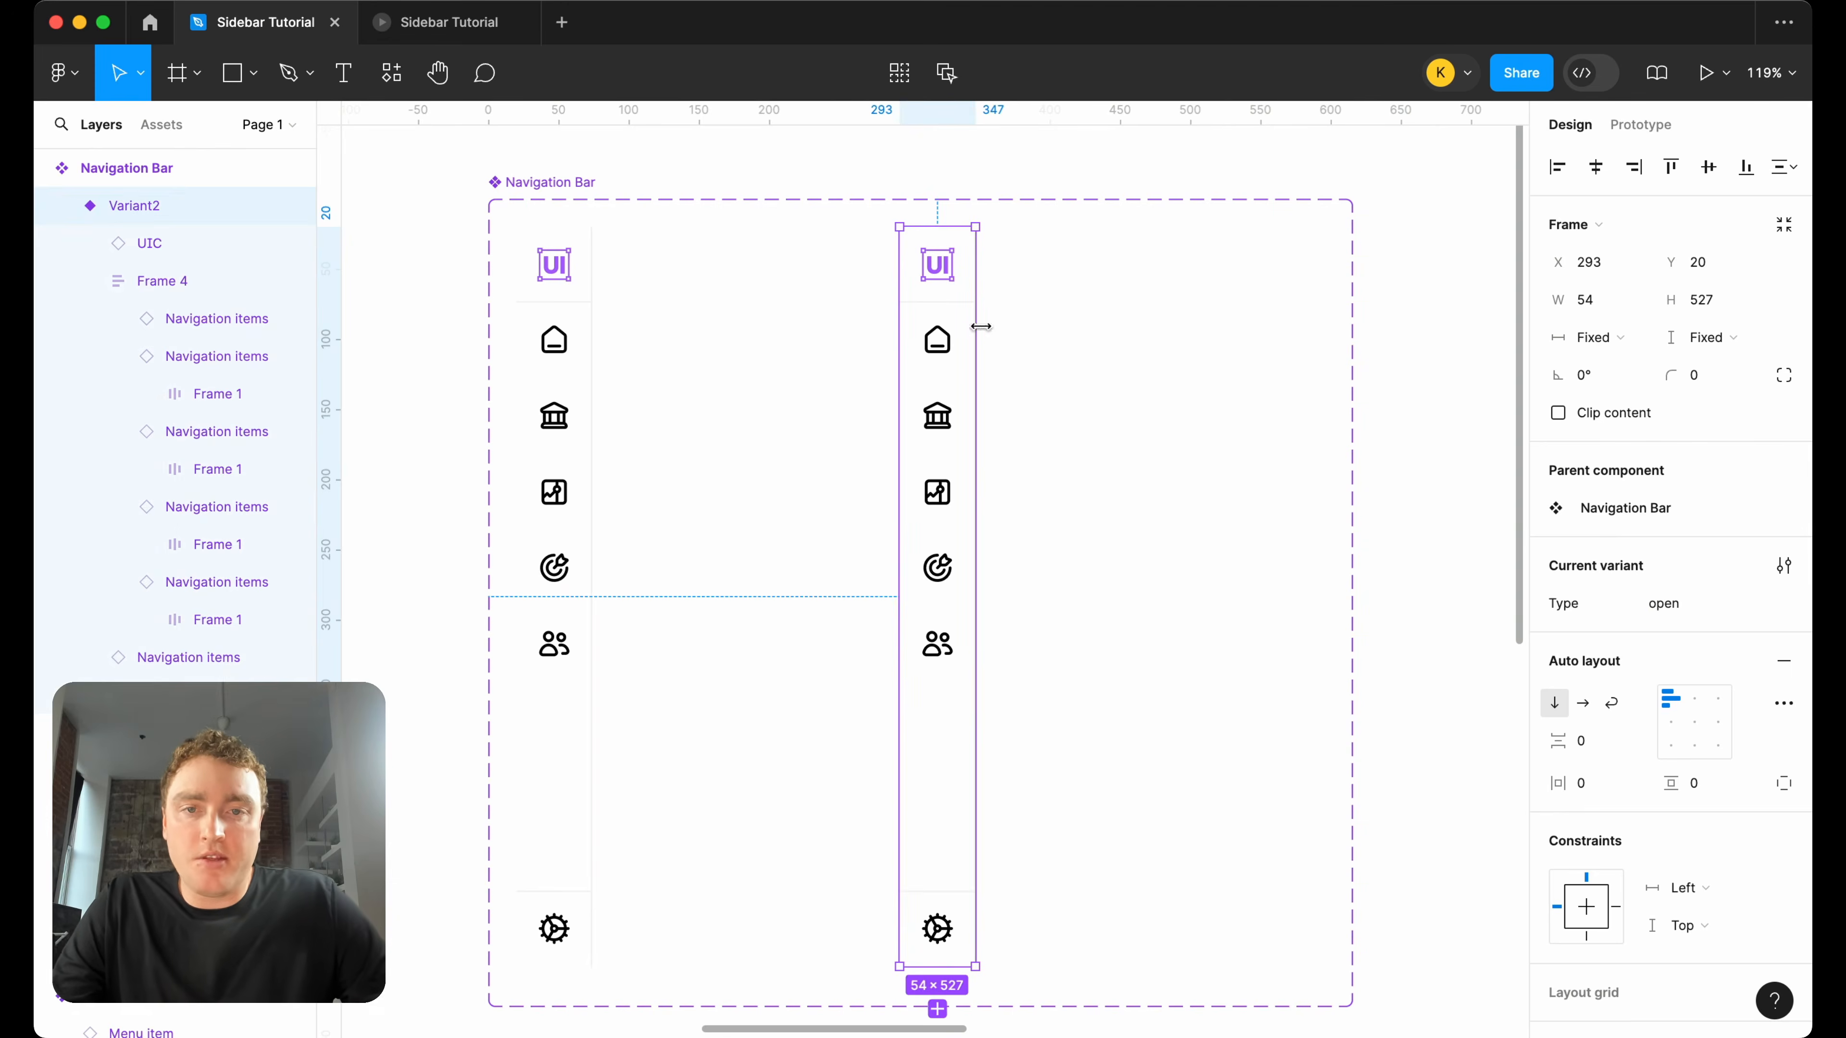
Set the Type of all navigation items in the second Navigation Bar variant, including the settings item, to open.
click(948, 345)
click(951, 347)
shift+click(948, 430)
shift+click(948, 509)
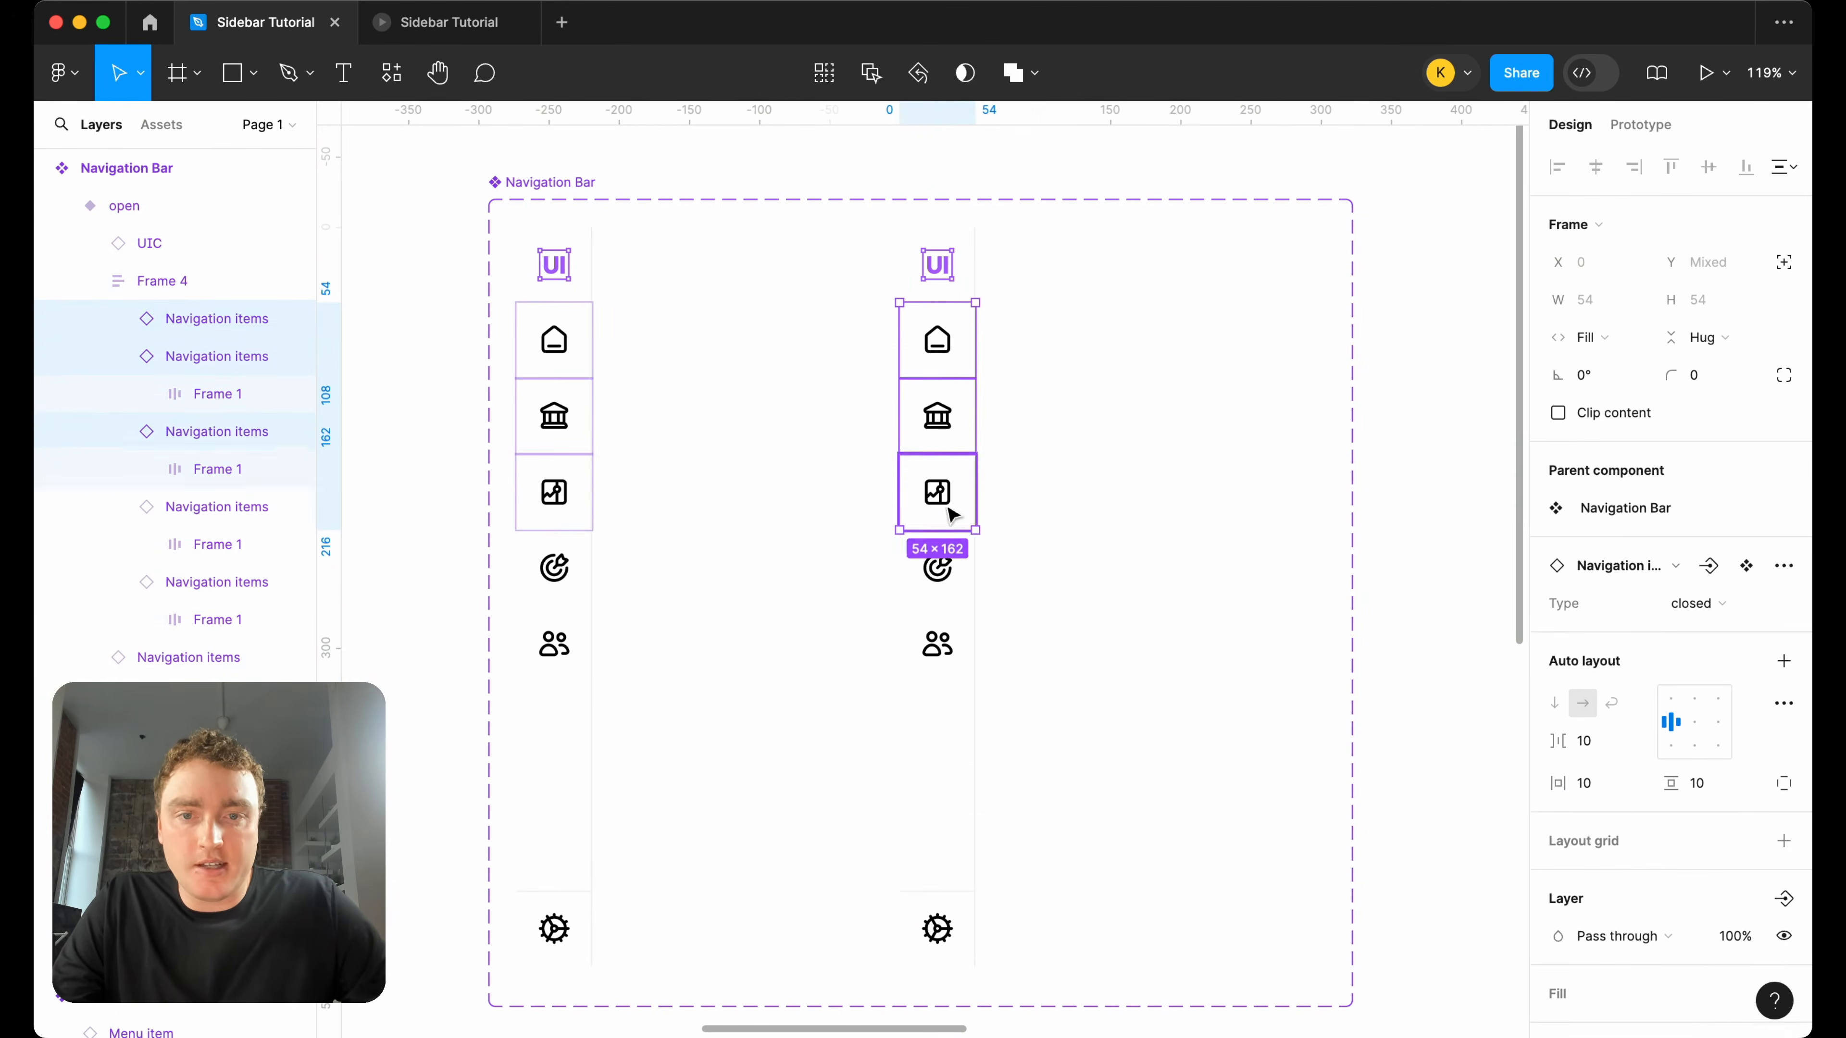
shift+click(947, 581)
shift+click(946, 647)
shift+click(939, 932)
shift+click(949, 266)
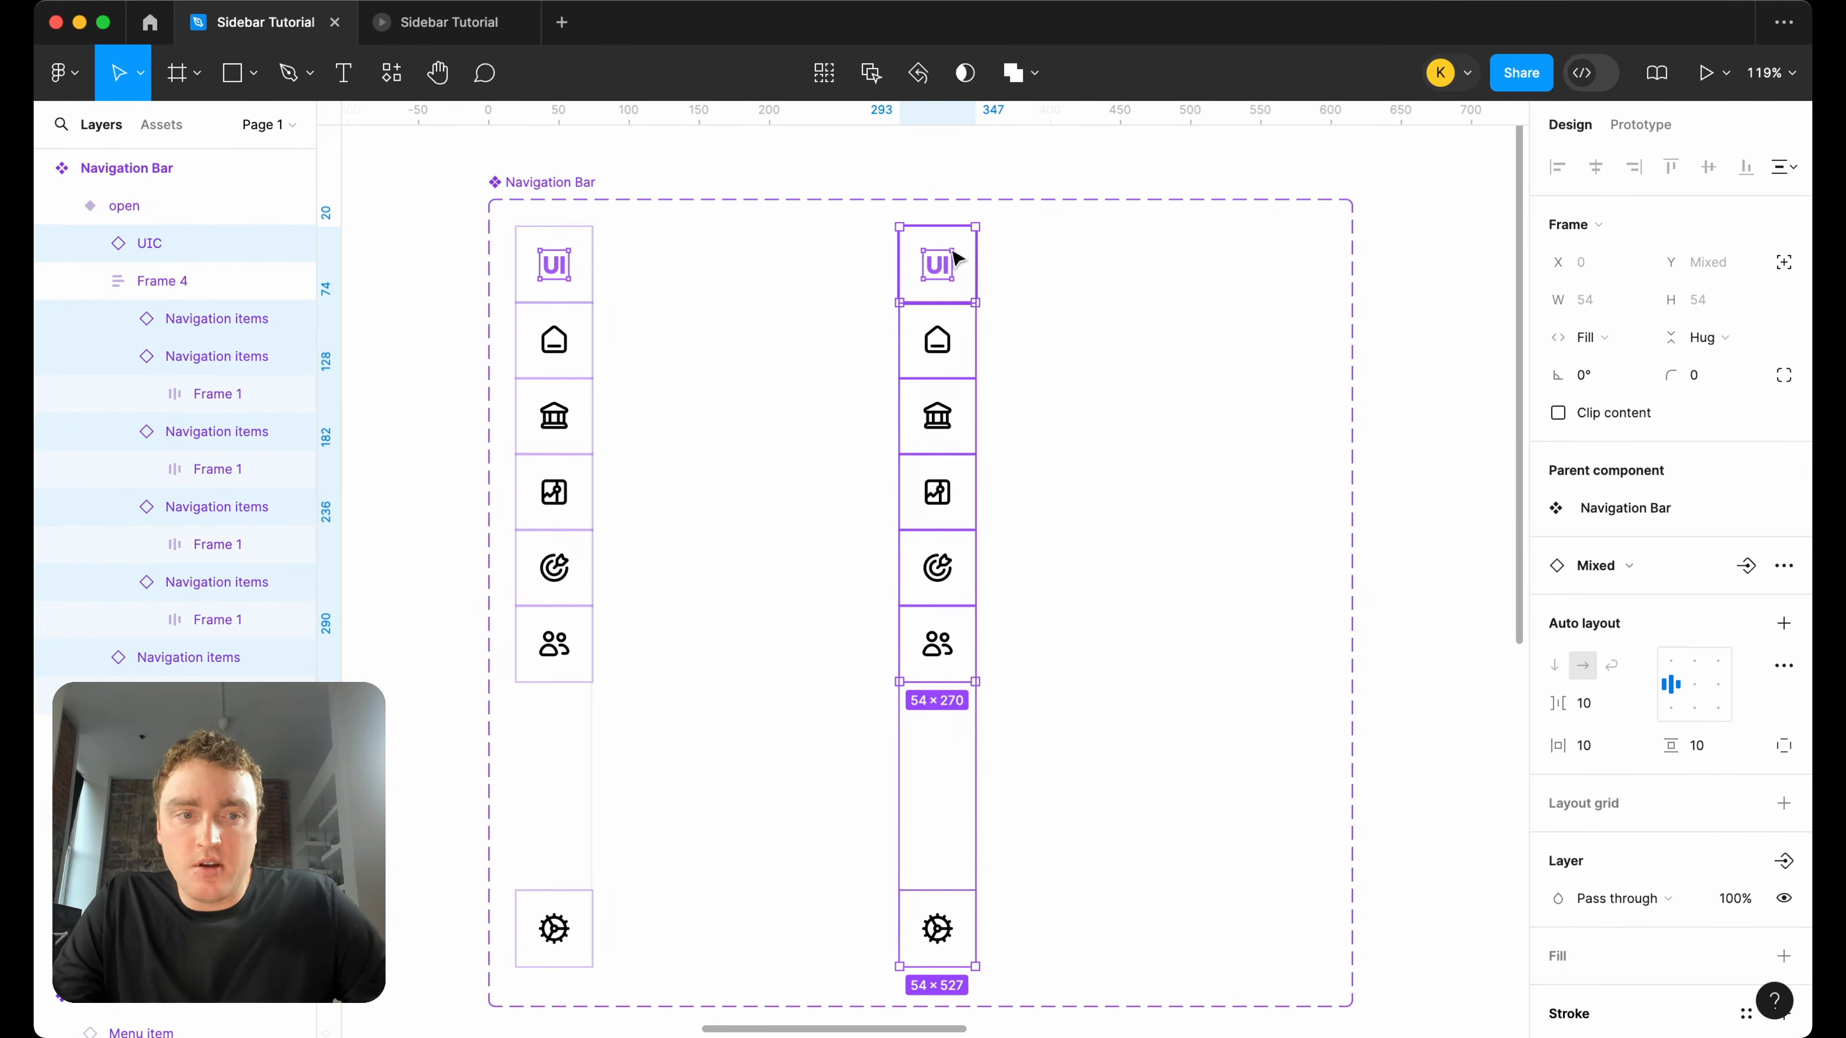
shift+click(949, 270)
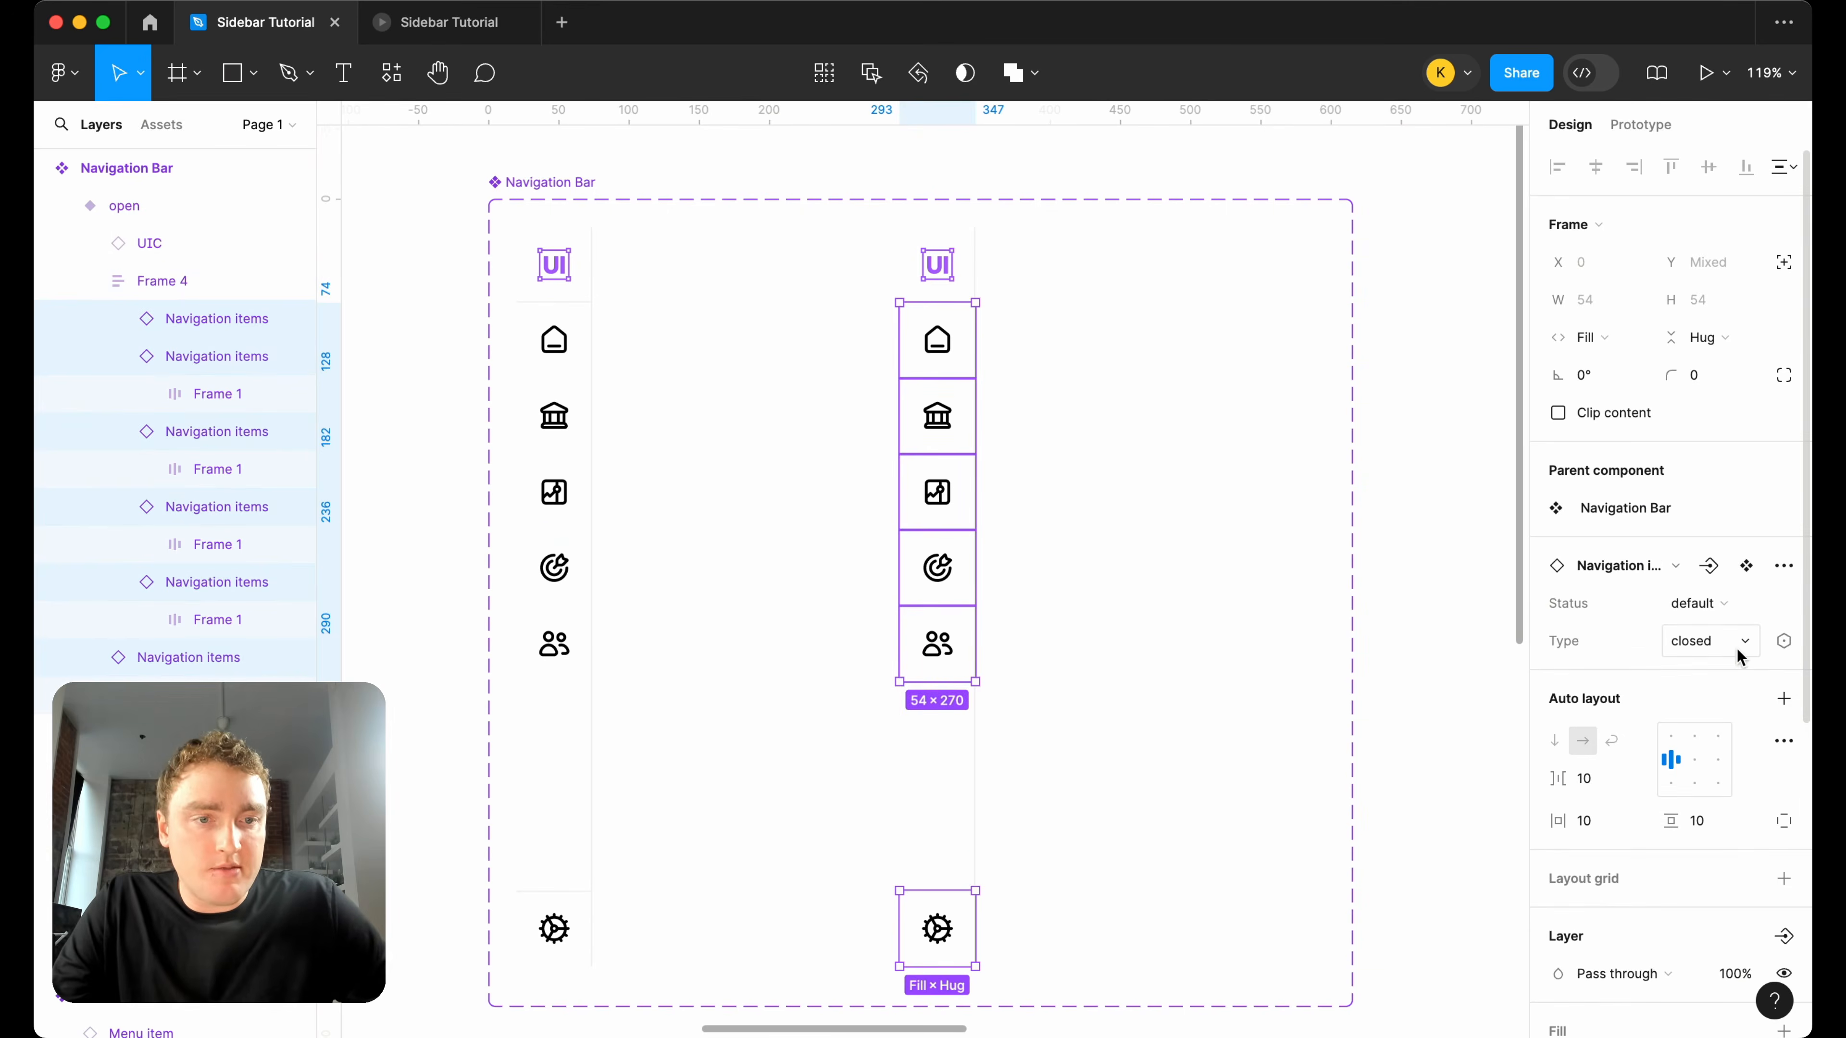
click(1738, 656)
click(1721, 675)
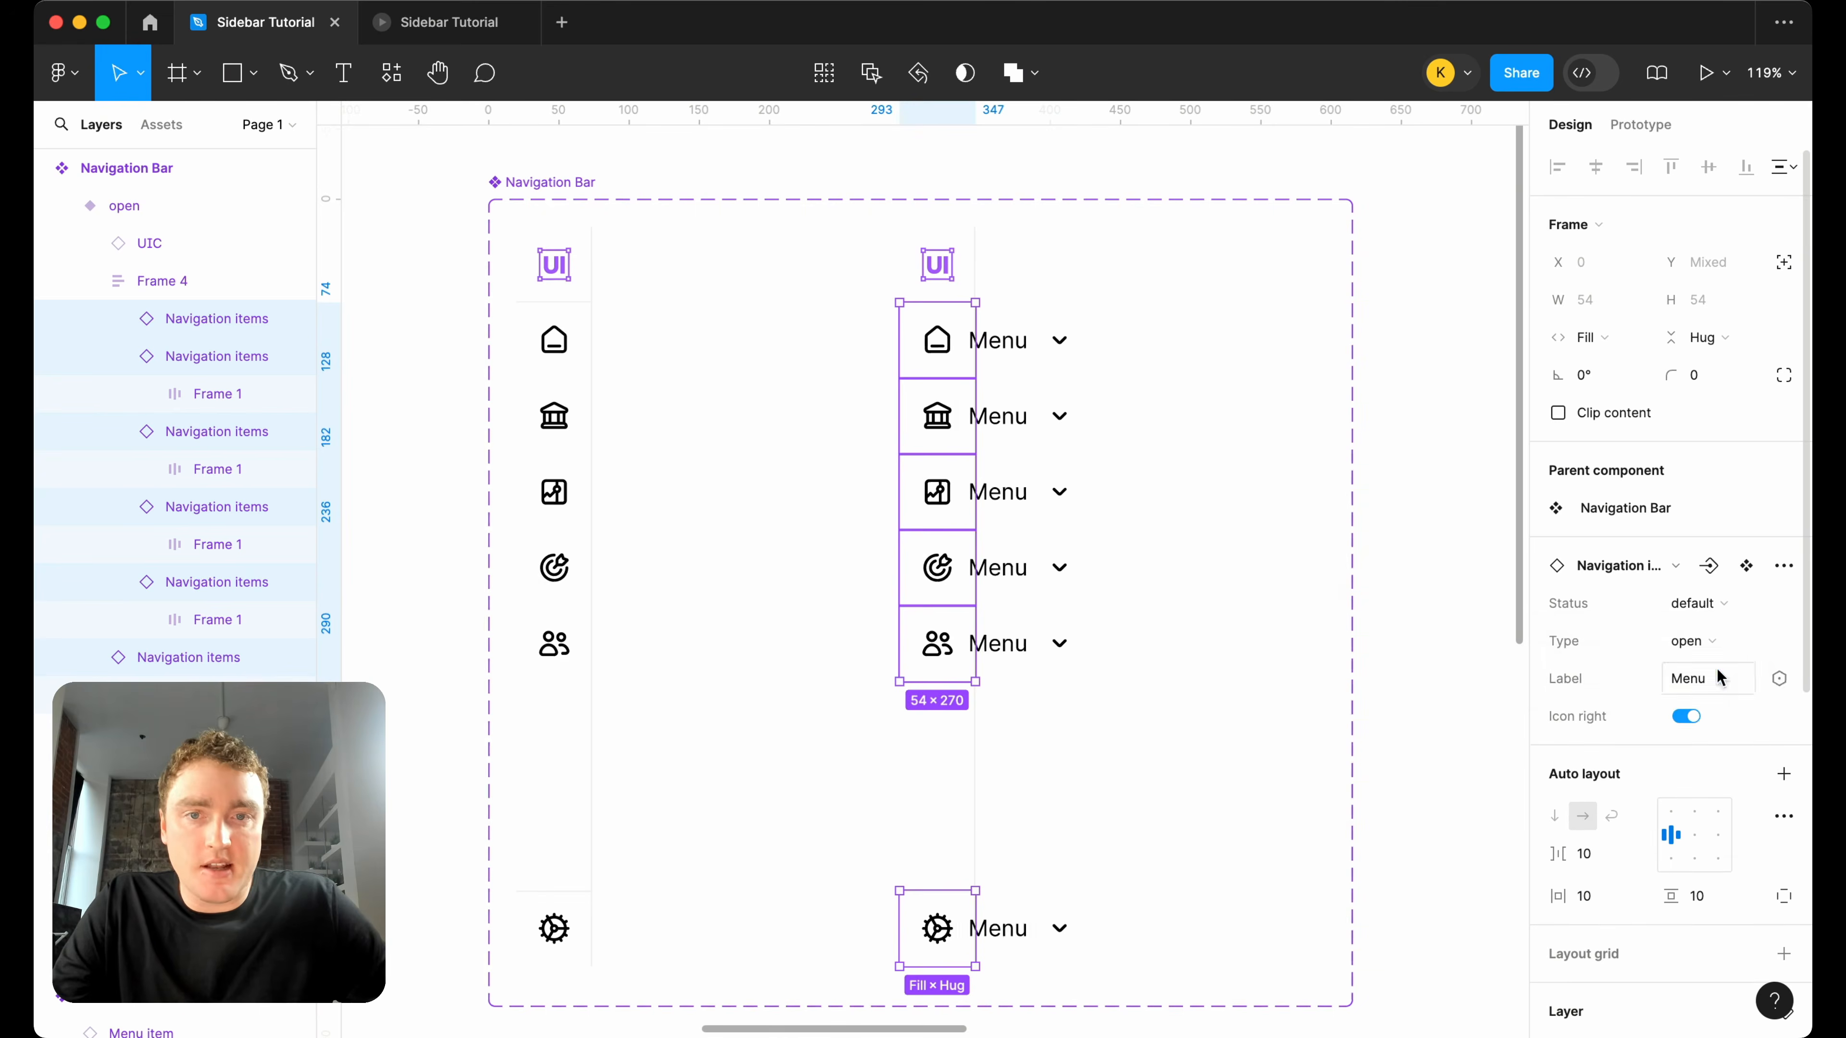
Switch the UIC logo in the open Navigation Bar variant to its version with the Collective wordmark.
click(1326, 464)
double_click(954, 275)
click(1690, 603)
click(1693, 631)
click(1257, 404)
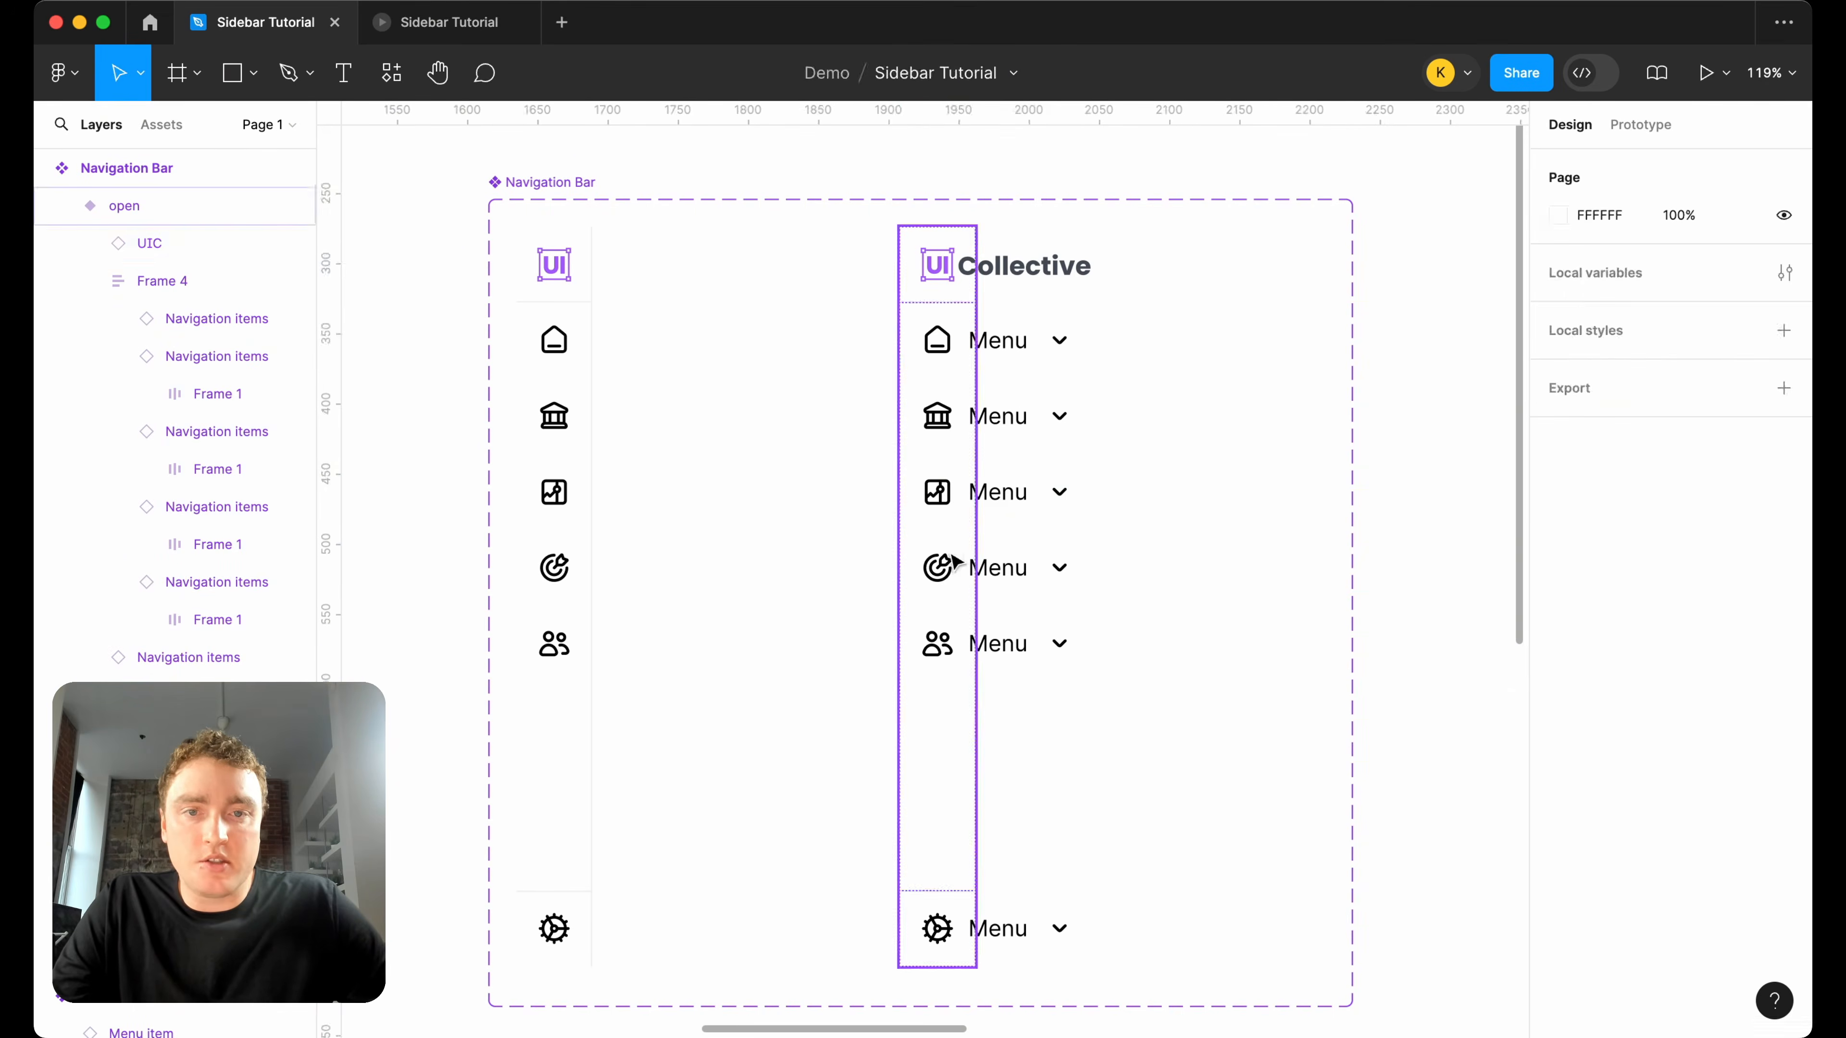
Set the width sizing of the open Navigation Bar variant to Hug contents.
click(964, 536)
click(1587, 337)
click(1610, 367)
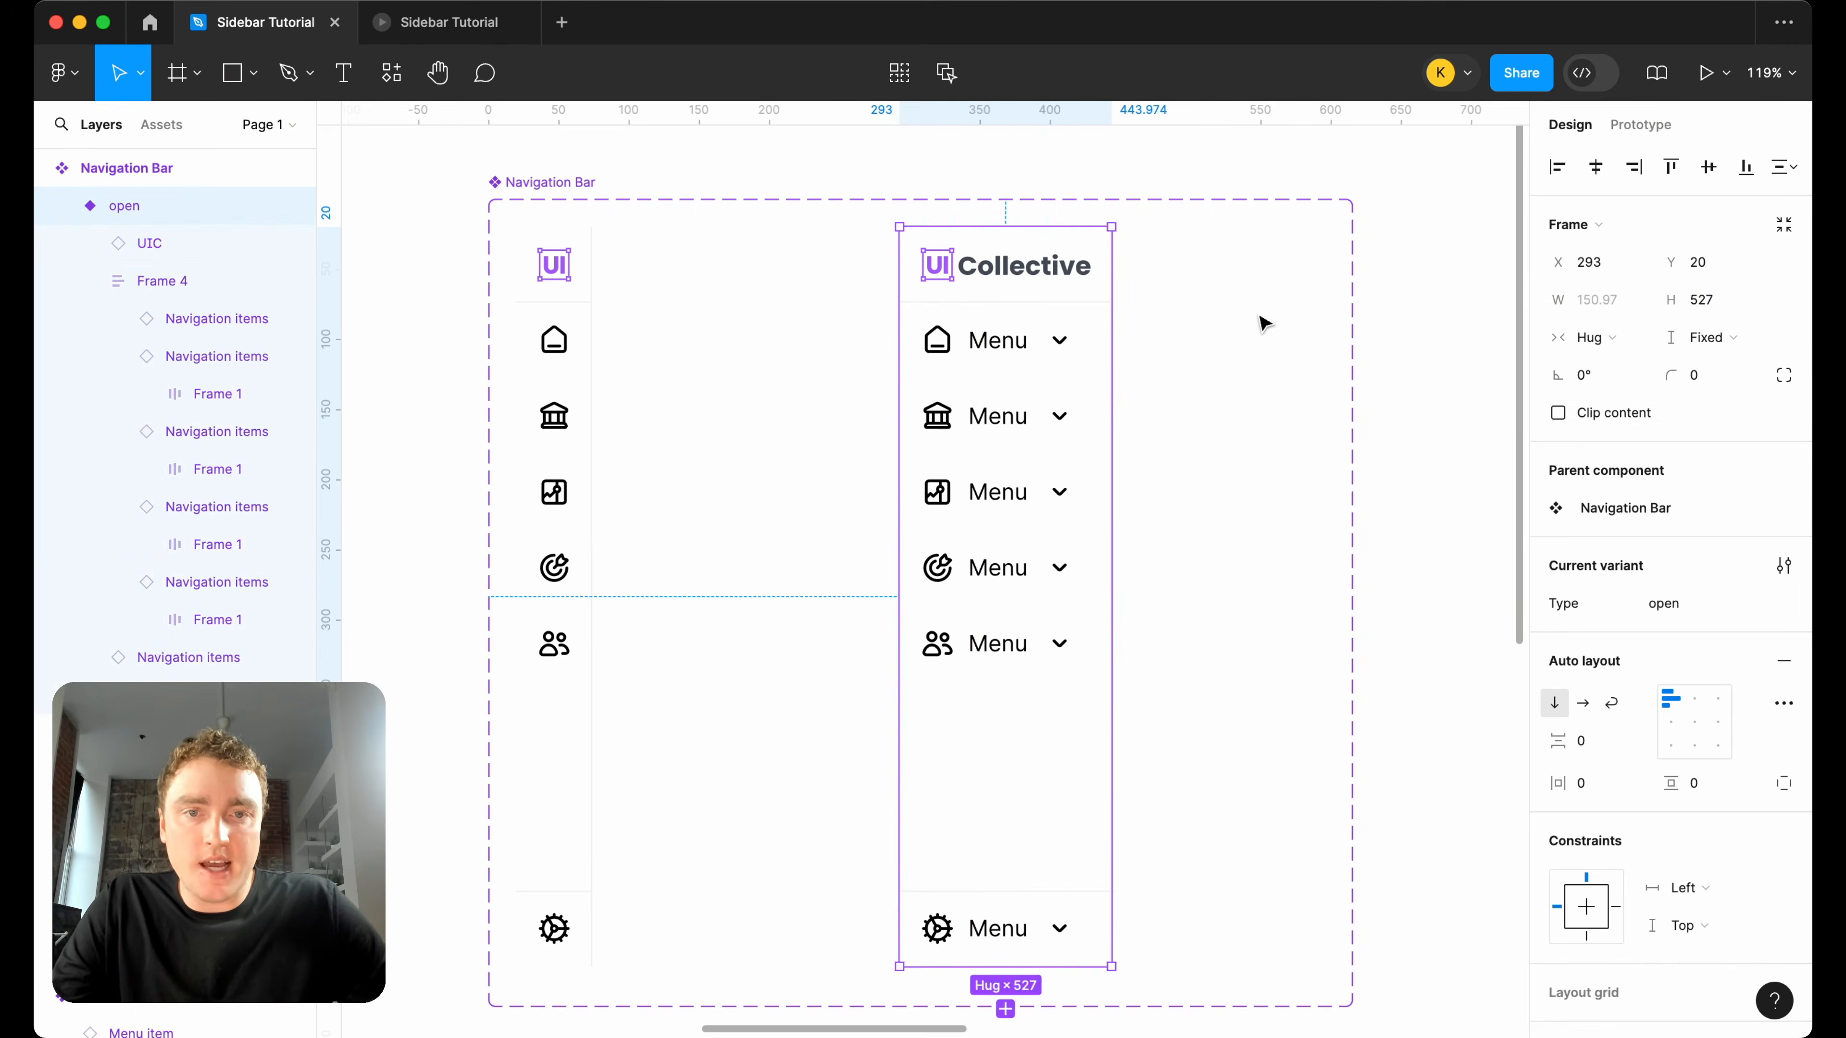
Examine the sizing of the home item's inner frame in the open variant and locate the Navigation items component set.
scroll(1202, 327, down, 5)
click(1079, 334)
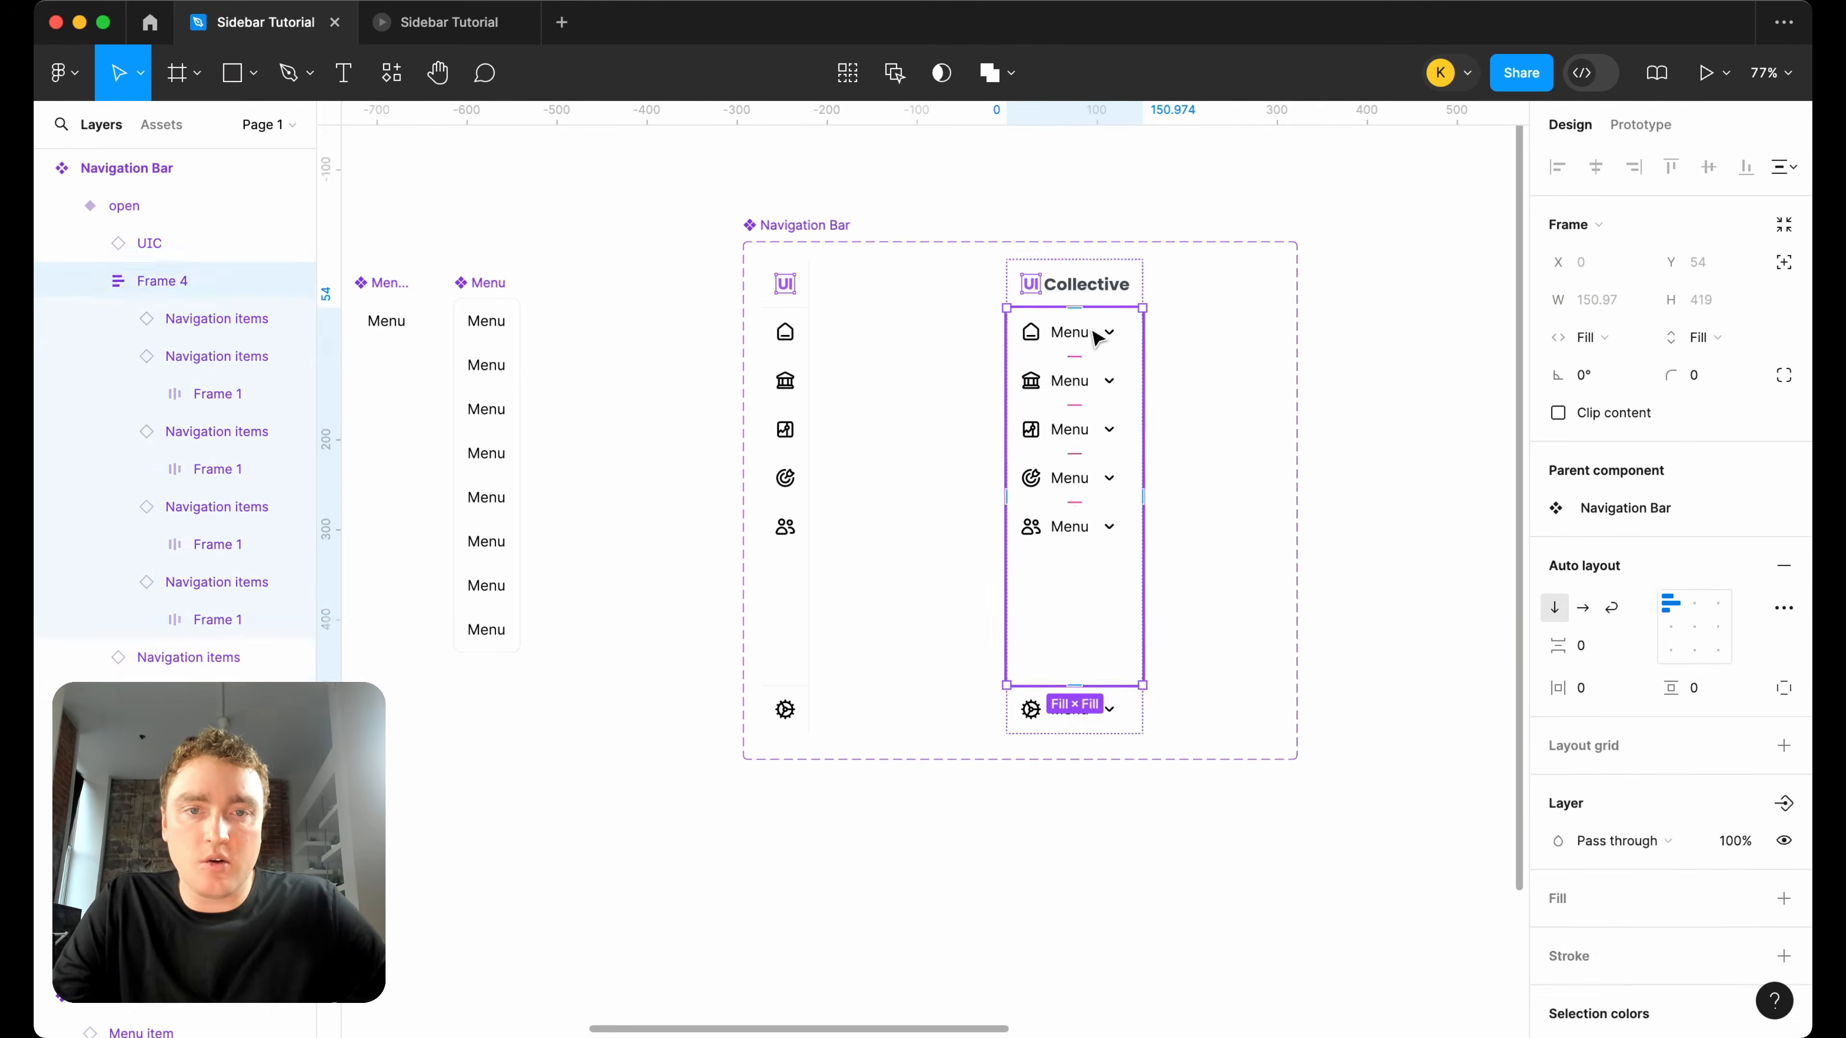
click(1096, 334)
scroll(1095, 334, up, 5)
click(1102, 360)
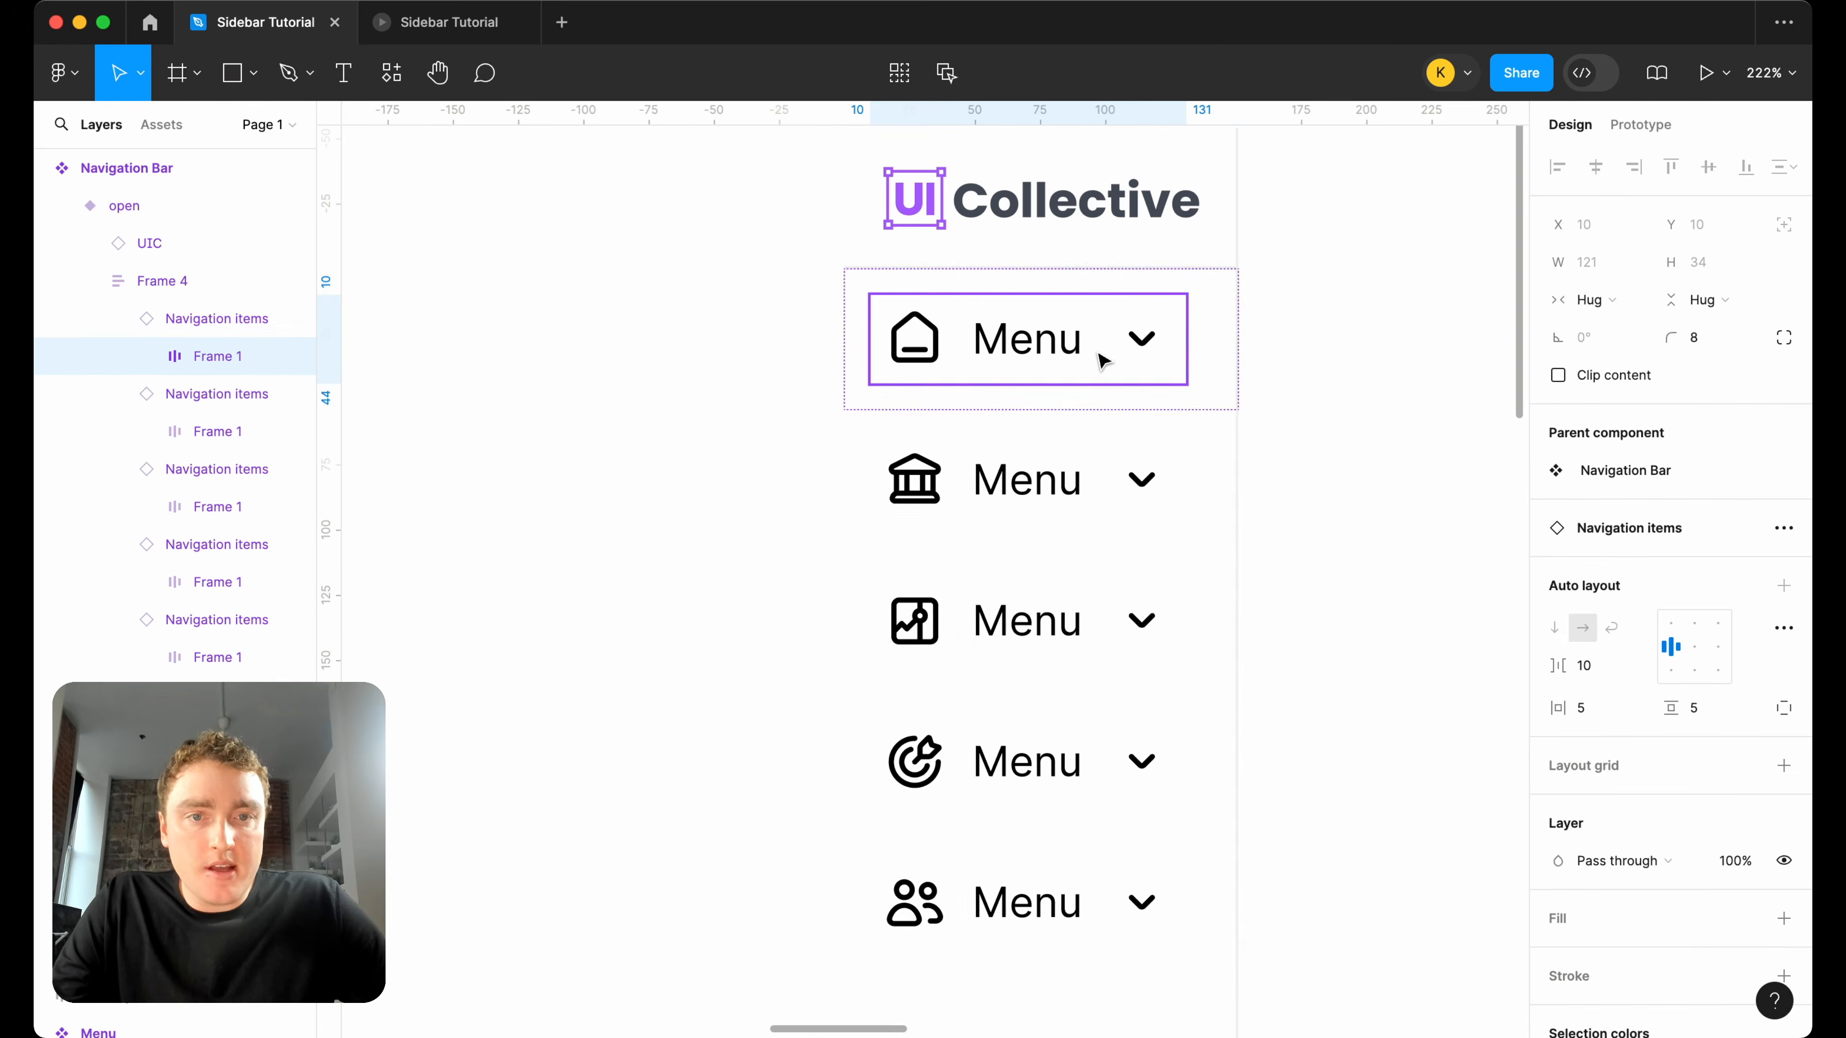
scroll(1372, 368, down, 5)
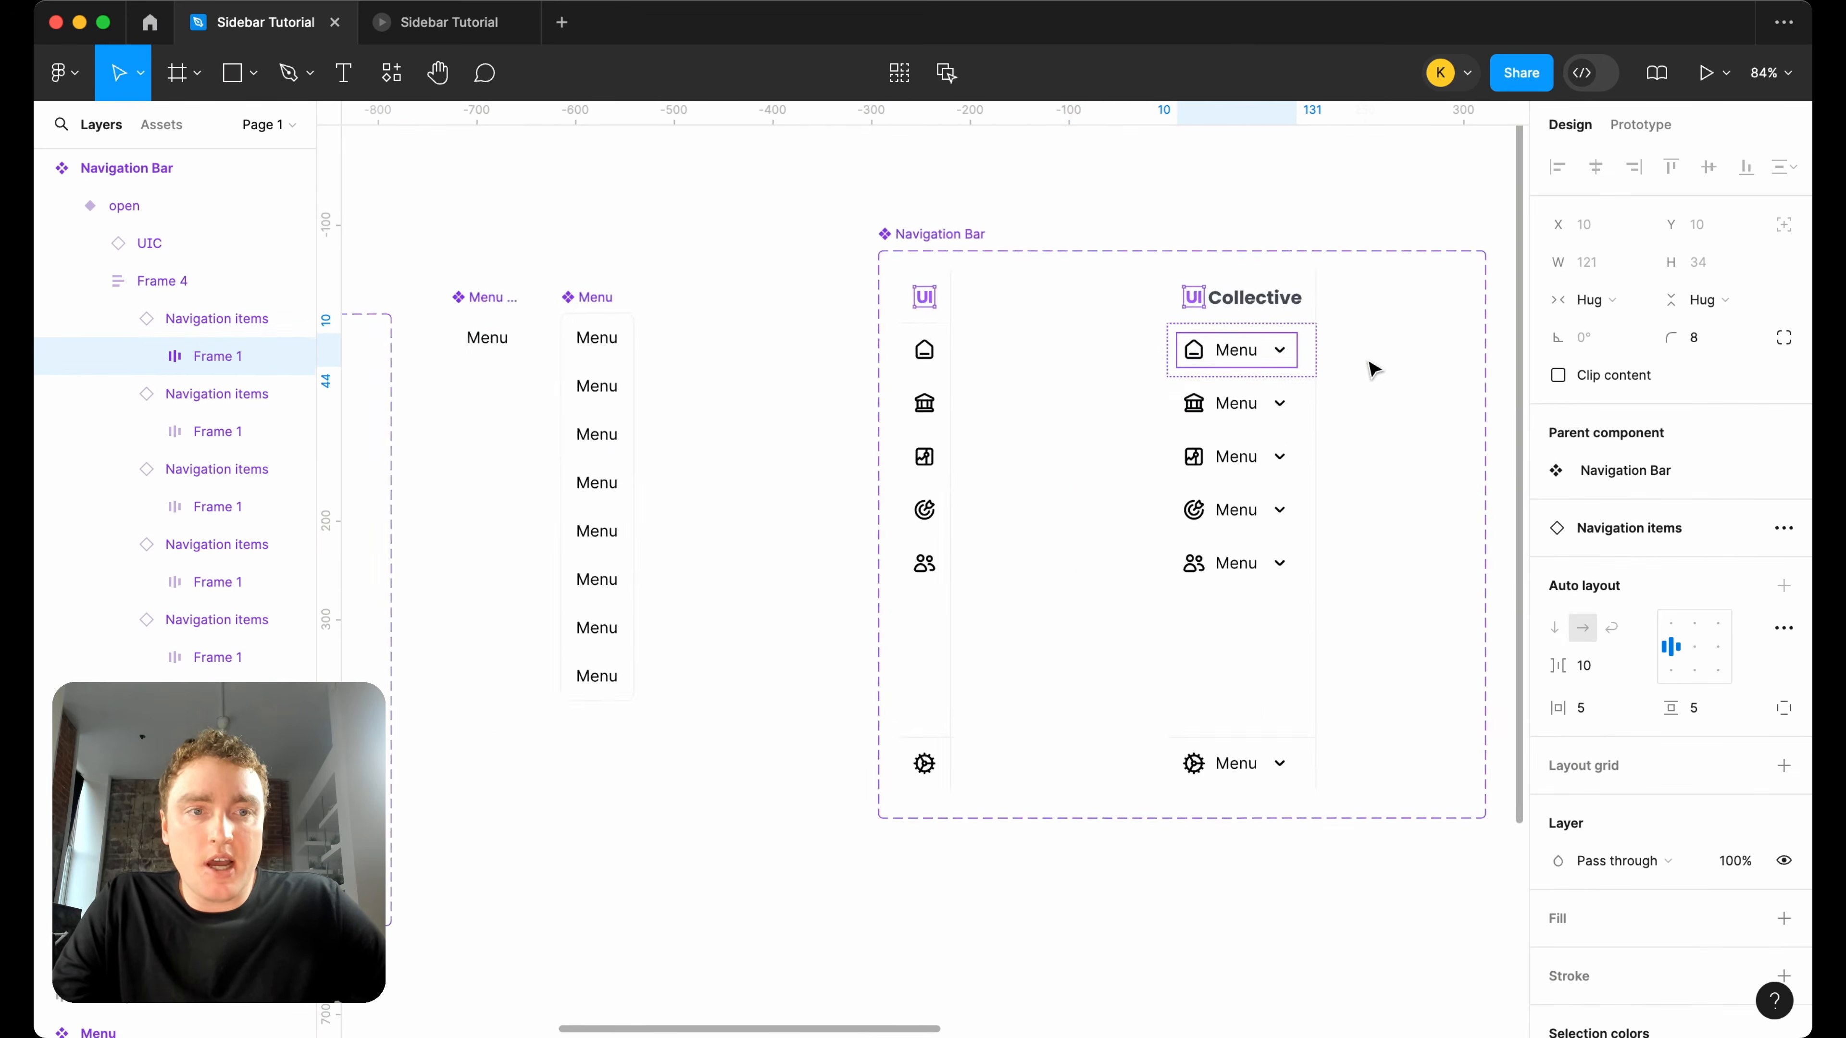
scroll(1372, 369, down, 3)
scroll(1394, 397, down, 3)
scroll(1394, 397, left, 9)
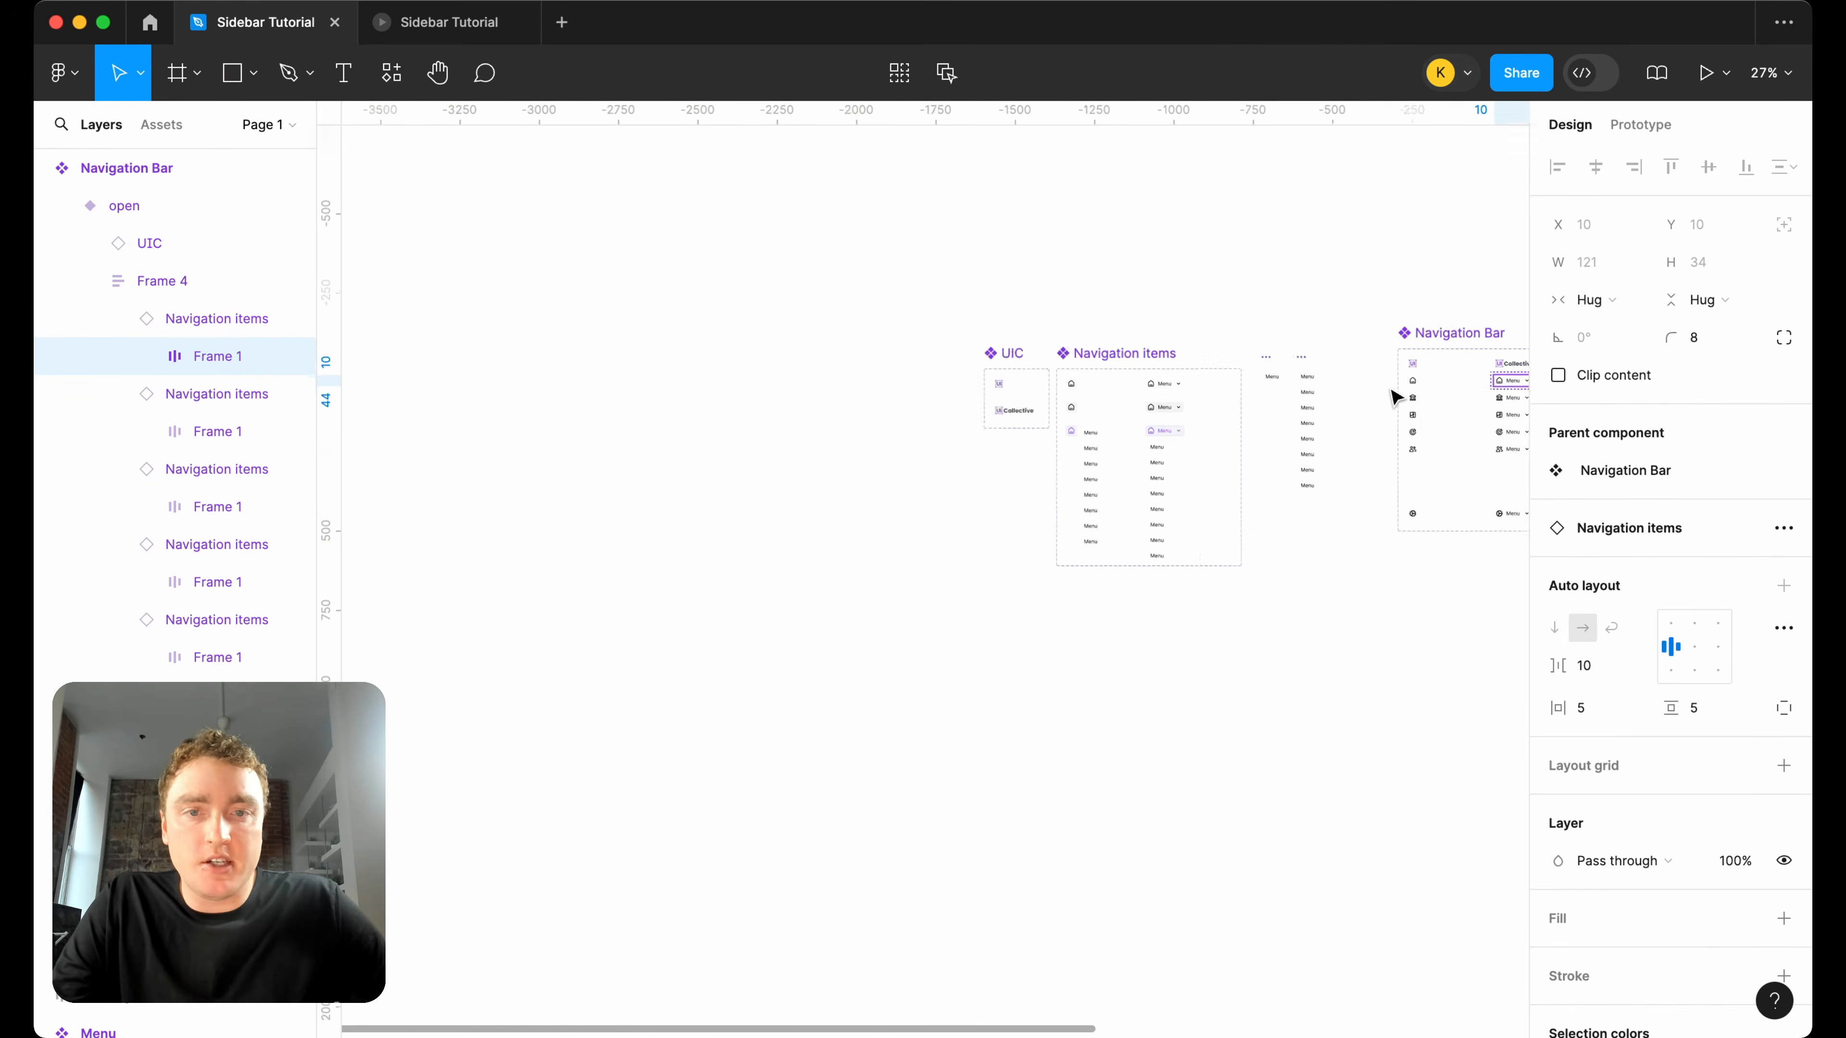
scroll(1394, 397, down, 3)
scroll(1394, 397, right, 8)
scroll(1041, 411, up, 10)
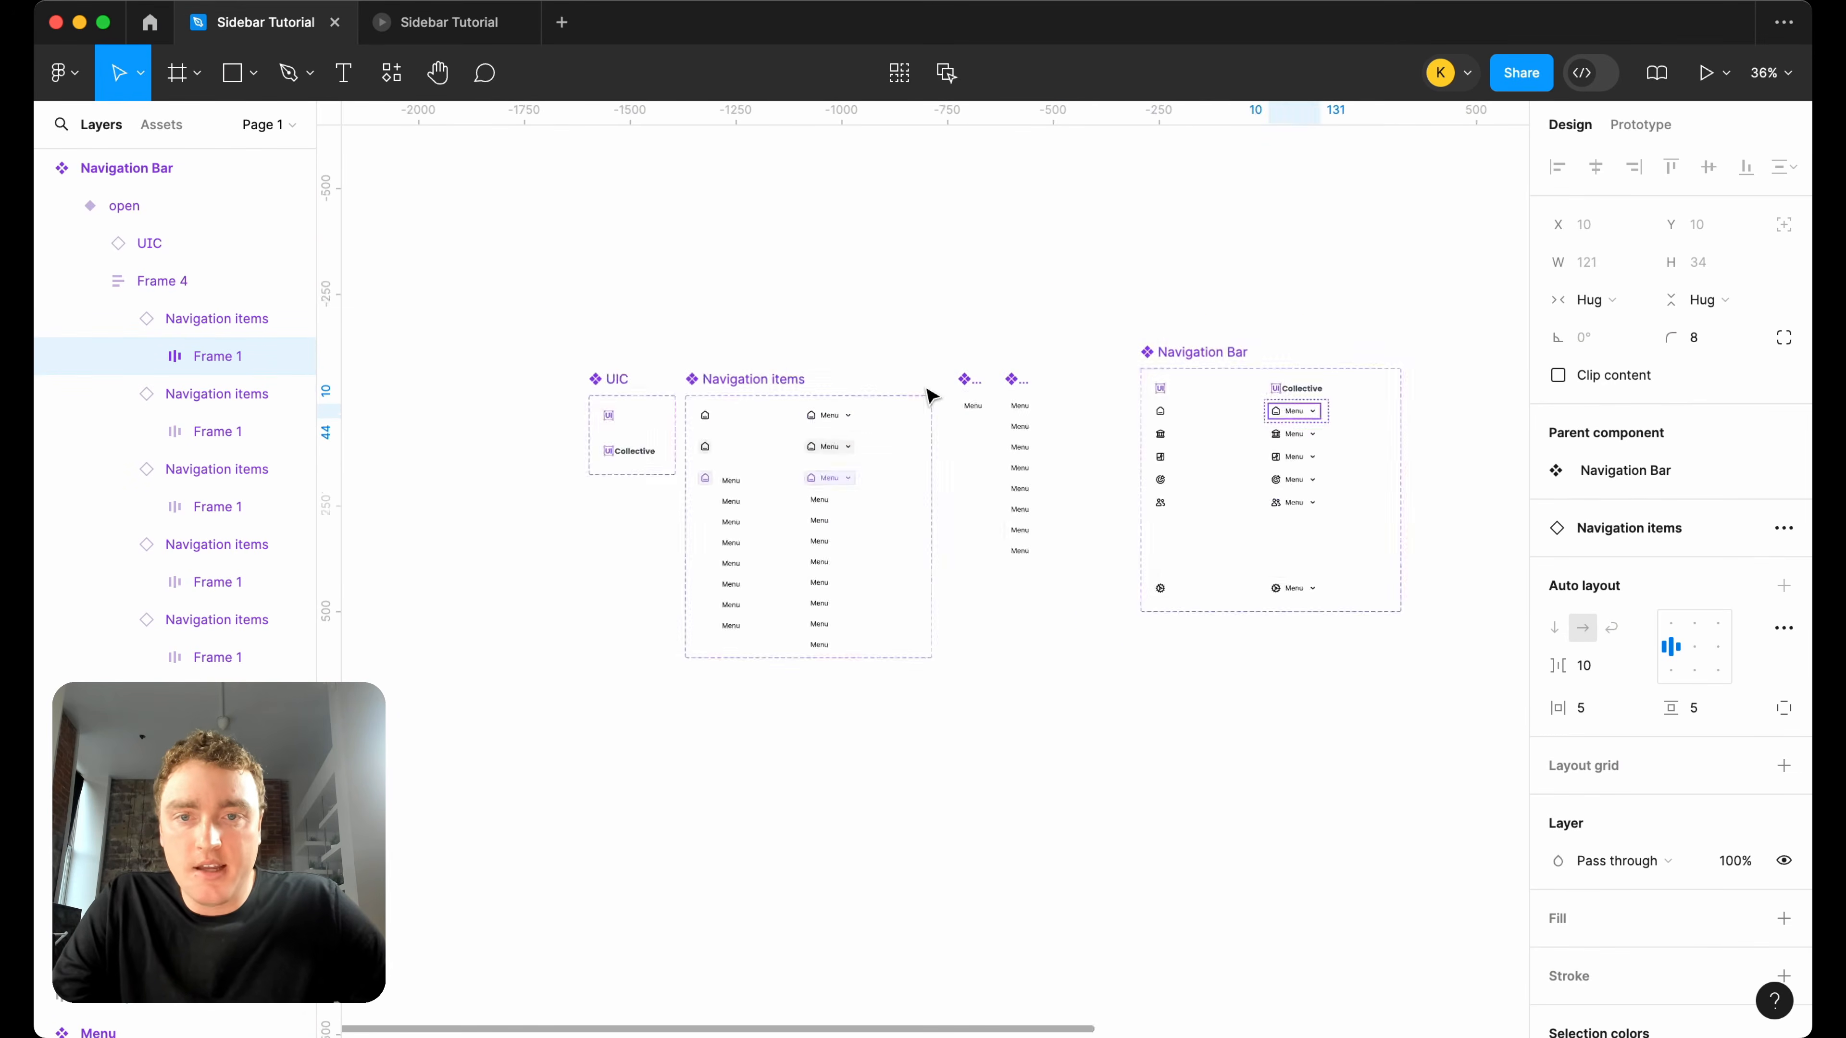
Set the inner frame's width to Fill container in the default, hover and selected open variants of Navigation items.
click(893, 407)
click(1596, 339)
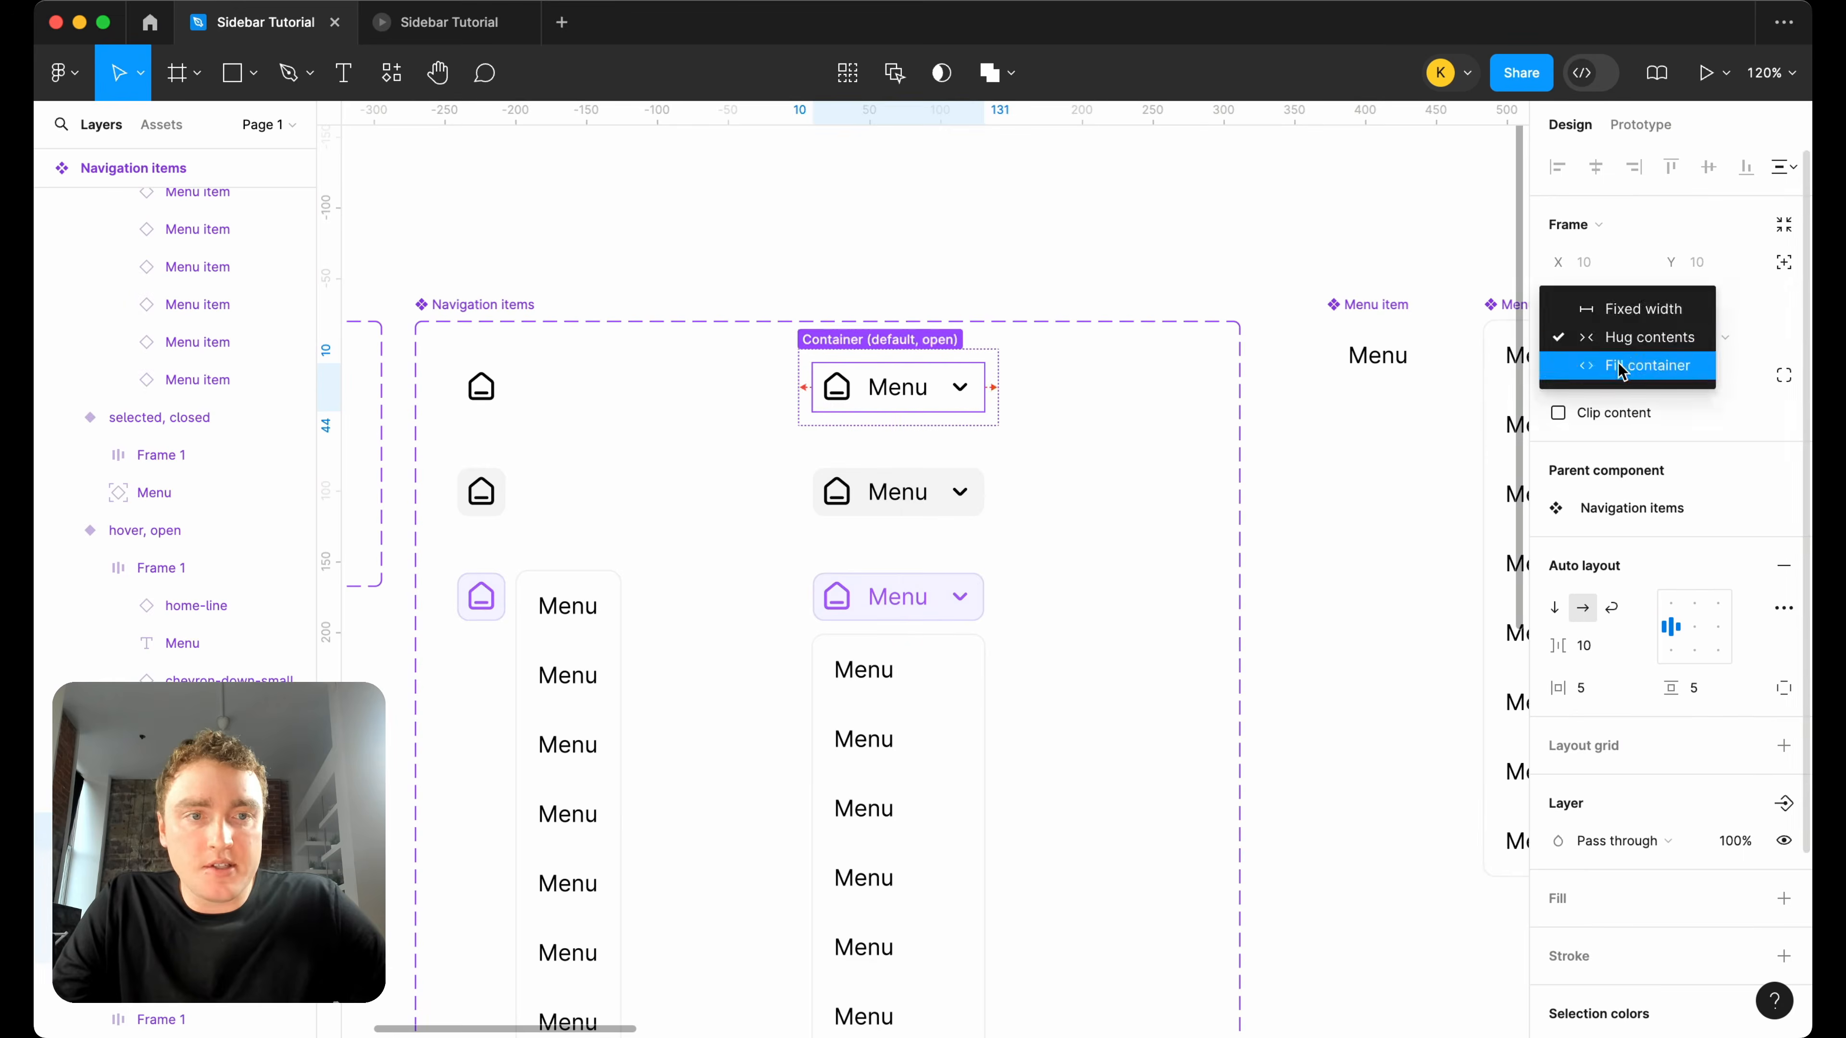
click(1618, 368)
double_click(919, 511)
click(1595, 337)
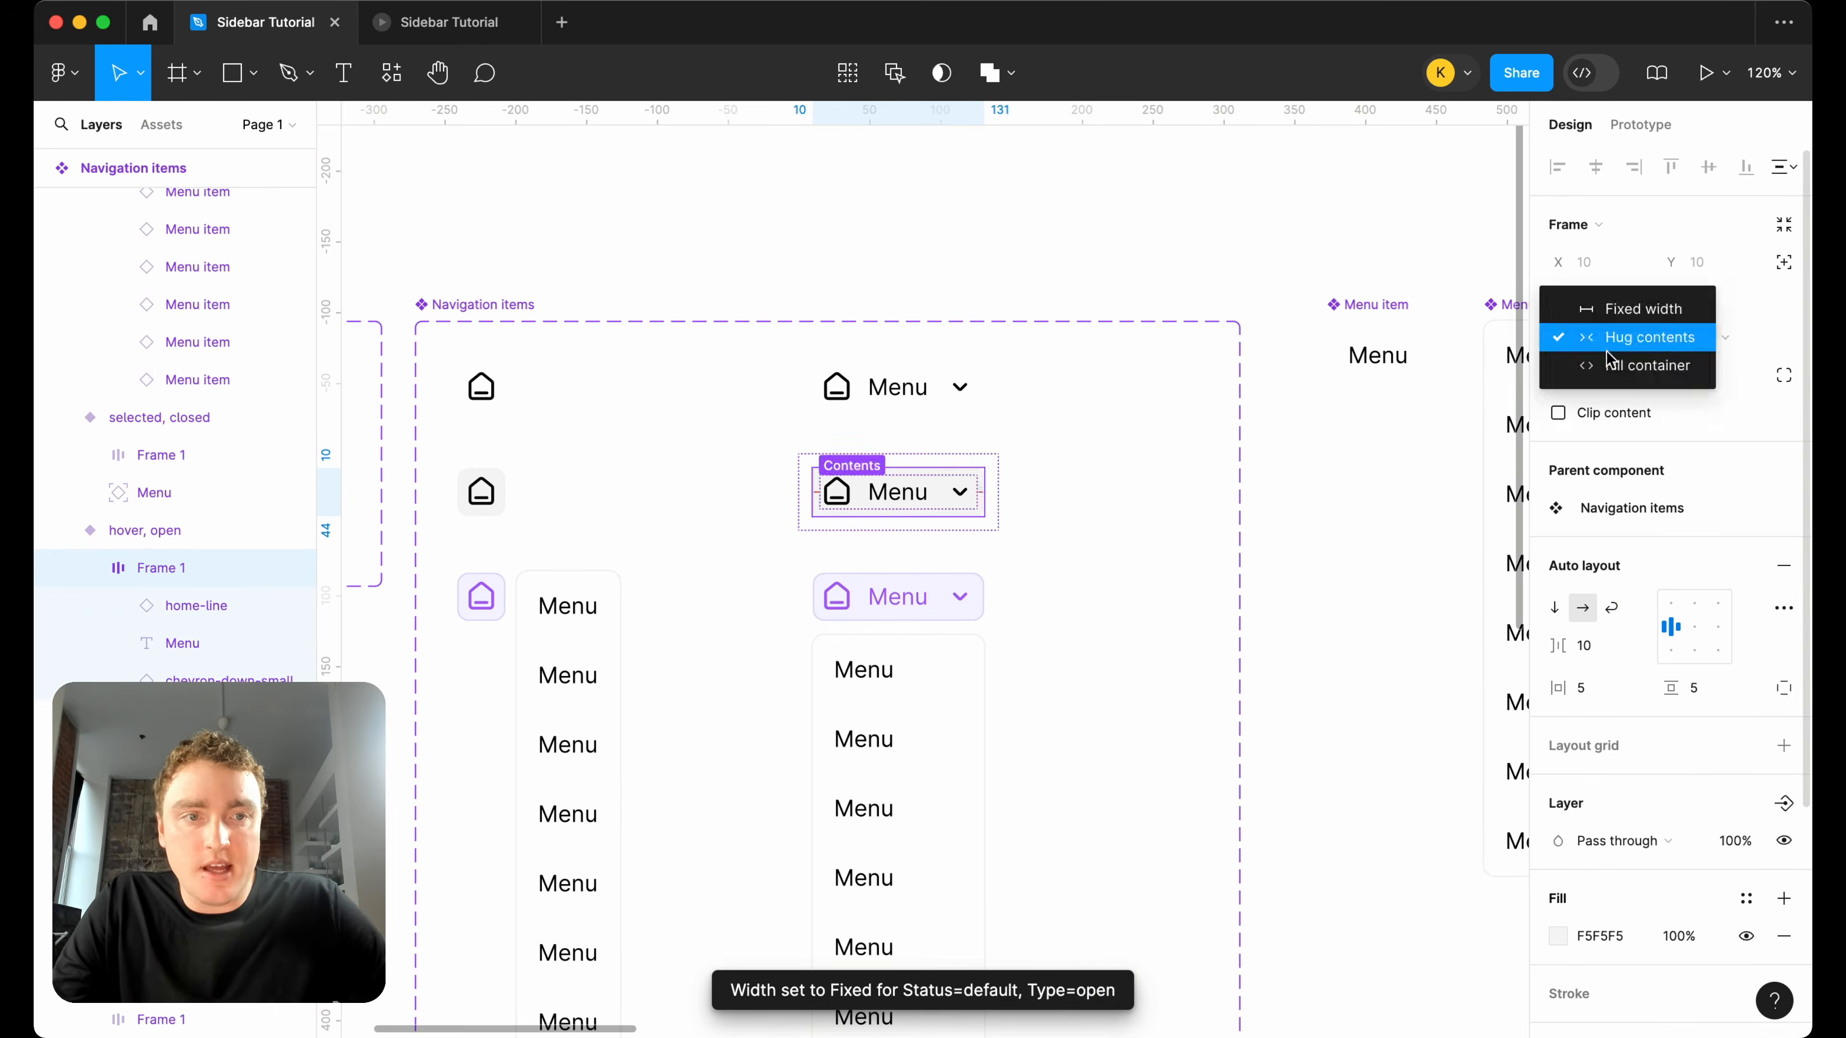
click(1635, 305)
double_click(902, 596)
click(1596, 338)
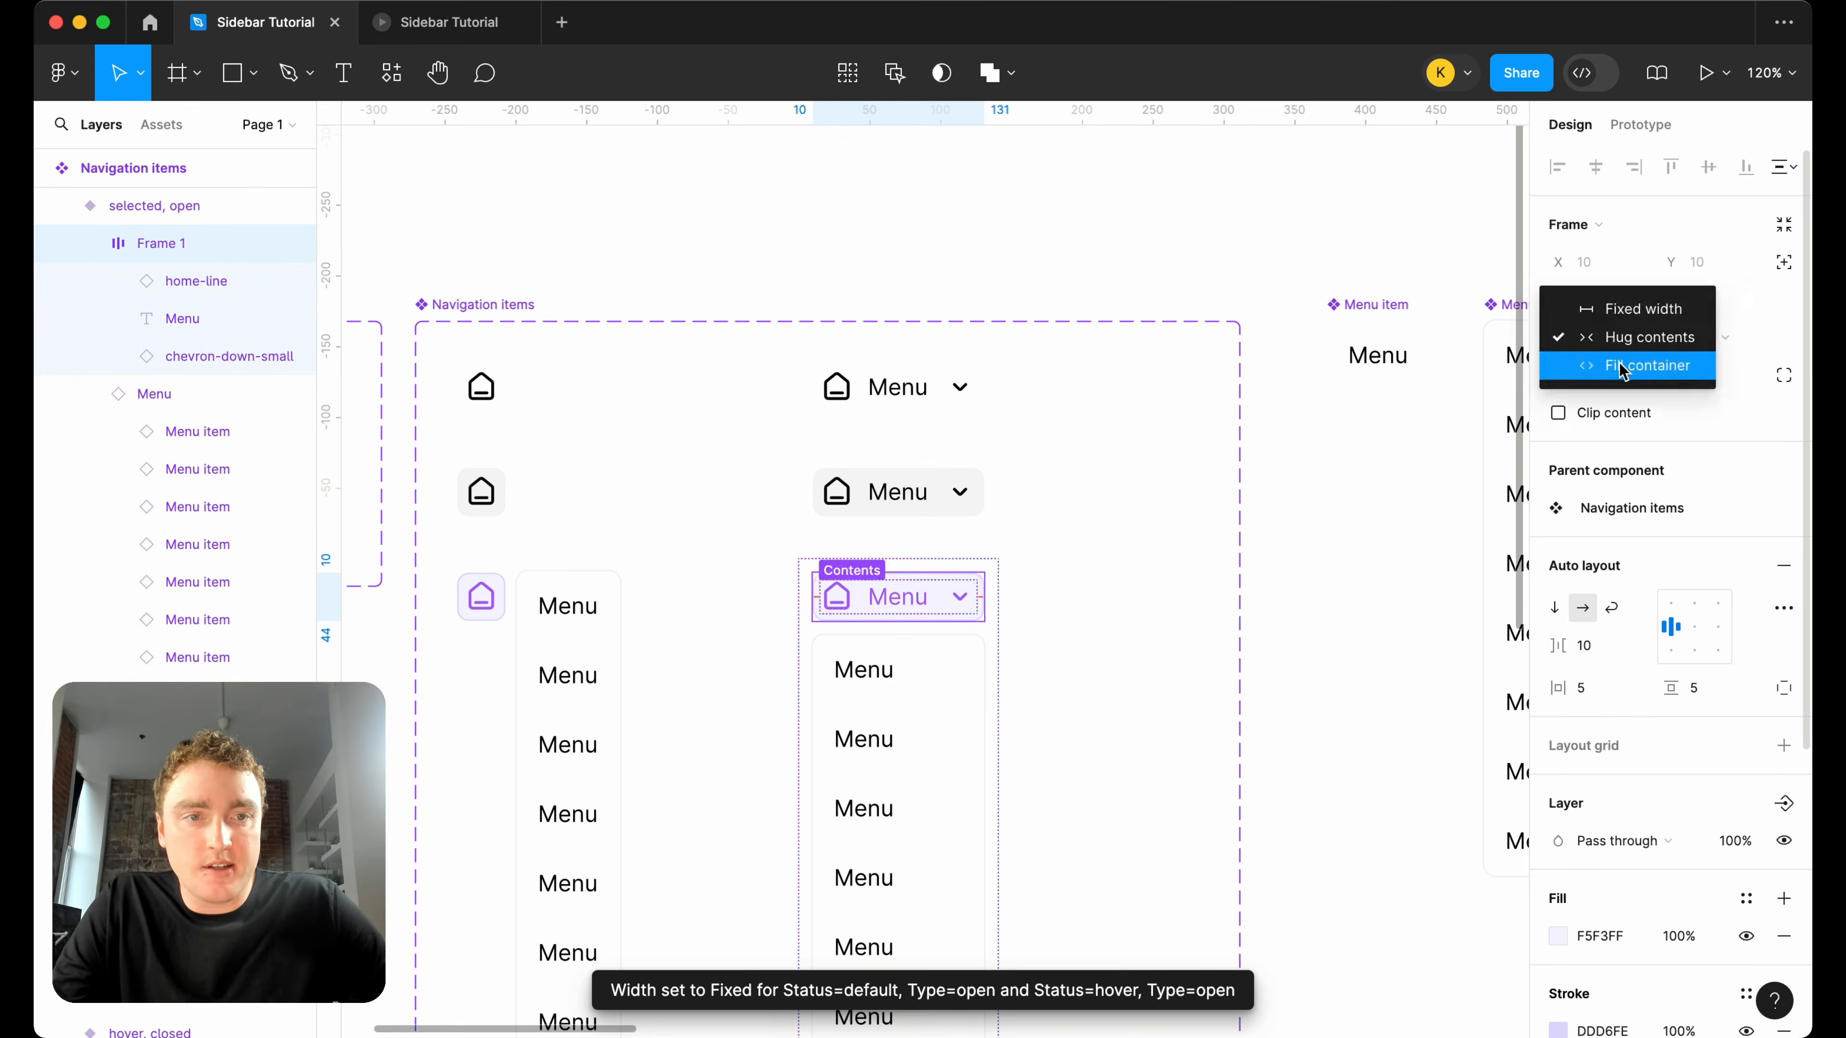
click(1619, 363)
Examine the width sizing of the home item's inner frame and Menu label in the open Navigation Bar variant.
scroll(1286, 405, down, 5)
drag(1286, 404, 884, 382)
scroll(670, 373, up, 5)
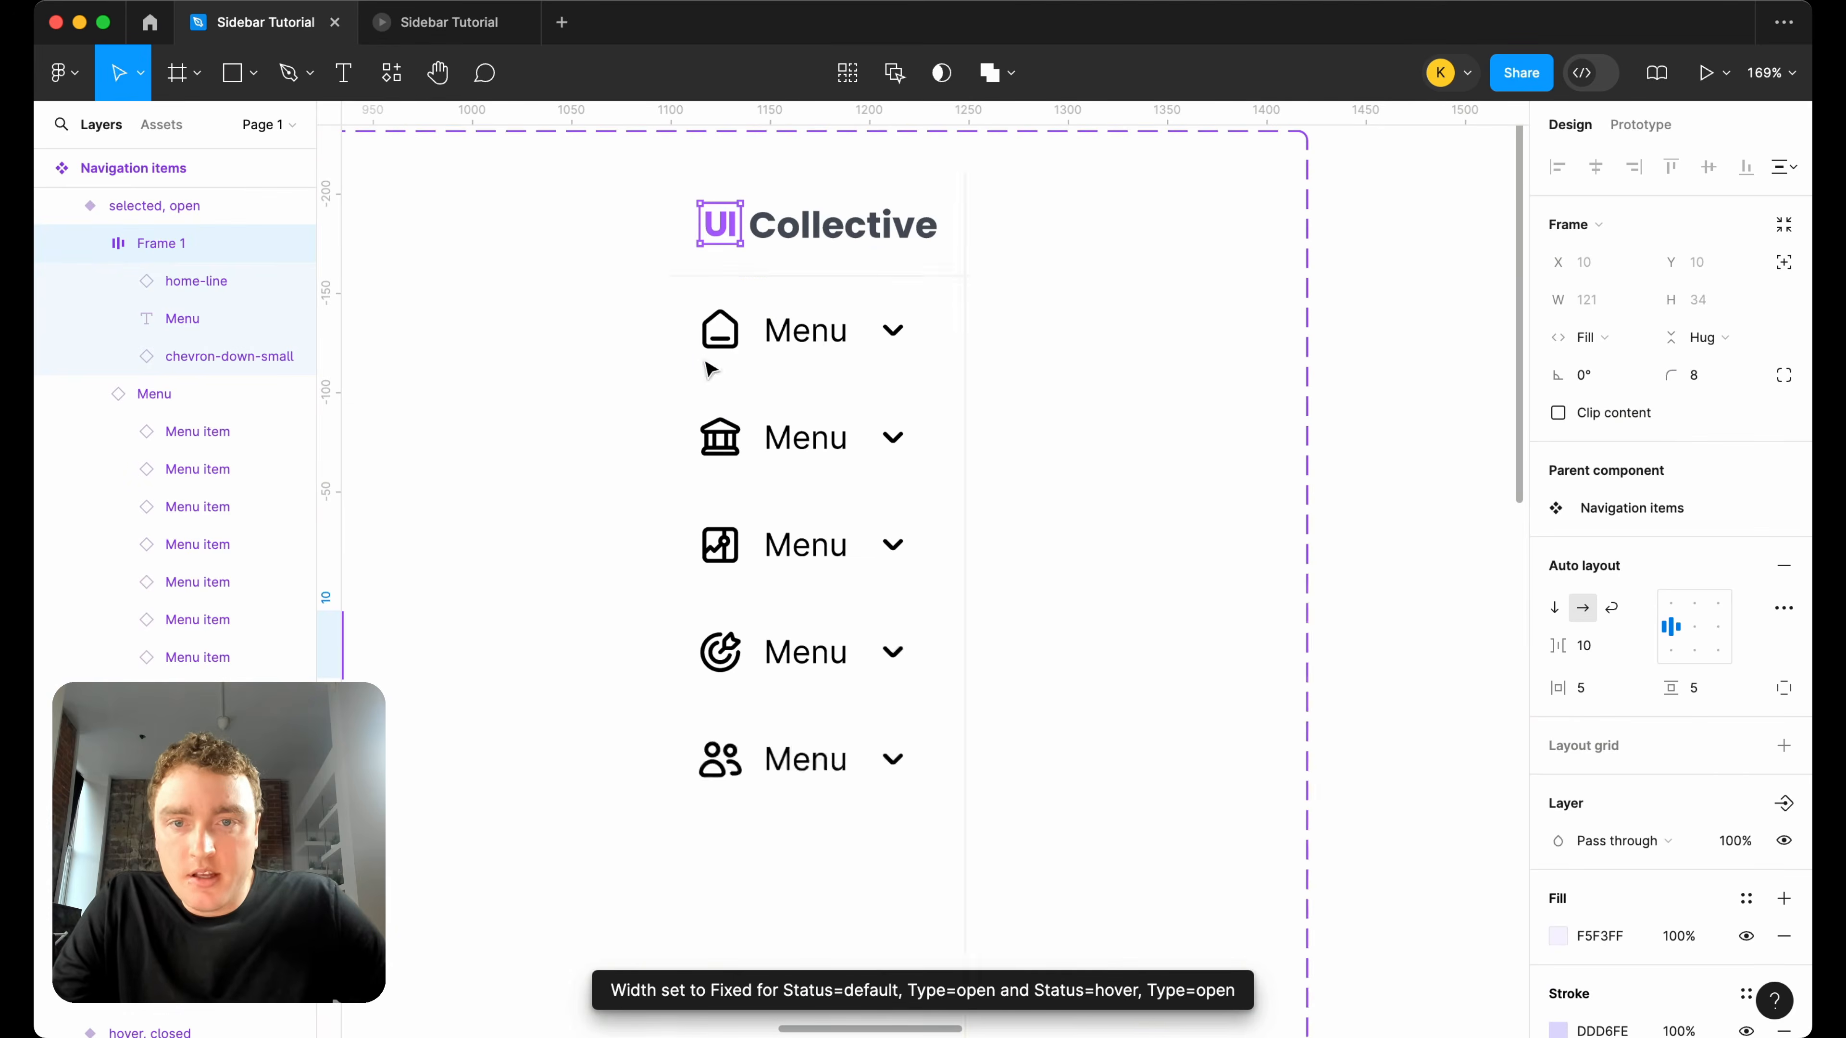
double_click(807, 338)
double_click(807, 338)
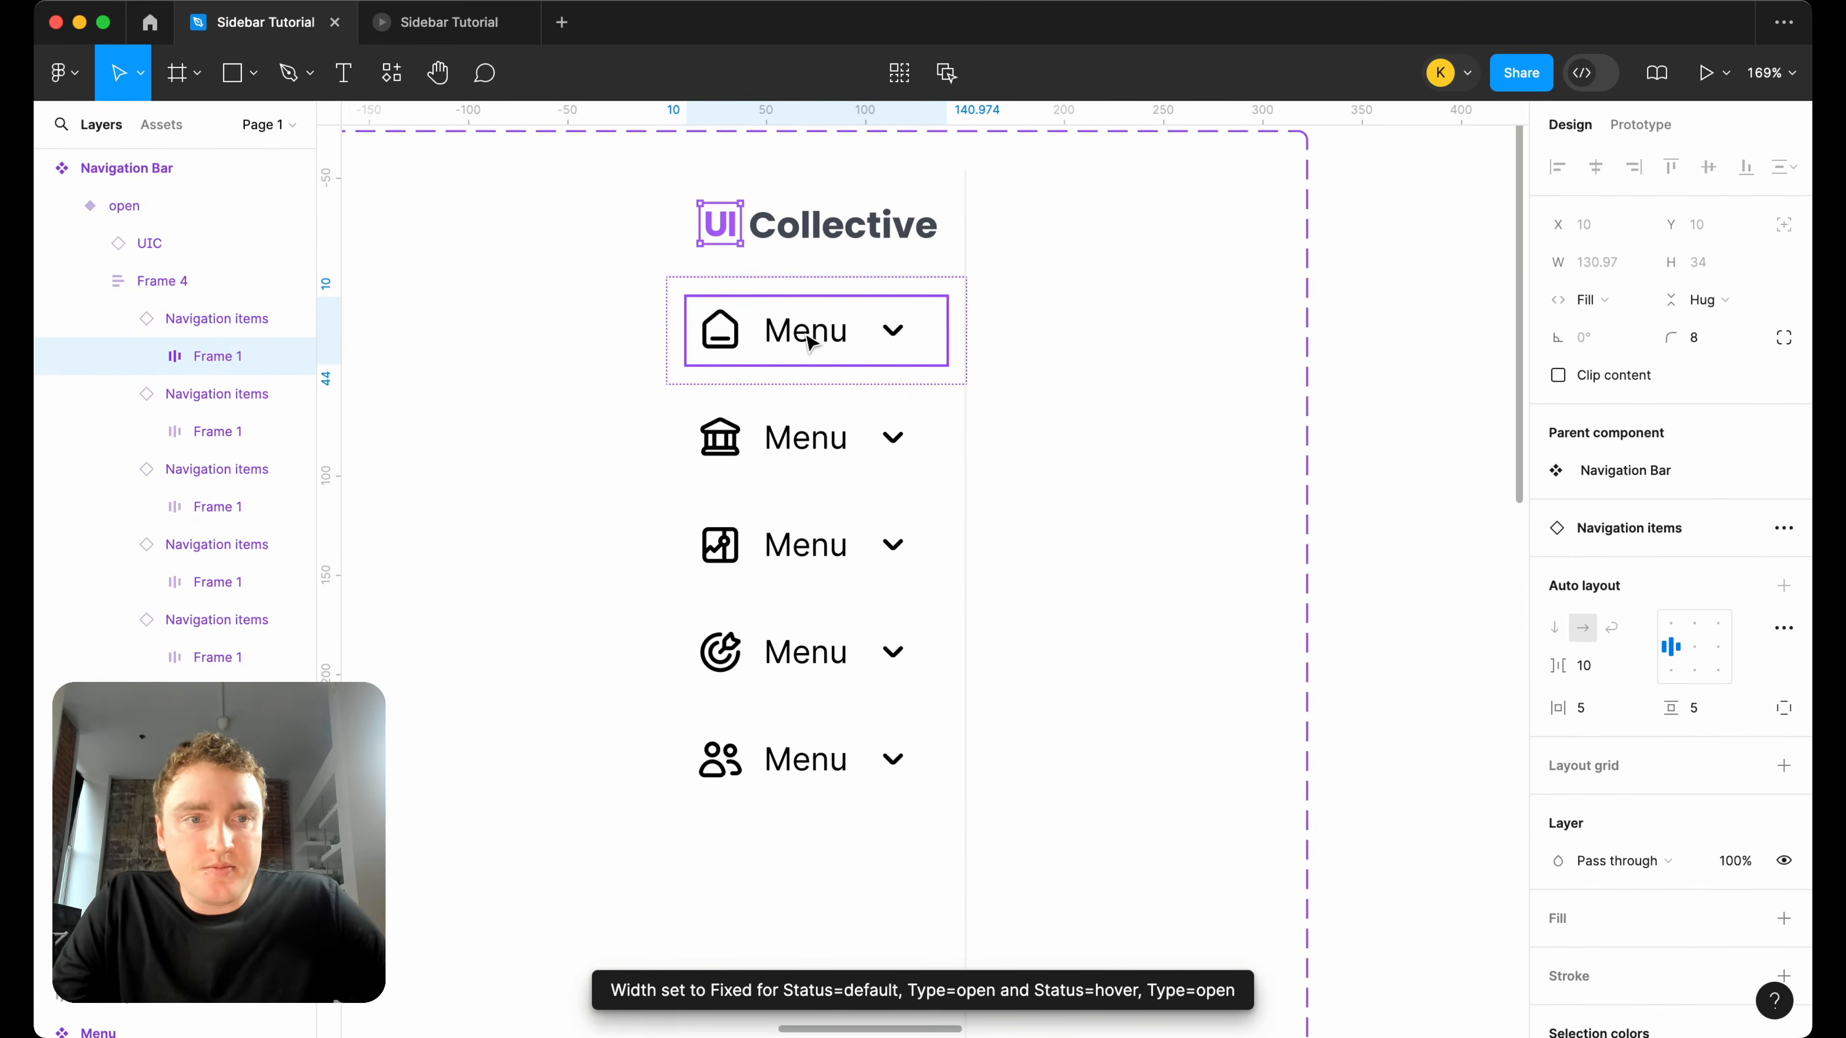
double_click(808, 338)
scroll(808, 342, down, 5)
scroll(810, 342, left, 10)
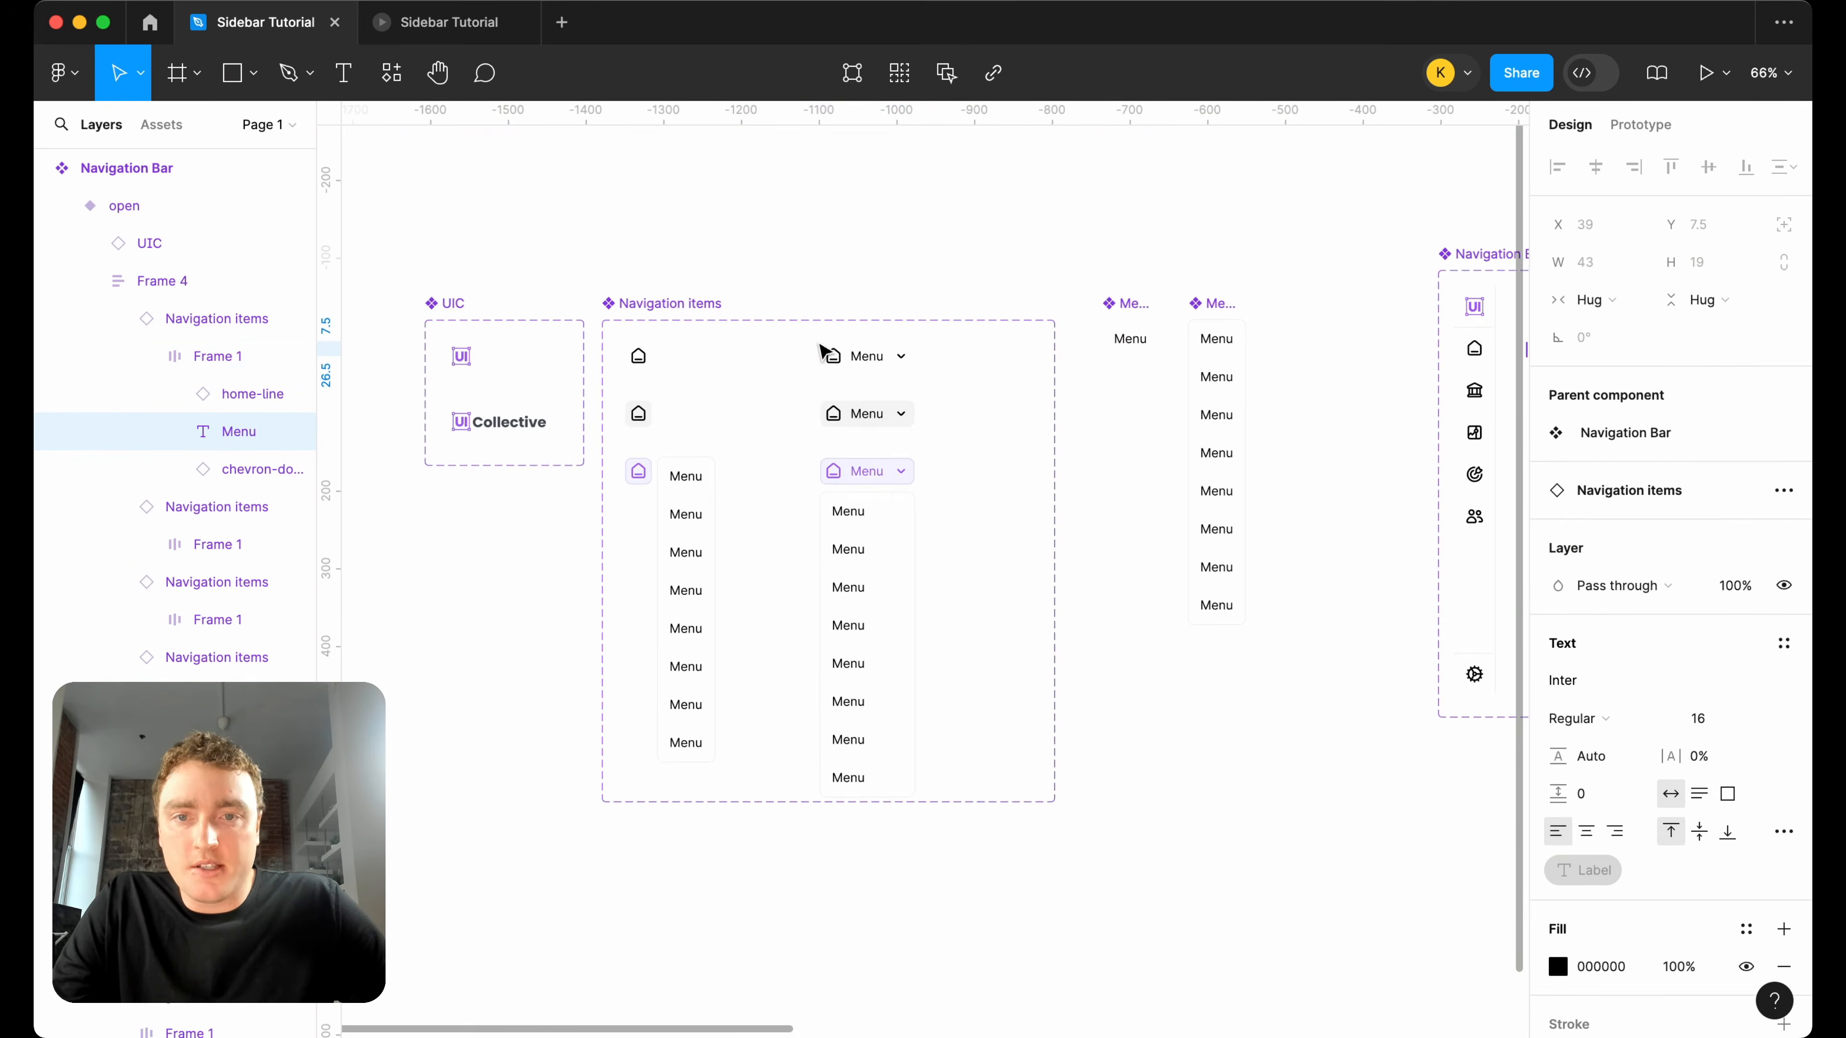
Set the Menu label's width to Fill container in the default, open variant of Navigation items.
scroll(915, 403, up, 5)
click(805, 295)
double_click(804, 293)
click(1595, 300)
click(1617, 326)
Set the Menu label's width to Fill container in the hover and selected open variants of Navigation items.
click(795, 440)
double_click(795, 428)
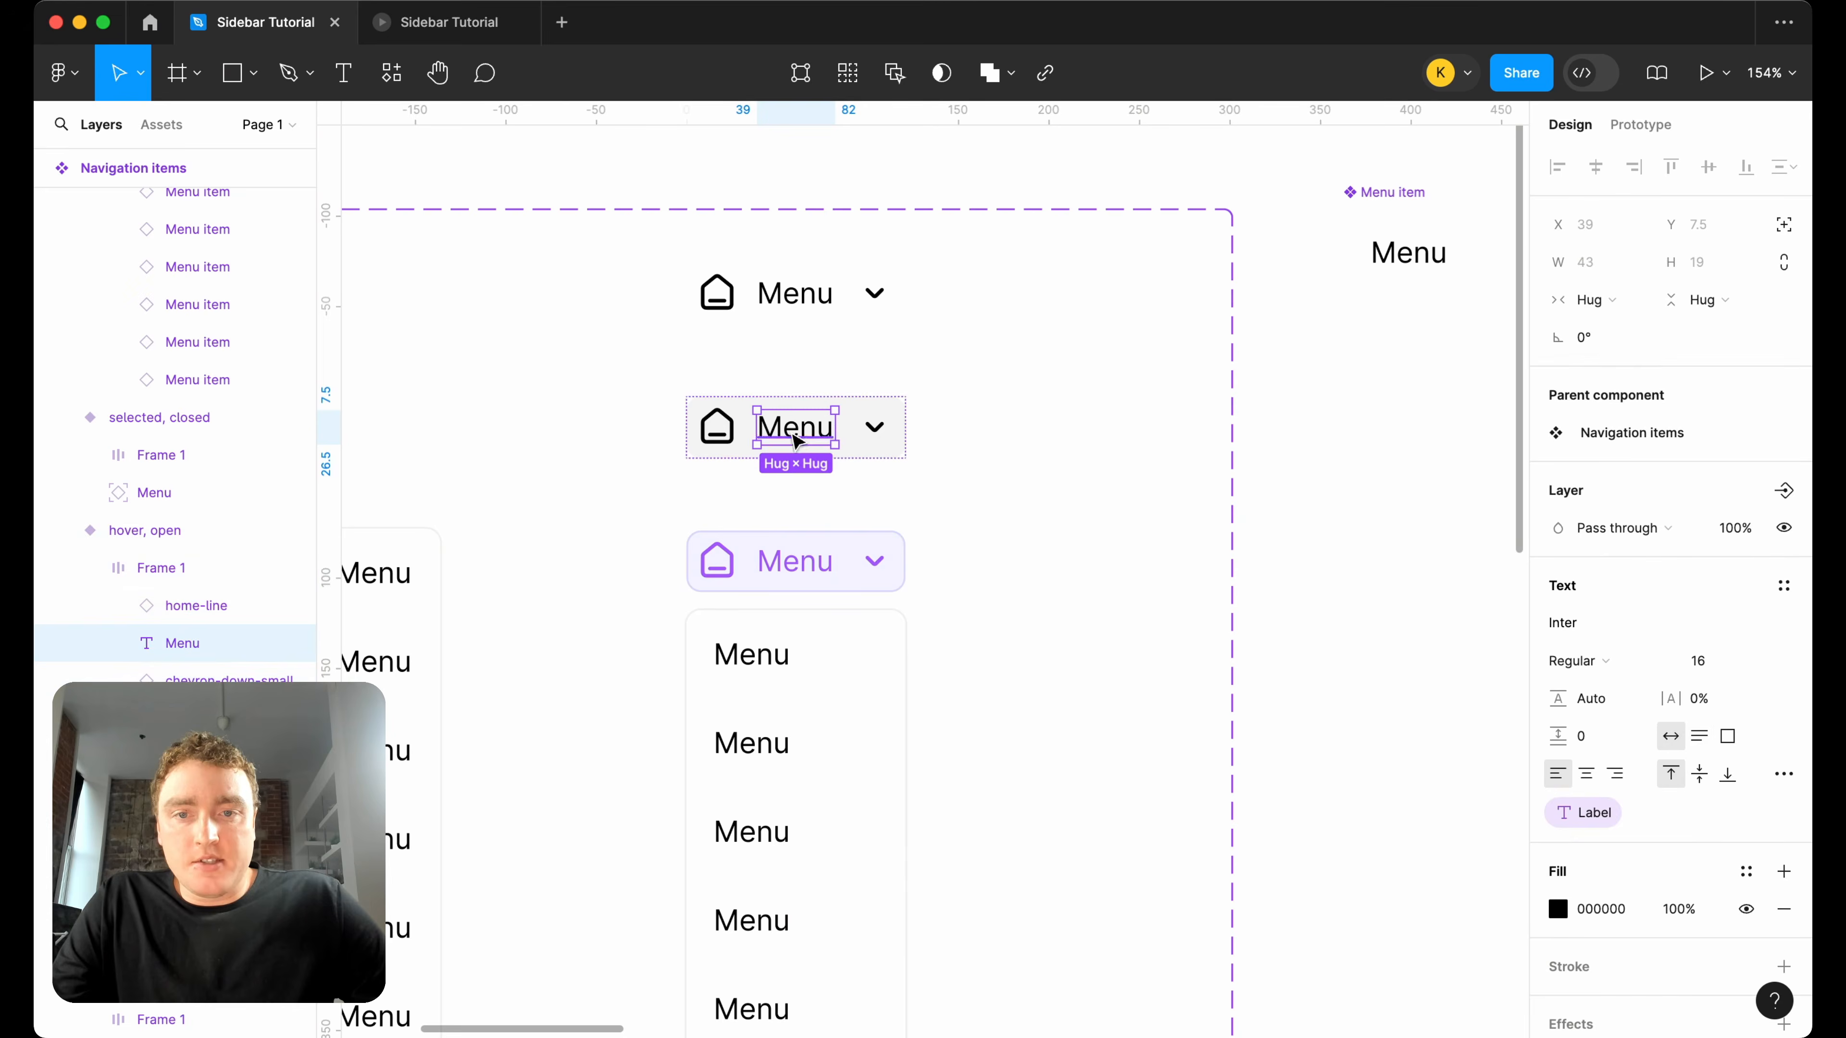
click(1594, 299)
click(1615, 331)
click(795, 560)
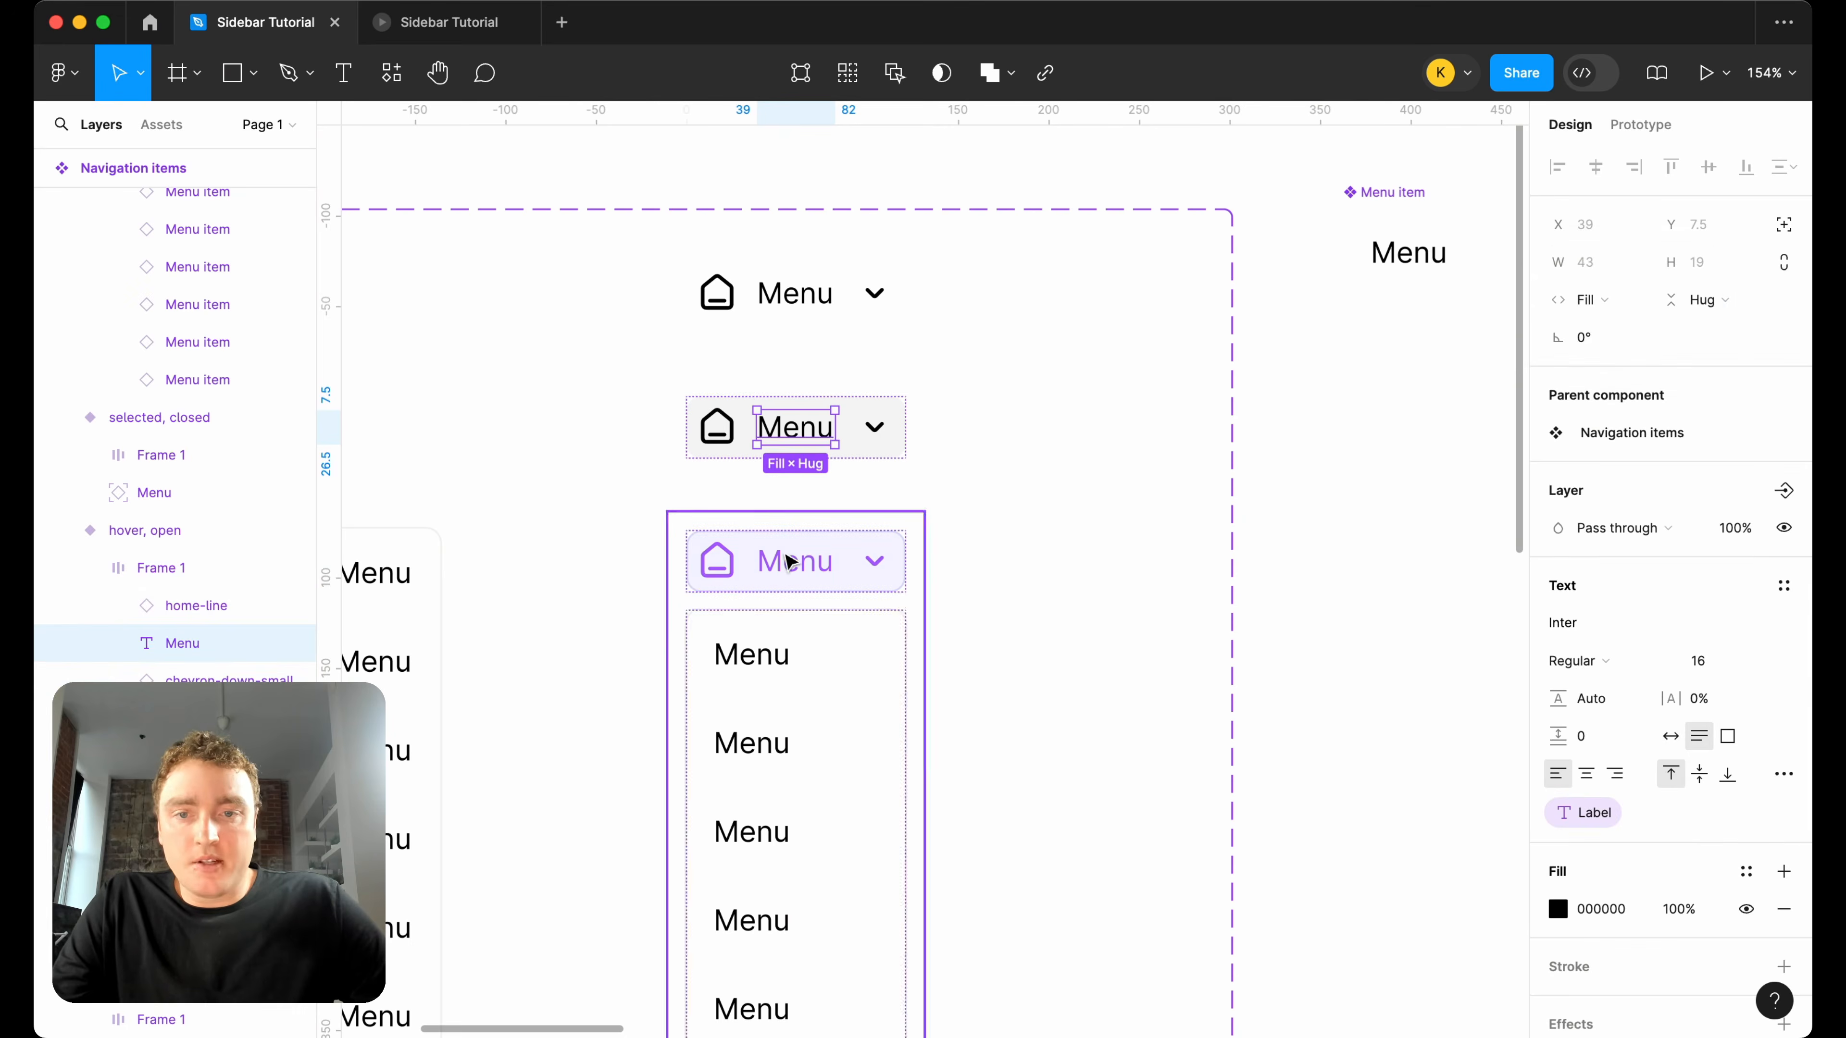
double_click(795, 560)
click(1595, 299)
click(1620, 329)
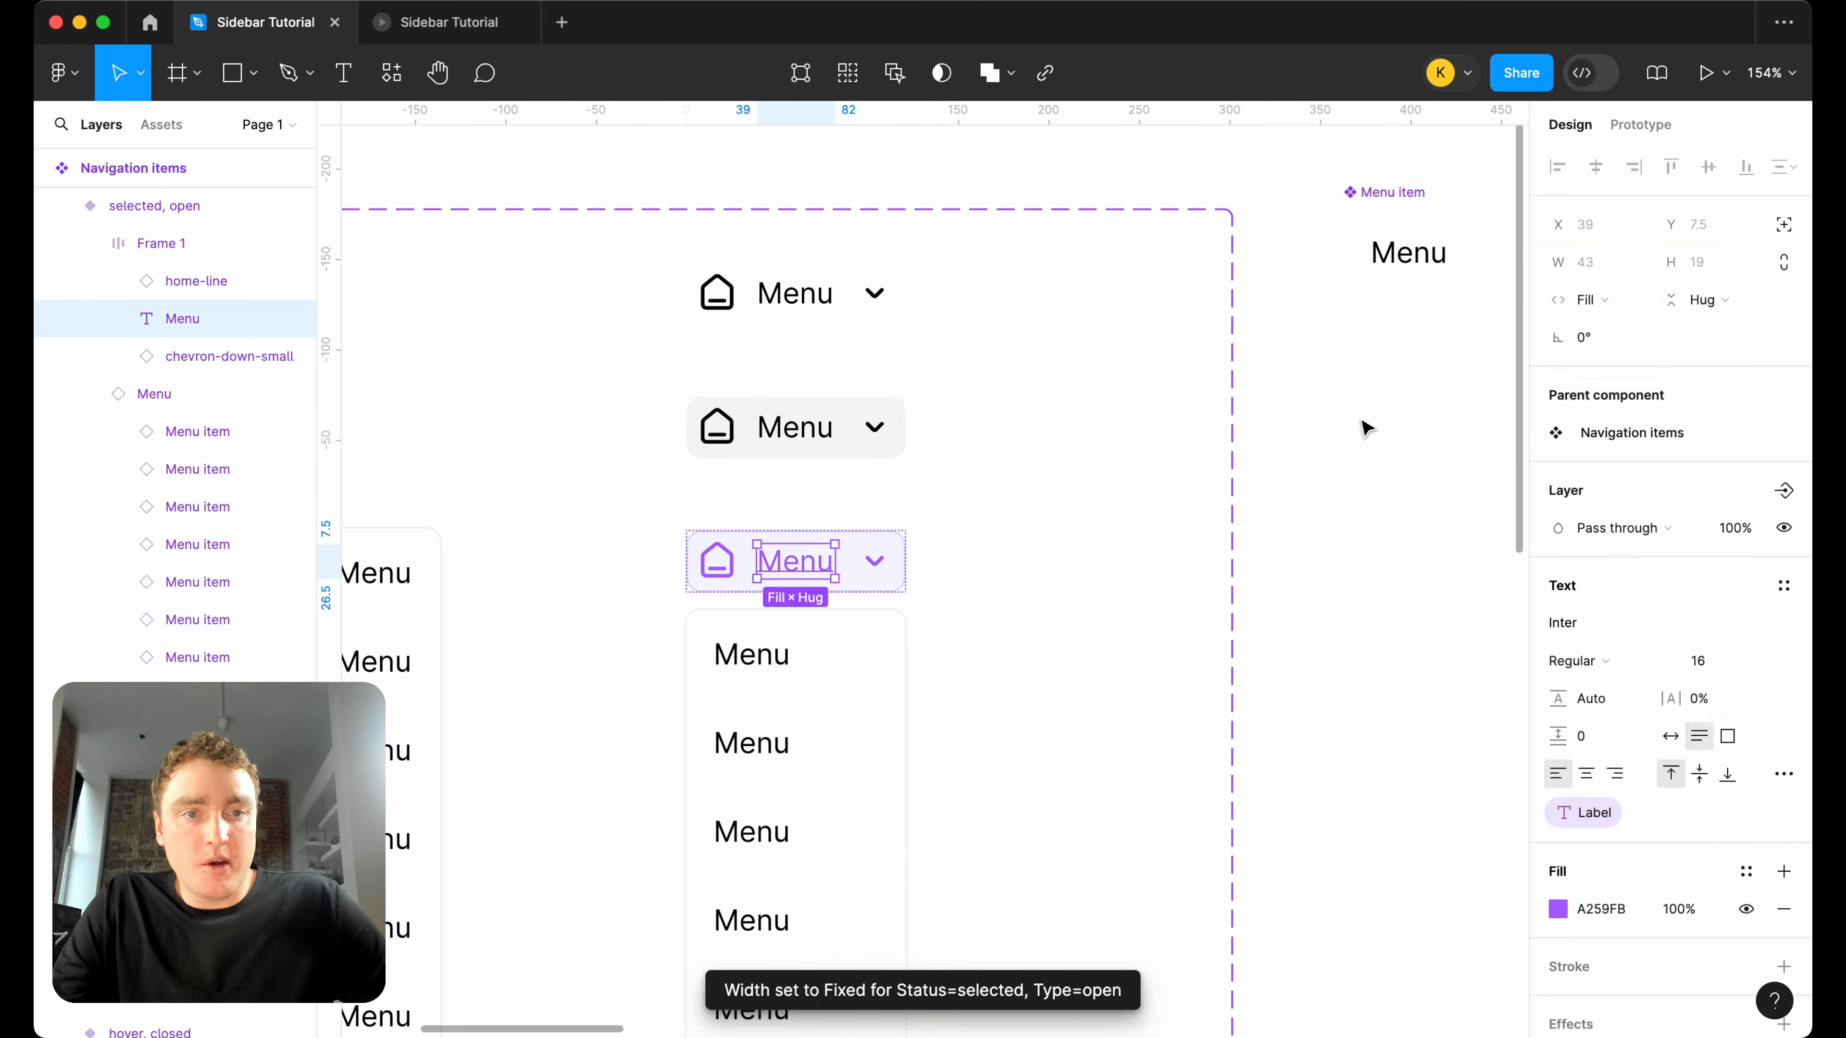
Widen the open Navigation Bar variant to 208 px.
click(1369, 428)
scroll(1364, 425, down, 8)
scroll(1350, 423, up, 5)
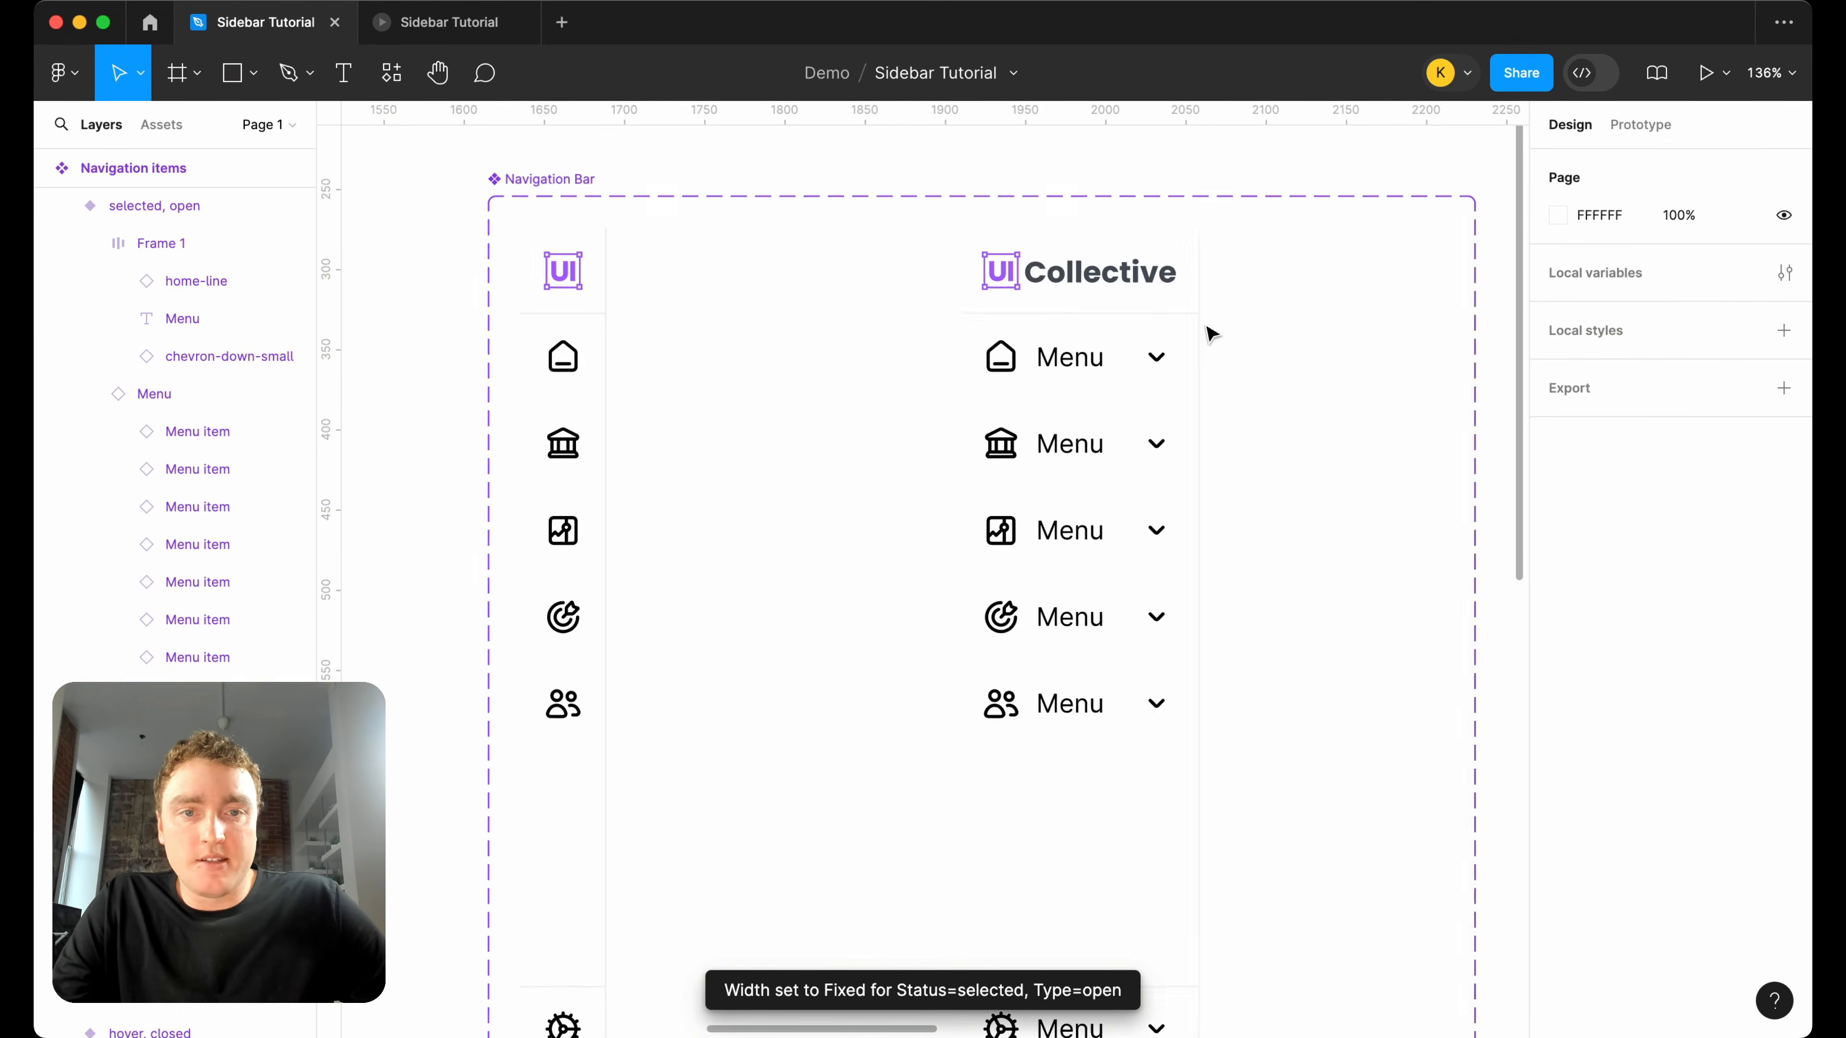
double_click(1155, 378)
click(1281, 364)
scroll(1240, 362, down, 5)
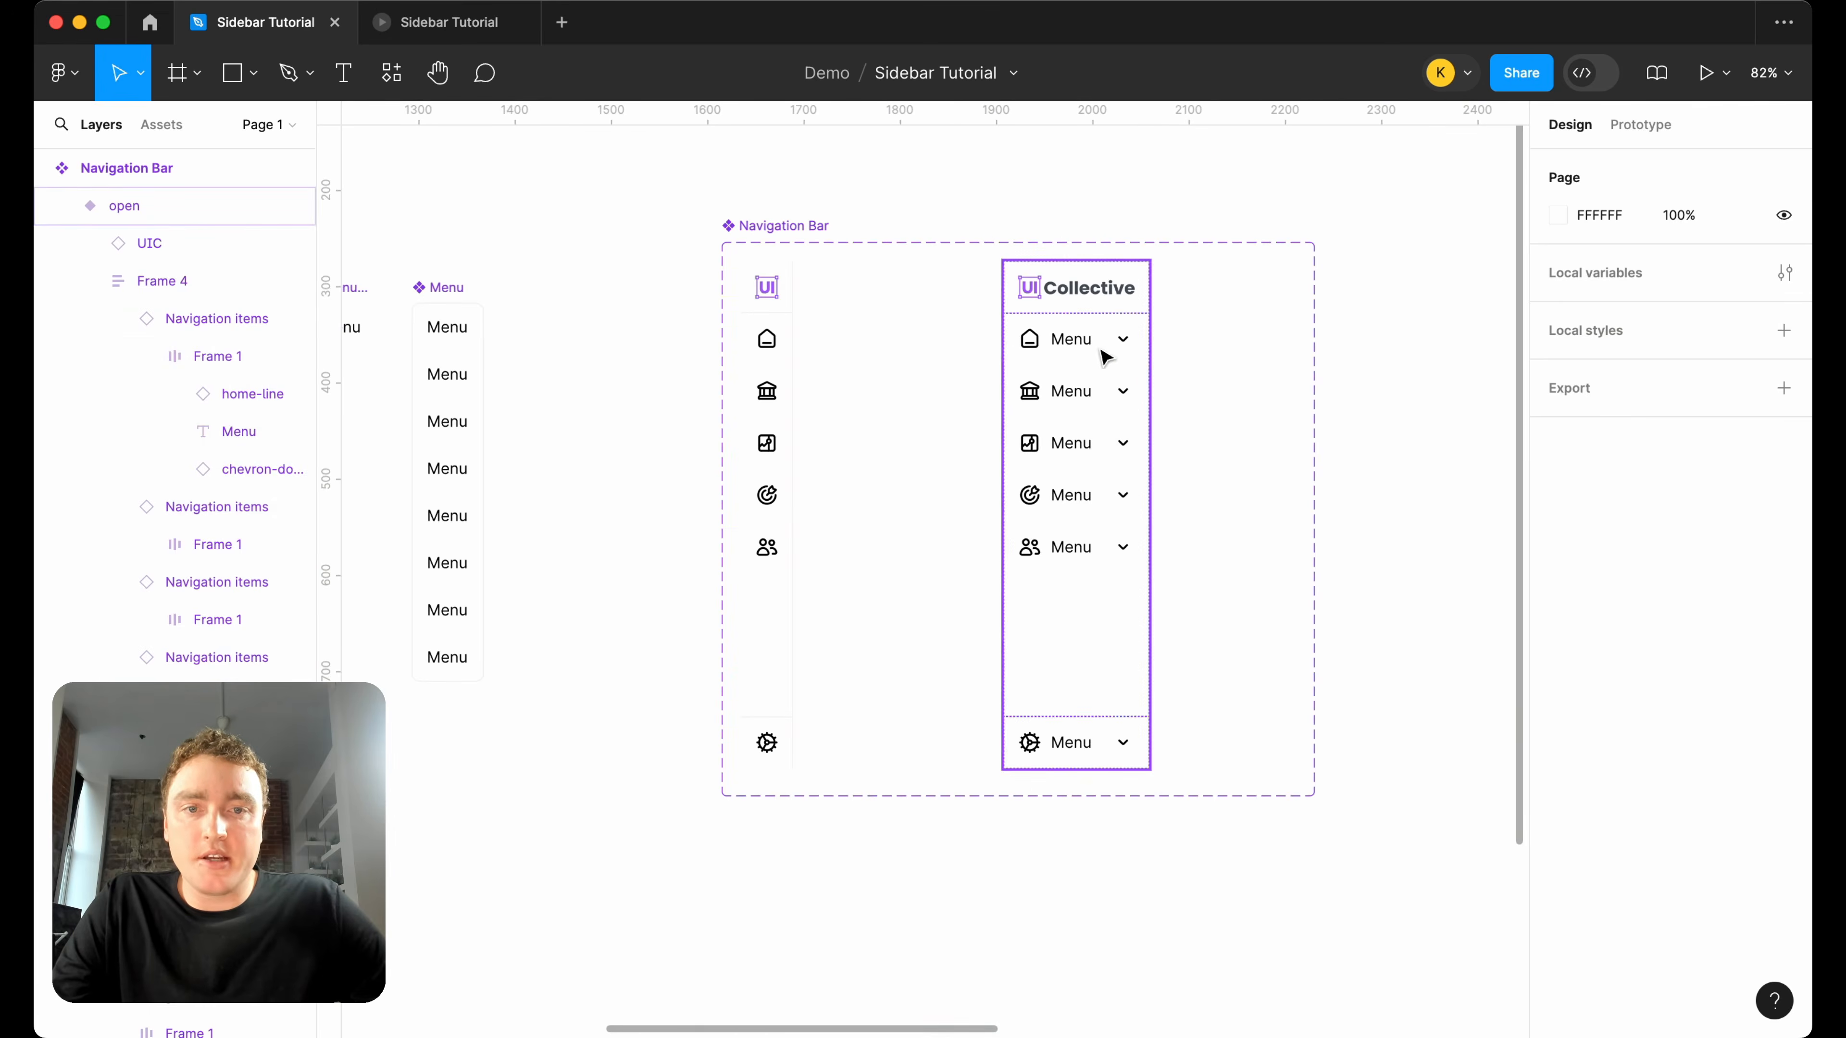
click(1141, 355)
drag(1150, 347, 1205, 375)
scroll(1165, 367, up, 3)
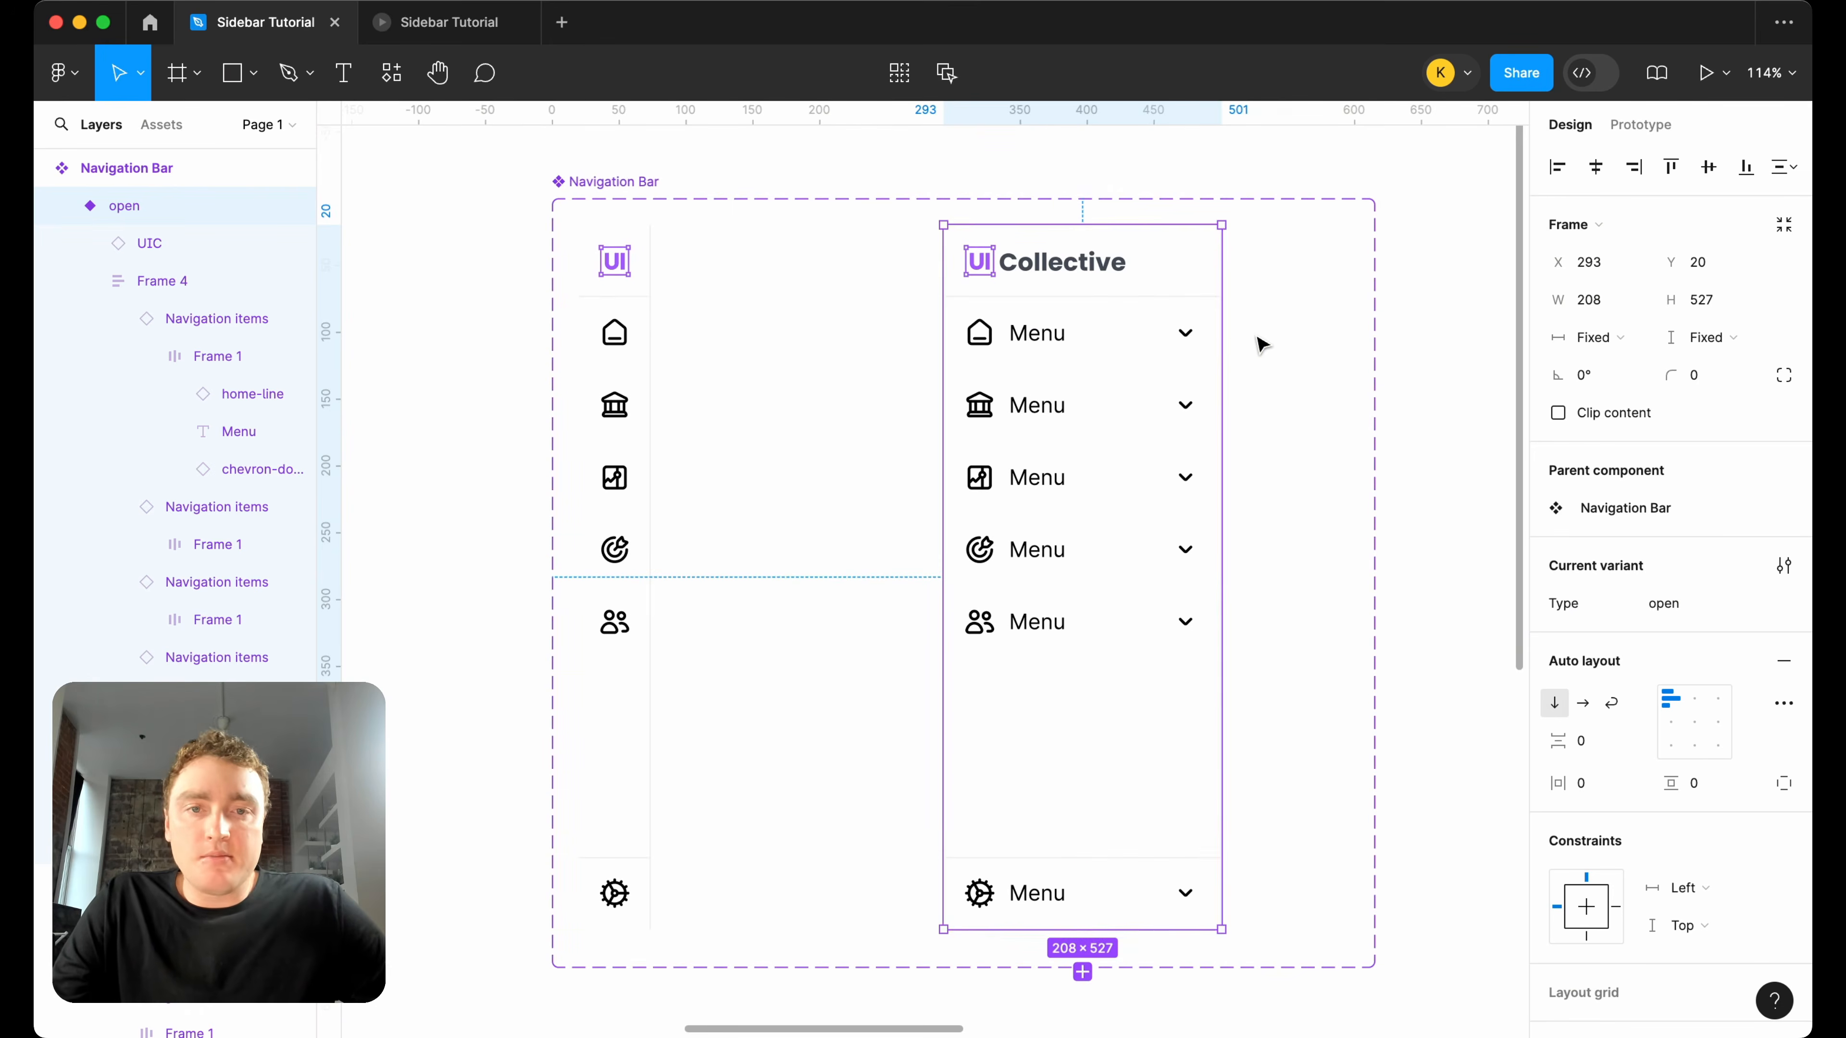
click(1262, 345)
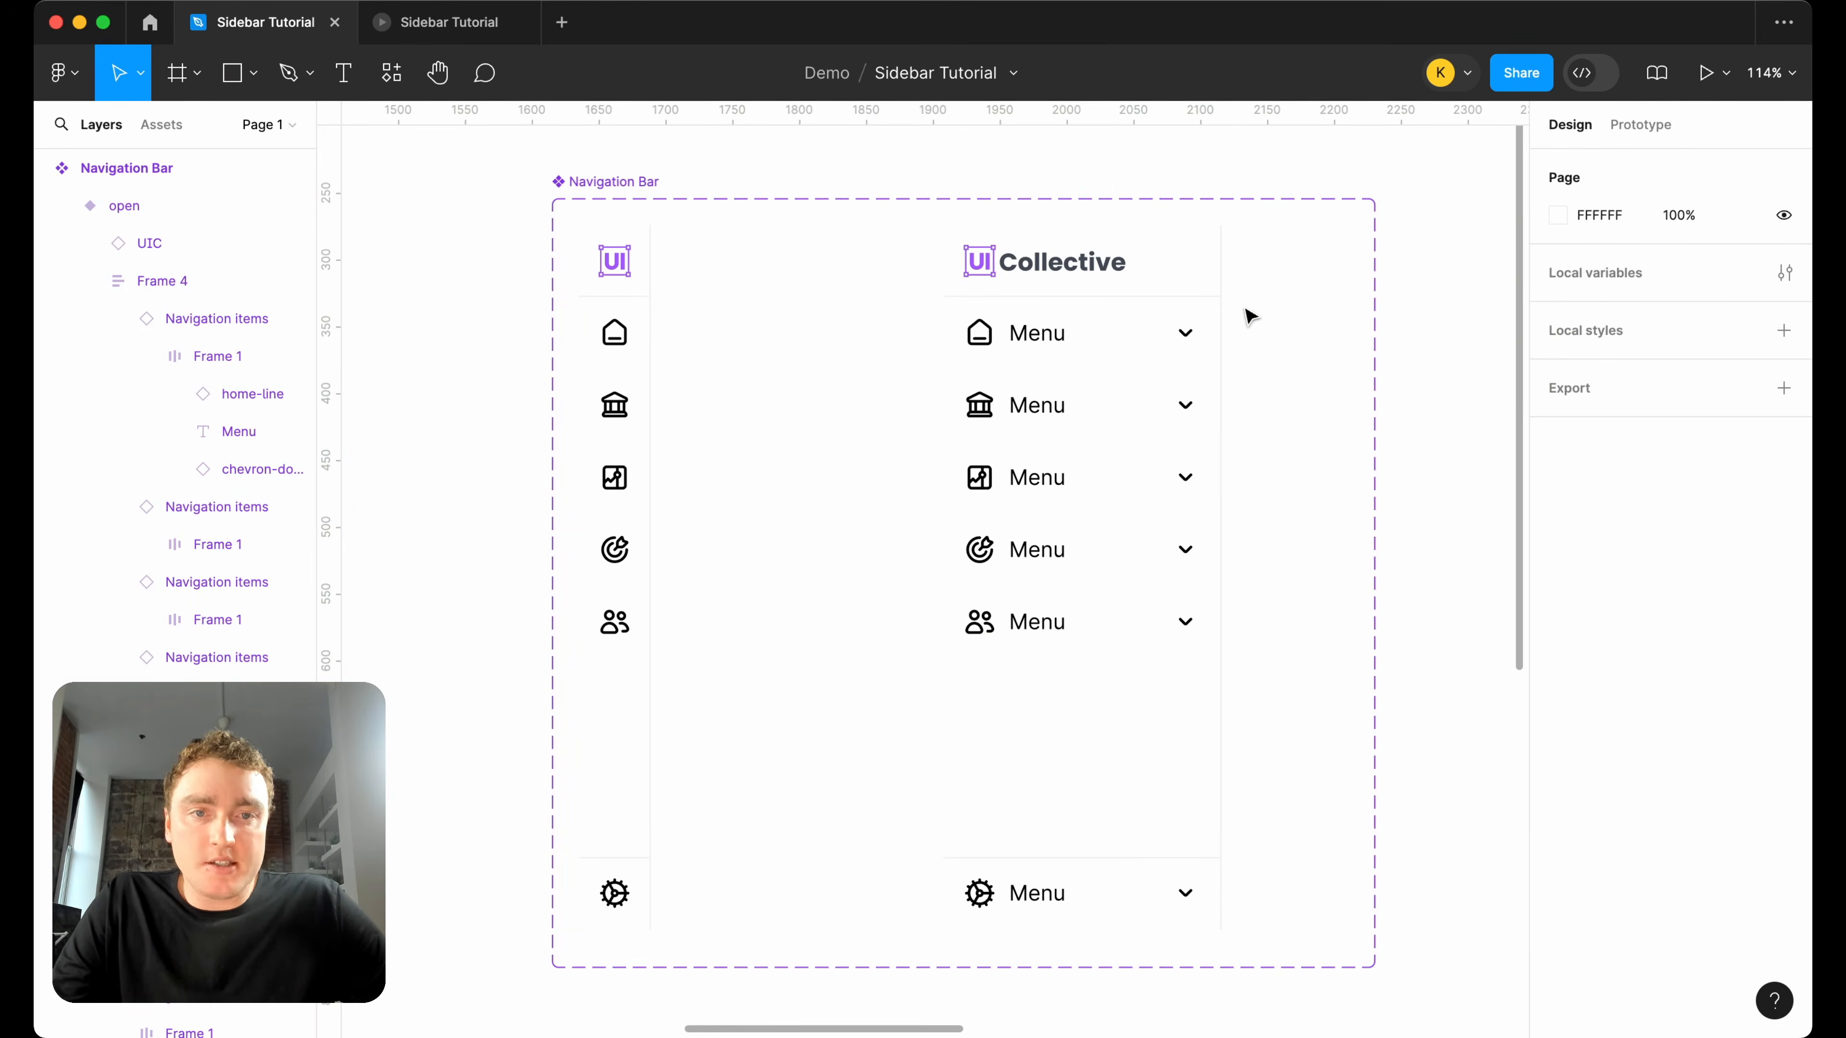
Relabel the first three navigation items in the open Navigation Bar variant as Home, Accounts and Investments.
scroll(1245, 310, up, 6)
scroll(1178, 291, down, 6)
scroll(1179, 292, up, 1)
scroll(1178, 292, right, 1)
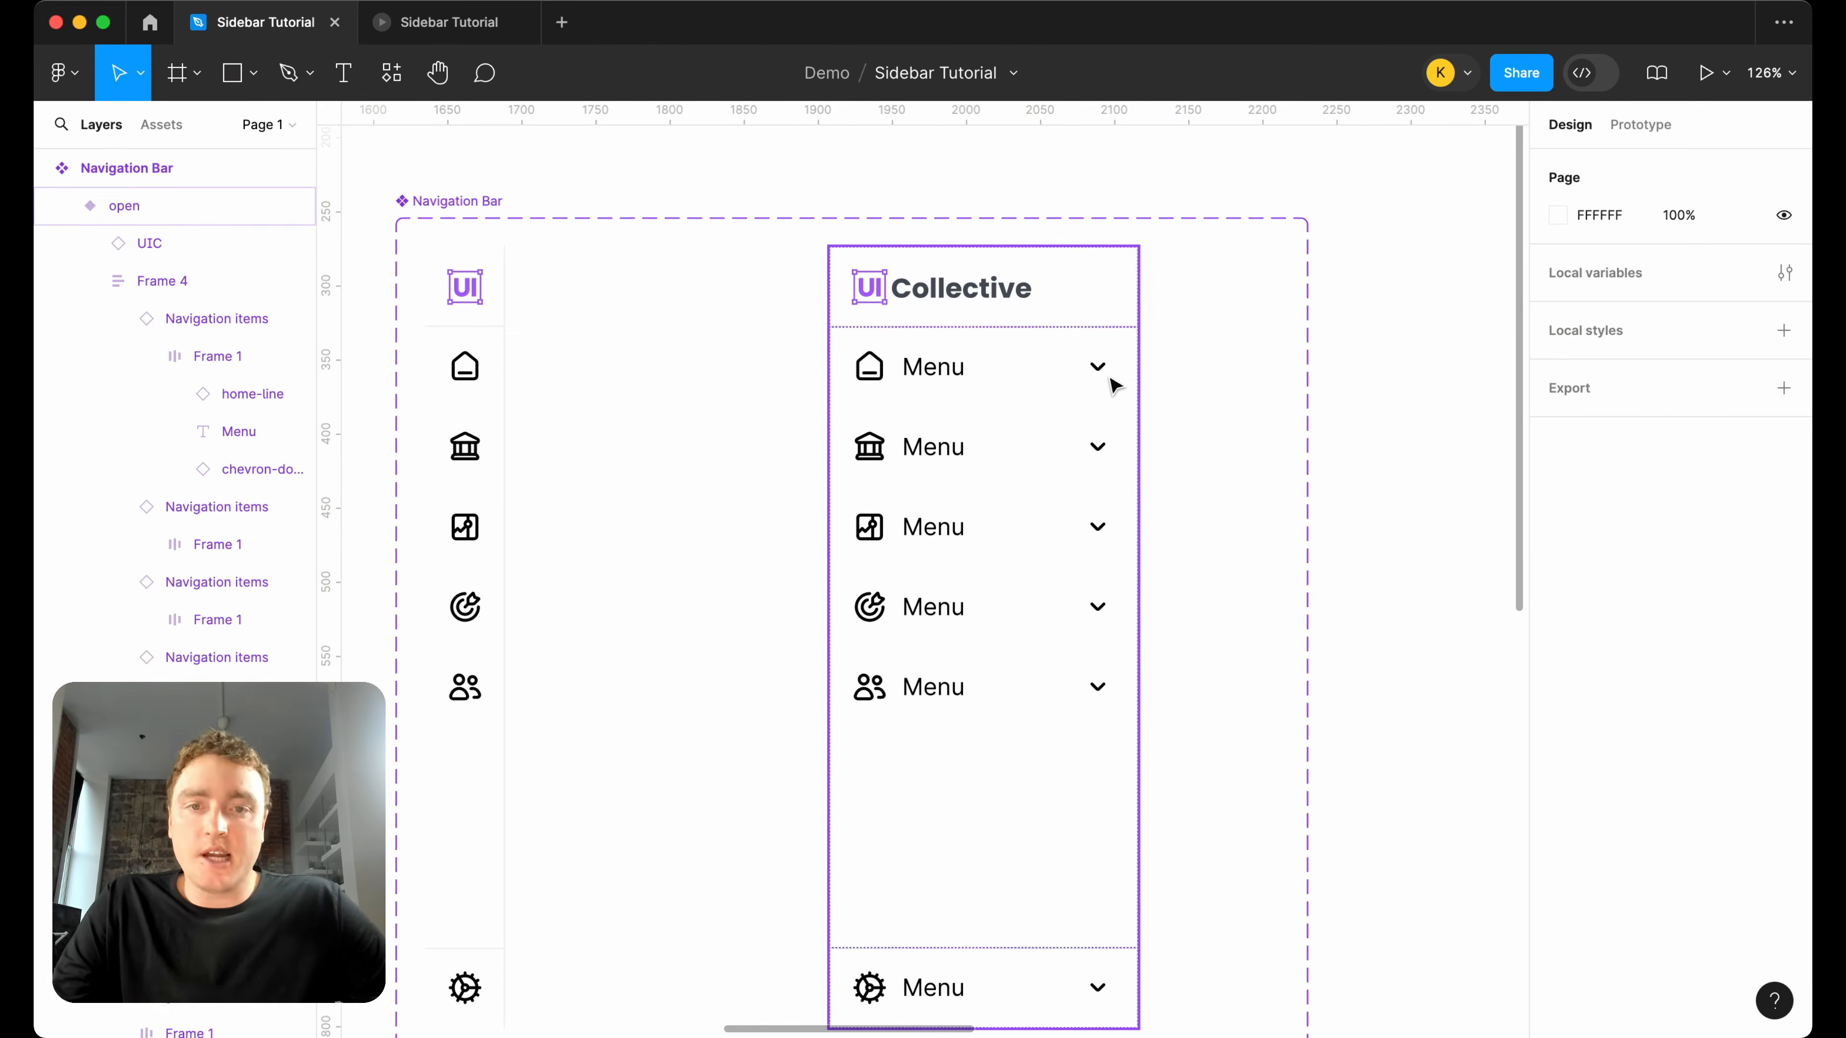
scroll(1110, 382, down, 3)
double_click(976, 370)
double_click(977, 372)
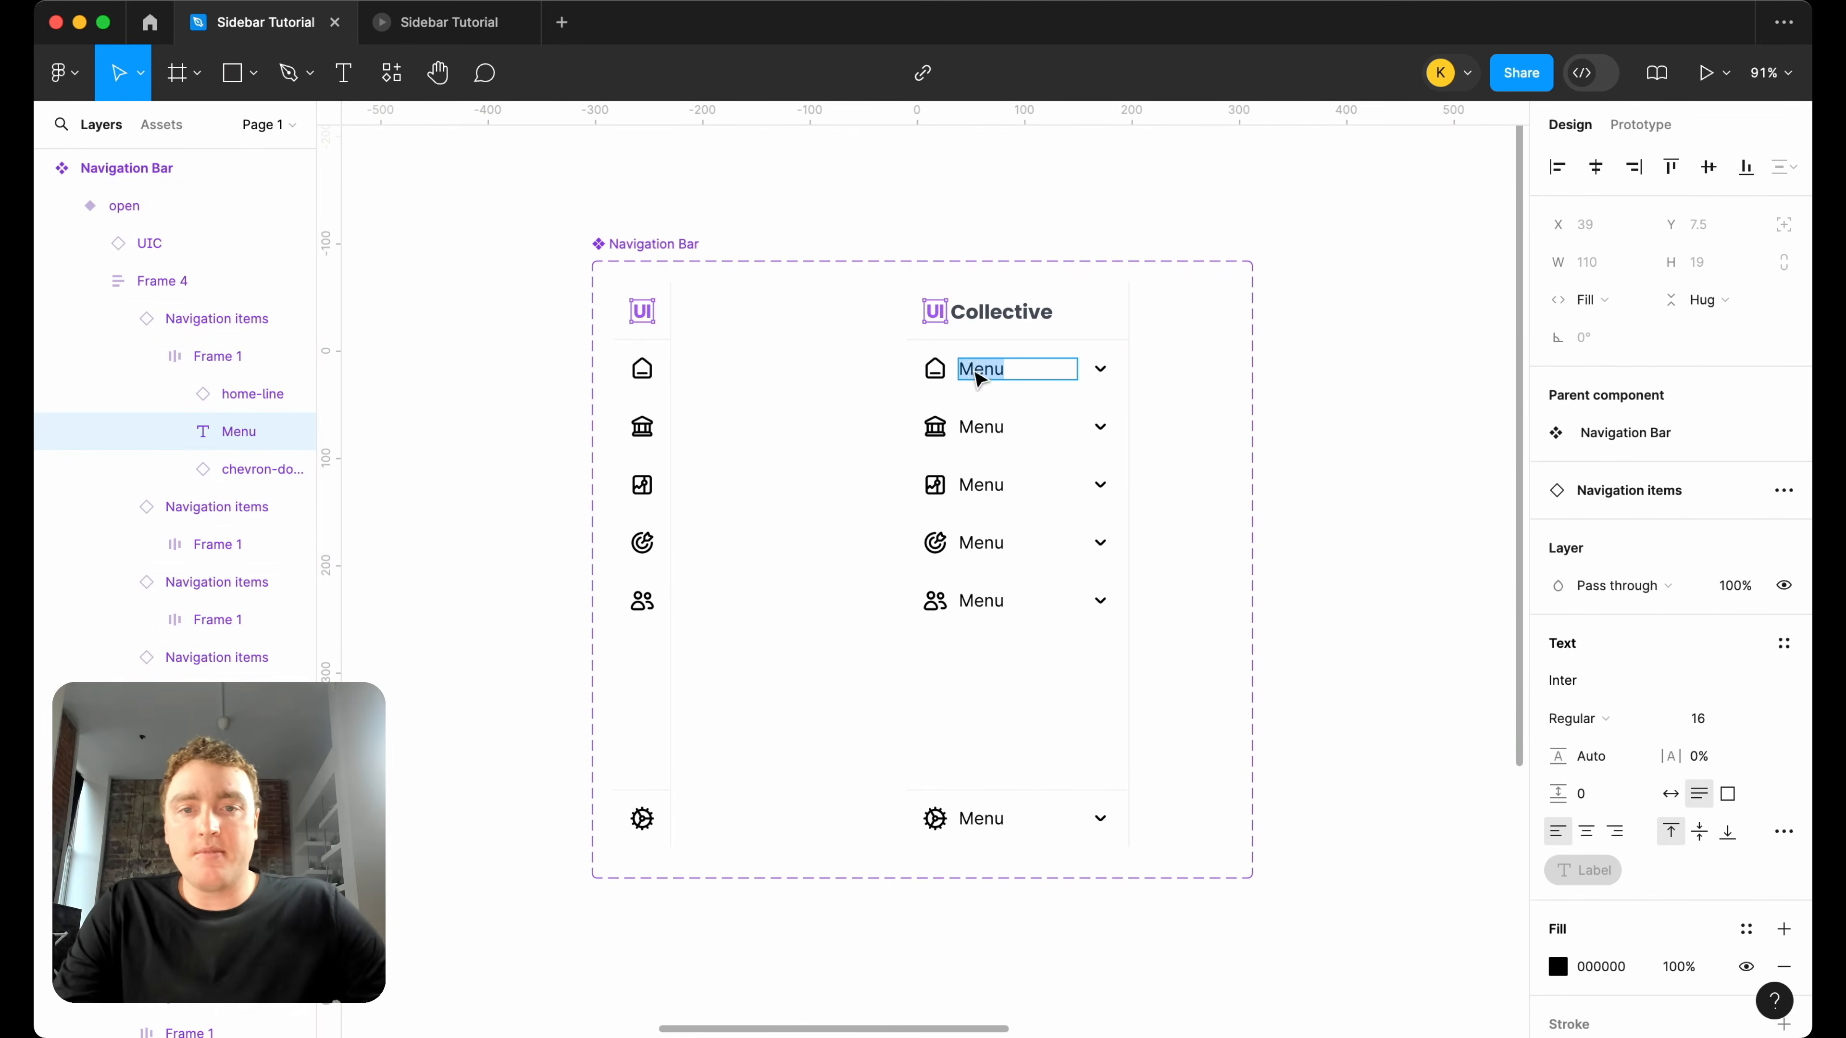
text(Home)
double_click(982, 427)
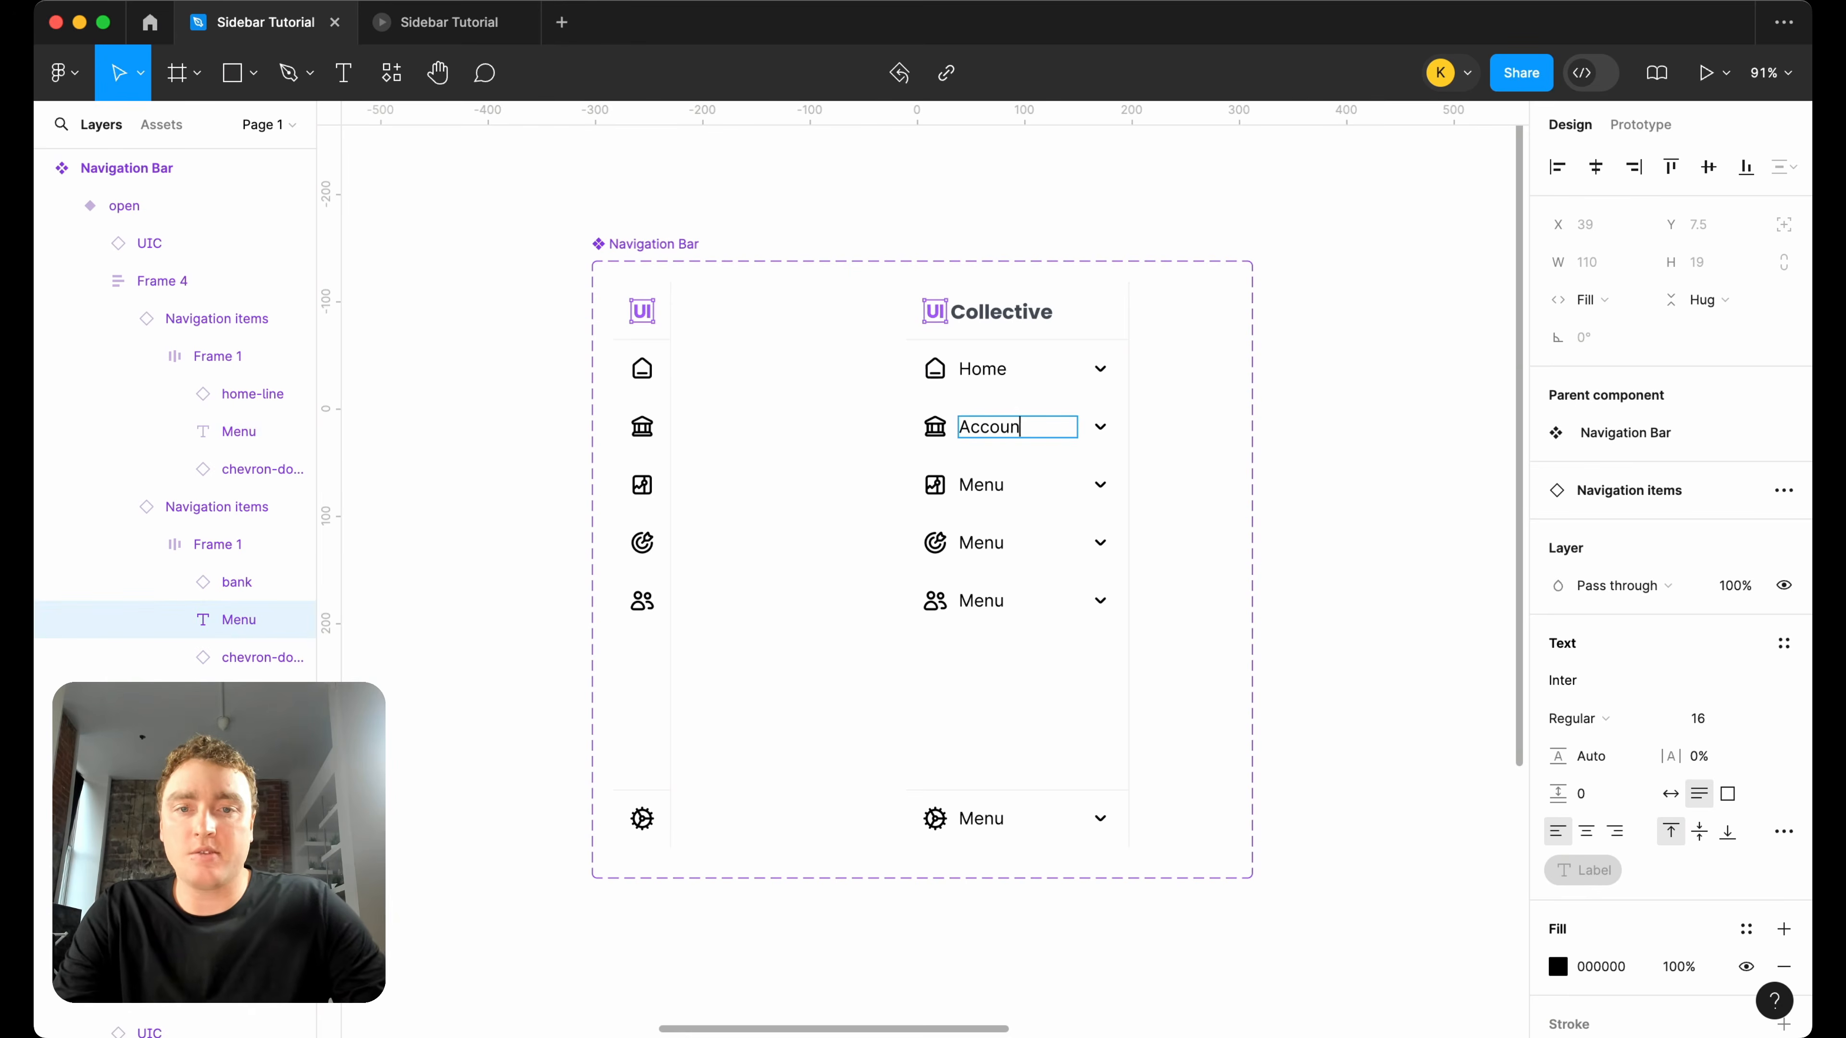
double_click(986, 478)
text(Investments)
Relabel the target, group and gear navigation items in the open variant as Goals, Family and Settings.
double_click(990, 543)
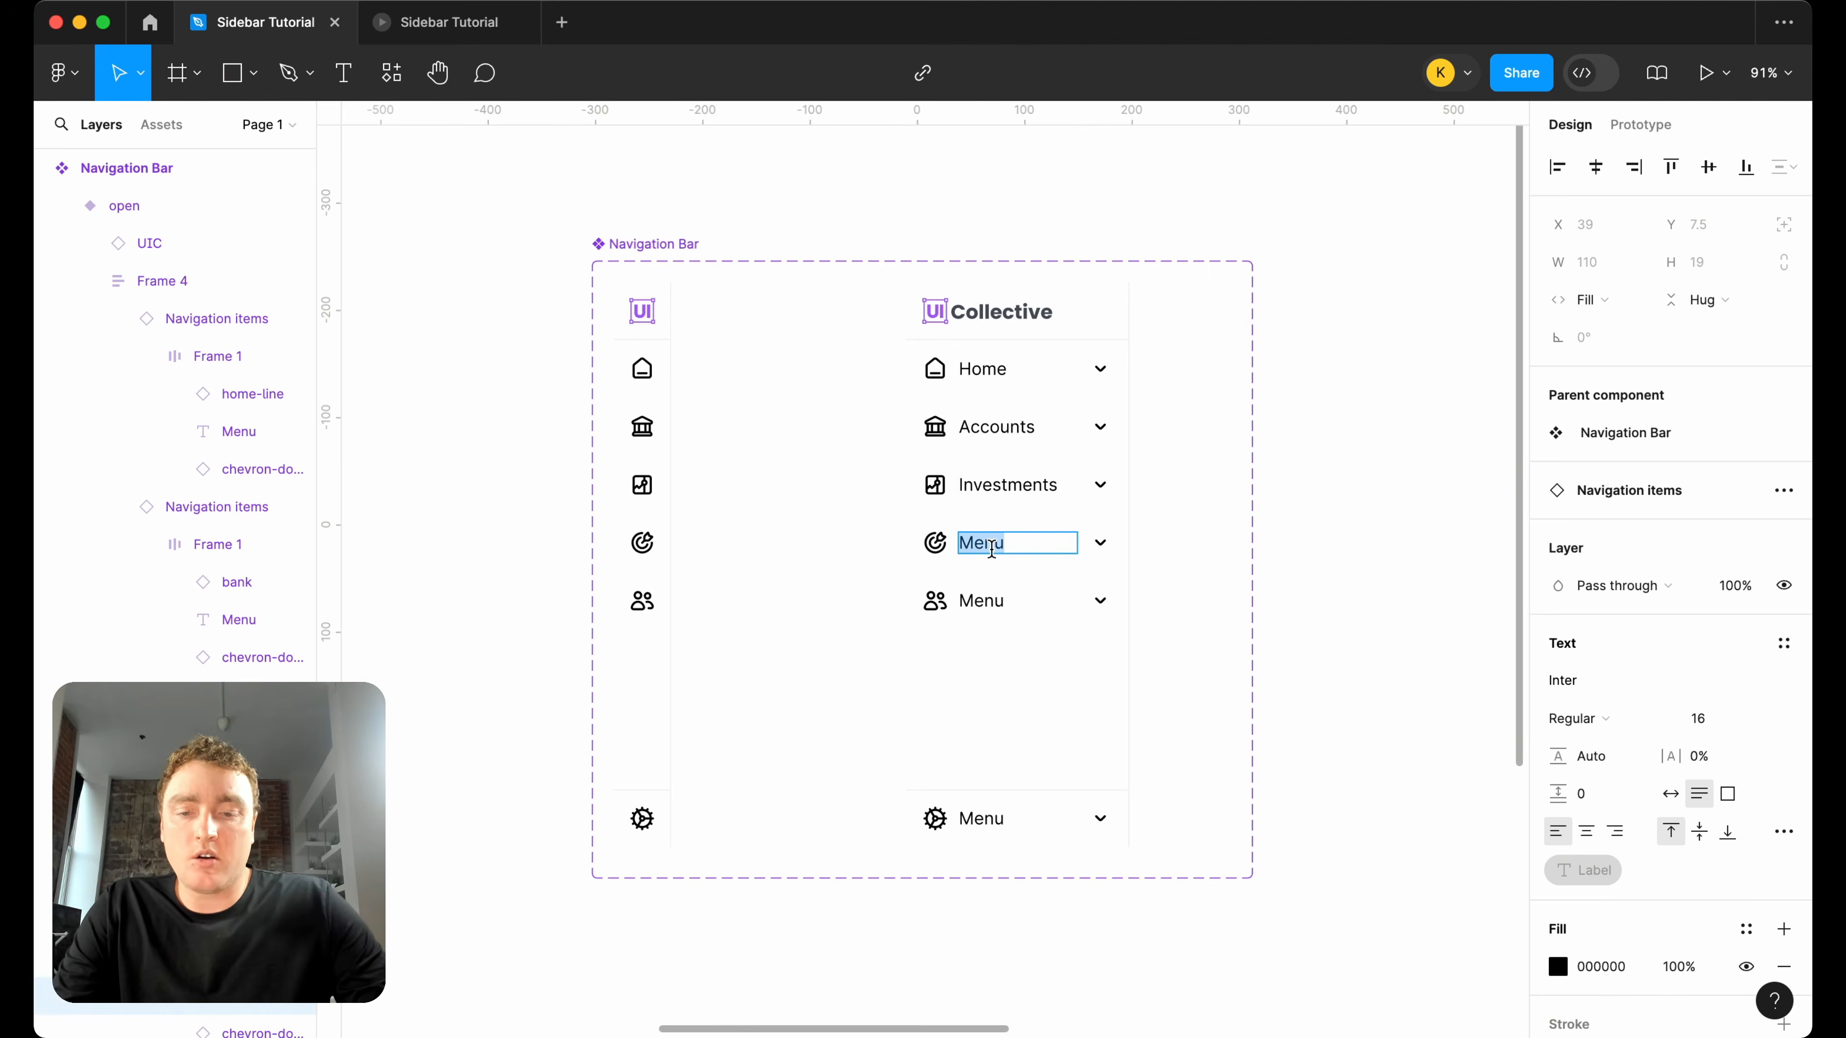
double_click(977, 601)
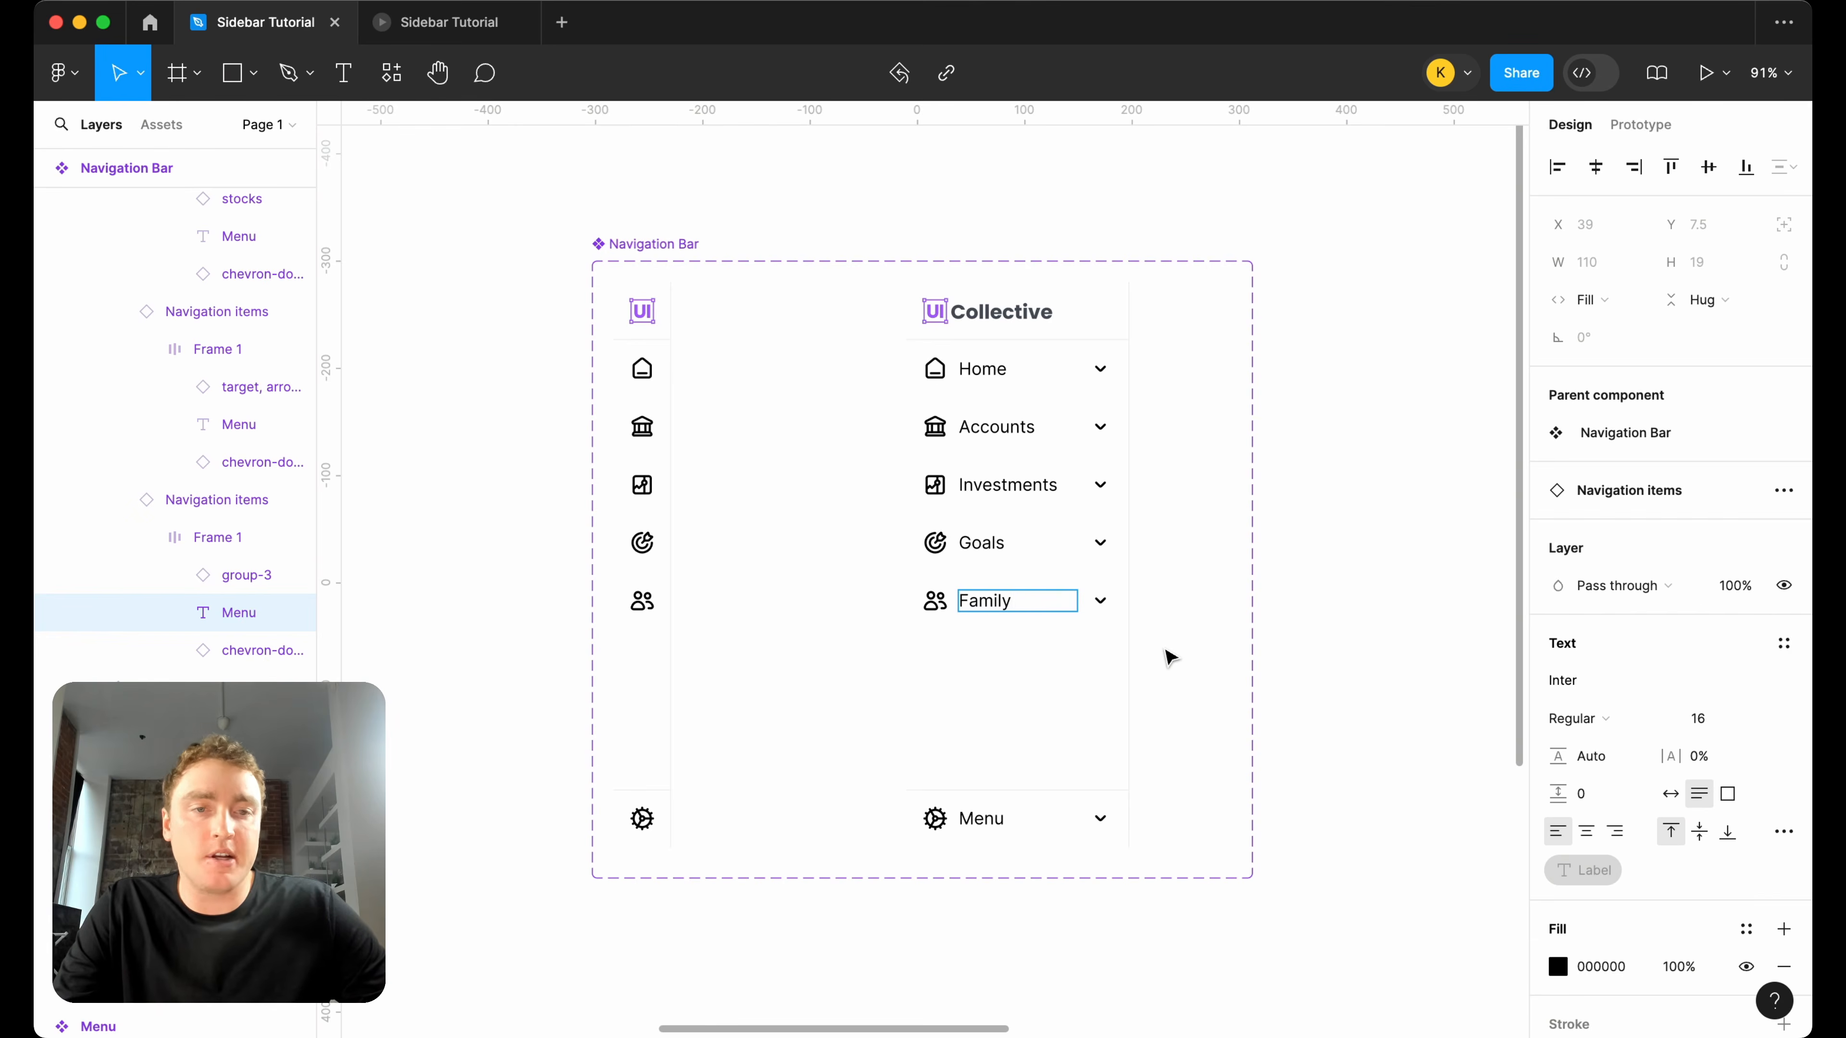
double_click(985, 817)
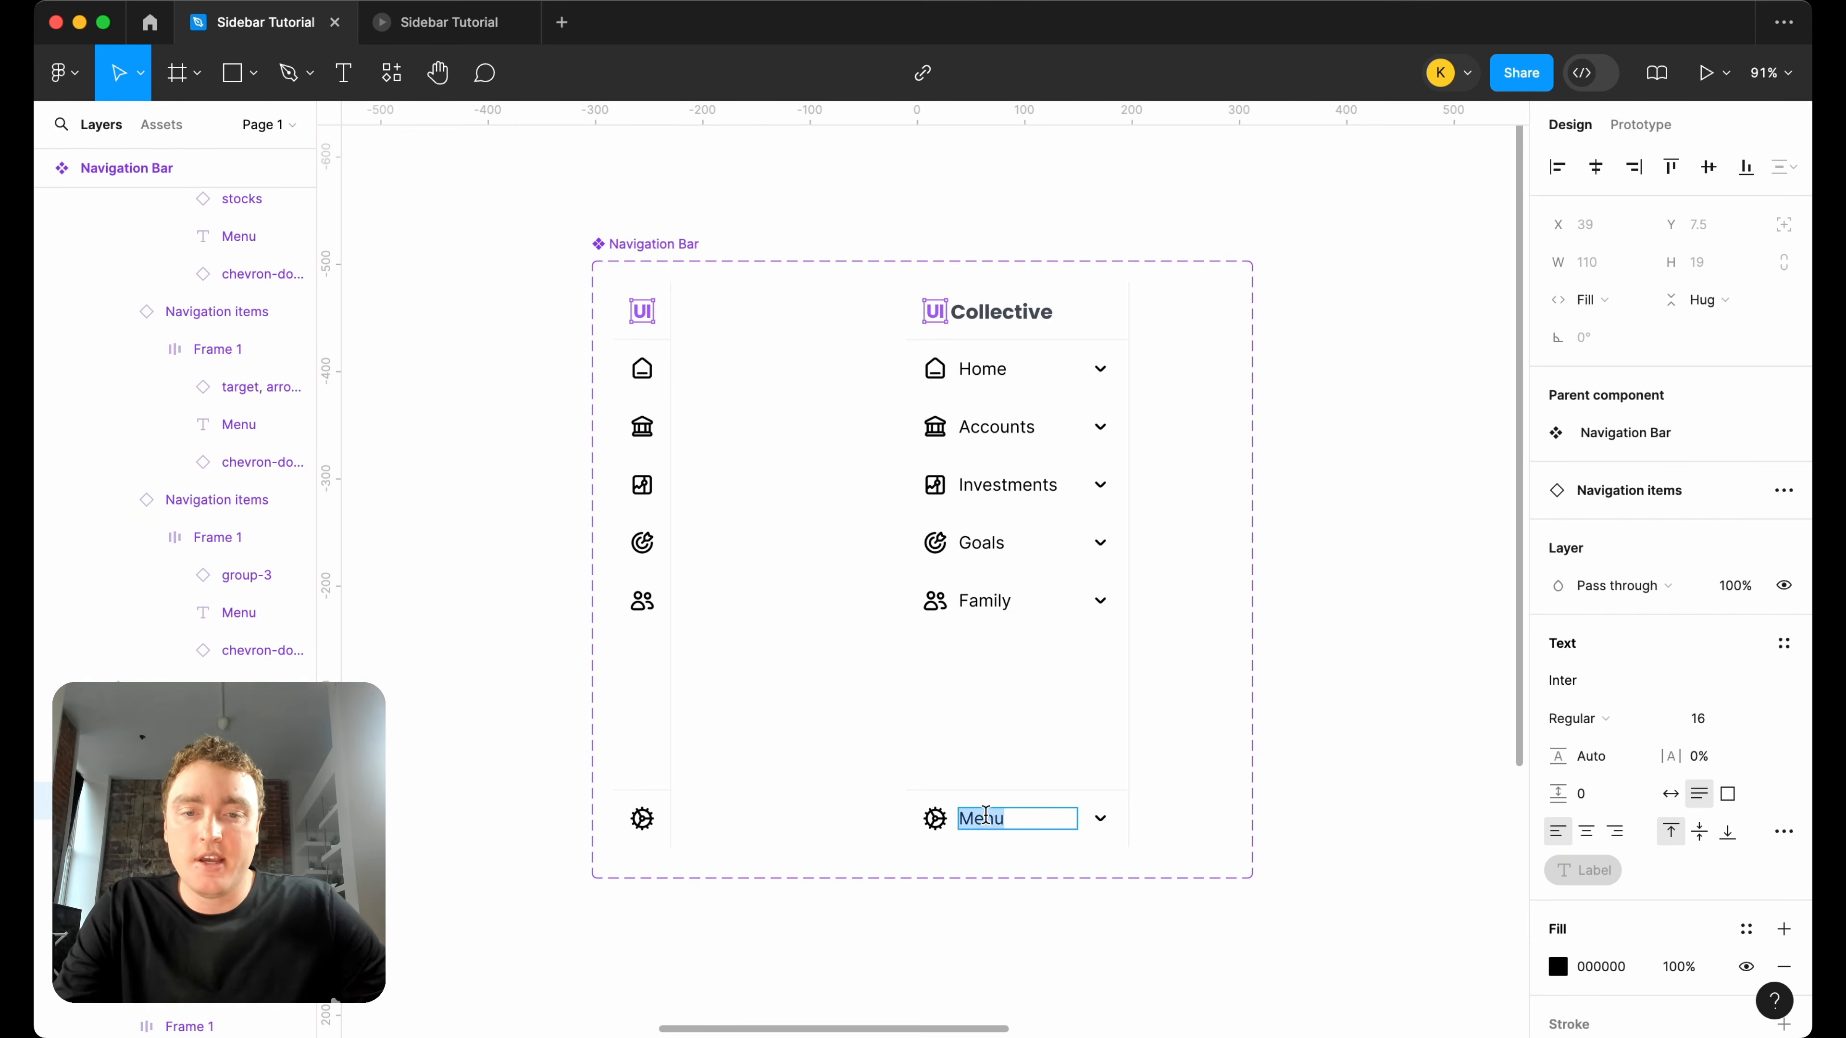
click(1208, 765)
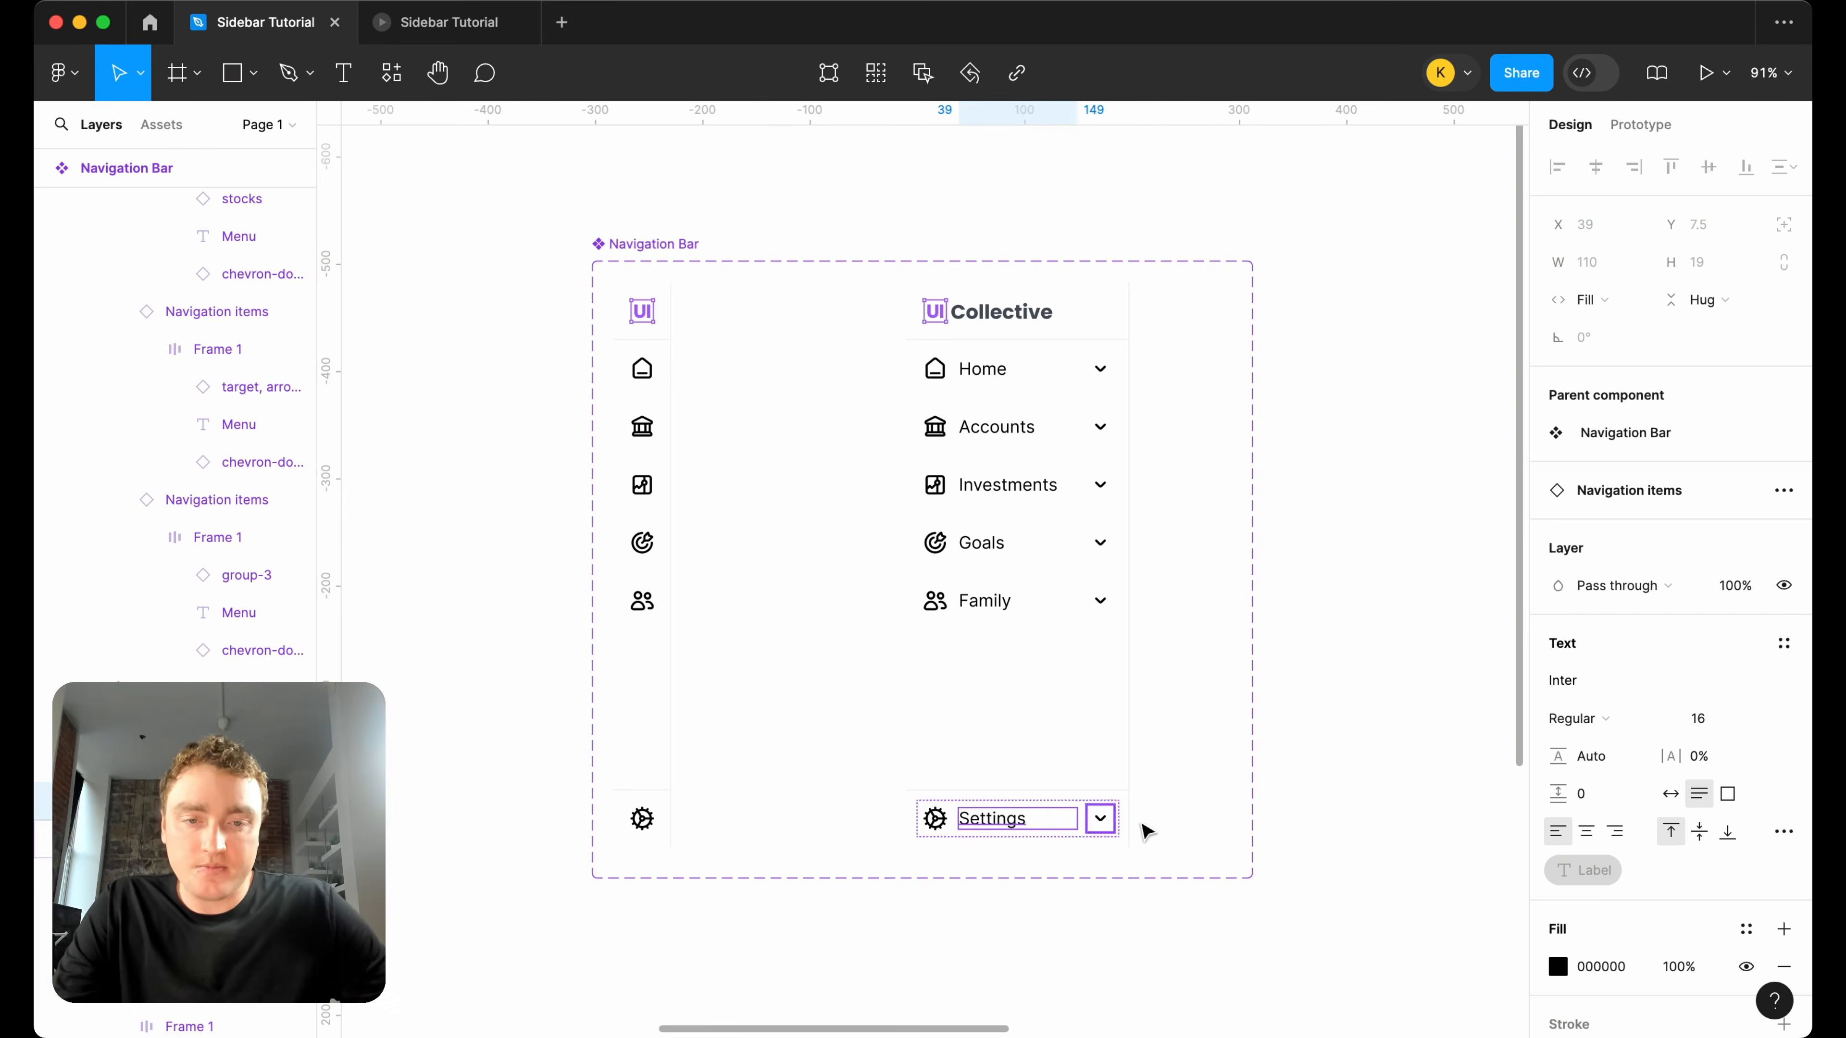
click(1192, 835)
Turn off the Icon right property for the Settings, Family and Home items in the open Navigation Bar variant.
double_click(1086, 833)
click(1684, 717)
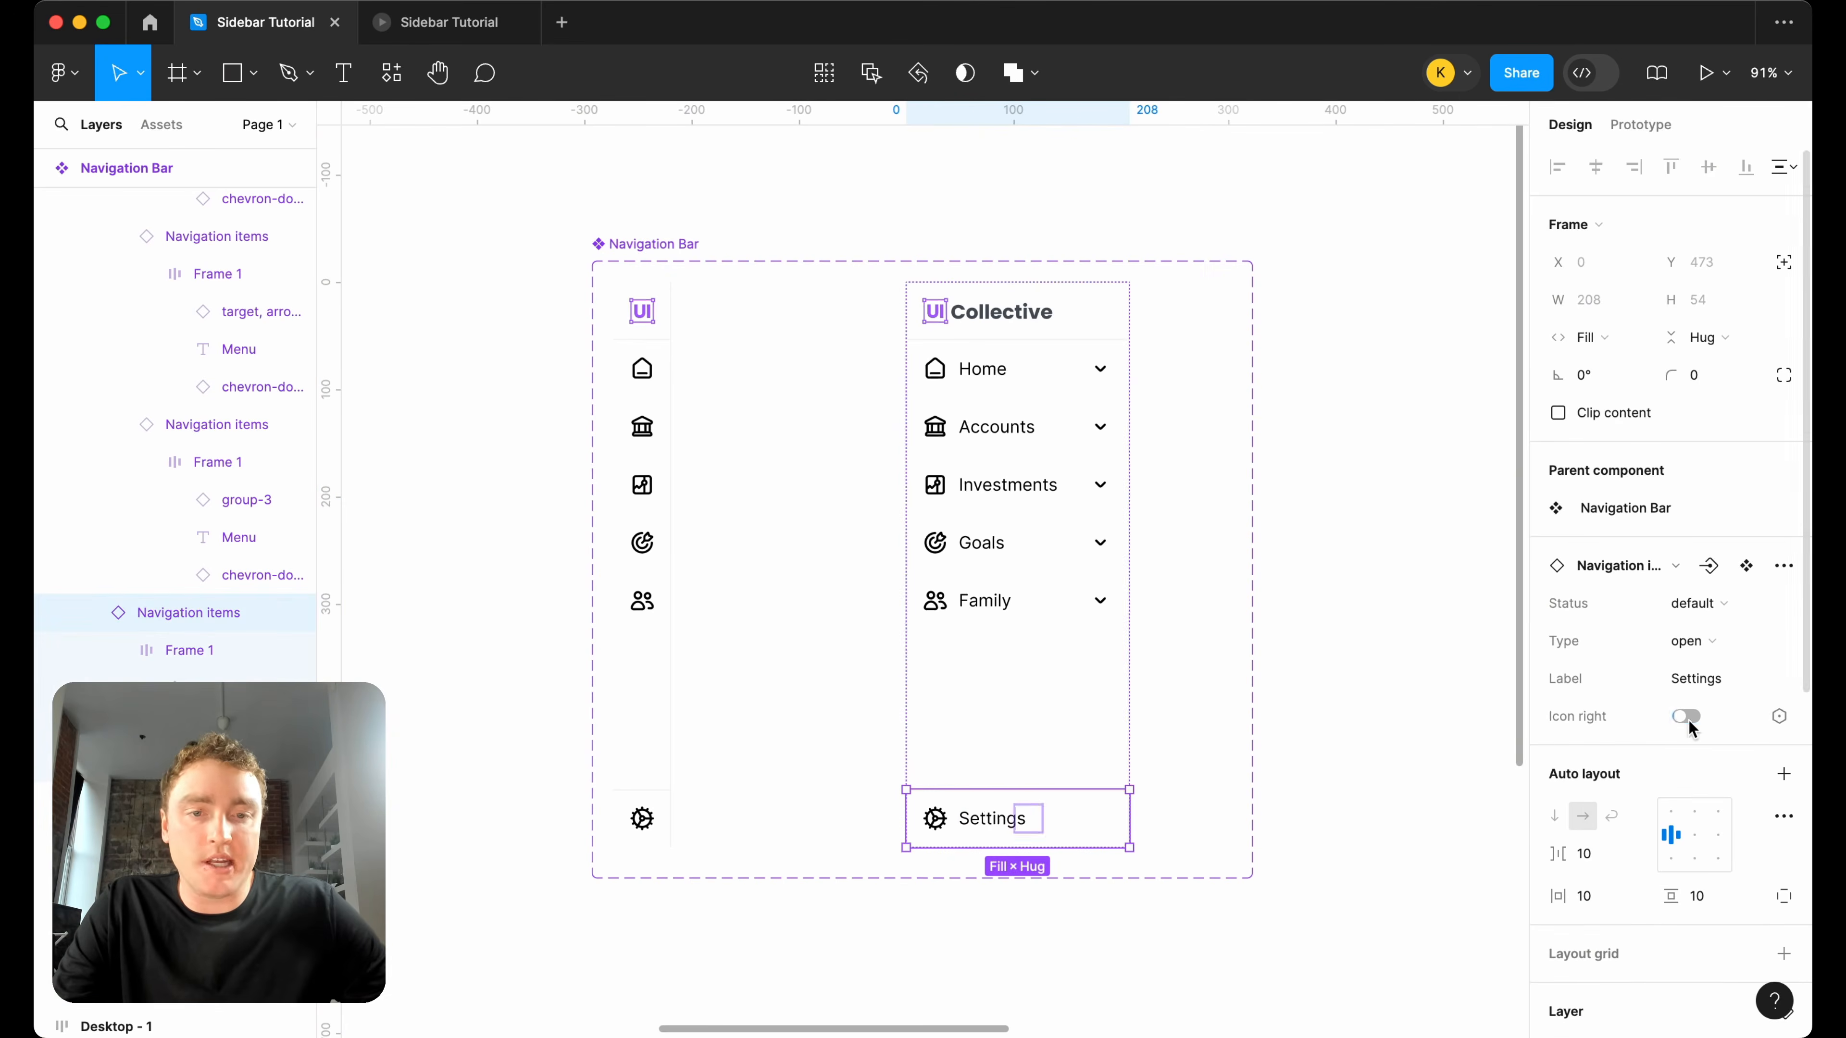
click(1081, 621)
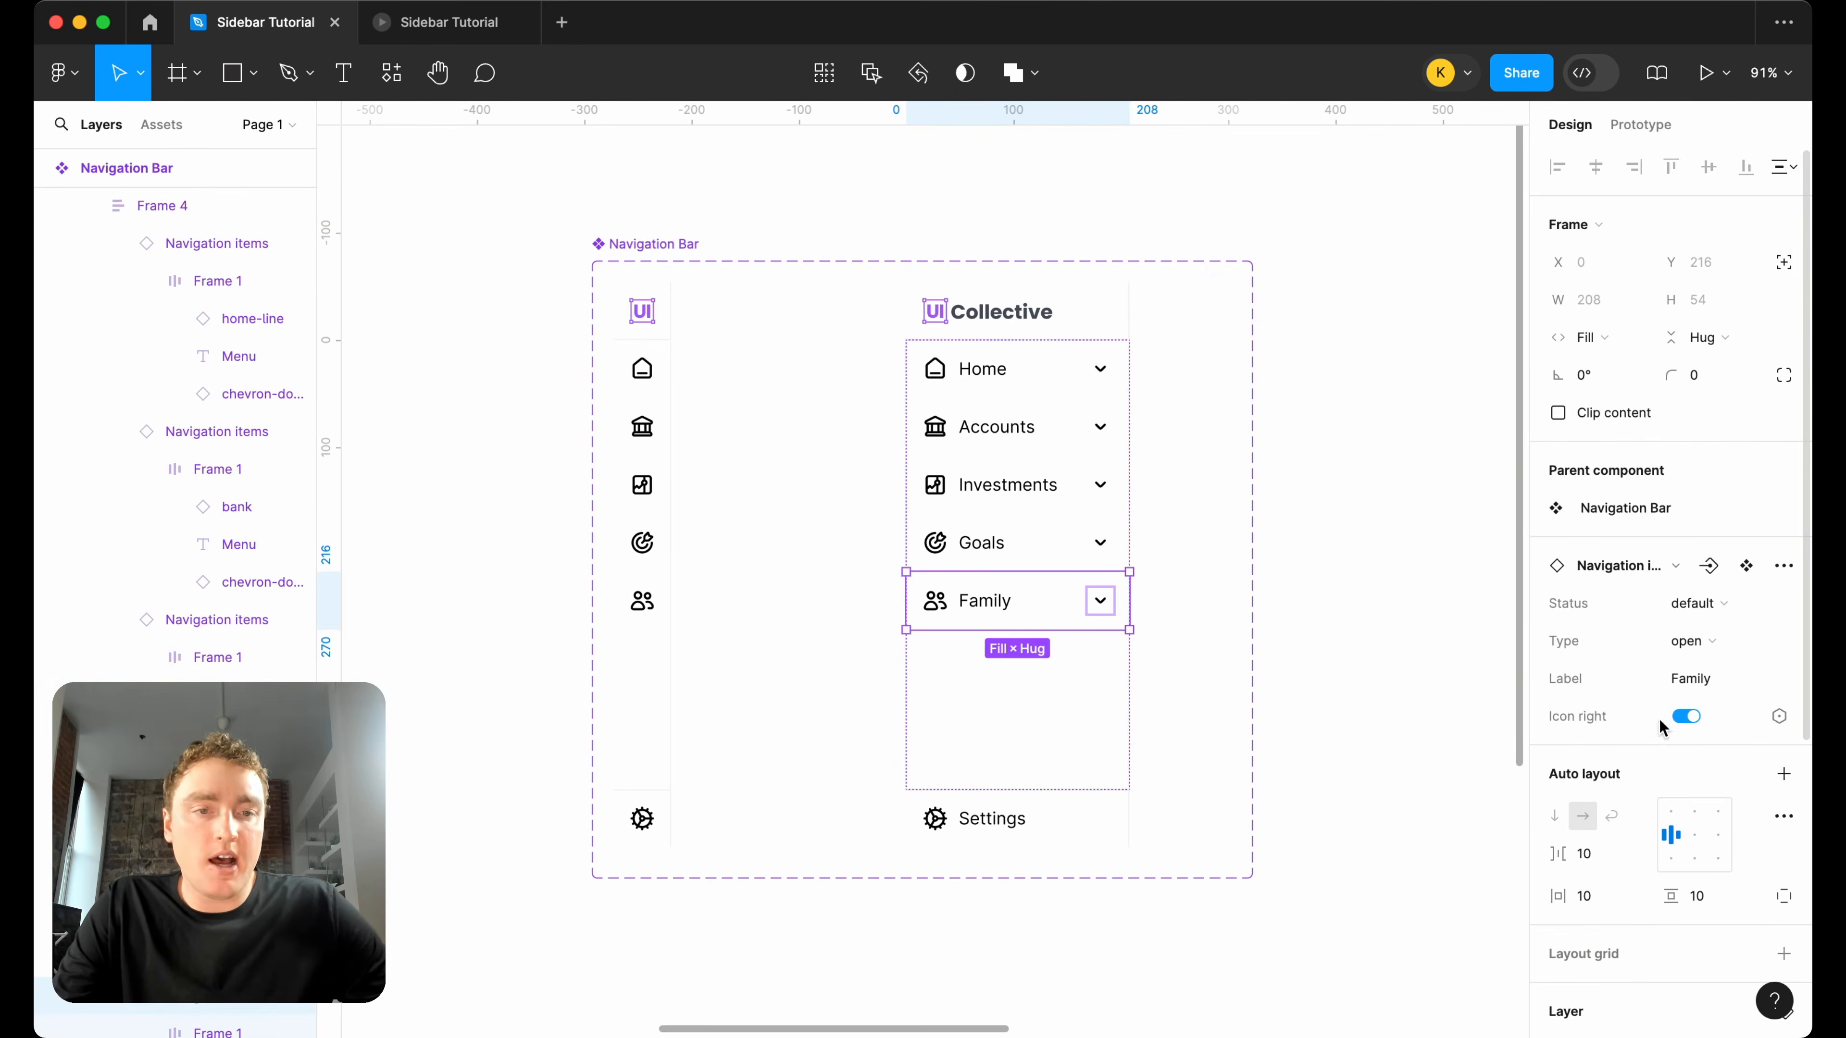
click(1685, 717)
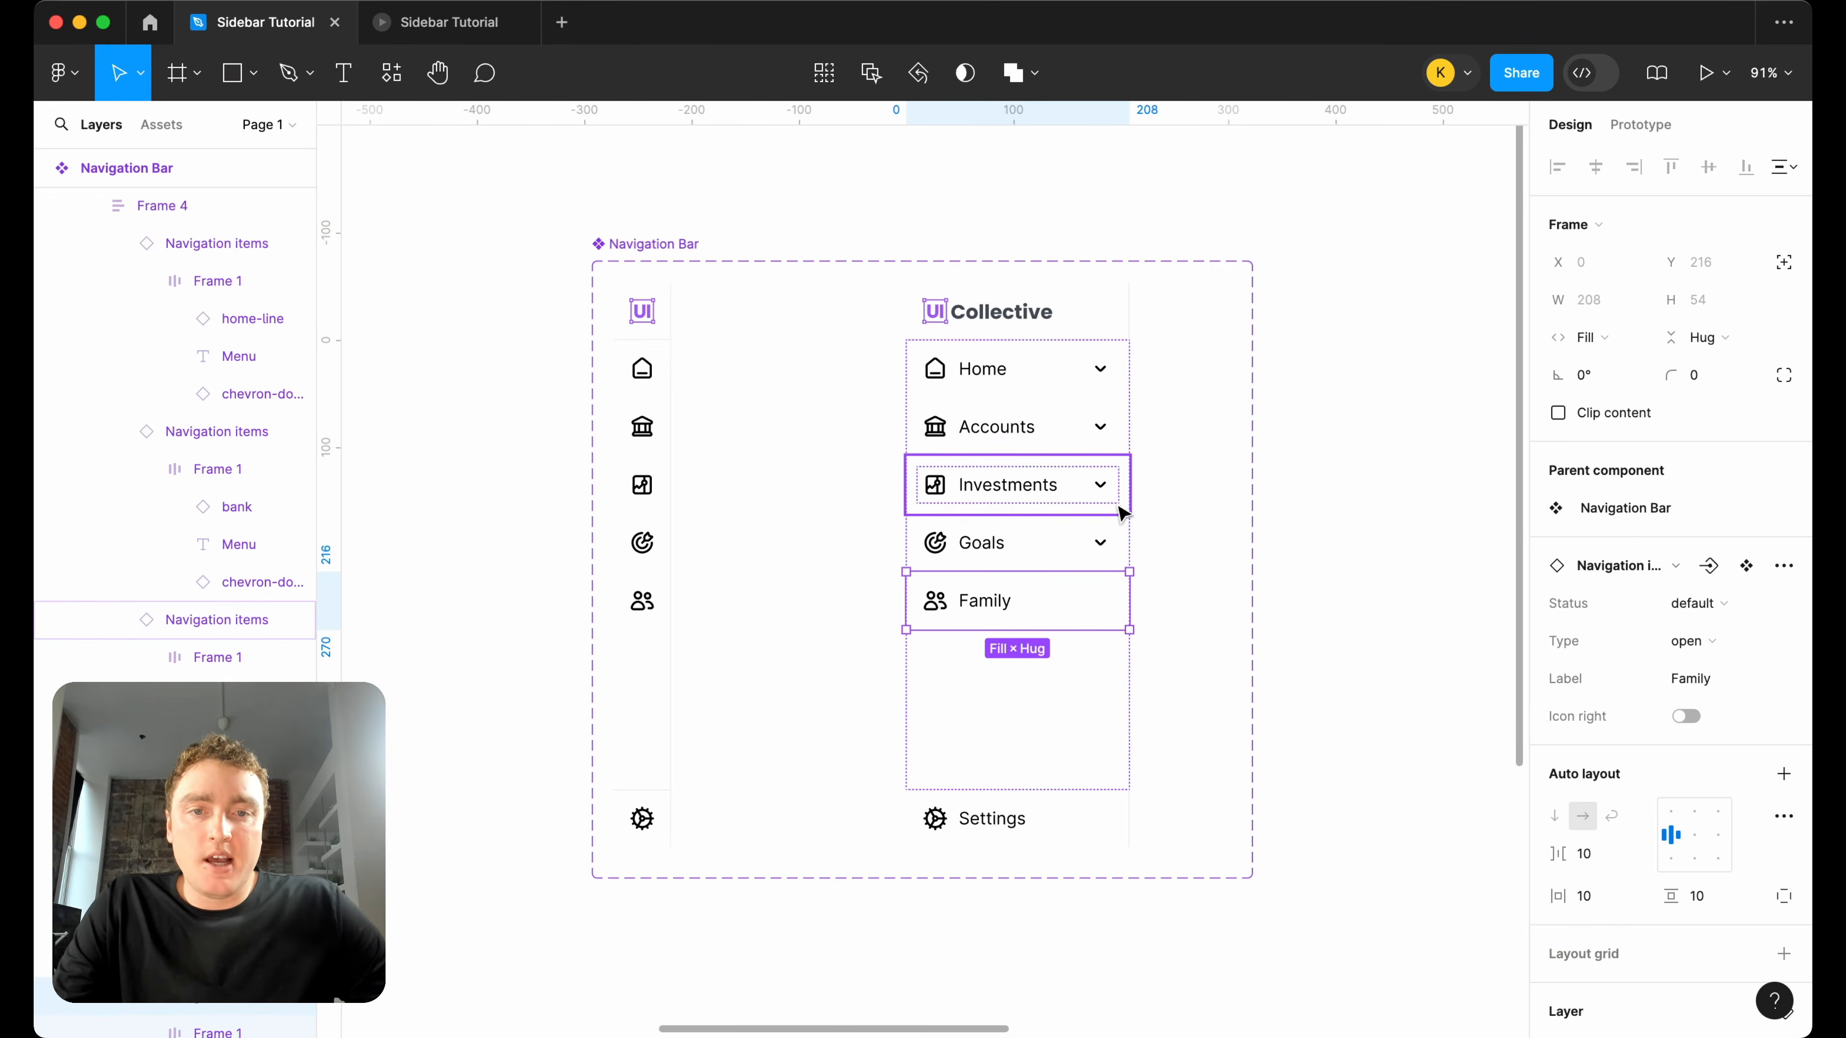
click(1083, 380)
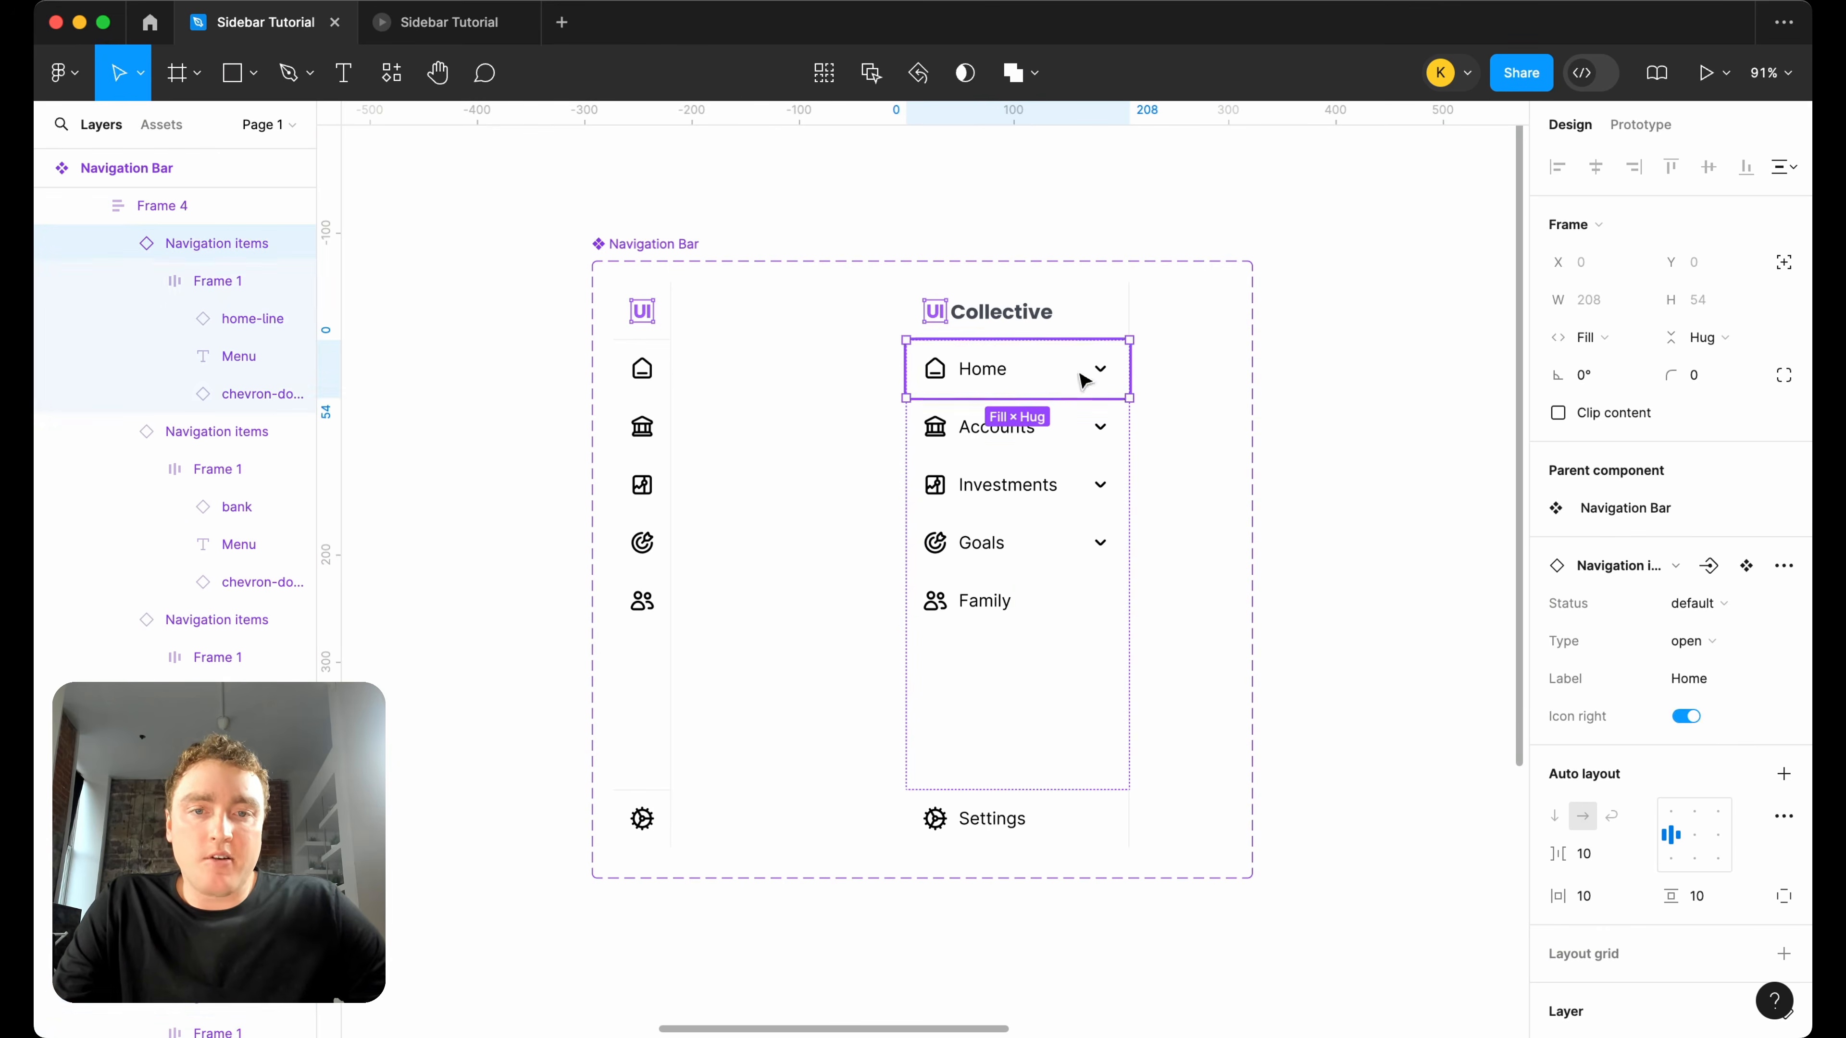
click(1684, 718)
click(1347, 469)
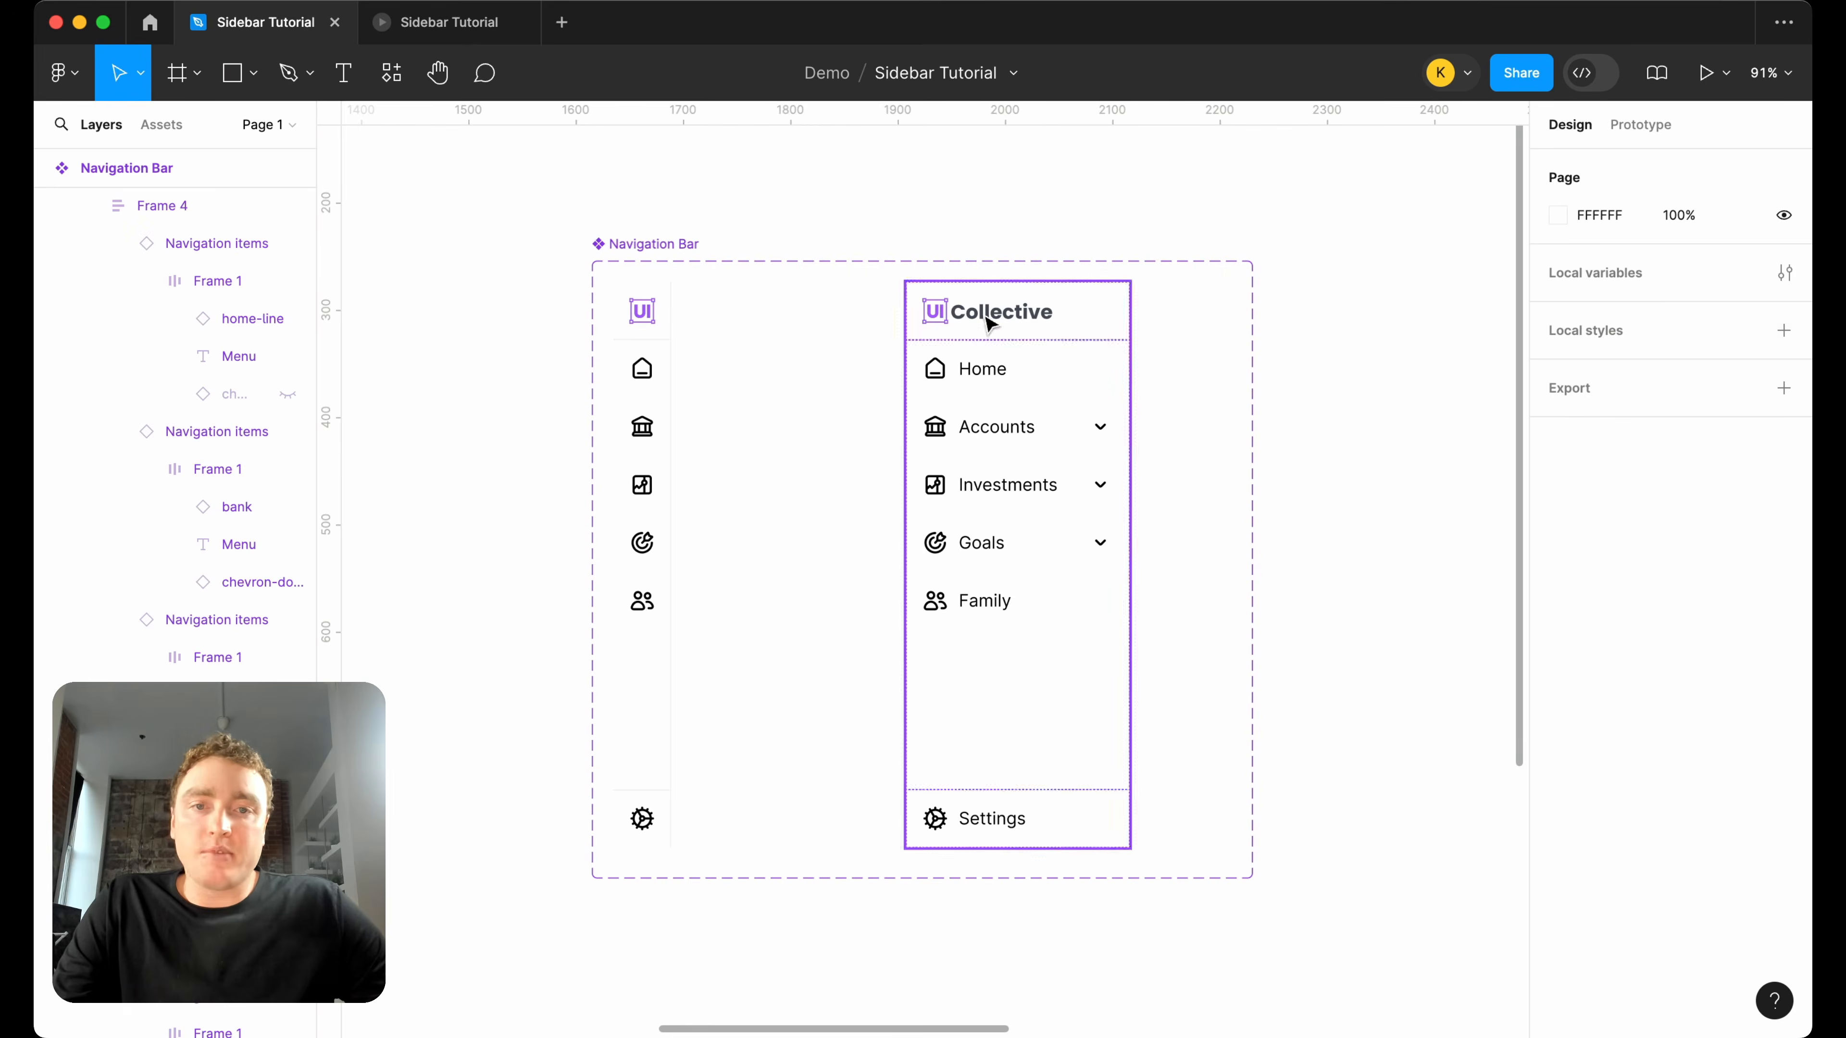
Select the Navigation Bar component set.
click(681, 245)
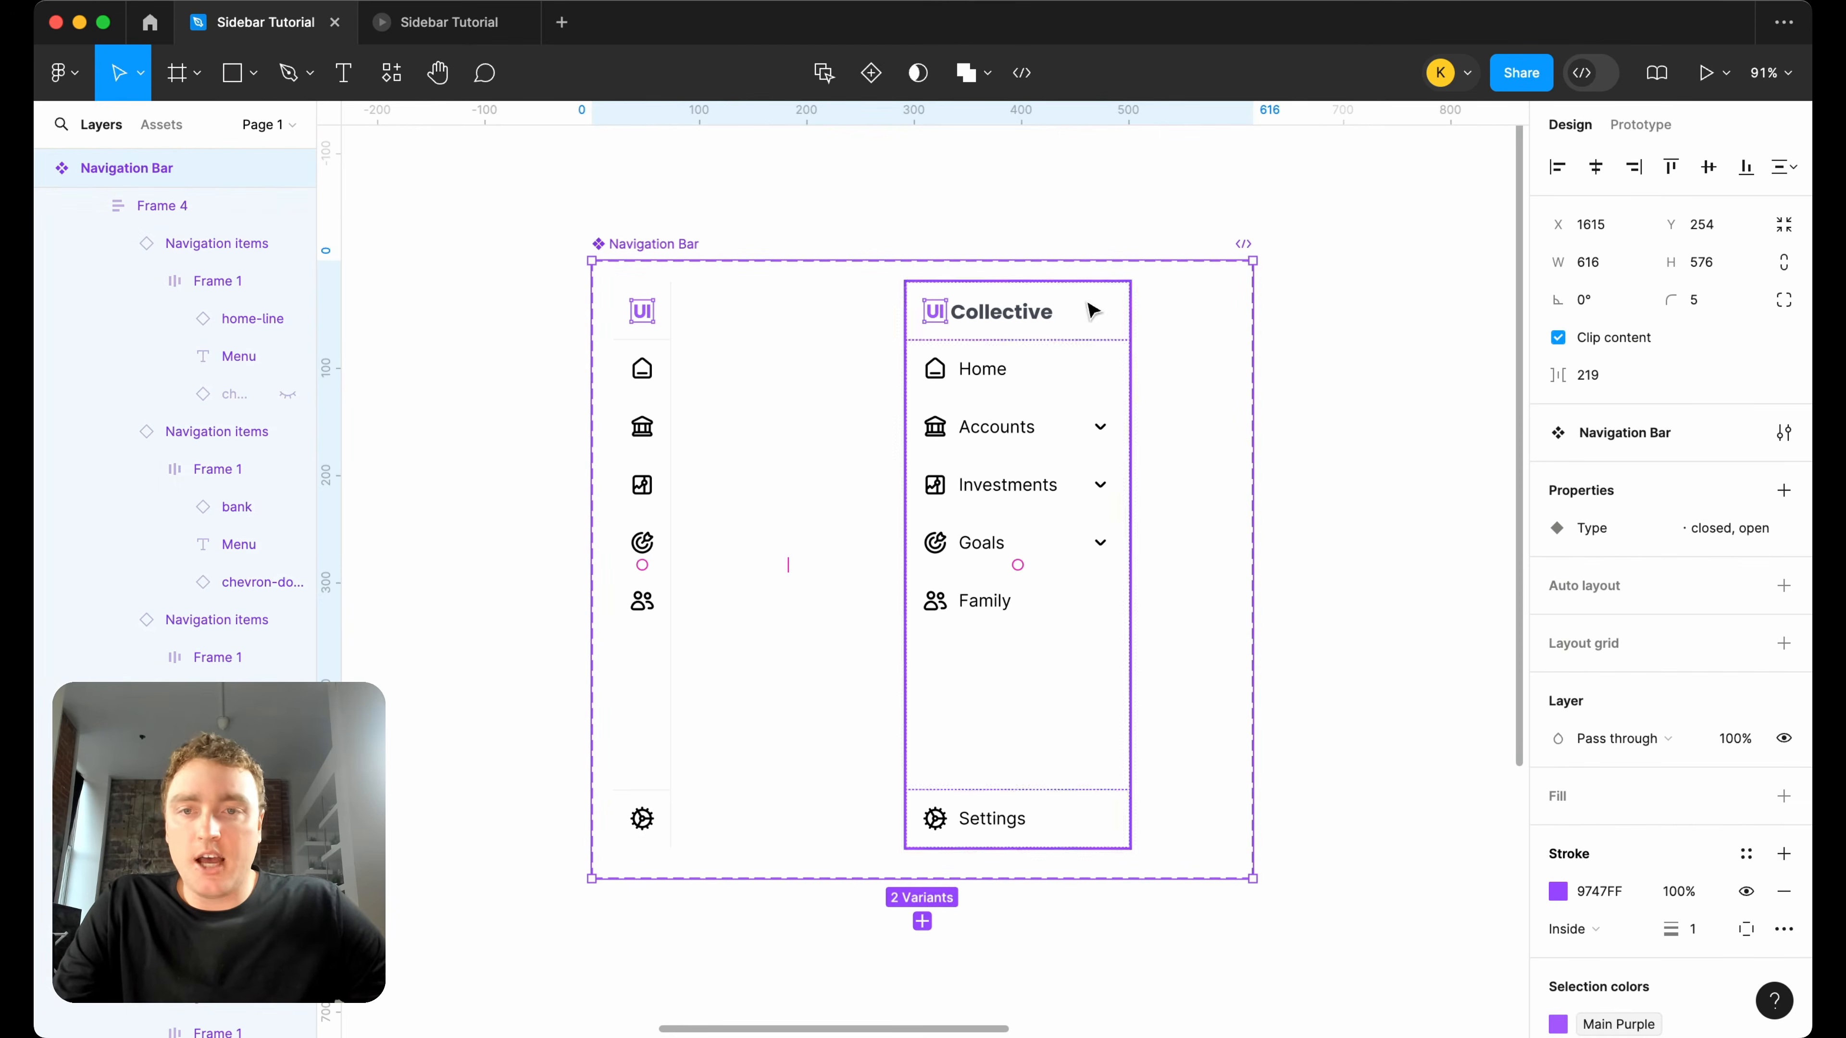
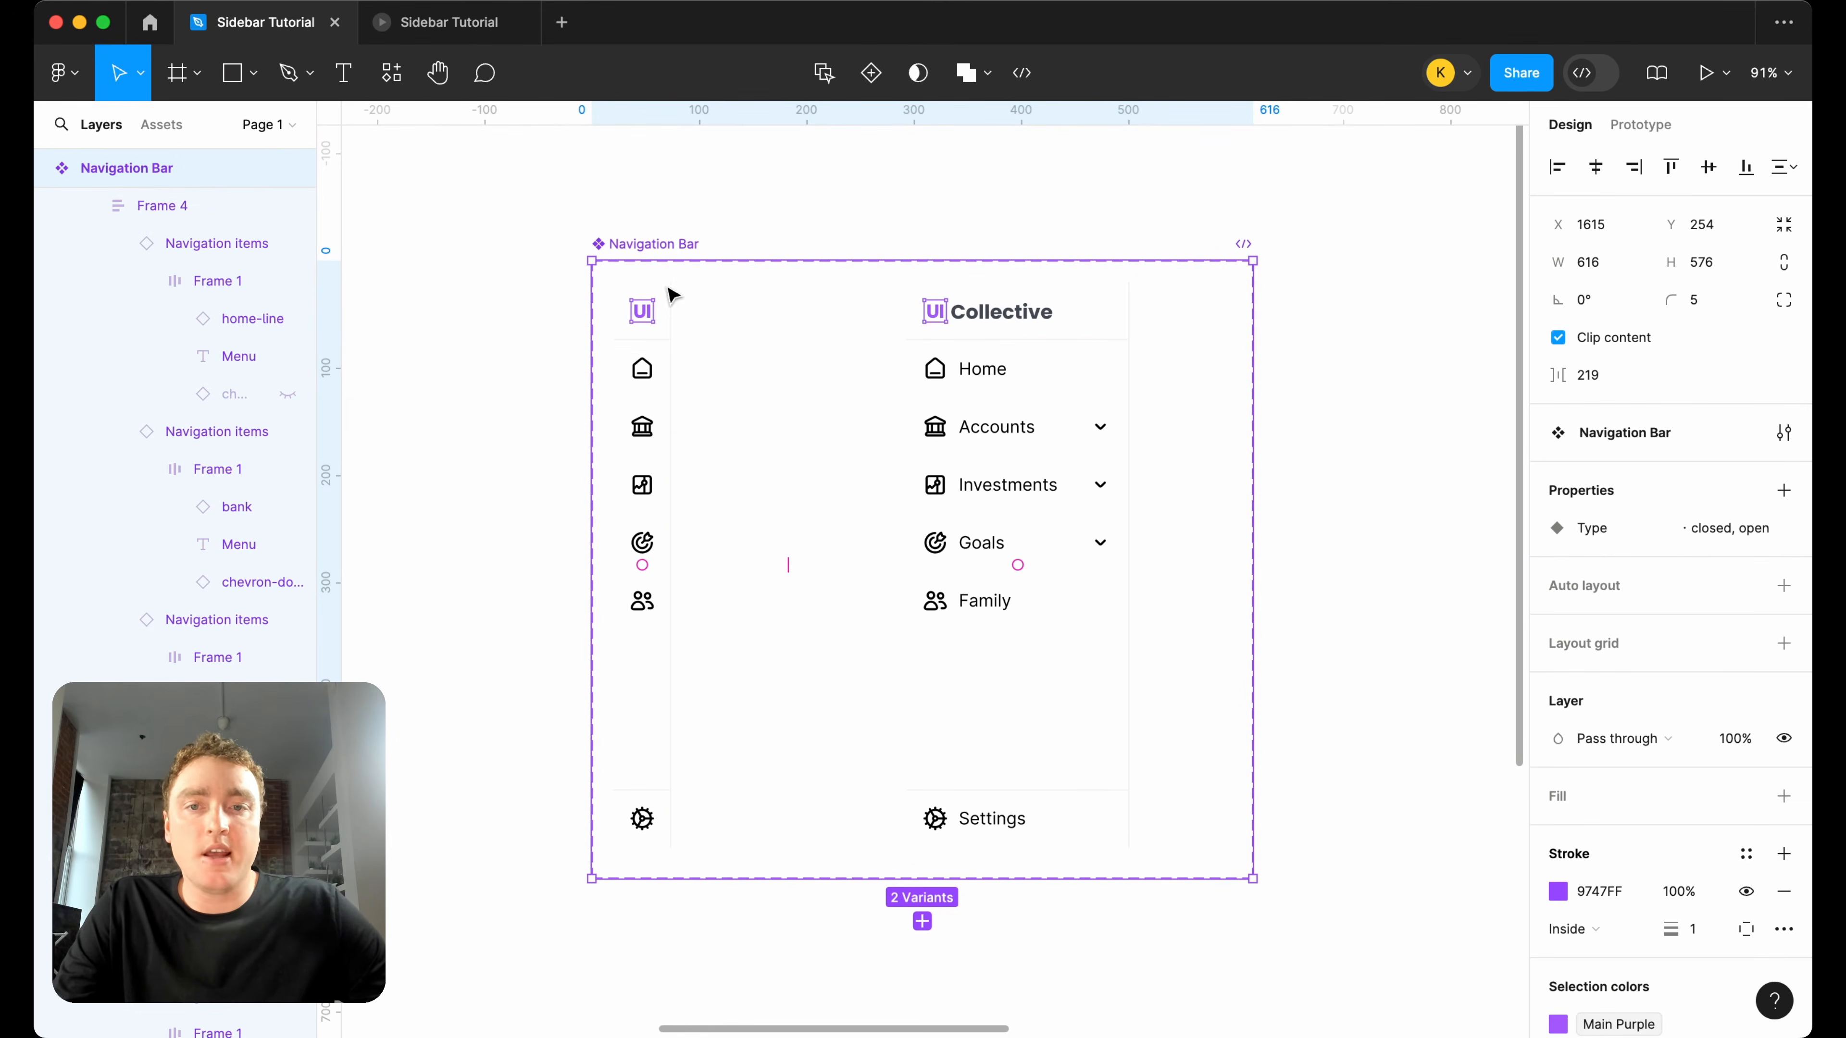
Search the assets for "chevron" and place a chevron-right icon beside the Navigation Bar component set.
click(162, 125)
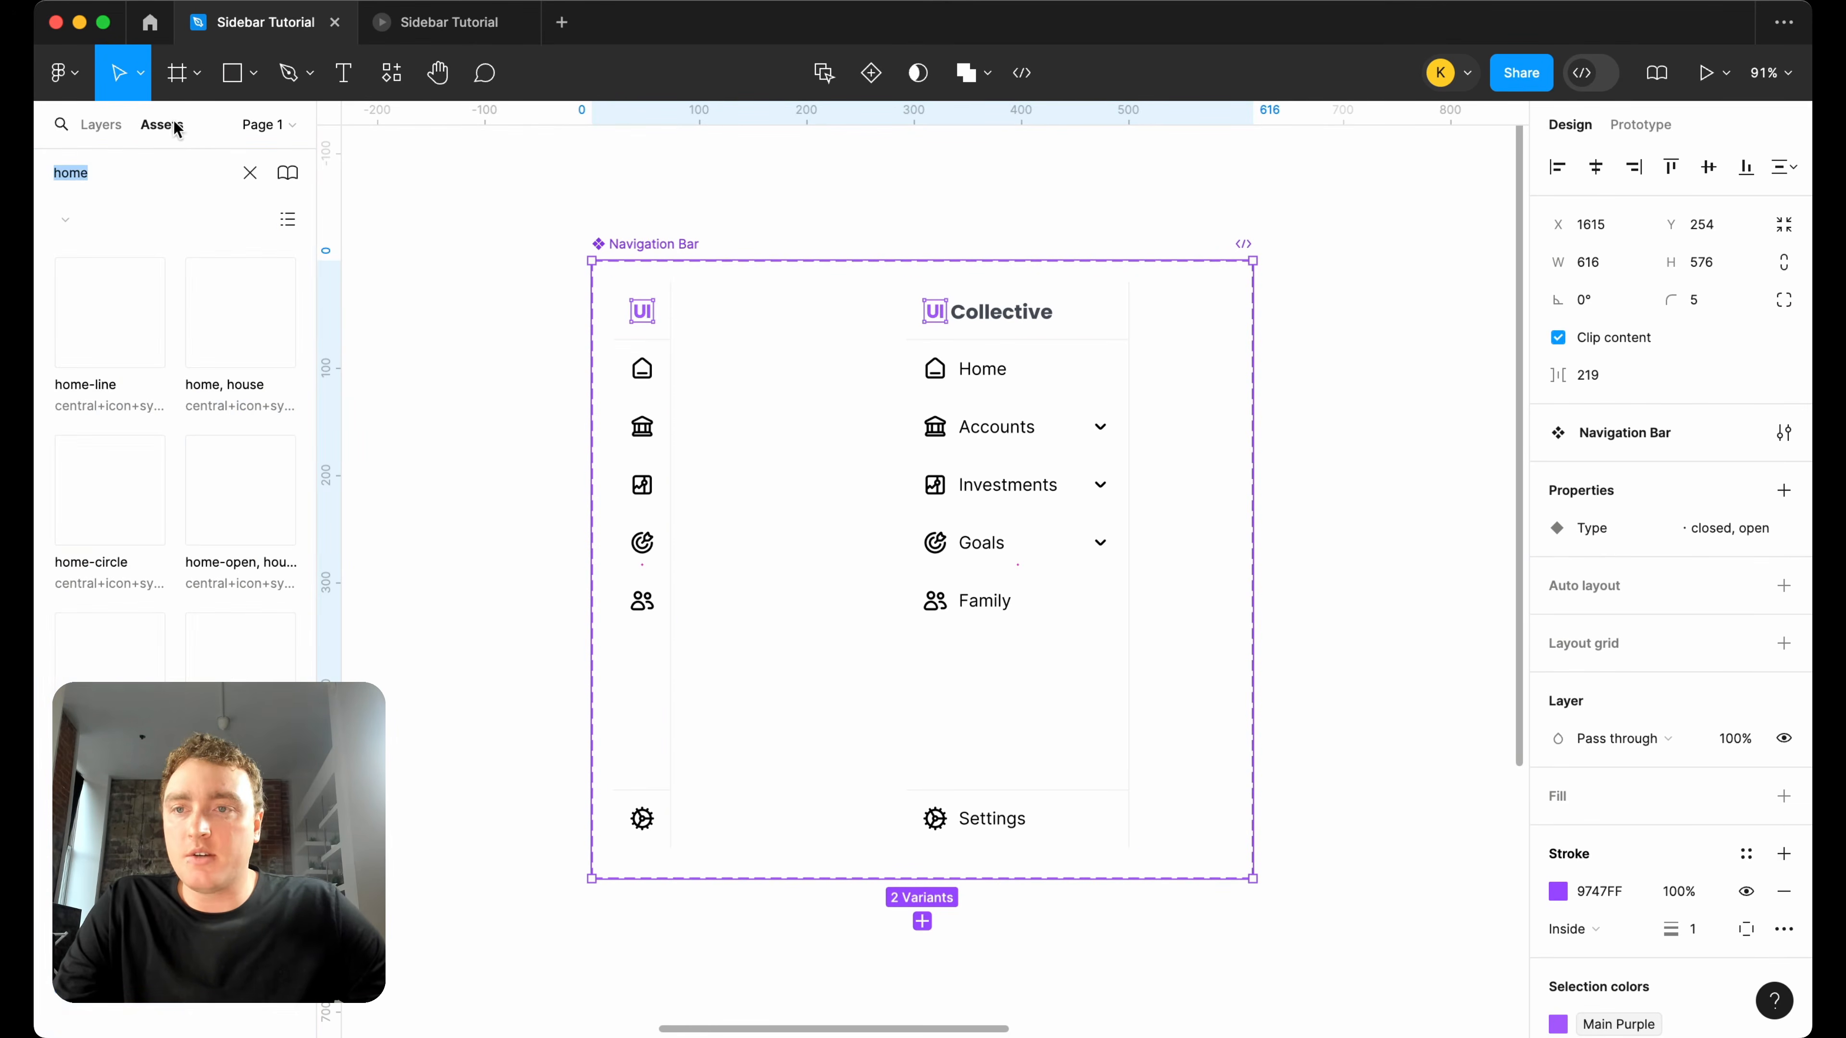
text(q)
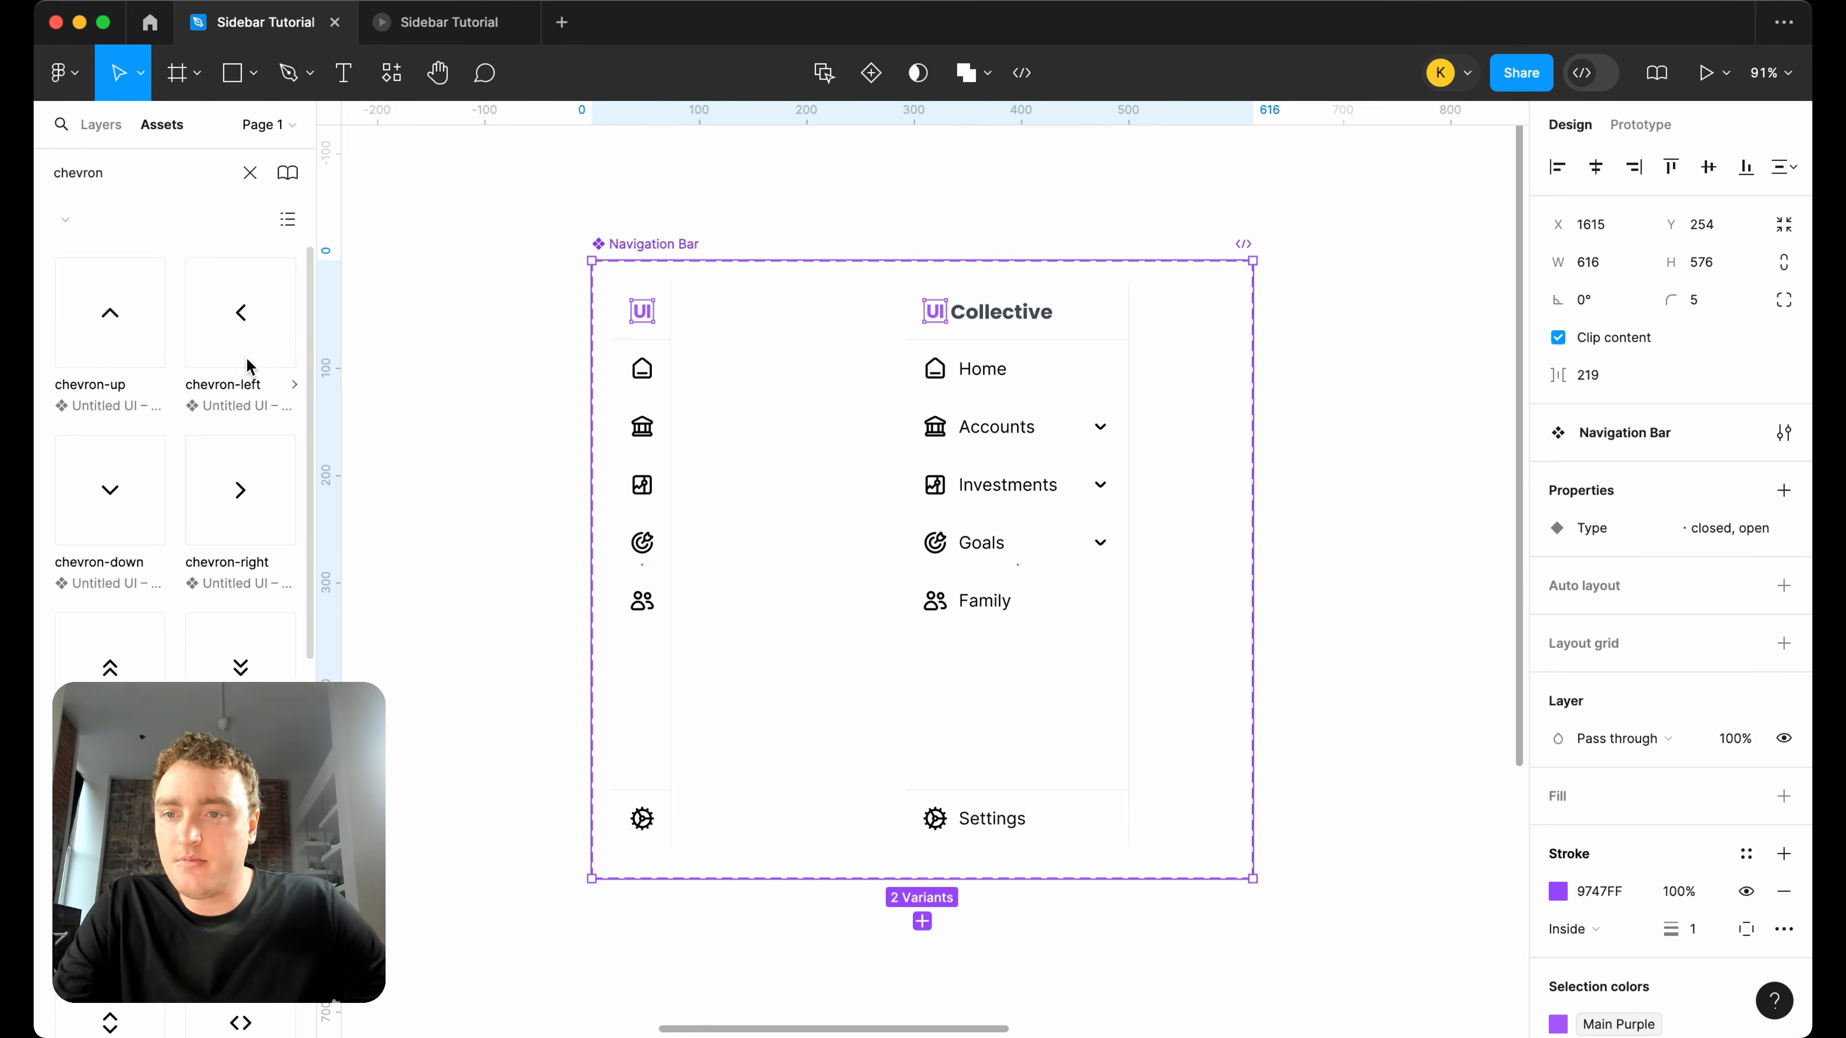
drag(226, 481, 481, 315)
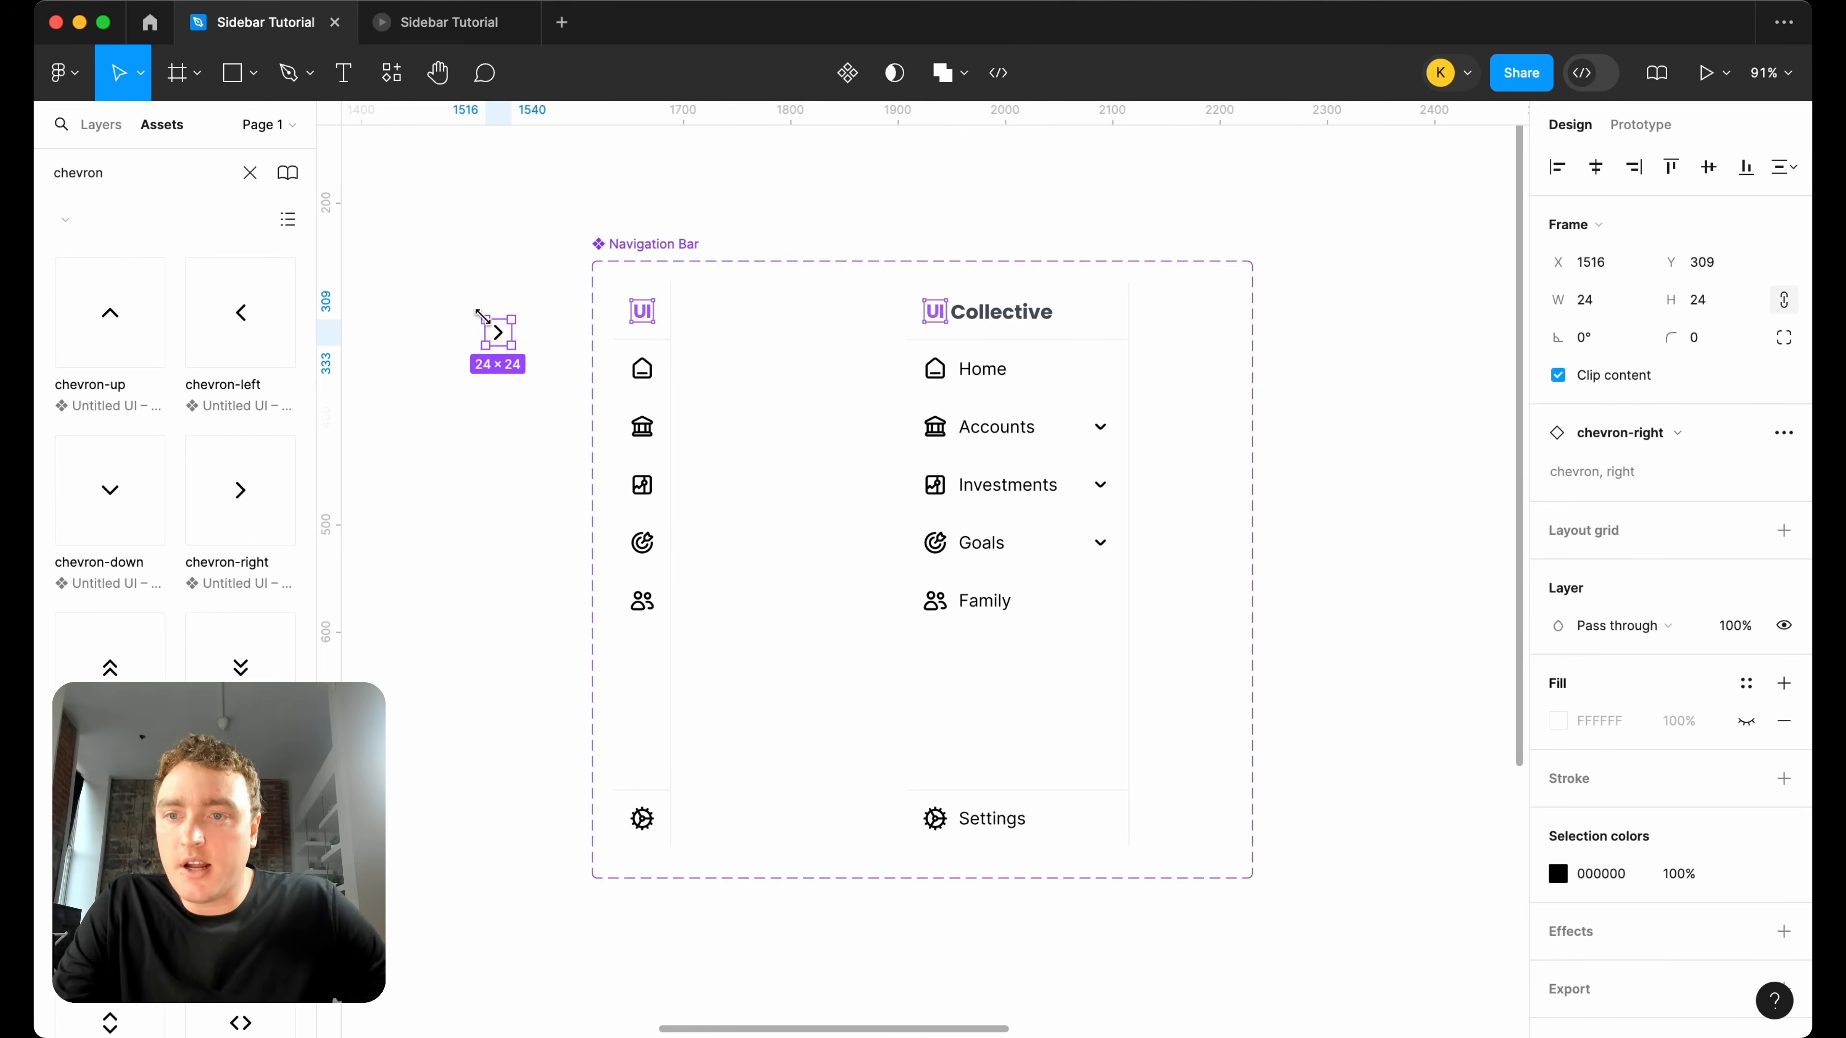
Switch the chevron results to the central+icon+system+v1.15 (1) library and place chevron-right-small below the first chevron.
click(64, 221)
click(178, 323)
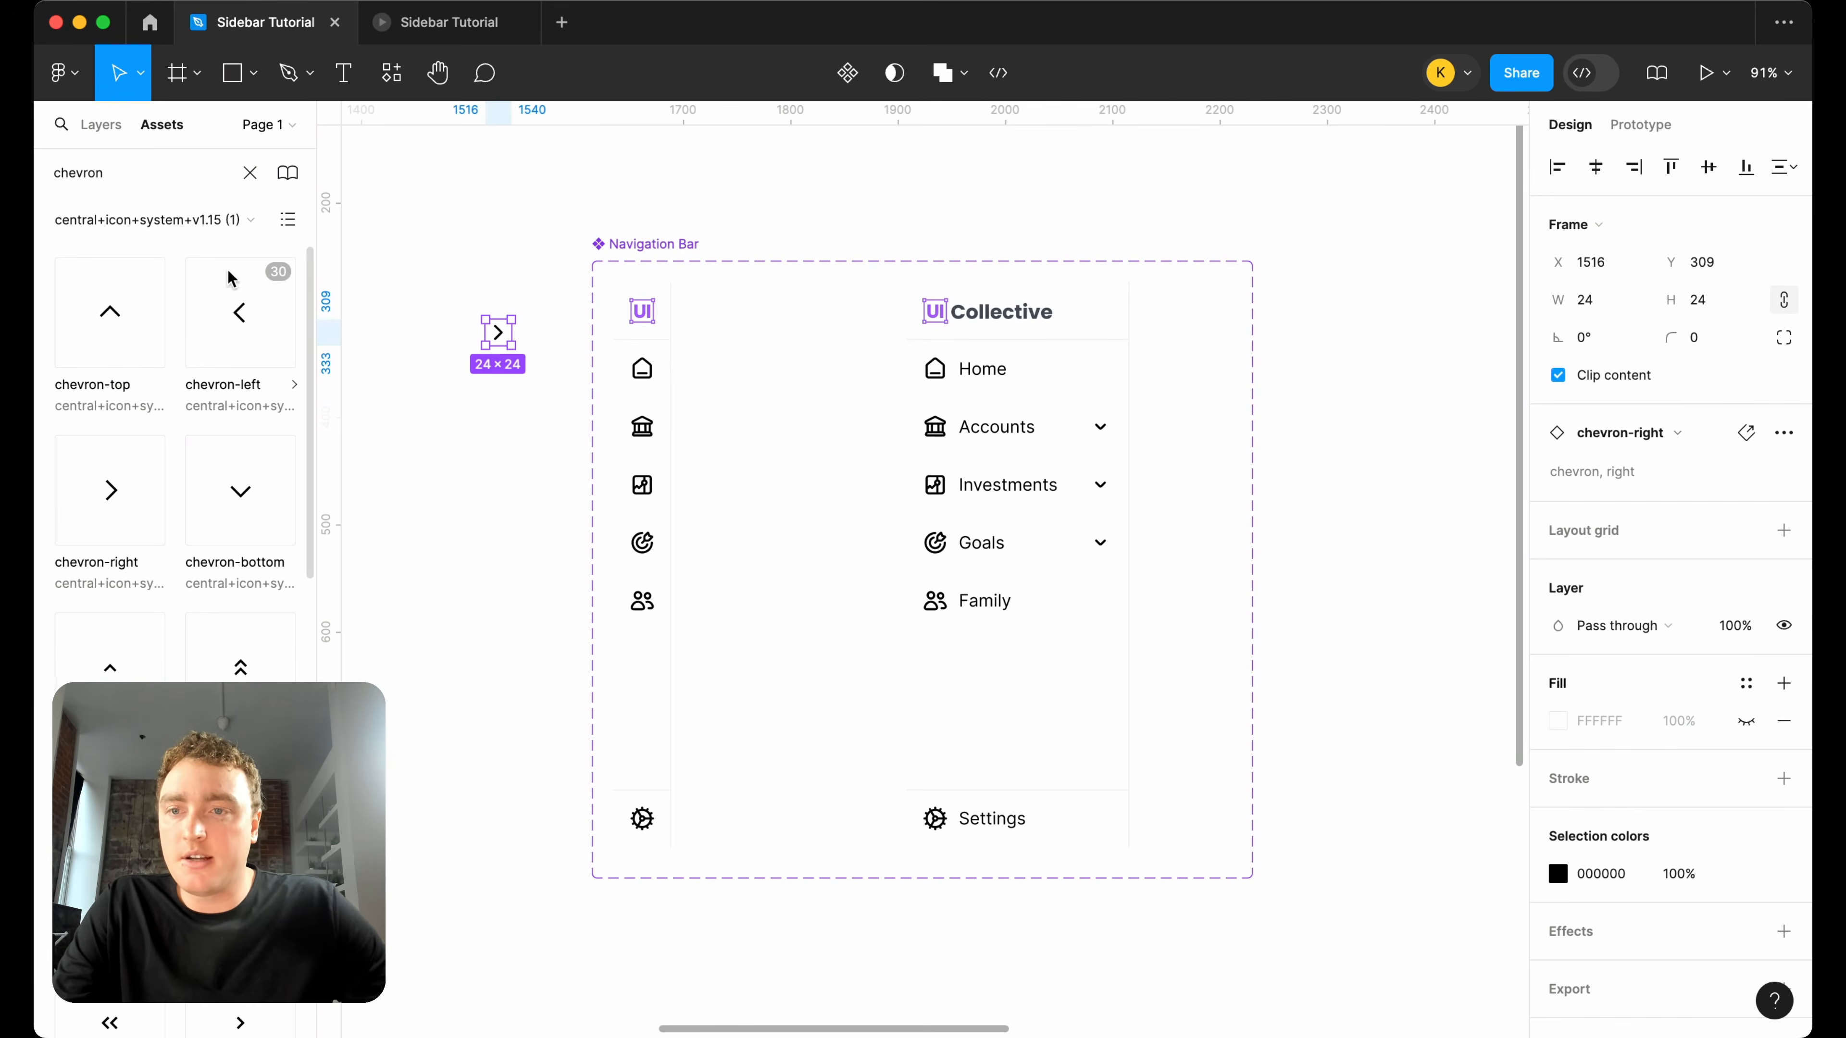
scroll(210, 537, down, 1)
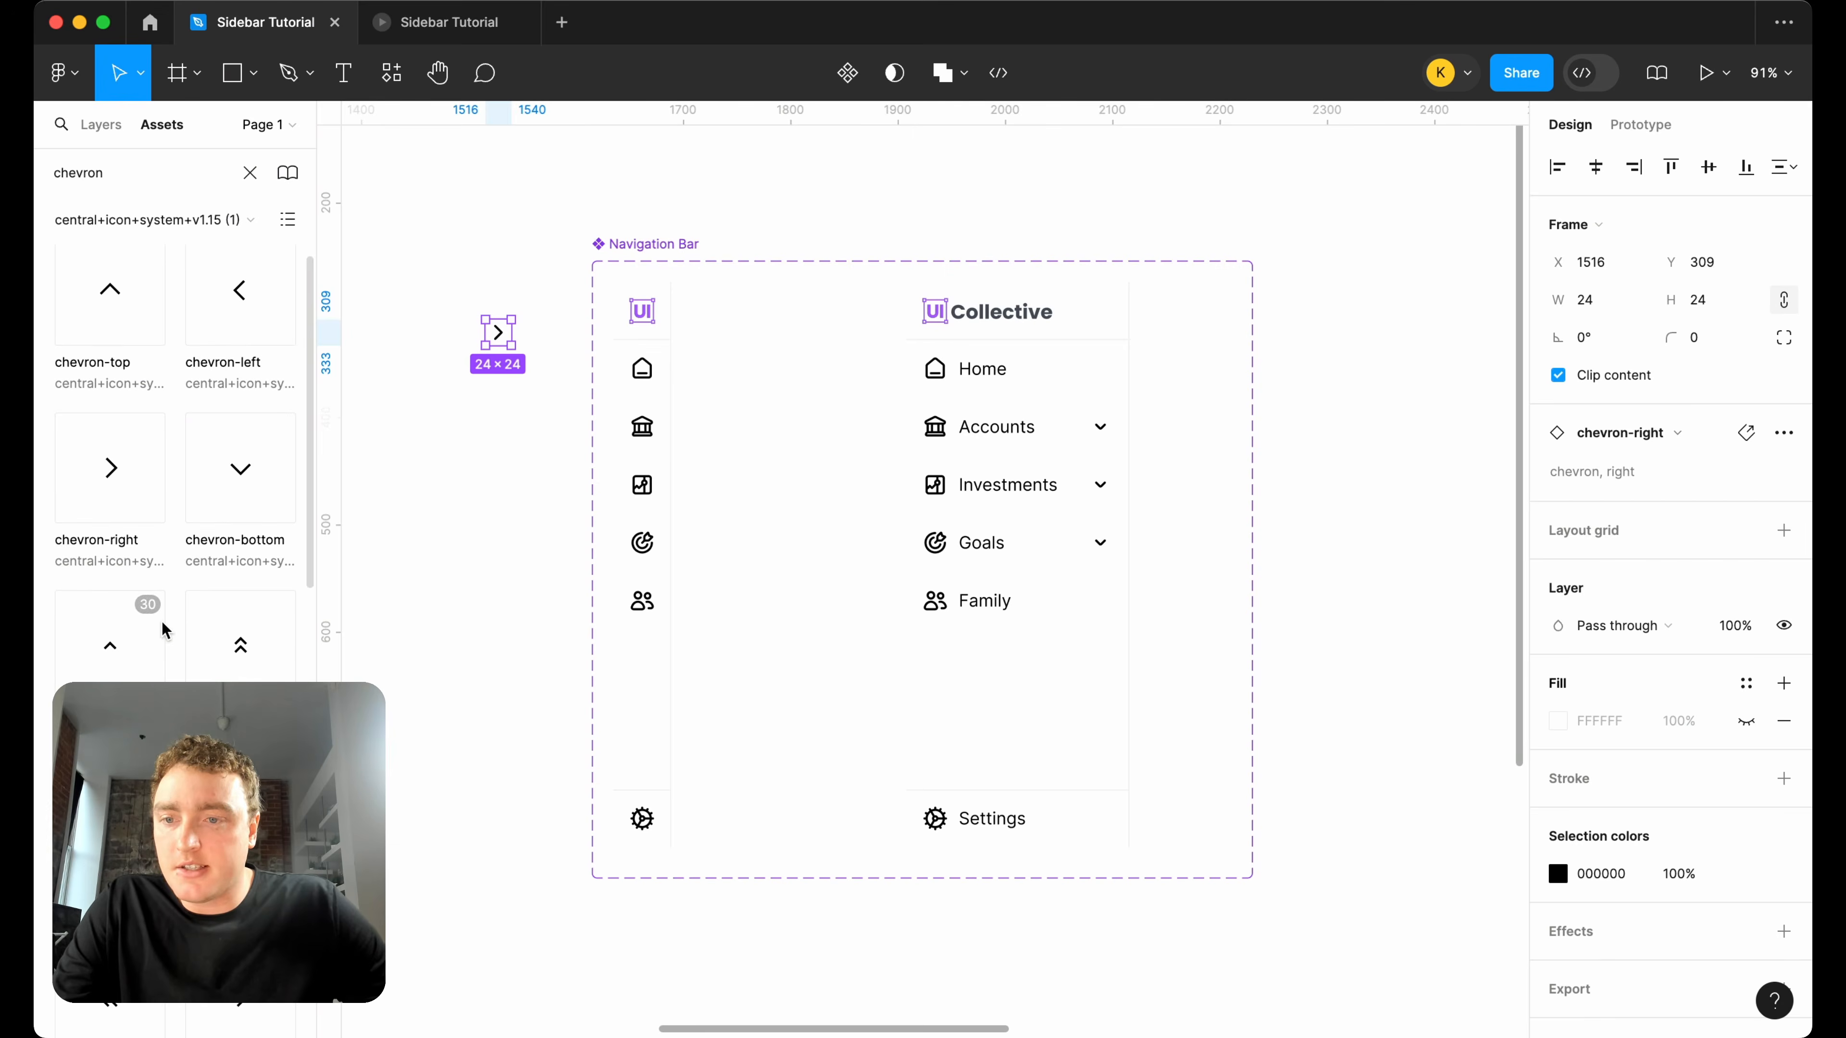
scroll(165, 630, down, 3)
scroll(175, 465, down, 2)
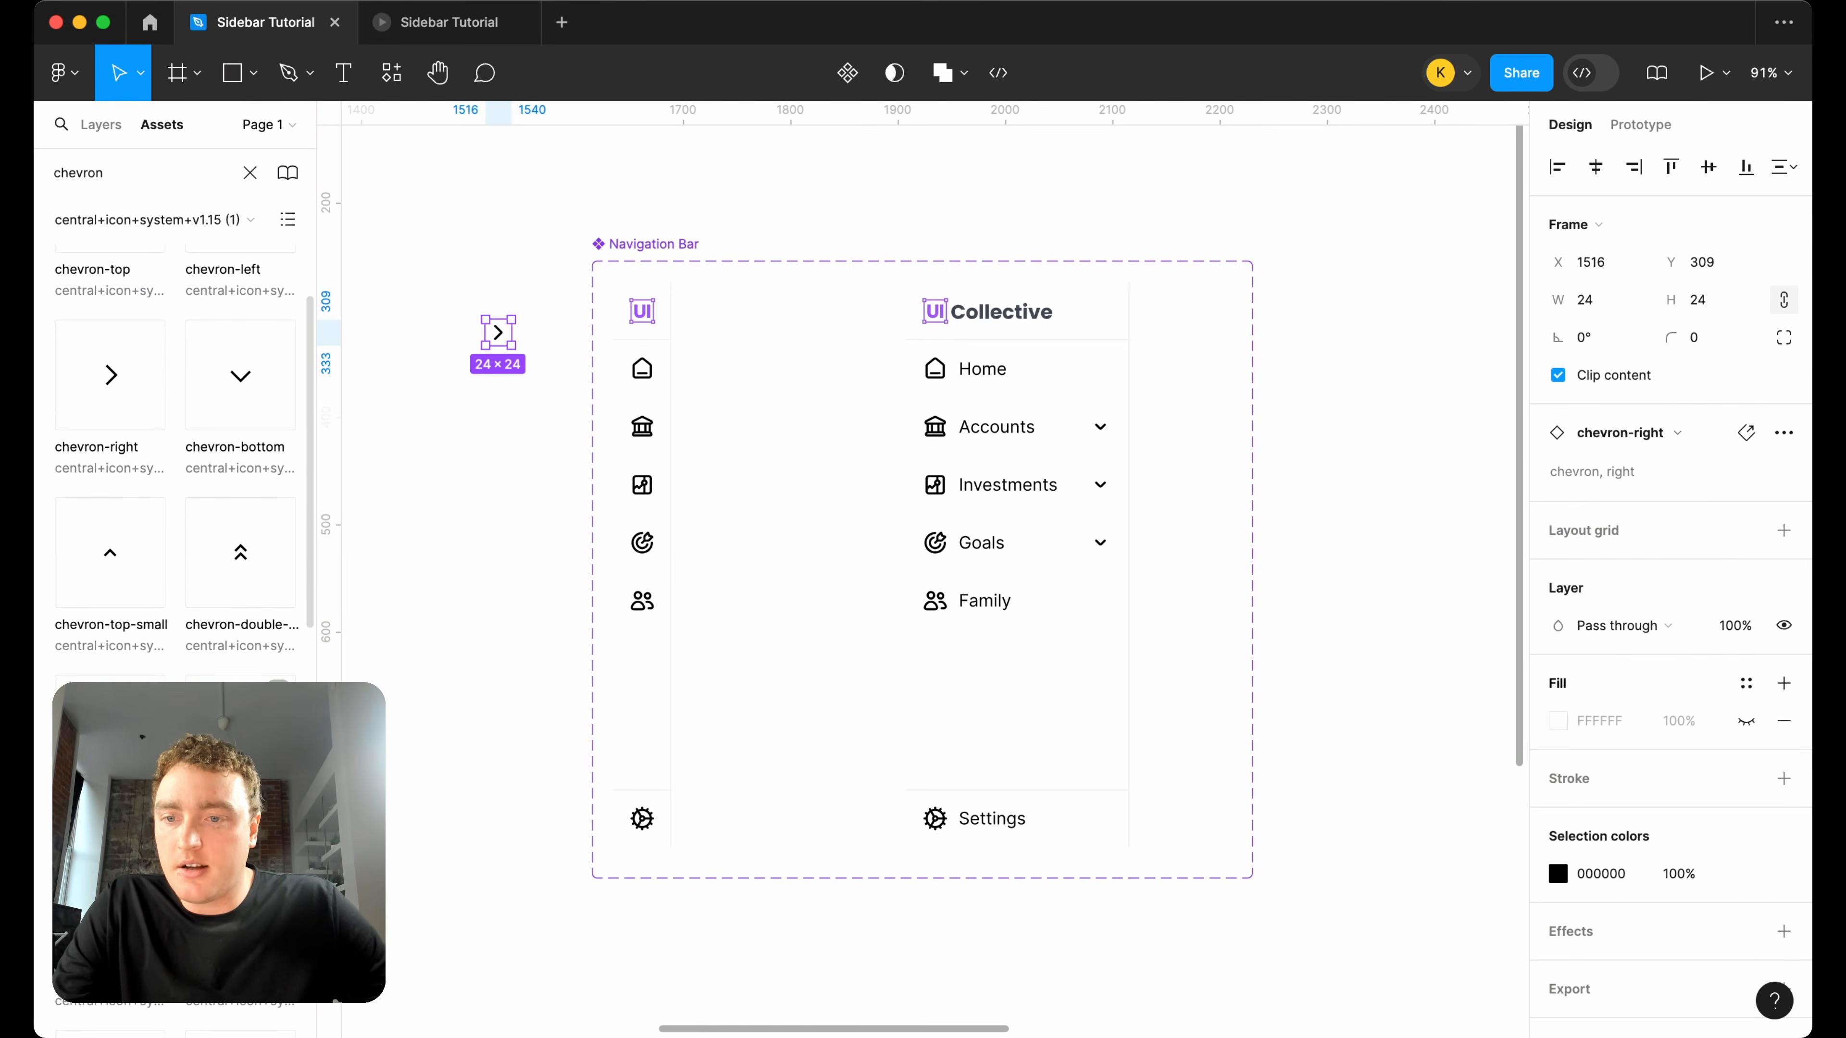
drag(110, 730, 502, 390)
scroll(535, 296, up, 5)
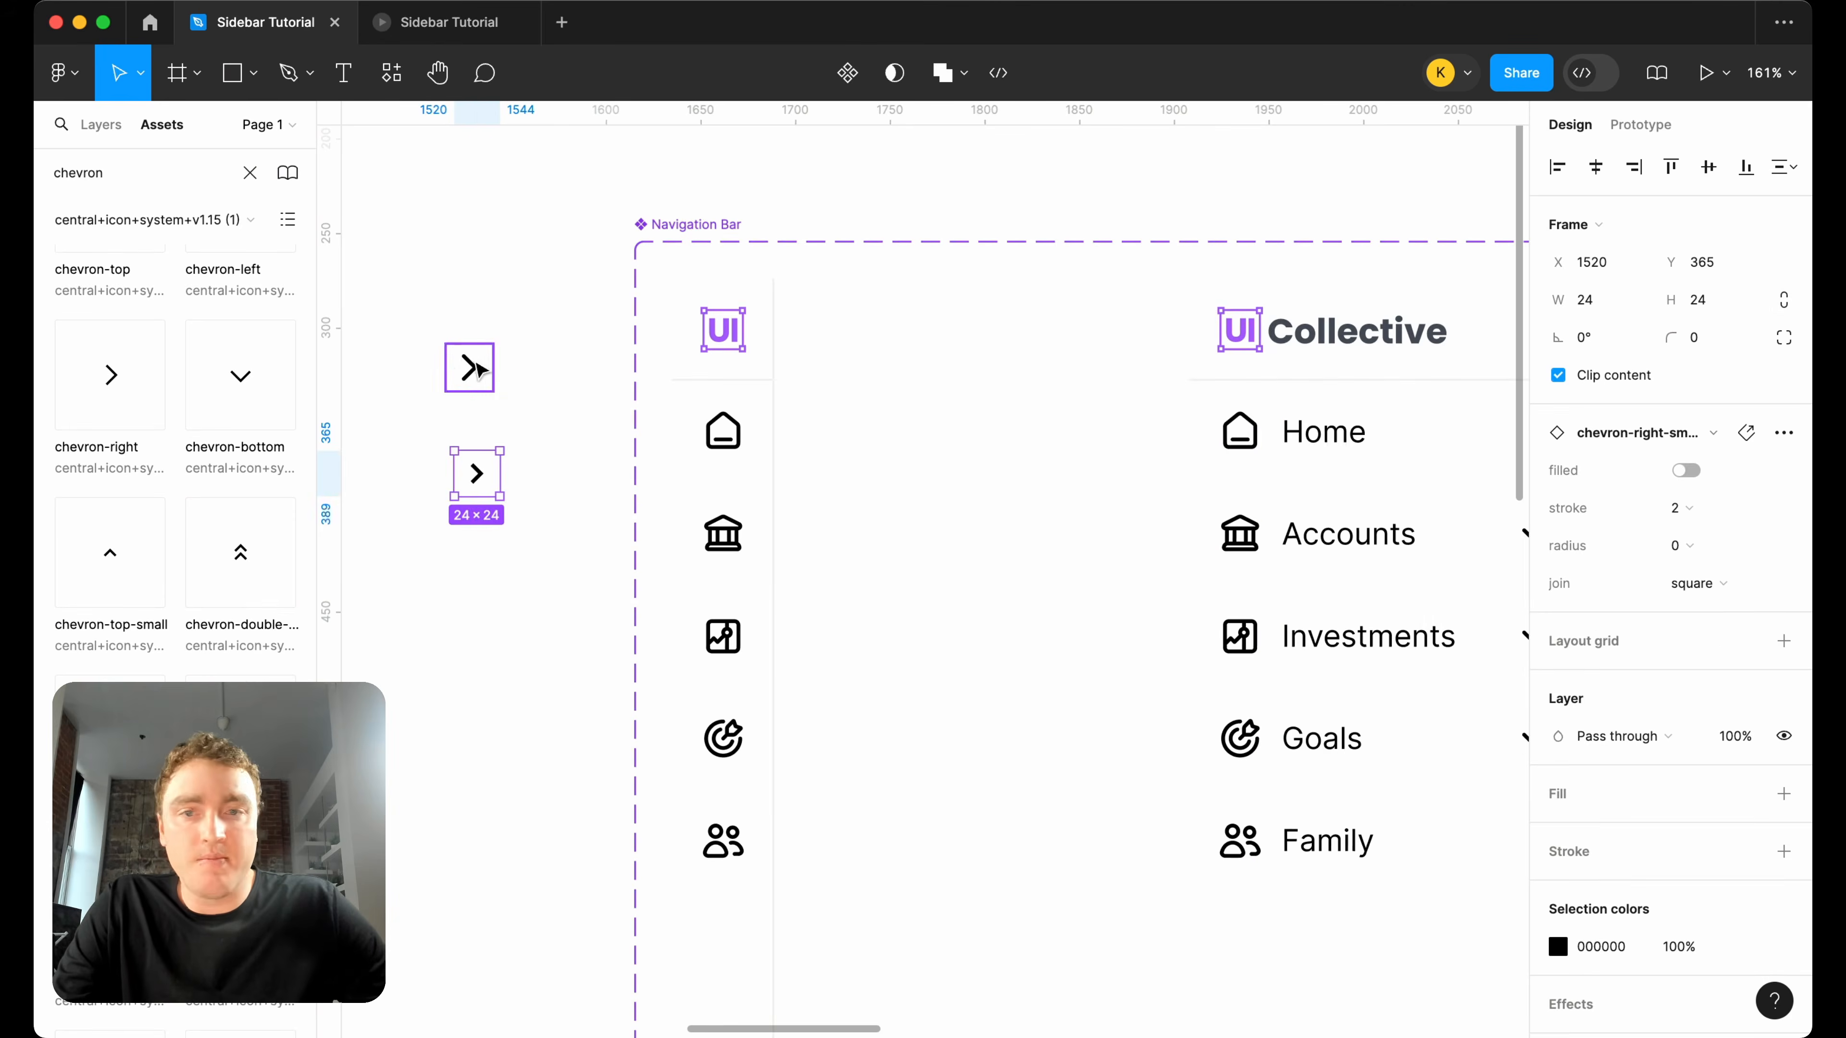
Delete the larger chevron and give the small one a radius of 2 with a round join.
click(460, 373)
click(476, 473)
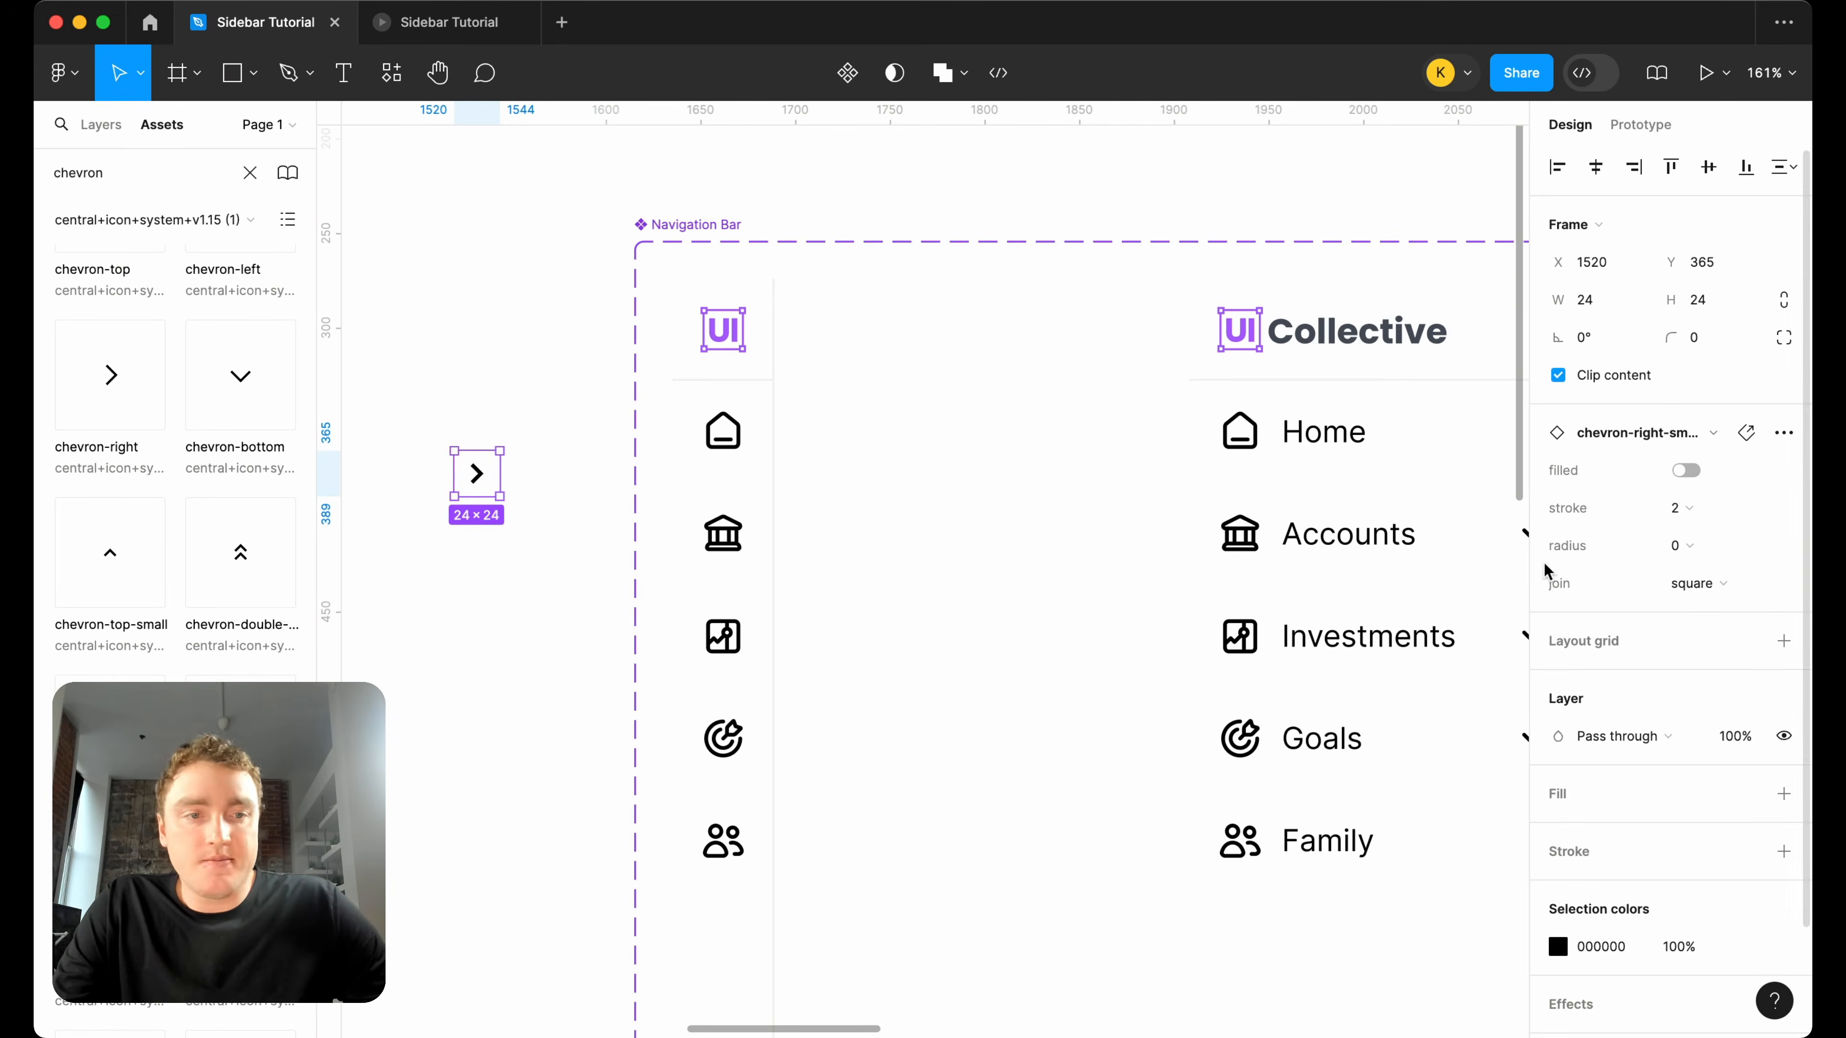
click(1678, 545)
click(1698, 602)
Wrap the small chevron in an auto layout frame with a horizontal padding of 5.
scroll(987, 504, left, 5)
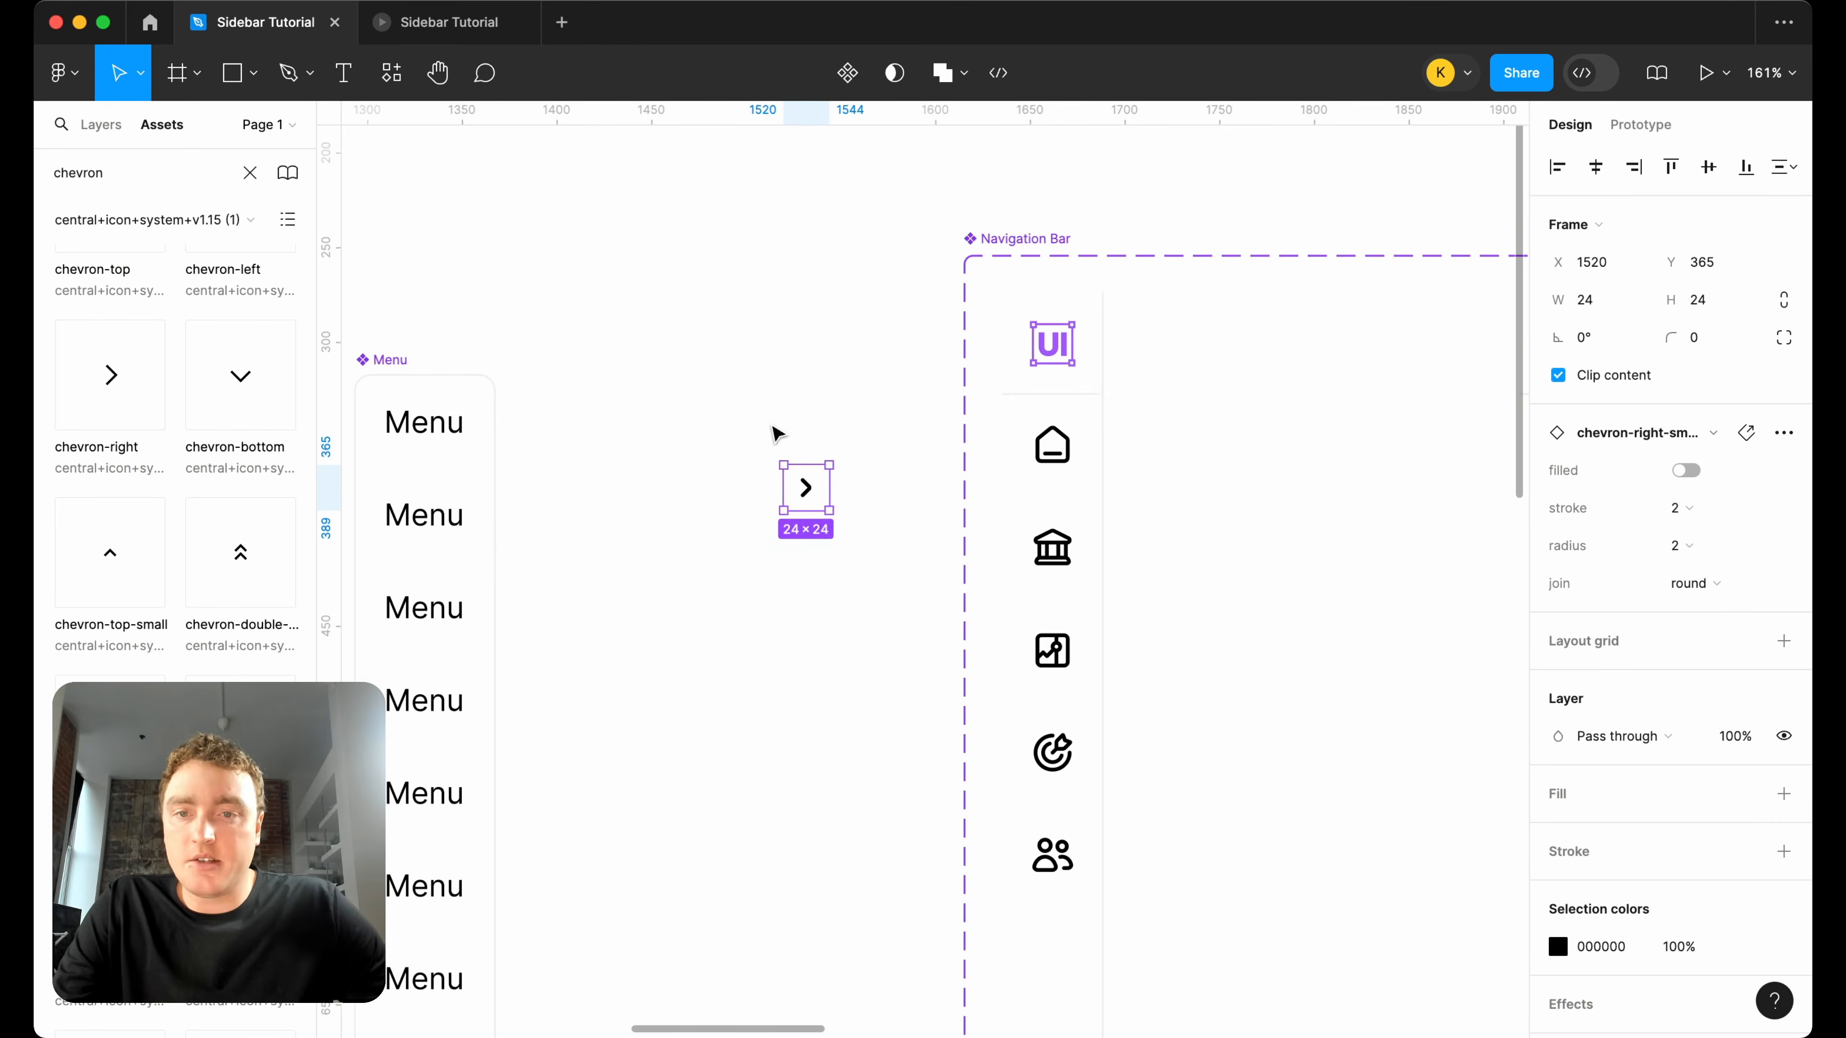
key(shift+a)
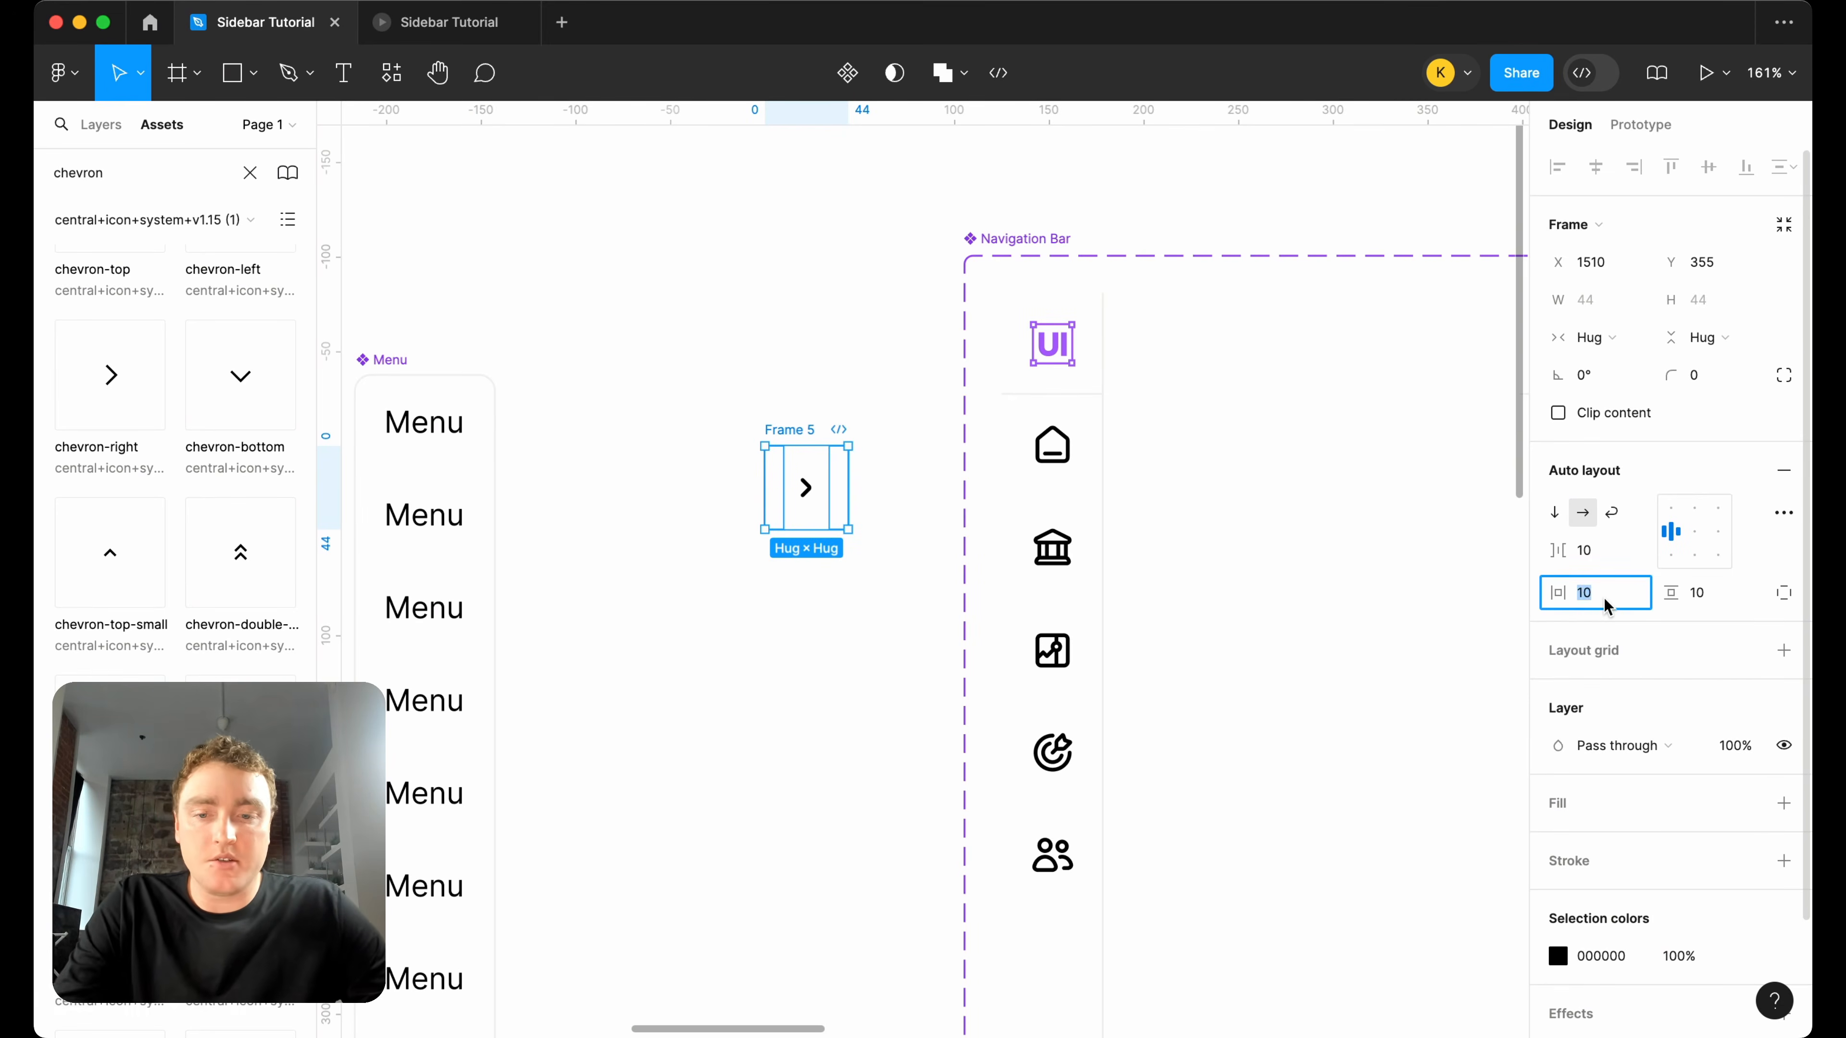
text(5)
key(Return)
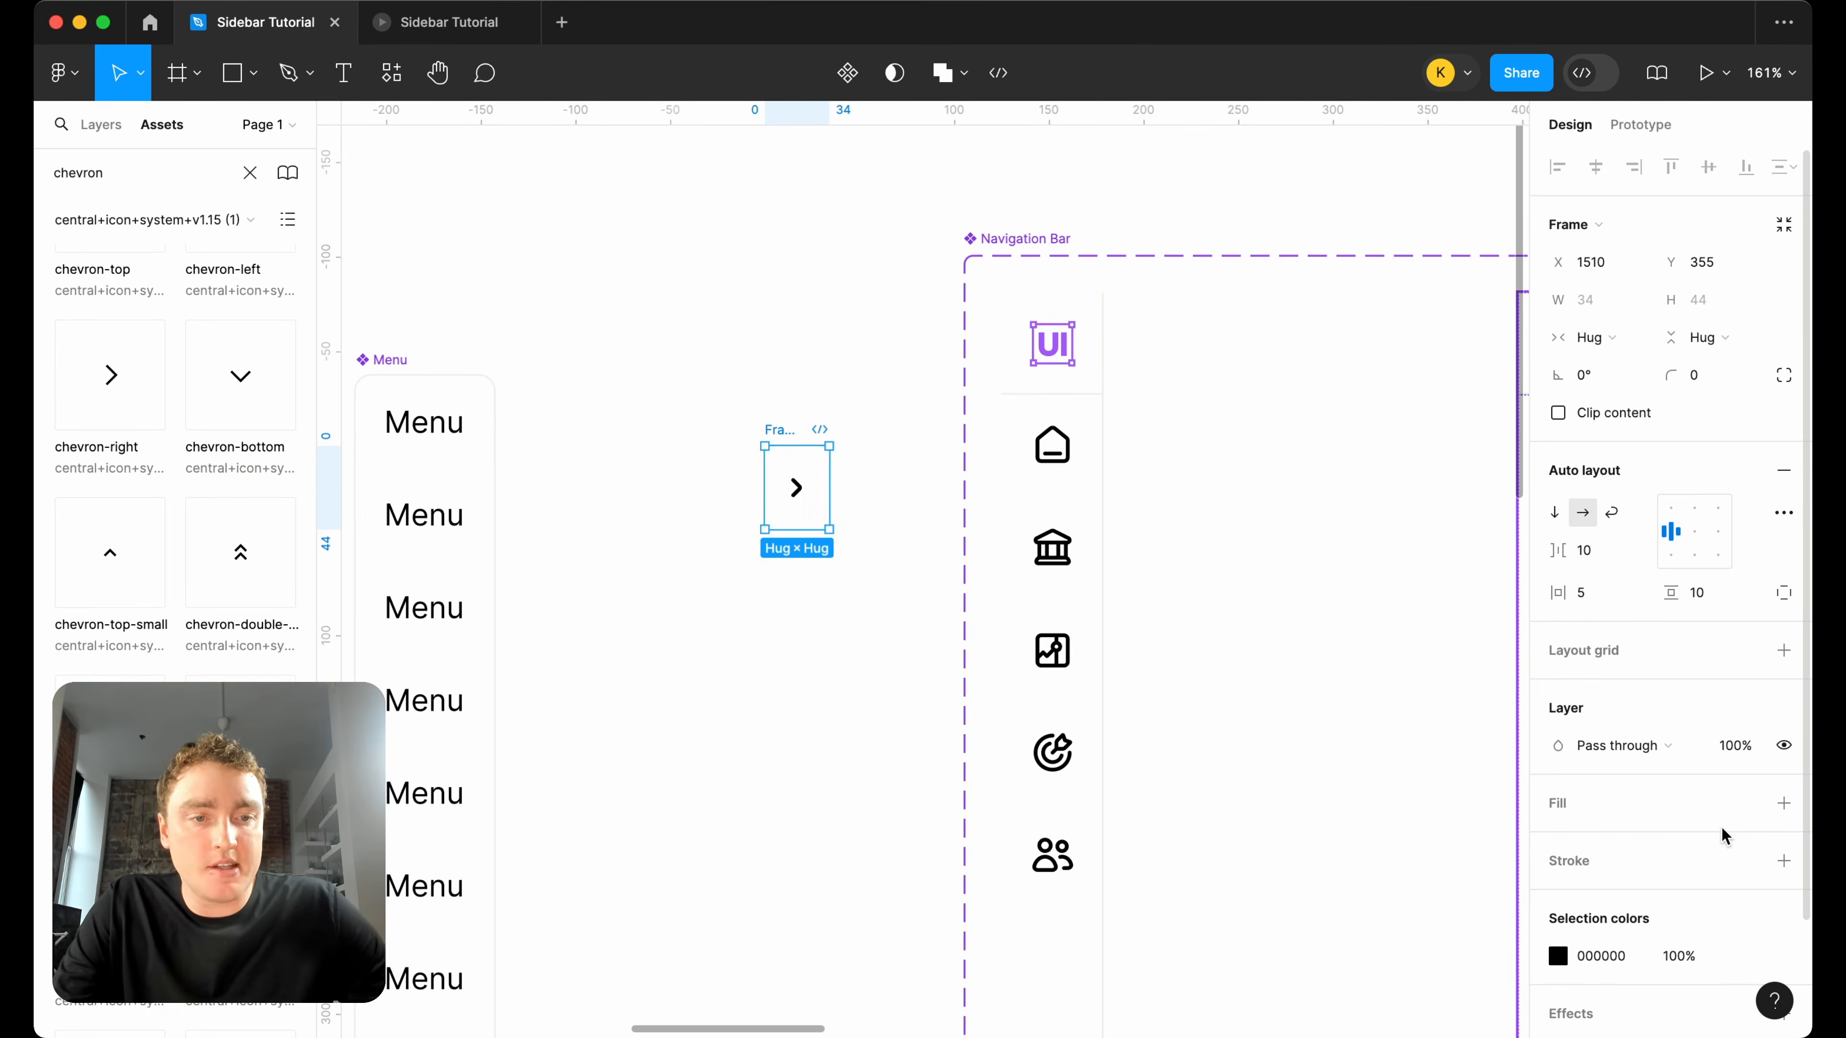
Add a fill to the chevron frame and set it to the page colour F1F1F1.
scroll(1724, 836, down, 1)
click(1784, 791)
click(1559, 830)
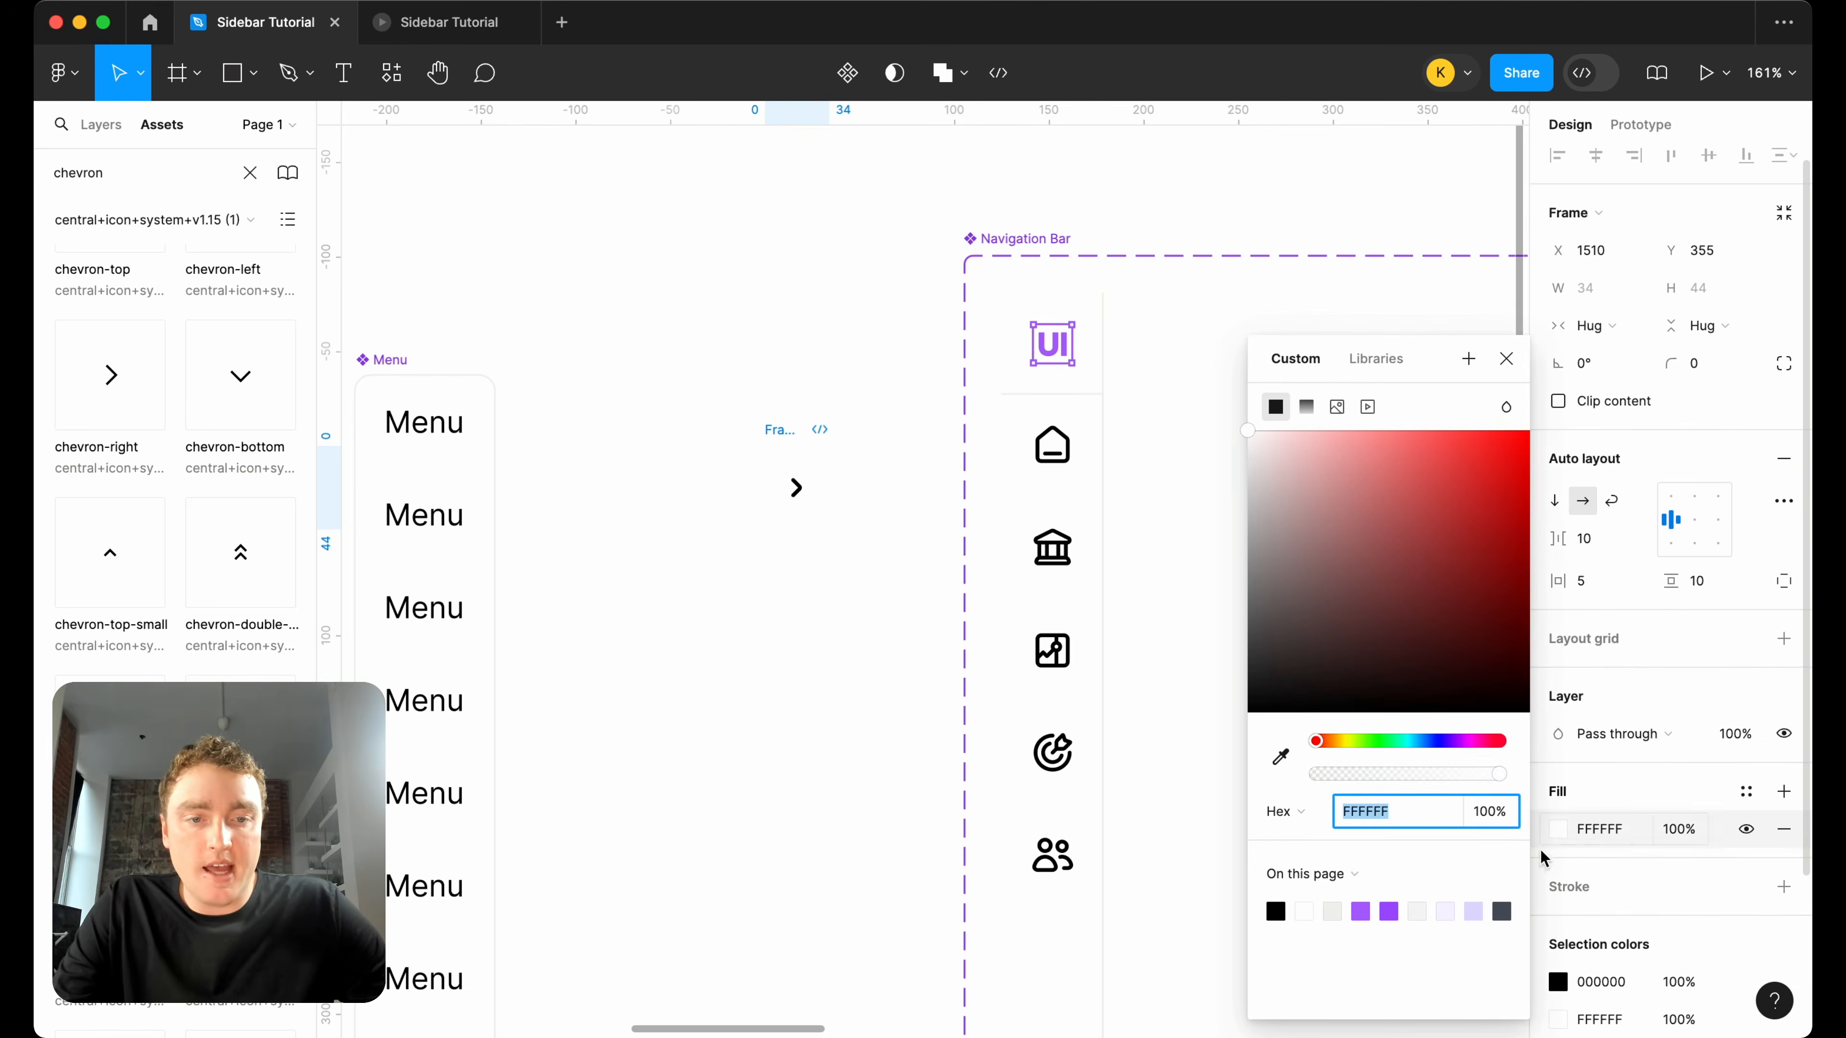
click(1334, 912)
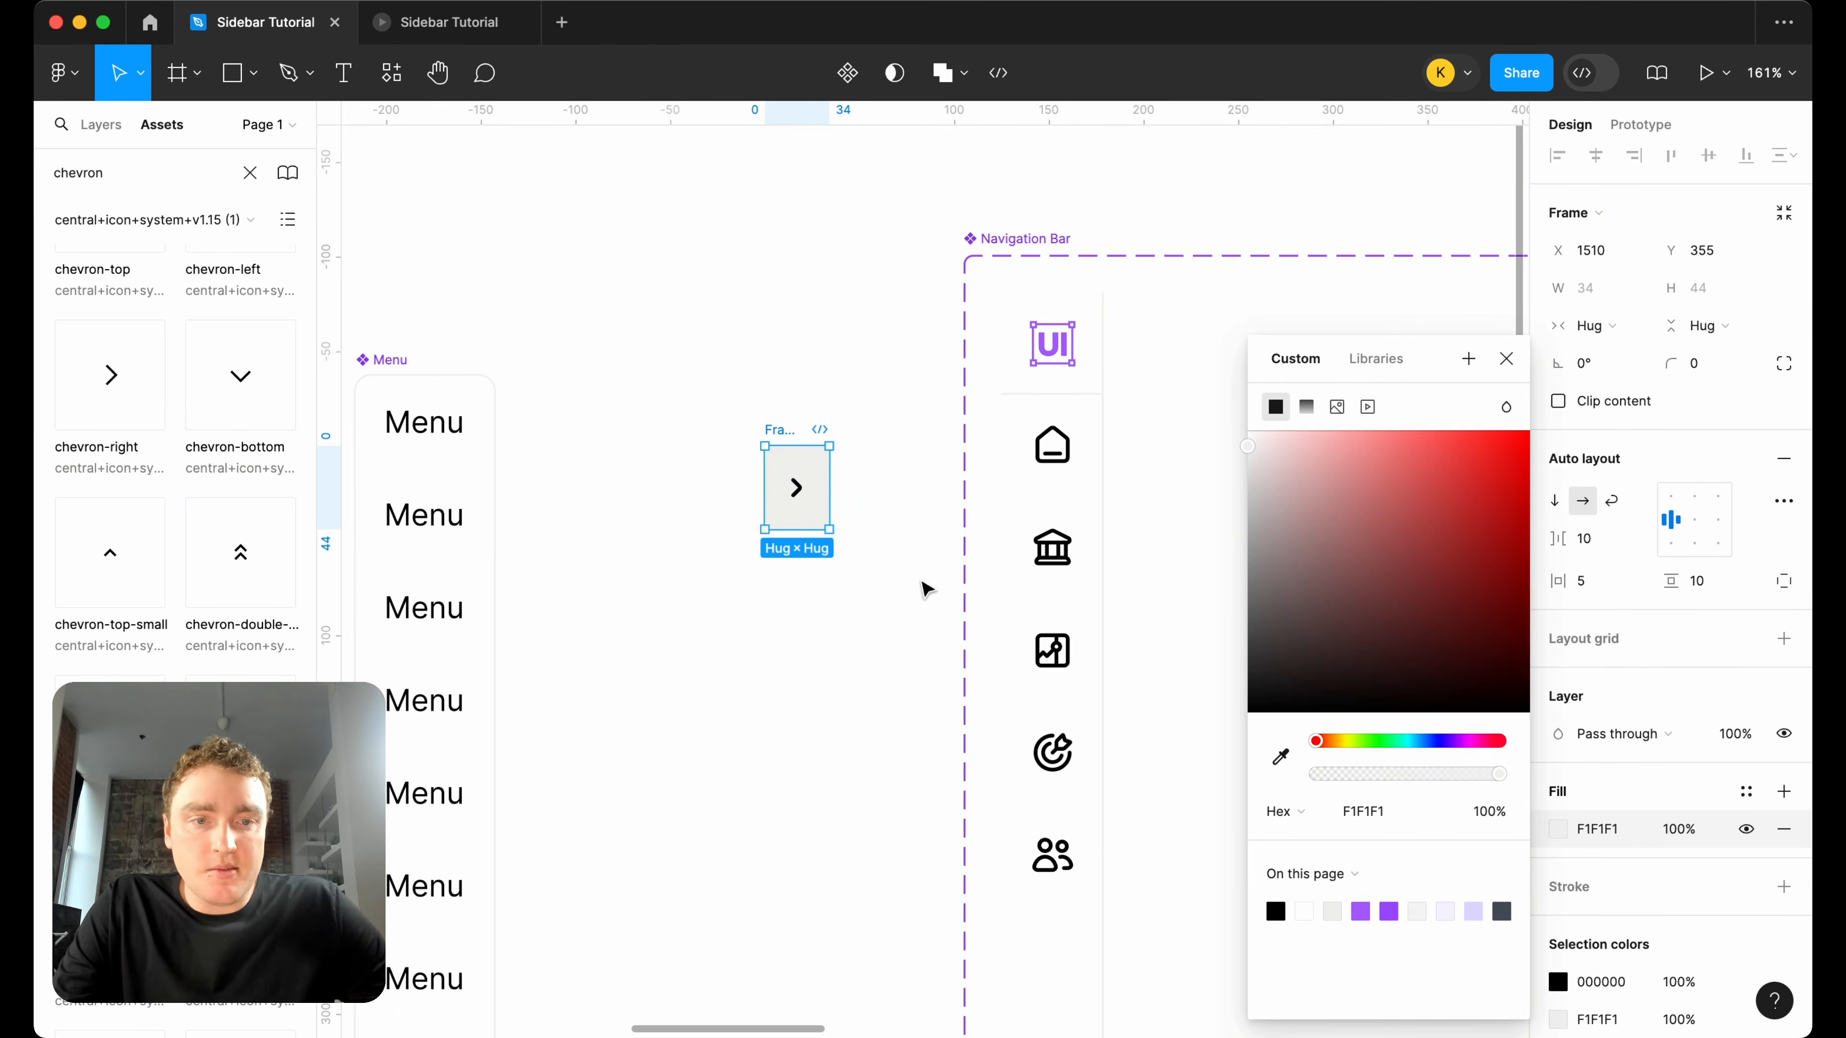
Round only the top-right and bottom-right corners of the chevron frame to a radius of 8.
click(1791, 367)
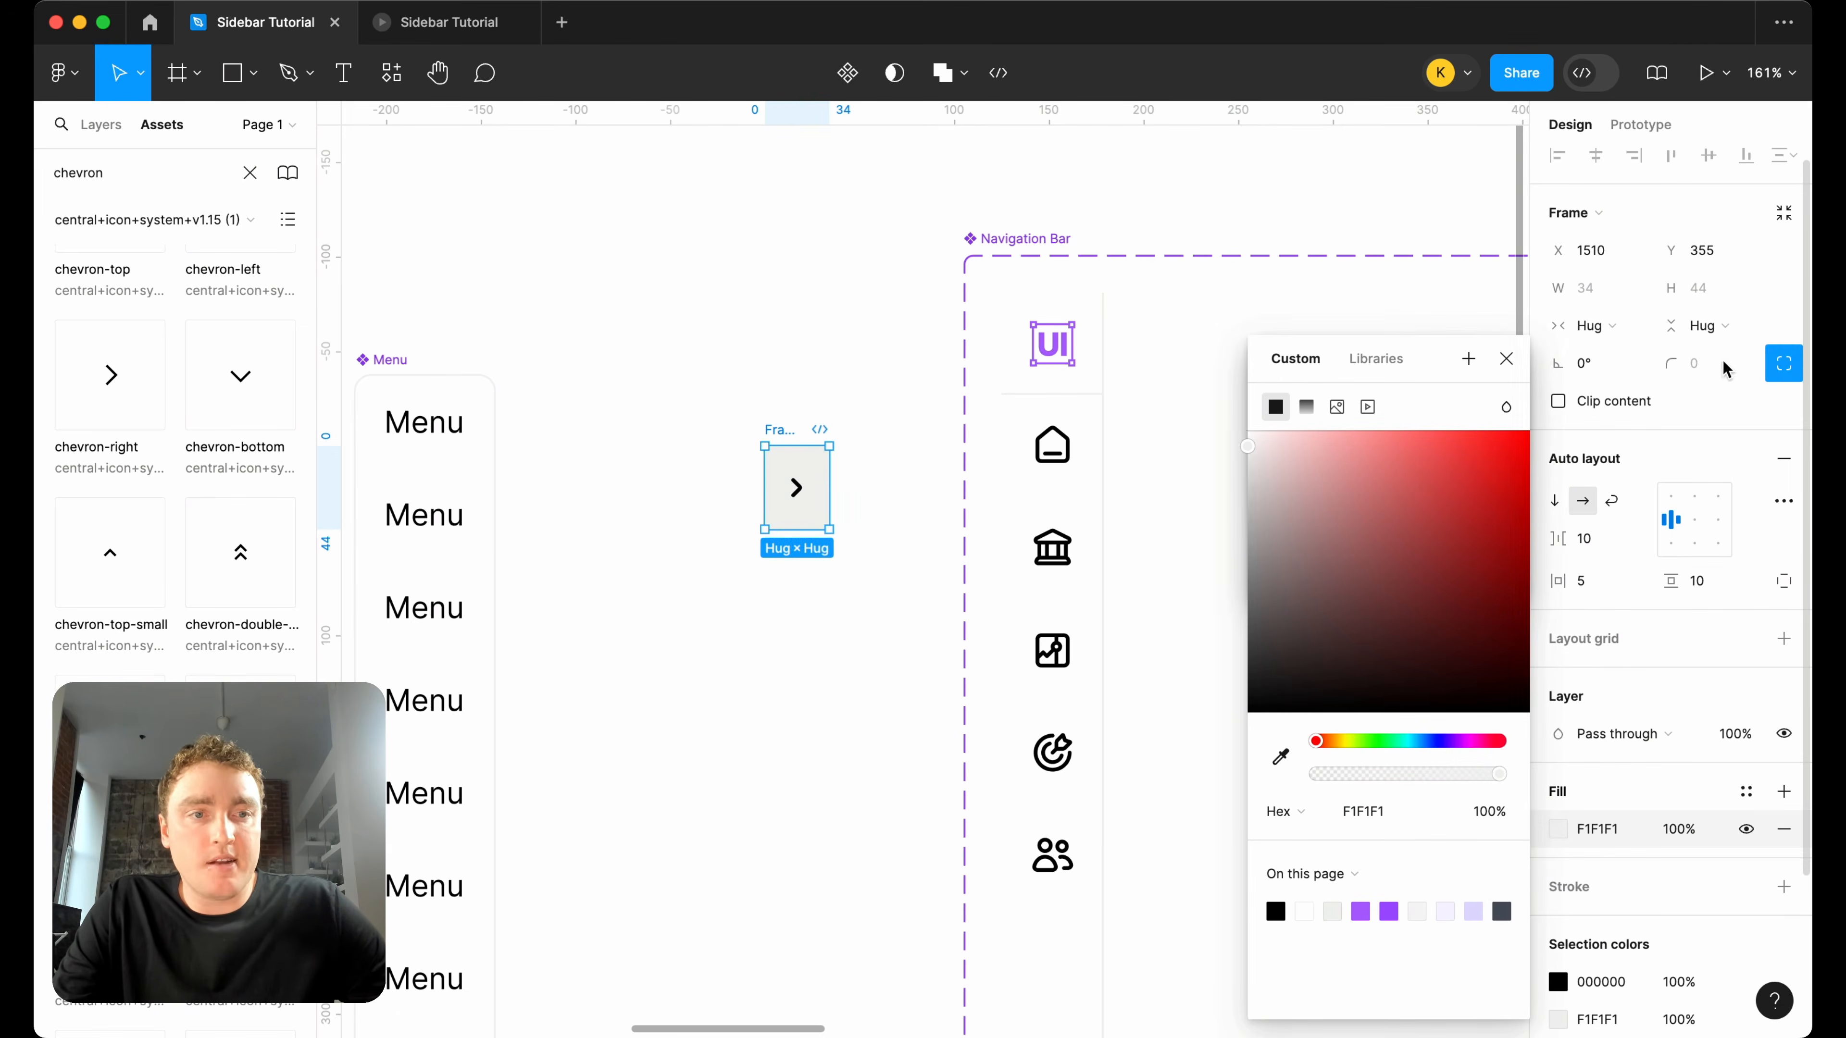
click(1782, 363)
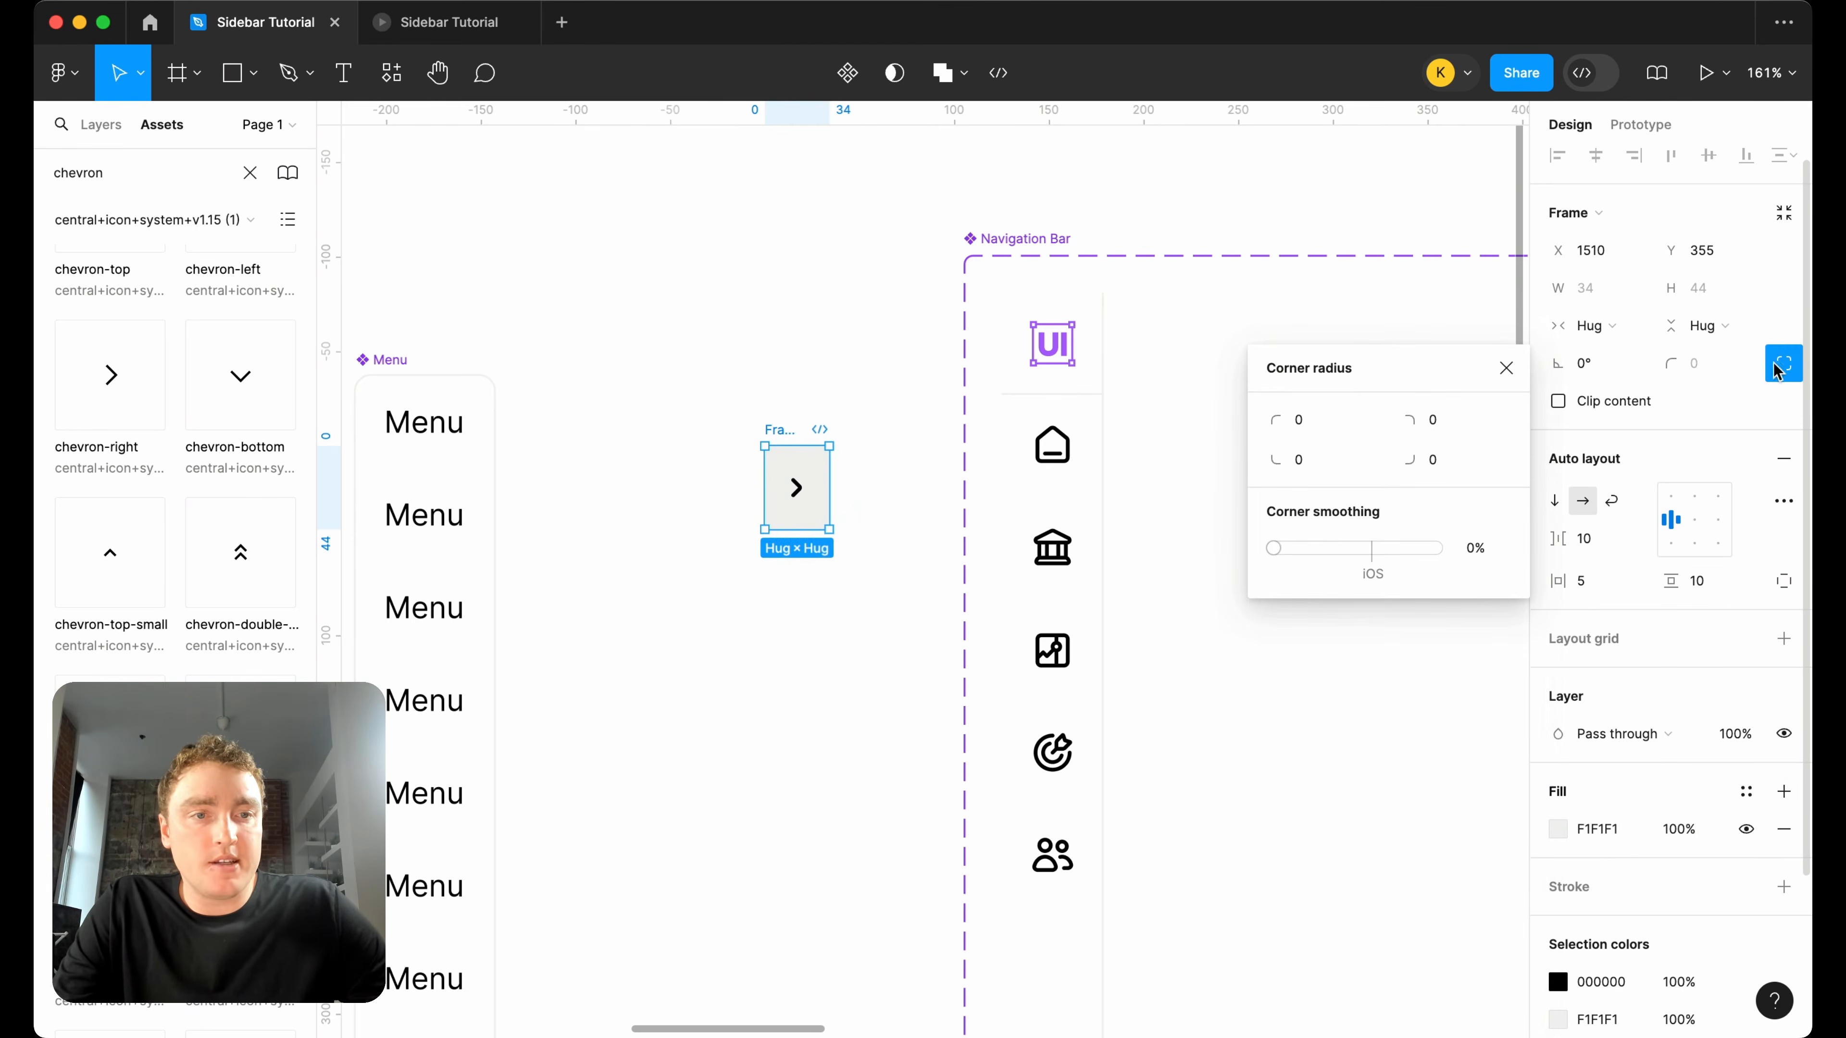
click(1446, 425)
text(8)
key(Return)
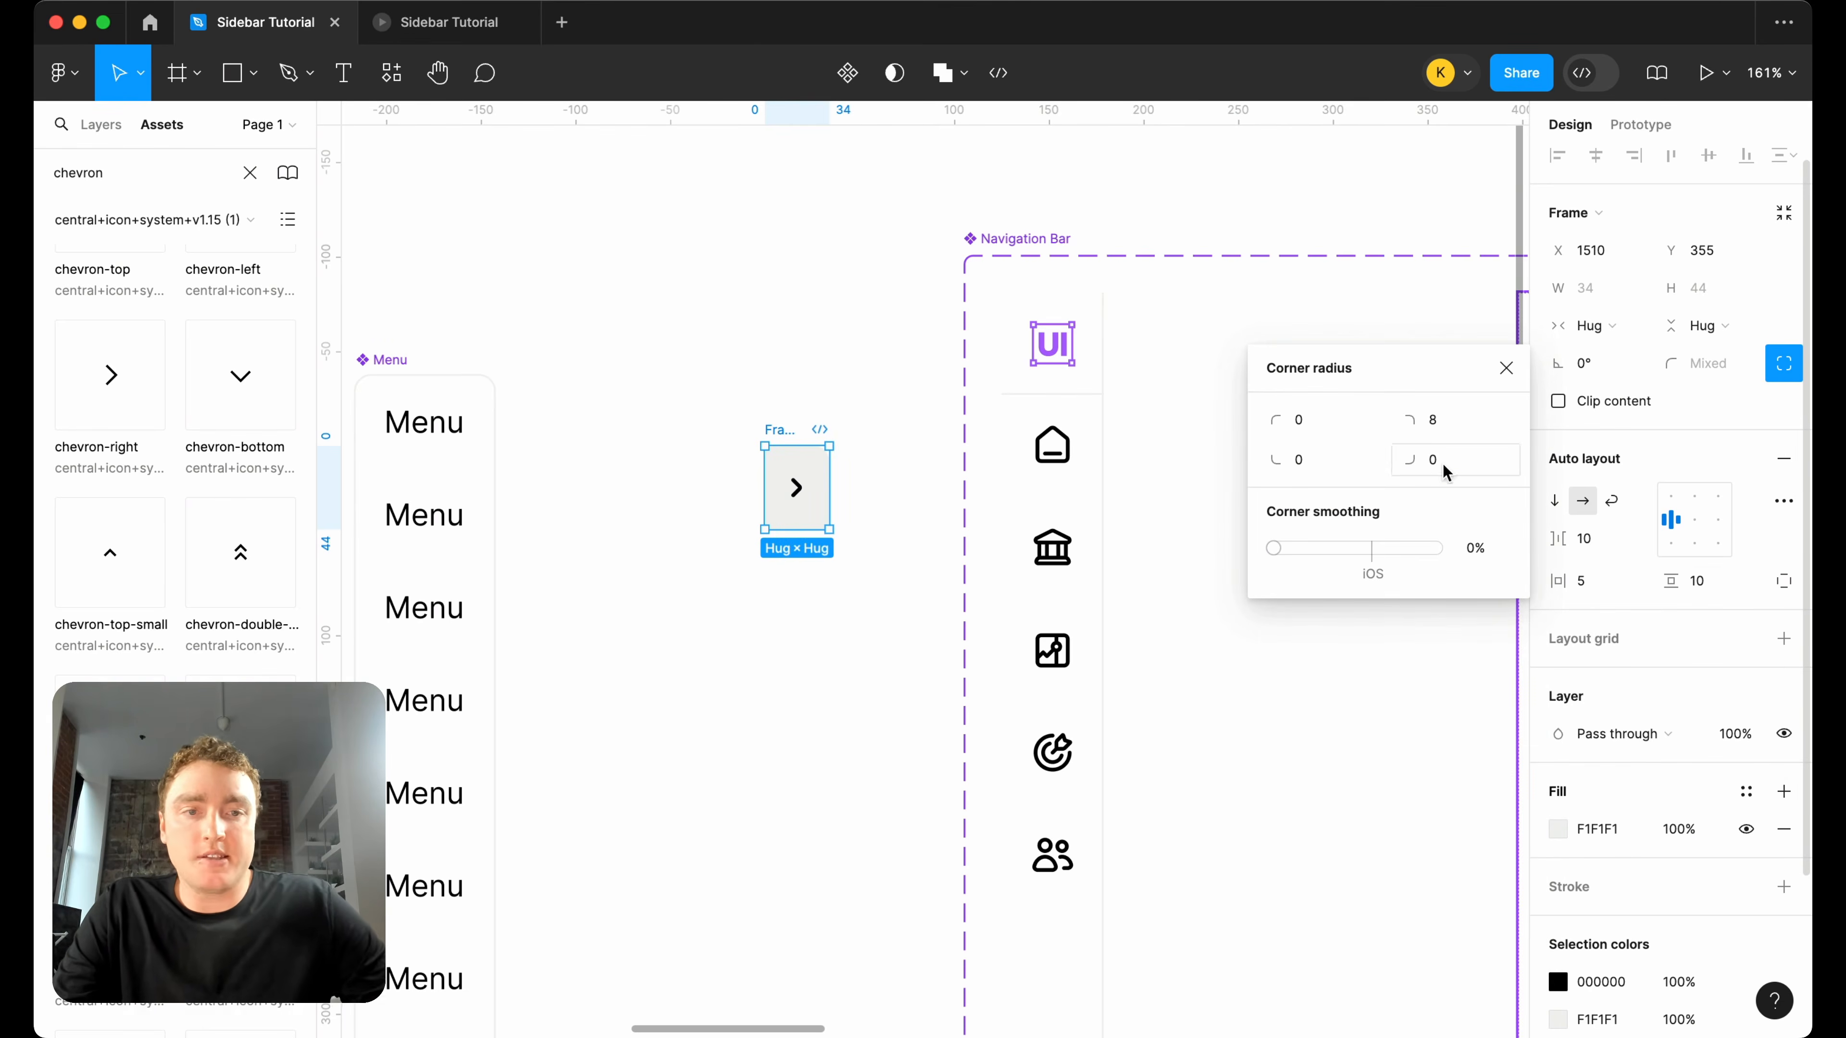
key(Return)
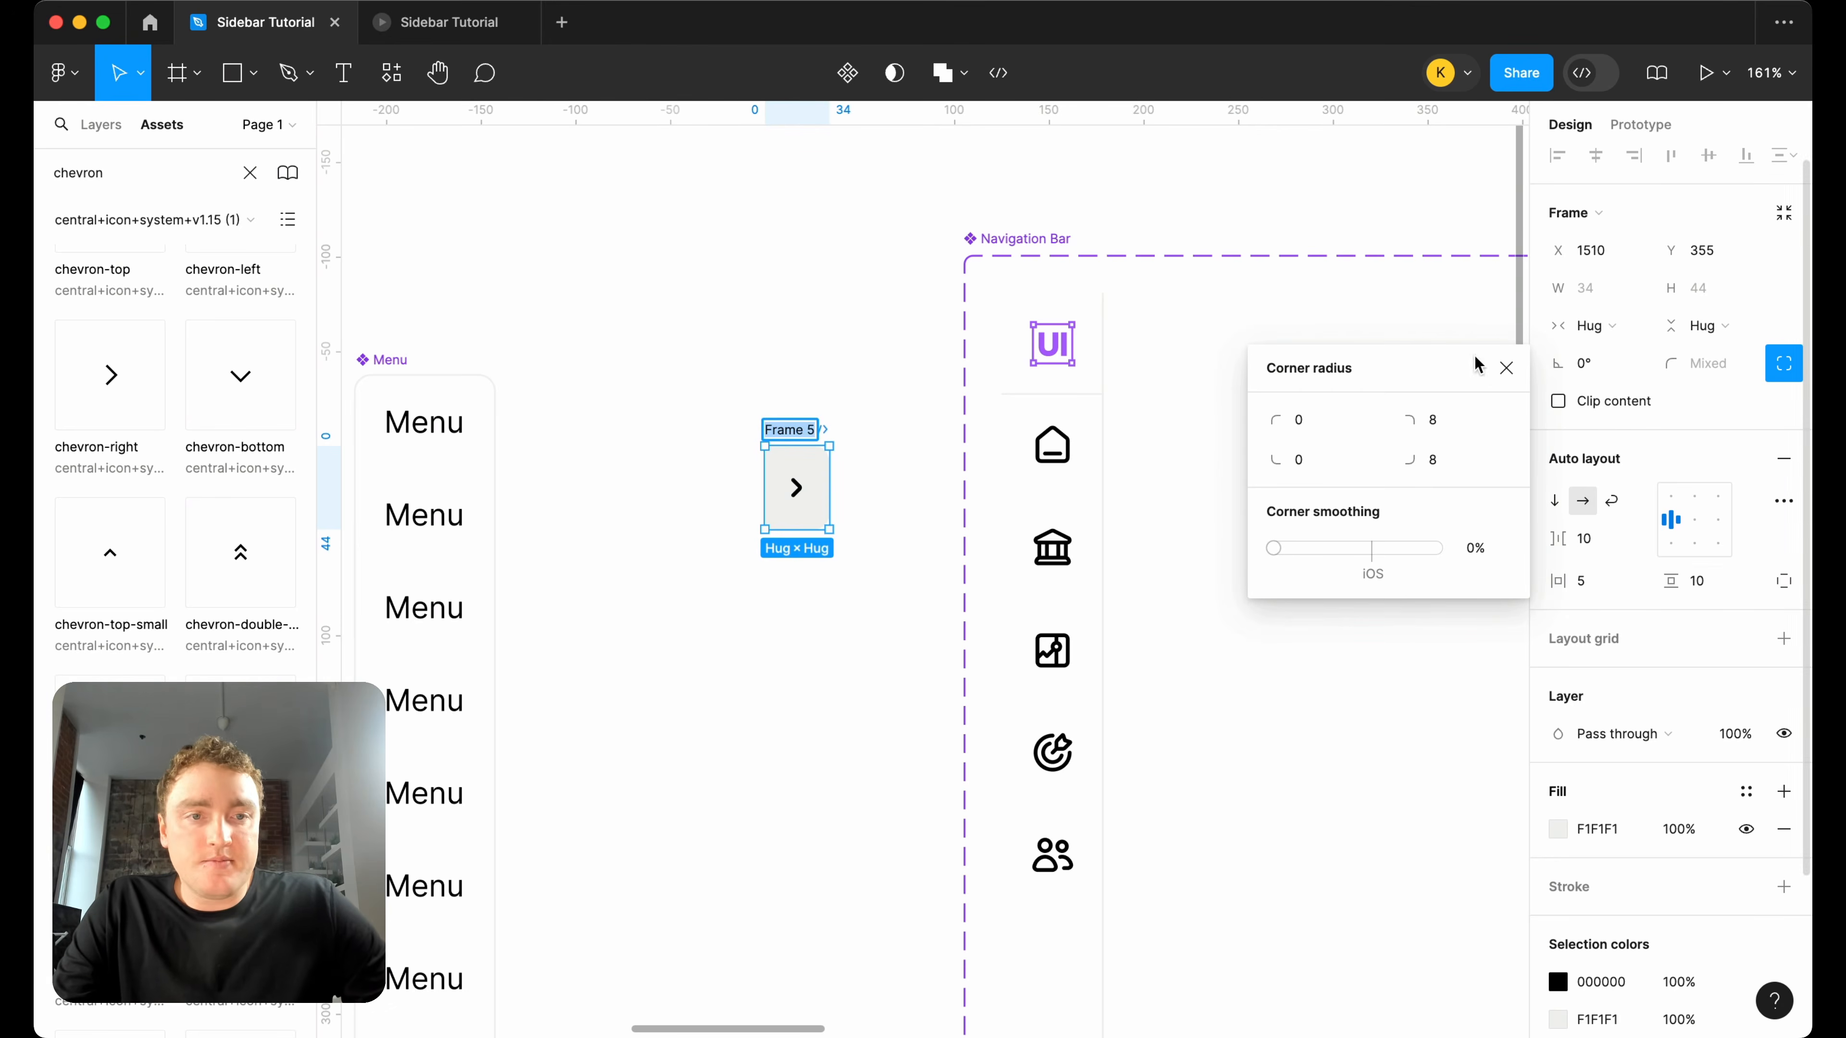
click(1504, 367)
Rename the chevron frame as Control and move it close to the Navigation Bar set, at X 1608 and Y 256.
text(Co)
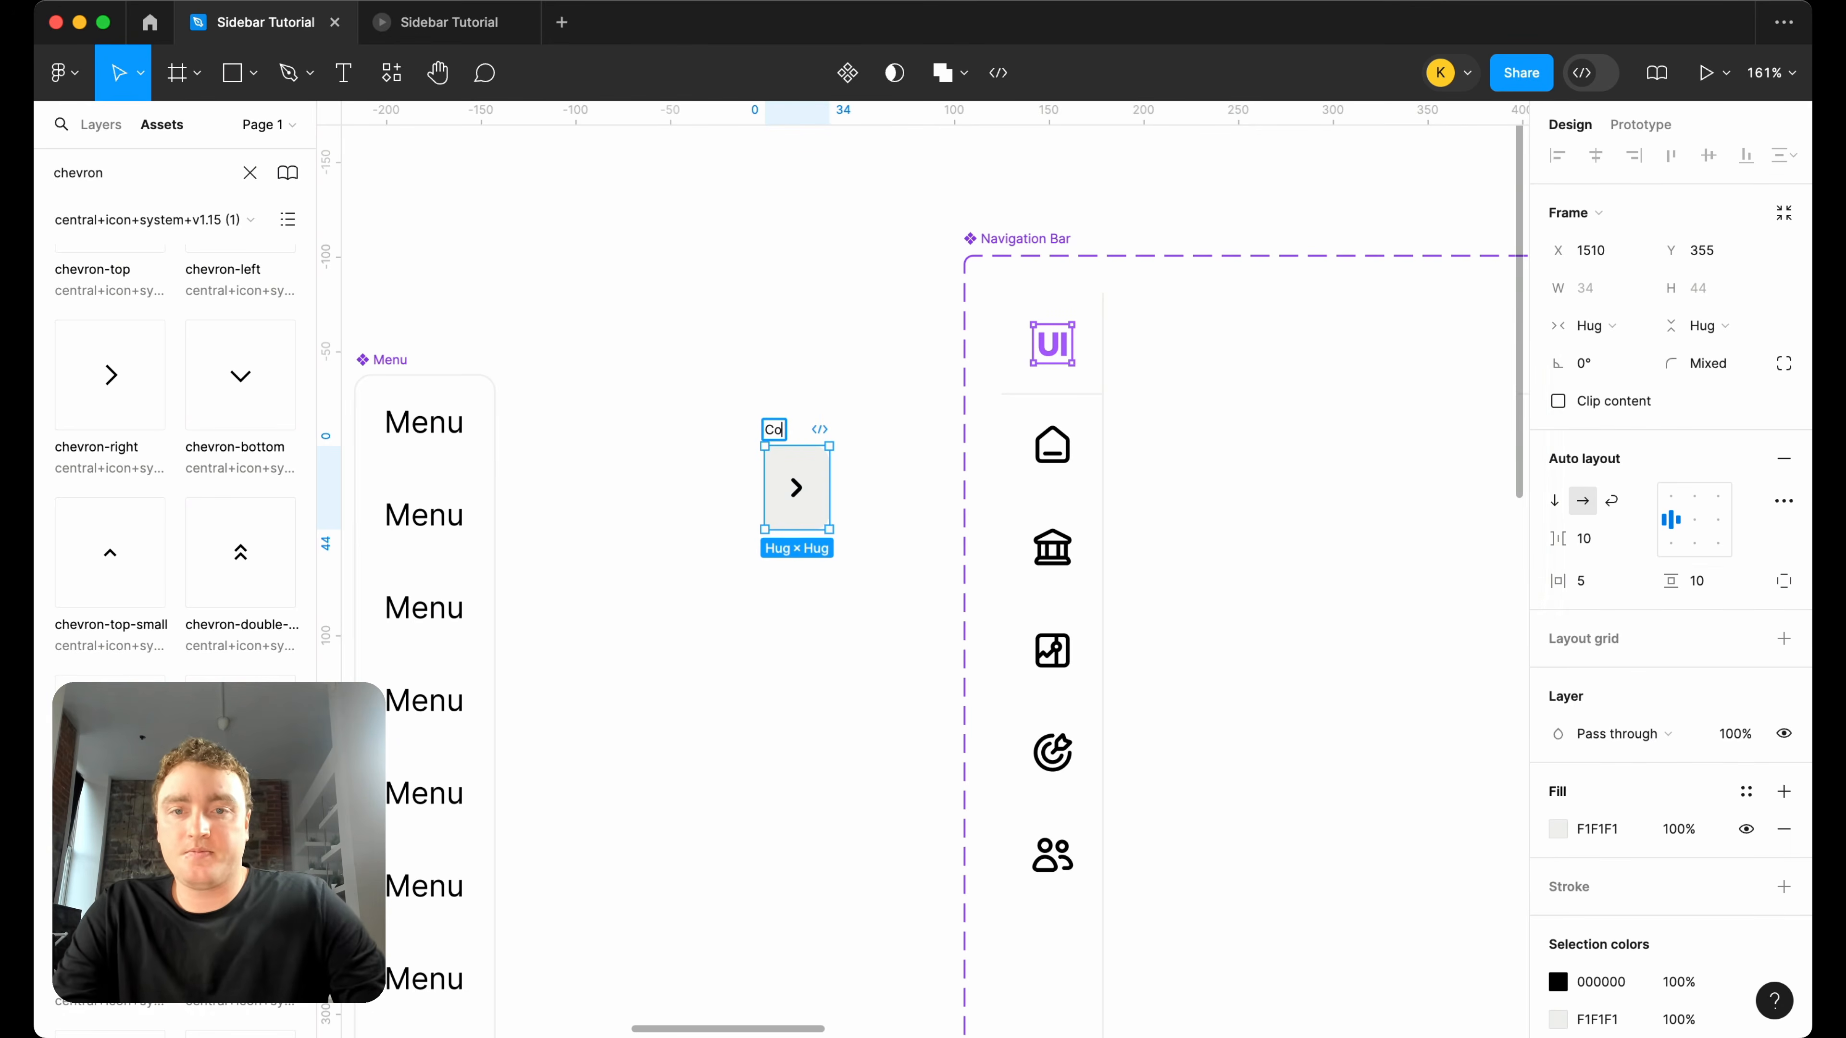
text(ntro)
key(Return)
drag(783, 436, 1014, 323)
scroll(745, 316, down, 5)
drag(632, 371, 774, 363)
scroll(776, 363, up, 5)
scroll(776, 360, left, 3)
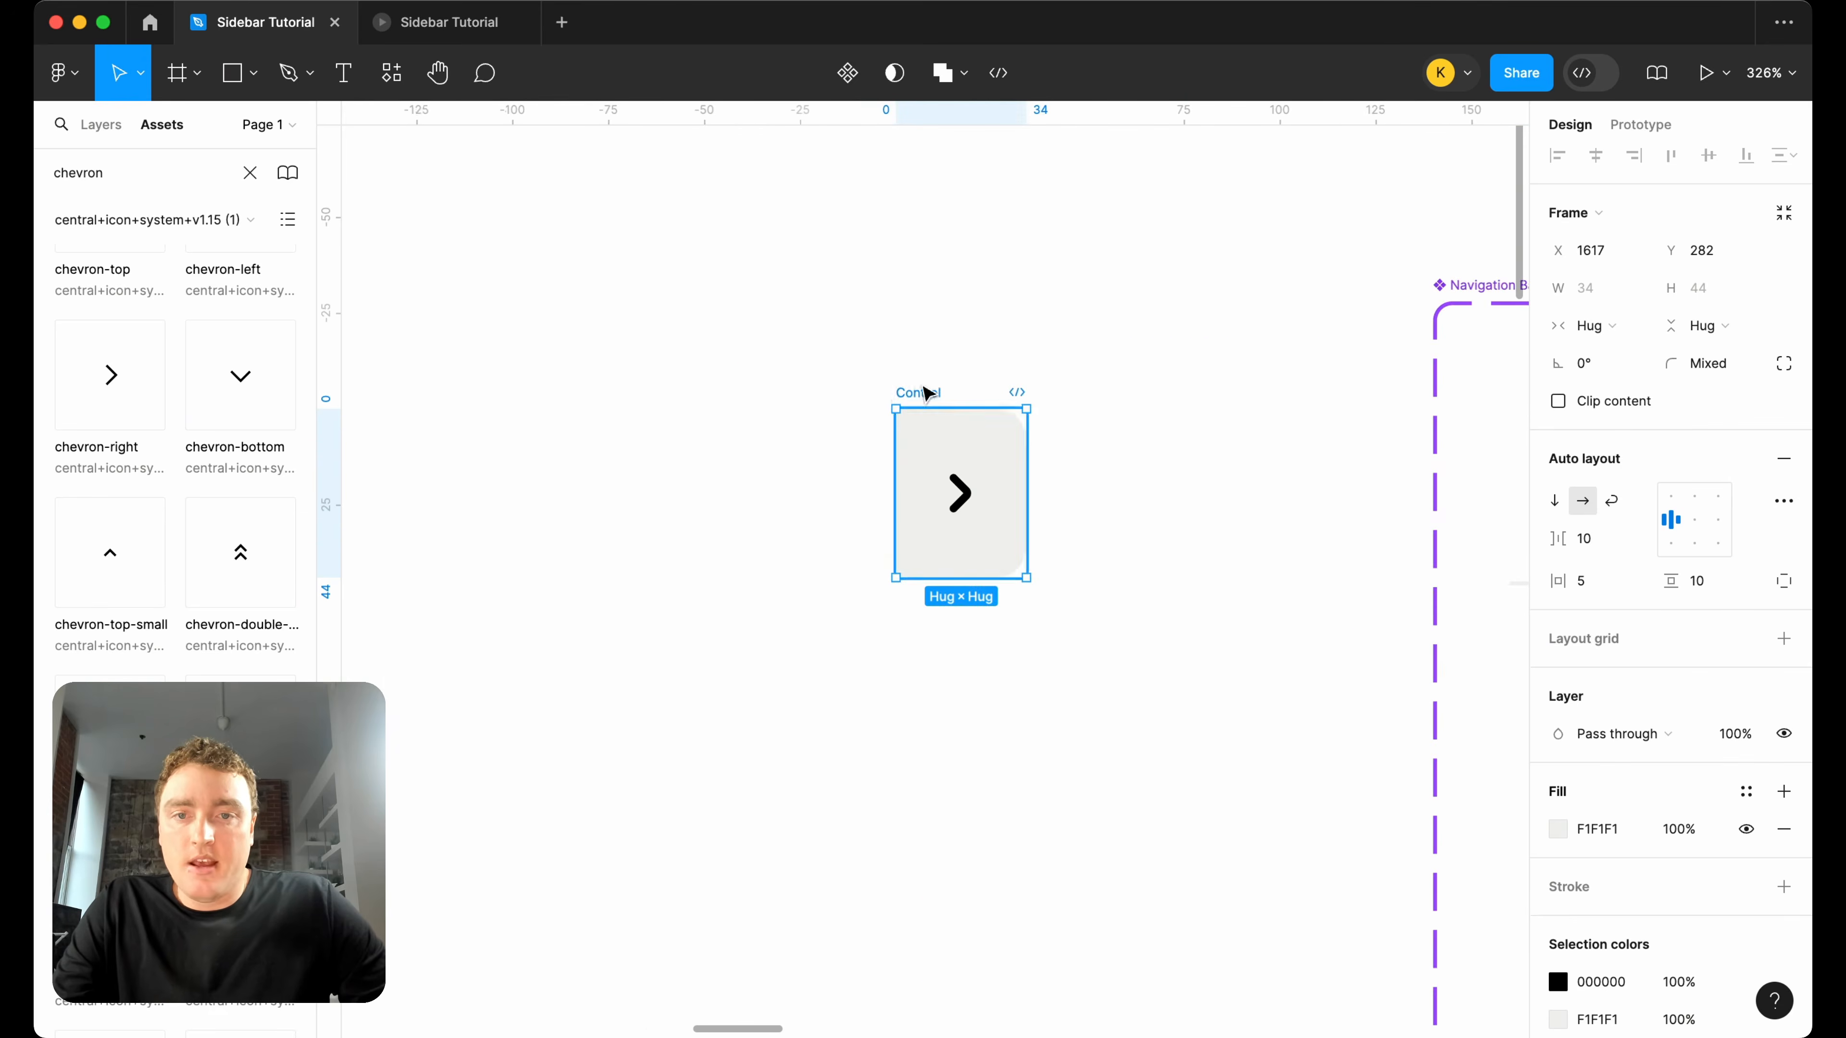
click(919, 383)
drag(920, 396, 887, 298)
Turn the Control frame into a component and add a second variant to it.
right_click(888, 298)
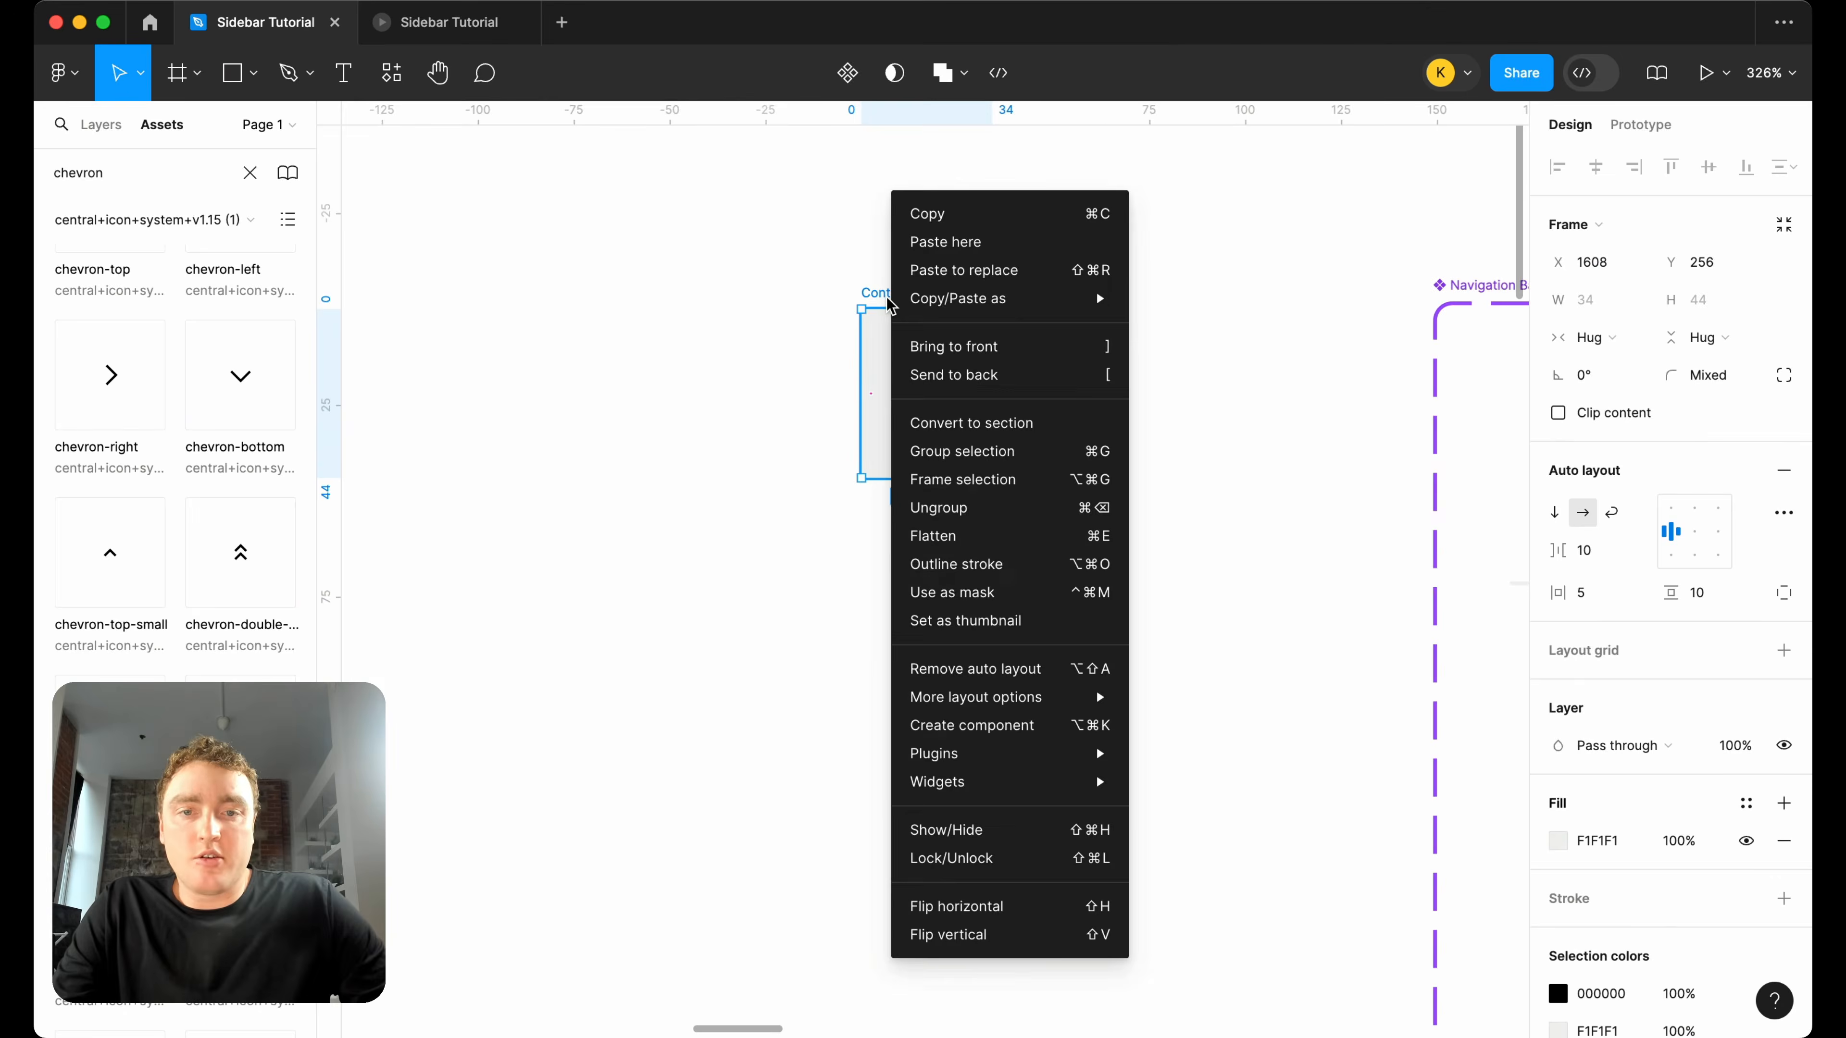
click(971, 725)
scroll(1117, 433, down, 3)
right_click(990, 364)
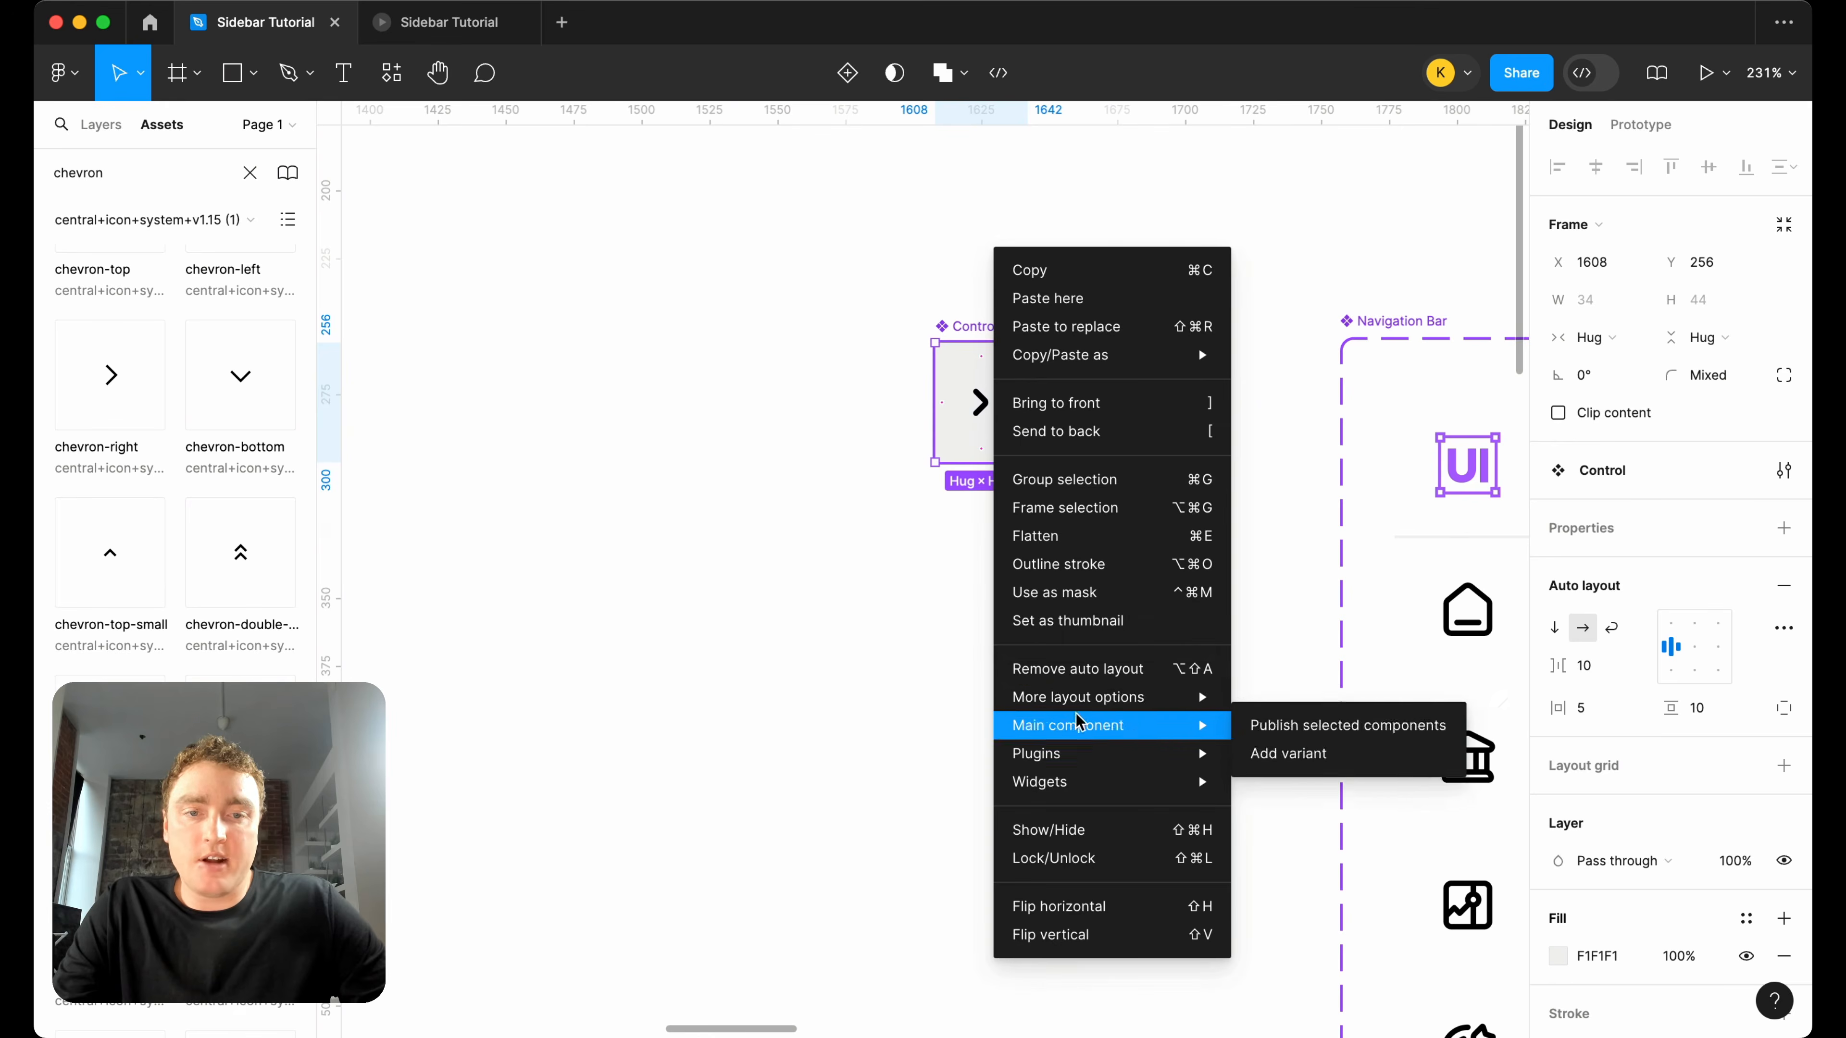
mouse_move(1221, 727)
click(1268, 758)
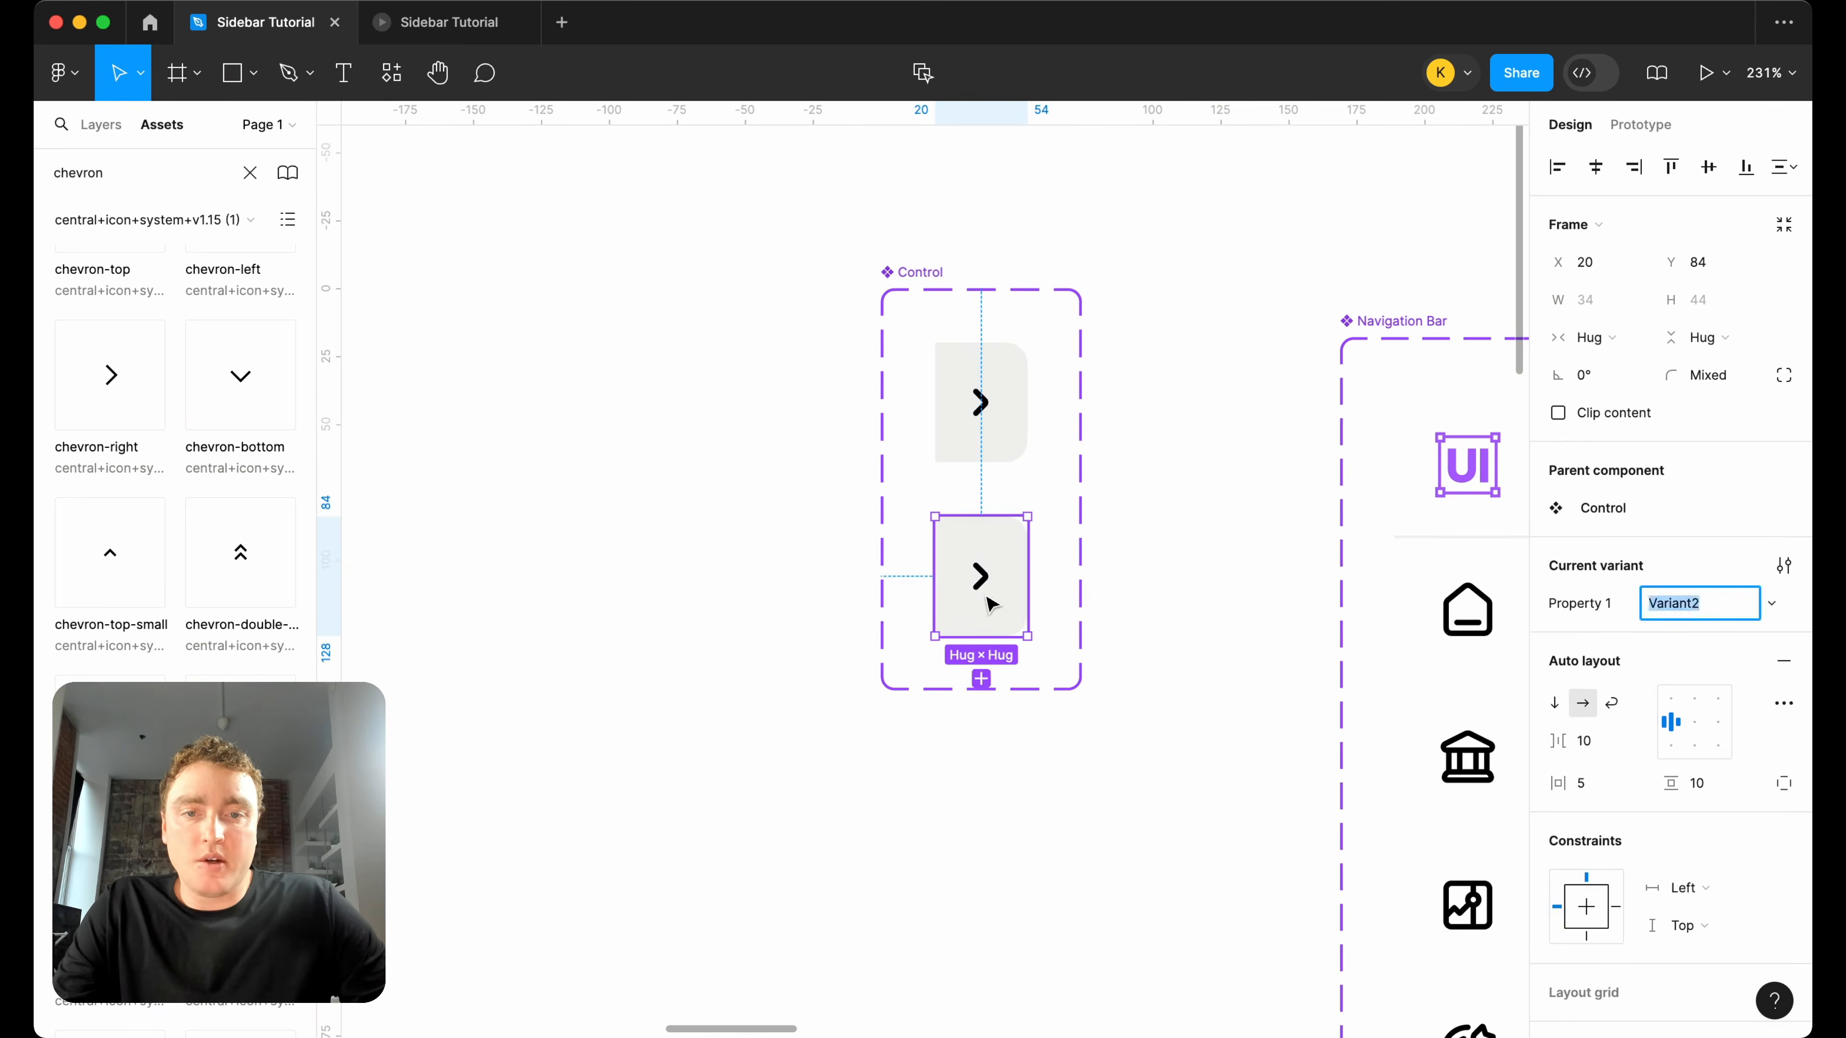
Swap the icon in the second Control variant for chevron-left-small.
double_click(992, 593)
click(1669, 575)
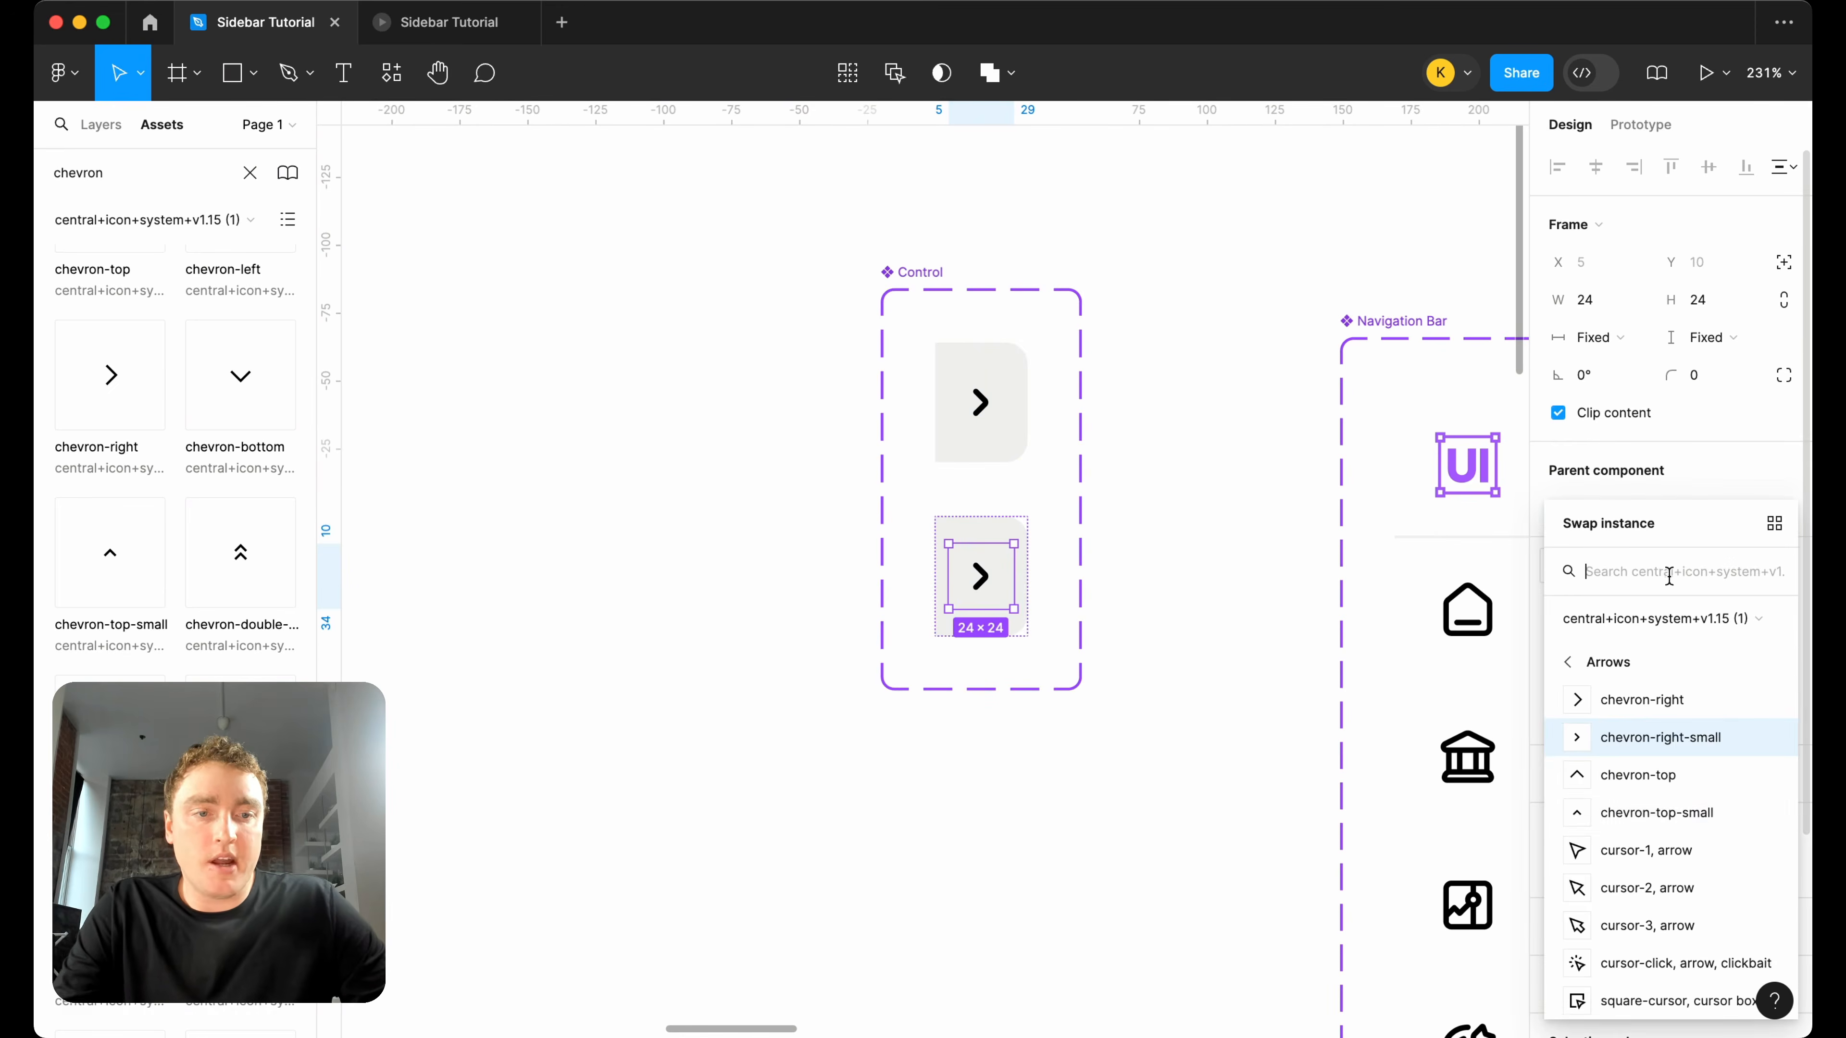
scroll(1694, 818, up, 5)
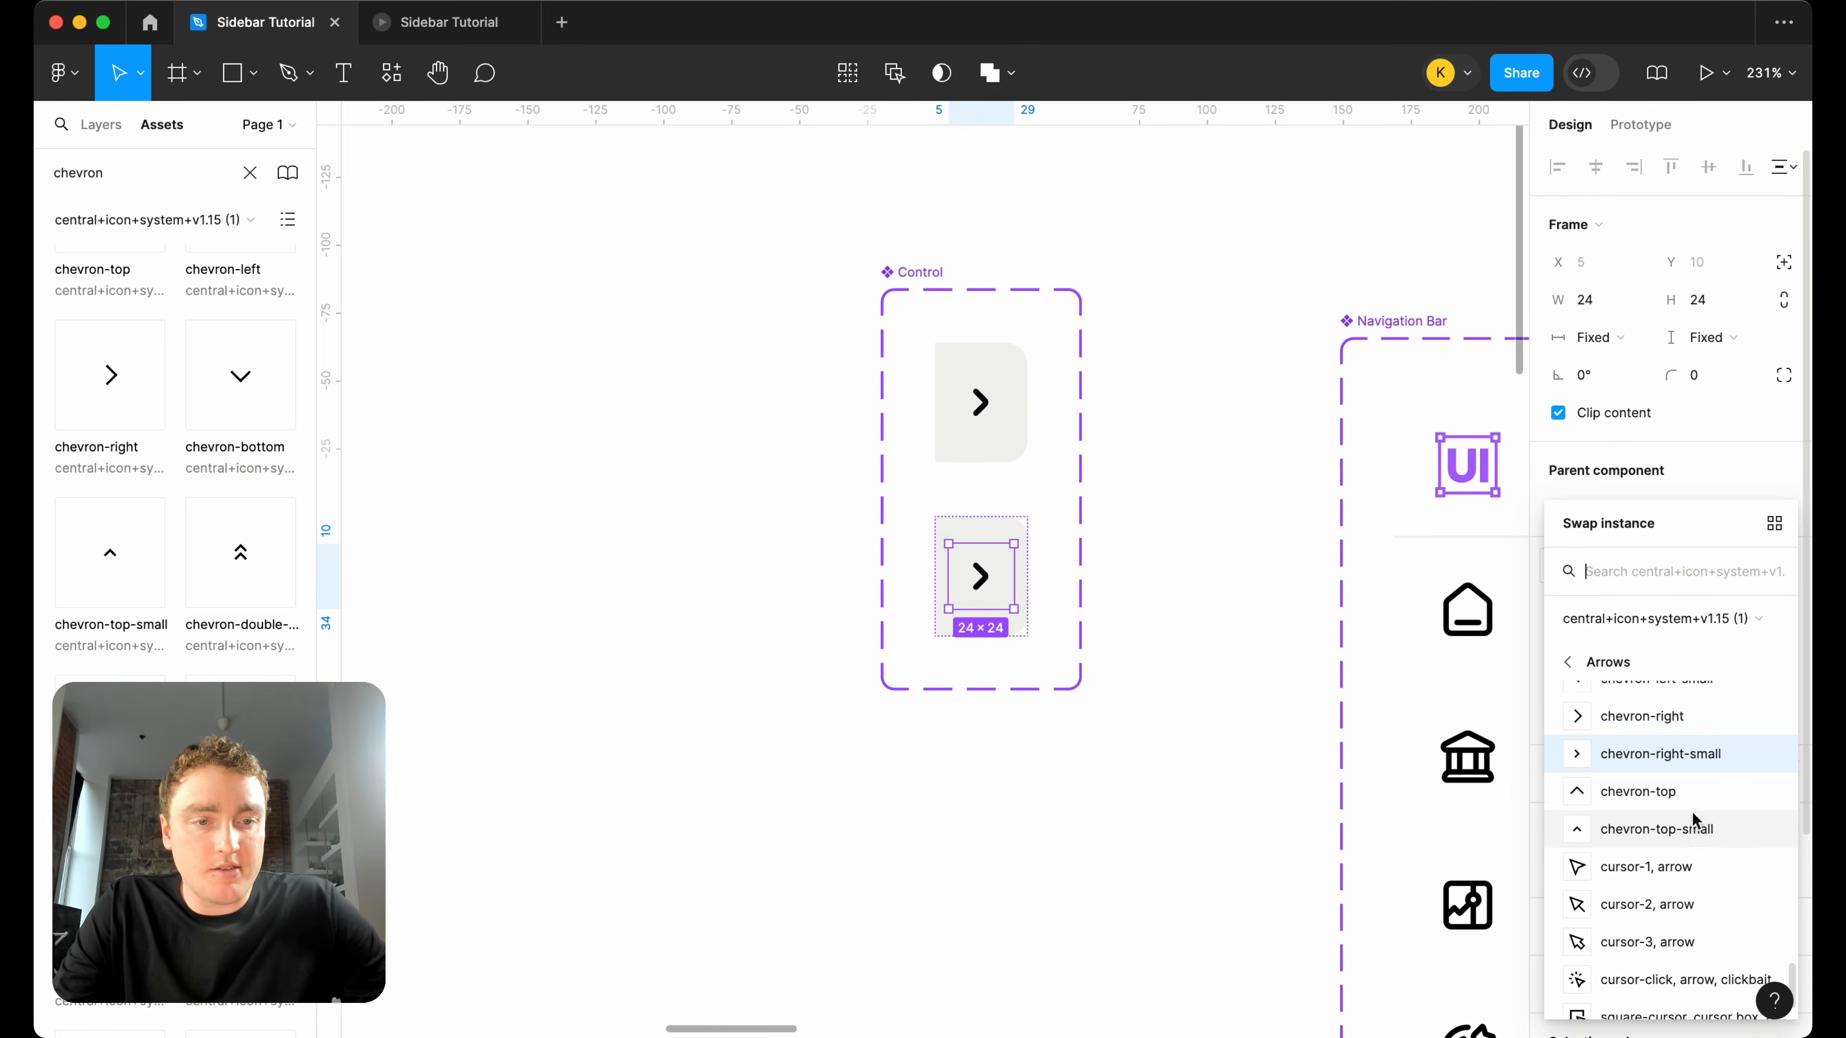
key(Escape)
click(1248, 591)
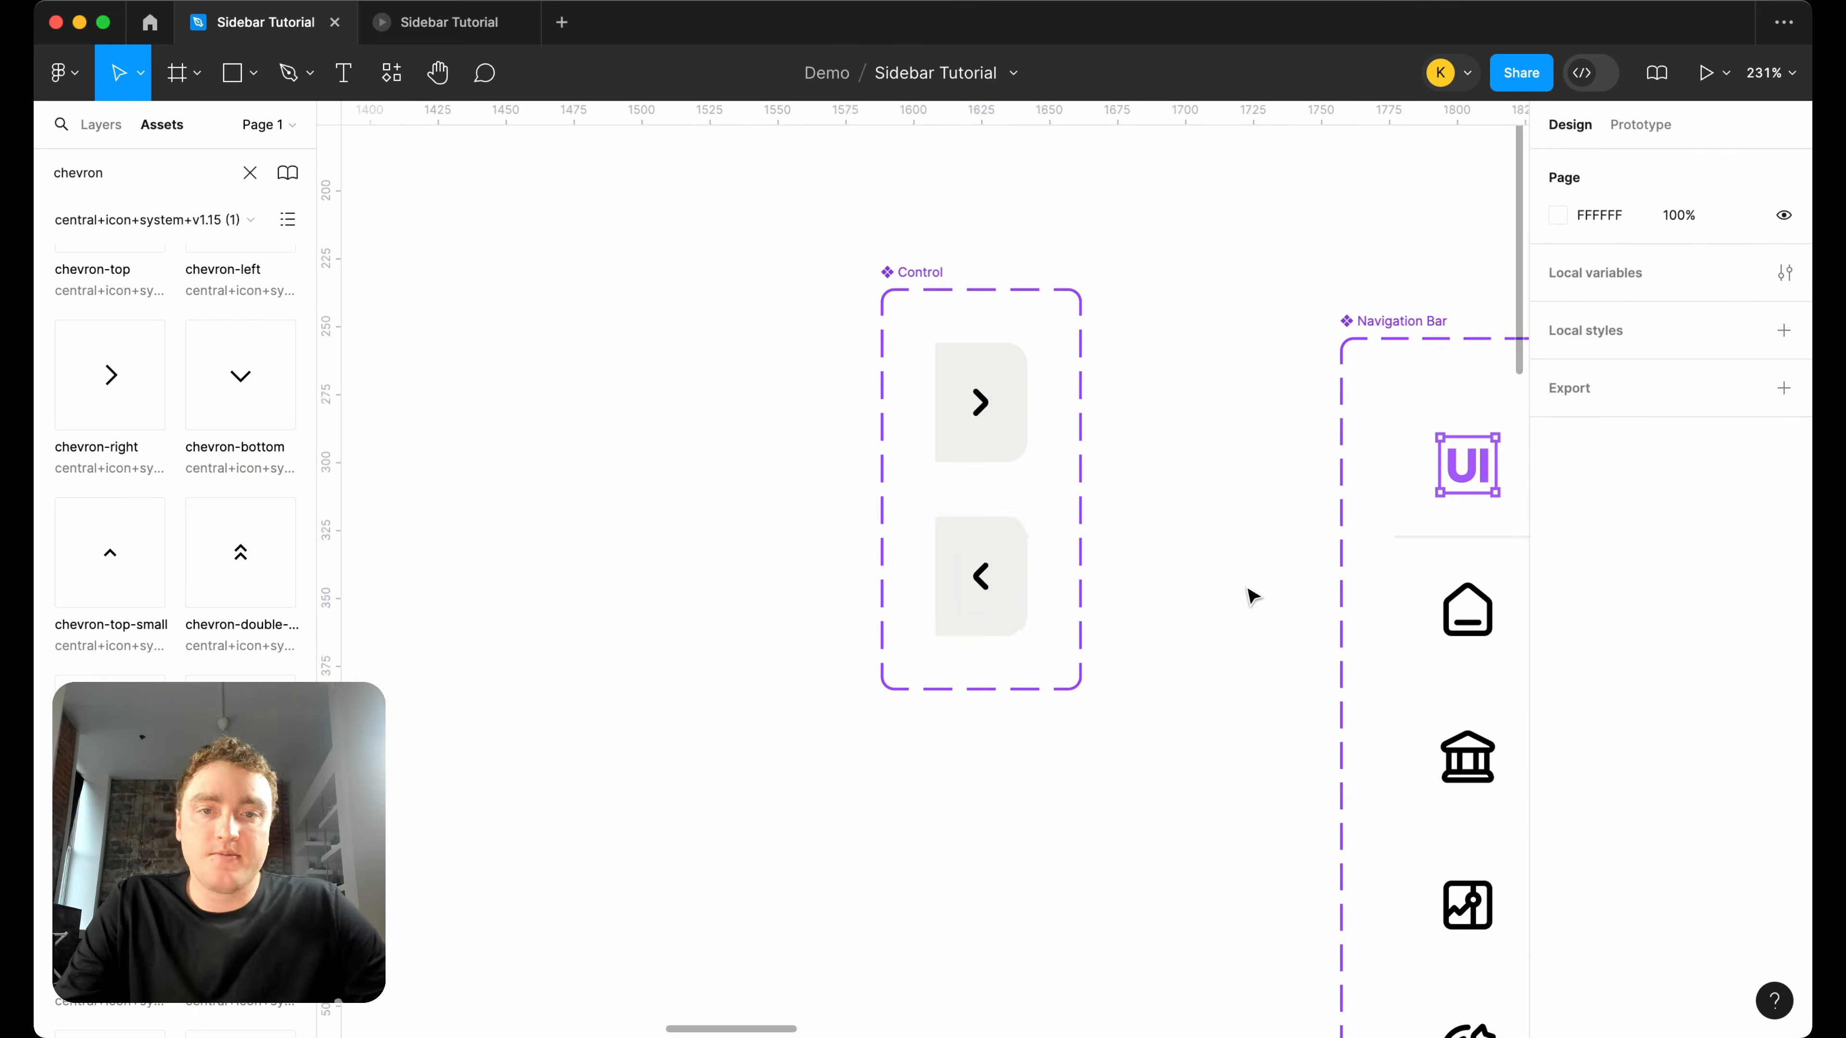
scroll(1248, 590, down, 3)
scroll(1249, 590, right, 3)
drag(827, 426, 1218, 448)
key(Delete)
click(1168, 451)
key(super+z)
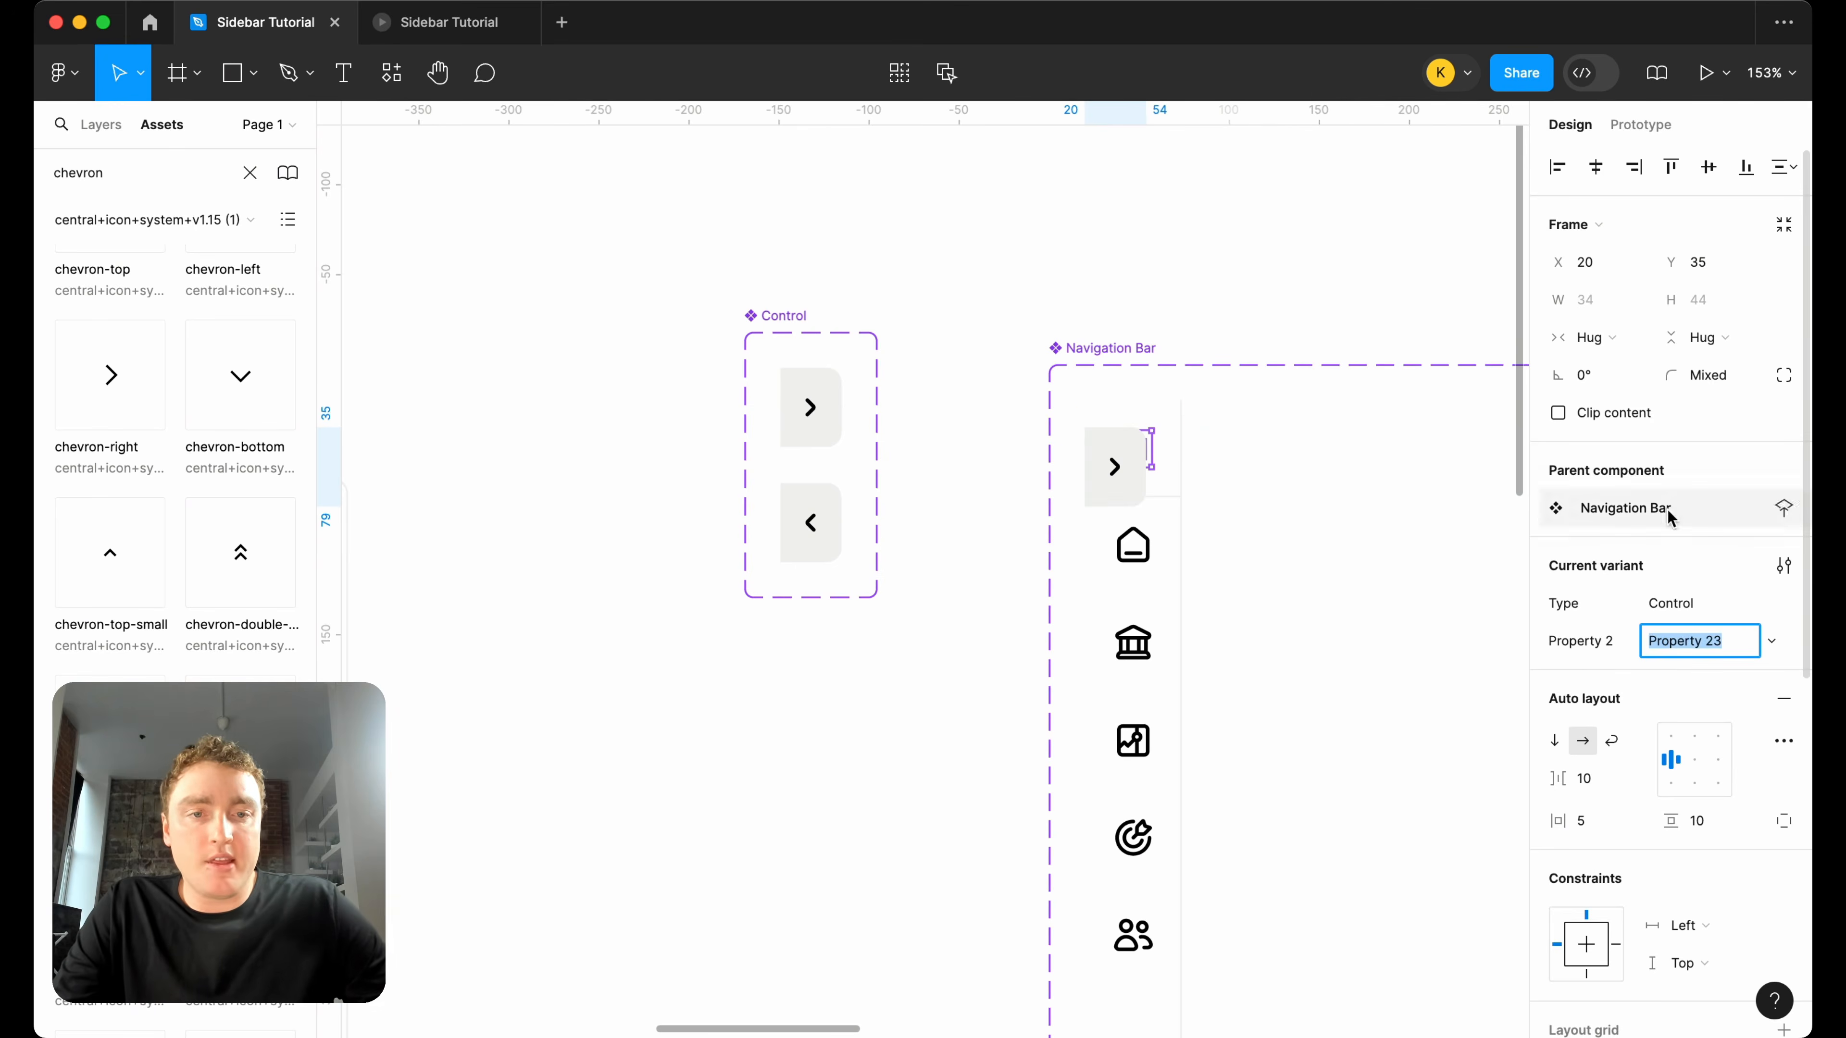
click(1370, 510)
click(1130, 479)
key(Delete)
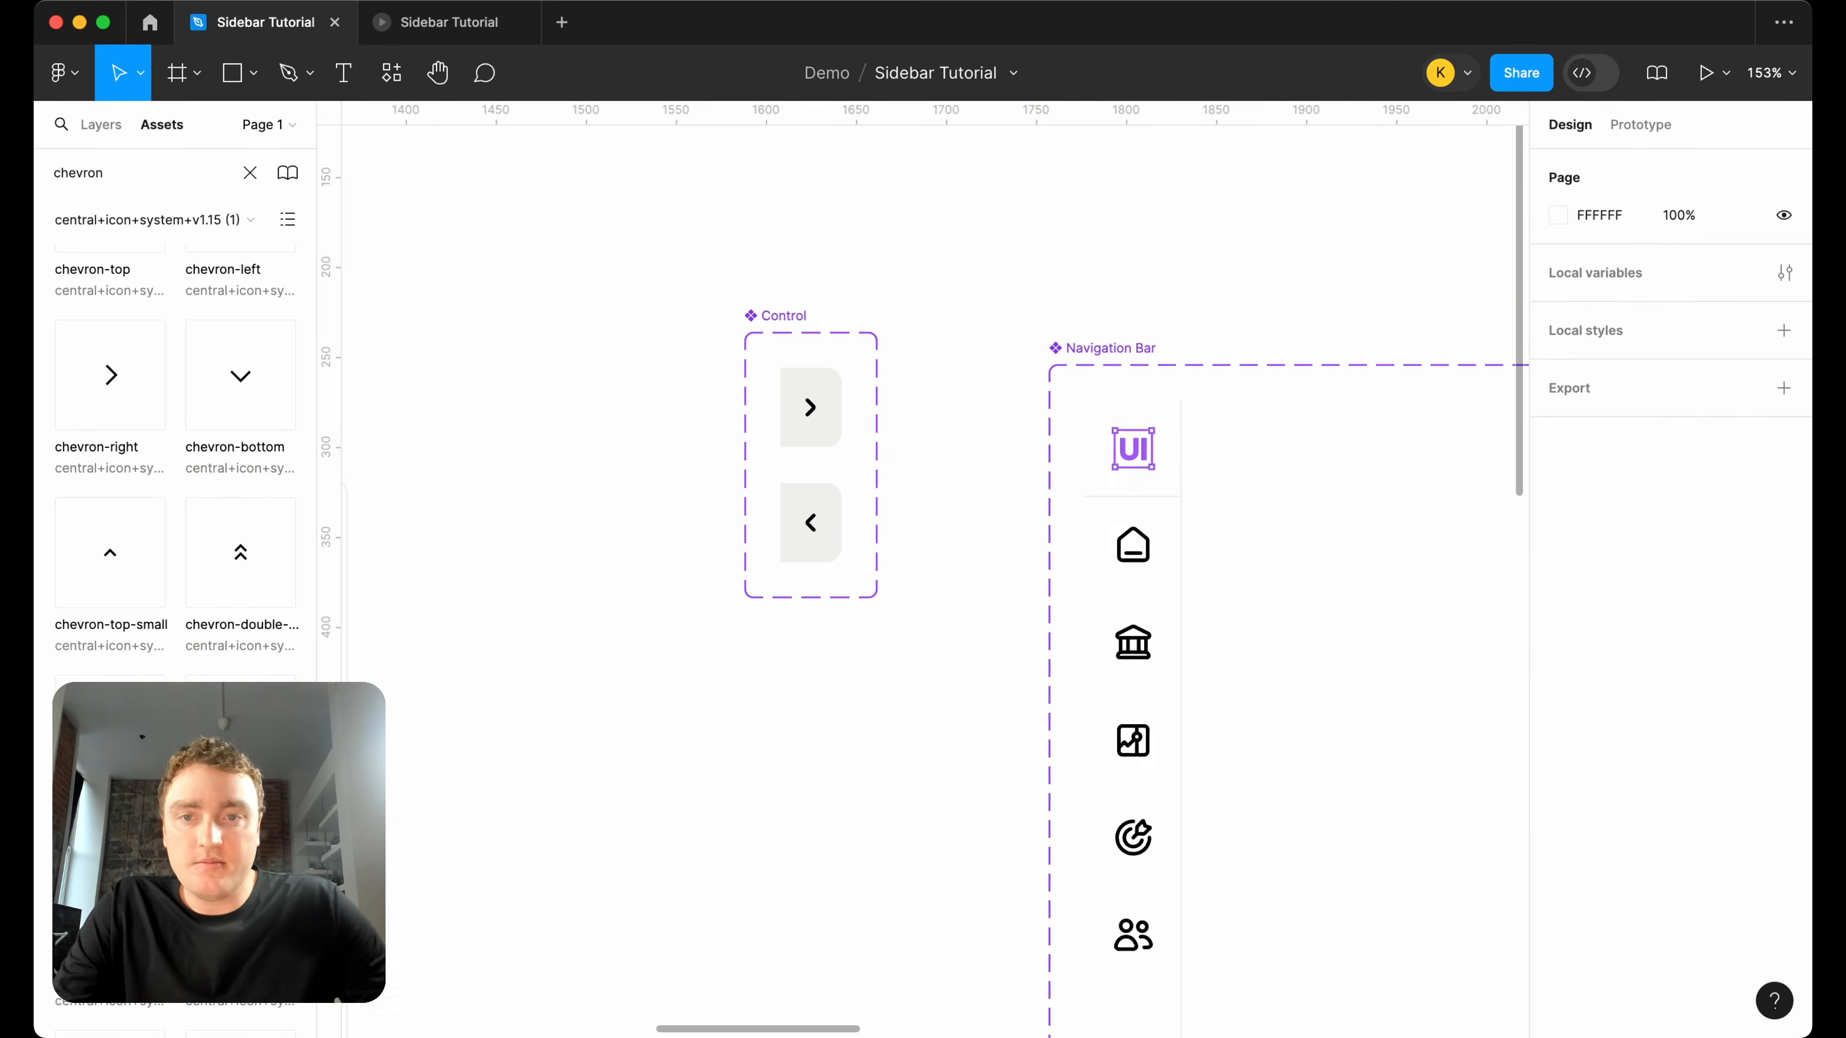
Show the layers and create an instance of the Default Control variant between the two component sets.
click(101, 125)
scroll(672, 321, down, 2)
scroll(671, 323, right, 3)
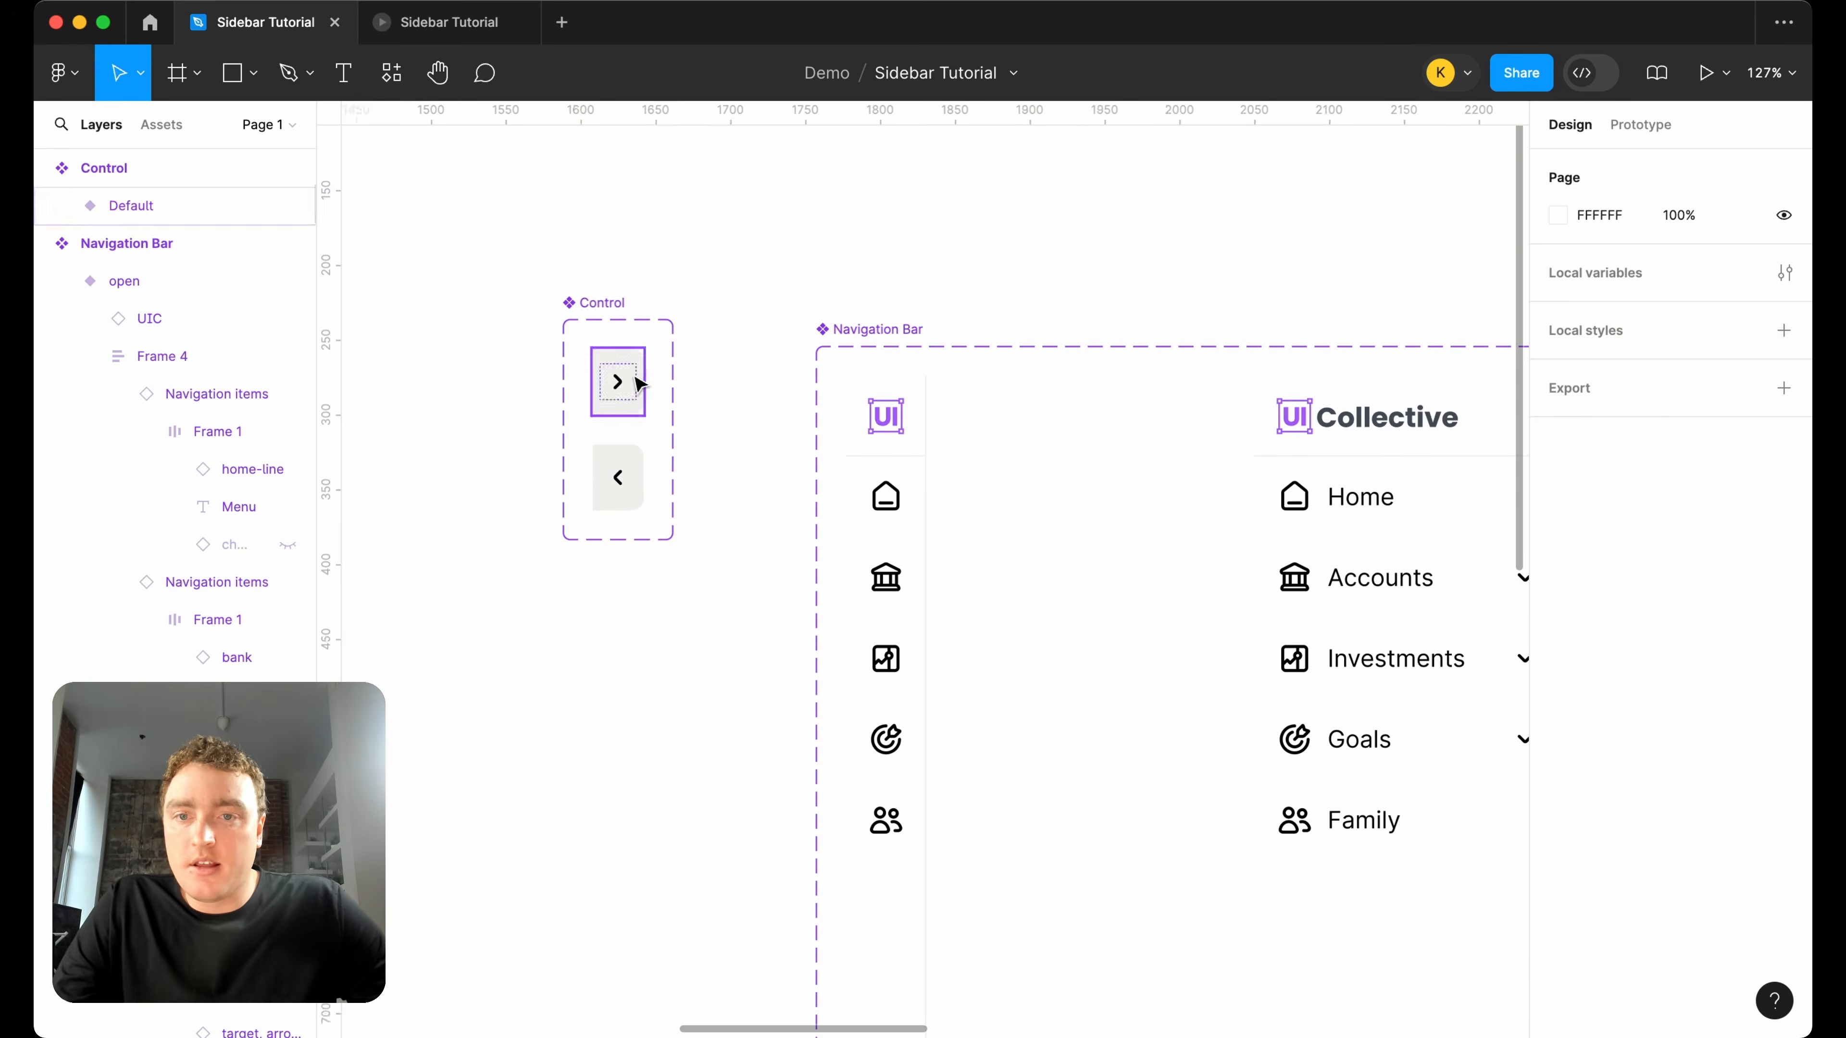
drag(625, 380, 755, 385)
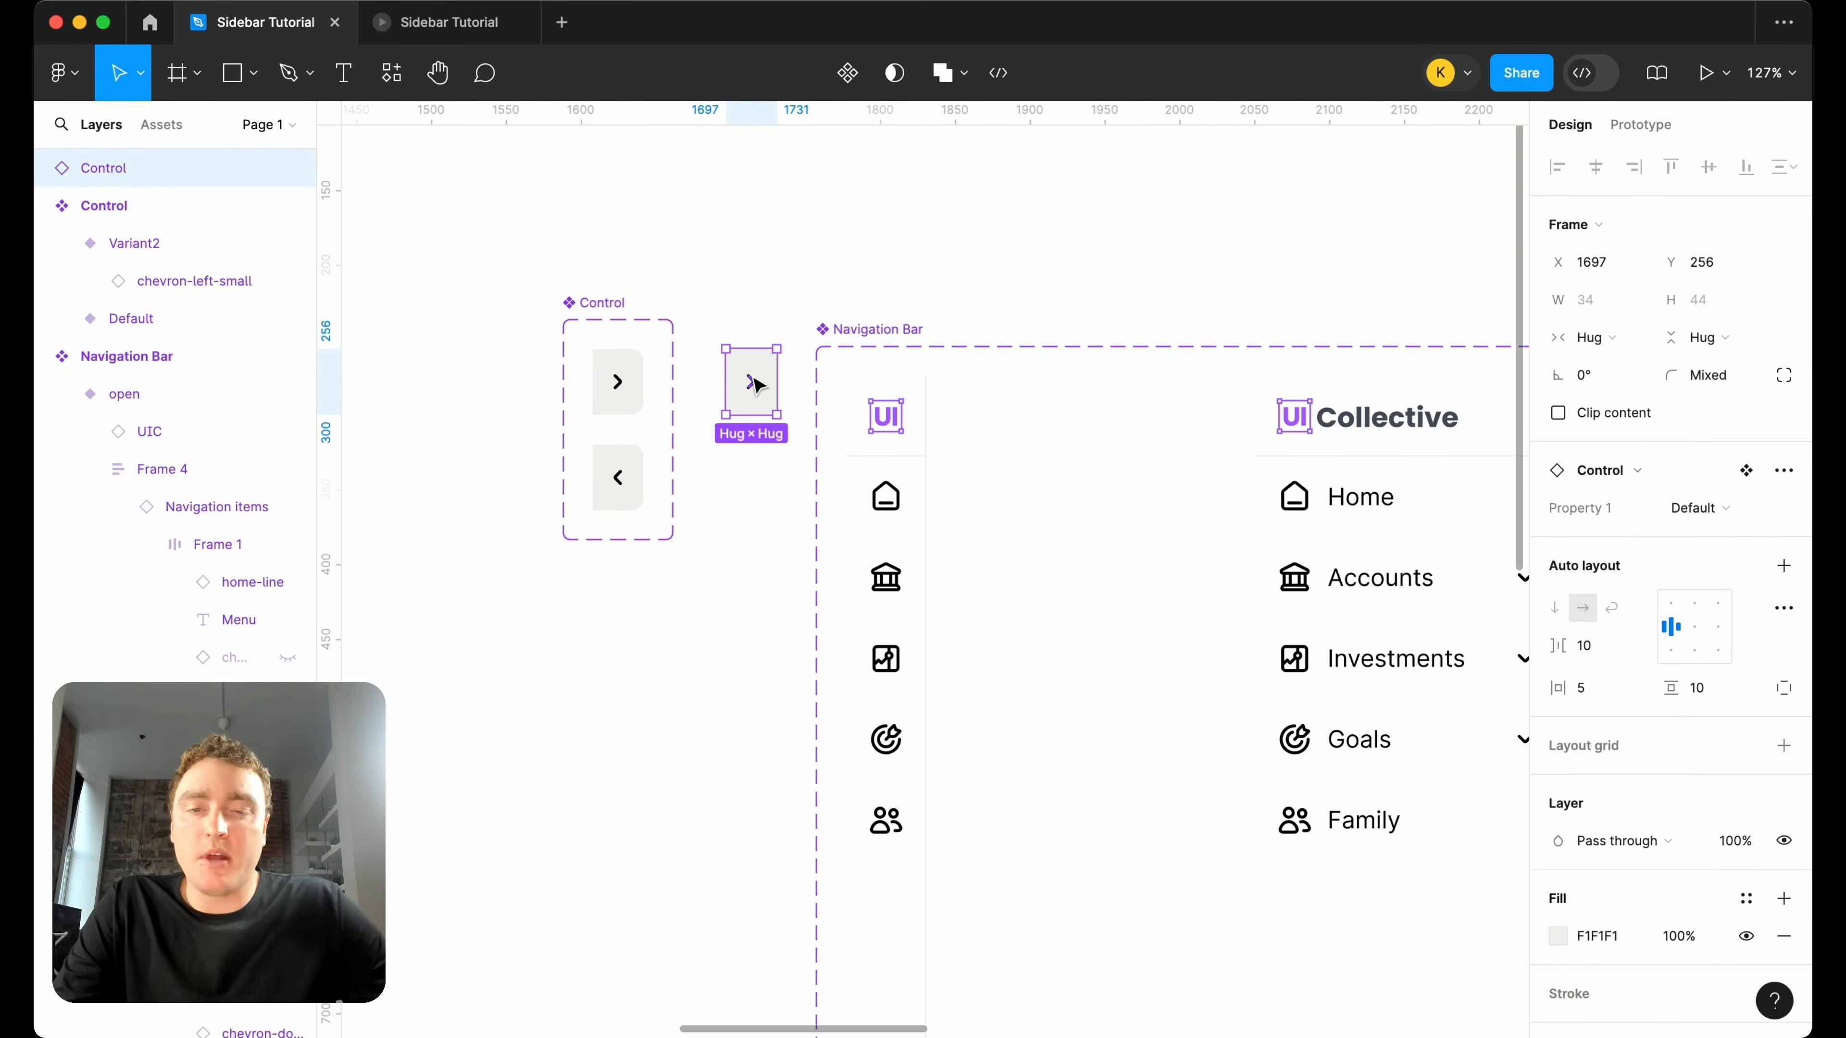
Move the Control instance into the closed Navigation Bar variant and give it absolute position.
key(super+x)
click(896, 465)
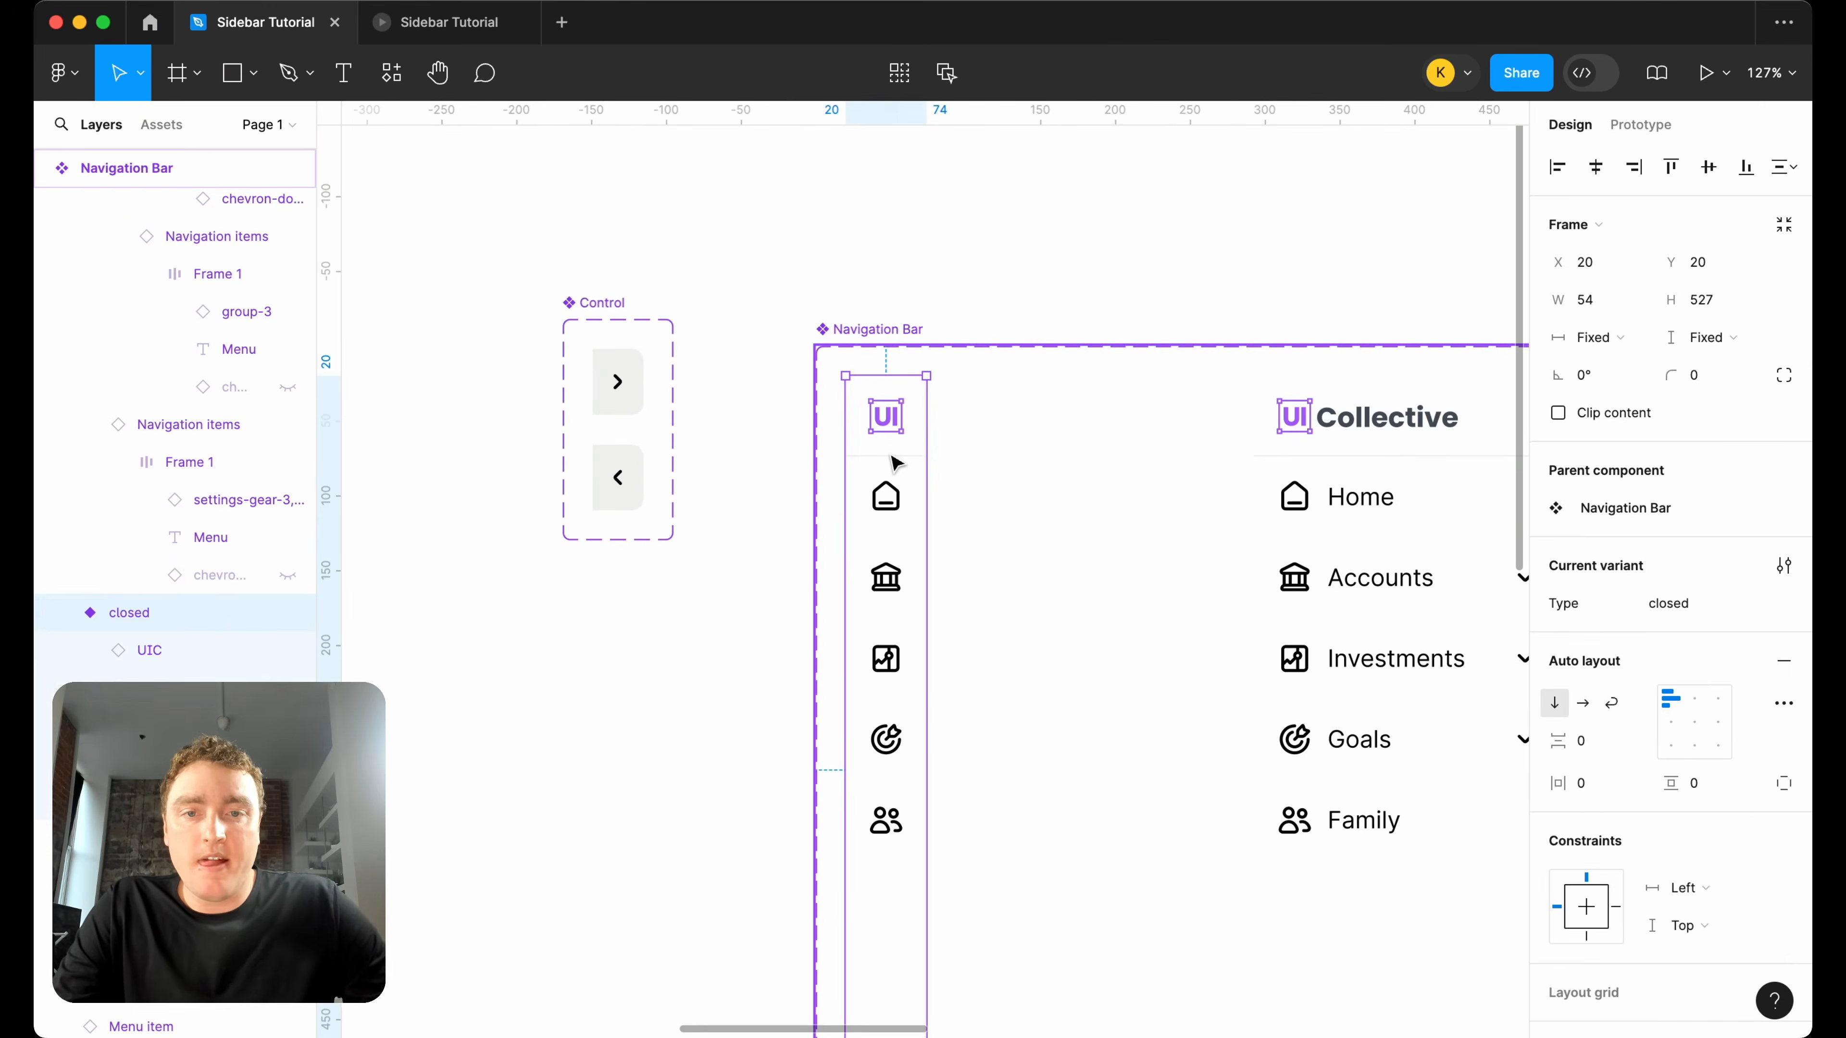
key(super+v)
click(1783, 262)
Position the Control instance beside the UI logo at X 53 and Y 5, against the closed variant's right edge.
scroll(1063, 445, up, 2)
scroll(1063, 445, right, 1)
key(shift+Up)
key(shift+Up)
key(shift+Up)
key(shift+Up)
key(shift+Up)
key(shift+Up)
key(shift+Up)
key(shift+Up)
key(shift+Up)
key(shift+Up)
key(shift+Up)
key(shift+Up)
key(shift+Up)
key(shift+Up)
key(shift+Up)
key(shift+Up)
key(shift+Up)
key(shift+Up)
key(shift+Up)
key(shift+Up)
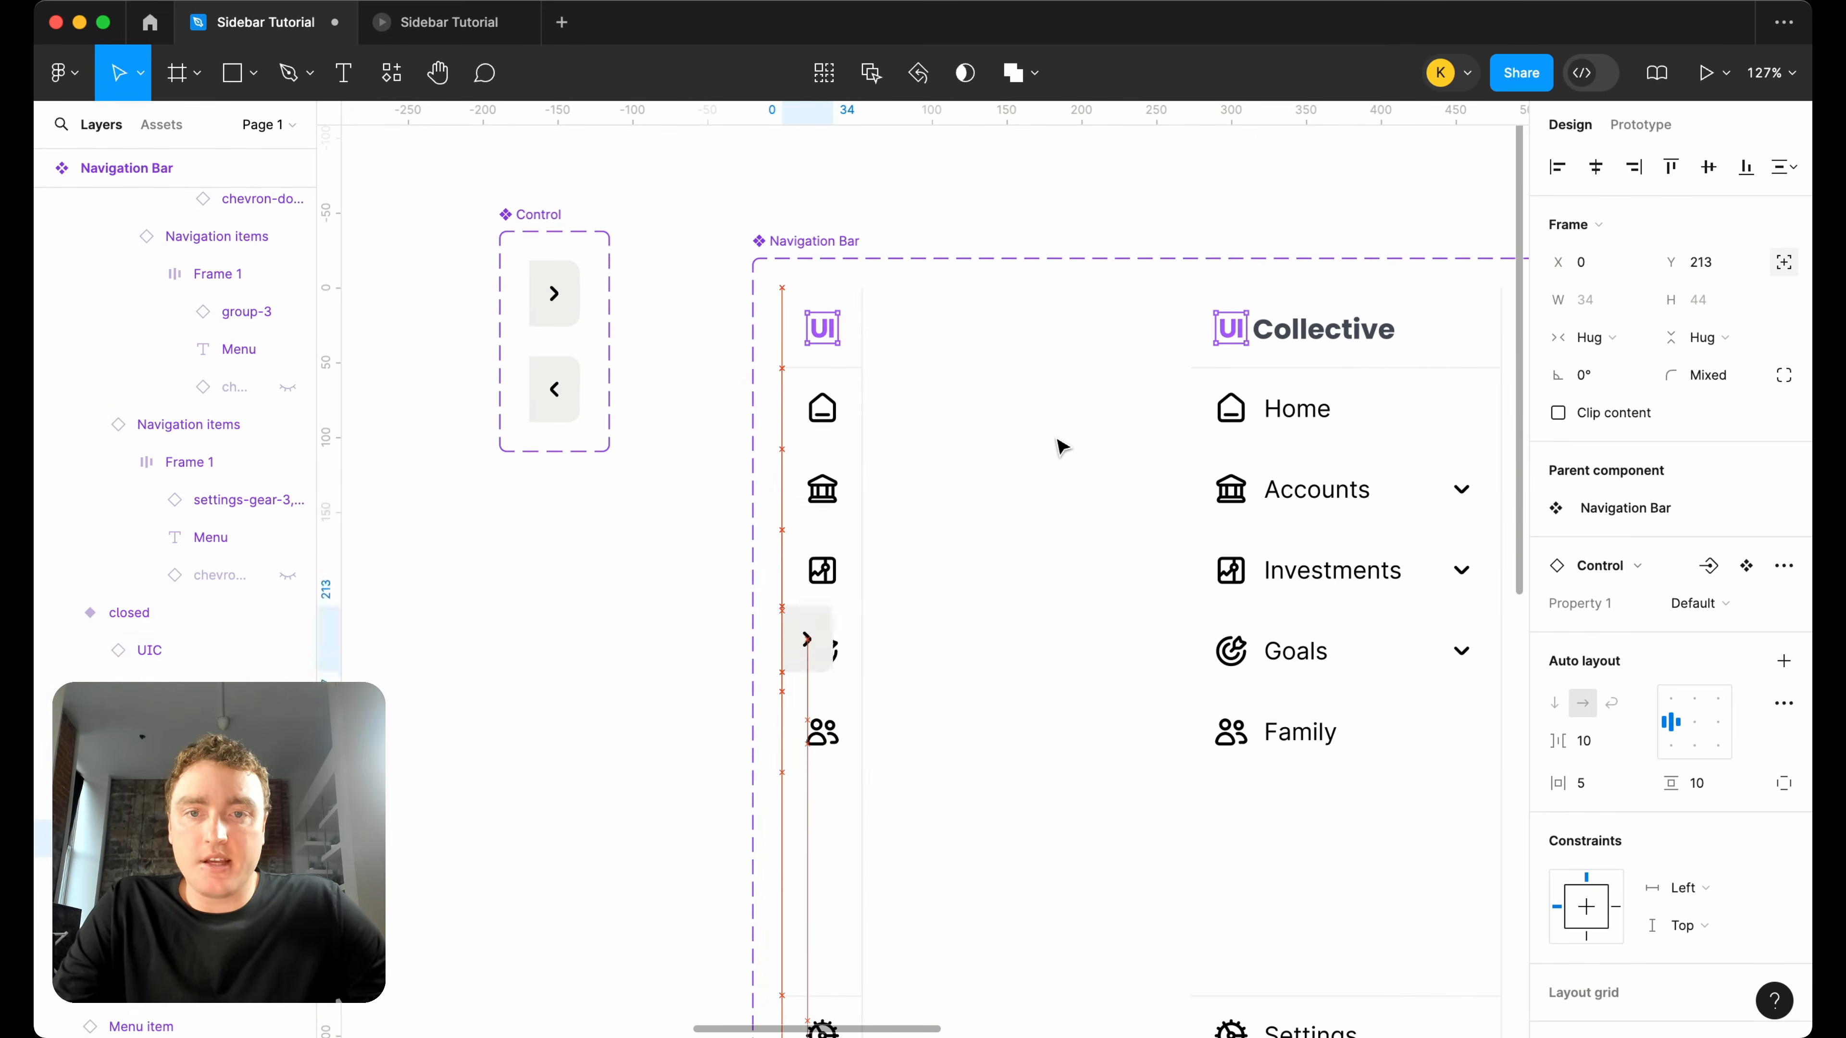
key(Up)
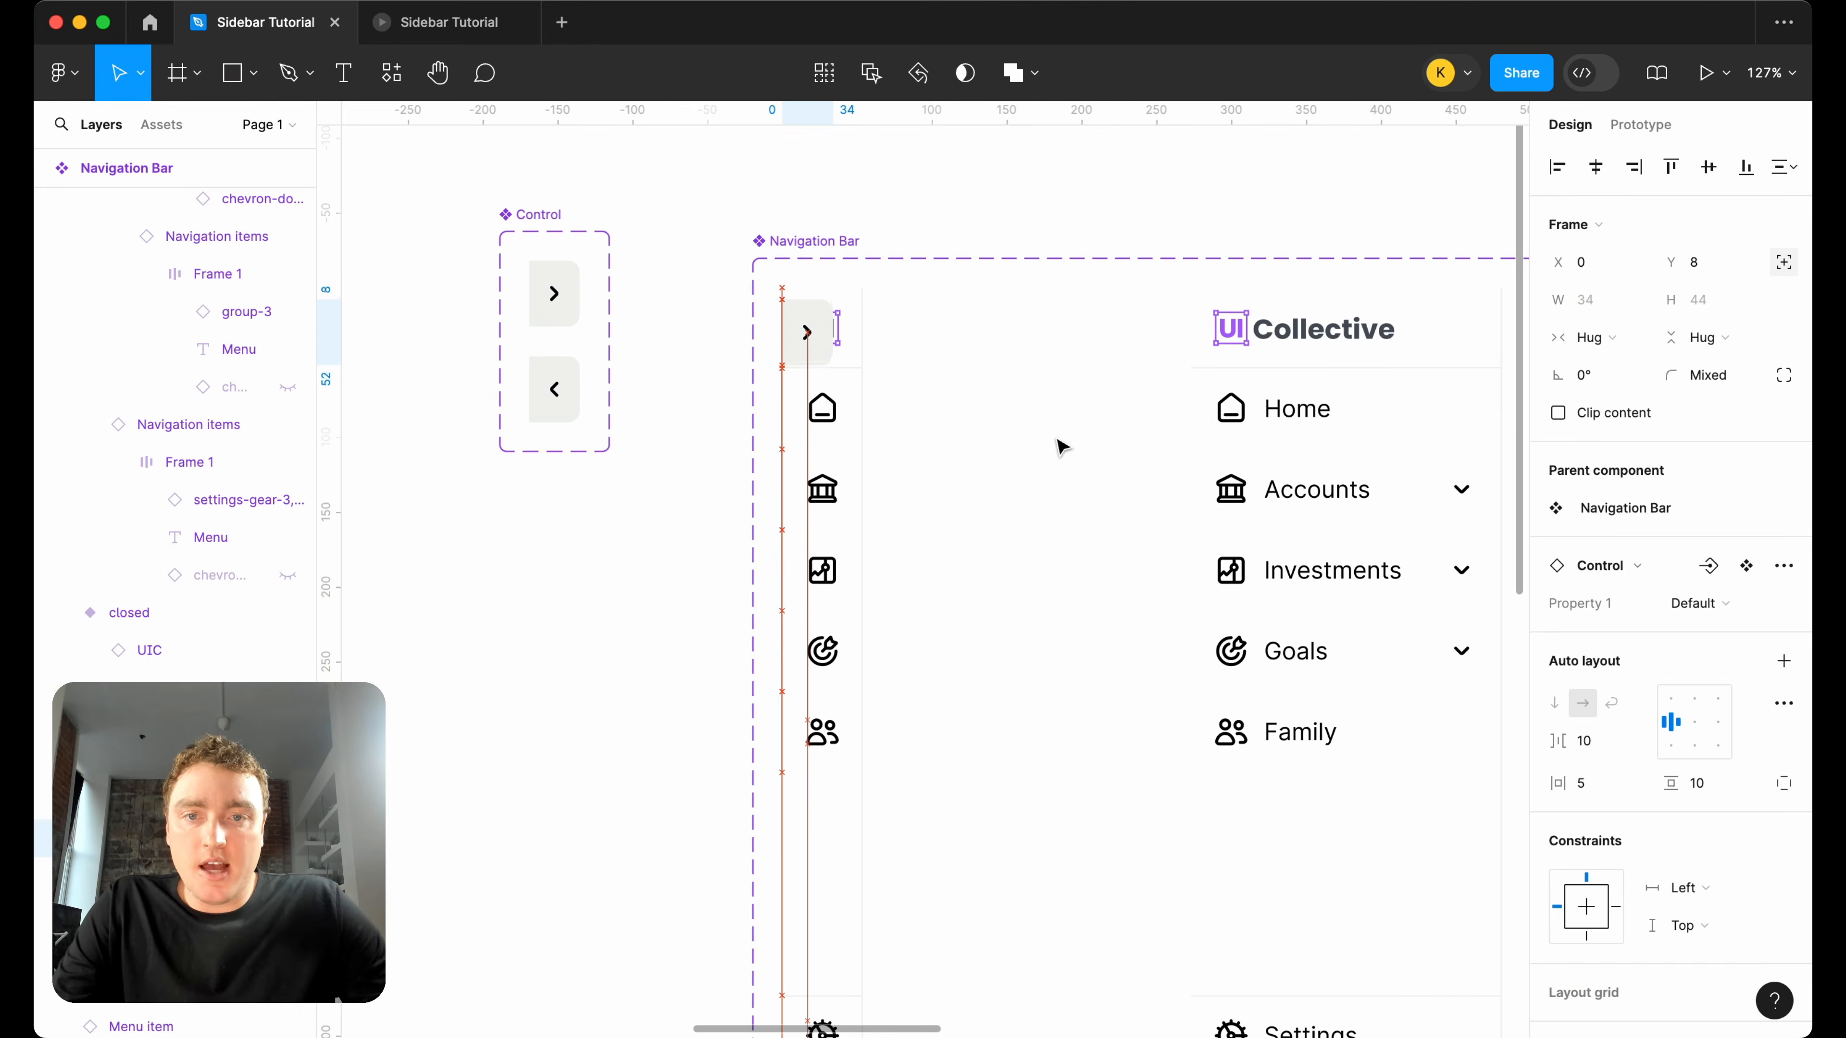
key(shift+Right)
key(shift+Right)
key(shift+Right)
key(shift+Right)
key(shift+Right)
key(shift+Right)
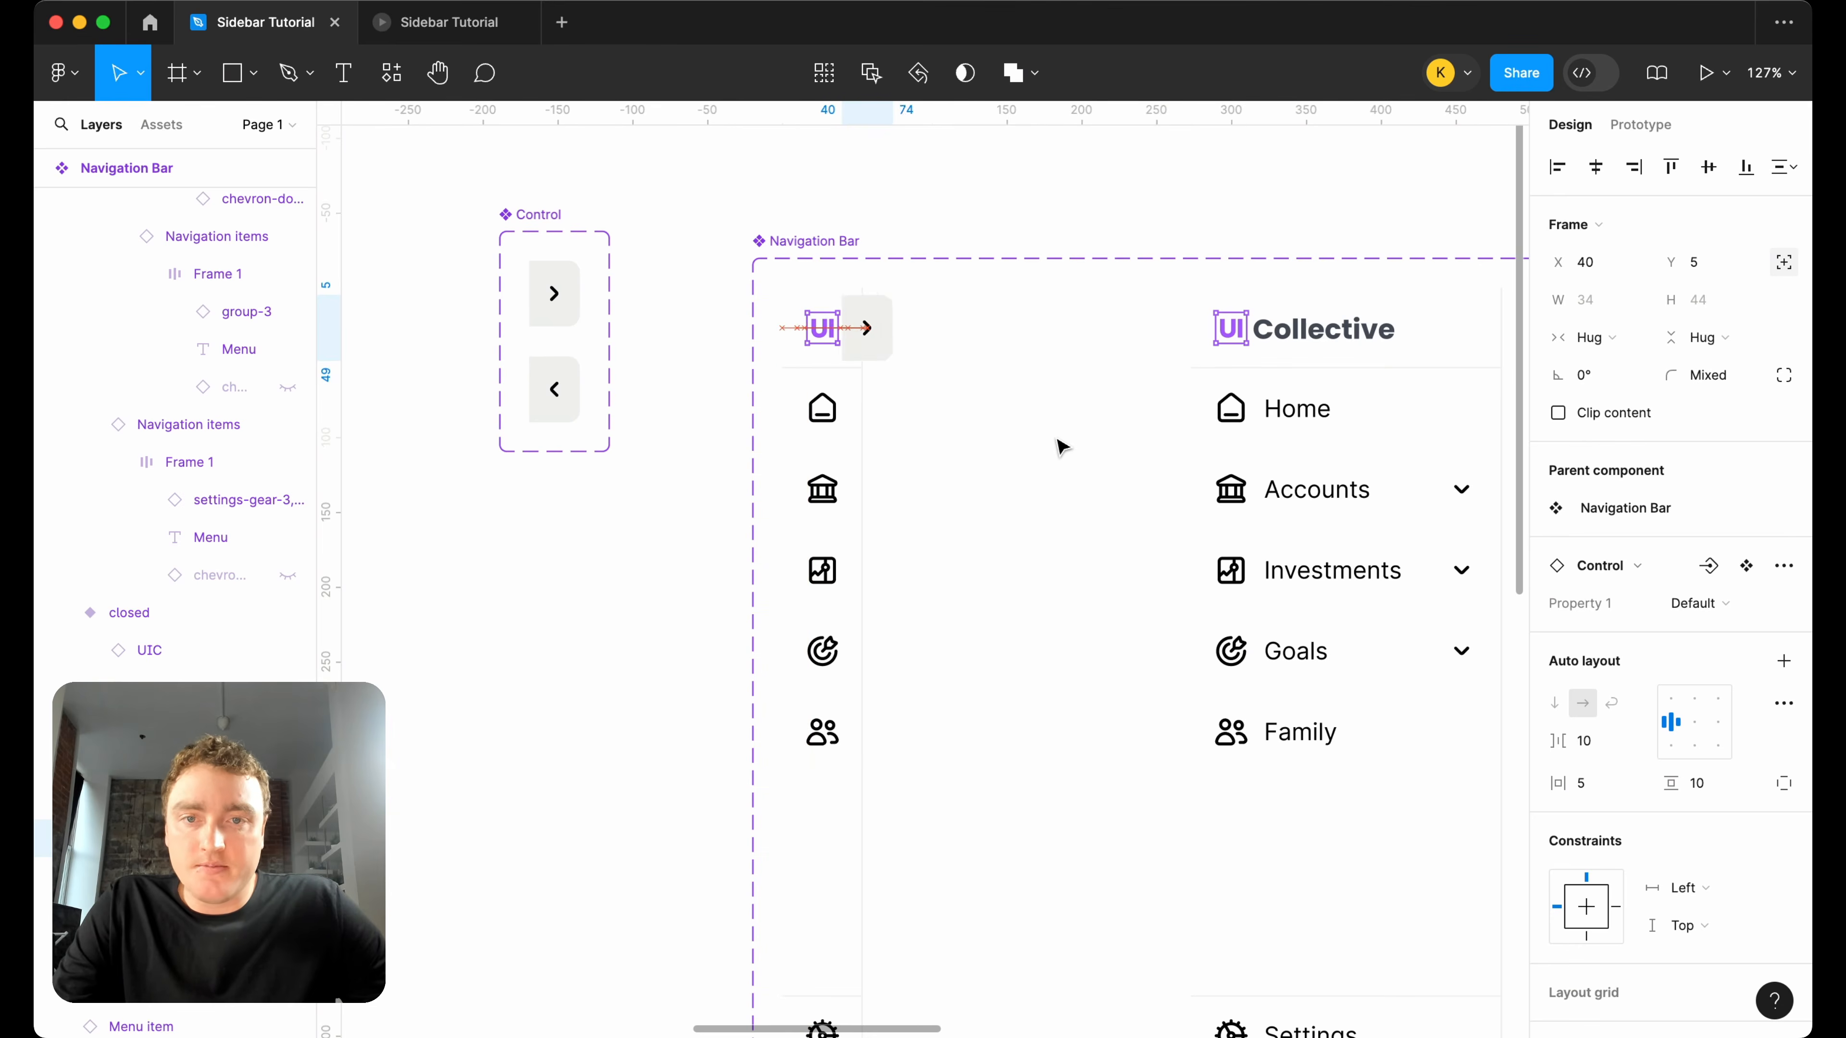
scroll(863, 375, up, 6)
scroll(865, 376, up, 3)
key(Left)
key(Left)
key(Left)
scroll(841, 552, up, 4)
key(Left)
key(Left)
key(Left)
key(Left)
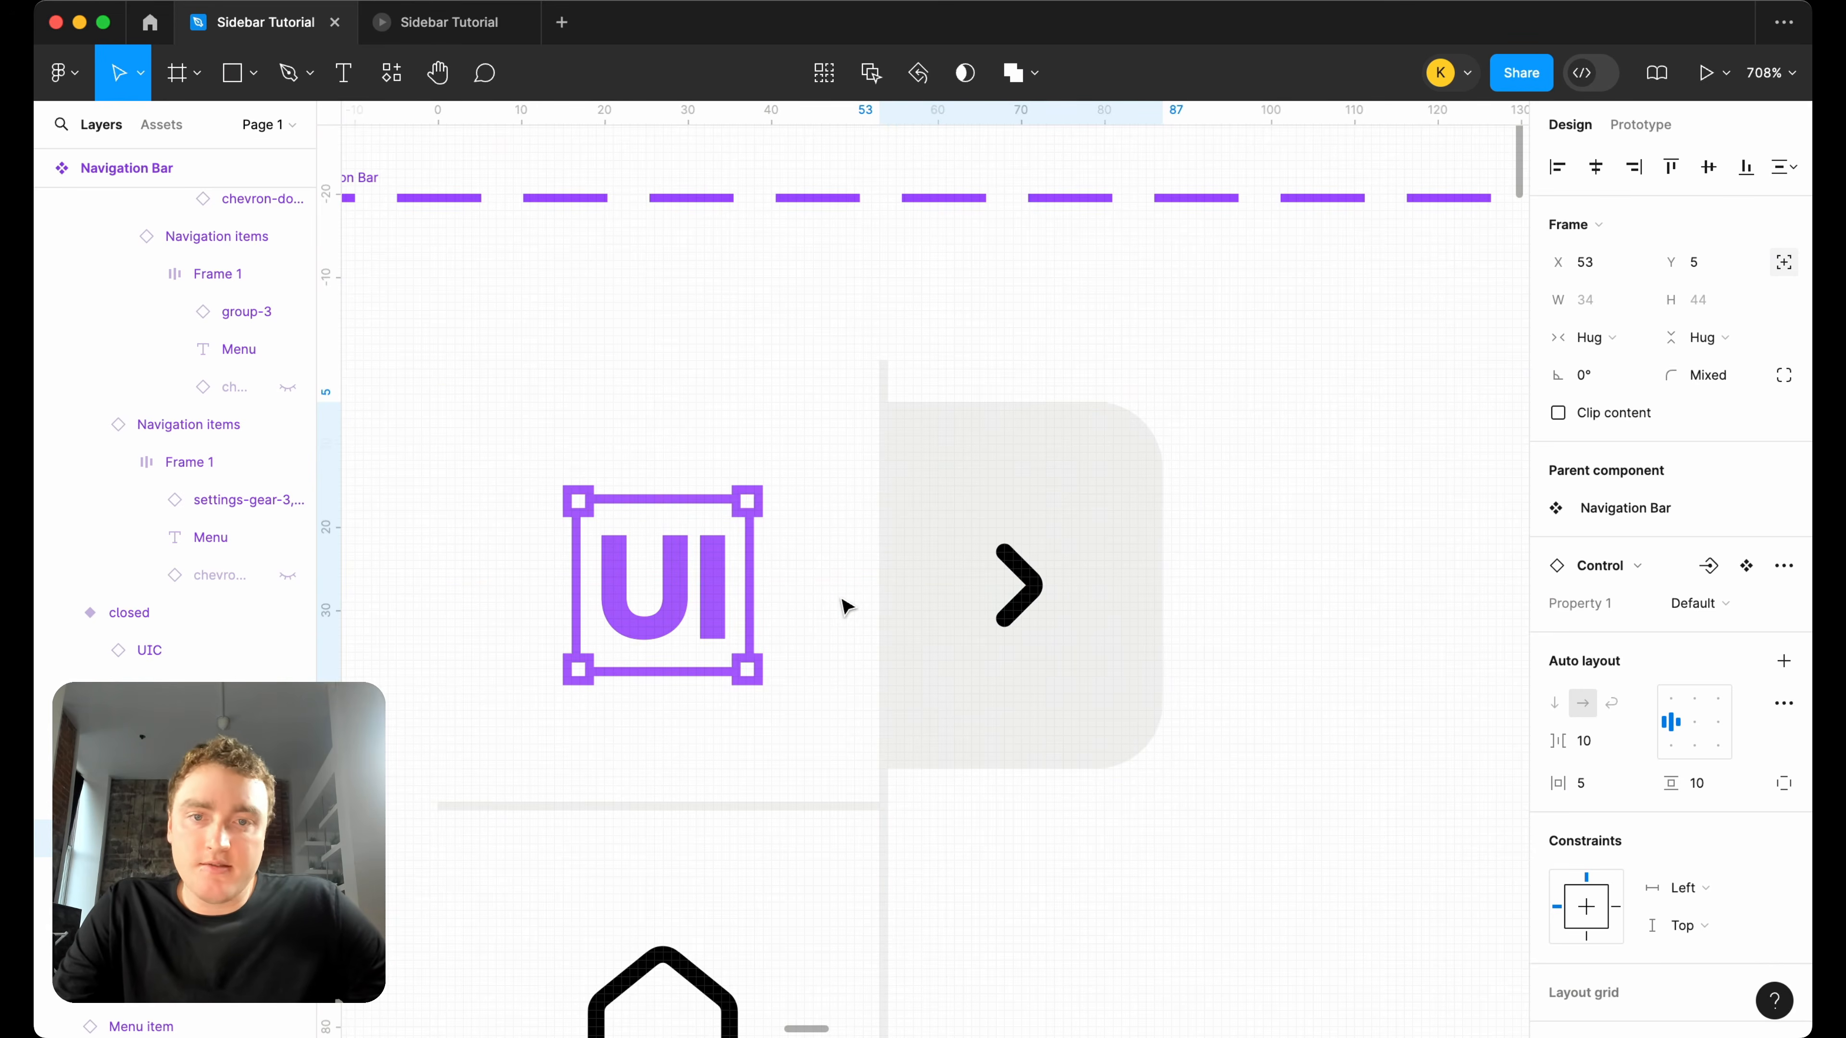
scroll(843, 606, down, 4)
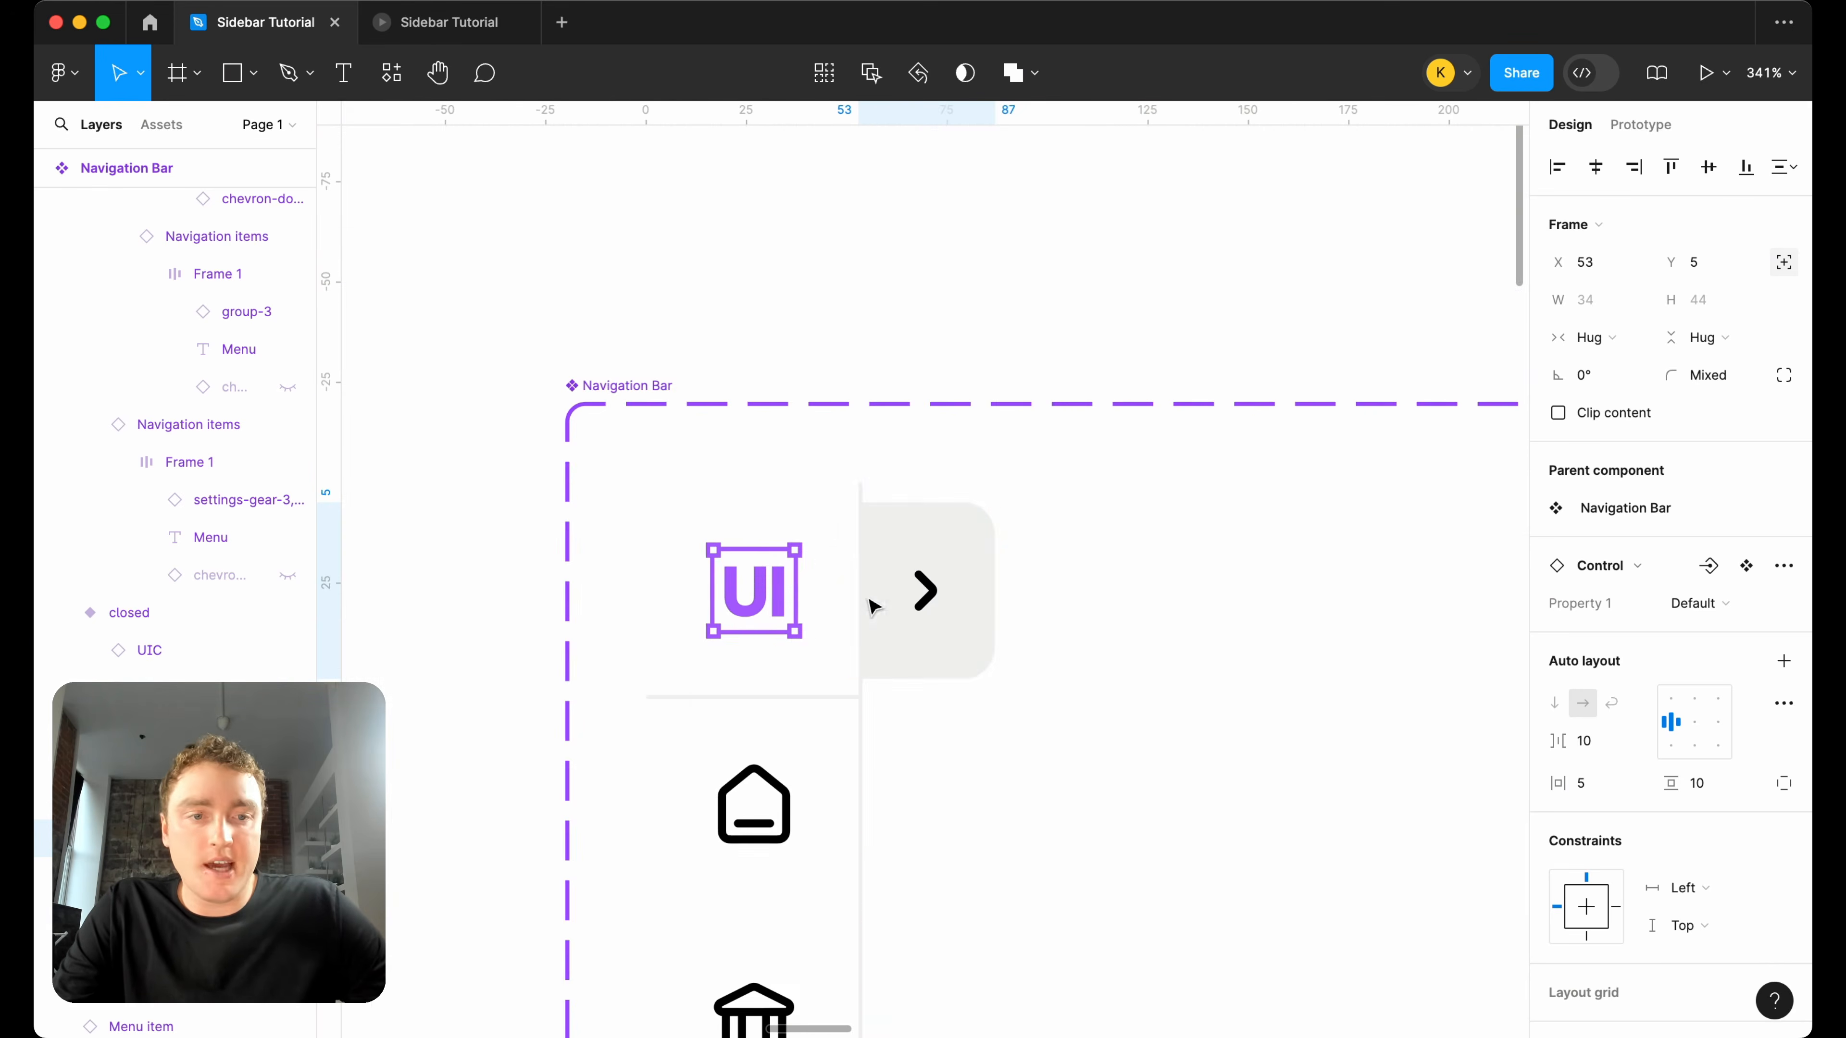
Set the horizontal constraint of the closed variant's Control instance to Right.
scroll(1599, 807, down, 3)
click(1700, 769)
click(1722, 809)
click(1724, 816)
click(1723, 818)
scroll(1224, 614, down, 10)
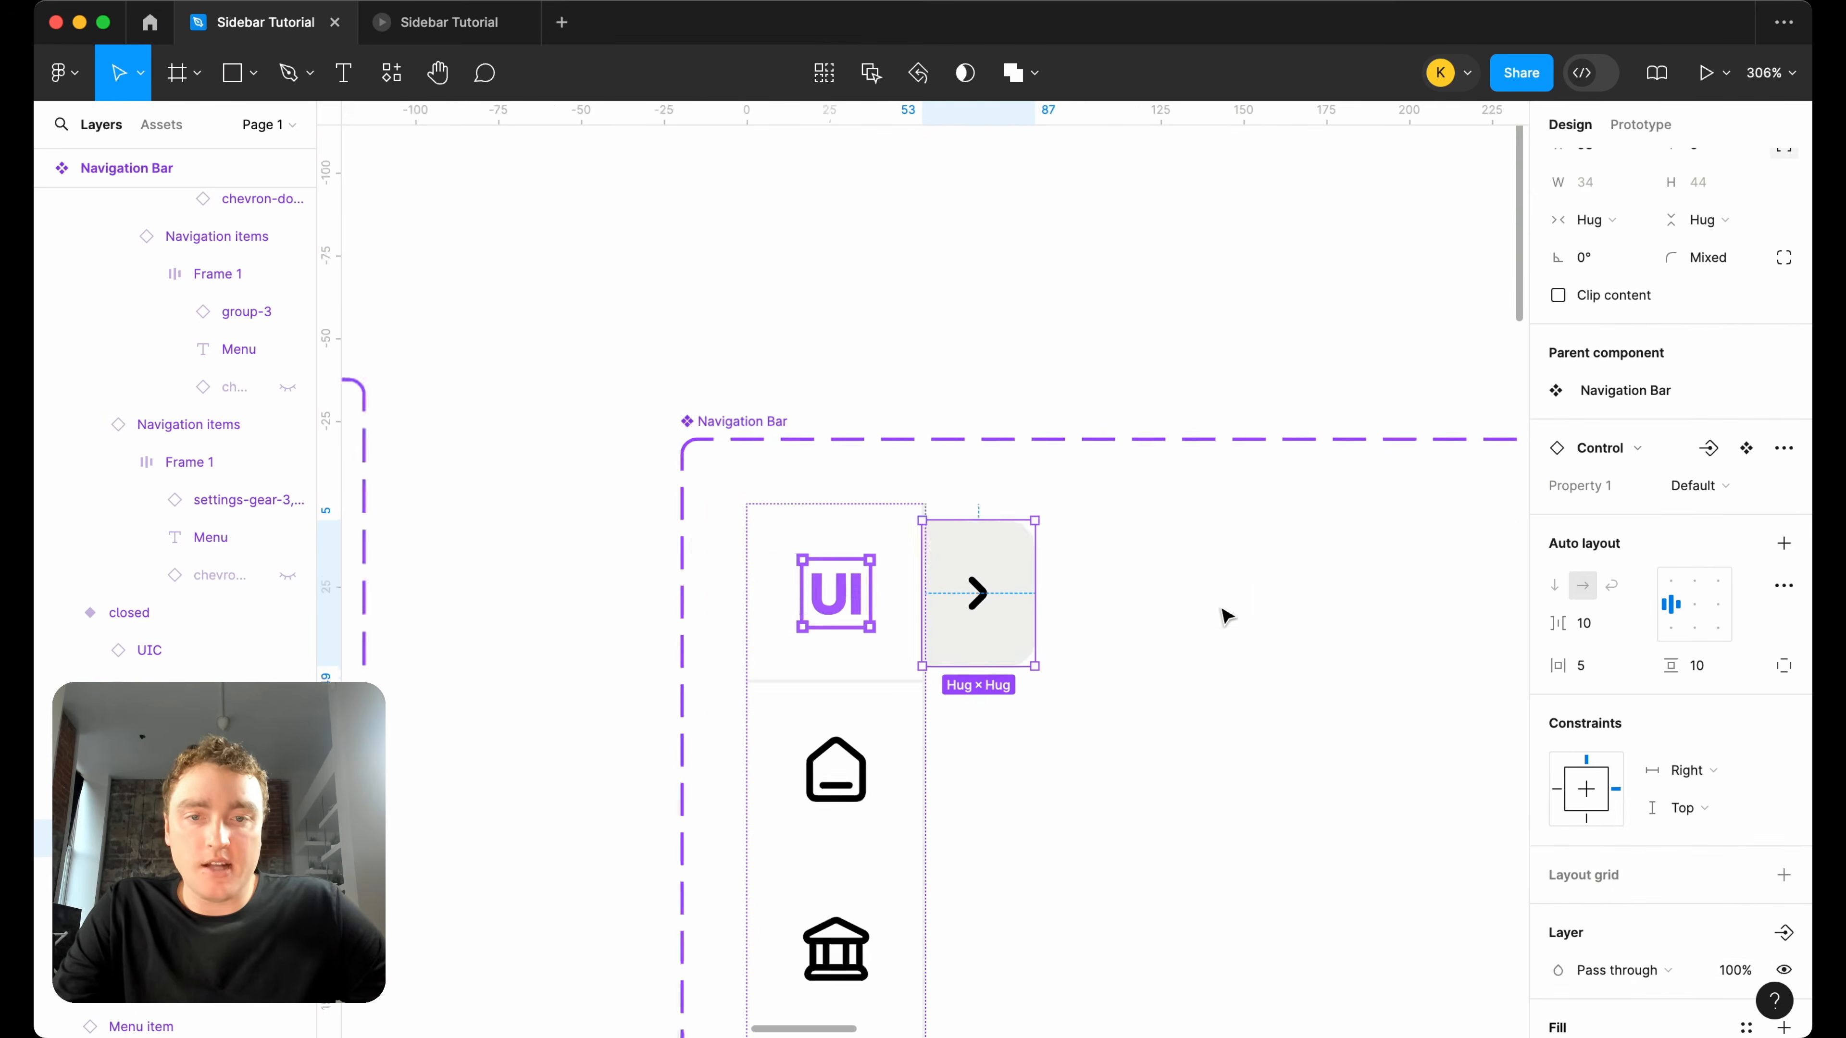
Copy the Control instance from the closed Navigation Bar variant into the open variant.
key(ctrl+c)
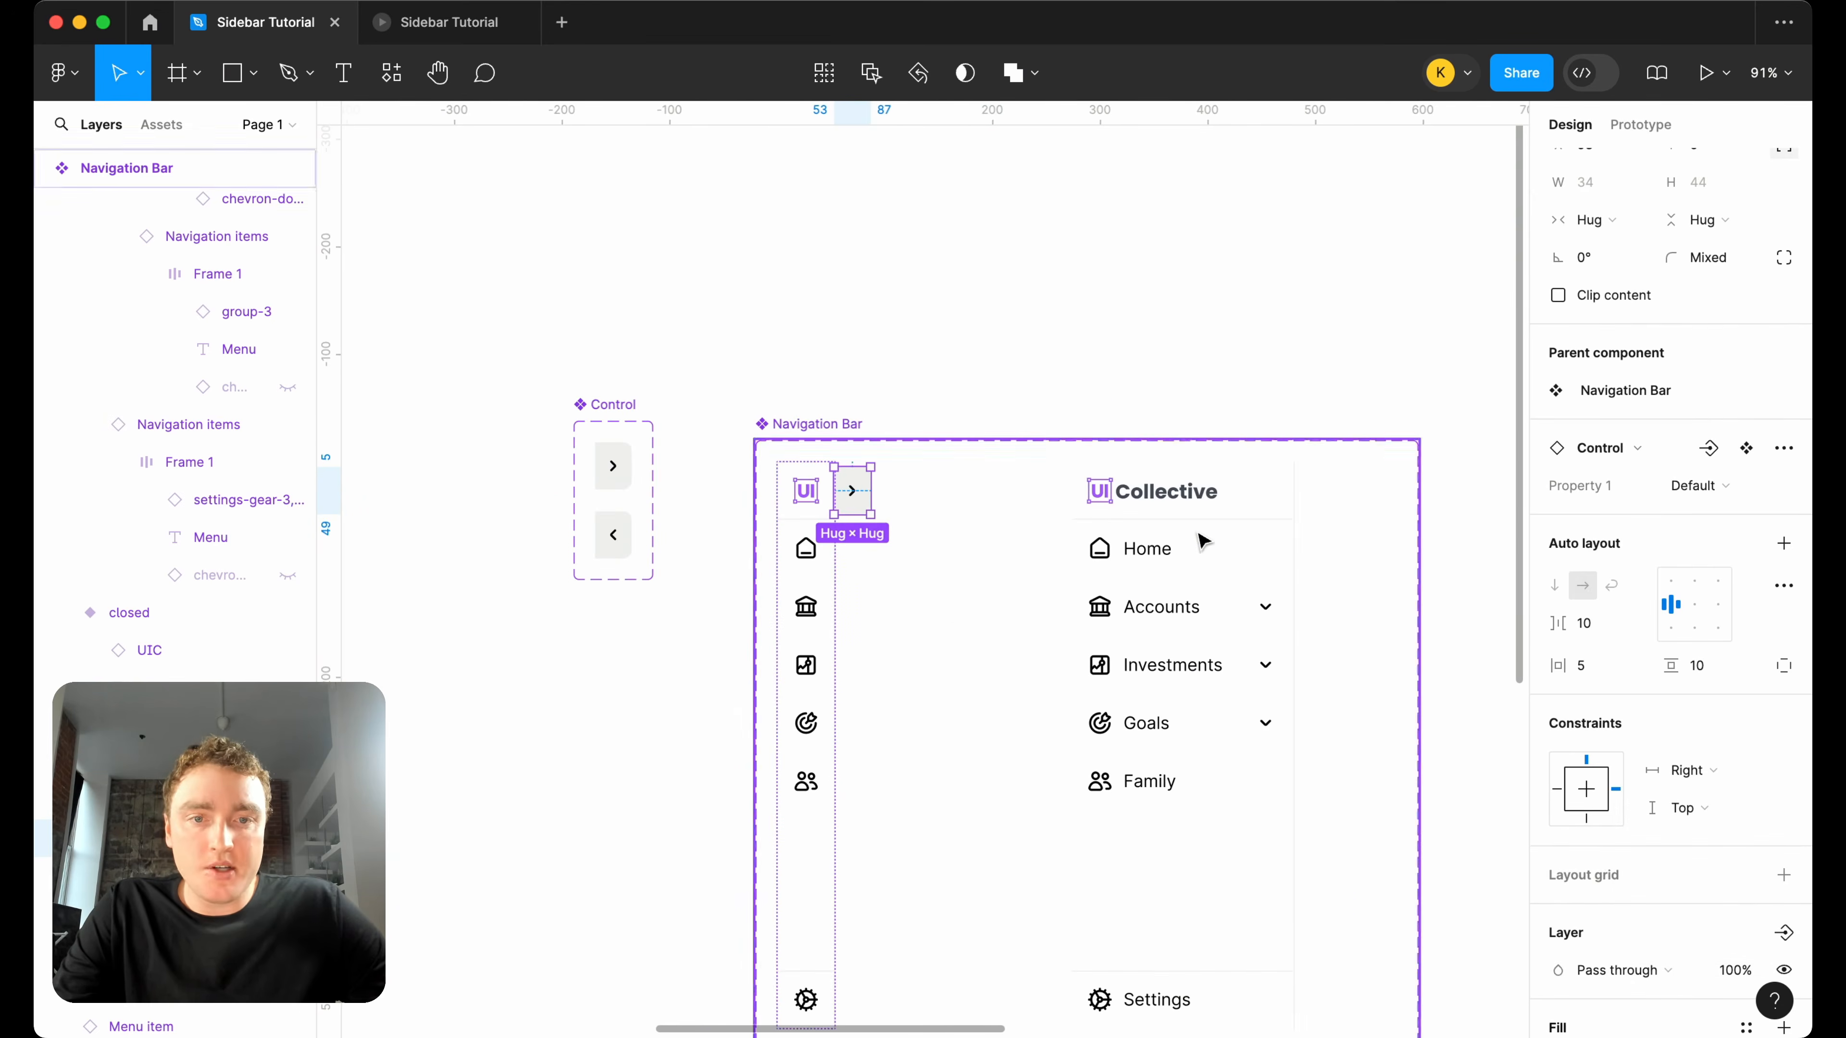
click(1243, 509)
key(ctrl+v)
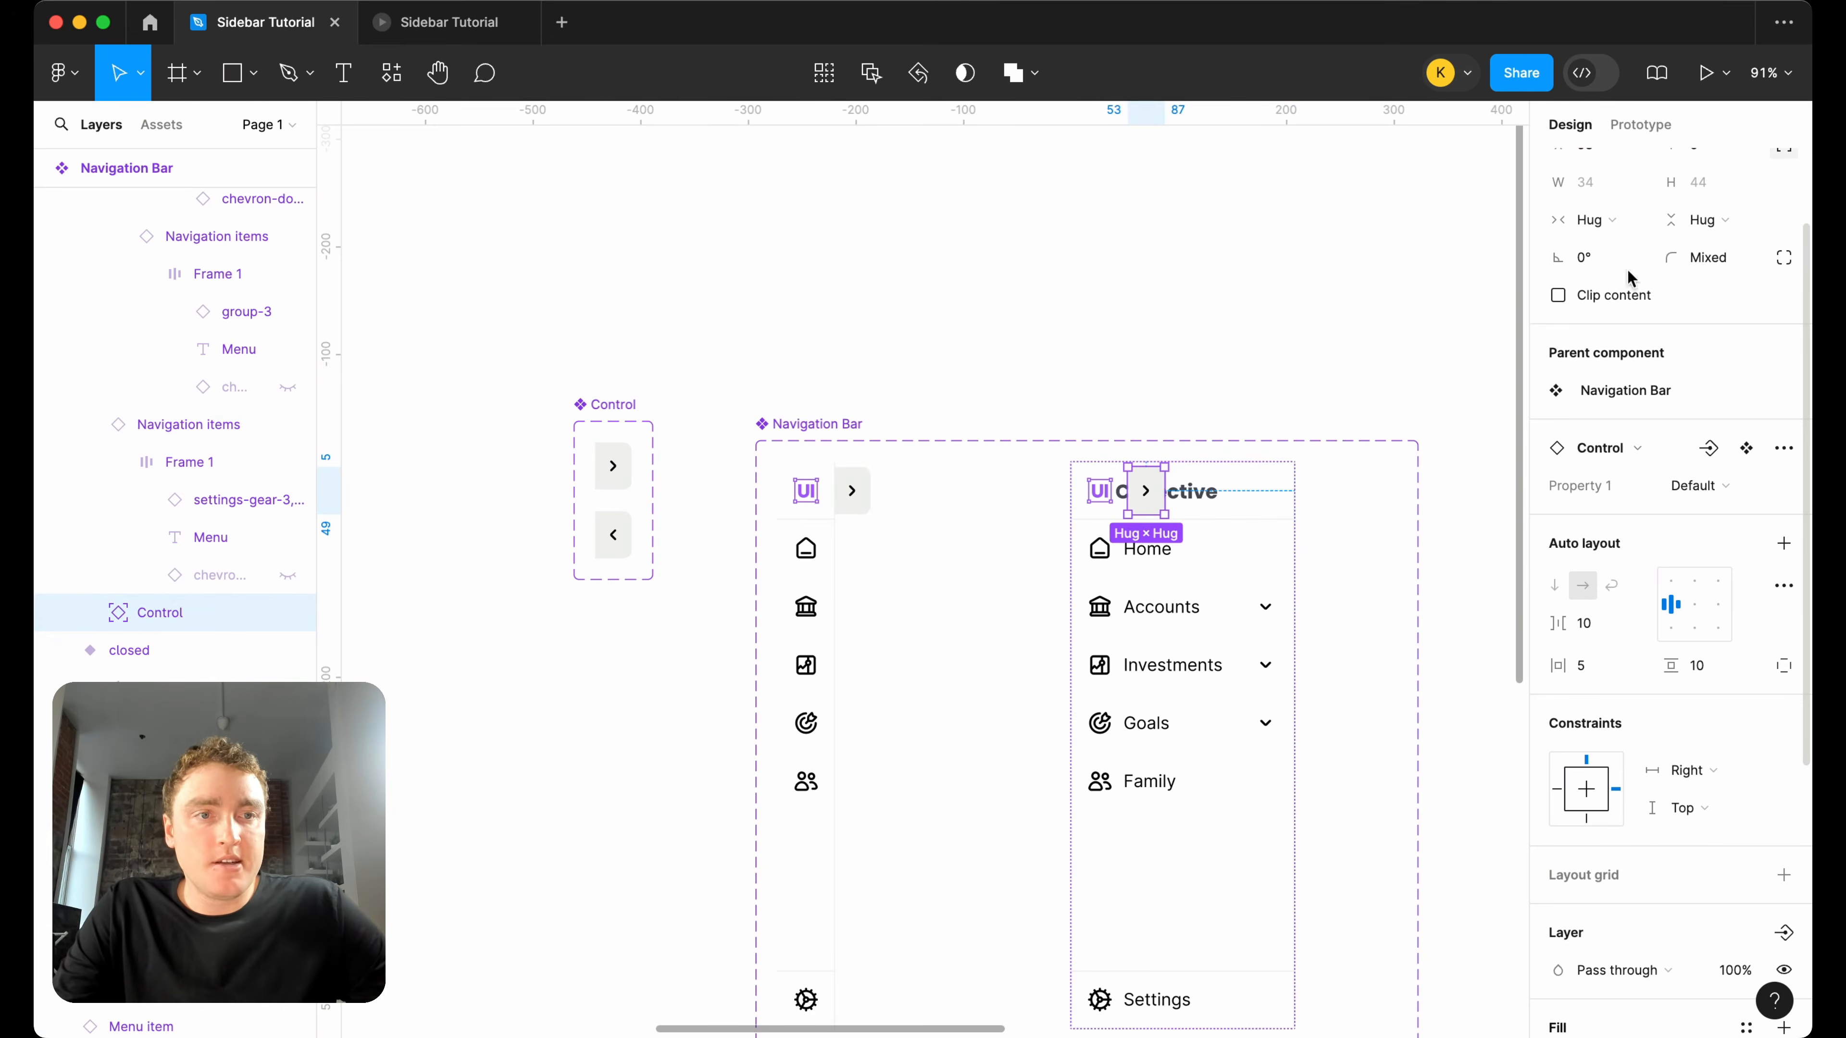
Move the copied Control to X 207, against the right edge of the open Navigation Bar variant.
scroll(1671, 291, up, 3)
key(shift+Right)
key(shift+Right)
key(shift+Right)
key(shift+Right)
key(shift+Right)
key(shift+Right)
key(shift+Right)
key(shift+Right)
key(shift+Right)
key(shift+Right)
key(shift+Right)
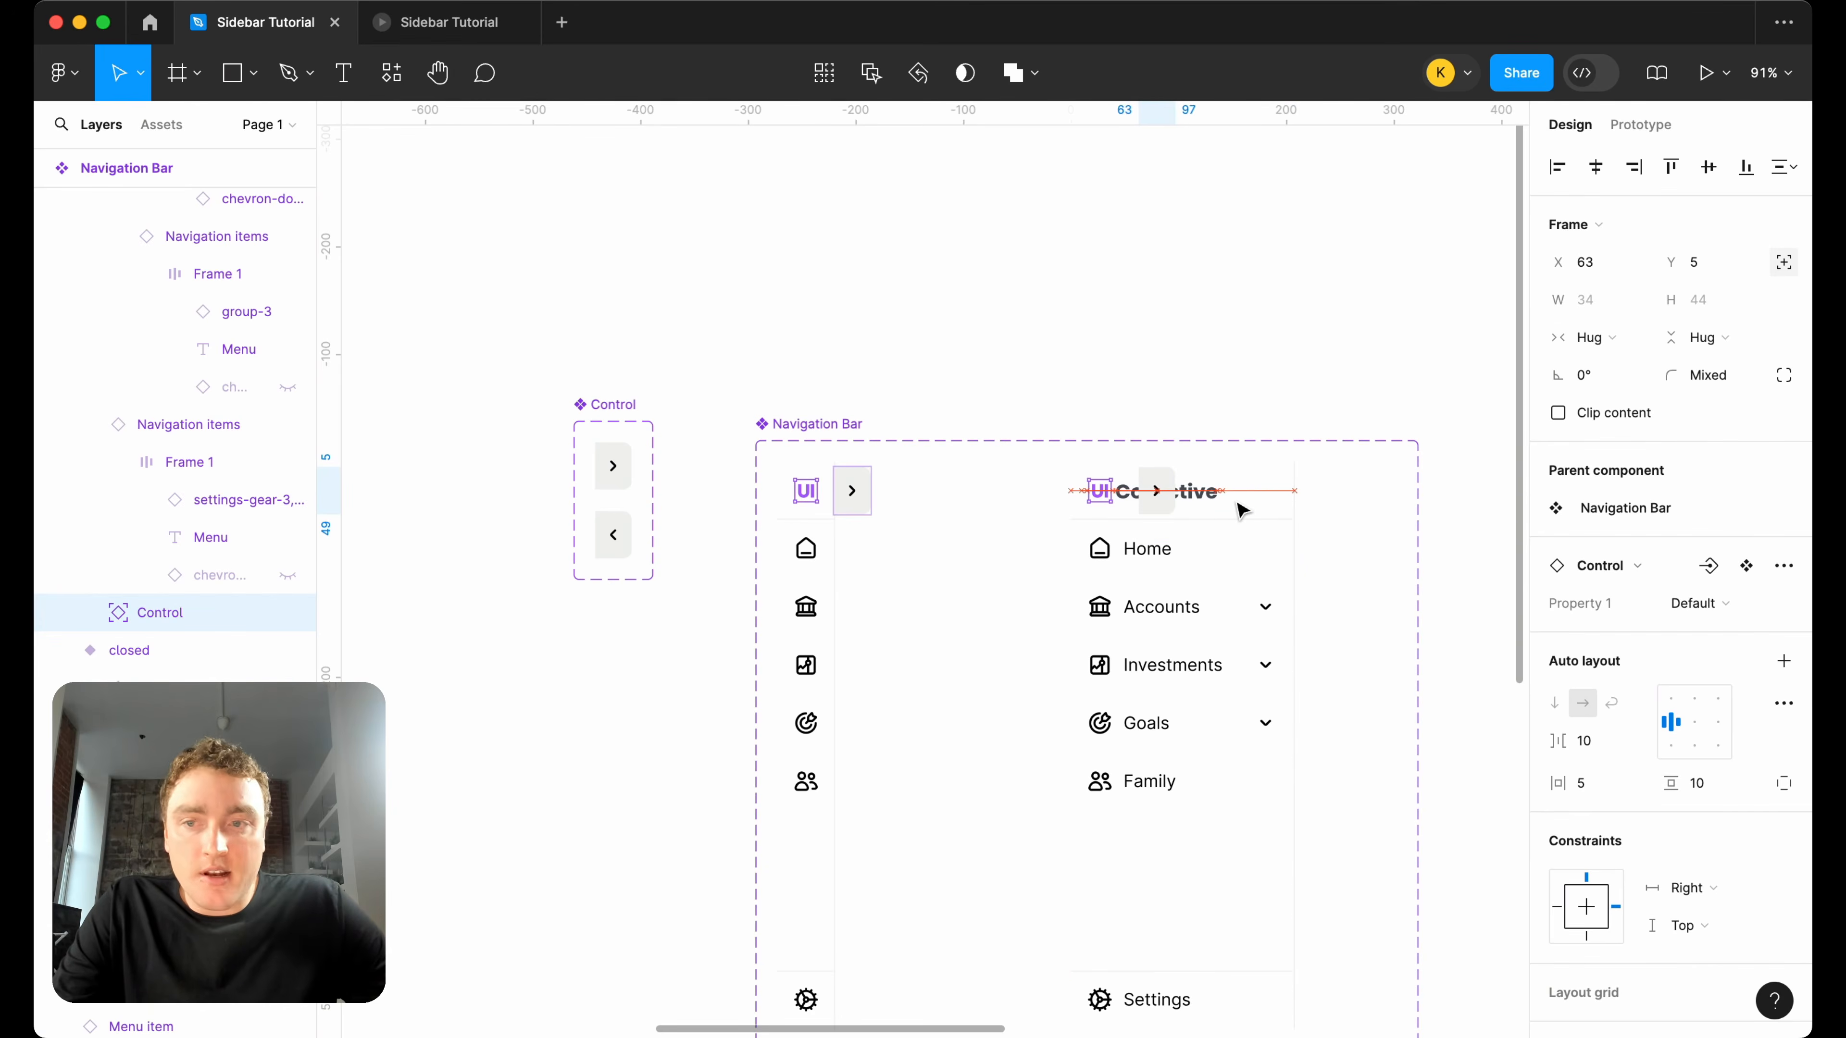
key(shift+Right)
key(shift+Right)
key(shift+Right)
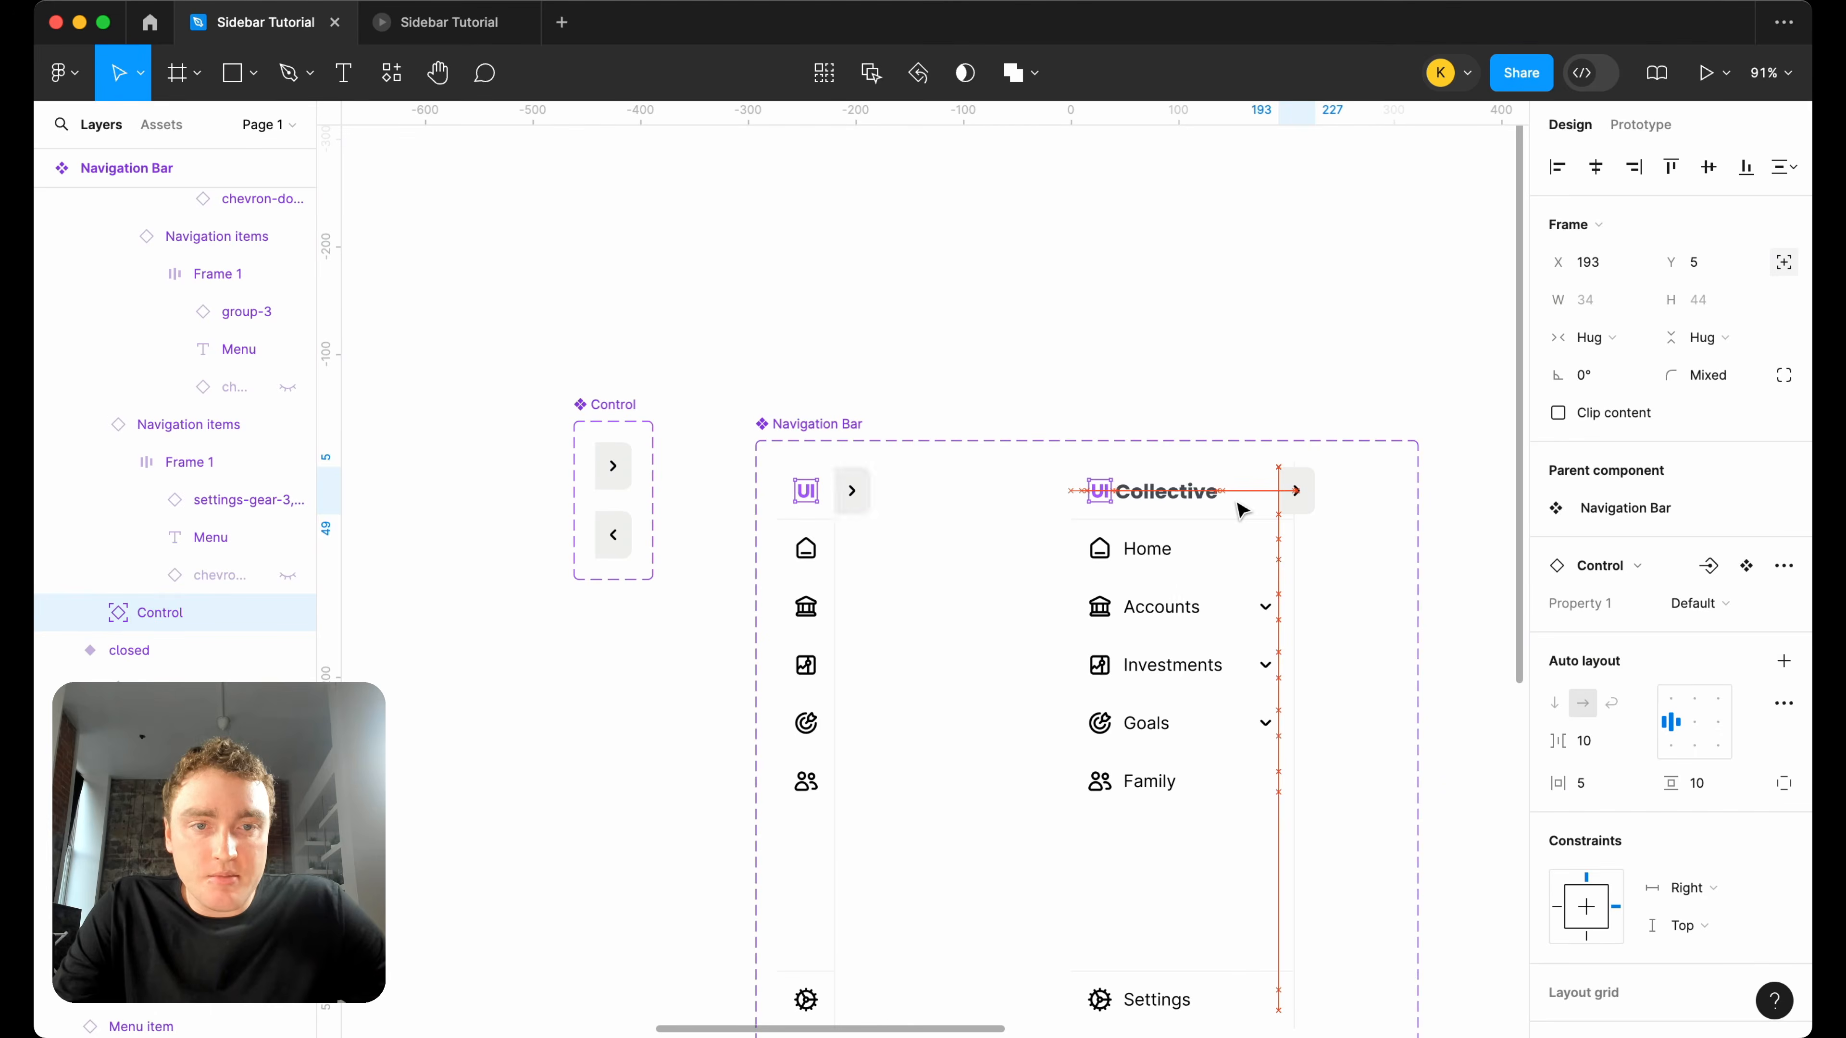
scroll(1333, 498, up, 5)
key(shift+Right)
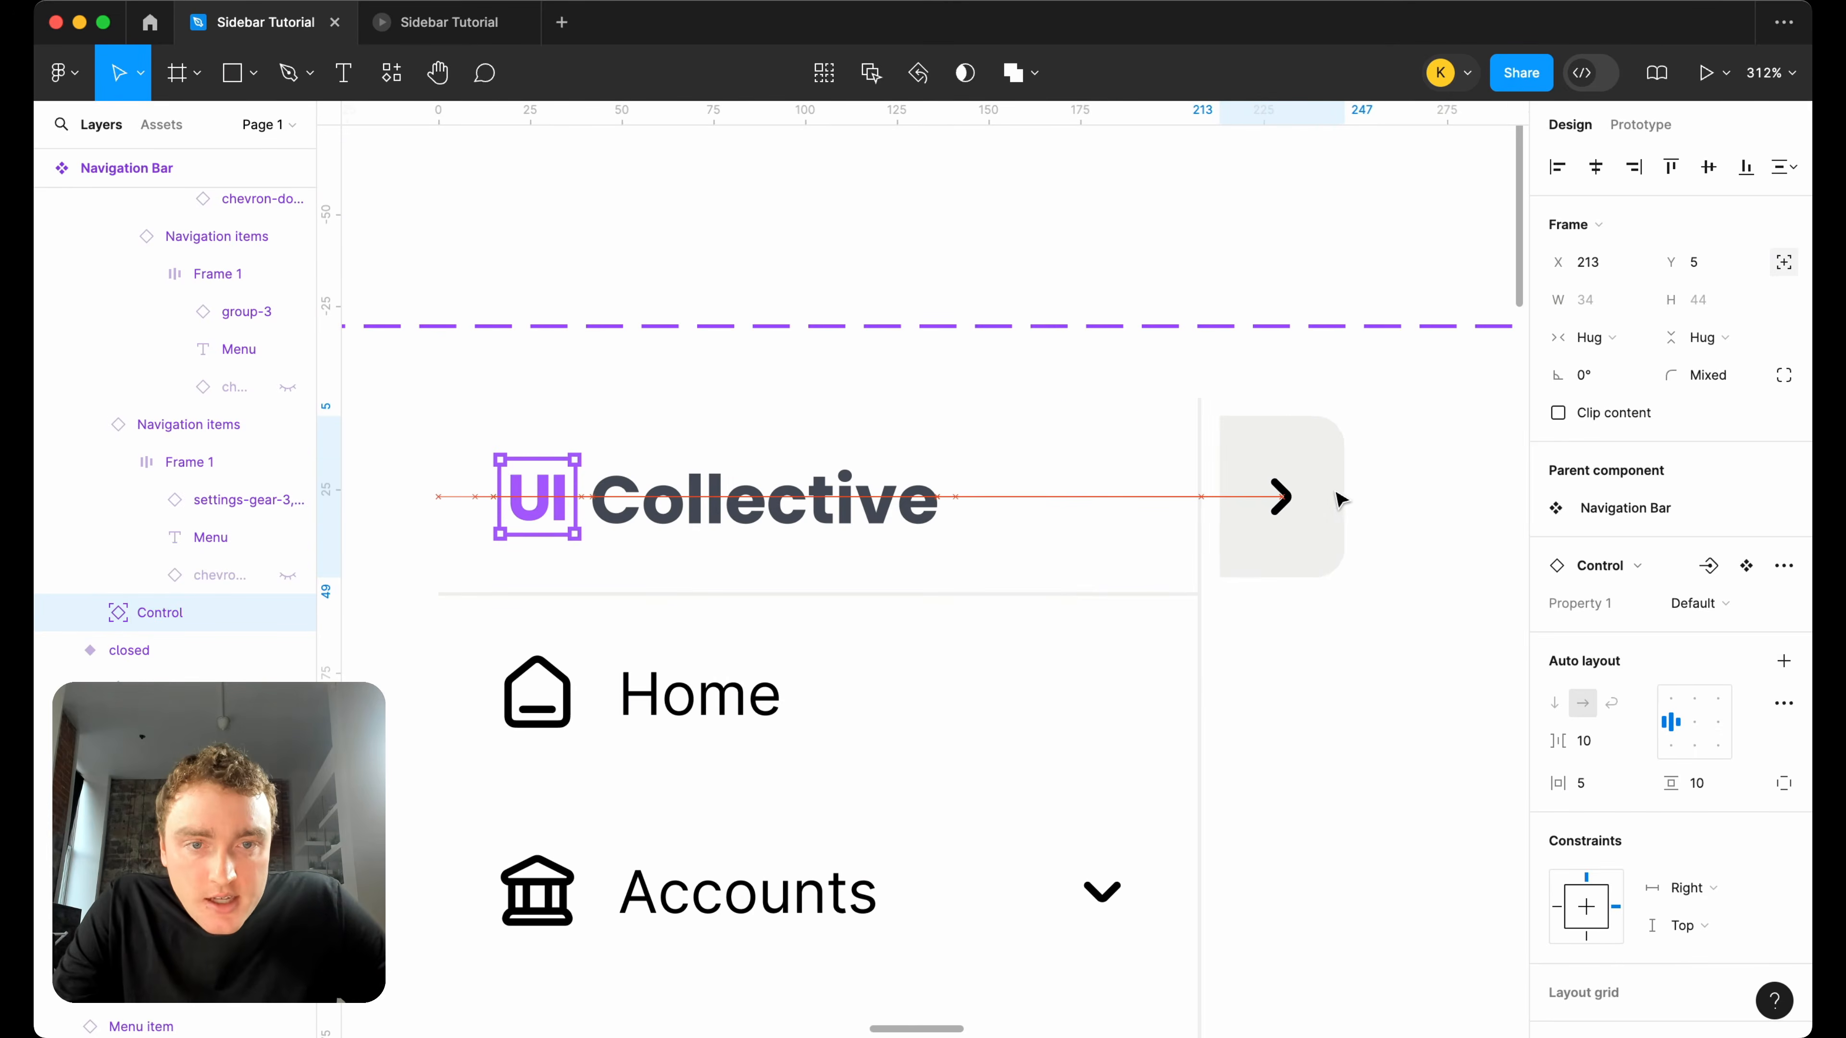
key(Left)
key(Left)
key(Left)
key(Left)
key(Left)
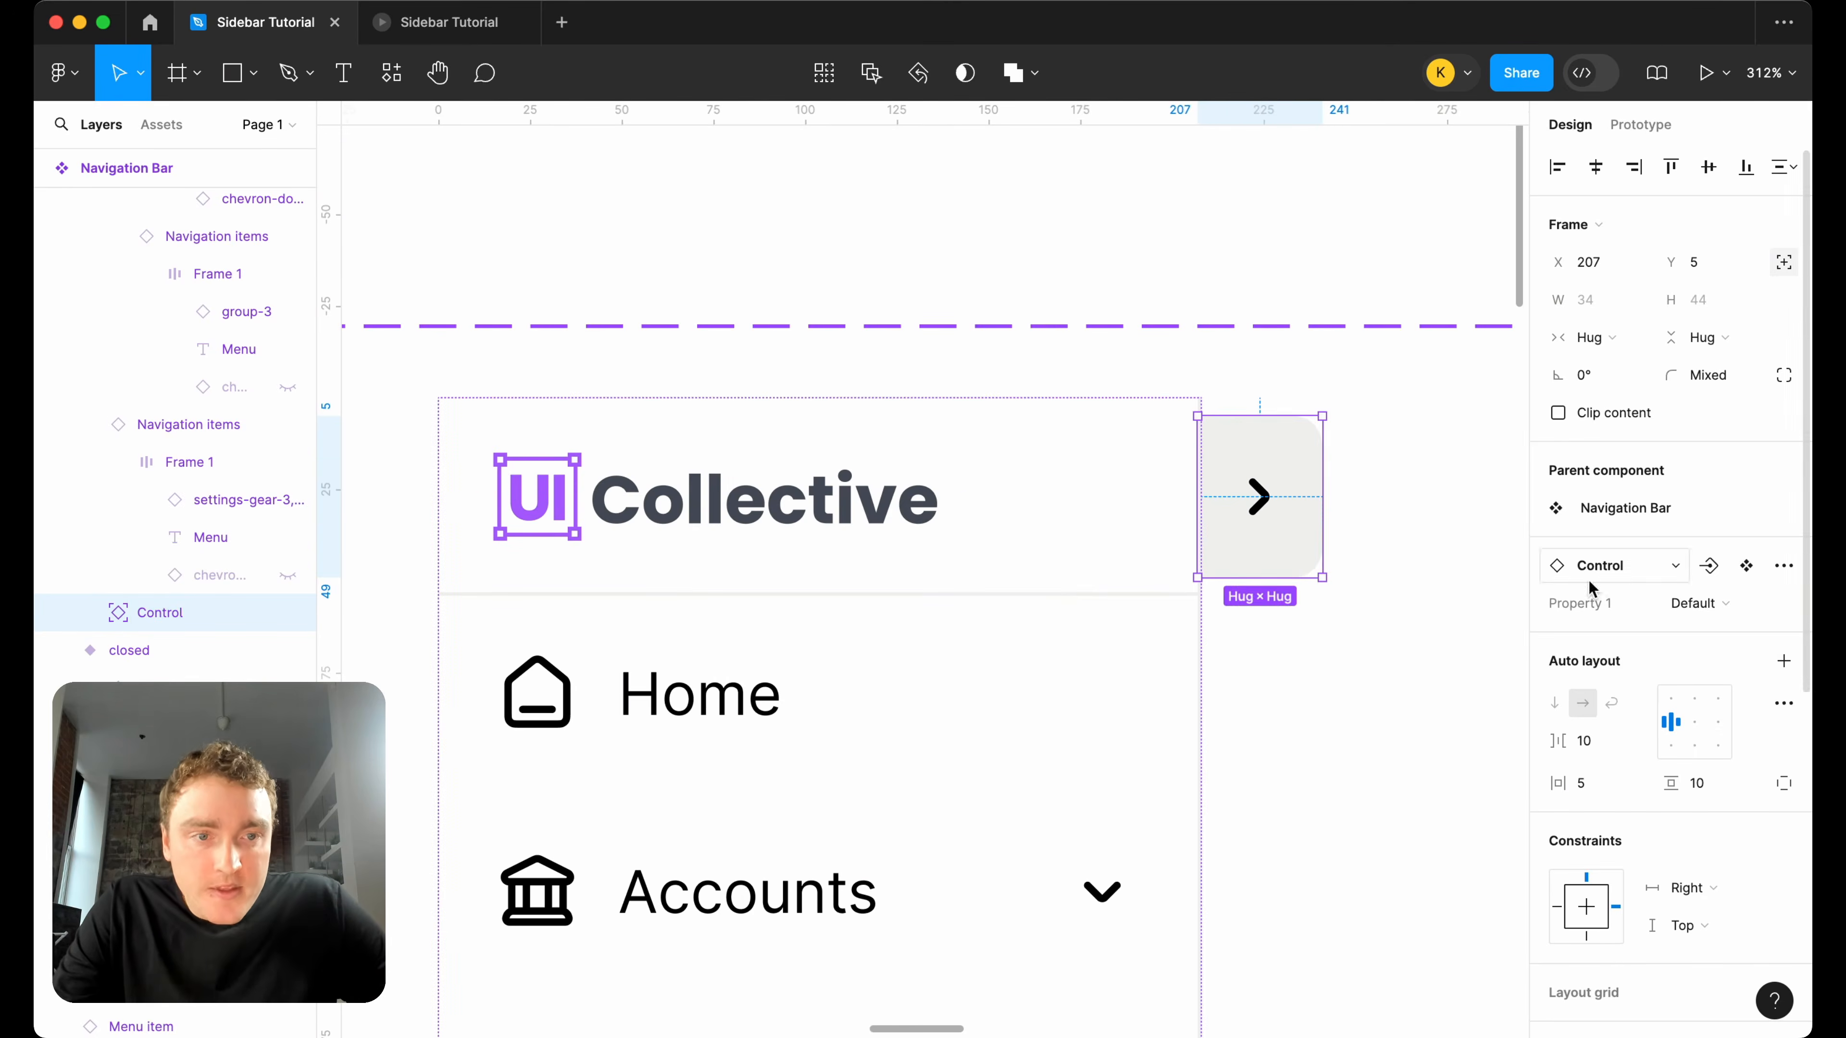
Switch the Control instance in the open Navigation Bar variant to Variant2.
click(1697, 603)
click(1694, 634)
key(shift+2)
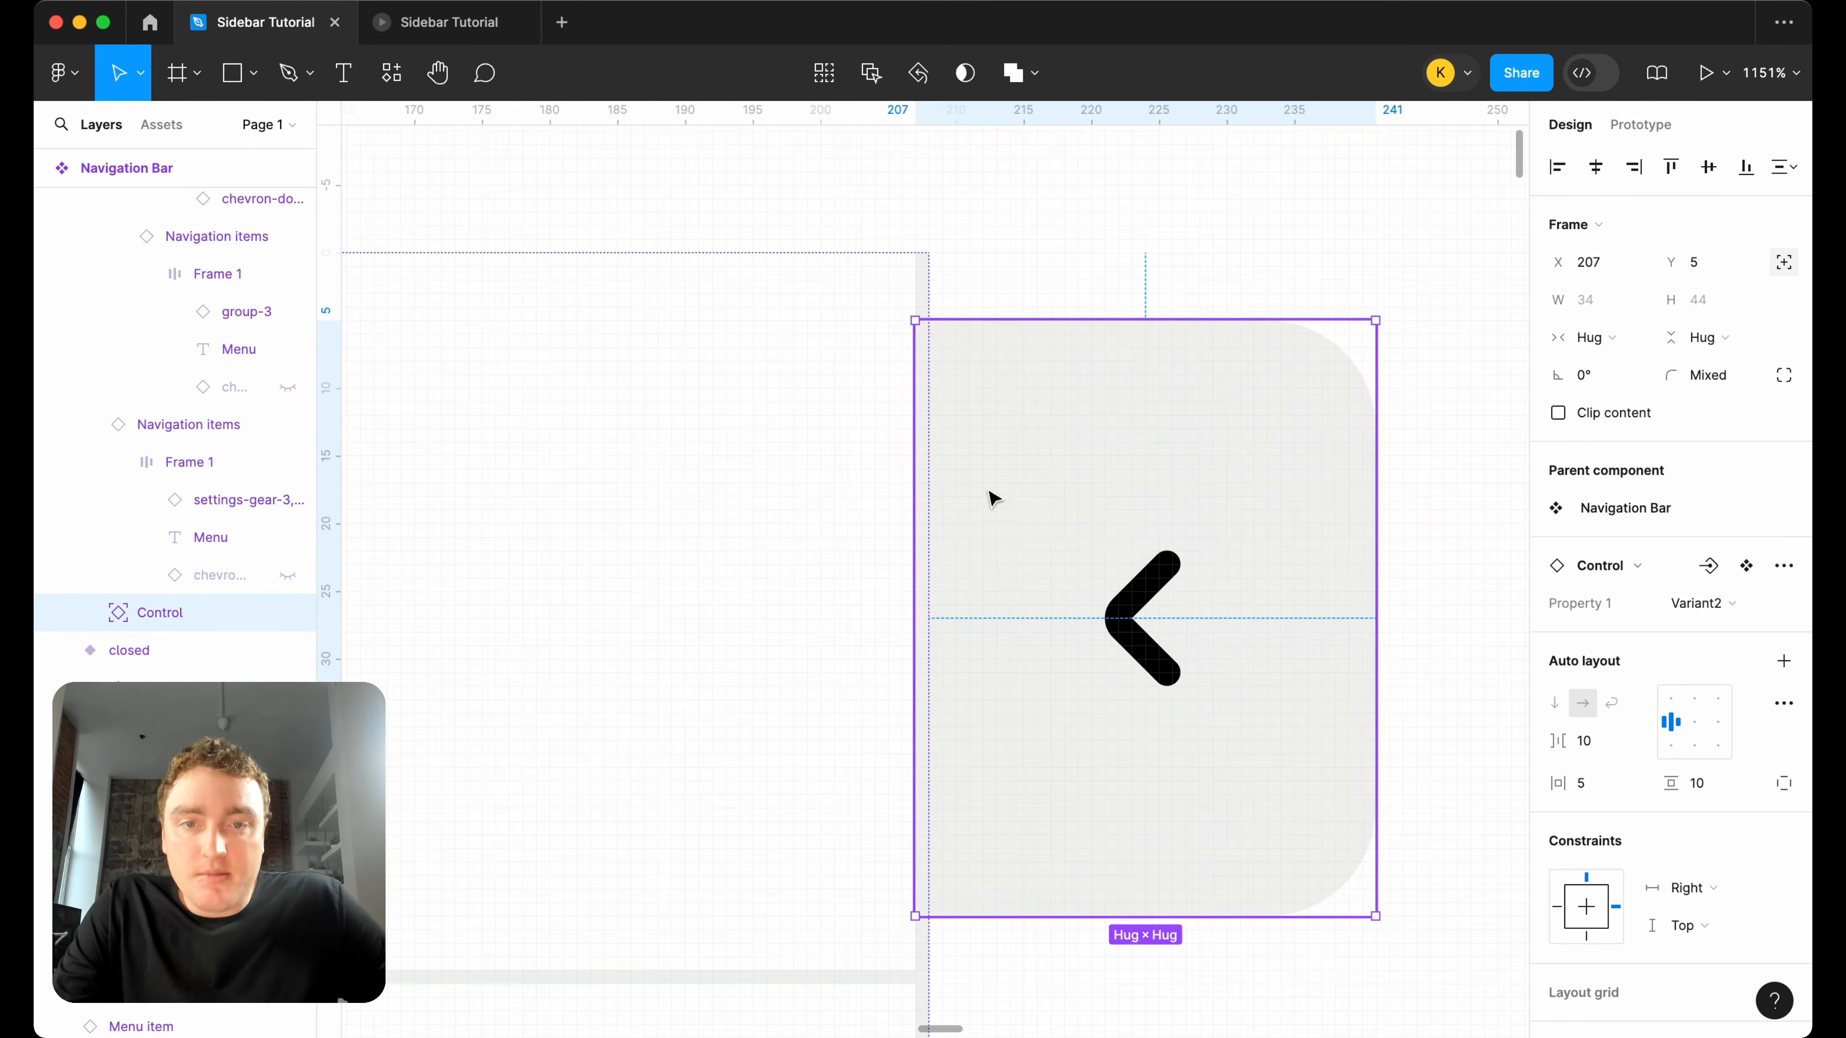
Set the horizontal padding to 2 in both the Default variant and Variant2 of the Control component.
scroll(1032, 618, down, 10)
scroll(1031, 619, left, 5)
scroll(1017, 625, down, 3)
scroll(981, 616, left, 4)
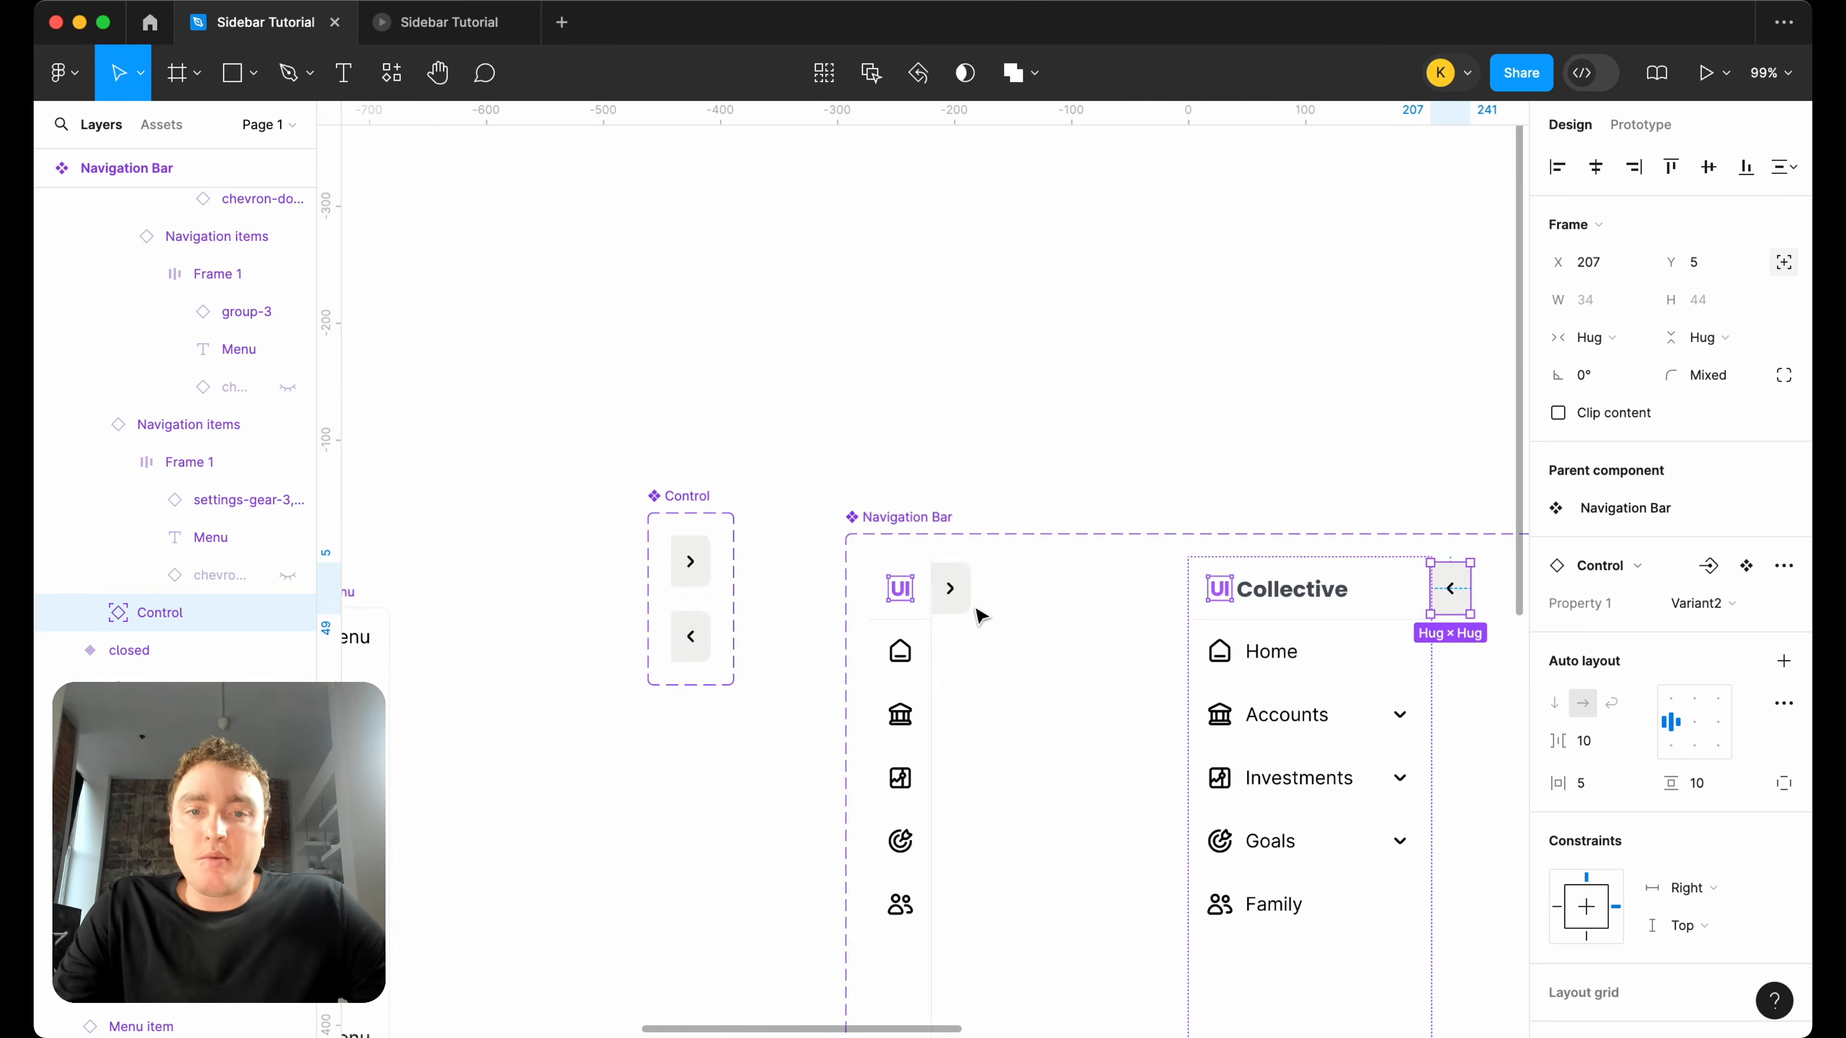
scroll(977, 615, down, 3)
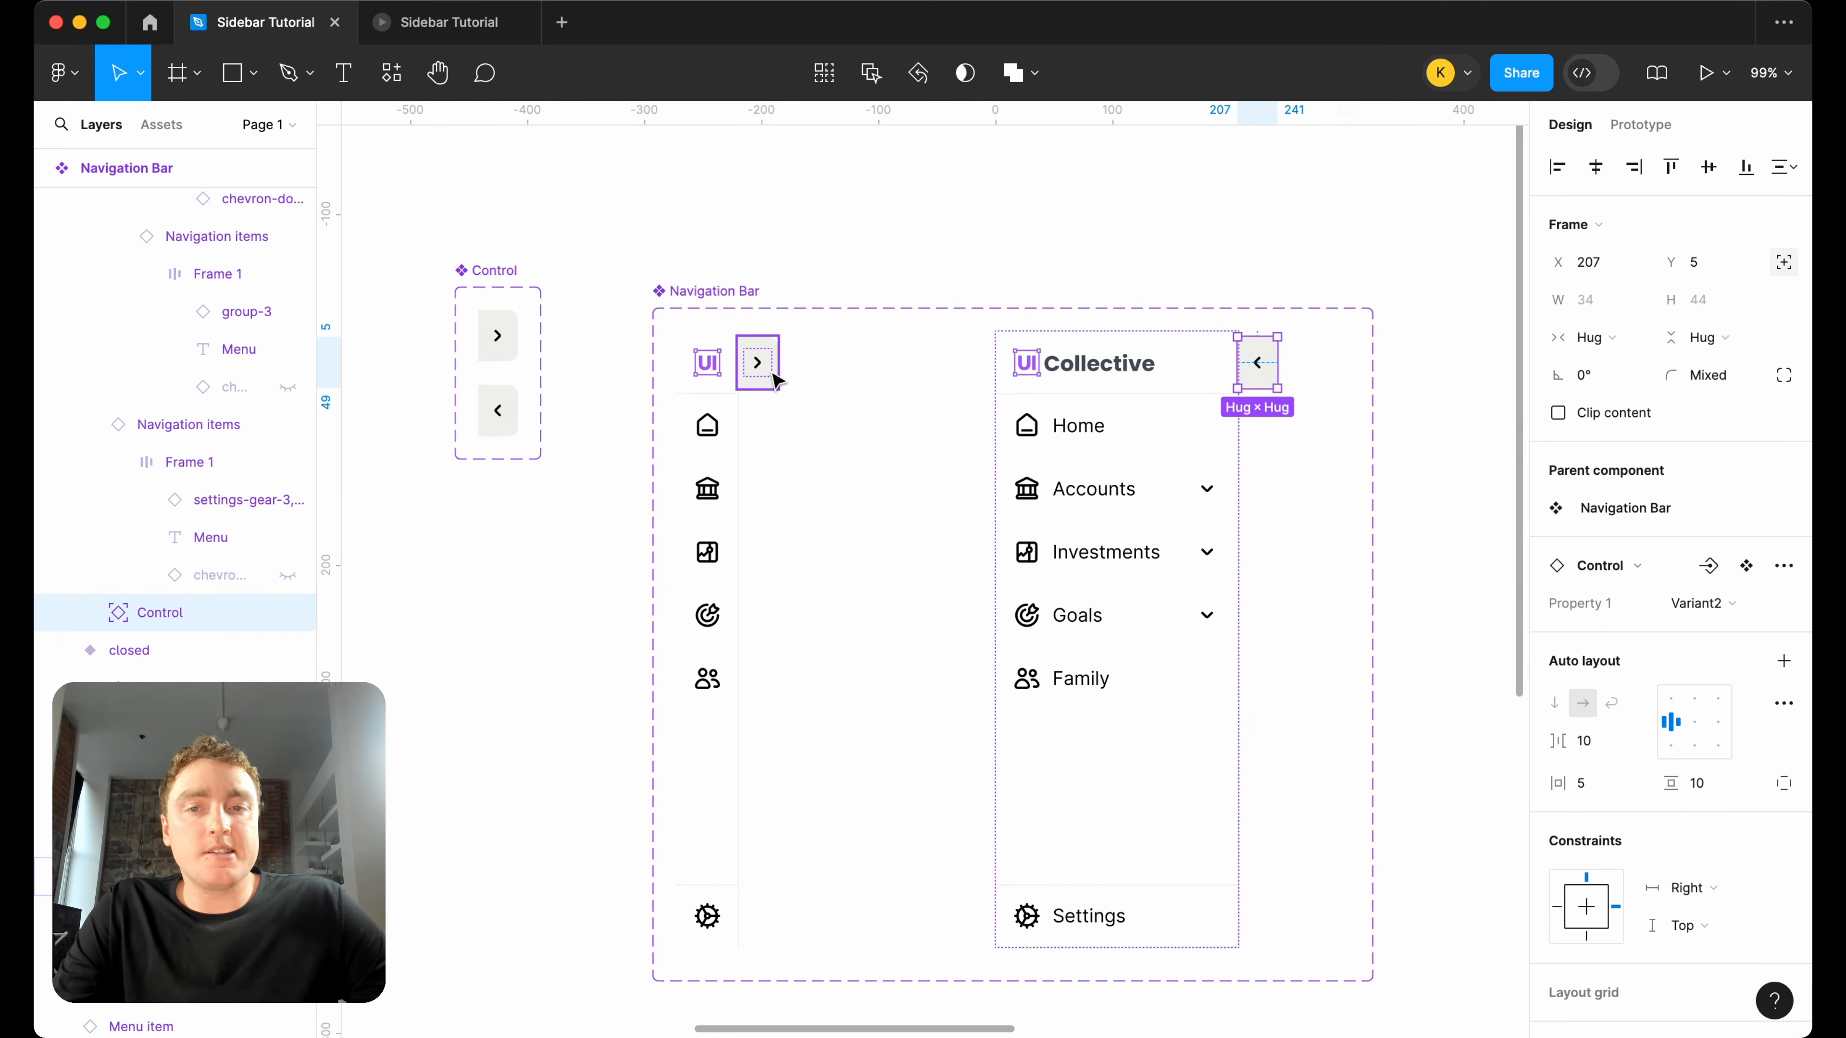
click(485, 338)
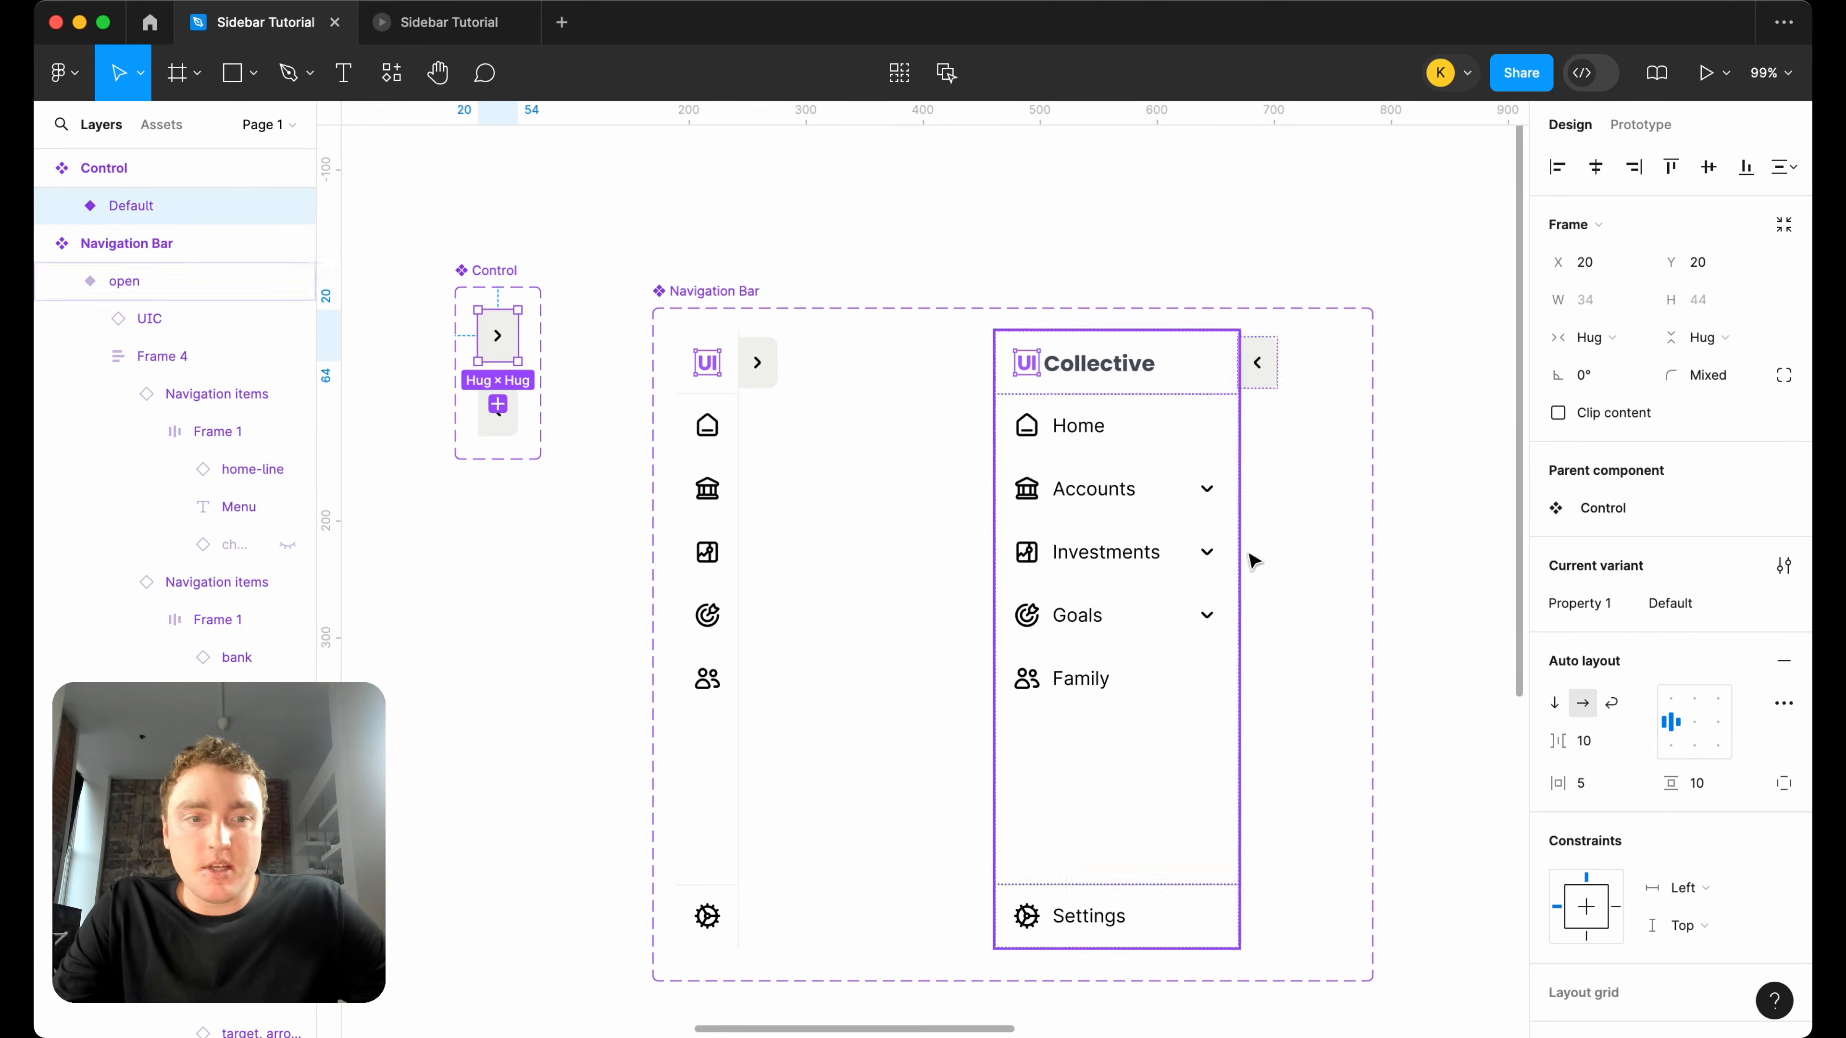
click(1579, 782)
text(2)
key(Return)
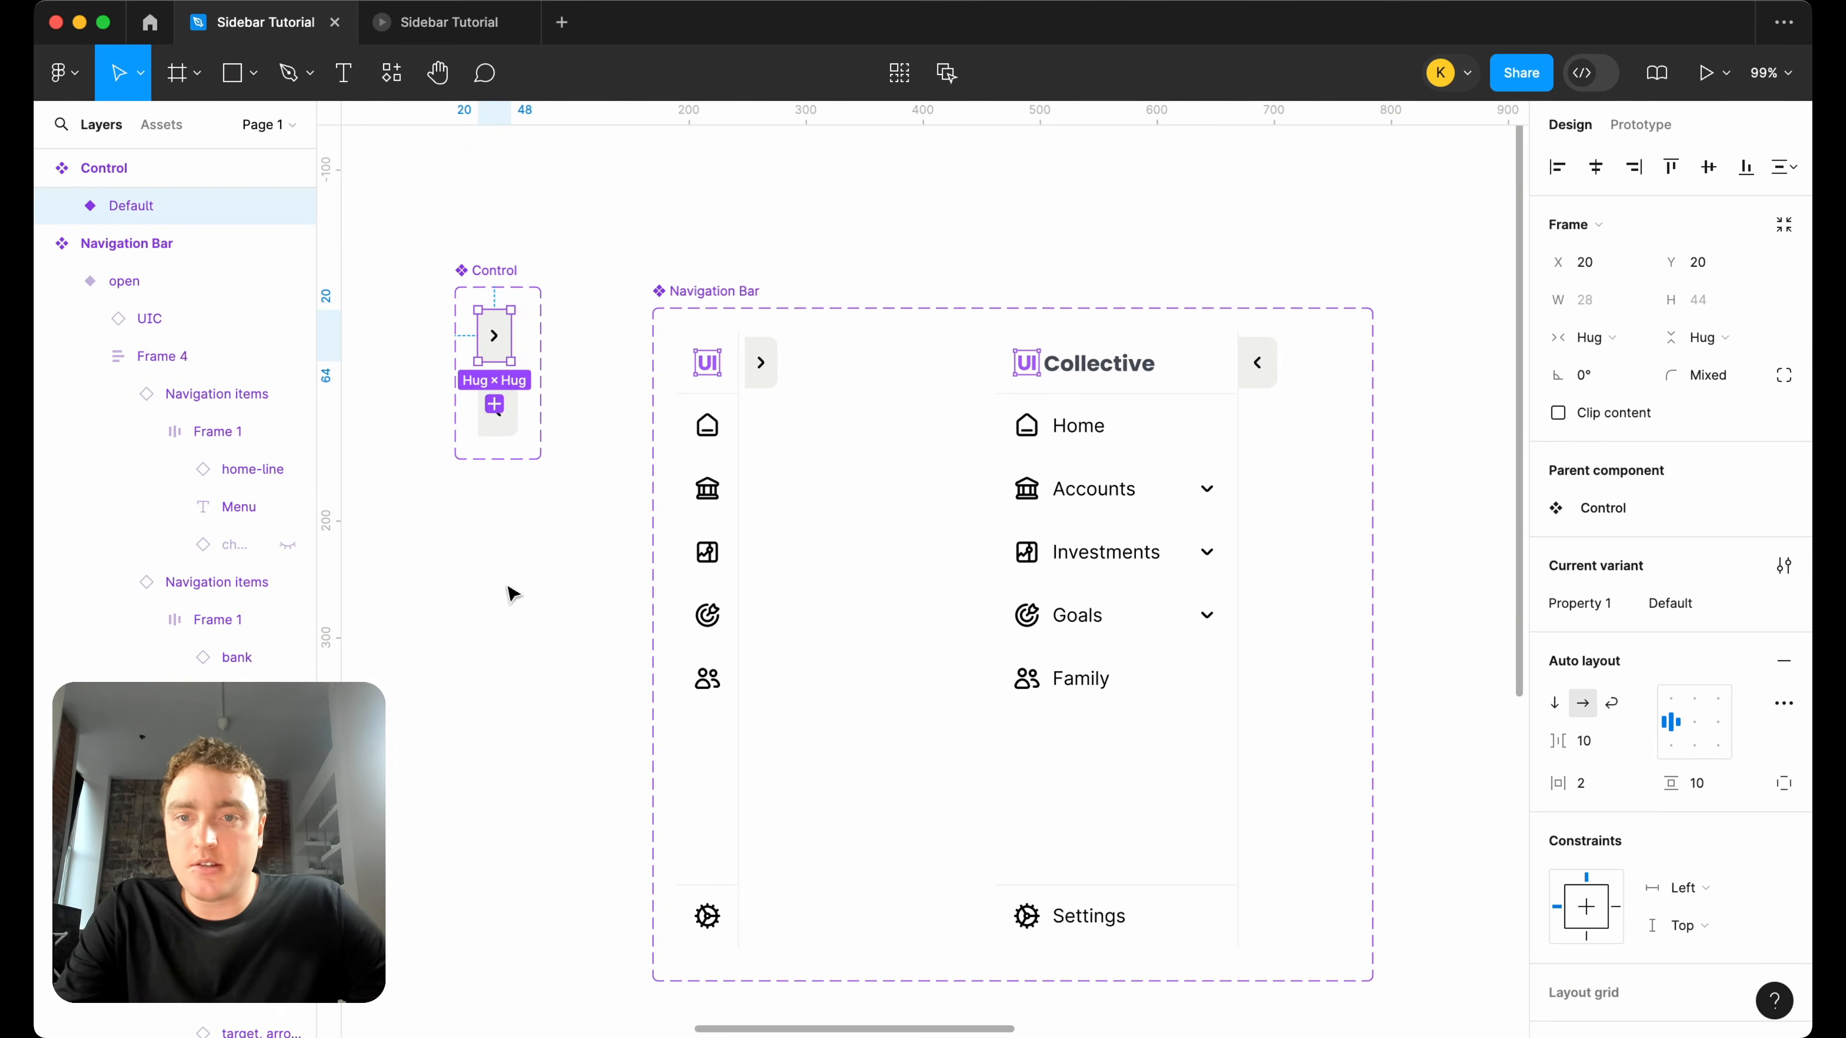
click(495, 405)
key(Return)
Move the Control in the closed Navigation Bar variant to X 53, flush with the variant's right edge.
scroll(779, 368, up, 10)
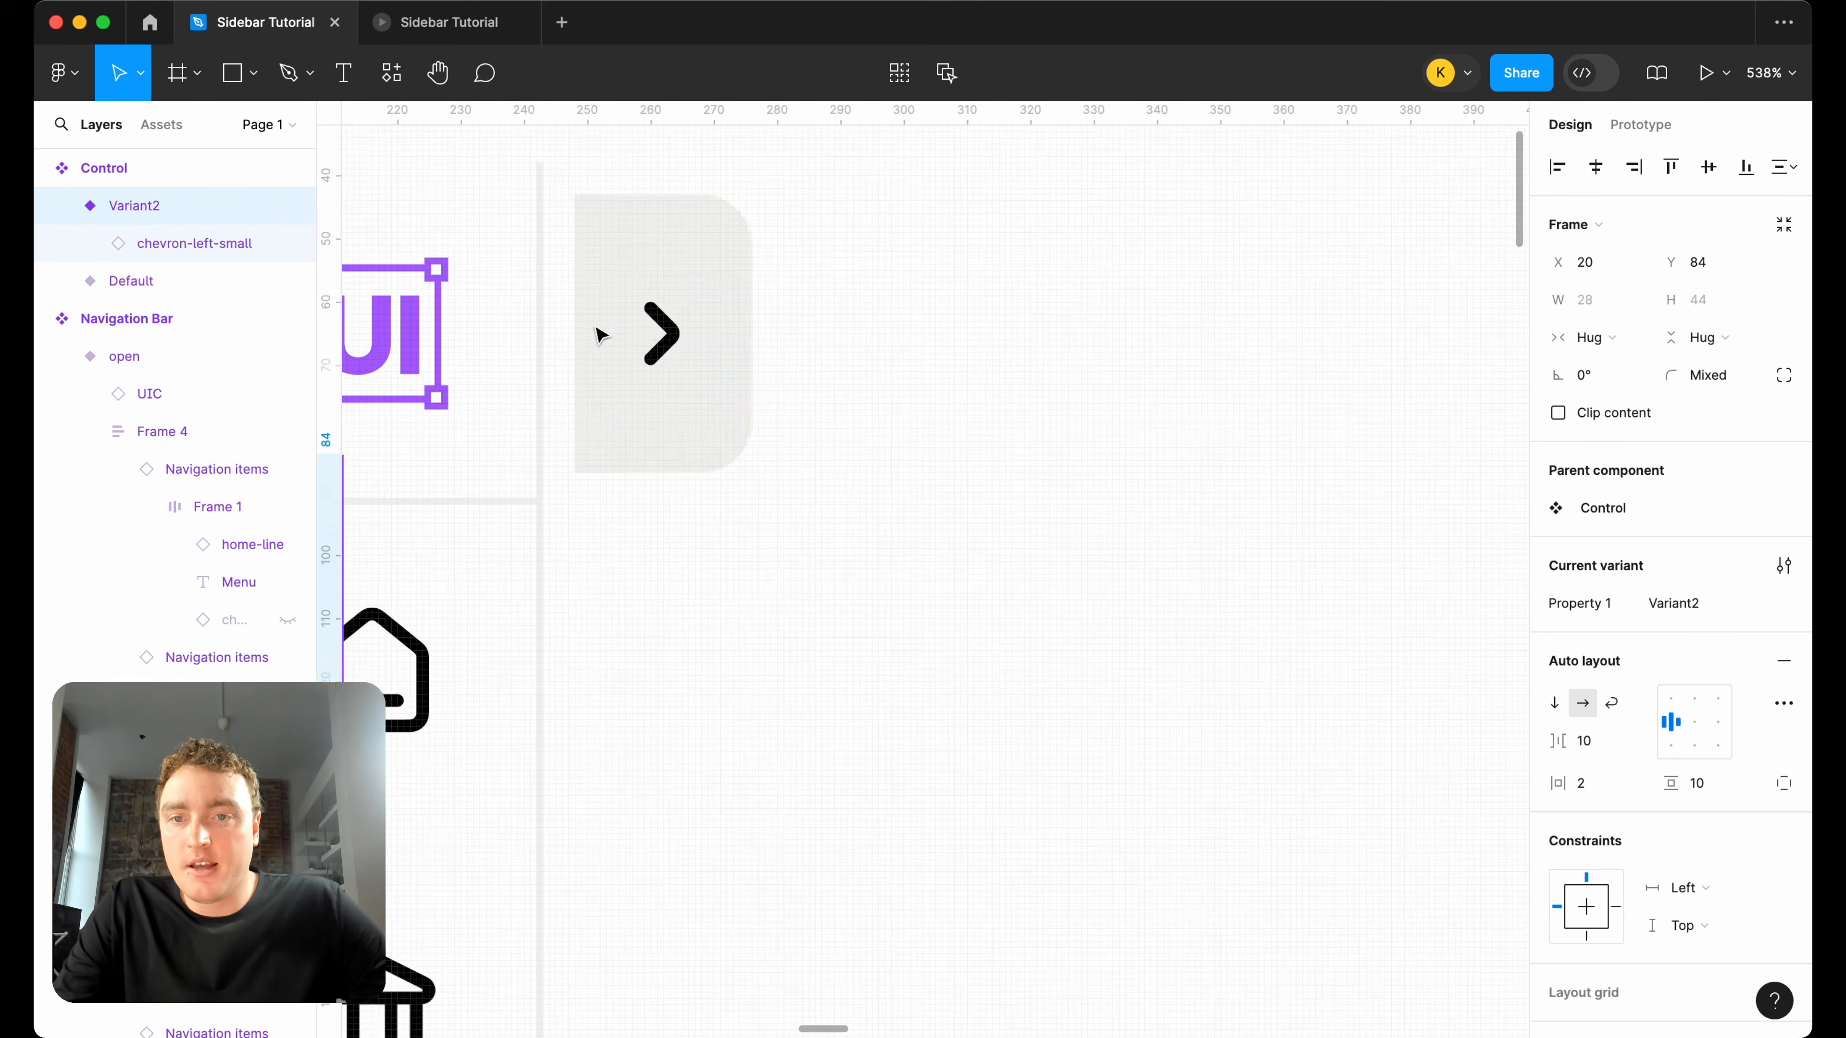
super+click(637, 330)
key(Left)
key(Left)
key(Left)
key(Left)
key(Left)
key(Left)
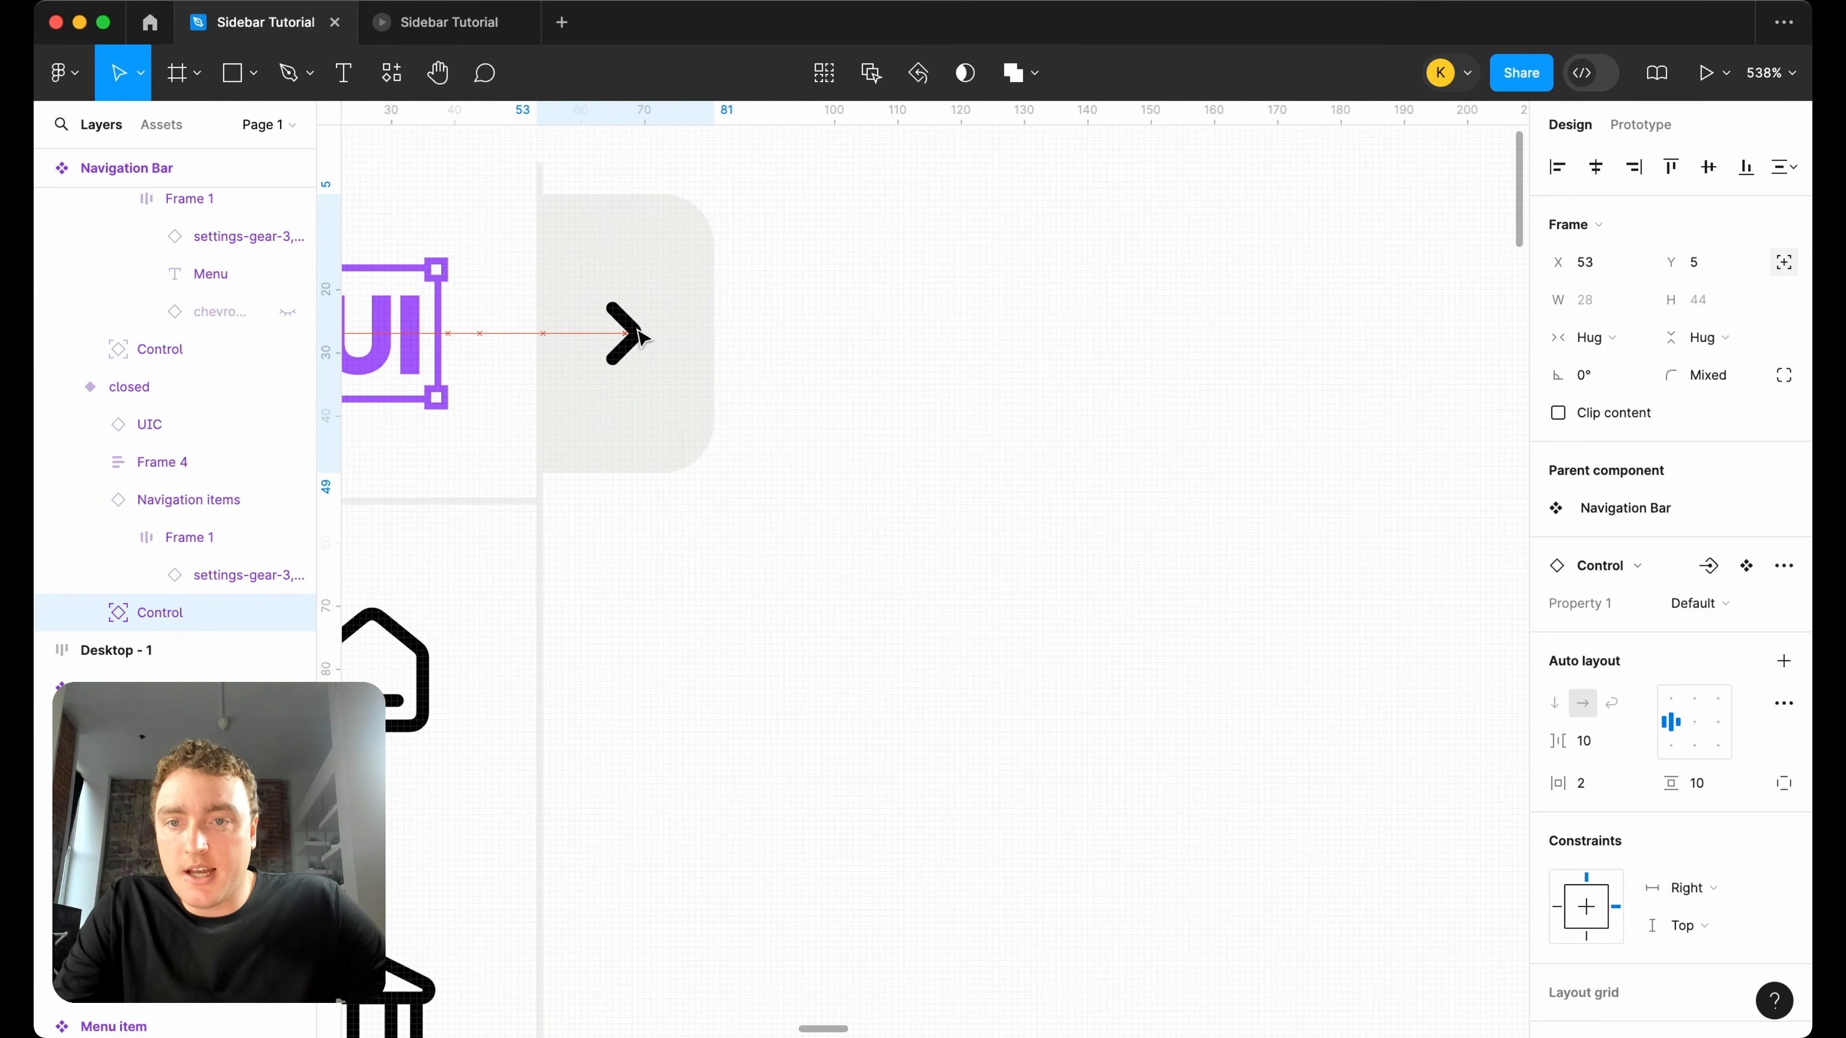
Move the Control in the open Navigation Bar variant to X 207, flush with the variant's right edge.
scroll(636, 330, right, 15)
super+click(656, 346)
key(Left)
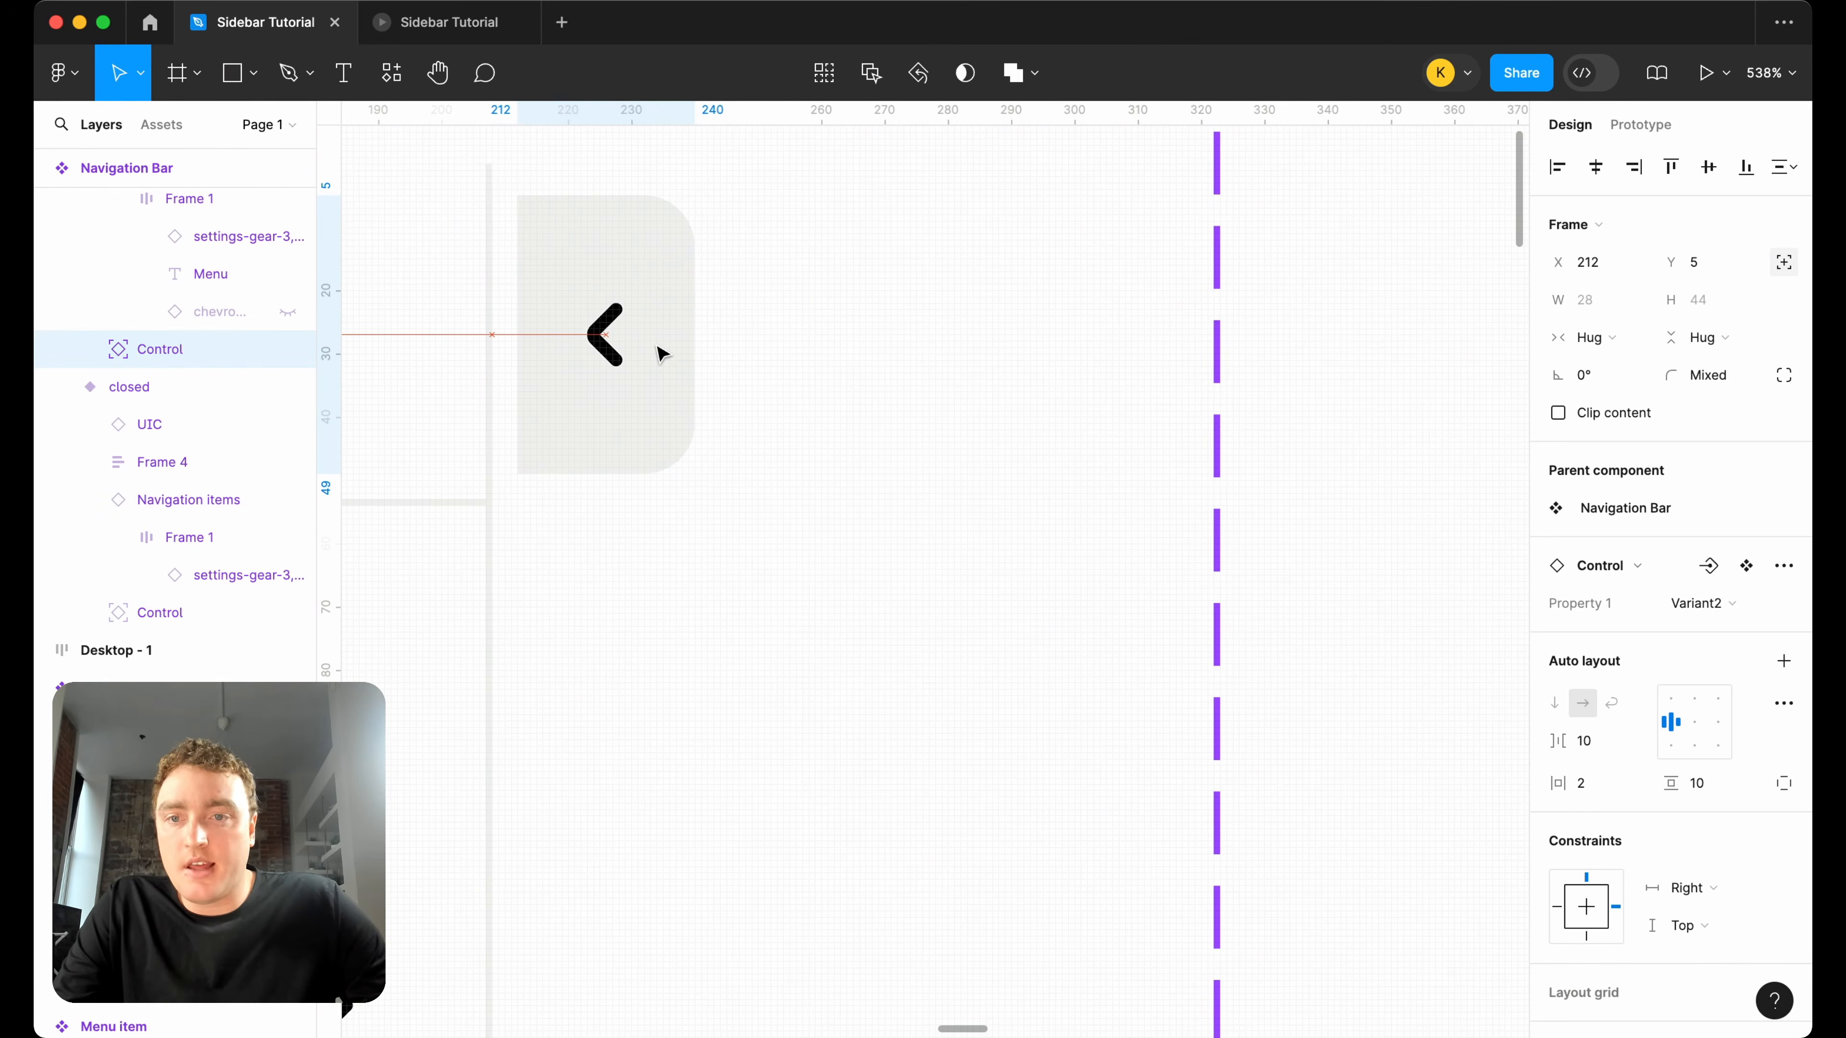
key(Left)
key(Left)
key(Left)
key(Left)
scroll(661, 354, down, 10)
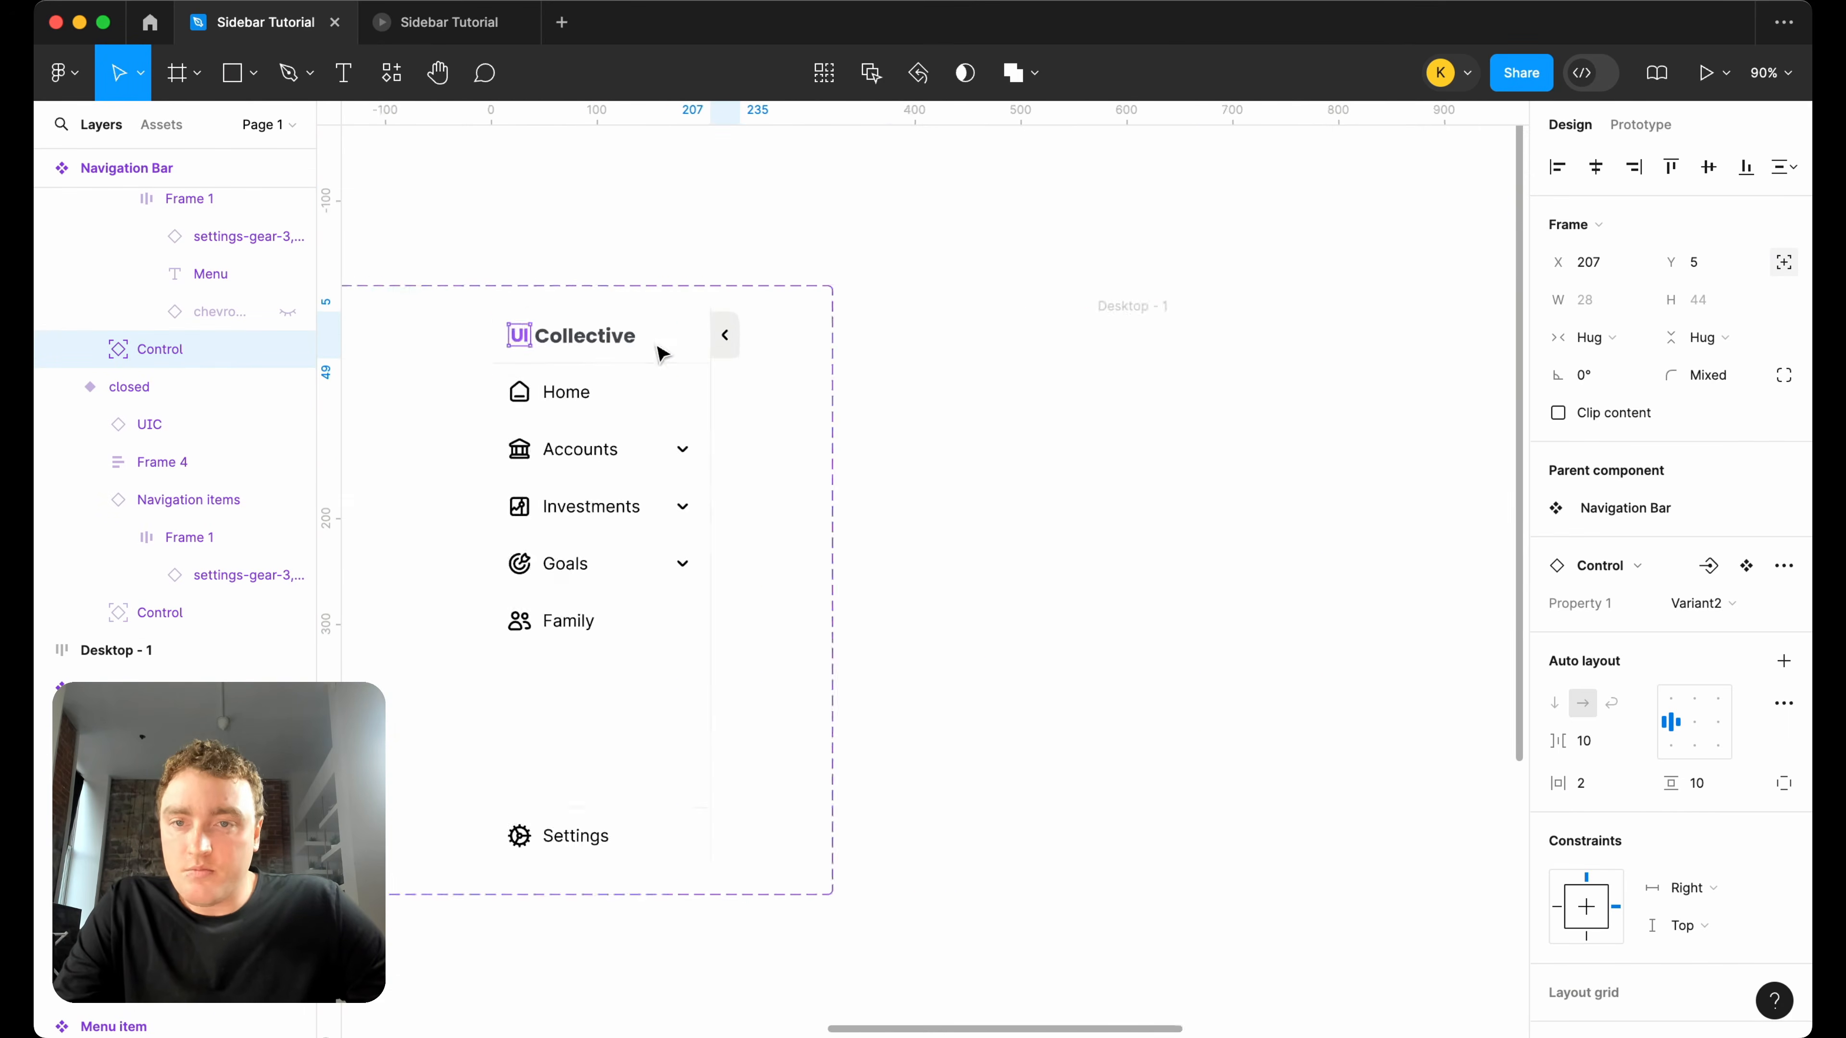
Add On click Change to interactions from the closed variant's Control to open and from the open variant's Control to closed.
super+click(763, 334)
click(1641, 125)
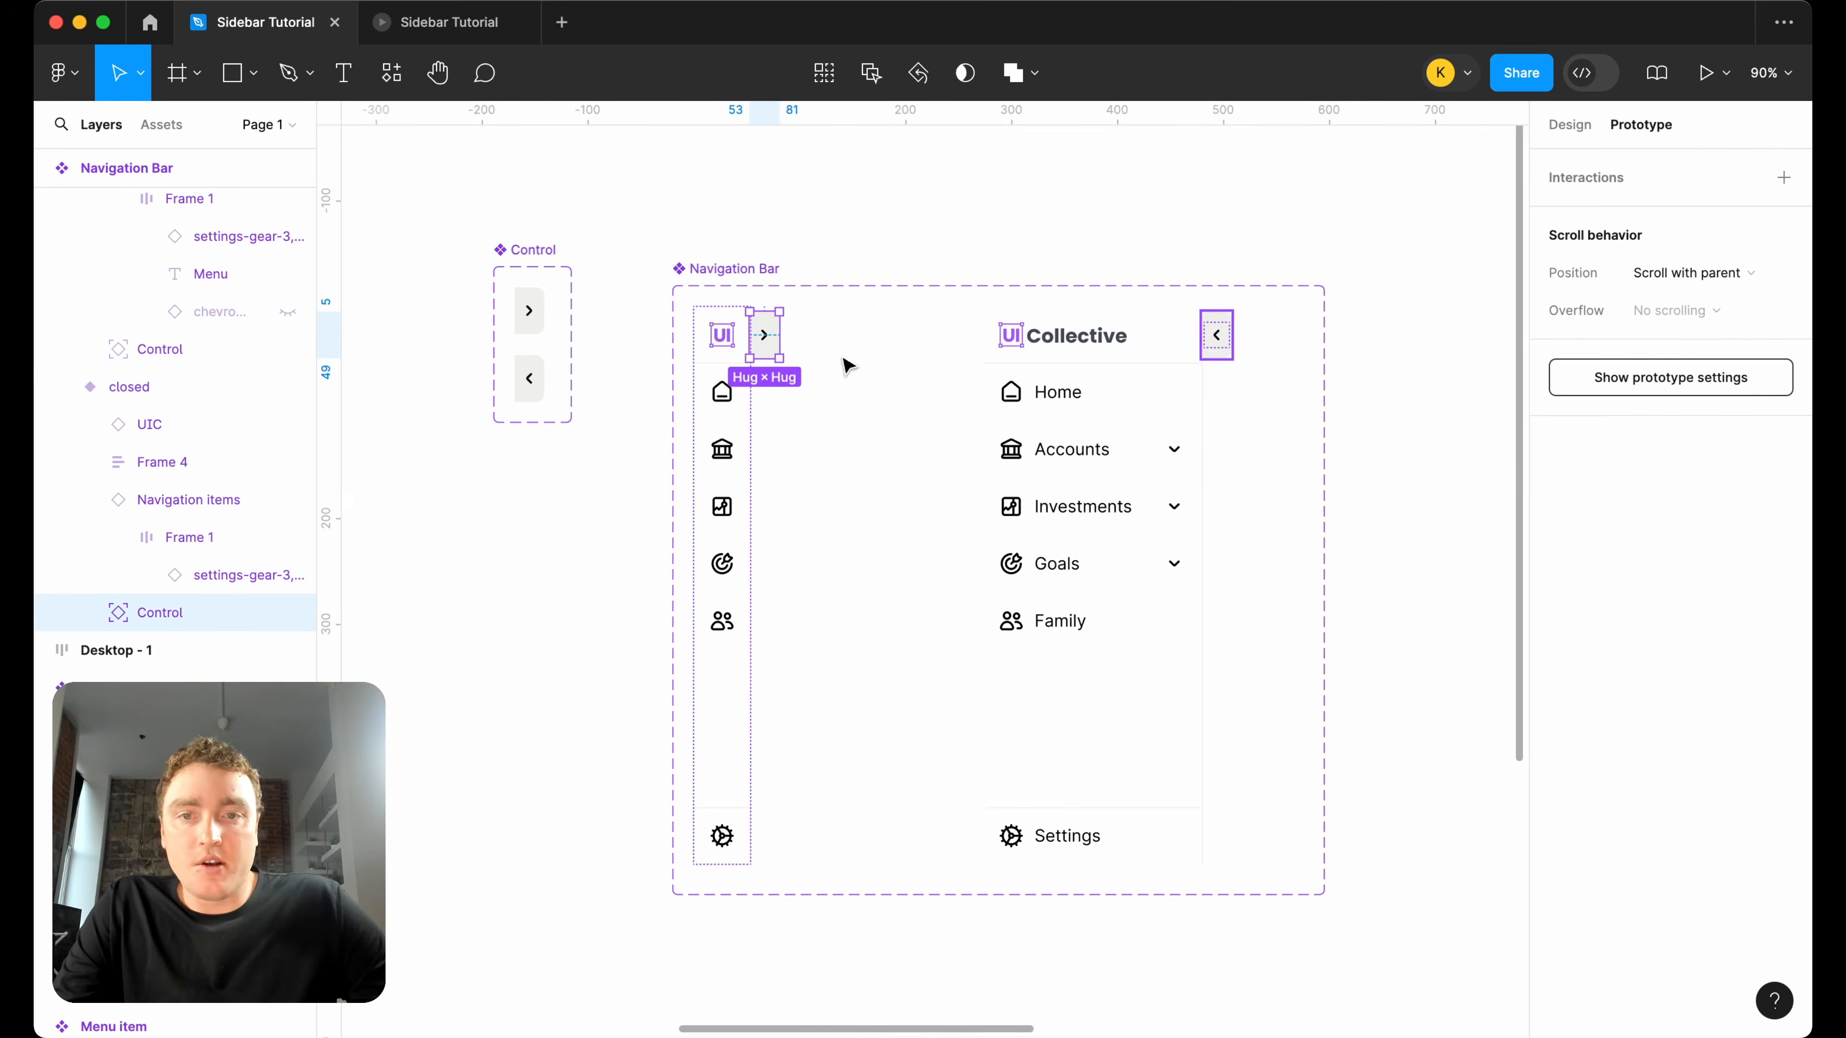
drag(778, 334, 1025, 429)
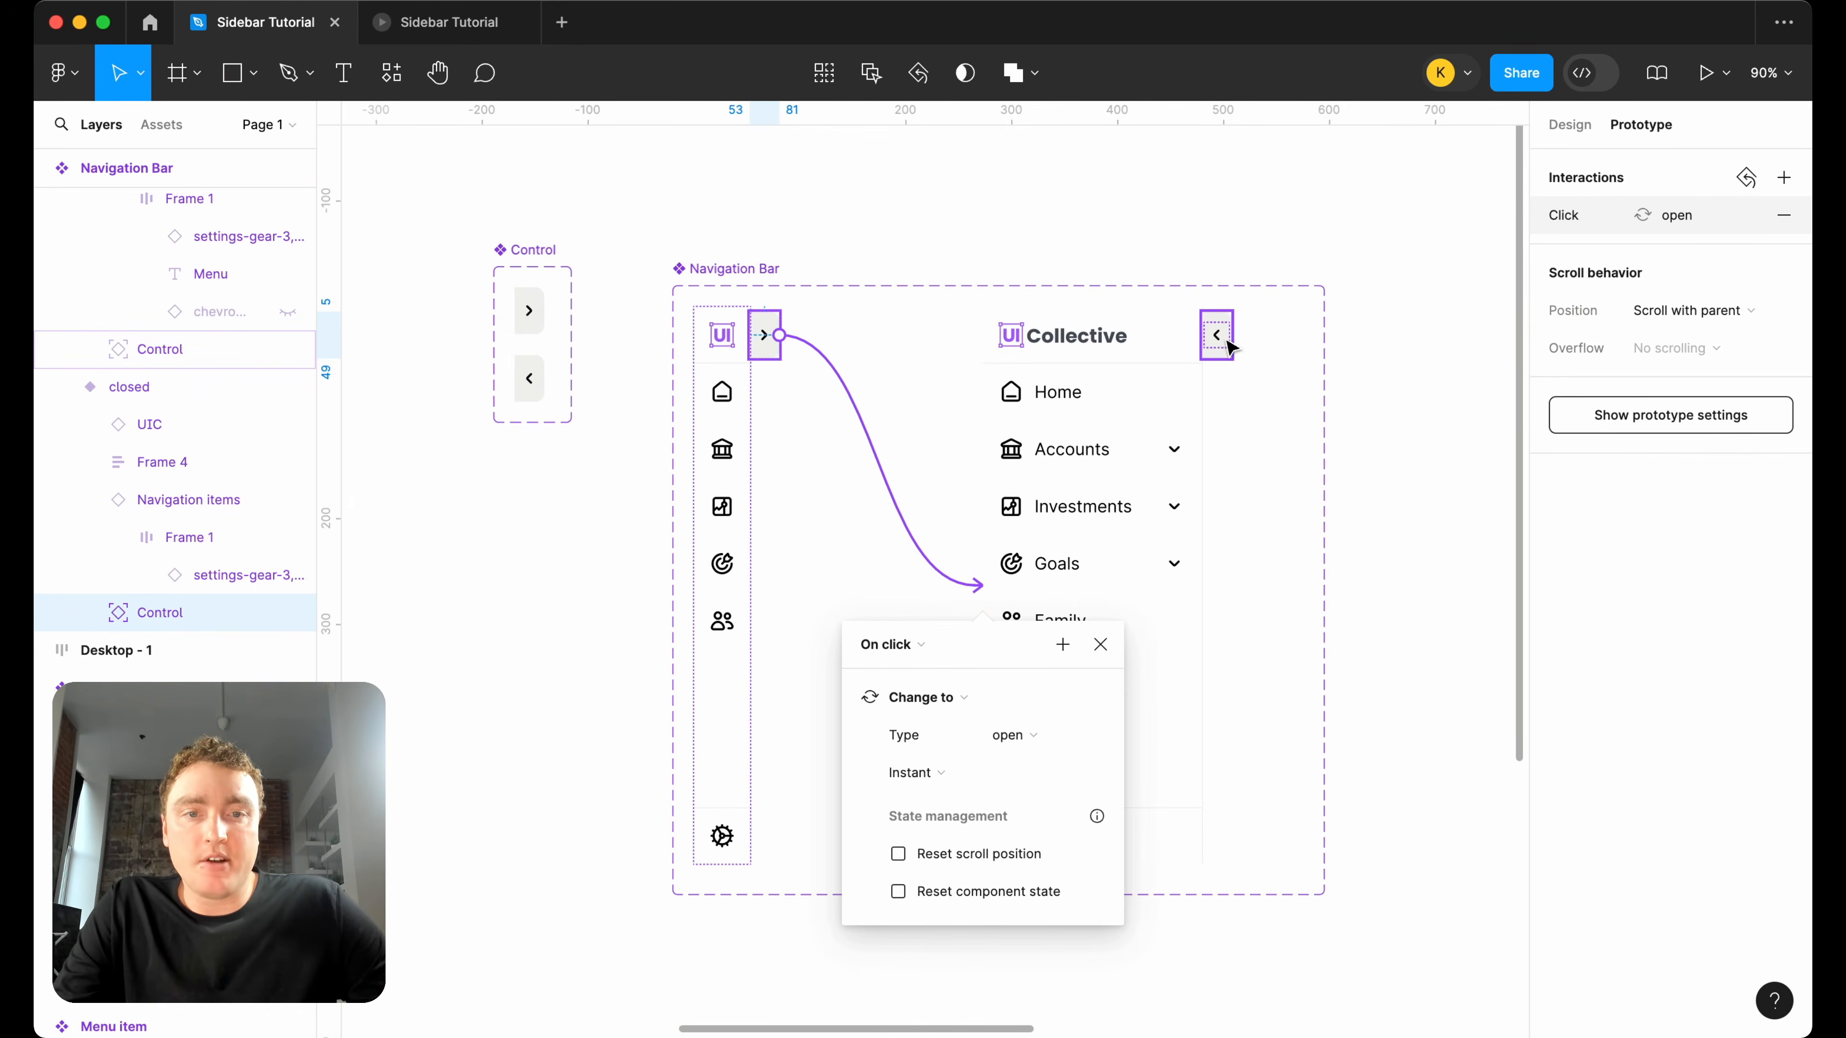
super+click(1227, 347)
drag(1231, 335, 730, 494)
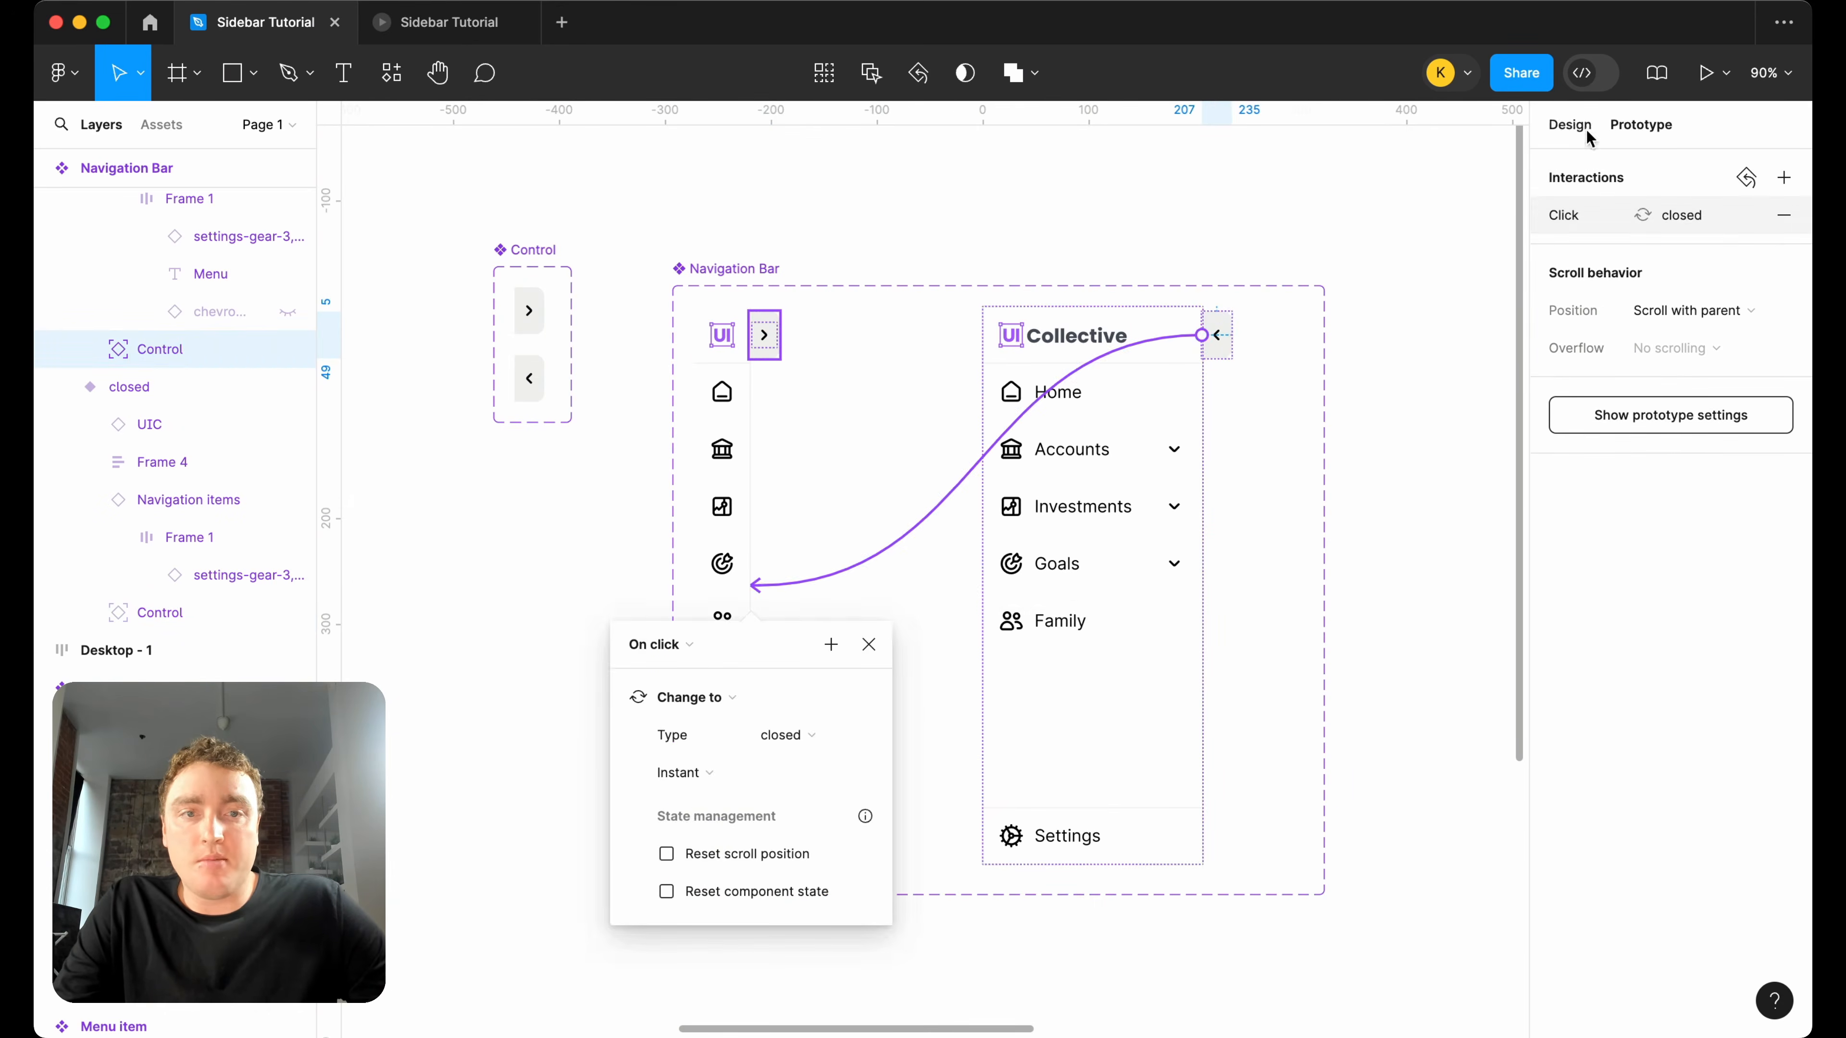
Place an instance of the closed Navigation Bar variant at the top-left corner of the Desktop - 1 frame.
click(1572, 127)
scroll(1249, 269, right, 4)
scroll(1249, 269, down, 5)
click(1247, 268)
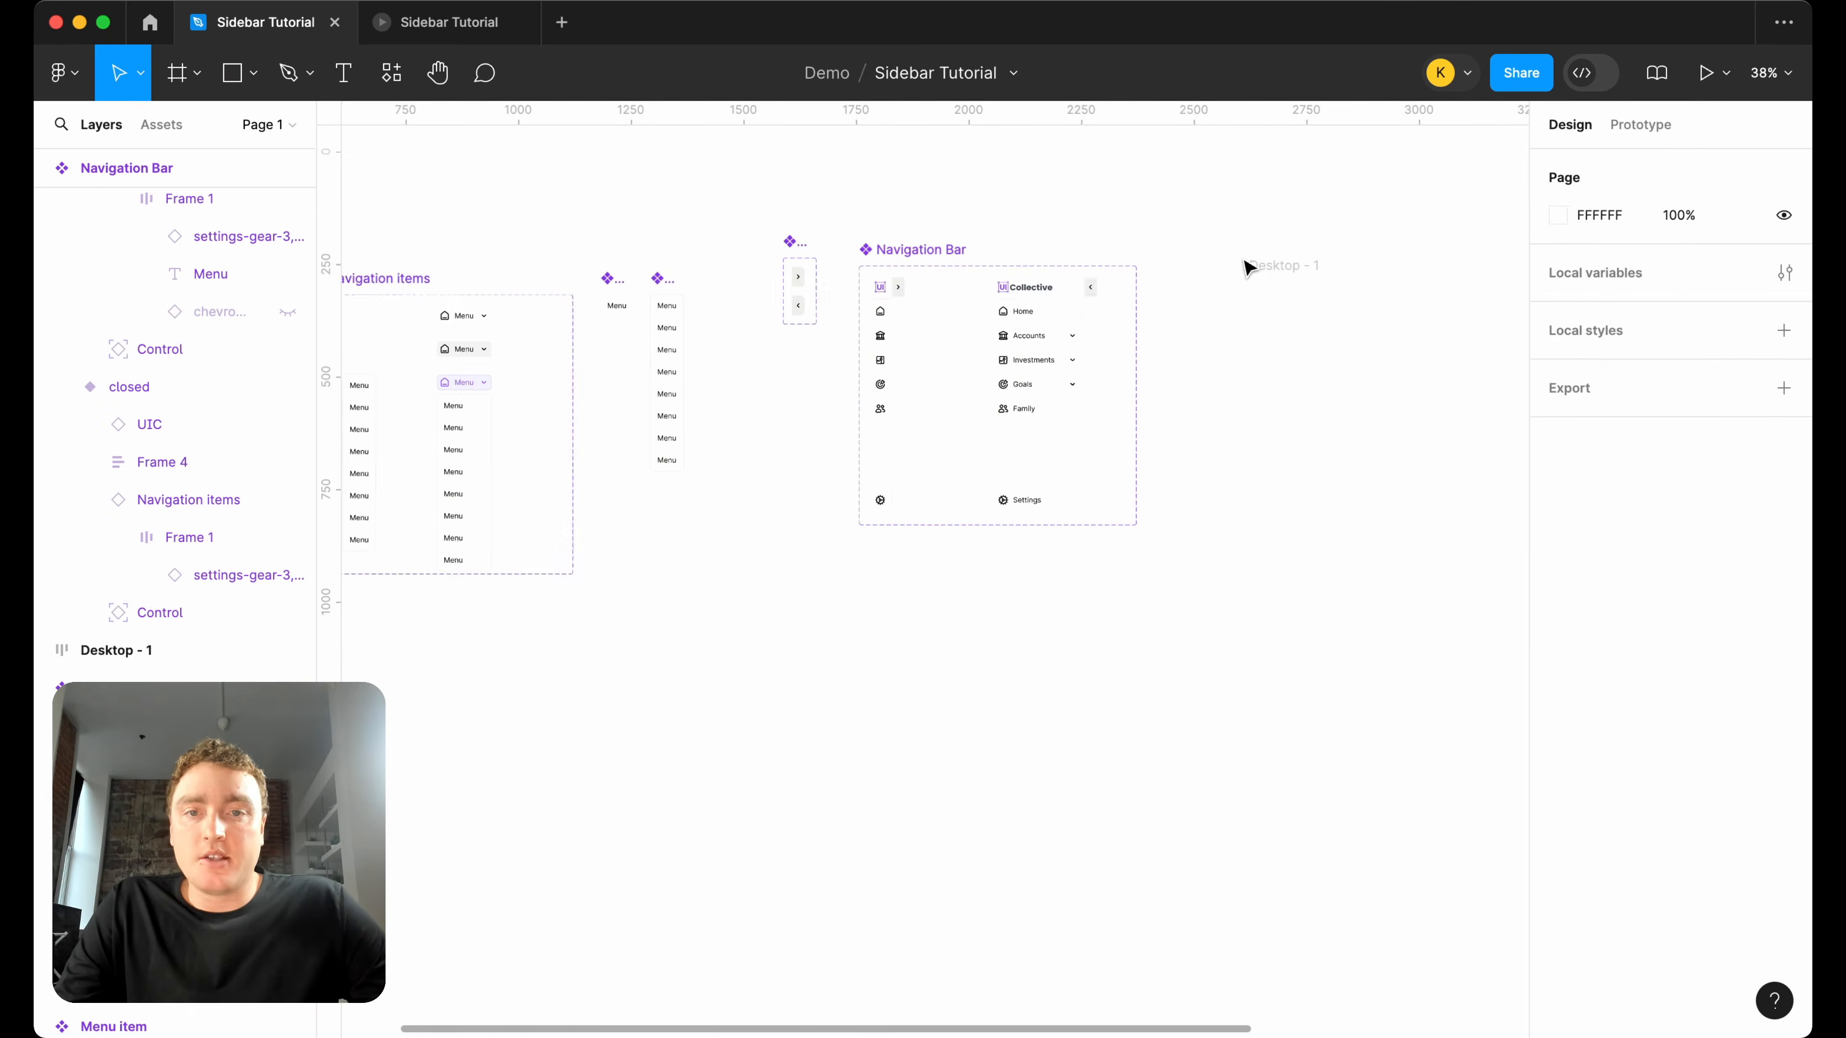
drag(879, 351, 1268, 344)
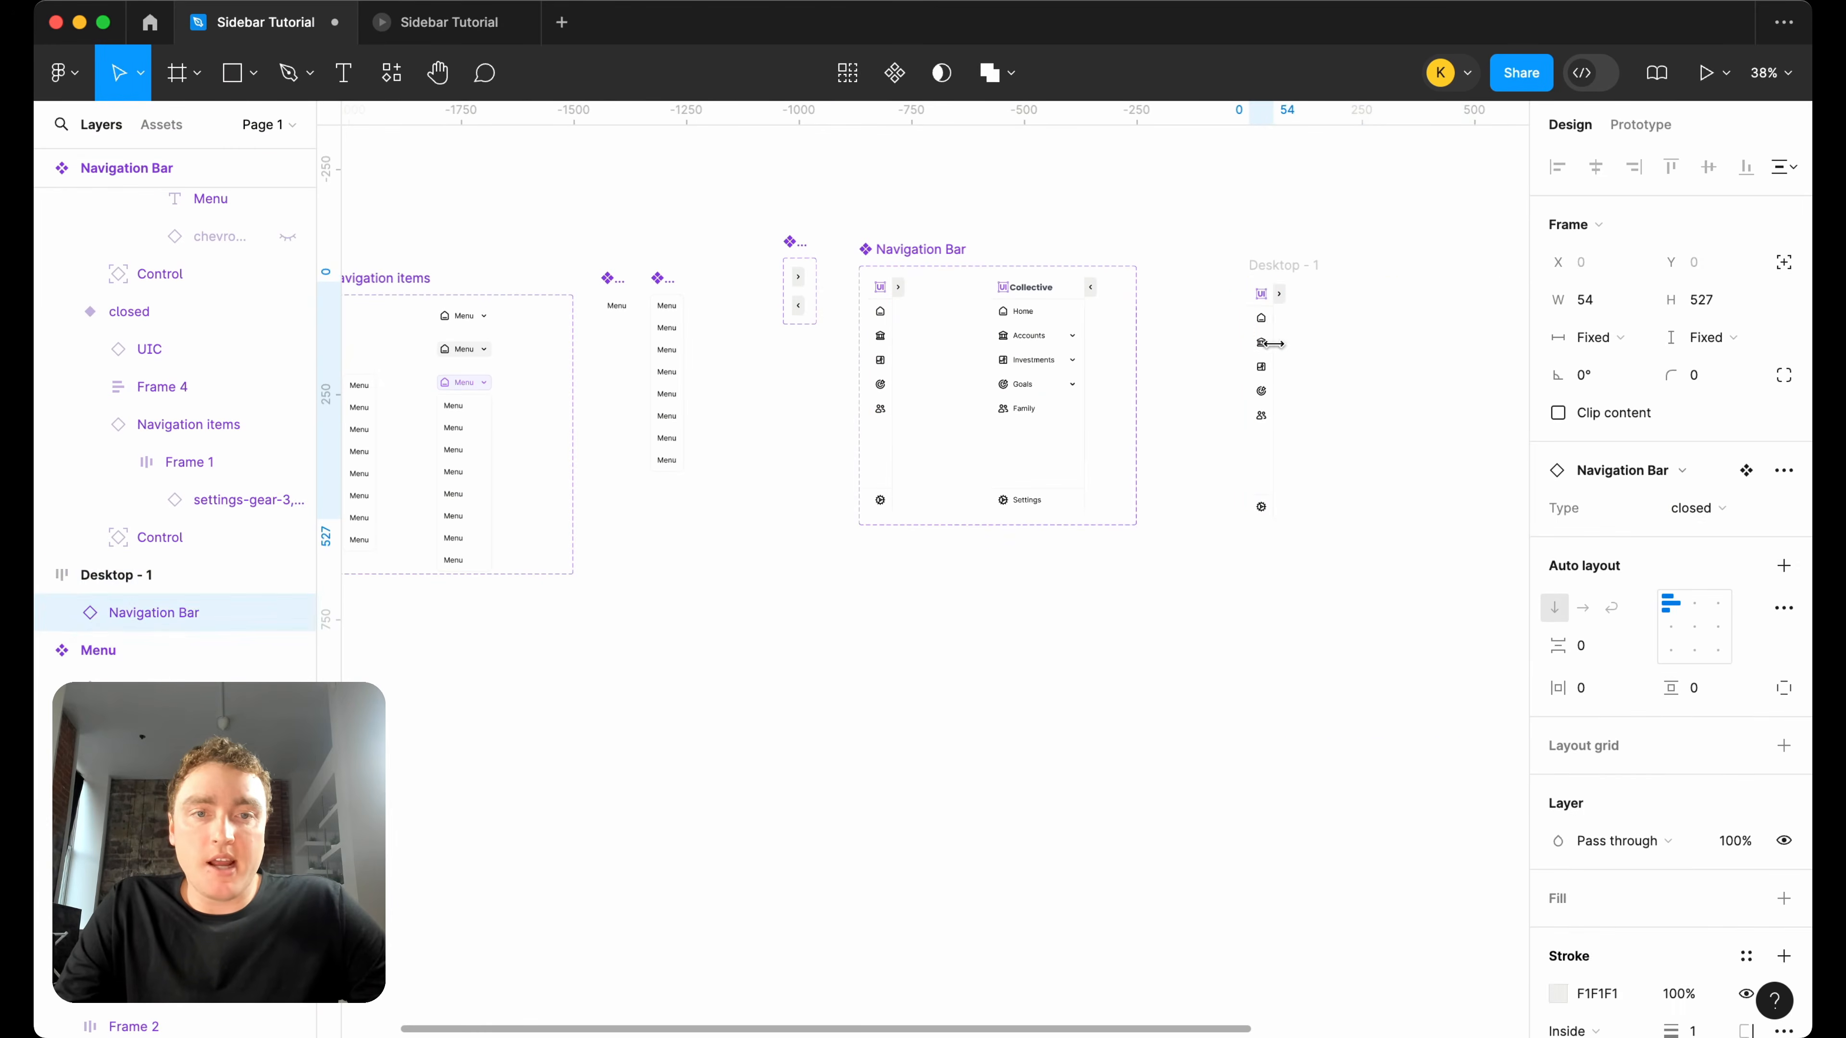
Set the vertical sizing of the Navigation Bar instance in Desktop - 1 to fill the frame's height.
click(1295, 266)
click(1265, 412)
click(1703, 337)
click(1709, 396)
Present the Desktop - 1 frame as a prototype in its own tab and hide the Figma UI.
click(1308, 266)
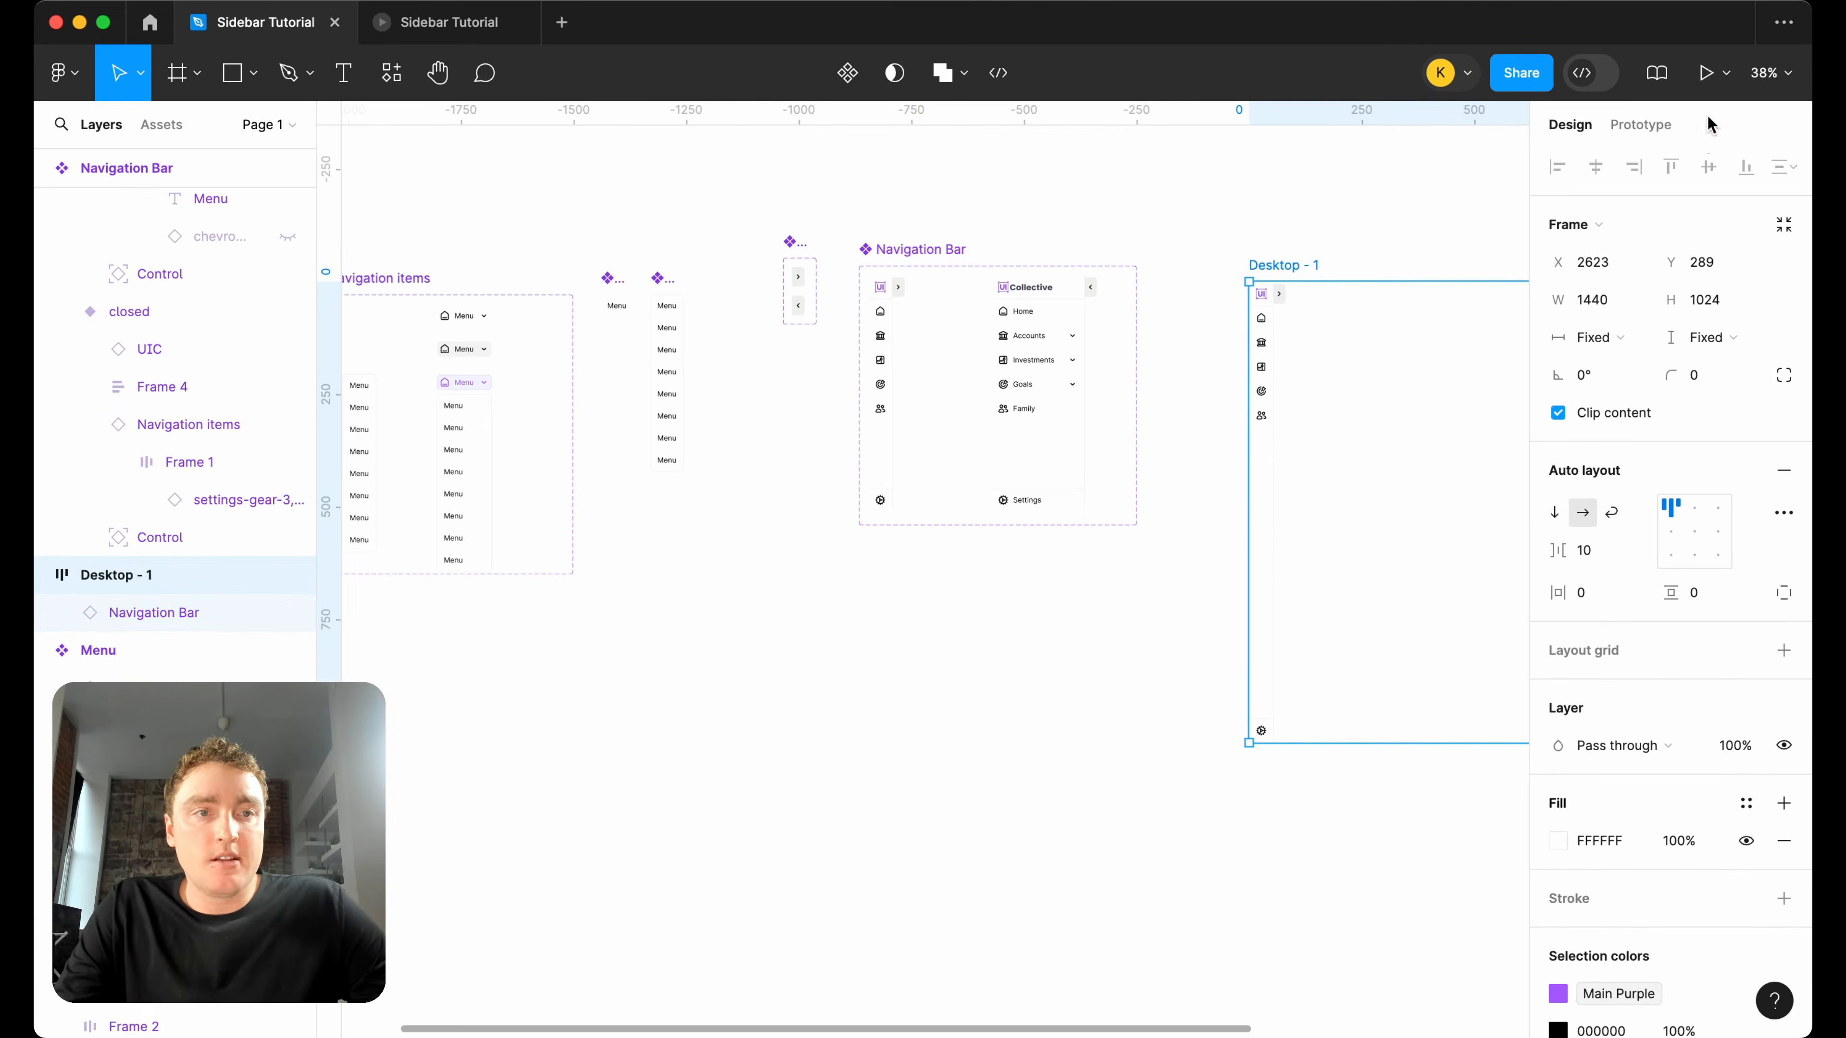
click(1726, 72)
click(1660, 129)
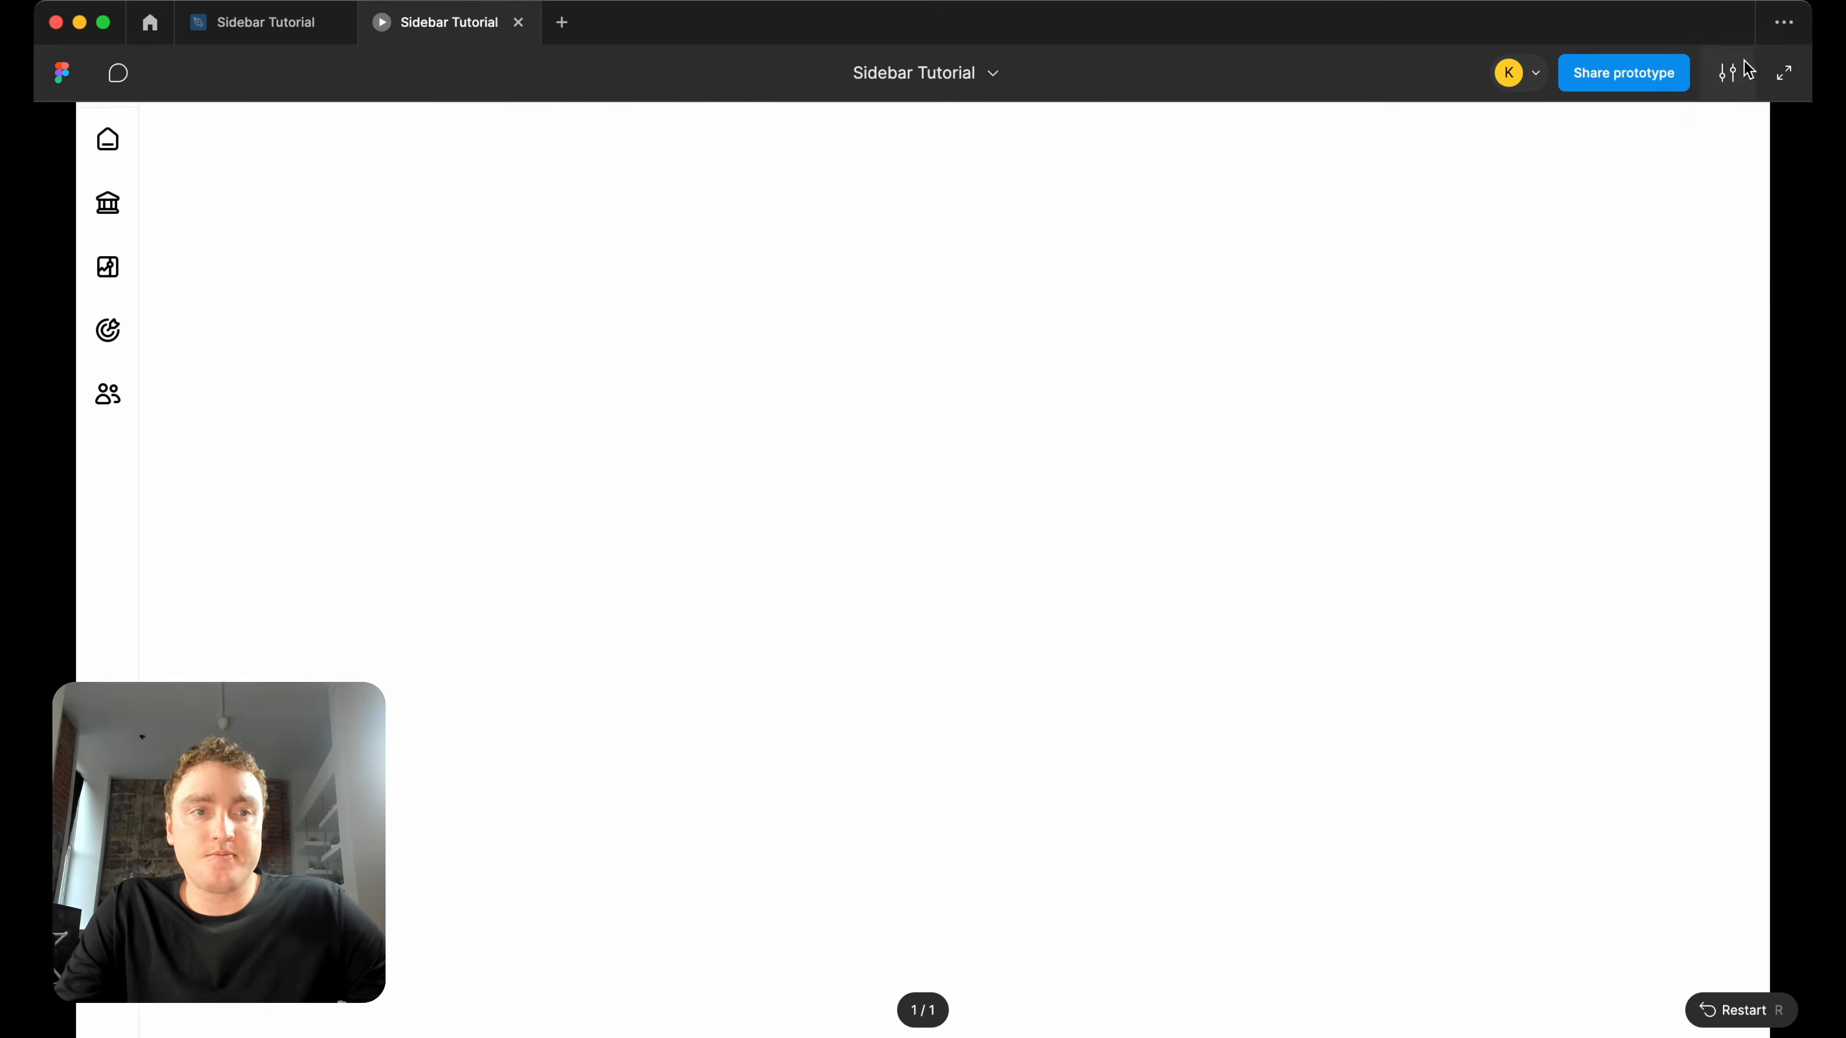
click(1727, 73)
click(1644, 376)
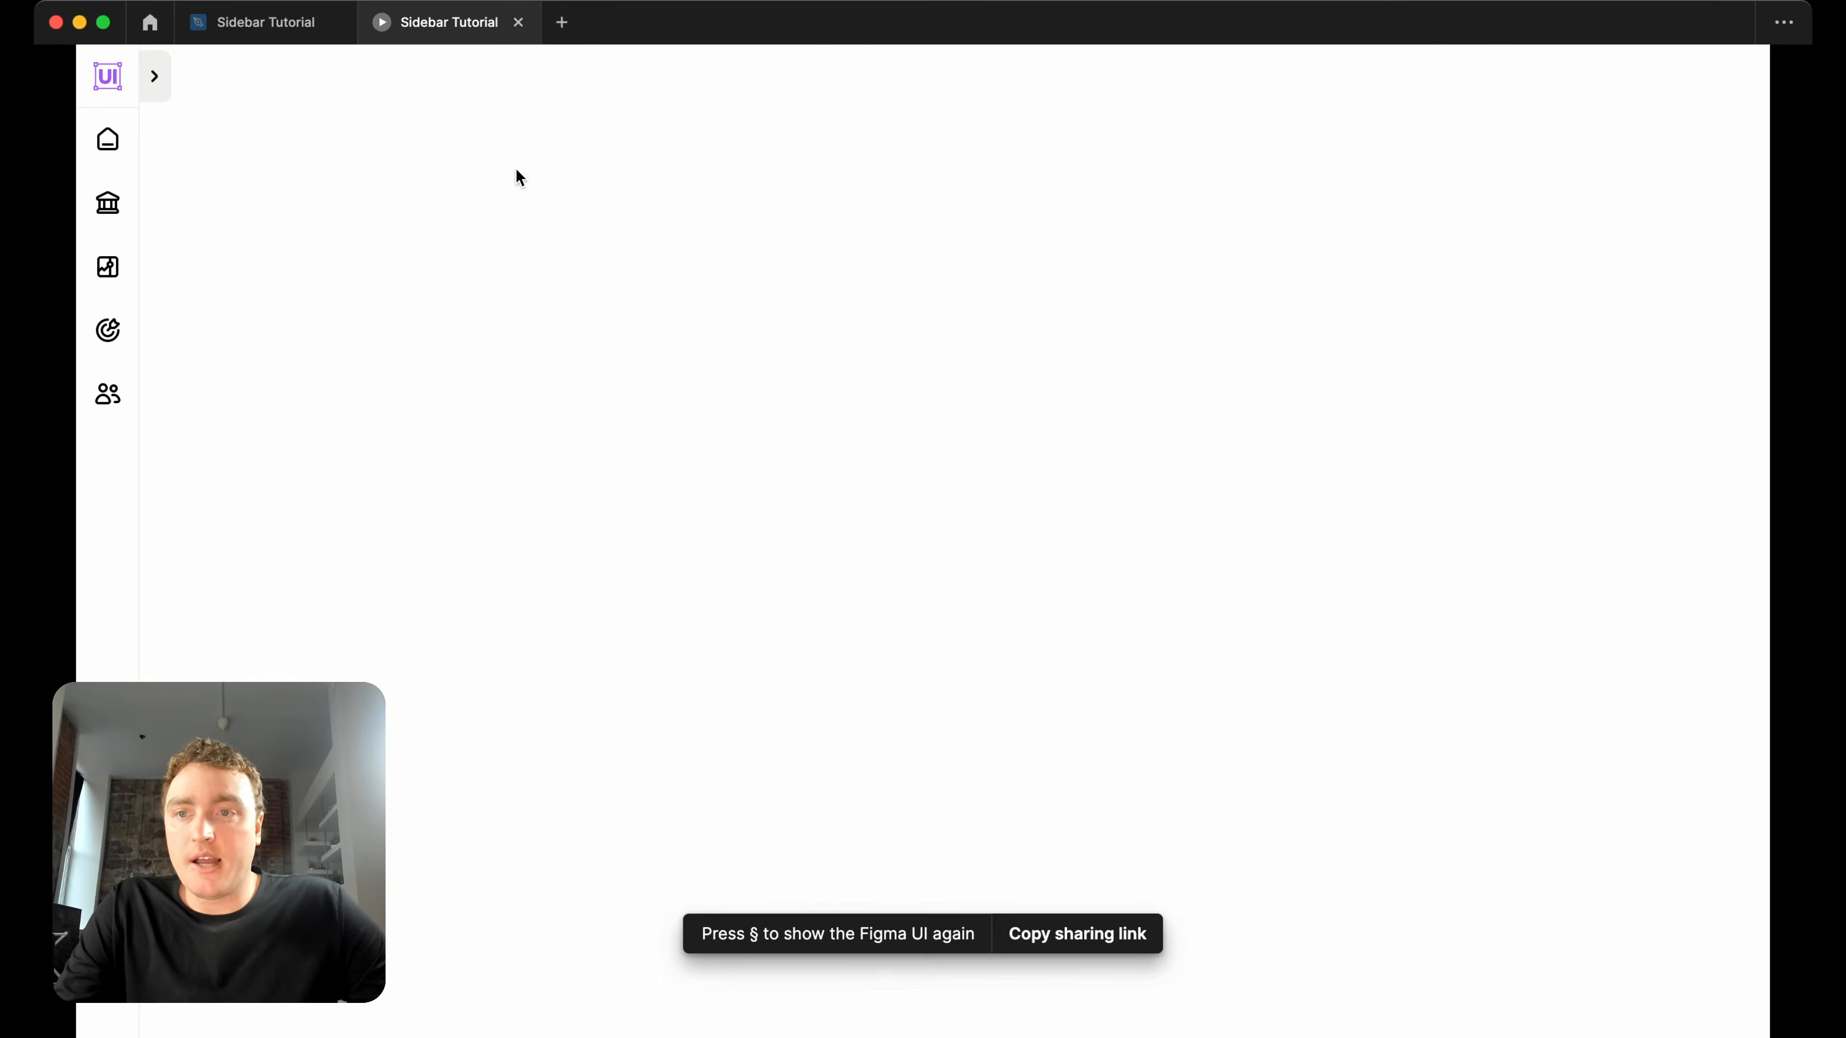
Test the prototype by repeatedly opening and closing the sidebar with its chevron control.
click(170, 97)
click(330, 95)
click(166, 89)
click(338, 82)
click(162, 96)
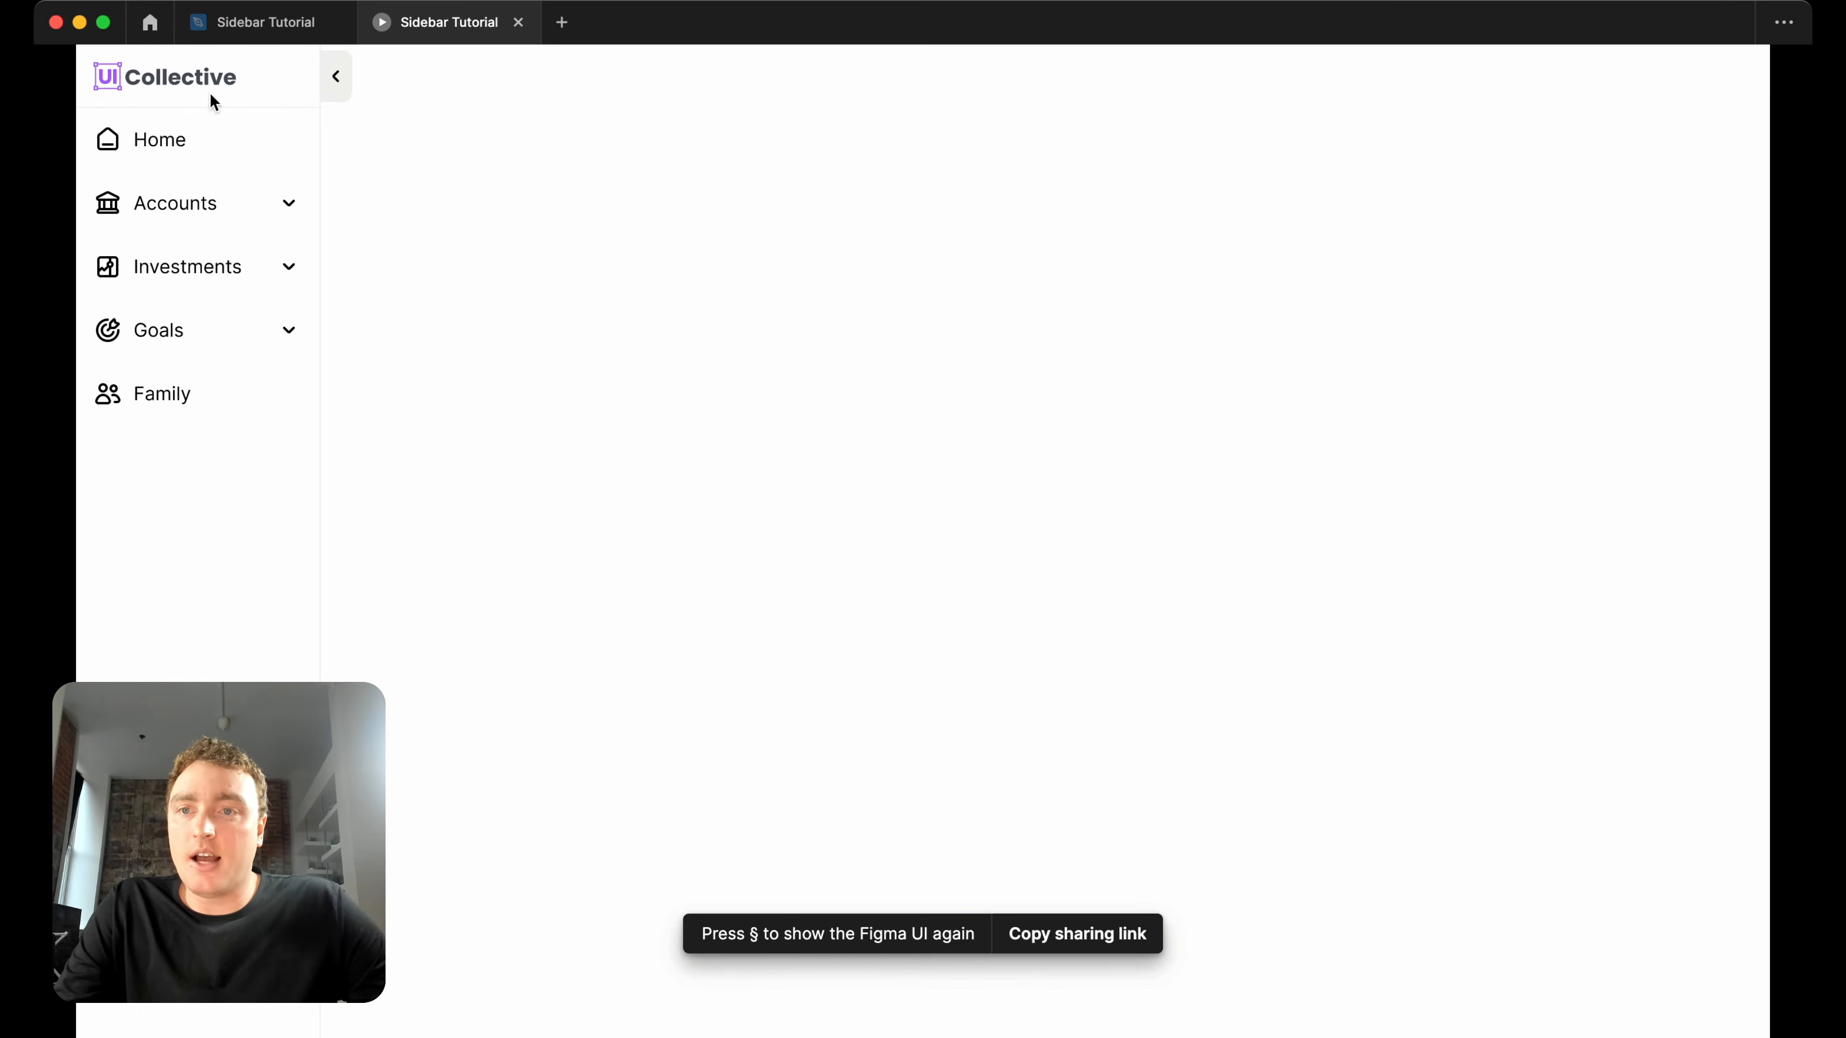
click(334, 93)
click(174, 82)
click(340, 84)
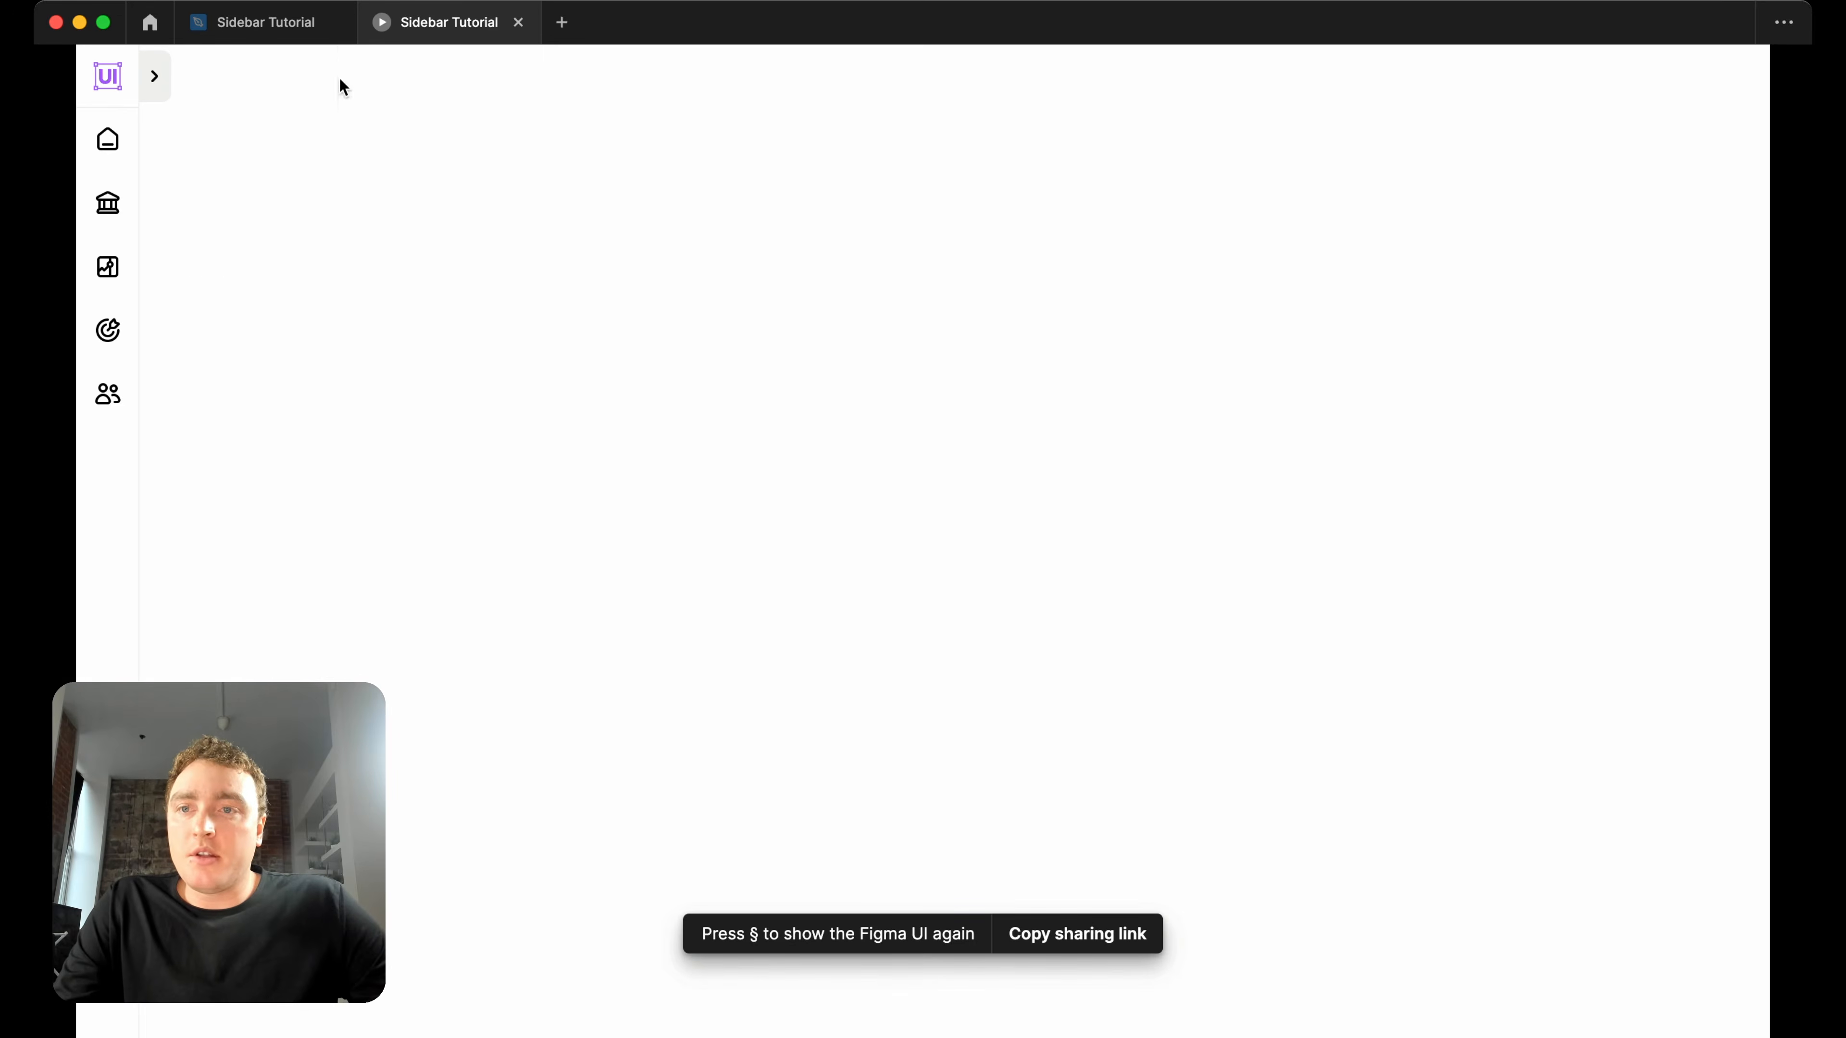
click(167, 96)
click(339, 87)
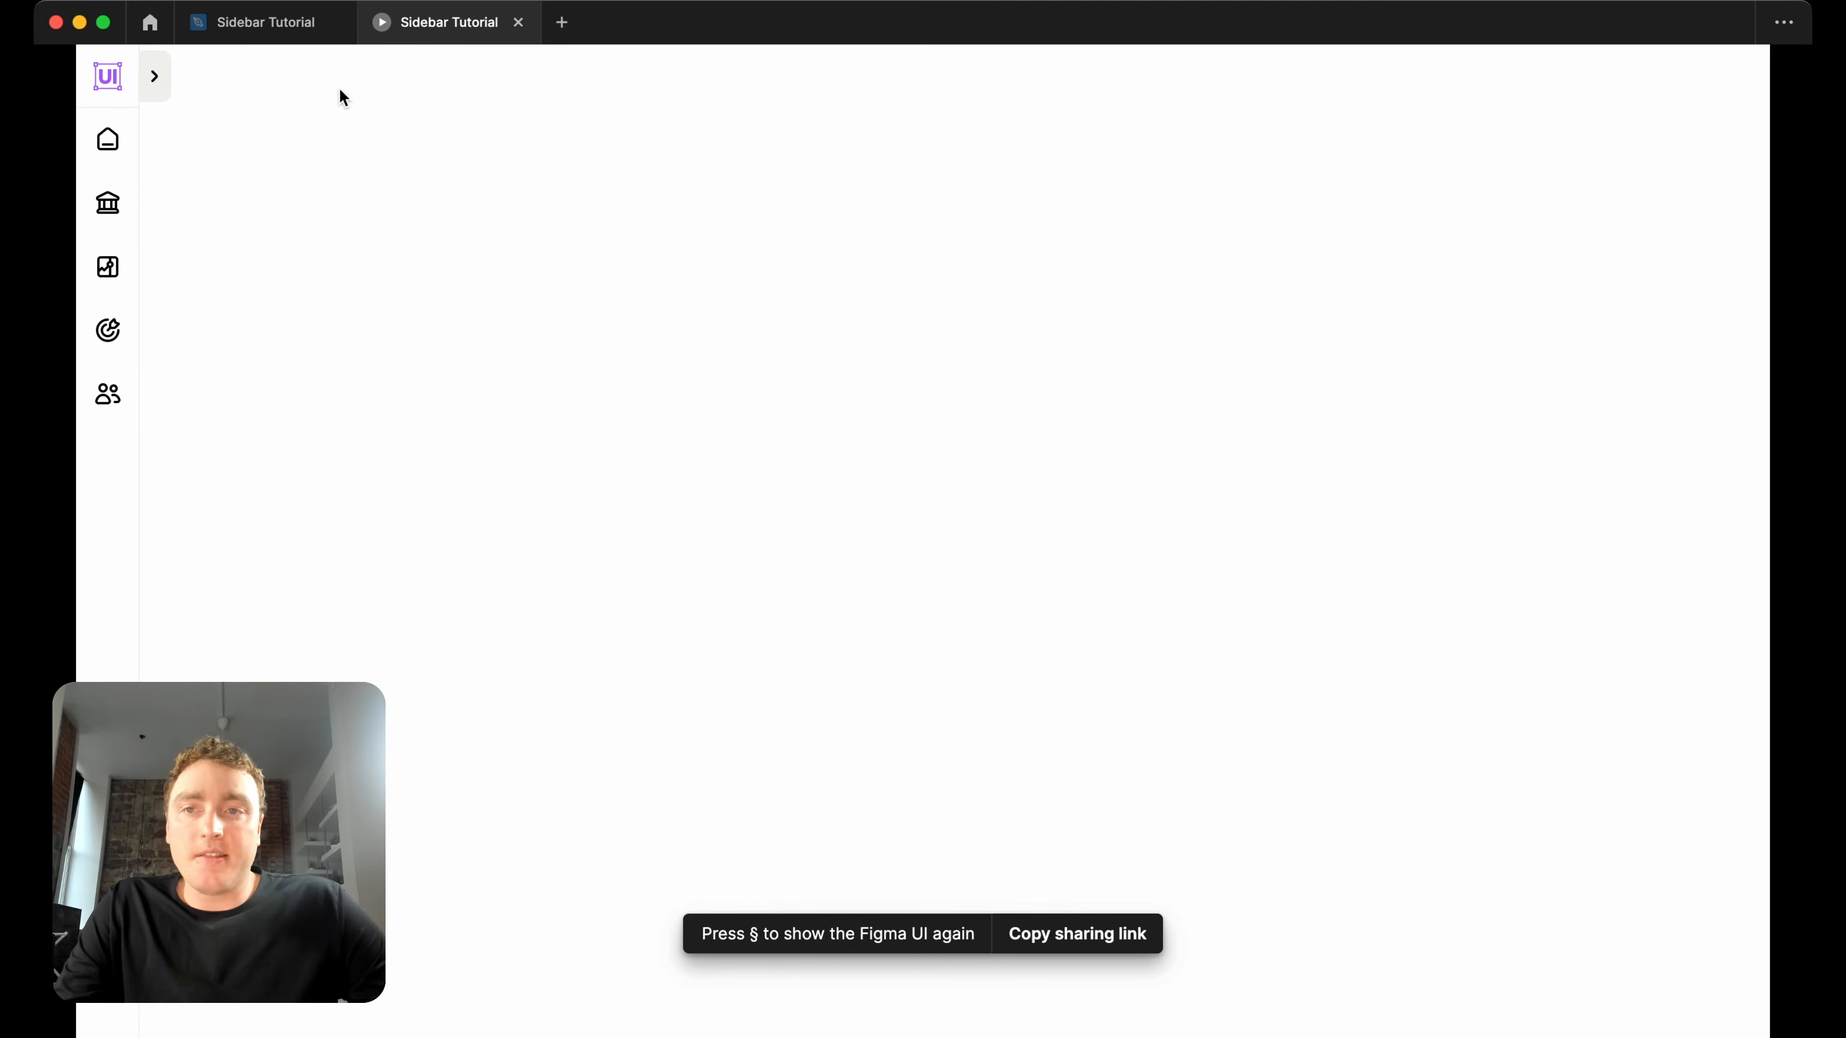
Return to the Sidebar Tutorial design file and look over the component sets and the Desktop - 1 frame.
click(292, 30)
scroll(1010, 183, up, 3)
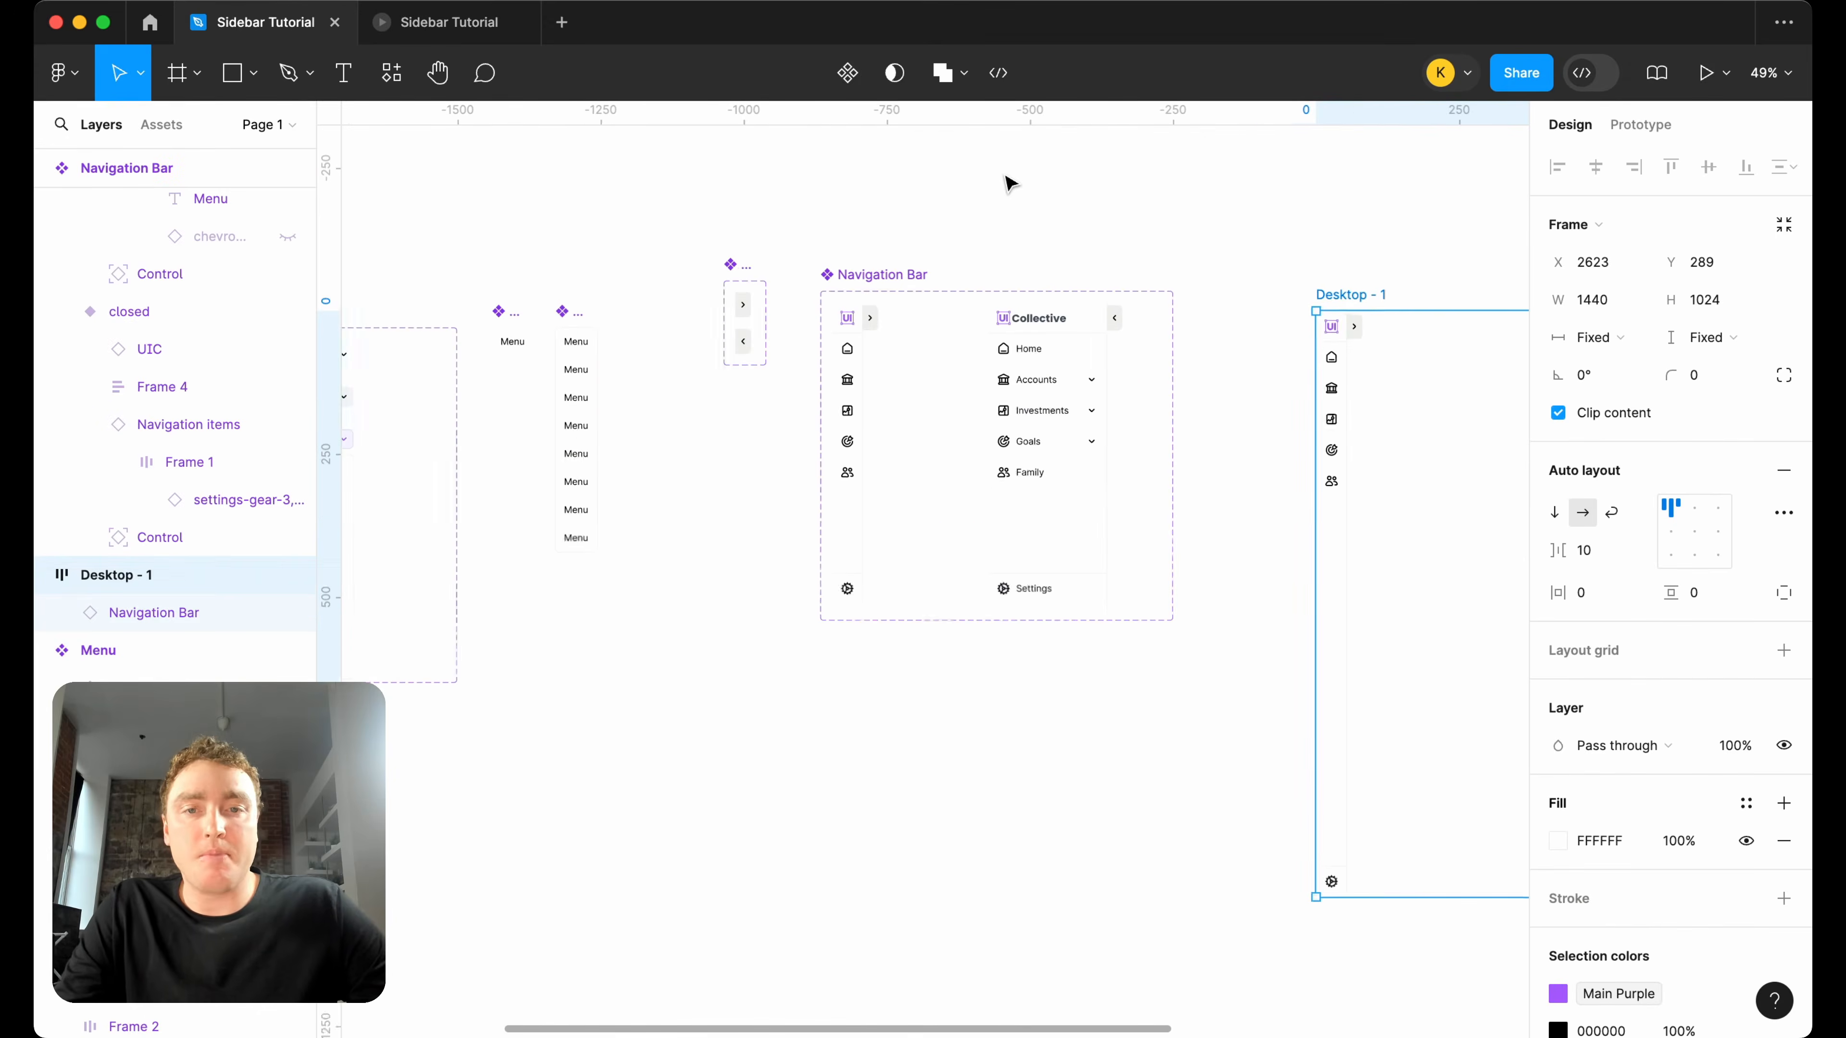
click(1012, 202)
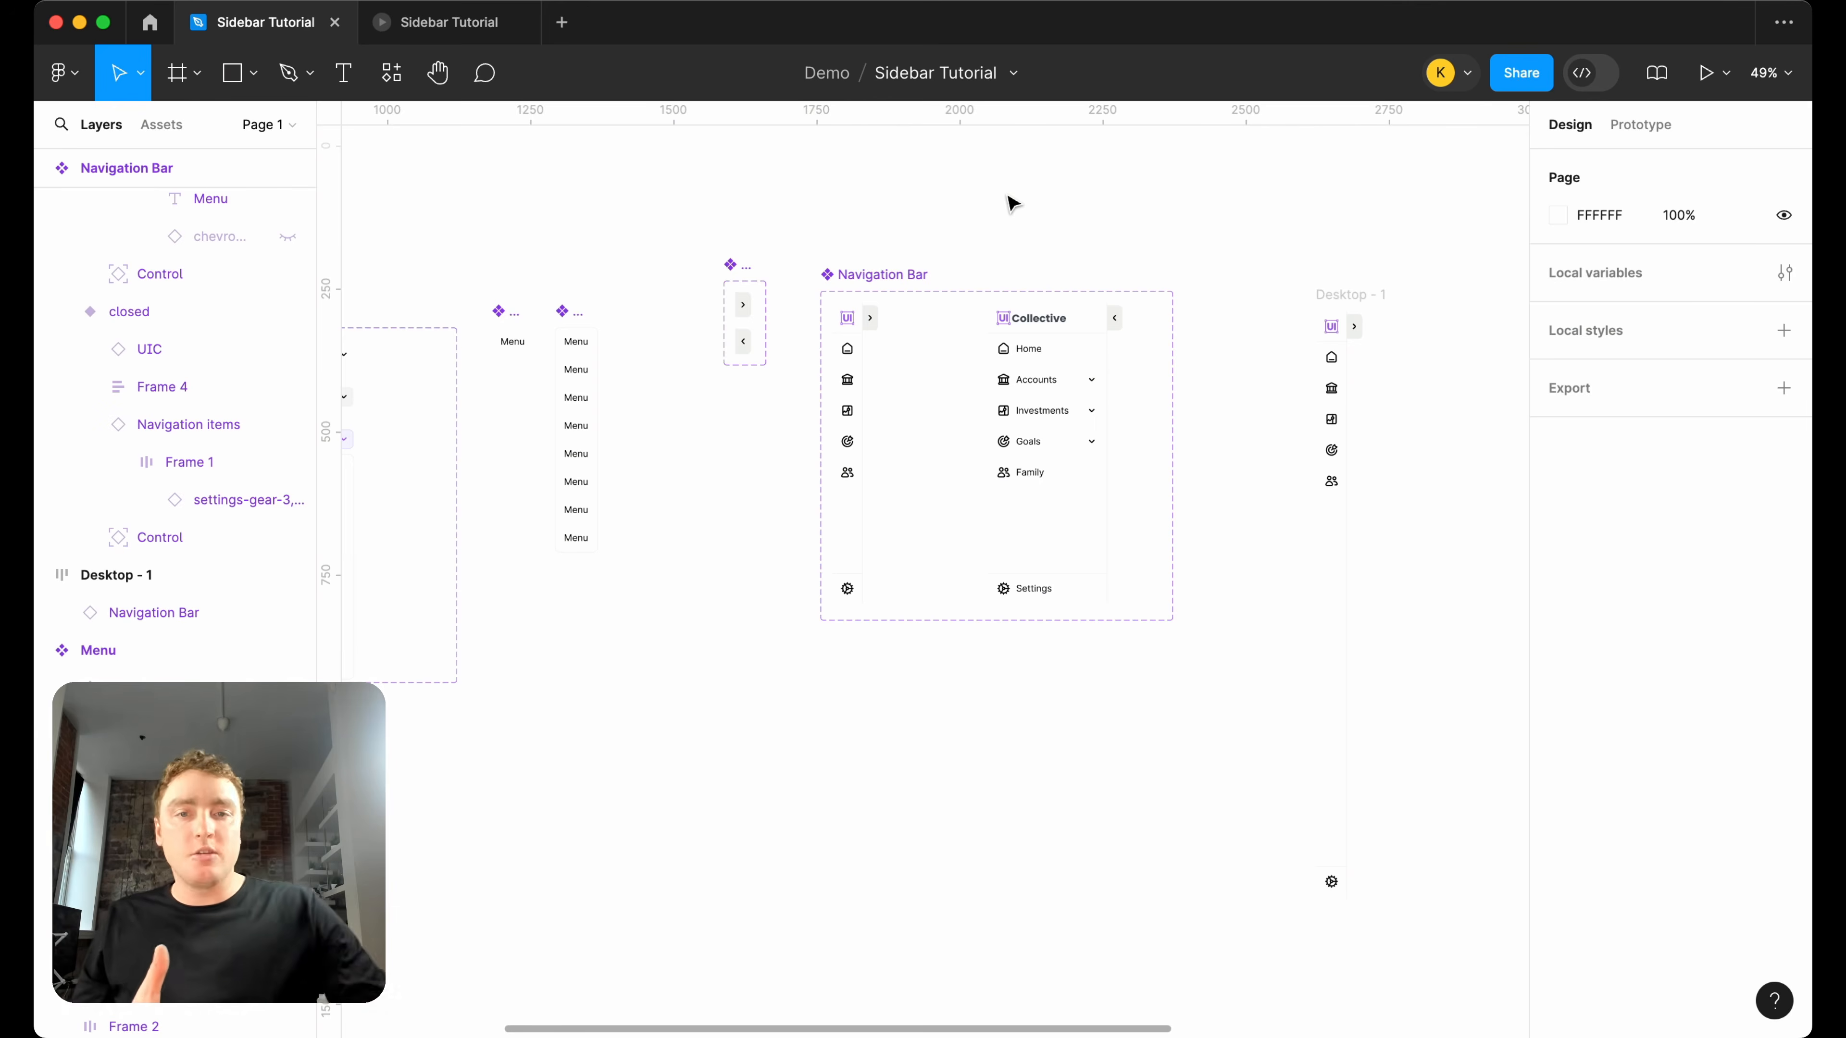
scroll(1014, 201, down, 5)
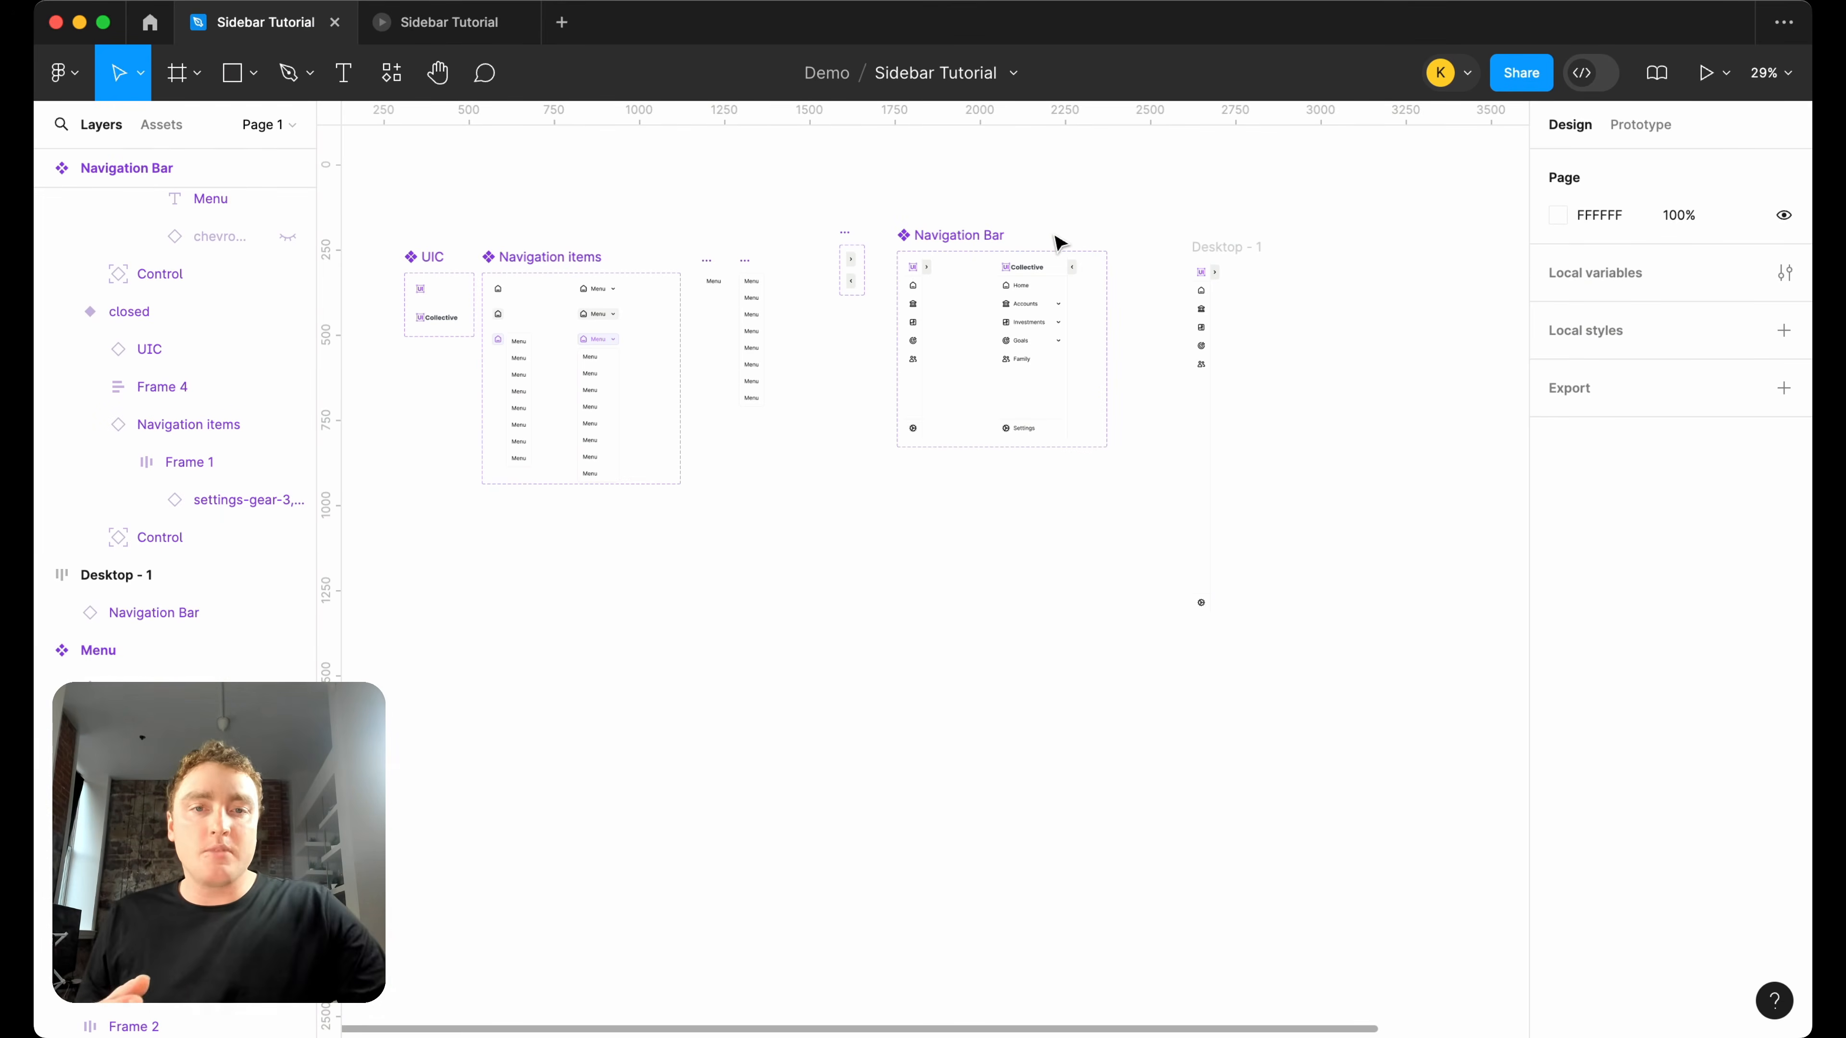
scroll(1057, 243, up, 5)
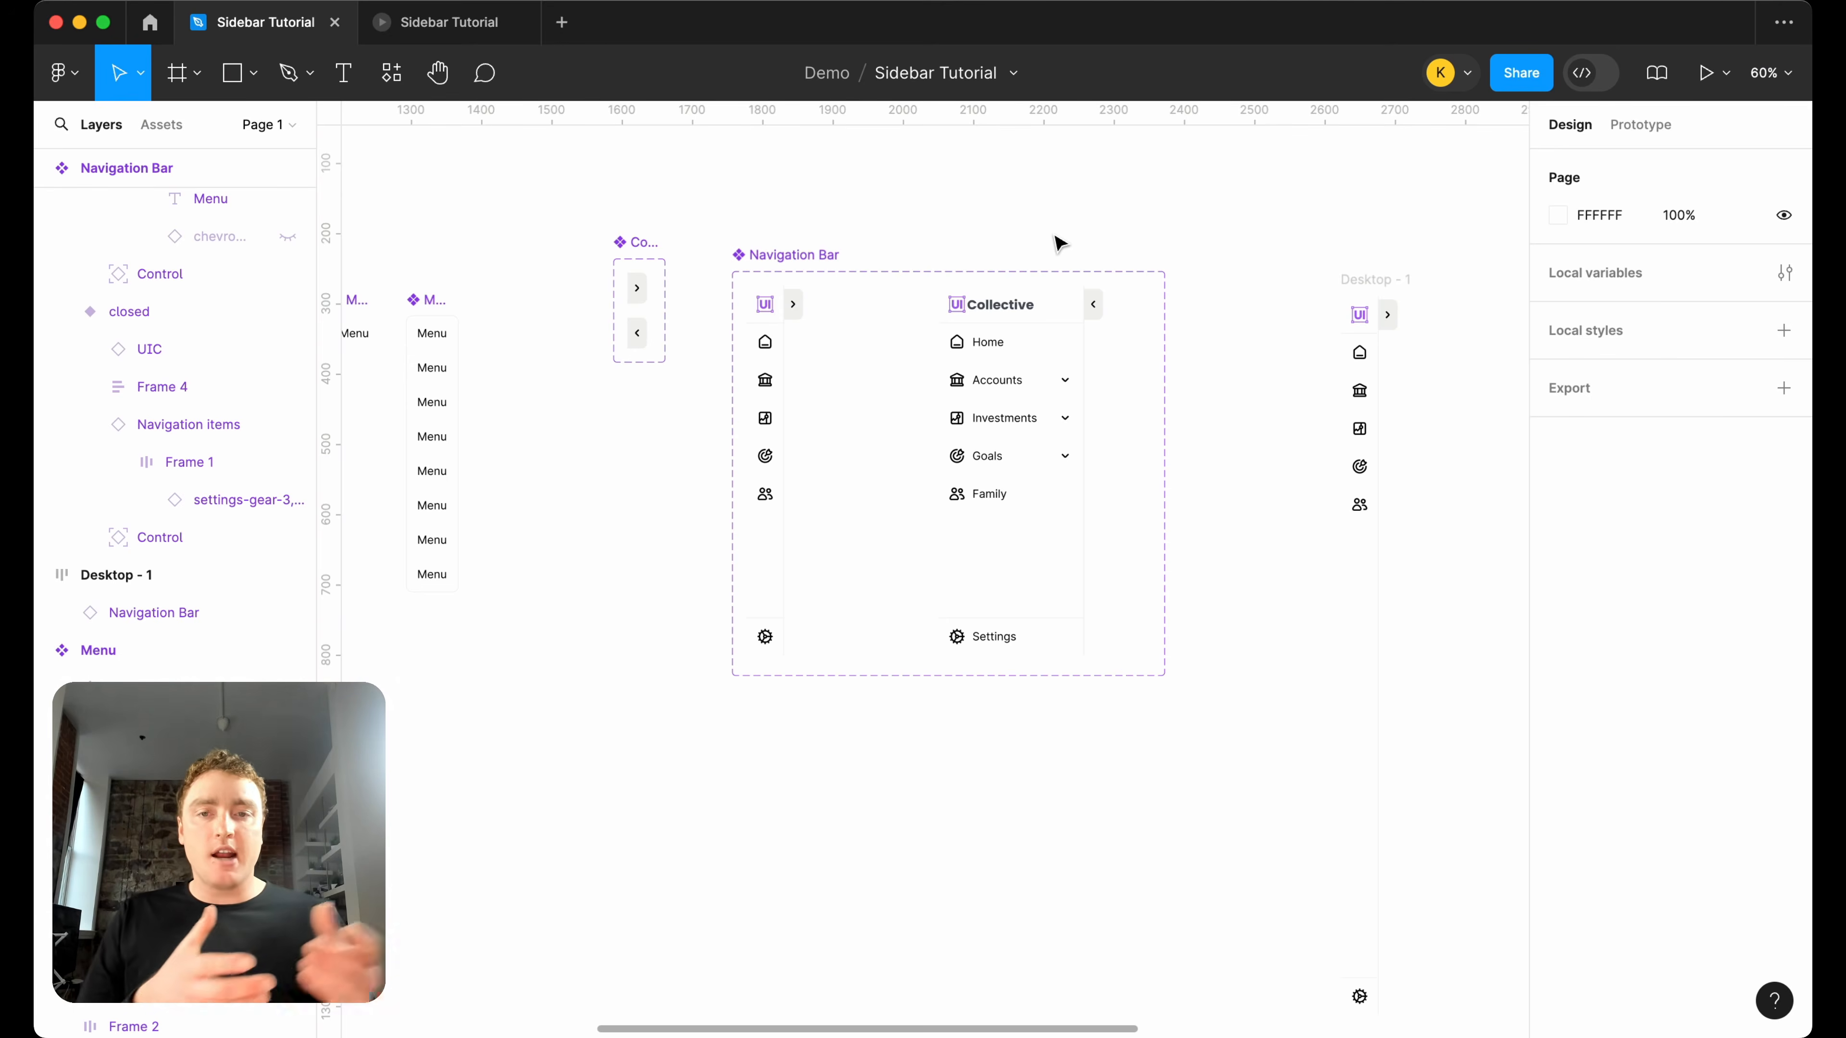
scroll(1059, 243, right, 10)
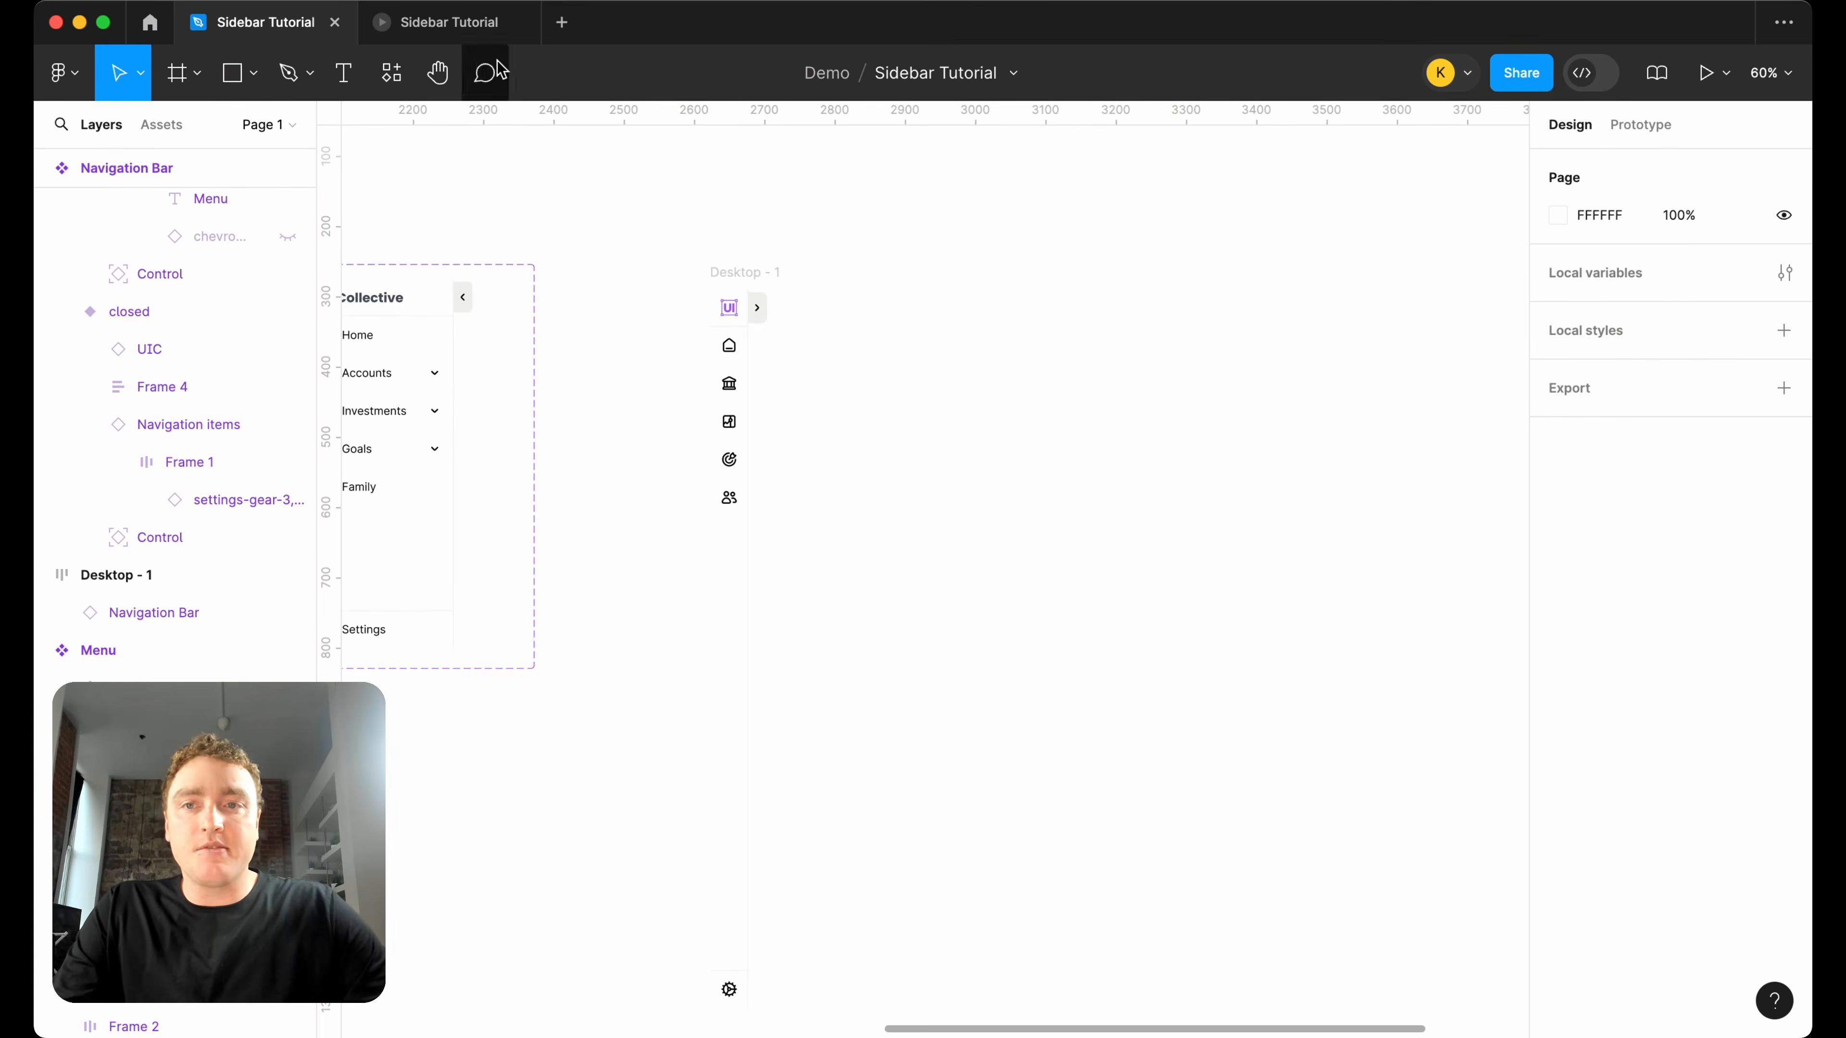
click(477, 36)
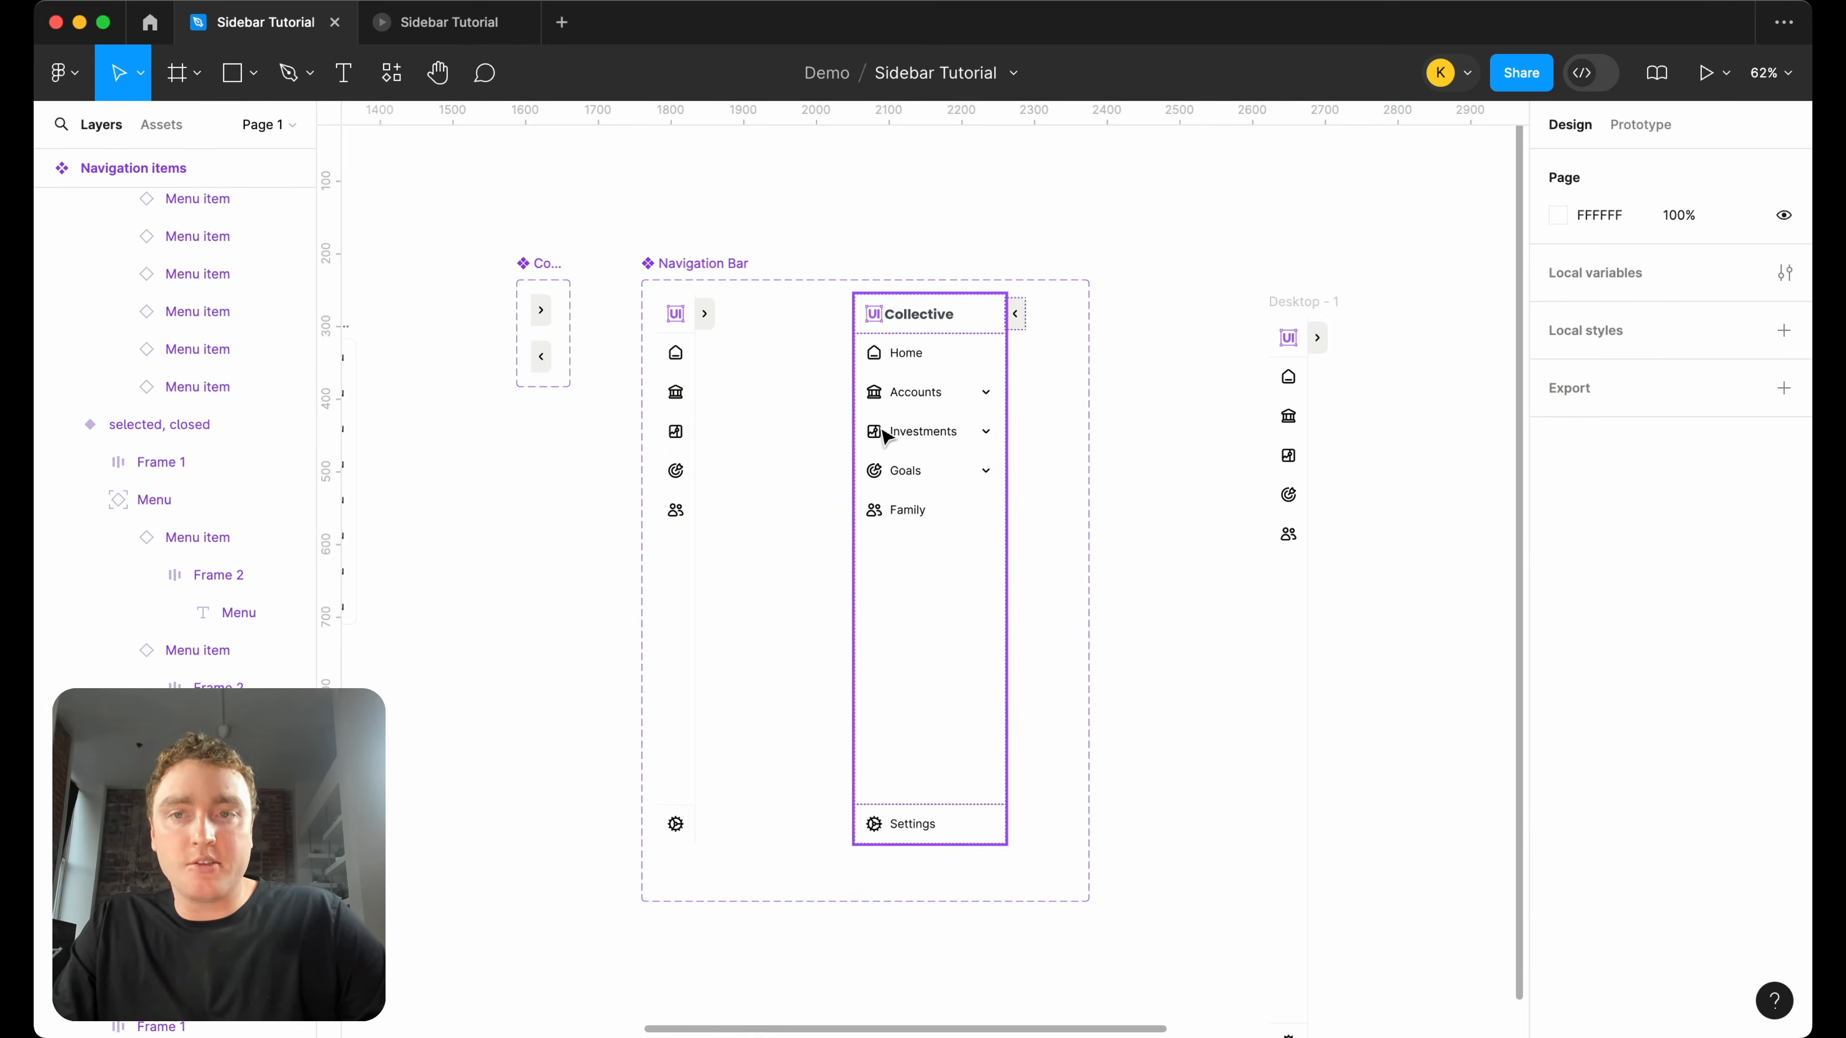
Change the text of the first menu item in the "selected, closed" Navigation items variant to "Chequing".
scroll(886, 437, left, 15)
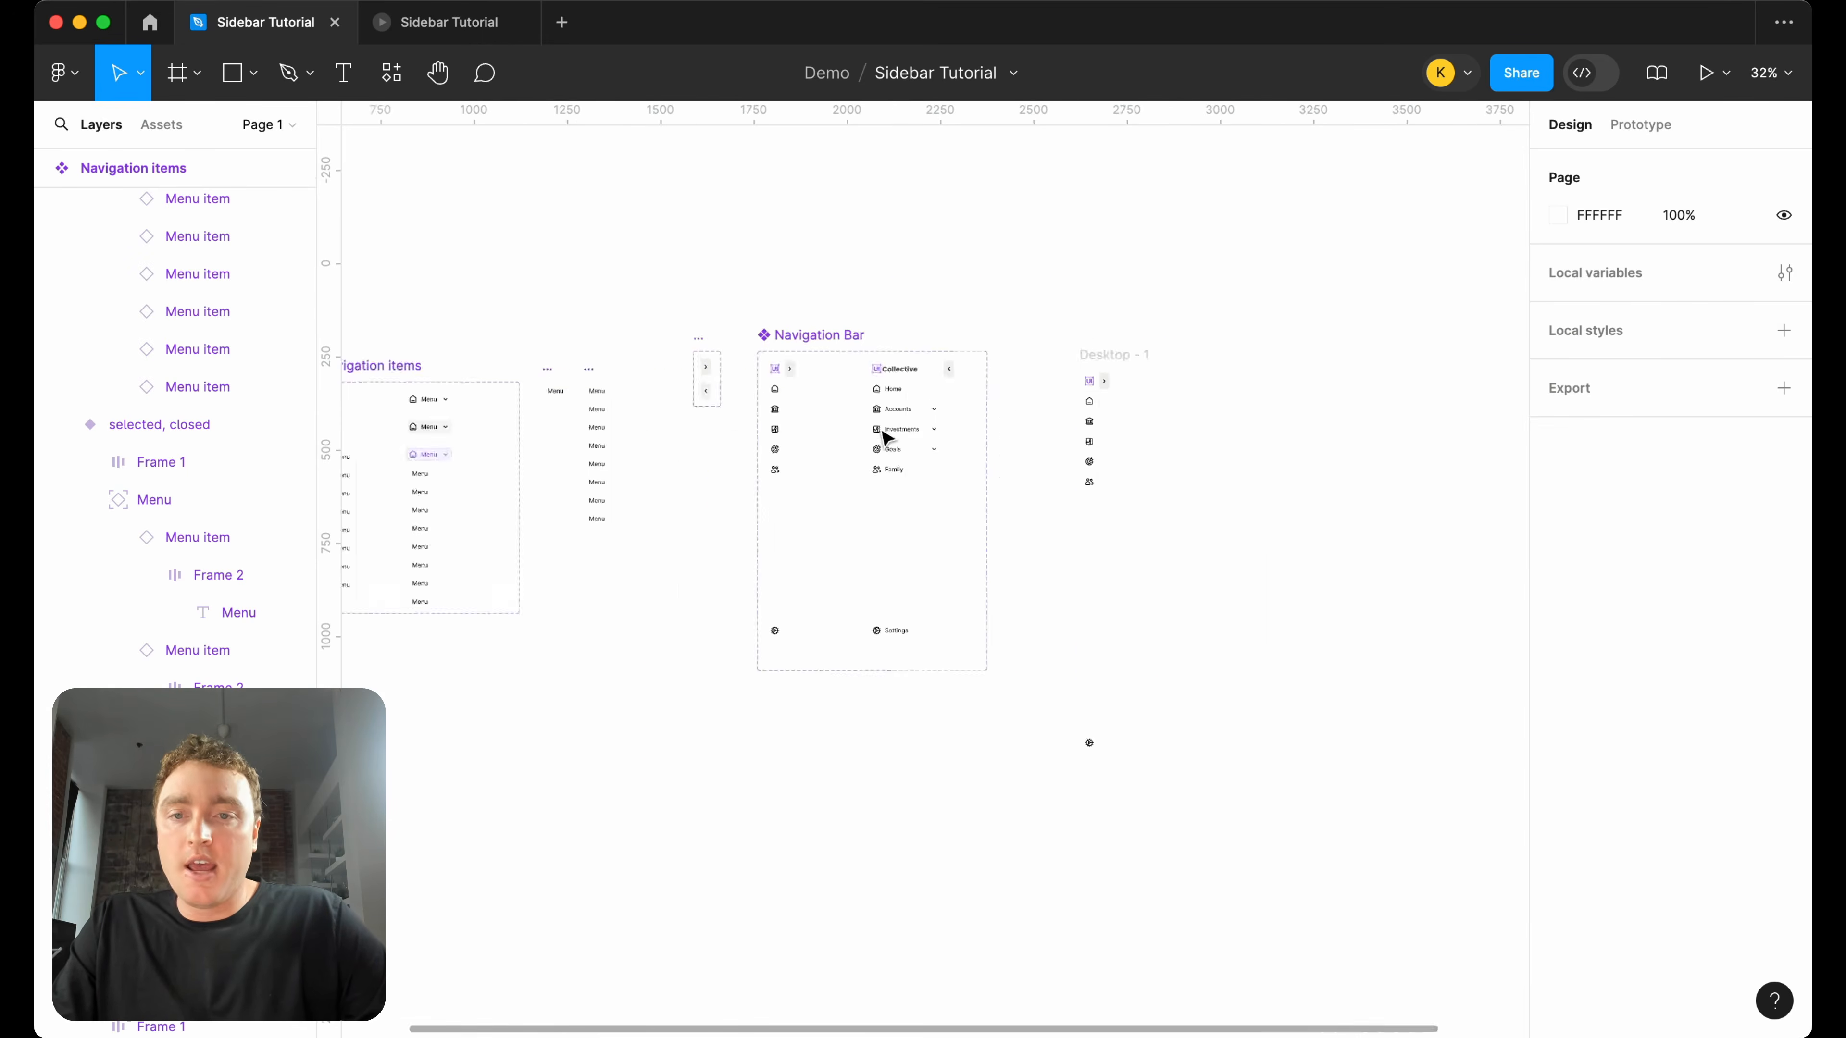
scroll(850, 472, up, 5)
click(824, 457)
double_click(824, 458)
double_click(824, 458)
text(Cash)
key(super+a)
text(Cheqwu)
key(BackSpace)
text(uing)
key(Escape)
scroll(947, 462, right, 5)
scroll(947, 462, down, 3)
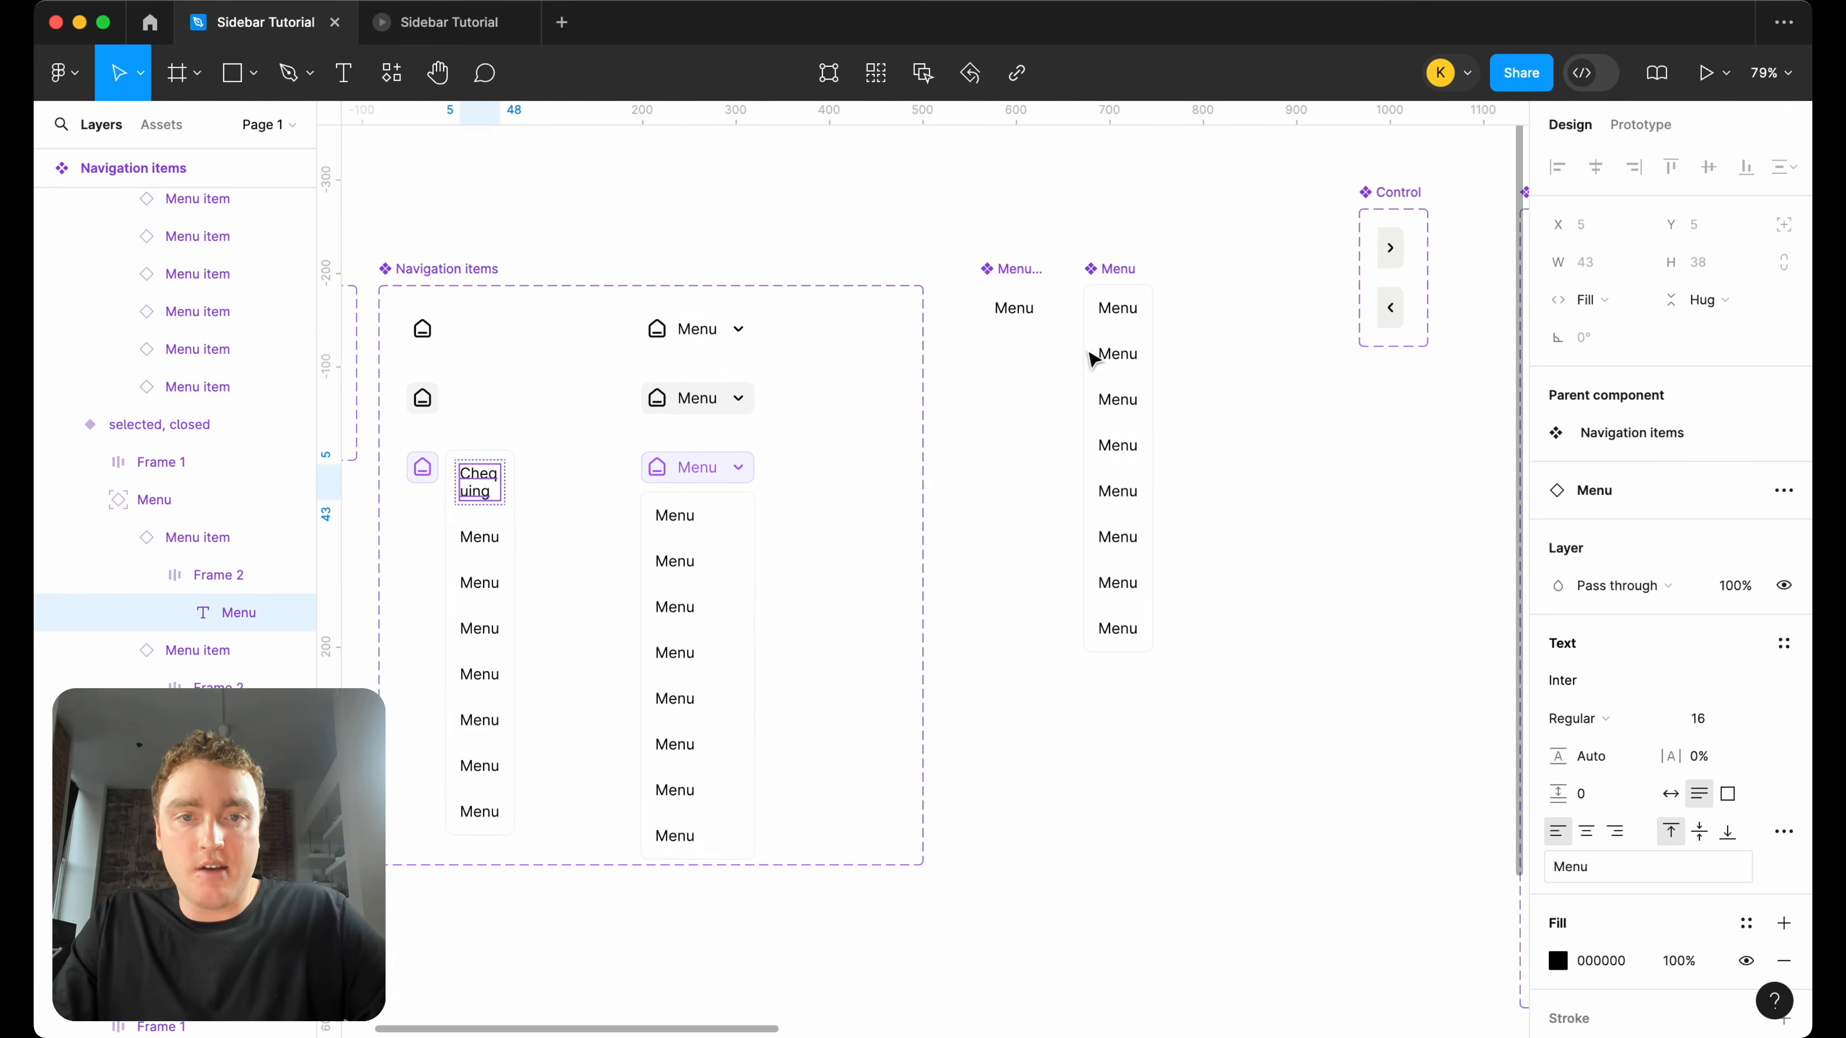
In the Menu item component, set the text width to Hug contents and Frame 2's width to Fill container.
click(1014, 311)
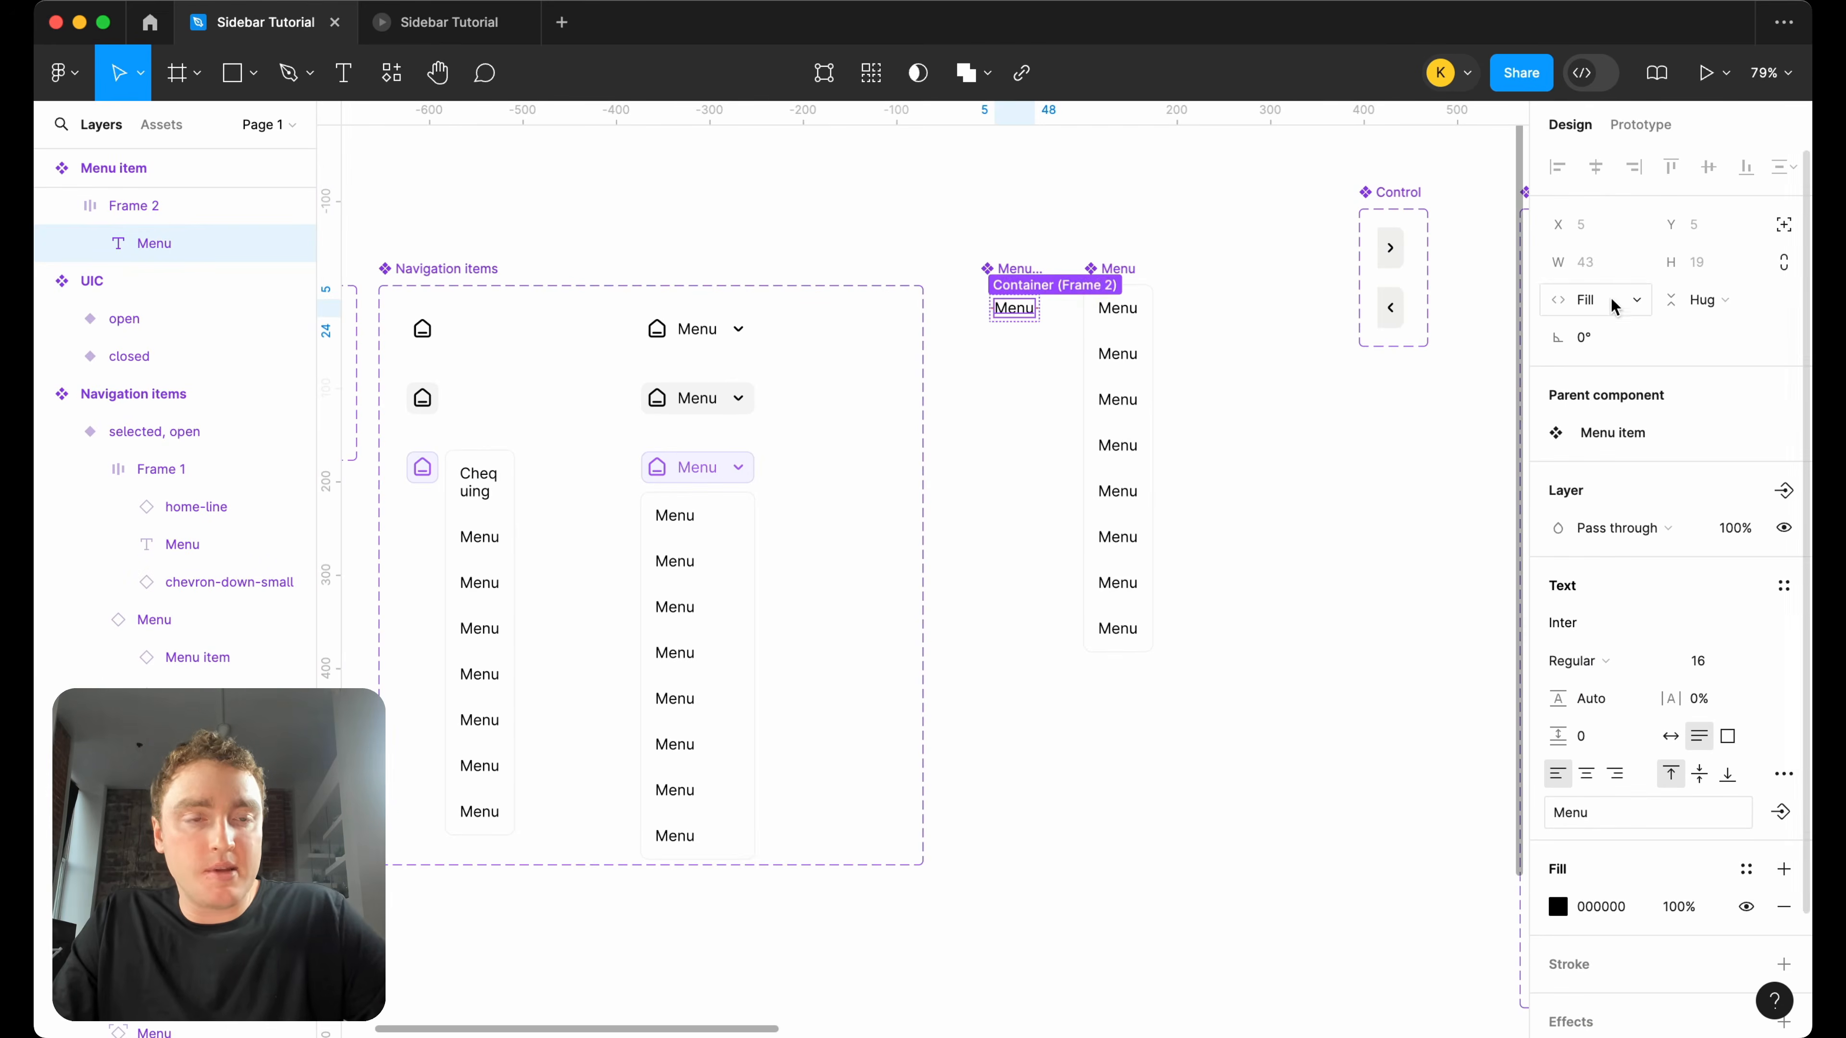
click(1614, 304)
click(1617, 273)
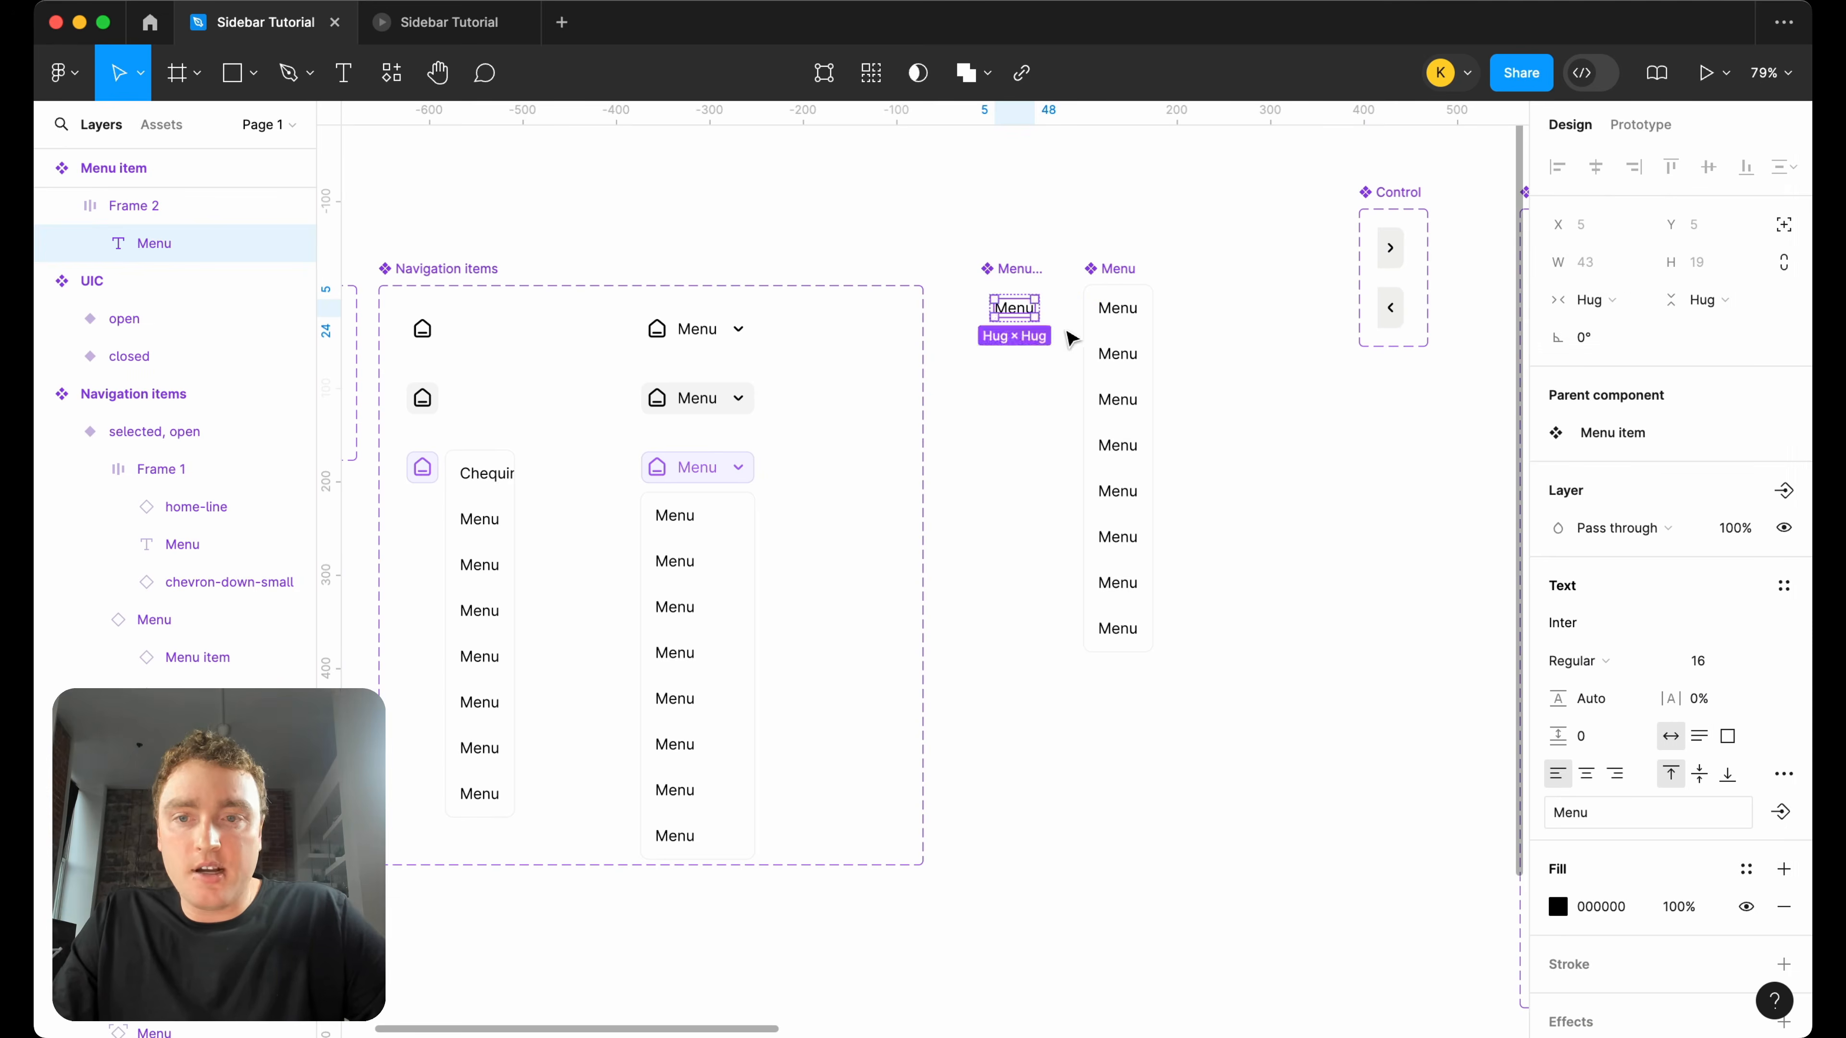
click(1071, 337)
click(1043, 304)
click(1590, 337)
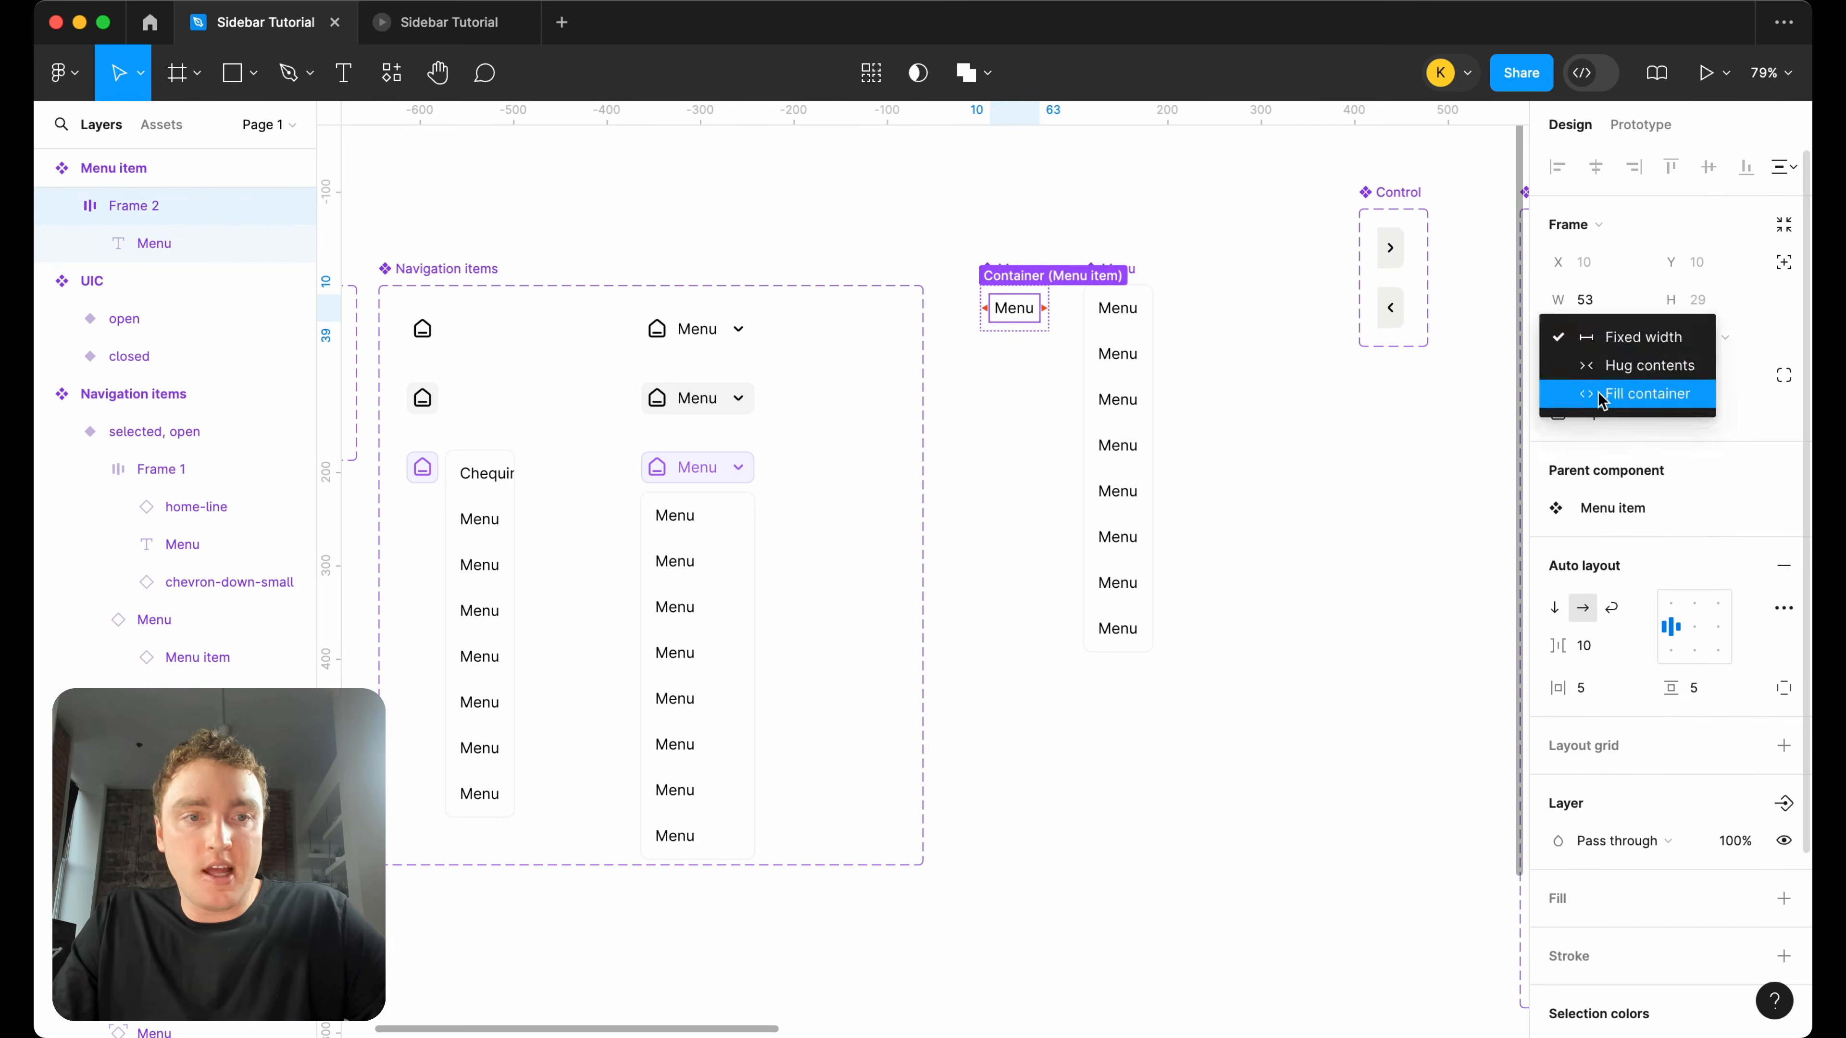
click(1620, 396)
Widen the dropdown Menu in the "selected, closed" Navigation items variant to about 167.
click(495, 491)
drag(515, 492, 602, 492)
Set the Status of the Home item in the closed Navigation Bar variant to selected.
scroll(713, 478, down, 5)
scroll(821, 494, right, 10)
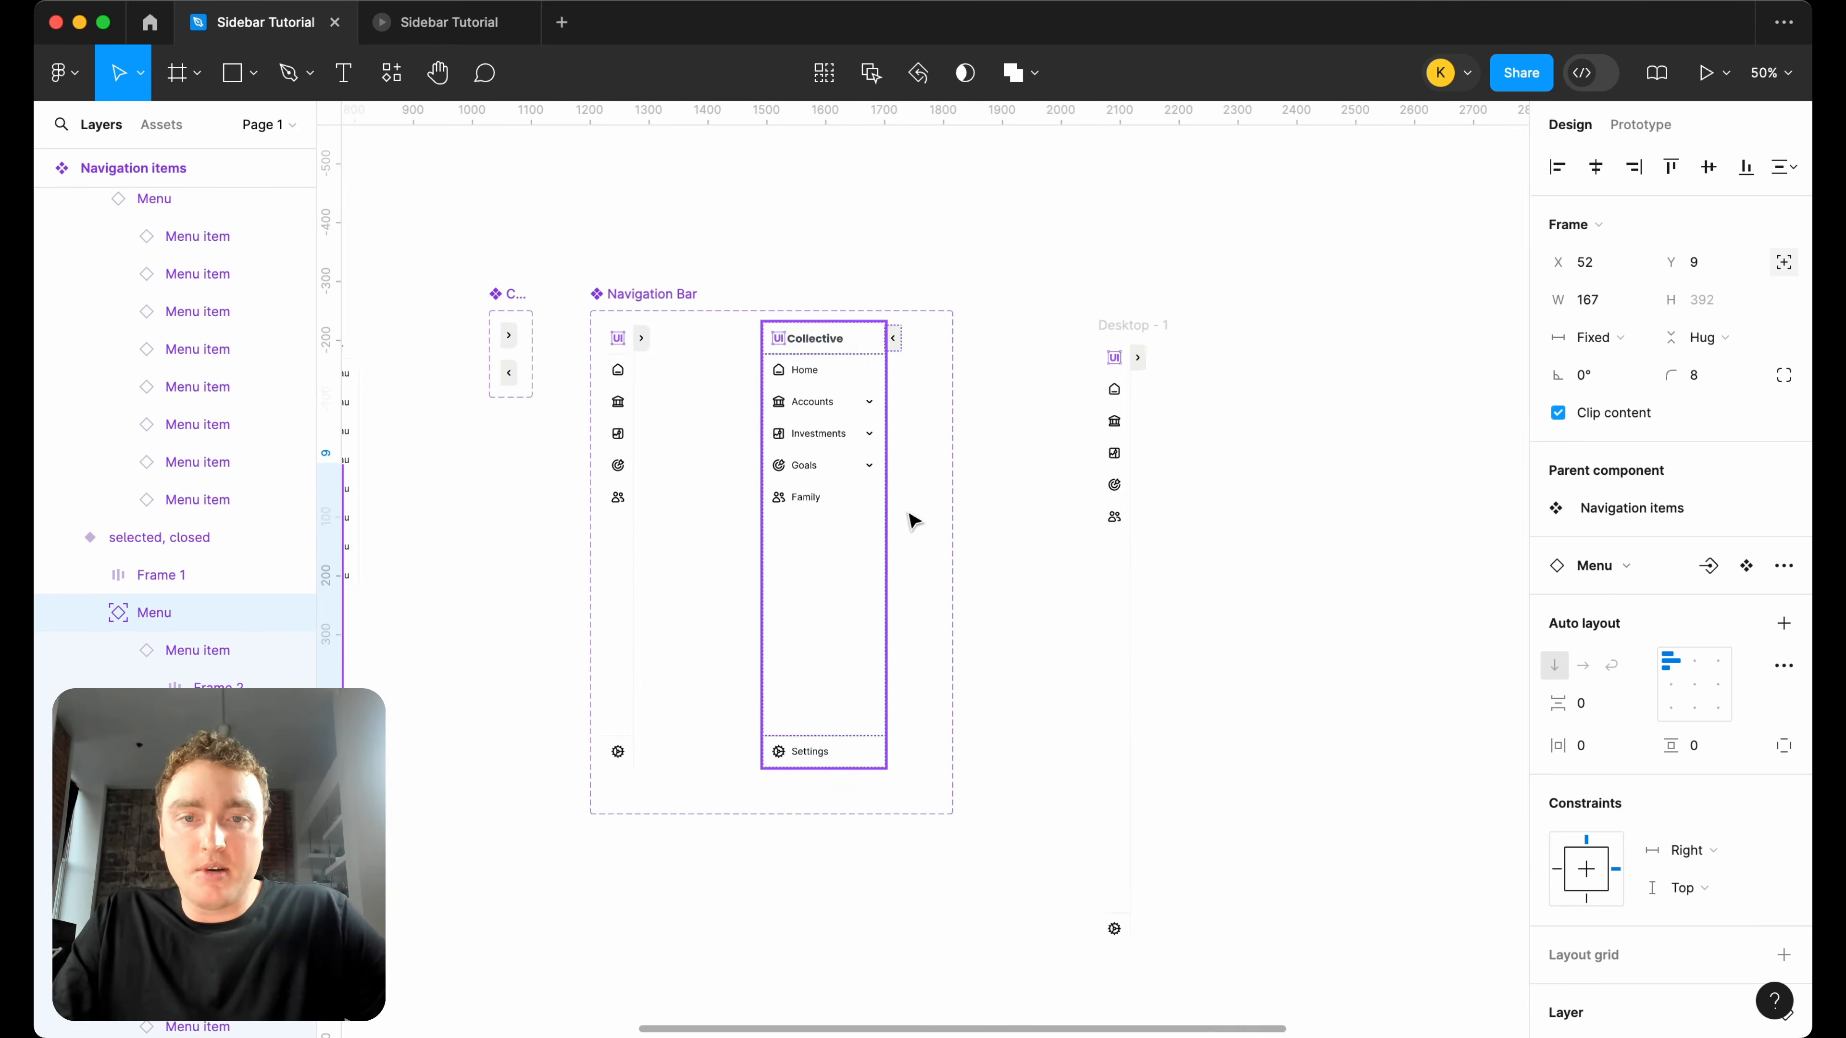
scroll(657, 371, up, 3)
click(603, 372)
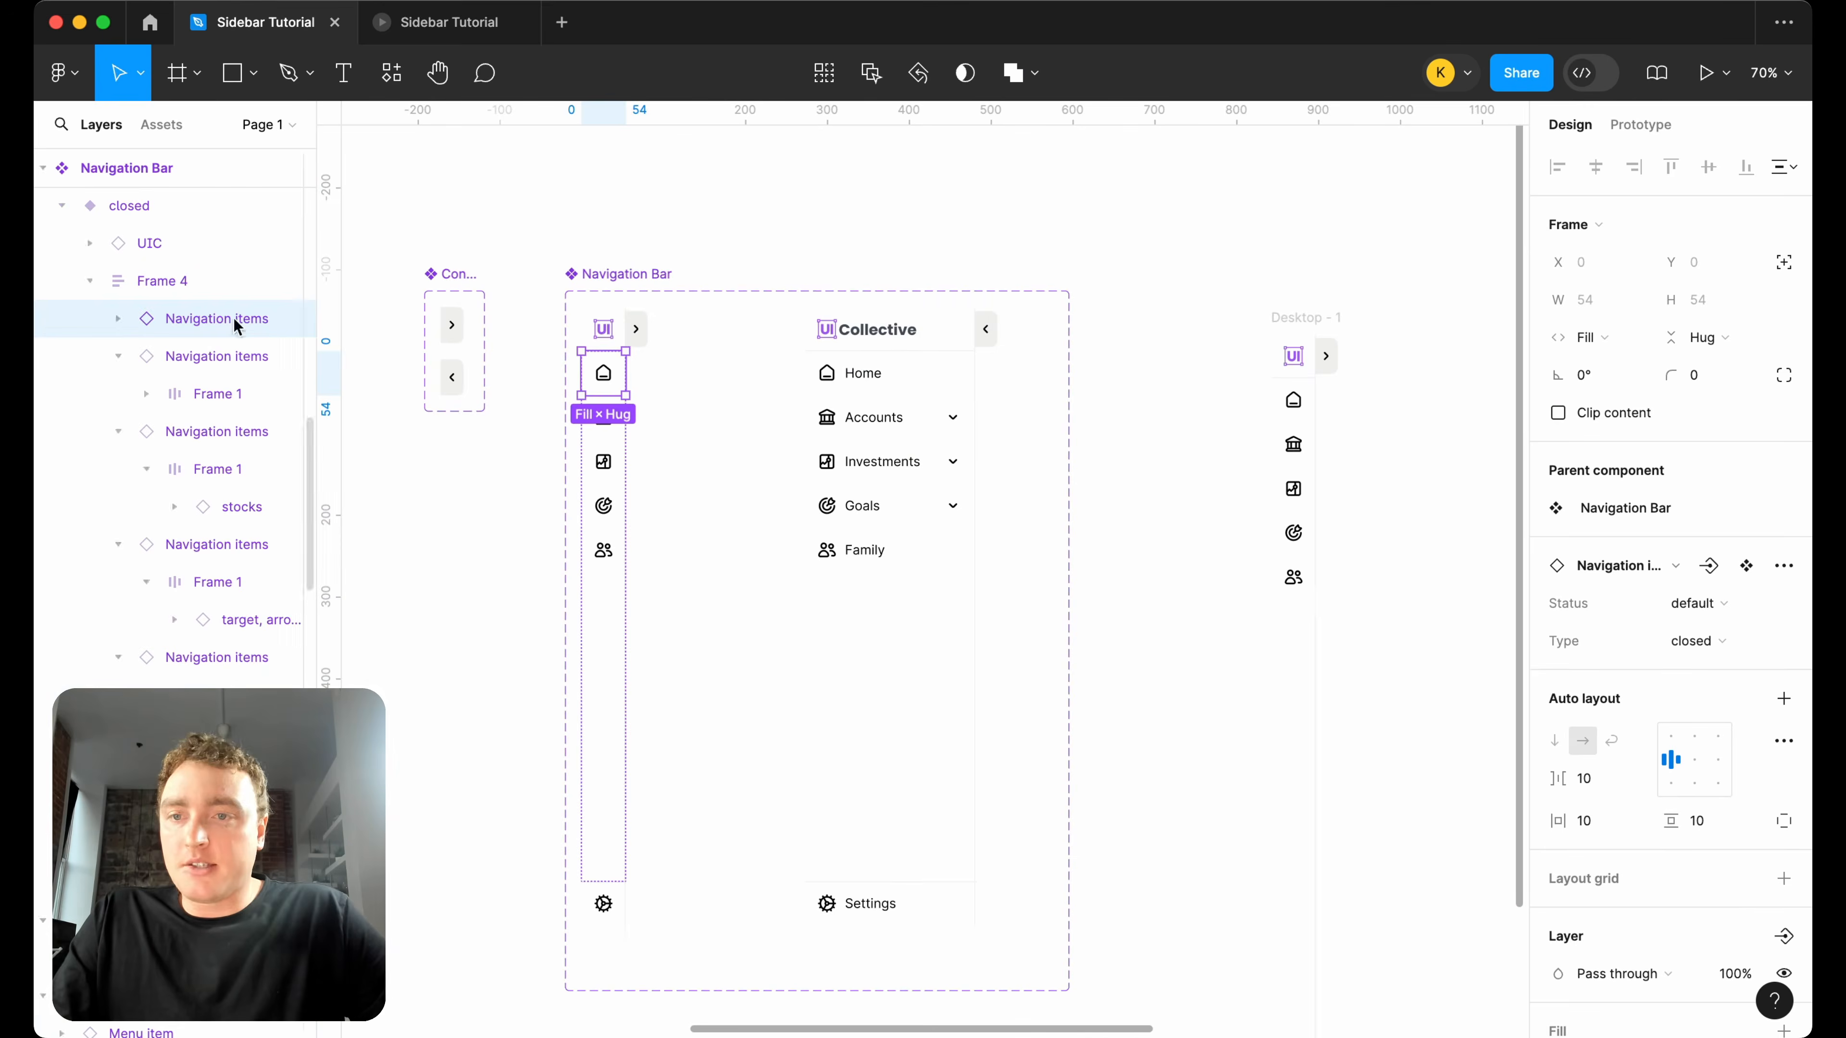
click(1700, 603)
click(1688, 662)
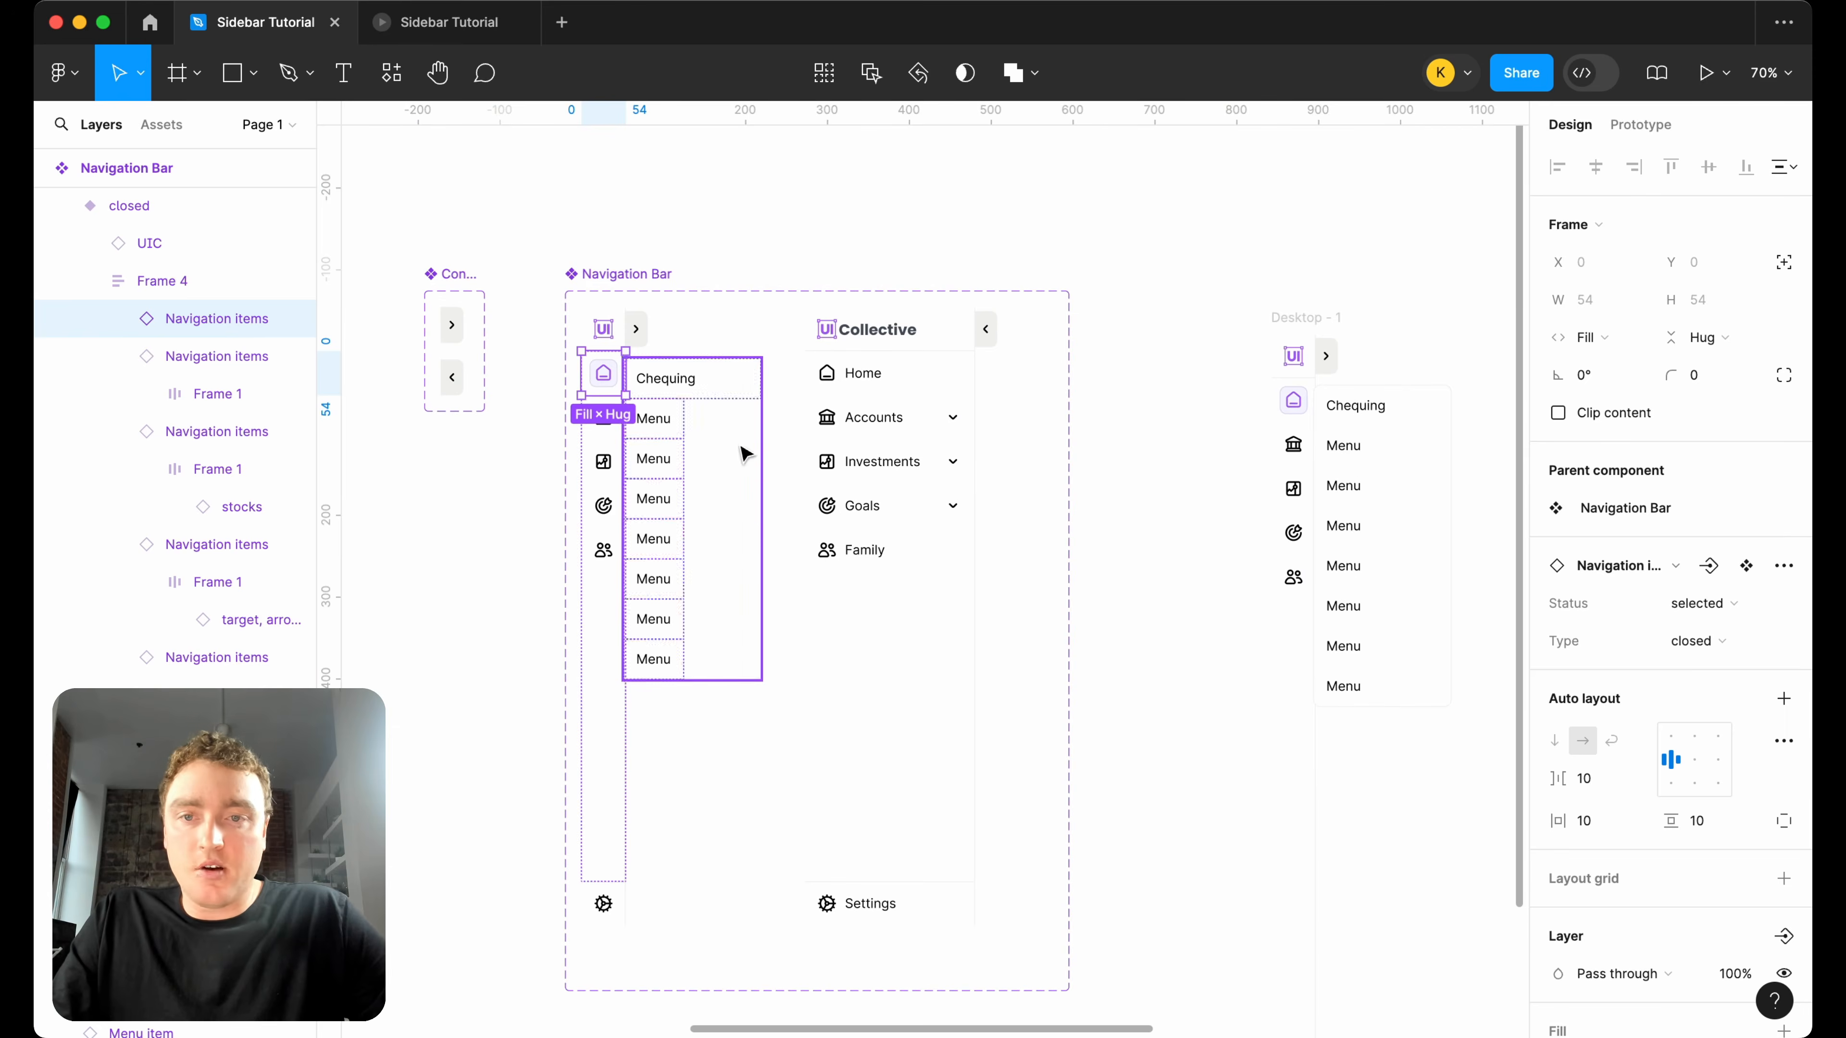
Set the seven "Menu" items below Chequing in the Home dropdown to Fill container width.
click(672, 430)
shift+click(671, 465)
shift+click(672, 501)
shift+click(672, 542)
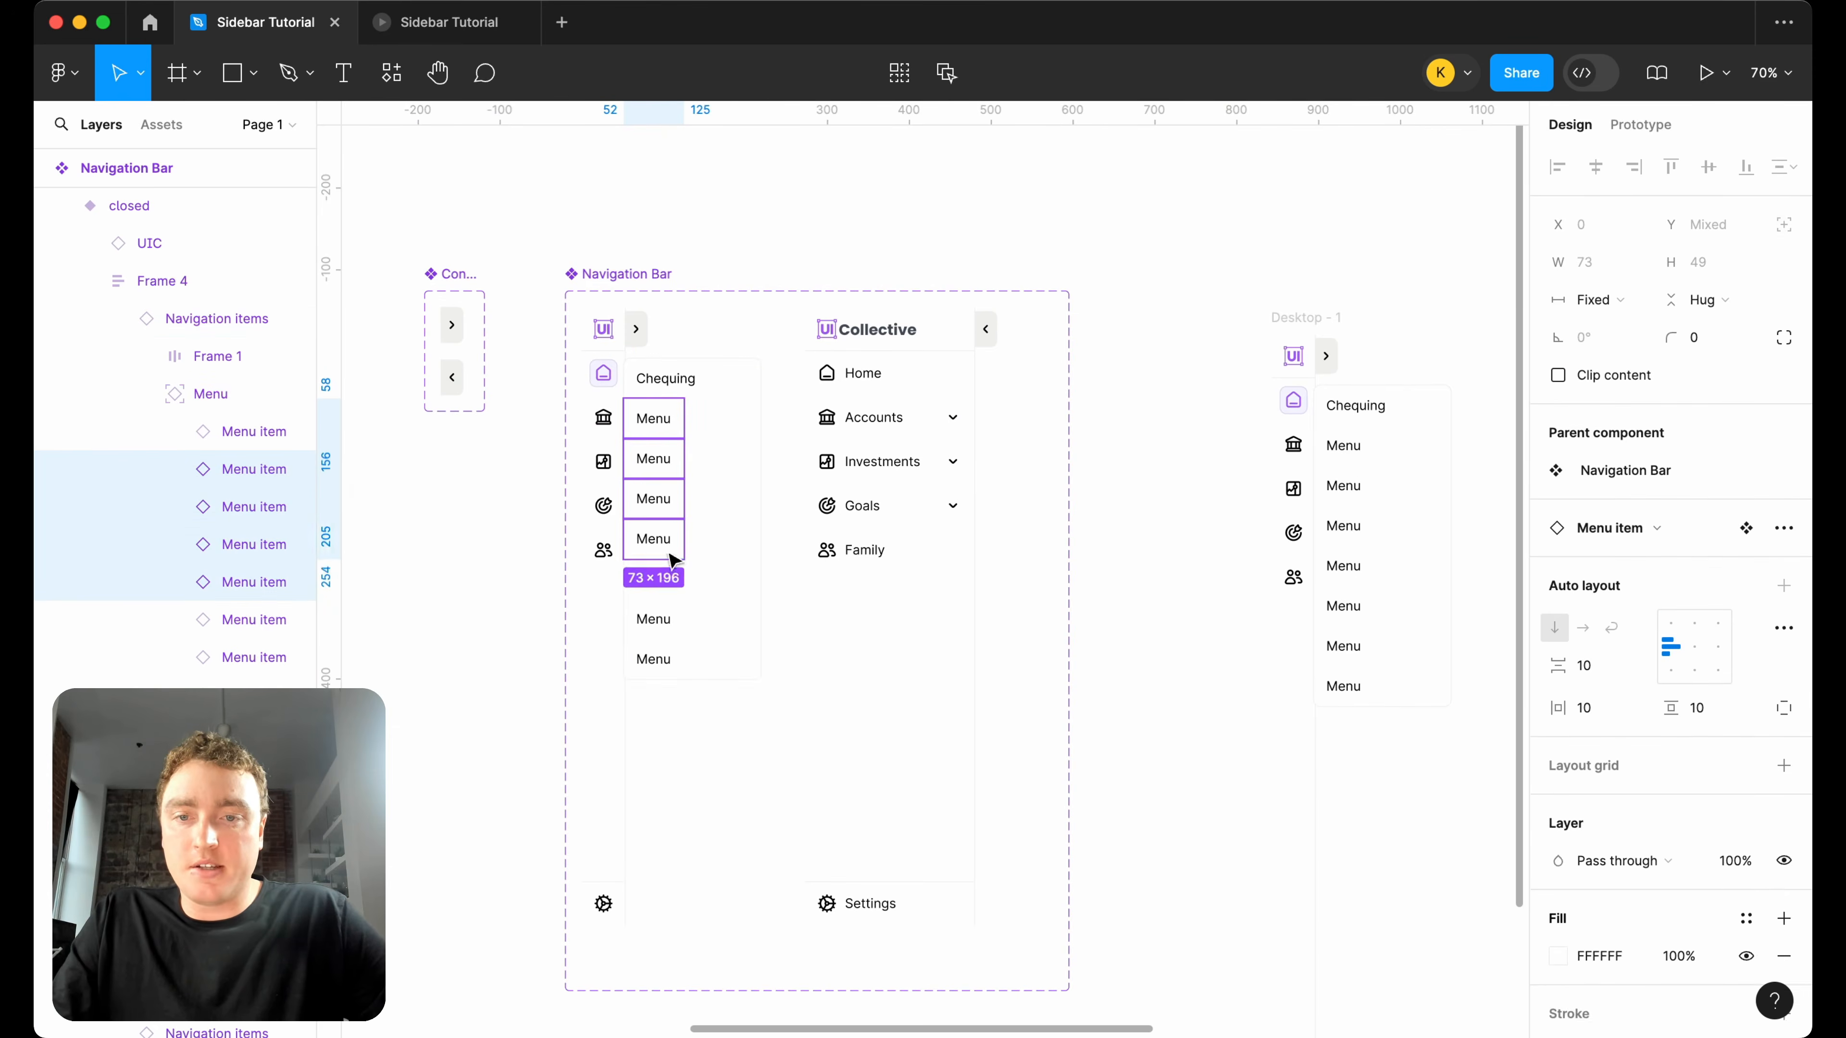
shift+click(672, 581)
shift+click(672, 658)
shift+click(672, 619)
click(1594, 300)
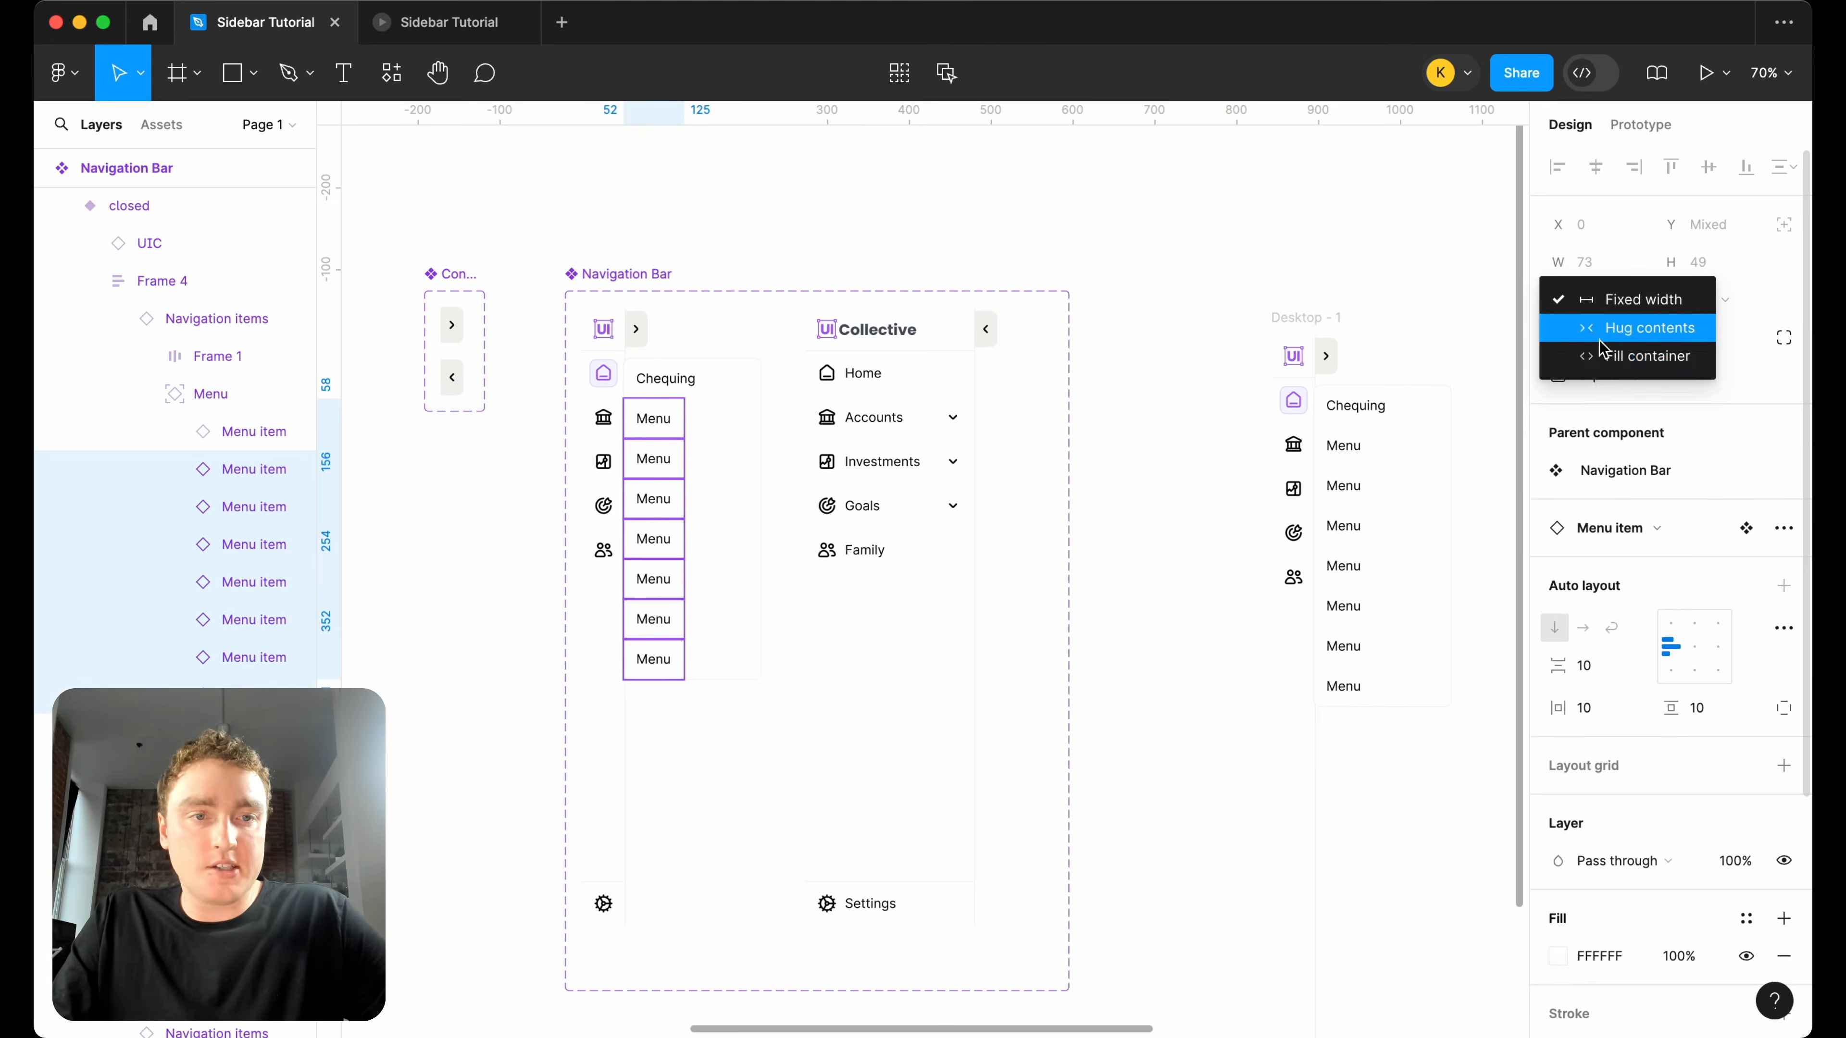
click(1606, 356)
scroll(648, 418, up, 5)
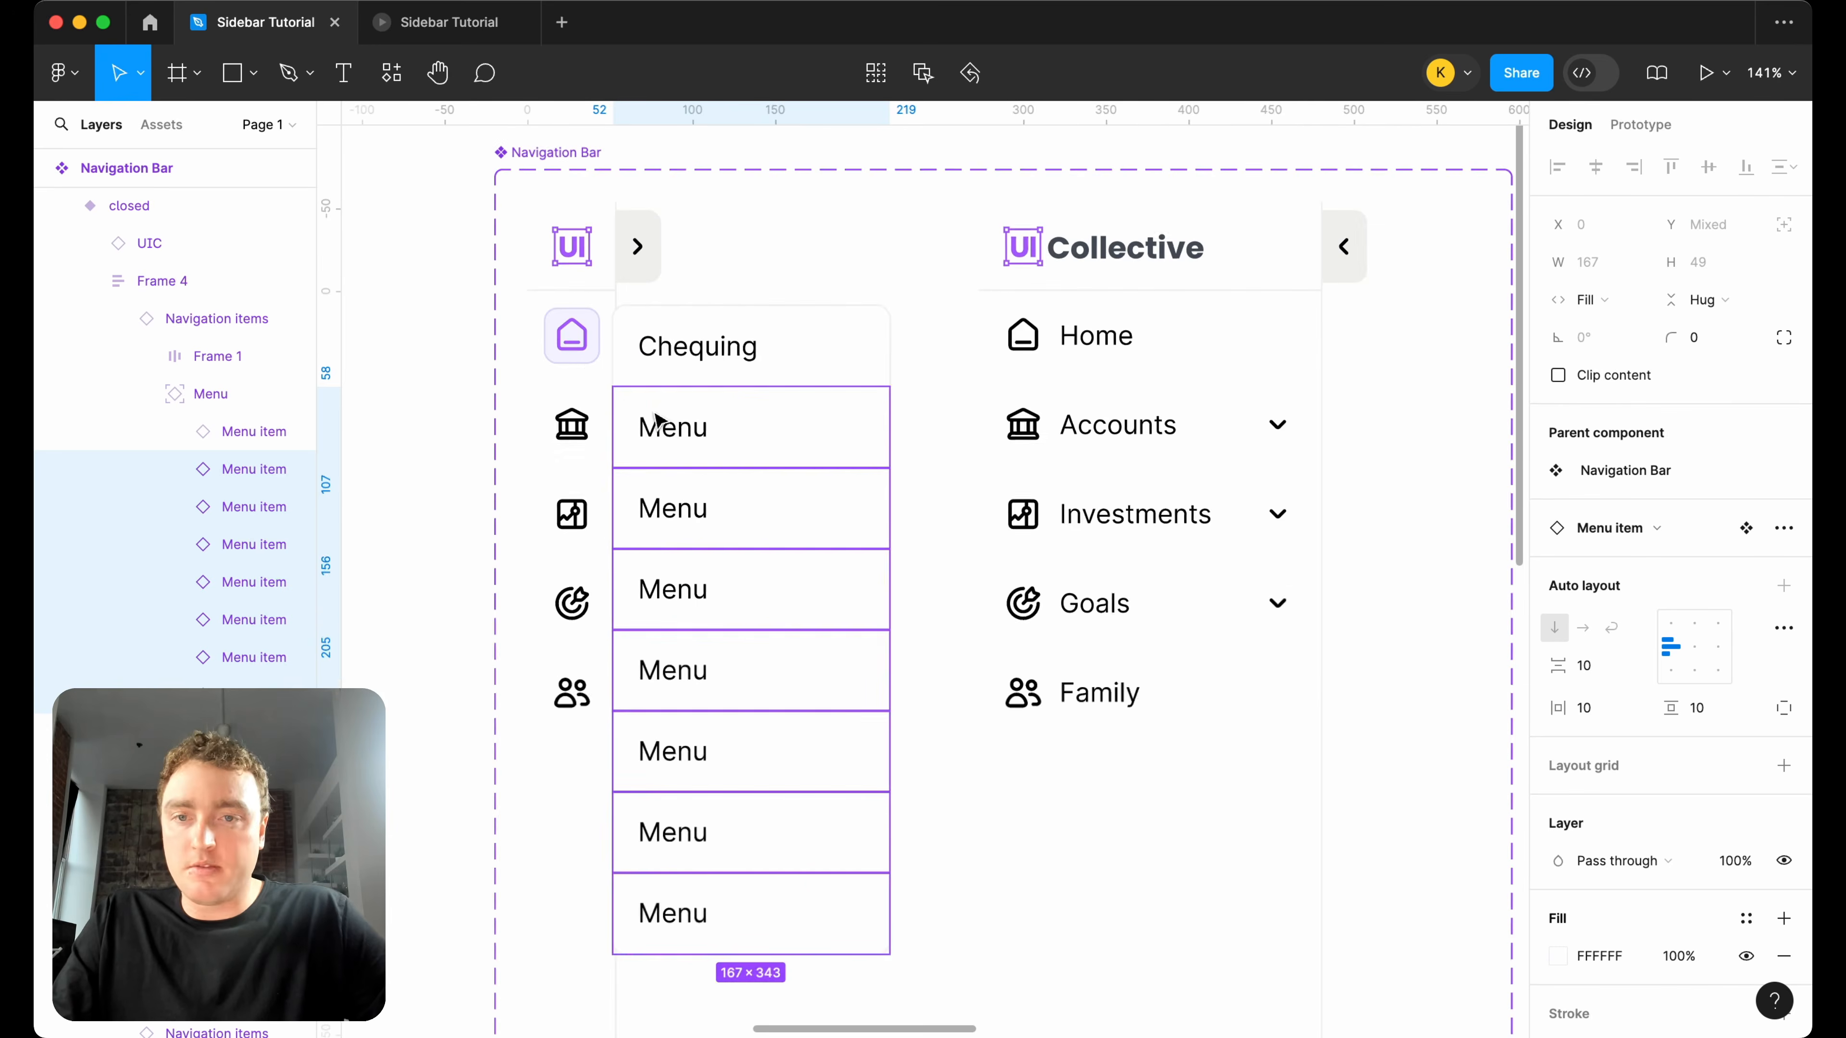
Return the Home item in the closed Navigation Bar variant to the default Status.
double_click(670, 438)
click(598, 367)
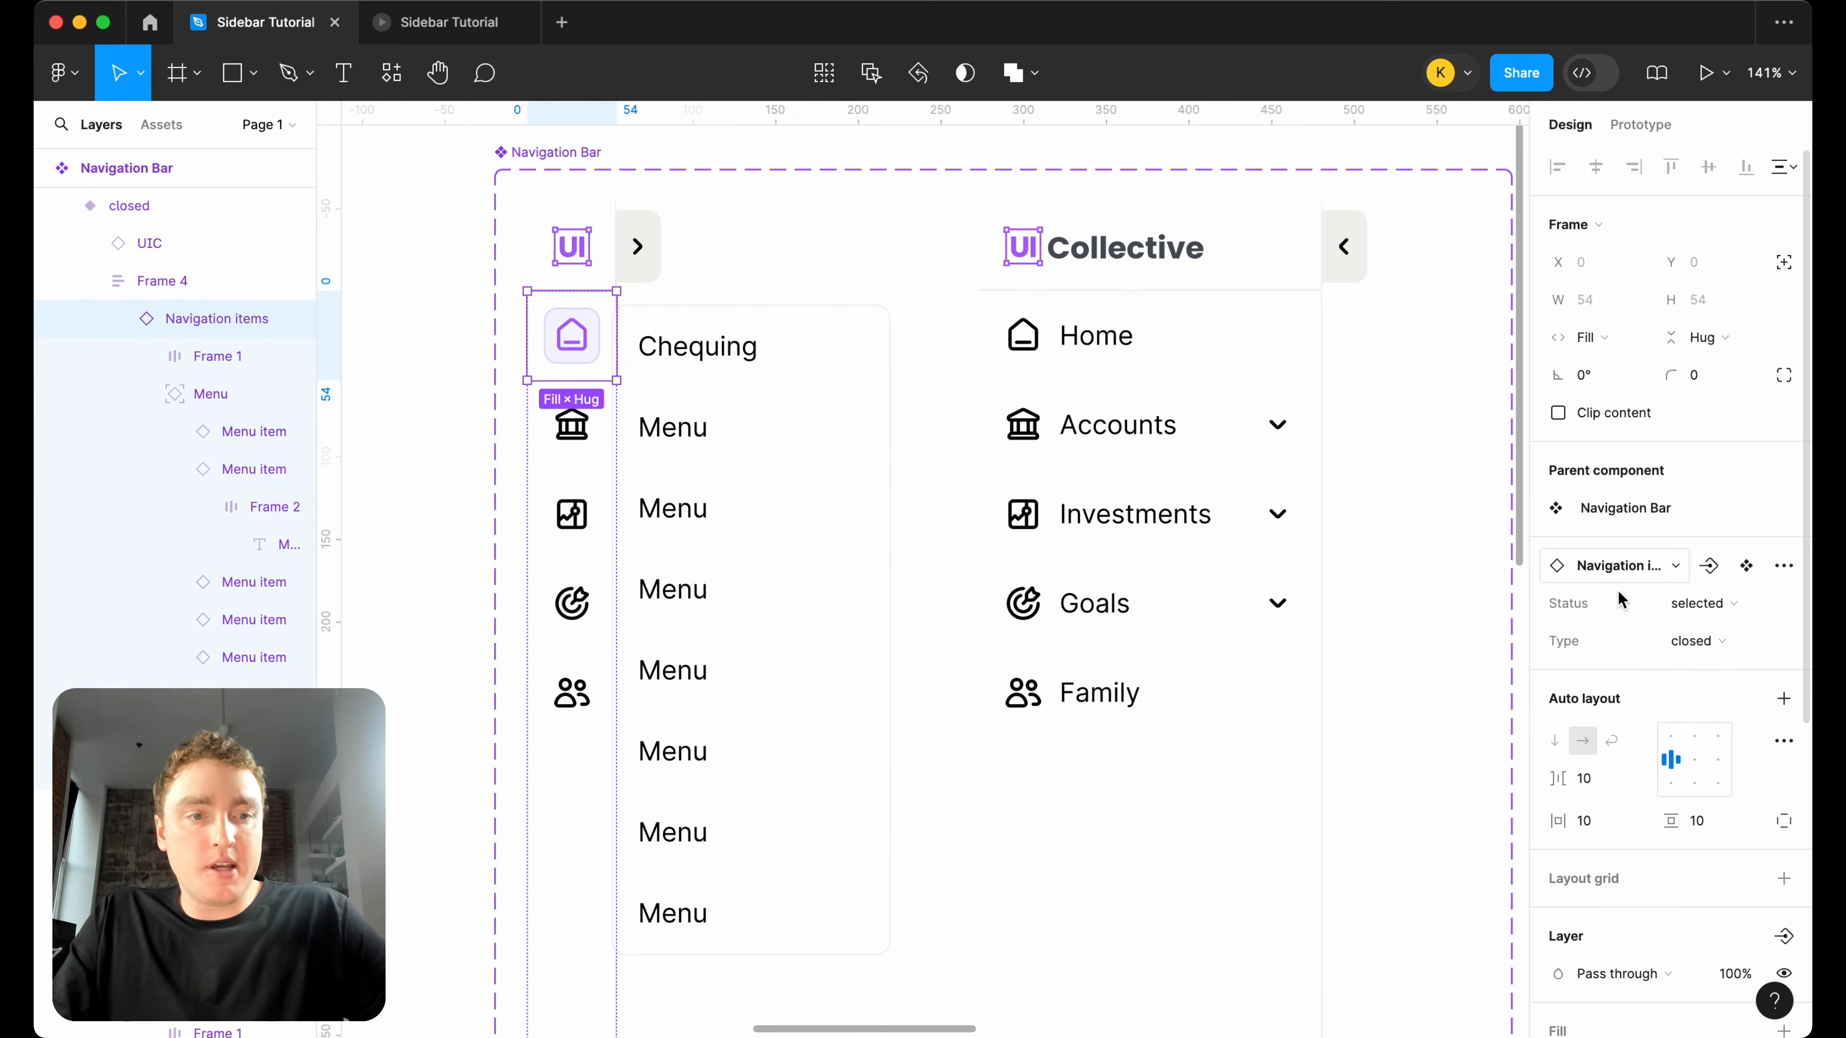
click(1700, 603)
click(1697, 557)
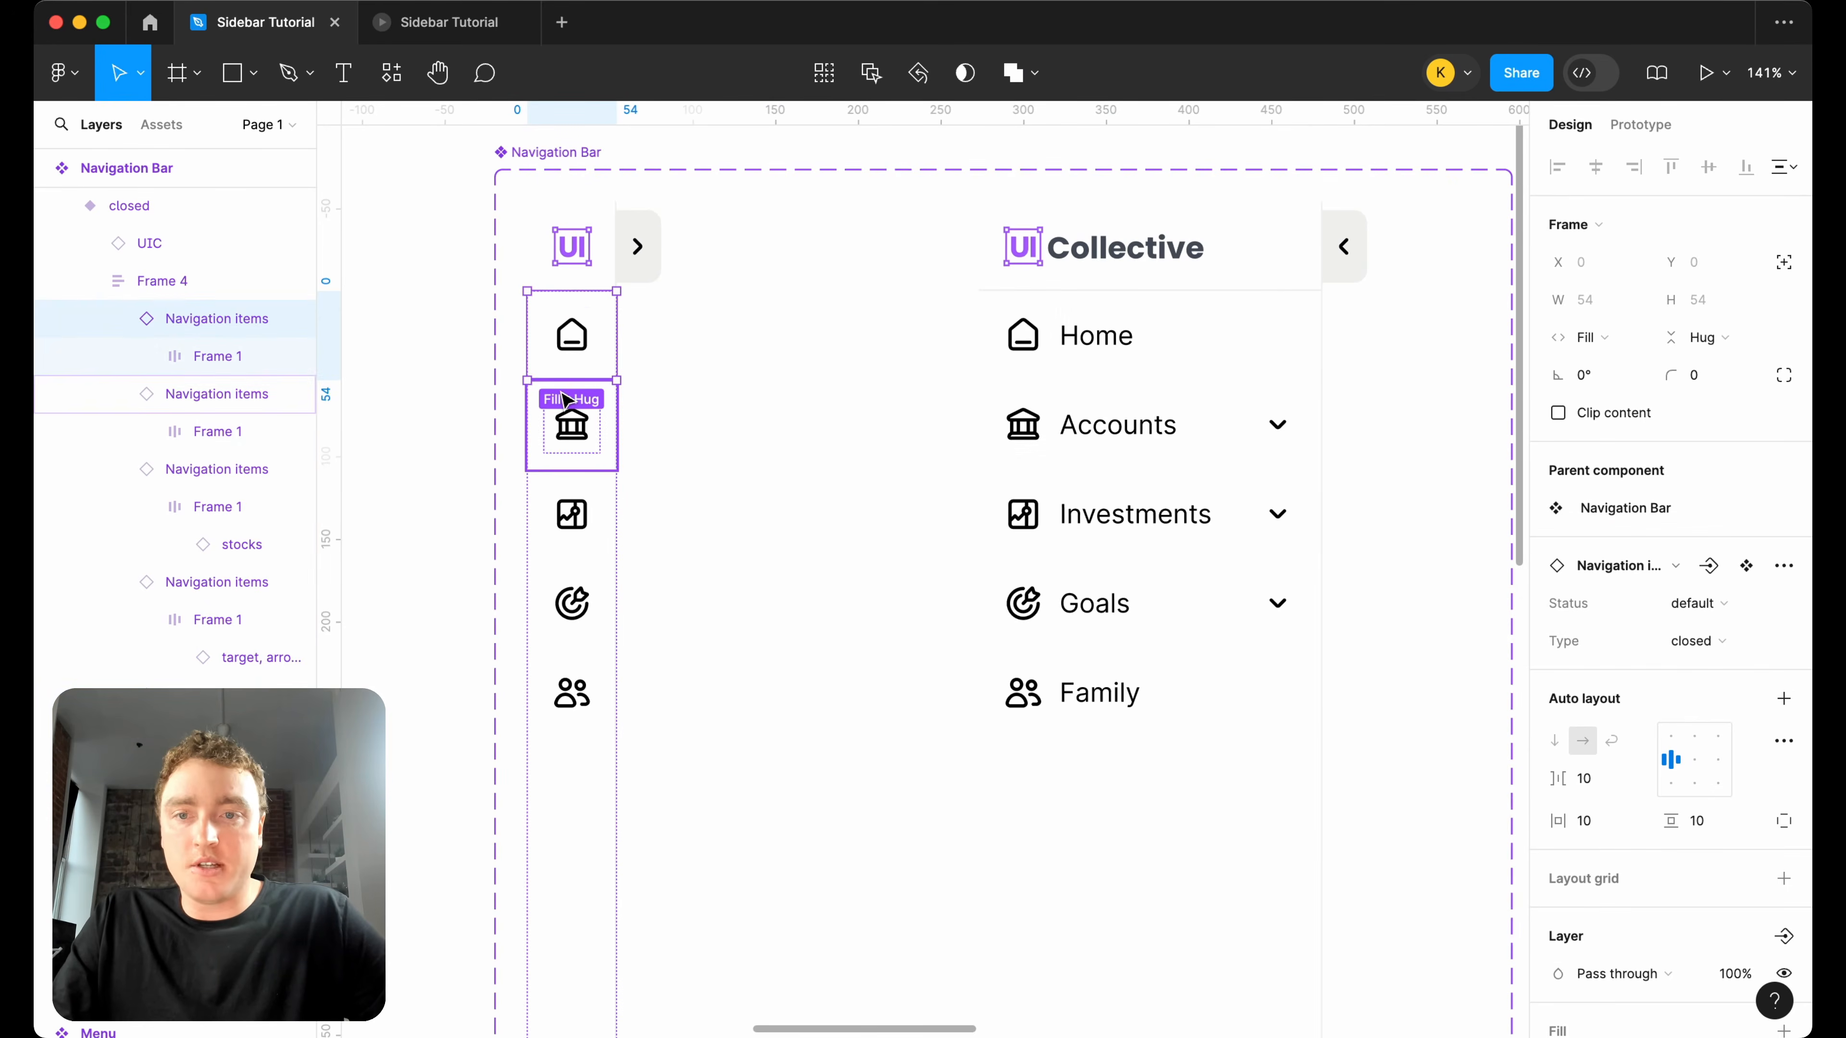
Set the Status of the bank-icon Accounts item in the closed Navigation Bar variant to selected.
click(571, 425)
click(1698, 607)
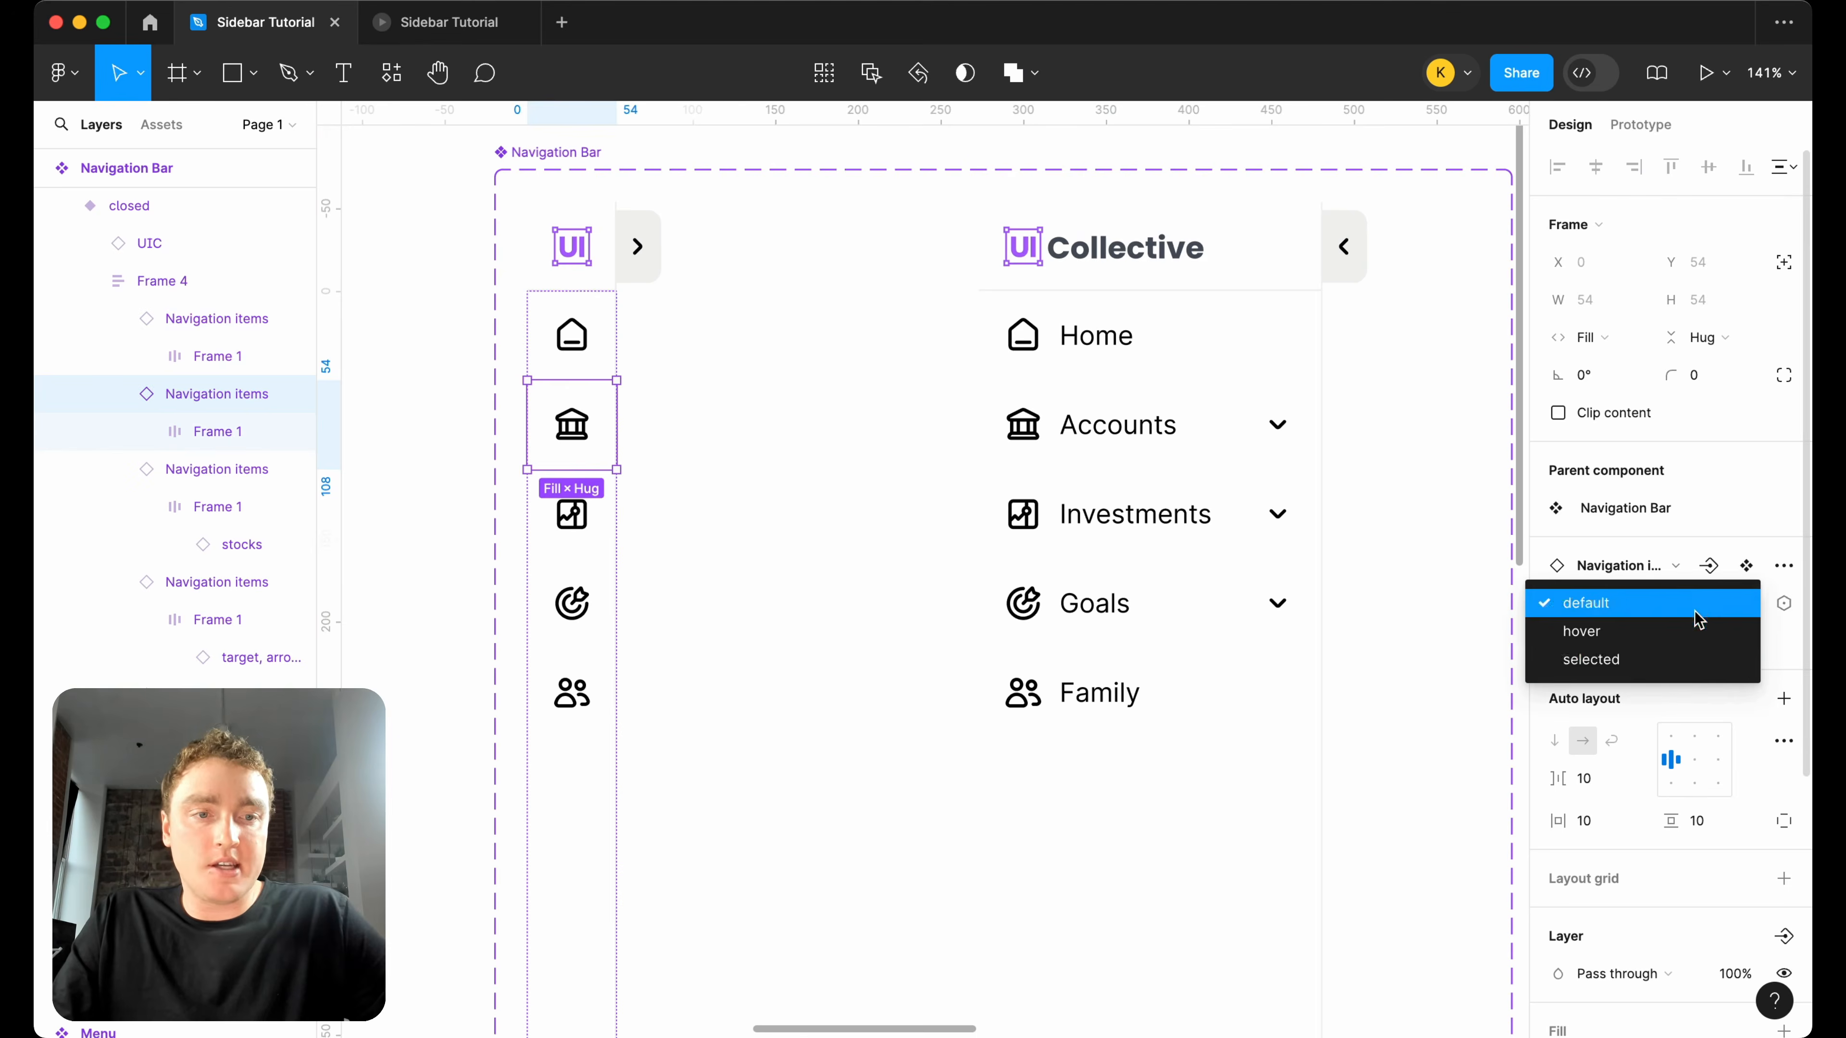
click(1681, 658)
Set the seven "Menu" items below Chequing in the closed variant's Accounts dropdown to Fill container width.
scroll(828, 459, down, 5)
scroll(817, 461, up, 3)
click(736, 502)
shift+click(725, 561)
shift+click(727, 623)
shift+click(745, 686)
shift+click(741, 749)
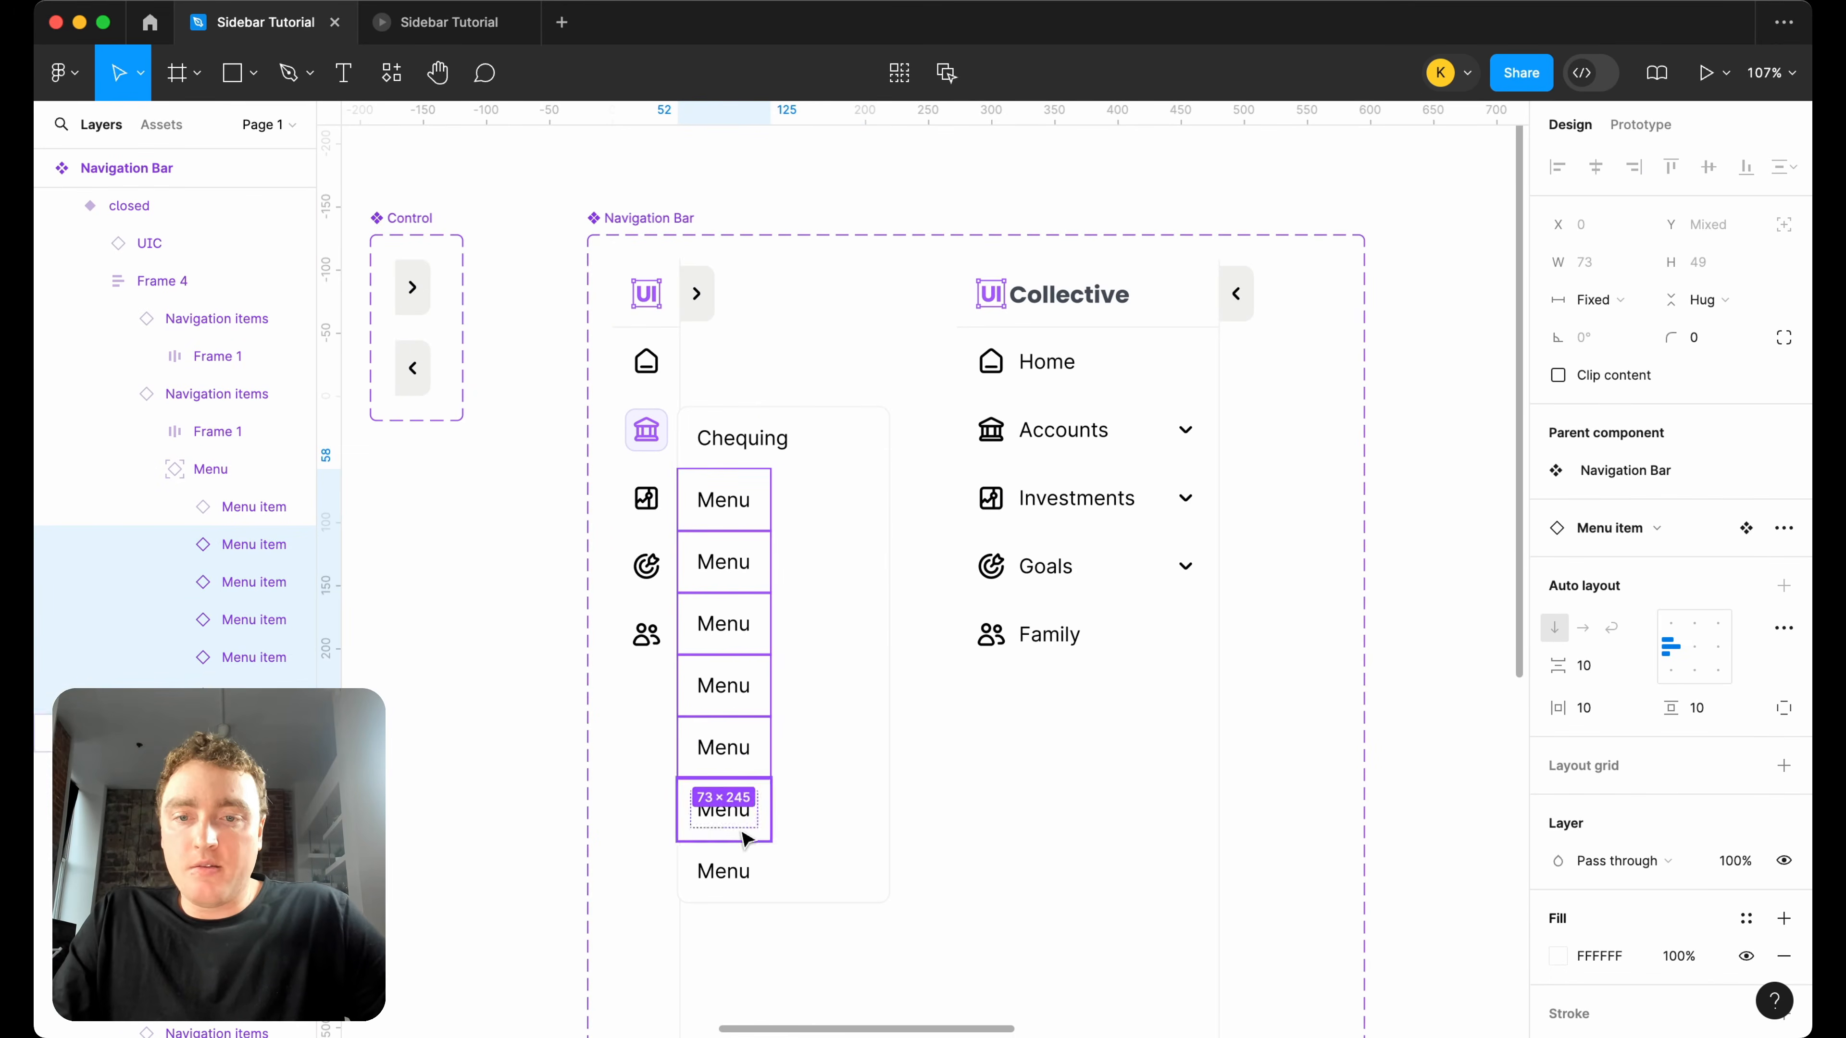
shift+click(742, 810)
shift+click(741, 871)
click(1595, 299)
click(1647, 356)
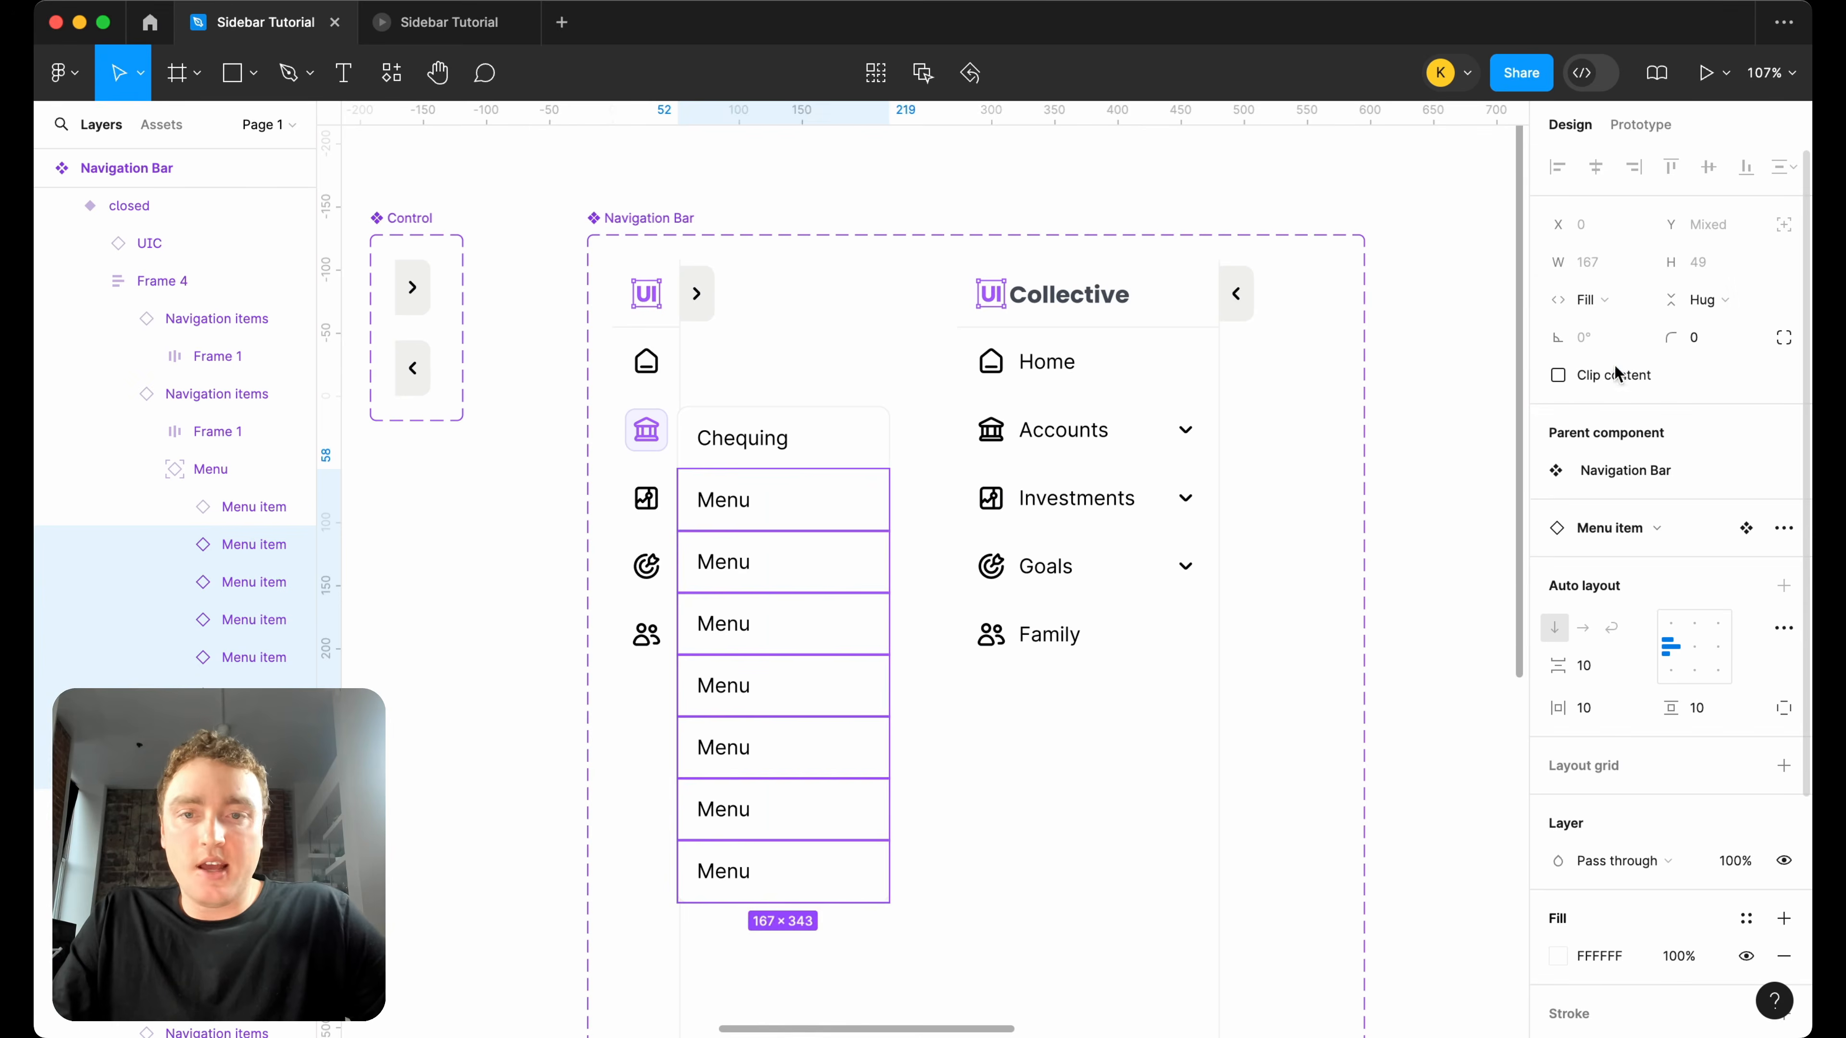
Change the text of the second item in the closed variant's Accounts dropdown to "Cash Accounts".
double_click(733, 502)
double_click(732, 503)
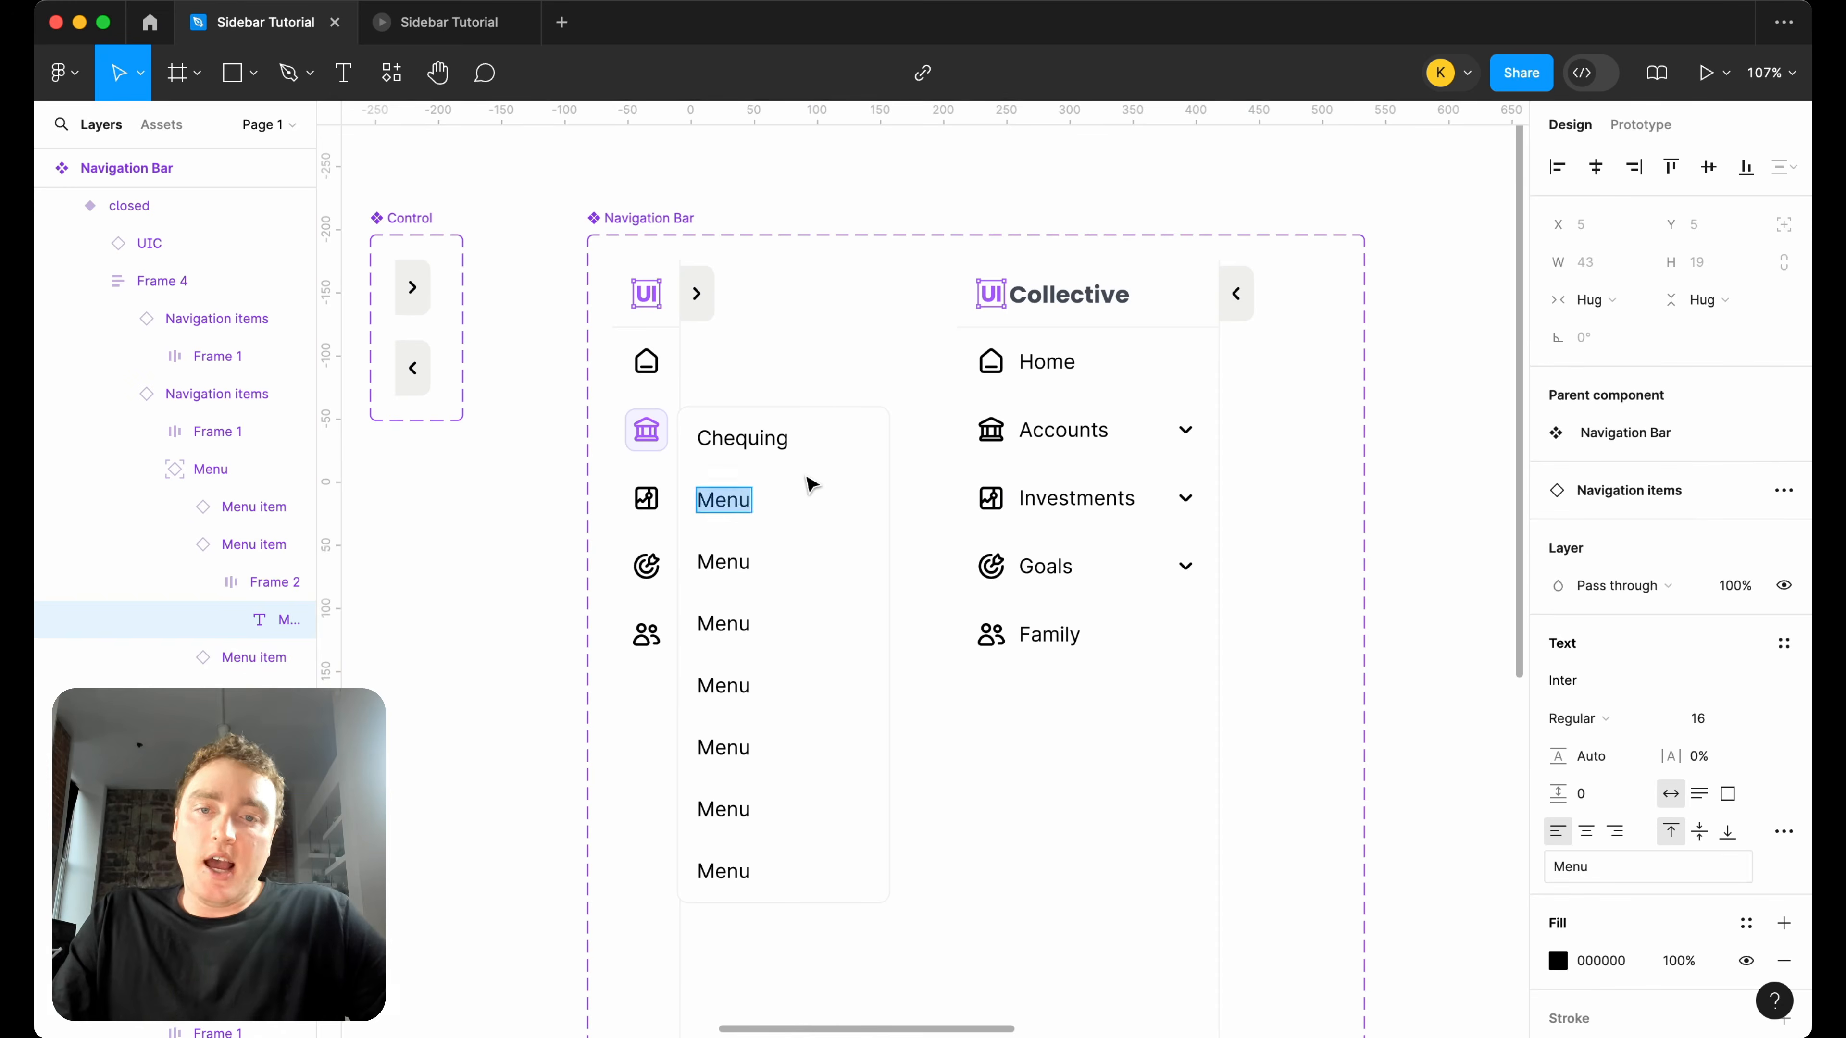
scroll(812, 484, down, 4)
text(Cash Accounts)
Change the second and third items of the closed variant's Accounts dropdown to "Registered" and "Non-Registered".
double_click(771, 491)
text(Registered)
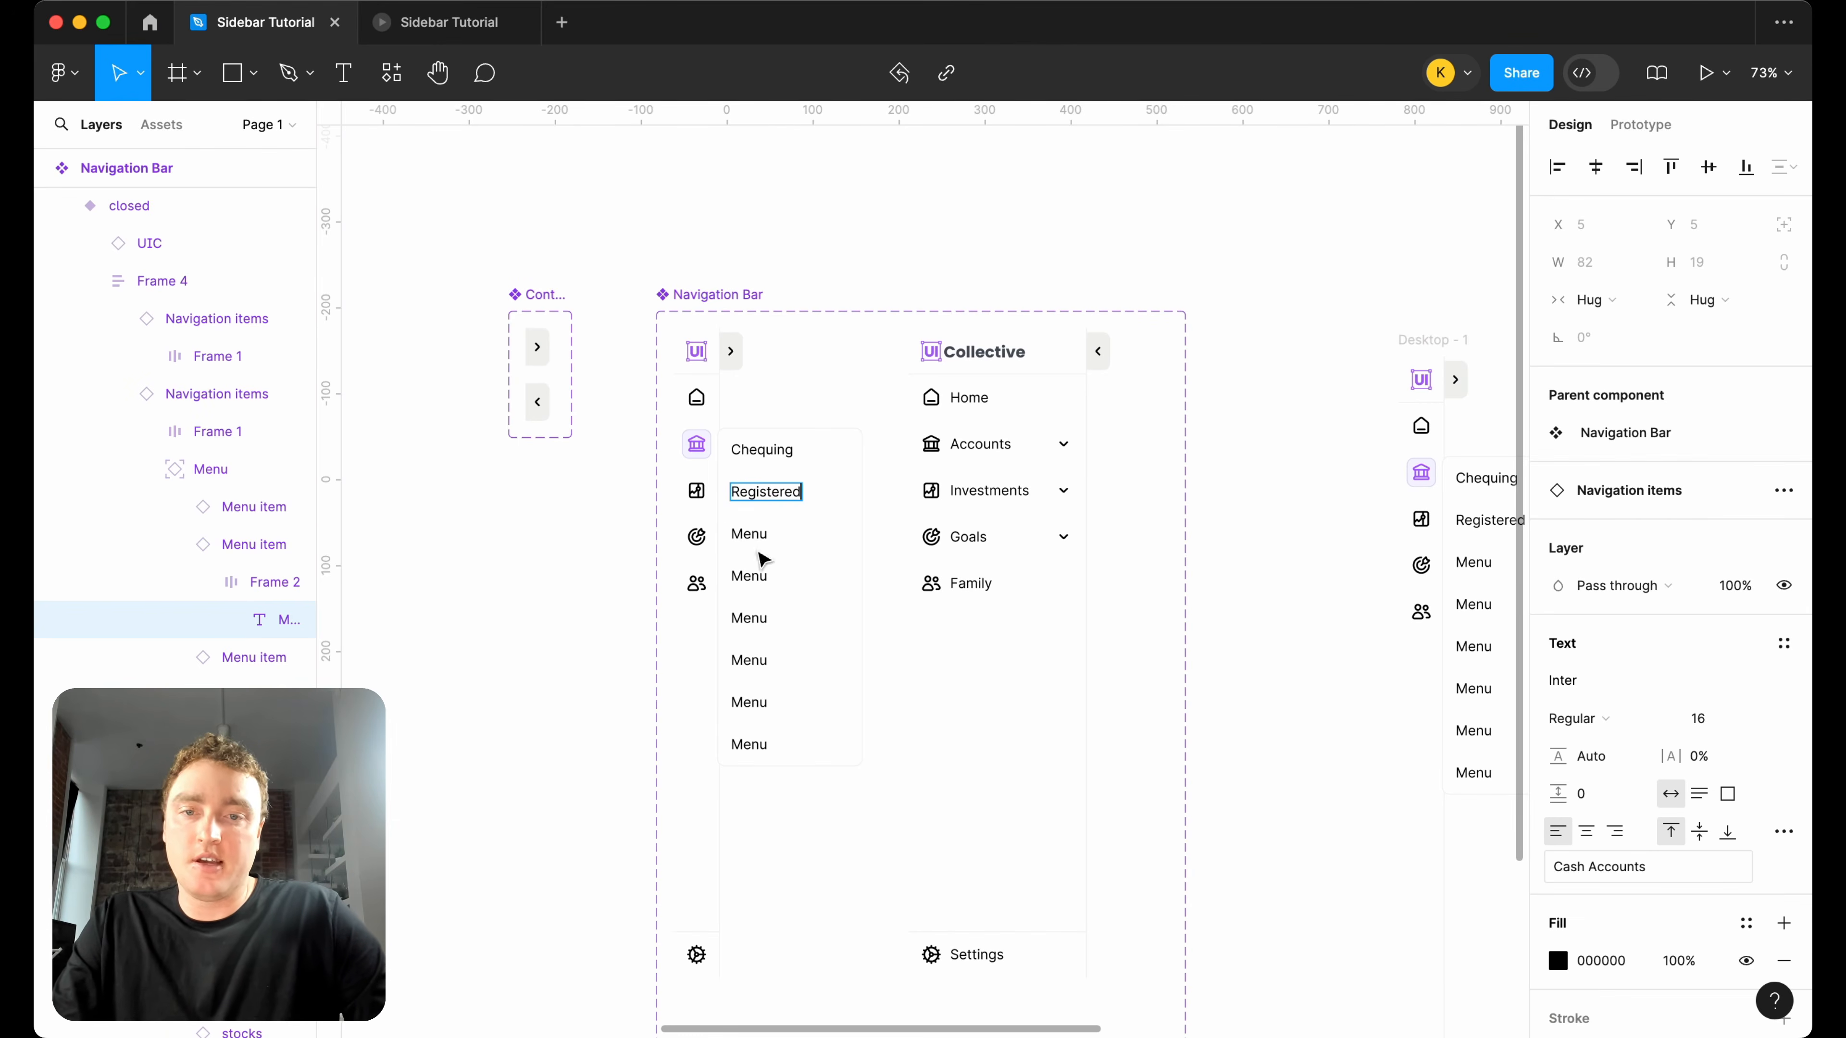
double_click(752, 534)
text(Non-Registered)
Hide the five remaining "Menu" items below Non-Registered in the closed variant's Accounts dropdown.
click(765, 616)
click(796, 581)
shift+click(812, 627)
shift+click(812, 660)
shift+click(812, 694)
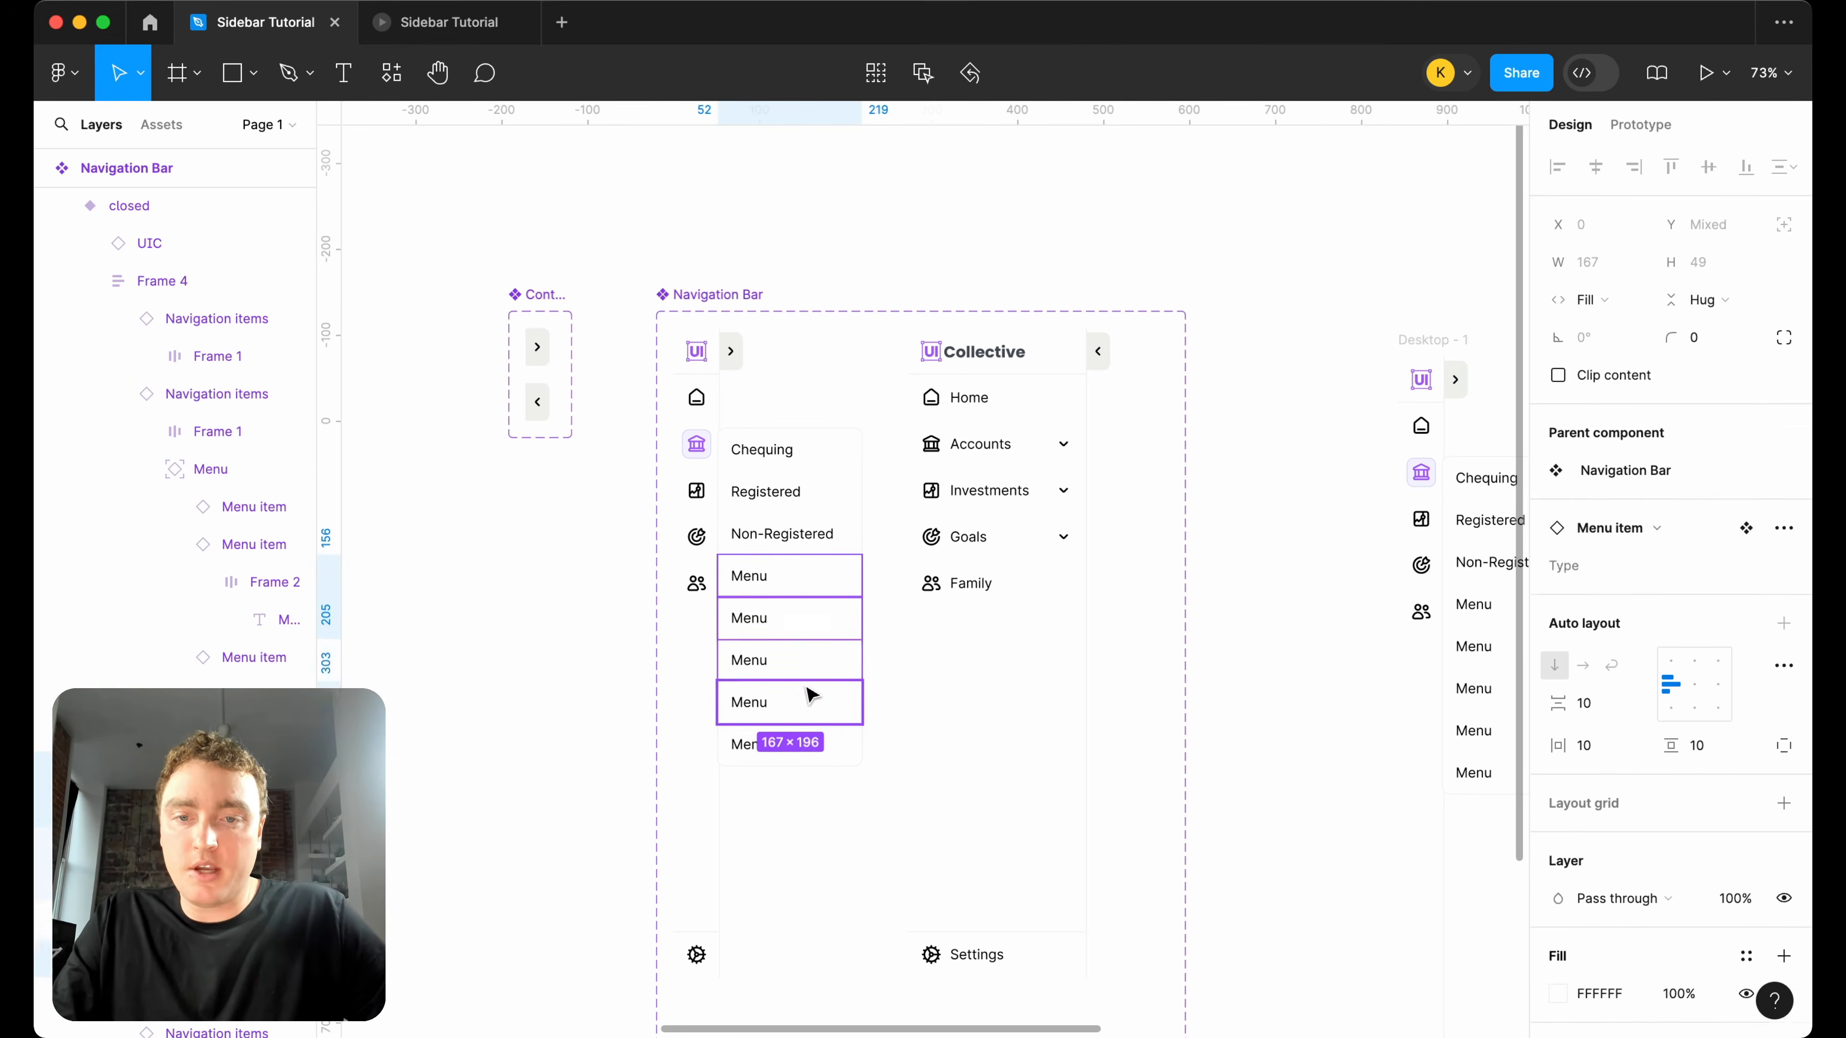
shift+click(815, 744)
click(298, 770)
click(298, 808)
click(298, 958)
click(298, 996)
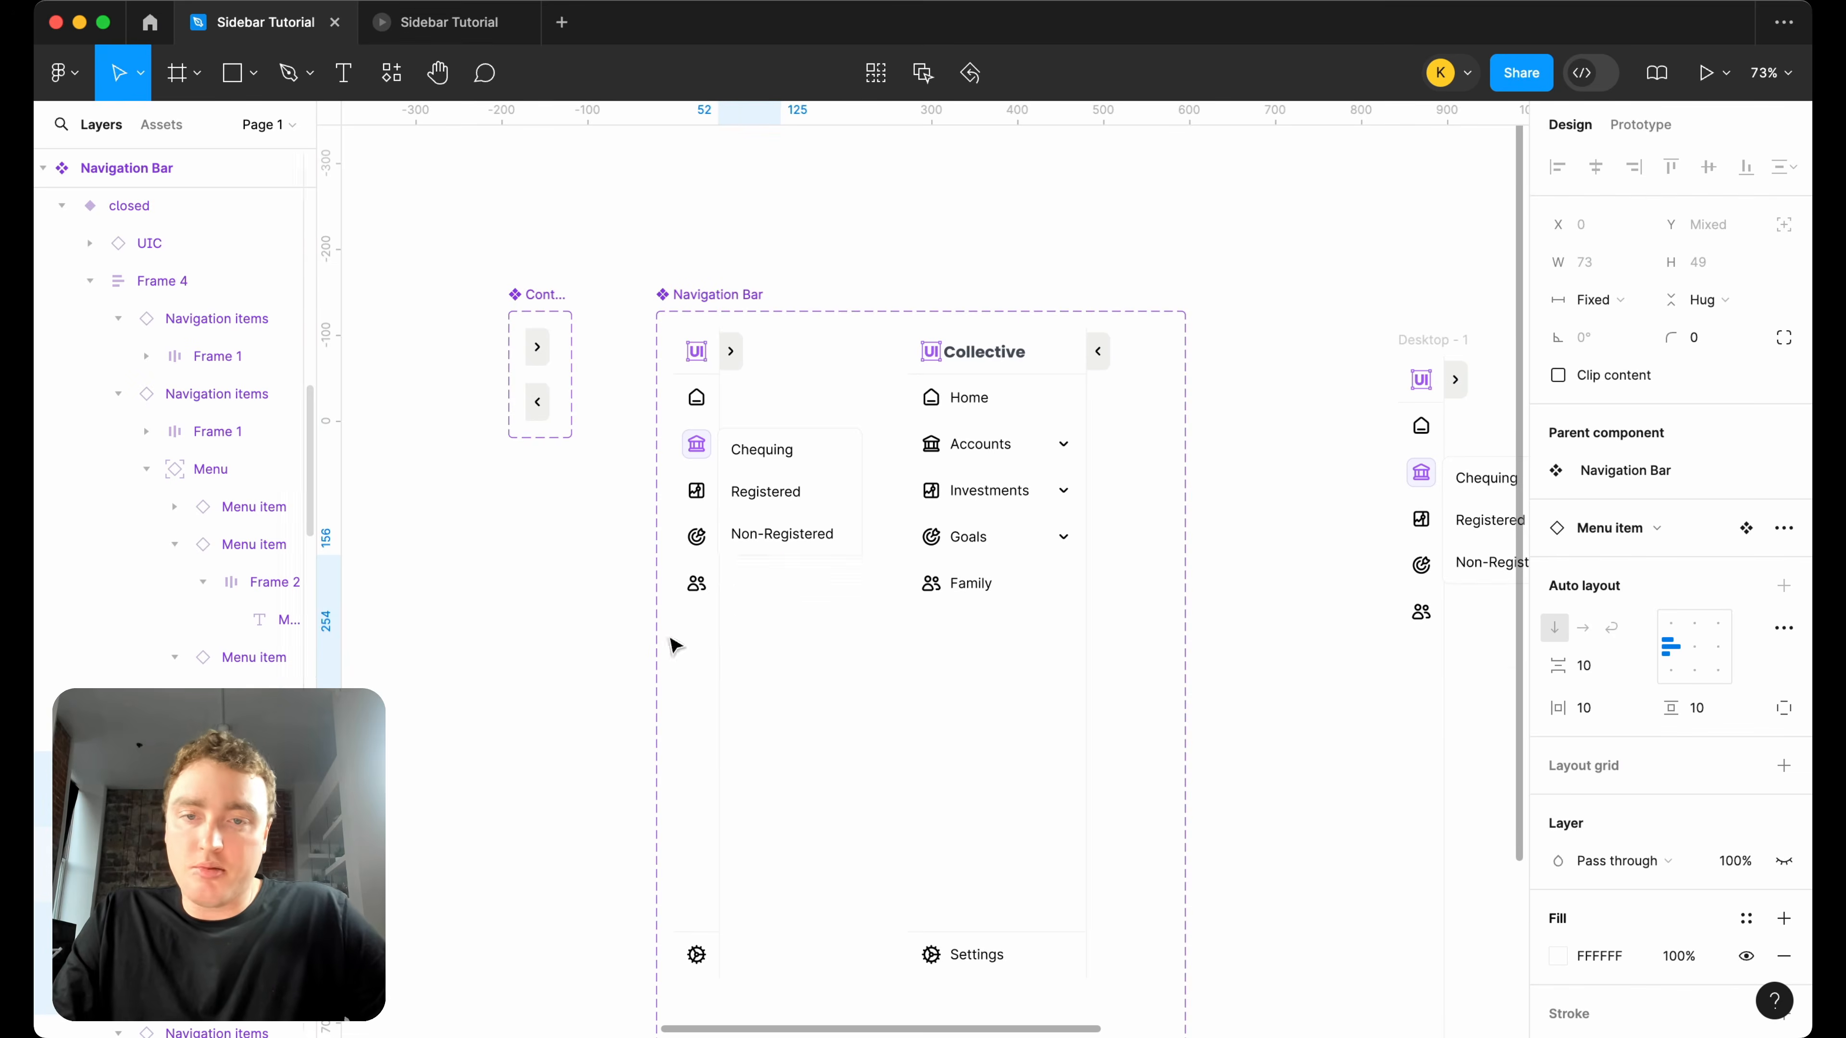
click(874, 579)
Set the Status of the Accounts item in the open Navigation Bar variant to selected.
scroll(873, 579, right, 3)
click(839, 455)
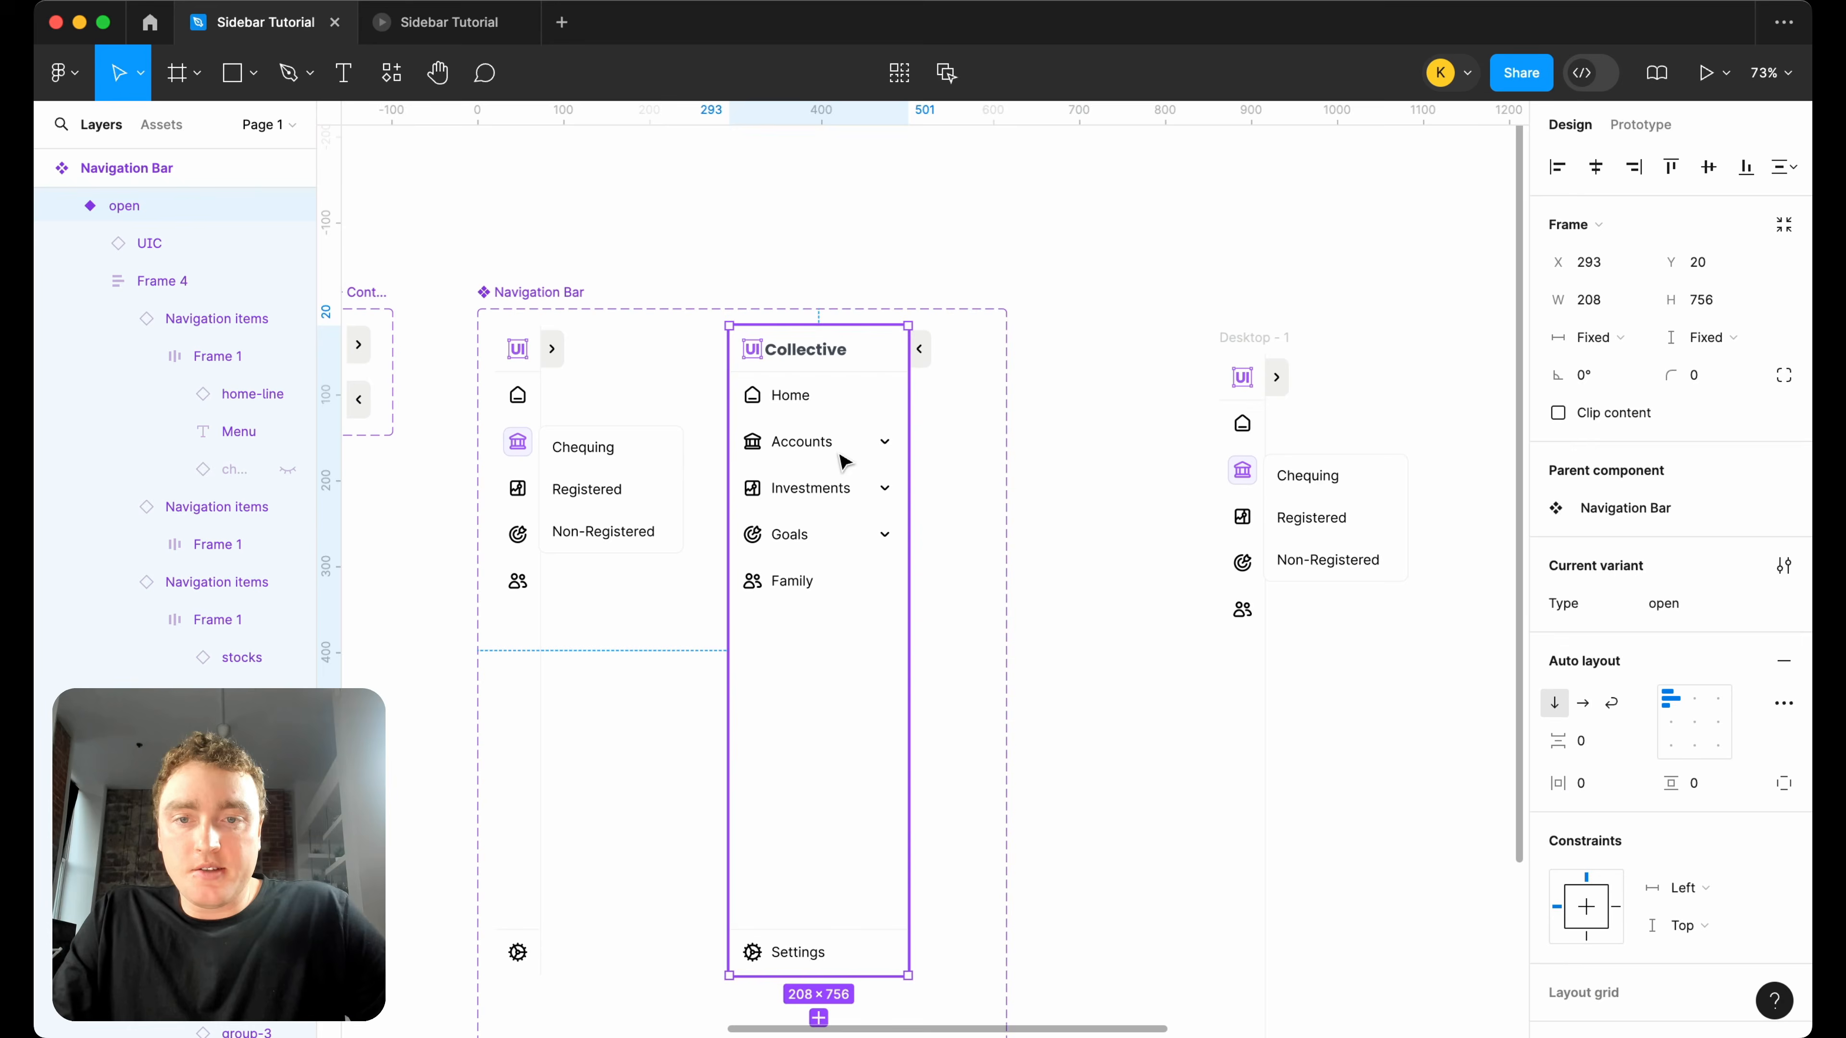
double_click(839, 455)
double_click(838, 455)
click(1715, 603)
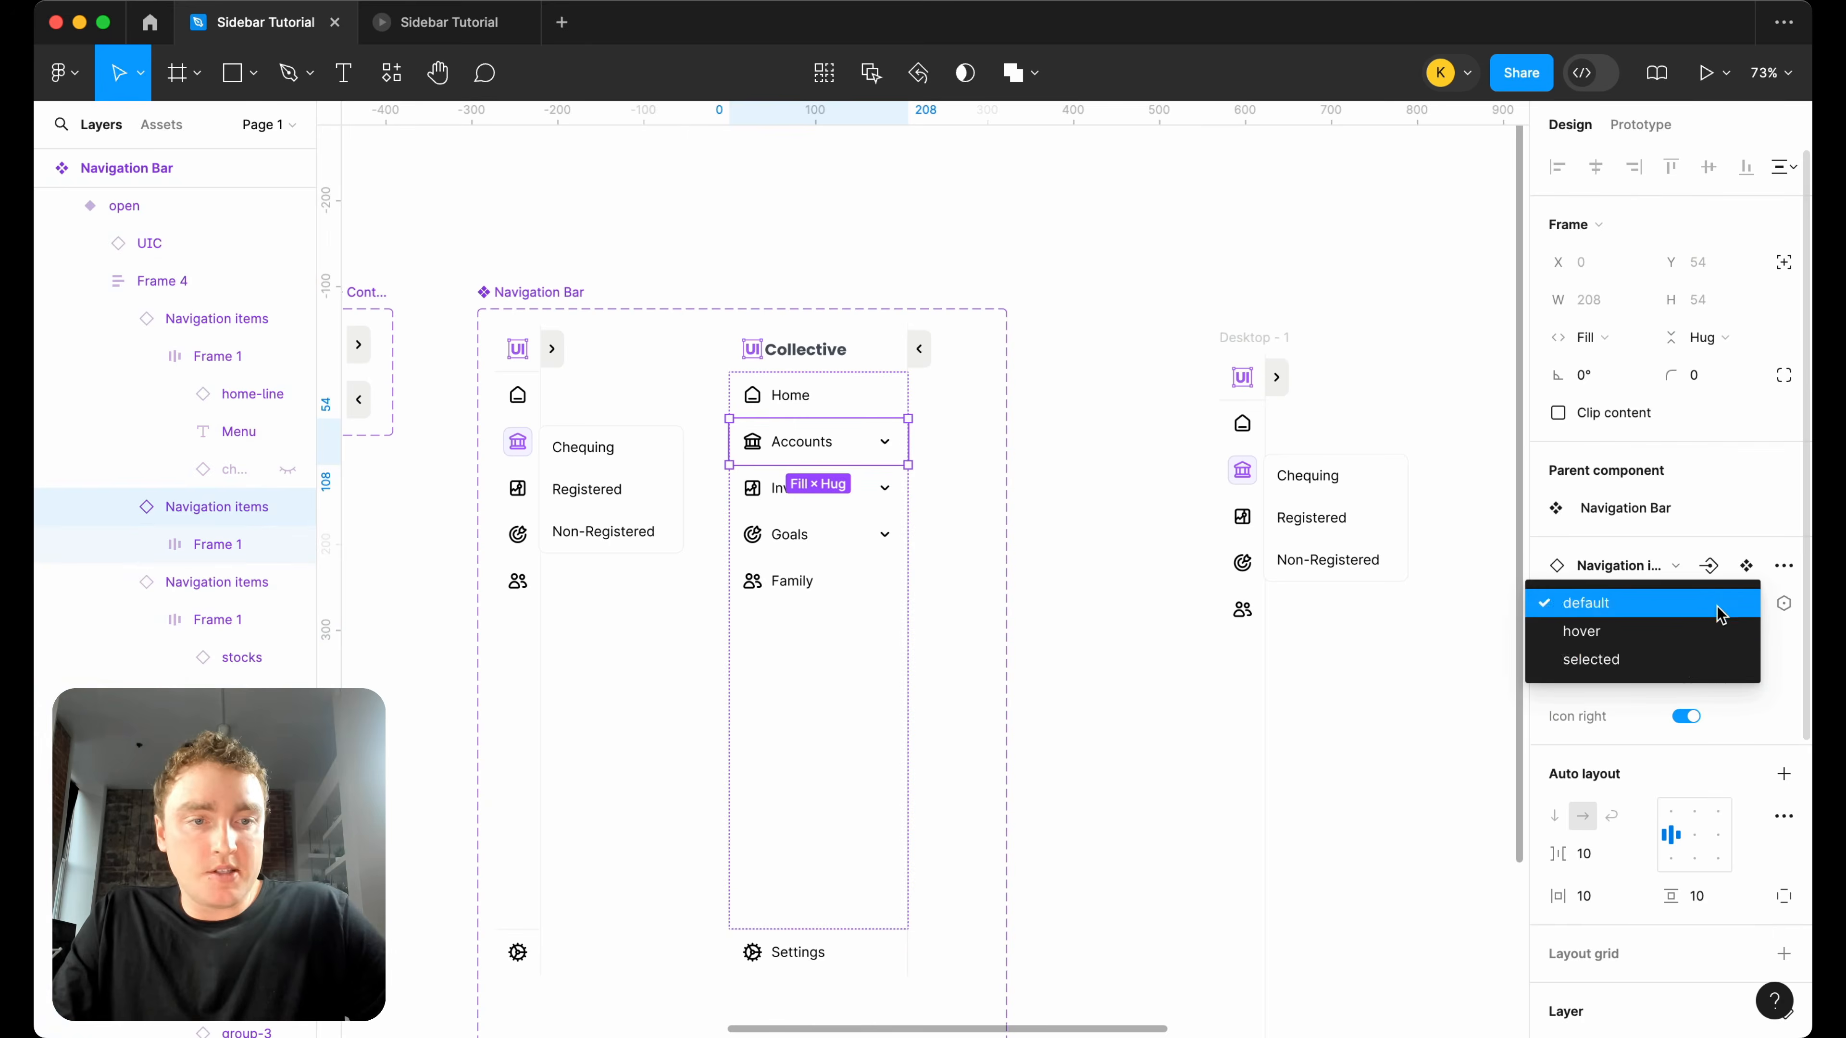
click(1693, 668)
Change the three items of the open variant's Accounts dropdown to "Chequing", "Registered" and "Non-Registered".
double_click(788, 494)
double_click(788, 494)
text(Chequing)
double_click(577, 487)
key(ctrl+c)
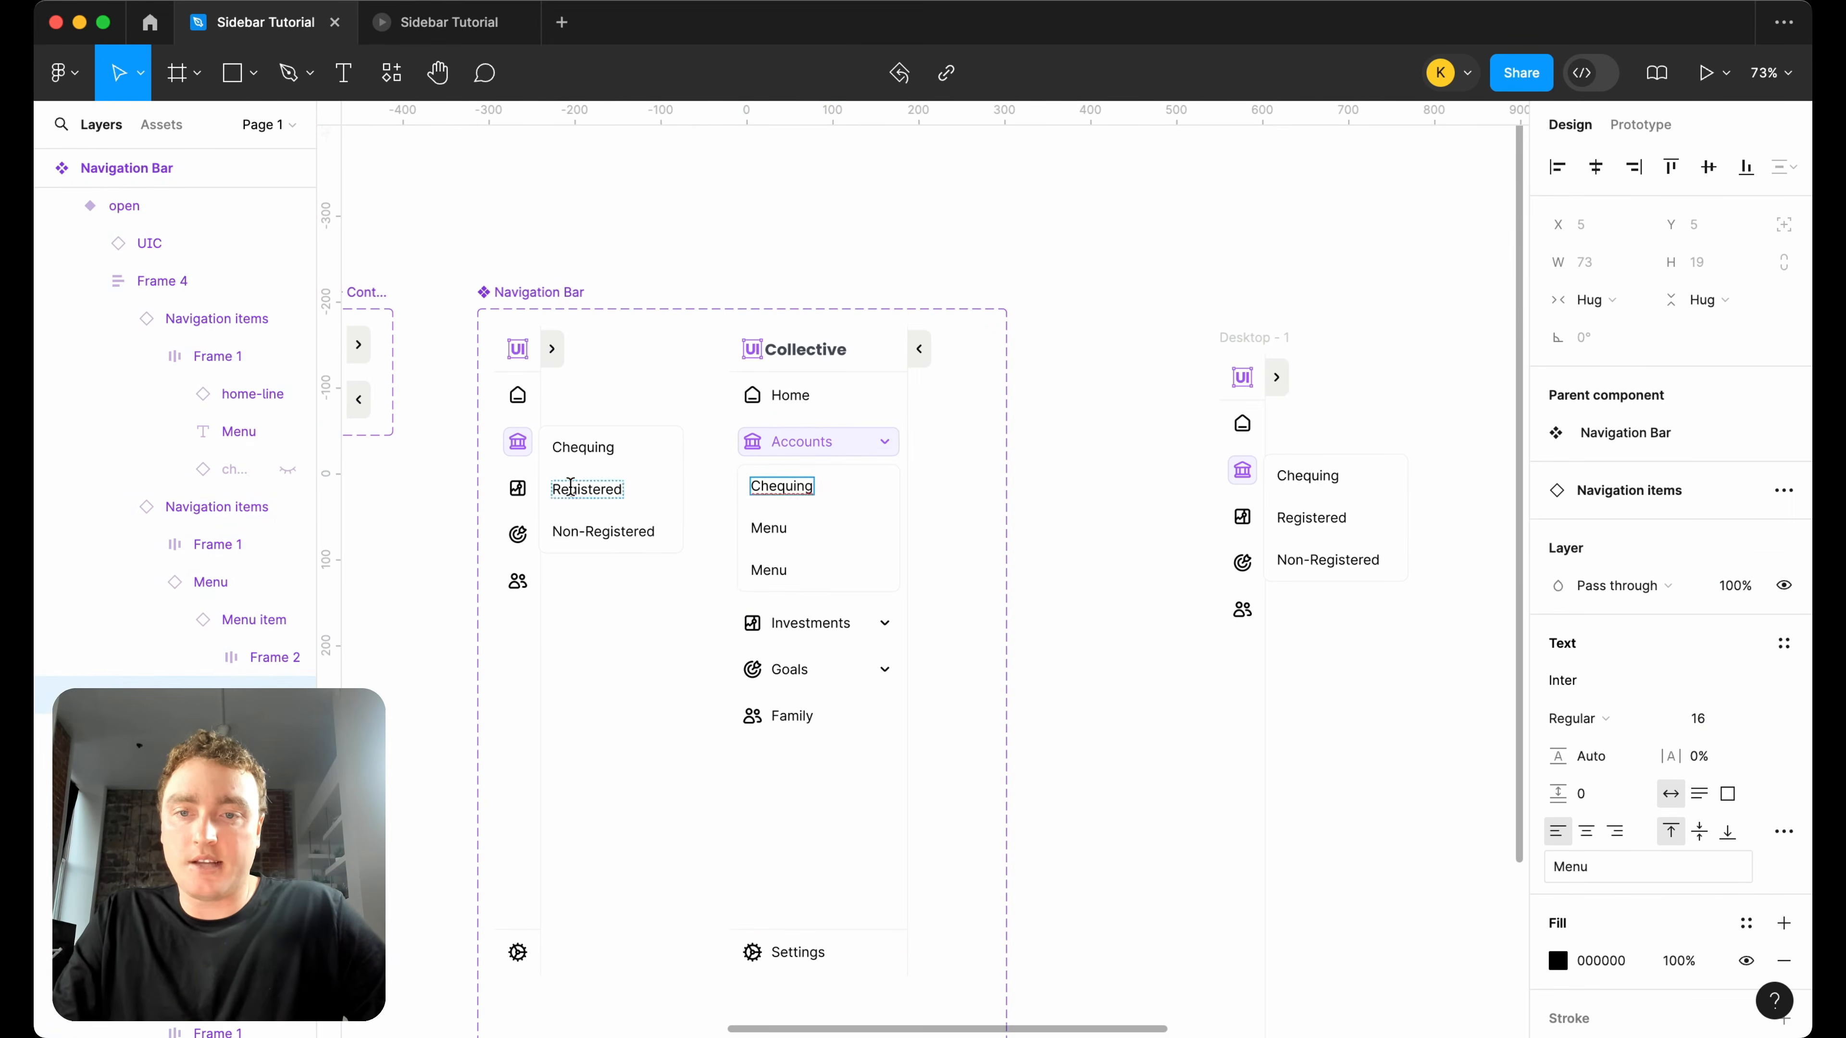
double_click(770, 525)
key(ctrl+v)
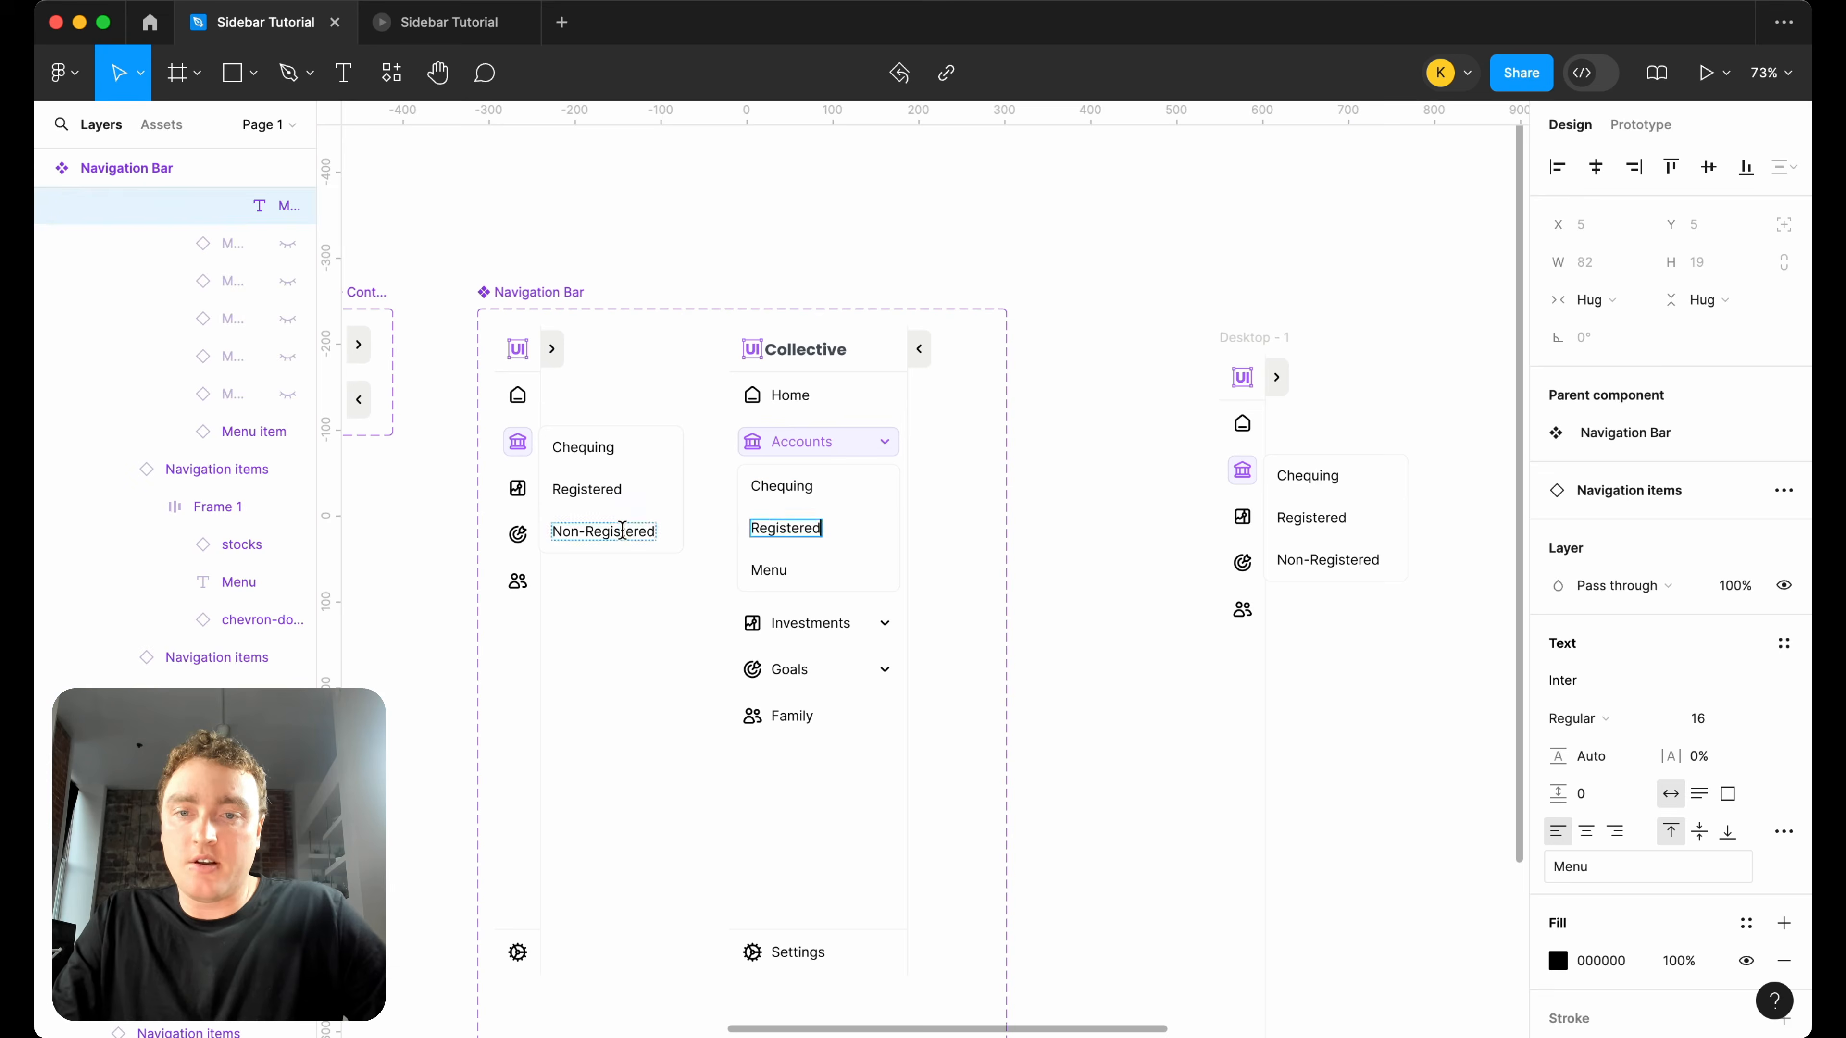
double_click(623, 530)
key(ctrl+c)
double_click(772, 571)
key(ctrl+v)
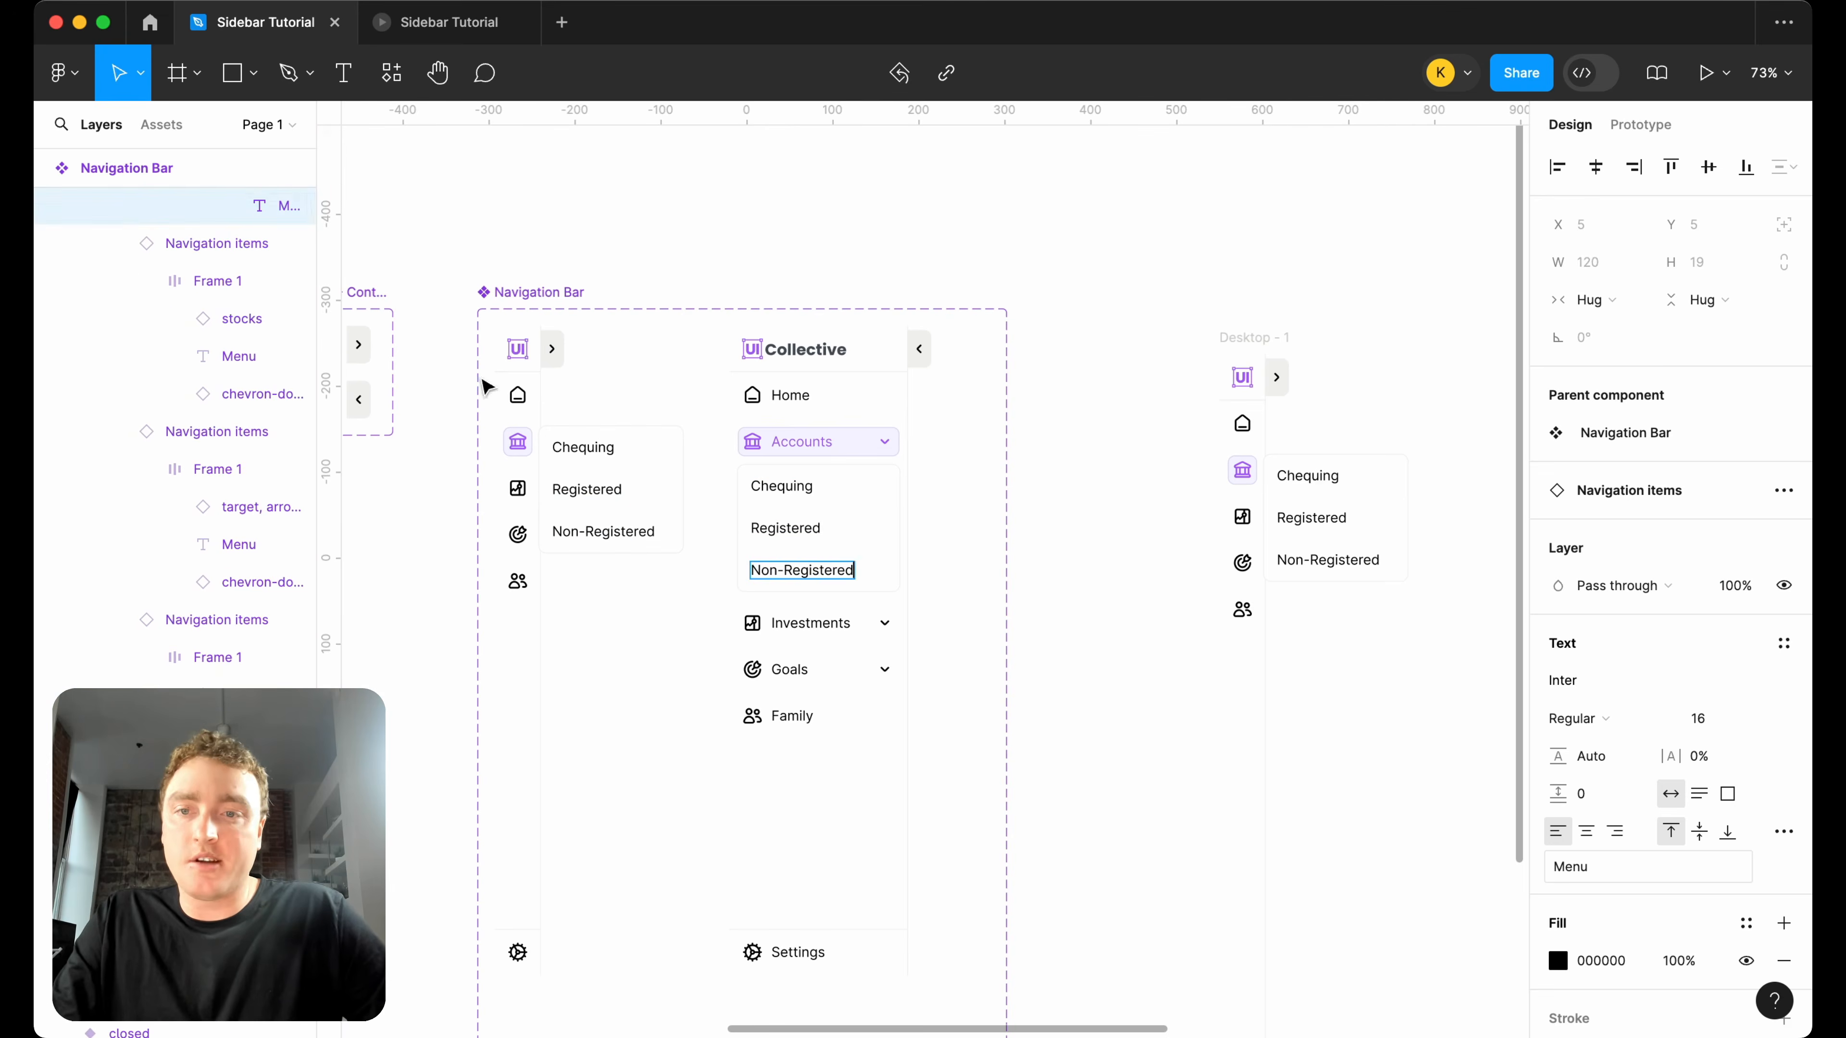
click(667, 401)
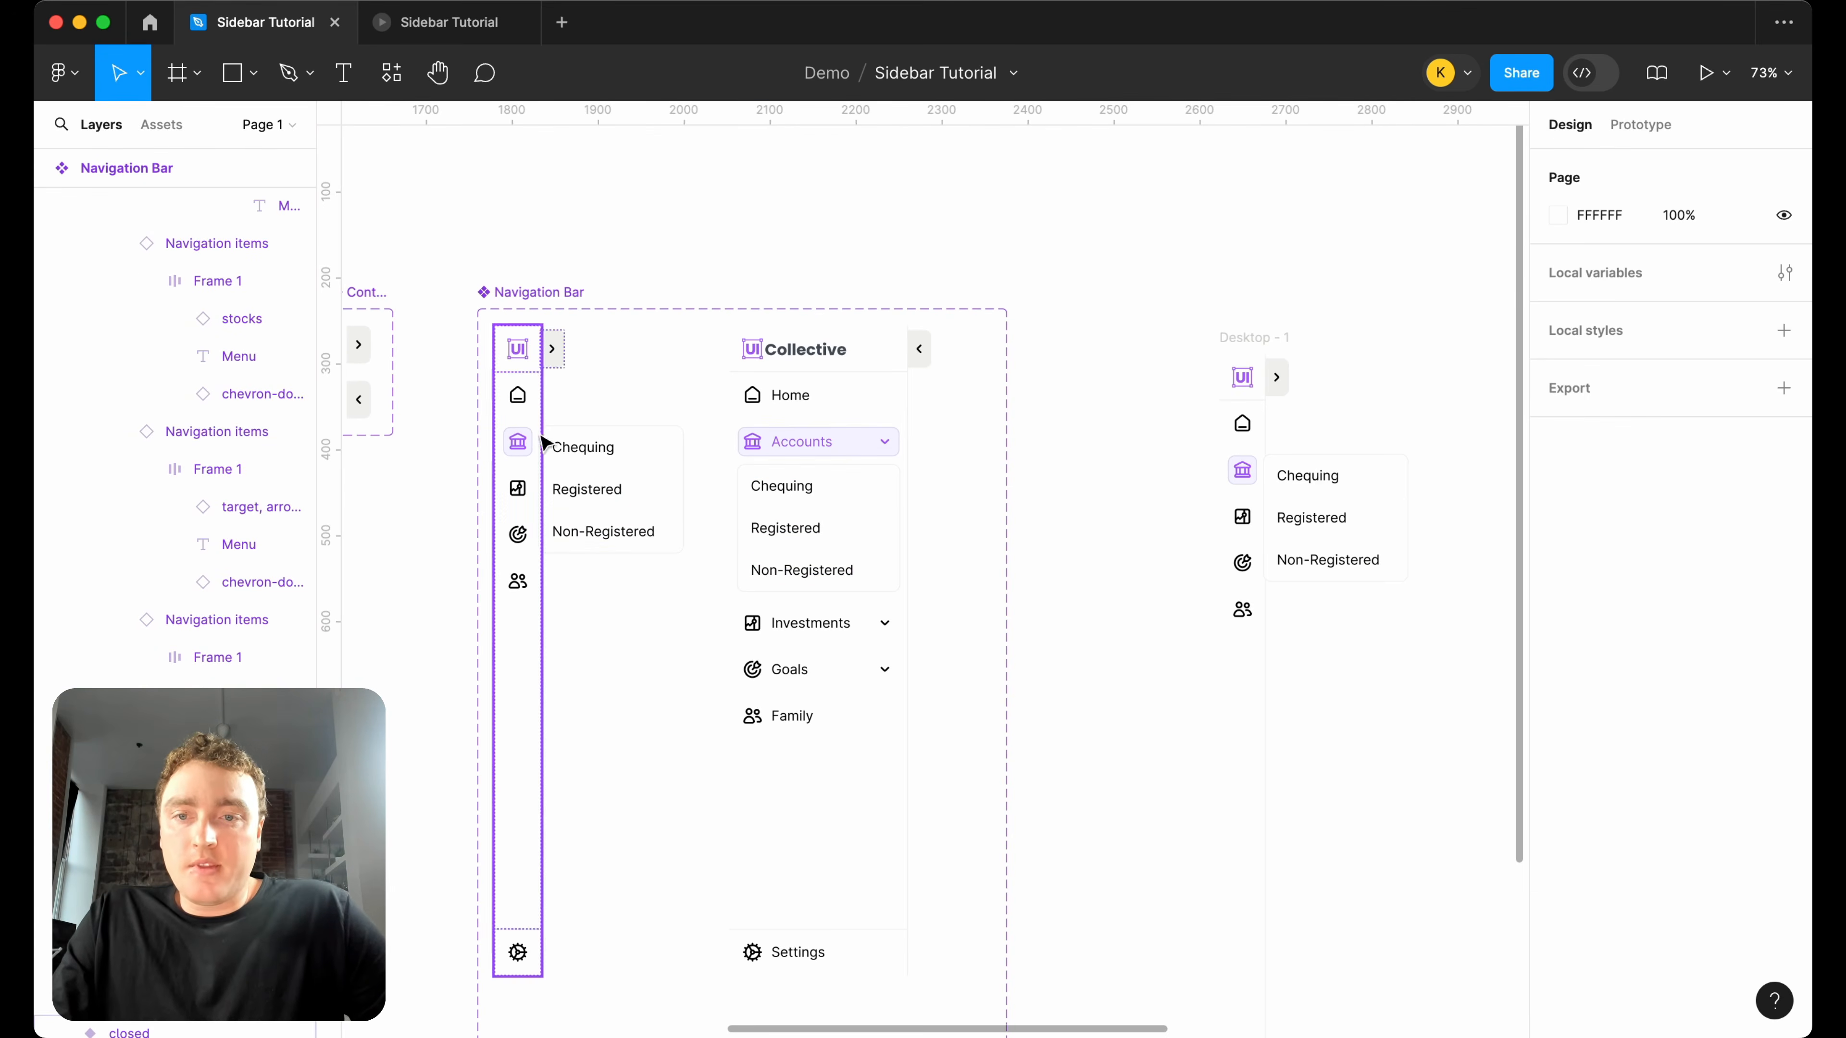
Toggle the Status of the closed variant's Accounts item between default and selected, leaving it on default.
double_click(513, 446)
double_click(514, 447)
click(1697, 602)
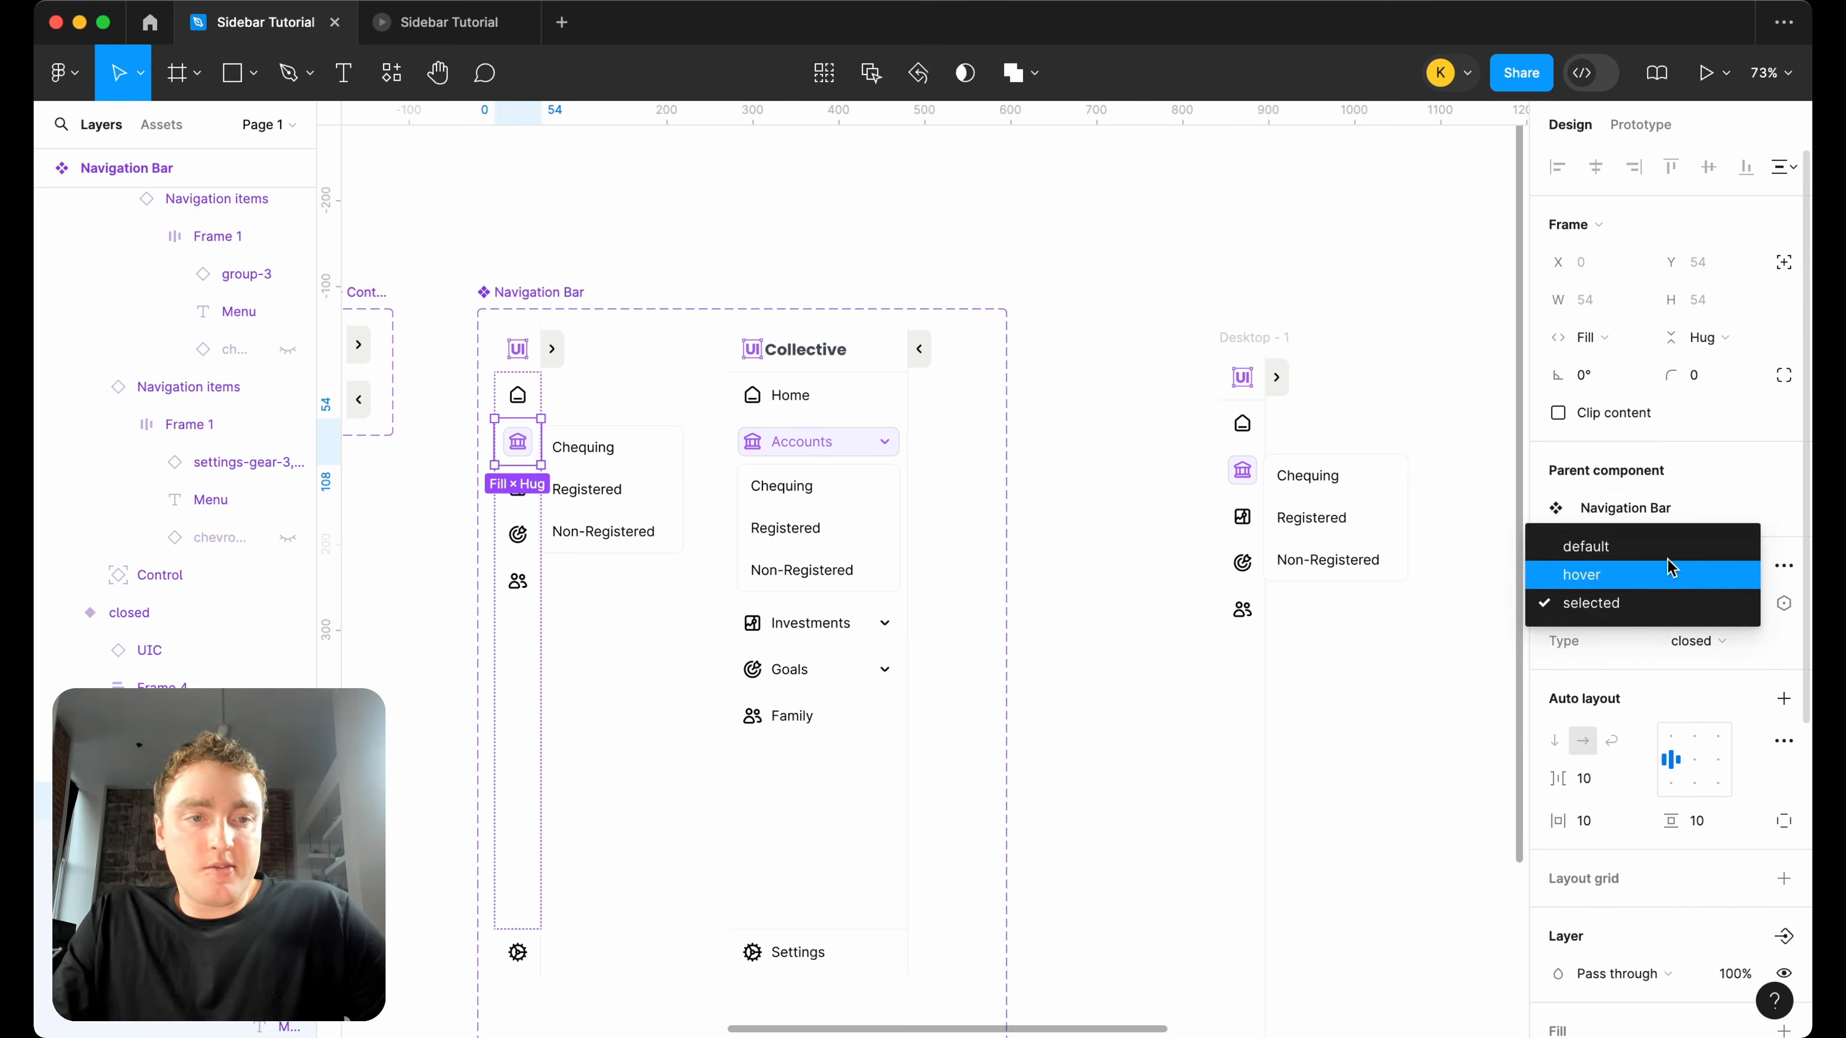
click(1671, 541)
click(1729, 607)
click(1701, 655)
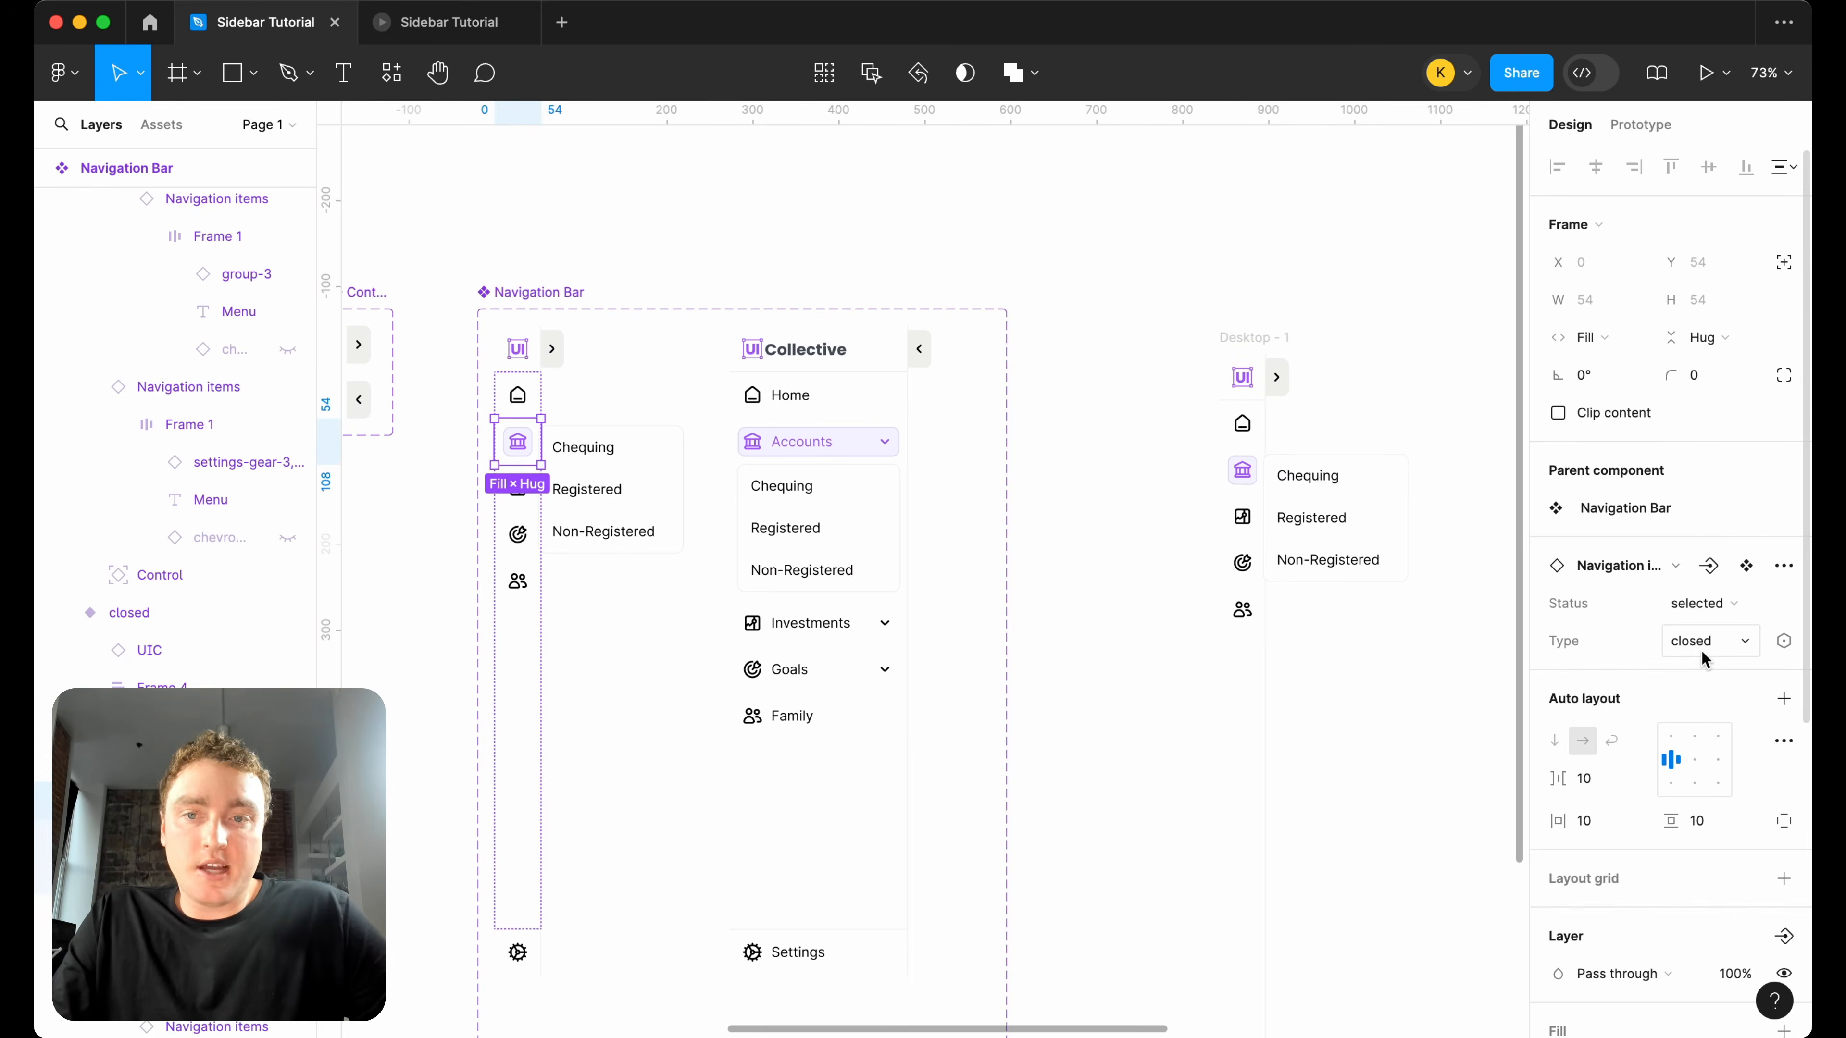
click(1678, 603)
click(1671, 546)
Set the Status of the Accounts item in the open Navigation Bar variant back to default.
click(806, 451)
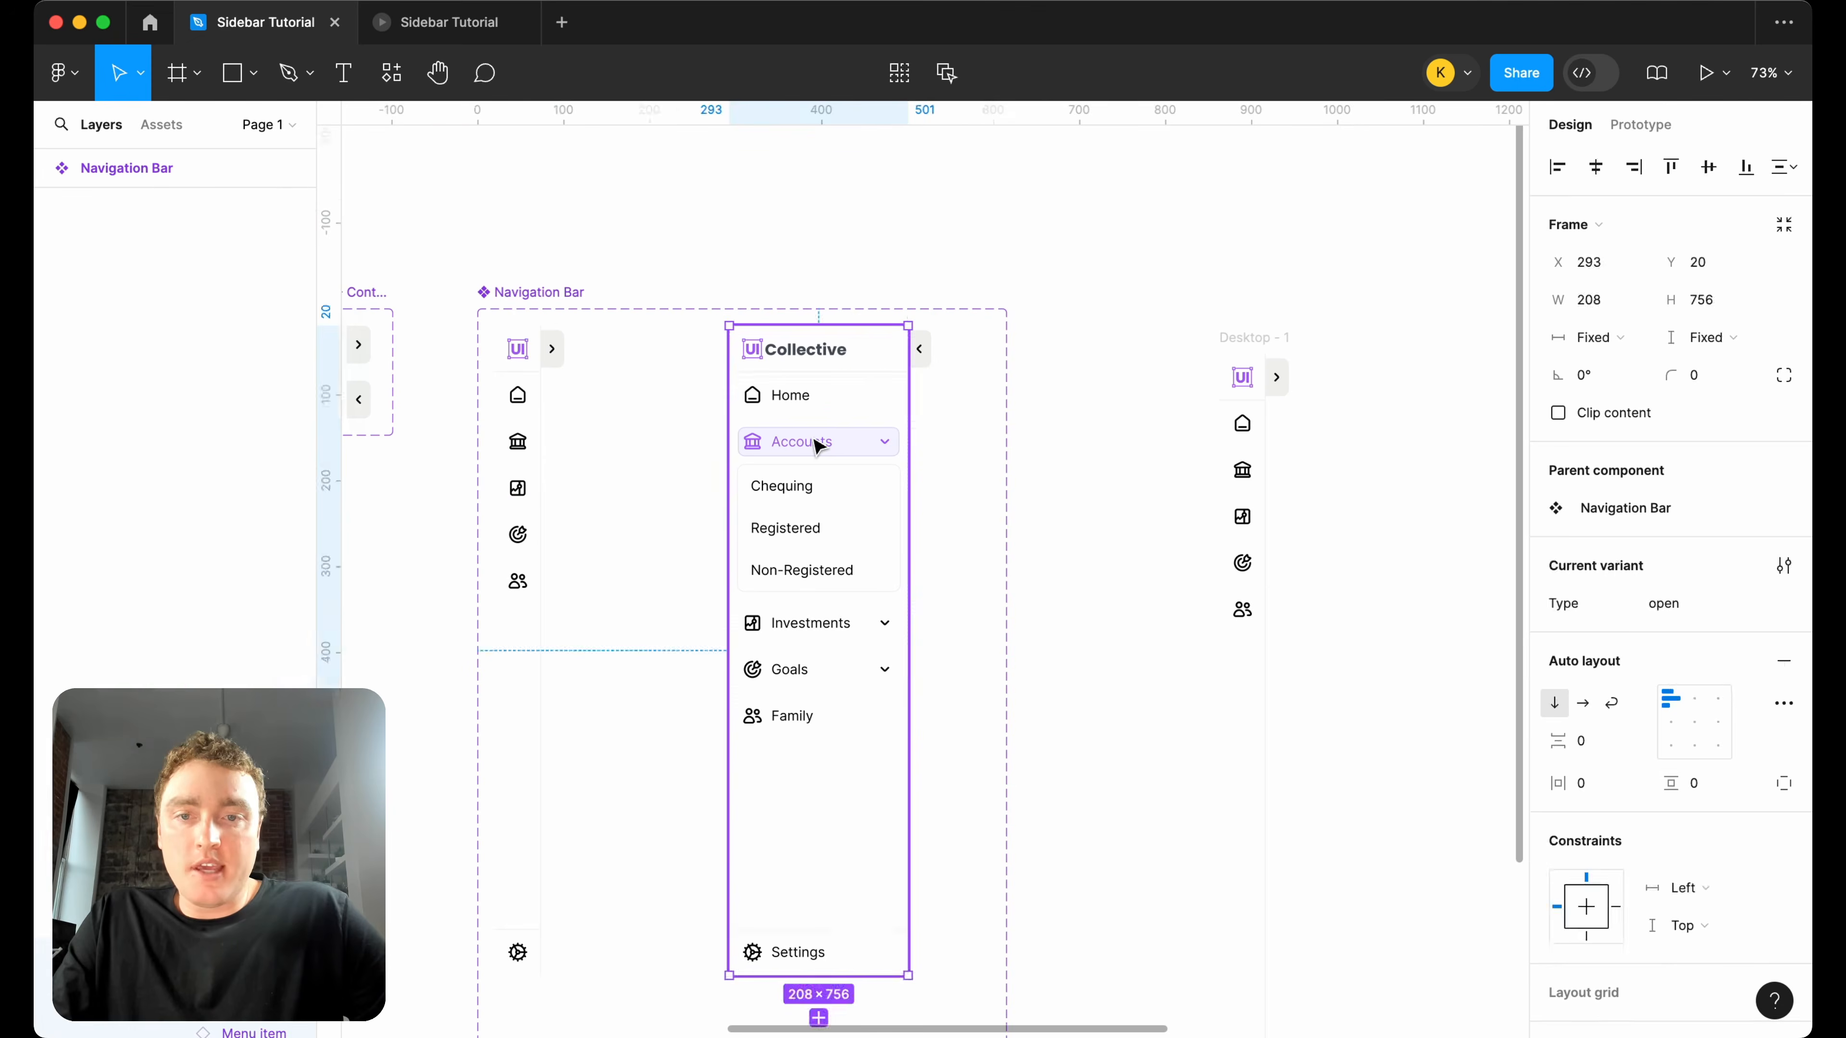
click(818, 445)
click(1701, 603)
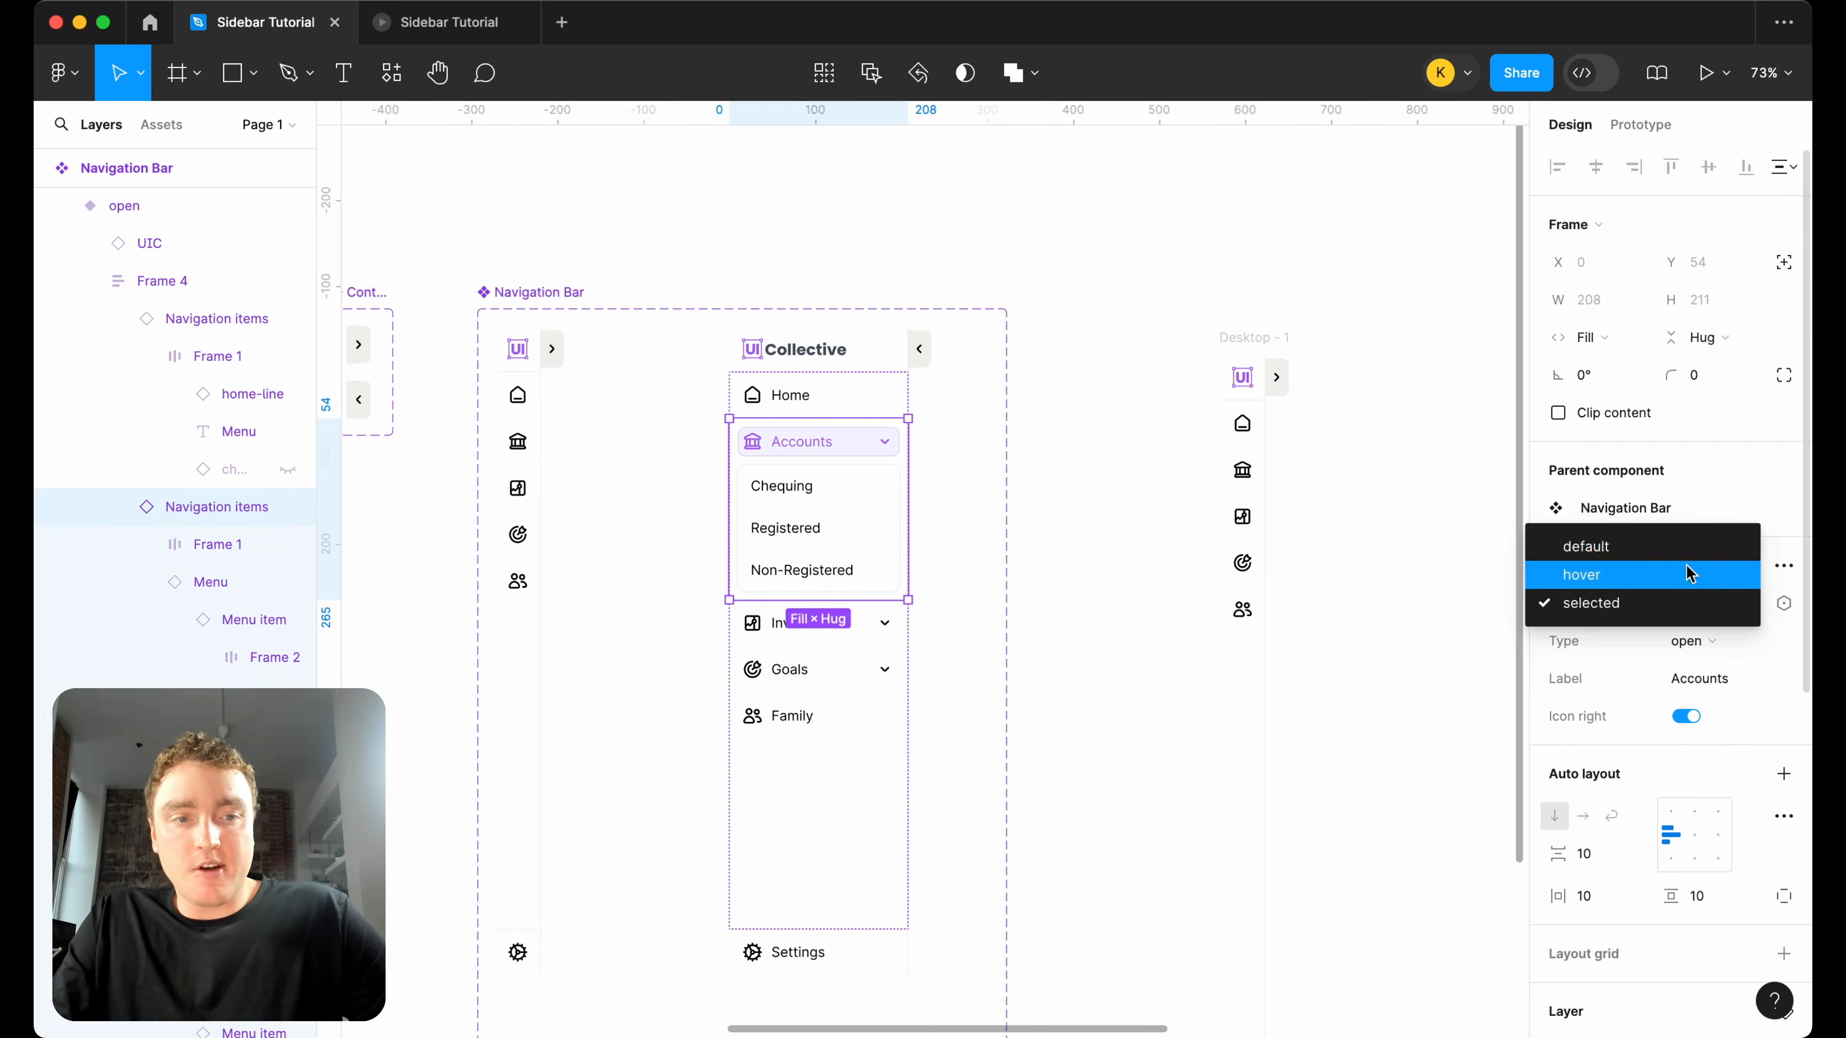
click(1689, 545)
Close the old prototype tab and present the Desktop - 1 frame again in a new one.
scroll(1341, 404, down, 4)
scroll(1340, 404, down, 1)
scroll(1162, 364, right, 5)
click(1039, 354)
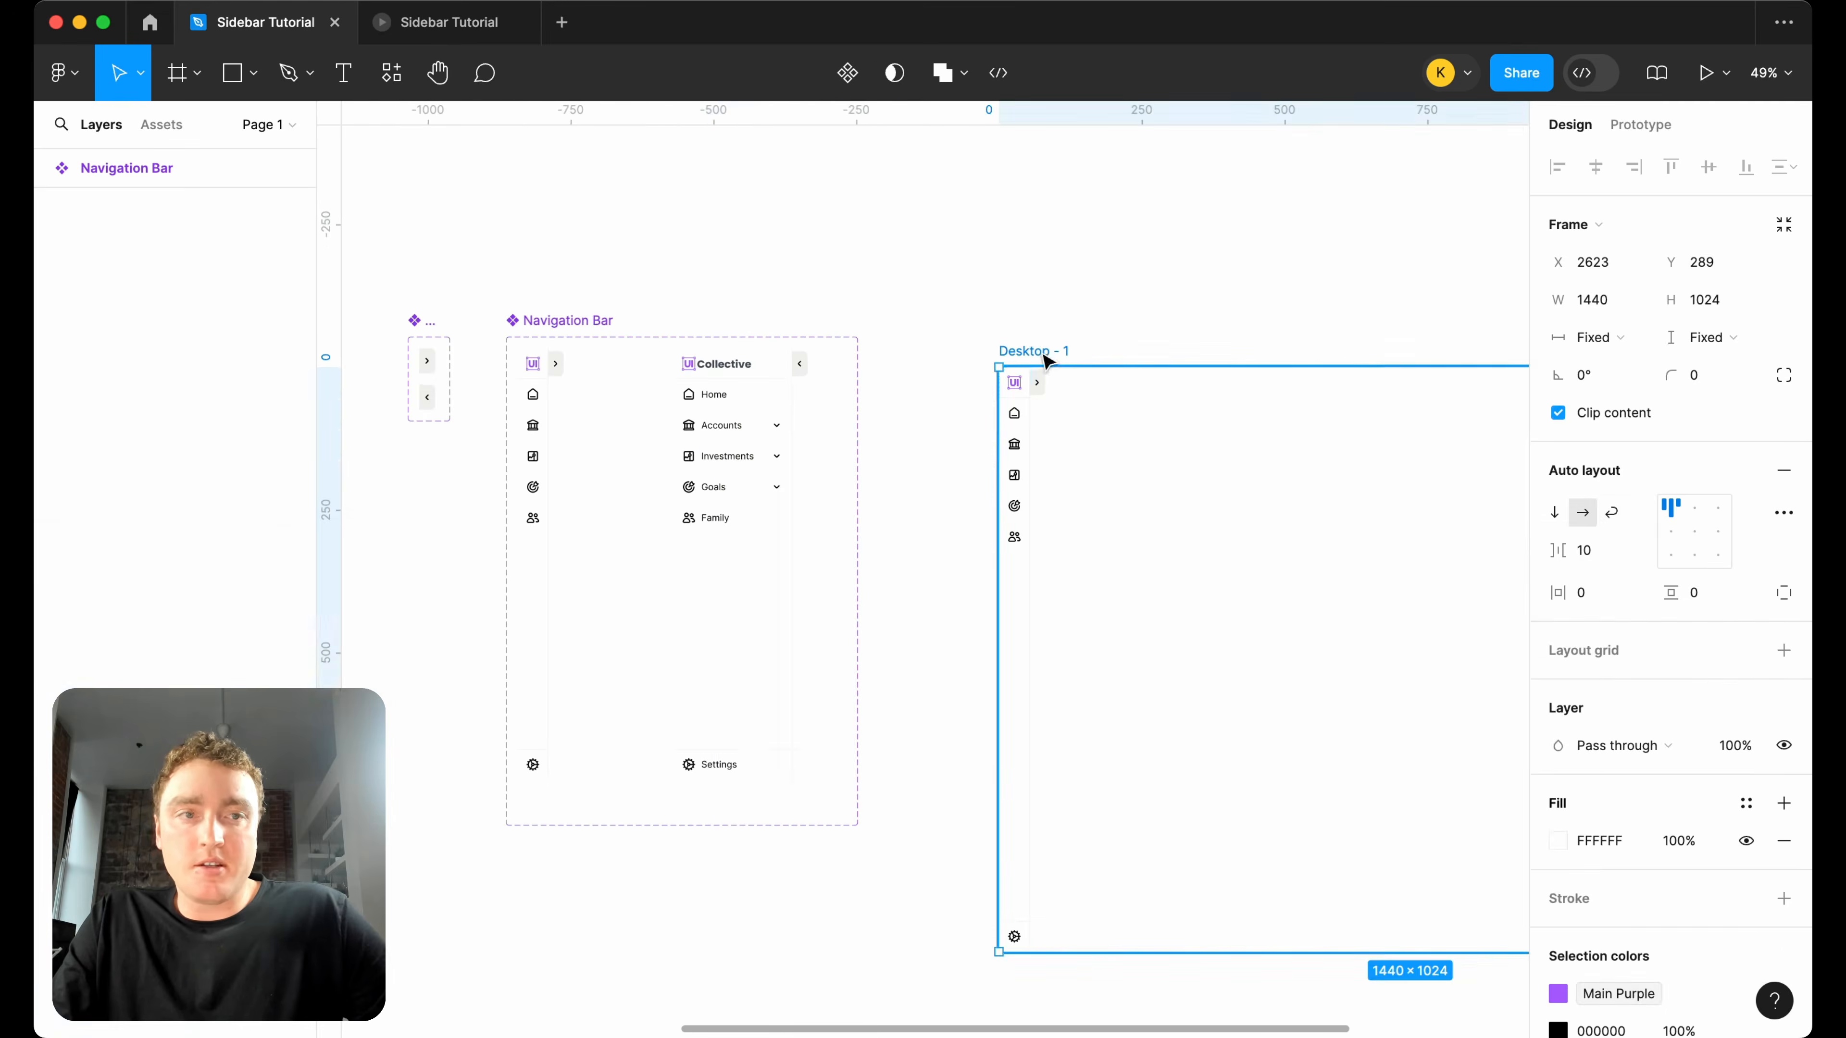
click(1718, 82)
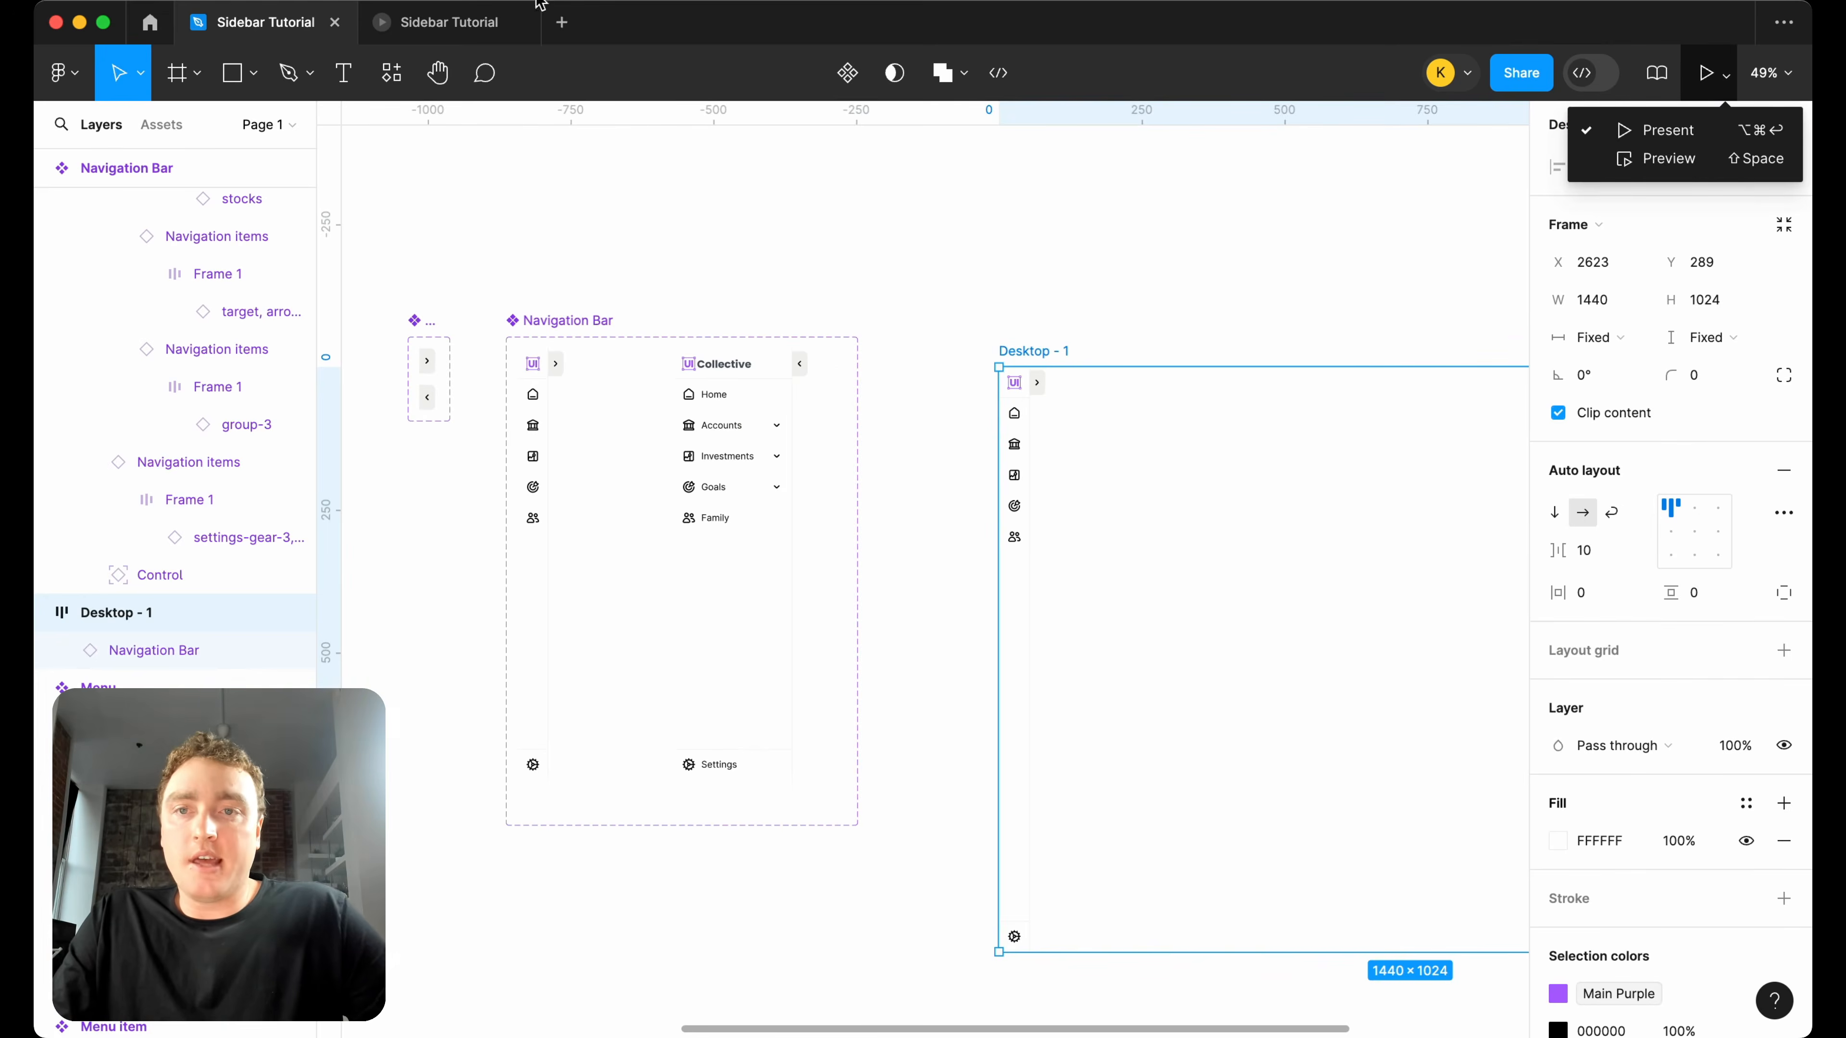
click(518, 22)
click(1729, 79)
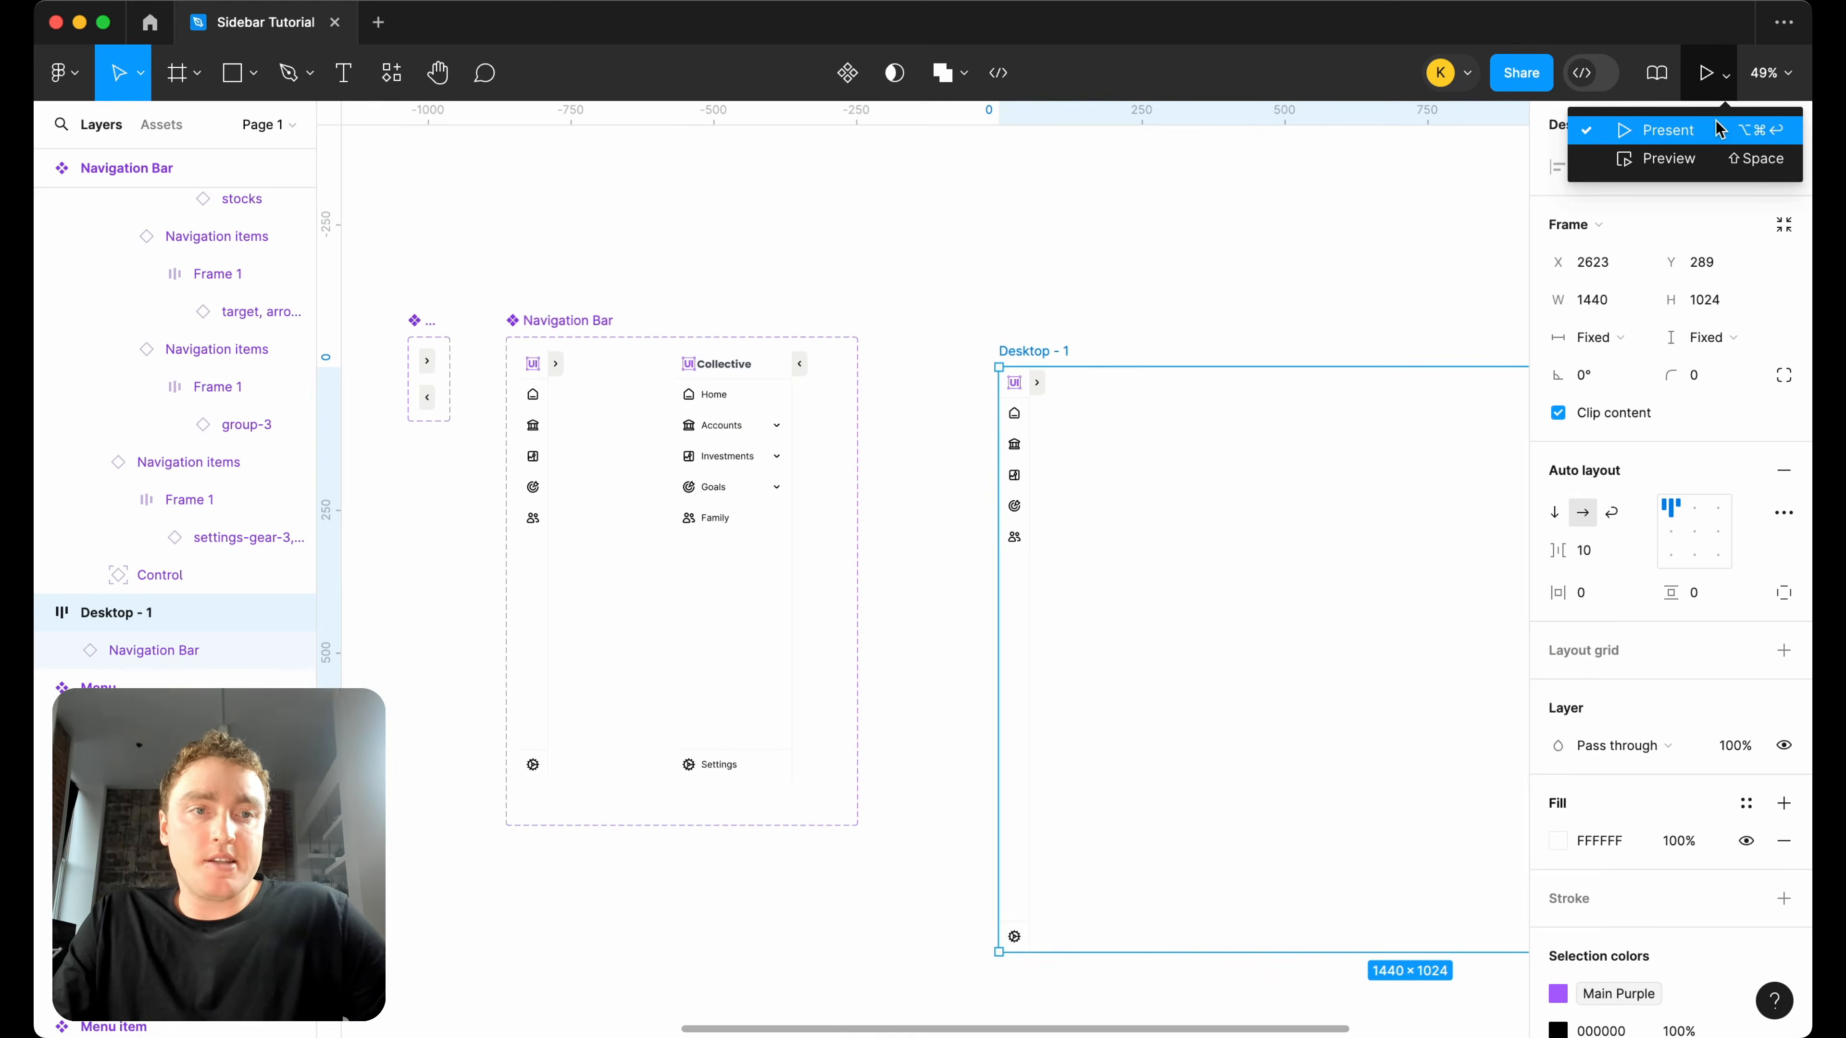
click(1643, 129)
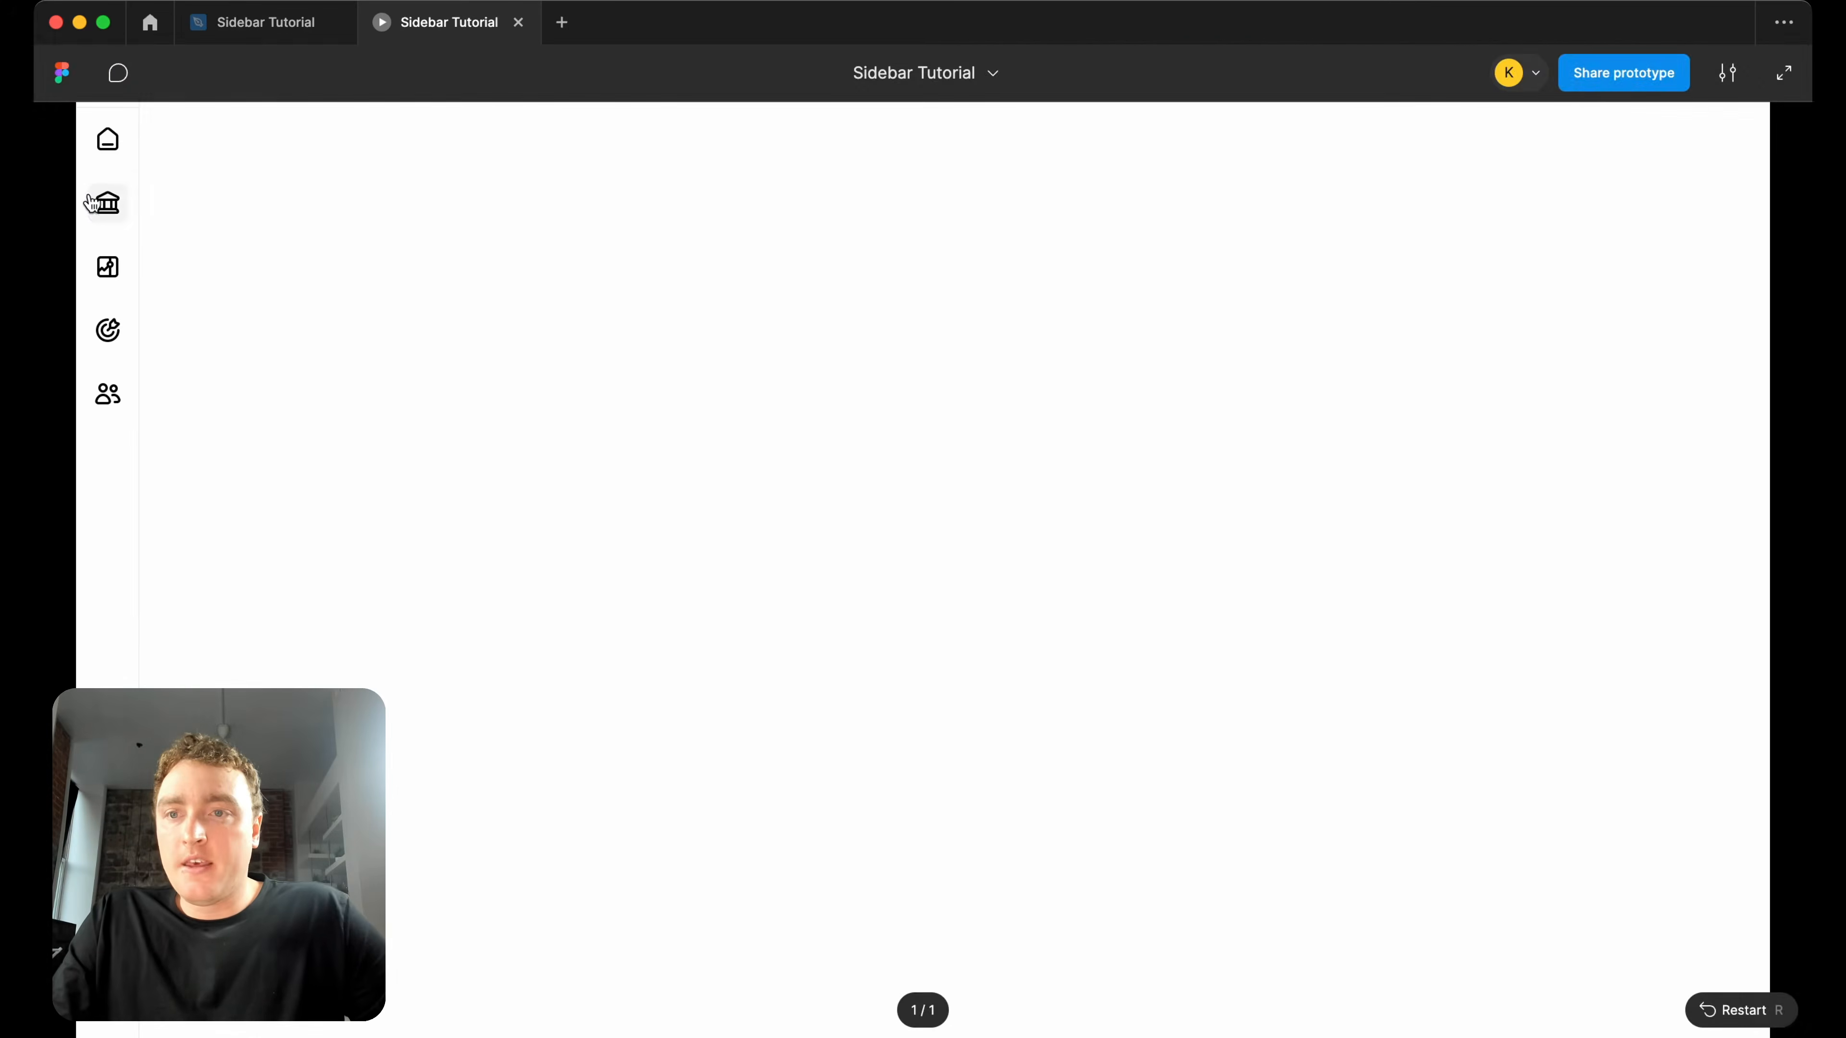
Test opening and closing the Accounts dropdown in the collapsed sidebar of the prototype.
click(105, 211)
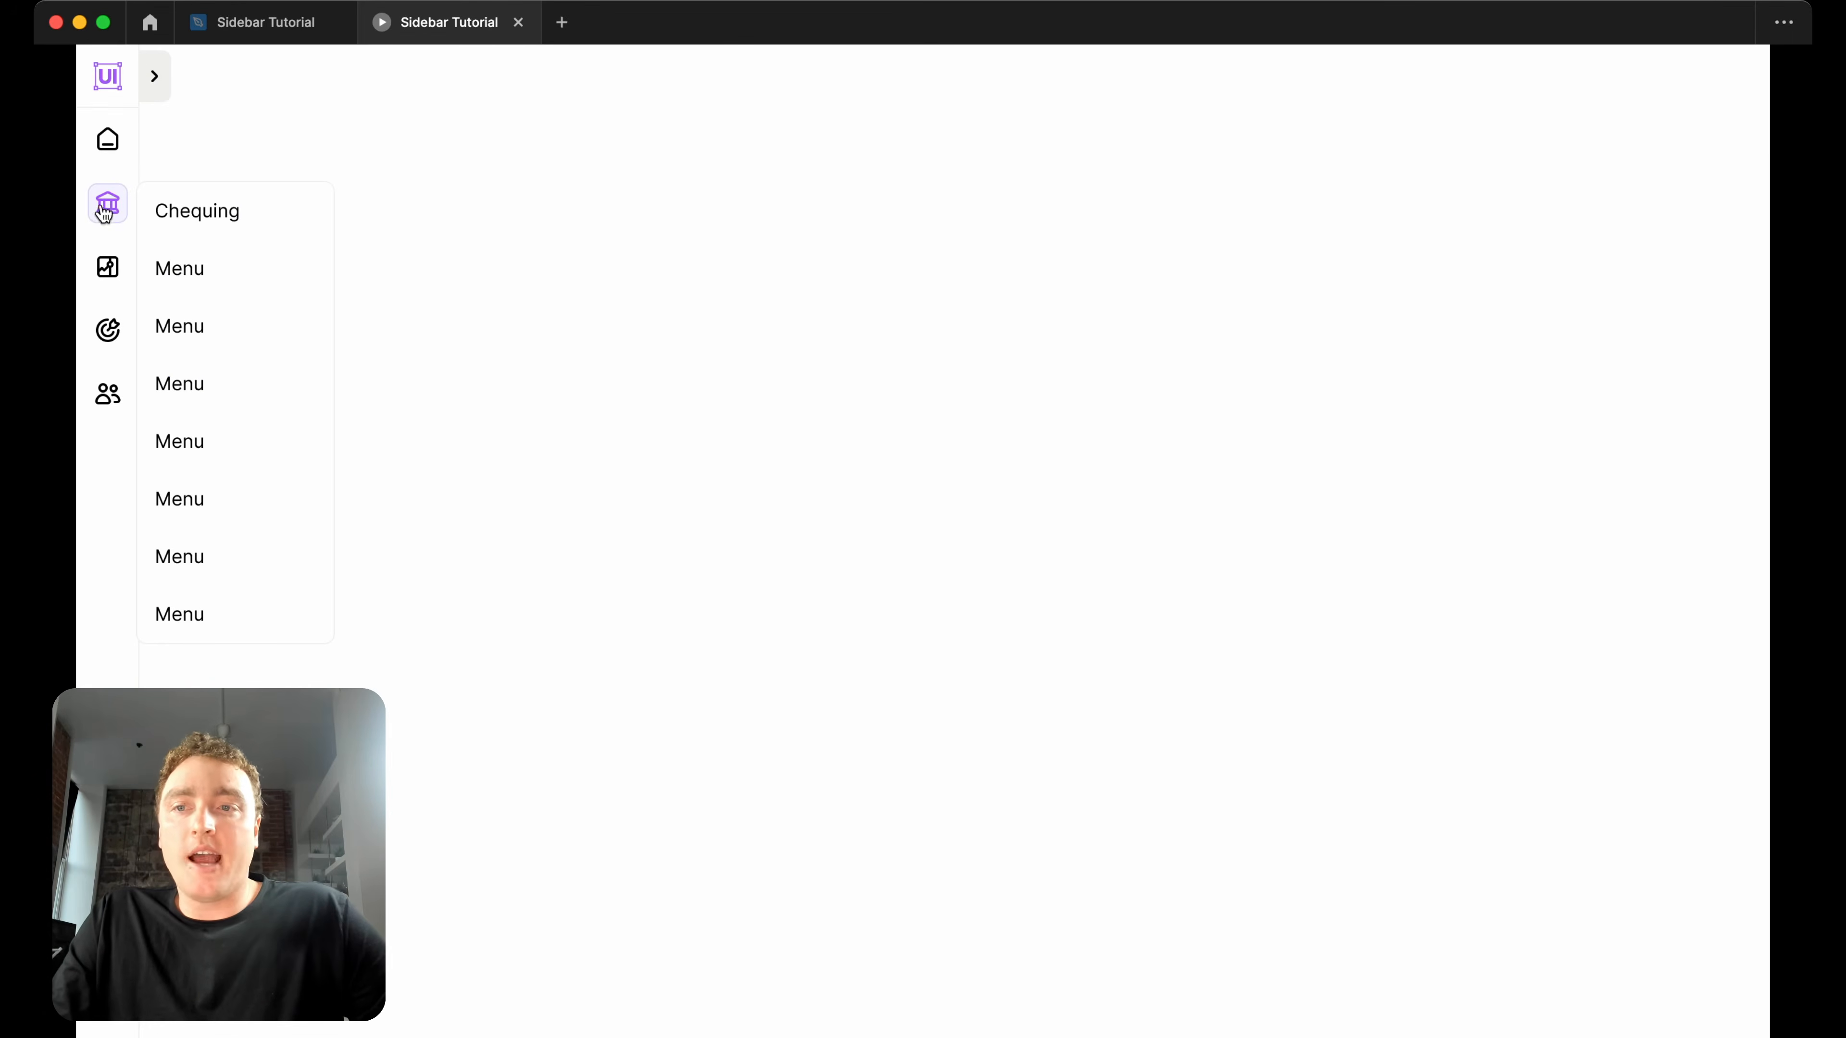
click(113, 207)
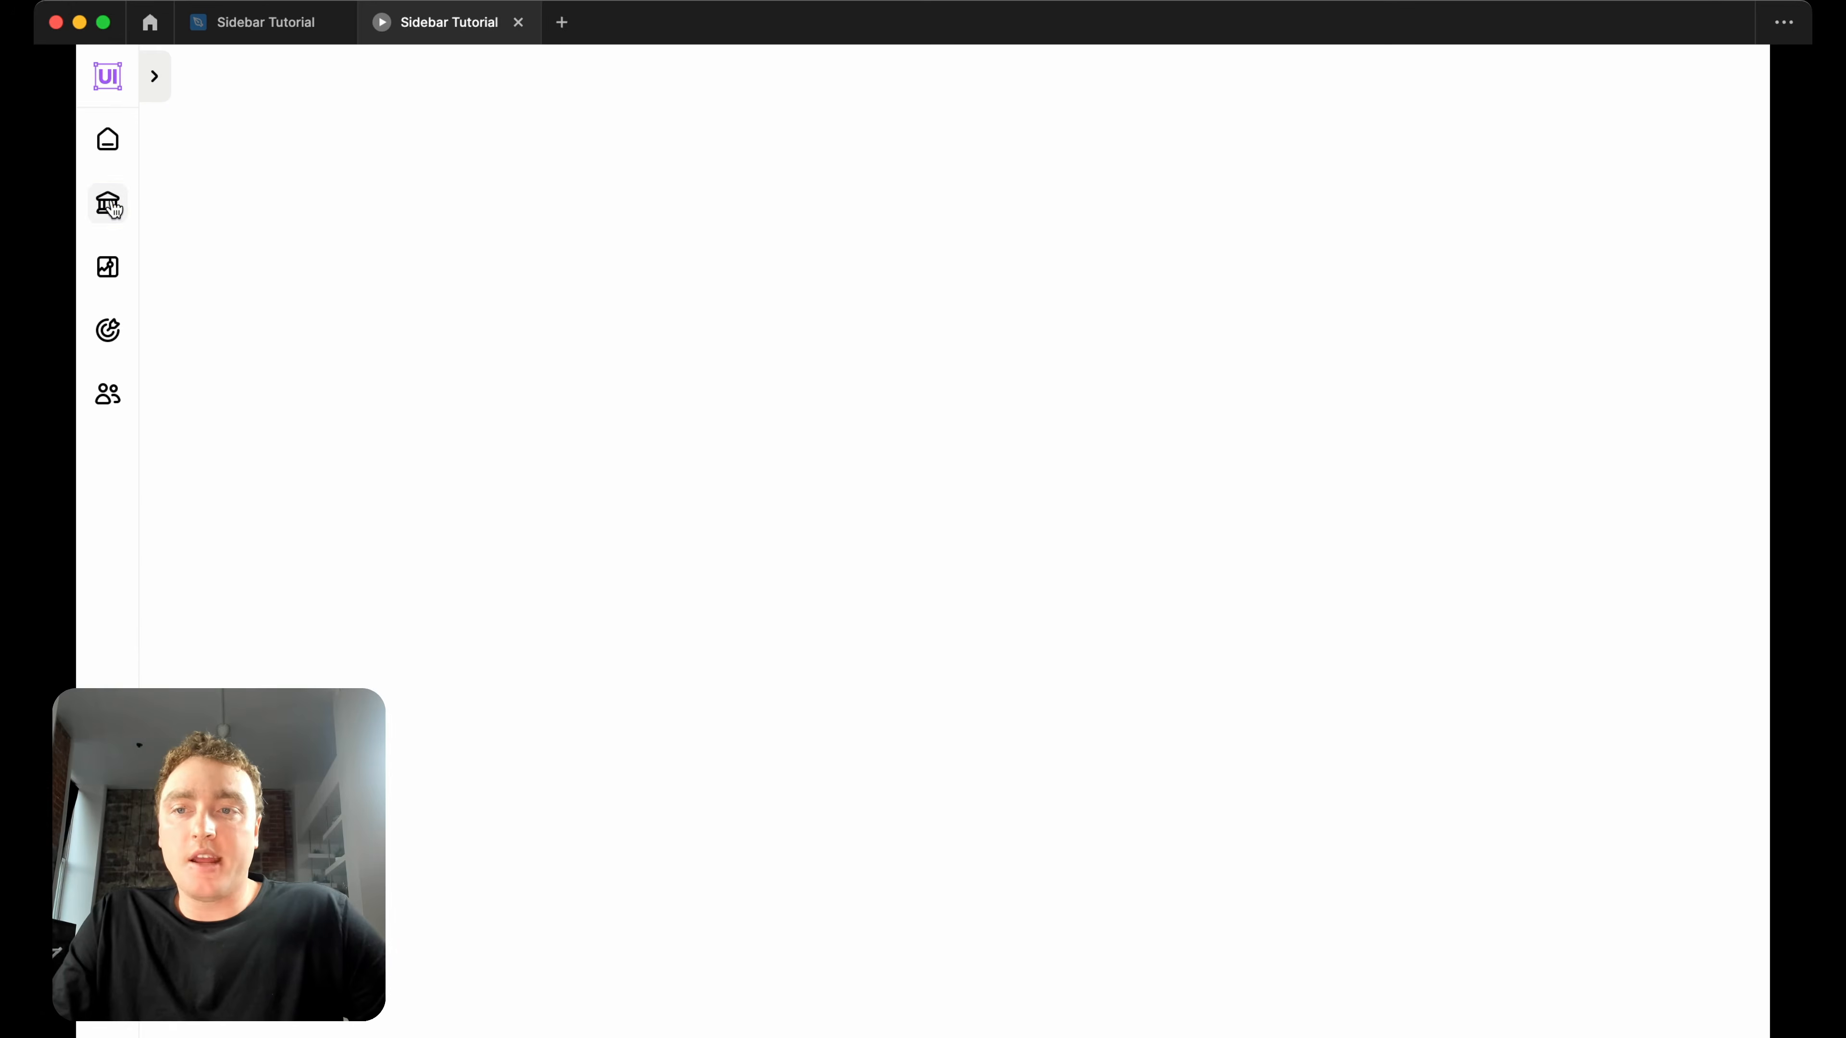
Hide the Figma UI in the presentation and expand the sidebar with its chevron control.
mouse_move(159, 97)
click(1728, 72)
click(1617, 370)
click(159, 86)
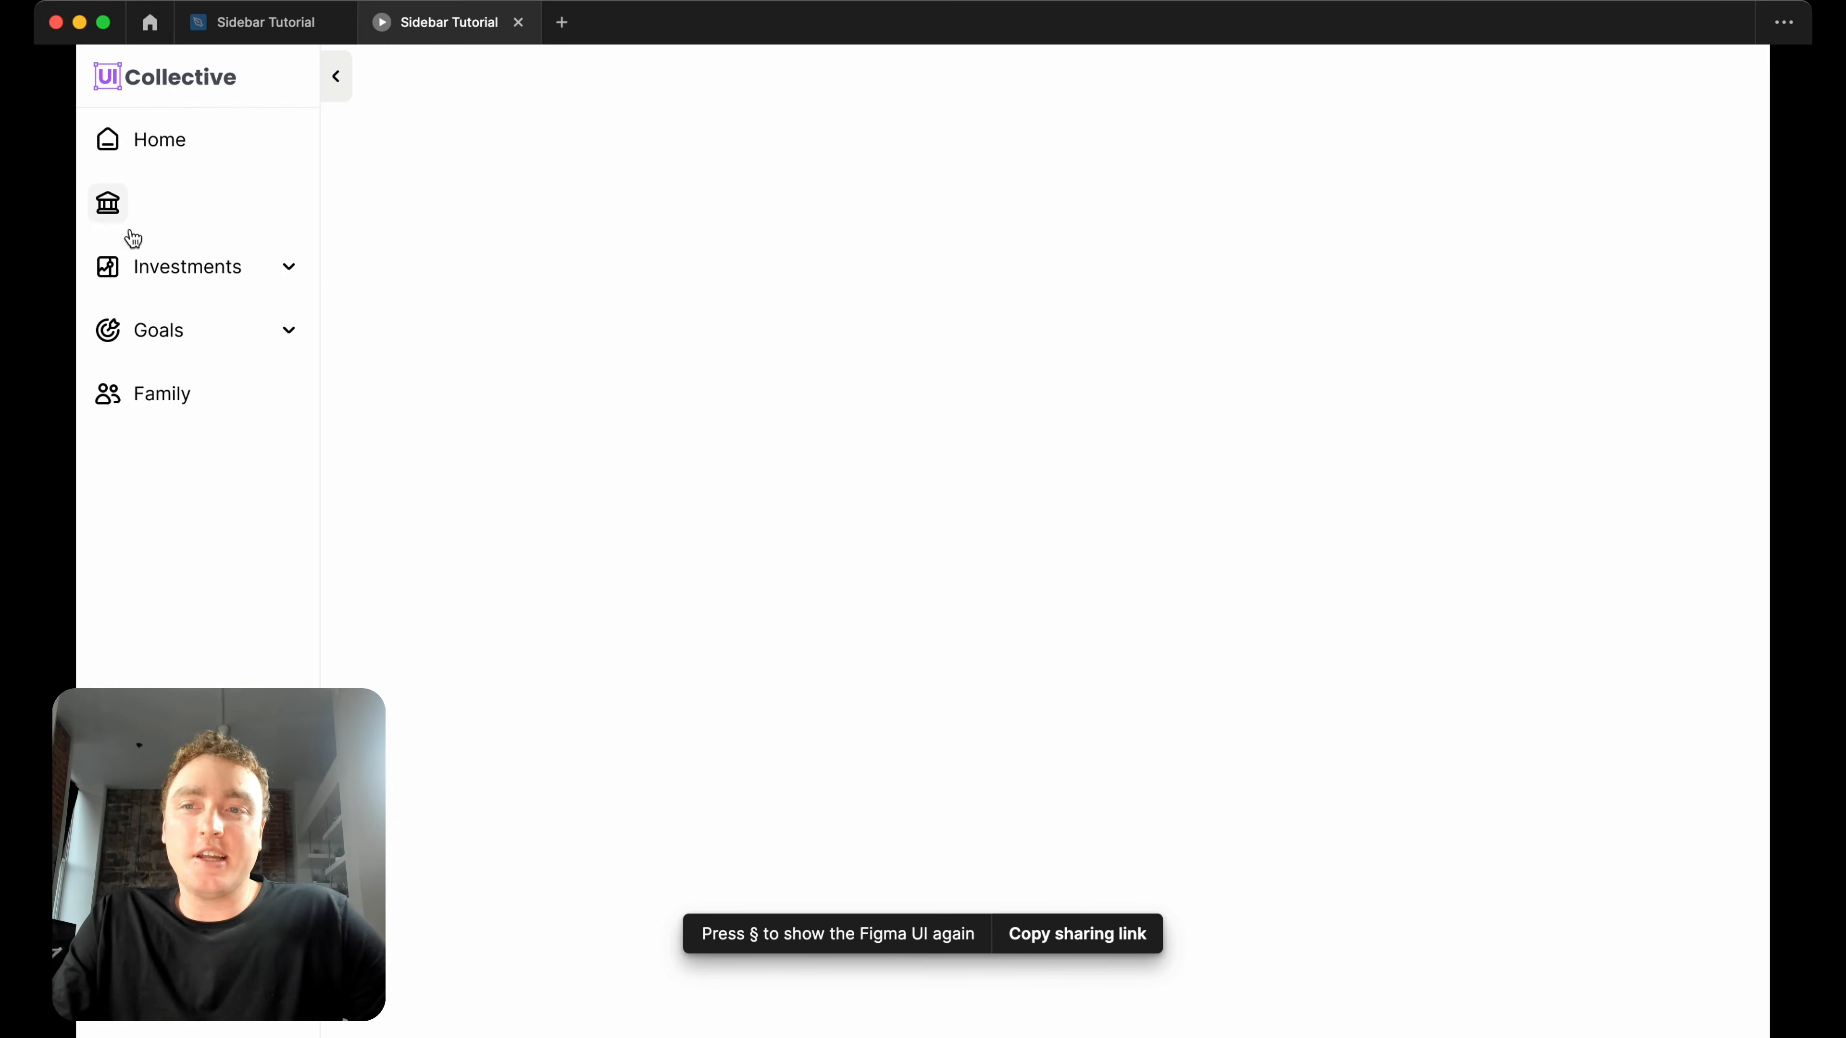
Compare the open Navigation Bar design with the prototype and try the Accounts and Investments items in the expanded sidebar.
click(297, 36)
scroll(708, 428, up, 5)
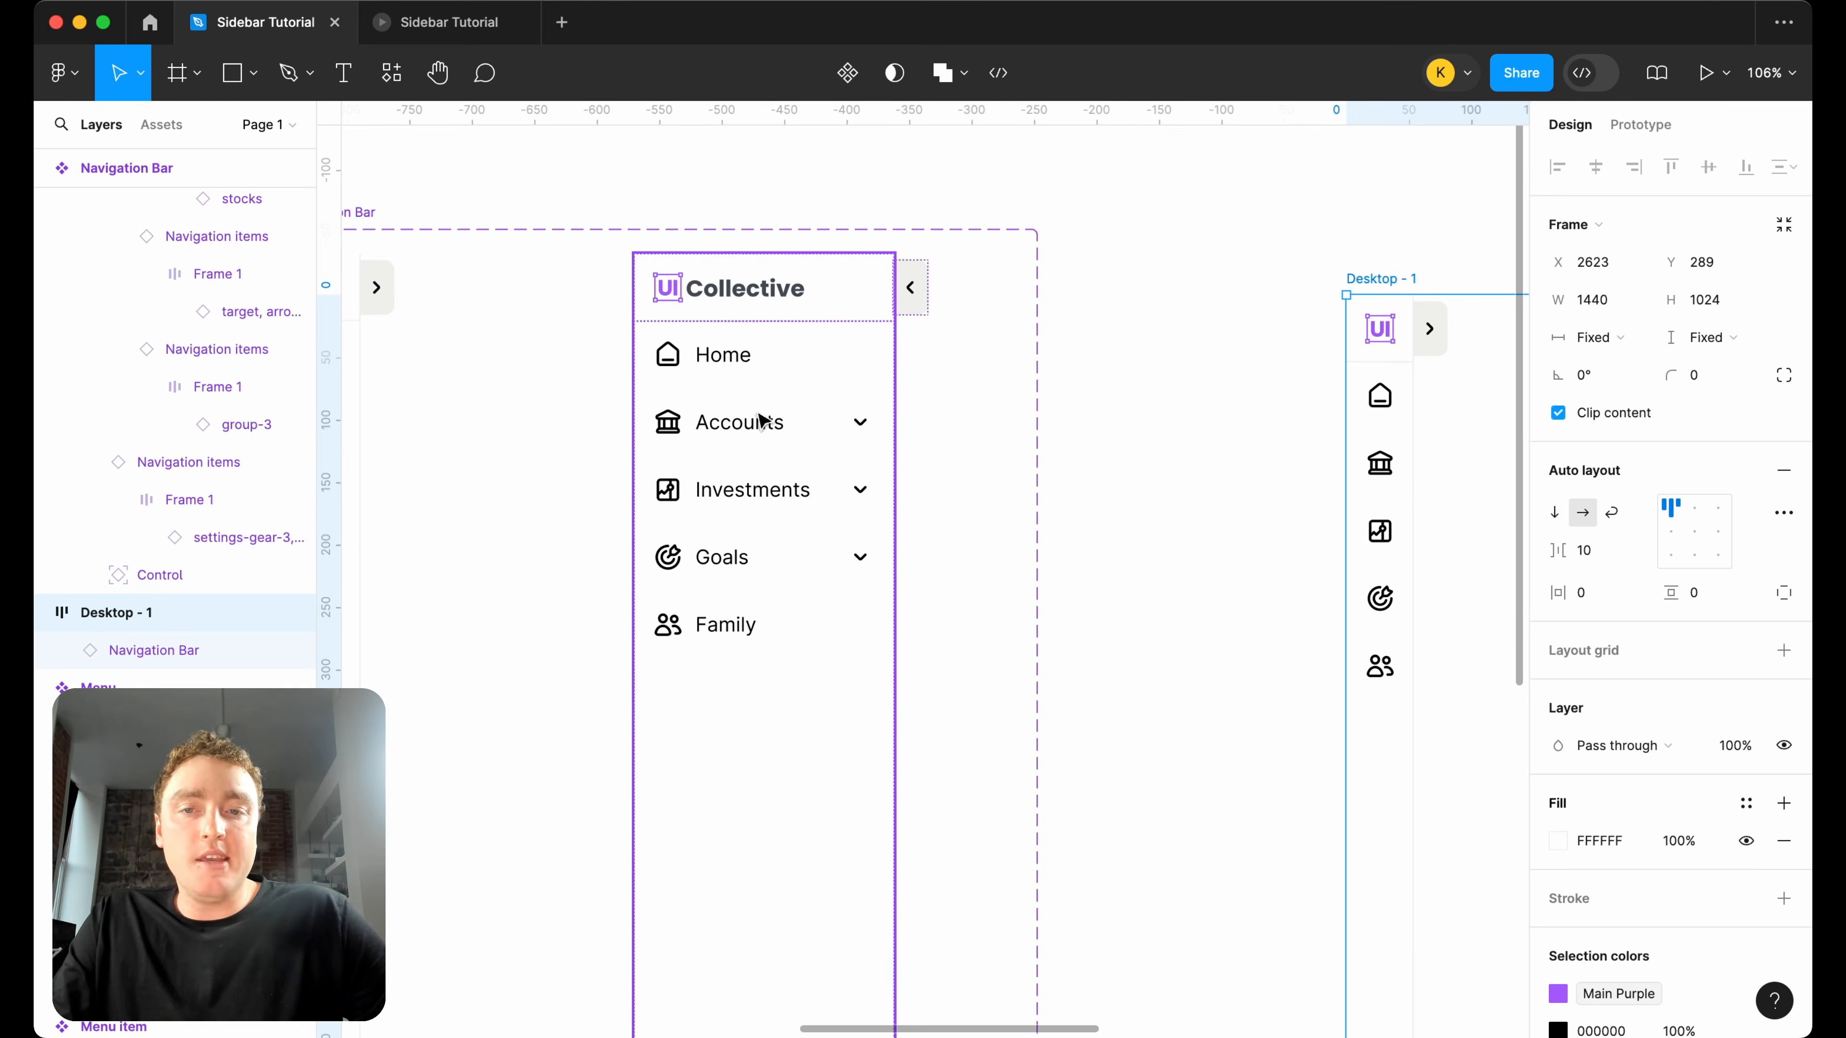
click(447, 22)
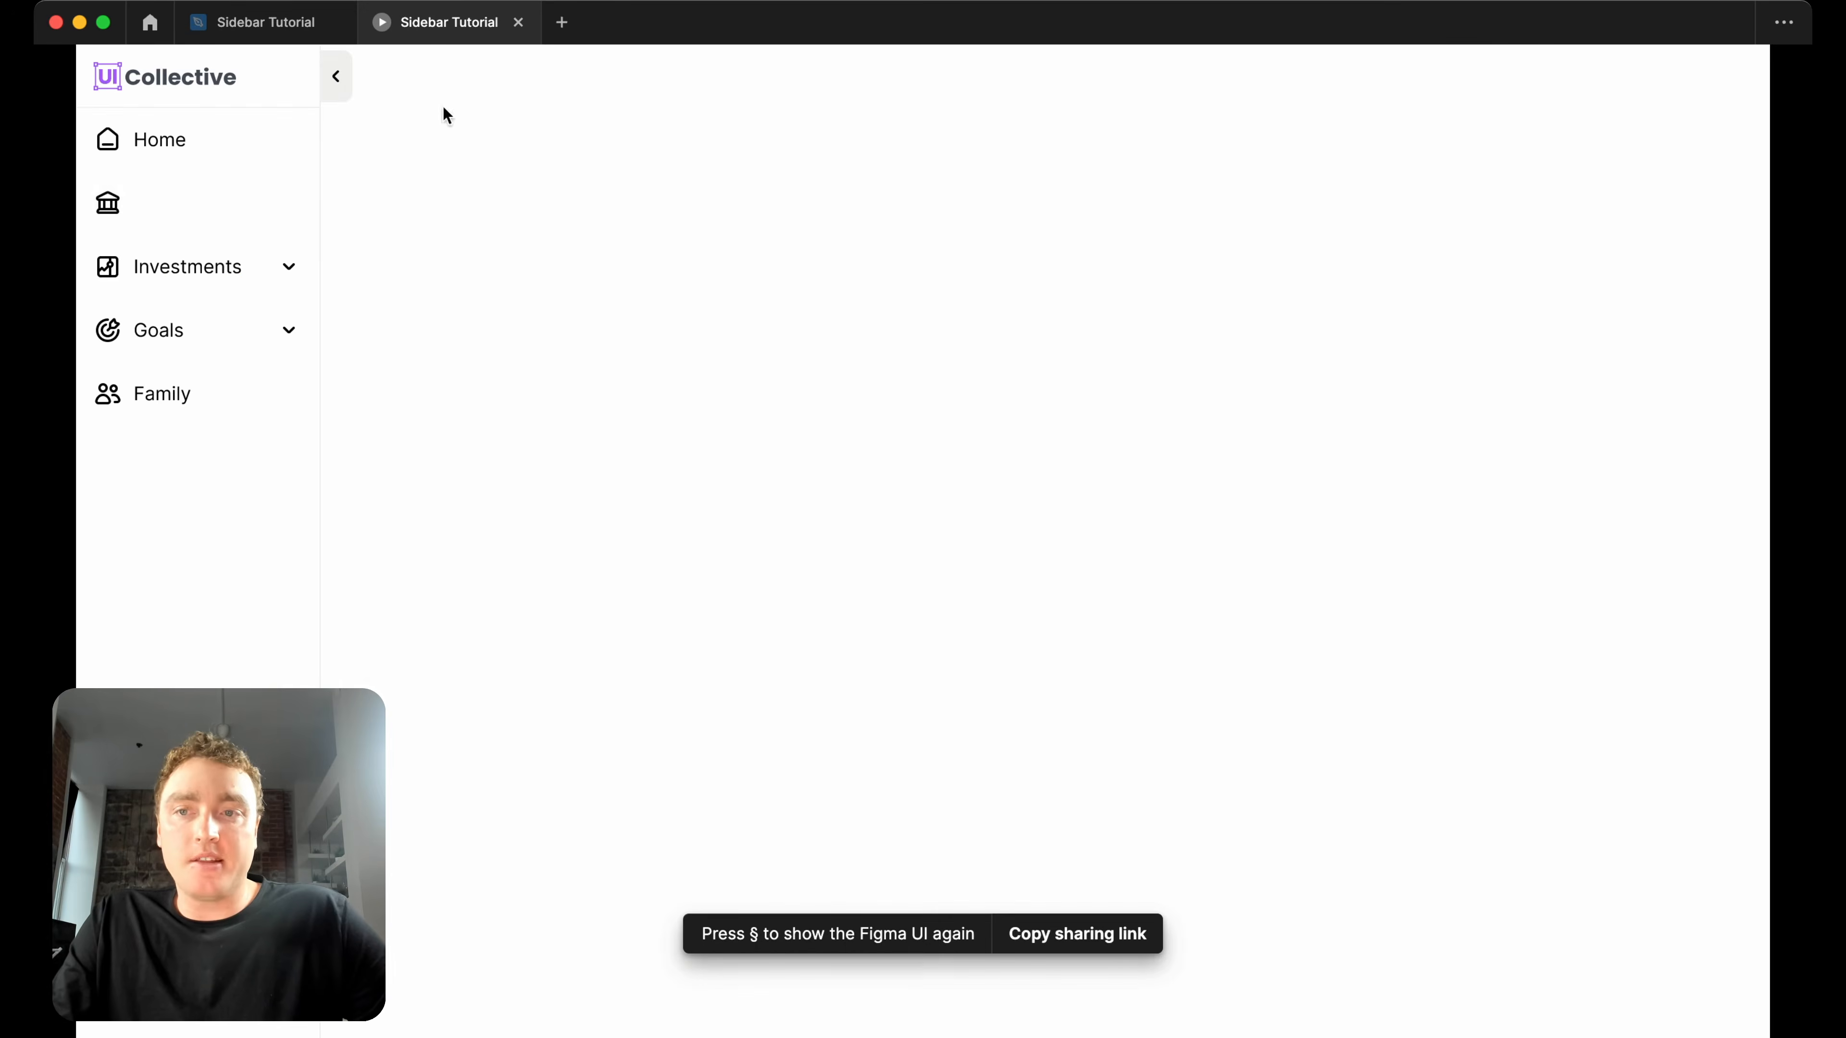
click(240, 209)
click(239, 208)
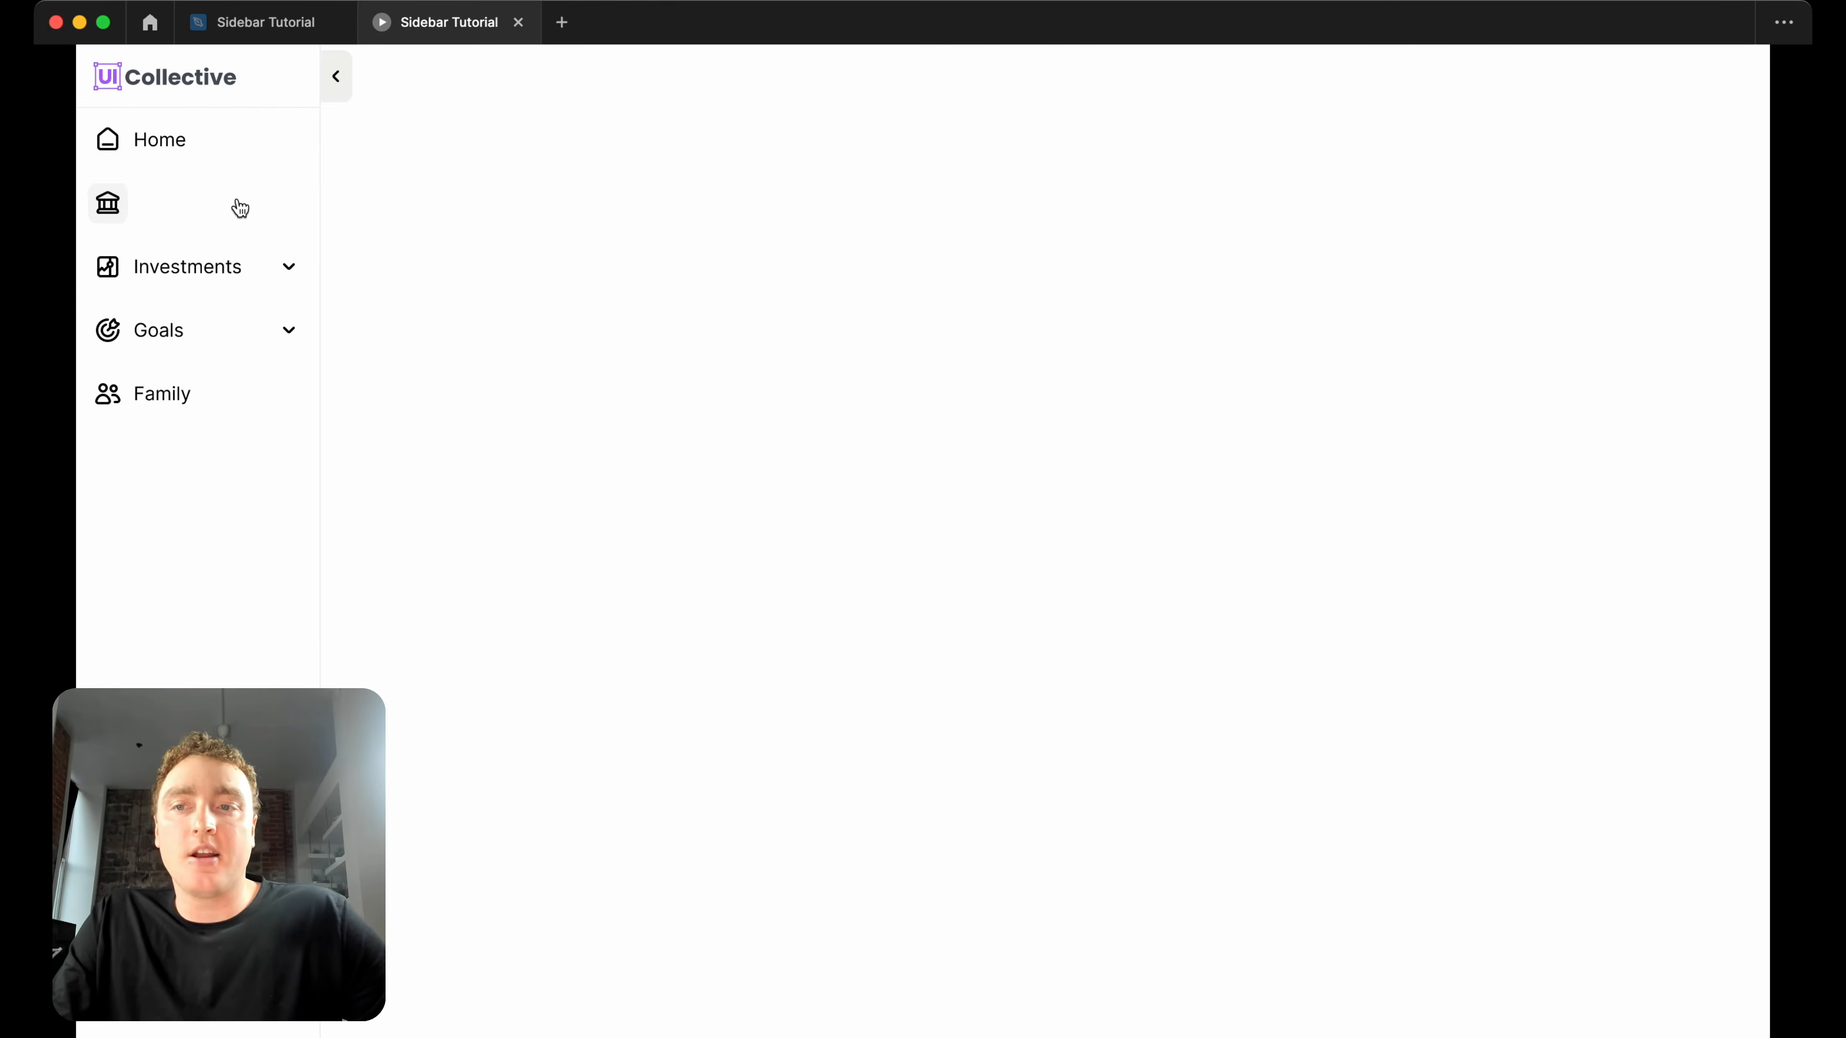
click(194, 267)
click(198, 274)
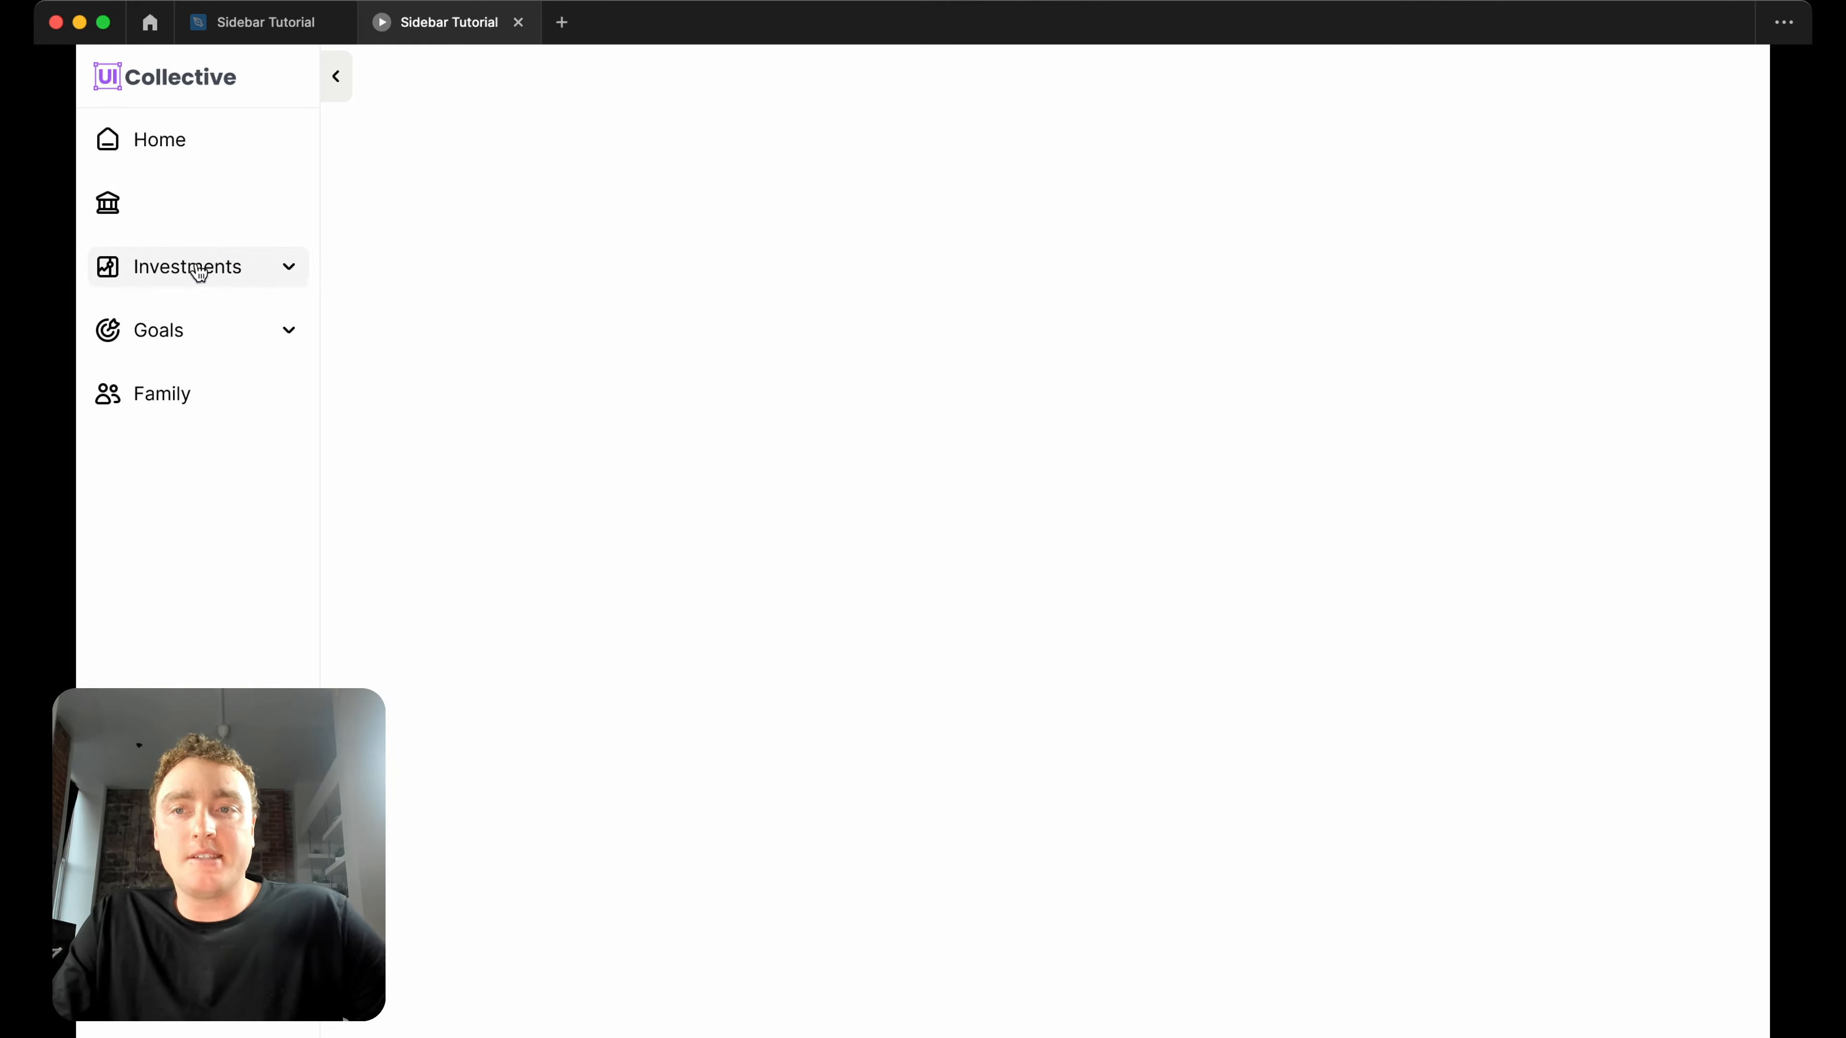
Return to the design file and duplicate the Navigation items component set directly below the original.
mouse_move(275, 33)
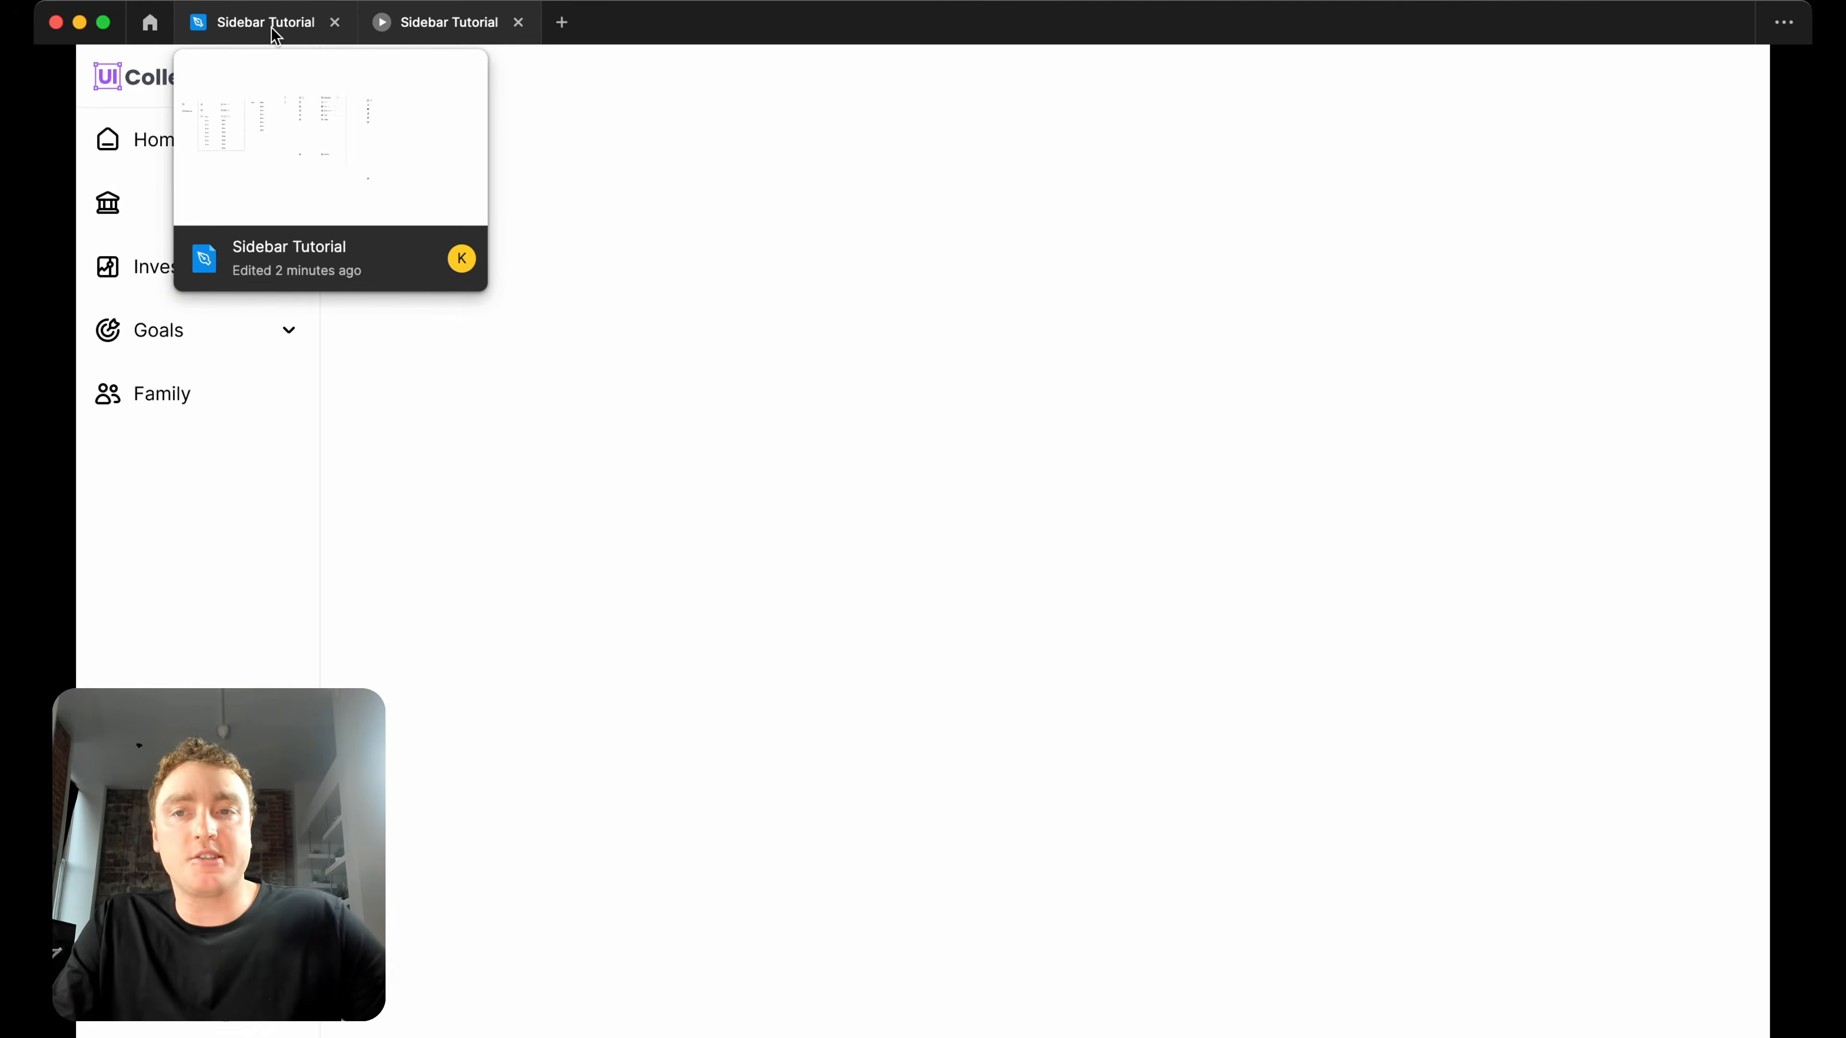
click(275, 33)
scroll(1084, 409, down, 5)
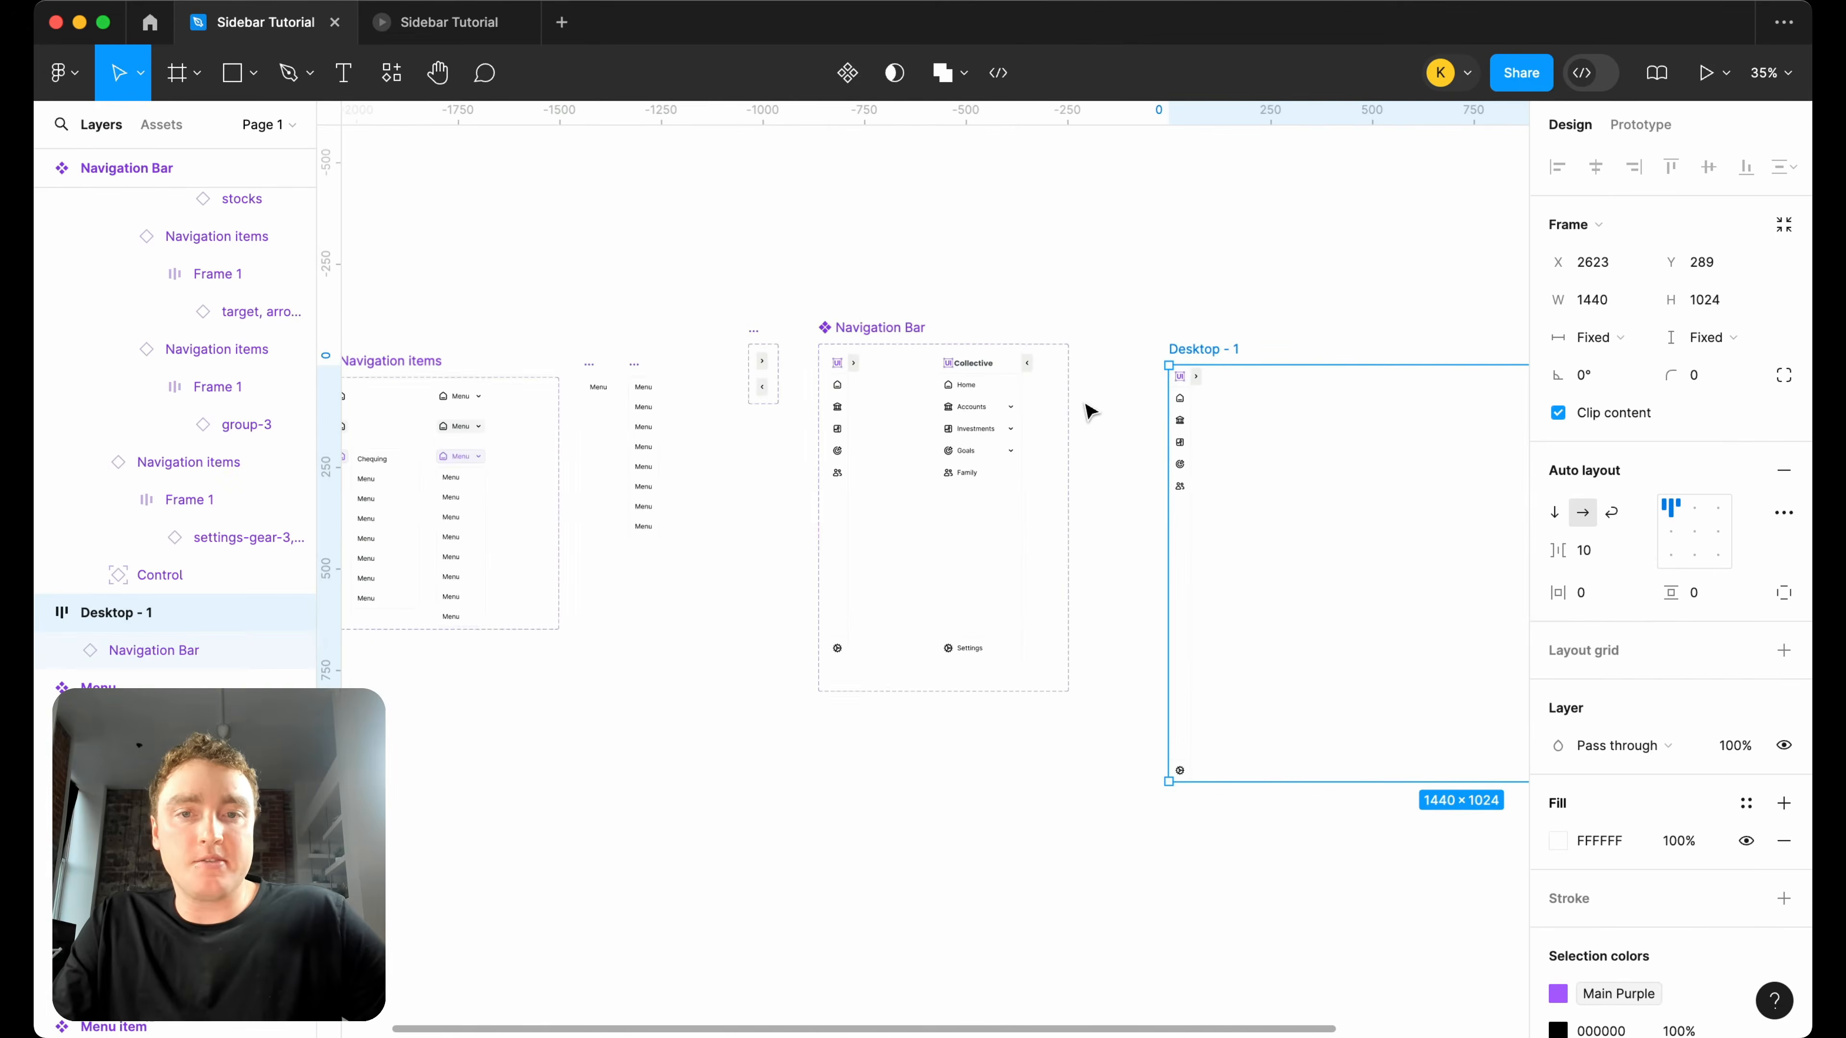
scroll(1090, 412, down, 3)
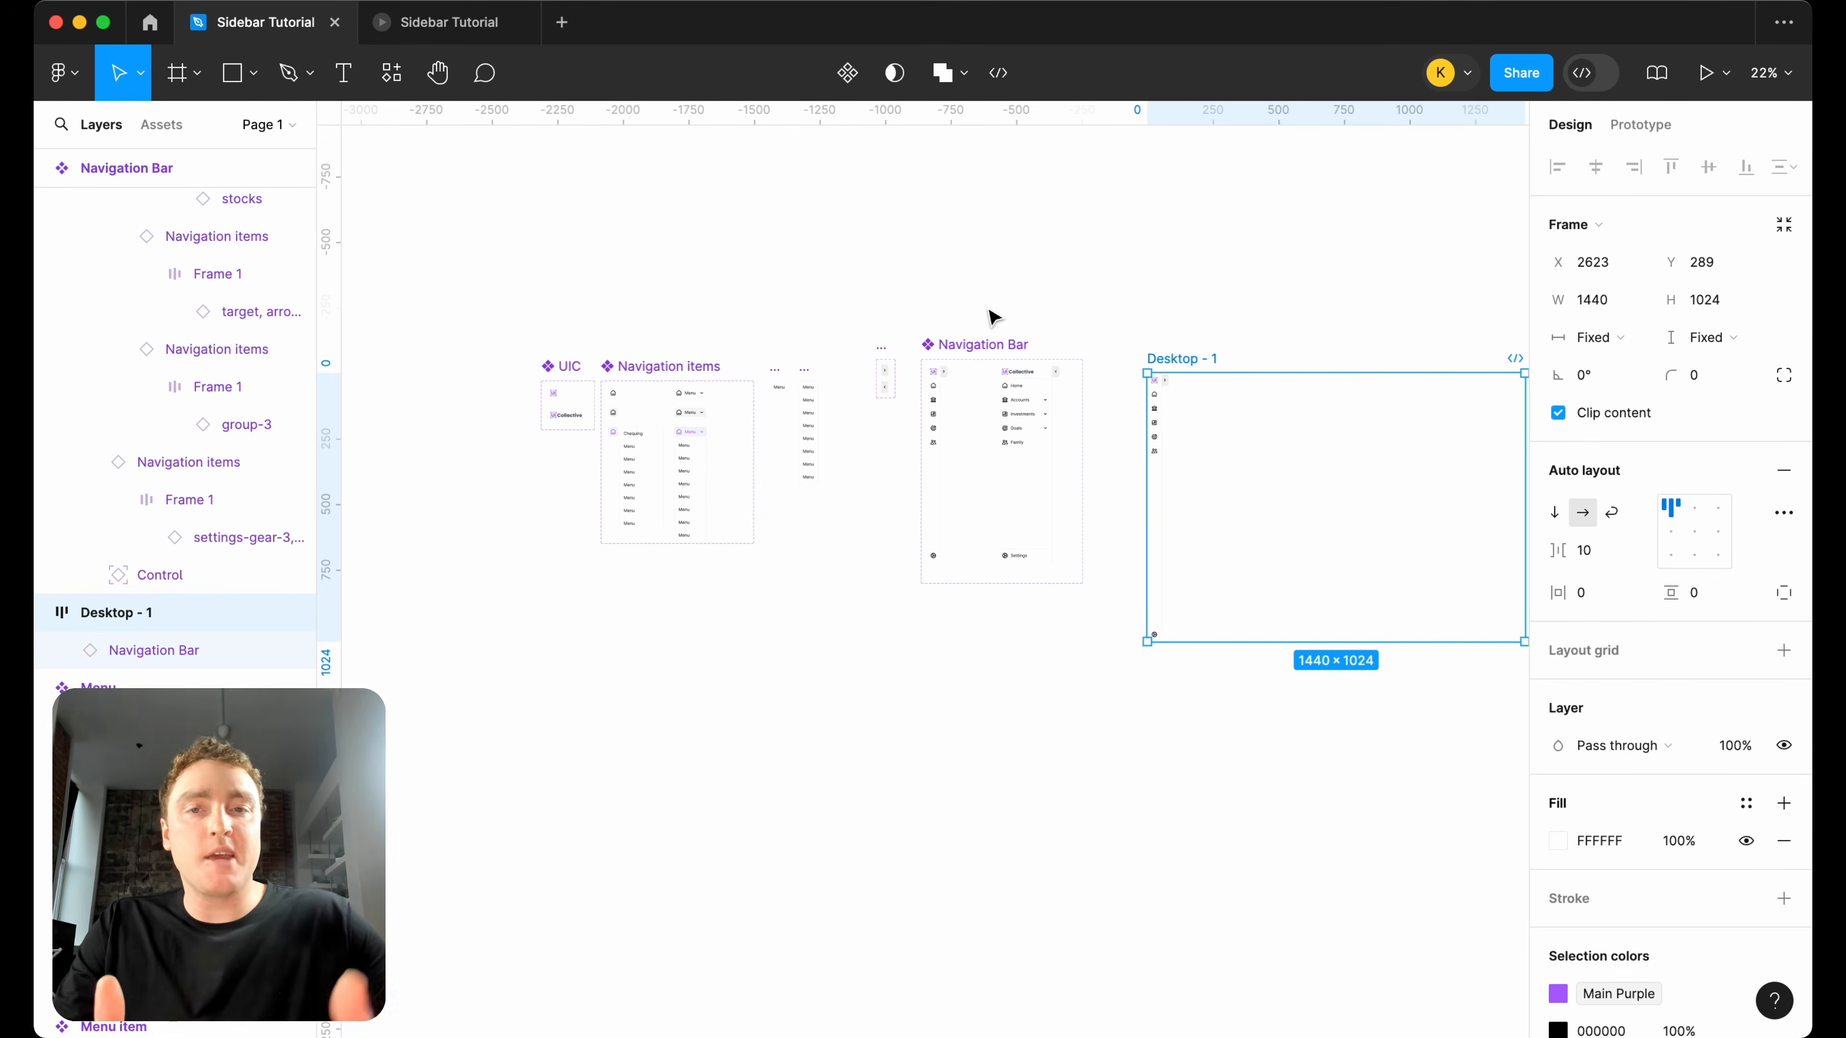
click(1224, 800)
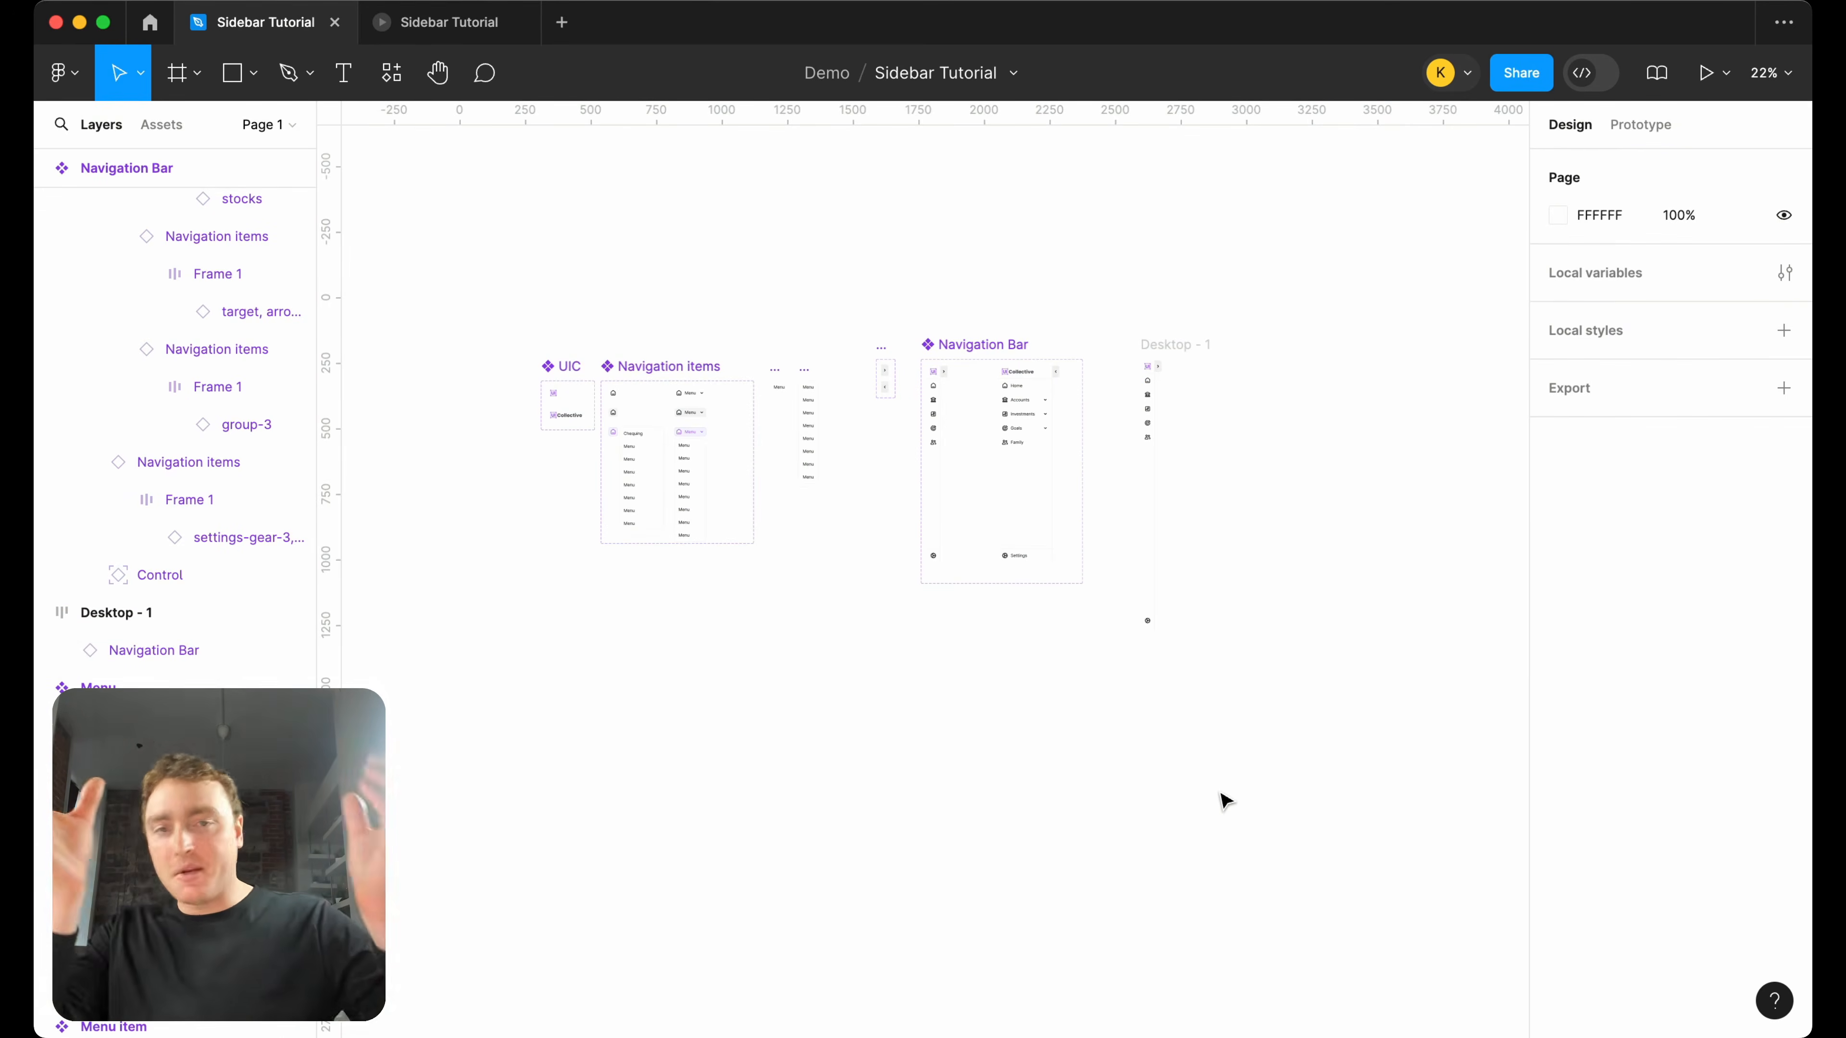
scroll(440, 576, up, 3)
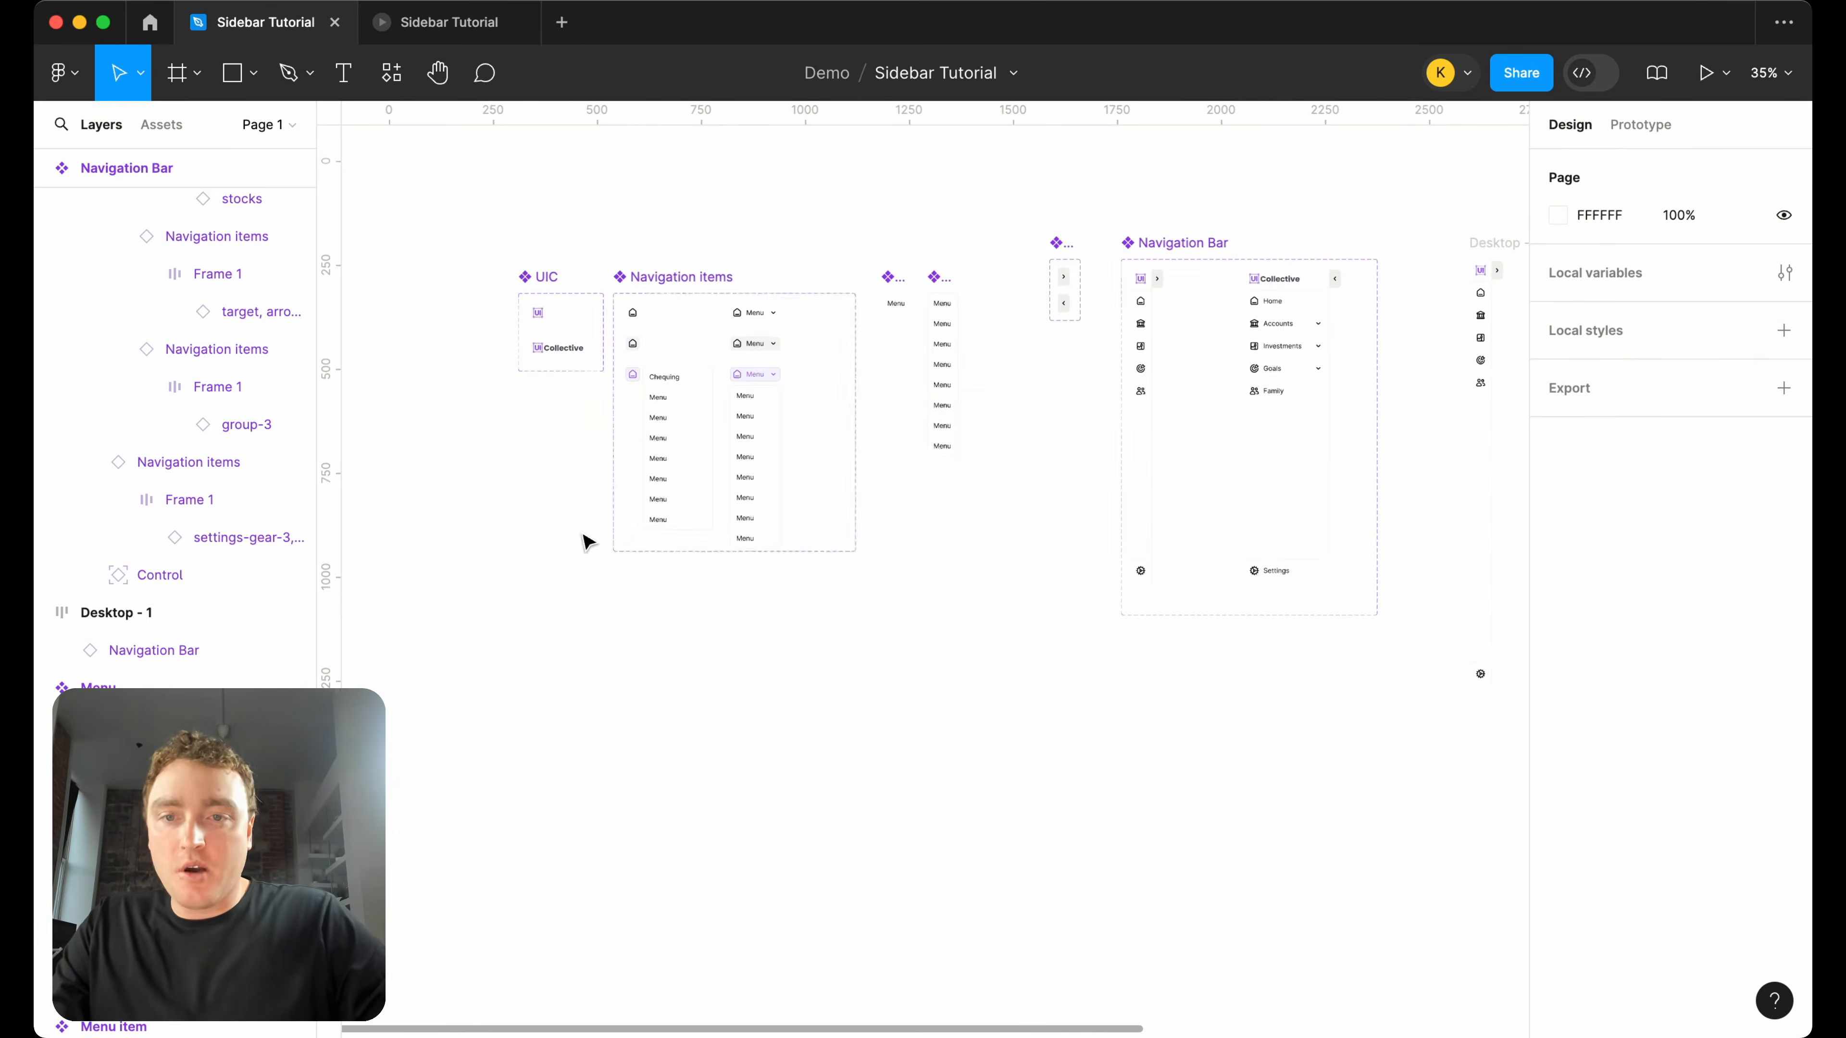
click(682, 282)
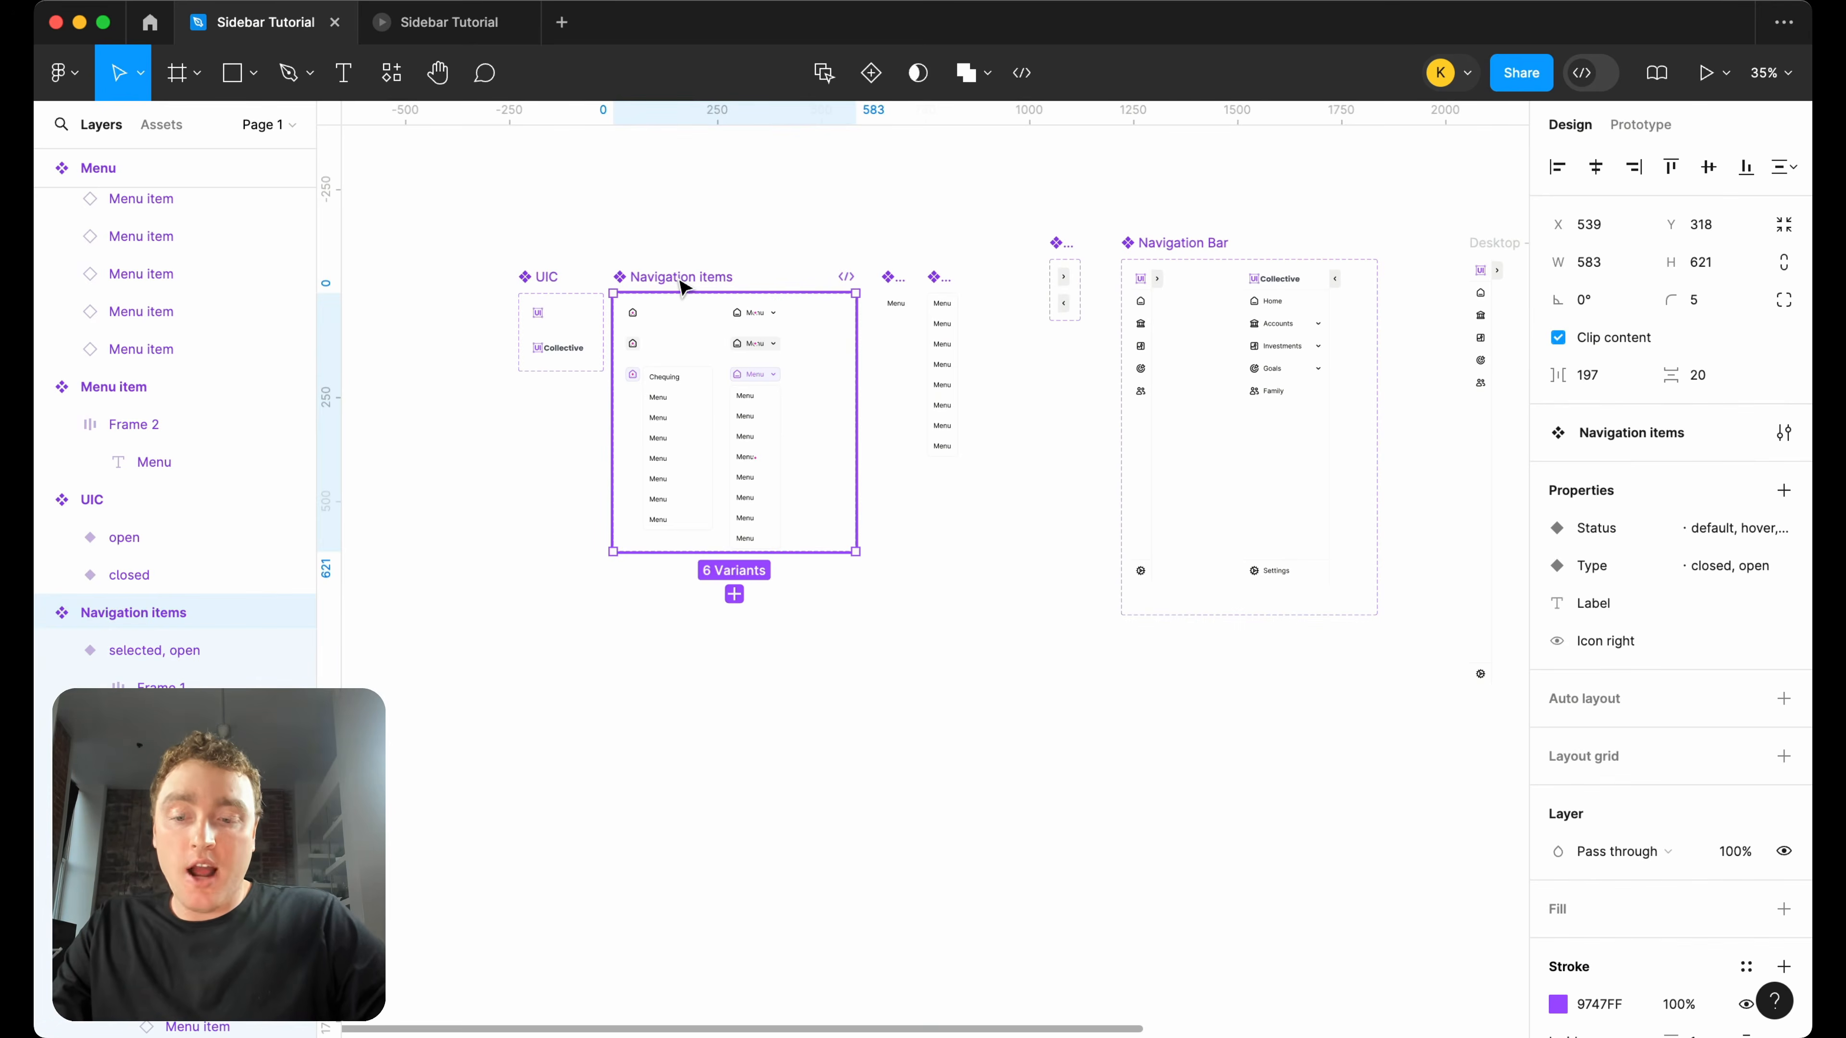
drag(683, 284, 681, 709)
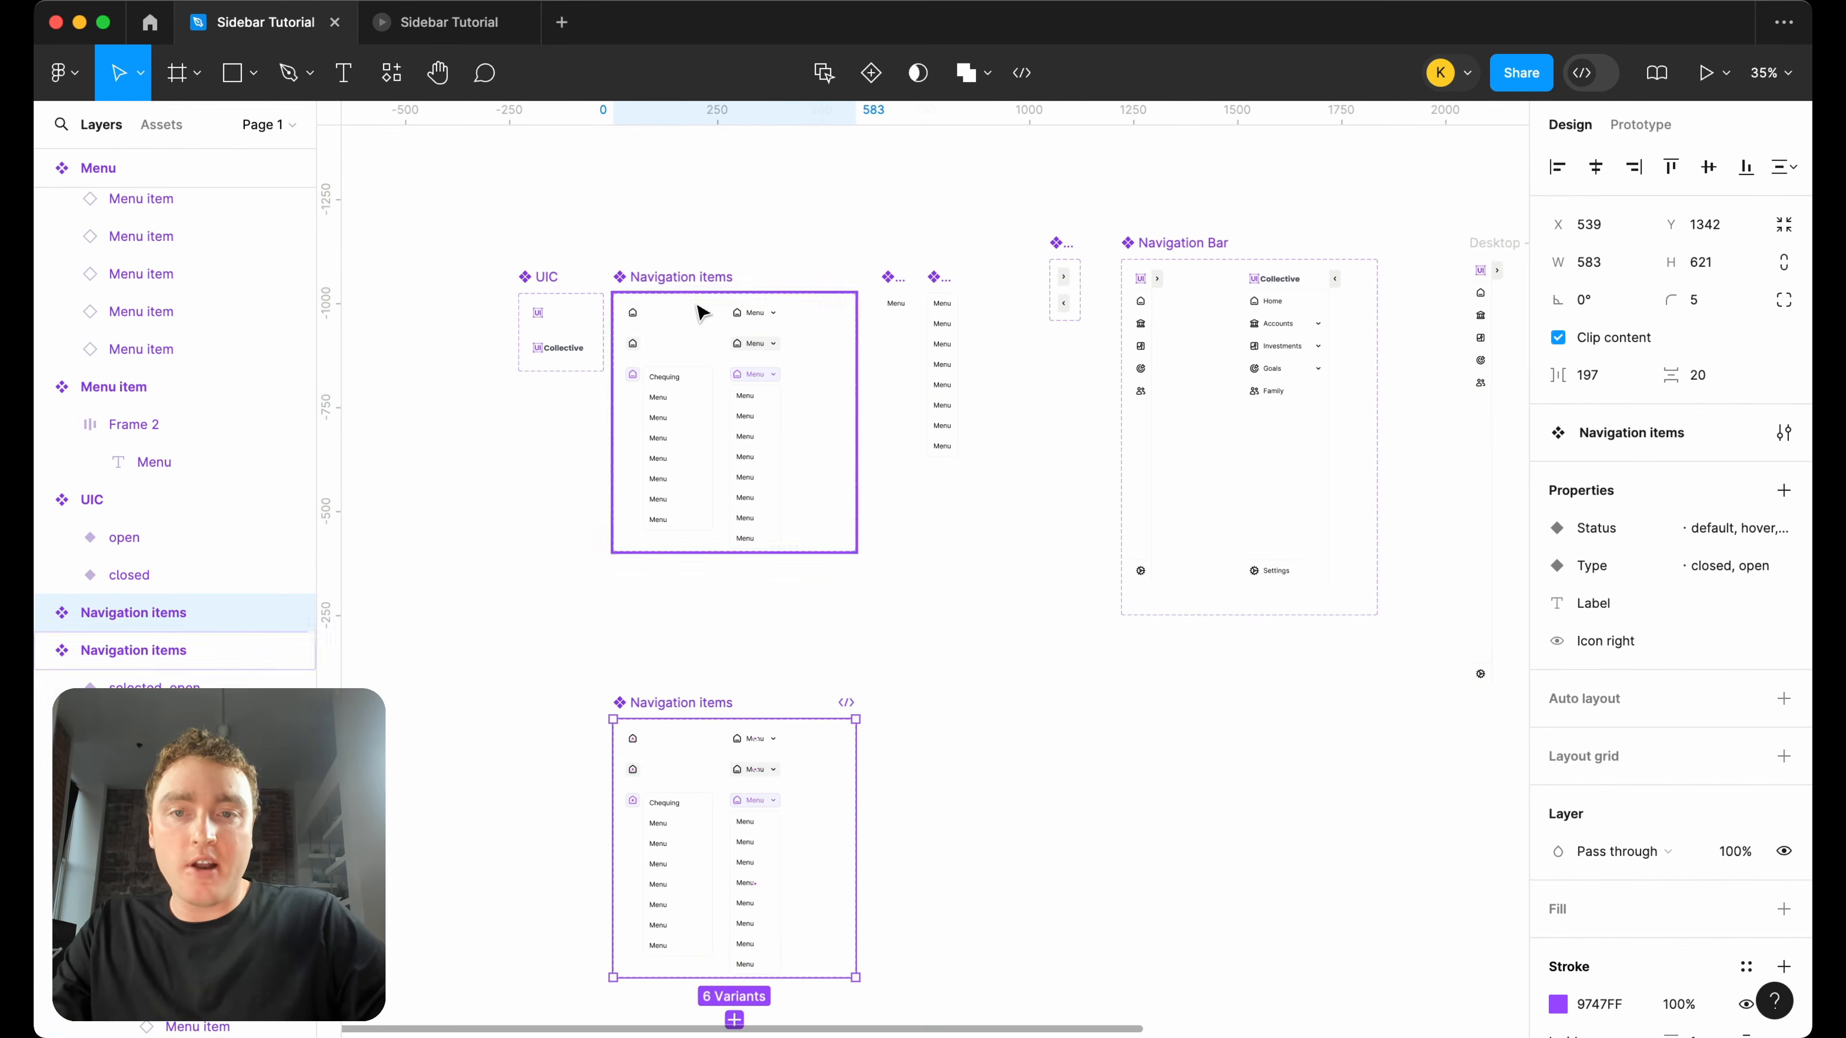
Examine the duplicated Navigation items variants and compare them with the items in the open Navigation Bar variant.
scroll(694, 298, down, 2)
scroll(695, 300, down, 1)
ctrl+scroll(769, 753, up, 3)
scroll(769, 753, down, 4)
scroll(773, 750, up, 1)
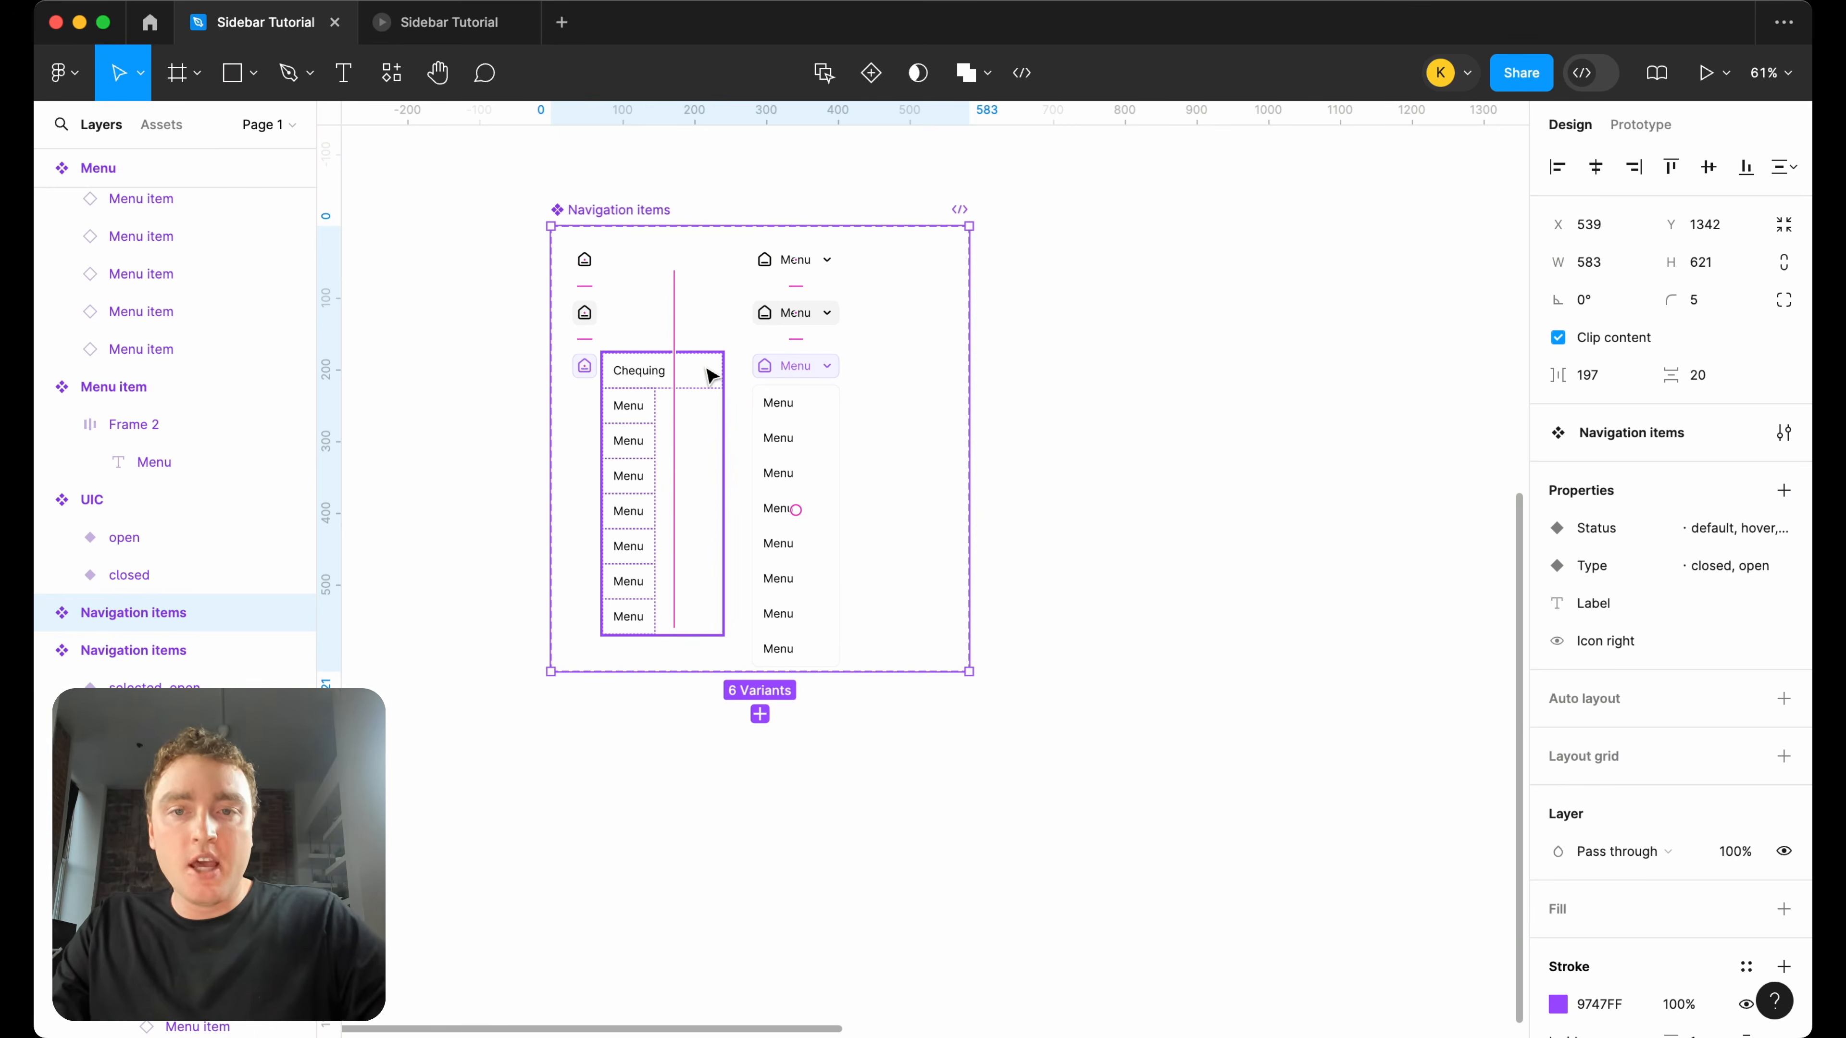
scroll(708, 379, up, 1)
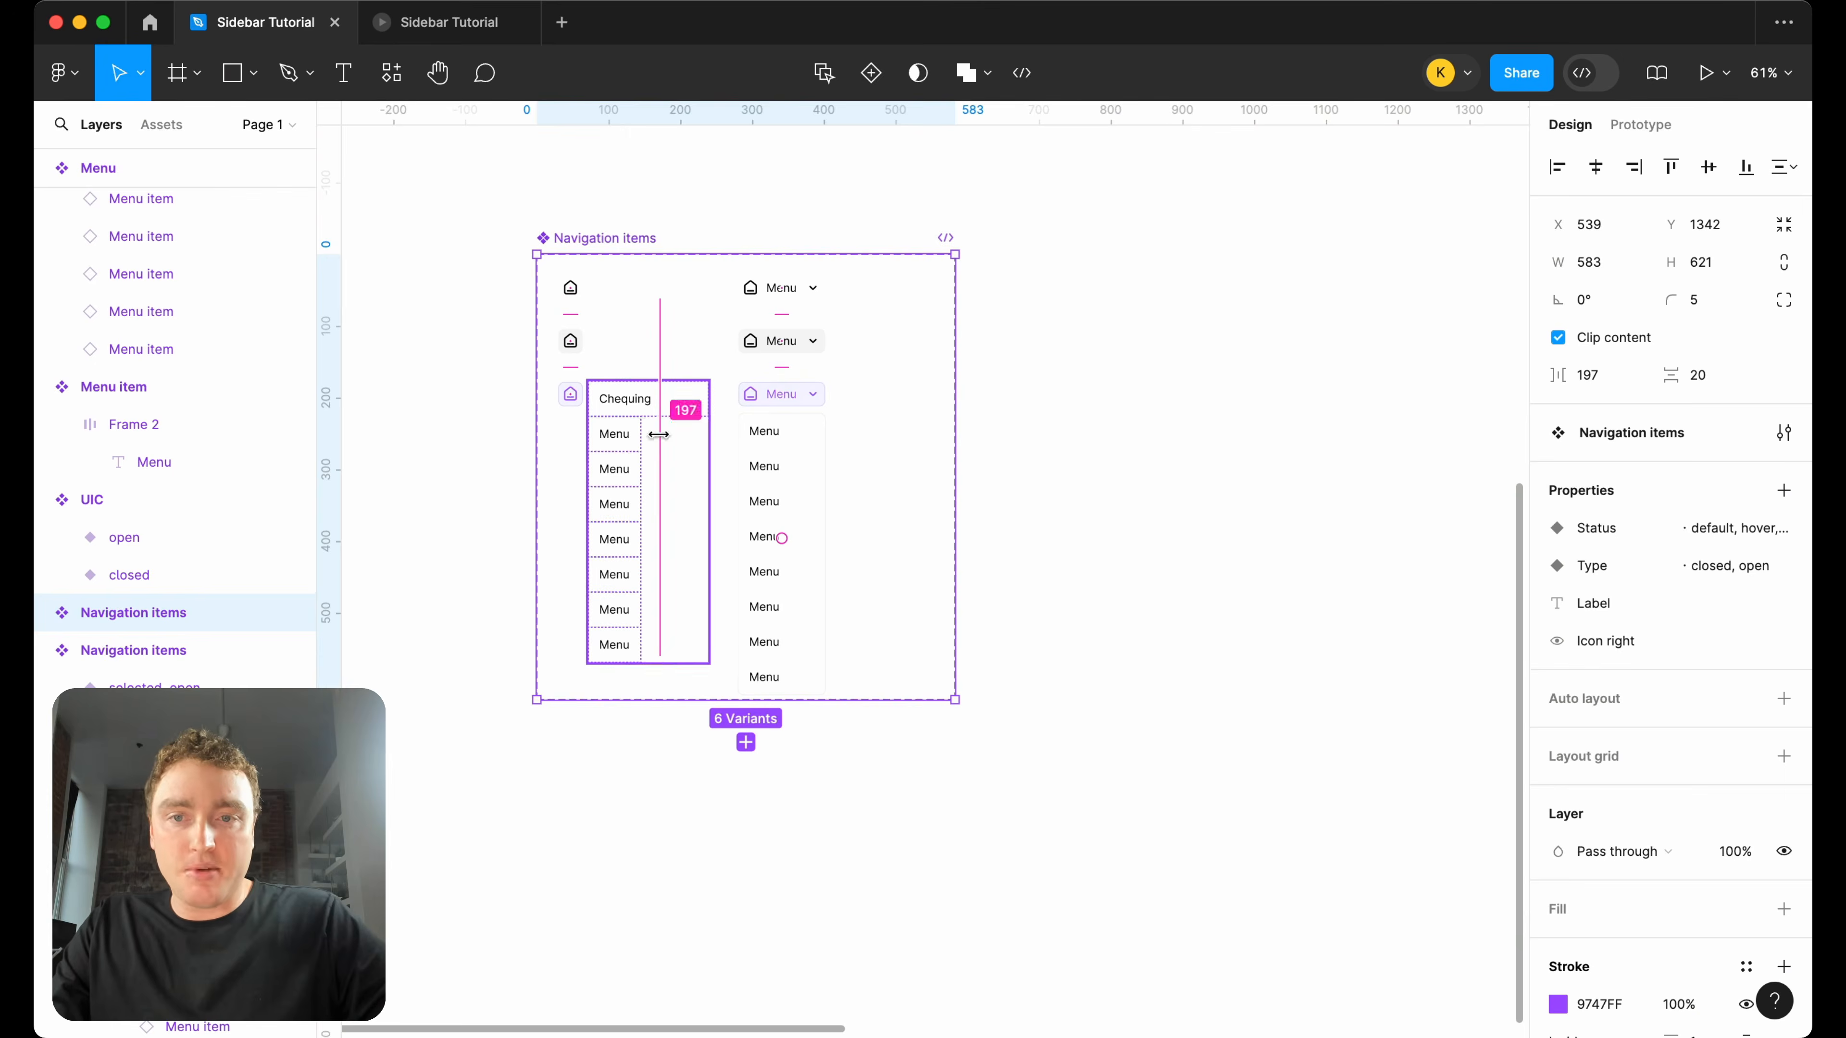
scroll(701, 427, up, 3)
scroll(610, 370, down, 5)
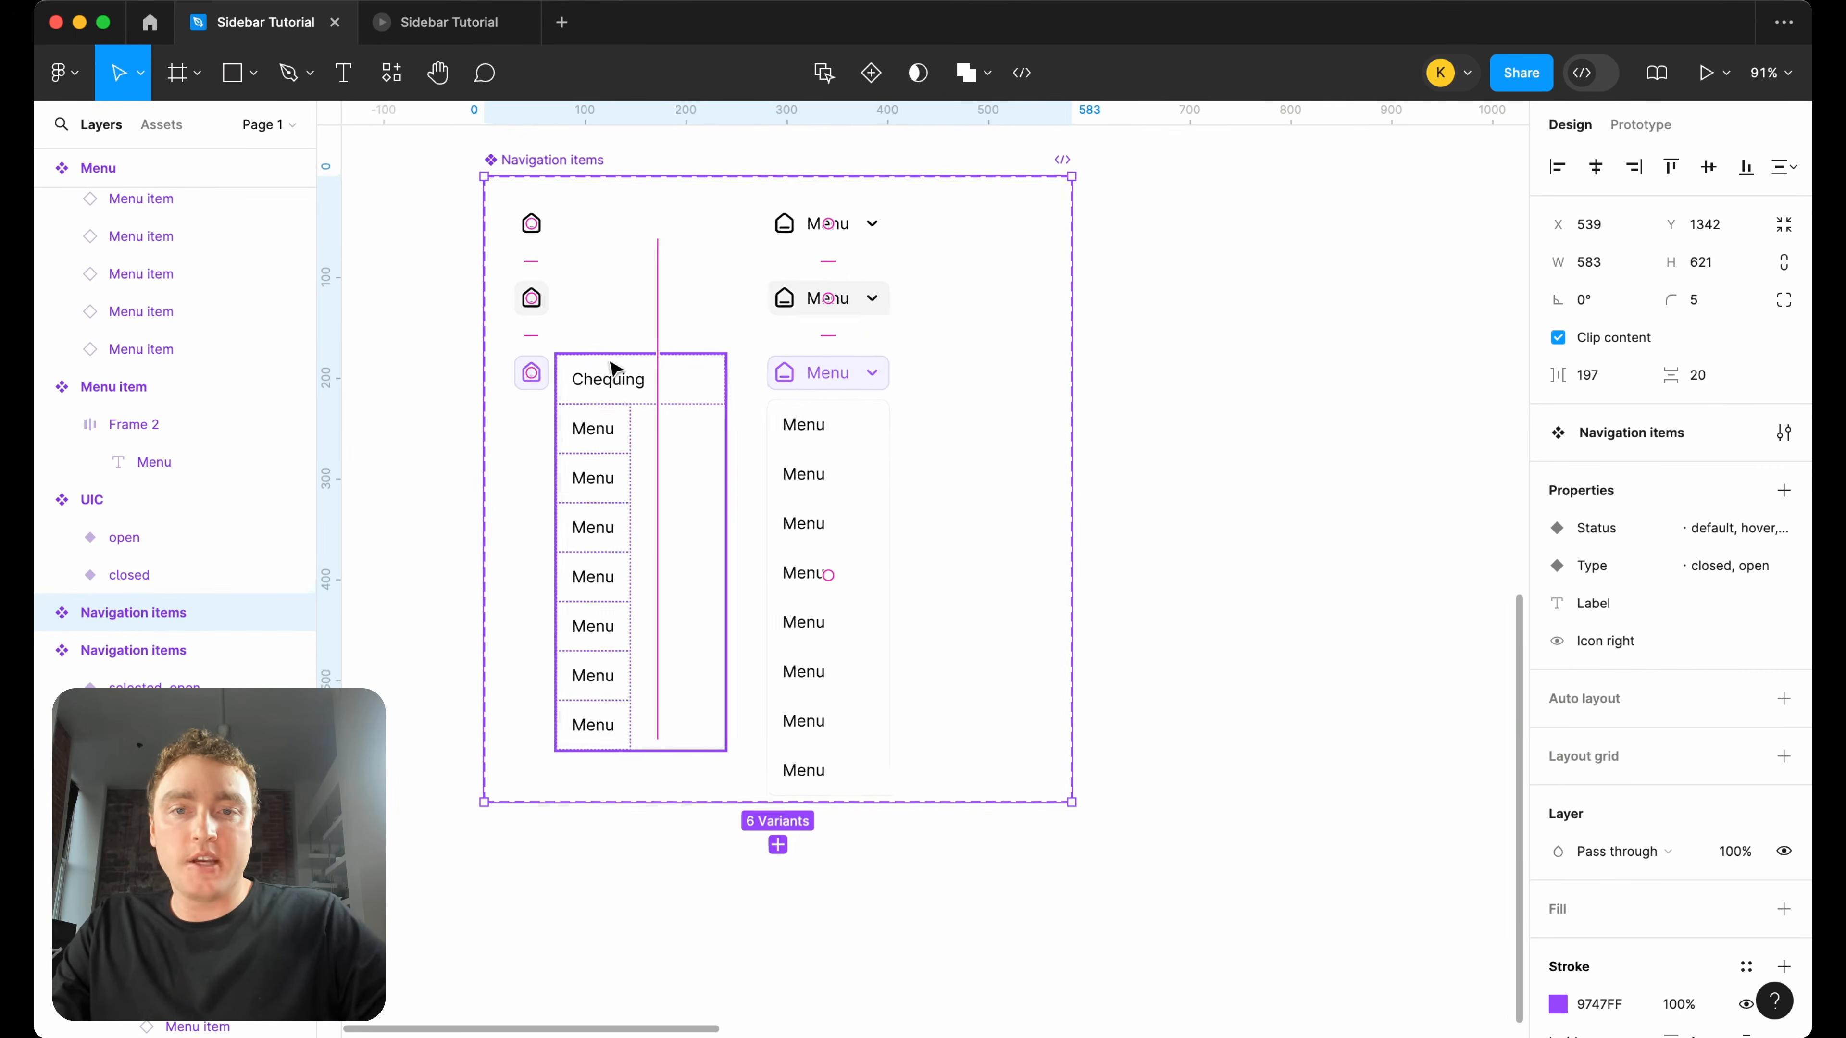
scroll(924, 471, right, 3)
scroll(924, 471, up, 5)
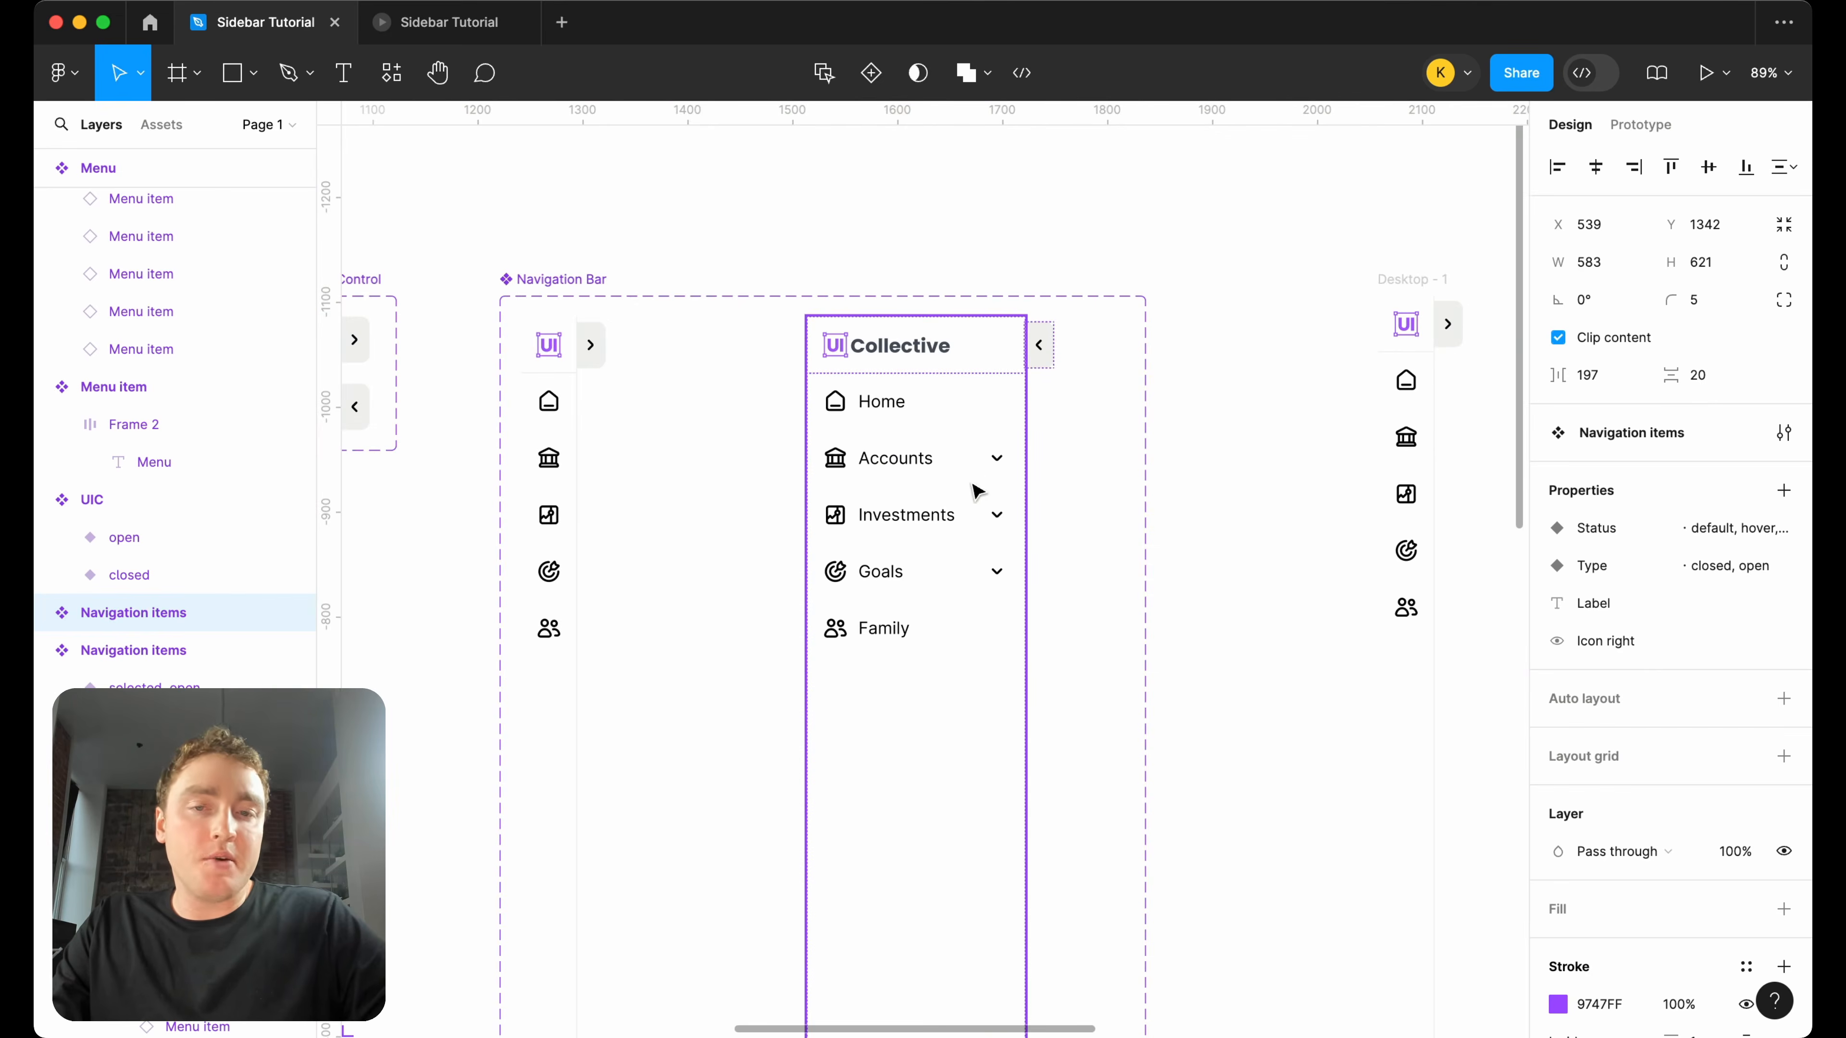
scroll(918, 399, down, 5)
scroll(918, 399, left, 7)
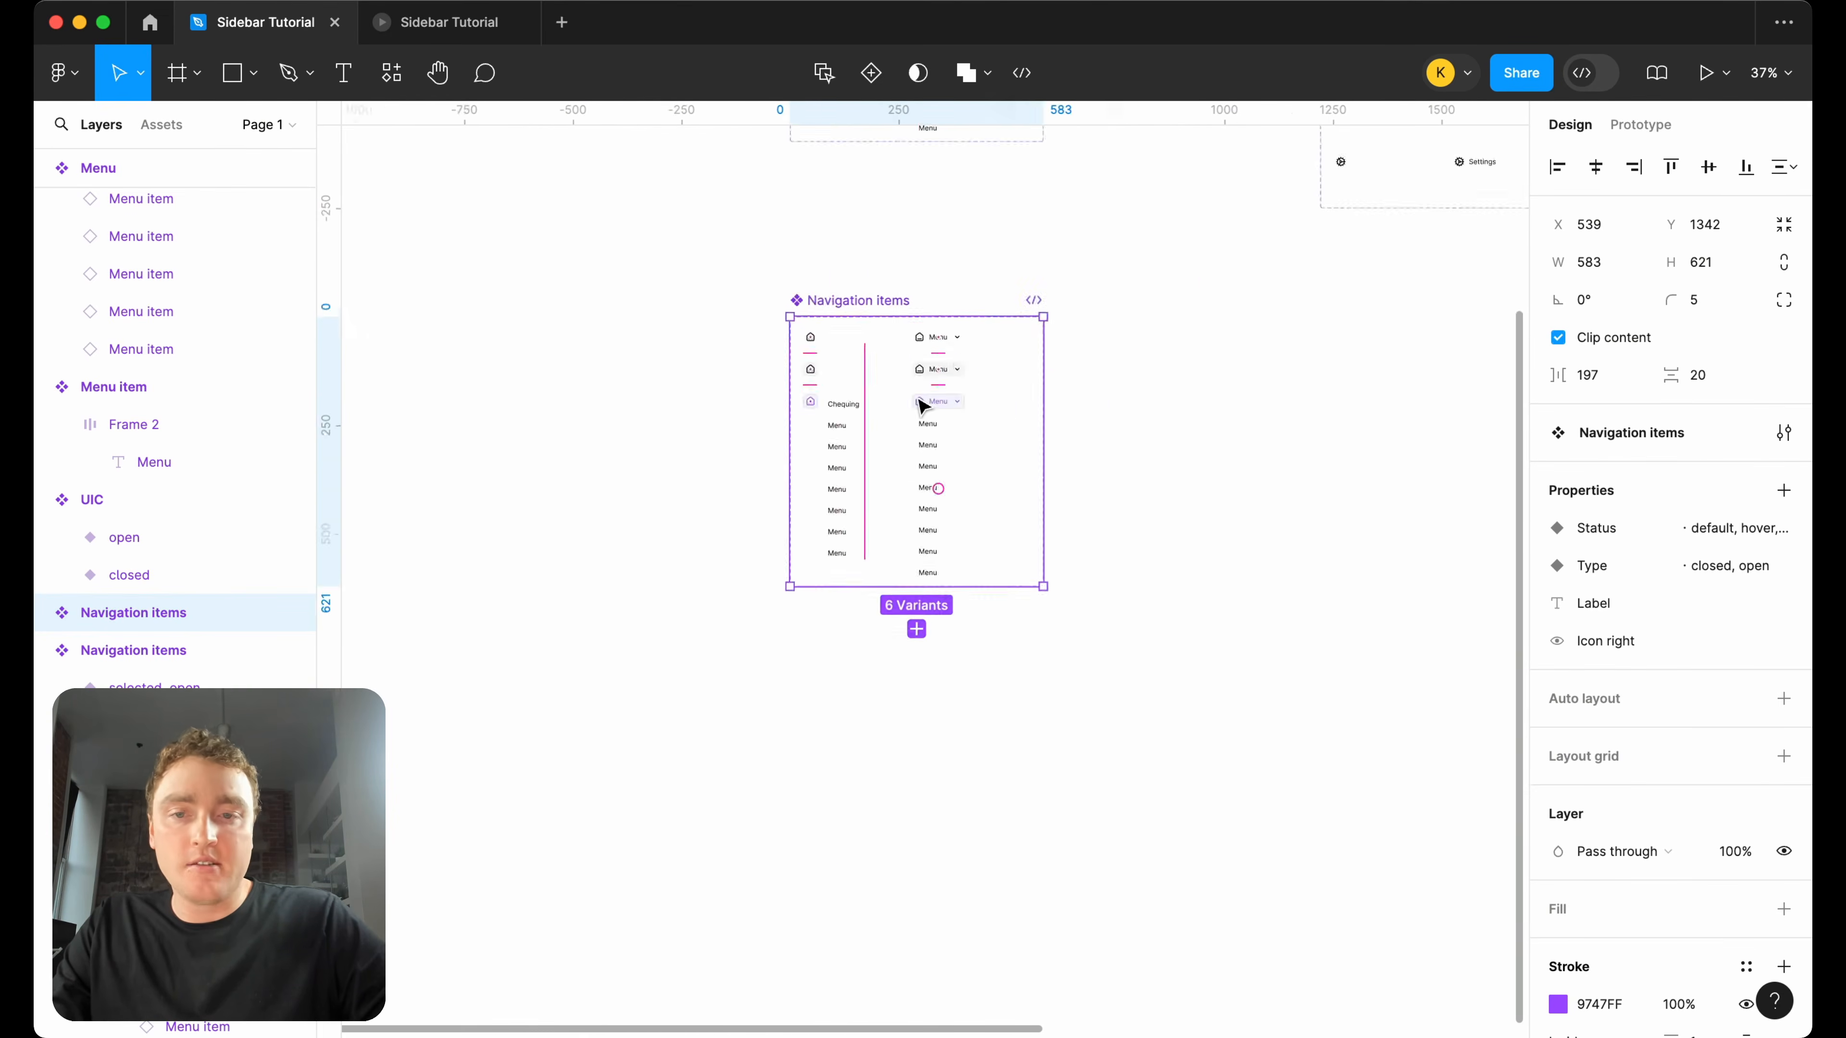
Delete the dropdown menus from the selected closed and selected open variants of the duplicated Navigation items set.
scroll(1010, 398, up, 5)
scroll(1010, 400, up, 2)
click(872, 454)
key(Delete)
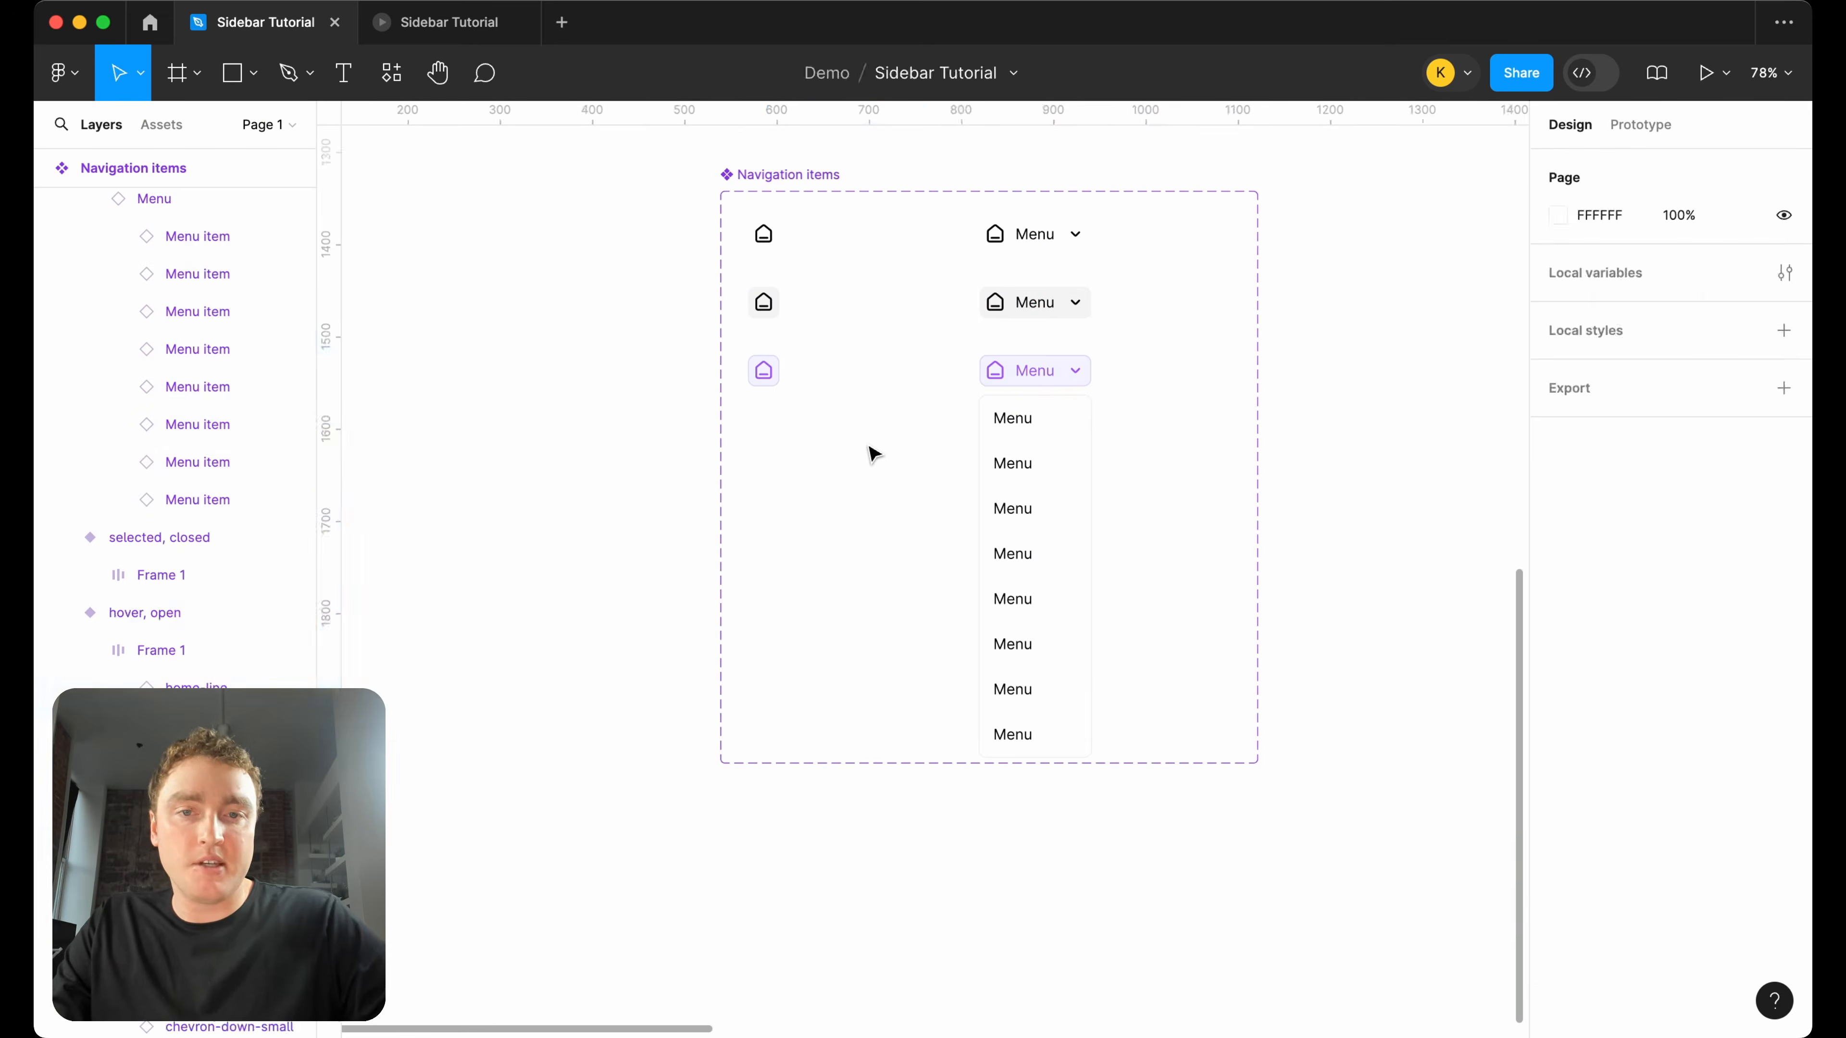
click(1044, 502)
click(1063, 473)
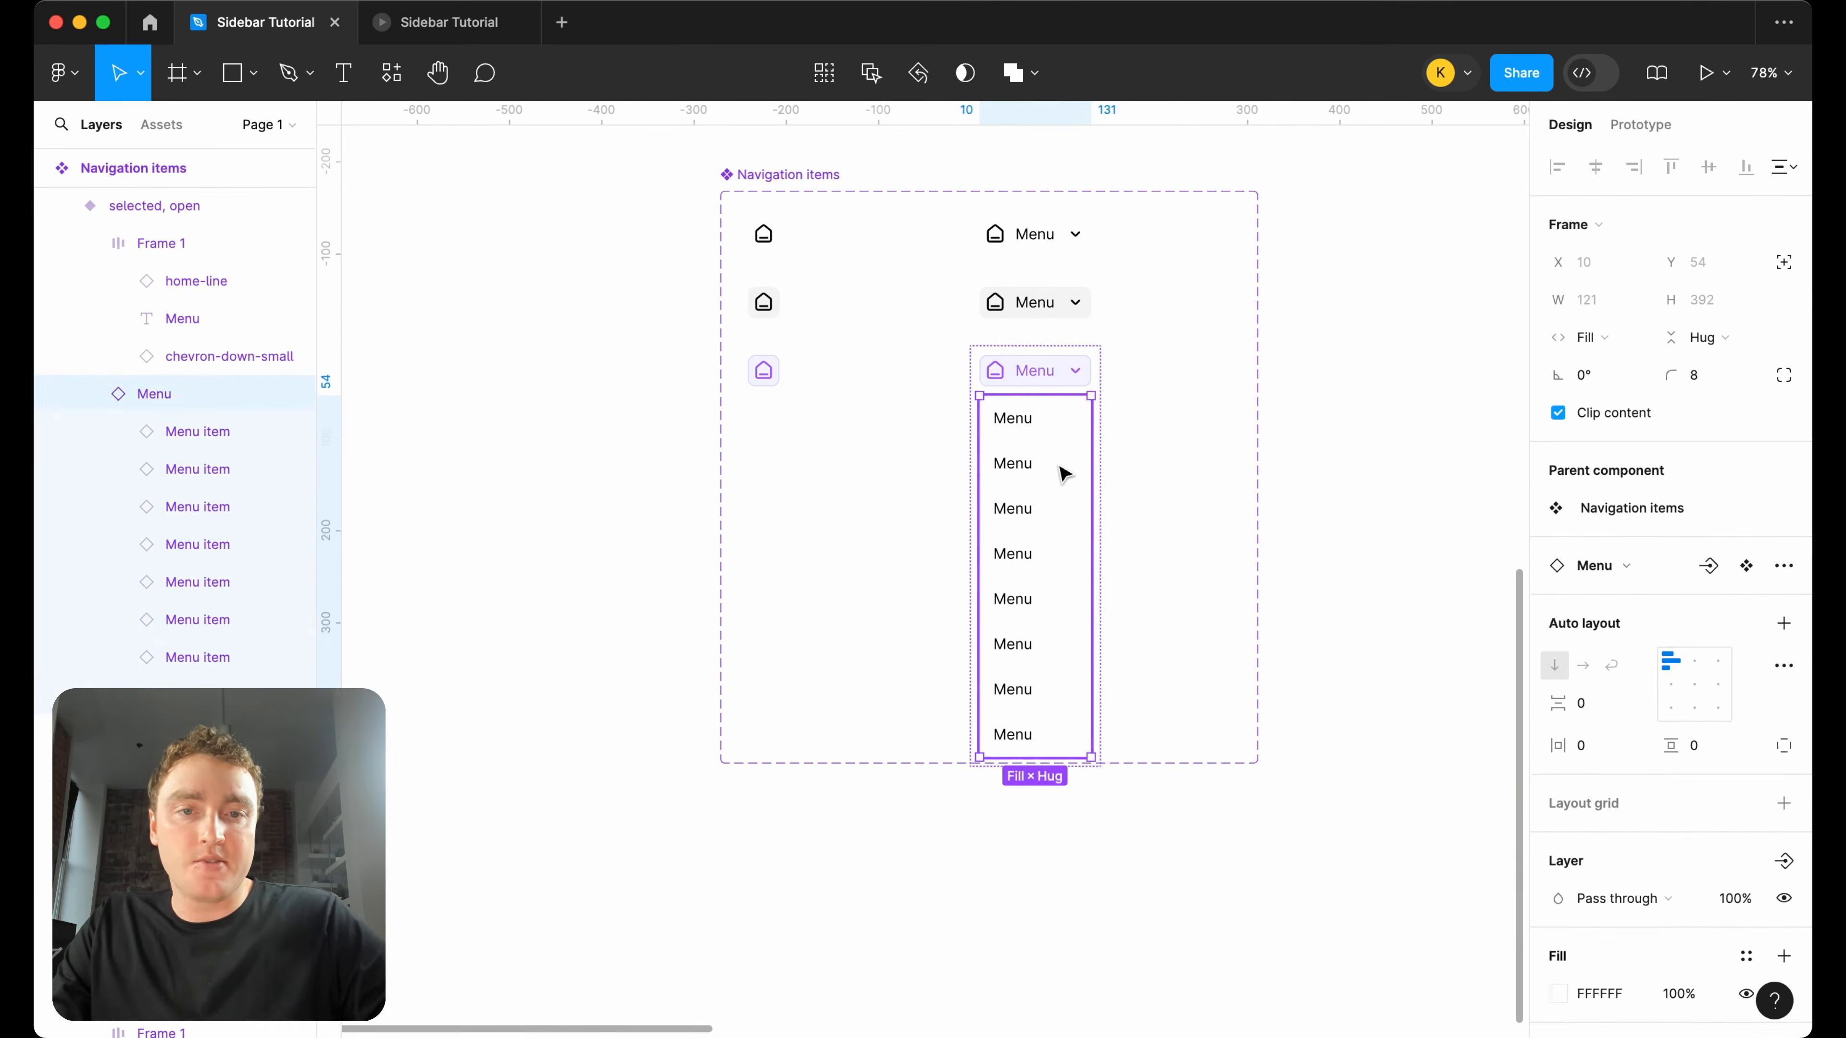
key(Delete)
Delete the chevron icons from the selected, hover and default open variants of the duplicated set.
click(1081, 375)
click(1081, 376)
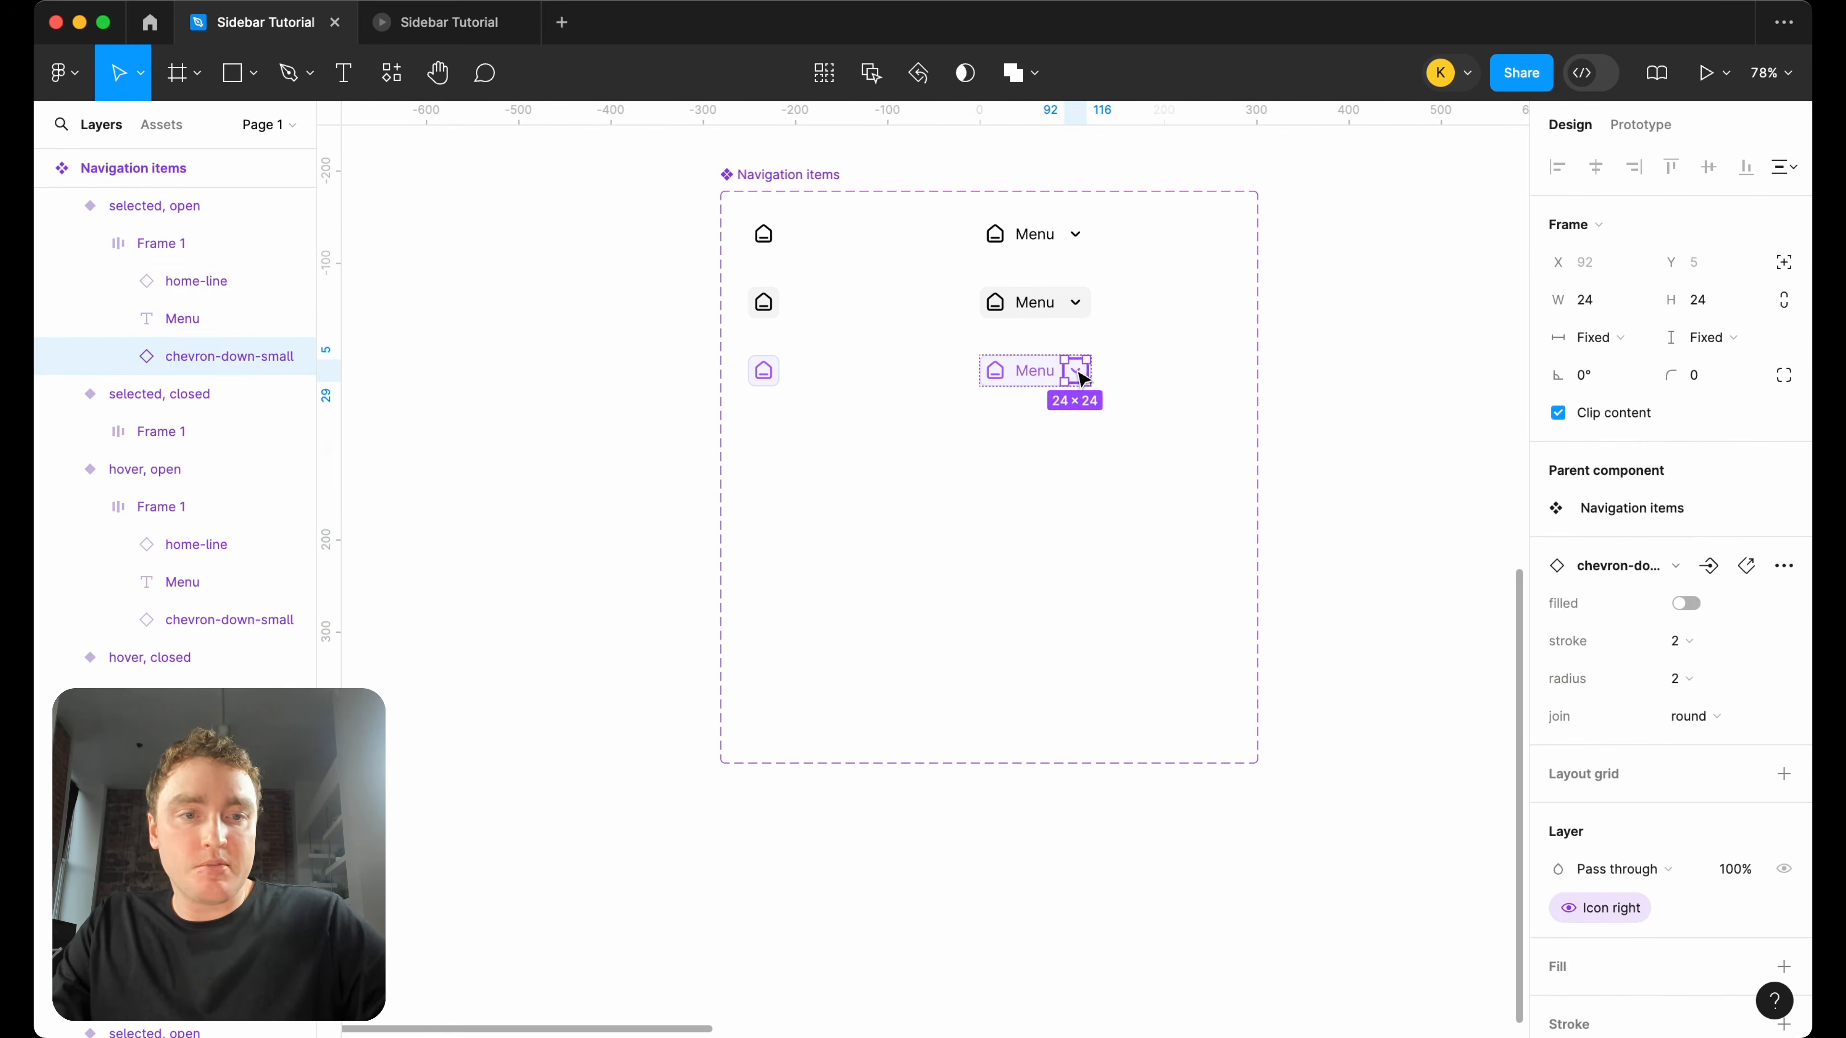
scroll(1072, 360, up, 3)
key(Delete)
scroll(1074, 355, up, 3)
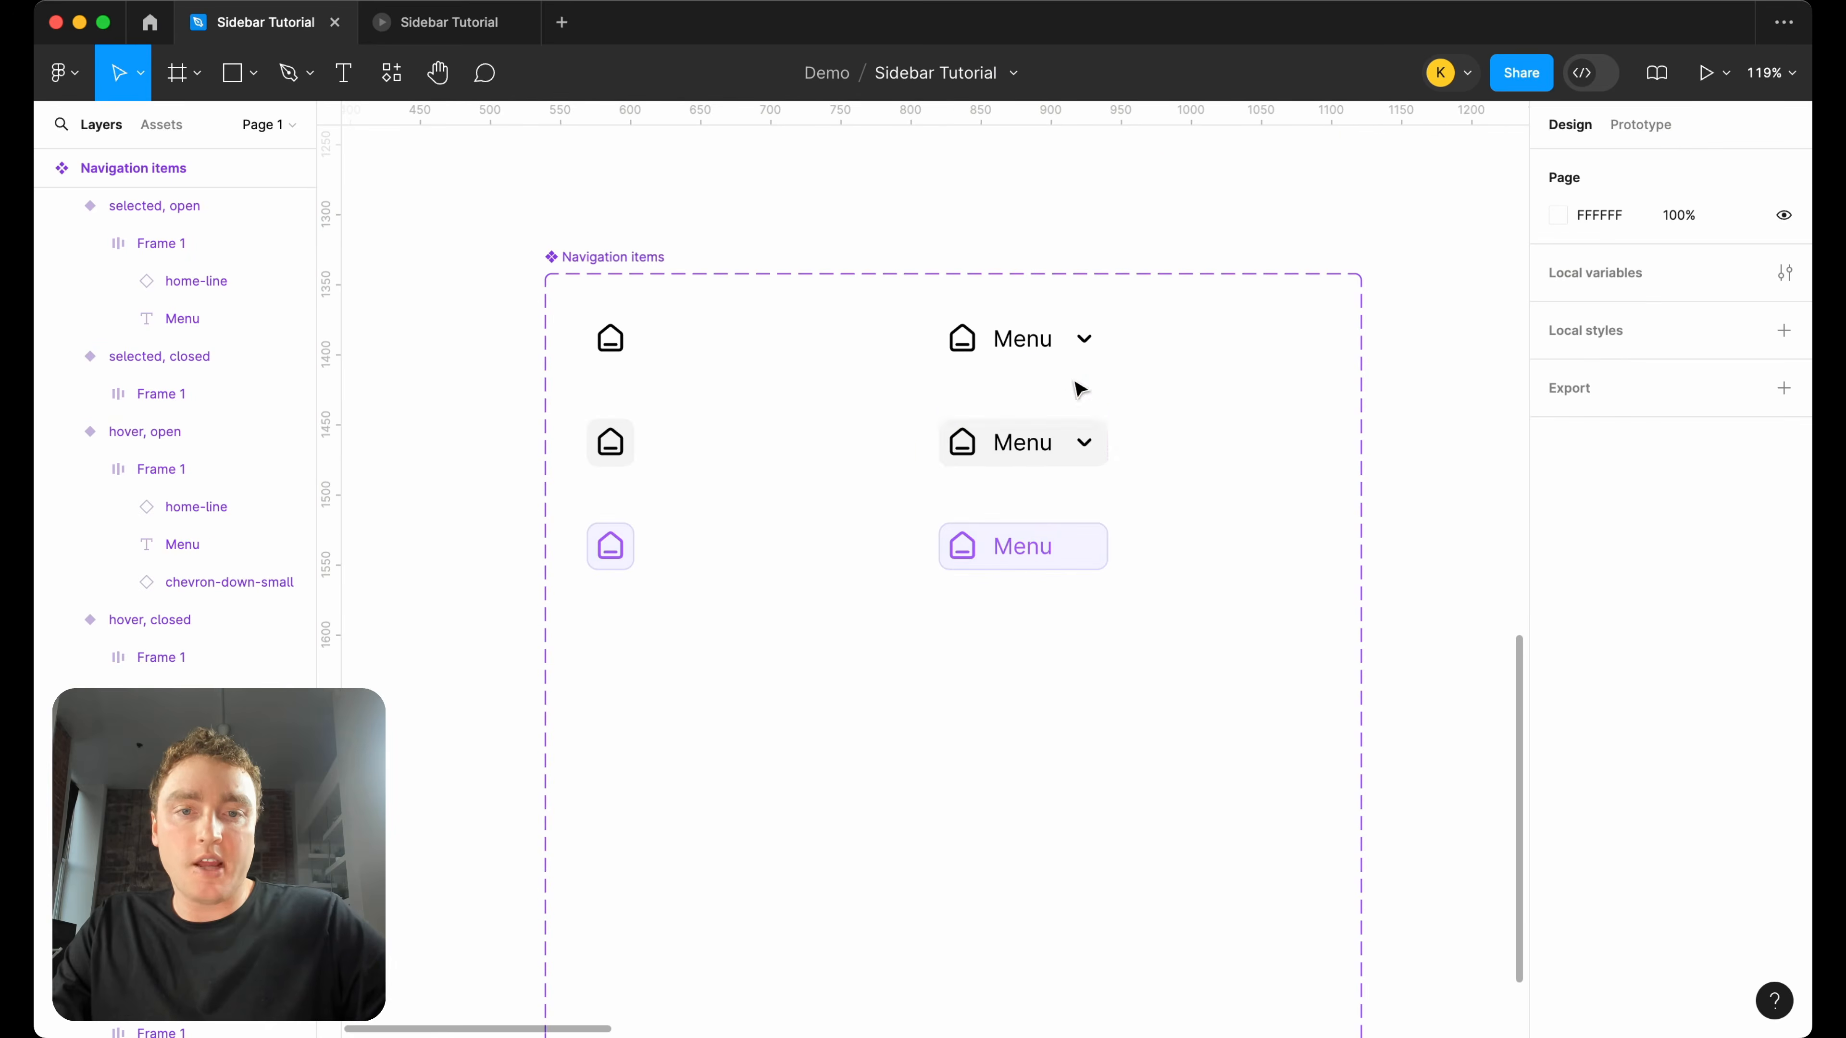
super+click(1086, 442)
click(1090, 460)
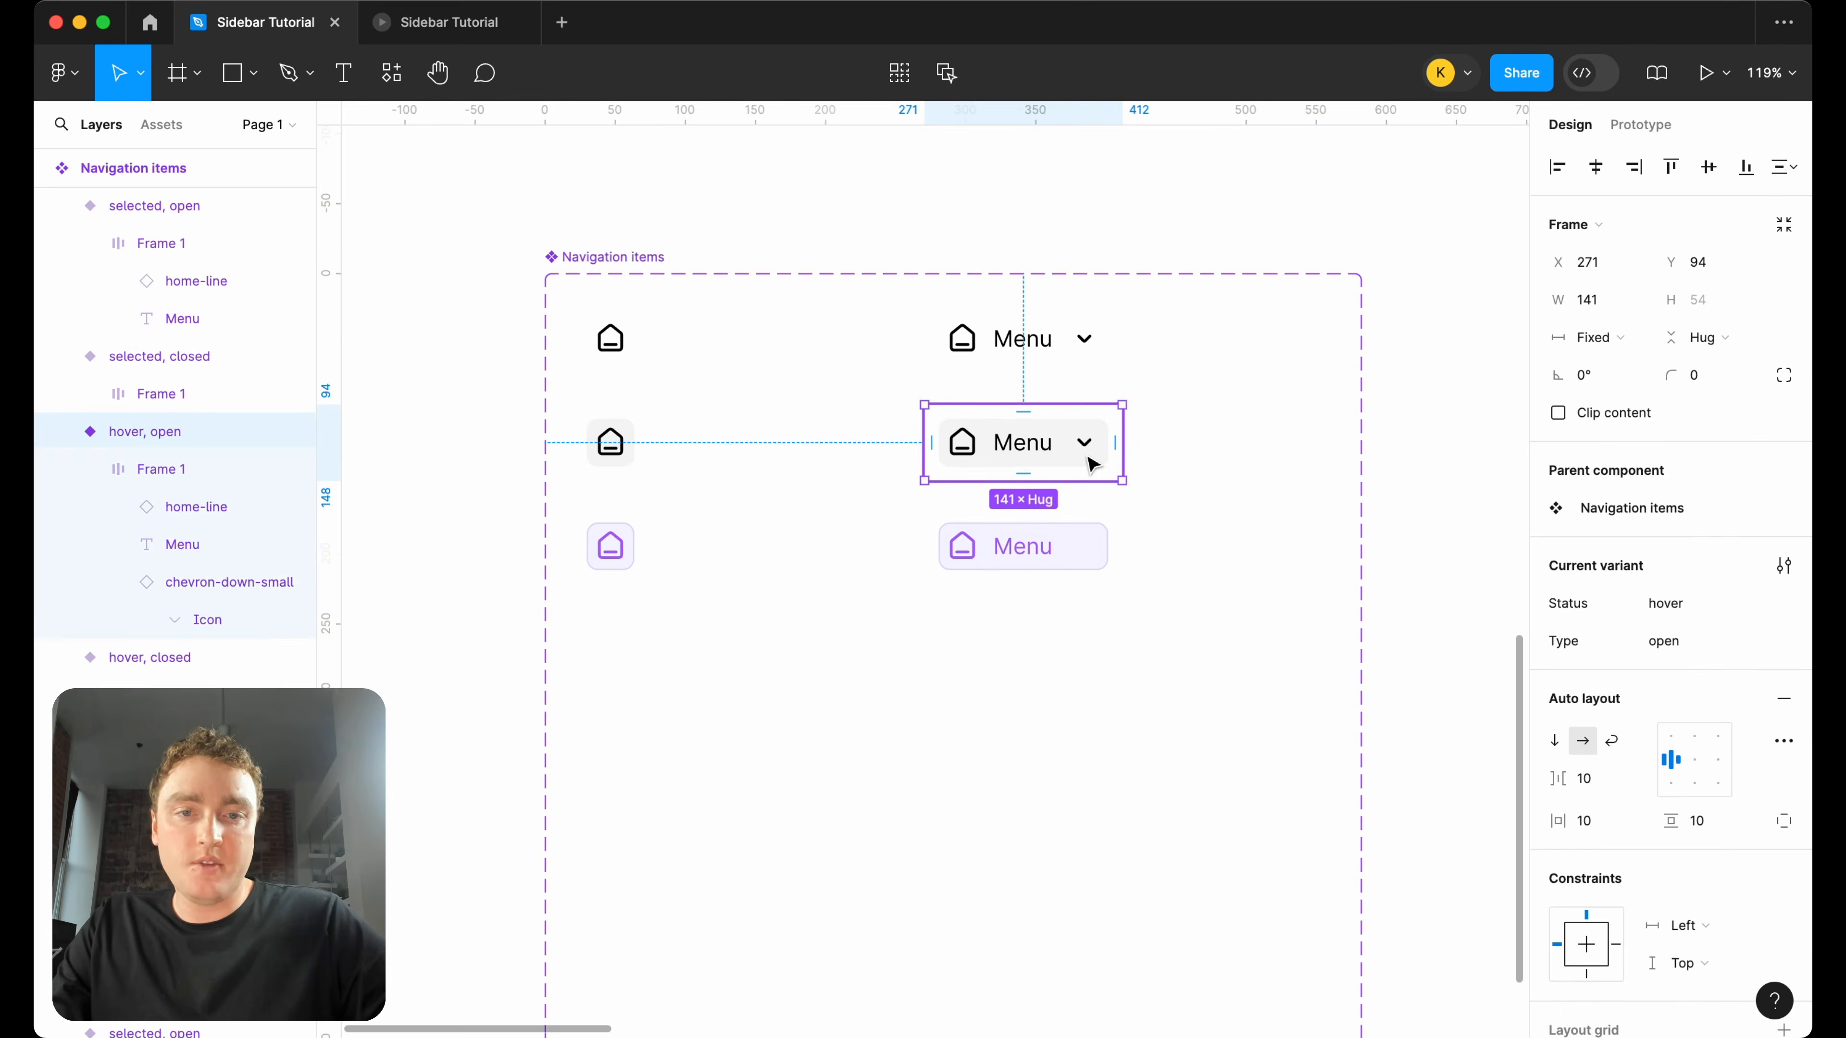
click(1090, 454)
click(1084, 443)
key(Delete)
click(1087, 350)
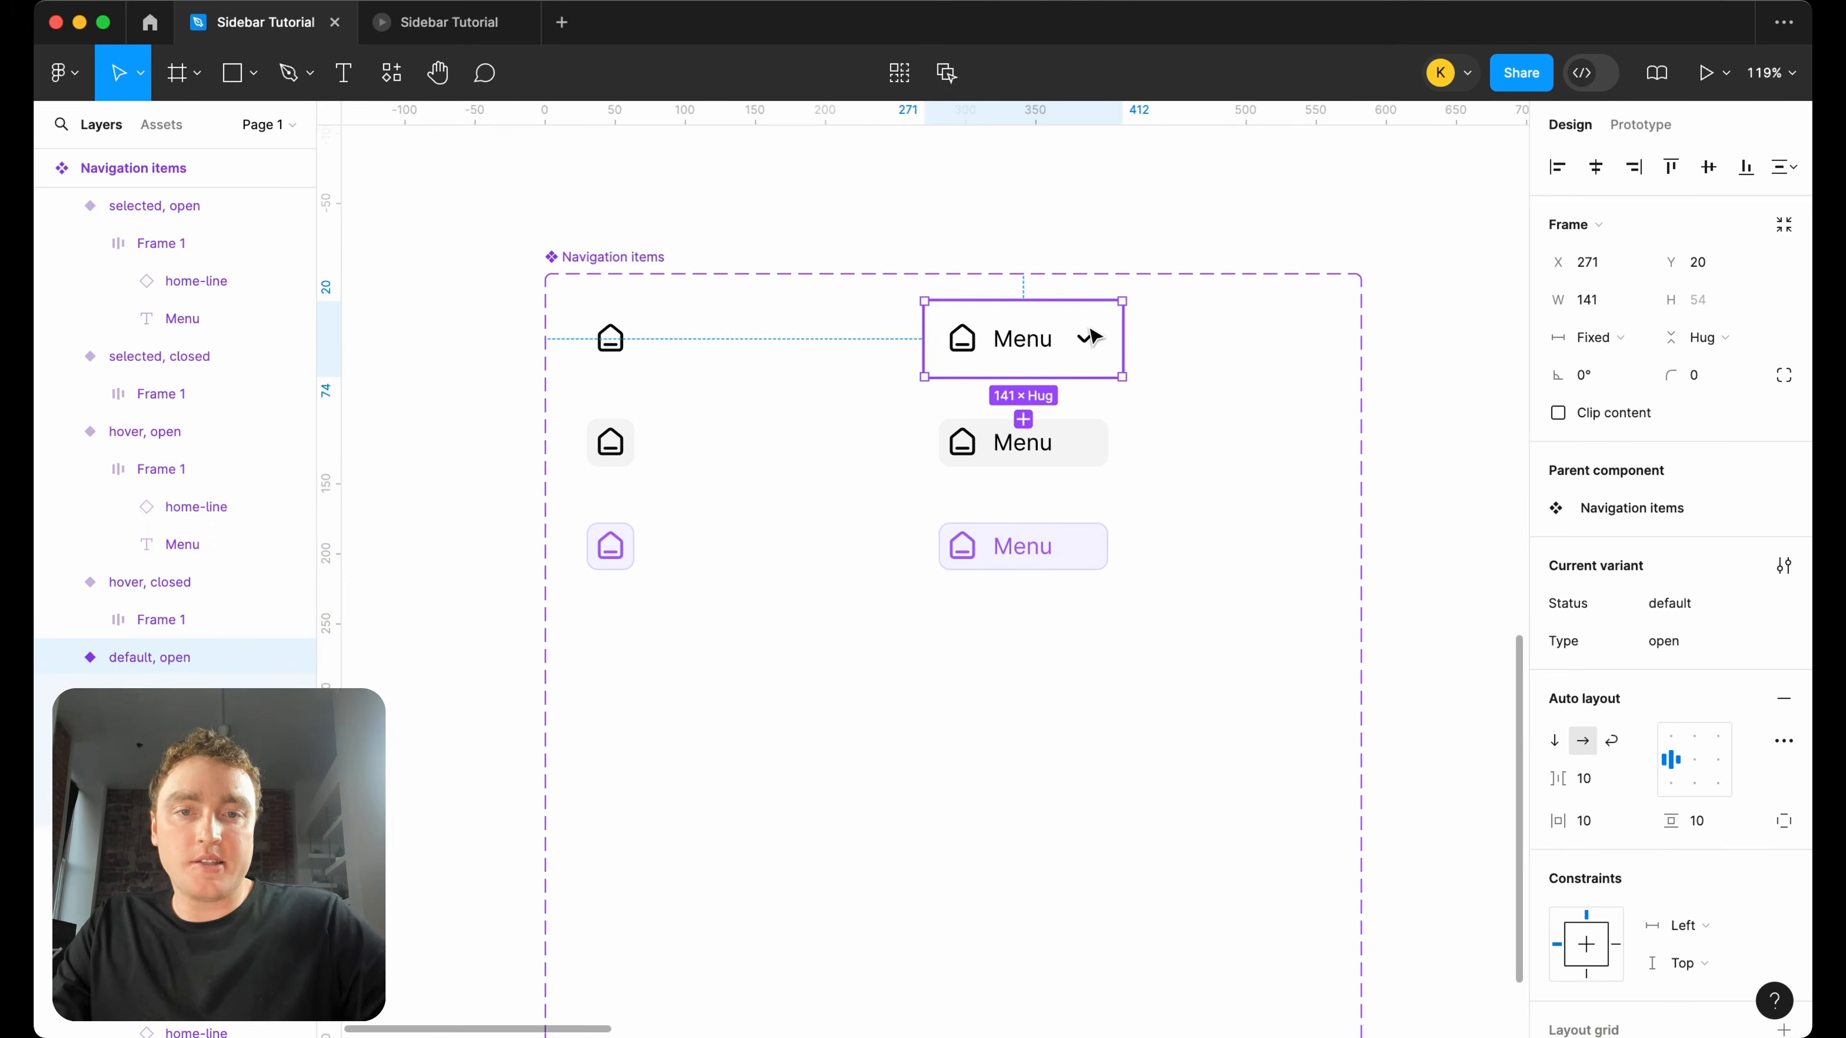
click(1090, 347)
click(1092, 347)
key(Delete)
Rename the duplicated component set to Home and shrink its frame to 462 × 255.
double_click(596, 257)
text(Ho)
key(Return)
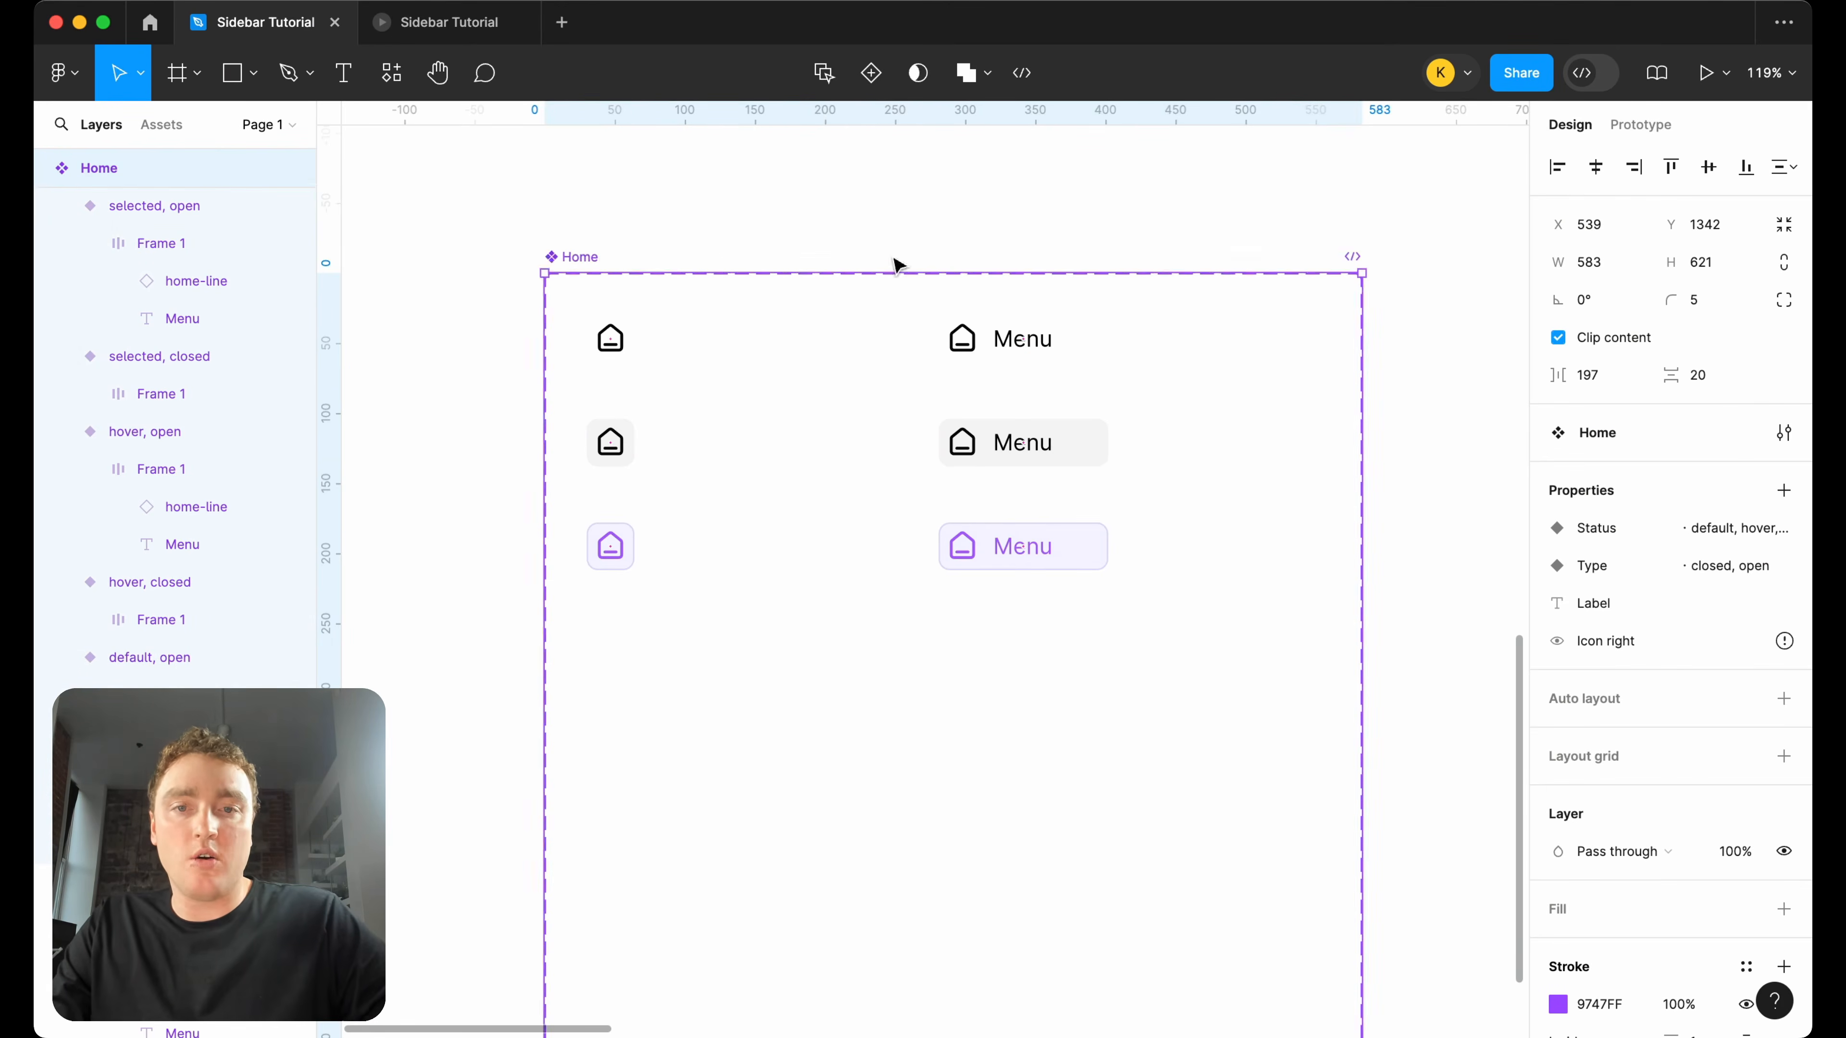
scroll(894, 280, down, 5)
drag(986, 789, 984, 485)
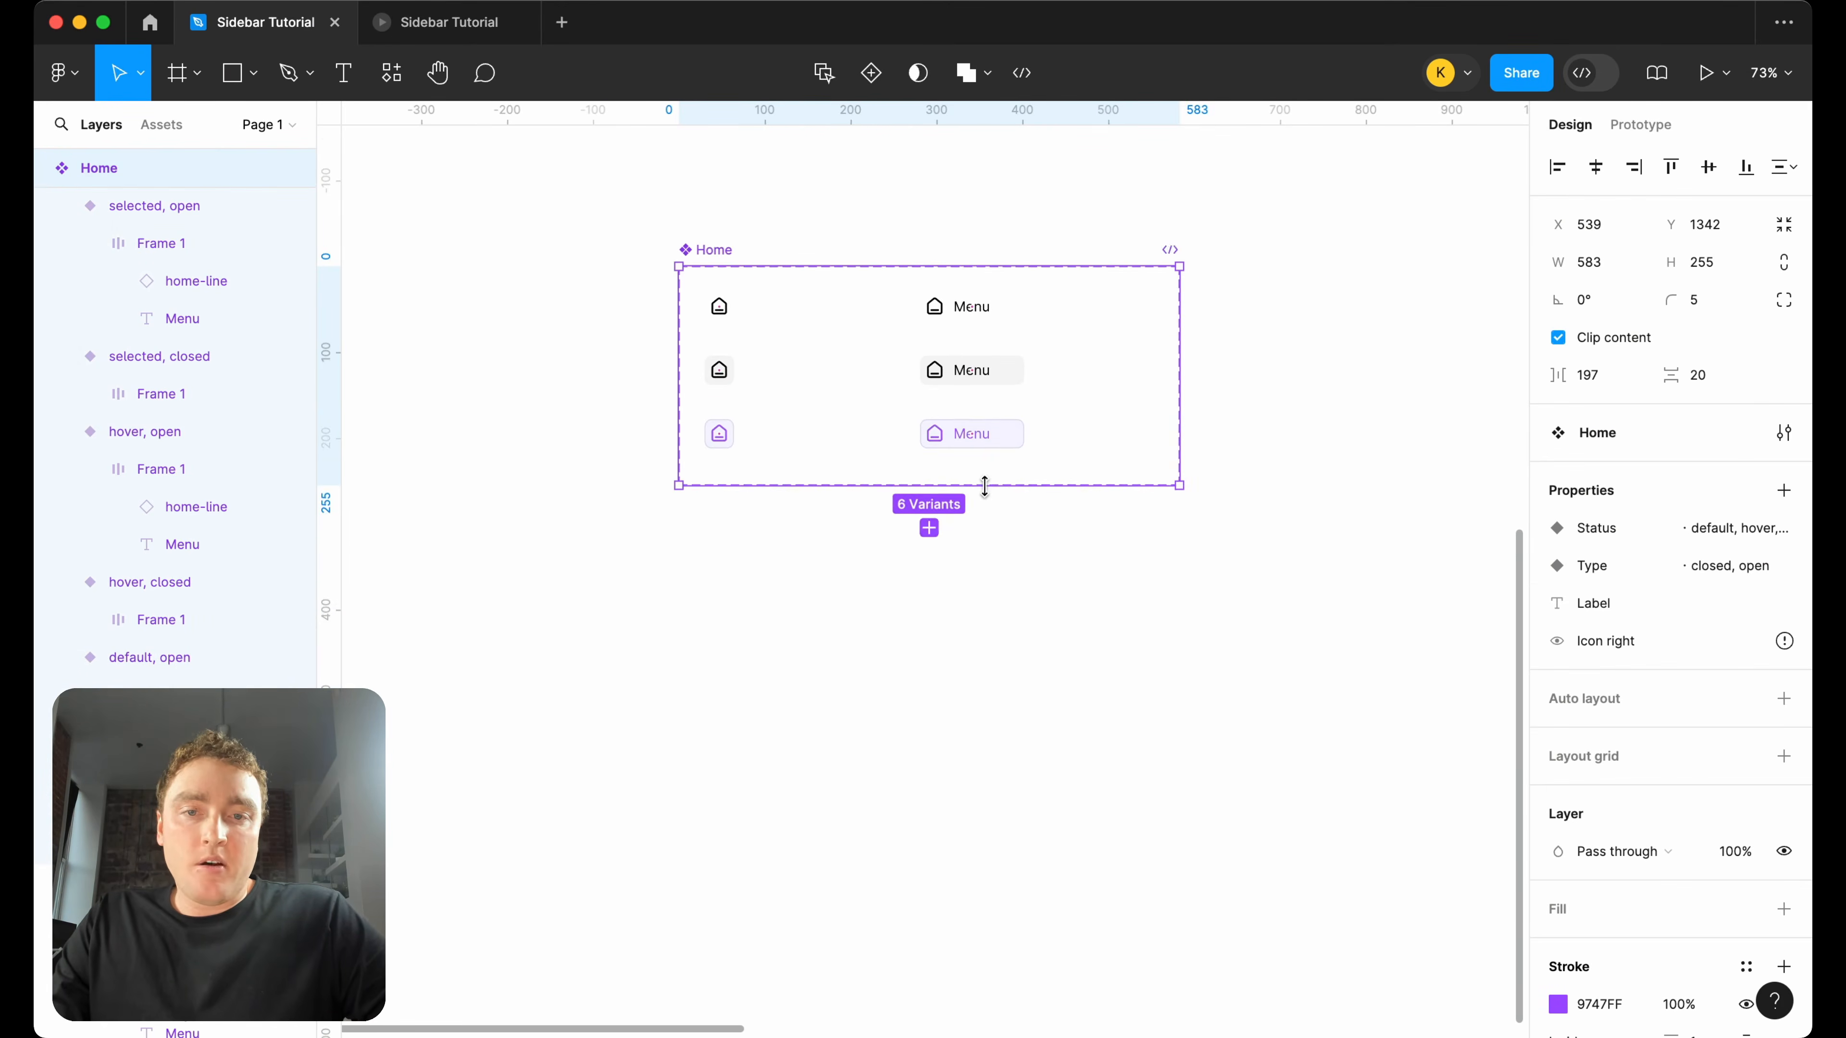
drag(1183, 344, 1076, 345)
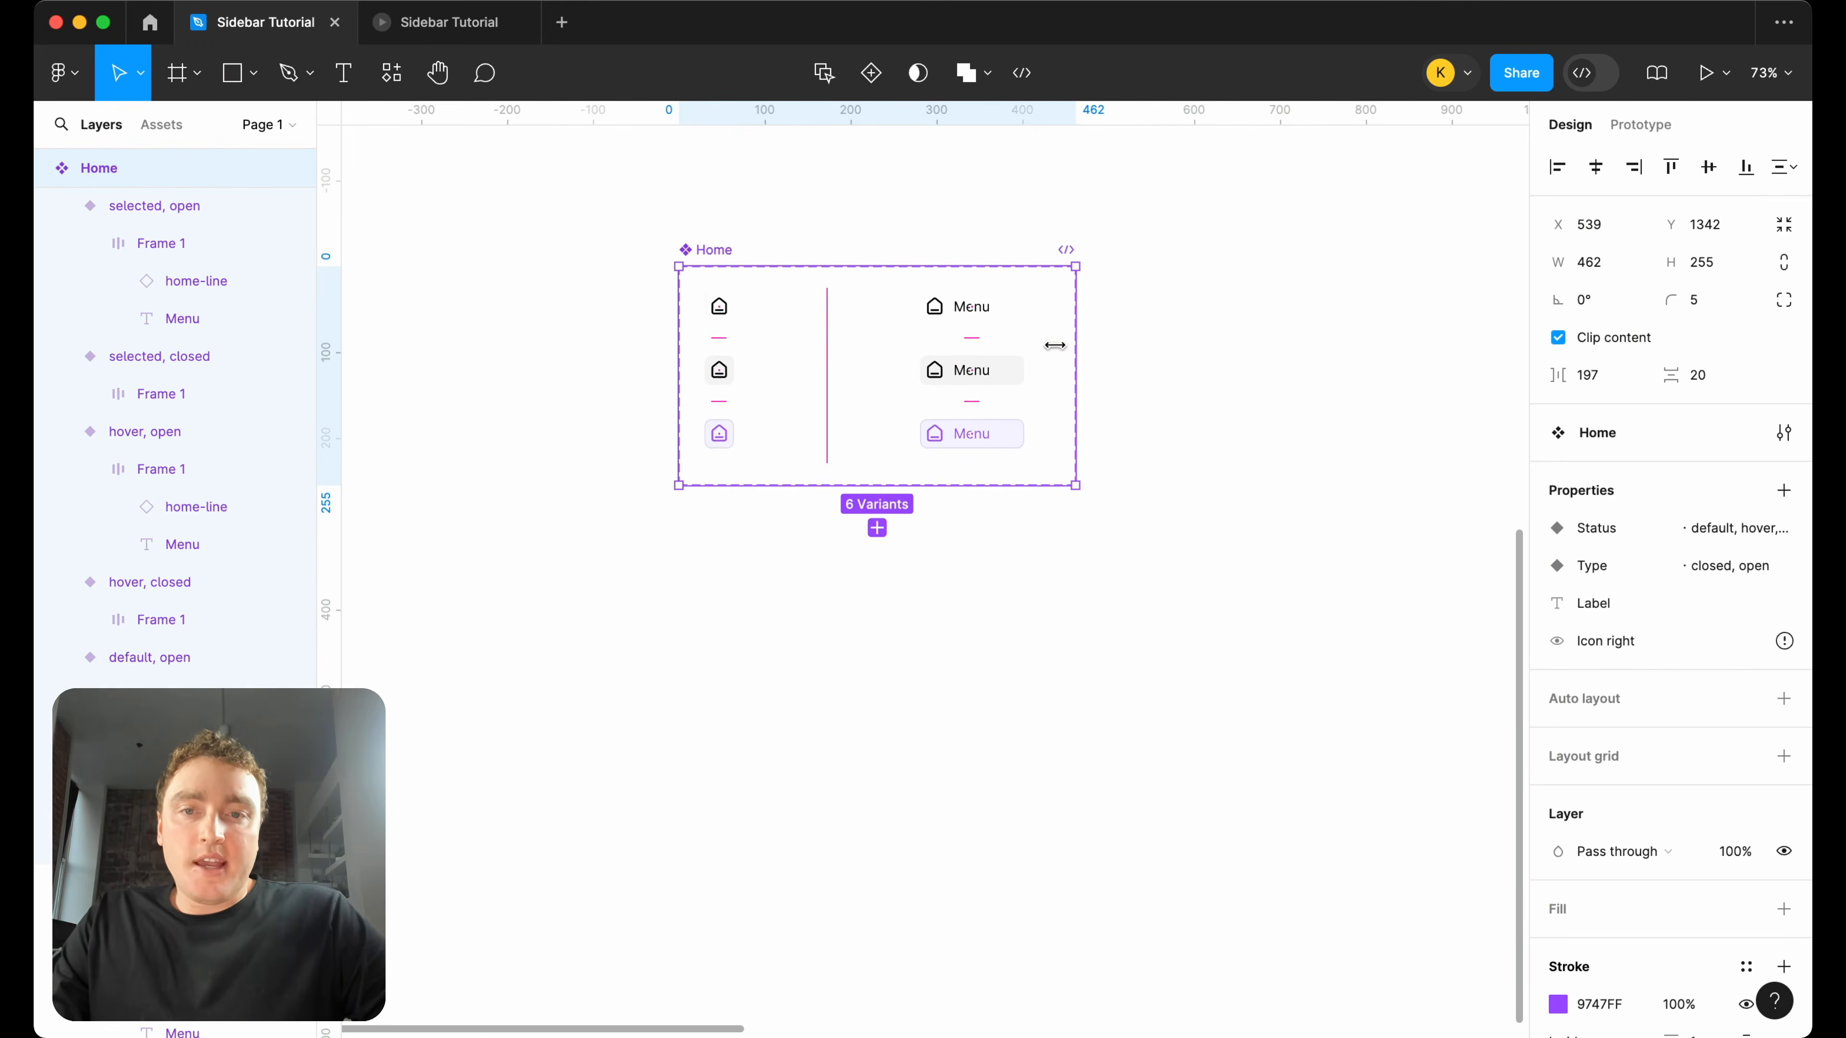
Place two instances of the default closed Home variant, stacked one above the other, beside the Home component set.
scroll(733, 301, down, 5)
scroll(960, 272, right, 5)
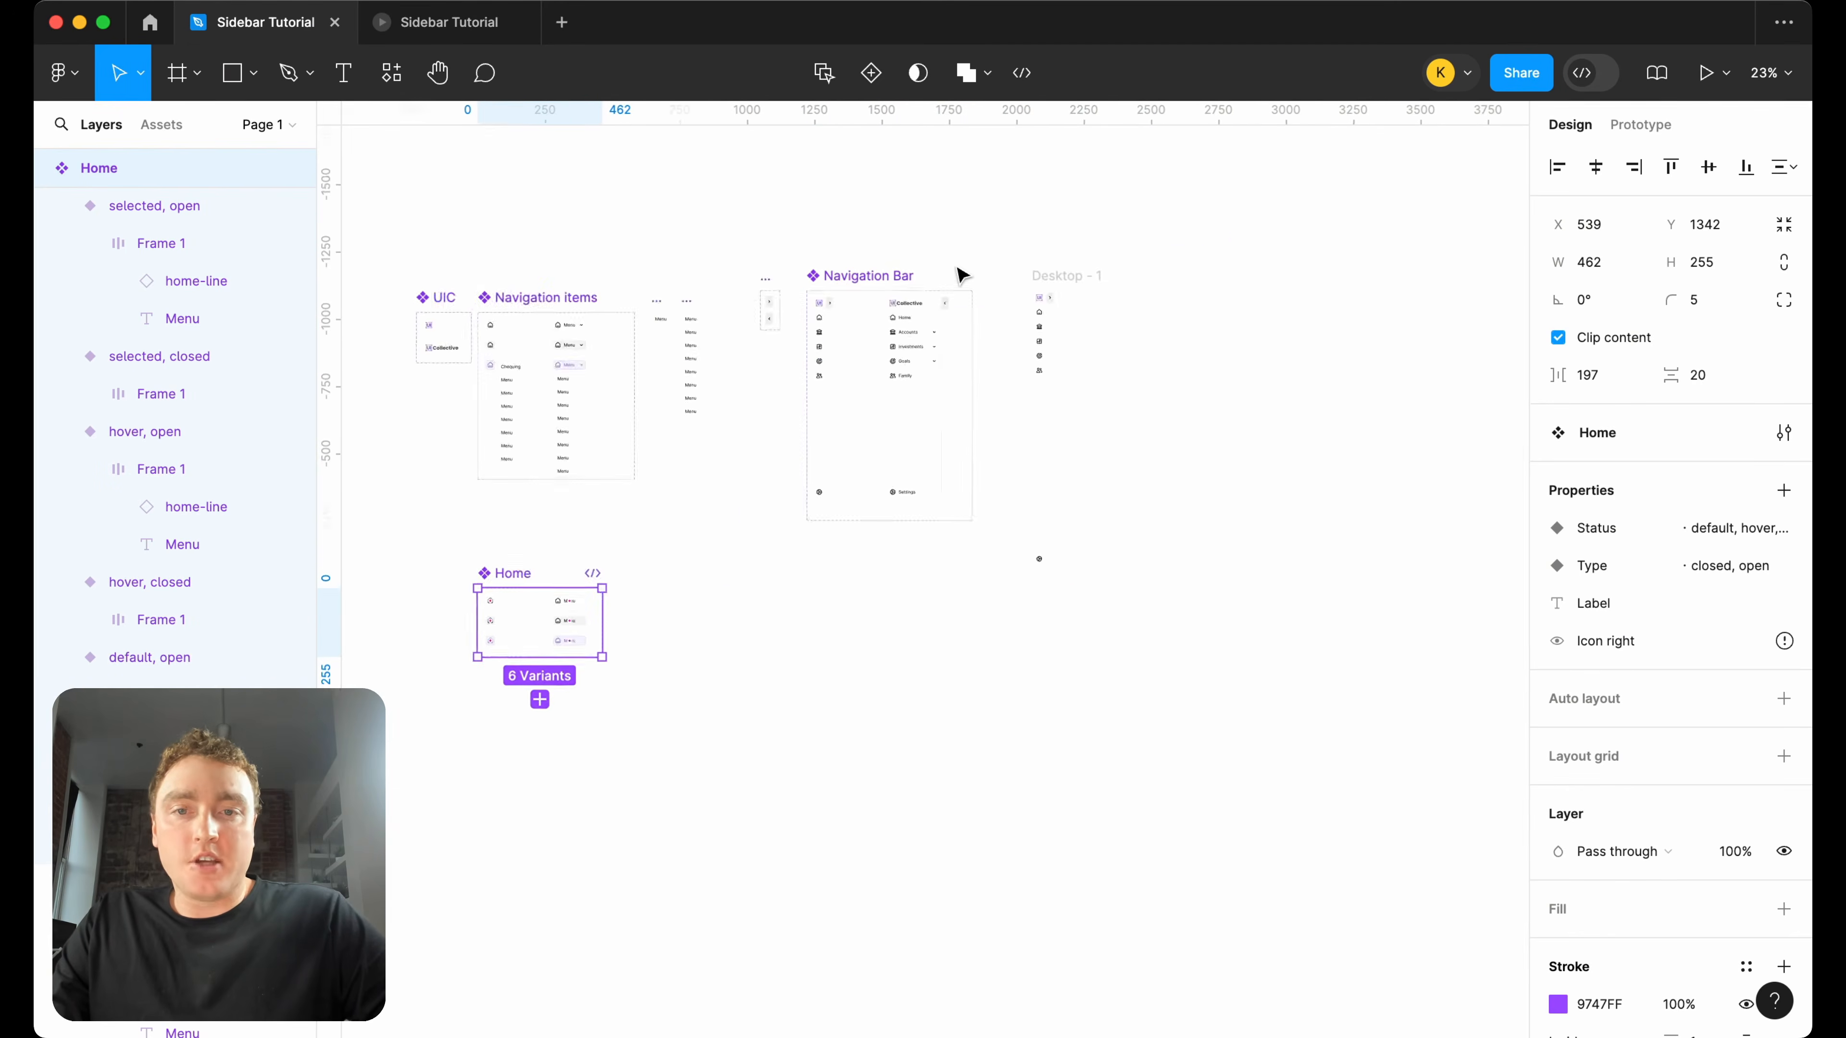
scroll(657, 322, up, 5)
scroll(639, 342, left, 12)
scroll(639, 342, down, 10)
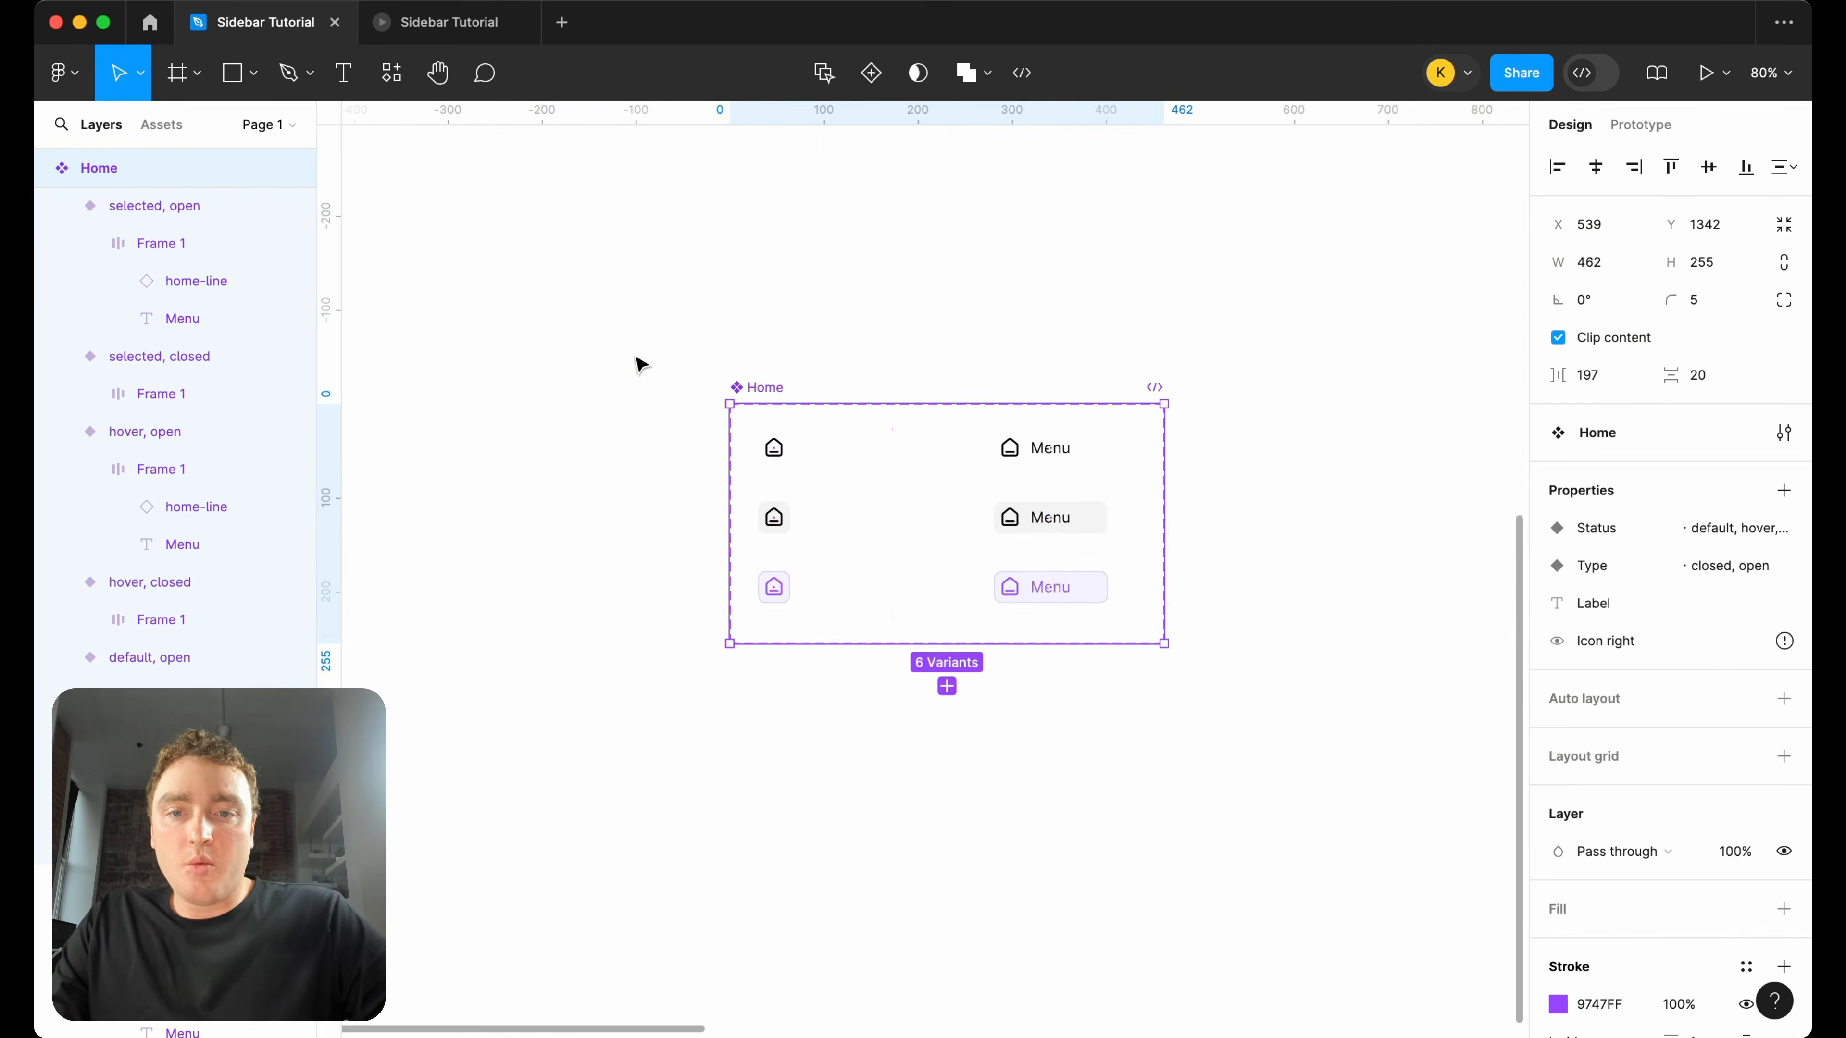
scroll(865, 470, up, 3)
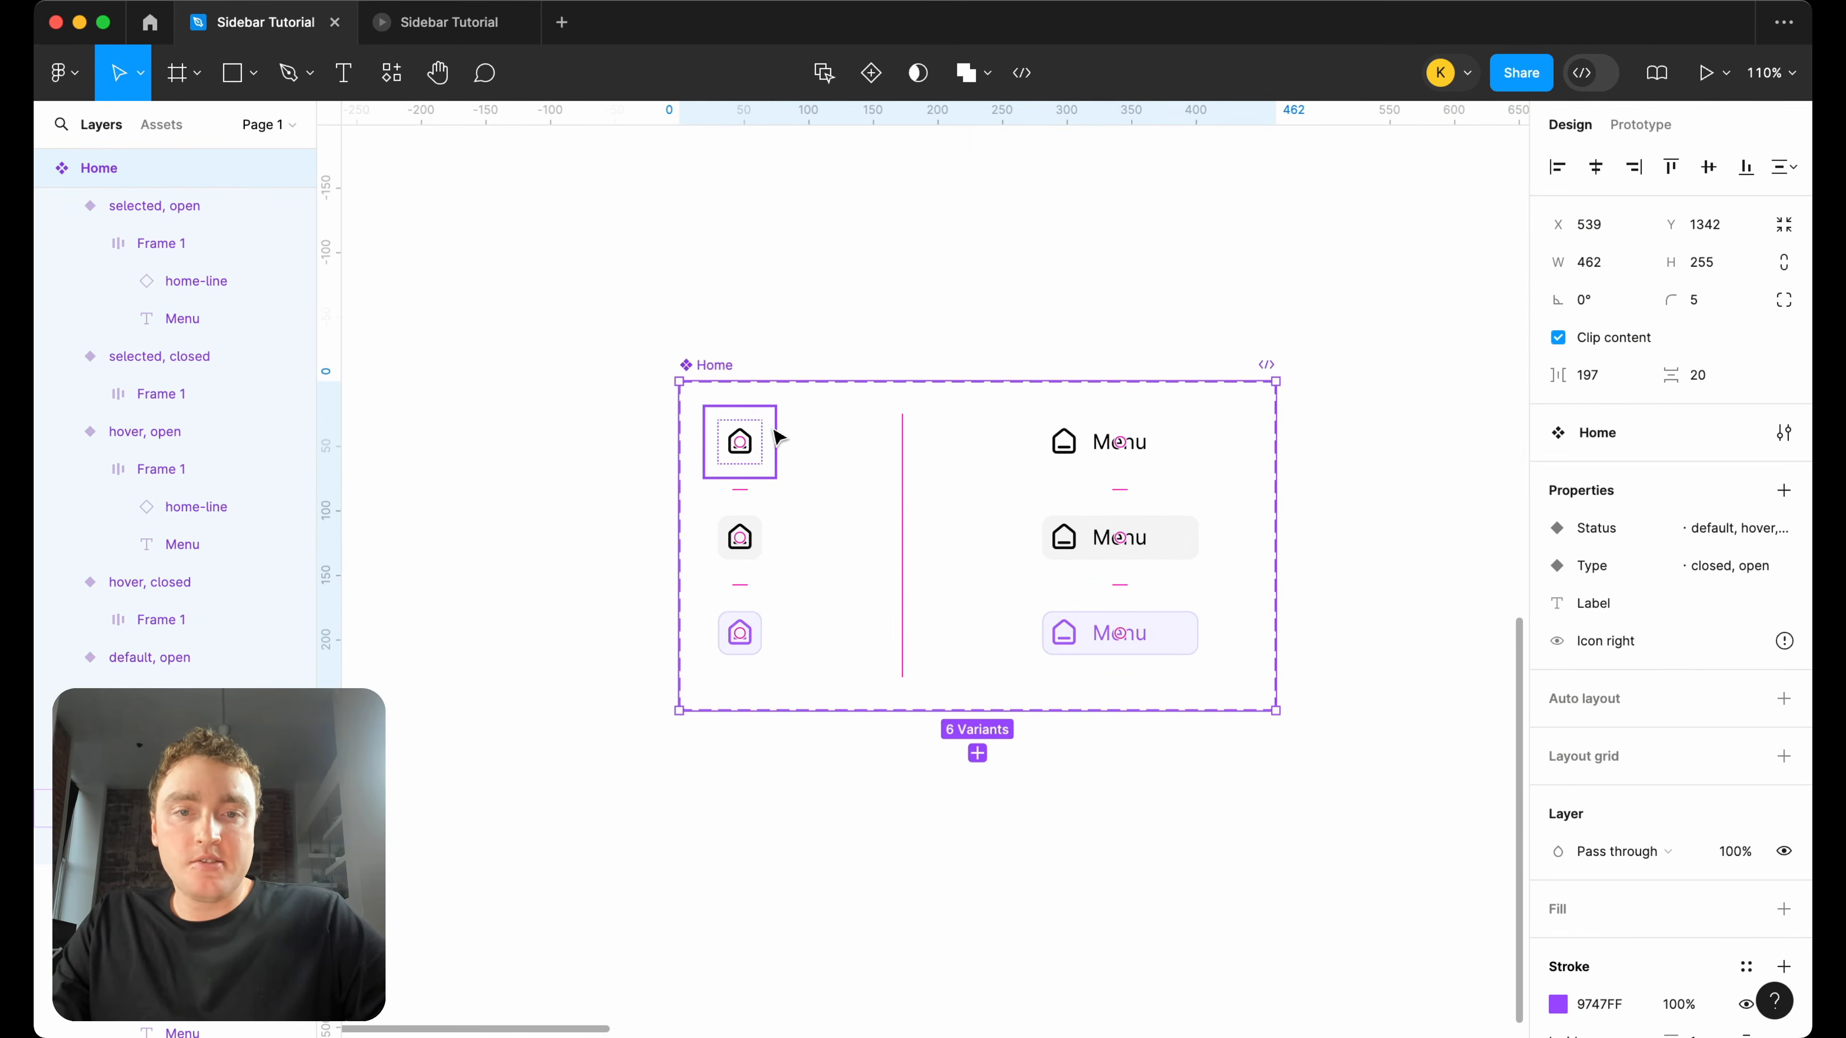
click(752, 439)
scroll(762, 435, down, 3)
drag(765, 443, 1234, 501)
scroll(1235, 437, up, 3)
drag(1318, 585, 1224, 438)
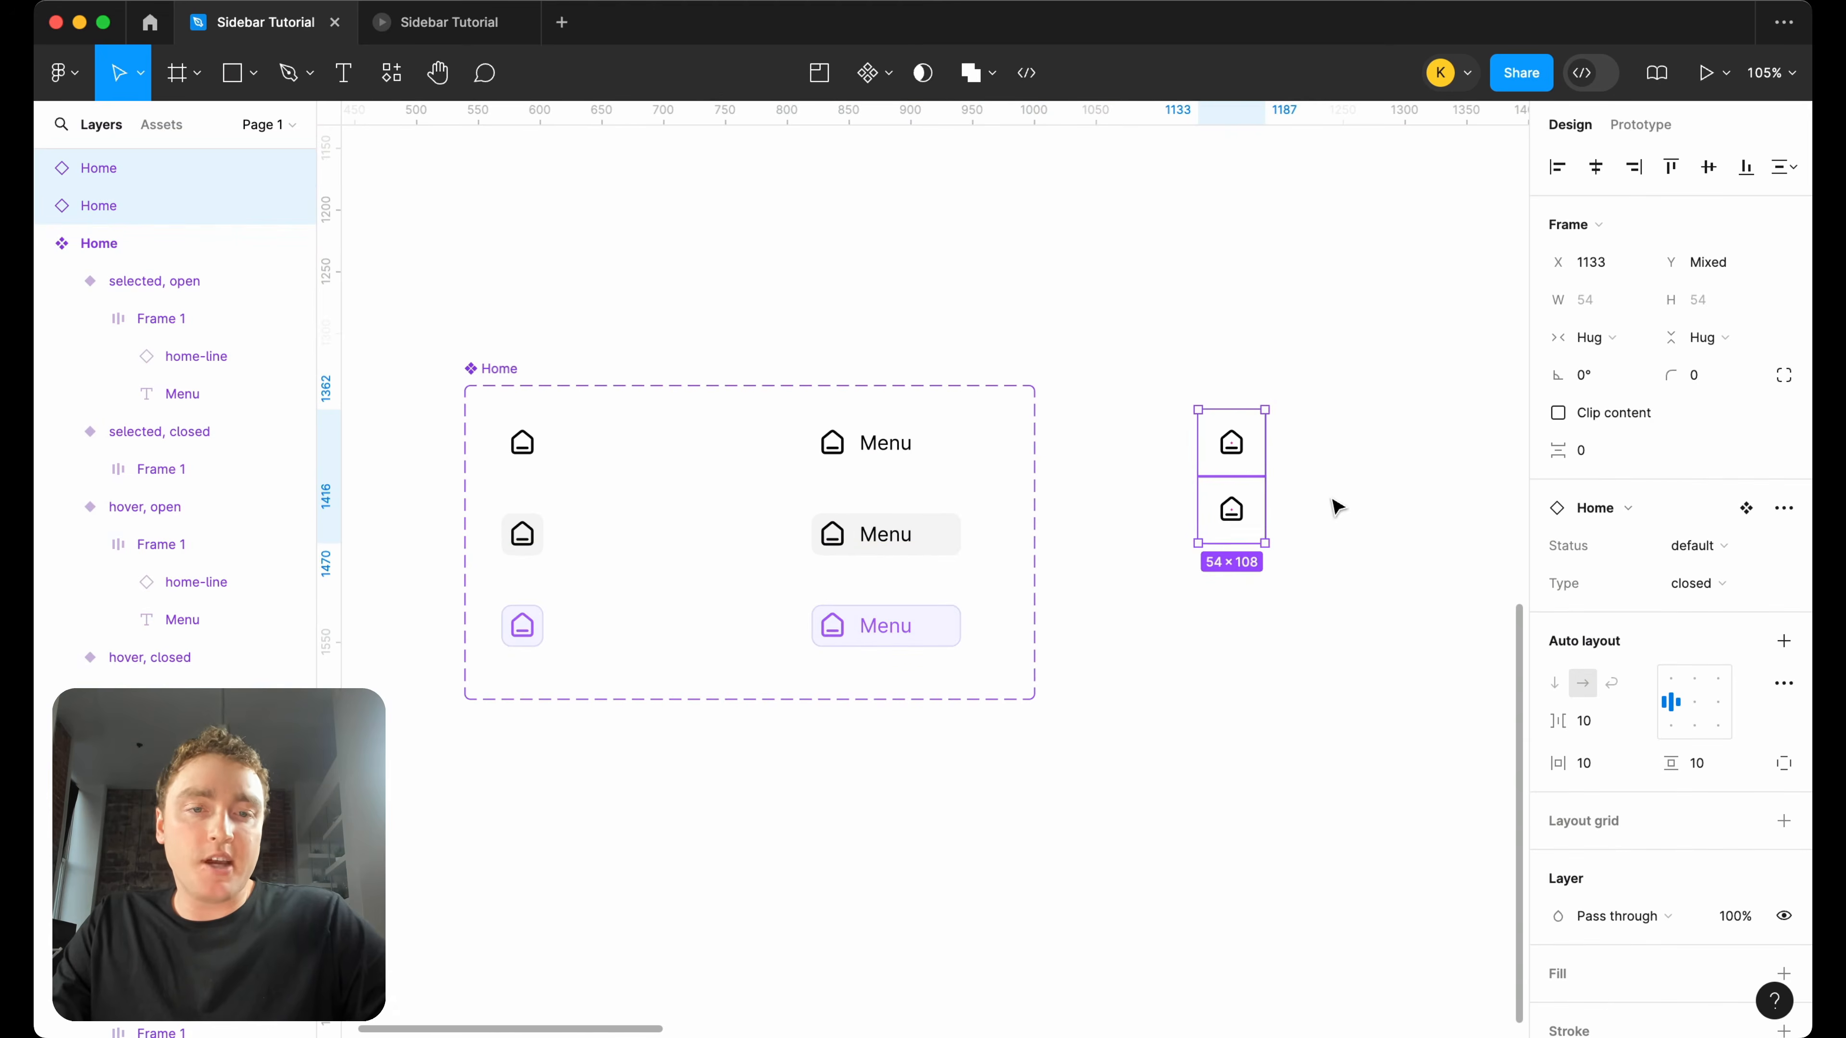
Examine the prototype connections between the closed and open Navigation Bar variants.
scroll(1317, 507, down, 5)
scroll(1113, 412, up, 3)
scroll(1116, 538, up, 5)
scroll(1129, 501, down, 15)
scroll(1128, 501, left, 7)
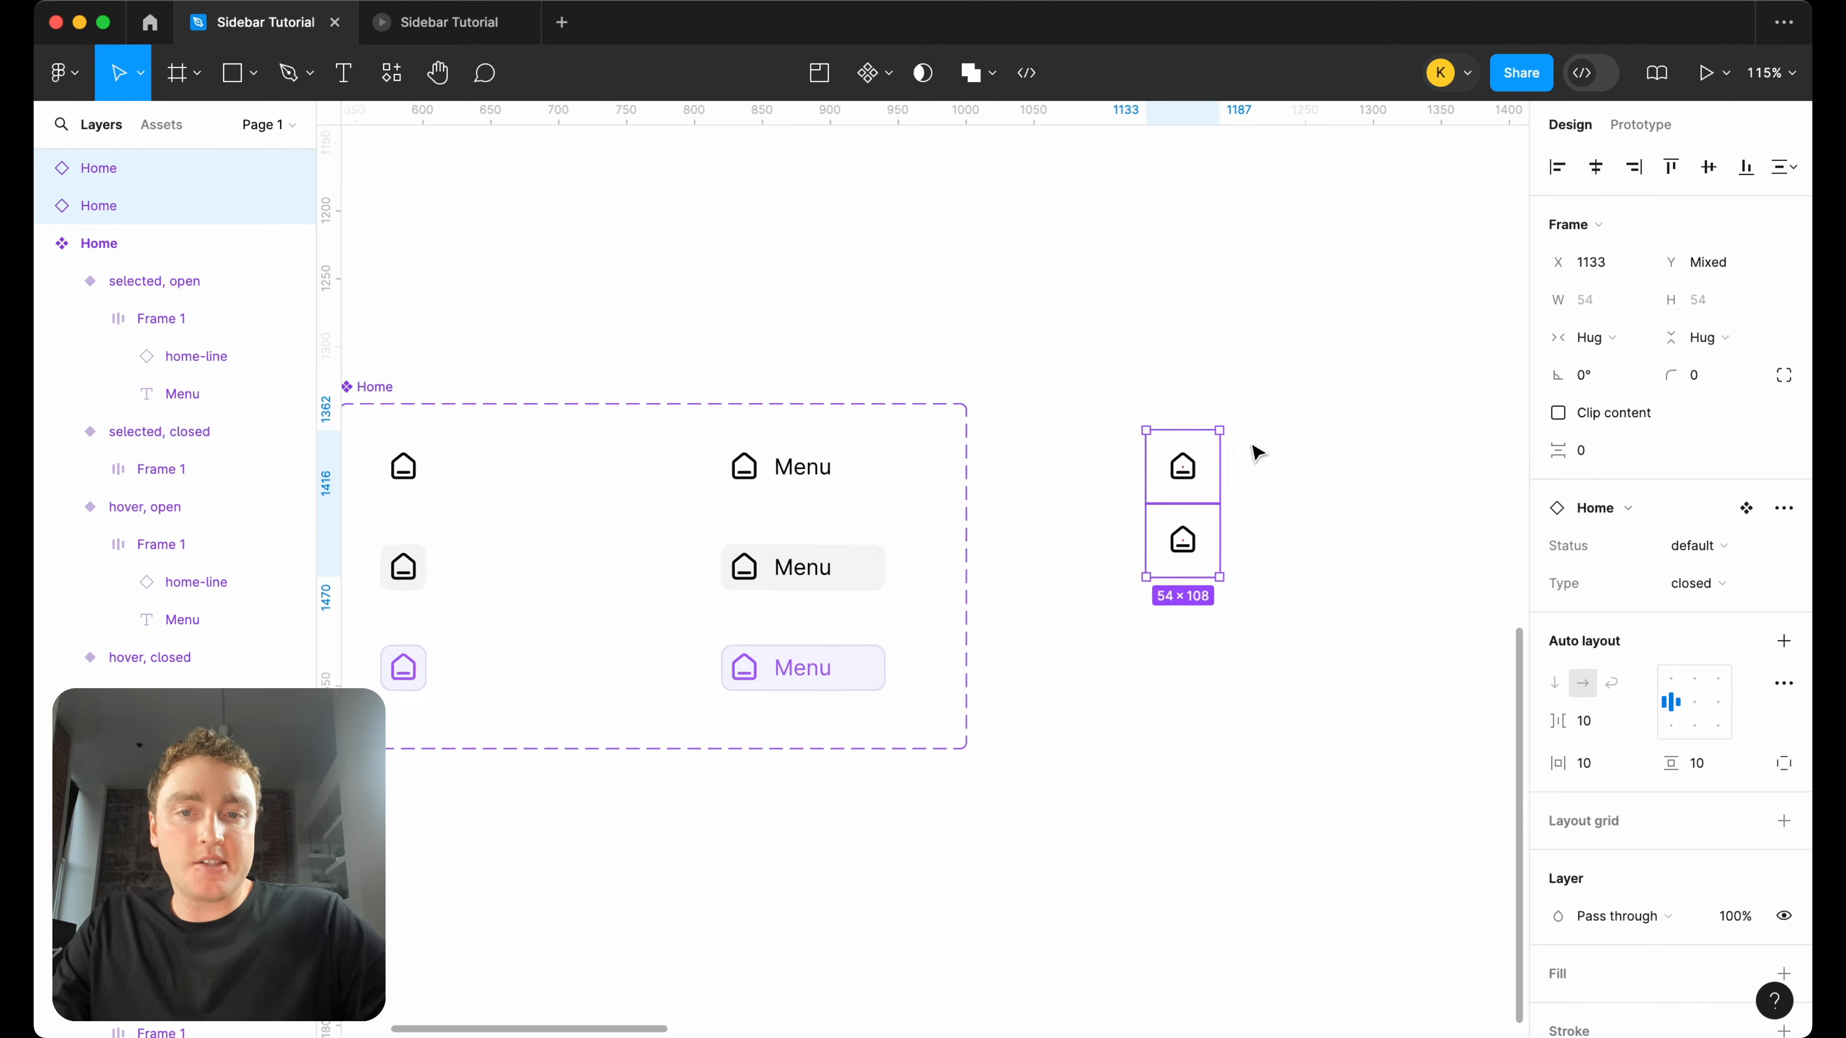
scroll(1102, 521, up, 3)
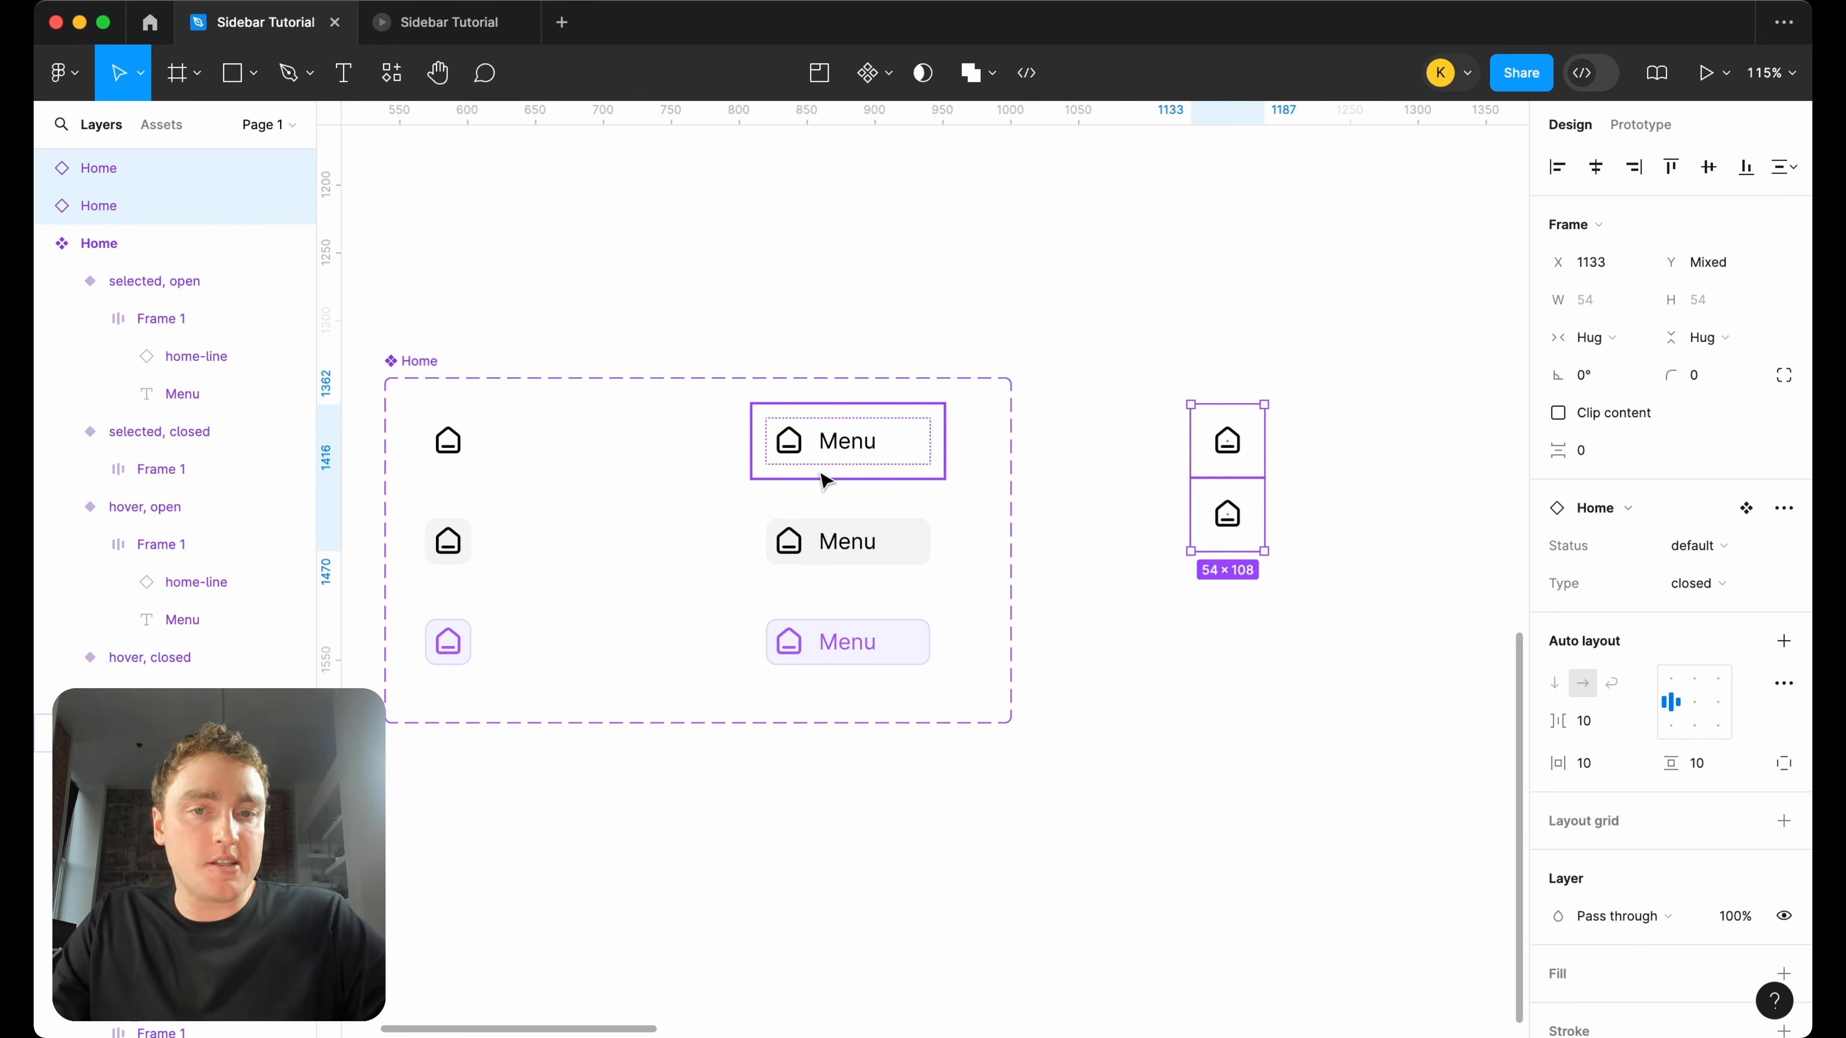
scroll(824, 483, down, 5)
scroll(823, 483, up, 5)
scroll(824, 483, up, 3)
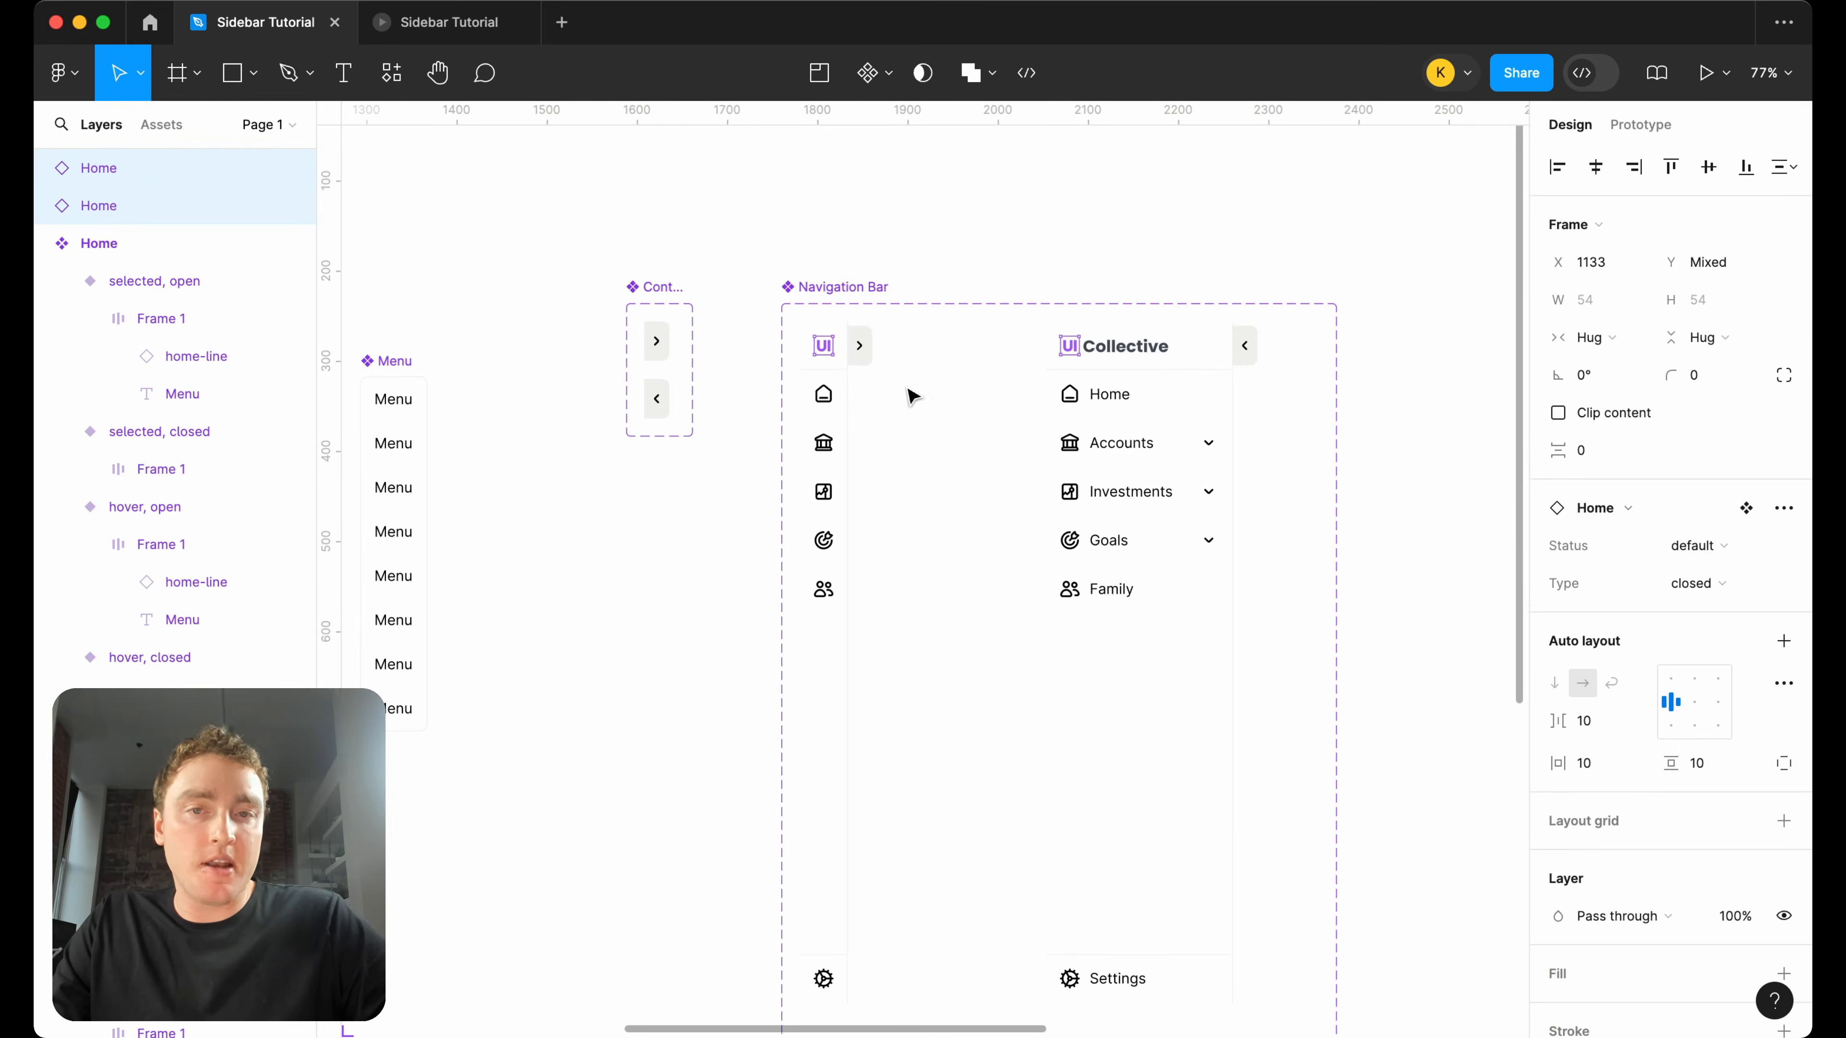
scroll(911, 396, right, 1)
click(1652, 127)
click(1308, 243)
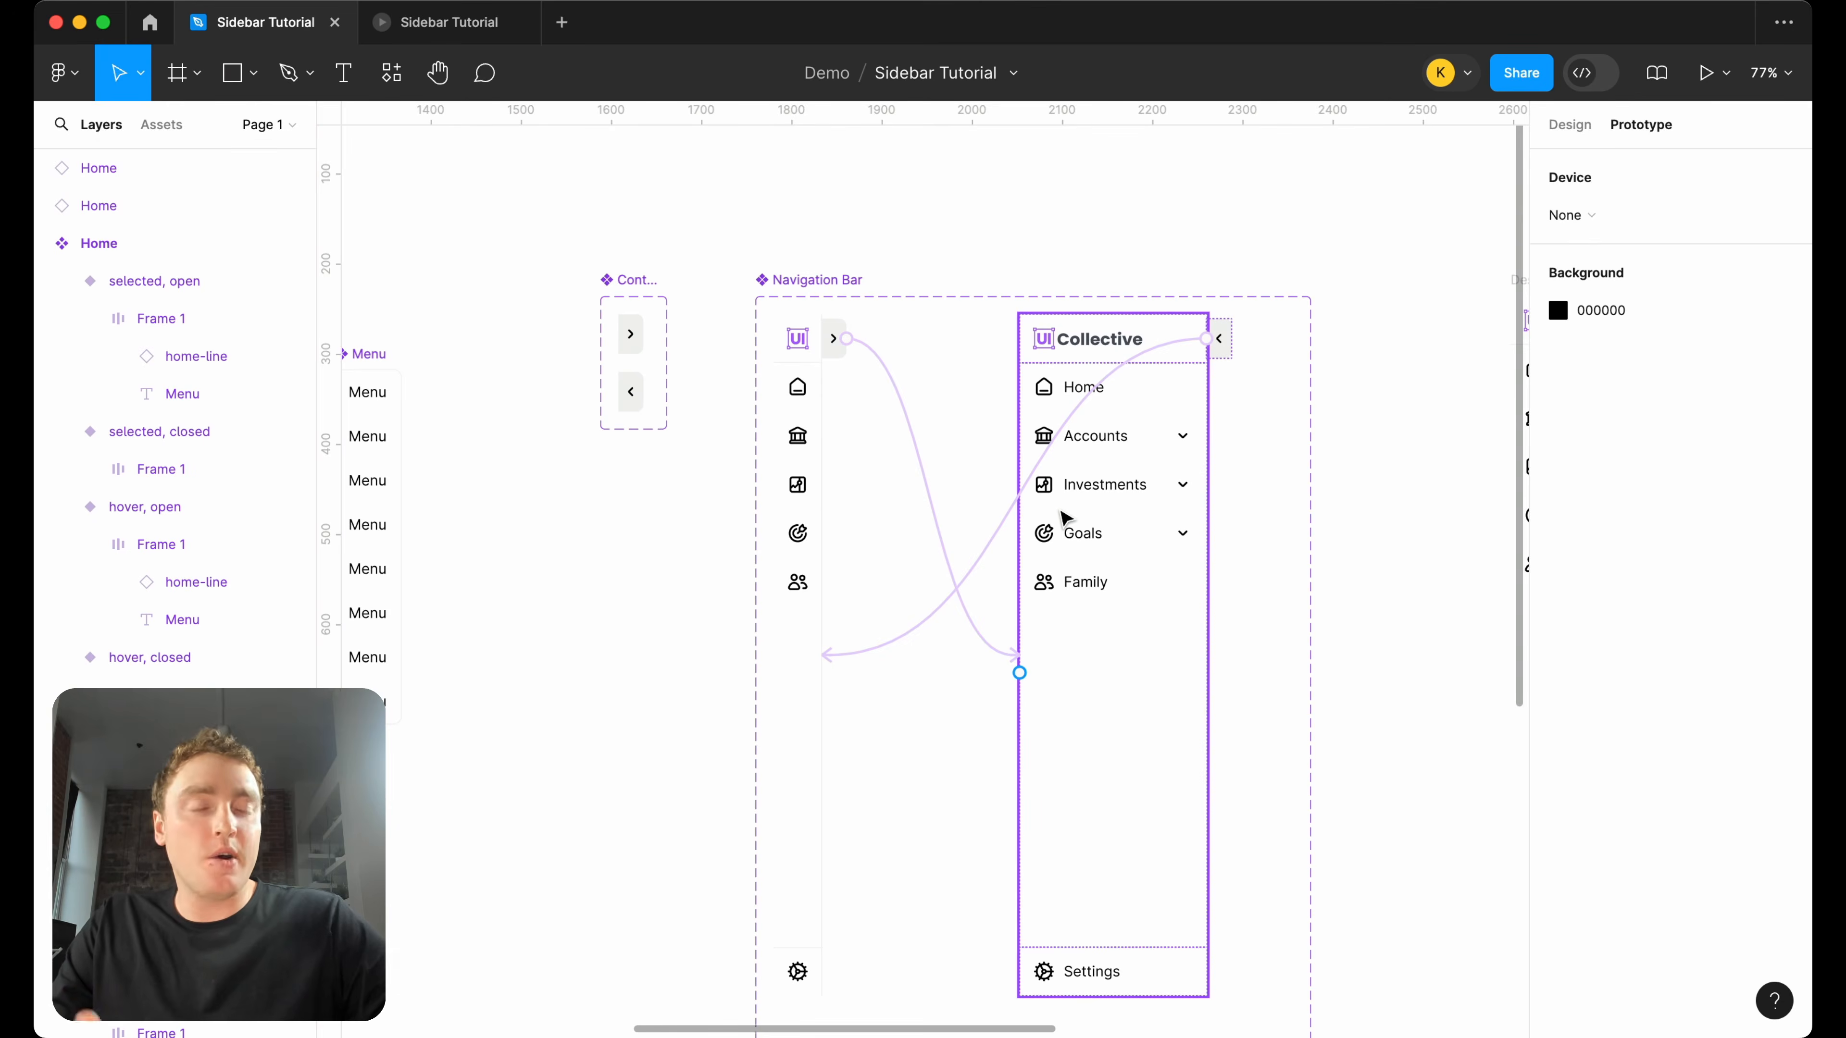
Review the Status and Type properties of the default closed and default open variants in the Home component set.
click(1576, 135)
scroll(1141, 276, down, 10)
scroll(1141, 279, left, 5)
scroll(979, 458, up, 5)
scroll(1197, 385, up, 3)
scroll(617, 363, left, 4)
click(591, 401)
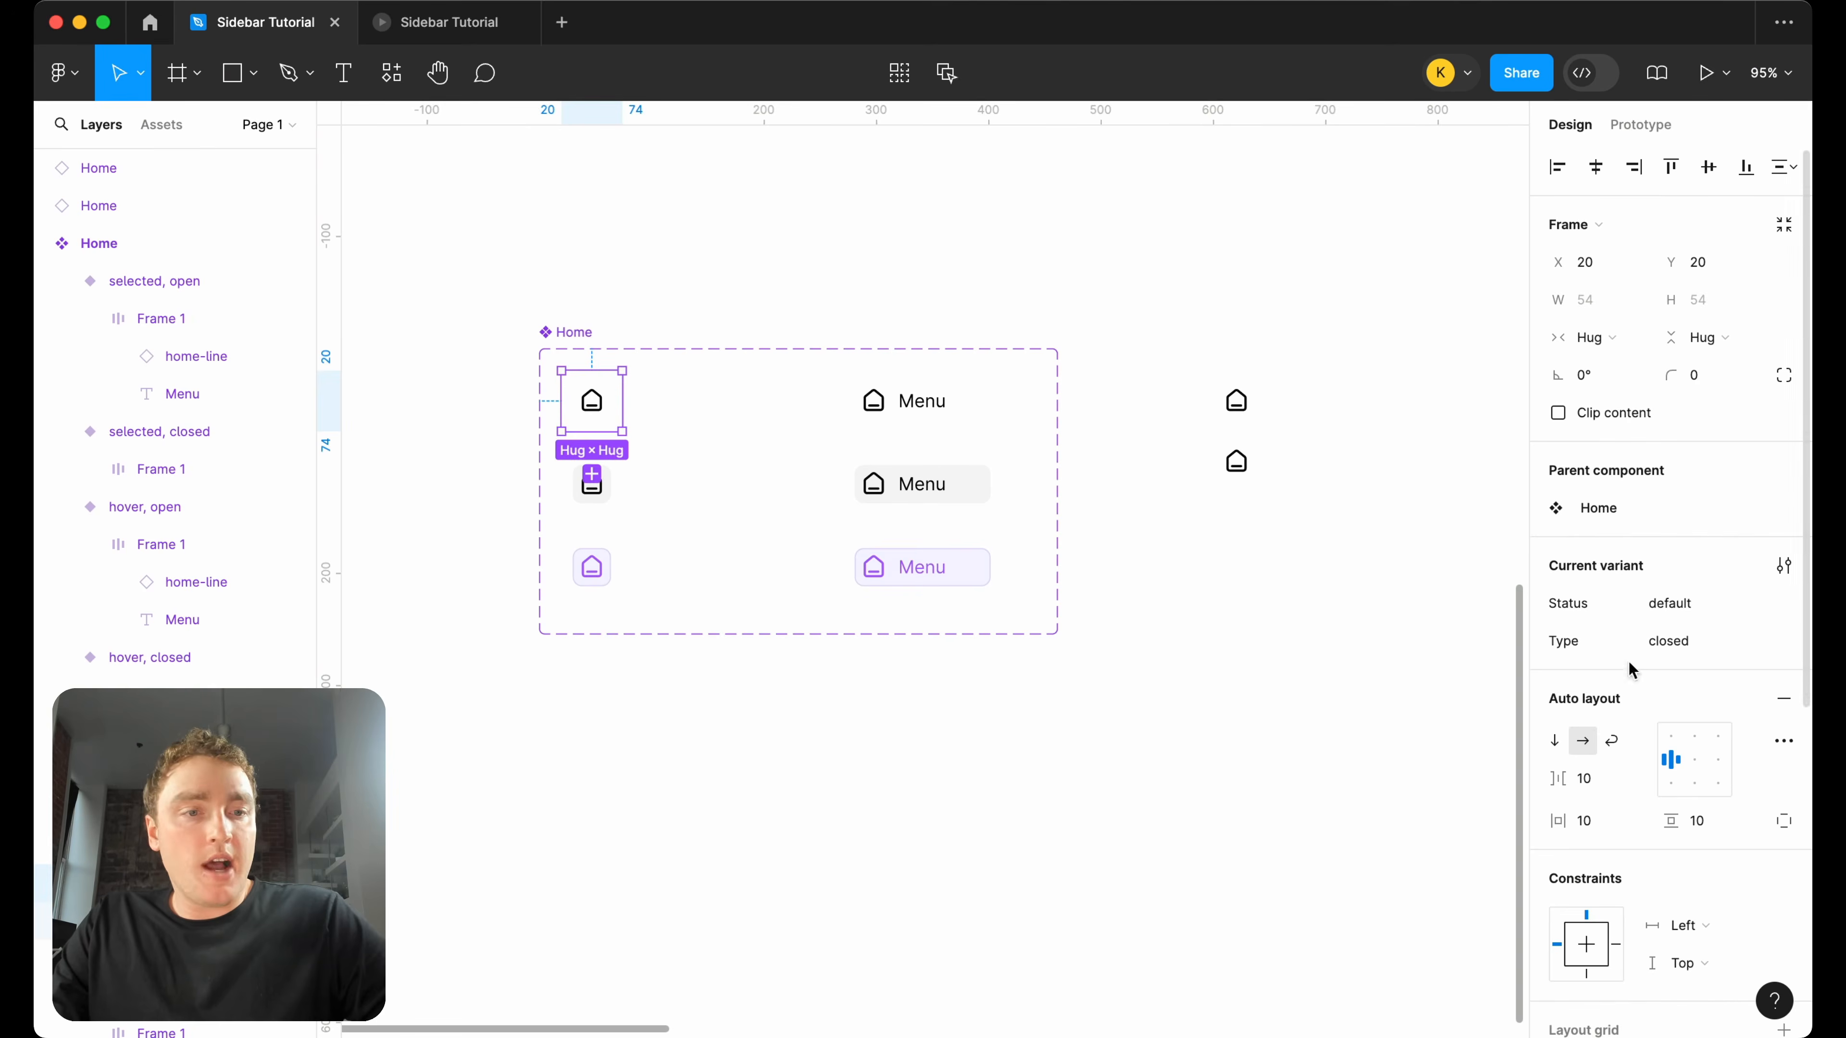
click(905, 393)
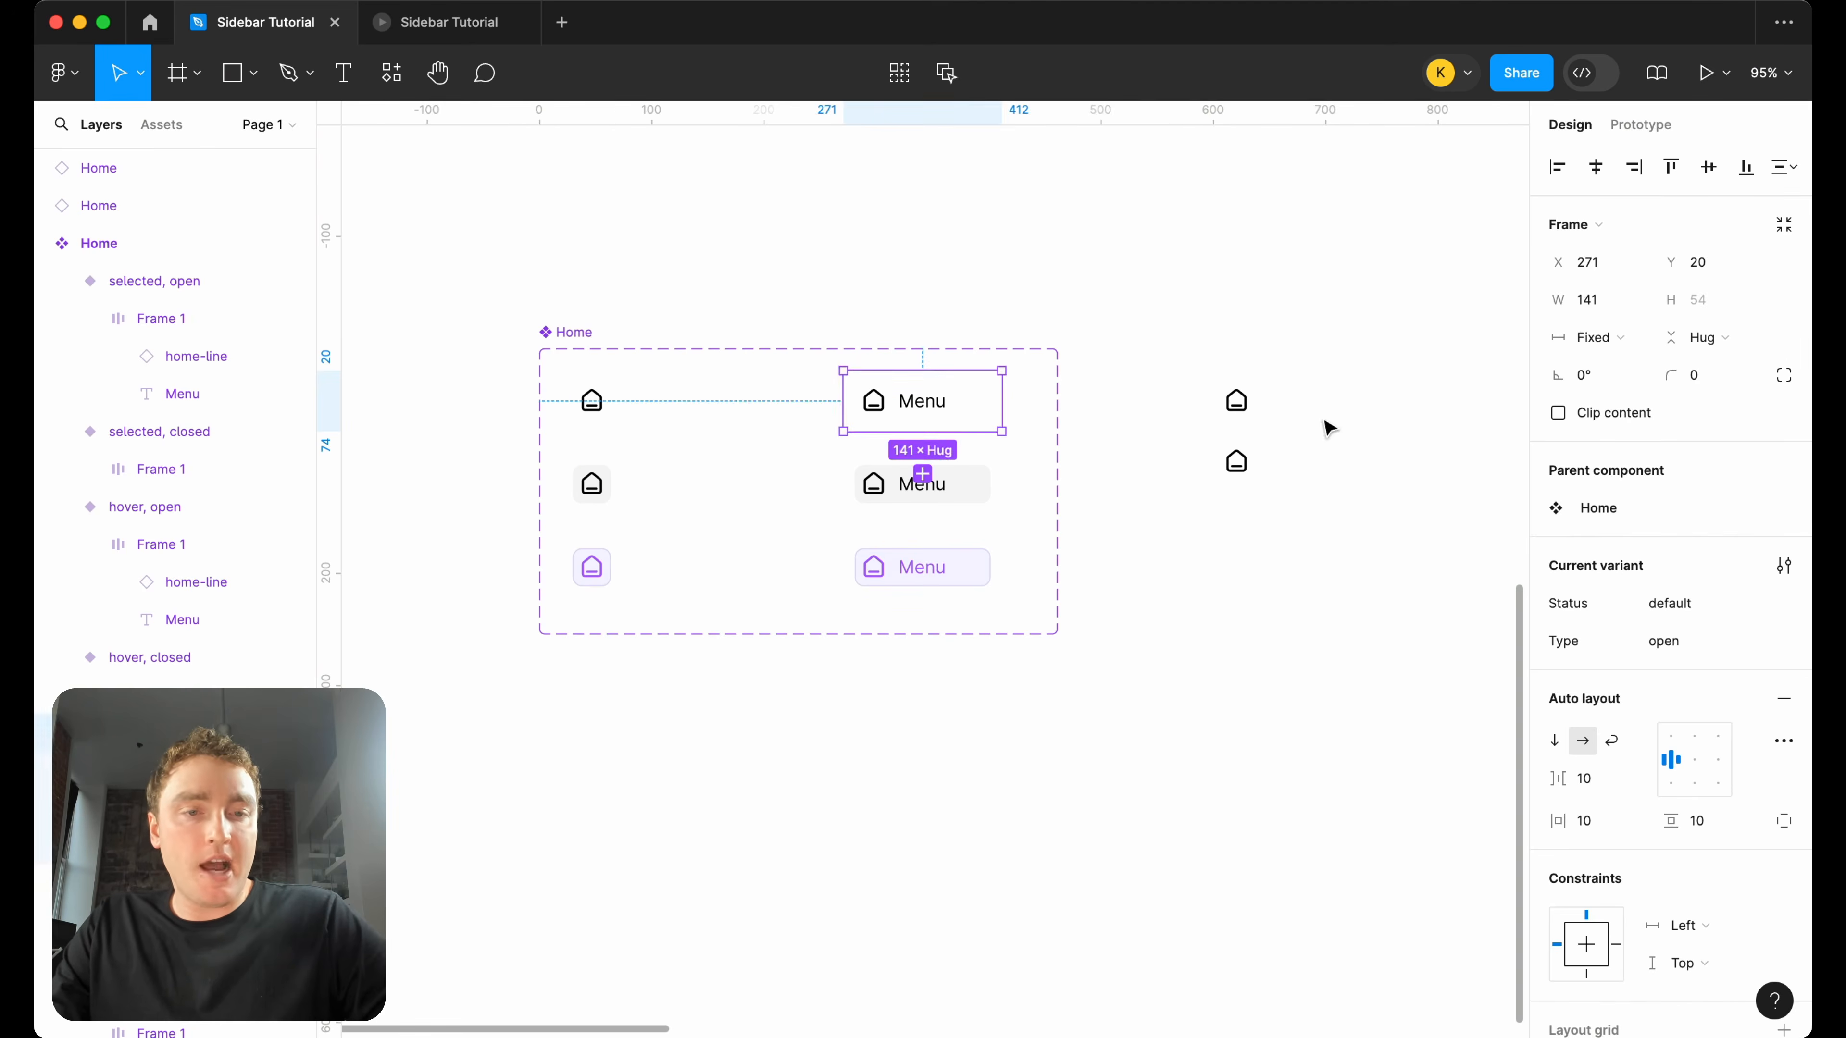
Create a local string variable named Type with the value closed and add a second mode with the value open.
click(1307, 225)
click(1785, 275)
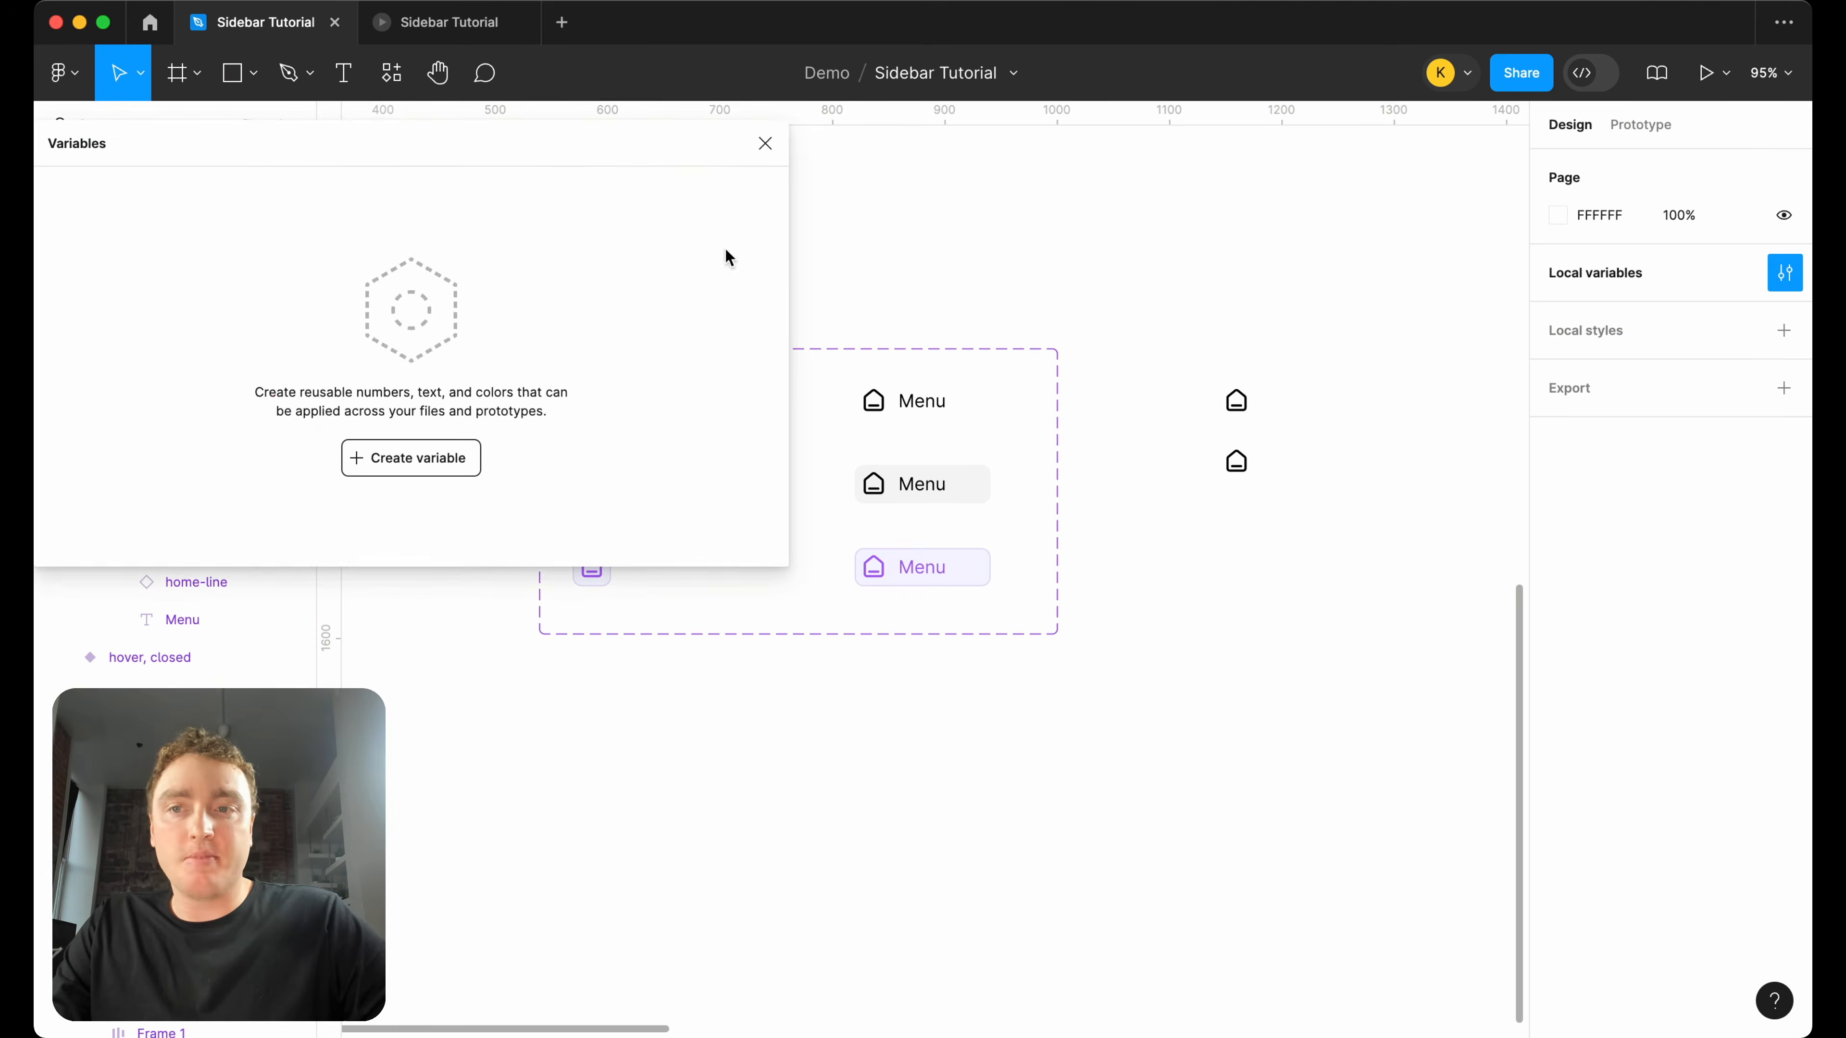
drag(695, 148, 1318, 153)
click(1206, 454)
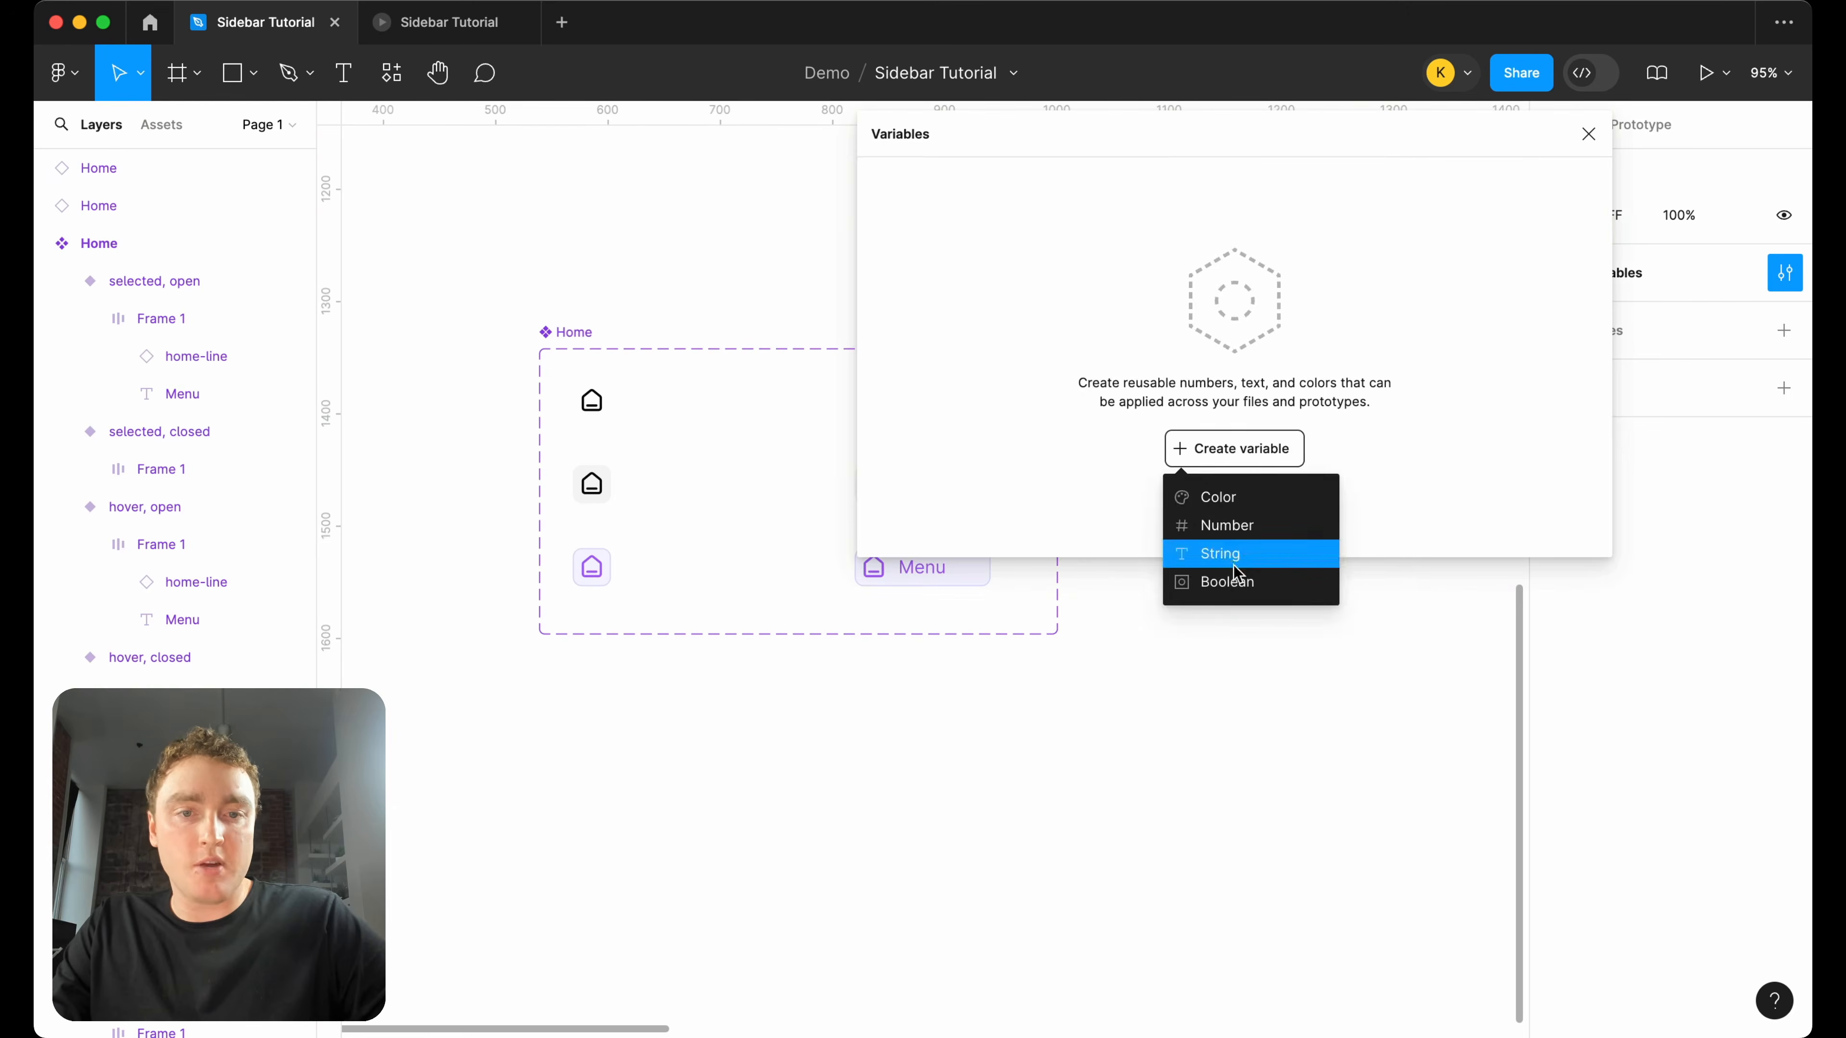
click(1221, 553)
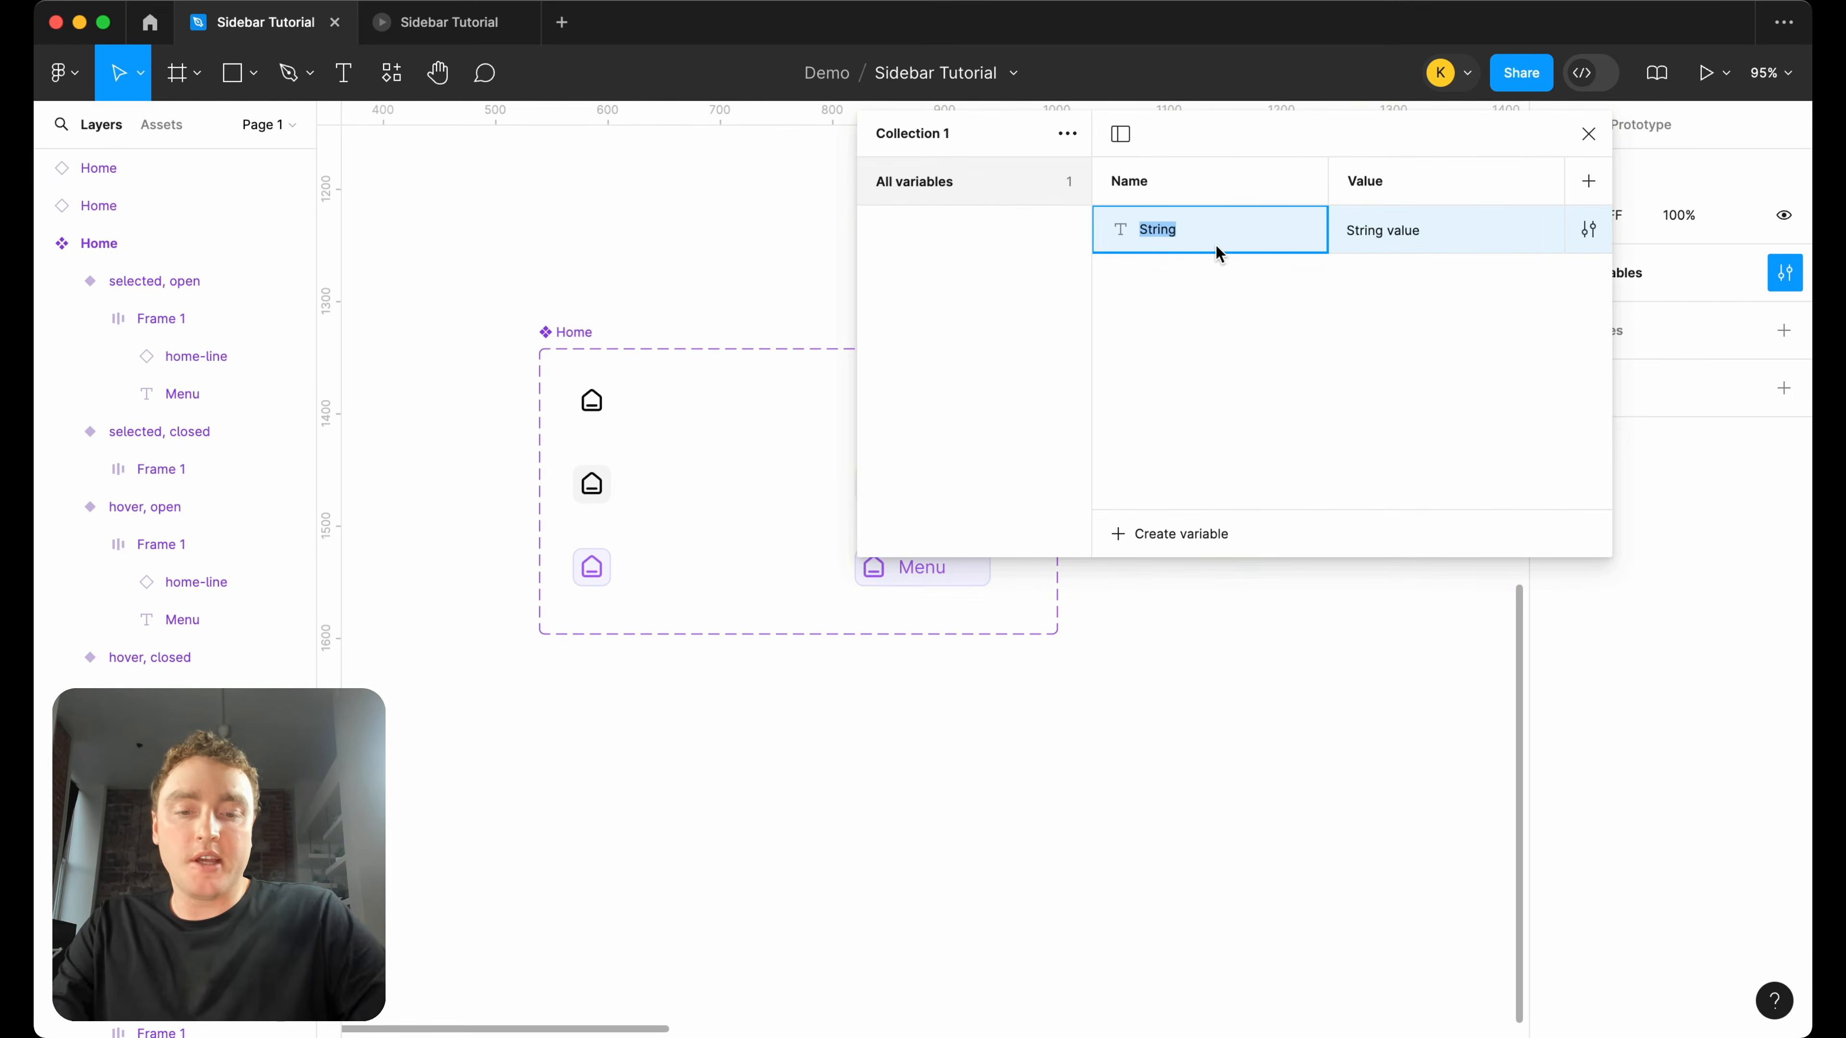
double_click(1394, 218)
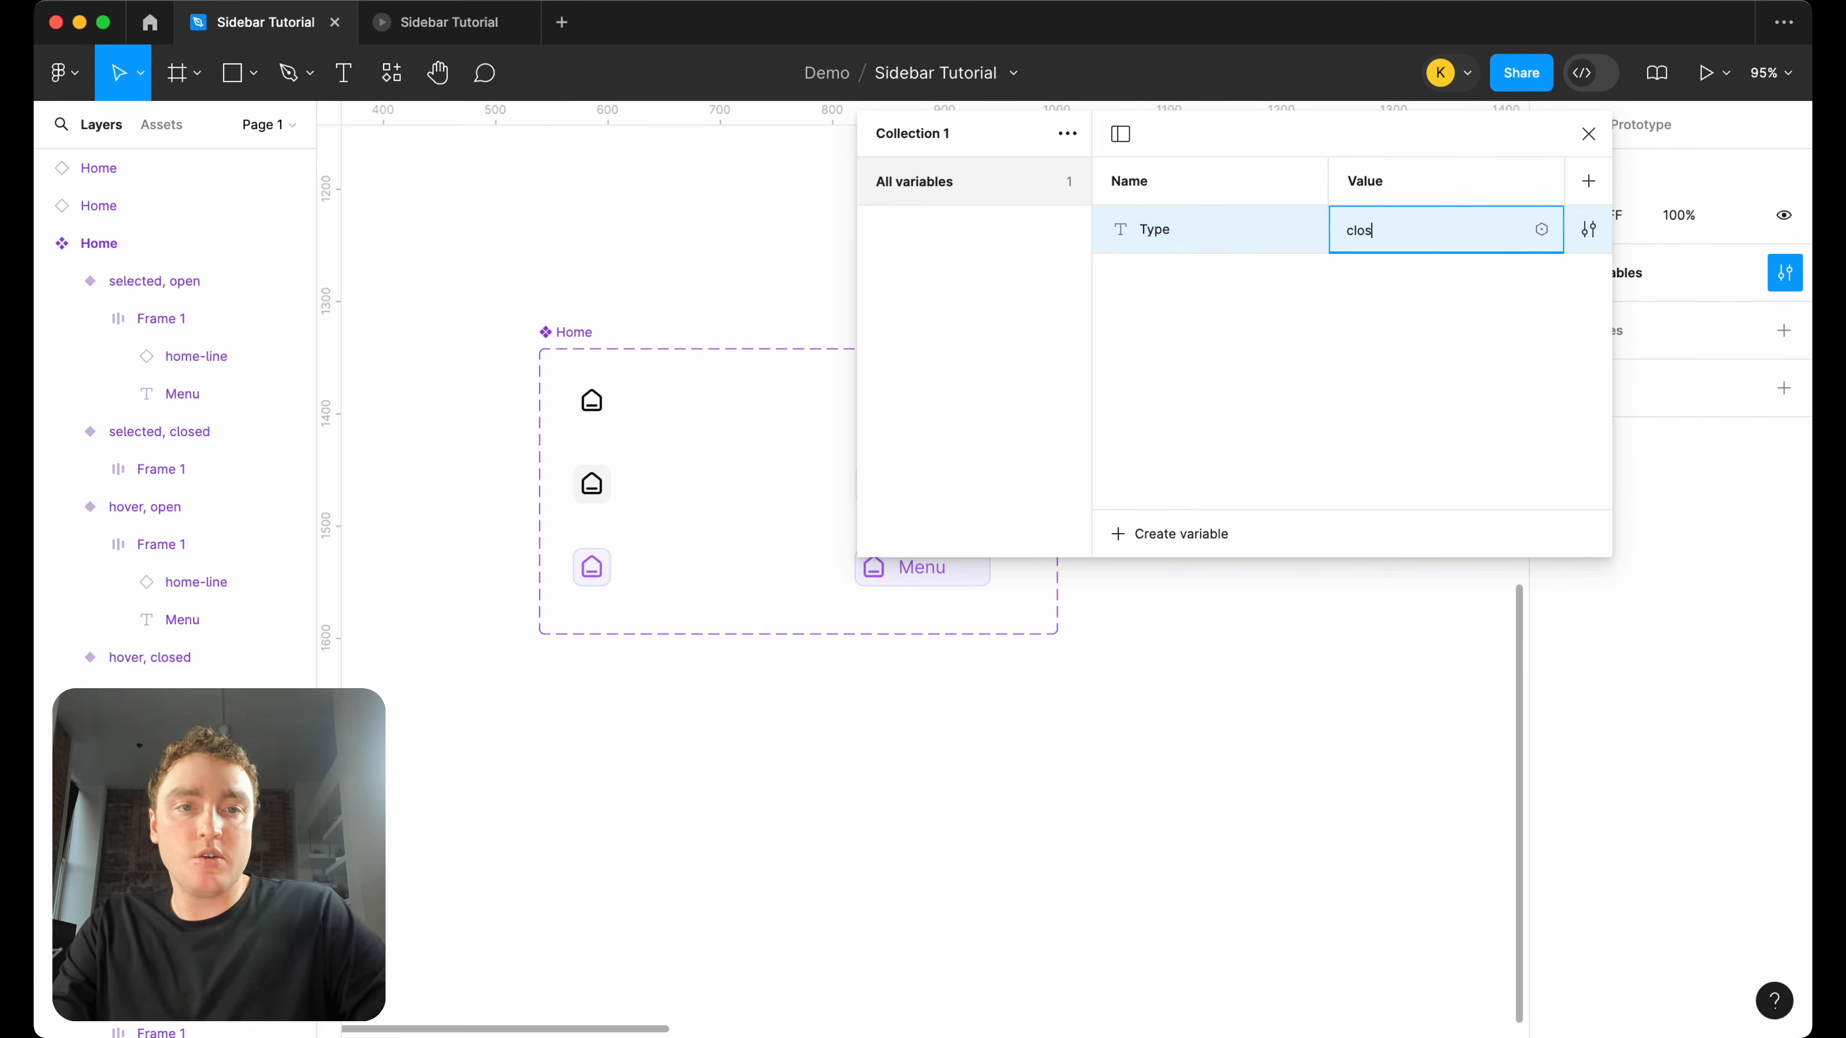
click(1588, 181)
double_click(1451, 235)
text(open)
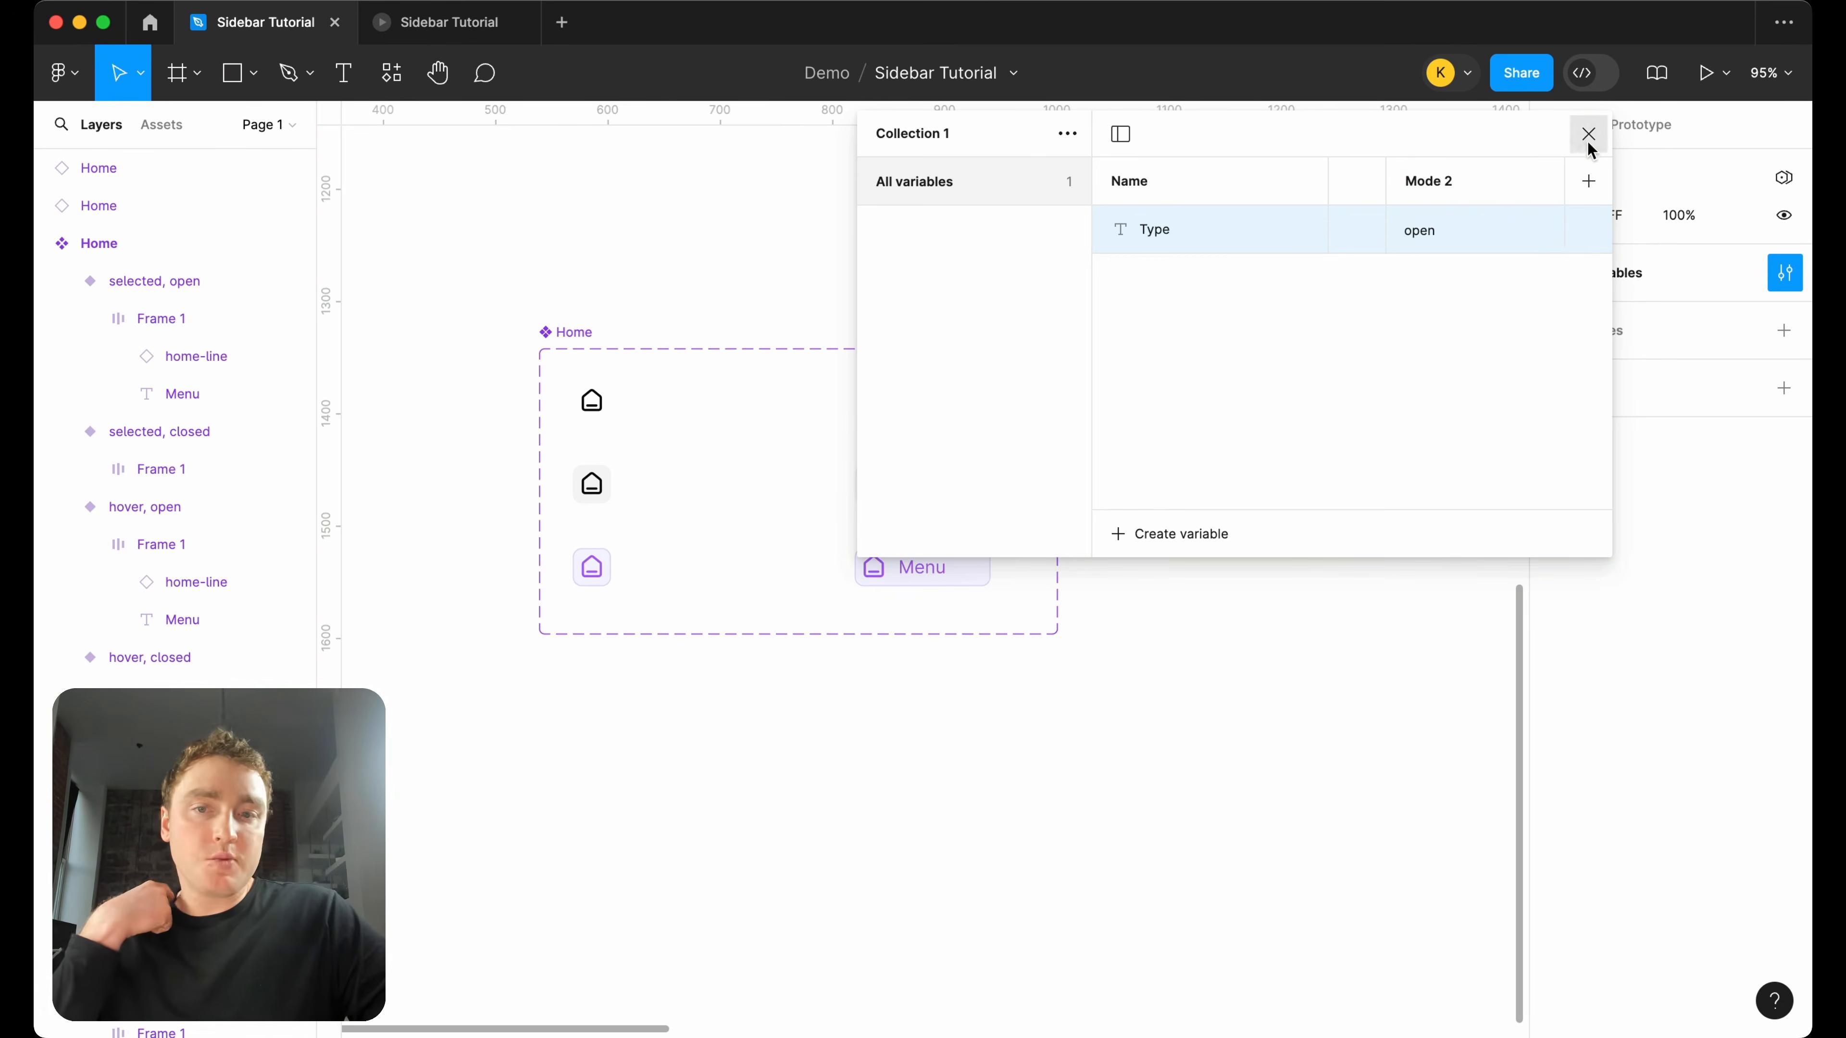
click(1588, 133)
Delete the two stacked Home instances beside the Home component set.
click(591, 430)
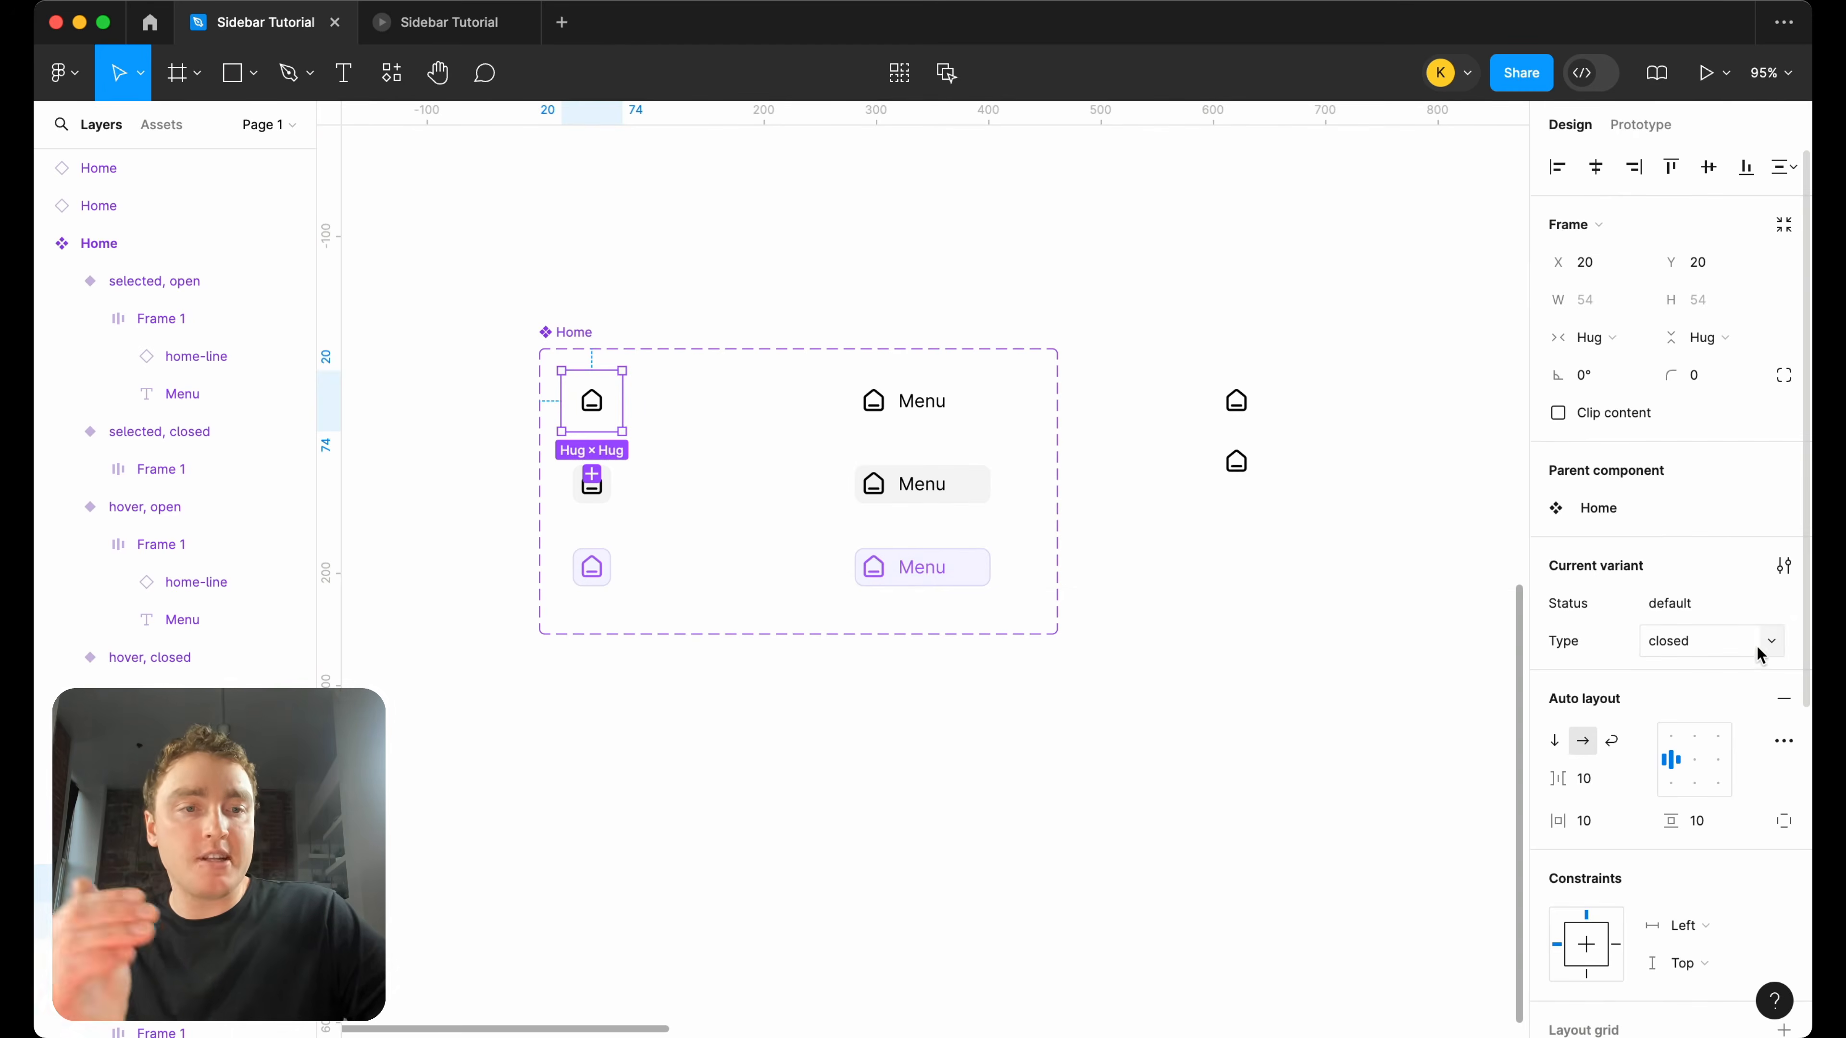
drag(1215, 548, 1220, 363)
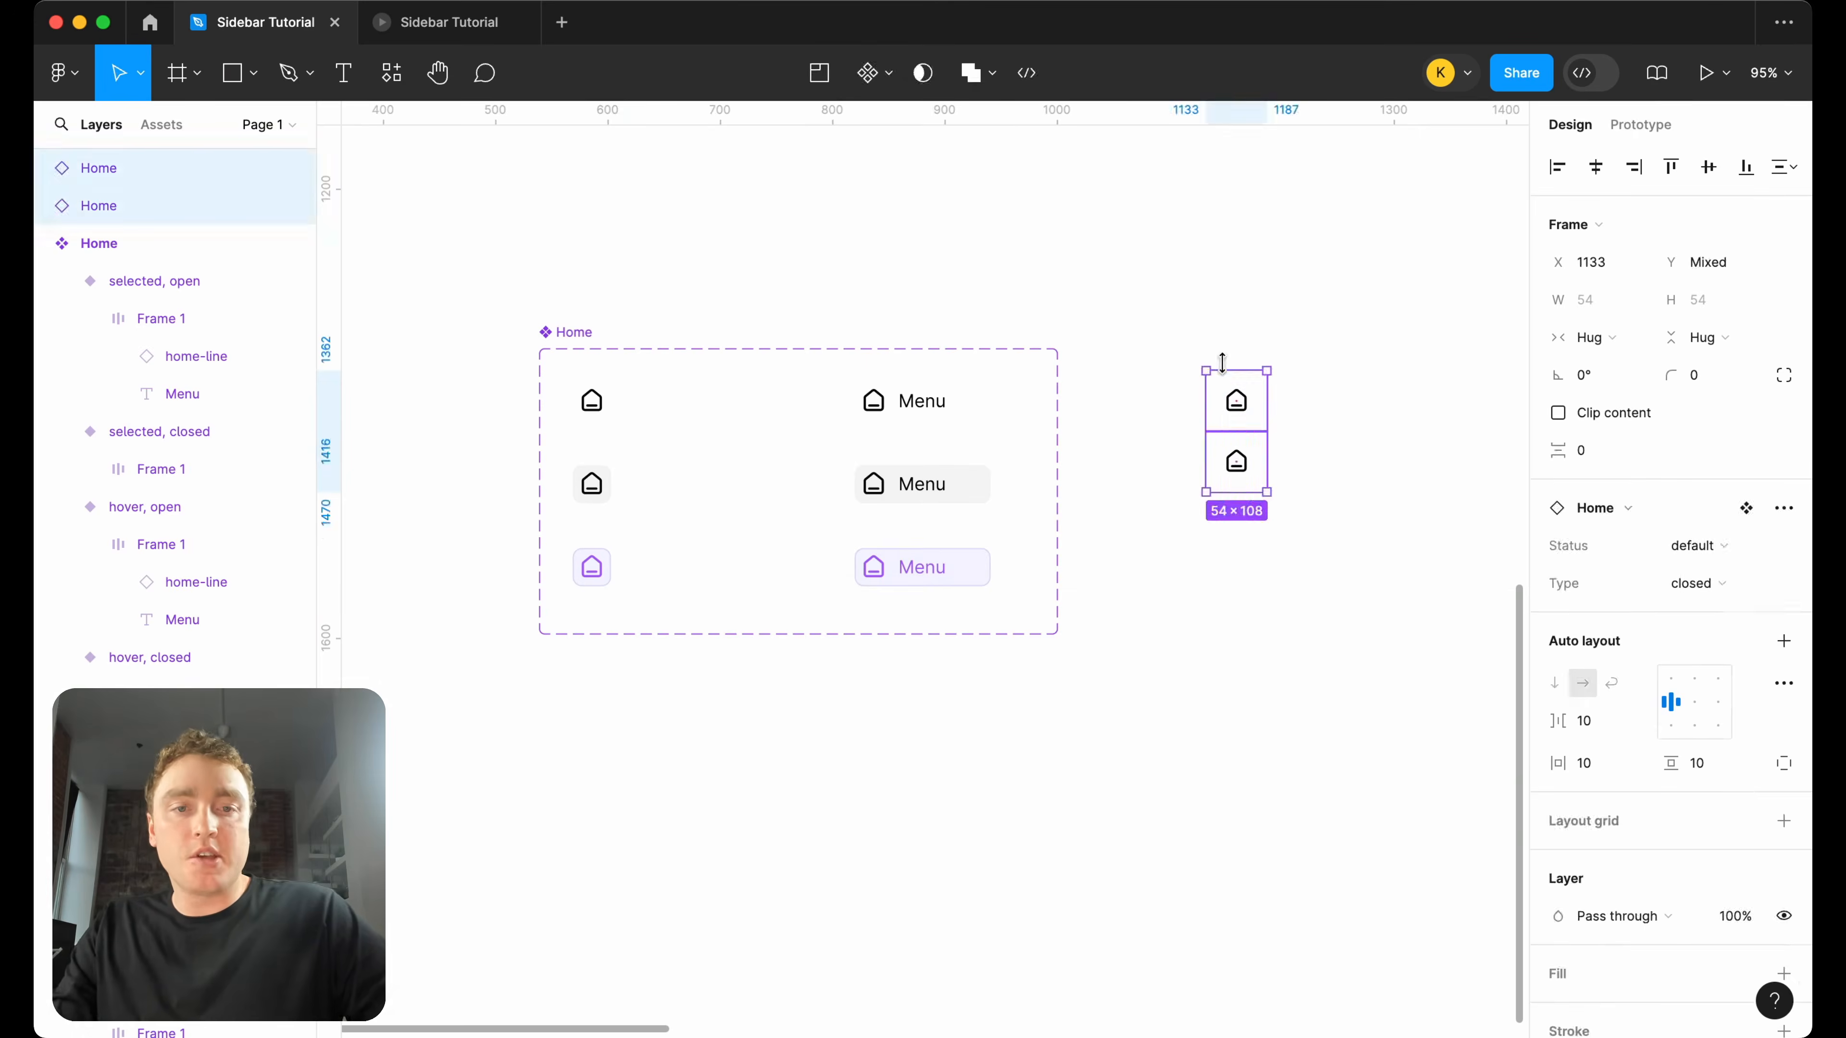
key(Delete)
Place an instance of the default closed variant below the Home component set and link its Type property to the Type variable.
click(623, 393)
drag(616, 411, 617, 789)
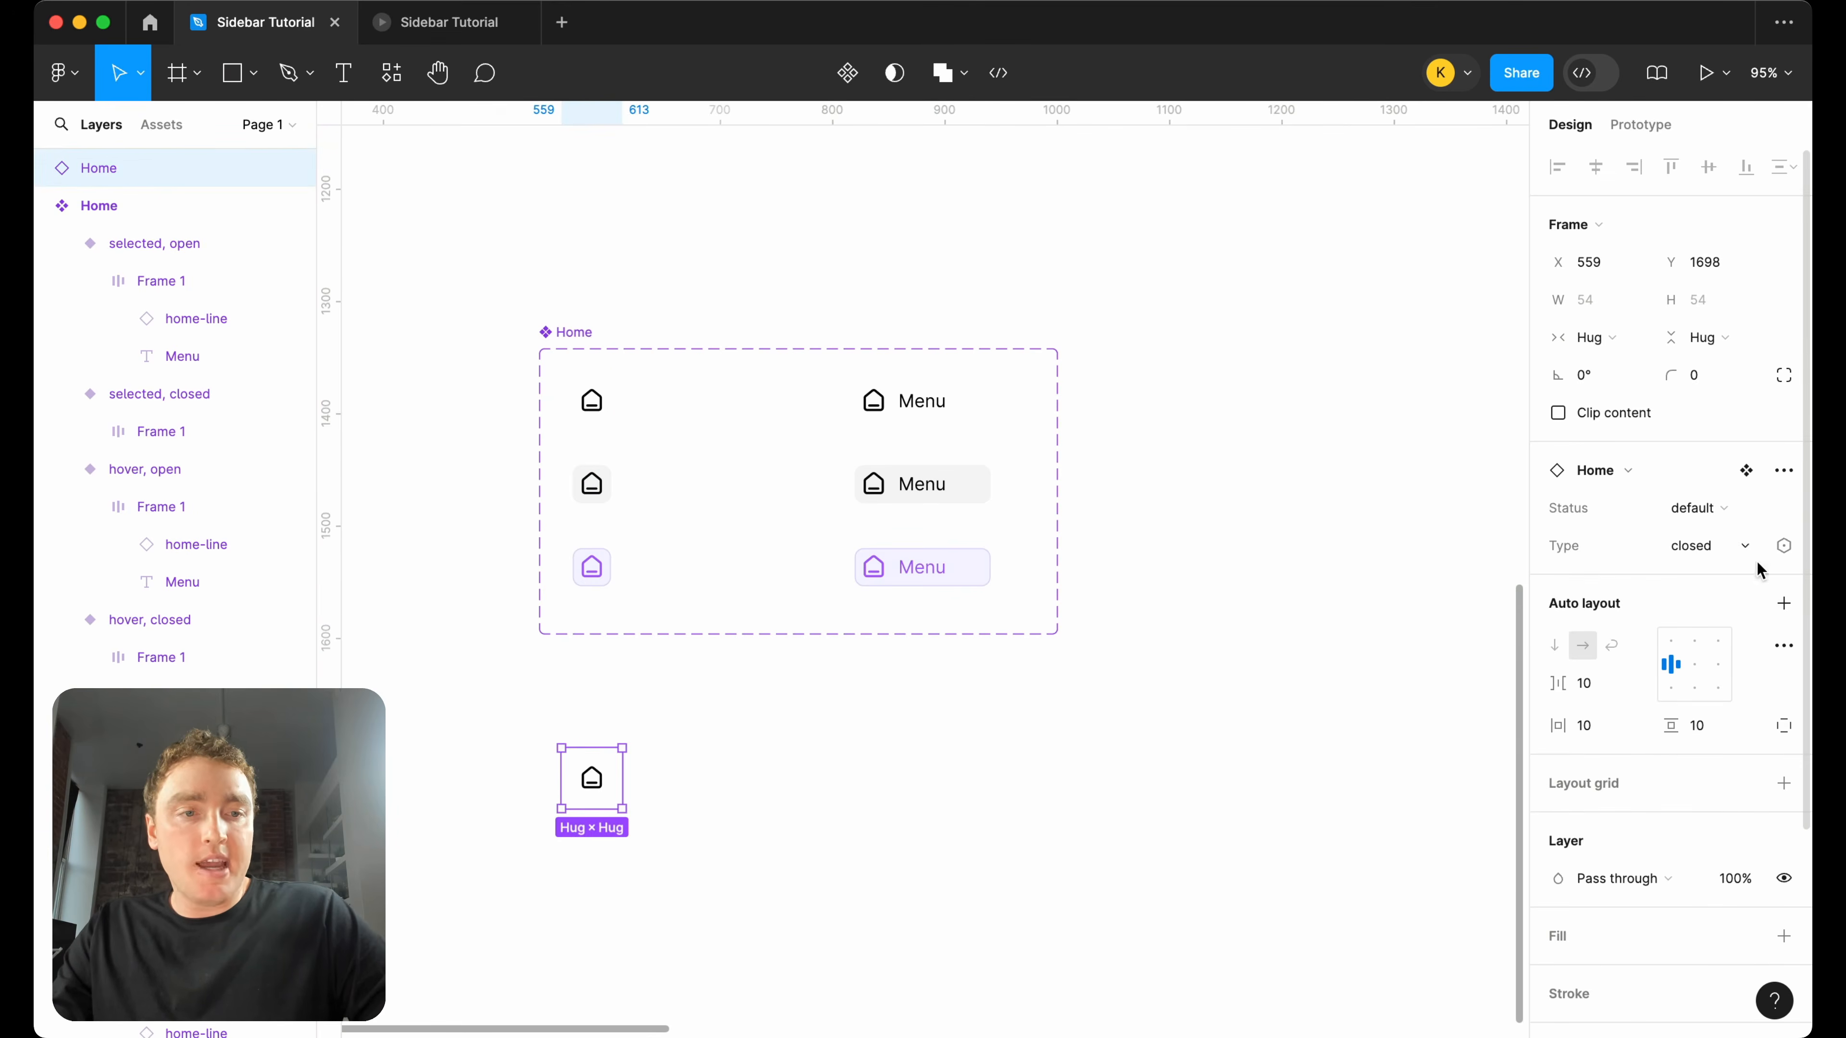
click(1782, 548)
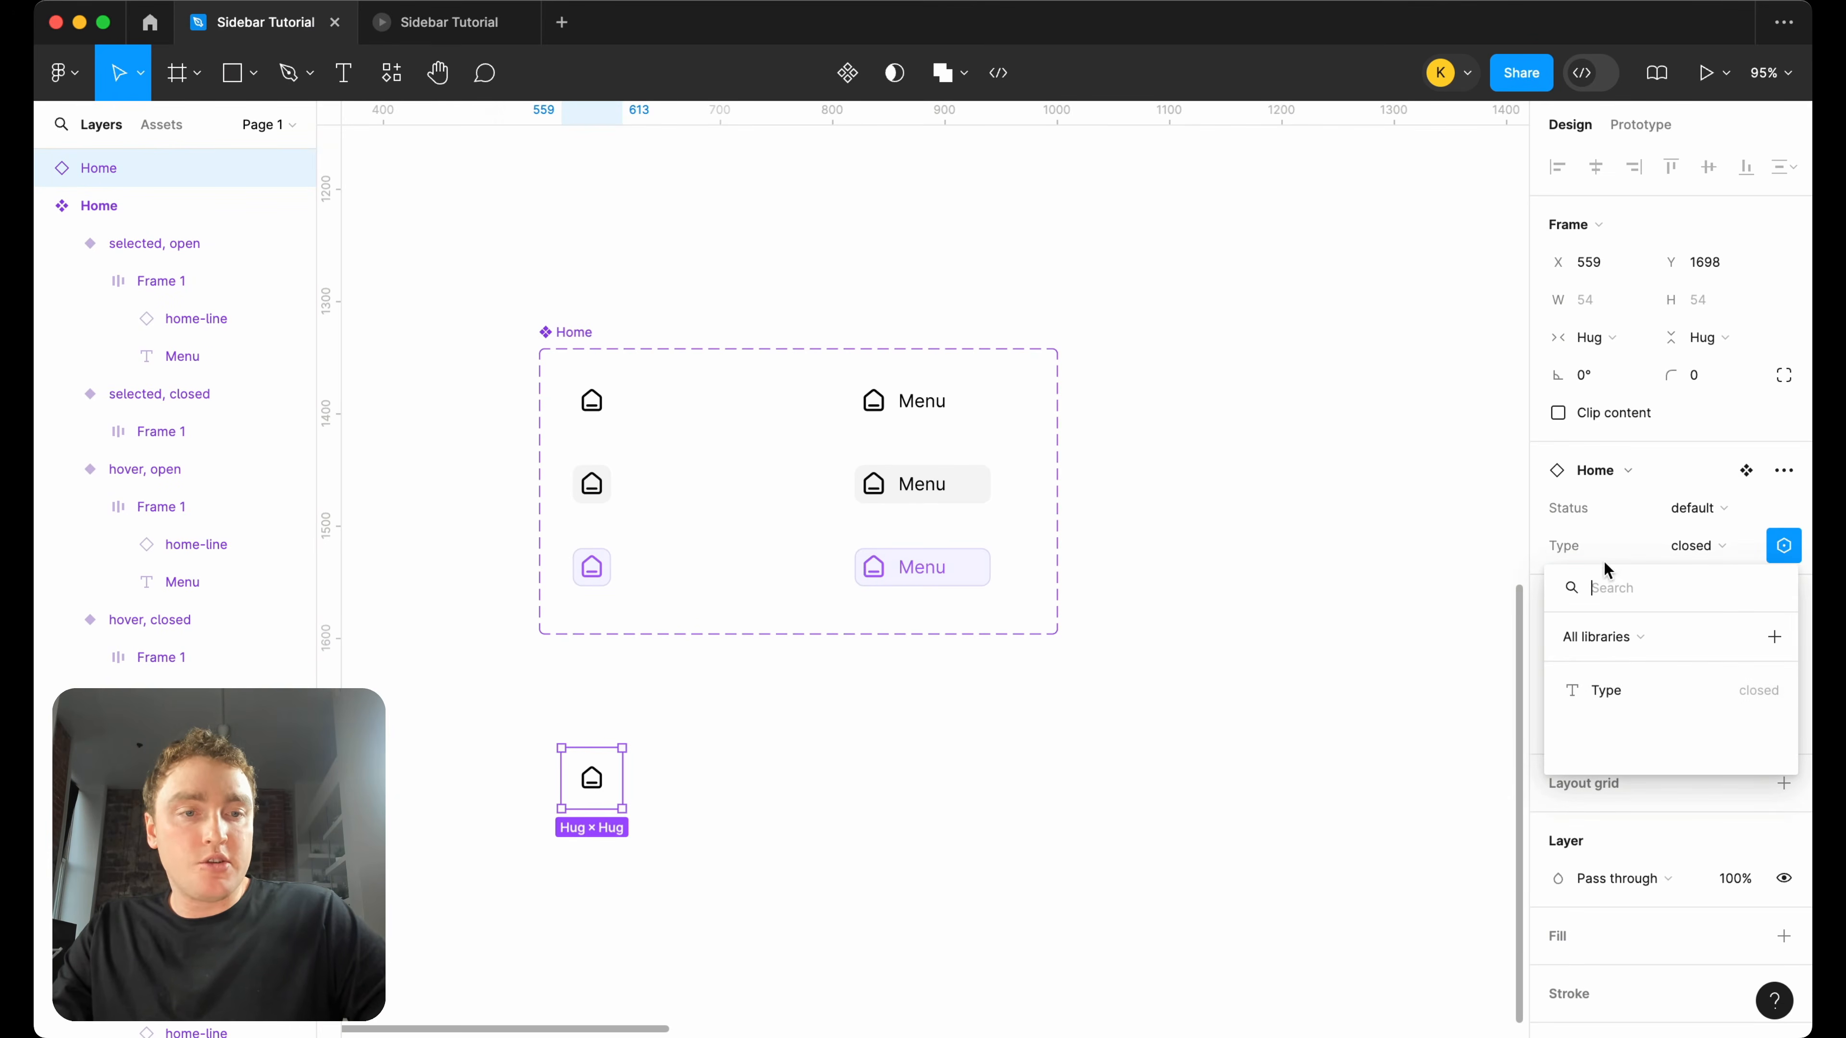
click(1605, 689)
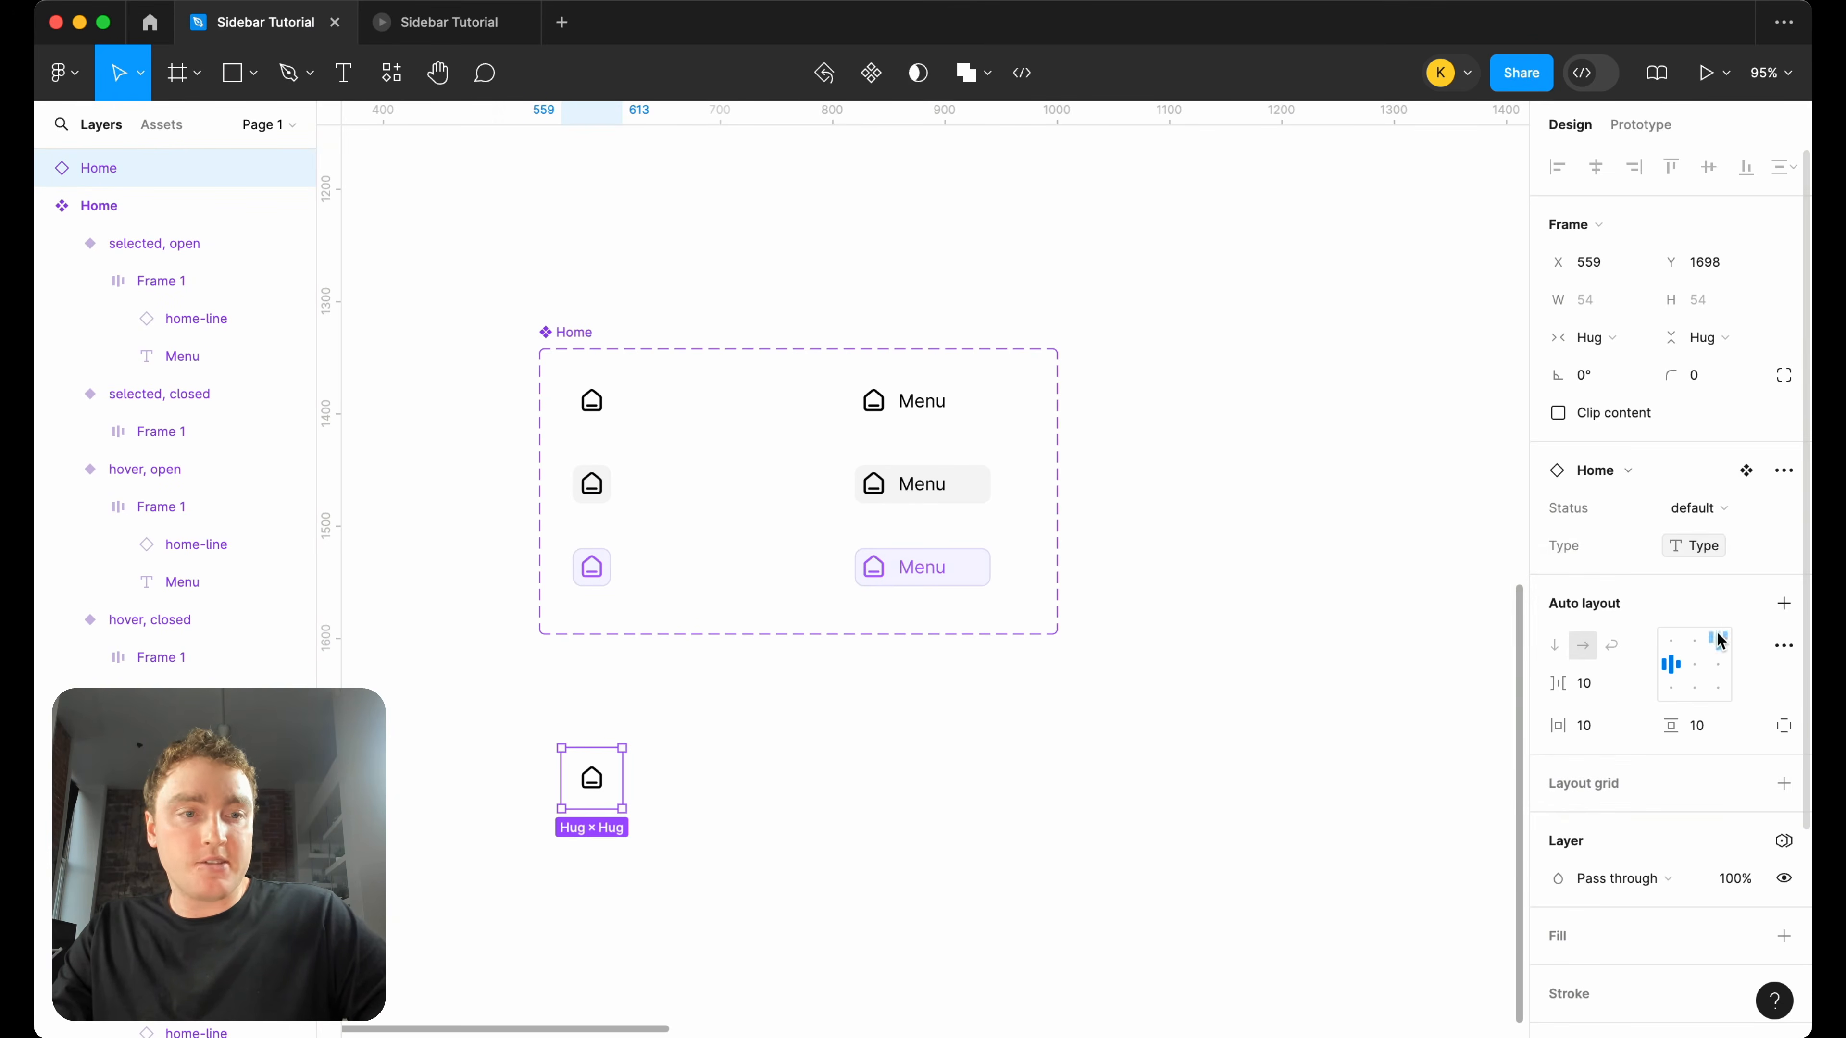
Try the Type value closed1 on the default closed Home variant and check the linked instance's Type property.
click(595, 408)
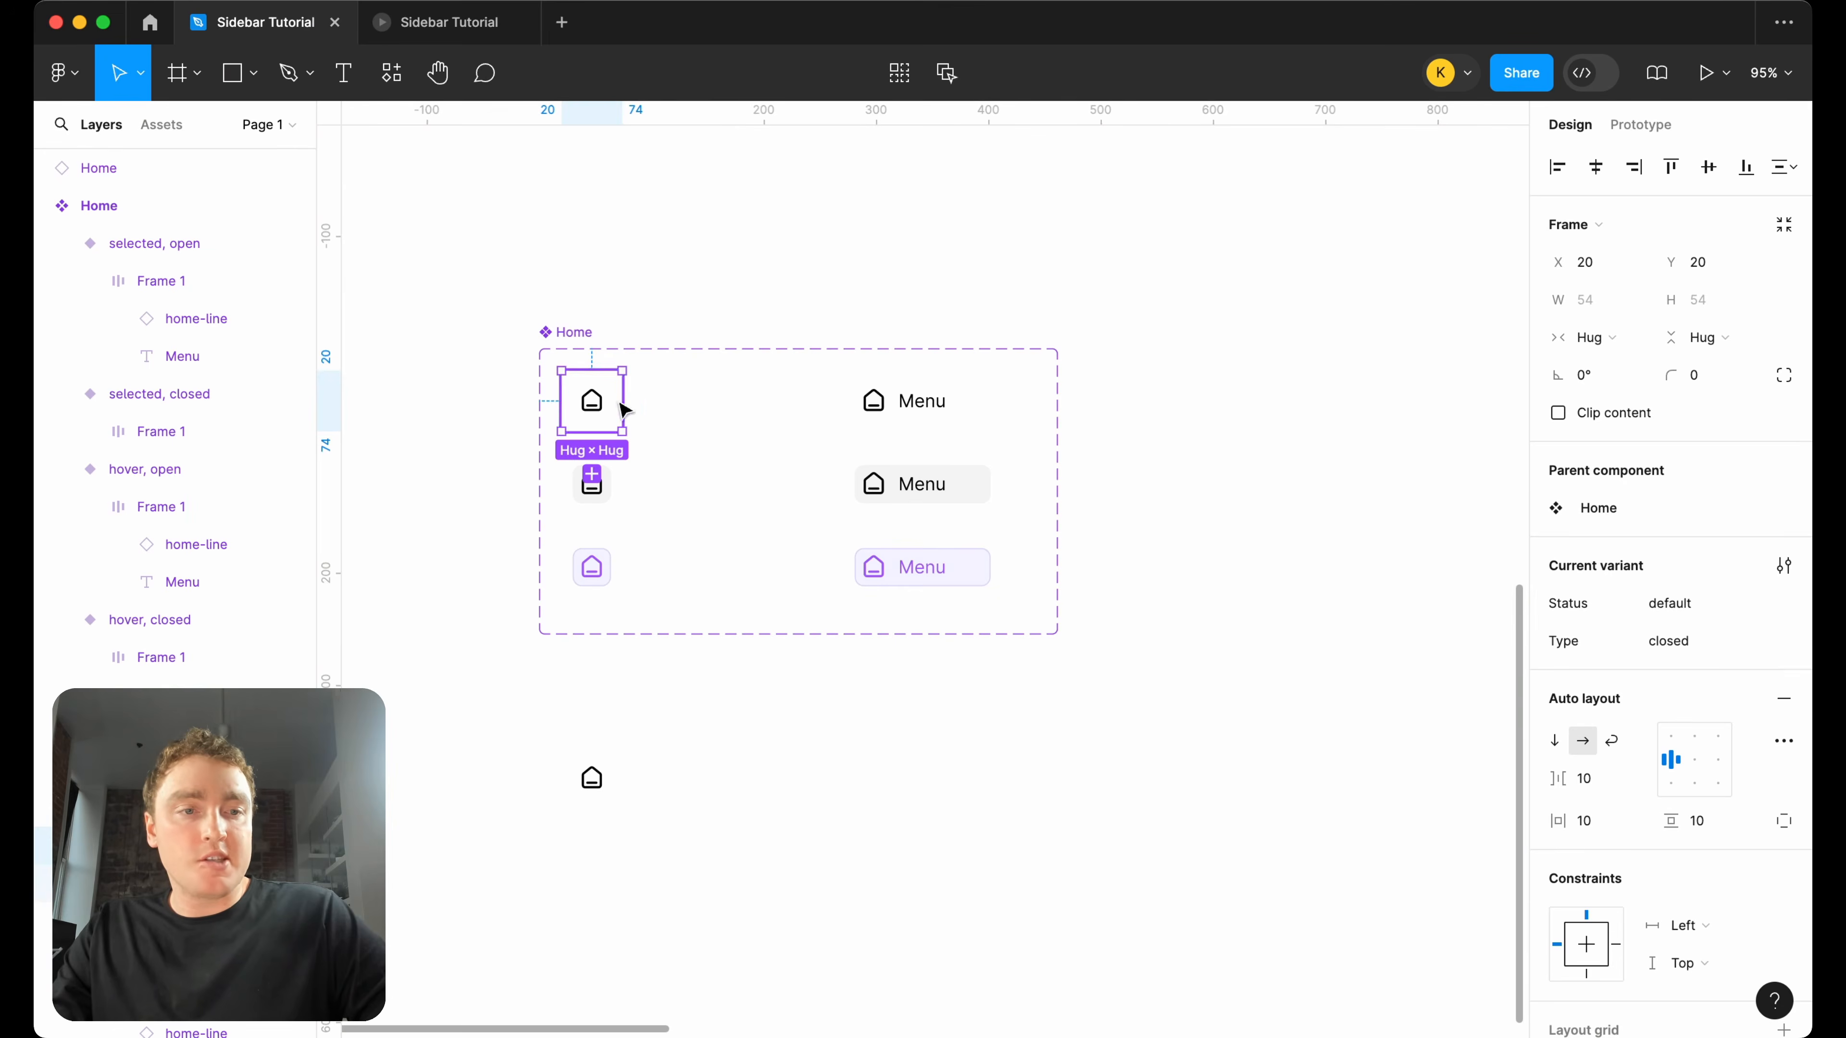
click(1716, 653)
click(1718, 654)
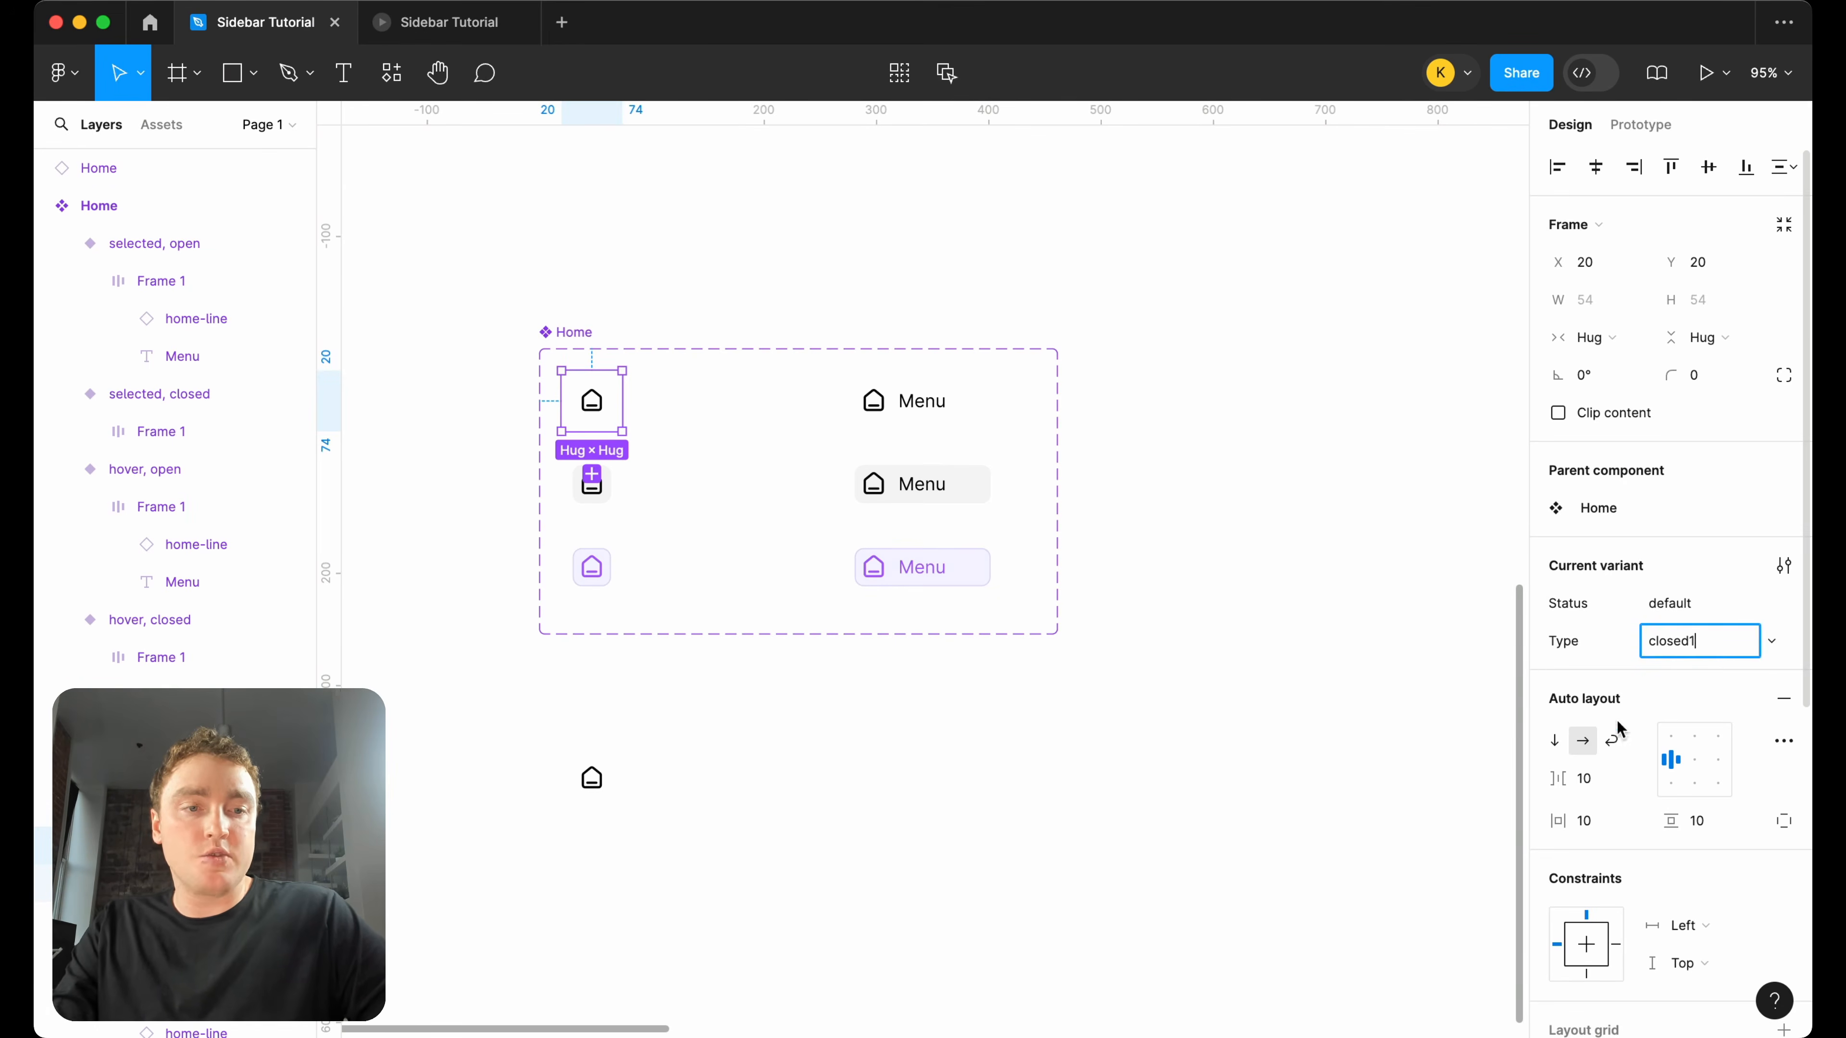
click(713, 758)
click(608, 781)
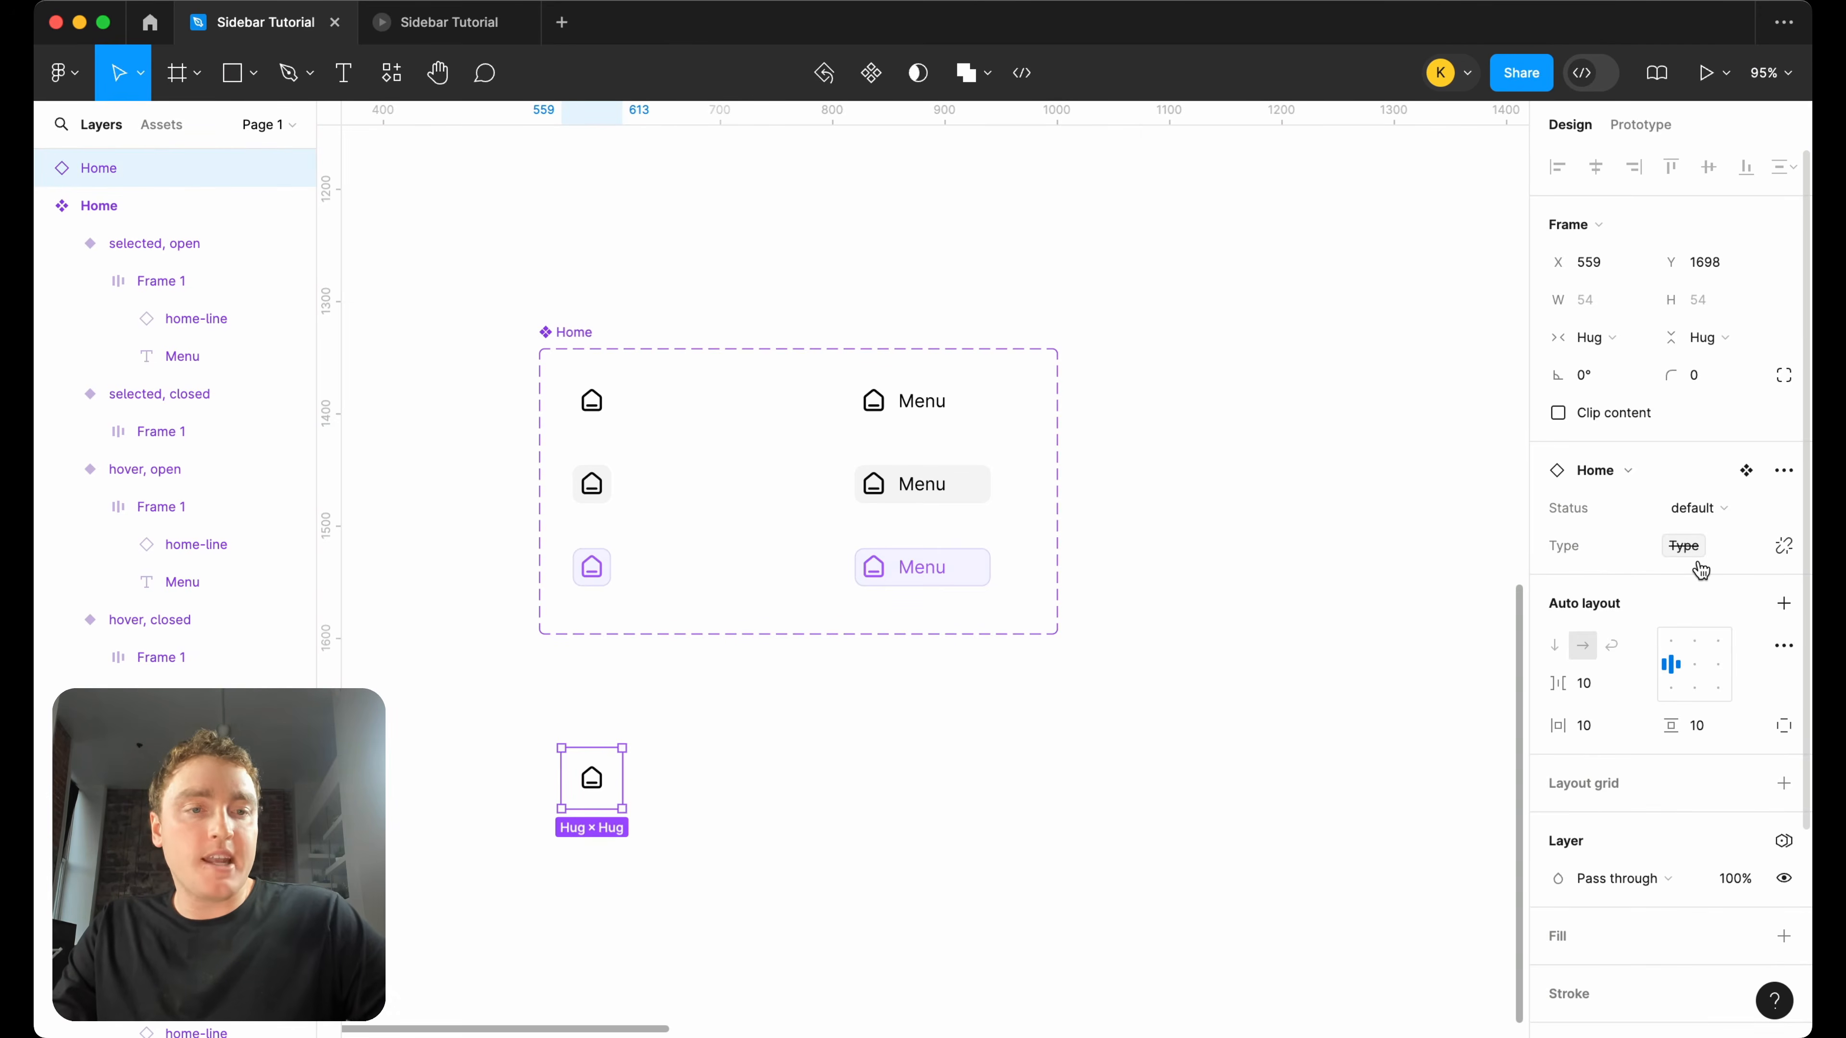
click(1463, 340)
Restore the default closed Home variant's Type value to closed.
click(596, 407)
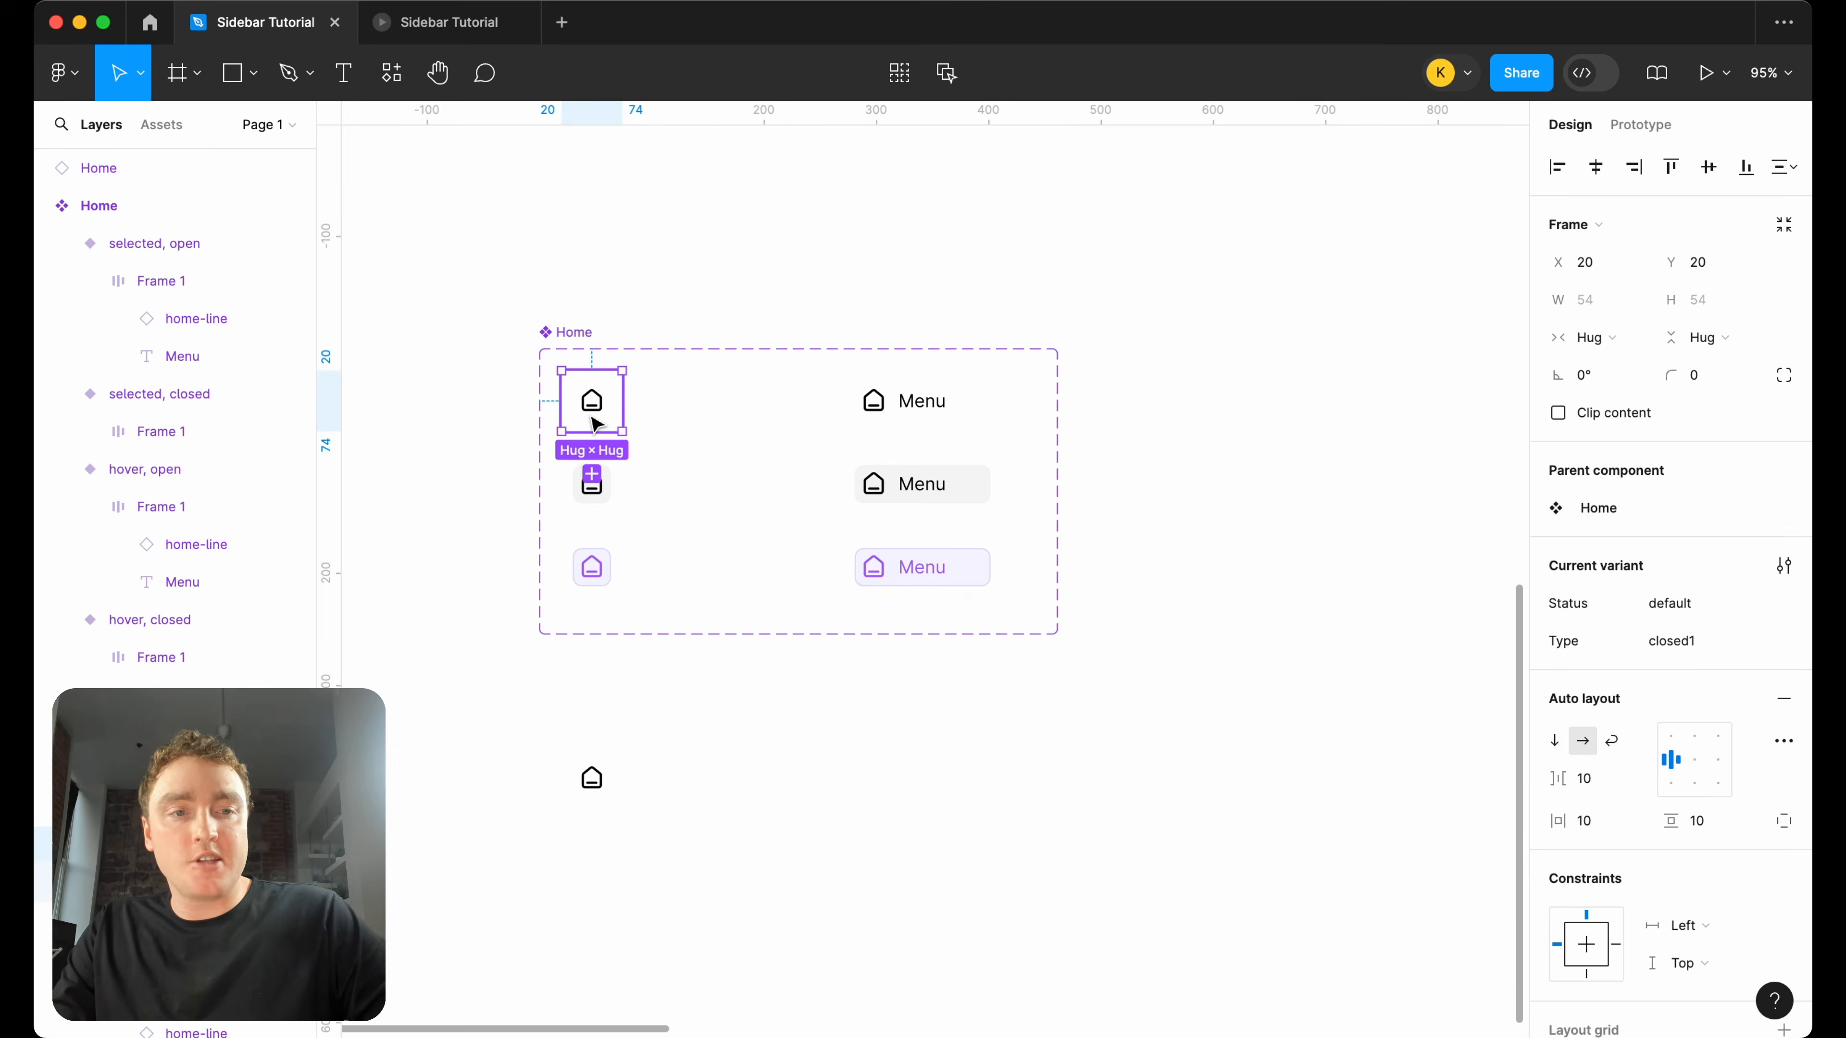
click(1711, 652)
click(1716, 646)
key(BackSpace)
key(Return)
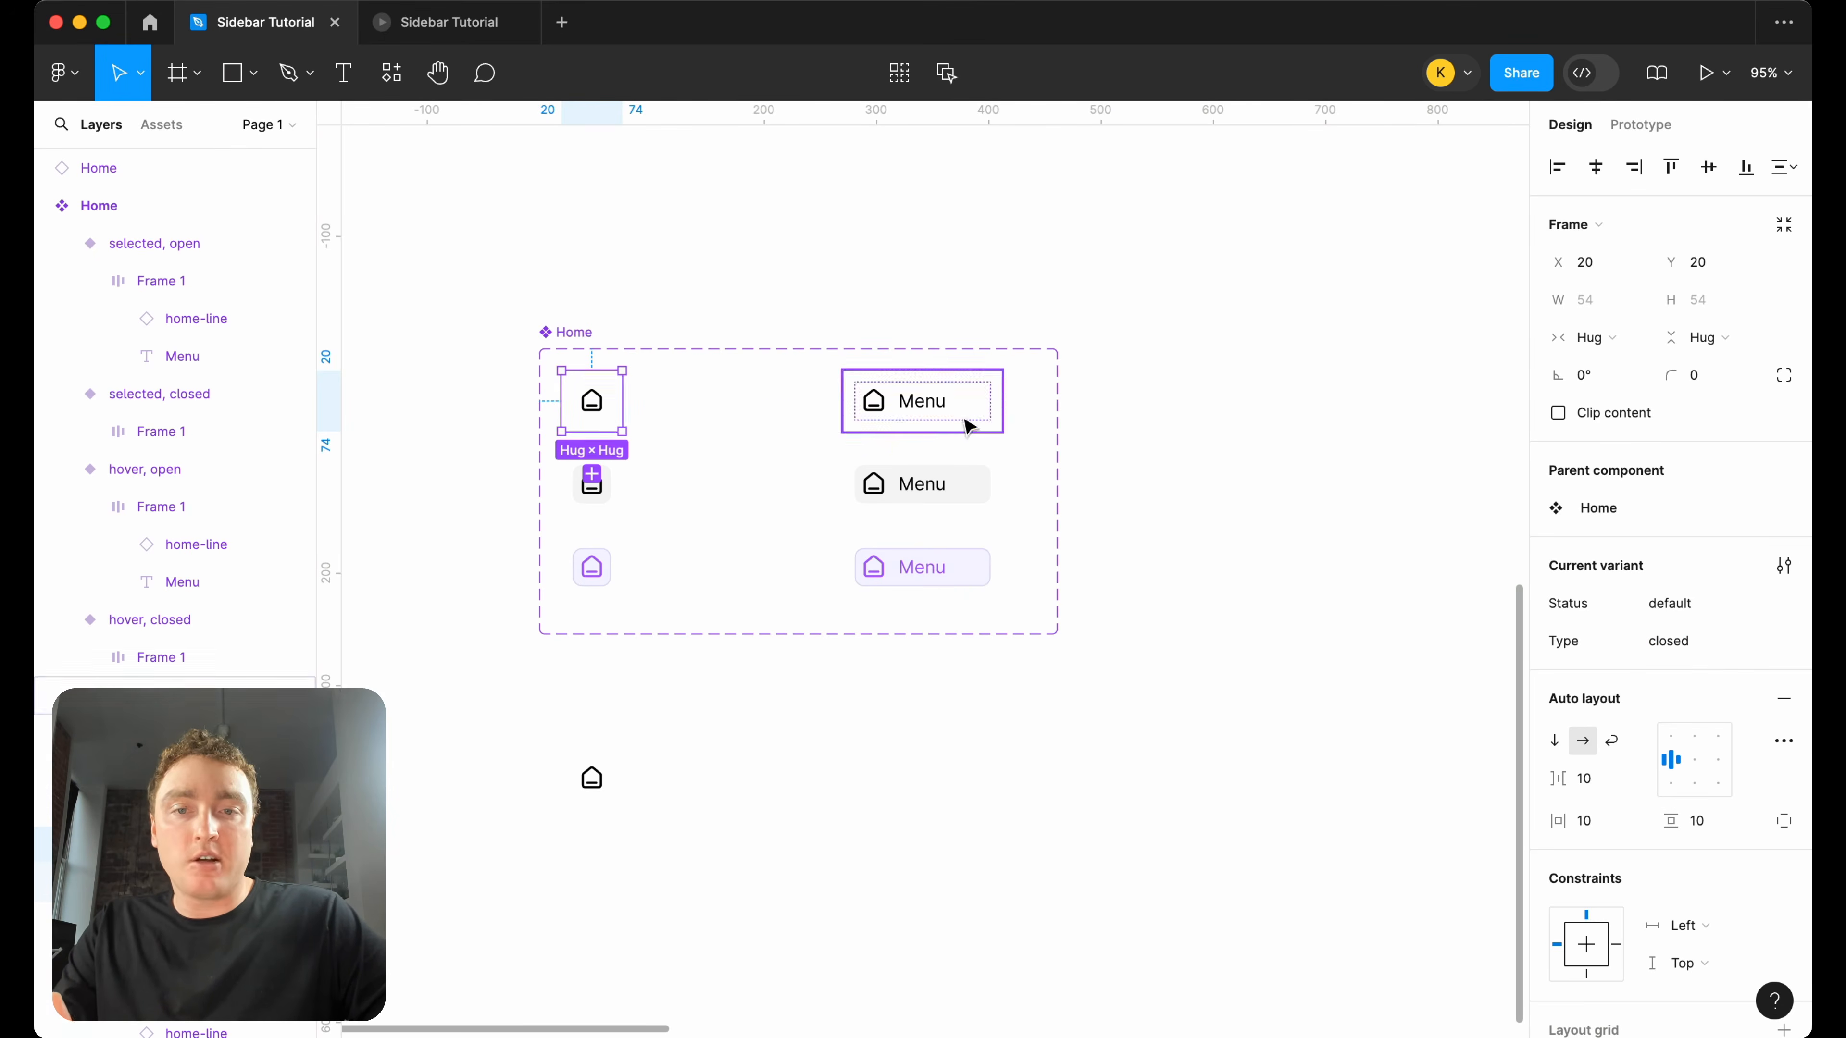
Review the default open variant and the Type variable's values in both modes.
click(933, 411)
click(1219, 398)
click(1784, 274)
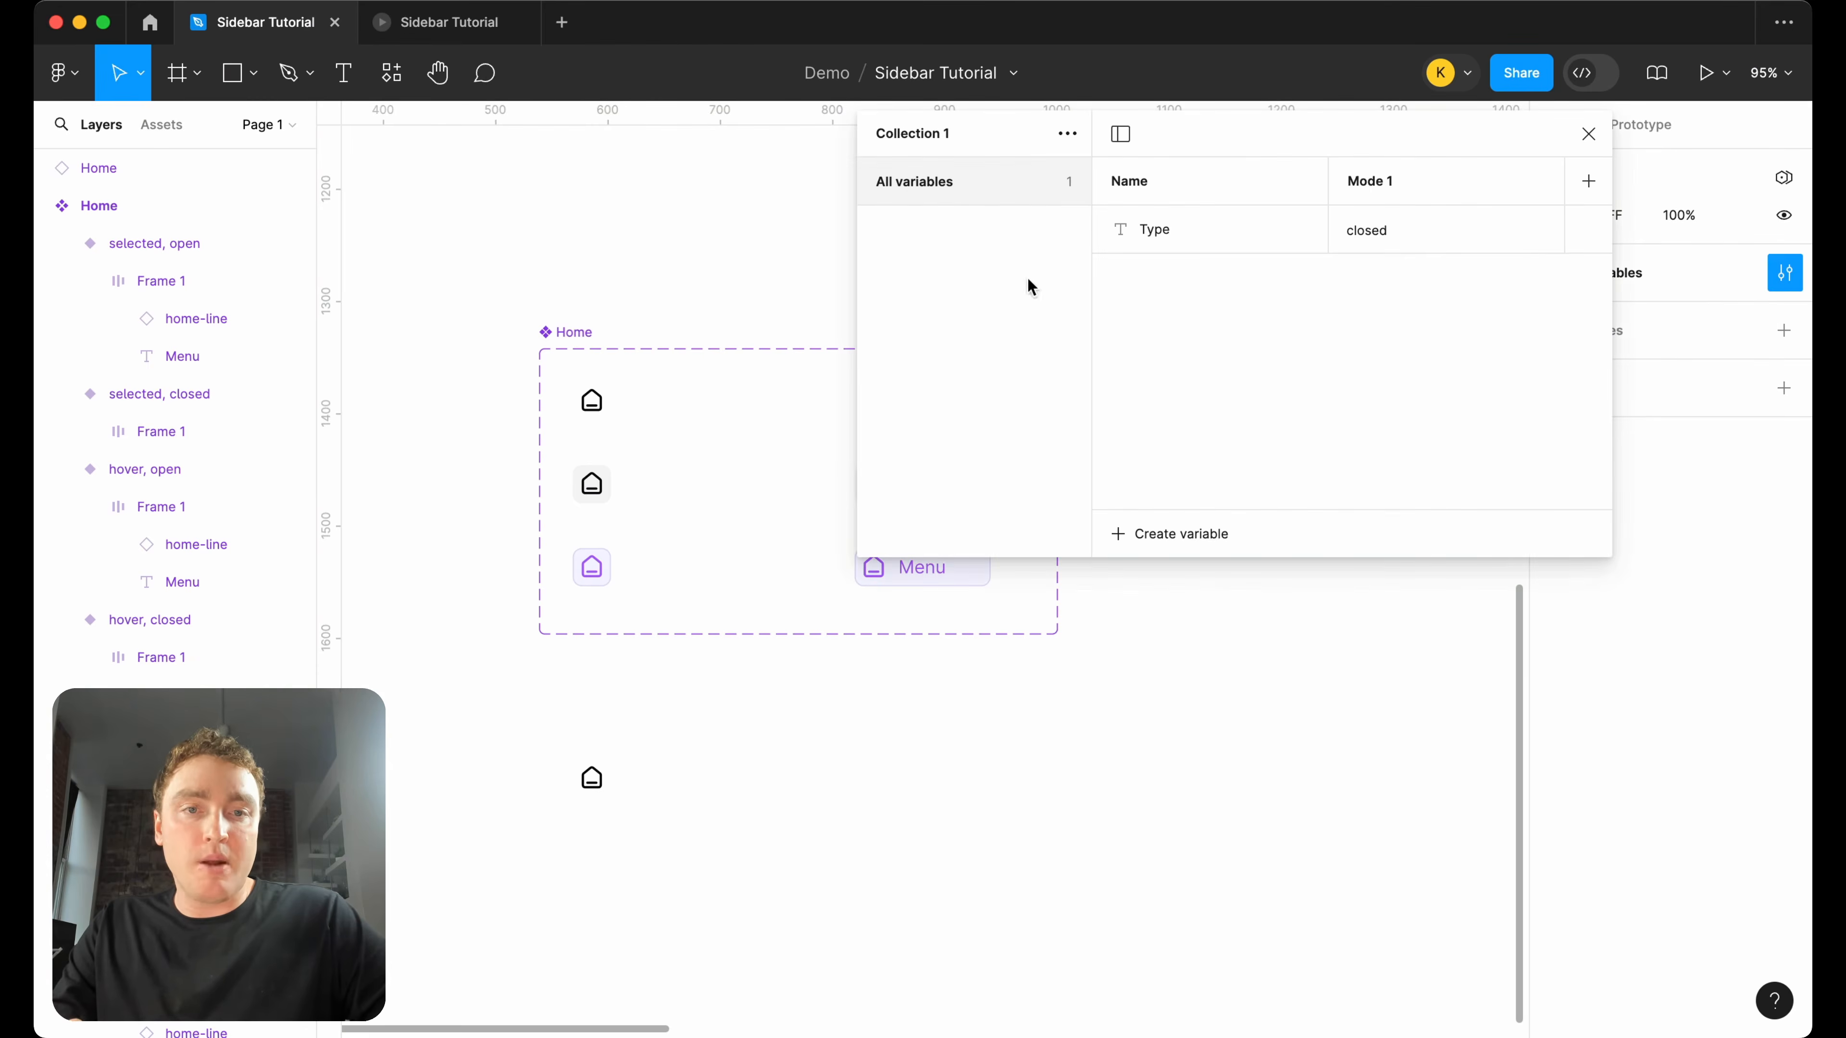
scroll(1416, 235, right, 5)
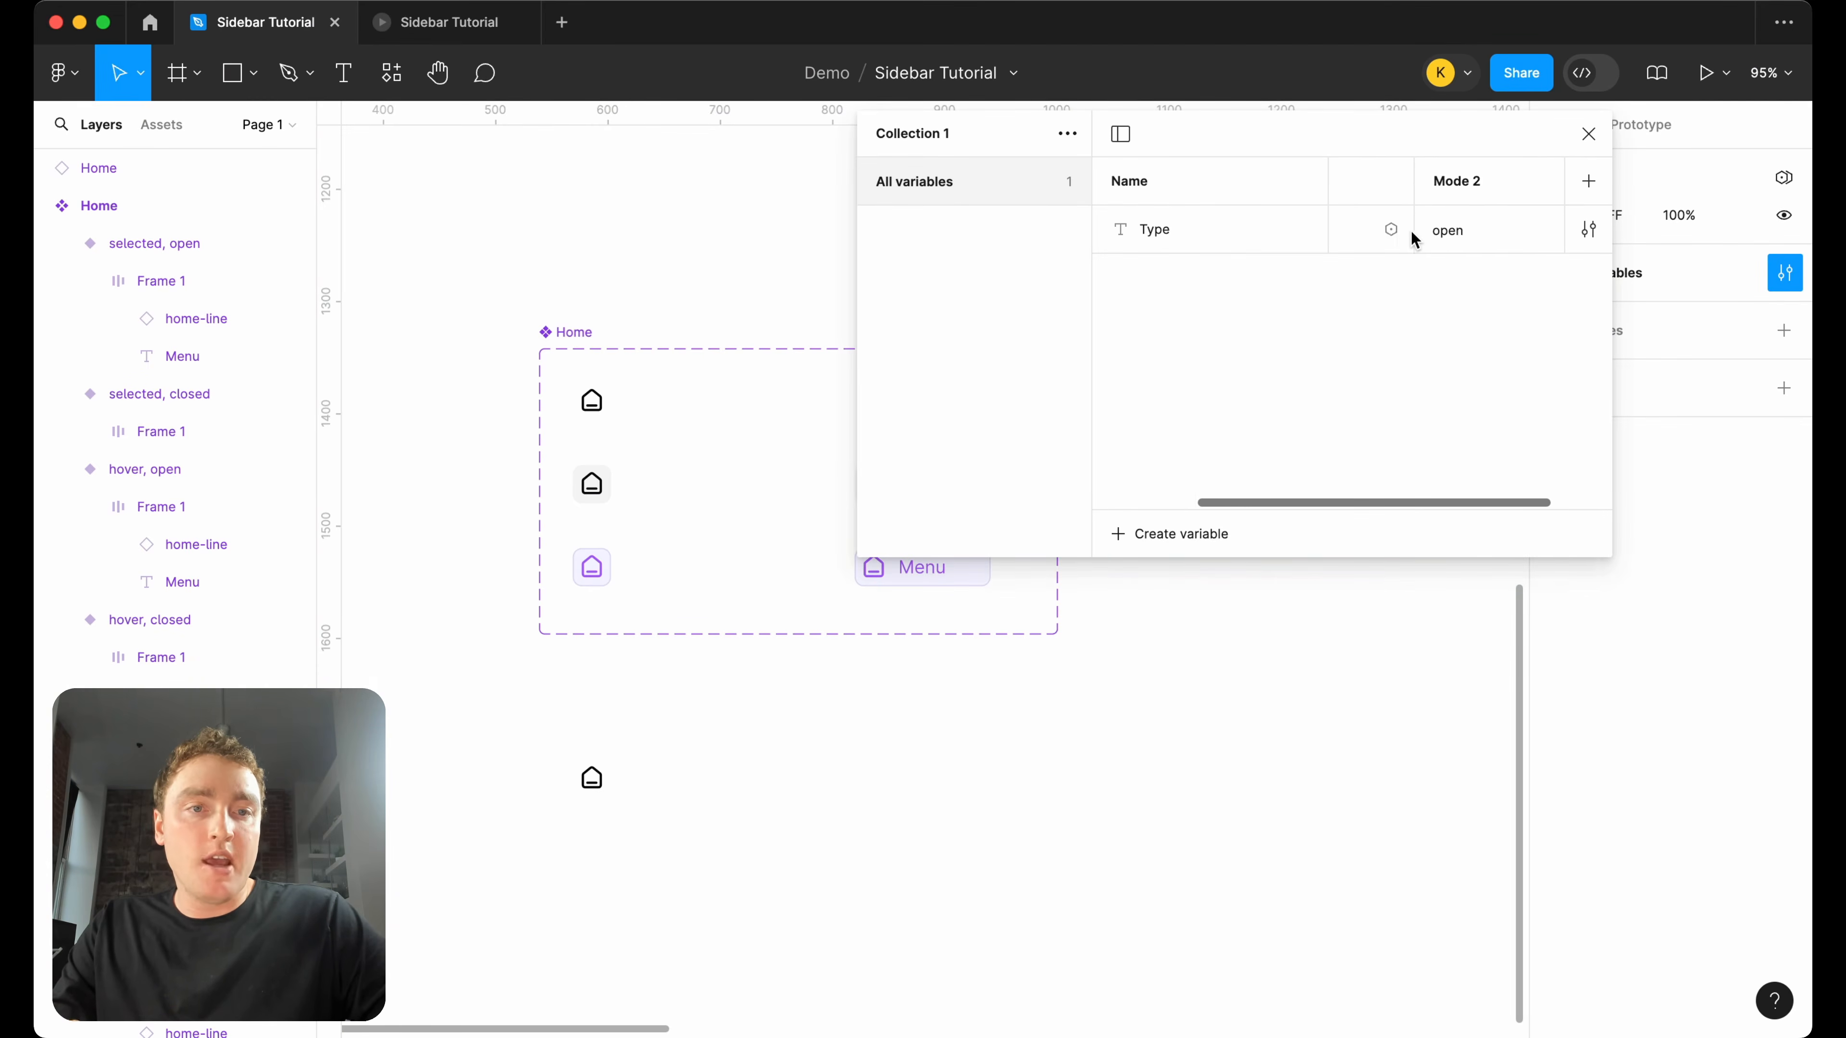
click(1588, 133)
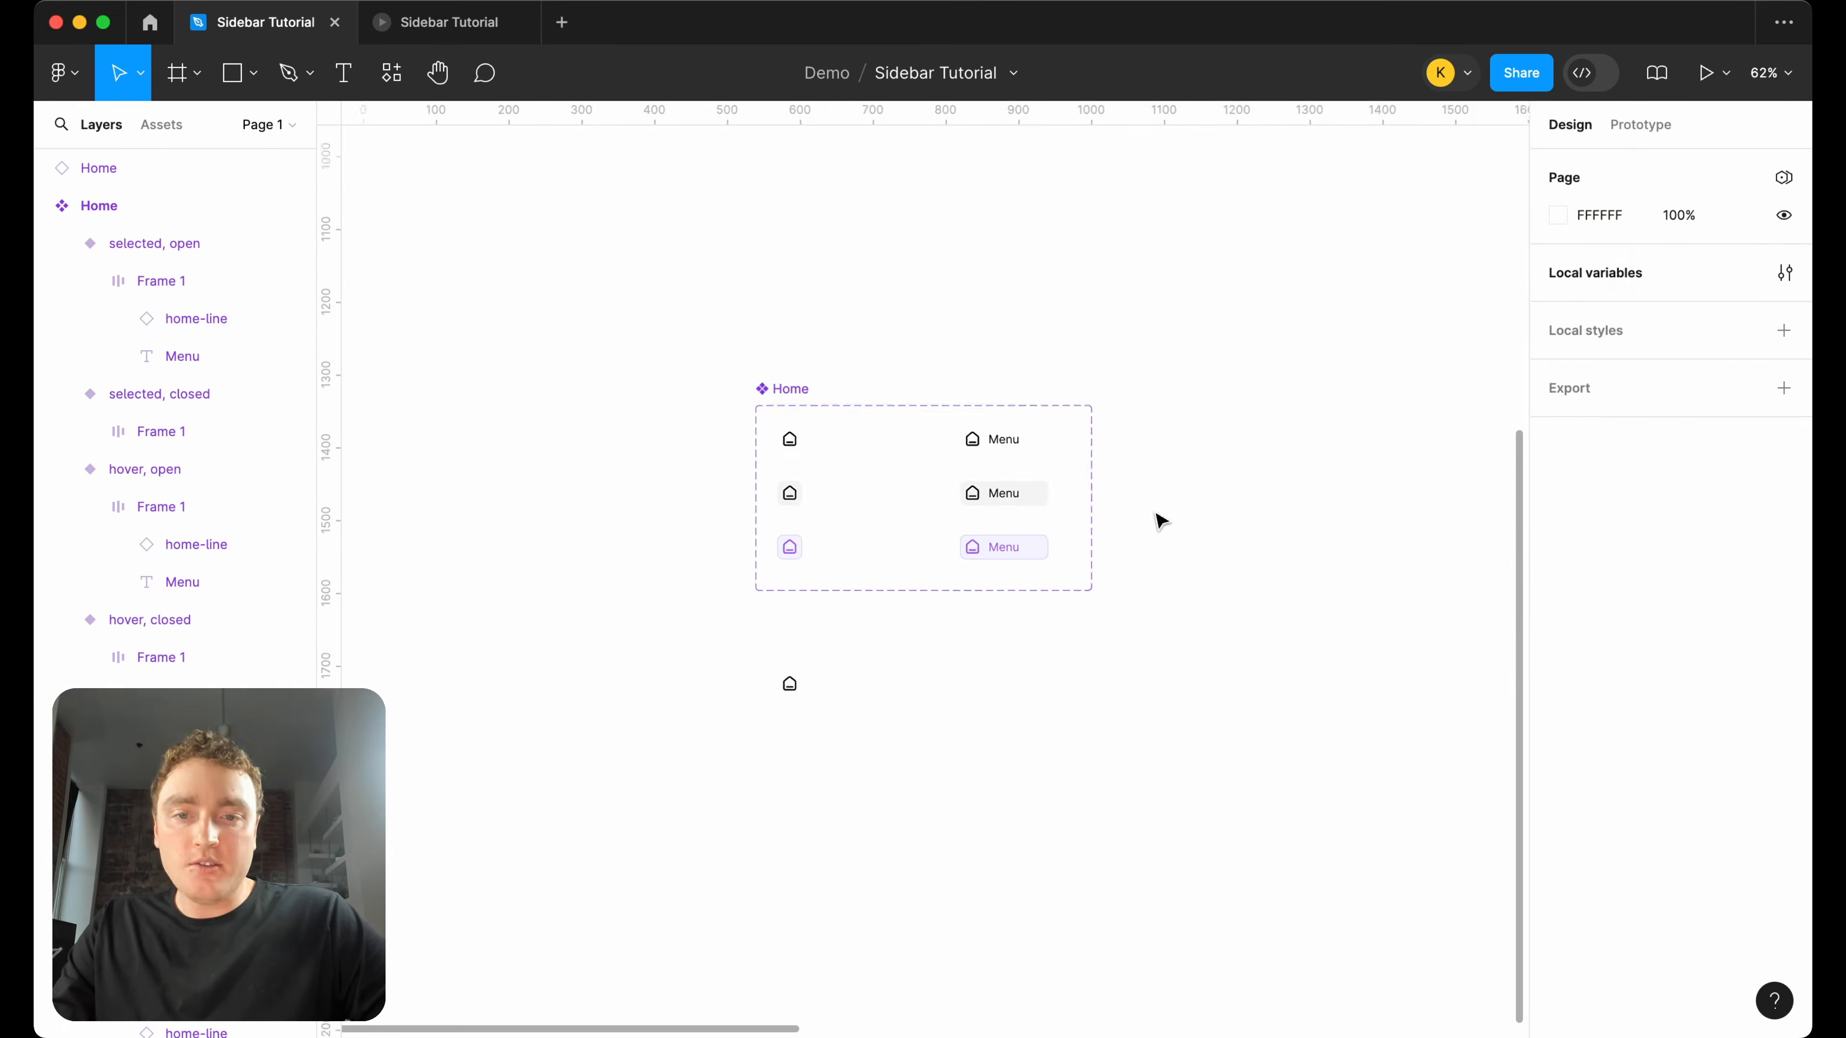
Move the linked Home instance beside the component set and draw a frame about 296 × 352 around it.
scroll(1161, 519, down, 5)
scroll(836, 596, right, 3)
drag(622, 631, 1144, 406)
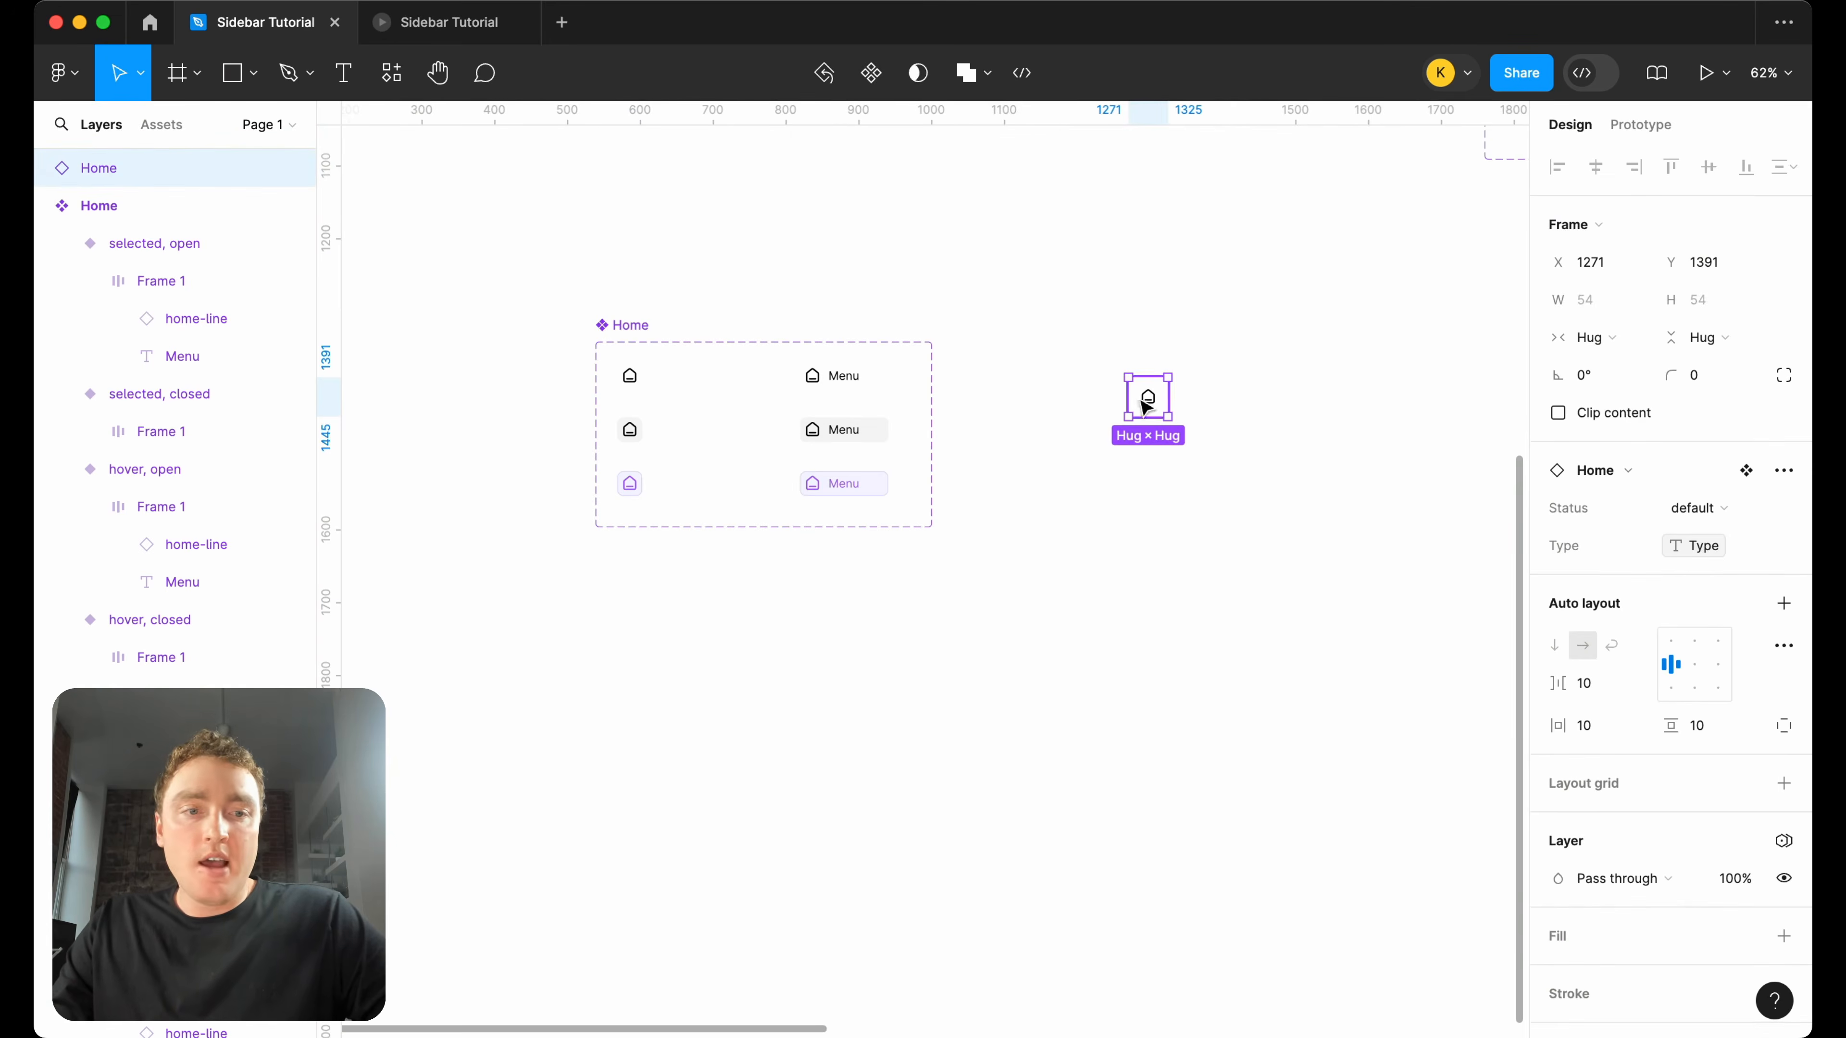
key(f)
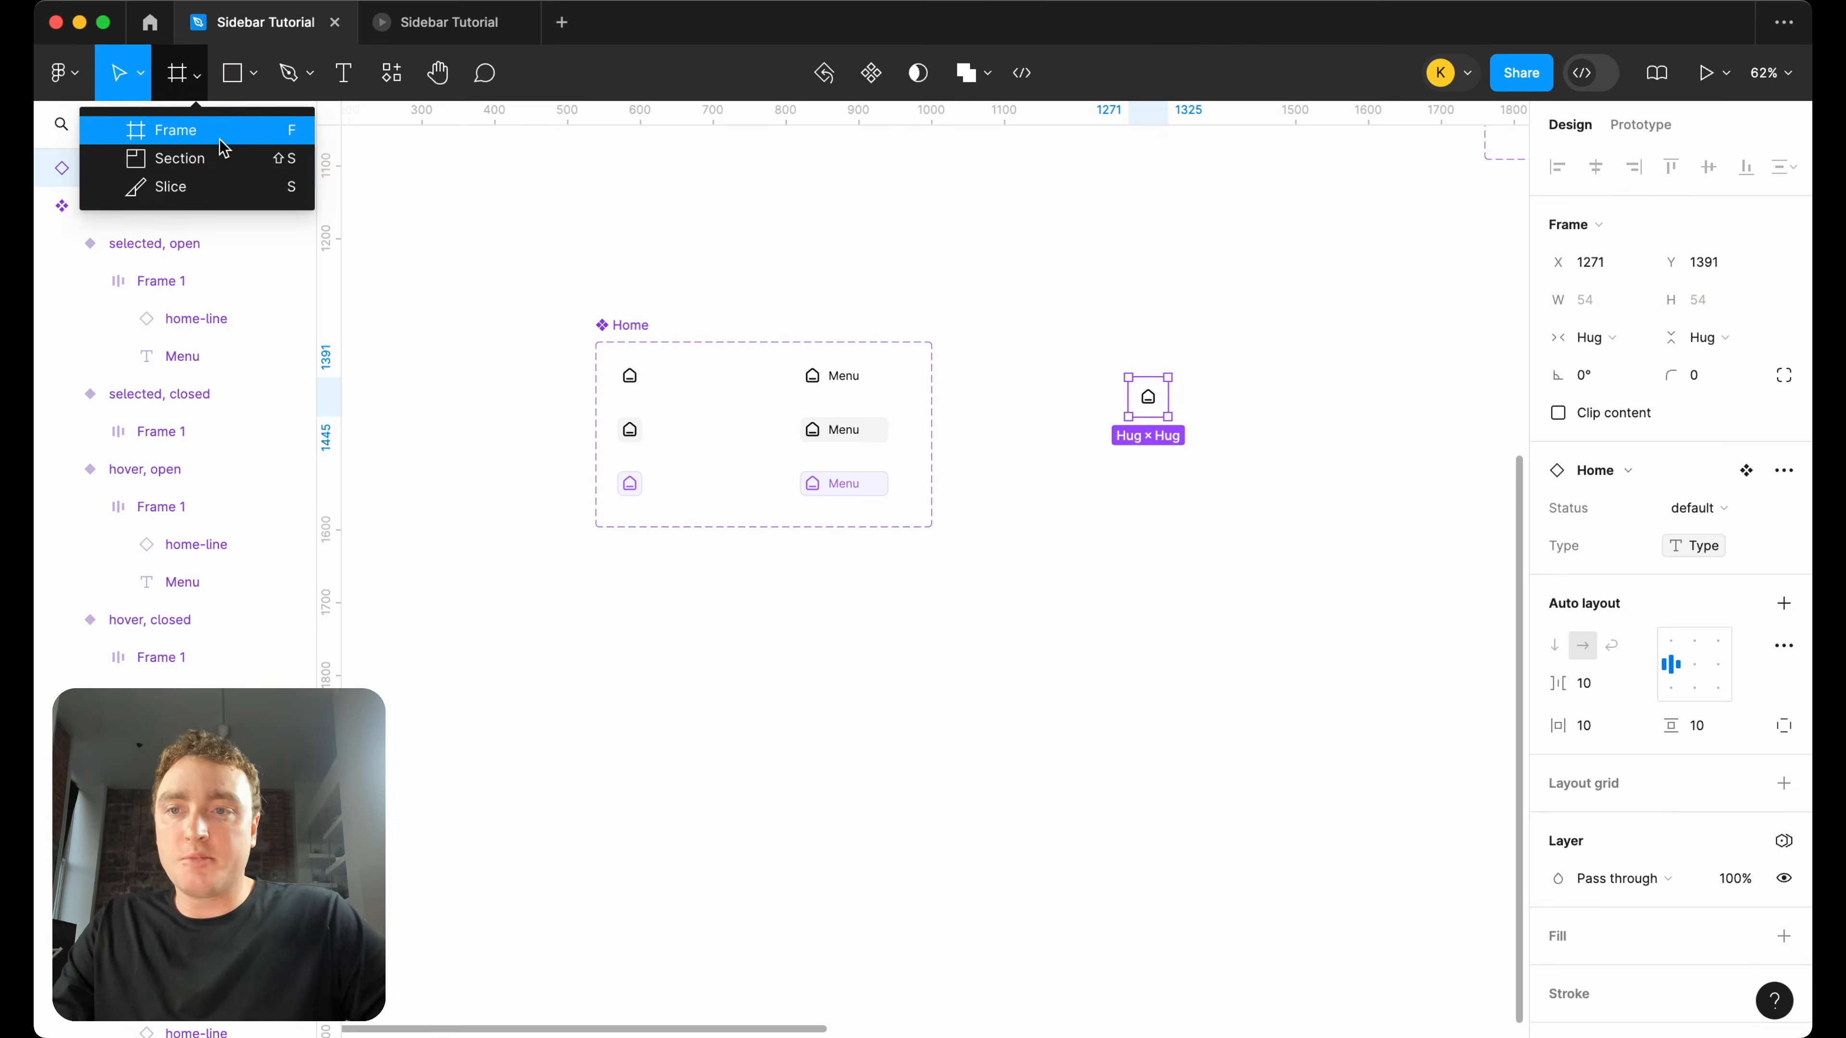
drag(1055, 313, 1264, 559)
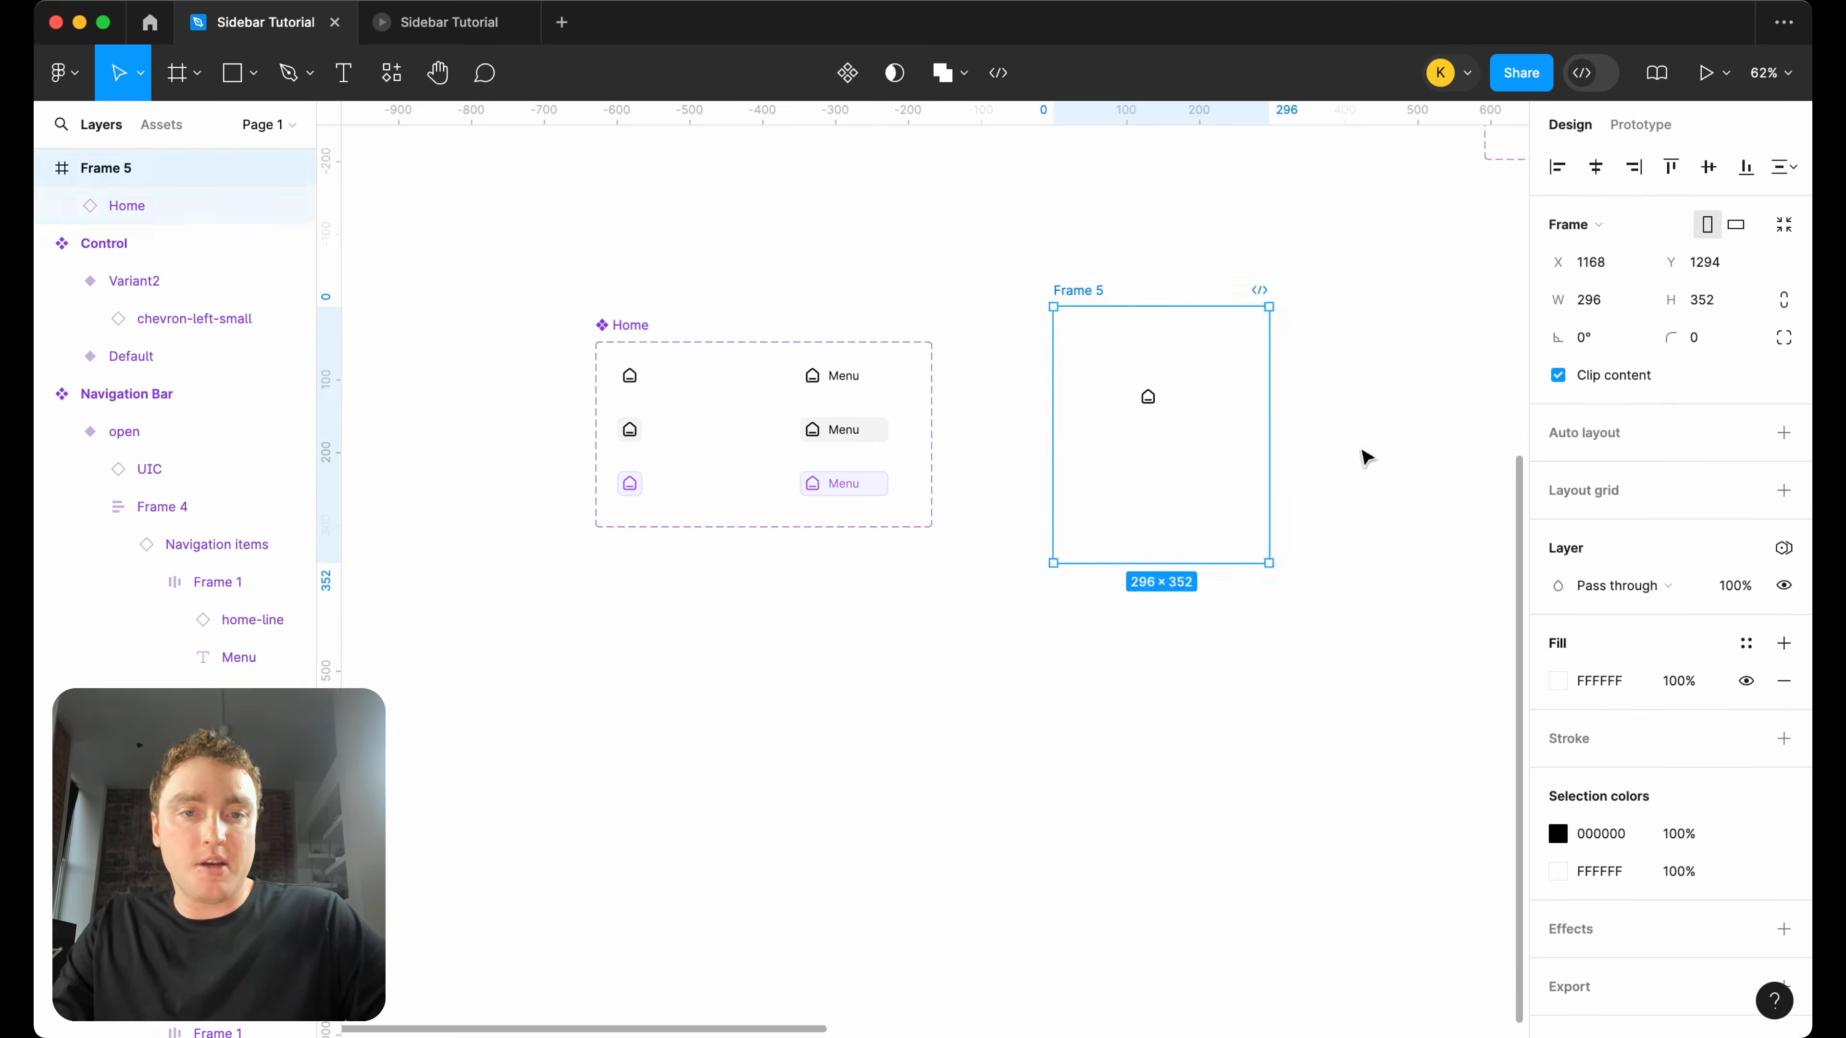
Move the Home instance to X 123, Y 157 in Frame 5 and add two rectangles about 101 × 45 above it.
click(1364, 454)
click(1142, 410)
key(shift+Right)
key(shift+Down)
key(shift+Down)
key(shift+Down)
key(shift+Down)
key(shift+Down)
key(shift+Down)
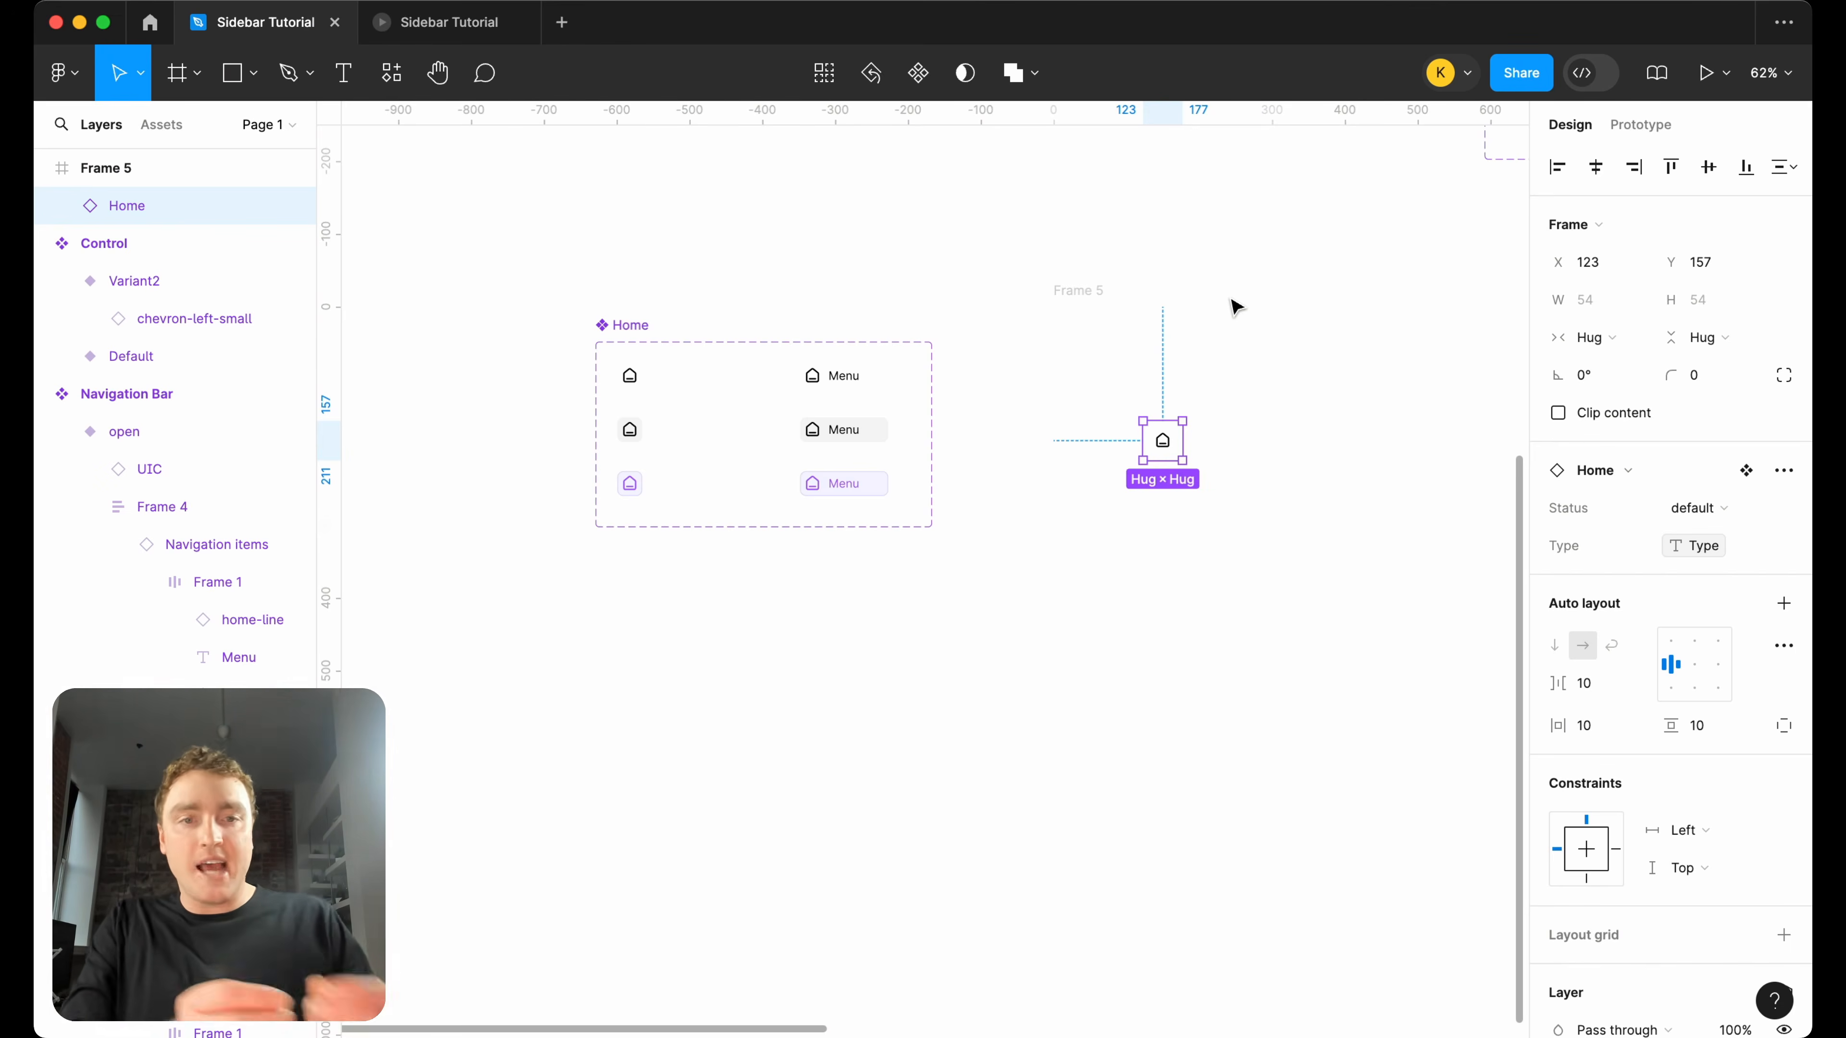
click(234, 73)
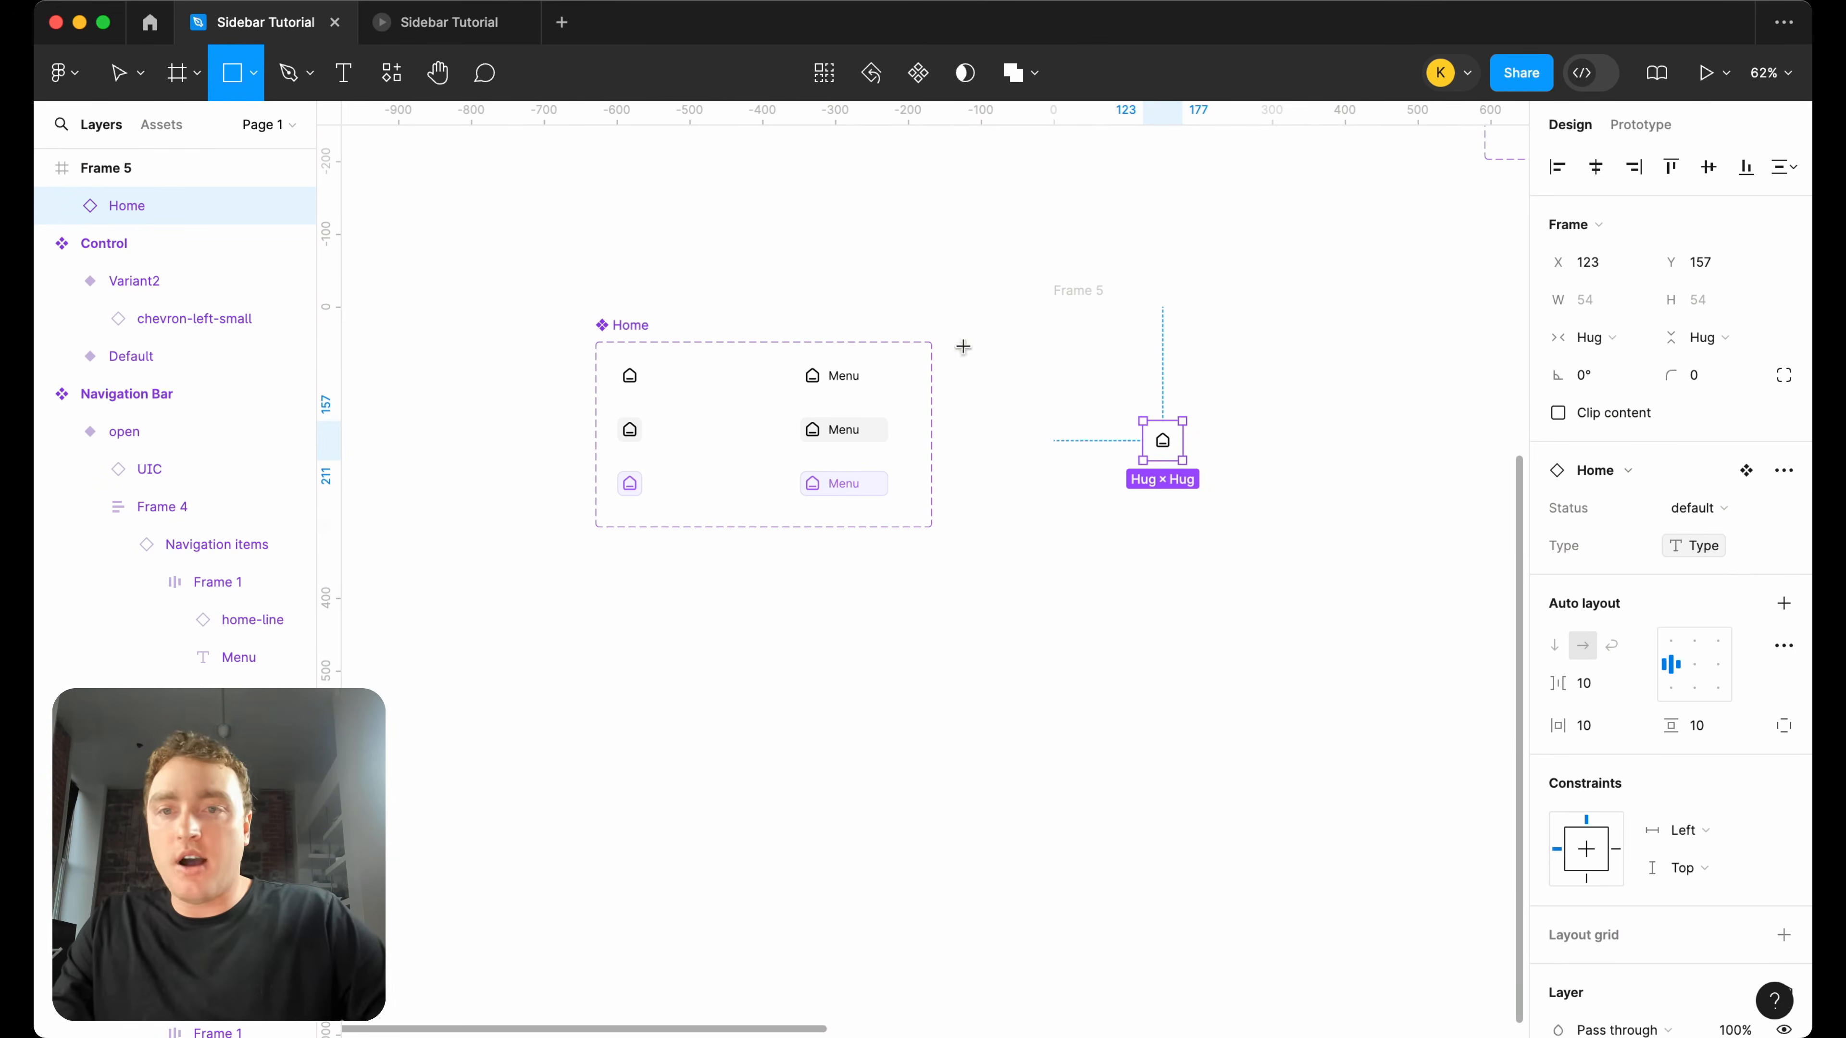
mouse_move(1126, 306)
mouse_down()
mouse_move(1199, 338)
mouse_move(1163, 363)
mouse_move(1105, 360)
mouse_move(1206, 359)
mouse_up()
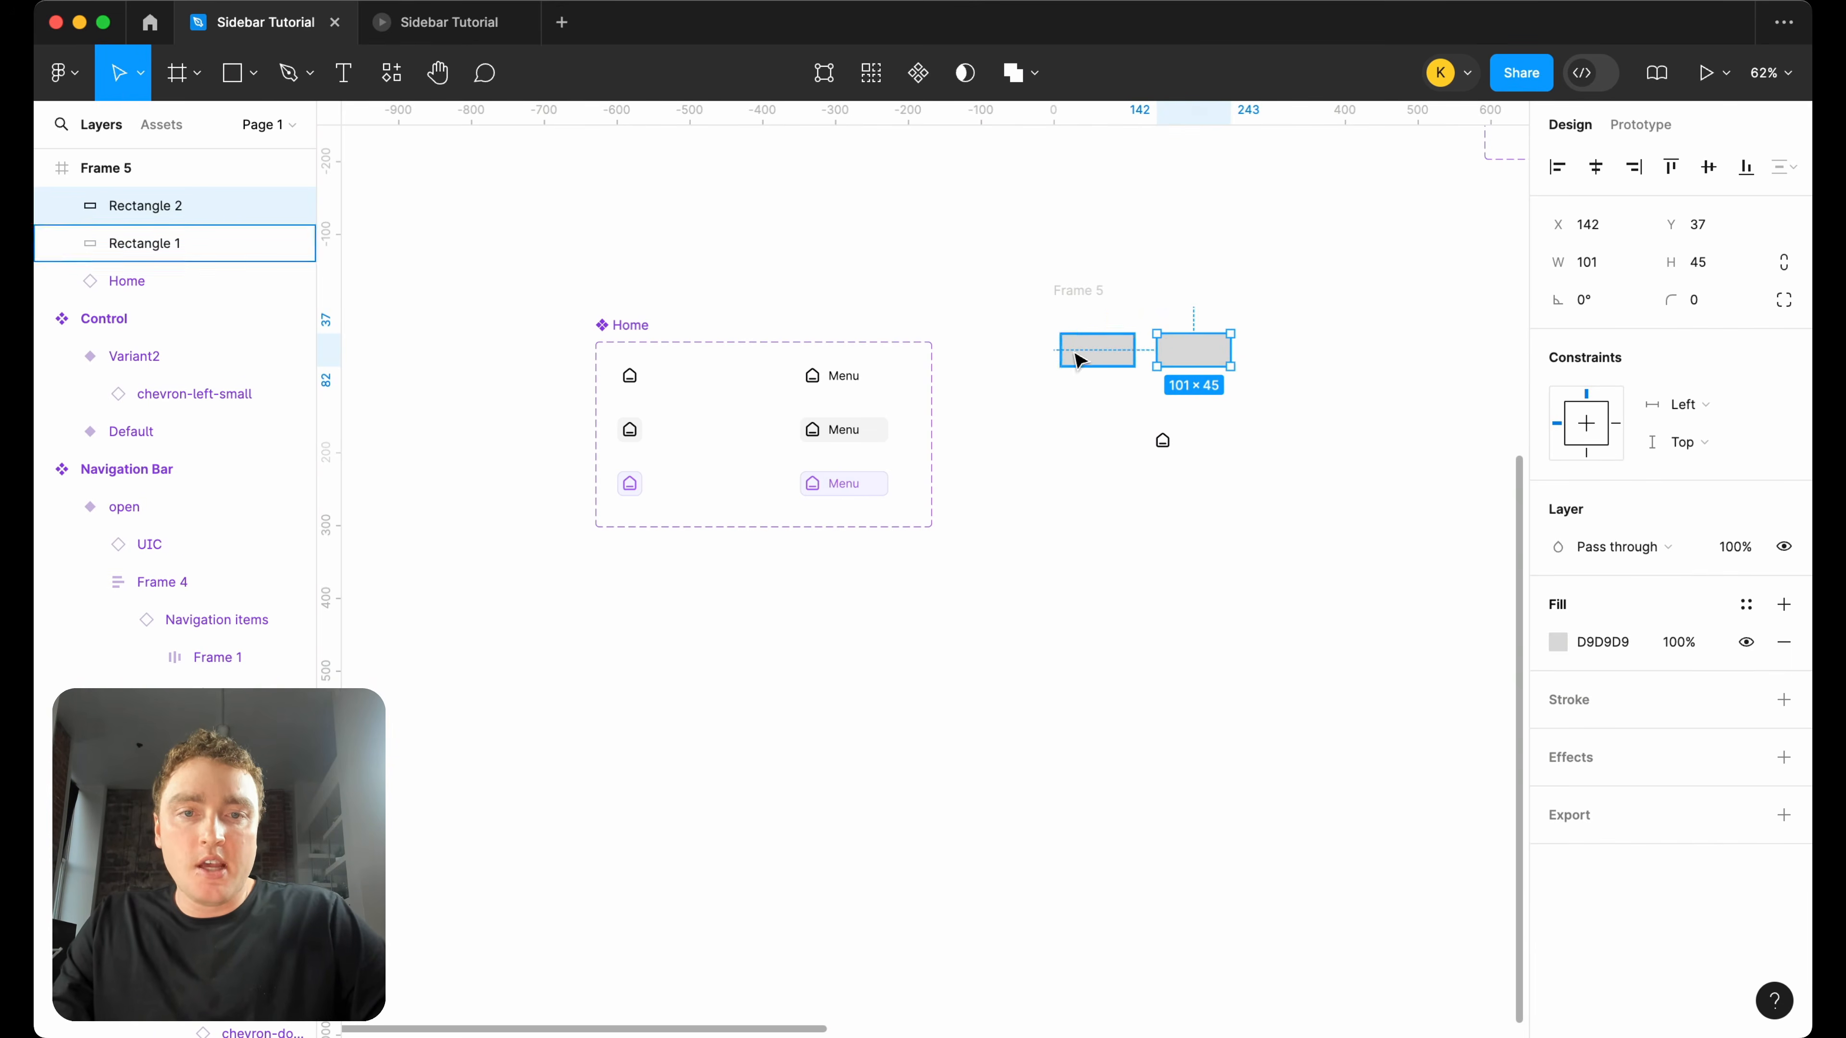
Add an On click interaction with the Set variable mode action to the first rectangle in Frame 5.
click(1079, 357)
click(1643, 135)
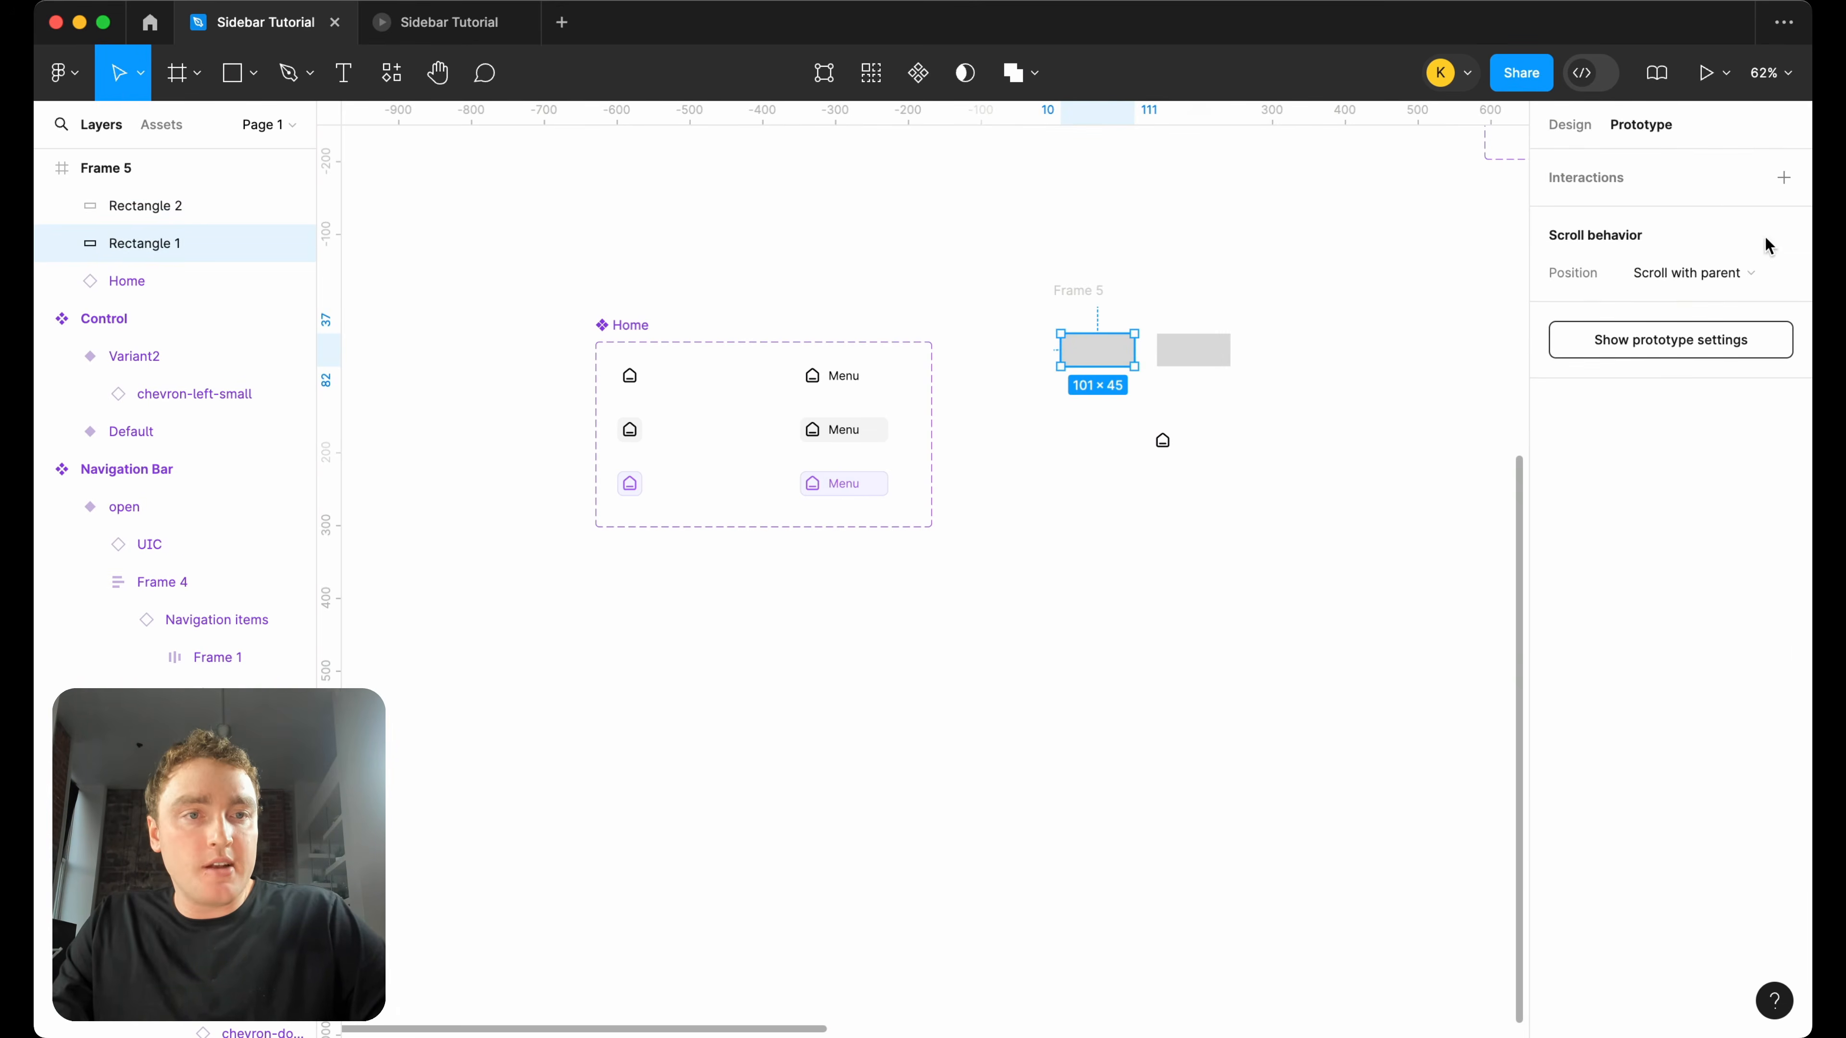
click(1783, 178)
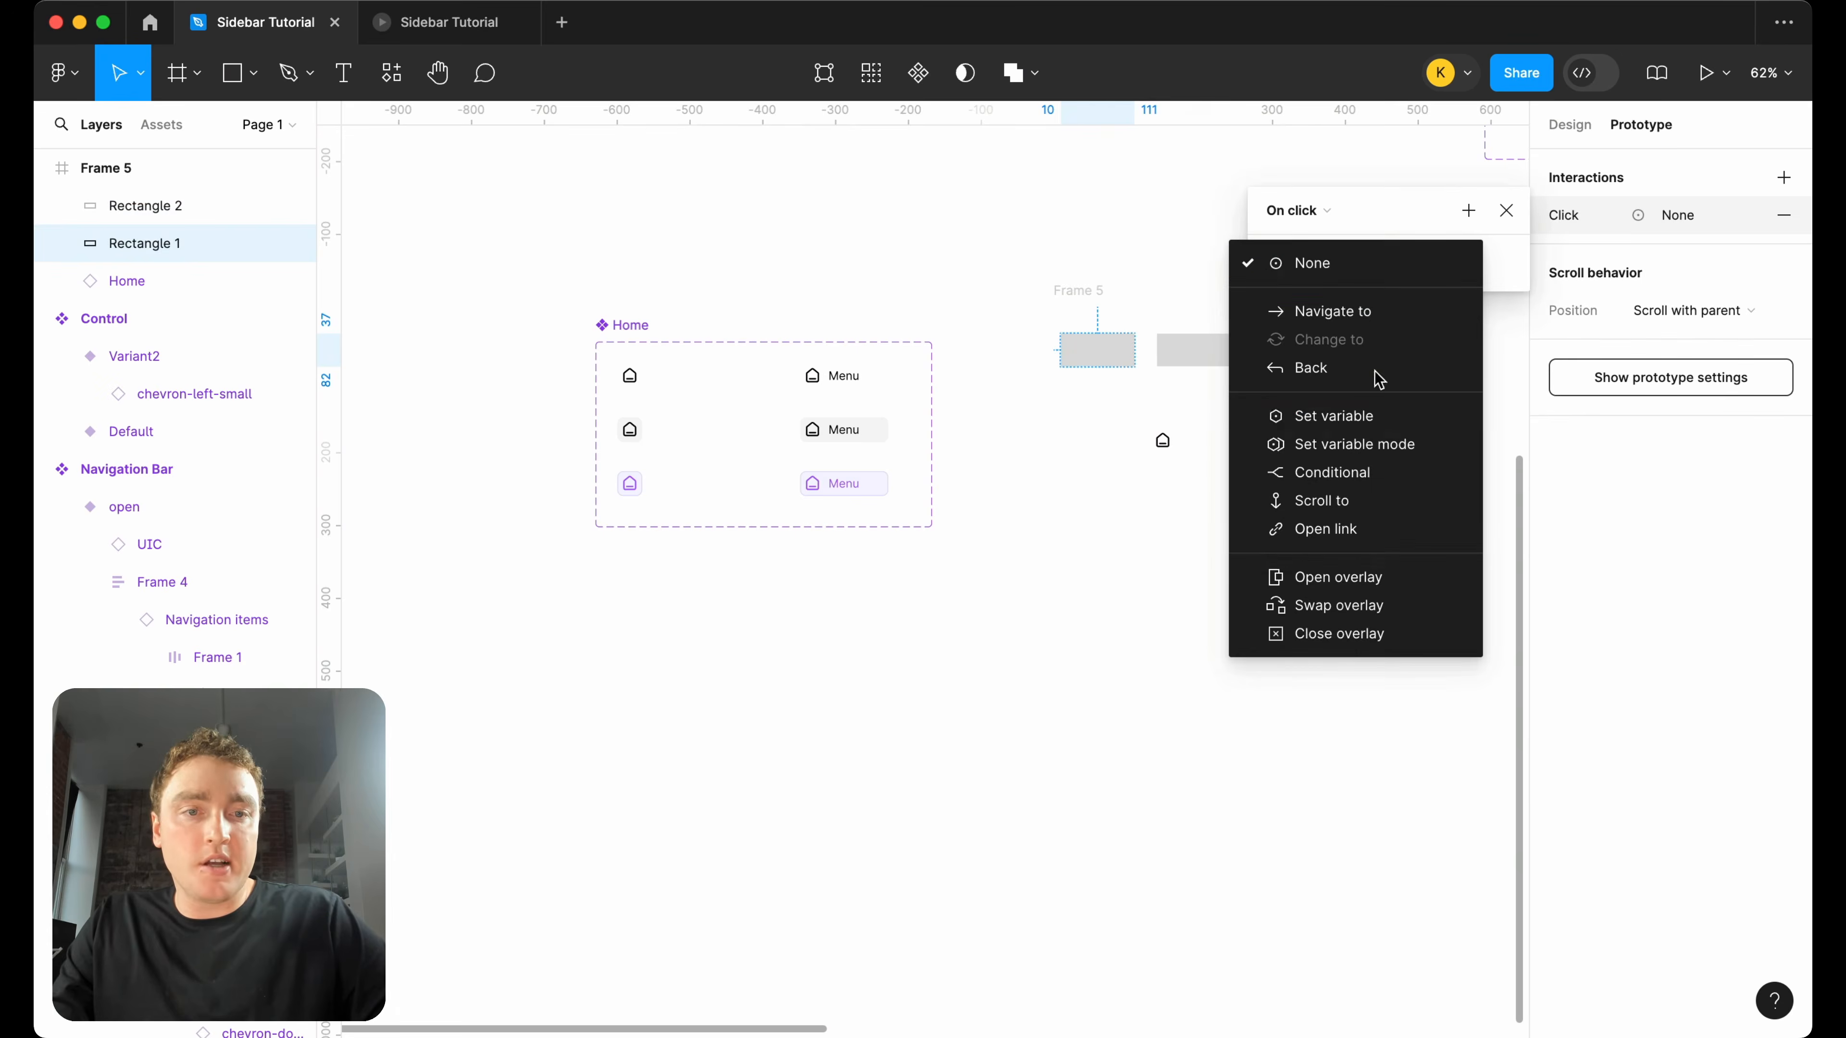
click(1366, 444)
click(1505, 211)
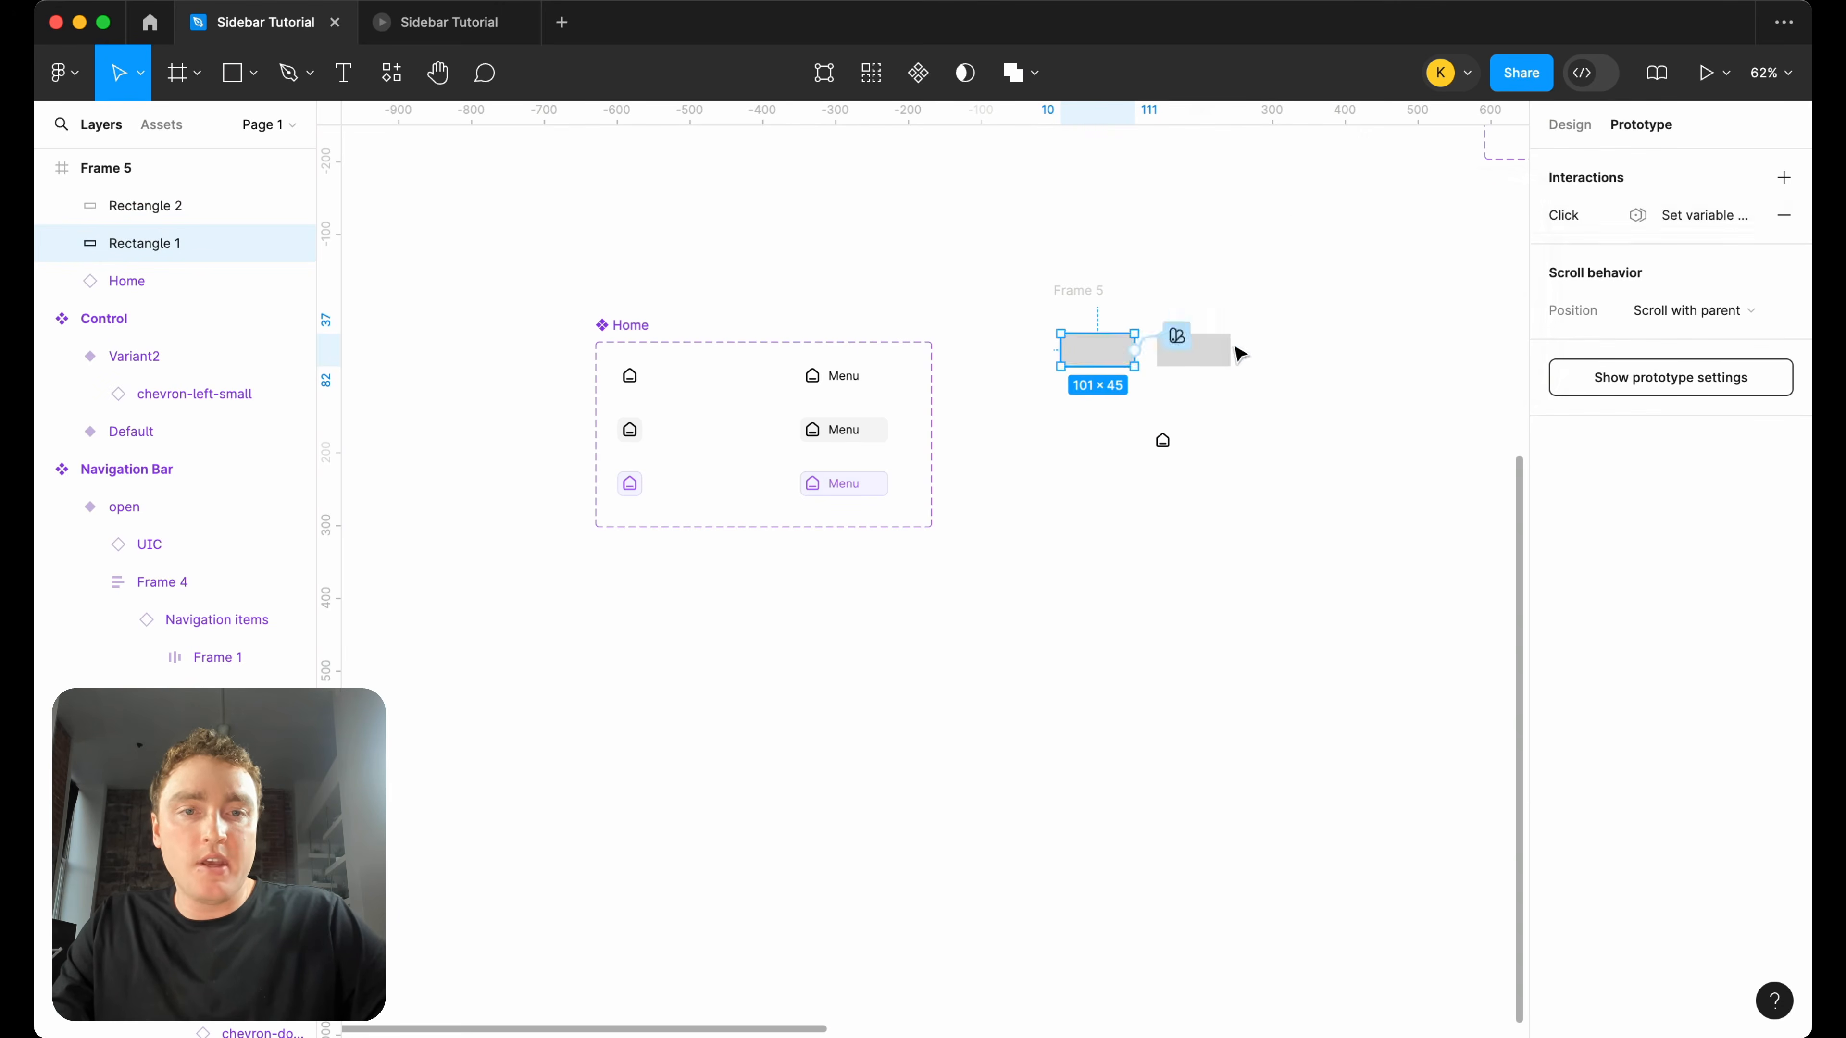
Add an On click interaction to the second rectangle that sets the variable mode to Mode 1.
click(1220, 351)
click(1784, 179)
click(1399, 263)
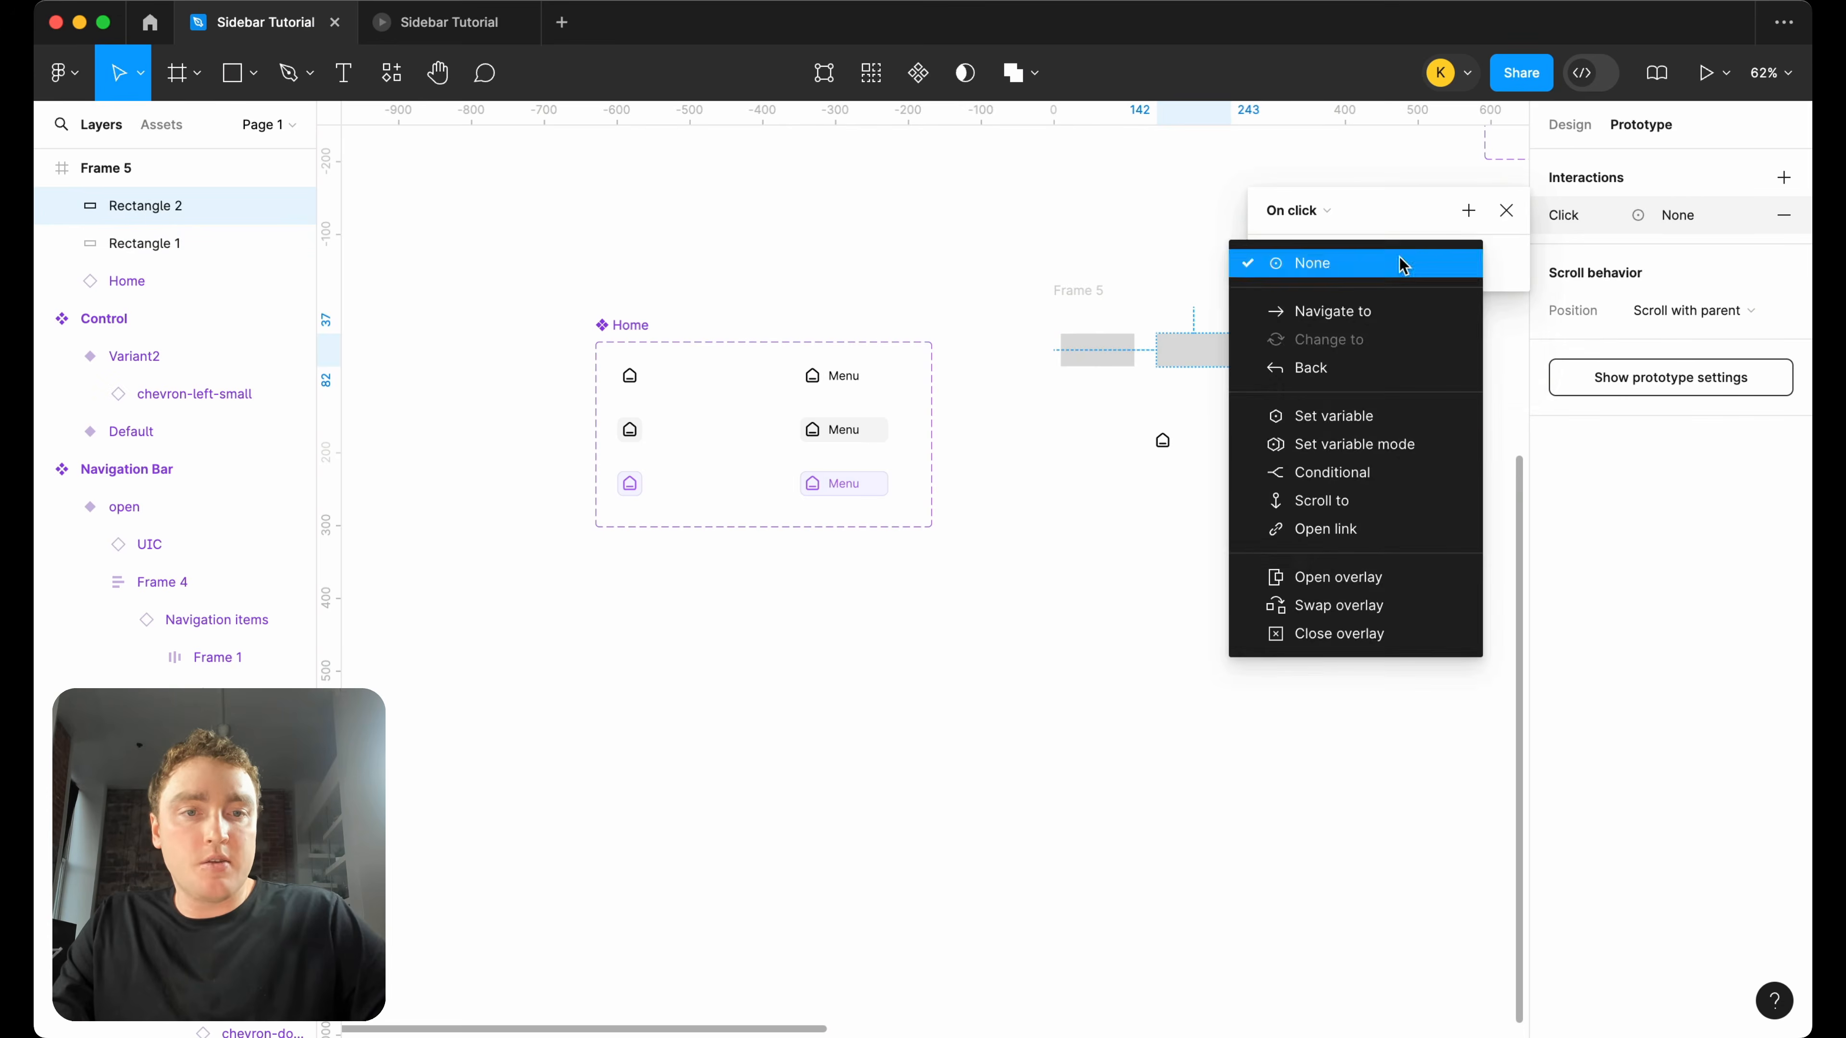
click(1391, 447)
click(1330, 337)
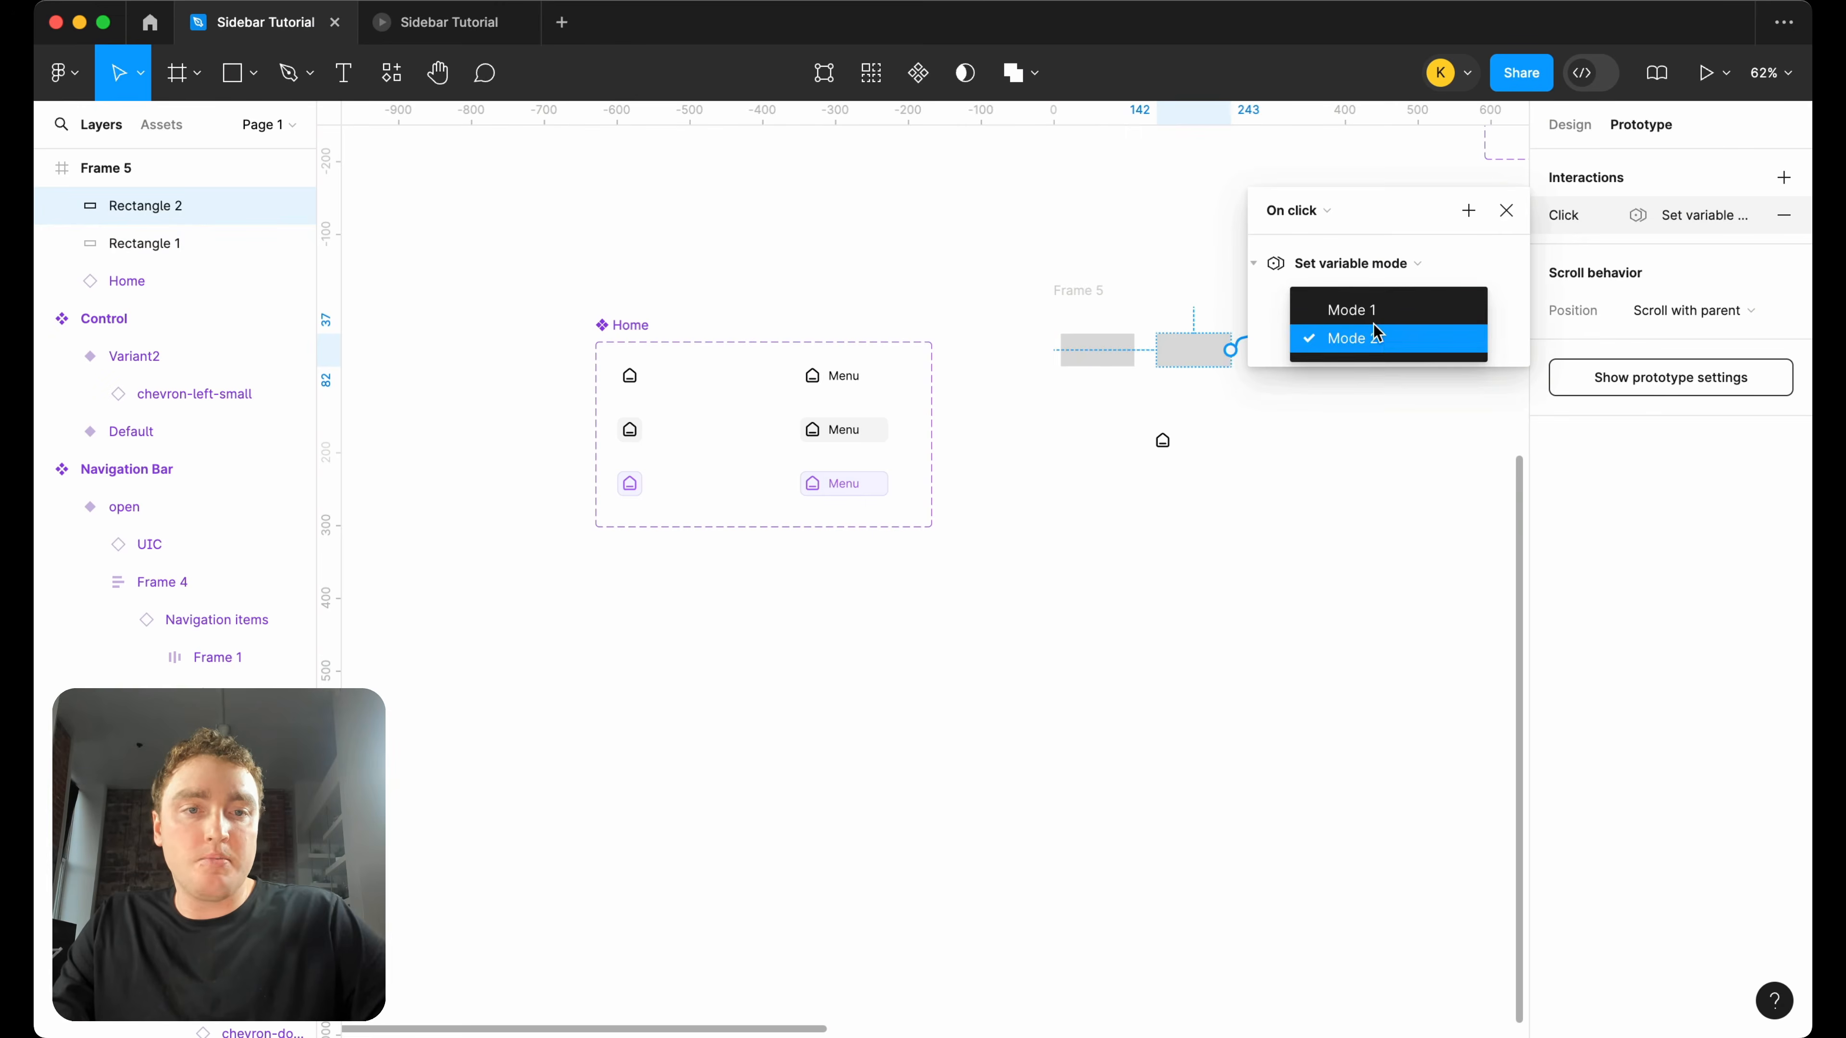
click(1330, 309)
click(1506, 211)
Close the old prototype preview, present Frame 5, and test how the two rectangles switch the Home item's type.
click(1094, 290)
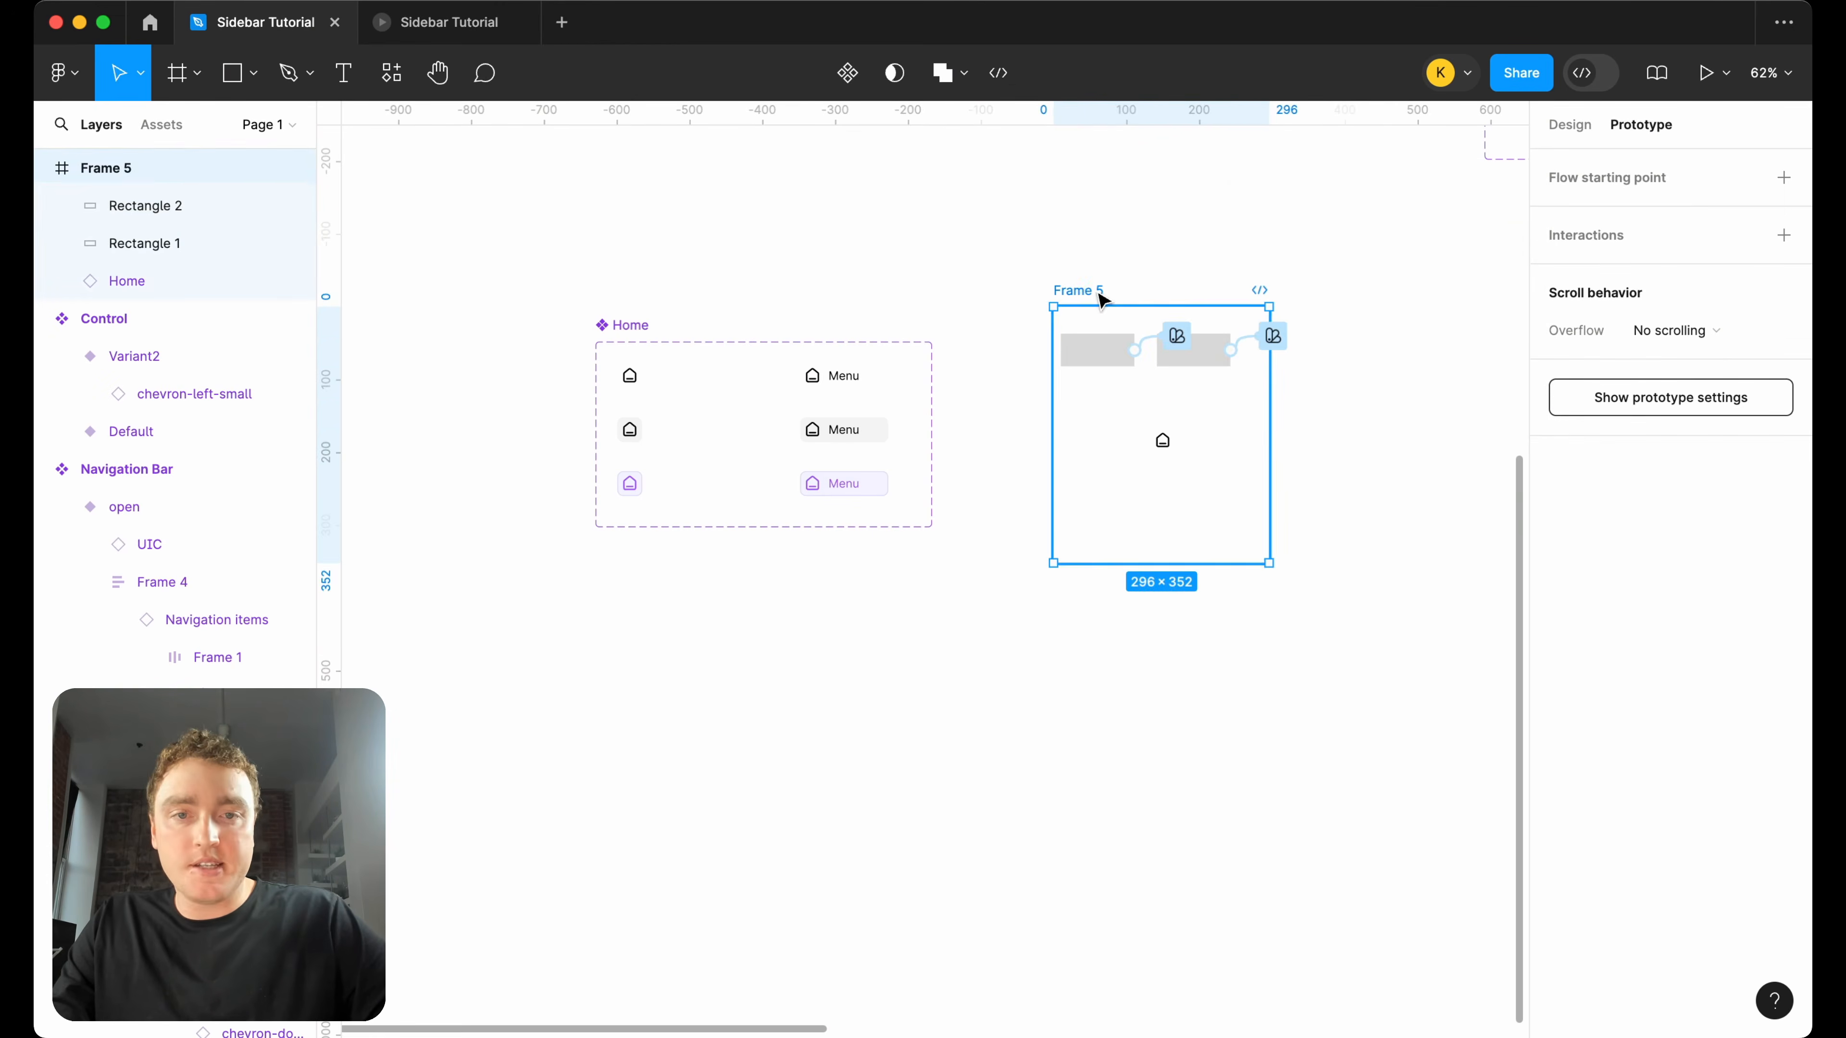
click(537, 37)
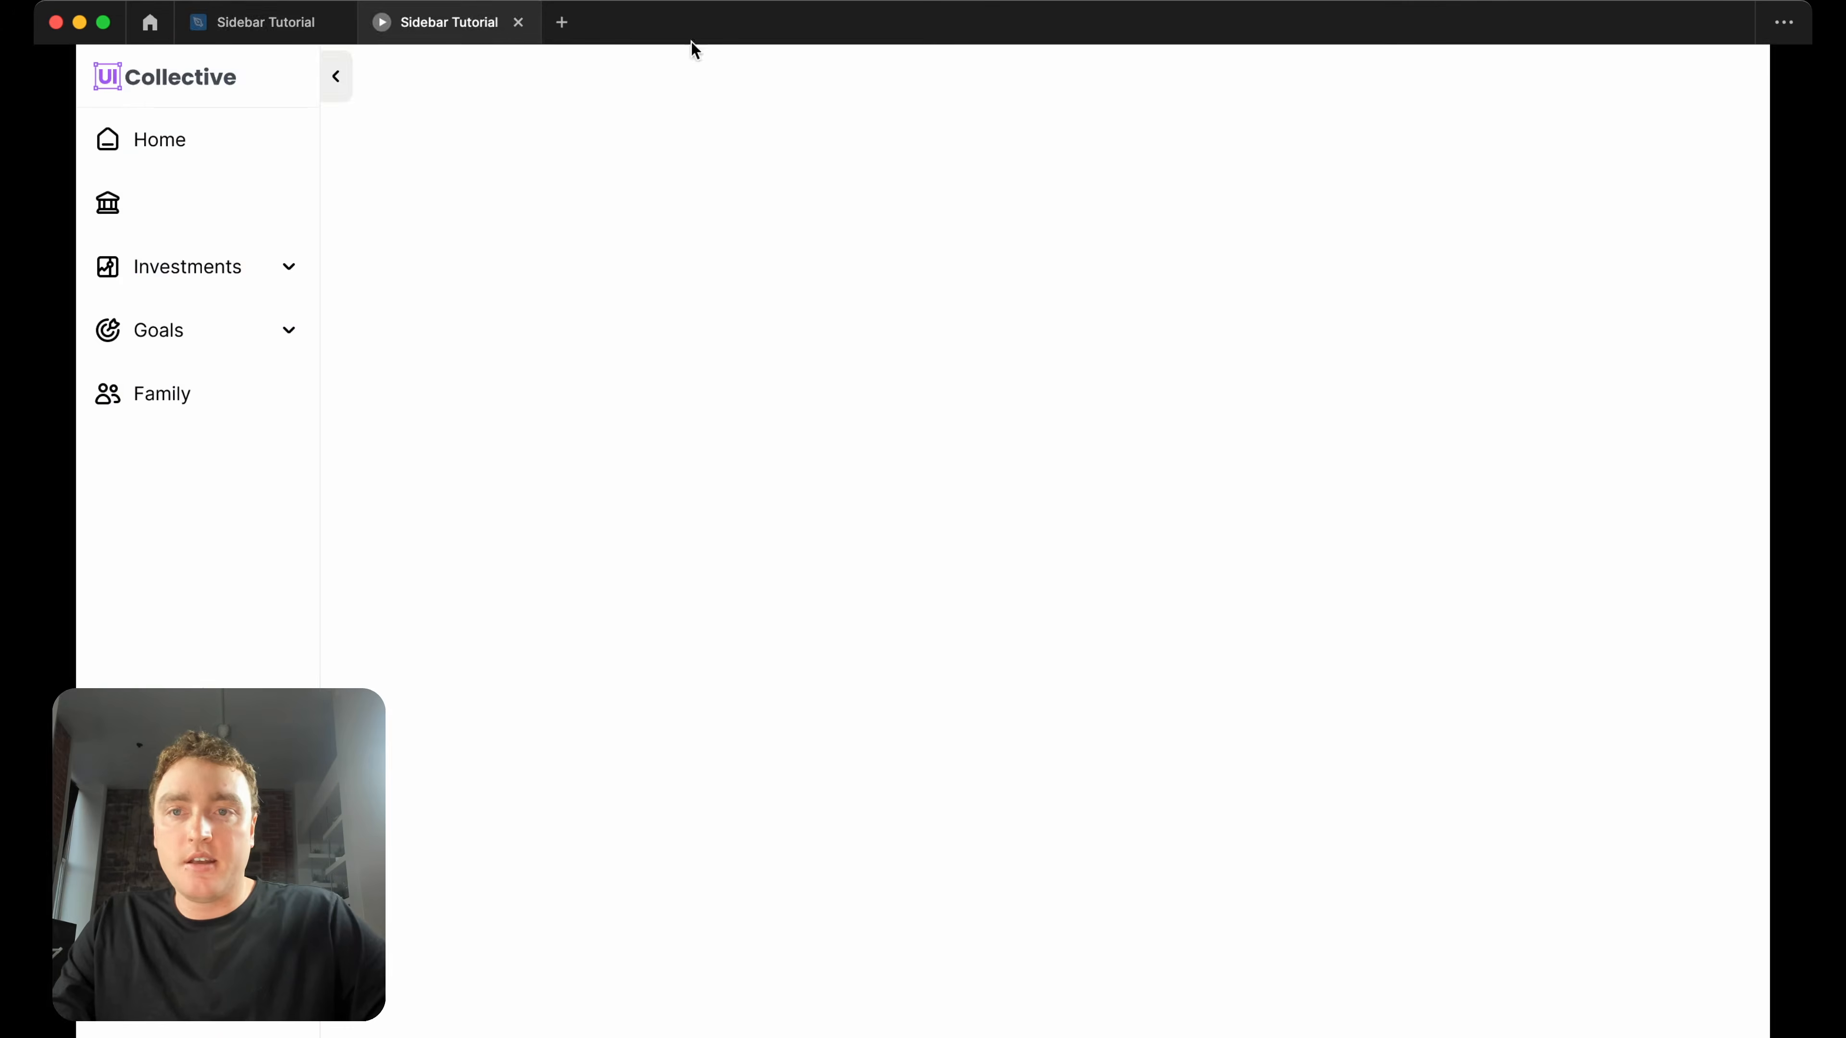
click(518, 22)
click(1726, 72)
click(1706, 142)
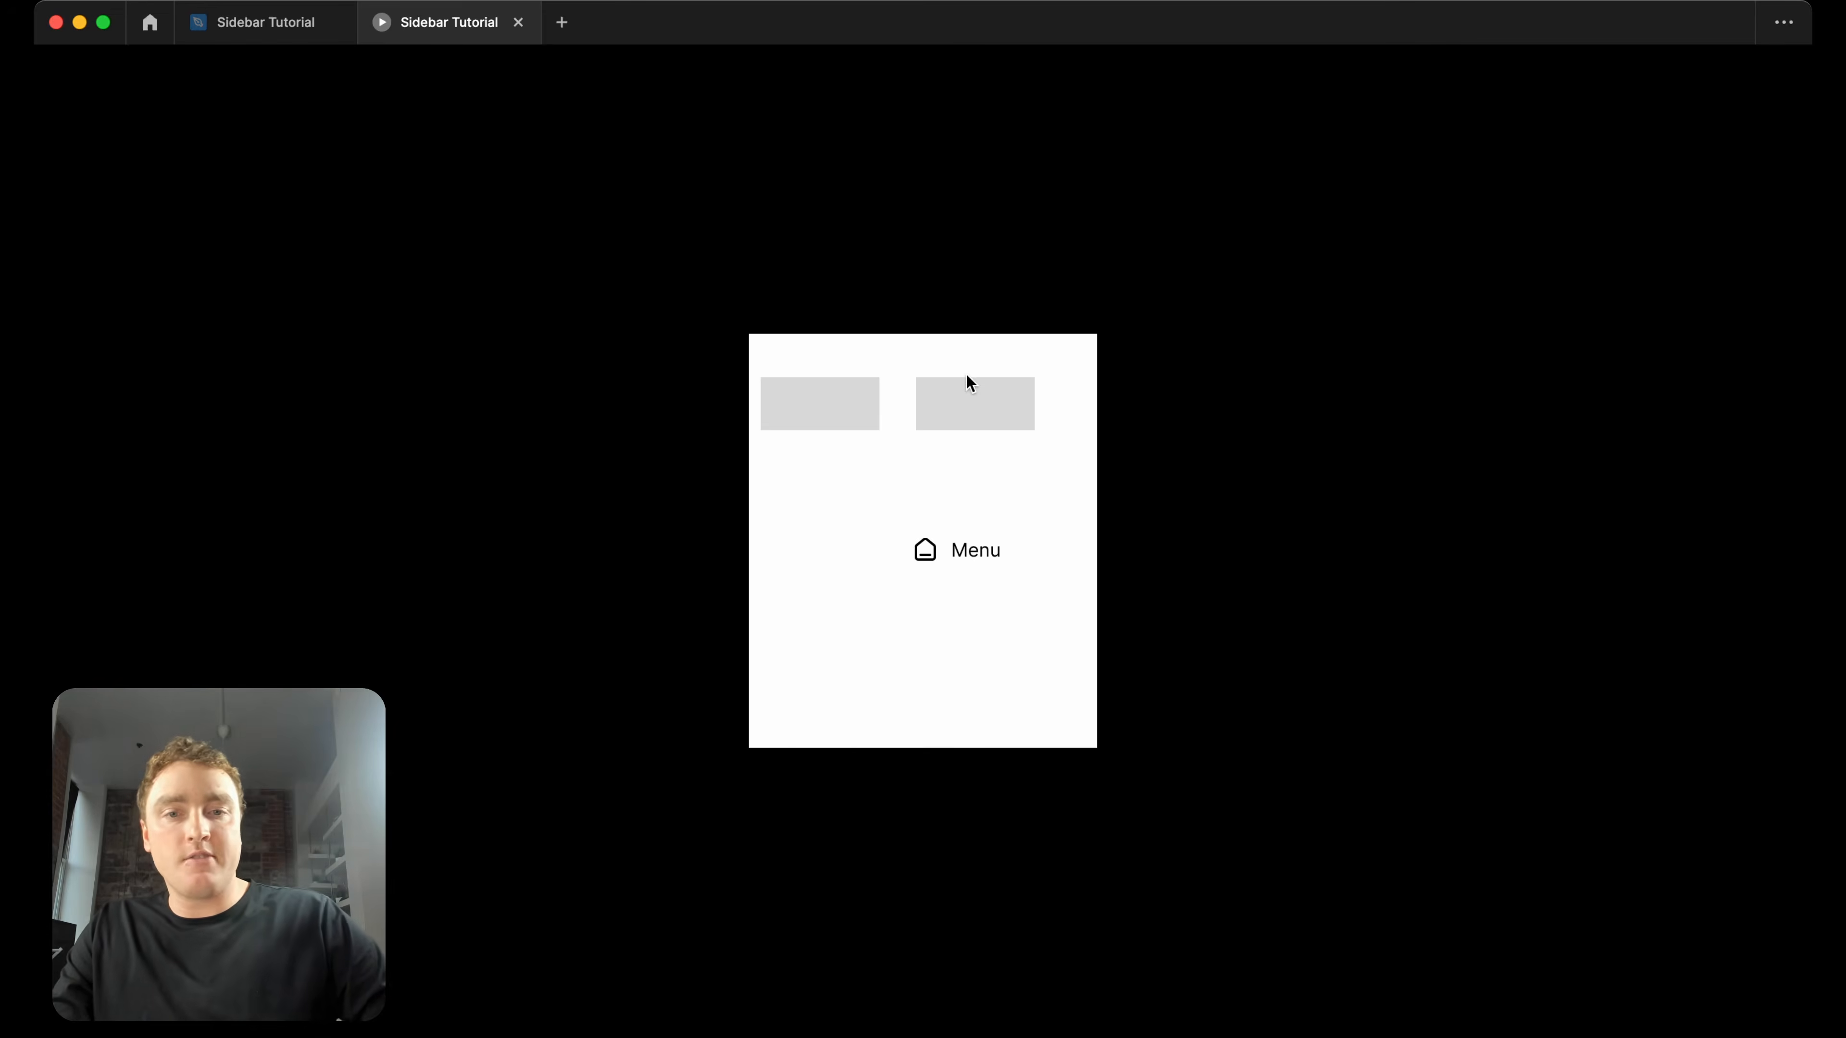
click(1006, 413)
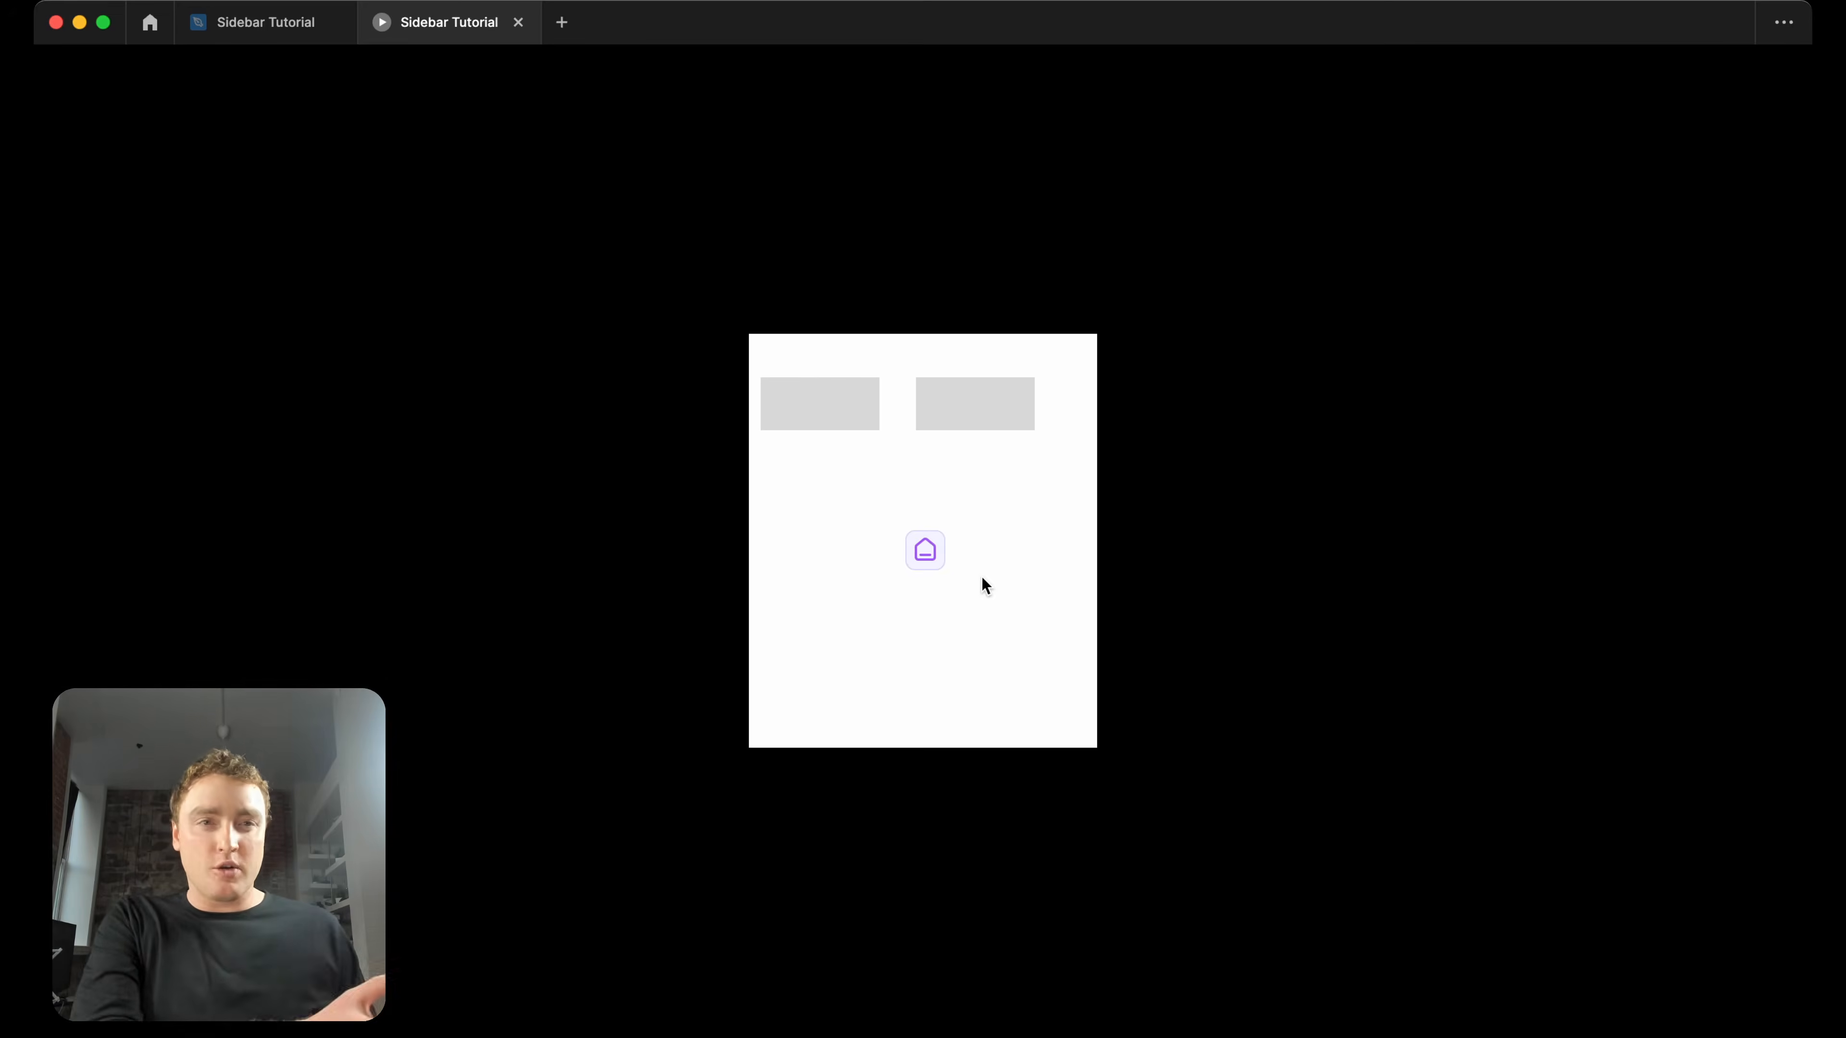
Return to the design file and delete the test frame Frame 5 with its contents.
click(262, 21)
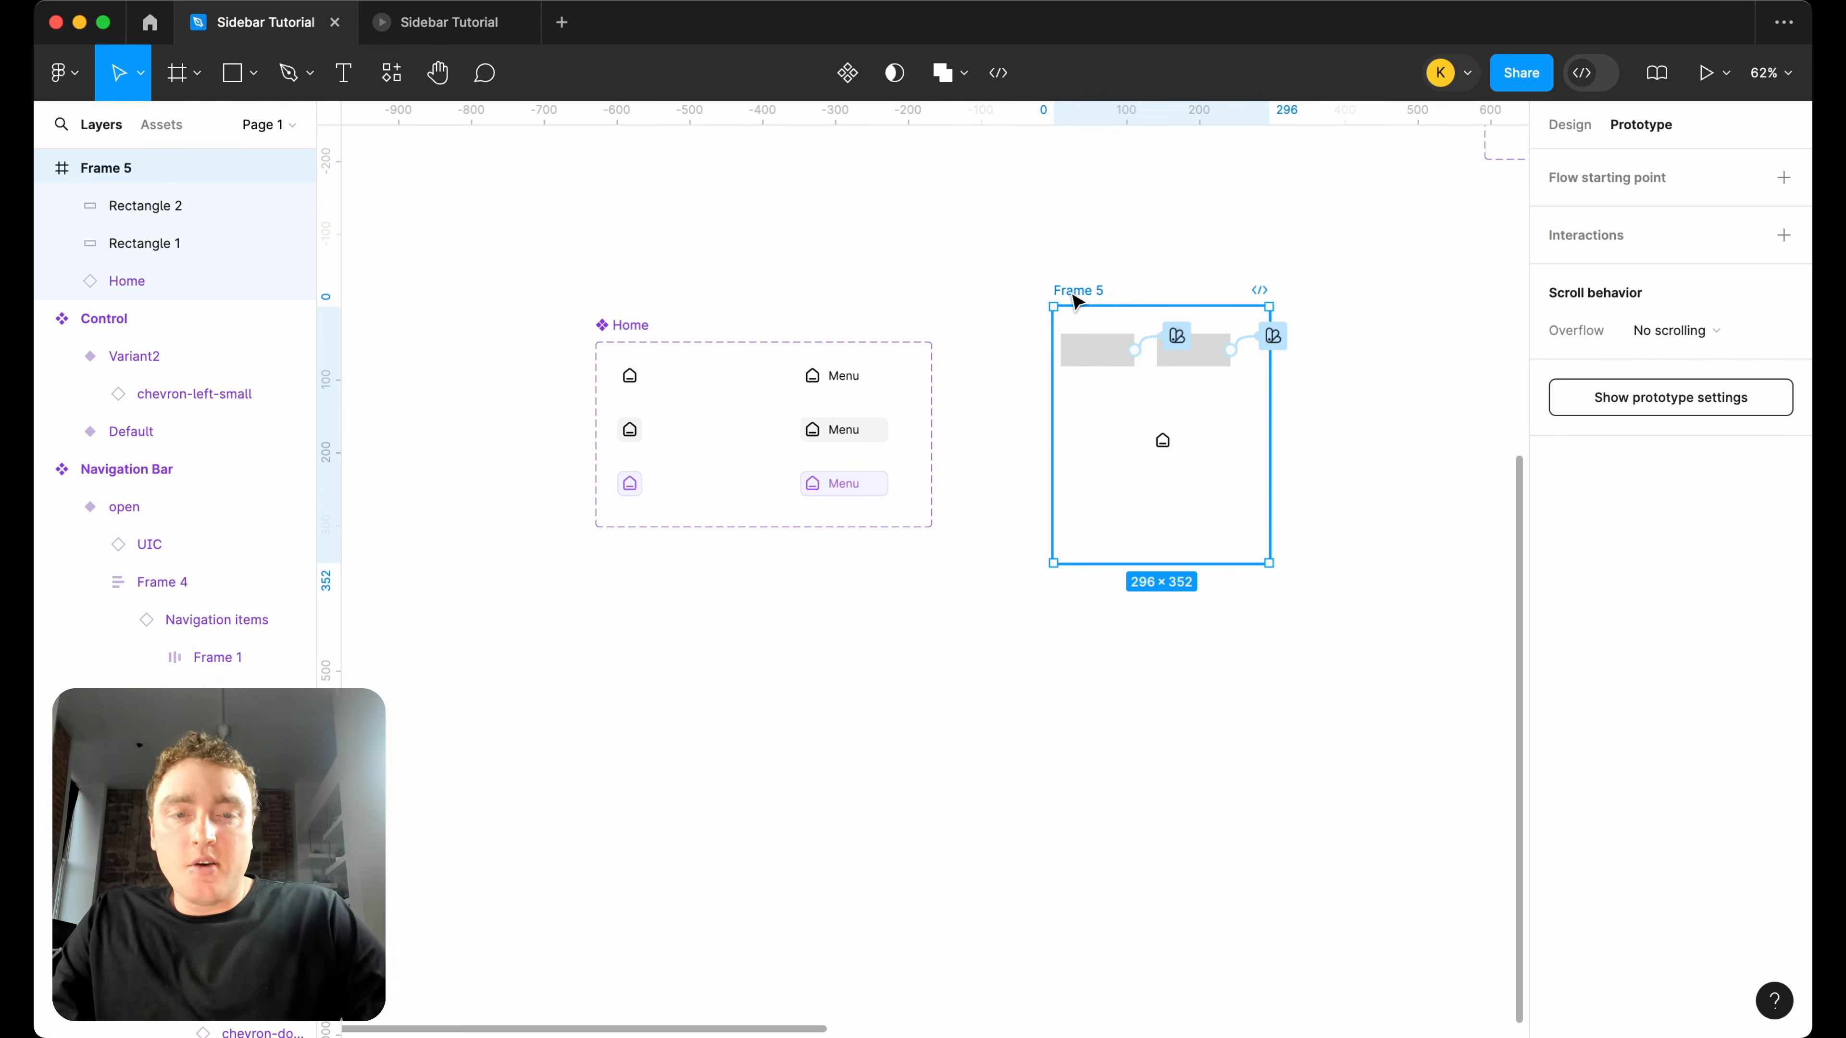
key(Delete)
Move the three open Home variants closer to the closed variants and select the Home component set.
drag(1014, 630, 667, 383)
scroll(872, 403, up, 5)
scroll(617, 380, left, 3)
click(569, 378)
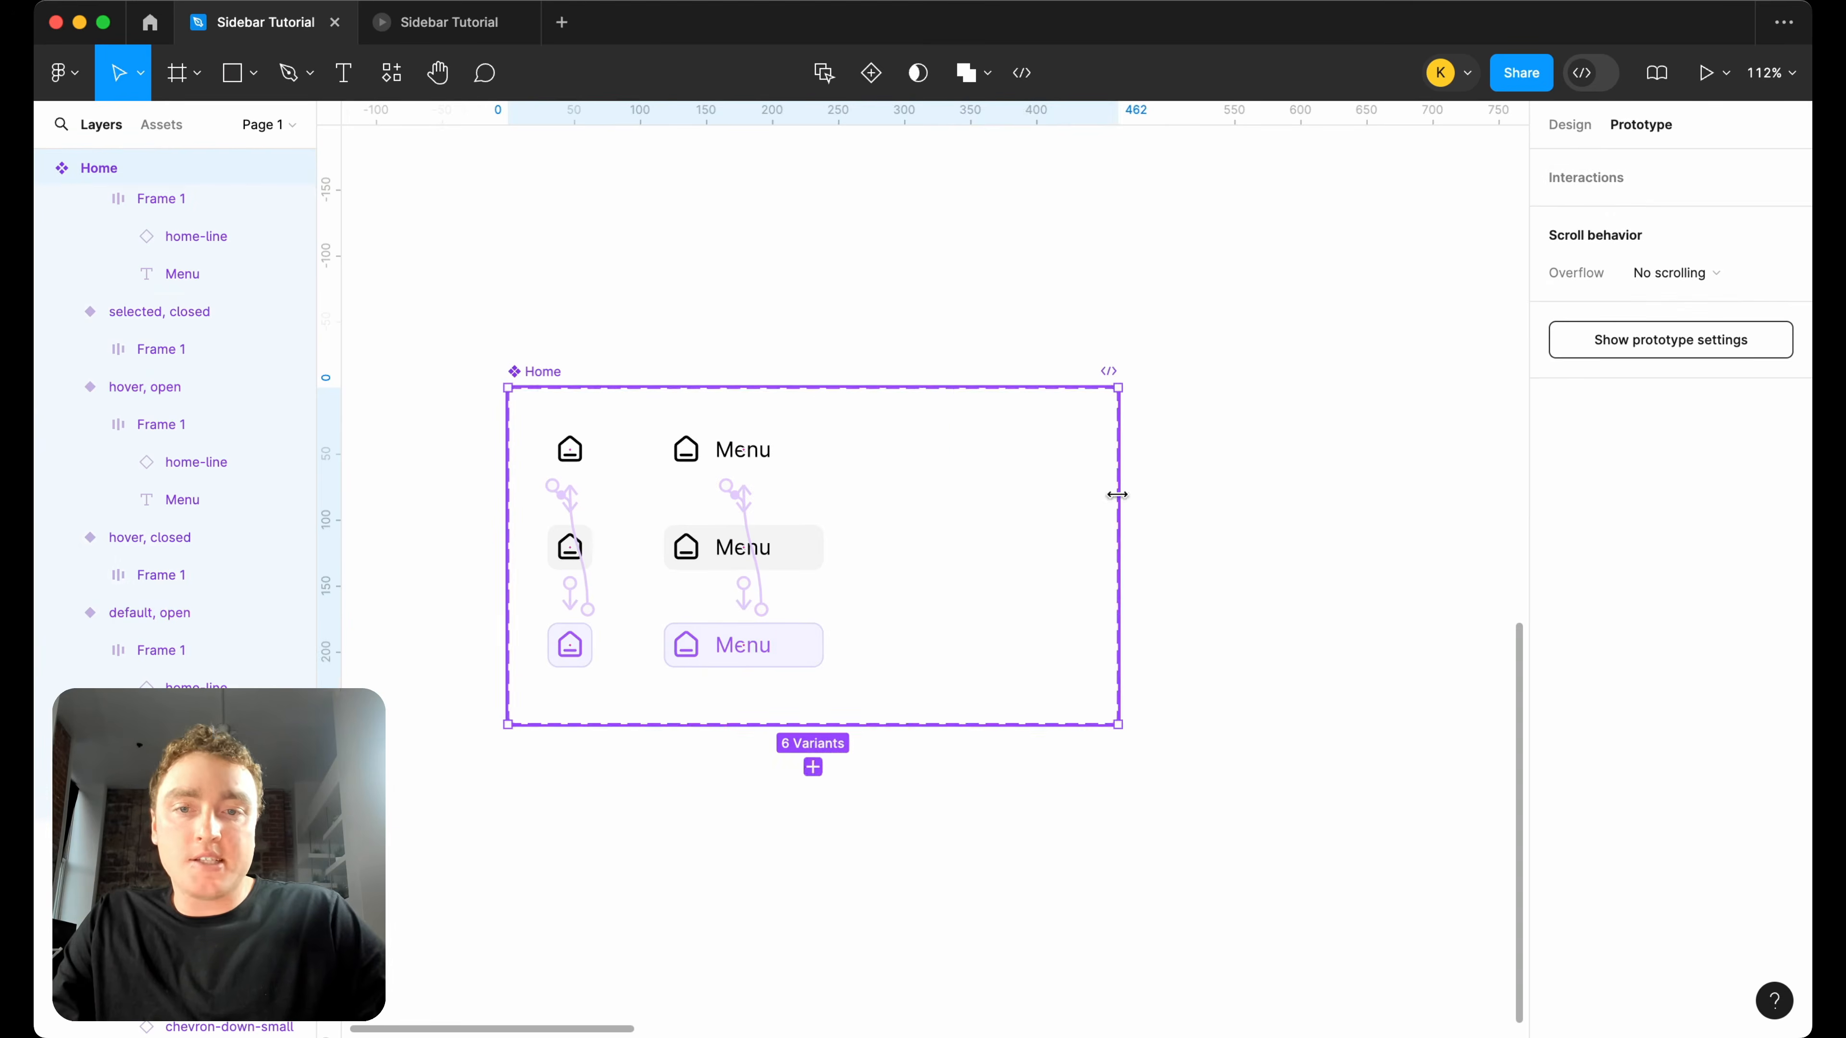
Narrow the Home component set so that its frame fits closely around the closed and open variants.
drag(1116, 494, 878, 502)
scroll(1197, 538, down, 5)
click(1197, 537)
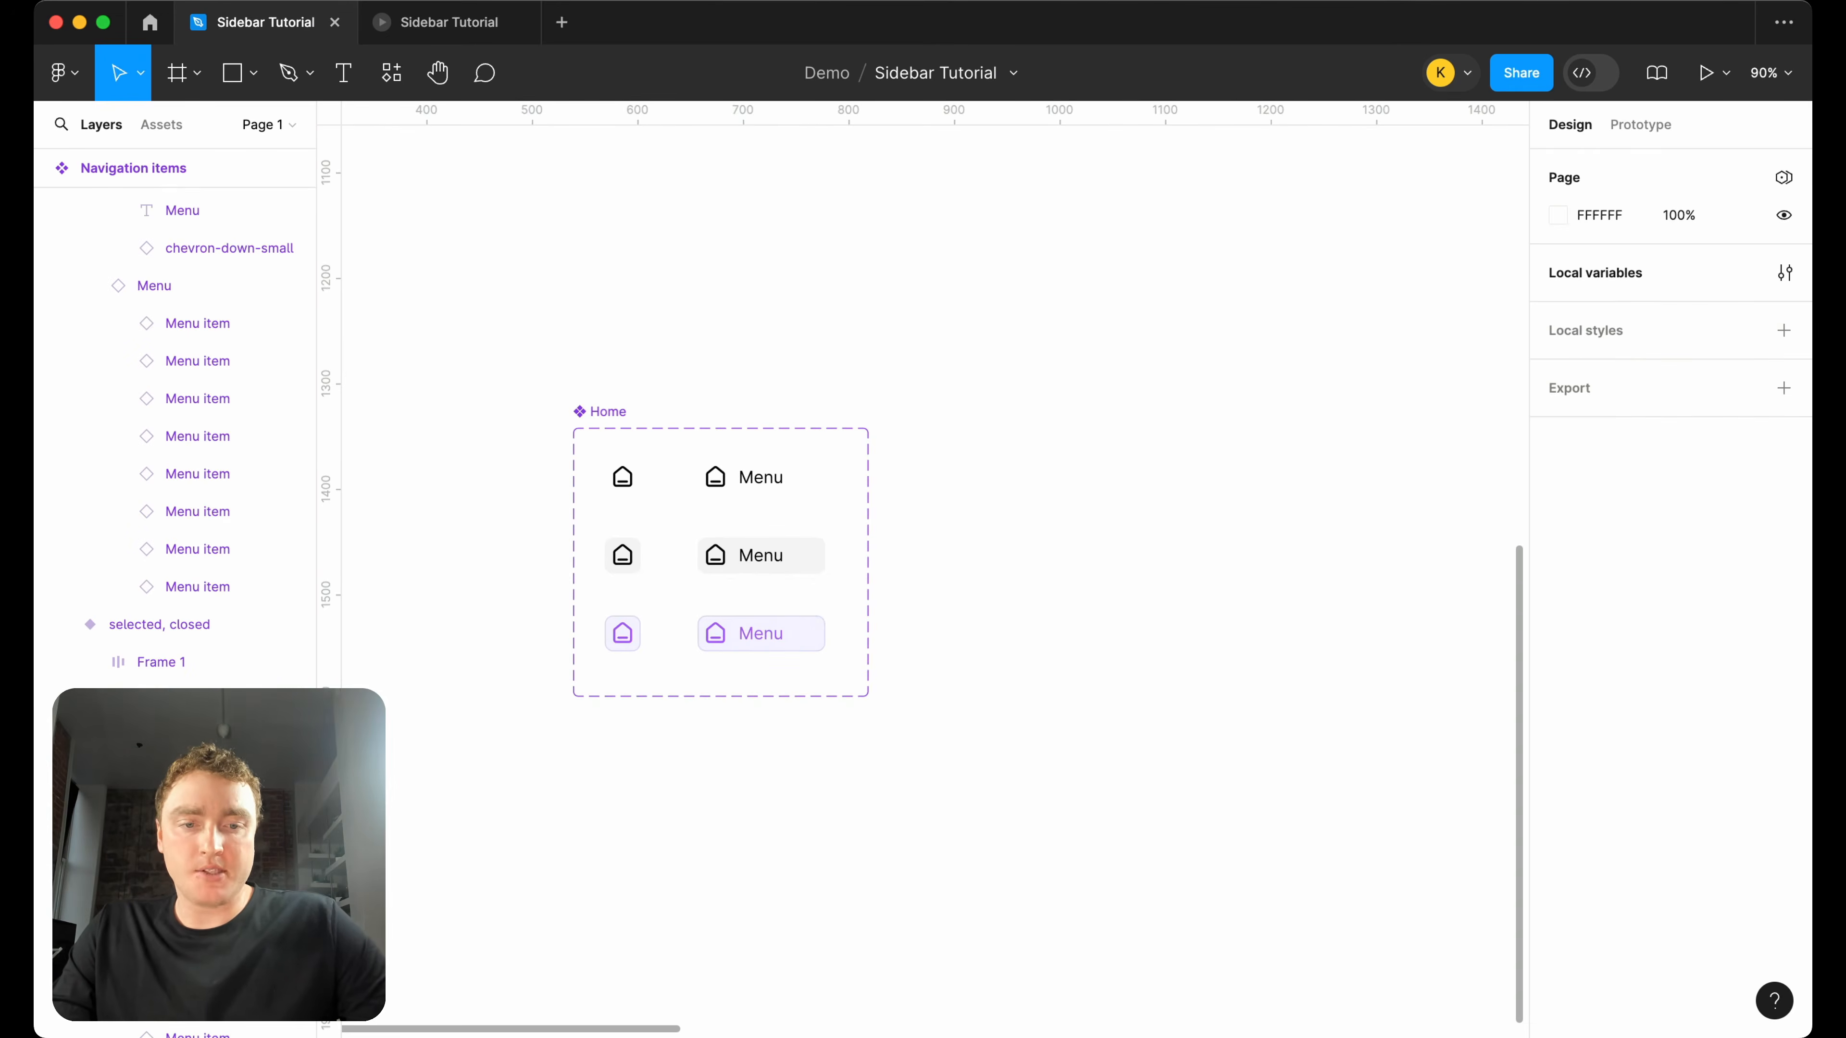
click(1068, 633)
scroll(1068, 634, down, 5)
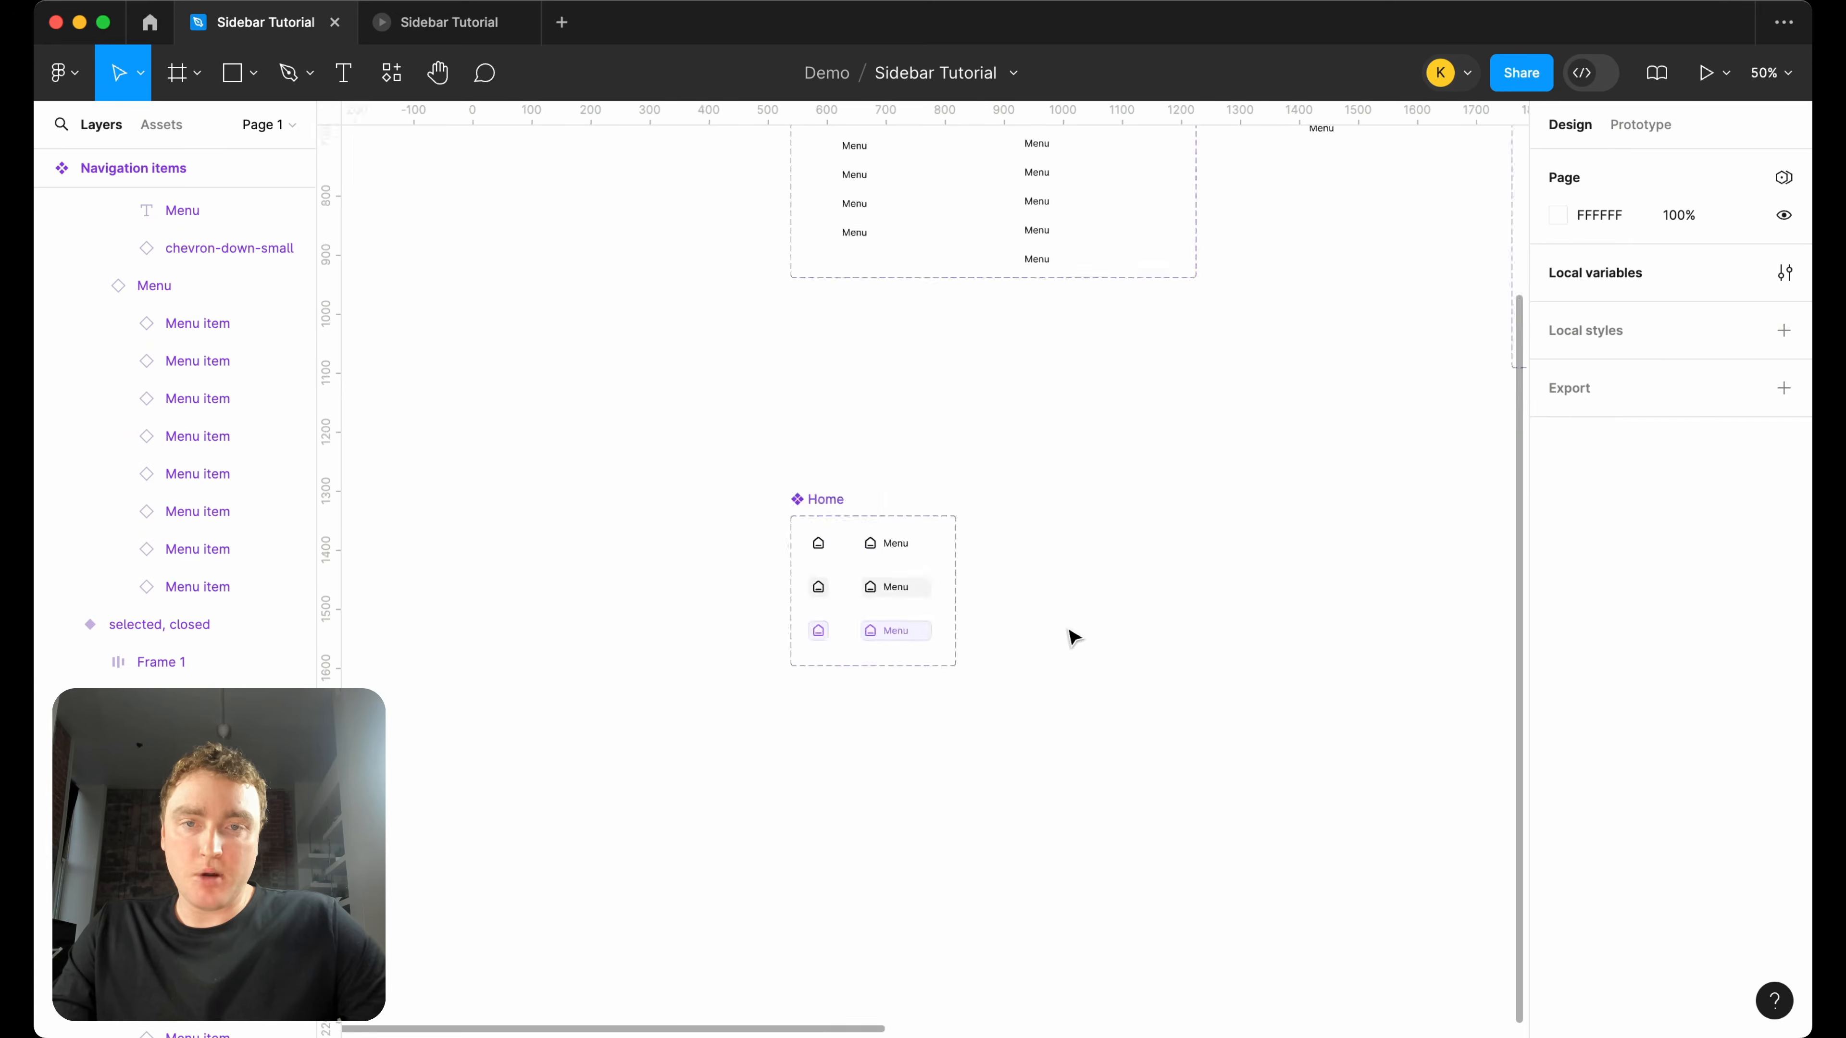
Duplicate the Navigation items component set and place the copy beside the Home set, aligned with its upper edge.
scroll(1068, 634, up, 4)
scroll(807, 278, up, 6)
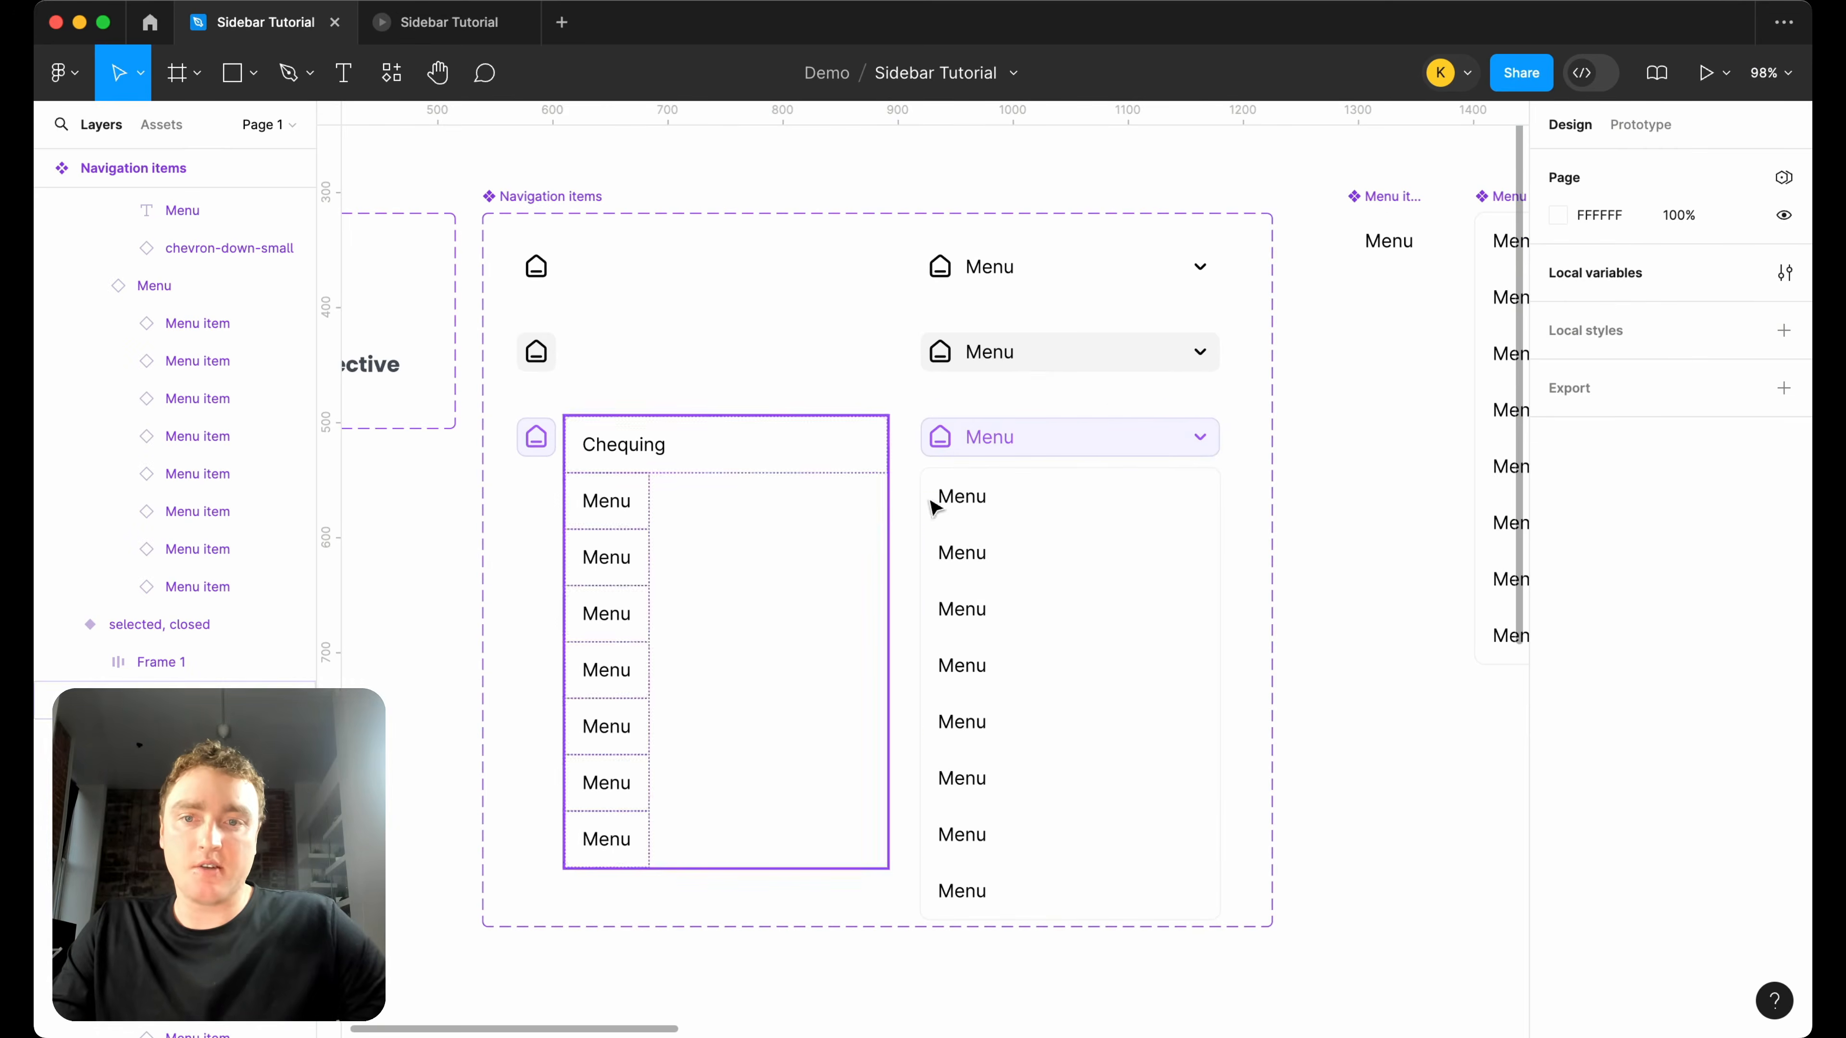
click(608, 511)
drag(607, 510, 609, 837)
click(1598, 299)
click(1609, 358)
click(1191, 190)
scroll(1156, 204, down, 5)
click(937, 182)
alt+drag(910, 193, 1065, 752)
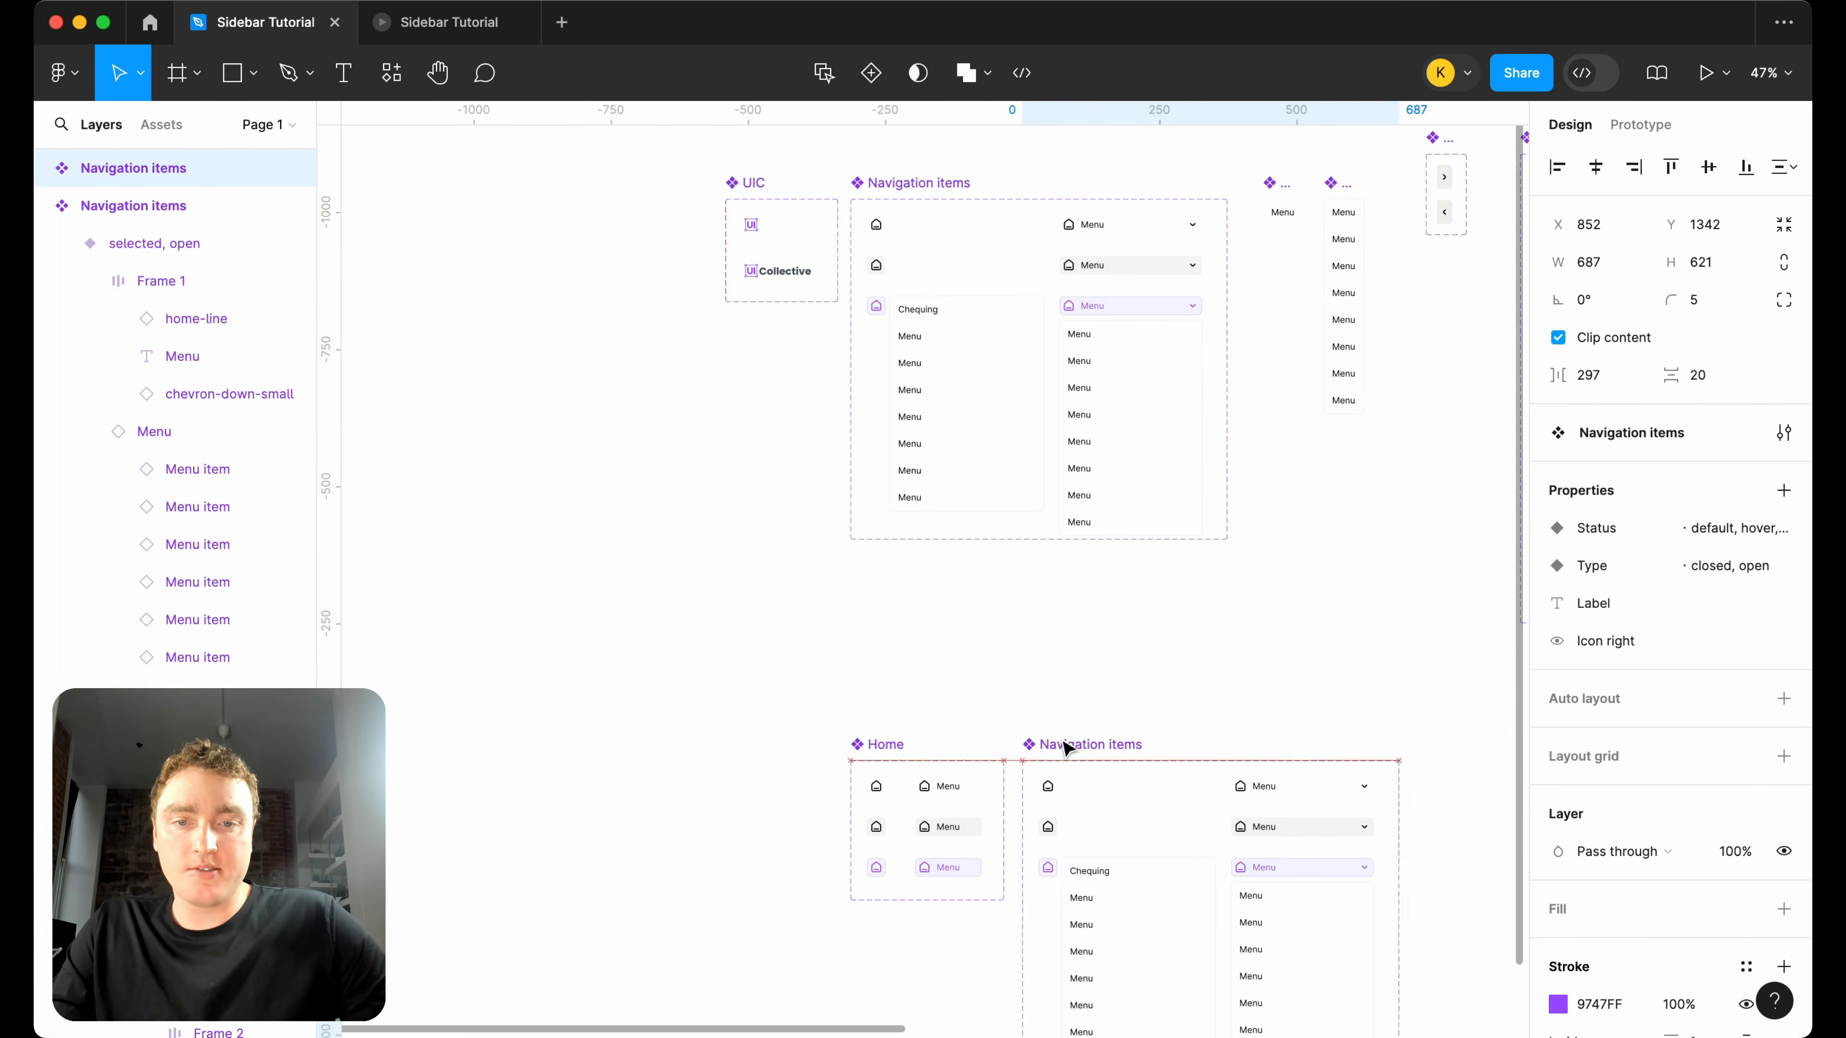
Rename the duplicated Navigation items component set to "Account Items".
scroll(1090, 741, down, 5)
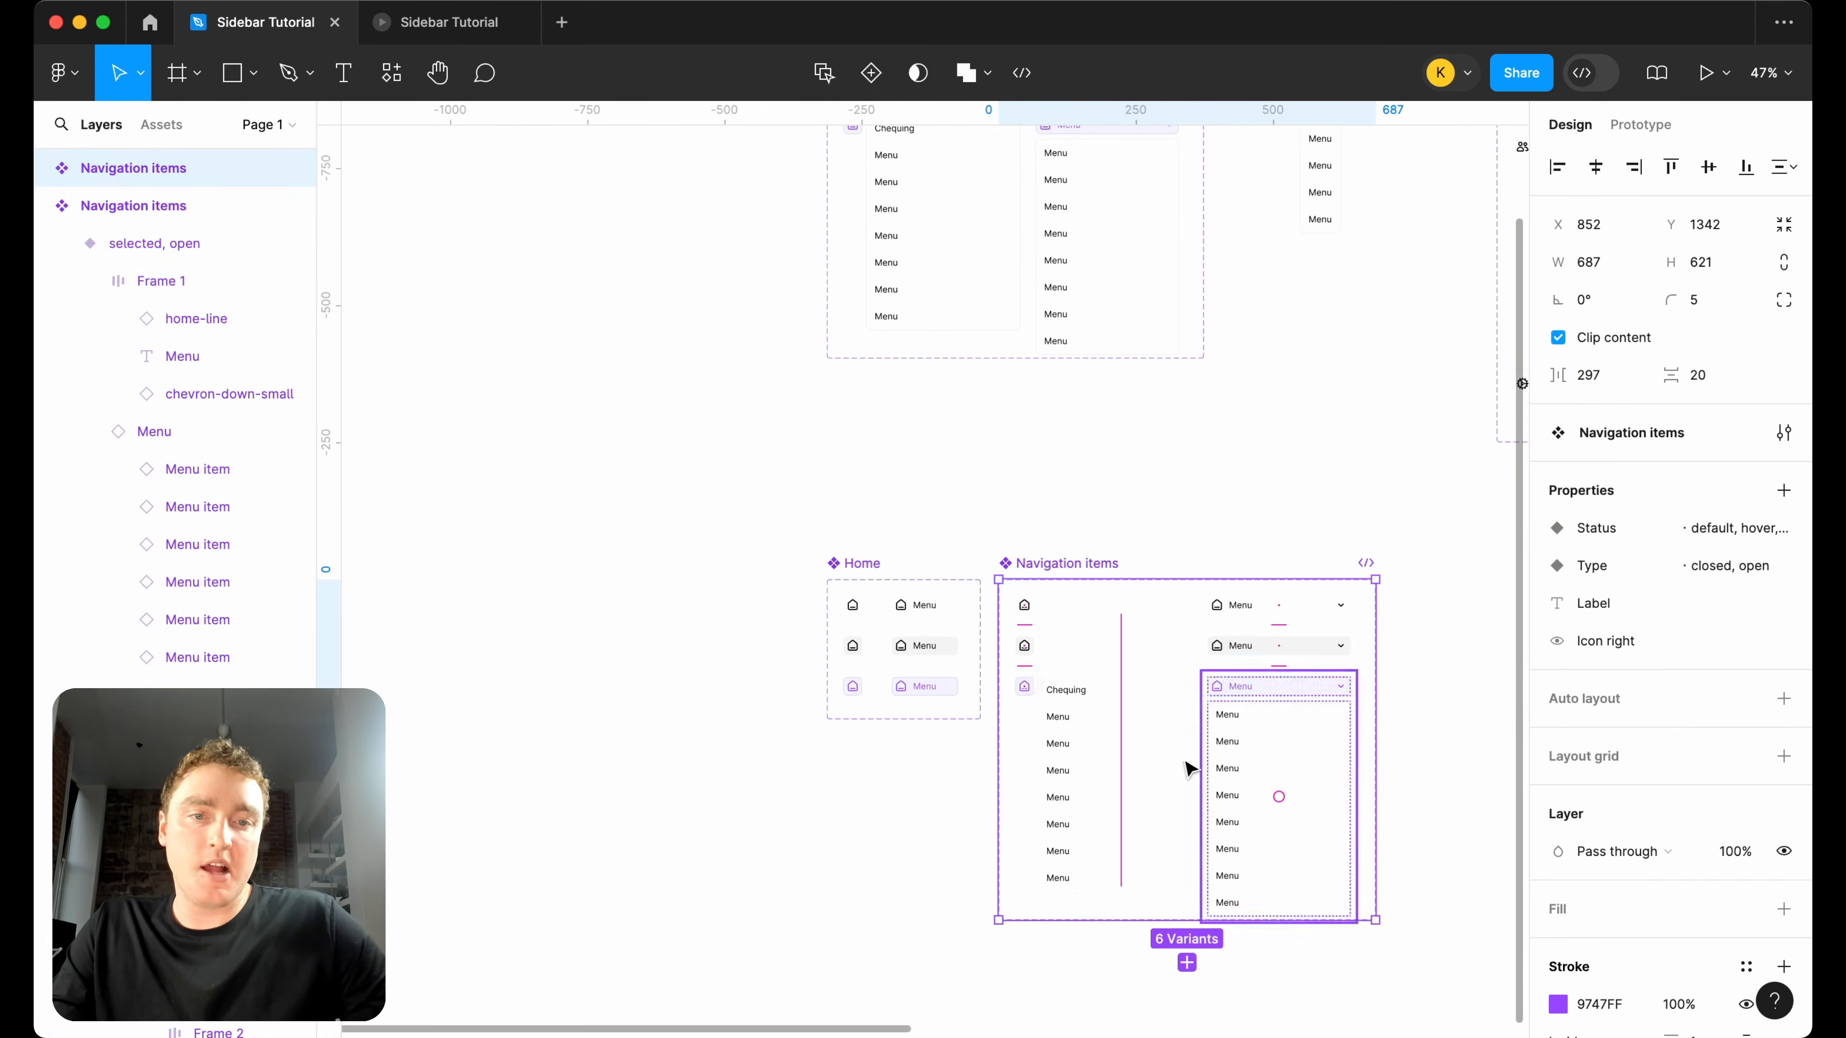
scroll(1155, 758, right, 1)
scroll(1032, 638, up, 6)
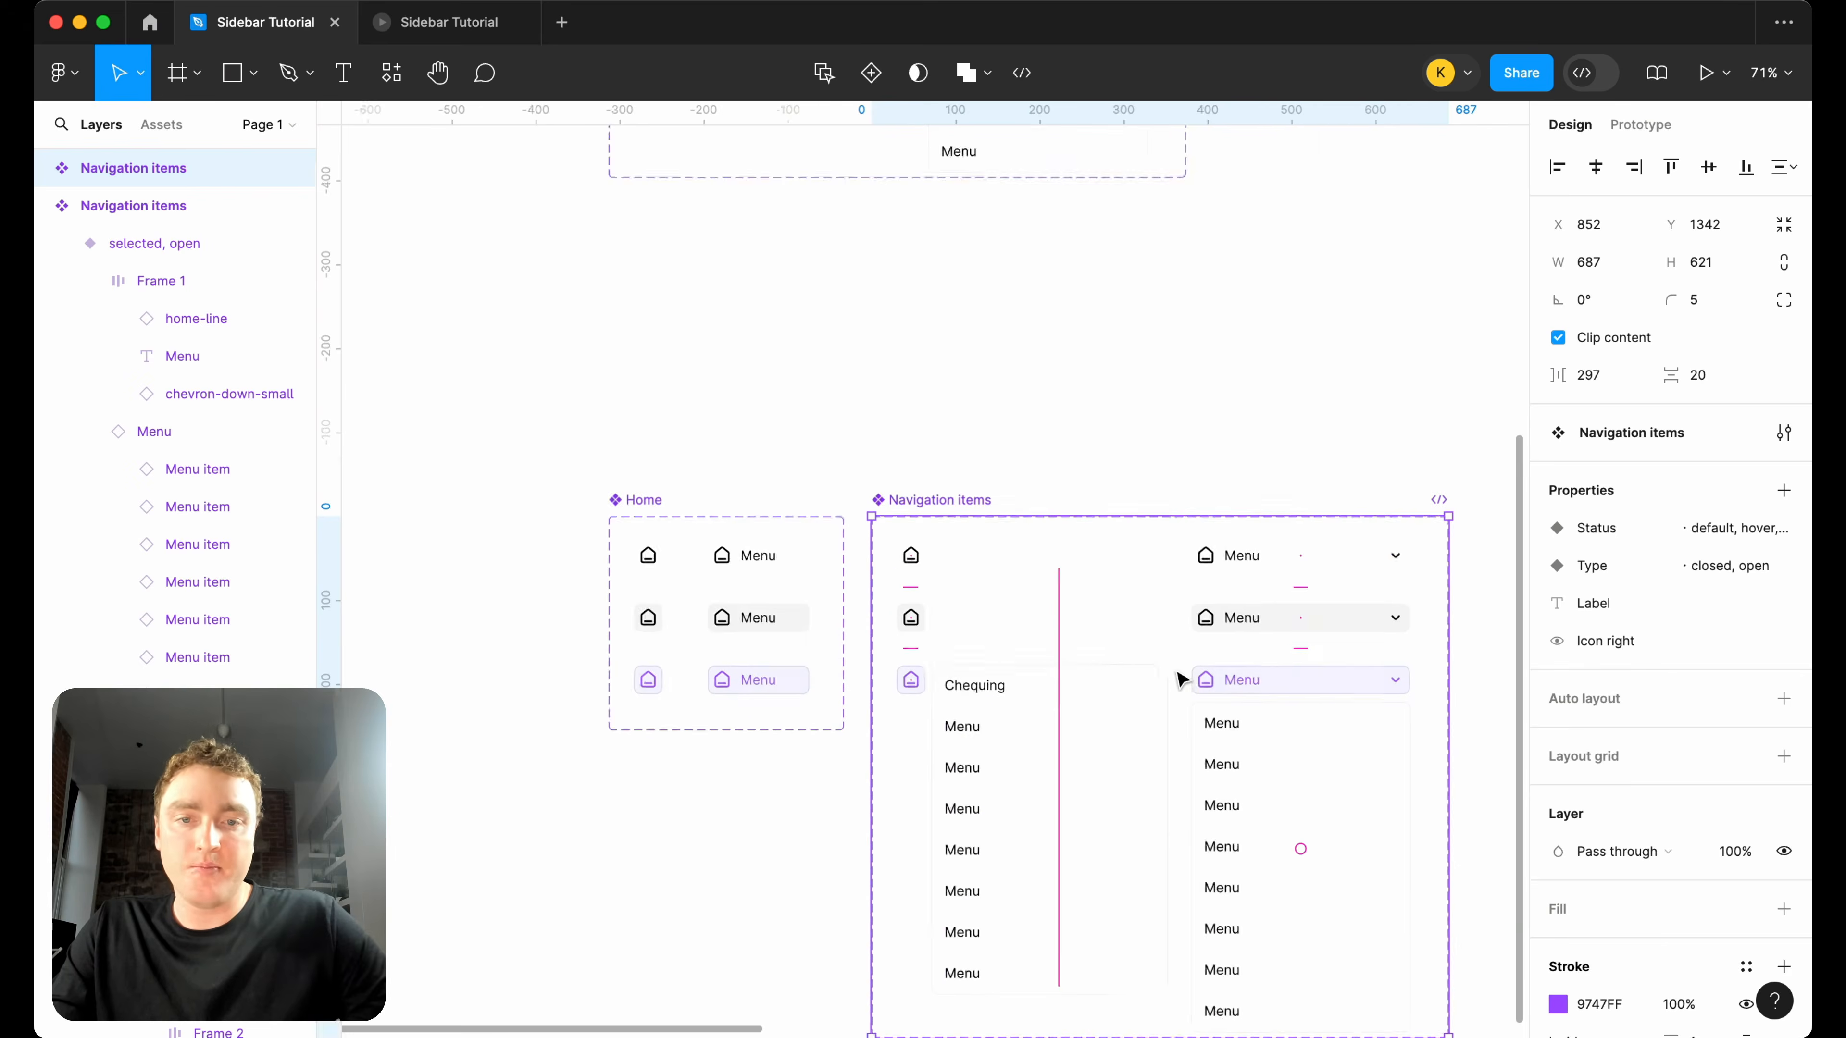
scroll(967, 639, down, 5)
scroll(966, 639, right, 3)
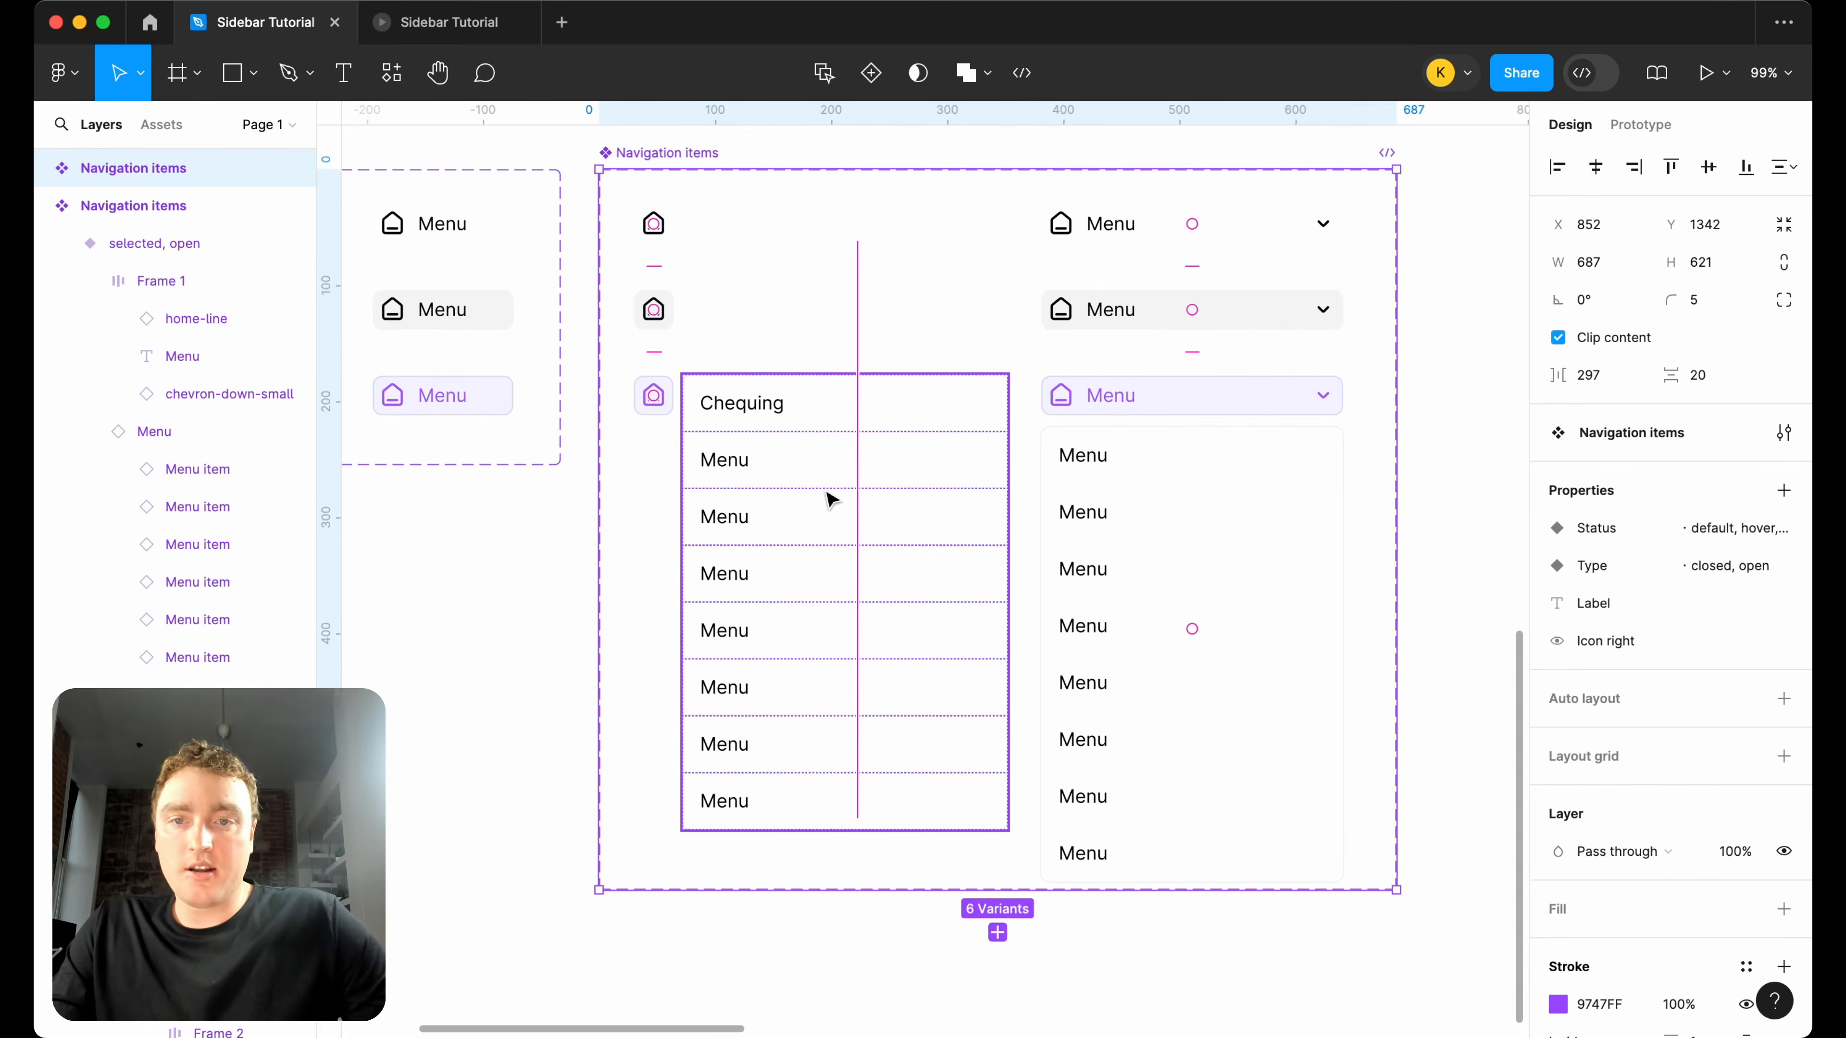
double_click(662, 160)
text(Ad)
text(count Items)
key(Return)
Swap the home icon in the default, closed variant of Account Items for the bank icon.
super+click(657, 224)
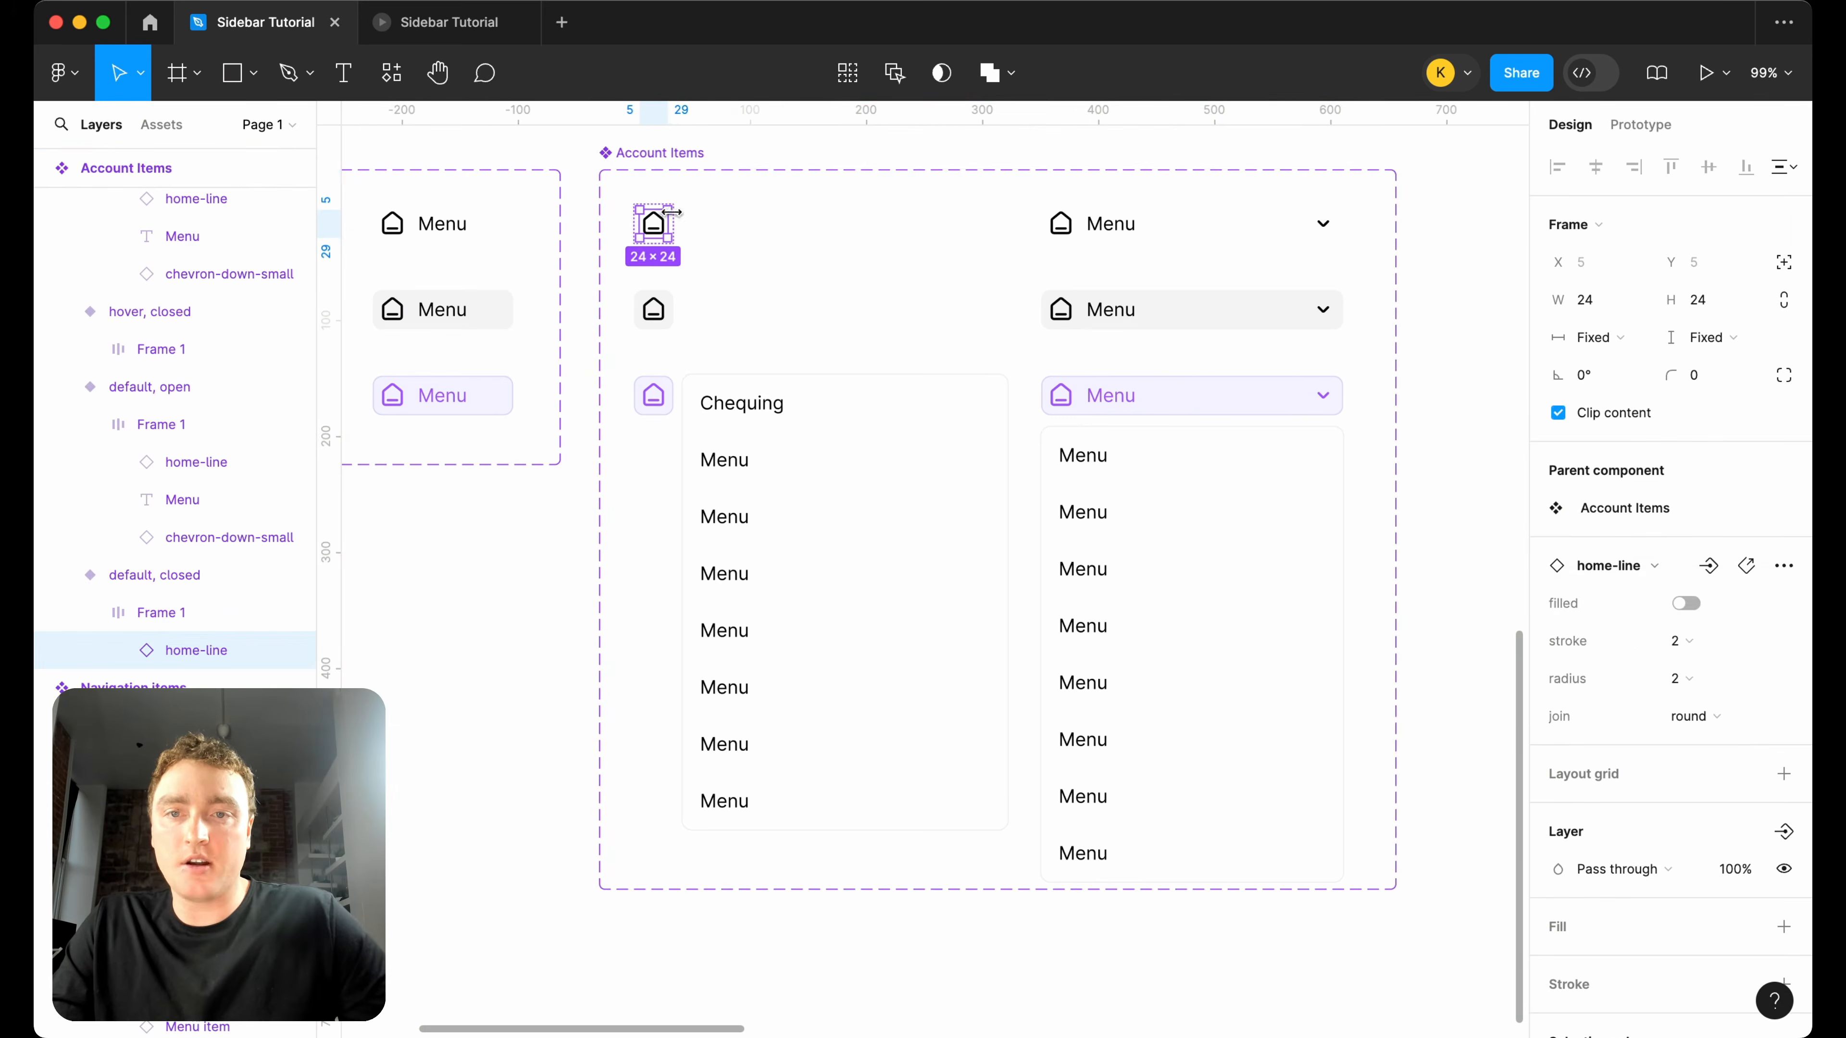
click(1613, 566)
text(bank)
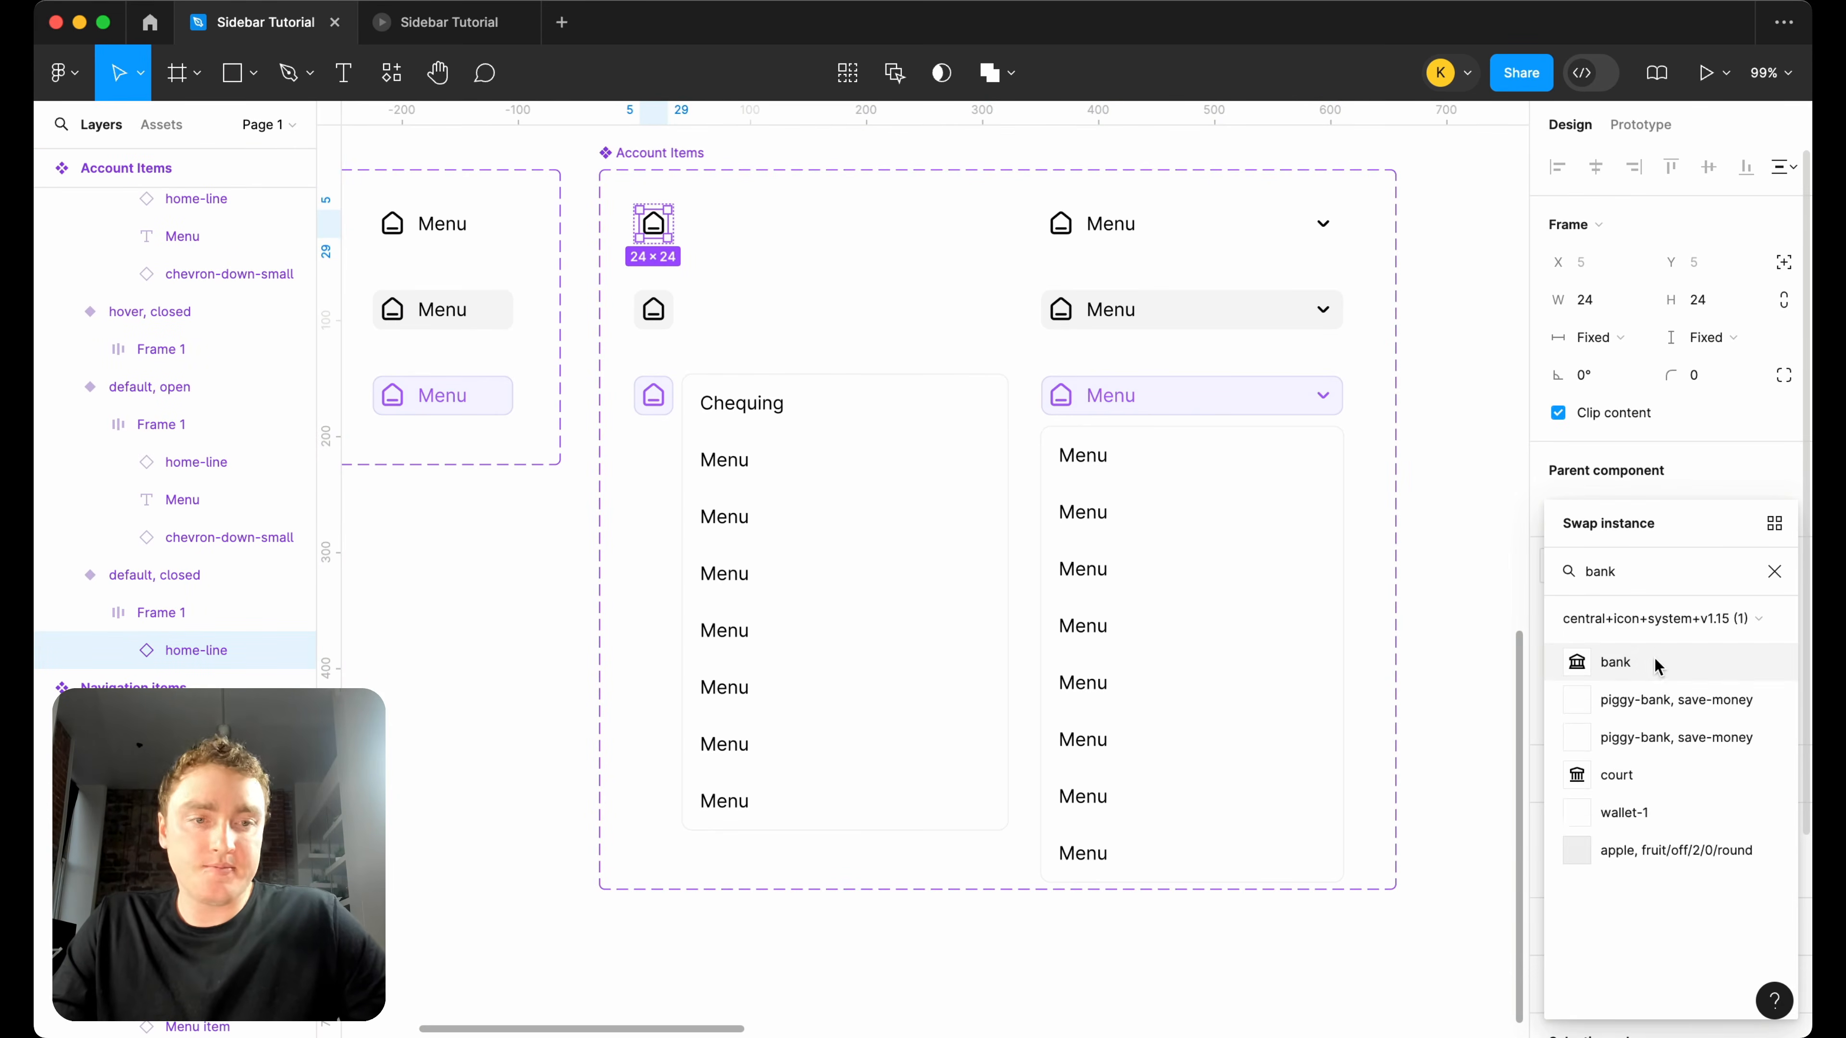
click(1656, 663)
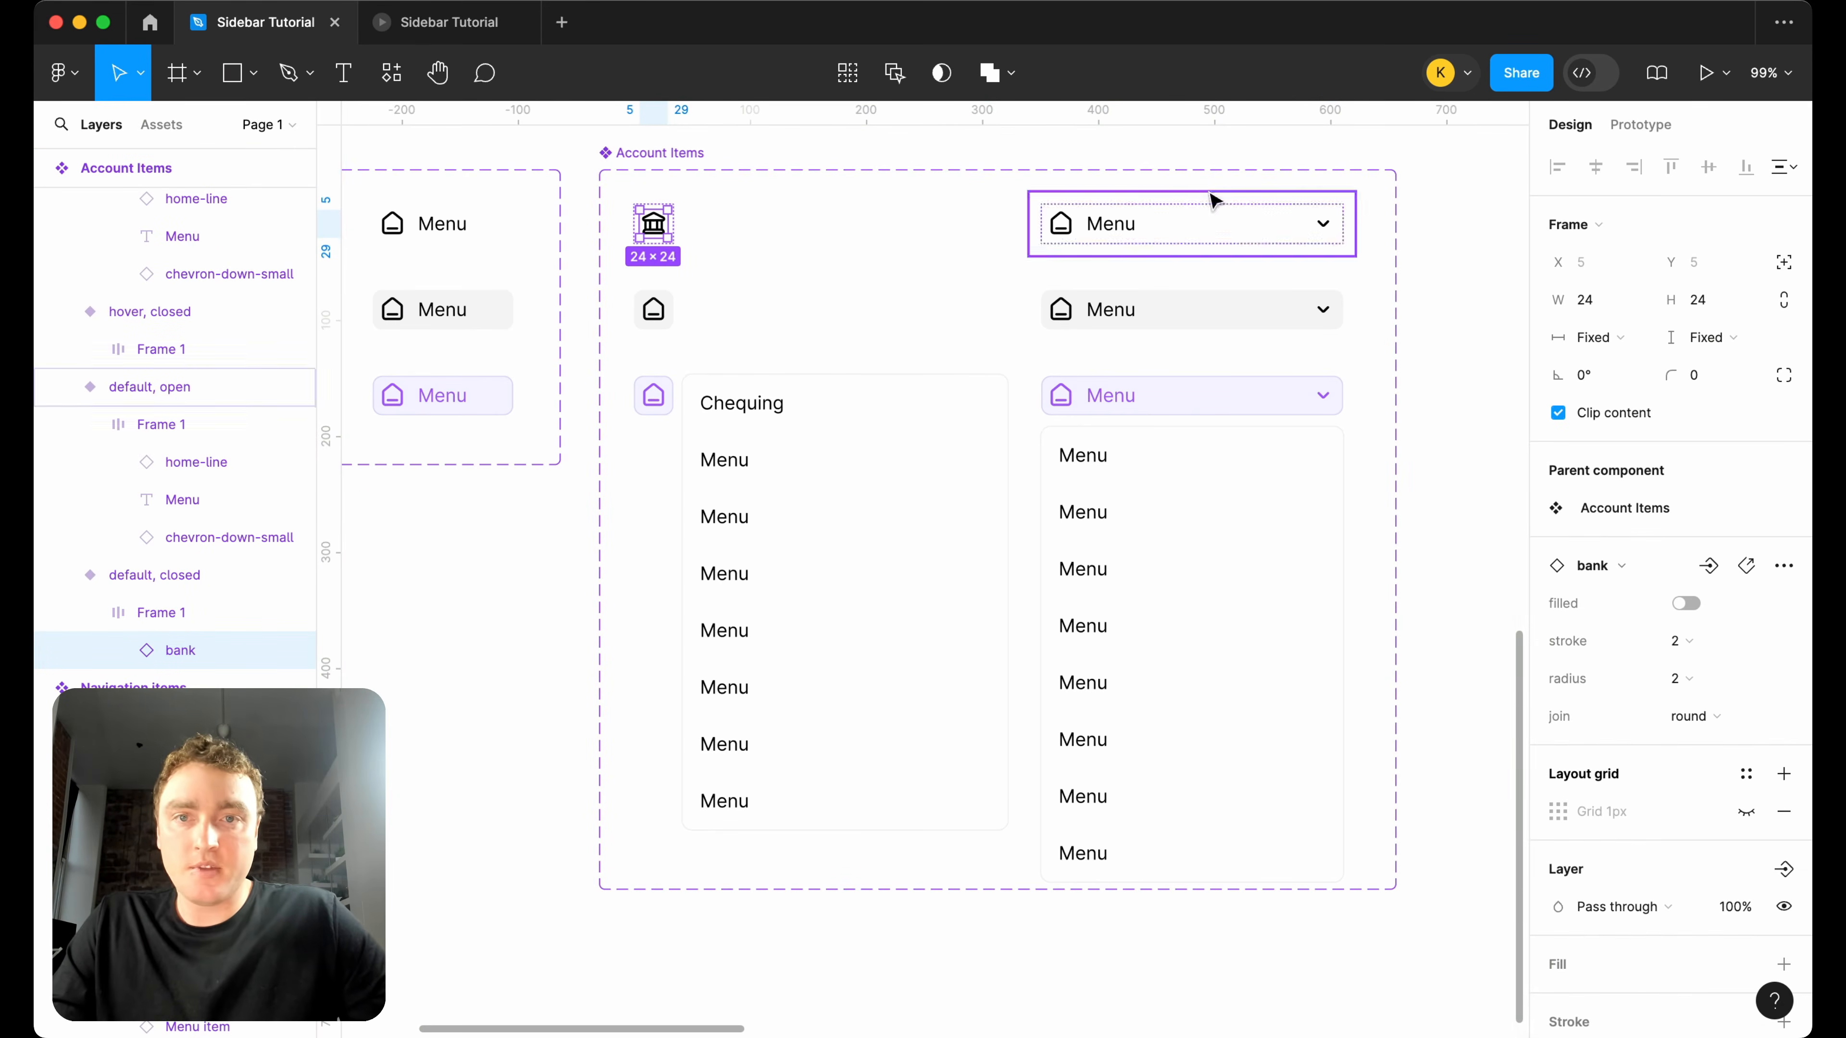
Multi-edit the remaining home icons across the Account Items variants and swap them all for the bank icon.
click(894, 80)
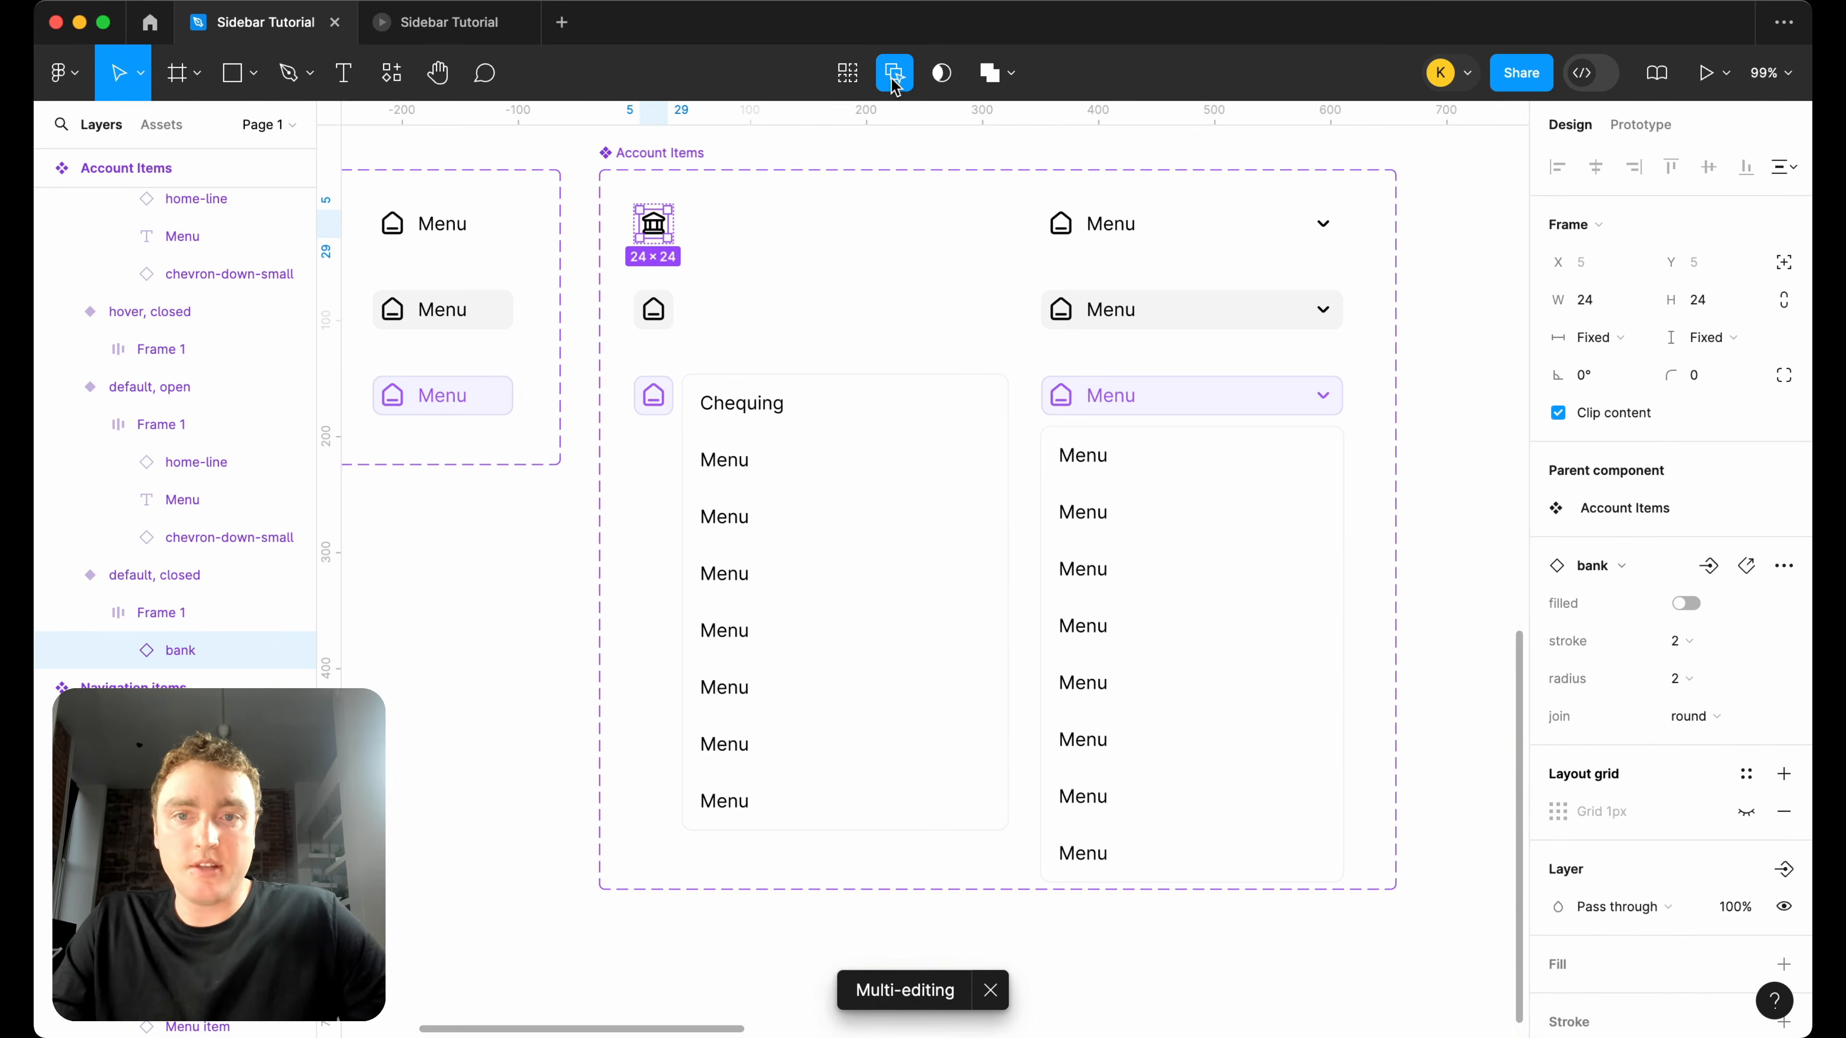
double_click(656, 312)
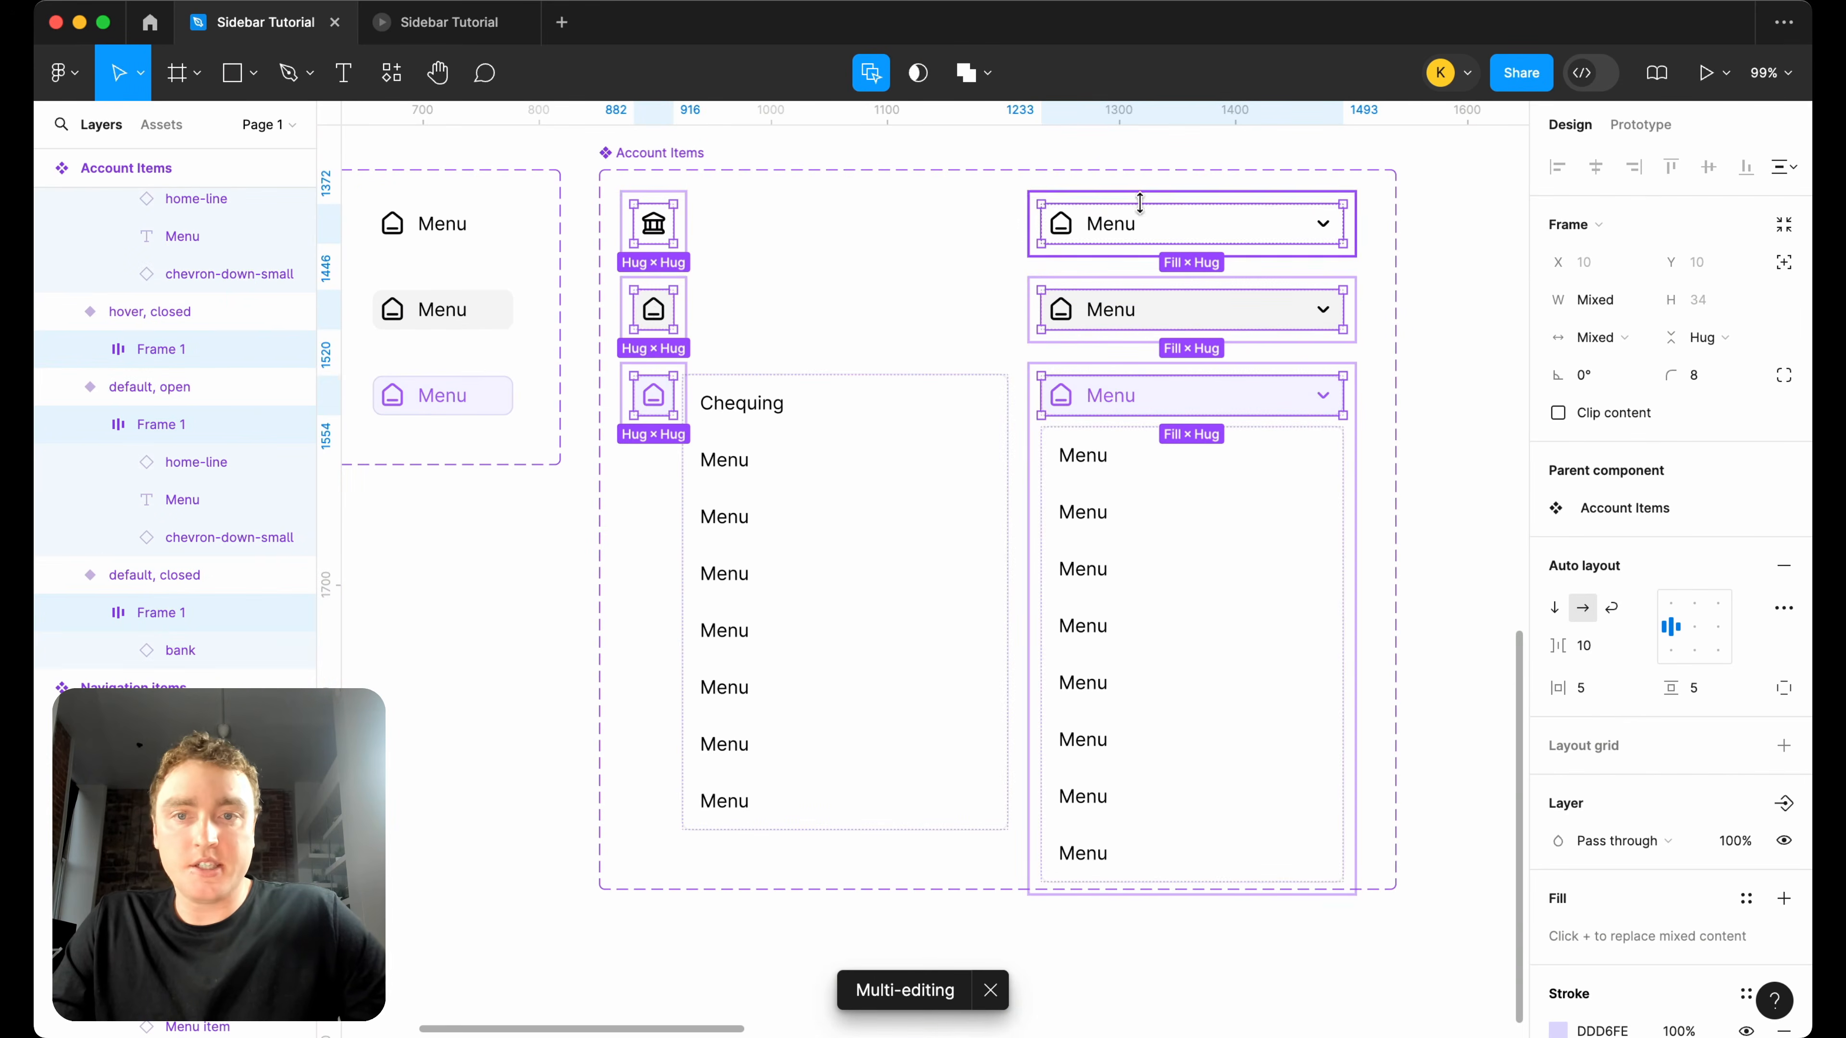
double_click(654, 313)
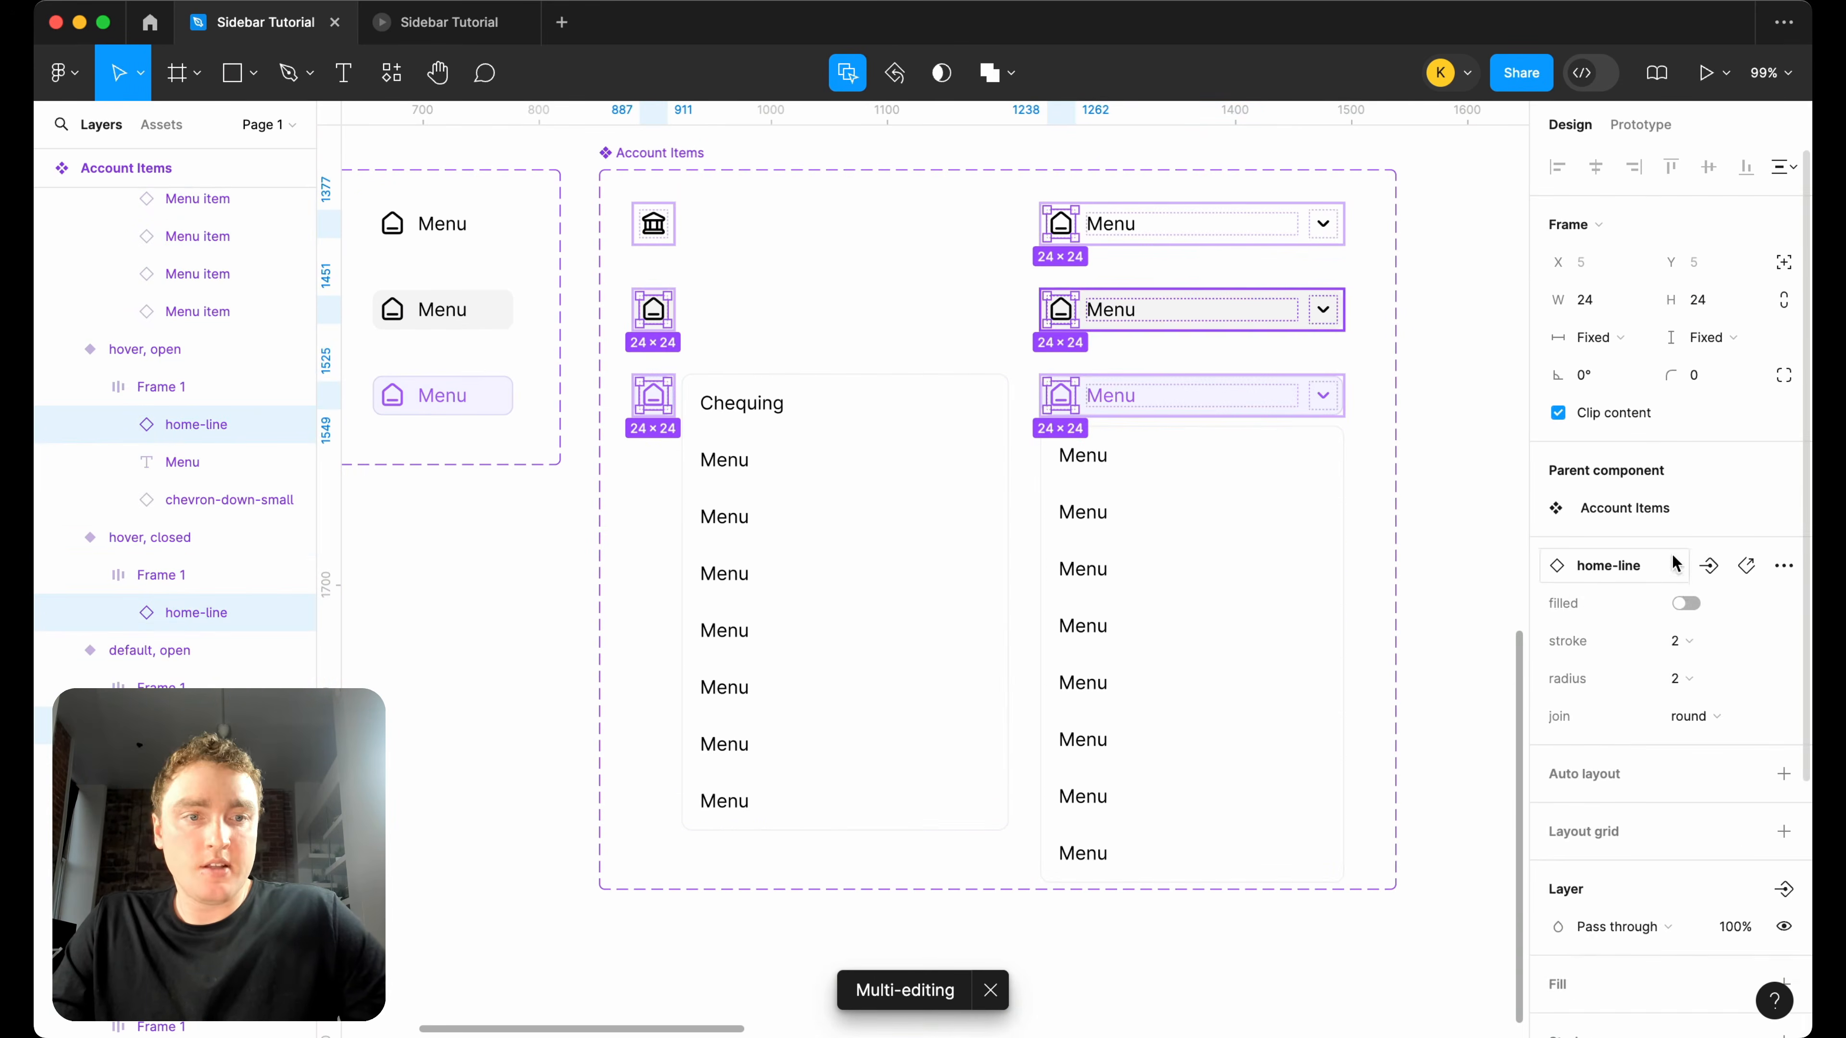
click(1674, 563)
text(bank)
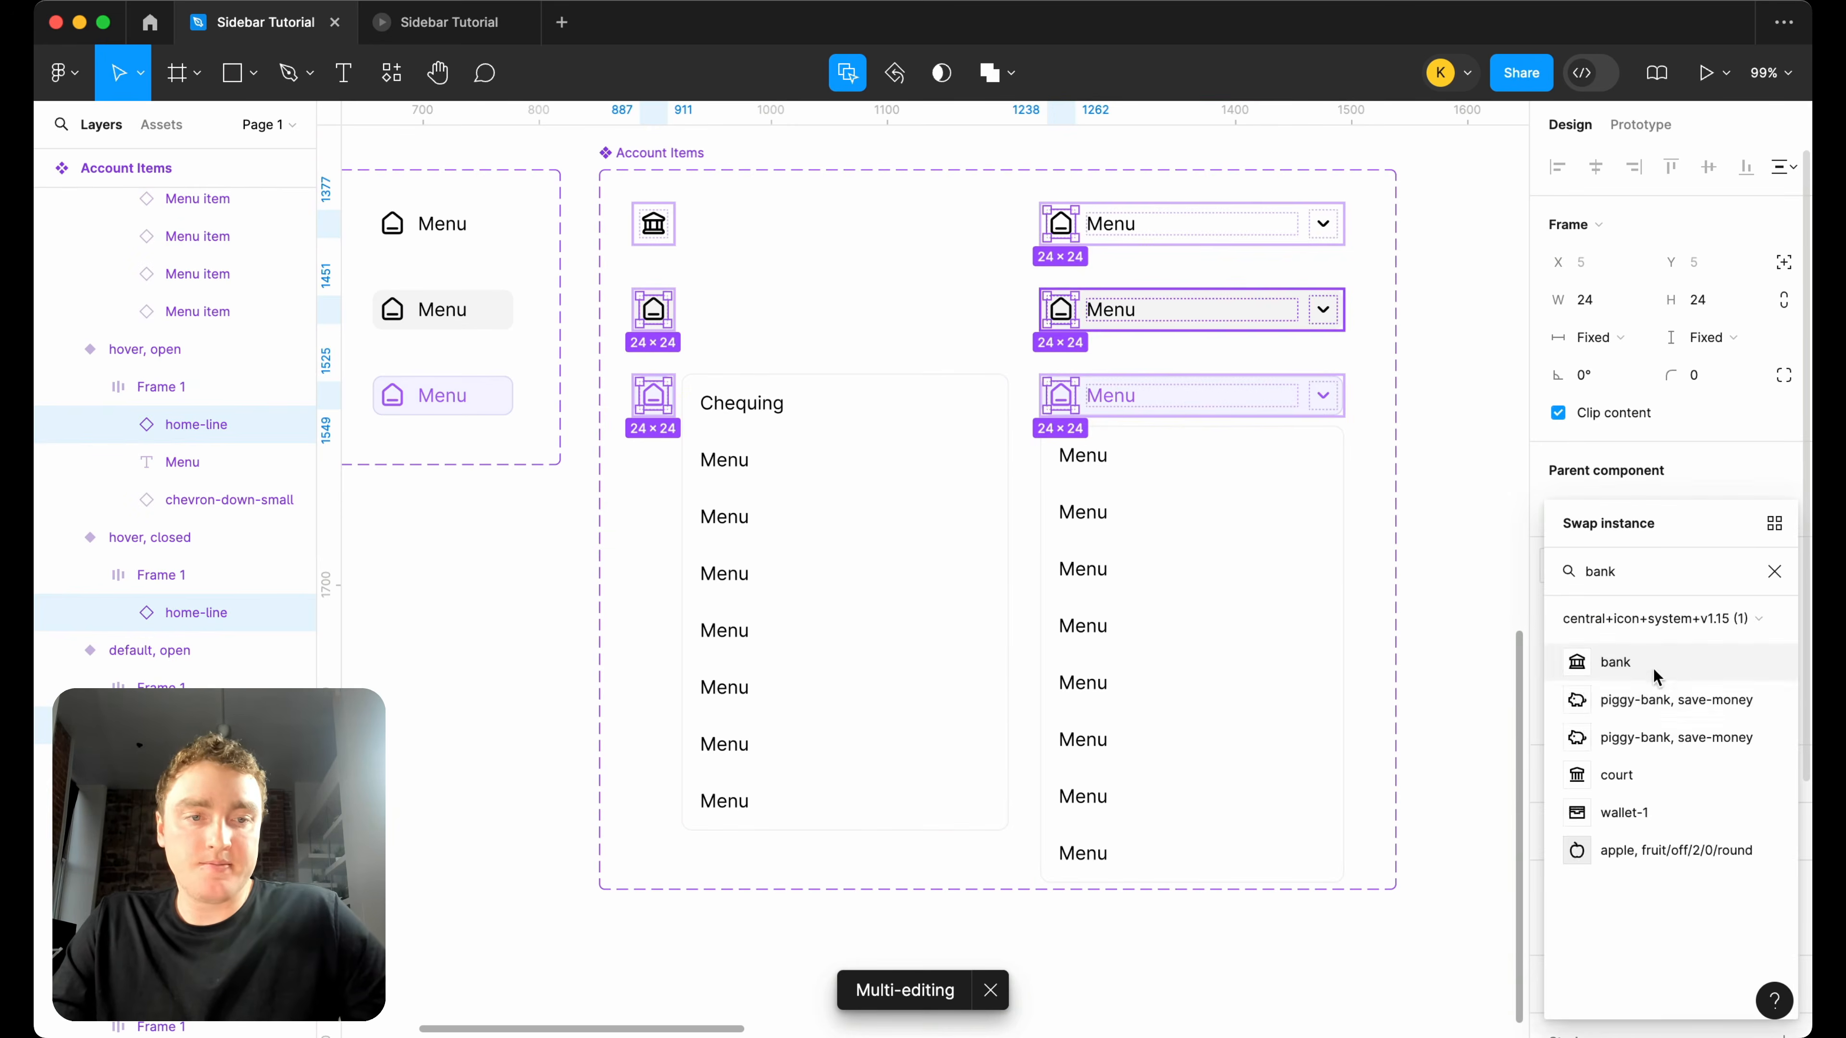
click(1655, 675)
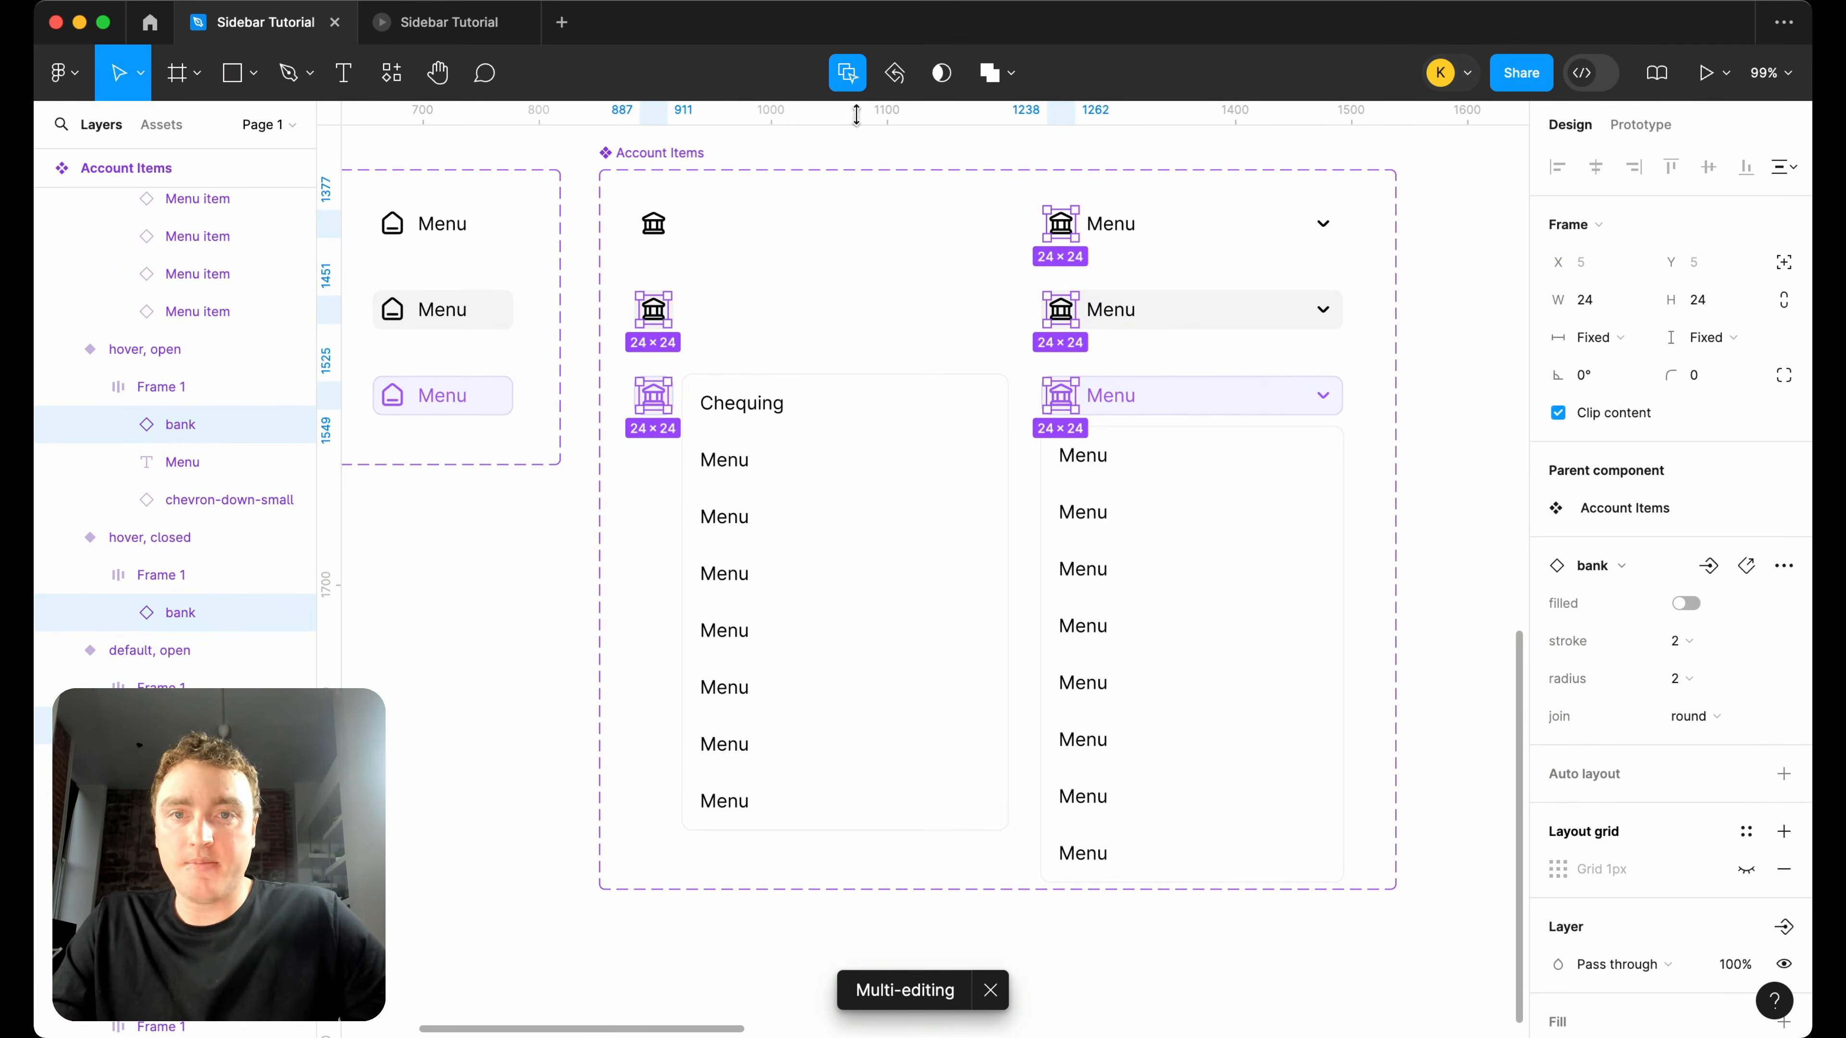
Change the Menu label to "Accounts" in all three open Account Items variants at once.
click(1109, 226)
double_click(1105, 225)
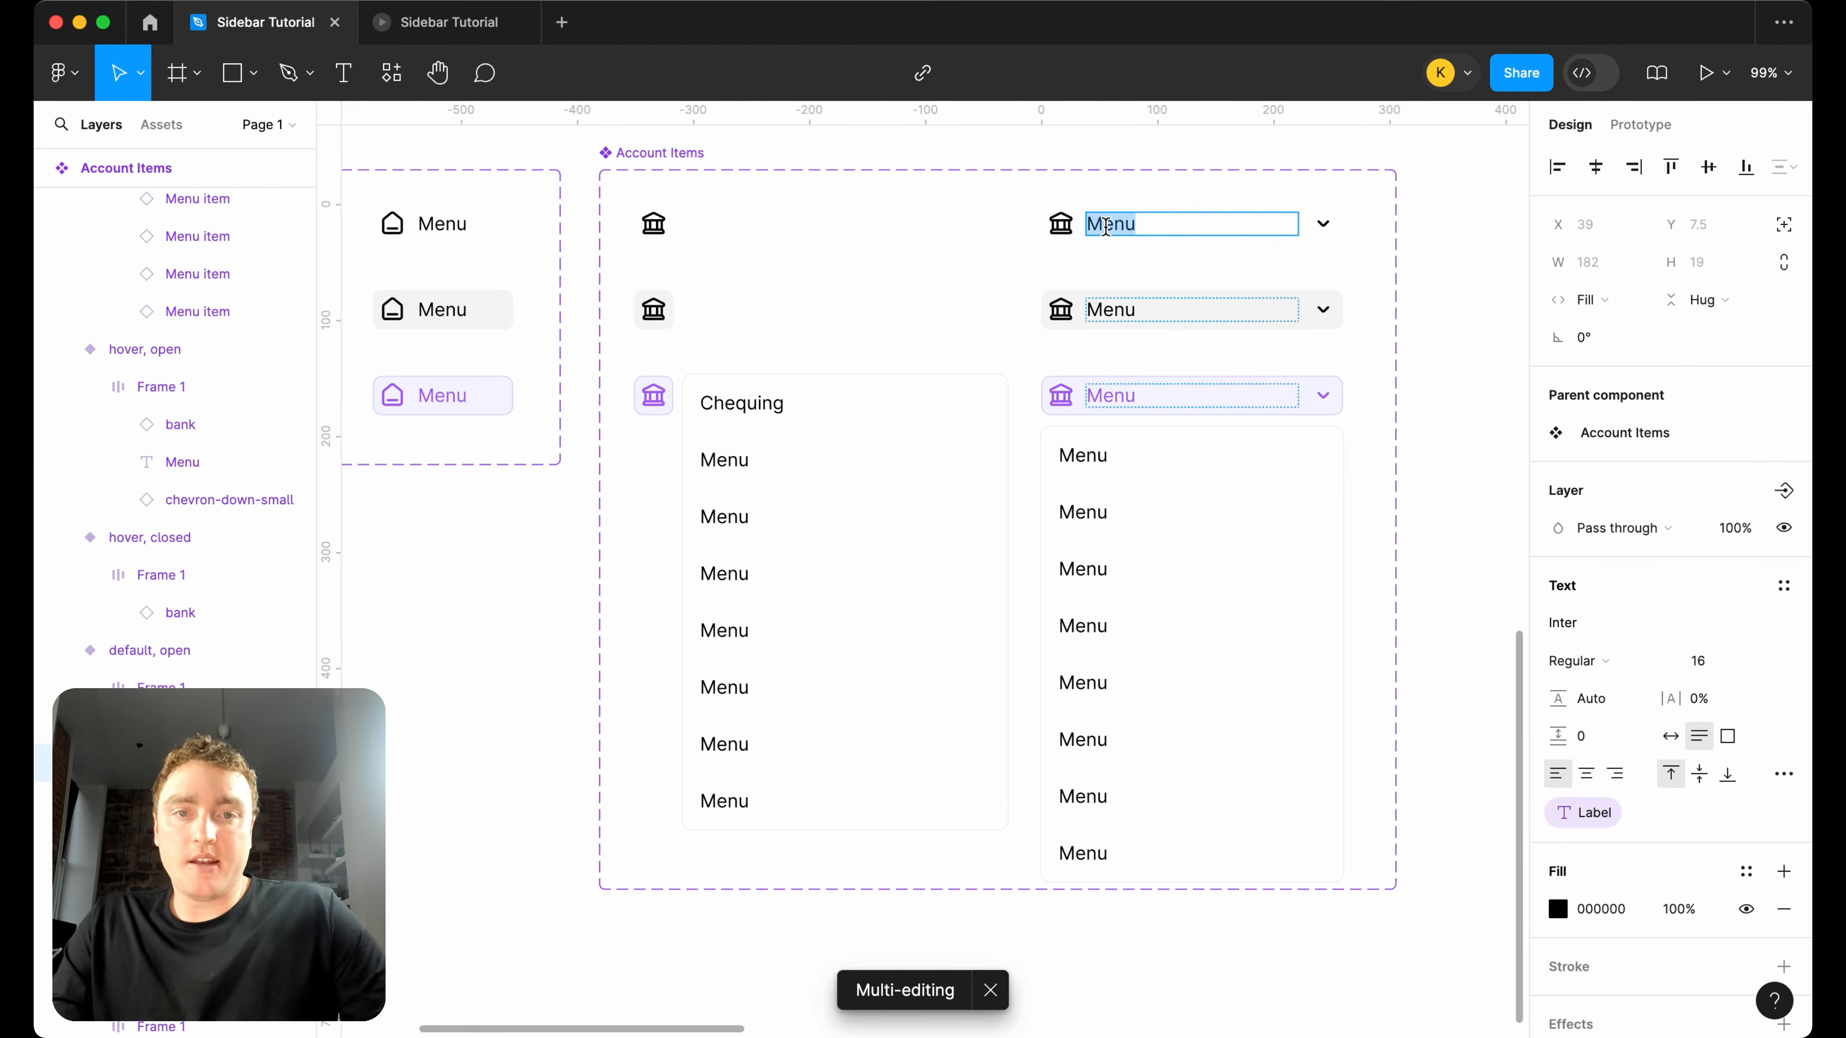
text(Accounts)
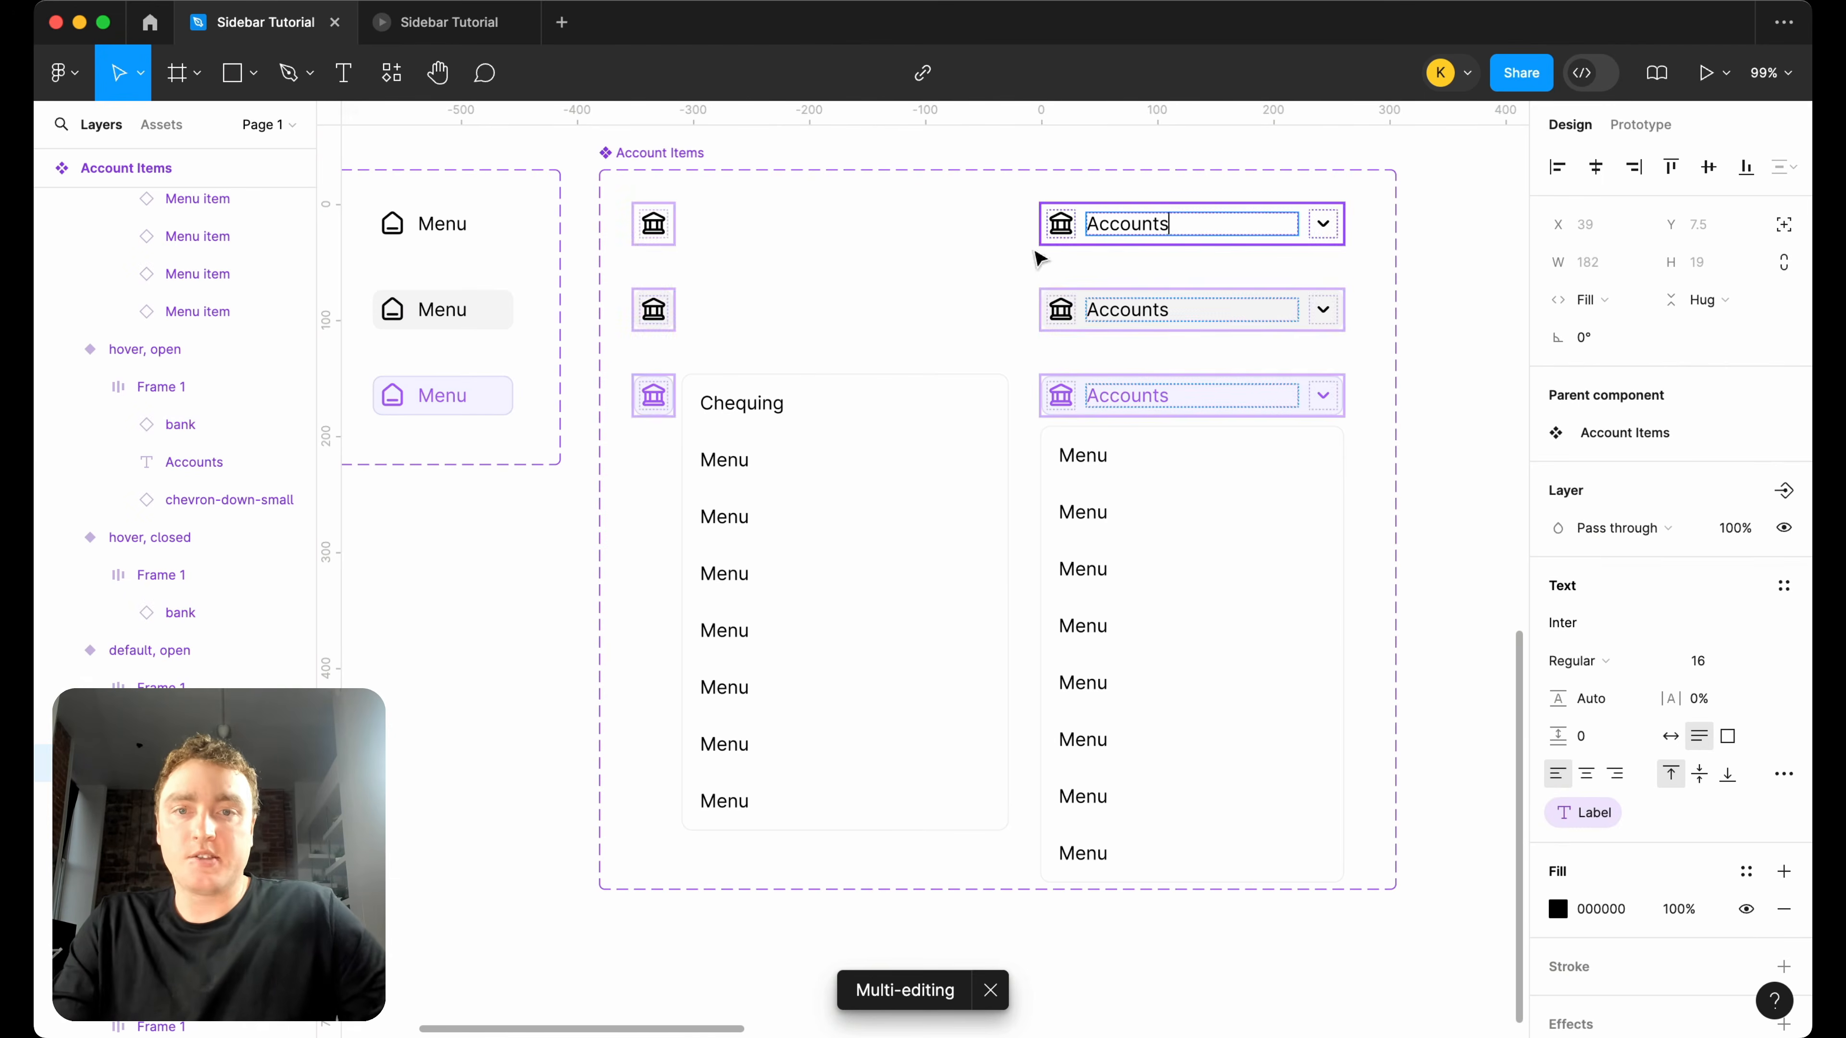
key(Escape)
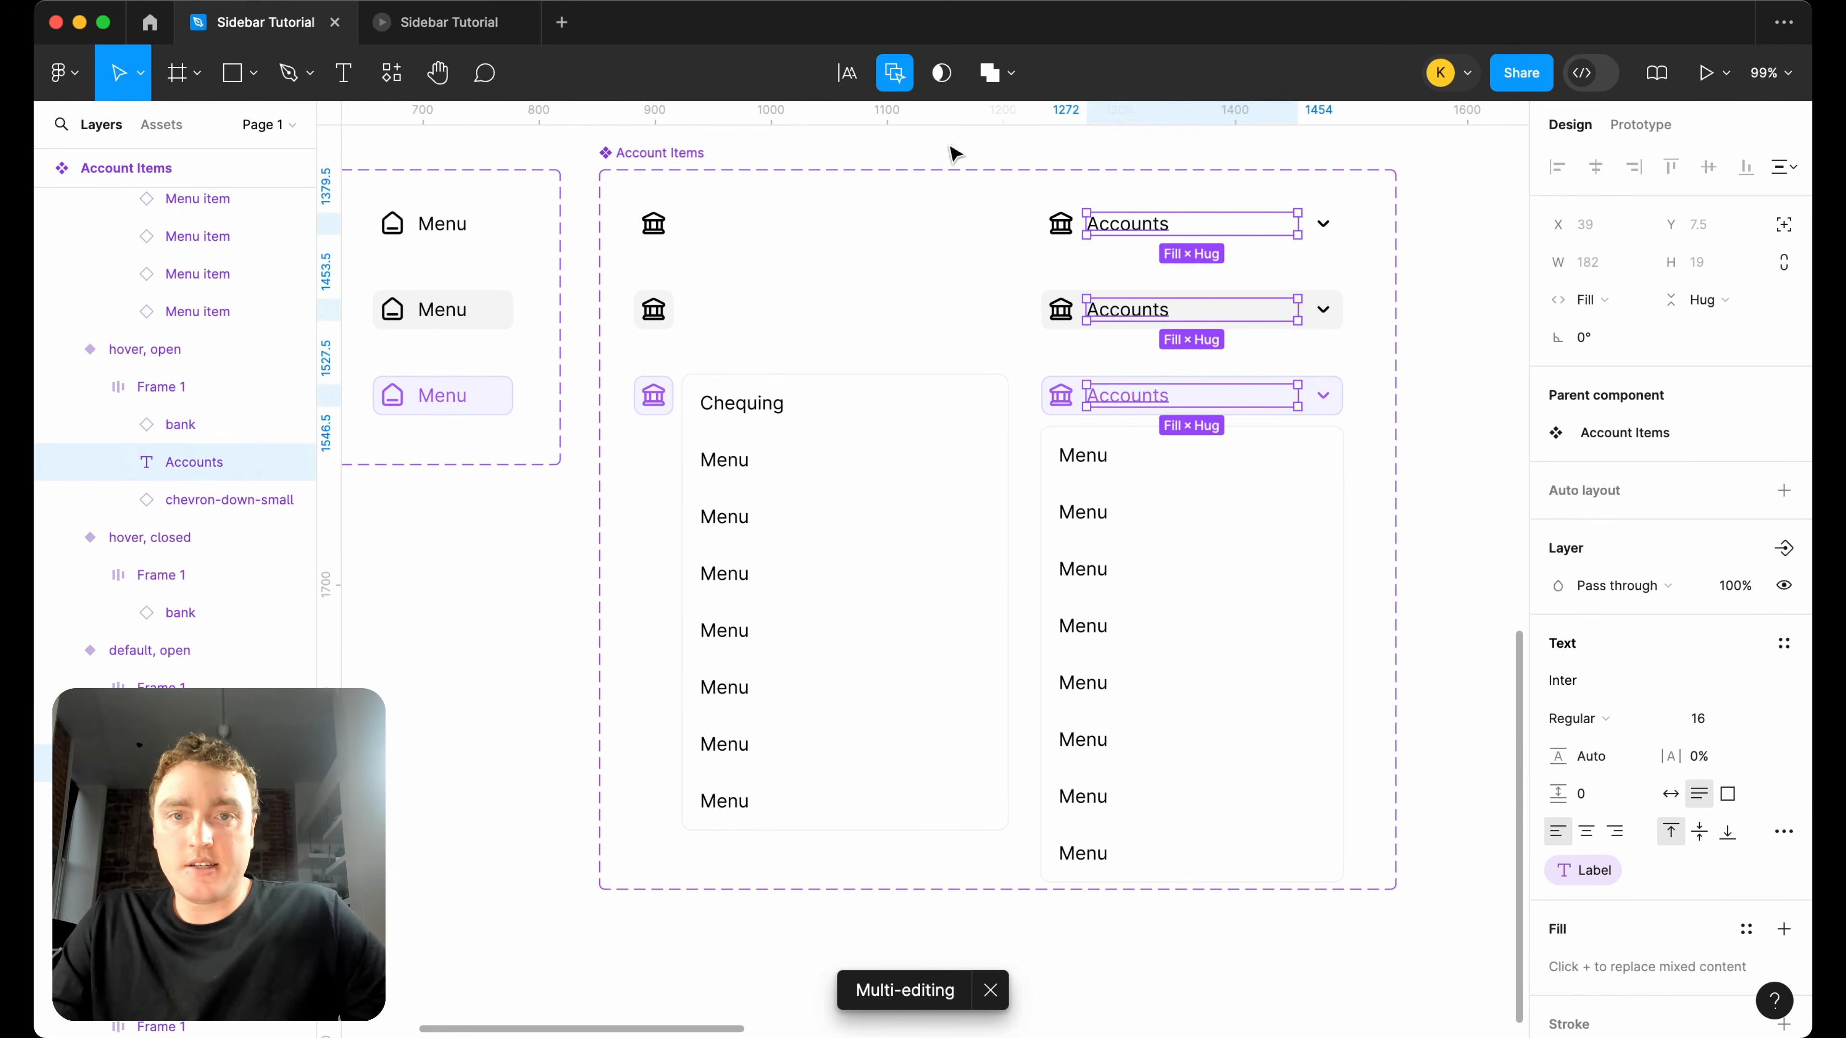
Hide the last five menu items in the selected, closed variant's menu.
click(776, 556)
double_click(770, 575)
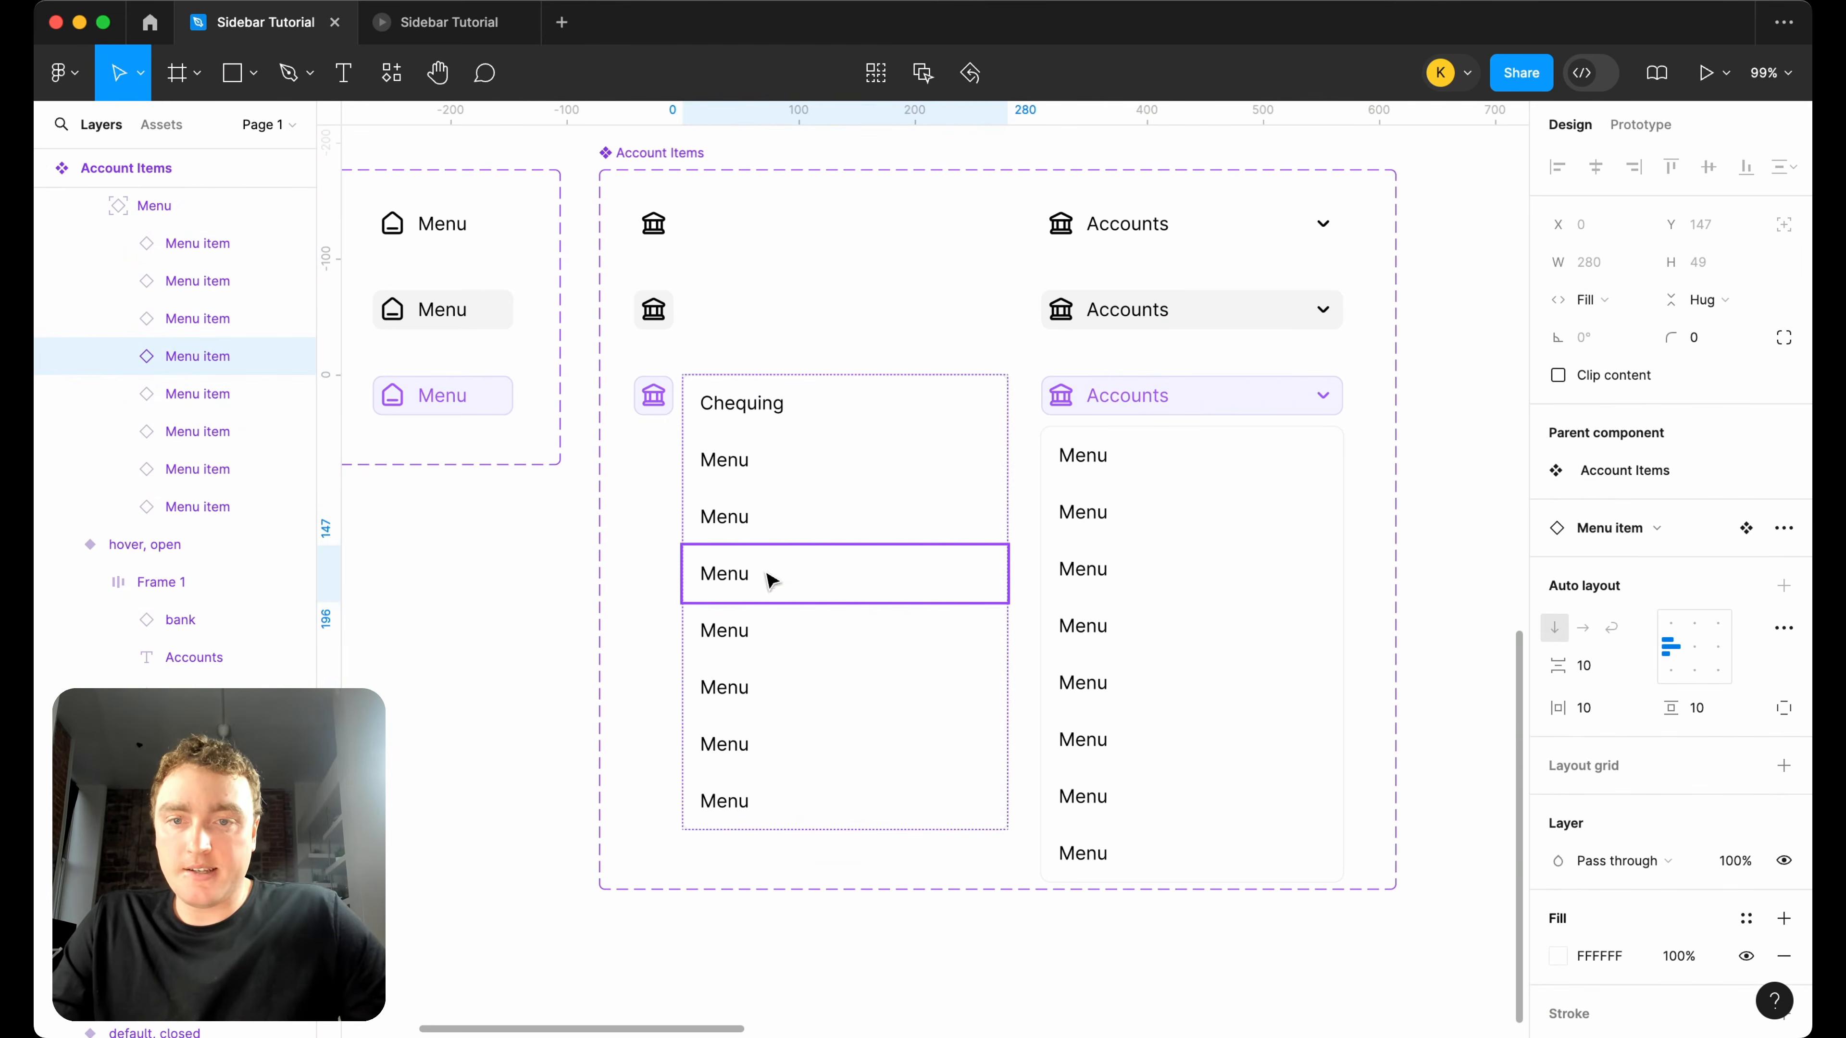
click(288, 357)
click(289, 396)
click(288, 433)
click(288, 507)
Hide the last five menu items in the selected, open variant's menu, leaving three entries.
click(1133, 553)
double_click(1135, 556)
click(287, 545)
click(288, 581)
click(288, 620)
Rename the second and third entries of the closed variant's menu to "Registered" and "Non-Registered".
click(727, 459)
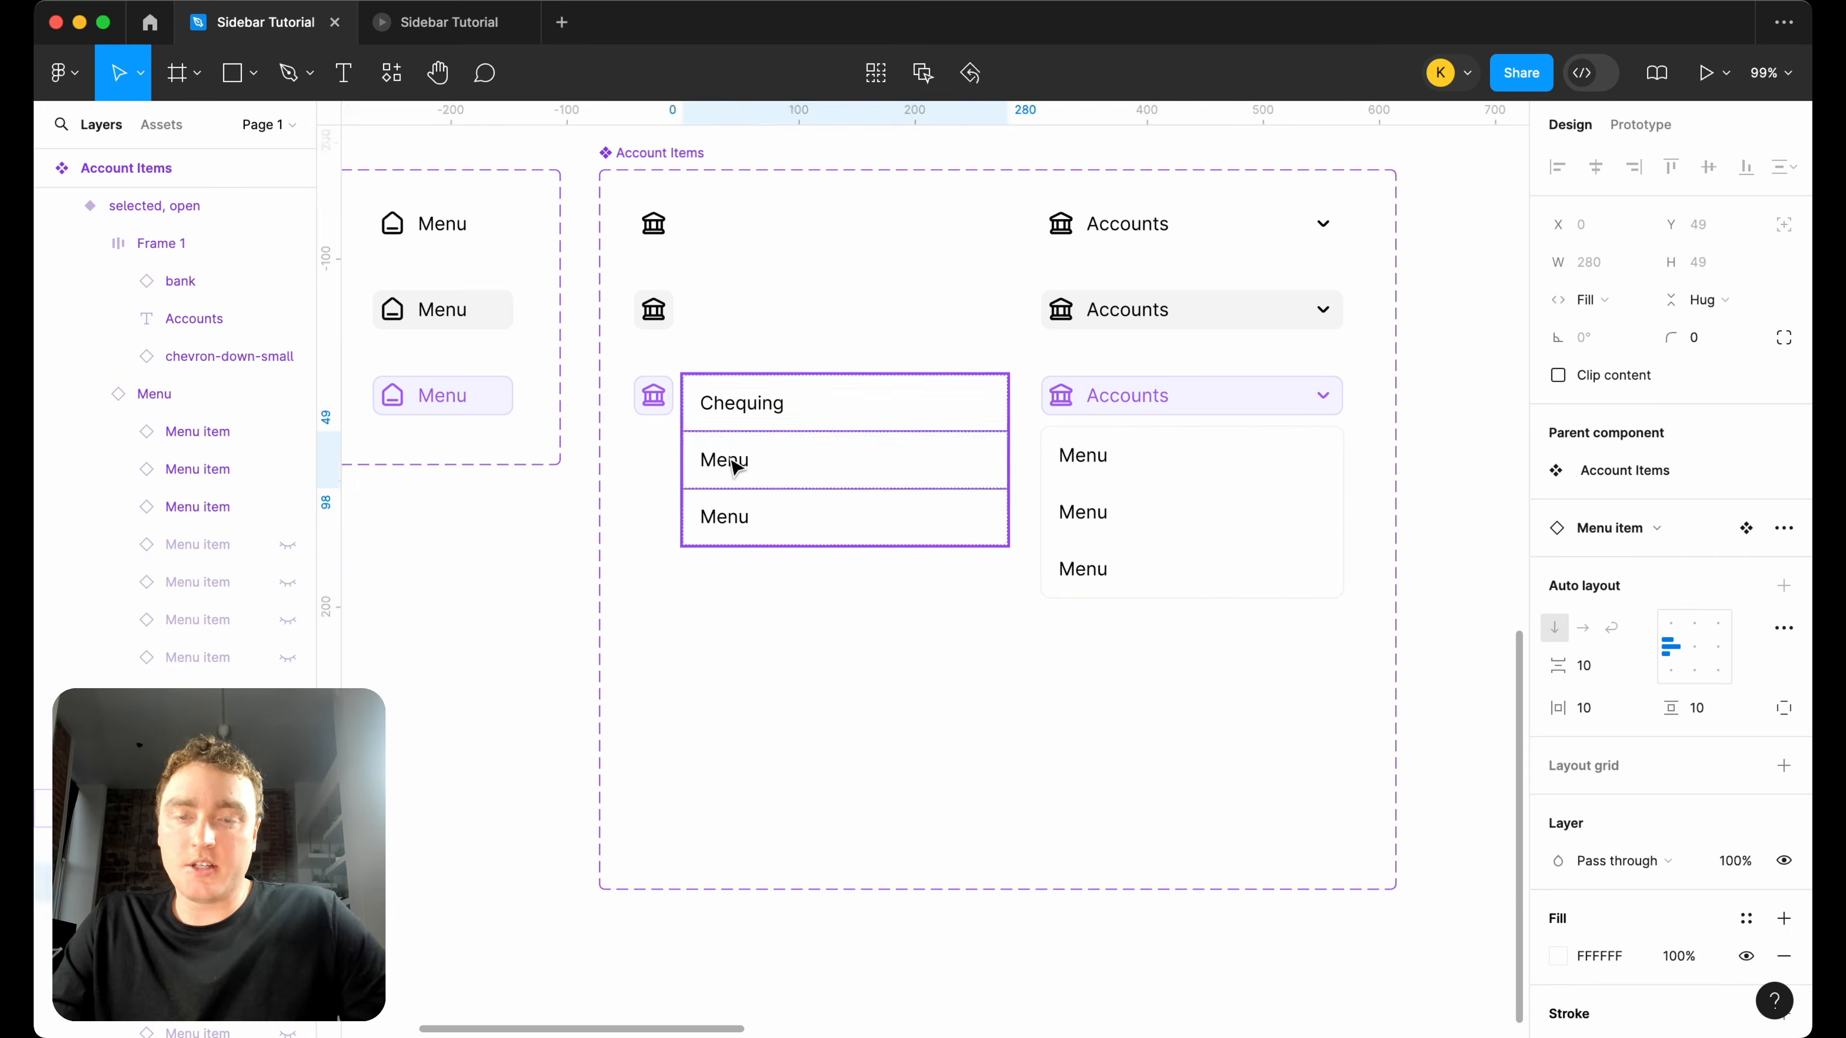
double_click(728, 458)
text(Registered)
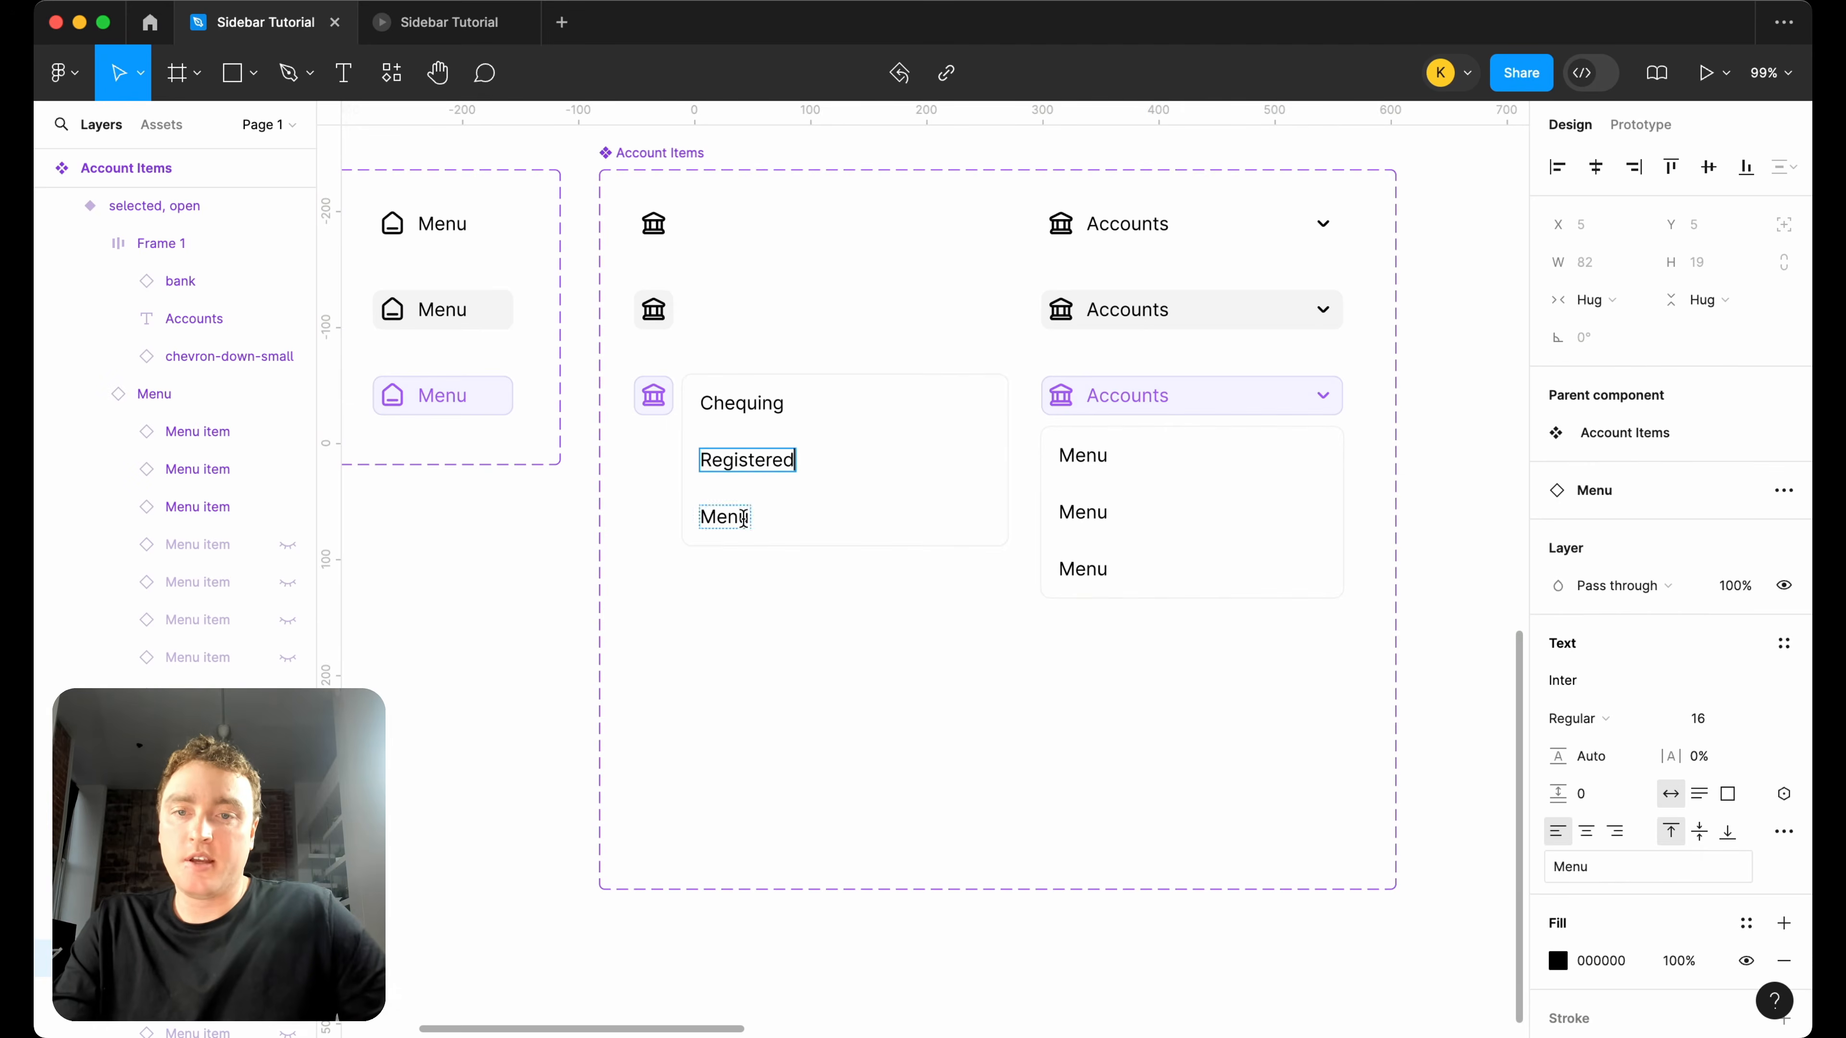
double_click(742, 517)
text(Non)
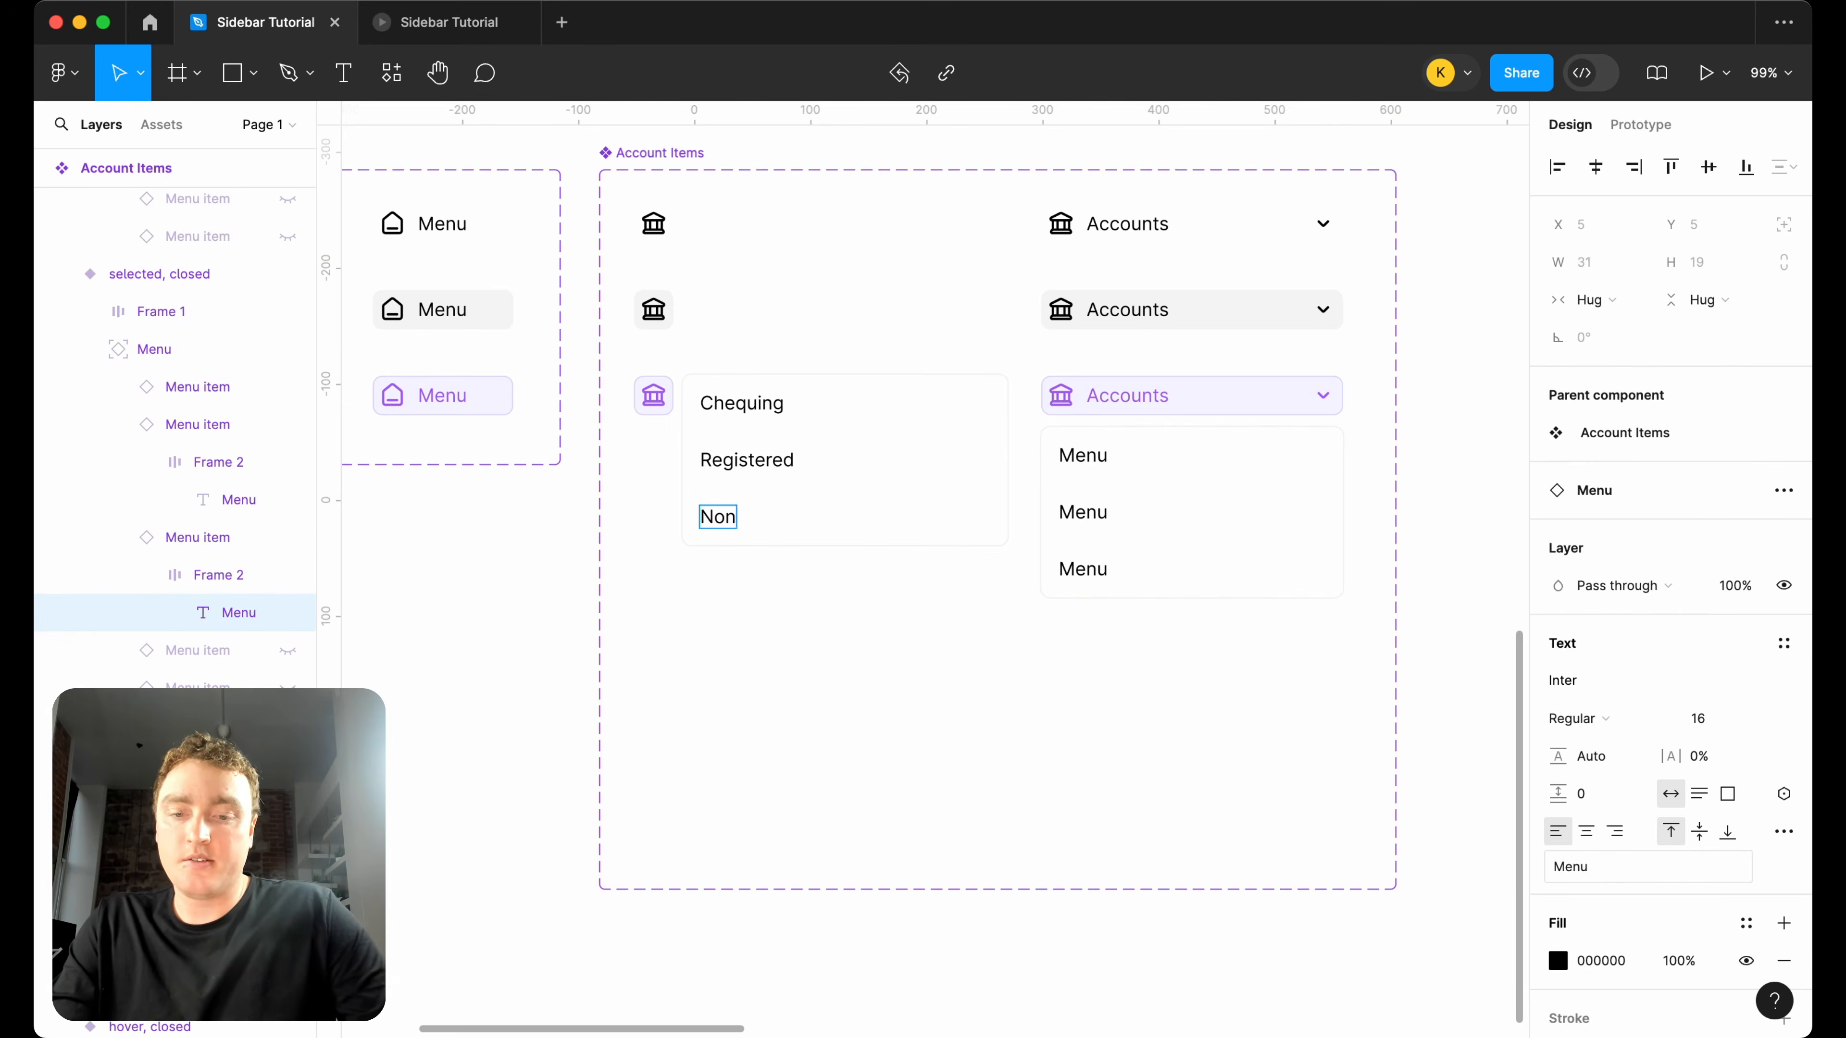
text(-Registered)
Copy the labels Chequing, Registered and Non-Registered from the closed variant's menu into the matching entries of the open variant's menu.
key(super+a)
key(super+c)
double_click(1095, 570)
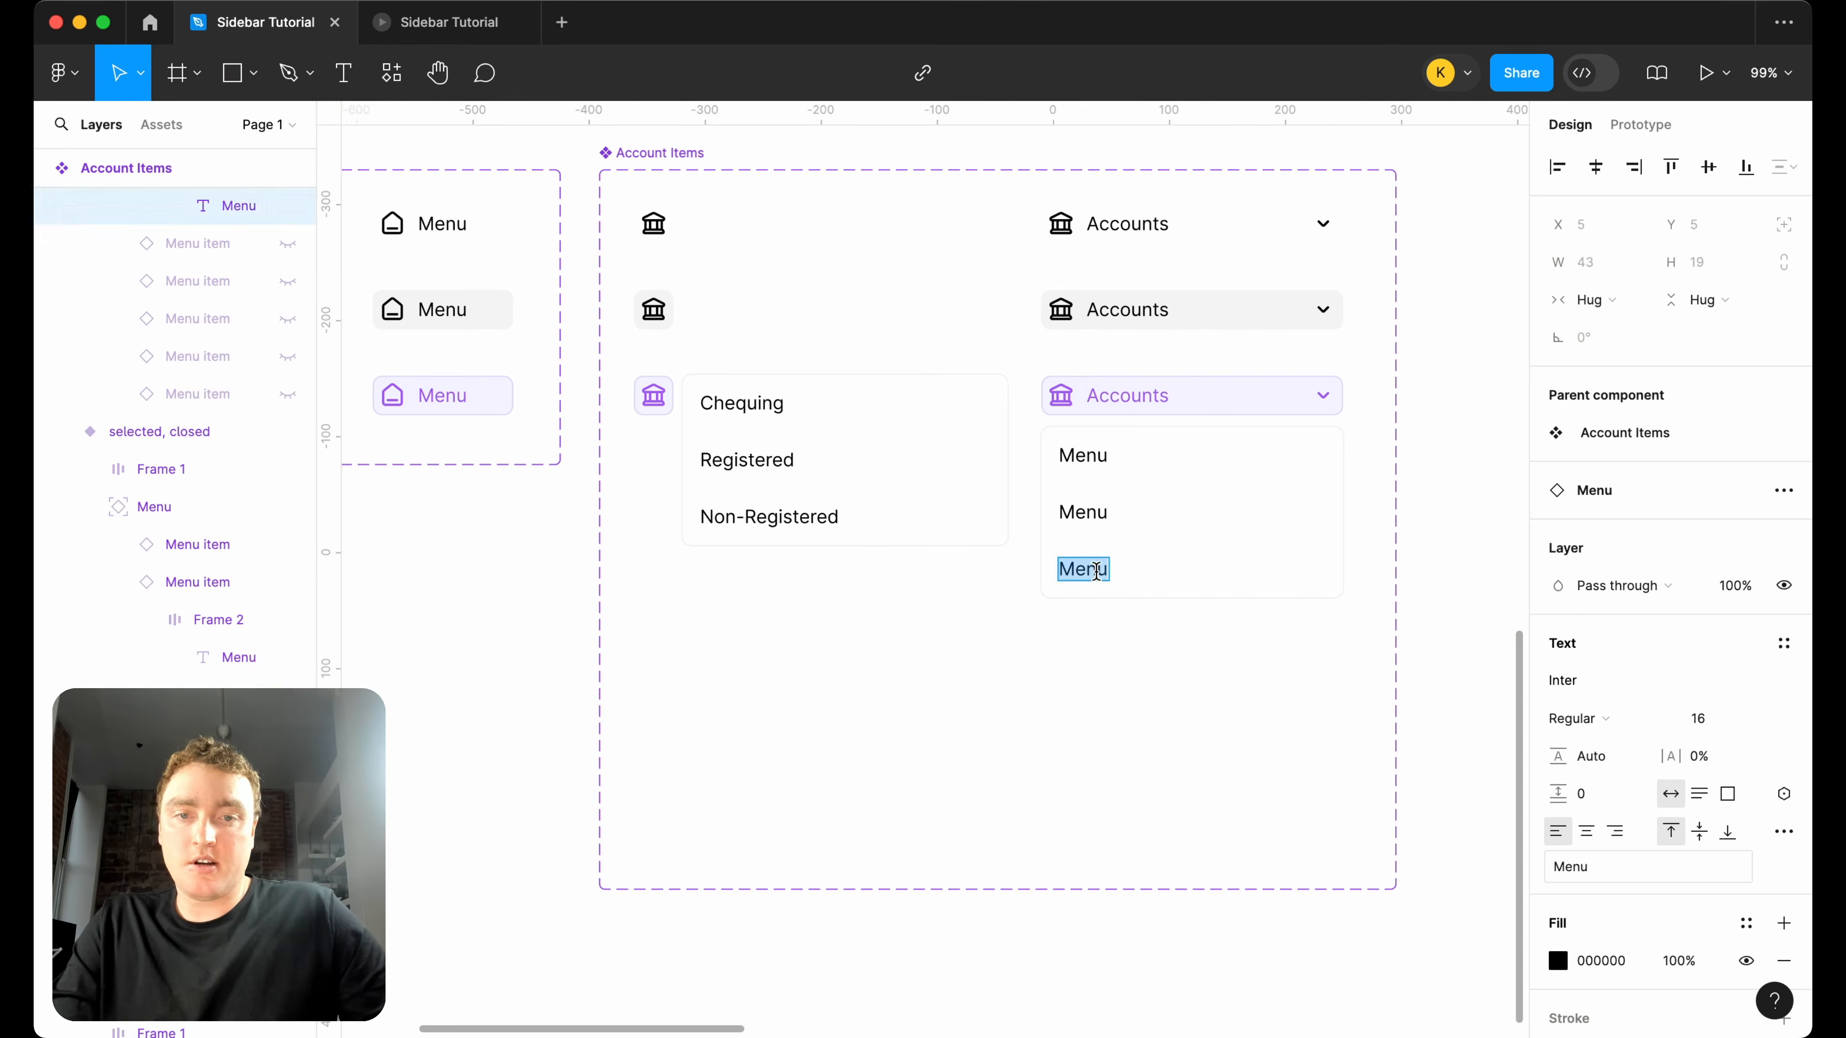
key(super+v)
double_click(773, 463)
key(super+c)
double_click(1101, 513)
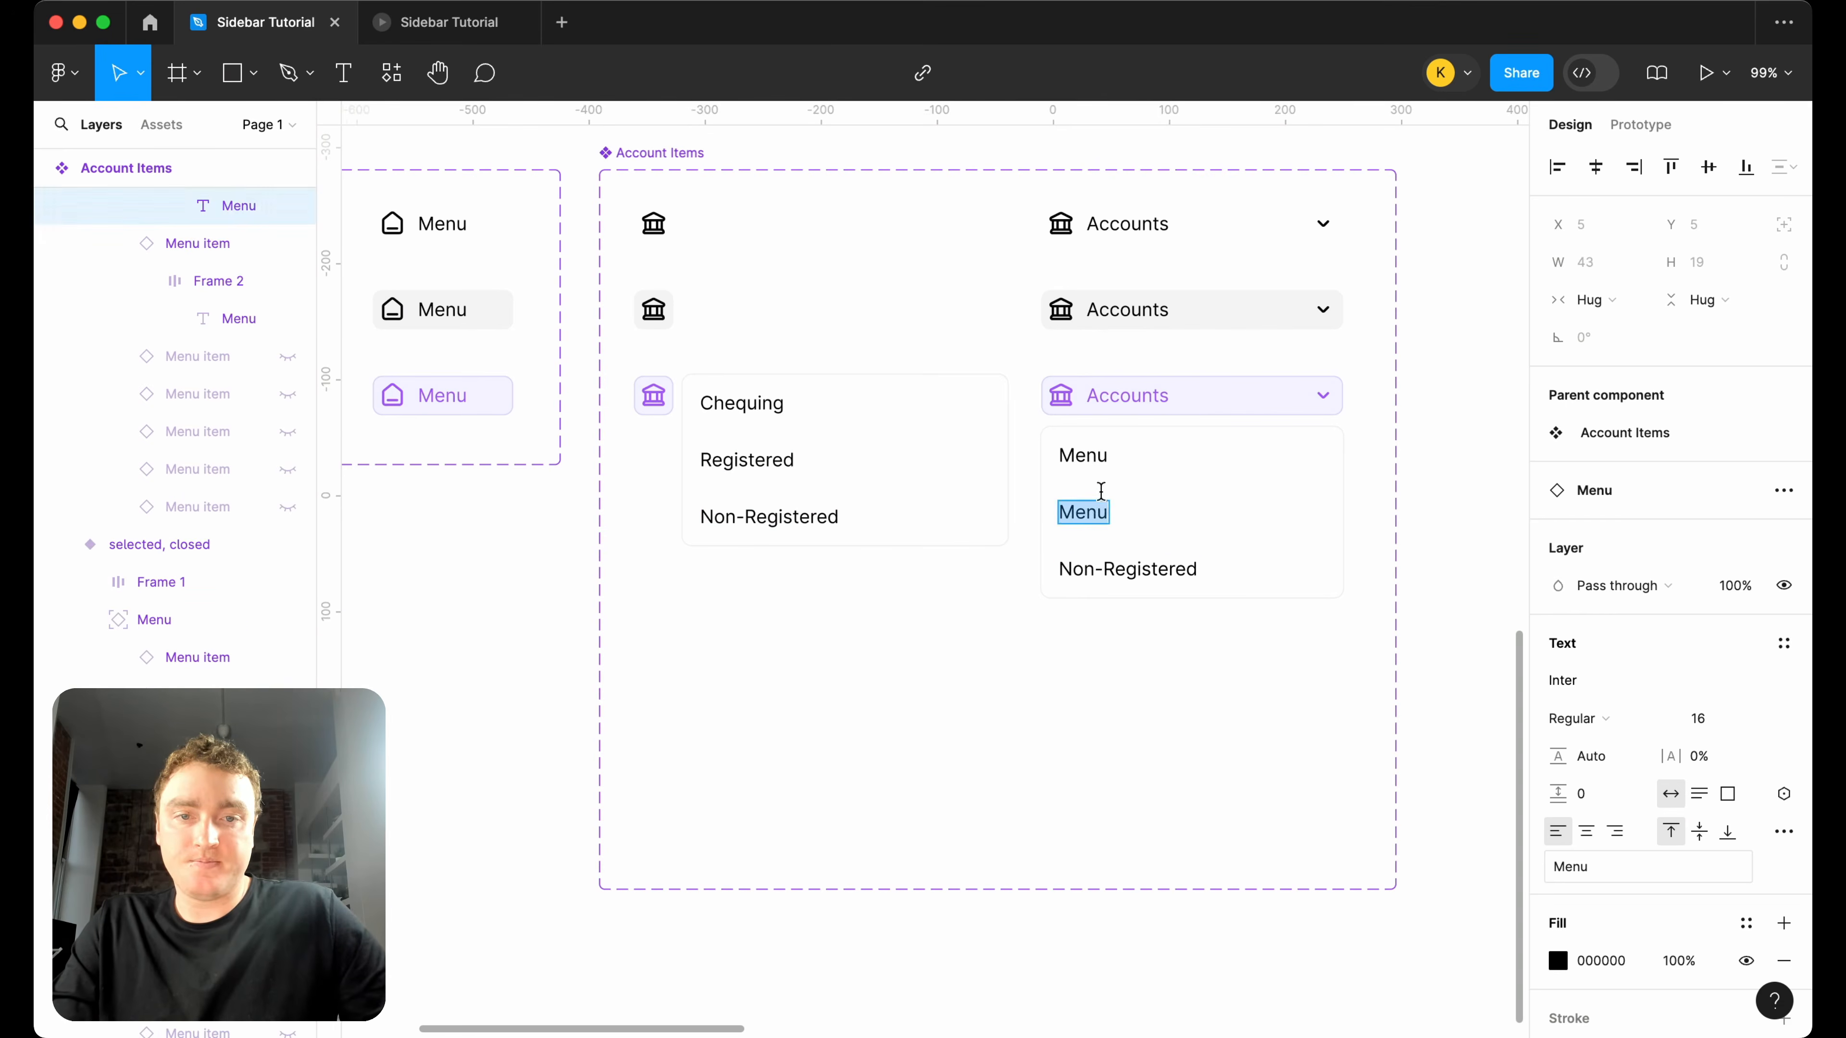
key(super+v)
double_click(728, 400)
key(super+c)
double_click(1090, 455)
key(super+v)
Shorten the Account Items component set to a height of about 468.
click(1109, 771)
scroll(1108, 770, down, 5)
scroll(1112, 773, down, 2)
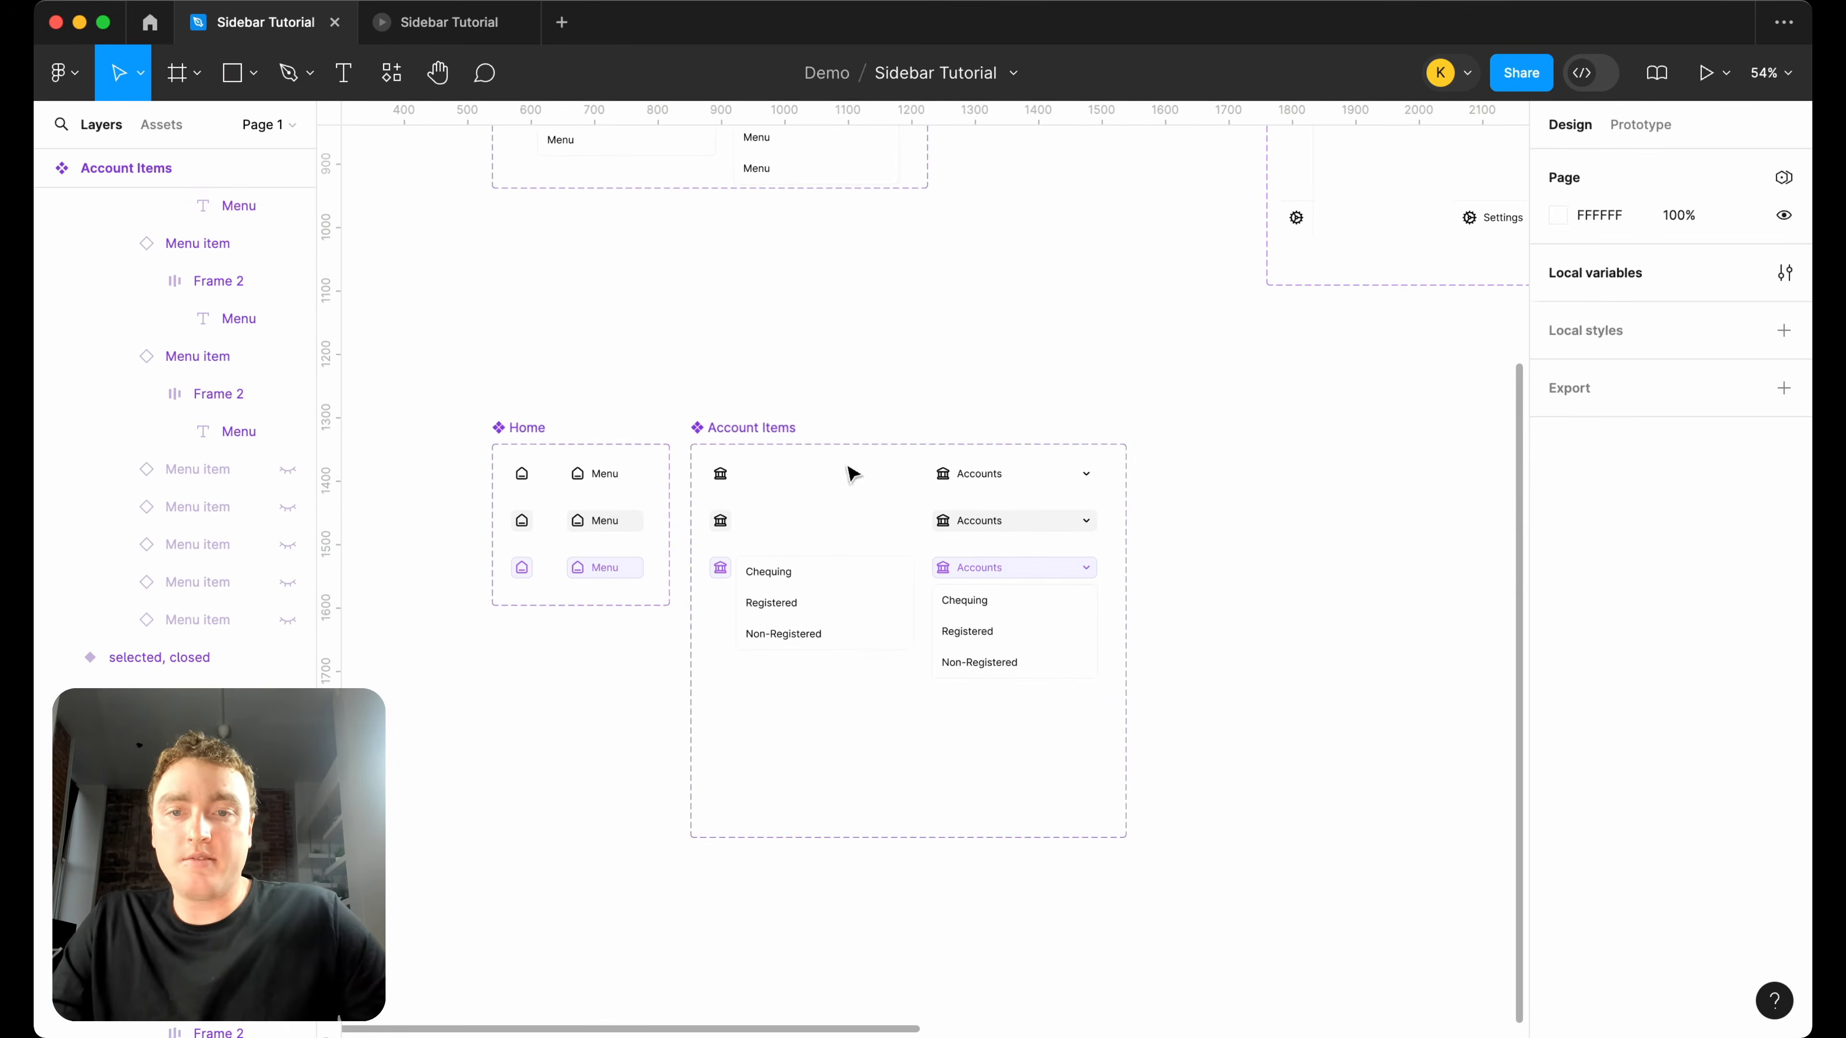
click(887, 756)
drag(997, 847, 1005, 746)
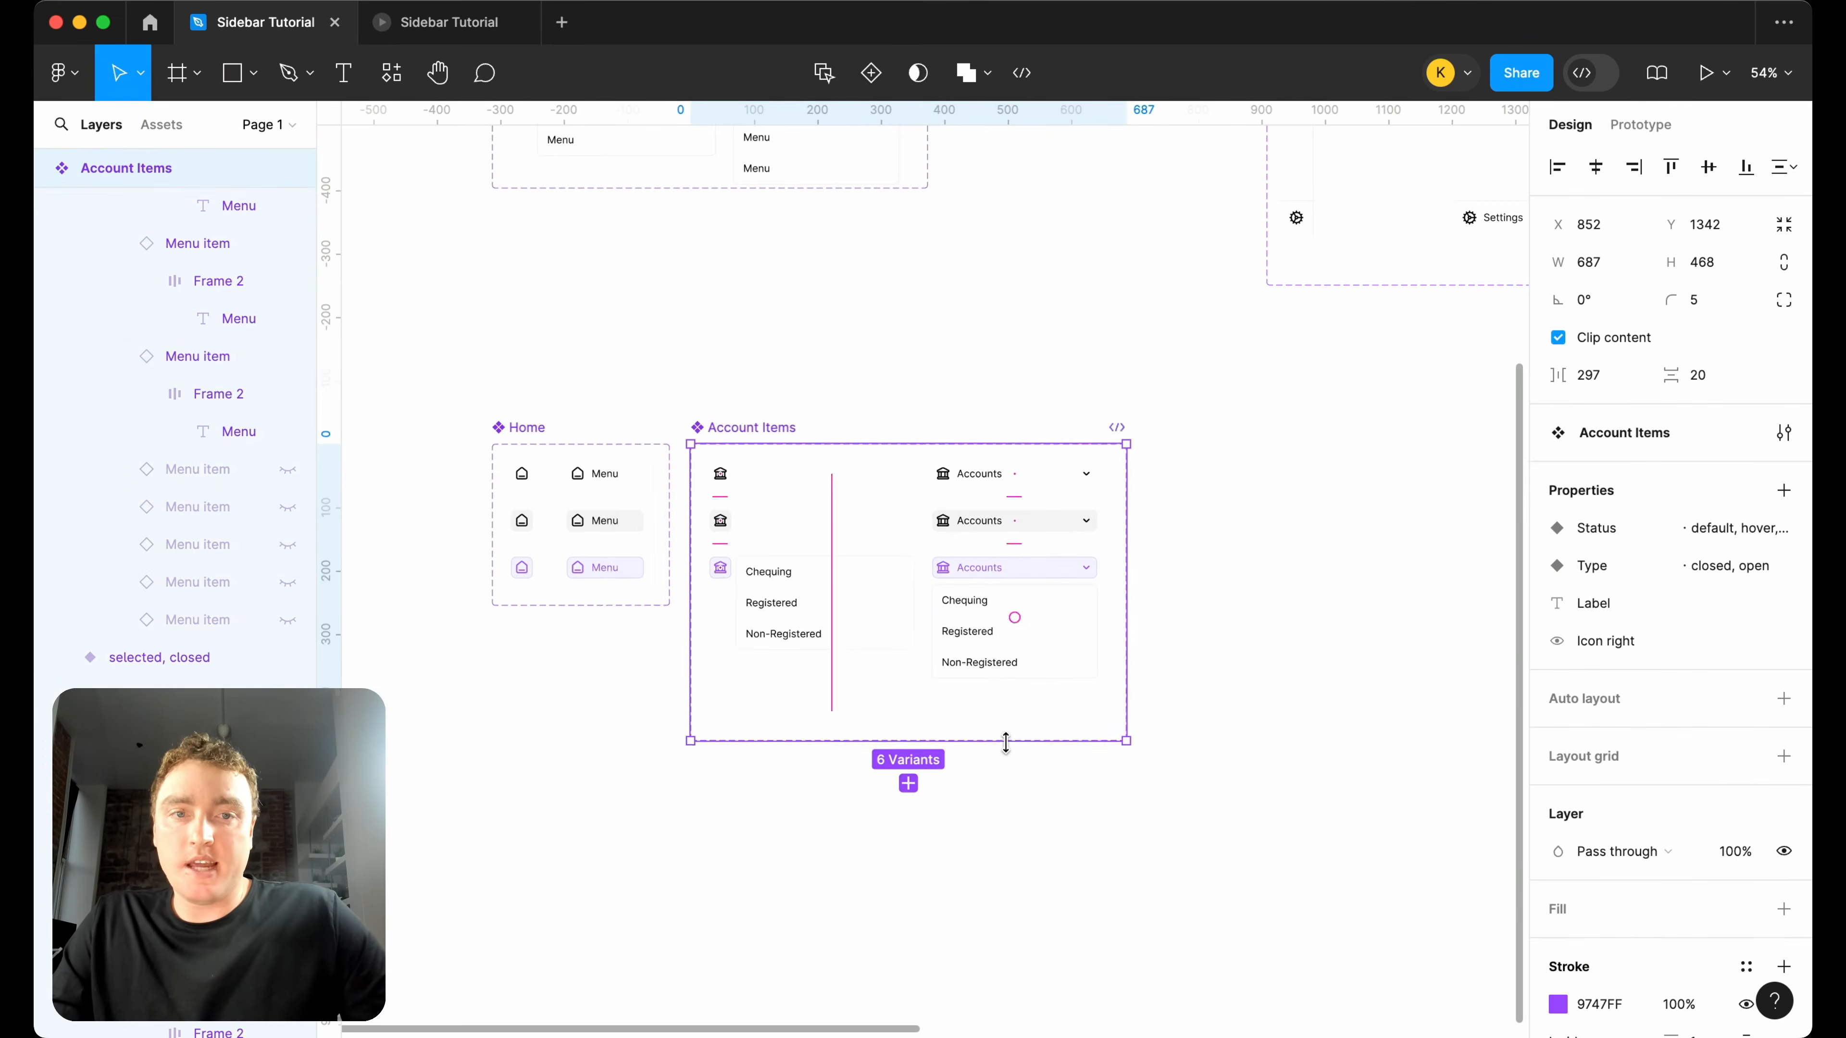
Place a closed Navigation Bar instance below its component set, well clear of Account Items, at about X 2376, Y 1325.
scroll(1005, 746, down, 6)
click(1151, 276)
drag(1149, 280, 1140, 668)
scroll(1127, 656, up, 3)
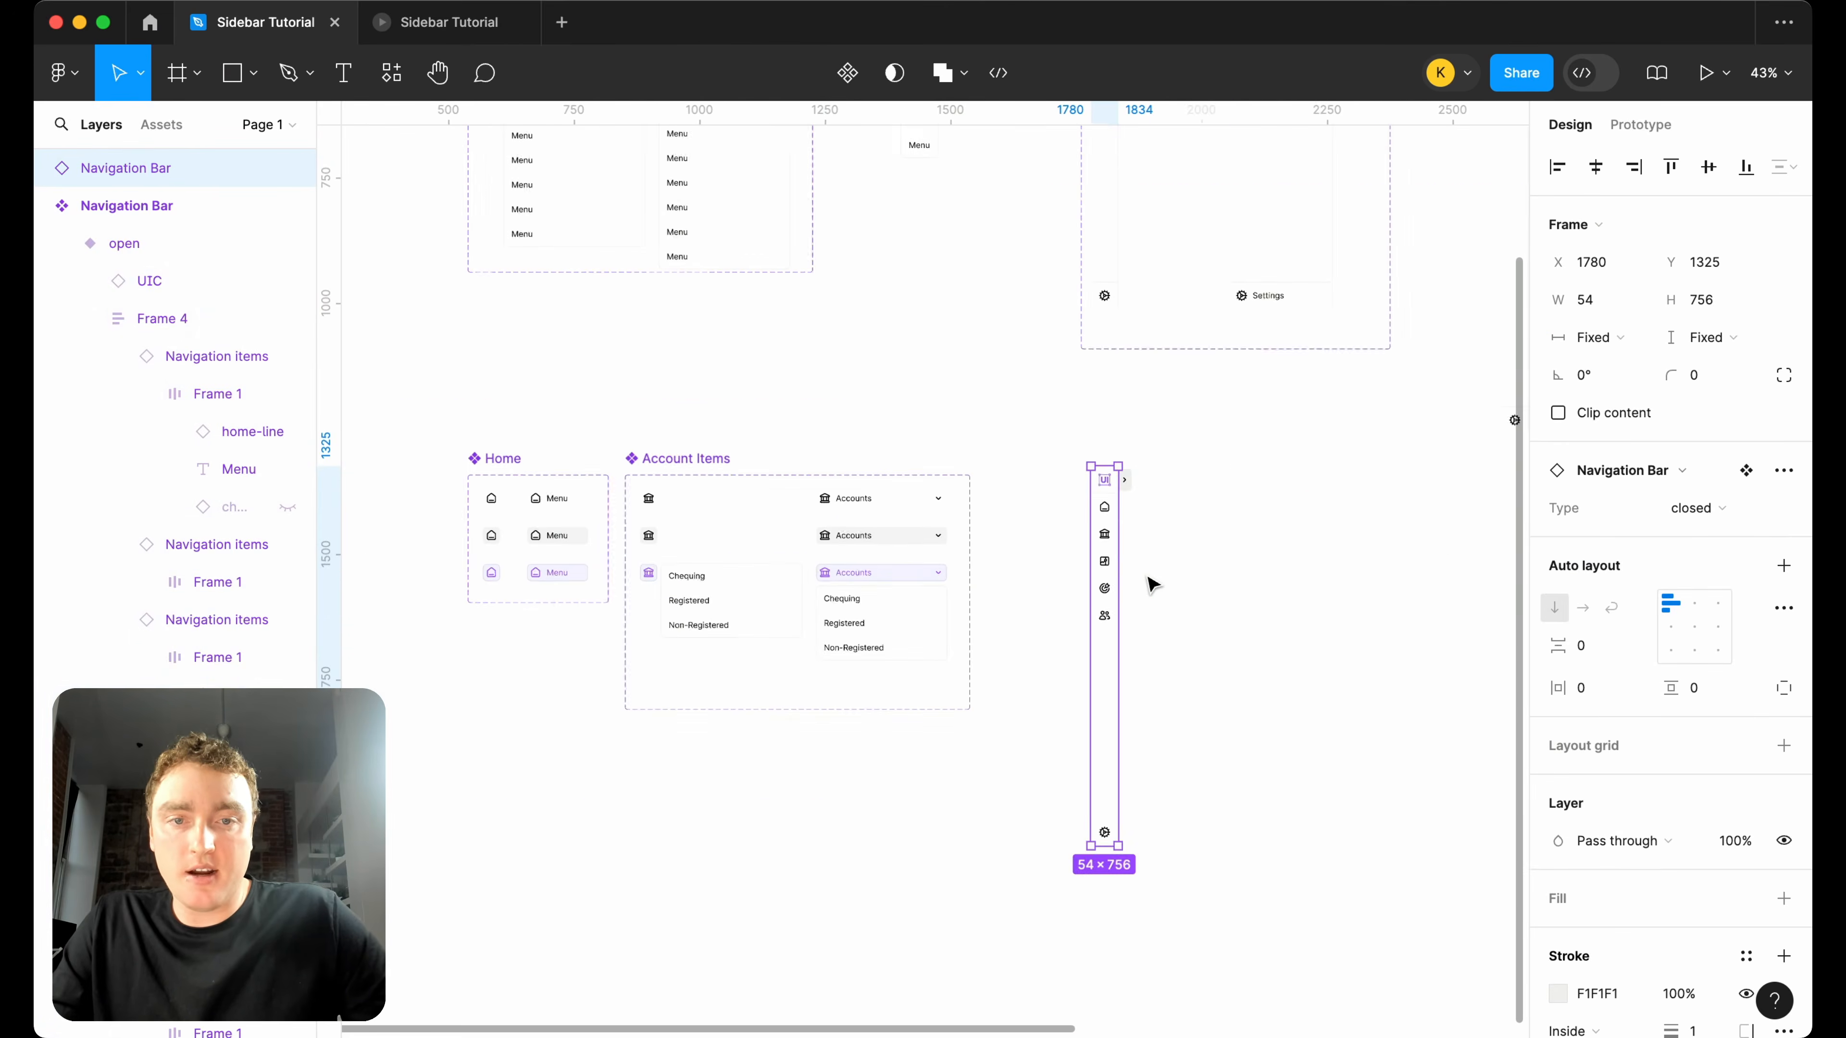
drag(1107, 574, 1265, 568)
scroll(1265, 567, up, 3)
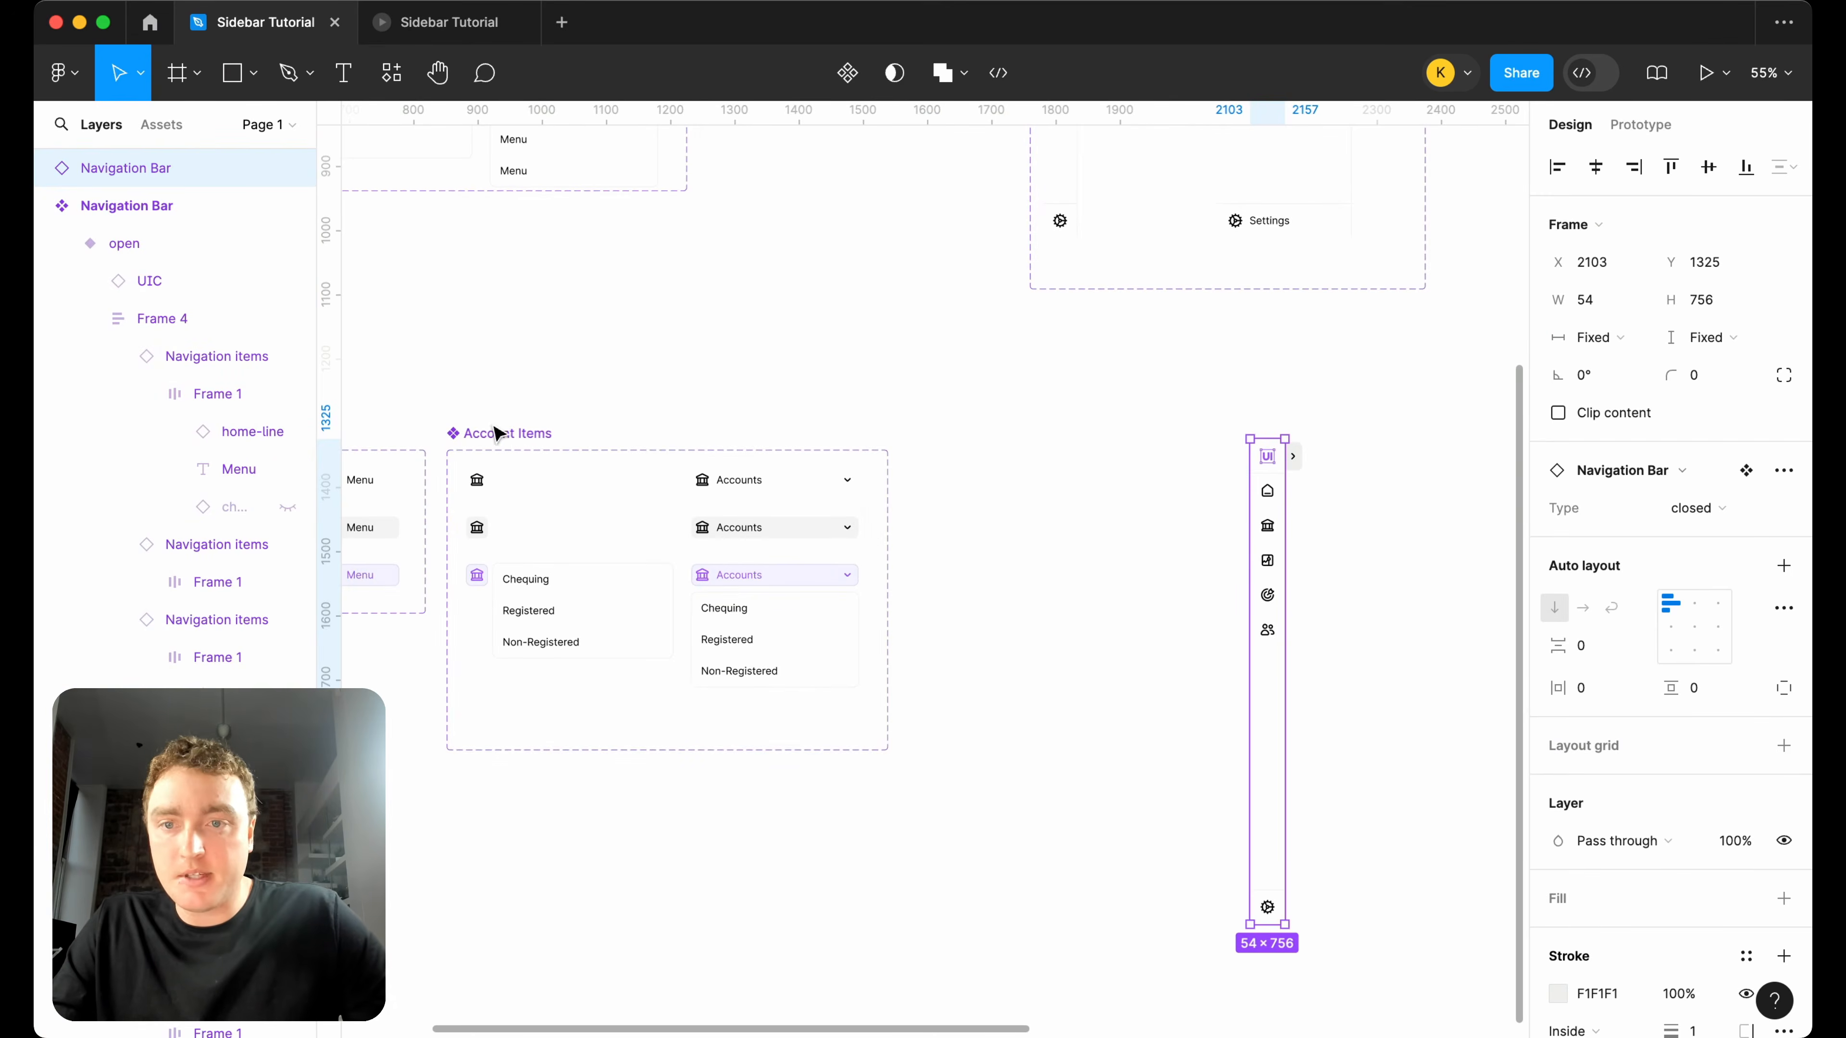
click(509, 436)
drag(1265, 511, 1424, 511)
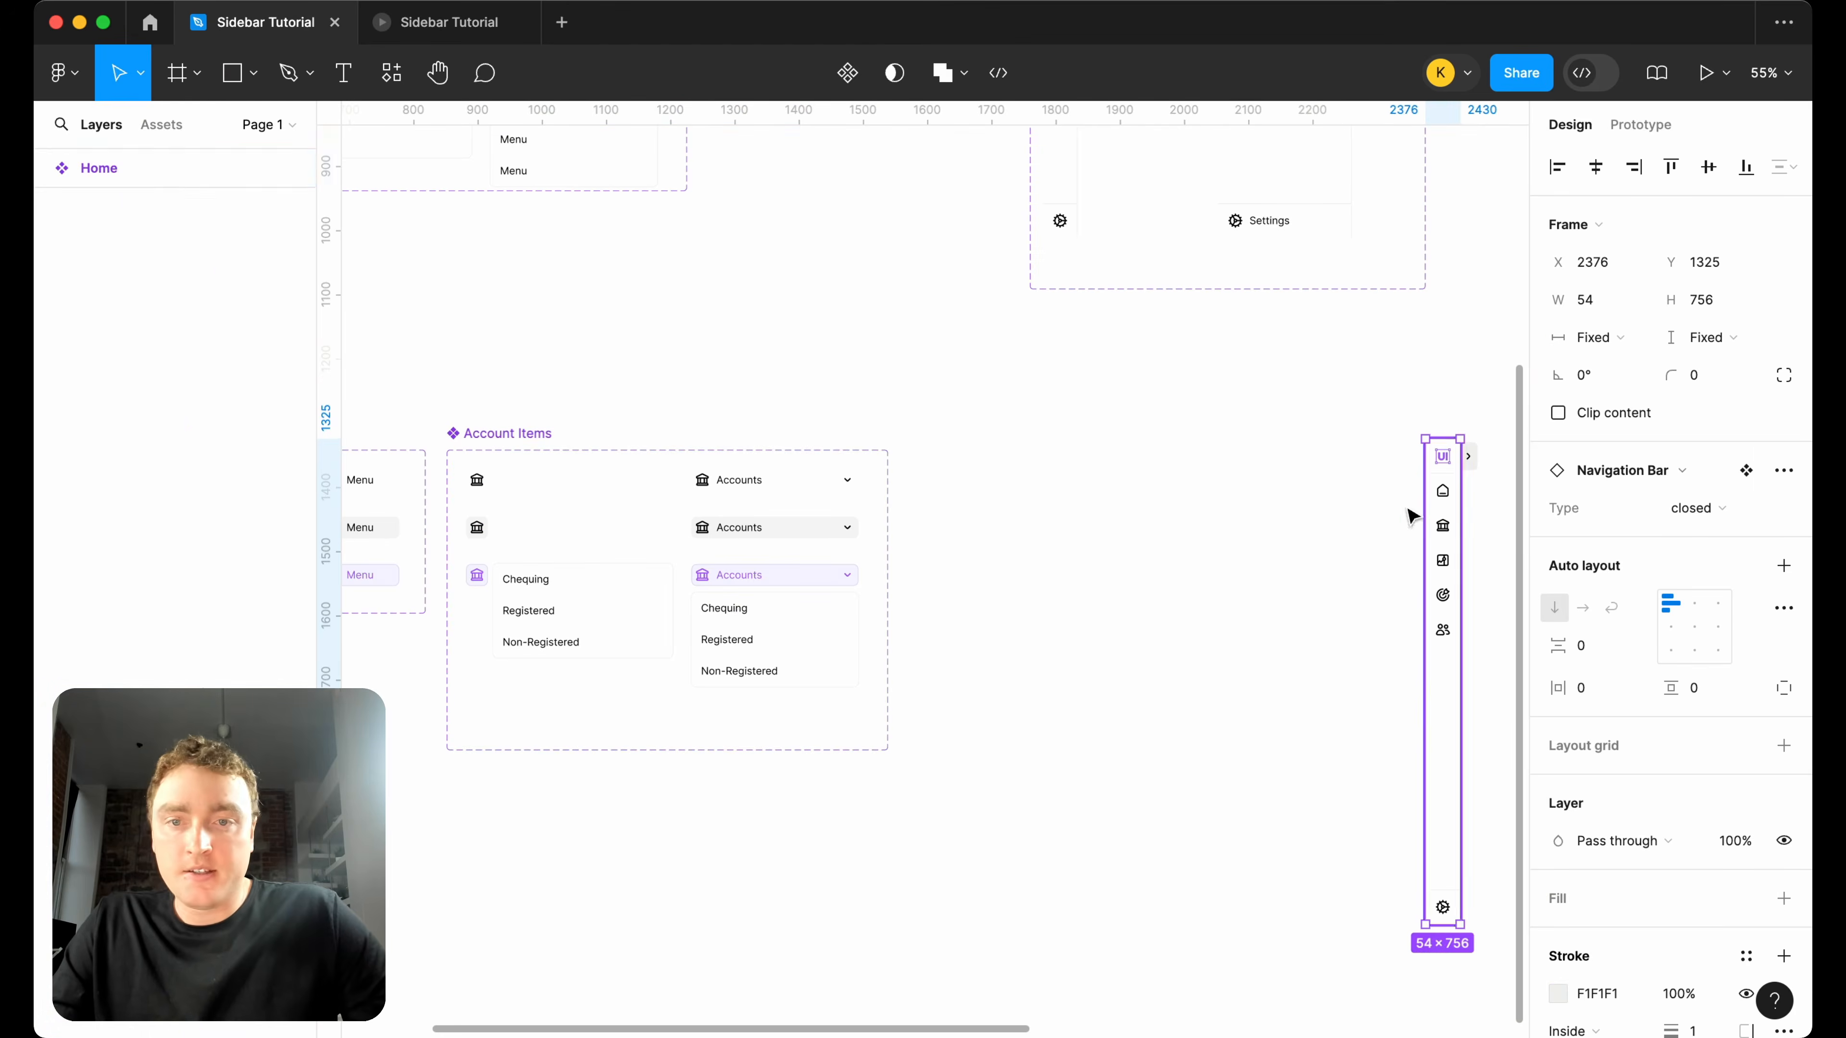
Duplicate the Account Items component set into the space beside it and rename the copy "Investment Items".
click(469, 440)
drag(469, 440, 960, 437)
double_click(959, 434)
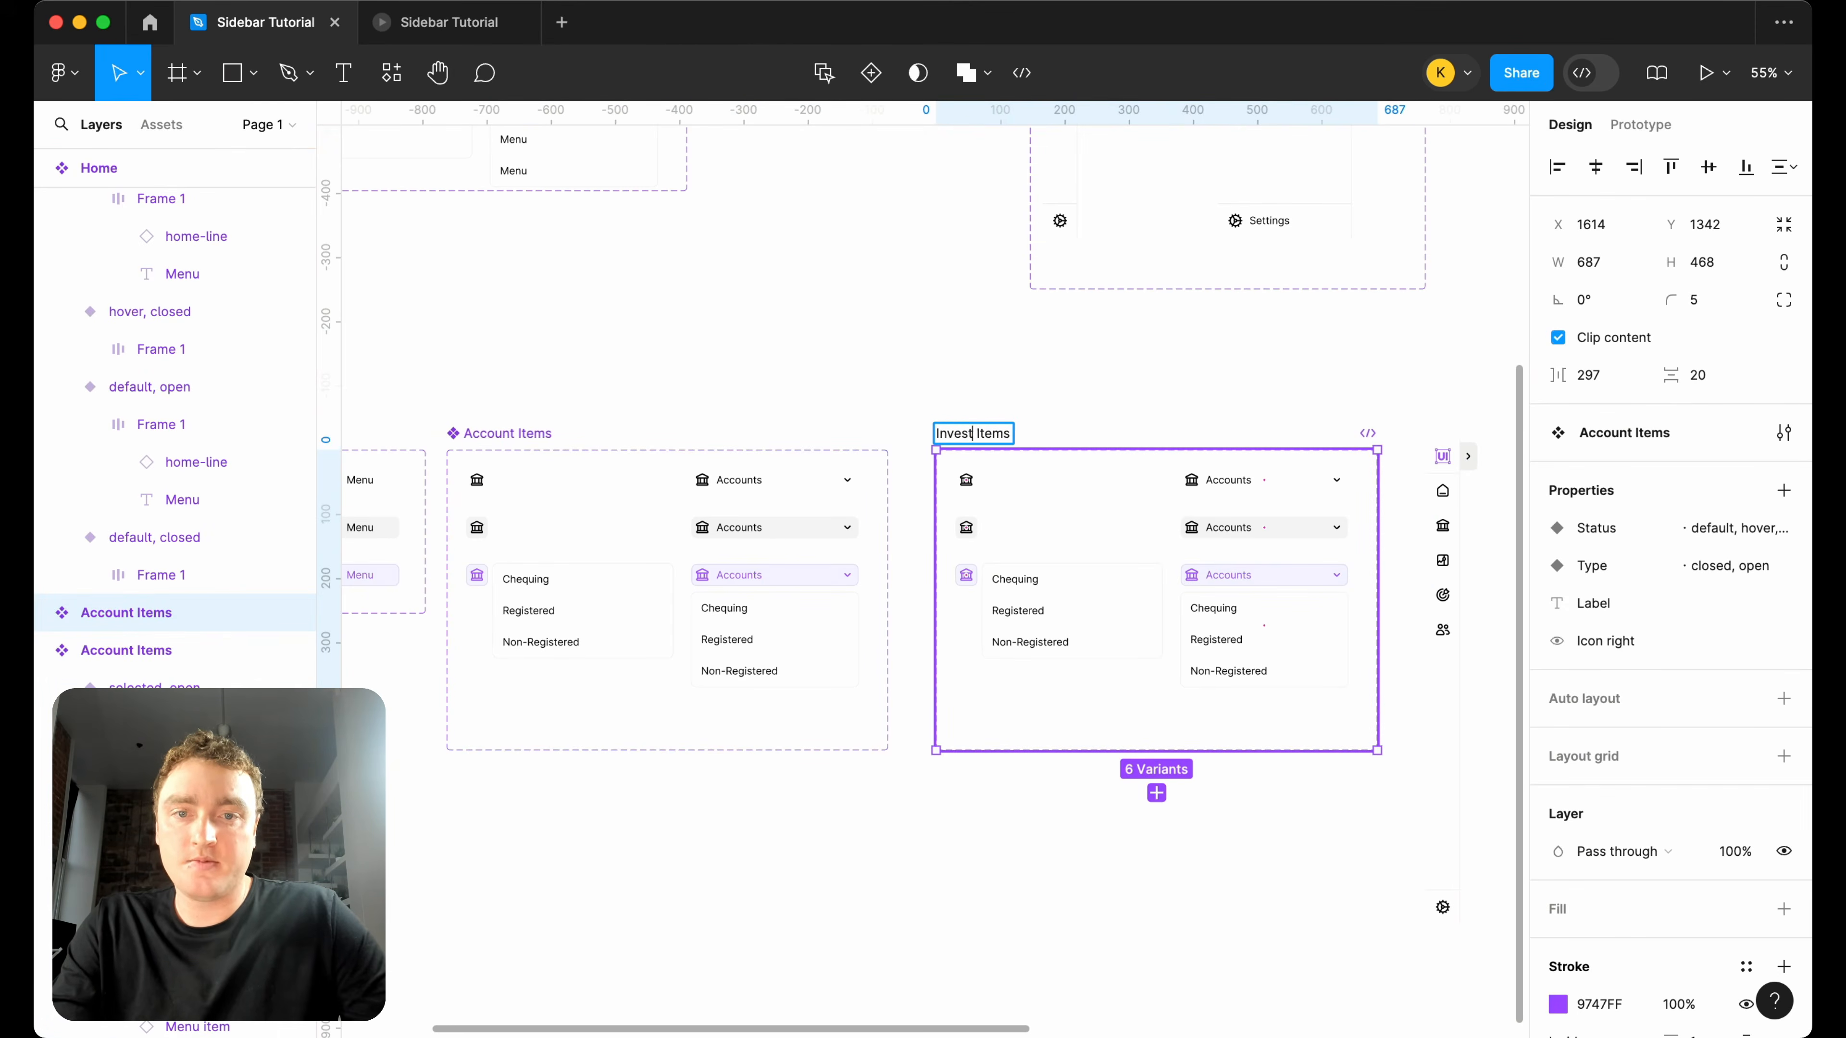
scroll(1294, 540, right, 3)
click(1371, 502)
scroll(926, 504, up, 3)
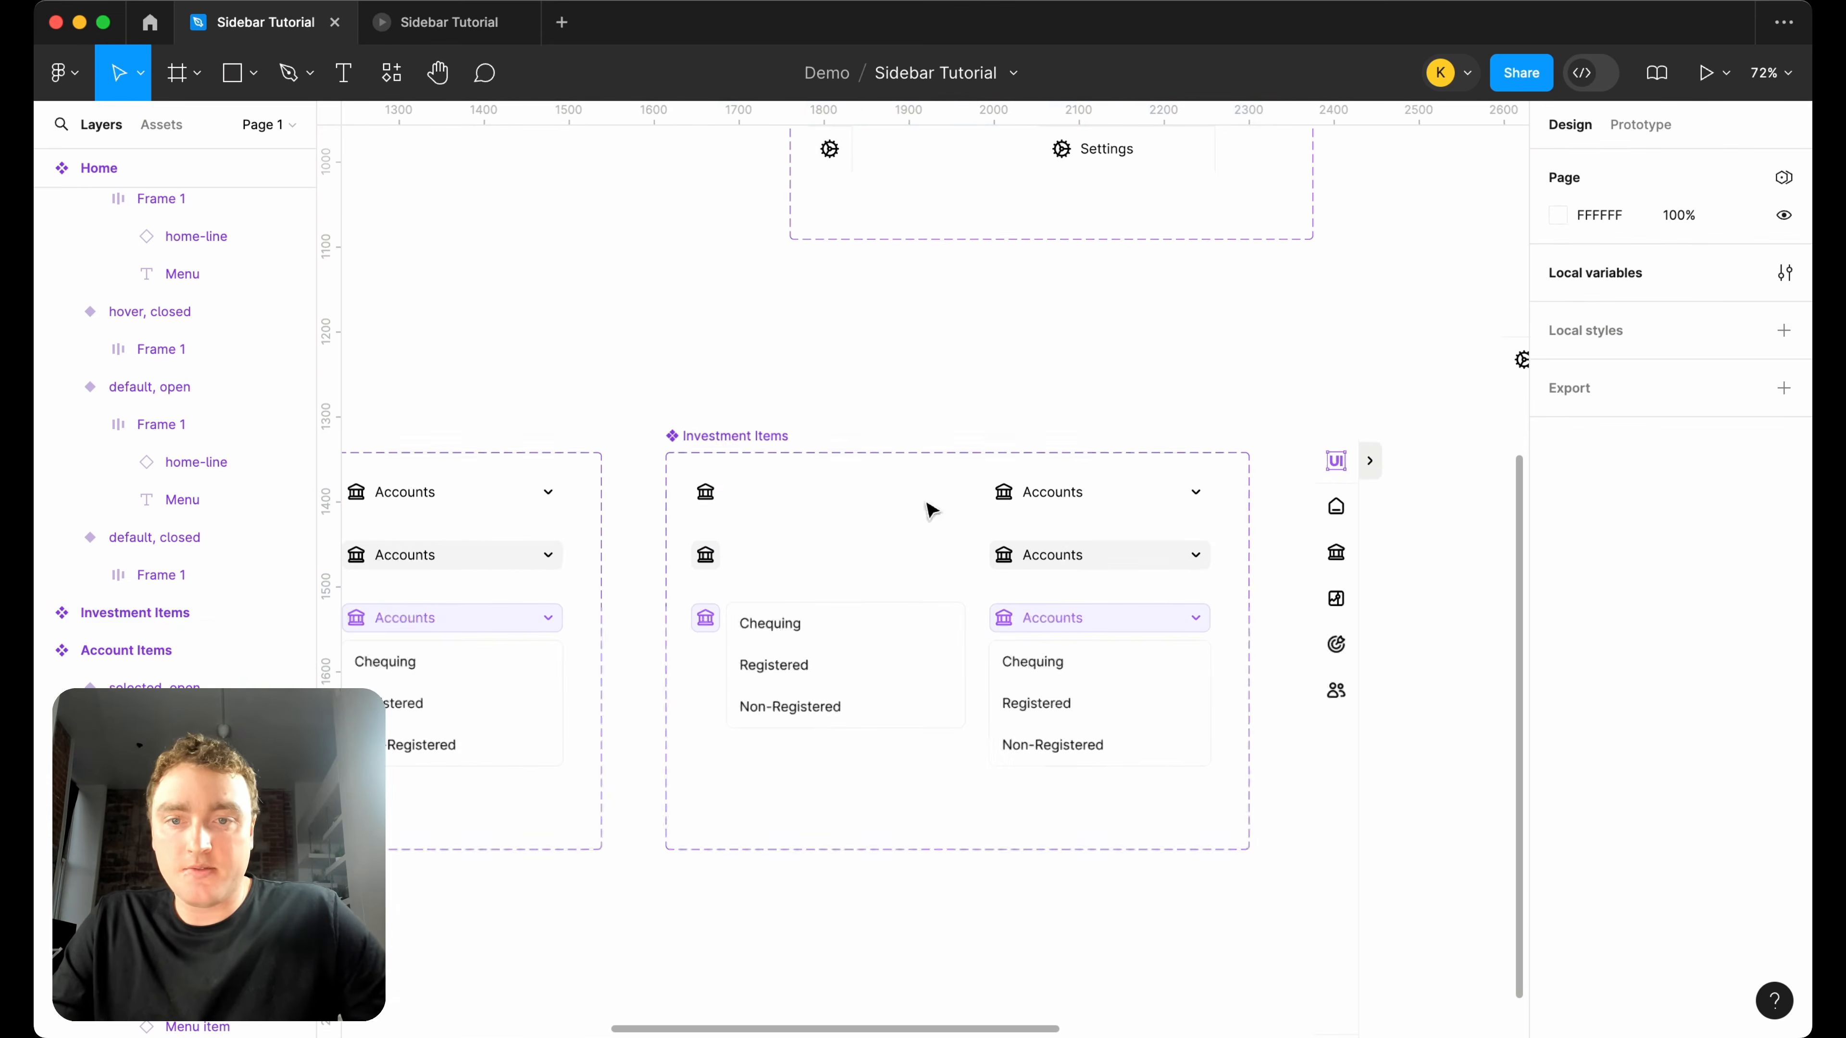
Multi-edit the bank icons in all six Investment Items variants and swap them for the stocks icon.
double_click(719, 494)
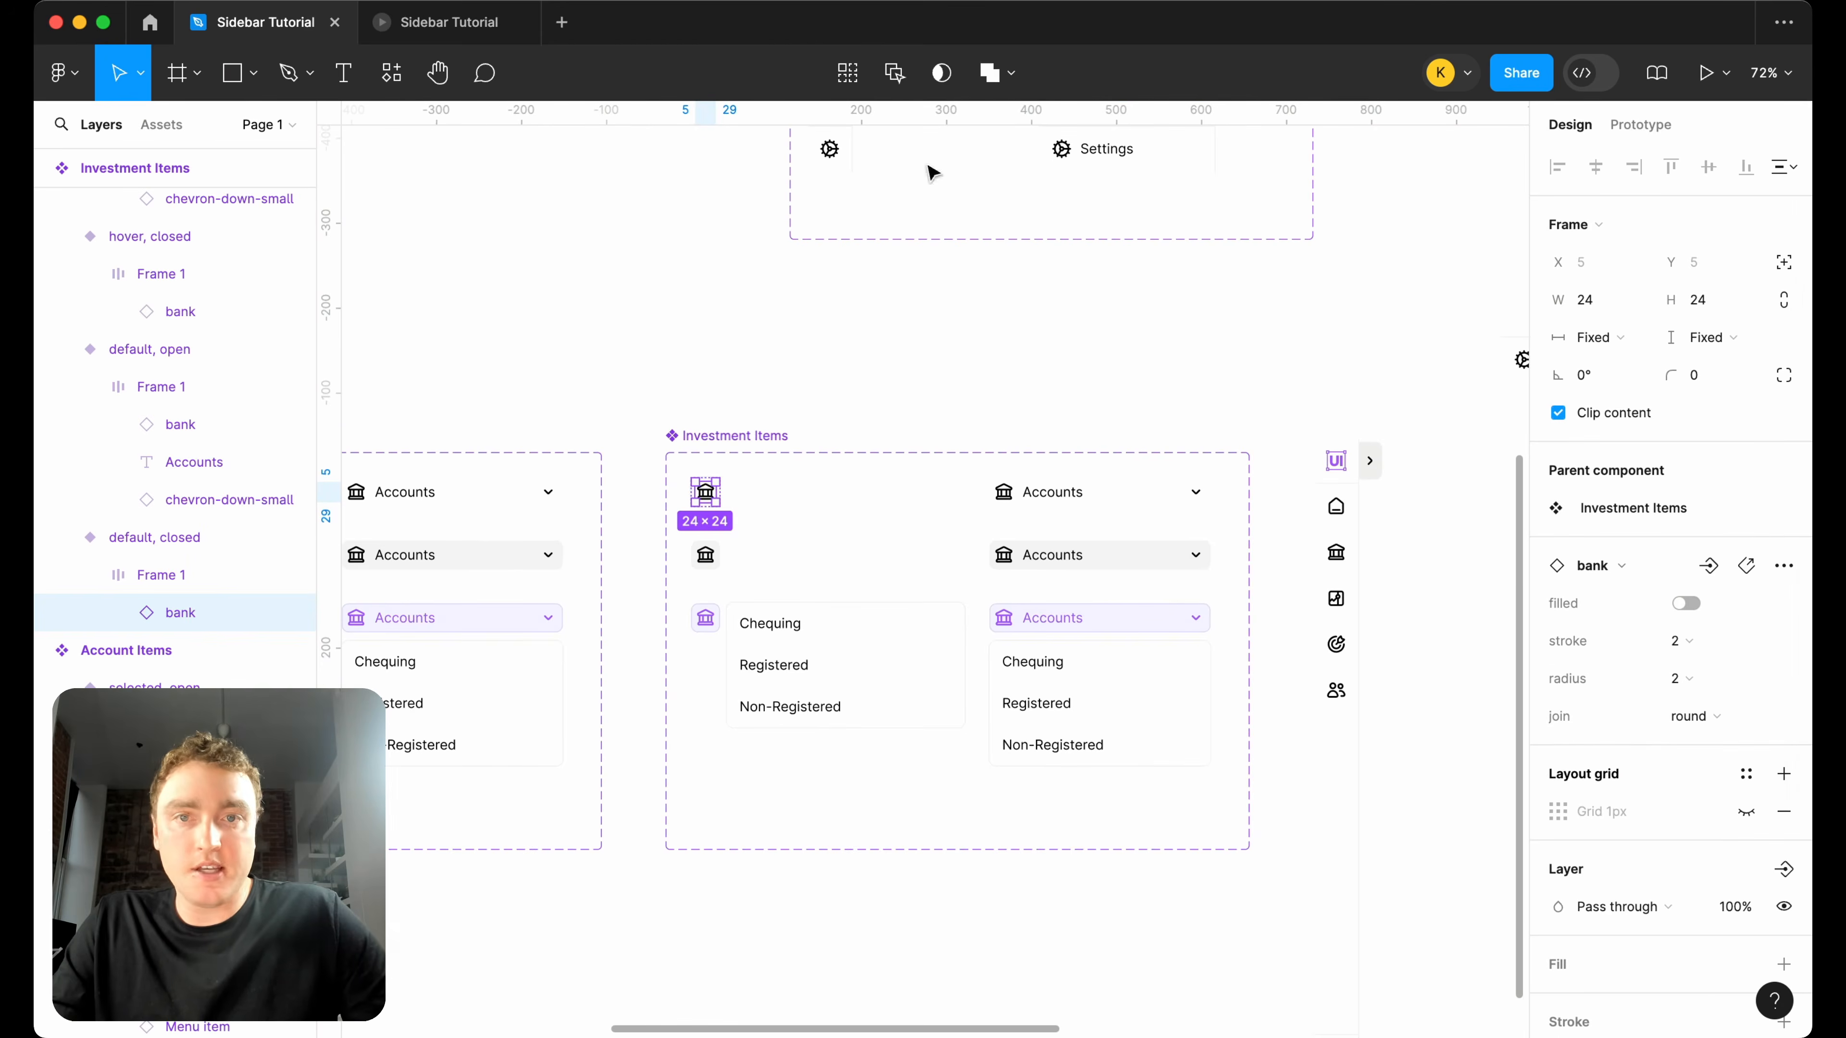
click(848, 72)
scroll(1344, 472, down, 2)
scroll(1344, 473, right, 2)
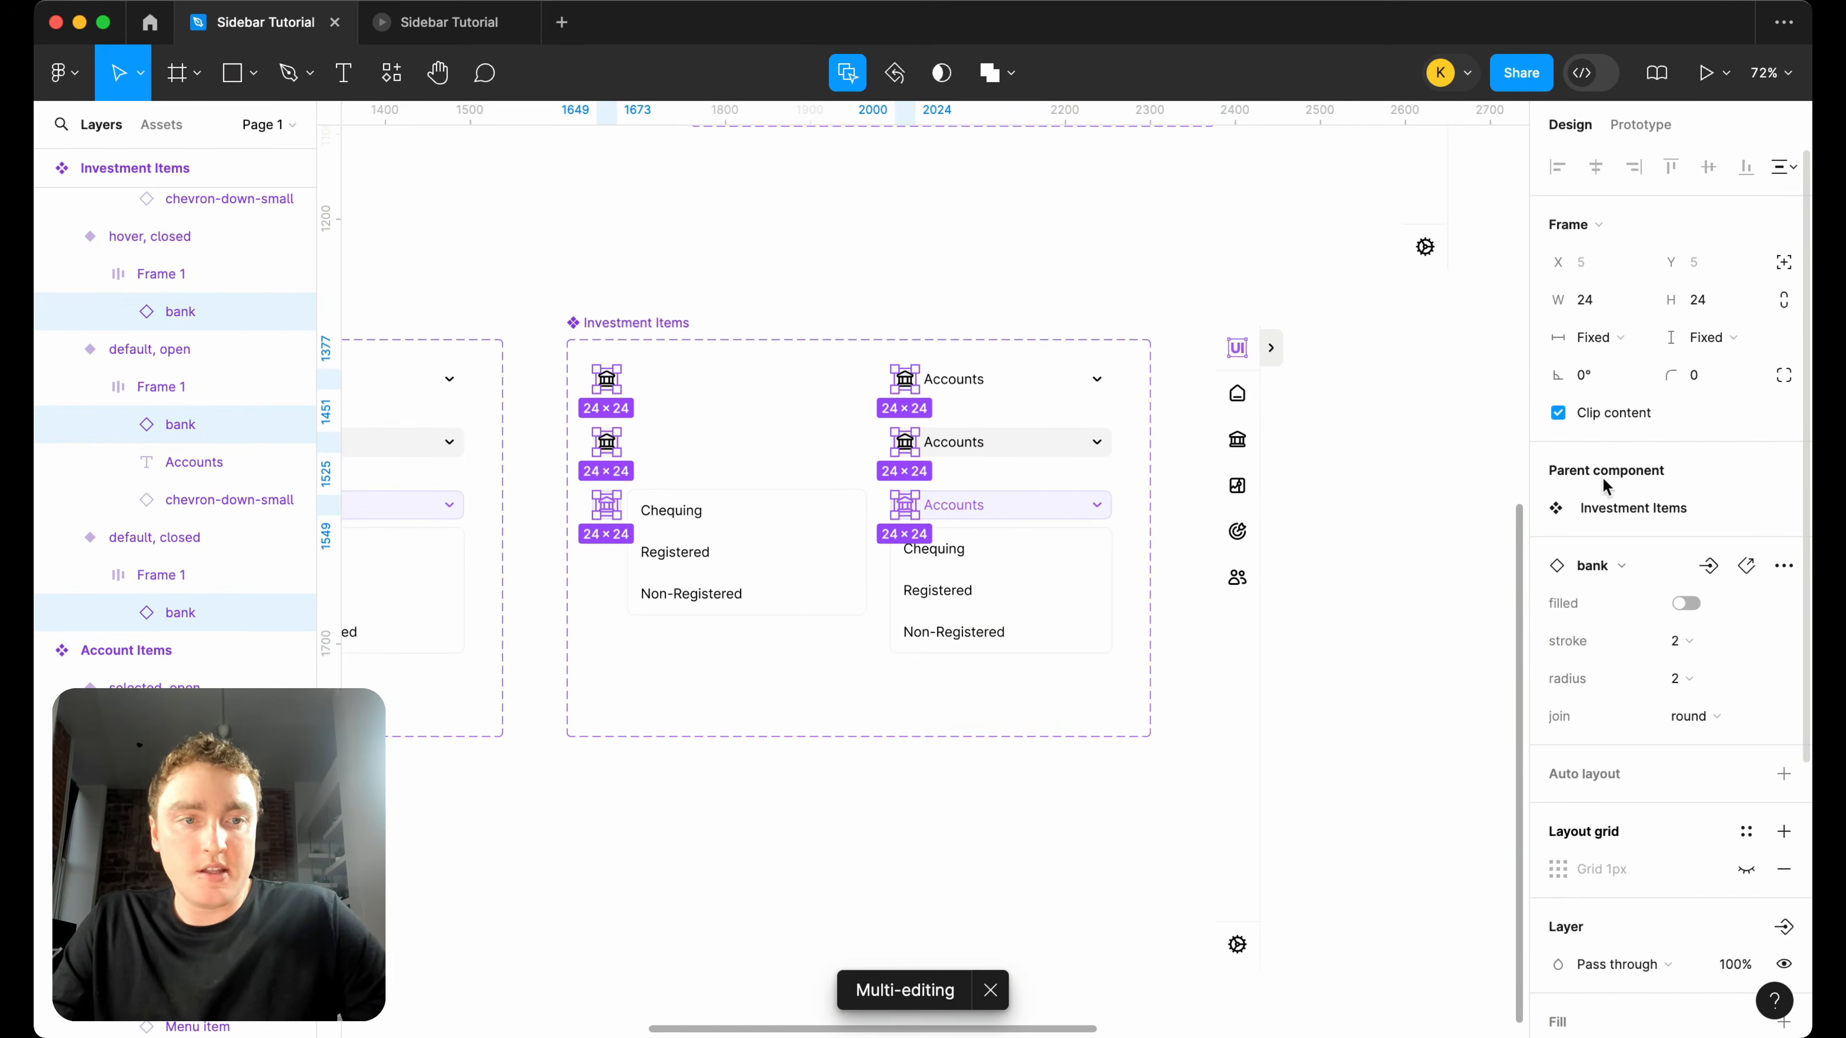
click(1675, 570)
text(stock)
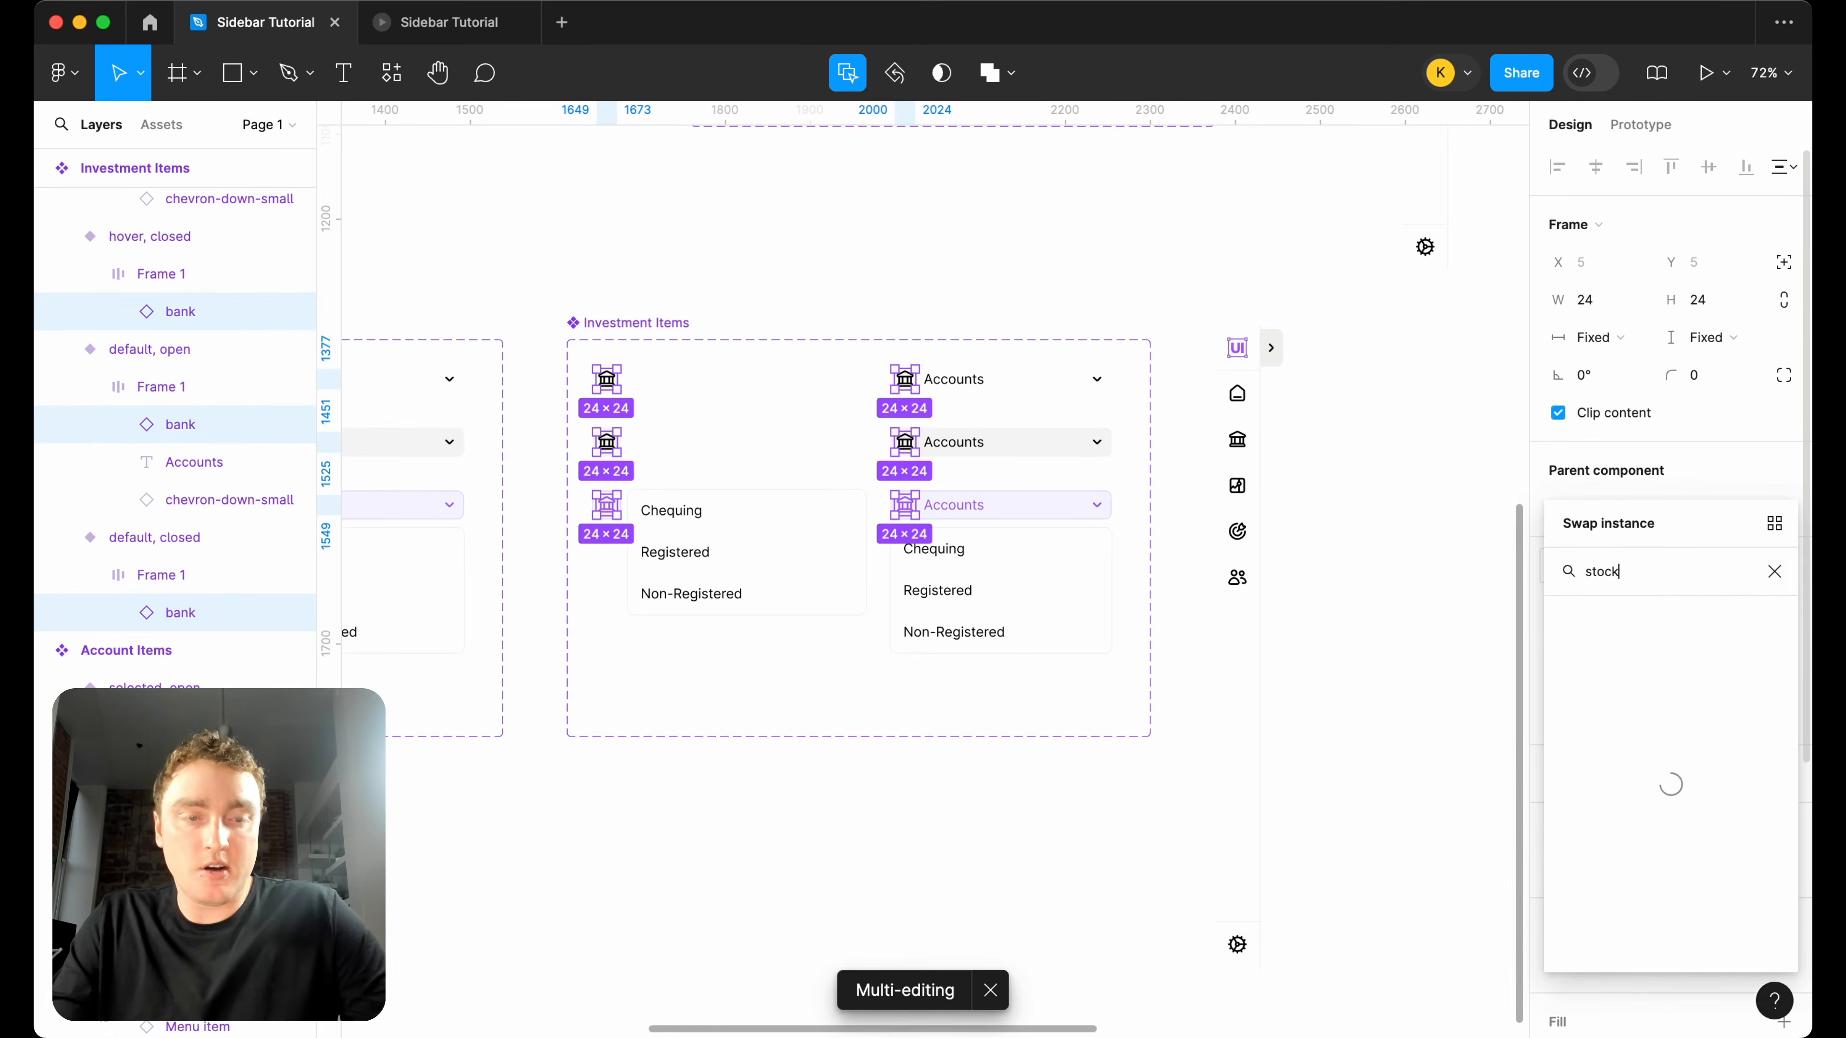
click(1599, 659)
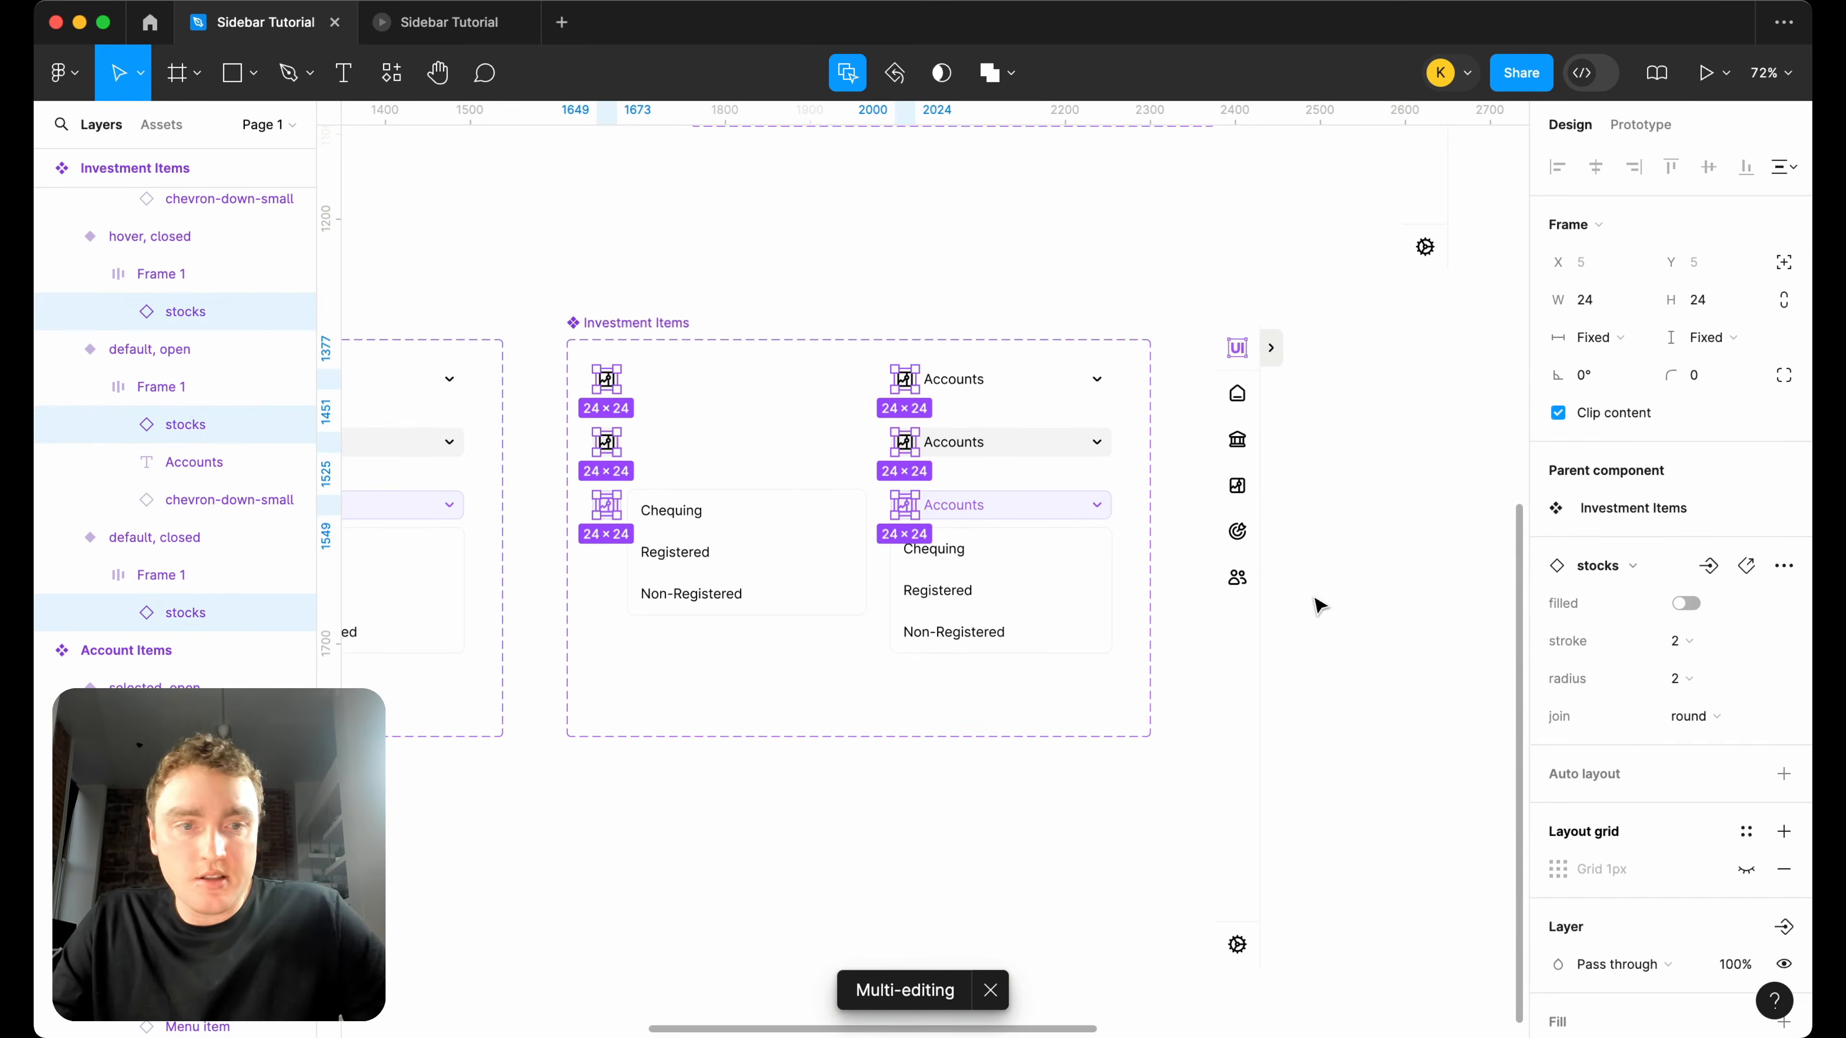
Show the hidden fourth menu item in the dropdowns of both selected Investment Items variants.
click(1324, 611)
scroll(775, 627, up, 3)
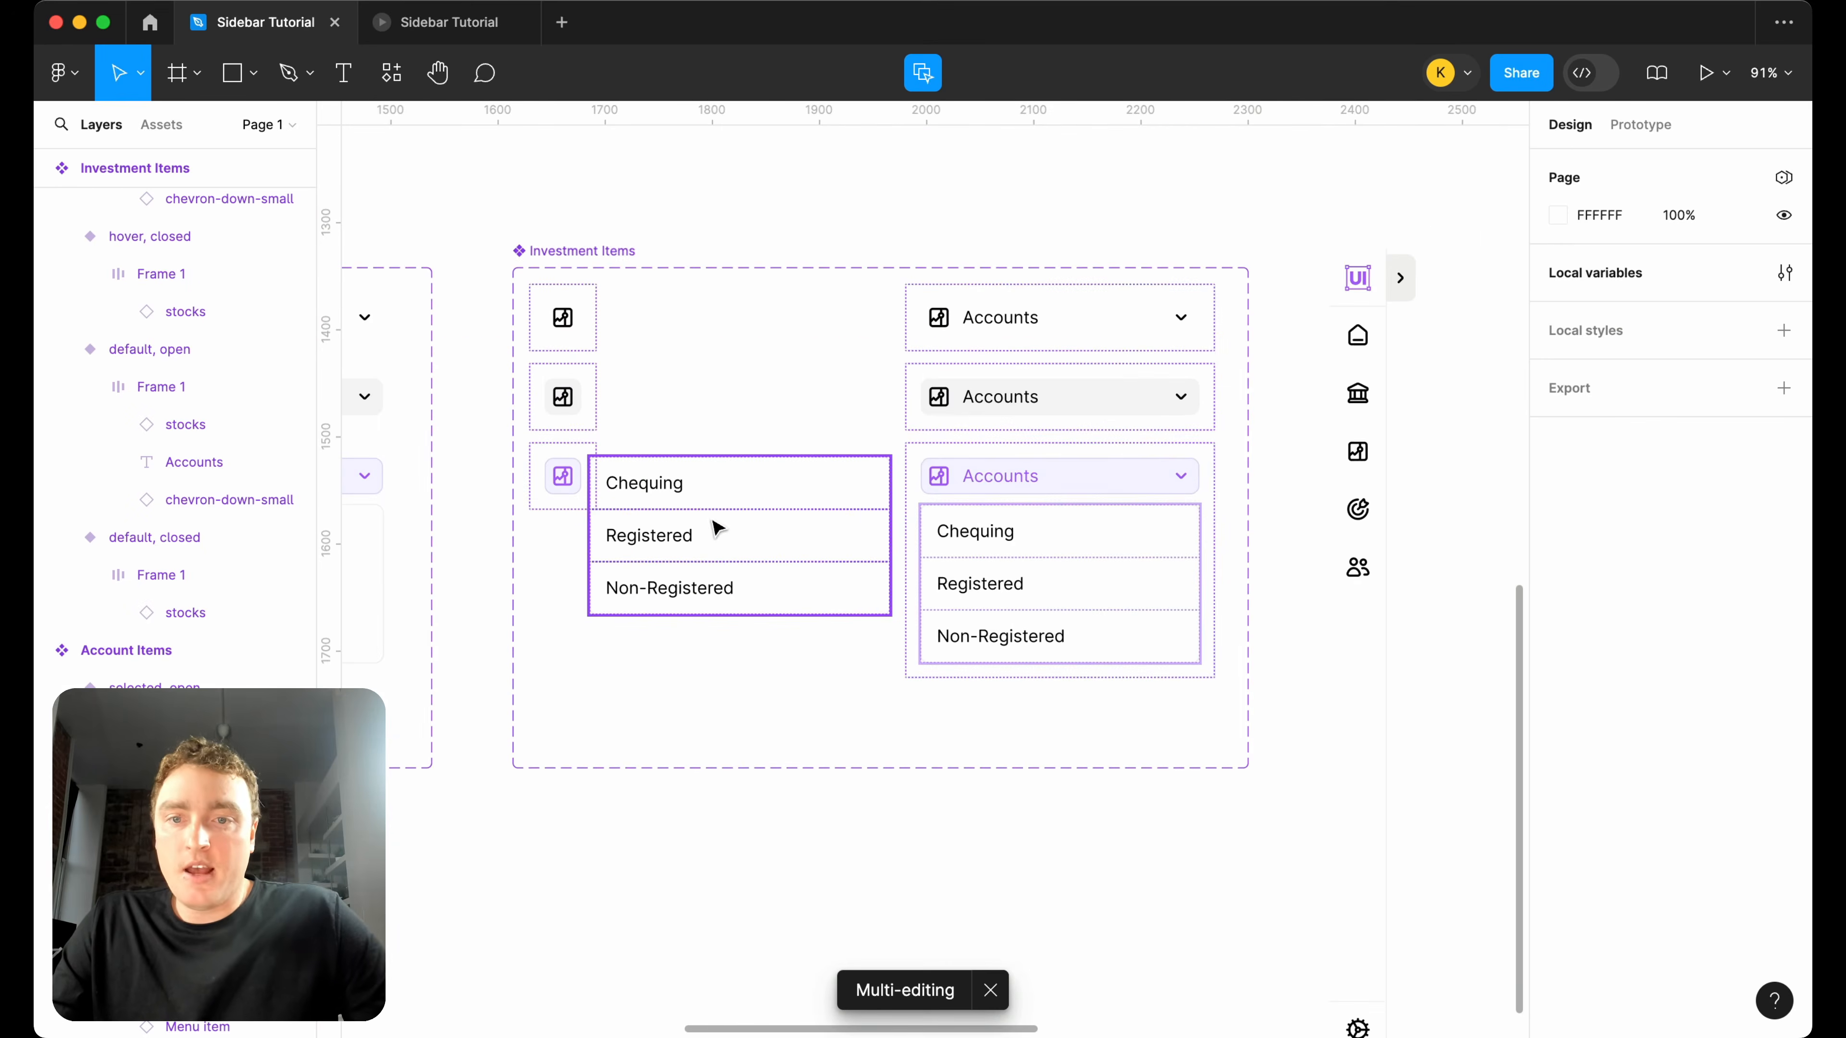
click(709, 590)
click(708, 589)
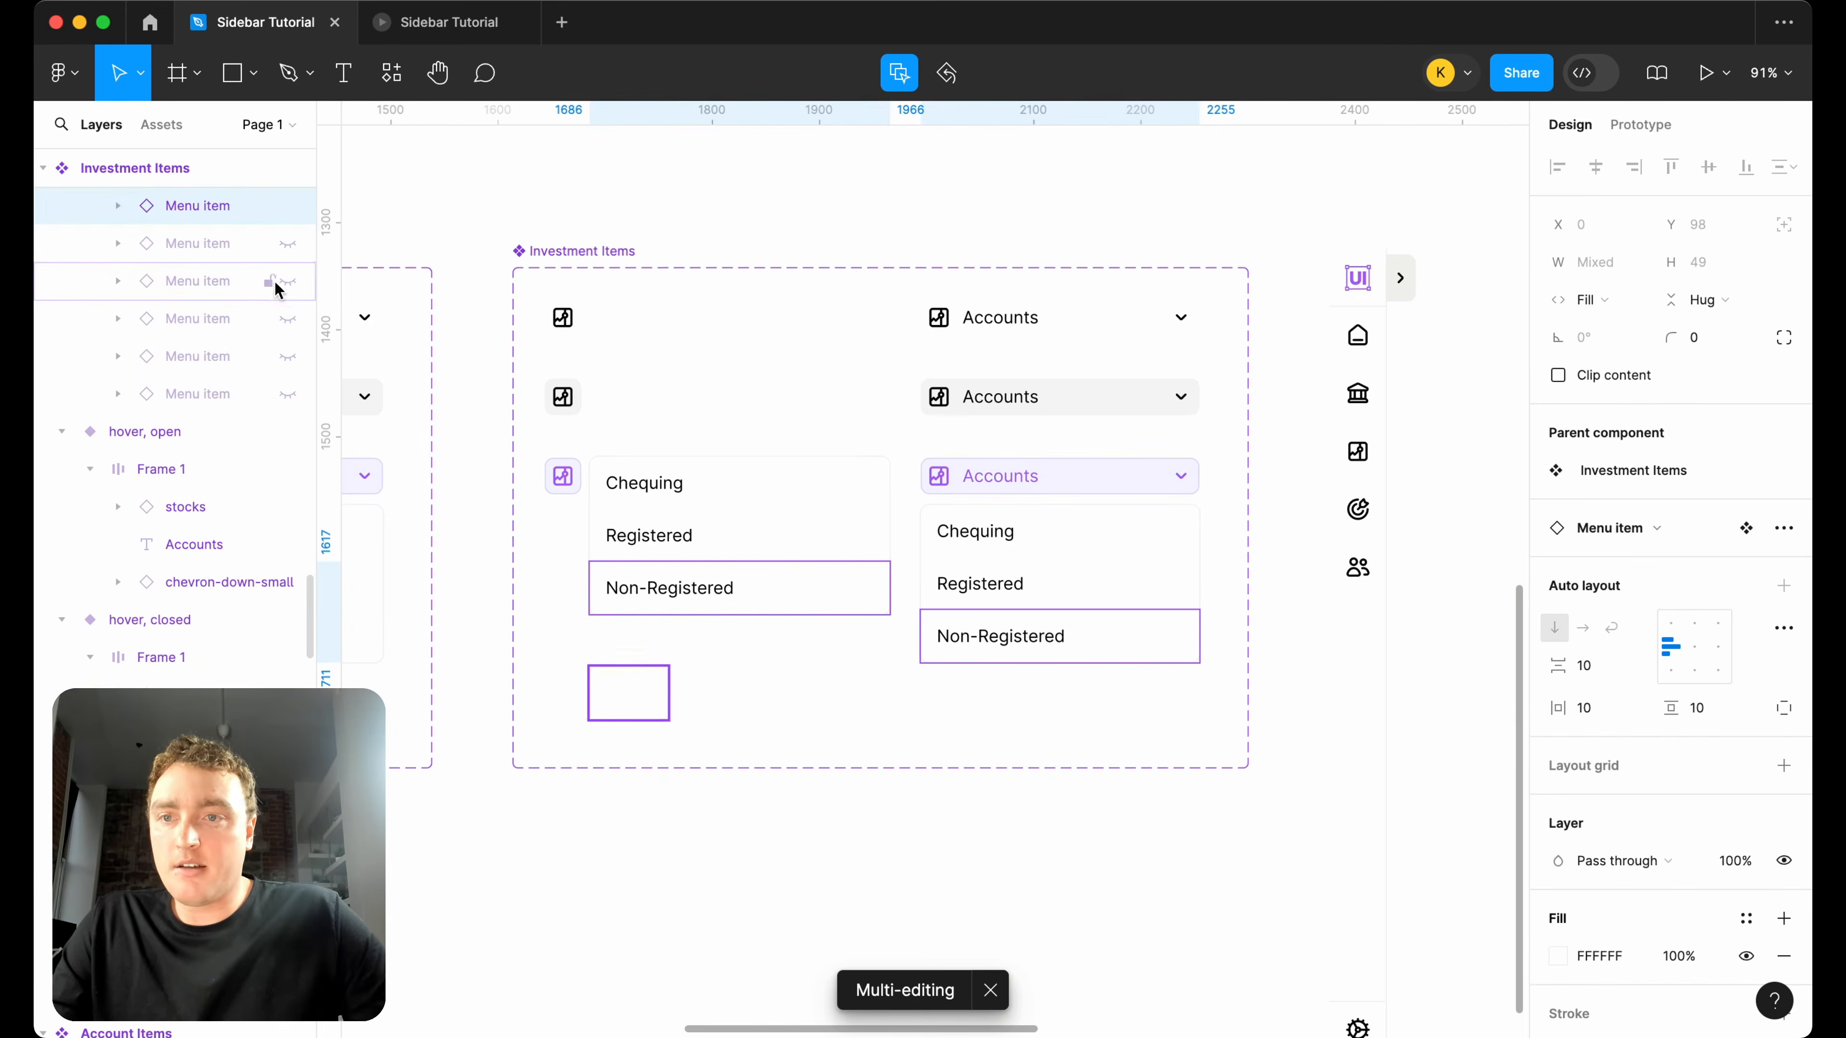
click(288, 242)
Change the label of the three open Investment Items variants to "Investments".
click(719, 532)
click(679, 485)
double_click(675, 485)
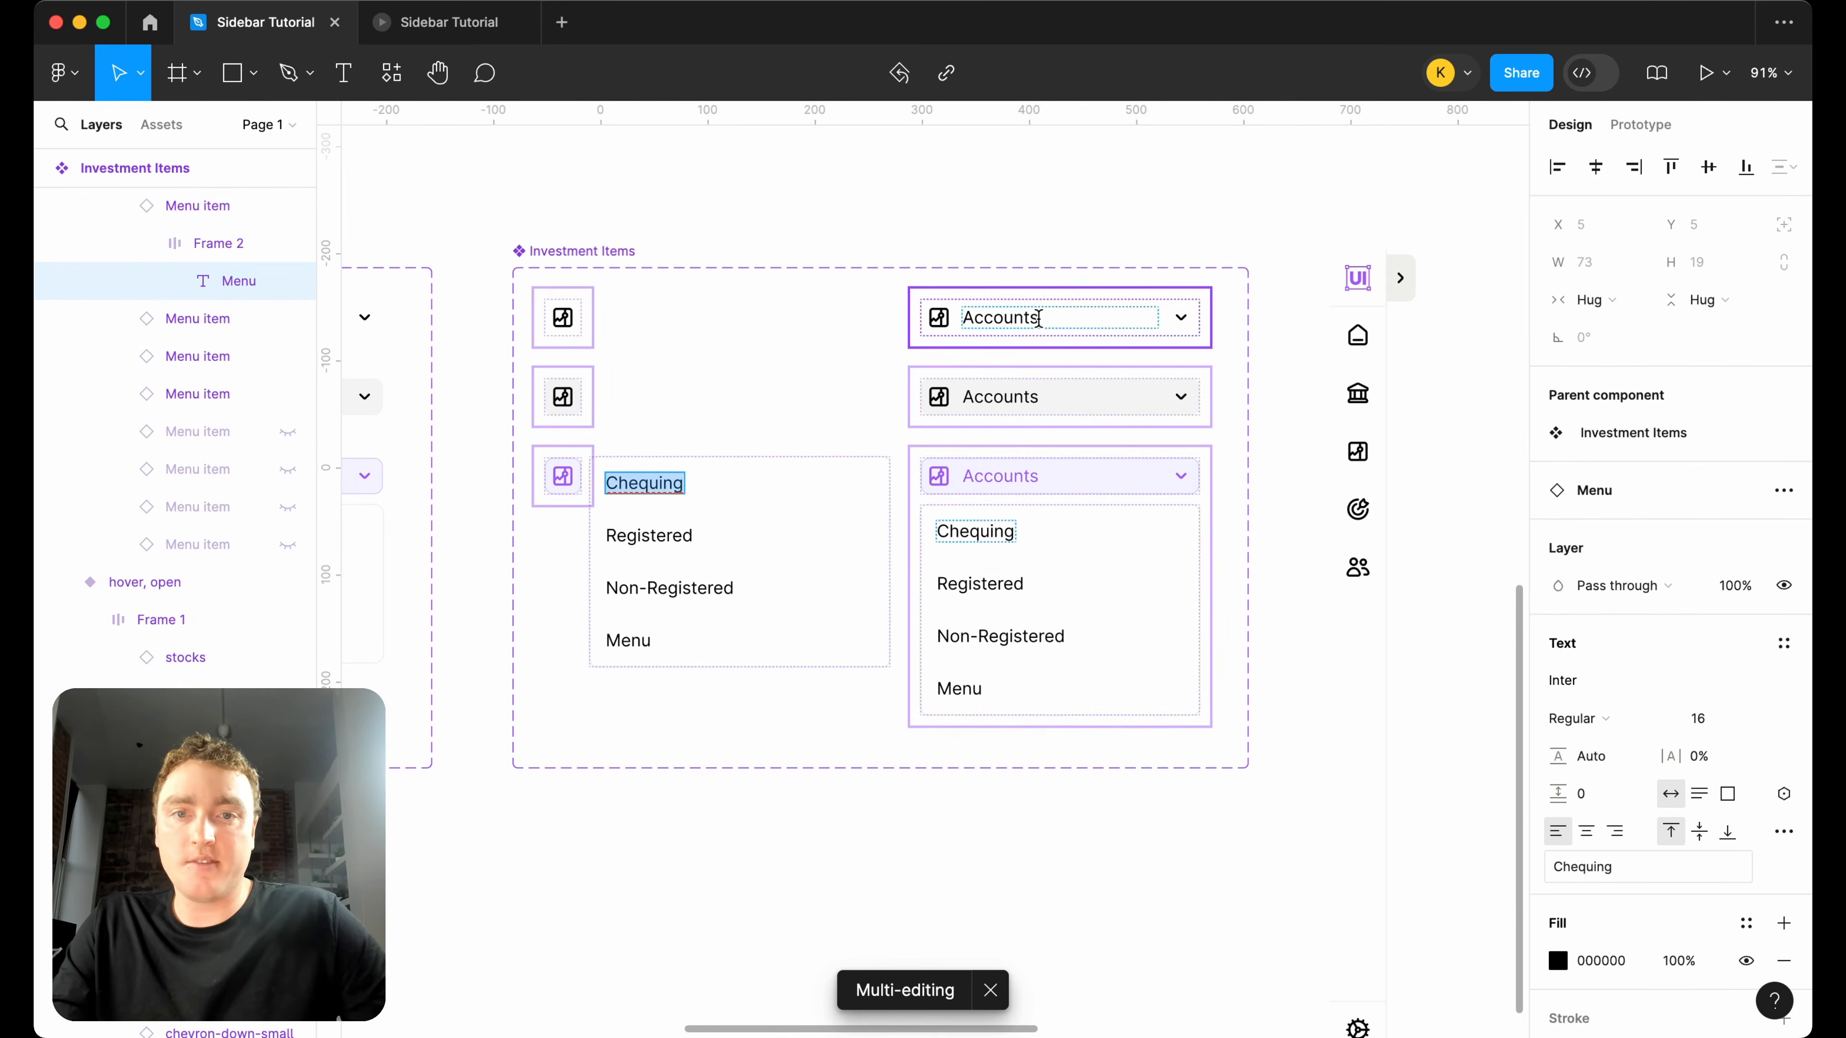
double_click(1038, 318)
text(Investments)
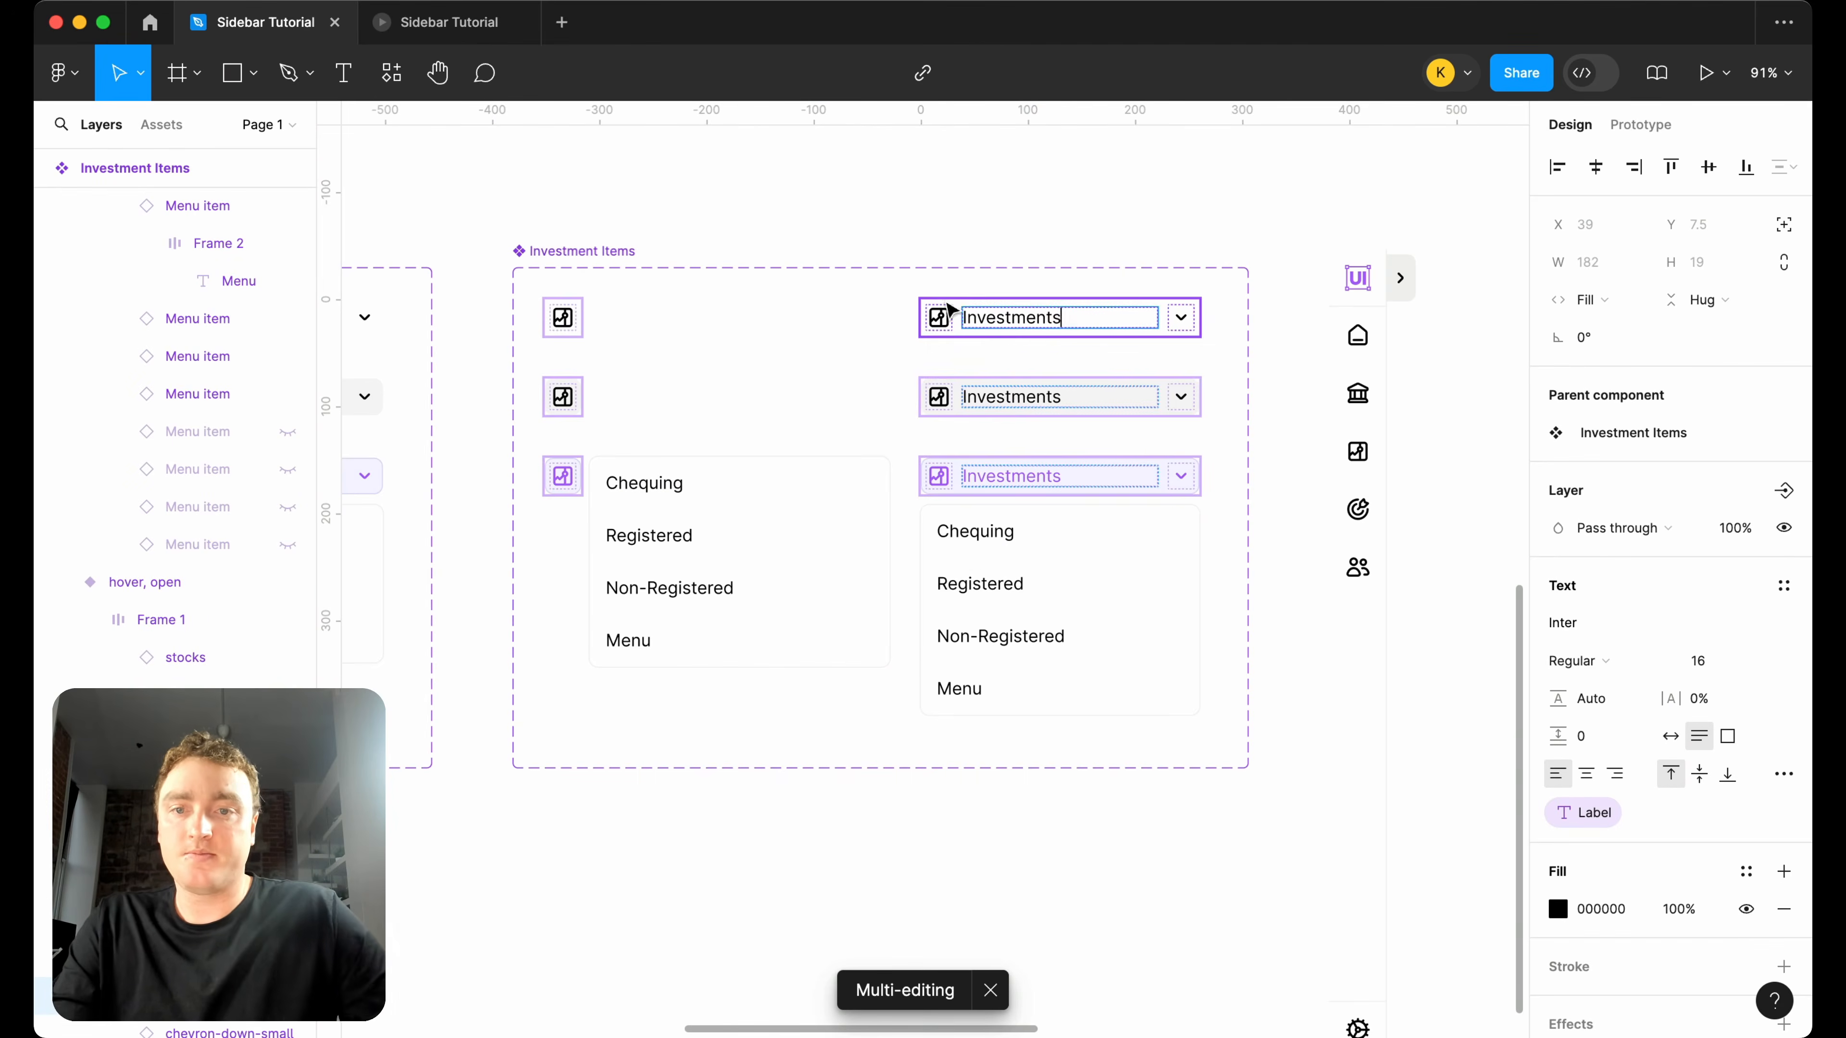
key(Escape)
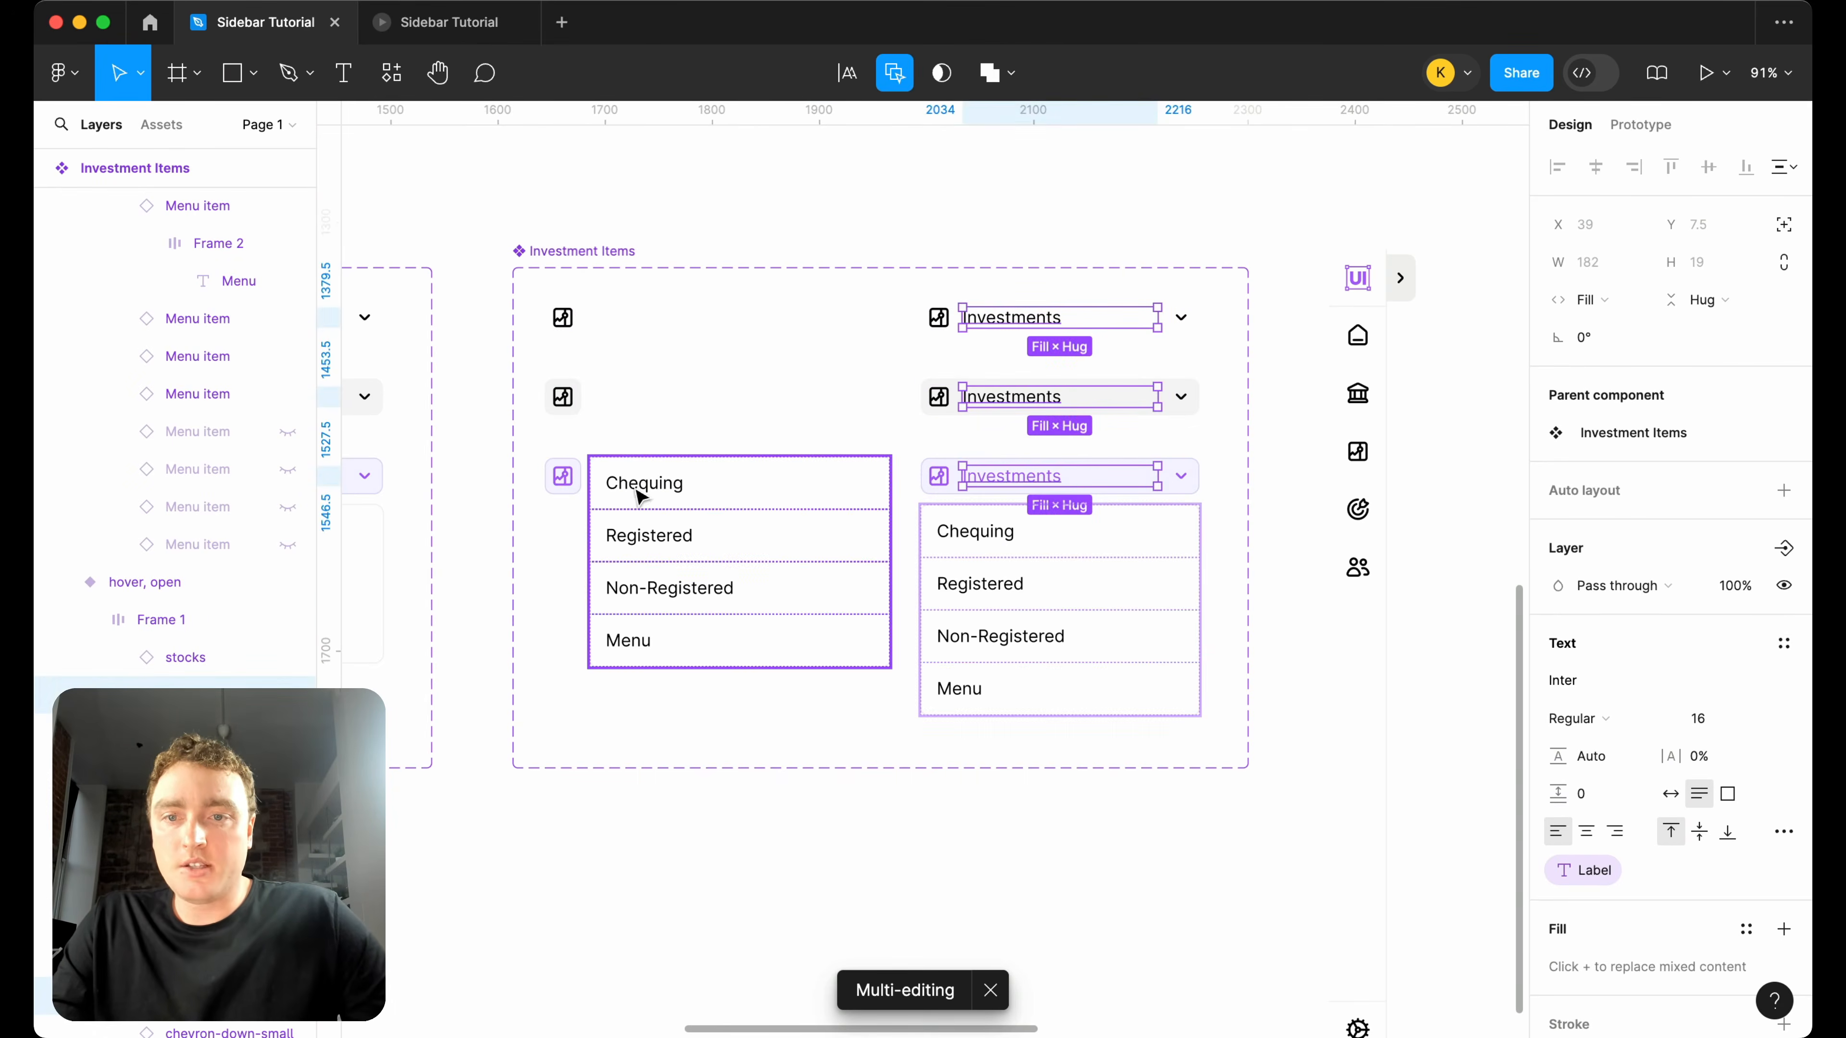
Rename the first two dropdown entries in both selected Investment Items variants to "Mutual Funds" and "ETFs".
click(638, 491)
click(638, 488)
double_click(635, 485)
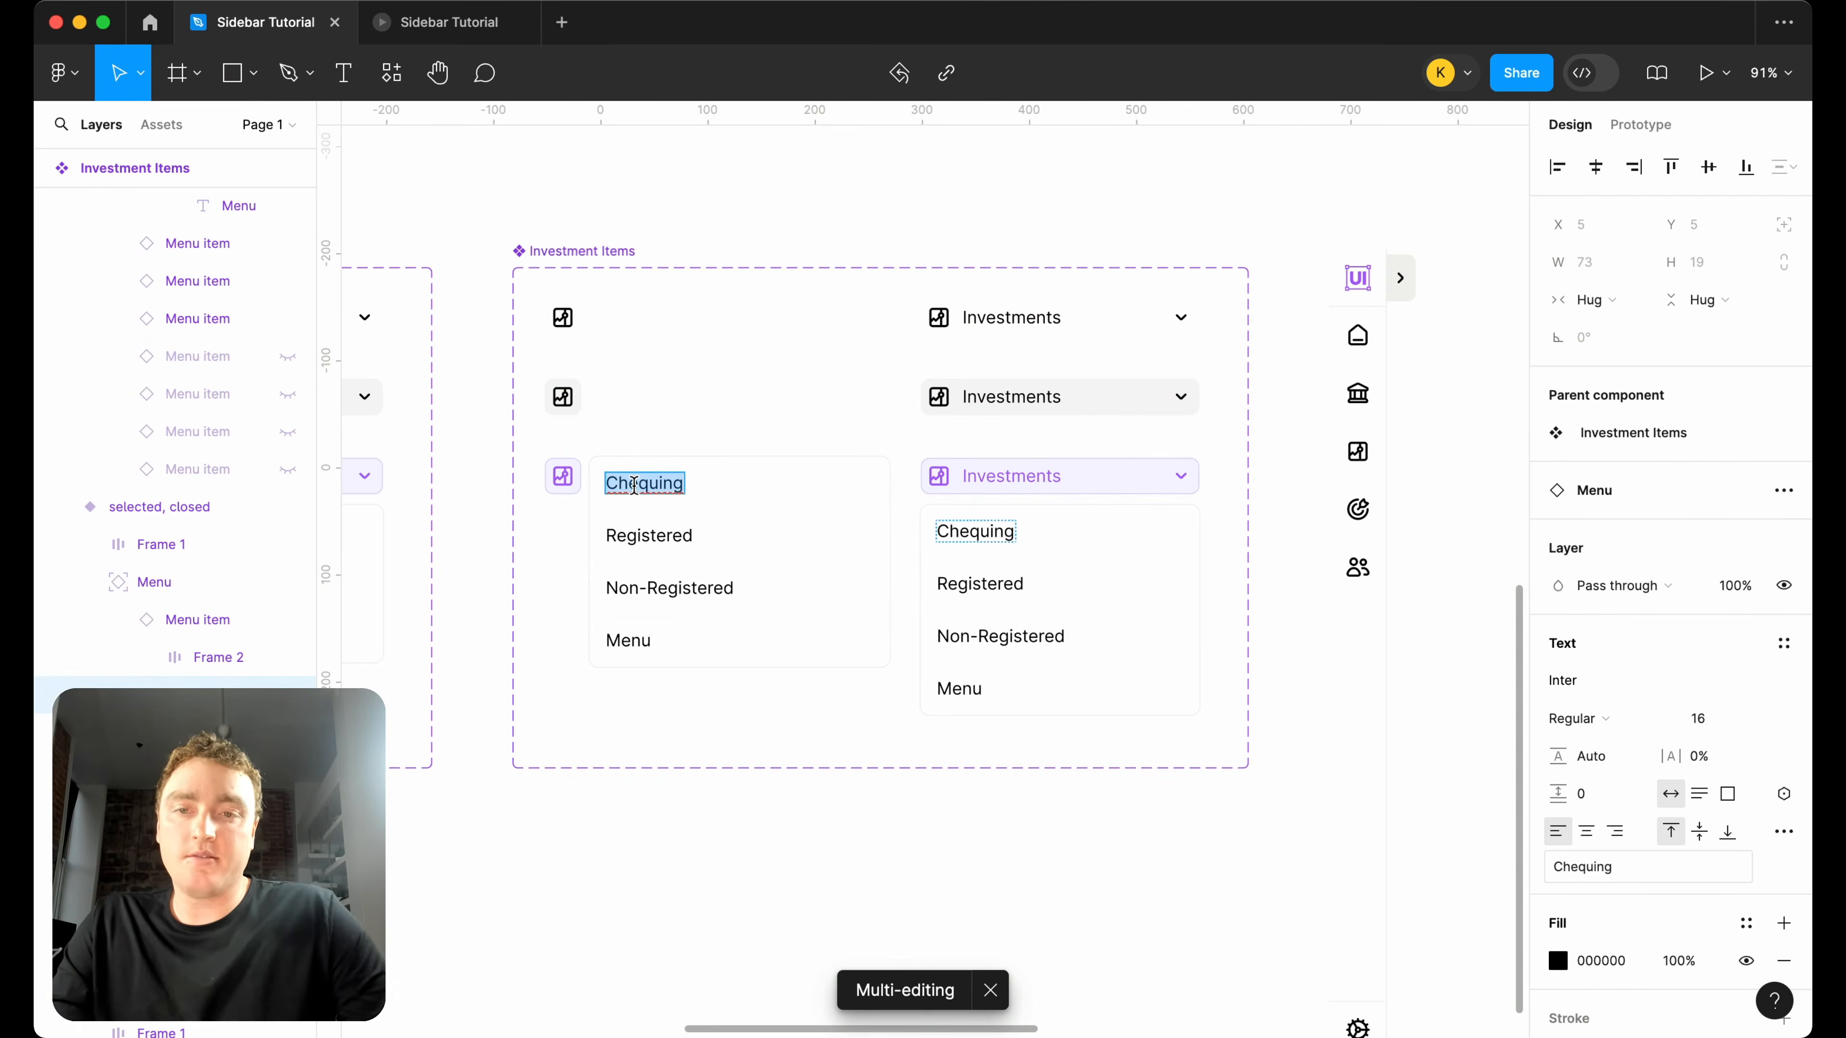
text(Mutual Funds)
double_click(649, 535)
text(E)
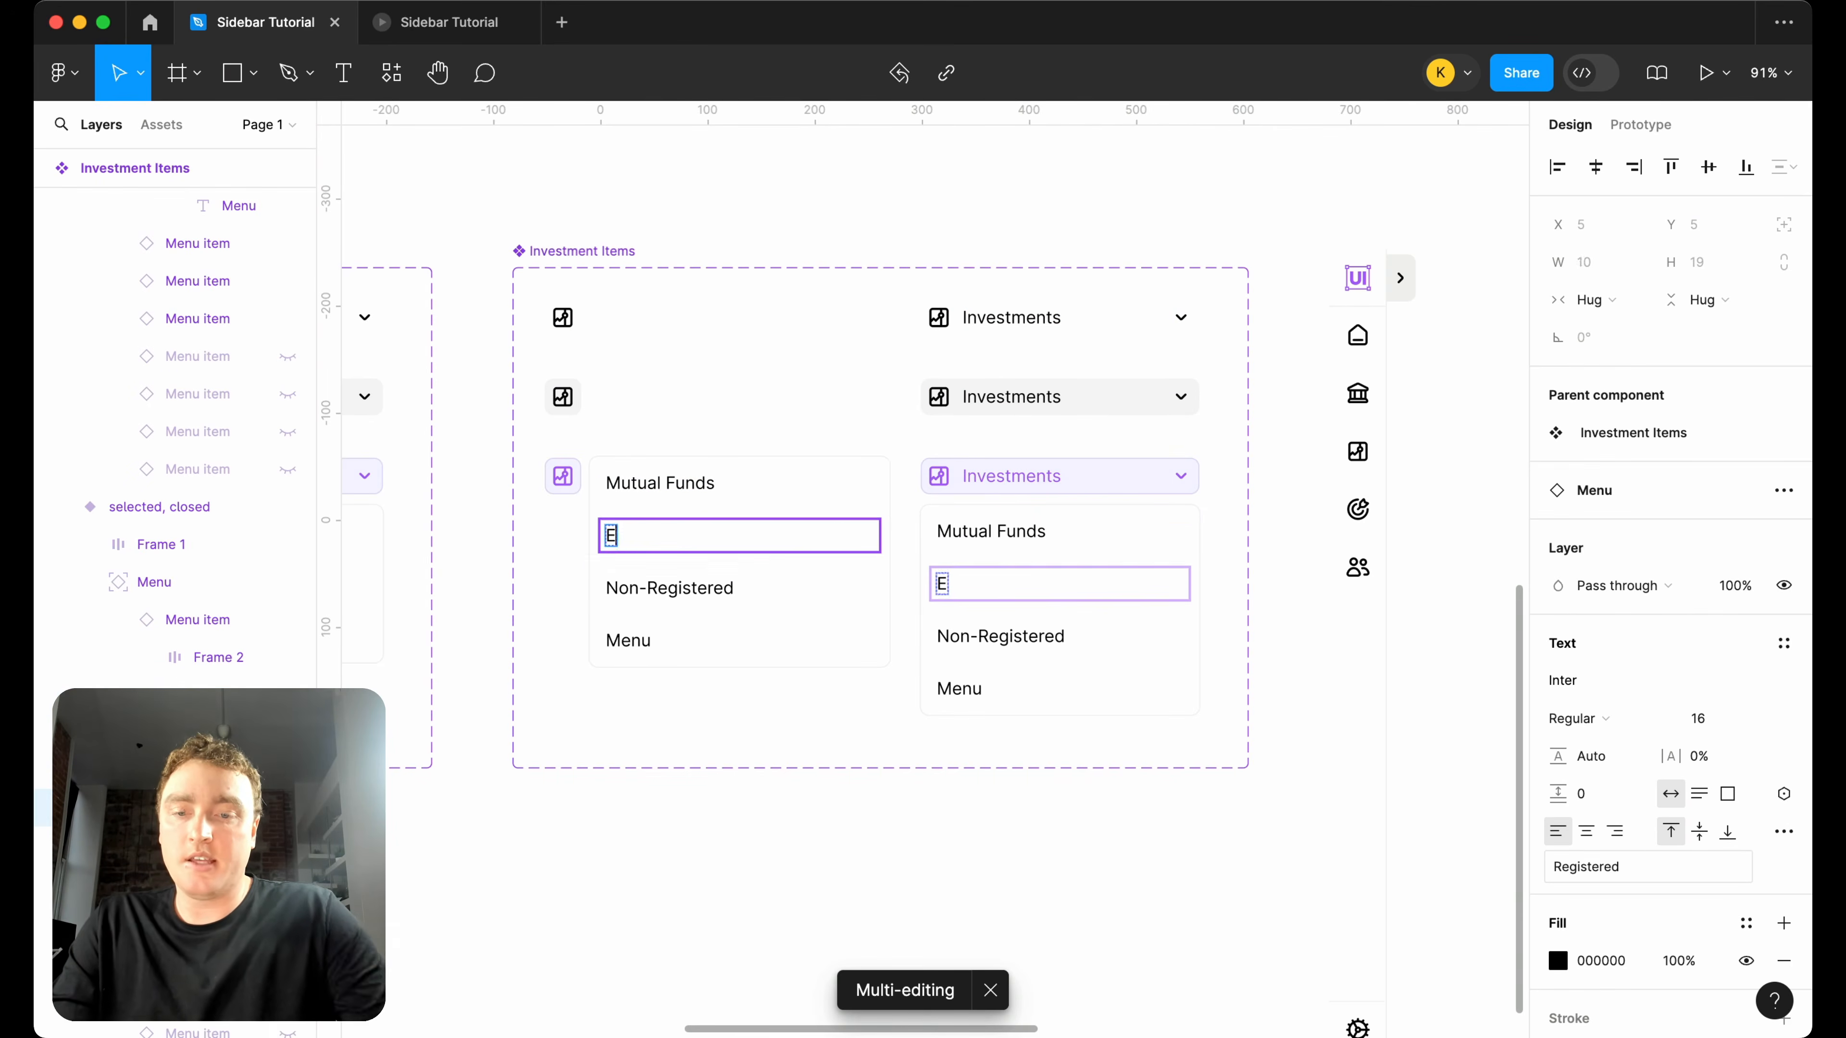
text(TFs)
Rename the third and fourth dropdown entries of Investment Items to "Fixed Income" and "Crypto".
double_click(663, 586)
text(Fi)
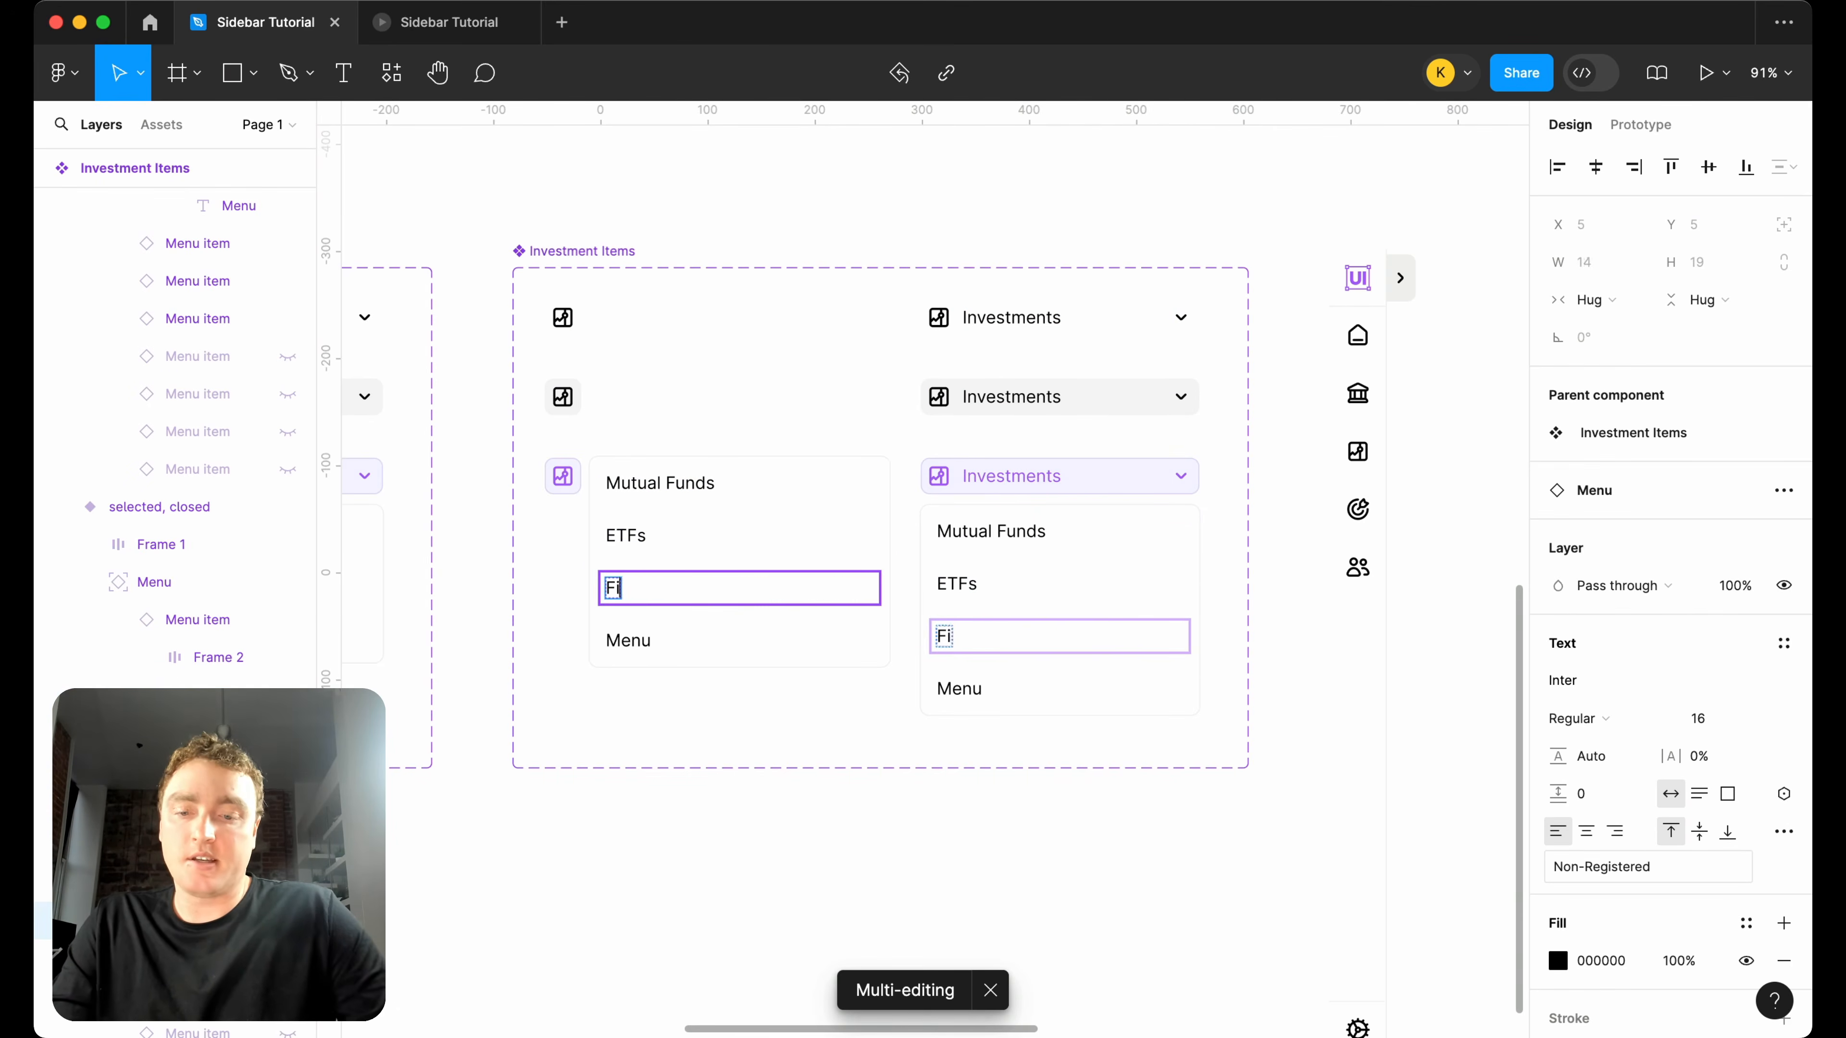
text(xed Income)
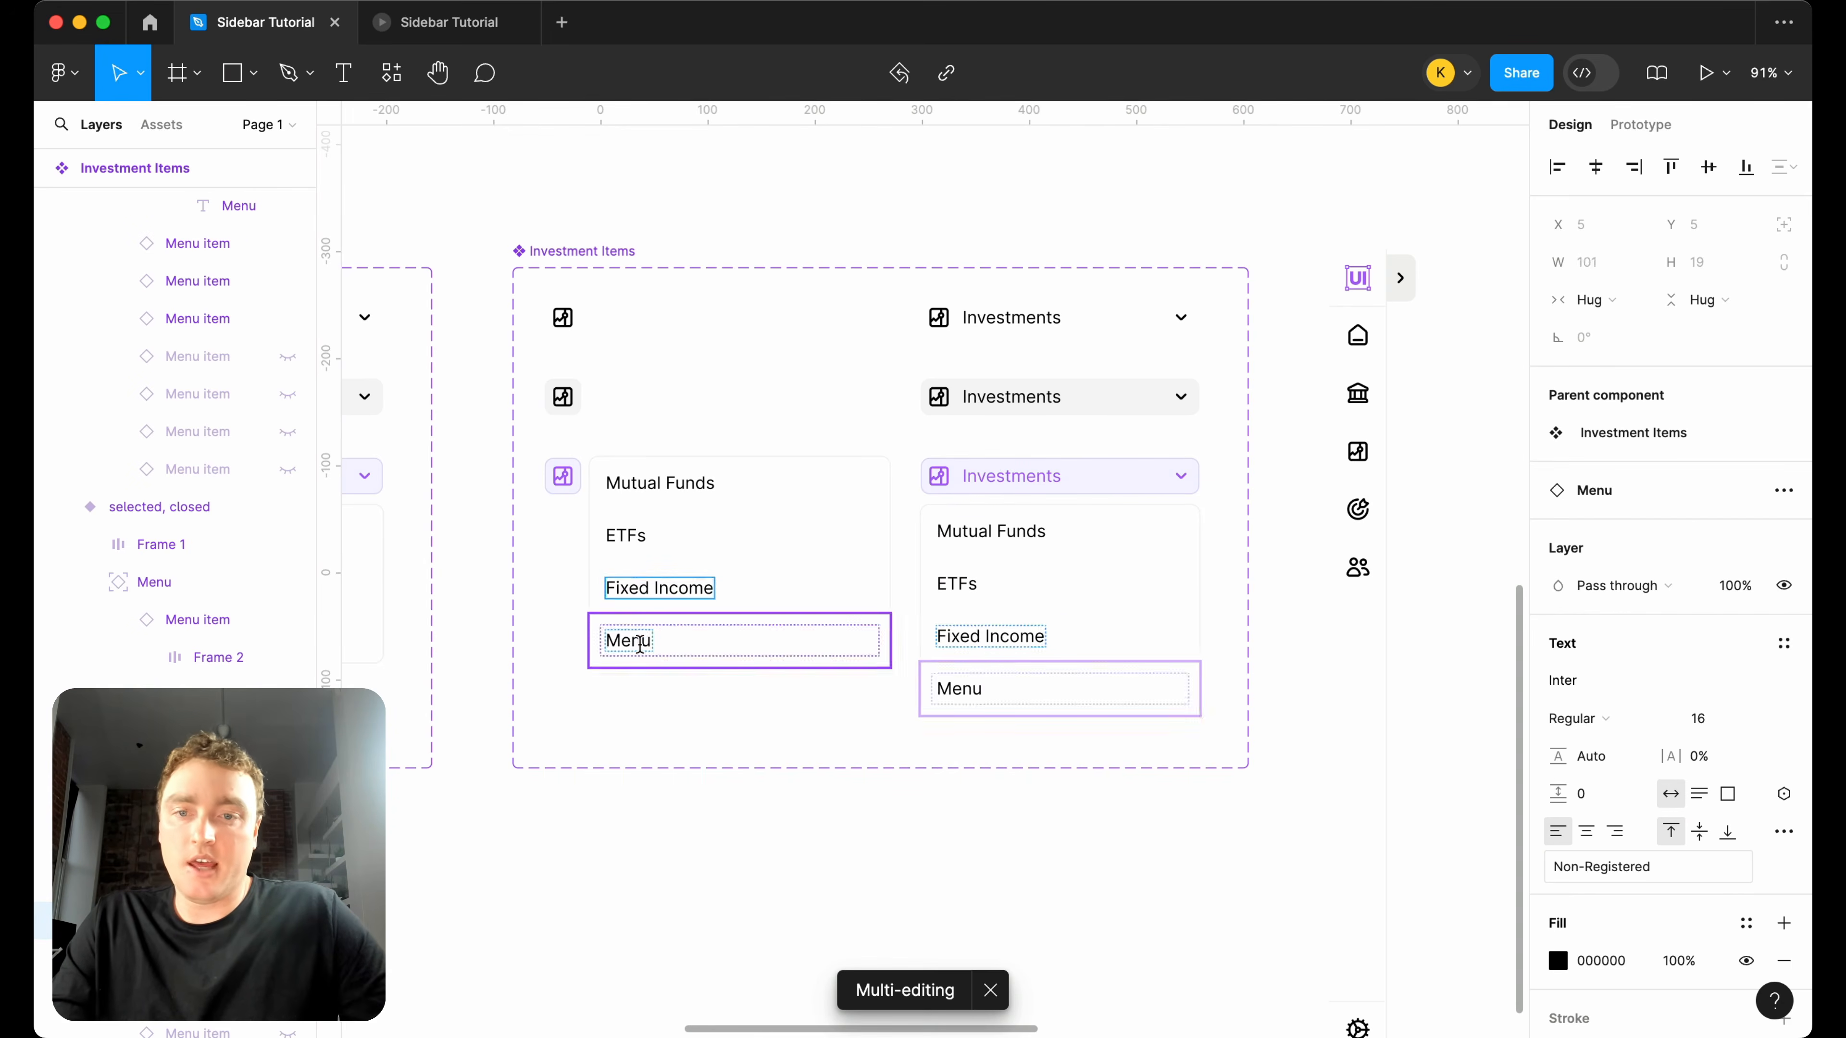
double_click(637, 641)
text(Crpyo)
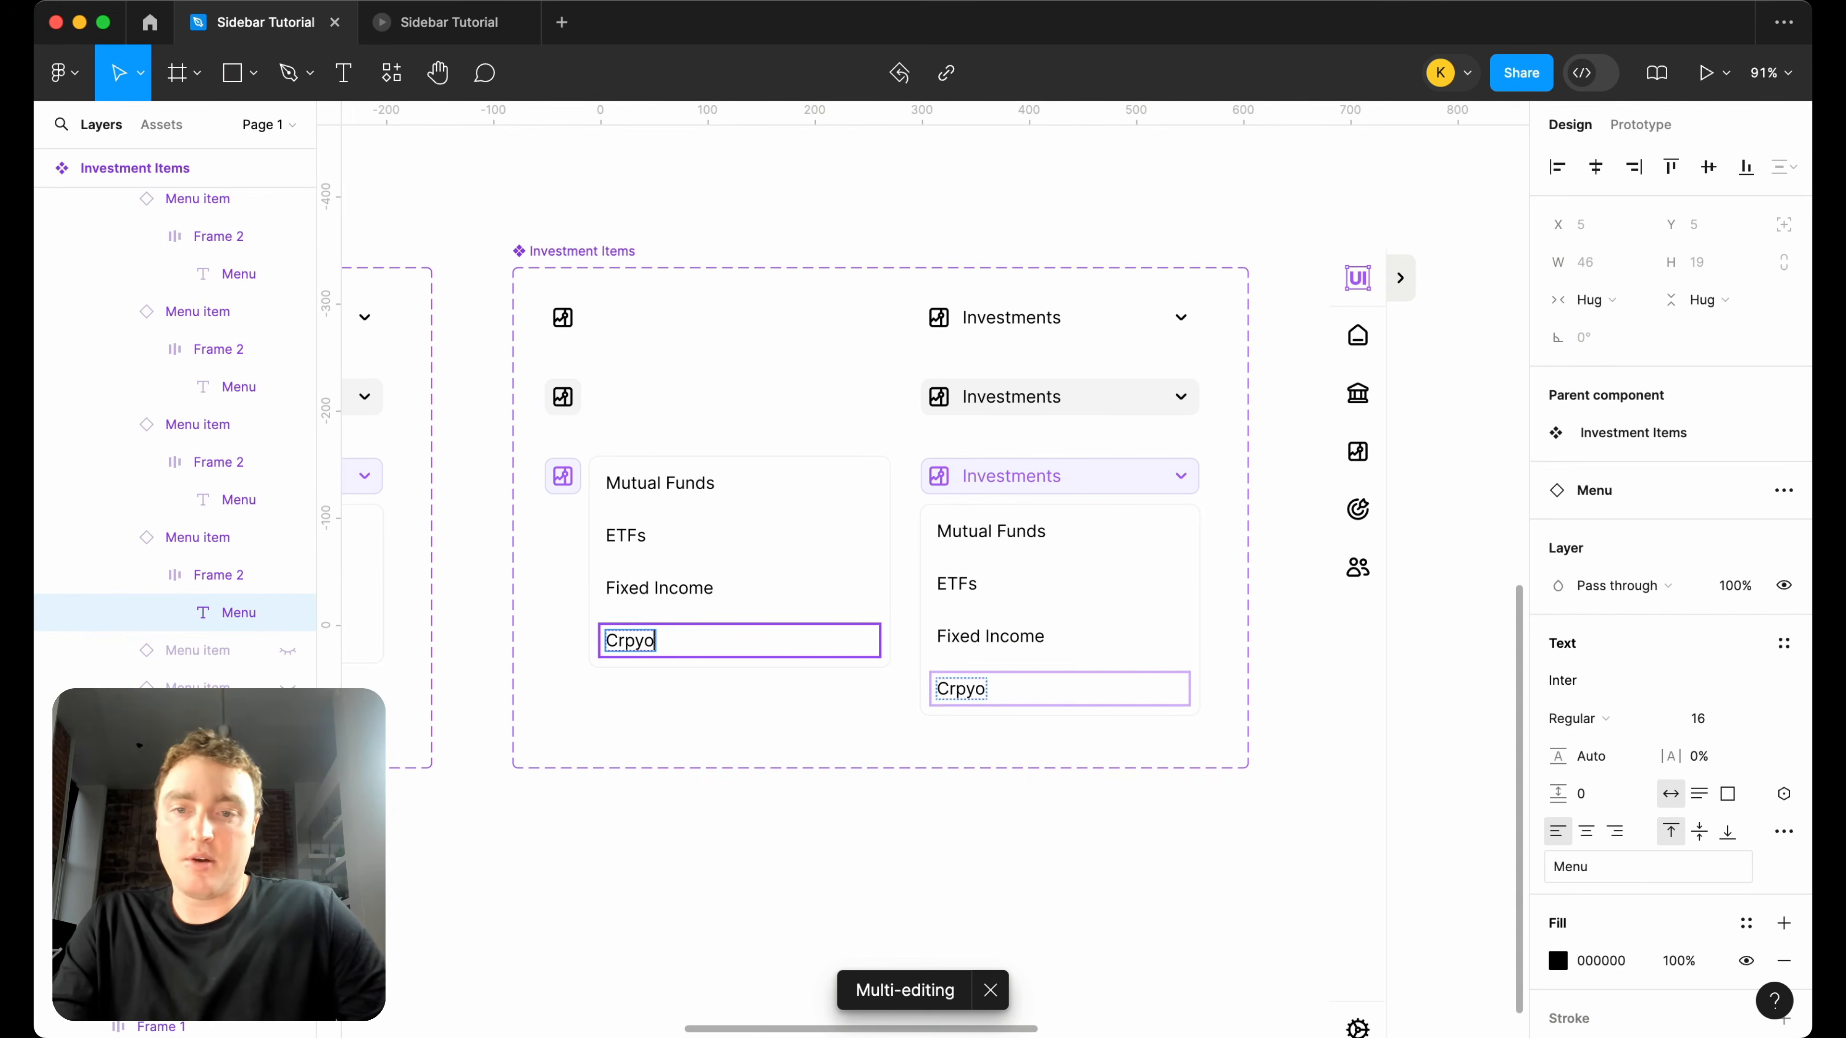
key(Escape)
key(BackSpace)
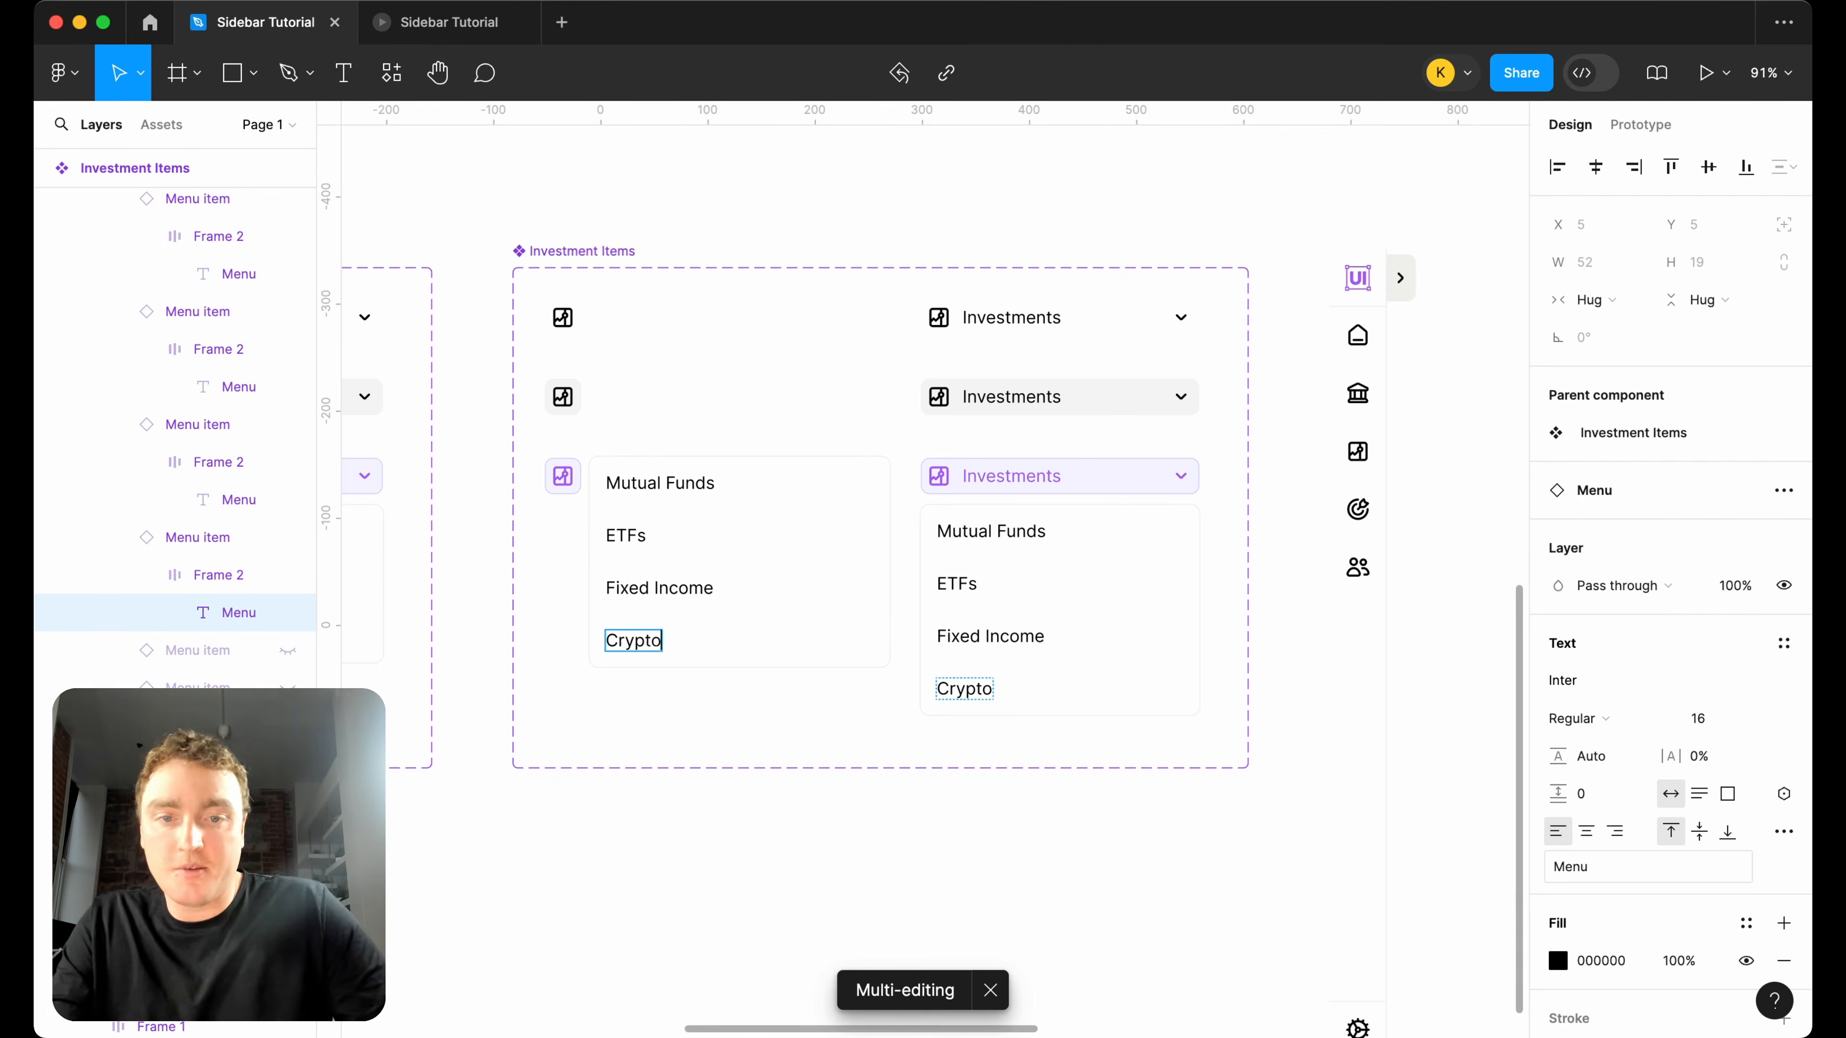
click(754, 861)
Move the separate Navigation Bar instance farther right and shift the Home, Account Items and Investment Items sets down to Y 1639.
scroll(753, 861, down, 5)
scroll(944, 426, right, 3)
scroll(976, 540, right, 3)
scroll(952, 522, down, 5)
scroll(908, 436, up, 3)
scroll(661, 364, up, 3)
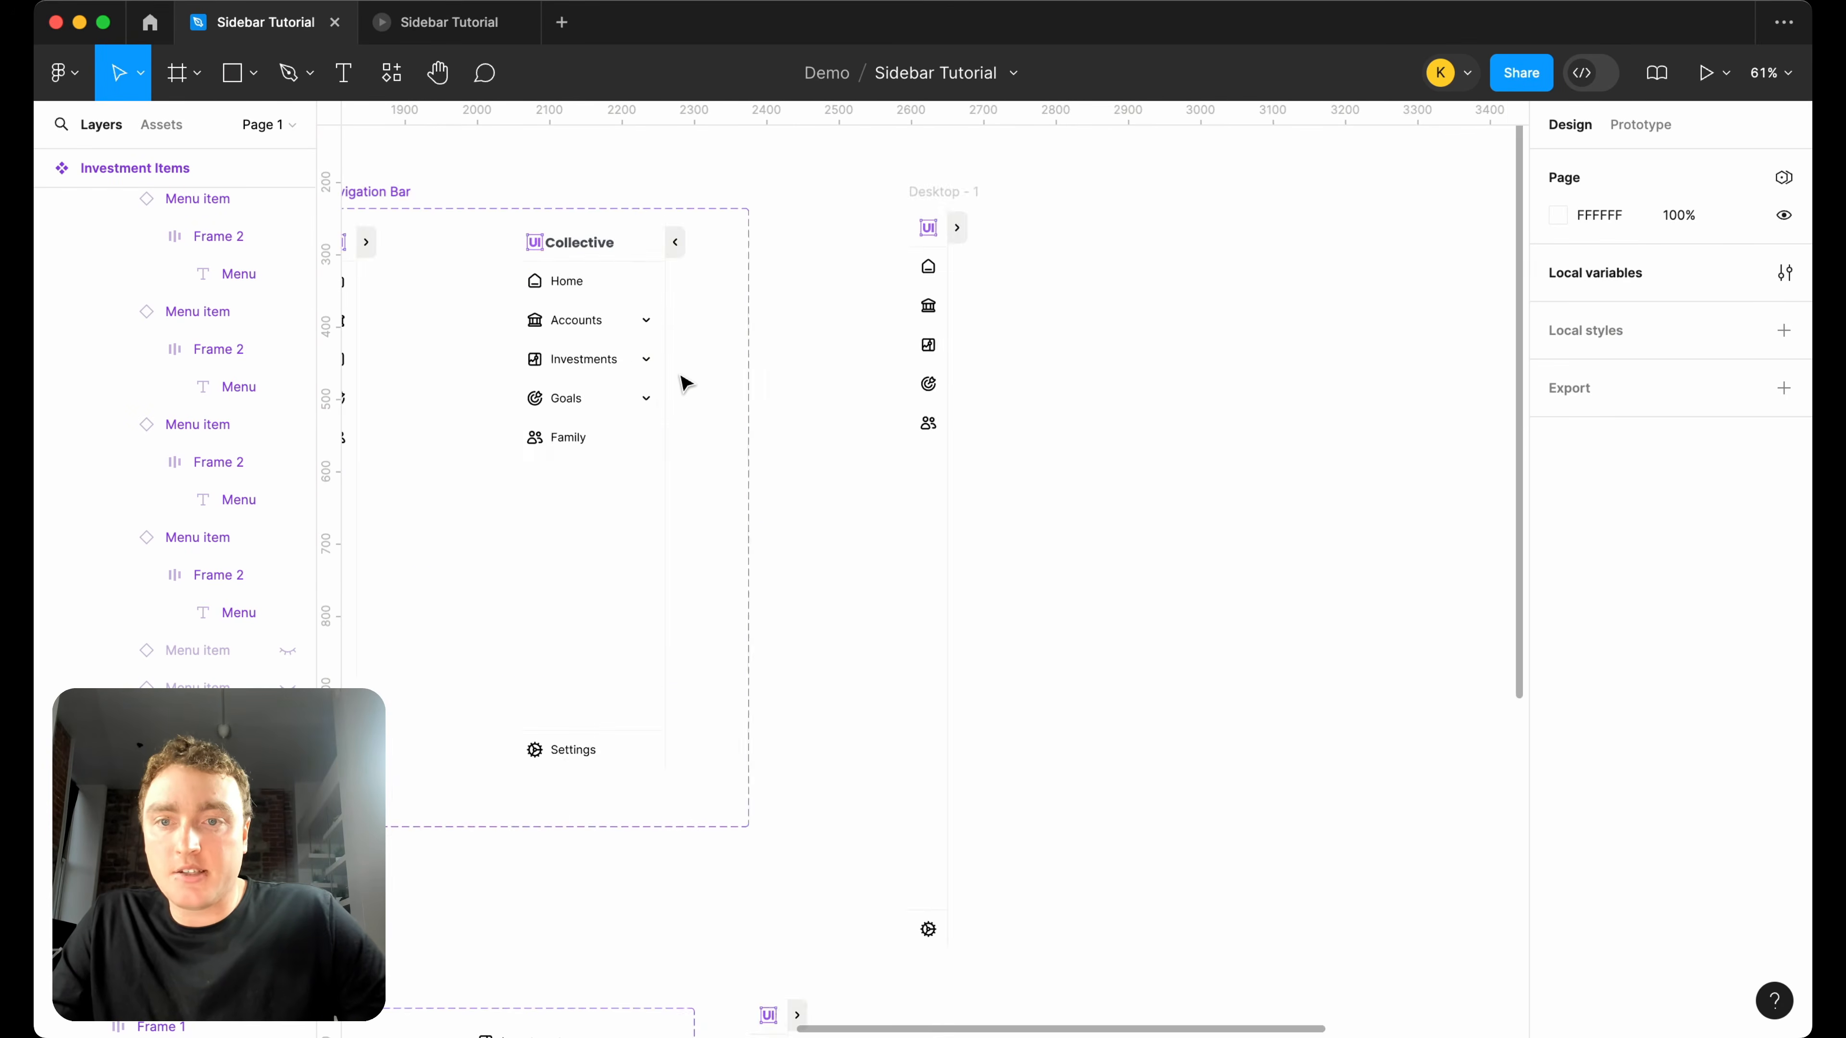
scroll(685, 383, down, 5)
scroll(684, 380, down, 3)
drag(745, 556, 999, 563)
scroll(800, 541, down, 3)
drag(566, 694, 1073, 504)
drag(987, 593, 988, 671)
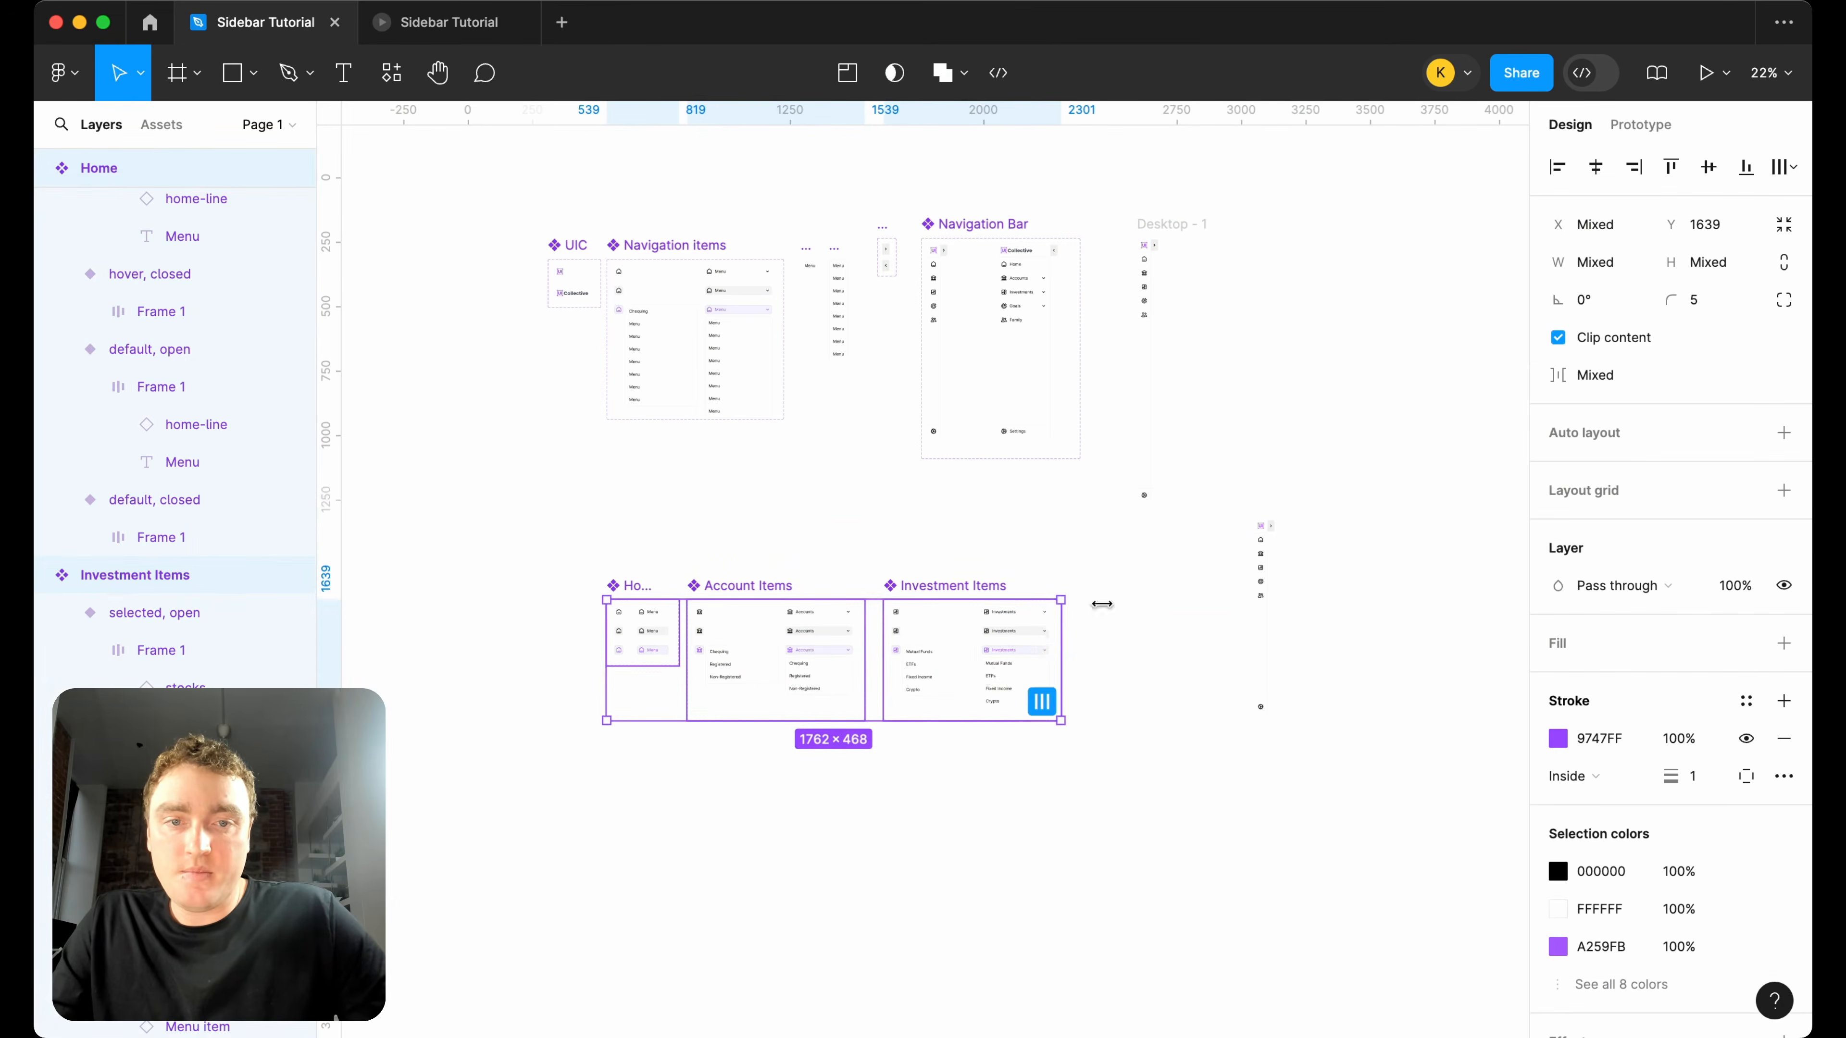
Move the separate Navigation Bar instance farther right to X 3583, Y 1325 to free space beside Investment Items.
click(1144, 595)
scroll(1150, 591, right, 3)
drag(1092, 573, 1229, 573)
scroll(917, 647, up, 3)
scroll(917, 647, down, 1)
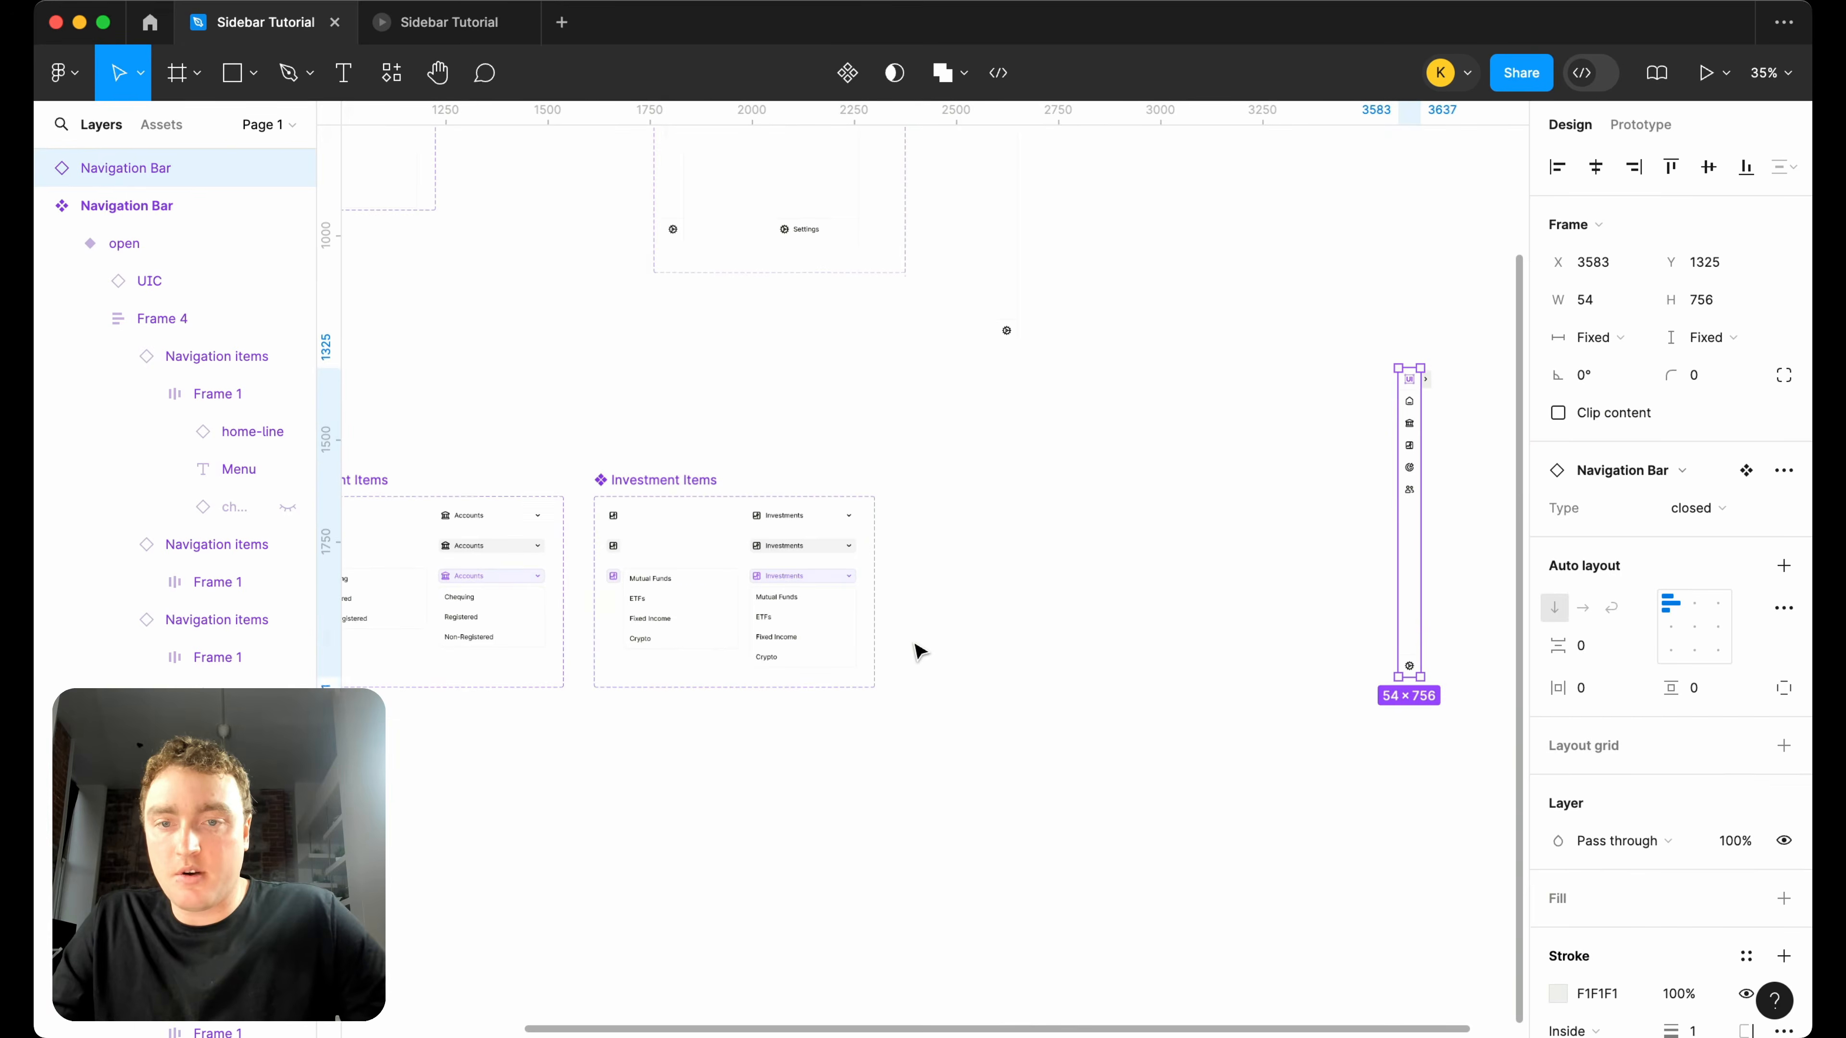
Duplicate the Investment Items component set beside the original, 75 px apart, at X 2376, Y 1639.
click(665, 485)
drag(669, 491, 981, 490)
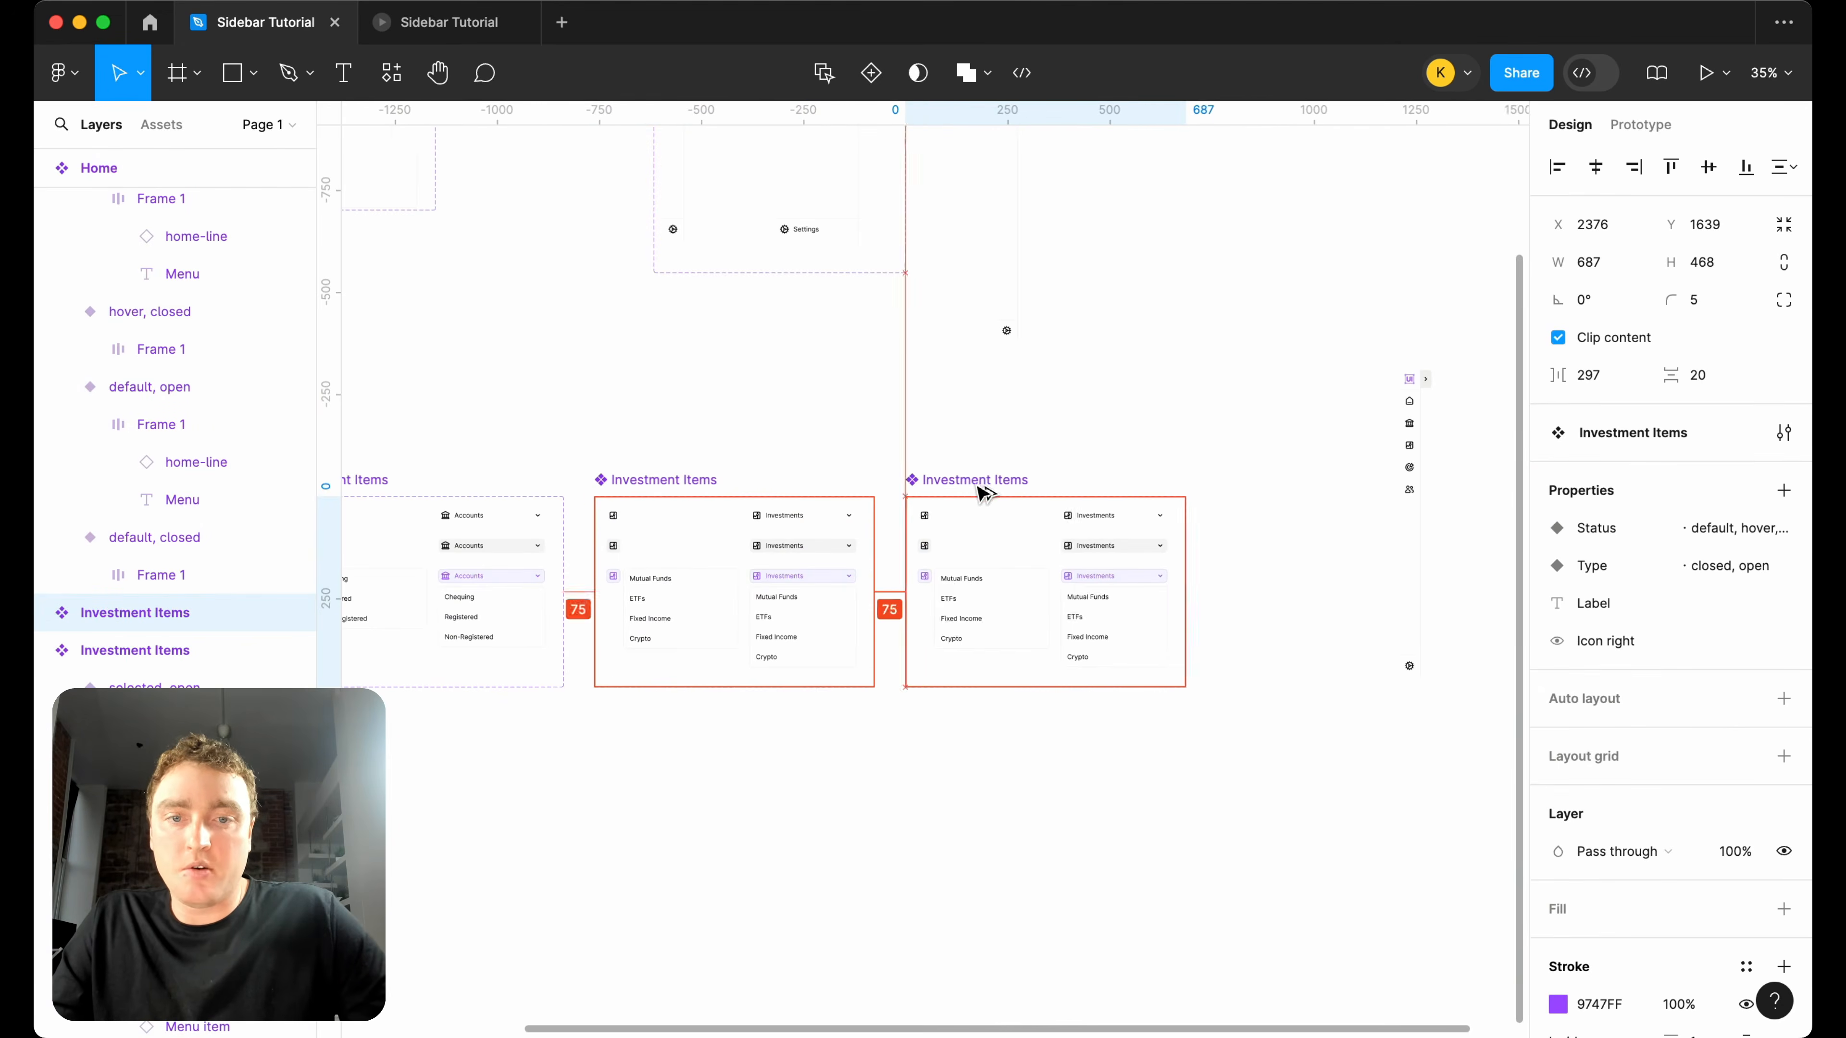
scroll(997, 598, up, 5)
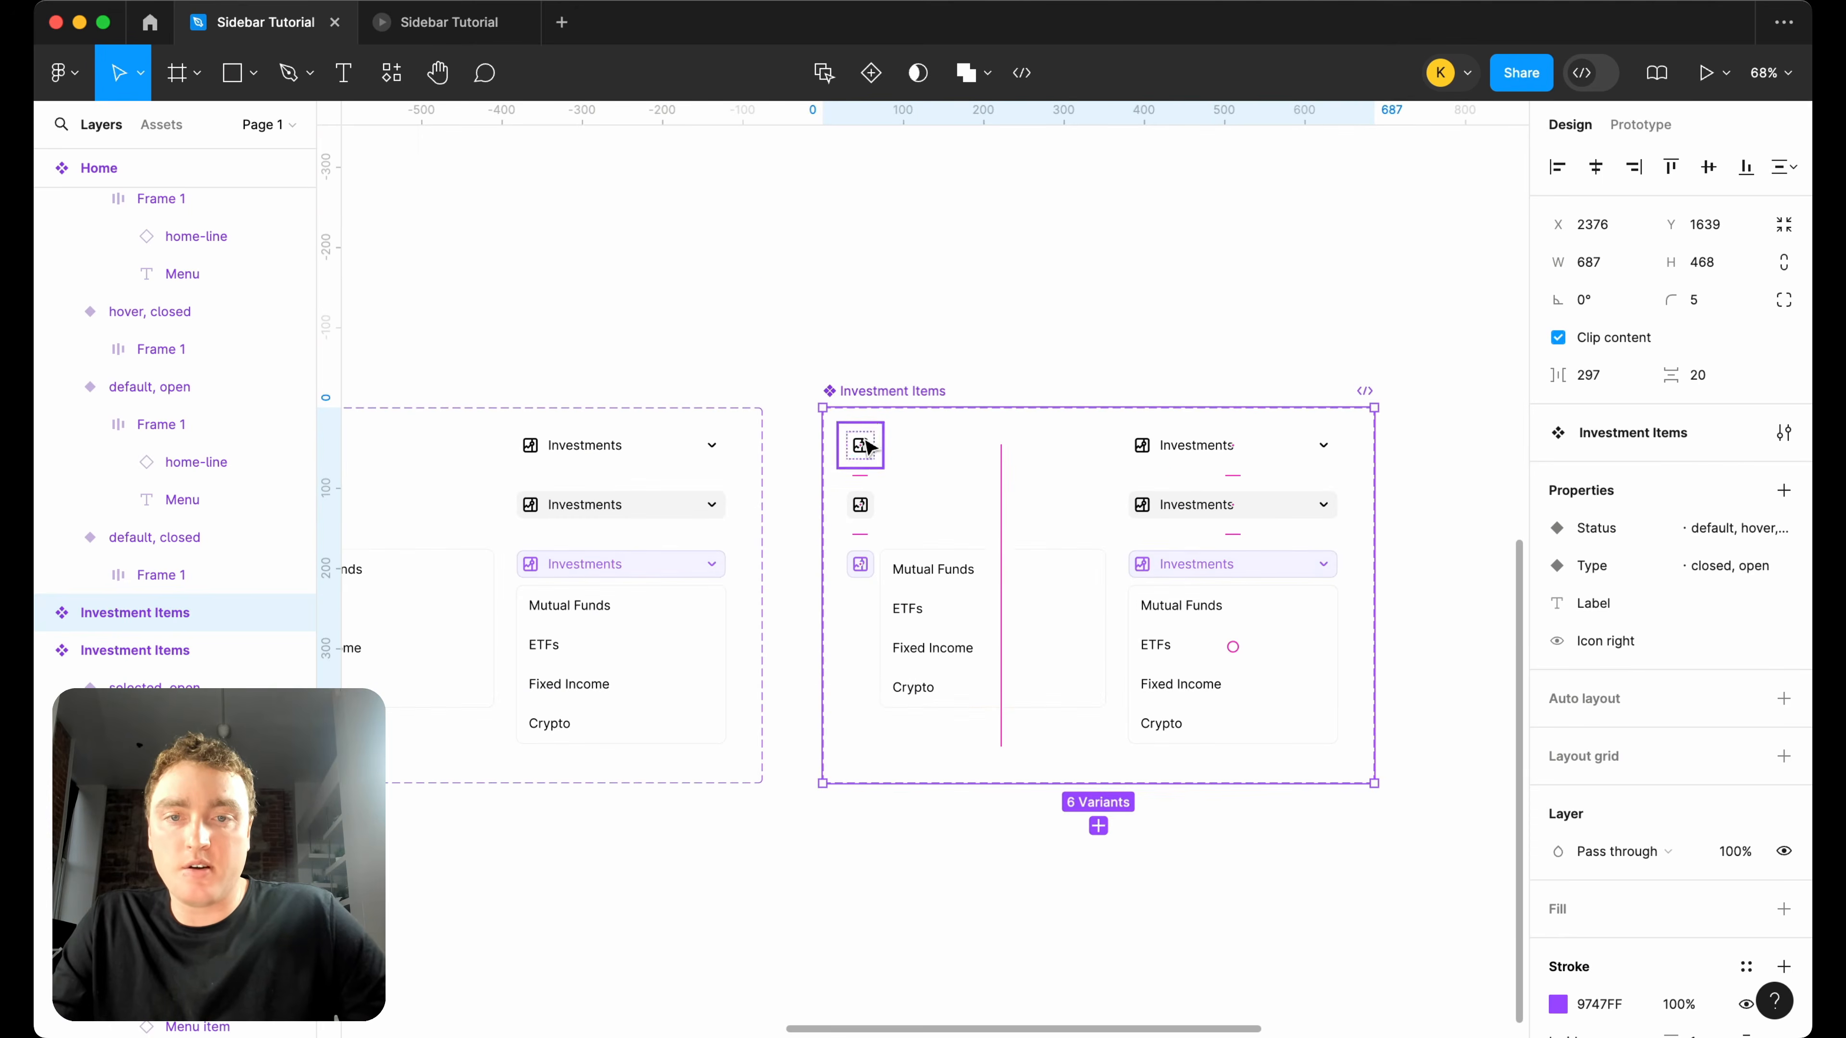
Multi-edit the stocks icons in all six variants of the copied set and swap them for "target, arrow, goal, aim".
double_click(861, 444)
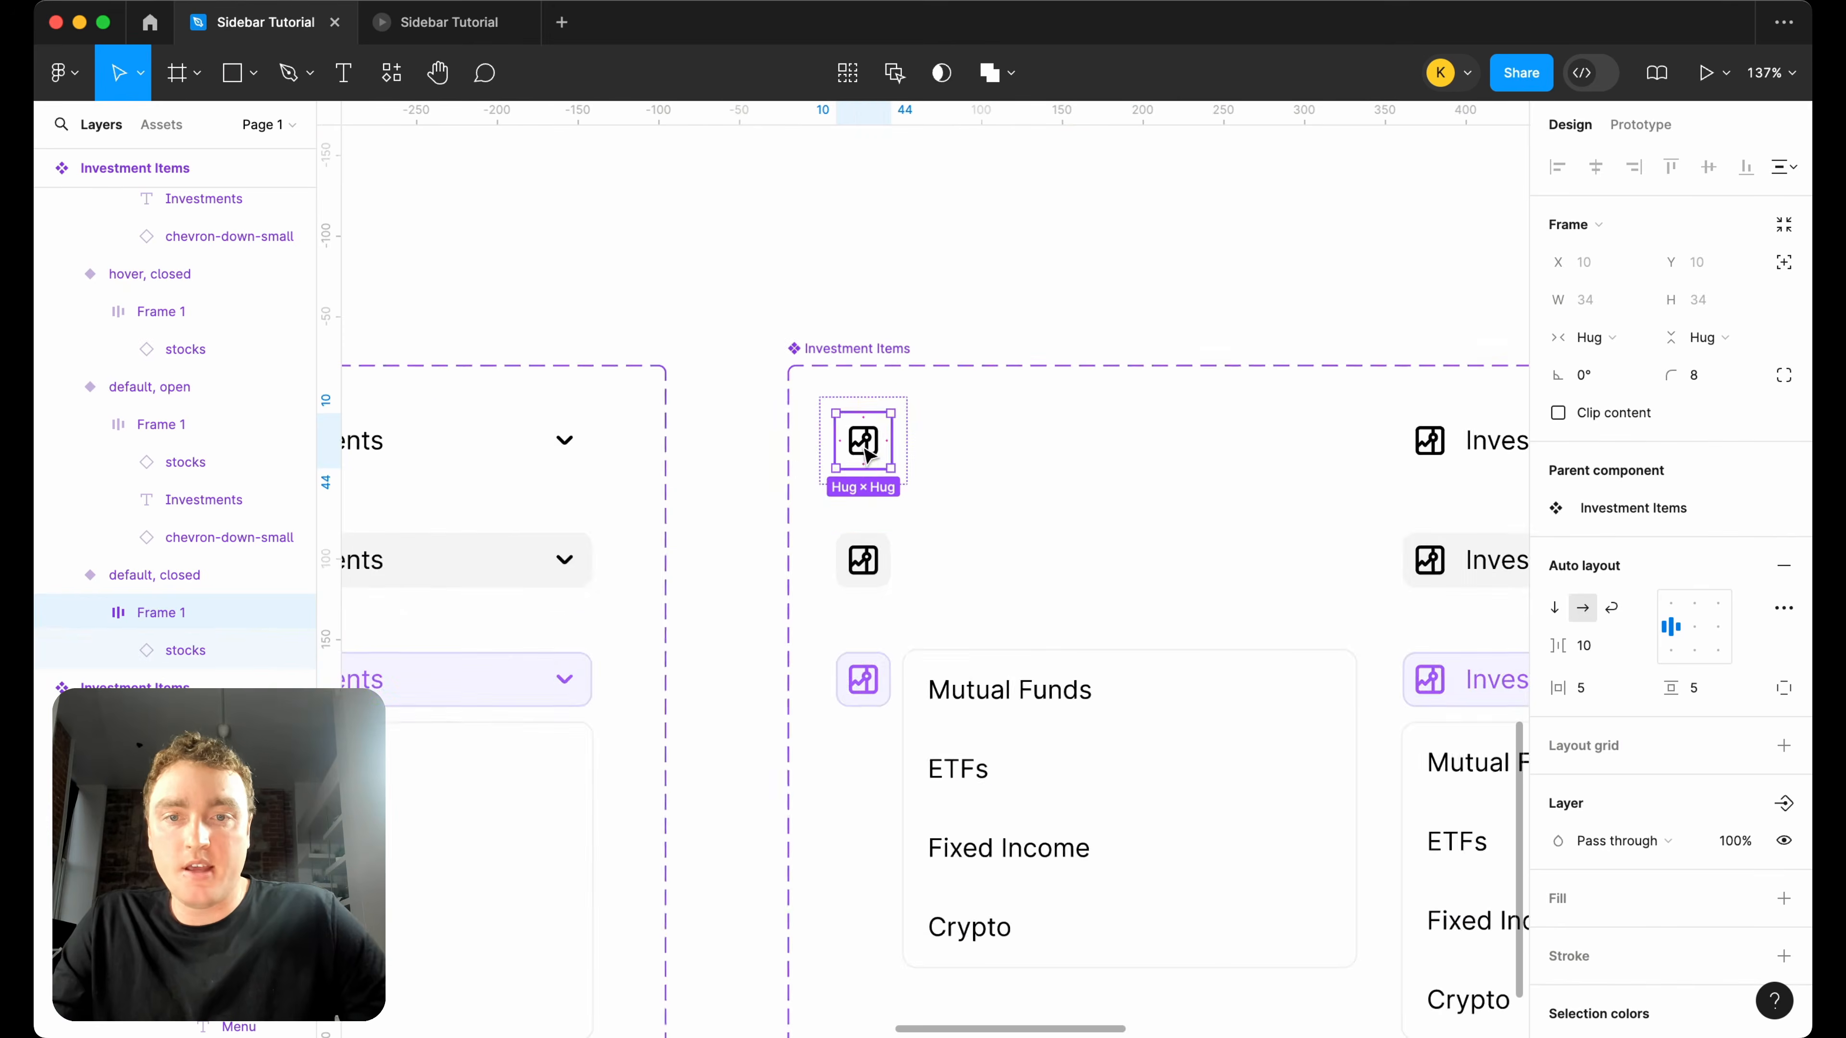
double_click(861, 446)
scroll(860, 453, up, 2)
scroll(861, 453, down, 1)
click(850, 86)
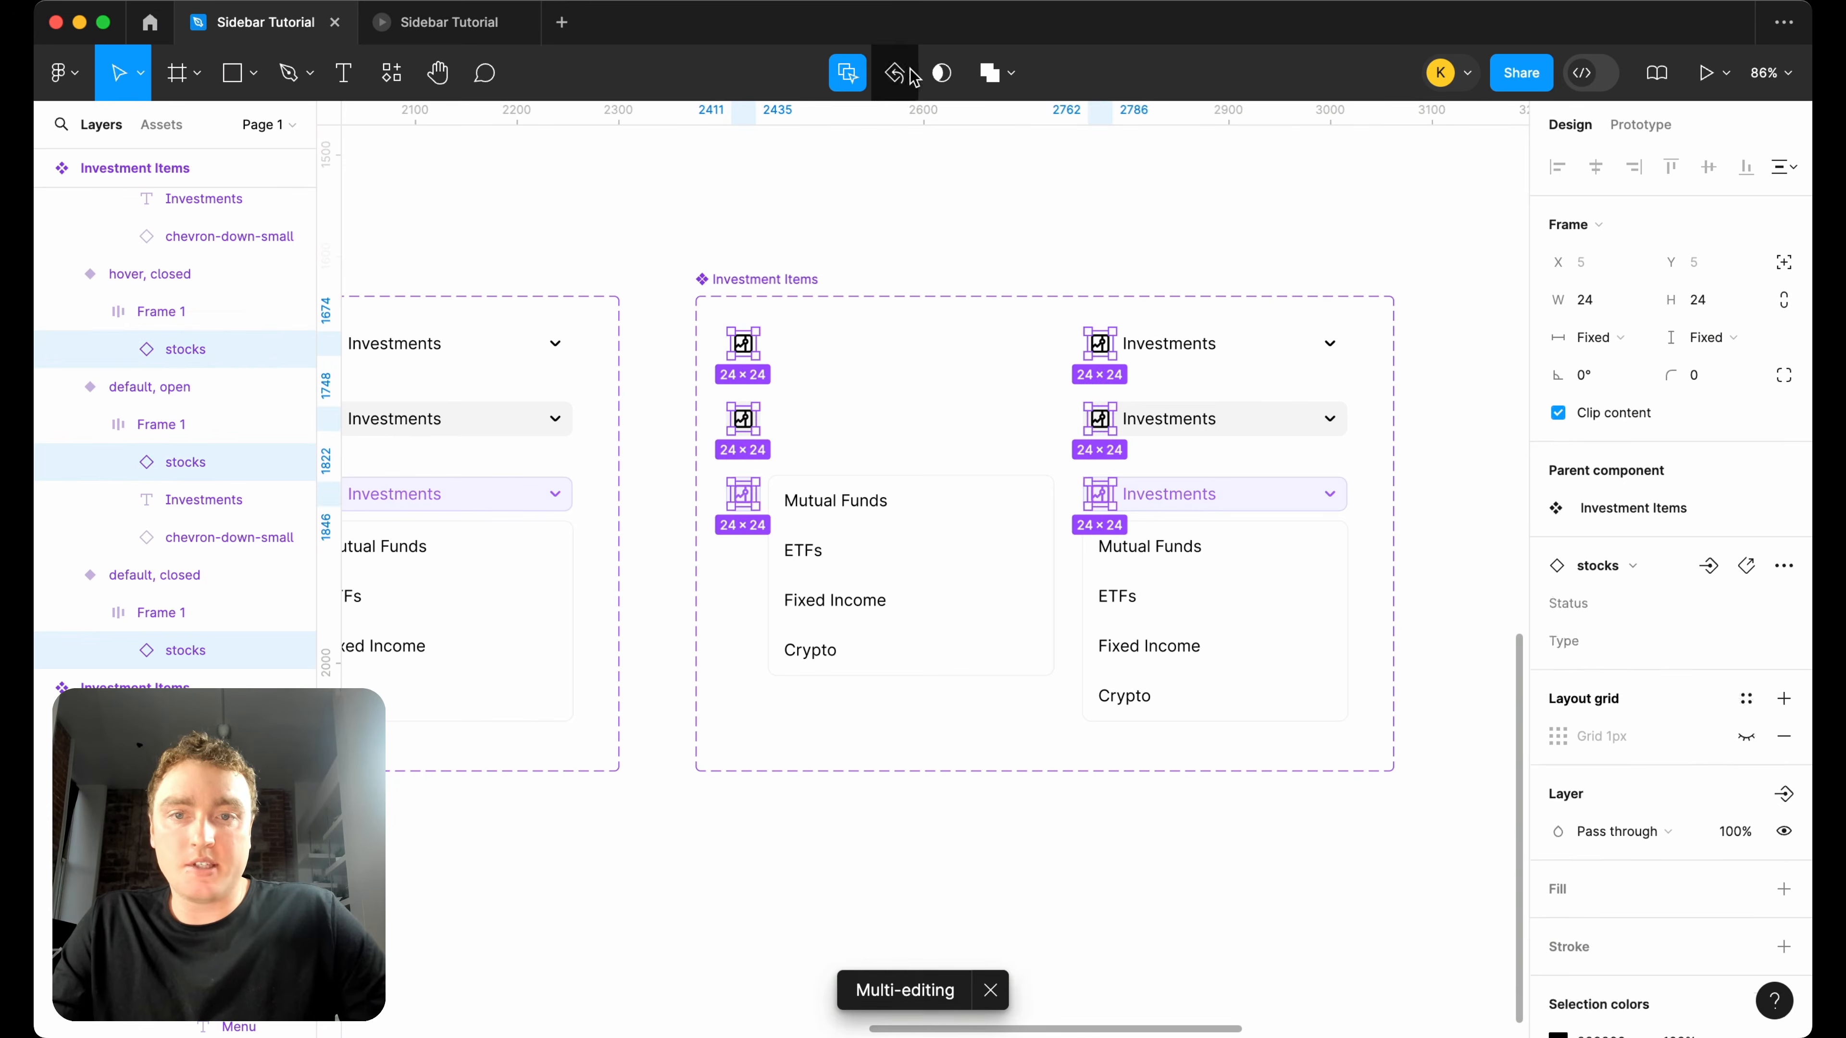
click(1676, 568)
text(tar)
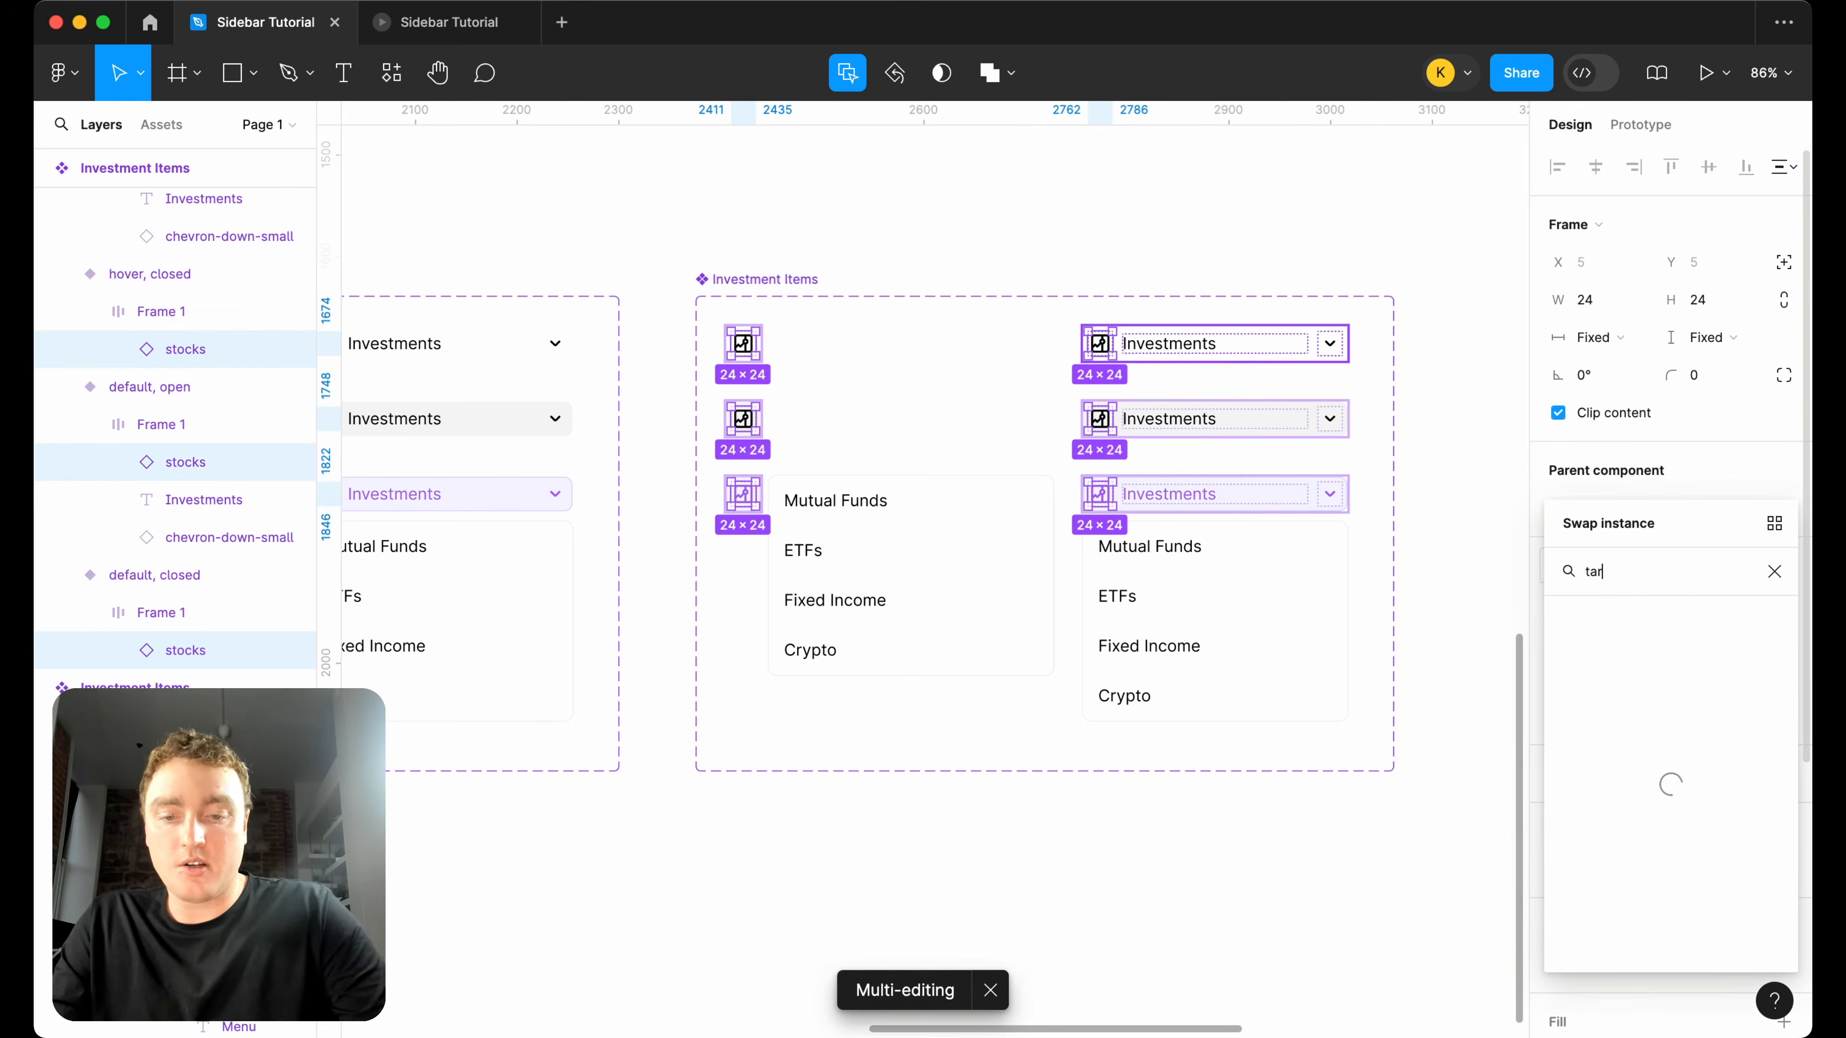
text(rget)
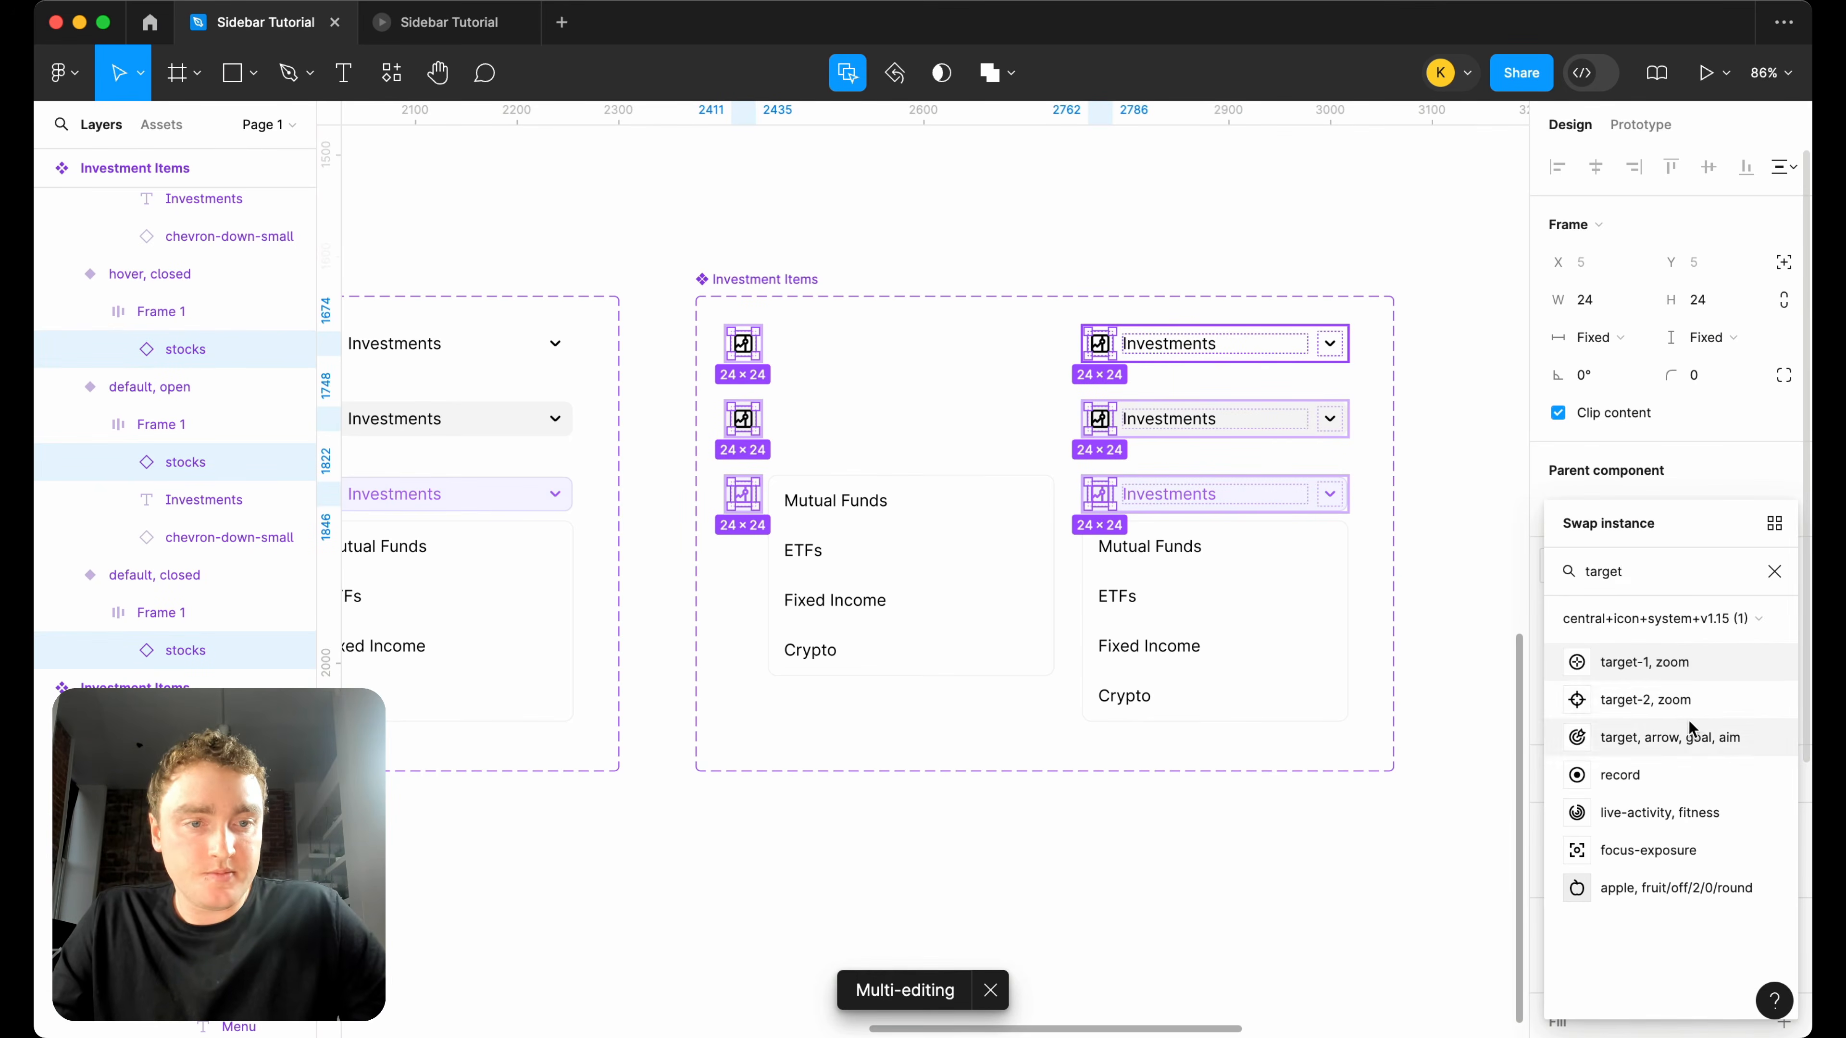
click(1699, 739)
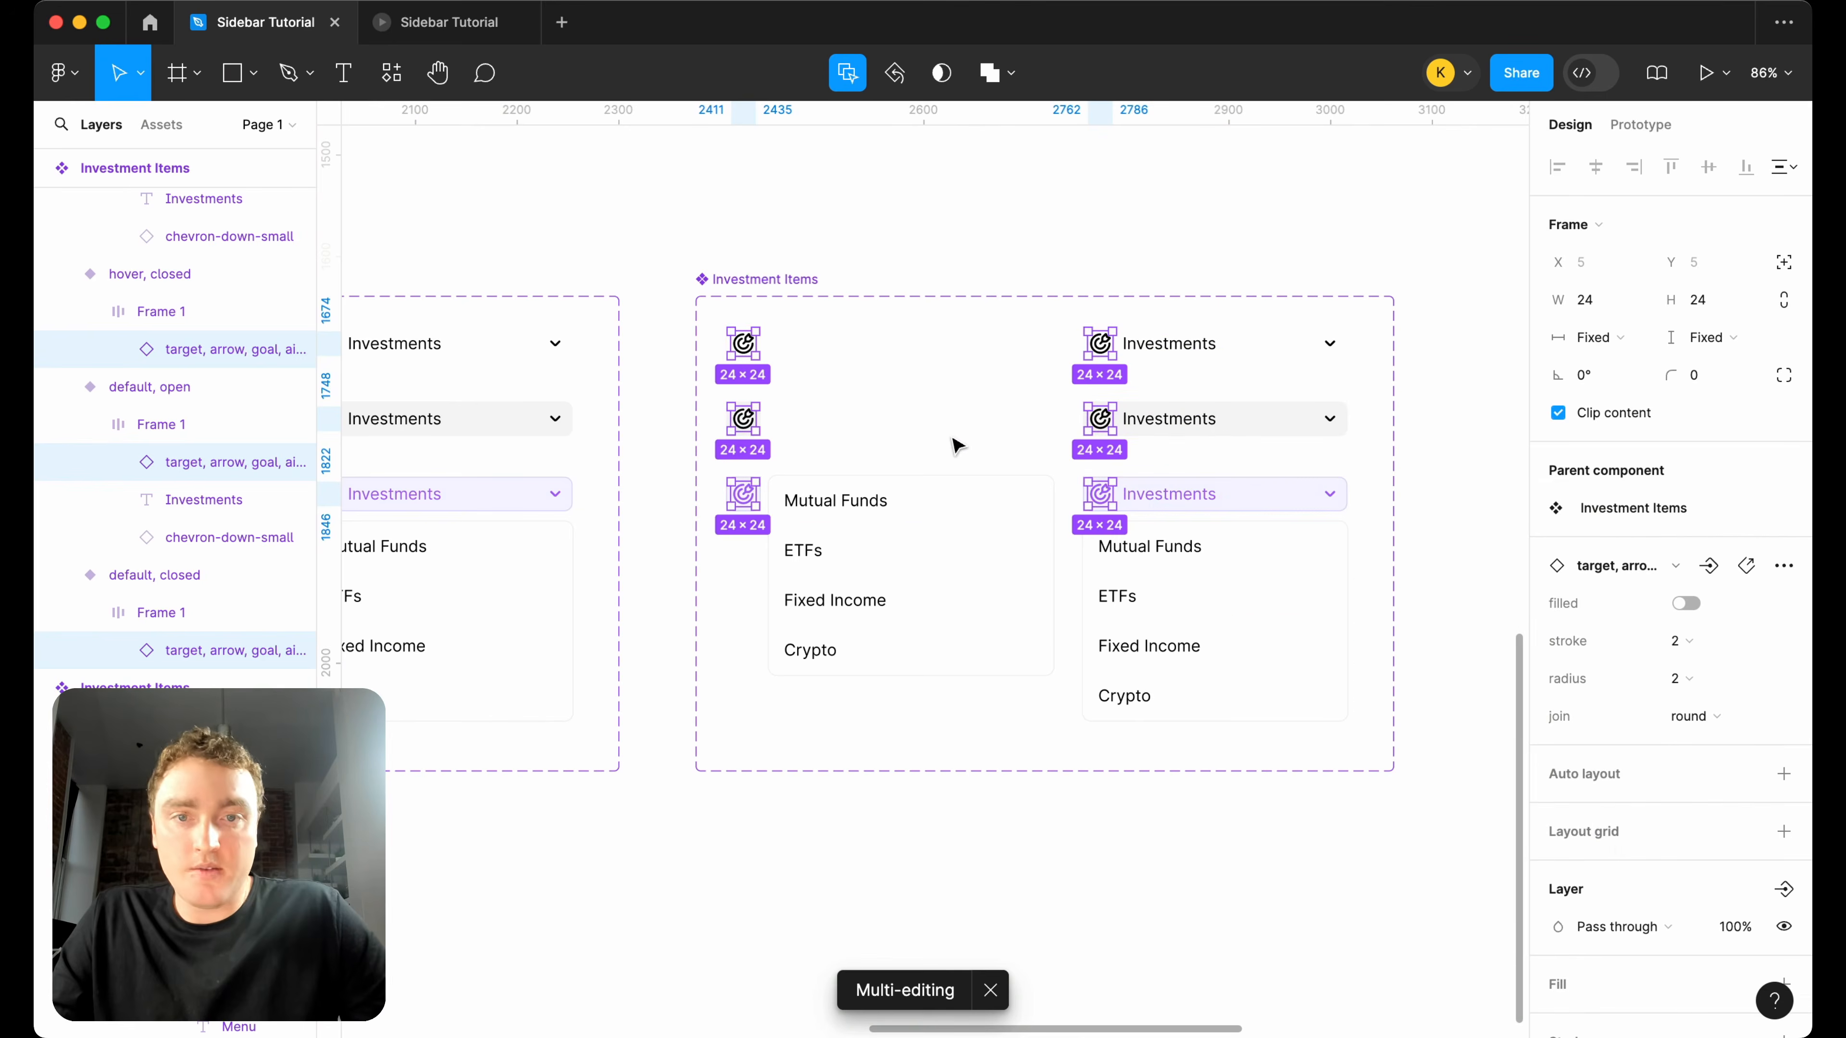
Change the label of the copied set's three open variants to "Goals".
key(Tab)
key(Return)
text(Goals)
Rename the first two dropdown entries of the Goals variants to "Retirement" and "Cottage Purchase".
double_click(871, 502)
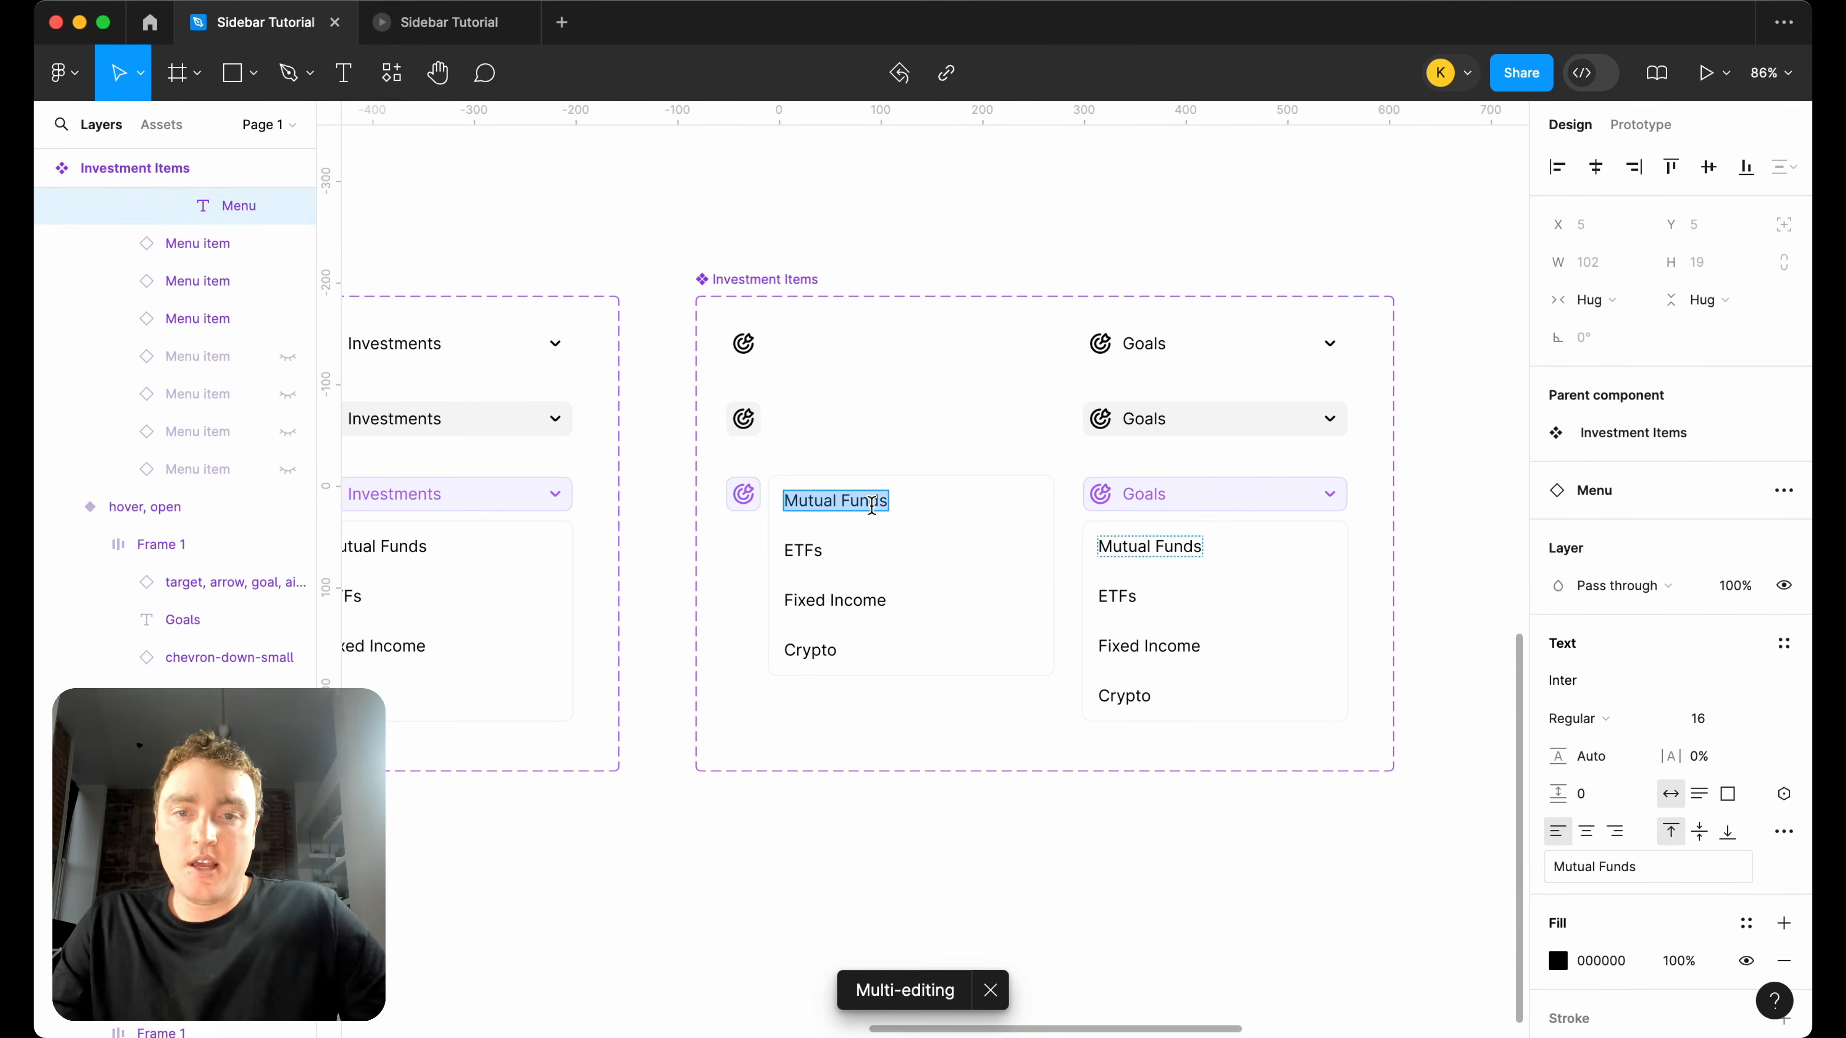
text(Retirement)
double_click(813, 549)
text(Cot)
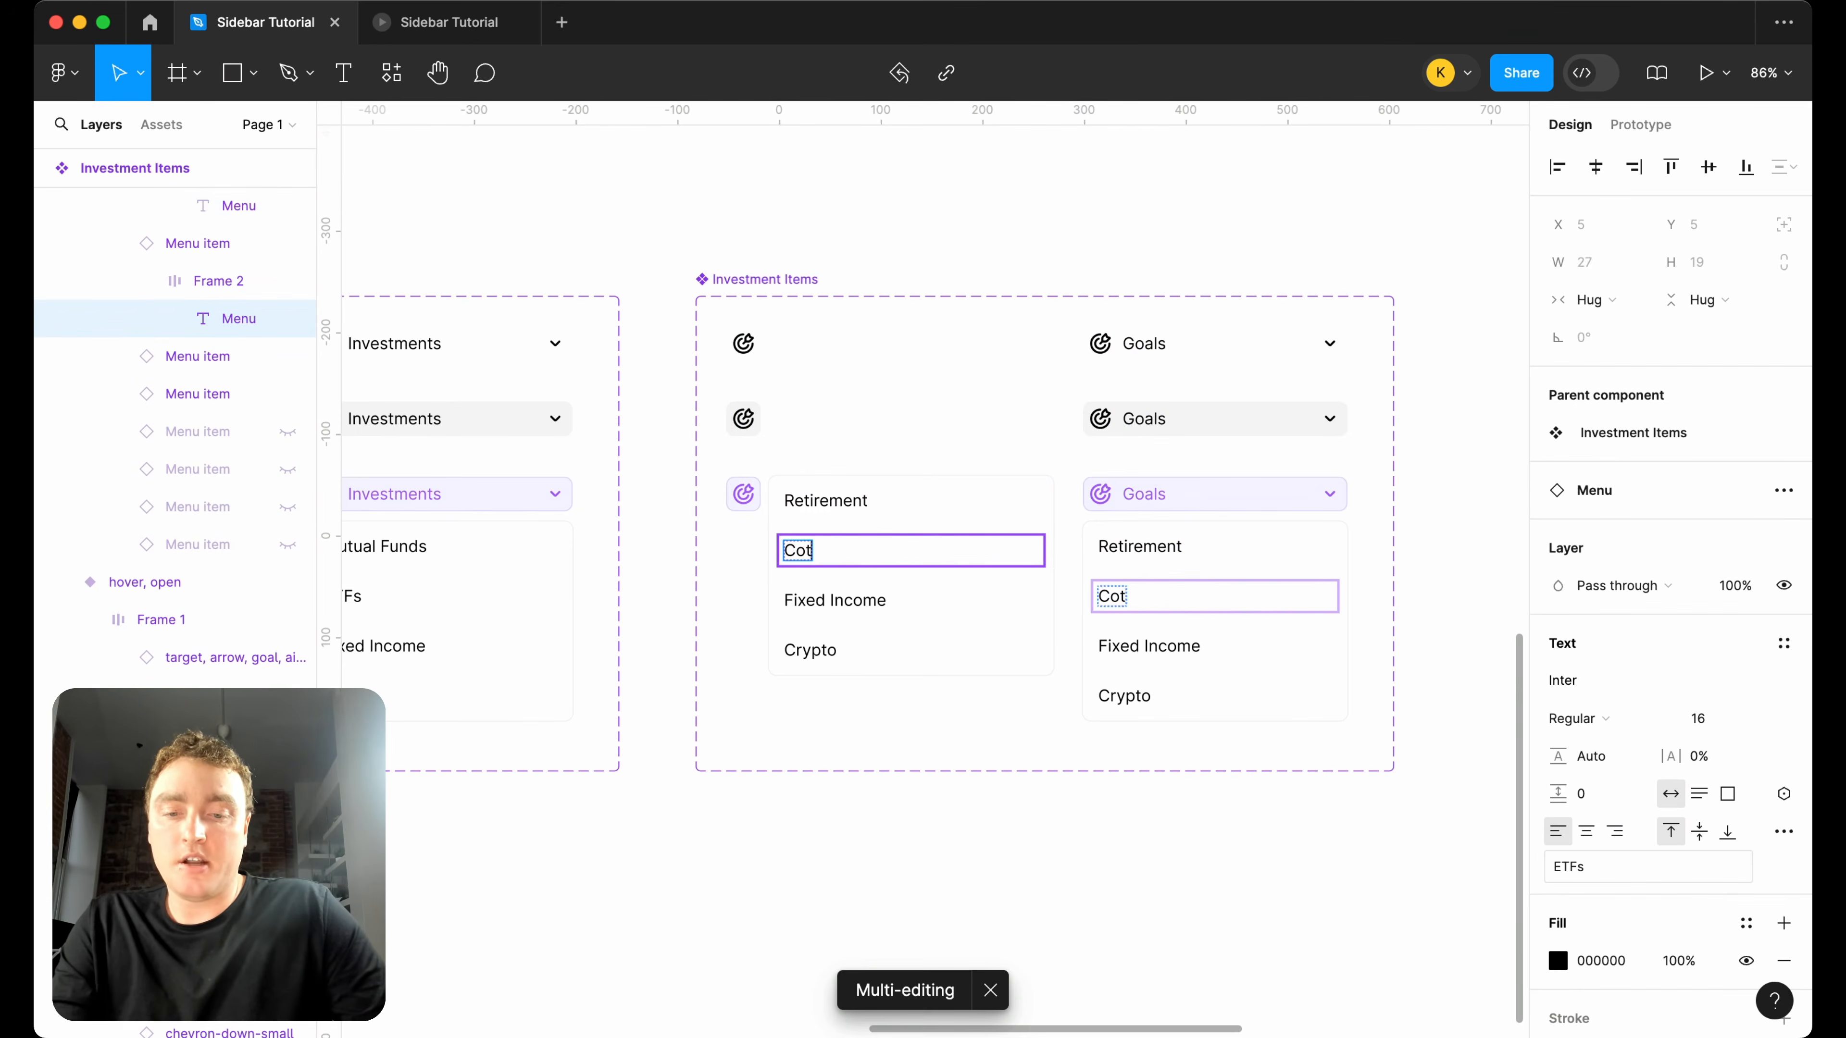
text(tage Purchase)
Rename the third and fourth dropdown entries of the Goals variants to "Vacation Home" and "Yacht".
double_click(817, 600)
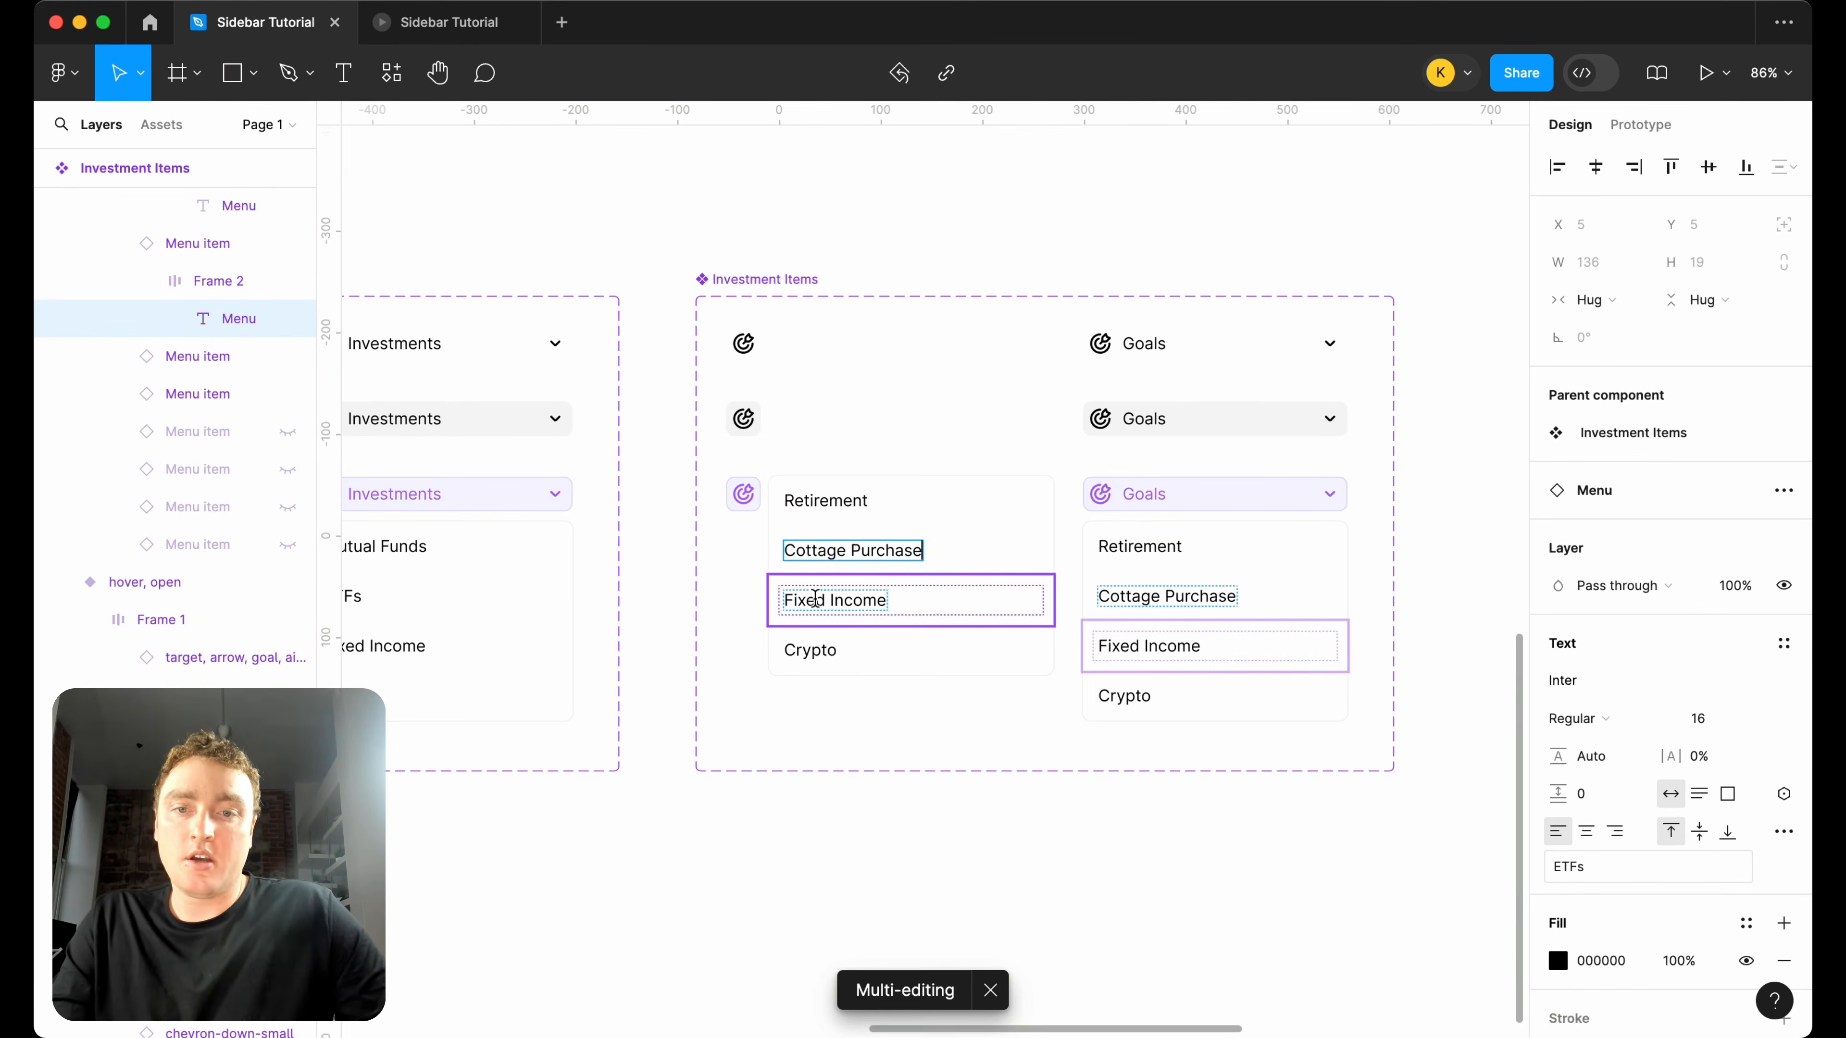
text(Vaca)
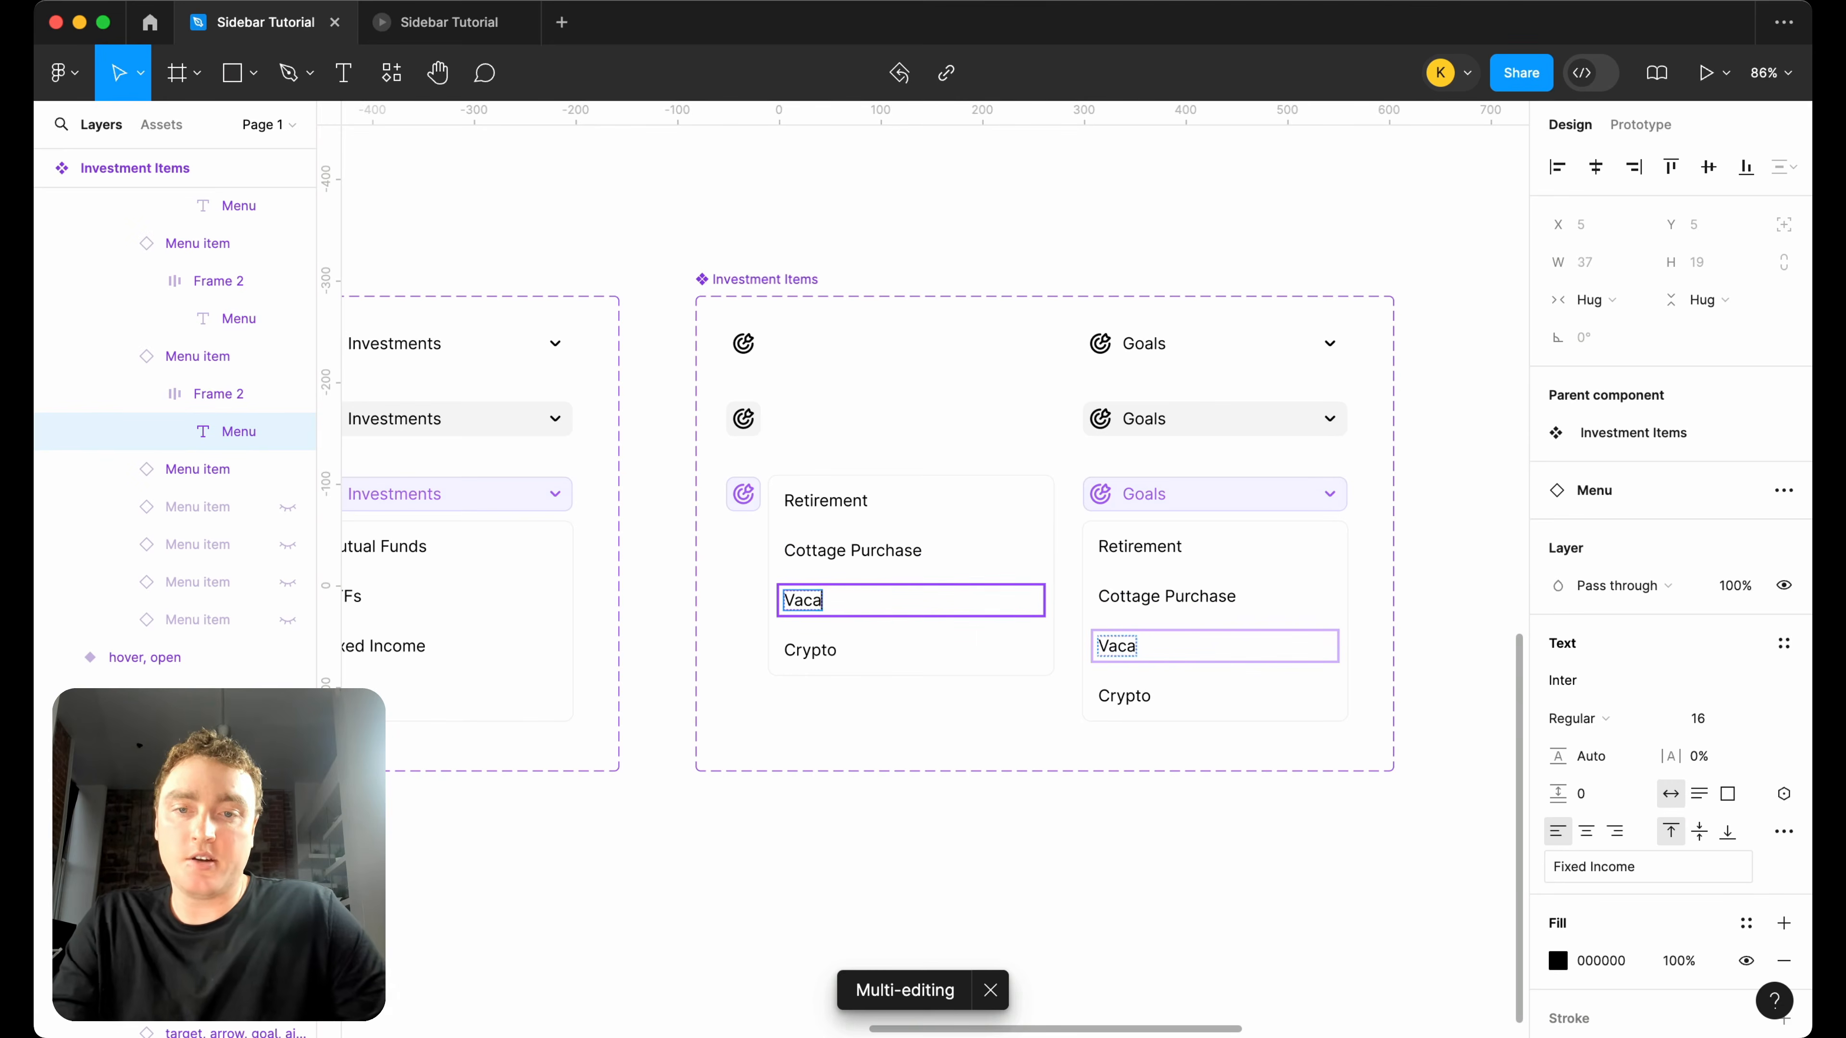
text(ome)
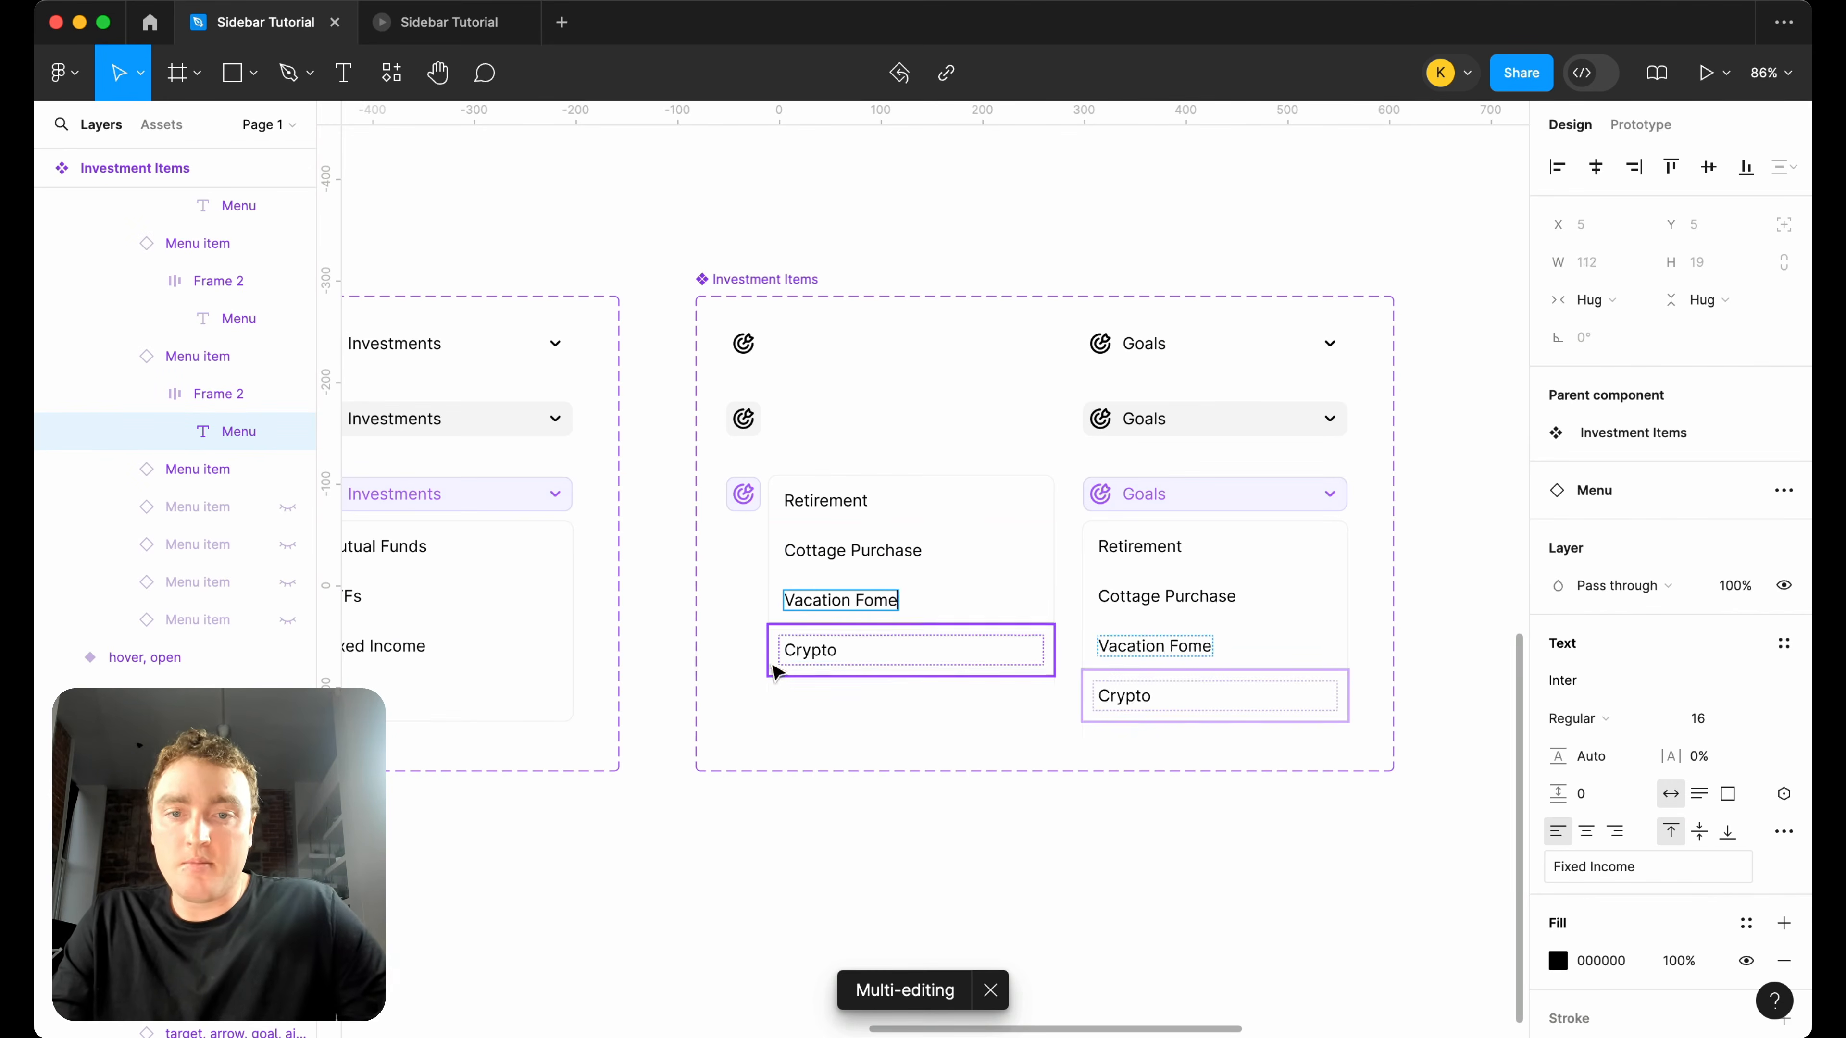
key(BackSpace)
text(e)
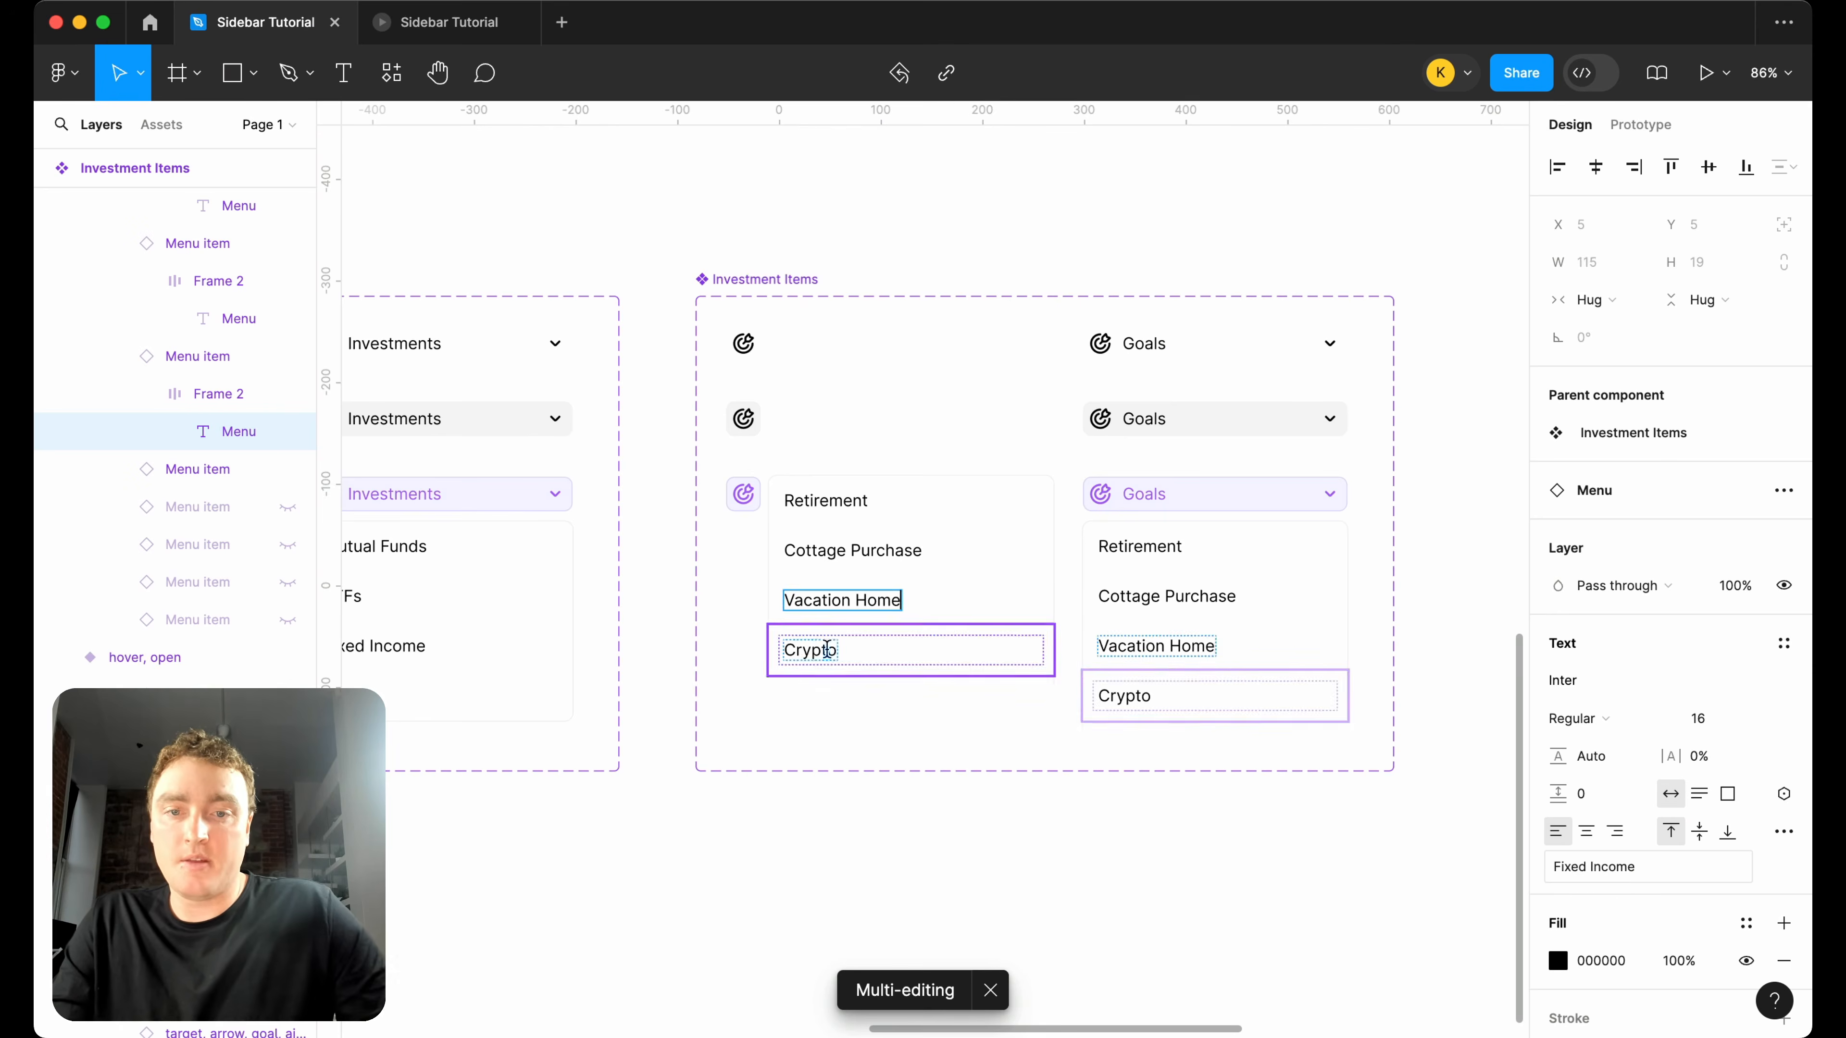
double_click(813, 650)
text(Tach)
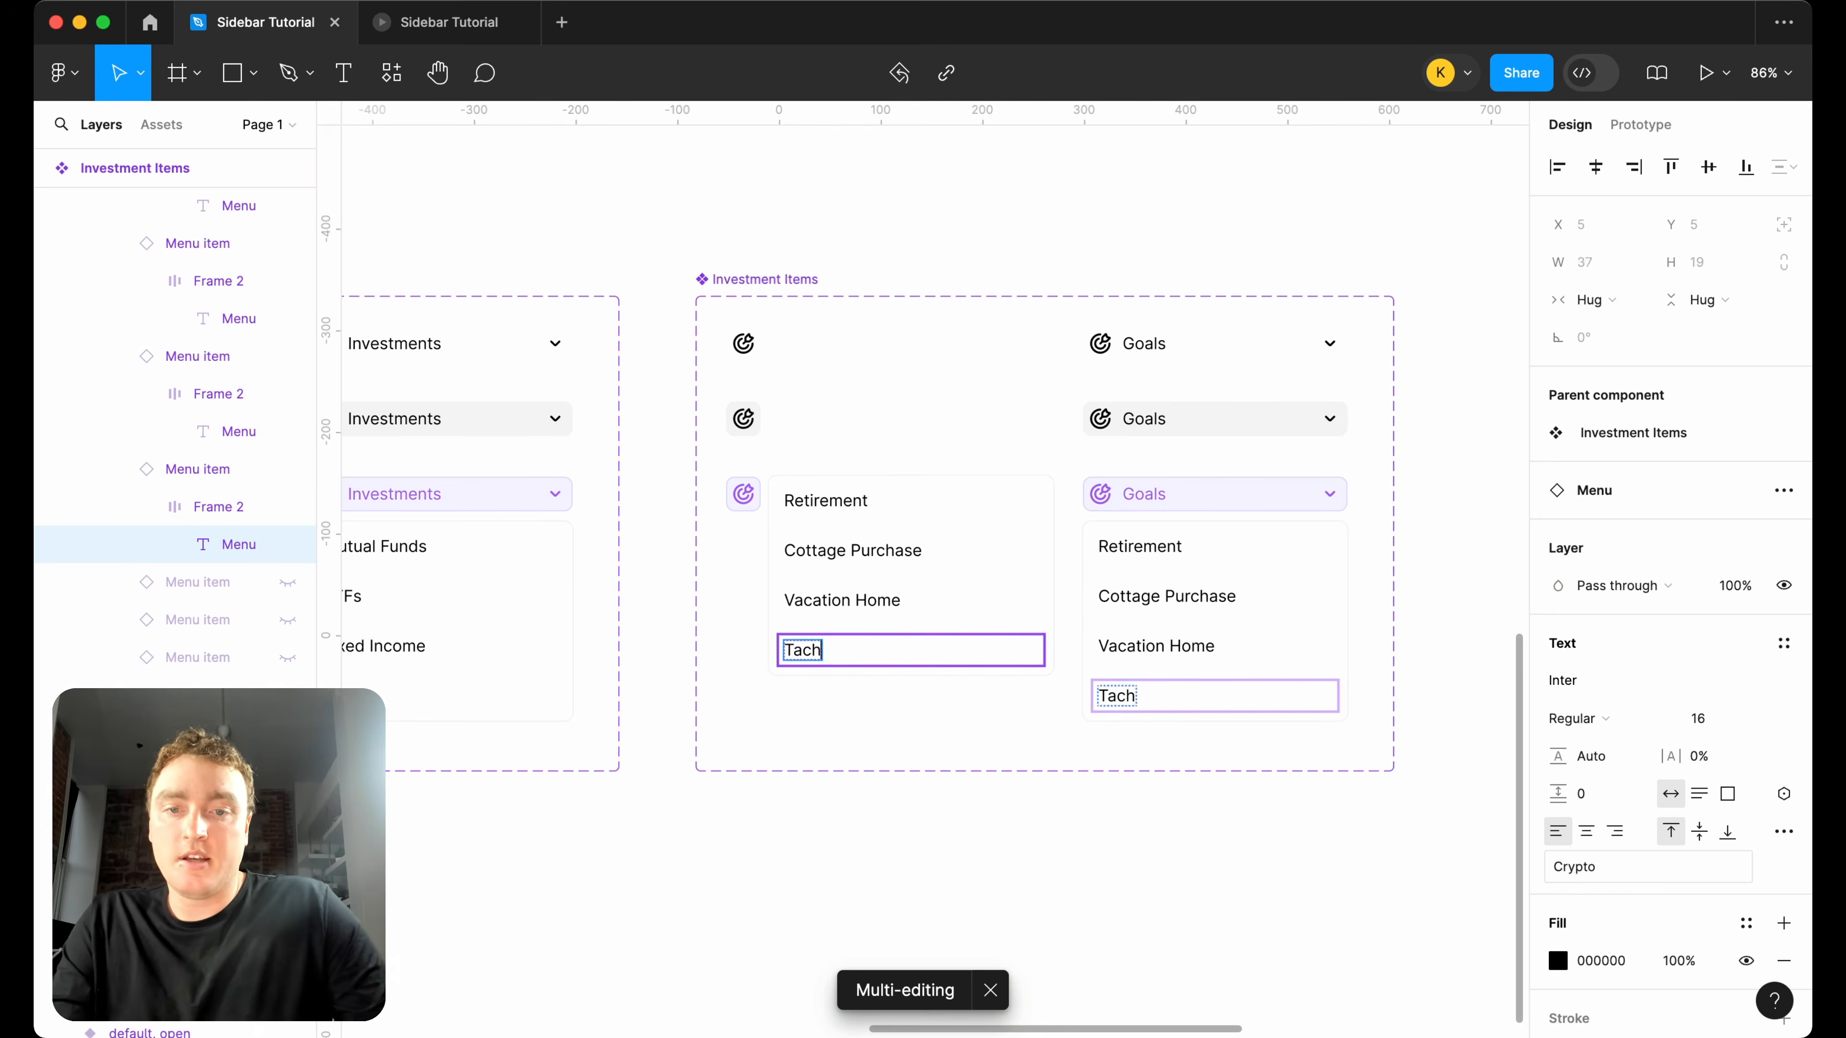
text(t)
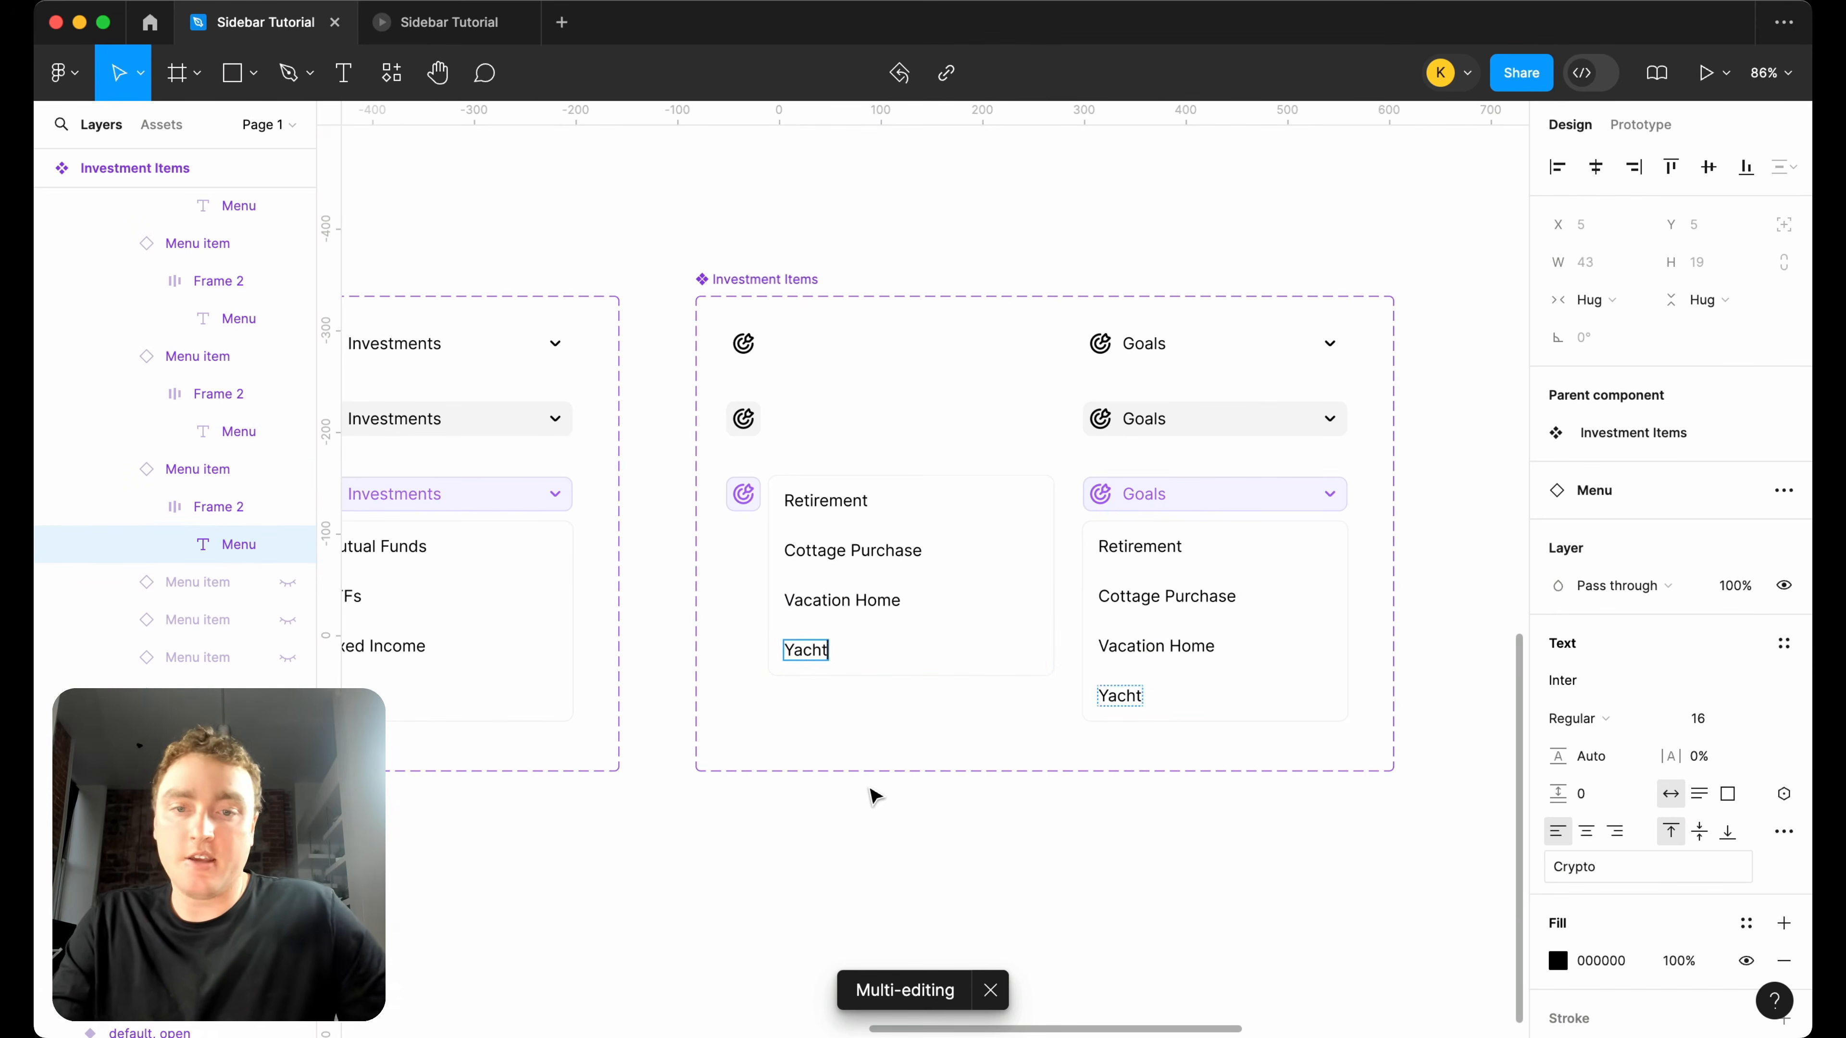
click(865, 834)
Move the separate Navigation Bar instance farther right to make room for another component set.
scroll(864, 835, down, 5)
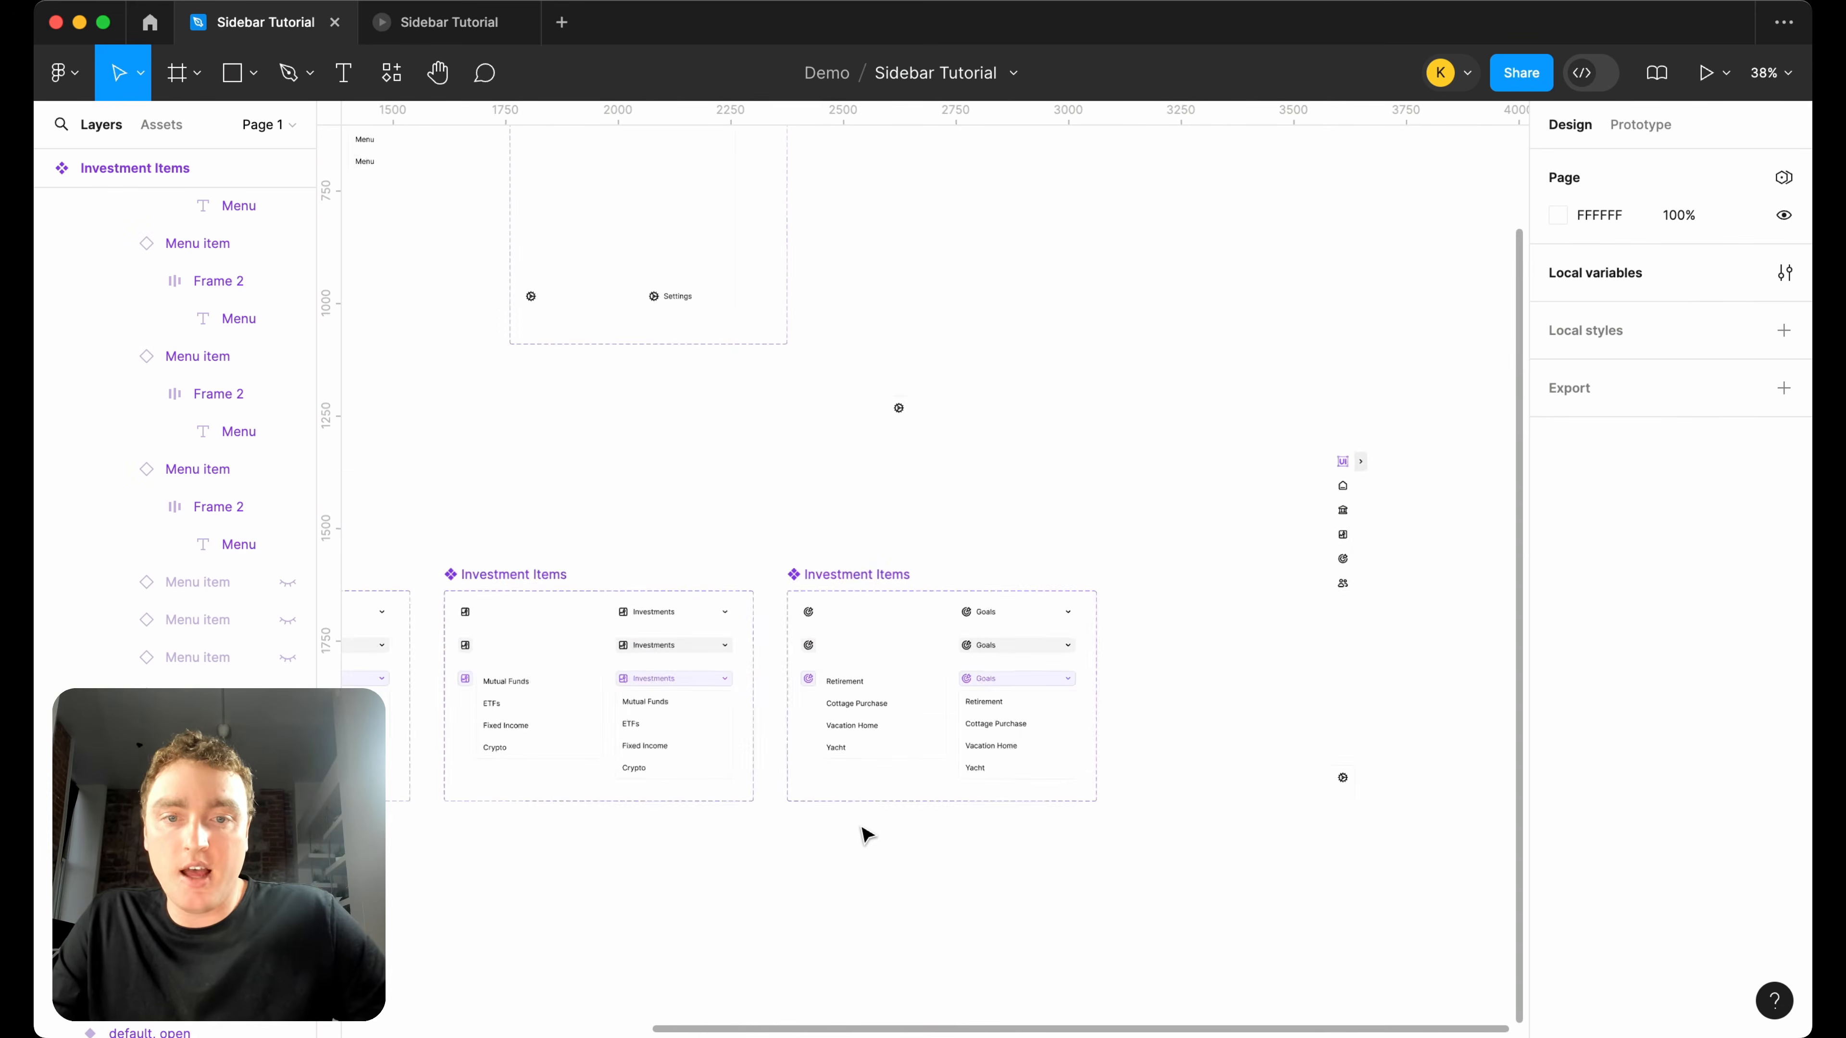
scroll(861, 836, right, 5)
scroll(819, 425, up, 2)
scroll(866, 341, up, 5)
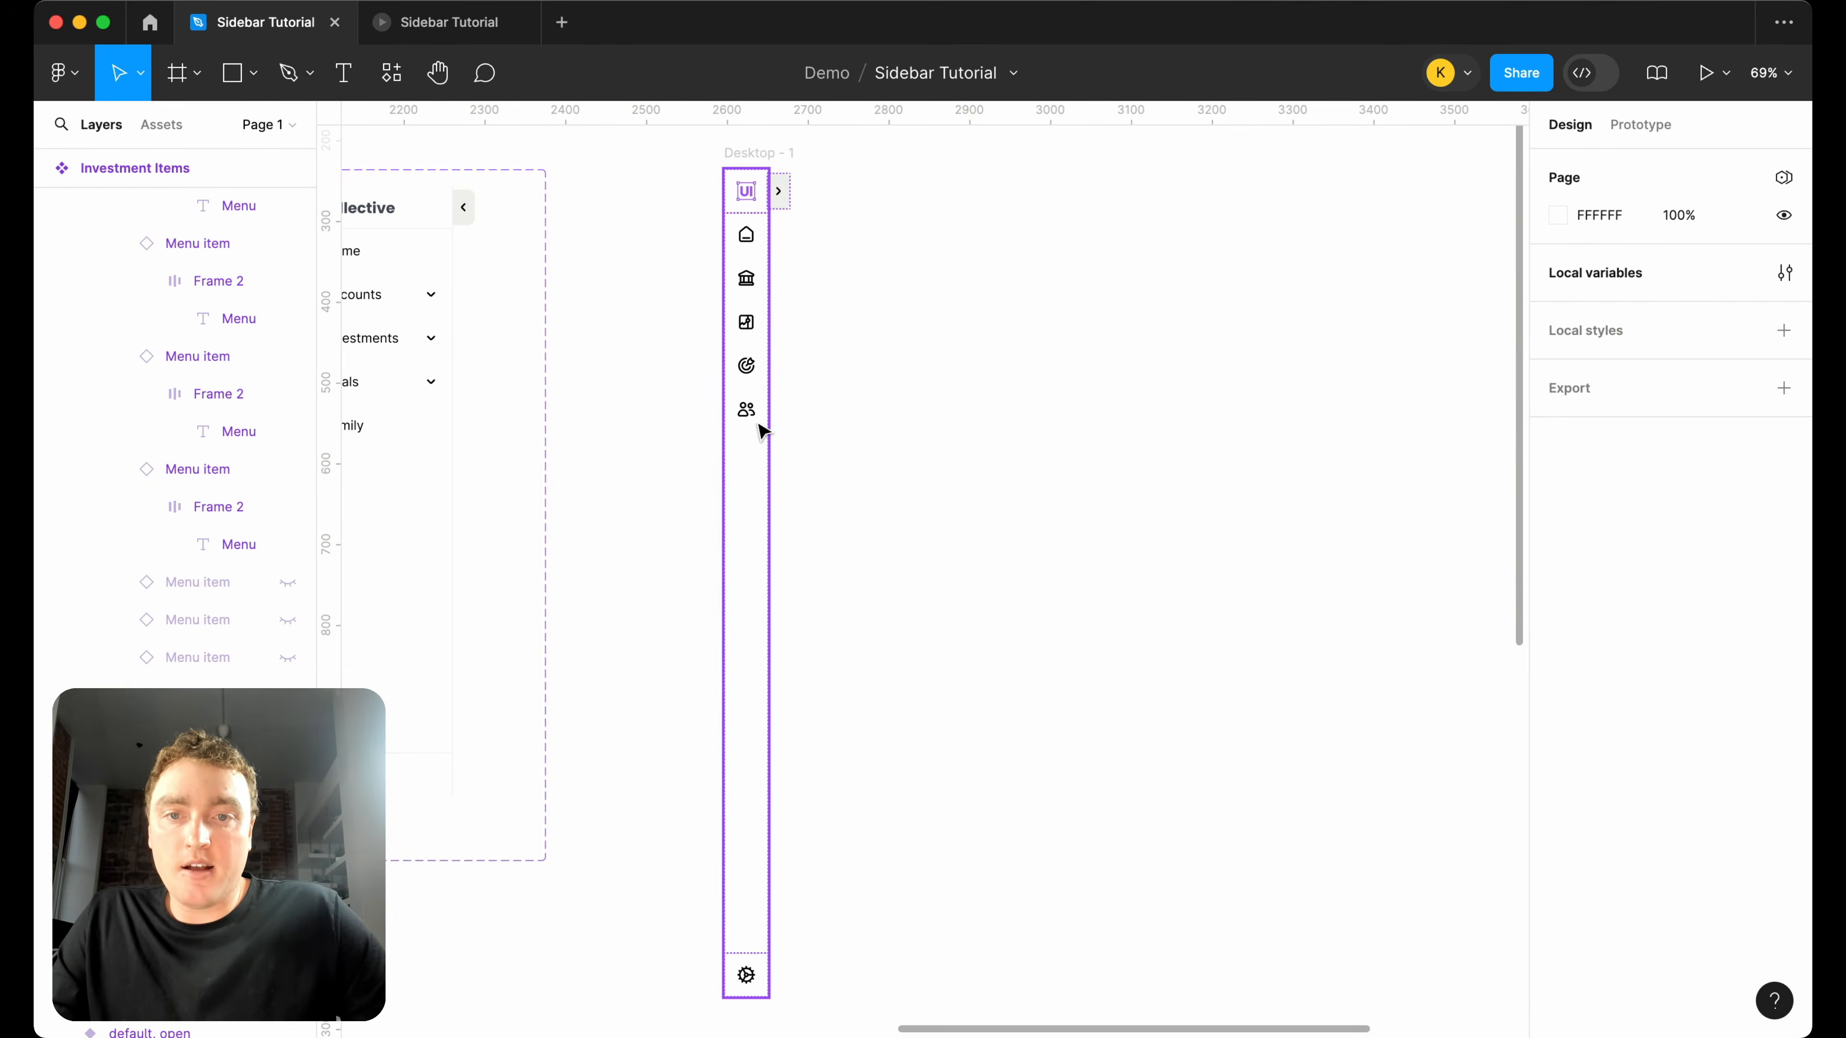
scroll(799, 585, down, 6)
click(1121, 703)
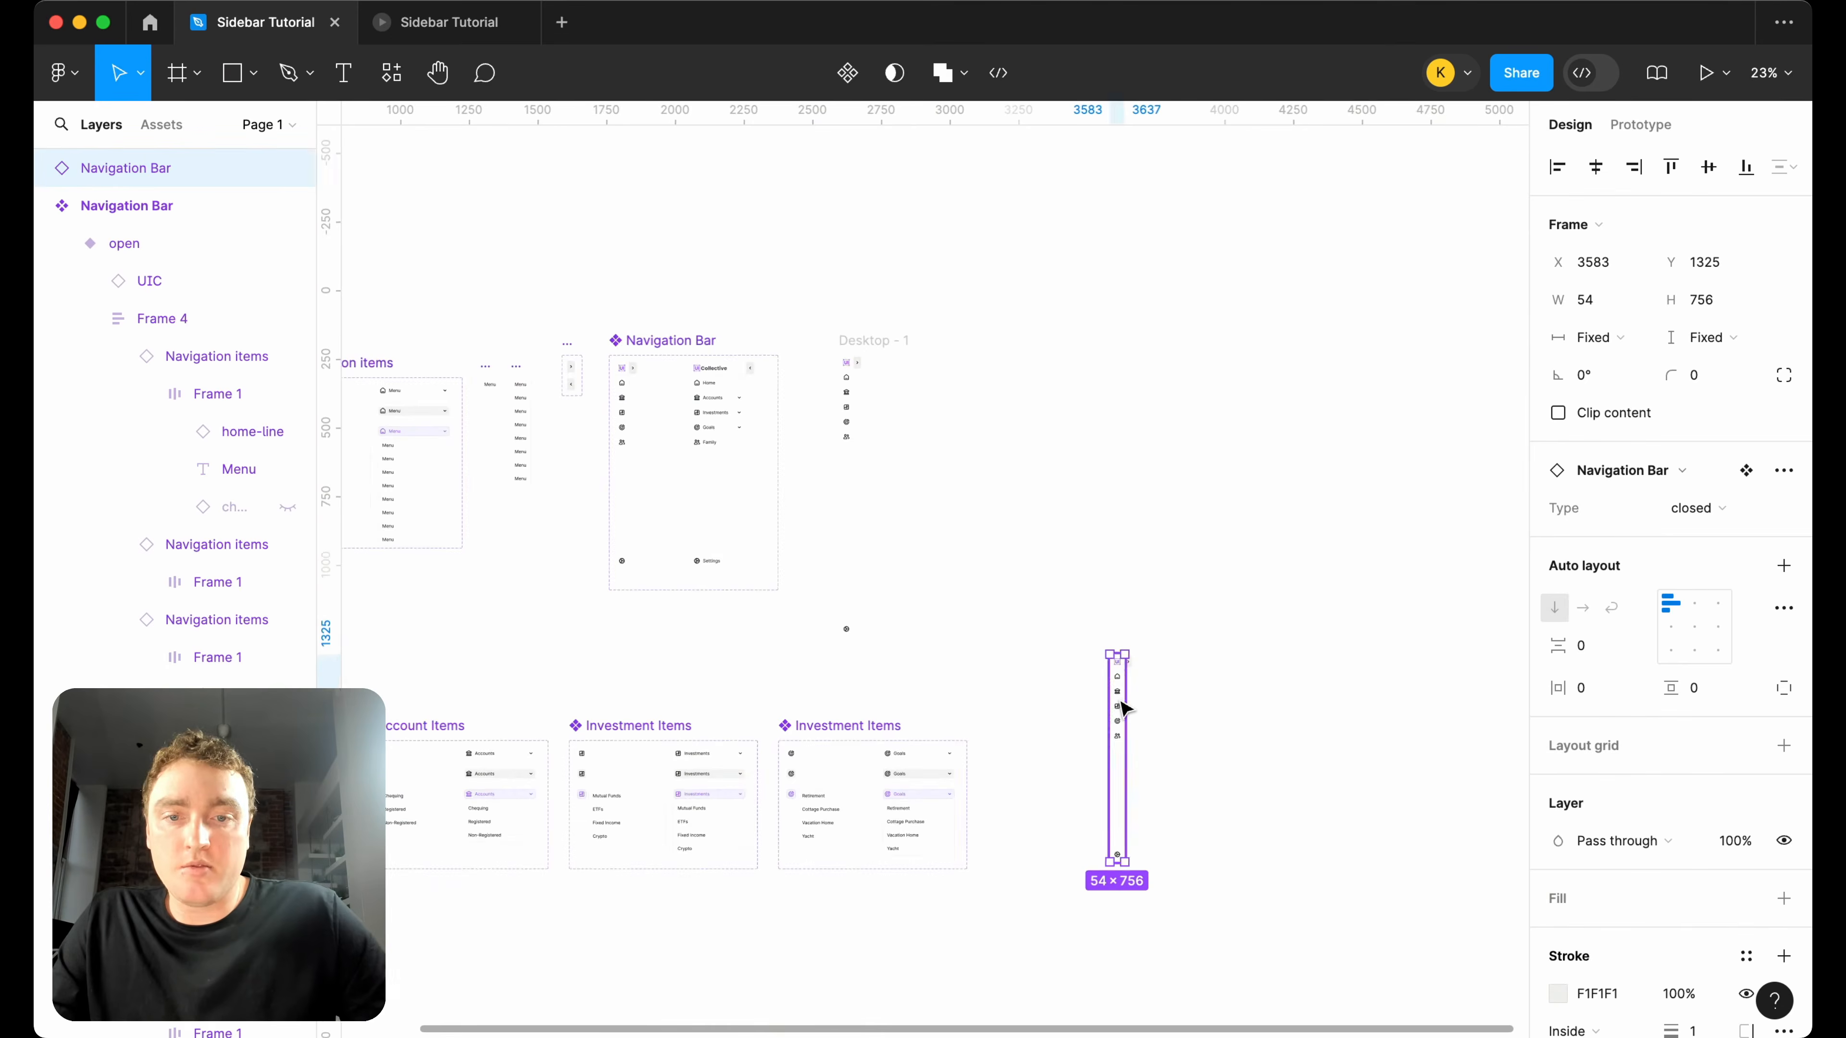
scroll(1123, 709, down, 10)
scroll(1042, 601, up, 3)
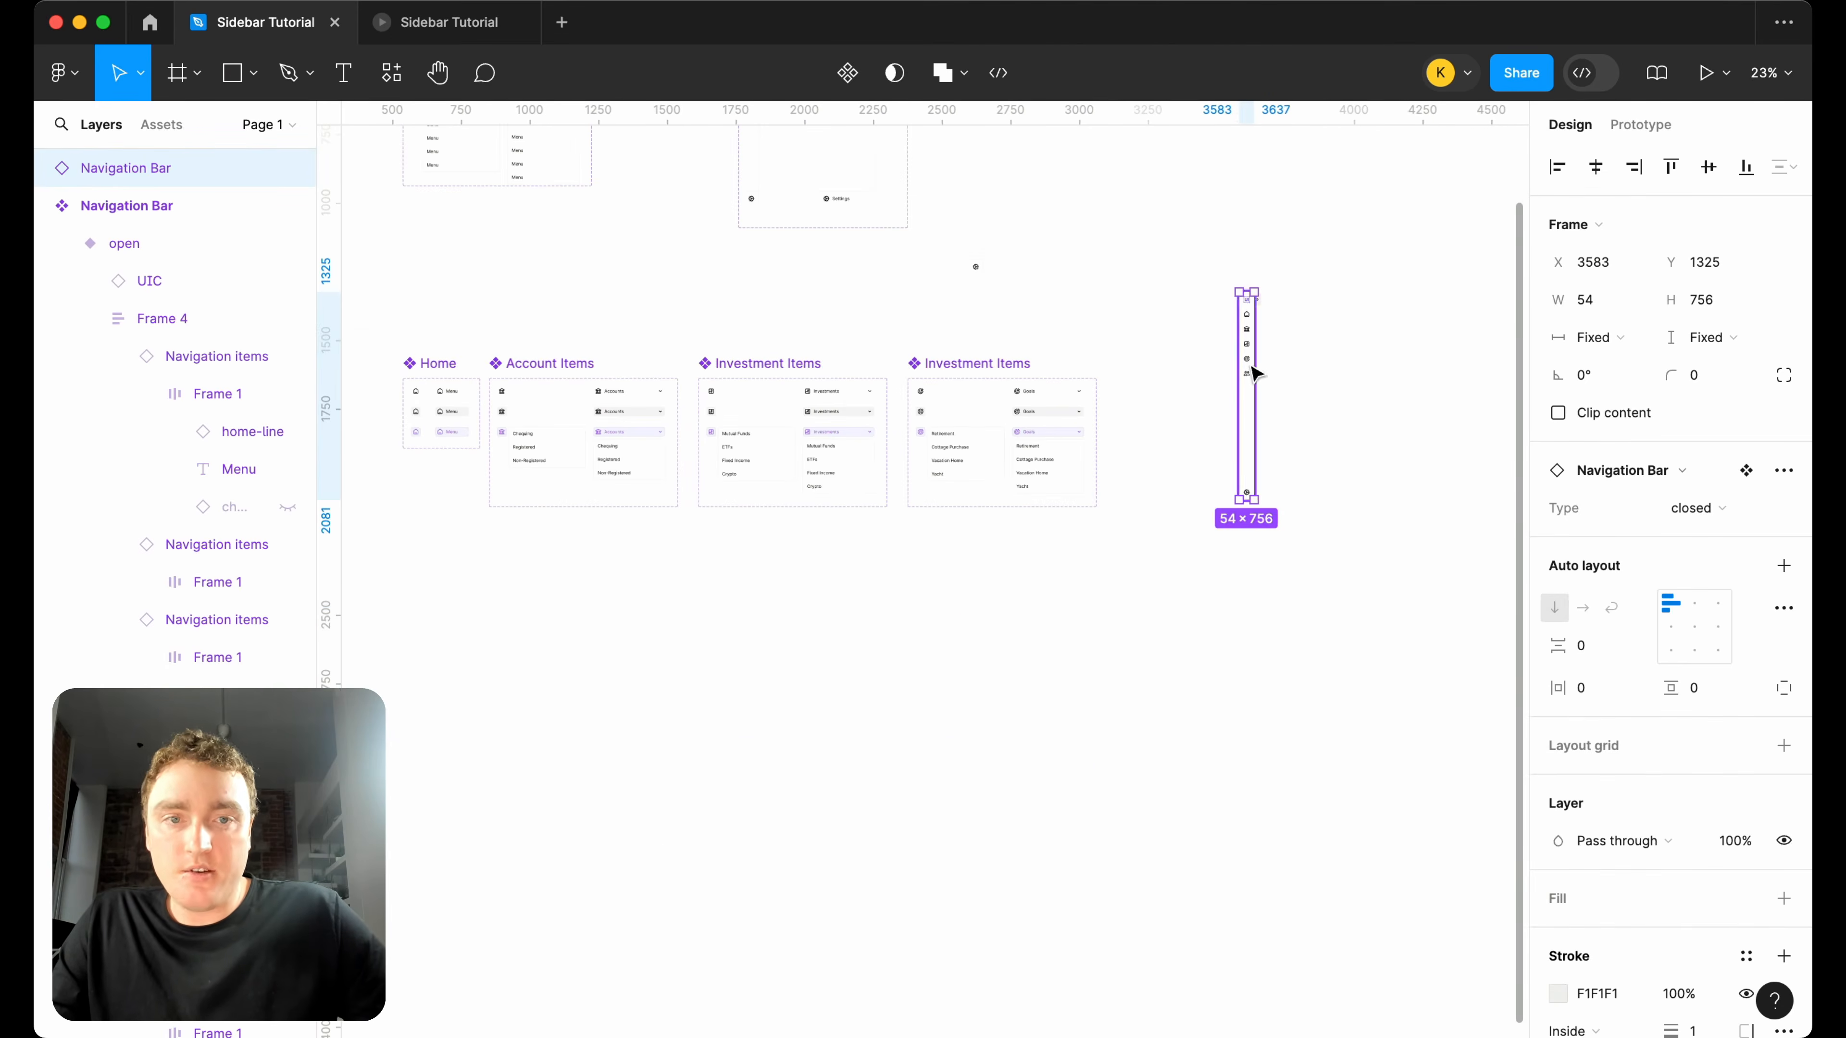
drag(1252, 372, 1397, 372)
Duplicate the Home component set and place the copy in the free space beside the Goals set.
drag(431, 366, 1025, 358)
scroll(1021, 352, up, 5)
drag(1002, 430, 1375, 425)
Swap the home icon for the "group-1, users" icon across all variants of the duplicated Home component set.
scroll(1376, 429, right, 4)
super+click(1070, 495)
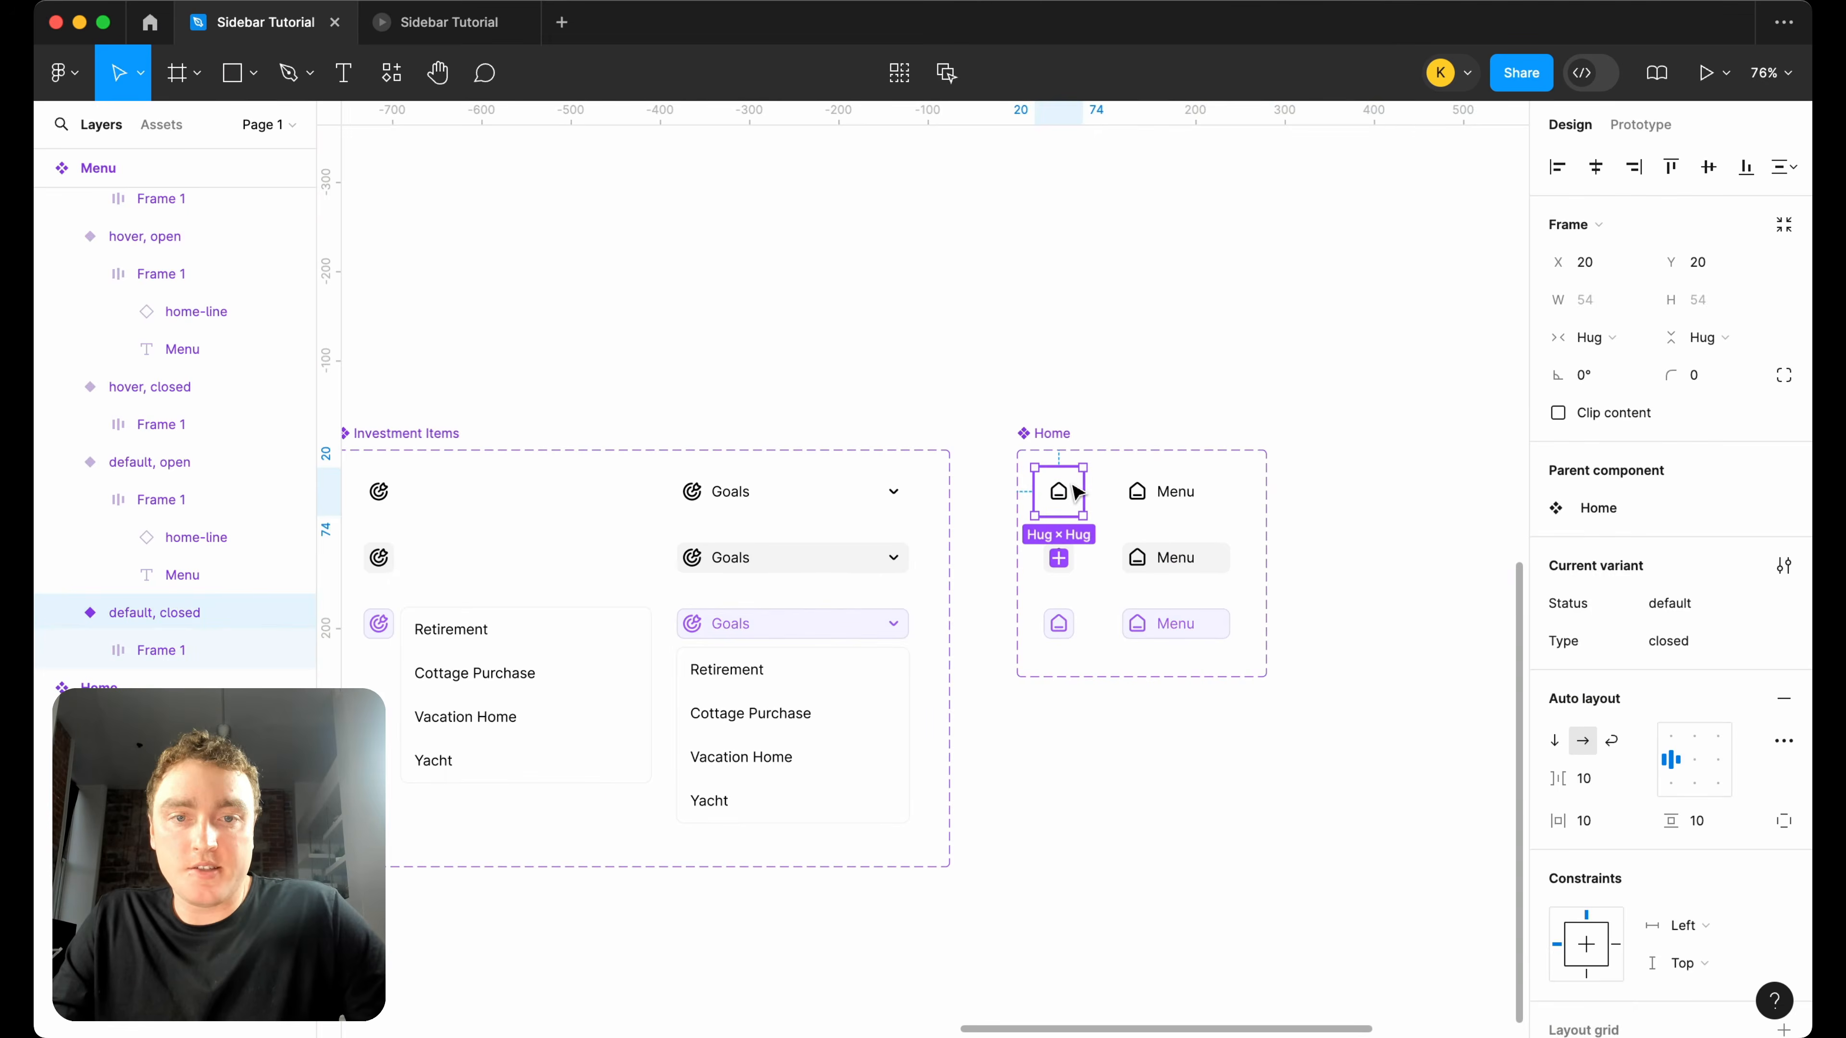
click(1666, 566)
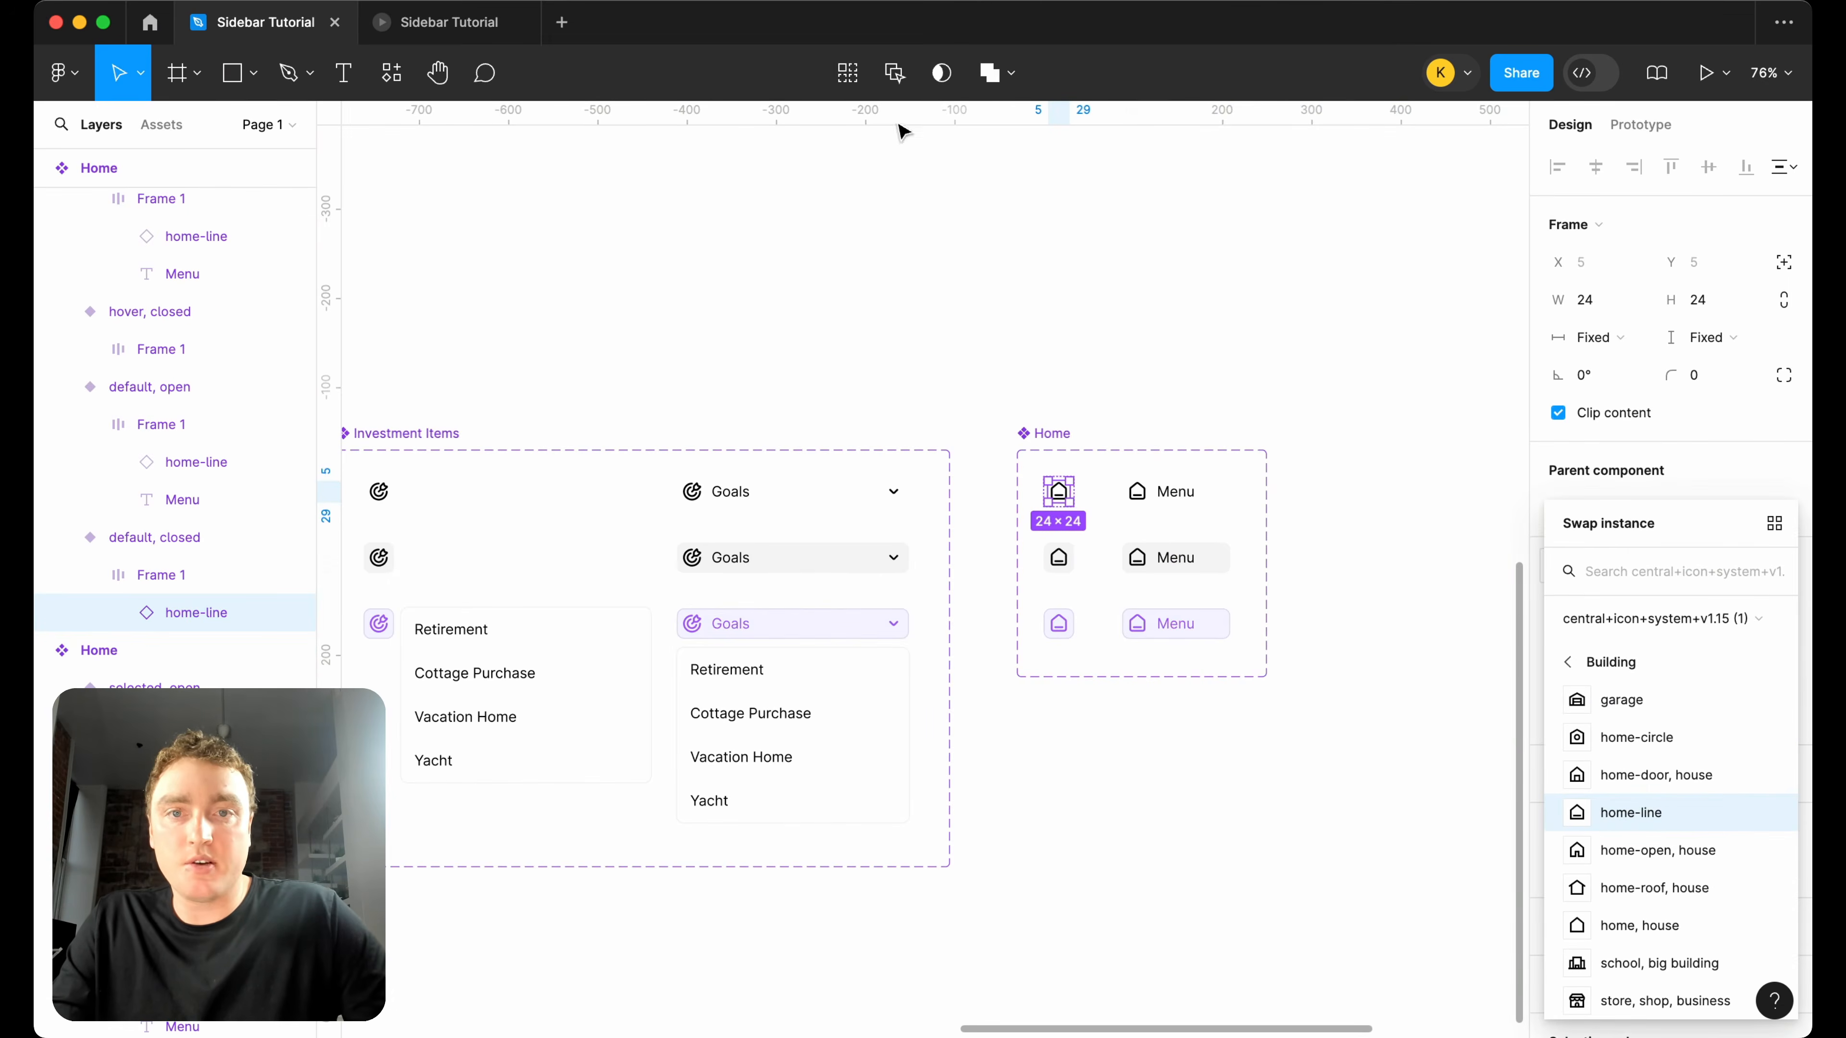
click(895, 72)
click(1669, 578)
text(users)
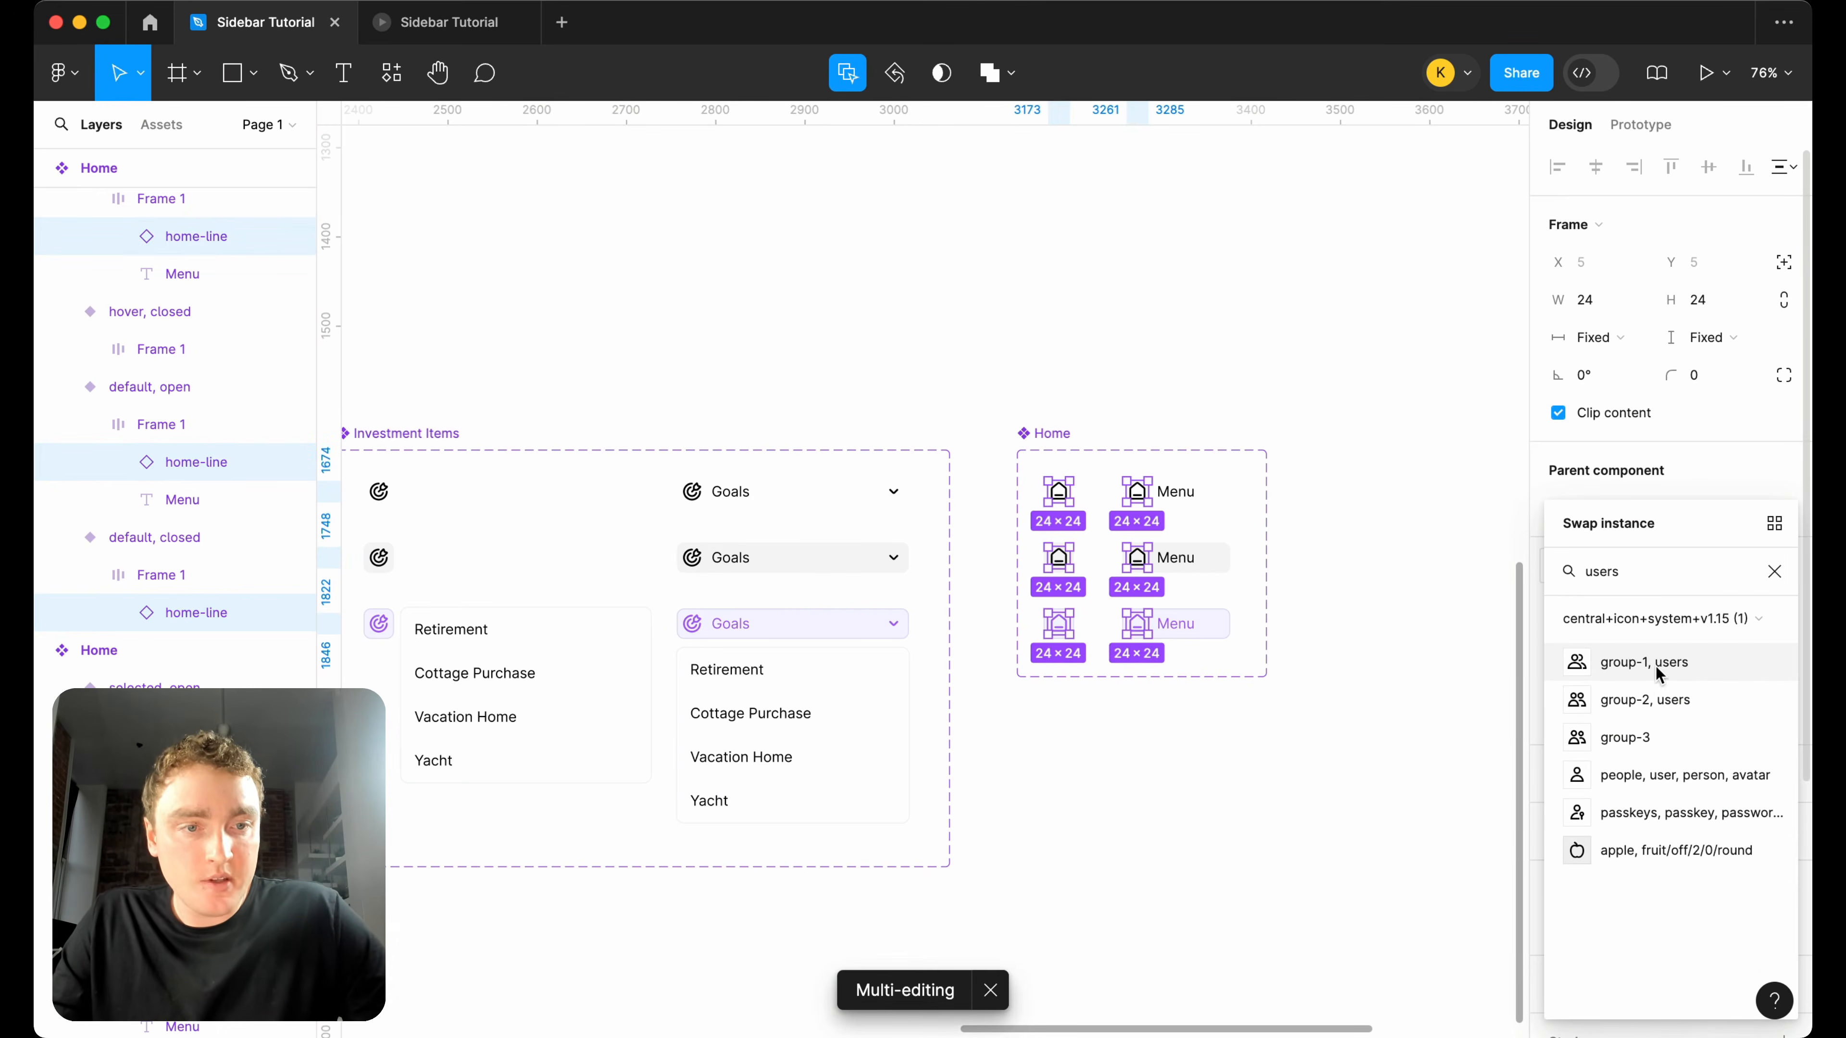
click(1656, 668)
click(1328, 478)
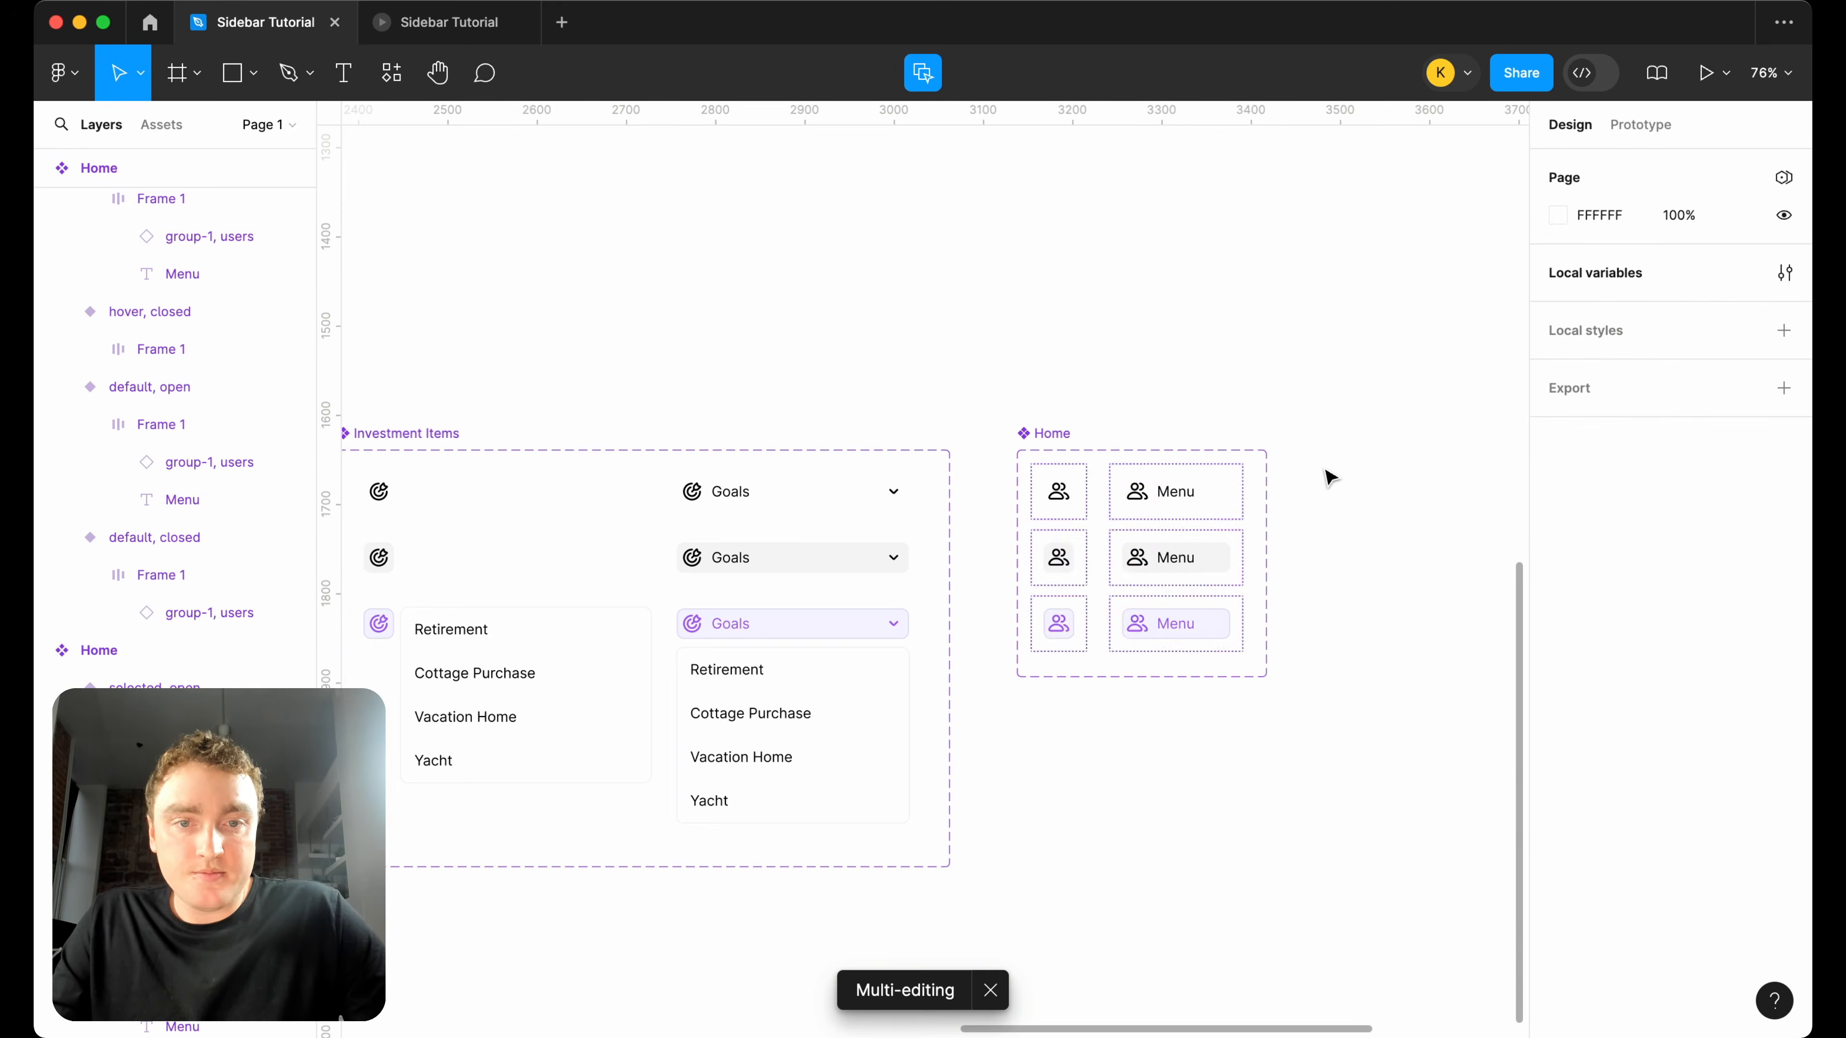
Rename the duplicated Home component set "Family".
scroll(1327, 484, down, 5)
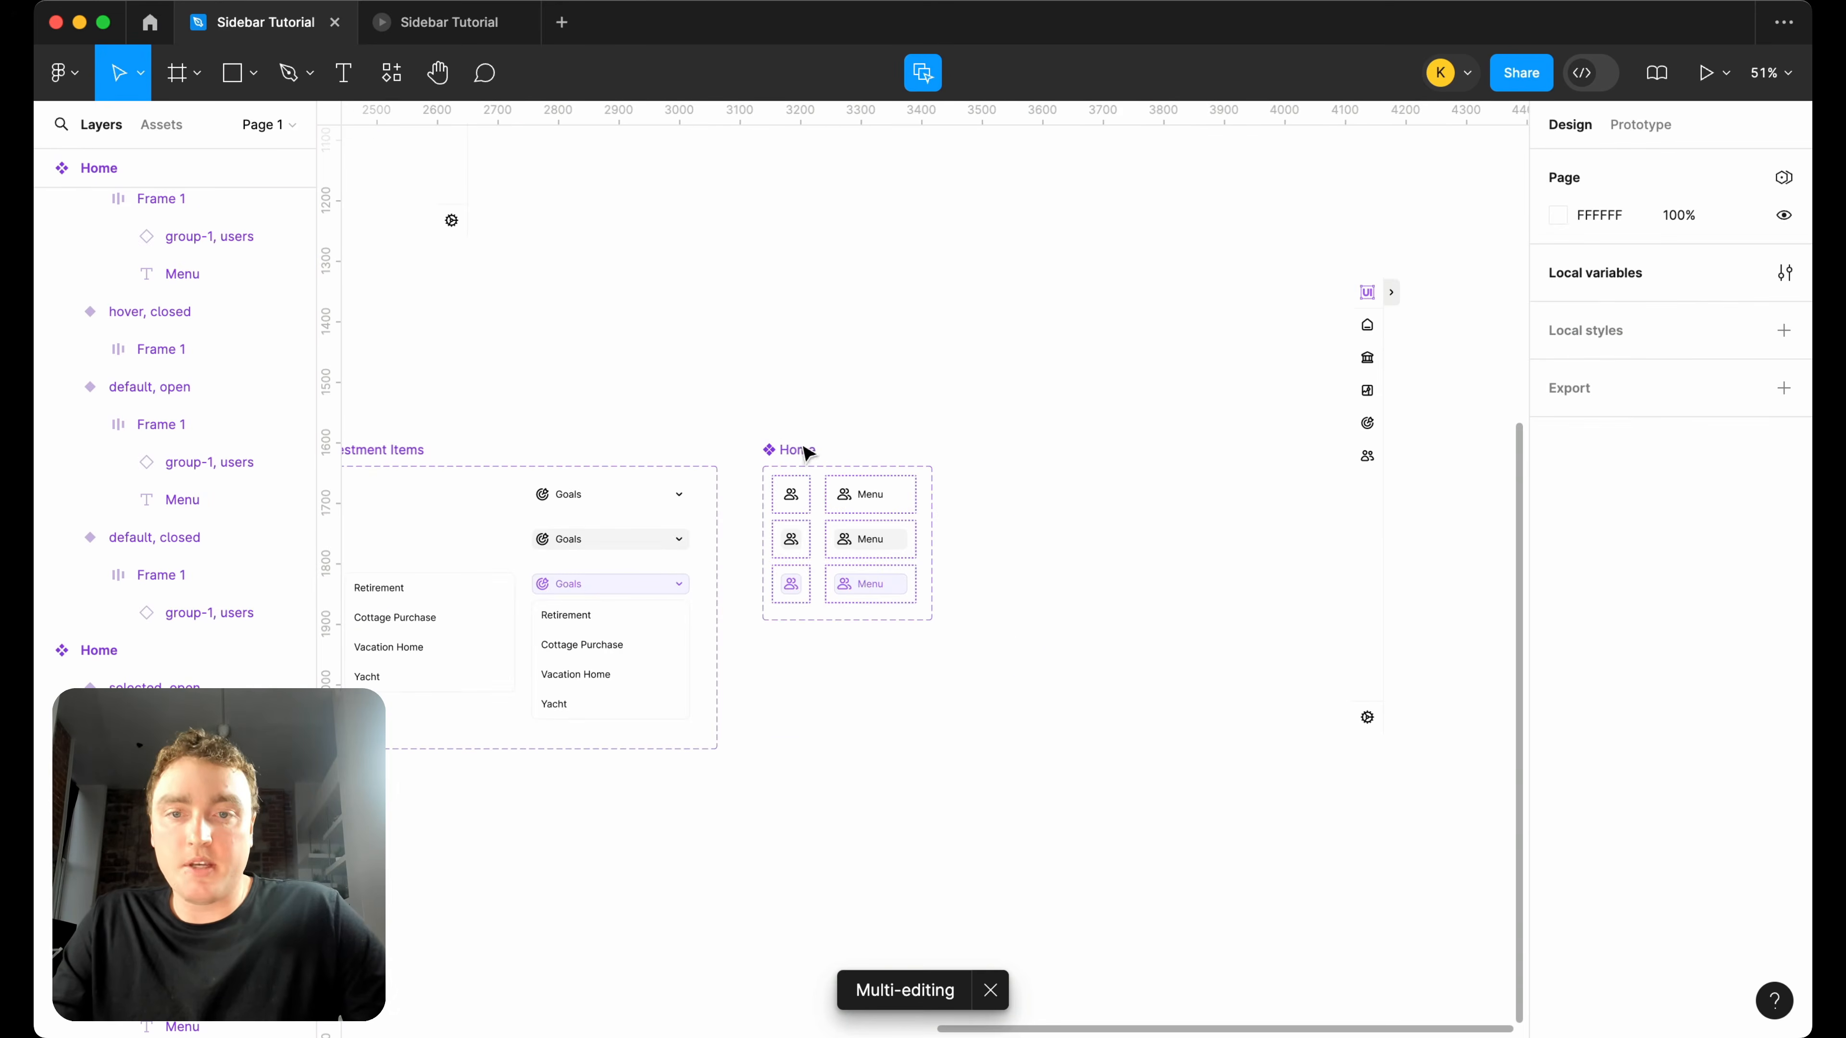
click(806, 451)
text(Family)
key(Return)
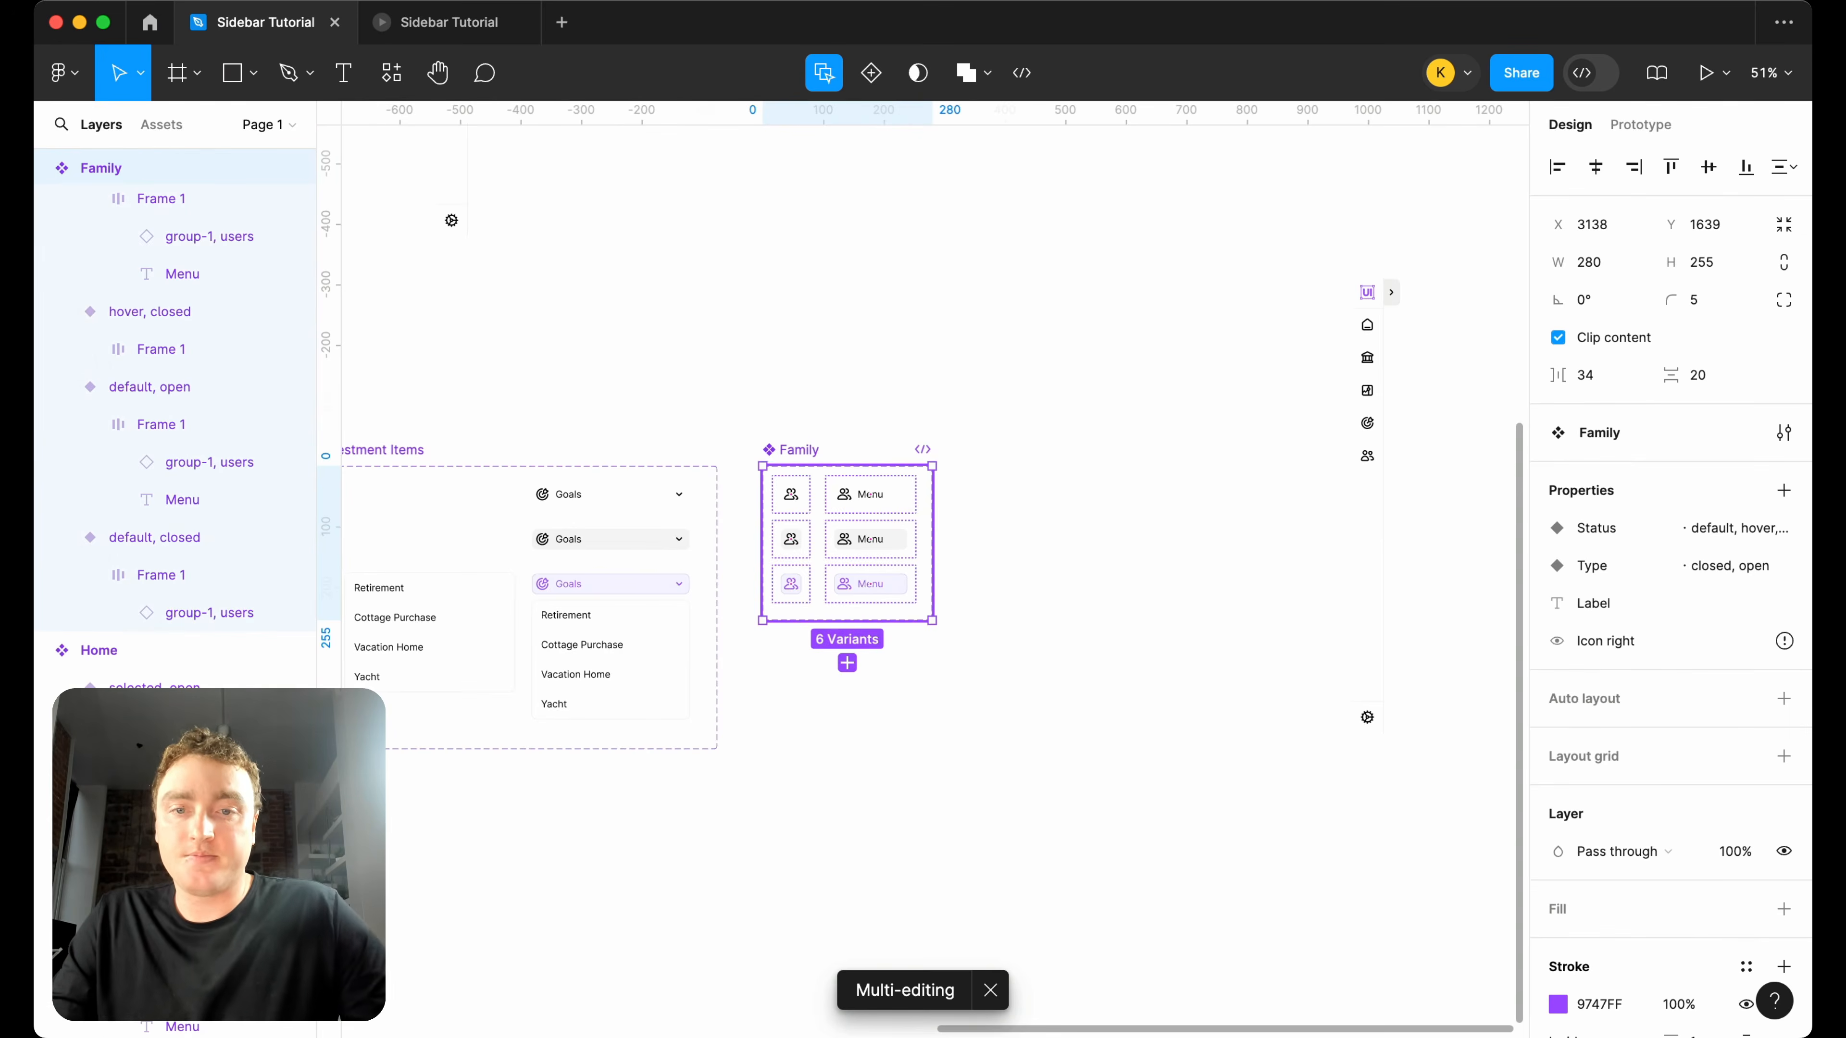
click(1075, 454)
Duplicate the Family component set, name the copy "Settings", and place it close beside the original.
scroll(1075, 453, down, 3)
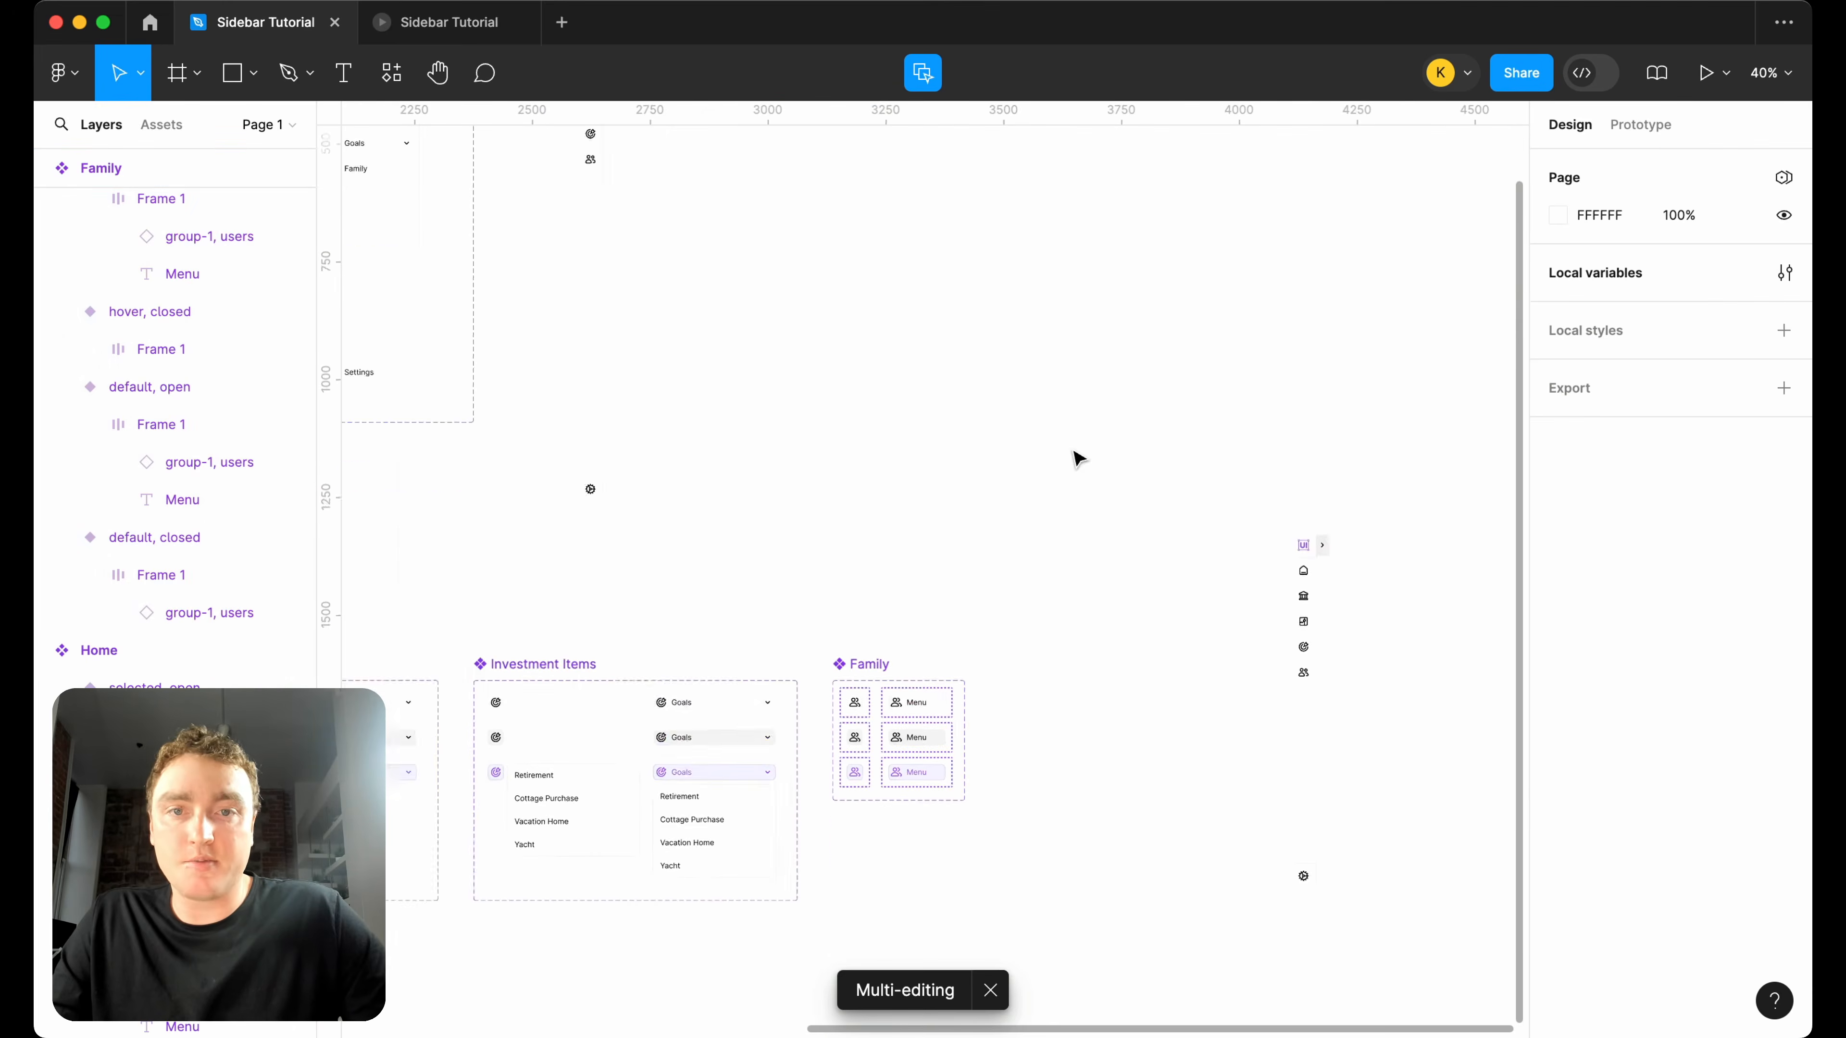
scroll(687, 505, up, 5)
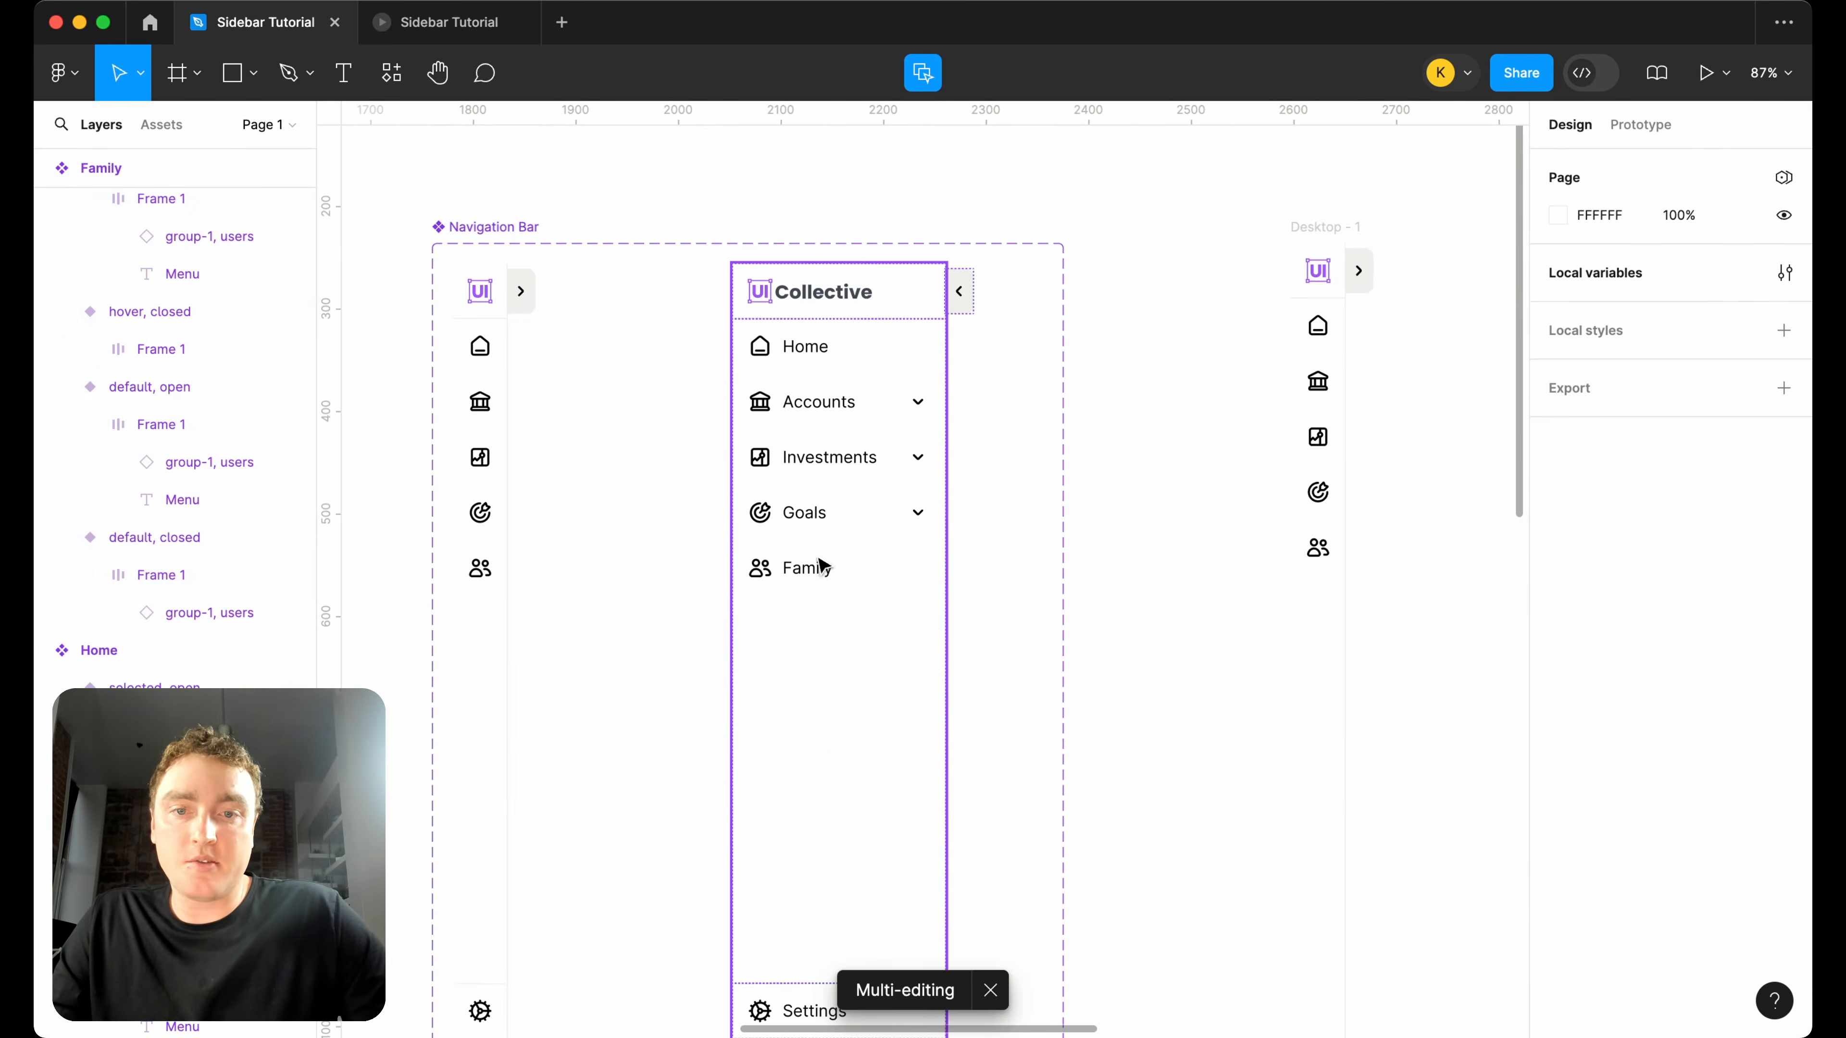
scroll(927, 730, down, 5)
scroll(1207, 717, down, 3)
scroll(1207, 717, right, 3)
scroll(1069, 630, up, 3)
click(835, 646)
drag(835, 646, 1053, 654)
double_click(1046, 645)
text(Settings)
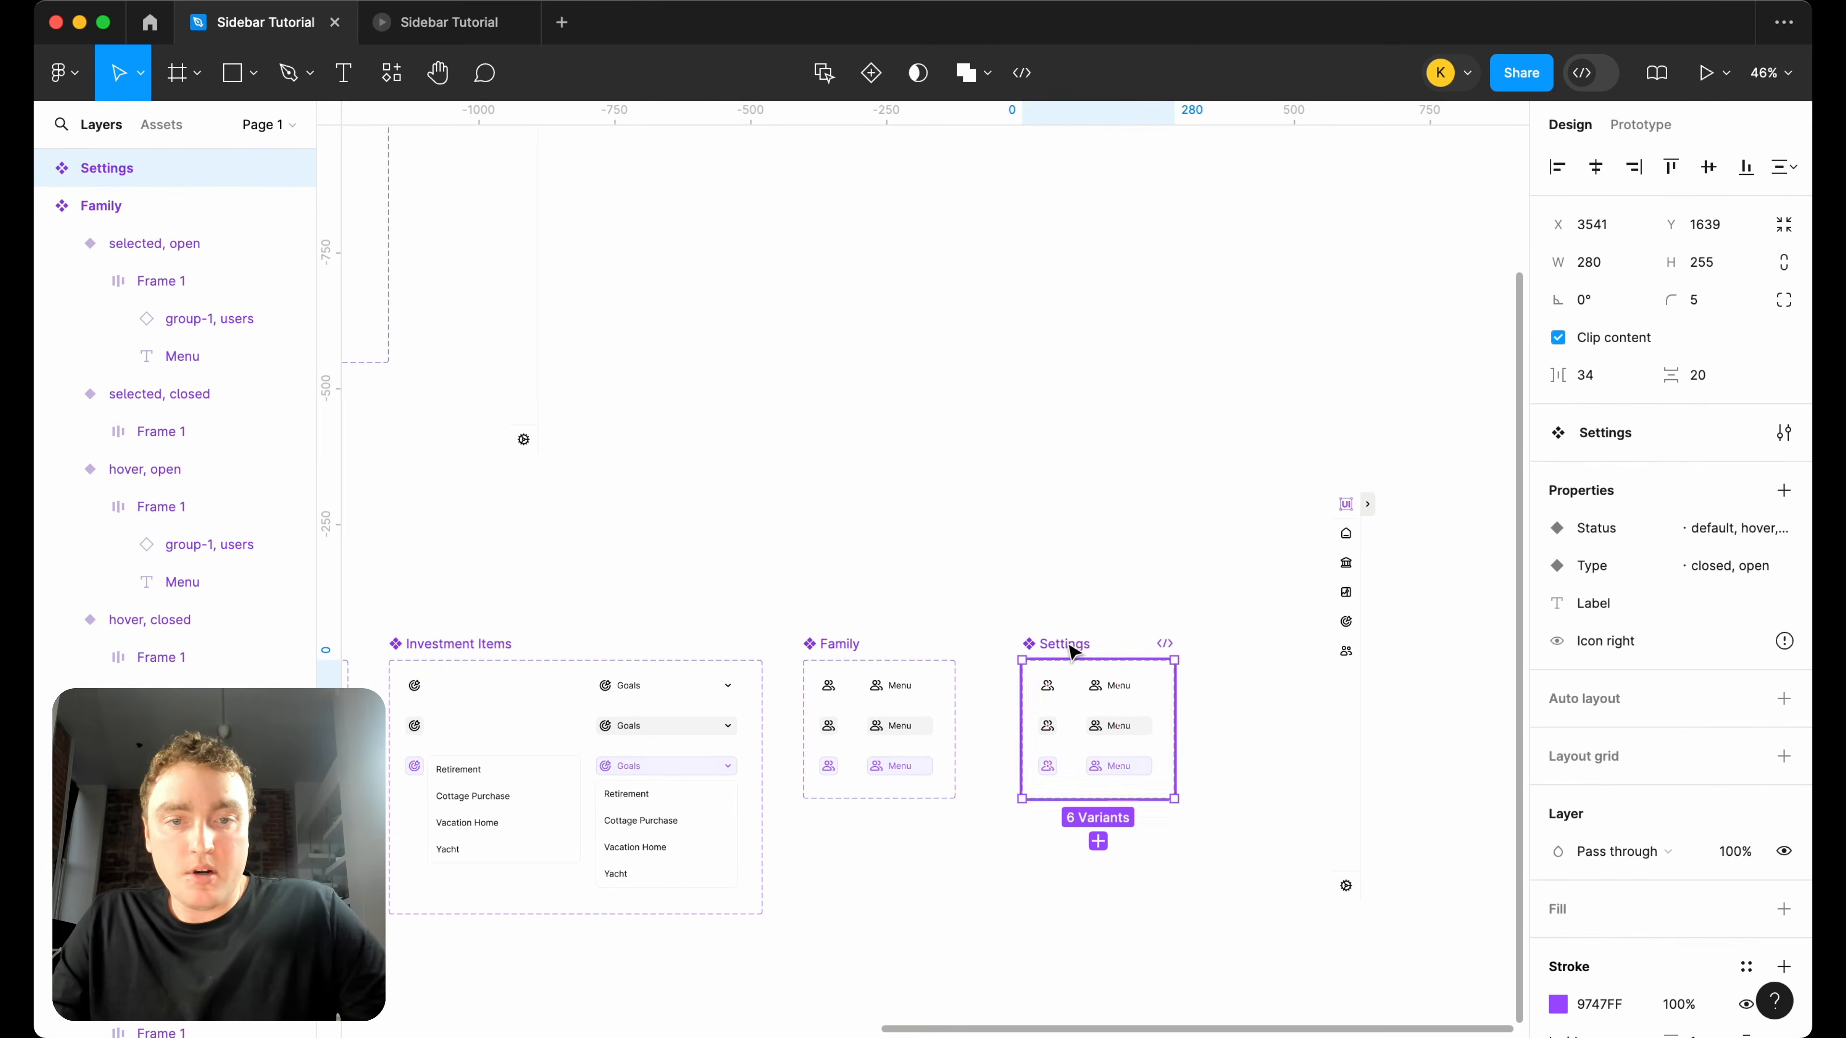
drag(1073, 650, 1038, 651)
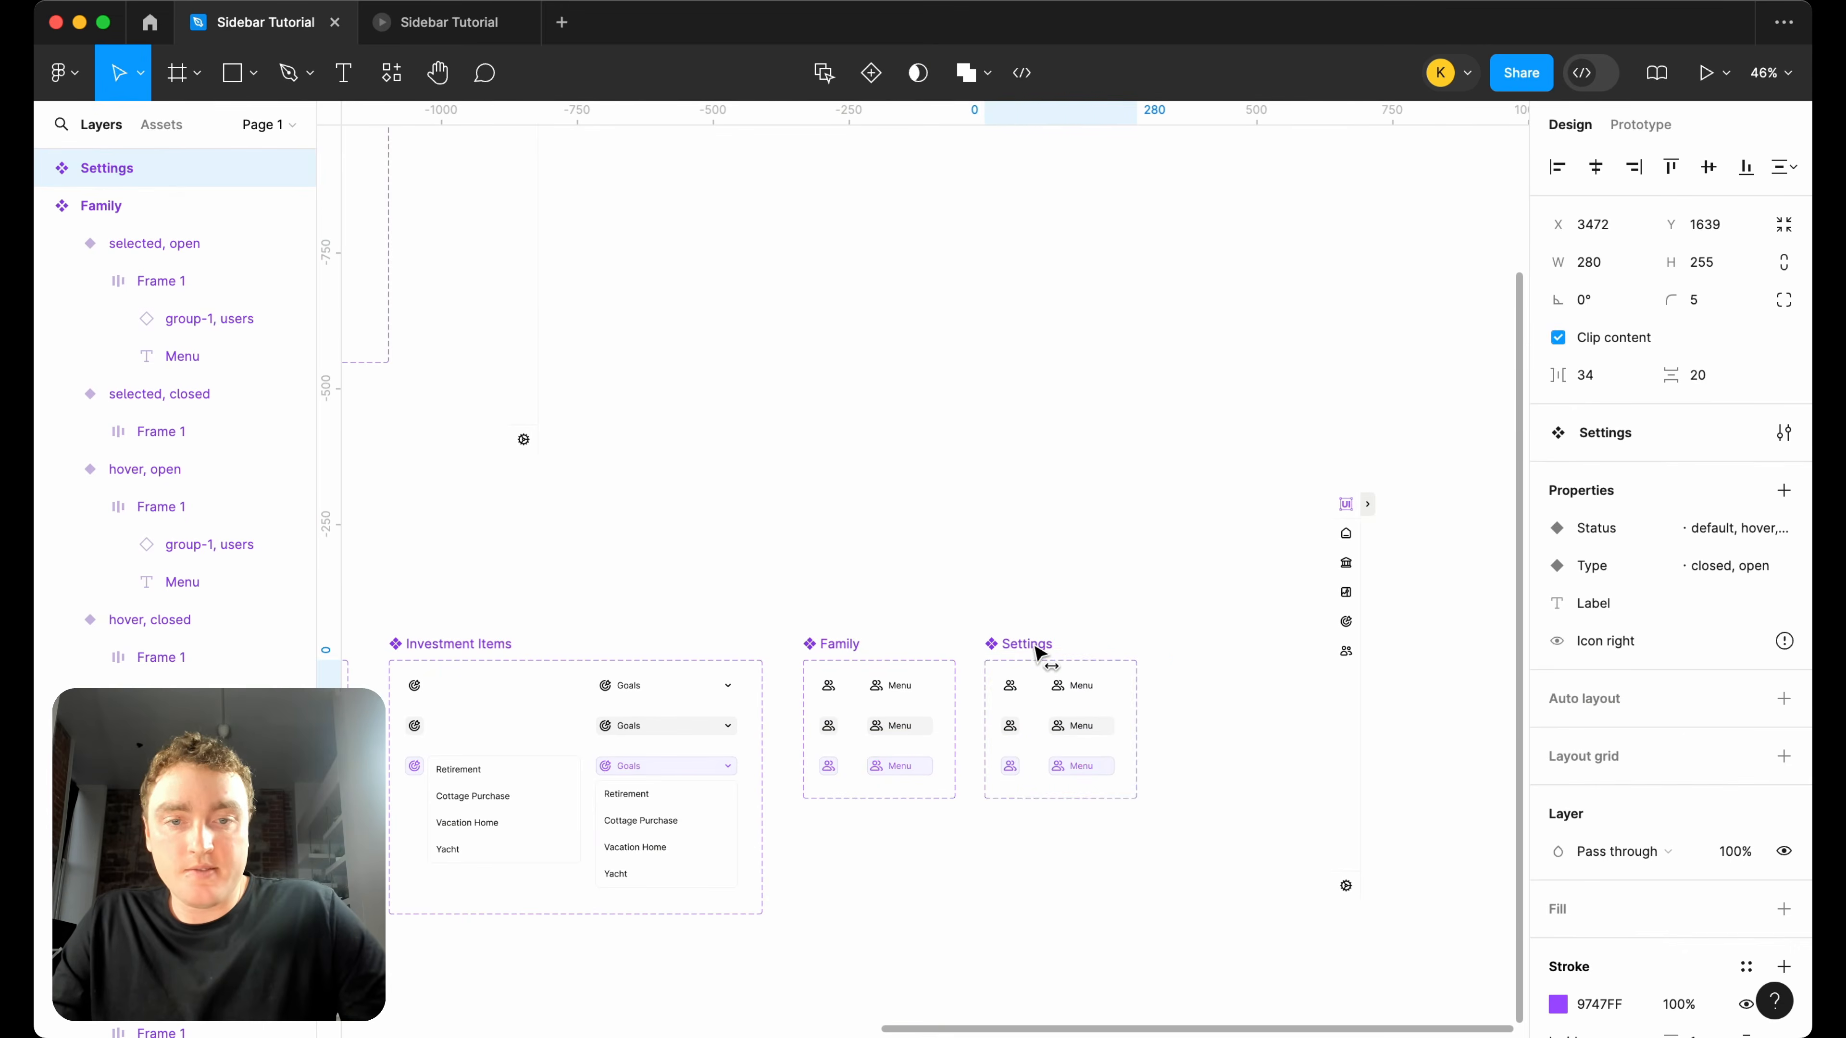
Swap the users icon for the settings-gear-3 icon across all variants of the Settings component set.
scroll(1126, 777, up, 5)
double_click(854, 581)
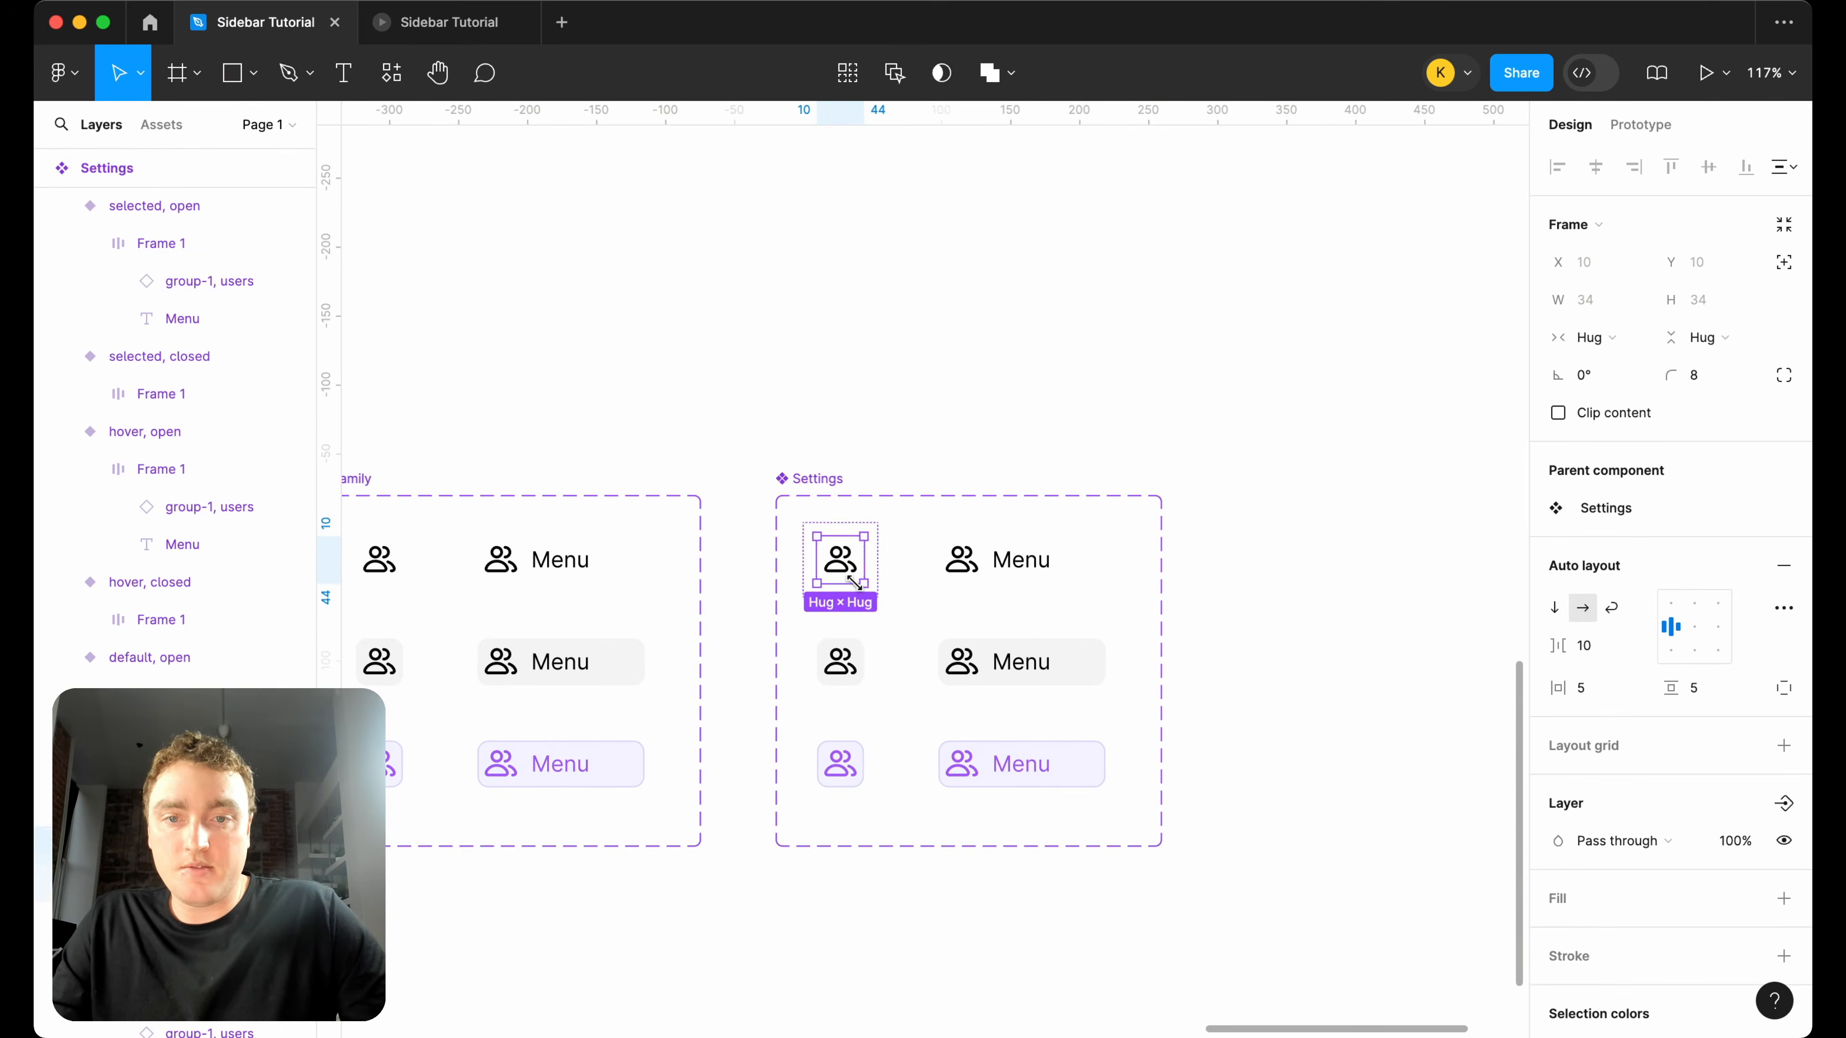
double_click(855, 573)
click(894, 76)
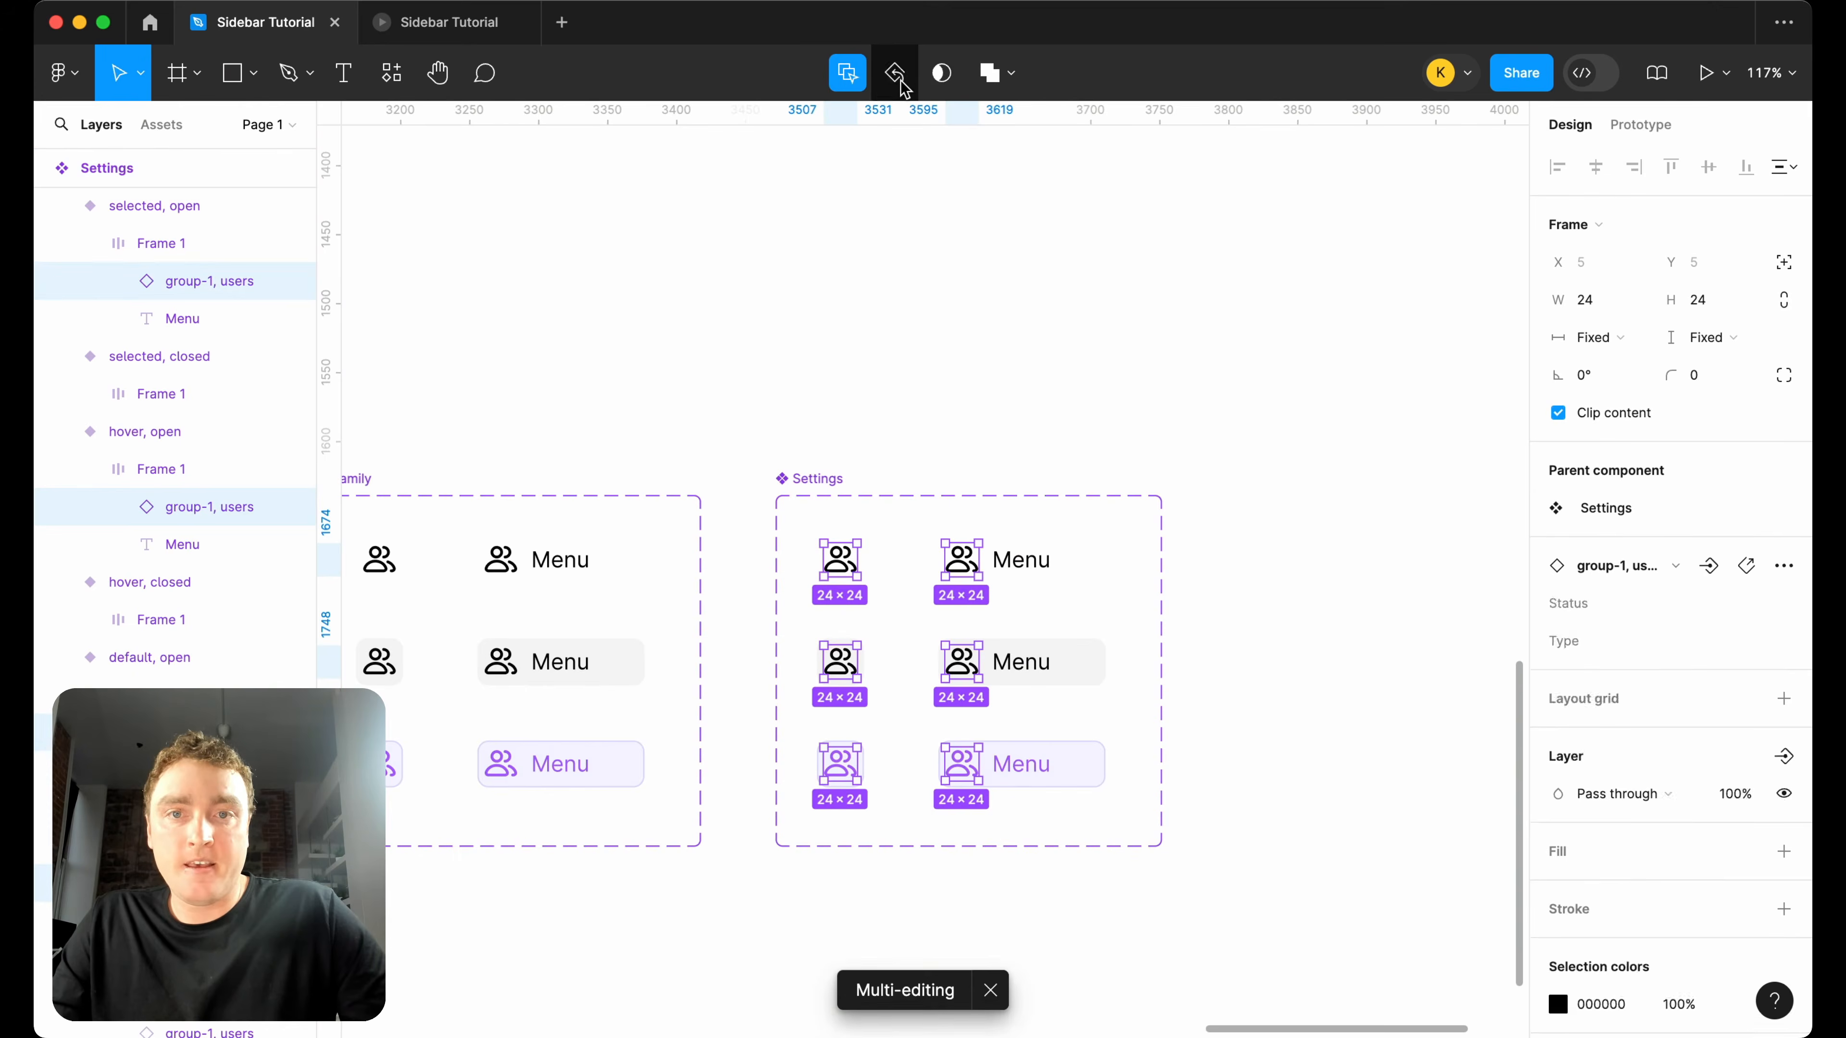
click(1675, 566)
text(setting)
scroll(1656, 818, down, 2)
click(1654, 849)
click(1228, 542)
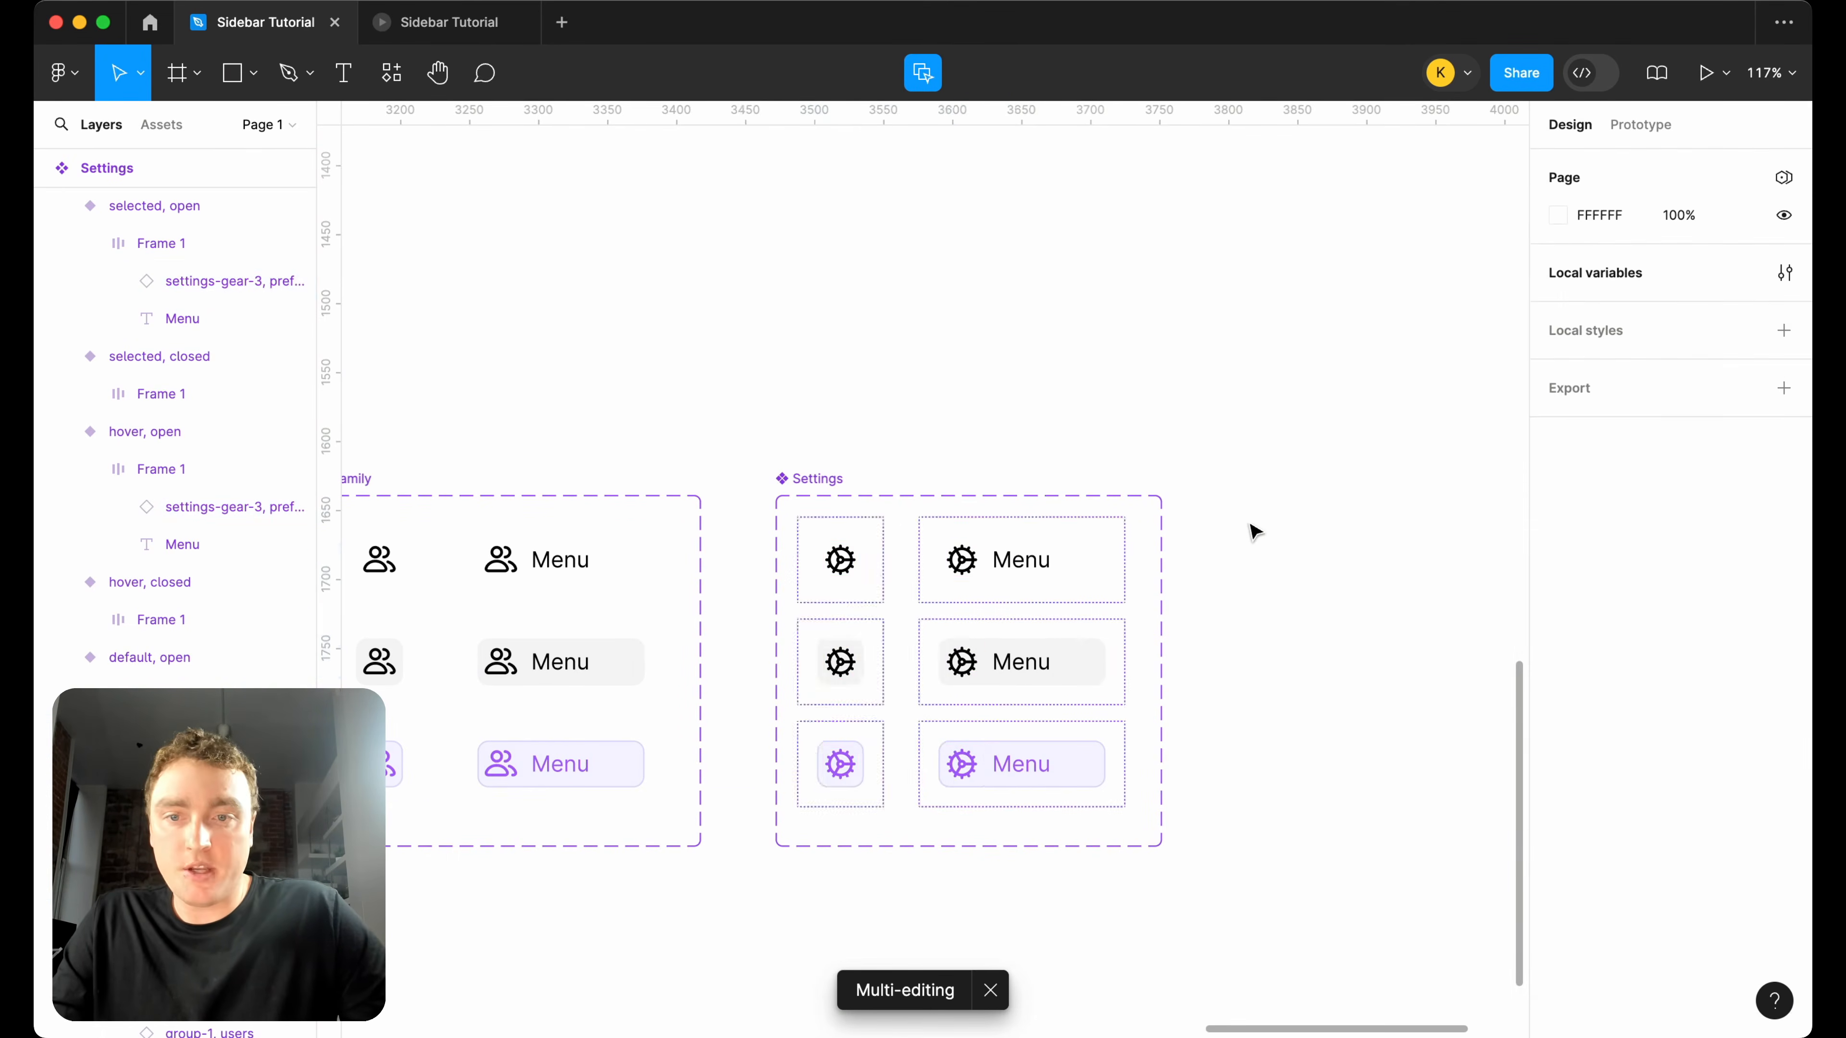
Change the label text of the open variants in the Family component set to "Family".
scroll(1018, 530, left, 3)
double_click(752, 572)
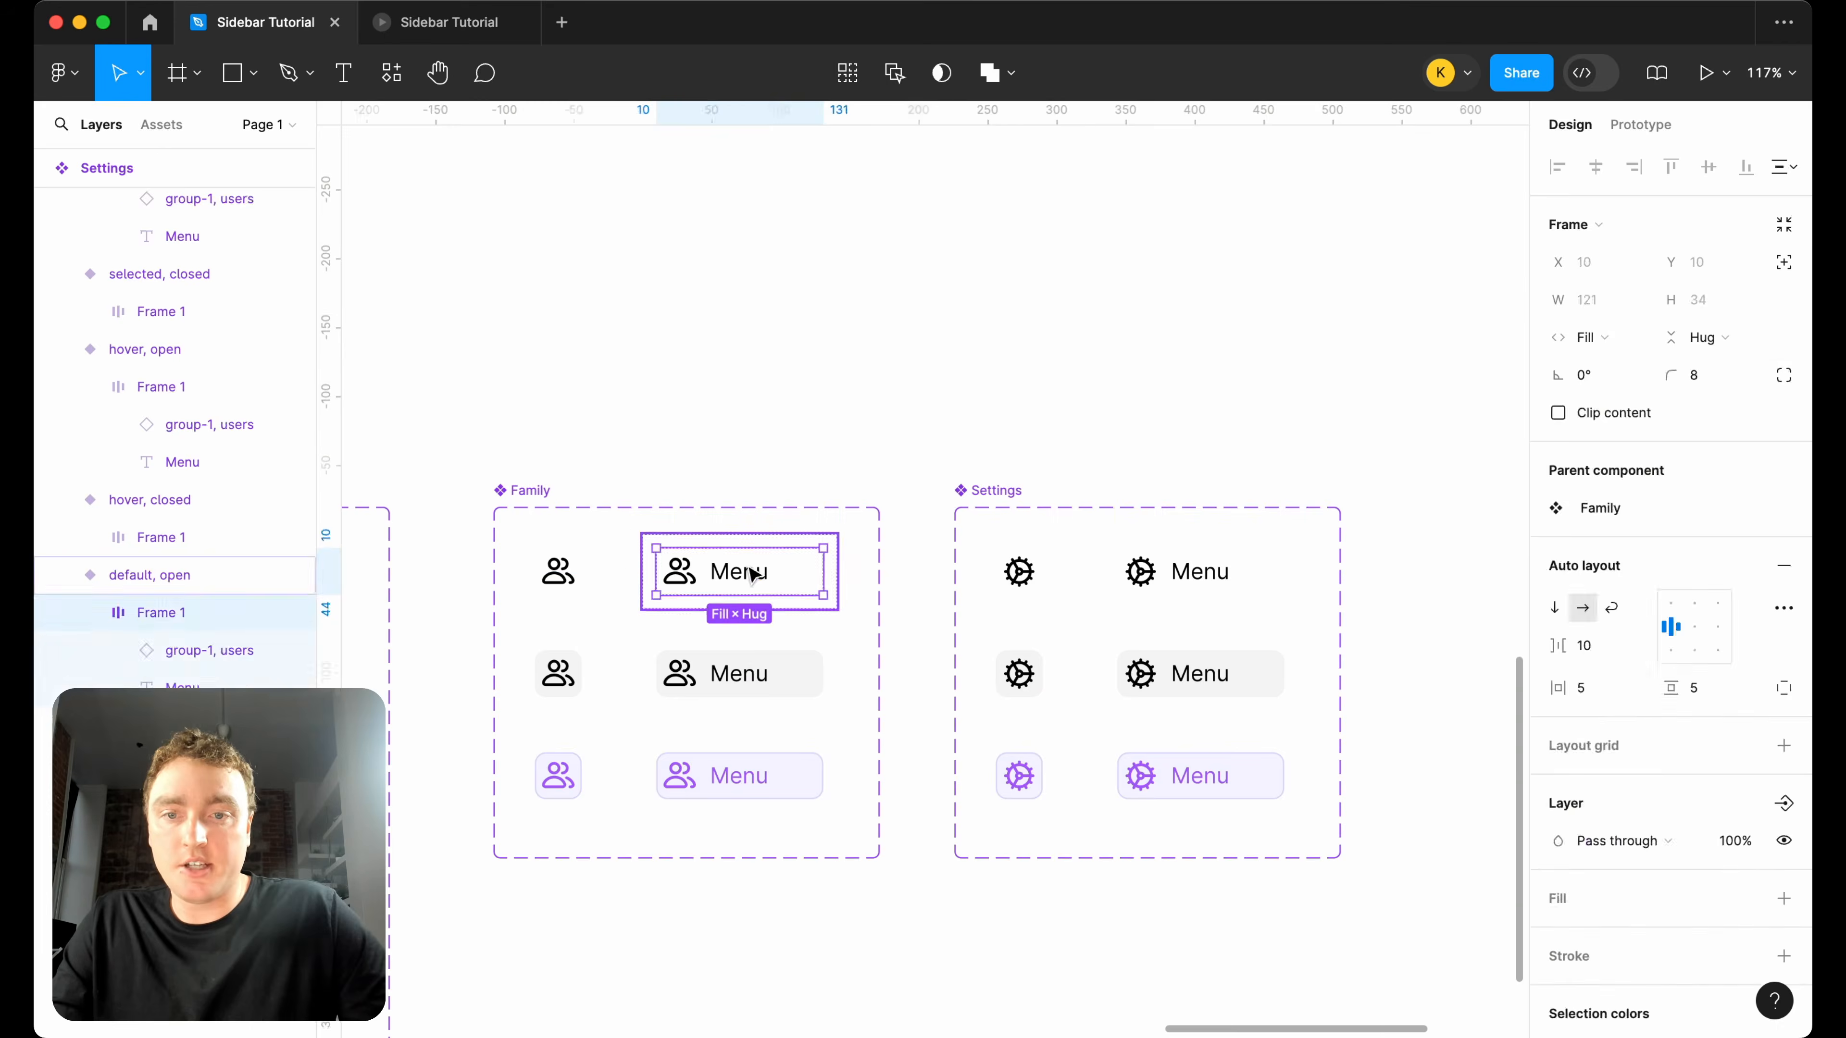
double_click(752, 572)
scroll(751, 574, down, 5)
scroll(754, 578, up, 6)
scroll(751, 578, down, 3)
scroll(752, 579, left, 4)
scroll(886, 755, down, 3)
scroll(886, 755, up, 6)
scroll(888, 755, down, 6)
scroll(887, 755, right, 3)
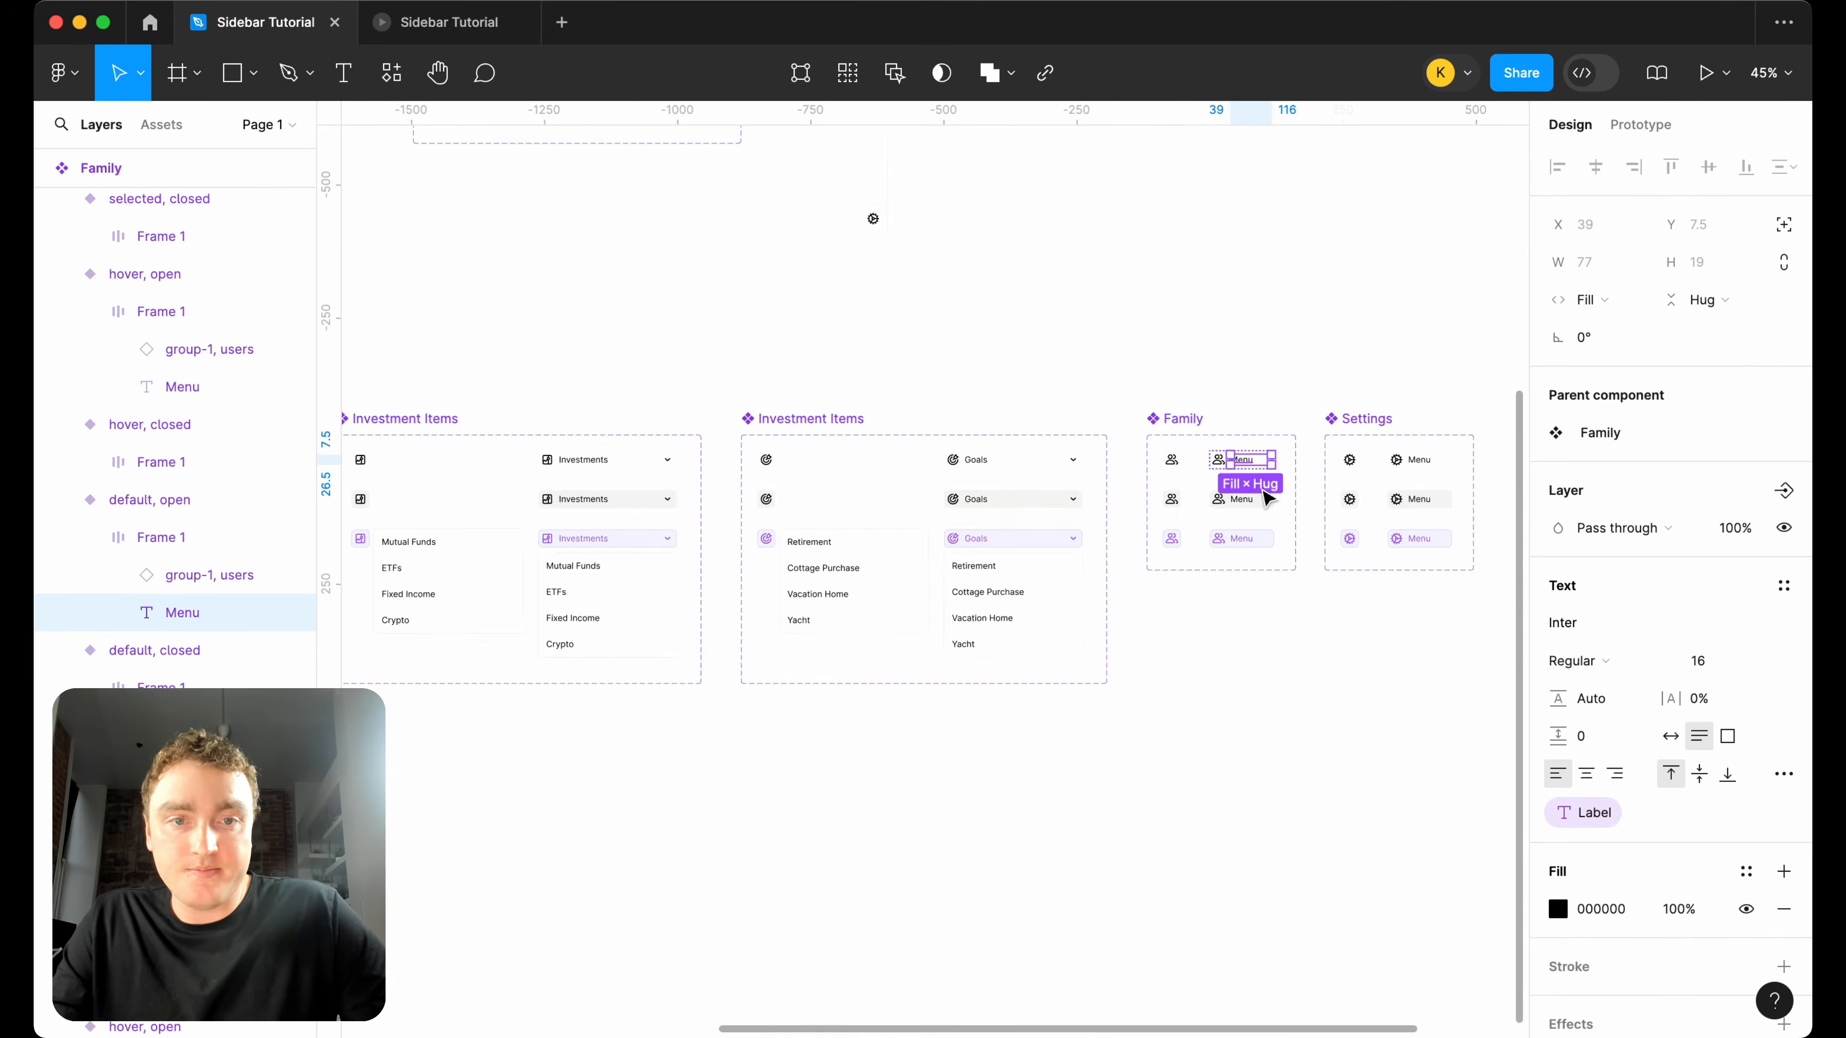
scroll(1235, 451, up, 5)
double_click(1217, 401)
text(Famil)
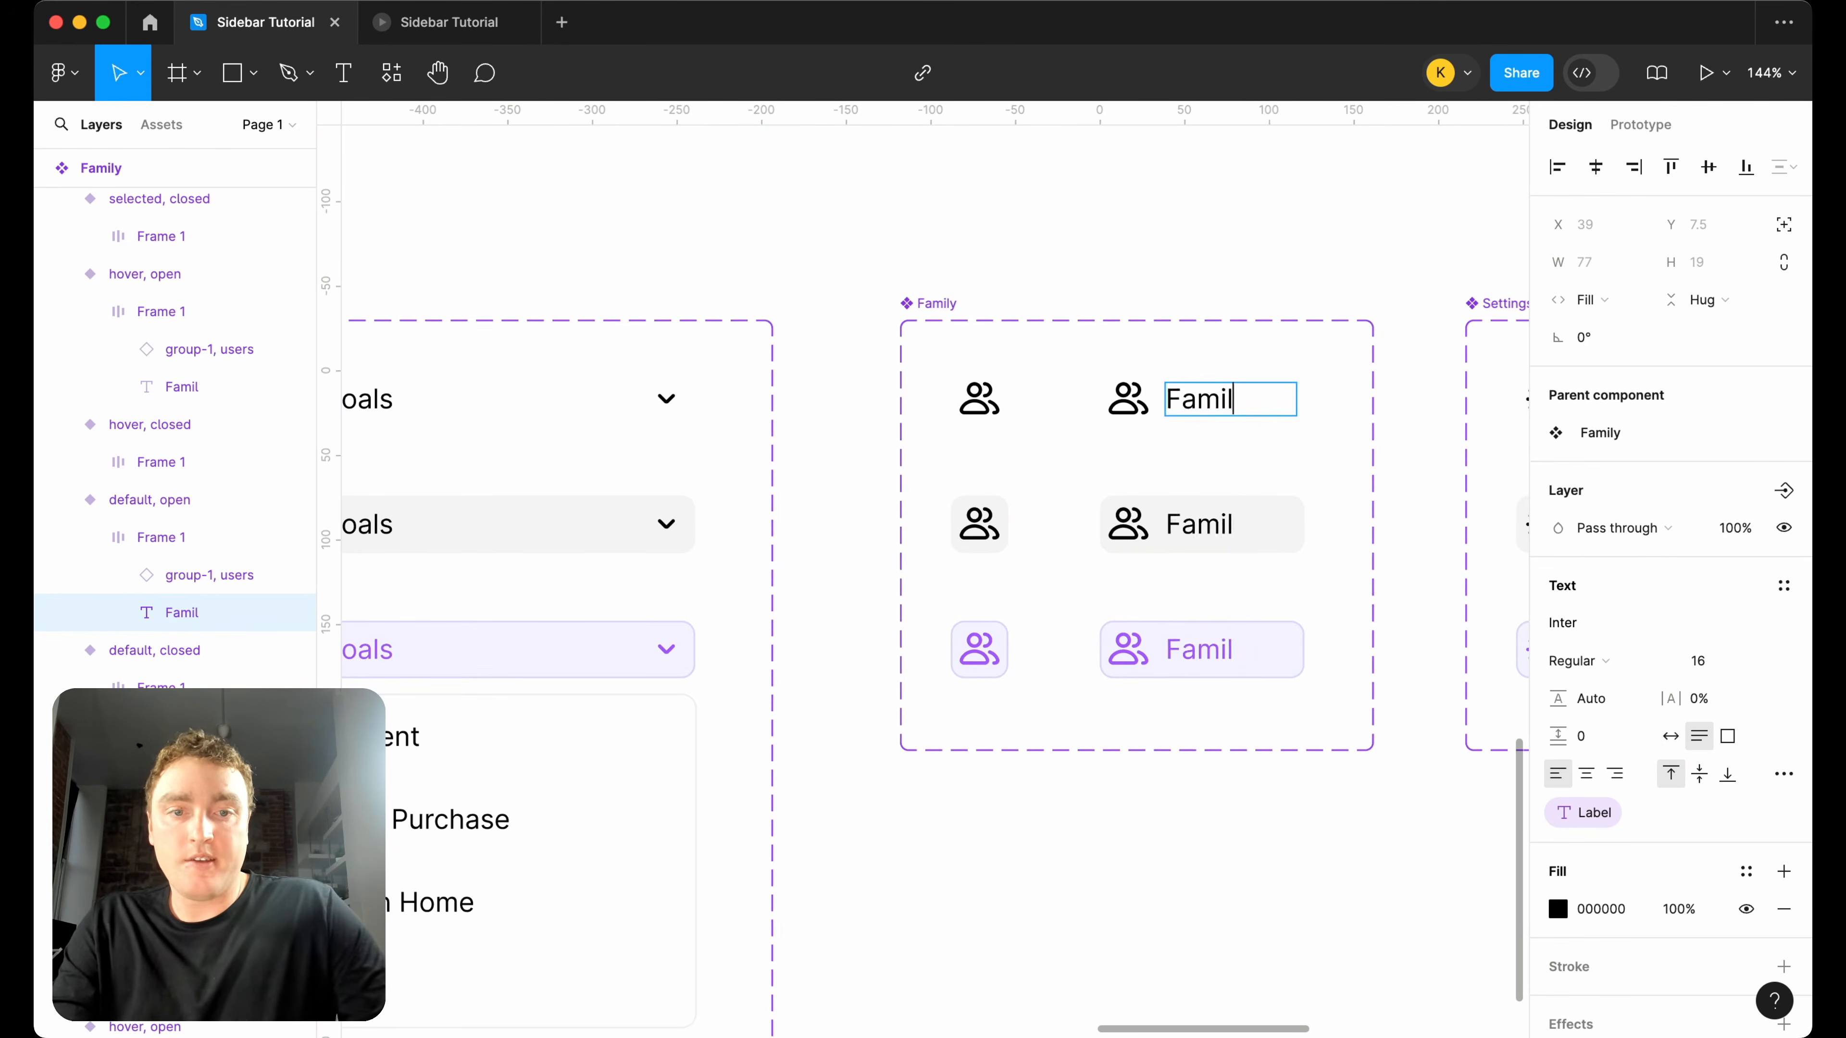
text(y)
Change the label text of the open variants in the Settings component set to "Settings".
scroll(1216, 407, right, 10)
double_click(829, 416)
text(Set)
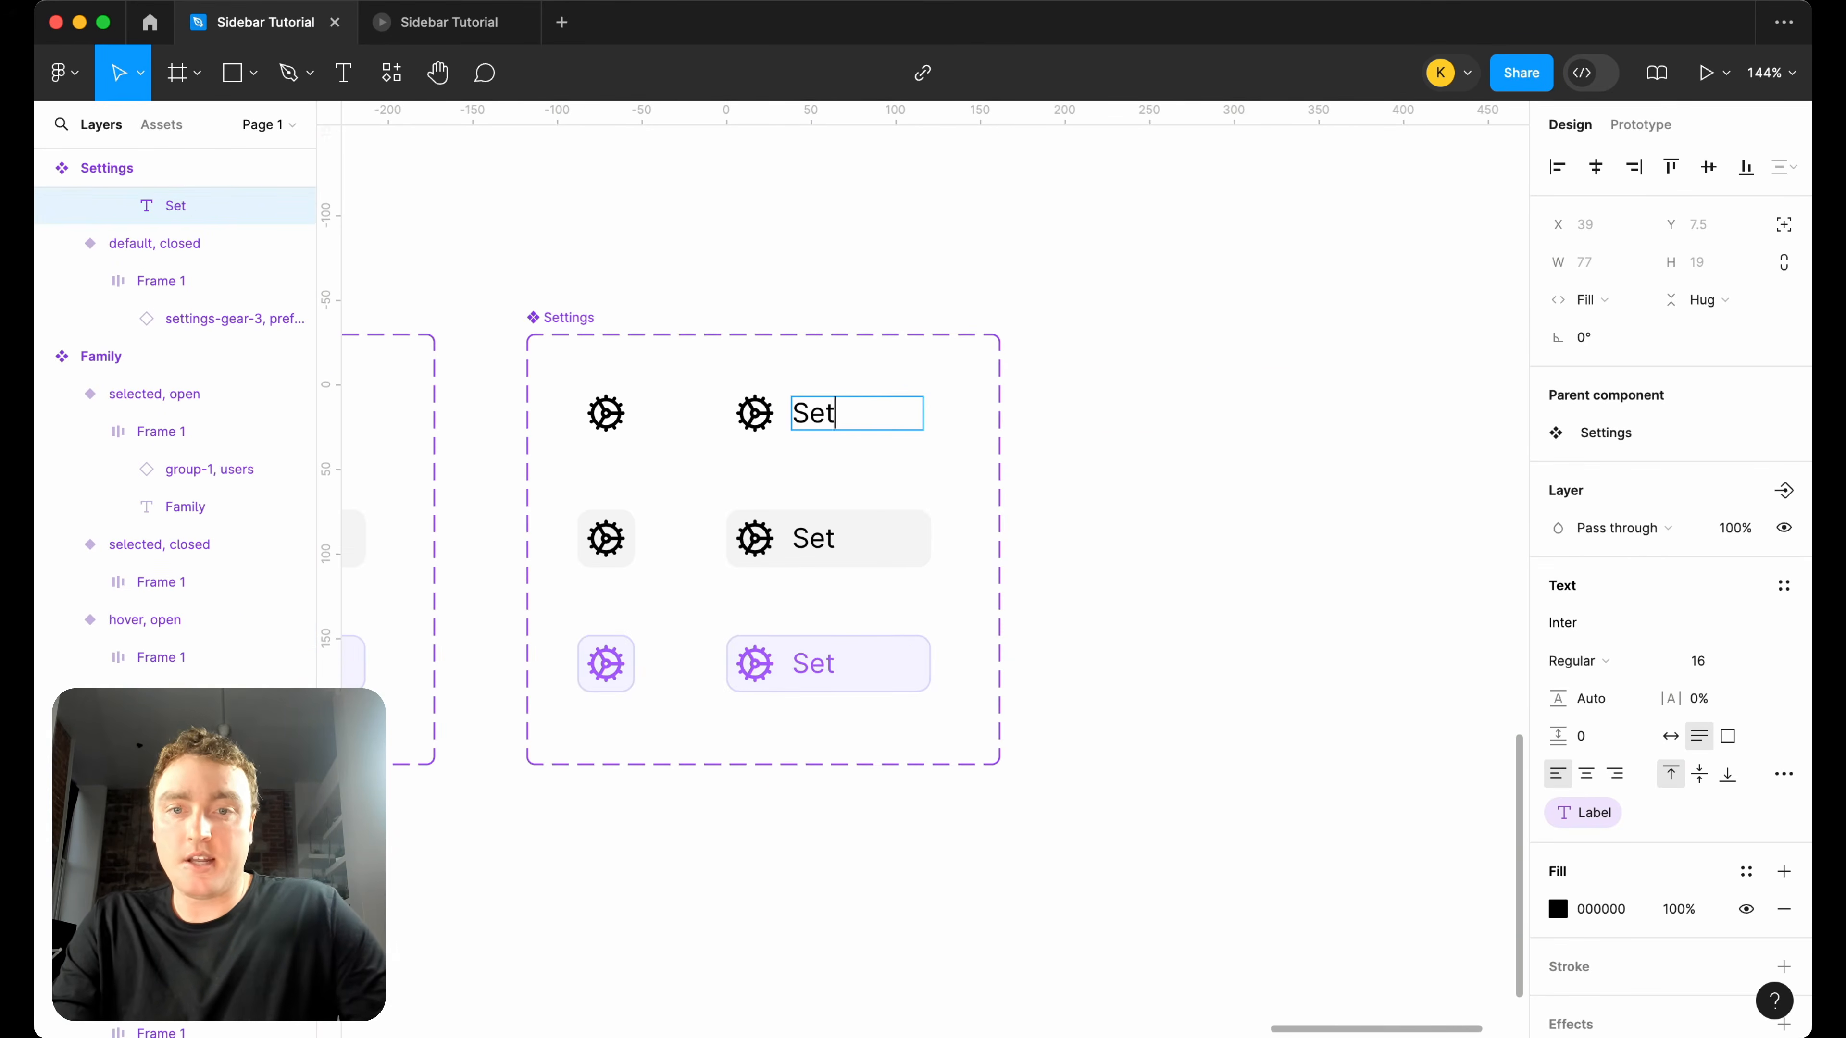
text(tings)
click(1151, 287)
scroll(1149, 284, down, 8)
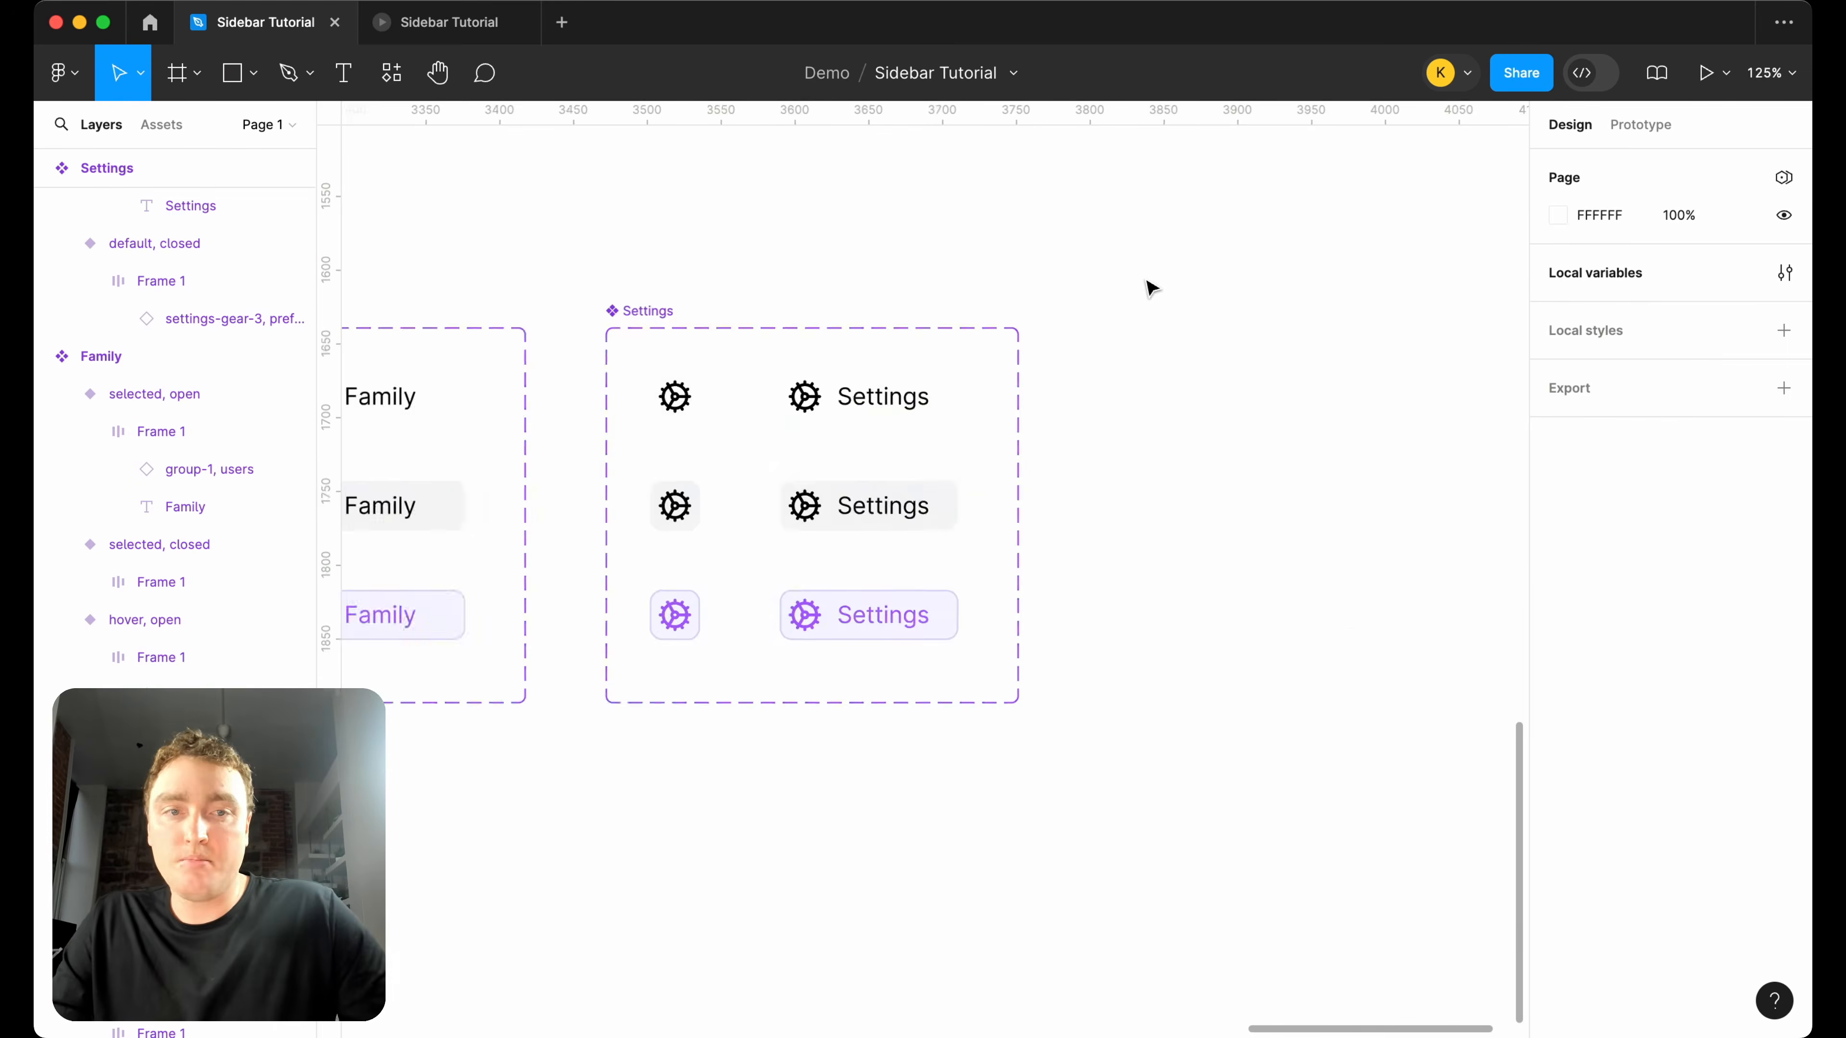
scroll(1182, 379, left, 5)
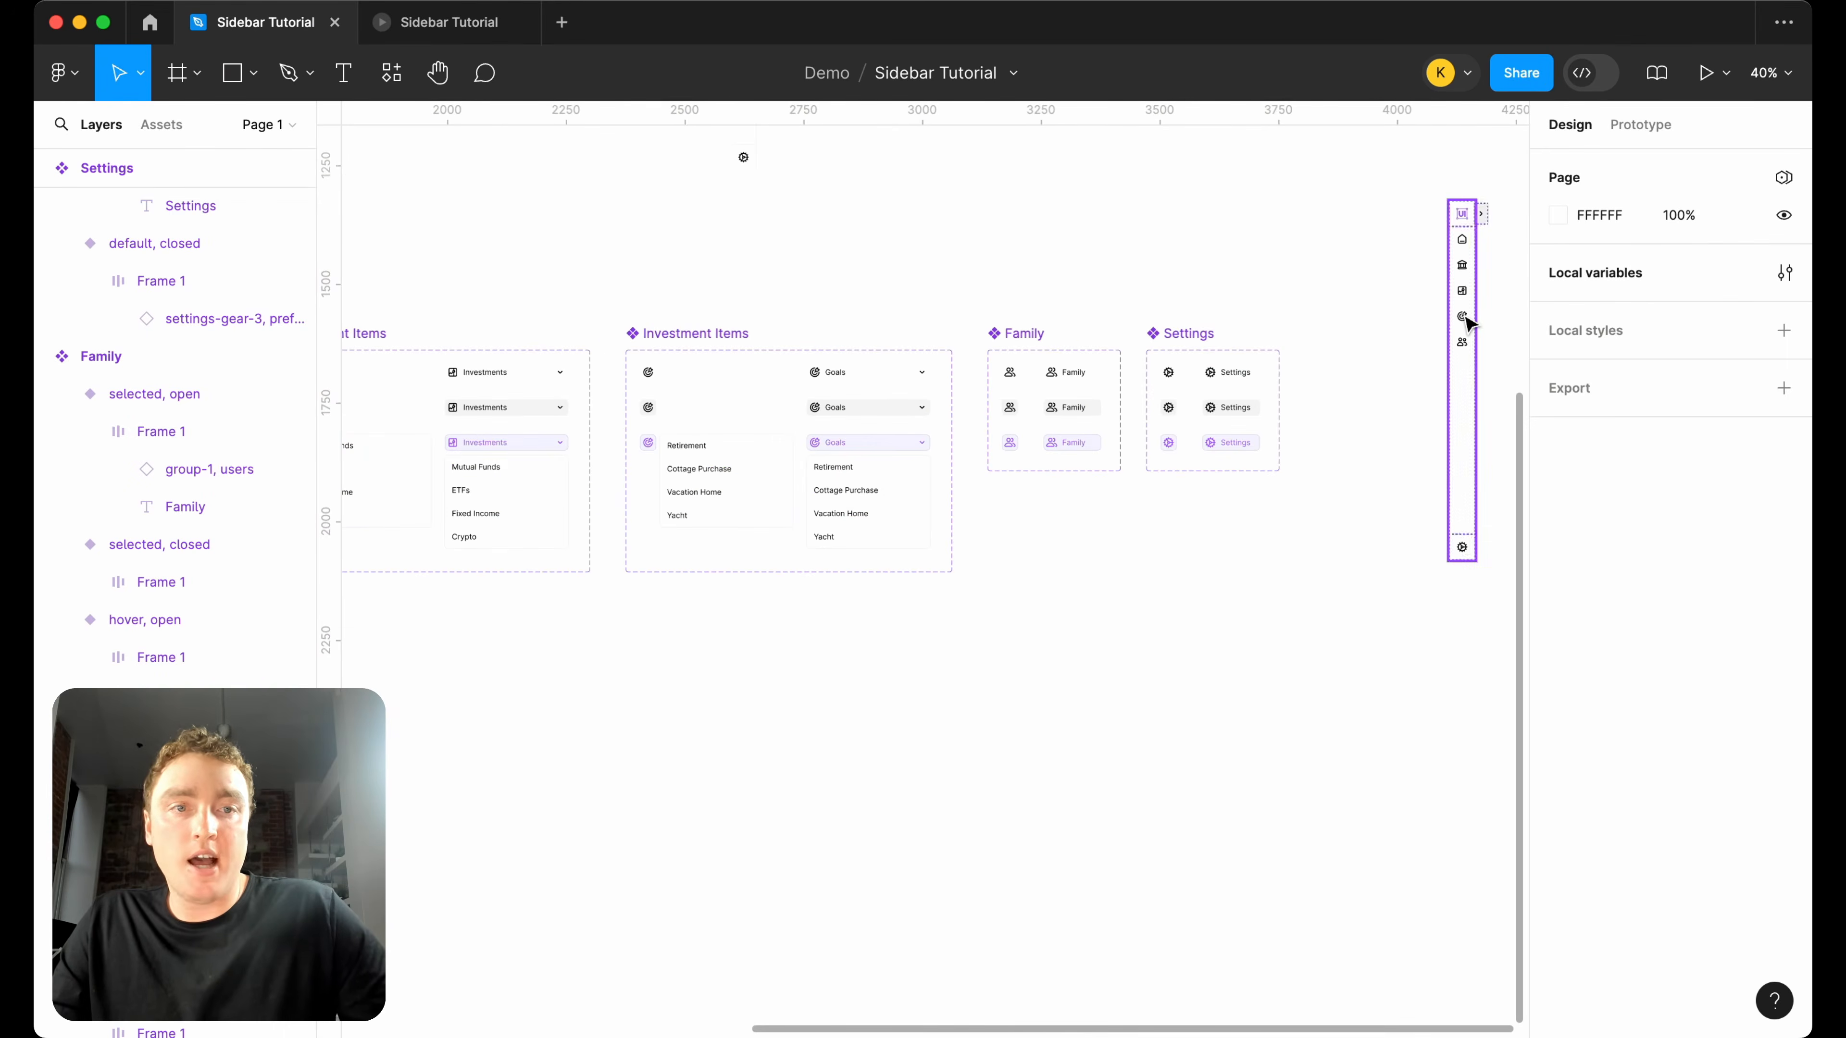
Delete the separate closed Navigation Bar instance beyond the Settings component set.
click(1463, 318)
key(Escape)
scroll(1466, 318, left, 10)
scroll(719, 547, right, 4)
scroll(536, 626, down, 3)
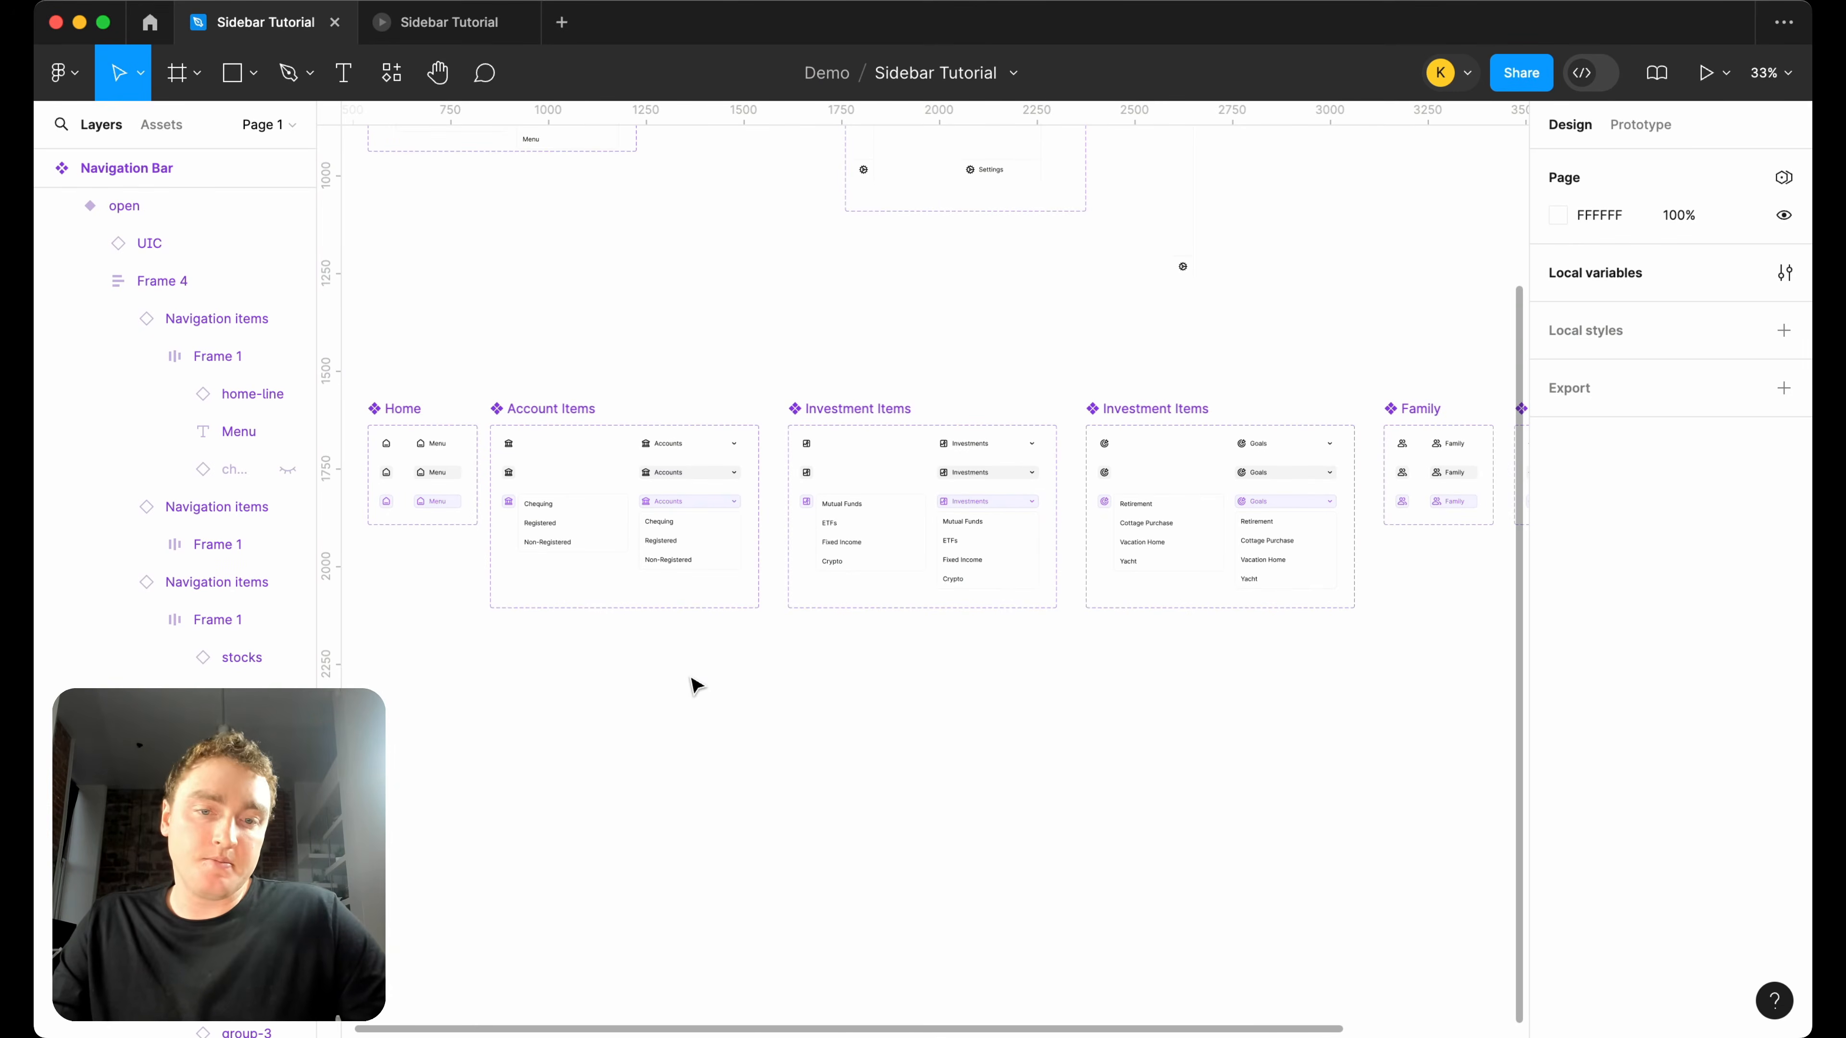
Place instances of the default closed Home, Accounts and Investments variants in a row below their component sets.
scroll(694, 685, down, 2)
drag(407, 471, 408, 685)
click(517, 467)
drag(518, 471, 518, 686)
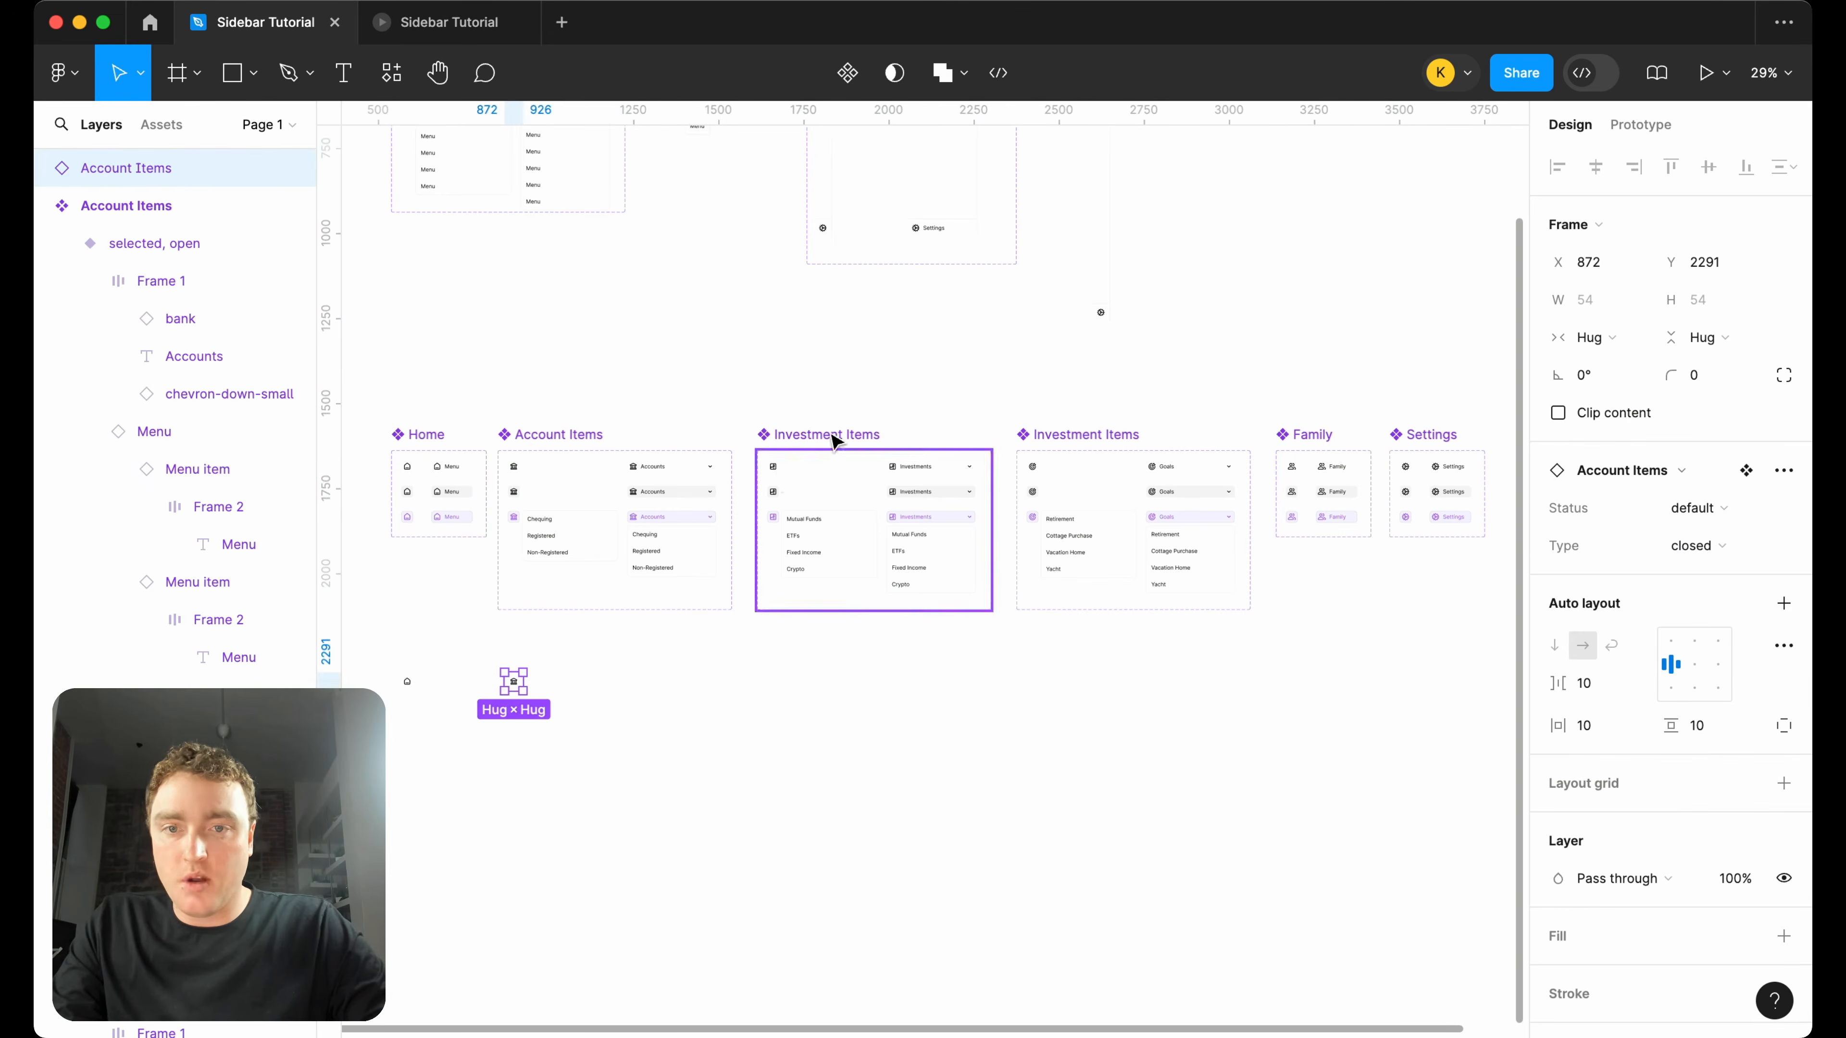
click(775, 469)
drag(779, 495, 773, 683)
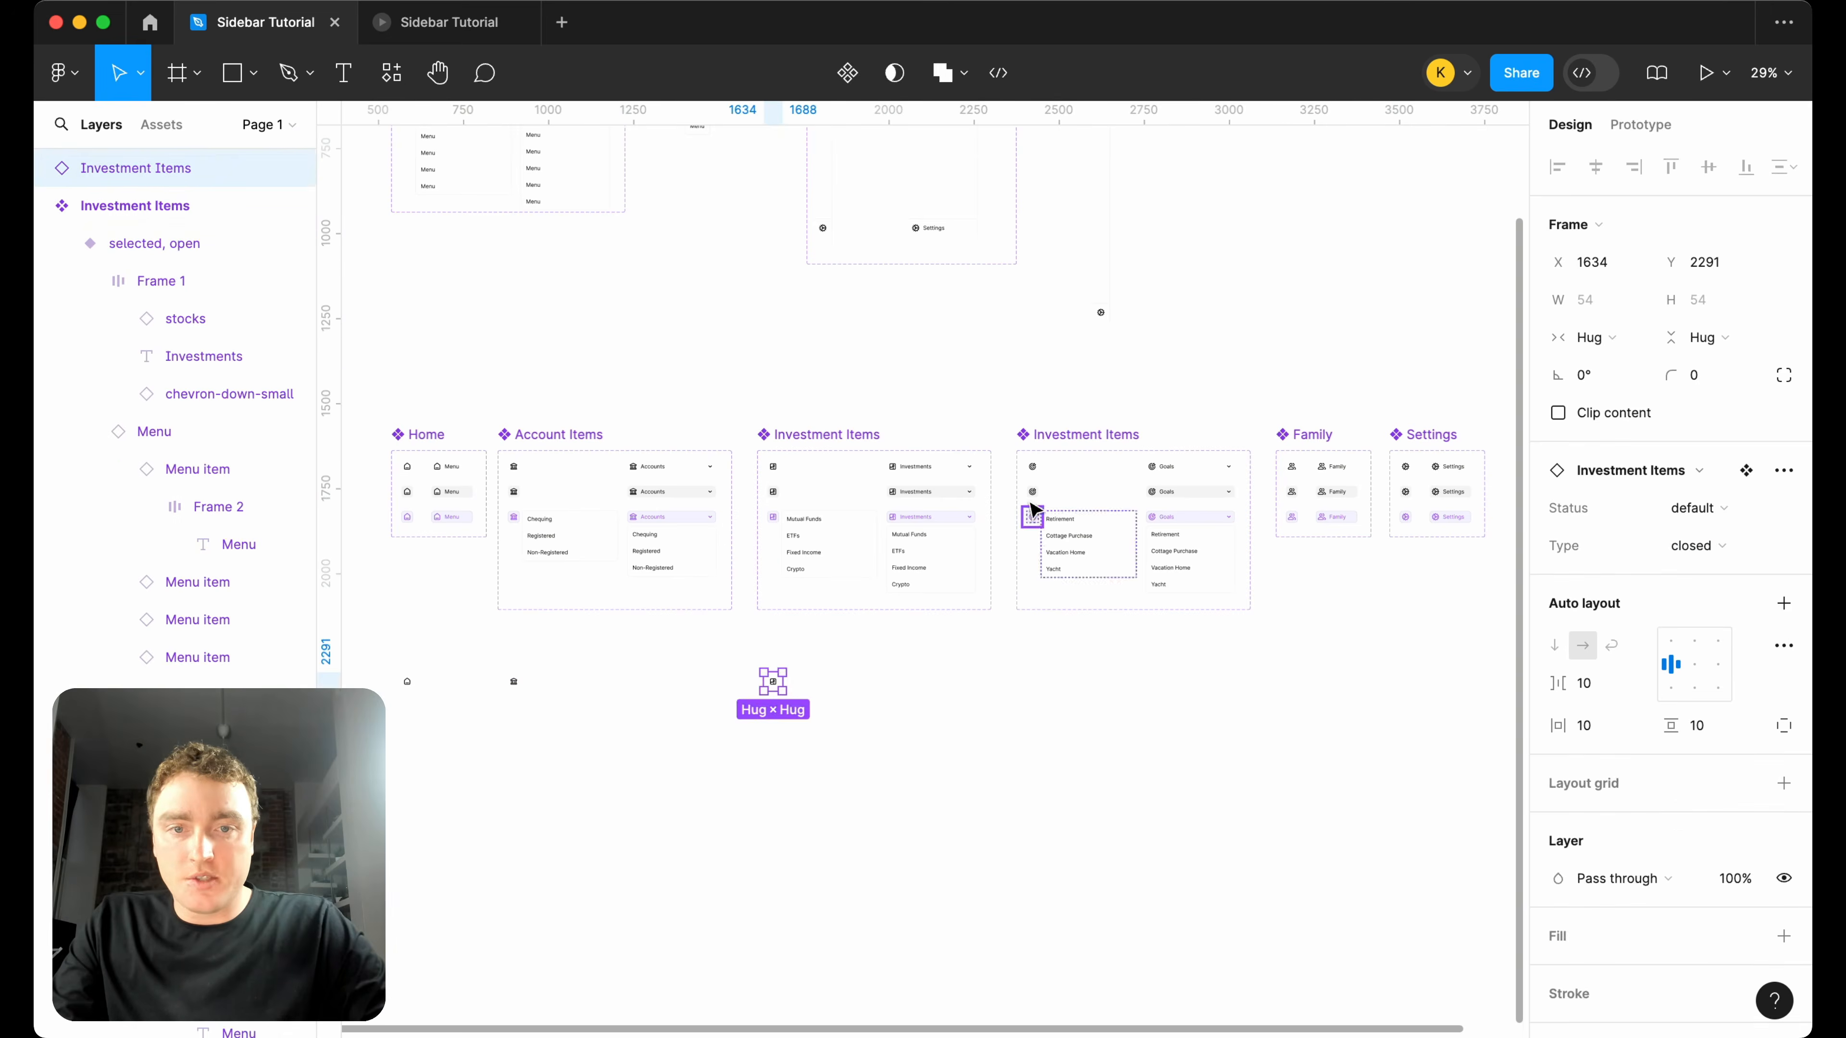
Place instances of the default closed Goals, Family and Settings variants in the same row below their component sets.
click(1035, 476)
drag(1042, 601, 1034, 686)
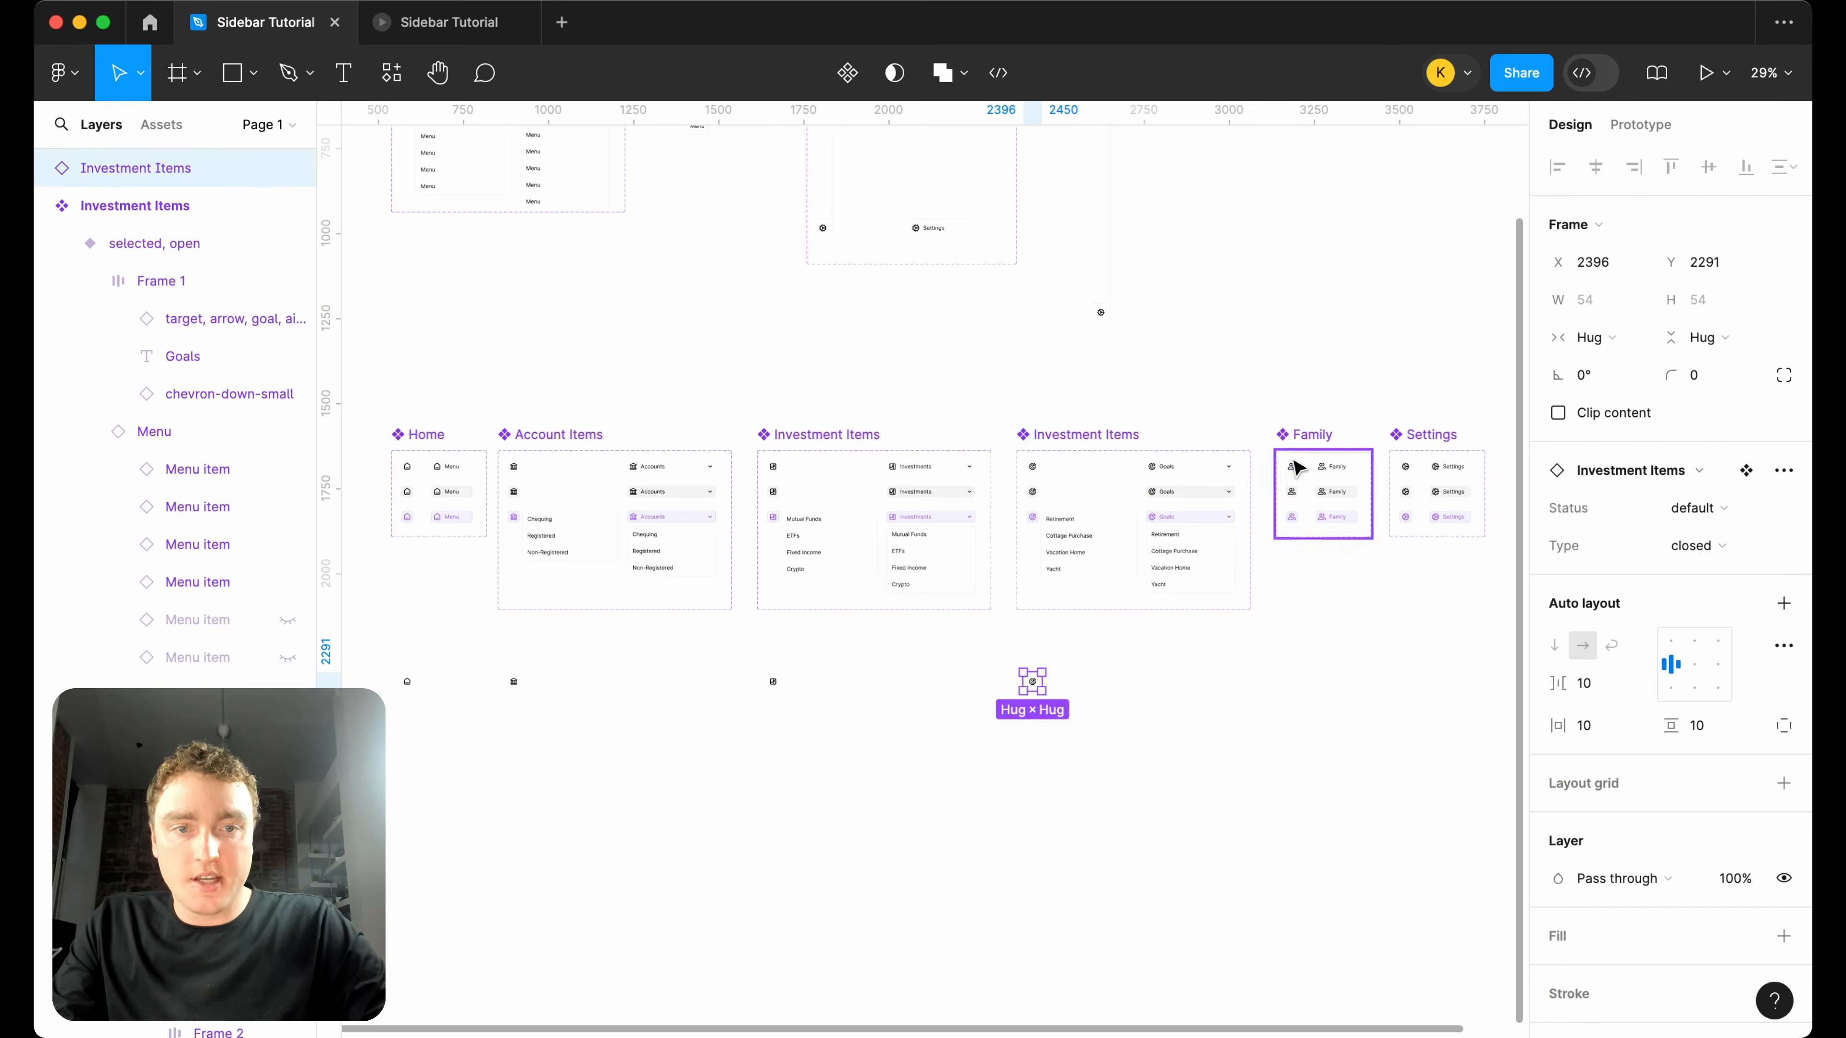
click(1291, 469)
drag(1291, 470, 1290, 681)
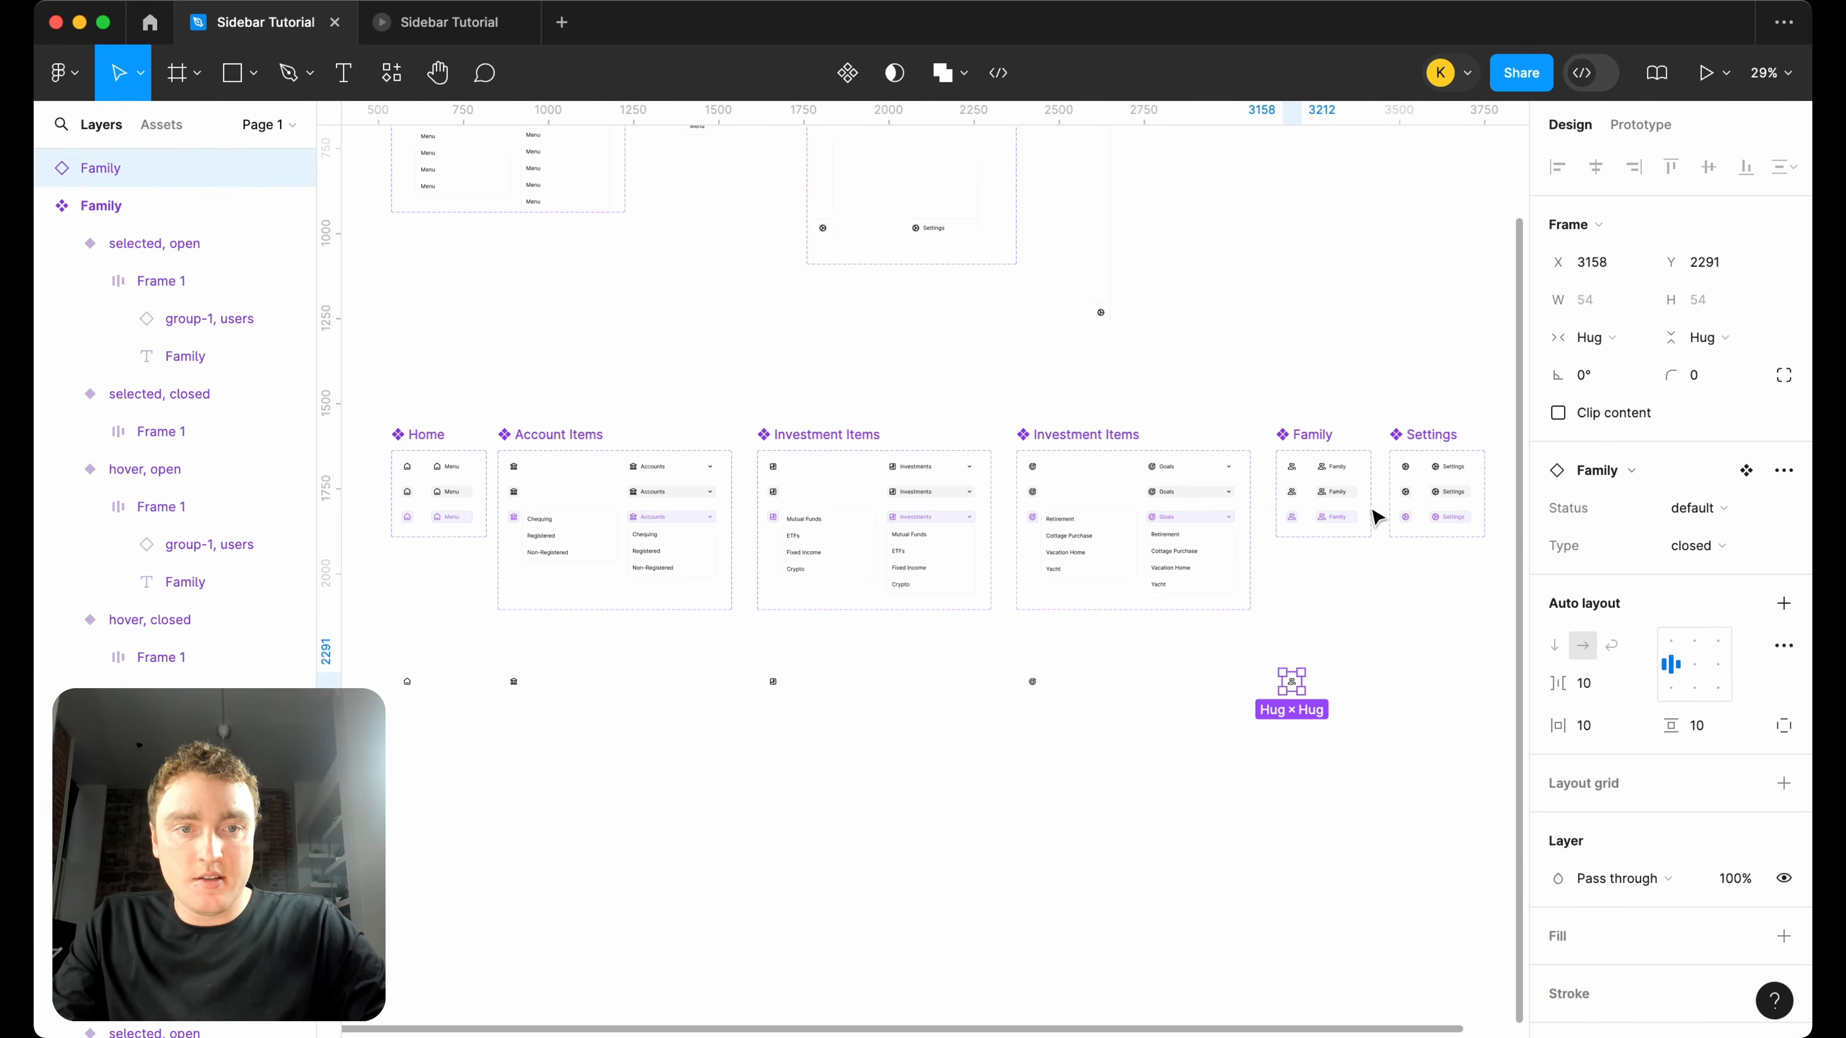
click(1407, 472)
drag(1410, 615, 1384, 689)
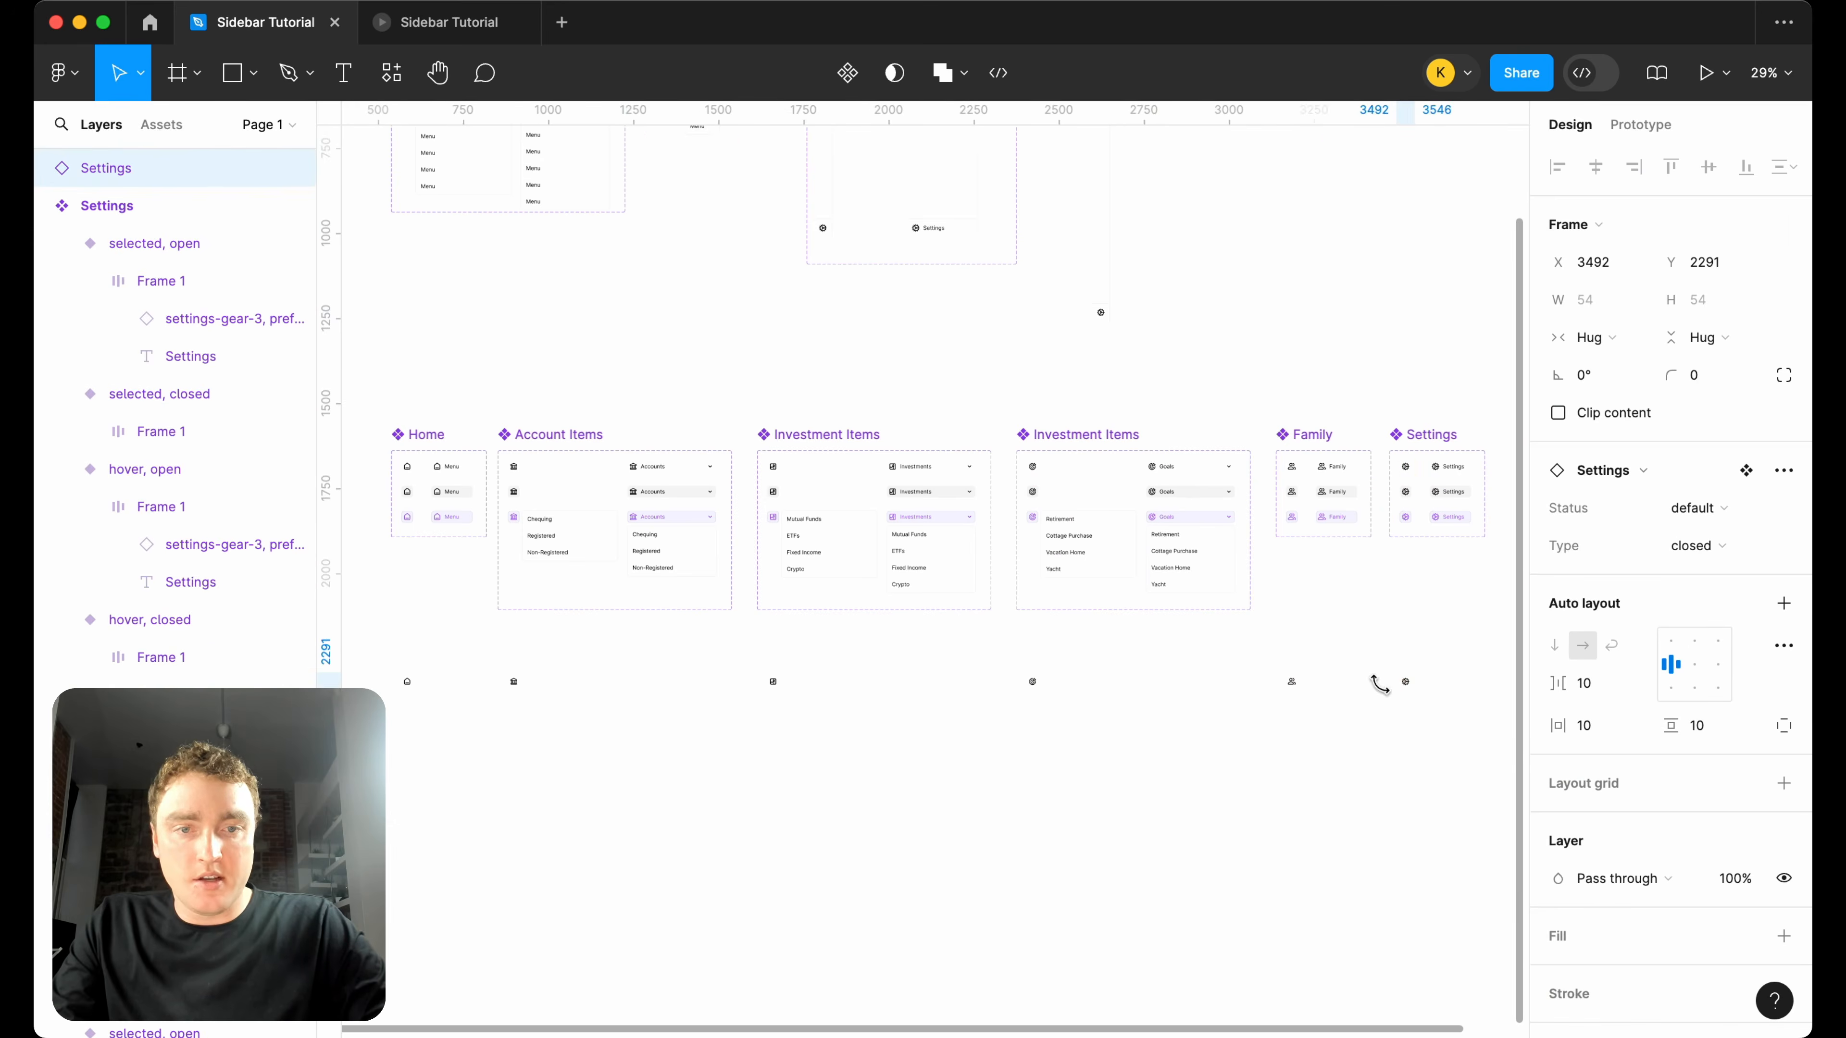
Place an instance of the closed UIC logo variant at the start of the row of closed items.
scroll(1385, 691, left, 5)
scroll(1385, 690, up, 4)
click(728, 330)
drag(729, 329, 651, 998)
Wrap the logo and six closed item instances in an auto layout frame with vertical direction and spacing 0.
scroll(651, 997, down, 5)
scroll(785, 751, right, 3)
scroll(785, 751, down, 5)
drag(447, 710, 1324, 660)
key(shift+a)
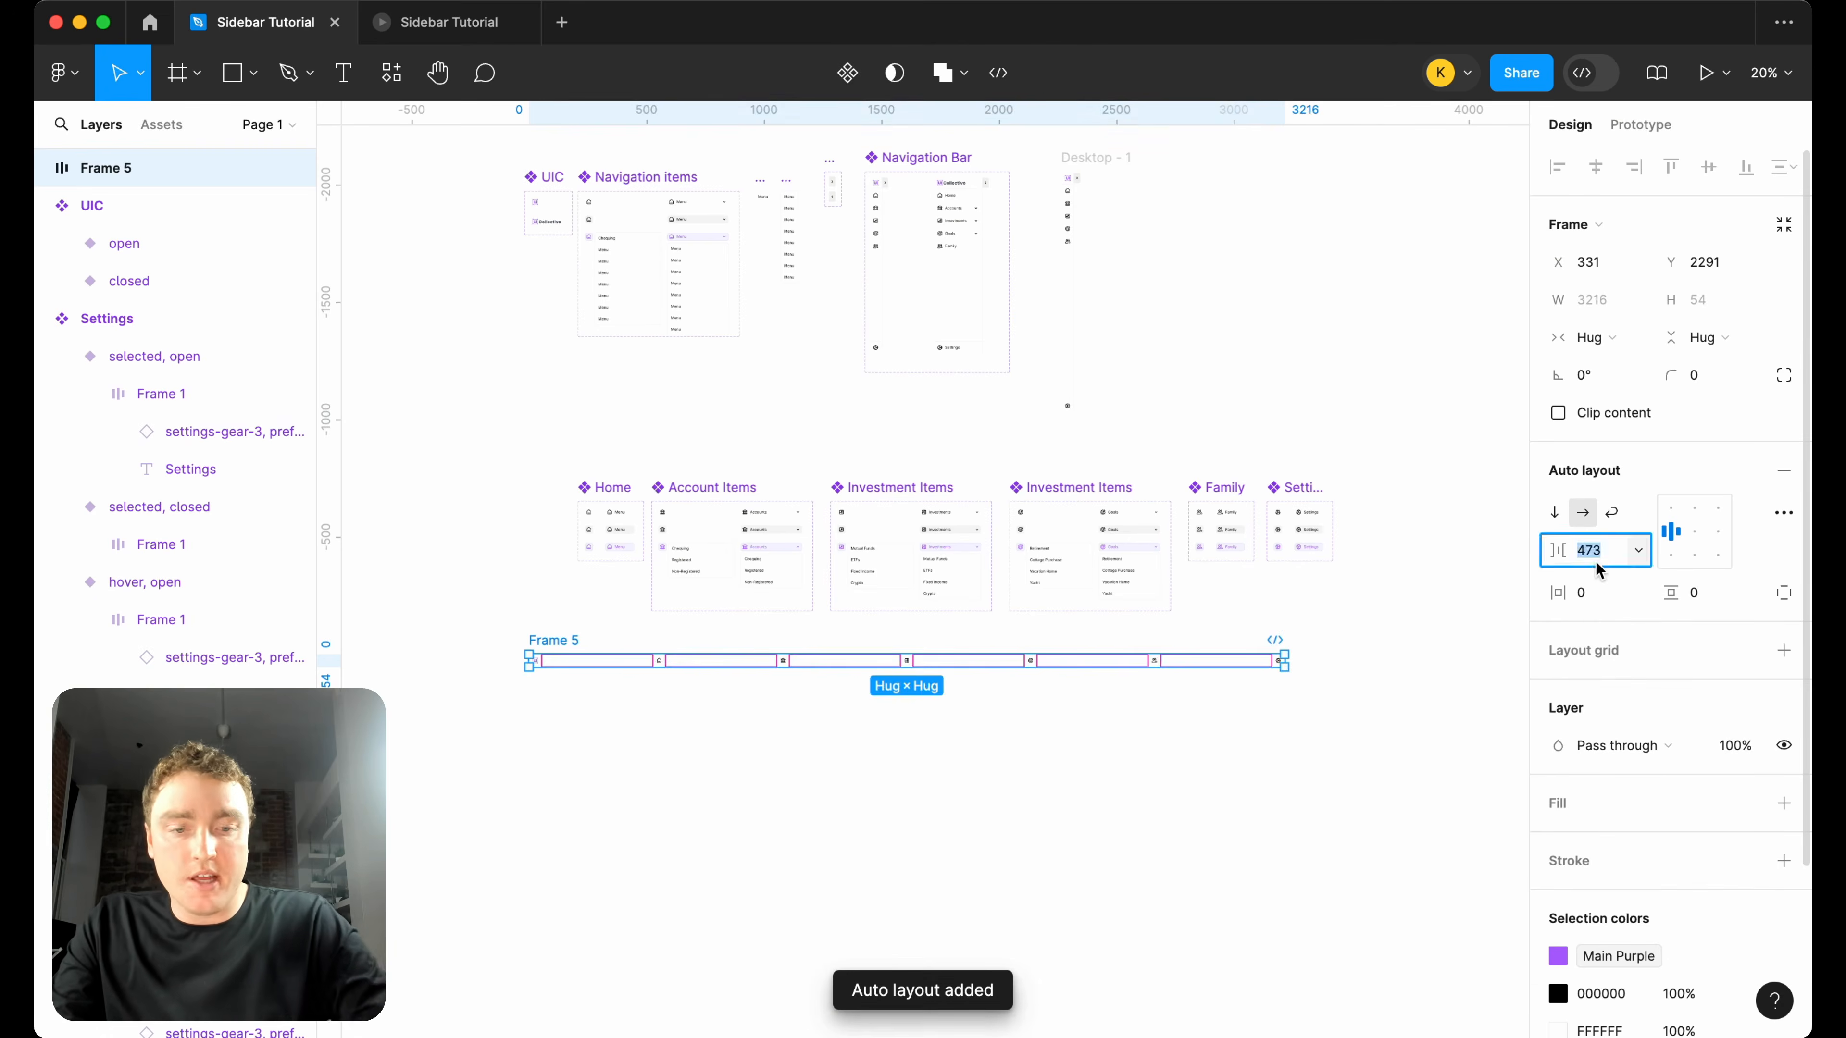
text(0)
key(Return)
scroll(617, 730, up, 5)
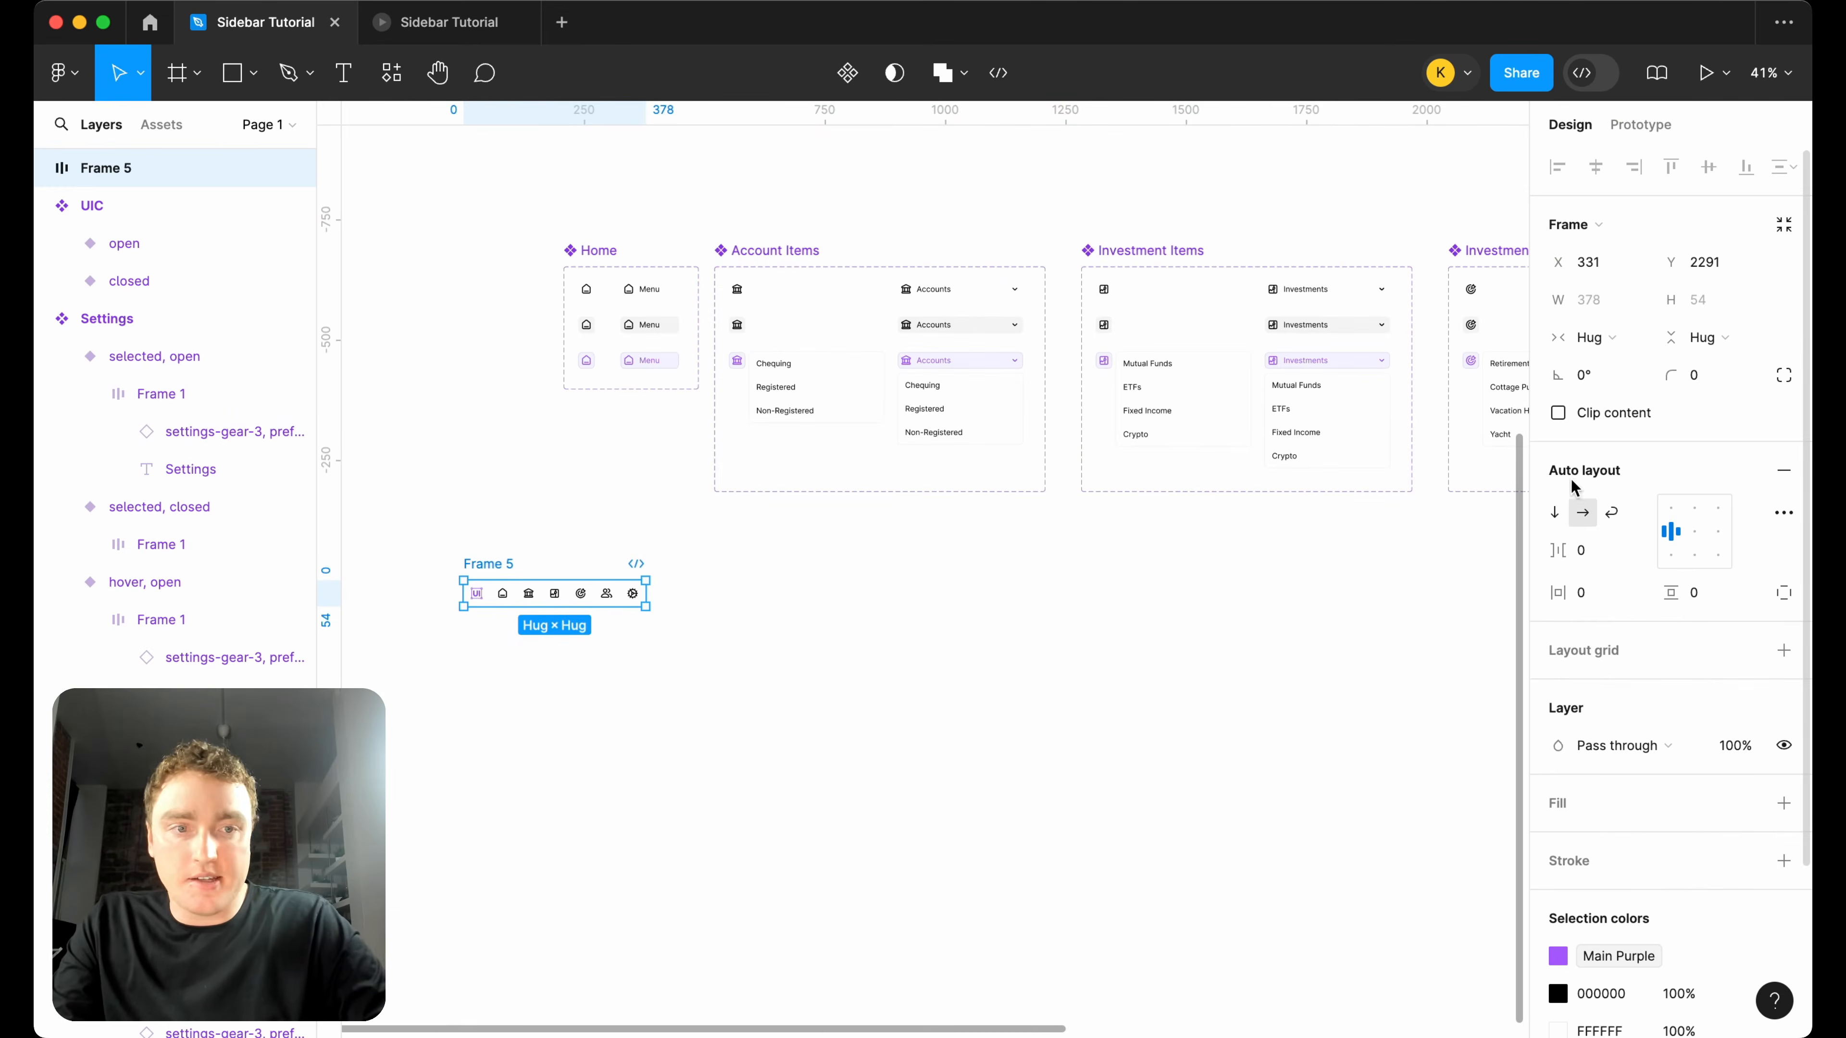
click(1554, 512)
scroll(613, 781, up, 5)
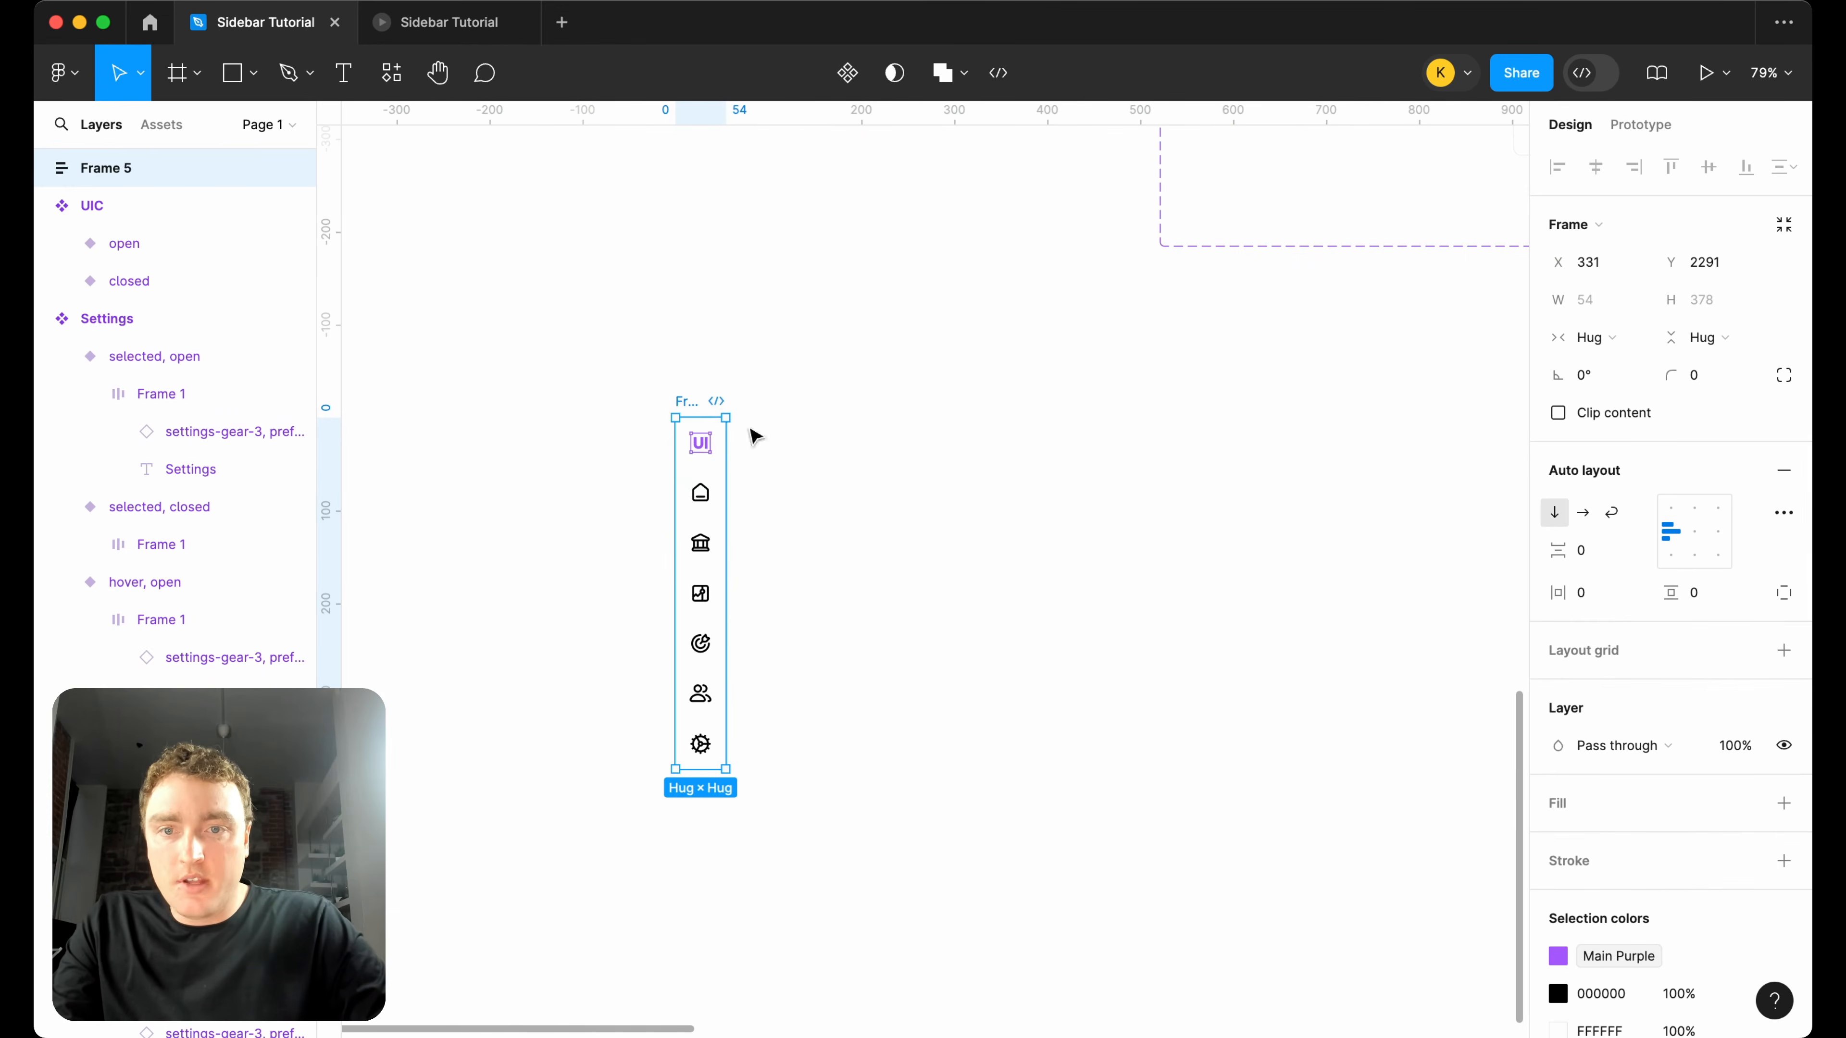
Move the new vertical auto layout frame to X 880, below the Account Items component set.
drag(694, 405, 1195, 401)
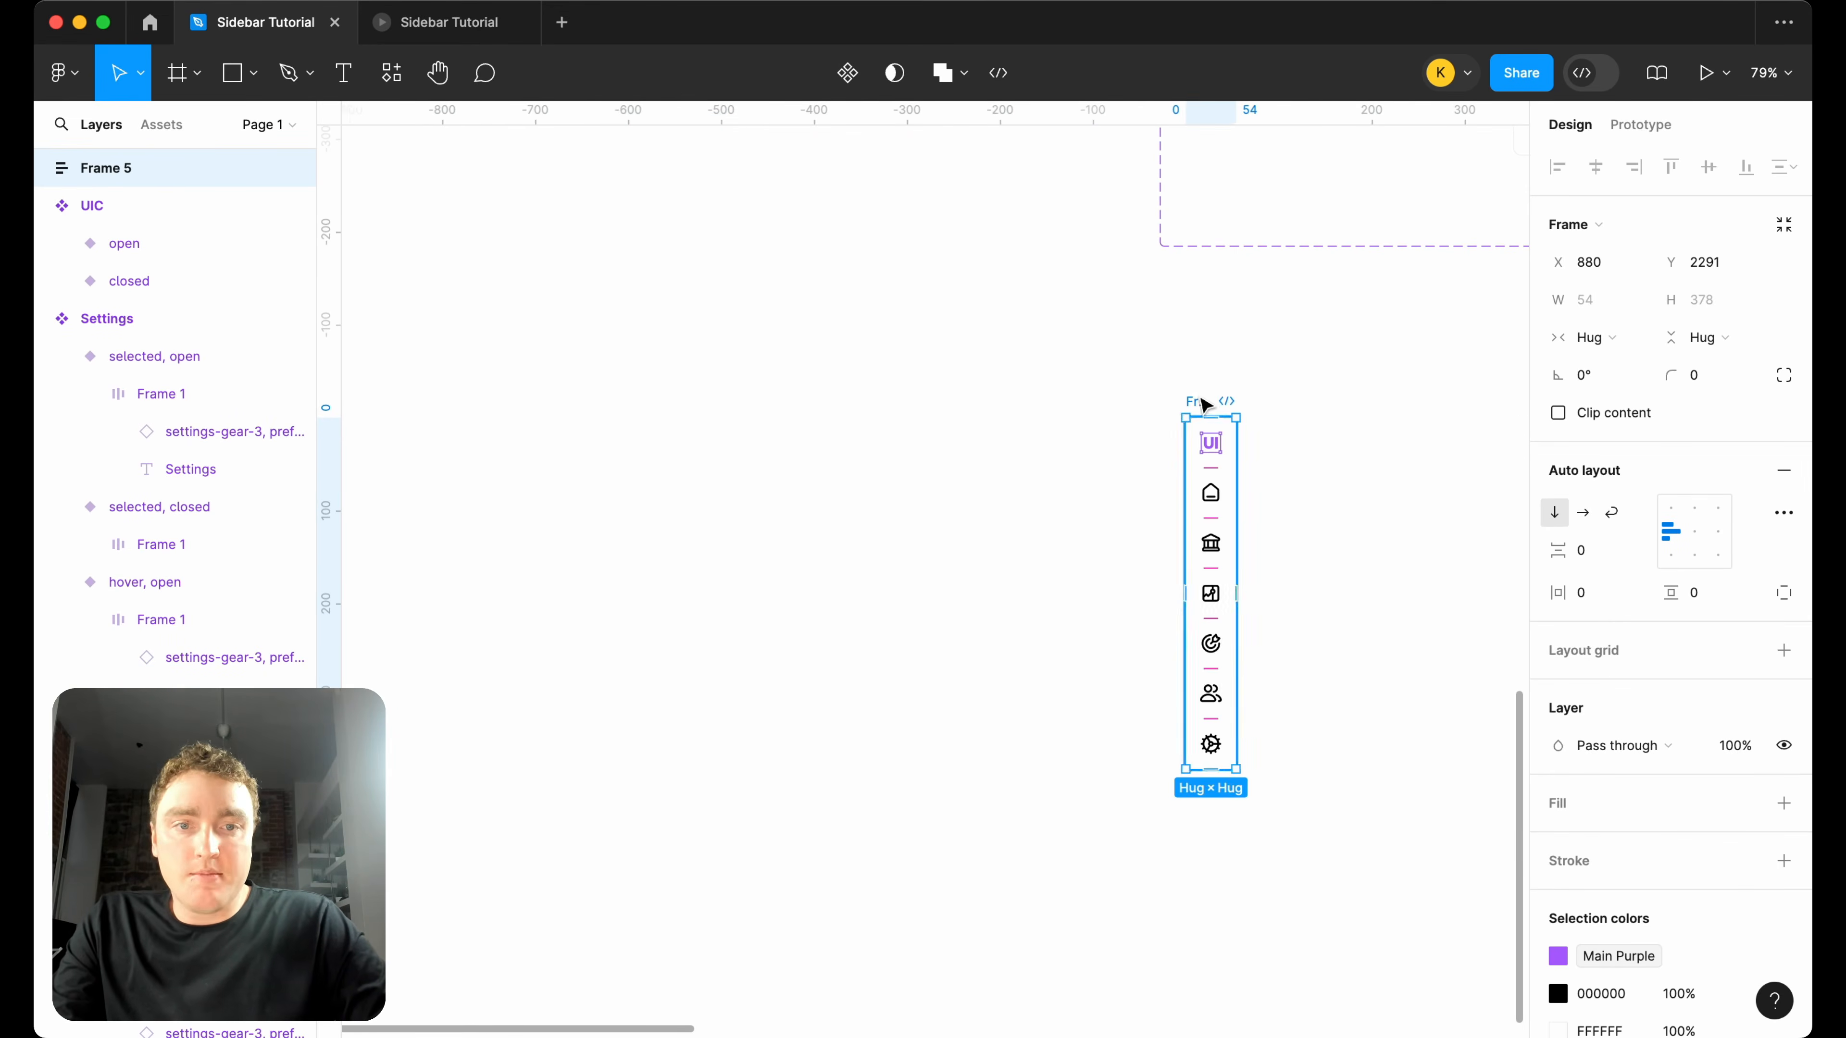
scroll(1192, 458, right, 3)
scroll(1059, 495, right, 5)
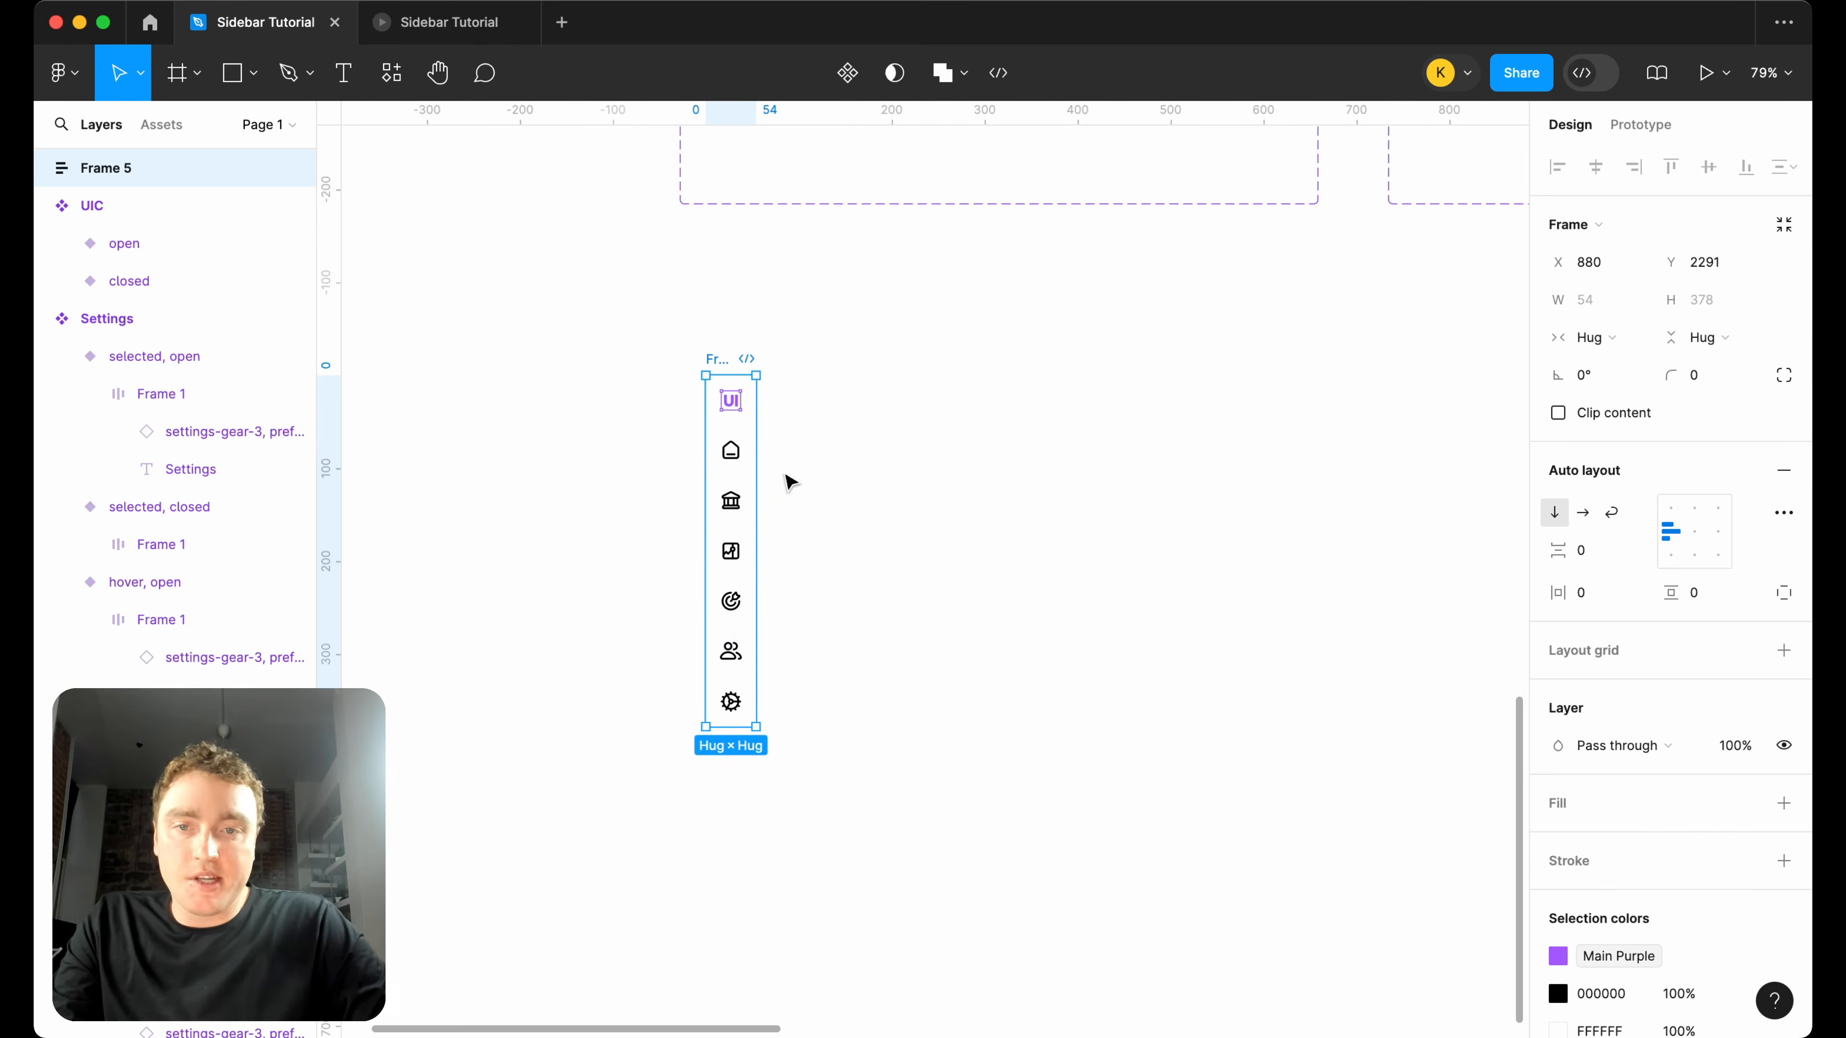
Add a light grey, 1 px inside stroke to only the bottom edge of the frame's UIC logo instance.
click(749, 455)
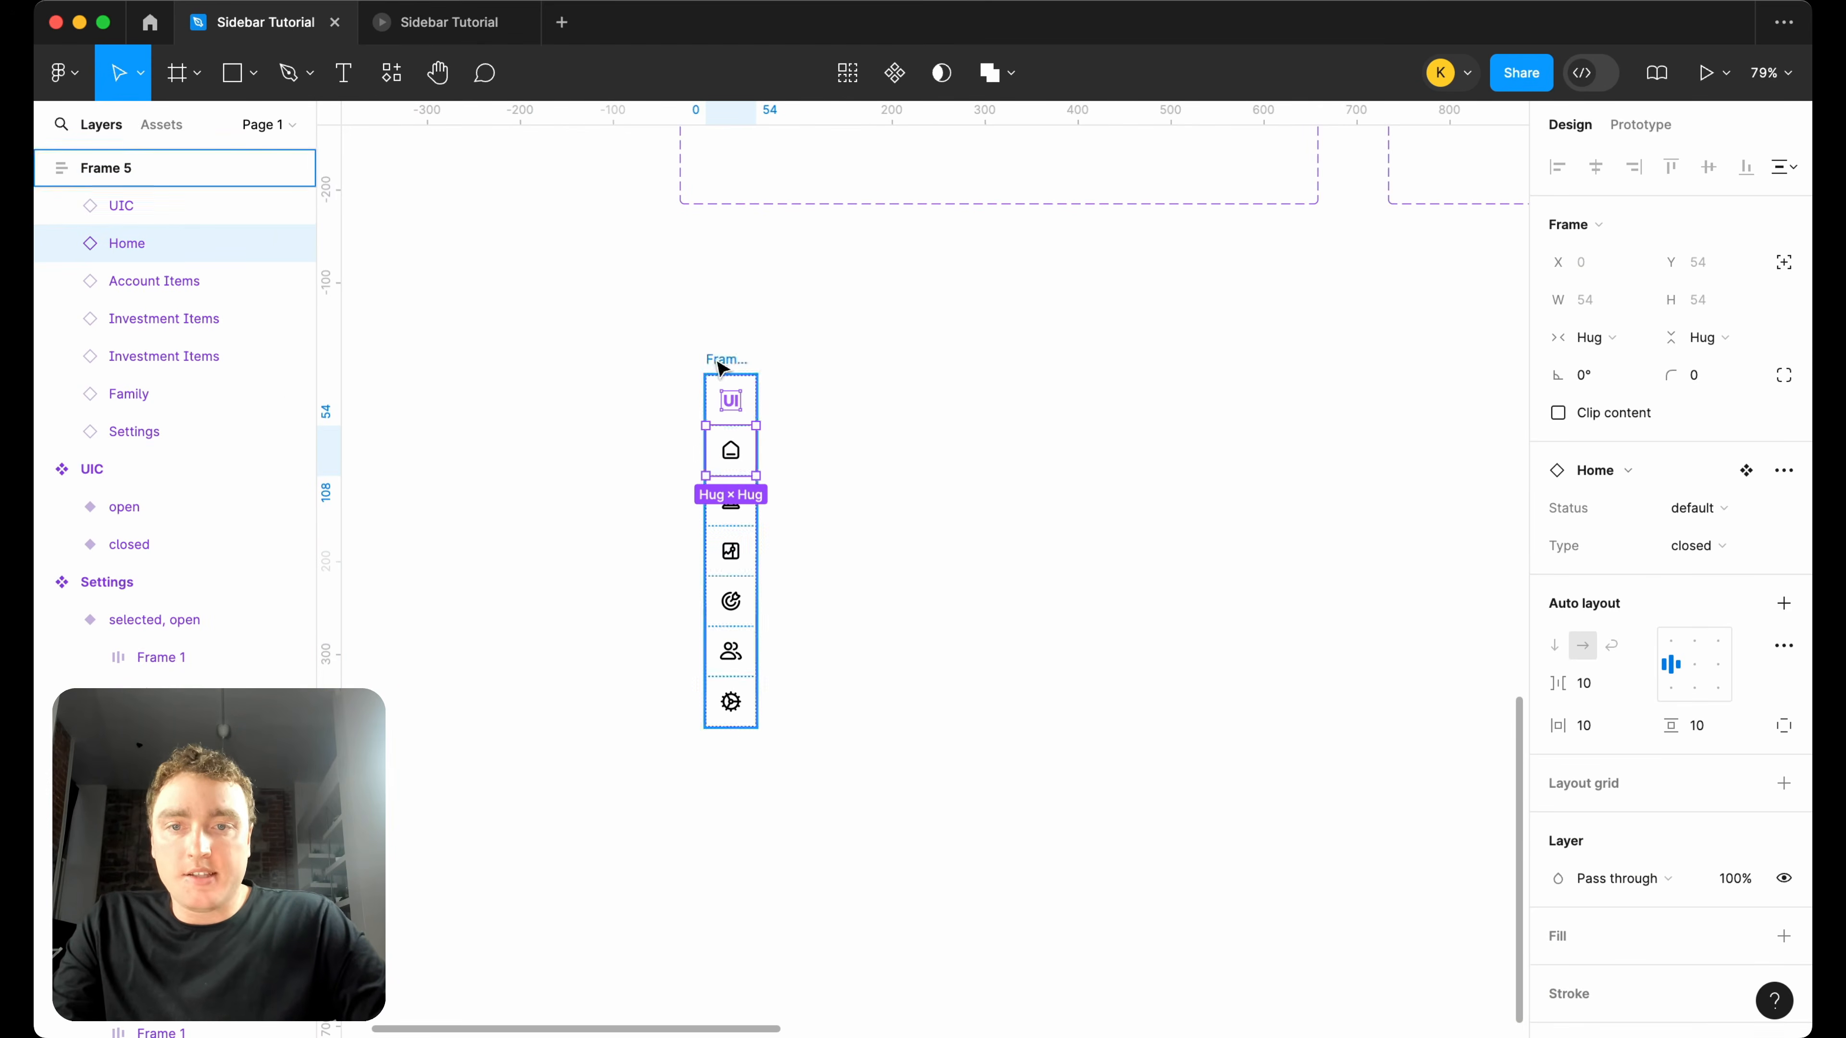
click(733, 389)
scroll(1773, 734, down, 4)
click(1783, 701)
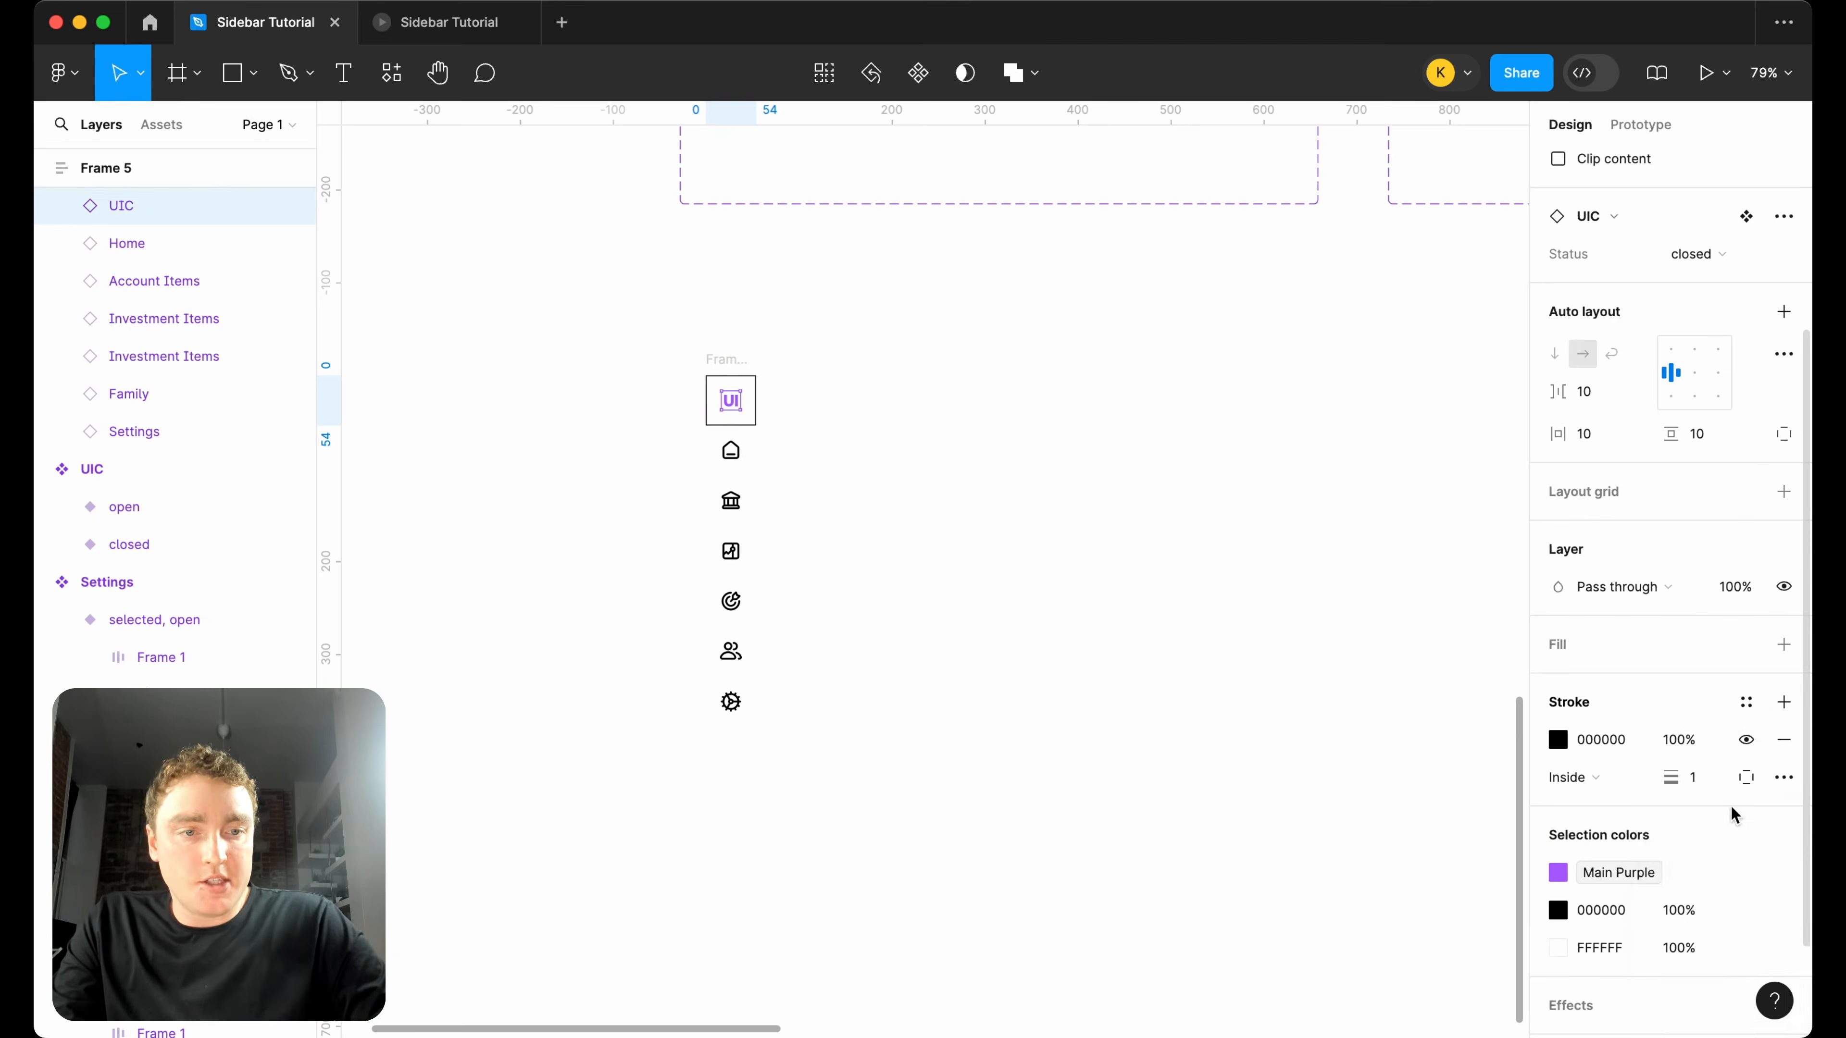
click(1746, 777)
click(1741, 880)
click(1559, 740)
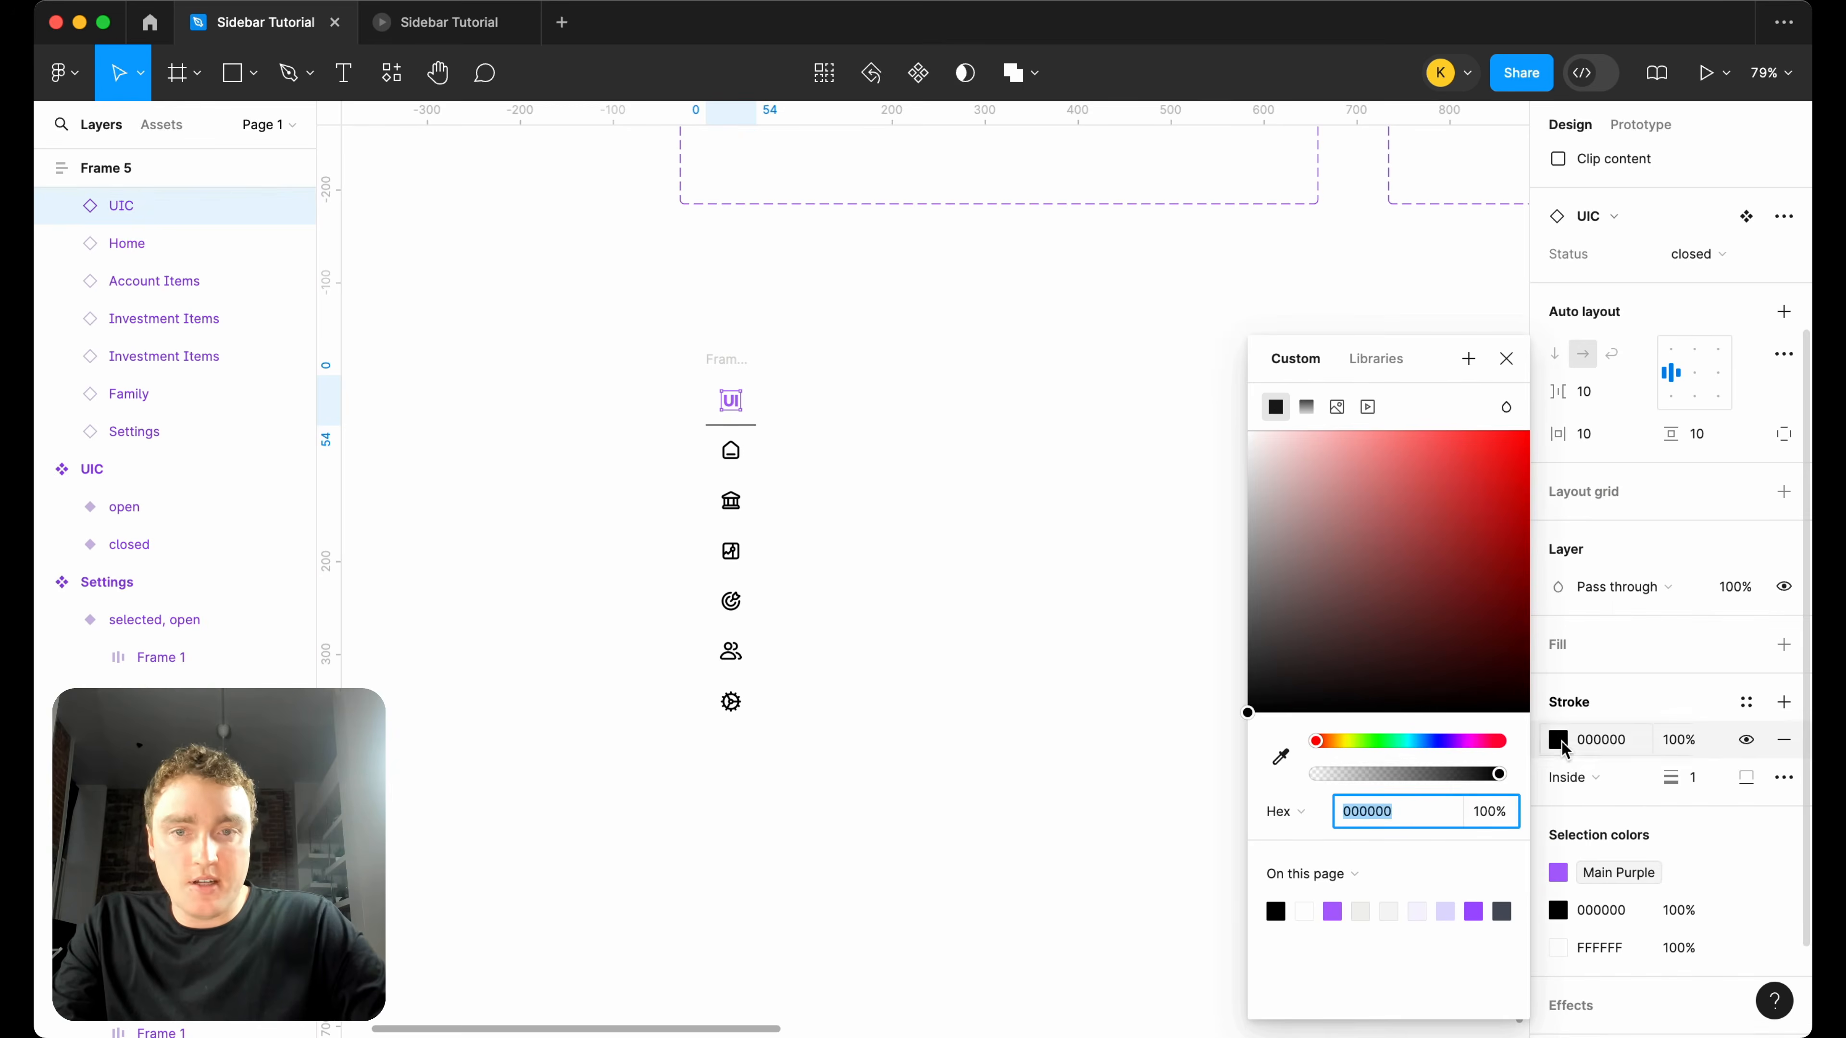
click(1360, 911)
click(906, 746)
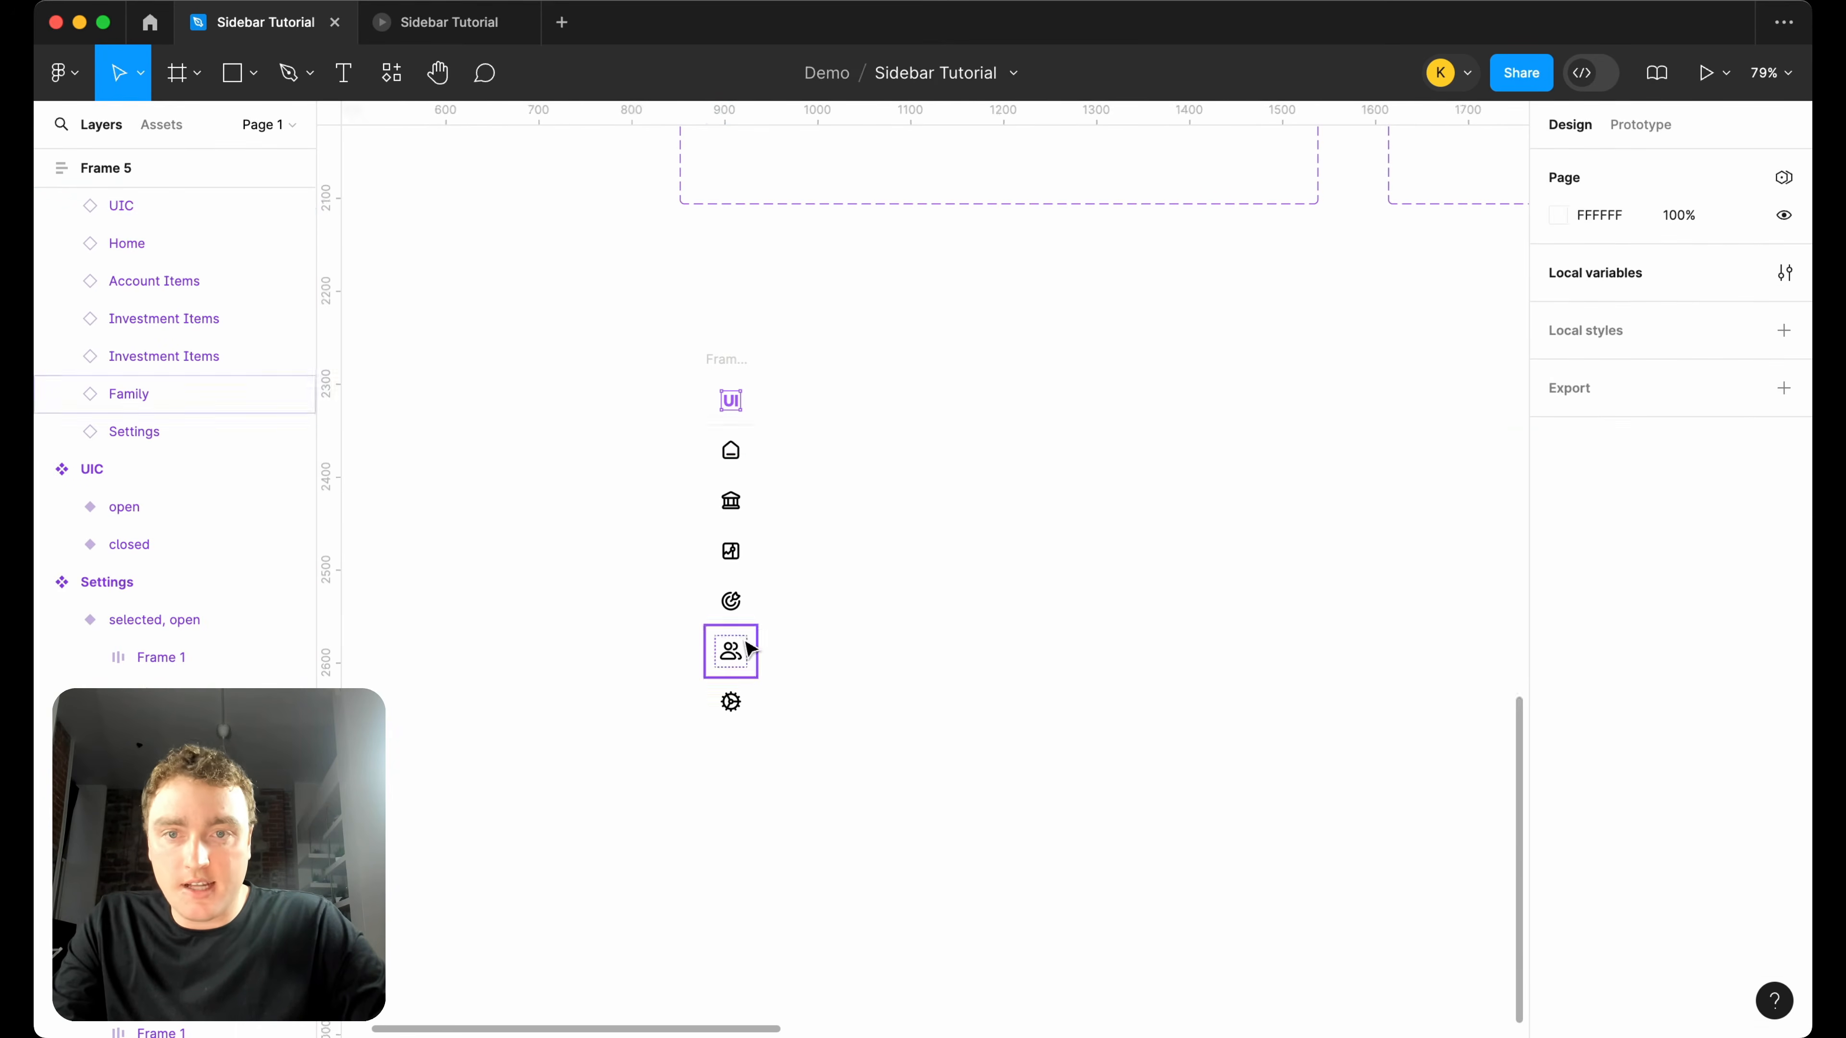
Add an F1F1F1, 1 px inside stroke to only the top edge of the sidebar frame's Settings instance.
scroll(730, 650, up, 5)
click(723, 658)
click(724, 742)
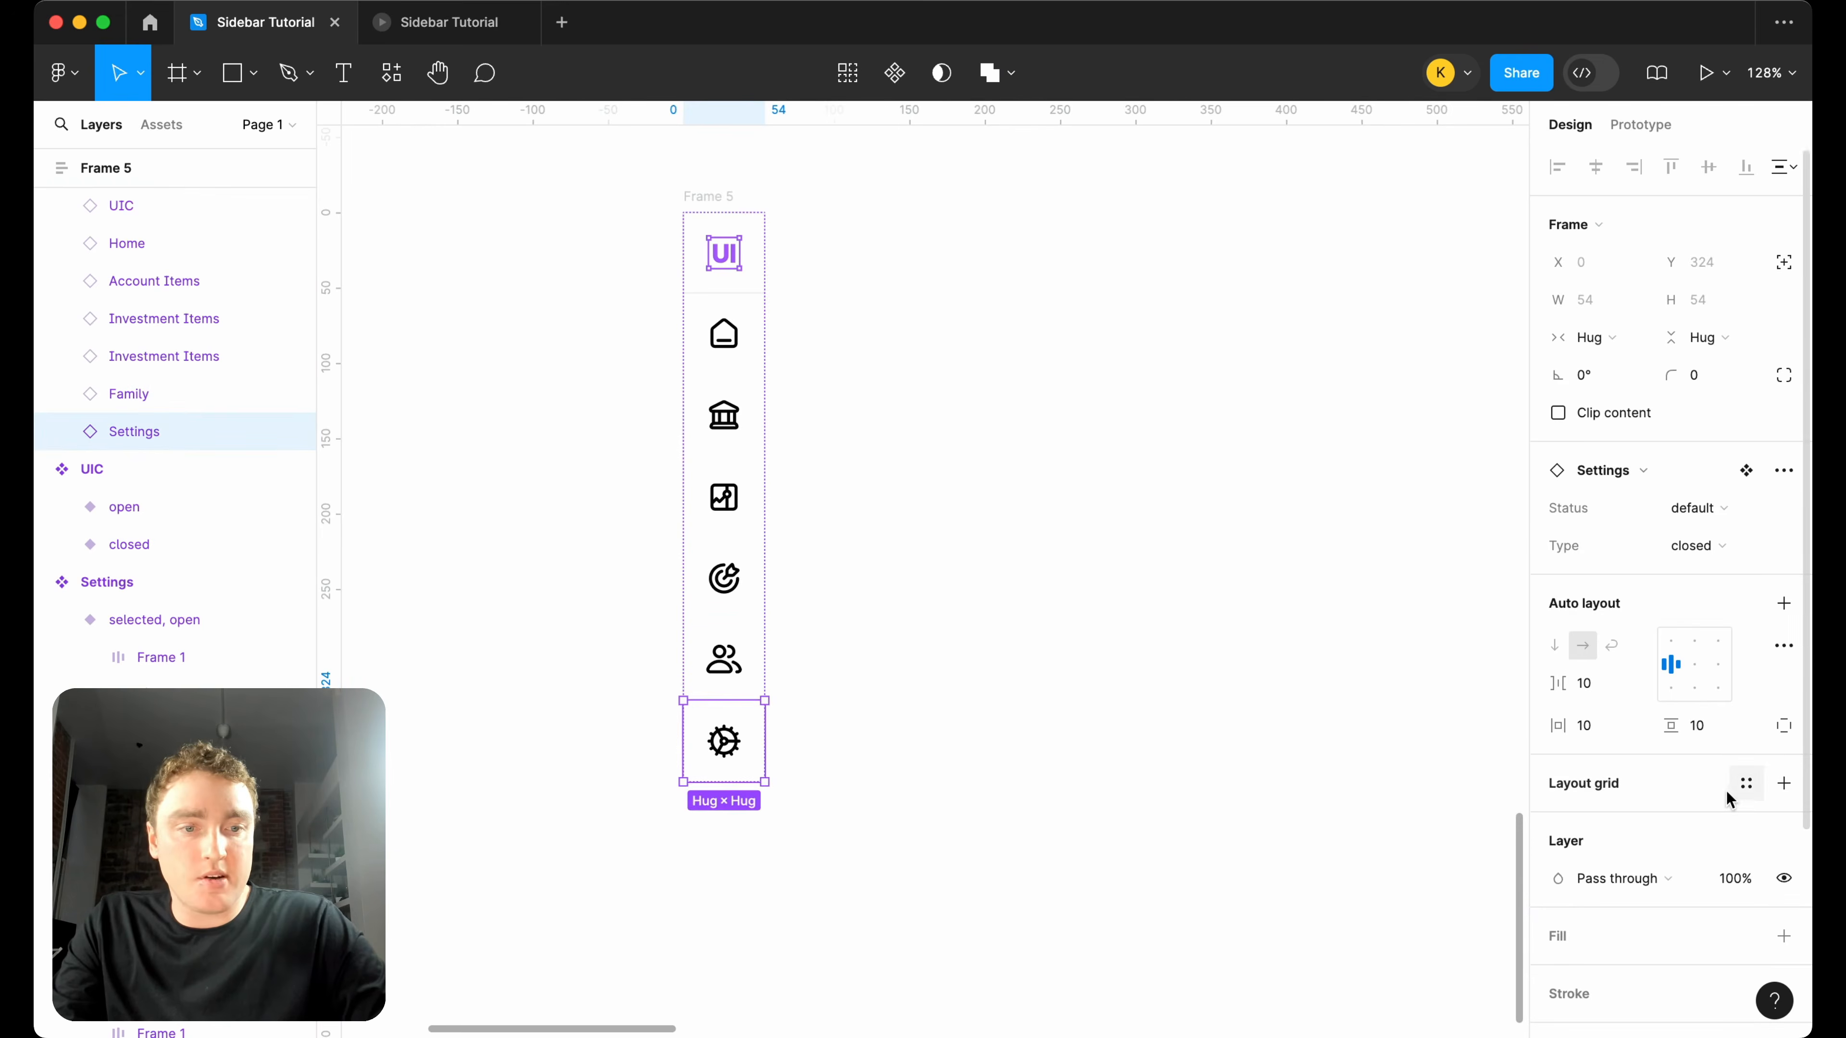
scroll(1770, 766, down, 1)
click(1782, 740)
click(1746, 815)
click(1729, 878)
click(1557, 777)
click(1362, 912)
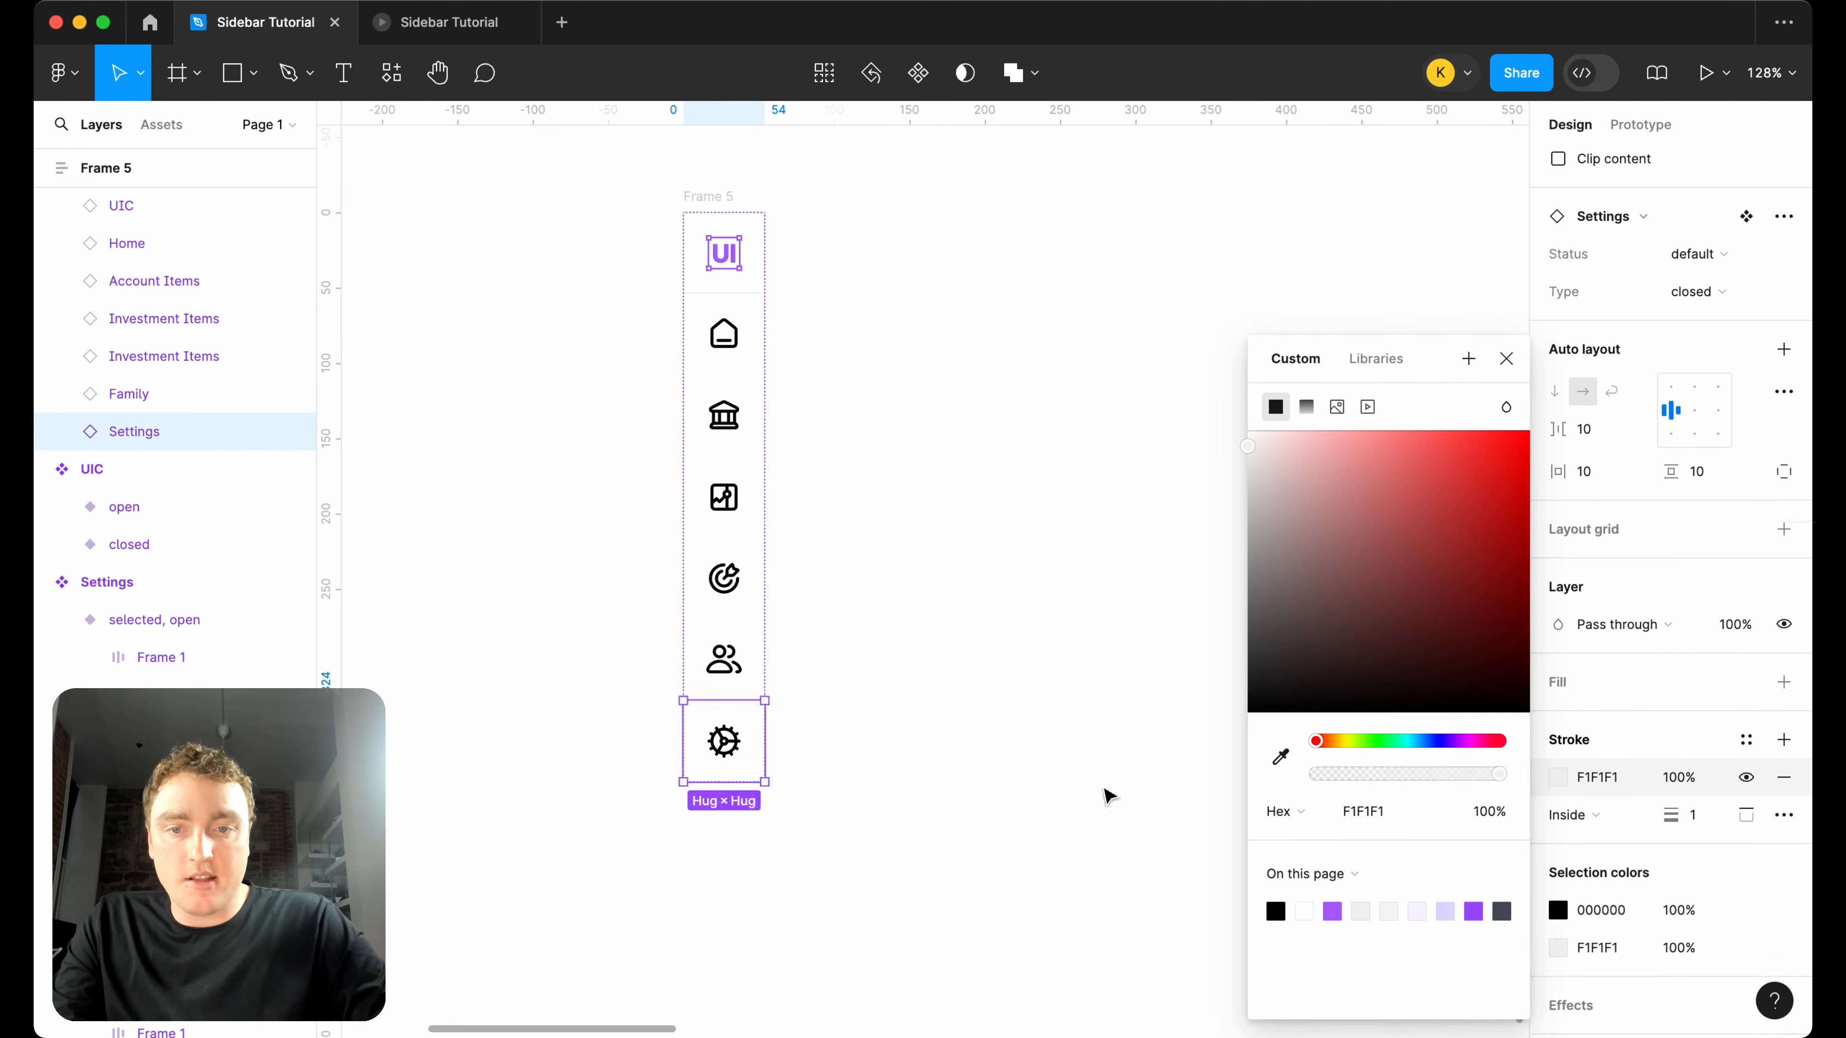
click(977, 672)
Add an F1F1F1, 1 px inside stroke to only the right edge of the whole sidebar frame.
click(724, 230)
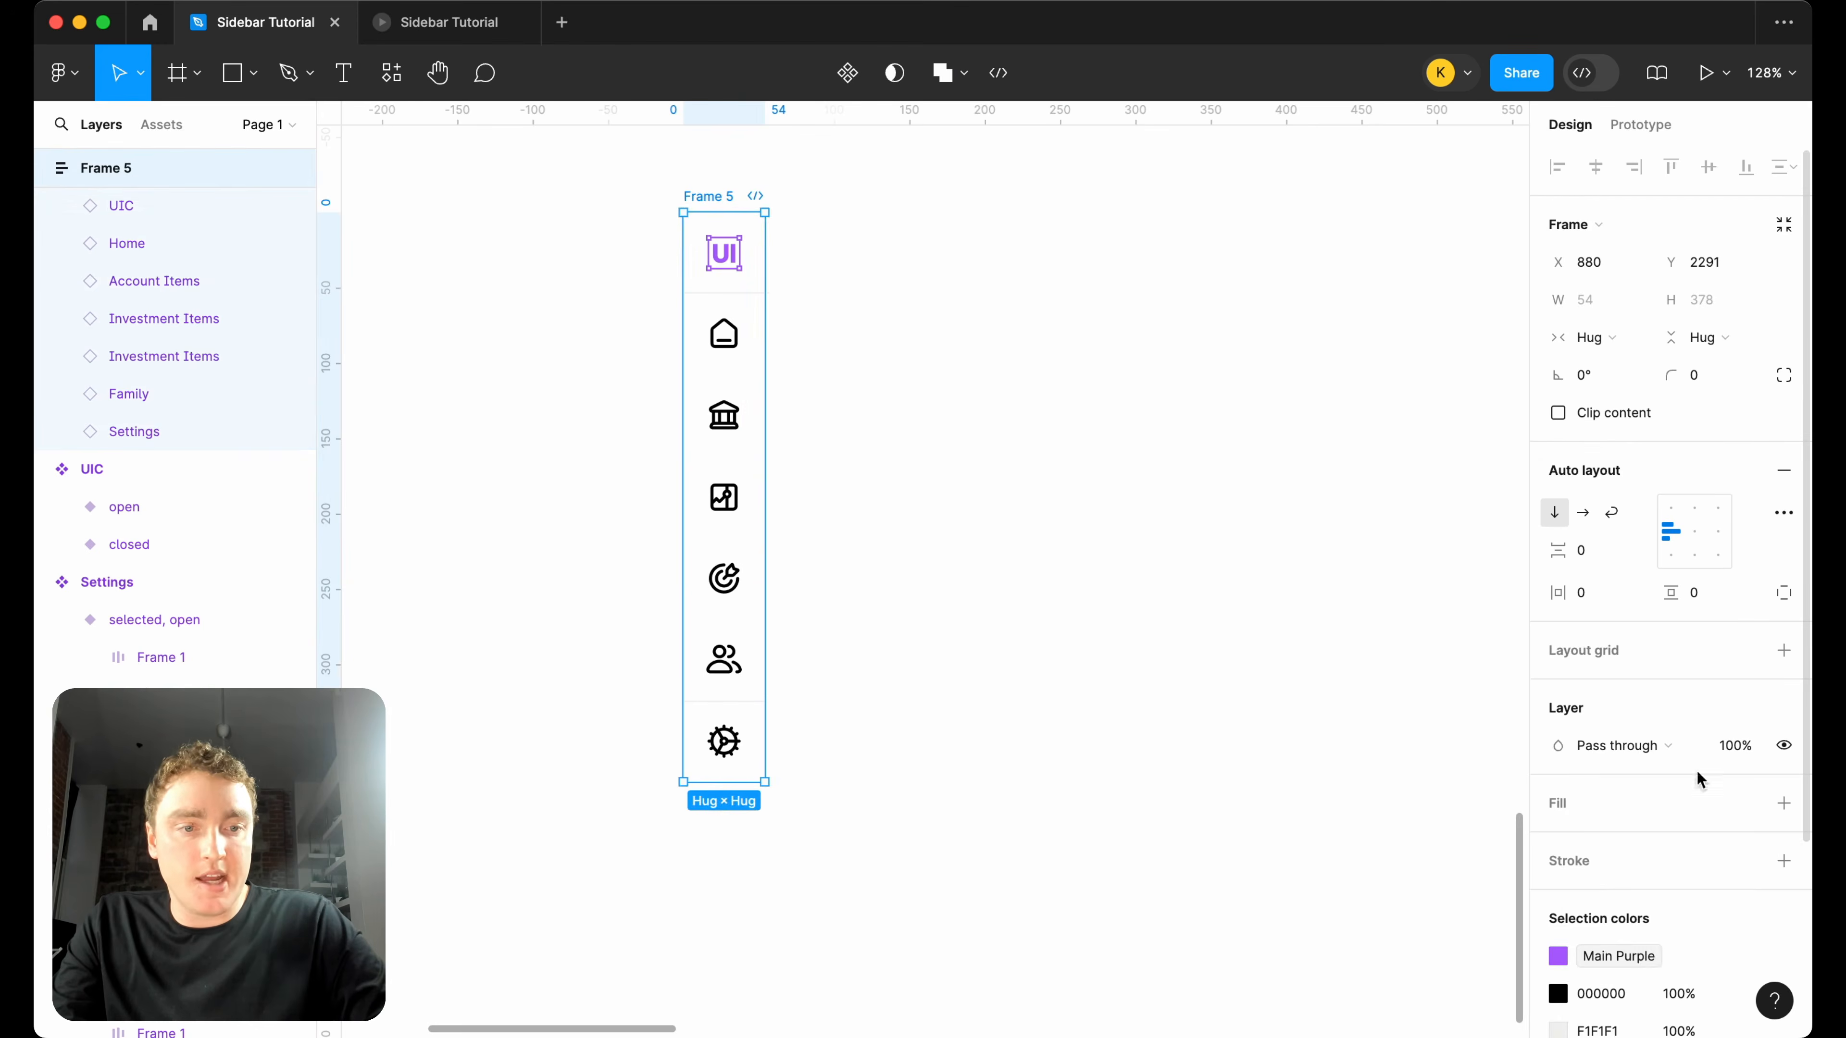
click(1782, 858)
scroll(1770, 861, down, 2)
click(1746, 824)
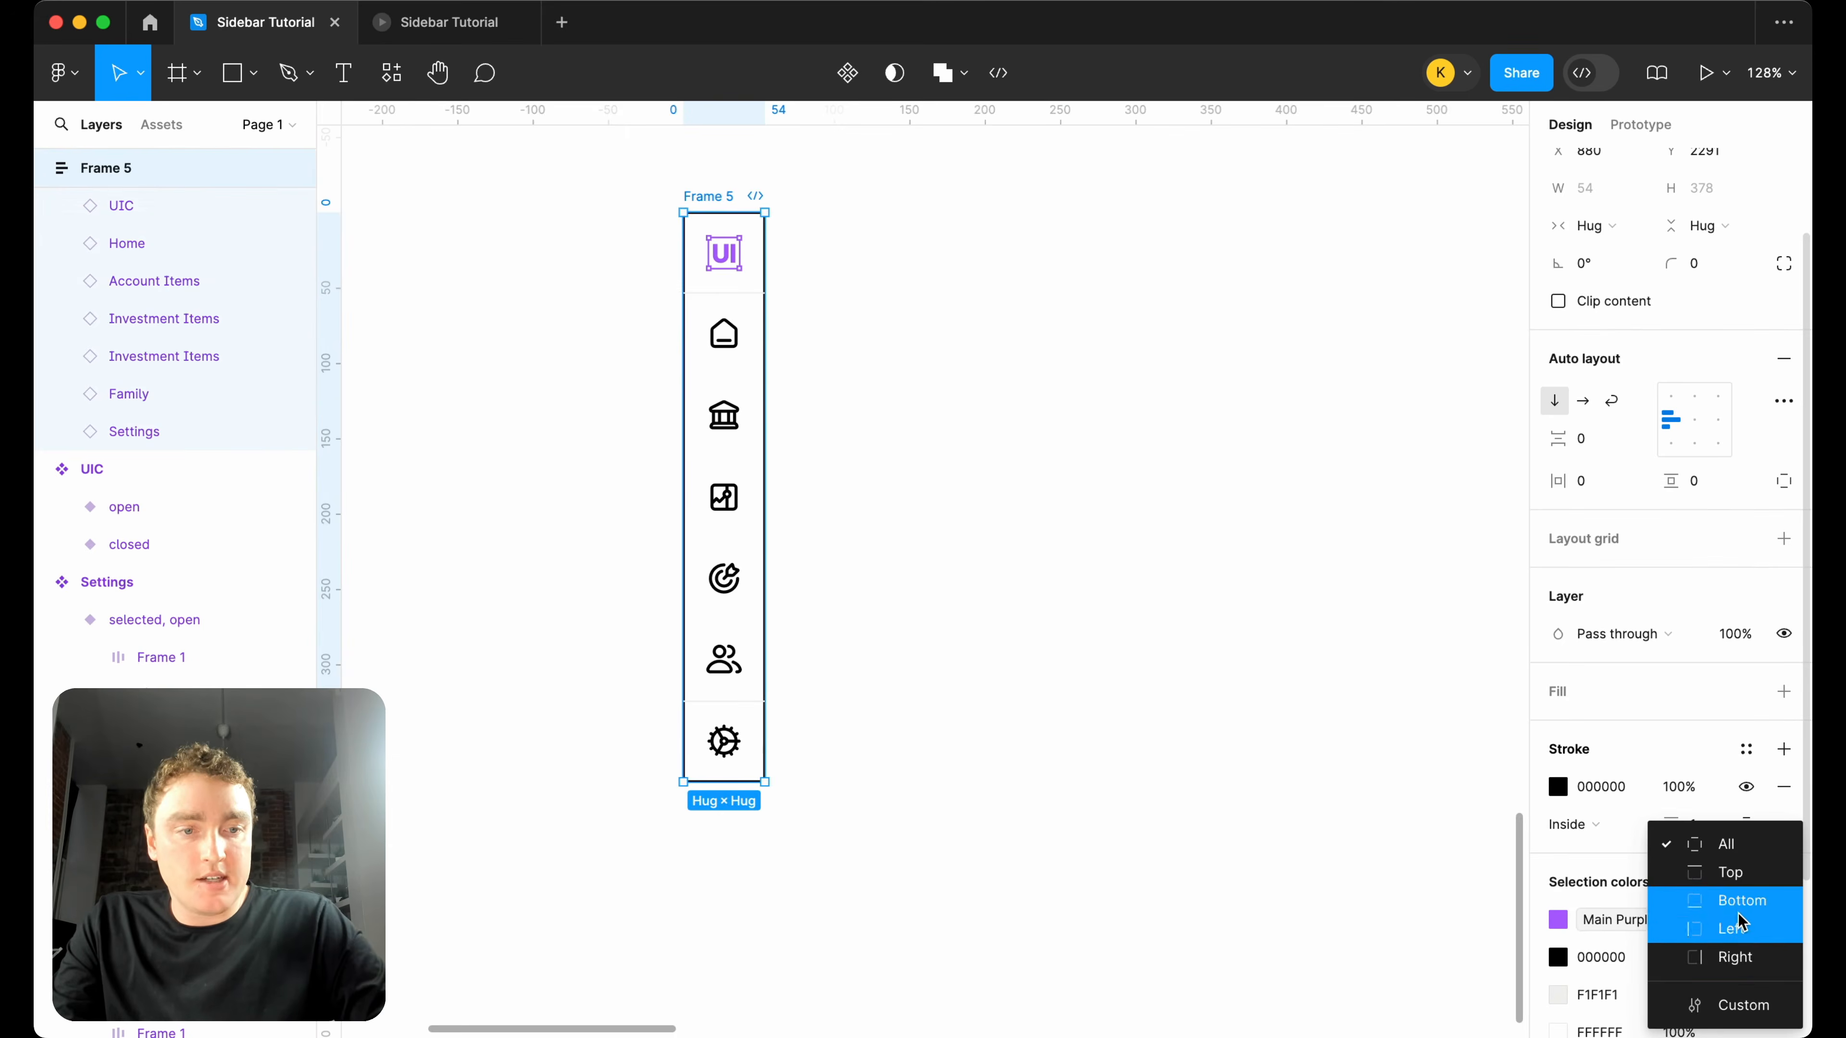
click(1743, 954)
click(1557, 785)
click(1360, 910)
click(1018, 618)
Wrap the five item instances from Home through Family in a nested vertical auto layout frame with its height set to Fill container.
click(724, 334)
shift+click(724, 416)
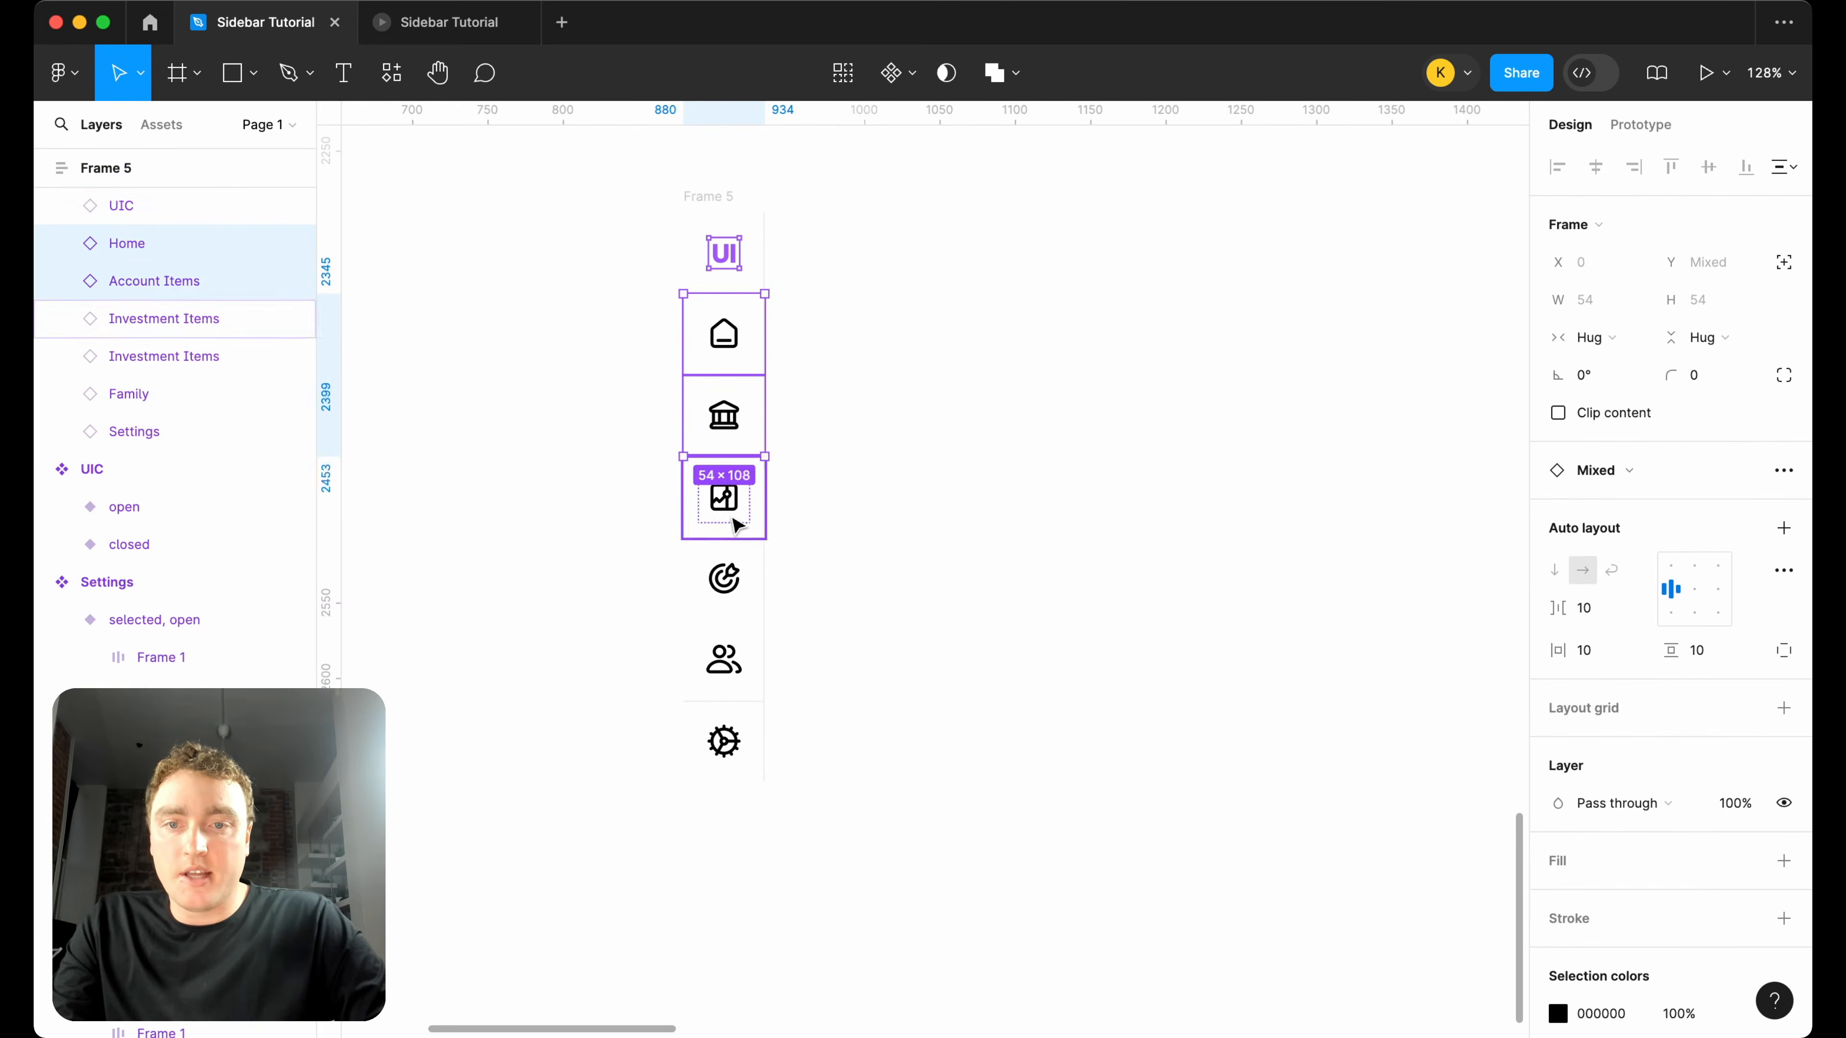
shift+click(737, 525)
shift+click(724, 588)
shift+click(734, 676)
key(shift+a)
click(1700, 337)
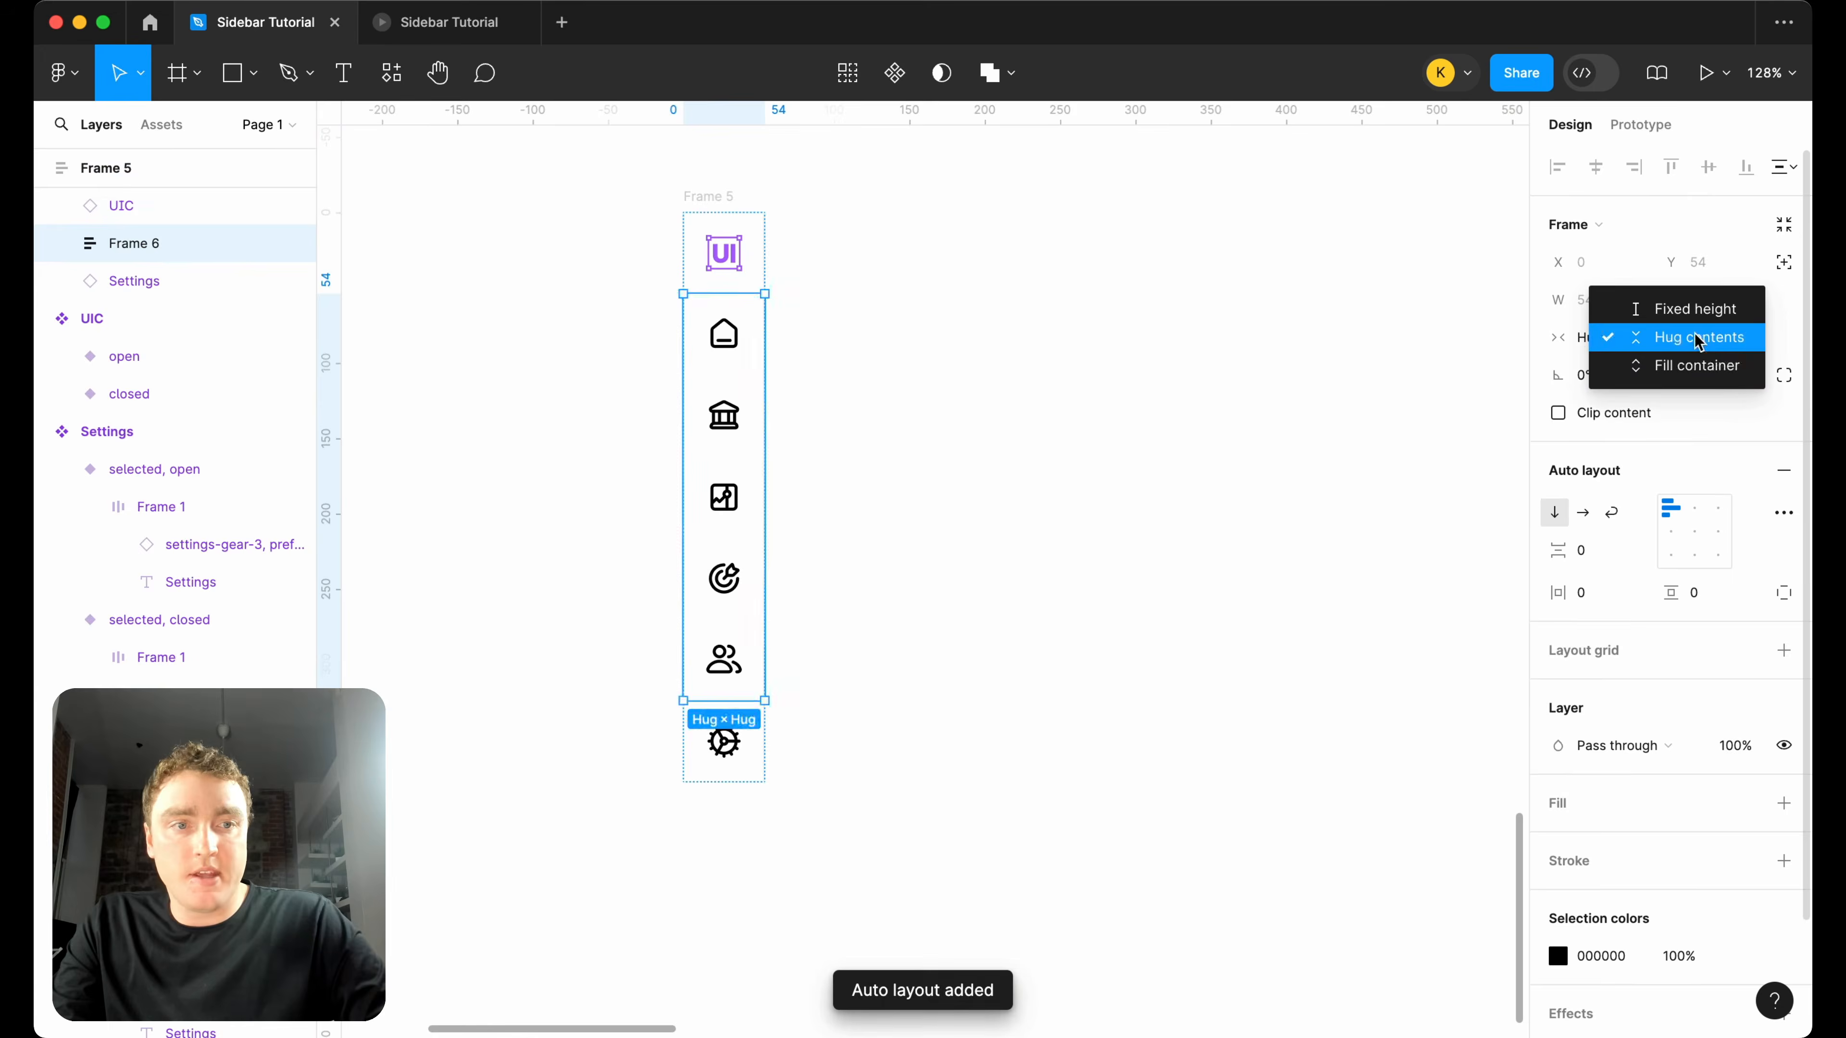
click(1696, 364)
Bind the Type property of the Home and Account Items instances to the Type variable.
scroll(981, 465, down, 5)
scroll(745, 413, up, 4)
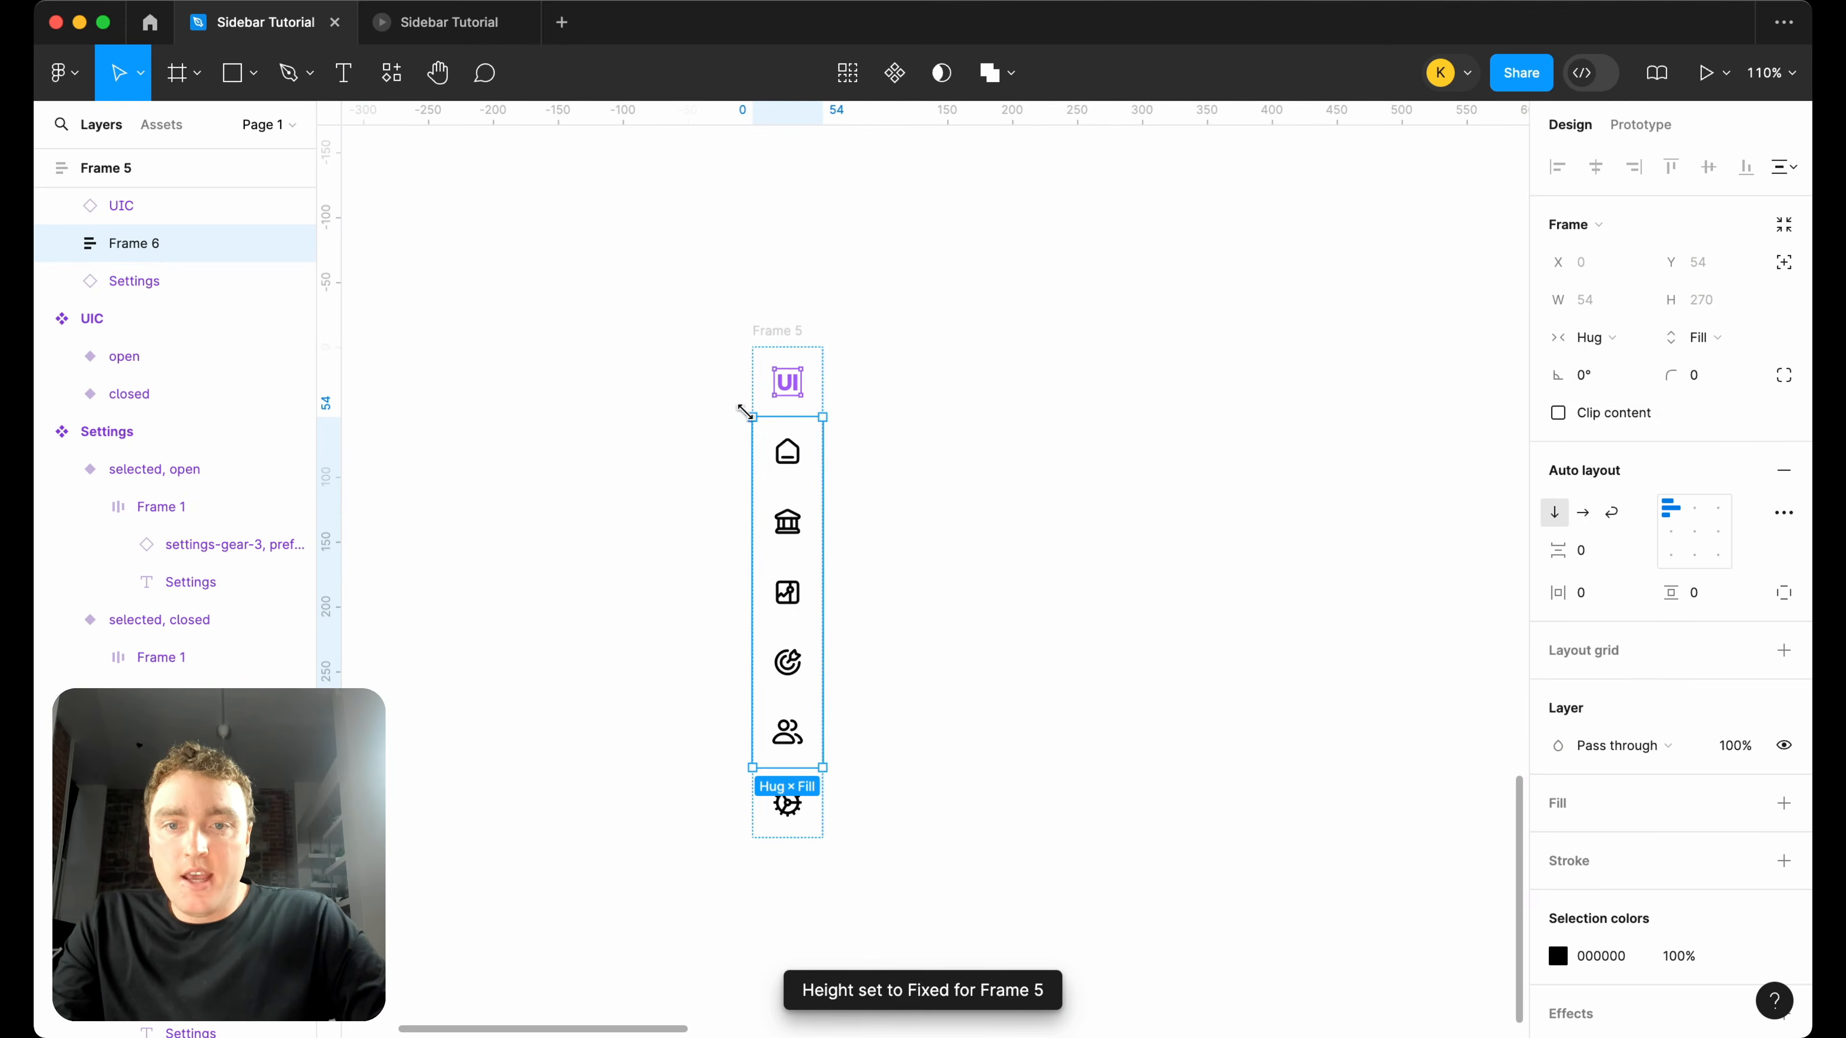
double_click(795, 467)
click(1774, 546)
click(1588, 691)
click(804, 544)
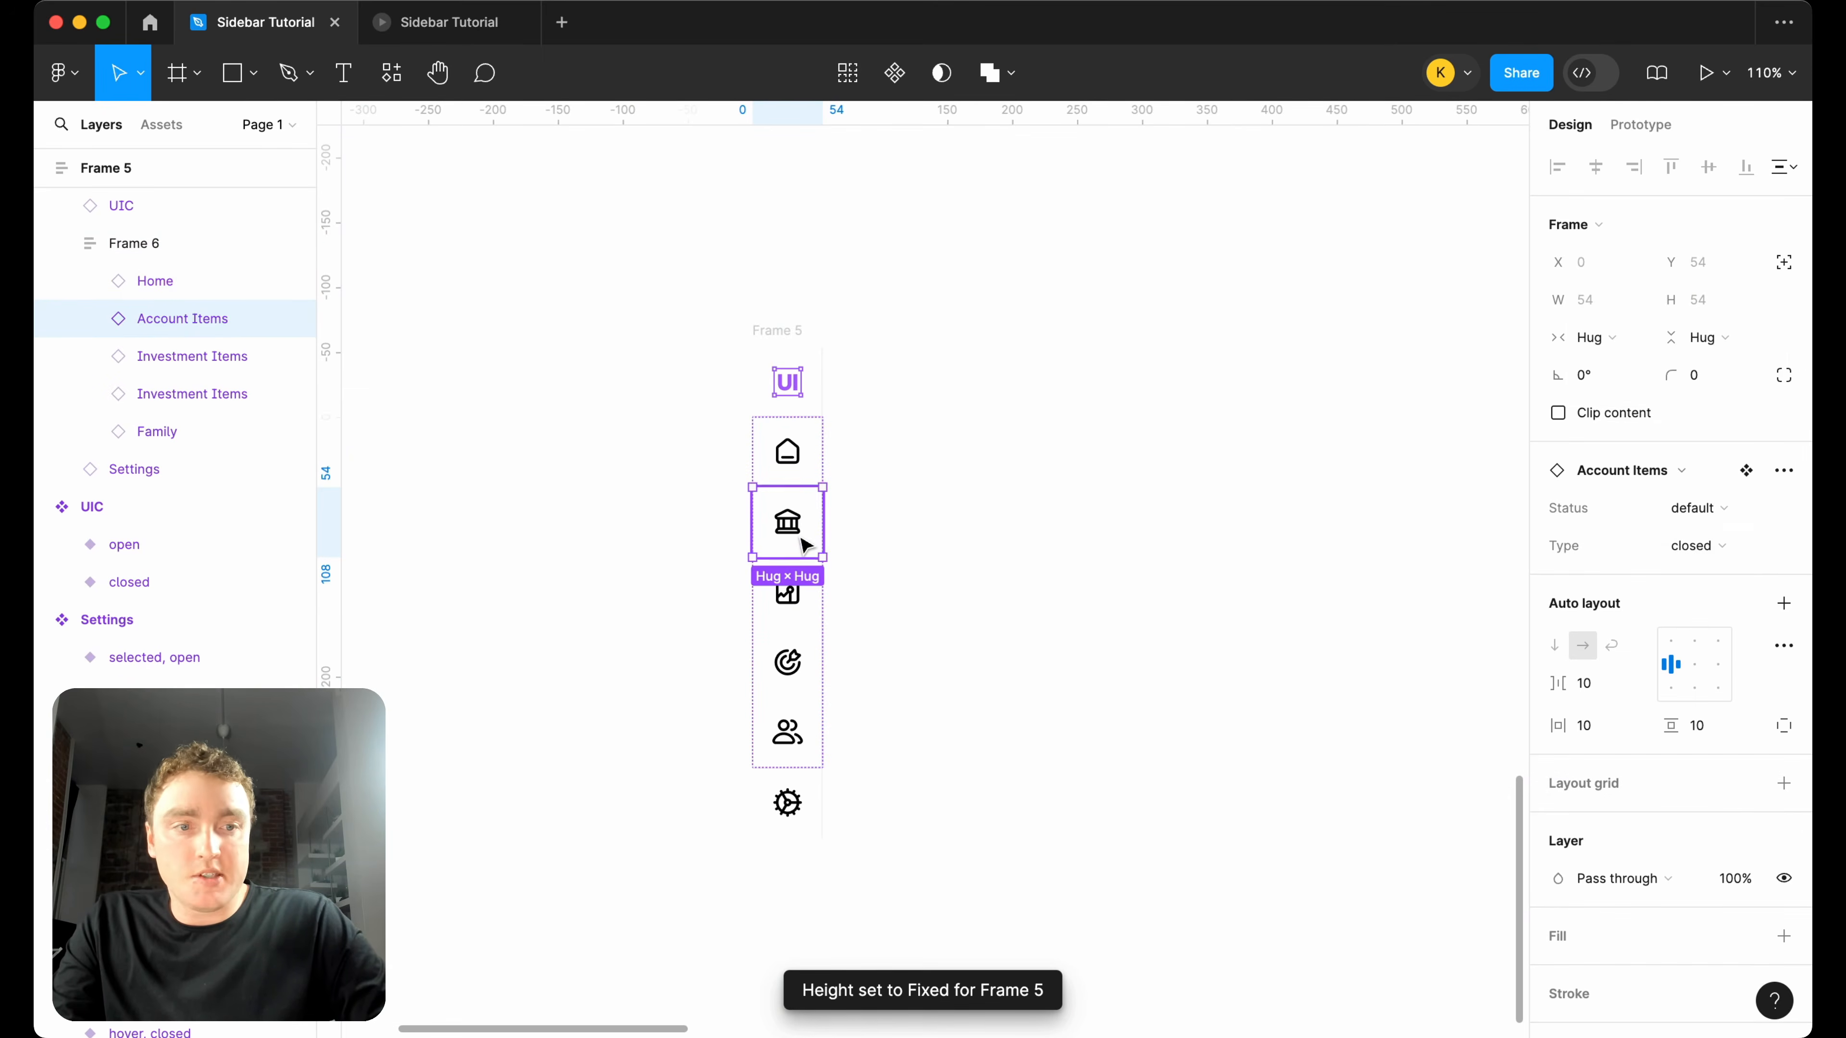
click(1776, 546)
click(1663, 698)
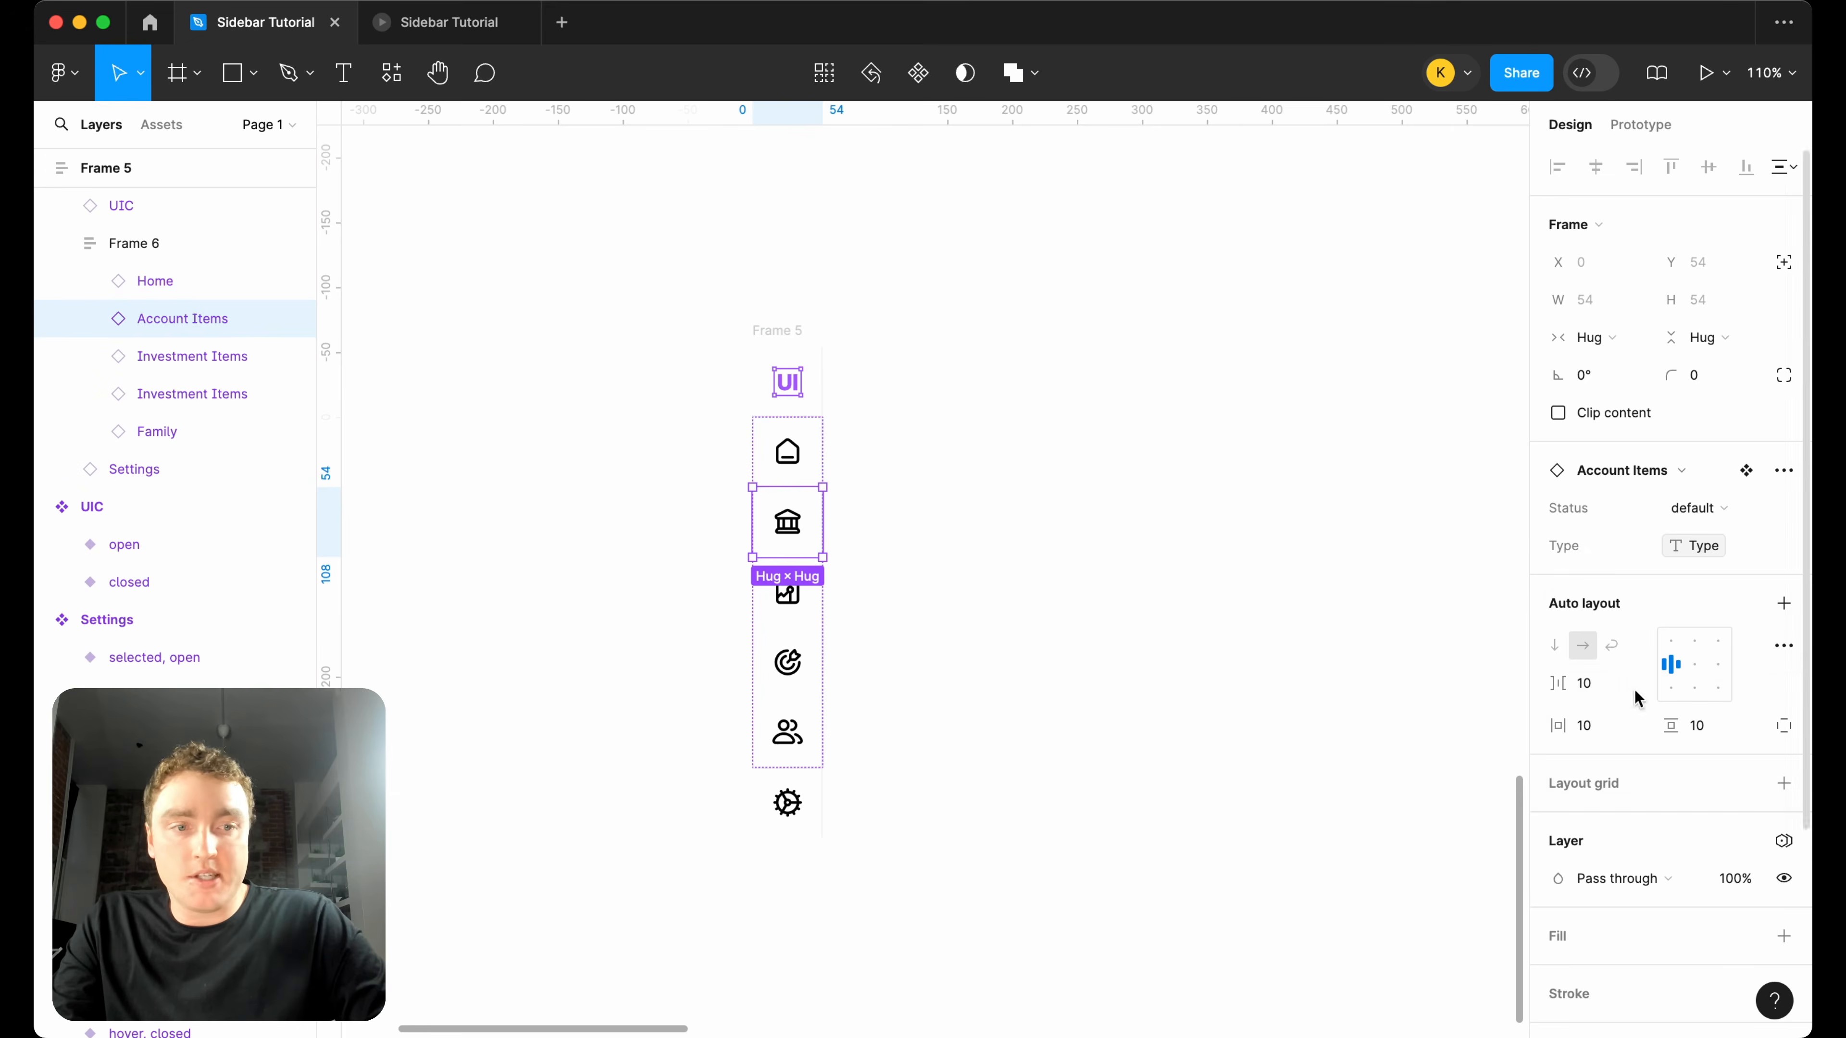
Bind the UIC logo instance's Status property to the Type variable.
click(797, 398)
click(1783, 509)
click(1675, 644)
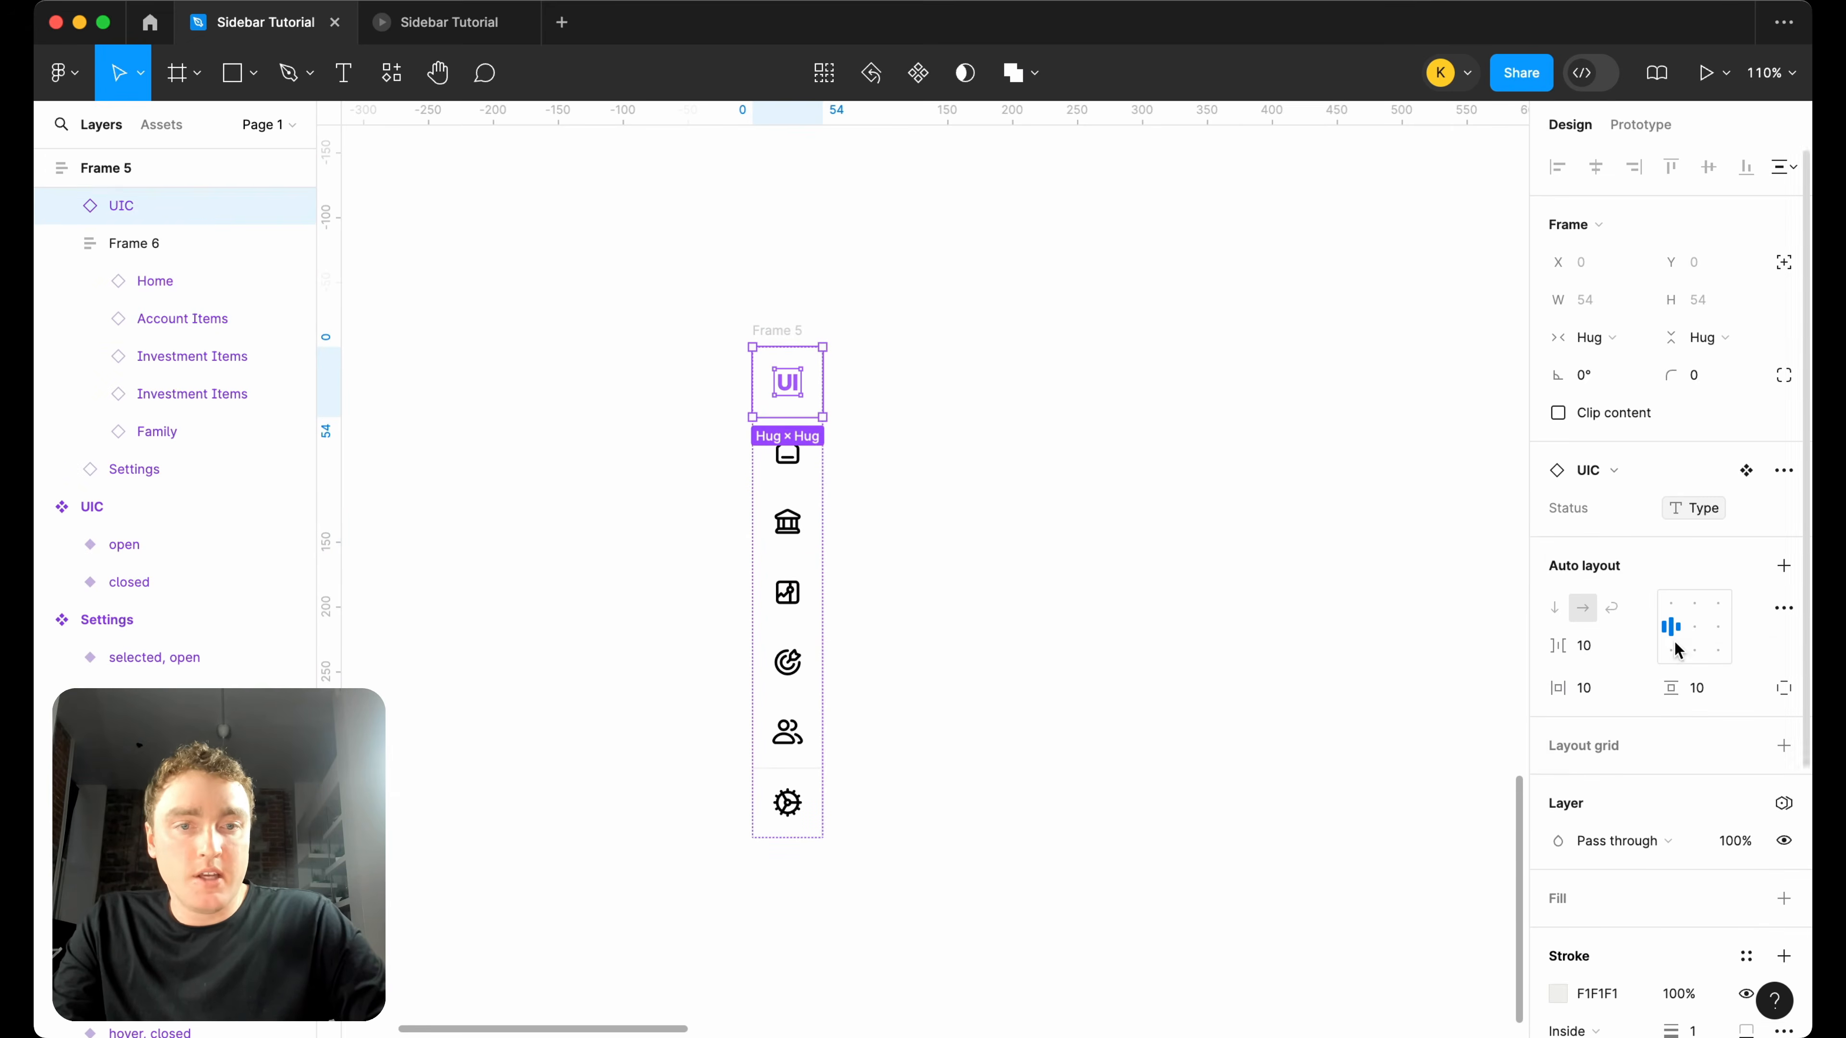
Bind the Type property of the two Investment Items instances, chart and target icons, to the Type variable.
double_click(787, 536)
click(811, 611)
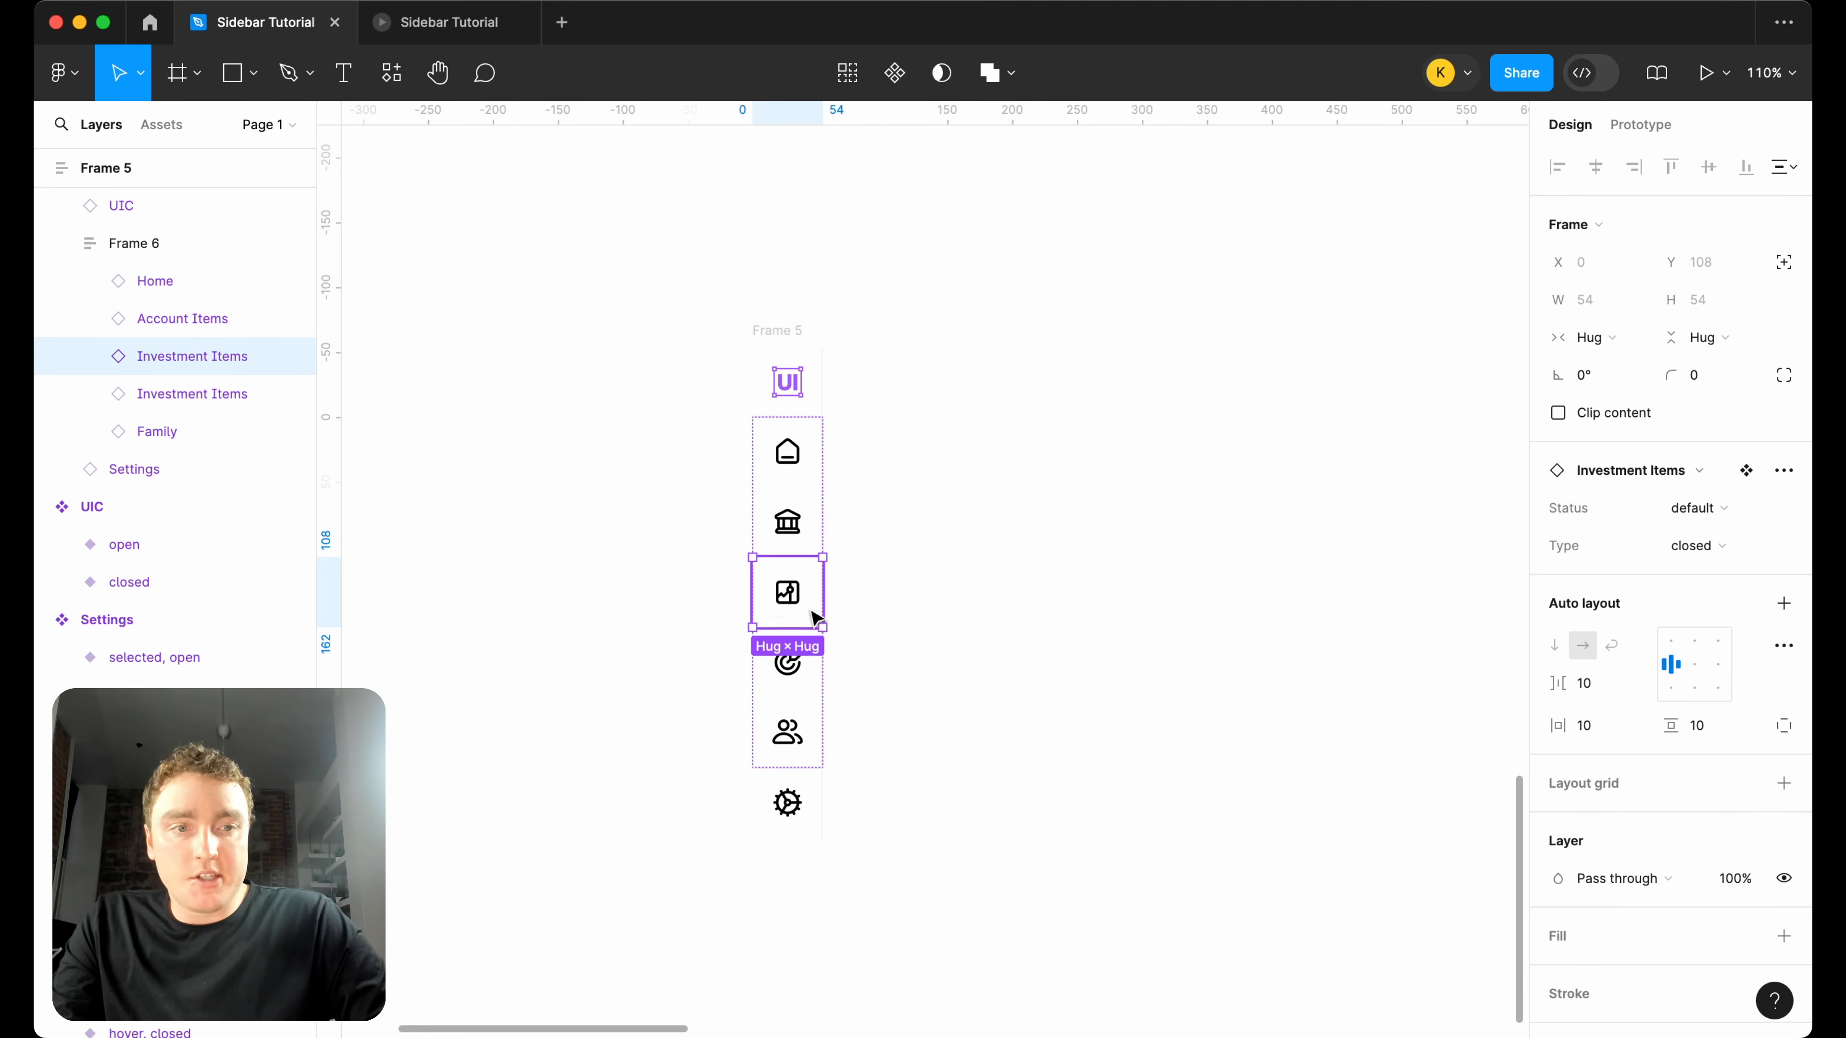
click(1782, 546)
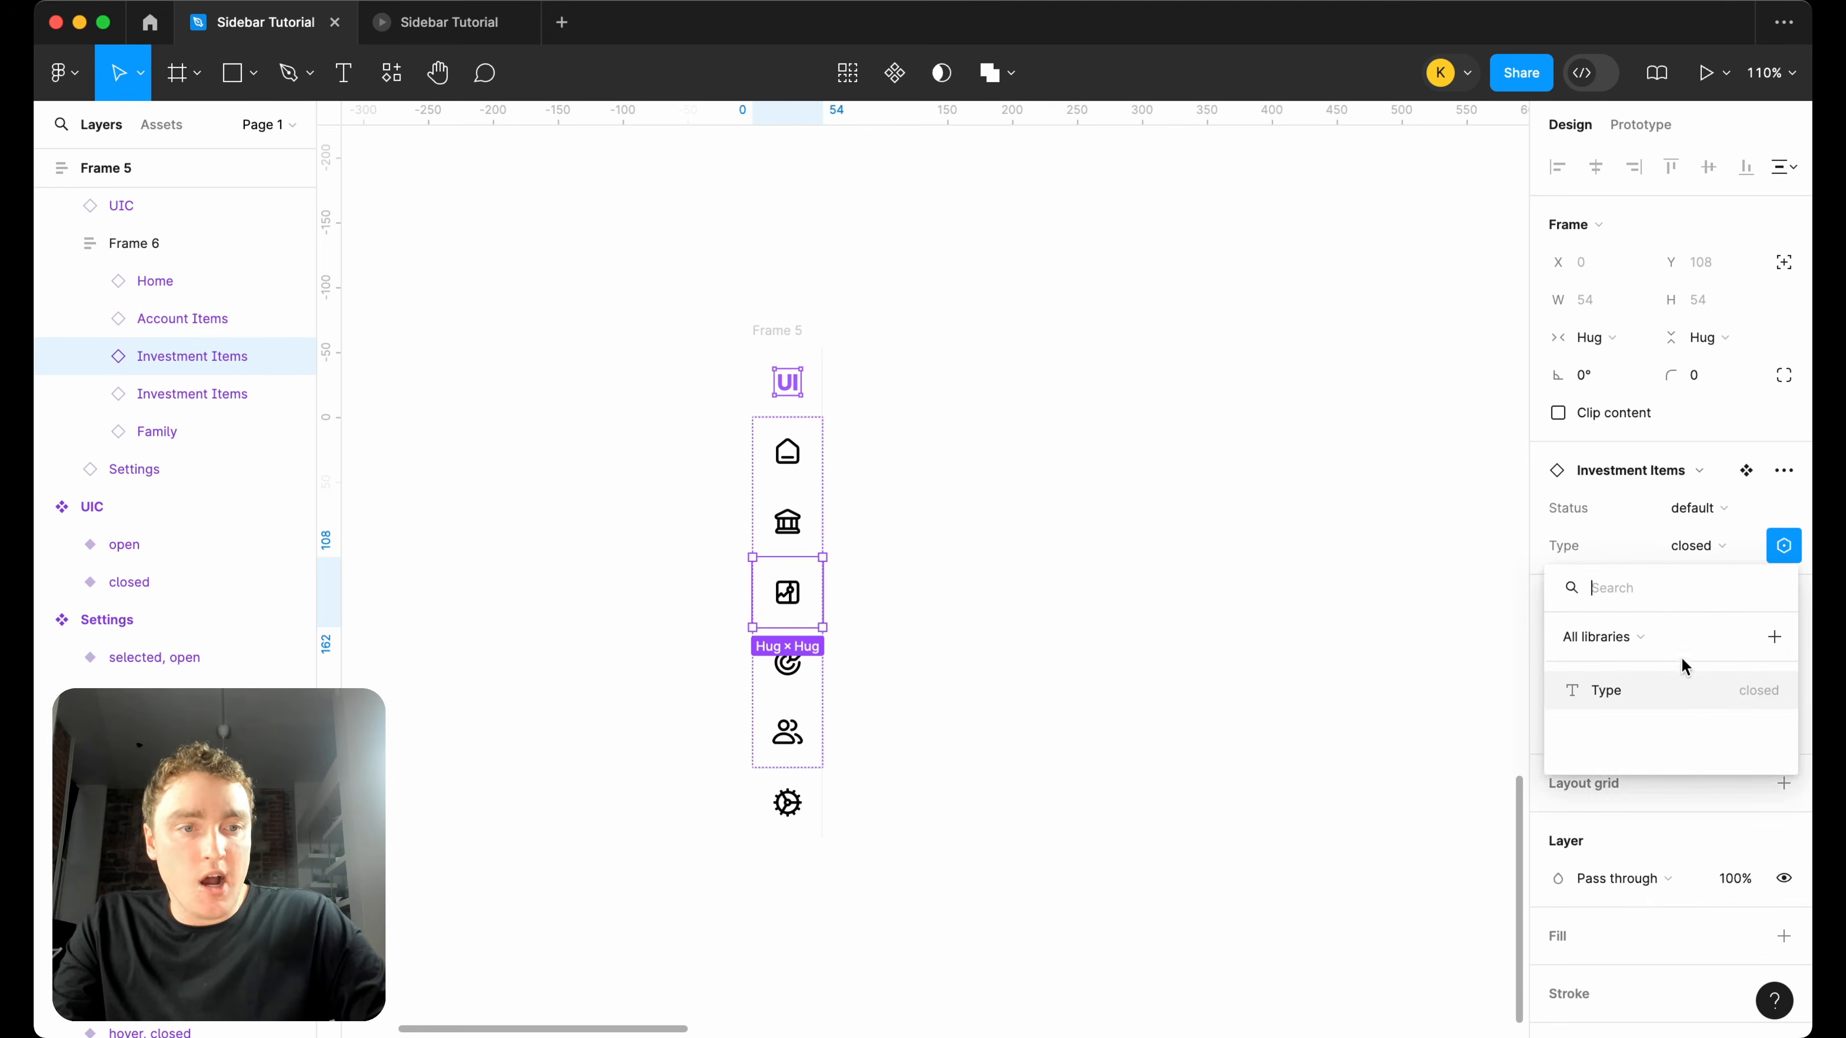
click(1674, 688)
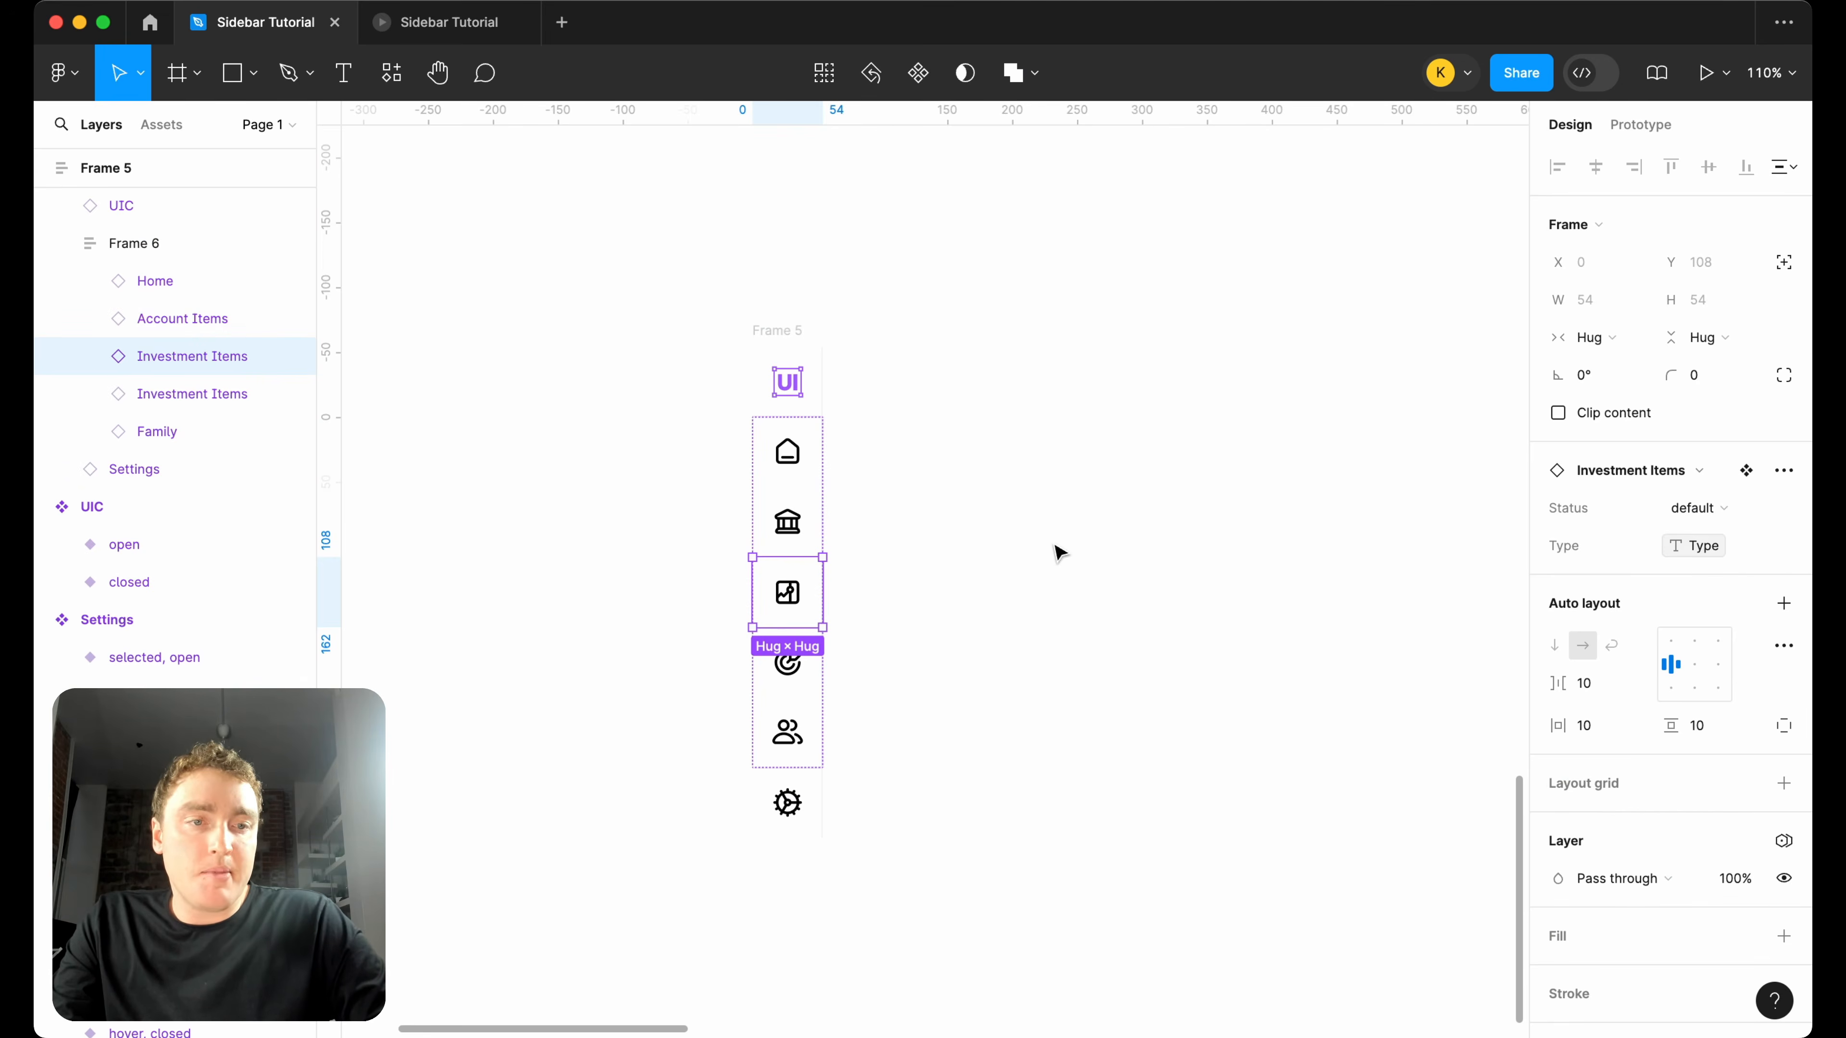
click(779, 694)
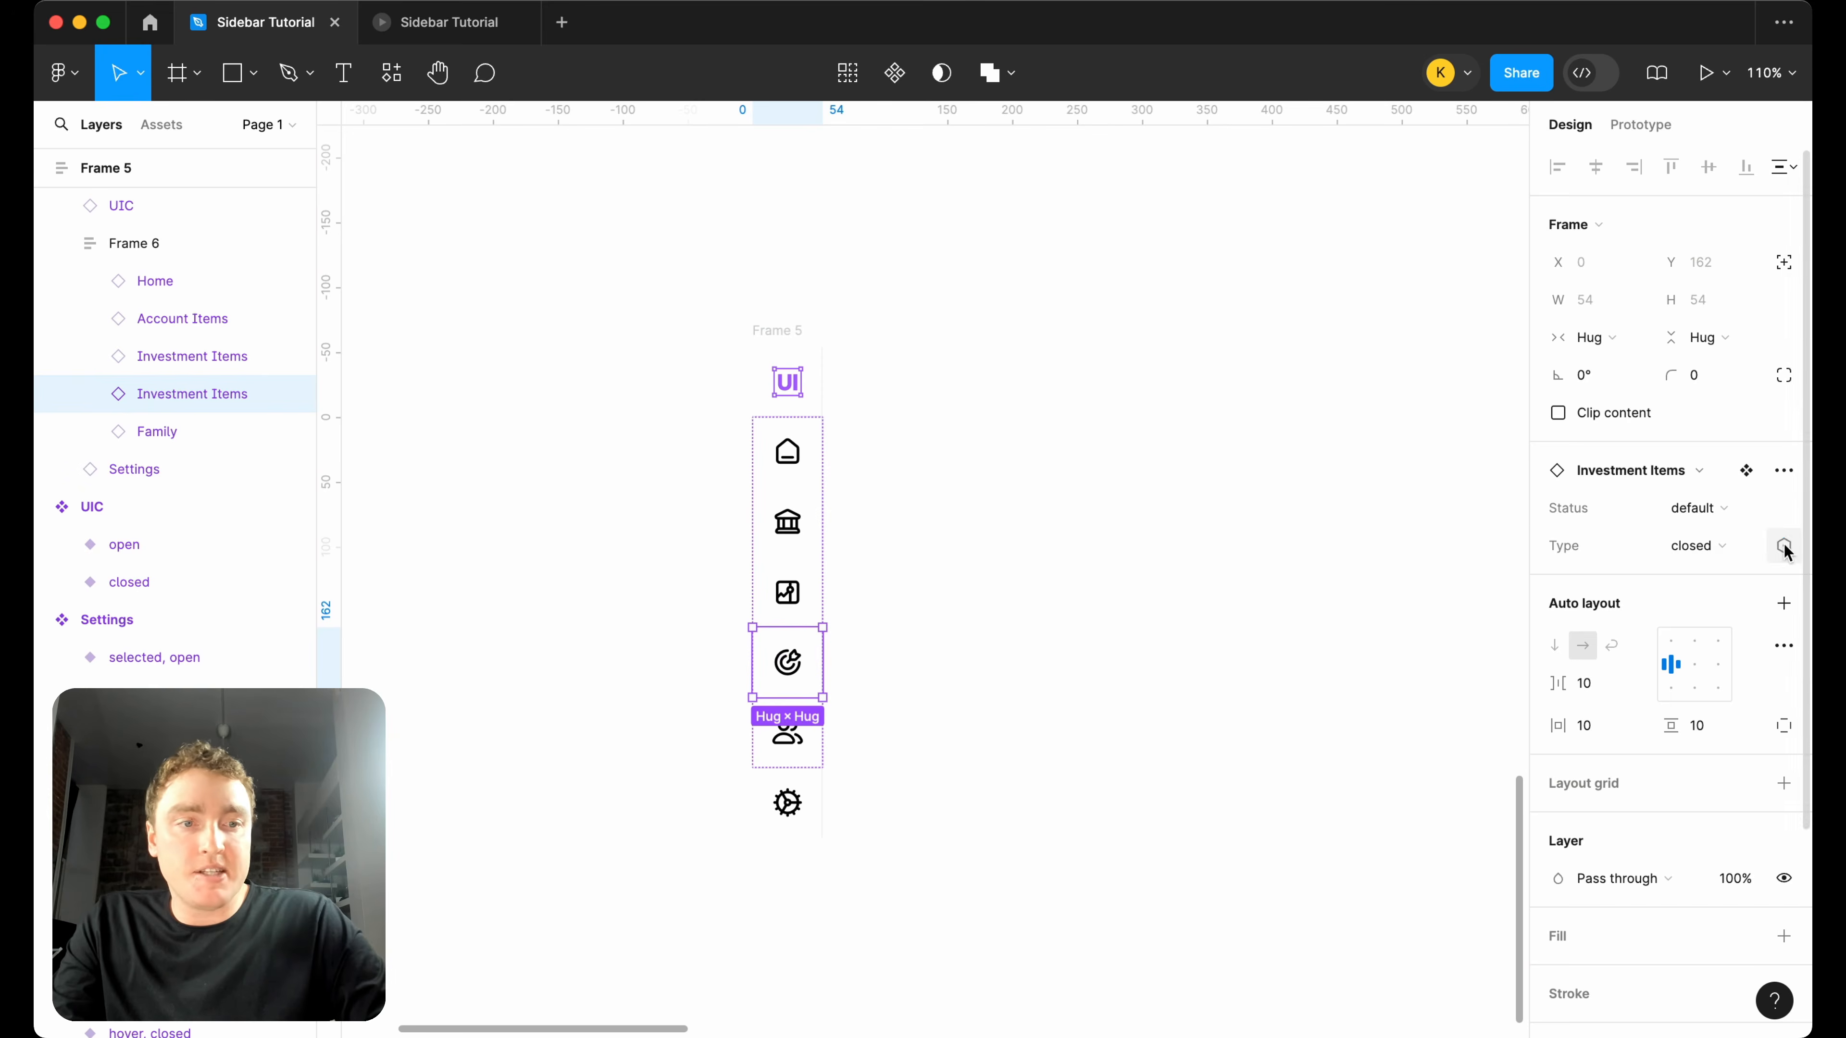
click(1783, 546)
click(1695, 692)
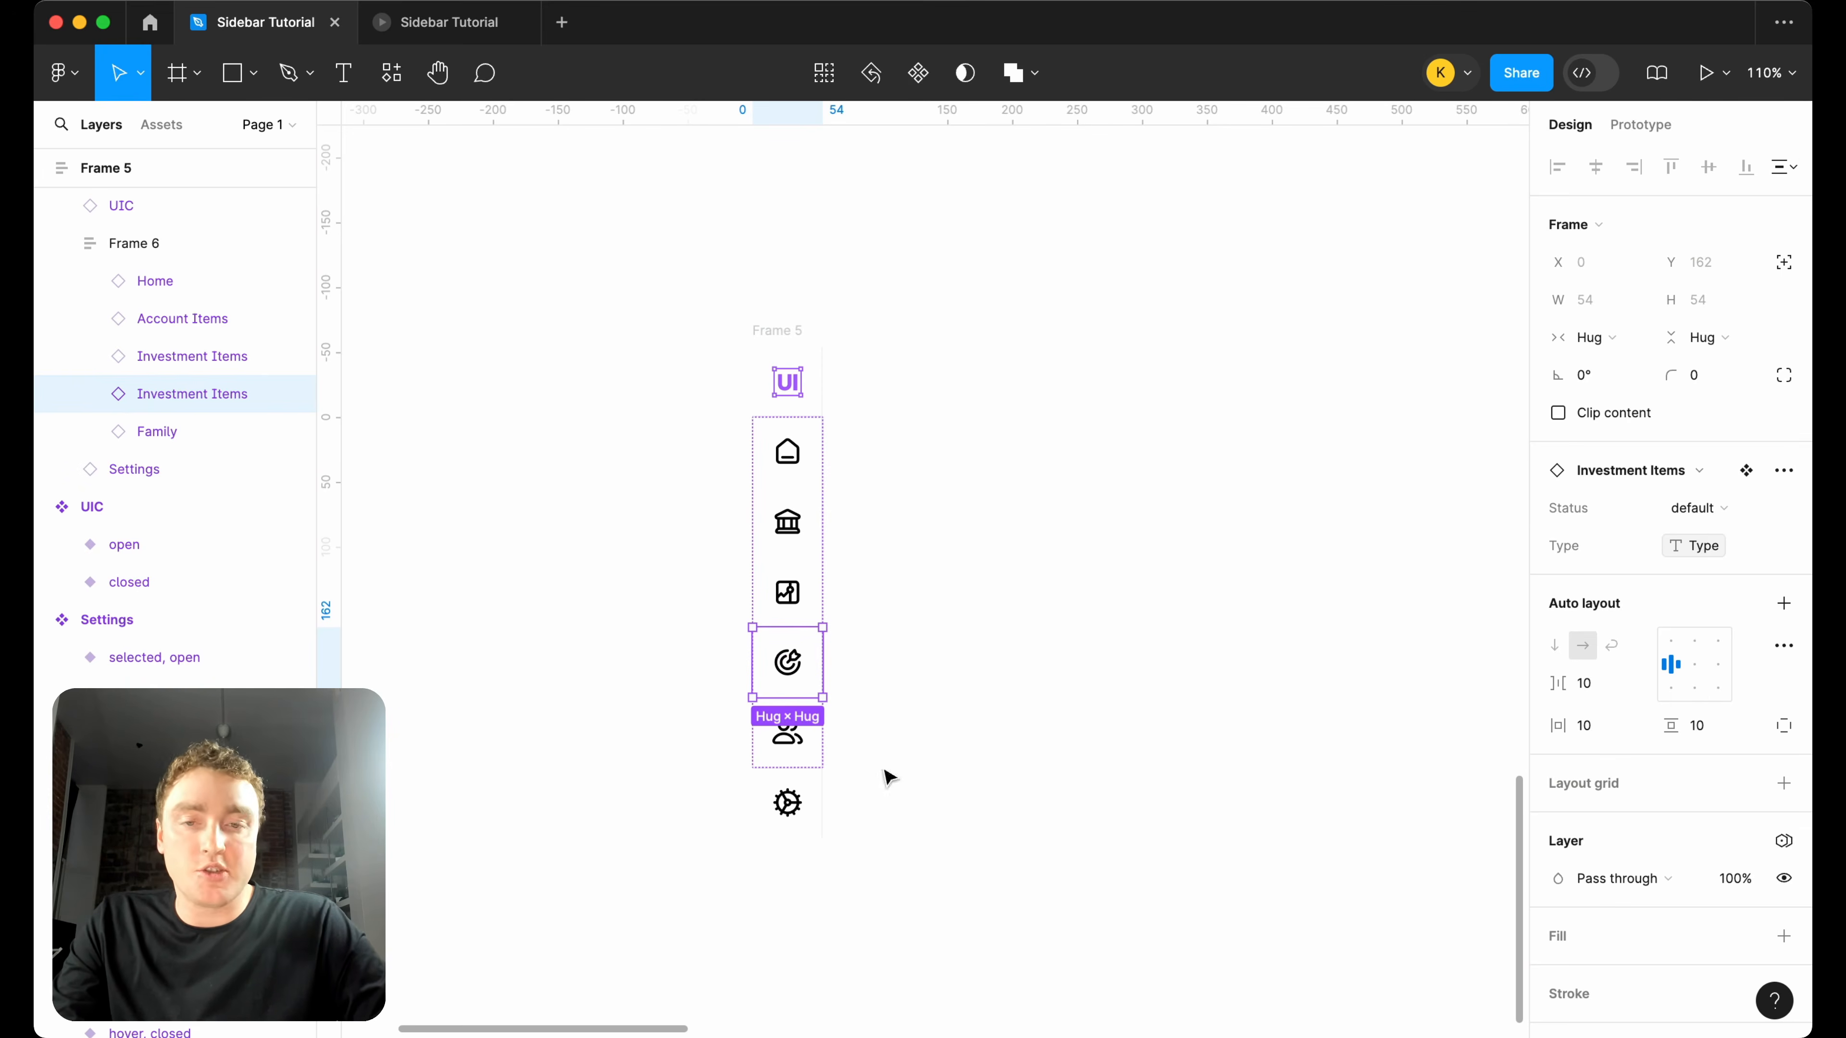
Bind the Type property of the Family and Settings instances to the Type variable.
click(787, 730)
click(1783, 546)
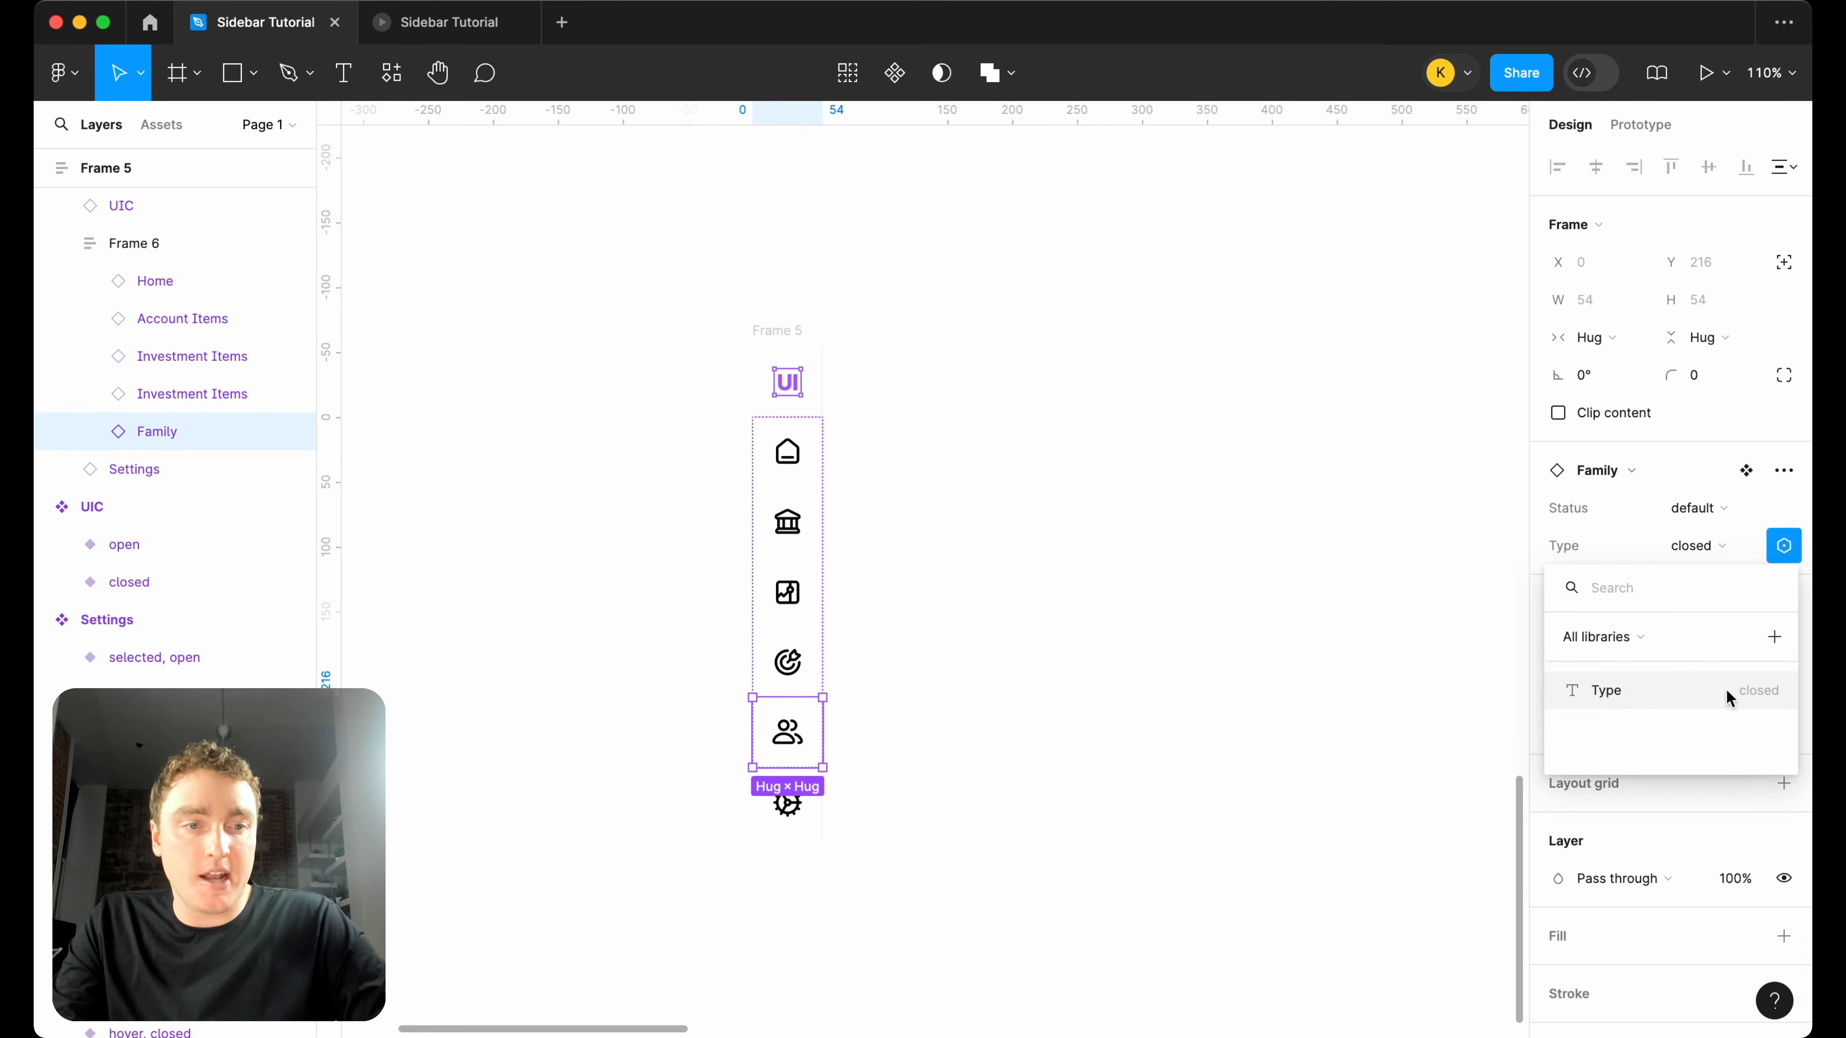
click(1733, 692)
click(787, 803)
click(1781, 546)
click(1598, 689)
click(849, 378)
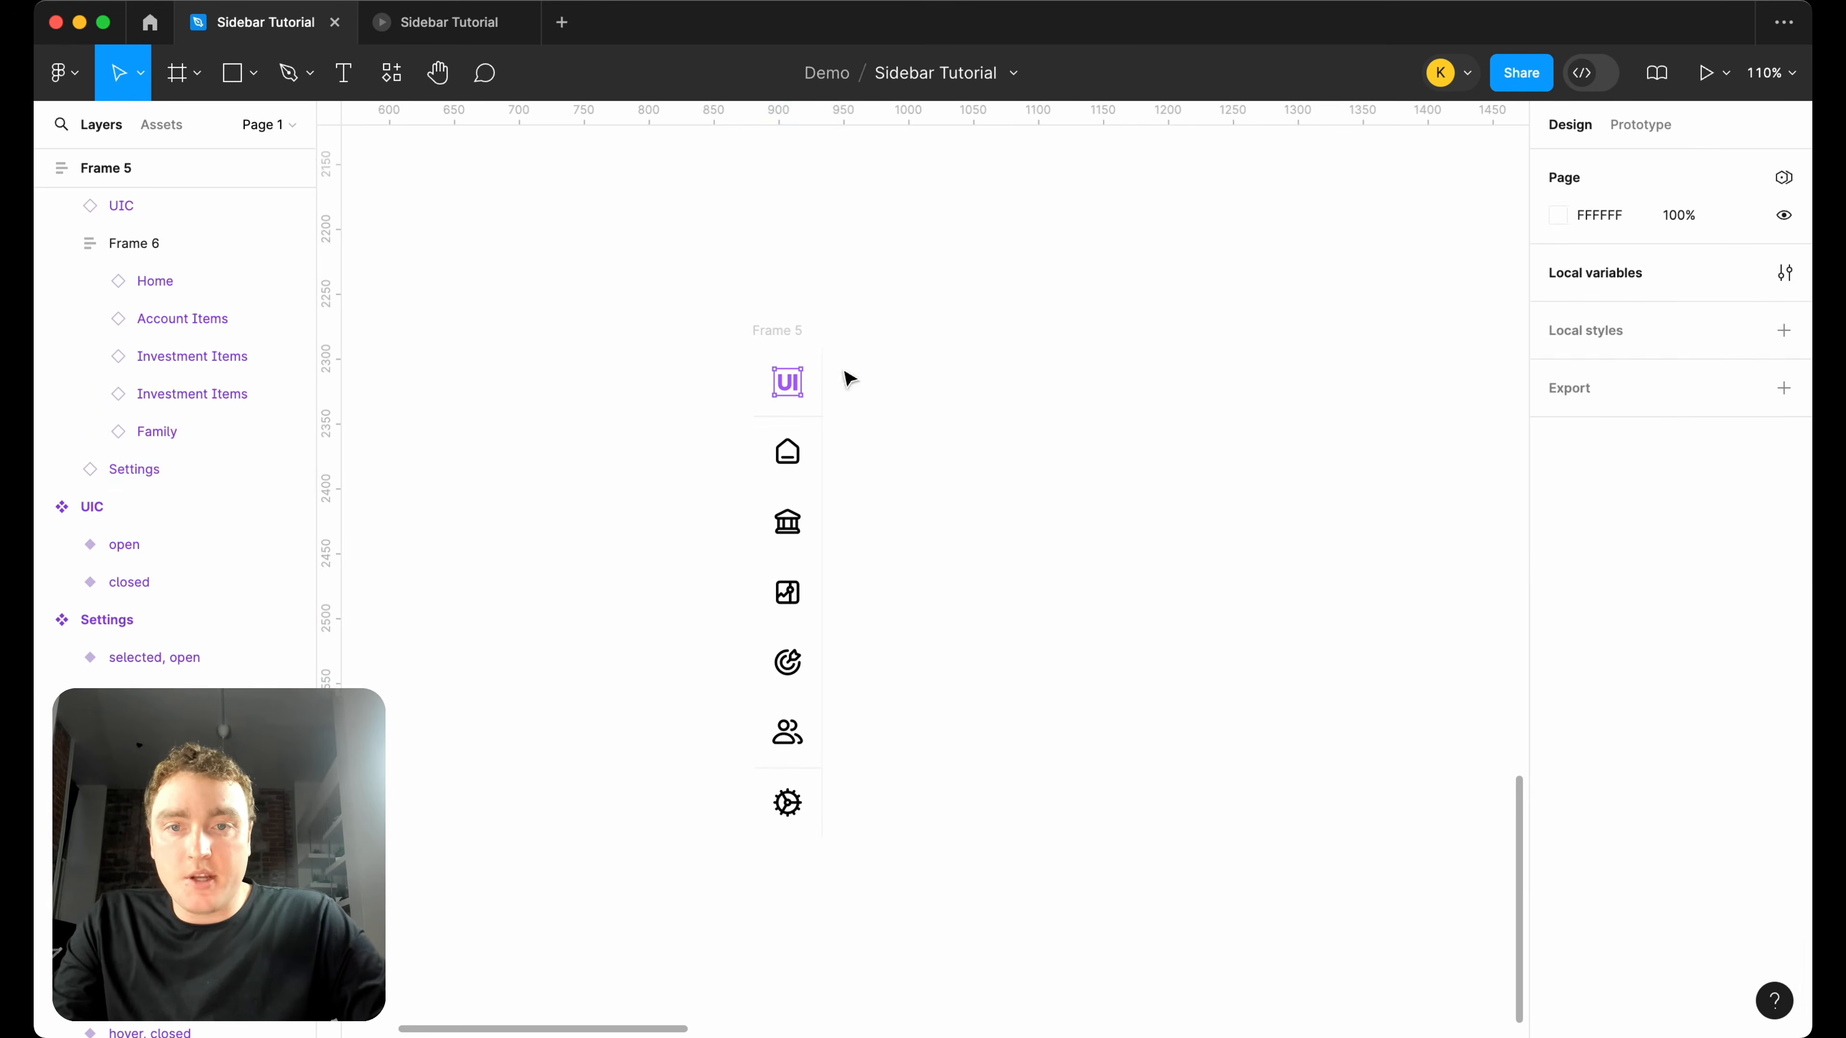
Stretch the outer sidebar frame downward to a fixed height of about 494, keeping its width on Hug.
click(791, 336)
click(796, 740)
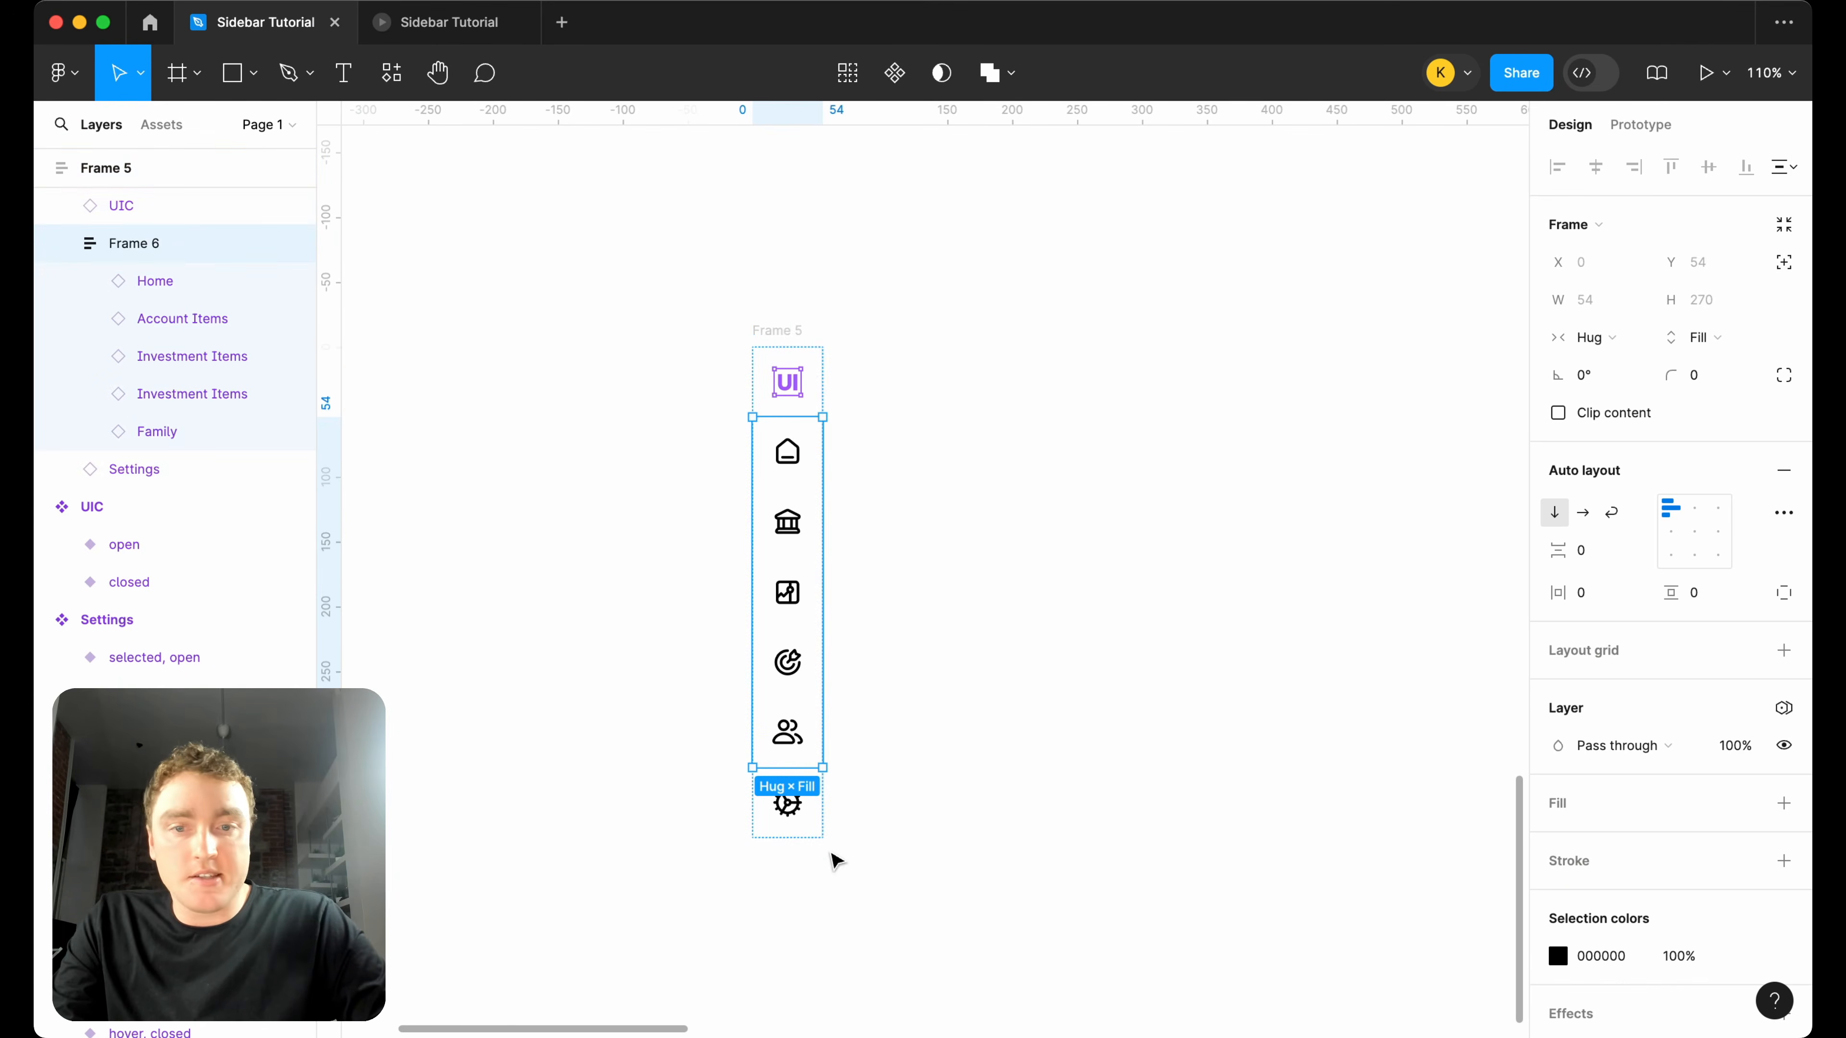
click(794, 332)
drag(800, 840, 800, 978)
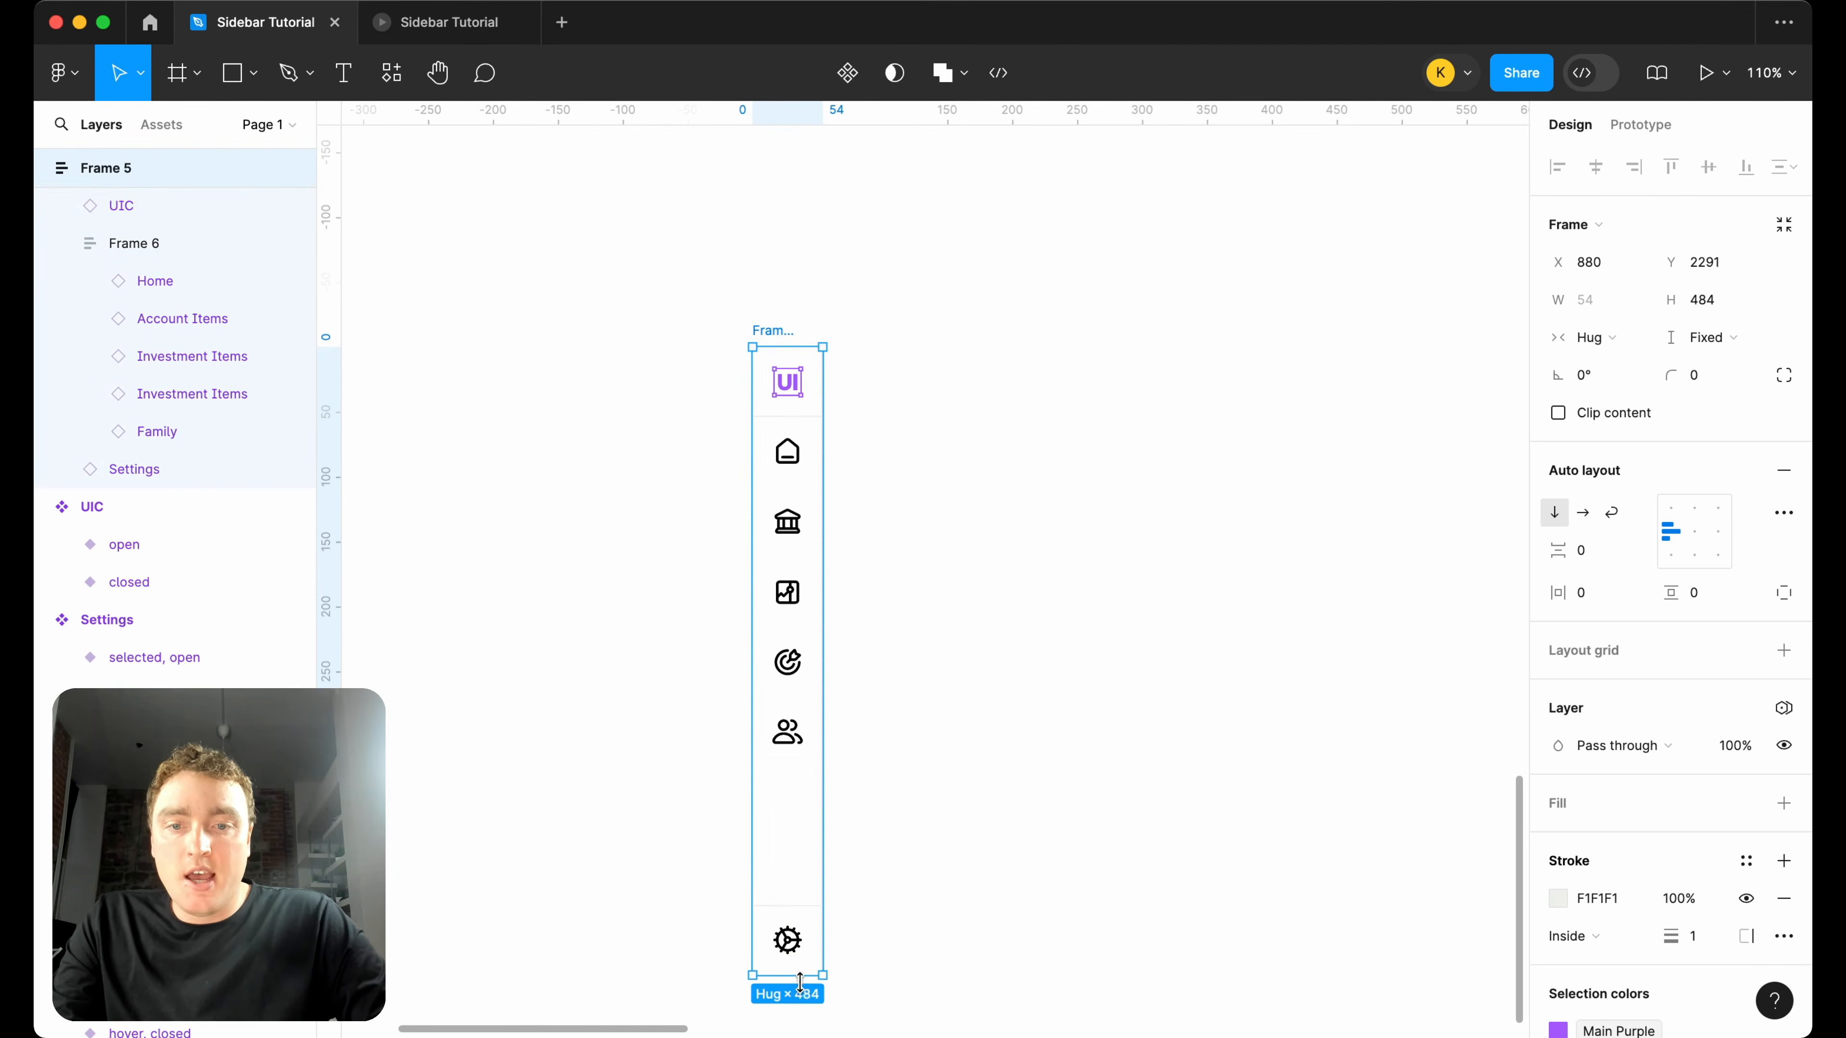
click(997, 559)
Move the sidebar frame horizontally to X 1421, keeping it below the row of component sets.
scroll(998, 559, down, 5)
scroll(998, 559, right, 3)
drag(686, 421, 1079, 423)
scroll(1170, 506, down, 5)
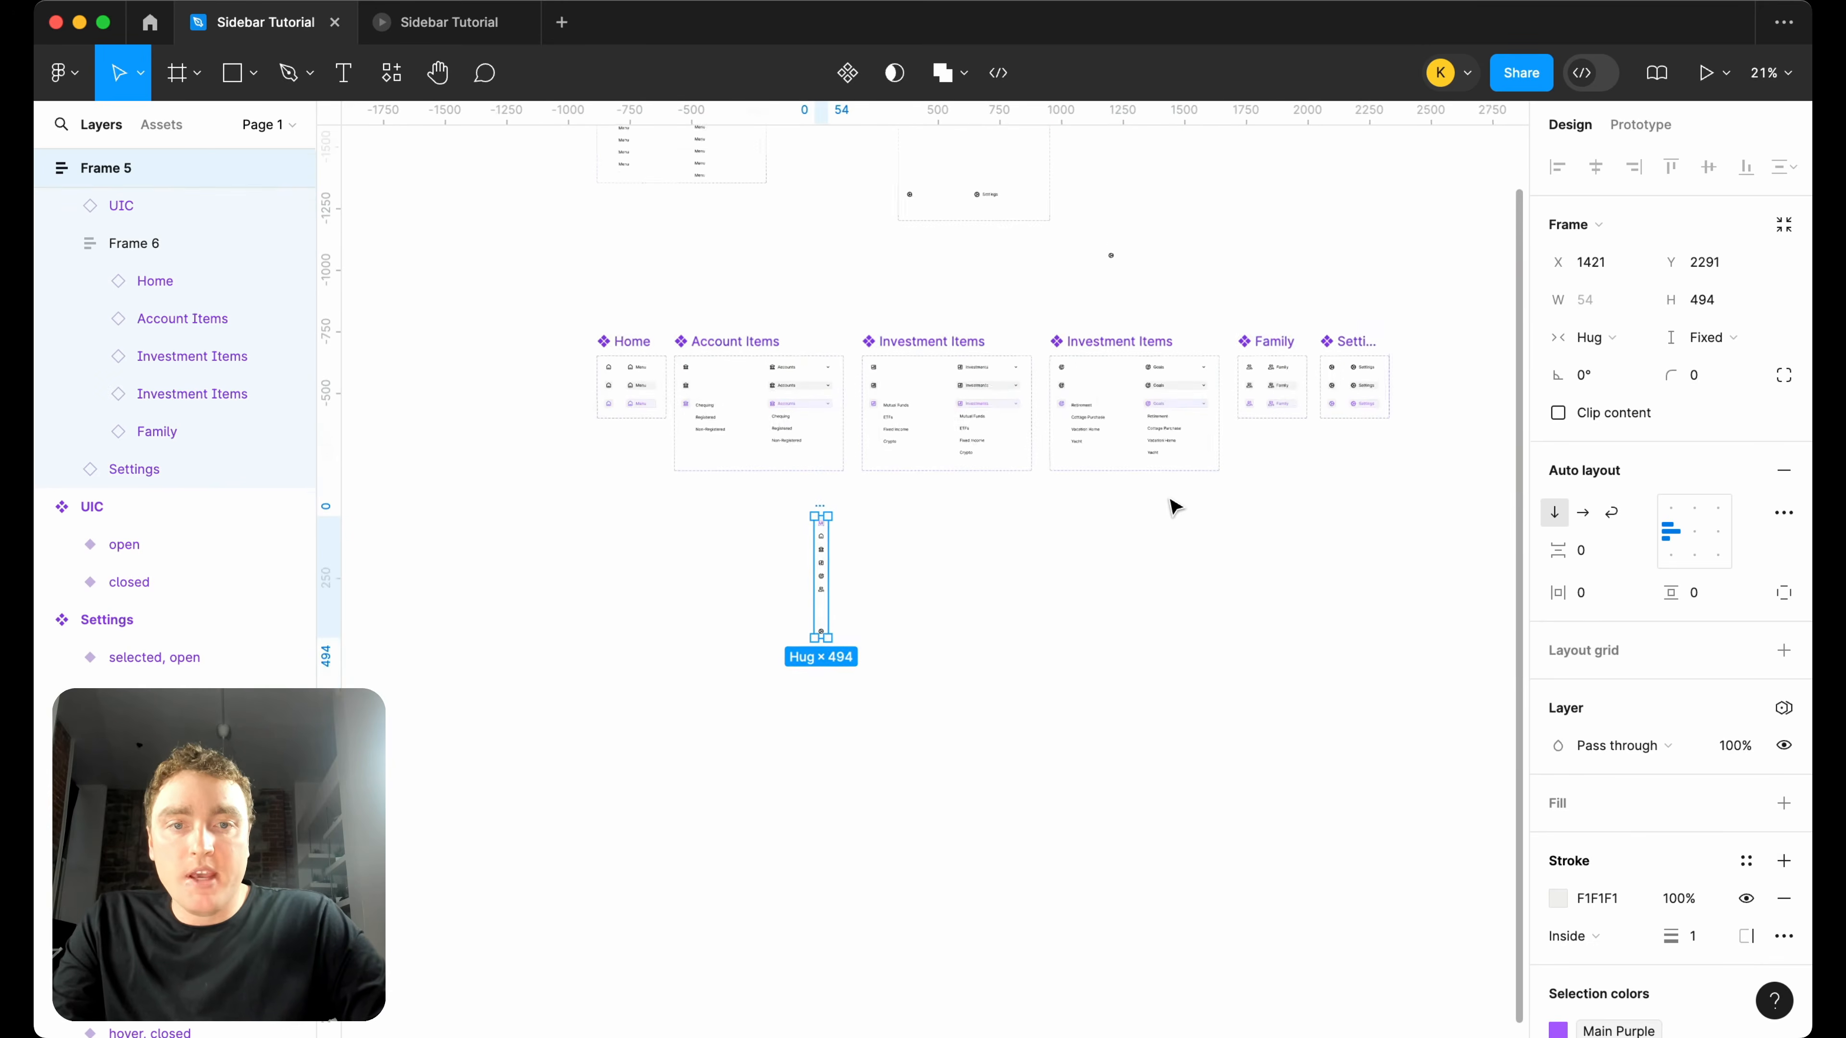
scroll(871, 613, up, 5)
scroll(1111, 422, right, 2)
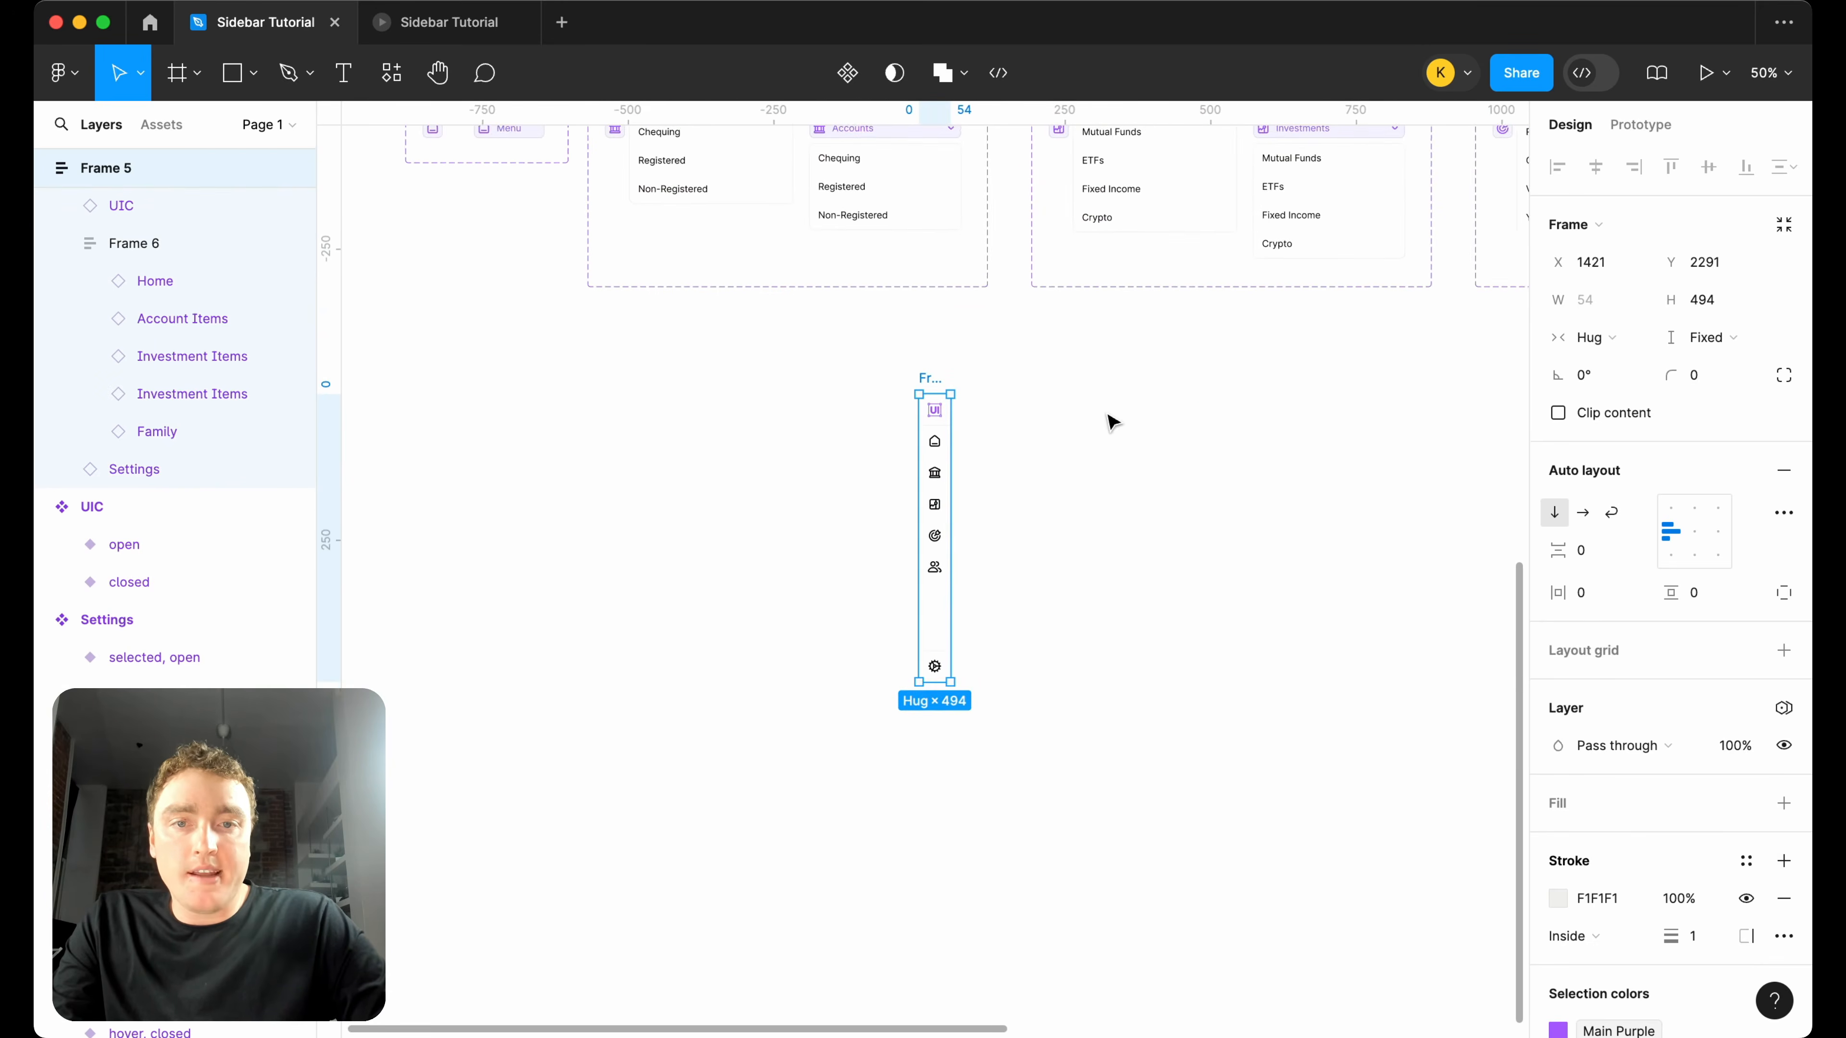
scroll(994, 413, up, 5)
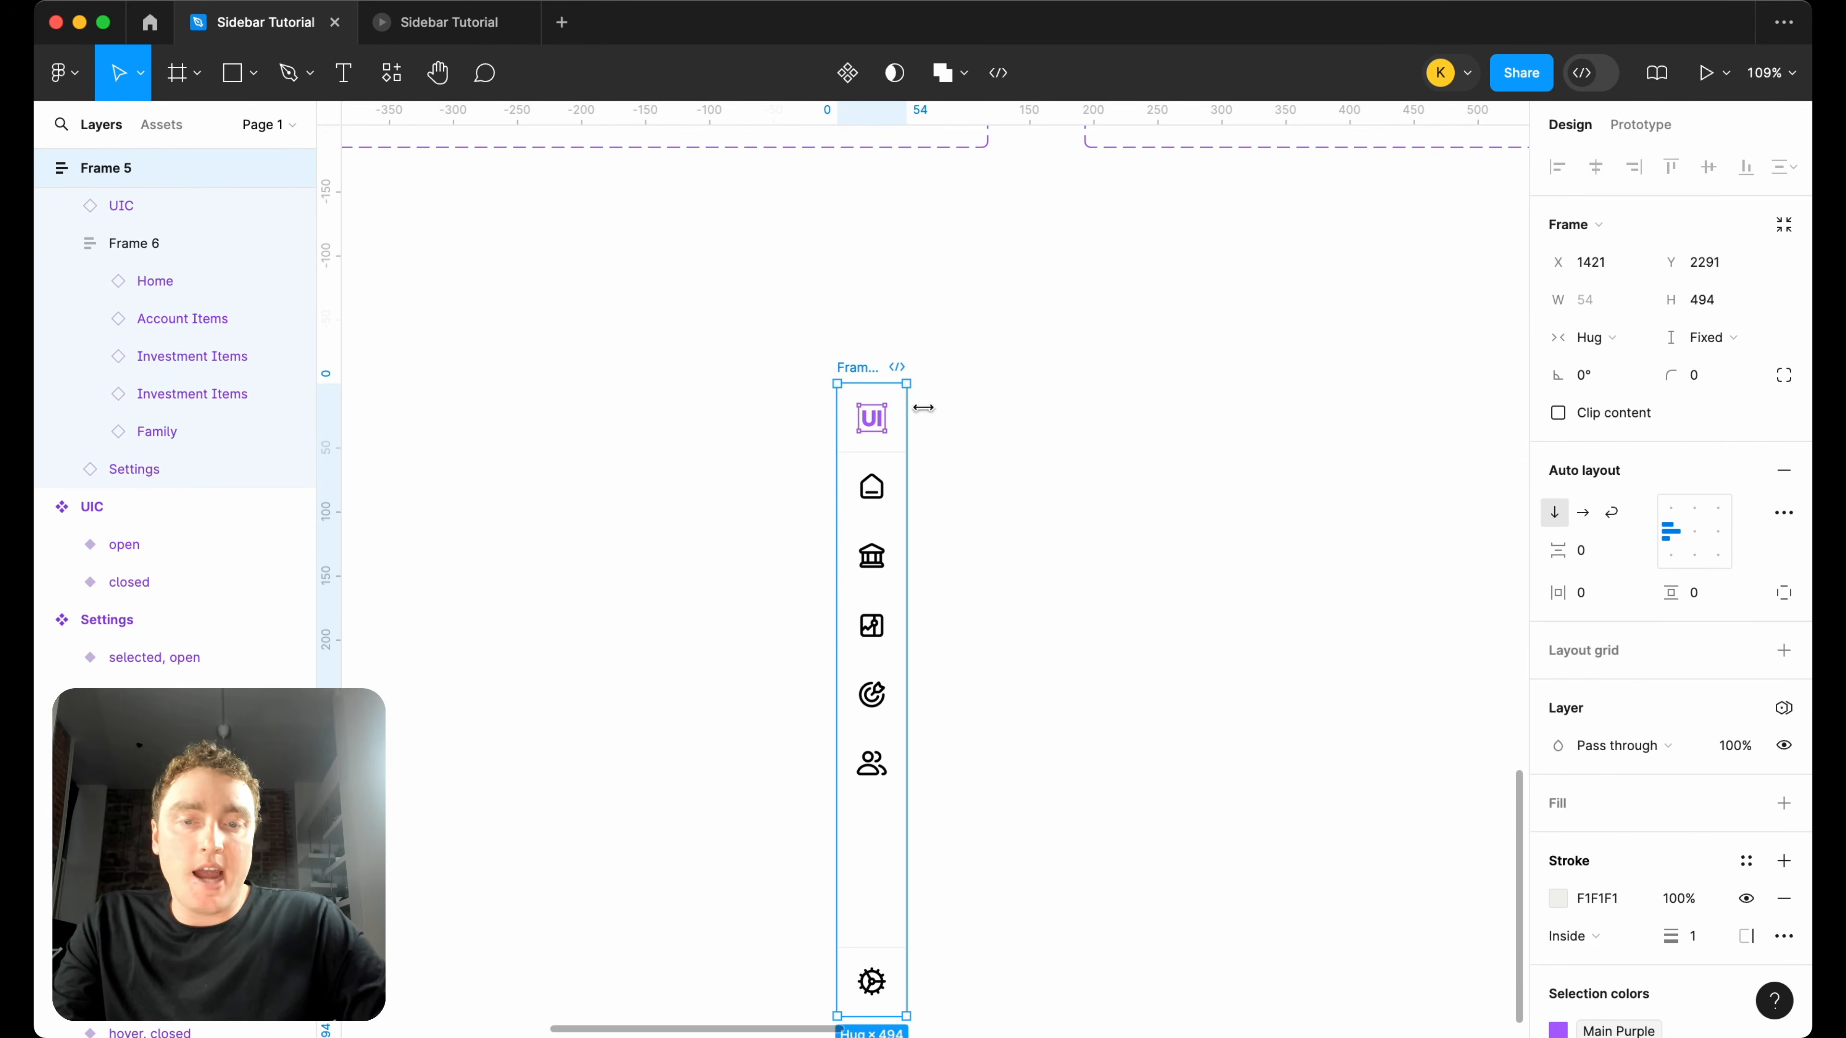
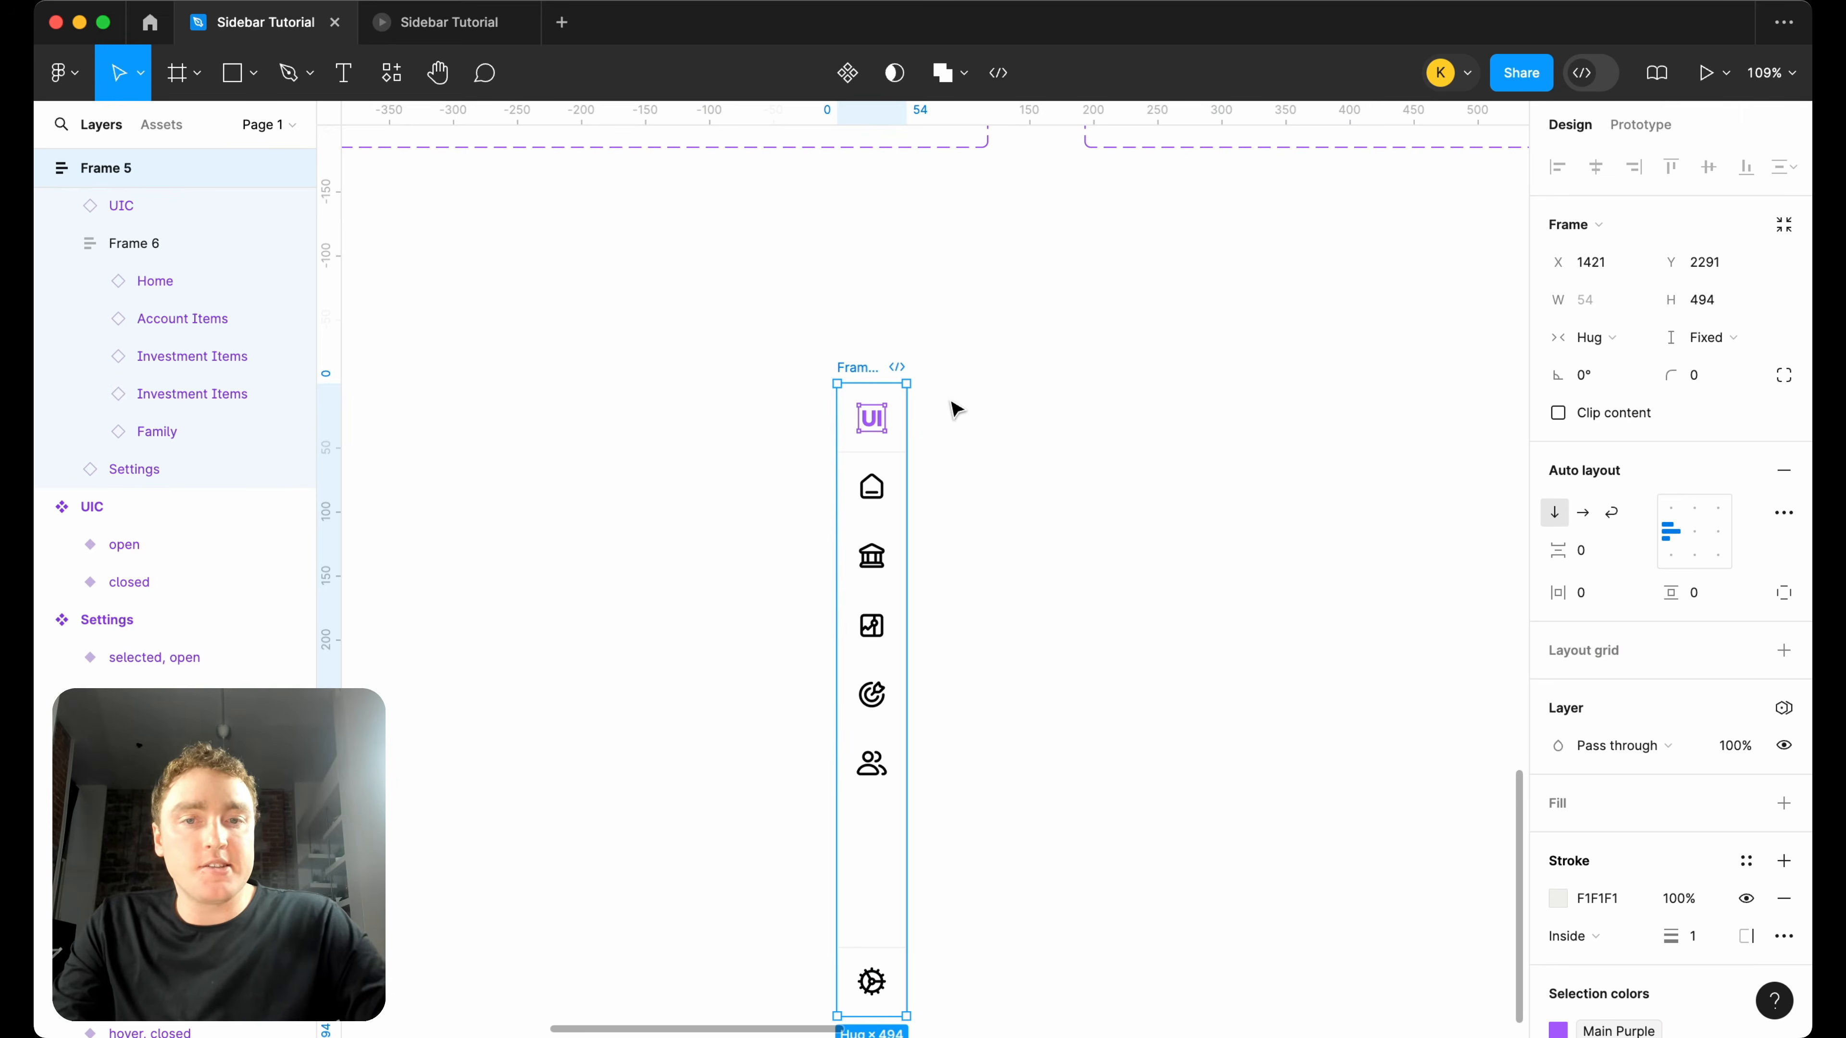
Look over the Control, Navigation Bar and Navigation items component sets and the row of separate item sets below them.
scroll(950, 404, down, 5)
scroll(950, 405, up, 8)
scroll(950, 404, right, 6)
scroll(950, 404, down, 1)
scroll(950, 405, up, 7)
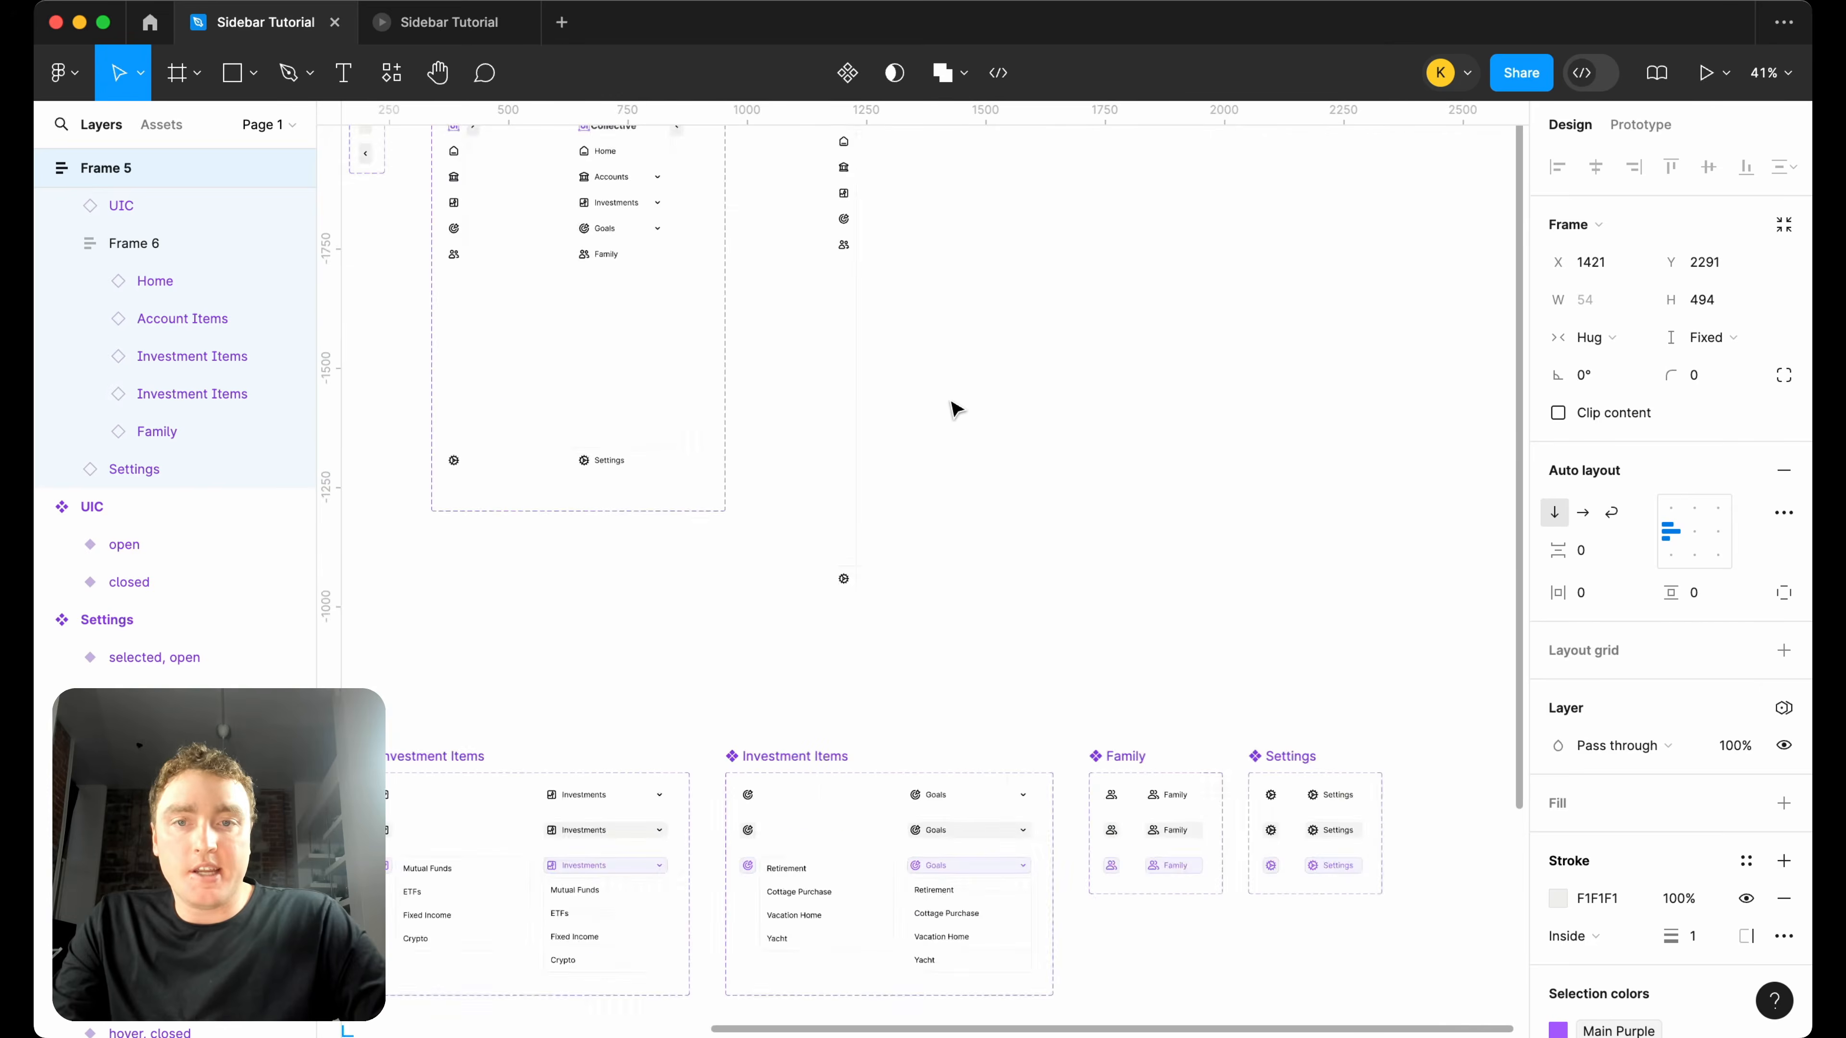
scroll(515, 443, up, 5)
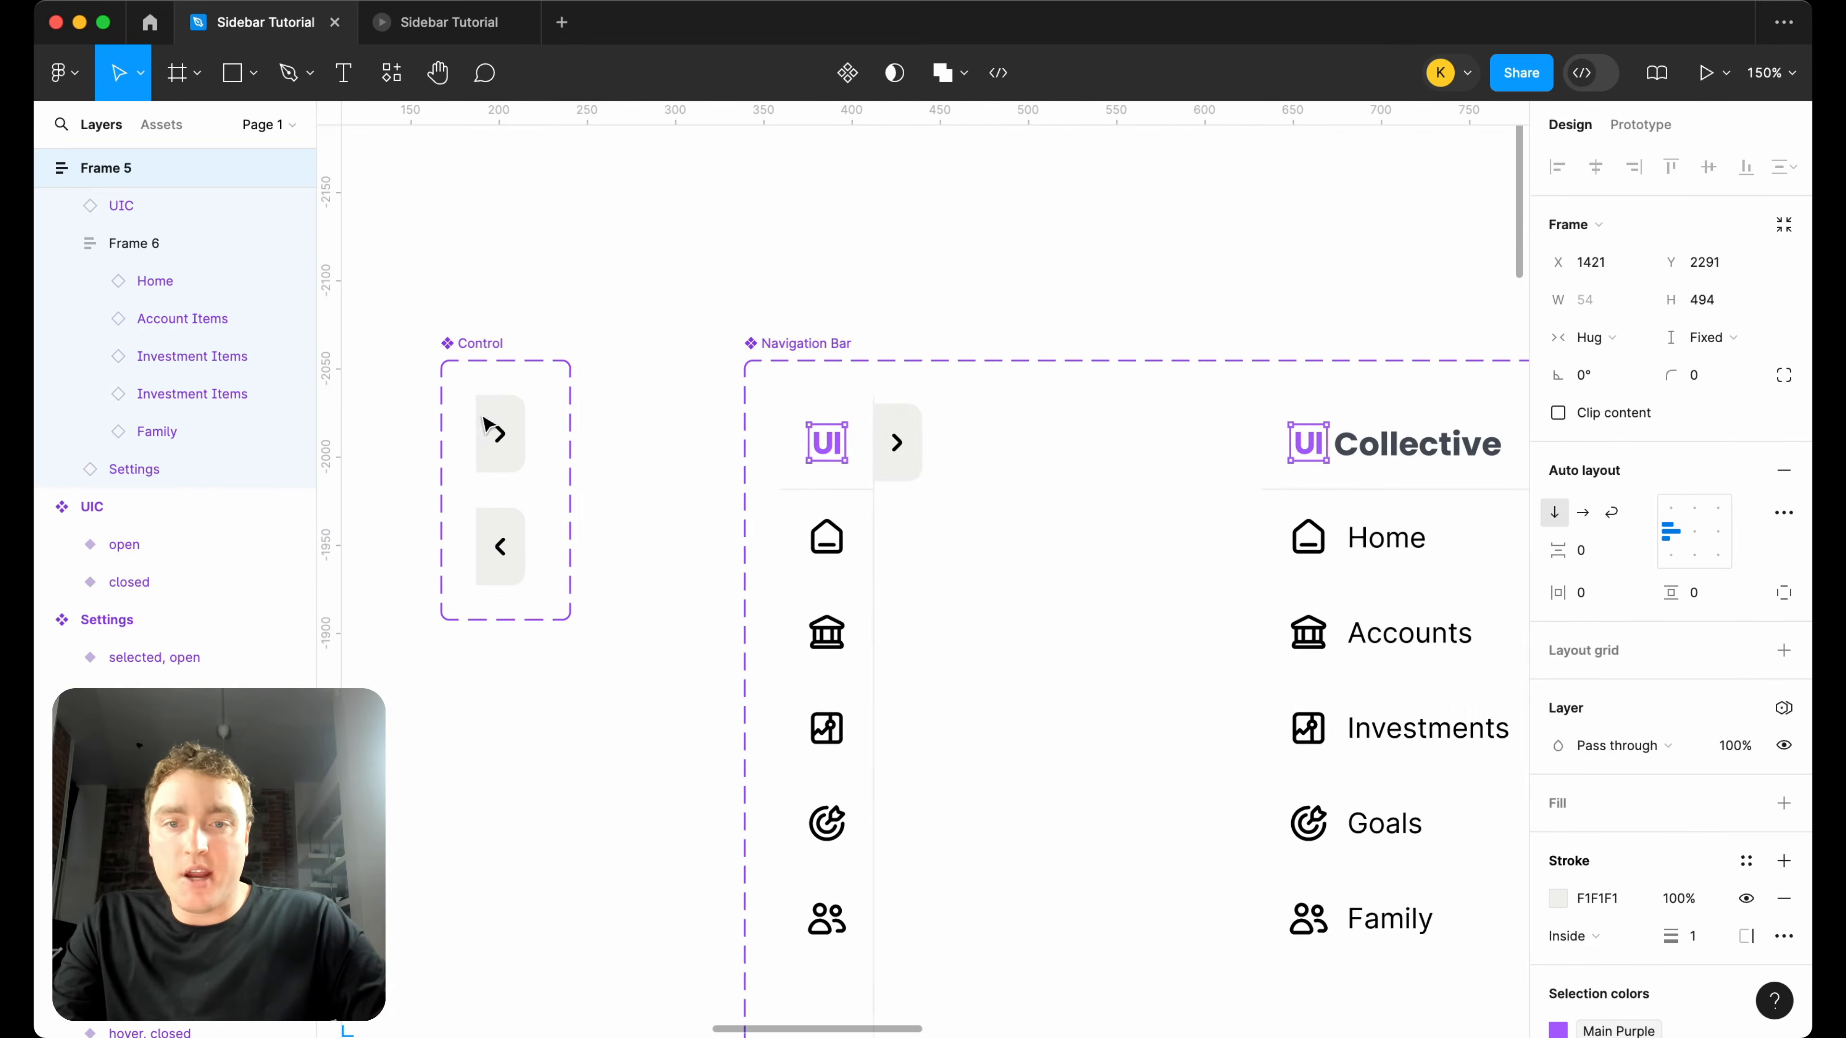
scroll(937, 435, down, 2)
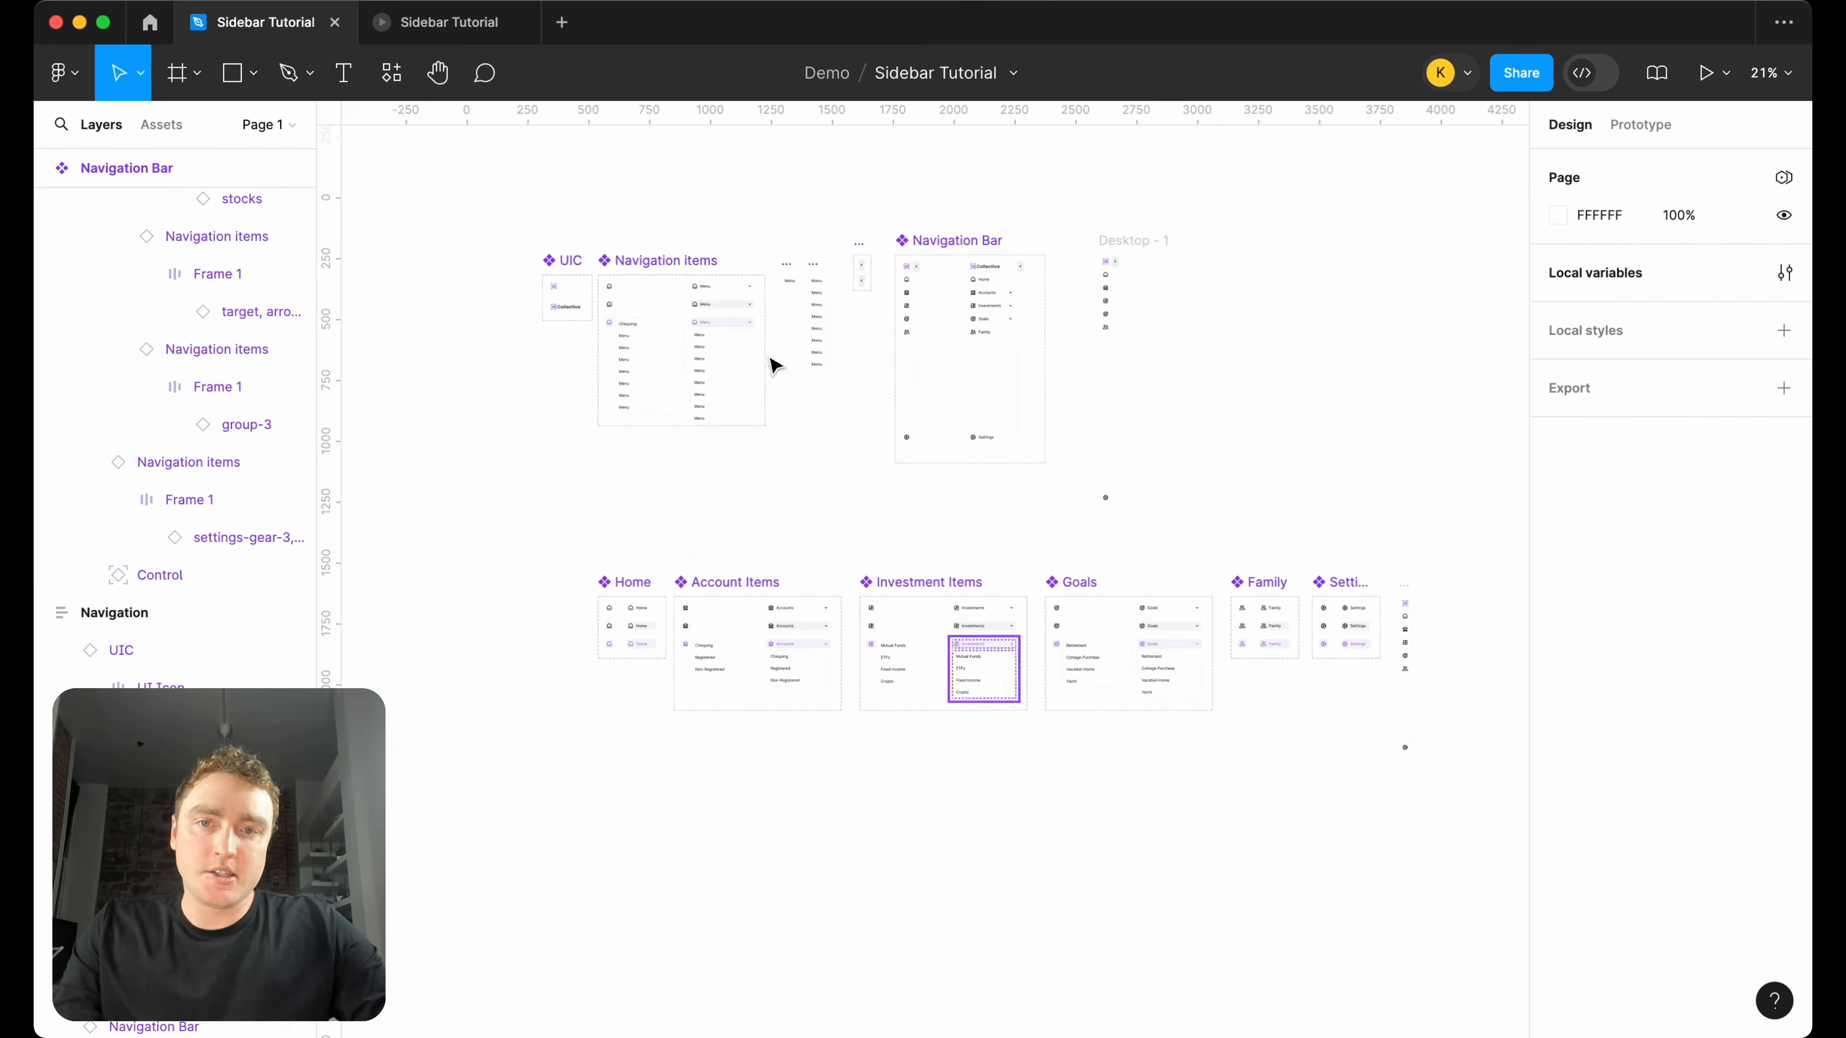
scroll(742, 282, up, 4)
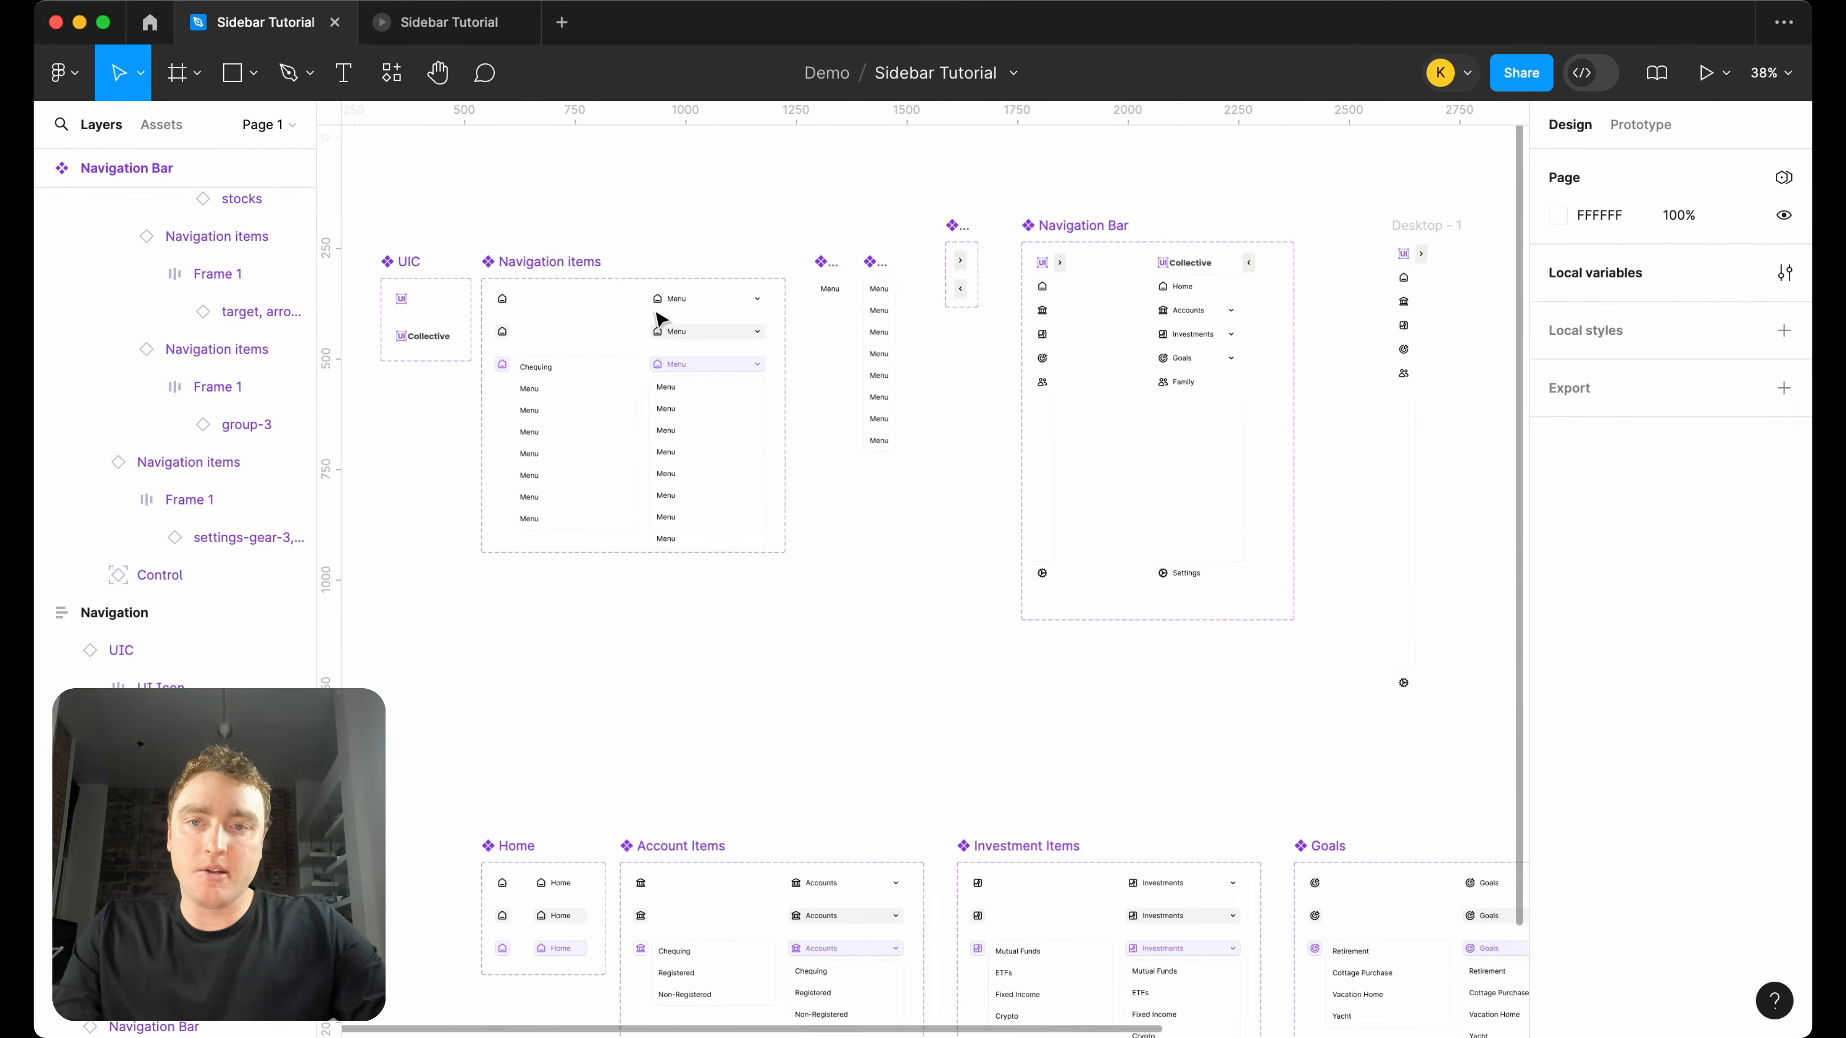
scroll(618, 247, down, 3)
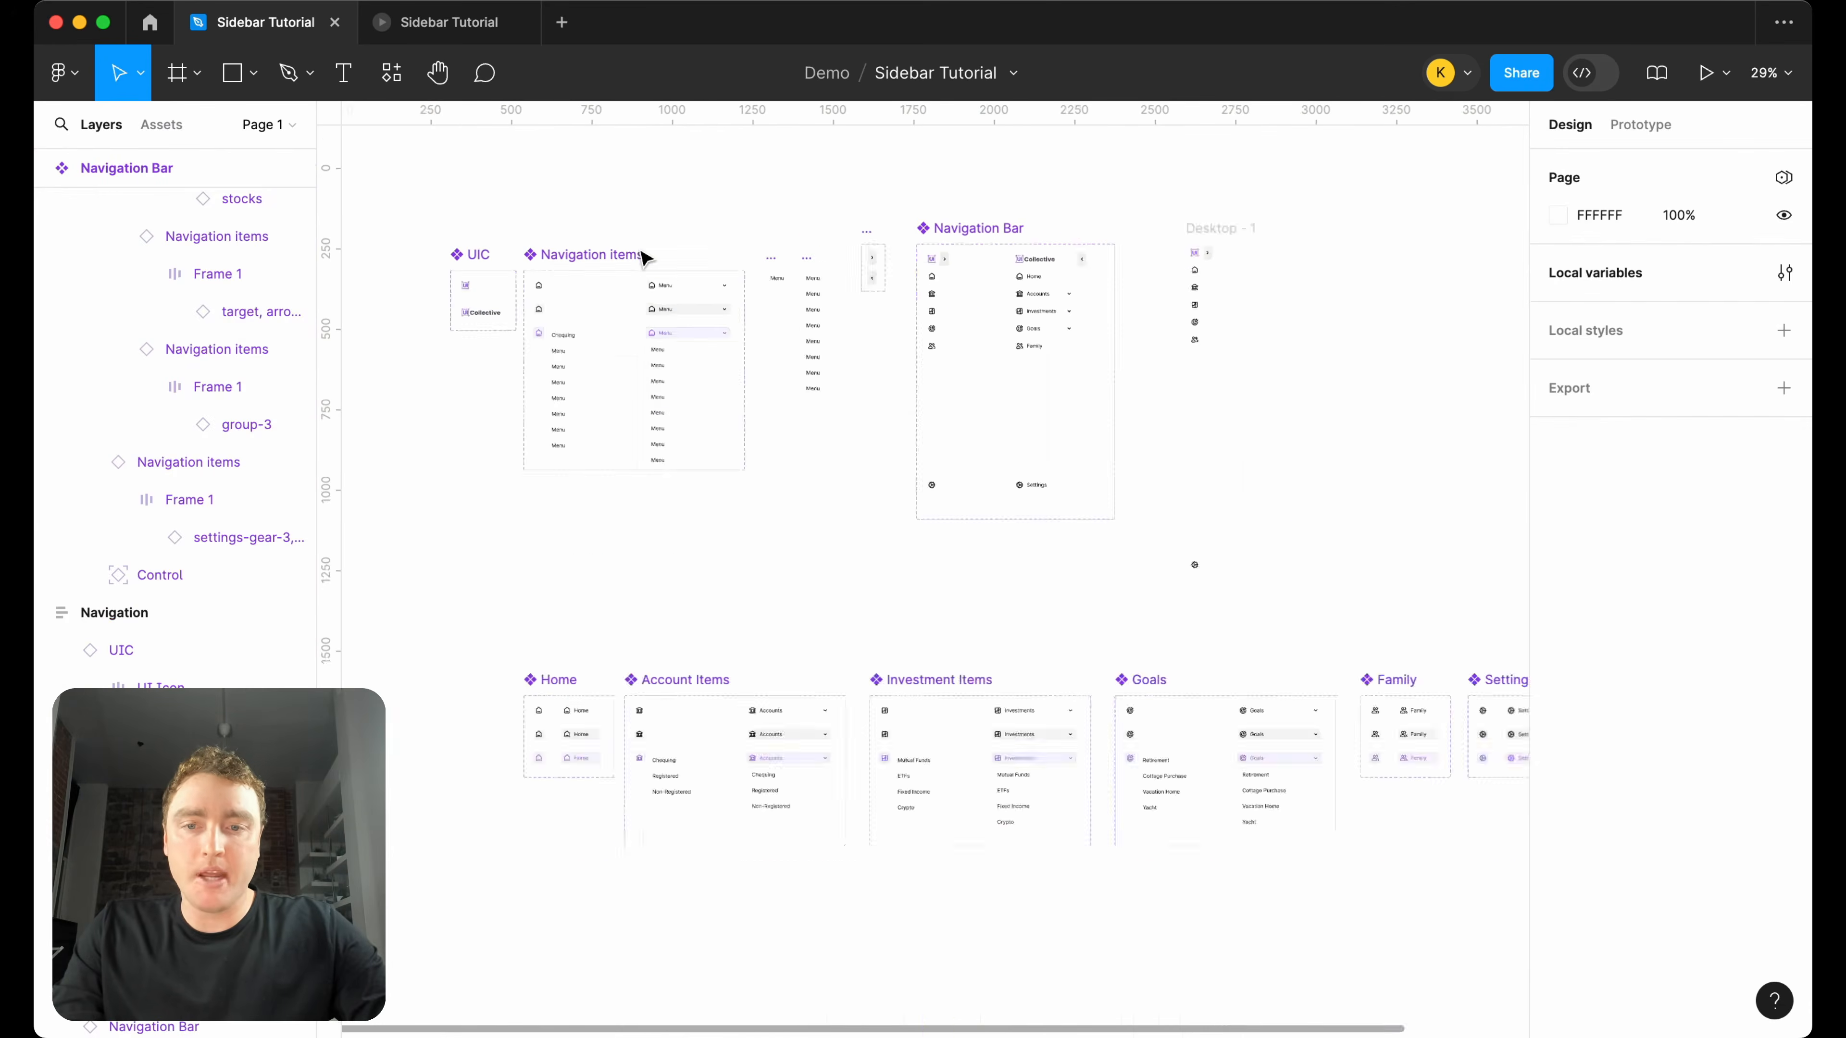
scroll(690, 689, up, 2)
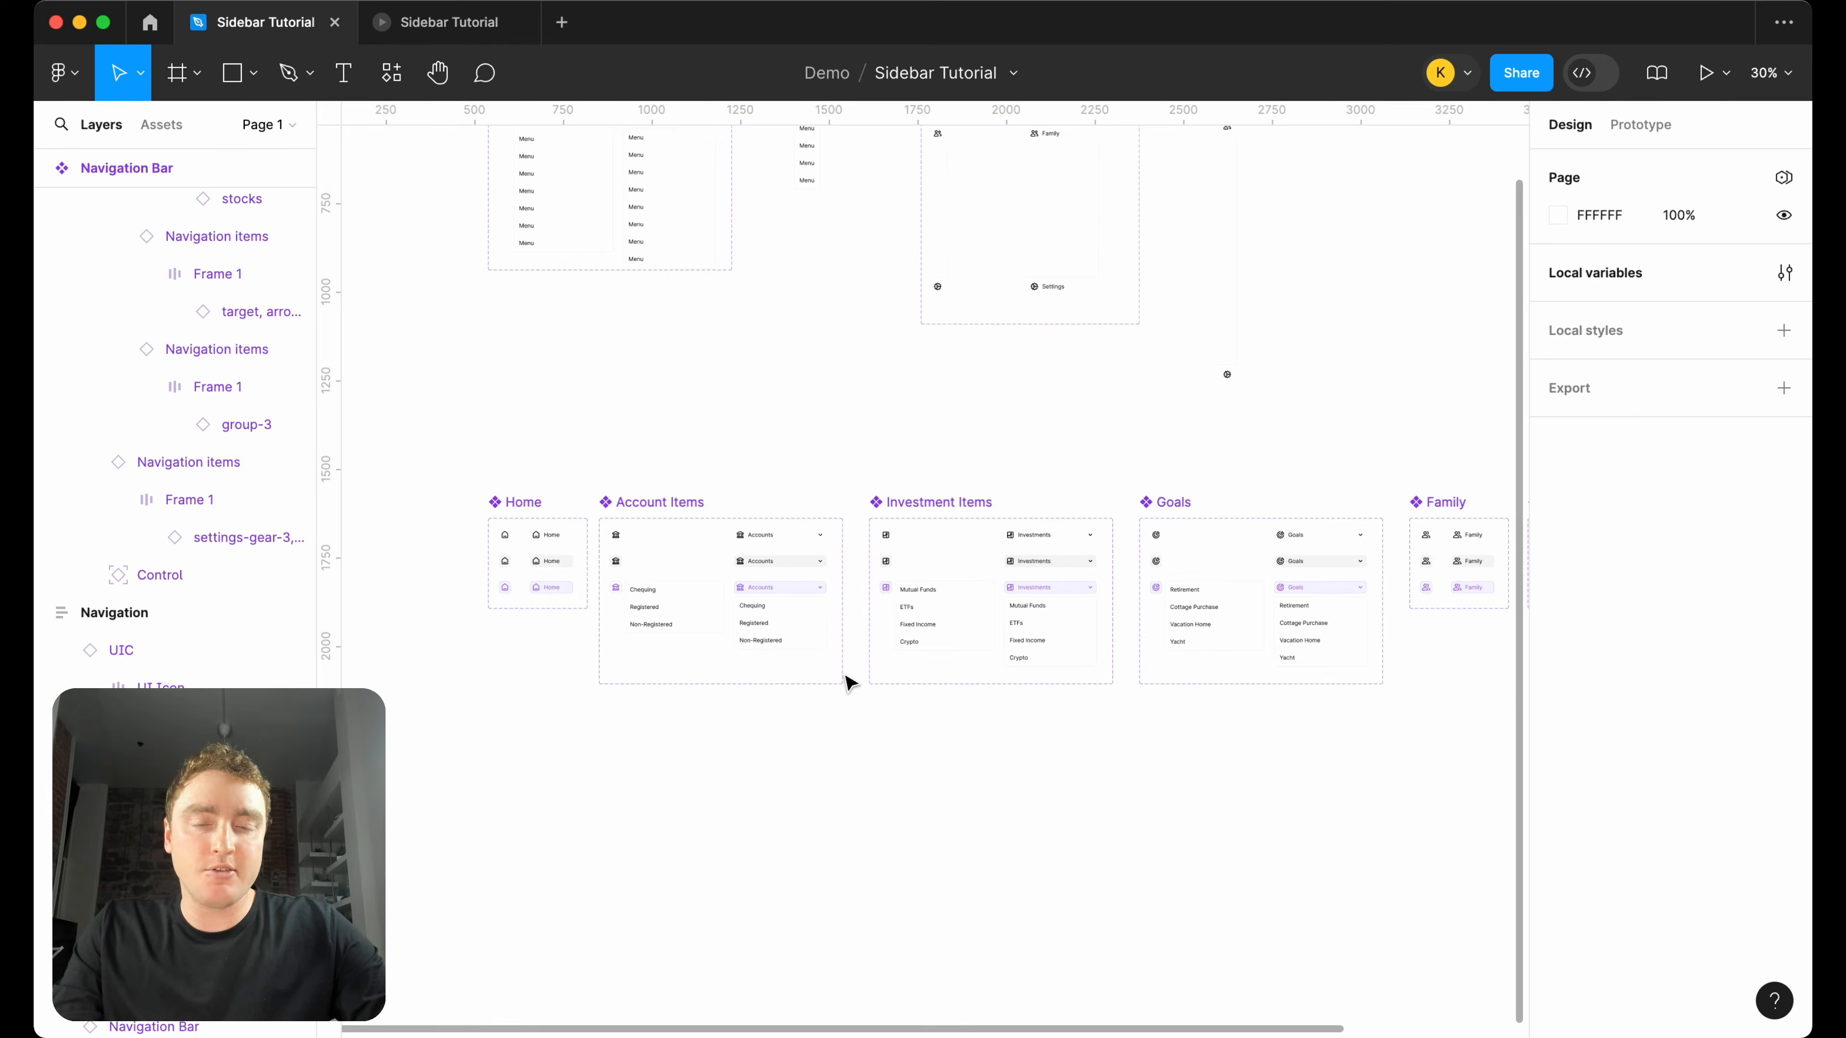
Duplicate the Control component set that holds the two chevron variants.
scroll(1169, 491, up, 5)
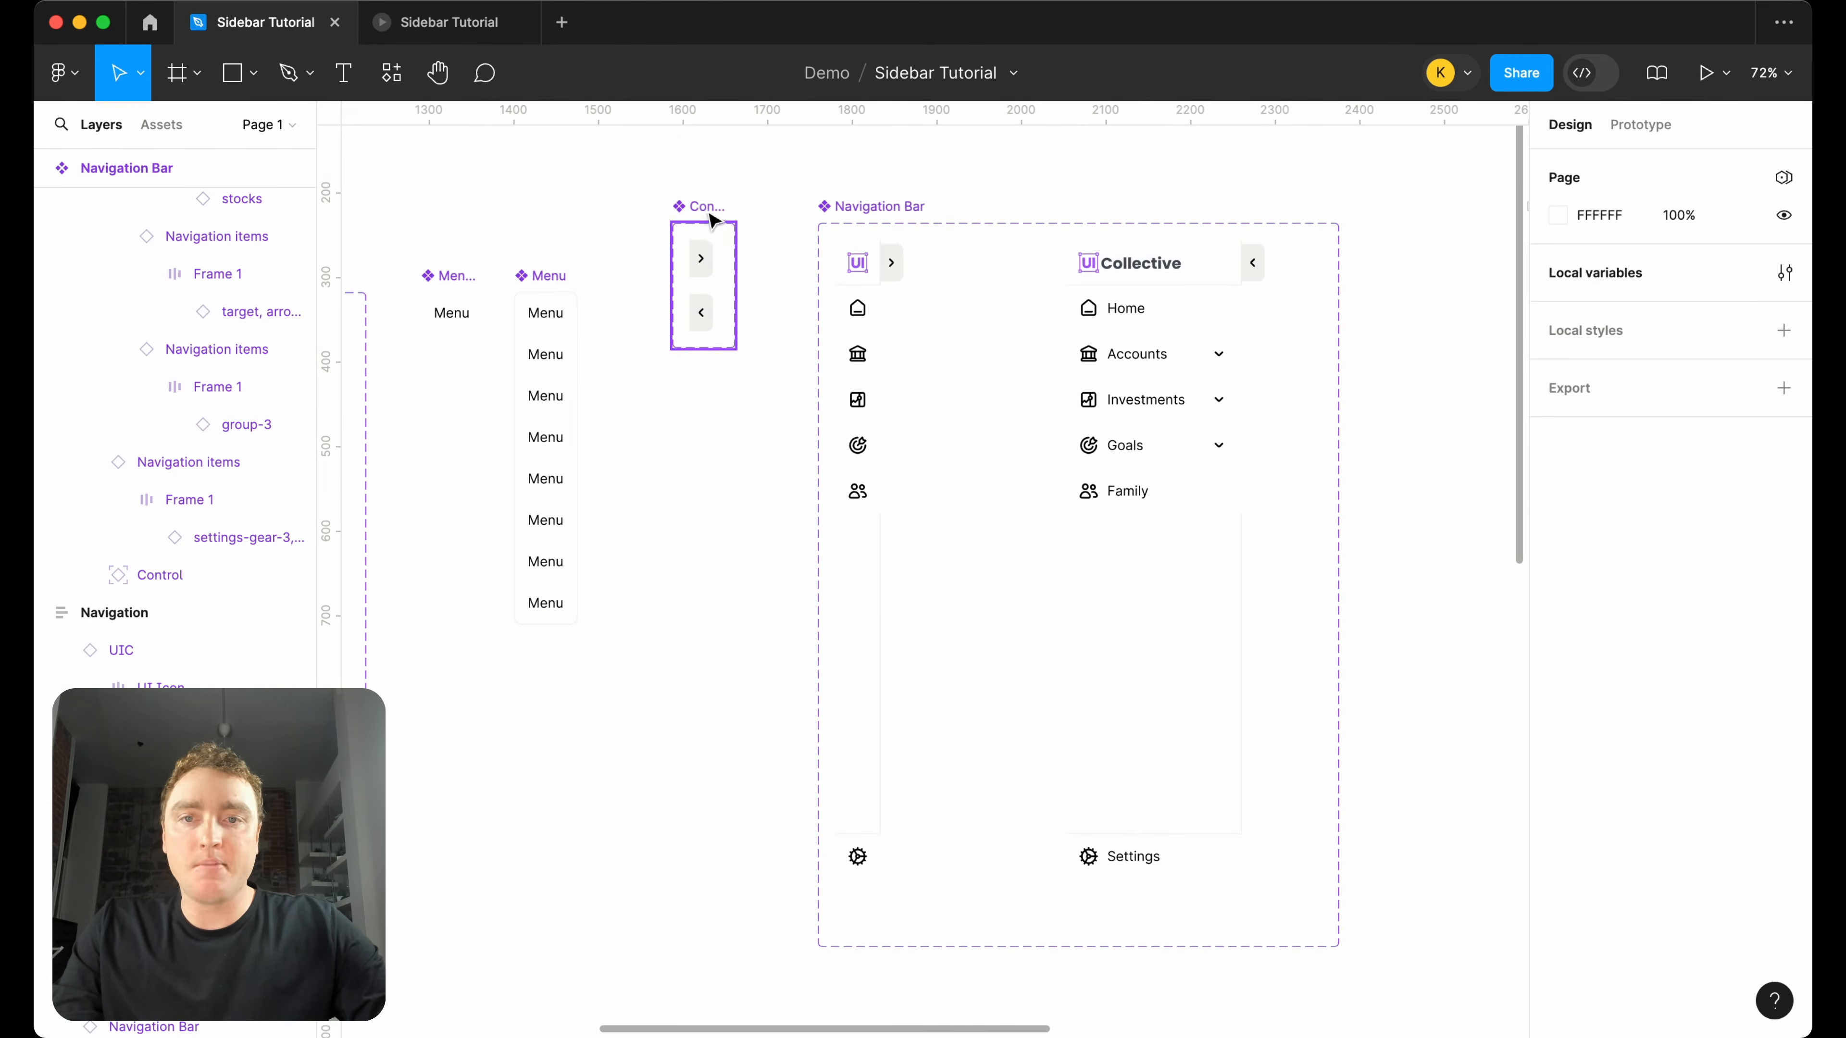
click(711, 216)
scroll(694, 211, down, 2)
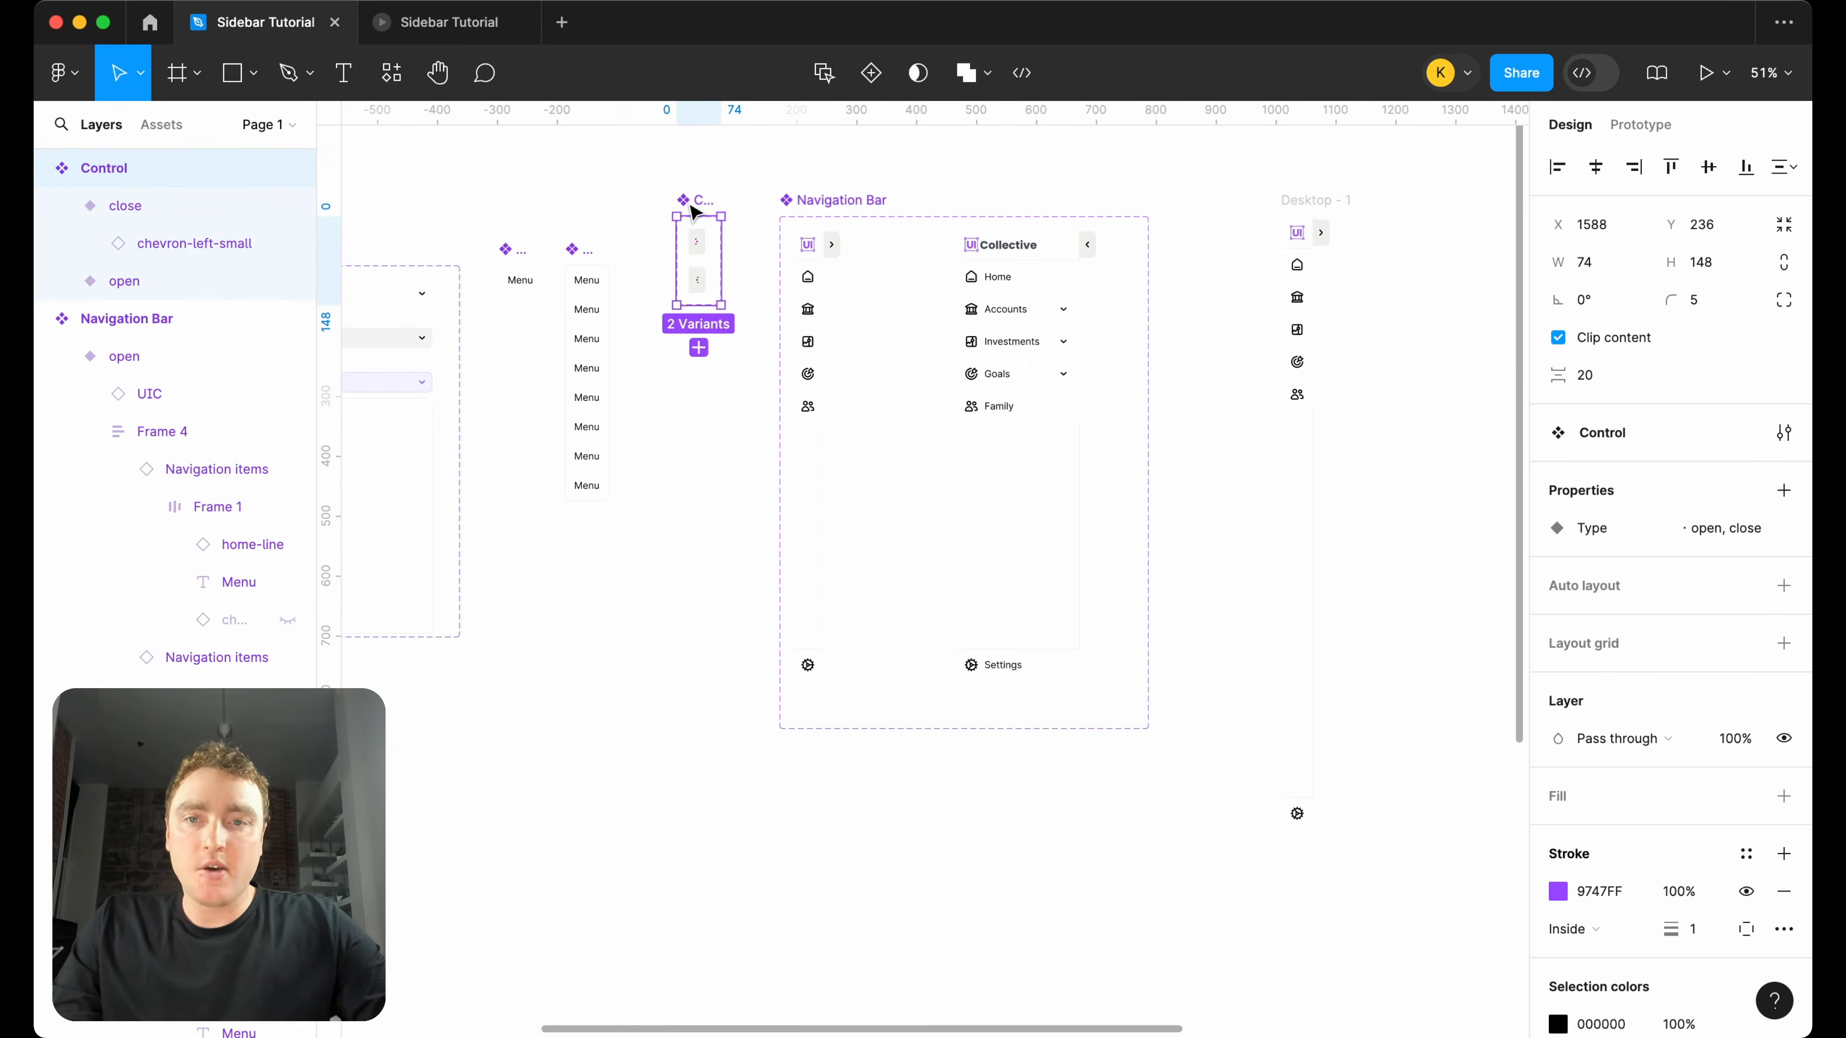
key(super+d)
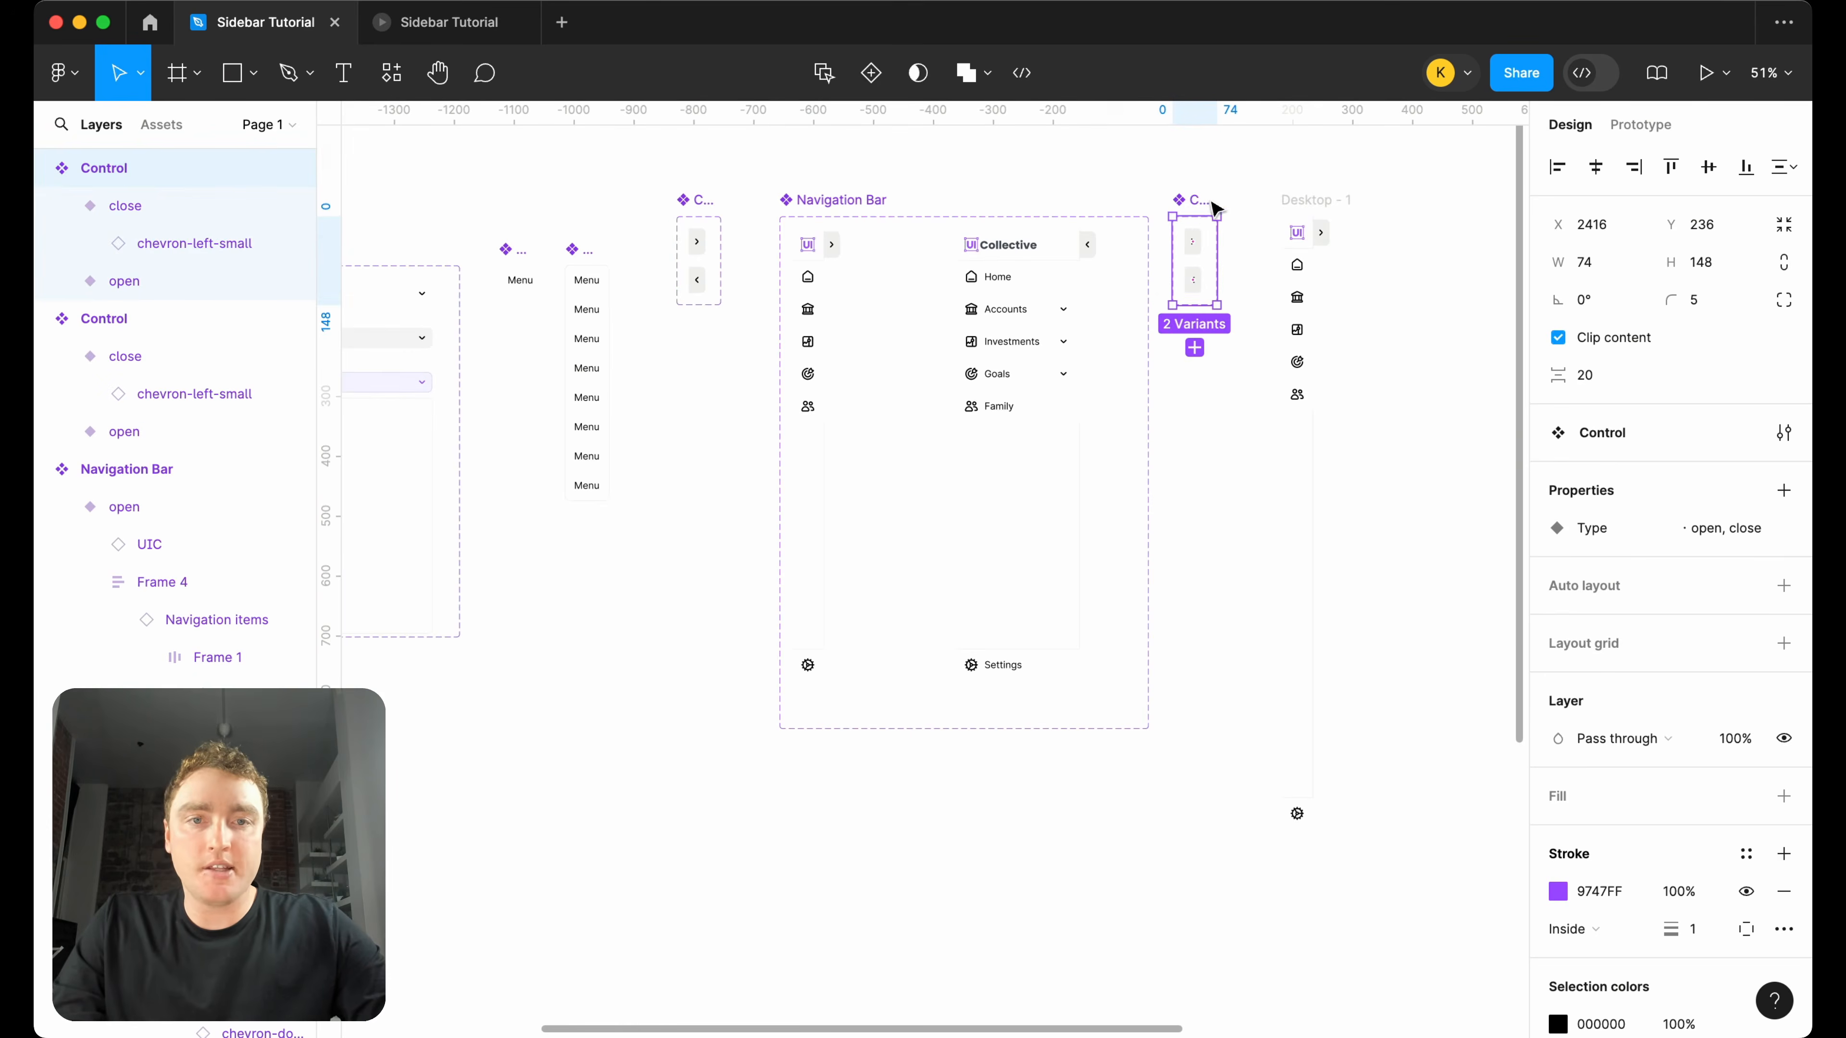
Move the Control copy into the gap between the Settings component set and the Navigation frame, at X 3963, Y 1639.
scroll(1210, 204, down, 2)
scroll(1175, 208, right, 3)
drag(977, 207, 1157, 804)
scroll(1192, 873, up, 5)
scroll(1017, 691, down, 2)
scroll(1018, 691, right, 1)
click(923, 593)
drag(921, 612, 1197, 612)
click(1069, 626)
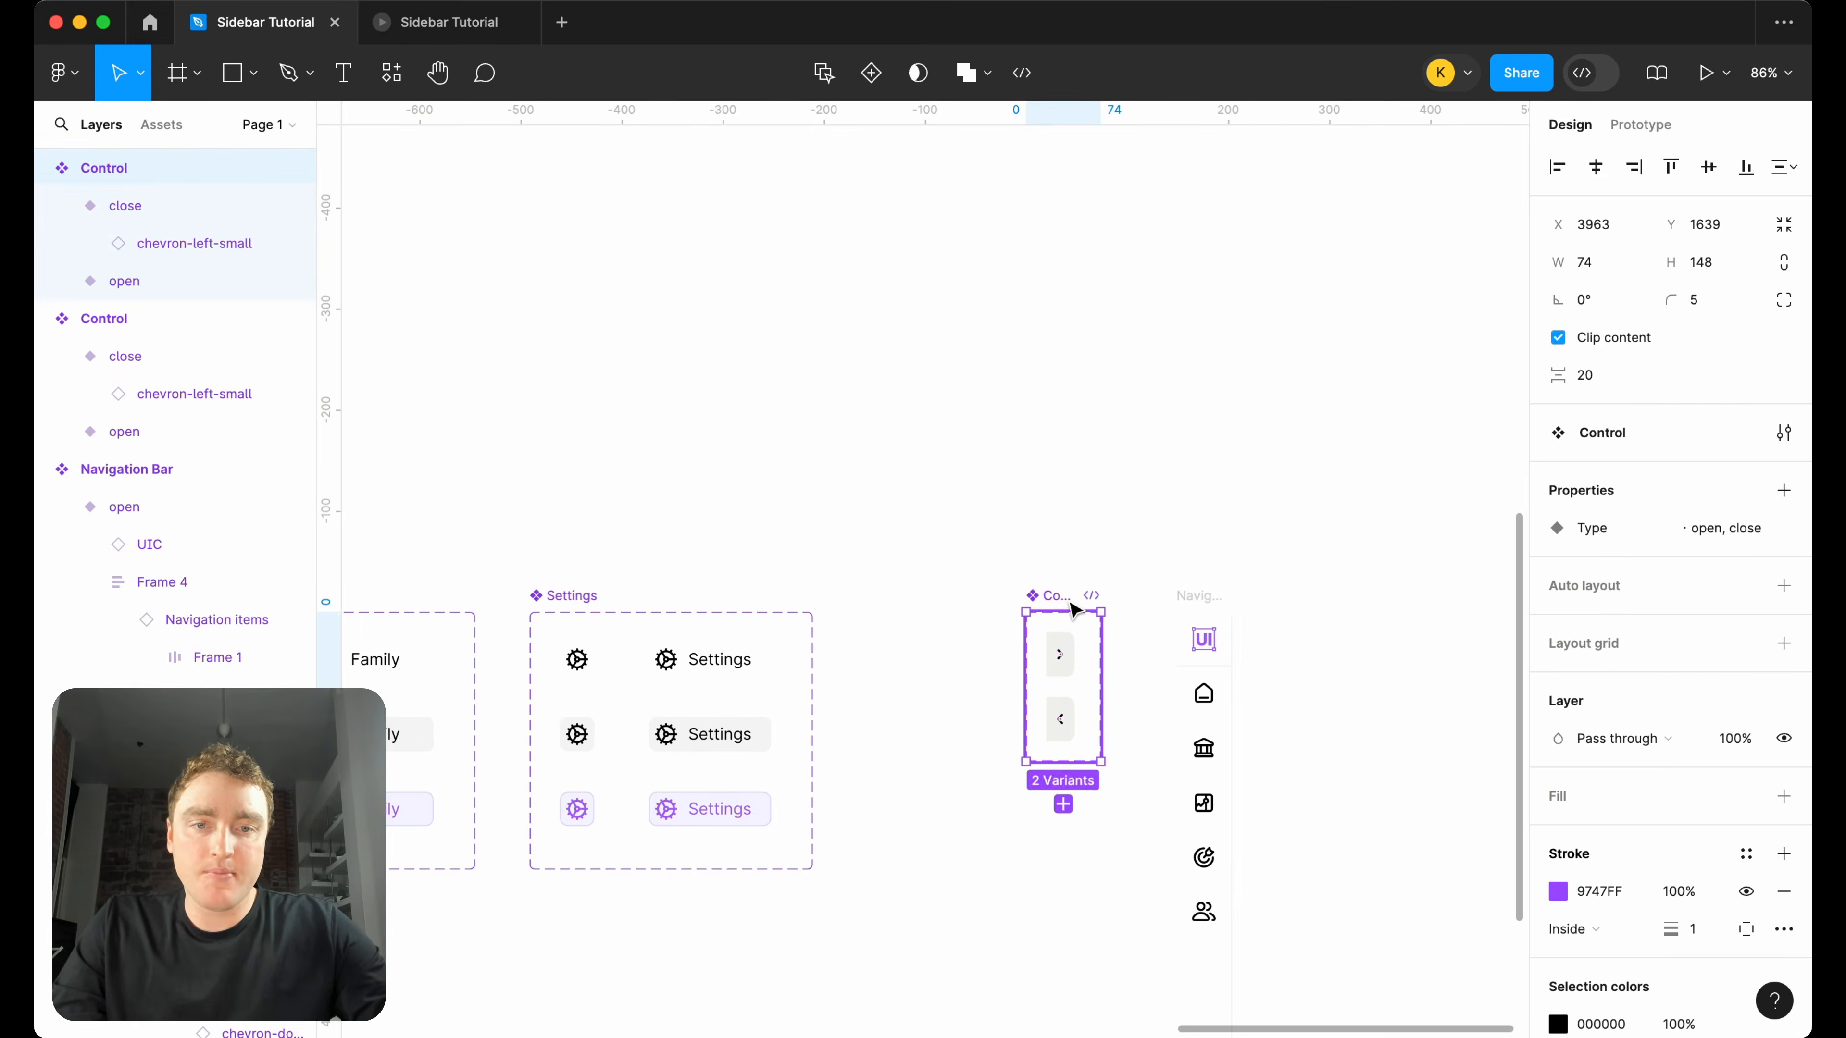
Review the existing Control prototype connections in the Navigation Bar and the Type variable in the local variables.
scroll(1071, 610, up, 6)
scroll(957, 536, right, 1)
scroll(958, 536, down, 1)
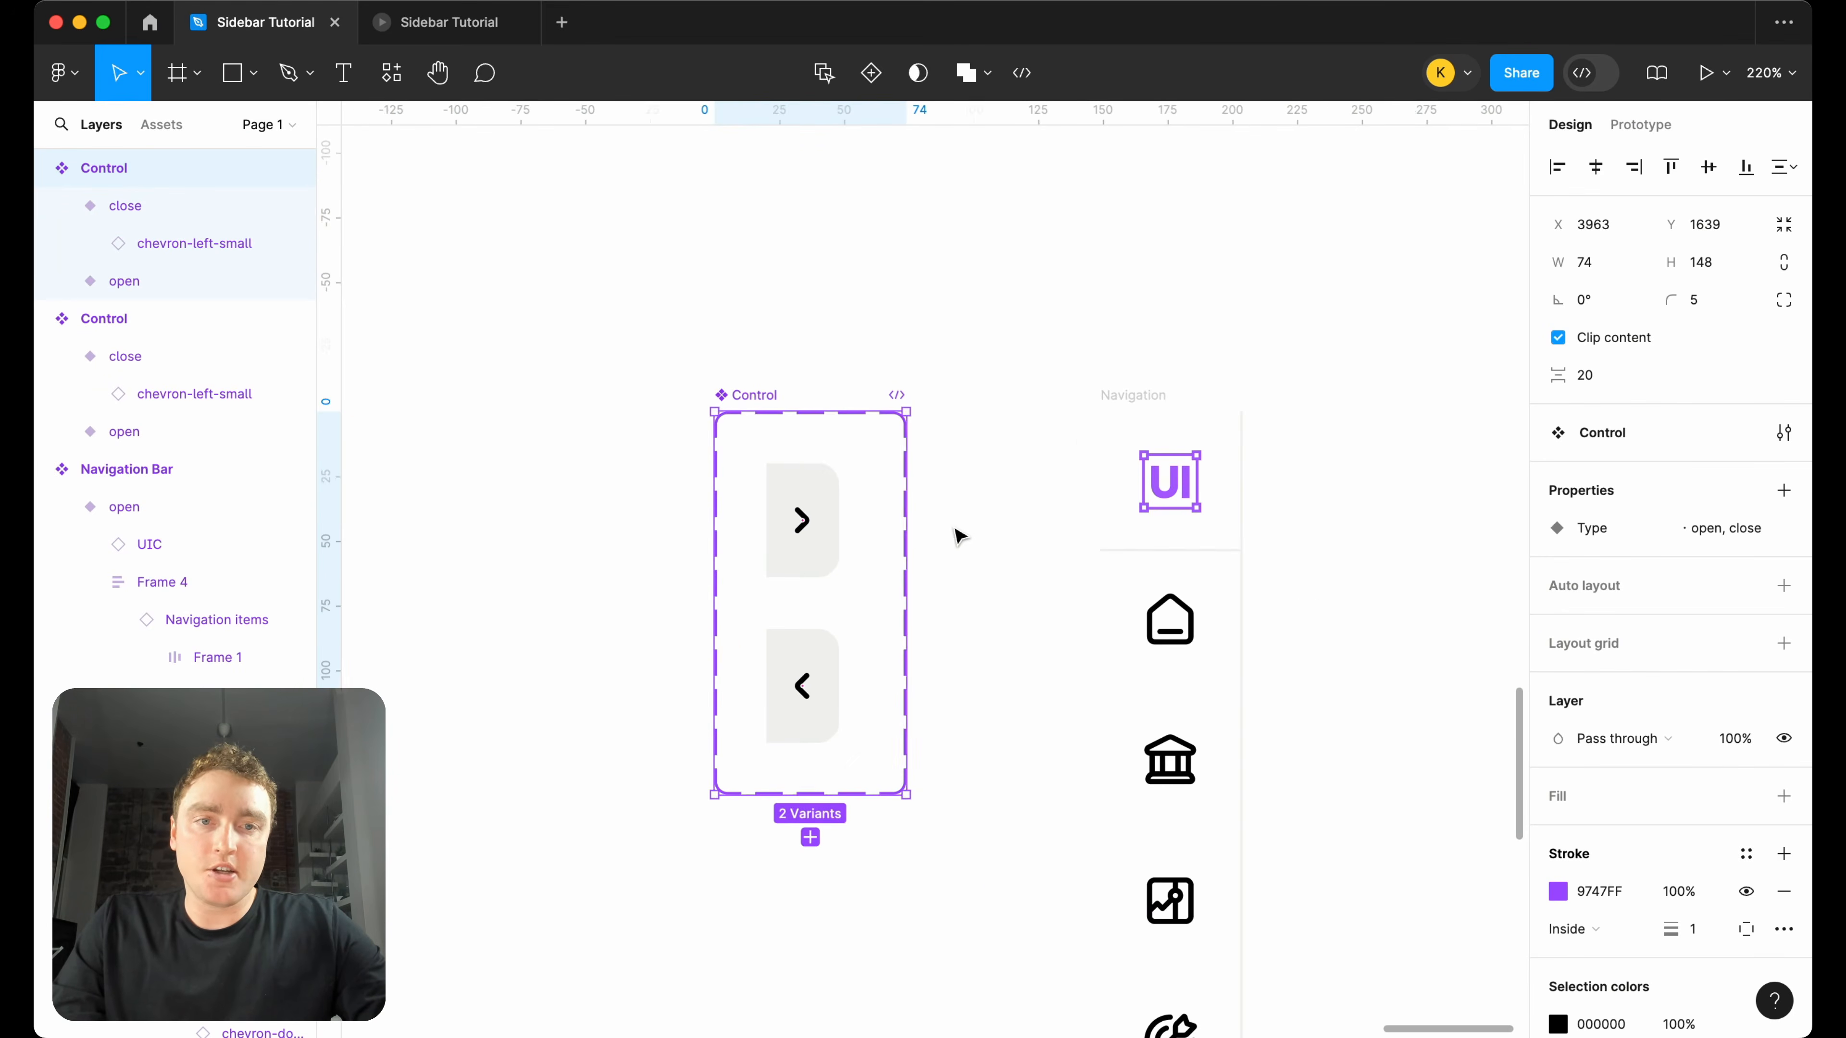
click(990, 369)
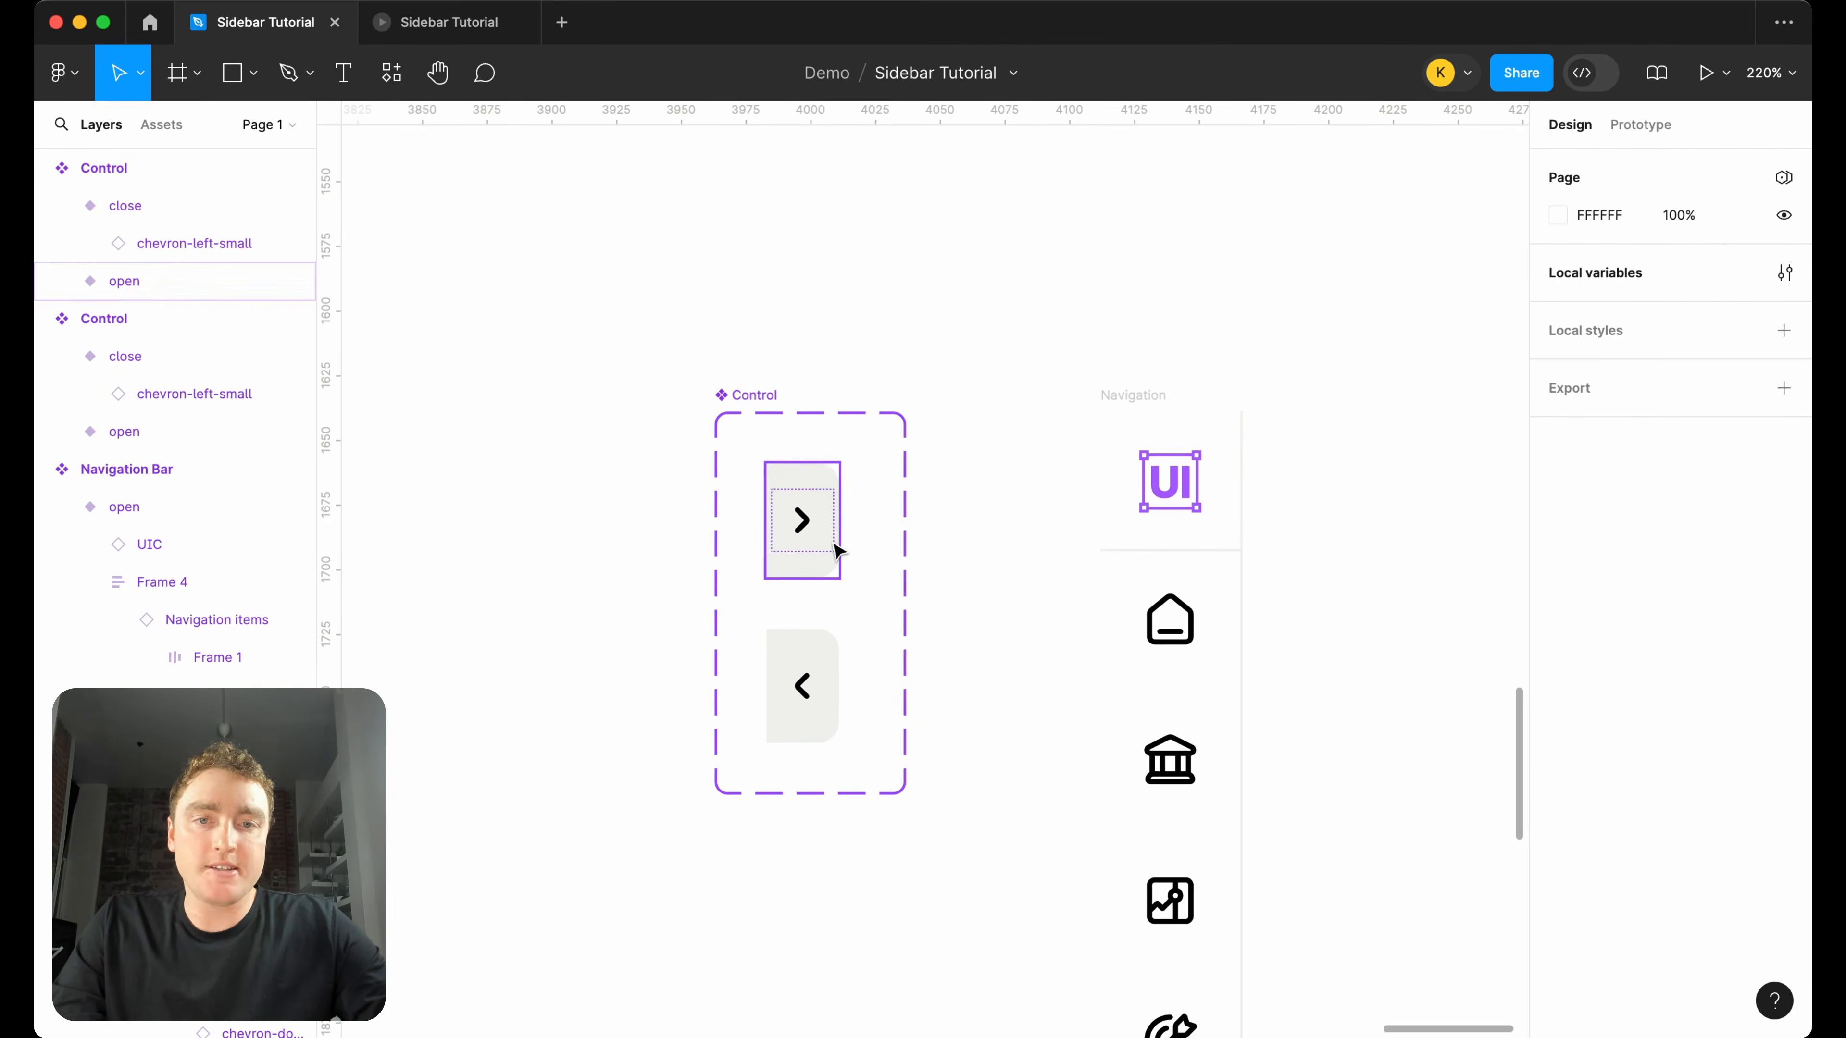
scroll(839, 550, down, 10)
scroll(788, 567, up, 4)
click(1655, 131)
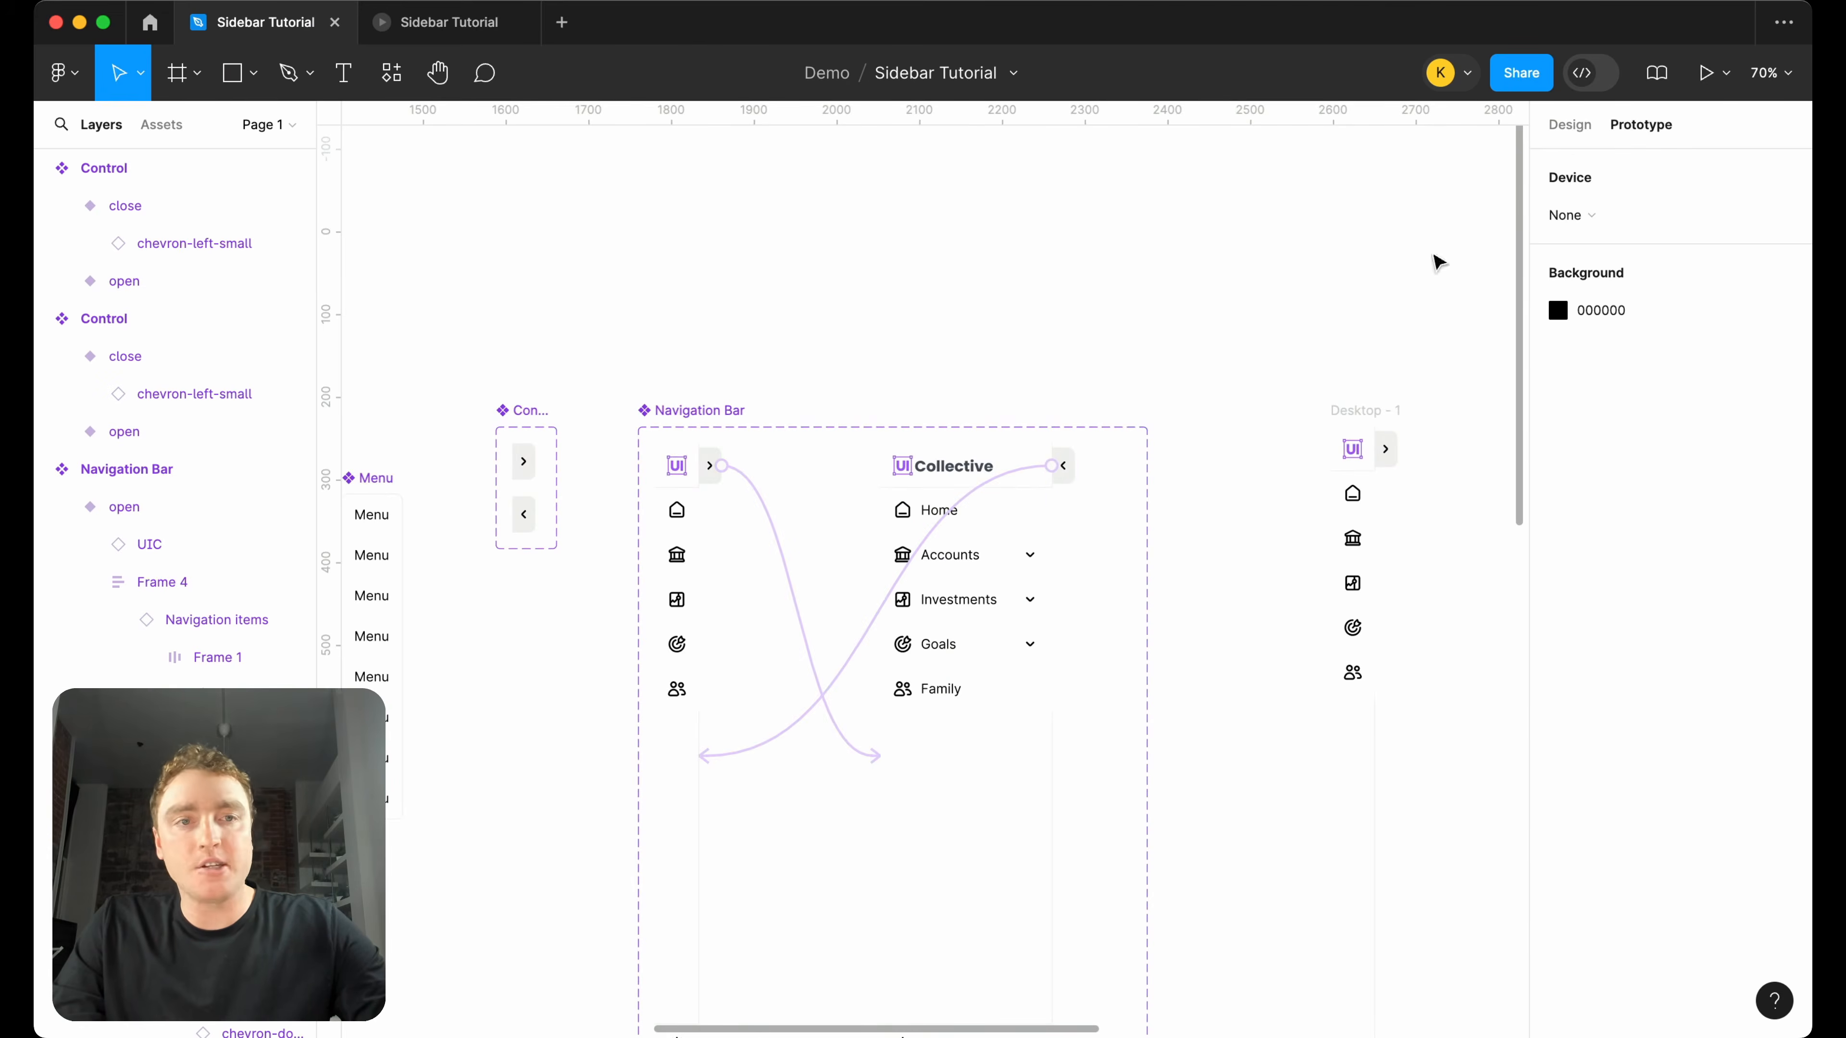
click(1570, 125)
click(1784, 273)
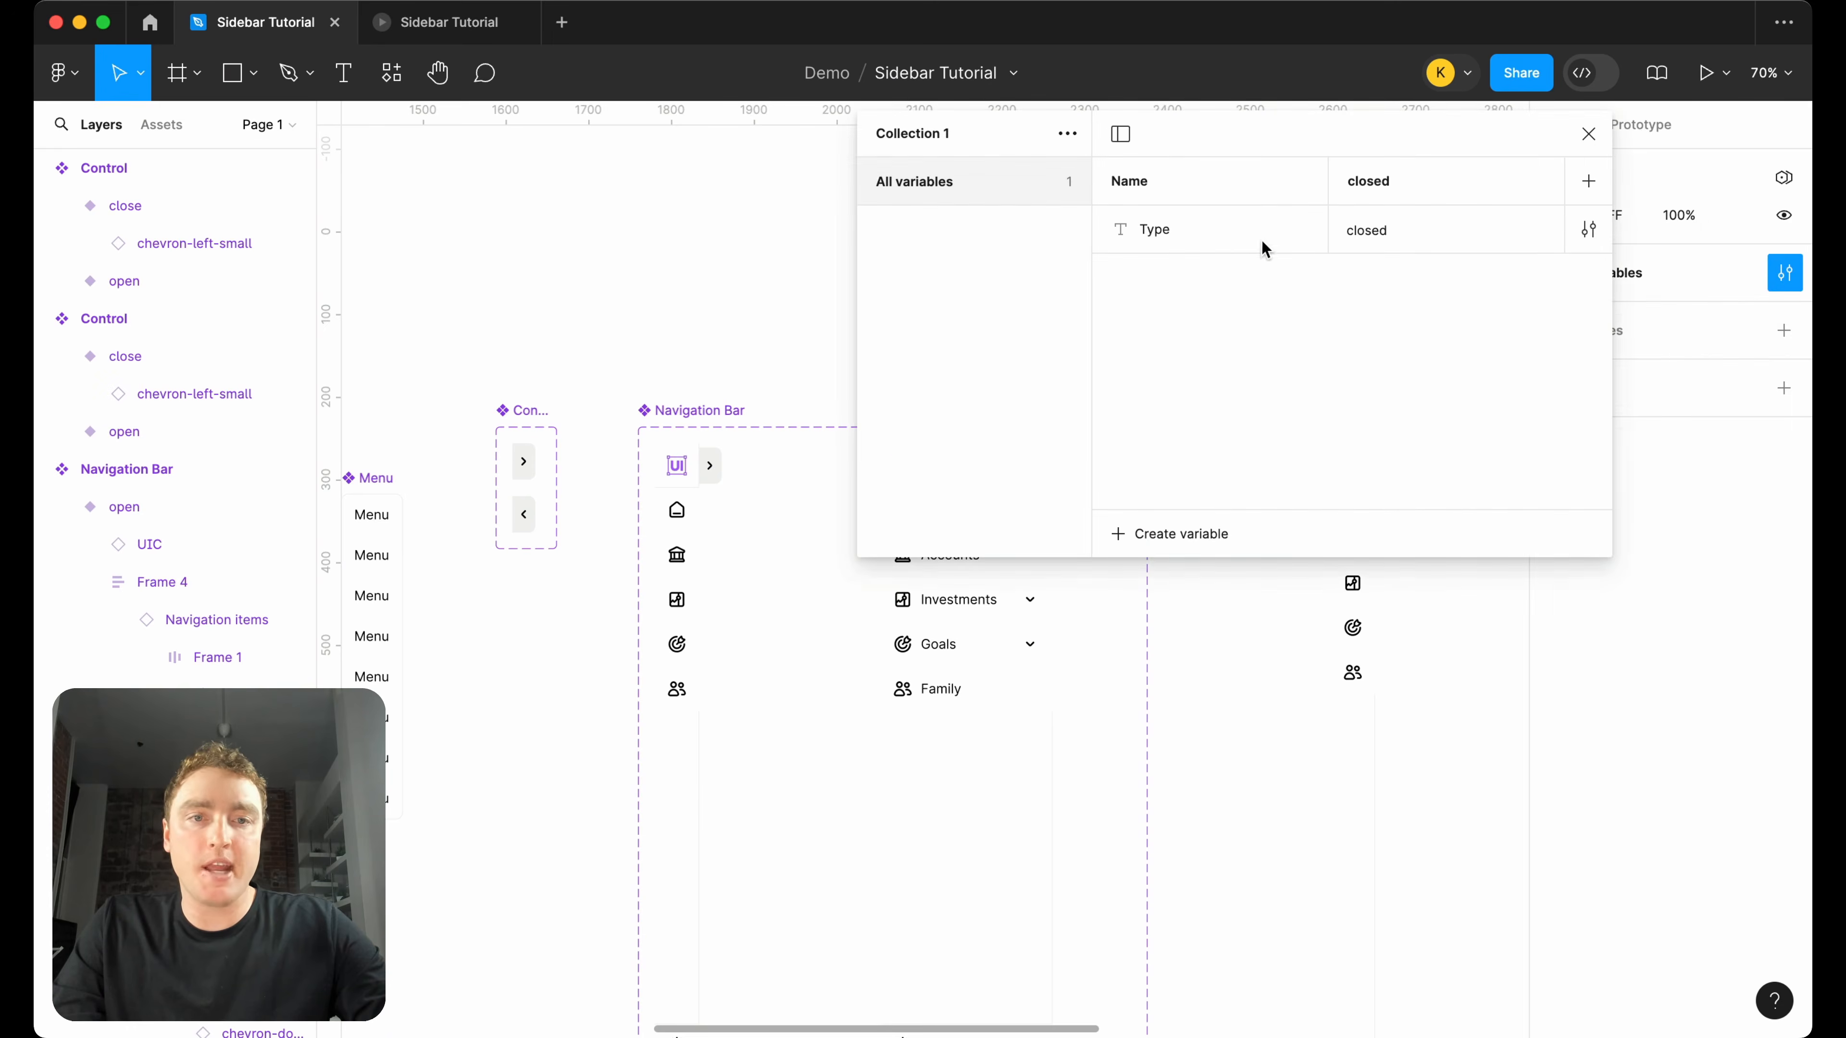
scroll(1416, 225, right, 3)
click(1588, 135)
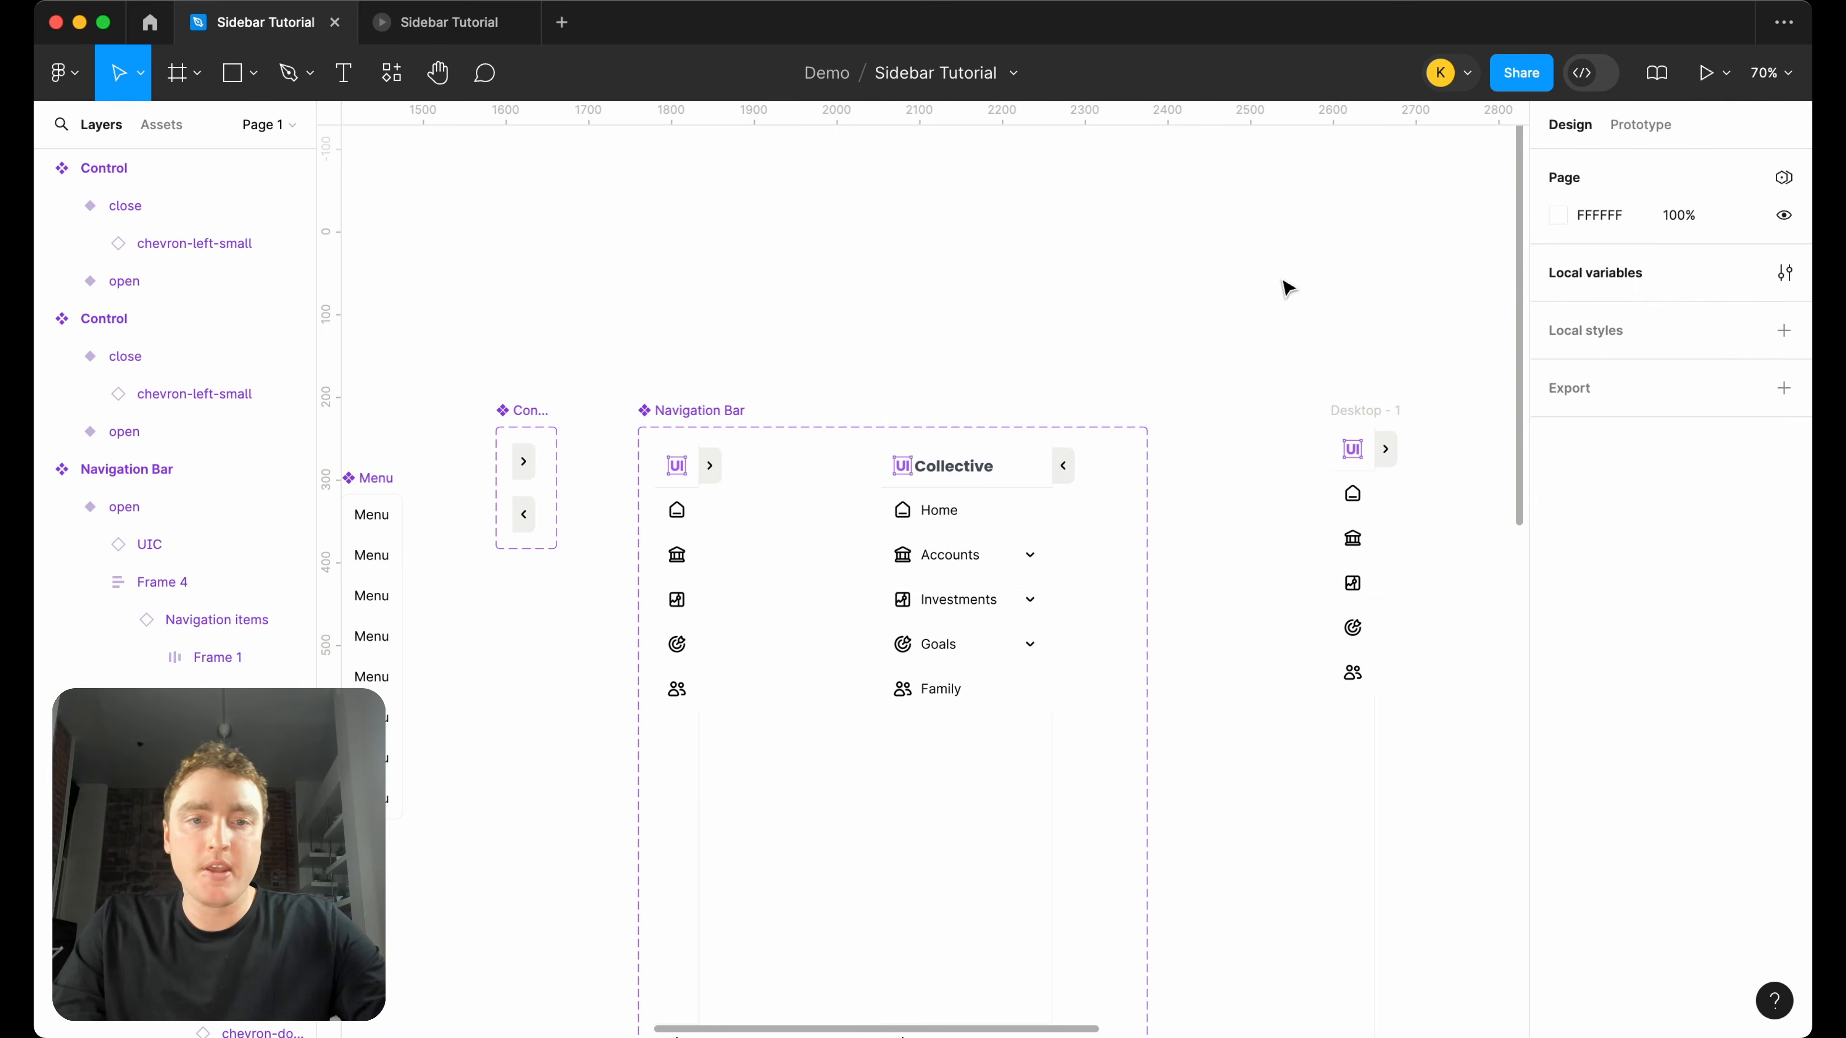
Add an on-click Change to interaction from the copied Control's open variant to its close variant.
scroll(1282, 288, down, 5)
scroll(1194, 371, right, 10)
scroll(1232, 296, up, 8)
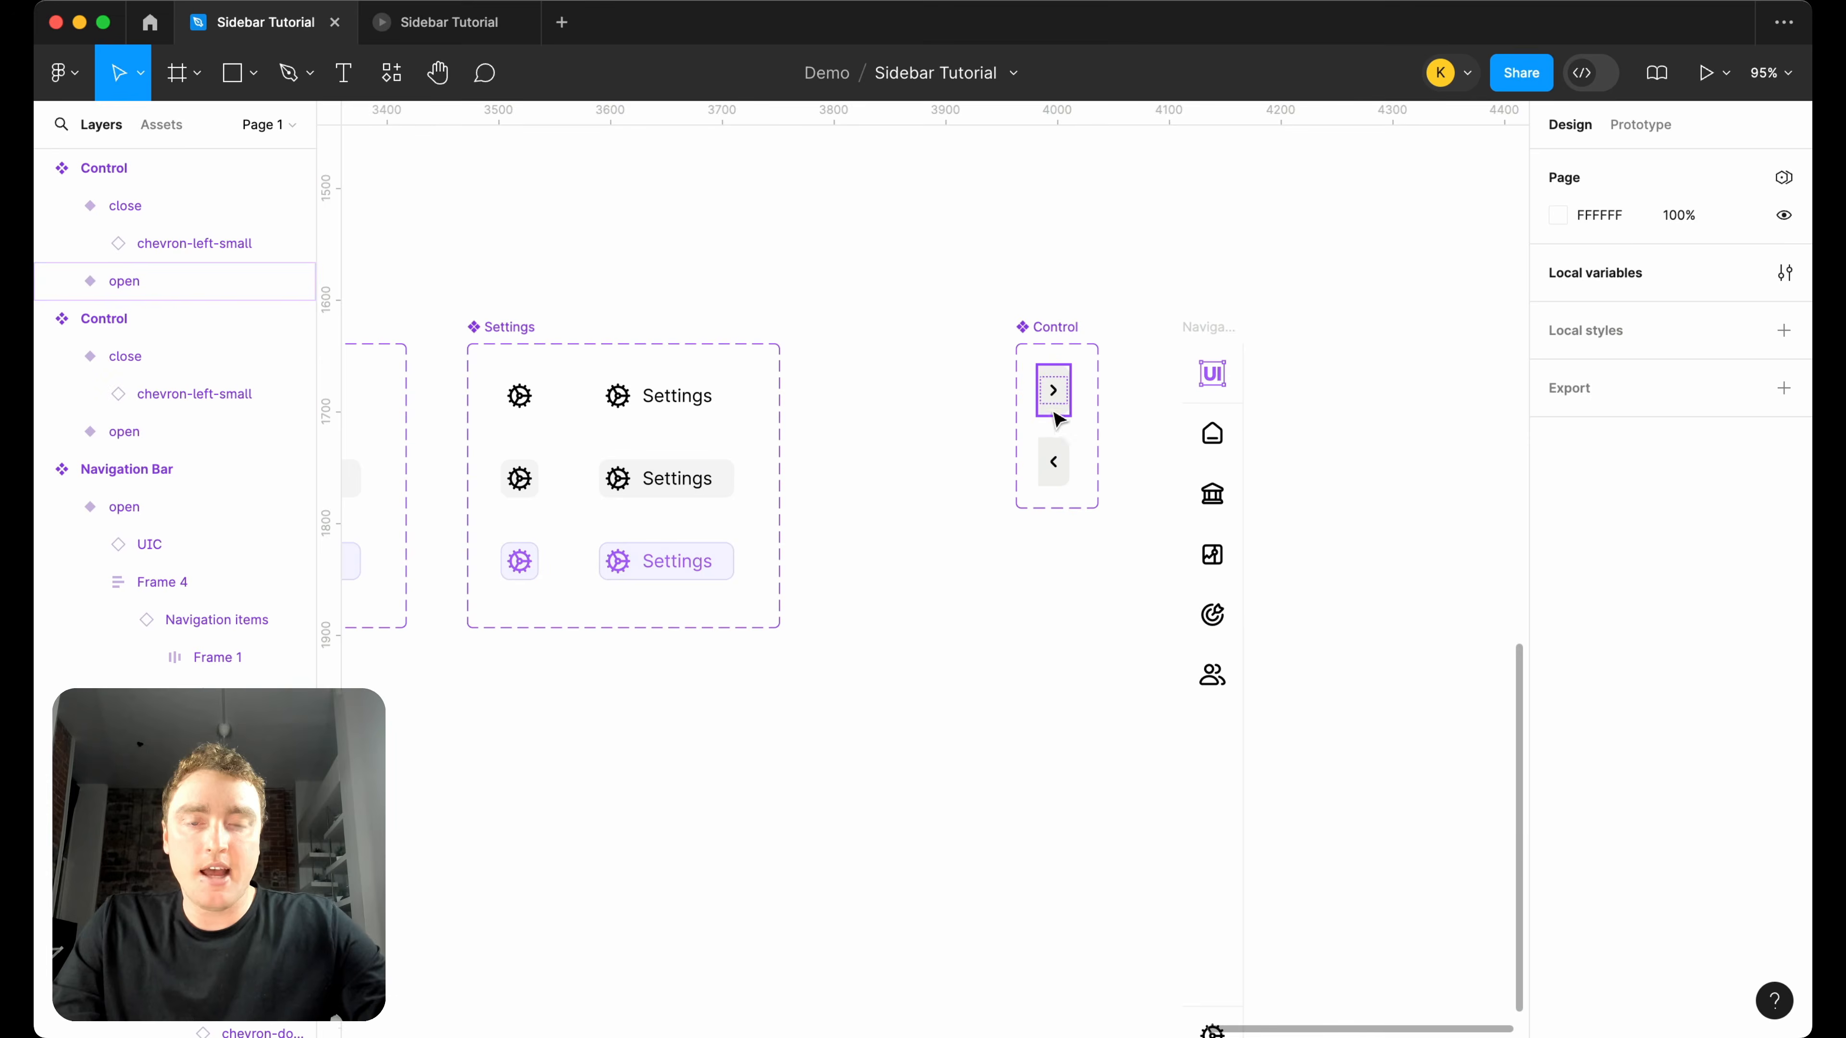
click(1058, 418)
scroll(1057, 418, up, 5)
click(1641, 125)
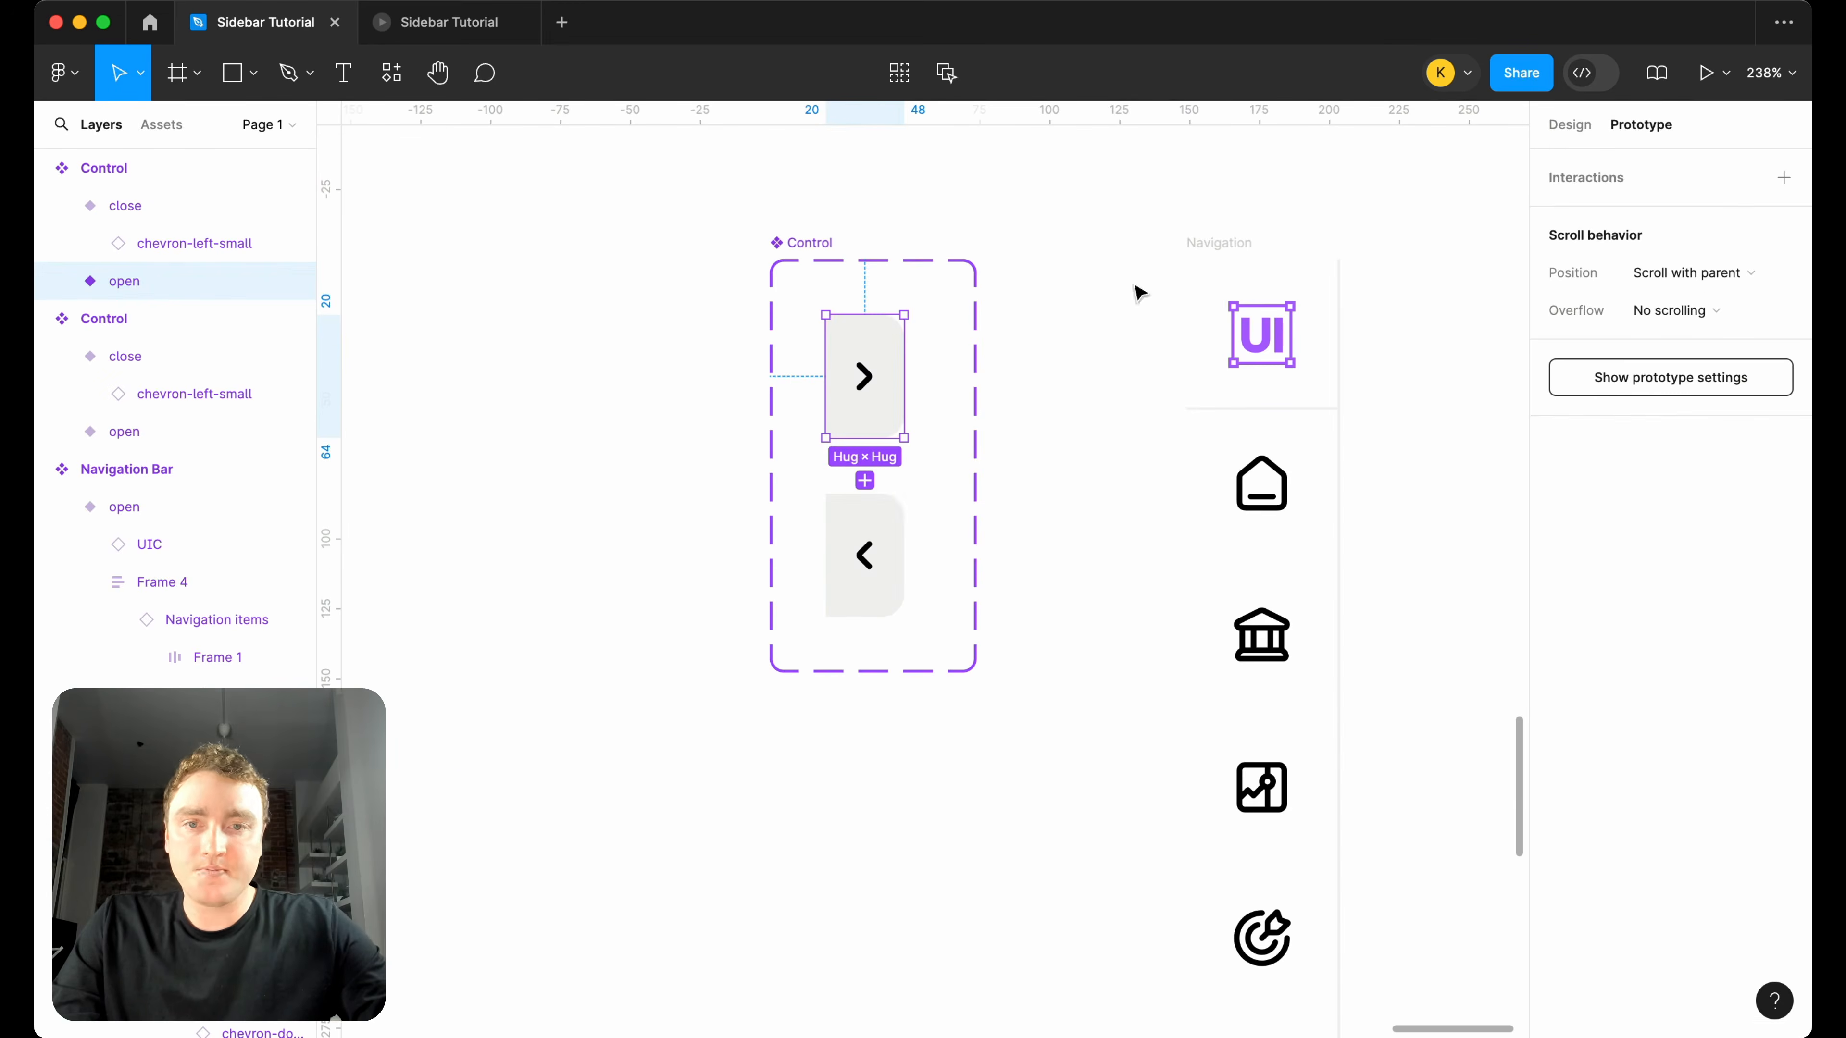
drag(903, 375, 878, 536)
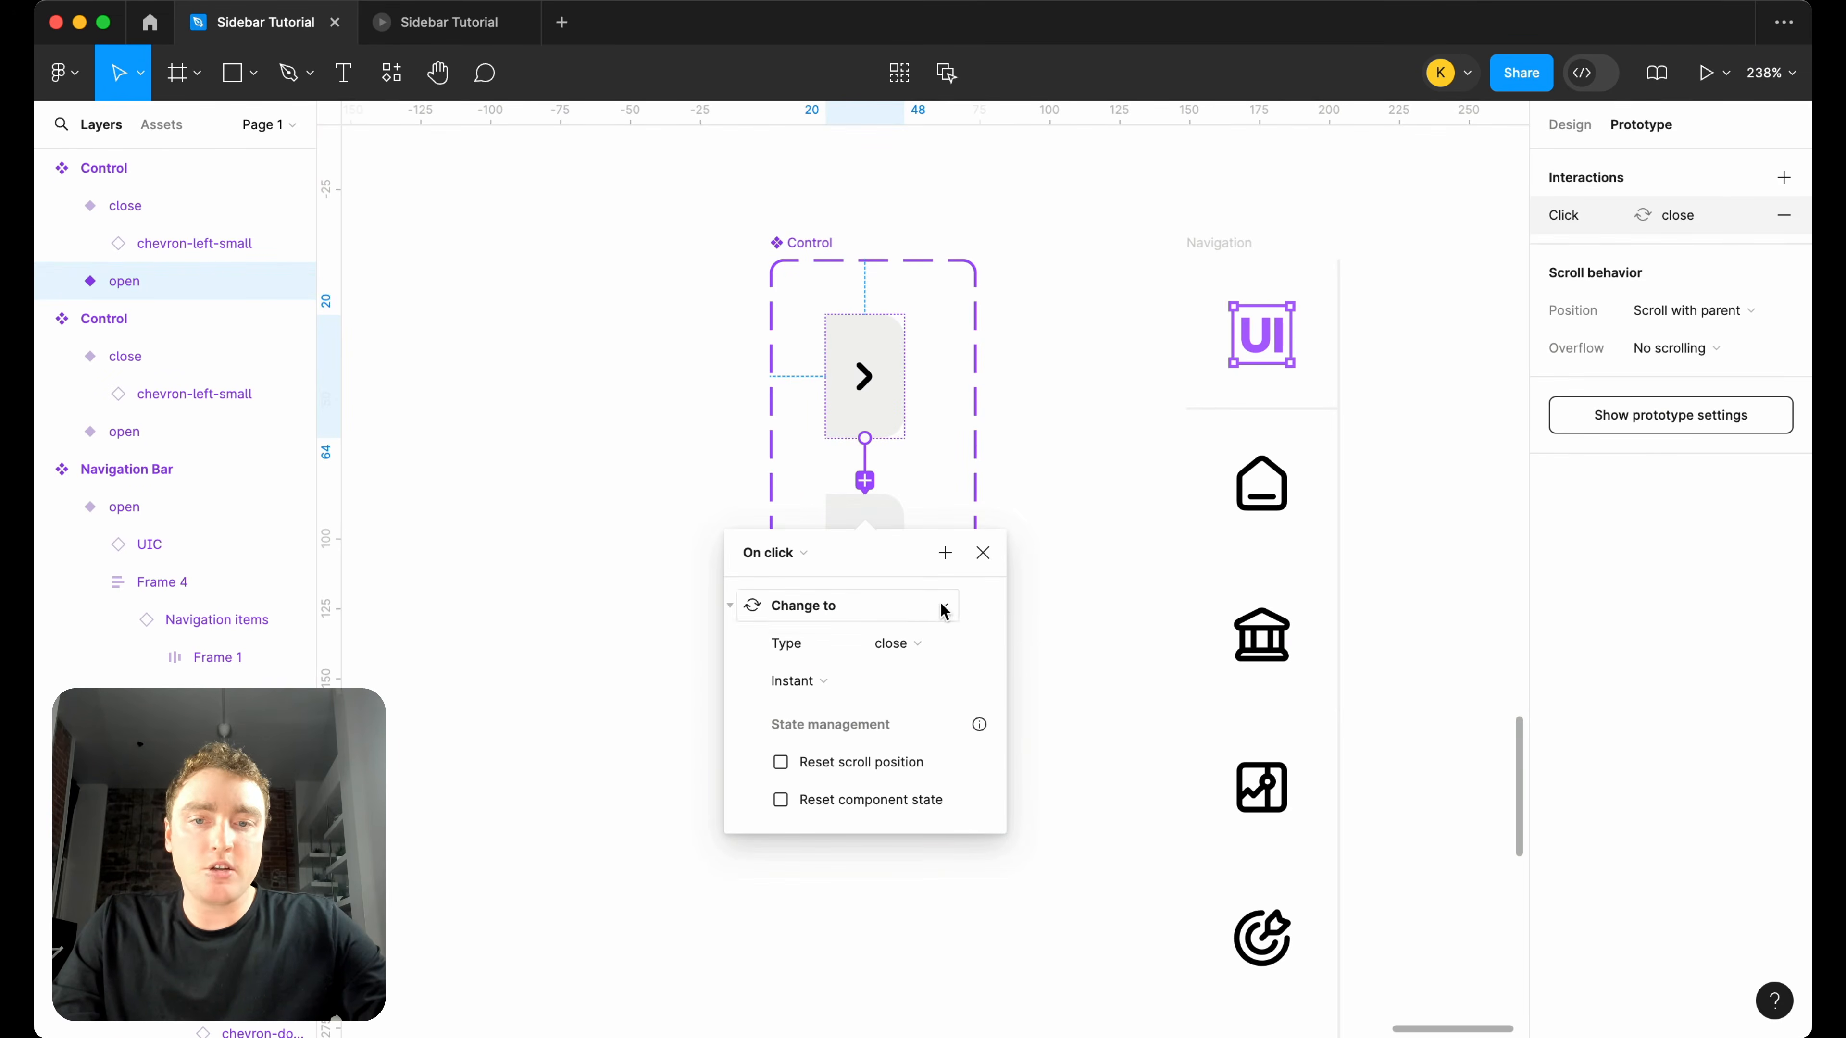
Add a Set variable mode action to the open variant's click interaction, switching Collection 1 to open.
click(944, 553)
click(947, 733)
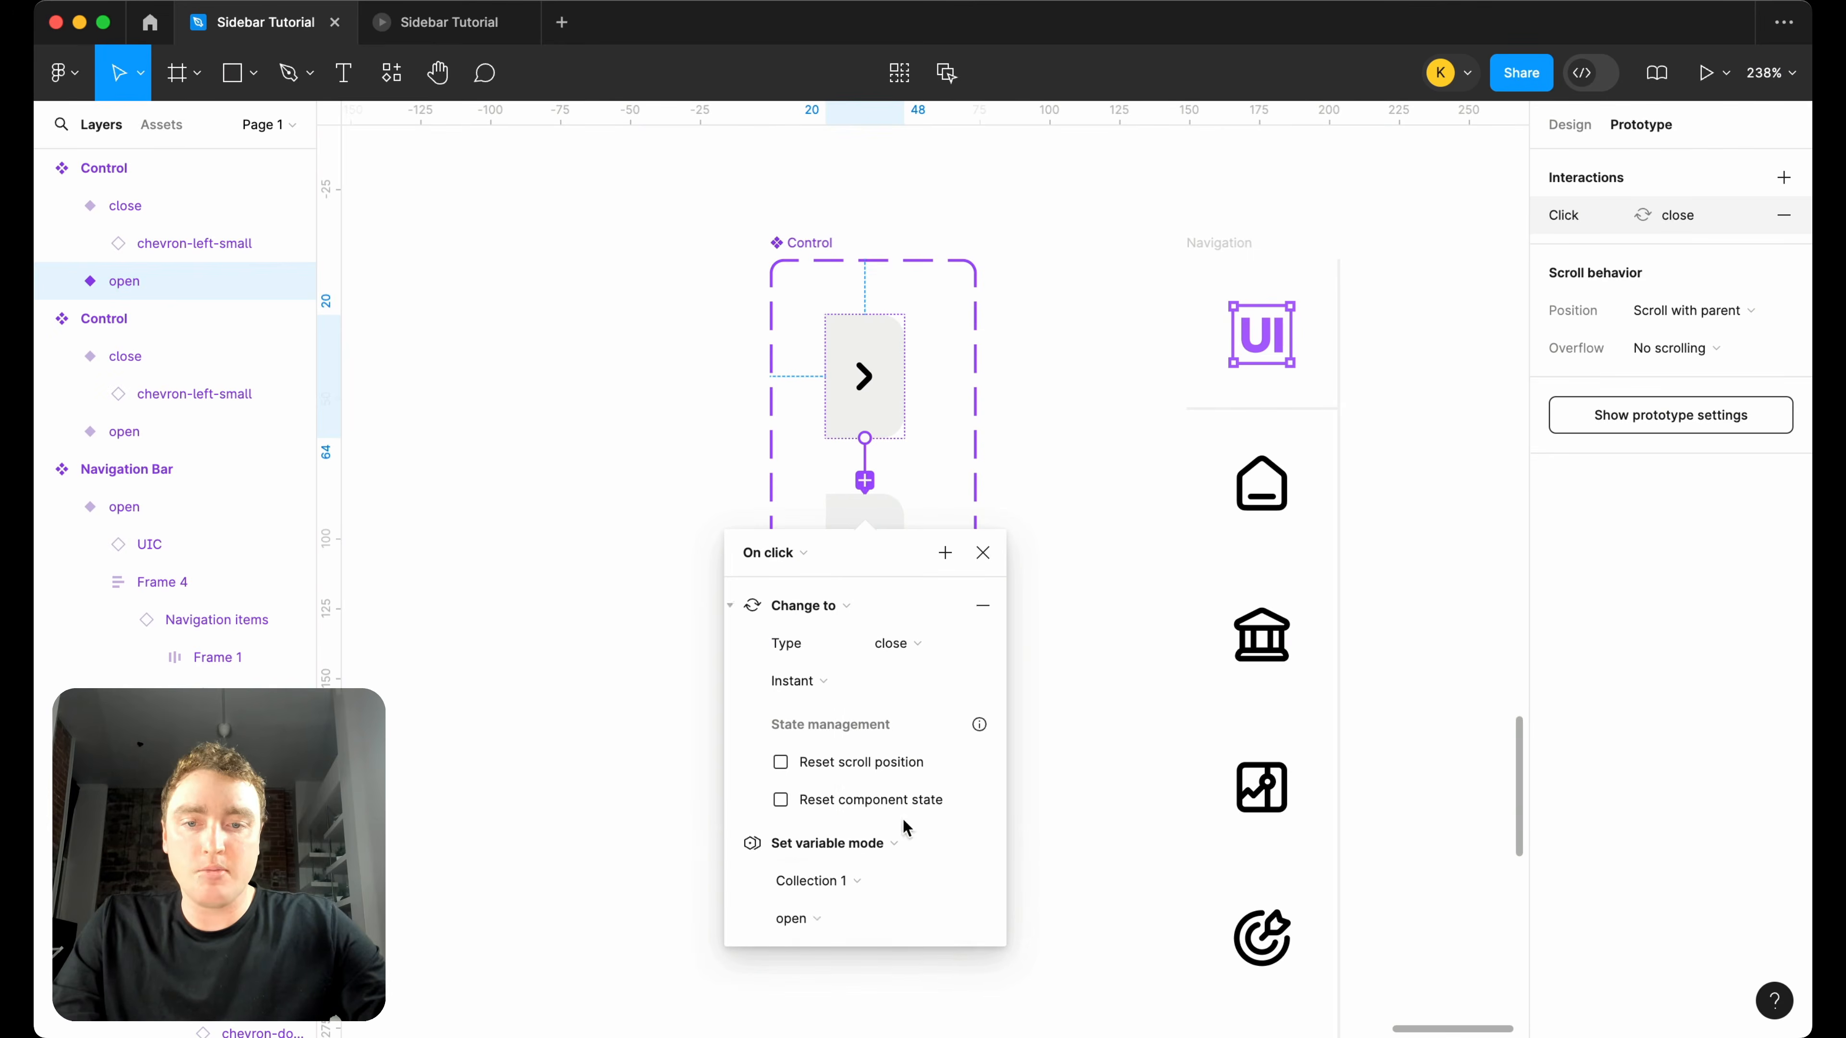
click(840, 918)
click(853, 899)
click(854, 918)
click(850, 945)
click(982, 553)
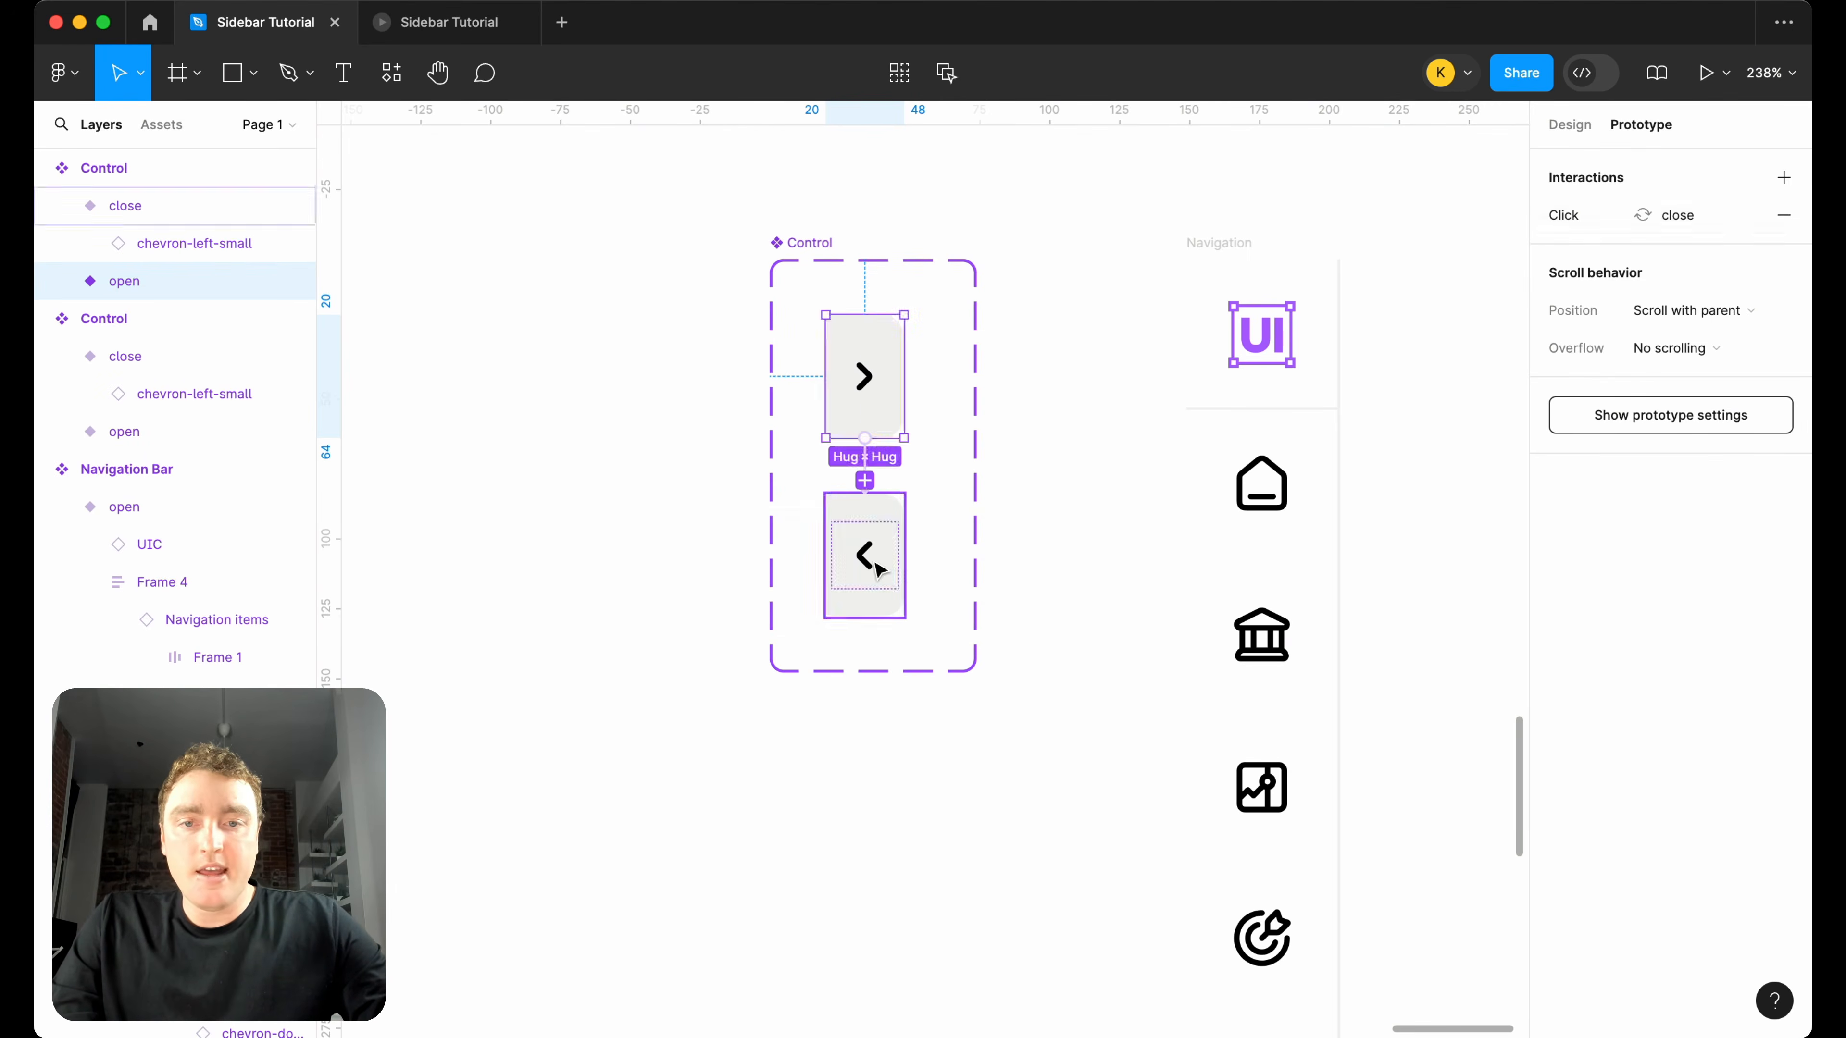
Make the close variant change to open on click and also set Collection 1's variable mode to closed.
click(878, 569)
drag(906, 555, 894, 418)
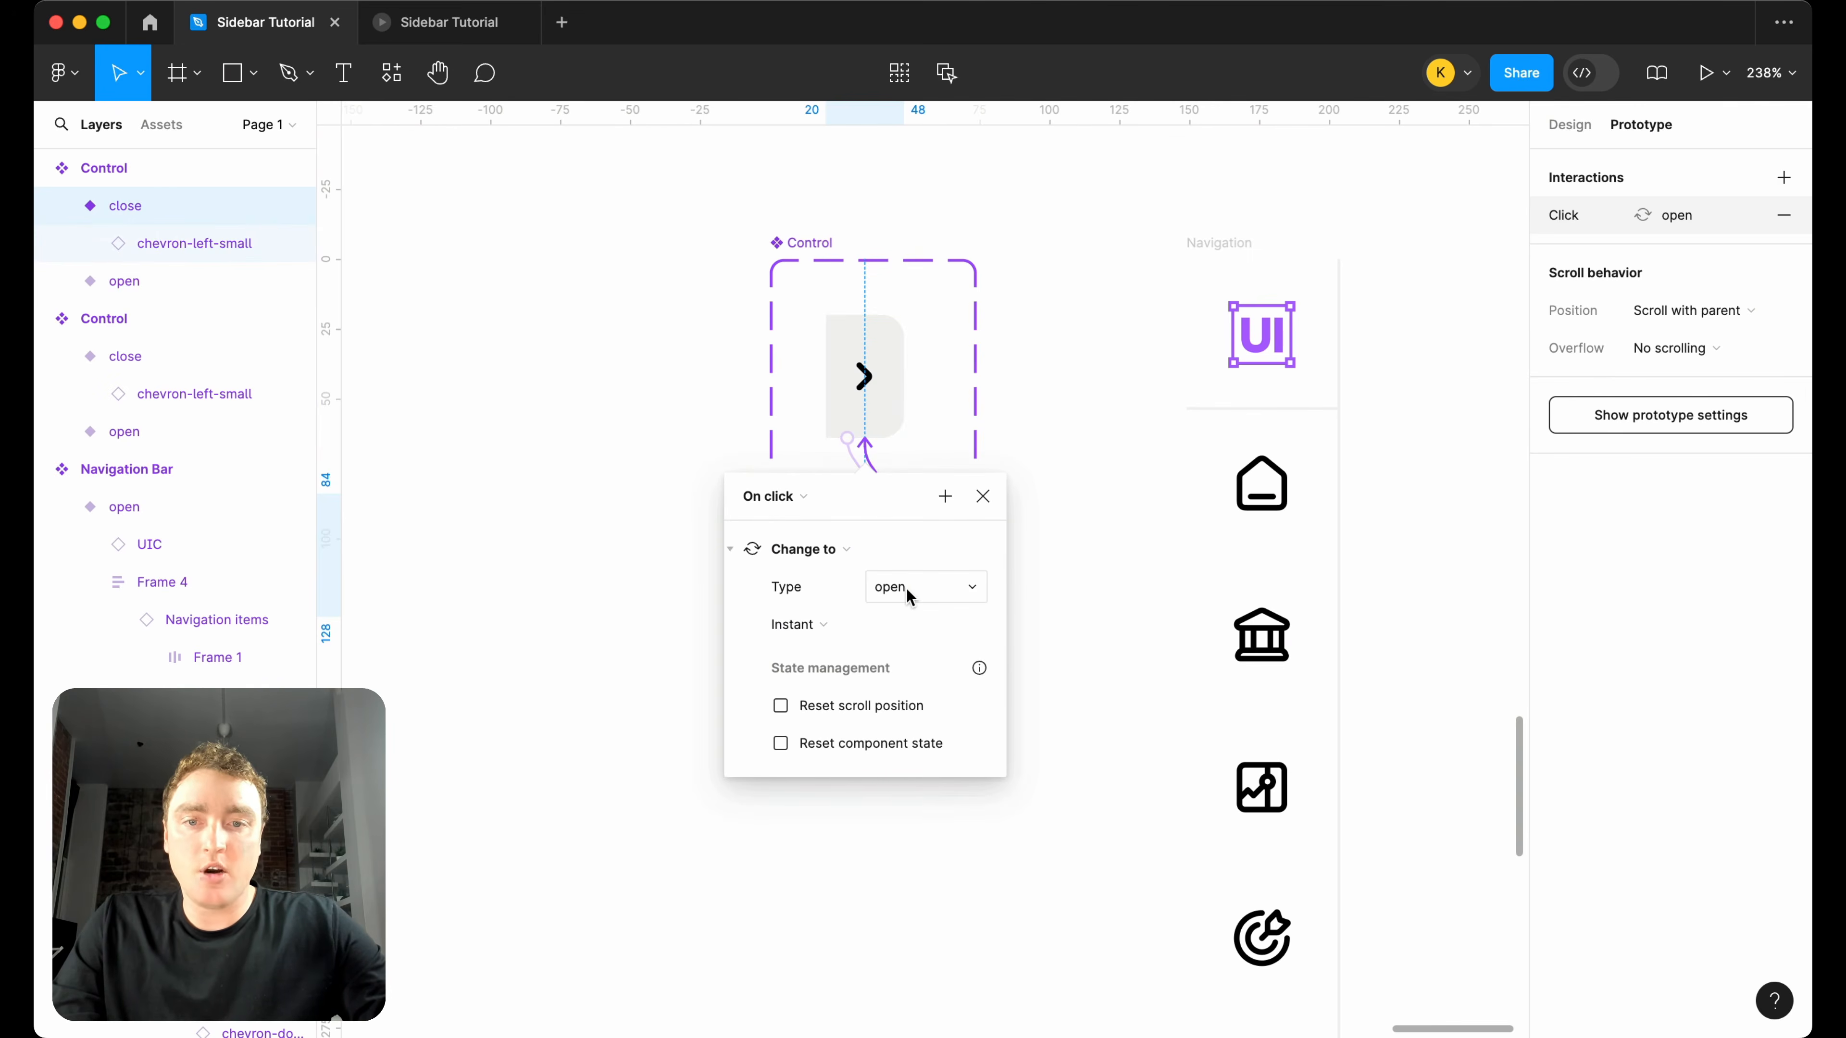
click(944, 496)
click(981, 695)
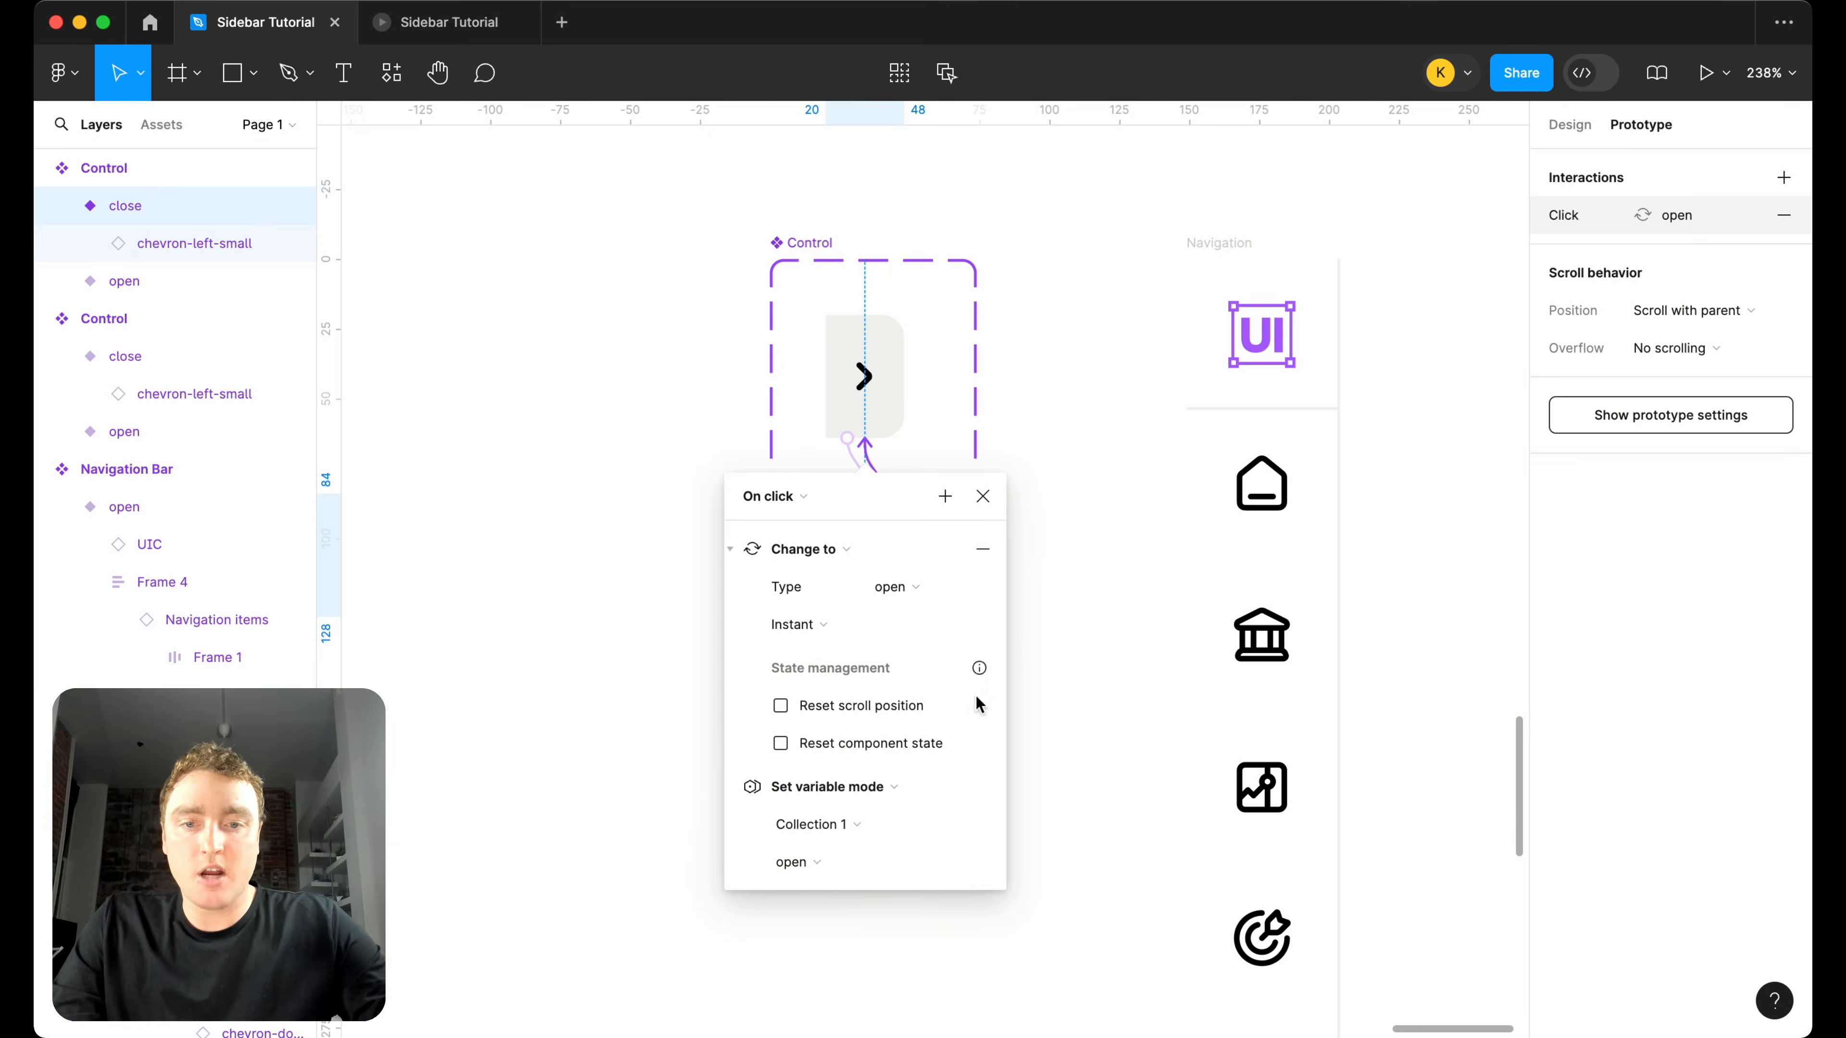
click(872, 858)
click(872, 831)
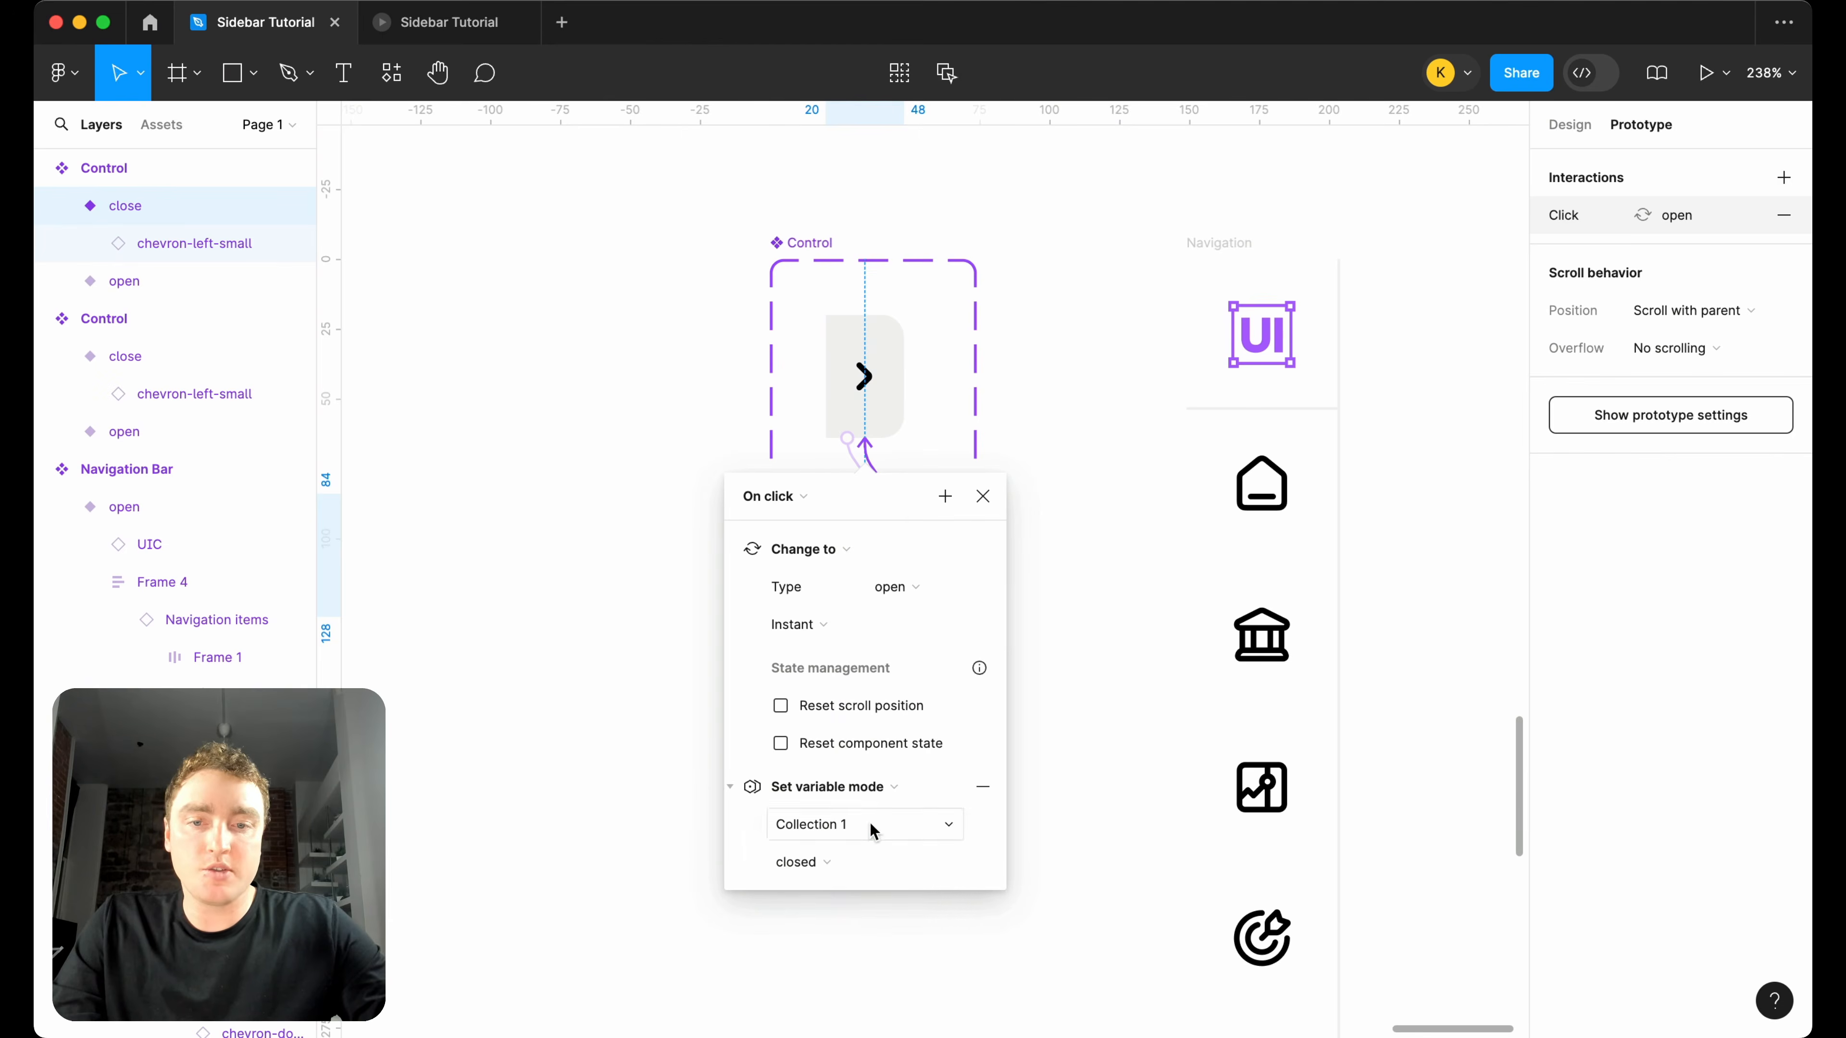
click(982, 496)
Create an instance of the Control's open variant and place it inside the Navigation frame.
click(1571, 126)
scroll(1039, 372, down, 5)
scroll(1039, 372, right, 3)
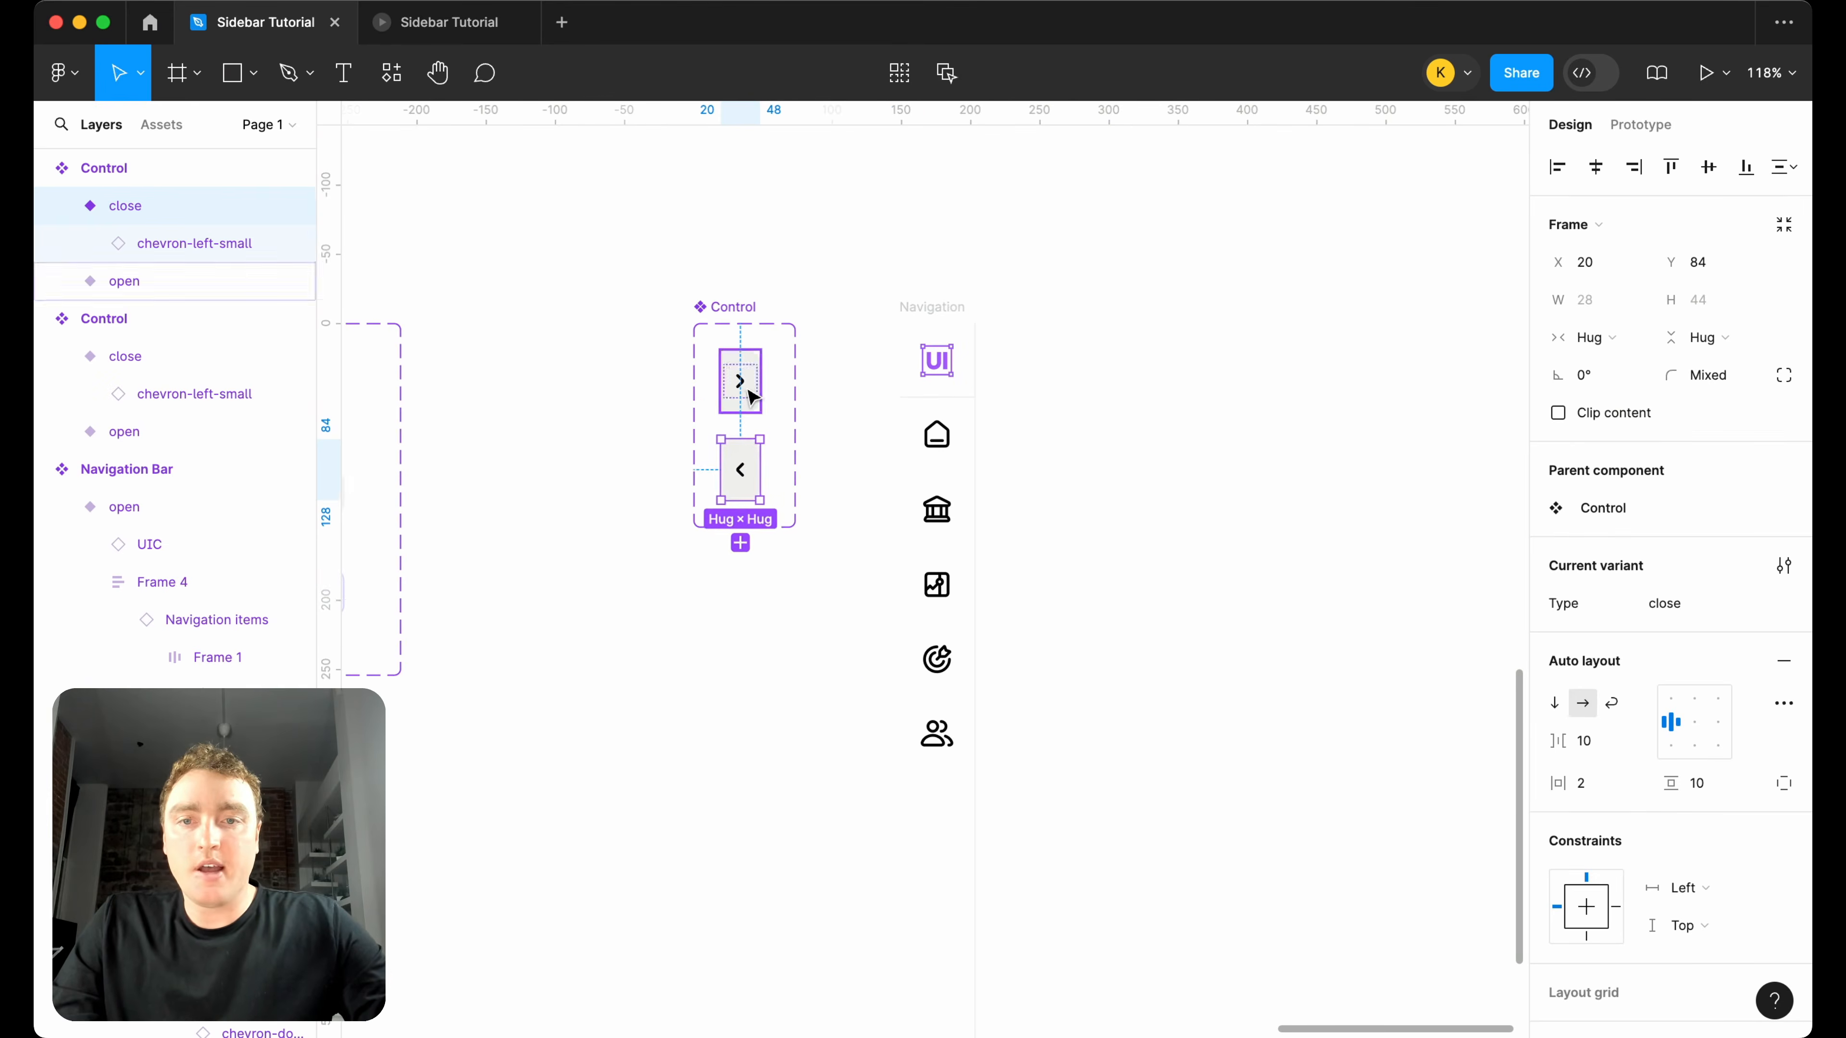
click(743, 389)
drag(743, 389, 1083, 389)
key(ctrl+x)
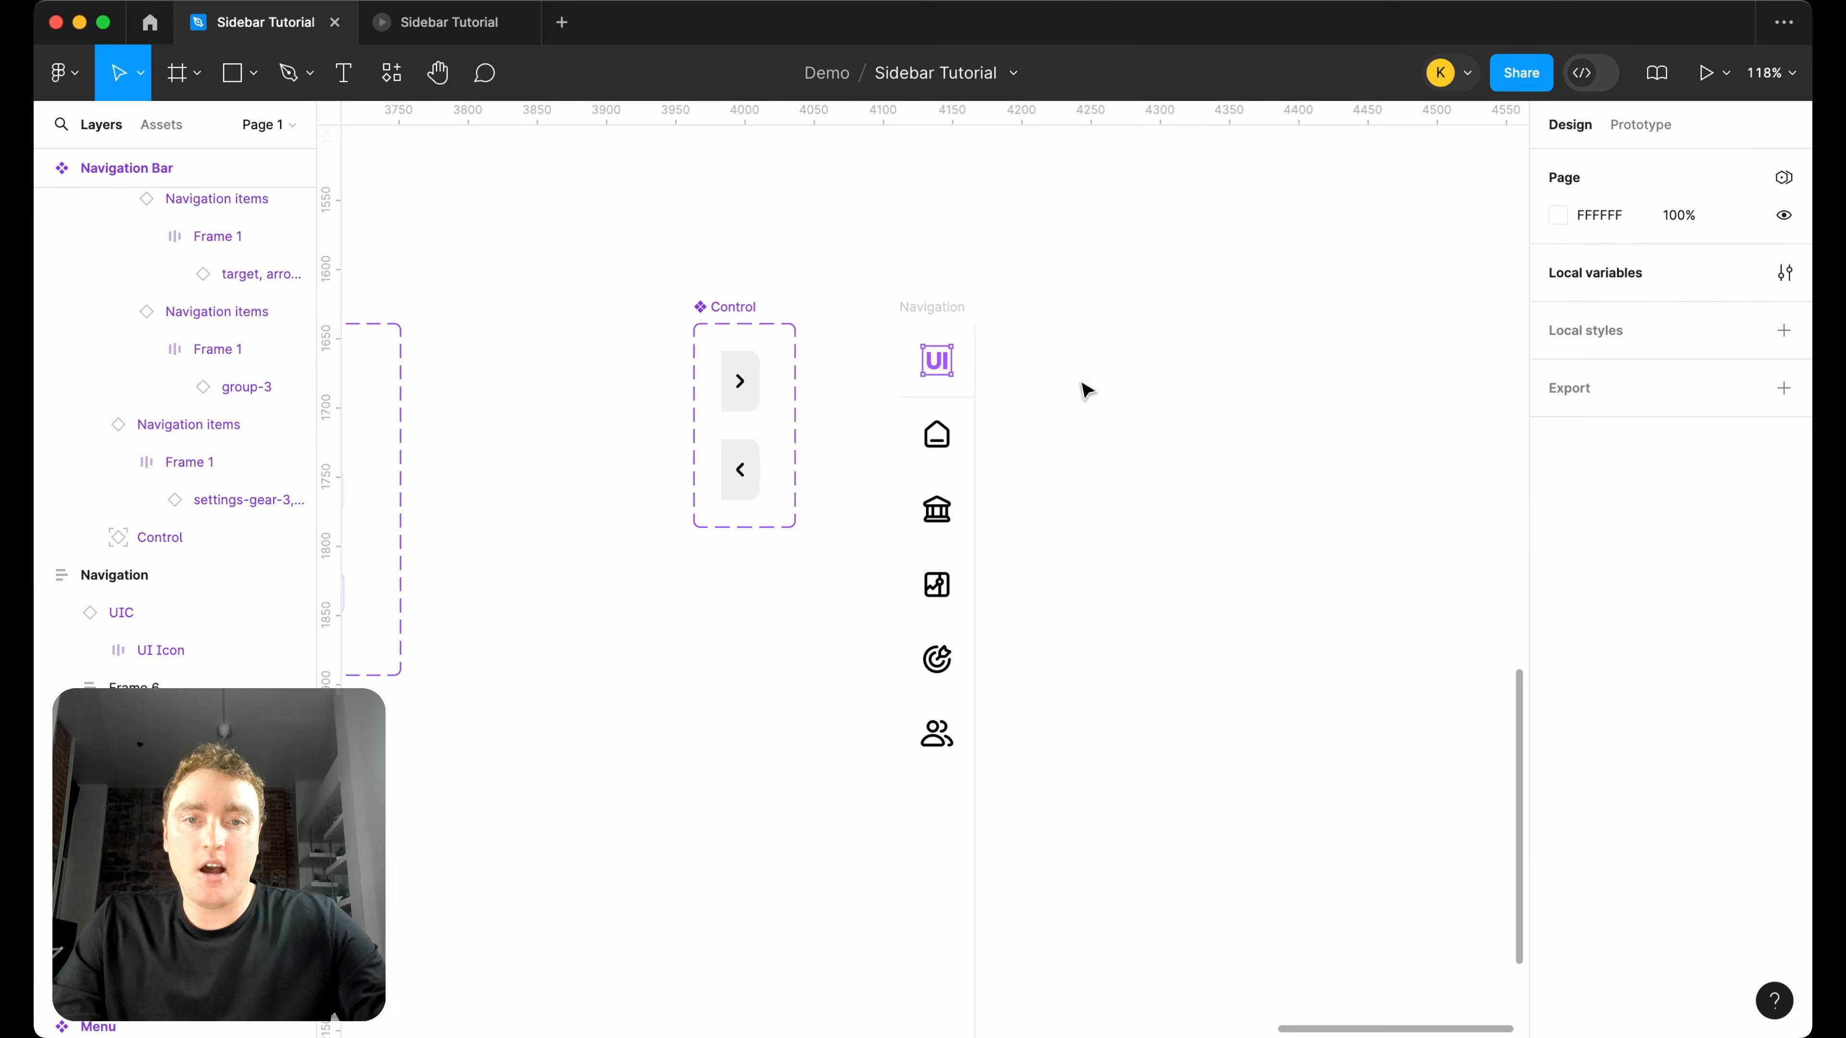
click(938, 307)
key(ctrl+v)
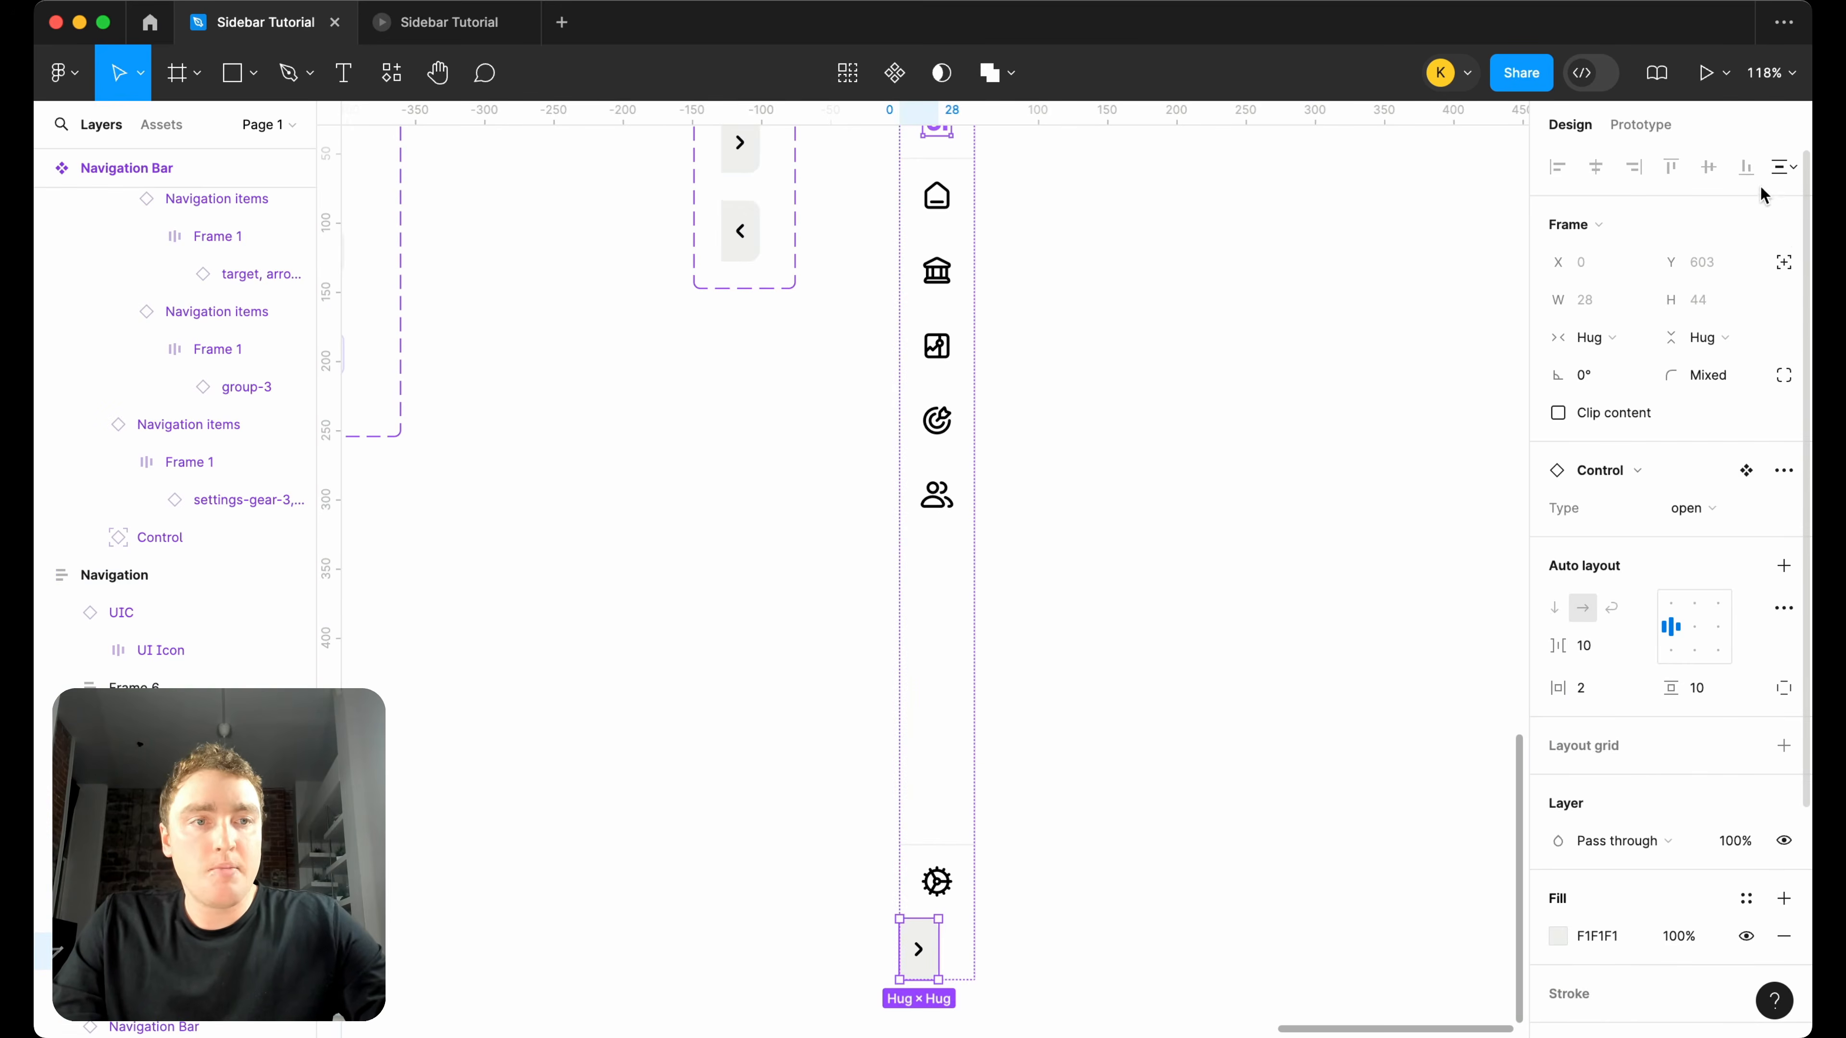
Give the Control instance absolute position and move it up to Y 3, level with the UI logo.
click(1784, 264)
scroll(1273, 441, up, 3)
key(shift+Up)
key(shift+Up)
key(shift+Up)
key(shift+Up)
key(shift+Up)
key(shift+Up)
key(shift+Up)
key(shift+Up)
key(shift+Up)
key(shift+Up)
key(shift+Up)
key(shift+Up)
key(shift+Up)
key(shift+Up)
key(shift+Up)
key(shift+Up)
key(shift+Up)
key(shift+Up)
key(shift+Up)
key(shift+Up)
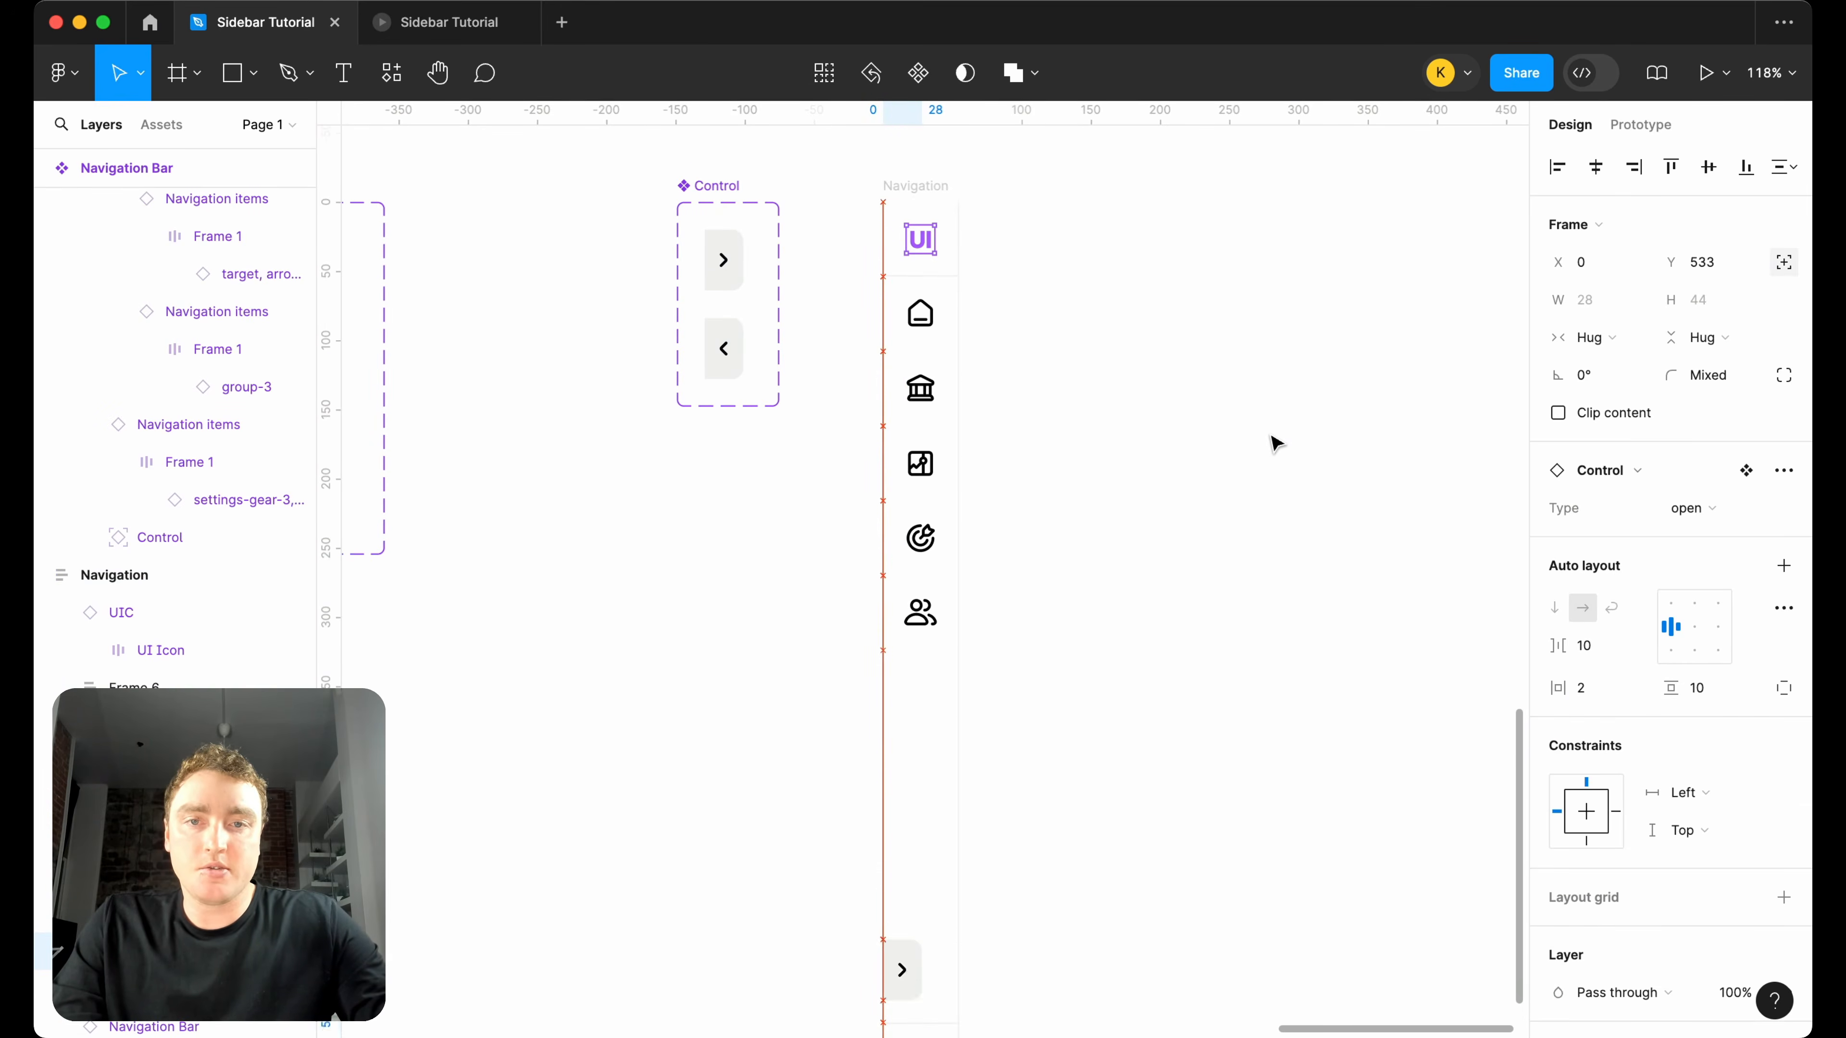
key(shift+Up)
key(shift+Up)
key(shift+Up)
key(shift+Up)
key(shift+Up)
key(shift+Up)
key(shift+Up)
key(shift+Up)
key(shift+Up)
key(shift+Up)
key(shift+Up)
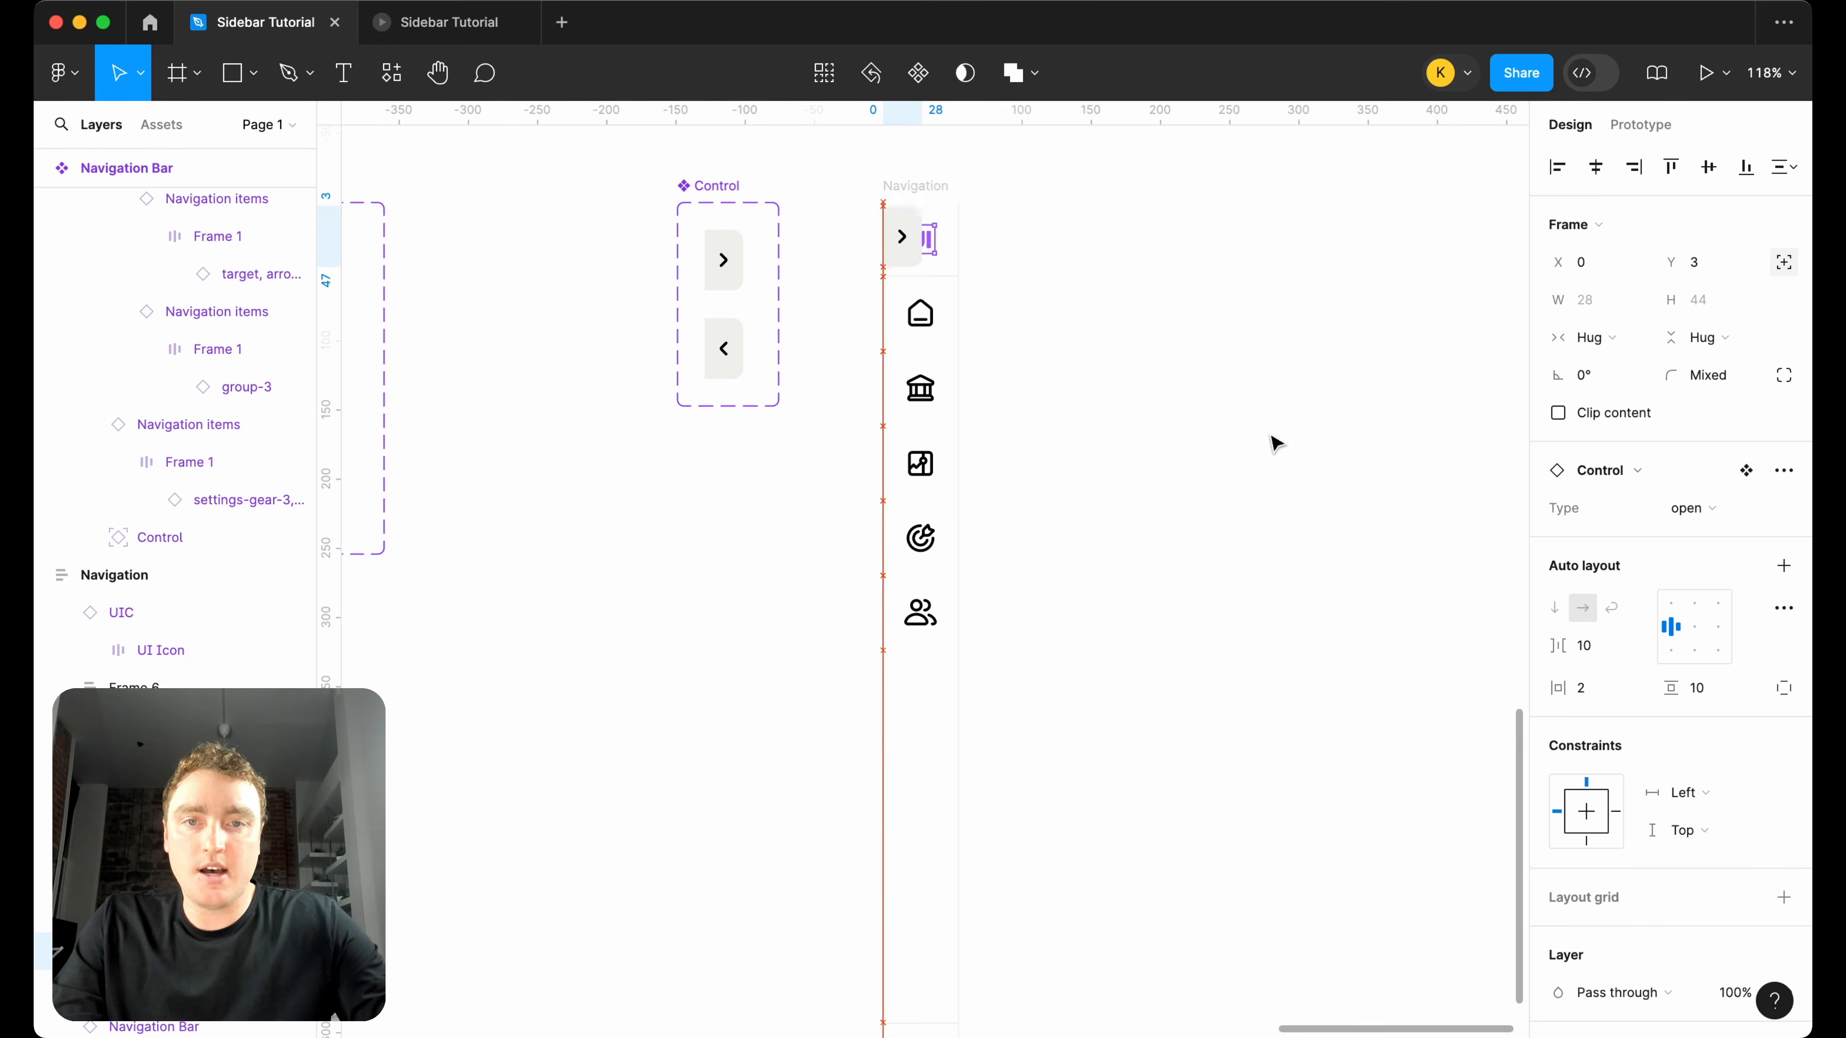
Shift the Control instance horizontally to X 54 so it sits against the Navigation frame's outer right edge.
scroll(976, 247, up, 5)
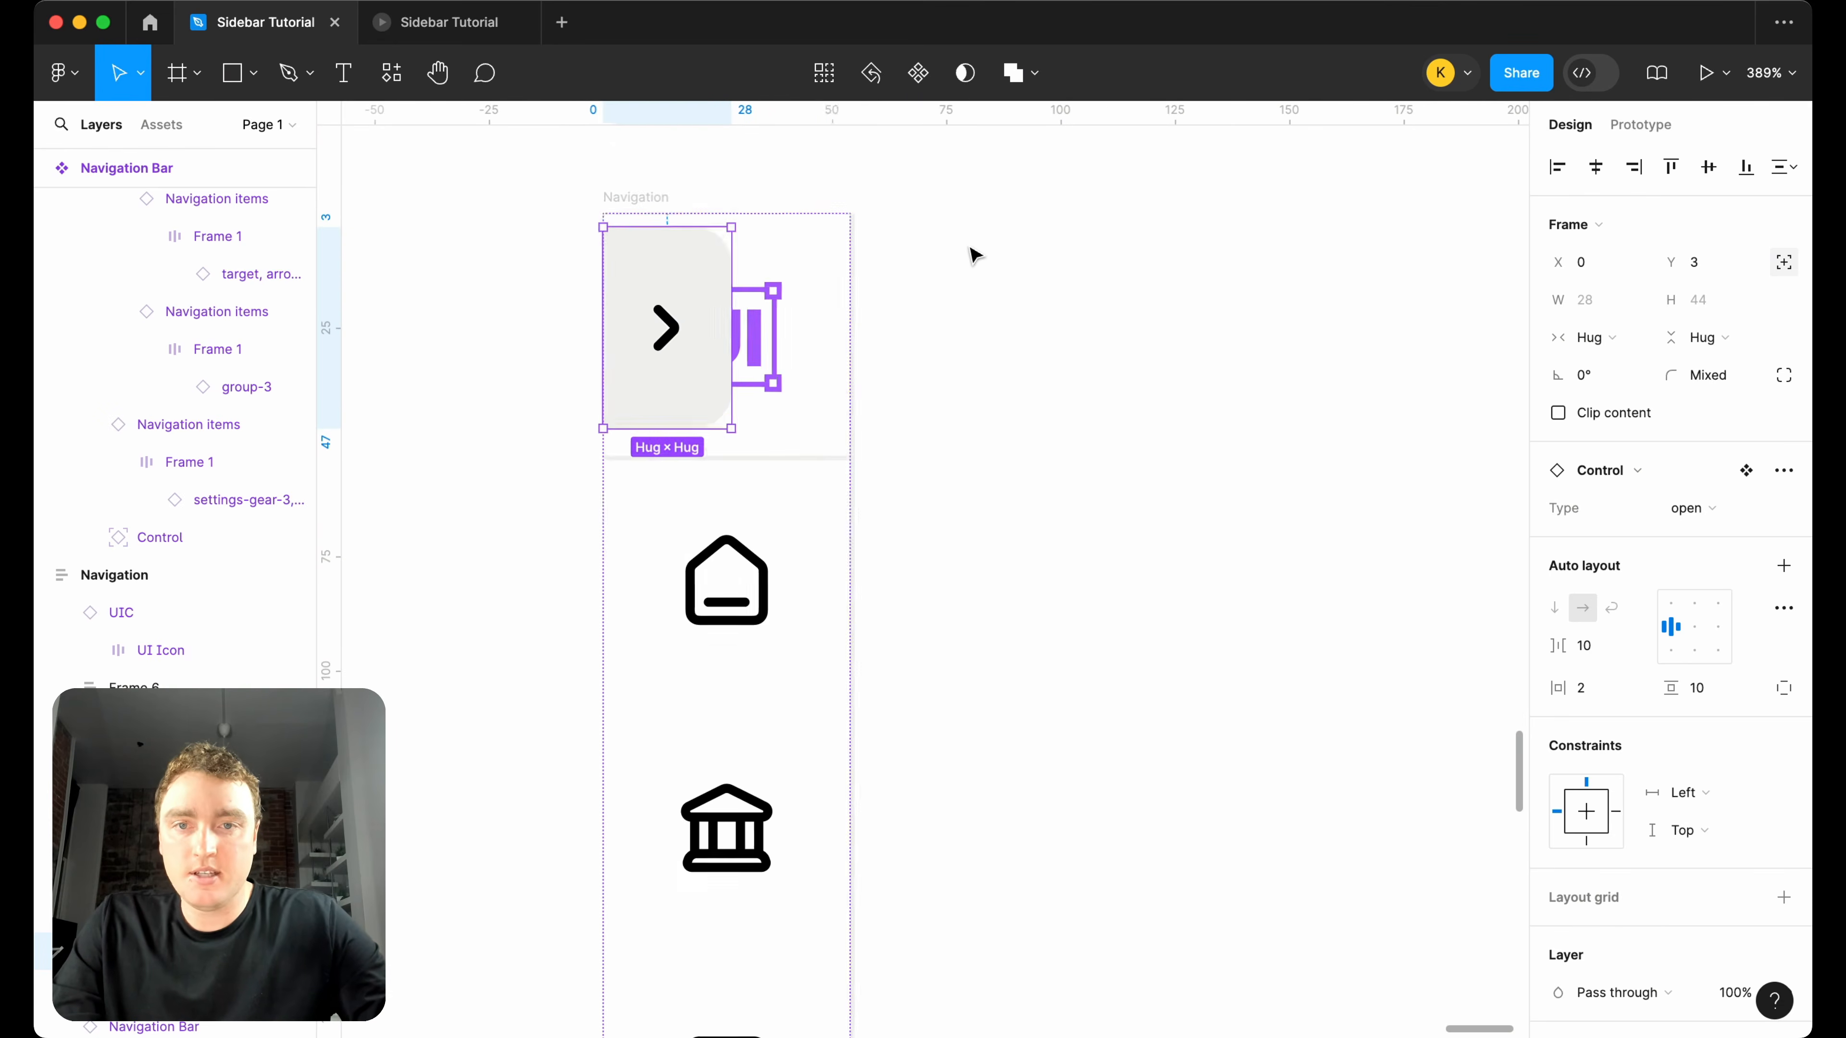
key(shift+Right)
key(shift+Right)
key(shift+Right)
key(shift+Right)
key(shift+Right)
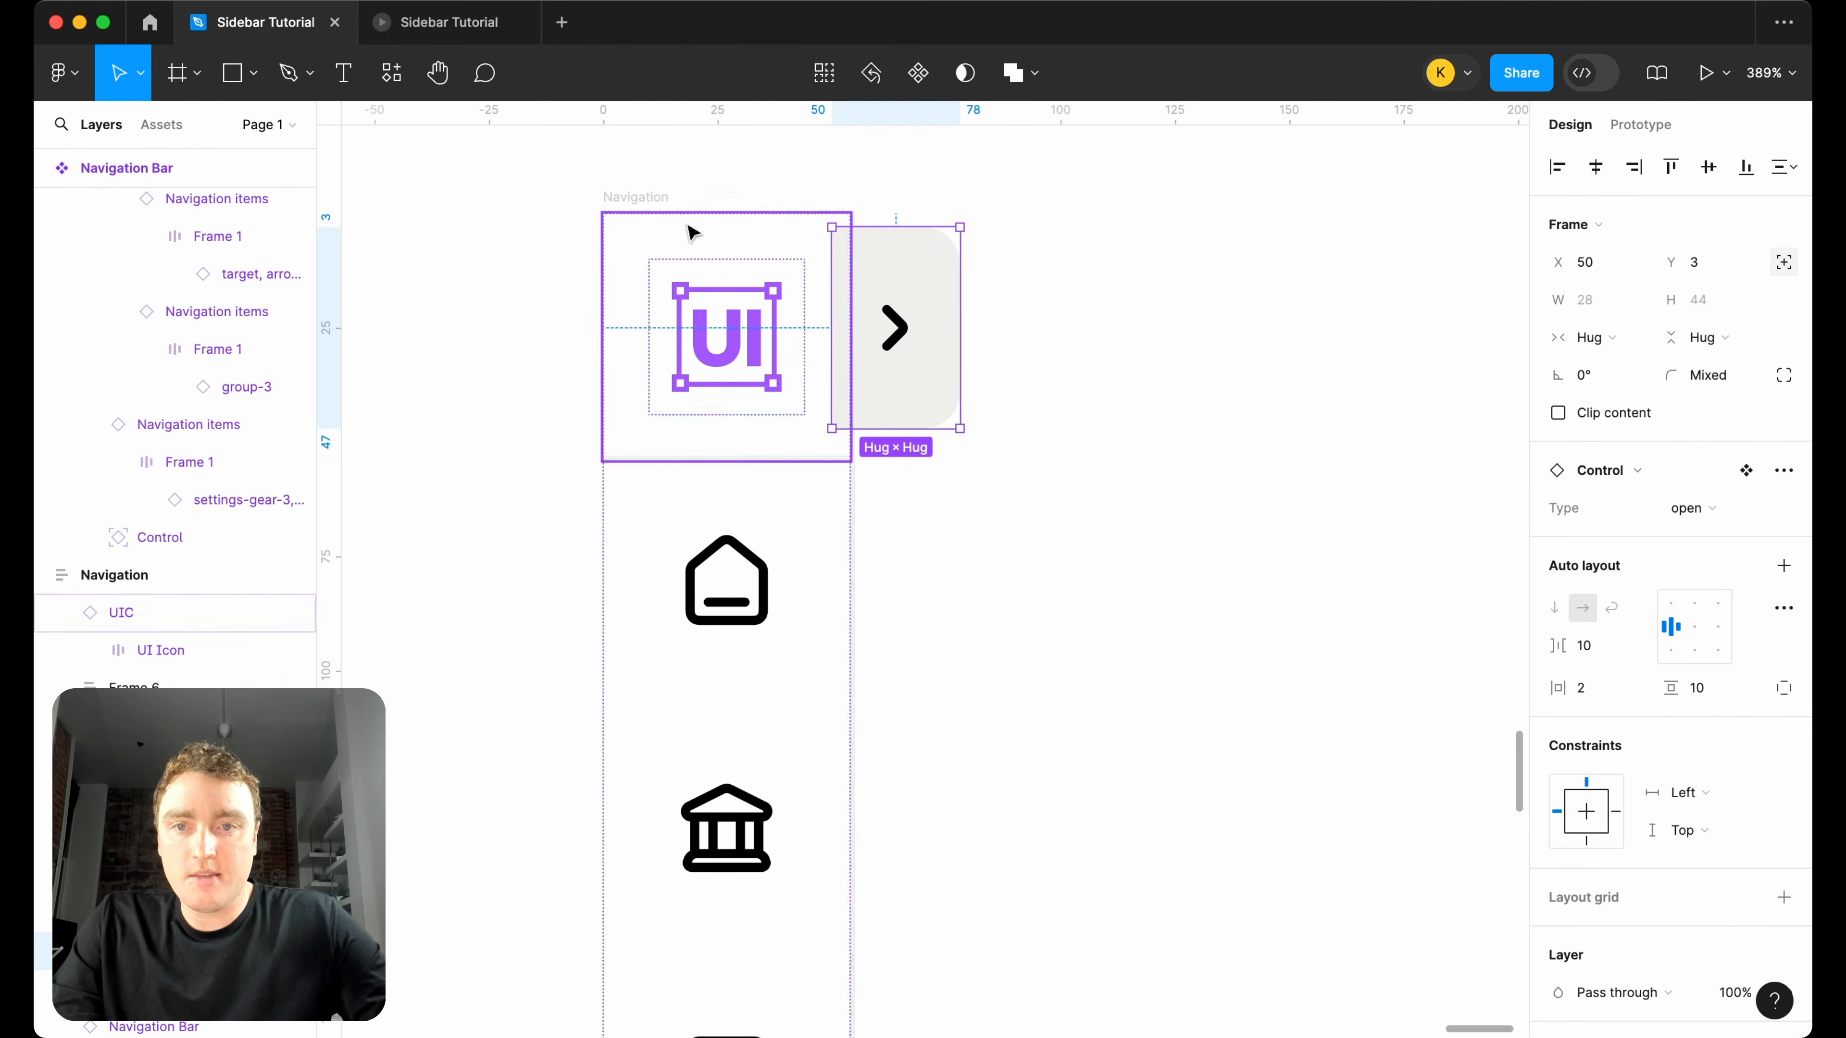
click(642, 197)
scroll(1659, 811, down, 1)
click(933, 314)
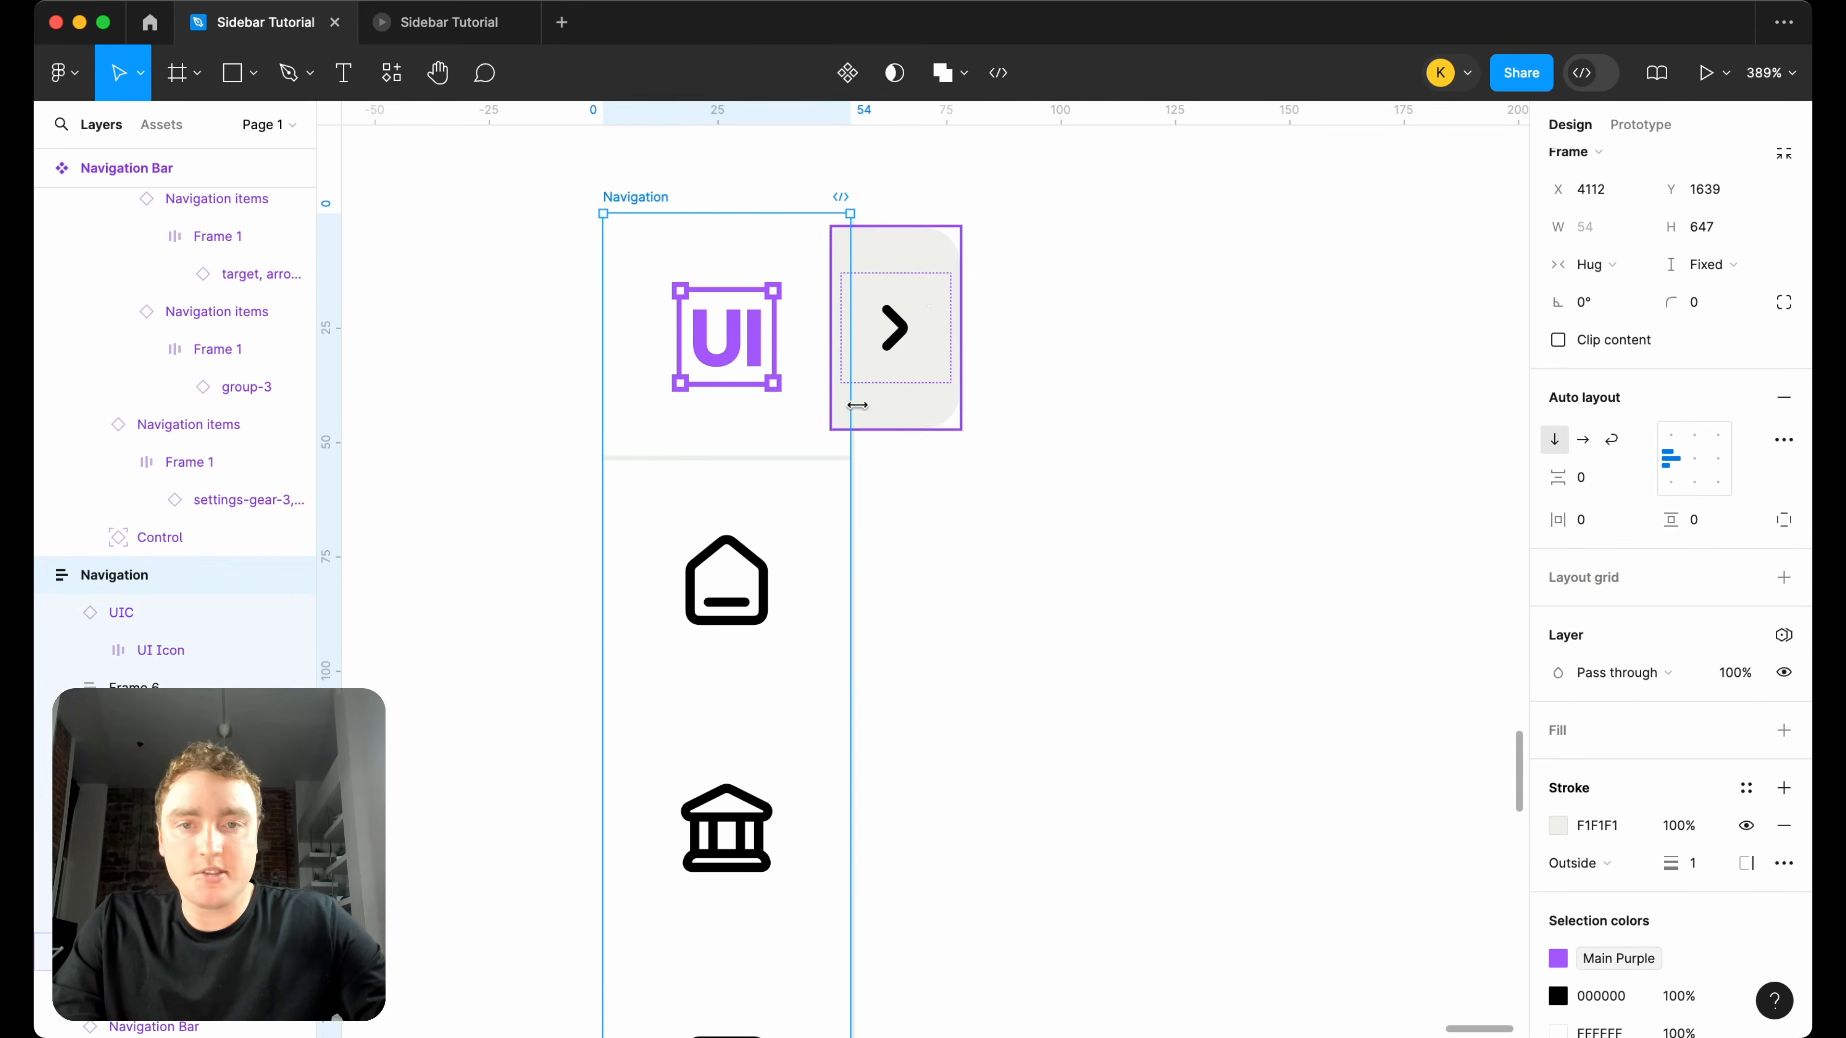
scroll(936, 314, up, 4)
key(Right)
key(Right)
key(Right)
key(Right)
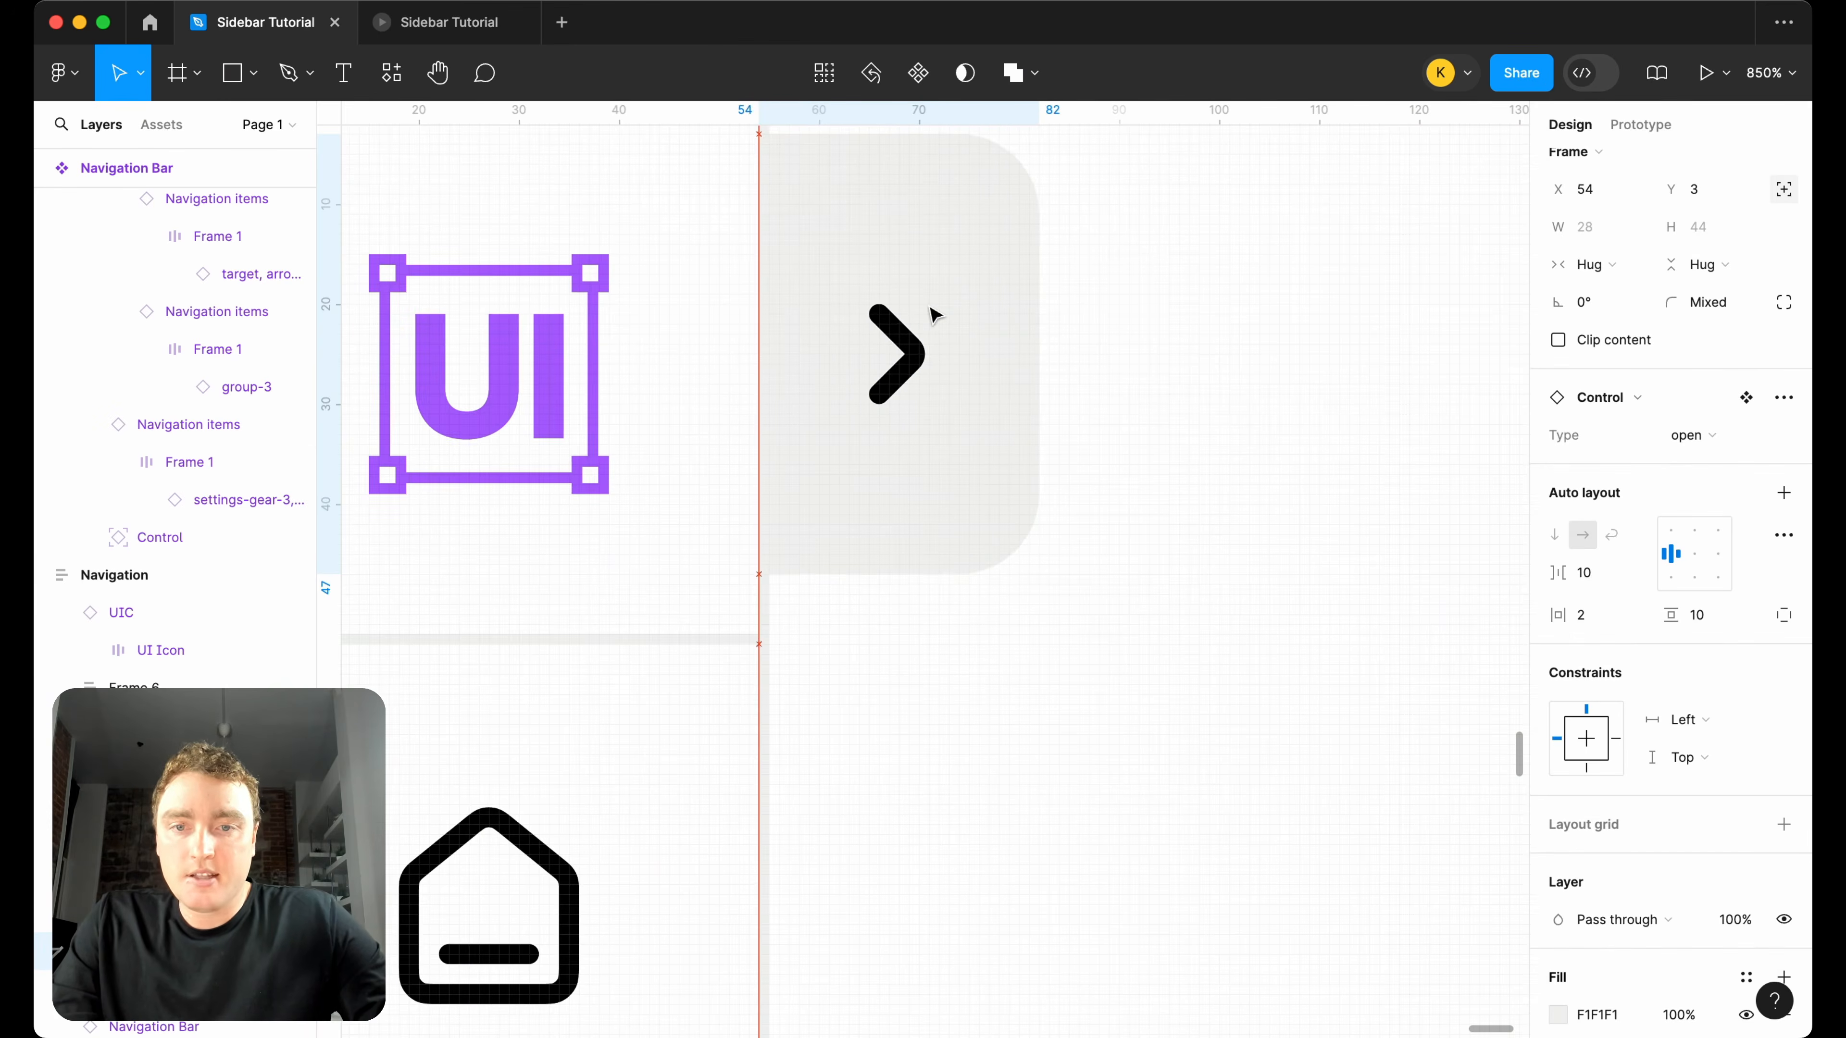
Set the Control instance's horizontal constraint to Right, keeping it at X 54.
scroll(933, 314, left, 3)
scroll(934, 313, up, 2)
scroll(1555, 690, down, 3)
click(1685, 574)
click(1726, 602)
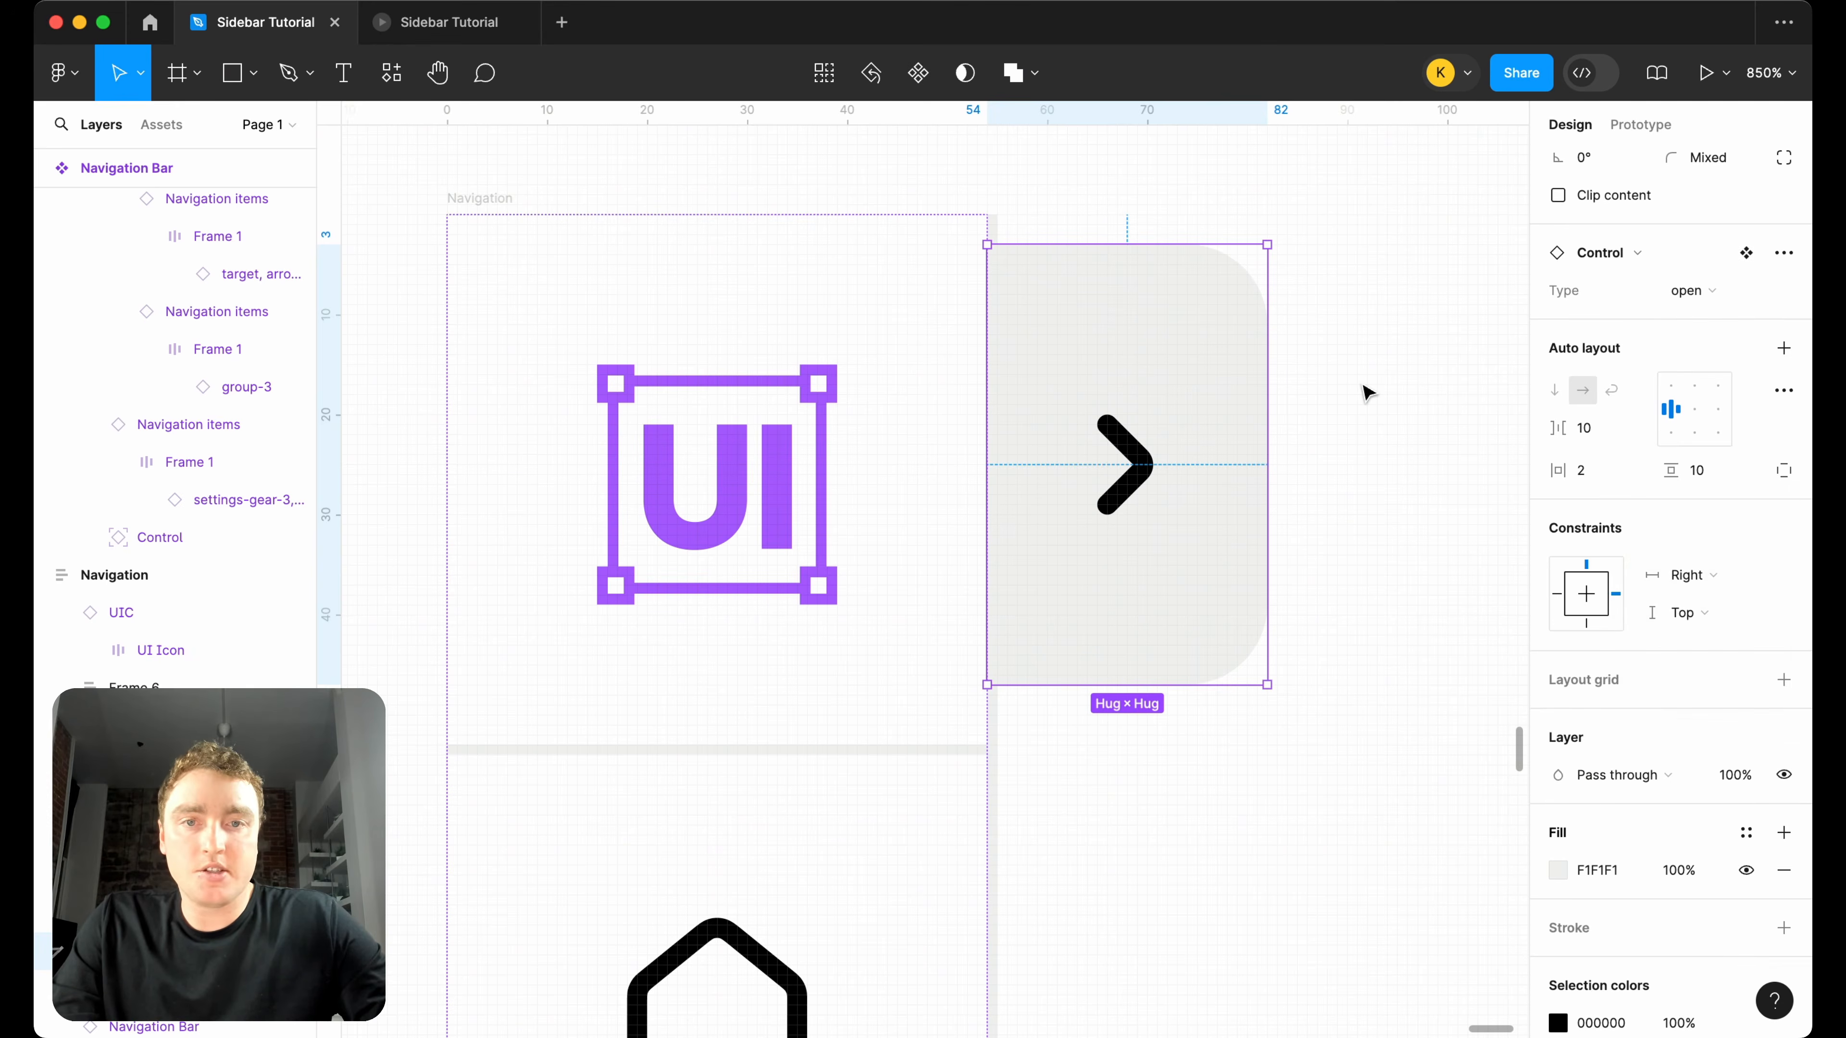
key(Right)
key(Left)
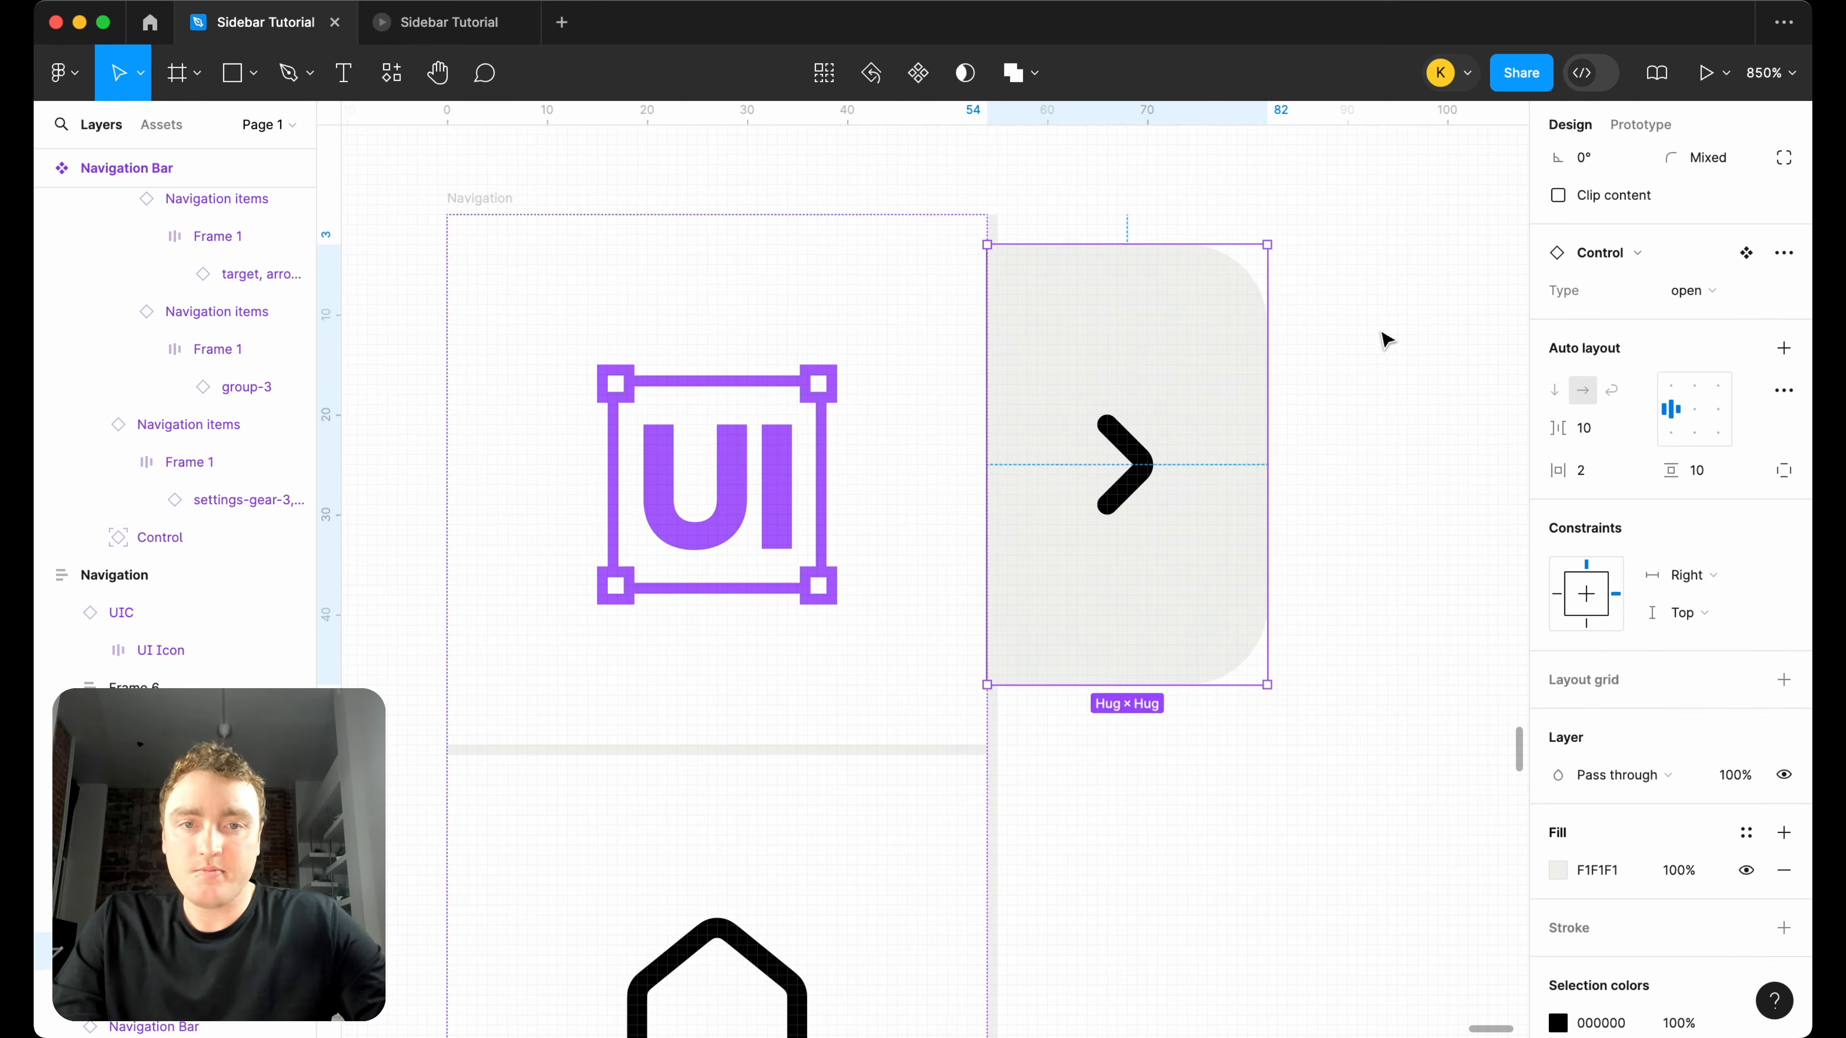
click(1383, 328)
scroll(1382, 328, down, 3)
scroll(1383, 328, down, 10)
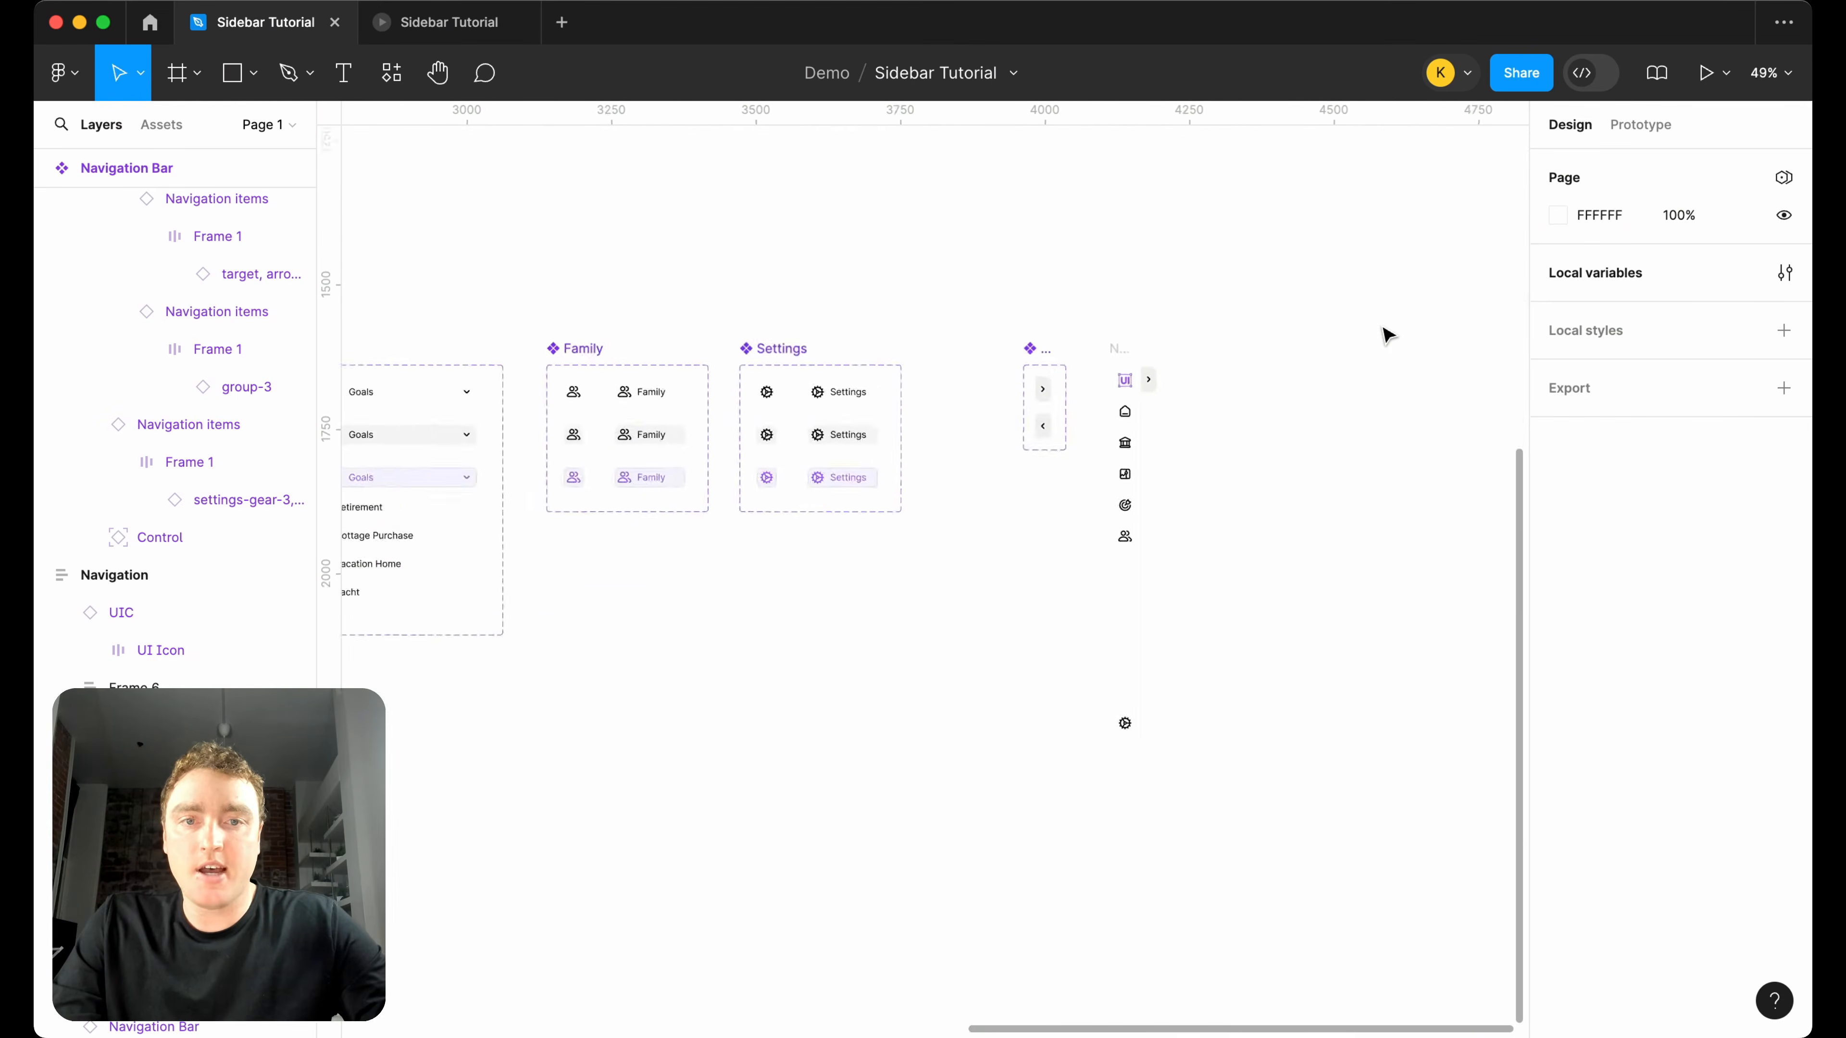
Duplicate the Desktop - 1 frame, remove the navigation bar from the copy and place it beside the new Navigation frame.
scroll(1382, 328, left, 3)
scroll(767, 359, down, 5)
click(575, 398)
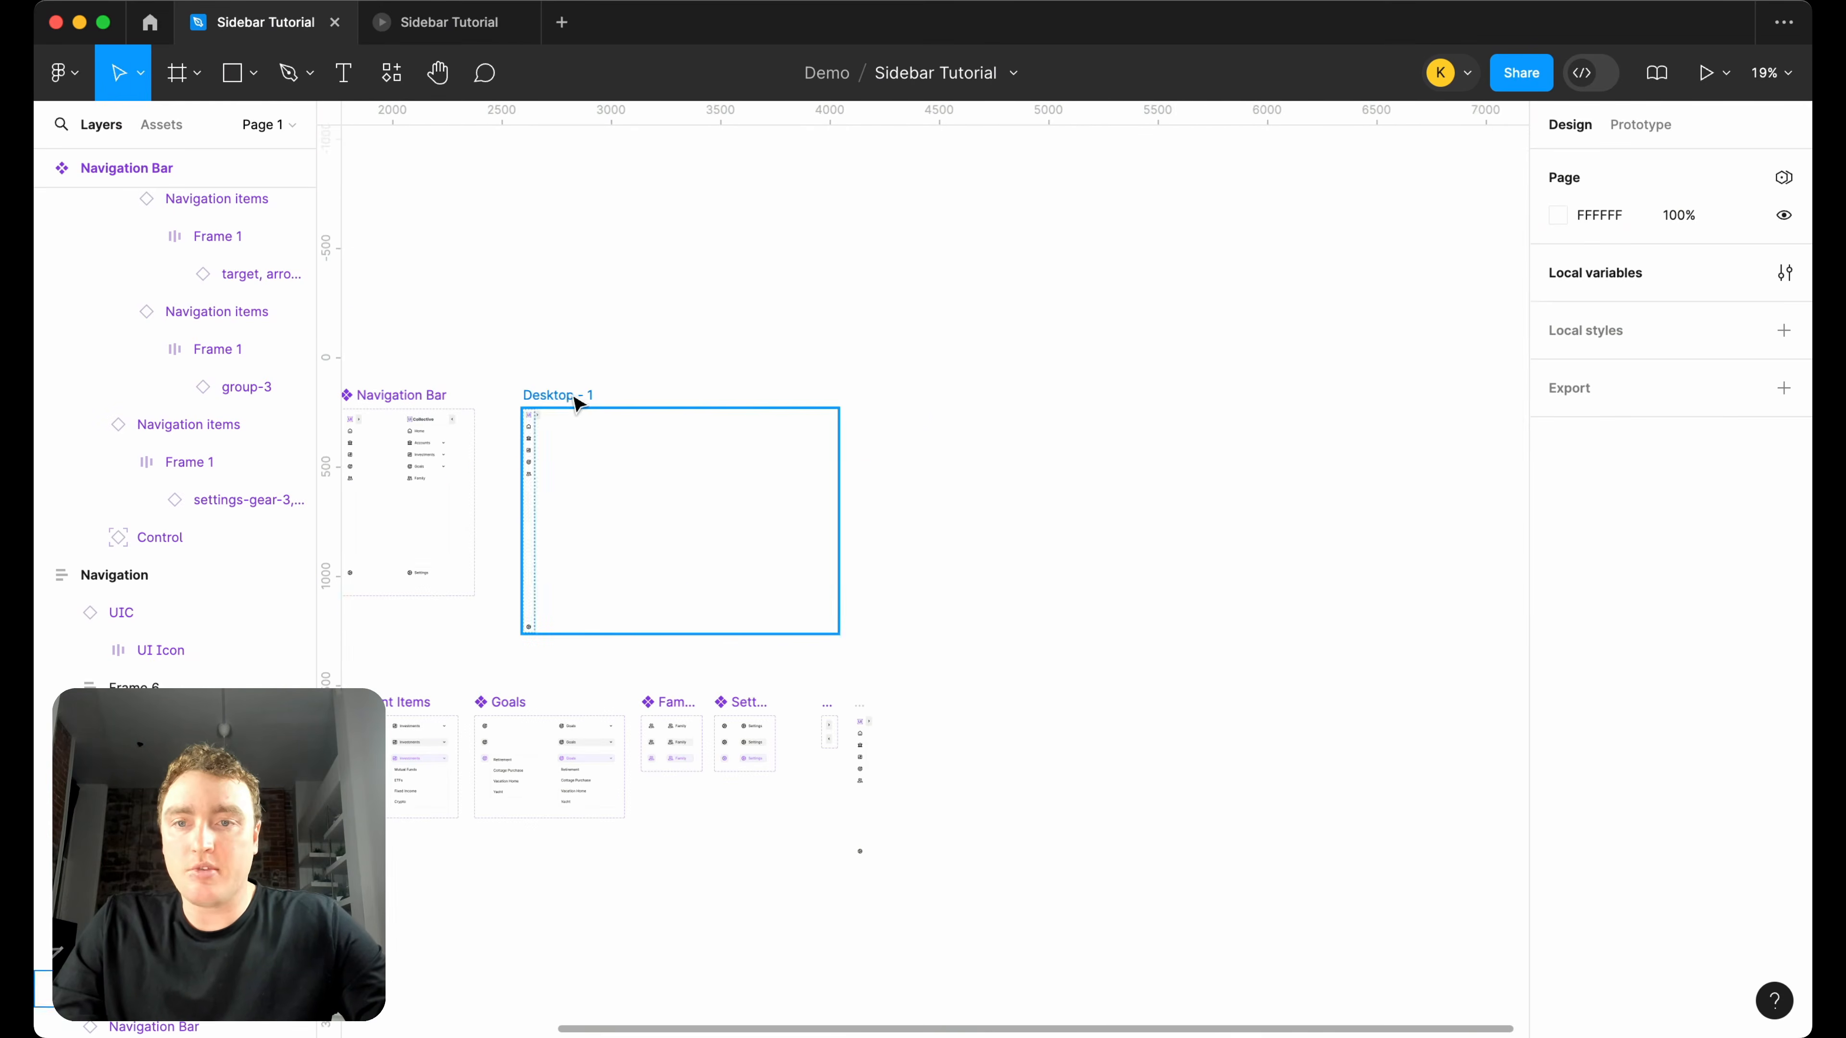
drag(603, 403, 1010, 659)
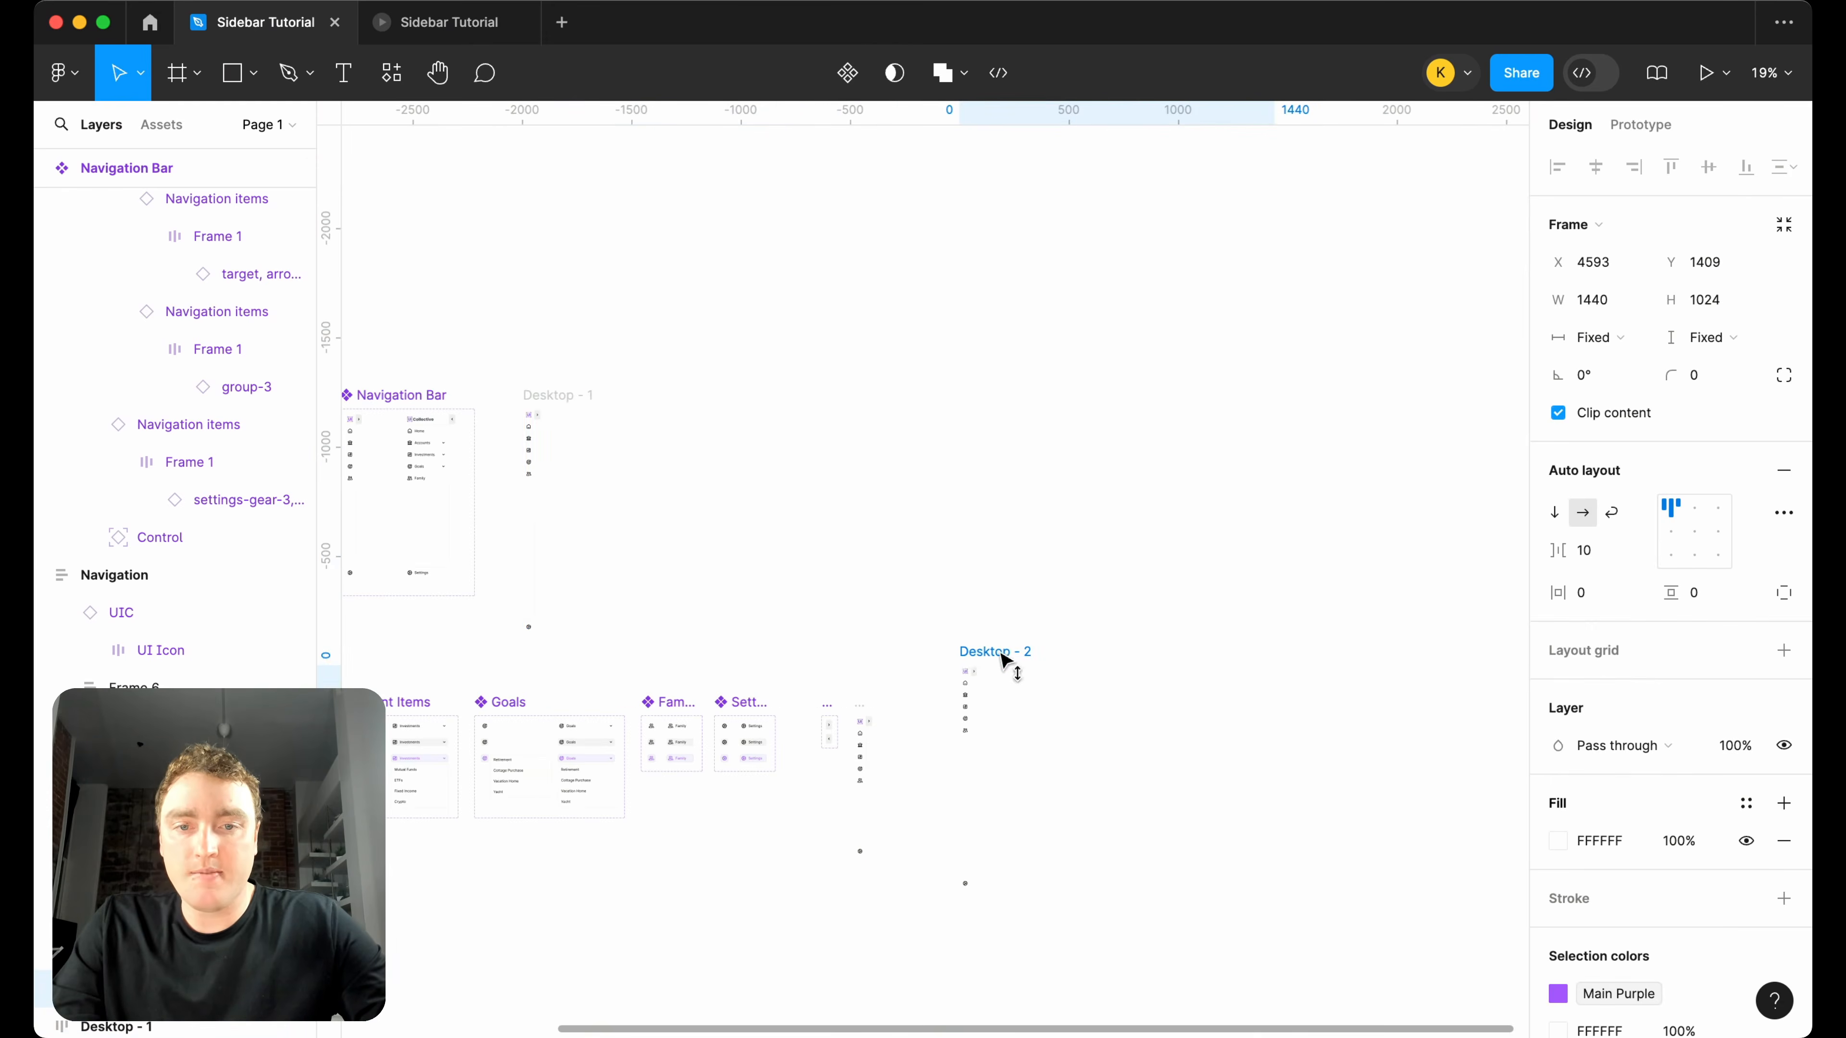
click(967, 723)
key(Delete)
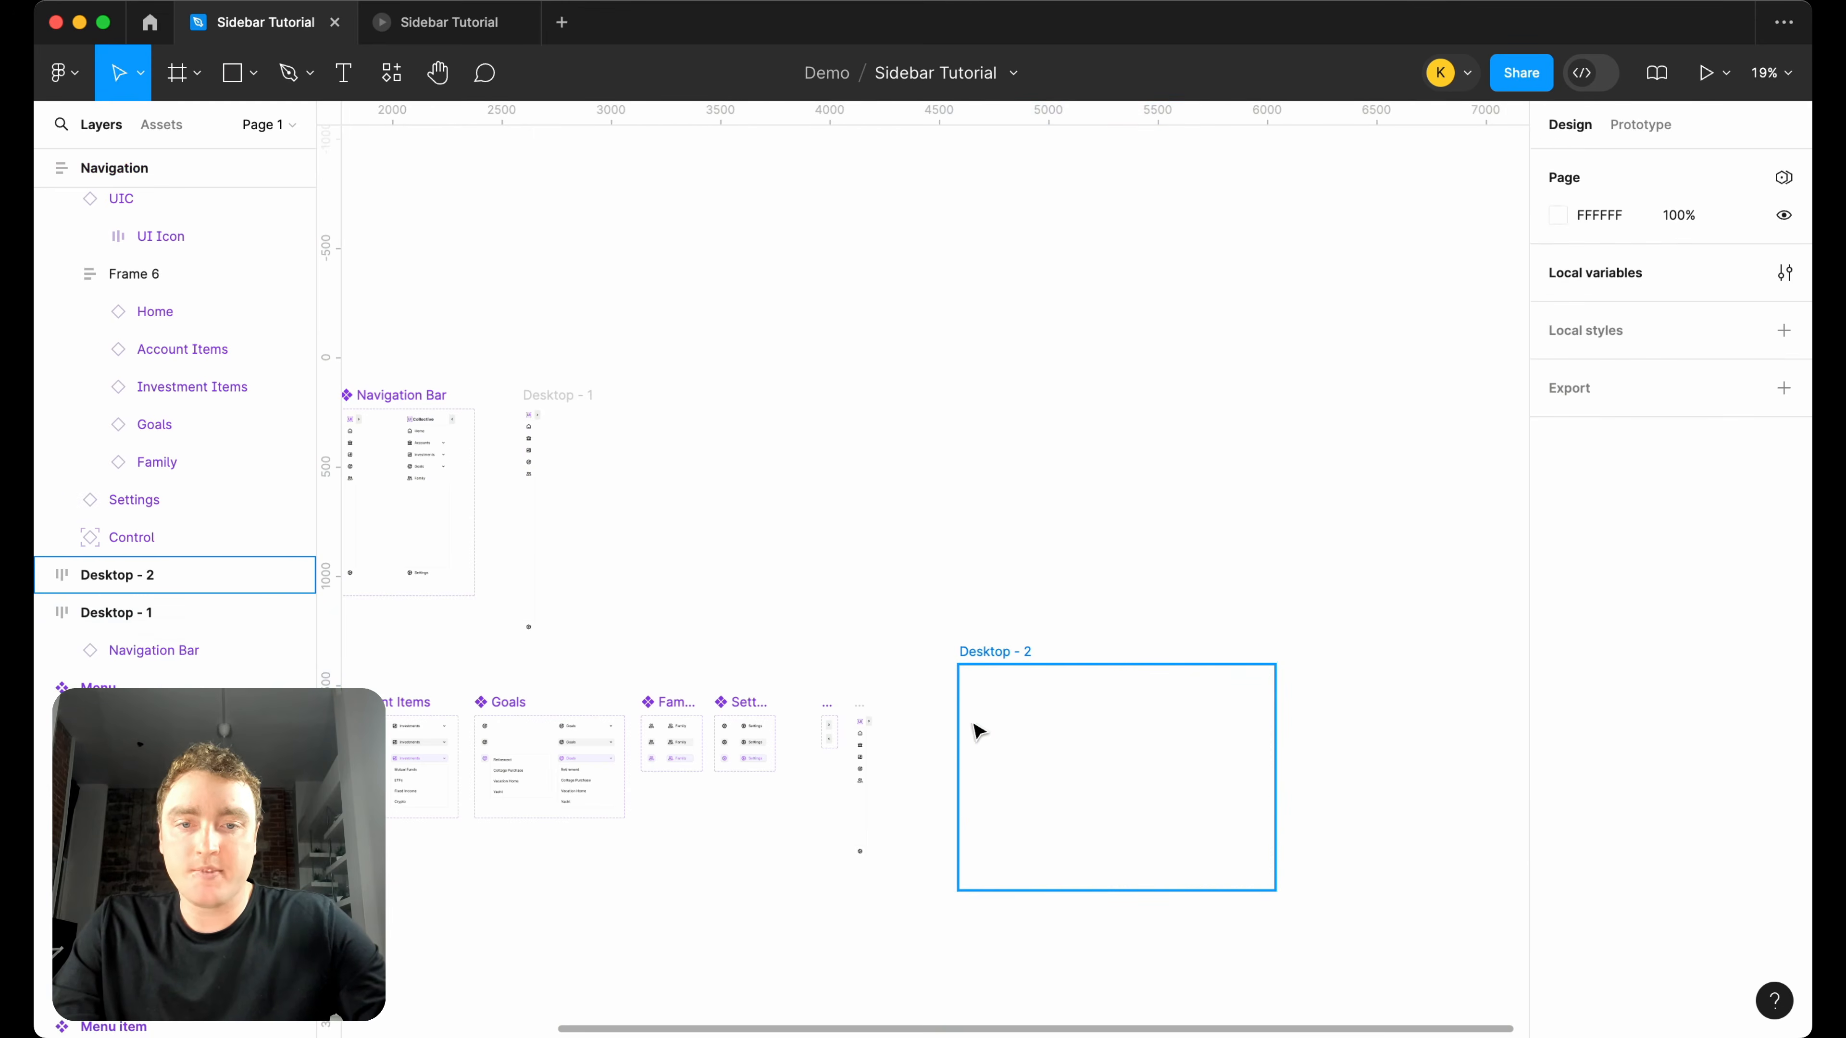
drag(989, 662, 948, 711)
Turn the Navigation frame into a component.
click(861, 718)
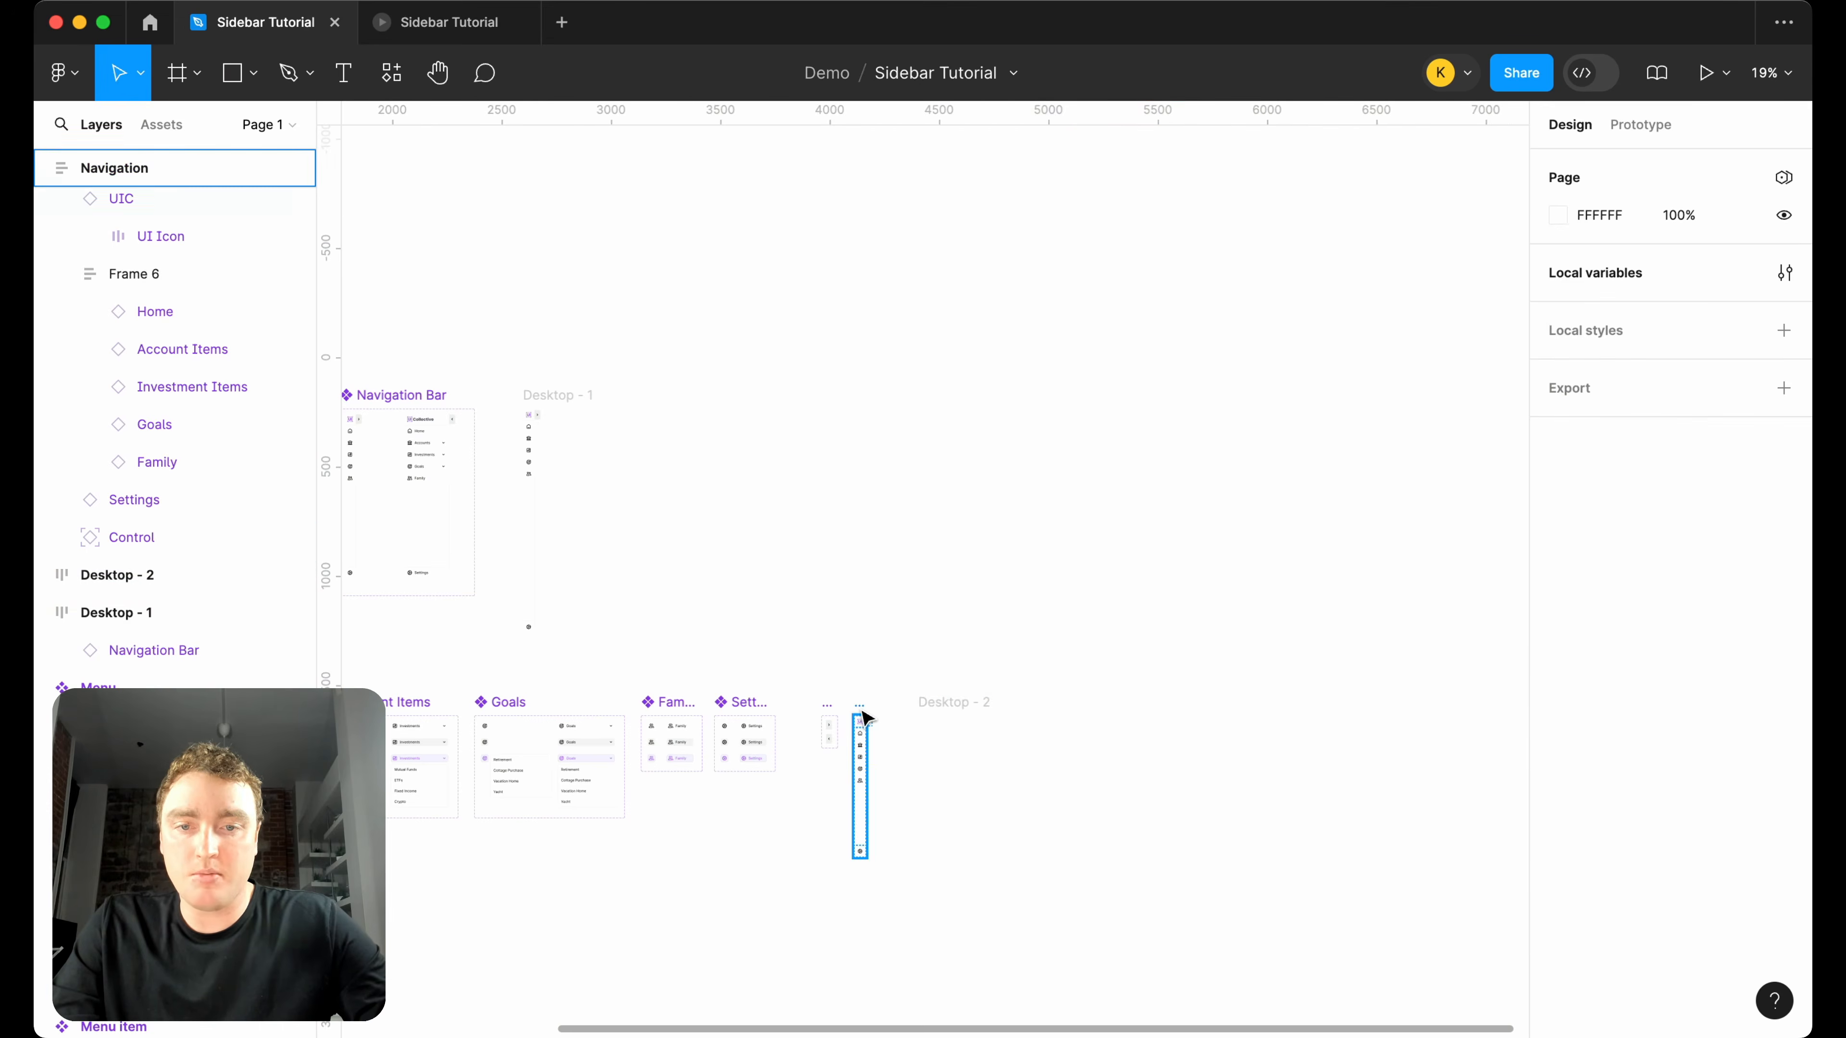
scroll(866, 727, up, 5)
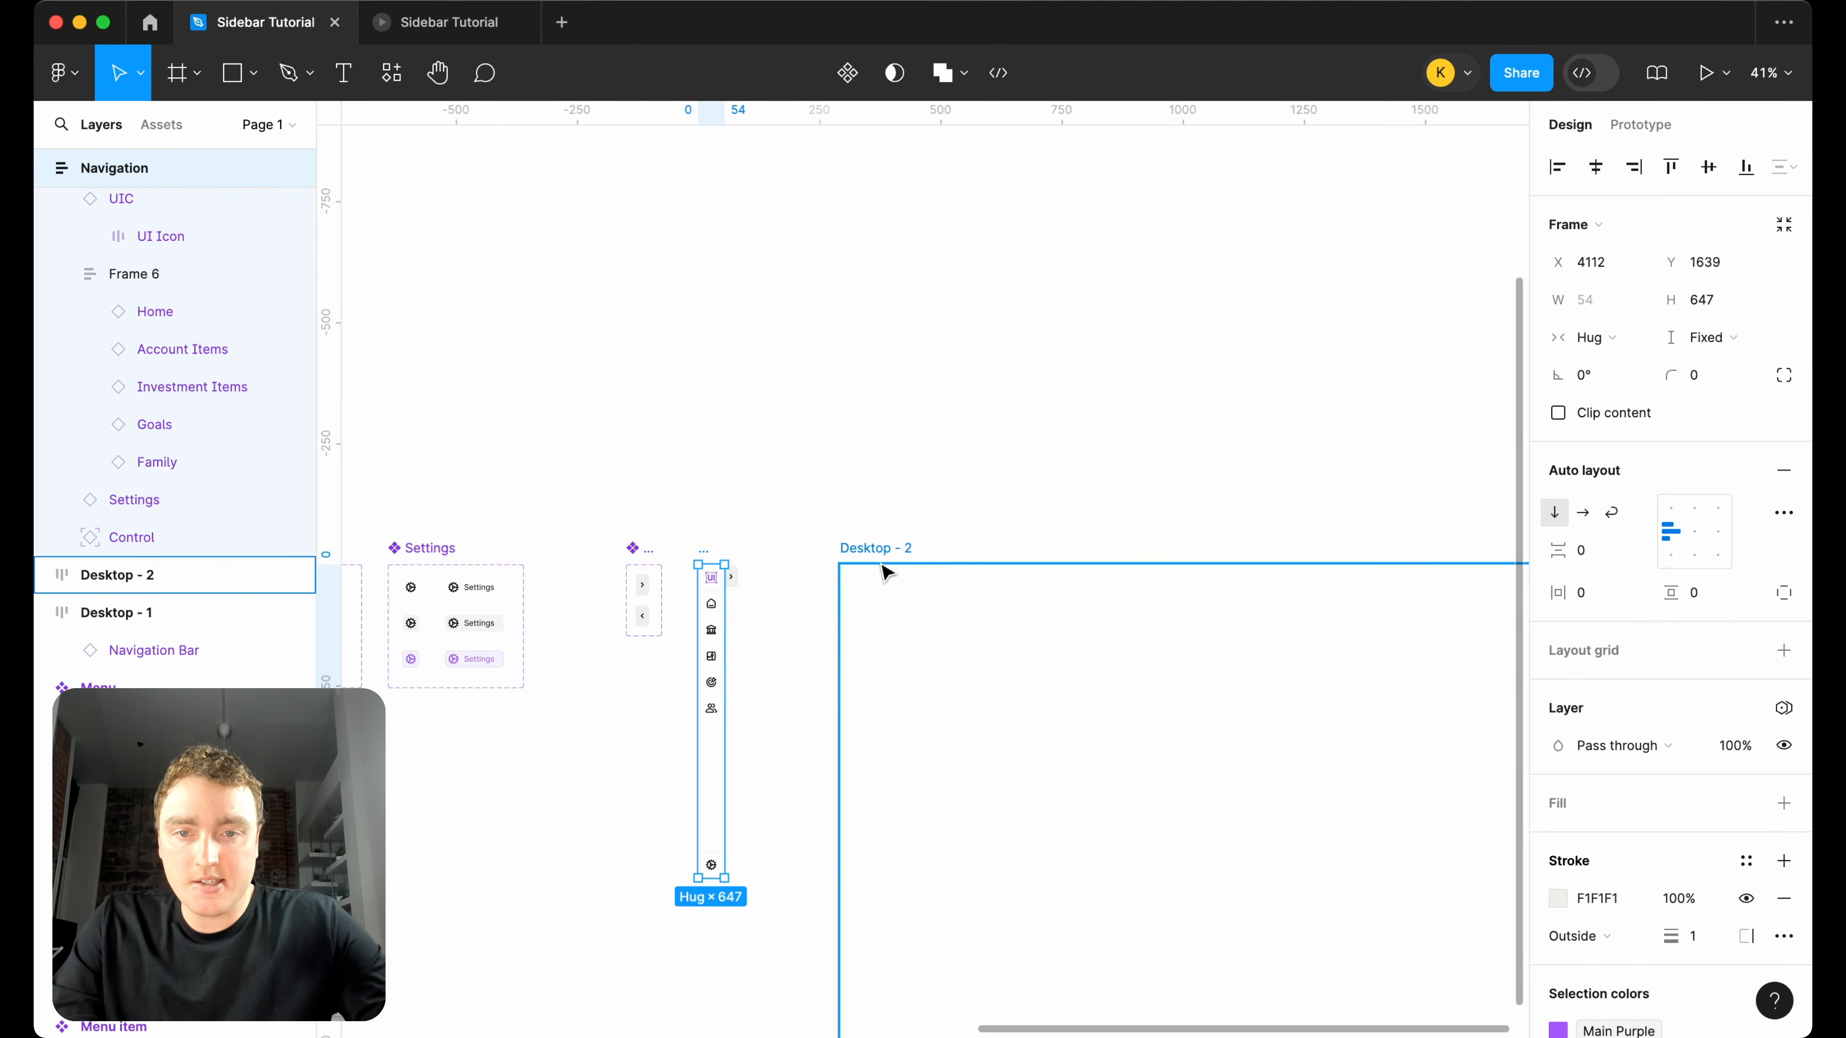
right_click(705, 558)
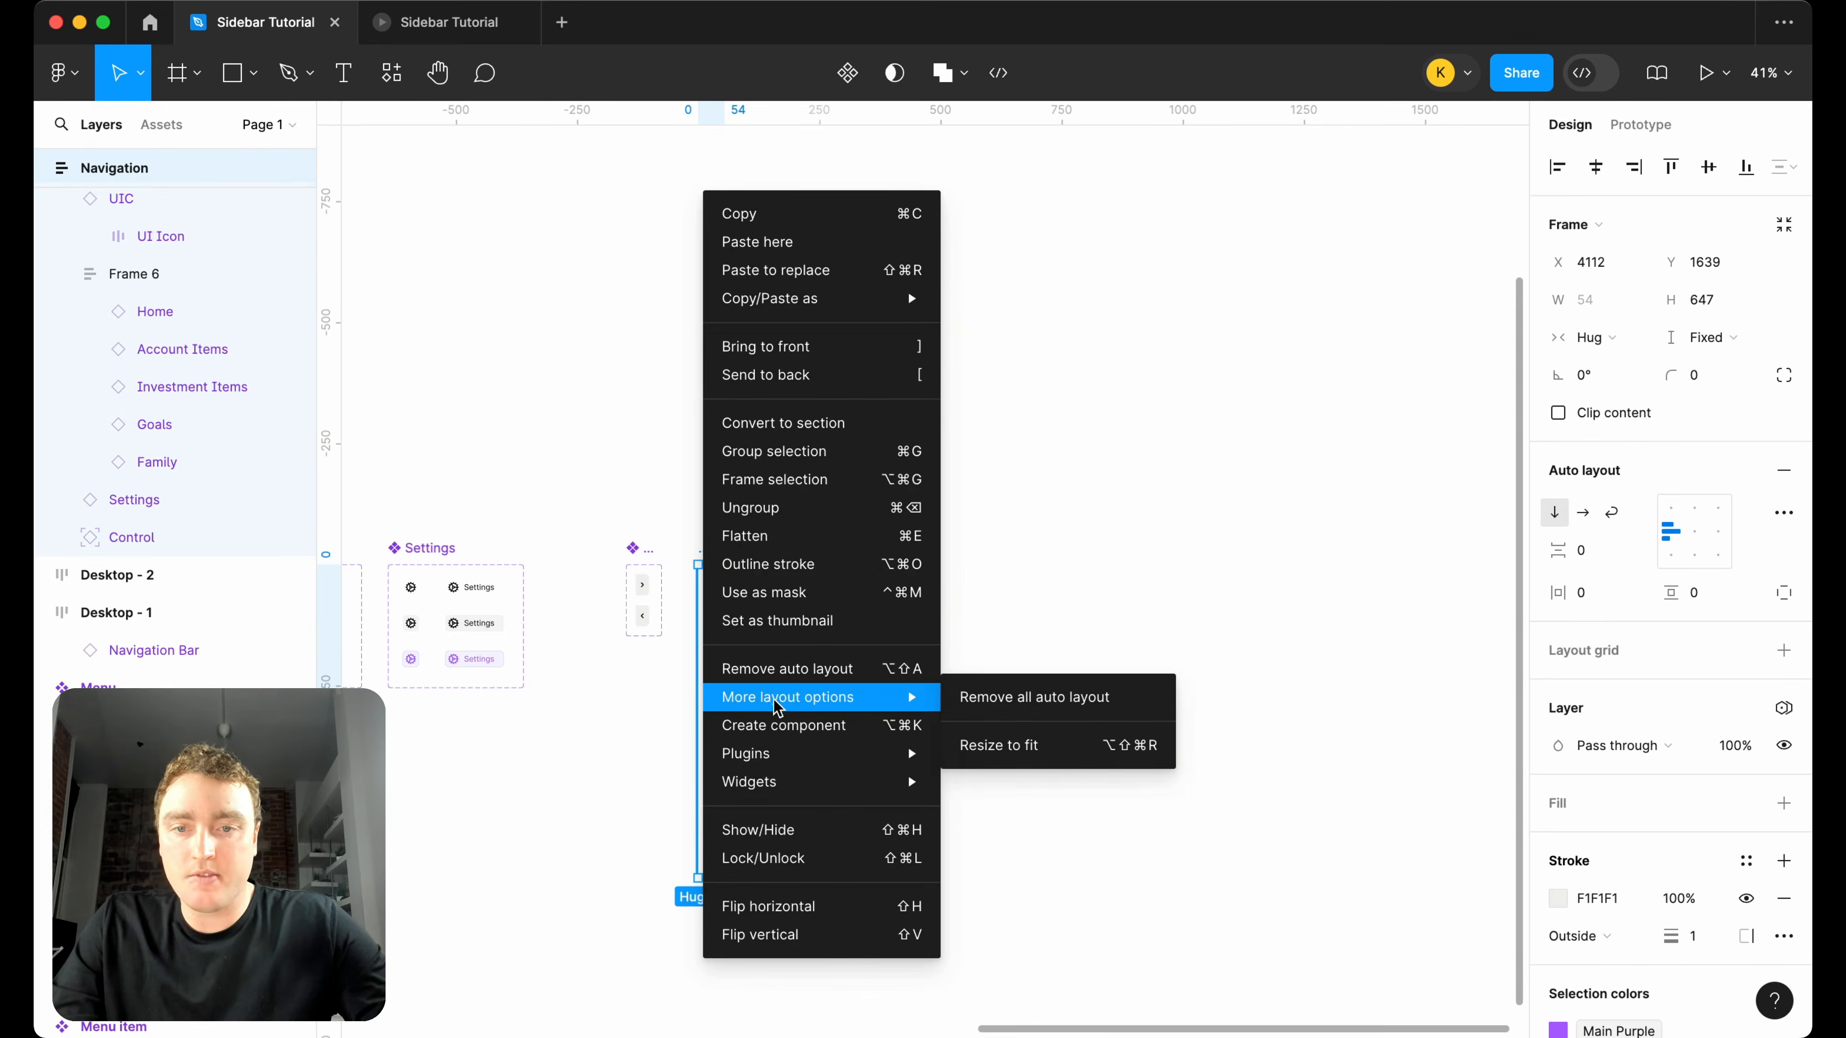
click(781, 725)
Create an instance of the Navigation component and move it into the Desktop - 2 frame, filling the frame's height.
scroll(734, 629, up, 3)
drag(690, 632, 812, 629)
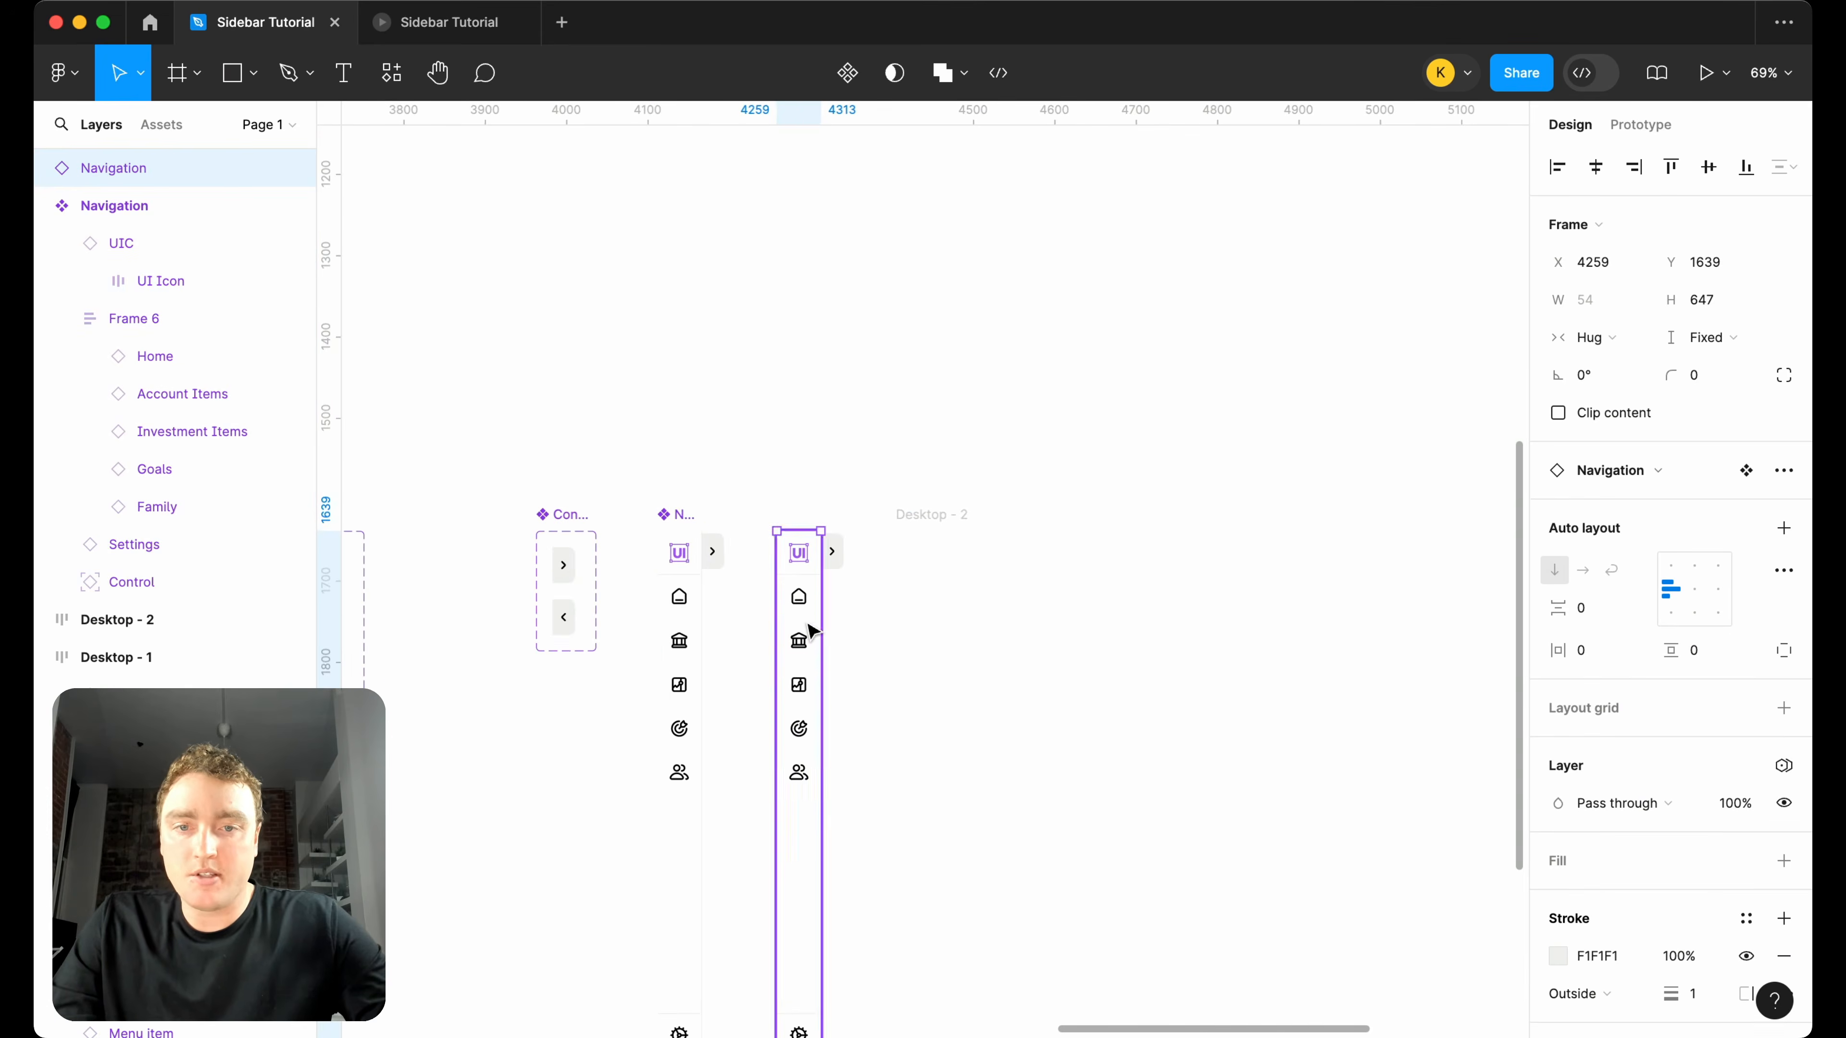
key(super+x)
click(937, 513)
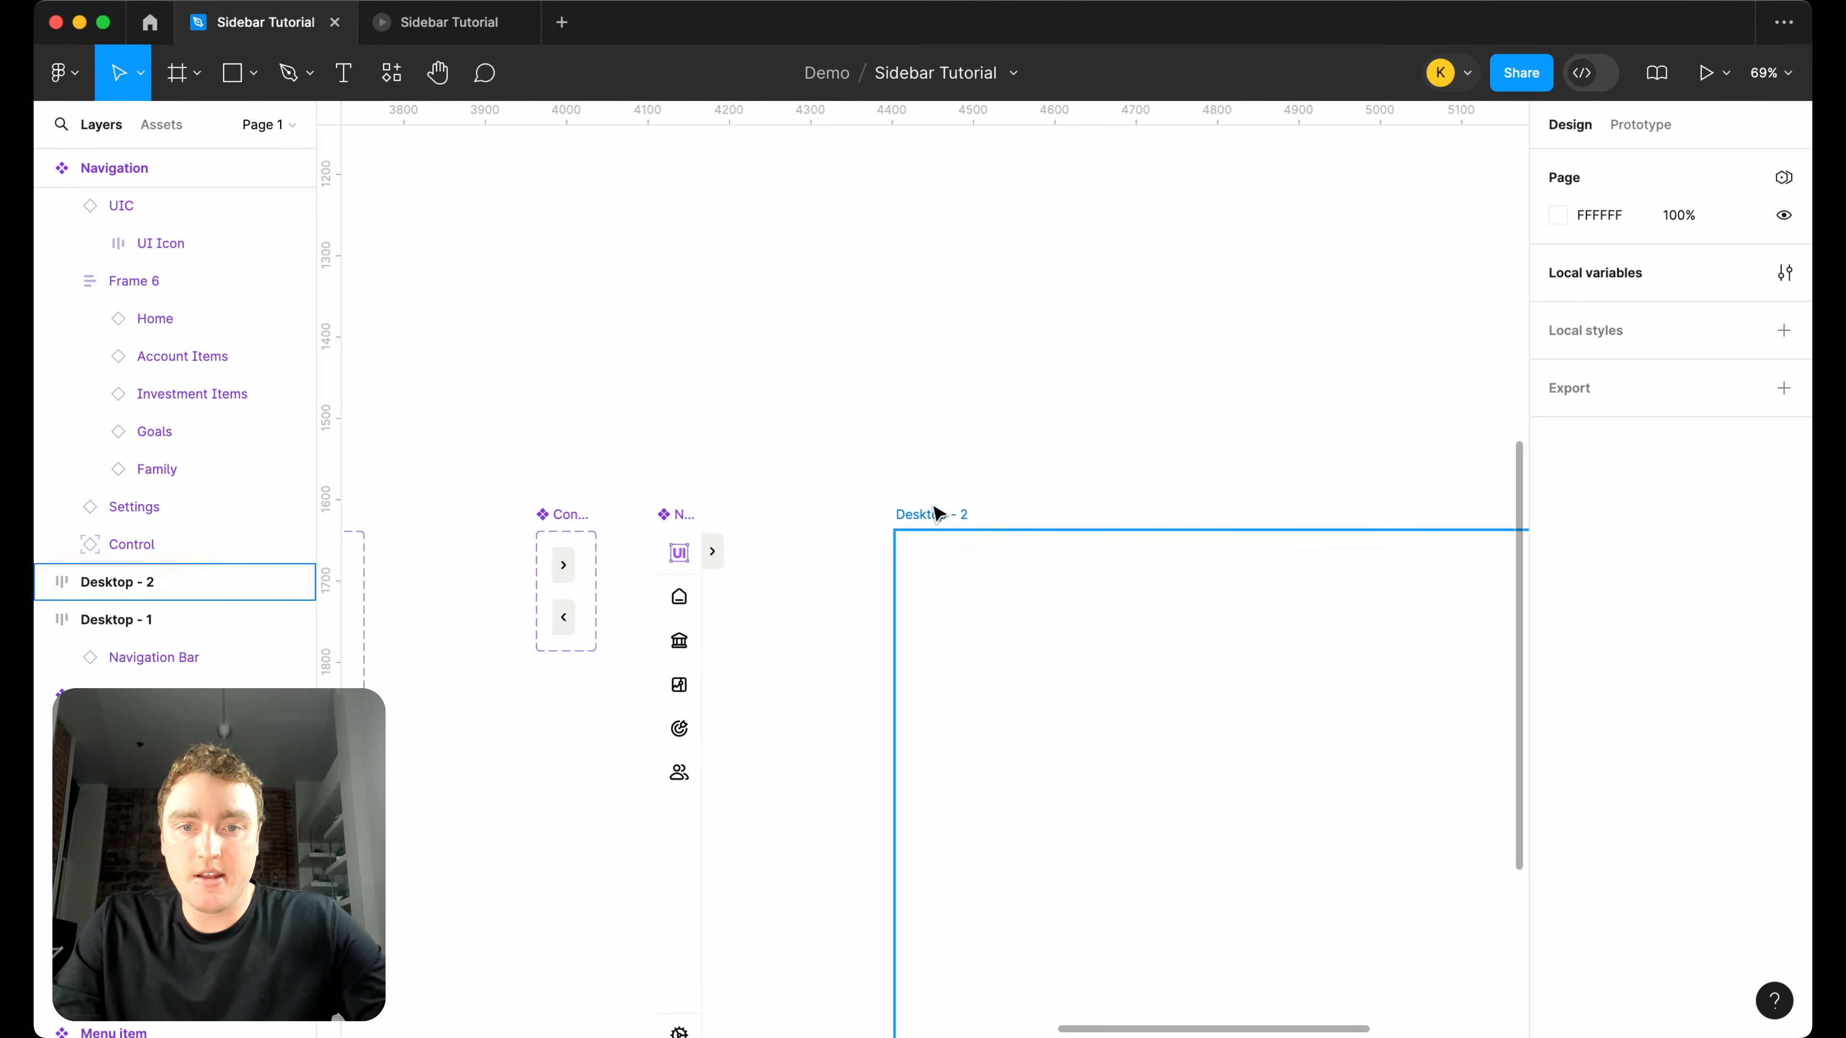
key(super+v)
scroll(934, 520, down, 4)
scroll(937, 522, down, 2)
scroll(937, 522, right, 2)
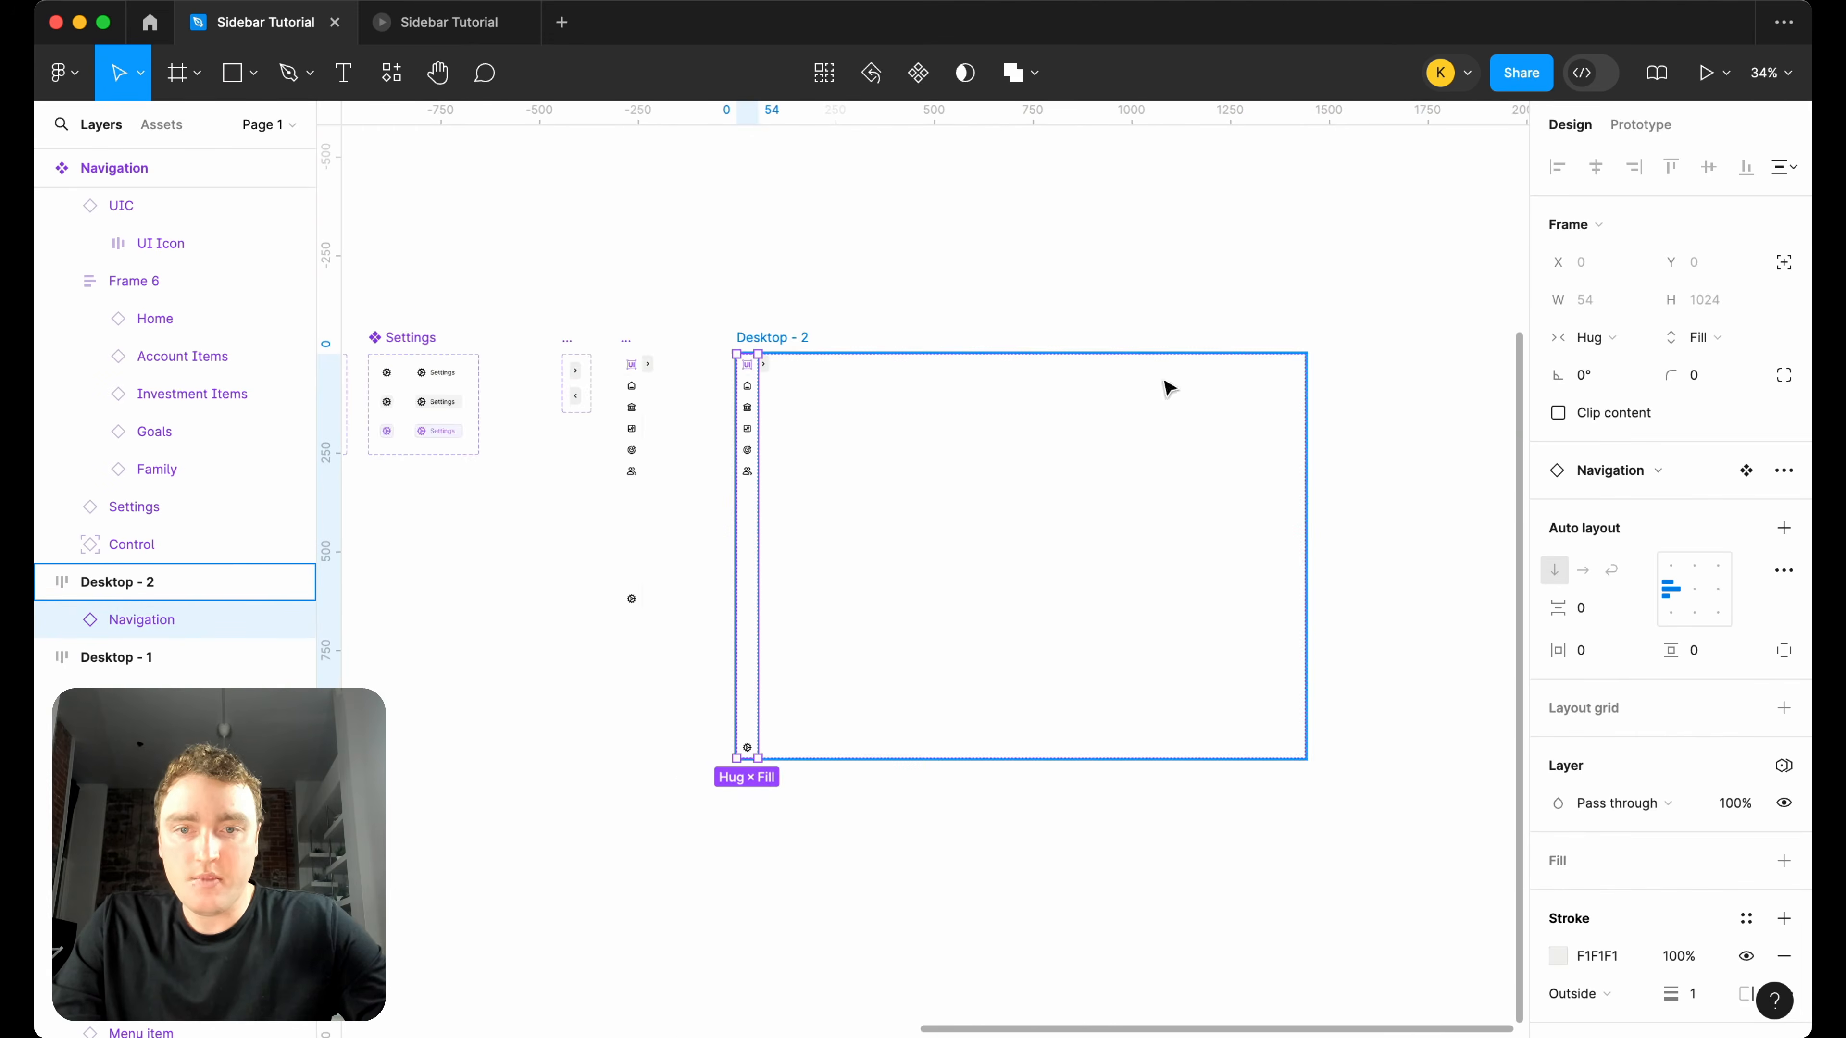
Close the old prototype and present the Desktop - 2 frame with the Figma UI hidden.
scroll(897, 407, up, 3)
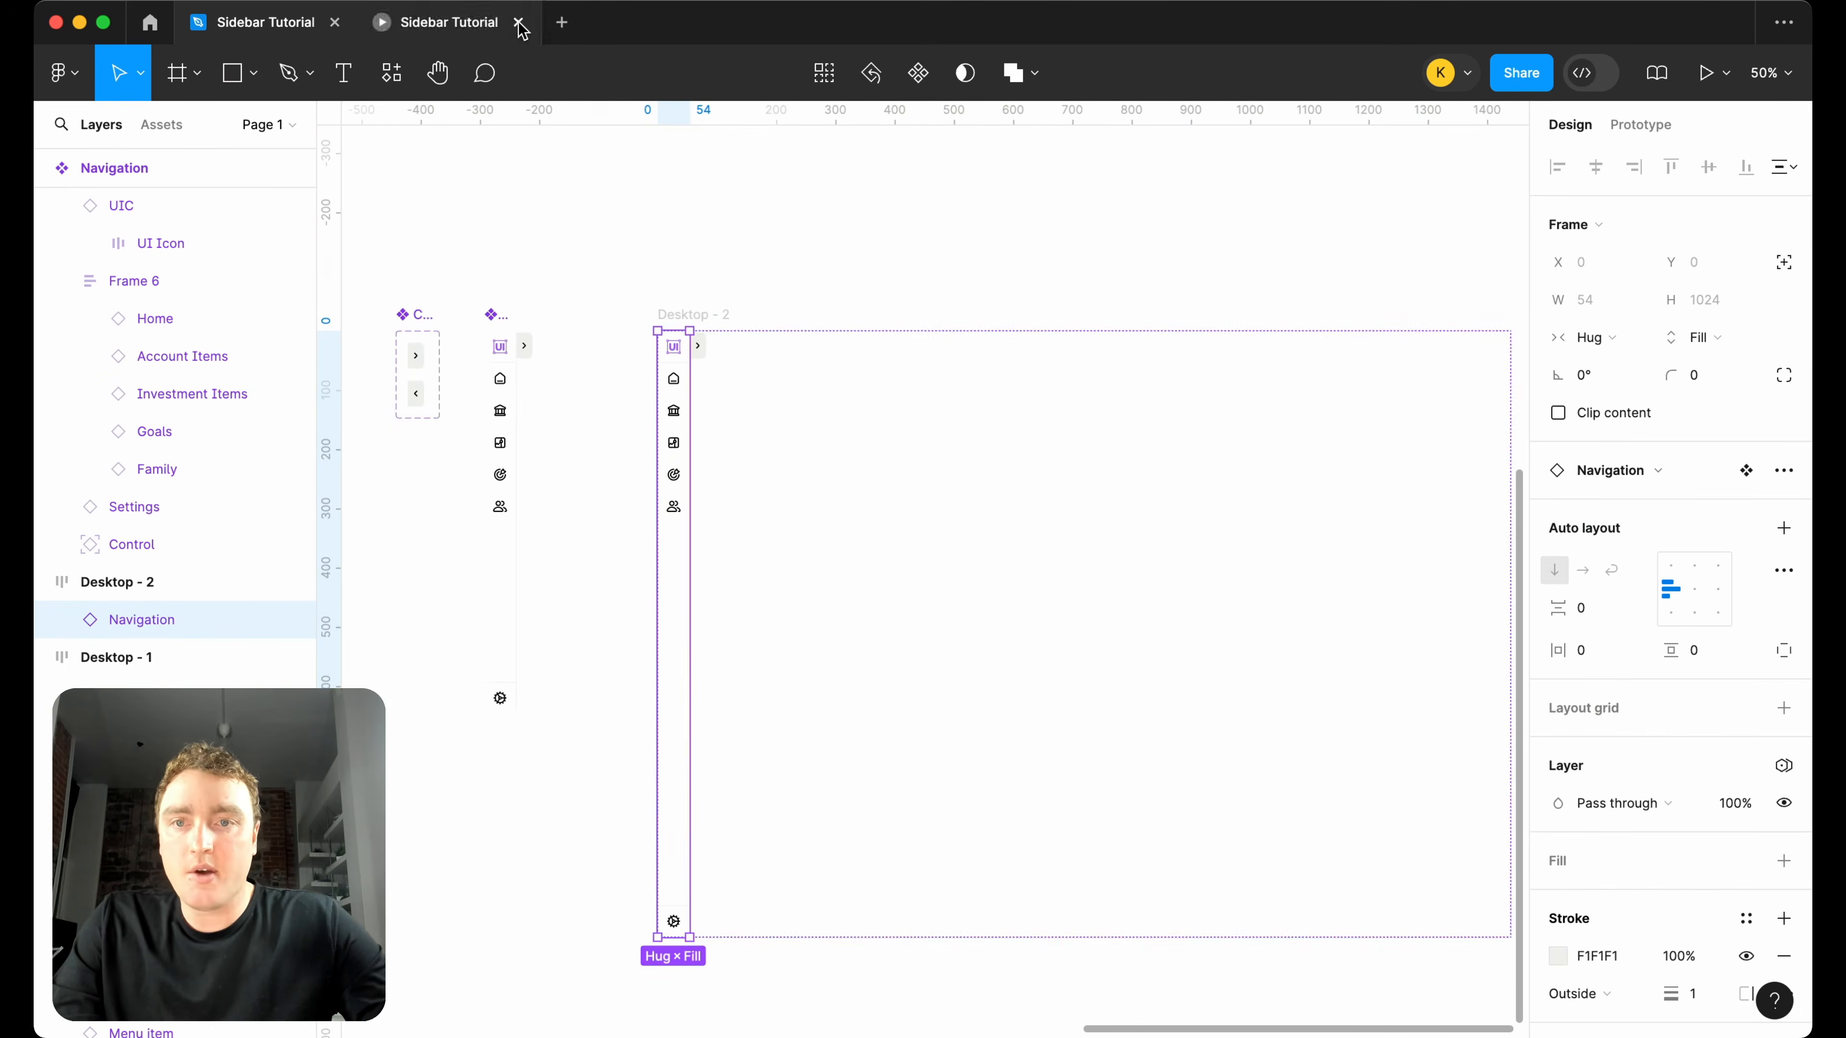
click(519, 22)
click(721, 314)
click(1726, 74)
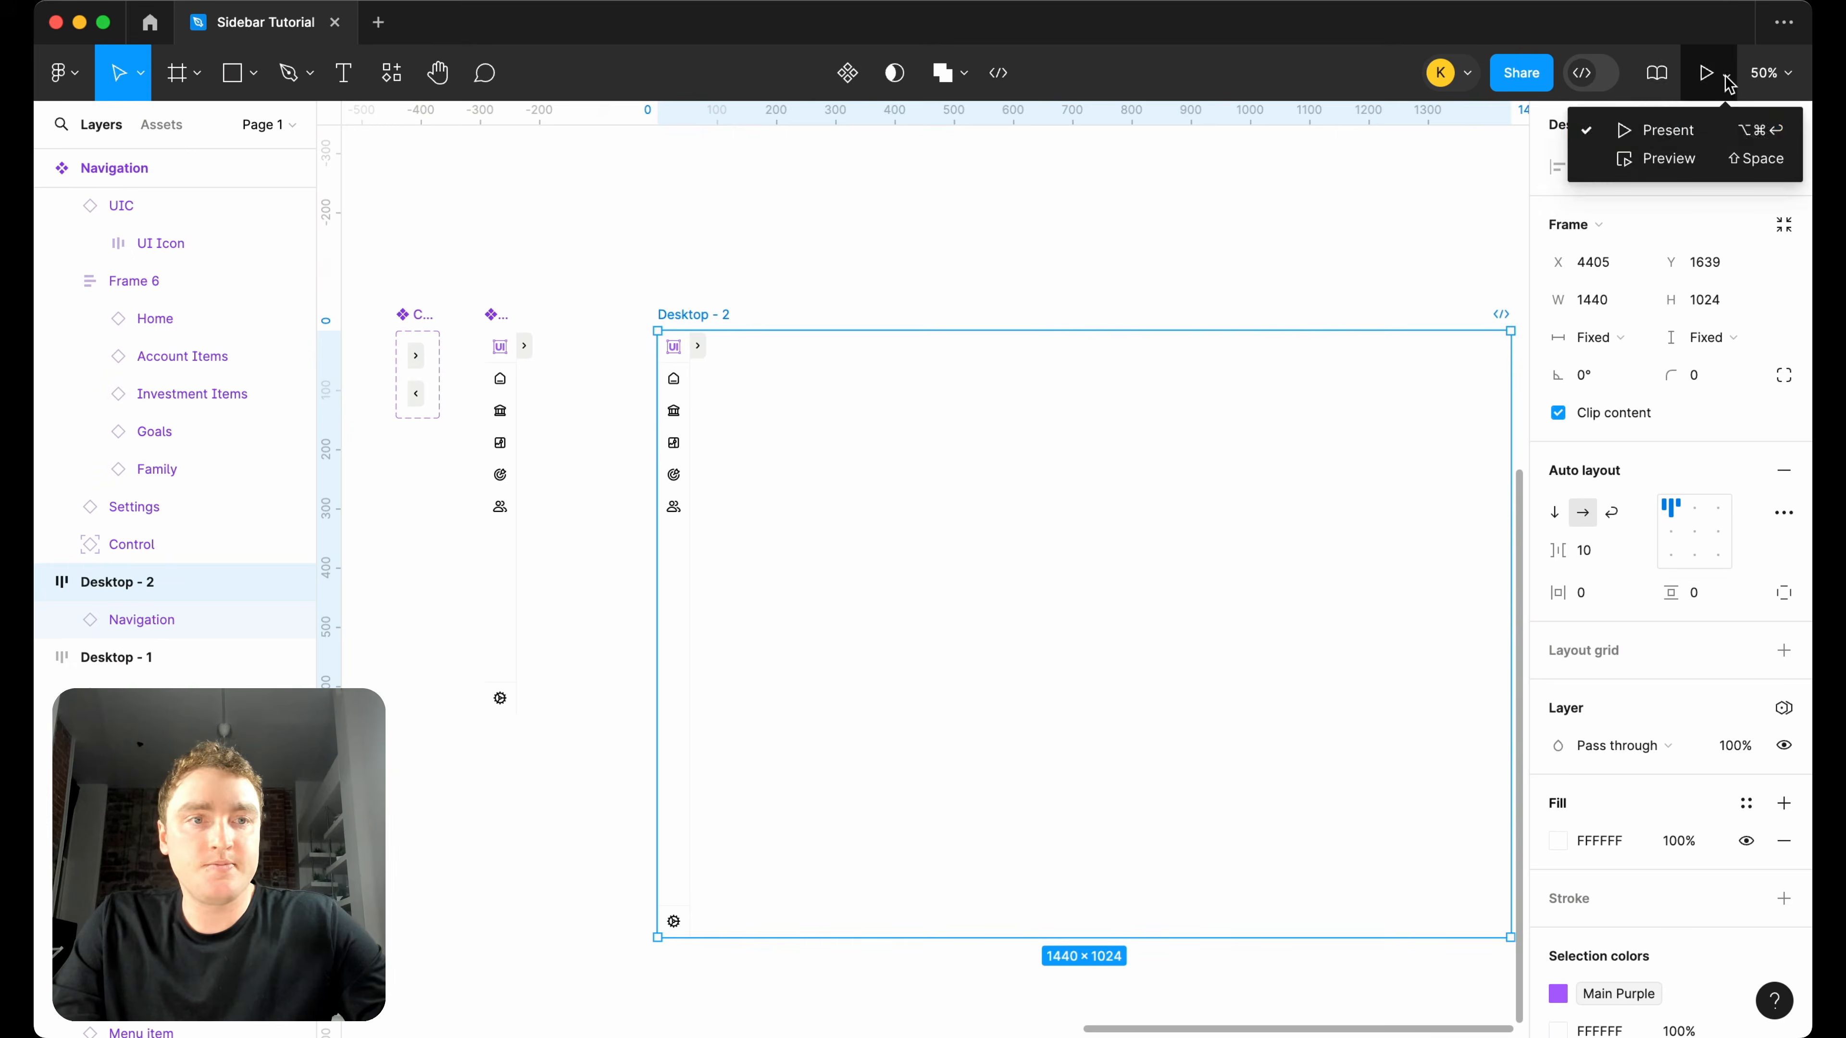
click(1701, 128)
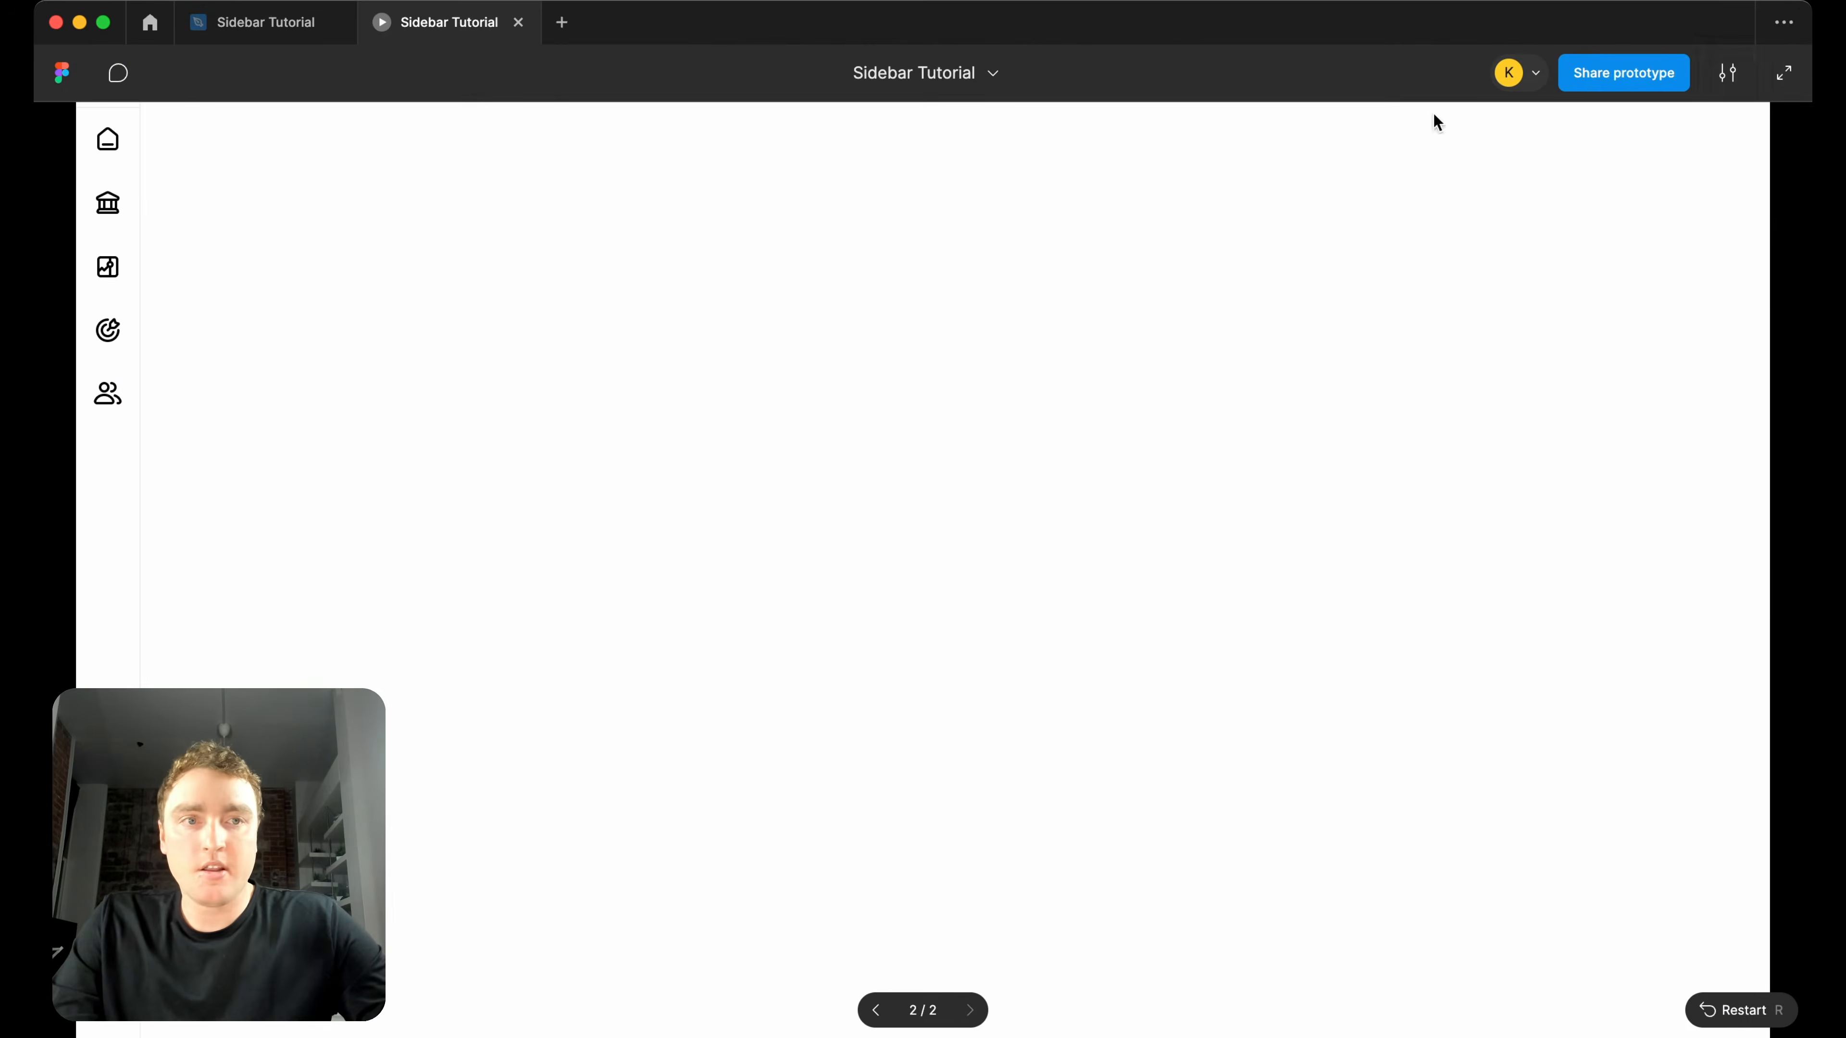
click(1727, 72)
click(1651, 378)
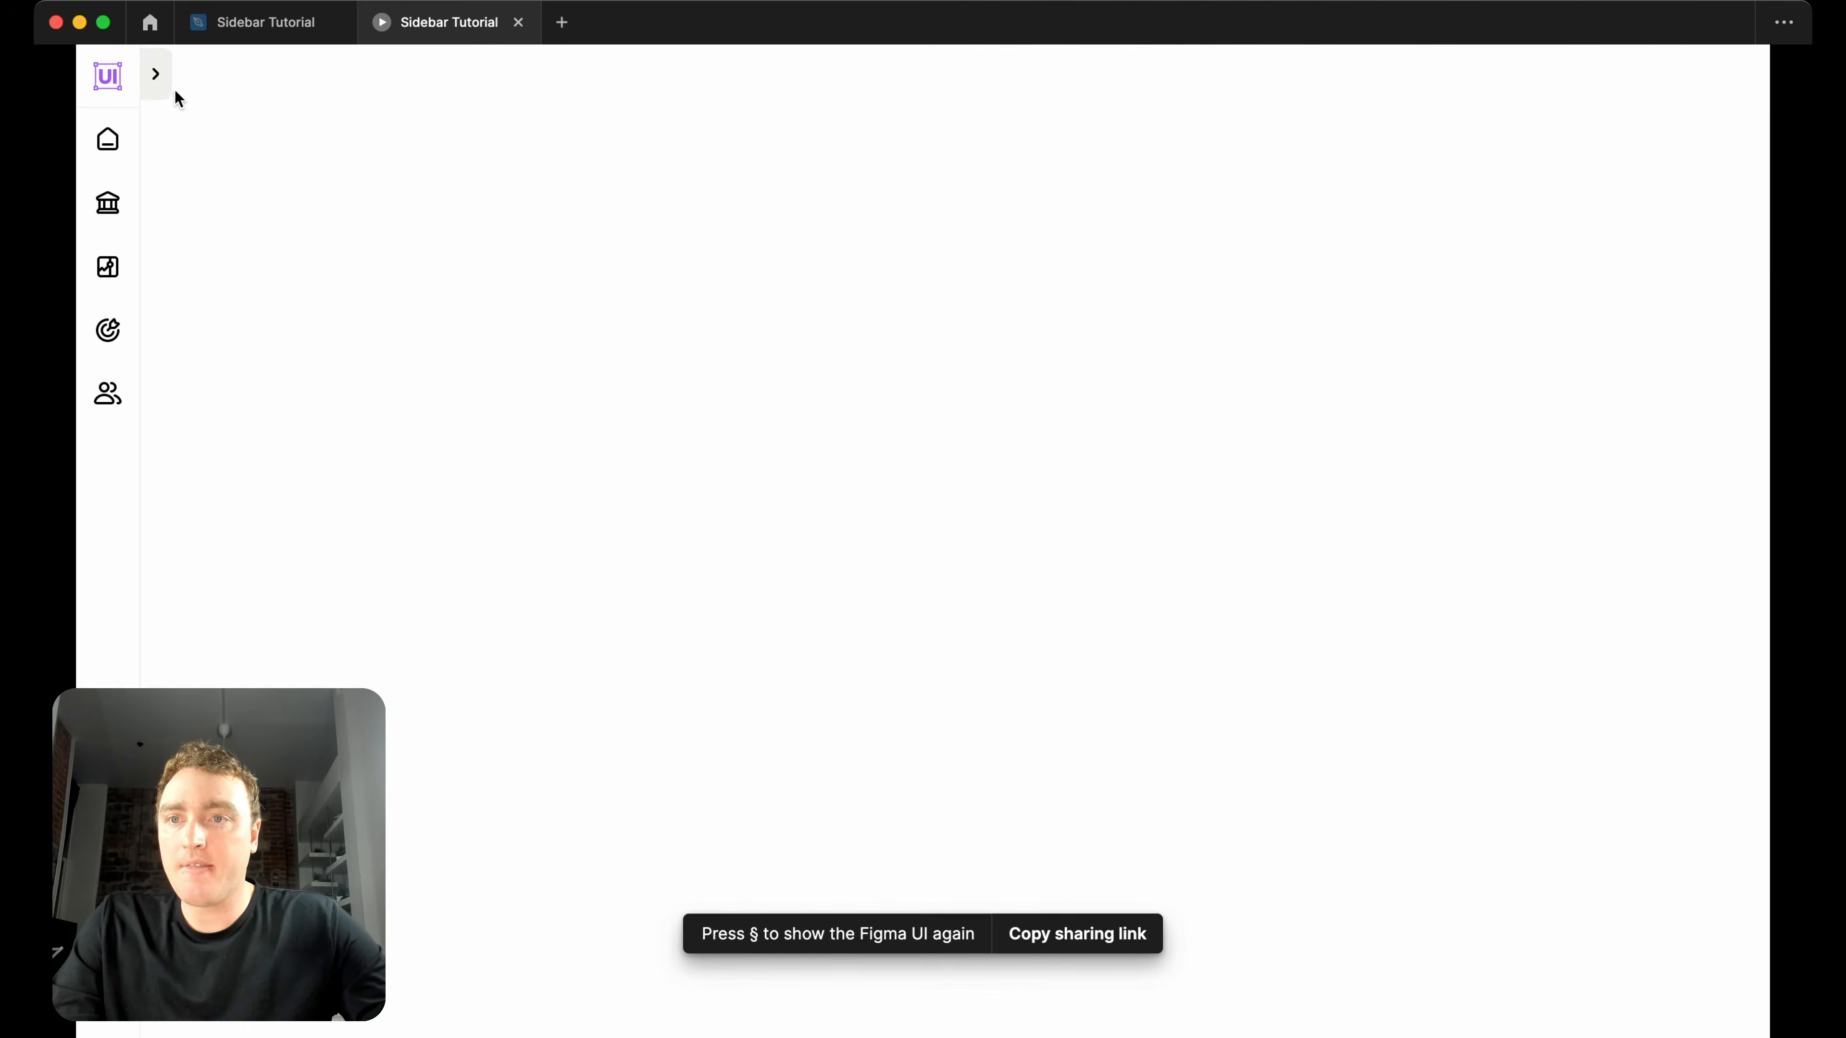
Test the prototype by expanding the sidebar and toggling the Accounts, Investments and Goals submenus, and return to the design file.
click(156, 75)
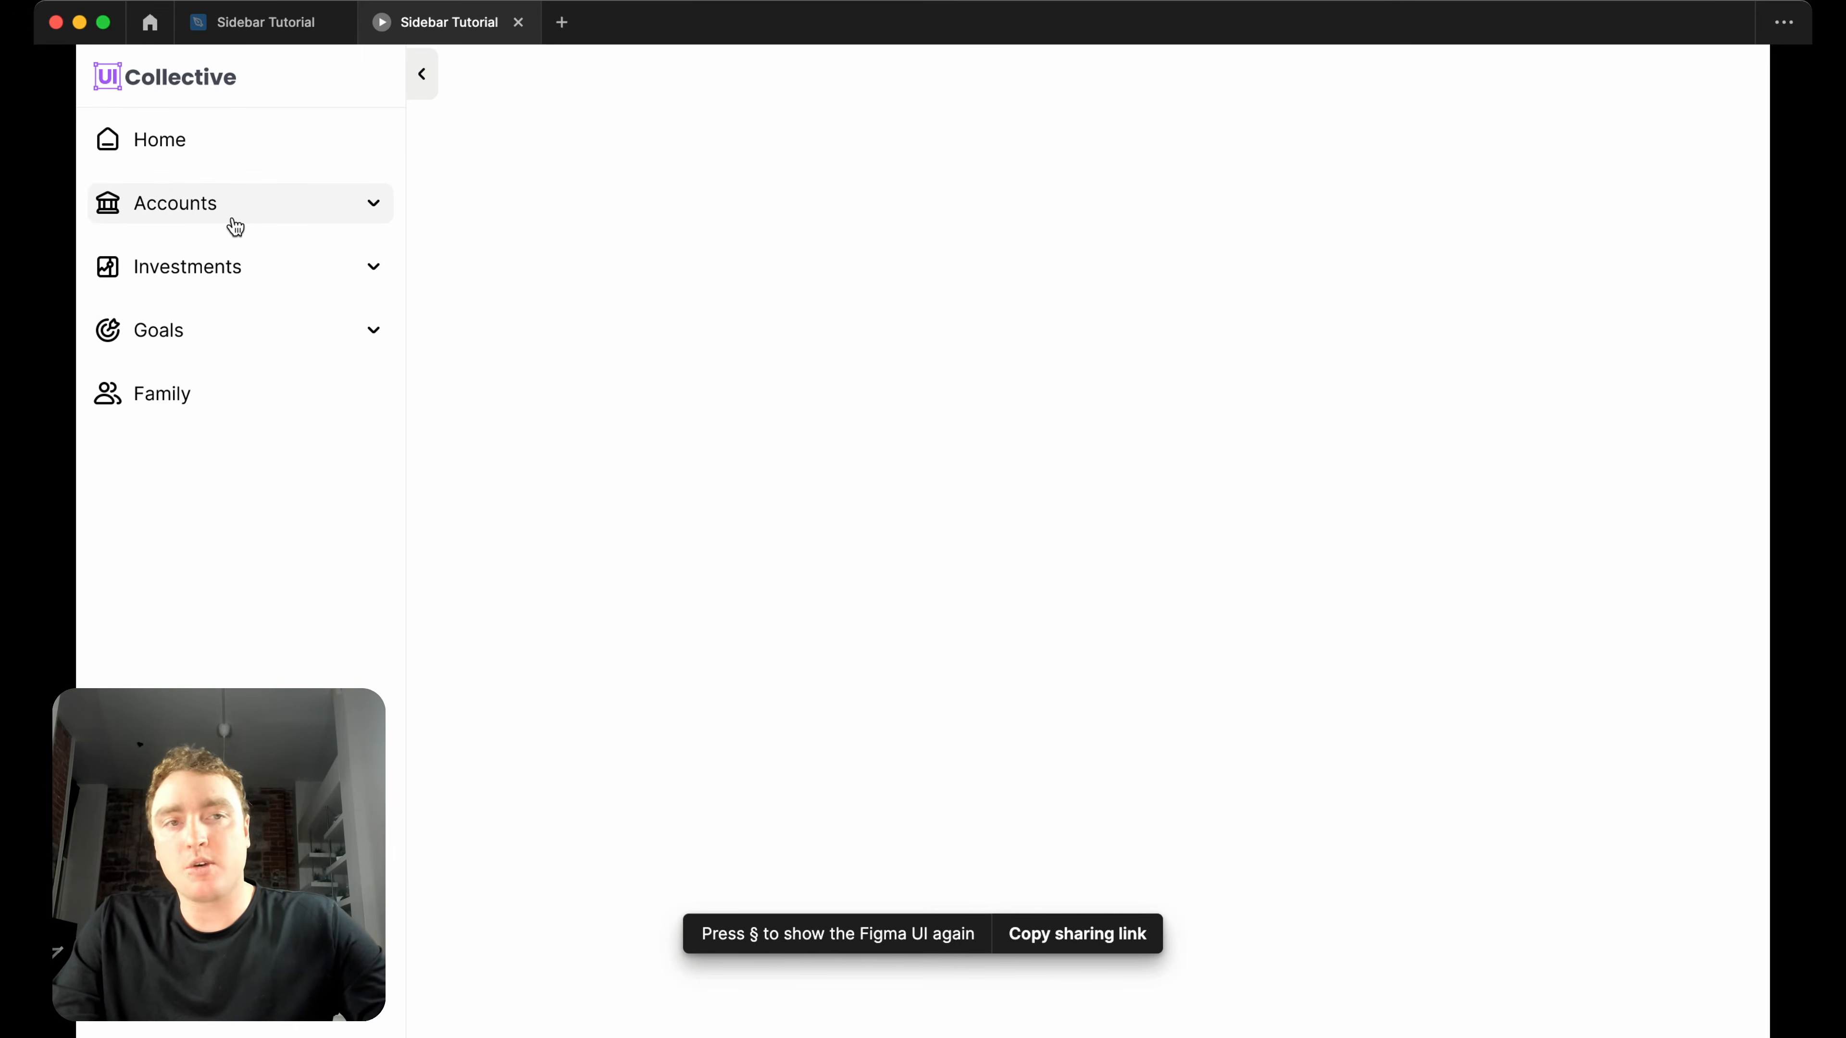
click(287, 214)
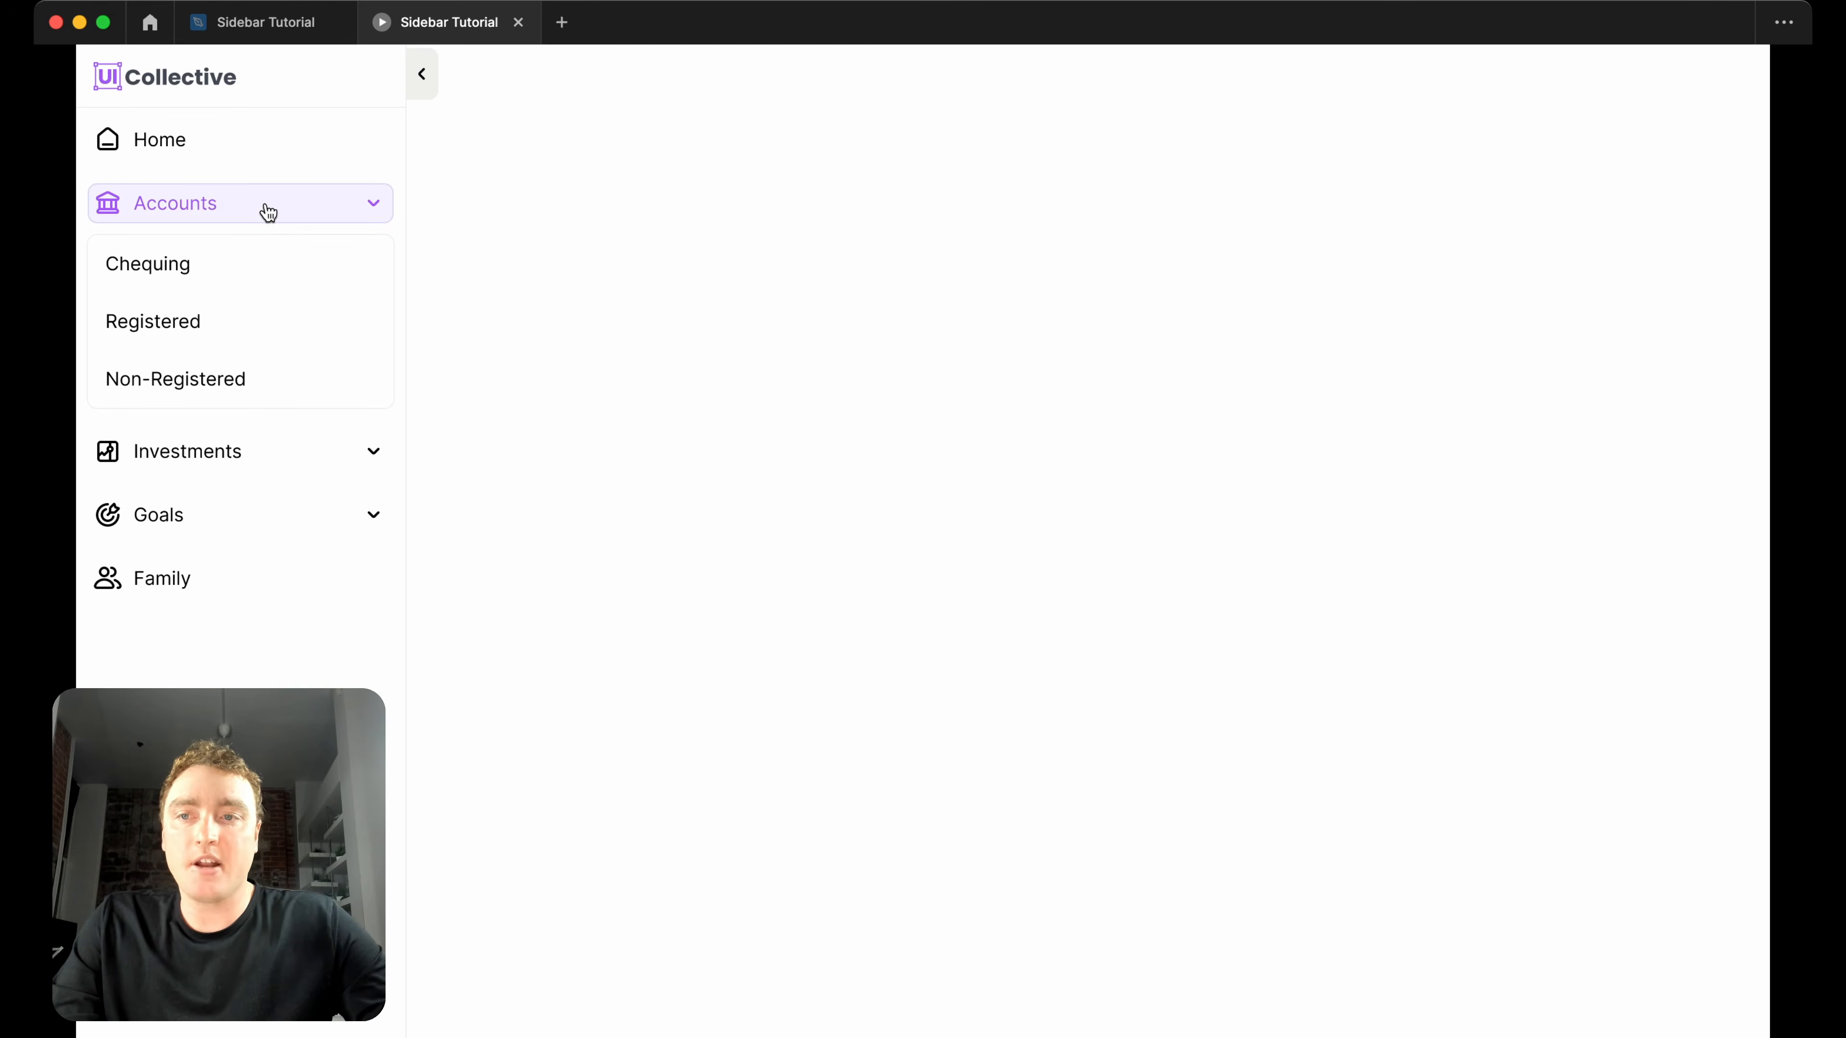
click(268, 212)
click(248, 280)
click(248, 282)
click(247, 329)
click(244, 332)
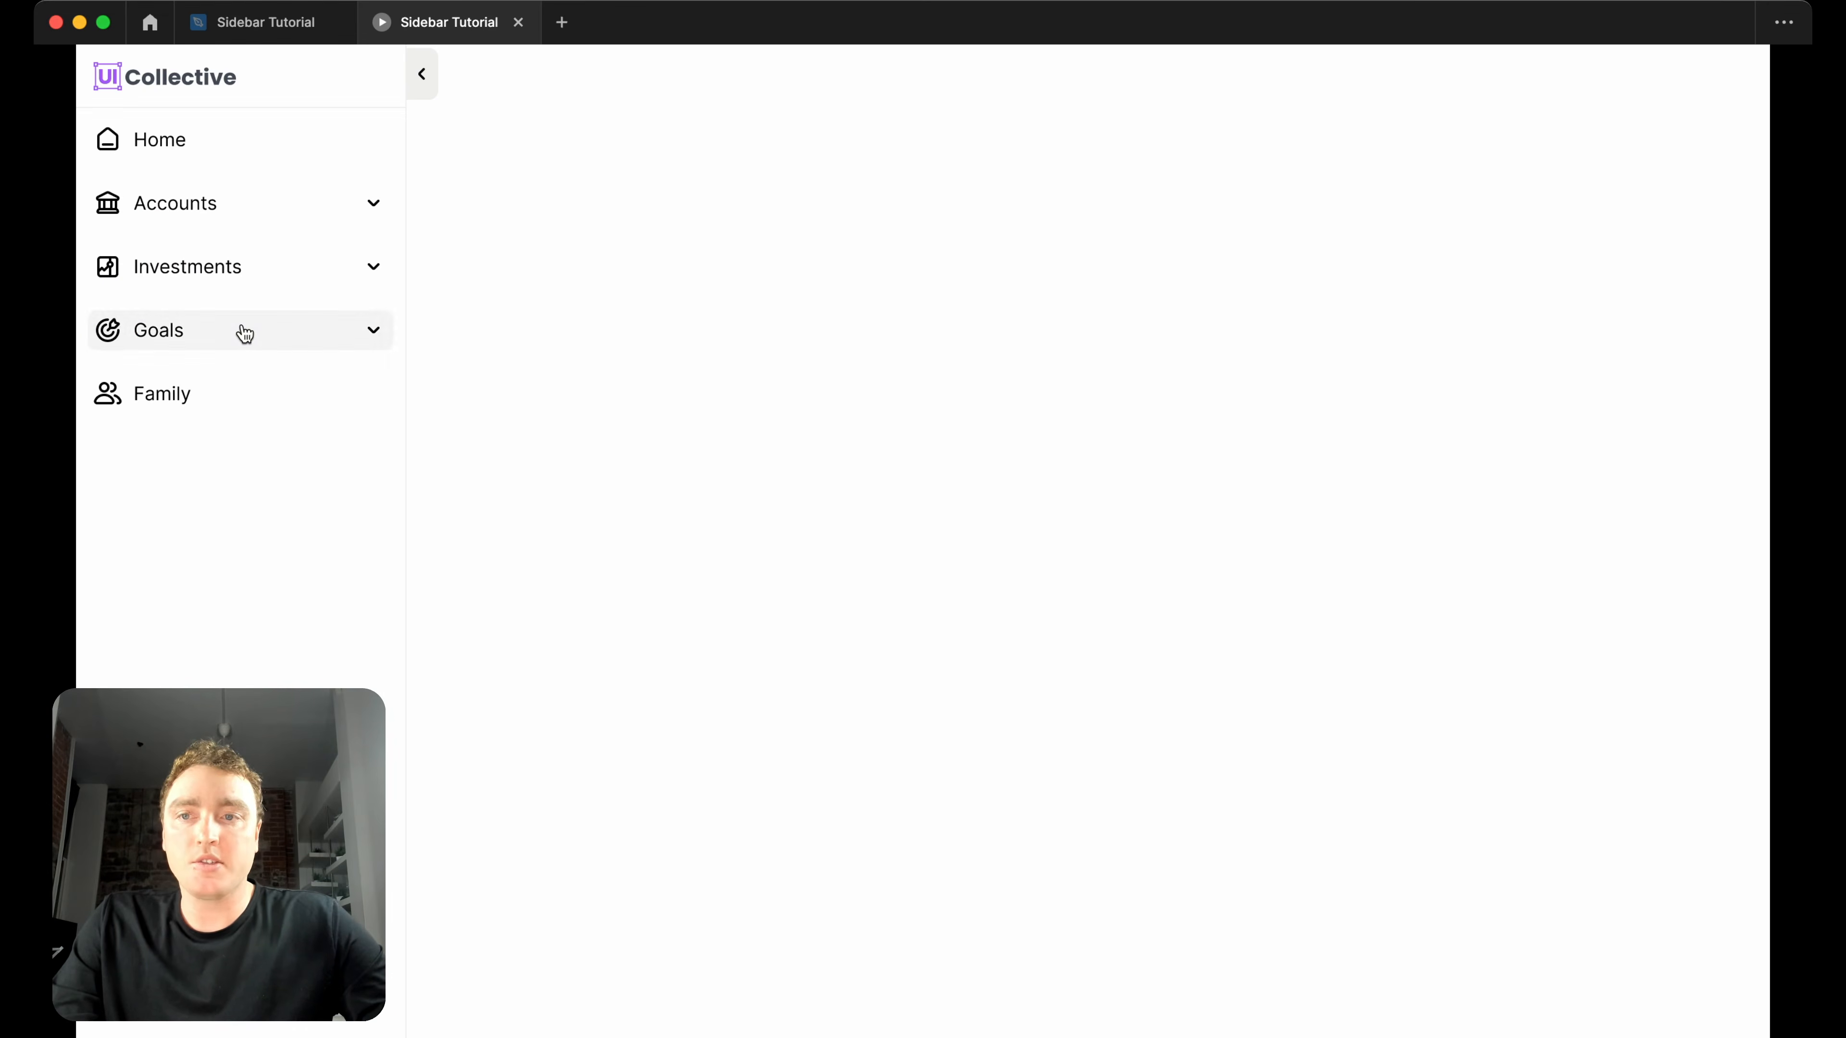
click(301, 33)
Draw a placeholder rectangle about 321 × 246 in the Desktop - 2 frame, beside the Navigation instance at the frame's upper edge.
scroll(839, 273, right, 3)
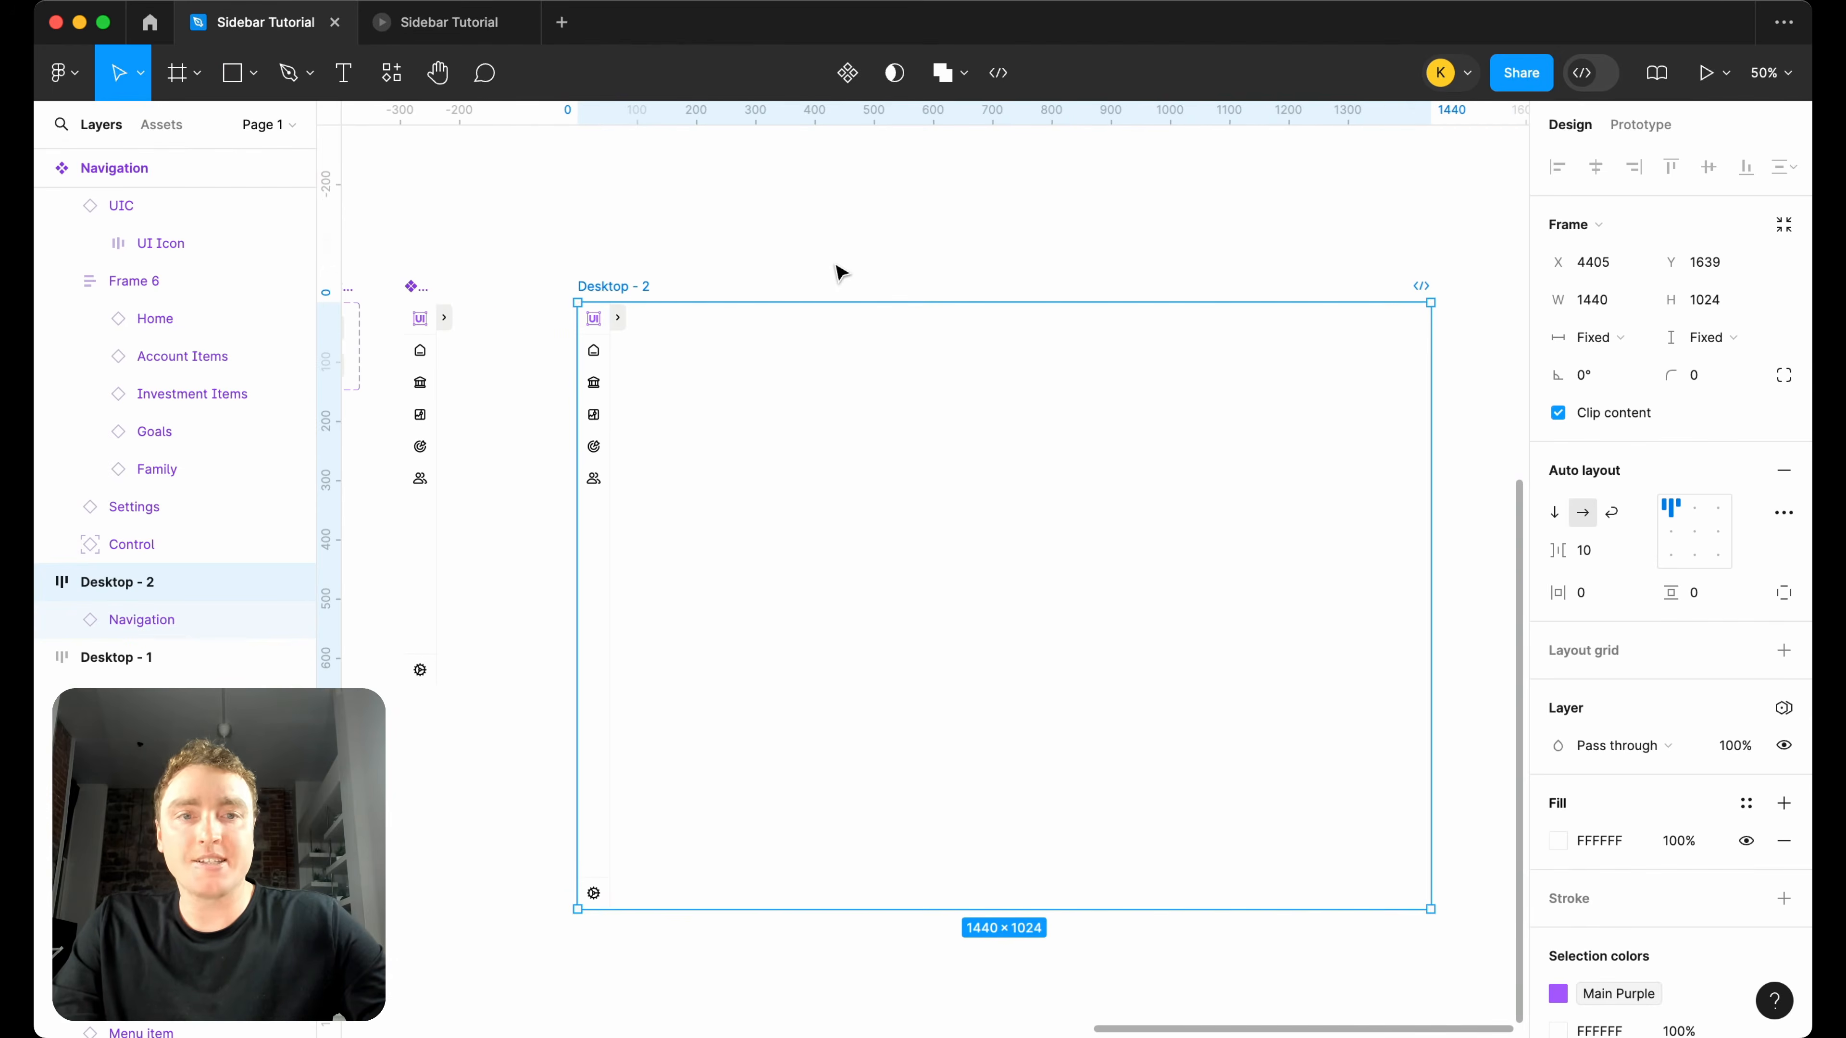
scroll(839, 273, down, 5)
scroll(837, 268, up, 5)
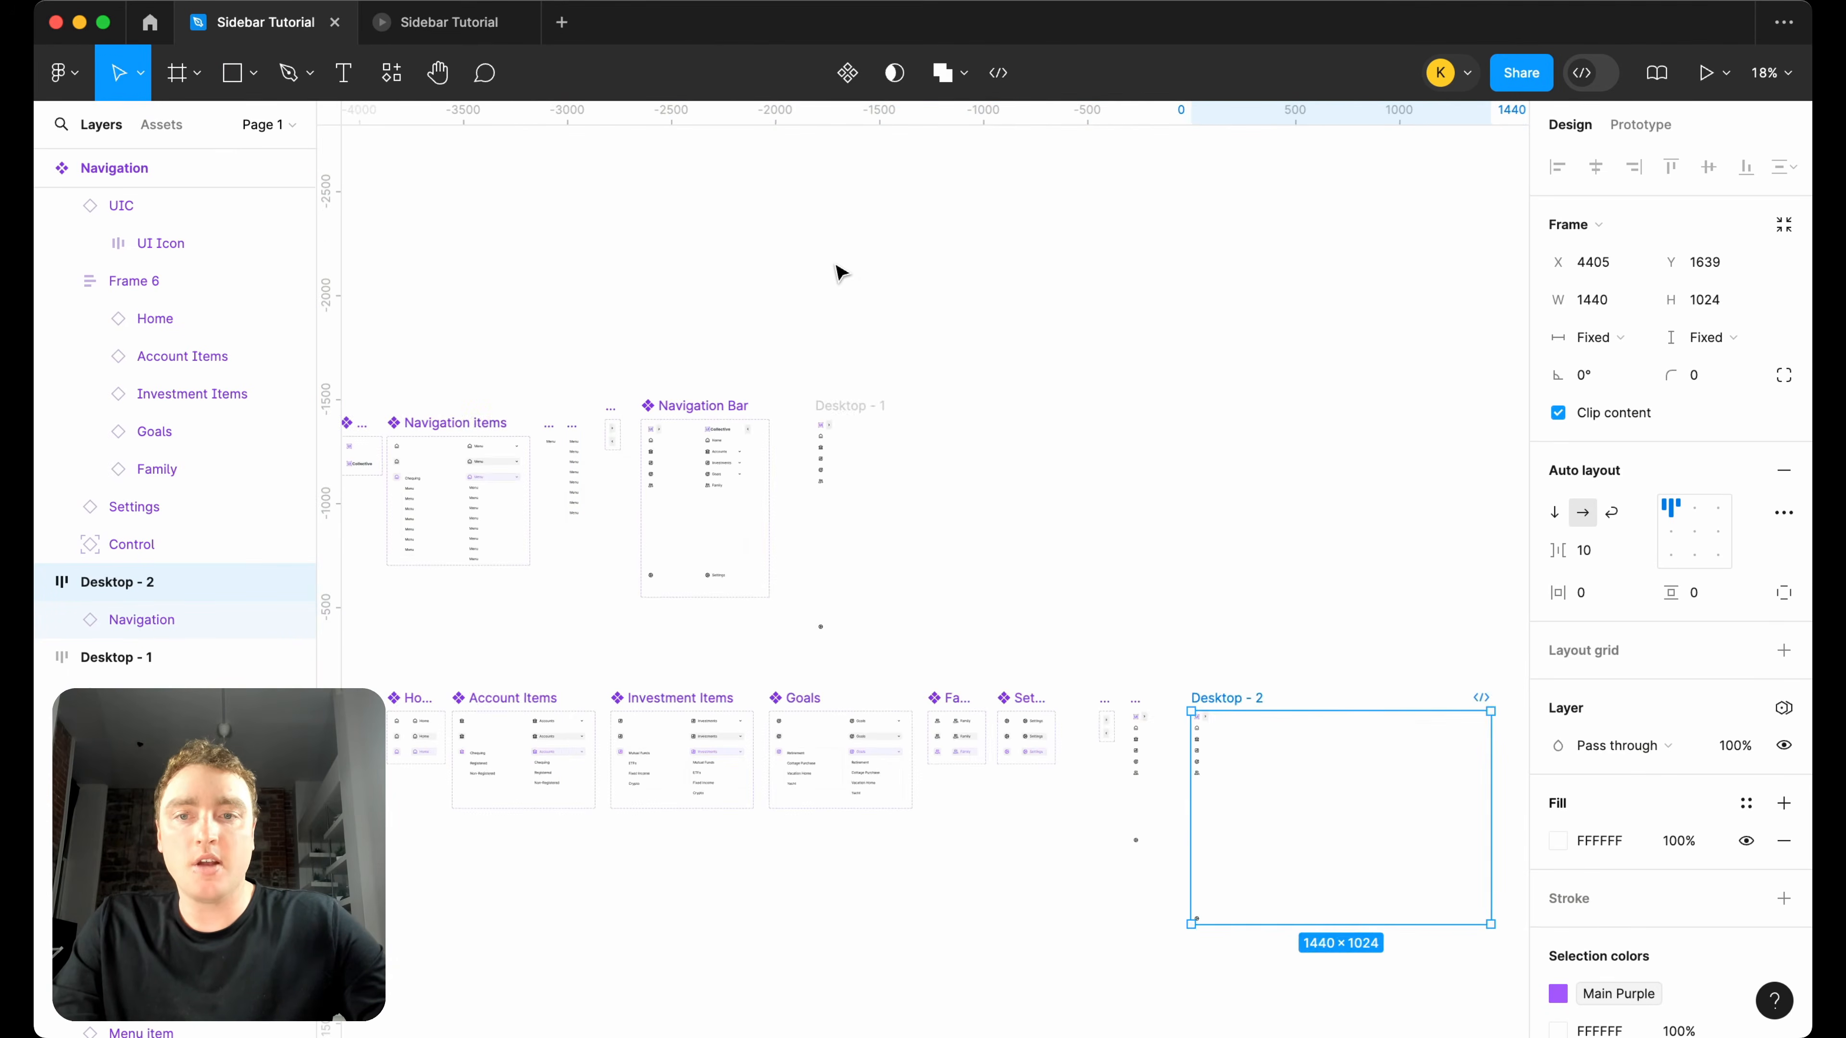
scroll(836, 268, left, 3)
scroll(509, 509, down, 5)
scroll(556, 568, right, 8)
scroll(639, 544, left, 7)
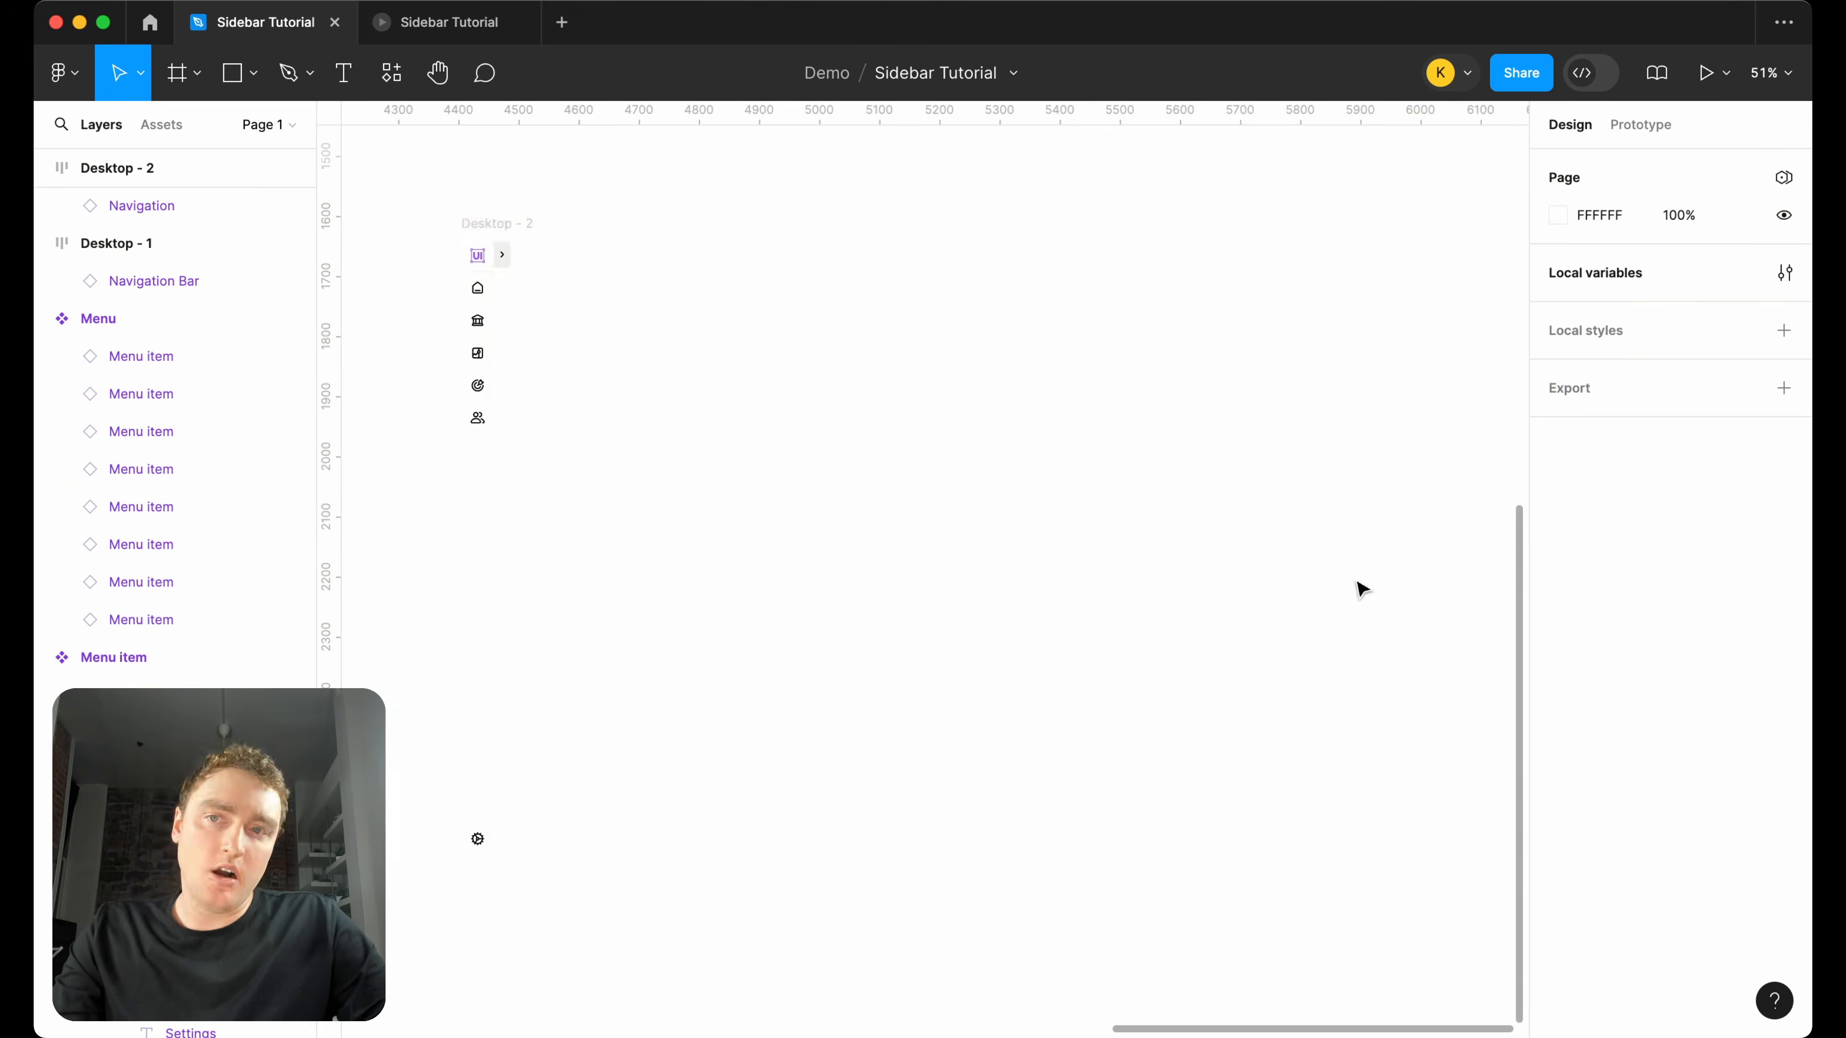
click(238, 84)
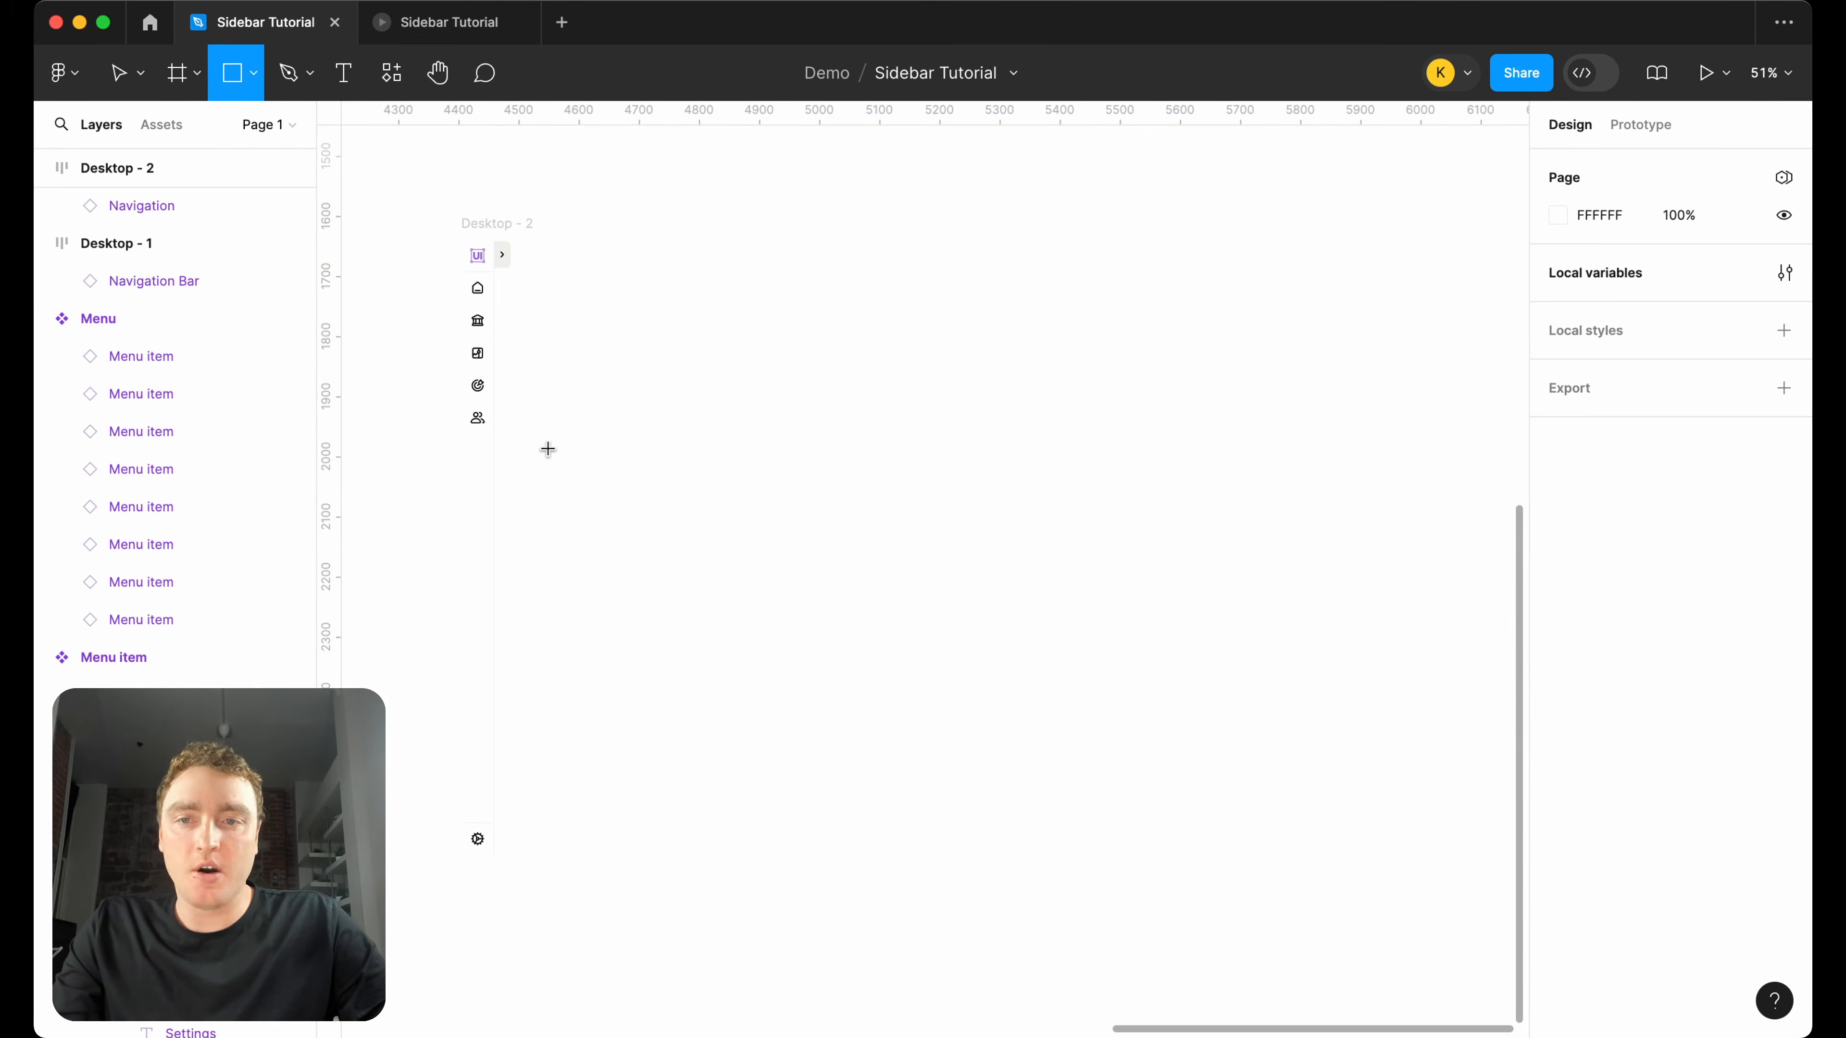
mouse_move(499, 240)
mouse_down()
mouse_move(696, 326)
mouse_move(726, 310)
mouse_up()
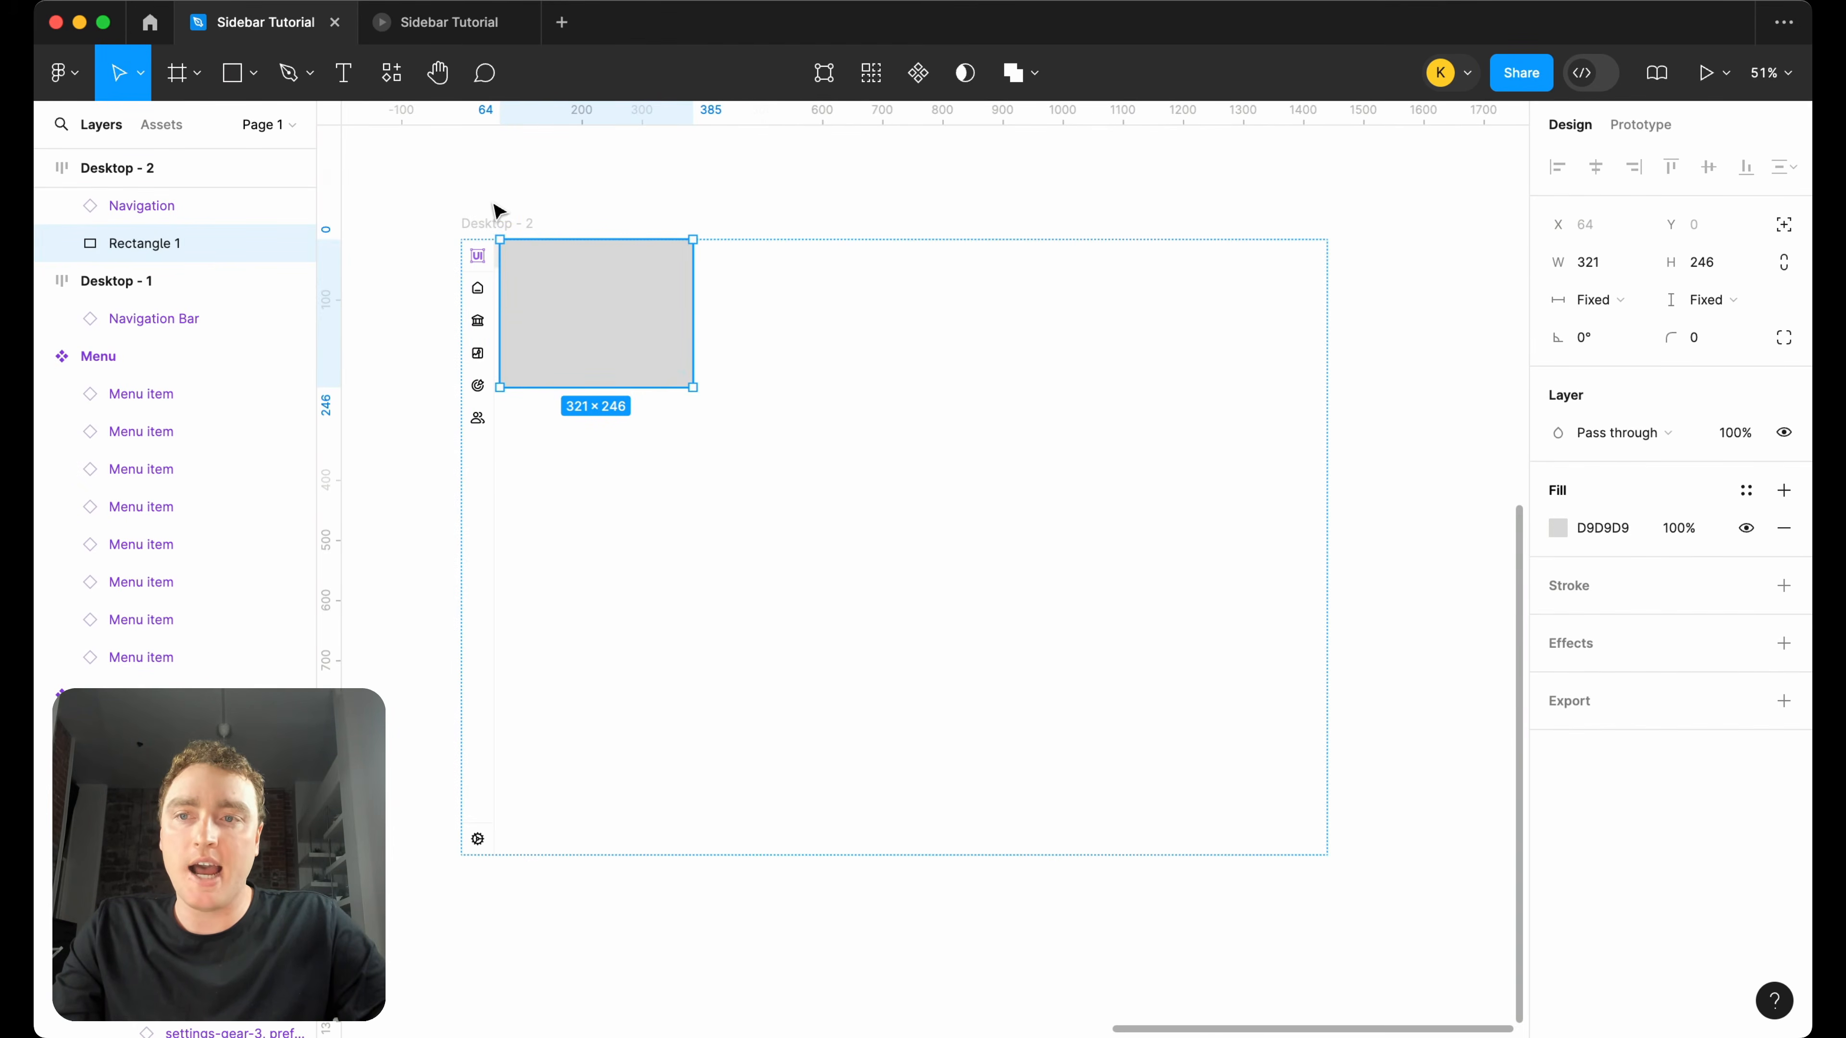
Set the canvas stacking of the Desktop - 2 frame's auto layout to First on top.
scroll(493, 211, up, 3)
scroll(499, 211, up, 1)
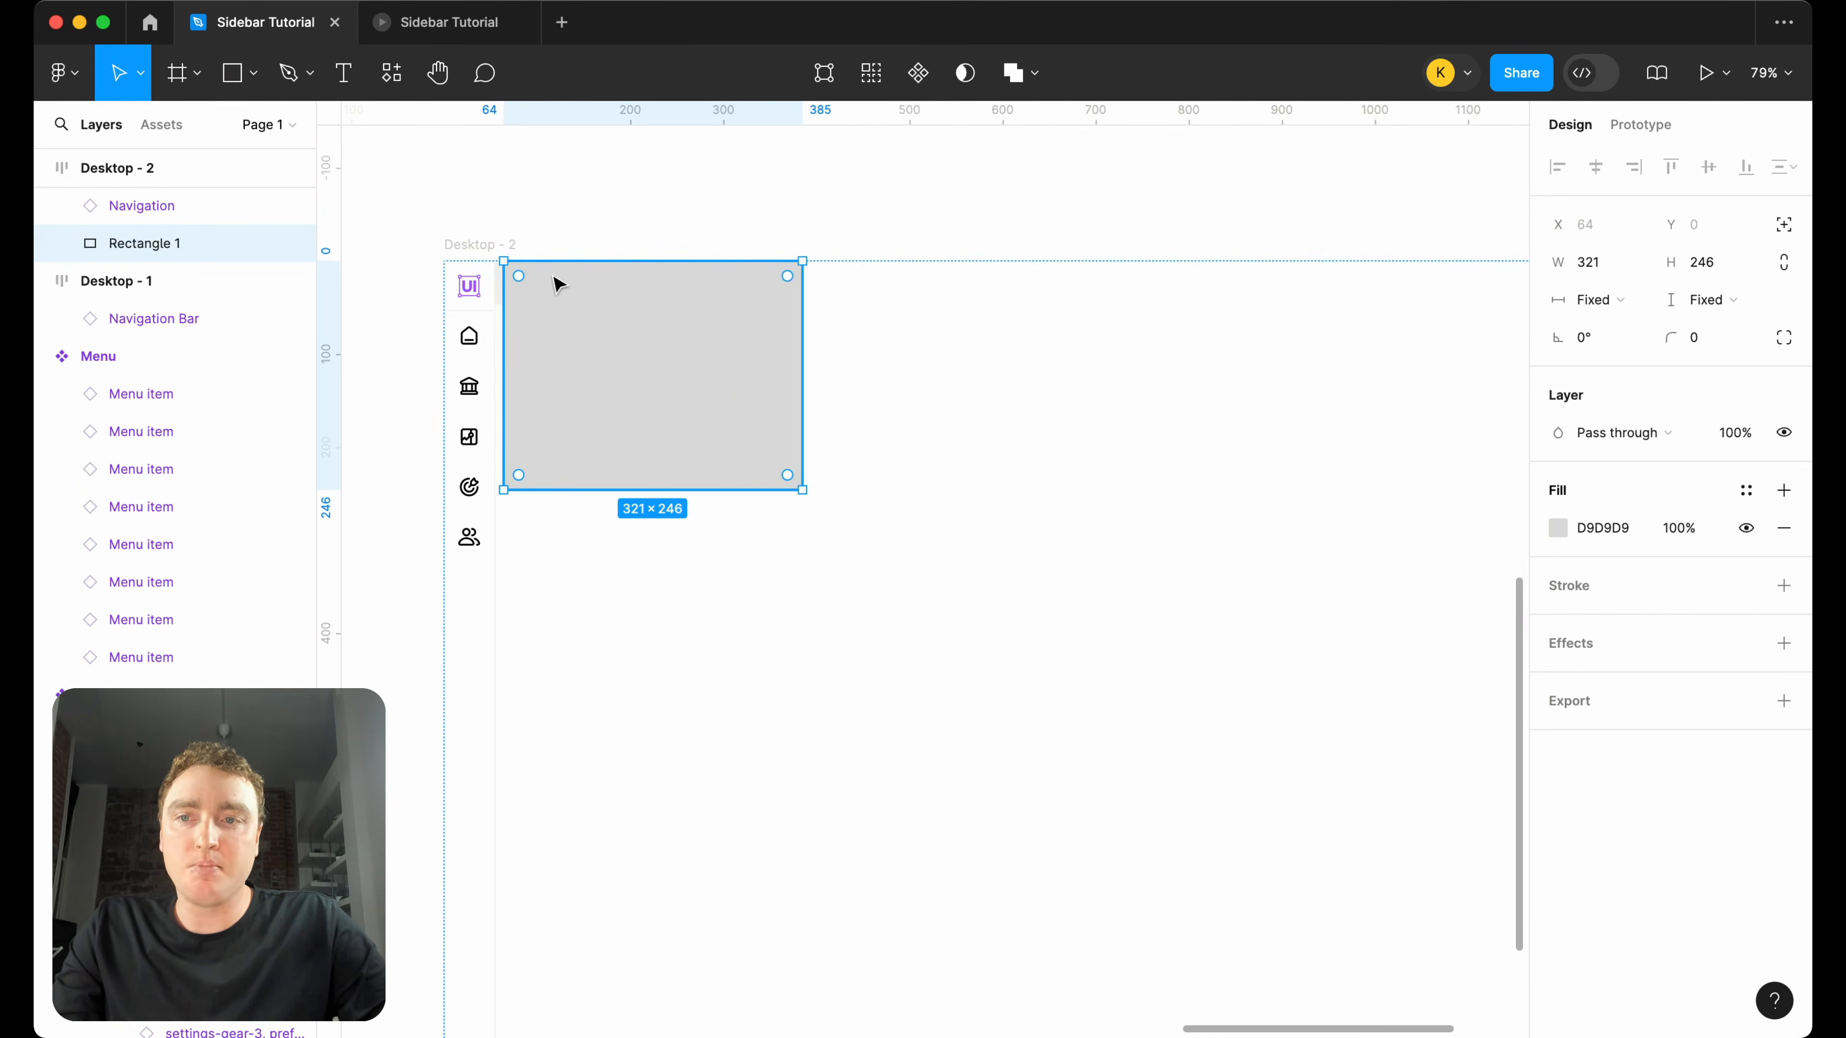
scroll(165, 259, up, 1)
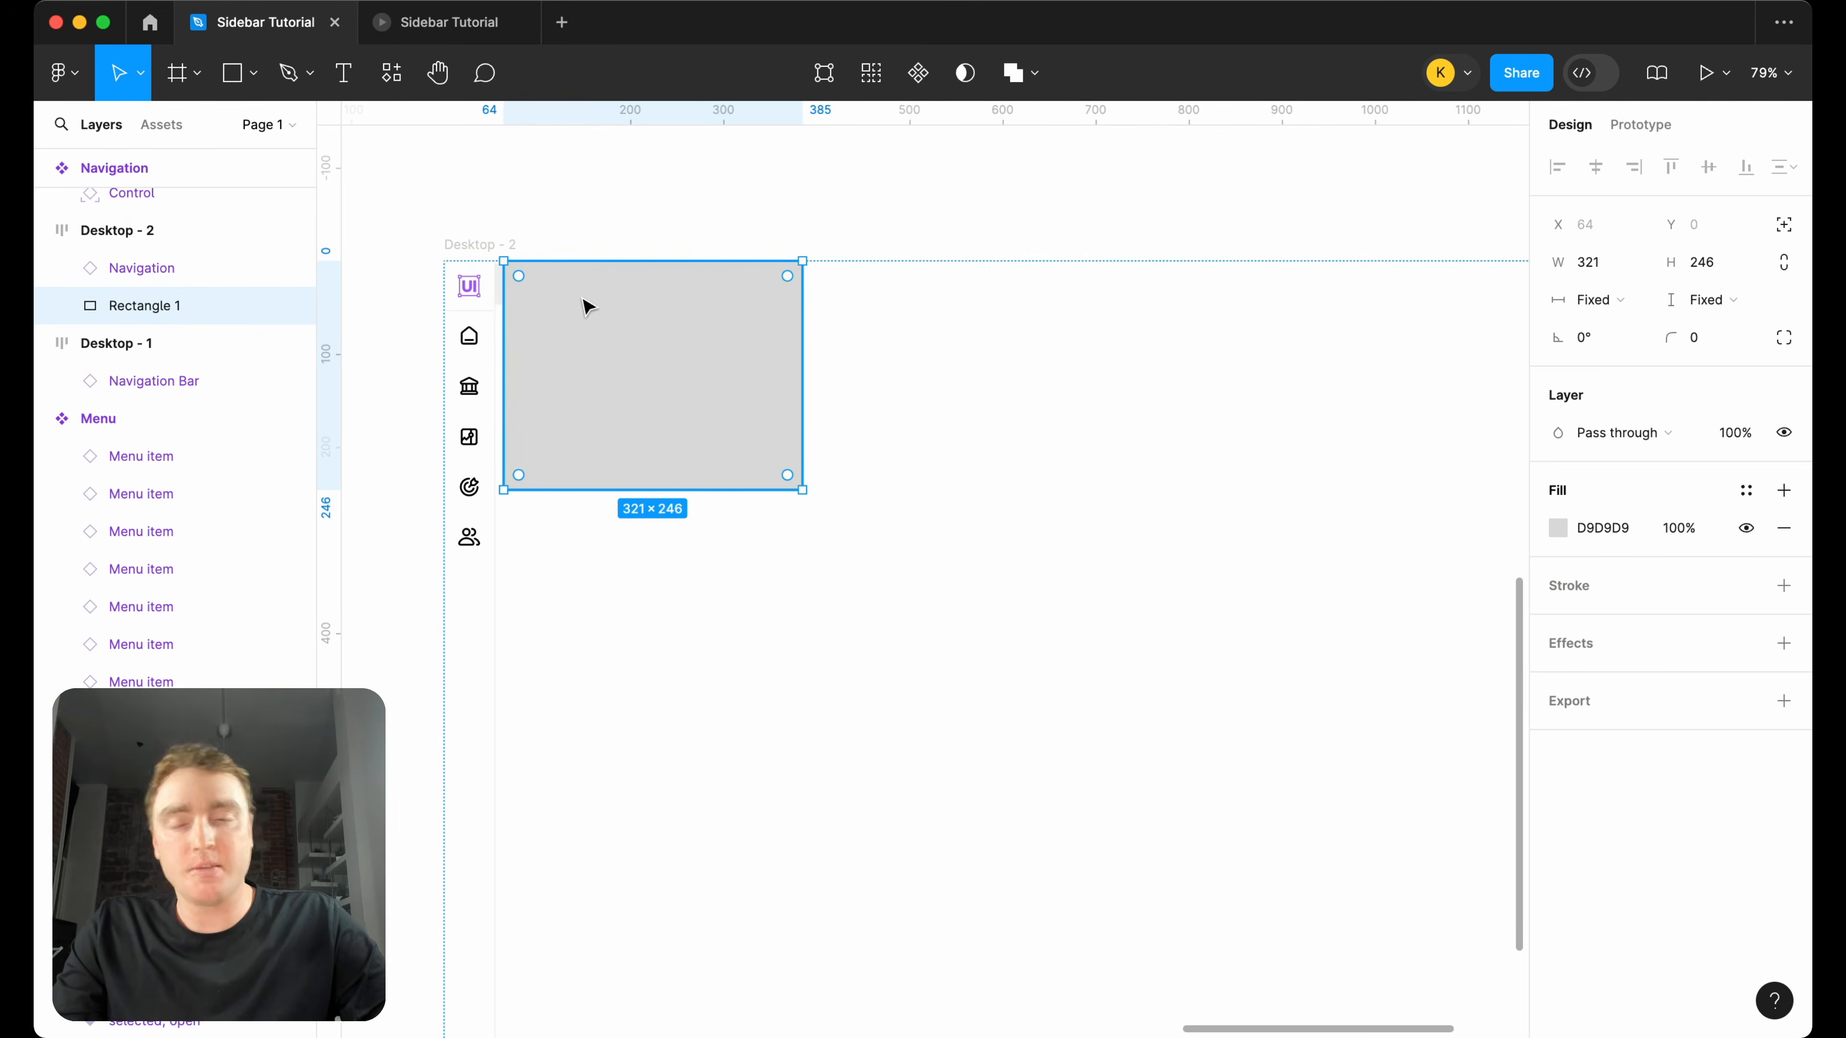
click(477, 254)
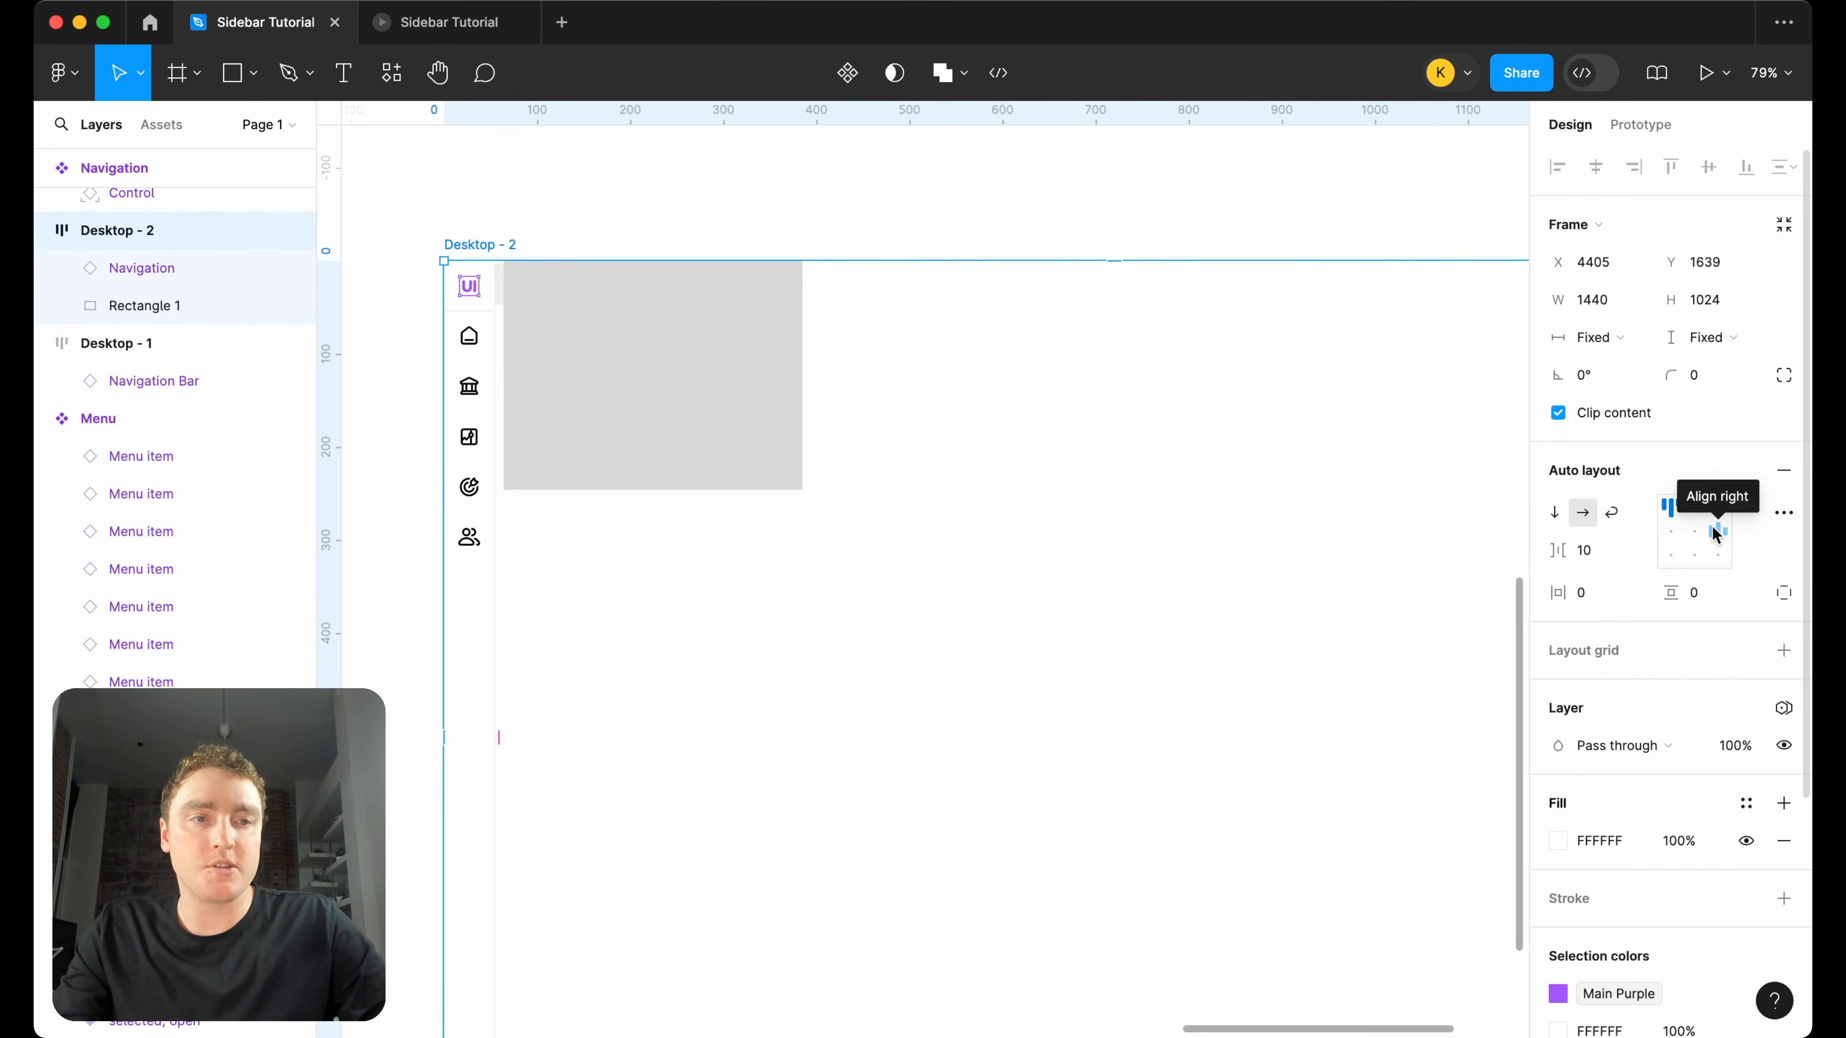
click(1784, 514)
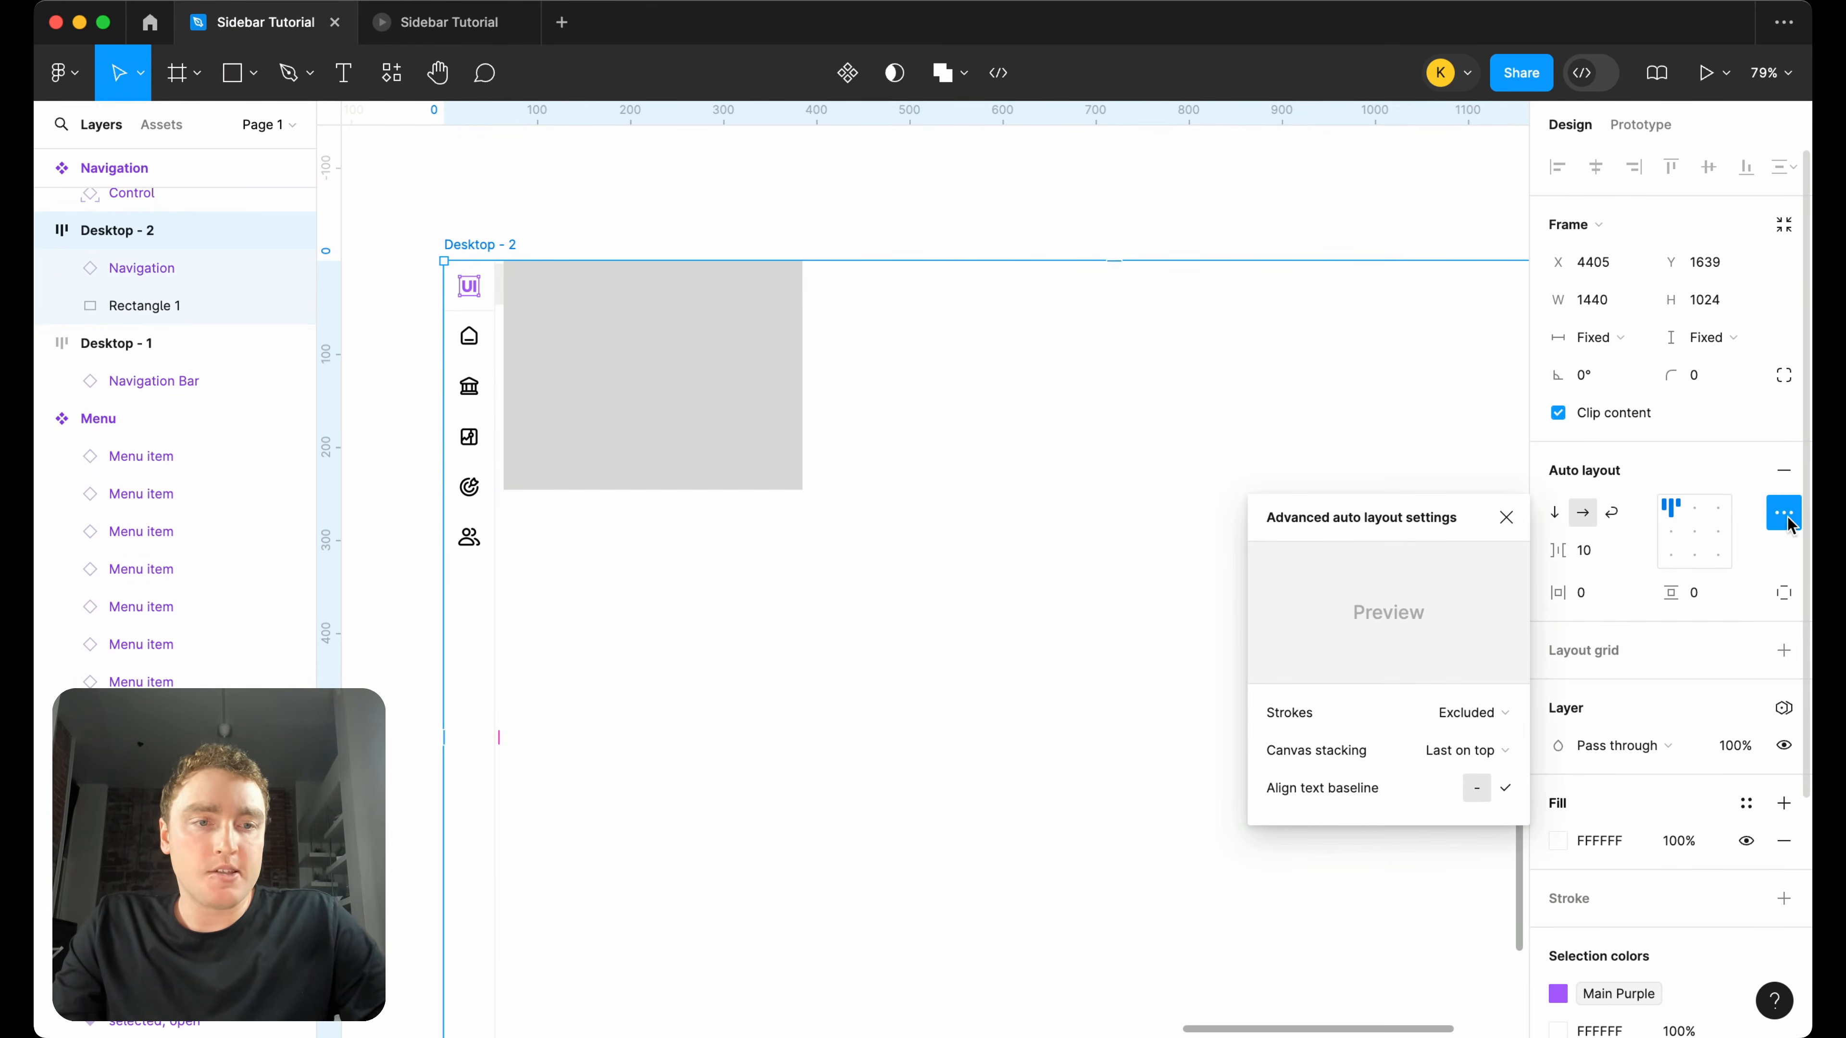
click(1501, 750)
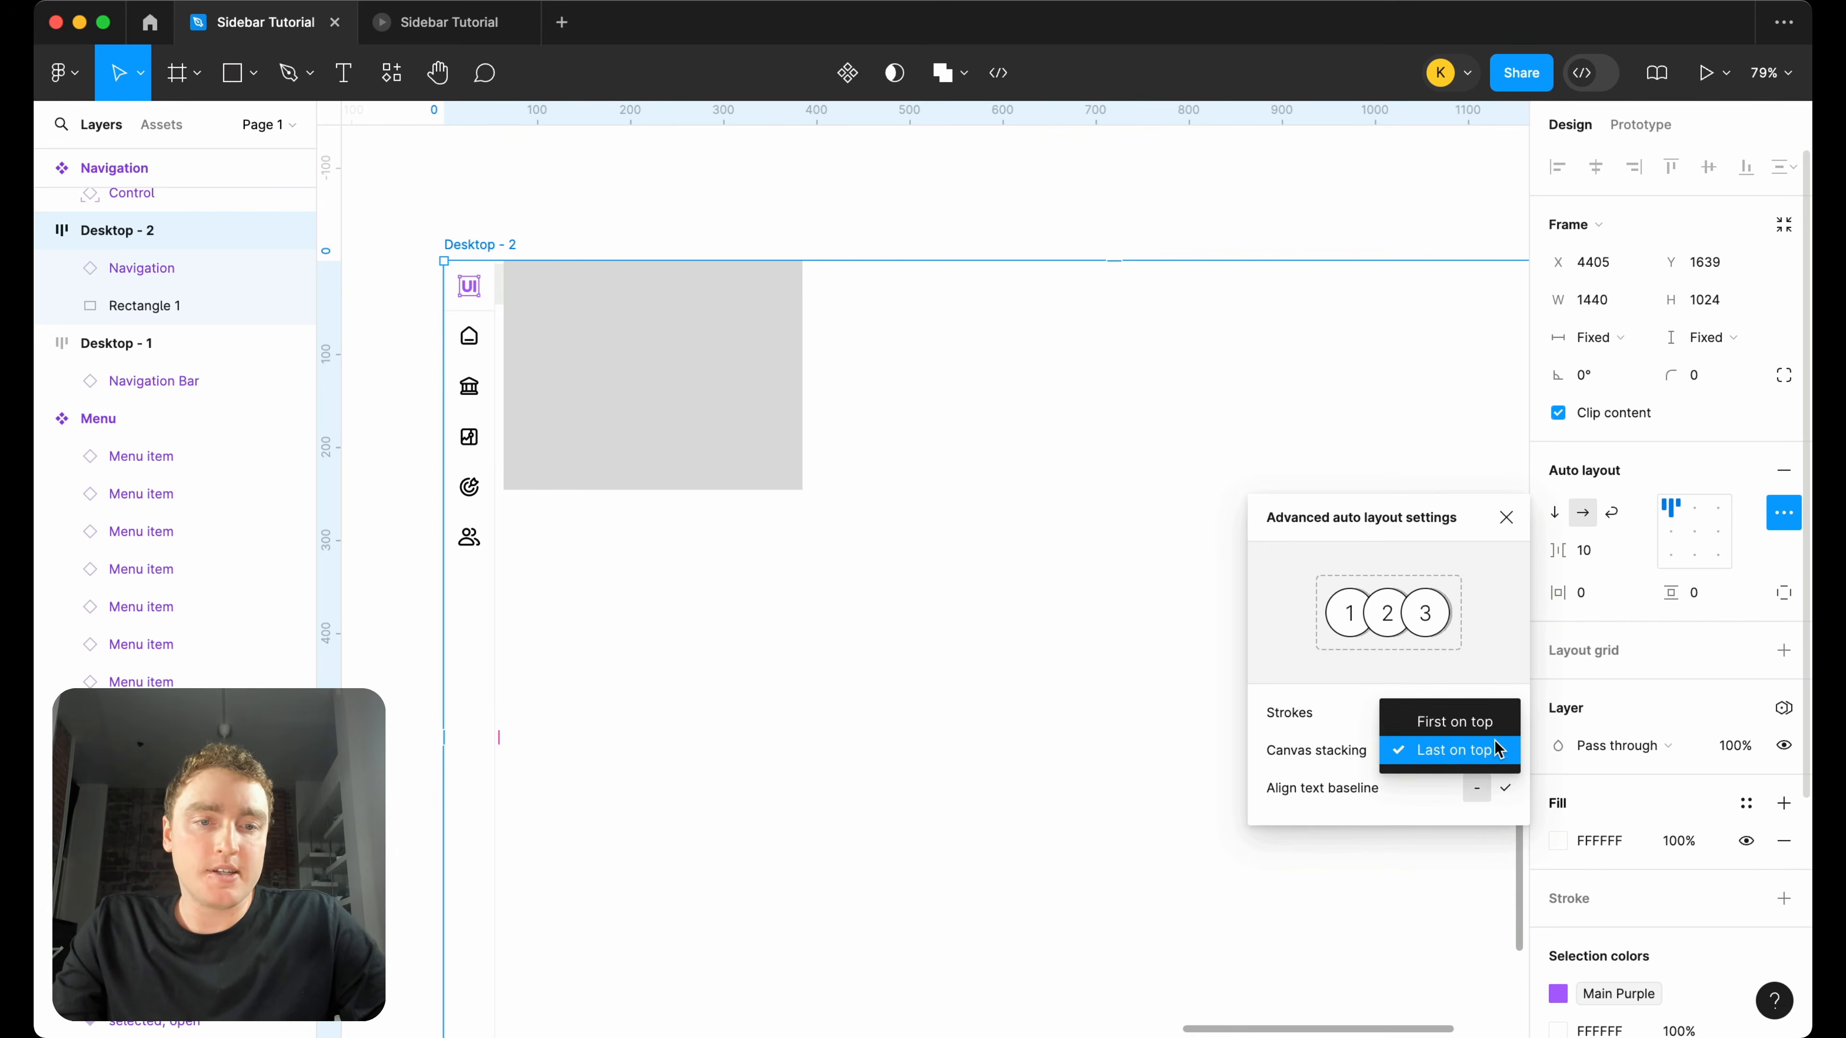
click(1497, 723)
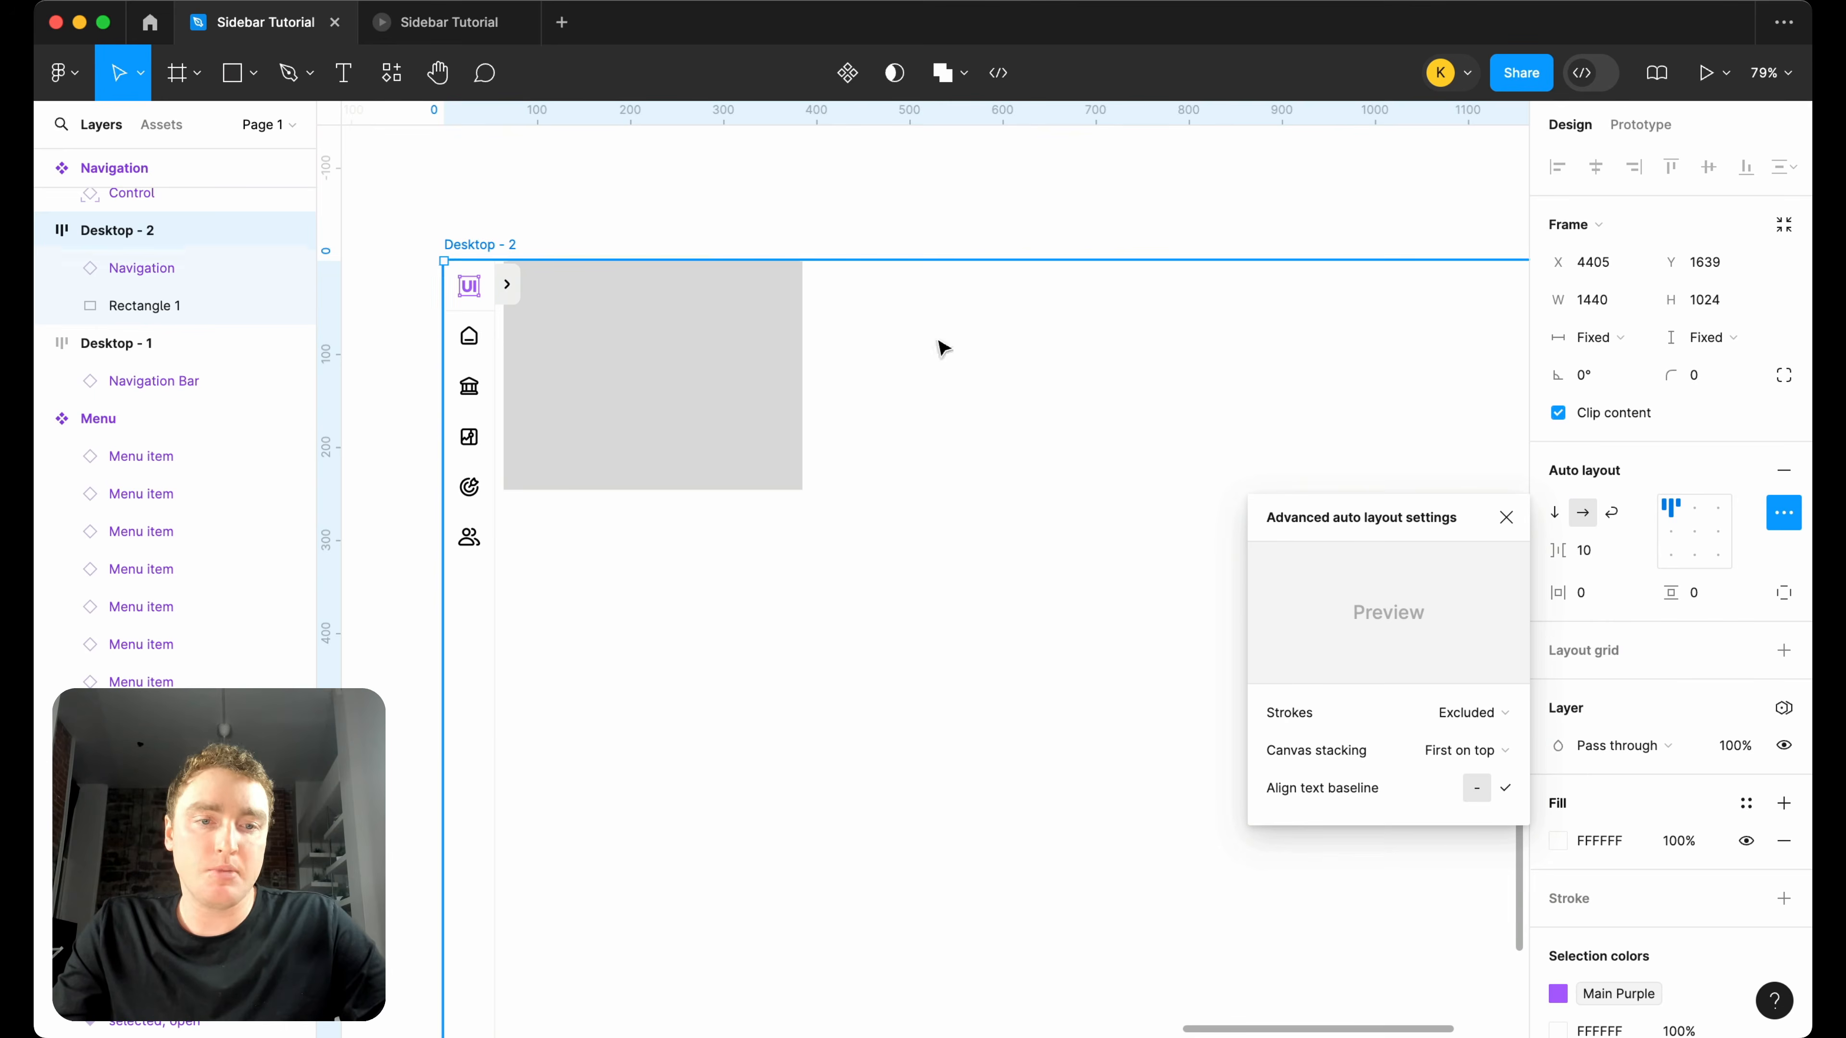
click(1508, 520)
Test opening and closing the sidebar beside the rectangle in the prototype, and return to the design file.
click(481, 33)
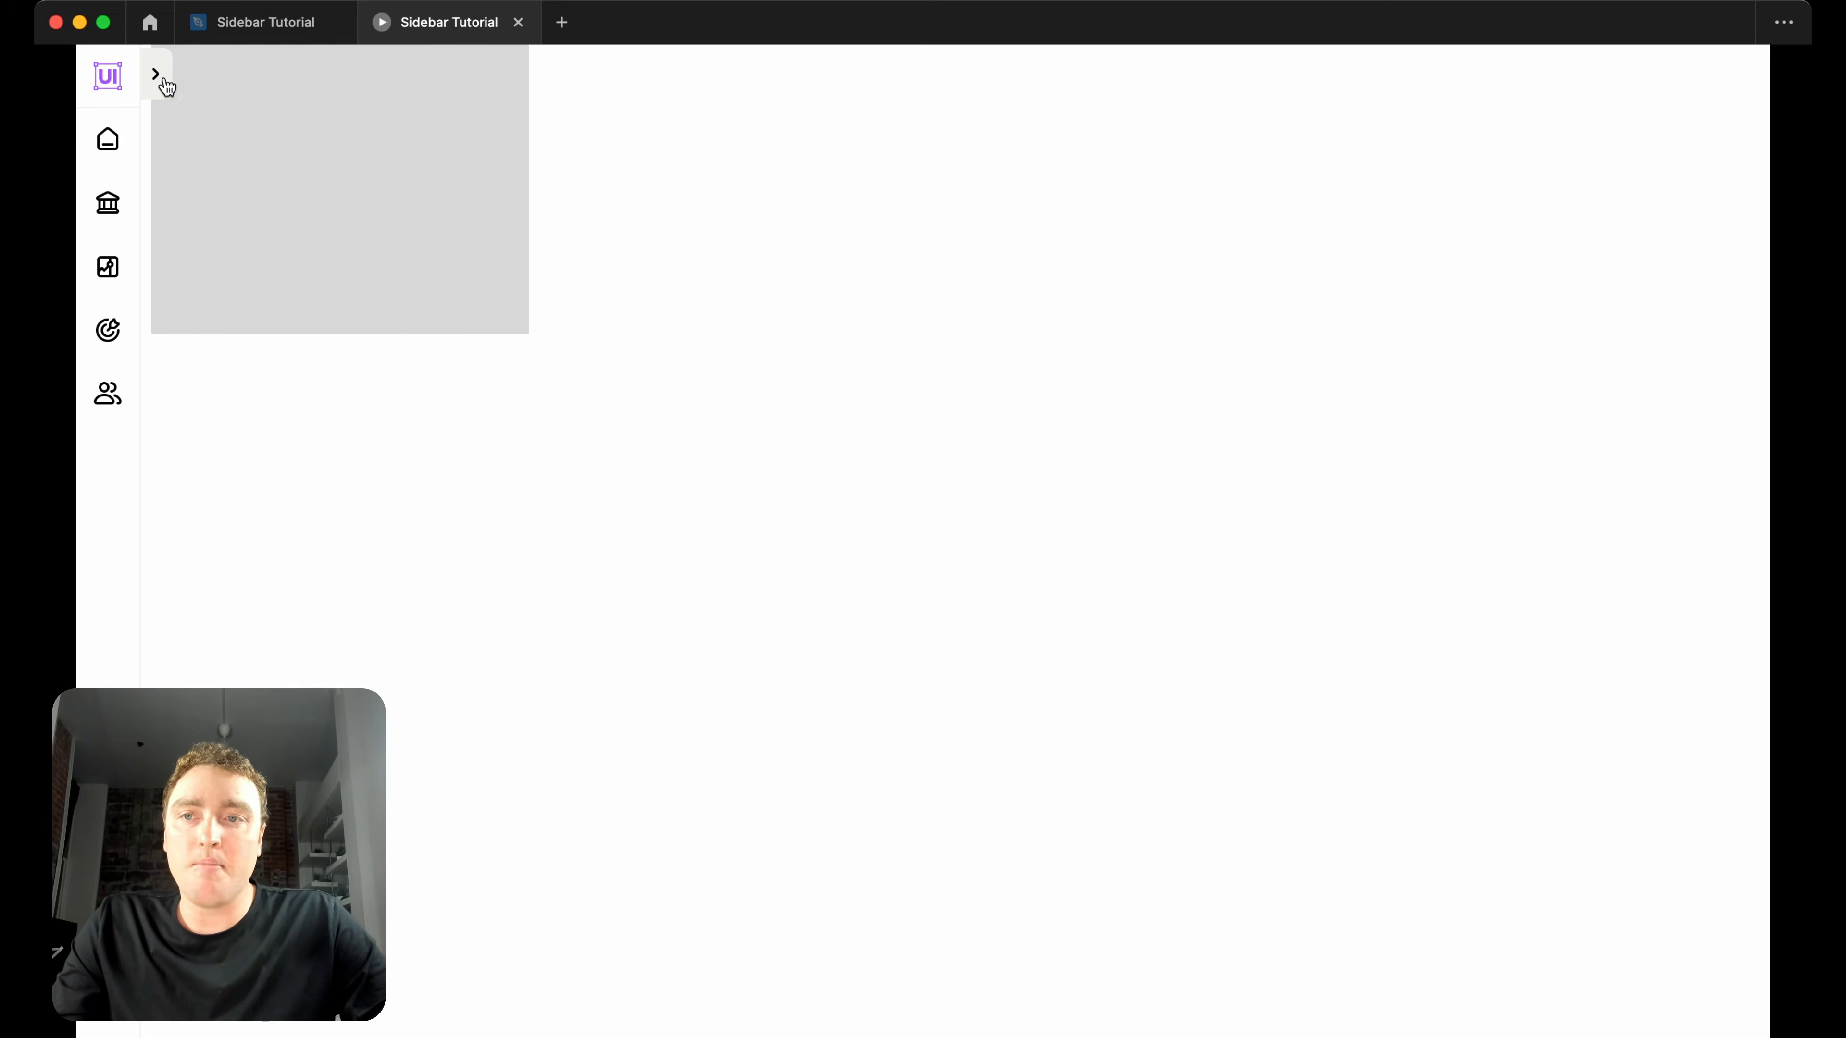
click(178, 78)
click(411, 80)
click(164, 80)
click(422, 76)
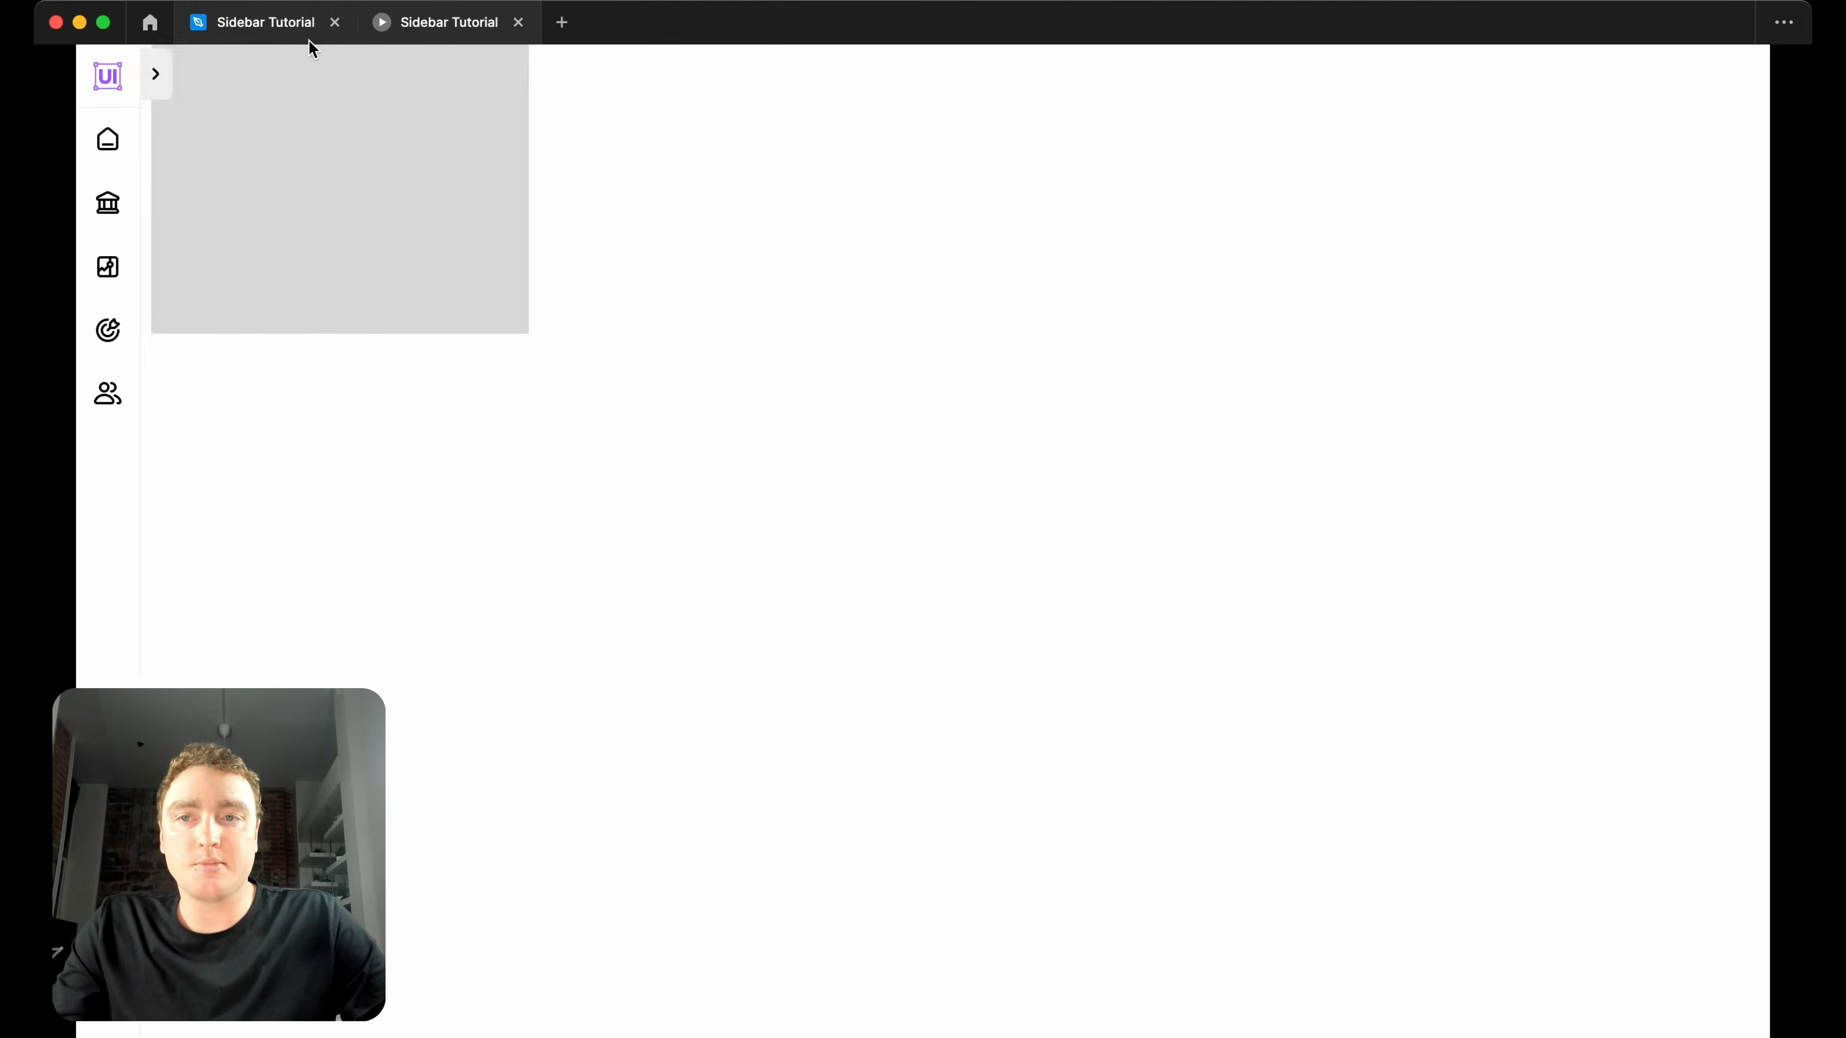
click(280, 23)
click(1058, 231)
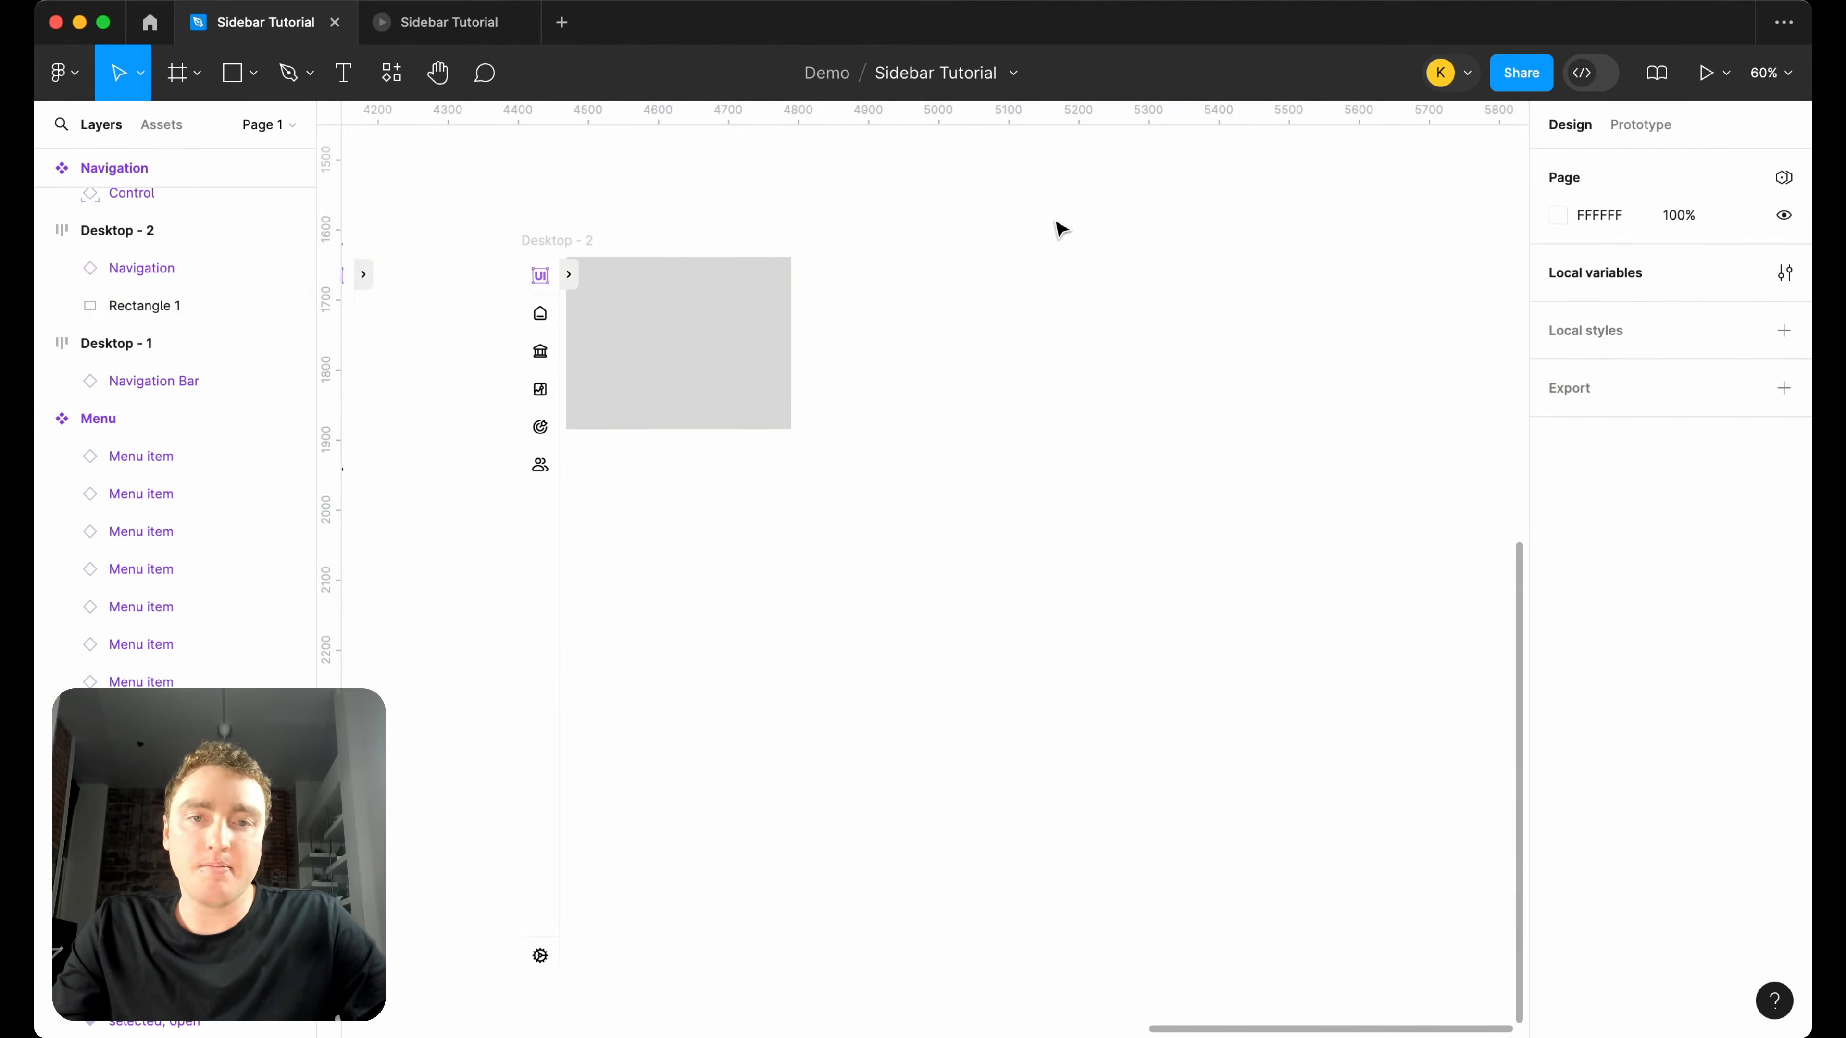
scroll(1059, 230, down, 3)
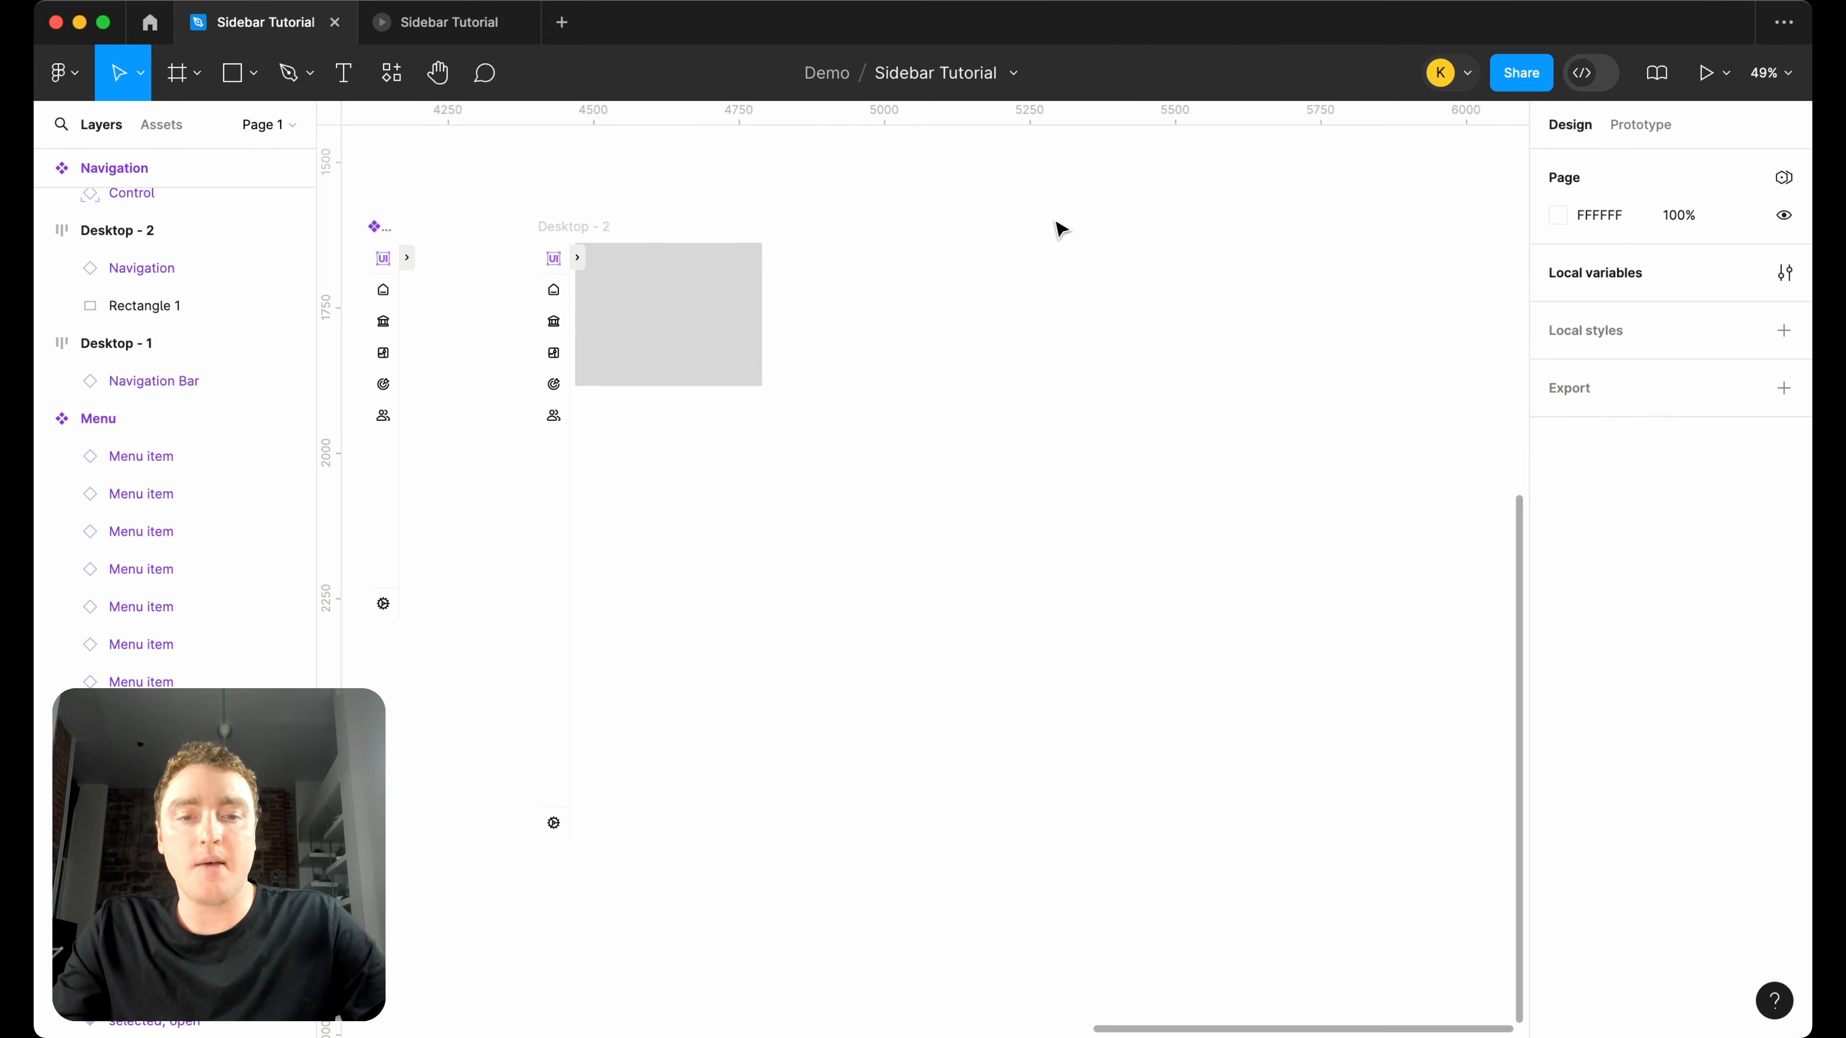